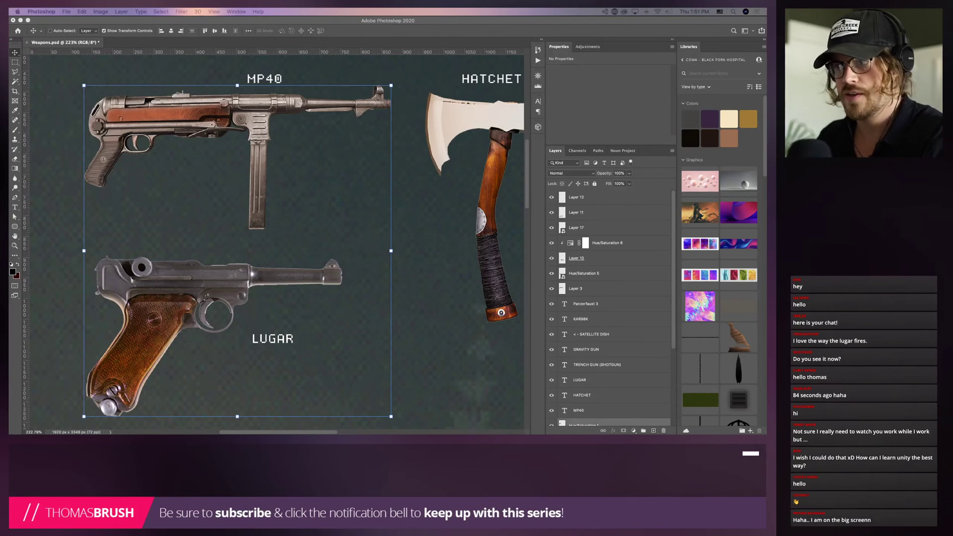
{"action": "key", "text": "super+Tab"}
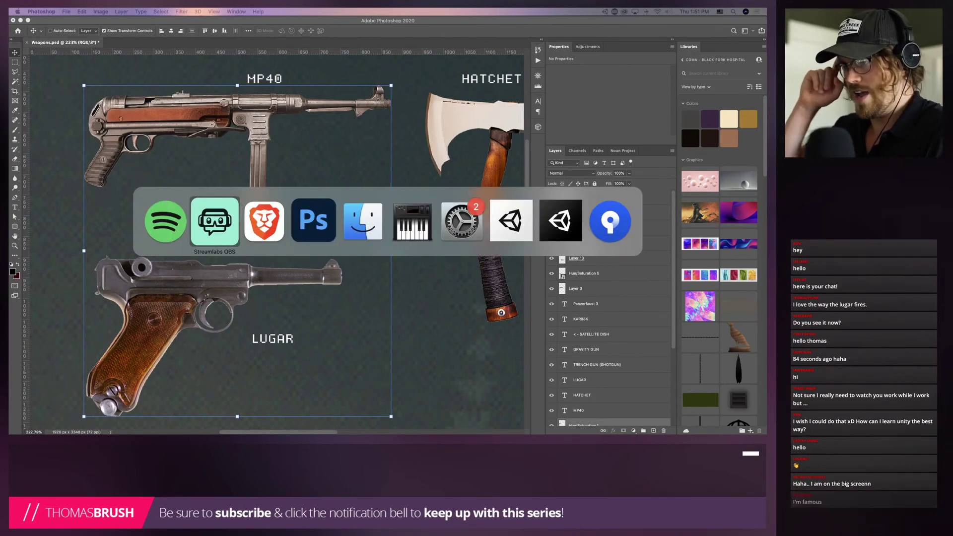
{"action": "key", "text": "super+Tab"}
{"action": "key", "text": "Escape"}
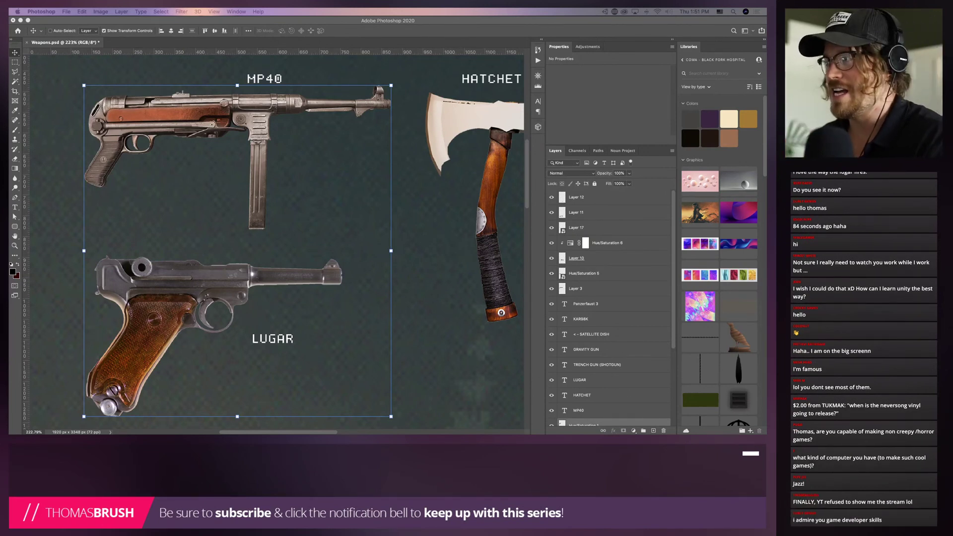
{"action": "key", "text": "super+Tab"}
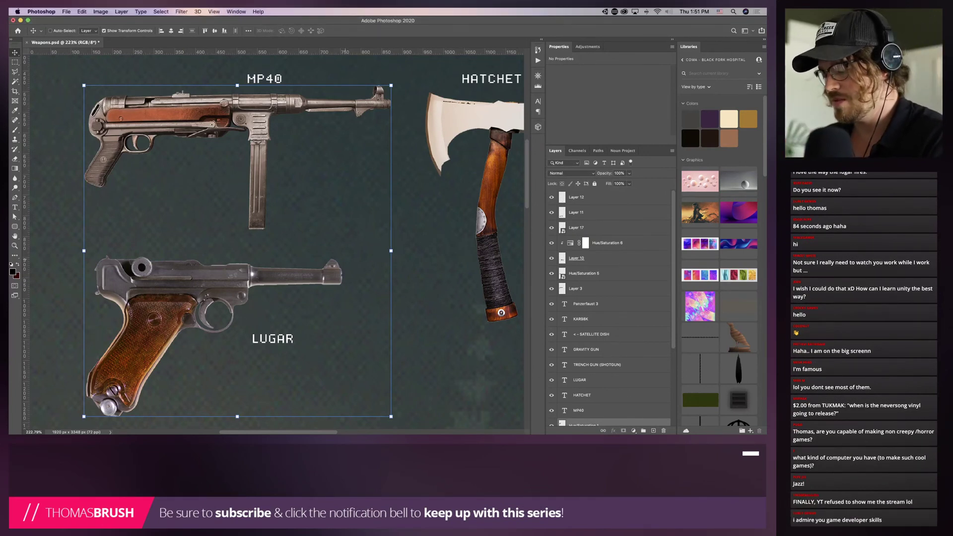
Switch to the Unity project and examine the spruce forest of the Level 1 scene at ground level
{"action": "key", "text": "super+1"}
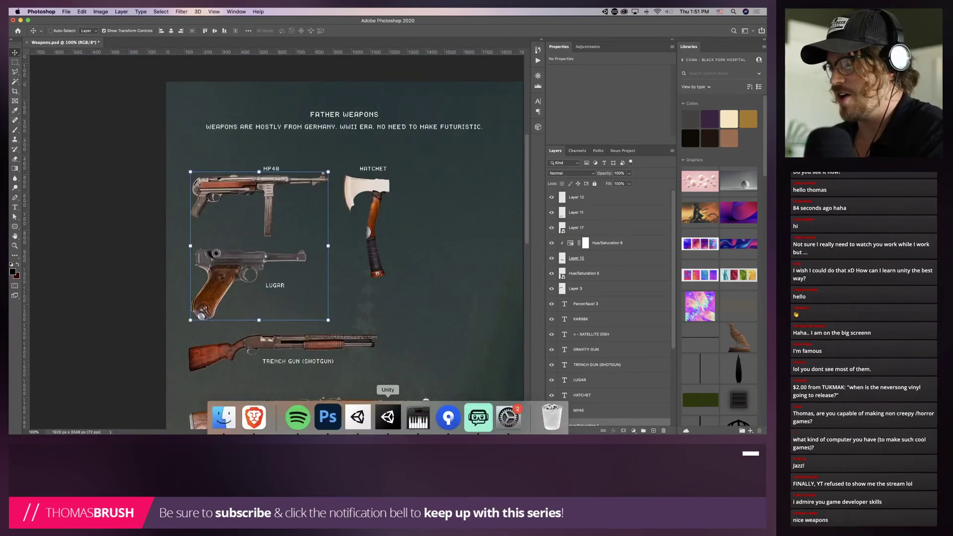
{"action": "left_click", "coordinate": [388, 417]}
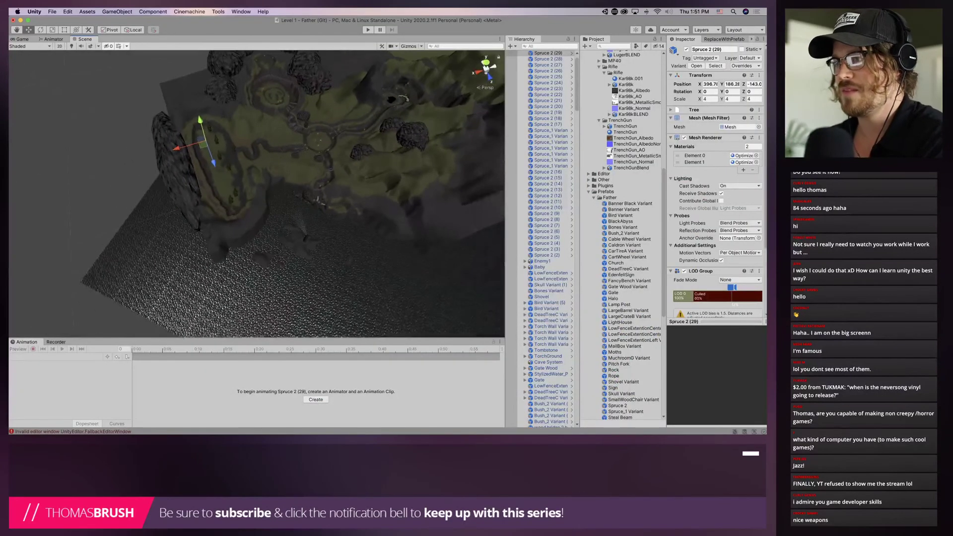
{"action": "key", "text": "w"}
{"action": "right_click_drag", "start_coordinate": [314, 194], "coordinate": [327, 168]}
{"action": "key", "text": "w"}
{"action": "scroll", "coordinate": [318, 183], "scroll_direction": "up", "scroll_amount": 3}
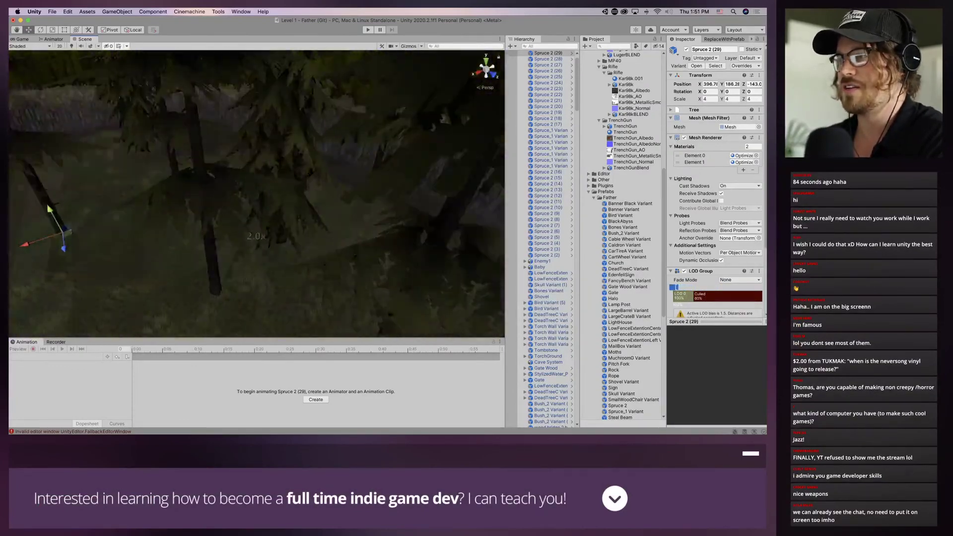
{"action": "key", "text": "w"}
{"action": "right_click_drag", "start_coordinate": [278, 199], "coordinate": [437, 166]}
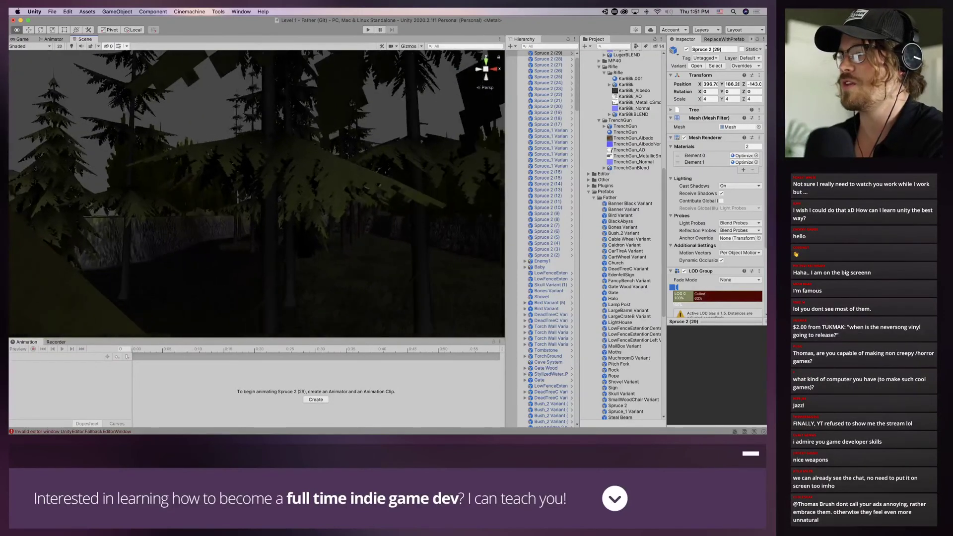
{"action": "right_click_drag", "start_coordinate": [318, 184], "coordinate": [407, 184]}
Run the level in the Game view at an enlarged scale and walk through the spruce forest
{"action": "left_click", "coordinate": [23, 39]}
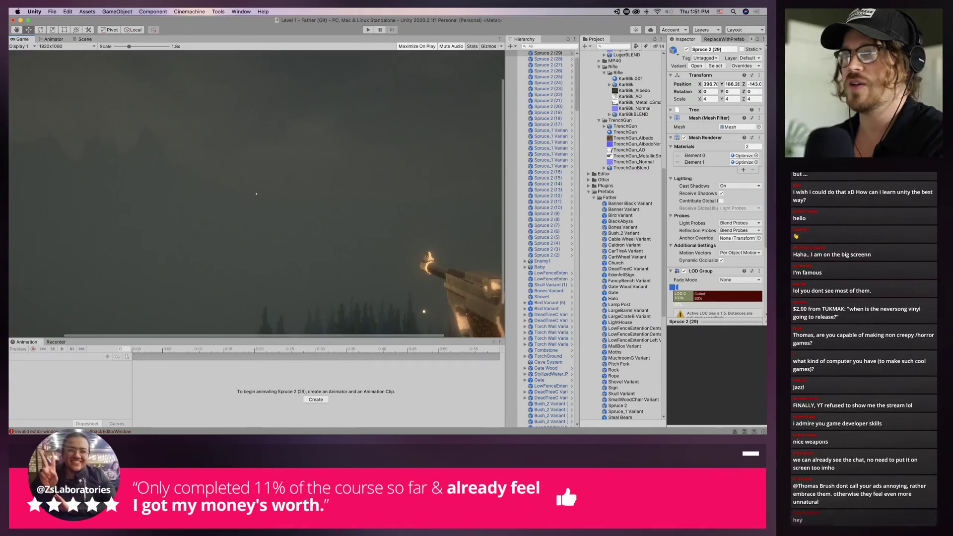
{"action": "scroll", "coordinate": [256, 193], "scroll_direction": "down", "scroll_amount": 5}
{"action": "key", "text": "super+p"}
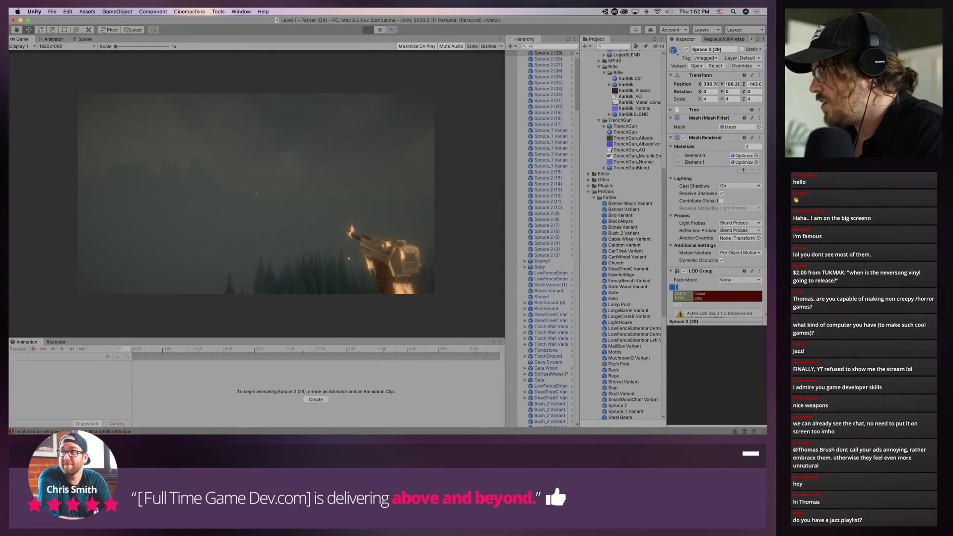
{"action": "key", "text": "super+Tab"}
{"action": "key", "text": "super+Tab"}
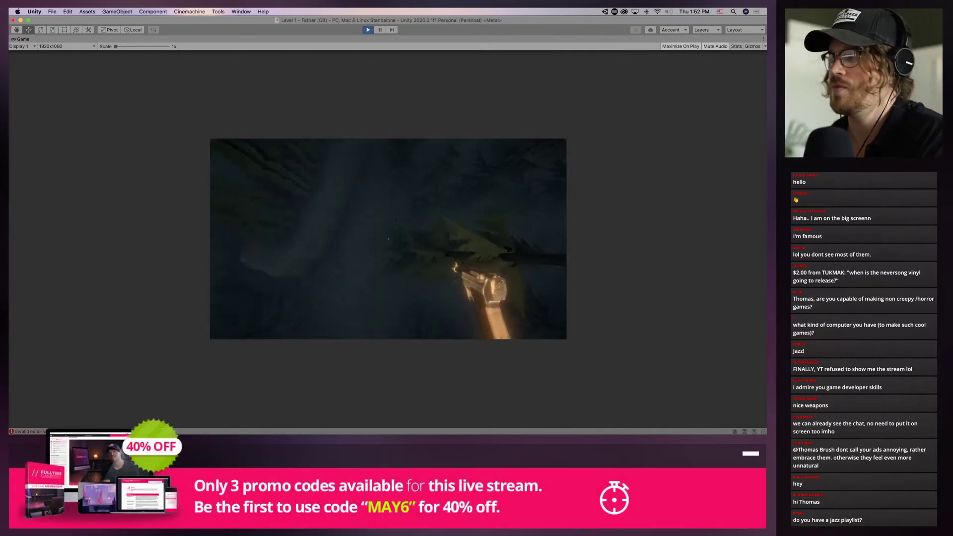
{"action": "scroll", "coordinate": [388, 239], "scroll_direction": "up", "scroll_amount": 5}
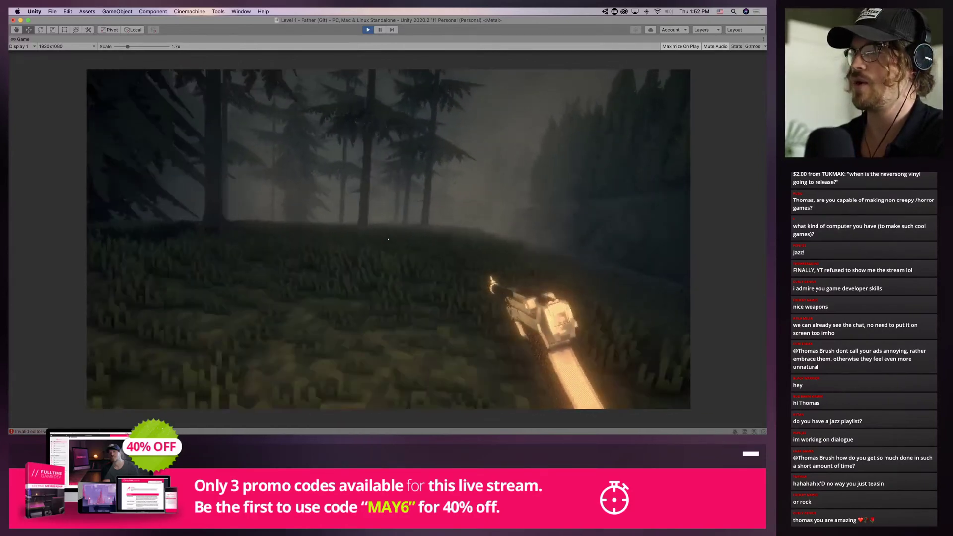
{"action": "key", "text": "w"}
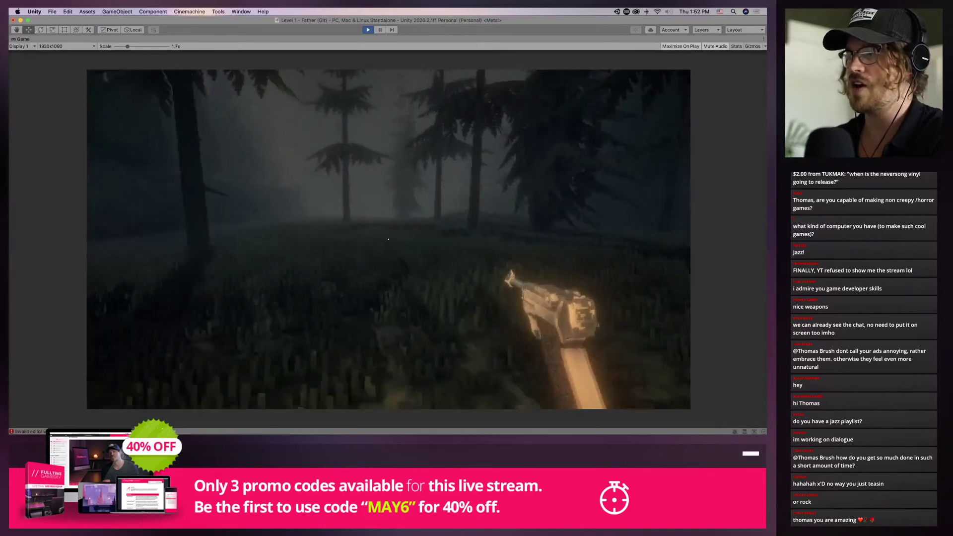
{"action": "key", "text": "w"}
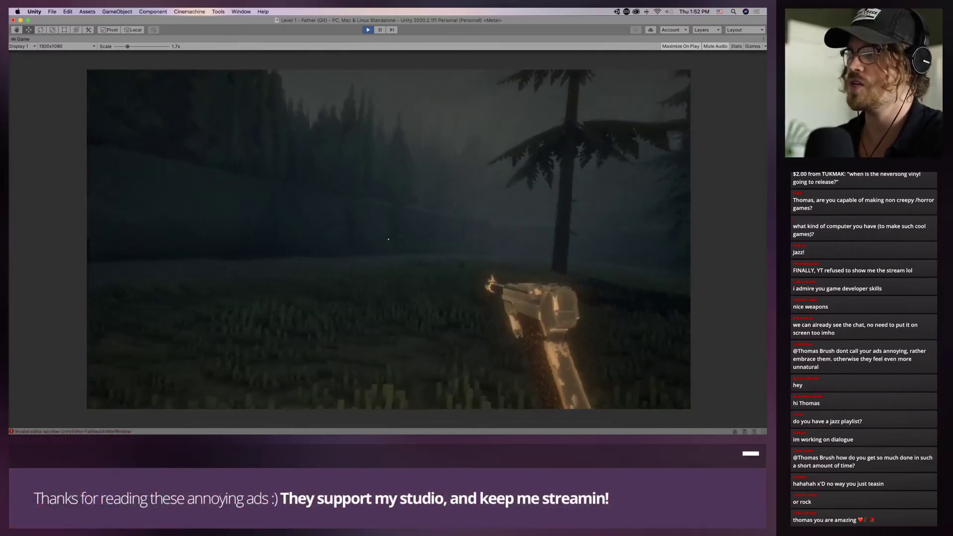
{"action": "key", "text": "w"}
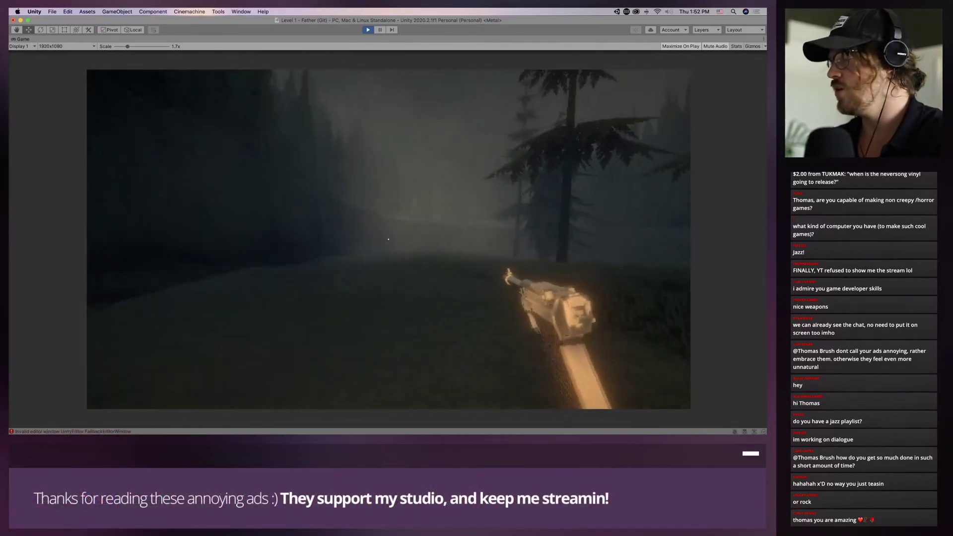
{"action": "key", "text": "super+Tab"}
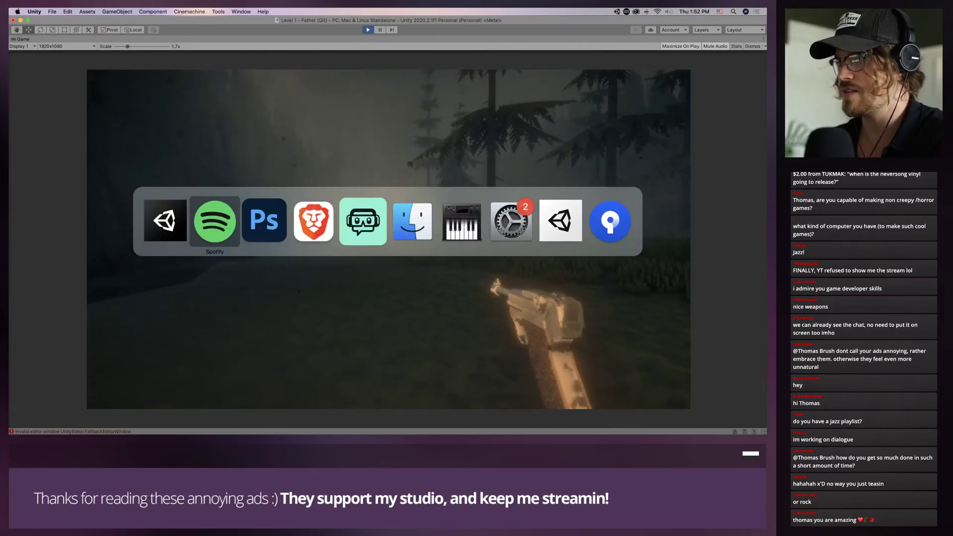
{"action": "key", "text": "super+Tab"}
{"action": "key", "text": "super+Tab"}
{"action": "key", "text": "super+Tab"}
{"action": "key", "text": "super+Tab"}
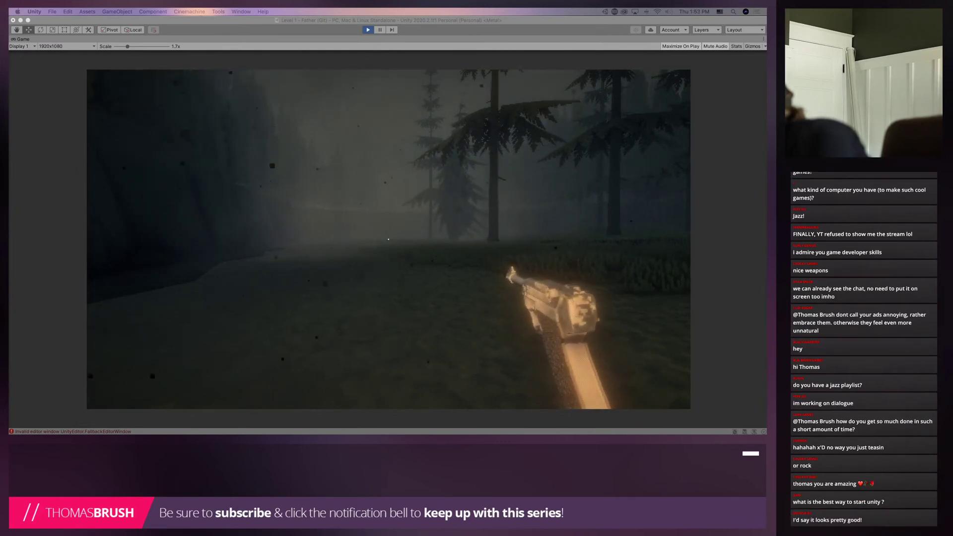
Walk on through the grass among the spruces in the running game and stop the playtest
{"action": "left_click", "coordinate": [389, 239]}
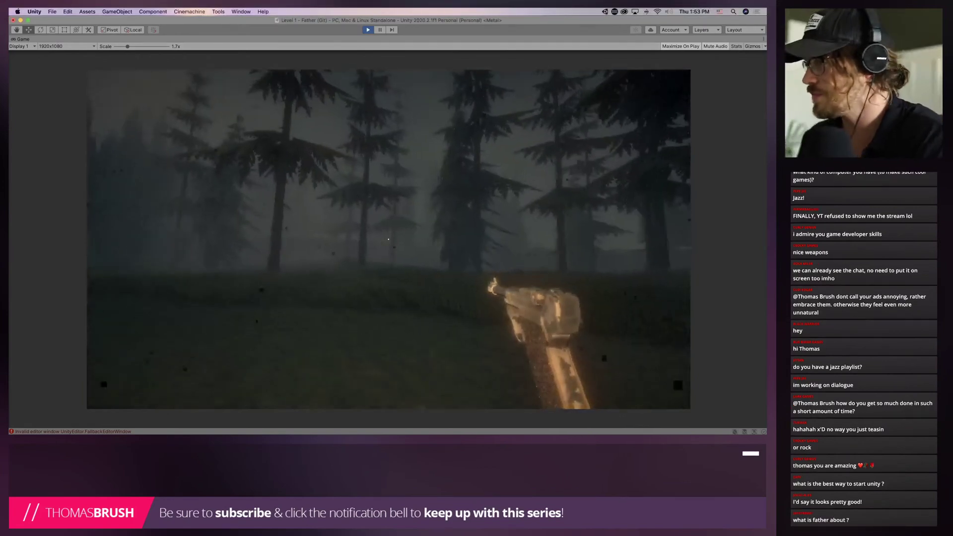
{"action": "key", "text": "w"}
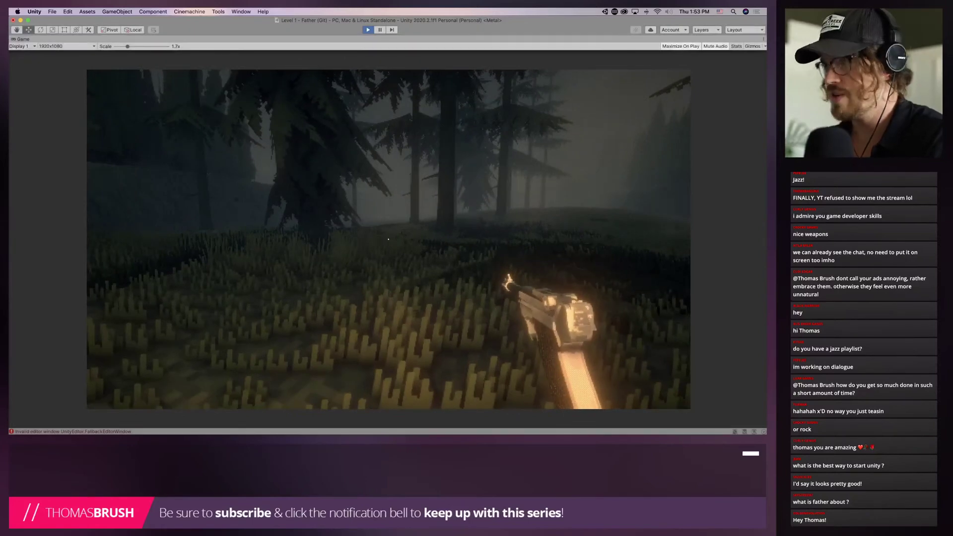
{"action": "key", "text": "super+p"}
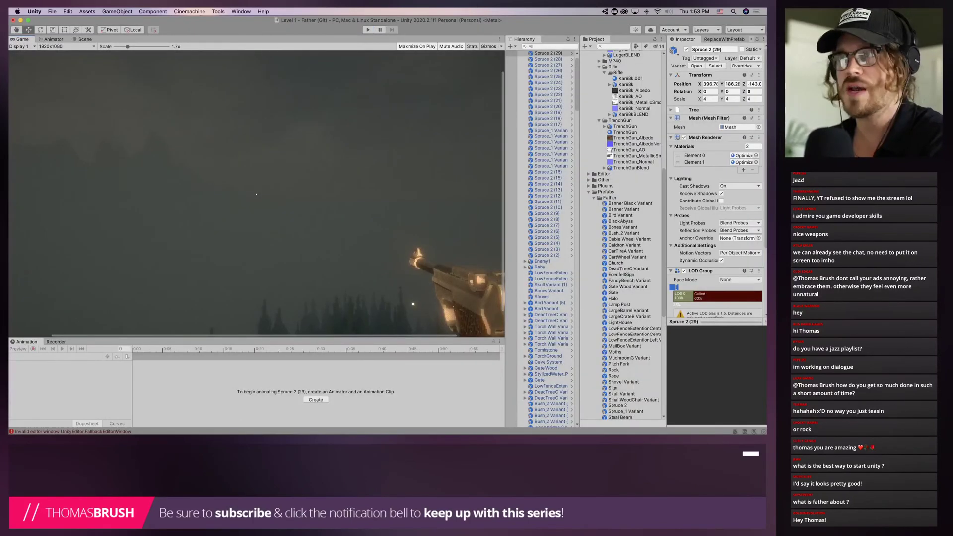
Delete the block of spruce trees from Spruce 2 (29) through Spruce 2 (2) from the Level 1 scene
{"action": "left_click", "coordinate": [85, 40]}
{"action": "right_click_drag", "start_coordinate": [256, 194], "coordinate": [330, 248]}
{"action": "scroll", "coordinate": [541, 248], "scroll_direction": "up", "scroll_amount": 1}
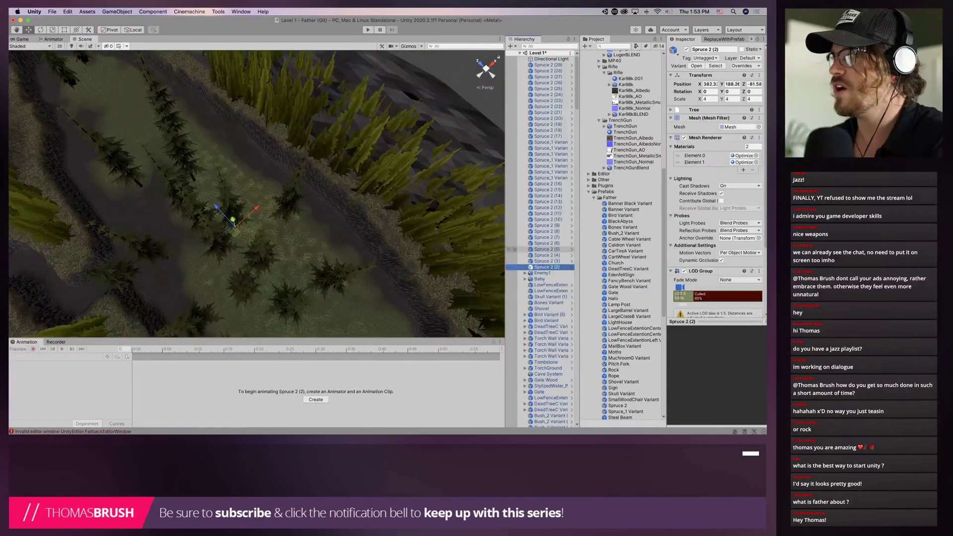
{"action": "left_click", "coordinate": [543, 65], "text": "shift"}
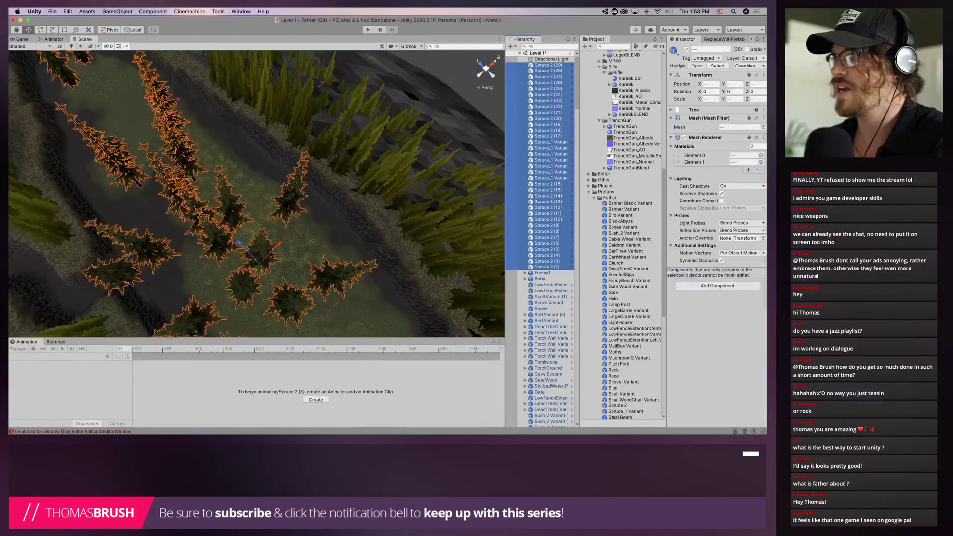
{"action": "right_click", "coordinate": [546, 78]}
{"action": "left_click", "coordinate": [562, 129]}
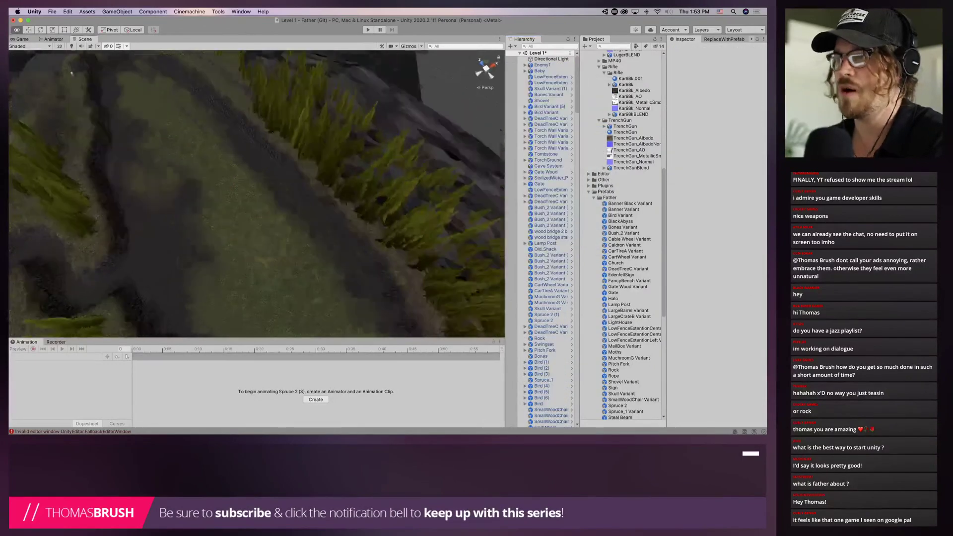
Select the terrain and set its sculpting tool to Raise or Lower Terrain with a brush size of 577
{"action": "right_click_drag", "start_coordinate": [256, 194], "coordinate": [244, 263]}
{"action": "key", "text": "w"}
{"action": "scroll", "coordinate": [342, 162], "scroll_direction": "up", "scroll_amount": 2}
{"action": "key", "text": "s"}
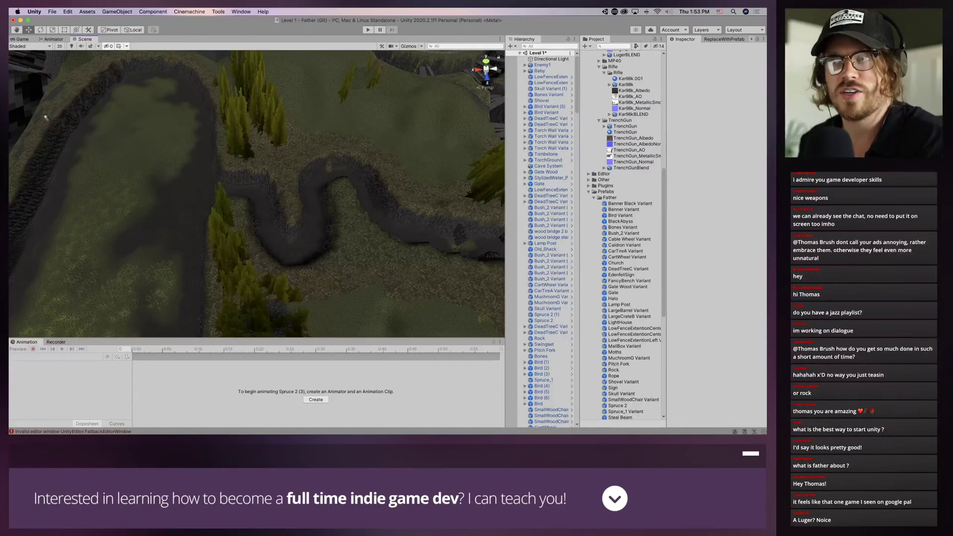
{"action": "key", "text": "s"}
{"action": "right_click_drag", "start_coordinate": [244, 263], "coordinate": [298, 258]}
{"action": "scroll", "coordinate": [233, 292], "scroll_direction": "up", "scroll_amount": 3}
{"action": "left_click", "coordinate": [298, 248]}
{"action": "left_click", "coordinate": [708, 113]}
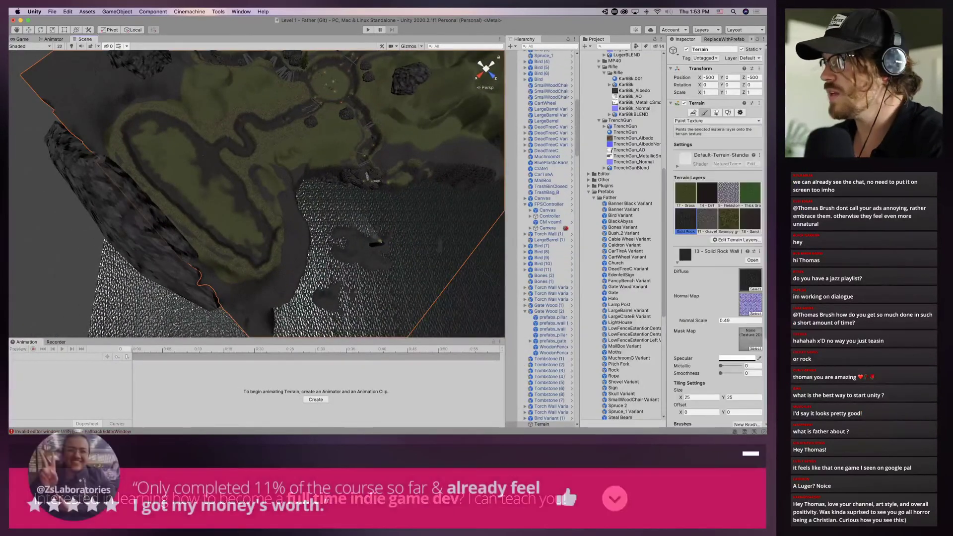
{"action": "left_click", "coordinate": [716, 120]}
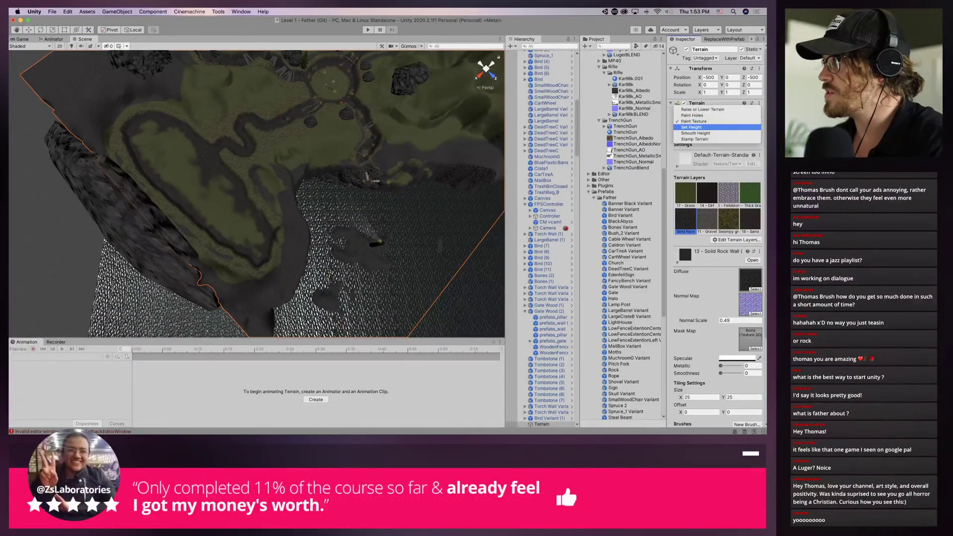
{"action": "left_click", "coordinate": [702, 109]}
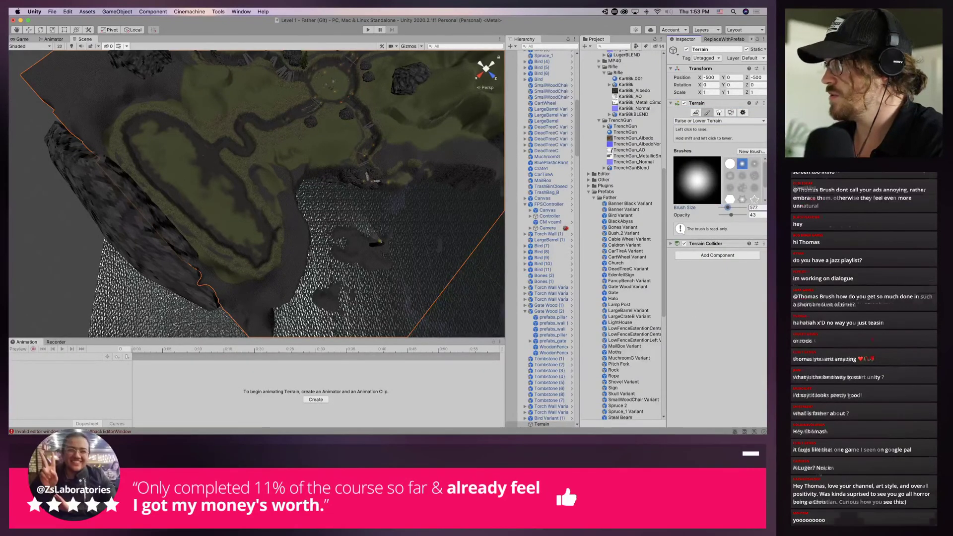
Preview the large sculpting brush over the cleared valley and examine the terrain from above and at ground level
{"action": "mouse_move", "coordinate": [260, 228]}
{"action": "left_mouse_down"}
{"action": "mouse_move", "coordinate": [230, 192]}
{"action": "mouse_move", "coordinate": [183, 181]}
{"action": "mouse_move", "coordinate": [171, 164]}
{"action": "mouse_move", "coordinate": [213, 209]}
{"action": "mouse_move", "coordinate": [212, 181]}
{"action": "mouse_move", "coordinate": [227, 234]}
{"action": "left_mouse_up"}
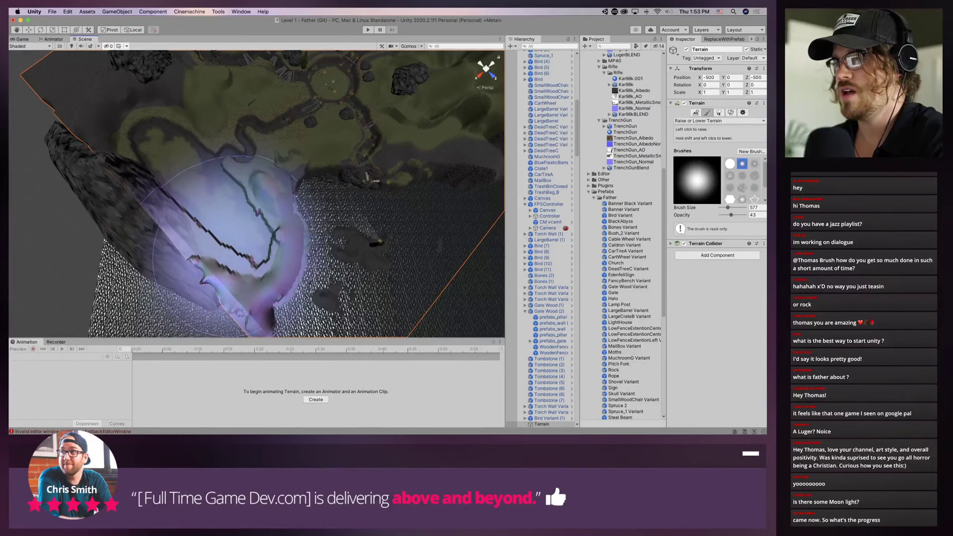
{"action": "key", "text": "w"}
{"action": "mouse_move", "coordinate": [230, 241]}
{"action": "right_mouse_down"}
{"action": "mouse_move", "coordinate": [229, 226]}
{"action": "mouse_move", "coordinate": [293, 148]}
{"action": "right_mouse_up"}
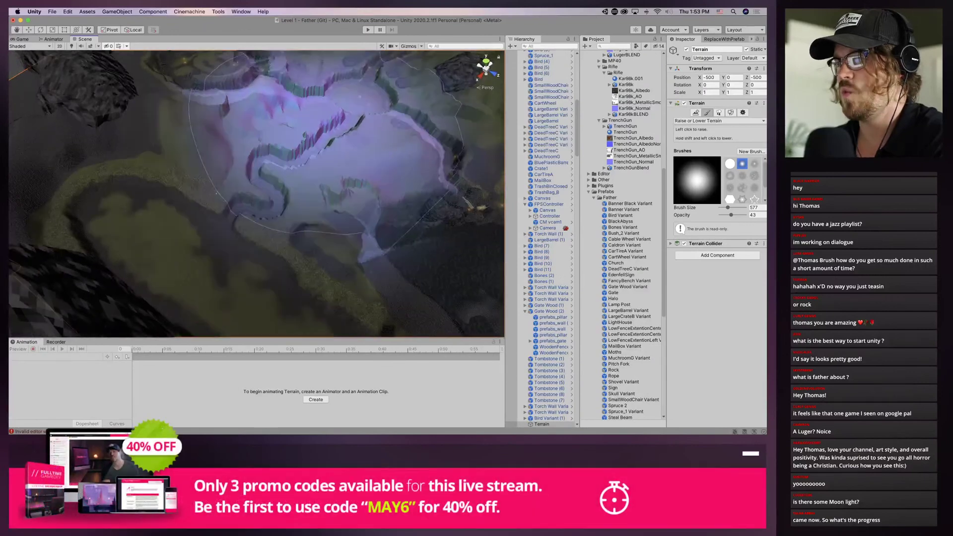
{"action": "scroll", "coordinate": [317, 144], "scroll_direction": "up", "scroll_amount": 8}
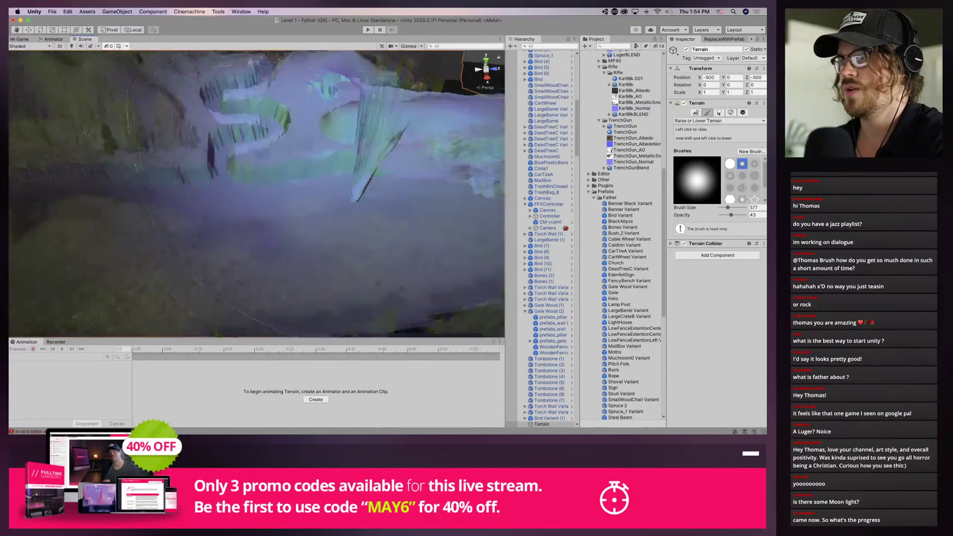
{"action": "scroll", "coordinate": [318, 95], "scroll_direction": "down", "scroll_amount": 3}
{"action": "mouse_move", "coordinate": [317, 144]}
{"action": "right_mouse_down"}
{"action": "mouse_move", "coordinate": [318, 94]}
{"action": "mouse_move", "coordinate": [320, 111]}
{"action": "mouse_move", "coordinate": [368, 110]}
{"action": "mouse_move", "coordinate": [447, 97]}
{"action": "mouse_move", "coordinate": [452, 86]}
{"action": "right_mouse_up"}
{"action": "key", "text": "w"}
{"action": "scroll", "coordinate": [320, 99], "scroll_direction": "down", "scroll_amount": 3}
{"action": "scroll", "coordinate": [320, 97], "scroll_direction": "up", "scroll_amount": 5}
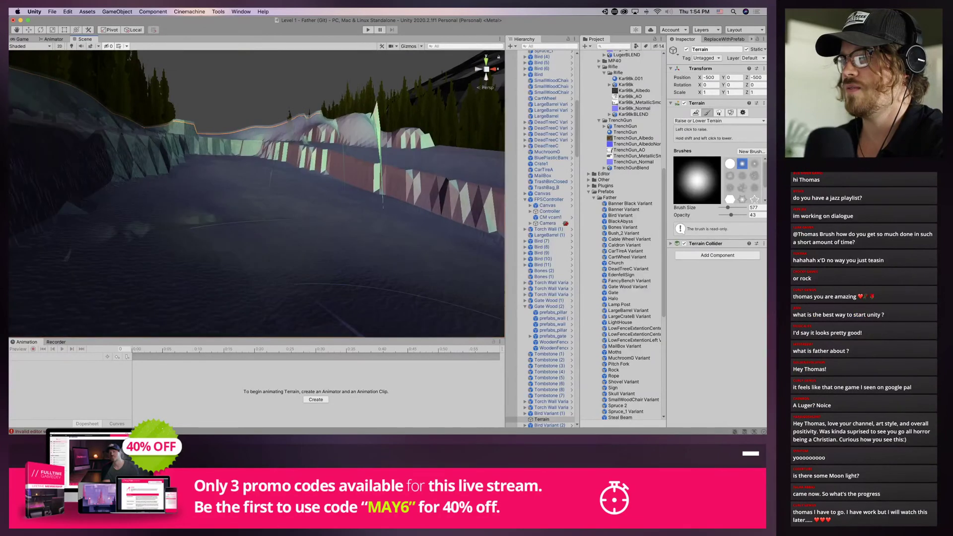
Set the terrain brush size to 212 and preview it over the valley beside the rock wall from several angles
{"action": "mouse_move", "coordinate": [278, 214]}
{"action": "right_mouse_down"}
{"action": "mouse_move", "coordinate": [258, 191]}
{"action": "mouse_move", "coordinate": [255, 278]}
{"action": "right_mouse_up"}
{"action": "scroll", "coordinate": [257, 194], "scroll_direction": "down", "scroll_amount": 8}
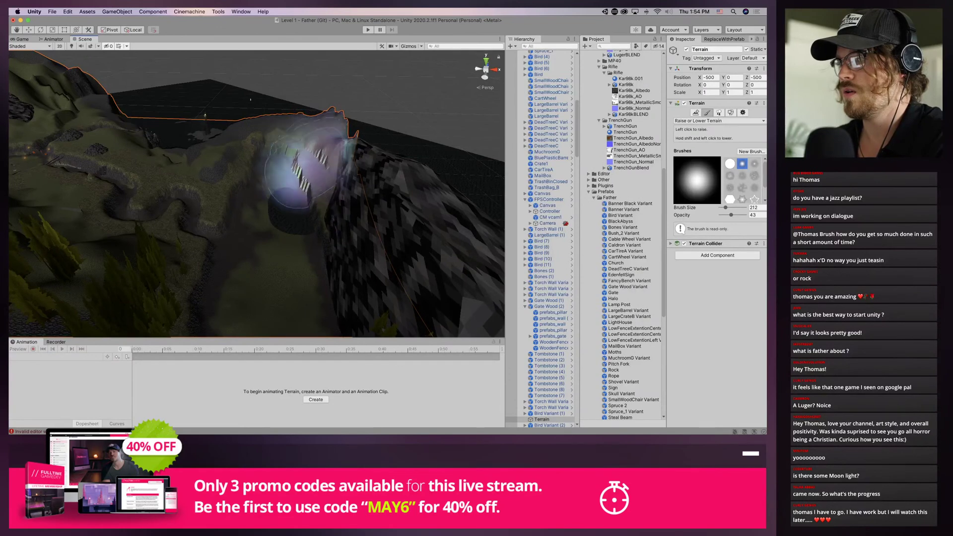
{"action": "mouse_move", "coordinate": [305, 167]}
{"action": "left_mouse_down", "text": "alt"}
{"action": "mouse_move", "coordinate": [325, 260]}
{"action": "mouse_move", "coordinate": [307, 232]}
{"action": "left_mouse_up", "text": "alt"}
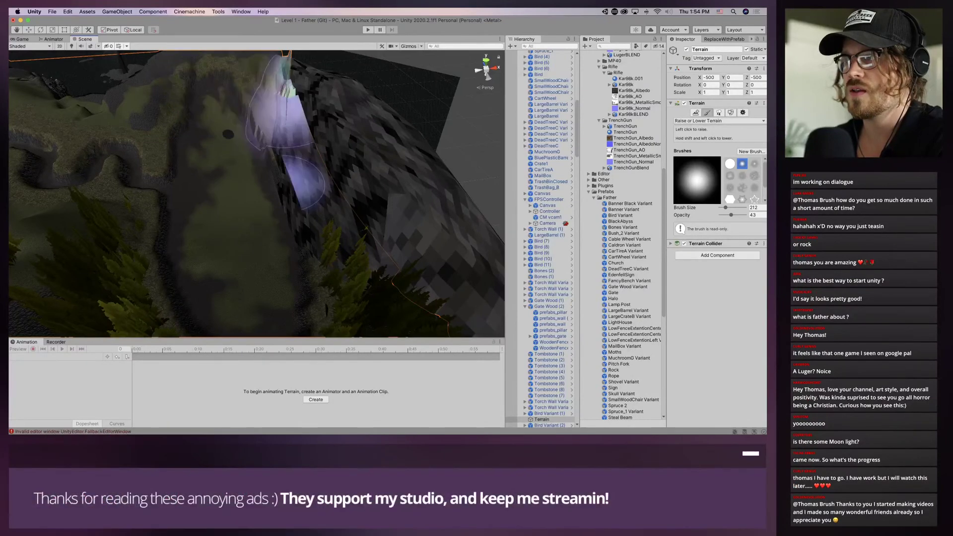
{"action": "left_click_drag", "start_coordinate": [232, 67], "coordinate": [235, 76], "text": "alt"}
{"action": "scroll", "coordinate": [233, 87], "scroll_direction": "down", "scroll_amount": 5}
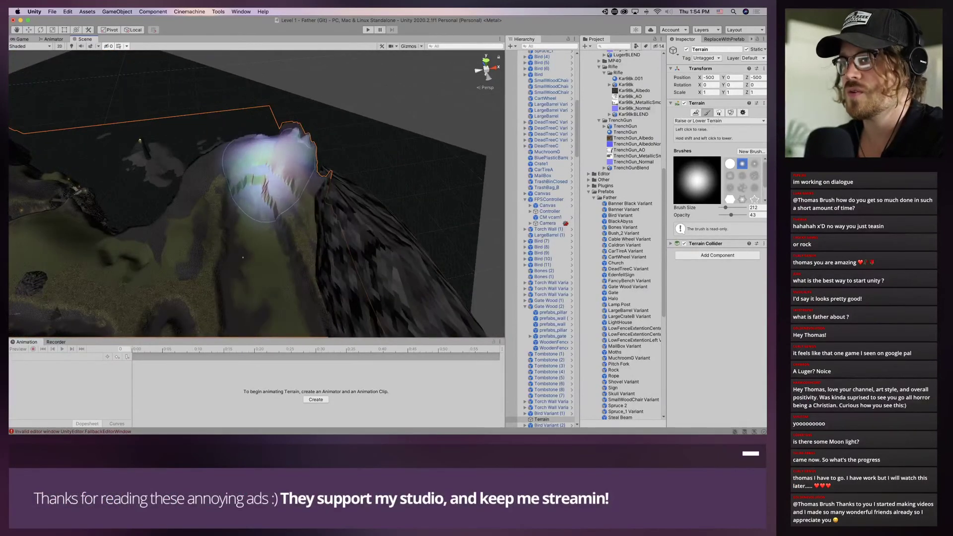
{"action": "left_click_drag", "start_coordinate": [261, 171], "coordinate": [348, 211], "text": "alt"}
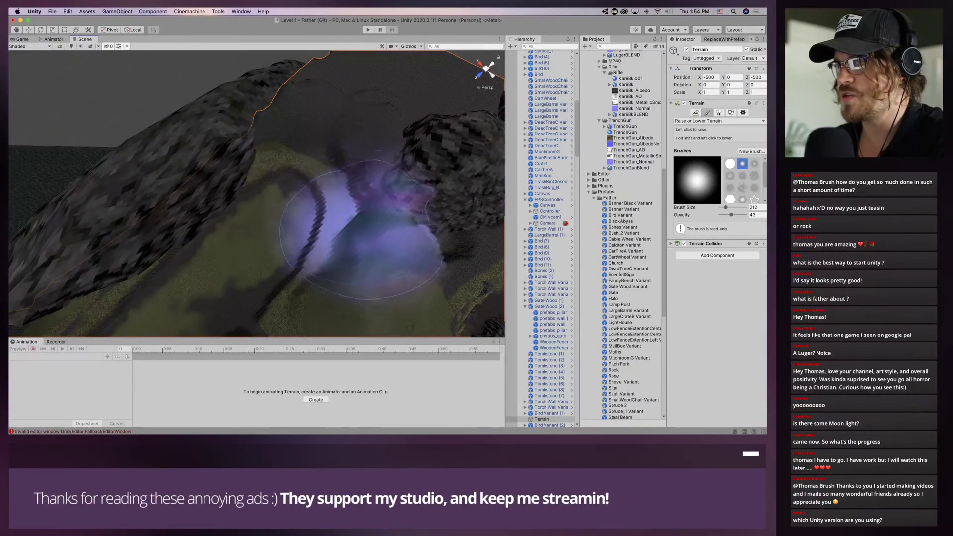
{"action": "mouse_move", "coordinate": [383, 251]}
{"action": "left_mouse_down", "text": "alt"}
{"action": "mouse_move", "coordinate": [317, 284]}
{"action": "mouse_move", "coordinate": [211, 238]}
{"action": "left_mouse_up", "text": "alt"}
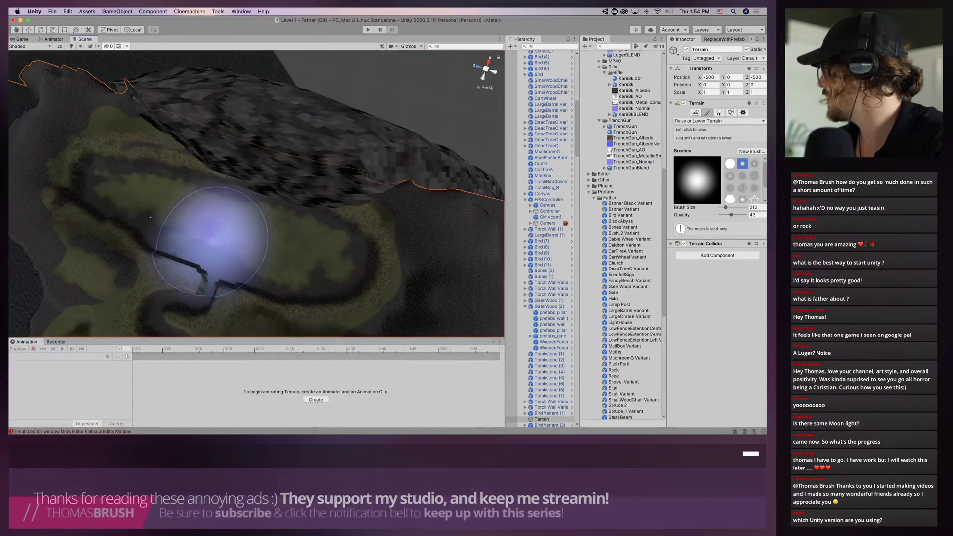
{"action": "key", "text": "super+Tab"}
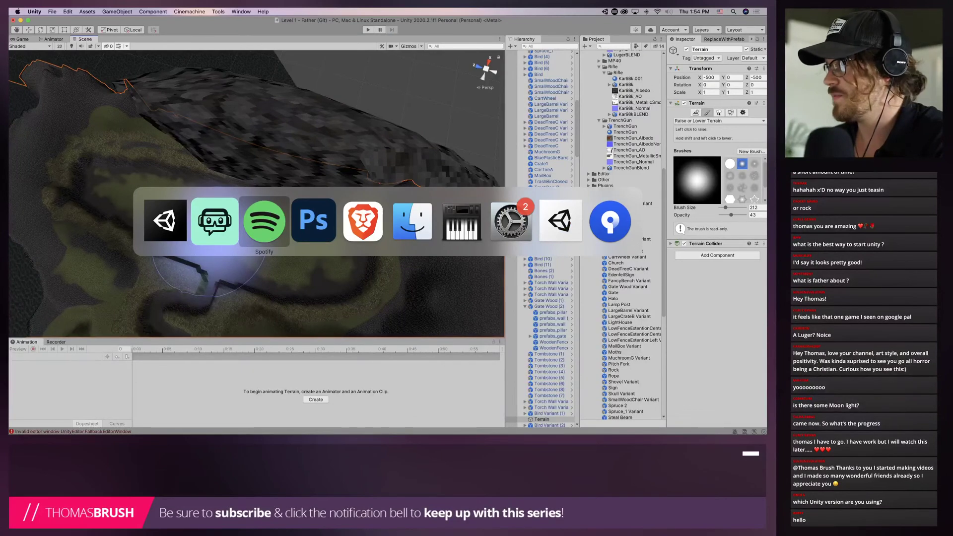
{"action": "left_click", "coordinate": [365, 220]}
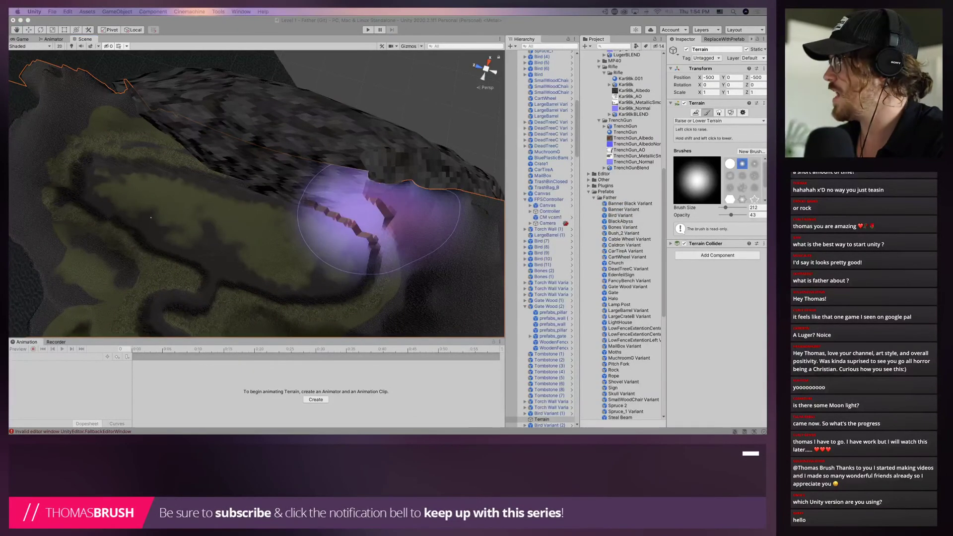
{"action": "key", "text": "ctrl+Up"}
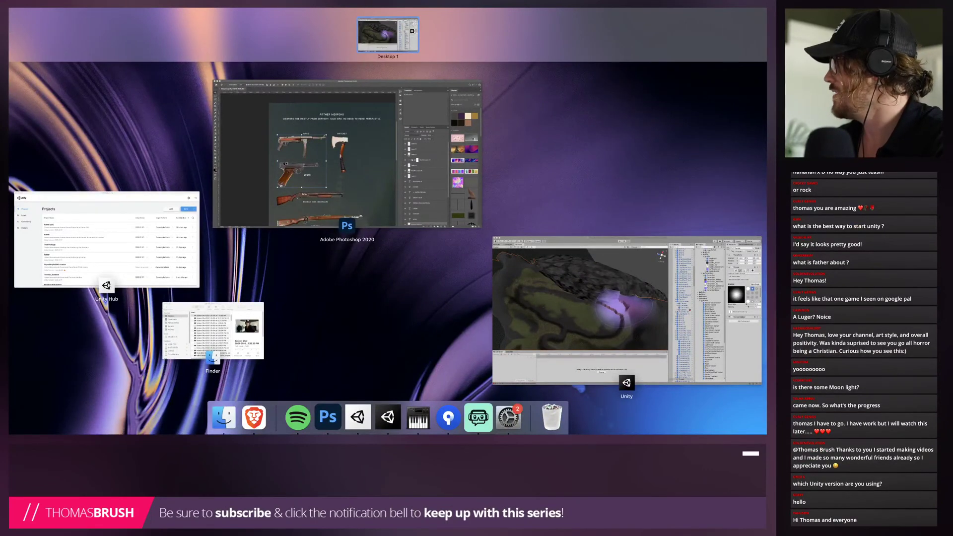
{"action": "key", "text": "ctrl+Up"}
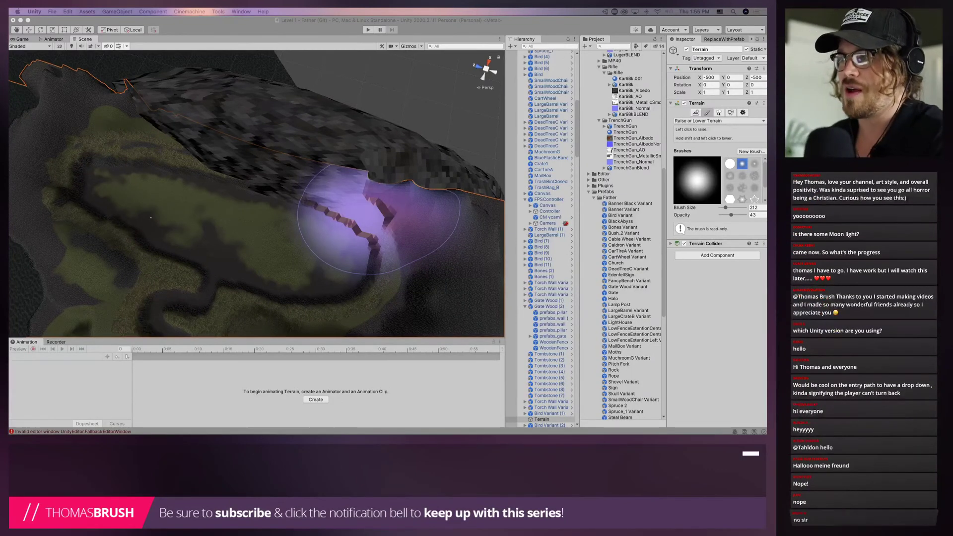
Move the large rock Rock1 Variant (40) beside the valley to X 559.5, Y 54, Z -51.6
{"action": "left_click", "coordinate": [294, 174]}
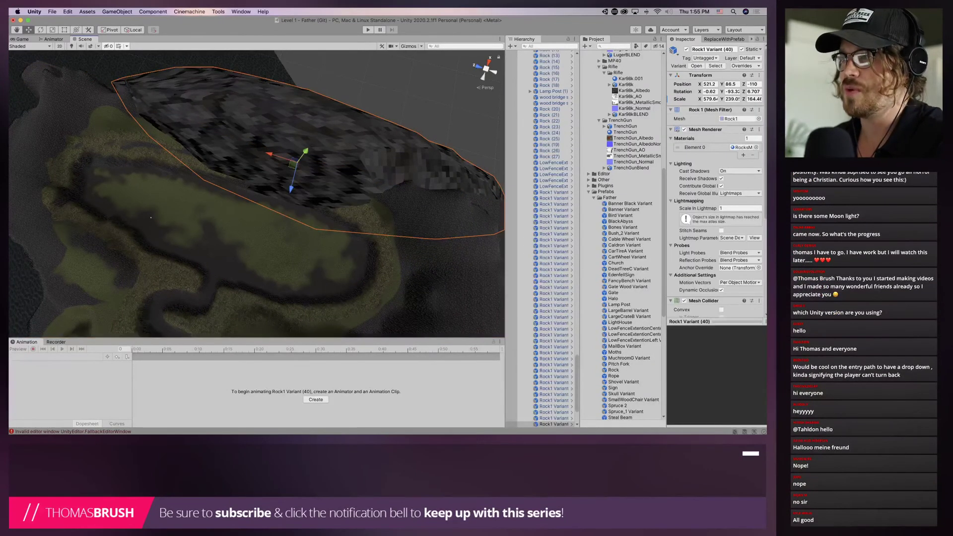
{"action": "left_click_drag", "start_coordinate": [301, 158], "coordinate": [265, 147]}
{"action": "right_click_drag", "start_coordinate": [265, 146], "coordinate": [311, 85]}
{"action": "left_click_drag", "start_coordinate": [222, 226], "coordinate": [212, 219]}
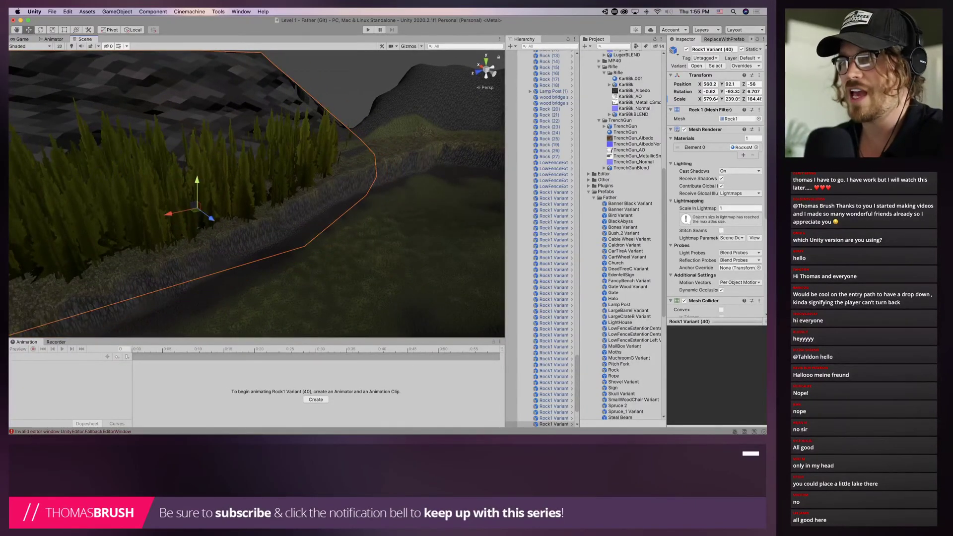
{"action": "left_click_drag", "start_coordinate": [197, 182], "coordinate": [197, 217]}
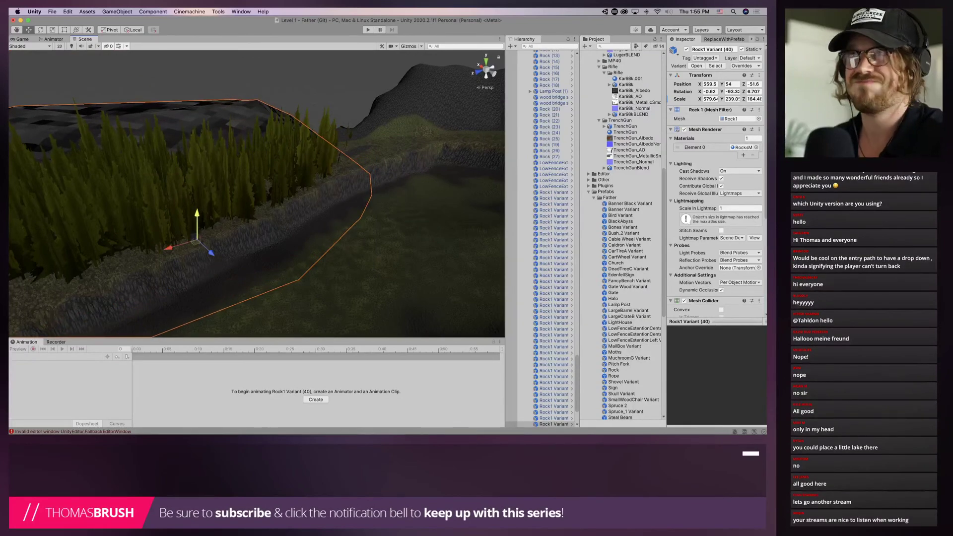
Select the terrain again and set its Raise or Lower Terrain brush size to 91
{"action": "right_click_drag", "start_coordinate": [209, 214], "coordinate": [323, 248]}
{"action": "left_click", "coordinate": [218, 221]}
{"action": "right_click_drag", "start_coordinate": [218, 221], "coordinate": [383, 241]}
{"action": "scroll", "coordinate": [298, 198], "scroll_direction": "down", "scroll_amount": 10}
{"action": "scroll", "coordinate": [297, 198], "scroll_direction": "up", "scroll_amount": 8}
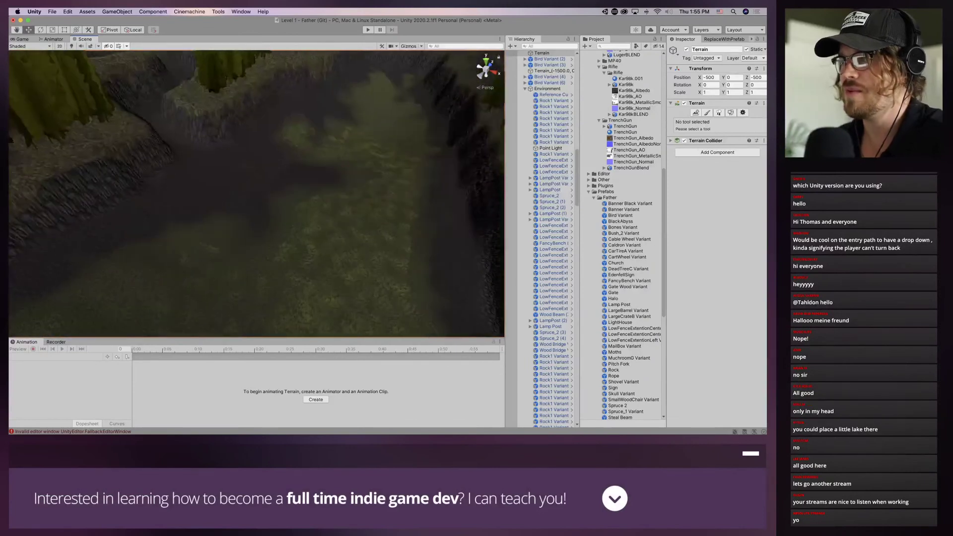
{"action": "right_click_drag", "start_coordinate": [298, 198], "coordinate": [308, 153]}
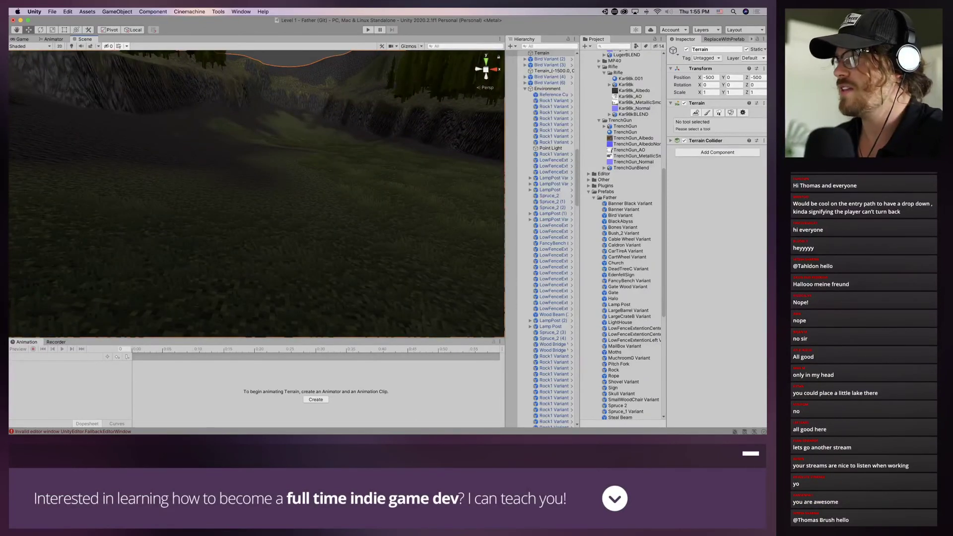
{"action": "left_click", "coordinate": [707, 112]}
{"action": "left_click_drag", "start_coordinate": [723, 208], "coordinate": [724, 208]}
Raise the terrain along the foot of the valley's rock wall with the soft round brush and check it from several angles
{"action": "mouse_move", "coordinate": [191, 107]}
{"action": "left_mouse_down"}
{"action": "mouse_move", "coordinate": [268, 86]}
{"action": "mouse_move", "coordinate": [345, 101]}
{"action": "left_mouse_up"}
{"action": "right_click_drag", "start_coordinate": [345, 102], "coordinate": [306, 119]}
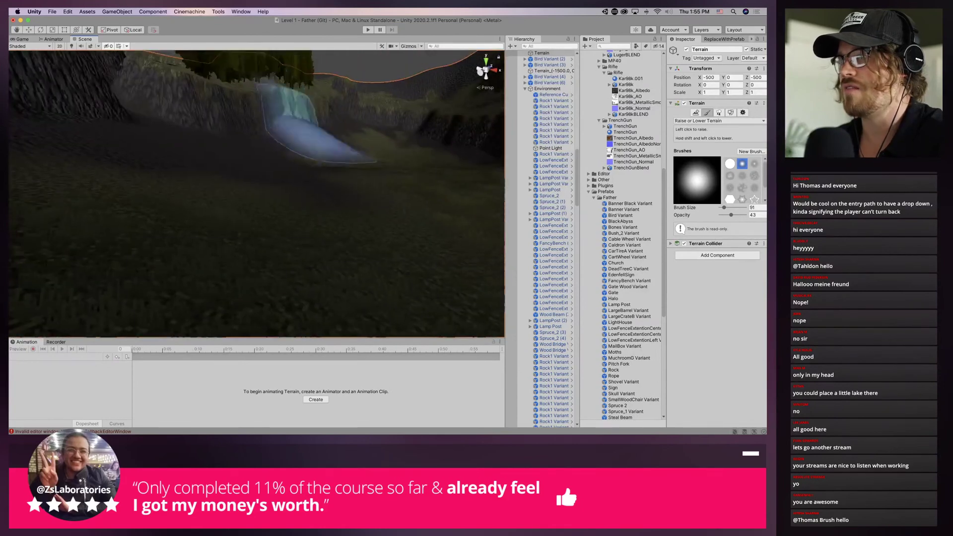
{"action": "left_click_drag", "start_coordinate": [364, 160], "coordinate": [417, 126]}
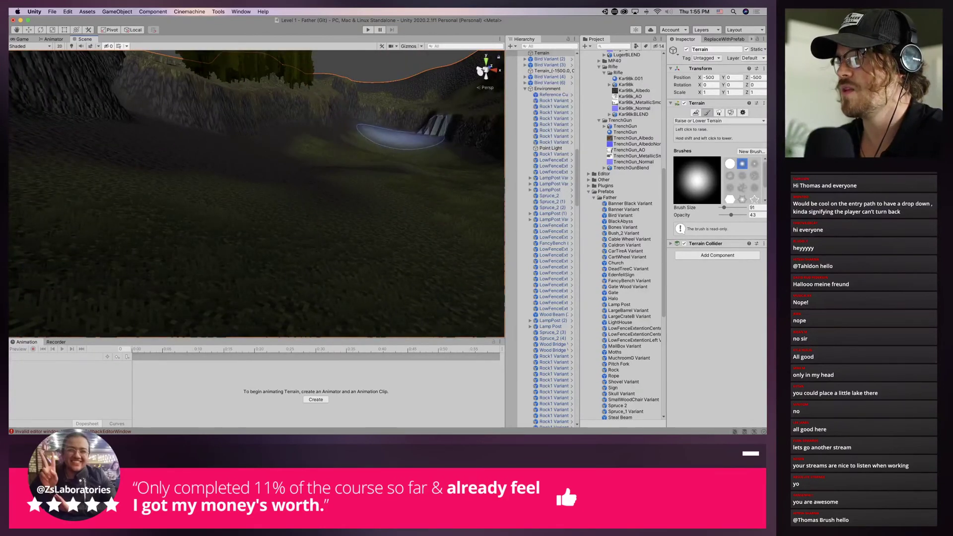
{"action": "mouse_move", "coordinate": [368, 171]}
{"action": "right_mouse_down"}
{"action": "mouse_move", "coordinate": [392, 158]}
{"action": "mouse_move", "coordinate": [328, 151]}
{"action": "right_mouse_up"}
{"action": "right_click_drag", "start_coordinate": [236, 185], "coordinate": [163, 154]}
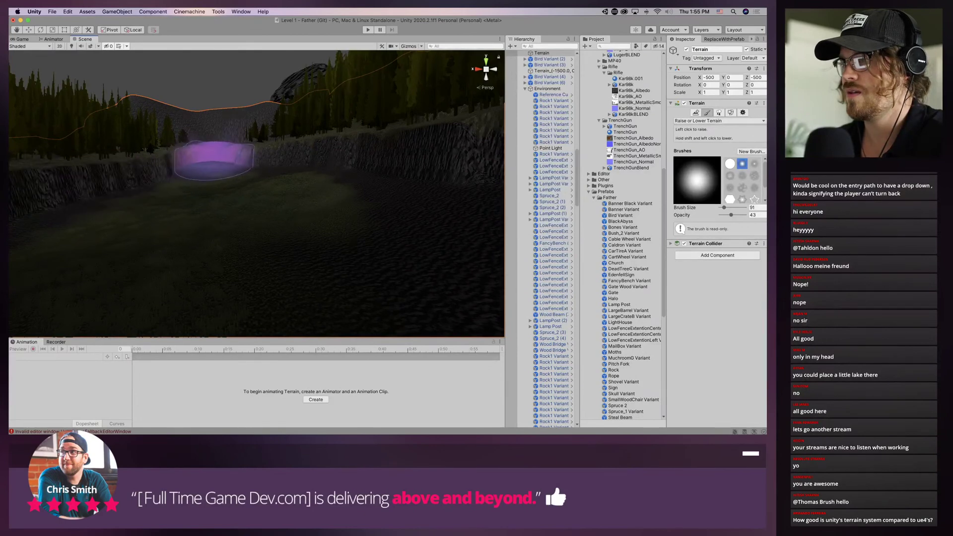
{"action": "mouse_move", "coordinate": [332, 147]}
{"action": "right_mouse_down"}
{"action": "mouse_move", "coordinate": [239, 150]}
{"action": "mouse_move", "coordinate": [214, 169]}
{"action": "right_mouse_up"}
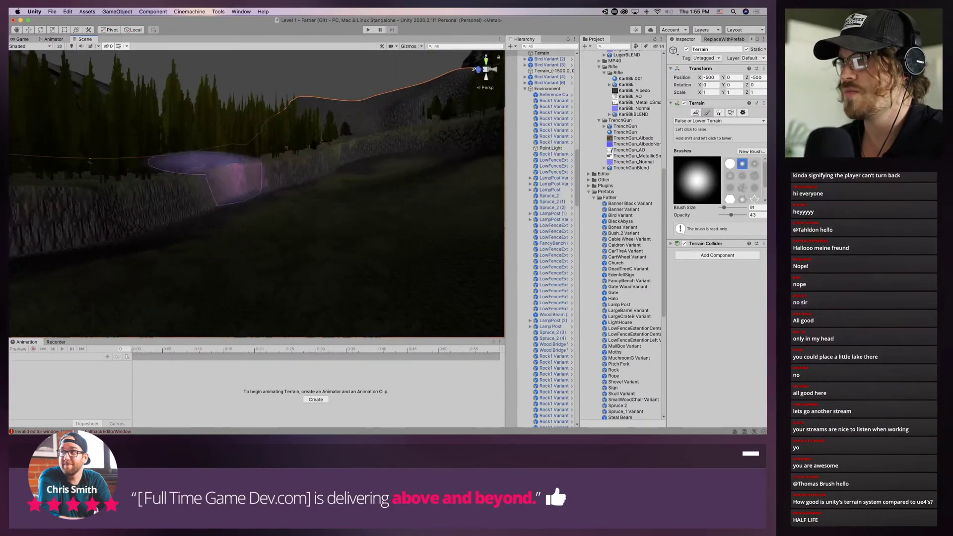
{"action": "mouse_move", "coordinate": [169, 199]}
{"action": "right_mouse_down"}
{"action": "mouse_move", "coordinate": [319, 119]}
{"action": "mouse_move", "coordinate": [404, 142]}
{"action": "mouse_move", "coordinate": [276, 155]}
{"action": "mouse_move", "coordinate": [307, 199]}
{"action": "right_mouse_up"}
Raise a jagged outcrop along the valley's rock wall using an irregular patterned brush at size 42
{"action": "left_click_drag", "start_coordinate": [724, 207], "coordinate": [723, 207]}
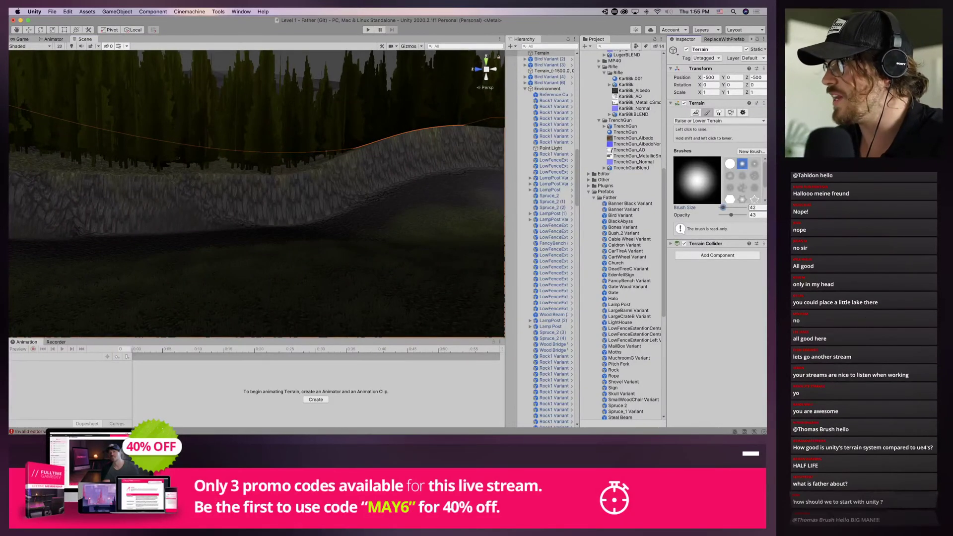
{"action": "left_click", "coordinate": [742, 187]}
{"action": "right_click_drag", "start_coordinate": [461, 178], "coordinate": [387, 209]}
{"action": "mouse_move", "coordinate": [343, 211]}
{"action": "left_mouse_down"}
{"action": "mouse_move", "coordinate": [351, 204]}
{"action": "mouse_move", "coordinate": [393, 213]}
{"action": "mouse_move", "coordinate": [320, 214]}
{"action": "mouse_move", "coordinate": [338, 204]}
{"action": "mouse_move", "coordinate": [196, 238]}
{"action": "mouse_move", "coordinate": [236, 239]}
{"action": "left_mouse_up"}
Examine the raised outcrop and the surrounding valley walls from several angles at ground level
{"action": "mouse_move", "coordinate": [317, 243]}
{"action": "right_mouse_down"}
{"action": "mouse_move", "coordinate": [359, 250]}
{"action": "mouse_move", "coordinate": [310, 238]}
{"action": "mouse_move", "coordinate": [347, 214]}
{"action": "mouse_move", "coordinate": [323, 219]}
{"action": "mouse_move", "coordinate": [382, 211]}
{"action": "right_mouse_up"}
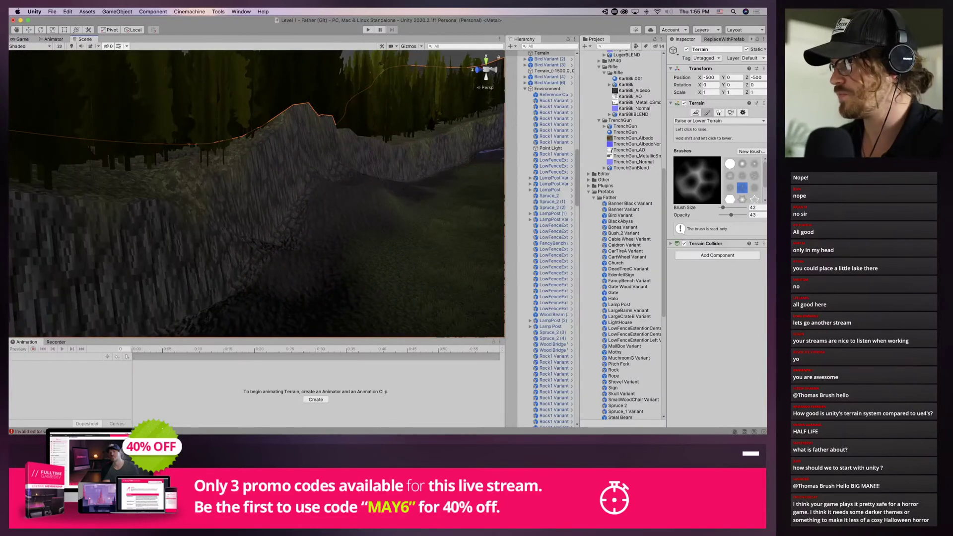
{"action": "right_click_drag", "start_coordinate": [447, 169], "coordinate": [198, 208]}
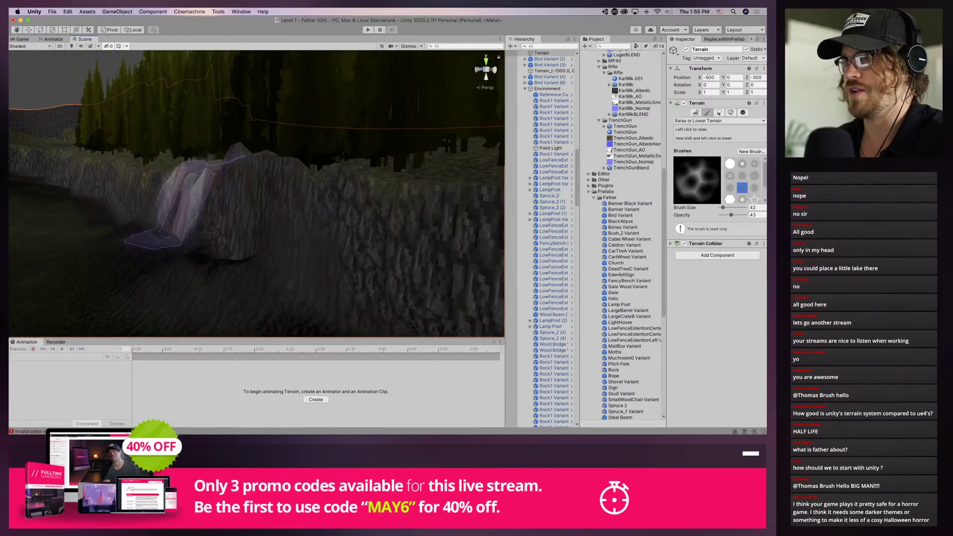
{"action": "right_click_drag", "start_coordinate": [420, 193], "coordinate": [538, 173]}
{"action": "scroll", "coordinate": [537, 174], "scroll_direction": "up", "scroll_amount": 1}
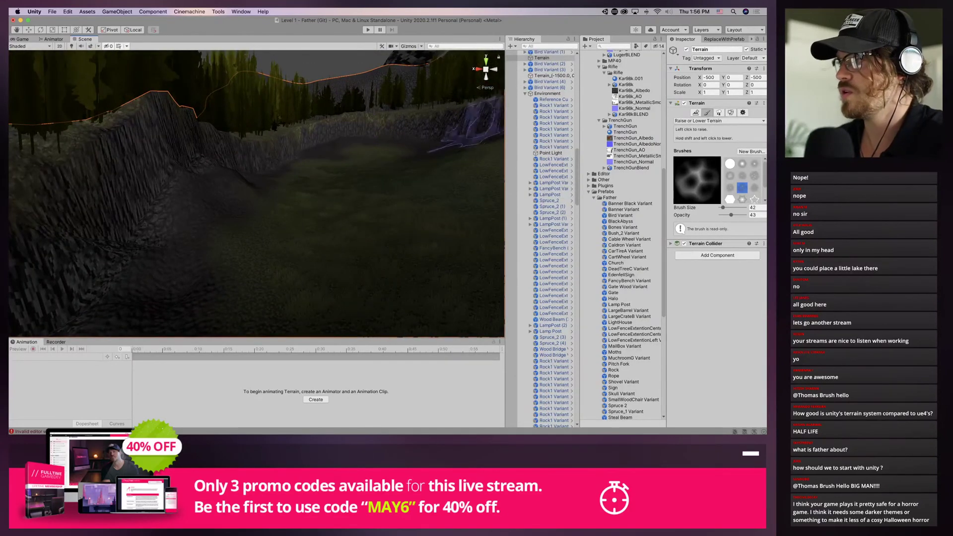
{"action": "right_click_drag", "start_coordinate": [464, 125], "coordinate": [506, 137]}
{"action": "right_click_drag", "start_coordinate": [444, 143], "coordinate": [482, 140]}
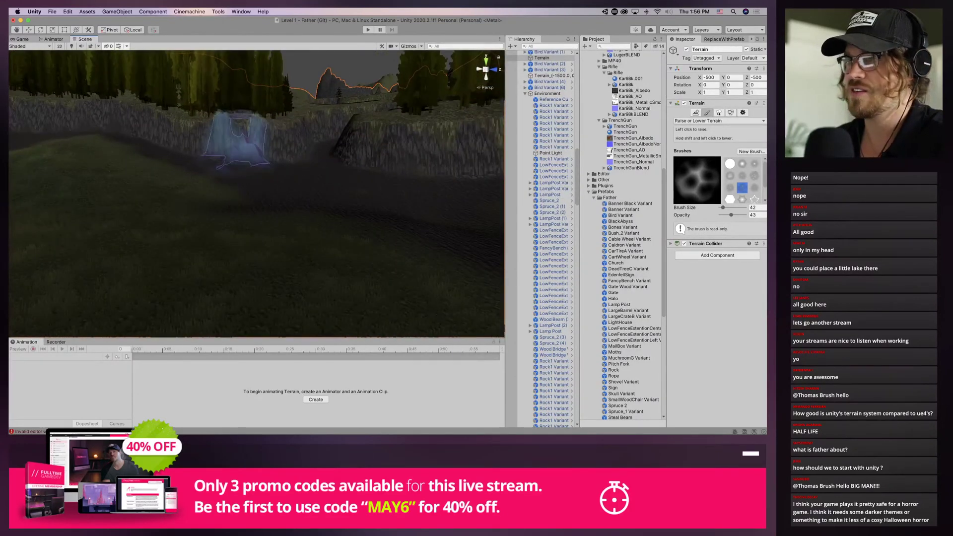
{"action": "mouse_move", "coordinate": [192, 132]}
{"action": "right_mouse_down"}
{"action": "mouse_move", "coordinate": [277, 118]}
{"action": "mouse_move", "coordinate": [432, 127]}
{"action": "mouse_move", "coordinate": [213, 139]}
{"action": "mouse_move", "coordinate": [204, 129]}
{"action": "mouse_move", "coordinate": [298, 153]}
{"action": "mouse_move", "coordinate": [348, 199]}
{"action": "right_mouse_up"}
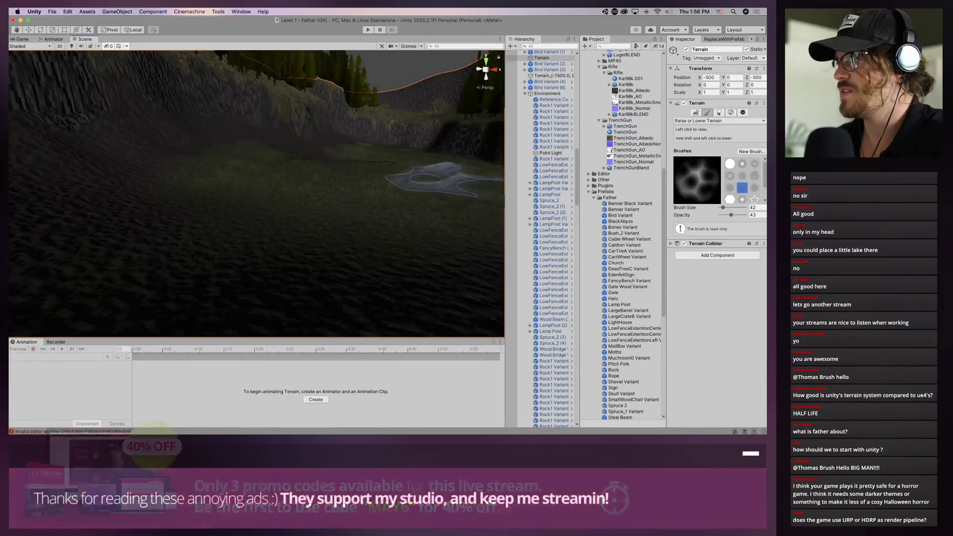
{"action": "right_click_drag", "start_coordinate": [427, 179], "coordinate": [441, 180]}
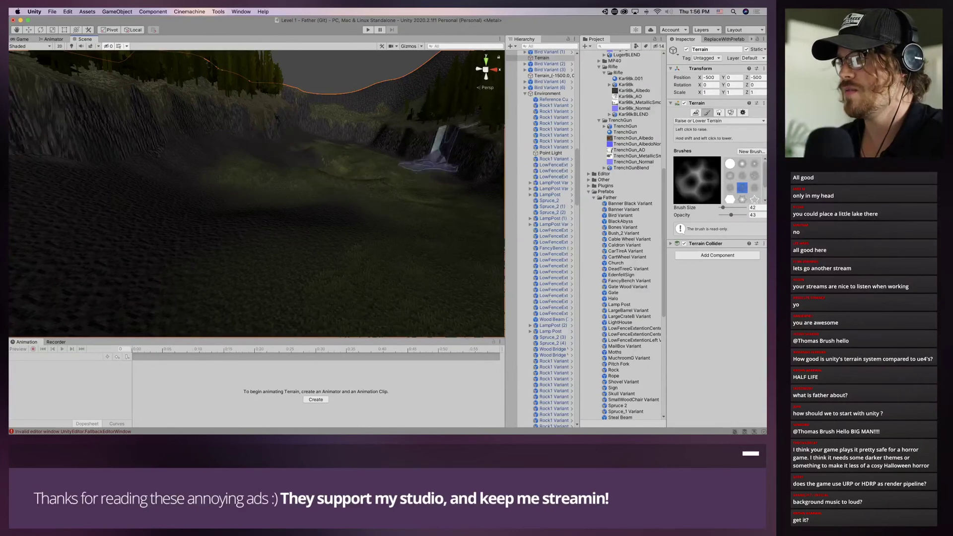
Switch the terrain tool to Smooth Height and smooth the ground at the foot of the rock wall
{"action": "left_click", "coordinate": [719, 120]}
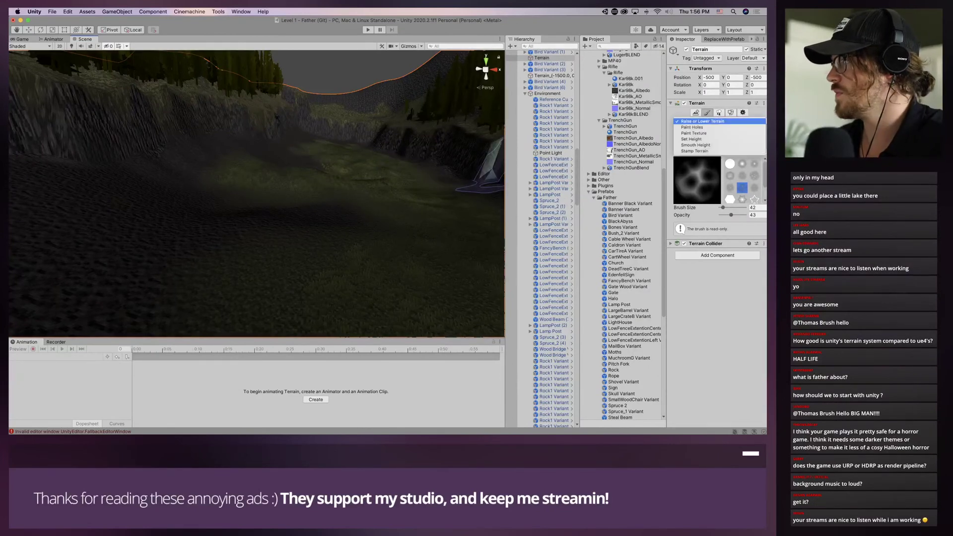
{"action": "left_click", "coordinate": [695, 145]}
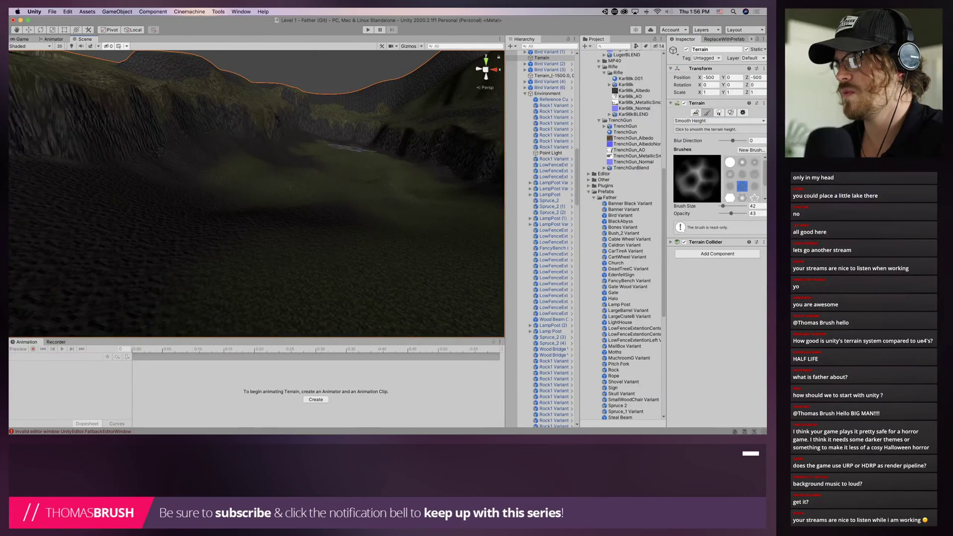
{"action": "right_click_drag", "start_coordinate": [369, 177], "coordinate": [450, 195]}
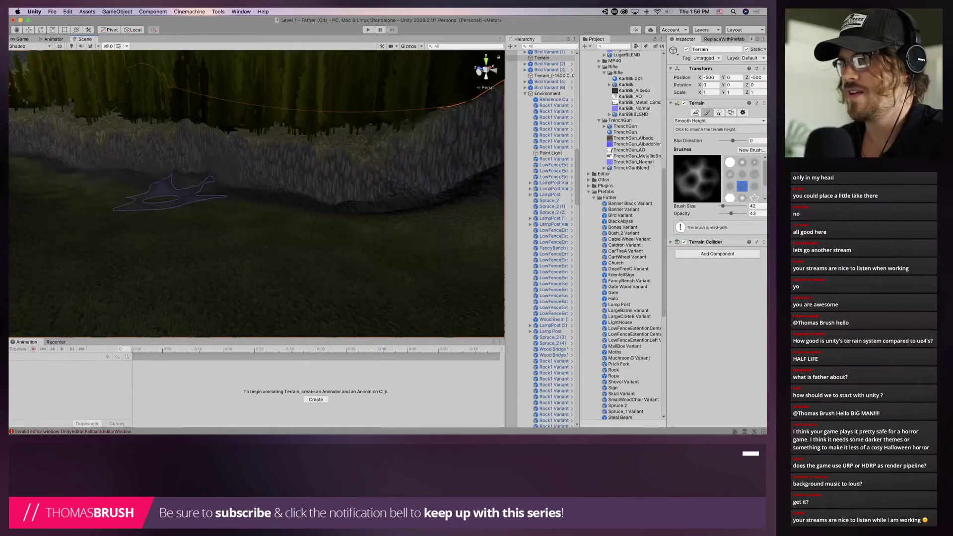
{"action": "left_click_drag", "start_coordinate": [169, 199], "coordinate": [167, 200]}
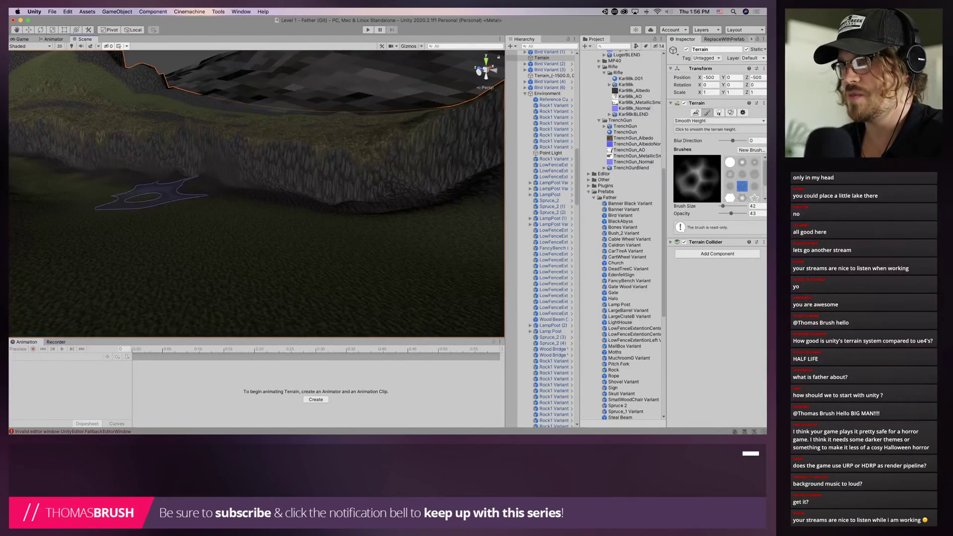
{"action": "left_click_drag", "start_coordinate": [156, 195], "coordinate": [154, 198]}
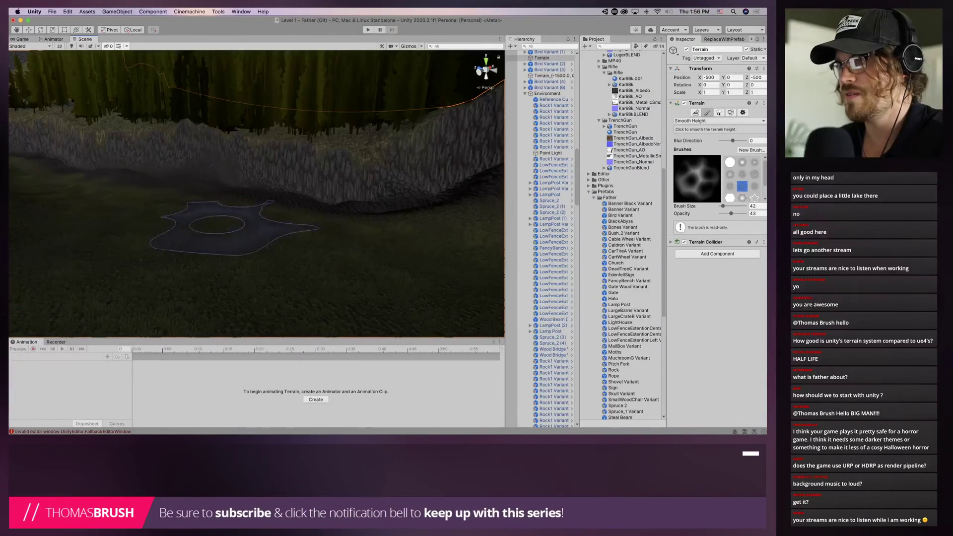
{"action": "left_click_drag", "start_coordinate": [400, 209], "coordinate": [412, 212]}
Continue smoothing the terrain height farther along the base of the valley wall with the patterned brush
{"action": "mouse_move", "coordinate": [412, 212]}
{"action": "right_mouse_down"}
{"action": "mouse_move", "coordinate": [397, 219]}
{"action": "mouse_move", "coordinate": [455, 239]}
{"action": "mouse_move", "coordinate": [464, 222]}
{"action": "right_mouse_up"}
{"action": "left_click_drag", "start_coordinate": [356, 246], "coordinate": [340, 244]}
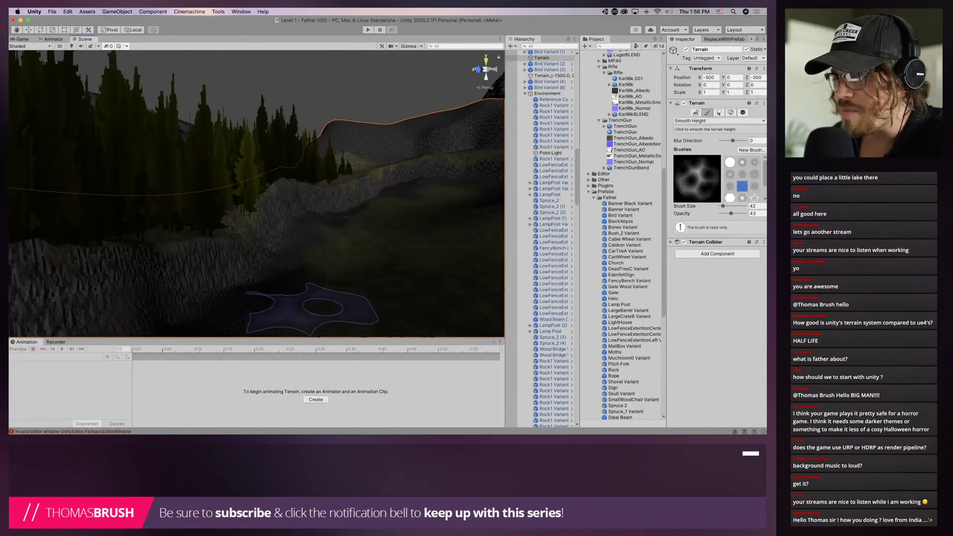
{"action": "right_click_drag", "start_coordinate": [322, 303], "coordinate": [341, 302]}
{"action": "left_click_drag", "start_coordinate": [183, 271], "coordinate": [214, 240]}
{"action": "right_click_drag", "start_coordinate": [214, 241], "coordinate": [166, 269]}
{"action": "right_click_drag", "start_coordinate": [334, 265], "coordinate": [297, 276]}
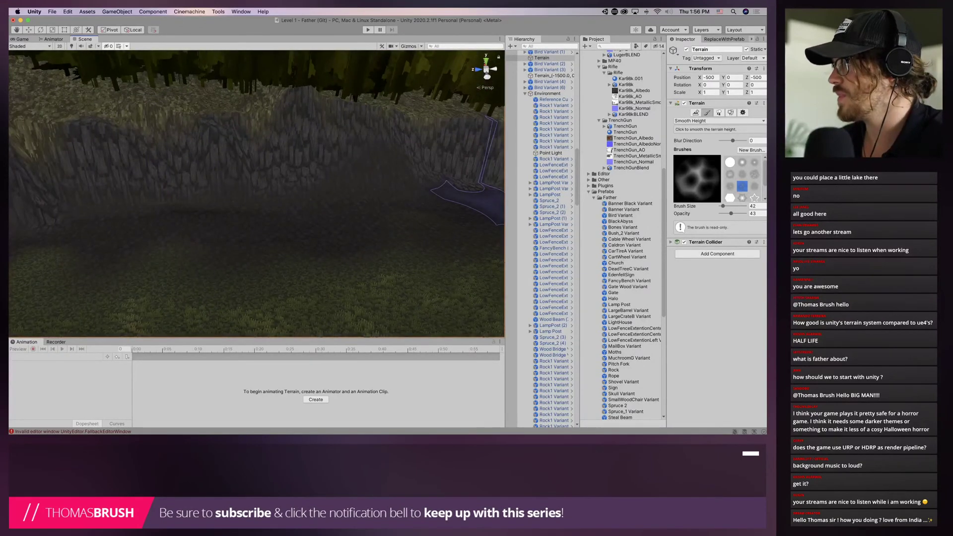
Lower the terrain along the rock wall using Raise or Lower Terrain with the soft round brush at size 16
{"action": "left_click", "coordinate": [742, 162]}
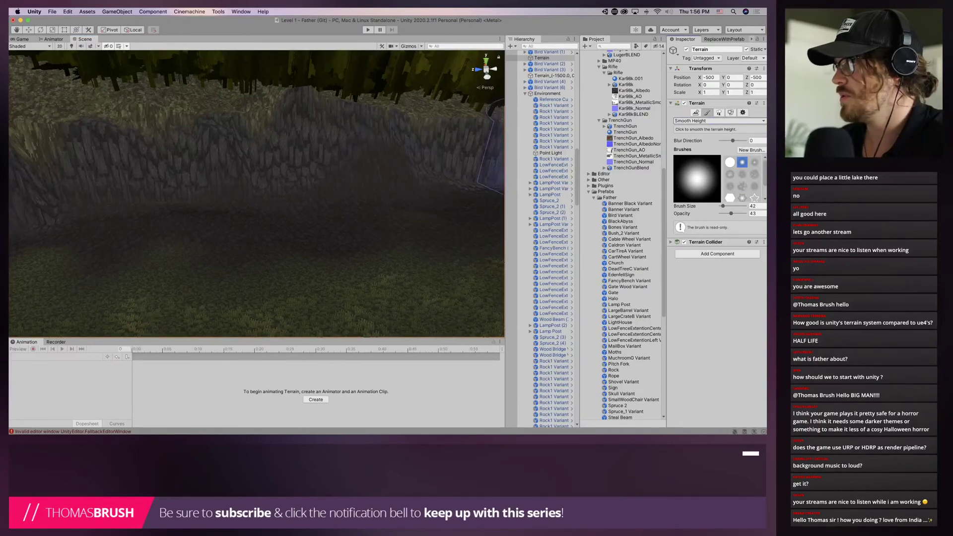
{"action": "left_click", "coordinate": [718, 120]}
{"action": "left_click", "coordinate": [700, 97]}
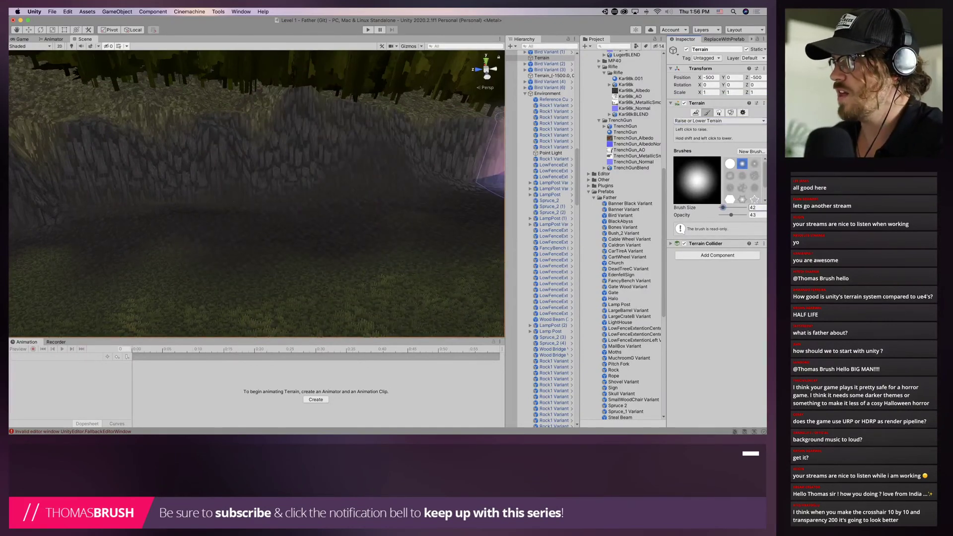
{"action": "left_click_drag", "start_coordinate": [722, 207], "coordinate": [722, 207]}
{"action": "mouse_move", "coordinate": [380, 199]}
{"action": "left_mouse_down", "text": "shift"}
{"action": "mouse_move", "coordinate": [412, 183]}
{"action": "mouse_move", "coordinate": [341, 177]}
{"action": "mouse_move", "coordinate": [312, 163]}
{"action": "mouse_move", "coordinate": [285, 201]}
{"action": "mouse_move", "coordinate": [344, 174]}
{"action": "left_mouse_up", "text": "shift"}
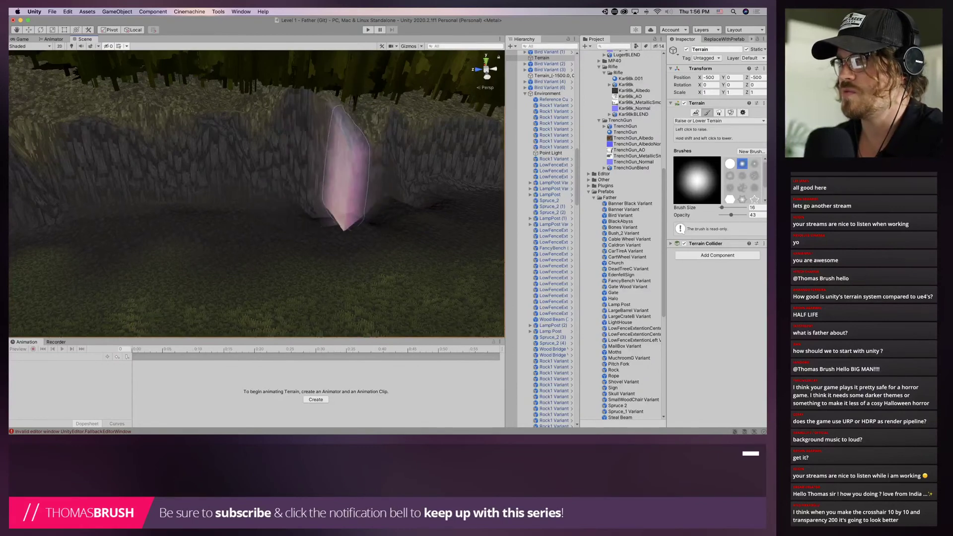
Smooth the carved edge where the rock wall meets the grass using Smooth Height with the size 16 round brush
{"action": "mouse_move", "coordinate": [217, 231]}
{"action": "right_mouse_down"}
{"action": "mouse_move", "coordinate": [269, 203]}
{"action": "mouse_move", "coordinate": [292, 168]}
{"action": "right_mouse_up"}
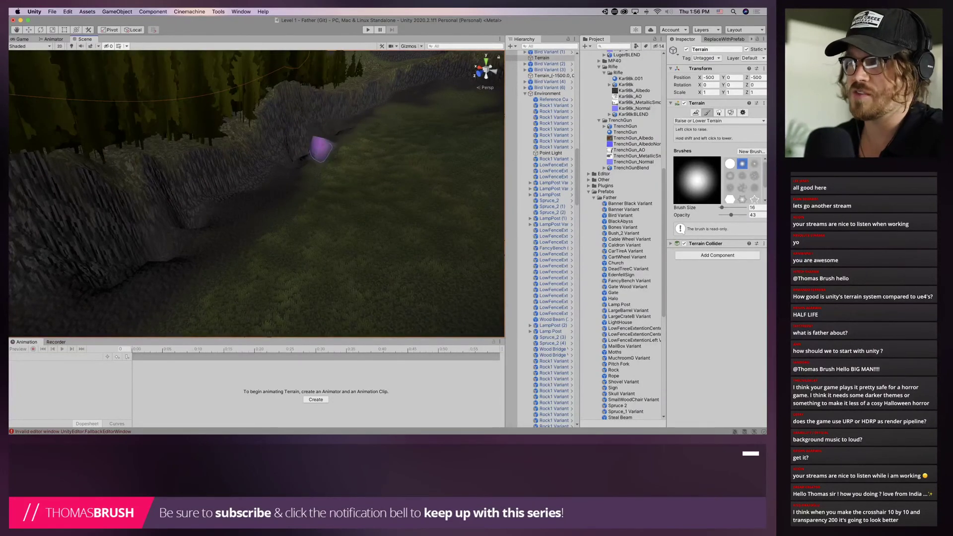
{"action": "left_click", "coordinate": [718, 120]}
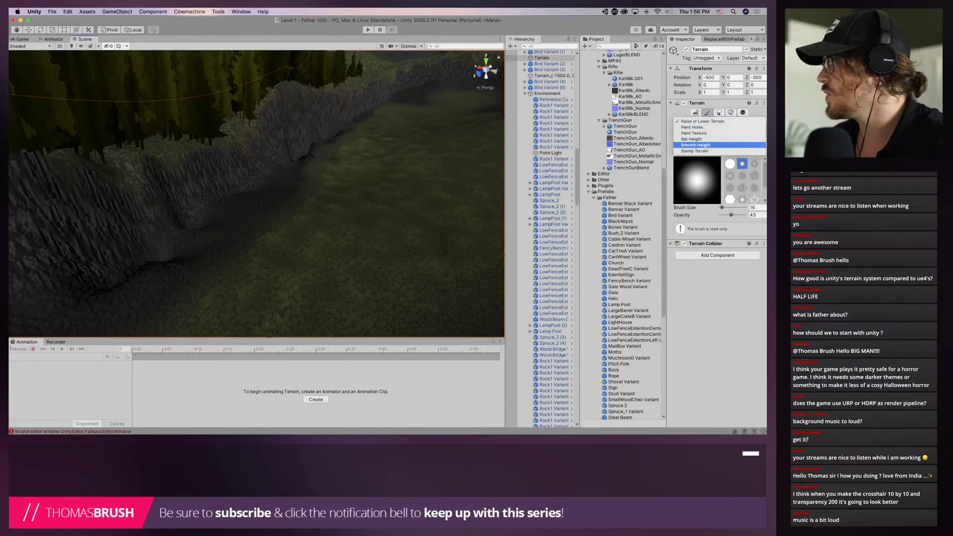
{"action": "left_click", "coordinate": [695, 145]}
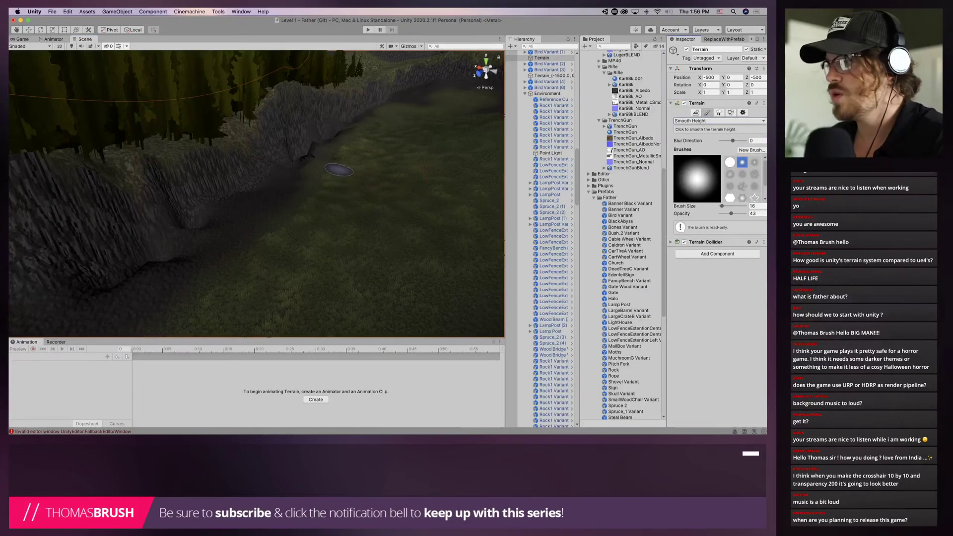
{"action": "left_click_drag", "start_coordinate": [326, 161], "coordinate": [302, 150]}
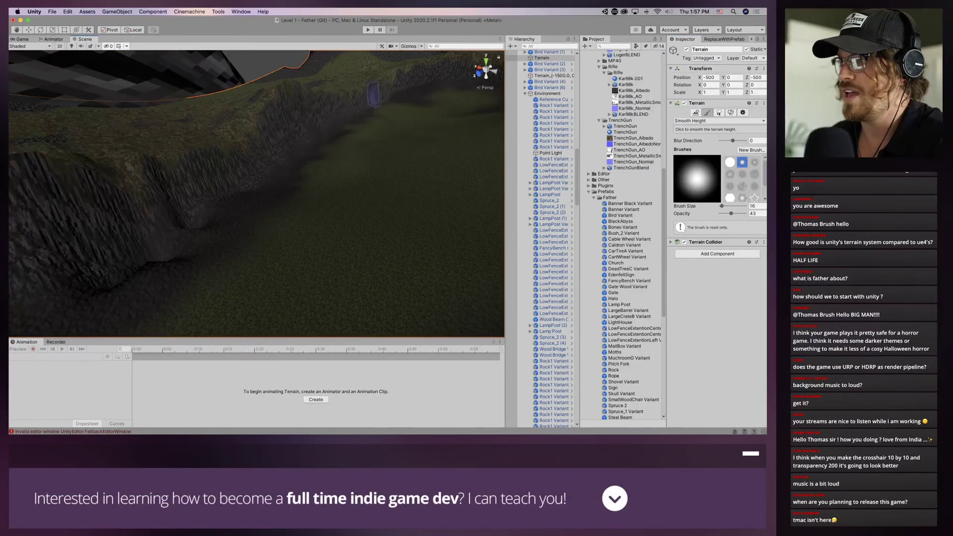
{"action": "left_click_drag", "start_coordinate": [374, 95], "coordinate": [399, 102]}
{"action": "right_click_drag", "start_coordinate": [399, 102], "coordinate": [345, 160]}
{"action": "mouse_move", "coordinate": [318, 162]}
{"action": "left_mouse_down"}
{"action": "mouse_move", "coordinate": [251, 161]}
{"action": "mouse_move", "coordinate": [190, 203]}
{"action": "left_mouse_up"}
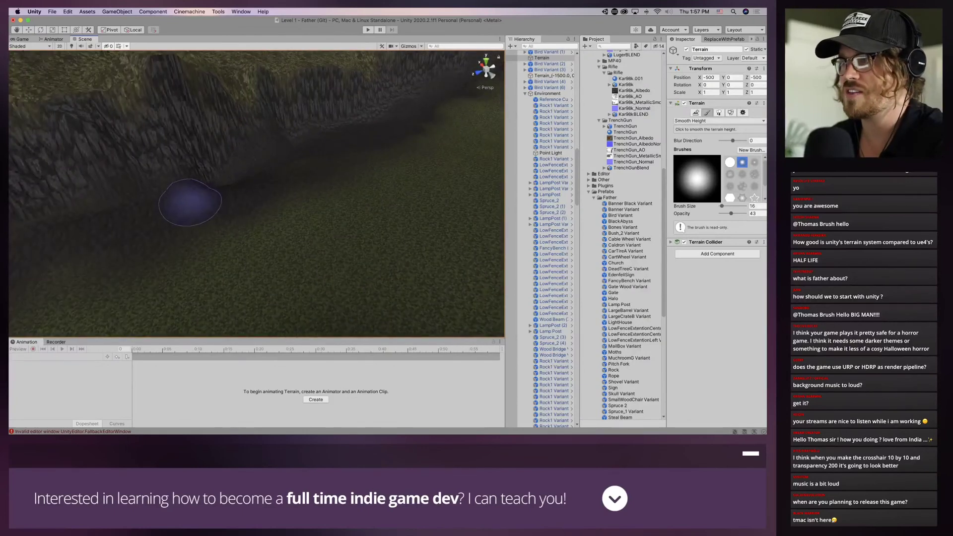
Continue smoothing the ground along the base of the curved rock wall with the size 16 round brush
{"action": "mouse_move", "coordinate": [223, 170]}
{"action": "right_mouse_down"}
{"action": "mouse_move", "coordinate": [233, 129]}
{"action": "mouse_move", "coordinate": [256, 182]}
{"action": "right_mouse_up"}
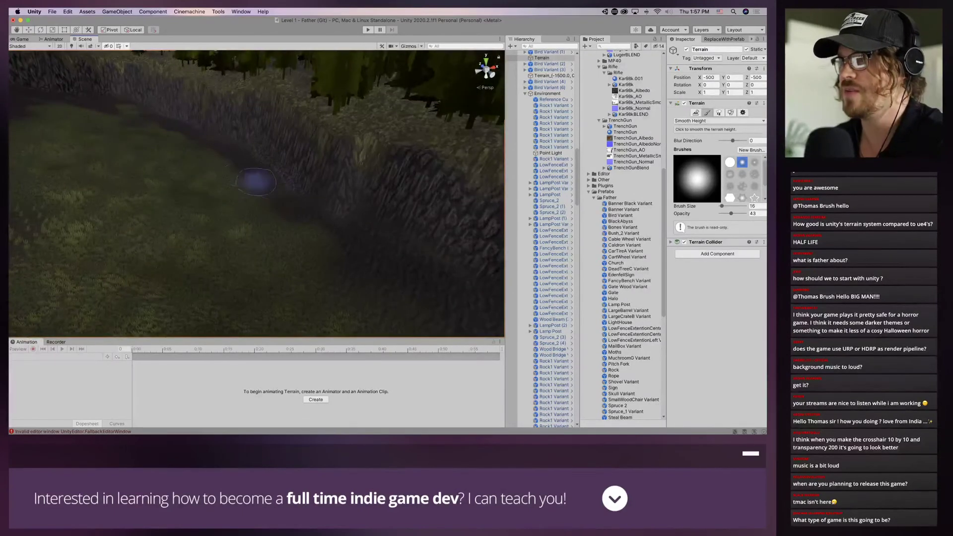
{"action": "left_click_drag", "start_coordinate": [256, 182], "coordinate": [364, 240]}
{"action": "mouse_move", "coordinate": [364, 240]}
{"action": "right_mouse_down"}
{"action": "mouse_move", "coordinate": [206, 192]}
{"action": "mouse_move", "coordinate": [68, 211]}
{"action": "right_mouse_up"}
{"action": "mouse_move", "coordinate": [319, 182]}
{"action": "right_mouse_down"}
{"action": "mouse_move", "coordinate": [166, 193]}
{"action": "mouse_move", "coordinate": [325, 176]}
{"action": "right_mouse_up"}
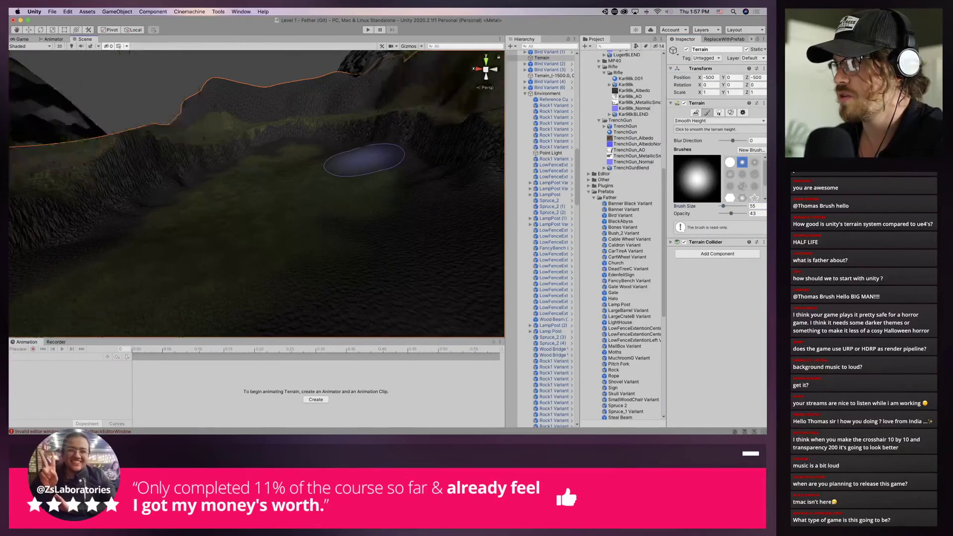
Reshape the valley wall with Raise or Lower Terrain, using the soft round brush at size 55
{"action": "left_click", "coordinate": [705, 120]}
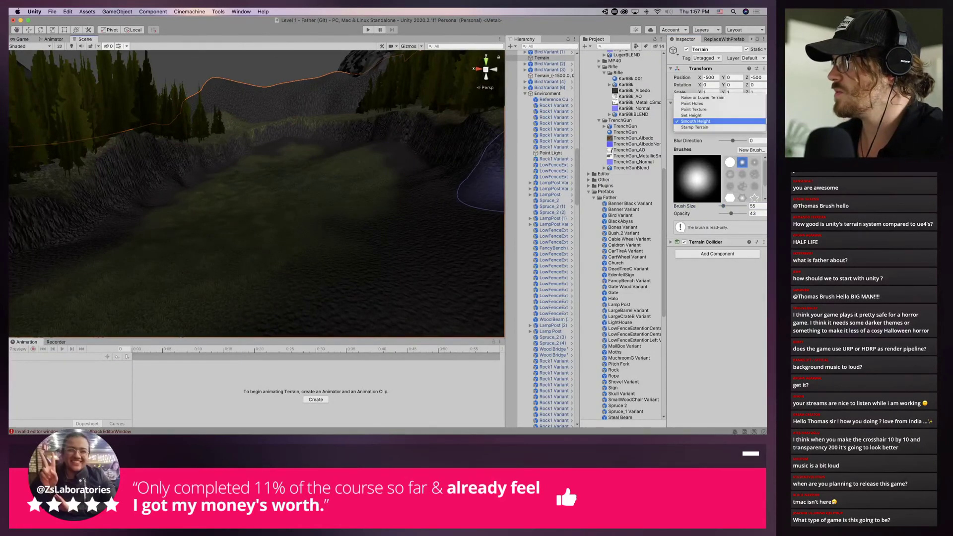
{"action": "left_click", "coordinate": [702, 97]}
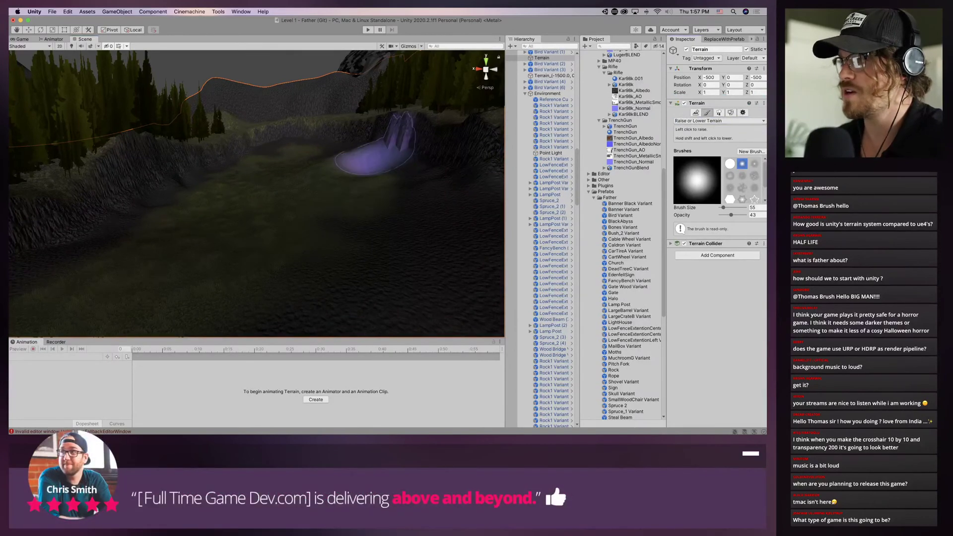
{"action": "mouse_move", "coordinate": [395, 154]}
{"action": "right_mouse_down"}
{"action": "mouse_move", "coordinate": [383, 213]}
{"action": "mouse_move", "coordinate": [466, 179]}
{"action": "right_mouse_up"}
{"action": "scroll", "coordinate": [83, 221], "scroll_direction": "down", "scroll_amount": 10}
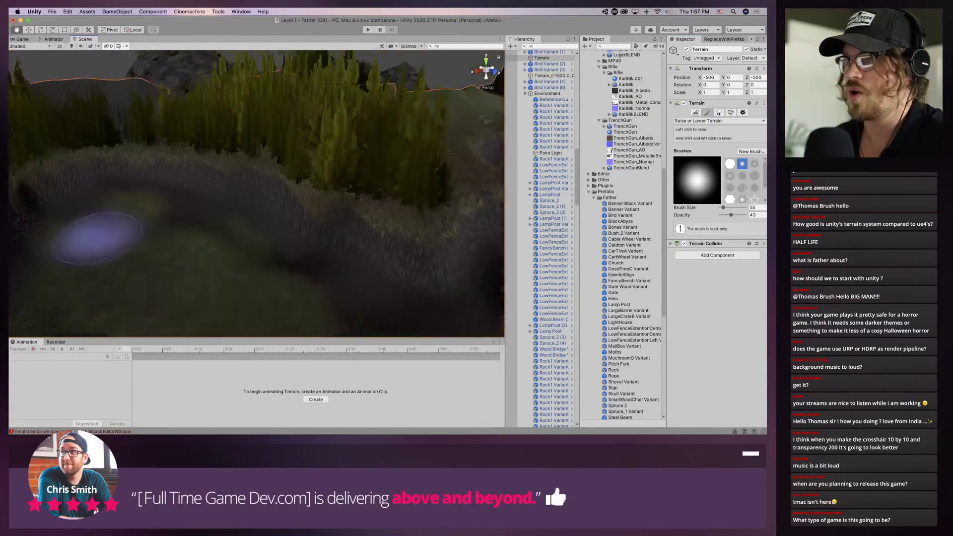
Smooth the foot of the wall below the trees with Smooth Height at brush size 55
{"action": "left_click", "coordinate": [718, 120]}
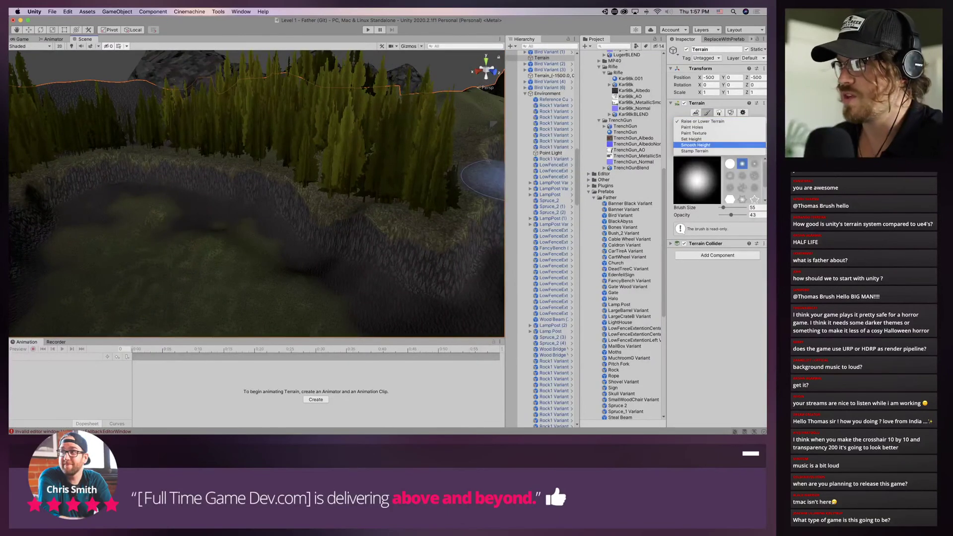
{"action": "left_click", "coordinate": [696, 145]}
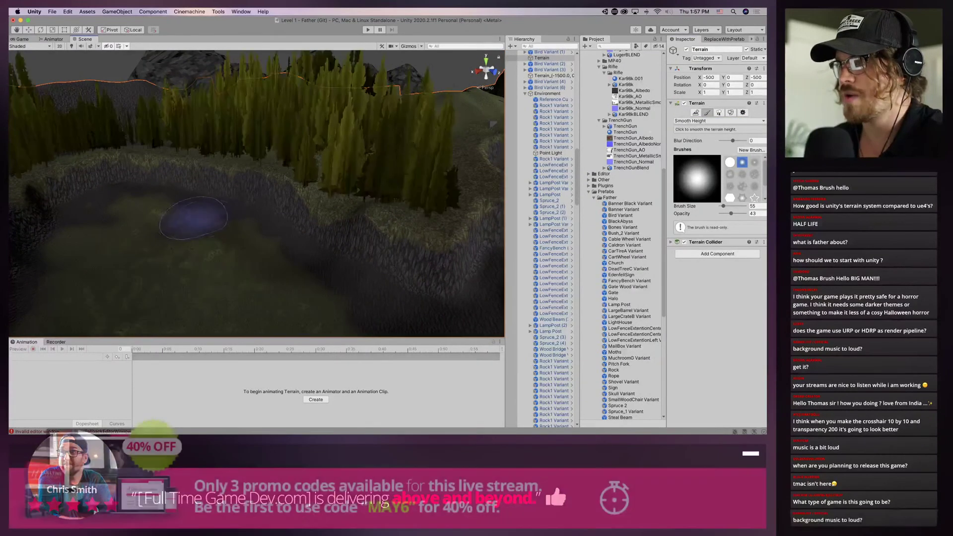
{"action": "right_click_drag", "start_coordinate": [194, 219], "coordinate": [264, 245]}
{"action": "scroll", "coordinate": [186, 235], "scroll_direction": "up", "scroll_amount": 4}
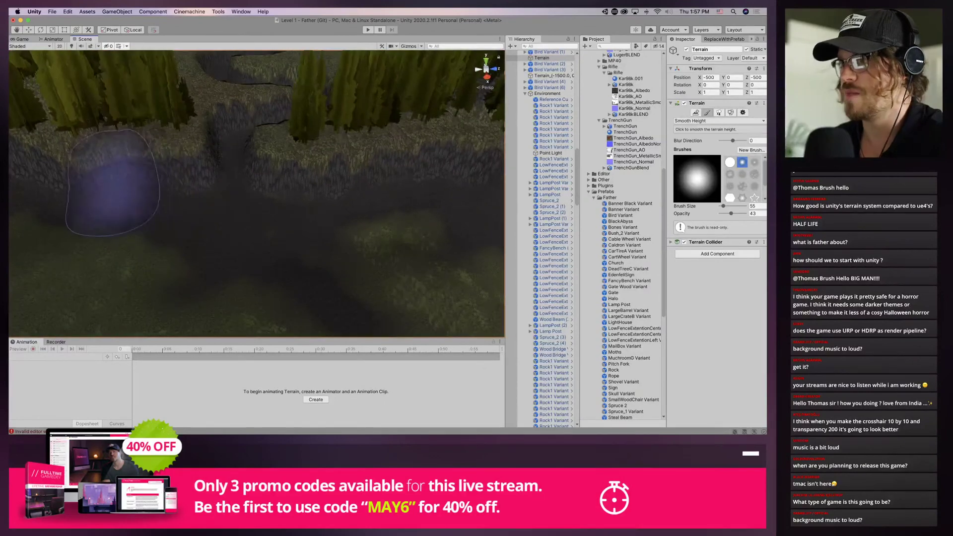
{"action": "right_click_drag", "start_coordinate": [254, 205], "coordinate": [211, 183]}
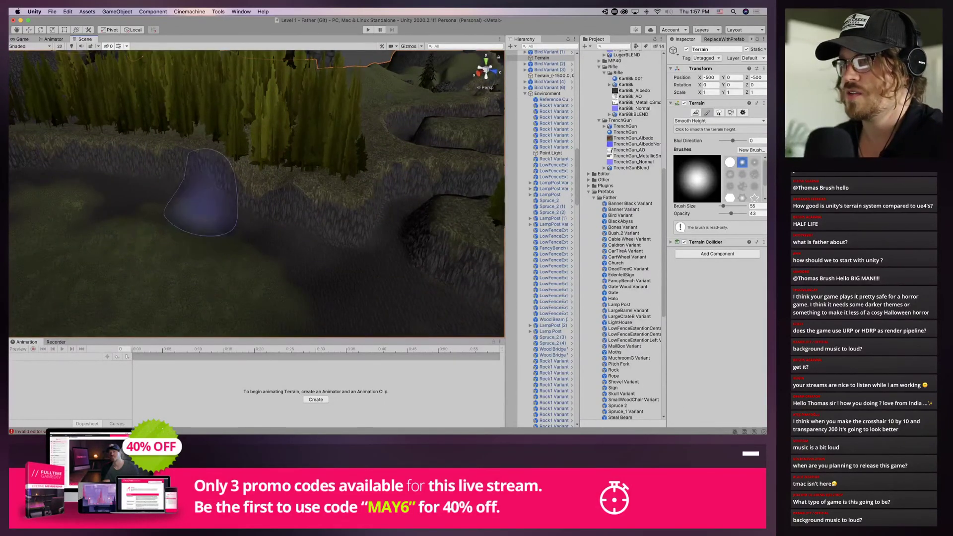
Smooth the grassy valley floor between the rock walls with the size 55 round brush
{"action": "right_click_drag", "start_coordinate": [366, 240], "coordinate": [308, 232]}
{"action": "scroll", "coordinate": [313, 230], "scroll_direction": "up", "scroll_amount": 4}
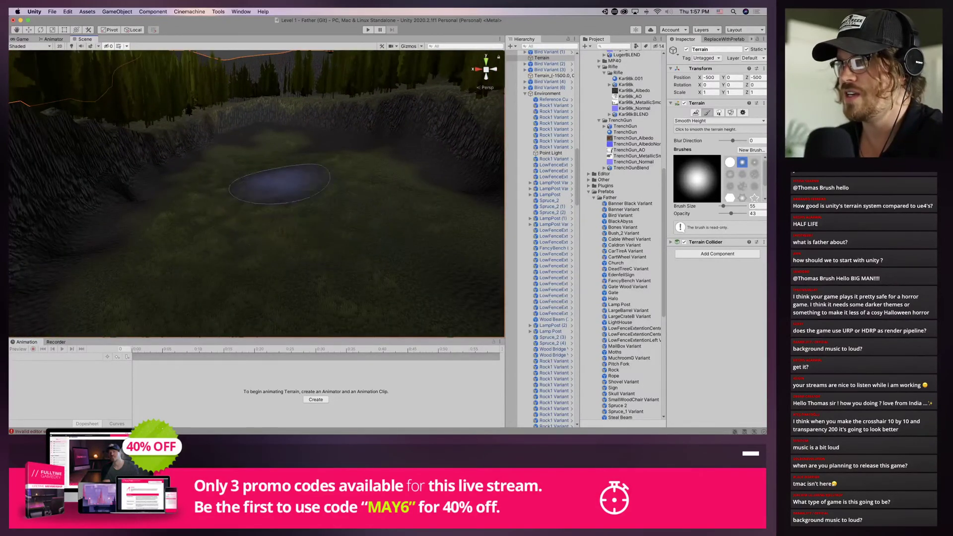
{"action": "left_click_drag", "start_coordinate": [259, 160], "coordinate": [264, 150]}
{"action": "mouse_move", "coordinate": [268, 152]}
{"action": "right_mouse_down"}
{"action": "mouse_move", "coordinate": [462, 240]}
{"action": "mouse_move", "coordinate": [422, 250]}
{"action": "mouse_move", "coordinate": [139, 187]}
{"action": "right_mouse_up"}
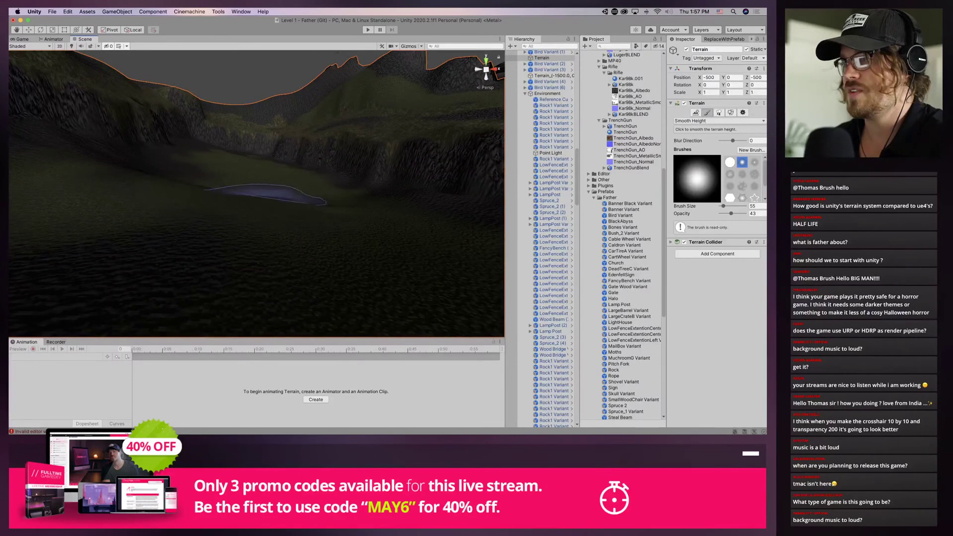
{"action": "right_click_drag", "start_coordinate": [265, 192], "coordinate": [323, 69]}
Run the level in play mode, return to the Scene view and find the player's Controller object by searching the hierarchy for "control"
{"action": "key", "text": "super+p"}
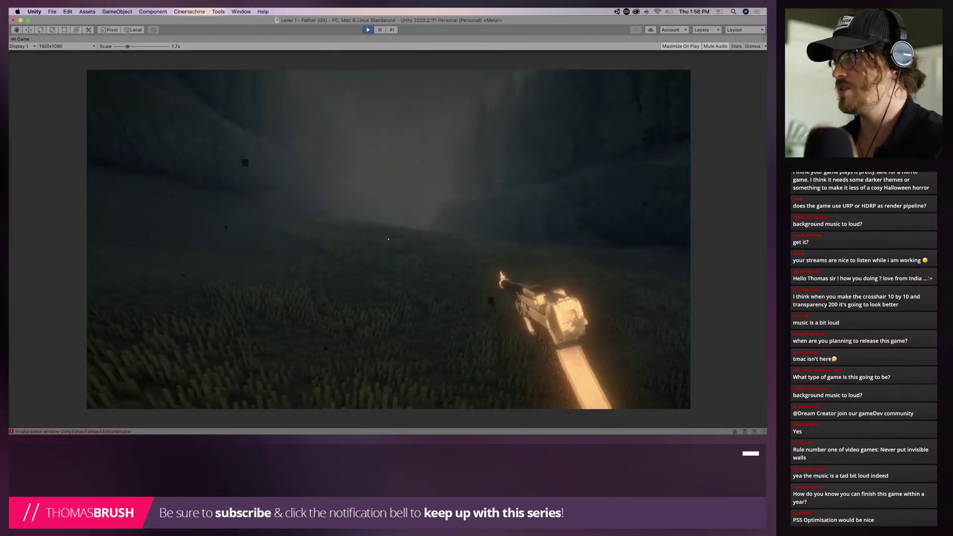
{"action": "key", "text": "super+1"}
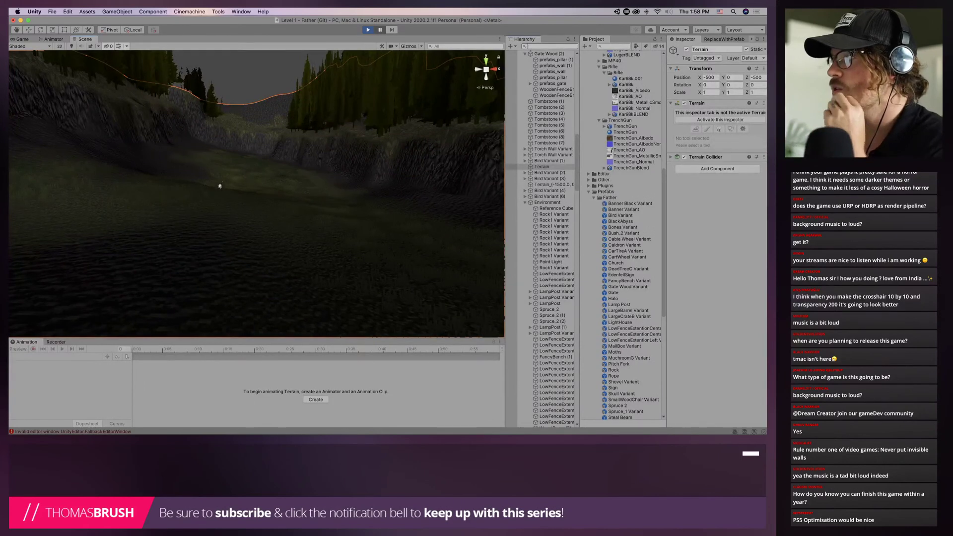
{"action": "type", "text": "player"}
{"action": "key", "text": "BackSpace"}
{"action": "key", "text": "BackSpace"}
{"action": "key", "text": "BackSpace"}
{"action": "key", "text": "BackSpace"}
{"action": "key", "text": "BackSpace"}
{"action": "key", "text": "BackSpace"}
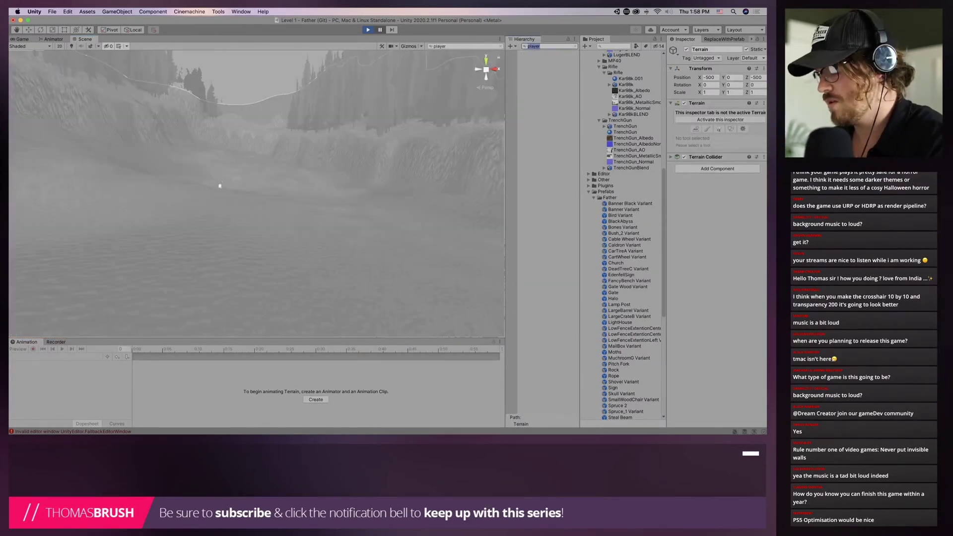
{"action": "type", "text": "control"}
{"action": "left_click", "coordinate": [539, 60]}
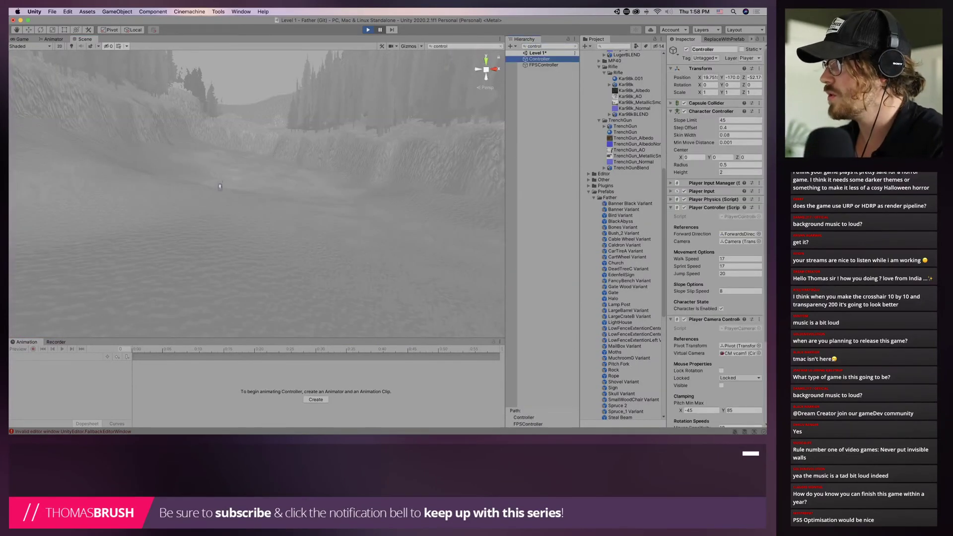
Clear the hierarchy search and inspect the child objects of Controller and Canvas under FPSController
{"action": "left_click", "coordinate": [575, 46]}
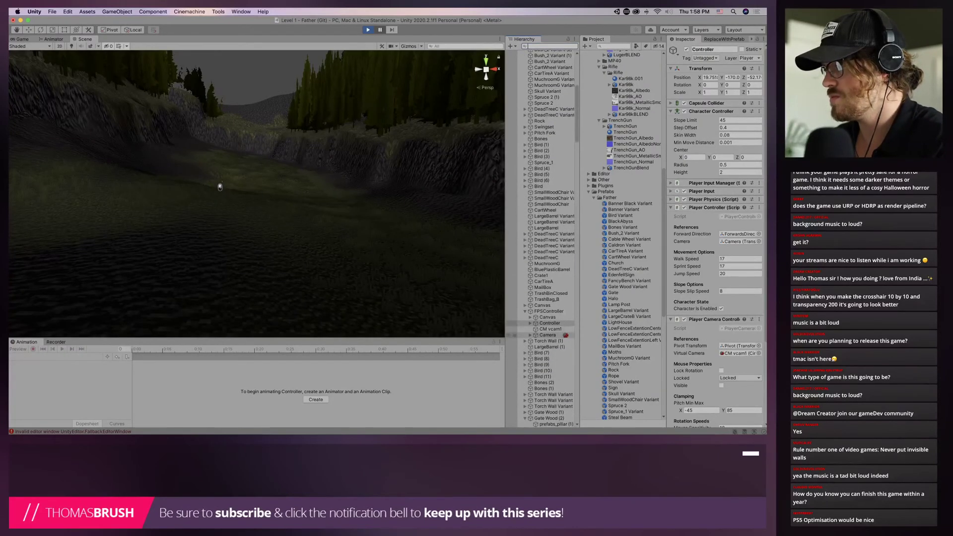
{"action": "left_click", "coordinate": [530, 323]}
{"action": "left_click", "coordinate": [550, 329]}
{"action": "left_click", "coordinate": [550, 335]}
{"action": "left_click", "coordinate": [550, 341]}
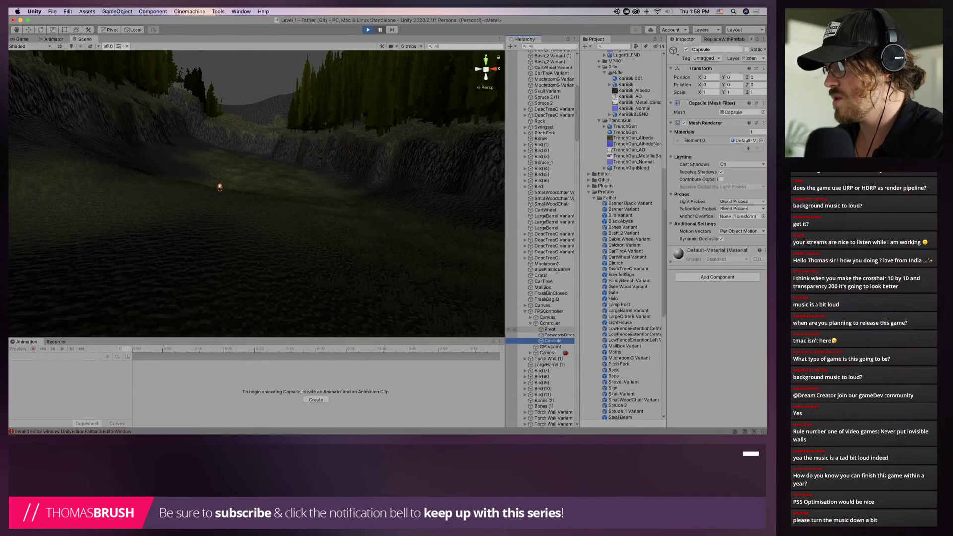
{"action": "left_click", "coordinate": [549, 329]}
{"action": "left_click", "coordinate": [549, 323]}
{"action": "left_click", "coordinate": [530, 318]}
{"action": "scroll", "coordinate": [550, 311], "scroll_direction": "down", "scroll_amount": 3}
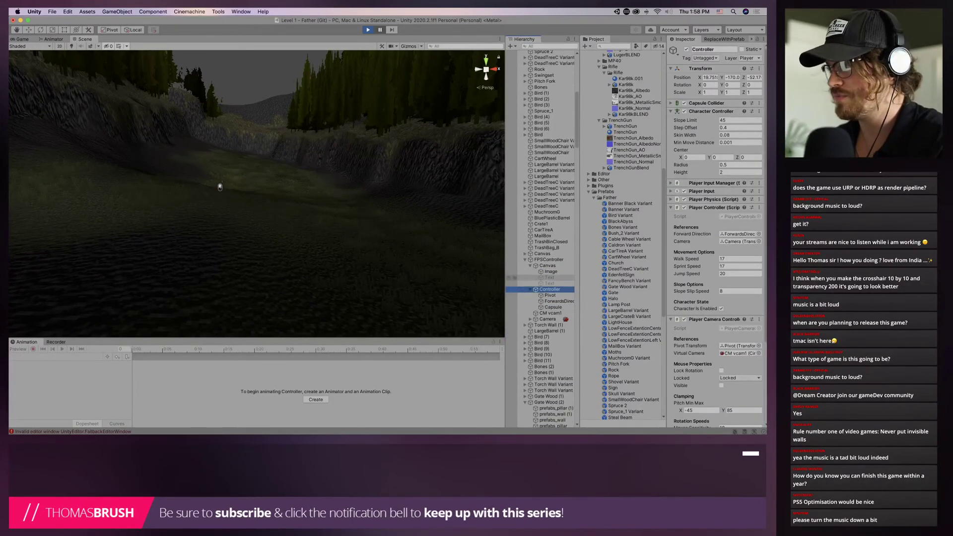
Set the Emission Rate over Time of the Fog particle system under the Camera to 25 and check it in play mode
{"action": "left_click", "coordinate": [530, 319]}
{"action": "left_click", "coordinate": [556, 331]}
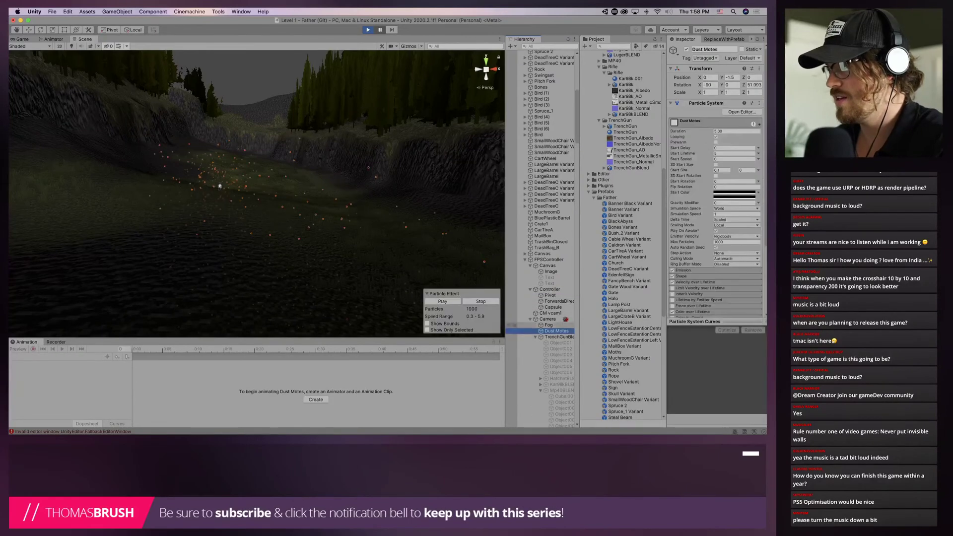
{"action": "left_click", "coordinate": [549, 325]}
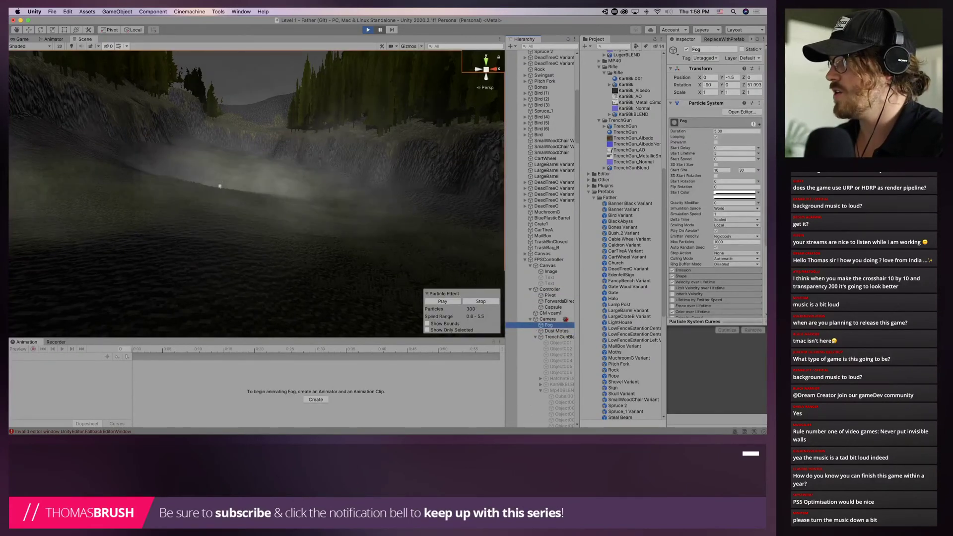
{"action": "left_click", "coordinate": [683, 271]}
{"action": "left_click", "coordinate": [734, 277]}
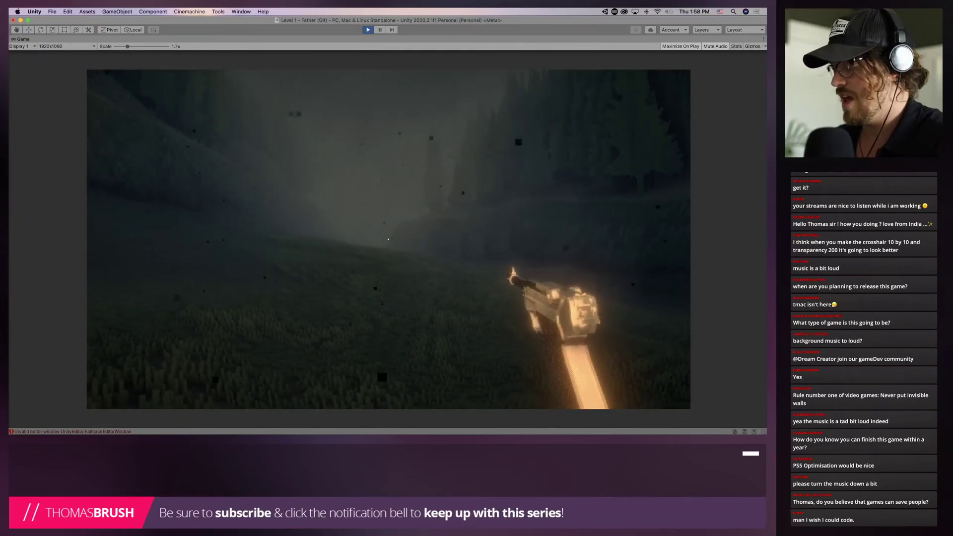
{"action": "key", "text": "shift+super+p"}
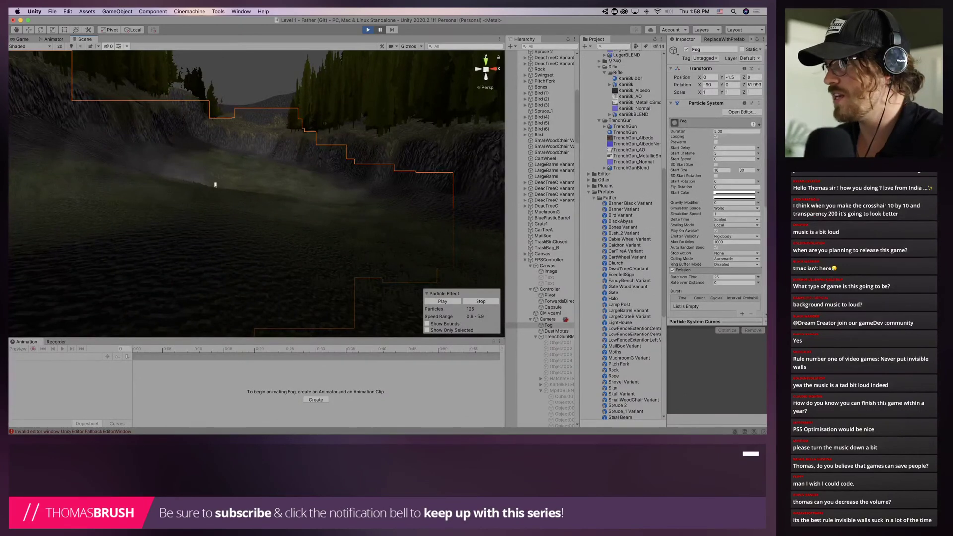
{"action": "left_click", "coordinate": [735, 193]}
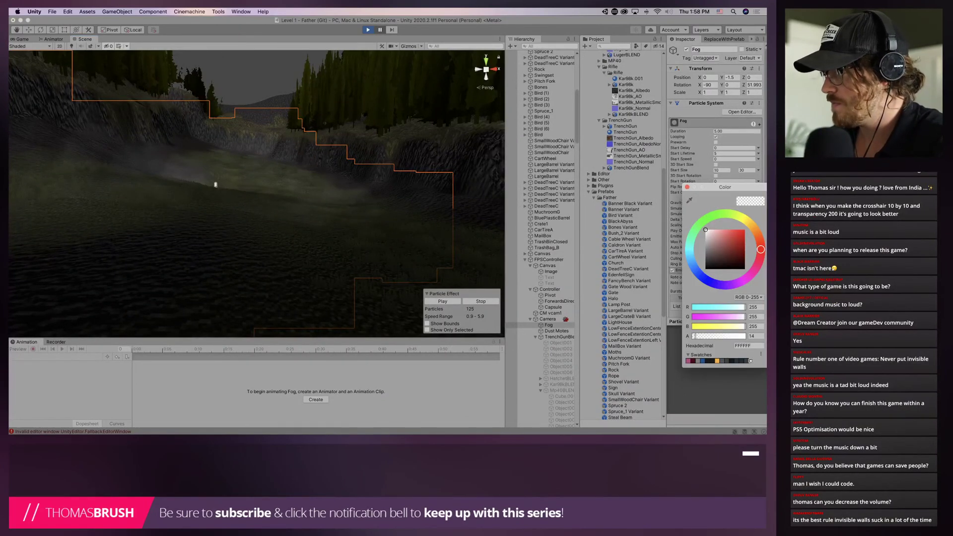
{"action": "key", "text": "Escape"}
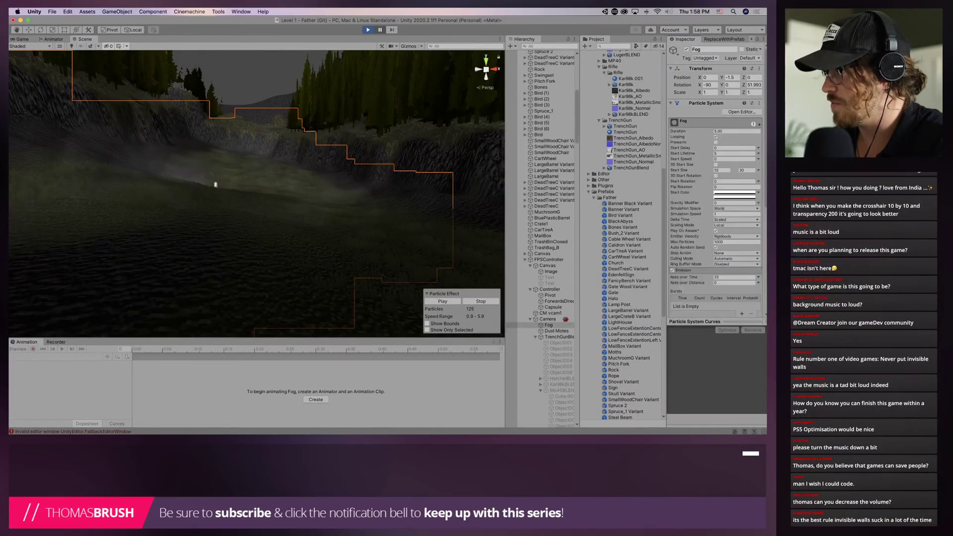
Copy the Fog's Particle System component, stop play mode and paste the copied values back onto it
{"action": "left_click", "coordinate": [759, 103]}
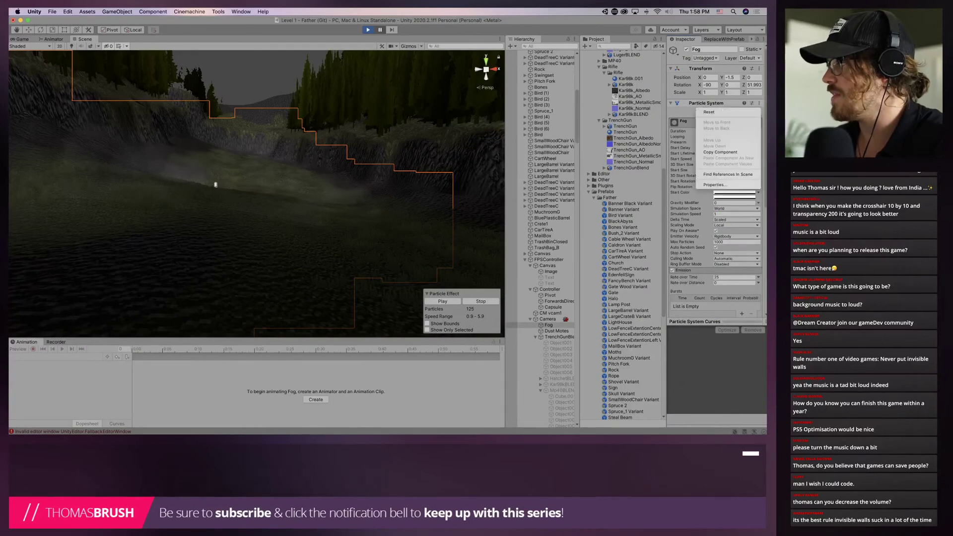
{"action": "left_click", "coordinate": [727, 151]}
{"action": "key", "text": "super+p"}
{"action": "left_click", "coordinate": [759, 103]}
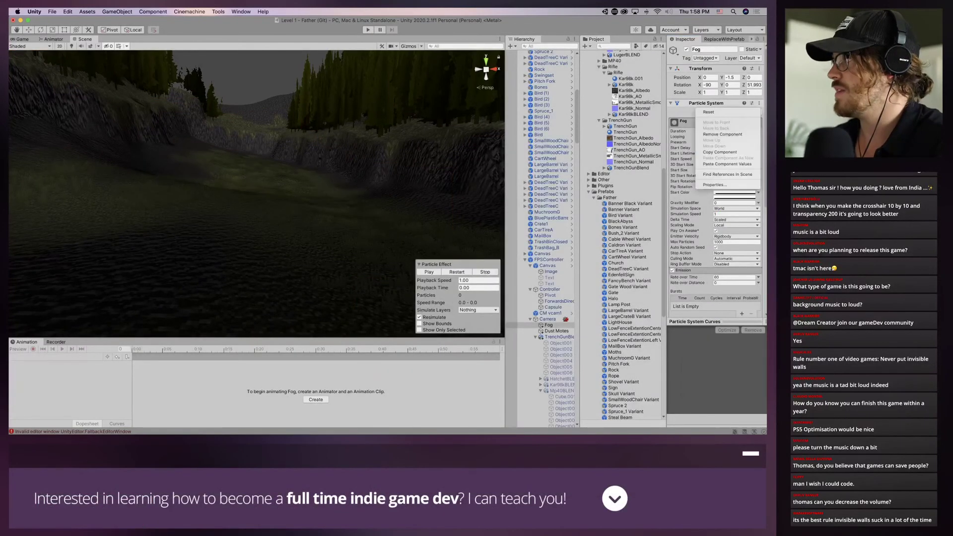
{"action": "left_click", "coordinate": [728, 164]}
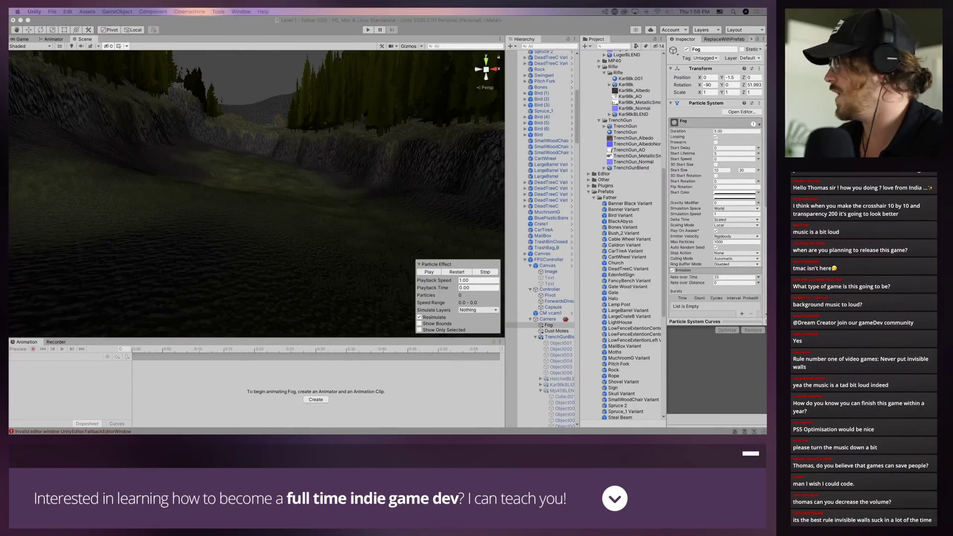
Set the Dust Motes particle system's Emission Rate over Time to 25
{"action": "left_click", "coordinate": [541, 331]}
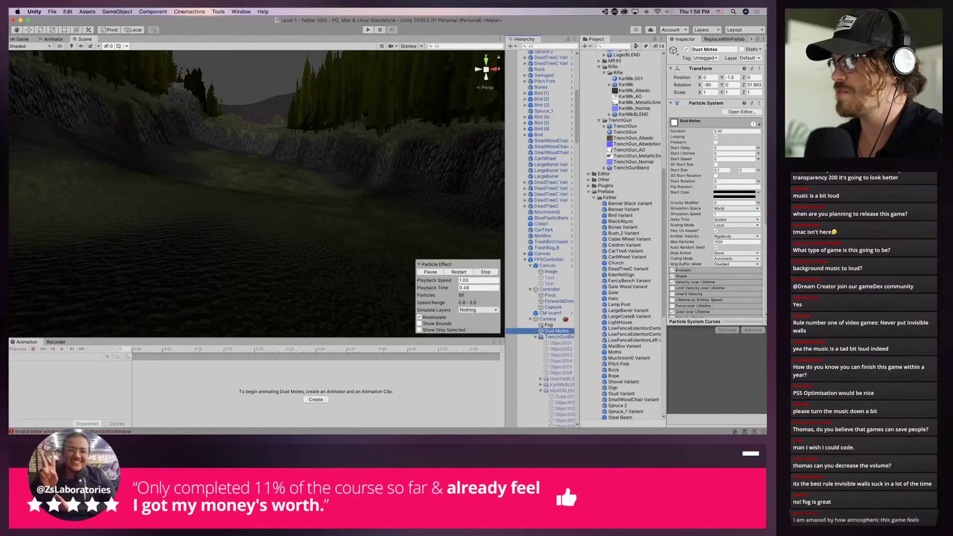
{"action": "left_click", "coordinate": [683, 270]}
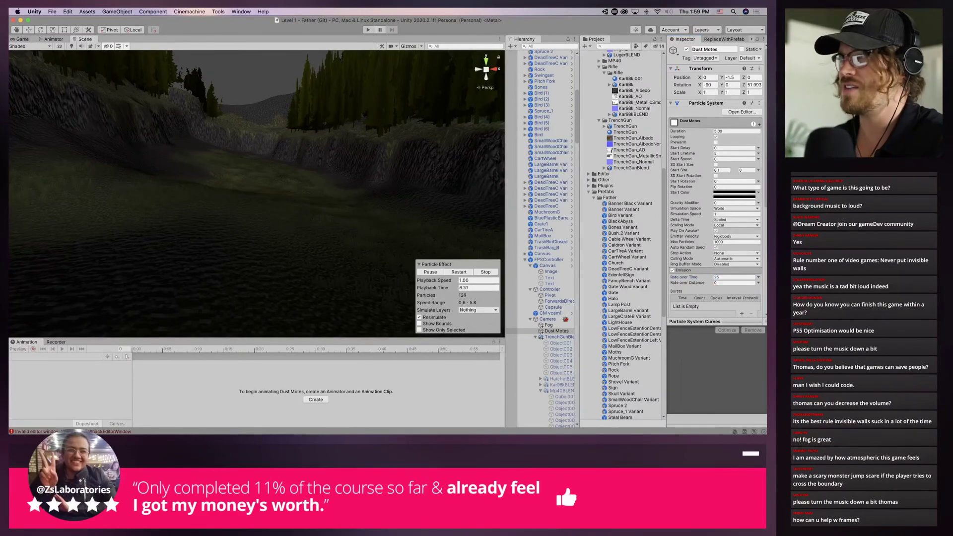
{"action": "key", "text": "ctrl+Up"}
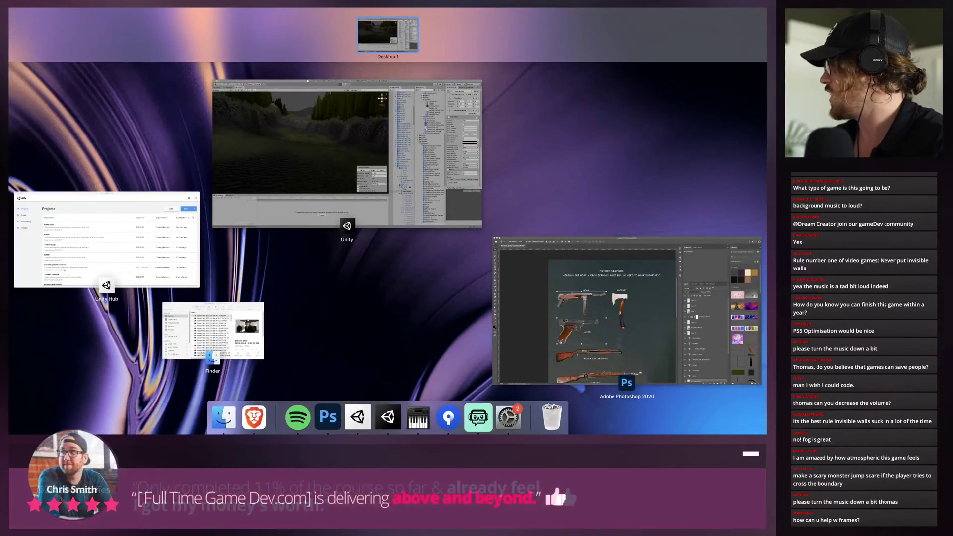
{"action": "key", "text": "ctrl+Up"}
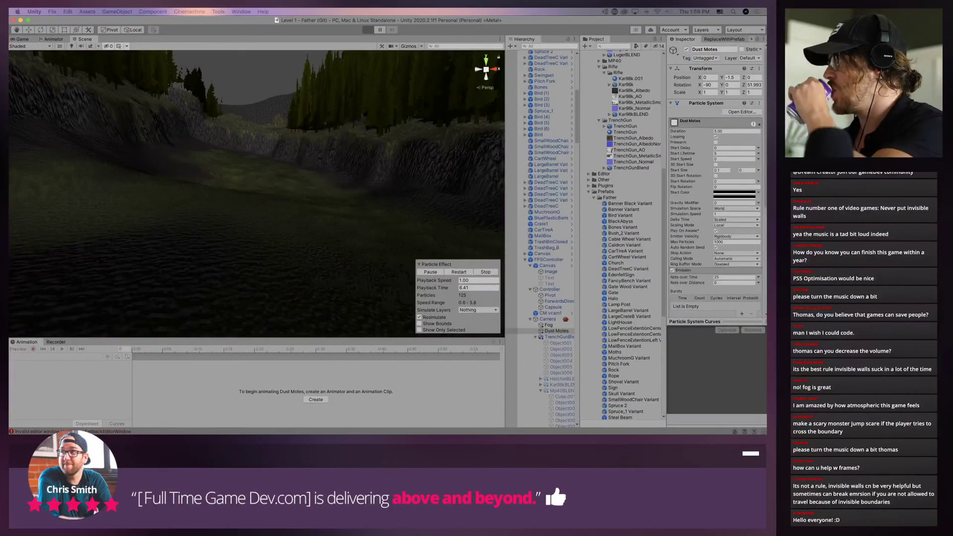
{"action": "key", "text": "ctrl+Up"}
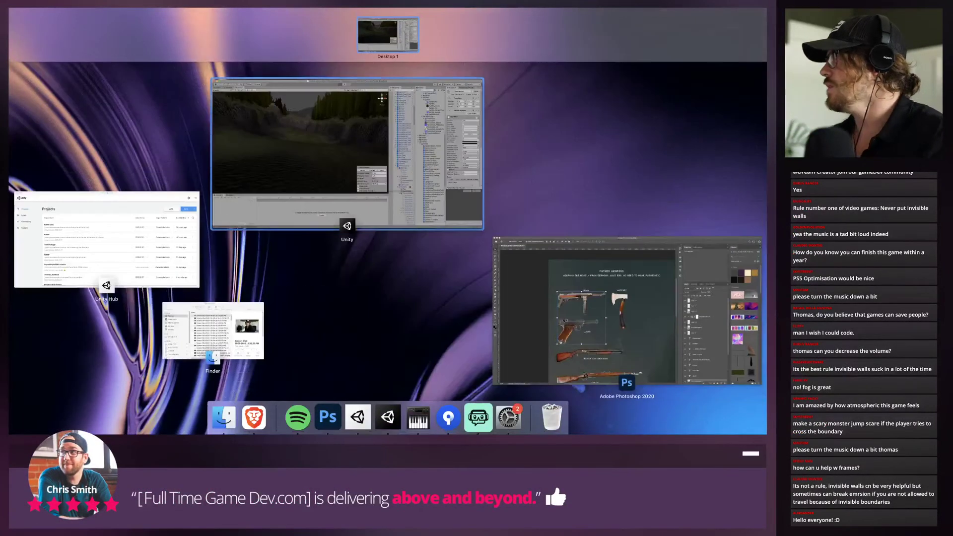
{"action": "key", "text": "ctrl+Up"}
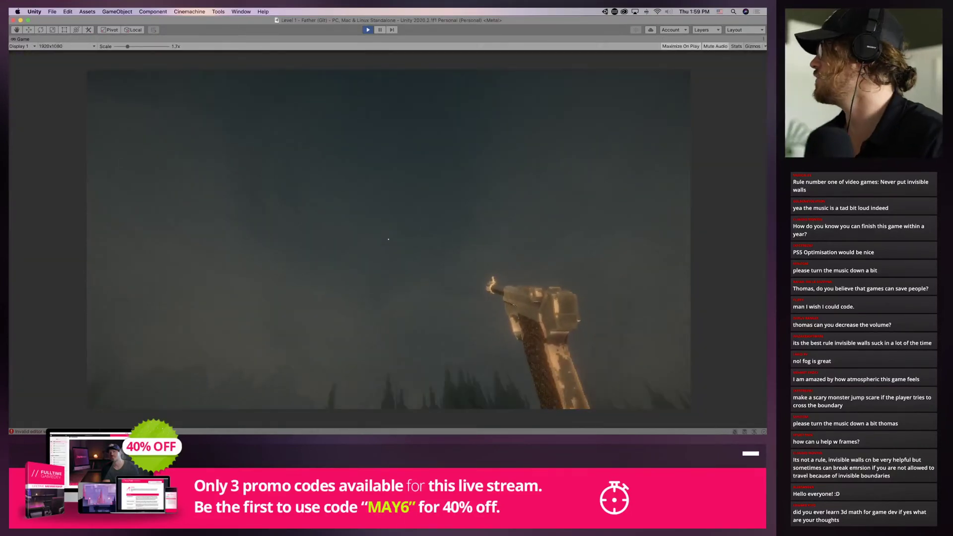
Play-test the level by walking forward through the foggy valley
{"action": "key", "text": "w"}
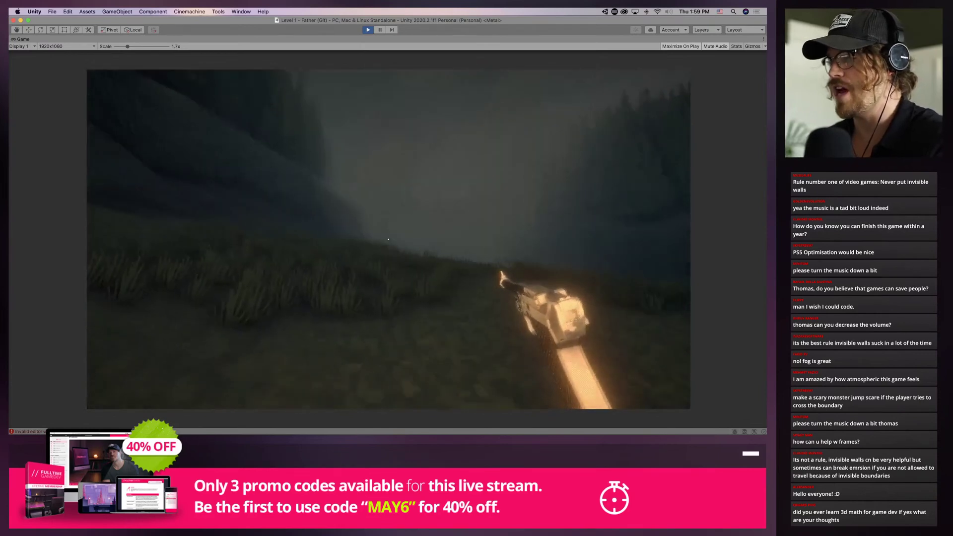
{"action": "key", "text": "w"}
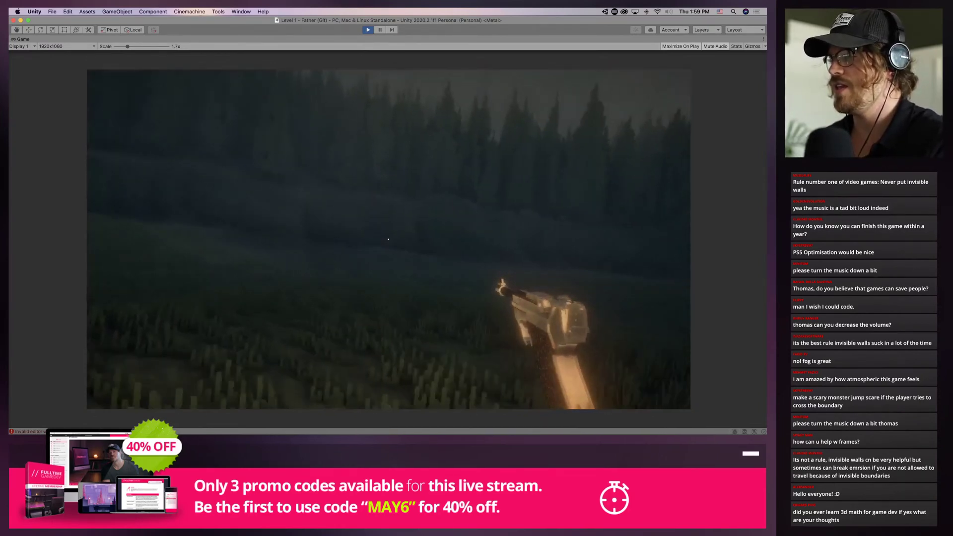
Play-test the level by exploring the grassy valley floor and its forested walls, and stop play mode
{"action": "key", "text": "w"}
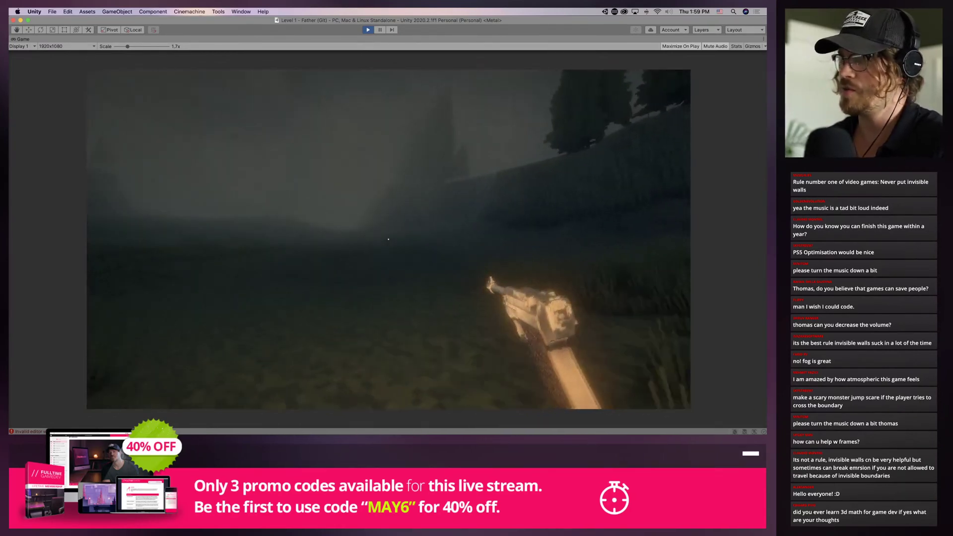
{"action": "key", "text": "w"}
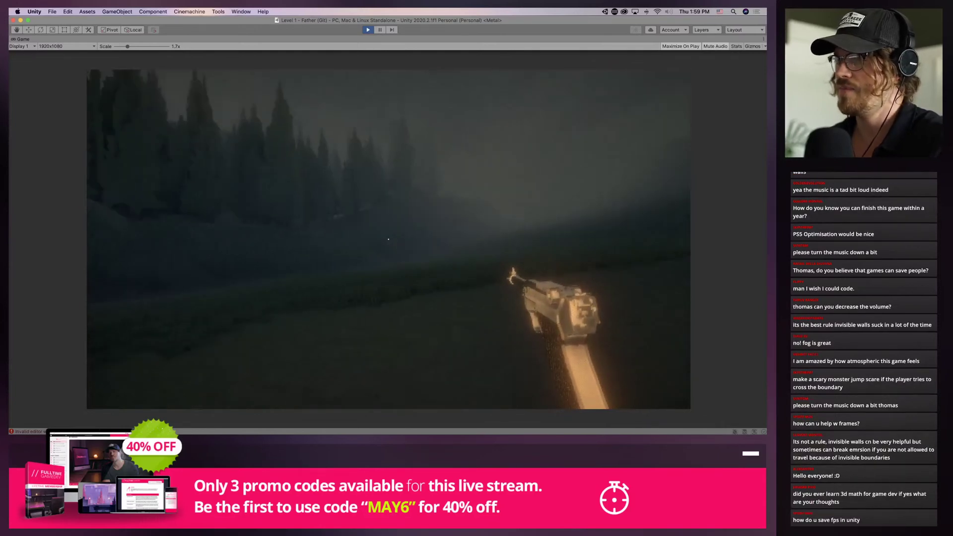
{"action": "key", "text": "w"}
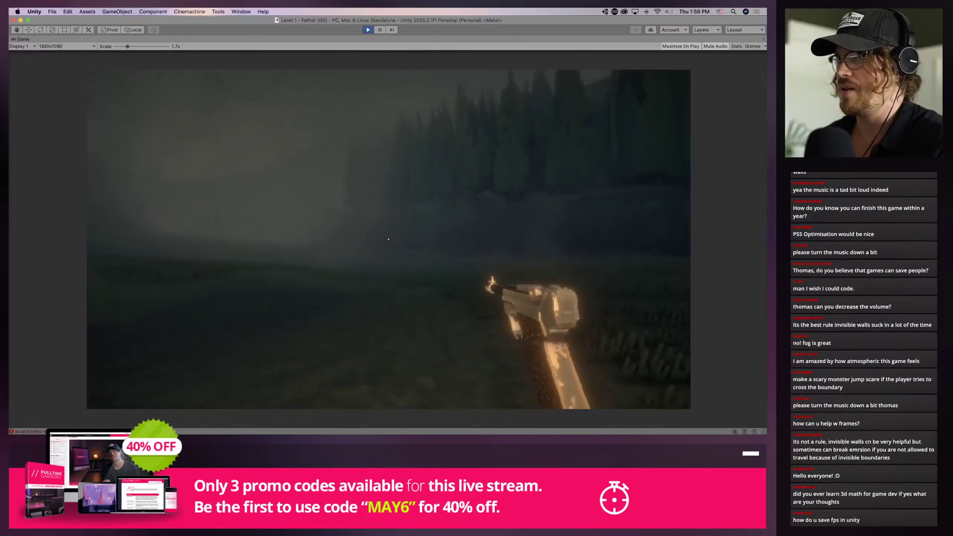
{"action": "key", "text": "w"}
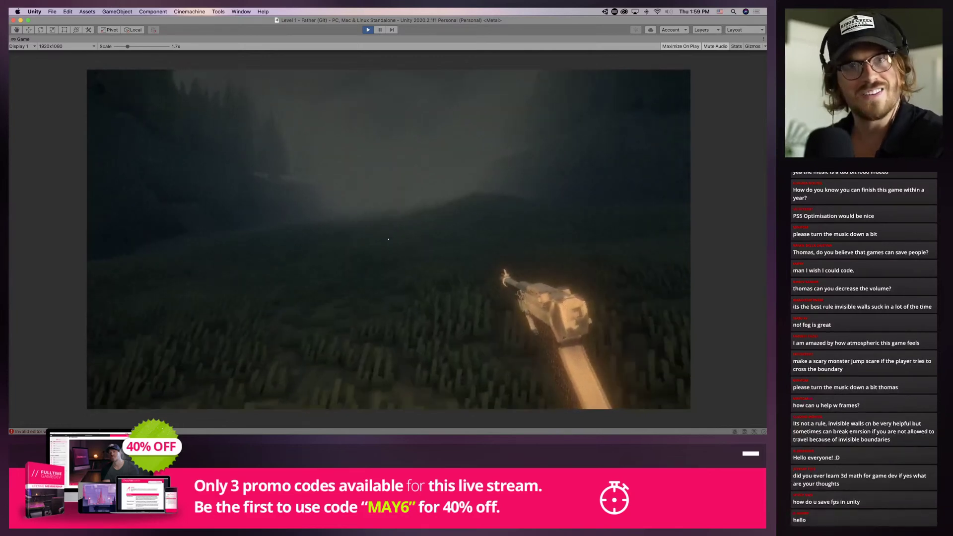
{"action": "key", "text": "w"}
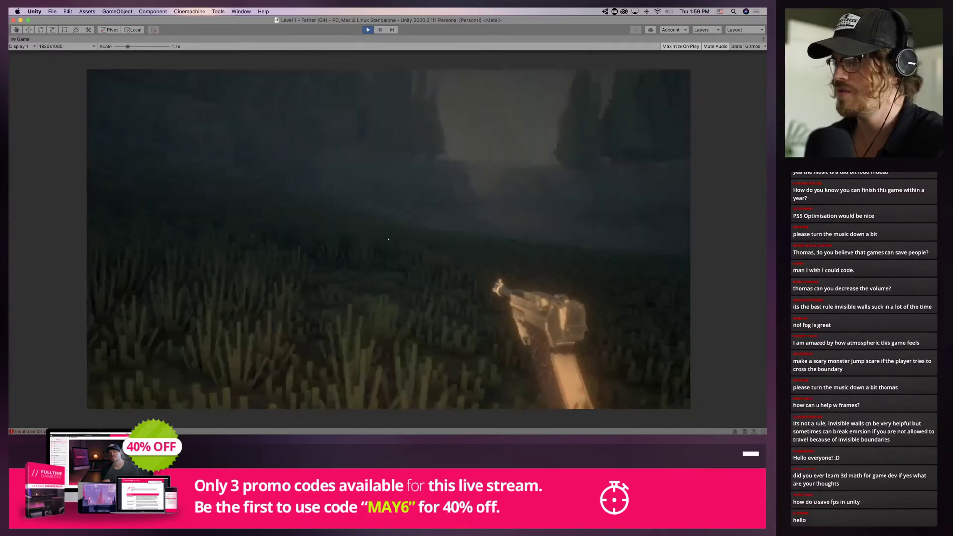
{"action": "key", "text": "w"}
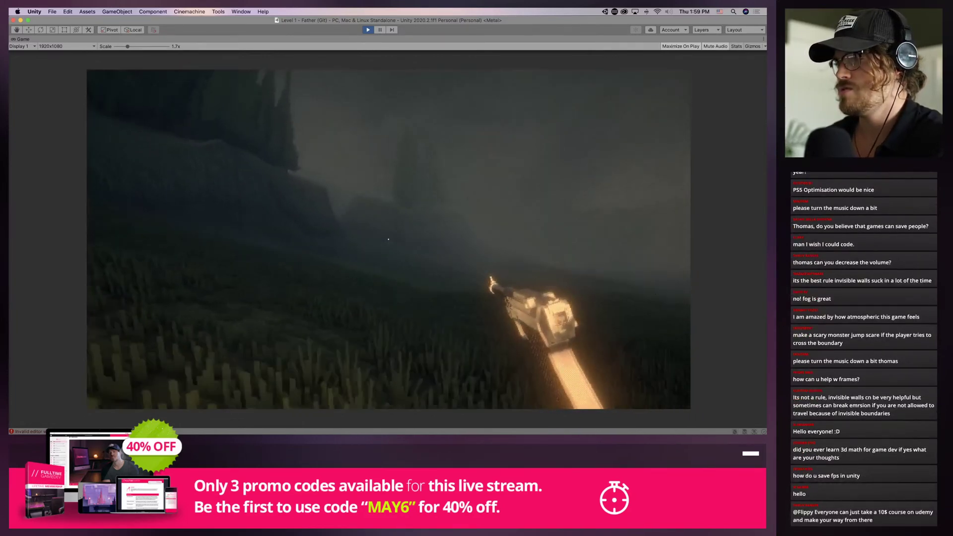
{"action": "key", "text": "w"}
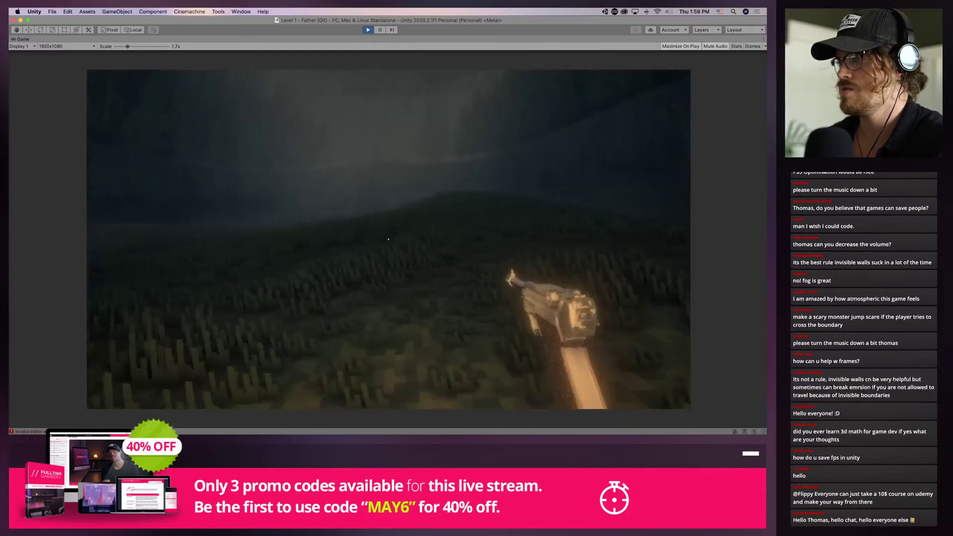
{"action": "key", "text": "w"}
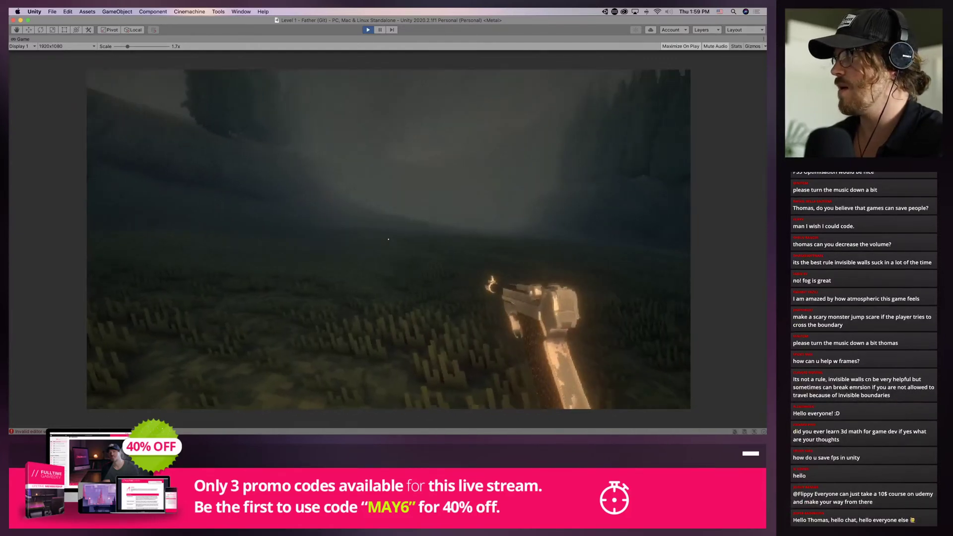
{"action": "key", "text": "w"}
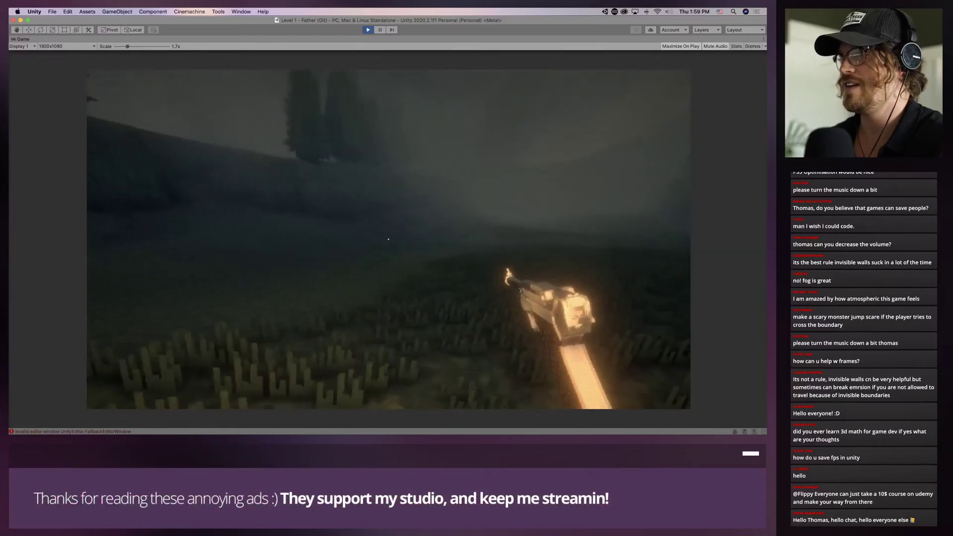
{"action": "key", "text": "super+p"}
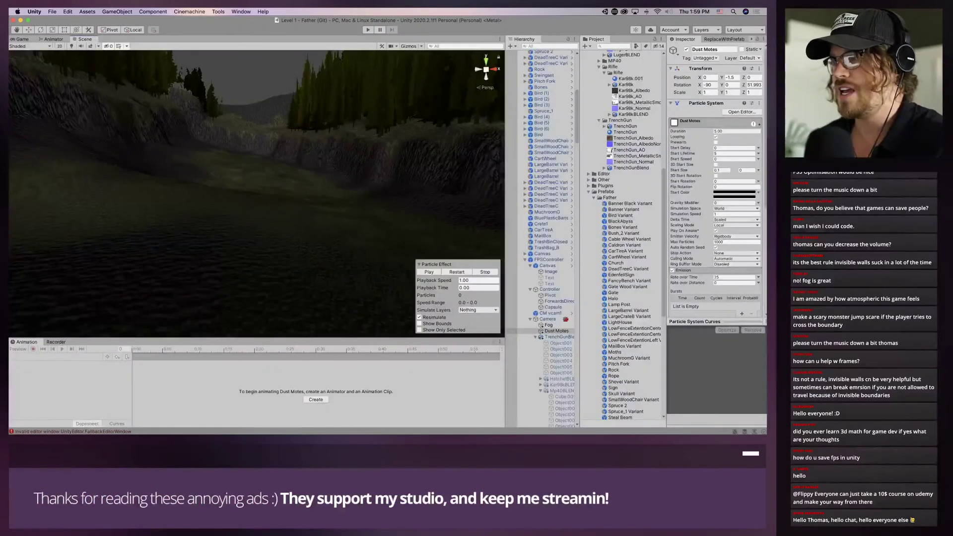
Raise the terrain along the valley's rocky wall using Raise or Lower Terrain with brush size 289 and opacity 23
{"action": "key", "text": "s"}
{"action": "right_click_drag", "start_coordinate": [368, 193], "coordinate": [407, 284]}
{"action": "scroll", "coordinate": [392, 258], "scroll_direction": "up", "scroll_amount": 3}
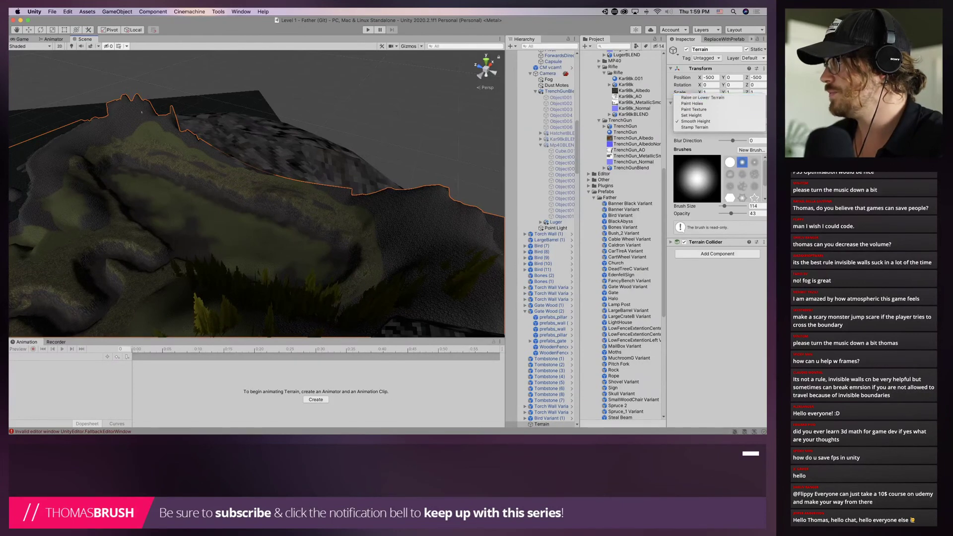
{"action": "left_click", "coordinate": [702, 97]}
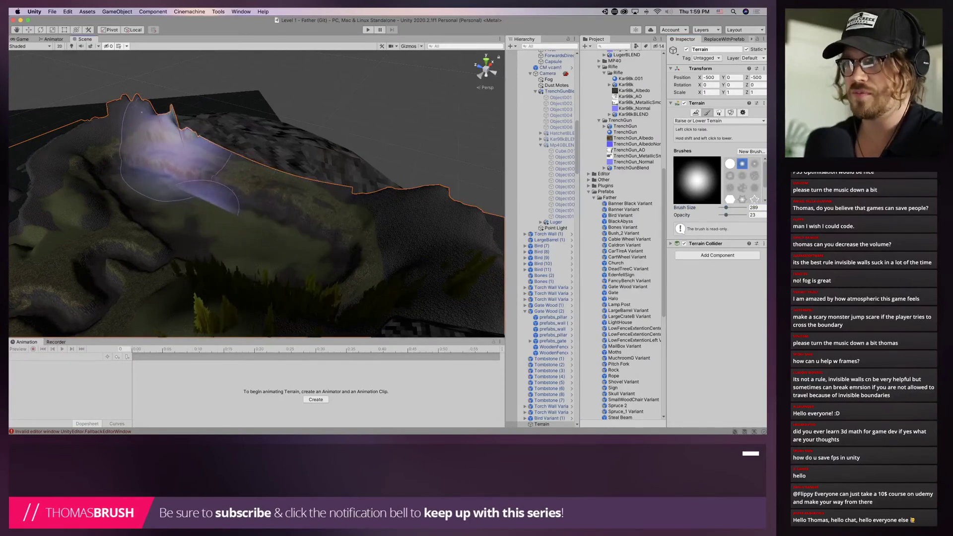
{"action": "scroll", "coordinate": [149, 149], "scroll_direction": "up", "scroll_amount": 5}
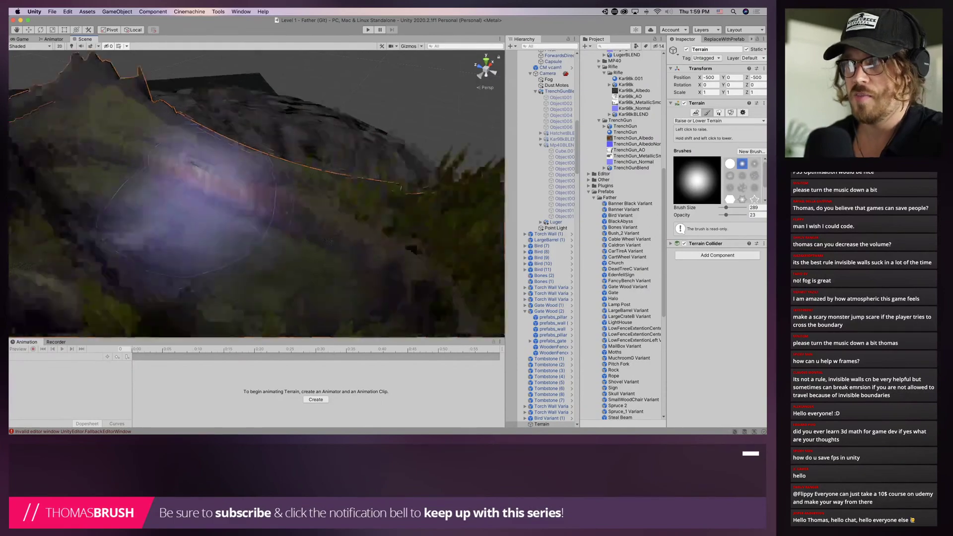
{"action": "scroll", "coordinate": [199, 164], "scroll_direction": "up", "scroll_amount": 3}
{"action": "right_click_drag", "start_coordinate": [199, 164], "coordinate": [114, 168]}
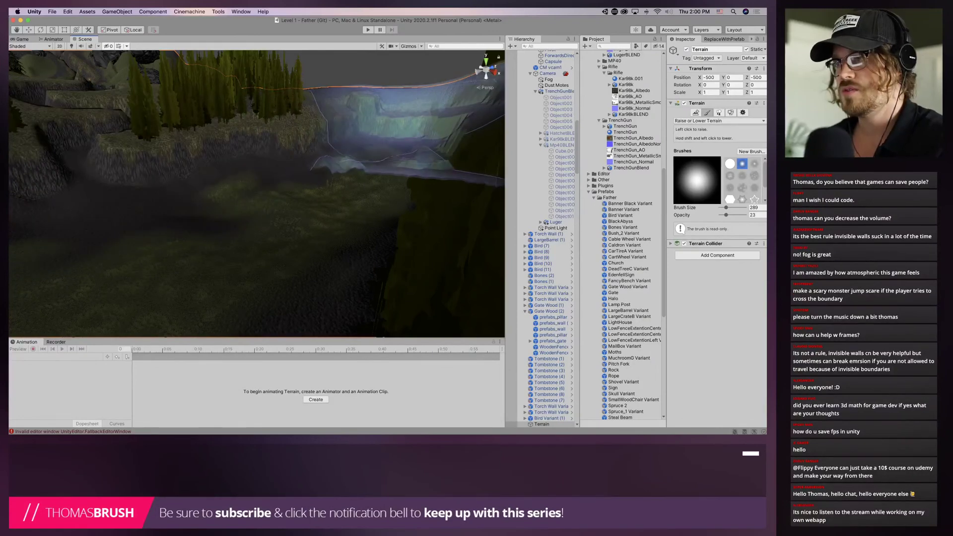
{"action": "left_click", "coordinate": [383, 119]}
{"action": "mouse_move", "coordinate": [380, 124]}
{"action": "right_mouse_down"}
{"action": "mouse_move", "coordinate": [293, 119]}
{"action": "mouse_move", "coordinate": [297, 99]}
{"action": "mouse_move", "coordinate": [154, 125]}
{"action": "right_mouse_up"}
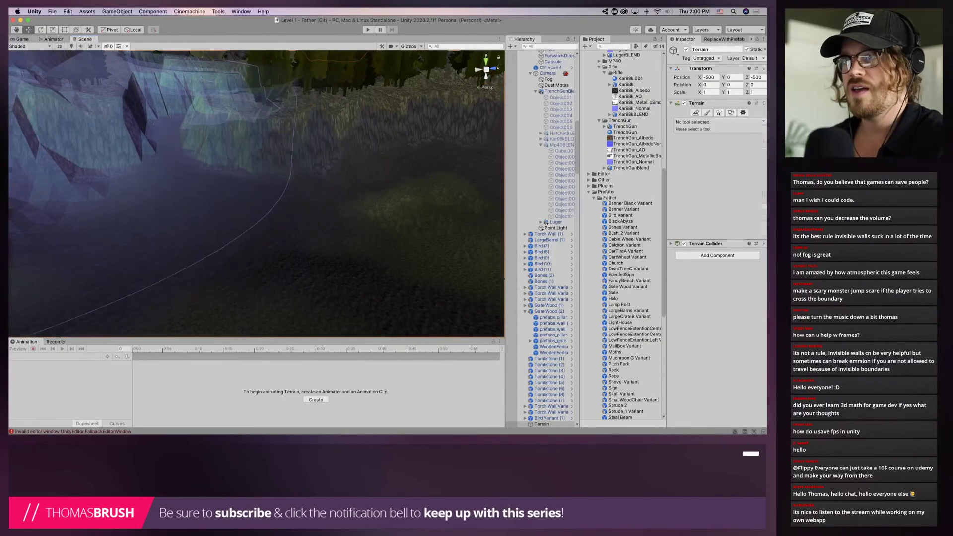
{"action": "key", "text": "w"}
Play-test the level along the canyon path leading to the wooden gate, and stop play mode
{"action": "key", "text": "super+p"}
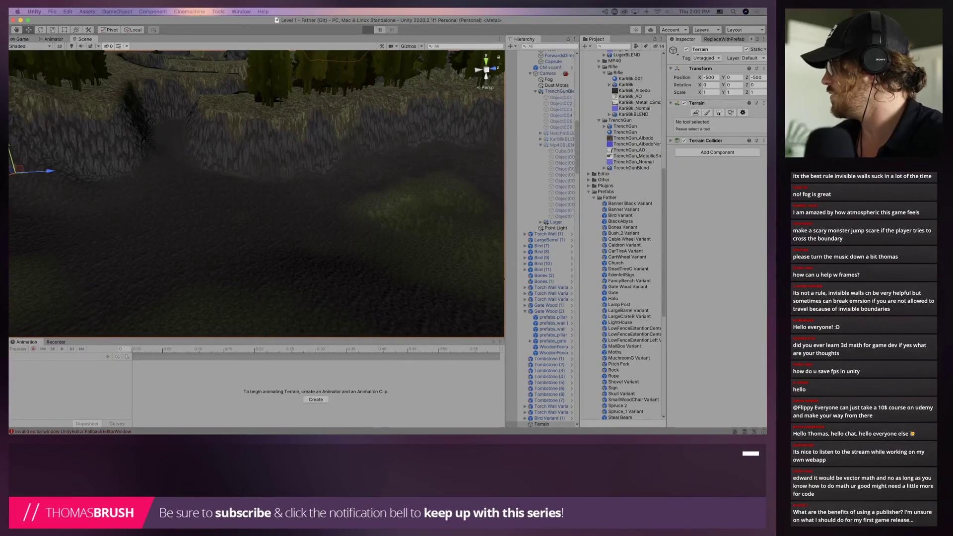
{"action": "key", "text": "super+Tab"}
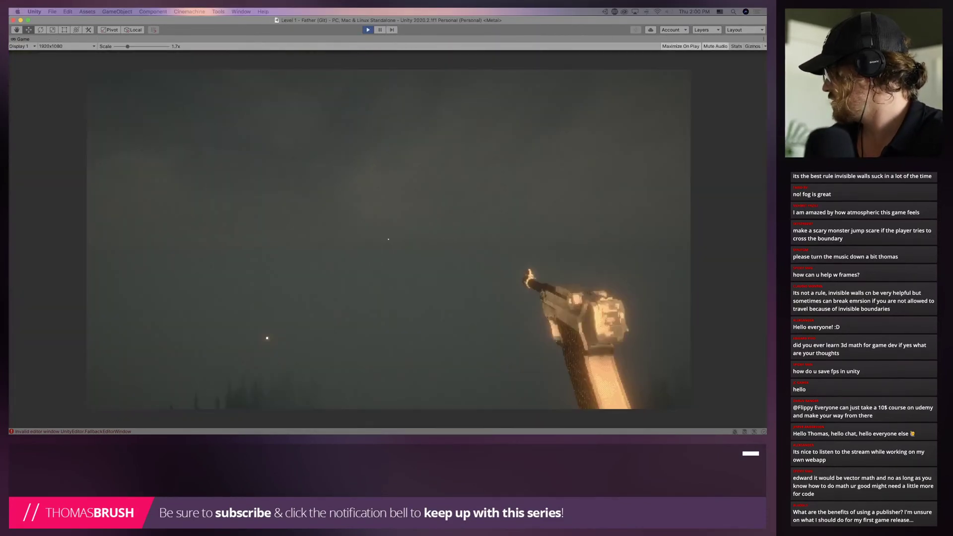
{"action": "left_click", "coordinate": [388, 239]}
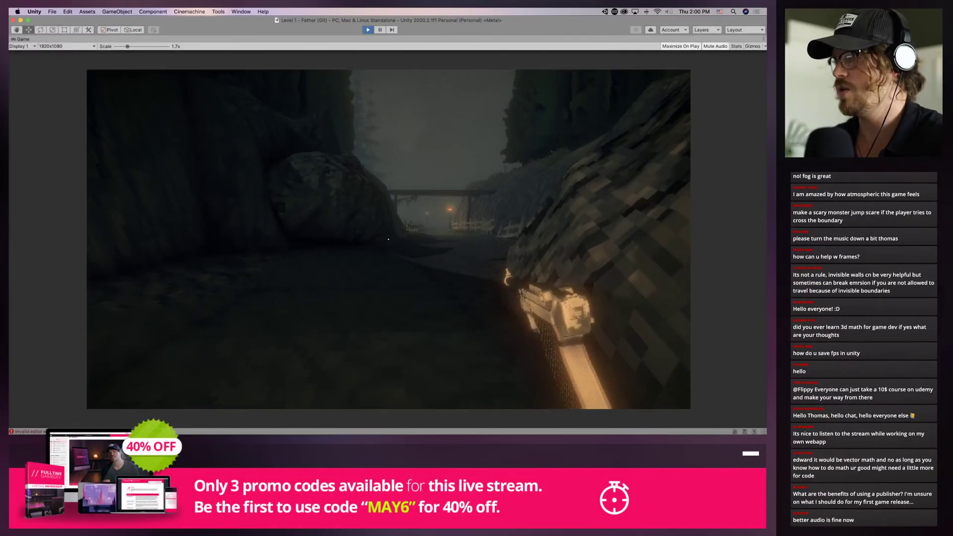
{"action": "key", "text": "super+p"}
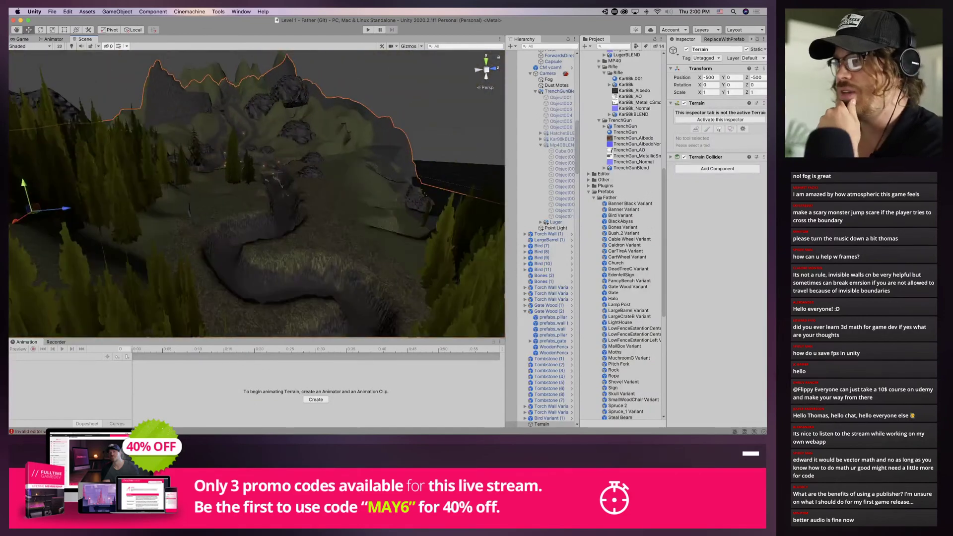
Sample the canyon path's floor height with the Set Height terrain tool at brush size 15
{"action": "right_click_drag", "start_coordinate": [256, 193], "coordinate": [317, 238]}
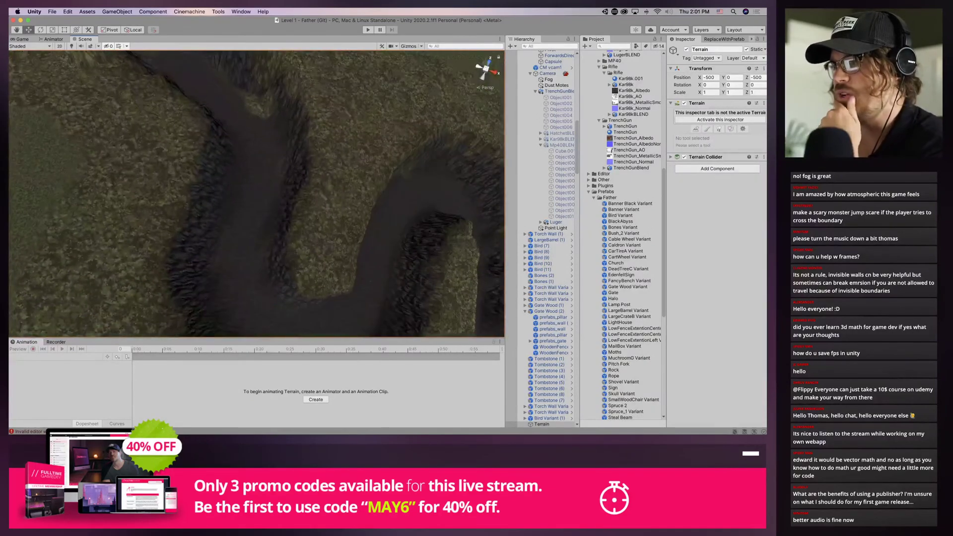
{"action": "right_click_drag", "start_coordinate": [256, 214], "coordinate": [253, 153]}
{"action": "middle_click_drag", "start_coordinate": [277, 213], "coordinate": [340, 223]}
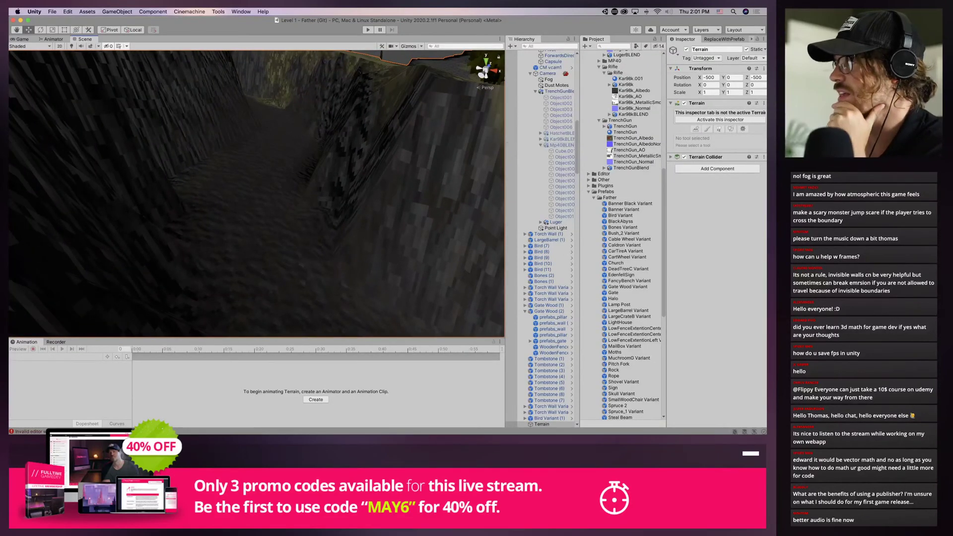
{"action": "left_click", "coordinate": [720, 119]}
{"action": "left_click", "coordinate": [708, 113]}
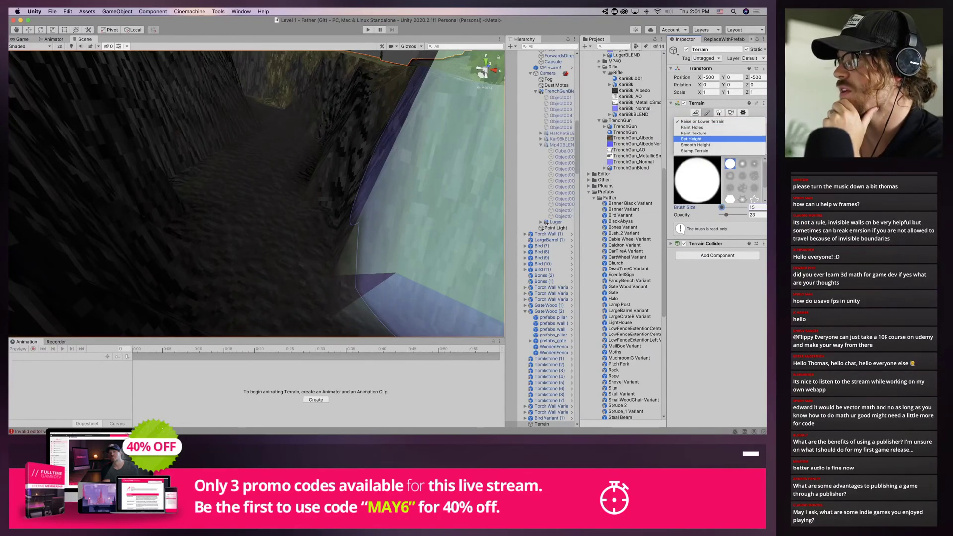
{"action": "left_click", "coordinate": [695, 139]}
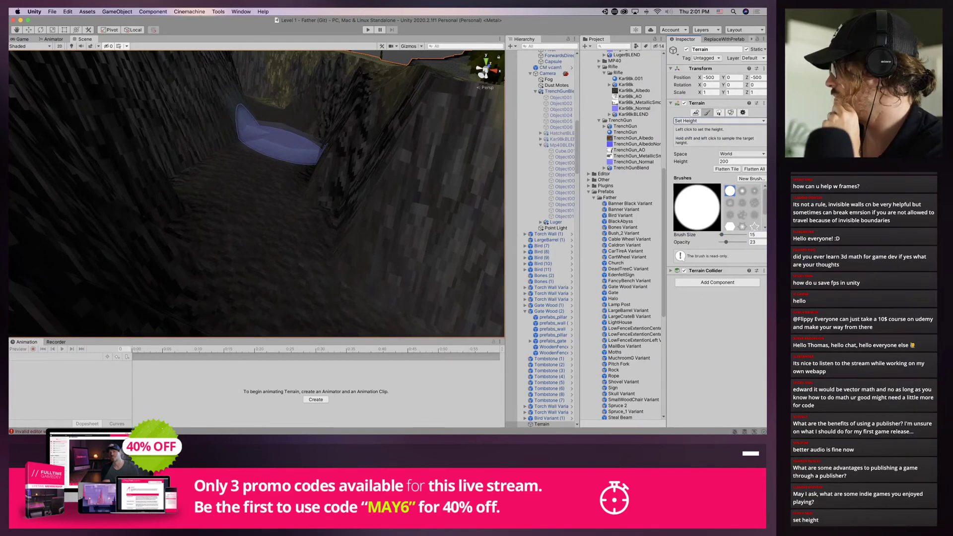
{"action": "left_click", "coordinate": [281, 135], "text": "shift"}
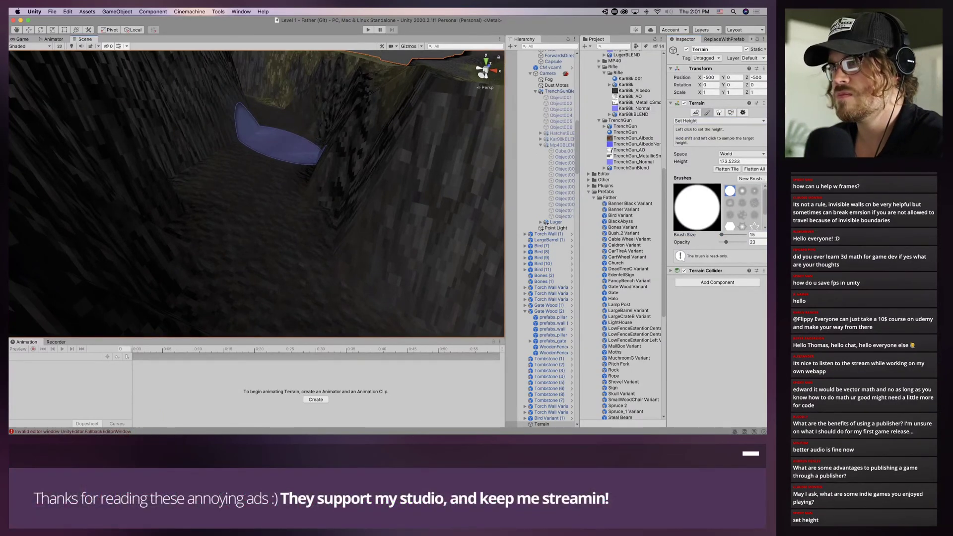
{"action": "left_click_drag", "start_coordinate": [278, 133], "coordinate": [248, 164], "text": "shift"}
Try the Set Height brush on the canyon path with a height of 167, and undo the change
{"action": "mouse_move", "coordinate": [271, 136]}
{"action": "right_mouse_down"}
{"action": "mouse_move", "coordinate": [323, 119]}
{"action": "mouse_move", "coordinate": [253, 129]}
{"action": "mouse_move", "coordinate": [224, 201]}
{"action": "mouse_move", "coordinate": [224, 172]}
{"action": "mouse_move", "coordinate": [241, 181]}
{"action": "mouse_move", "coordinate": [255, 224]}
{"action": "mouse_move", "coordinate": [382, 149]}
{"action": "mouse_move", "coordinate": [382, 159]}
{"action": "mouse_move", "coordinate": [367, 169]}
{"action": "mouse_move", "coordinate": [298, 117]}
{"action": "mouse_move", "coordinate": [394, 149]}
{"action": "mouse_move", "coordinate": [436, 213]}
{"action": "mouse_move", "coordinate": [446, 209]}
{"action": "right_mouse_up"}
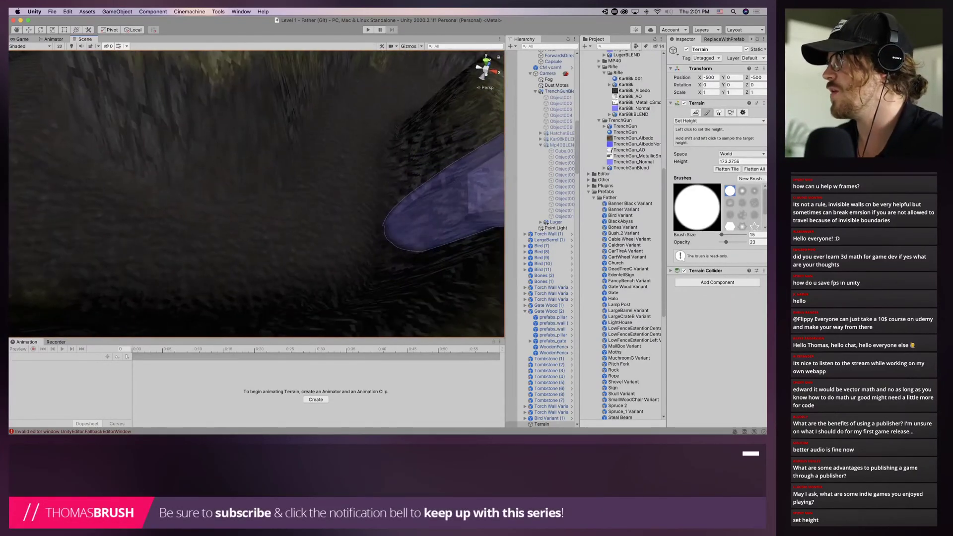
{"action": "left_click", "coordinate": [742, 161]}
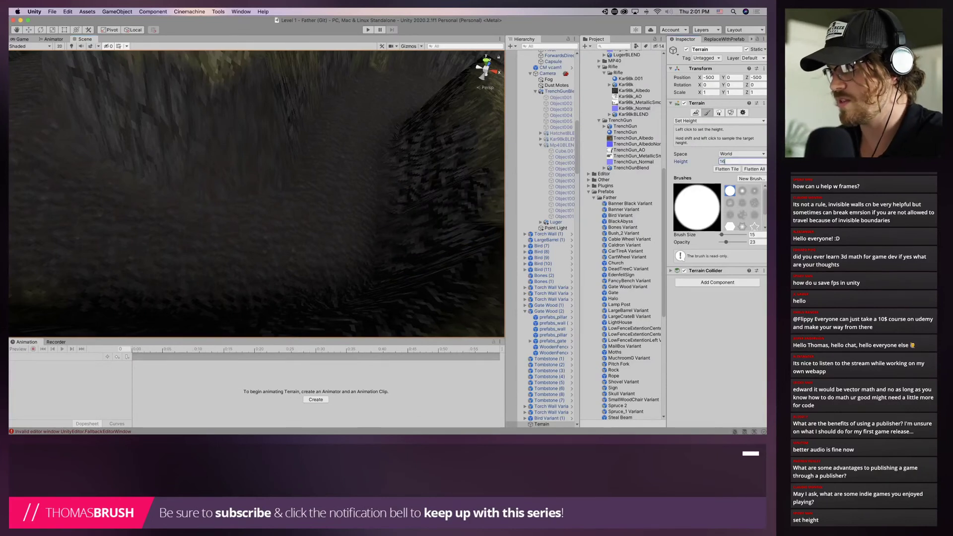
{"action": "key", "text": "Return"}
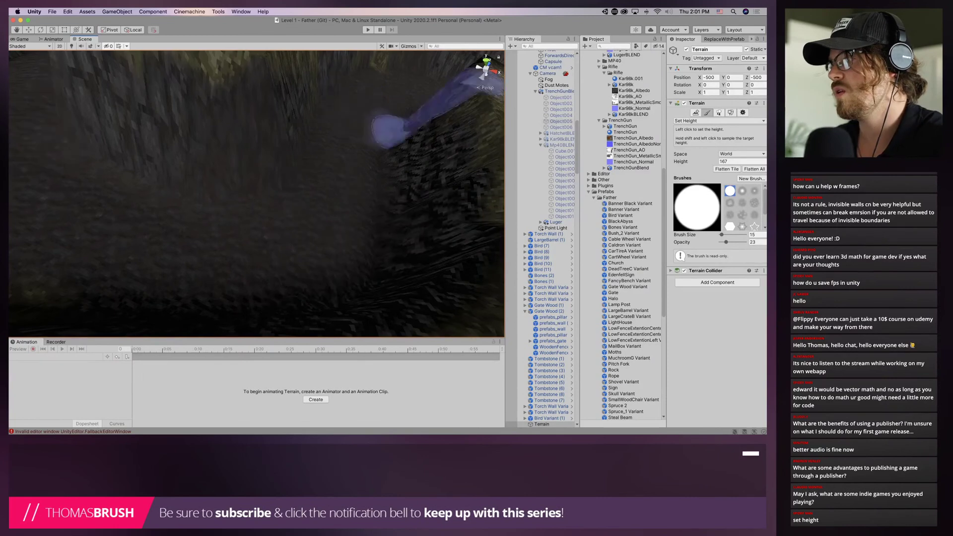
{"action": "left_click", "coordinate": [68, 12]}
{"action": "left_click", "coordinate": [105, 27]}
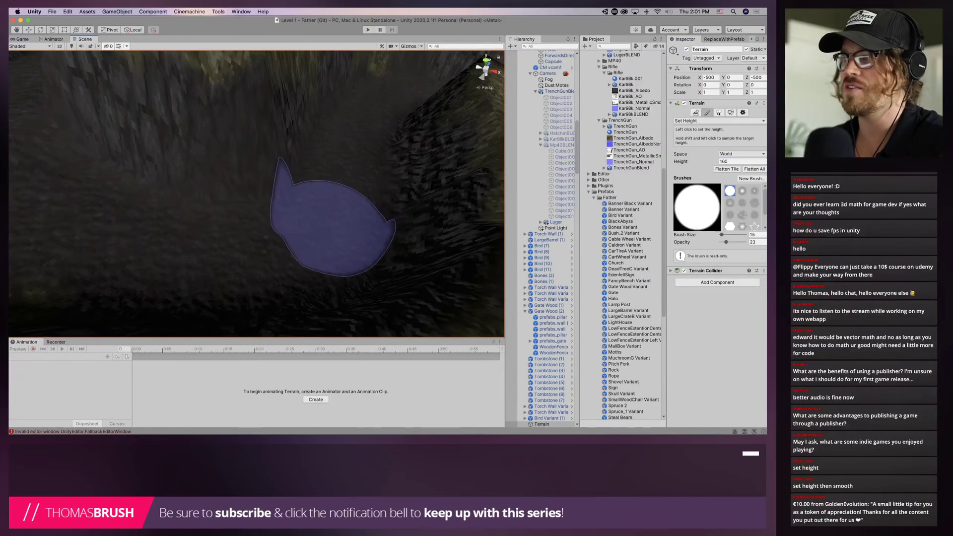
Set the Set Height tool's height to 150 and level the winding canyon floor with it
{"action": "mouse_move", "coordinate": [333, 226]}
{"action": "right_mouse_down"}
{"action": "mouse_move", "coordinate": [357, 139]}
{"action": "mouse_move", "coordinate": [356, 186]}
{"action": "mouse_move", "coordinate": [343, 164]}
{"action": "mouse_move", "coordinate": [357, 144]}
{"action": "mouse_move", "coordinate": [208, 114]}
{"action": "mouse_move", "coordinate": [186, 134]}
{"action": "mouse_move", "coordinate": [323, 154]}
{"action": "mouse_move", "coordinate": [223, 134]}
{"action": "mouse_move", "coordinate": [307, 169]}
{"action": "mouse_move", "coordinate": [347, 154]}
{"action": "mouse_move", "coordinate": [191, 119]}
{"action": "mouse_move", "coordinate": [367, 166]}
{"action": "mouse_move", "coordinate": [389, 219]}
{"action": "mouse_move", "coordinate": [422, 238]}
{"action": "mouse_move", "coordinate": [328, 268]}
{"action": "mouse_move", "coordinate": [378, 209]}
{"action": "mouse_move", "coordinate": [357, 154]}
{"action": "mouse_move", "coordinate": [342, 164]}
{"action": "mouse_move", "coordinate": [298, 287]}
{"action": "mouse_move", "coordinate": [283, 258]}
{"action": "right_mouse_up"}
{"action": "key", "text": "w"}
{"action": "key", "text": "w"}
{"action": "key", "text": "s"}
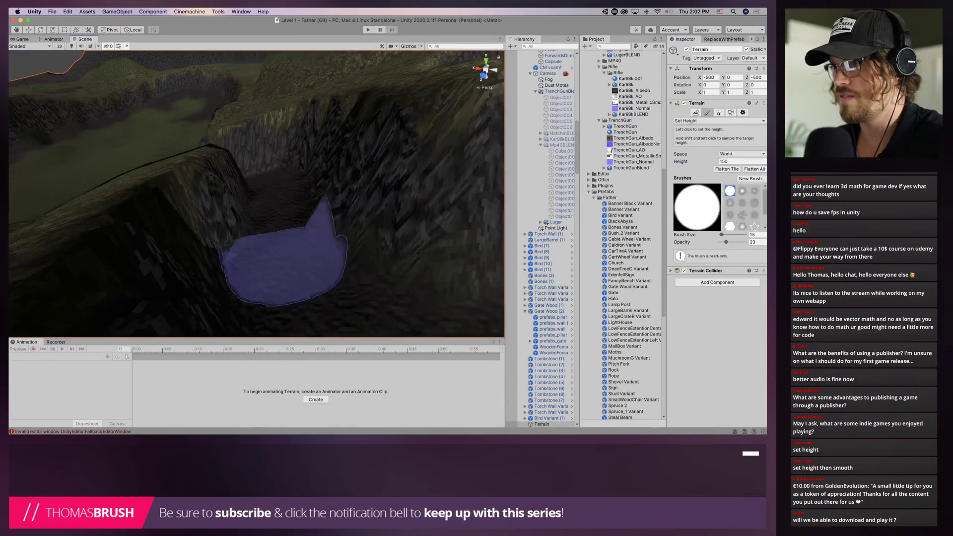
{"action": "mouse_move", "coordinate": [278, 179]}
{"action": "right_mouse_down"}
{"action": "mouse_move", "coordinate": [276, 223]}
{"action": "mouse_move", "coordinate": [427, 298]}
{"action": "mouse_move", "coordinate": [392, 293]}
{"action": "right_mouse_up"}
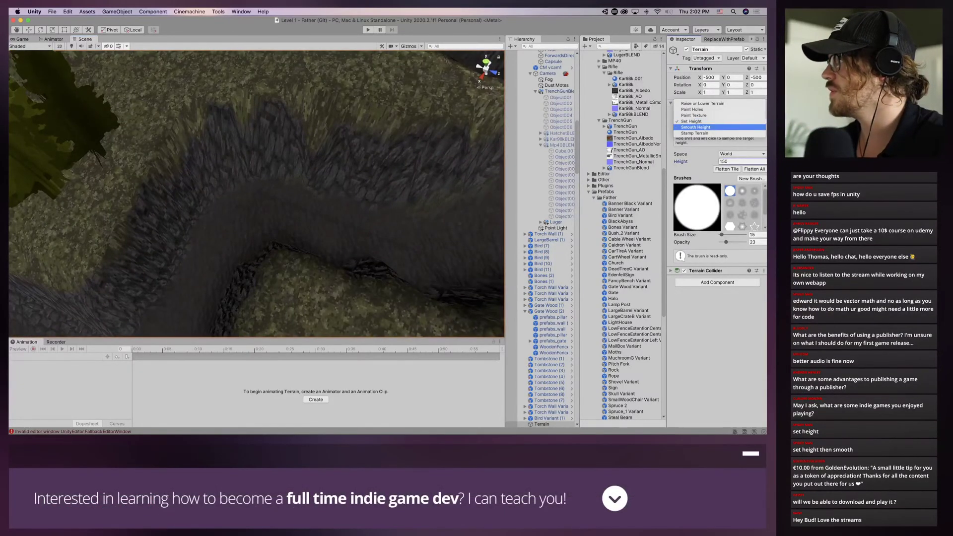
Smooth the winding canyon's floor and edges using Smooth Height with brush size 15 and opacity 23
{"action": "left_click", "coordinate": [695, 127]}
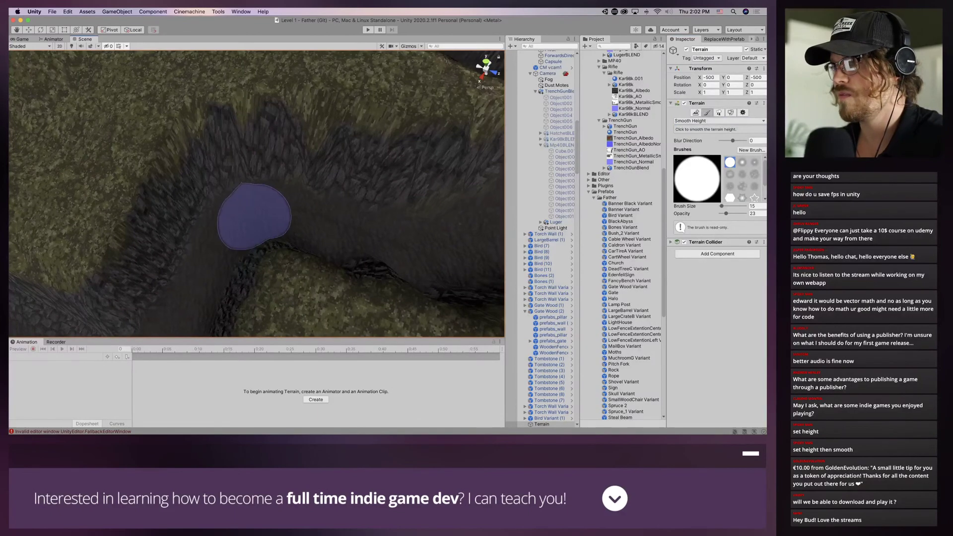
{"action": "mouse_move", "coordinate": [254, 216]}
{"action": "right_mouse_down"}
{"action": "mouse_move", "coordinate": [315, 213]}
{"action": "mouse_move", "coordinate": [288, 244]}
{"action": "mouse_move", "coordinate": [251, 255]}
{"action": "right_mouse_up"}
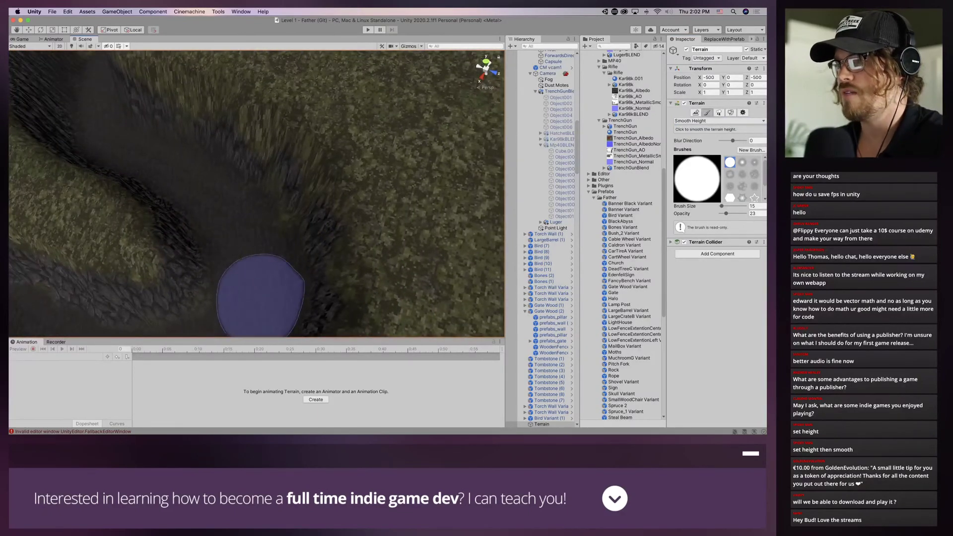
{"action": "mouse_move", "coordinate": [261, 298]}
{"action": "right_mouse_down"}
{"action": "mouse_move", "coordinate": [276, 297]}
{"action": "mouse_move", "coordinate": [264, 246]}
{"action": "right_mouse_up"}
{"action": "mouse_move", "coordinate": [255, 212]}
{"action": "right_mouse_down"}
{"action": "mouse_move", "coordinate": [256, 198]}
{"action": "mouse_move", "coordinate": [243, 232]}
{"action": "right_mouse_up"}
{"action": "mouse_move", "coordinate": [244, 212]}
{"action": "left_mouse_down"}
{"action": "mouse_move", "coordinate": [251, 175]}
{"action": "mouse_move", "coordinate": [299, 117]}
{"action": "mouse_move", "coordinate": [364, 93]}
{"action": "left_mouse_up"}
{"action": "mouse_move", "coordinate": [372, 94]}
{"action": "right_mouse_down"}
{"action": "mouse_move", "coordinate": [351, 112]}
{"action": "mouse_move", "coordinate": [347, 149]}
{"action": "mouse_move", "coordinate": [256, 193]}
{"action": "right_mouse_up"}
{"action": "scroll", "coordinate": [237, 147], "scroll_direction": "down", "scroll_amount": 2}
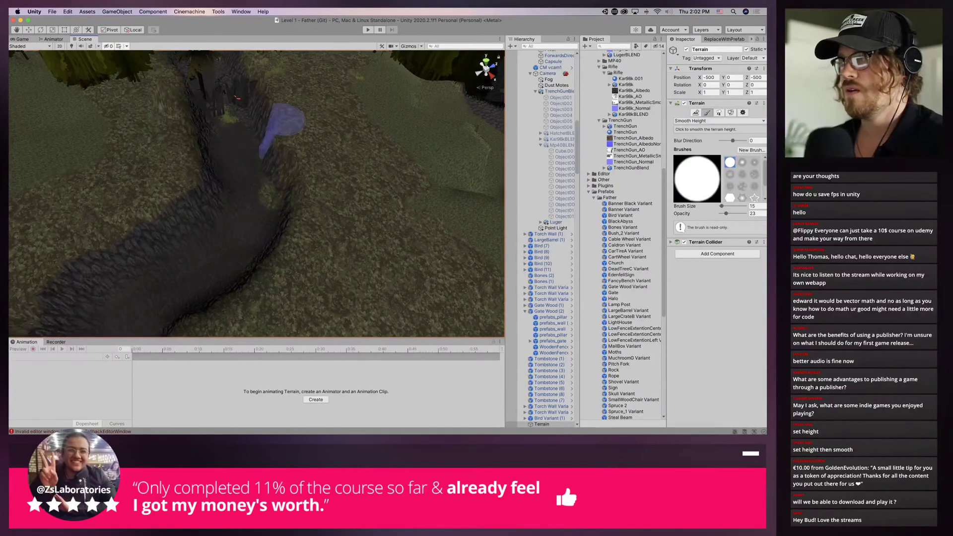
Play-test the reworked canyon, stop play mode and turn on scene lighting in the Scene view
{"action": "key", "text": "super+p"}
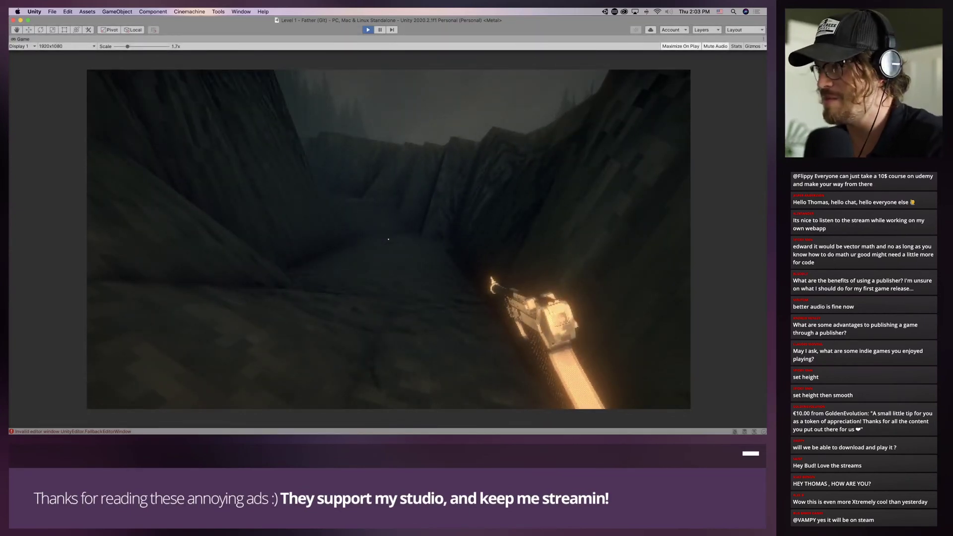
{"action": "key", "text": "super+p"}
{"action": "right_click_drag", "start_coordinate": [257, 198], "coordinate": [317, 223]}
{"action": "left_click", "coordinate": [71, 46]}
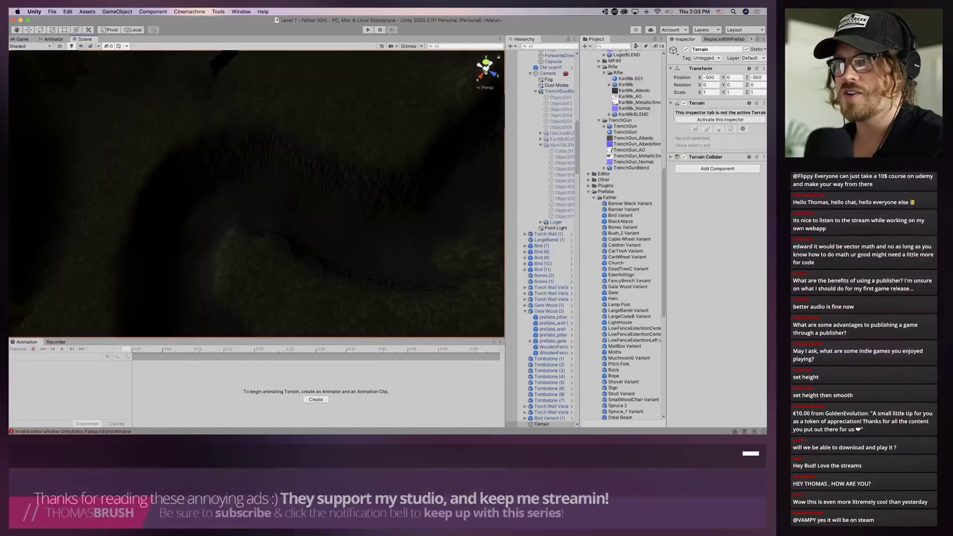
Reactivate the terrain's tools in the Inspector and turn off the fog effect in the Scene view
{"action": "right_click_drag", "start_coordinate": [223, 193], "coordinate": [358, 198]}
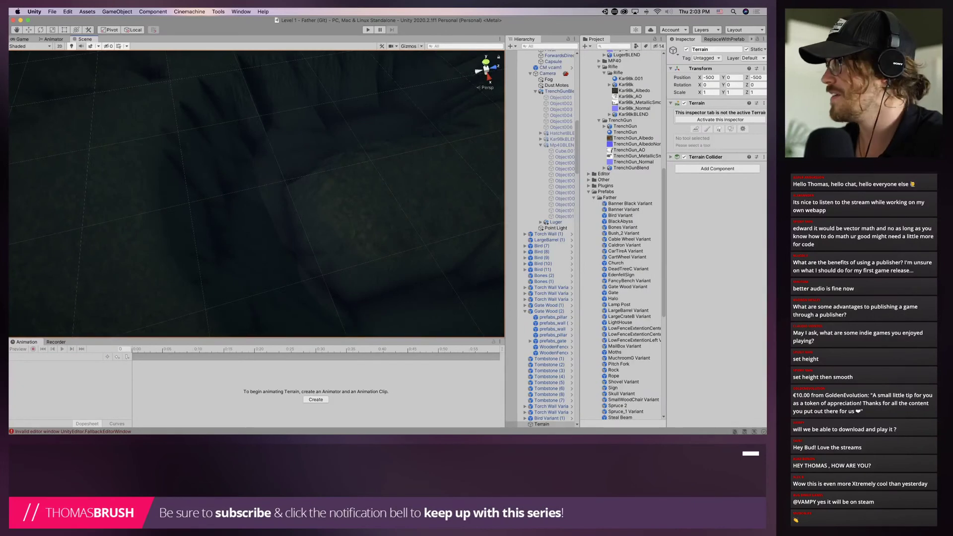
{"action": "left_click", "coordinate": [720, 120]}
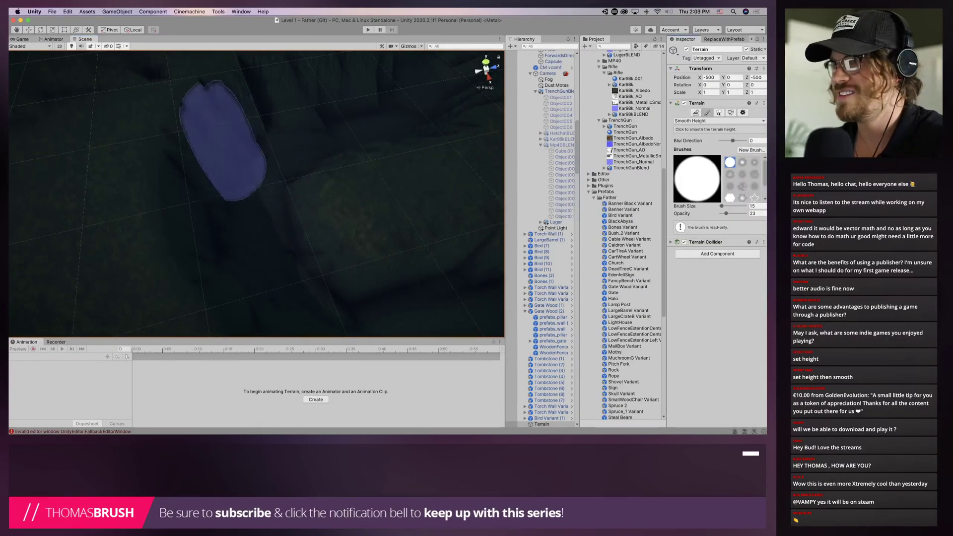
{"action": "left_click", "coordinate": [90, 47]}
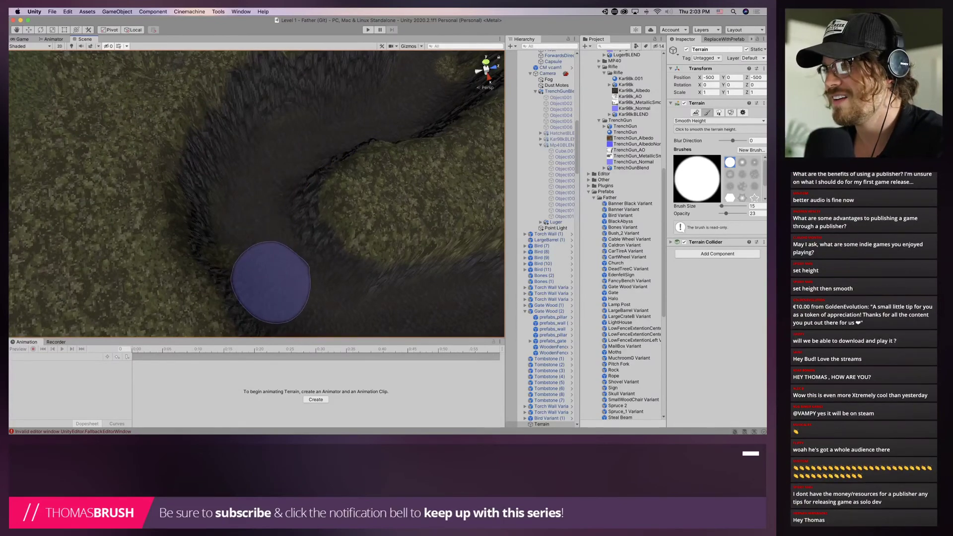
Switch to the Set Height tool, set the height to 170 and level part of the canyon bend with it
{"action": "left_click", "coordinate": [720, 120]}
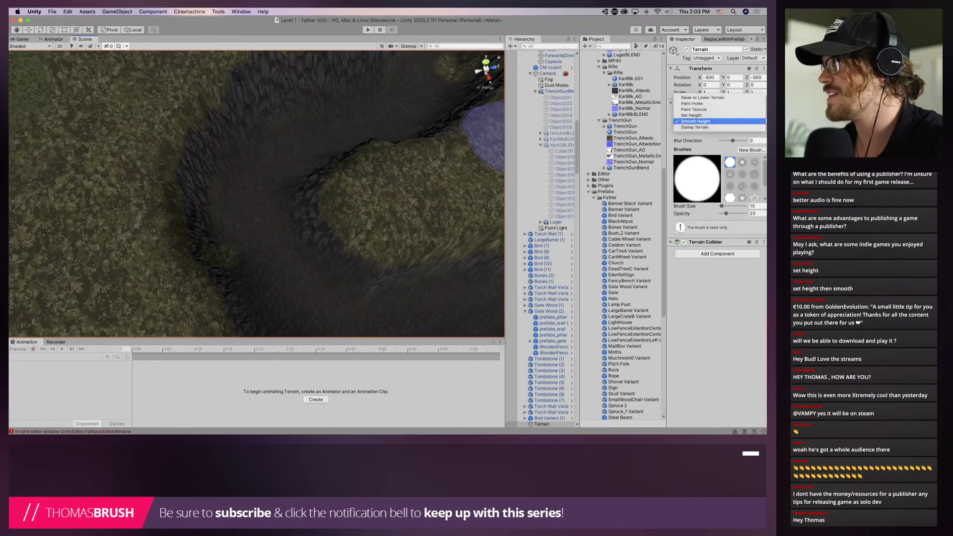
{"action": "left_click", "coordinate": [693, 115]}
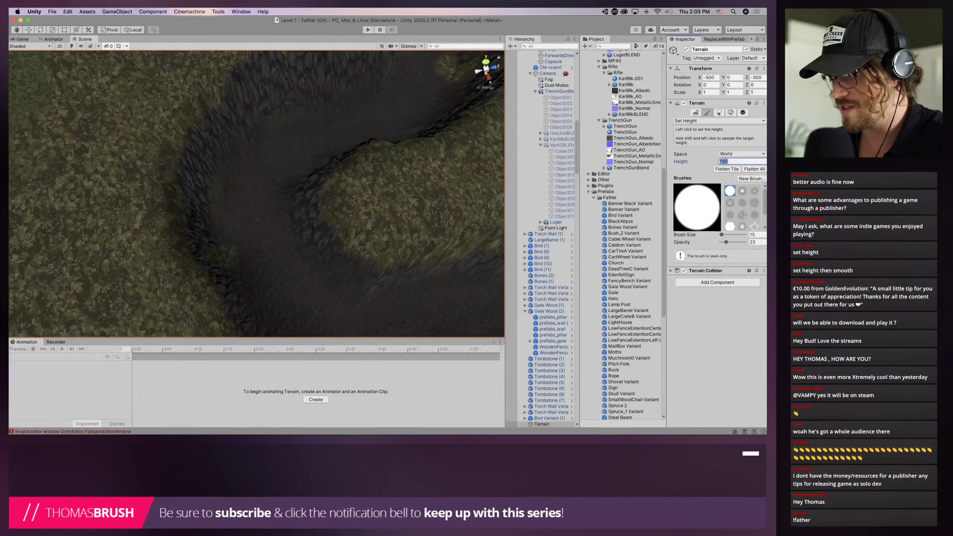
{"action": "mouse_move", "coordinate": [308, 119]}
{"action": "left_mouse_down"}
{"action": "mouse_move", "coordinate": [351, 101]}
{"action": "mouse_move", "coordinate": [299, 144]}
{"action": "mouse_move", "coordinate": [288, 167]}
{"action": "mouse_move", "coordinate": [247, 188]}
{"action": "mouse_move", "coordinate": [239, 176]}
{"action": "mouse_move", "coordinate": [259, 155]}
{"action": "mouse_move", "coordinate": [253, 218]}
{"action": "left_mouse_up"}
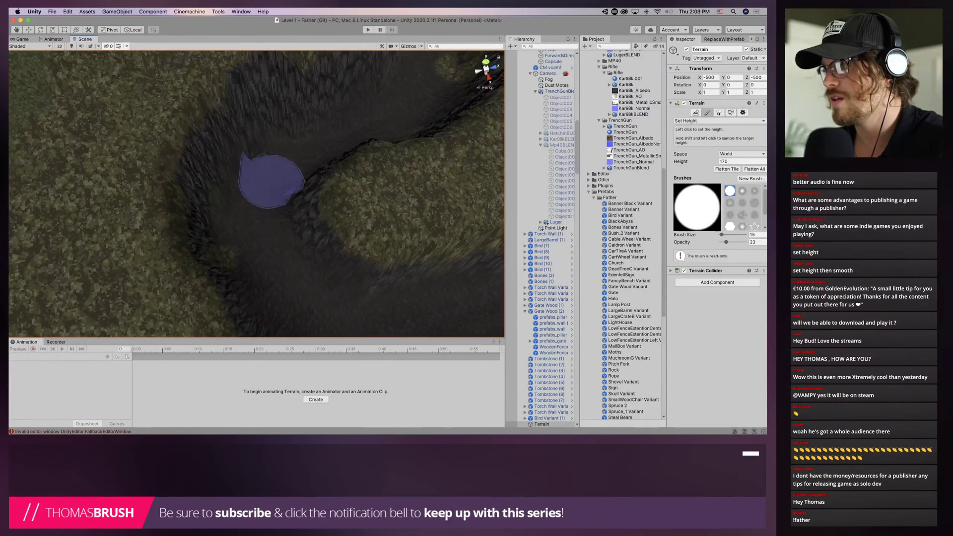
{"action": "middle_click_drag", "start_coordinate": [283, 112], "coordinate": [233, 158]}
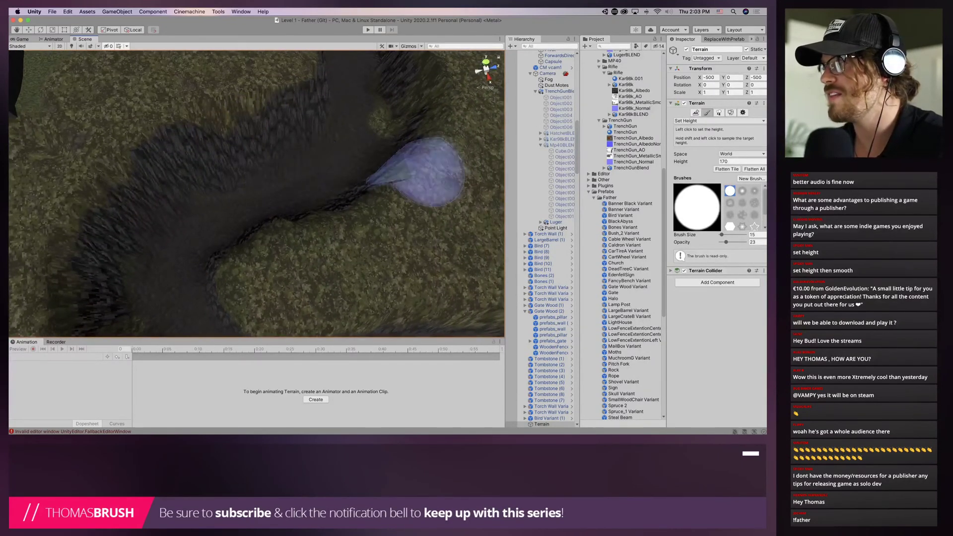
Smooth the canyon's floor and bends using Smooth Height with brush size 15 and opacity 23
{"action": "left_click", "coordinate": [719, 120]}
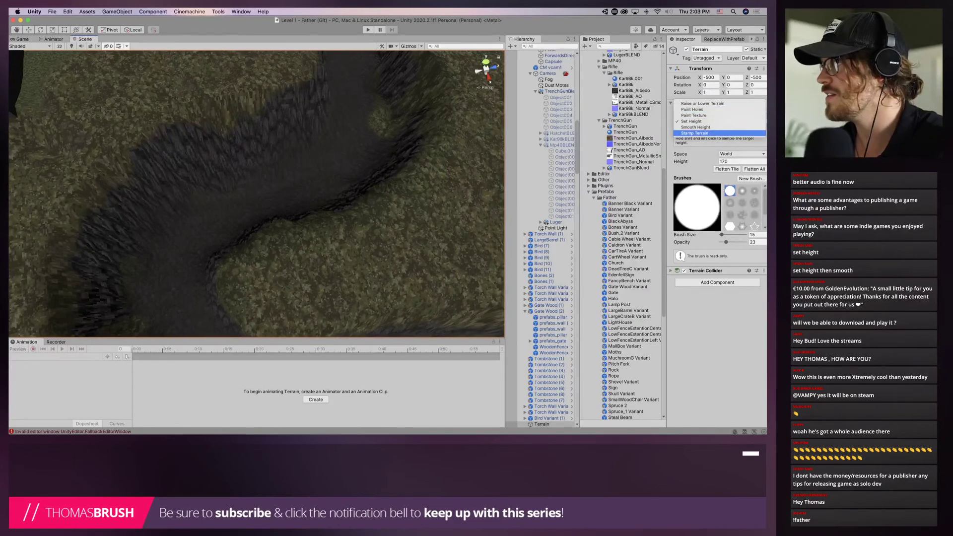
{"action": "left_click", "coordinate": [696, 127]}
{"action": "left_click_drag", "start_coordinate": [336, 170], "coordinate": [272, 266], "text": "alt"}
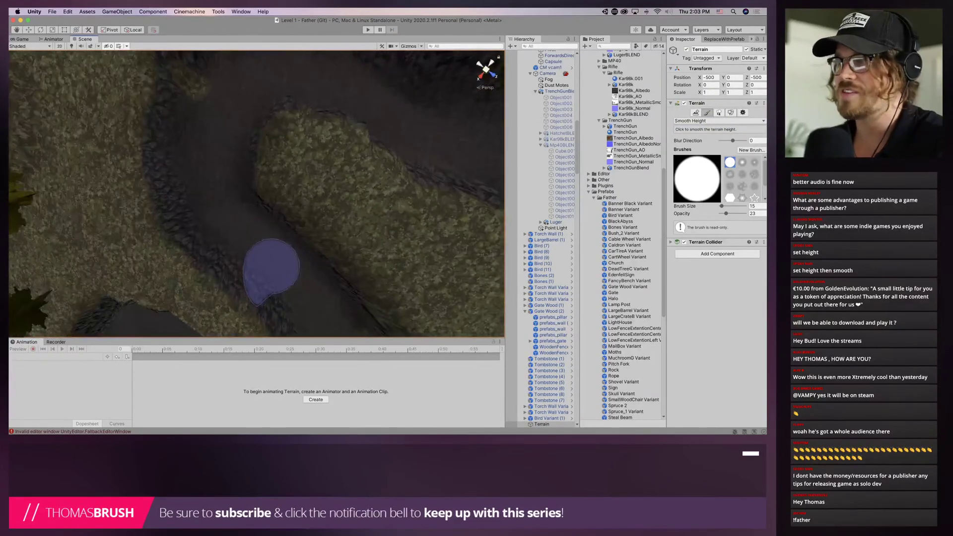
{"action": "mouse_move", "coordinate": [228, 119]}
{"action": "left_mouse_down"}
{"action": "mouse_move", "coordinate": [230, 106]}
{"action": "mouse_move", "coordinate": [211, 203]}
{"action": "mouse_move", "coordinate": [219, 162]}
{"action": "mouse_move", "coordinate": [207, 135]}
{"action": "mouse_move", "coordinate": [127, 132]}
{"action": "mouse_move", "coordinate": [158, 136]}
{"action": "mouse_move", "coordinate": [188, 170]}
{"action": "mouse_move", "coordinate": [315, 213]}
{"action": "mouse_move", "coordinate": [278, 241]}
{"action": "left_mouse_up"}
{"action": "scroll", "coordinate": [117, 133], "scroll_direction": "down", "scroll_amount": 5}
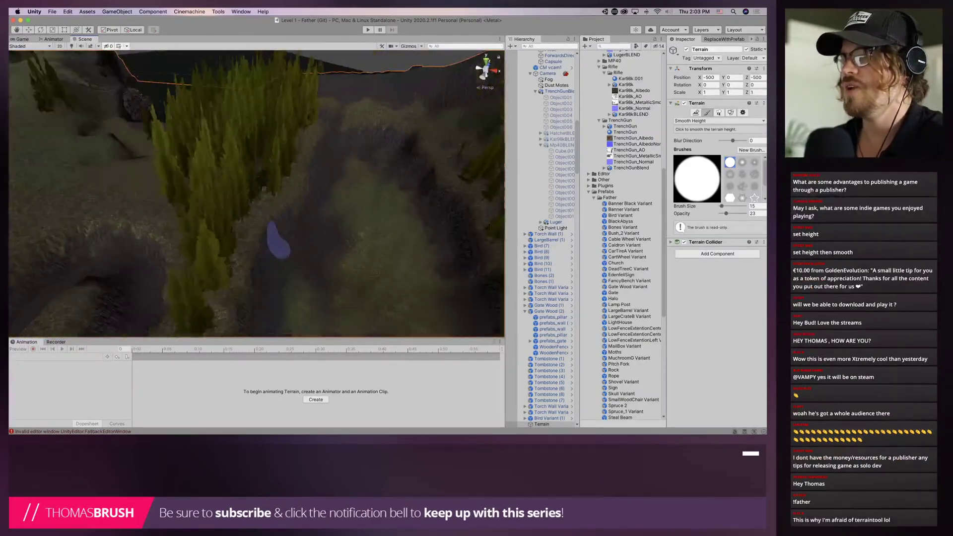
{"action": "scroll", "coordinate": [279, 242], "scroll_direction": "up", "scroll_amount": 4}
{"action": "middle_click_drag", "start_coordinate": [311, 192], "coordinate": [336, 208]}
{"action": "scroll", "coordinate": [621, 208], "scroll_direction": "up", "scroll_amount": 1}
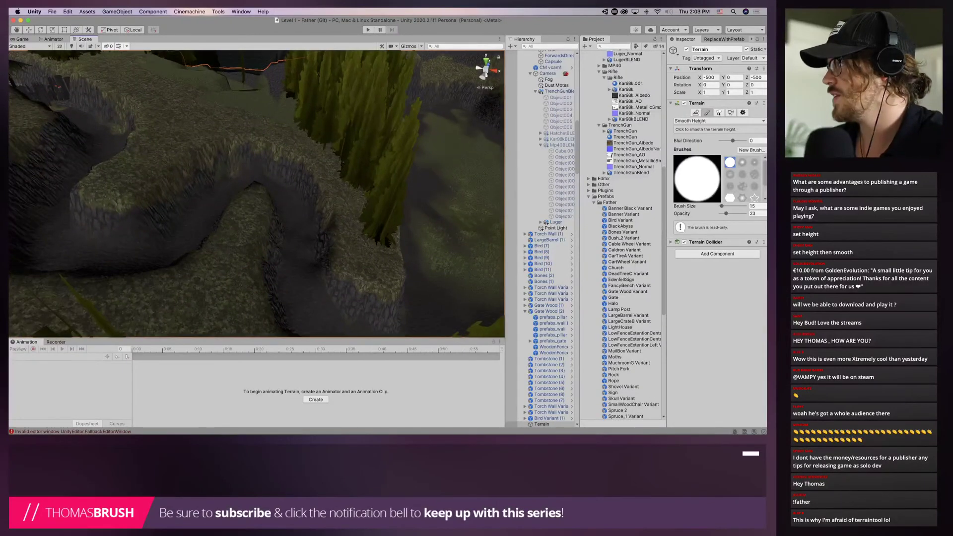
Raise the banks along the canyon using Raise or Lower Terrain with brush size 15 and opacity 23
{"action": "left_click", "coordinate": [705, 120]}
{"action": "left_click", "coordinate": [702, 98]}
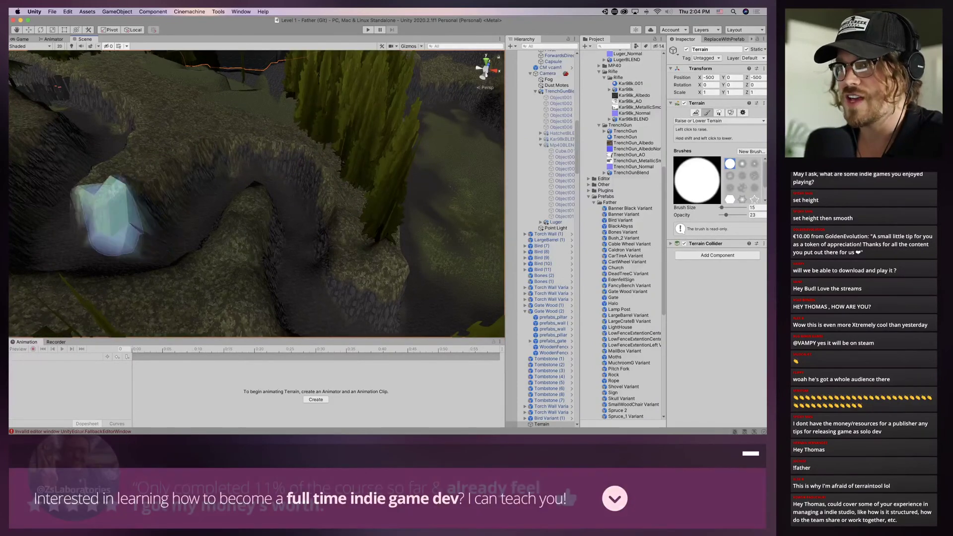
{"action": "middle_click_drag", "start_coordinate": [20, 216], "coordinate": [109, 222]}
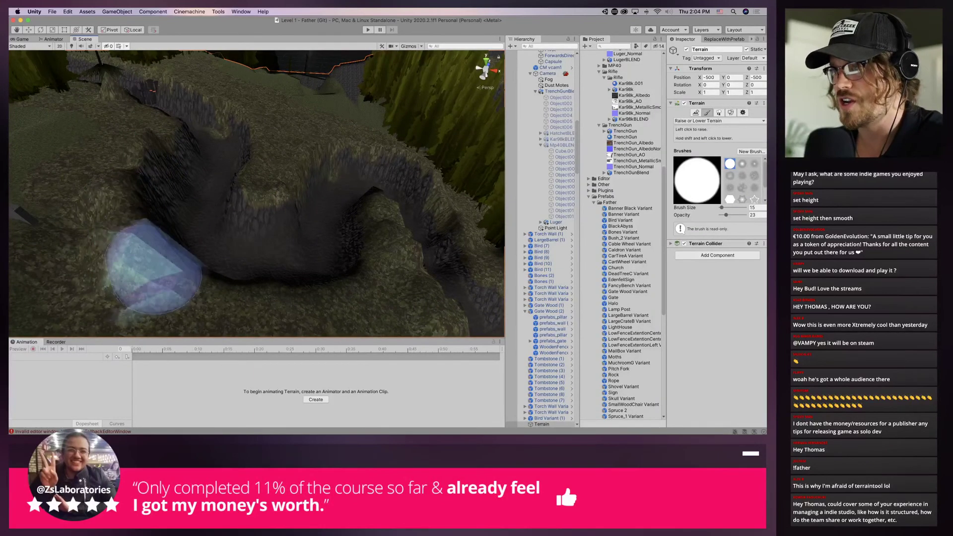
{"action": "middle_click_drag", "start_coordinate": [153, 130], "coordinate": [198, 192]}
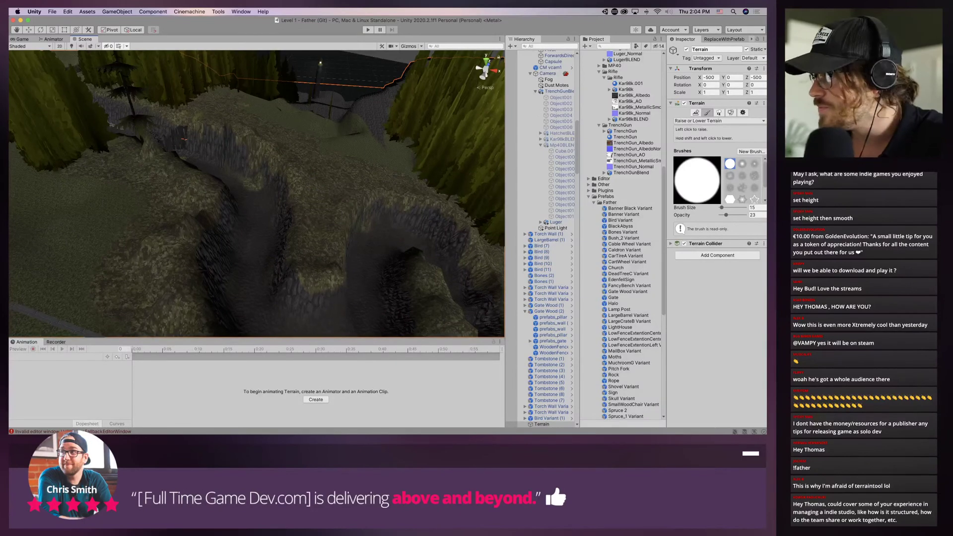
{"action": "left_click_drag", "start_coordinate": [383, 223], "coordinate": [436, 267], "text": "alt"}
{"action": "mouse_move", "coordinate": [273, 226]}
{"action": "left_mouse_down", "text": "alt"}
{"action": "mouse_move", "coordinate": [259, 219]}
{"action": "mouse_move", "coordinate": [244, 227]}
{"action": "left_mouse_up", "text": "alt"}
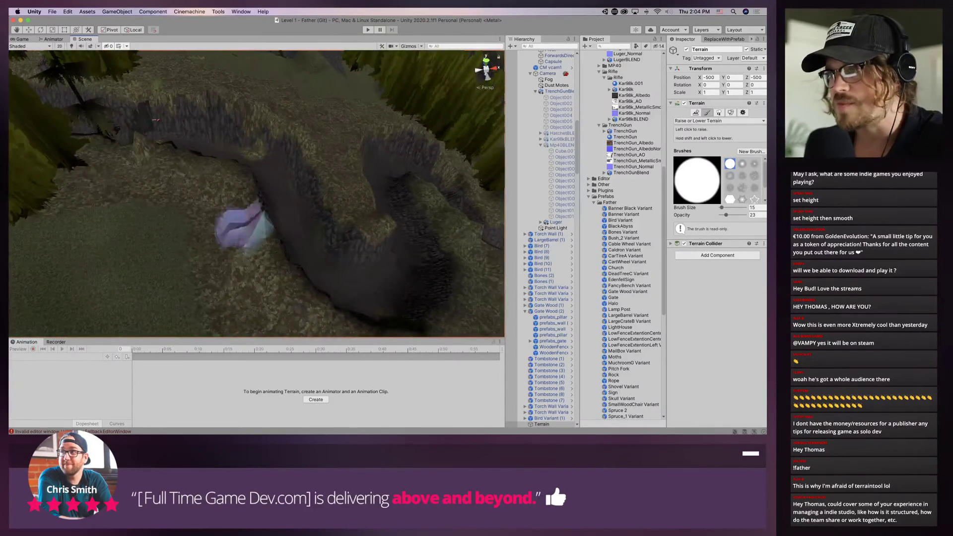
{"action": "mouse_move", "coordinate": [171, 228]}
{"action": "left_mouse_down", "text": "alt"}
{"action": "mouse_move", "coordinate": [319, 238]}
{"action": "mouse_move", "coordinate": [360, 196]}
{"action": "mouse_move", "coordinate": [362, 206]}
{"action": "mouse_move", "coordinate": [330, 206]}
{"action": "mouse_move", "coordinate": [400, 202]}
{"action": "mouse_move", "coordinate": [402, 187]}
{"action": "mouse_move", "coordinate": [330, 184]}
{"action": "left_mouse_up", "text": "alt"}
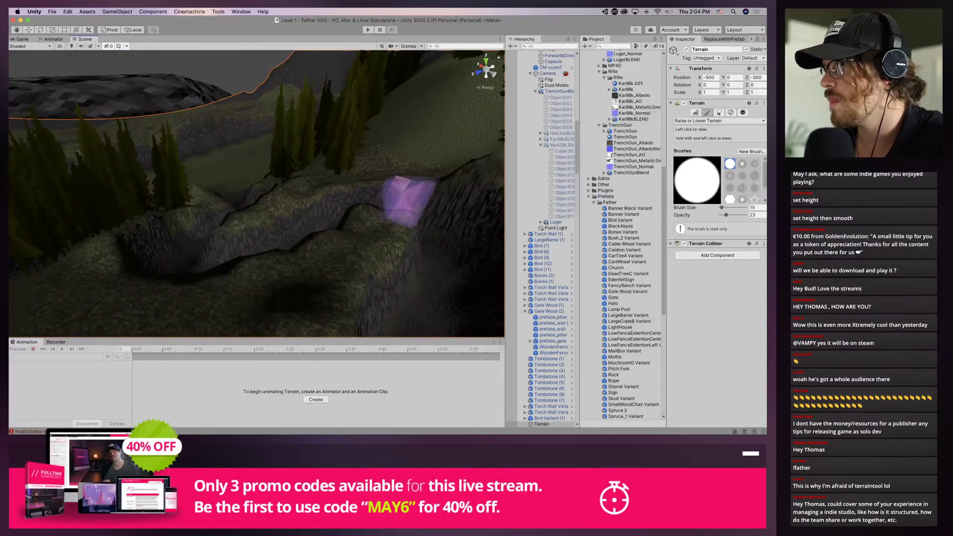
{"action": "left_click_drag", "start_coordinate": [202, 192], "coordinate": [277, 234], "text": "alt"}
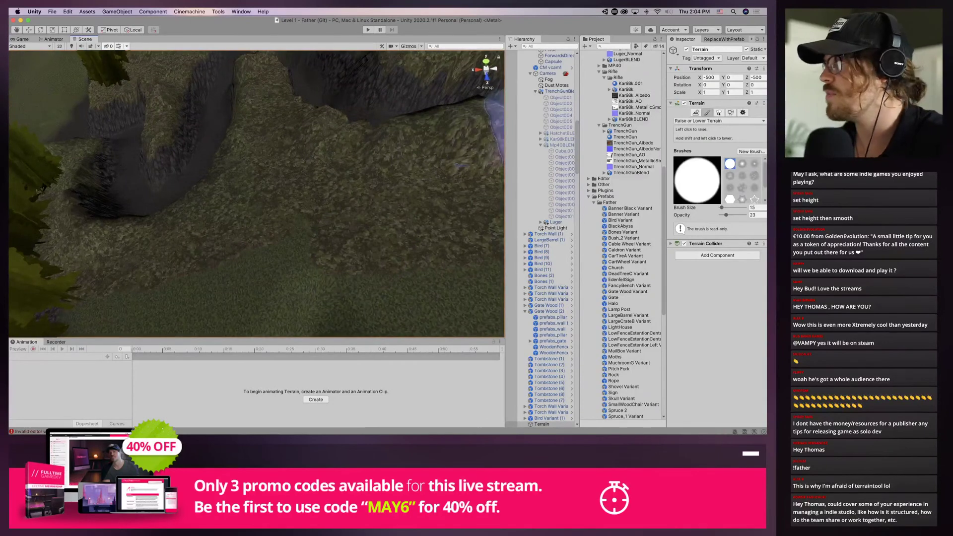
Paint pine tree details along the canyon's outer bank with brush size 2, opacity 0.04 and target strength 0.0625
{"action": "left_click", "coordinate": [730, 112]}
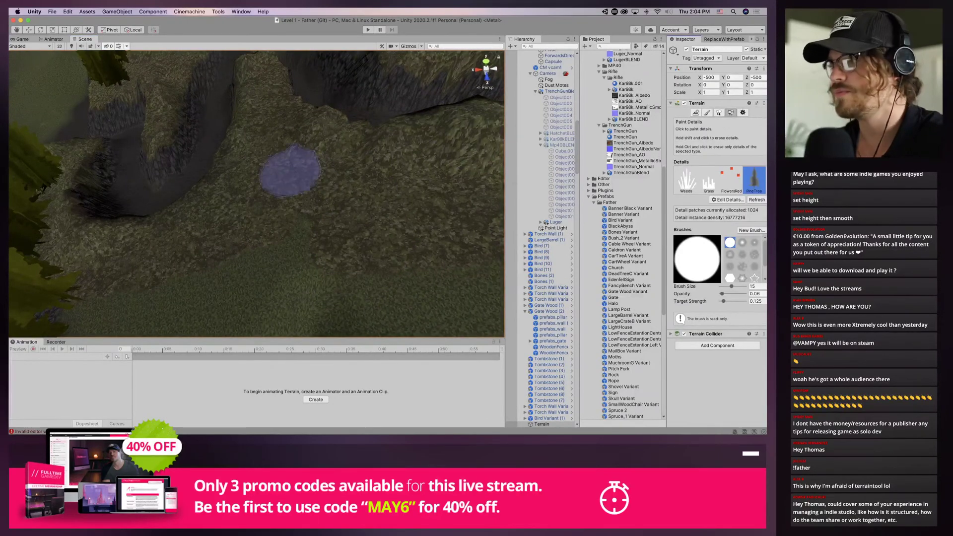
{"action": "left_click_drag", "start_coordinate": [272, 162], "coordinate": [330, 255], "text": "alt"}
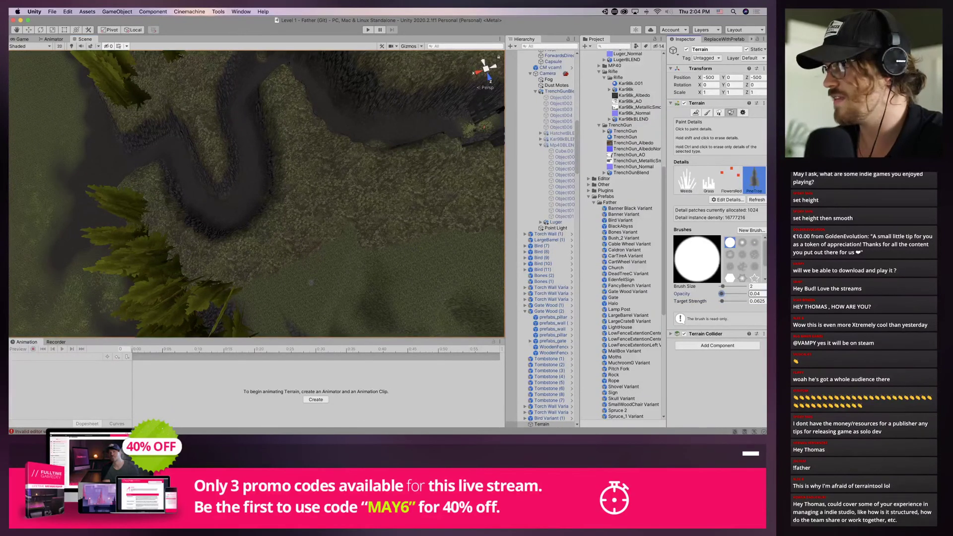
{"action": "left_click_drag", "start_coordinate": [297, 212], "coordinate": [300, 153]}
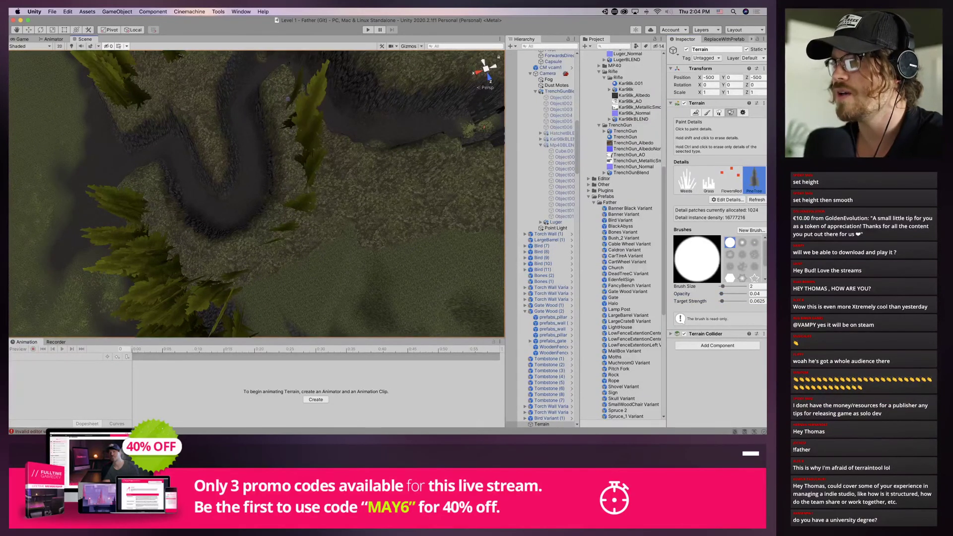
{"action": "left_click_drag", "start_coordinate": [349, 174], "coordinate": [319, 159]}
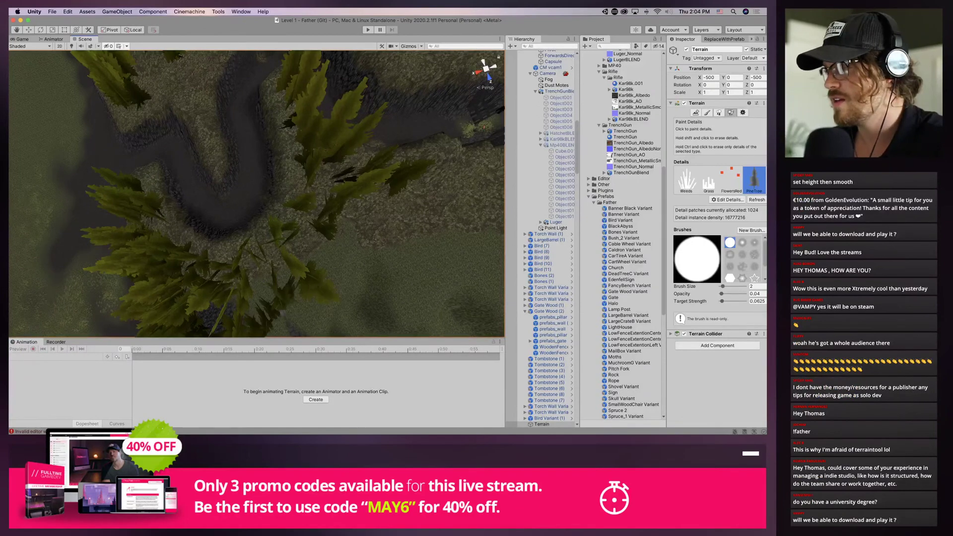
{"action": "left_click", "coordinate": [343, 267]}
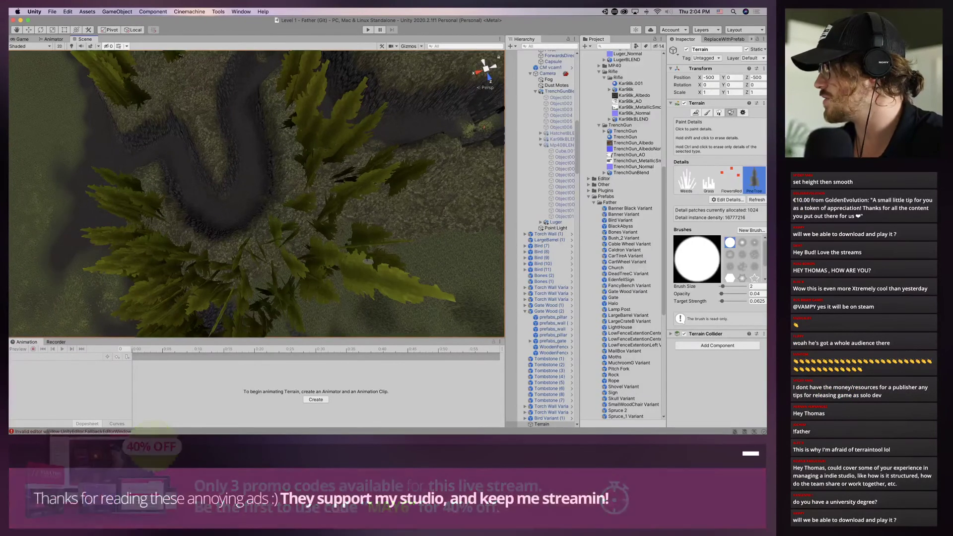
{"action": "left_click_drag", "start_coordinate": [383, 225], "coordinate": [366, 207]}
Extend the pine tree details over the opposite bank and the open ground around the canyon's upper bends
{"action": "scroll", "coordinate": [366, 208], "scroll_direction": "down", "scroll_amount": 5}
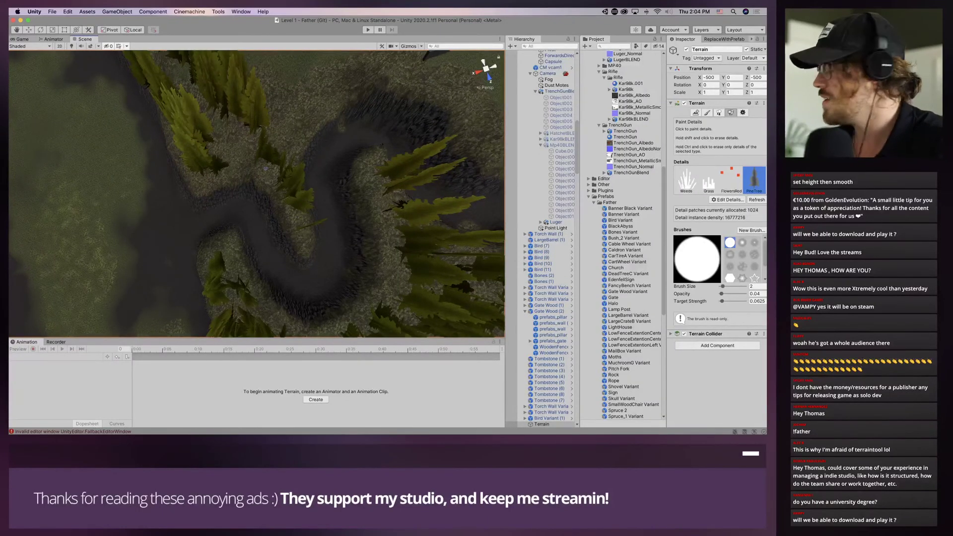
{"action": "middle_click_drag", "start_coordinate": [366, 207], "coordinate": [335, 244]}
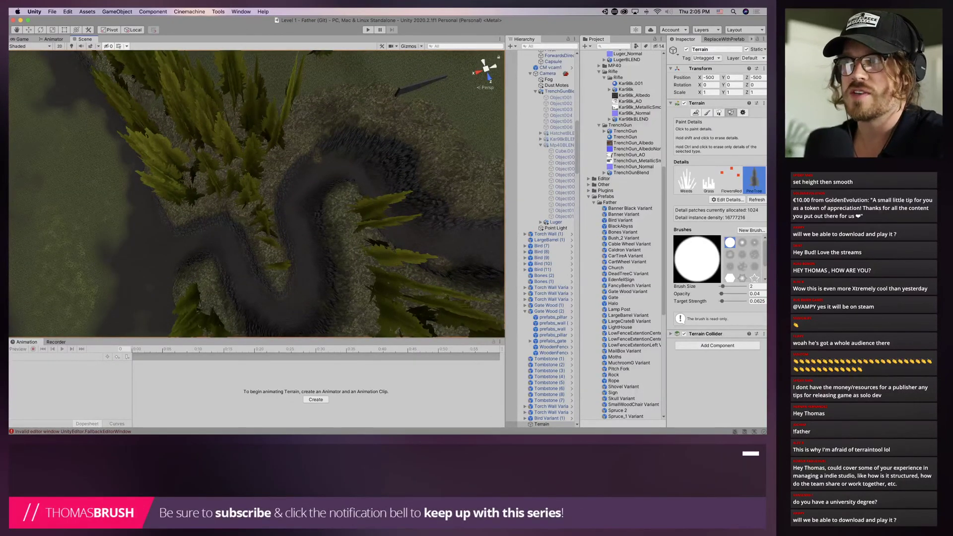
{"action": "middle_click_drag", "start_coordinate": [159, 115], "coordinate": [218, 164]}
{"action": "left_click_drag", "start_coordinate": [218, 163], "coordinate": [278, 159], "text": "alt"}
{"action": "middle_click_drag", "start_coordinate": [229, 148], "coordinate": [253, 197]}
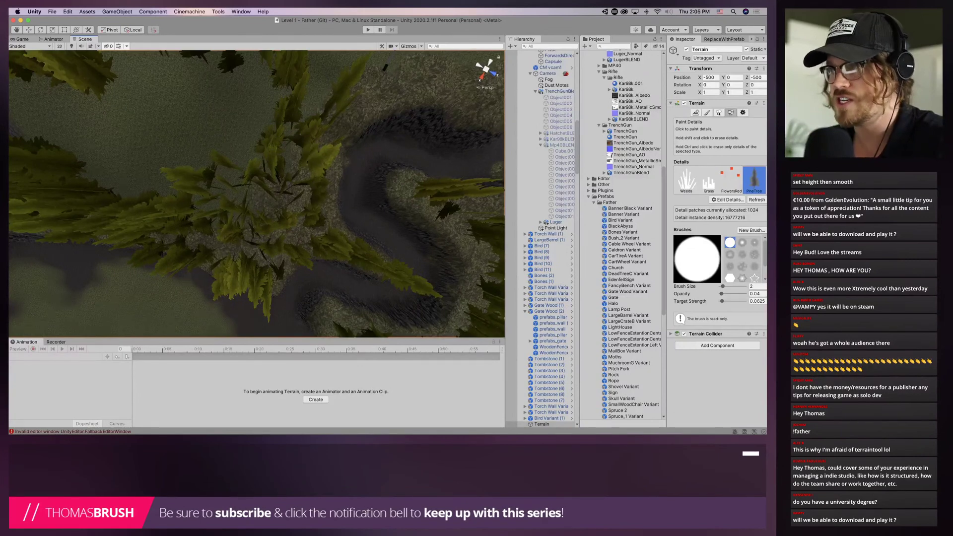
{"action": "left_click_drag", "start_coordinate": [166, 171], "coordinate": [184, 163]}
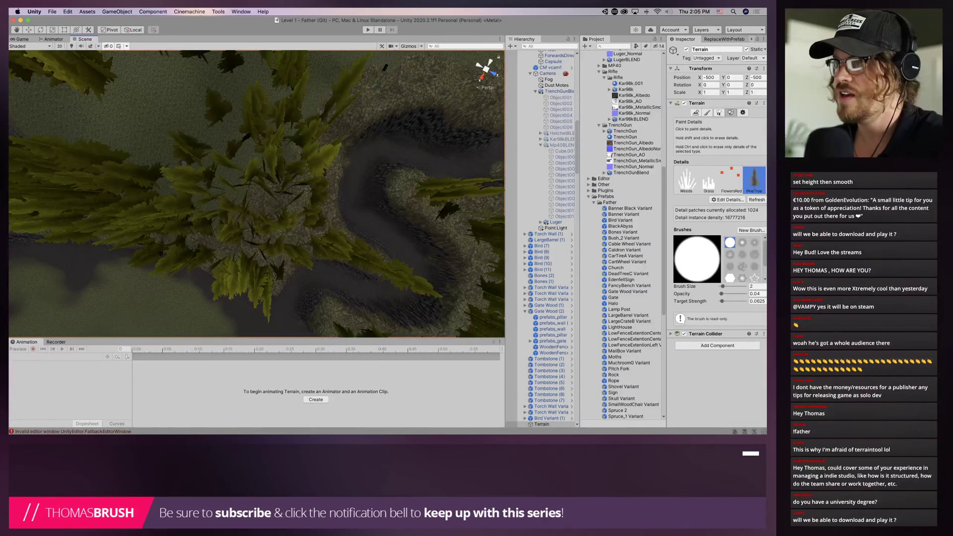
{"action": "middle_click_drag", "start_coordinate": [263, 85], "coordinate": [283, 118]}
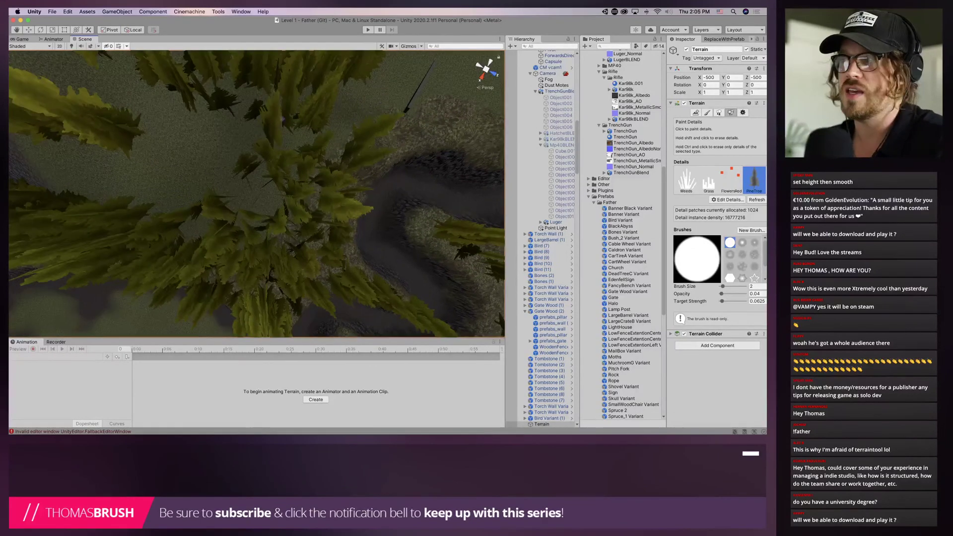
{"action": "right_click_drag", "start_coordinate": [282, 119], "coordinate": [271, 135]}
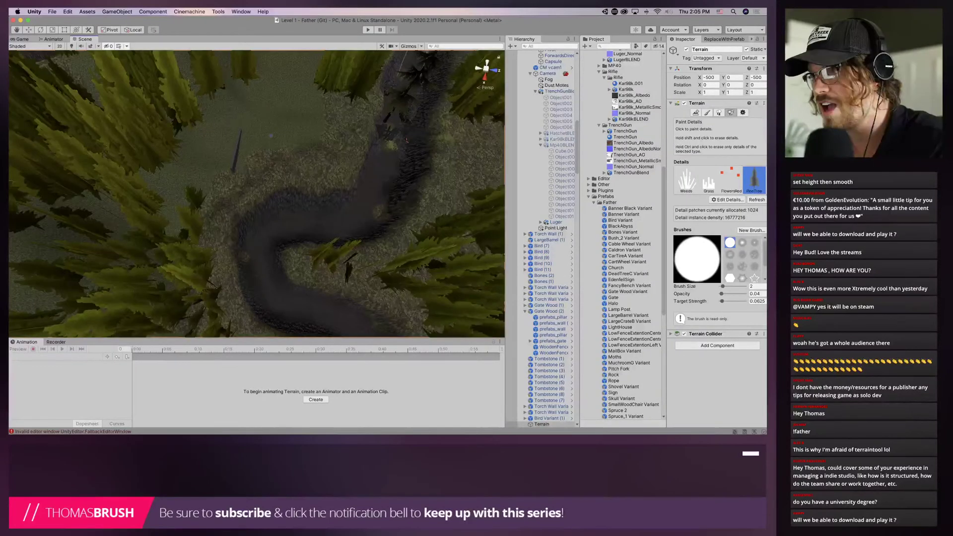
{"action": "left_click_drag", "start_coordinate": [271, 135], "coordinate": [211, 188]}
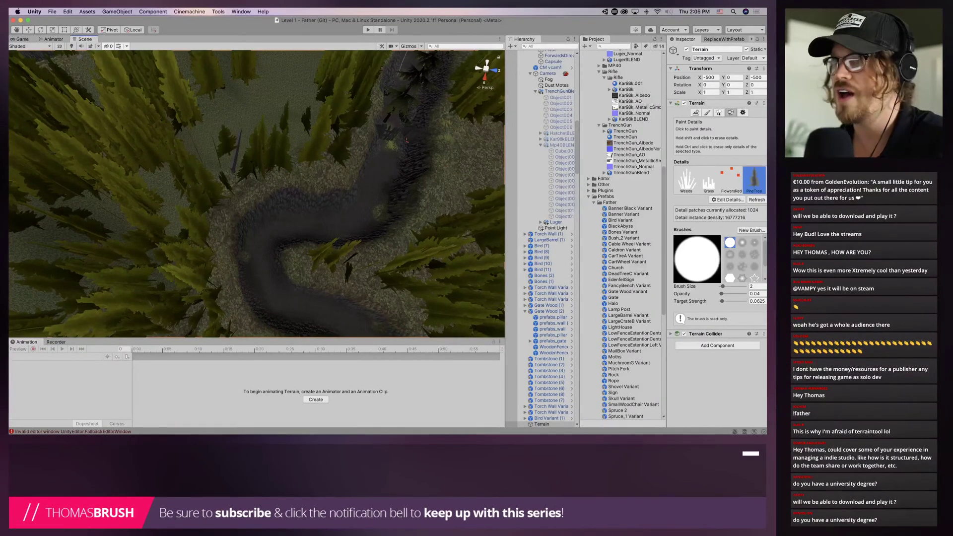
Delete the stray Wood Beam (7) standing beside the canyon
{"action": "left_click", "coordinate": [28, 30]}
{"action": "left_click", "coordinate": [237, 152]}
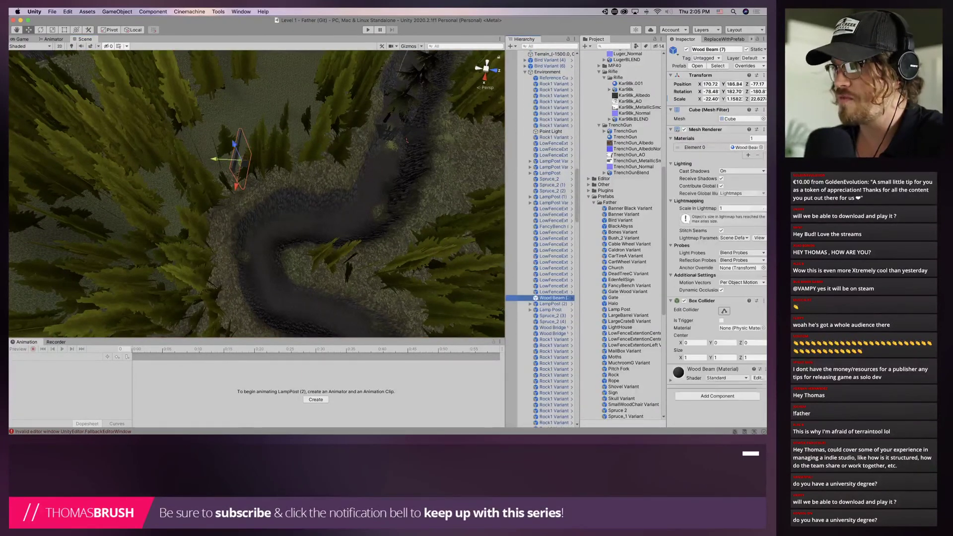
{"action": "right_click", "coordinate": [551, 298]}
{"action": "left_click", "coordinate": [569, 306]}
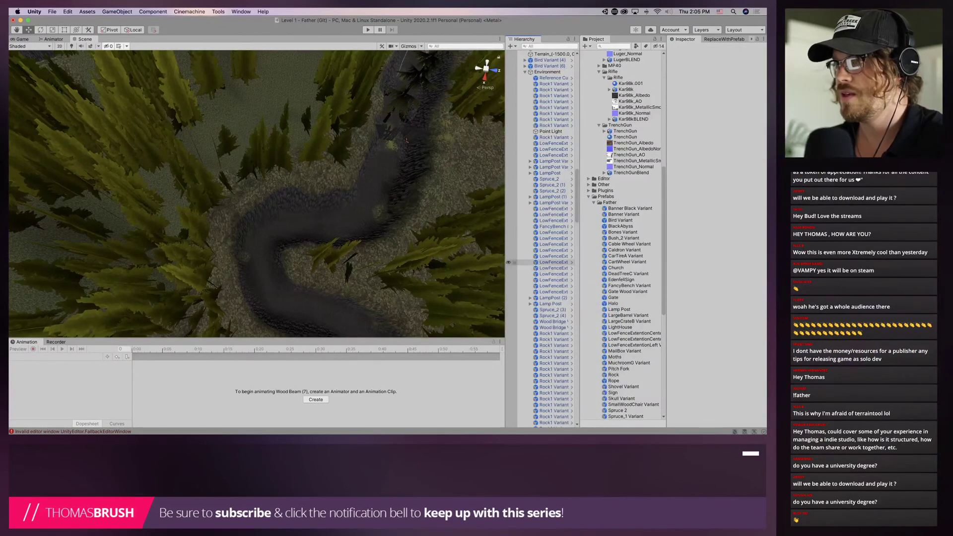
Fill the remaining canyon banks towards the wooden gate with pine tree details at opacity 0.06 and target strength 0.125
{"action": "left_click", "coordinate": [731, 112]}
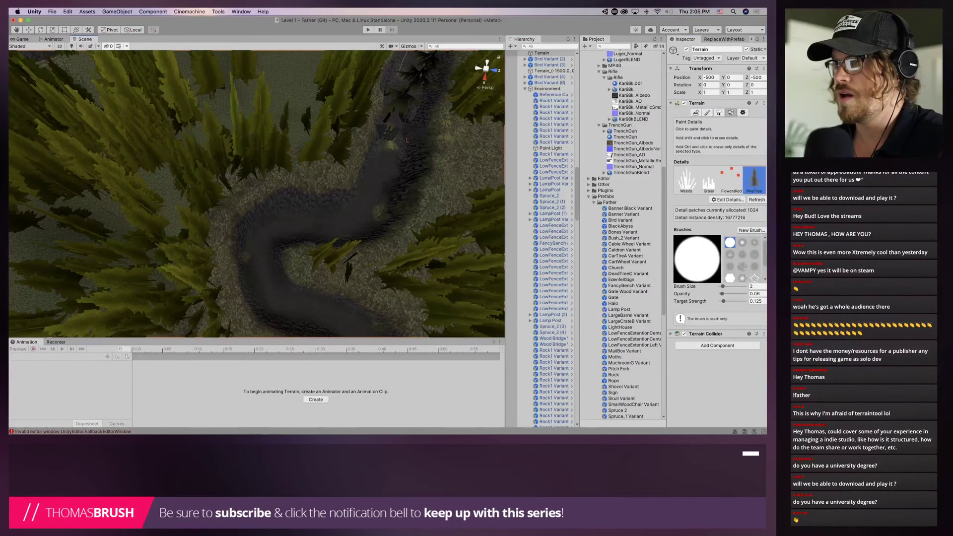
{"action": "left_click_drag", "start_coordinate": [244, 113], "coordinate": [218, 116]}
{"action": "middle_click_drag", "start_coordinate": [214, 117], "coordinate": [180, 182]}
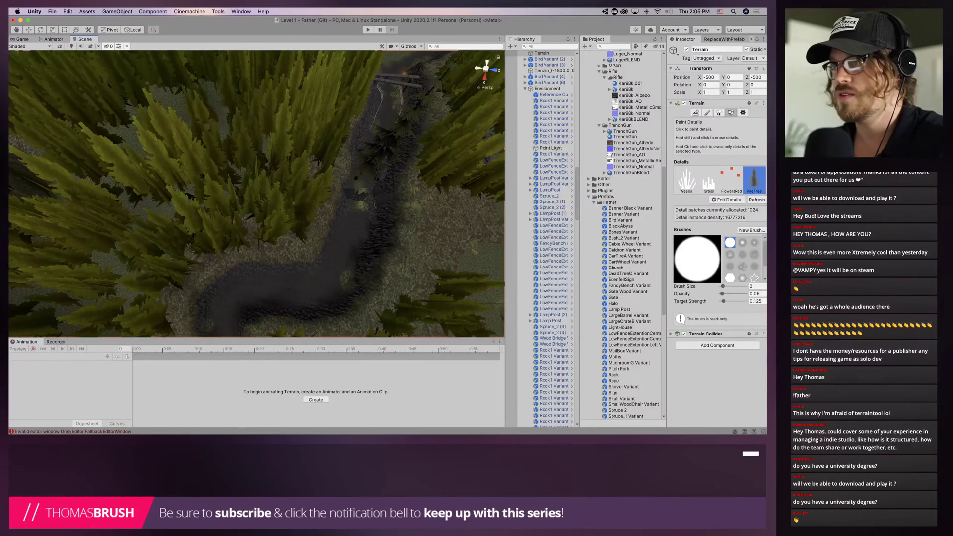
{"action": "right_click_drag", "start_coordinate": [201, 185], "coordinate": [310, 168]}
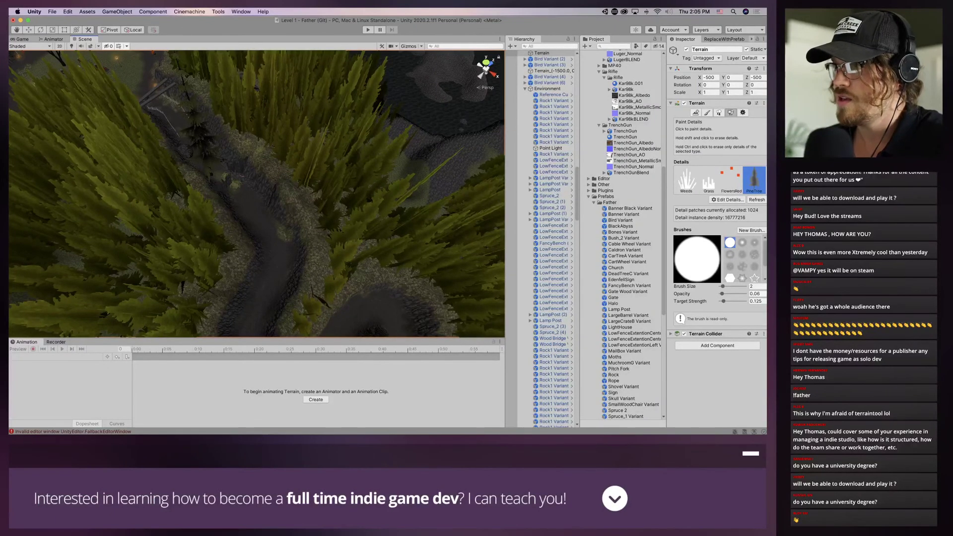
{"action": "right_click_drag", "start_coordinate": [248, 199], "coordinate": [342, 166]}
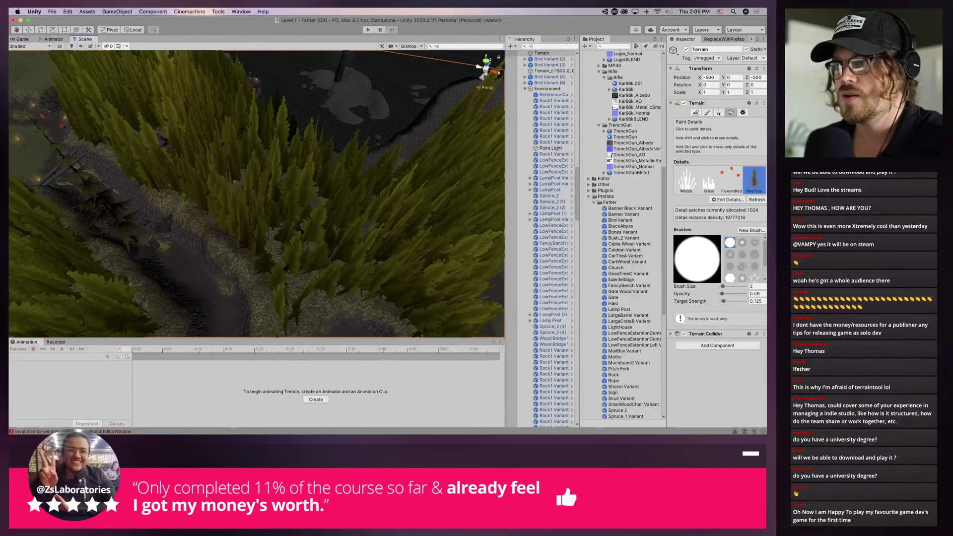
Playtest the level by walking through the resculpted canyon to examine its walls, ground and surrounding pine trees
{"action": "right_click_drag", "start_coordinate": [248, 194], "coordinate": [377, 184]}
{"action": "right_click_drag", "start_coordinate": [291, 275], "coordinate": [281, 268]}
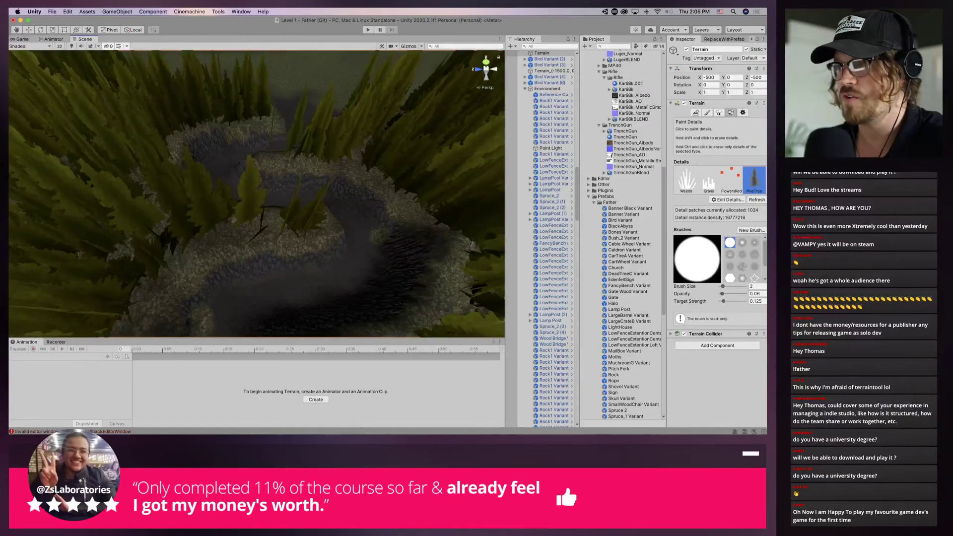
{"action": "scroll", "coordinate": [268, 249], "scroll_direction": "down", "scroll_amount": 5}
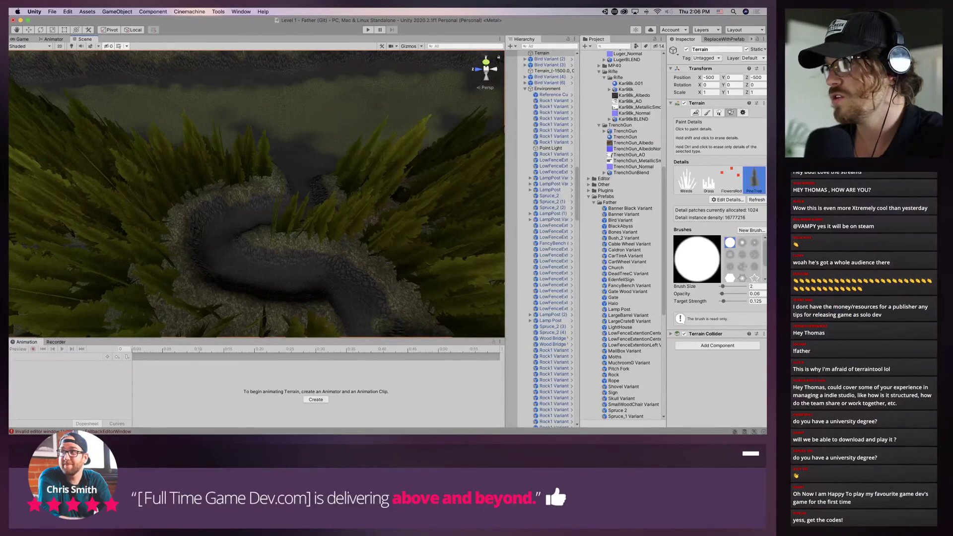
{"action": "right_click_drag", "start_coordinate": [278, 189], "coordinate": [174, 181]}
{"action": "scroll", "coordinate": [173, 173], "scroll_direction": "up", "scroll_amount": 2}
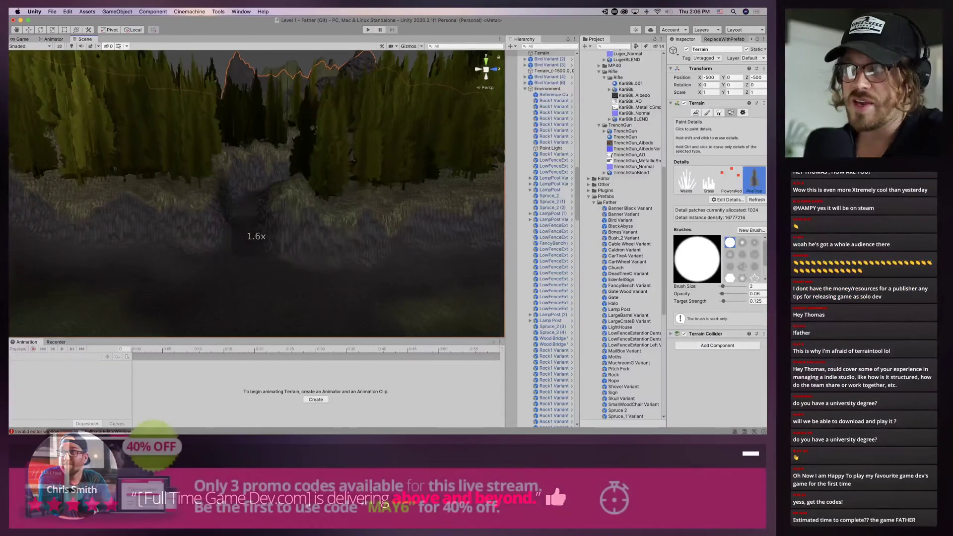
{"action": "key", "text": "super+p"}
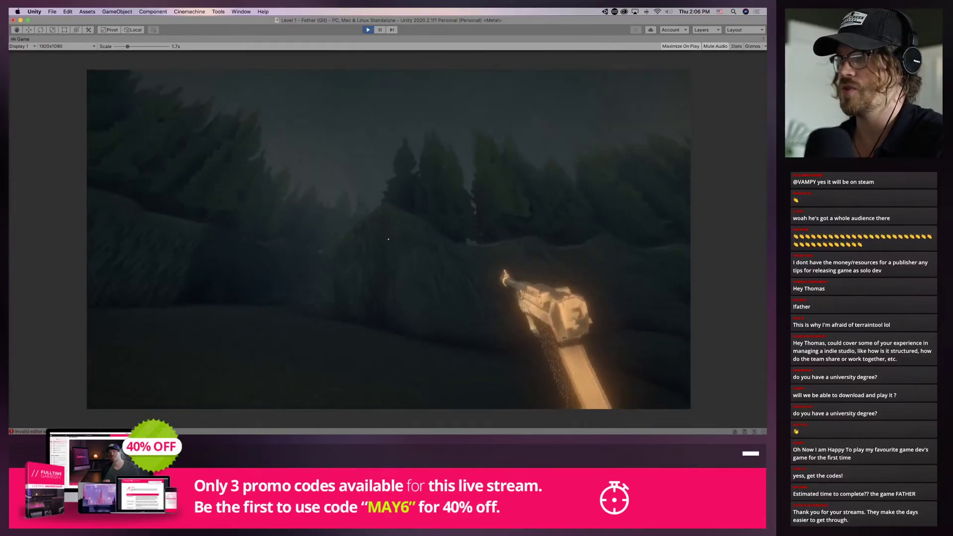
{"action": "key", "text": "w"}
{"action": "key", "text": "w"}
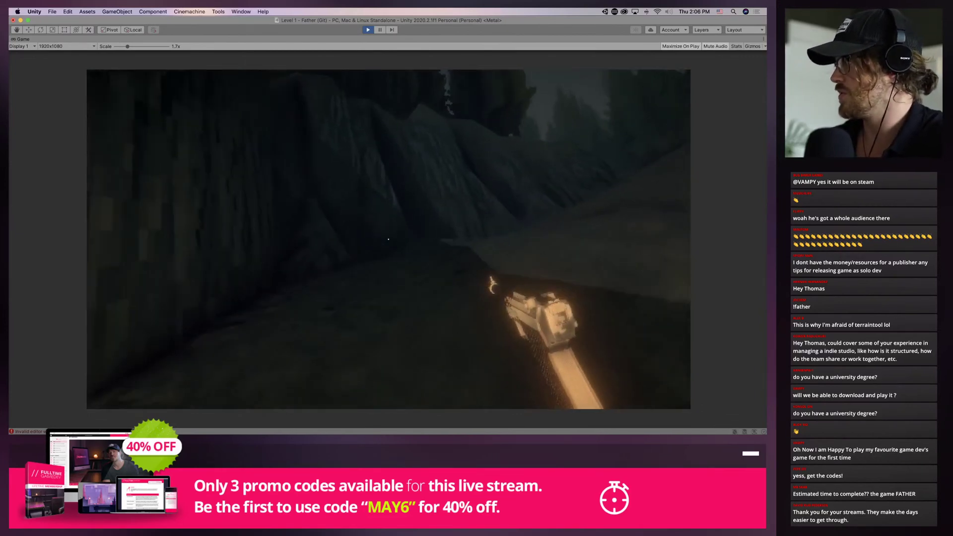
{"action": "key", "text": "w"}
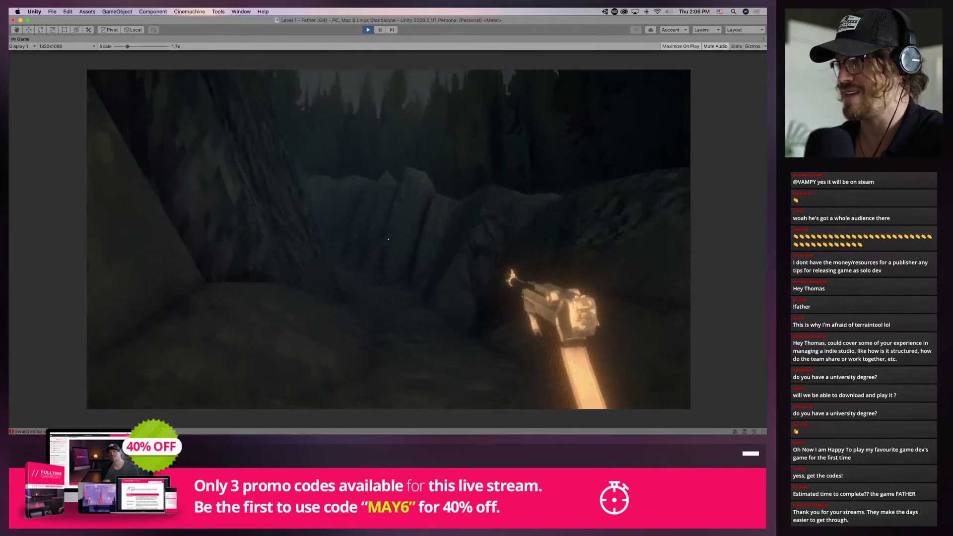
{"action": "key", "text": "w"}
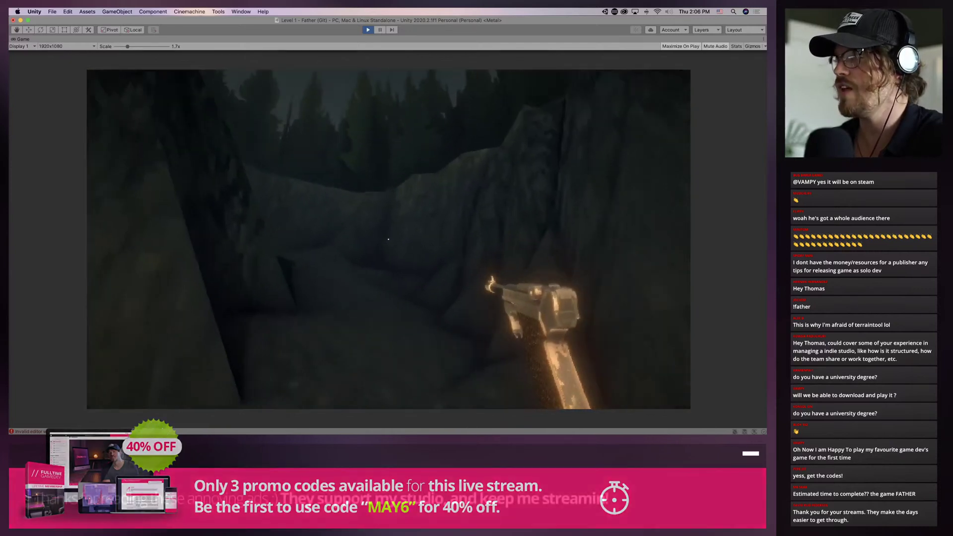
{"action": "key", "text": "w"}
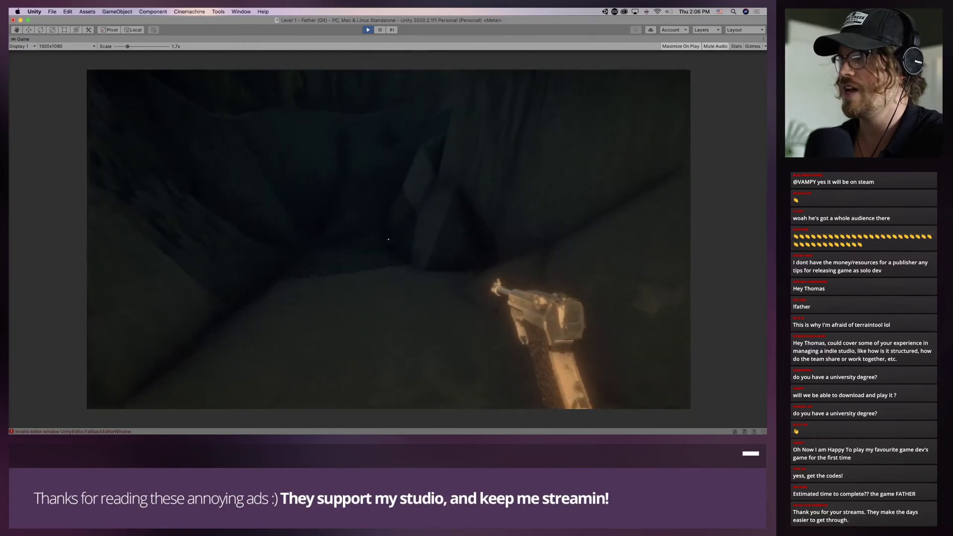
{"action": "key", "text": "w"}
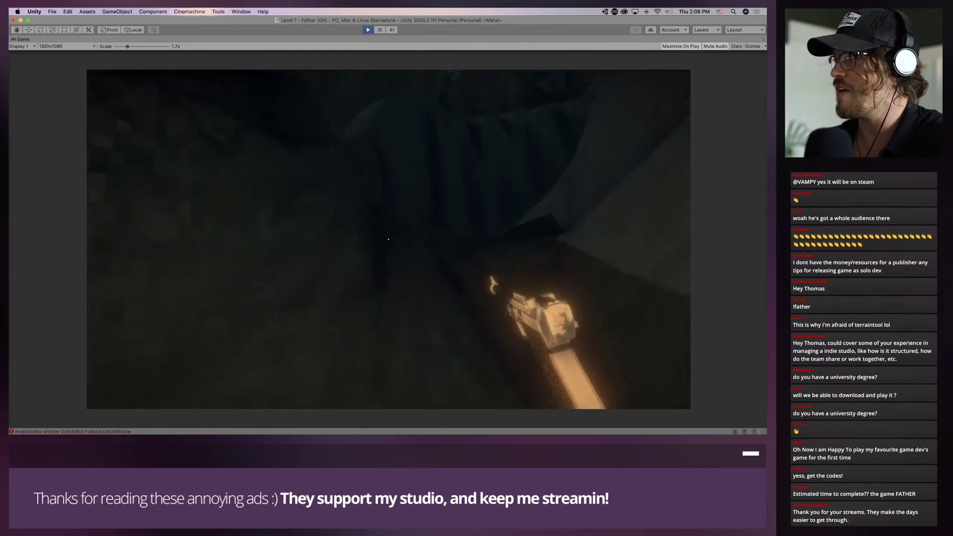
{"action": "key", "text": "w"}
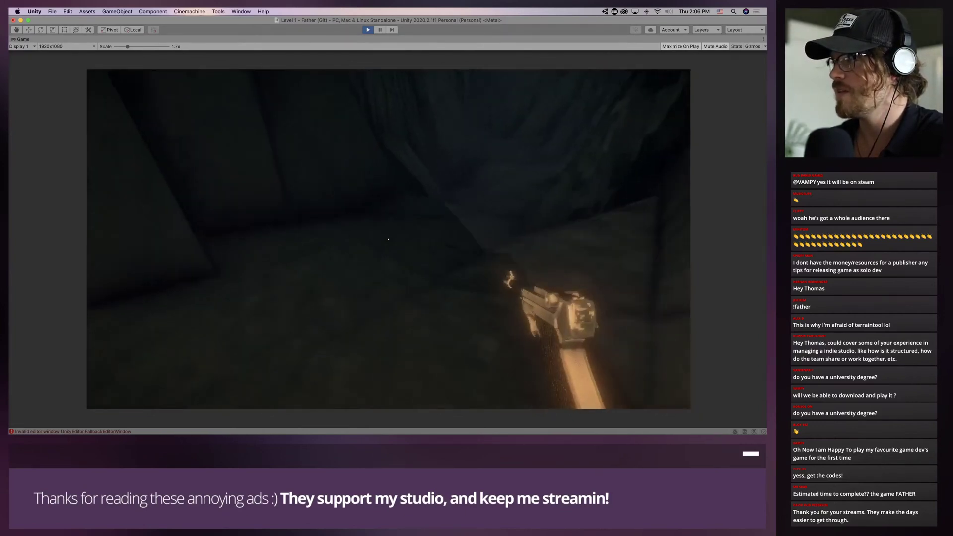
{"action": "key", "text": "w"}
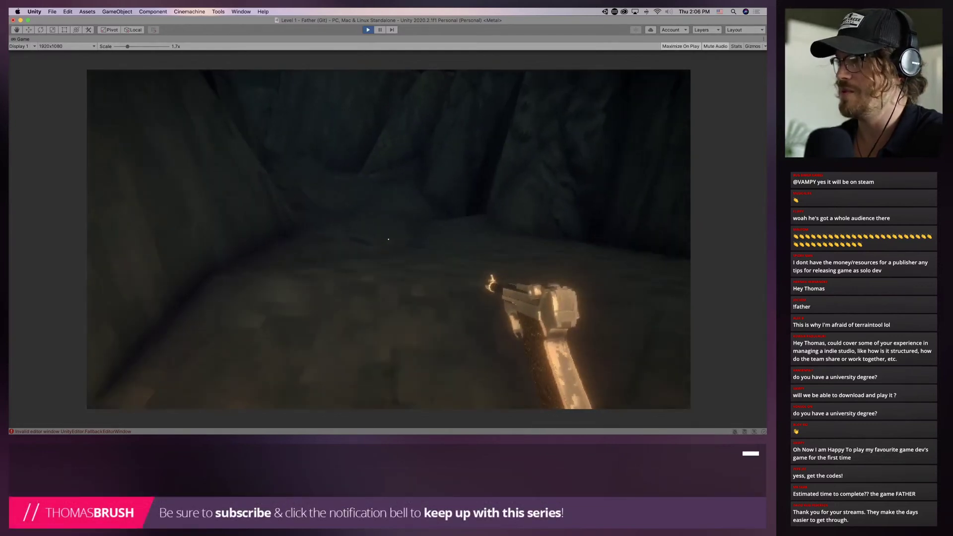
{"action": "key", "text": "w"}
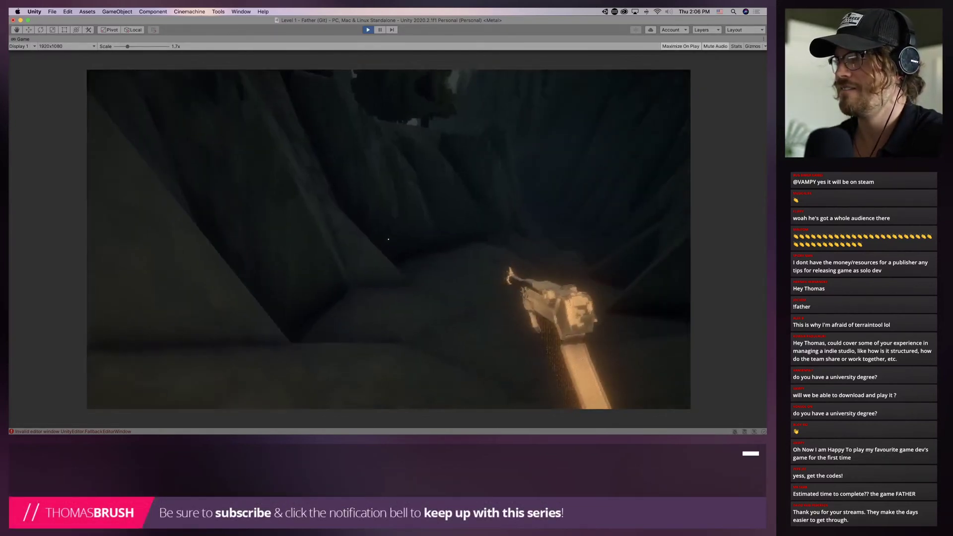
{"action": "key", "text": "w"}
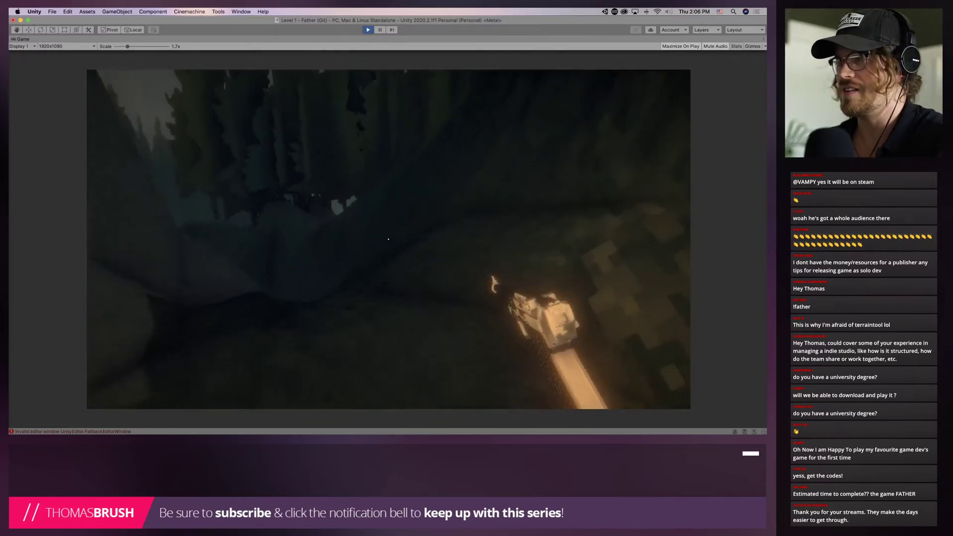
{"action": "key", "text": "w"}
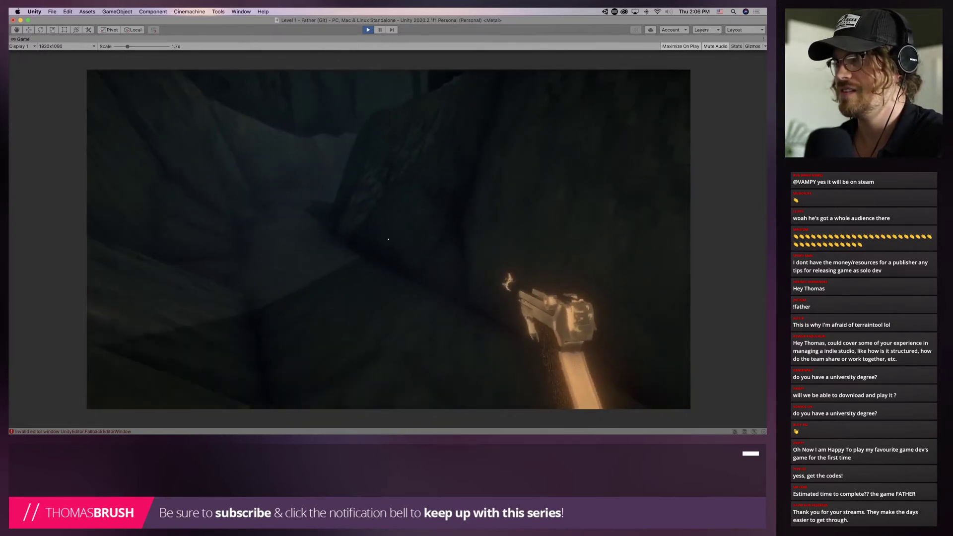
{"action": "key", "text": "w"}
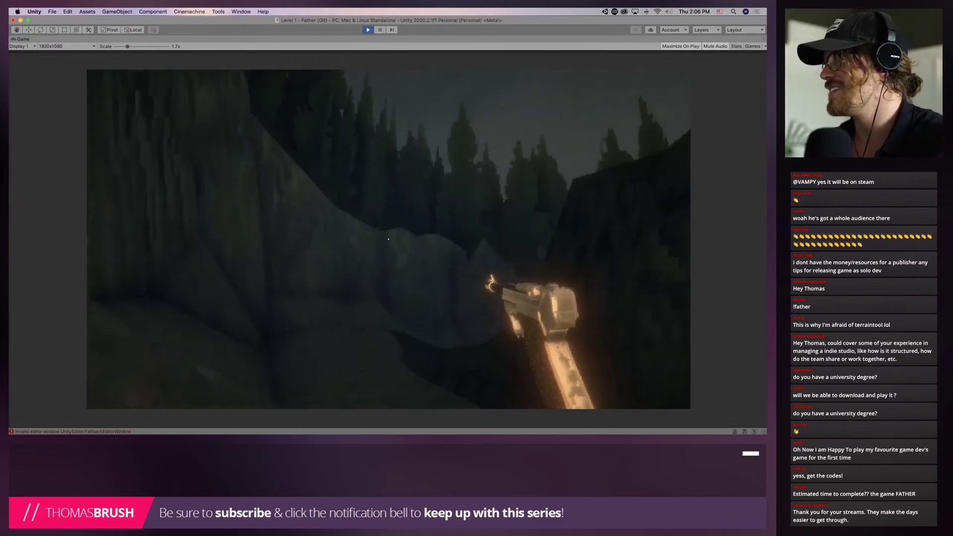
{"action": "key", "text": "w"}
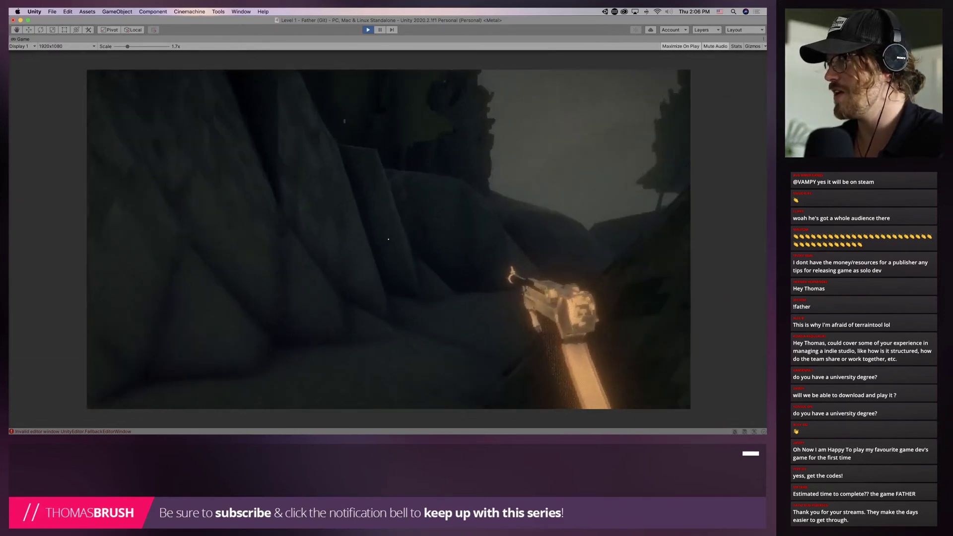
{"action": "key", "text": "w"}
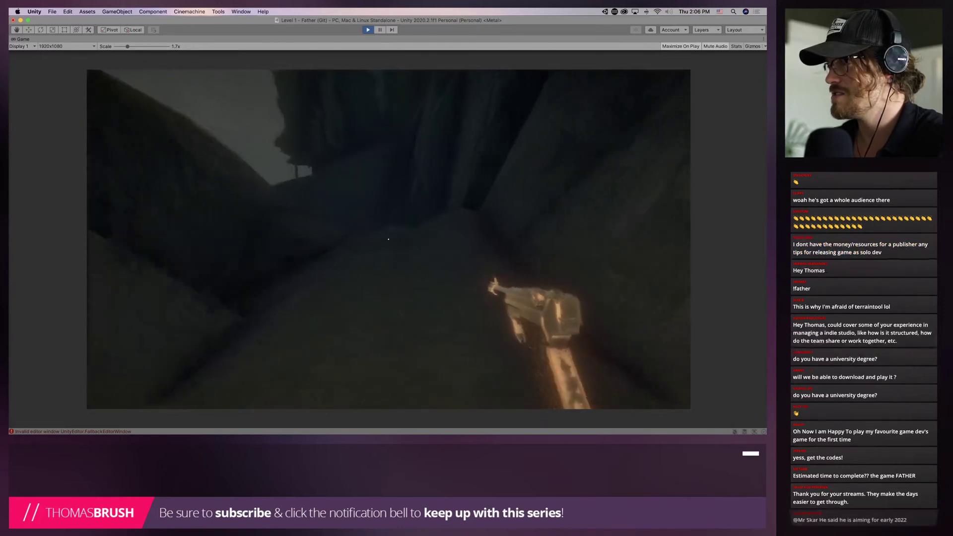
{"action": "key", "text": "w"}
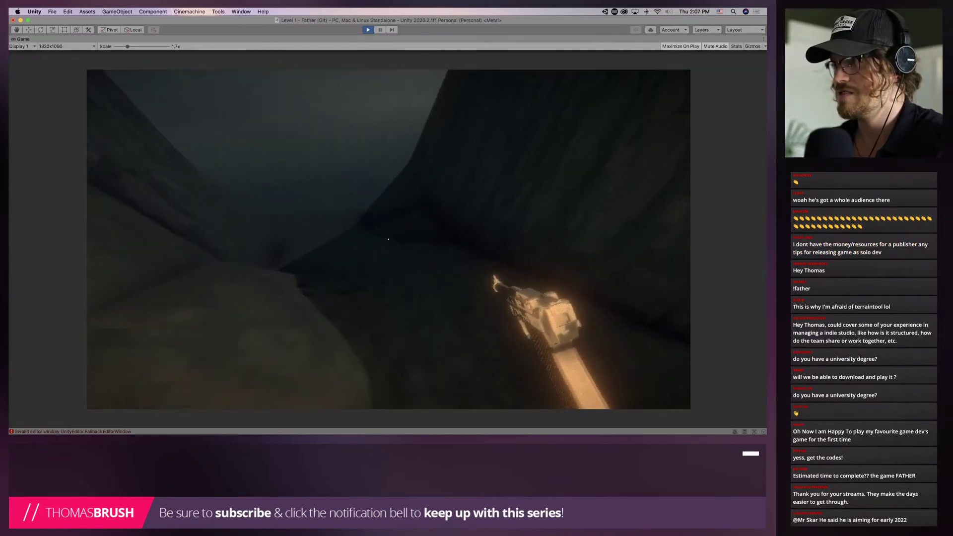
{"action": "key", "text": "w"}
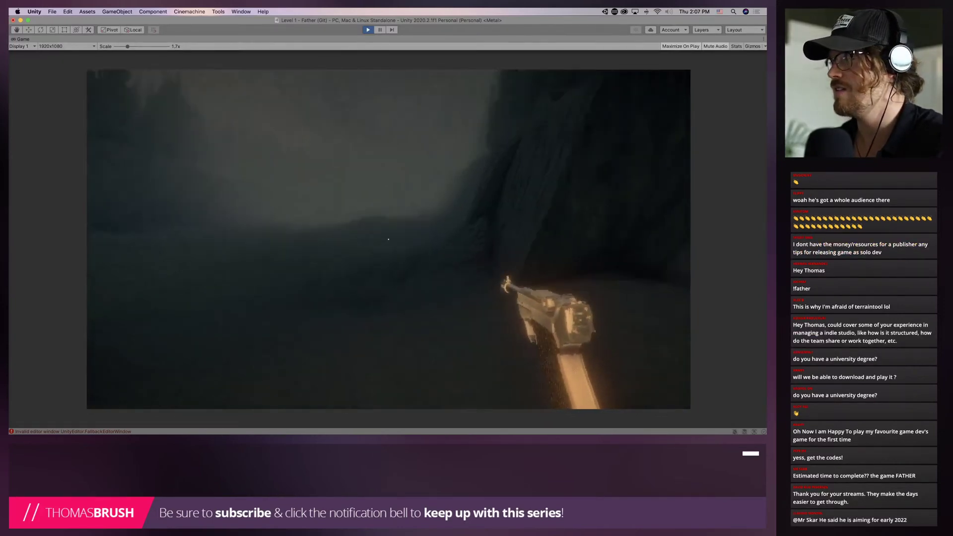
{"action": "key", "text": "w"}
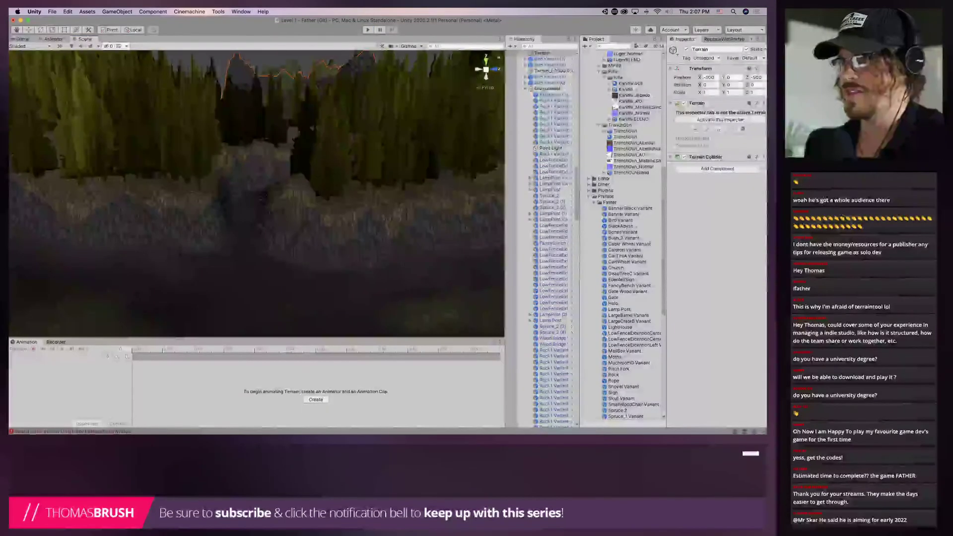
{"action": "right_click_drag", "start_coordinate": [256, 174], "coordinate": [250, 214]}
{"action": "key", "text": "super+Tab"}
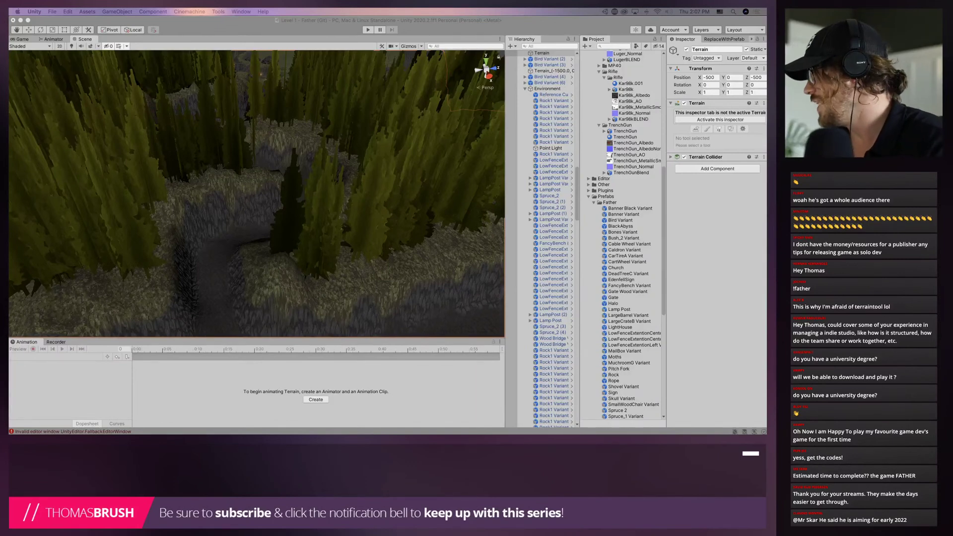
{"action": "left_click", "coordinate": [239, 218]}
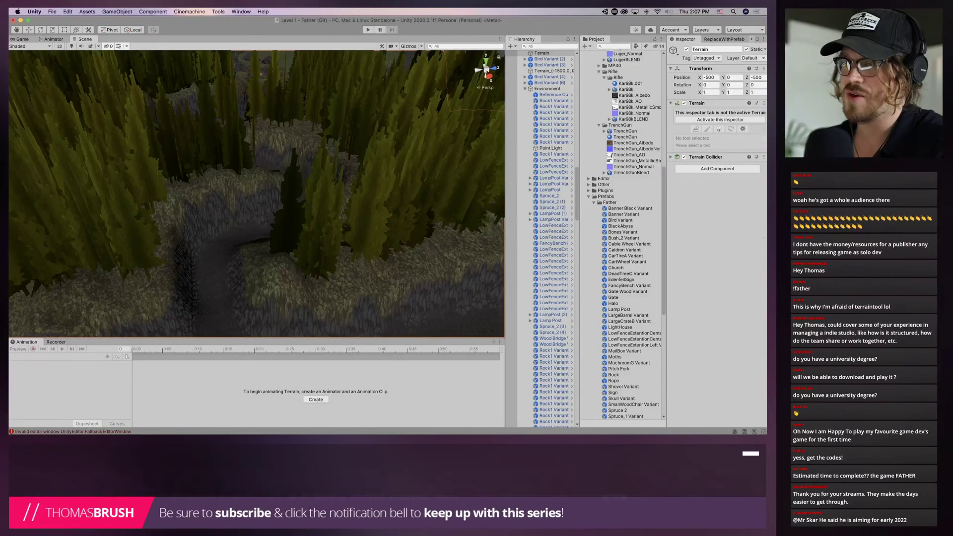
Smooth the rough floor and walls of the narrow canyon passage with the Smooth Height brush at opacity 23
{"action": "right_click_drag", "start_coordinate": [238, 219], "coordinate": [390, 238]}
{"action": "key", "text": "super+z"}
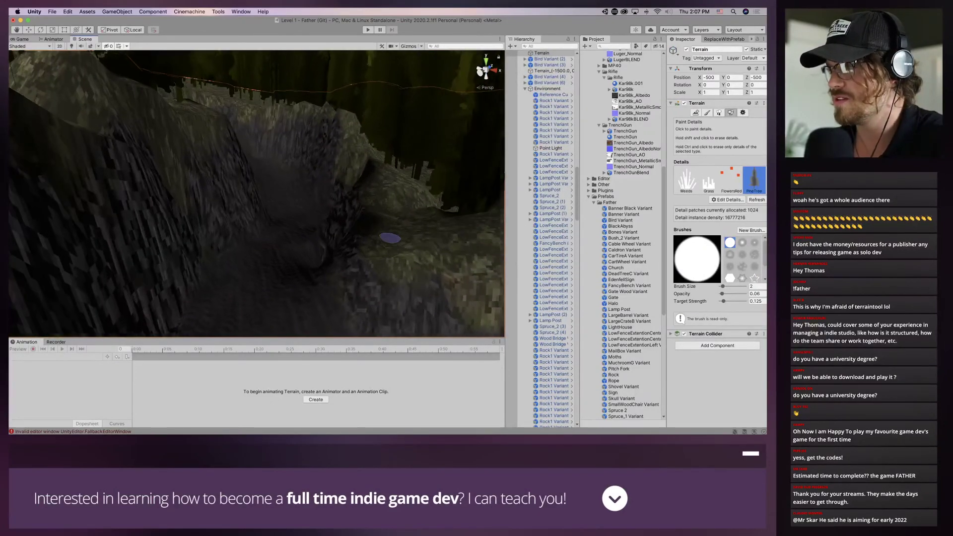
{"action": "left_click", "coordinate": [707, 112]}
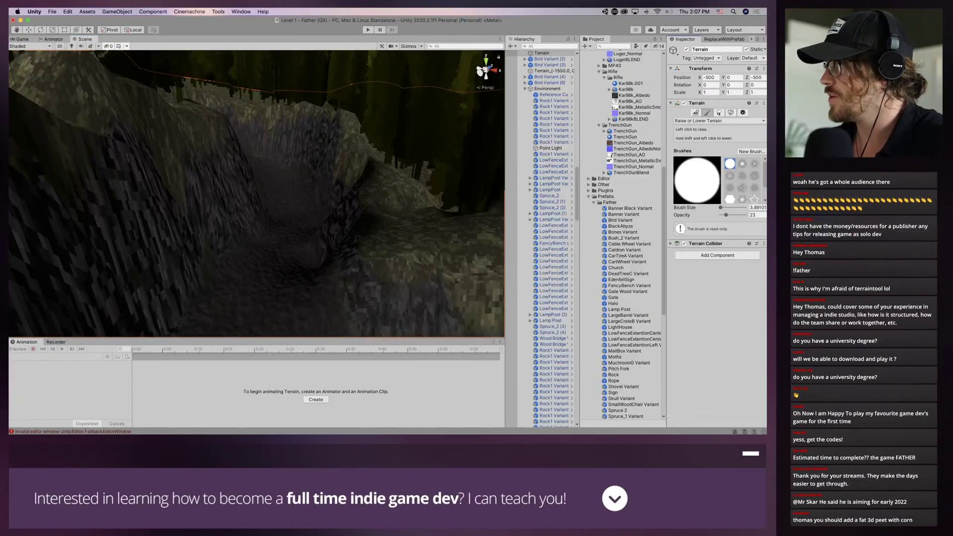
{"action": "left_click", "coordinate": [714, 121]}
{"action": "left_click", "coordinate": [695, 145]}
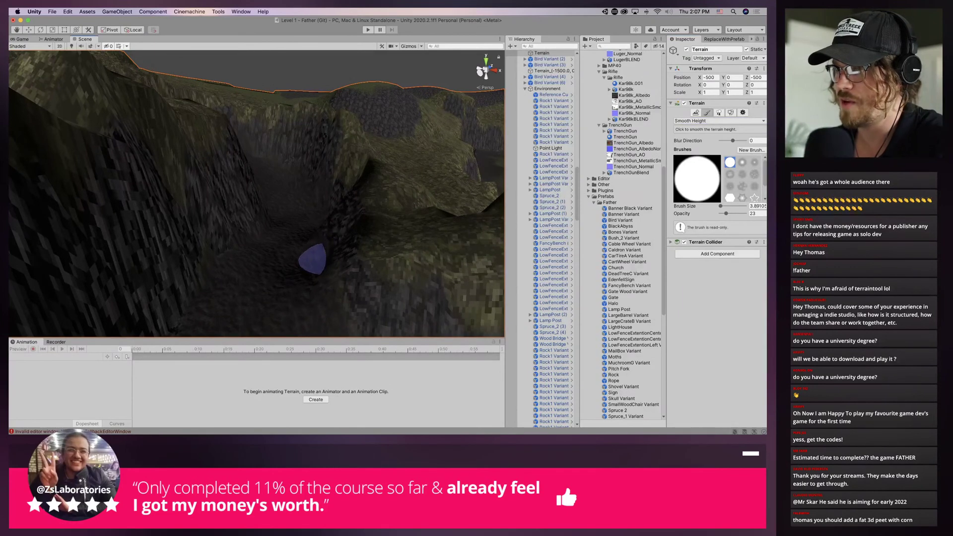
{"action": "mouse_move", "coordinate": [312, 259]}
{"action": "right_mouse_down"}
{"action": "mouse_move", "coordinate": [315, 199]}
{"action": "mouse_move", "coordinate": [282, 248]}
{"action": "mouse_move", "coordinate": [213, 251]}
{"action": "mouse_move", "coordinate": [259, 255]}
{"action": "mouse_move", "coordinate": [187, 298]}
{"action": "mouse_move", "coordinate": [140, 276]}
{"action": "mouse_move", "coordinate": [132, 223]}
{"action": "mouse_move", "coordinate": [259, 228]}
{"action": "mouse_move", "coordinate": [243, 183]}
{"action": "mouse_move", "coordinate": [281, 171]}
{"action": "mouse_move", "coordinate": [404, 170]}
{"action": "mouse_move", "coordinate": [337, 156]}
{"action": "right_mouse_up"}
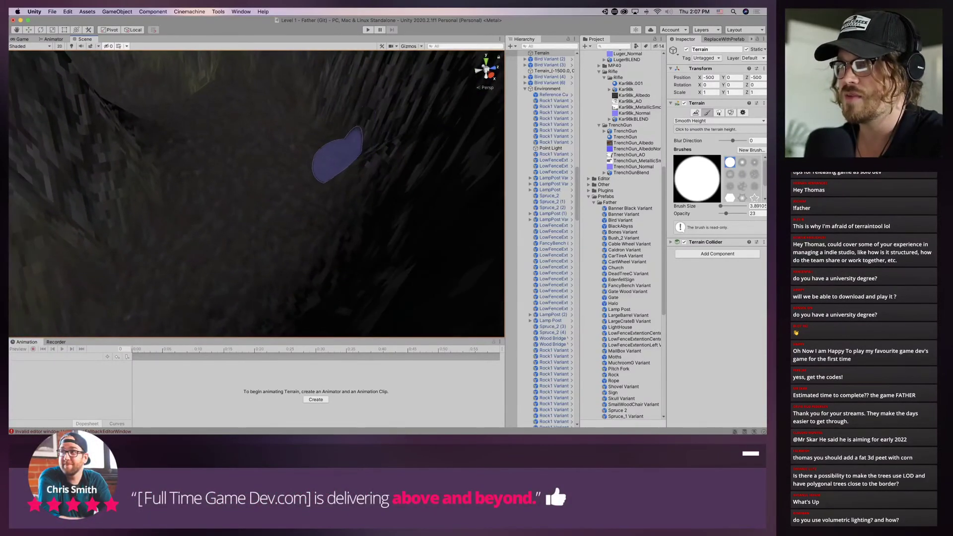
Reshape the ground and steep wall inside the canyon using Raise or Lower Terrain with brush size 10 and opacity 23
{"action": "left_click", "coordinate": [718, 121]}
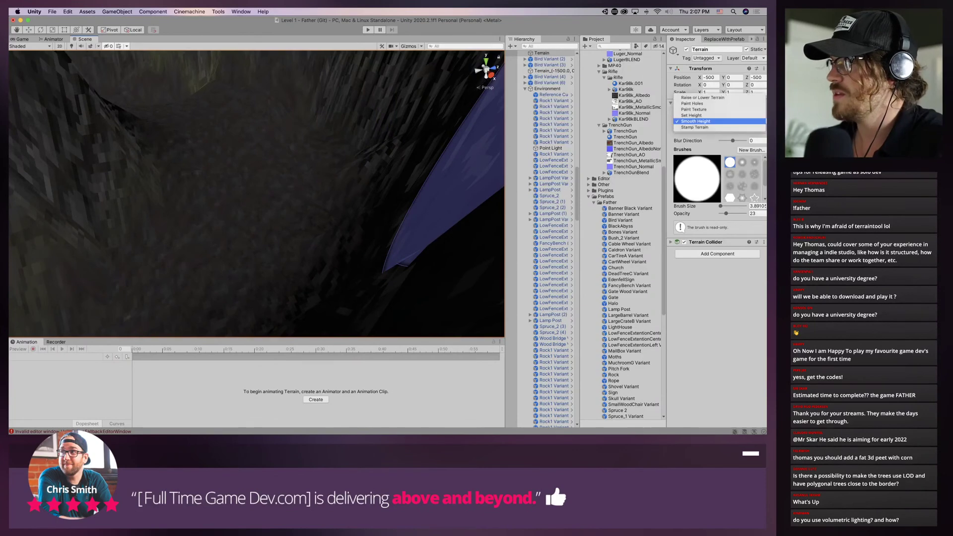
{"action": "left_click", "coordinate": [702, 97]}
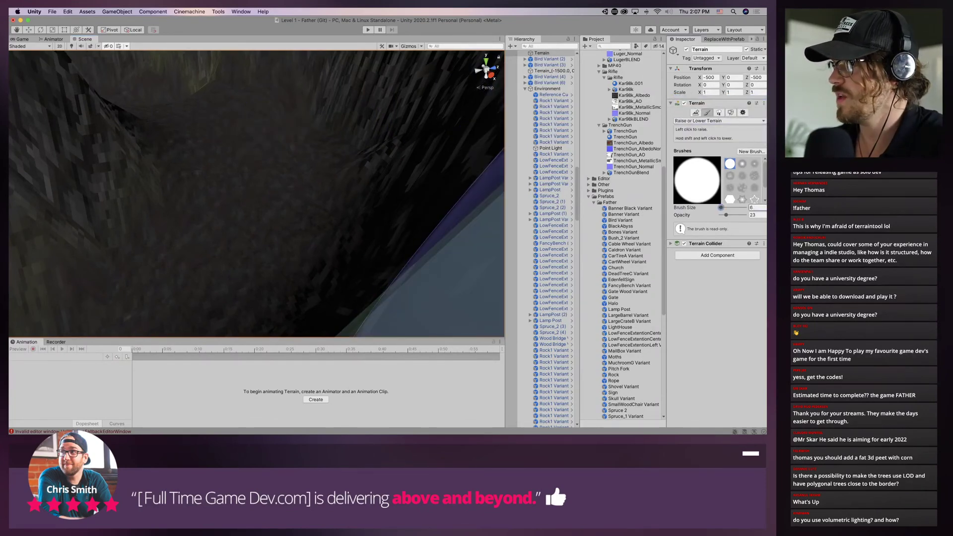
{"action": "left_click_drag", "start_coordinate": [720, 208], "coordinate": [721, 207]}
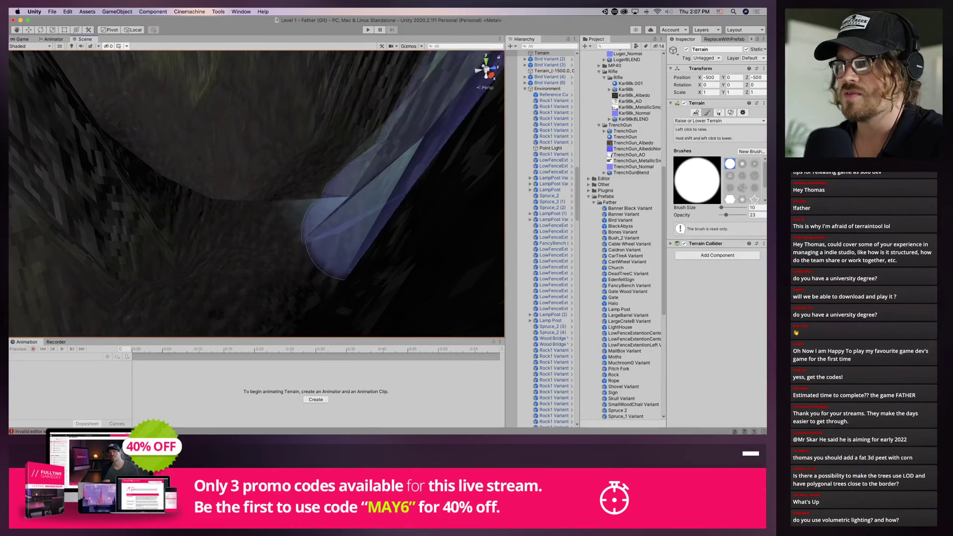
Smooth the reshaped canyon floor and adjoining walls along the passage using Smooth Height with brush size 10 and opacity 23
{"action": "left_click", "coordinate": [718, 121]}
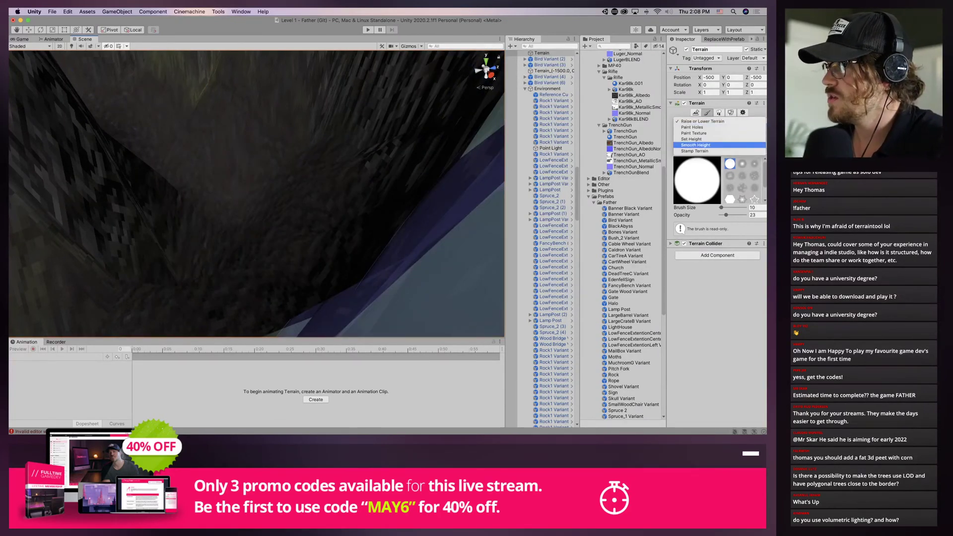
{"action": "left_click", "coordinate": [695, 145]}
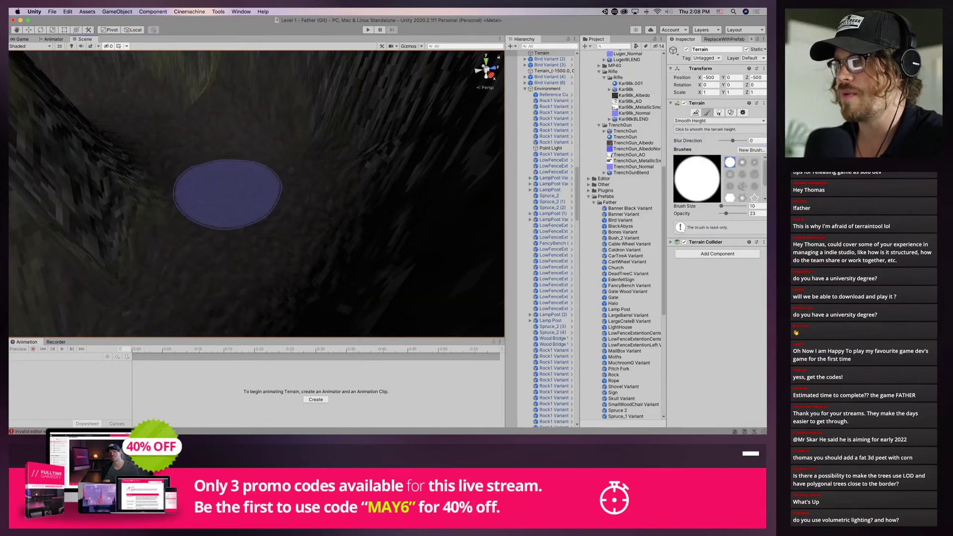
{"action": "mouse_move", "coordinate": [177, 133]}
{"action": "right_mouse_down"}
{"action": "mouse_move", "coordinate": [202, 117]}
{"action": "mouse_move", "coordinate": [436, 308]}
{"action": "mouse_move", "coordinate": [436, 194]}
{"action": "mouse_move", "coordinate": [319, 160]}
{"action": "mouse_move", "coordinate": [400, 153]}
{"action": "mouse_move", "coordinate": [404, 117]}
{"action": "mouse_move", "coordinate": [416, 107]}
{"action": "mouse_move", "coordinate": [134, 181]}
{"action": "mouse_move", "coordinate": [179, 254]}
{"action": "mouse_move", "coordinate": [171, 192]}
{"action": "mouse_move", "coordinate": [234, 170]}
{"action": "mouse_move", "coordinate": [181, 170]}
{"action": "mouse_move", "coordinate": [166, 263]}
{"action": "mouse_move", "coordinate": [208, 213]}
{"action": "mouse_move", "coordinate": [436, 202]}
{"action": "mouse_move", "coordinate": [297, 198]}
{"action": "right_mouse_up"}
{"action": "scroll", "coordinate": [437, 308], "scroll_direction": "up", "scroll_amount": 2}
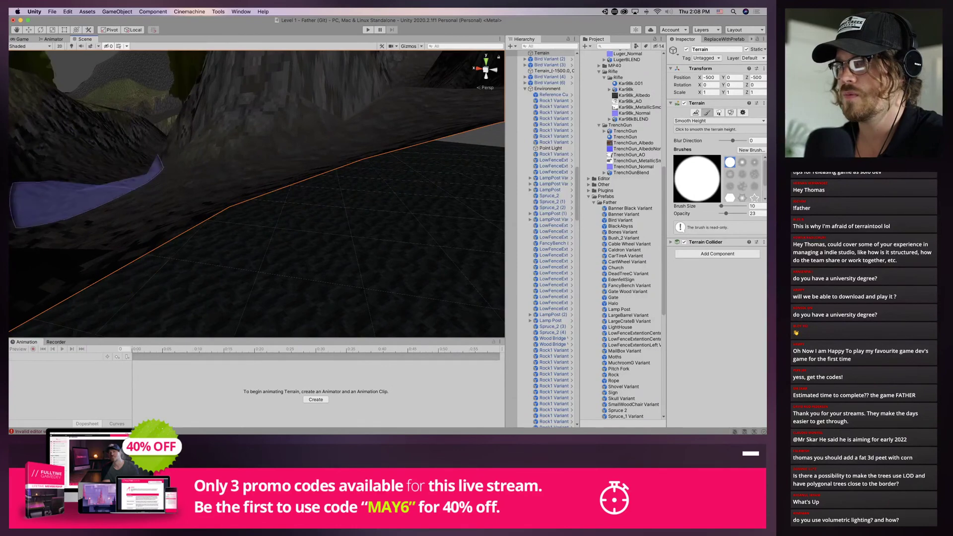
{"action": "right_click_drag", "start_coordinate": [85, 194], "coordinate": [159, 223]}
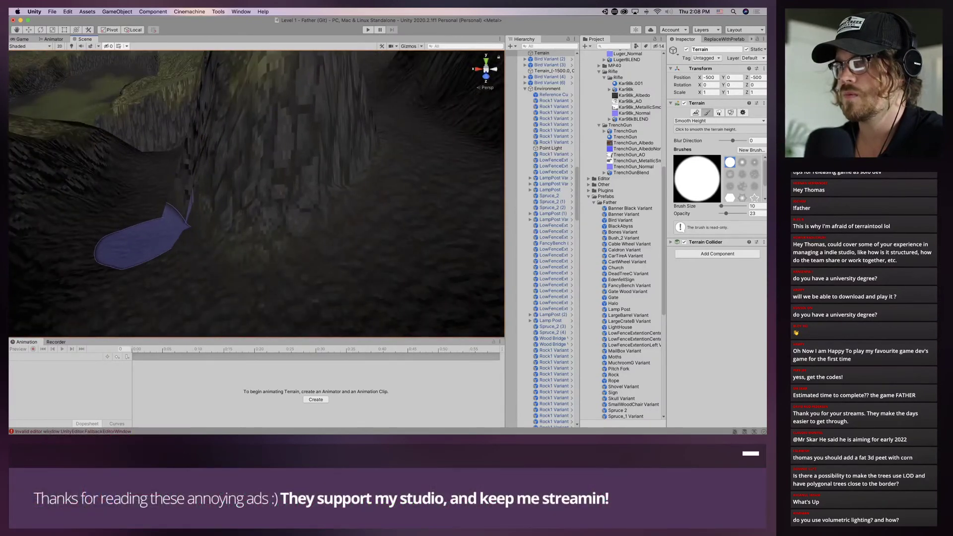
{"action": "right_click_drag", "start_coordinate": [246, 199], "coordinate": [359, 209]}
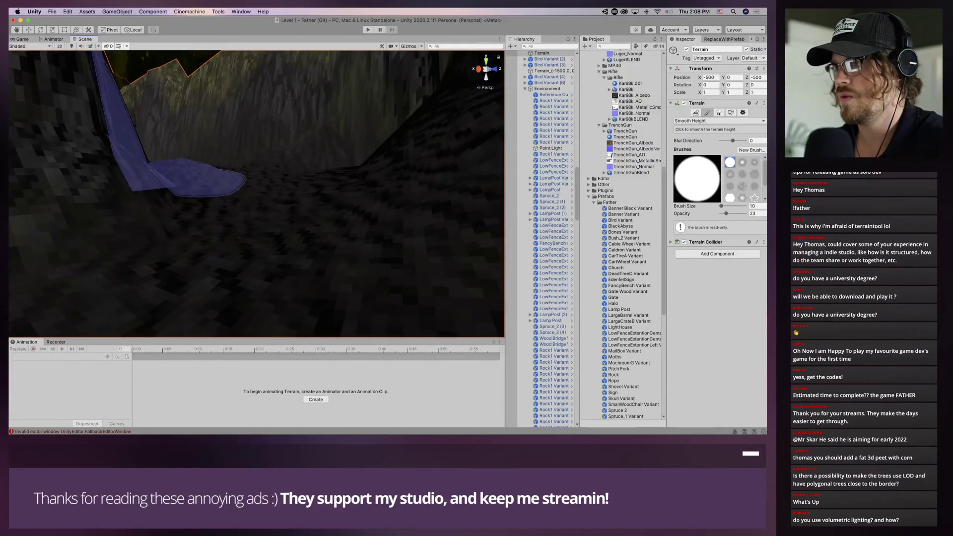
{"action": "mouse_move", "coordinate": [164, 191]}
{"action": "right_mouse_down"}
{"action": "mouse_move", "coordinate": [192, 149]}
{"action": "mouse_move", "coordinate": [186, 219]}
{"action": "mouse_move", "coordinate": [198, 293]}
{"action": "mouse_move", "coordinate": [147, 260]}
{"action": "mouse_move", "coordinate": [234, 263]}
{"action": "mouse_move", "coordinate": [218, 273]}
{"action": "mouse_move", "coordinate": [216, 243]}
{"action": "mouse_move", "coordinate": [298, 208]}
{"action": "right_mouse_up"}
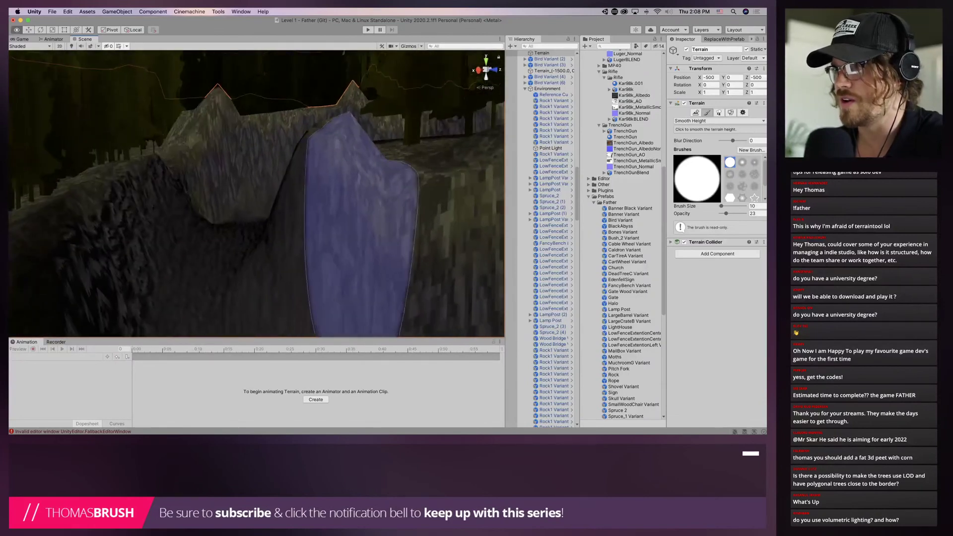
Smooth the hollow at the foot of the canyon wall with the Smooth Height brush
{"action": "mouse_move", "coordinate": [297, 208]}
{"action": "right_mouse_down"}
{"action": "mouse_move", "coordinate": [253, 297]}
{"action": "mouse_move", "coordinate": [233, 302]}
{"action": "mouse_move", "coordinate": [329, 315]}
{"action": "mouse_move", "coordinate": [323, 298]}
{"action": "mouse_move", "coordinate": [382, 287]}
{"action": "mouse_move", "coordinate": [318, 253]}
{"action": "mouse_move", "coordinate": [389, 251]}
{"action": "mouse_move", "coordinate": [404, 277]}
{"action": "mouse_move", "coordinate": [348, 238]}
{"action": "mouse_move", "coordinate": [351, 140]}
{"action": "mouse_move", "coordinate": [319, 189]}
{"action": "mouse_move", "coordinate": [289, 178]}
{"action": "mouse_move", "coordinate": [223, 297]}
{"action": "mouse_move", "coordinate": [340, 266]}
{"action": "mouse_move", "coordinate": [275, 231]}
{"action": "right_mouse_up"}
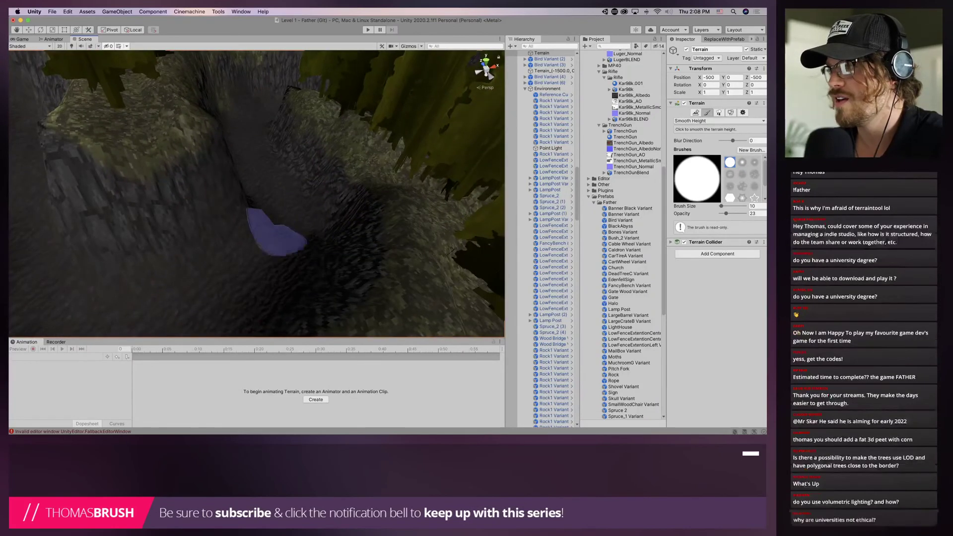
{"action": "left_click_drag", "start_coordinate": [278, 234], "coordinate": [273, 214]}
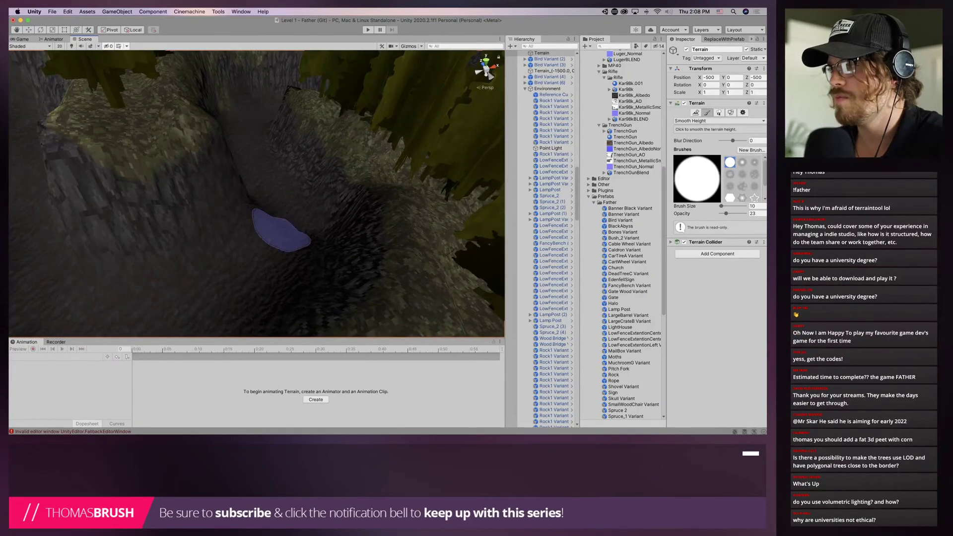
{"action": "mouse_move", "coordinate": [281, 229]}
{"action": "right_mouse_down"}
{"action": "mouse_move", "coordinate": [315, 171]}
{"action": "mouse_move", "coordinate": [298, 171]}
{"action": "right_mouse_up"}
Lower the ground in the narrow canyon bottom using Raise or Lower Terrain with brush size 10 and opacity 23
{"action": "left_click", "coordinate": [719, 121]}
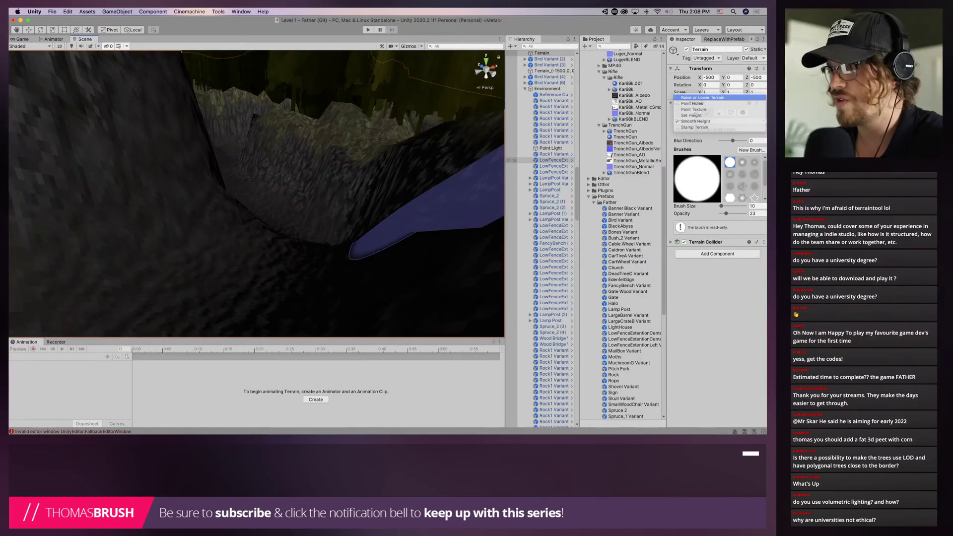
{"action": "left_click", "coordinate": [702, 98]}
{"action": "mouse_move", "coordinate": [263, 258]}
{"action": "left_mouse_down", "text": "shift"}
{"action": "mouse_move", "coordinate": [236, 243]}
{"action": "mouse_move", "coordinate": [277, 273]}
{"action": "left_mouse_up", "text": "shift"}
{"action": "mouse_move", "coordinate": [279, 251]}
{"action": "right_mouse_down"}
{"action": "mouse_move", "coordinate": [305, 288]}
{"action": "mouse_move", "coordinate": [269, 270]}
{"action": "right_mouse_up"}
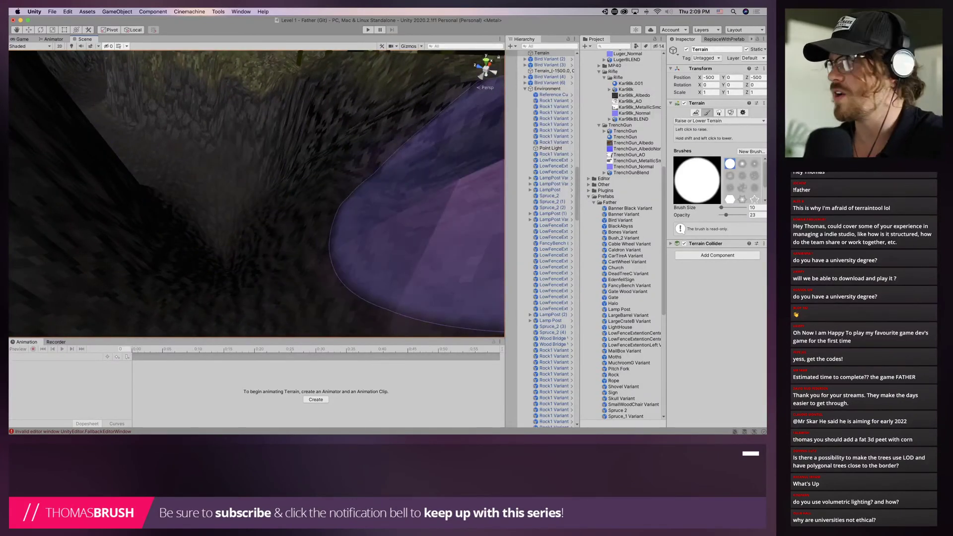
Smooth the lowered canyon ground and check the surrounding walls and banks, using Smooth Height with brush size 10 and opacity 23
{"action": "left_click", "coordinate": [719, 121]}
{"action": "left_click", "coordinate": [695, 145]}
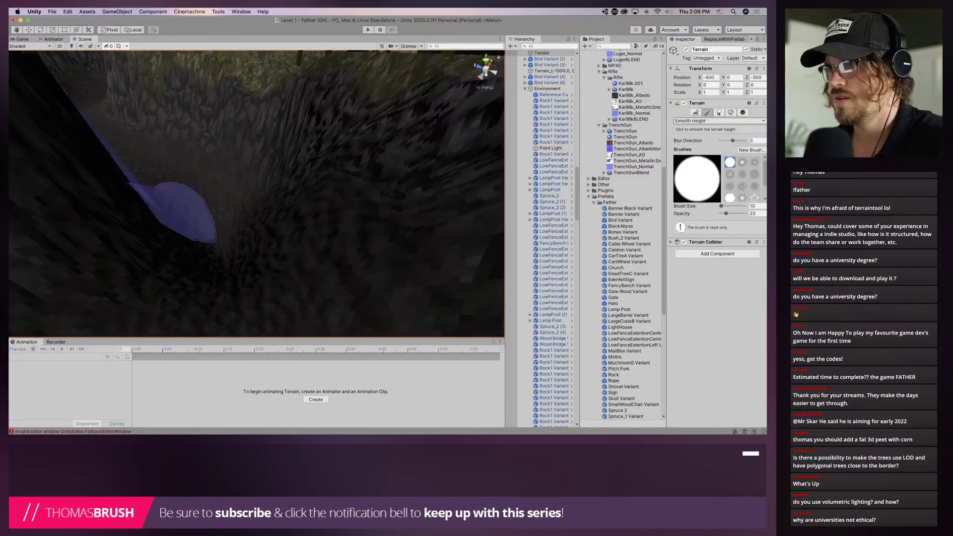
{"action": "mouse_move", "coordinate": [231, 212]}
{"action": "left_mouse_down", "text": "alt"}
{"action": "mouse_move", "coordinate": [349, 152]}
{"action": "mouse_move", "coordinate": [318, 139]}
{"action": "mouse_move", "coordinate": [285, 144]}
{"action": "left_mouse_up", "text": "alt"}
{"action": "mouse_move", "coordinate": [228, 139]}
{"action": "left_mouse_down", "text": "alt"}
{"action": "mouse_move", "coordinate": [49, 134]}
{"action": "mouse_move", "coordinate": [164, 179]}
{"action": "mouse_move", "coordinate": [158, 333]}
{"action": "mouse_move", "coordinate": [129, 298]}
{"action": "left_mouse_up", "text": "alt"}
{"action": "right_click_drag", "start_coordinate": [129, 297], "coordinate": [291, 176]}
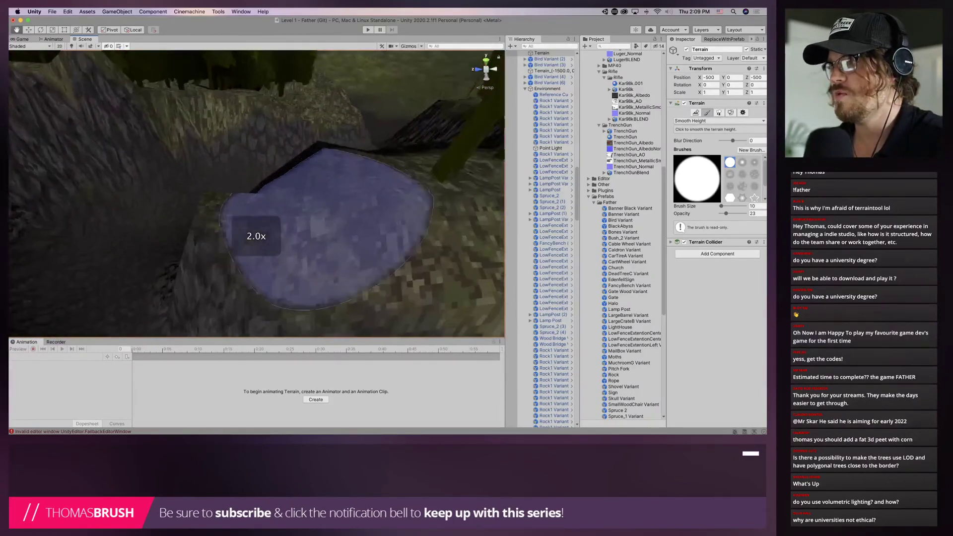
{"action": "mouse_move", "coordinate": [325, 228]}
{"action": "right_mouse_down"}
{"action": "mouse_move", "coordinate": [255, 233]}
{"action": "mouse_move", "coordinate": [317, 186]}
{"action": "mouse_move", "coordinate": [280, 194]}
{"action": "right_mouse_up"}
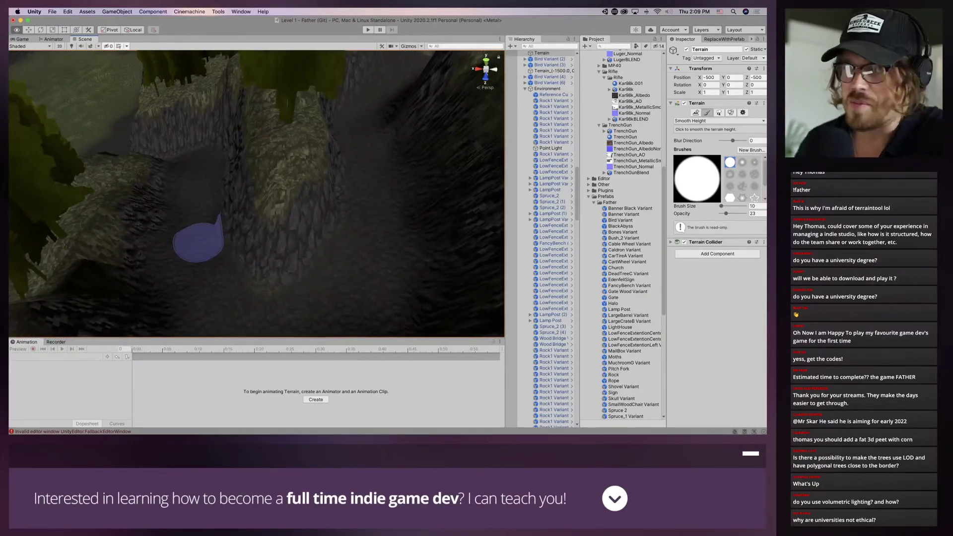
{"action": "scroll", "coordinate": [149, 223], "scroll_direction": "up", "scroll_amount": 5}
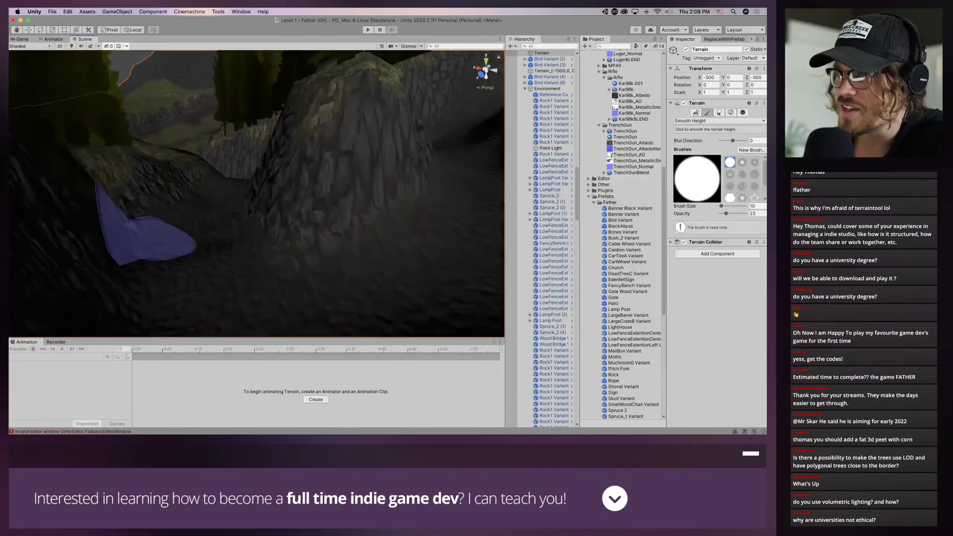
{"action": "right_click_drag", "start_coordinate": [196, 289], "coordinate": [413, 219]}
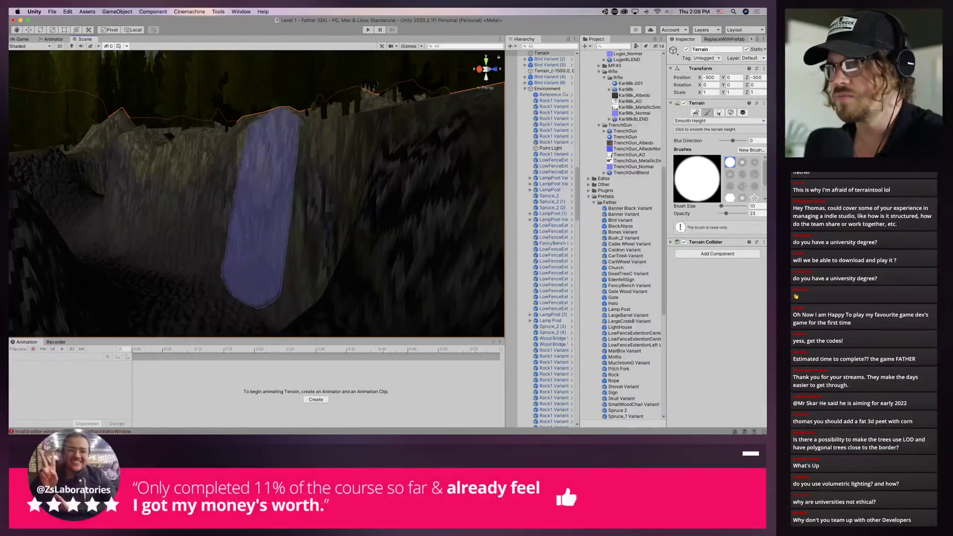
{"action": "middle_click_drag", "start_coordinate": [266, 208], "coordinate": [390, 278]}
{"action": "middle_click_drag", "start_coordinate": [149, 174], "coordinate": [210, 303]}
{"action": "mouse_move", "coordinate": [218, 214]}
{"action": "right_mouse_down"}
{"action": "mouse_move", "coordinate": [196, 255]}
{"action": "mouse_move", "coordinate": [136, 207]}
{"action": "right_mouse_up"}
{"action": "mouse_move", "coordinate": [301, 207]}
{"action": "middle_mouse_down"}
{"action": "mouse_move", "coordinate": [259, 166]}
{"action": "mouse_move", "coordinate": [355, 287]}
{"action": "middle_mouse_up"}
Search the project for "stair" and try placing the wood bridge stairs 1 b prefab in the canyon
{"action": "key", "text": "w"}
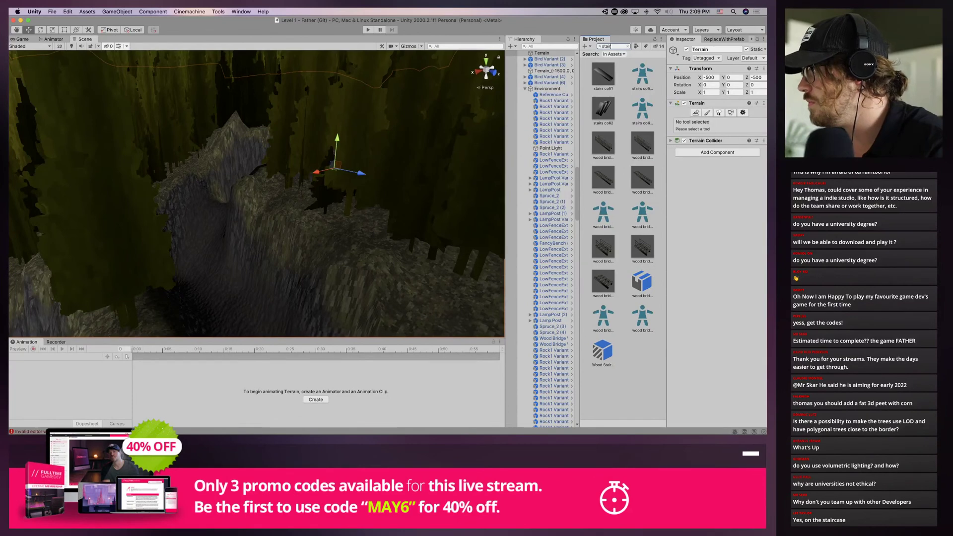
{"action": "left_click", "coordinate": [642, 144]}
{"action": "left_click", "coordinate": [640, 355]}
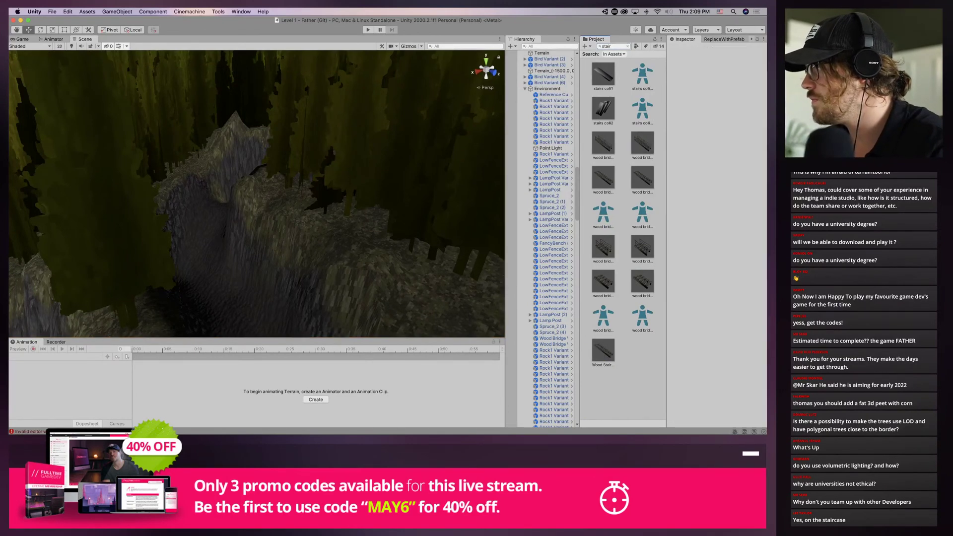
{"action": "left_click", "coordinate": [642, 178]}
{"action": "left_click", "coordinate": [642, 178]}
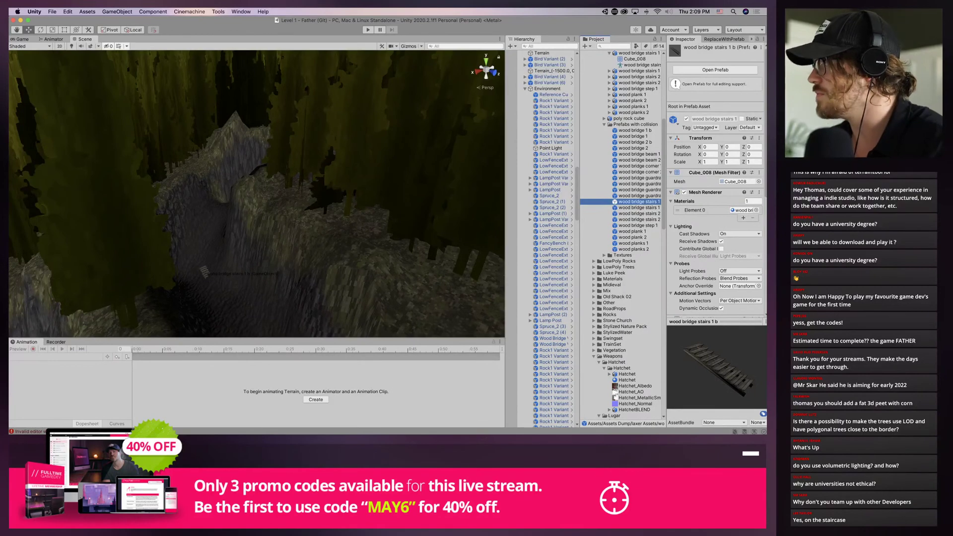
{"action": "left_click_drag", "start_coordinate": [205, 272], "coordinate": [206, 270]}
{"action": "key", "text": "super+z"}
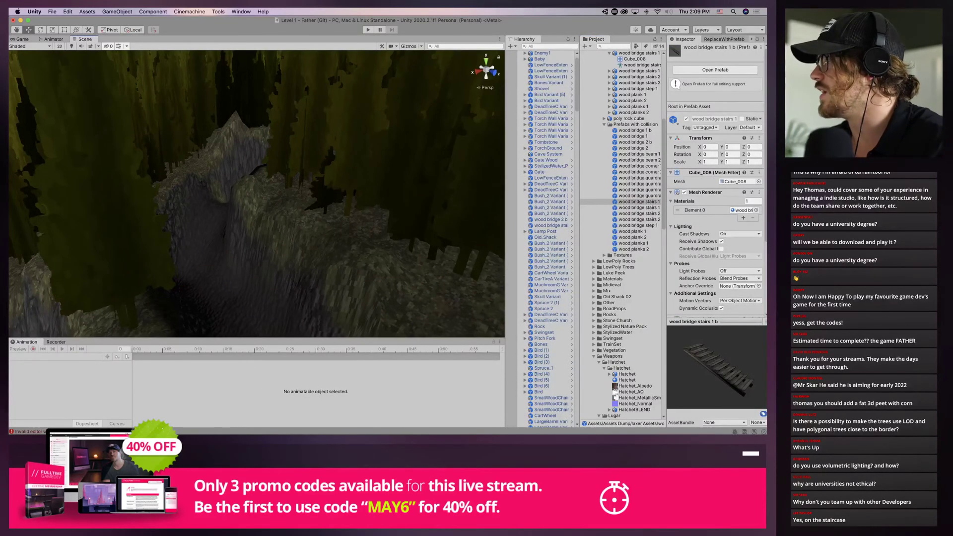
Place the Wood Stairs Variant prefab in the canyon, scale it uniformly to about 3.69 and rotate it to about 48.5 degrees around Y
{"action": "scroll", "coordinate": [620, 234], "scroll_direction": "up", "scroll_amount": 6}
{"action": "scroll", "coordinate": [620, 233], "scroll_direction": "down", "scroll_amount": 10}
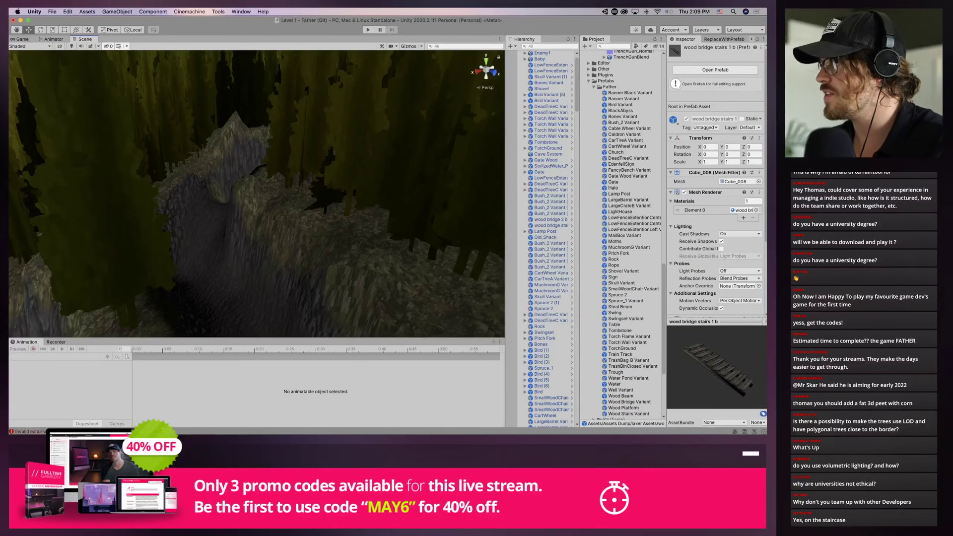
{"action": "scroll", "coordinate": [624, 233], "scroll_direction": "down", "scroll_amount": 5}
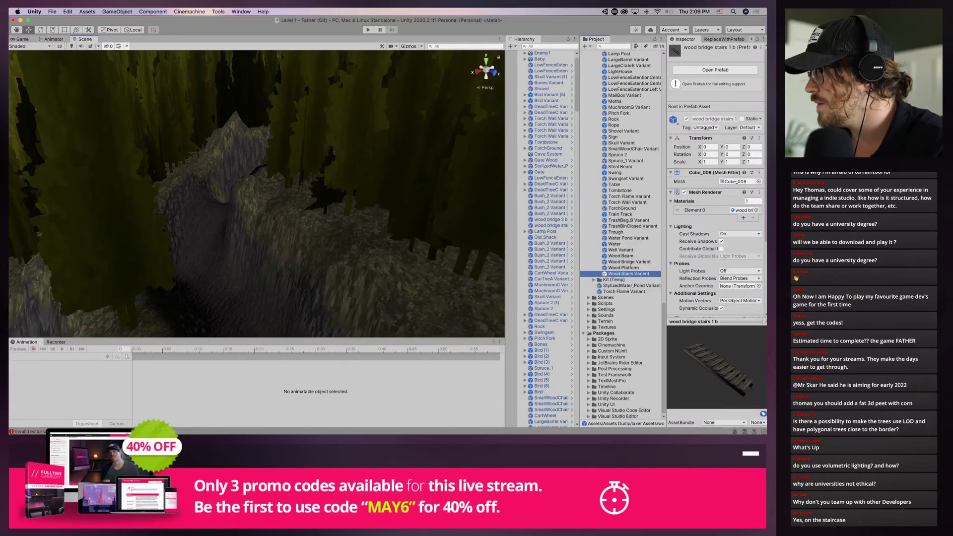
{"action": "left_click_drag", "start_coordinate": [187, 284], "coordinate": [191, 284]}
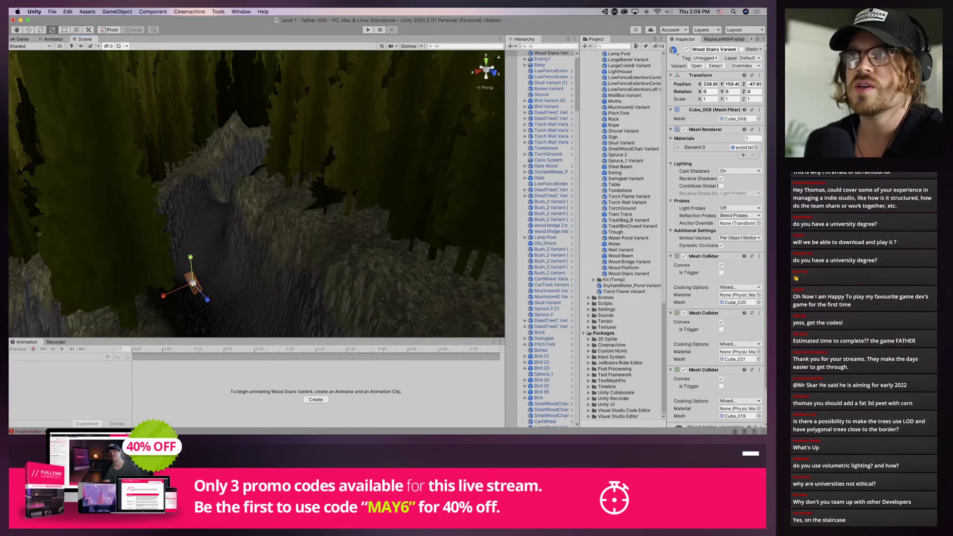
{"action": "left_click_drag", "start_coordinate": [295, 283], "coordinate": [298, 283]}
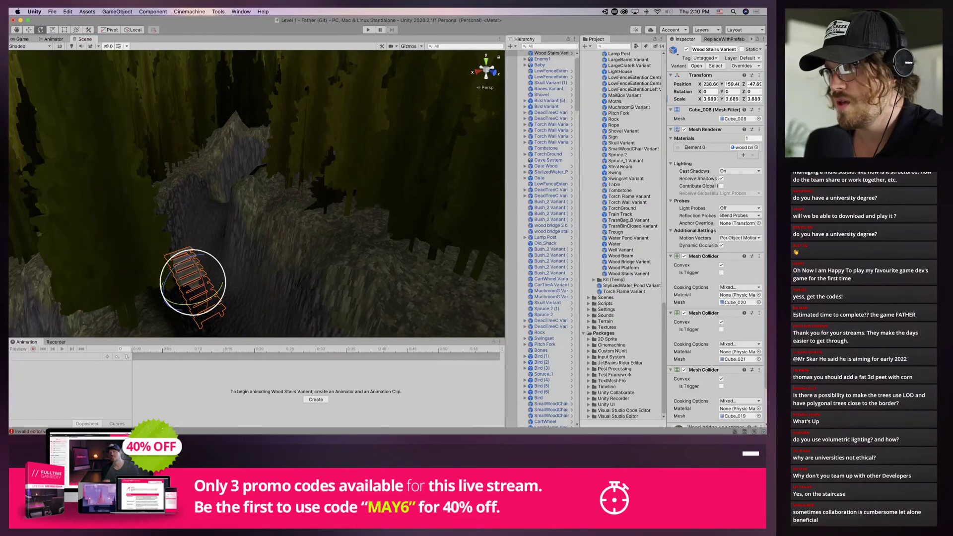
{"action": "left_click_drag", "start_coordinate": [199, 301], "coordinate": [168, 309]}
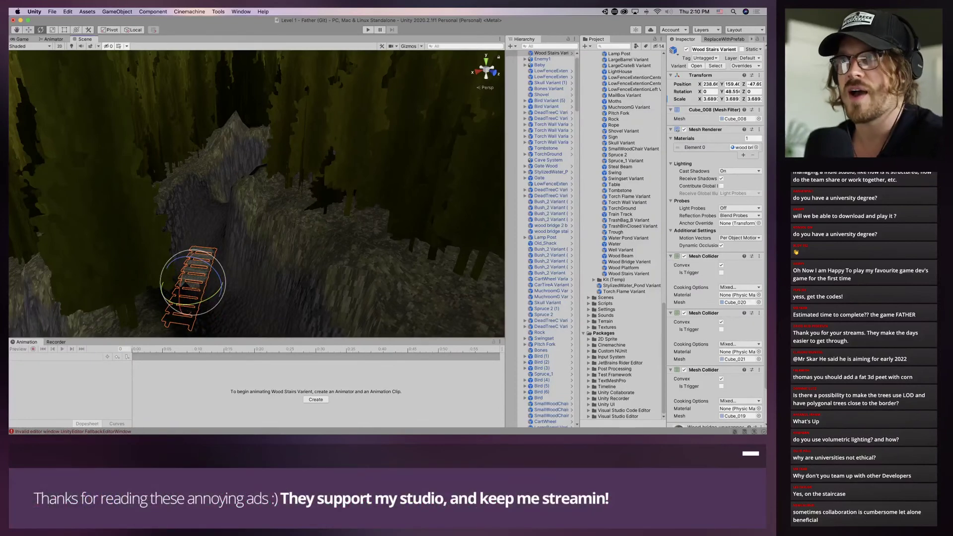
Move the wood stairs against the canyon slope, at about X 230, Y 163.8, Z -55.3
{"action": "key", "text": "w"}
{"action": "right_click_drag", "start_coordinate": [188, 283], "coordinate": [169, 316]}
{"action": "key", "text": "w"}
{"action": "left_click_drag", "start_coordinate": [223, 208], "coordinate": [218, 145]}
{"action": "left_click_drag", "start_coordinate": [200, 183], "coordinate": [271, 135]}
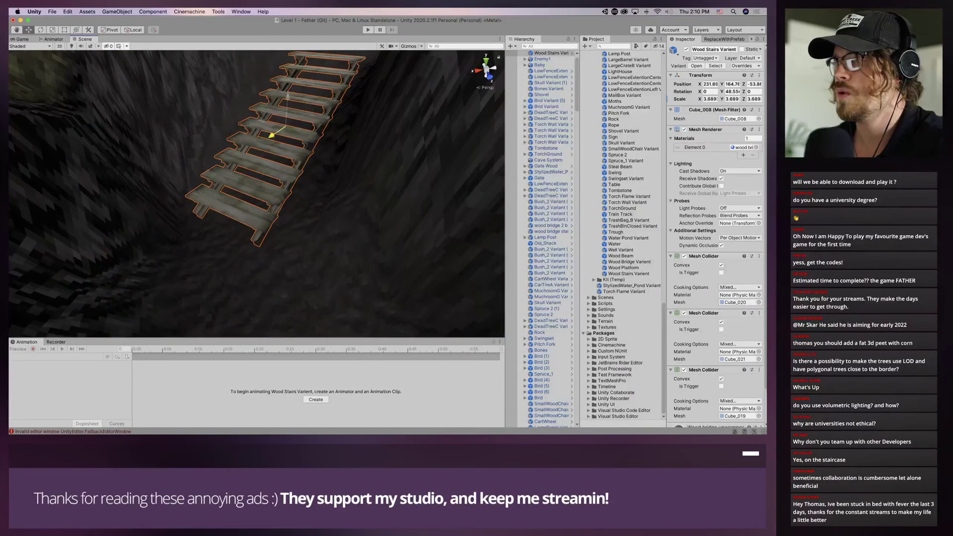
{"action": "left_click_drag", "start_coordinate": [288, 96], "coordinate": [287, 107]}
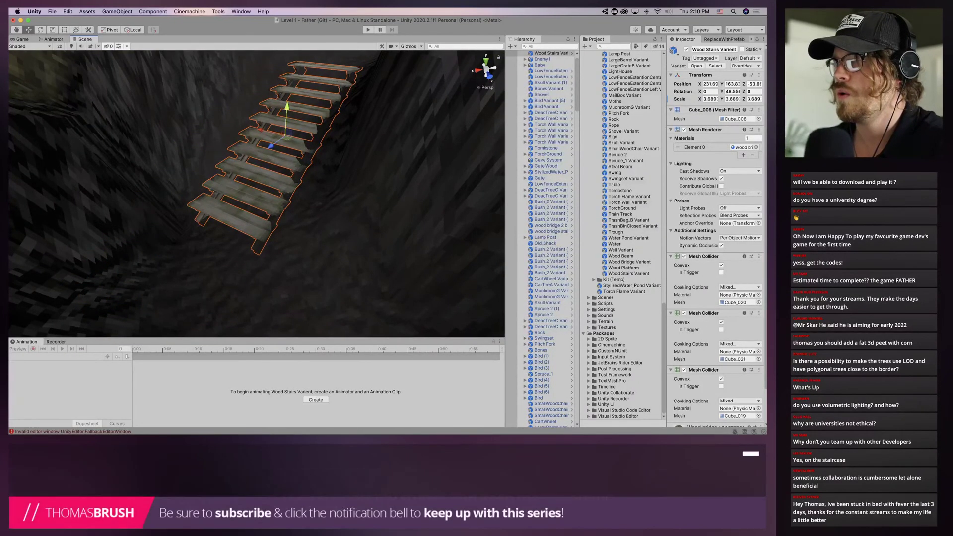
{"action": "right_click_drag", "start_coordinate": [286, 129], "coordinate": [292, 92]}
{"action": "left_click_drag", "start_coordinate": [252, 320], "coordinate": [268, 301]}
Rotate the wood stairs to about 40.9 degrees around Y and shift them to about X 230.8, Z -54
{"action": "right_click_drag", "start_coordinate": [269, 299], "coordinate": [201, 334]}
{"action": "middle_click_drag", "start_coordinate": [249, 248], "coordinate": [298, 164]}
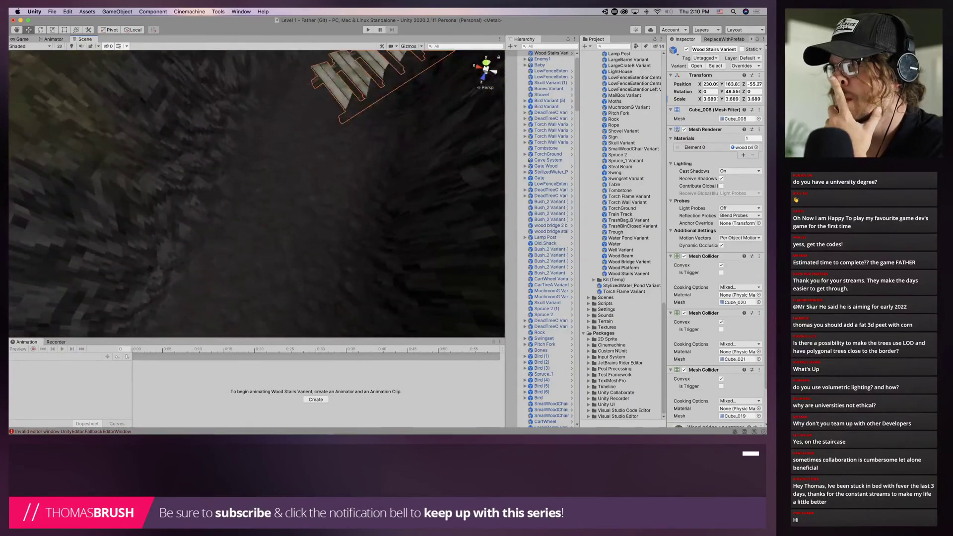
{"action": "right_click_drag", "start_coordinate": [297, 164], "coordinate": [292, 97]}
{"action": "scroll", "coordinate": [268, 109], "scroll_direction": "up", "scroll_amount": 1}
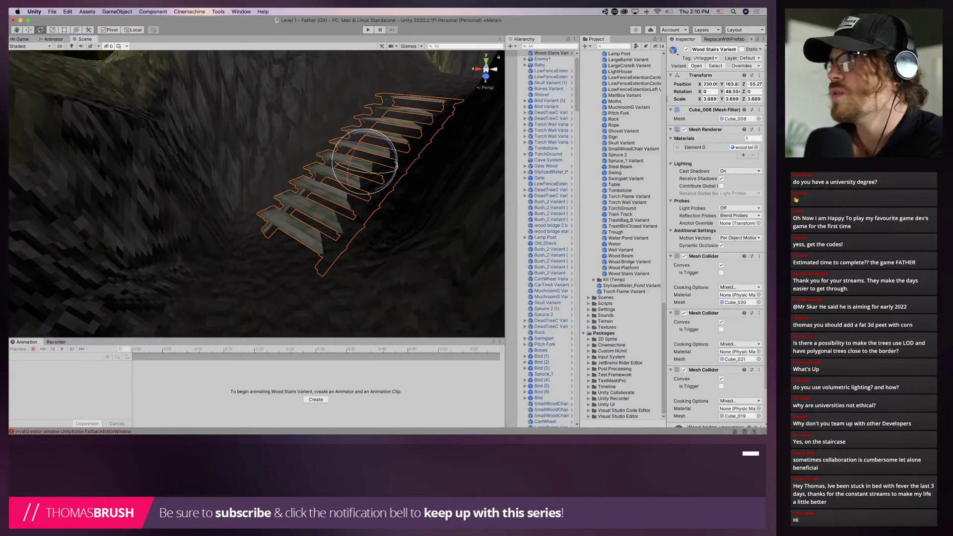
{"action": "left_click_drag", "start_coordinate": [382, 171], "coordinate": [336, 160]}
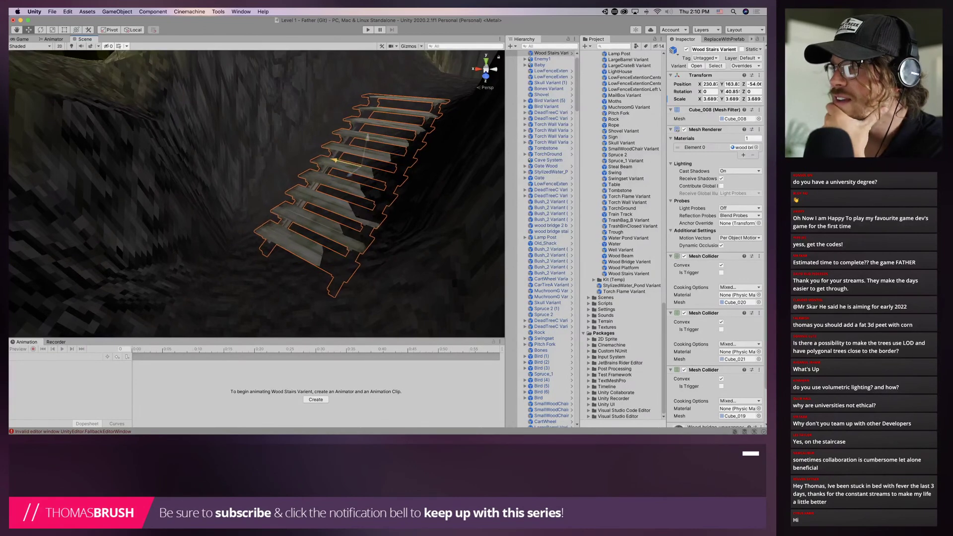
Raise the terrain around the base of the wood stairs using Raise or Lower Terrain with brush size 10 and opacity 6
{"action": "left_click", "coordinate": [268, 172]}
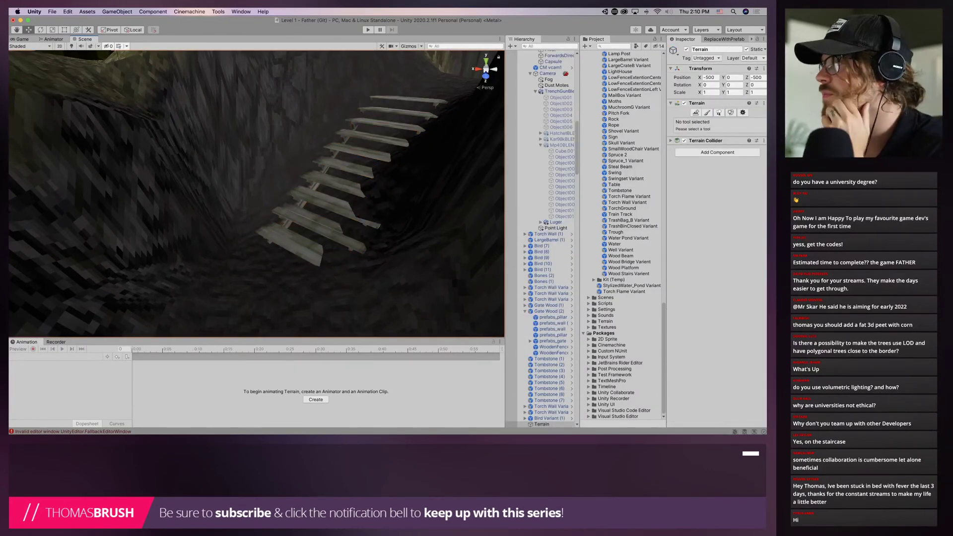
{"action": "left_click", "coordinate": [707, 113]}
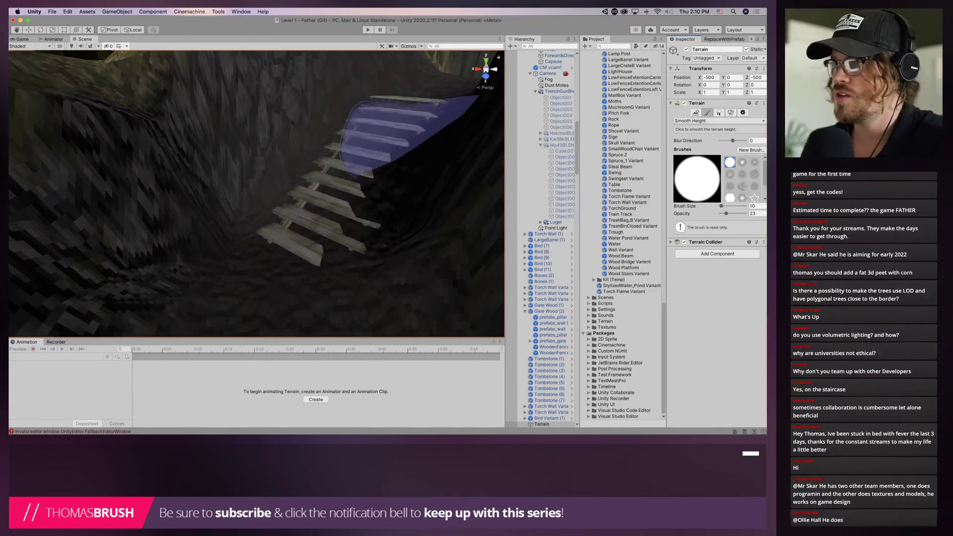
{"action": "mouse_move", "coordinate": [392, 168]}
{"action": "right_mouse_down"}
{"action": "mouse_move", "coordinate": [426, 186]}
{"action": "mouse_move", "coordinate": [420, 194]}
{"action": "right_mouse_up"}
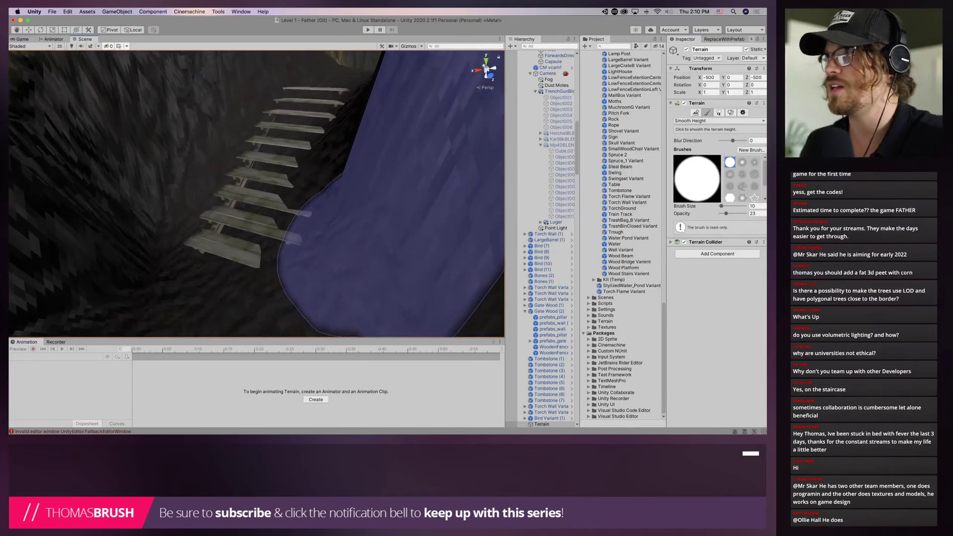
{"action": "left_click", "coordinate": [695, 120]}
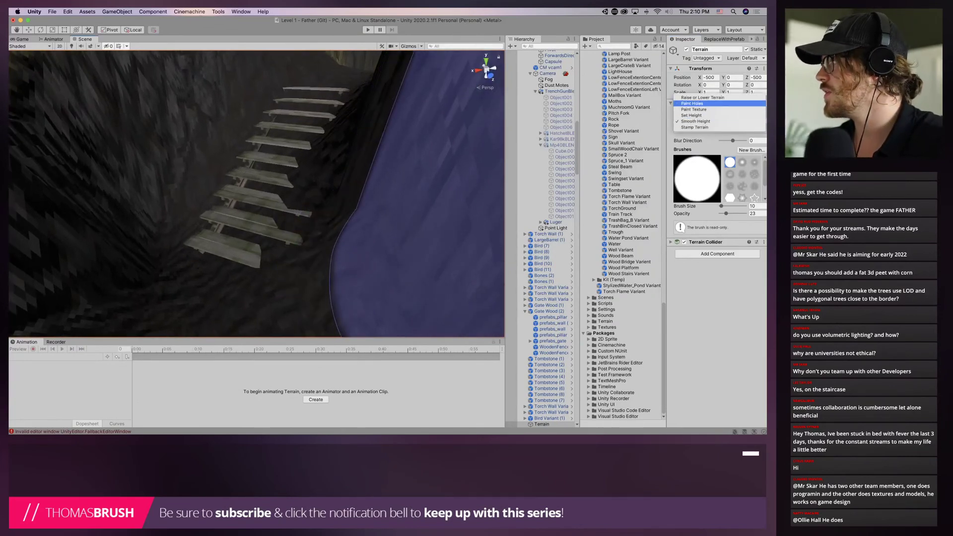
{"action": "left_click", "coordinate": [702, 97]}
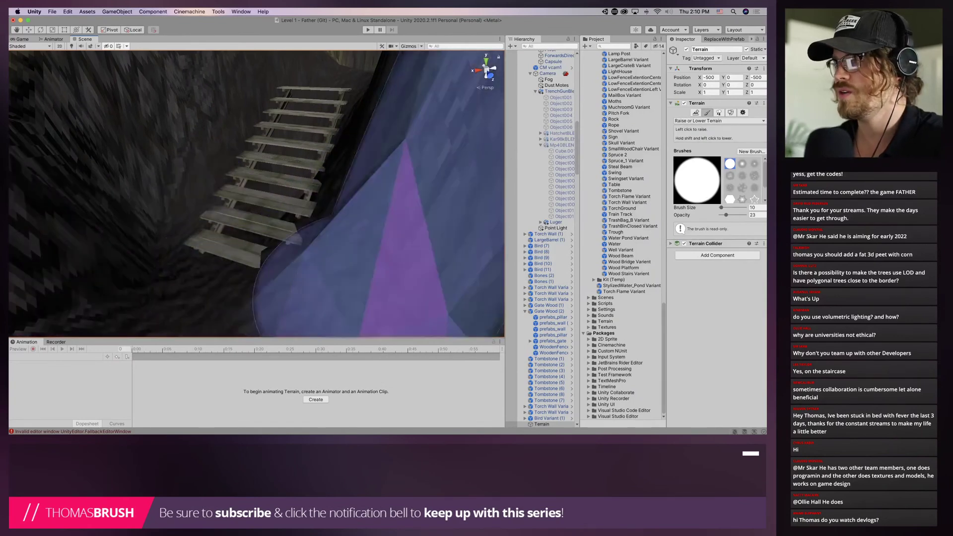
{"action": "left_click", "coordinate": [723, 215]}
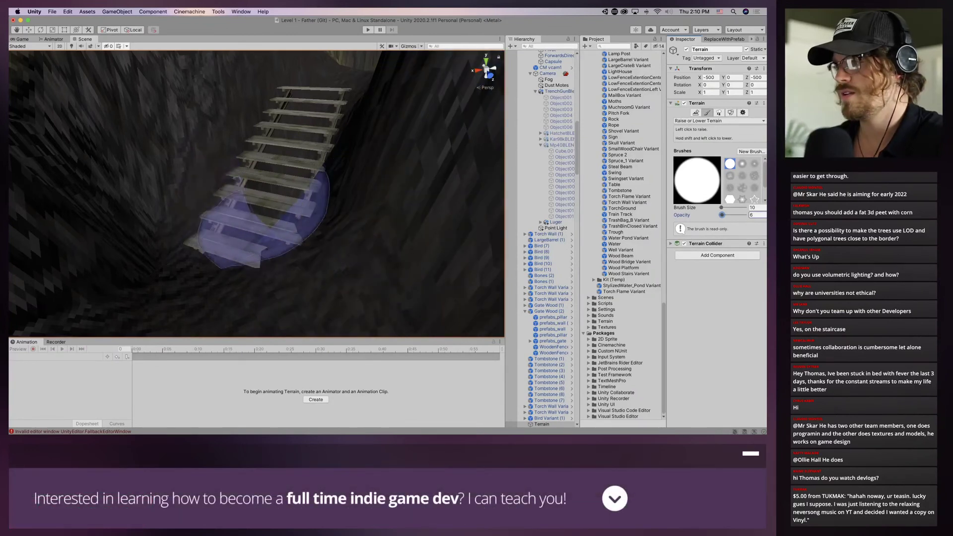
{"action": "left_click_drag", "start_coordinate": [232, 276], "coordinate": [215, 281]}
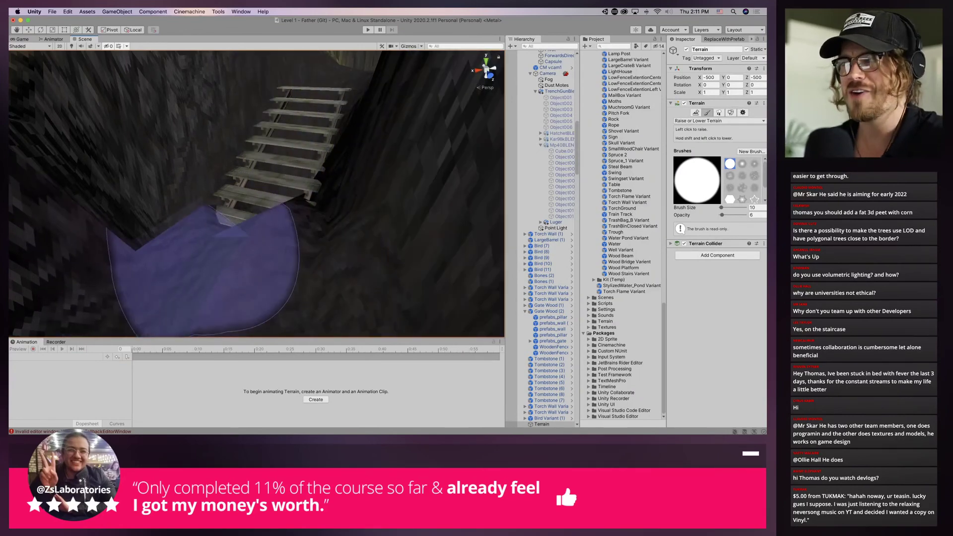
Smooth the terrain around the wood stairs using Smooth Height with brush size 10 and opacity 6
{"action": "mouse_move", "coordinate": [325, 94]}
{"action": "right_mouse_down"}
{"action": "mouse_move", "coordinate": [278, 214]}
{"action": "mouse_move", "coordinate": [297, 224]}
{"action": "right_mouse_up"}
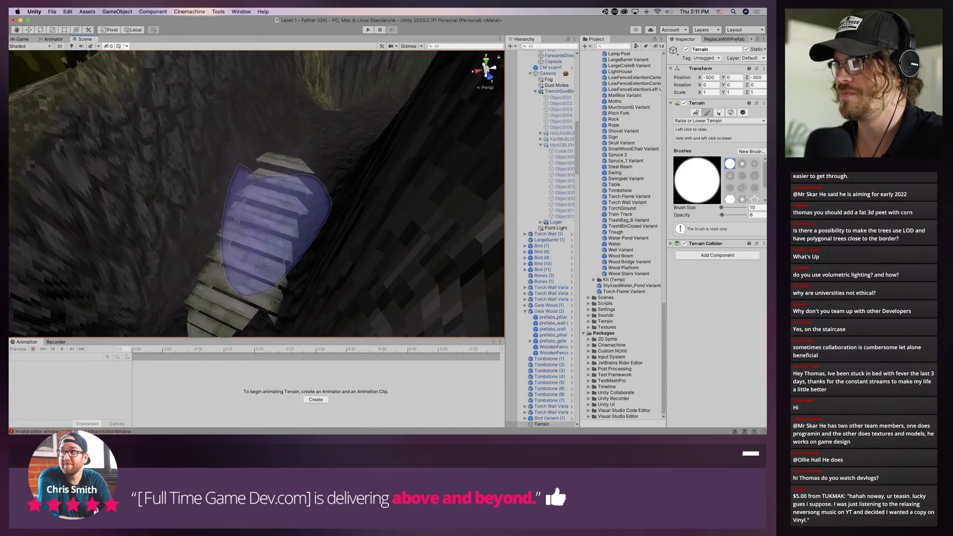
{"action": "left_click", "coordinate": [720, 120]}
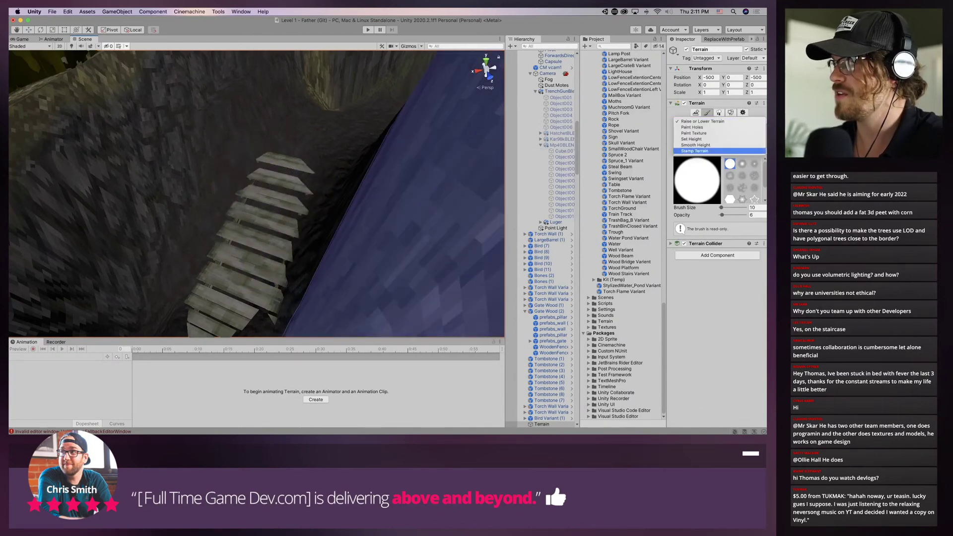
{"action": "left_click", "coordinate": [695, 145]}
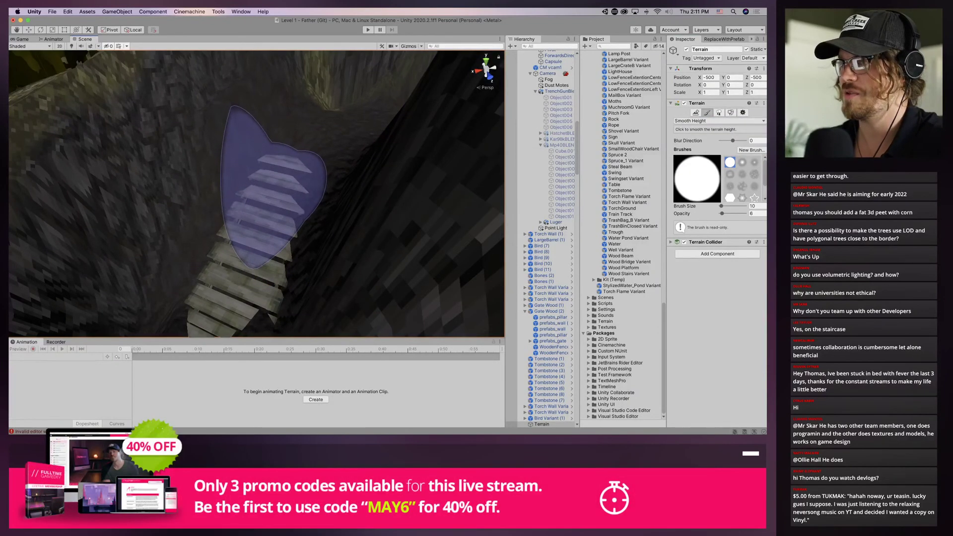
{"action": "mouse_move", "coordinate": [271, 256]}
{"action": "left_mouse_down", "text": "alt"}
{"action": "mouse_move", "coordinate": [266, 276]}
{"action": "mouse_move", "coordinate": [202, 244]}
{"action": "mouse_move", "coordinate": [177, 171]}
{"action": "mouse_move", "coordinate": [251, 268]}
{"action": "mouse_move", "coordinate": [213, 276]}
{"action": "mouse_move", "coordinate": [202, 170]}
{"action": "mouse_move", "coordinate": [278, 70]}
{"action": "left_mouse_up", "text": "alt"}
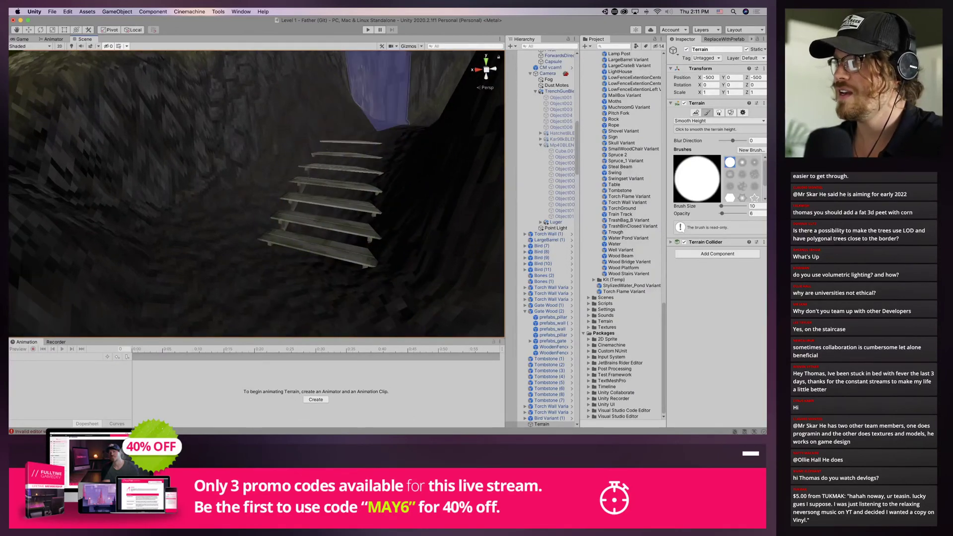
Playtest the canyon path with the wood stairs, and stop the game to return to the scene
{"action": "key", "text": "super+p"}
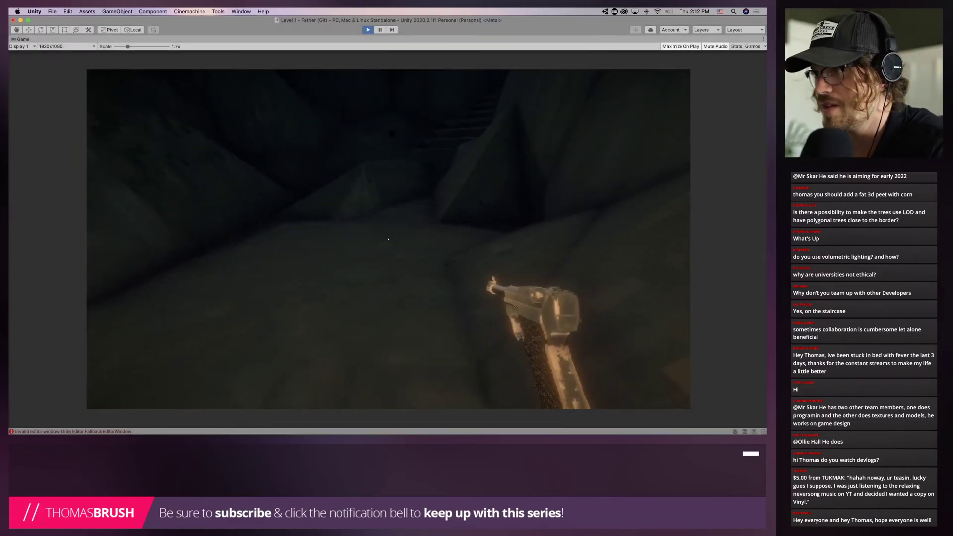
{"action": "key", "text": "super+p"}
{"action": "key", "text": "s"}
{"action": "right_click_drag", "start_coordinate": [257, 194], "coordinate": [214, 226]}
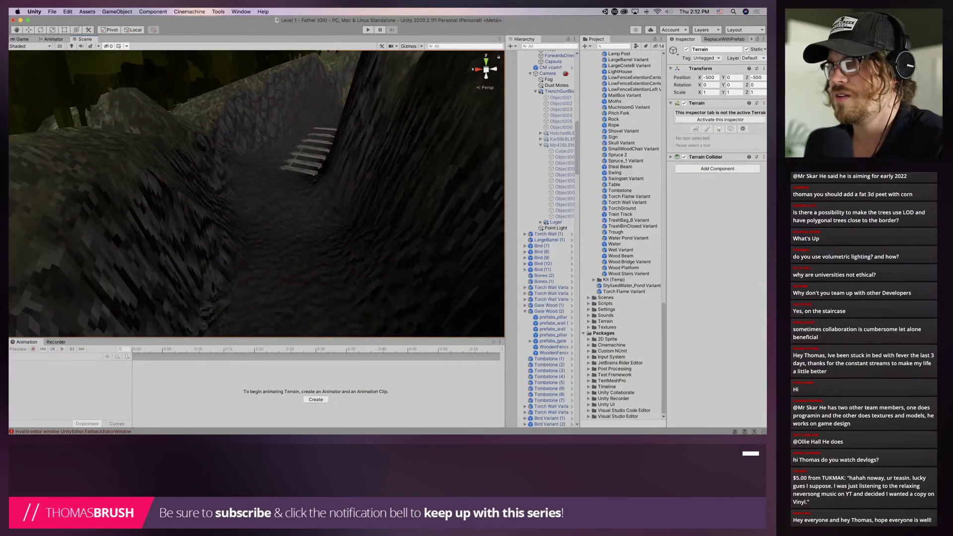
Display the scene in Shaded Wireframe mode and select the canyon terrain
{"action": "left_click", "coordinate": [30, 46]}
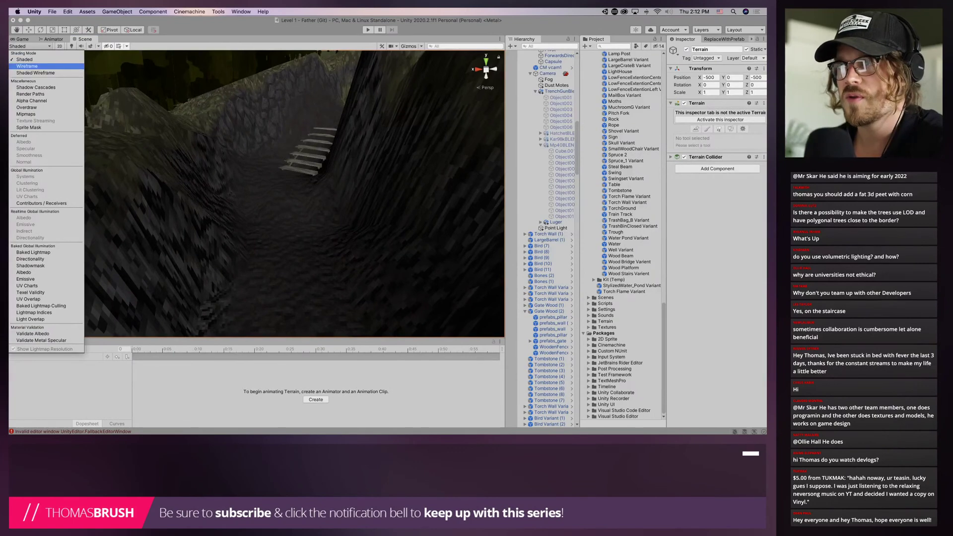
{"action": "left_click", "coordinate": [27, 66]}
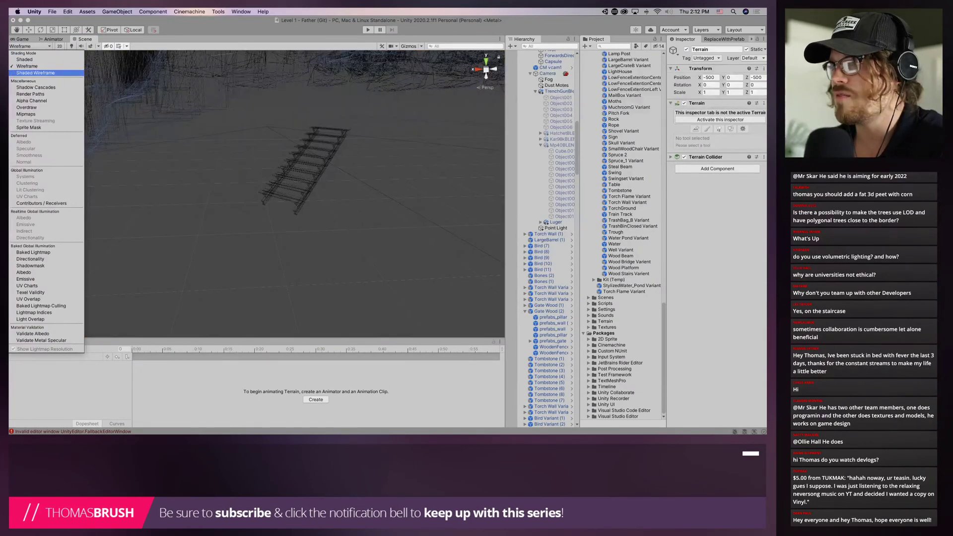
{"action": "left_click", "coordinate": [35, 72]}
{"action": "left_click", "coordinate": [268, 209]}
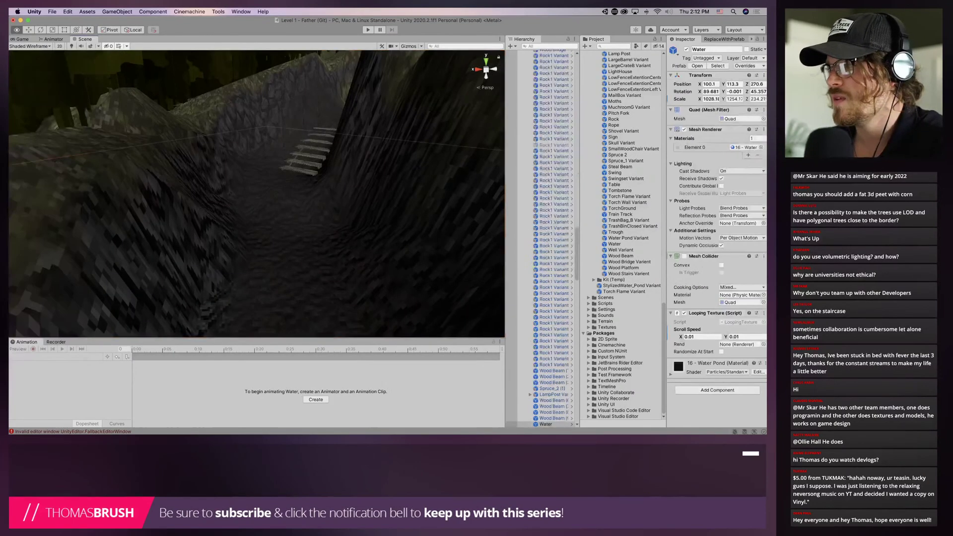
{"action": "scroll", "coordinate": [268, 208], "scroll_direction": "up", "scroll_amount": 5}
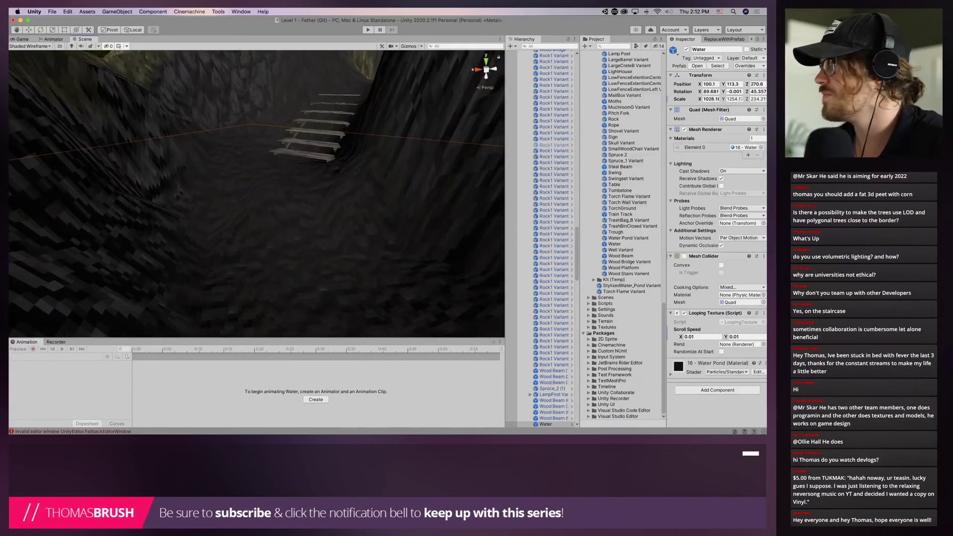
{"action": "left_click", "coordinate": [422, 149]}
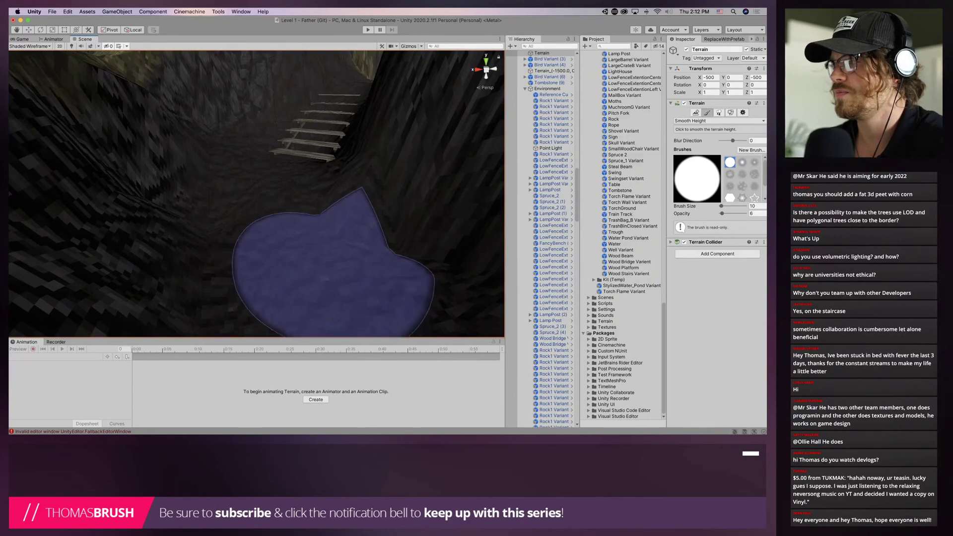
Examine the canyon path, its walls and the wood stairs from inside the canyon and from above
{"action": "mouse_move", "coordinate": [204, 201]}
{"action": "right_mouse_down"}
{"action": "mouse_move", "coordinate": [218, 251]}
{"action": "mouse_move", "coordinate": [258, 203]}
{"action": "right_mouse_up"}
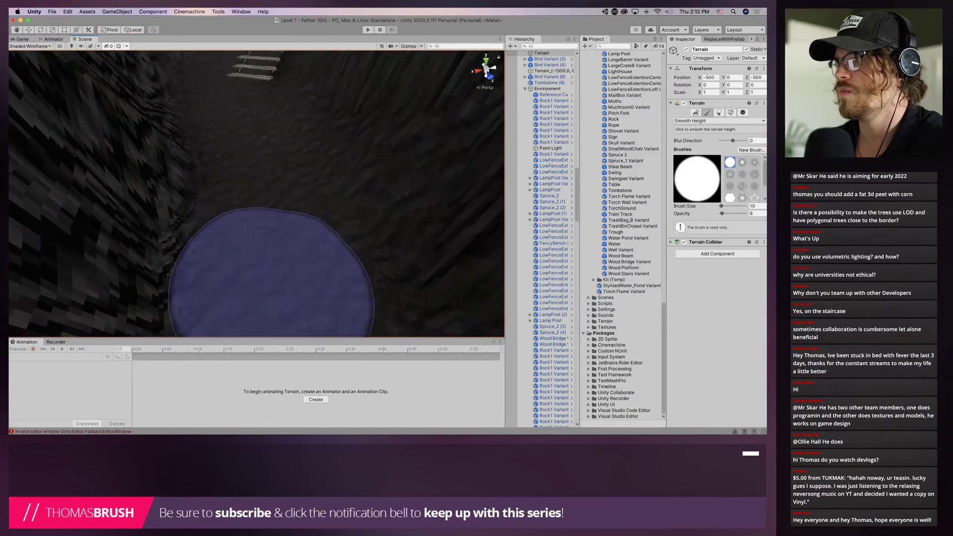
{"action": "scroll", "coordinate": [285, 204], "scroll_direction": "down", "scroll_amount": 5}
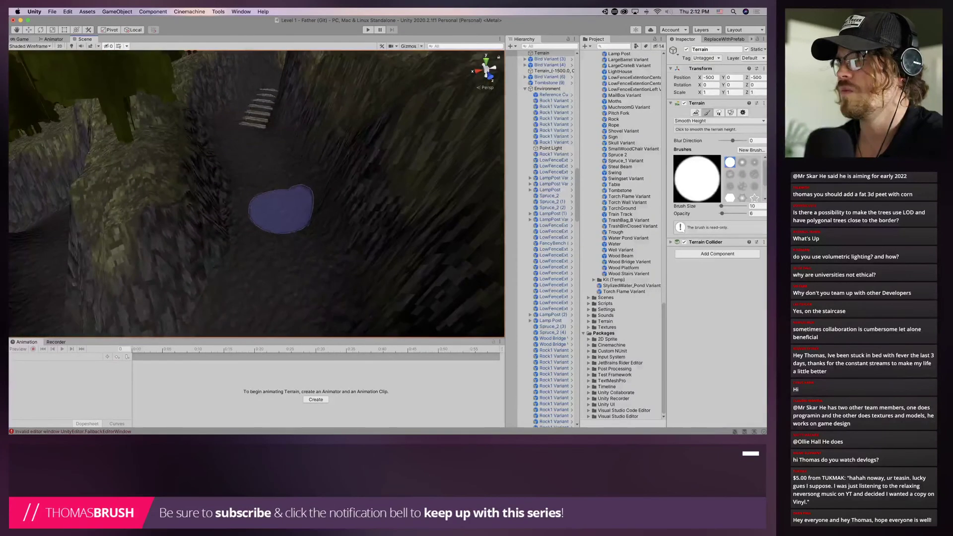
{"action": "scroll", "coordinate": [289, 266], "scroll_direction": "up", "scroll_amount": 5}
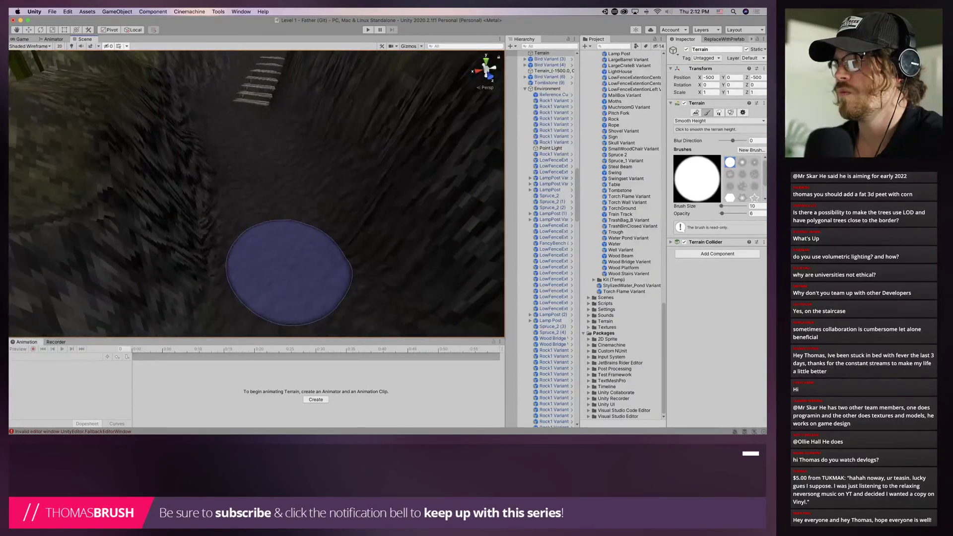
{"action": "mouse_move", "coordinate": [289, 270]}
{"action": "right_mouse_down"}
{"action": "mouse_move", "coordinate": [285, 148]}
{"action": "mouse_move", "coordinate": [298, 199]}
{"action": "right_mouse_up"}
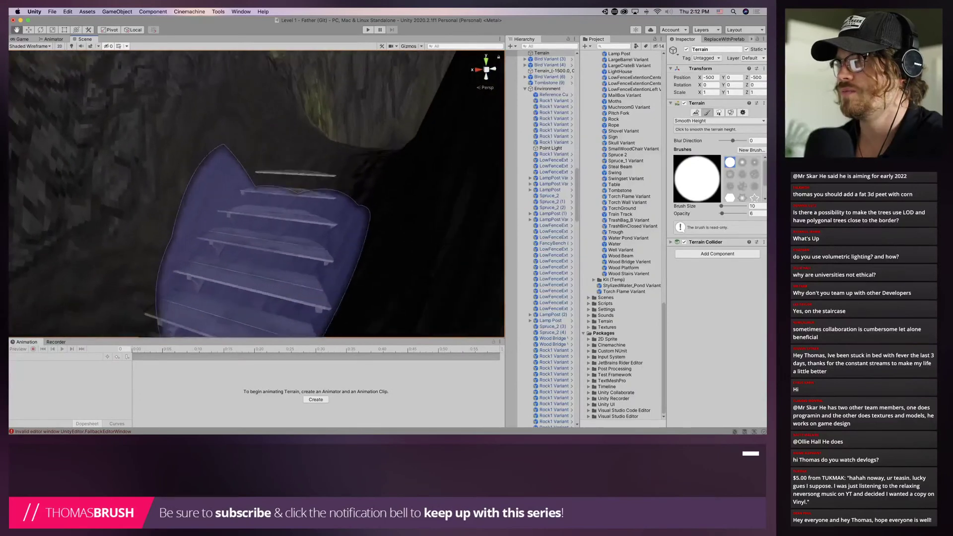
{"action": "scroll", "coordinate": [249, 199], "scroll_direction": "down", "scroll_amount": 5}
{"action": "middle_click_drag", "start_coordinate": [246, 174], "coordinate": [241, 206]}
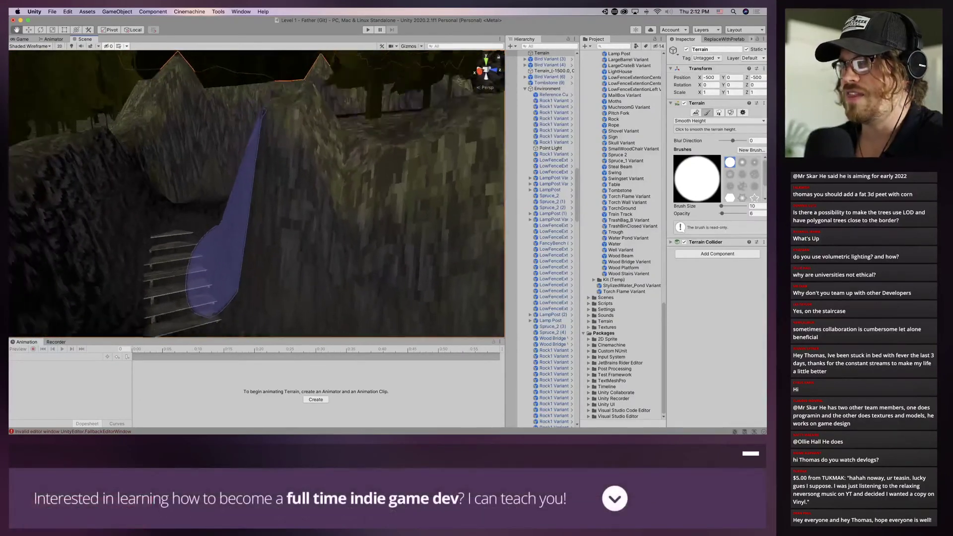
{"action": "mouse_move", "coordinate": [427, 251]}
{"action": "right_mouse_down"}
{"action": "mouse_move", "coordinate": [351, 223]}
{"action": "mouse_move", "coordinate": [318, 229]}
{"action": "right_mouse_up"}
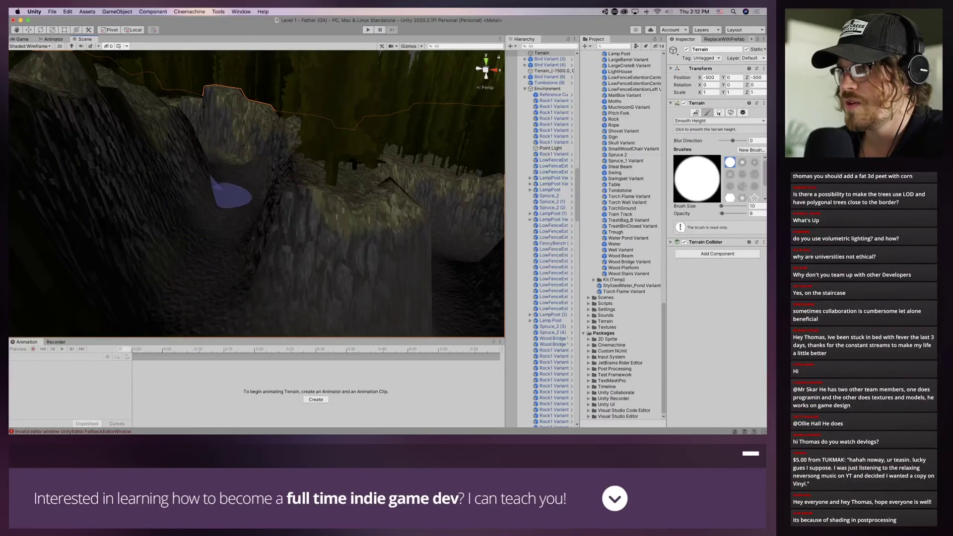
{"action": "mouse_move", "coordinate": [184, 311]}
{"action": "right_mouse_down"}
{"action": "mouse_move", "coordinate": [238, 322]}
{"action": "mouse_move", "coordinate": [193, 239]}
{"action": "mouse_move", "coordinate": [377, 309]}
{"action": "mouse_move", "coordinate": [268, 284]}
{"action": "mouse_move", "coordinate": [246, 258]}
{"action": "right_mouse_up"}
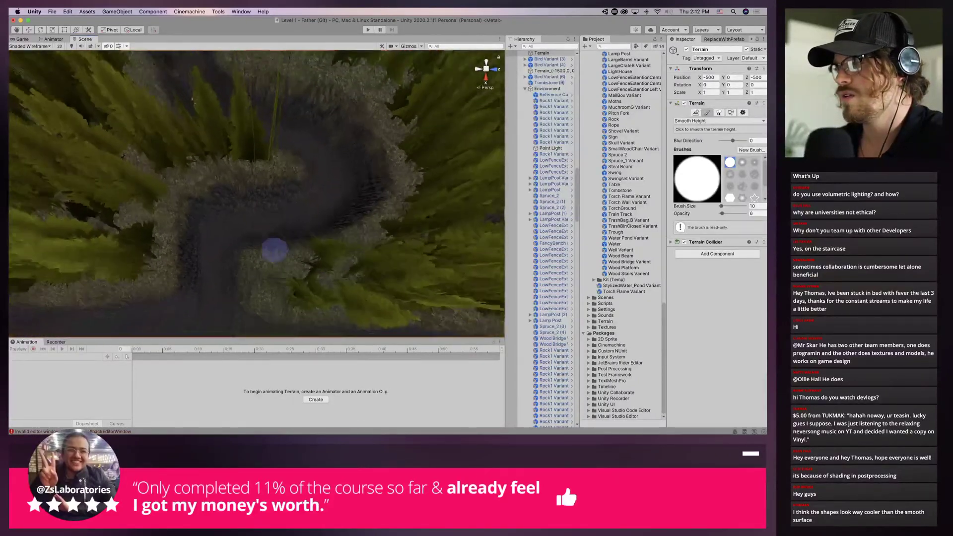
{"action": "right_click_drag", "start_coordinate": [243, 189], "coordinate": [245, 191]}
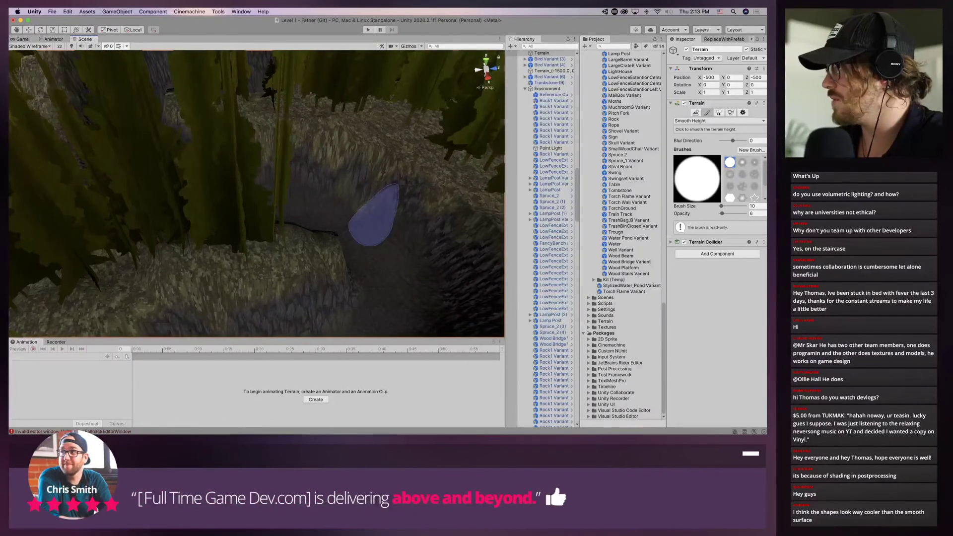
{"action": "mouse_move", "coordinate": [392, 254]}
{"action": "right_mouse_down"}
{"action": "mouse_move", "coordinate": [415, 273]}
{"action": "mouse_move", "coordinate": [432, 255]}
{"action": "mouse_move", "coordinate": [363, 141]}
{"action": "right_mouse_up"}
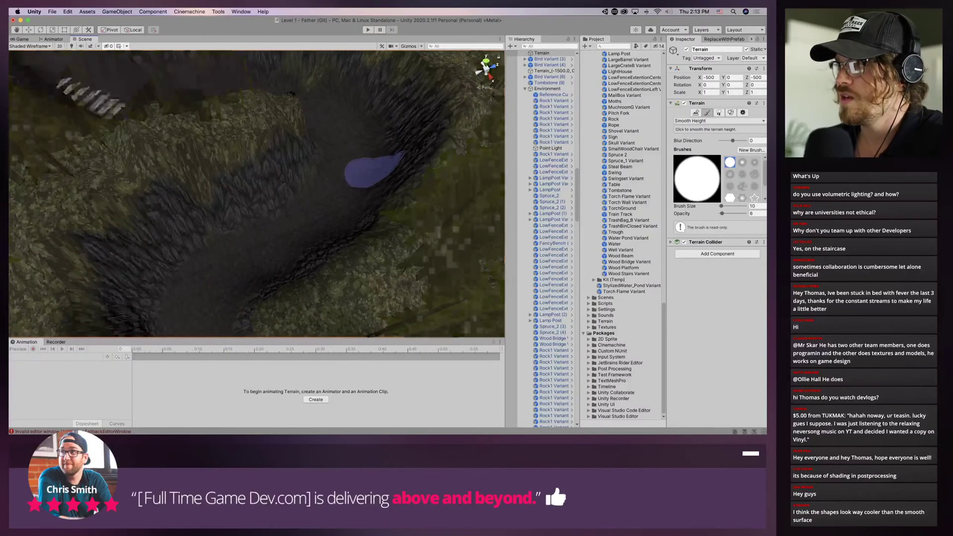
{"action": "scroll", "coordinate": [342, 219], "scroll_direction": "up", "scroll_amount": 5}
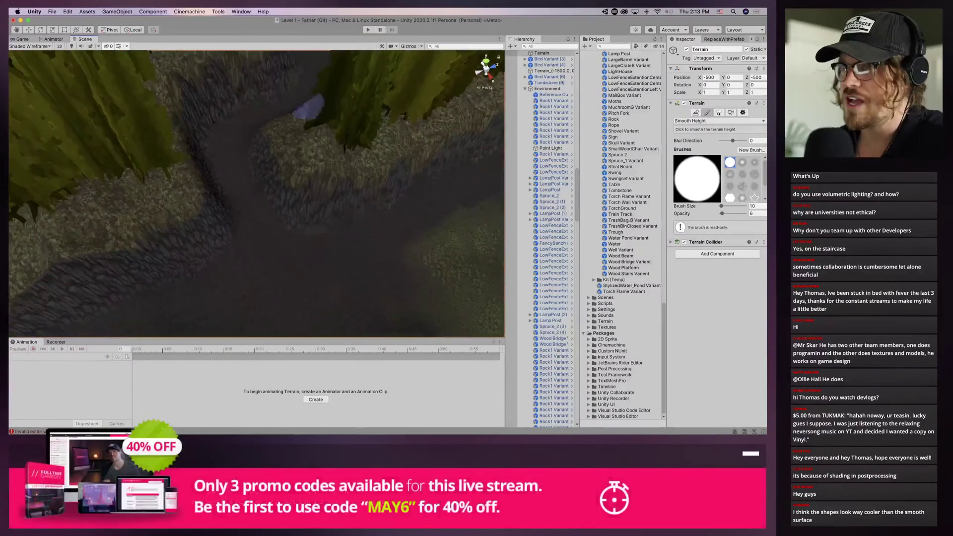
{"action": "mouse_move", "coordinate": [277, 256]}
{"action": "right_mouse_down"}
{"action": "mouse_move", "coordinate": [191, 64]}
{"action": "mouse_move", "coordinate": [171, 114]}
{"action": "right_mouse_up"}
{"action": "scroll", "coordinate": [256, 194], "scroll_direction": "up", "scroll_amount": 5}
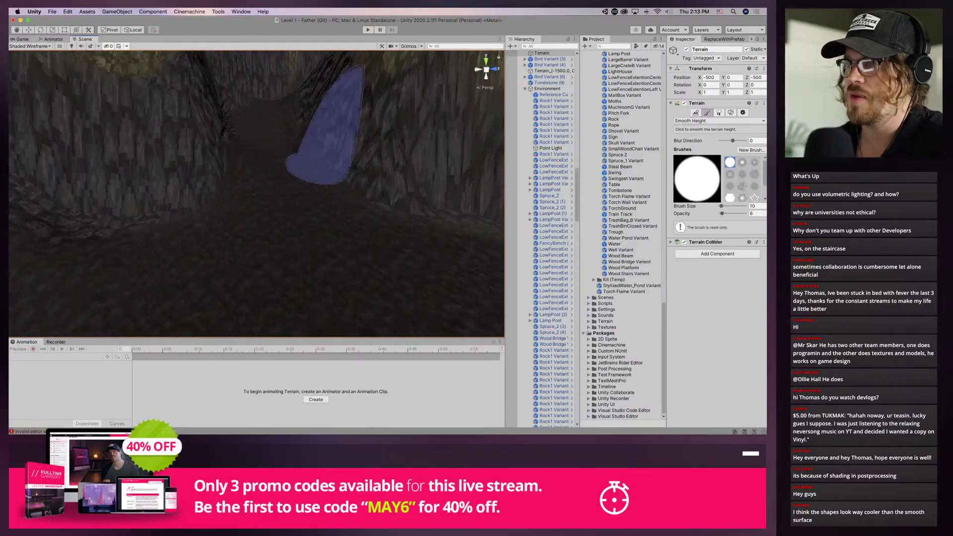
{"action": "scroll", "coordinate": [325, 243], "scroll_direction": "down", "scroll_amount": 5}
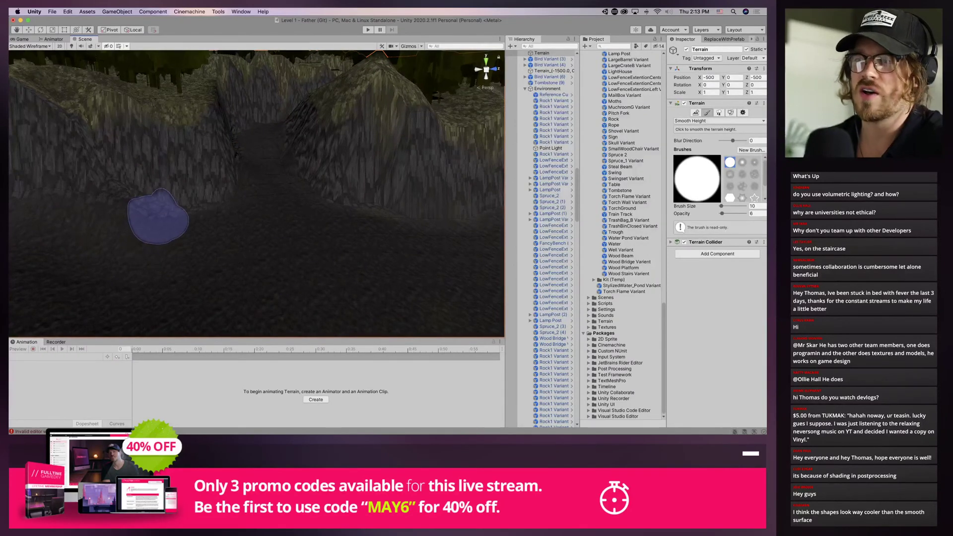
{"action": "scroll", "coordinate": [150, 215], "scroll_direction": "down", "scroll_amount": 5}
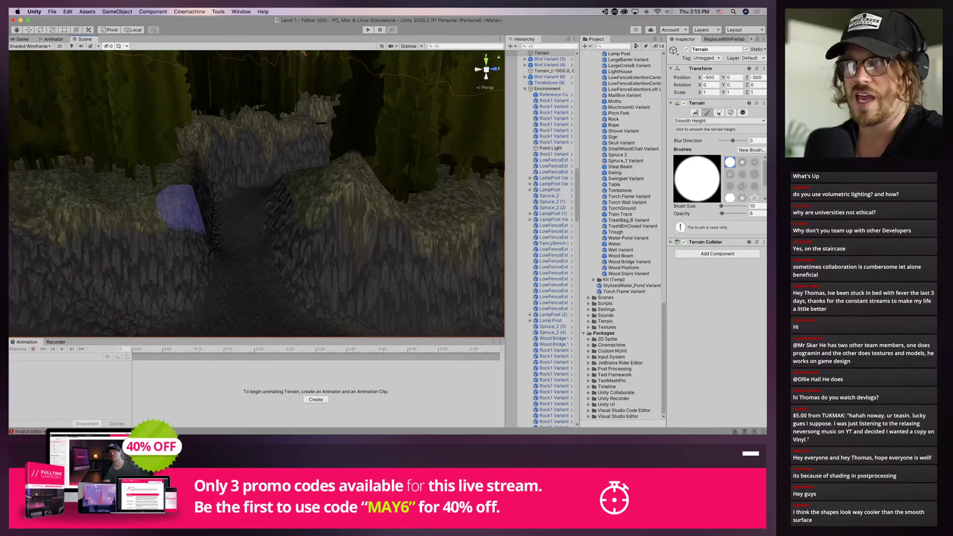
{"action": "scroll", "coordinate": [318, 183], "scroll_direction": "up", "scroll_amount": 8}
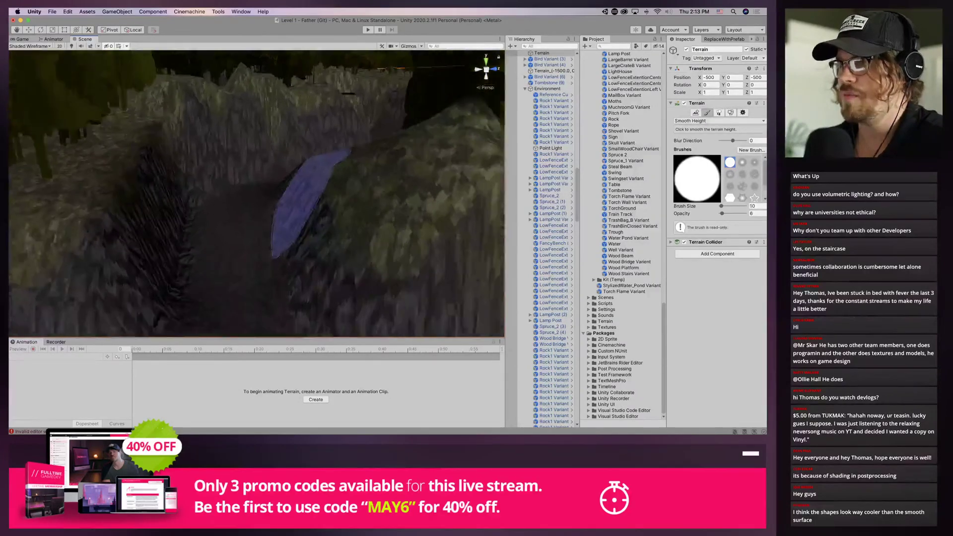
{"action": "scroll", "coordinate": [307, 149], "scroll_direction": "down", "scroll_amount": 8}
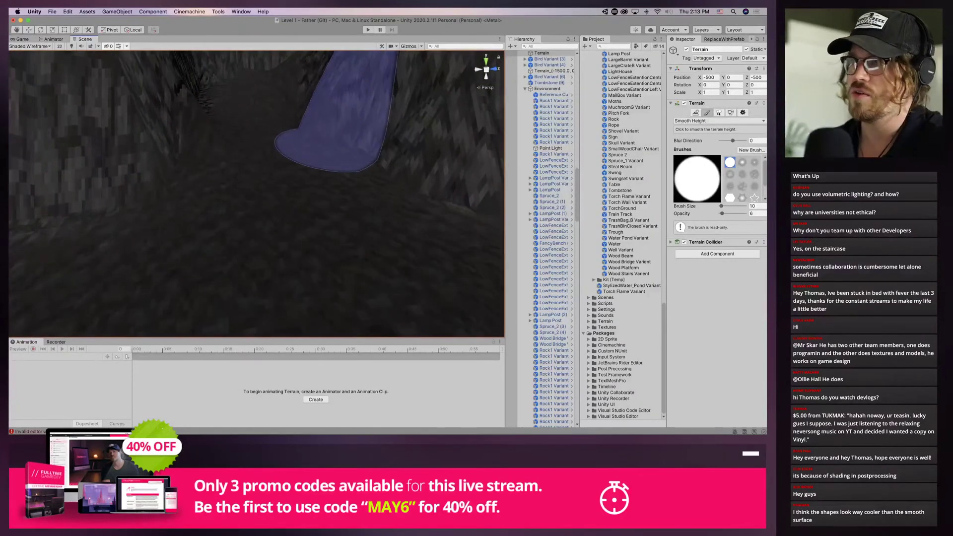
{"action": "mouse_move", "coordinate": [342, 315]}
{"action": "right_mouse_down"}
{"action": "mouse_move", "coordinate": [255, 287]}
{"action": "mouse_move", "coordinate": [397, 303]}
{"action": "right_mouse_up"}
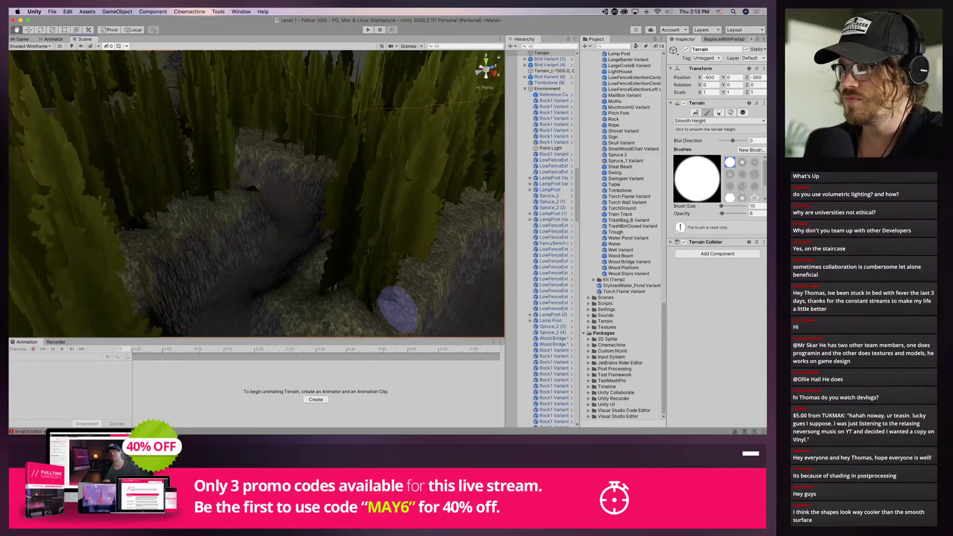
Smooth the slope at the canyon bend using Smooth Height with brush size 10 and opacity 6, and playtest the level
{"action": "mouse_move", "coordinate": [296, 228]}
{"action": "left_mouse_down"}
{"action": "mouse_move", "coordinate": [291, 243]}
{"action": "mouse_move", "coordinate": [291, 218]}
{"action": "left_mouse_up"}
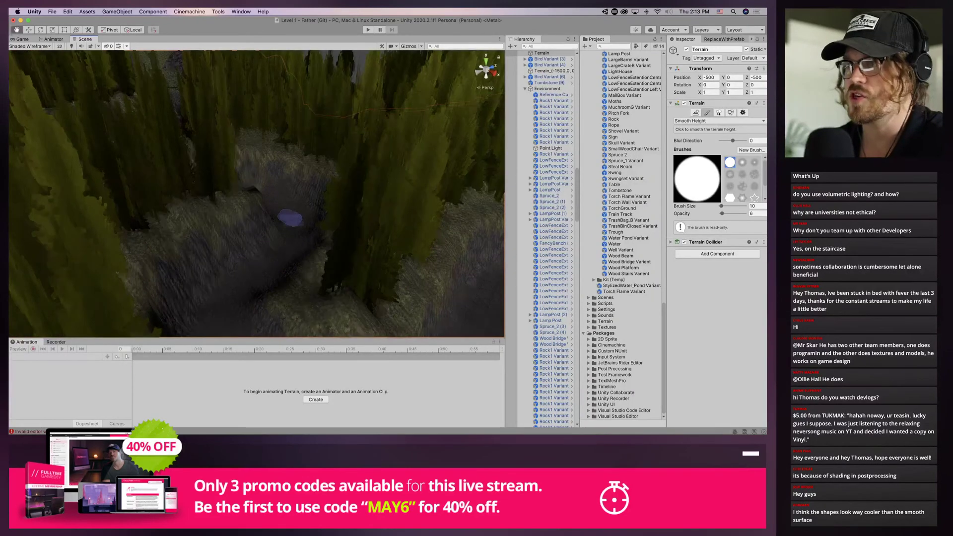
{"action": "key", "text": "super+p"}
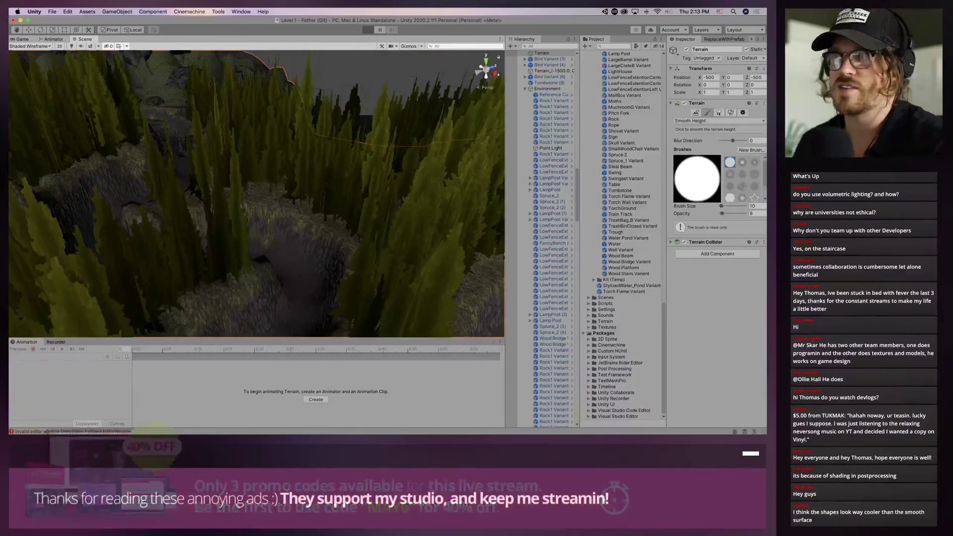
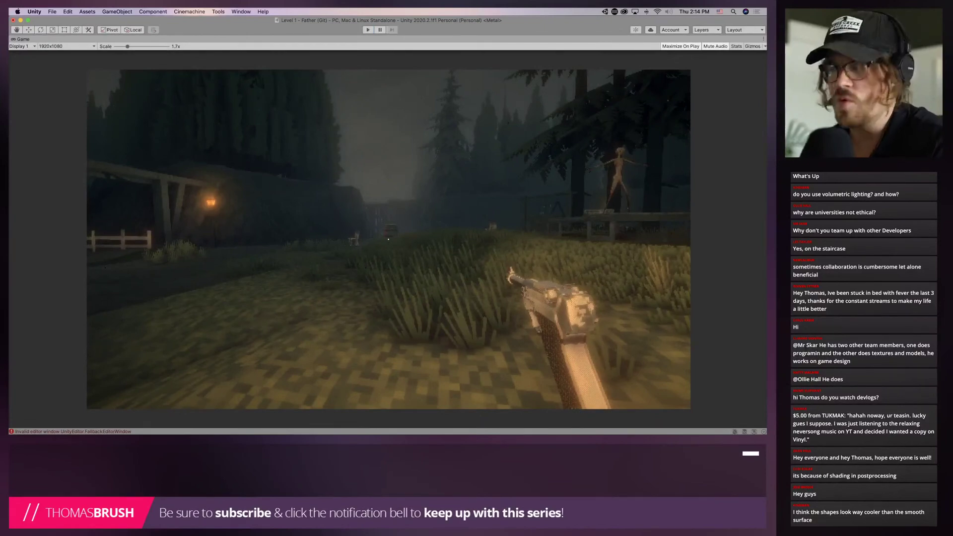
{"action": "key", "text": "super+p"}
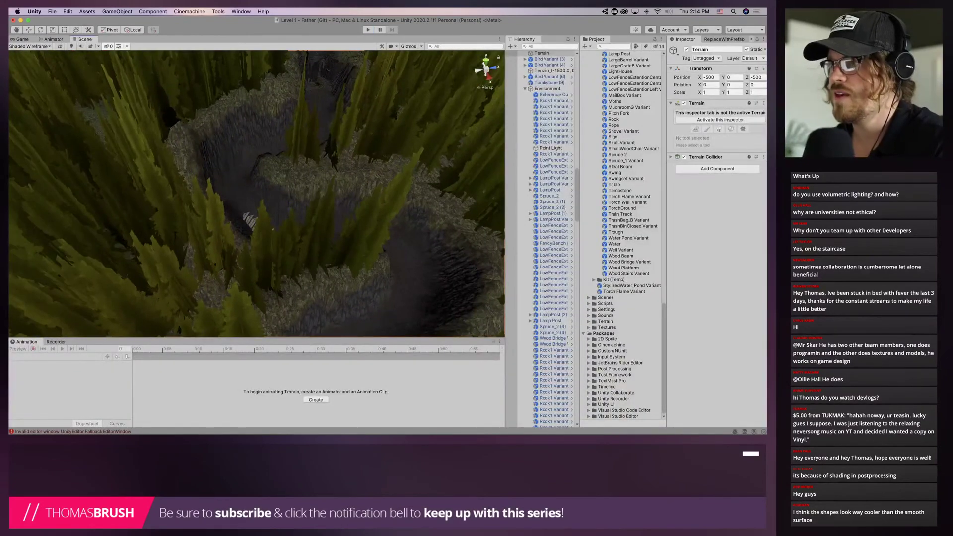
Smooth the canyon floor at the wide bend using Smooth Height with brush size 10 and opacity 6
{"action": "right_click_drag", "start_coordinate": [256, 194], "coordinate": [276, 198]}
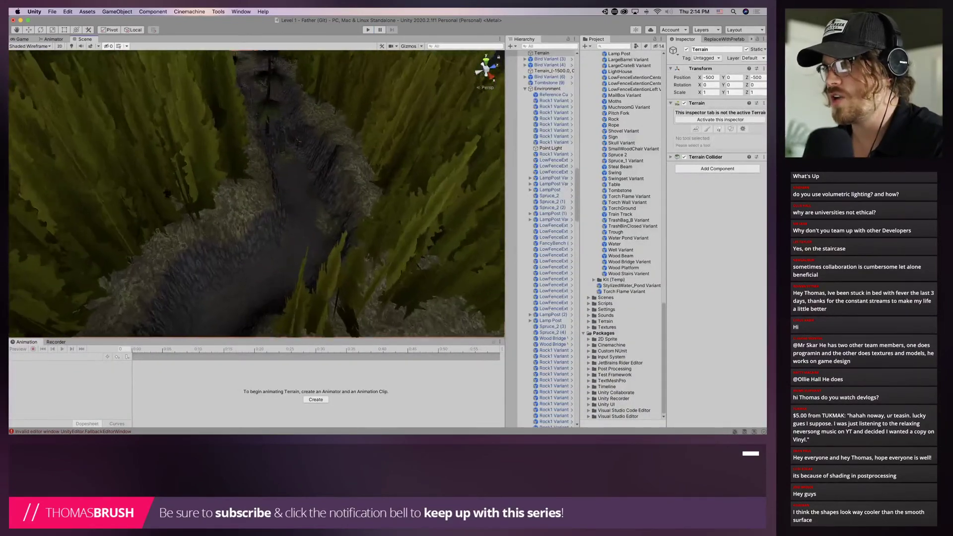
{"action": "right_click_drag", "start_coordinate": [300, 142], "coordinate": [309, 122]}
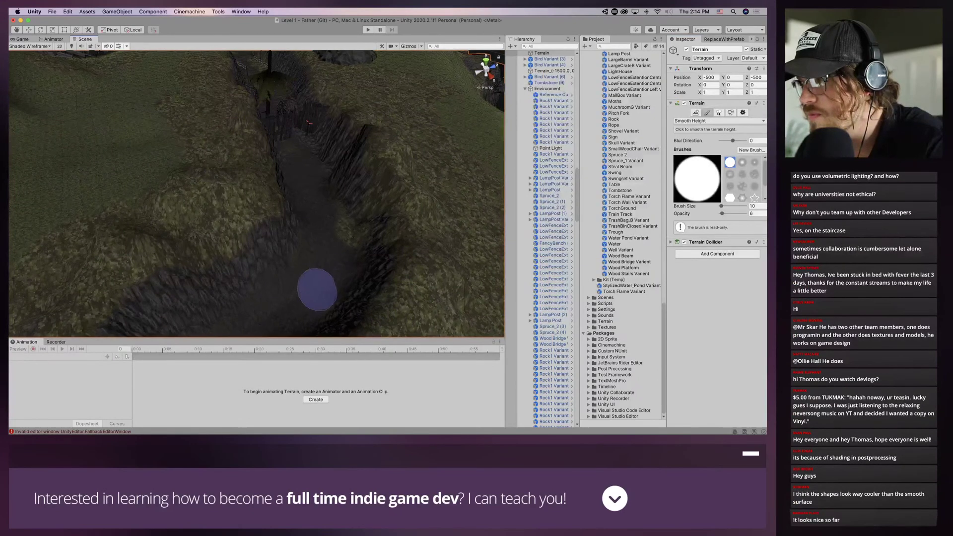
{"action": "mouse_move", "coordinate": [295, 308]}
{"action": "left_mouse_down"}
{"action": "mouse_move", "coordinate": [276, 313]}
{"action": "mouse_move", "coordinate": [334, 257]}
{"action": "mouse_move", "coordinate": [315, 296]}
{"action": "left_mouse_up"}
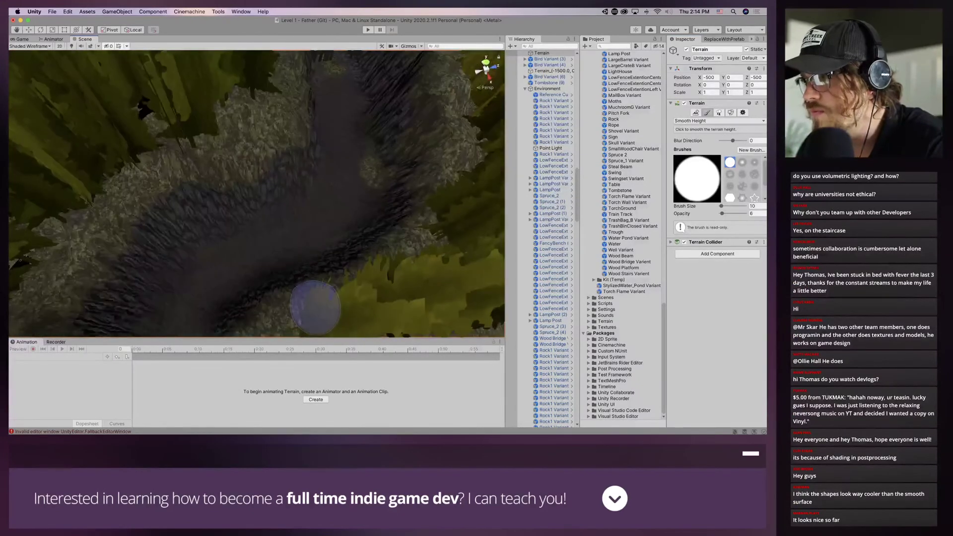
Switch the canyon terrain's tool from Smooth Height to Paint Texture with the Solid Rock Wall layer
{"action": "middle_click_drag", "start_coordinate": [315, 296], "coordinate": [388, 224]}
{"action": "left_click", "coordinate": [715, 121]}
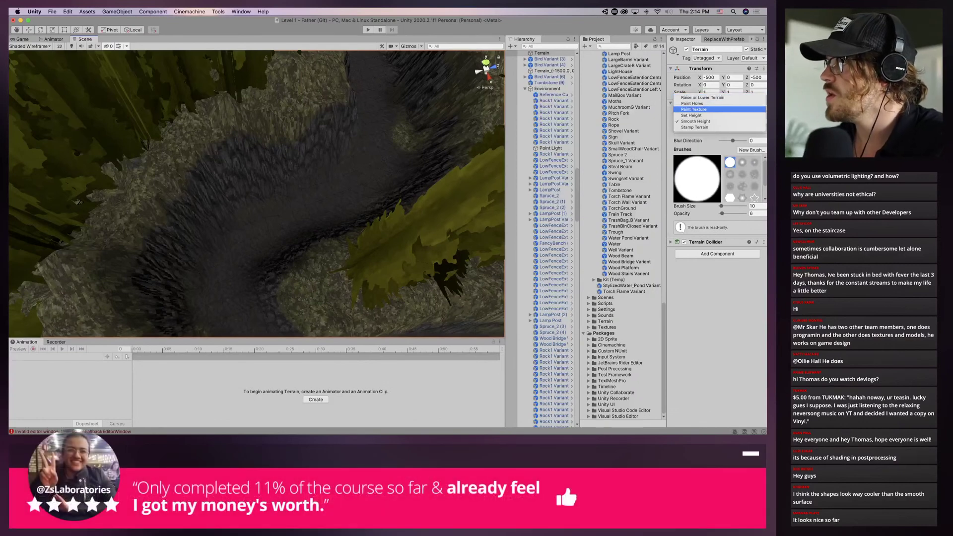
{"action": "left_click", "coordinate": [694, 109]}
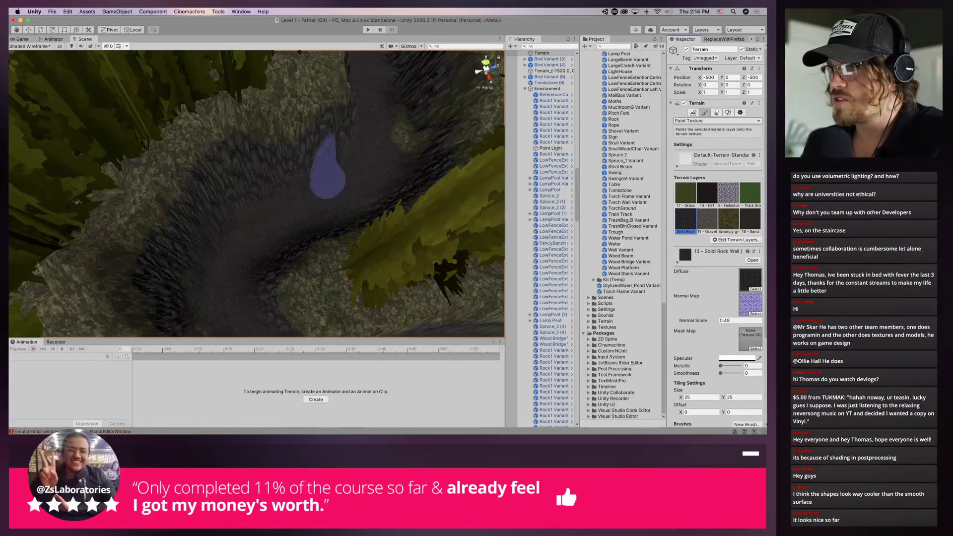
{"action": "scroll", "coordinate": [718, 248], "scroll_direction": "down", "scroll_amount": 5}
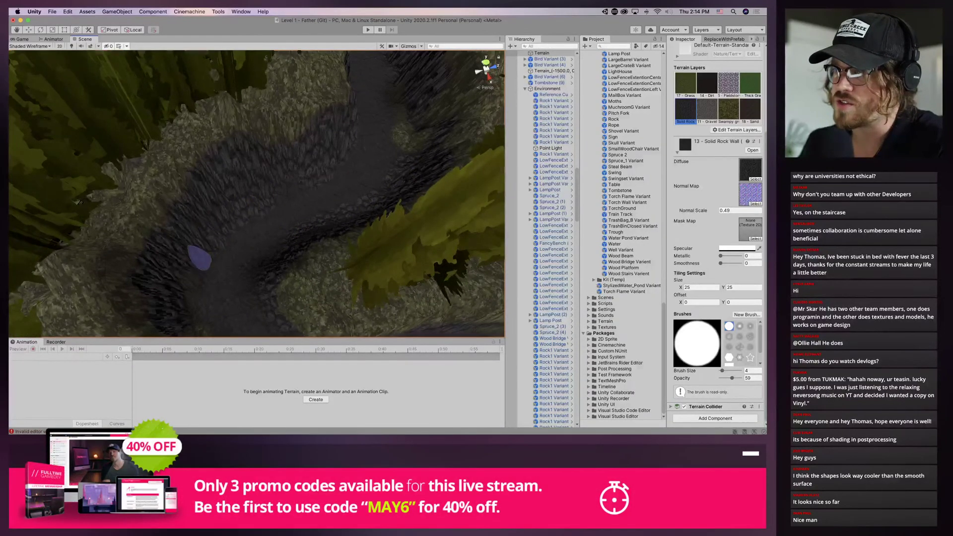
Examine the rock texture coverage on the canyon floor and walls around the wood stairs from several angles
{"action": "right_click_drag", "start_coordinate": [191, 266], "coordinate": [184, 228]}
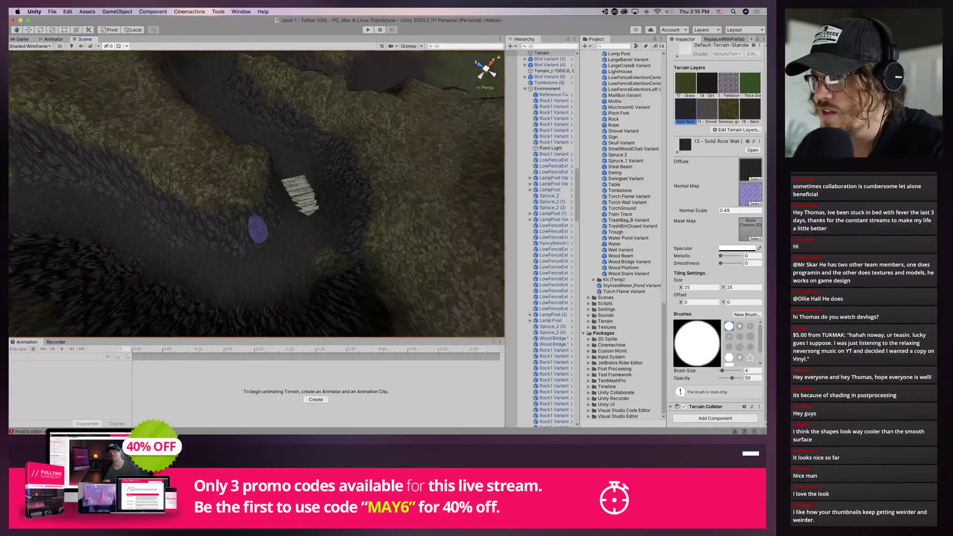
{"action": "middle_click_drag", "start_coordinate": [269, 259], "coordinate": [241, 302]}
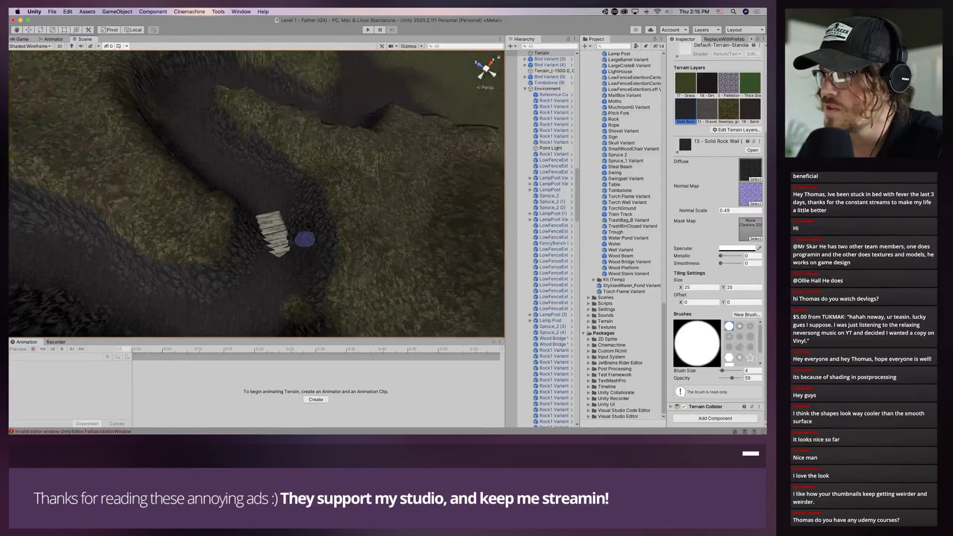
{"action": "scroll", "coordinate": [306, 237], "scroll_direction": "up", "scroll_amount": 8}
{"action": "mouse_move", "coordinate": [306, 237]}
{"action": "right_mouse_down"}
{"action": "mouse_move", "coordinate": [447, 219]}
{"action": "mouse_move", "coordinate": [416, 202]}
{"action": "mouse_move", "coordinate": [336, 212]}
{"action": "mouse_move", "coordinate": [330, 164]}
{"action": "right_mouse_up"}
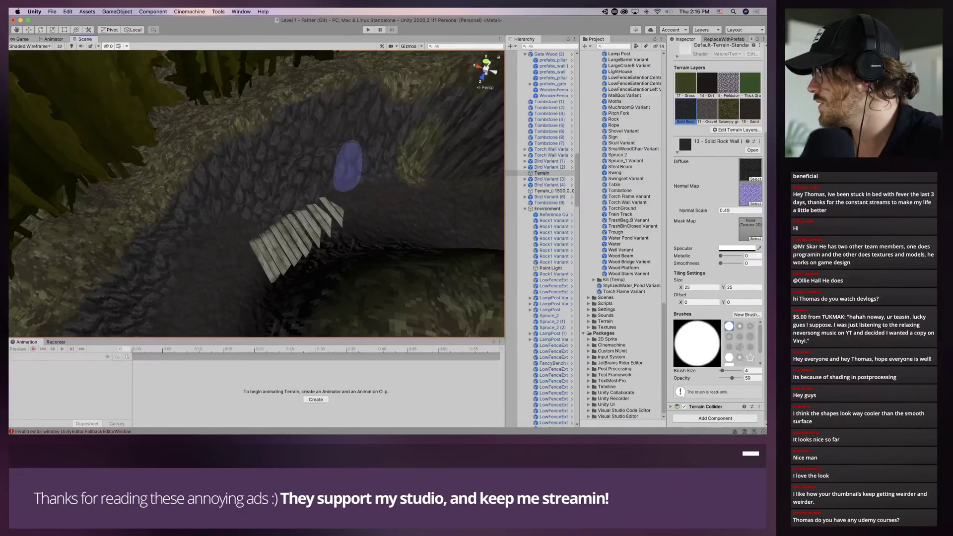
{"action": "right_click_drag", "start_coordinate": [358, 159], "coordinate": [267, 169]}
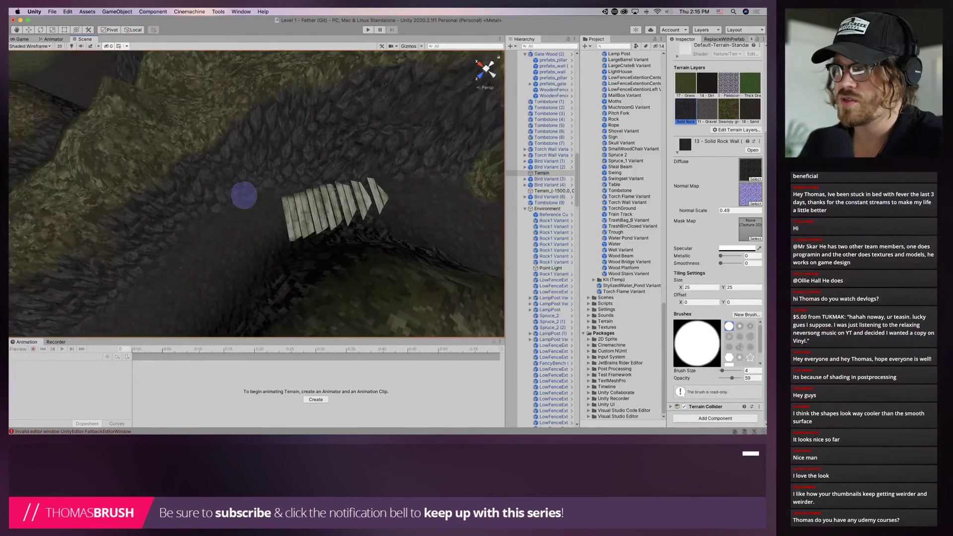
{"action": "middle_click_drag", "start_coordinate": [255, 201], "coordinate": [353, 102]}
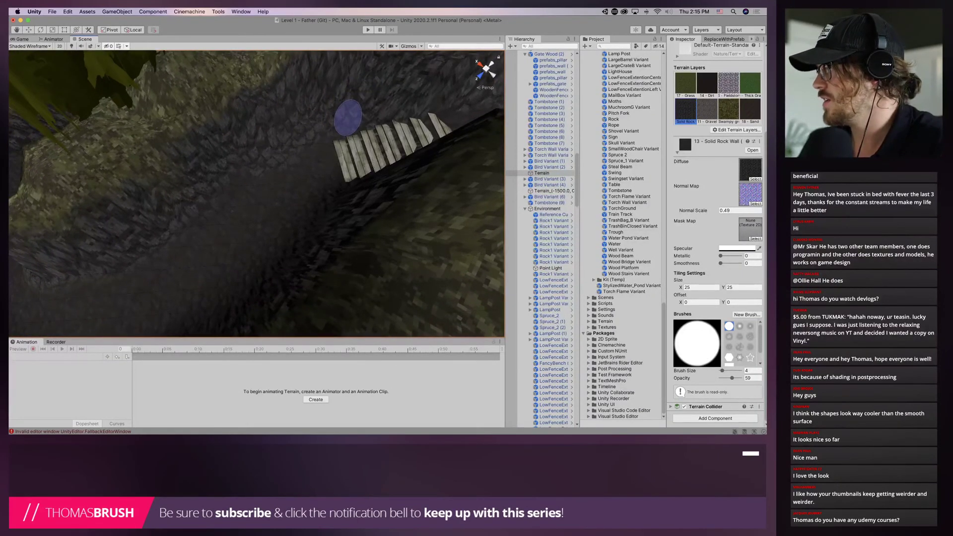
{"action": "mouse_move", "coordinate": [345, 115]}
{"action": "right_mouse_down"}
{"action": "mouse_move", "coordinate": [285, 100]}
{"action": "mouse_move", "coordinate": [283, 170]}
{"action": "mouse_move", "coordinate": [330, 251]}
{"action": "mouse_move", "coordinate": [393, 196]}
{"action": "mouse_move", "coordinate": [419, 219]}
{"action": "mouse_move", "coordinate": [381, 167]}
{"action": "mouse_move", "coordinate": [319, 191]}
{"action": "right_mouse_up"}
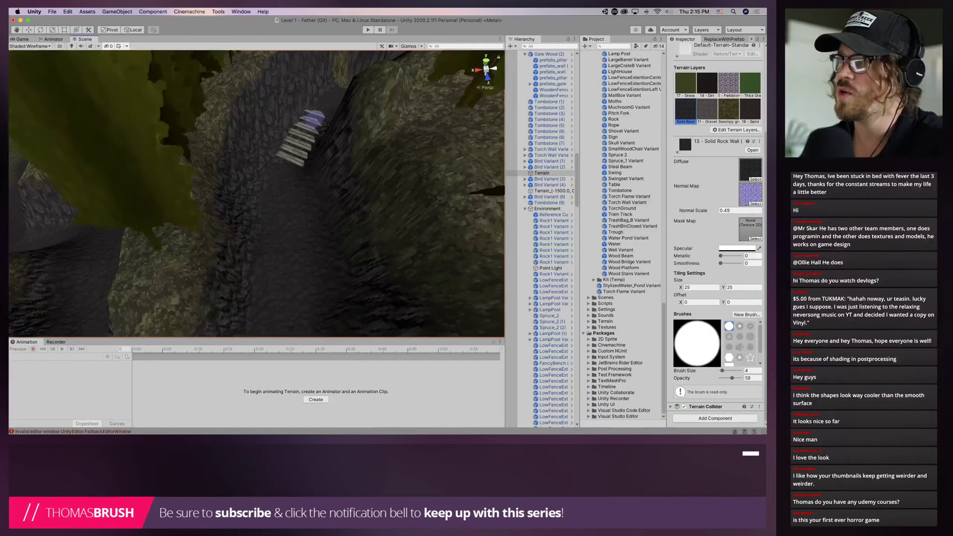
{"action": "mouse_move", "coordinate": [277, 198]}
{"action": "right_mouse_down"}
{"action": "mouse_move", "coordinate": [270, 233]}
{"action": "mouse_move", "coordinate": [312, 154]}
{"action": "mouse_move", "coordinate": [304, 159]}
{"action": "right_mouse_up"}
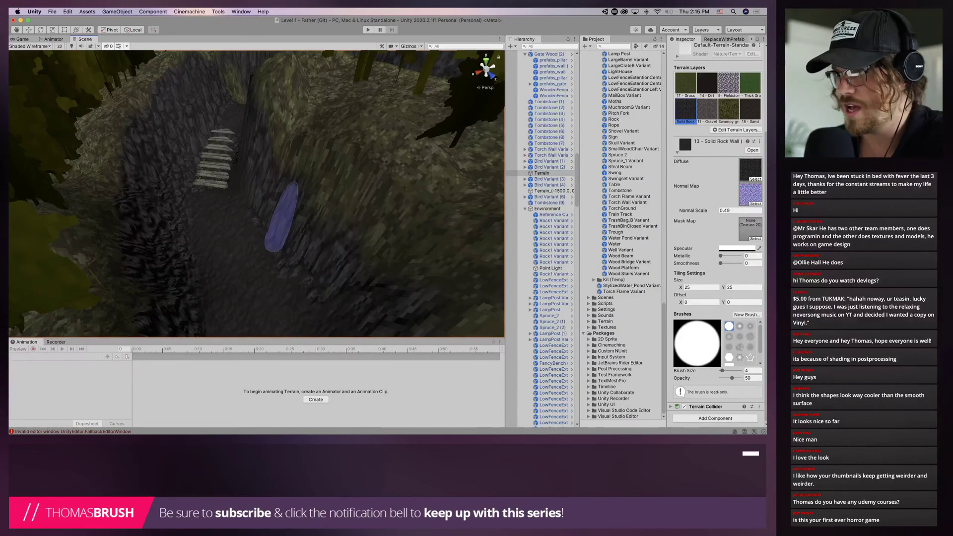
{"action": "middle_click_drag", "start_coordinate": [249, 158], "coordinate": [432, 278]}
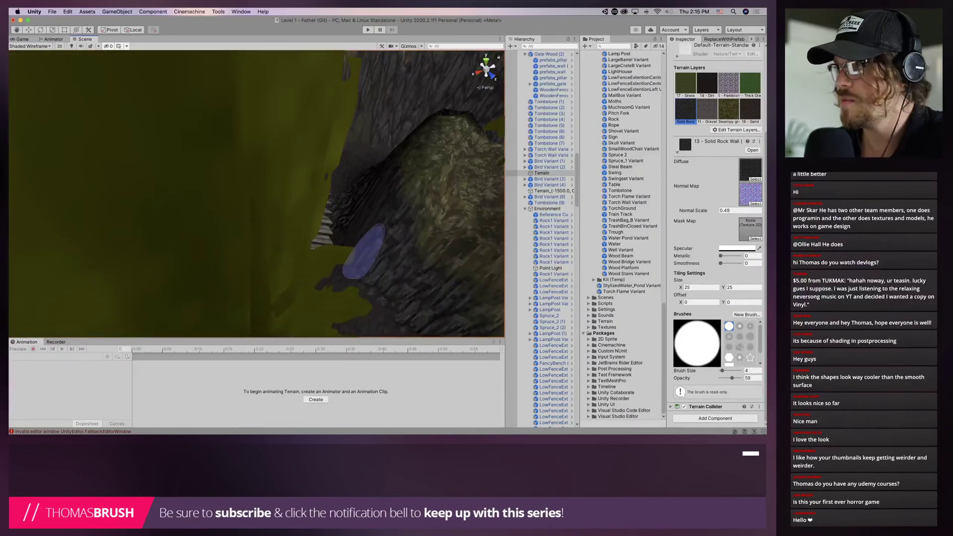
{"action": "right_click_drag", "start_coordinate": [341, 224], "coordinate": [365, 233]}
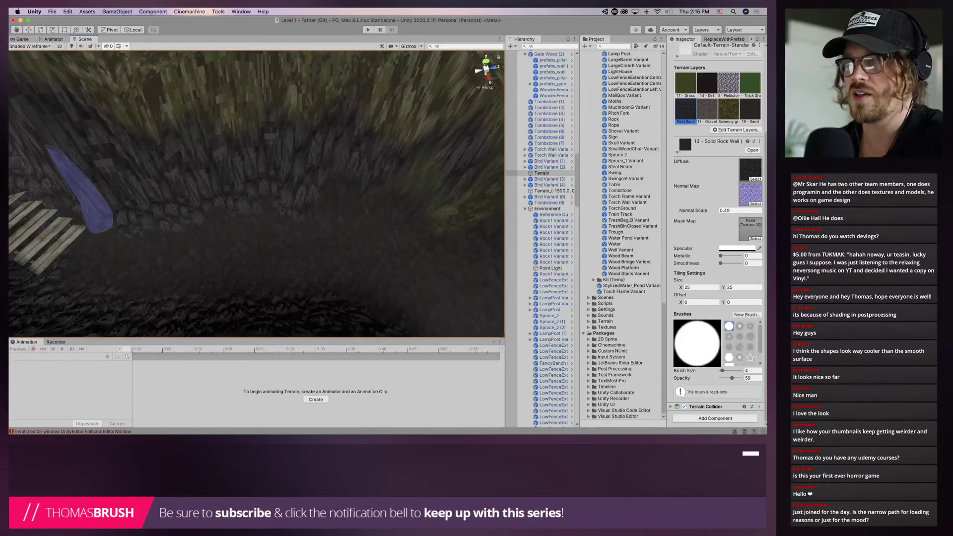
Paint Solid Rock over the grass streaks on the curved canyon wall beyond the stairs, using brush size 4 and opacity 59
{"action": "left_click_drag", "start_coordinate": [308, 186], "coordinate": [432, 171]}
{"action": "mouse_move", "coordinate": [432, 171]}
{"action": "middle_mouse_down"}
{"action": "mouse_move", "coordinate": [253, 189]}
{"action": "mouse_move", "coordinate": [278, 191]}
{"action": "mouse_move", "coordinate": [283, 213]}
{"action": "middle_mouse_up"}
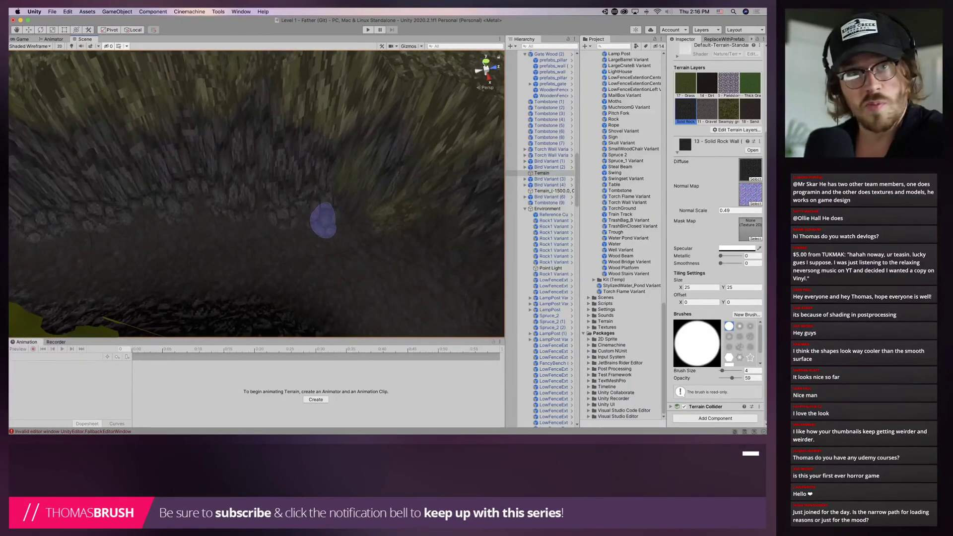
{"action": "right_click_drag", "start_coordinate": [323, 220], "coordinate": [270, 198]}
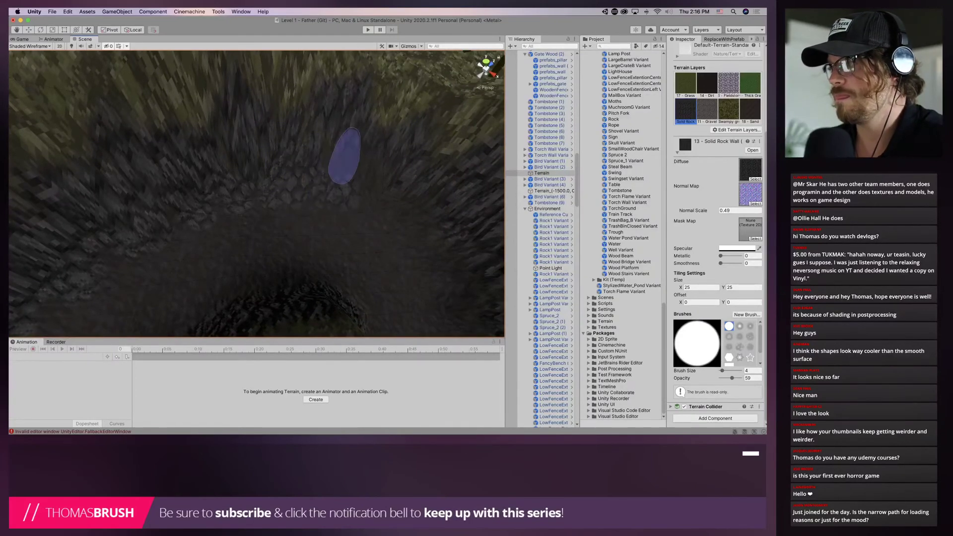
{"action": "right_click_drag", "start_coordinate": [333, 141], "coordinate": [254, 118]}
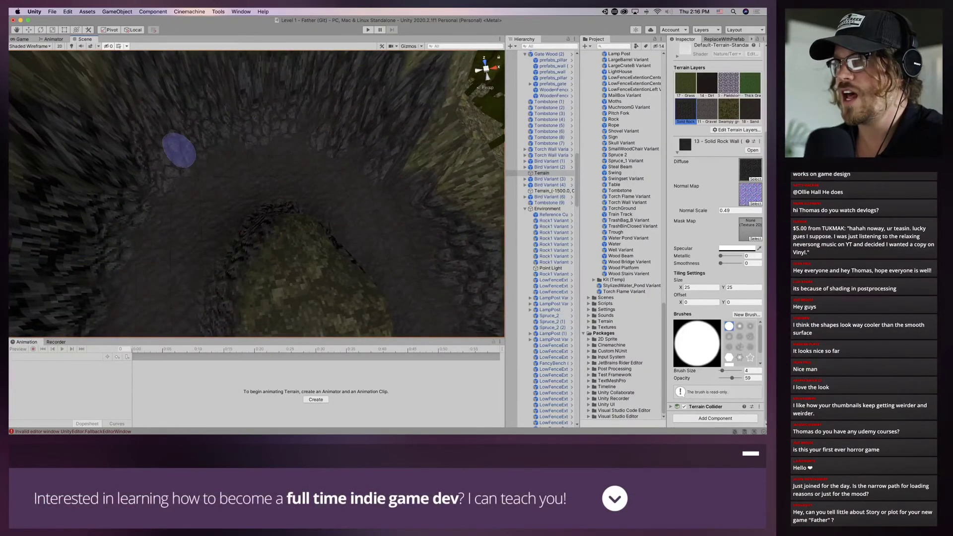
{"action": "mouse_move", "coordinate": [179, 153]}
{"action": "right_mouse_down"}
{"action": "mouse_move", "coordinate": [298, 197]}
{"action": "mouse_move", "coordinate": [355, 144]}
{"action": "right_mouse_up"}
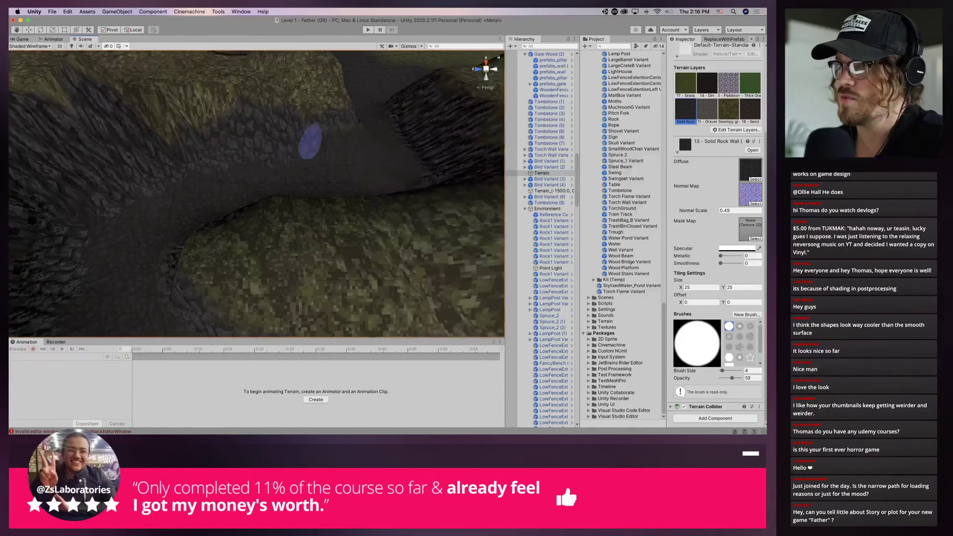
{"action": "mouse_move", "coordinate": [192, 182]}
{"action": "right_mouse_down"}
{"action": "mouse_move", "coordinate": [347, 207]}
{"action": "mouse_move", "coordinate": [172, 257]}
{"action": "mouse_move", "coordinate": [277, 223]}
{"action": "mouse_move", "coordinate": [264, 230]}
{"action": "mouse_move", "coordinate": [327, 174]}
{"action": "right_mouse_up"}
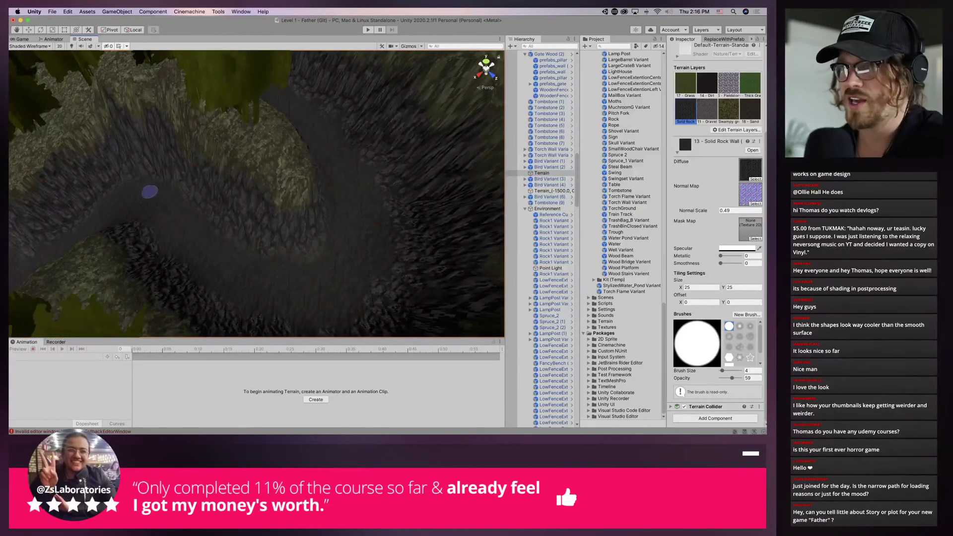
{"action": "right_click_drag", "start_coordinate": [150, 191], "coordinate": [158, 199]}
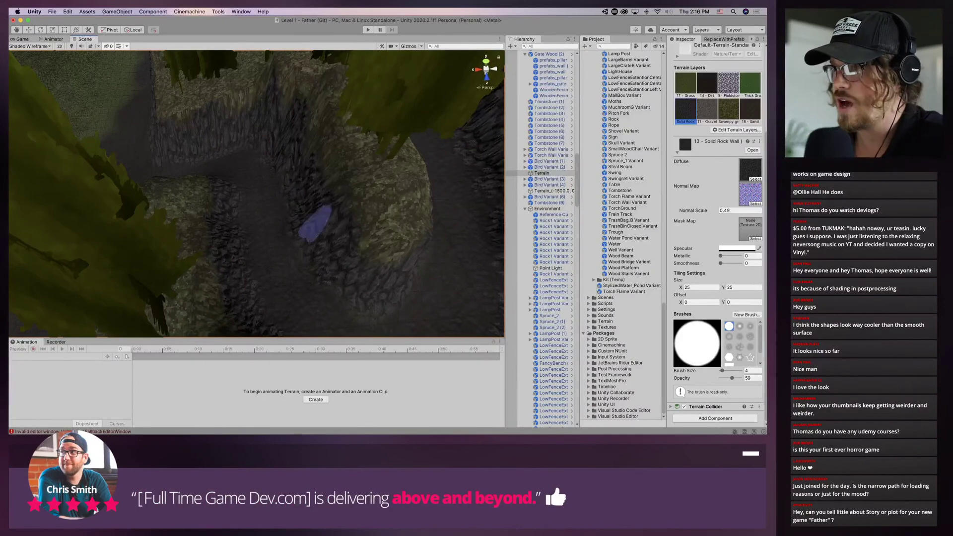
Set brush size 11 and opacity 25, and paint Solid Rock at the canyon wall's base beside the grassy clearing
{"action": "mouse_move", "coordinate": [314, 224]}
{"action": "right_mouse_down"}
{"action": "mouse_move", "coordinate": [488, 301]}
{"action": "mouse_move", "coordinate": [377, 262]}
{"action": "mouse_move", "coordinate": [363, 265]}
{"action": "mouse_move", "coordinate": [392, 304]}
{"action": "mouse_move", "coordinate": [263, 279]}
{"action": "mouse_move", "coordinate": [394, 240]}
{"action": "mouse_move", "coordinate": [180, 171]}
{"action": "mouse_move", "coordinate": [439, 169]}
{"action": "mouse_move", "coordinate": [251, 213]}
{"action": "mouse_move", "coordinate": [250, 169]}
{"action": "mouse_move", "coordinate": [246, 193]}
{"action": "mouse_move", "coordinate": [350, 184]}
{"action": "right_mouse_up"}
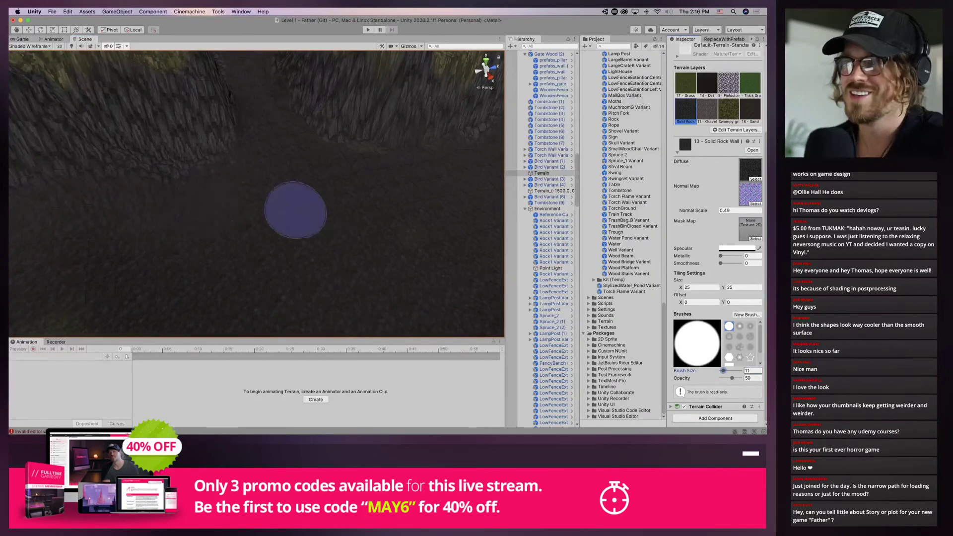
{"action": "right_click_drag", "start_coordinate": [296, 210], "coordinate": [252, 179]}
{"action": "left_click_drag", "start_coordinate": [256, 219], "coordinate": [270, 204]}
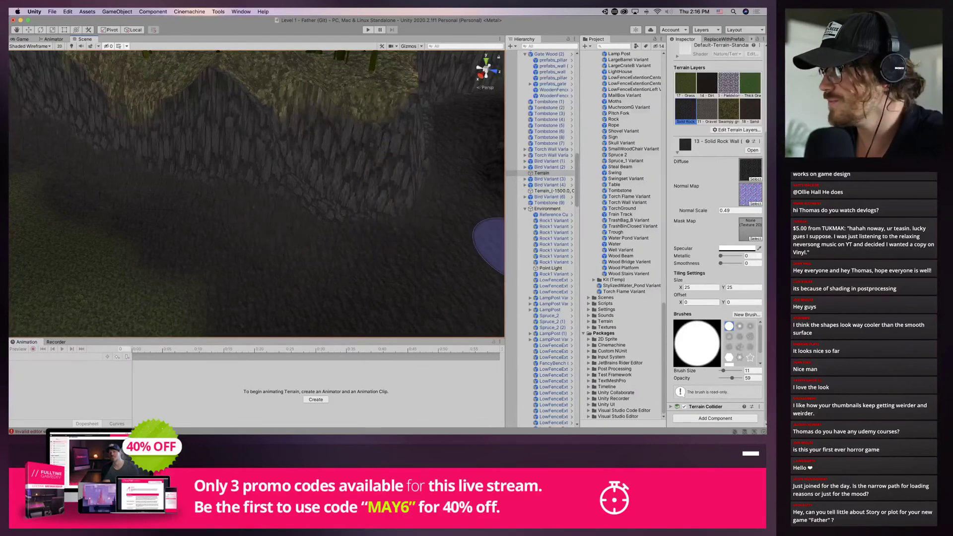
{"action": "left_click_drag", "start_coordinate": [732, 378], "coordinate": [725, 379]}
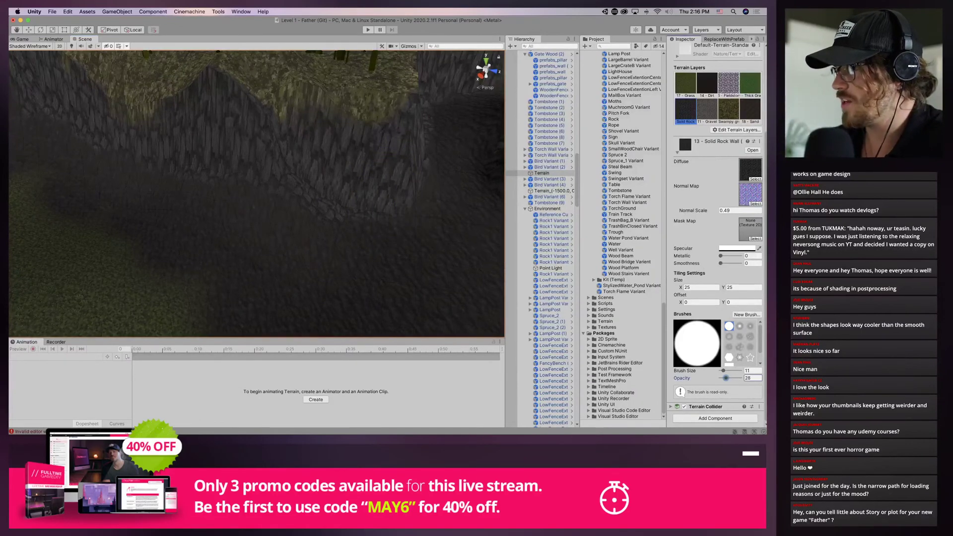
{"action": "mouse_move", "coordinate": [274, 221]}
{"action": "left_mouse_down"}
{"action": "mouse_move", "coordinate": [389, 208]}
{"action": "mouse_move", "coordinate": [331, 226]}
{"action": "left_mouse_up"}
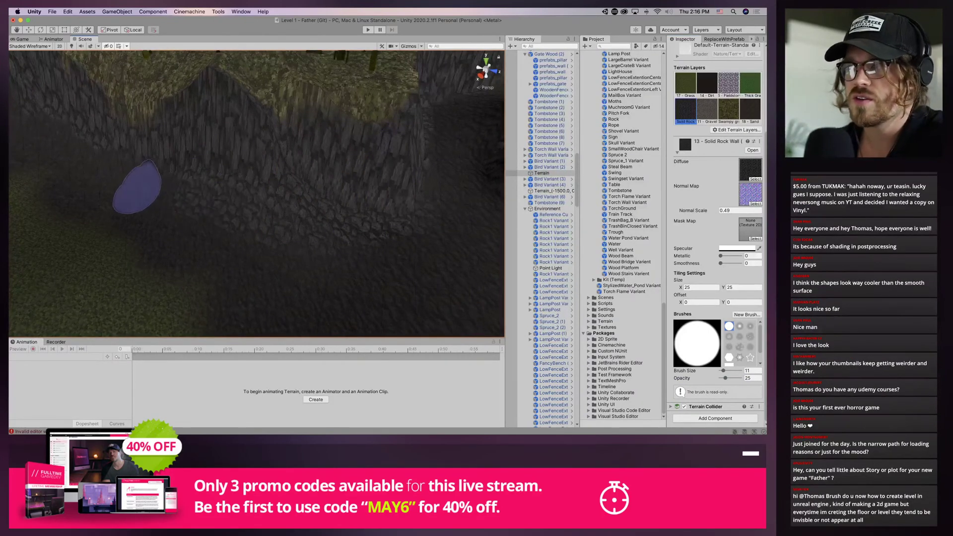
Paint Solid Rock along the foot of the curved wall around the grassy clearing with brush size 11 and opacity 25
{"action": "middle_click_drag", "start_coordinate": [118, 154], "coordinate": [344, 230]}
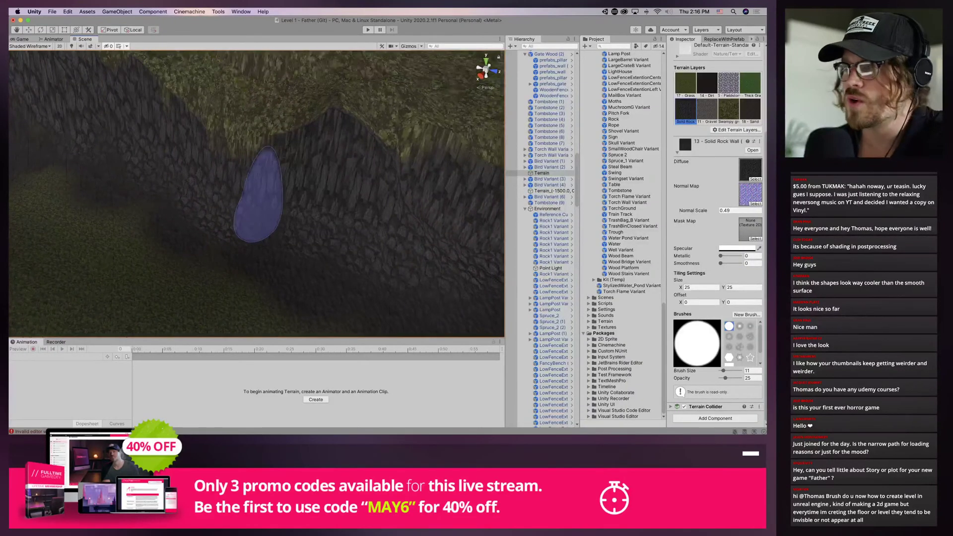
{"action": "mouse_move", "coordinate": [302, 200]}
{"action": "right_mouse_down"}
{"action": "mouse_move", "coordinate": [223, 204]}
{"action": "mouse_move", "coordinate": [187, 166]}
{"action": "right_mouse_up"}
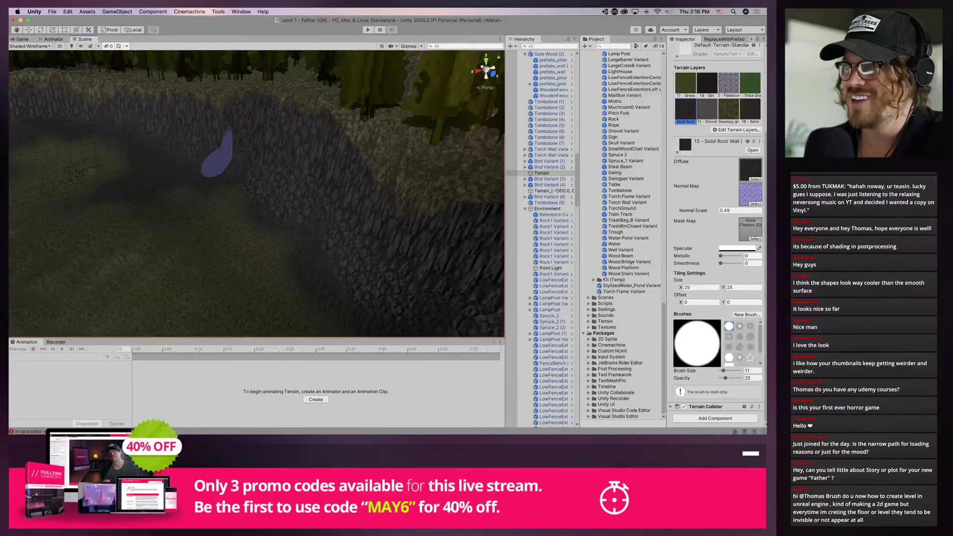
{"action": "middle_click_drag", "start_coordinate": [198, 159], "coordinate": [463, 268]}
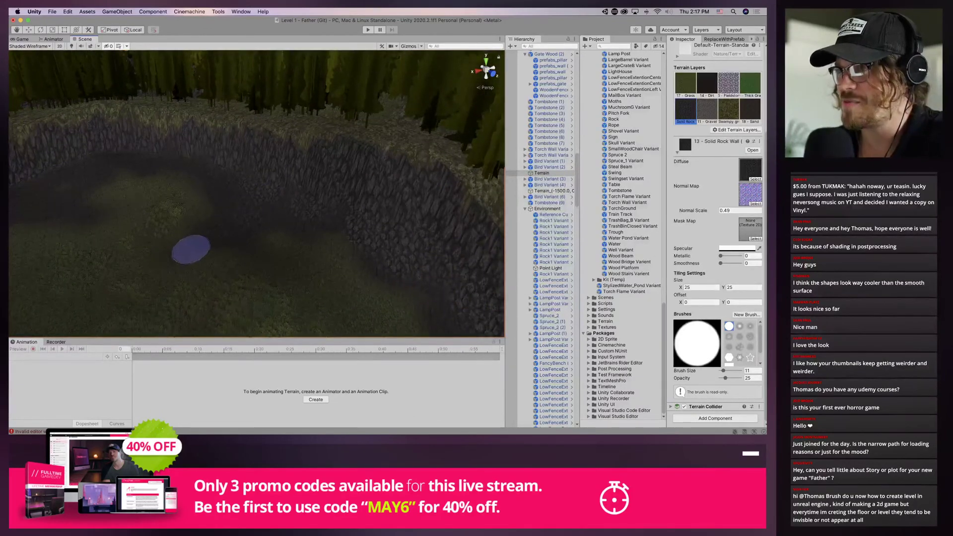
{"action": "scroll", "coordinate": [81, 168], "scroll_direction": "down", "scroll_amount": 3}
{"action": "mouse_move", "coordinate": [73, 147]}
{"action": "left_mouse_down"}
{"action": "mouse_move", "coordinate": [81, 162]}
{"action": "mouse_move", "coordinate": [149, 135]}
{"action": "mouse_move", "coordinate": [166, 153]}
{"action": "left_mouse_up"}
{"action": "mouse_move", "coordinate": [171, 162]}
{"action": "right_mouse_down"}
{"action": "mouse_move", "coordinate": [81, 251]}
{"action": "mouse_move", "coordinate": [149, 181]}
{"action": "right_mouse_up"}
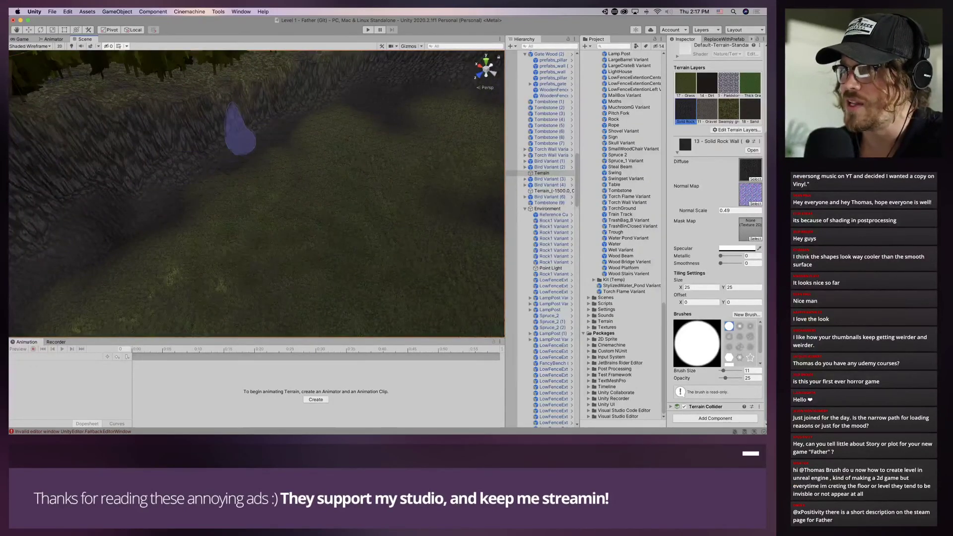
{"action": "mouse_move", "coordinate": [107, 213]}
{"action": "right_mouse_down"}
{"action": "mouse_move", "coordinate": [60, 238]}
{"action": "mouse_move", "coordinate": [162, 238]}
{"action": "mouse_move", "coordinate": [226, 194]}
{"action": "right_mouse_up"}
{"action": "left_click_drag", "start_coordinate": [328, 158], "coordinate": [258, 173]}
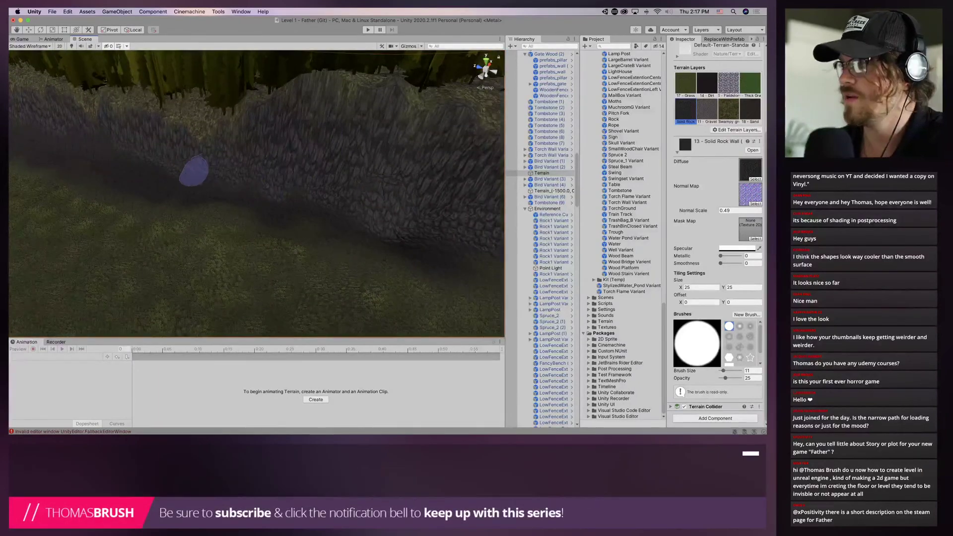
Blend Solid Rock into the grass at the clearing's far wall and around the narrow canyon opening, at brush size 11 and opacity 25
{"action": "mouse_move", "coordinate": [214, 185]}
{"action": "right_mouse_down"}
{"action": "mouse_move", "coordinate": [341, 234]}
{"action": "mouse_move", "coordinate": [296, 212]}
{"action": "right_mouse_up"}
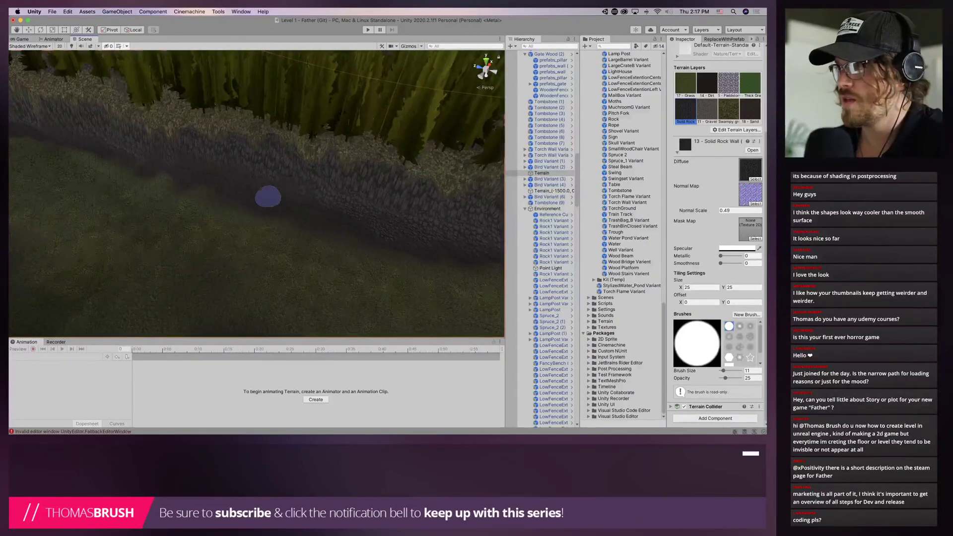
{"action": "right_click_drag", "start_coordinate": [347, 193], "coordinate": [293, 183]}
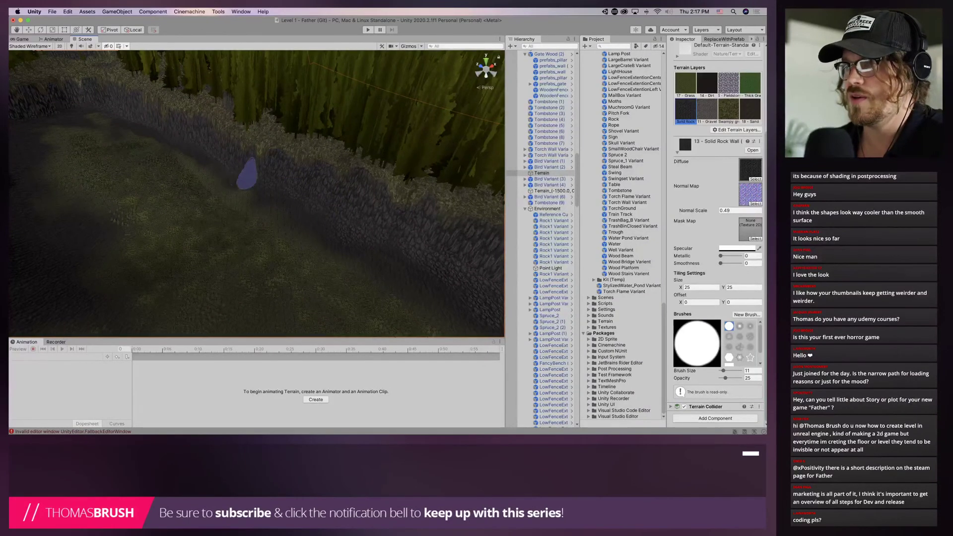
{"action": "right_click_drag", "start_coordinate": [149, 128], "coordinate": [64, 127]}
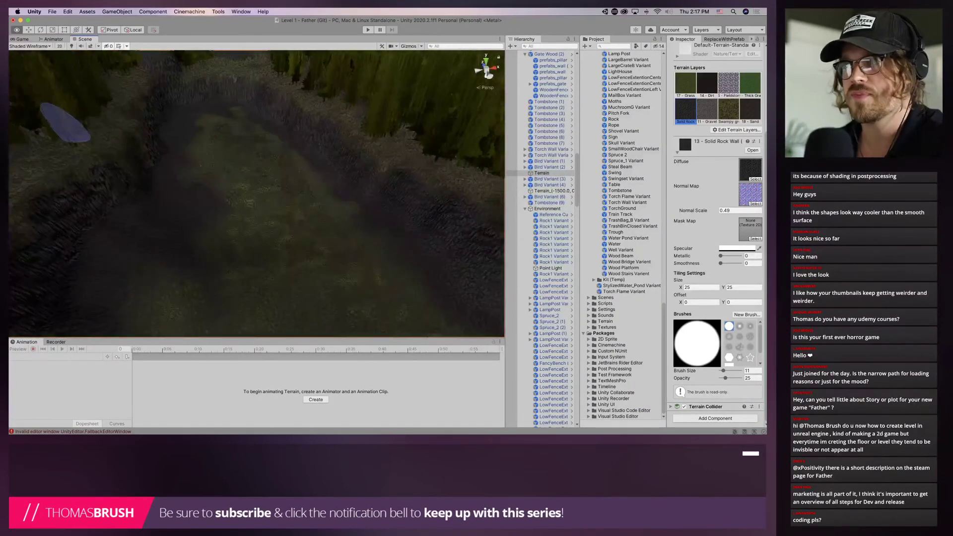
{"action": "right_click_drag", "start_coordinate": [233, 126], "coordinate": [139, 140]}
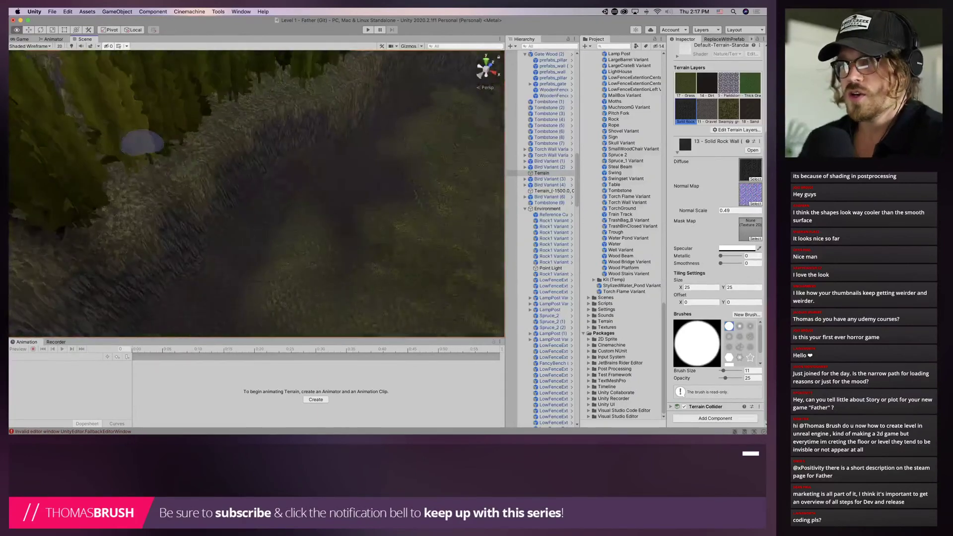
{"action": "mouse_move", "coordinate": [298, 150]}
{"action": "left_mouse_down"}
{"action": "mouse_move", "coordinate": [293, 165]}
{"action": "mouse_move", "coordinate": [365, 145]}
{"action": "left_mouse_up"}
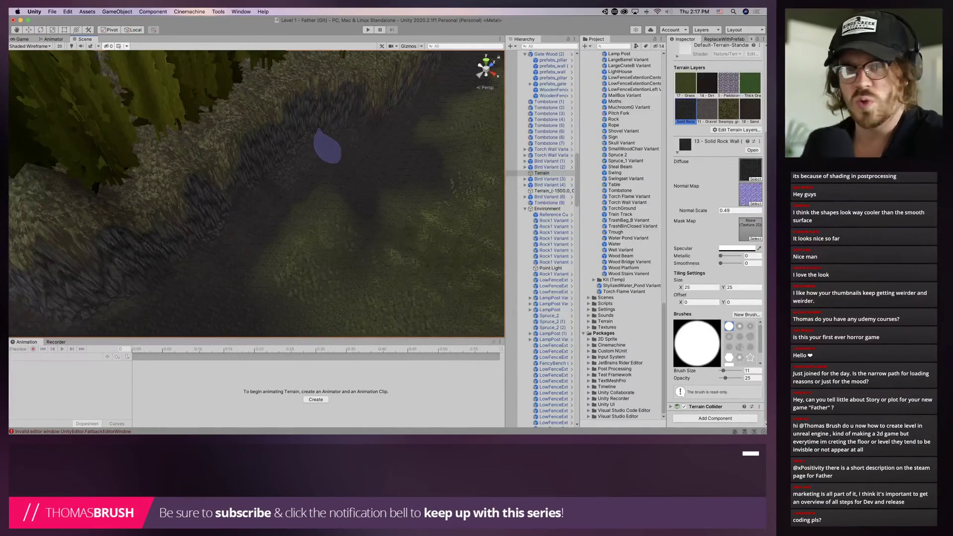
{"action": "left_click_drag", "start_coordinate": [347, 150], "coordinate": [351, 130]}
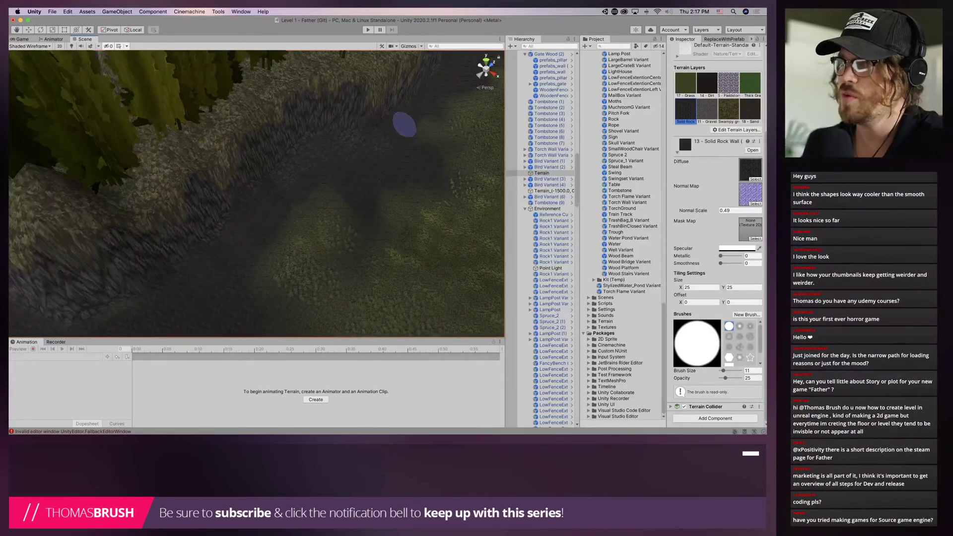
{"action": "left_click_drag", "start_coordinate": [393, 120], "coordinate": [417, 131]}
{"action": "right_click_drag", "start_coordinate": [421, 134], "coordinate": [273, 169]}
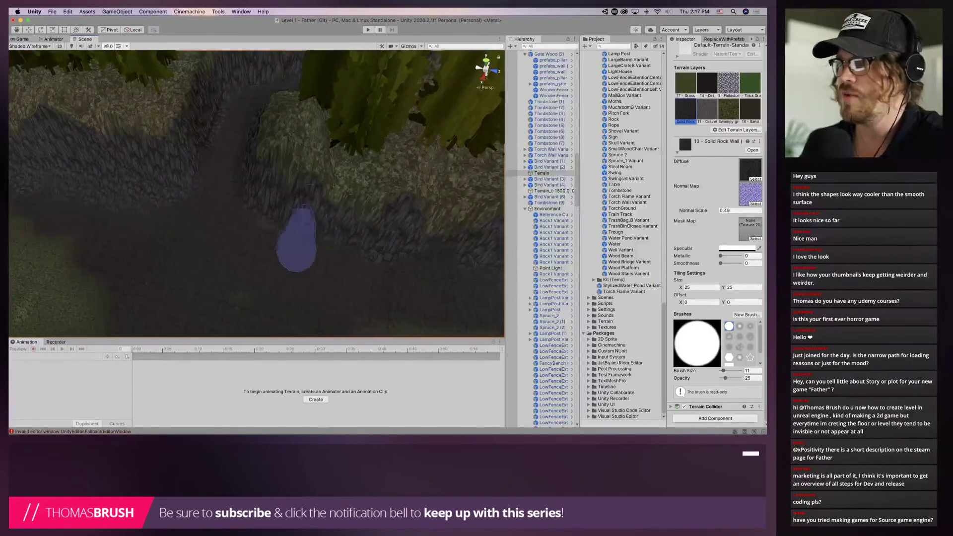
{"action": "left_click_drag", "start_coordinate": [298, 237], "coordinate": [328, 254]}
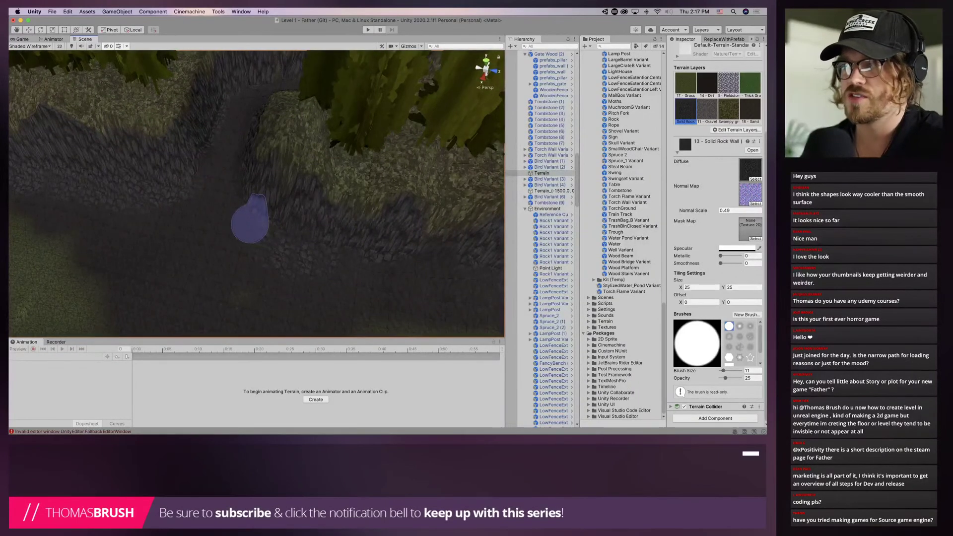
Examine the painted rock walls from the narrow canyon opening back to the wooden stairs
{"action": "middle_click_drag", "start_coordinate": [197, 185], "coordinate": [310, 289]}
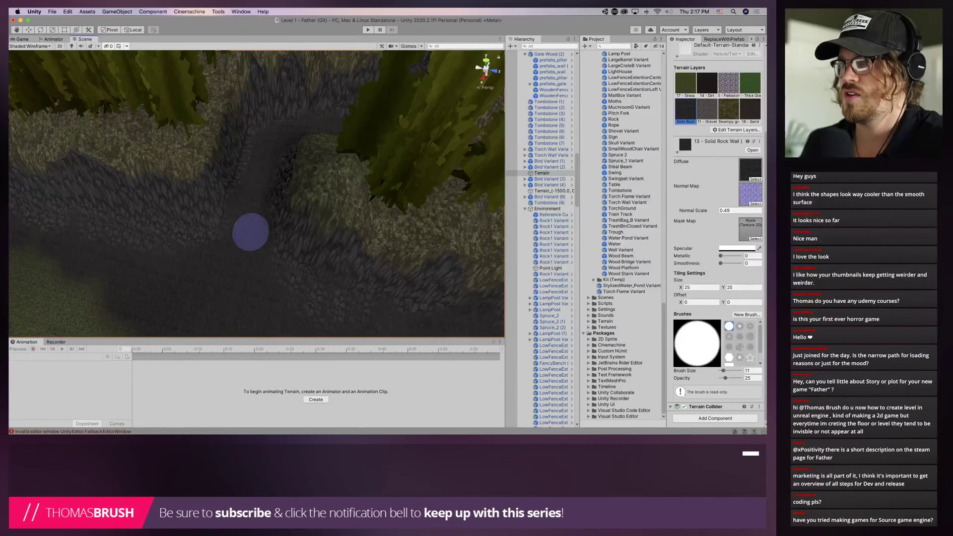
{"action": "mouse_move", "coordinate": [250, 232]}
{"action": "right_mouse_down"}
{"action": "mouse_move", "coordinate": [287, 166]}
{"action": "mouse_move", "coordinate": [317, 210]}
{"action": "right_mouse_up"}
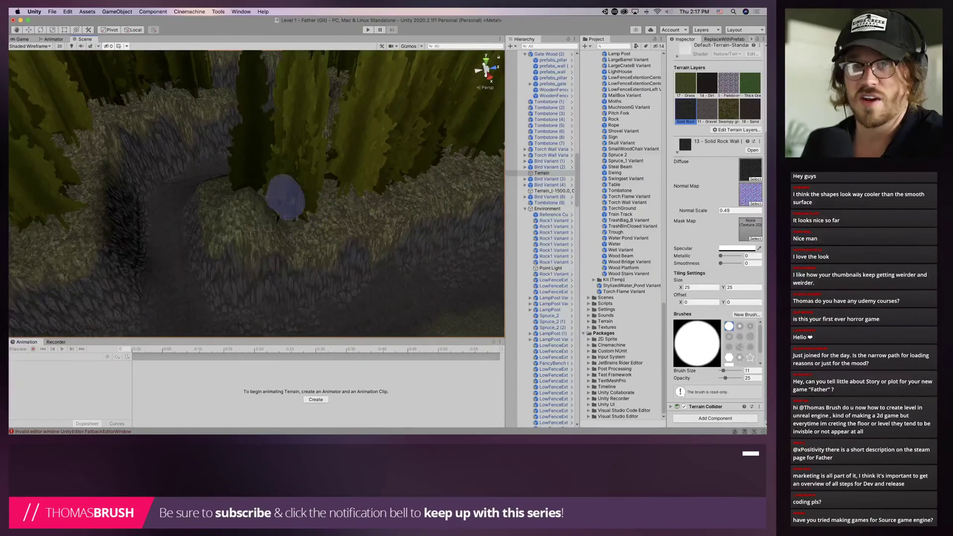
{"action": "mouse_move", "coordinate": [161, 206]}
{"action": "middle_mouse_down"}
{"action": "mouse_move", "coordinate": [320, 294]}
{"action": "mouse_move", "coordinate": [439, 304]}
{"action": "middle_mouse_up"}
{"action": "right_click_drag", "start_coordinate": [315, 251], "coordinate": [301, 227]}
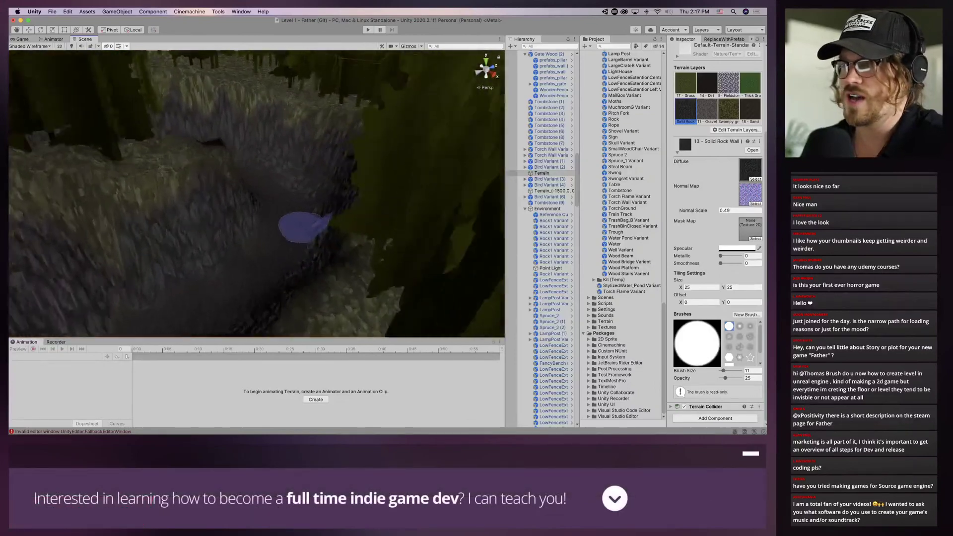
{"action": "scroll", "coordinate": [303, 227], "scroll_direction": "up", "scroll_amount": 4}
{"action": "middle_click_drag", "start_coordinate": [334, 136], "coordinate": [393, 317]}
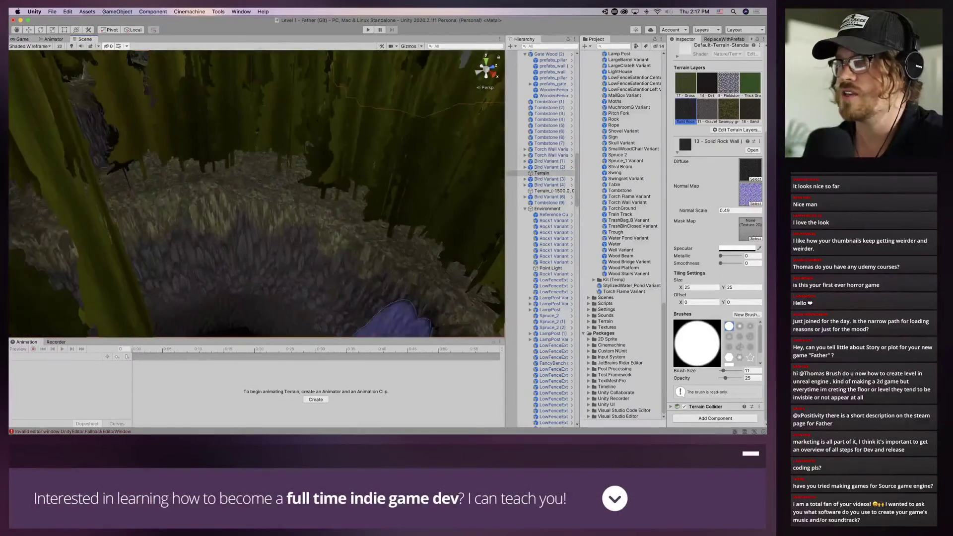
{"action": "right_click_drag", "start_coordinate": [326, 170], "coordinate": [148, 176]}
{"action": "middle_click_drag", "start_coordinate": [332, 173], "coordinate": [199, 174]}
{"action": "middle_click_drag", "start_coordinate": [268, 184], "coordinate": [207, 130]}
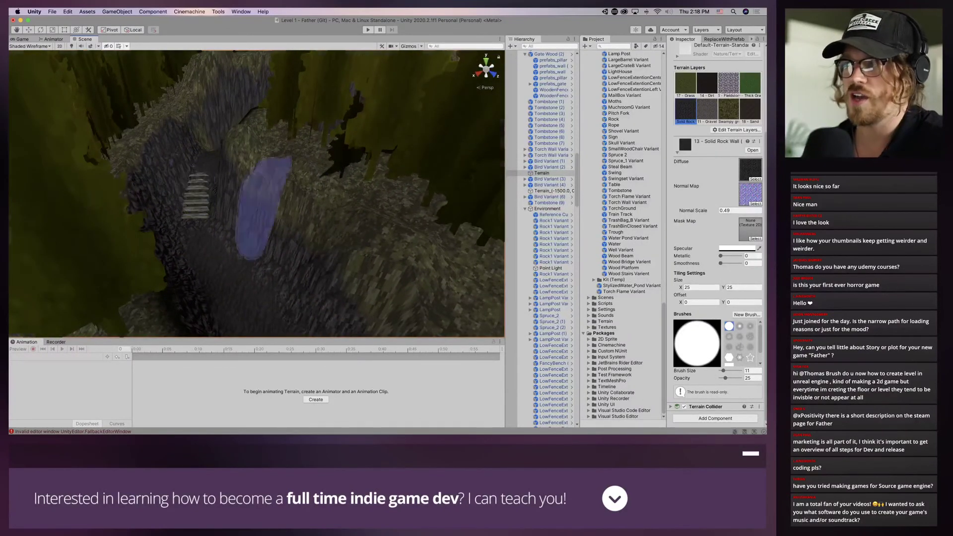
{"action": "middle_click_drag", "start_coordinate": [324, 191], "coordinate": [362, 258]}
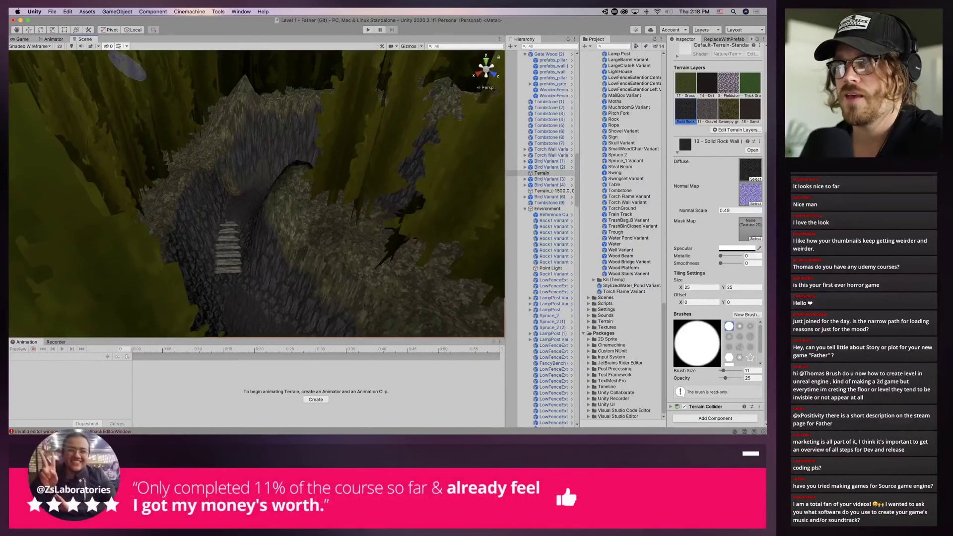
Select the wooden stairs in the canyon and shift them slightly along the direction of the path
{"action": "left_click", "coordinate": [29, 31]}
{"action": "middle_click_drag", "start_coordinate": [258, 213], "coordinate": [277, 149]}
{"action": "scroll", "coordinate": [277, 149], "scroll_direction": "up", "scroll_amount": 8}
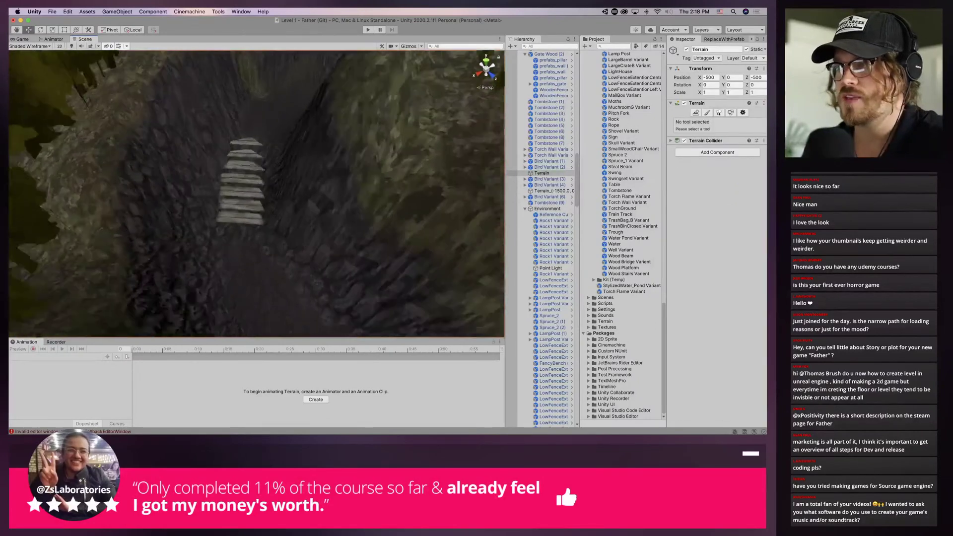
{"action": "left_click", "coordinate": [238, 199]}
{"action": "left_click_drag", "start_coordinate": [235, 221], "coordinate": [236, 227]}
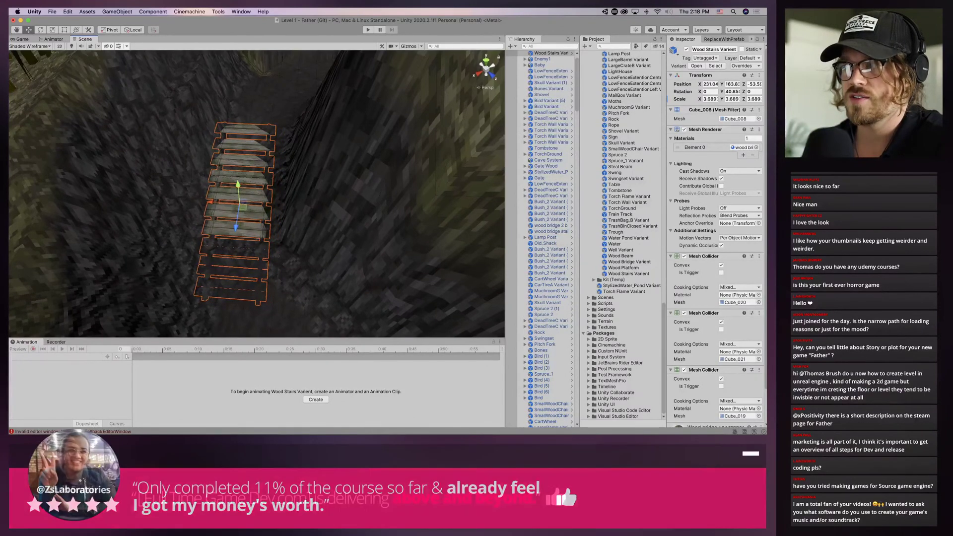
{"action": "left_click_drag", "start_coordinate": [236, 227], "coordinate": [240, 203]}
{"action": "left_click", "coordinate": [240, 202]}
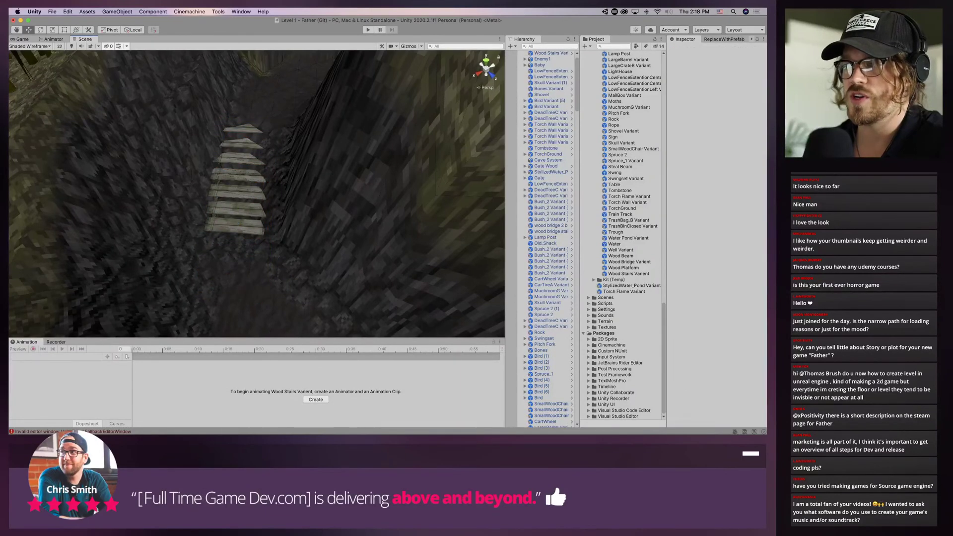
Select the terrain for texture painting and examine the canyon down to the wooden gate
{"action": "scroll", "coordinate": [240, 202], "scroll_direction": "down", "scroll_amount": 10}
{"action": "right_click_drag", "start_coordinate": [240, 203], "coordinate": [255, 185]}
{"action": "left_click", "coordinate": [255, 185]}
{"action": "left_click", "coordinate": [256, 185]}
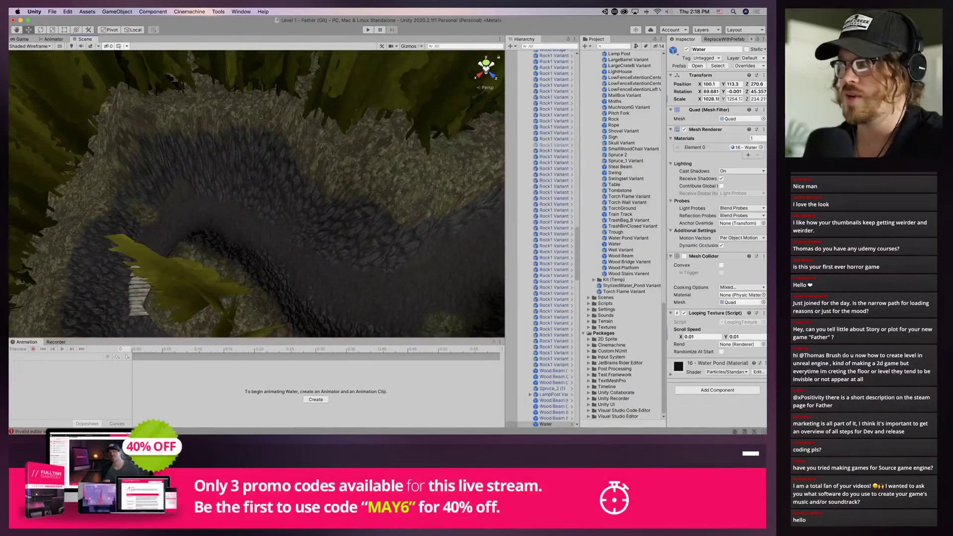
{"action": "left_click", "coordinate": [255, 185]}
{"action": "left_click", "coordinate": [707, 113]}
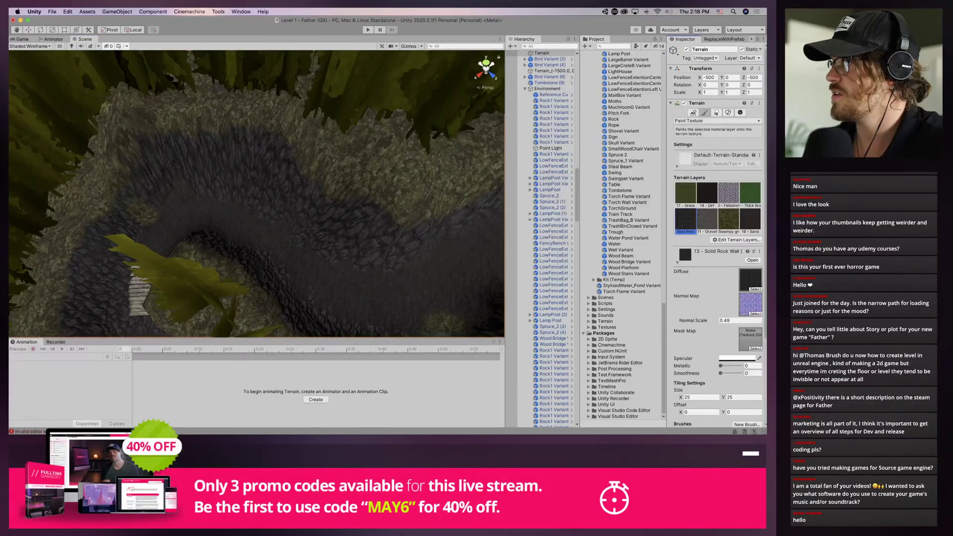
{"action": "mouse_move", "coordinate": [310, 186]}
{"action": "left_mouse_down", "text": "alt"}
{"action": "mouse_move", "coordinate": [417, 192]}
{"action": "mouse_move", "coordinate": [449, 179]}
{"action": "mouse_move", "coordinate": [412, 158]}
{"action": "left_mouse_up", "text": "alt"}
{"action": "scroll", "coordinate": [414, 159], "scroll_direction": "up", "scroll_amount": 3}
{"action": "scroll", "coordinate": [414, 159], "scroll_direction": "up", "scroll_amount": 6}
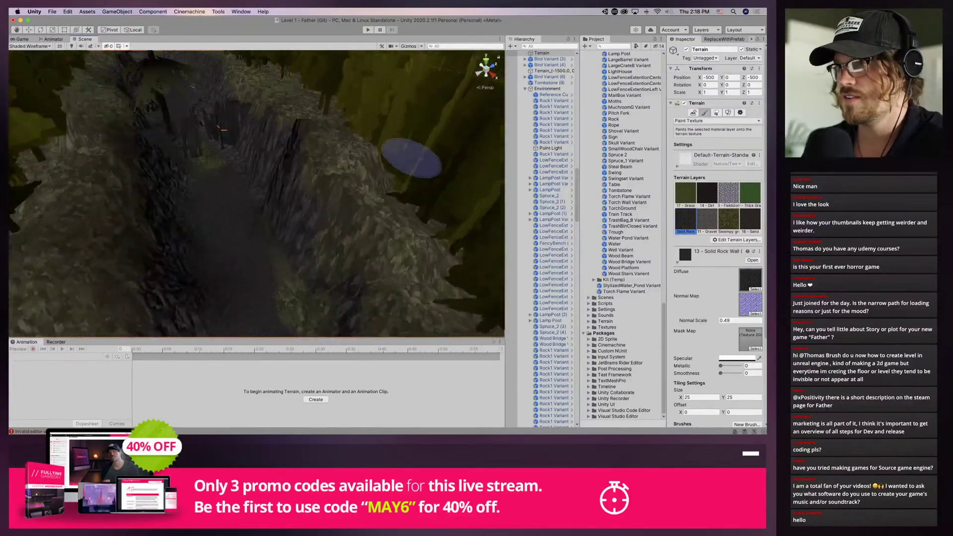
{"action": "scroll", "coordinate": [414, 160], "scroll_direction": "down", "scroll_amount": 3}
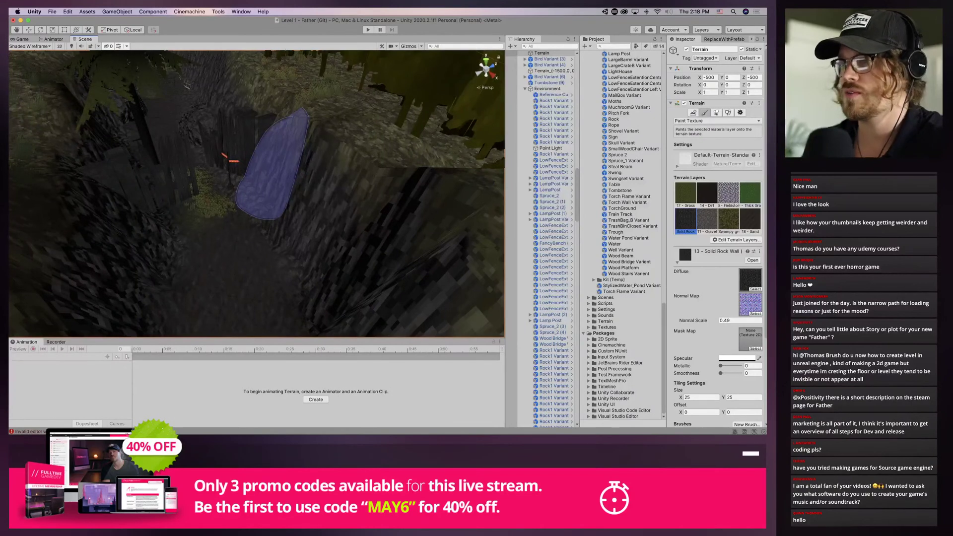
{"action": "left_click_drag", "start_coordinate": [274, 172], "coordinate": [243, 180], "text": "alt"}
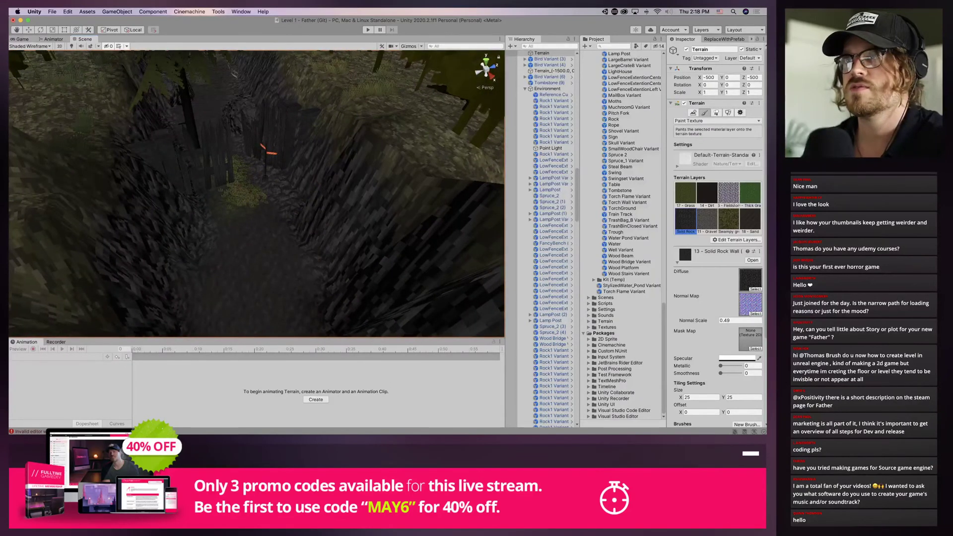
Select the wooden gate near the Train signpost and lower it toward the canyon floor
{"action": "key", "text": "w"}
{"action": "left_click", "coordinate": [216, 164]}
{"action": "left_click", "coordinate": [216, 161]}
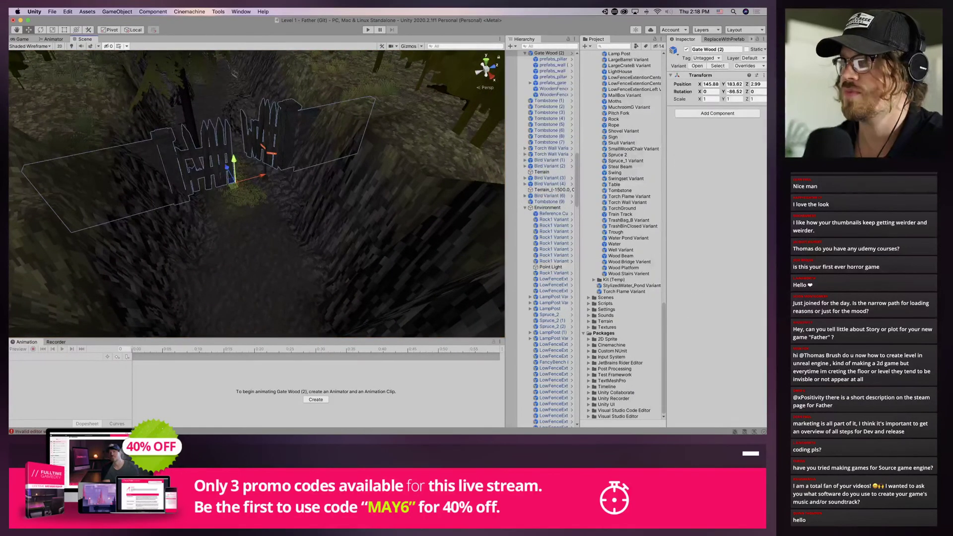
{"action": "left_click_drag", "start_coordinate": [234, 159], "coordinate": [251, 187]}
Select the gate pillar beside the Train signpost and examine how it sits against the canyon wall
{"action": "left_click", "coordinate": [284, 166]}
{"action": "left_click", "coordinate": [276, 144]}
{"action": "left_click", "coordinate": [276, 144]}
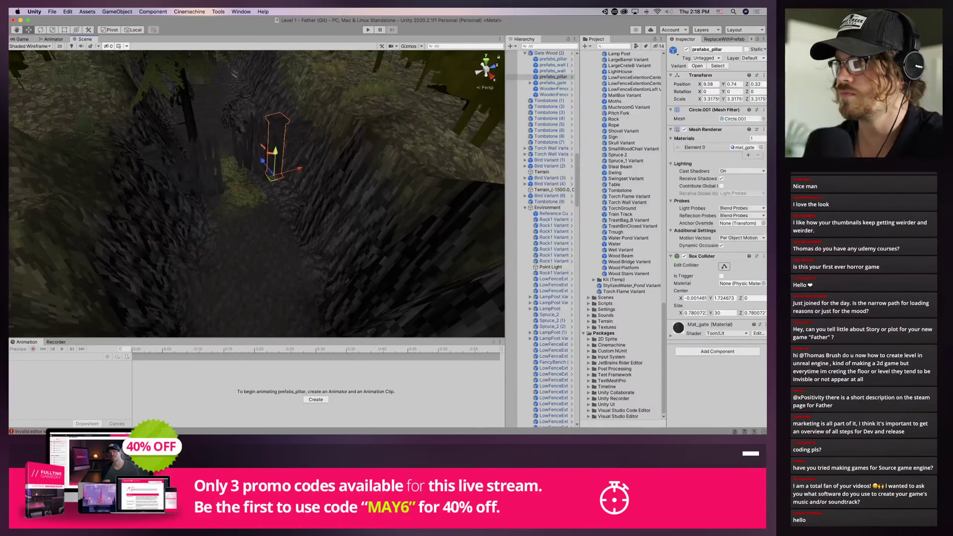
{"action": "scroll", "coordinate": [276, 144], "scroll_direction": "up", "scroll_amount": 8}
{"action": "left_click_drag", "start_coordinate": [276, 144], "coordinate": [318, 142], "text": "alt"}
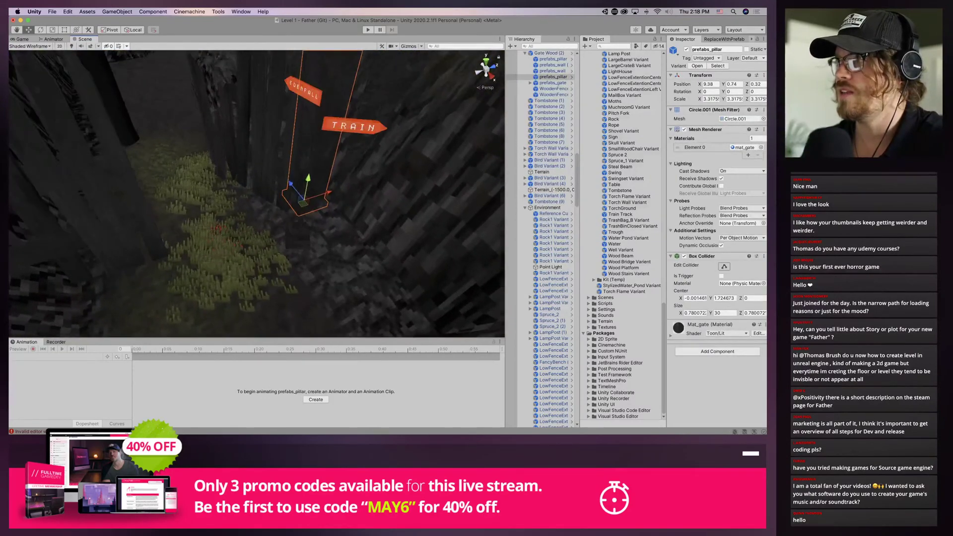
{"action": "scroll", "coordinate": [318, 298], "scroll_direction": "down", "scroll_amount": 5}
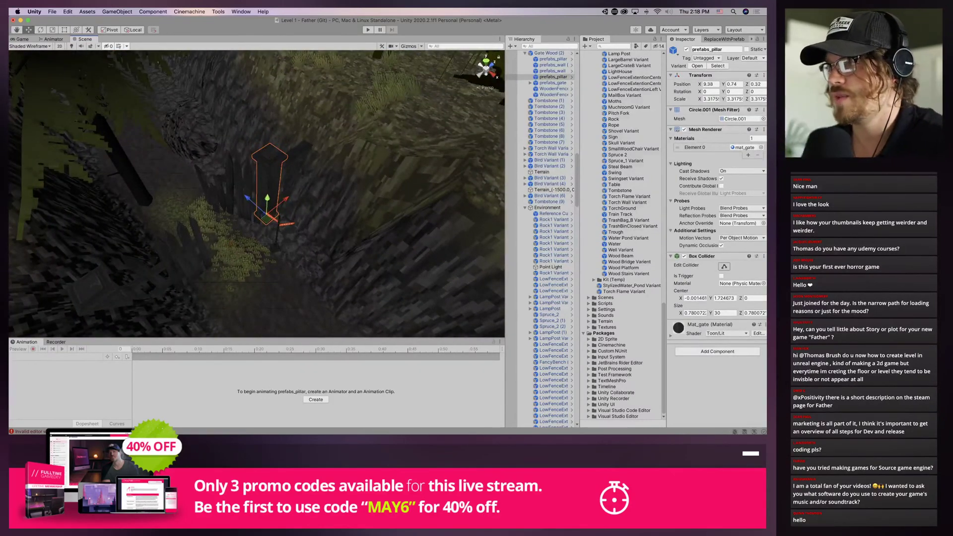
{"action": "left_click", "coordinate": [250, 201]}
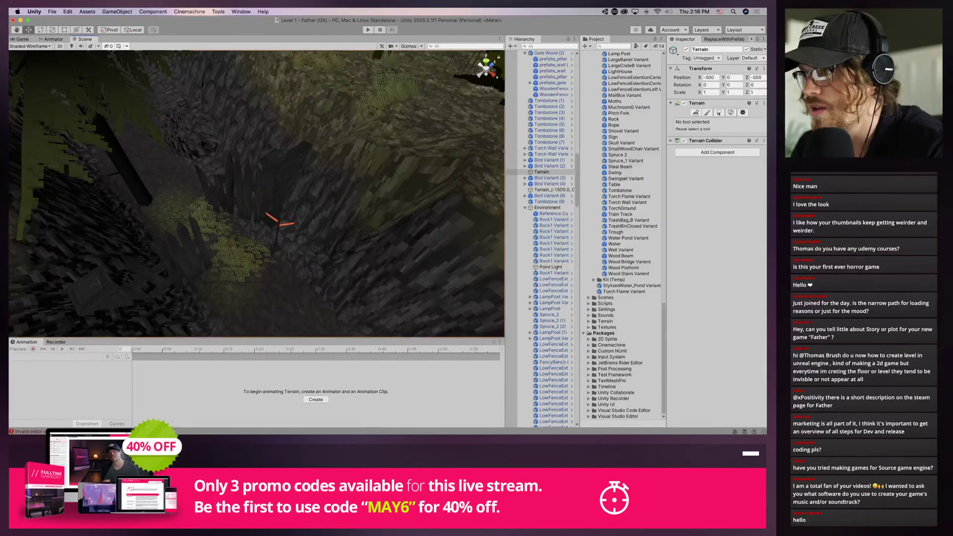
Activate Raise or Lower Terrain on the terrain and reduce the brush opacity to 6
{"action": "right_click_drag", "start_coordinate": [209, 218], "coordinate": [446, 171]}
{"action": "scroll", "coordinate": [256, 194], "scroll_direction": "up", "scroll_amount": 5}
{"action": "middle_click_drag", "start_coordinate": [238, 189], "coordinate": [307, 194]}
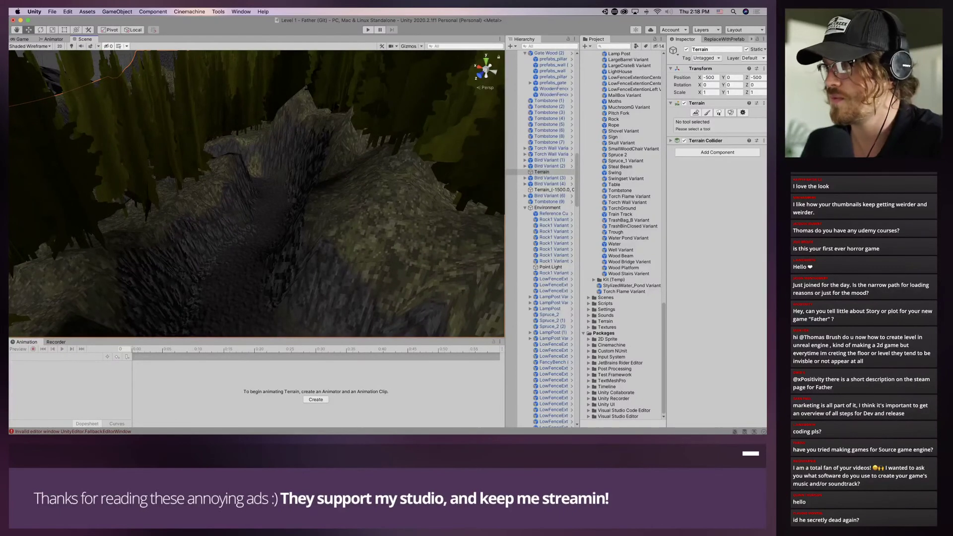
{"action": "mouse_move", "coordinate": [256, 169]}
{"action": "right_mouse_down"}
{"action": "mouse_move", "coordinate": [259, 253]}
{"action": "mouse_move", "coordinate": [265, 159]}
{"action": "right_mouse_up"}
{"action": "left_click", "coordinate": [263, 243]}
{"action": "left_click", "coordinate": [263, 243]}
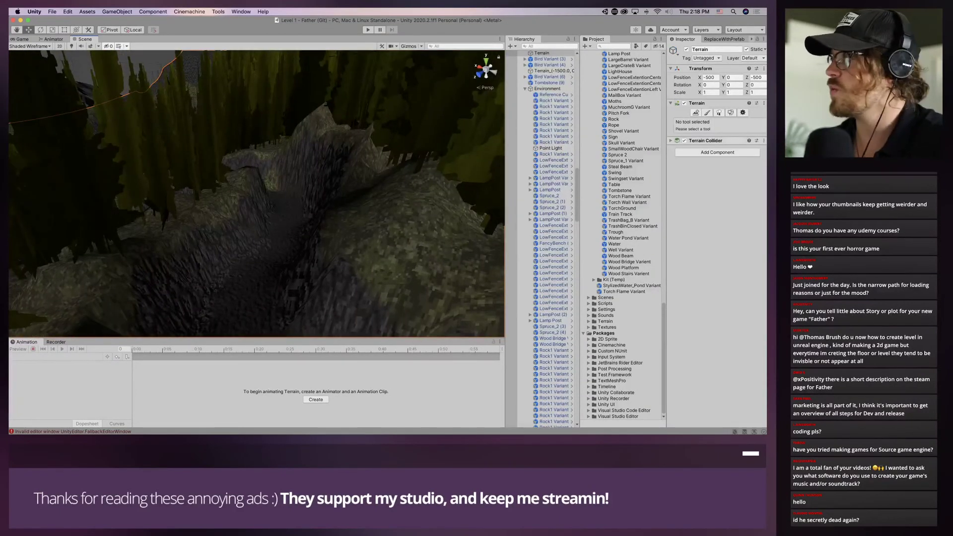
{"action": "left_click", "coordinate": [707, 112]}
{"action": "left_click", "coordinate": [717, 121]}
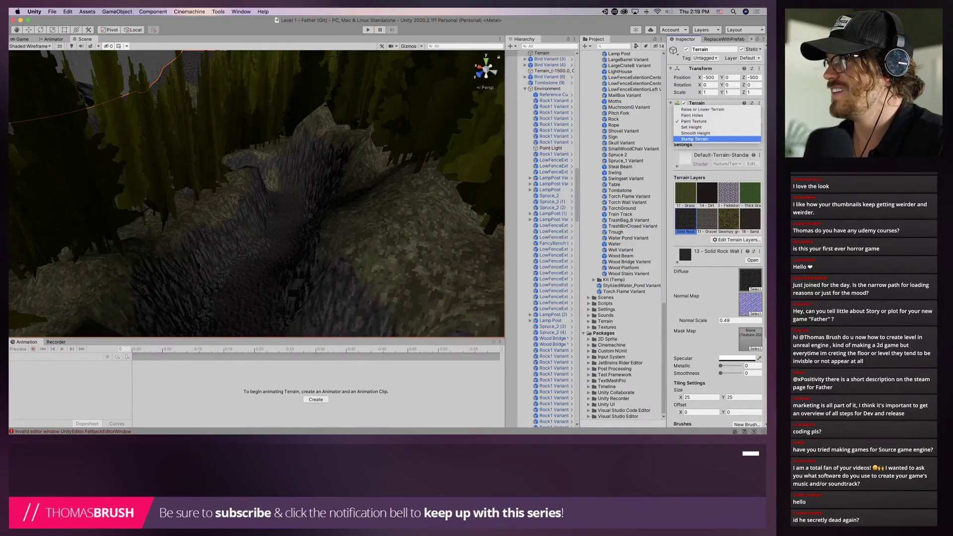
{"action": "left_click", "coordinate": [702, 109]}
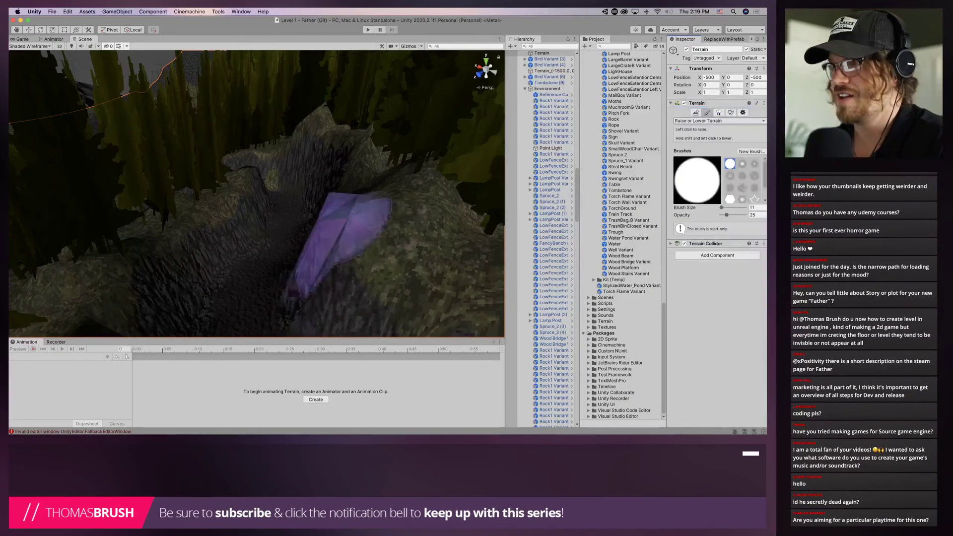
{"action": "scroll", "coordinate": [361, 248], "scroll_direction": "up", "scroll_amount": 5}
{"action": "left_click_drag", "start_coordinate": [726, 215], "coordinate": [722, 215]}
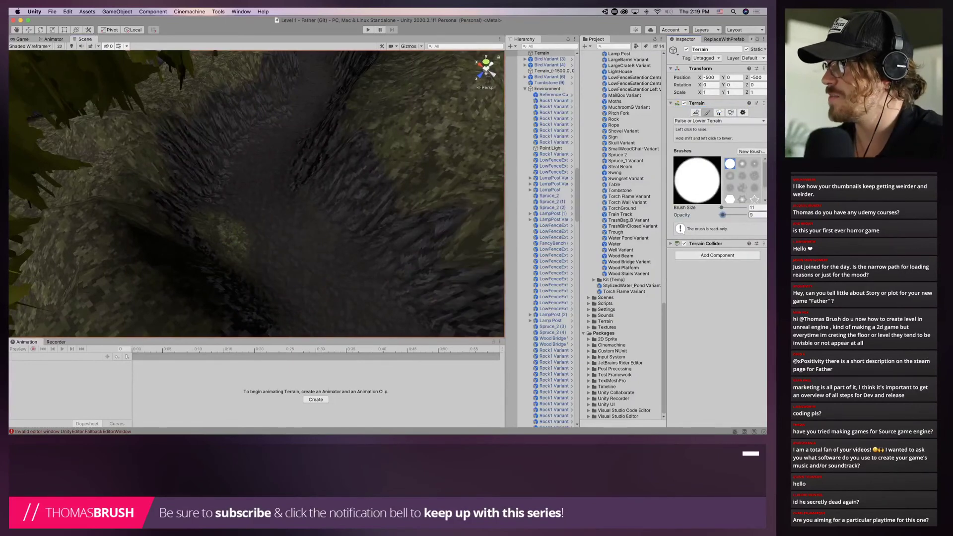
Lightly raise the canyon floor along the curved path past the stairs and grassy mound, at brush size 11 and opacity 6
{"action": "mouse_move", "coordinate": [378, 273]}
{"action": "right_mouse_down"}
{"action": "mouse_move", "coordinate": [363, 291]}
{"action": "mouse_move", "coordinate": [364, 281]}
{"action": "right_mouse_up"}
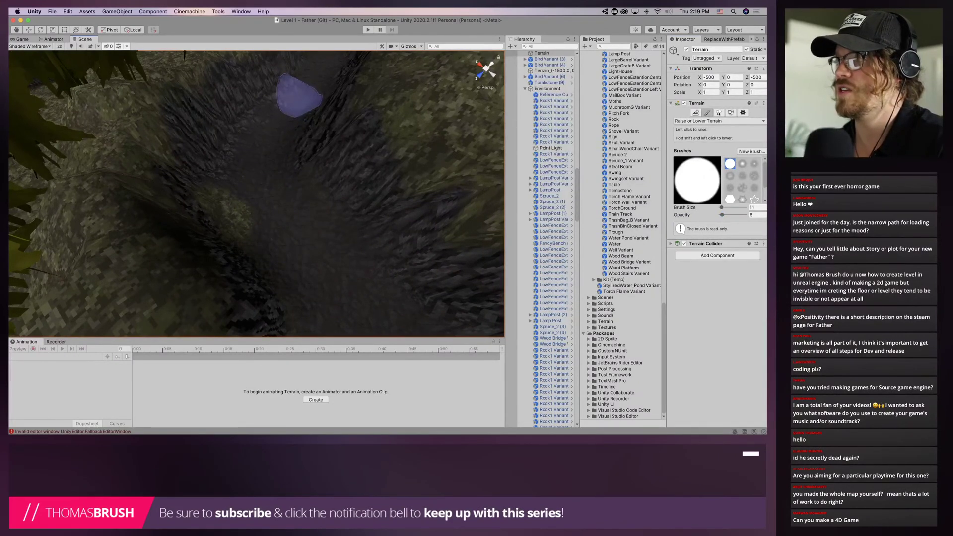
{"action": "right_click_drag", "start_coordinate": [296, 98], "coordinate": [270, 216]}
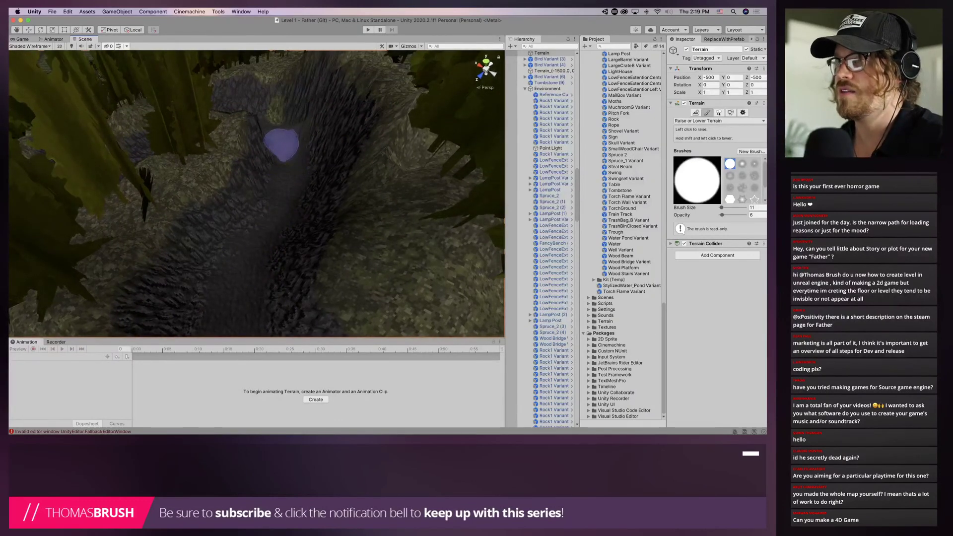
{"action": "right_click_drag", "start_coordinate": [282, 144], "coordinate": [302, 242]}
{"action": "left_click_drag", "start_coordinate": [330, 251], "coordinate": [202, 239], "text": "alt"}
{"action": "scroll", "coordinate": [200, 221], "scroll_direction": "up", "scroll_amount": 5}
{"action": "scroll", "coordinate": [186, 221], "scroll_direction": "up", "scroll_amount": 3}
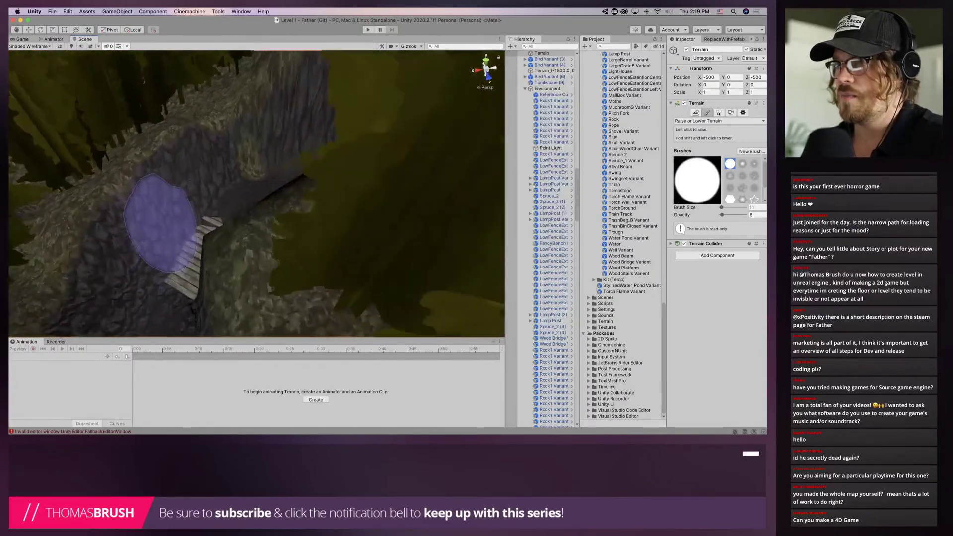
{"action": "mouse_move", "coordinate": [162, 207]}
{"action": "left_mouse_down", "text": "alt"}
{"action": "mouse_move", "coordinate": [425, 266]}
{"action": "mouse_move", "coordinate": [378, 239]}
{"action": "left_mouse_up", "text": "alt"}
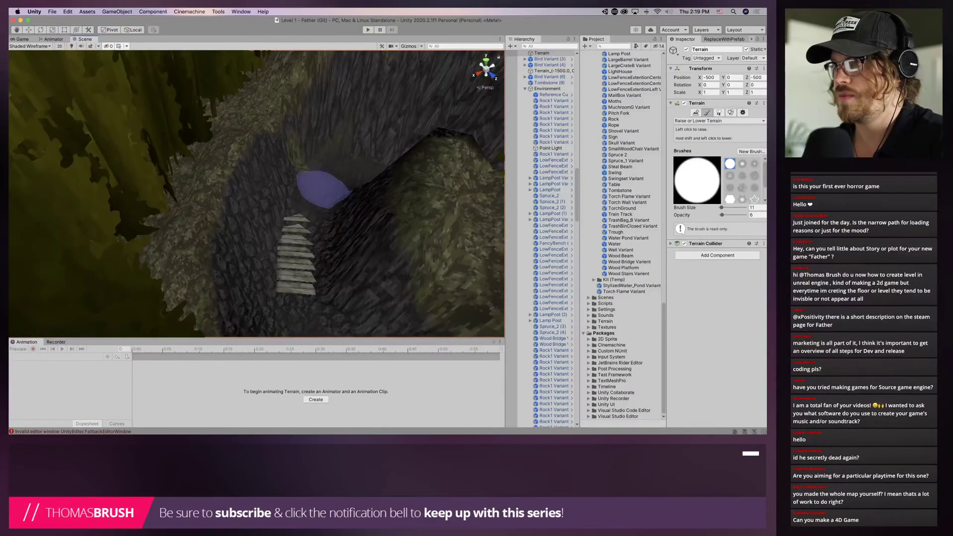
{"action": "mouse_move", "coordinate": [322, 189]}
{"action": "left_mouse_down", "text": "alt"}
{"action": "mouse_move", "coordinate": [320, 174]}
{"action": "mouse_move", "coordinate": [329, 260]}
{"action": "mouse_move", "coordinate": [268, 96]}
{"action": "left_mouse_up", "text": "alt"}
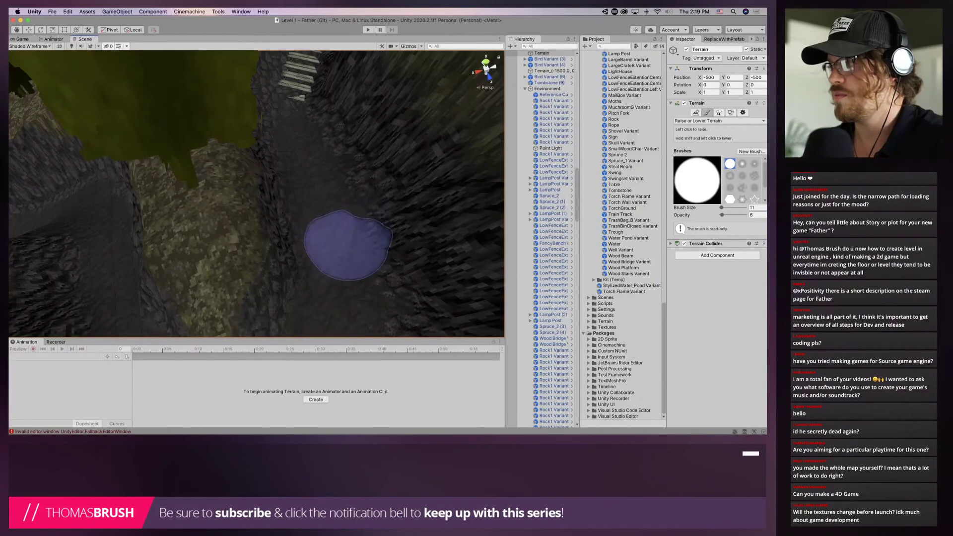
{"action": "mouse_move", "coordinate": [336, 238]}
{"action": "left_mouse_down", "text": "alt"}
{"action": "mouse_move", "coordinate": [340, 318]}
{"action": "mouse_move", "coordinate": [346, 192]}
{"action": "left_mouse_up", "text": "alt"}
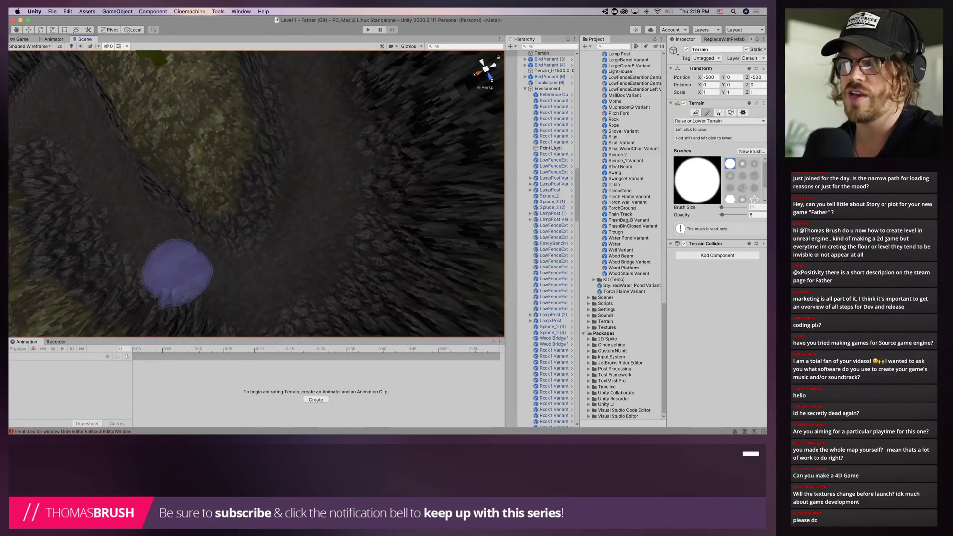
{"action": "middle_click_drag", "start_coordinate": [168, 259], "coordinate": [330, 255]}
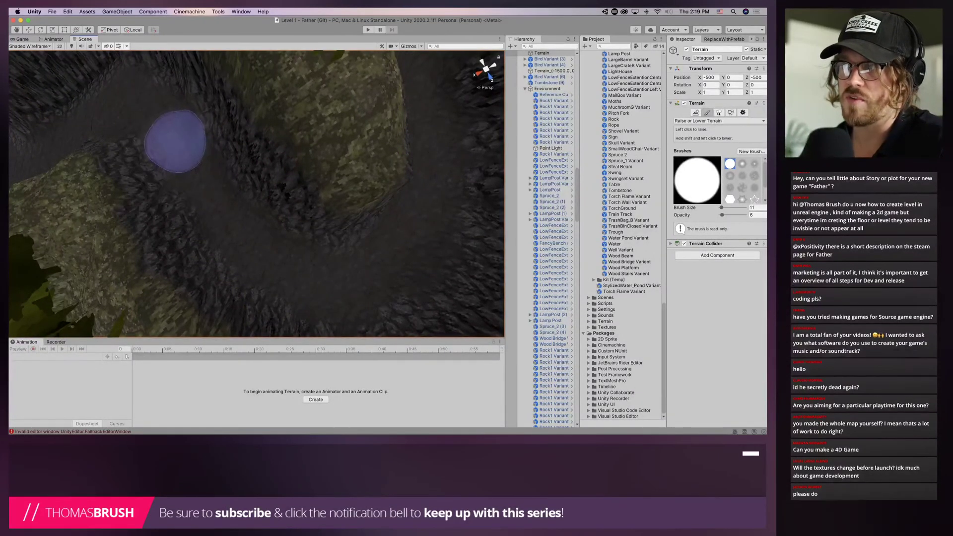
{"action": "middle_click_drag", "start_coordinate": [122, 117], "coordinate": [253, 164]}
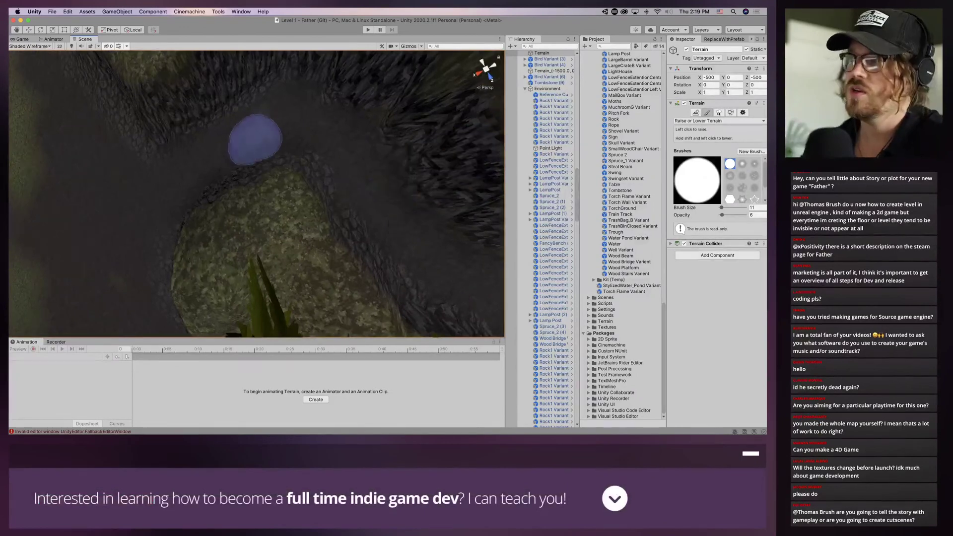
{"action": "left_click_drag", "start_coordinate": [294, 109], "coordinate": [344, 138]}
{"action": "mouse_move", "coordinate": [288, 214]}
{"action": "right_mouse_down"}
{"action": "mouse_move", "coordinate": [454, 156]}
{"action": "mouse_move", "coordinate": [418, 115]}
{"action": "right_mouse_up"}
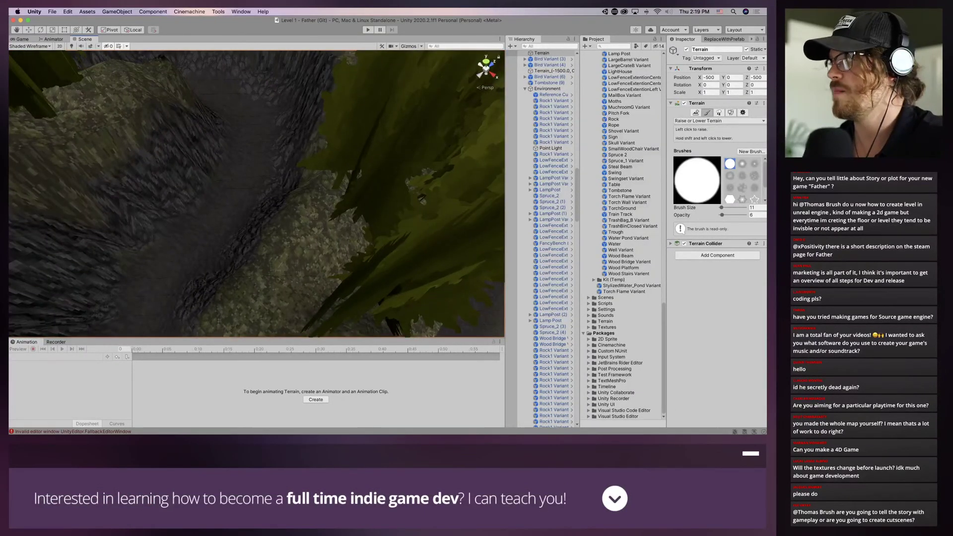
Switch the terrain brush to Smooth Height and smooth the canyon floor along the curved path at brush size 11 and opacity 6
{"action": "left_click", "coordinate": [714, 121]}
{"action": "left_click", "coordinate": [695, 145]}
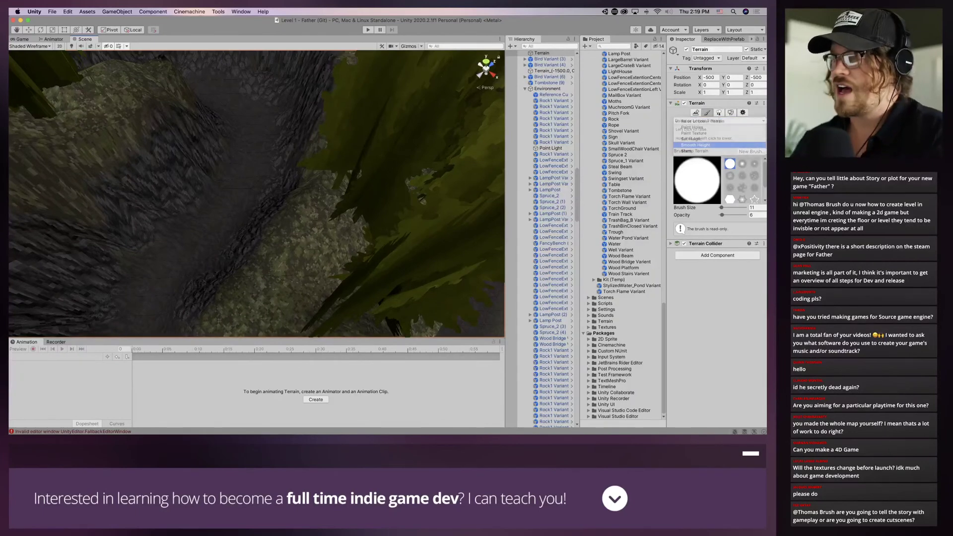
{"action": "right_click_drag", "start_coordinate": [233, 174], "coordinate": [206, 255]}
{"action": "left_click_drag", "start_coordinate": [223, 229], "coordinate": [167, 144]}
{"action": "mouse_move", "coordinate": [170, 159]}
{"action": "left_mouse_down"}
{"action": "mouse_move", "coordinate": [175, 177]}
{"action": "mouse_move", "coordinate": [258, 81]}
{"action": "left_mouse_up"}
{"action": "right_click_drag", "start_coordinate": [262, 72], "coordinate": [206, 273]}
{"action": "left_click_drag", "start_coordinate": [191, 233], "coordinate": [243, 144]}
{"action": "mouse_move", "coordinate": [239, 110]}
{"action": "right_mouse_down"}
{"action": "mouse_move", "coordinate": [341, 277]}
{"action": "mouse_move", "coordinate": [390, 293]}
{"action": "right_mouse_up"}
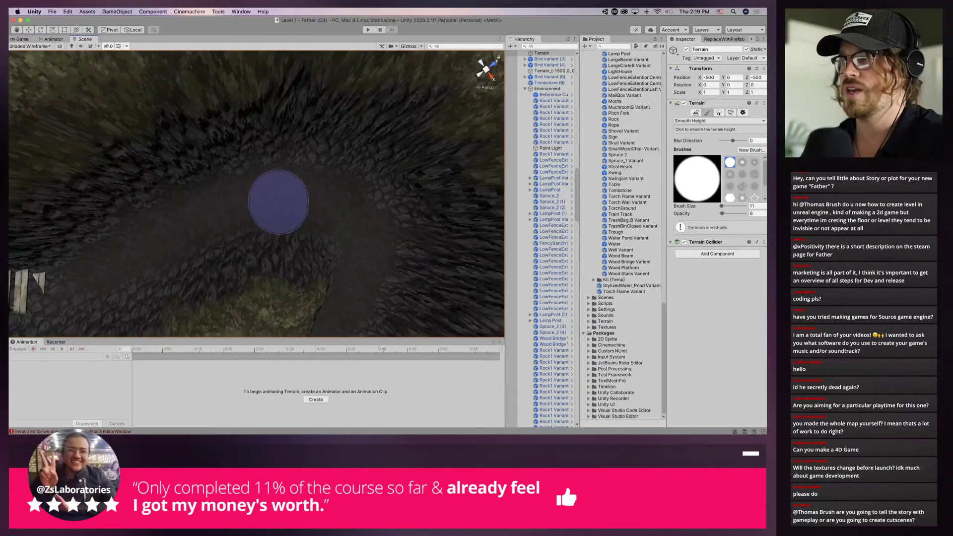
Examine the smoothed canyon floor from above and from a low angle, checking the path and its rock walls
{"action": "mouse_move", "coordinate": [114, 263]}
{"action": "middle_mouse_down"}
{"action": "mouse_move", "coordinate": [422, 181]}
{"action": "mouse_move", "coordinate": [374, 239]}
{"action": "middle_mouse_up"}
{"action": "mouse_move", "coordinate": [168, 138]}
{"action": "middle_mouse_down"}
{"action": "mouse_move", "coordinate": [187, 144]}
{"action": "mouse_move", "coordinate": [224, 297]}
{"action": "middle_mouse_up"}
{"action": "middle_click_drag", "start_coordinate": [341, 102], "coordinate": [207, 231]}
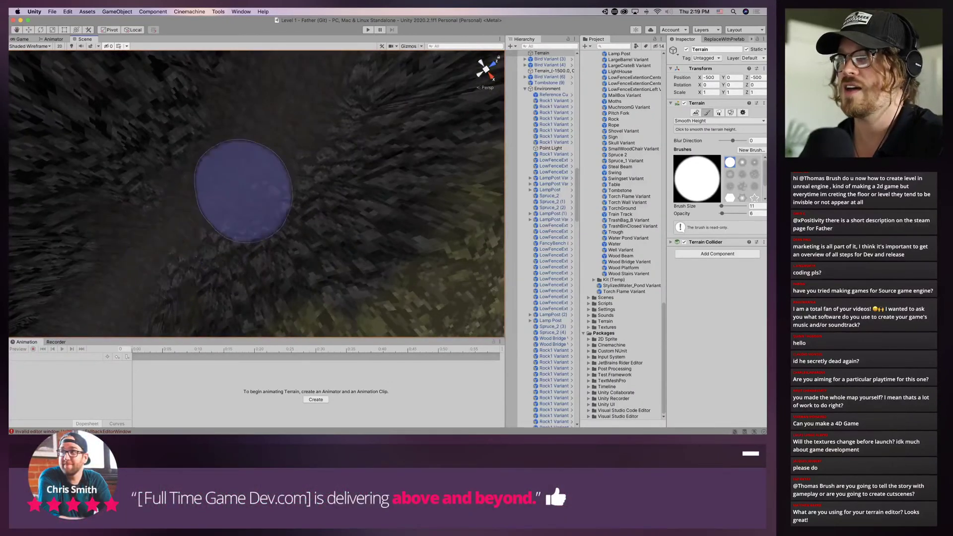
{"action": "scroll", "coordinate": [288, 130], "scroll_direction": "down", "scroll_amount": 6}
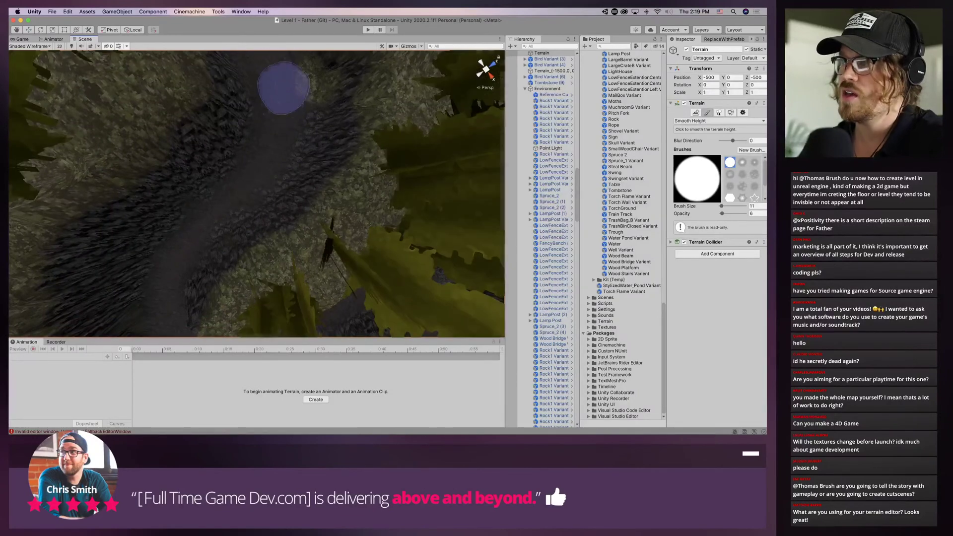
{"action": "middle_click_drag", "start_coordinate": [286, 107], "coordinate": [314, 218]}
{"action": "middle_click_drag", "start_coordinate": [271, 107], "coordinate": [323, 232]}
{"action": "right_click_drag", "start_coordinate": [306, 234], "coordinate": [472, 280]}
{"action": "left_click_drag", "start_coordinate": [471, 281], "coordinate": [501, 226], "text": "alt"}
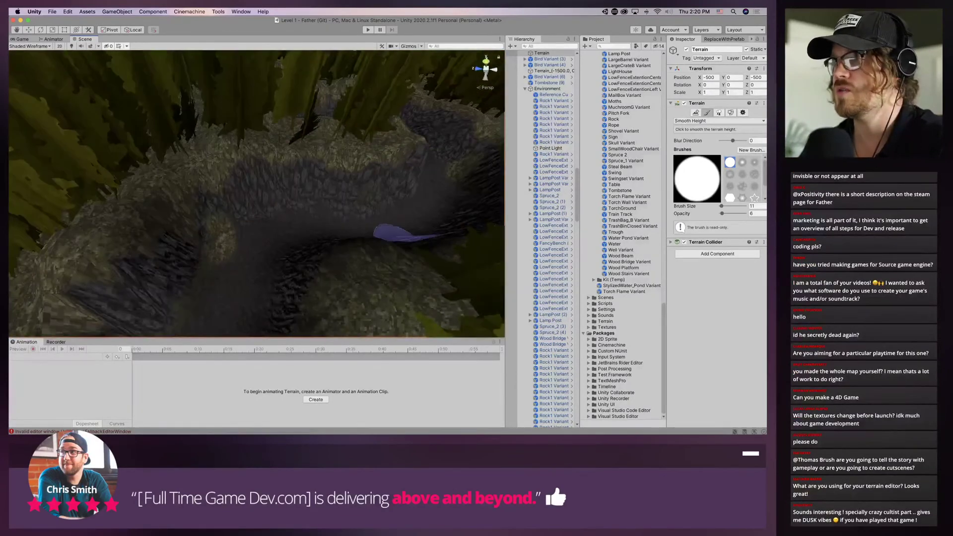
{"action": "left_click", "coordinate": [710, 121]}
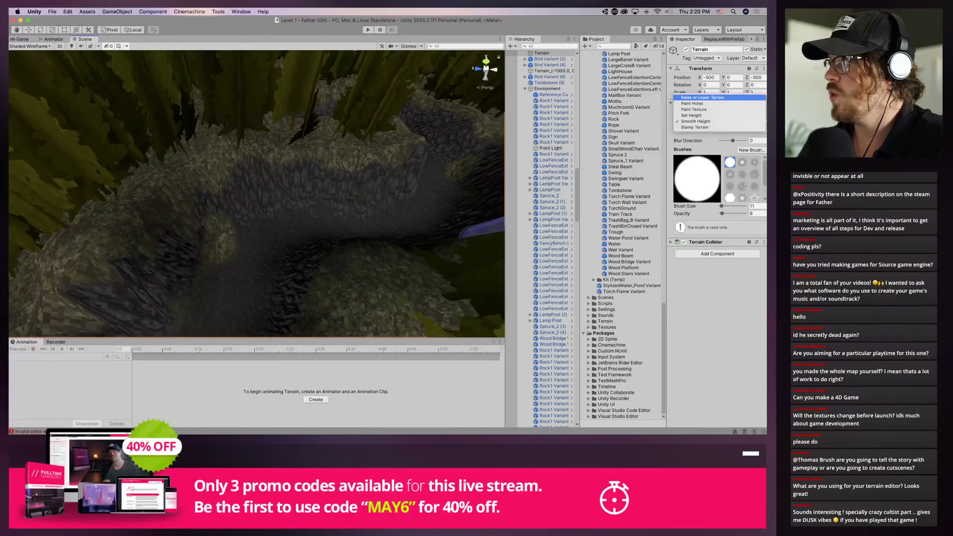
{"action": "left_click", "coordinate": [705, 98]}
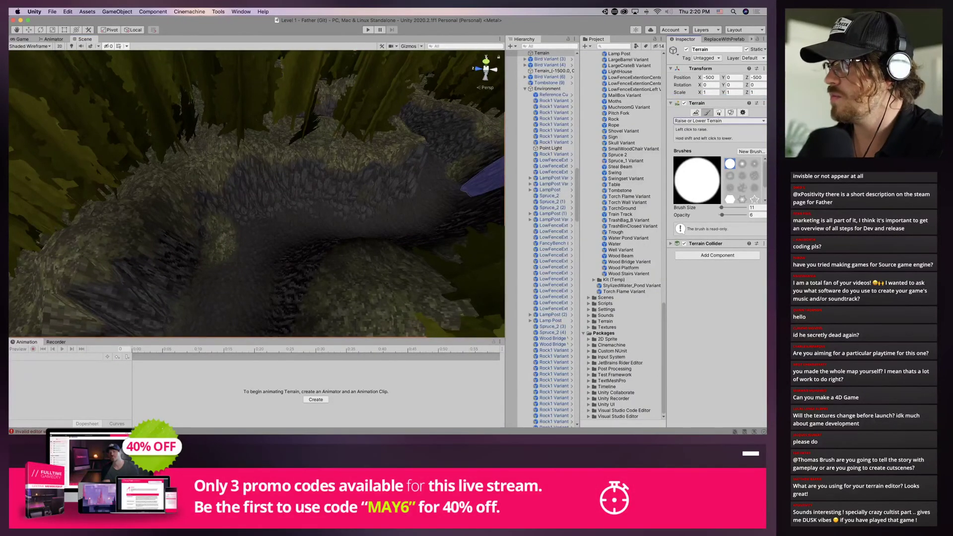
{"action": "left_click", "coordinate": [705, 121]}
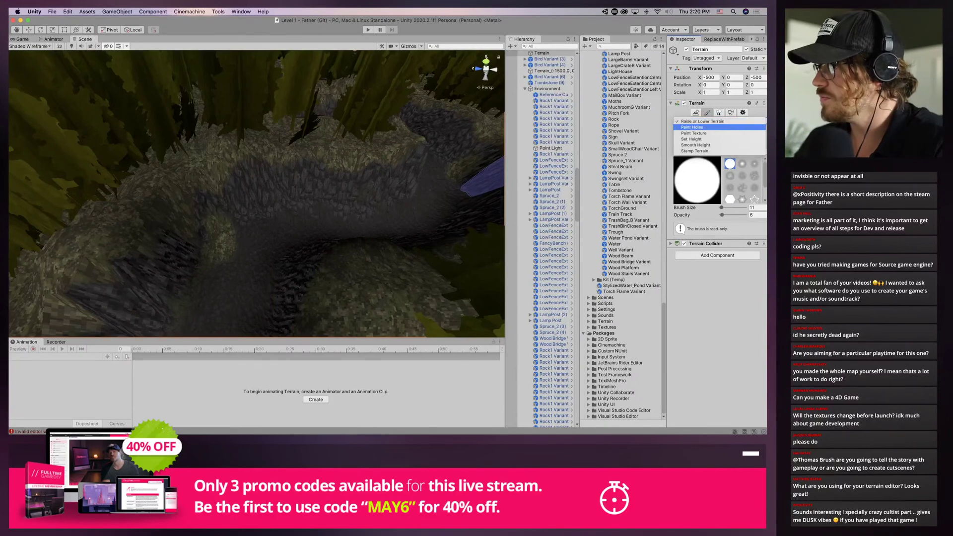
{"action": "left_click", "coordinate": [705, 133]}
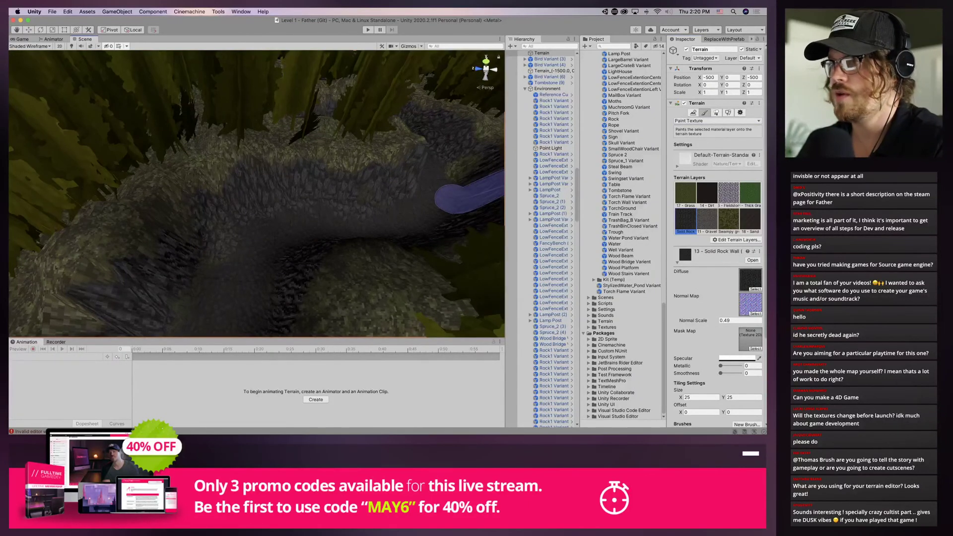
{"action": "left_click_drag", "start_coordinate": [459, 194], "coordinate": [438, 235], "text": "alt"}
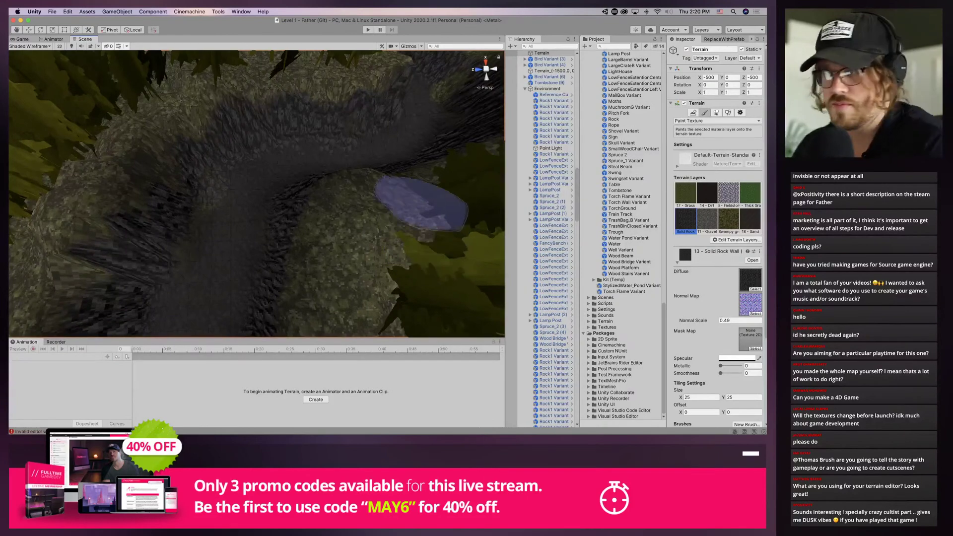
Play-test the level by walking through the canyon and past the wooden stairs to check the floor, and stop the game
{"action": "key", "text": "super+p"}
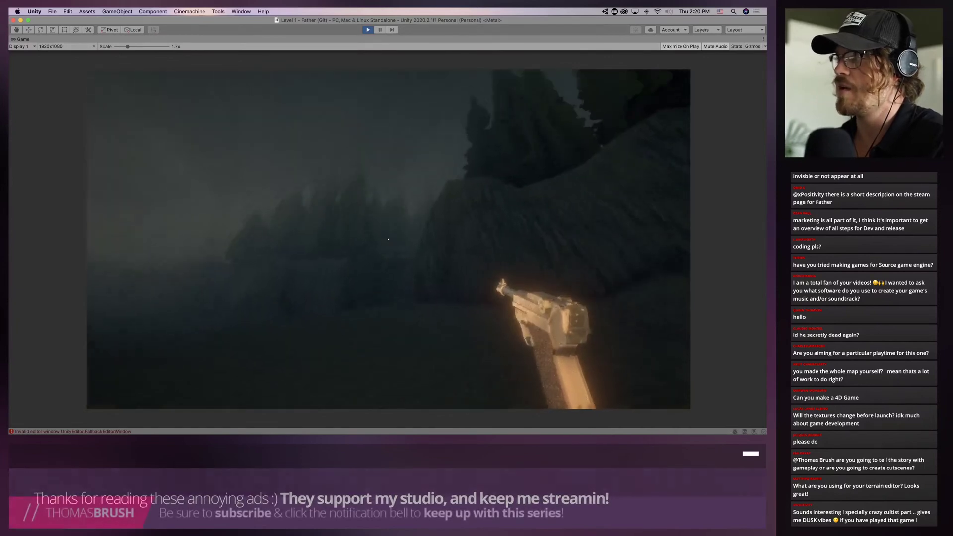
{"action": "key", "text": "w"}
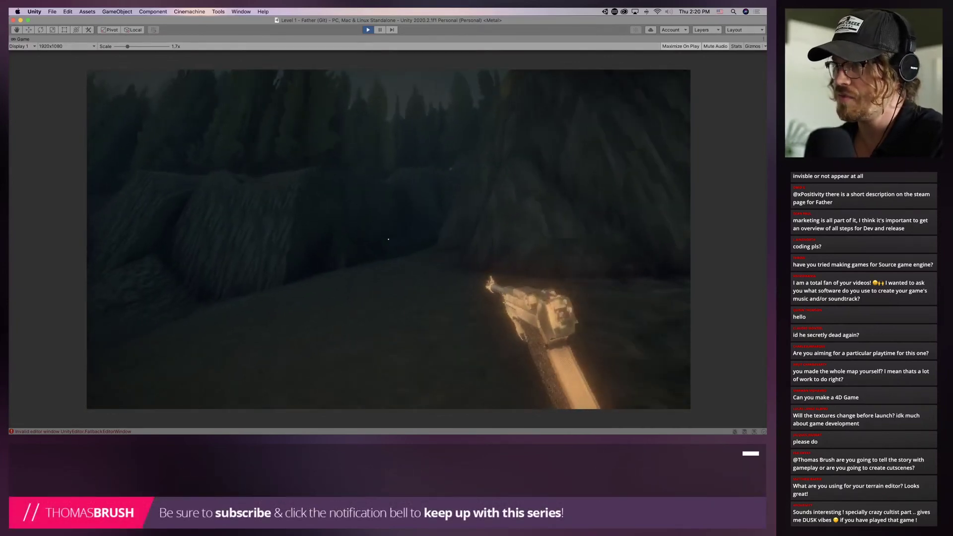
{"action": "key", "text": "w"}
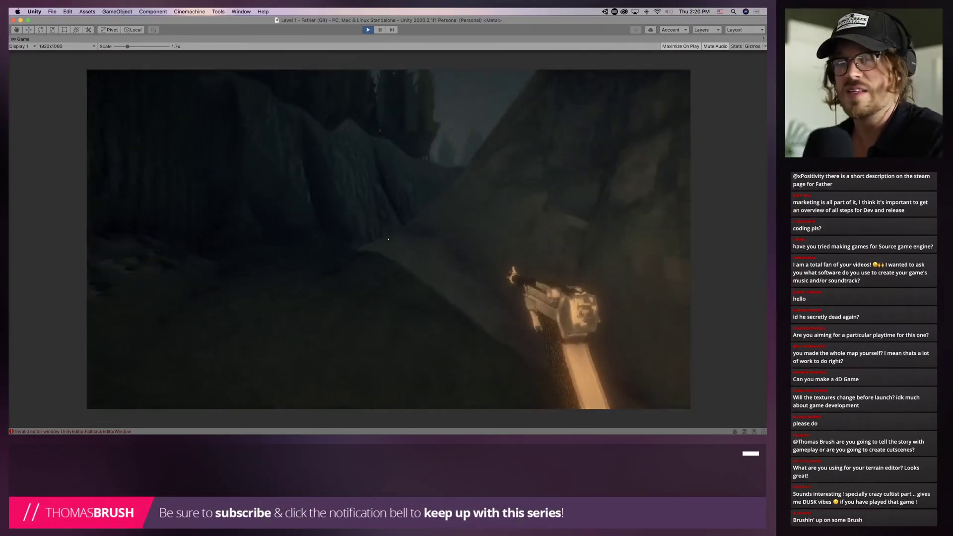
{"action": "key", "text": "w"}
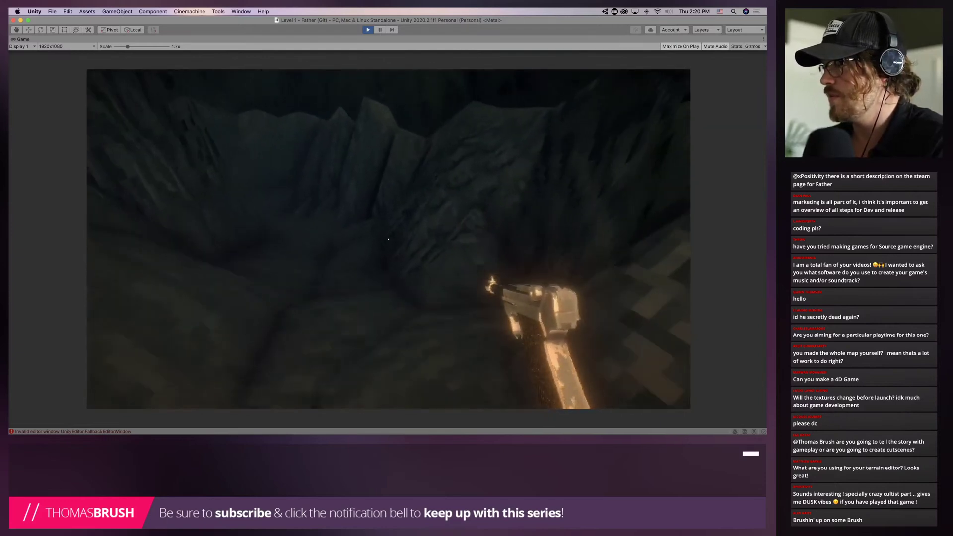
{"action": "key", "text": "w"}
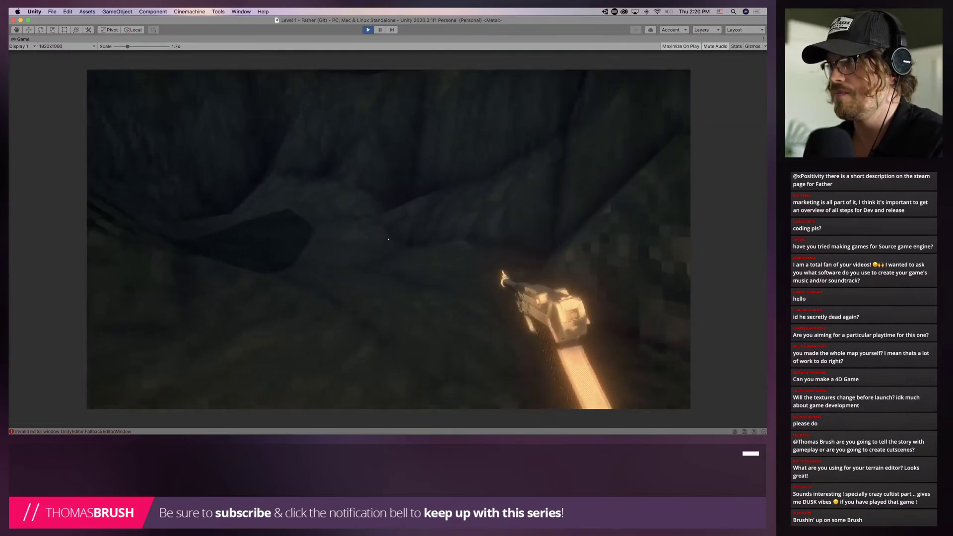
{"action": "key", "text": "w"}
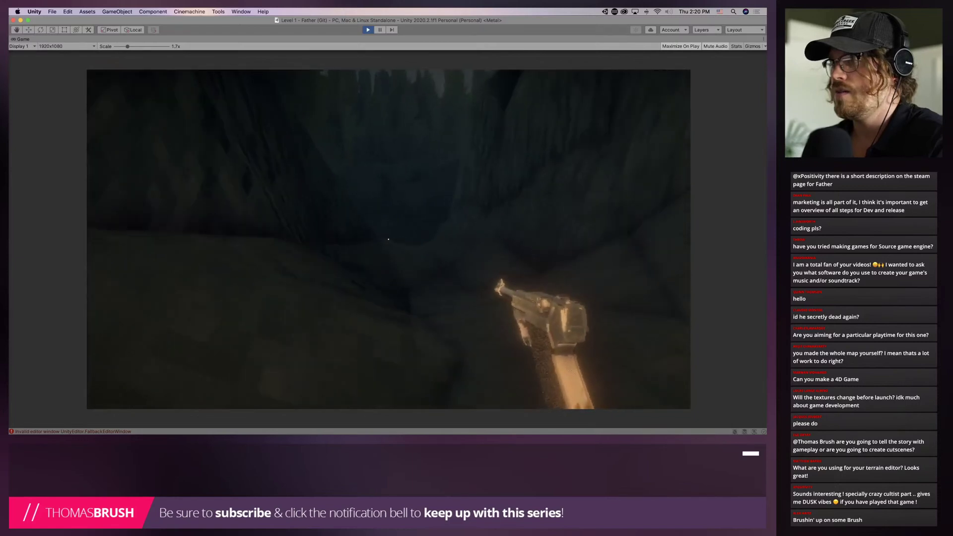
{"action": "key", "text": "w"}
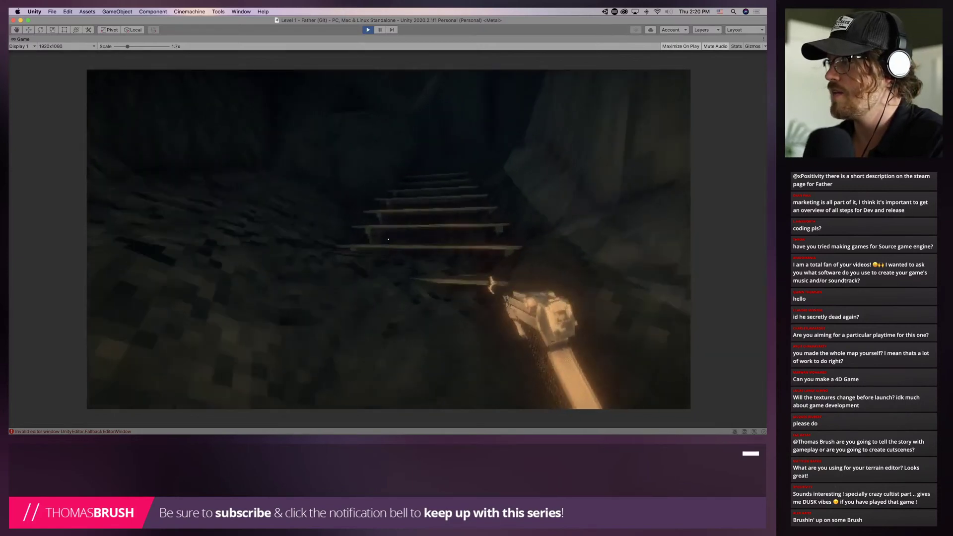
{"action": "key", "text": "w"}
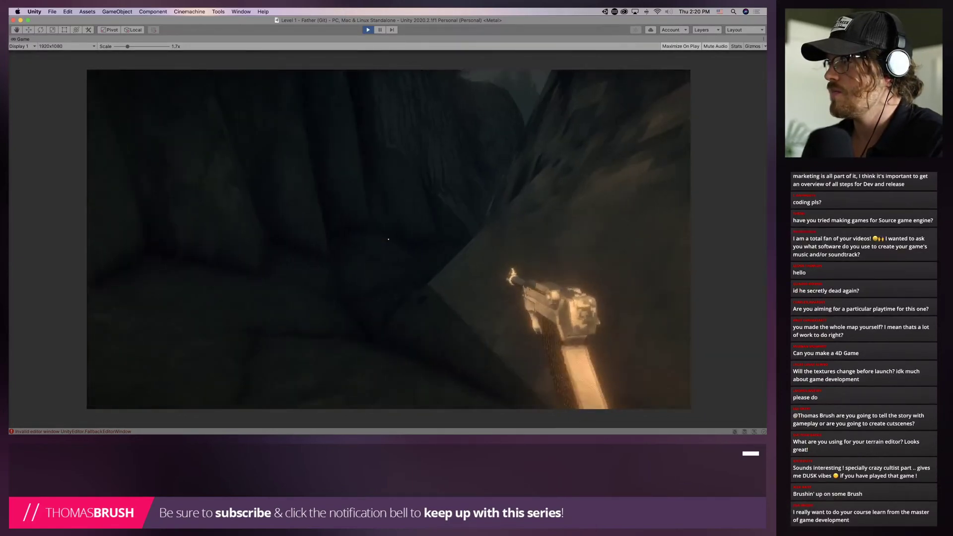
{"action": "key", "text": "w"}
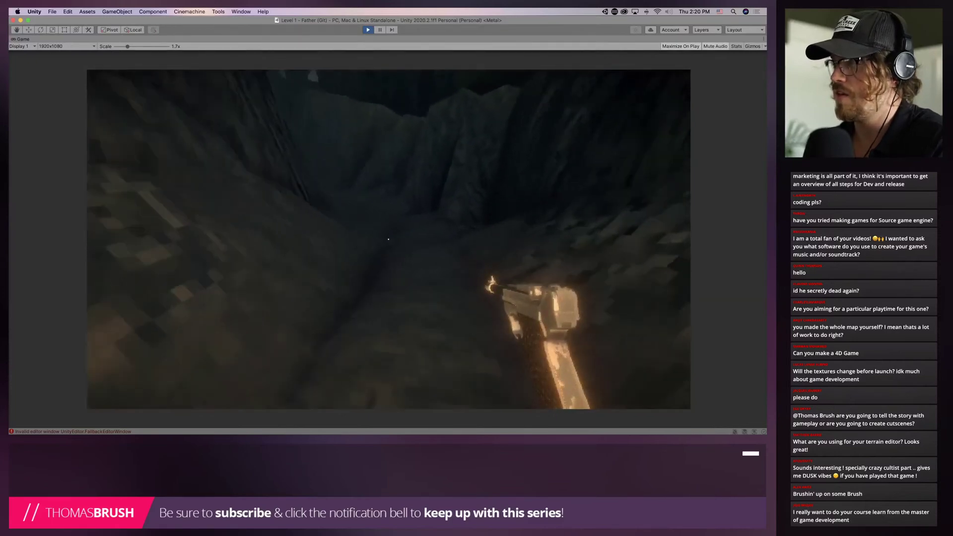
{"action": "key", "text": "w"}
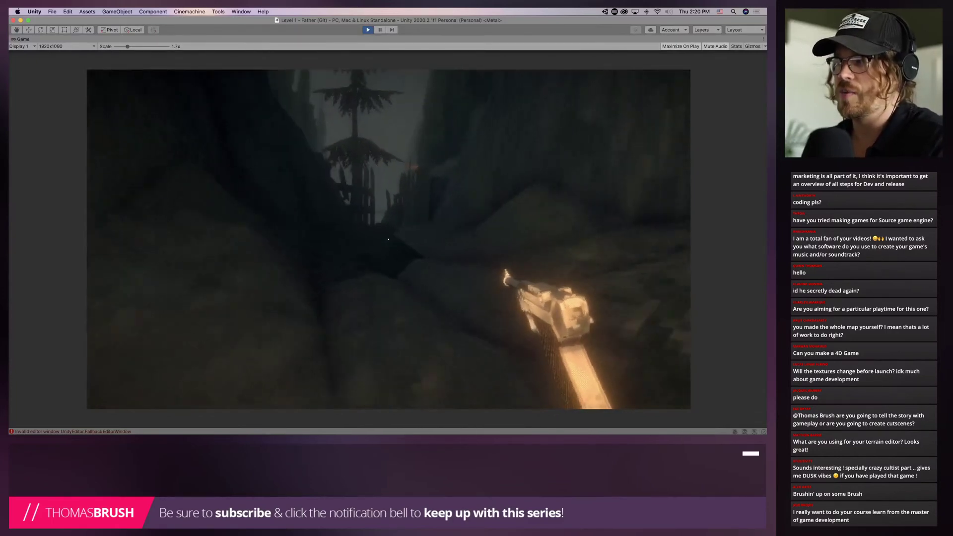
{"action": "key", "text": "w"}
{"action": "key", "text": "super+p"}
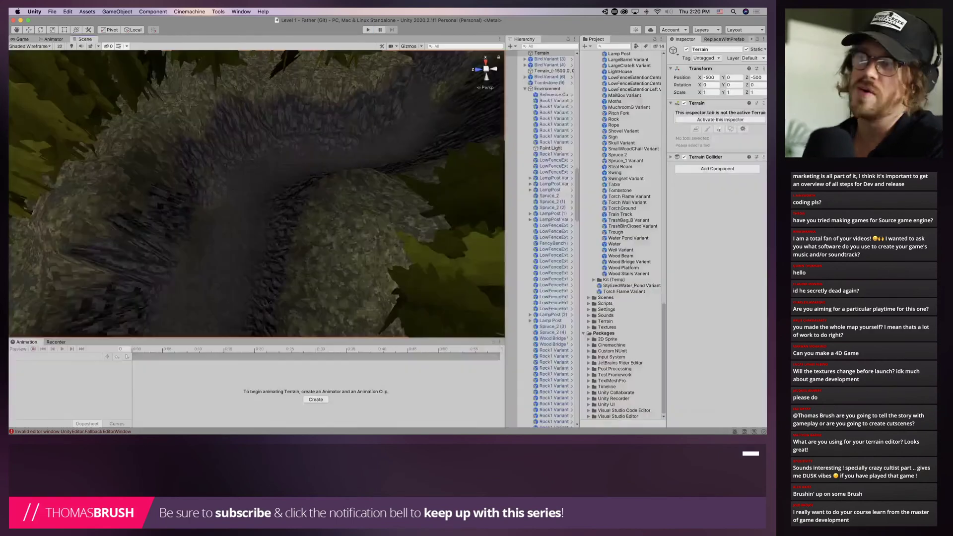
Smooth the terrain height from the canyon's valley entrance along the curved path toward the stairs, at brush size 11 and opacity 6
{"action": "left_click_drag", "start_coordinate": [278, 194], "coordinate": [229, 193], "text": "alt"}
{"action": "scroll", "coordinate": [256, 193], "scroll_direction": "down", "scroll_amount": 10}
{"action": "middle_click_drag", "start_coordinate": [278, 149], "coordinate": [223, 271]}
{"action": "left_click", "coordinate": [720, 120]}
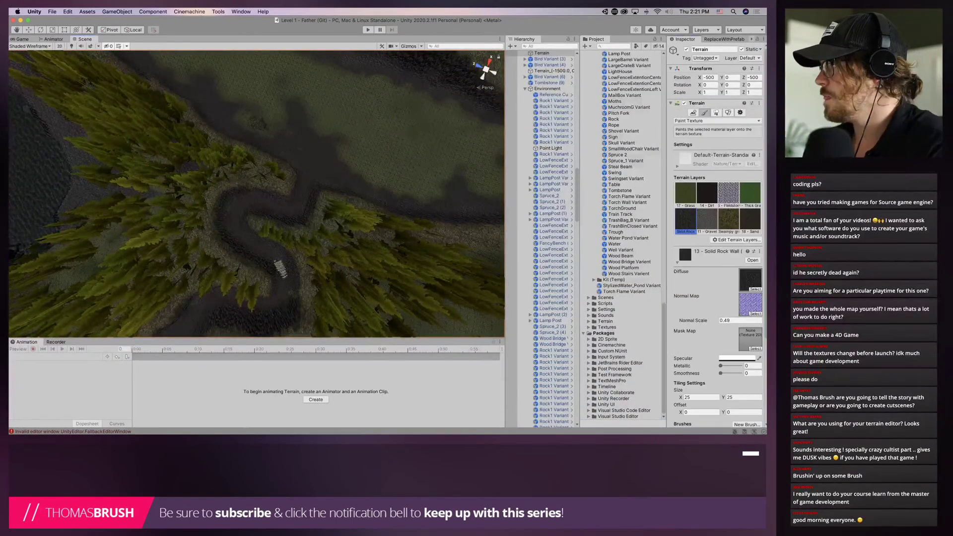
{"action": "left_click", "coordinate": [717, 120]}
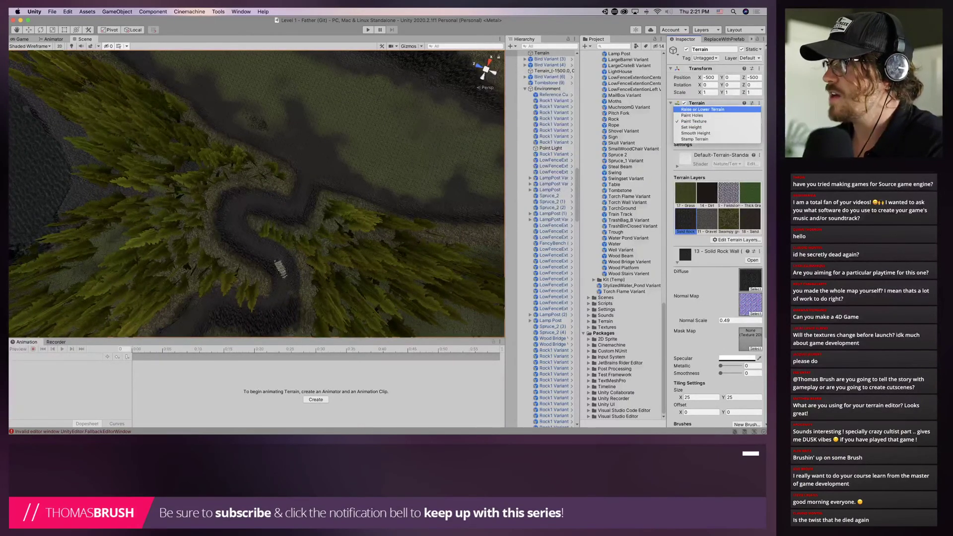
{"action": "left_click", "coordinate": [702, 109]}
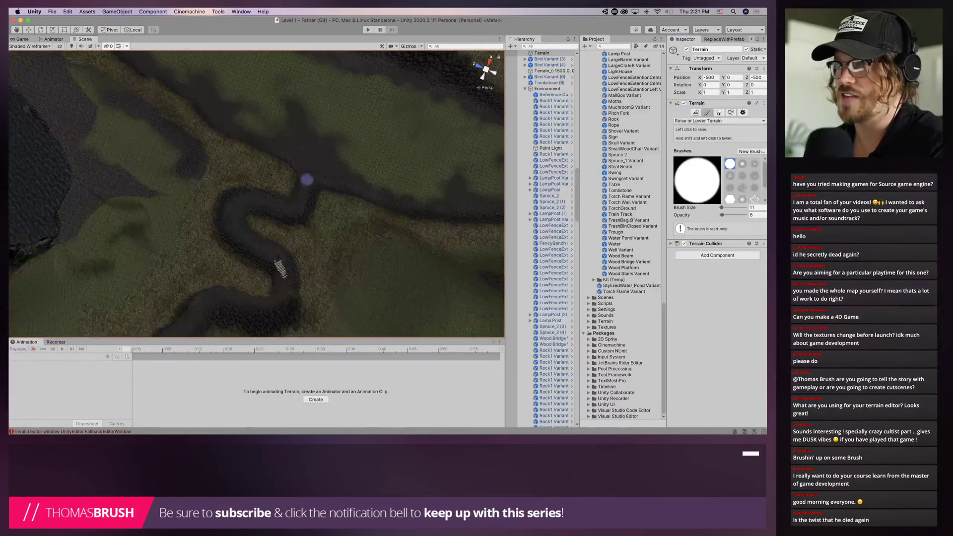
{"action": "left_click", "coordinate": [705, 121]}
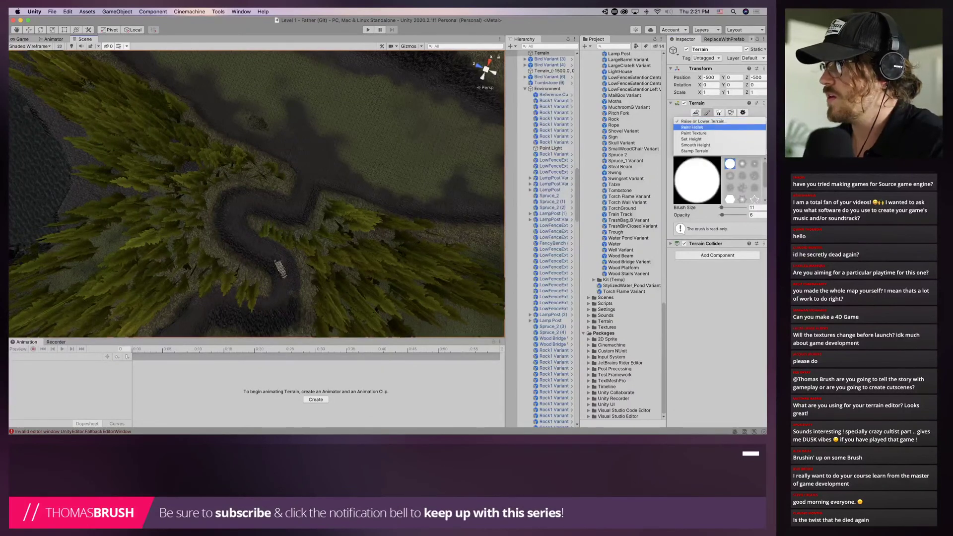
{"action": "left_click", "coordinate": [695, 145]}
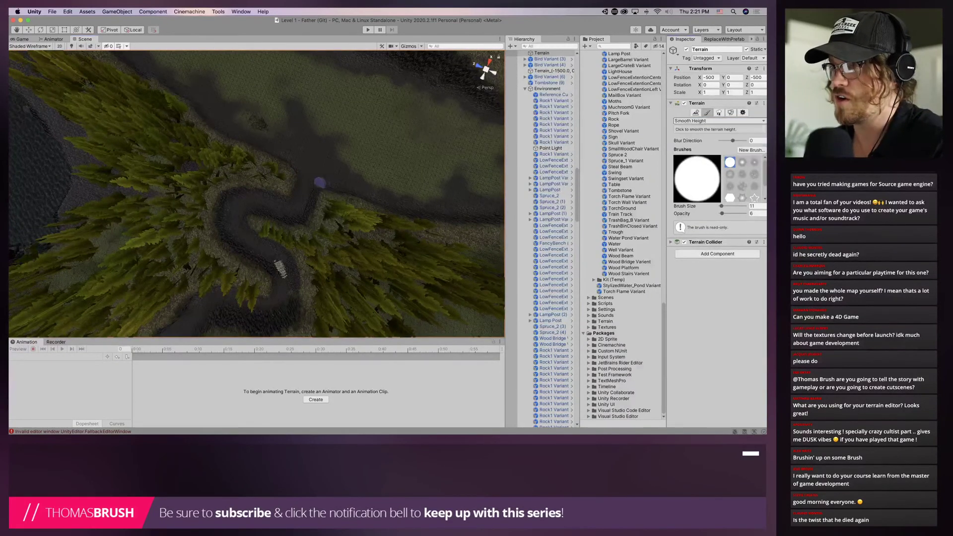
{"action": "left_click_drag", "start_coordinate": [303, 181], "coordinate": [306, 180]}
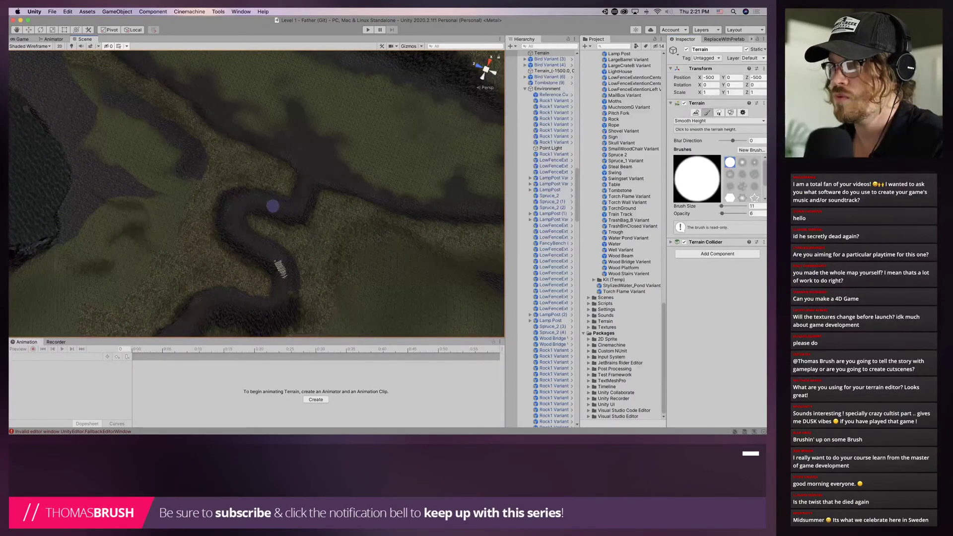
{"action": "left_click_drag", "start_coordinate": [245, 204], "coordinate": [231, 213]}
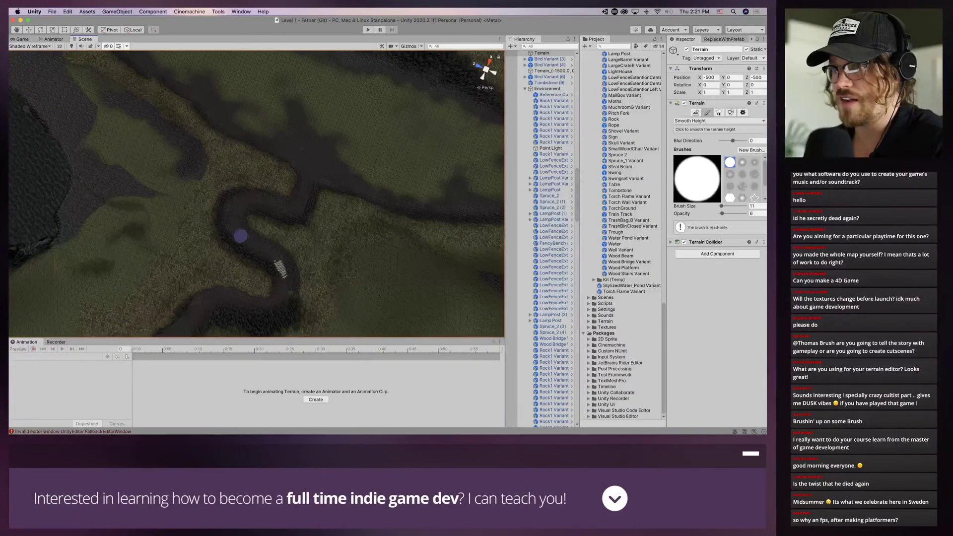
{"action": "left_click_drag", "start_coordinate": [266, 251], "coordinate": [267, 253]}
Smooth the canyon floor at the foot of the wooden stairs with the Smooth Height brush
{"action": "mouse_move", "coordinate": [271, 256]}
{"action": "right_mouse_down"}
{"action": "mouse_move", "coordinate": [404, 231]}
{"action": "mouse_move", "coordinate": [282, 153]}
{"action": "right_mouse_up"}
{"action": "scroll", "coordinate": [405, 229], "scroll_direction": "up", "scroll_amount": 8}
{"action": "scroll", "coordinate": [347, 198], "scroll_direction": "up", "scroll_amount": 2}
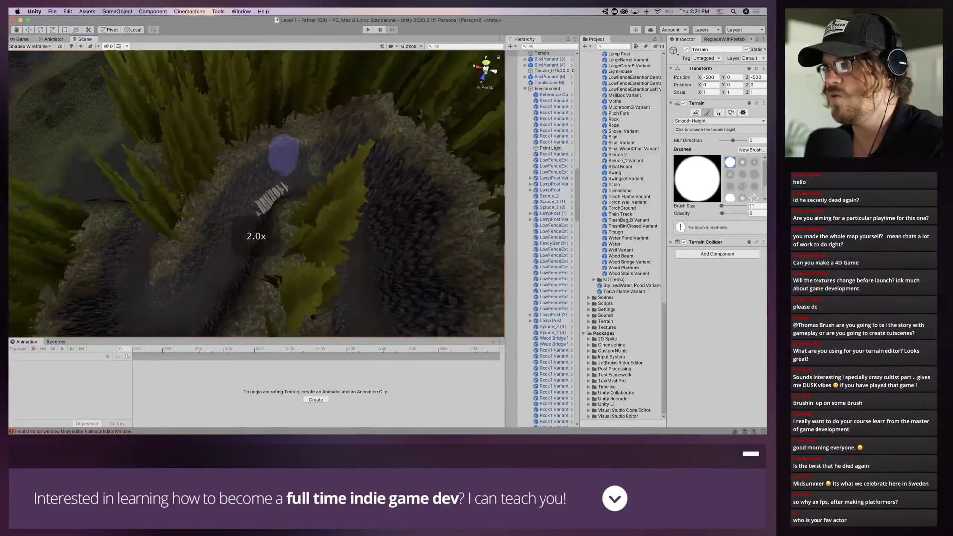
{"action": "left_click_drag", "start_coordinate": [250, 216], "coordinate": [251, 206]}
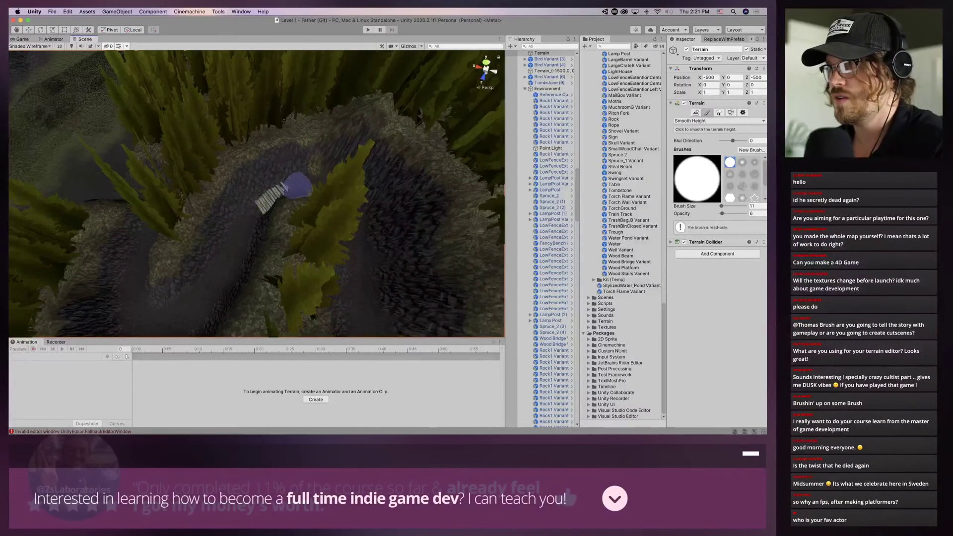
Smooth the canyon floor from the head of the stairs around the bend and along the wide stretch beyond it
{"action": "scroll", "coordinate": [223, 287], "scroll_direction": "up", "scroll_amount": 4}
{"action": "scroll", "coordinate": [224, 291], "scroll_direction": "down", "scroll_amount": 6}
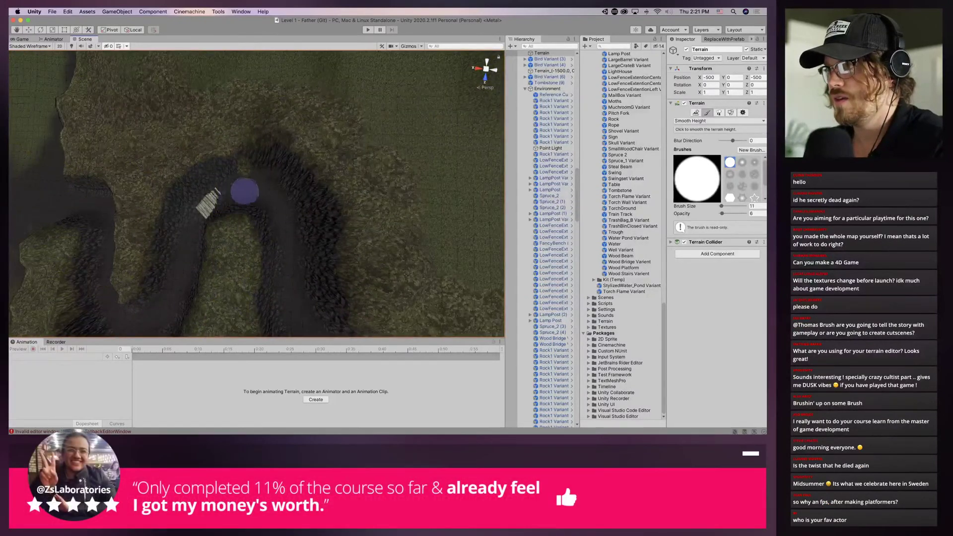
{"action": "mouse_move", "coordinate": [244, 191]}
{"action": "left_mouse_down"}
{"action": "mouse_move", "coordinate": [255, 189]}
{"action": "mouse_move", "coordinate": [247, 188]}
{"action": "mouse_move", "coordinate": [313, 238]}
{"action": "mouse_move", "coordinate": [378, 218]}
{"action": "left_mouse_up"}
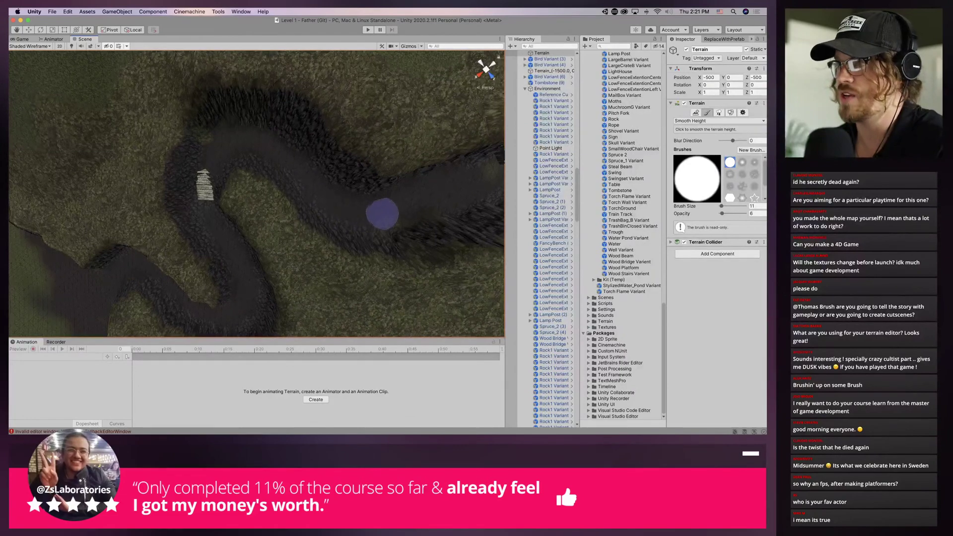
{"action": "mouse_move", "coordinate": [387, 206]}
{"action": "left_mouse_down", "text": "alt"}
{"action": "mouse_move", "coordinate": [366, 204]}
{"action": "mouse_move", "coordinate": [392, 179]}
{"action": "left_mouse_up", "text": "alt"}
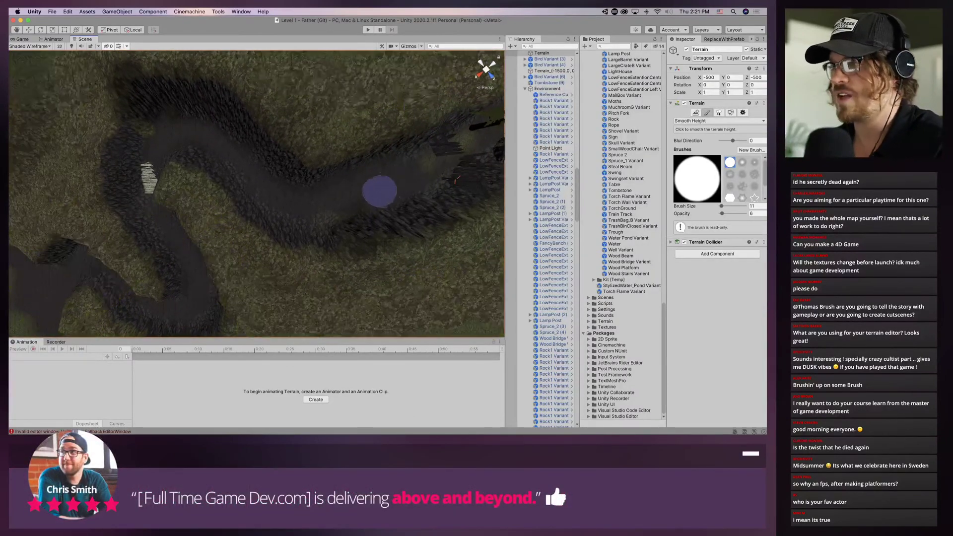
{"action": "mouse_move", "coordinate": [337, 211]}
{"action": "left_mouse_down"}
{"action": "mouse_move", "coordinate": [291, 206]}
{"action": "mouse_move", "coordinate": [240, 159]}
{"action": "mouse_move", "coordinate": [162, 136]}
{"action": "mouse_move", "coordinate": [185, 134]}
{"action": "left_mouse_up"}
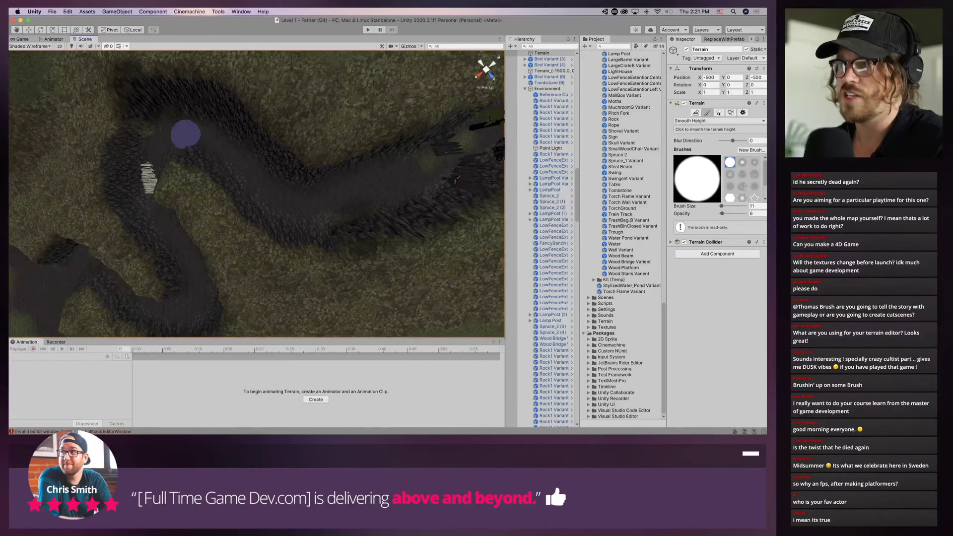
{"action": "left_click_drag", "start_coordinate": [235, 158], "coordinate": [248, 181]}
Smooth the canyon floor below the stairs and along the lower bend toward the valley entrance
{"action": "middle_click_drag", "start_coordinate": [231, 233], "coordinate": [347, 117]}
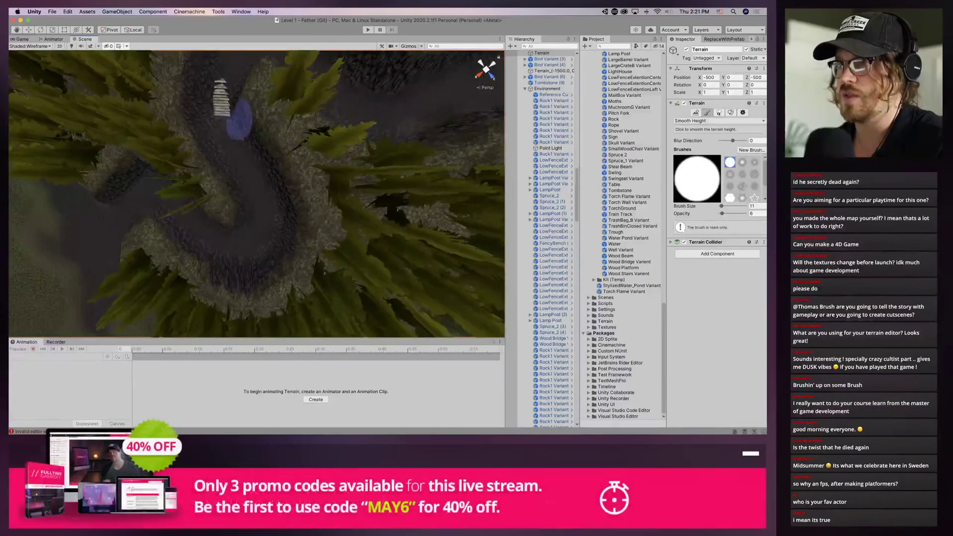
{"action": "left_click_drag", "start_coordinate": [222, 120], "coordinate": [222, 126]}
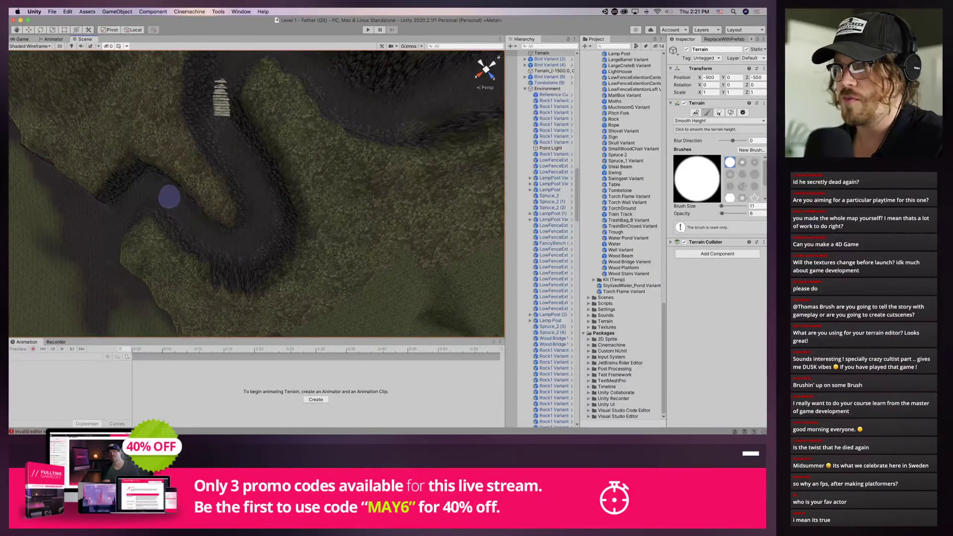
Smooth the terrain height along the trench floor where its curving branch opens onto the wider dark path
{"action": "mouse_move", "coordinate": [152, 192]}
{"action": "left_mouse_down"}
{"action": "mouse_move", "coordinate": [117, 222]}
{"action": "mouse_move", "coordinate": [110, 215]}
{"action": "left_mouse_up"}
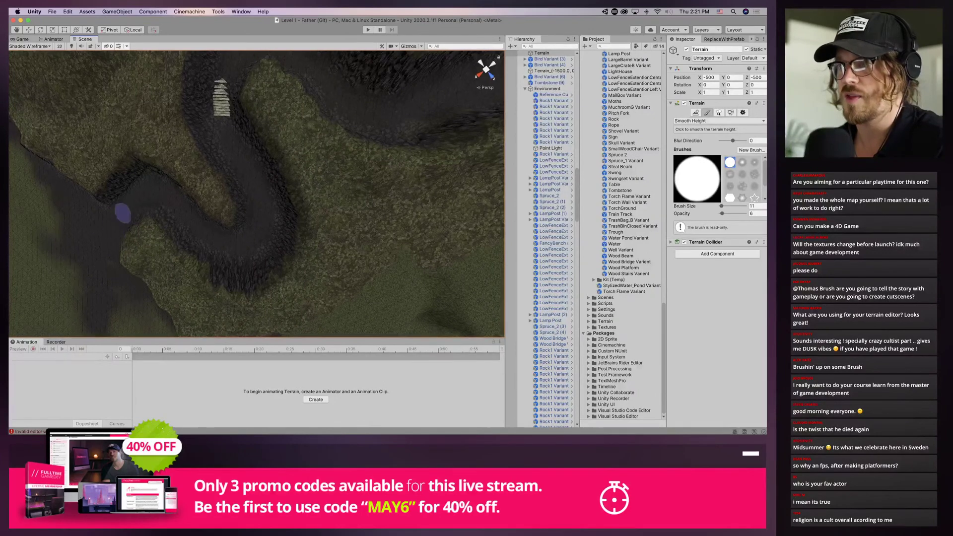
{"action": "left_click_drag", "start_coordinate": [122, 213], "coordinate": [165, 195]}
Raise the wood stairs slightly at the foot of the trench's rock wall
{"action": "right_click_drag", "start_coordinate": [203, 236], "coordinate": [383, 158]}
{"action": "mouse_move", "coordinate": [325, 237]}
{"action": "right_mouse_down"}
{"action": "mouse_move", "coordinate": [377, 168]}
{"action": "mouse_move", "coordinate": [262, 196]}
{"action": "mouse_move", "coordinate": [283, 164]}
{"action": "mouse_move", "coordinate": [337, 169]}
{"action": "mouse_move", "coordinate": [348, 191]}
{"action": "mouse_move", "coordinate": [415, 191]}
{"action": "right_mouse_up"}
{"action": "scroll", "coordinate": [415, 193], "scroll_direction": "up", "scroll_amount": 3}
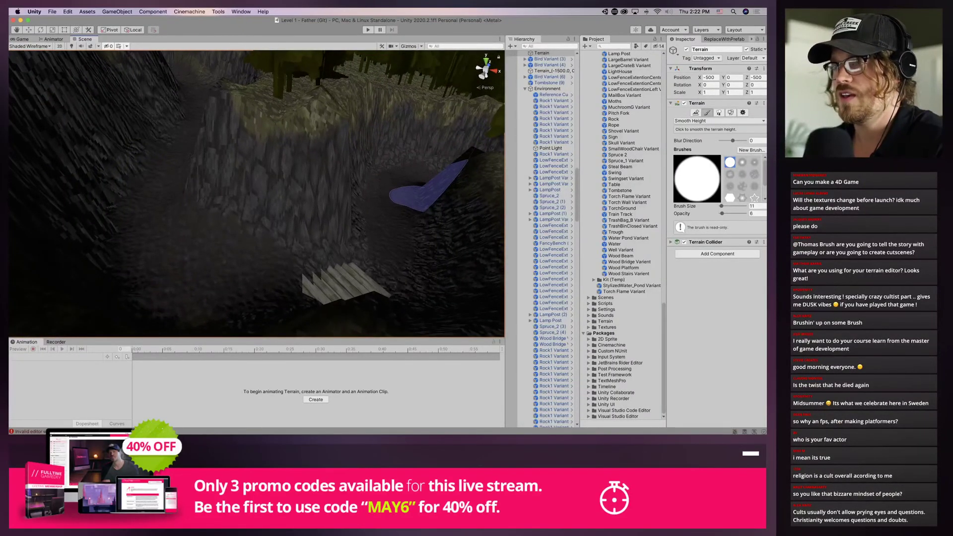
{"action": "left_click", "coordinate": [719, 120]}
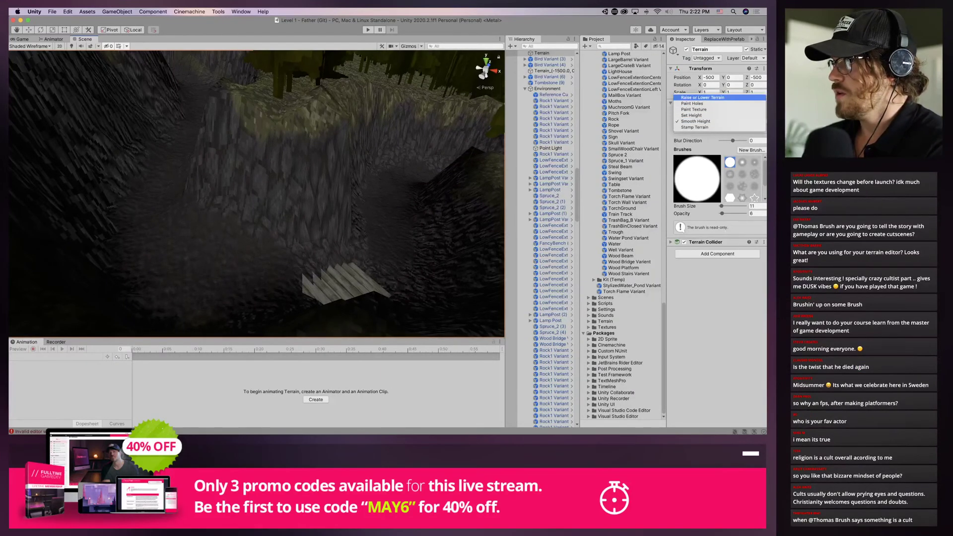
{"action": "left_click", "coordinate": [694, 110]}
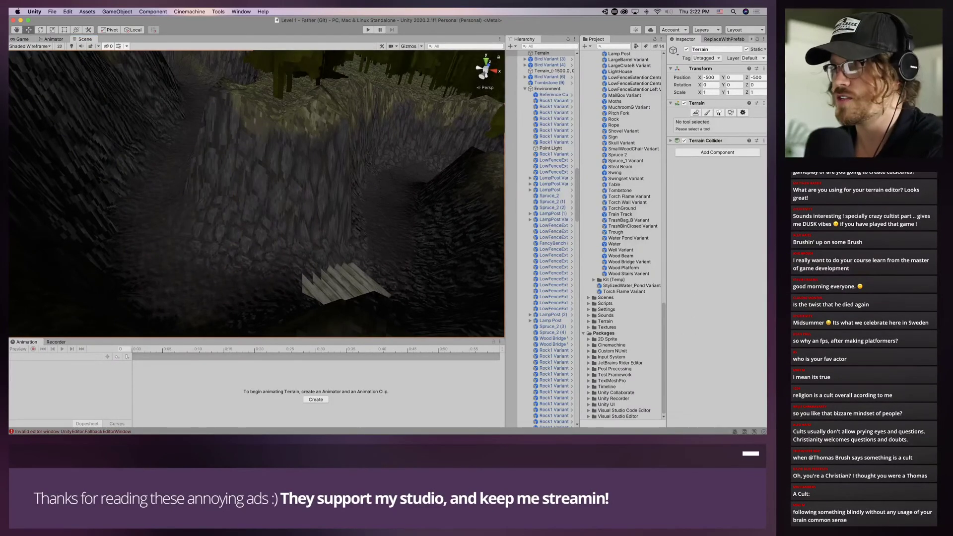
{"action": "left_click", "coordinate": [343, 283]}
{"action": "mouse_move", "coordinate": [356, 273]}
{"action": "left_mouse_down"}
{"action": "mouse_move", "coordinate": [357, 265]}
{"action": "mouse_move", "coordinate": [366, 274]}
{"action": "mouse_move", "coordinate": [352, 265]}
{"action": "left_mouse_up"}
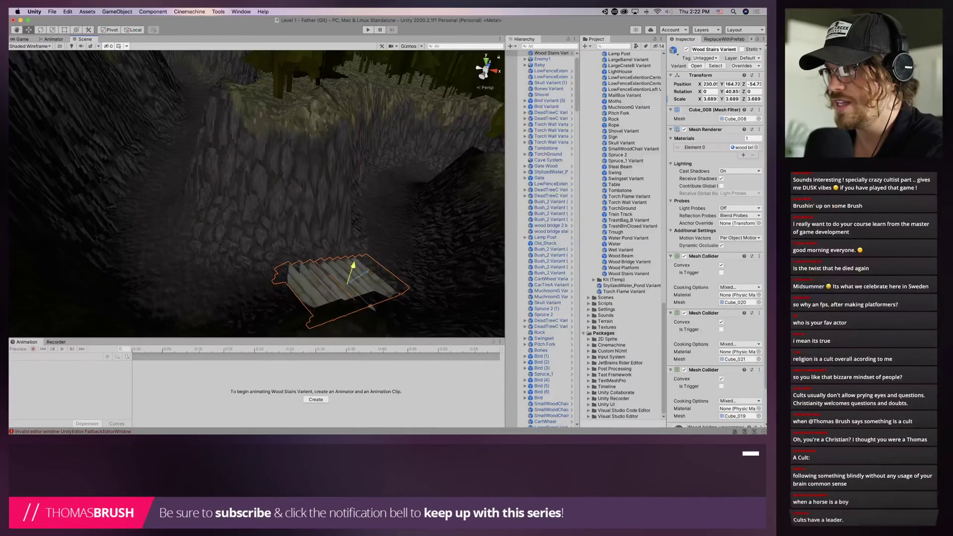
Reselect the terrain and set its paint tool to Raise or Lower Terrain
{"action": "left_click", "coordinate": [318, 219]}
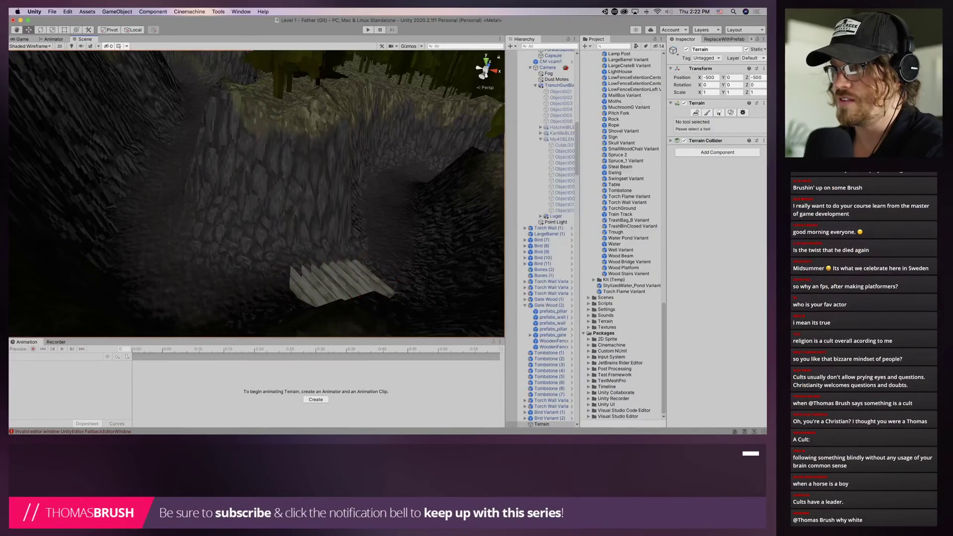
{"action": "left_click", "coordinate": [707, 113]}
{"action": "left_click", "coordinate": [710, 122]}
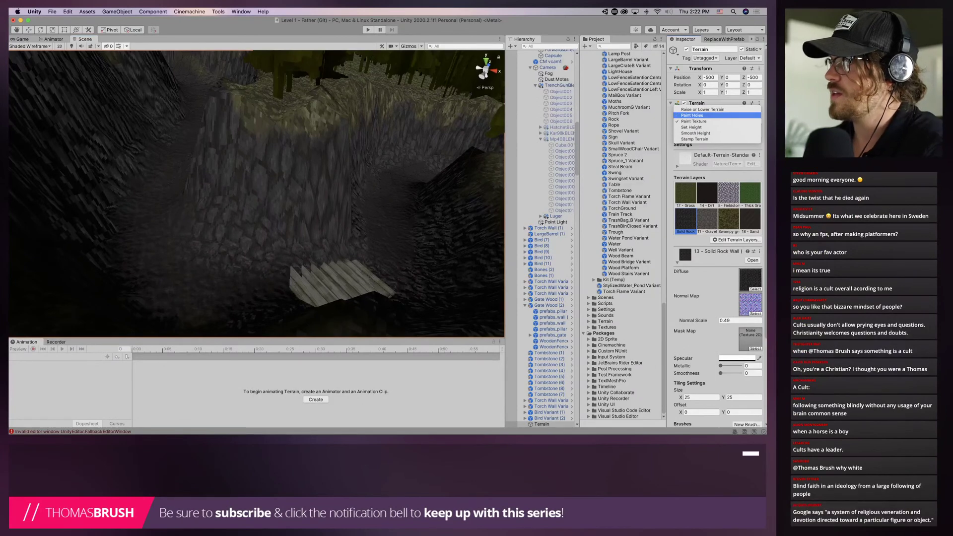
{"action": "left_click", "coordinate": [703, 110]}
Examine the wood stairs and the surrounding trench from close up, from above and from outside the cliff
{"action": "scroll", "coordinate": [243, 228], "scroll_direction": "up", "scroll_amount": 3}
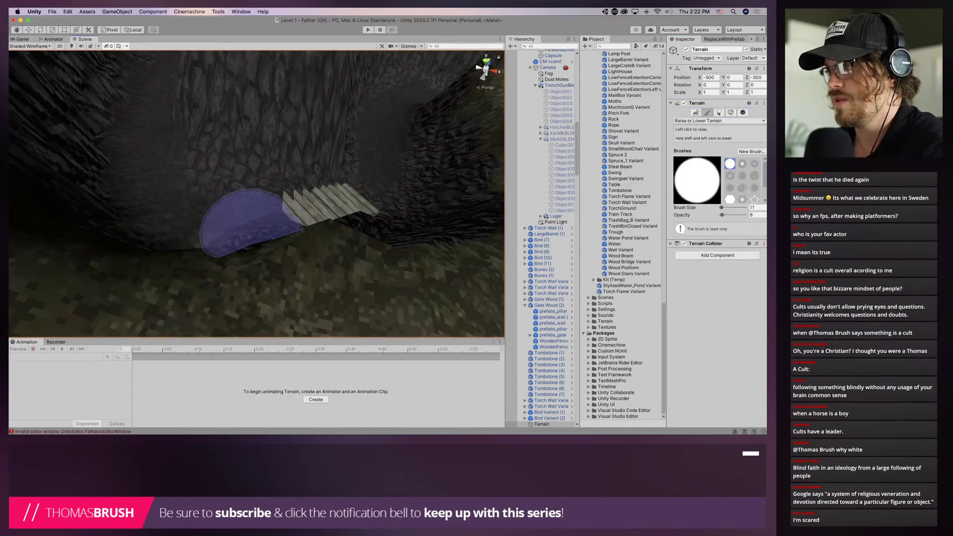
{"action": "mouse_move", "coordinate": [248, 226]}
{"action": "right_mouse_down"}
{"action": "mouse_move", "coordinate": [160, 234]}
{"action": "mouse_move", "coordinate": [159, 265]}
{"action": "mouse_move", "coordinate": [256, 191]}
{"action": "mouse_move", "coordinate": [369, 268]}
{"action": "right_mouse_up"}
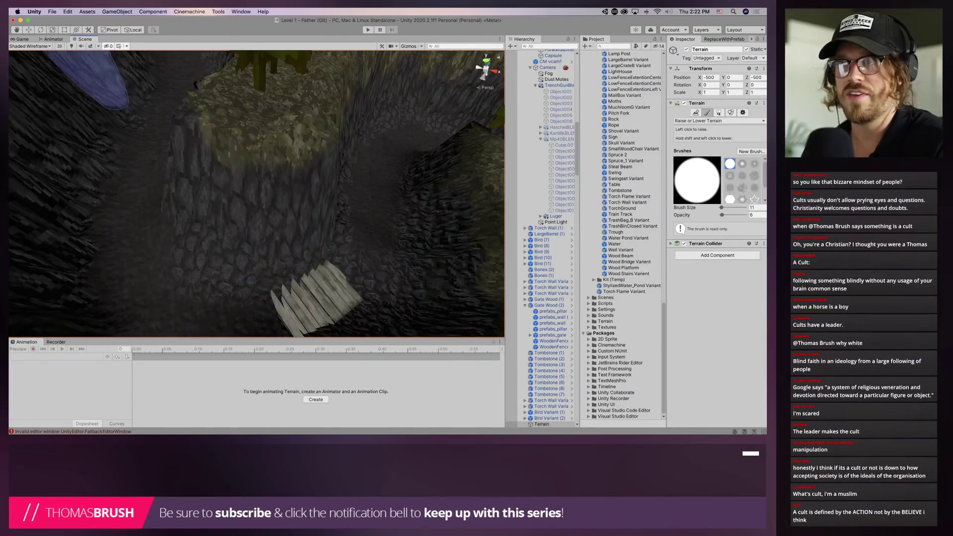
{"action": "key", "text": "q"}
{"action": "right_click_drag", "start_coordinate": [207, 171], "coordinate": [273, 199]}
{"action": "left_click", "coordinate": [276, 232]}
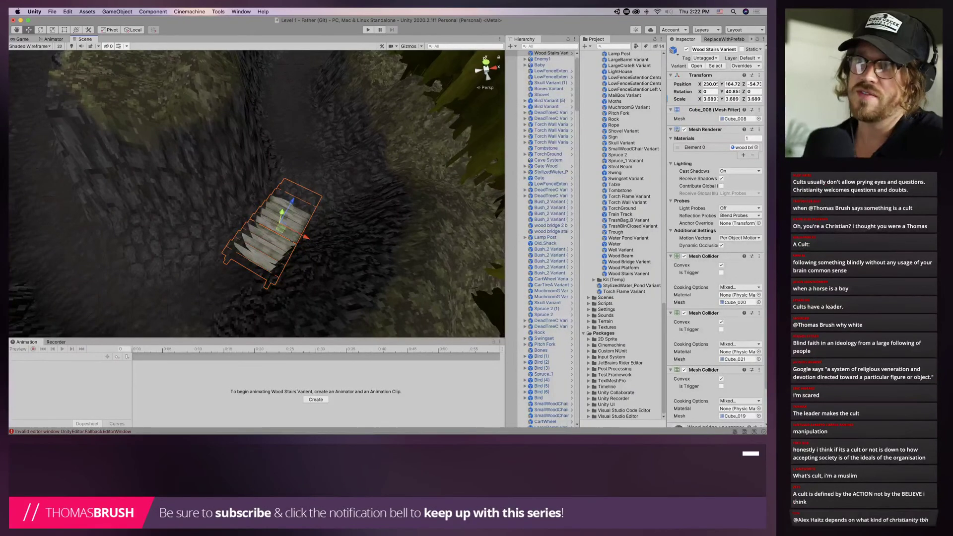
{"action": "middle_click_drag", "start_coordinate": [238, 199], "coordinate": [442, 238]}
{"action": "scroll", "coordinate": [442, 239], "scroll_direction": "down", "scroll_amount": 5}
{"action": "scroll", "coordinate": [256, 194], "scroll_direction": "down", "scroll_amount": 2}
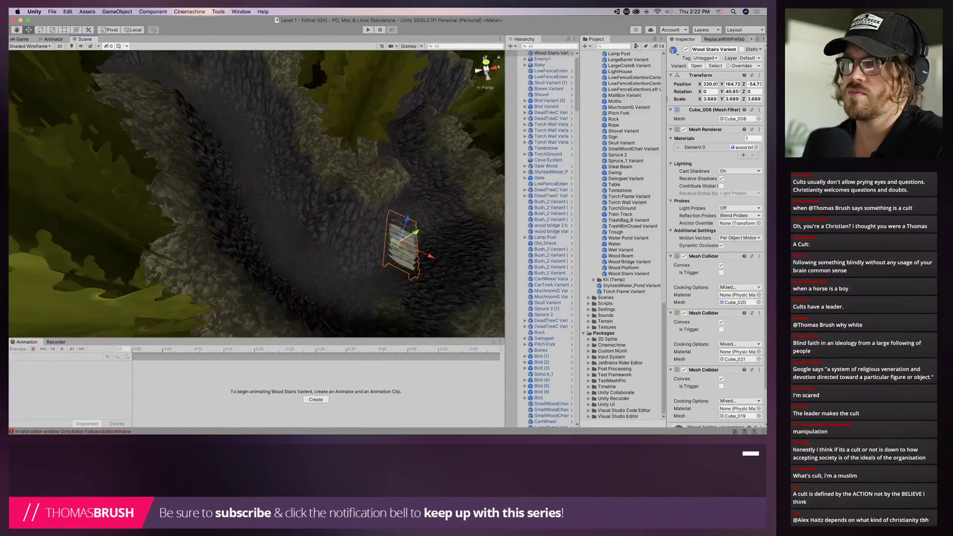
{"action": "left_click_drag", "start_coordinate": [198, 218], "coordinate": [387, 174], "text": "alt"}
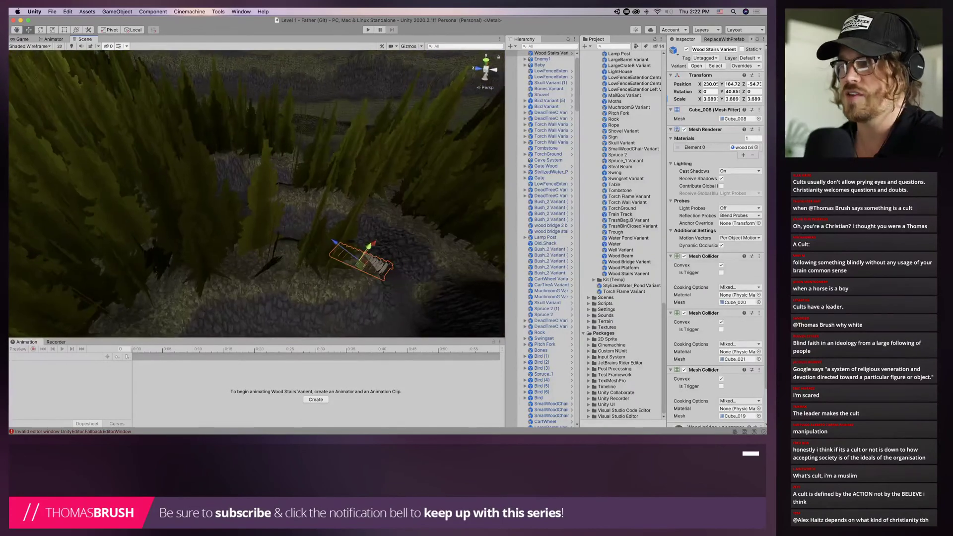
{"action": "left_click_drag", "start_coordinate": [258, 198], "coordinate": [348, 189], "text": "alt"}
{"action": "right_click_drag", "start_coordinate": [298, 189], "coordinate": [268, 174]}
{"action": "scroll", "coordinate": [257, 194], "scroll_direction": "down", "scroll_amount": 10}
{"action": "middle_click_drag", "start_coordinate": [317, 199], "coordinate": [159, 187]}
{"action": "right_click_drag", "start_coordinate": [298, 188], "coordinate": [211, 206]}
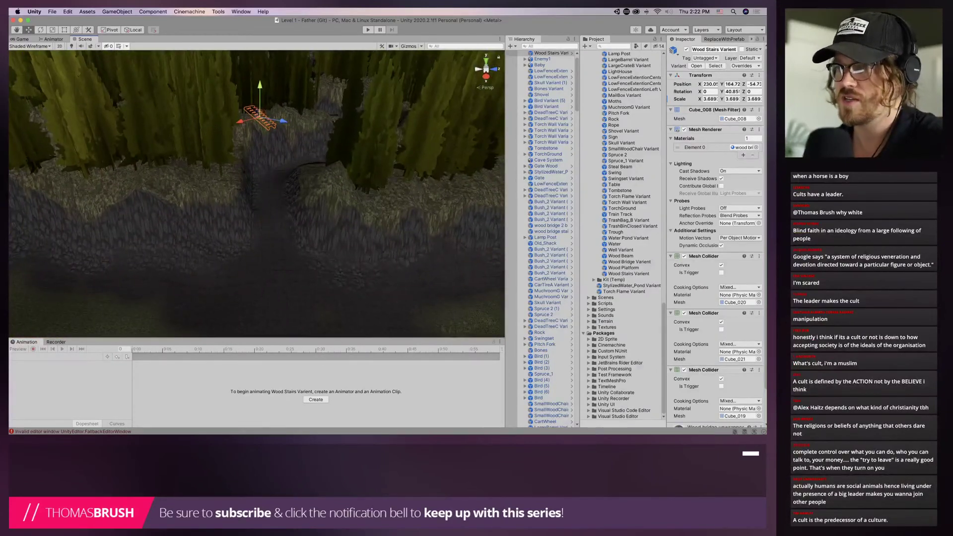
Reselect the terrain with the Raise or Lower Terrain tool and survey the trench's course, walls and forested edges
{"action": "left_click", "coordinate": [278, 198]}
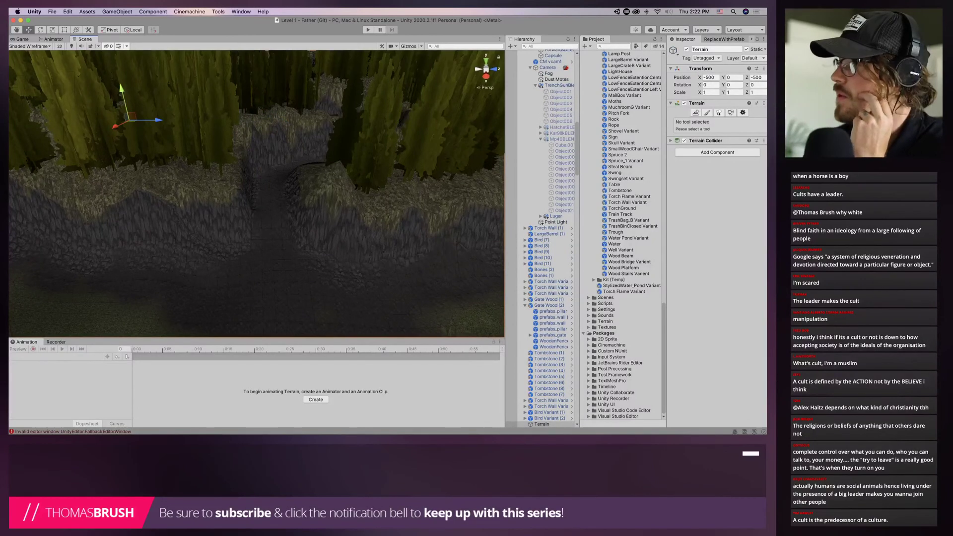
{"action": "left_click", "coordinate": [707, 113]}
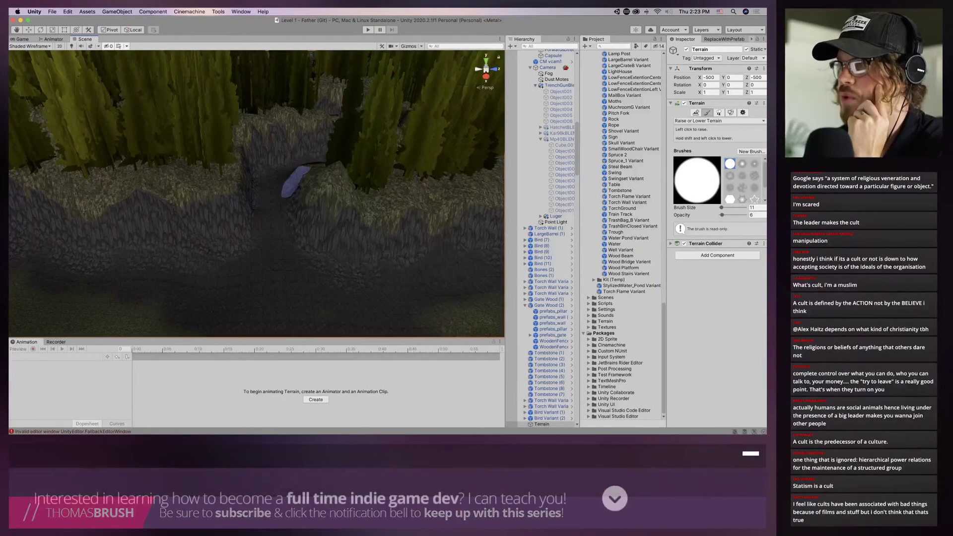
{"action": "mouse_move", "coordinate": [304, 184]}
{"action": "right_mouse_down"}
{"action": "mouse_move", "coordinate": [300, 297]}
{"action": "mouse_move", "coordinate": [276, 298]}
{"action": "mouse_move", "coordinate": [229, 255]}
{"action": "mouse_move", "coordinate": [336, 270]}
{"action": "mouse_move", "coordinate": [242, 228]}
{"action": "right_mouse_up"}
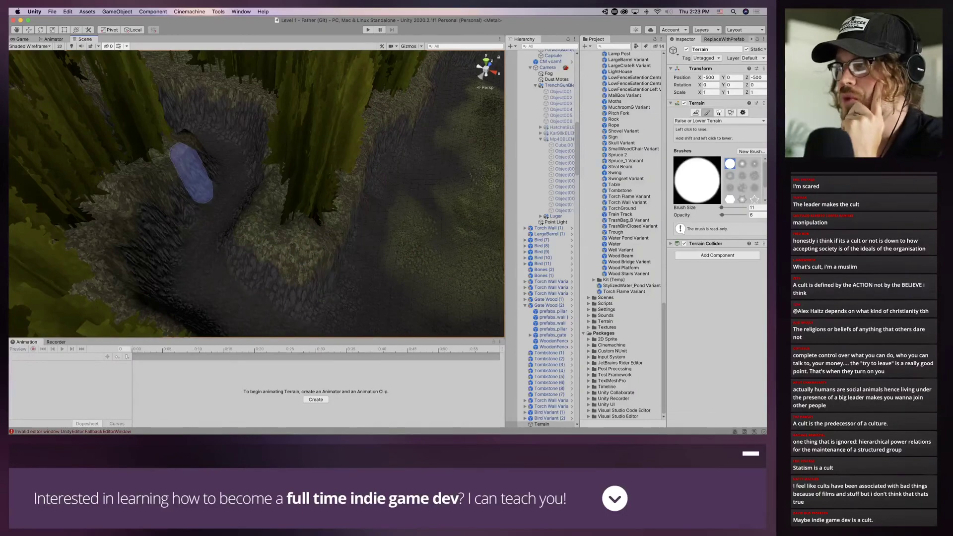
{"action": "right_click_drag", "start_coordinate": [213, 144], "coordinate": [263, 166]}
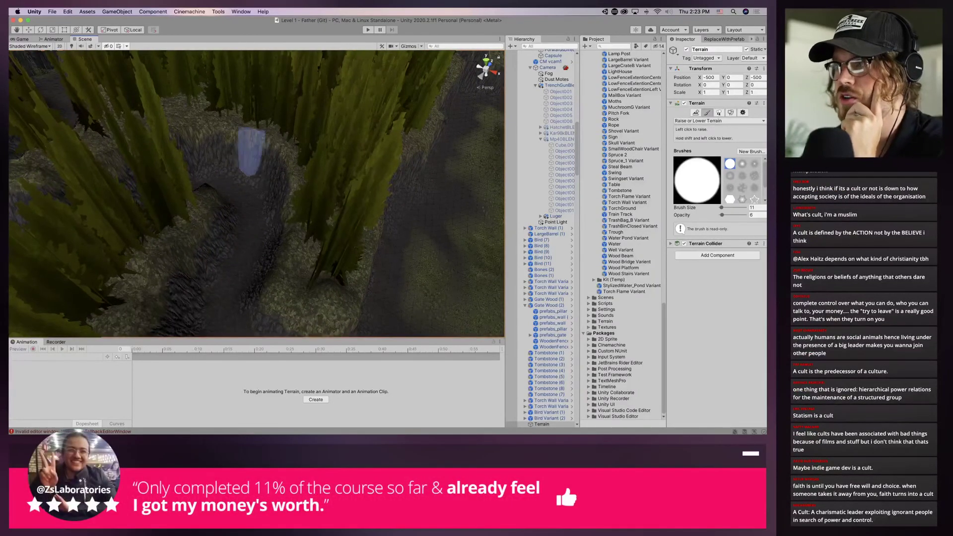
{"action": "mouse_move", "coordinate": [206, 116]}
{"action": "right_mouse_down"}
{"action": "mouse_move", "coordinate": [221, 156]}
{"action": "mouse_move", "coordinate": [232, 153]}
{"action": "mouse_move", "coordinate": [192, 263]}
{"action": "mouse_move", "coordinate": [211, 248]}
{"action": "right_mouse_up"}
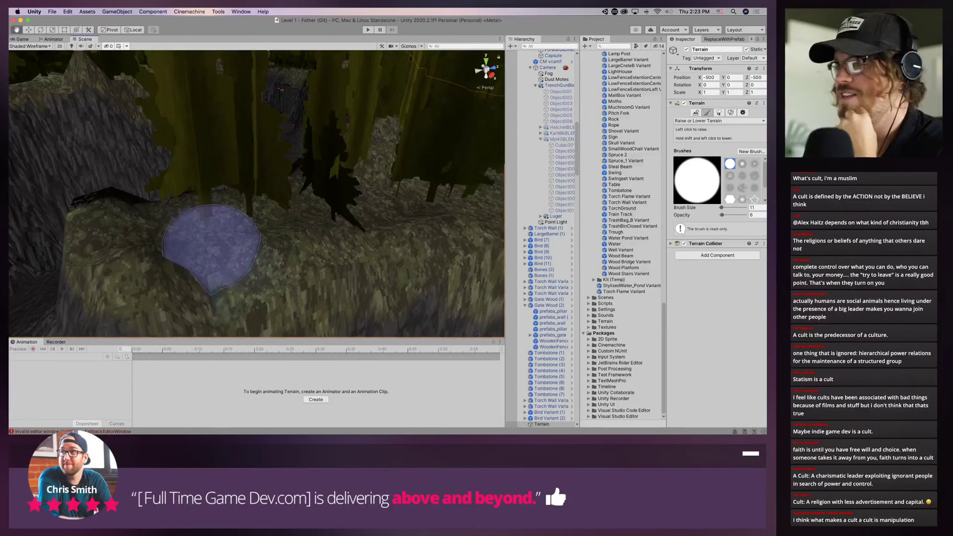
{"action": "right_click_drag", "start_coordinate": [211, 248], "coordinate": [337, 255]}
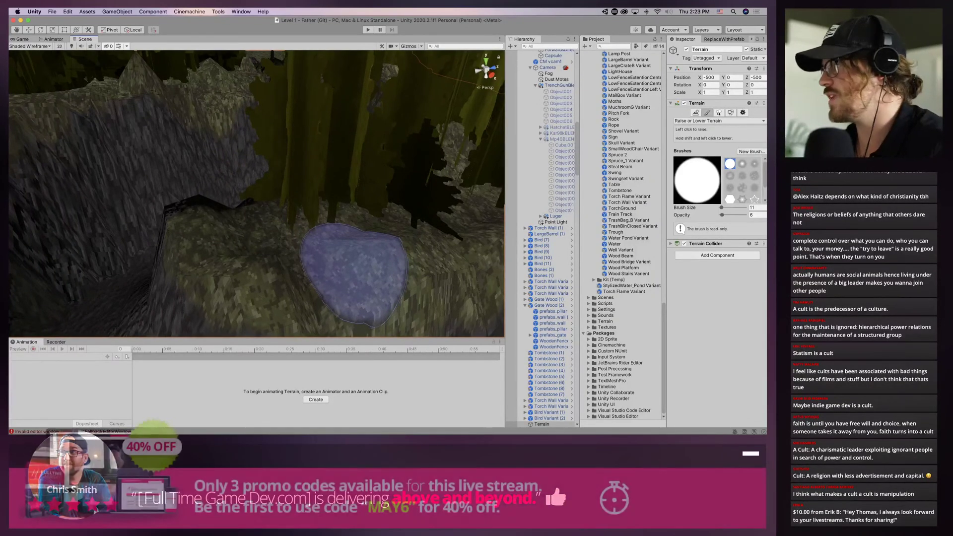
{"action": "middle_click_drag", "start_coordinate": [238, 263], "coordinate": [372, 286]}
{"action": "mouse_move", "coordinate": [353, 280]}
{"action": "right_mouse_down"}
{"action": "mouse_move", "coordinate": [360, 275]}
{"action": "mouse_move", "coordinate": [375, 313]}
{"action": "mouse_move", "coordinate": [167, 248]}
{"action": "right_mouse_up"}
{"action": "scroll", "coordinate": [352, 273], "scroll_direction": "down", "scroll_amount": 5}
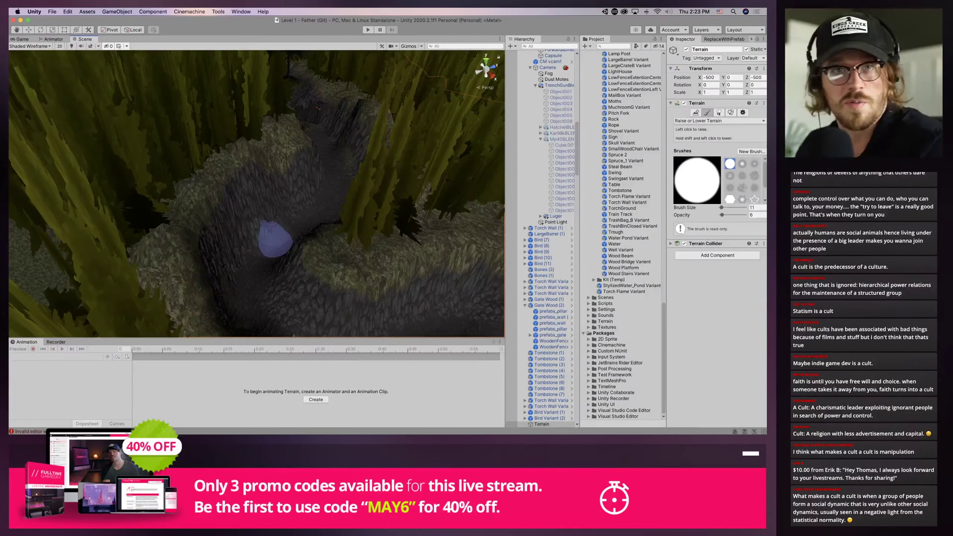
{"action": "right_click_drag", "start_coordinate": [291, 225], "coordinate": [384, 259]}
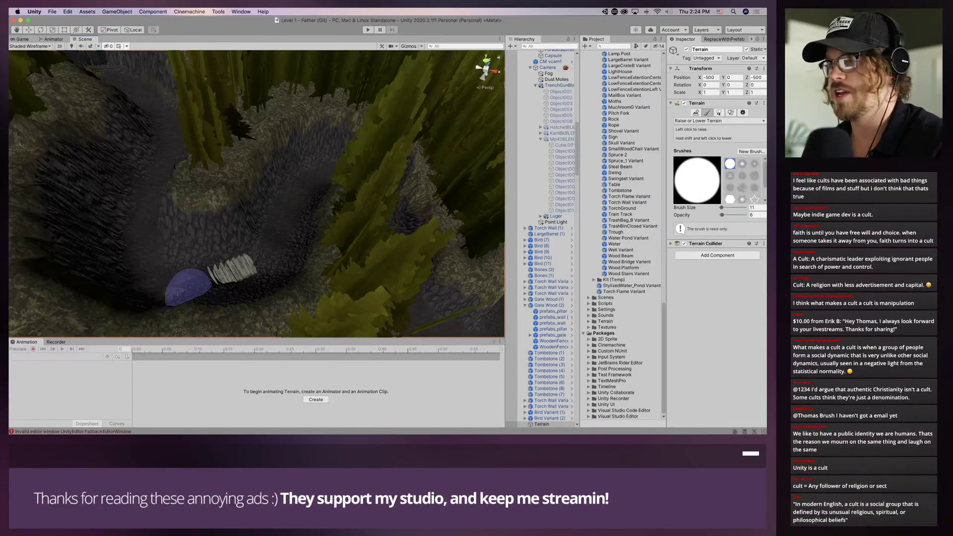
{"action": "middle_click_drag", "start_coordinate": [187, 219], "coordinate": [362, 264]}
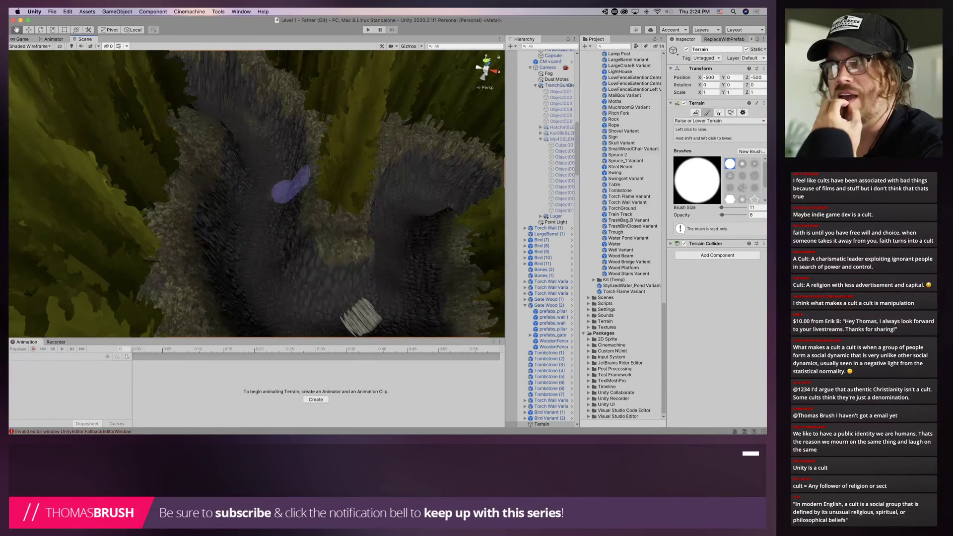
{"action": "middle_click_drag", "start_coordinate": [292, 181], "coordinate": [314, 314]}
{"action": "scroll", "coordinate": [300, 263], "scroll_direction": "up", "scroll_amount": 5}
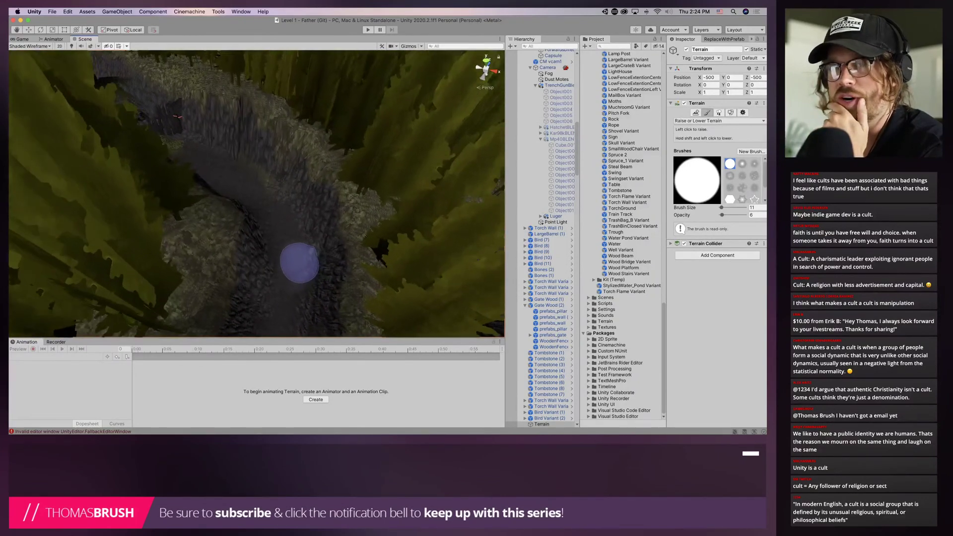
{"action": "scroll", "coordinate": [299, 264], "scroll_direction": "up", "scroll_amount": 4}
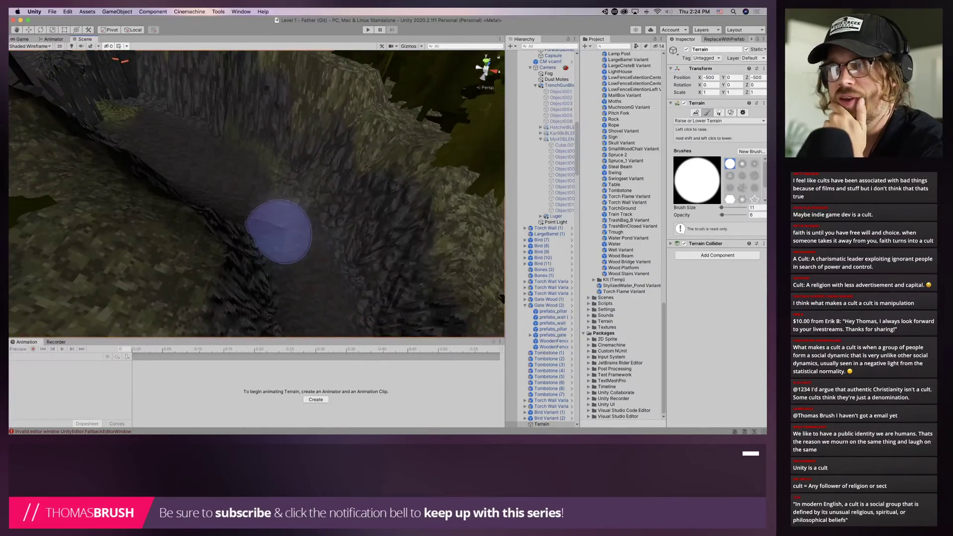
{"action": "scroll", "coordinate": [277, 287], "scroll_direction": "up", "scroll_amount": 3}
{"action": "scroll", "coordinate": [270, 295], "scroll_direction": "down", "scroll_amount": 8}
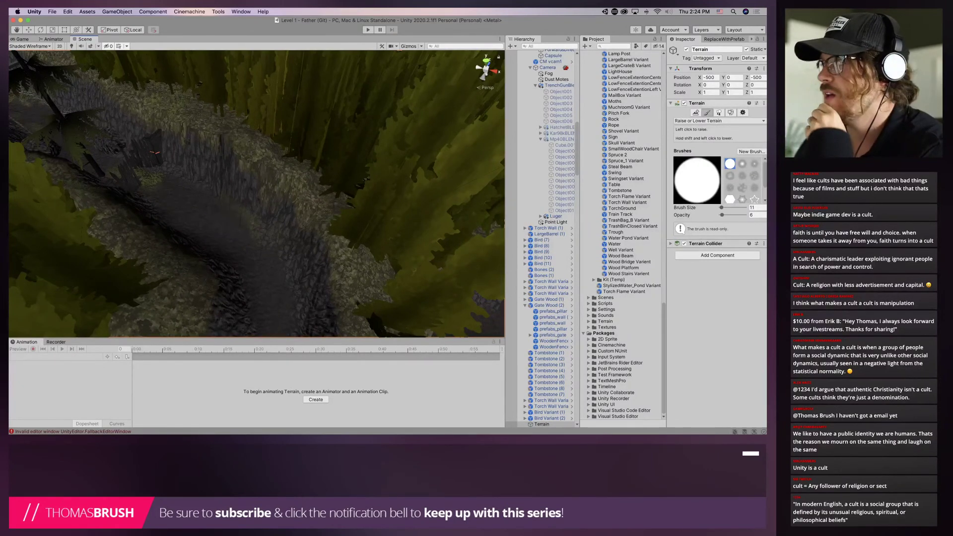
Ready the Paint Details tool with the Grass detail over the trench floor
{"action": "left_click", "coordinate": [730, 112]}
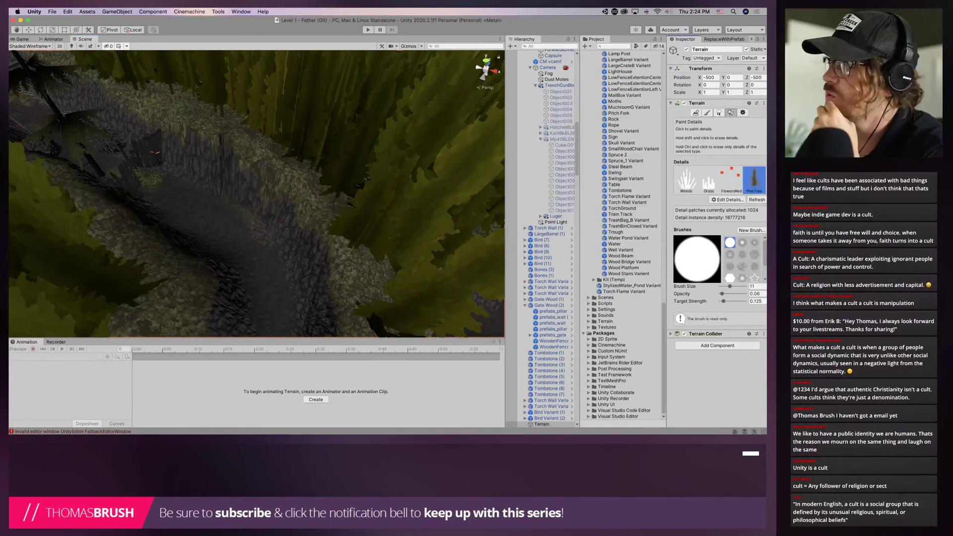
{"action": "left_click", "coordinate": [708, 181]}
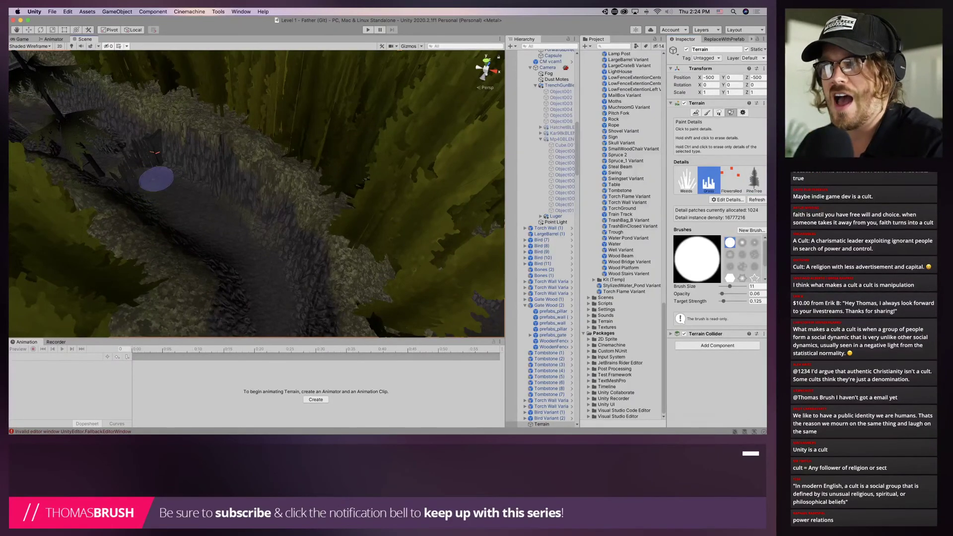
{"action": "scroll", "coordinate": [139, 166], "scroll_direction": "up", "scroll_amount": 5}
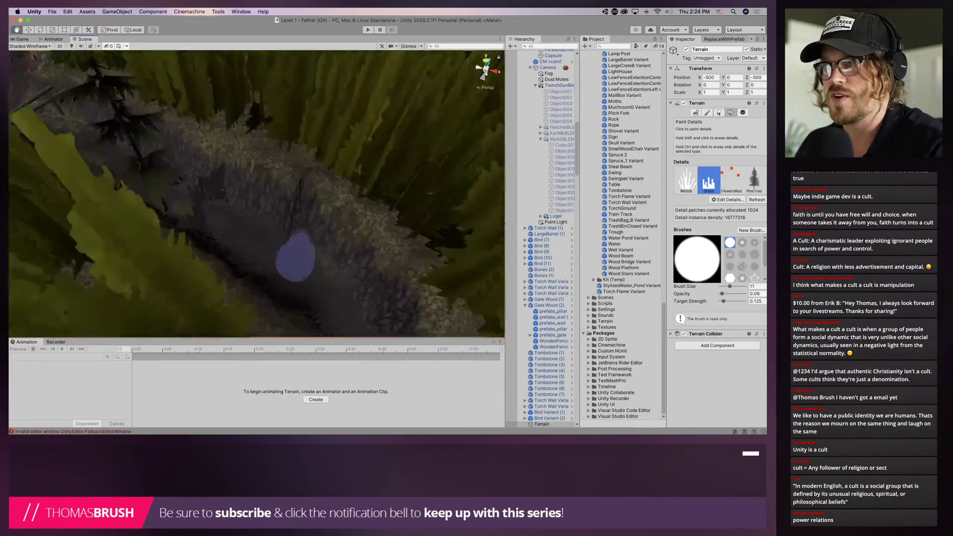
{"action": "scroll", "coordinate": [255, 201], "scroll_direction": "down", "scroll_amount": 5}
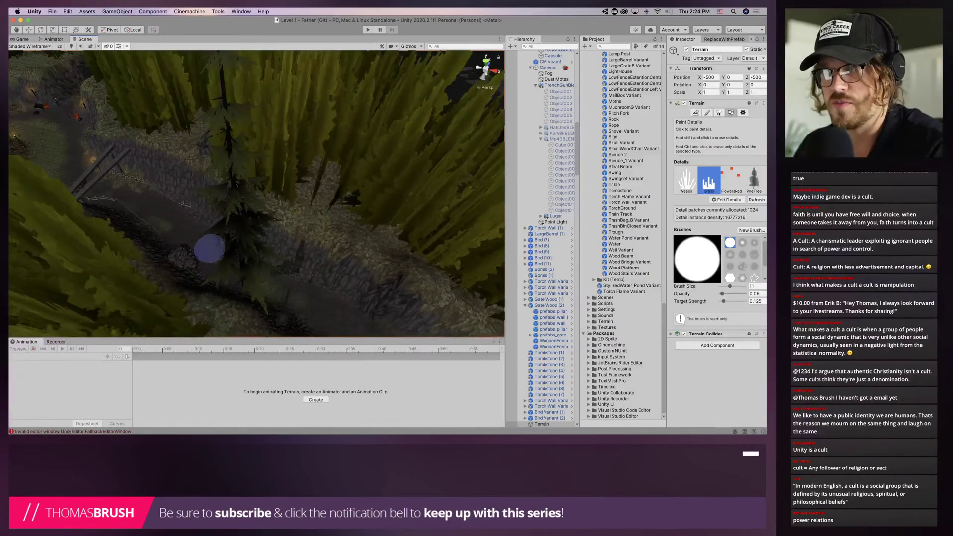
{"action": "scroll", "coordinate": [209, 248], "scroll_direction": "up", "scroll_amount": 5}
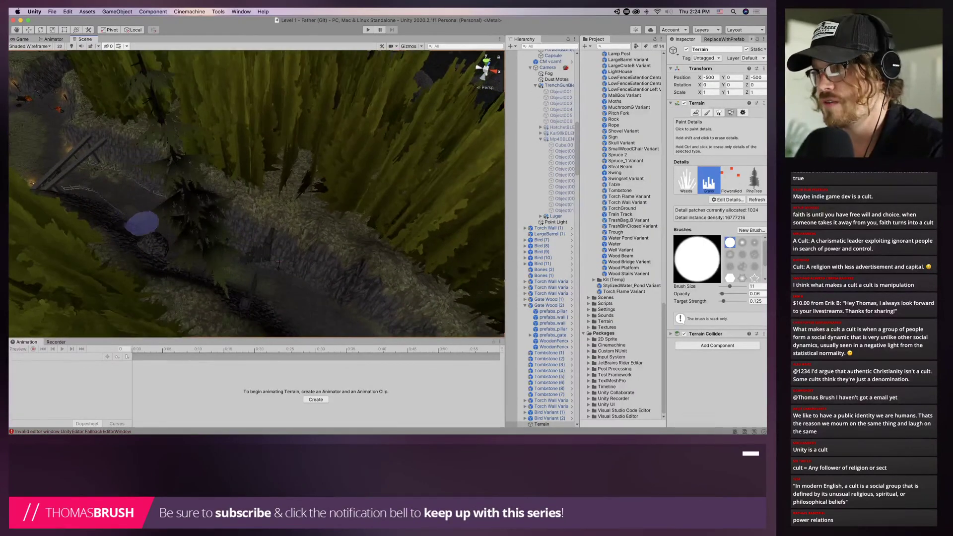
{"action": "scroll", "coordinate": [237, 265], "scroll_direction": "up", "scroll_amount": 5}
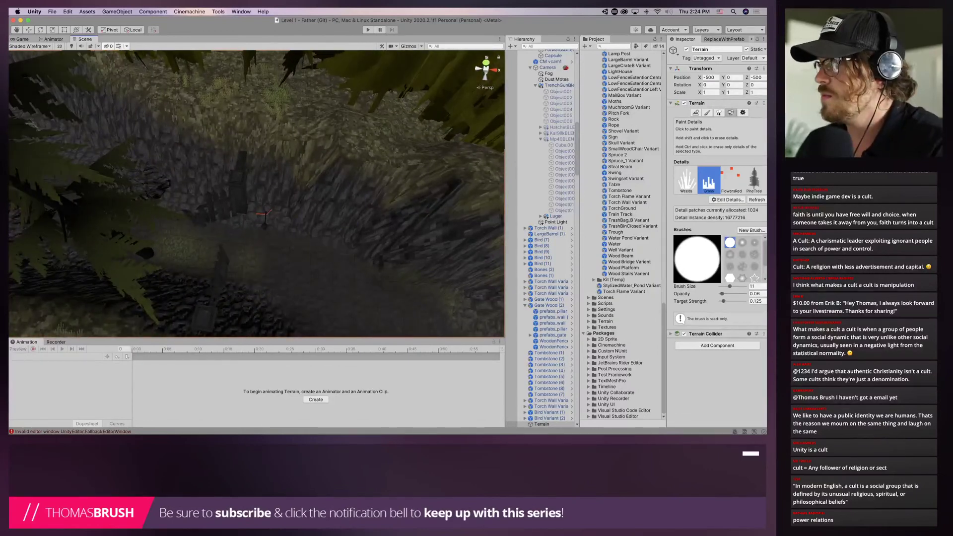
Paint the Dirt terrain layer over the grassy patch on the trench floor using Paint Texture
{"action": "left_click", "coordinate": [718, 113]}
{"action": "left_click", "coordinate": [707, 113]}
{"action": "left_click", "coordinate": [710, 122]}
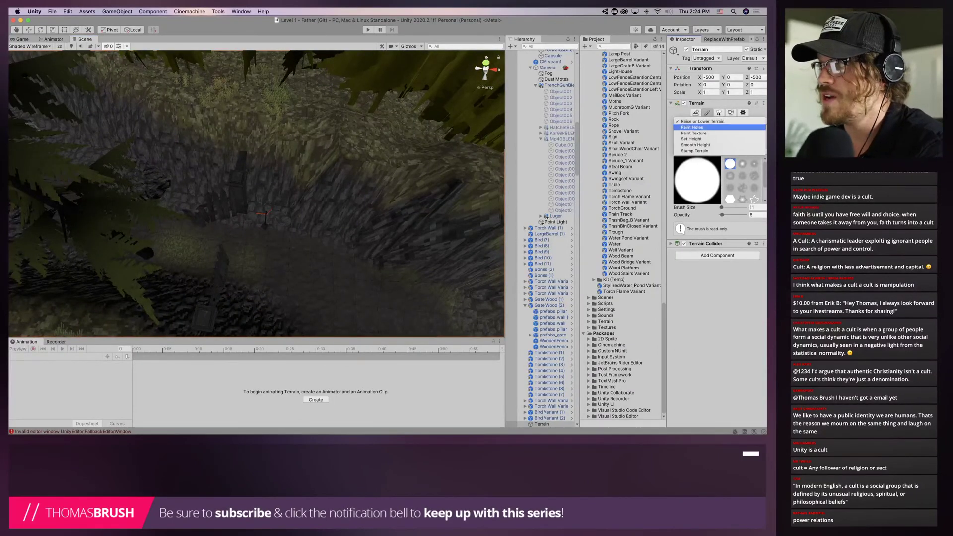
{"action": "left_click", "coordinate": [694, 133]}
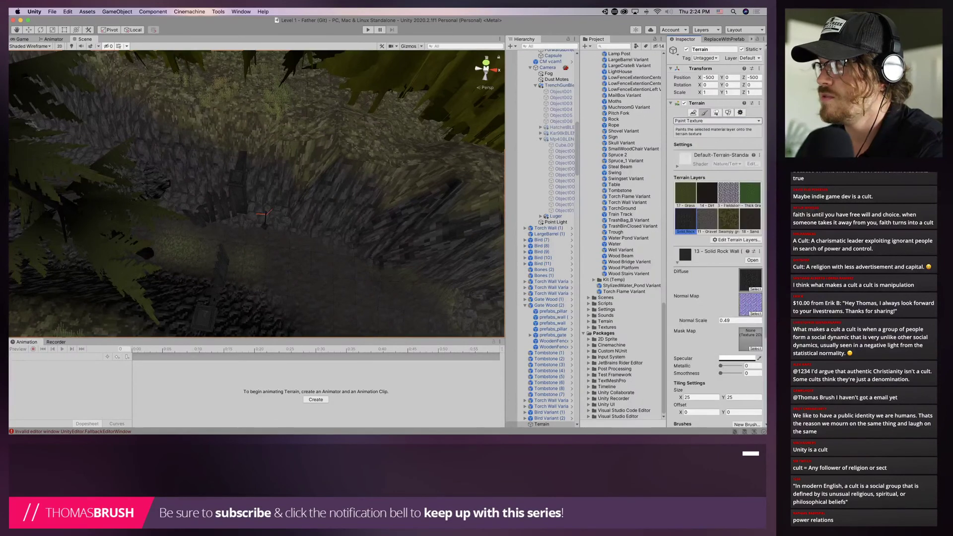
{"action": "mouse_move", "coordinate": [395, 234]}
{"action": "left_mouse_down", "text": "alt"}
{"action": "mouse_move", "coordinate": [325, 221]}
{"action": "mouse_move", "coordinate": [271, 229]}
{"action": "mouse_move", "coordinate": [94, 216]}
{"action": "left_mouse_up", "text": "alt"}
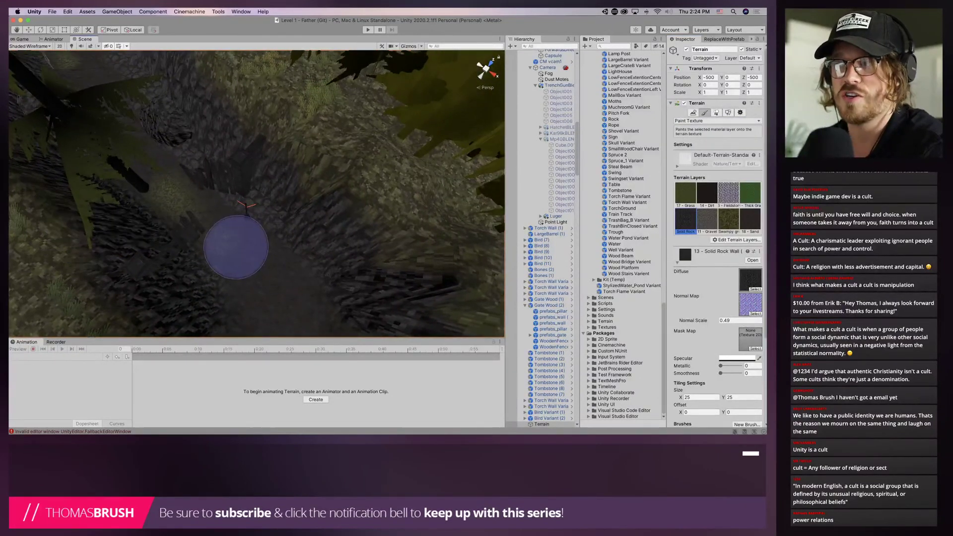
{"action": "left_click", "coordinate": [706, 194]}
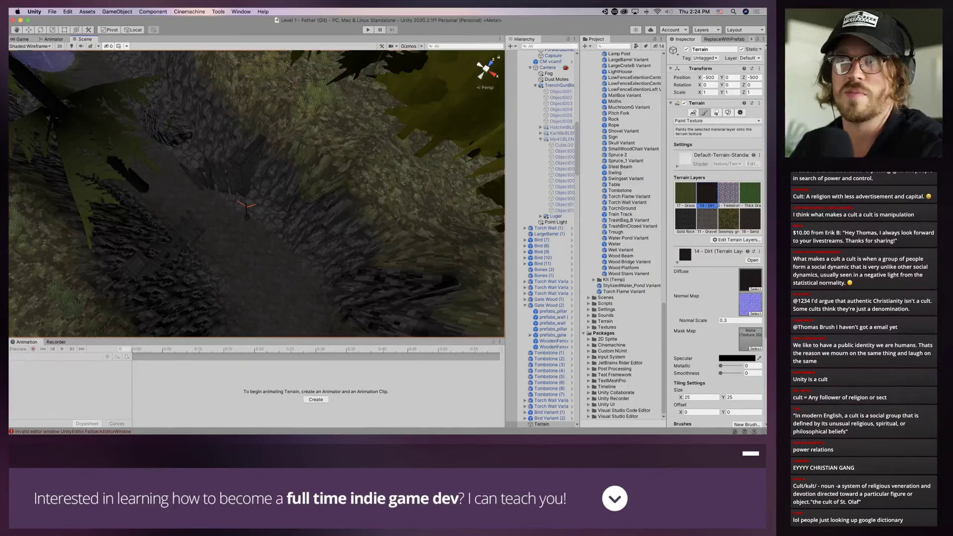
Move the Spruce_2 (3) tree along the trench to about X 117.64, Y 182.17, Z 2.51
{"action": "key", "text": "w"}
{"action": "right_click_drag", "start_coordinate": [163, 183], "coordinate": [233, 193]}
{"action": "left_click", "coordinate": [195, 224]}
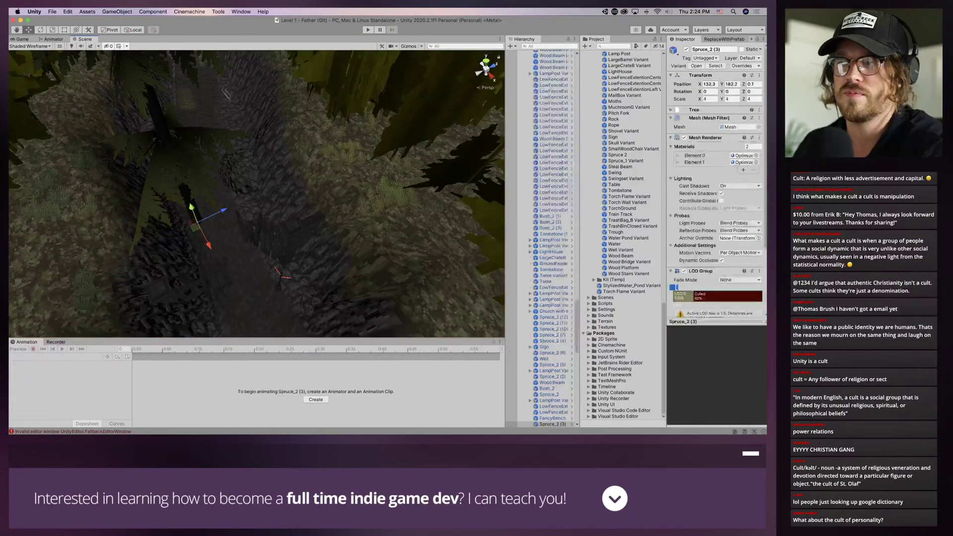
{"action": "left_click_drag", "start_coordinate": [204, 235], "coordinate": [211, 162]}
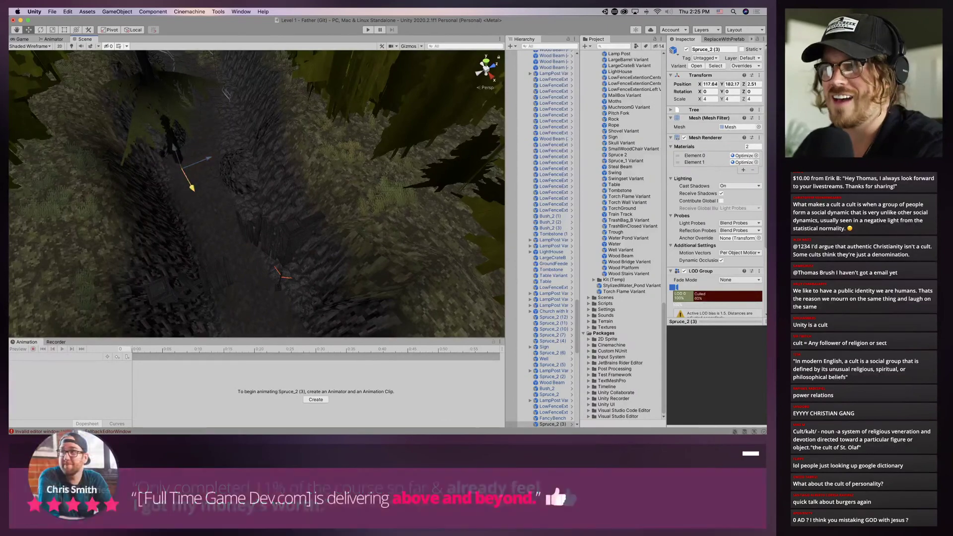
{"action": "left_click", "coordinate": [198, 189]}
Rotate the WoodenFenceBrokenB piece of Gate Wood (2) to about -36.4° on Y and shift it to about X -5.5, Z 1.43
{"action": "right_click_drag", "start_coordinate": [139, 209], "coordinate": [173, 242]}
{"action": "left_click", "coordinate": [173, 243]}
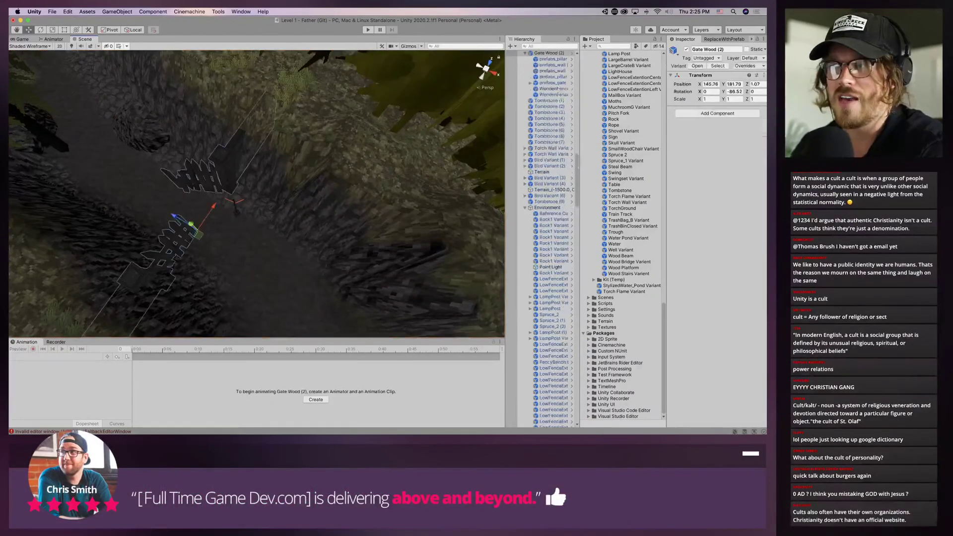
{"action": "left_click", "coordinate": [173, 243]}
{"action": "key", "text": "e"}
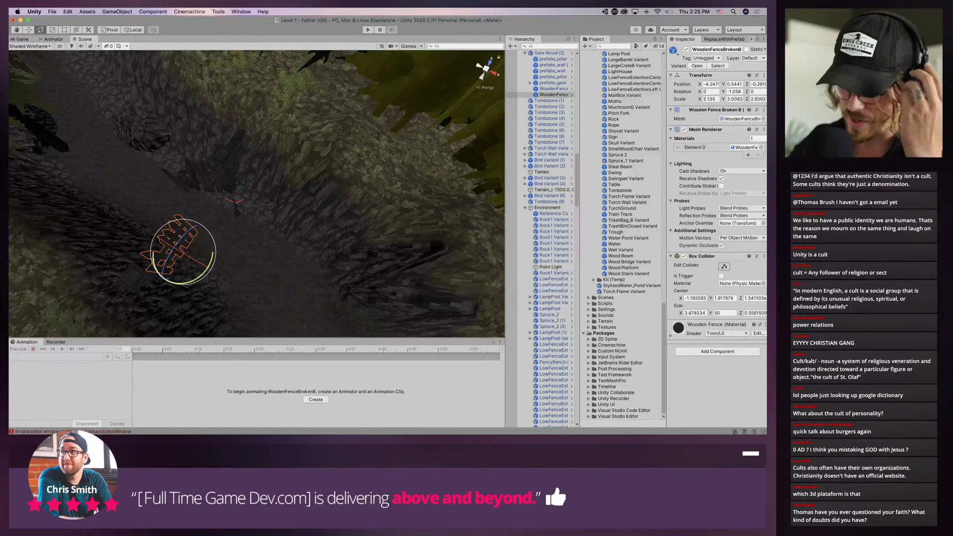
{"action": "left_click_drag", "start_coordinate": [205, 271], "coordinate": [223, 241]}
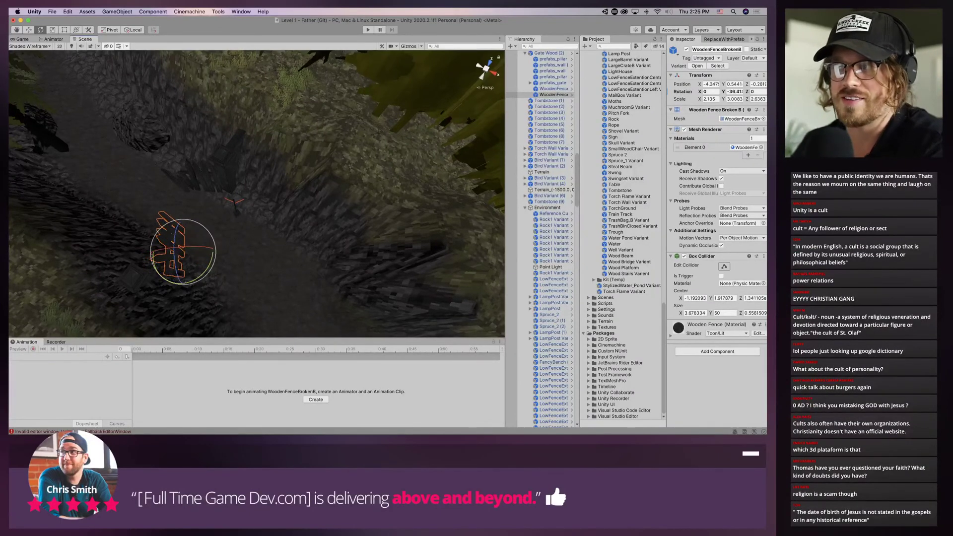
{"action": "key", "text": "w"}
{"action": "left_click_drag", "start_coordinate": [158, 255], "coordinate": [141, 257]}
Reselect the terrain, survey the trench along its length and ready the Smooth Height tool
{"action": "left_click", "coordinate": [213, 243]}
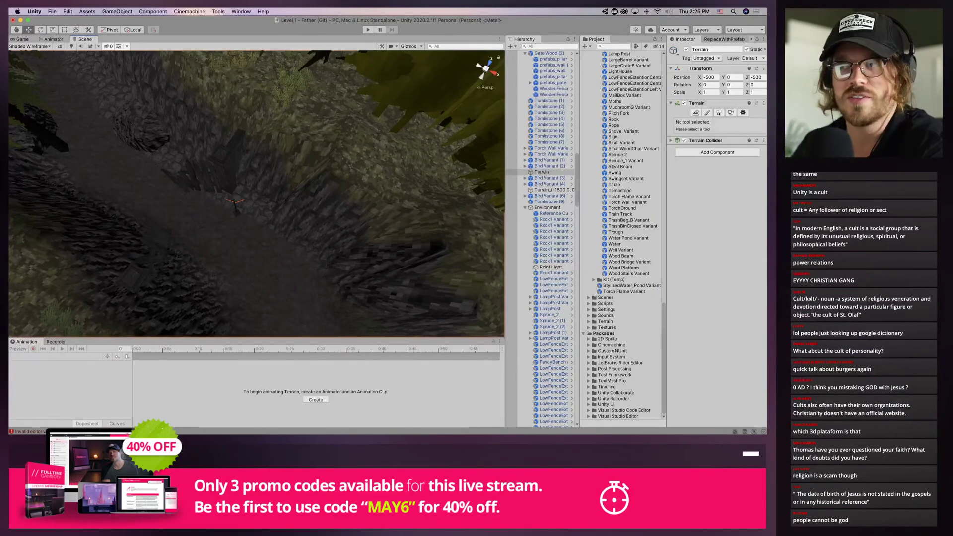
{"action": "left_click", "coordinate": [707, 112]}
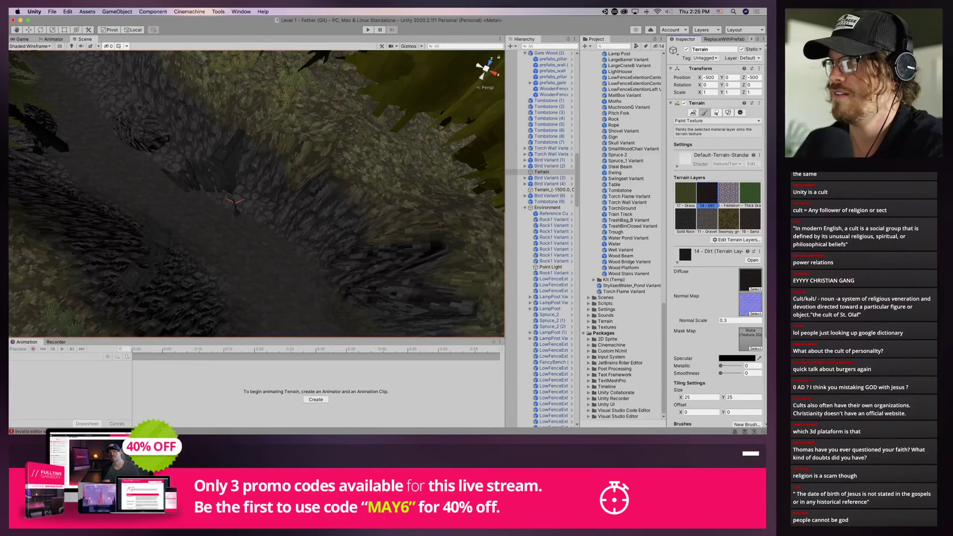
{"action": "left_click", "coordinate": [716, 120]}
{"action": "left_click", "coordinate": [702, 109]}
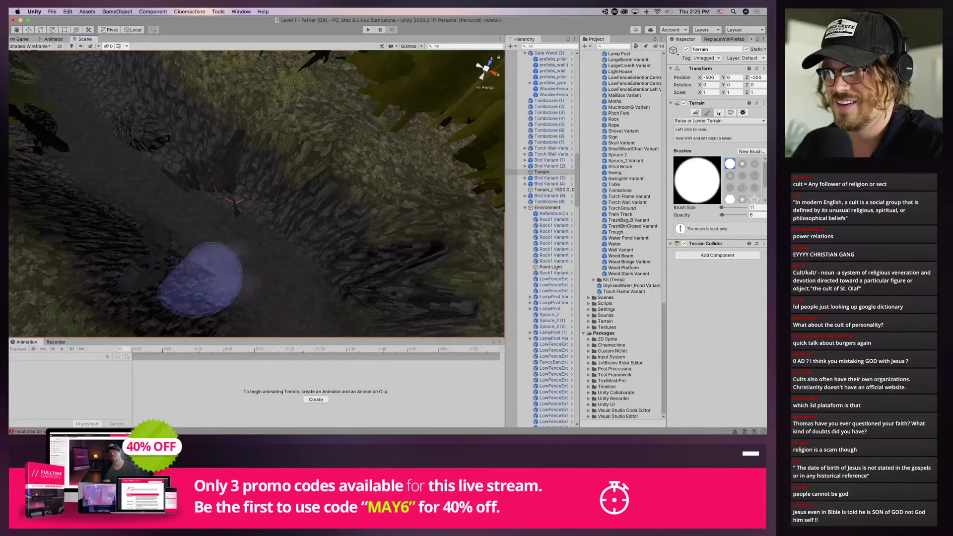
{"action": "left_click_drag", "start_coordinate": [209, 273], "coordinate": [154, 213], "text": "alt"}
{"action": "right_click_drag", "start_coordinate": [348, 273], "coordinate": [287, 255]}
{"action": "middle_click_drag", "start_coordinate": [271, 209], "coordinate": [271, 90]}
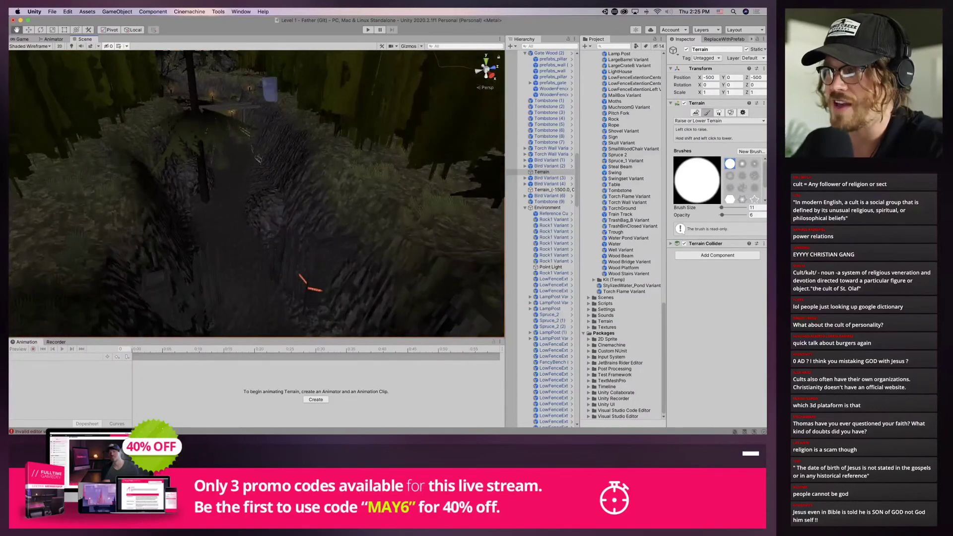
{"action": "middle_click_drag", "start_coordinate": [268, 231], "coordinate": [270, 99]}
{"action": "middle_click_drag", "start_coordinate": [303, 221], "coordinate": [300, 121]}
{"action": "key", "text": "z"}
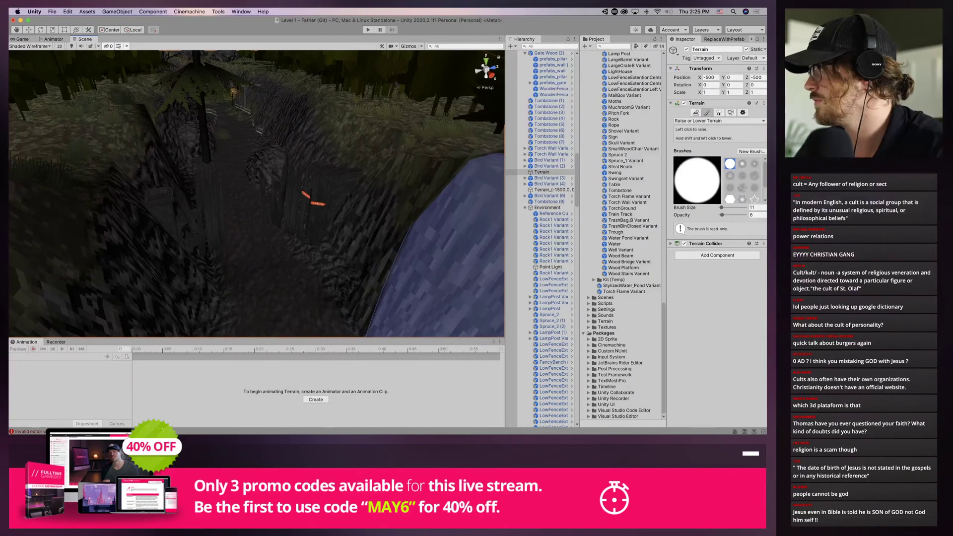
{"action": "left_click", "coordinate": [719, 121]}
{"action": "left_click", "coordinate": [705, 146]}
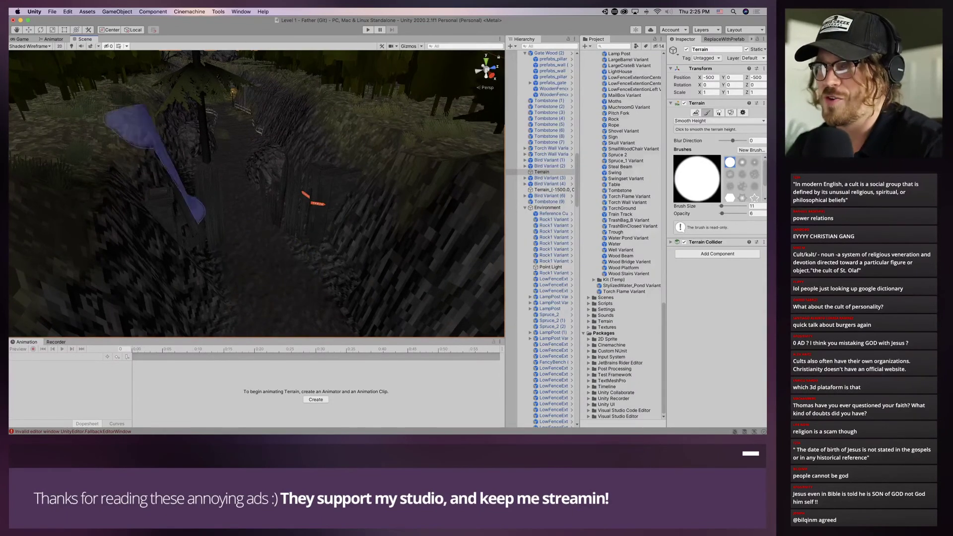
Move the whole Gate Wood (2) slightly down and across the trench to about X 145.79, Y 181.5, Z 1.64
{"action": "left_click", "coordinate": [28, 30]}
{"action": "left_click", "coordinate": [206, 213]}
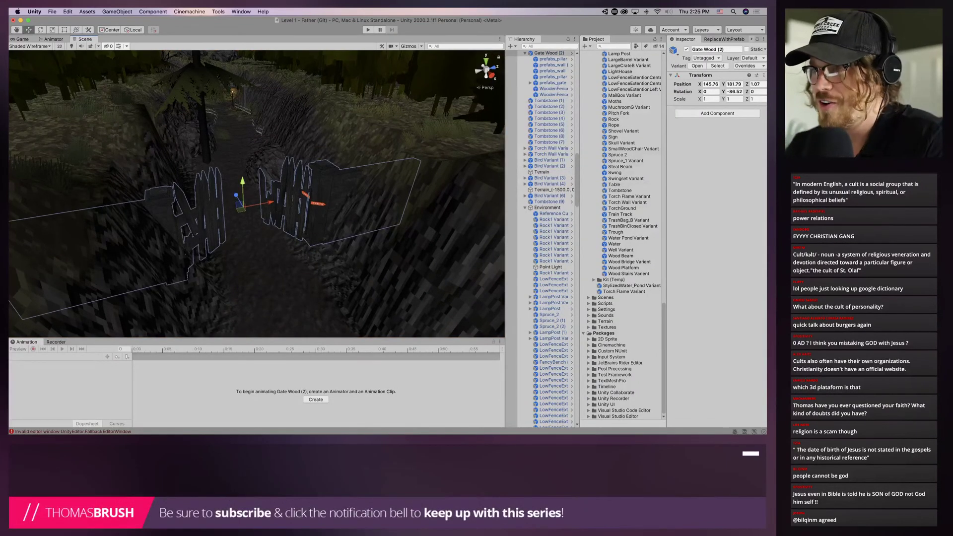
{"action": "scroll", "coordinate": [257, 193], "scroll_direction": "up", "scroll_amount": 5}
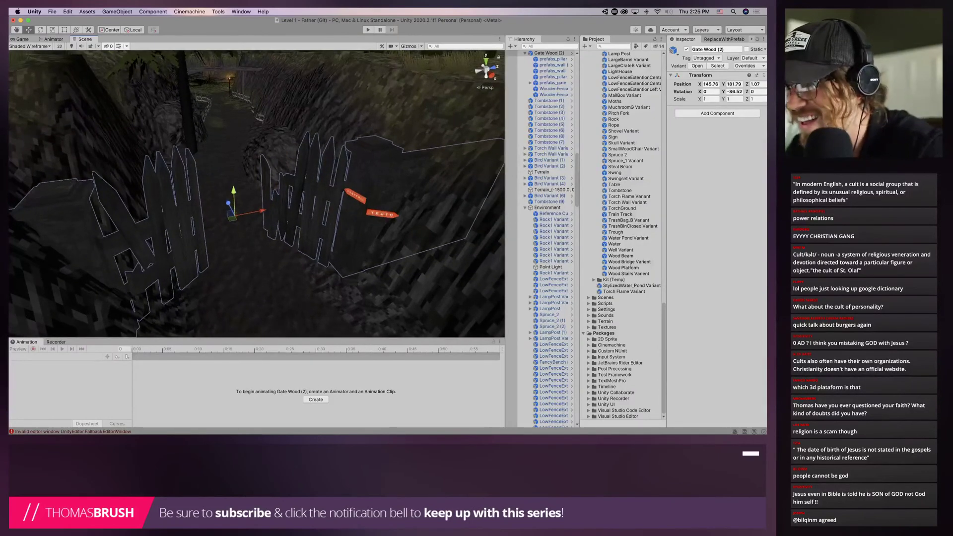
{"action": "left_click_drag", "start_coordinate": [234, 192], "coordinate": [266, 213]}
Reselect the terrain and reactivate the Smooth Height tool on the trench beside the orange signs
{"action": "left_click", "coordinate": [258, 243]}
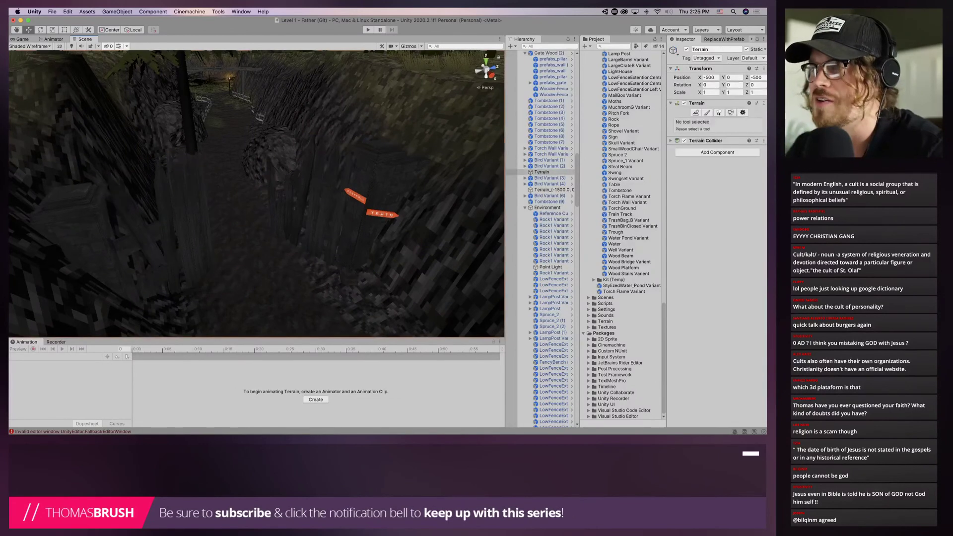
{"action": "scroll", "coordinate": [258, 209], "scroll_direction": "down", "scroll_amount": 8}
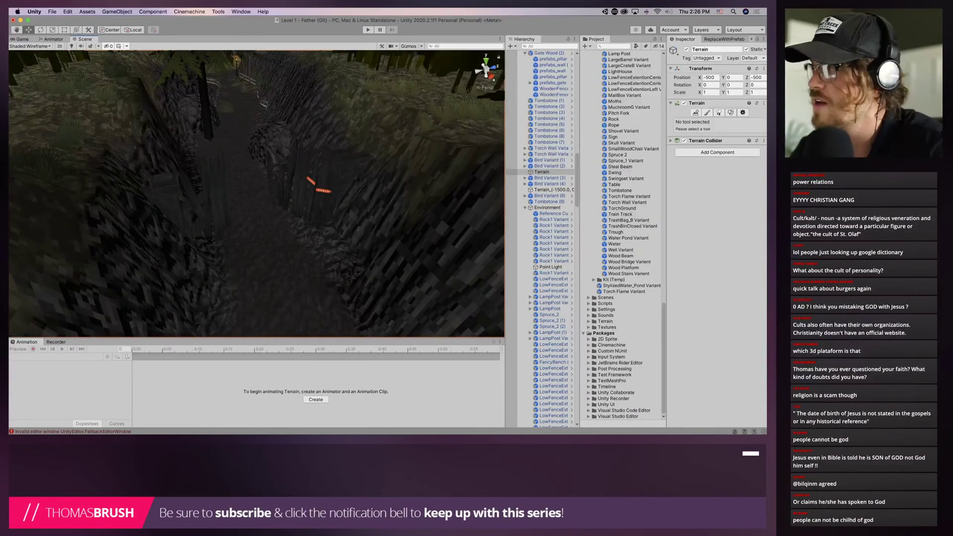
{"action": "left_click", "coordinate": [719, 113]}
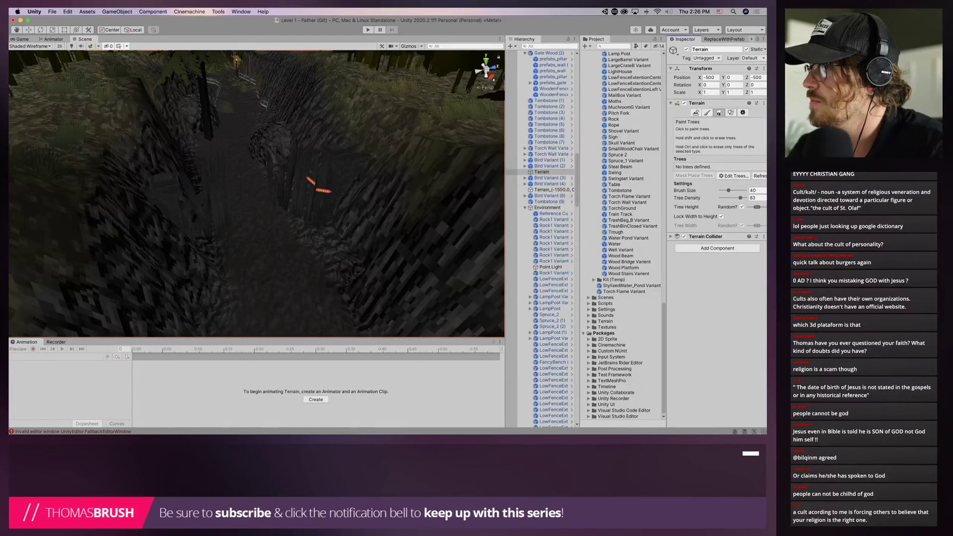
{"action": "left_click", "coordinate": [706, 112]}
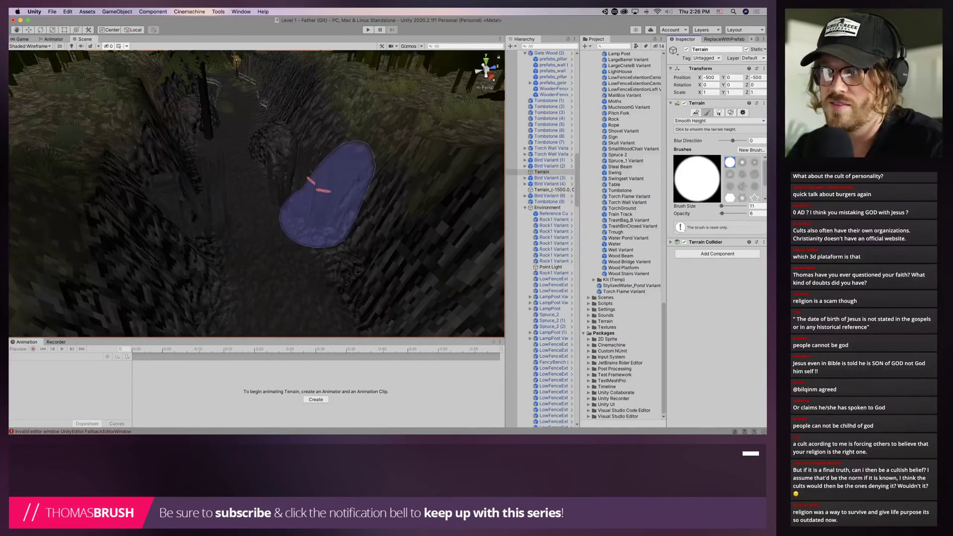
Try raising the gate's WoodenFenceBrokenB piece slightly and undo the move
{"action": "left_click", "coordinate": [553, 94]}
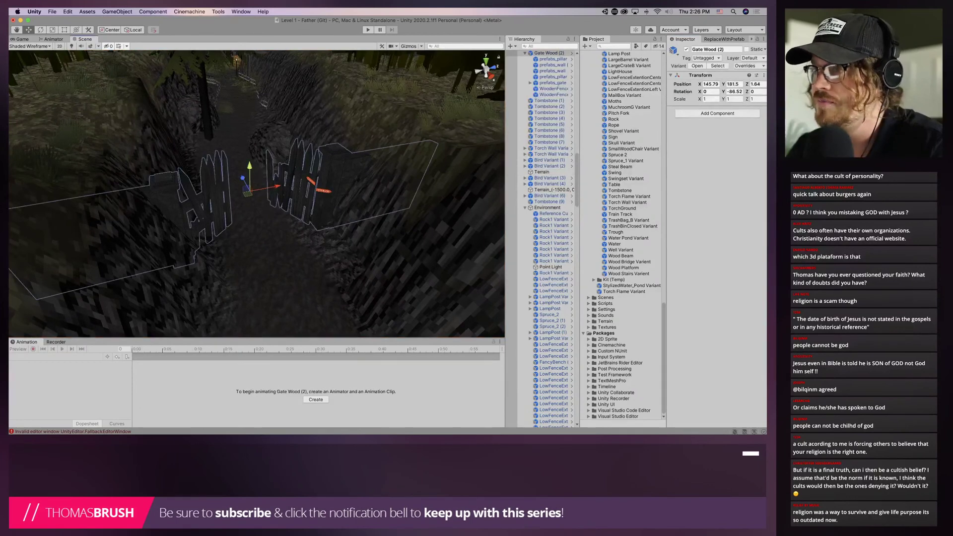
{"action": "key", "text": "f"}
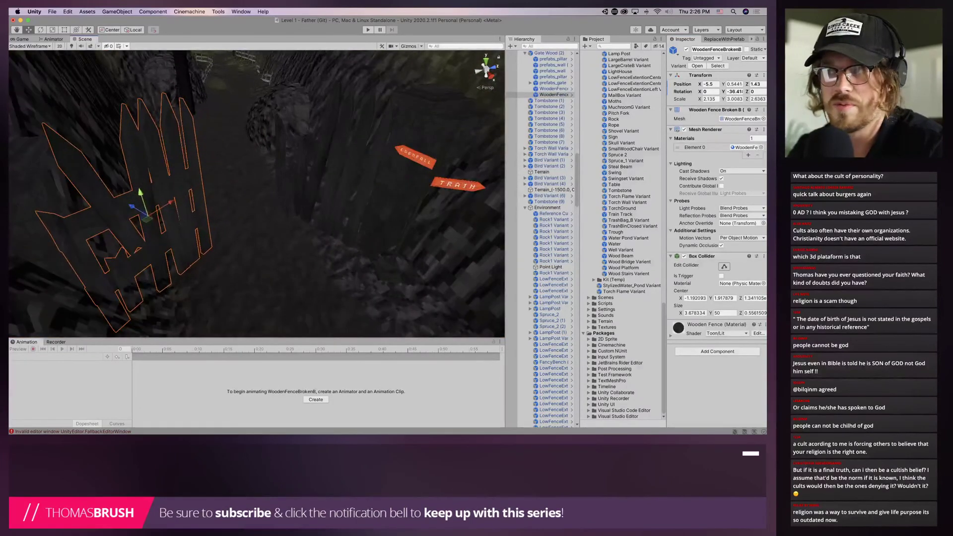
{"action": "left_click_drag", "start_coordinate": [140, 192], "coordinate": [139, 187]}
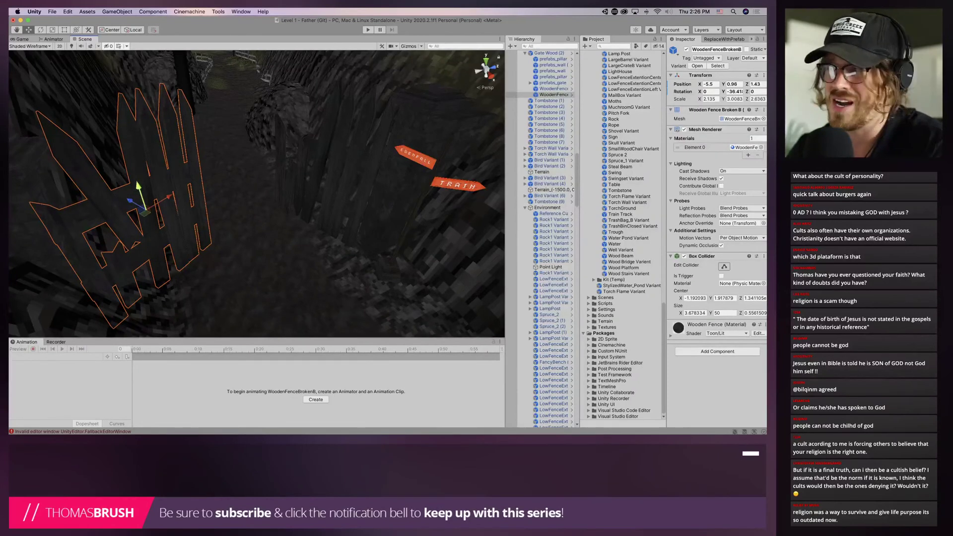
{"action": "key", "text": "super+z"}
Inspect the gate's WoodenFenceBrokenC piece and how the gate sits between the trench walls
{"action": "left_click", "coordinate": [339, 194]}
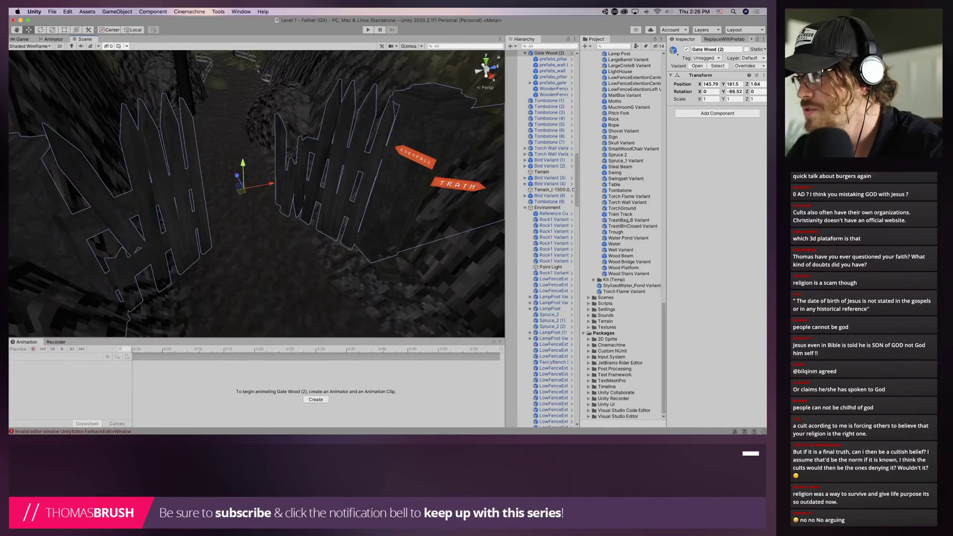
{"action": "left_click", "coordinate": [339, 194]}
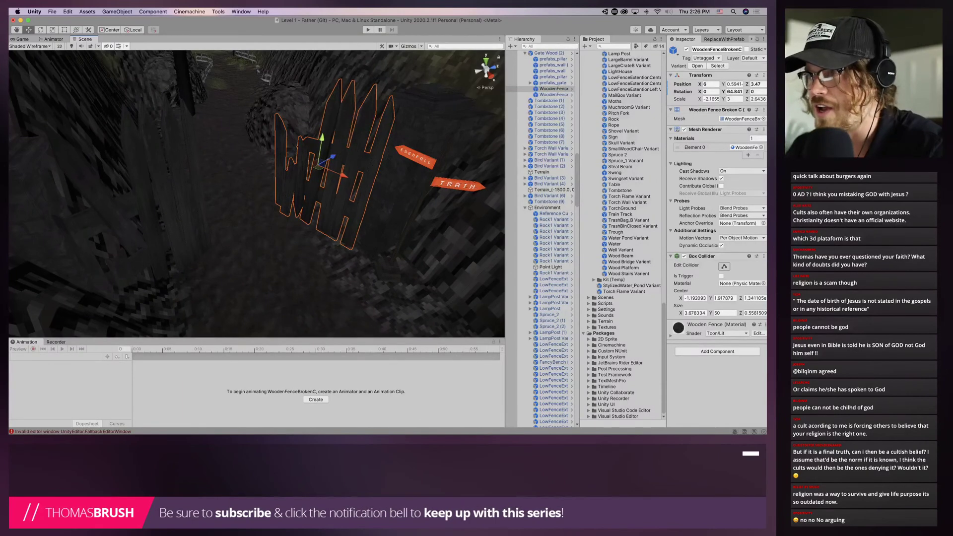
{"action": "scroll", "coordinate": [256, 194], "scroll_direction": "down", "scroll_amount": 4}
{"action": "left_click", "coordinate": [256, 198]}
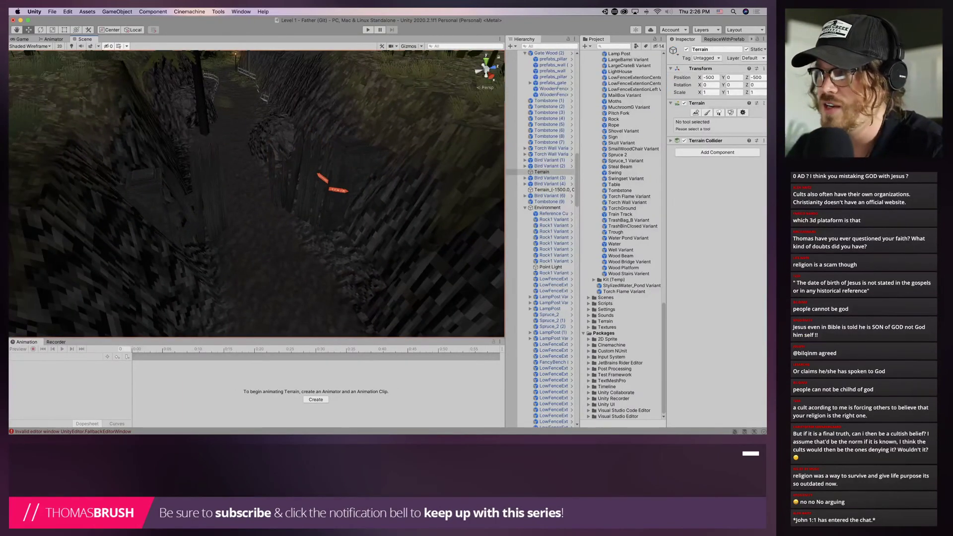
{"action": "left_click", "coordinate": [202, 198]}
{"action": "left_click", "coordinate": [203, 198]}
{"action": "left_click", "coordinate": [304, 189]}
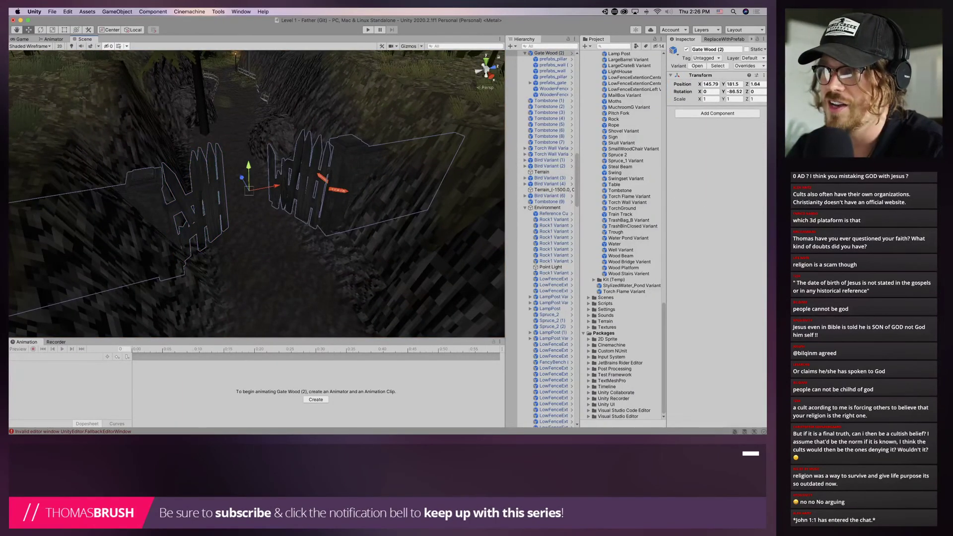
{"action": "left_click", "coordinate": [147, 188]}
{"action": "left_click", "coordinate": [148, 189]}
{"action": "left_click", "coordinate": [148, 189]}
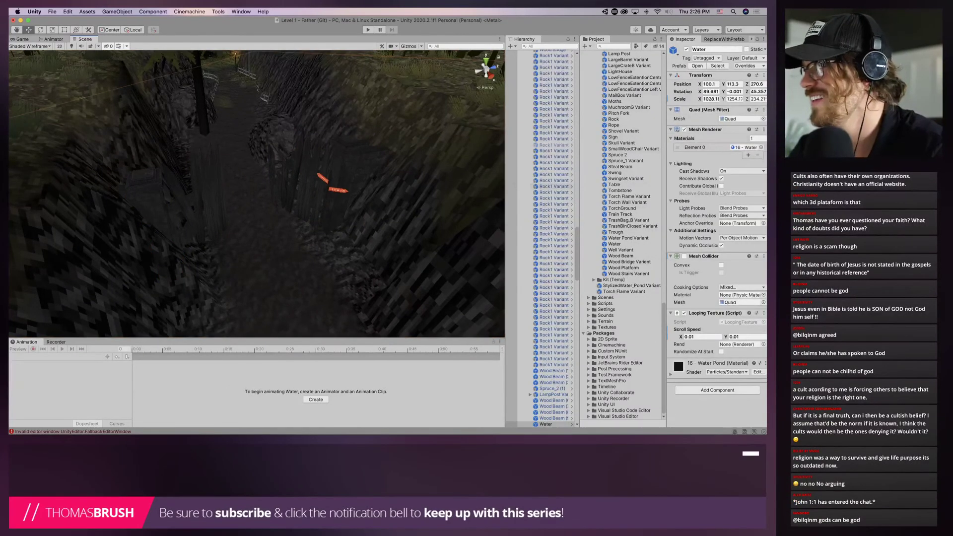
{"action": "left_click", "coordinate": [148, 188]}
{"action": "scroll", "coordinate": [257, 194], "scroll_direction": "down", "scroll_amount": 8}
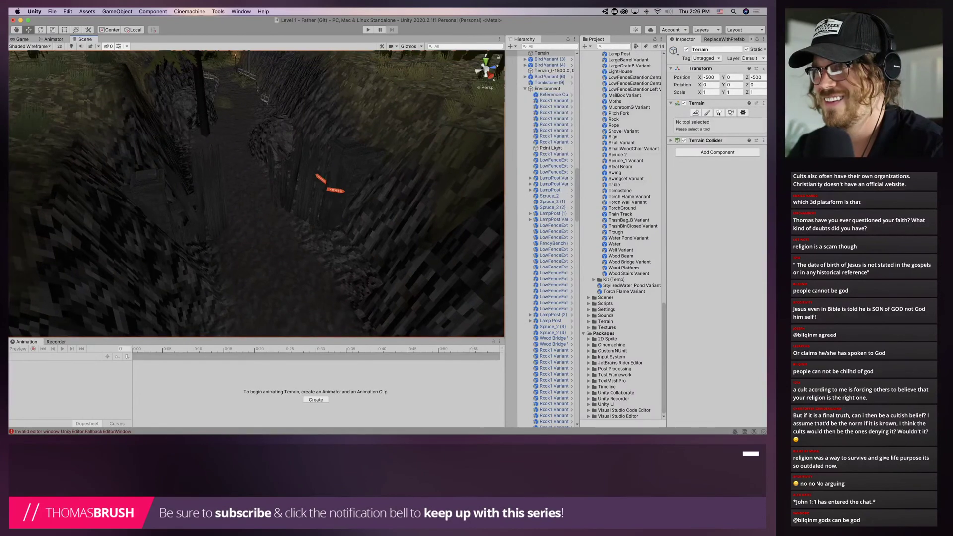
Ready the terrain's Smooth Height tool over the trench section leading to the wood stairs
{"action": "middle_click_drag", "start_coordinate": [297, 198], "coordinate": [179, 168]}
{"action": "left_click_drag", "start_coordinate": [238, 189], "coordinate": [348, 178], "text": "alt"}
{"action": "middle_click_drag", "start_coordinate": [249, 188], "coordinate": [348, 239]}
{"action": "left_click_drag", "start_coordinate": [248, 189], "coordinate": [318, 219], "text": "alt"}
{"action": "left_click", "coordinate": [270, 183]}
{"action": "left_click", "coordinate": [422, 198]}
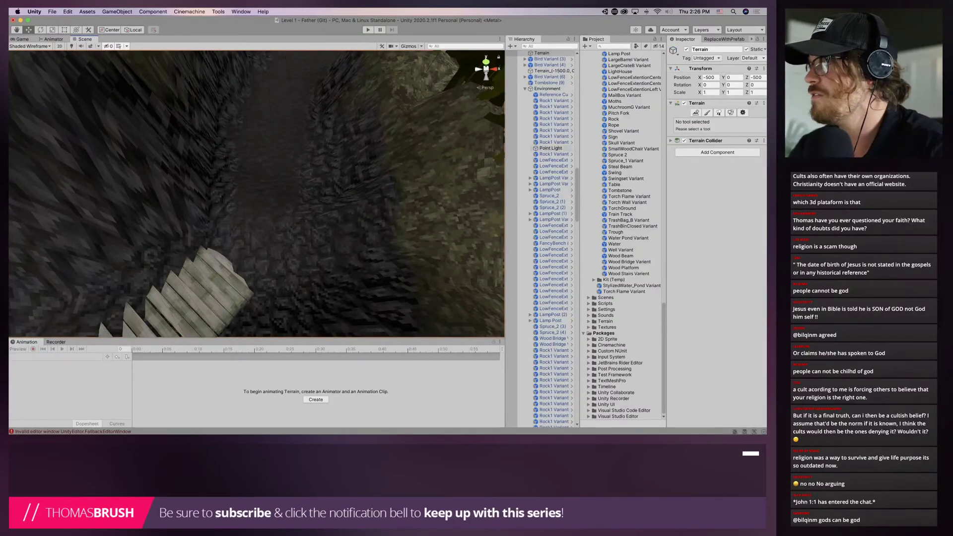
{"action": "left_click", "coordinate": [707, 113]}
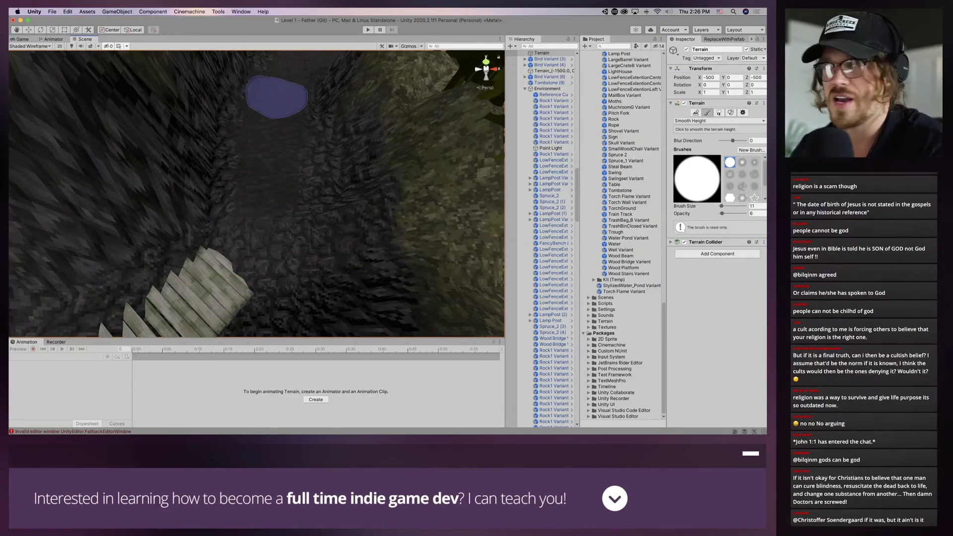
Playtest the level to check the trench path from the player's view, and return to the scene above the stairs
{"action": "left_click", "coordinate": [368, 30]}
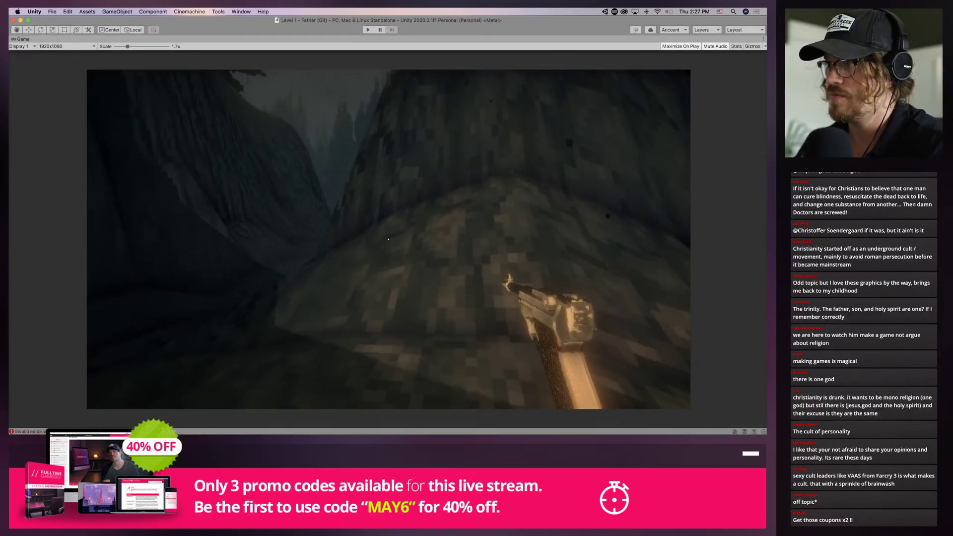
{"action": "scroll", "coordinate": [256, 194], "scroll_direction": "down", "scroll_amount": 10}
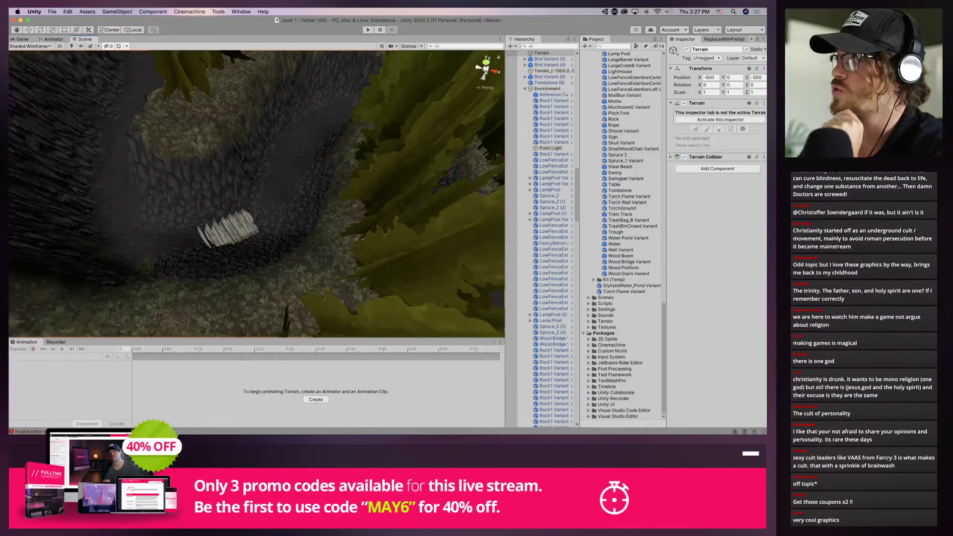
Reactivate the terrain inspector, smooth the trench around the wood stairs with Smooth Height and check the slopes around them
{"action": "left_click", "coordinate": [719, 120]}
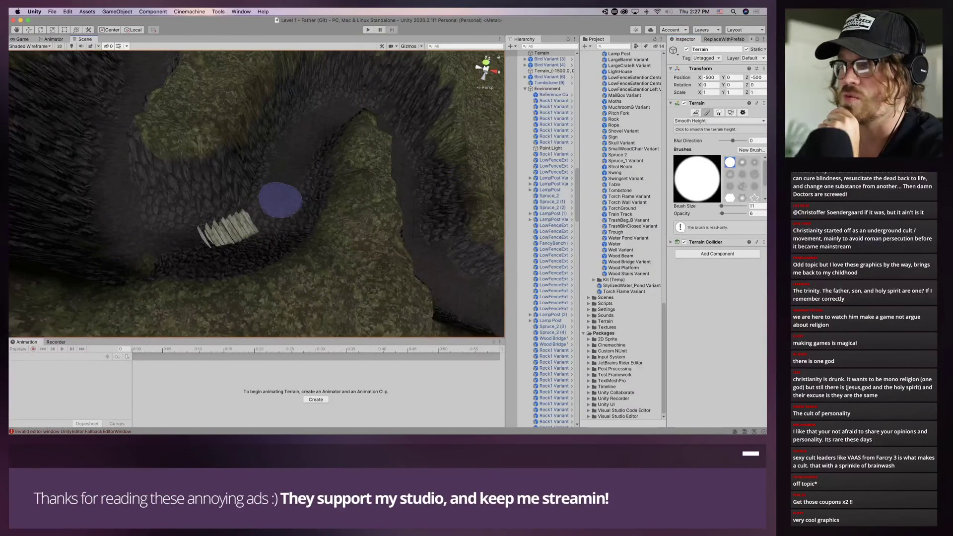
{"action": "left_click_drag", "start_coordinate": [282, 162], "coordinate": [283, 166]}
{"action": "left_click_drag", "start_coordinate": [167, 233], "coordinate": [171, 247]}
{"action": "left_click_drag", "start_coordinate": [130, 215], "coordinate": [120, 205]}
{"action": "mouse_move", "coordinate": [117, 213]}
{"action": "right_mouse_down"}
{"action": "mouse_move", "coordinate": [230, 219]}
{"action": "mouse_move", "coordinate": [238, 233]}
{"action": "mouse_move", "coordinate": [188, 202]}
{"action": "right_mouse_up"}
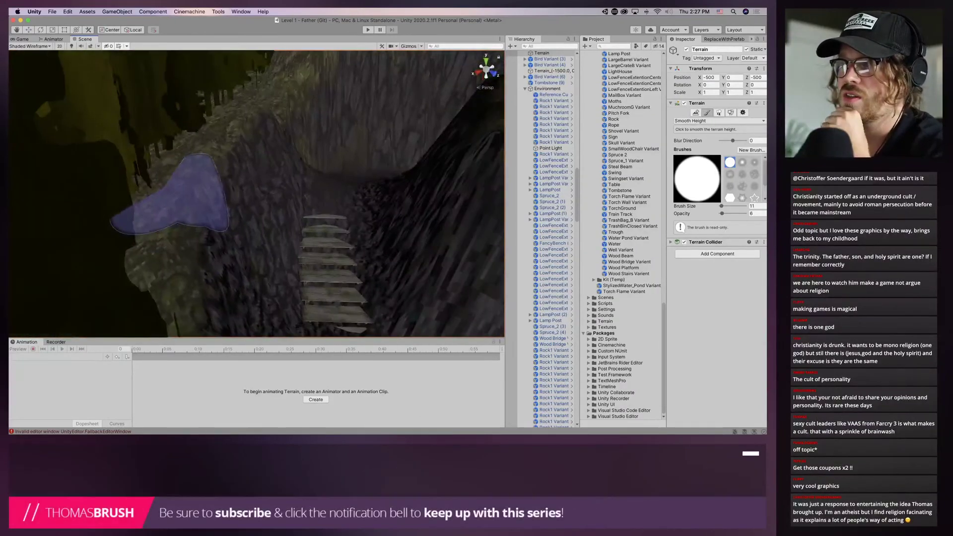
{"action": "mouse_move", "coordinate": [223, 234]}
{"action": "right_mouse_down"}
{"action": "mouse_move", "coordinate": [186, 166]}
{"action": "mouse_move", "coordinate": [213, 160]}
{"action": "mouse_move", "coordinate": [180, 202]}
{"action": "right_mouse_up"}
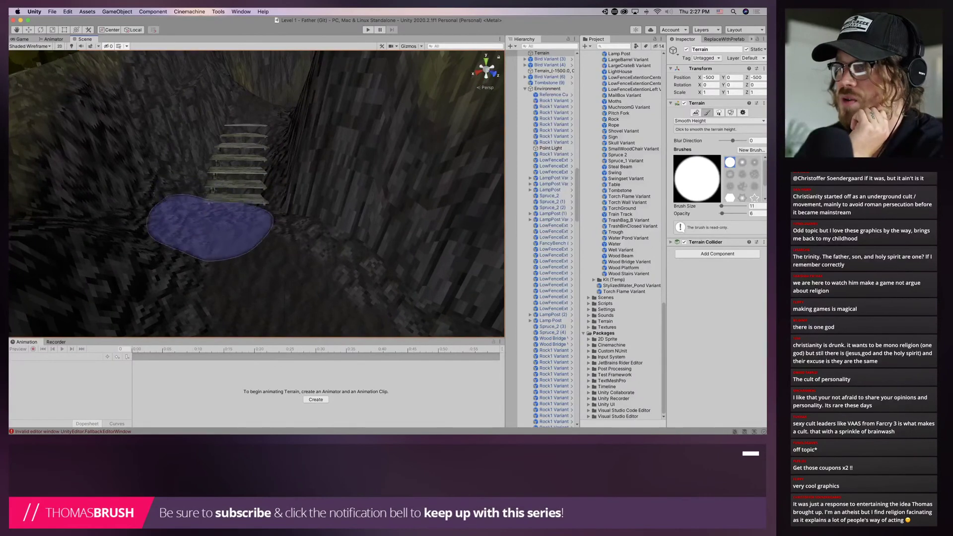
{"action": "middle_click_drag", "start_coordinate": [256, 288], "coordinate": [194, 209]}
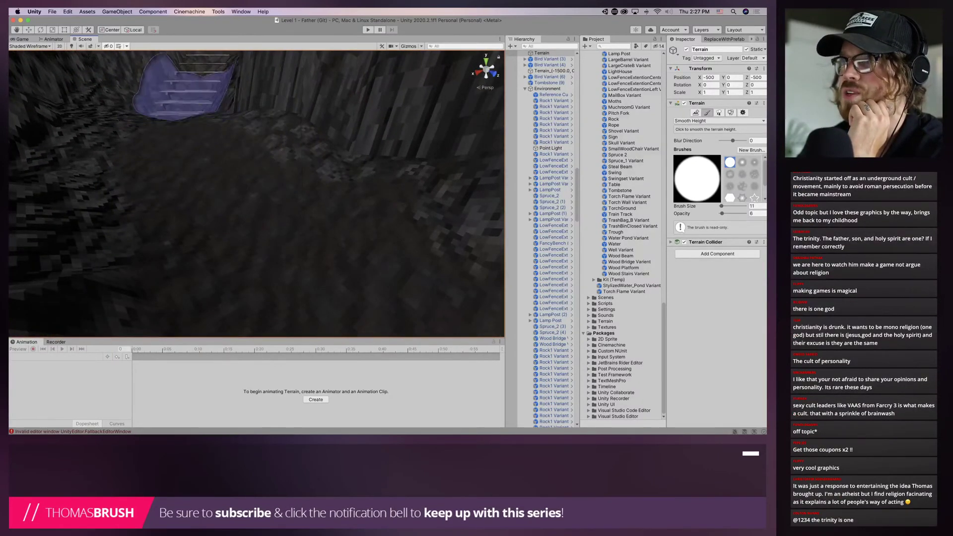
{"action": "mouse_move", "coordinate": [174, 160]}
{"action": "middle_mouse_down"}
{"action": "mouse_move", "coordinate": [217, 186]}
{"action": "mouse_move", "coordinate": [258, 231]}
{"action": "middle_mouse_up"}
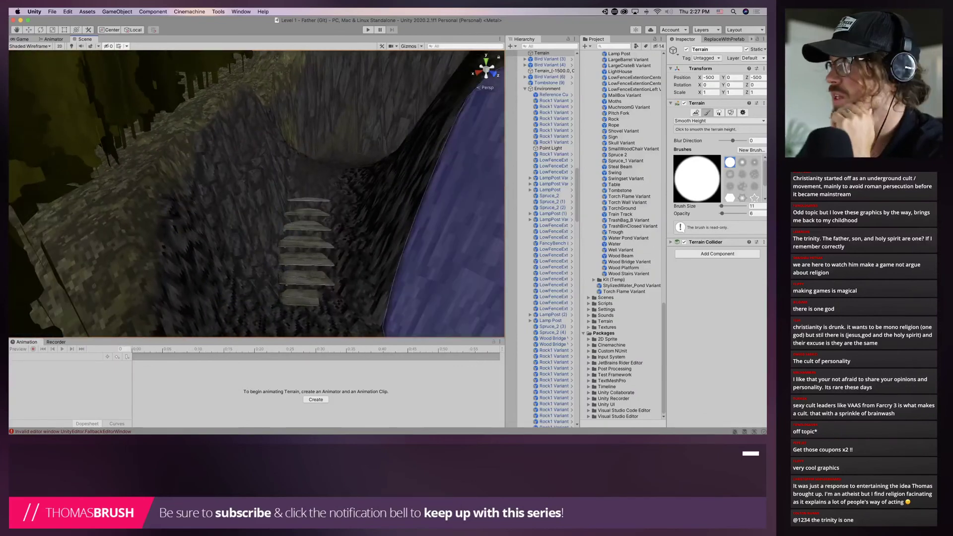
Adjust the trench terrain beside the wood stairs with Raise or Lower Terrain and return to the Smooth Height tool
{"action": "left_click", "coordinate": [719, 120]}
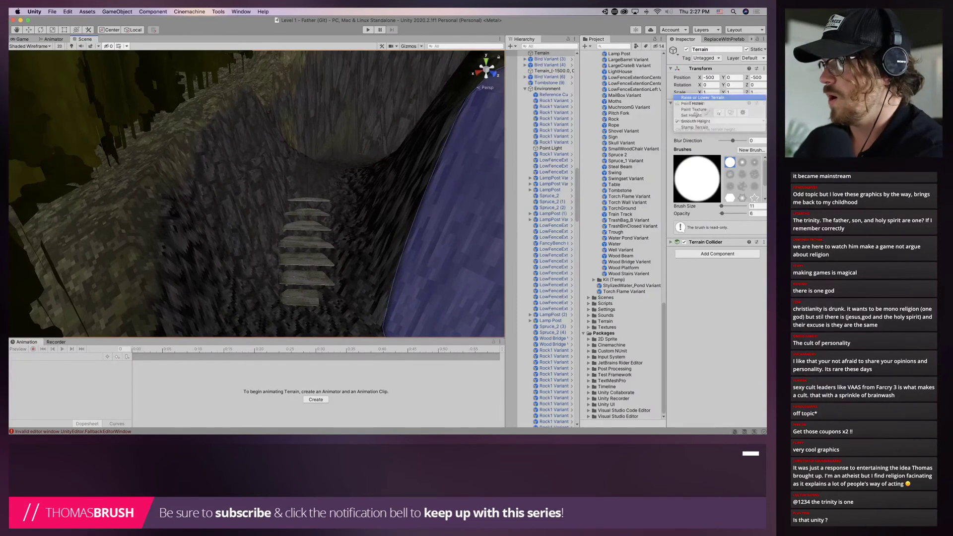
{"action": "left_click", "coordinate": [703, 98]}
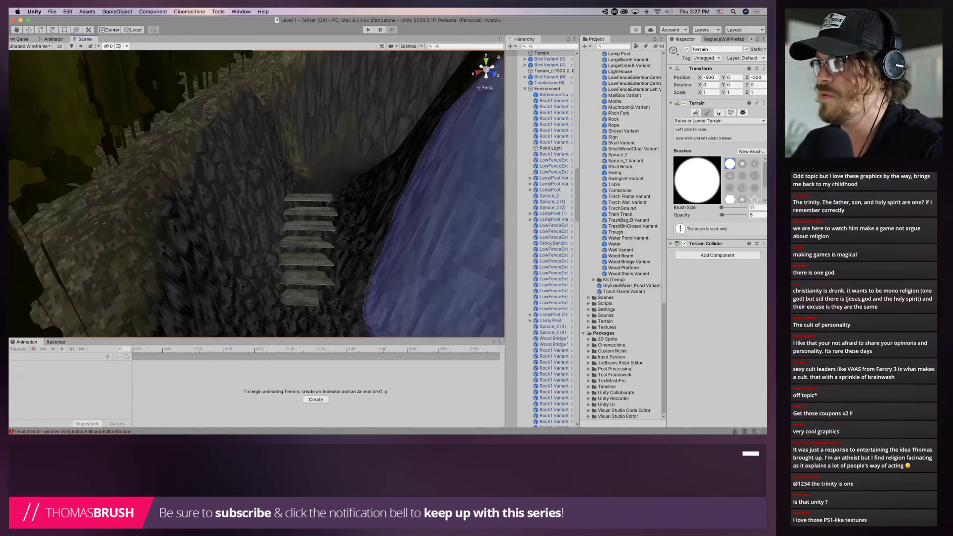
{"action": "left_click", "coordinate": [718, 121]}
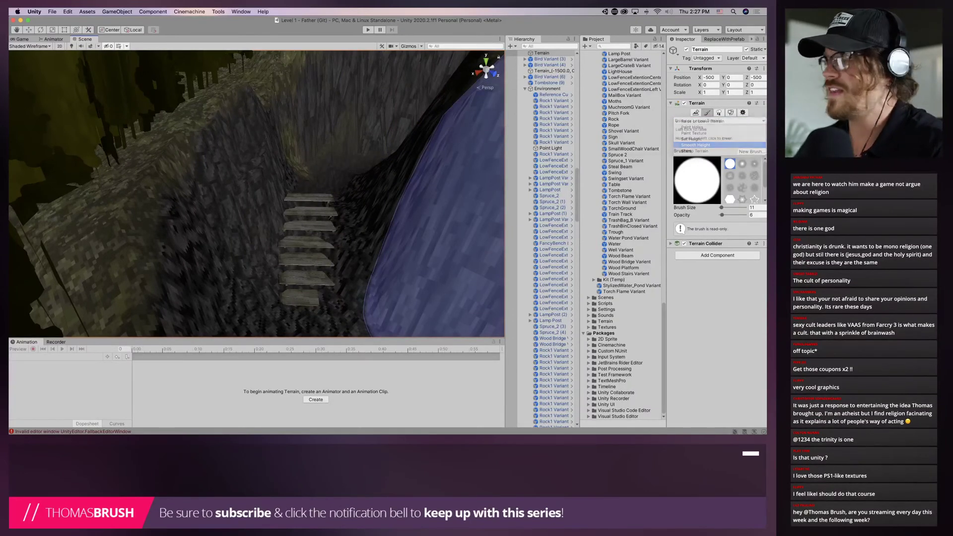
{"action": "left_click", "coordinate": [695, 145]}
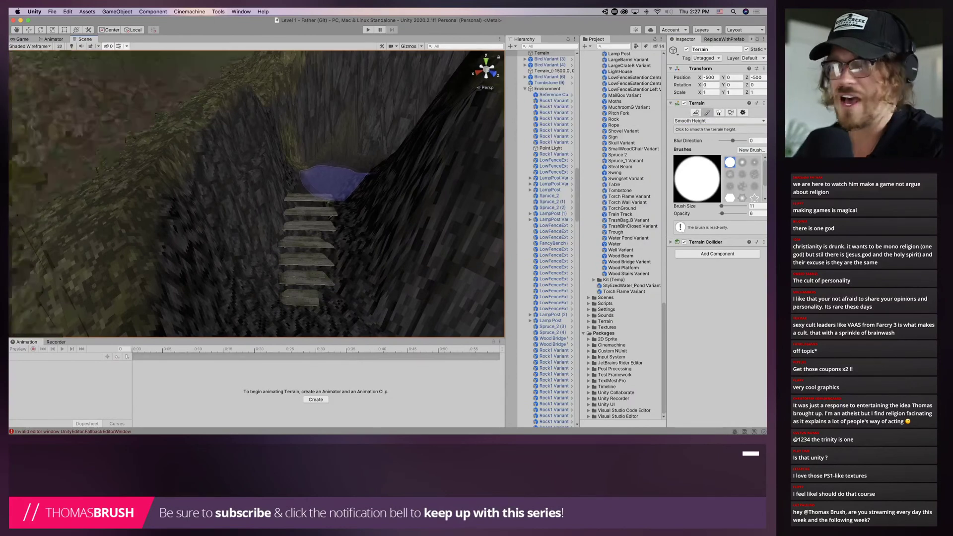
Rotate the wood stairs to about 46.3° around Y and shift them along the trench to about X 228.5, Z -56.2
{"action": "mouse_move", "coordinate": [350, 167]}
{"action": "right_mouse_down"}
{"action": "mouse_move", "coordinate": [362, 138]}
{"action": "mouse_move", "coordinate": [361, 191]}
{"action": "mouse_move", "coordinate": [329, 219]}
{"action": "mouse_move", "coordinate": [328, 233]}
{"action": "mouse_move", "coordinate": [253, 241]}
{"action": "mouse_move", "coordinate": [243, 228]}
{"action": "mouse_move", "coordinate": [191, 258]}
{"action": "mouse_move", "coordinate": [295, 206]}
{"action": "mouse_move", "coordinate": [54, 67]}
{"action": "mouse_move", "coordinate": [107, 104]}
{"action": "right_mouse_up"}
{"action": "scroll", "coordinate": [253, 241], "scroll_direction": "up", "scroll_amount": 1}
{"action": "key", "text": "w"}
{"action": "left_click", "coordinate": [258, 208]}
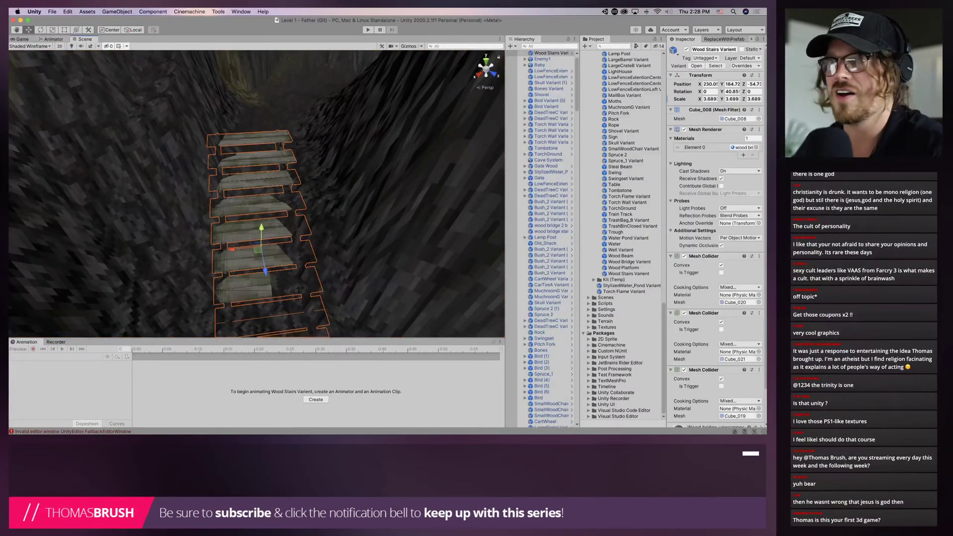
{"action": "left_click_drag", "start_coordinate": [262, 272], "coordinate": [262, 262]}
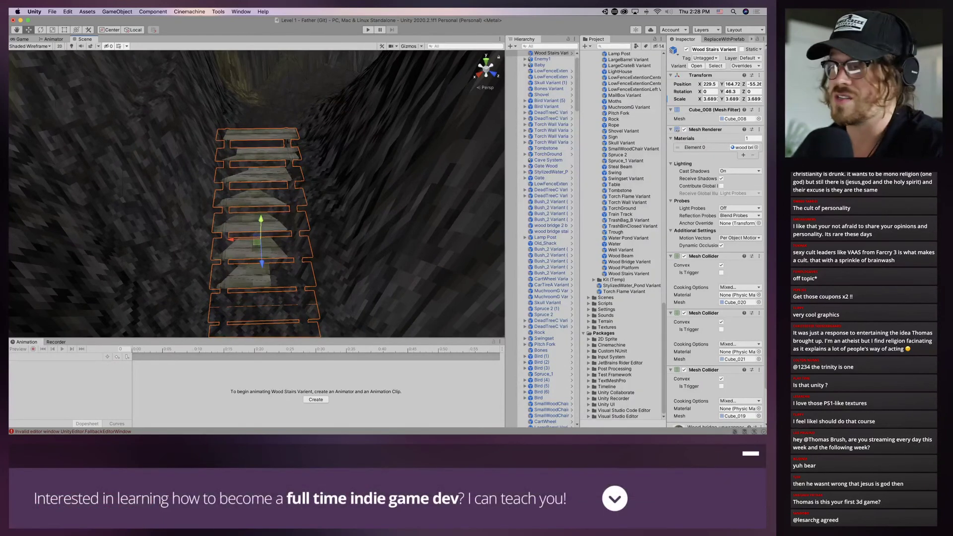
{"action": "left_click_drag", "start_coordinate": [261, 263], "coordinate": [261, 253]}
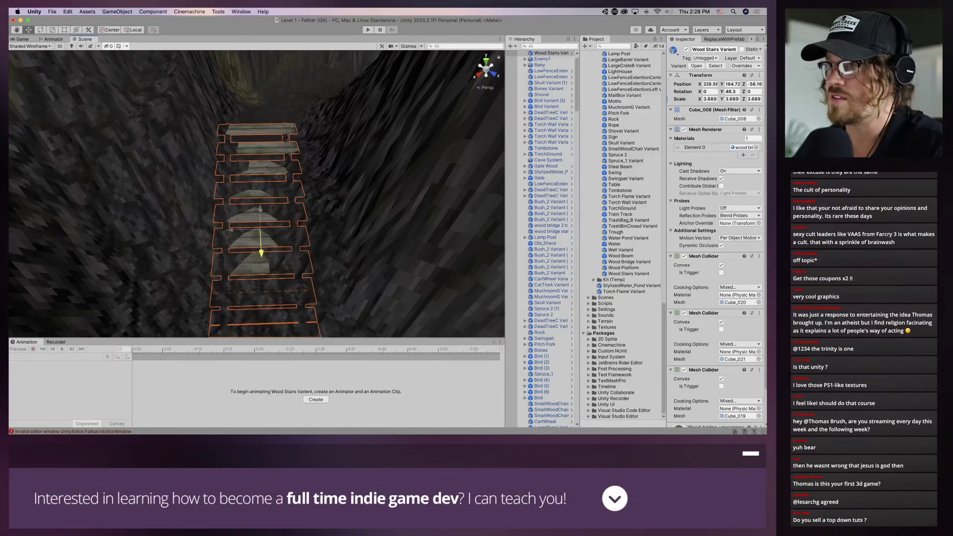
{"action": "left_click_drag", "start_coordinate": [260, 209], "coordinate": [260, 207]}
Reselect the terrain and smooth the ground at the head of the wood stairs and its side wall with Smooth Height
{"action": "left_click", "coordinate": [308, 214]}
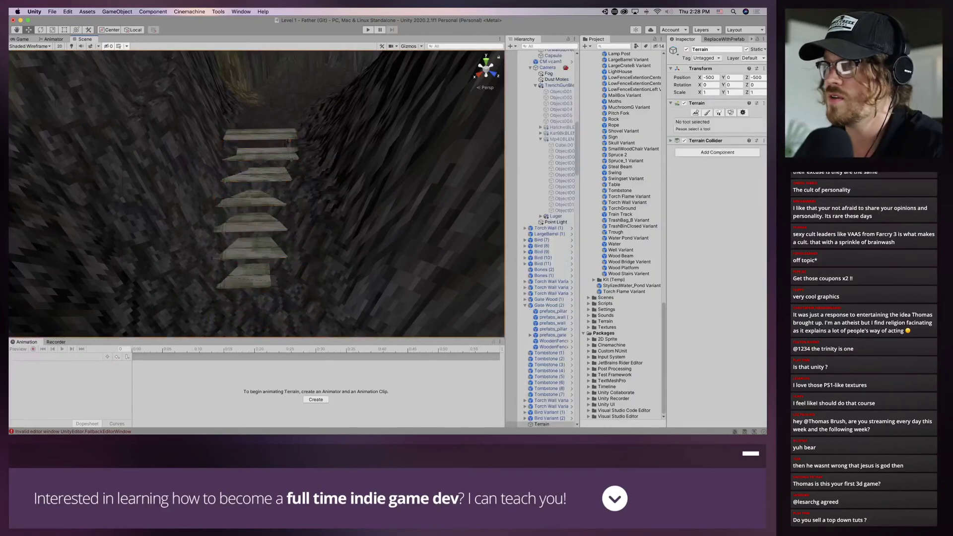
{"action": "left_click", "coordinate": [307, 214]}
{"action": "middle_click_drag", "start_coordinate": [308, 213], "coordinate": [307, 284]}
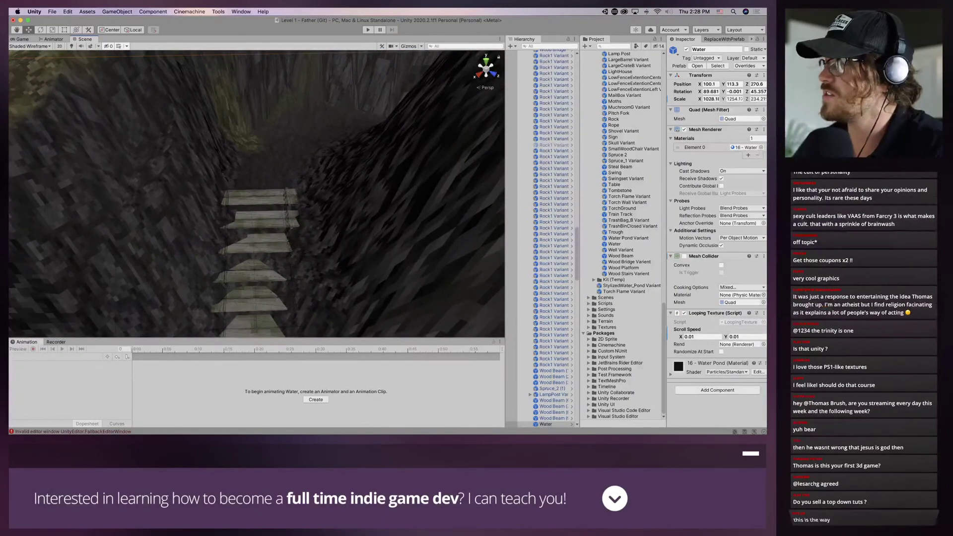
{"action": "left_click", "coordinate": [307, 277]}
{"action": "left_click", "coordinate": [707, 112]}
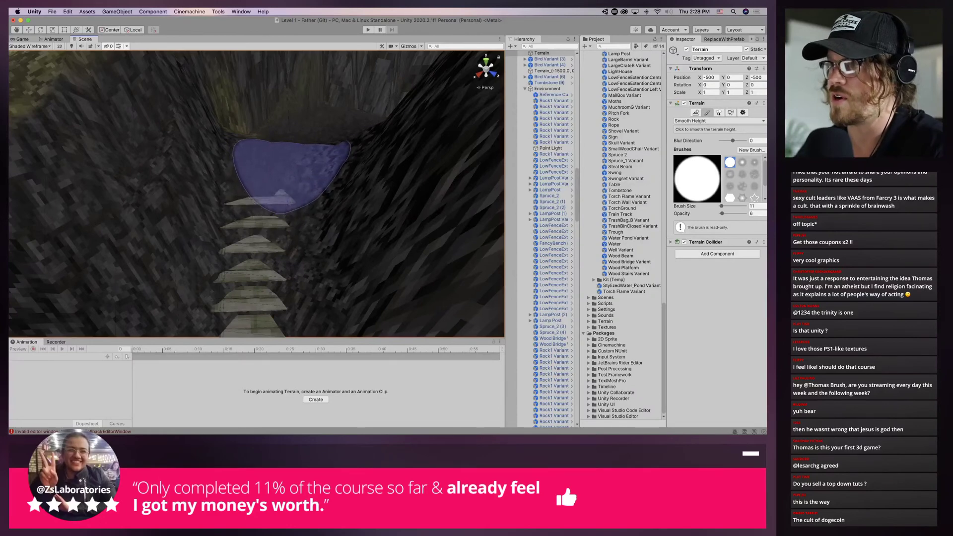
{"action": "scroll", "coordinate": [358, 155], "scroll_direction": "down", "scroll_amount": 4}
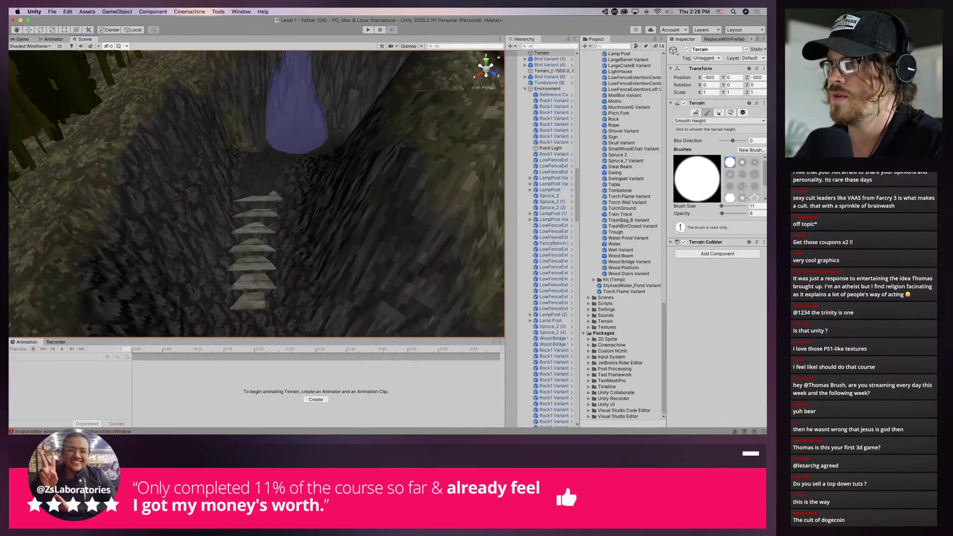
{"action": "left_click", "coordinate": [705, 122]}
{"action": "left_click", "coordinate": [695, 121]}
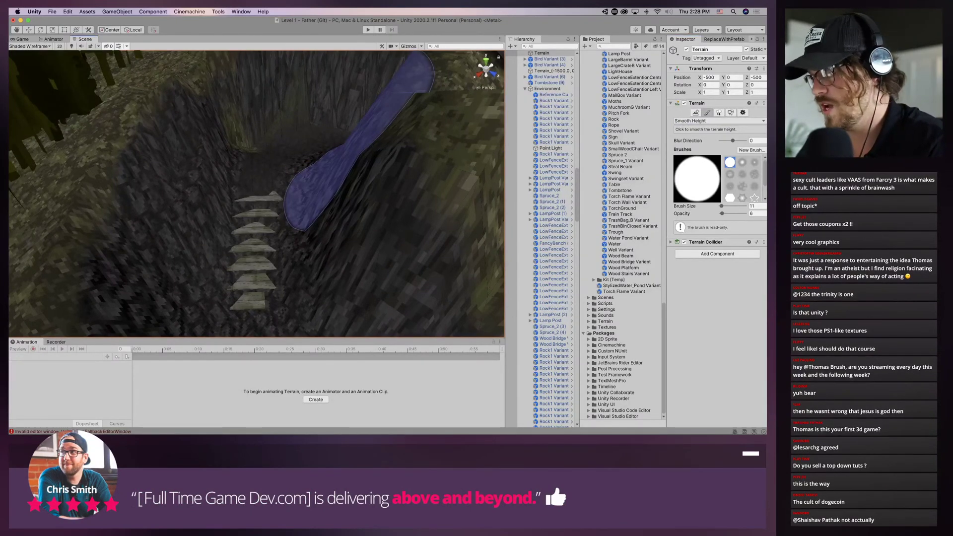
Playtest the level through the trench, stop the game and review the stairs area from above
{"action": "left_click", "coordinate": [368, 30]}
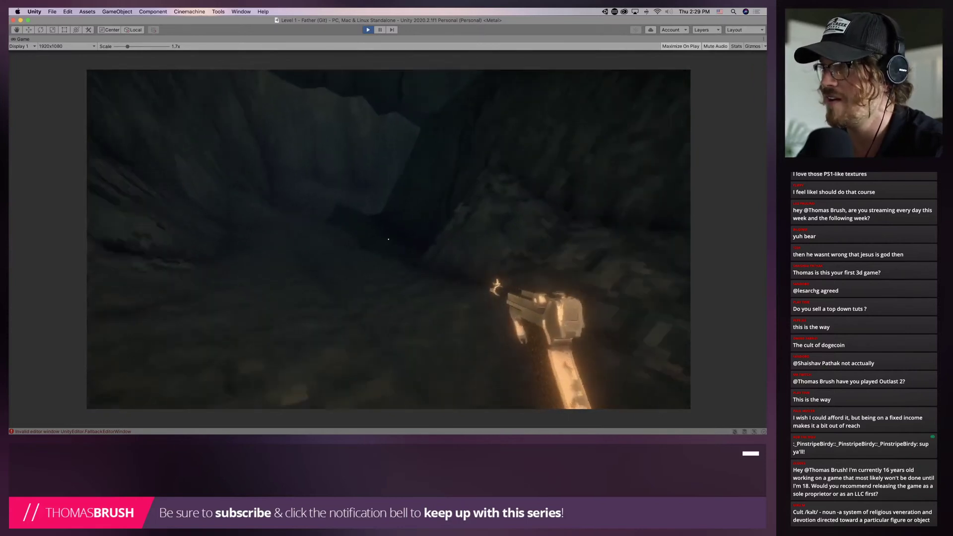
{"action": "key", "text": "super+p"}
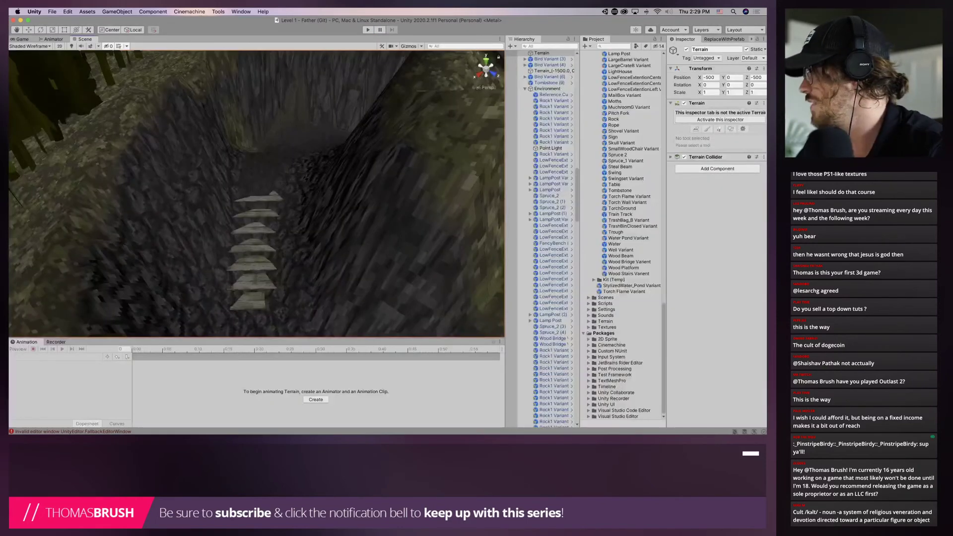
{"action": "right_click_drag", "start_coordinate": [256, 193], "coordinate": [254, 226]}
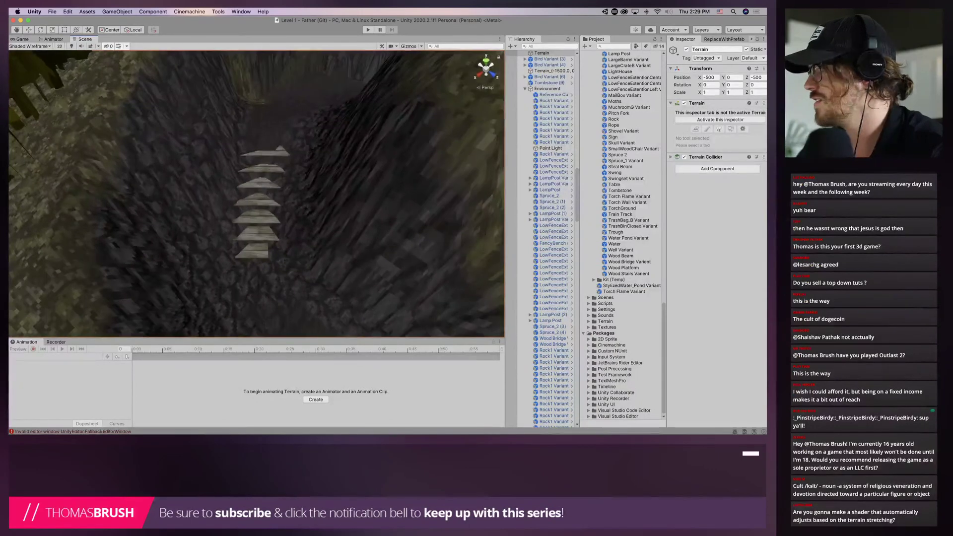
{"action": "middle_click_drag", "start_coordinate": [260, 203], "coordinate": [300, 238]}
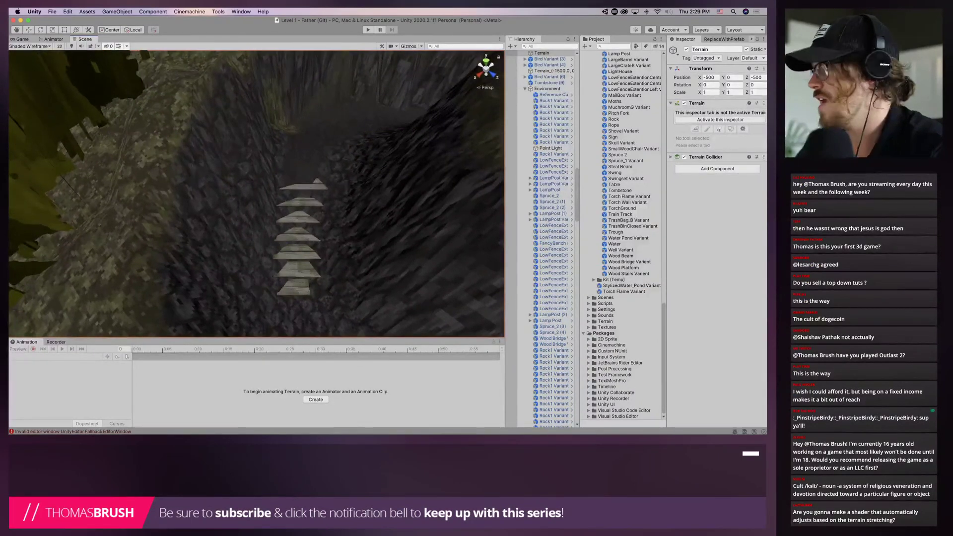
Reselect the terrain, smooth the trench floor and walls beyond the stairs with Smooth Height, and leave the brush
{"action": "left_click", "coordinate": [318, 159]}
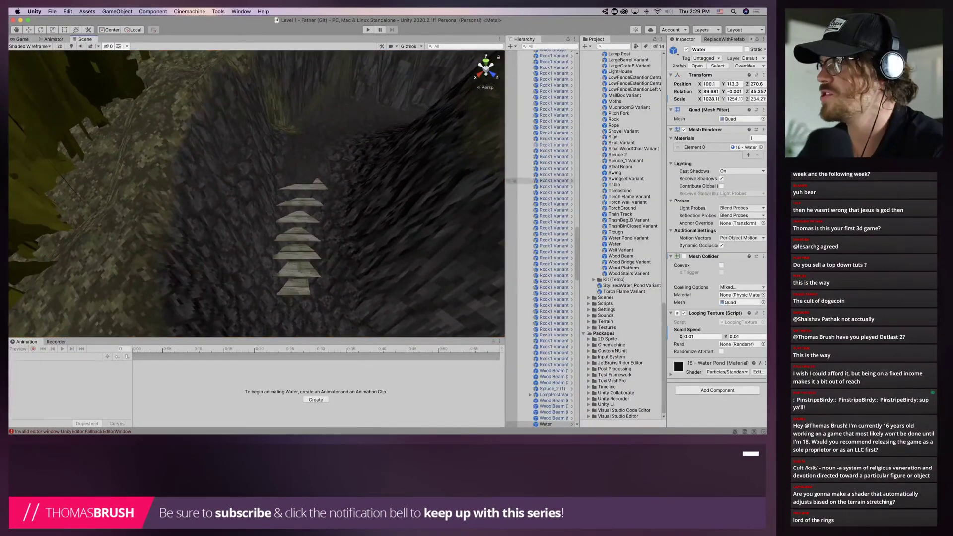
{"action": "left_click", "coordinate": [405, 173]}
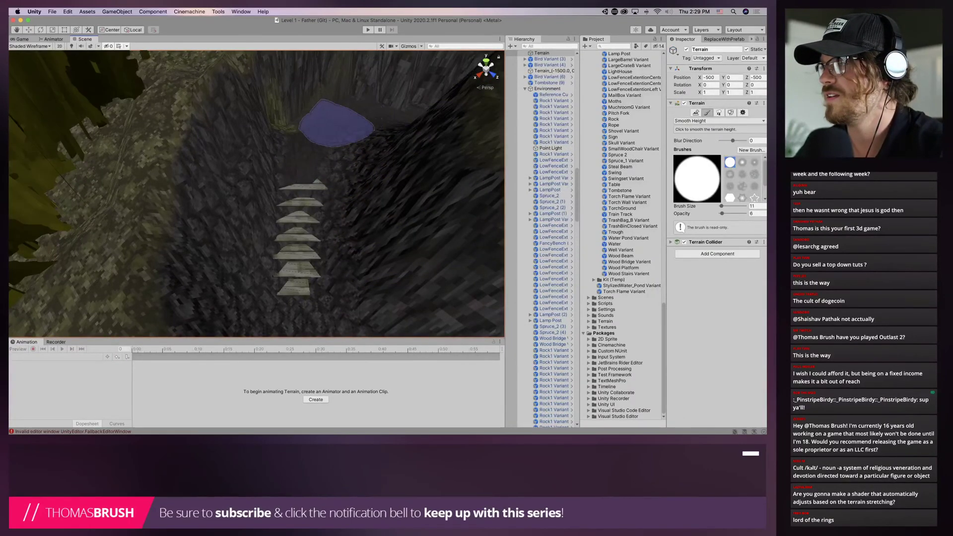
{"action": "mouse_move", "coordinate": [321, 130]}
{"action": "left_mouse_down", "text": "alt"}
{"action": "mouse_move", "coordinate": [353, 213]}
{"action": "mouse_move", "coordinate": [394, 202]}
{"action": "left_mouse_up", "text": "alt"}
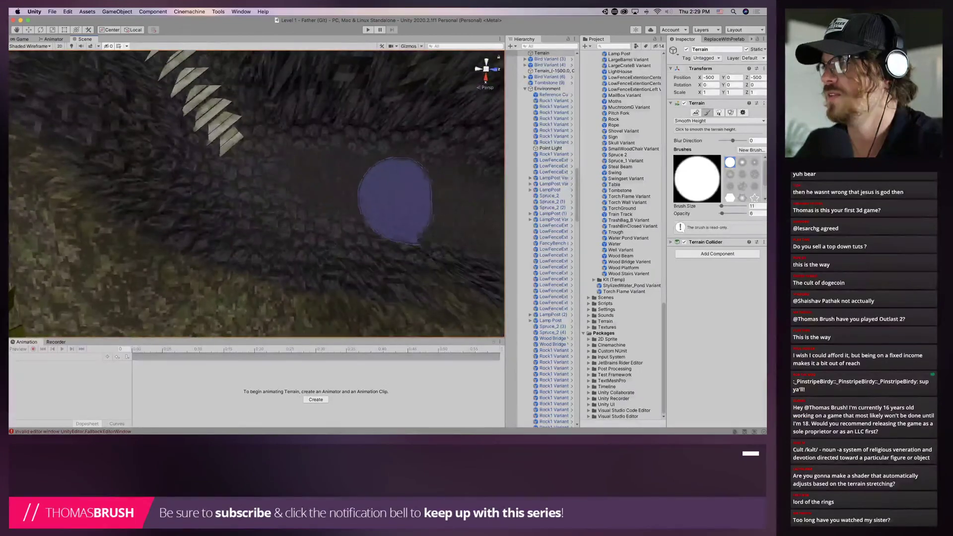
{"action": "mouse_move", "coordinate": [279, 149]}
{"action": "middle_mouse_down"}
{"action": "mouse_move", "coordinate": [355, 278]}
{"action": "mouse_move", "coordinate": [335, 323]}
{"action": "middle_mouse_up"}
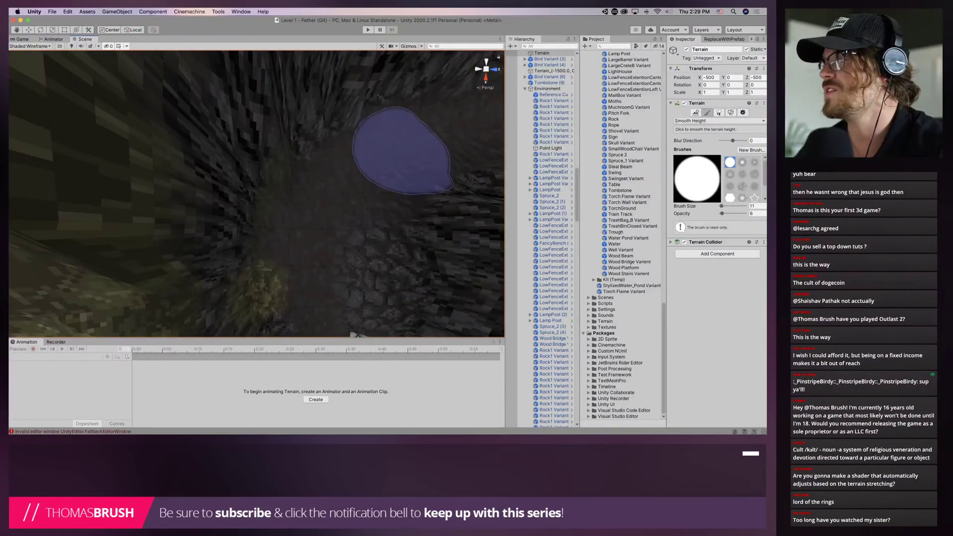
{"action": "left_click_drag", "start_coordinate": [404, 148], "coordinate": [459, 101], "text": "alt"}
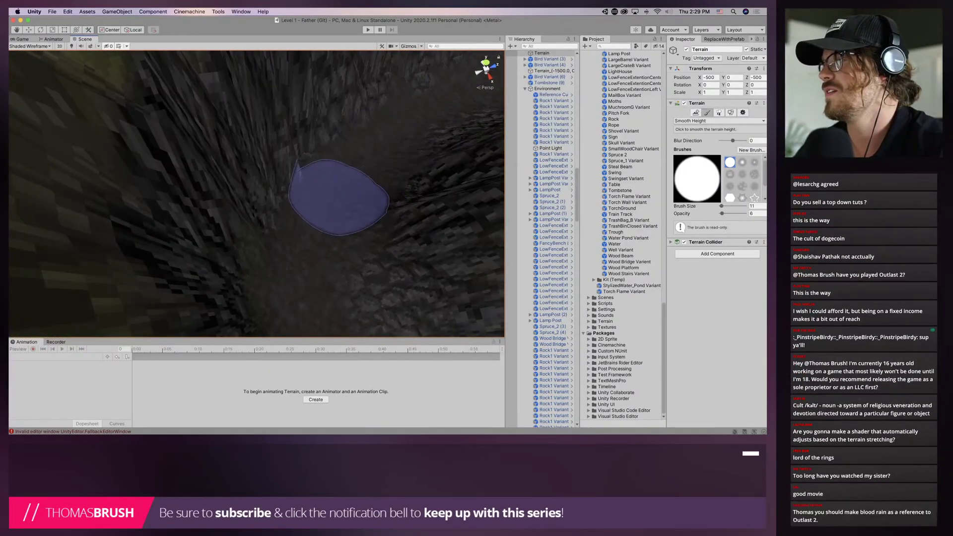
{"action": "mouse_move", "coordinate": [416, 124]}
{"action": "left_mouse_down", "text": "alt"}
{"action": "mouse_move", "coordinate": [411, 105]}
{"action": "mouse_move", "coordinate": [454, 84]}
{"action": "left_mouse_up", "text": "alt"}
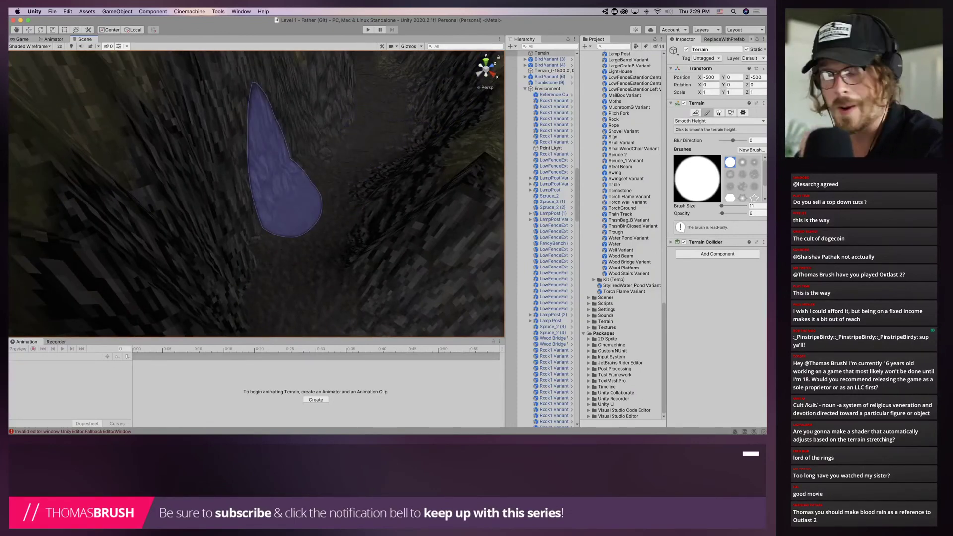
{"action": "key", "text": "q"}
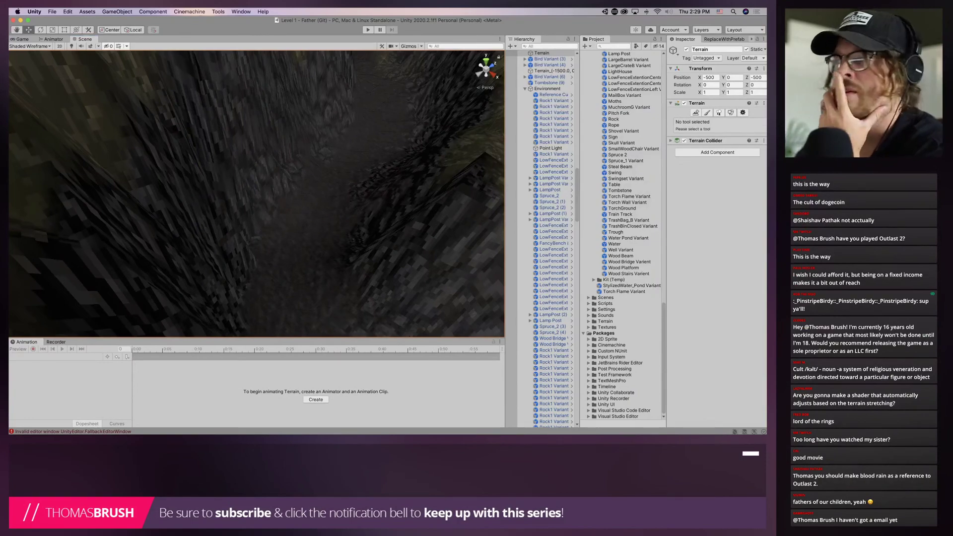
Select the small rock on the path beyond the grass and bring up its base Rock prefab in the project assets
{"action": "left_click_drag", "start_coordinate": [238, 188], "coordinate": [372, 199], "text": "alt"}
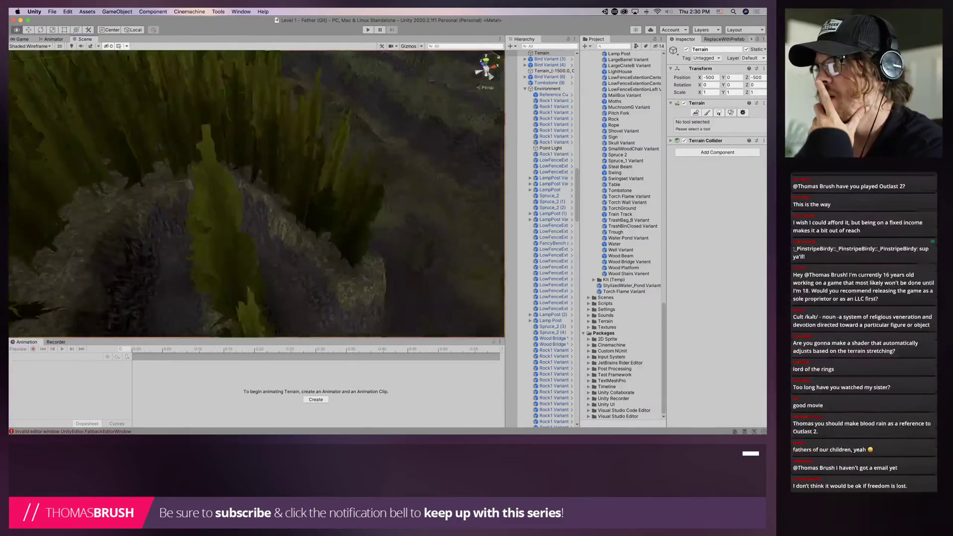
{"action": "key", "text": "w"}
{"action": "right_click_drag", "start_coordinate": [278, 194], "coordinate": [203, 166]}
{"action": "left_click", "coordinate": [381, 216]}
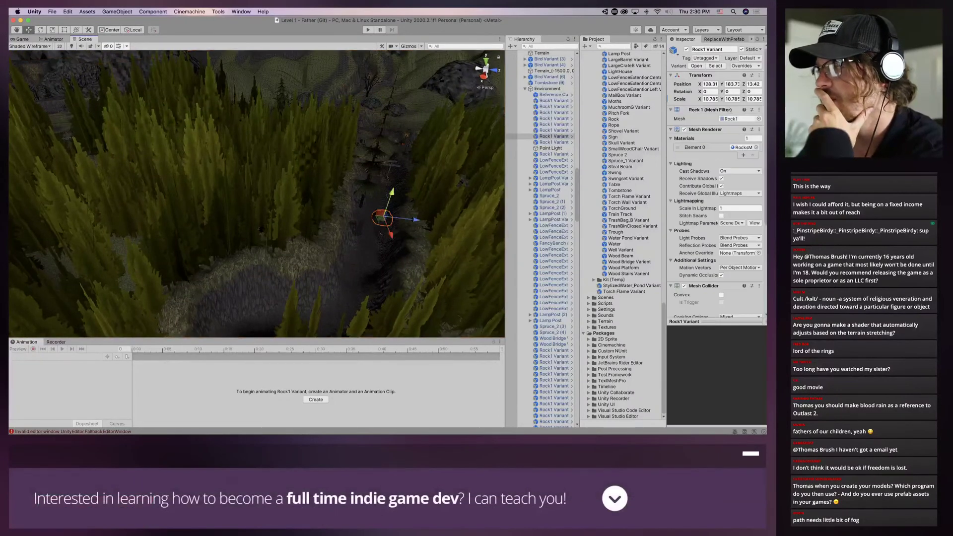
{"action": "scroll", "coordinate": [711, 99], "scroll_direction": "down", "scroll_amount": 3}
{"action": "scroll", "coordinate": [710, 71], "scroll_direction": "up", "scroll_amount": 3}
{"action": "left_click", "coordinate": [715, 66]}
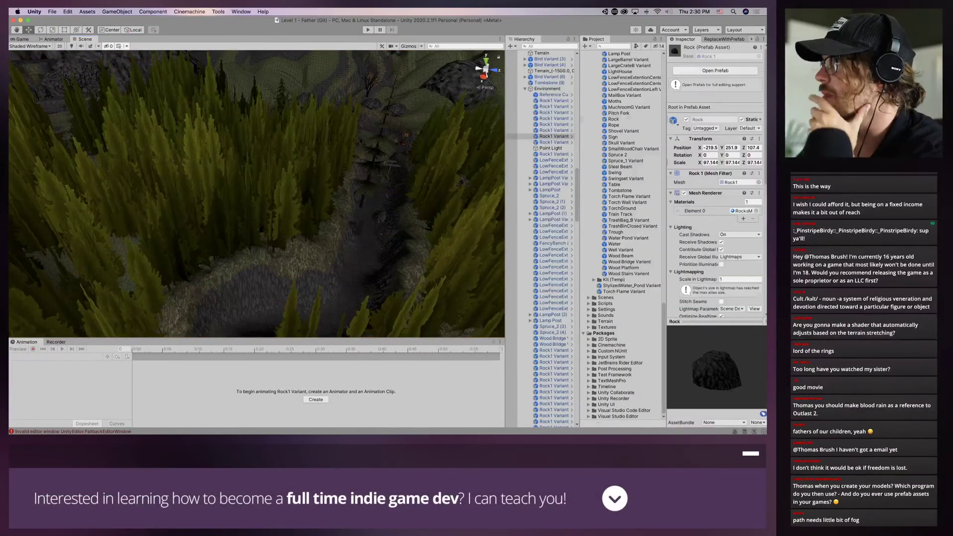
Place an instance of the Rock prefab in the scene over the trench bend past the wood stairs
{"action": "right_click_drag", "start_coordinate": [318, 169], "coordinate": [315, 233]}
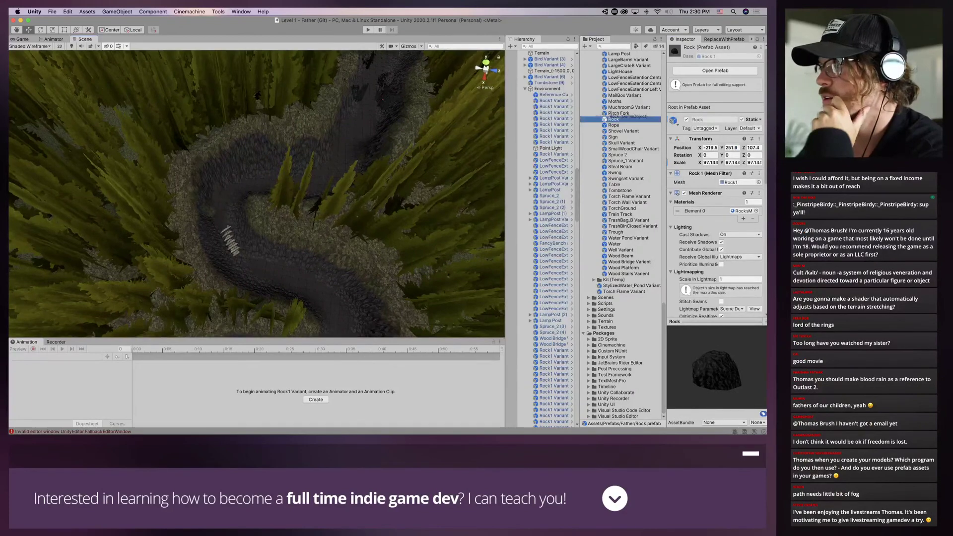
{"action": "left_click_drag", "start_coordinate": [614, 119], "coordinate": [288, 128]}
{"action": "scroll", "coordinate": [316, 68], "scroll_direction": "down", "scroll_amount": 5}
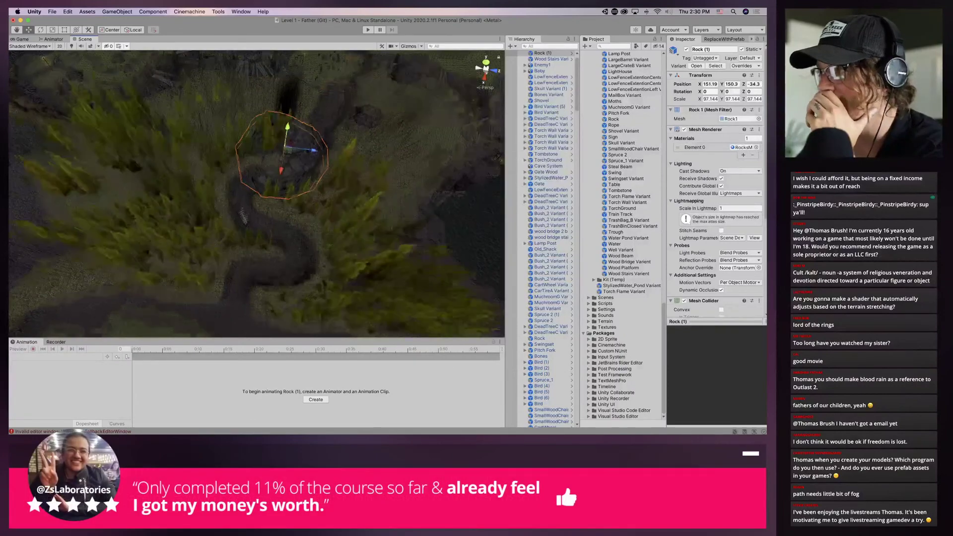
{"action": "scroll", "coordinate": [288, 128], "scroll_direction": "up", "scroll_amount": 6}
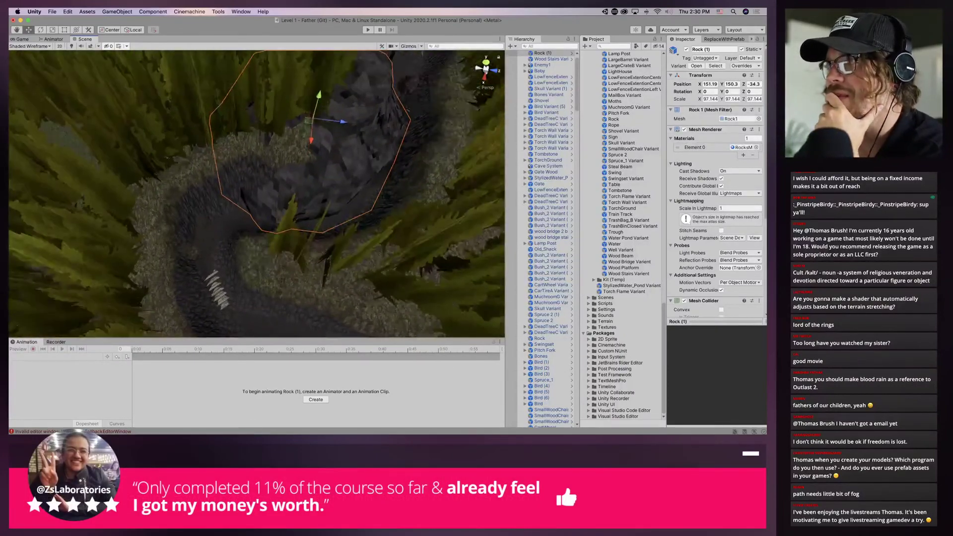
Scale the new rock down to about 27.7 and move it into the trench bend at about X 186.7, Y 164.4, Z -56.1
{"action": "left_click_drag", "start_coordinate": [313, 118], "coordinate": [371, 149]}
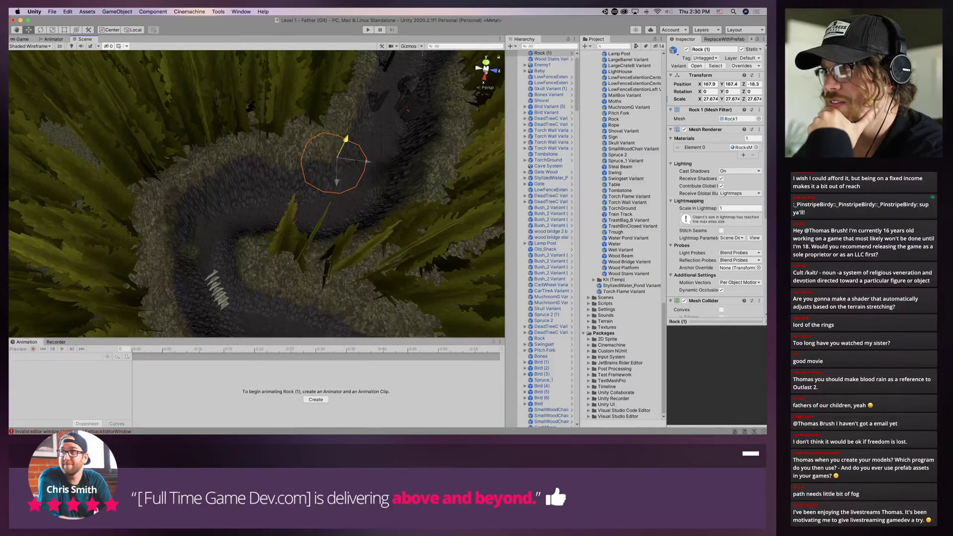
{"action": "left_click", "coordinate": [372, 165]}
{"action": "left_click", "coordinate": [355, 162]}
{"action": "left_click_drag", "start_coordinate": [367, 161], "coordinate": [240, 208]}
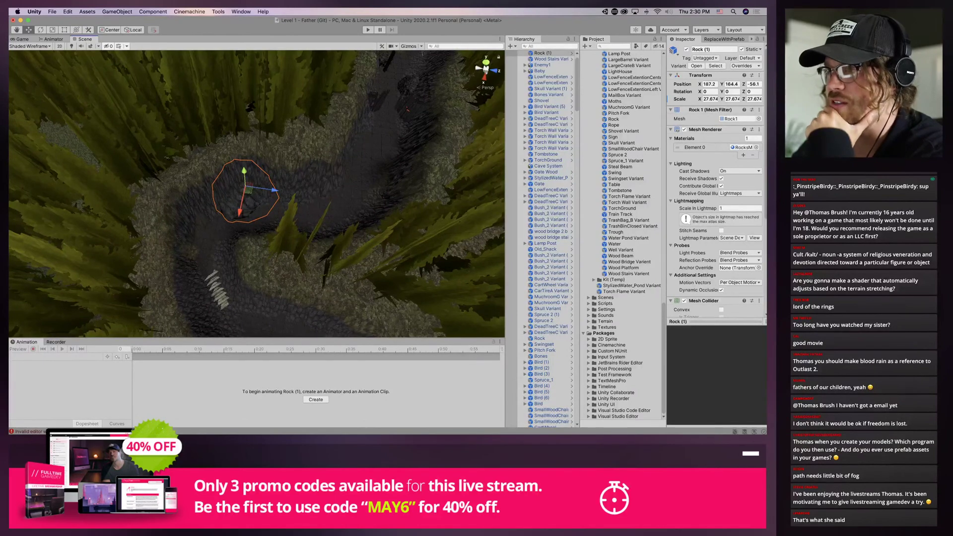
{"action": "left_click_drag", "start_coordinate": [240, 212], "coordinate": [240, 212]}
Shrink the rock to a scale of about 20.2 and reposition it against the trench wall at about X 187.3, Y 166.6, Z -42.7
{"action": "scroll", "coordinate": [240, 211], "scroll_direction": "up", "scroll_amount": 3}
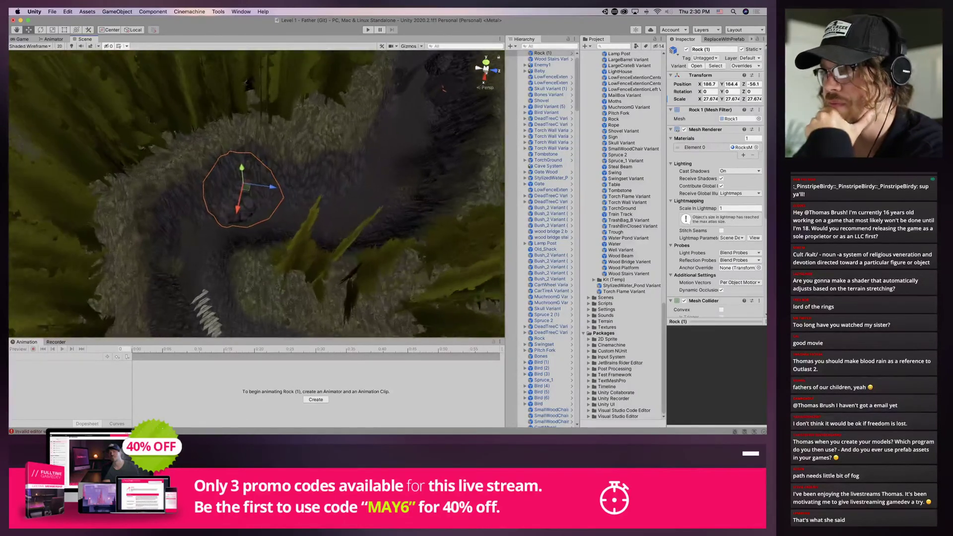
{"action": "scroll", "coordinate": [240, 212], "scroll_direction": "up", "scroll_amount": 3}
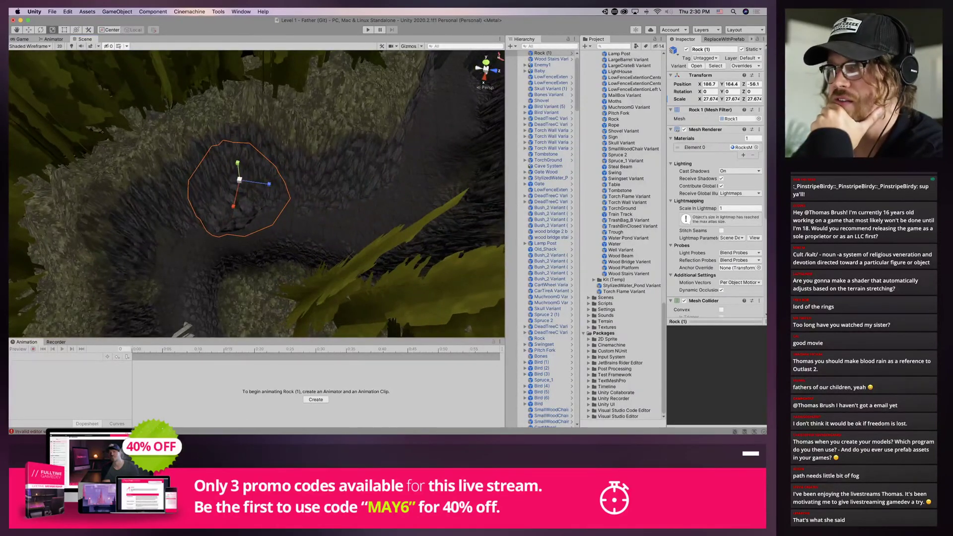
{"action": "left_click_drag", "start_coordinate": [239, 180], "coordinate": [281, 222]}
{"action": "right_click_drag", "start_coordinate": [282, 222], "coordinate": [333, 224]}
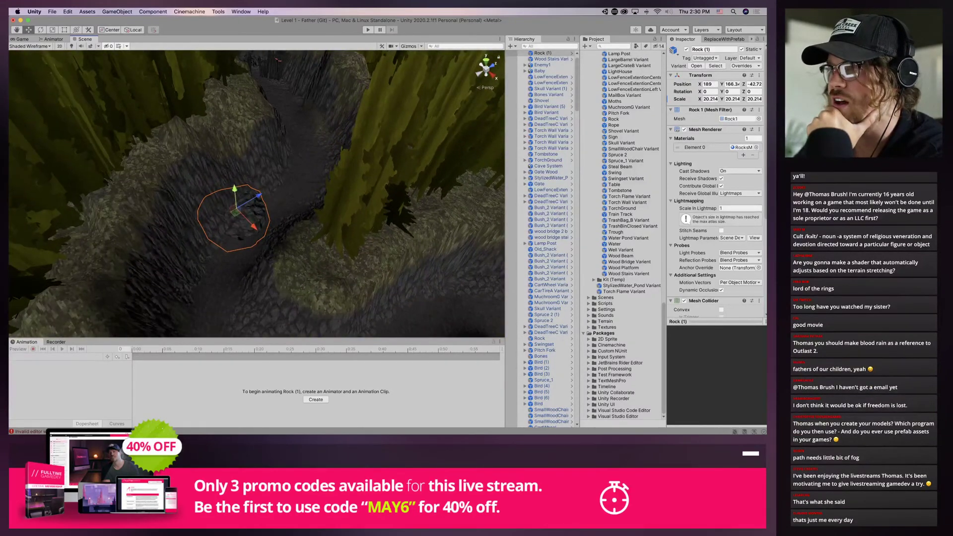
{"action": "left_click_drag", "start_coordinate": [234, 198], "coordinate": [251, 223]}
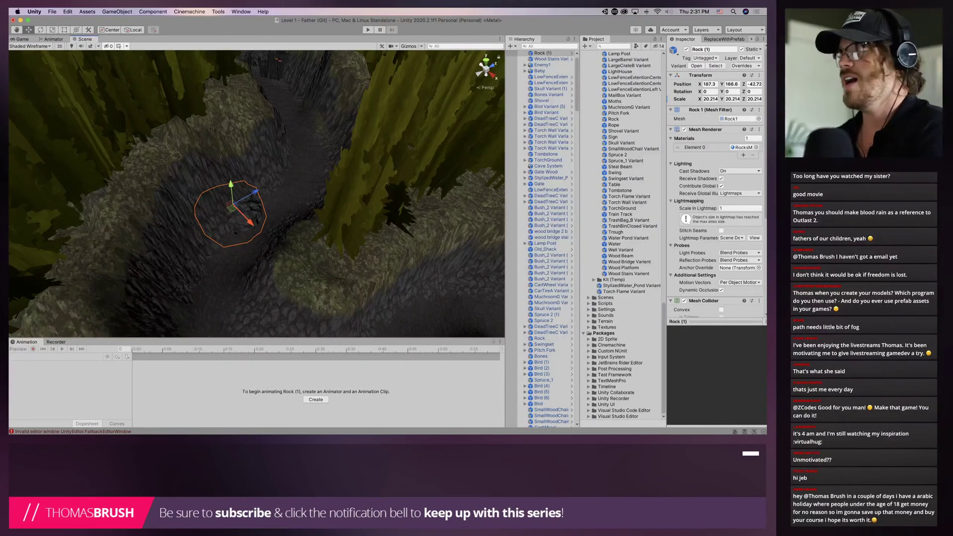
{"action": "mouse_move", "coordinate": [357, 419]}
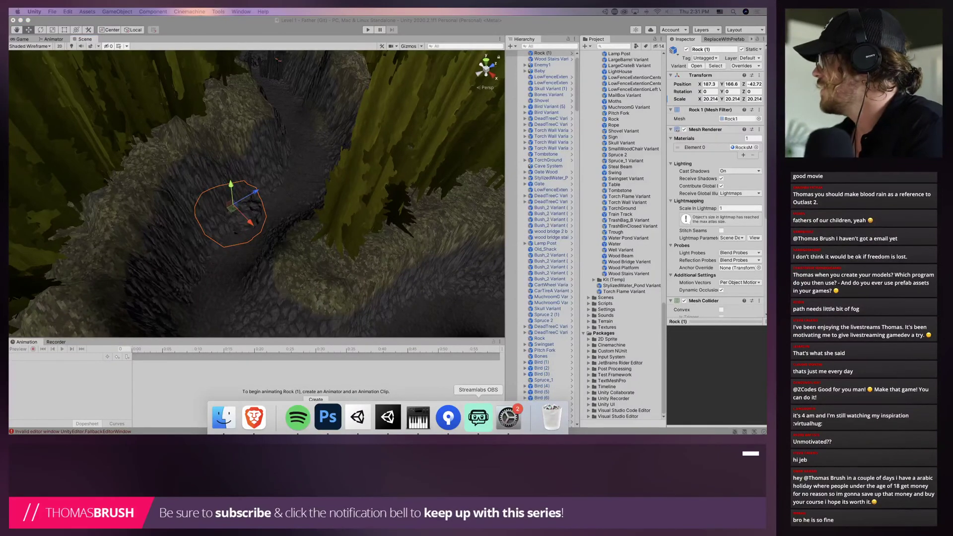
{"action": "left_click", "coordinate": [479, 418]}
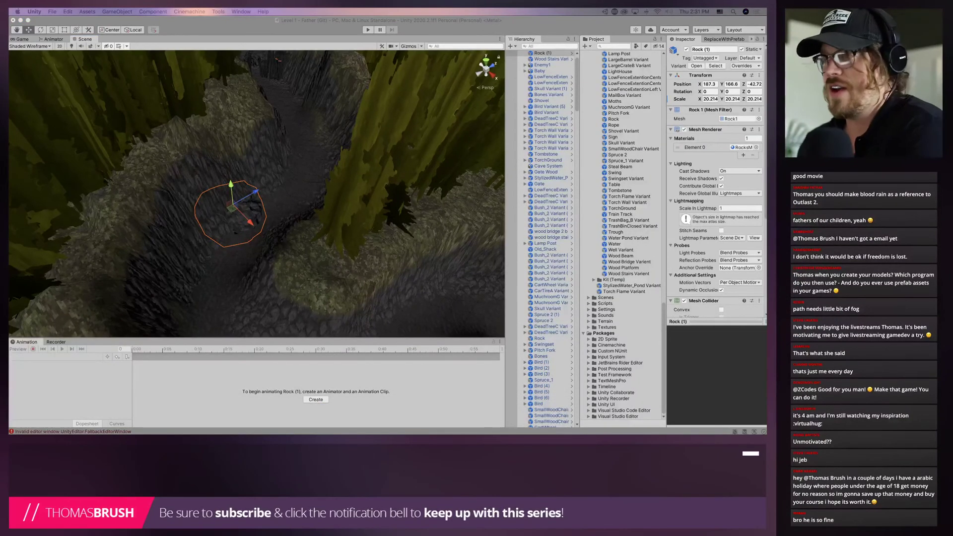
Tilt the rock to about -11.7 around Z and move it against the trench wall at about X 186.5, Y 167.9
{"action": "key", "text": "e"}
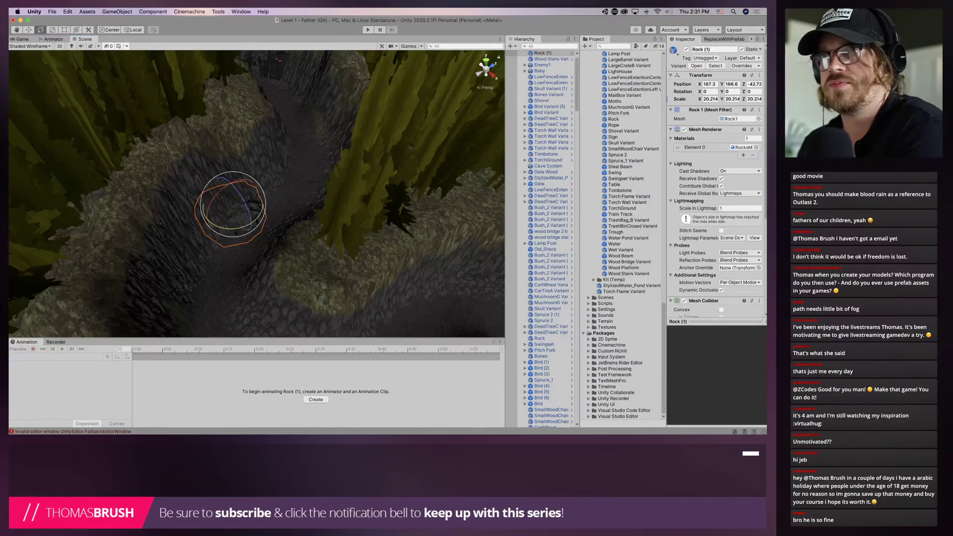
{"action": "left_click_drag", "start_coordinate": [241, 194], "coordinate": [243, 201]}
{"action": "key", "text": "w"}
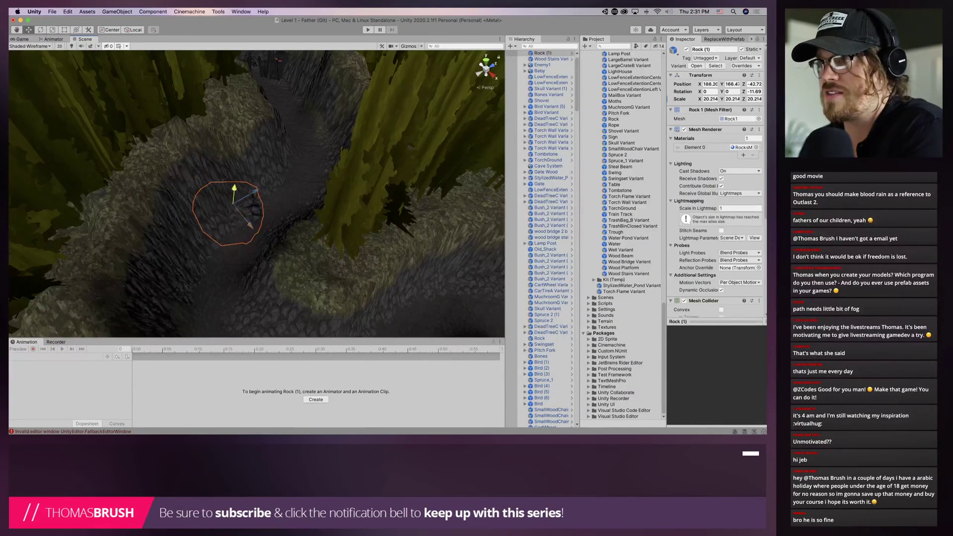
{"action": "left_click_drag", "start_coordinate": [234, 187], "coordinate": [234, 183]}
{"action": "scroll", "coordinate": [229, 209], "scroll_direction": "up", "scroll_amount": 2}
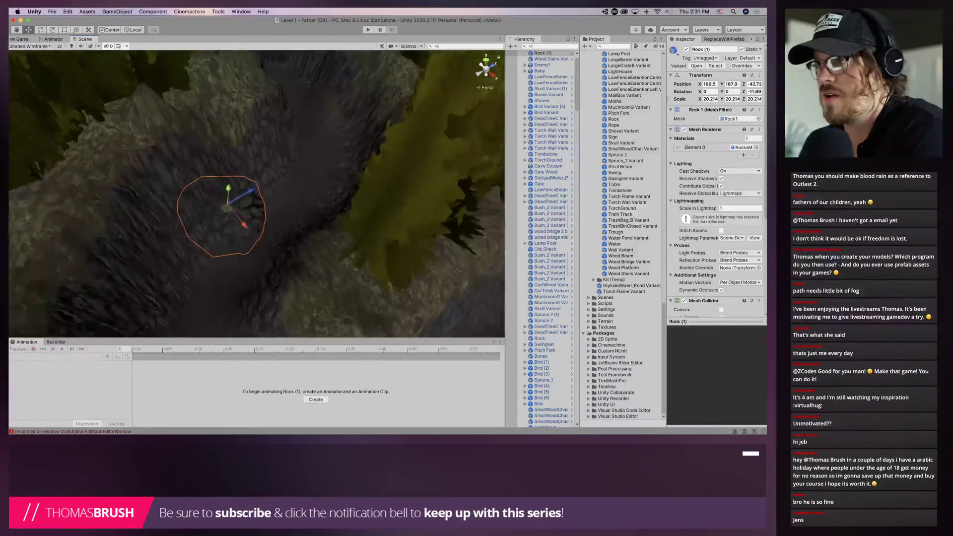
{"action": "left_click", "coordinate": [248, 199]}
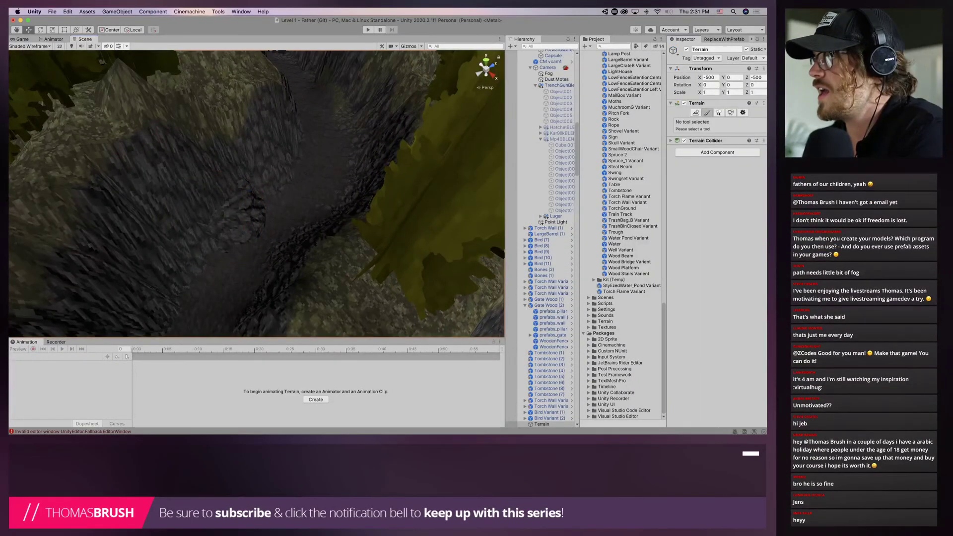
{"action": "left_click", "coordinate": [707, 113]}
{"action": "left_click", "coordinate": [719, 121]}
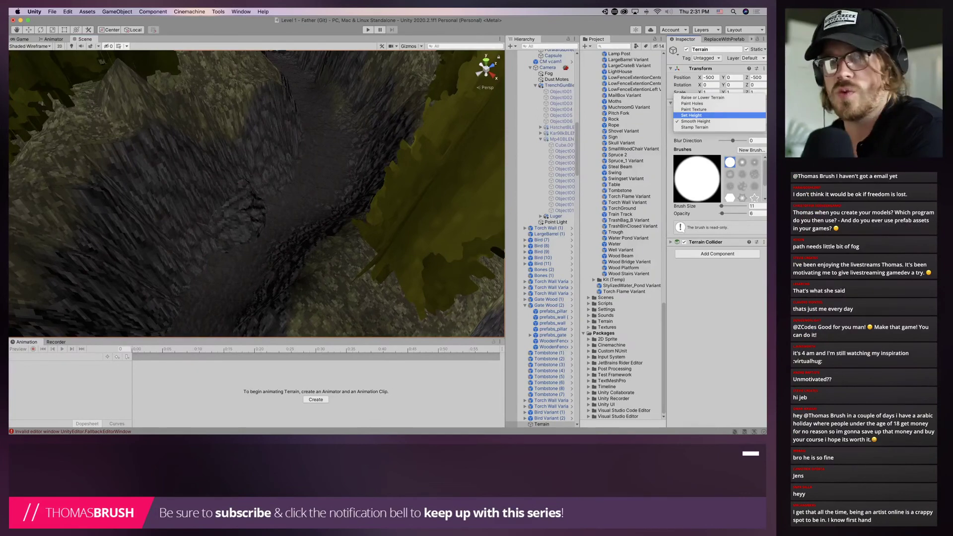
{"action": "key", "text": "Up"}
{"action": "key", "text": "Up"}
{"action": "key", "text": "Up"}
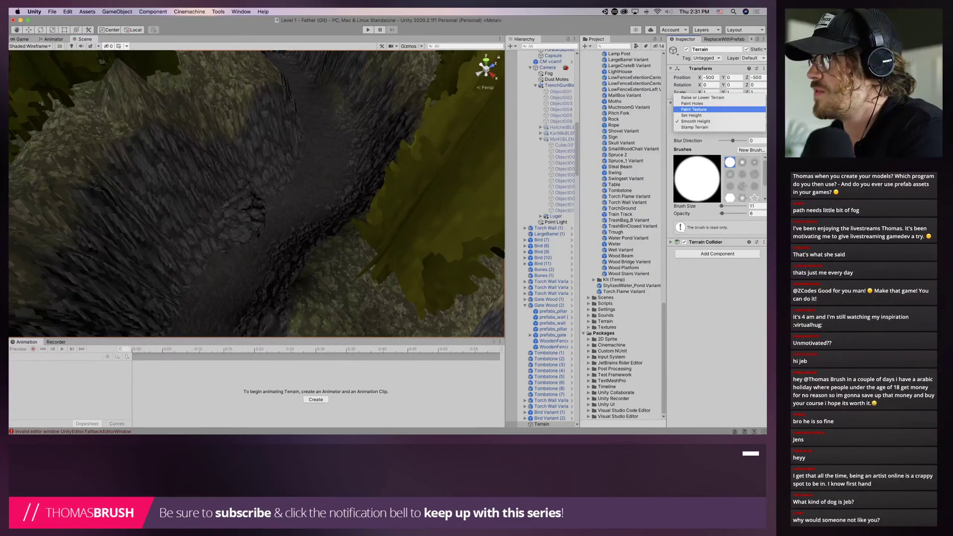
{"action": "key", "text": "Return"}
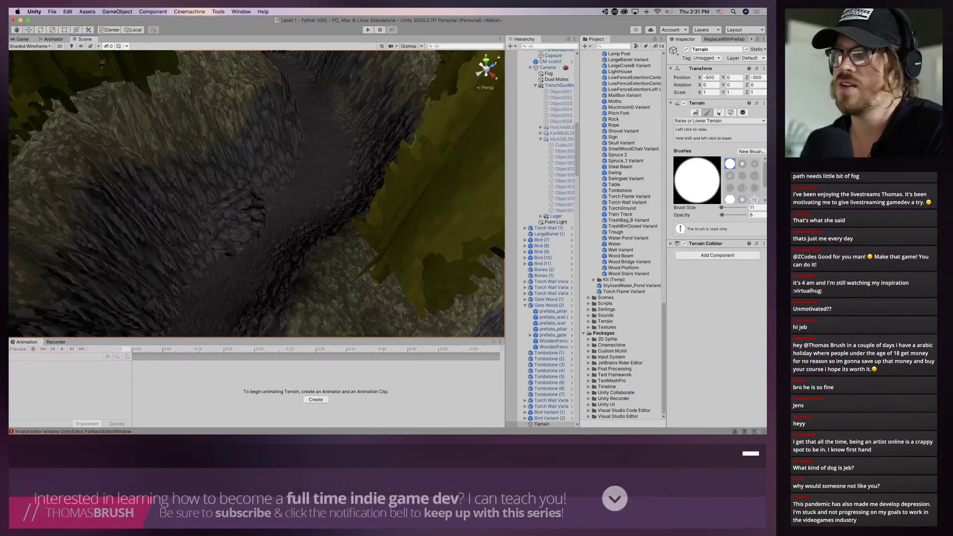
Lower the rock to Y 167.5, then duplicate it and move the copy to the opposite trench wall at about X 203.6, Y 168.5, Z -12.8
{"action": "left_click", "coordinate": [219, 219]}
{"action": "left_click_drag", "start_coordinate": [224, 190], "coordinate": [225, 190]}
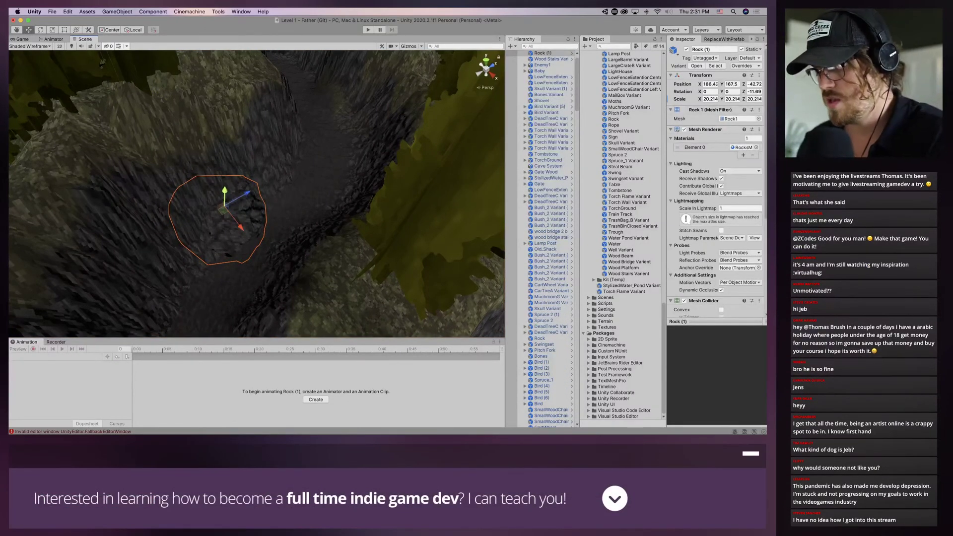
{"action": "key", "text": "super+d"}
{"action": "left_click_drag", "start_coordinate": [241, 227], "coordinate": [279, 273]}
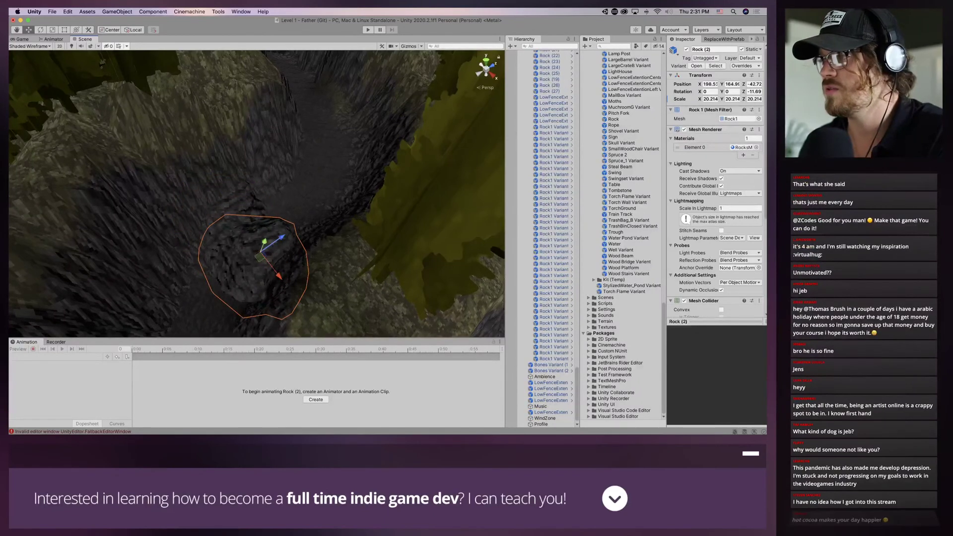
{"action": "left_click_drag", "start_coordinate": [283, 238], "coordinate": [380, 152]}
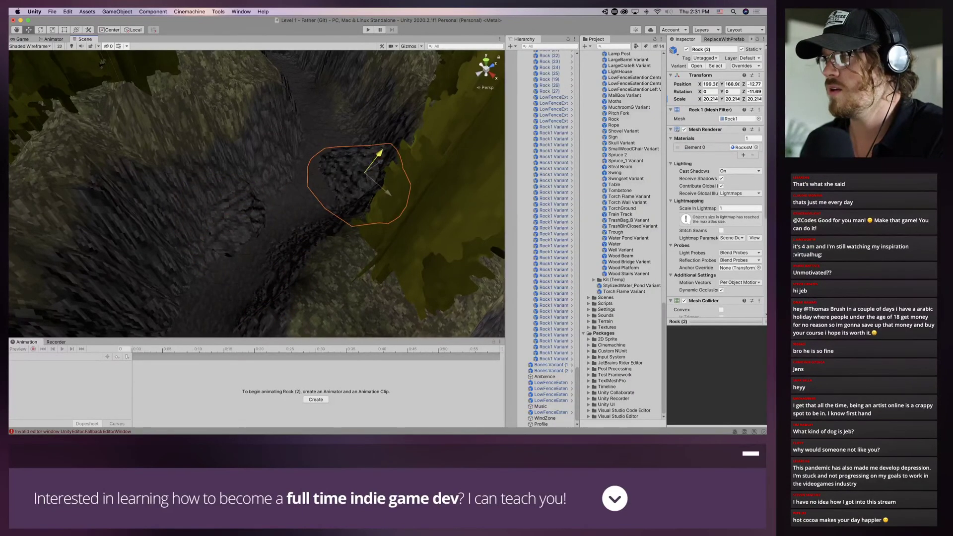
{"action": "left_click_drag", "start_coordinate": [390, 192], "coordinate": [405, 206]}
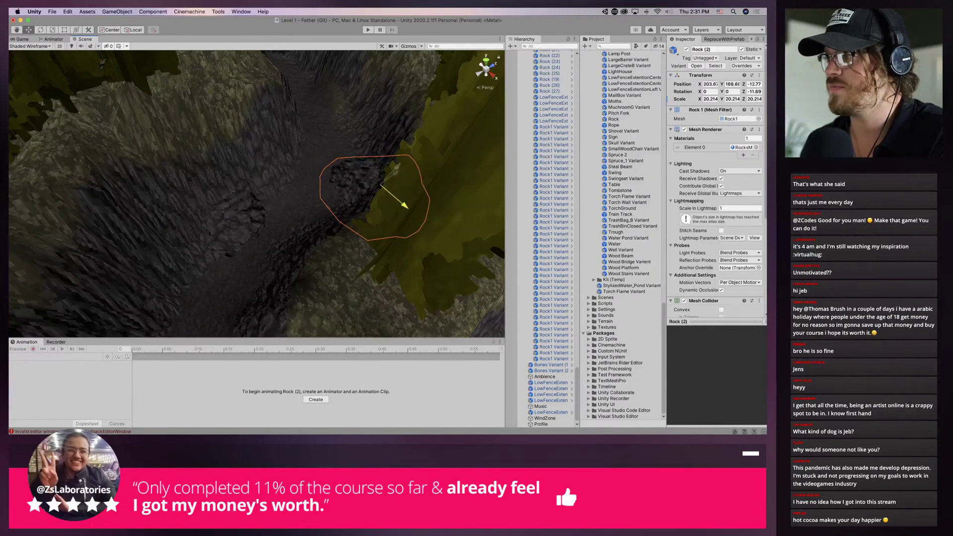
Duplicate the rock again, enlarge the copy to a scale of about 27 and place it farther along at about X 175.9, Y 172.3, Z 4.8
{"action": "right_click_drag", "start_coordinate": [171, 166], "coordinate": [235, 170]}
{"action": "middle_click_drag", "start_coordinate": [235, 170], "coordinate": [252, 163]}
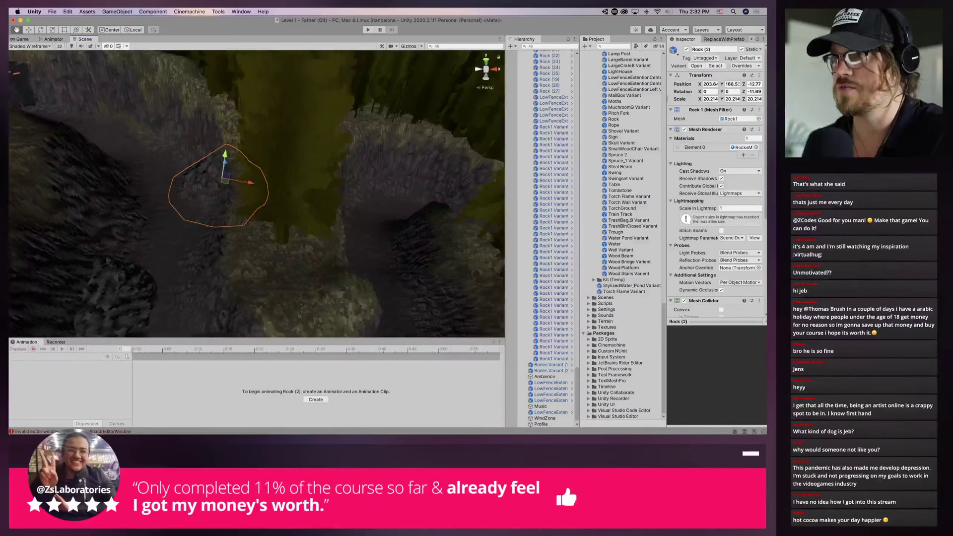
{"action": "key", "text": "super+d"}
{"action": "left_click_drag", "start_coordinate": [226, 171], "coordinate": [172, 132]}
{"action": "key", "text": "e"}
{"action": "key", "text": "r"}
{"action": "left_click_drag", "start_coordinate": [142, 99], "coordinate": [142, 95]}
{"action": "middle_click_drag", "start_coordinate": [144, 95], "coordinate": [191, 122]}
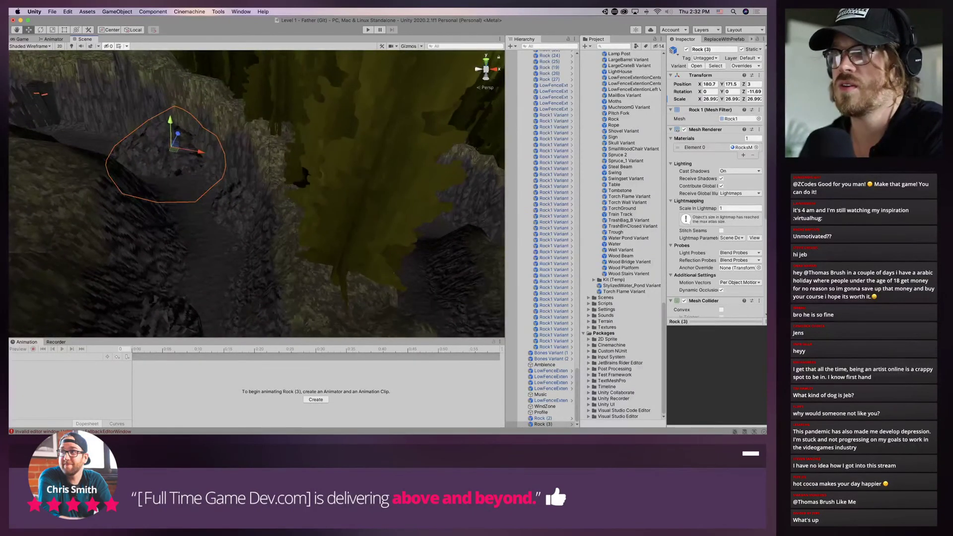
{"action": "left_click_drag", "start_coordinate": [199, 151], "coordinate": [162, 128]}
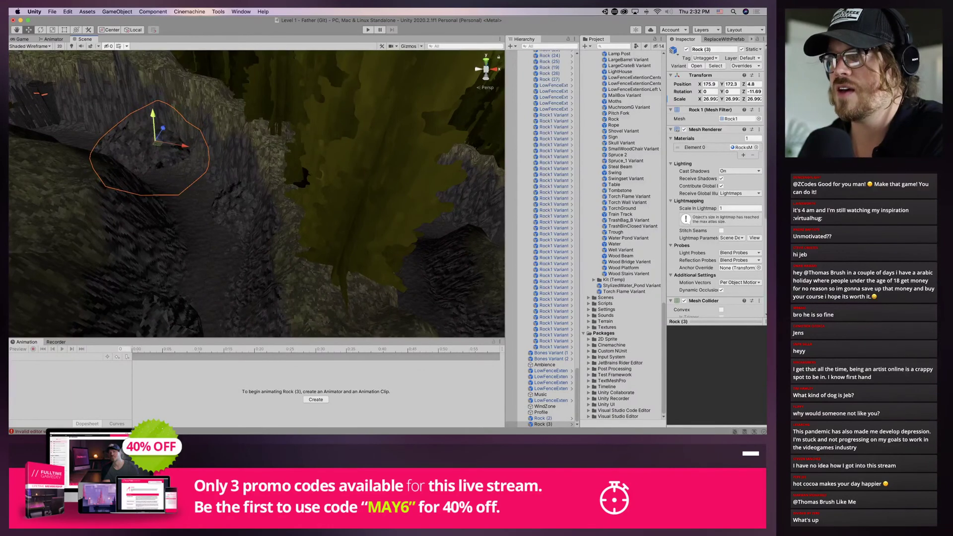
Adjust the enlarged rock's position against the trench wall to about X 176.7, Y 172.1, Z 6.2
{"action": "middle_click_drag", "start_coordinate": [163, 130], "coordinate": [171, 143]}
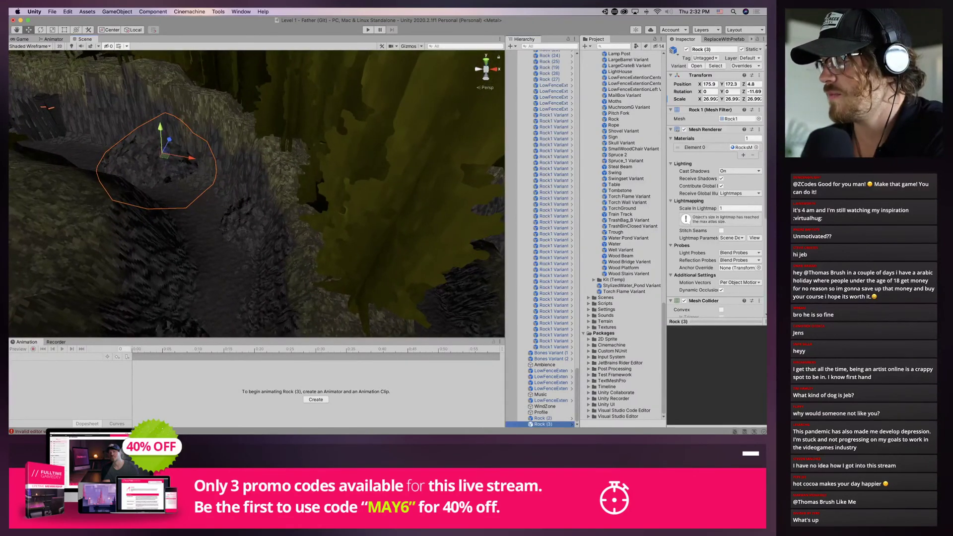
{"action": "key", "text": "f"}
{"action": "scroll", "coordinate": [256, 193], "scroll_direction": "up", "scroll_amount": 3}
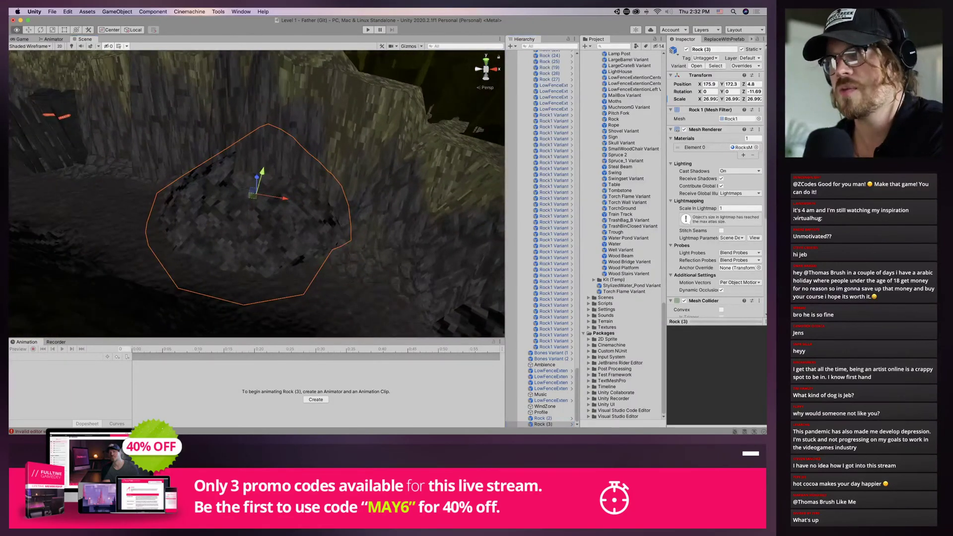
{"action": "right_click_drag", "start_coordinate": [342, 248], "coordinate": [457, 317]}
{"action": "key", "text": "s"}
{"action": "key", "text": "a"}
{"action": "mouse_move", "coordinate": [262, 174]}
{"action": "left_mouse_down"}
{"action": "mouse_move", "coordinate": [255, 167]}
{"action": "mouse_move", "coordinate": [296, 165]}
{"action": "mouse_move", "coordinate": [260, 168]}
{"action": "left_mouse_up"}
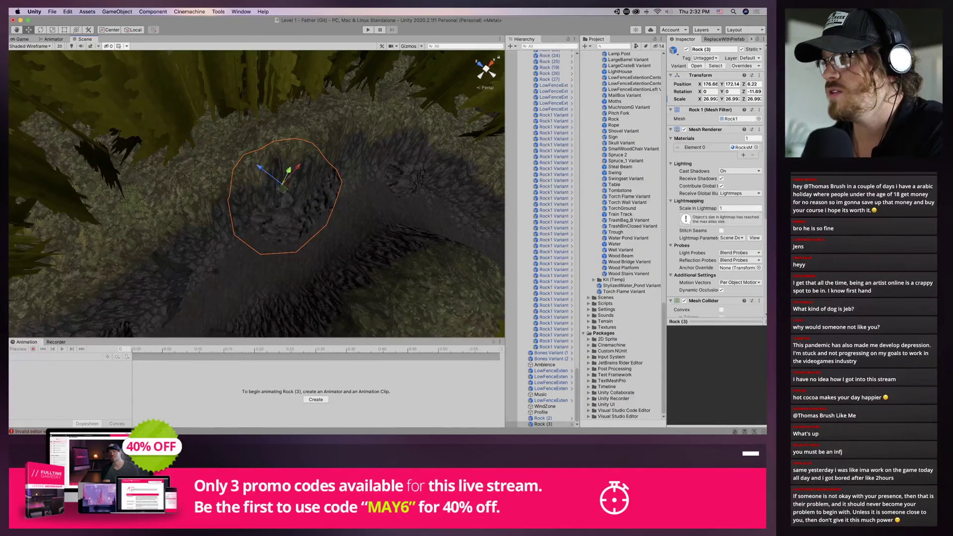
{"action": "right_click_drag", "start_coordinate": [260, 169], "coordinate": [345, 206]}
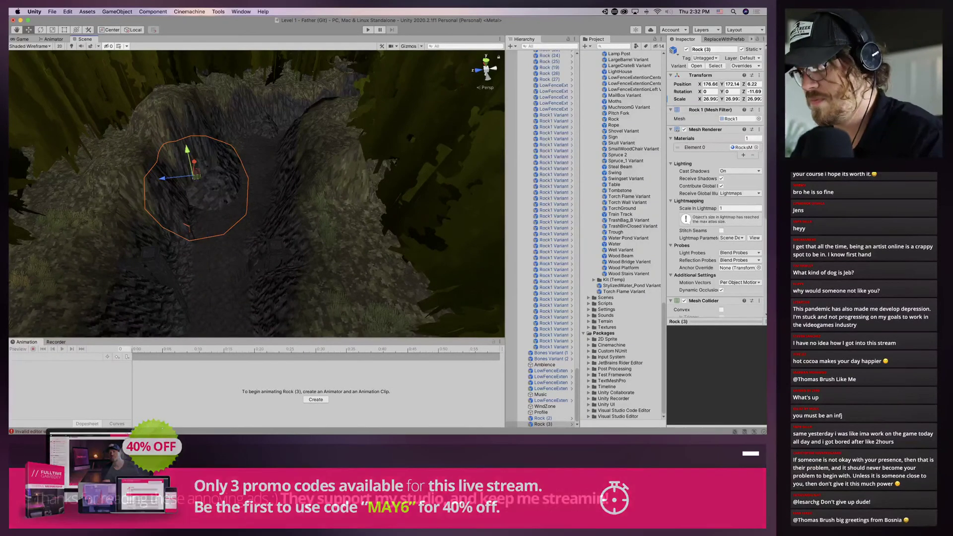
Duplicate the neighbouring smaller rock, turn the copy to about 189 around Y and place it on the wall at about X 196.1, Y 170.1, Z -4
{"action": "left_click", "coordinate": [262, 129]}
{"action": "key", "text": "super+d"}
{"action": "left_click_drag", "start_coordinate": [248, 118], "coordinate": [233, 148]}
{"action": "key", "text": "e"}
{"action": "key", "text": "w"}
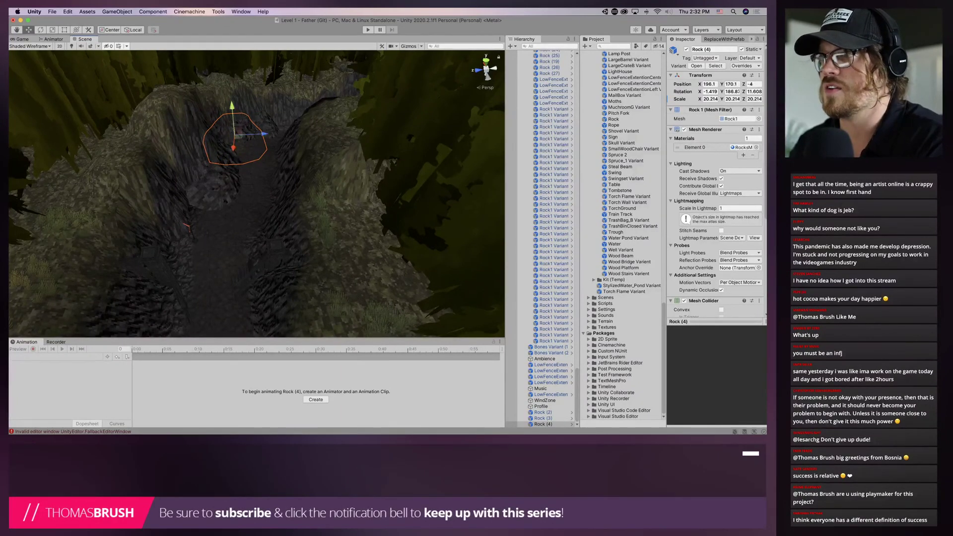
{"action": "left_click", "coordinate": [233, 111]}
{"action": "key", "text": "super+z"}
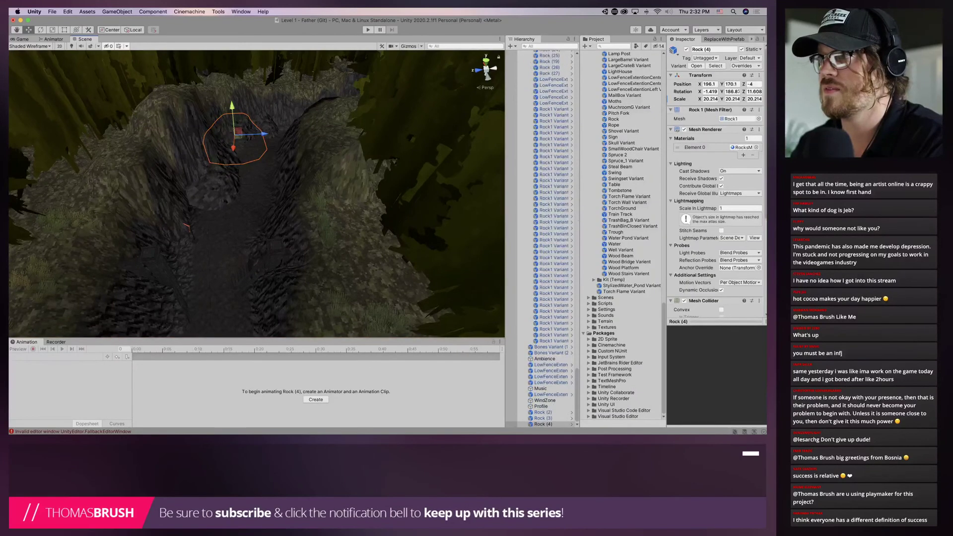
{"action": "left_click_drag", "start_coordinate": [232, 106], "coordinate": [232, 108]}
Push the large rock deeper into the trench wall, to about X 172.4, Y 173, Z 9.4
{"action": "left_click", "coordinate": [211, 184]}
{"action": "left_click", "coordinate": [211, 189]}
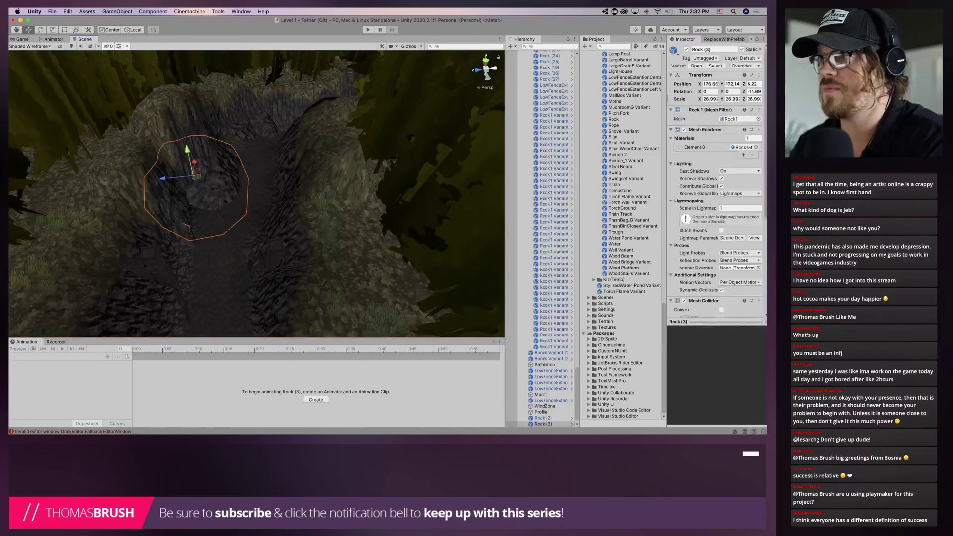
{"action": "left_click_drag", "start_coordinate": [166, 178], "coordinate": [148, 189]}
{"action": "left_click", "coordinate": [268, 189]}
{"action": "scroll", "coordinate": [268, 189], "scroll_direction": "up", "scroll_amount": 5}
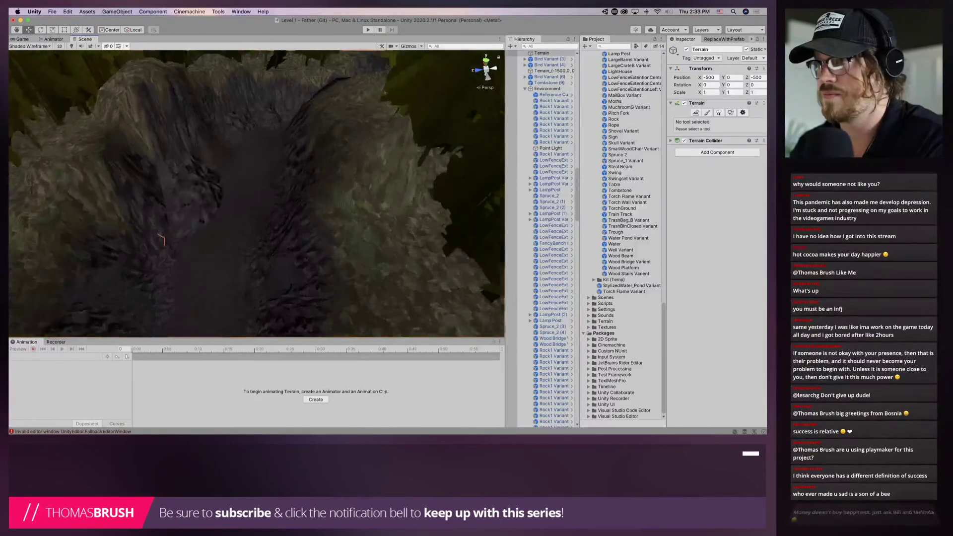
{"action": "middle_click_drag", "start_coordinate": [268, 188], "coordinate": [337, 263]}
{"action": "left_click", "coordinate": [209, 263]}
{"action": "left_click_drag", "start_coordinate": [152, 253], "coordinate": [150, 253]}
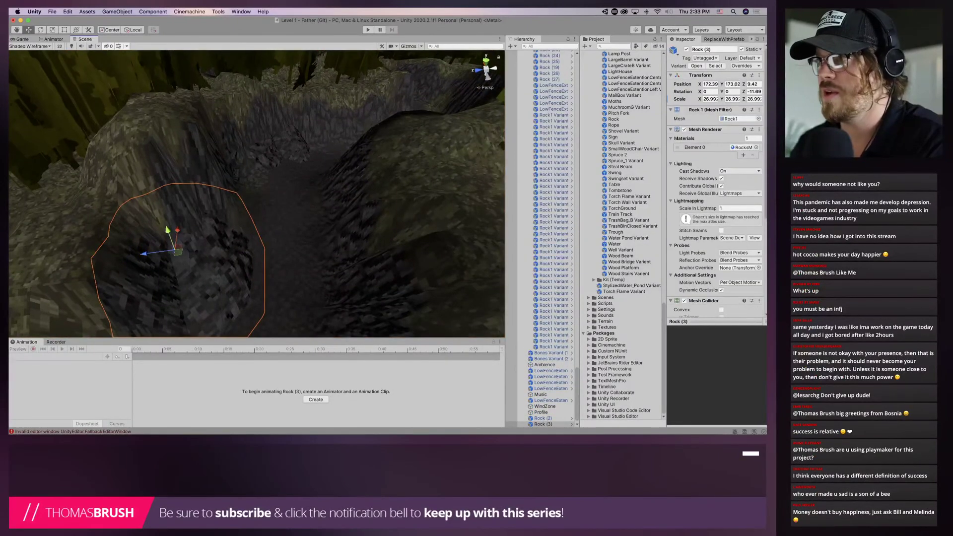
Duplicate the rock at the trench bend and move the copy to the wall near the stairs at about X 212.6, Y 168.2, Z -73.7
{"action": "scroll", "coordinate": [223, 198], "scroll_direction": "down", "scroll_amount": 8}
{"action": "left_click_drag", "start_coordinate": [224, 179], "coordinate": [248, 248], "text": "alt"}
{"action": "middle_click_drag", "start_coordinate": [325, 142], "coordinate": [271, 221]}
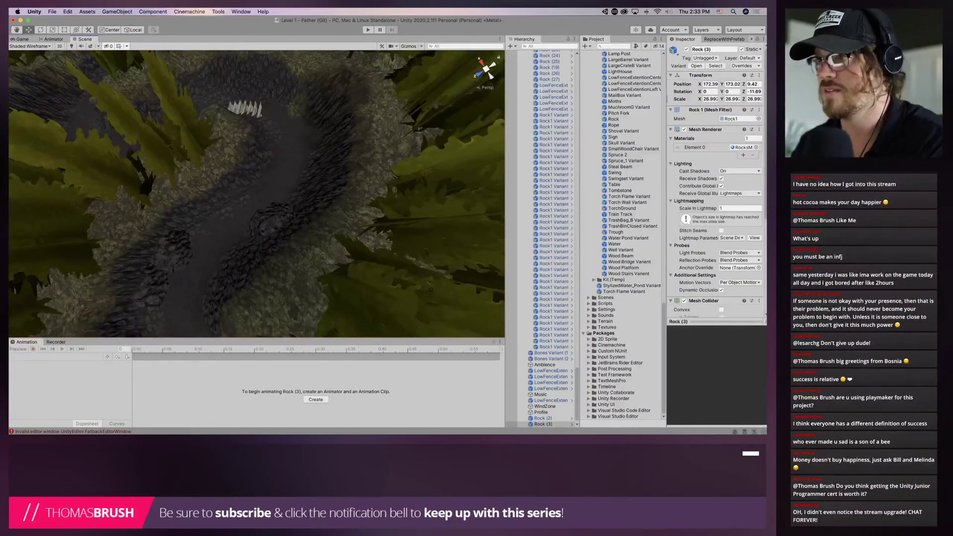
{"action": "left_click", "coordinate": [274, 221]}
{"action": "key", "text": "super+d"}
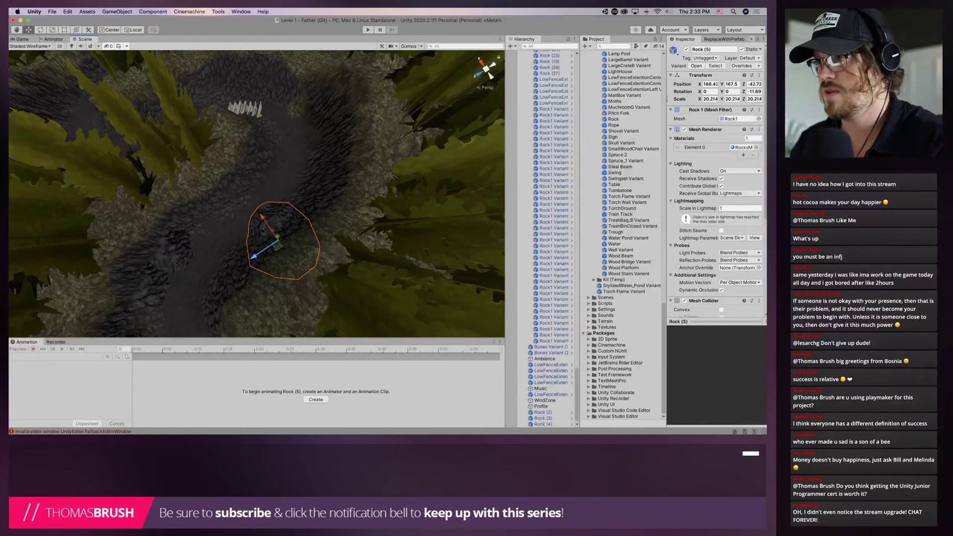
{"action": "left_click_drag", "start_coordinate": [276, 237], "coordinate": [263, 137]}
{"action": "left_click_drag", "start_coordinate": [287, 104], "coordinate": [289, 89]}
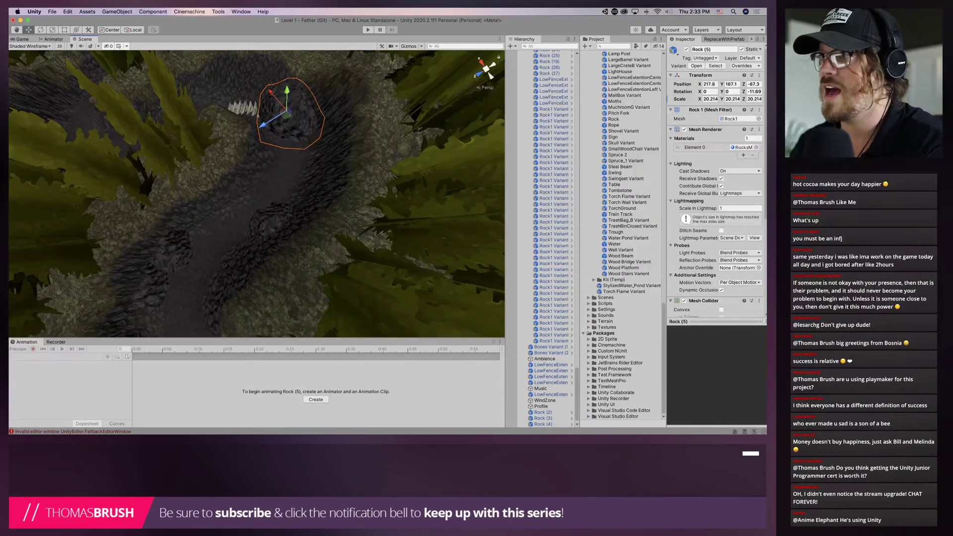
{"action": "left_click_drag", "start_coordinate": [265, 125], "coordinate": [278, 116]}
{"action": "left_click_drag", "start_coordinate": [286, 83], "coordinate": [298, 93]}
{"action": "scroll", "coordinate": [297, 99], "scroll_direction": "up", "scroll_amount": 6}
{"action": "right_click_drag", "start_coordinate": [297, 99], "coordinate": [330, 55]}
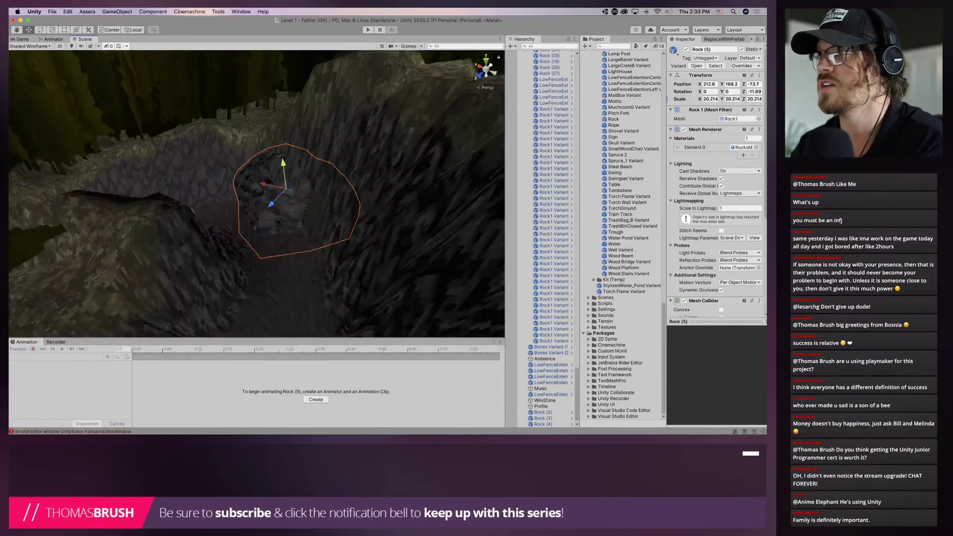
Shrink the rock near the stairs to about 16.4, rotate it to about -58.8 around Y and seat it at about X 212.2, Y 168.5, Z -73.1
{"action": "key", "text": "r"}
{"action": "left_click_drag", "start_coordinate": [286, 189], "coordinate": [315, 203]}
{"action": "key", "text": "e"}
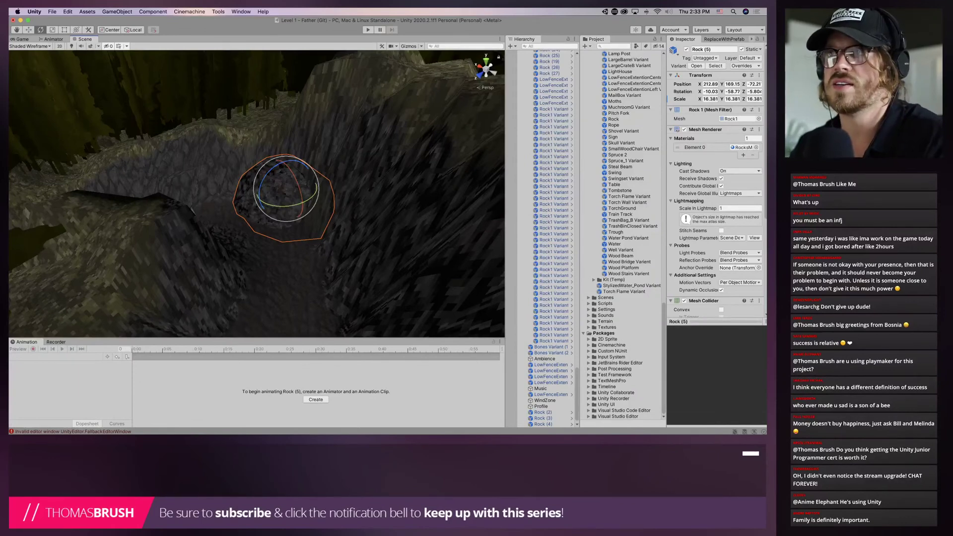
{"action": "key", "text": "w"}
{"action": "left_click_drag", "start_coordinate": [260, 198], "coordinate": [265, 197]}
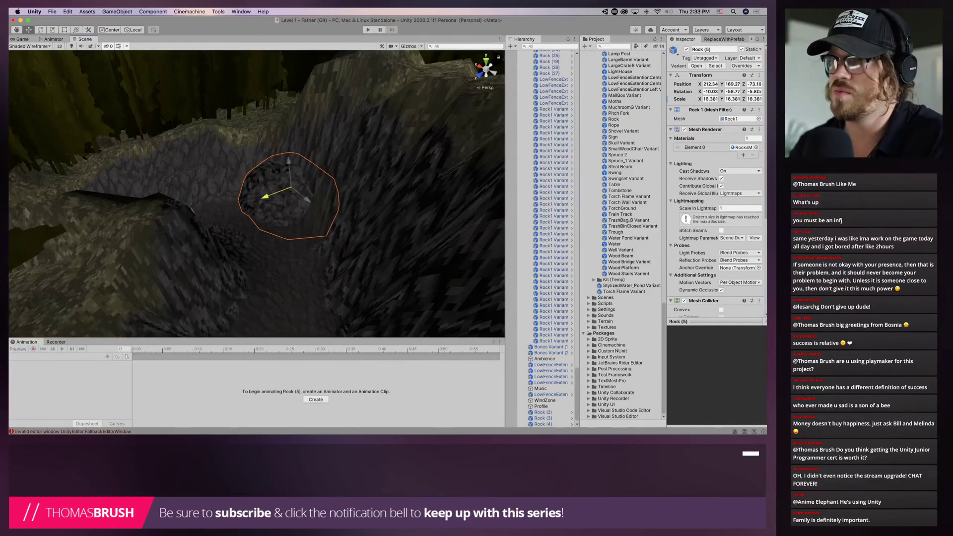
{"action": "left_click_drag", "start_coordinate": [289, 161], "coordinate": [289, 166]}
{"action": "middle_click_drag", "start_coordinate": [289, 166], "coordinate": [363, 242]}
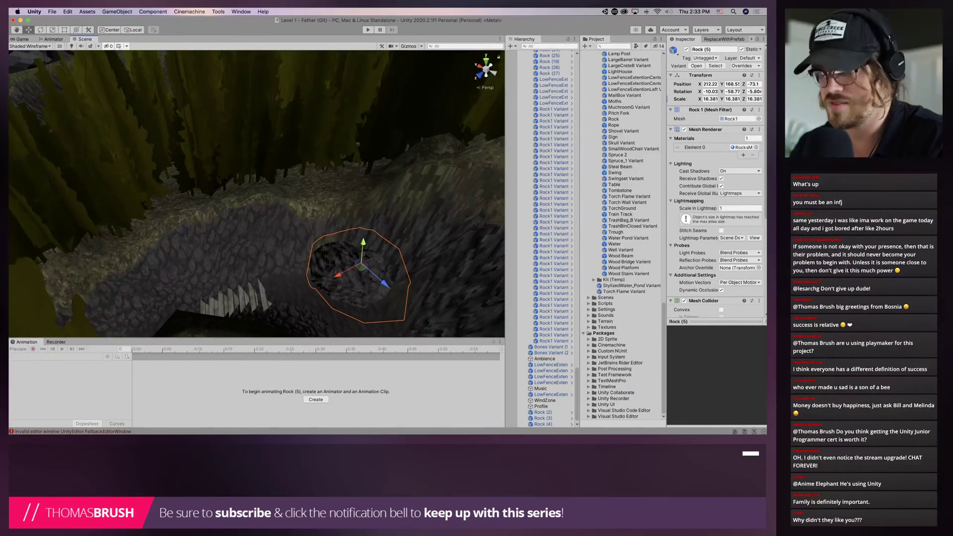
Duplicate the rock and place the copy against the trench wall past the stairs at about X 244.4, Y 158.4, Z -45.8
{"action": "key", "text": "super+d"}
{"action": "left_click_drag", "start_coordinate": [358, 272], "coordinate": [152, 273]}
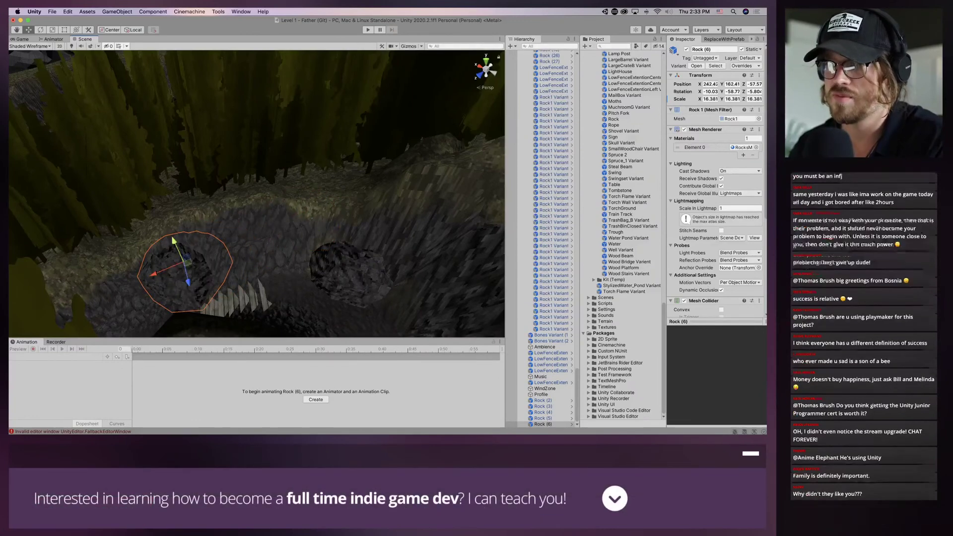
{"action": "left_click_drag", "start_coordinate": [174, 241], "coordinate": [248, 311], "text": "alt"}
{"action": "middle_click_drag", "start_coordinate": [154, 209], "coordinate": [218, 172]}
{"action": "left_click_drag", "start_coordinate": [223, 165], "coordinate": [184, 226]}
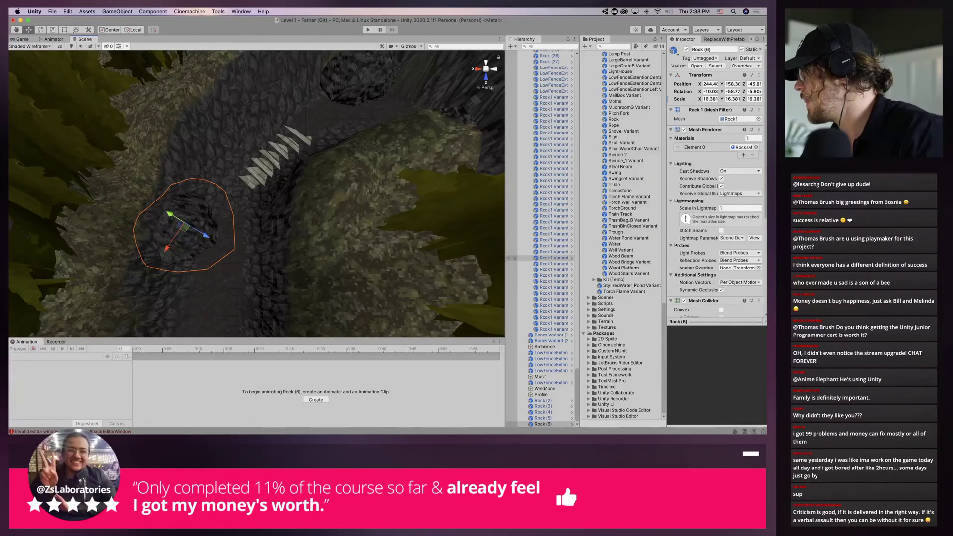
{"action": "key", "text": "ctrl+Up"}
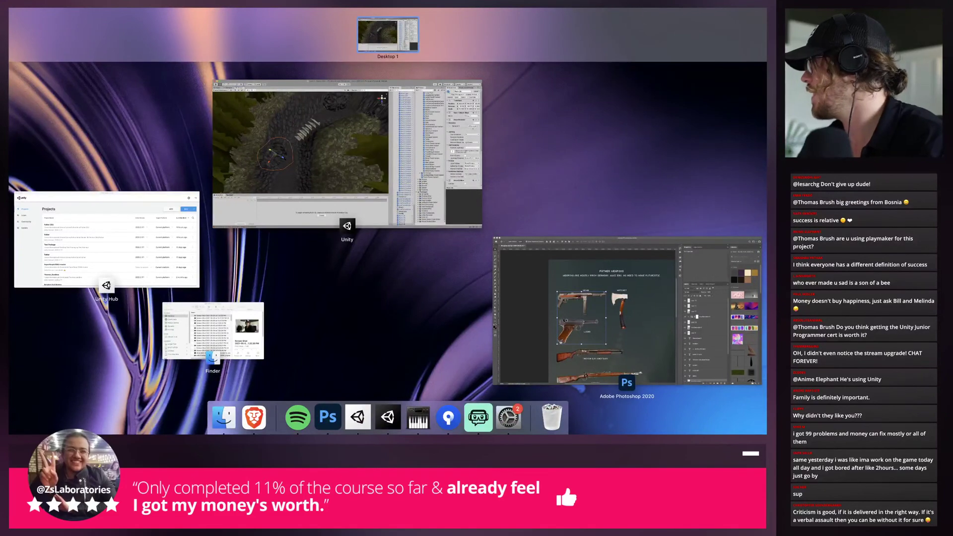
{"action": "key", "text": "ctrl+Up"}
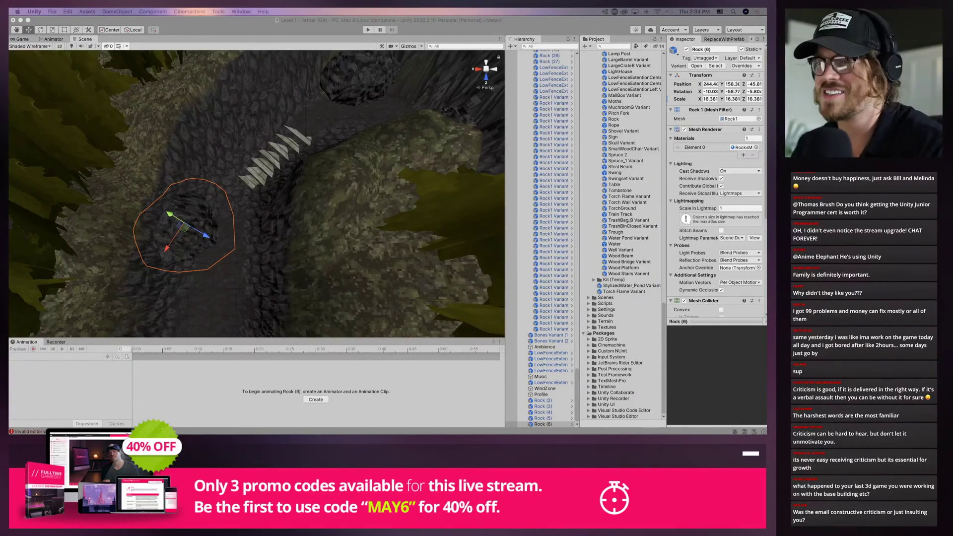
Lower the rock past the stairs slightly into the trench wall, to about X 244.3, Y 157.8, Z -45.8
{"action": "left_click_drag", "start_coordinate": [169, 213], "coordinate": [171, 215]}
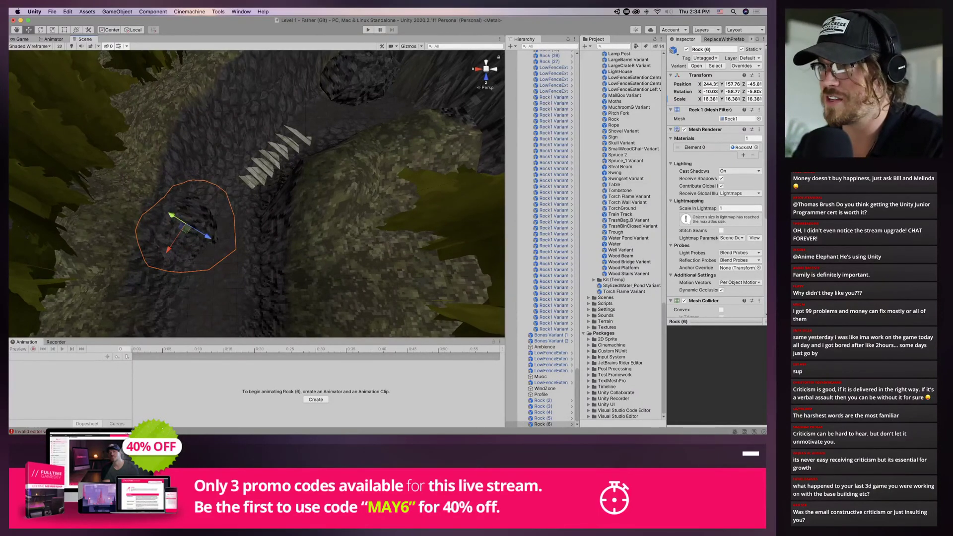
{"action": "scroll", "coordinate": [257, 194], "scroll_direction": "up", "scroll_amount": 3}
{"action": "scroll", "coordinate": [256, 193], "scroll_direction": "down", "scroll_amount": 5}
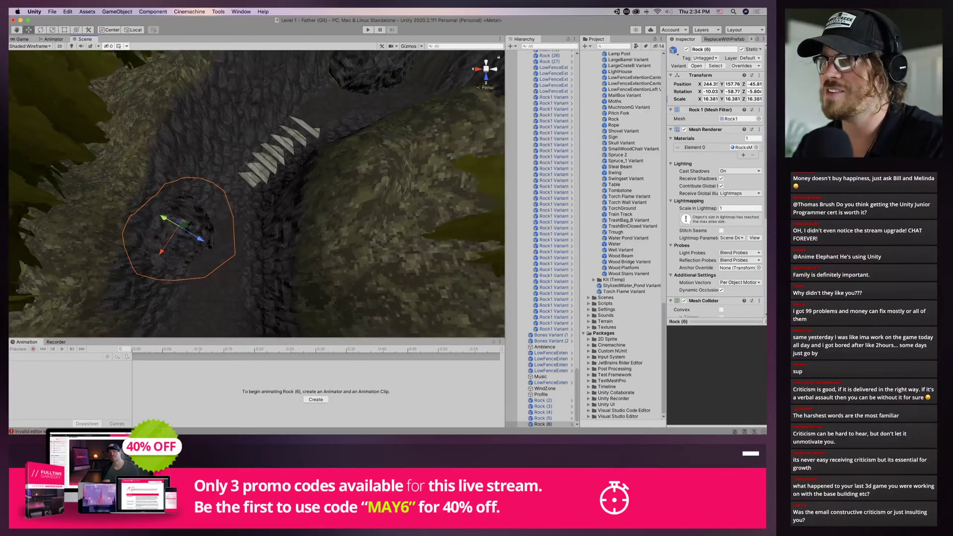
Duplicate the rock past the stairs and place the copy against the opposite trench wall at about X 229.4, Y 160.8, Z -27.5
{"action": "middle_click_drag", "start_coordinate": [257, 194], "coordinate": [286, 150]}
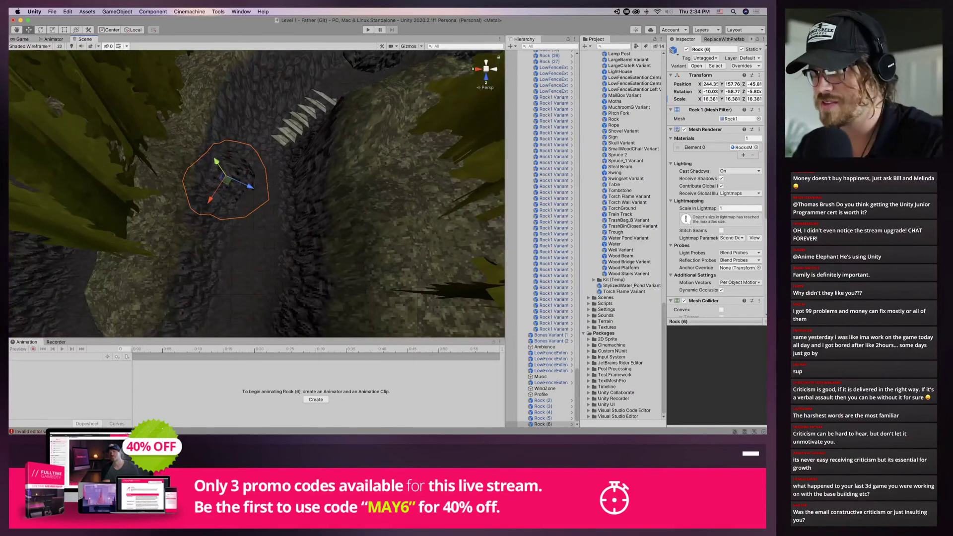
{"action": "key", "text": "super+d"}
{"action": "left_click_drag", "start_coordinate": [249, 186], "coordinate": [337, 281]}
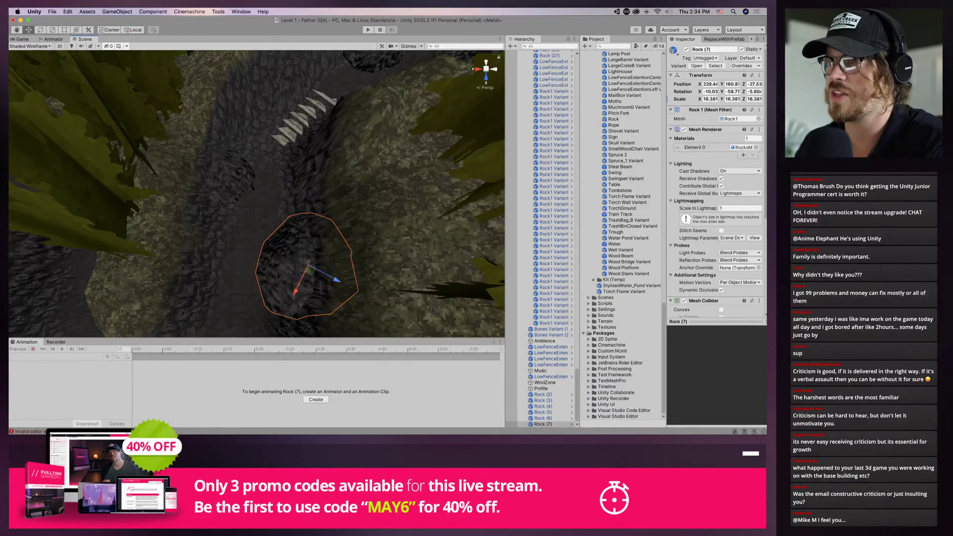
{"action": "right_click_drag", "start_coordinate": [336, 280], "coordinate": [387, 214]}
{"action": "middle_click_drag", "start_coordinate": [306, 322], "coordinate": [335, 170]}
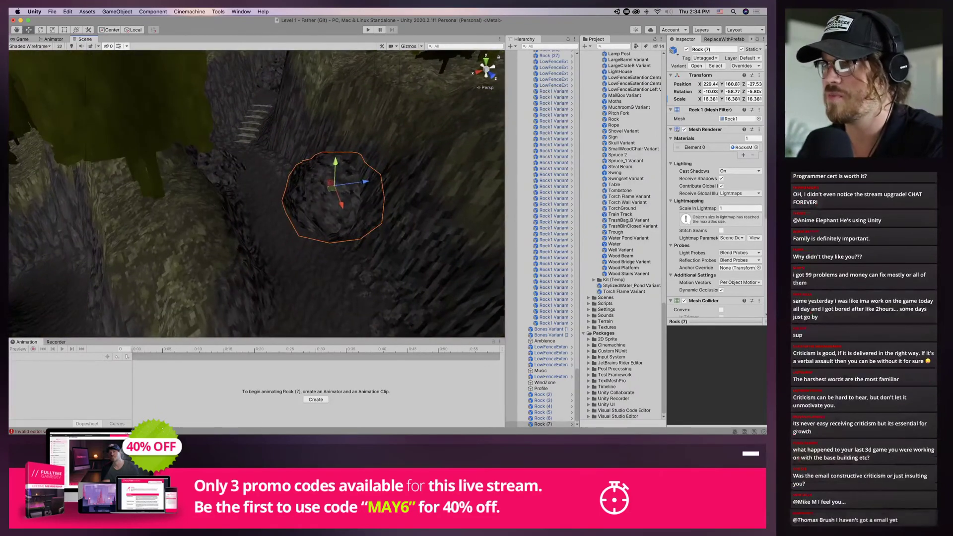
Duplicate the rock on the opposite wall and seat the copy farther along it at about X 234, Y 155.8, Z -5.3
{"action": "left_click_drag", "start_coordinate": [335, 165], "coordinate": [387, 282]}
{"action": "key", "text": "super+d"}
{"action": "right_click_drag", "start_coordinate": [383, 273], "coordinate": [427, 271]}
{"action": "left_click_drag", "start_coordinate": [299, 198], "coordinate": [350, 284]}
{"action": "mouse_move", "coordinate": [349, 284]}
{"action": "right_mouse_down"}
{"action": "mouse_move", "coordinate": [342, 300]}
{"action": "mouse_move", "coordinate": [340, 288]}
{"action": "right_mouse_up"}
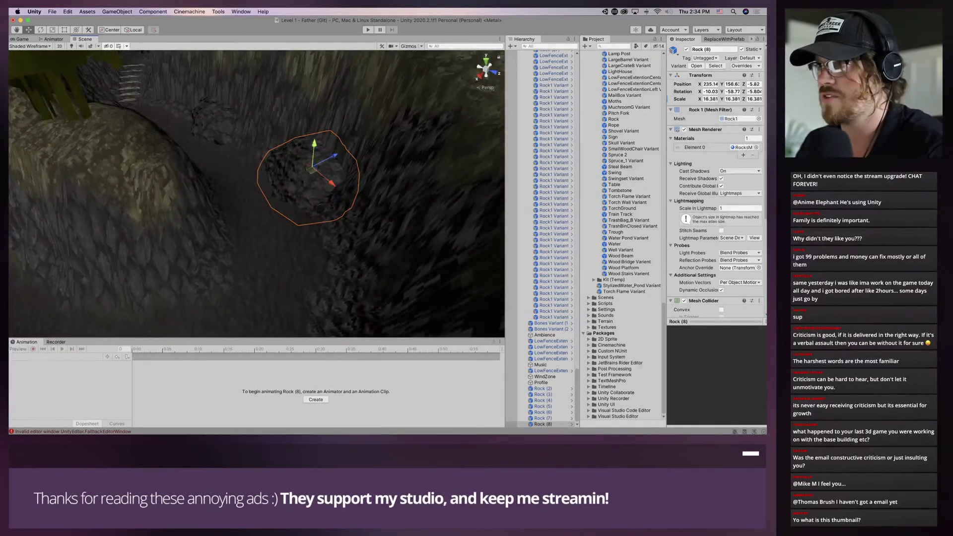
{"action": "left_click_drag", "start_coordinate": [317, 147], "coordinate": [319, 147]}
{"action": "left_click", "coordinate": [367, 169]}
{"action": "left_click", "coordinate": [318, 162]}
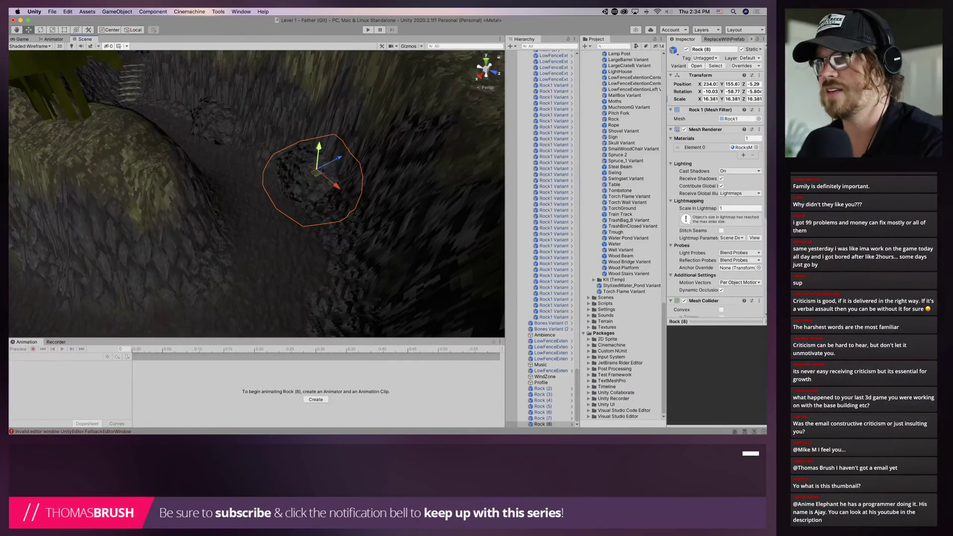
Tilt the new rock to a rotation of about X -38.6, Y -55.2, Z -7.3 and reseat it in the wall
{"action": "key", "text": "e"}
{"action": "left_click_drag", "start_coordinate": [305, 154], "coordinate": [111, 236]}
{"action": "key", "text": "w"}
Duplicate the tilted rock and seat the copy in the wall across the trench at about X 261.8, Y 151, Z -20.8
{"action": "key", "text": "super+d"}
{"action": "middle_click_drag", "start_coordinate": [111, 236], "coordinate": [231, 134]}
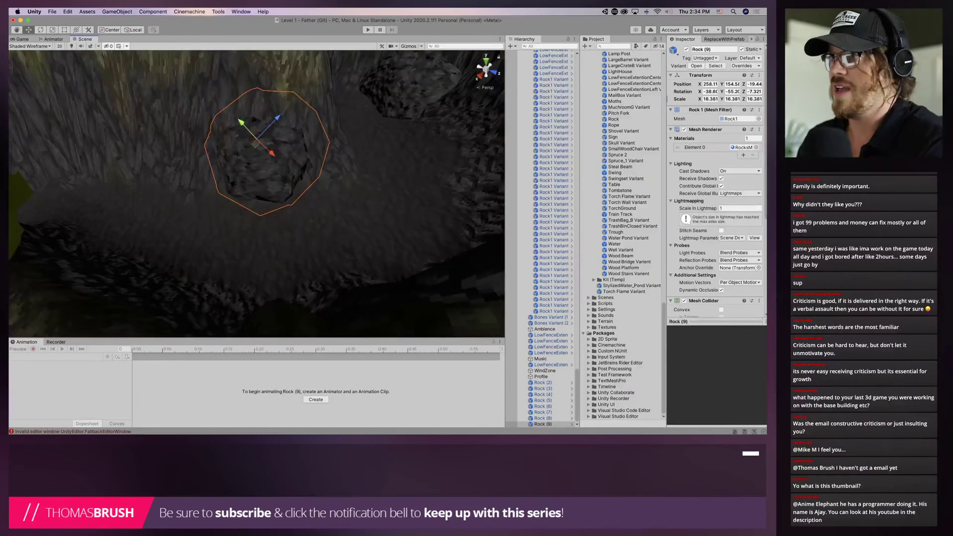
{"action": "left_click_drag", "start_coordinate": [271, 152], "coordinate": [285, 166]}
{"action": "left_click_drag", "start_coordinate": [292, 130], "coordinate": [247, 154]}
{"action": "left_click_drag", "start_coordinate": [278, 182], "coordinate": [272, 177]}
{"action": "left_click_drag", "start_coordinate": [240, 147], "coordinate": [216, 159]}
Duplicate Rock (8) and place the copy beside it along the trench wall at about X 244.2, Y 157.8, Z 7.2
{"action": "right_click_drag", "start_coordinate": [216, 159], "coordinate": [228, 142]}
{"action": "left_click", "coordinate": [224, 139]}
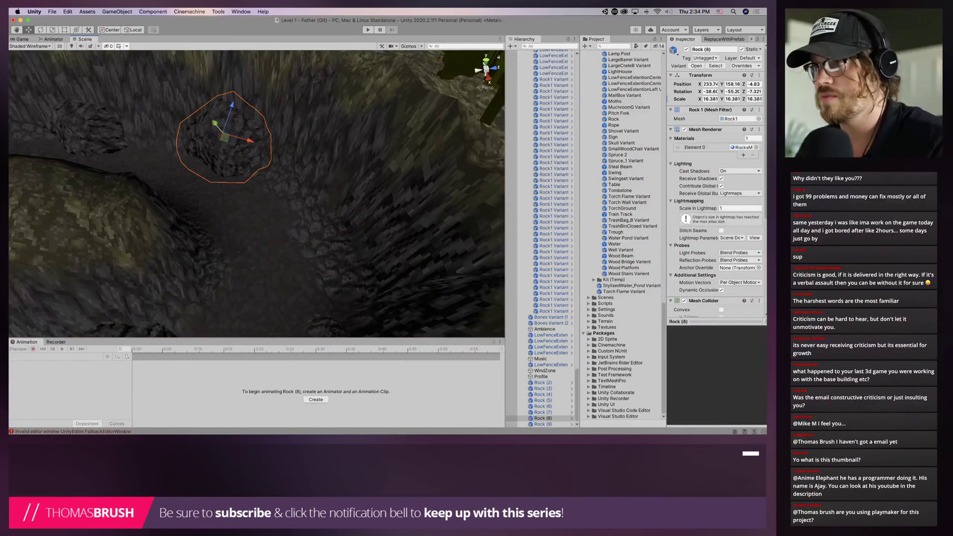
{"action": "key", "text": "super+d"}
{"action": "left_click_drag", "start_coordinate": [225, 138], "coordinate": [307, 160]}
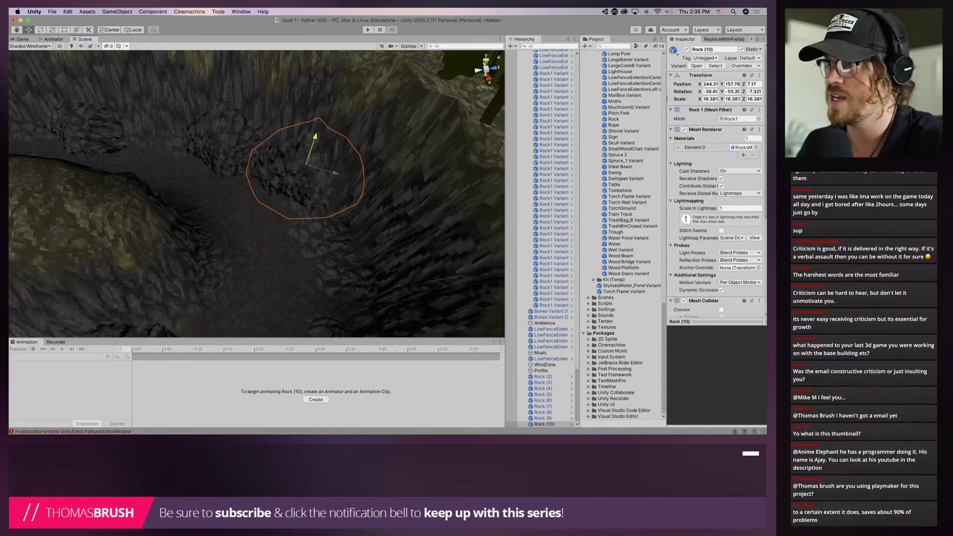
Duplicate Rock (9) and move the copy down the trench to the wall at about X 271.2, Y 144.5, Z -52.7
{"action": "right_click_drag", "start_coordinate": [308, 160], "coordinate": [278, 188]}
{"action": "left_click", "coordinate": [543, 418]}
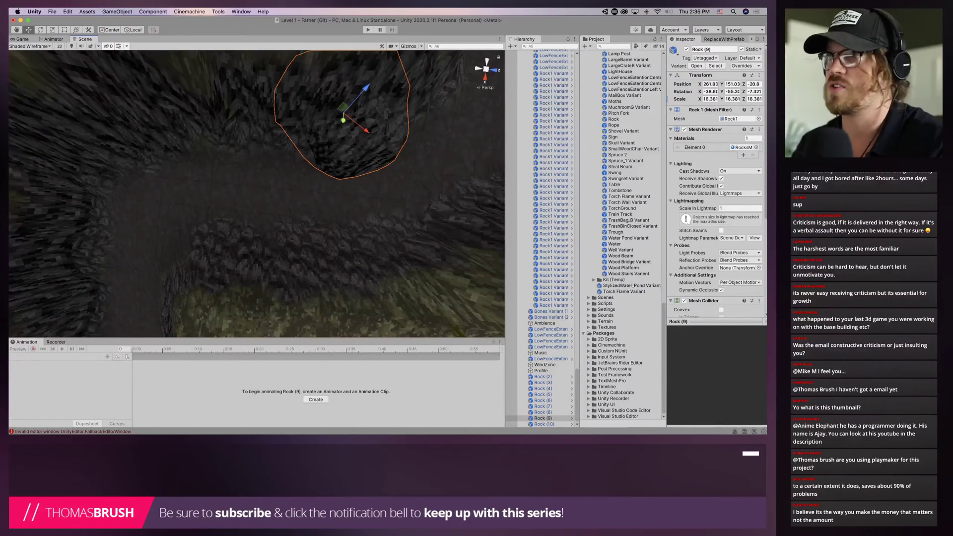
{"action": "key", "text": "super+d"}
{"action": "left_click_drag", "start_coordinate": [366, 88], "coordinate": [300, 160]}
{"action": "left_click_drag", "start_coordinate": [306, 196], "coordinate": [154, 168]}
{"action": "left_click_drag", "start_coordinate": [182, 134], "coordinate": [156, 185]}
{"action": "left_click_drag", "start_coordinate": [174, 224], "coordinate": [92, 181]}
{"action": "middle_click_drag", "start_coordinate": [94, 180], "coordinate": [213, 101]}
{"action": "left_click_drag", "start_coordinate": [213, 149], "coordinate": [218, 89], "text": "alt"}
{"action": "middle_click_drag", "start_coordinate": [223, 224], "coordinate": [227, 97]}
{"action": "left_click_drag", "start_coordinate": [227, 148], "coordinate": [226, 100], "text": "alt"}
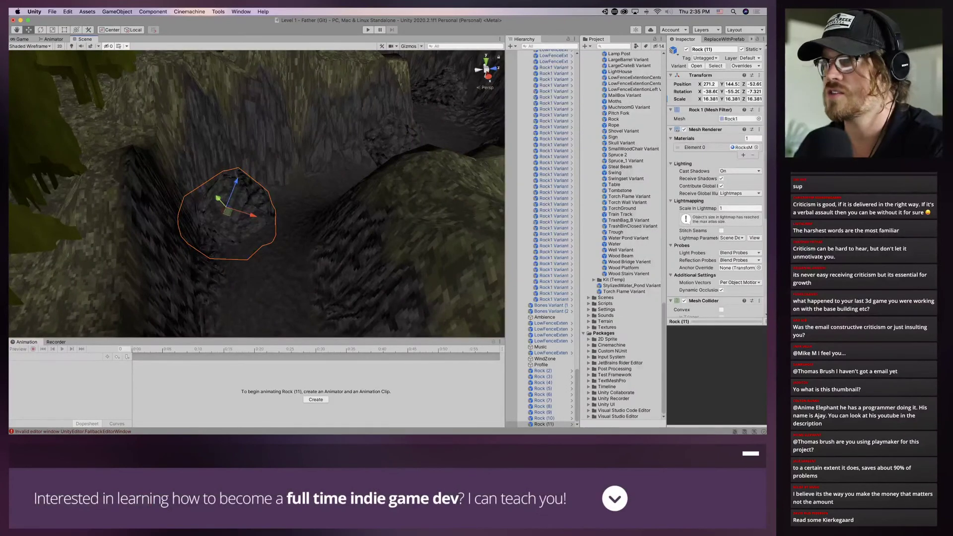
Push the copied rock into the wall near X 271.9, Z -57.3 and rotate it to about X -5.7, Y -58.2, Z -13.8
{"action": "left_click_drag", "start_coordinate": [253, 216], "coordinate": [240, 211]}
{"action": "left_click_drag", "start_coordinate": [204, 194], "coordinate": [238, 208]}
{"action": "key", "text": "e"}
{"action": "key", "text": "w"}
Duplicate the rock onto the opposite wall at about X 297.4, Y 138.2, Z -38.8 and rotate it to about X -11.3, Y -84.3, Z -0.1
{"action": "middle_click_drag", "start_coordinate": [214, 213], "coordinate": [238, 190]}
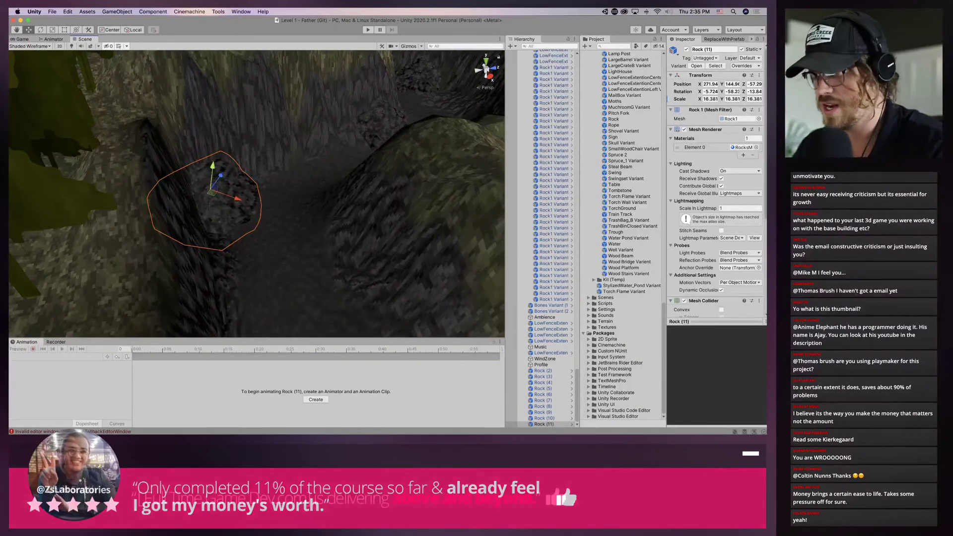
{"action": "key", "text": "super+d"}
{"action": "left_click_drag", "start_coordinate": [212, 192], "coordinate": [381, 230]}
{"action": "middle_click_drag", "start_coordinate": [381, 230], "coordinate": [351, 119]}
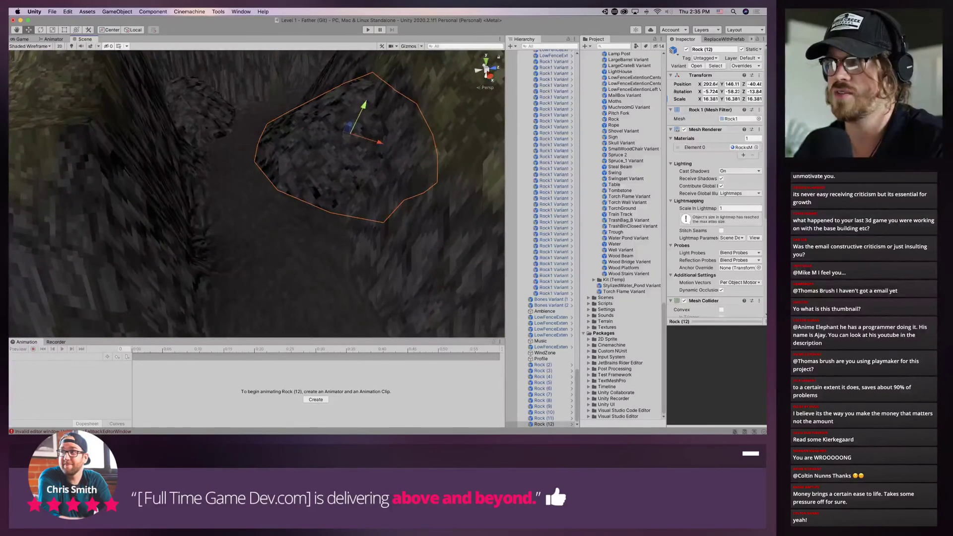
{"action": "left_click_drag", "start_coordinate": [351, 123], "coordinate": [368, 234]}
{"action": "key", "text": "e"}
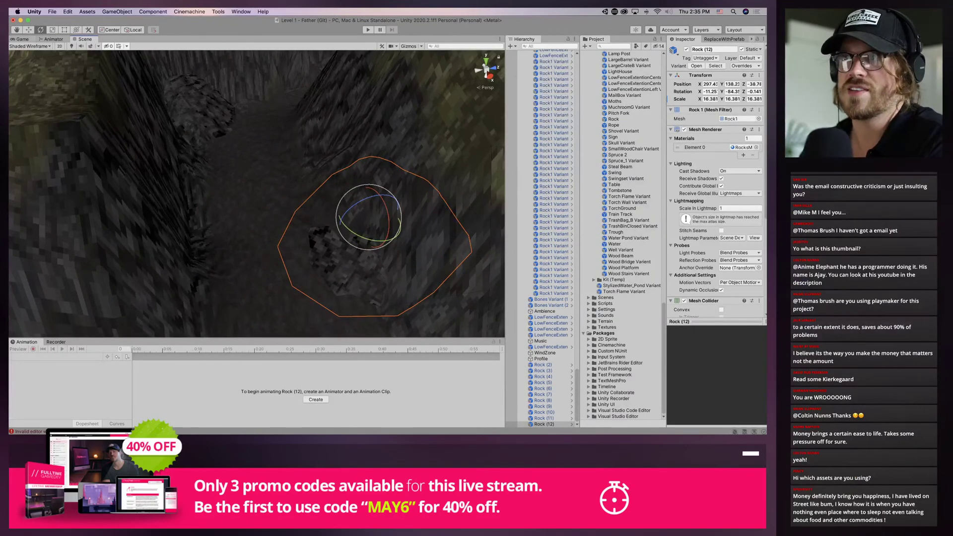
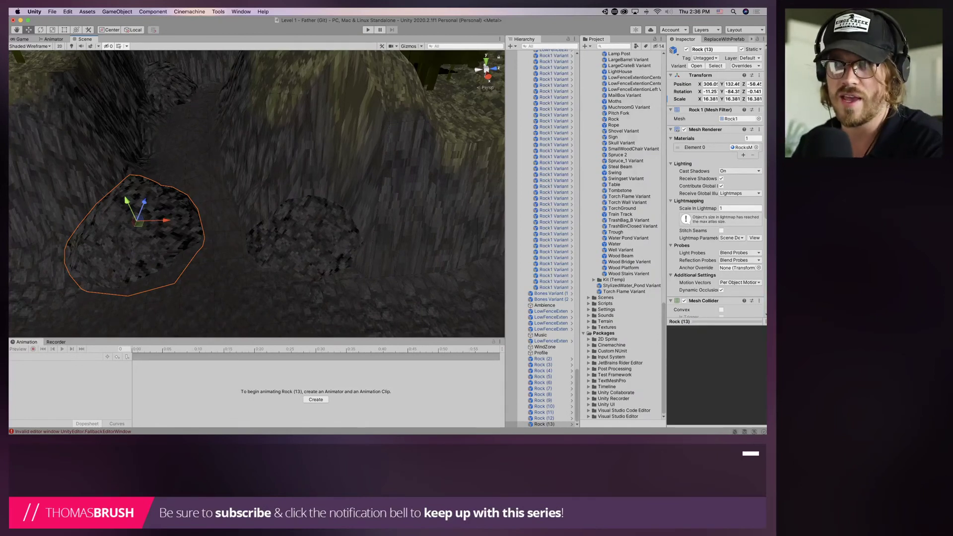
Move Rock (13) up the trench to about X 292.3, Y 136.2, Z -58.2 and rotate it to about X -11, Y -97, Z 5.4
{"action": "left_click_drag", "start_coordinate": [144, 203], "coordinate": [175, 164]}
{"action": "left_click_drag", "start_coordinate": [137, 139], "coordinate": [135, 135]}
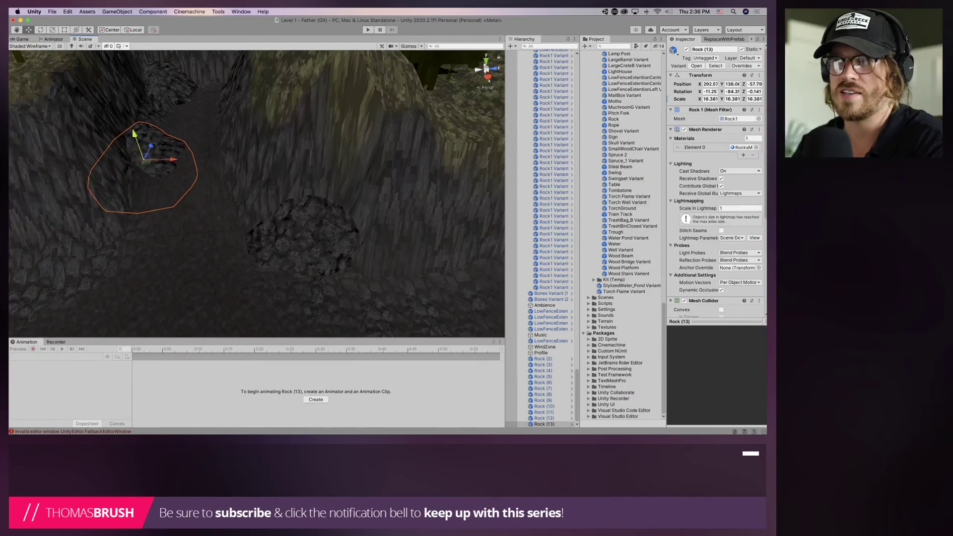
{"action": "left_click_drag", "start_coordinate": [173, 160], "coordinate": [130, 149]}
{"action": "key", "text": "e"}
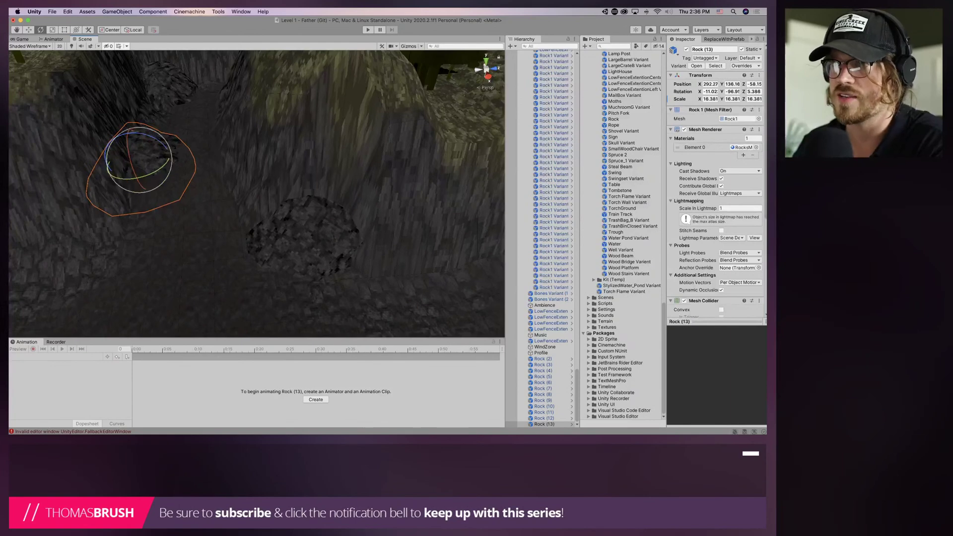
{"action": "left_click", "coordinate": [223, 179]}
{"action": "middle_click_drag", "start_coordinate": [224, 179], "coordinate": [288, 236]}
{"action": "left_click", "coordinate": [224, 205]}
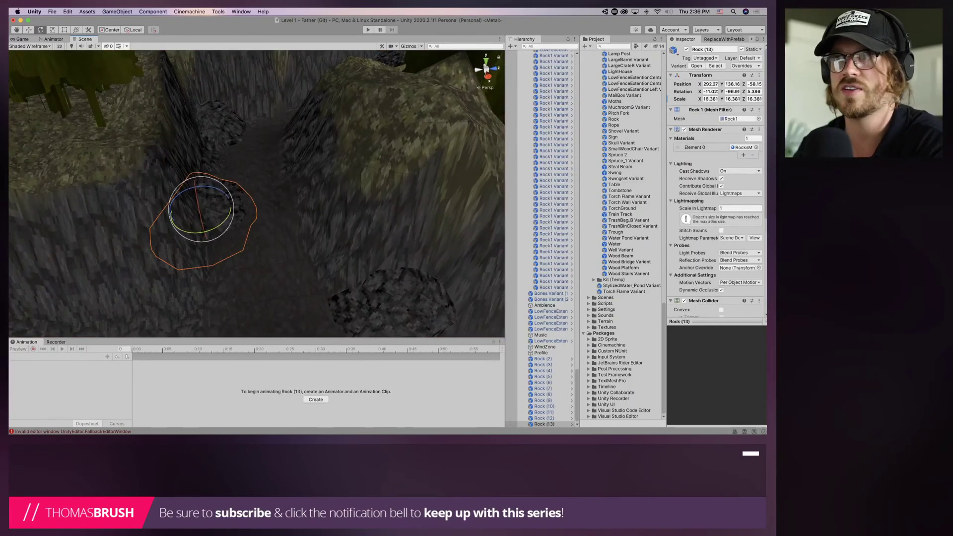
Shift Rock (13) to the corner of the trench wall at about X 300.3, Y 133.4, Z -58.4
{"action": "key", "text": "w"}
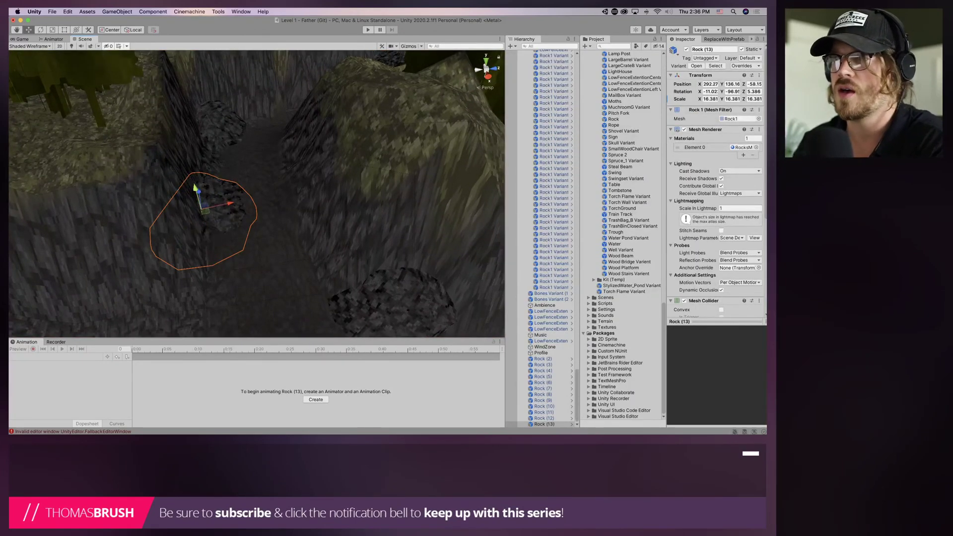
{"action": "left_click_drag", "start_coordinate": [230, 203], "coordinate": [226, 247]}
{"action": "scroll", "coordinate": [226, 247], "scroll_direction": "down", "scroll_amount": 3}
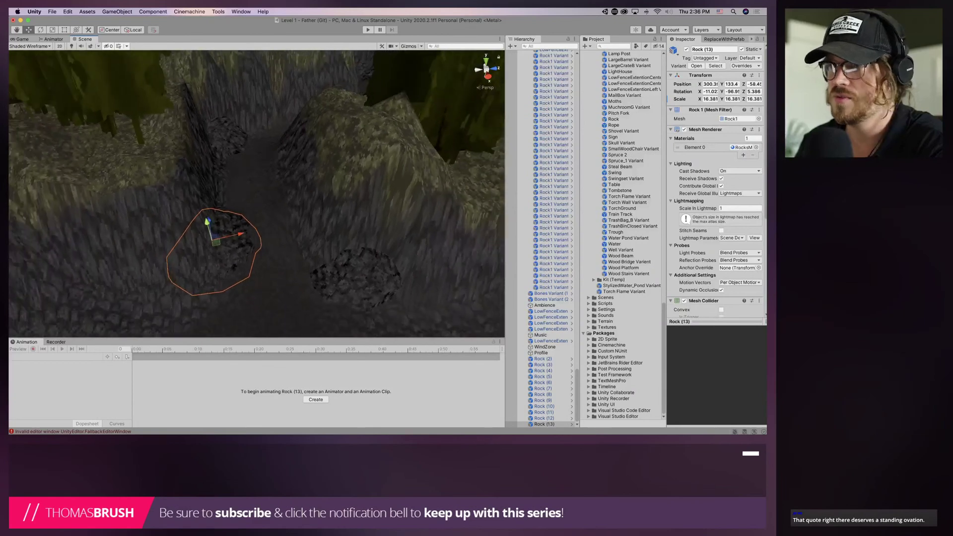
Duplicate the corner rock and place the copy farther along the same trench wall
{"action": "middle_click_drag", "start_coordinate": [226, 247], "coordinate": [280, 159]}
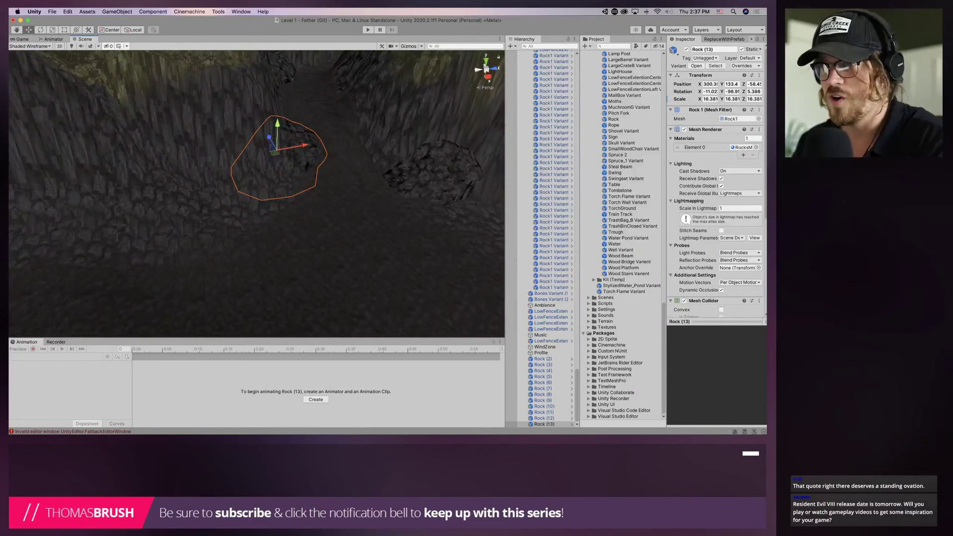
{"action": "key", "text": "super+d"}
{"action": "left_click_drag", "start_coordinate": [305, 145], "coordinate": [298, 219]}
{"action": "left_click", "coordinate": [342, 223]}
Duplicate Rock (9) at the trench bend and move the copy to about X 264.9, Y 148.7, Z -32.6
{"action": "scroll", "coordinate": [257, 193], "scroll_direction": "down", "scroll_amount": 5}
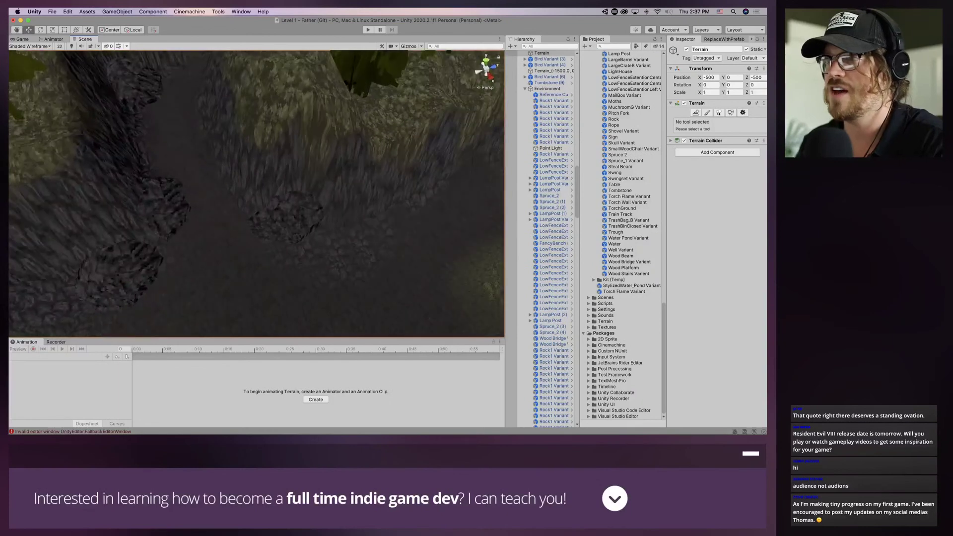
{"action": "scroll", "coordinate": [256, 194], "scroll_direction": "down", "scroll_amount": 5}
{"action": "left_click", "coordinate": [281, 182]}
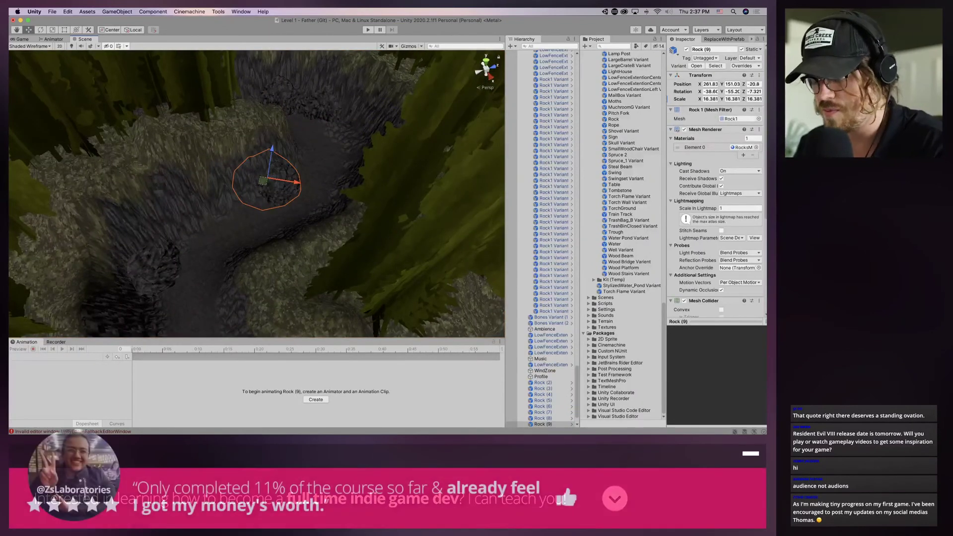
{"action": "key", "text": "super+d"}
{"action": "left_click_drag", "start_coordinate": [263, 182], "coordinate": [235, 201]}
{"action": "middle_click_drag", "start_coordinate": [235, 201], "coordinate": [246, 149]}
{"action": "left_click_drag", "start_coordinate": [244, 149], "coordinate": [242, 144]}
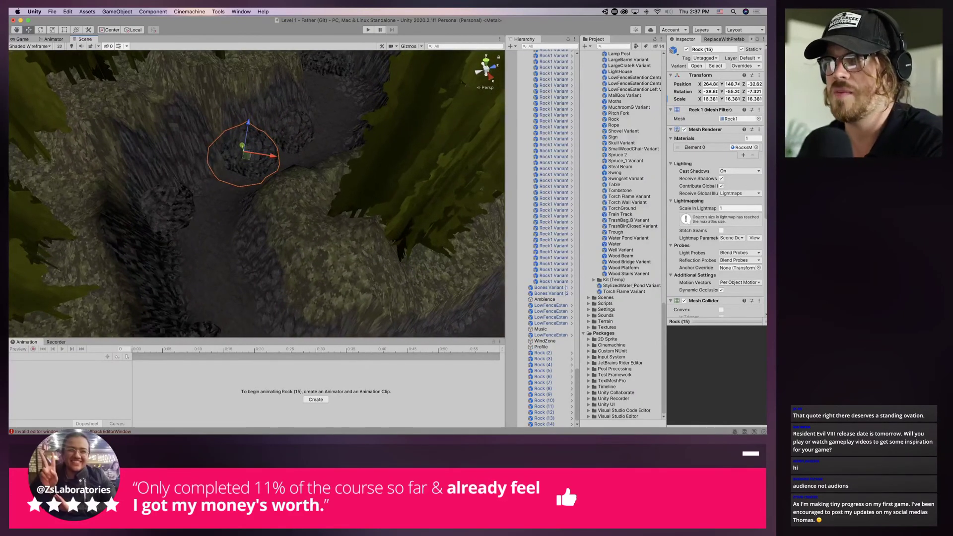
Enlarge the copied rock to a scale of about 22.6 and rotate it to about X -15.8, Y -59.6, Z -18
{"action": "key", "text": "e"}
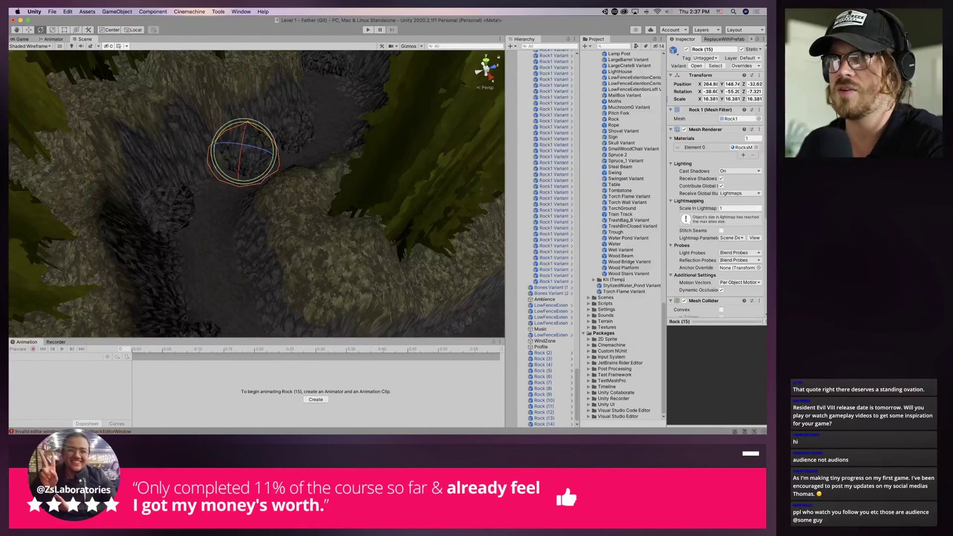
{"action": "key", "text": "r"}
{"action": "left_click_drag", "start_coordinate": [274, 157], "coordinate": [256, 143]}
{"action": "key", "text": "e"}
{"action": "key", "text": "w"}
Sink the enlarged rock into the base of the trench wall at about X 265.7, Y 142.7, Z -41
{"action": "middle_click_drag", "start_coordinate": [256, 142], "coordinate": [310, 217]}
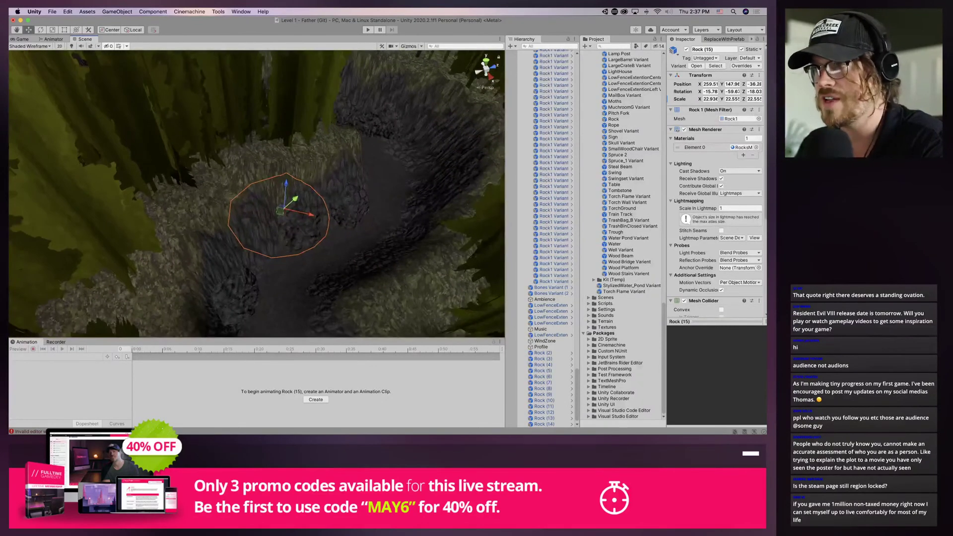
{"action": "left_click", "coordinate": [304, 217]}
{"action": "left_click", "coordinate": [304, 216]}
{"action": "left_click_drag", "start_coordinate": [286, 184], "coordinate": [293, 217]}
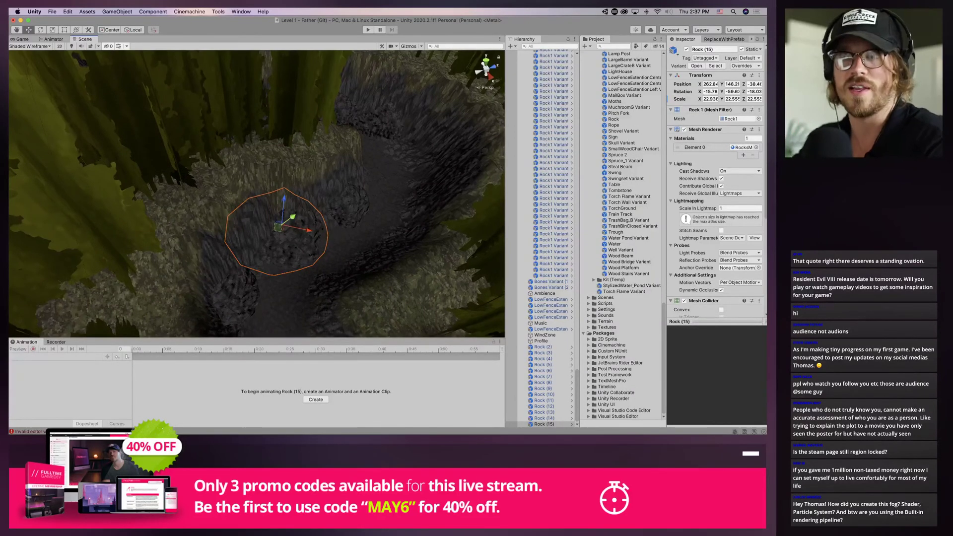
{"action": "left_click_drag", "start_coordinate": [278, 198], "coordinate": [295, 171], "text": "alt"}
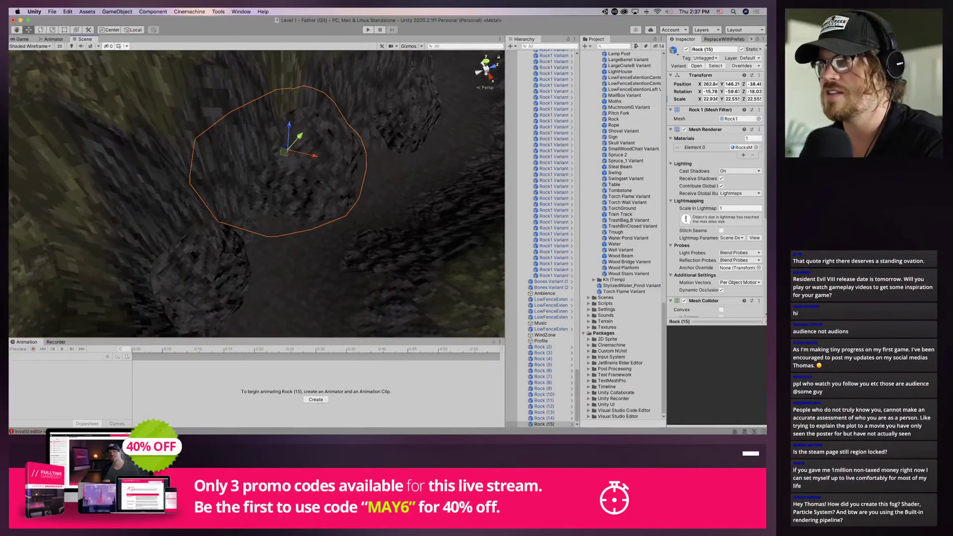
{"action": "left_click_drag", "start_coordinate": [299, 136], "coordinate": [295, 142]}
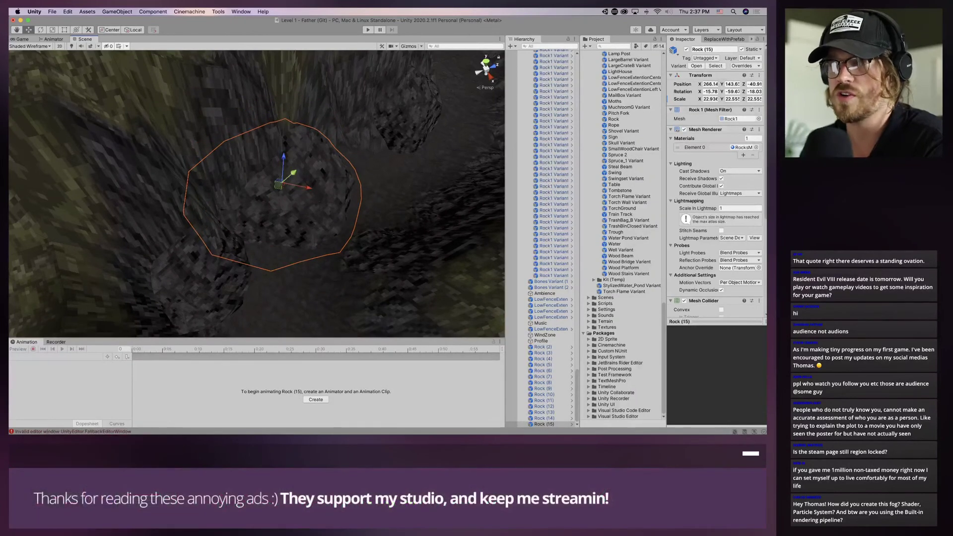
{"action": "left_click", "coordinate": [281, 153]}
{"action": "left_click", "coordinate": [275, 196]}
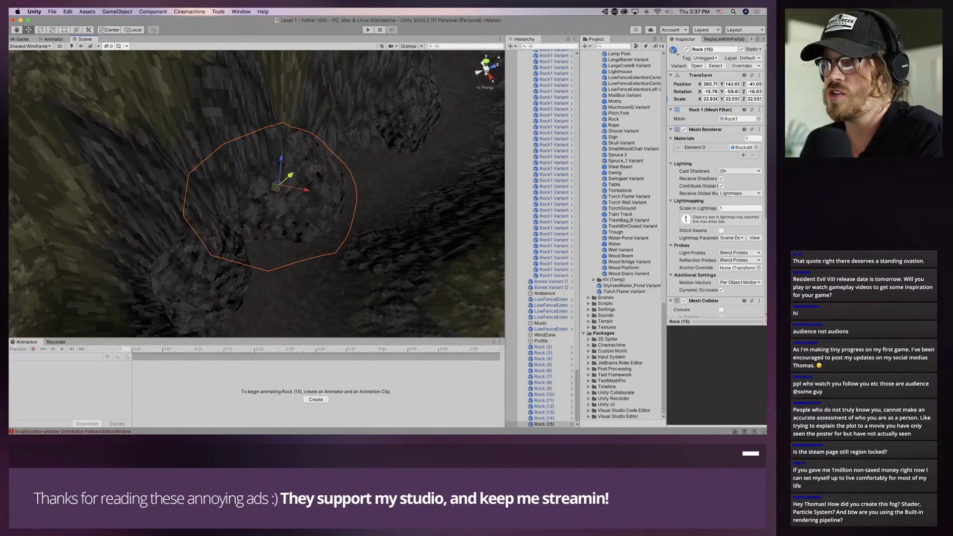
Nudge the enlarged rock farther into the trench wall and undo the last adjustment
{"action": "left_click_drag", "start_coordinate": [305, 190], "coordinate": [292, 187]}
{"action": "left_click_drag", "start_coordinate": [267, 156], "coordinate": [265, 183]}
{"action": "mouse_move", "coordinate": [265, 184]}
{"action": "right_mouse_down"}
{"action": "mouse_move", "coordinate": [276, 157]}
{"action": "mouse_move", "coordinate": [268, 181]}
{"action": "mouse_move", "coordinate": [259, 178]}
{"action": "right_mouse_up"}
{"action": "left_click_drag", "start_coordinate": [297, 225], "coordinate": [258, 183]}
{"action": "left_click", "coordinate": [265, 229]}
{"action": "key", "text": "super+z"}
{"action": "left_click", "coordinate": [297, 218]}
Duplicate Rock (9) and place the copy across the trench on the opposite wall at about X 283, Y 148, Z -4.5
{"action": "left_click", "coordinate": [263, 203]}
{"action": "scroll", "coordinate": [256, 194], "scroll_direction": "up", "scroll_amount": 5}
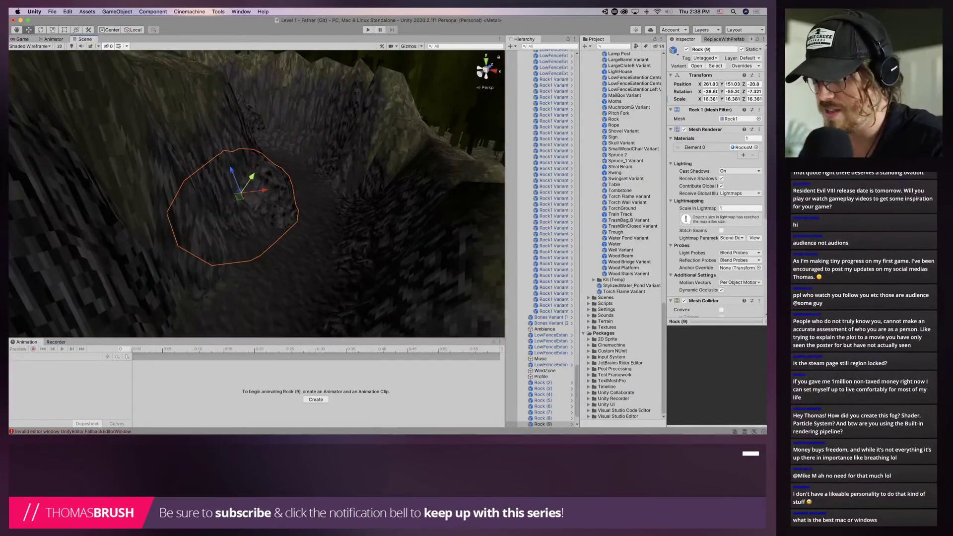
{"action": "key", "text": "super+d"}
{"action": "left_click_drag", "start_coordinate": [240, 191], "coordinate": [428, 183]}
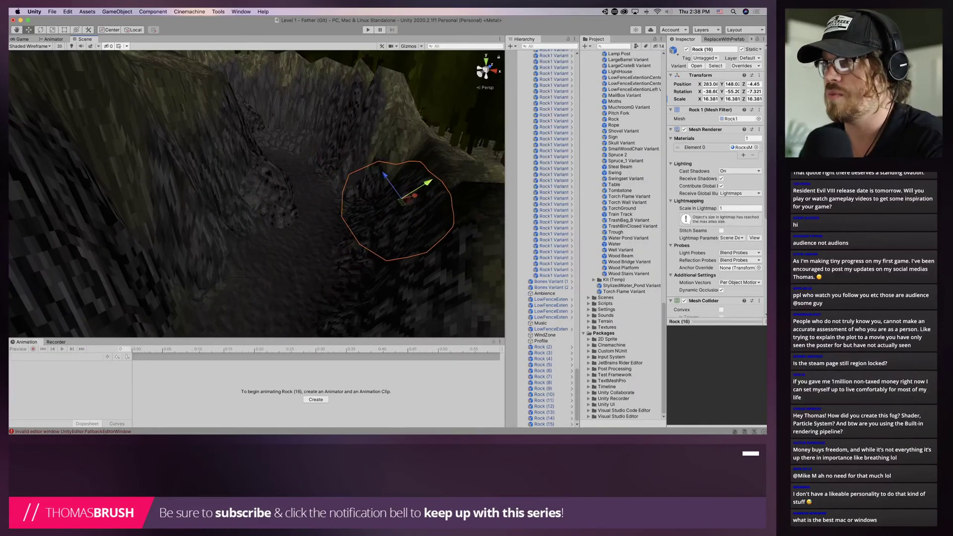
Shift Rock (16) along the trench wall to about X 280, Y 147.5, Z -10.7 and enlarge it to a scale of about 18.5
{"action": "key", "text": "super+BackSpace"}
{"action": "key", "text": "super+z"}
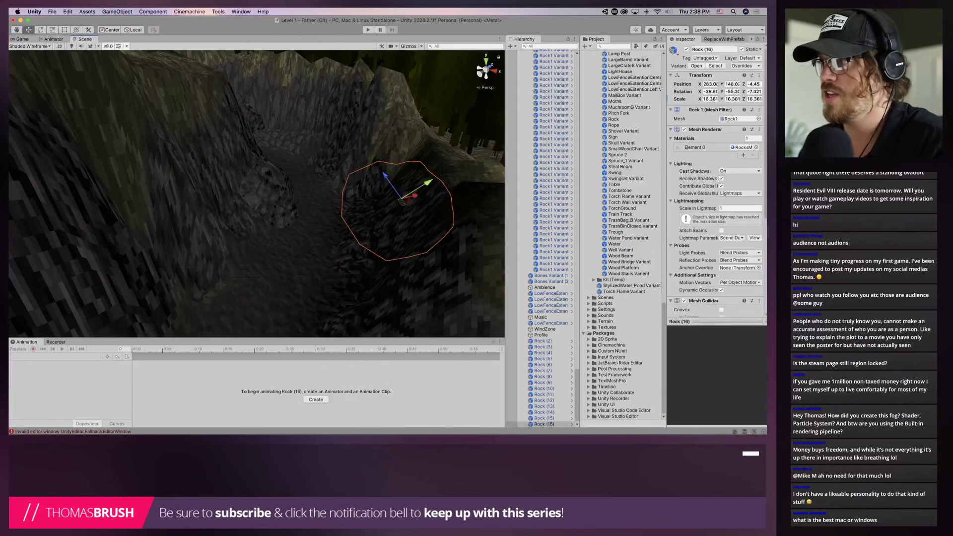
{"action": "left_click_drag", "start_coordinate": [378, 206], "coordinate": [383, 214]}
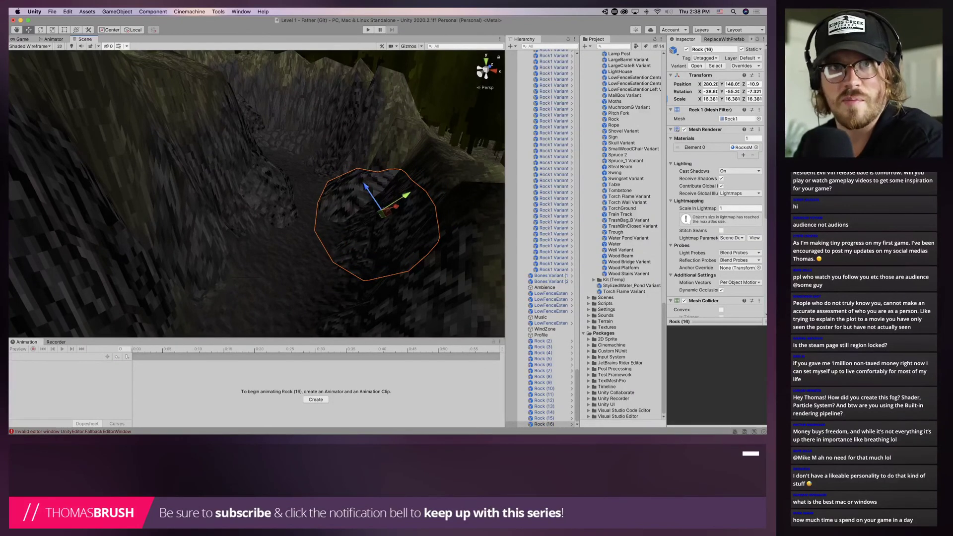
{"action": "right_click_drag", "start_coordinate": [384, 213], "coordinate": [388, 235]}
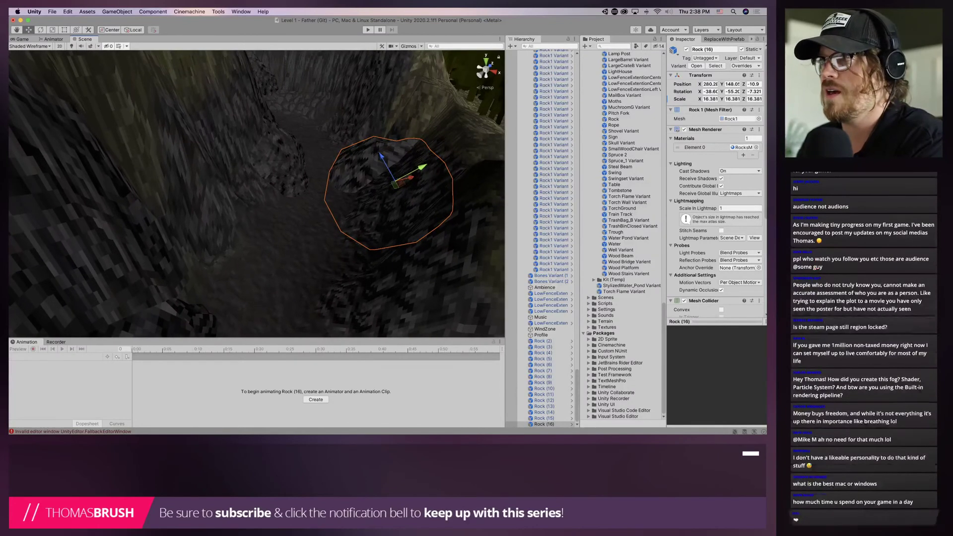
{"action": "key", "text": "r"}
{"action": "left_click_drag", "start_coordinate": [395, 180], "coordinate": [412, 174]}
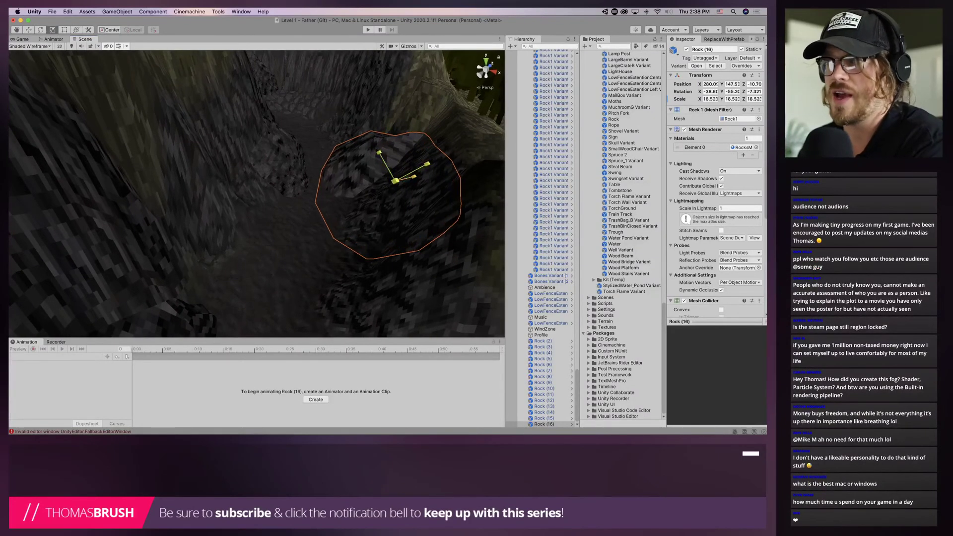
{"action": "key", "text": "w"}
Rotate Rock (16) to about X -17.5, Y -58, Z -6 and seat it at about X 281.9, Y 147, Z -11.1
{"action": "right_click_drag", "start_coordinate": [257, 194], "coordinate": [257, 194]}
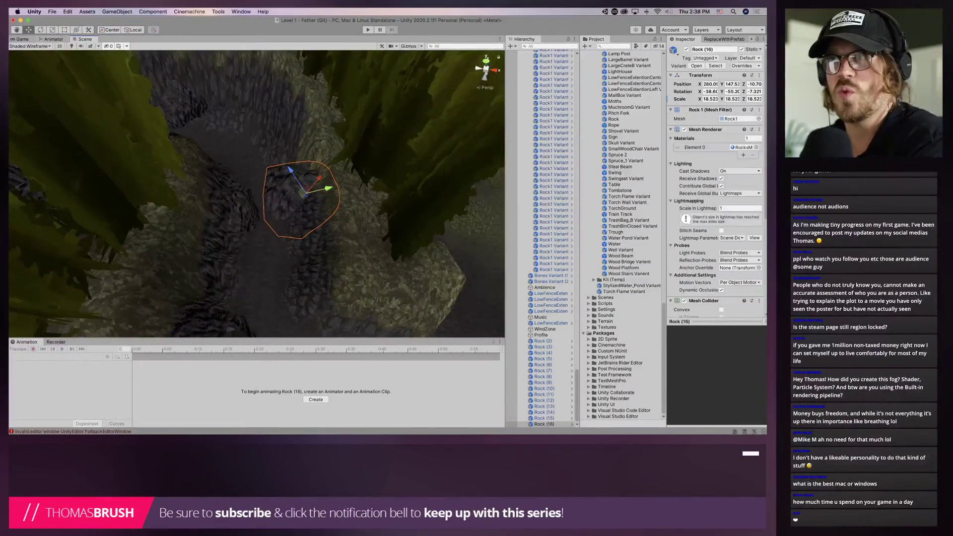
{"action": "key", "text": "e"}
{"action": "left_click_drag", "start_coordinate": [318, 175], "coordinate": [305, 164]}
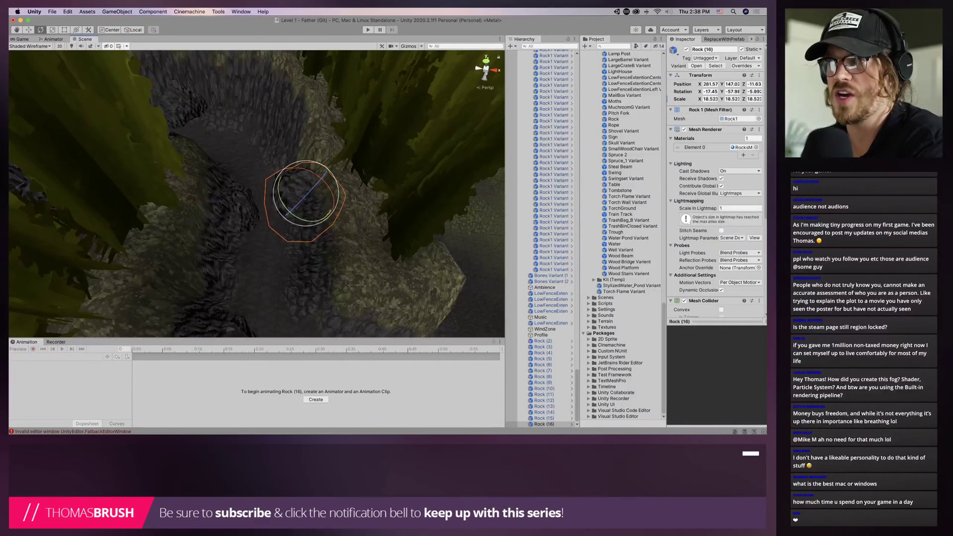
{"action": "key", "text": "w"}
{"action": "middle_click_drag", "start_coordinate": [319, 181], "coordinate": [289, 210]}
{"action": "left_click_drag", "start_coordinate": [293, 204], "coordinate": [296, 202]}
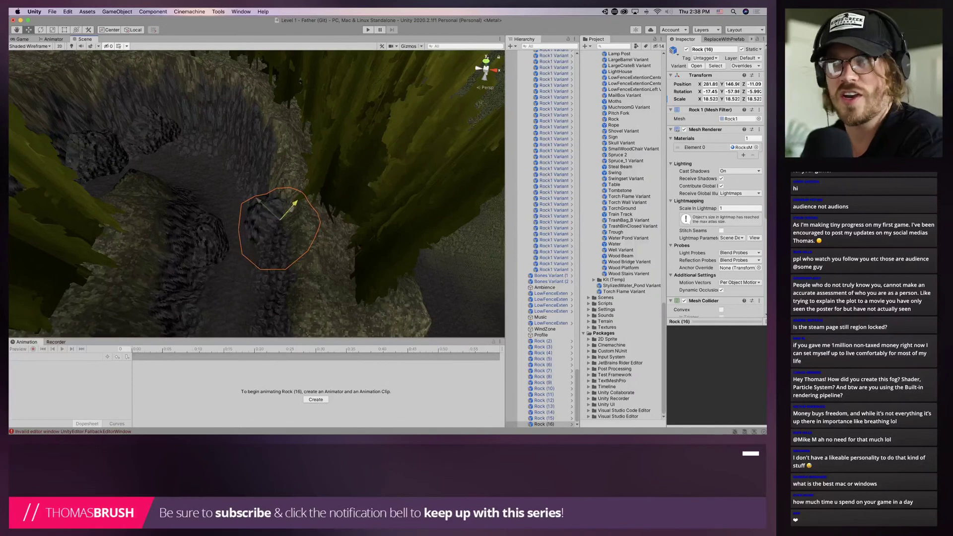
Duplicate Rock (16) and place the copy at the lower trench corner at about X 311.6, Y 130.4, Z -36
{"action": "middle_click_drag", "start_coordinate": [295, 202], "coordinate": [169, 118]}
{"action": "scroll", "coordinate": [204, 154], "scroll_direction": "down", "scroll_amount": 4}
{"action": "key", "text": "super+d"}
{"action": "left_click_drag", "start_coordinate": [158, 120], "coordinate": [266, 219]}
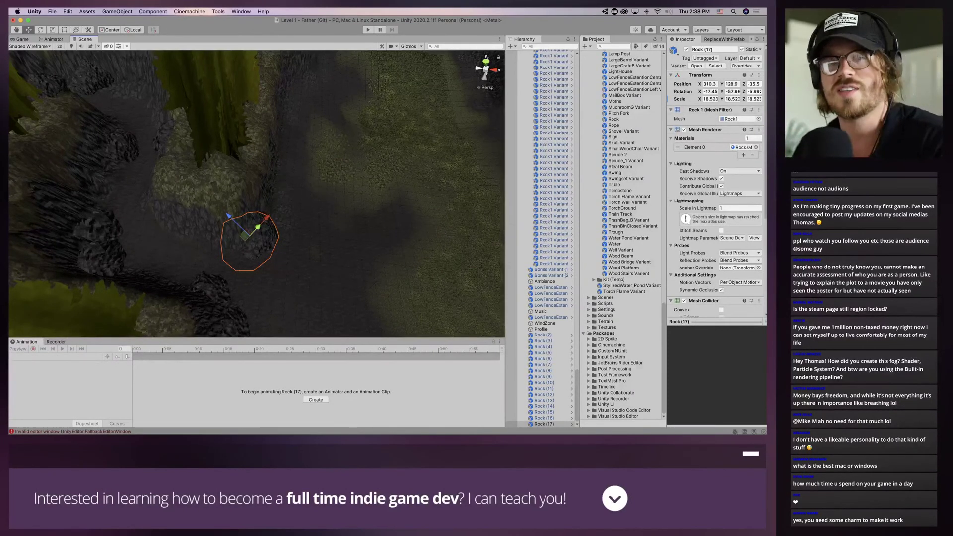
{"action": "key", "text": "f"}
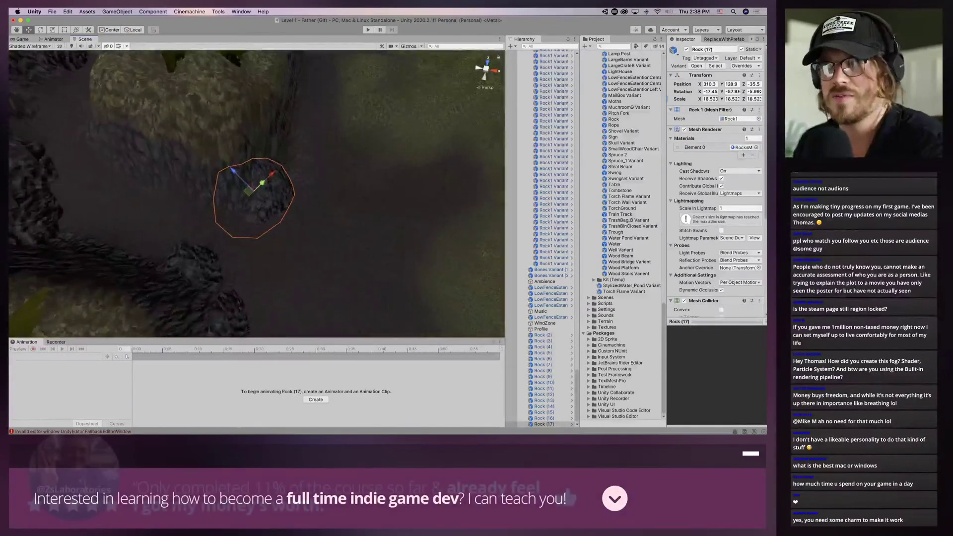
{"action": "left_click_drag", "start_coordinate": [237, 175], "coordinate": [238, 169]}
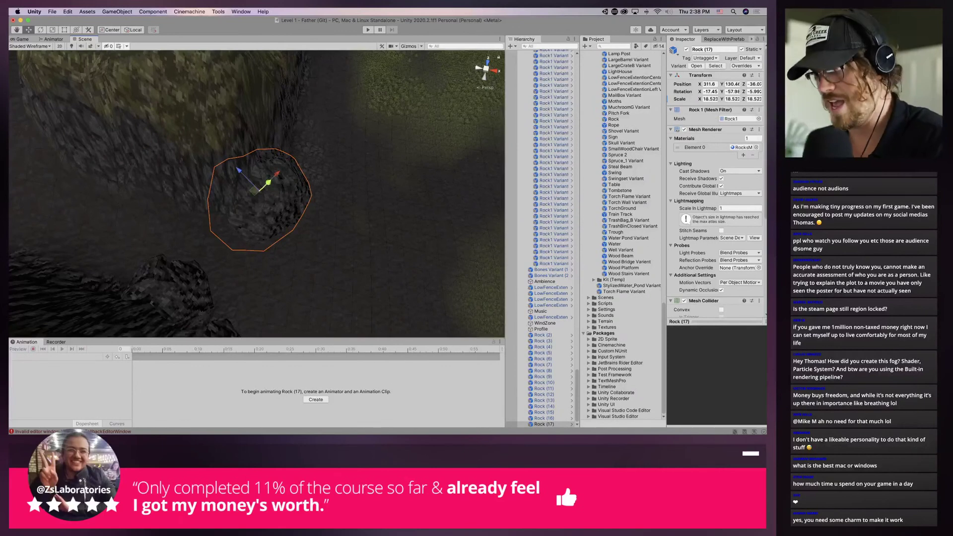
{"action": "left_click", "coordinate": [245, 178]}
{"action": "mouse_move", "coordinate": [252, 150]}
{"action": "left_mouse_down"}
{"action": "mouse_move", "coordinate": [262, 123]}
{"action": "mouse_move", "coordinate": [240, 138]}
{"action": "left_mouse_up"}
{"action": "left_click", "coordinate": [271, 206]}
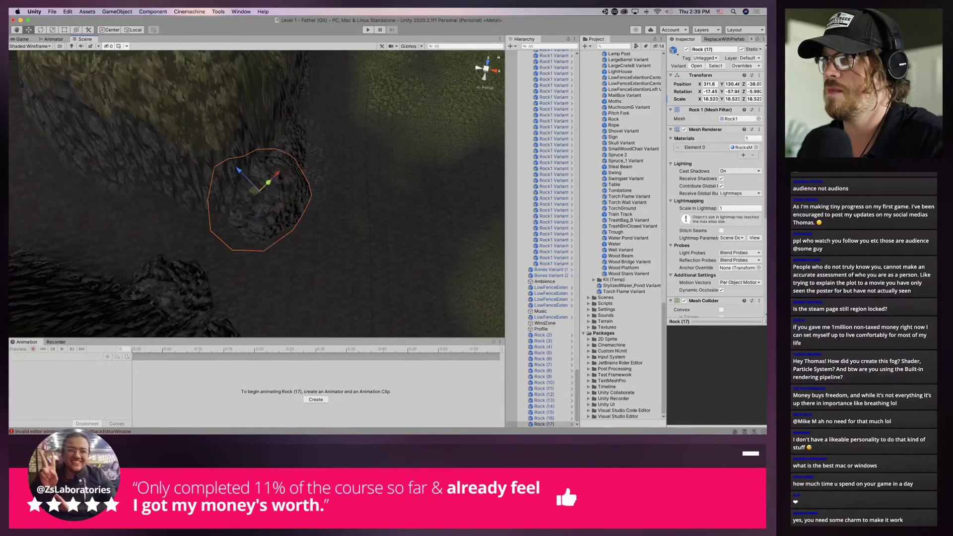
Duplicate Rock (17) and set the copy into the wall farther up the trench at about X 290.5, Y 144.7, Z -37.2
{"action": "key", "text": "super+d"}
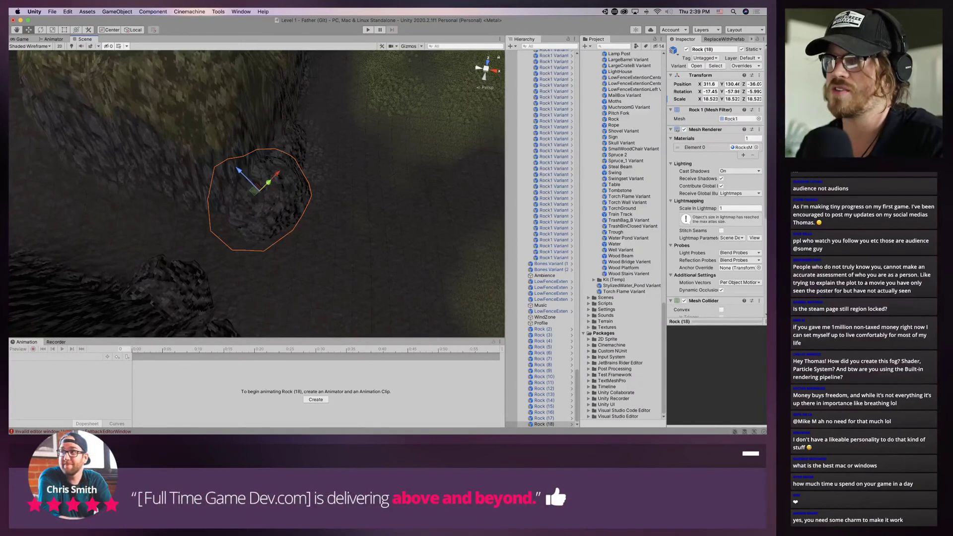
{"action": "left_click_drag", "start_coordinate": [254, 189], "coordinate": [129, 122]}
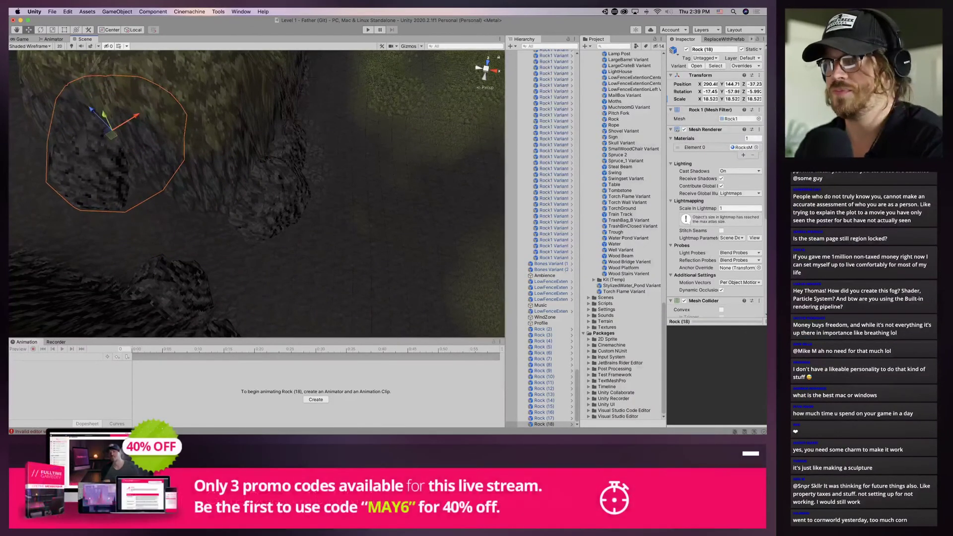
{"action": "left_click", "coordinate": [209, 243]}
Save the scene and playtest the trench route up the stairs and past the new rocks
{"action": "scroll", "coordinate": [208, 244], "scroll_direction": "down", "scroll_amount": 5}
{"action": "left_click_drag", "start_coordinate": [258, 218], "coordinate": [144, 159], "text": "alt"}
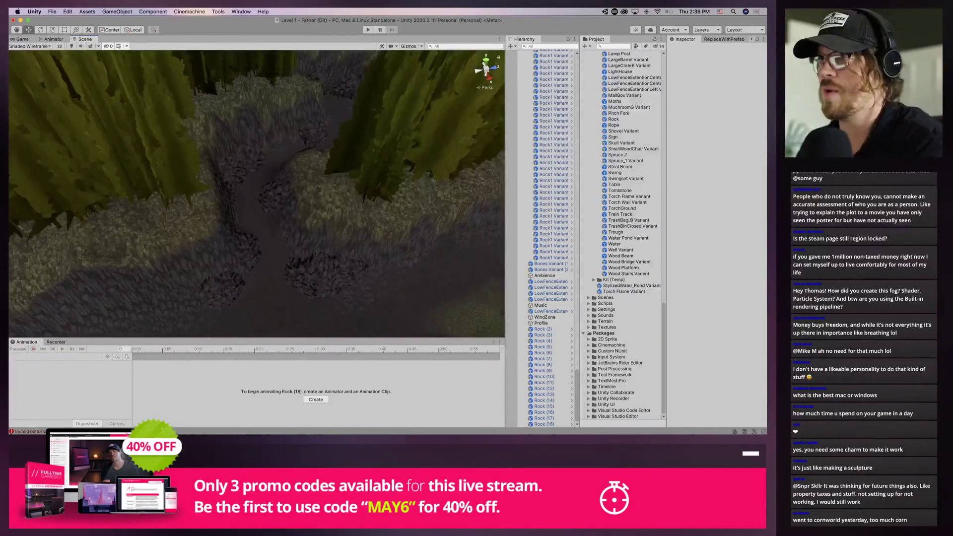
{"action": "key", "text": "super+s"}
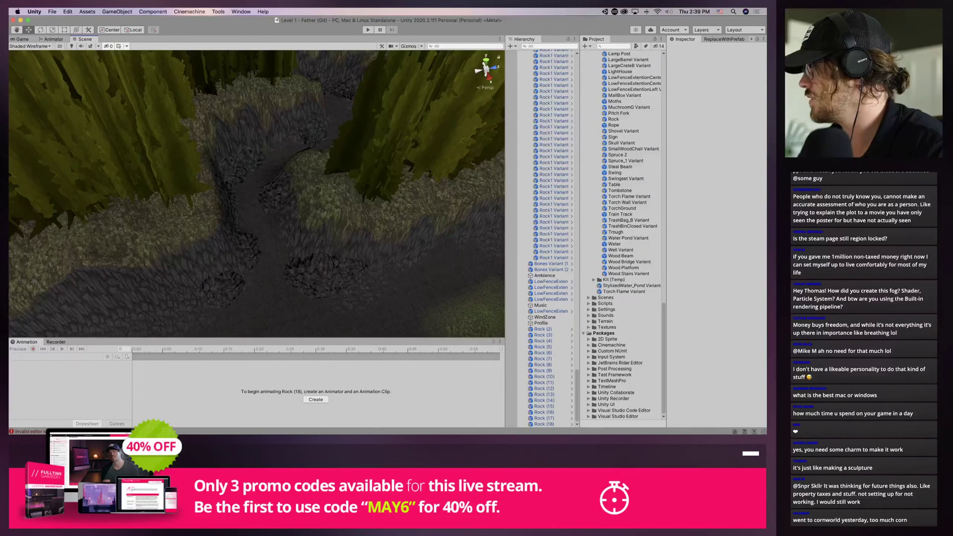
{"action": "key", "text": "super+p"}
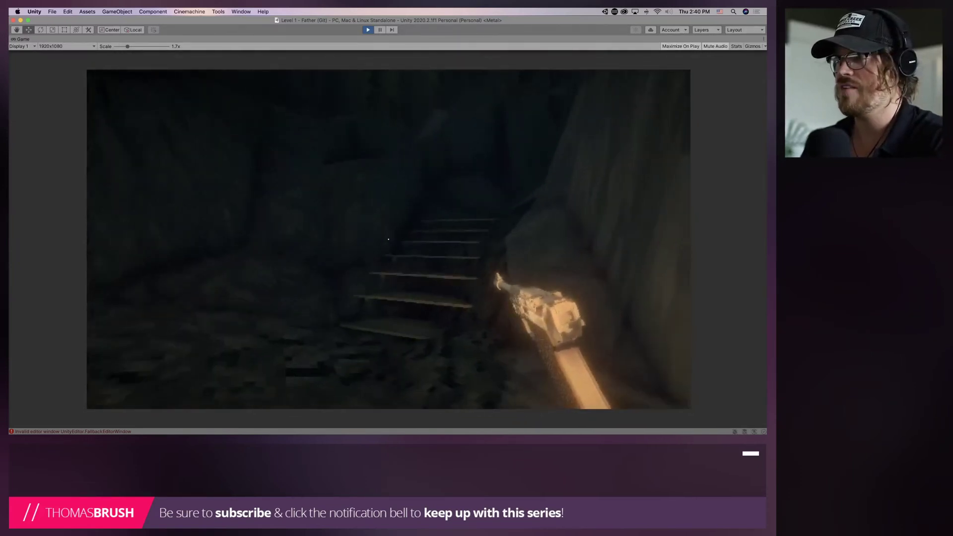
{"action": "key", "text": "w"}
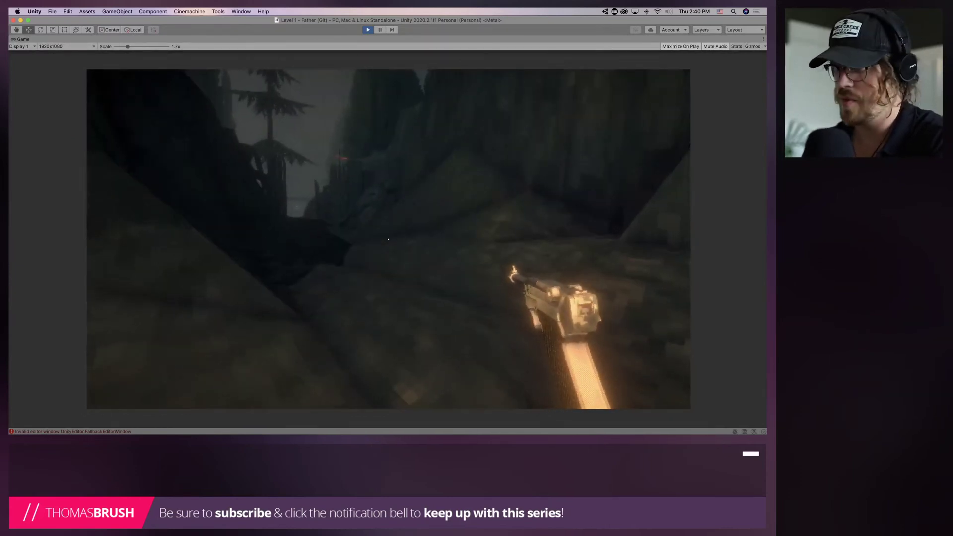
{"action": "key", "text": "super+p"}
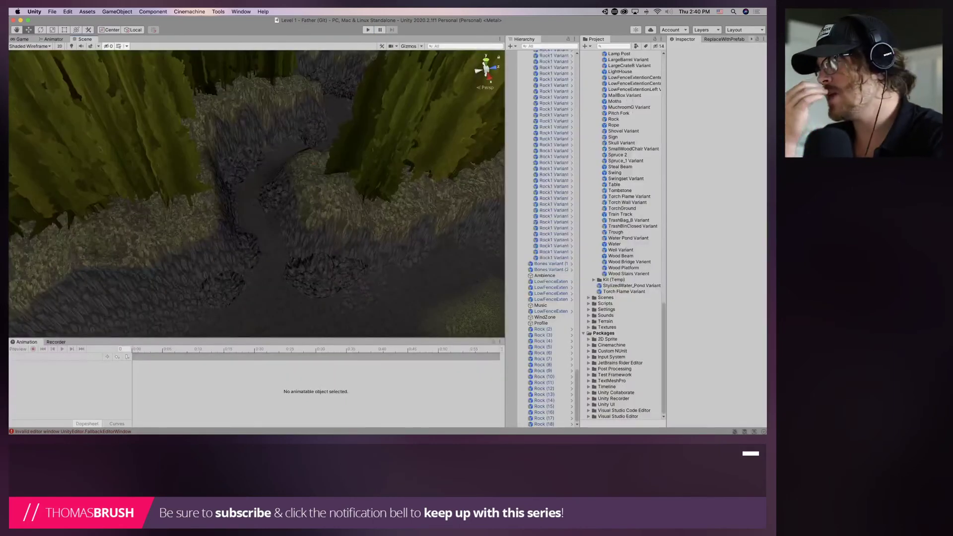
Set the terrain brush to Smooth Height and smooth the path floor between the rocks at the lower trench entrance
{"action": "left_click", "coordinate": [308, 218]}
{"action": "right_click_drag", "start_coordinate": [308, 218], "coordinate": [312, 232]}
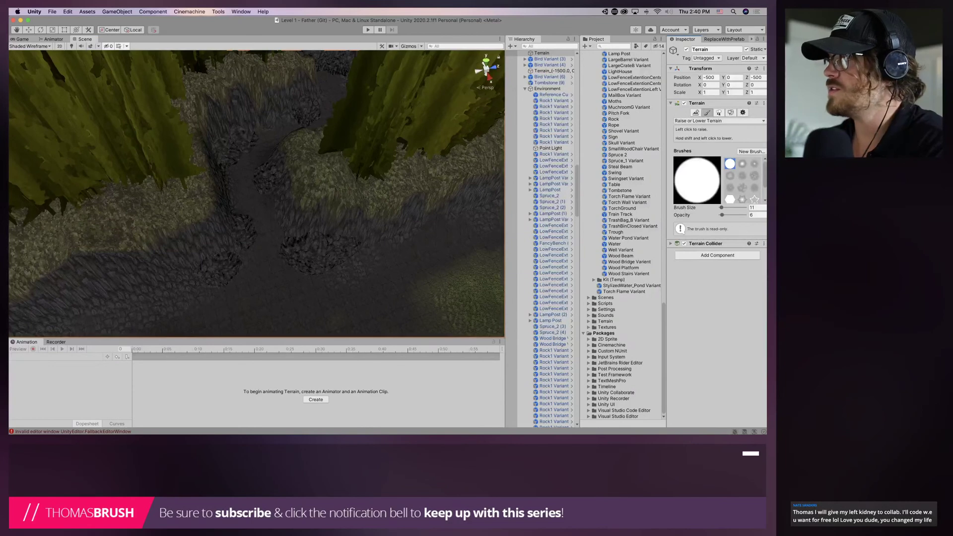
{"action": "left_click", "coordinate": [719, 121]}
{"action": "left_click", "coordinate": [695, 145]}
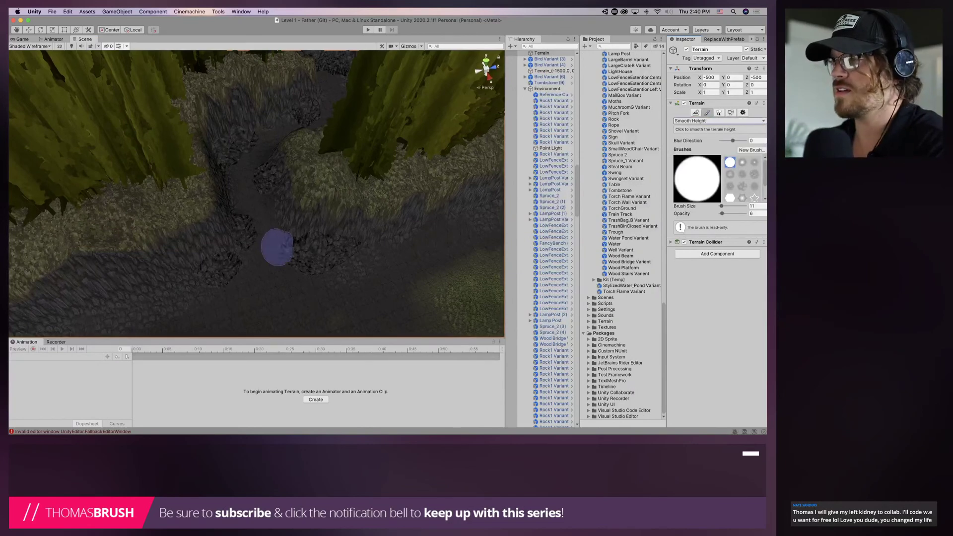
{"action": "scroll", "coordinate": [276, 245], "scroll_direction": "down", "scroll_amount": 5}
{"action": "left_click_drag", "start_coordinate": [271, 234], "coordinate": [265, 211]}
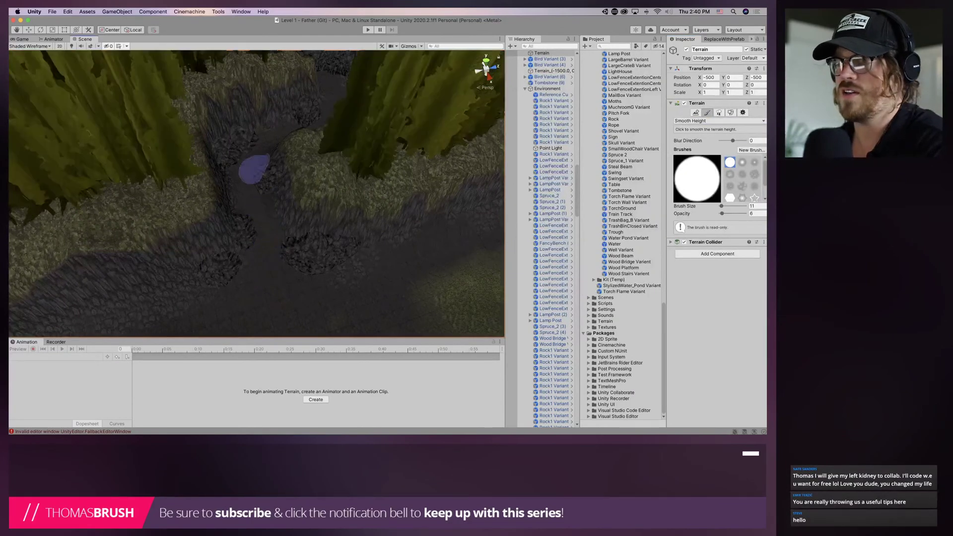
Smooth the path floor from the narrow rock passage up through the curved section of the trench
{"action": "mouse_move", "coordinate": [251, 168]}
{"action": "left_mouse_down", "text": "alt"}
{"action": "mouse_move", "coordinate": [306, 225]}
{"action": "mouse_move", "coordinate": [289, 256]}
{"action": "left_mouse_up", "text": "alt"}
{"action": "scroll", "coordinate": [291, 248], "scroll_direction": "up", "scroll_amount": 3}
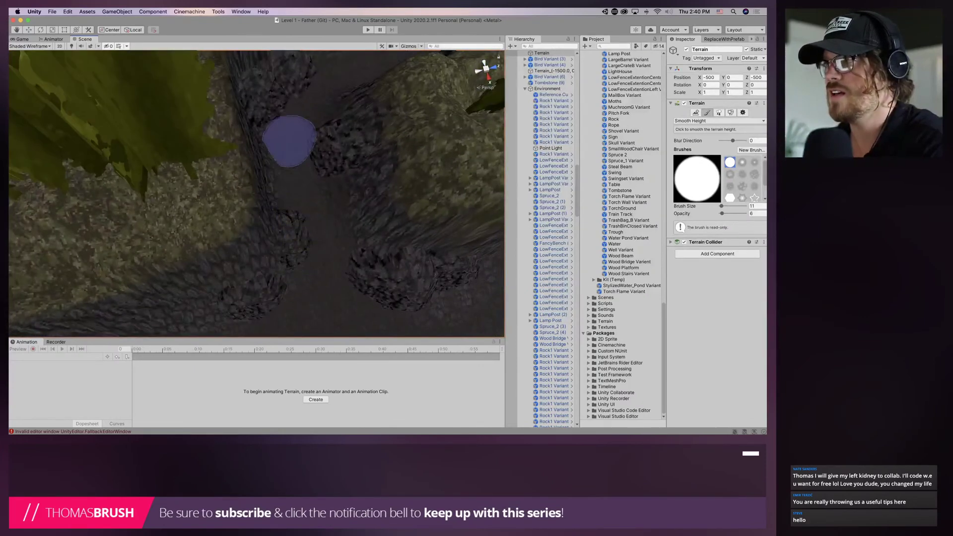
{"action": "left_click_drag", "start_coordinate": [288, 138], "coordinate": [297, 119]}
{"action": "middle_click_drag", "start_coordinate": [298, 117], "coordinate": [186, 282]}
{"action": "left_click_drag", "start_coordinate": [253, 176], "coordinate": [307, 128]}
{"action": "middle_click_drag", "start_coordinate": [307, 128], "coordinate": [168, 207]}
{"action": "mouse_move", "coordinate": [233, 162]}
{"action": "left_mouse_down"}
{"action": "mouse_move", "coordinate": [271, 165]}
{"action": "mouse_move", "coordinate": [319, 129]}
{"action": "left_mouse_up"}
{"action": "scroll", "coordinate": [333, 86], "scroll_direction": "down", "scroll_amount": 3}
{"action": "mouse_move", "coordinate": [326, 83]}
{"action": "middle_mouse_down"}
{"action": "mouse_move", "coordinate": [291, 229]}
{"action": "mouse_move", "coordinate": [305, 262]}
{"action": "middle_mouse_up"}
{"action": "left_click_drag", "start_coordinate": [304, 261], "coordinate": [308, 213]}
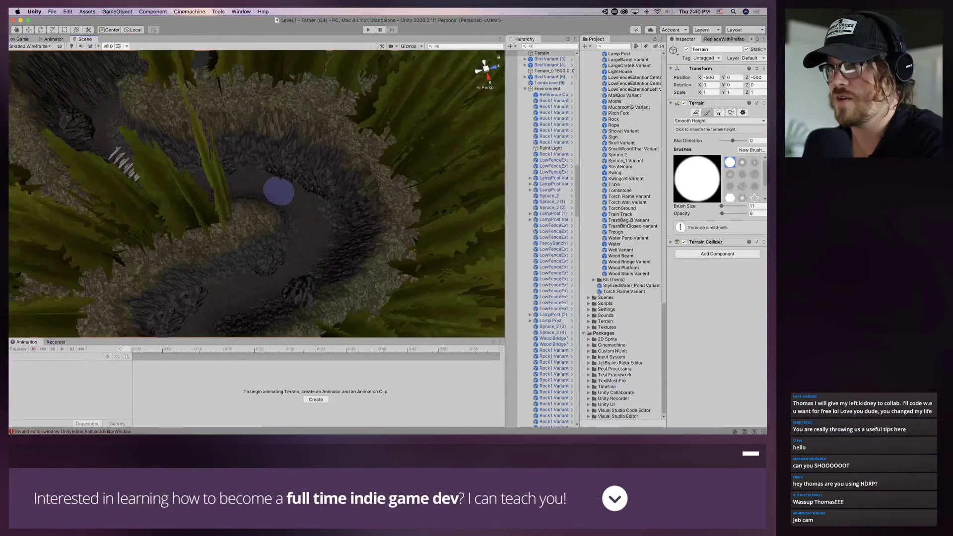
Smooth the trench floor around the bend beyond the wooden stairs
{"action": "mouse_move", "coordinate": [279, 191]}
{"action": "middle_mouse_down"}
{"action": "mouse_move", "coordinate": [270, 187]}
{"action": "mouse_move", "coordinate": [387, 241]}
{"action": "middle_mouse_up"}
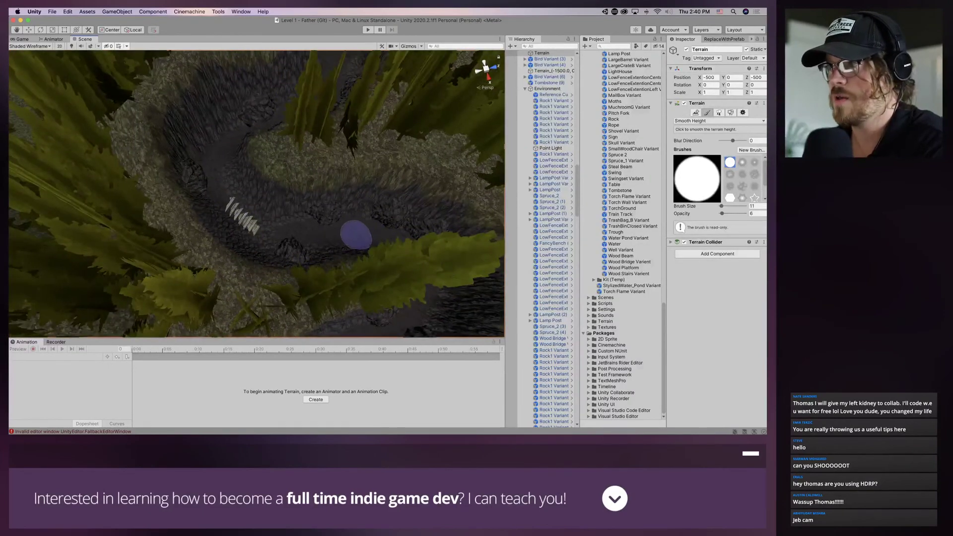
{"action": "middle_click_drag", "start_coordinate": [276, 230], "coordinate": [296, 284]}
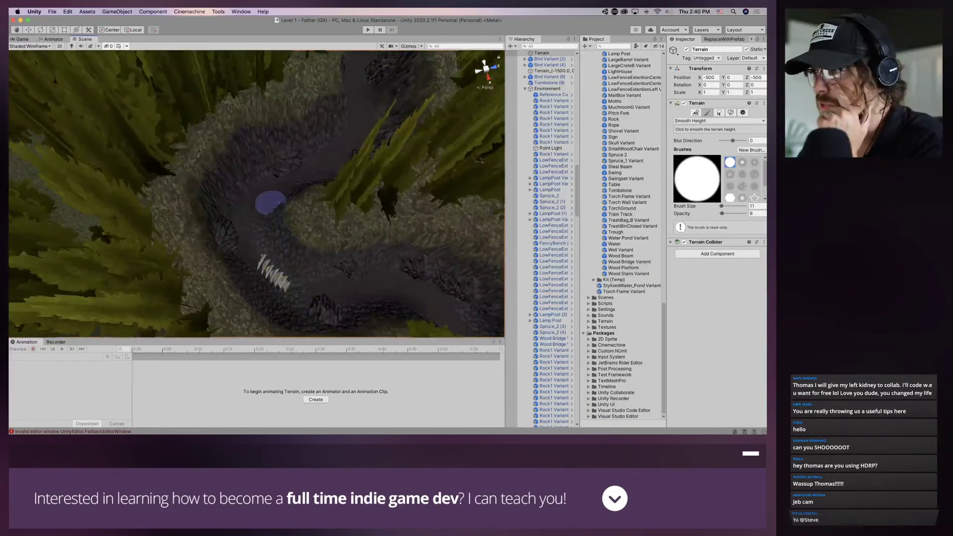
{"action": "middle_click_drag", "start_coordinate": [266, 205], "coordinate": [250, 233]}
{"action": "left_click_drag", "start_coordinate": [259, 221], "coordinate": [287, 200]}
{"action": "left_click_drag", "start_coordinate": [295, 198], "coordinate": [355, 159]}
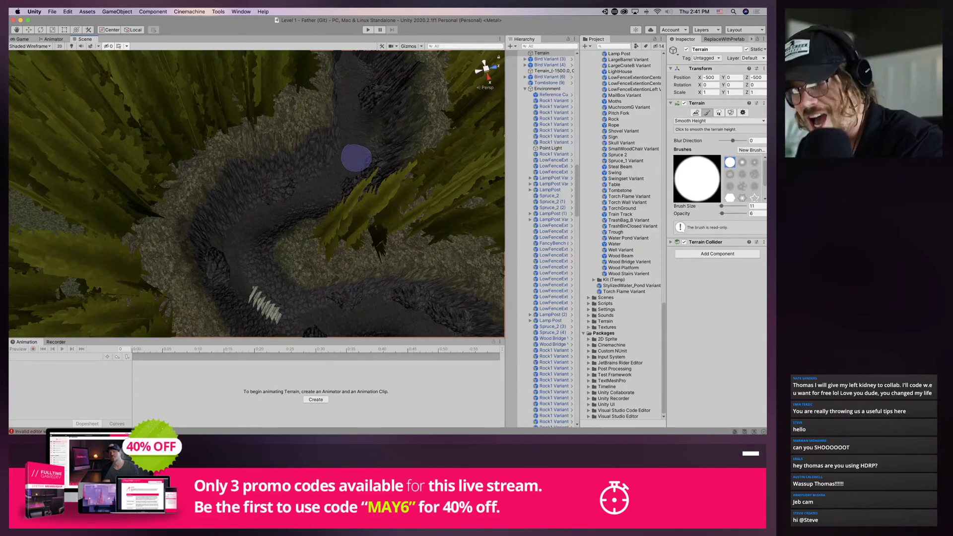
Smooth the floor of the straight trench section beyond the bend and playtest the path
{"action": "middle_click_drag", "start_coordinate": [211, 199], "coordinate": [90, 290]}
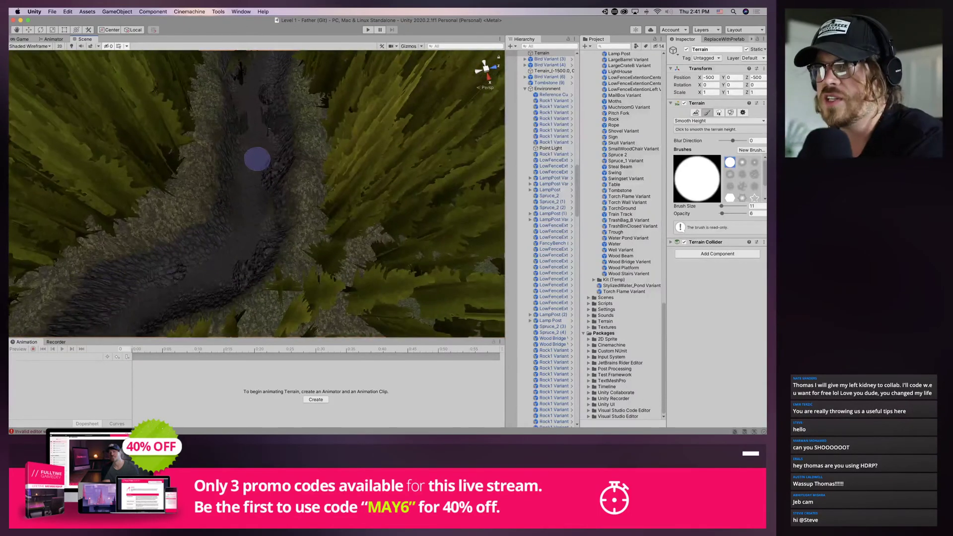
{"action": "left_click_drag", "start_coordinate": [256, 150], "coordinate": [256, 150]}
{"action": "mouse_move", "coordinate": [251, 224]}
{"action": "left_mouse_down"}
{"action": "mouse_move", "coordinate": [247, 234]}
{"action": "mouse_move", "coordinate": [252, 185]}
{"action": "left_mouse_up"}
{"action": "left_click_drag", "start_coordinate": [256, 142], "coordinate": [247, 166]}
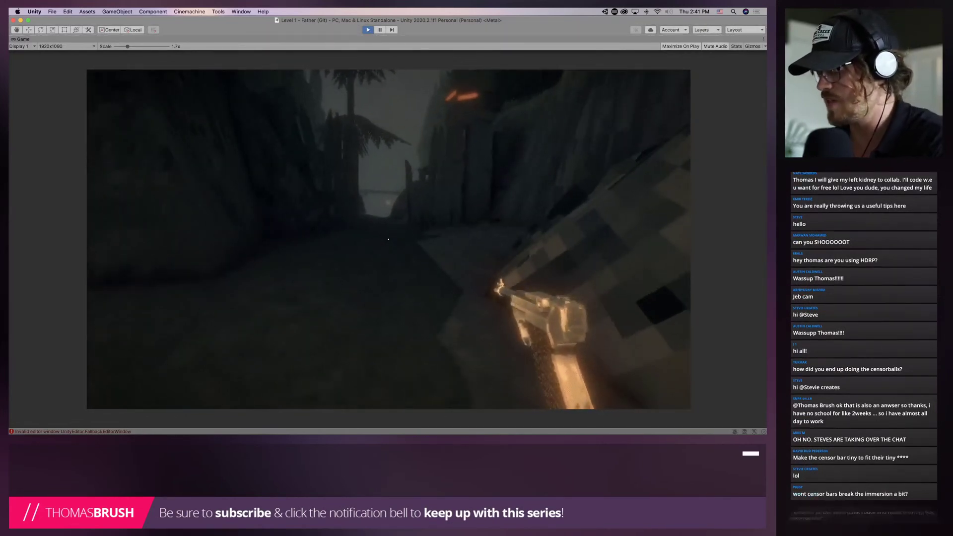
{"action": "key", "text": "super+p"}
Reactivate the terrain smoothing tool and turn on scene lighting and effects to inspect the trench from ground level
{"action": "right_click_drag", "start_coordinate": [318, 198], "coordinate": [199, 196]}
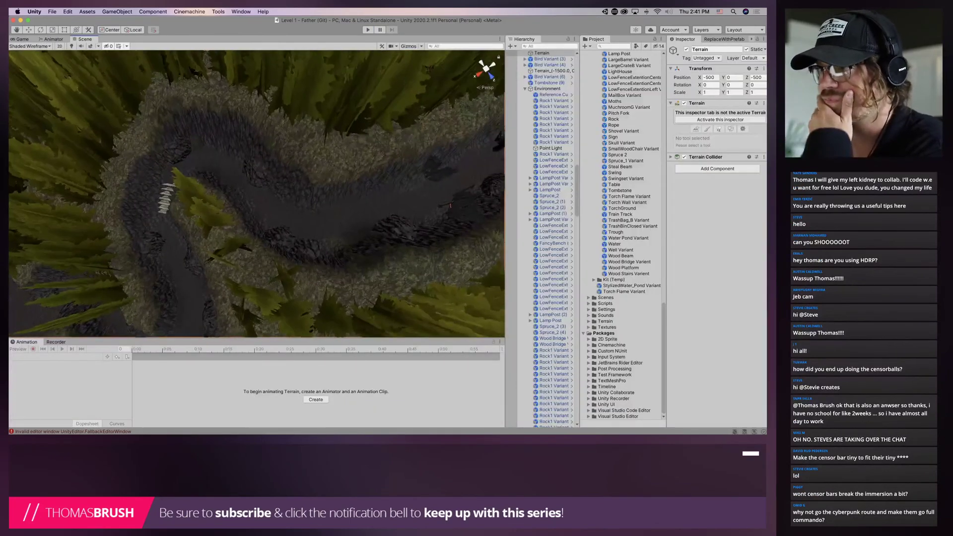
{"action": "scroll", "coordinate": [257, 194], "scroll_direction": "up", "scroll_amount": 10}
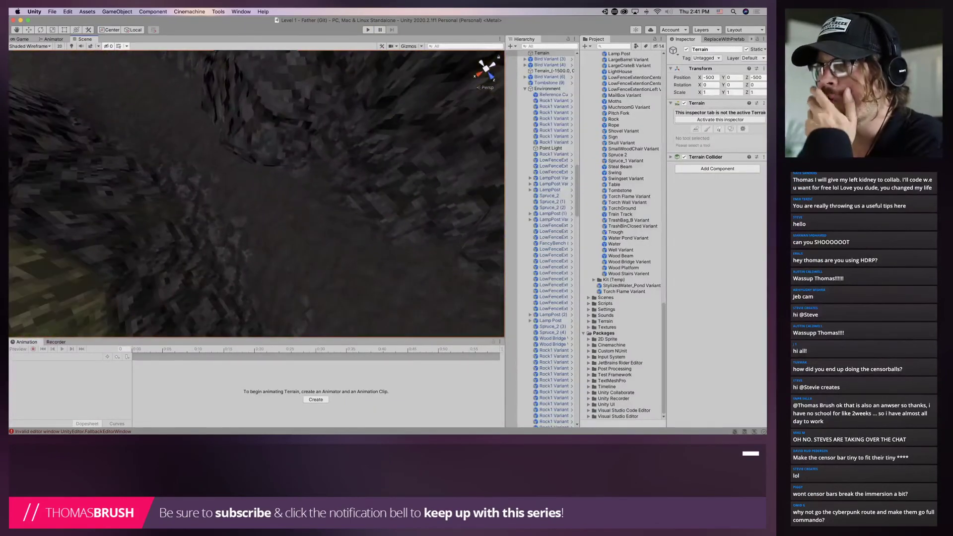
{"action": "right_click_drag", "start_coordinate": [256, 194], "coordinate": [209, 109]}
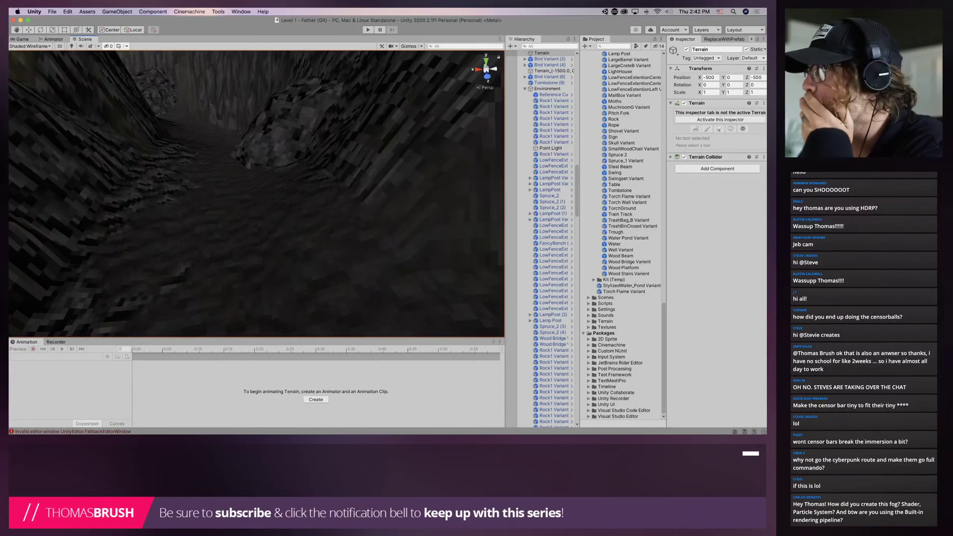
{"action": "left_click", "coordinate": [719, 120]}
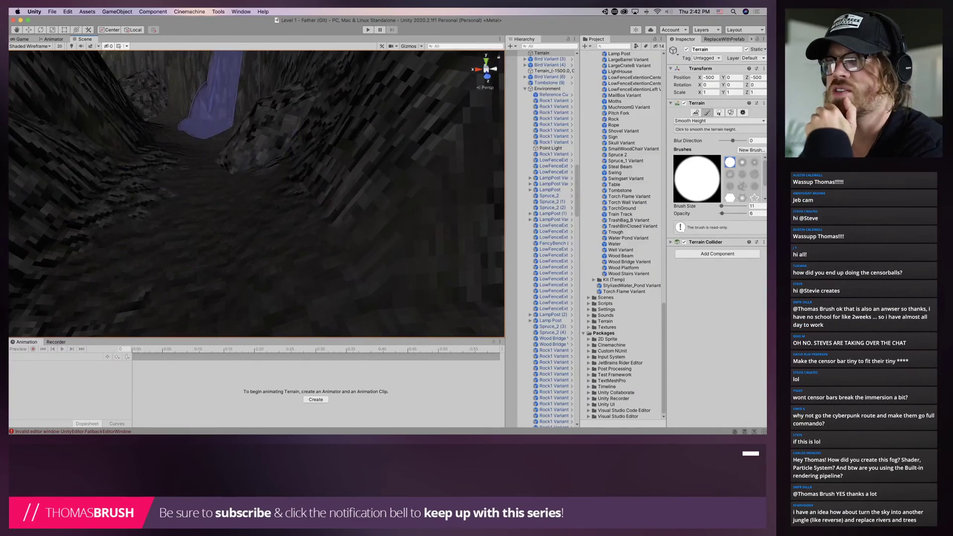
{"action": "mouse_move", "coordinate": [206, 148]}
{"action": "right_mouse_down"}
{"action": "mouse_move", "coordinate": [214, 271]}
{"action": "mouse_move", "coordinate": [226, 254]}
{"action": "mouse_move", "coordinate": [170, 223]}
{"action": "mouse_move", "coordinate": [191, 230]}
{"action": "mouse_move", "coordinate": [218, 283]}
{"action": "mouse_move", "coordinate": [275, 278]}
{"action": "mouse_move", "coordinate": [291, 305]}
{"action": "mouse_move", "coordinate": [298, 124]}
{"action": "mouse_move", "coordinate": [251, 171]}
{"action": "mouse_move", "coordinate": [253, 184]}
{"action": "right_mouse_up"}
{"action": "scroll", "coordinate": [266, 154], "scroll_direction": "up", "scroll_amount": 3}
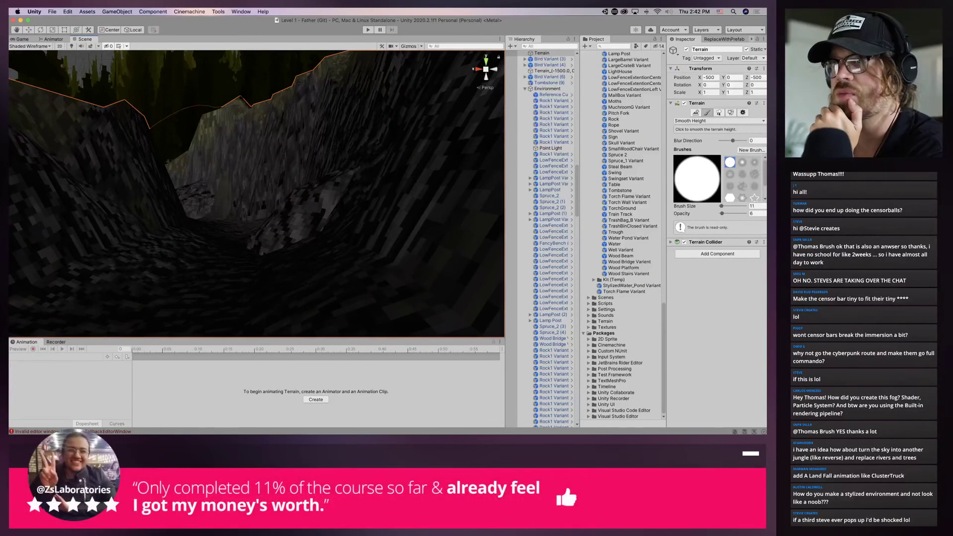
{"action": "left_click", "coordinate": [91, 46]}
{"action": "left_click", "coordinate": [71, 46]}
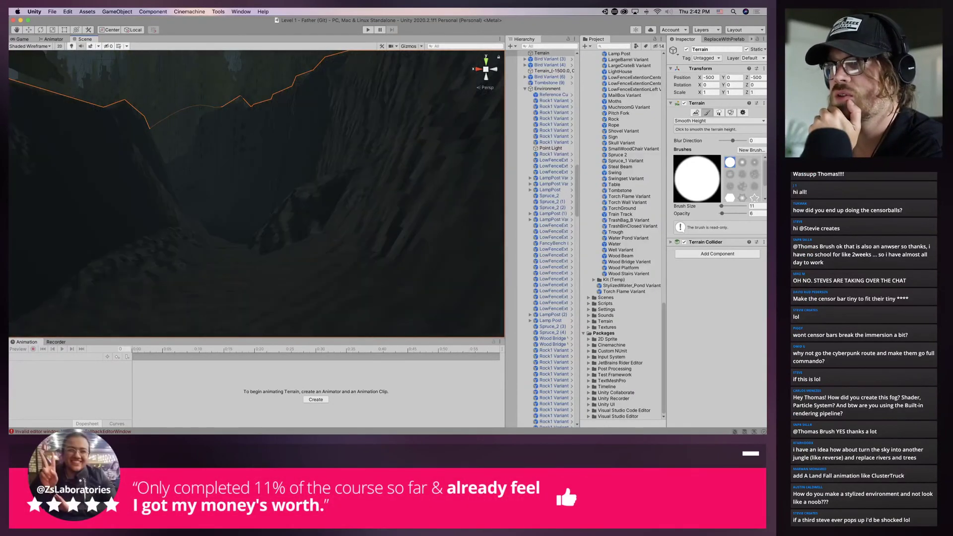
{"action": "scroll", "coordinate": [248, 183], "scroll_direction": "up", "scroll_amount": 5}
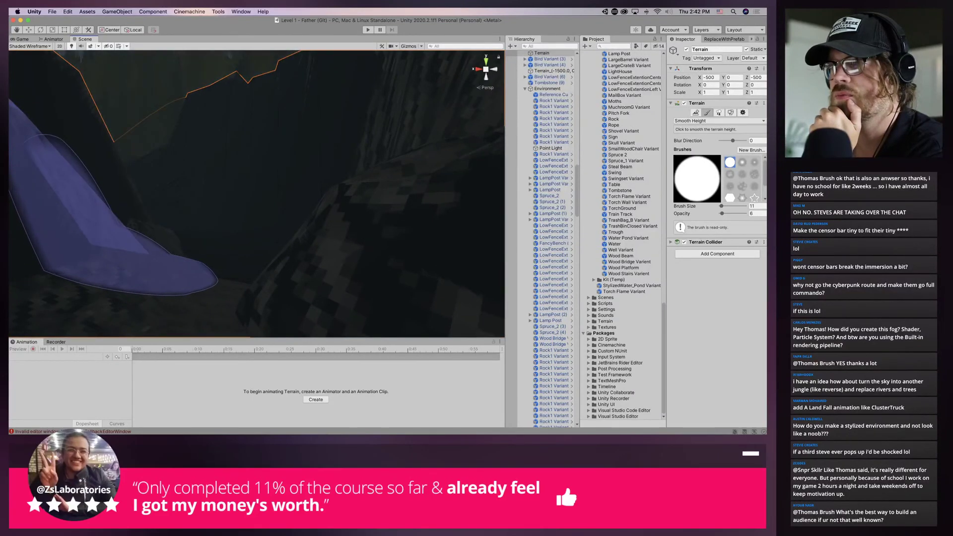
Exit the terrain smoothing tool and inspect the trench from above and along the rock passage near the wooden stairs
{"action": "scroll", "coordinate": [280, 228], "scroll_direction": "down", "scroll_amount": 4}
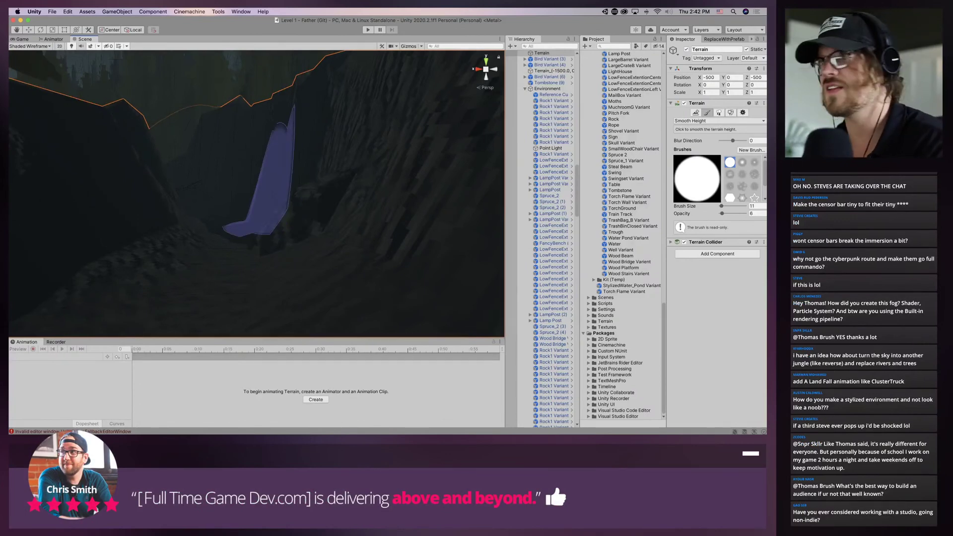
{"action": "mouse_move", "coordinate": [273, 184]}
{"action": "left_mouse_down", "text": "alt"}
{"action": "mouse_move", "coordinate": [189, 171]}
{"action": "mouse_move", "coordinate": [259, 289]}
{"action": "mouse_move", "coordinate": [305, 312]}
{"action": "left_mouse_up", "text": "alt"}
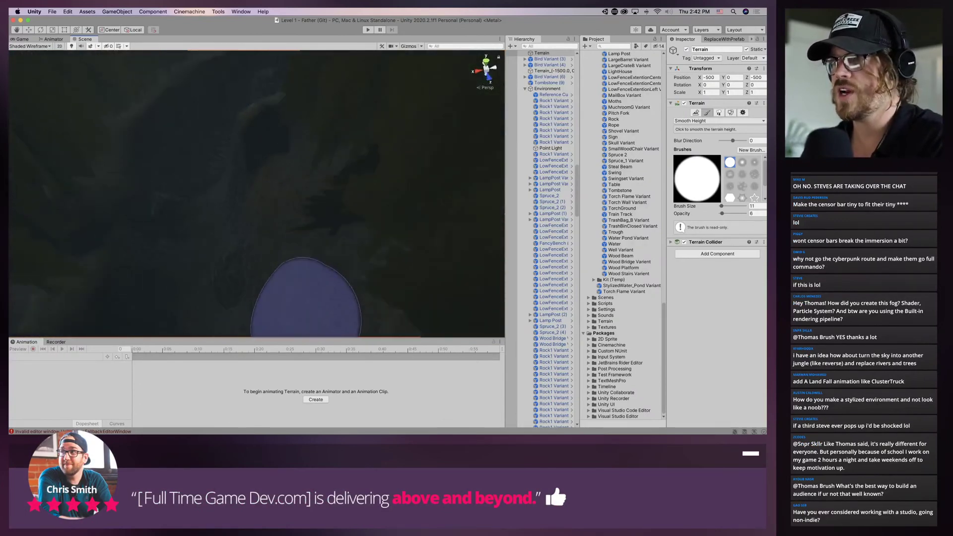
{"action": "scroll", "coordinate": [306, 313], "scroll_direction": "down", "scroll_amount": 5}
{"action": "mouse_move", "coordinate": [189, 230]}
{"action": "right_mouse_down"}
{"action": "mouse_move", "coordinate": [283, 213]}
{"action": "mouse_move", "coordinate": [258, 230]}
{"action": "mouse_move", "coordinate": [223, 281]}
{"action": "mouse_move", "coordinate": [341, 117]}
{"action": "mouse_move", "coordinate": [373, 106]}
{"action": "mouse_move", "coordinate": [40, 89]}
{"action": "mouse_move", "coordinate": [85, 149]}
{"action": "mouse_move", "coordinate": [270, 188]}
{"action": "mouse_move", "coordinate": [266, 208]}
{"action": "mouse_move", "coordinate": [283, 132]}
{"action": "mouse_move", "coordinate": [287, 173]}
{"action": "right_mouse_up"}
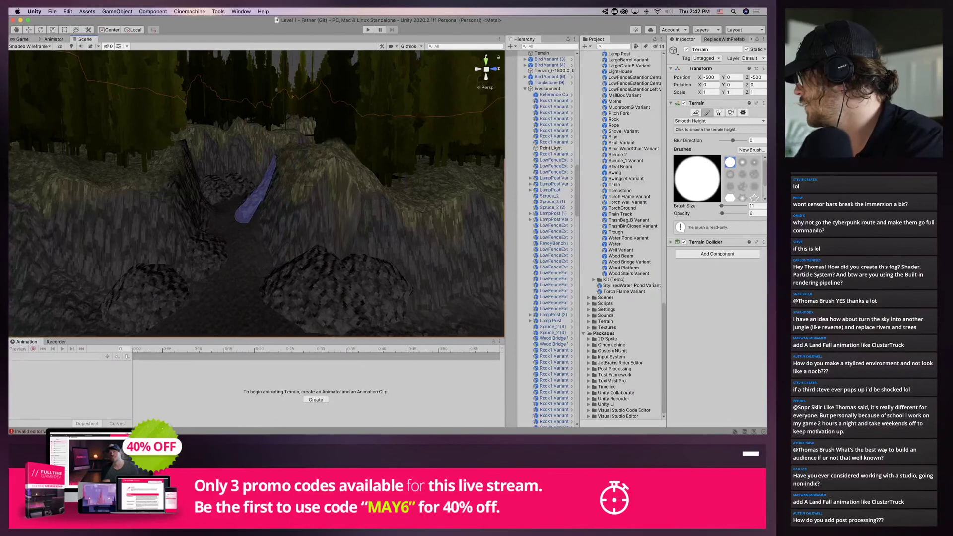
{"action": "mouse_move", "coordinate": [255, 191]}
{"action": "right_mouse_down"}
{"action": "mouse_move", "coordinate": [260, 154]}
{"action": "mouse_move", "coordinate": [276, 139]}
{"action": "right_mouse_up"}
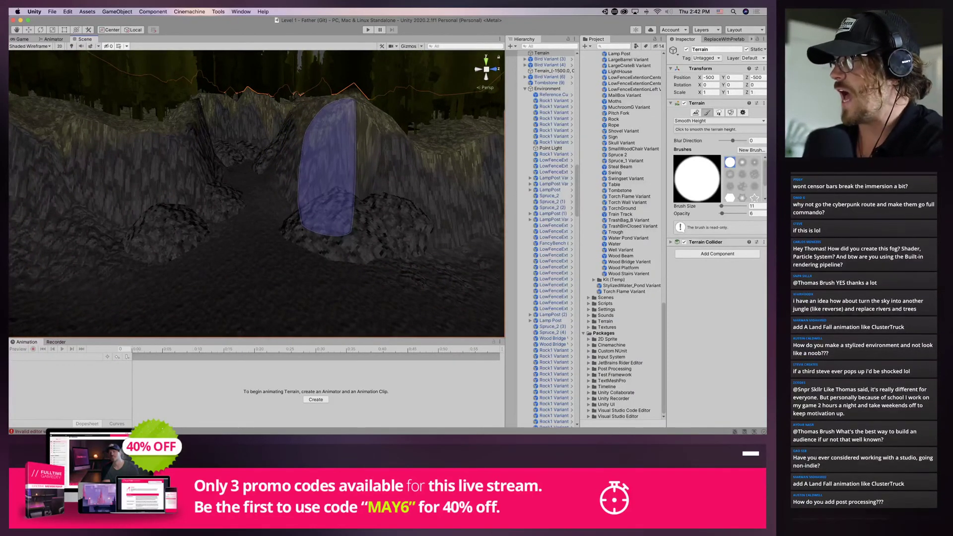
{"action": "key", "text": "q"}
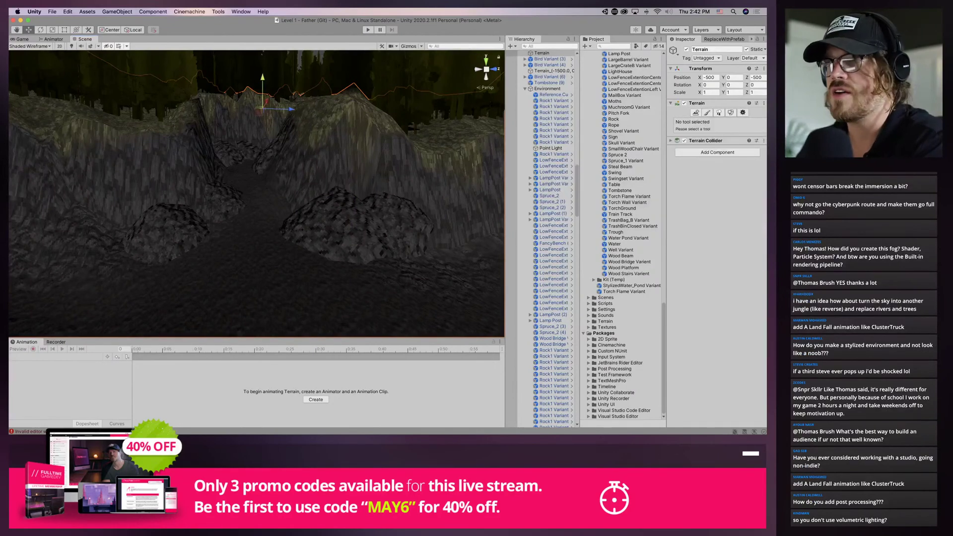
{"action": "left_click", "coordinate": [258, 232]}
{"action": "right_click_drag", "start_coordinate": [257, 193], "coordinate": [213, 233]}
{"action": "scroll", "coordinate": [256, 194], "scroll_direction": "up", "scroll_amount": 10}
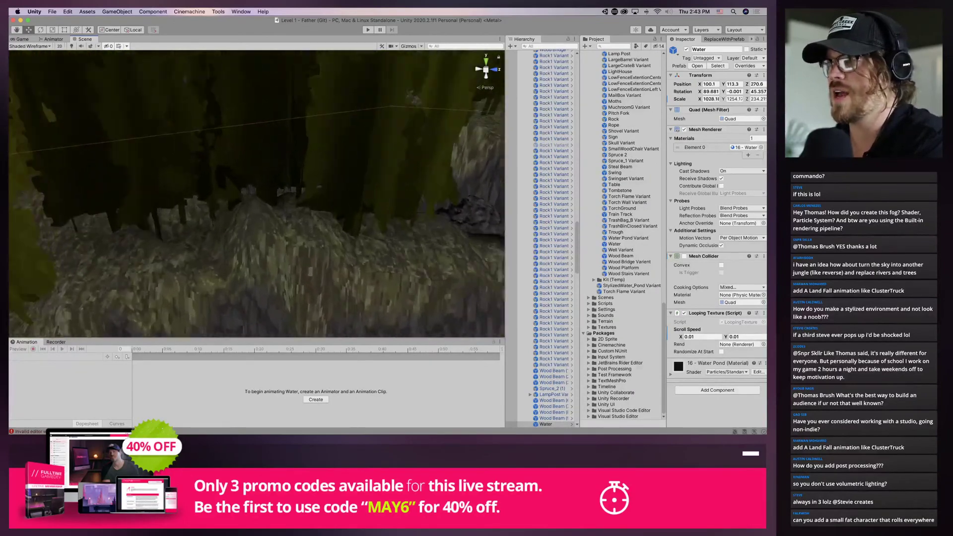
{"action": "middle_click_drag", "start_coordinate": [257, 193], "coordinate": [268, 214]}
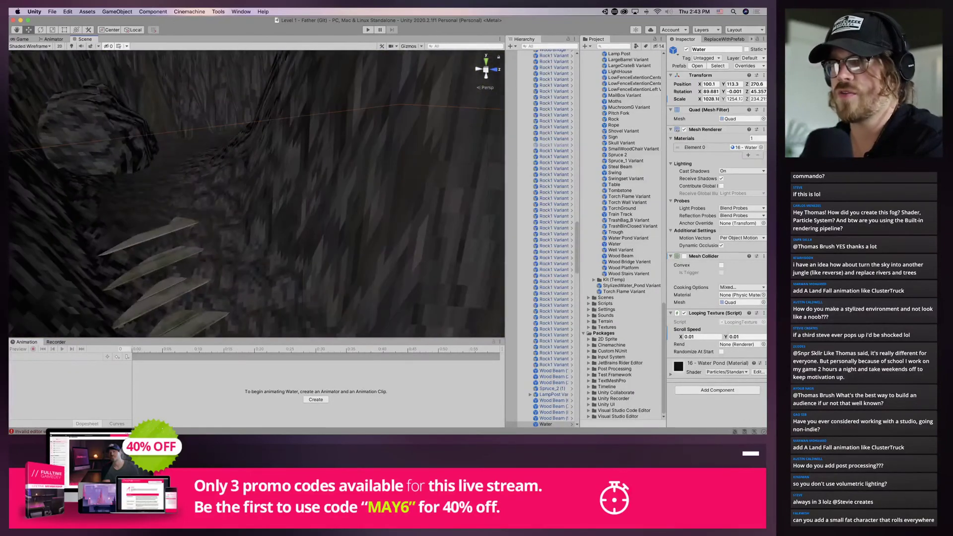
Duplicate the existing Wood Stairs Variant and move the copy across to the rocky trench passage
{"action": "left_click", "coordinate": [198, 248]}
{"action": "left_click", "coordinate": [174, 248]}
{"action": "right_click_drag", "start_coordinate": [199, 248], "coordinate": [214, 283]}
{"action": "scroll", "coordinate": [256, 193], "scroll_direction": "down", "scroll_amount": 10}
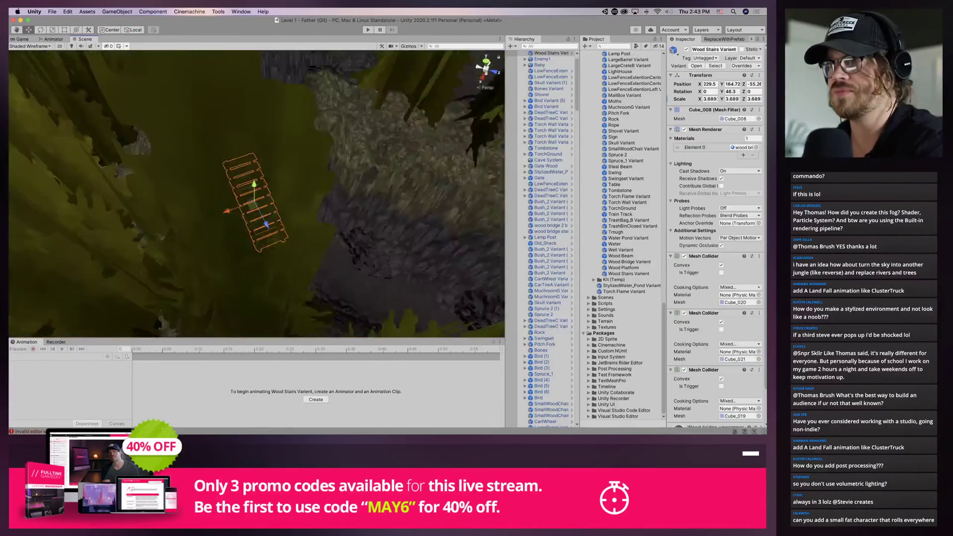
{"action": "middle_click_drag", "start_coordinate": [256, 193], "coordinate": [346, 108]}
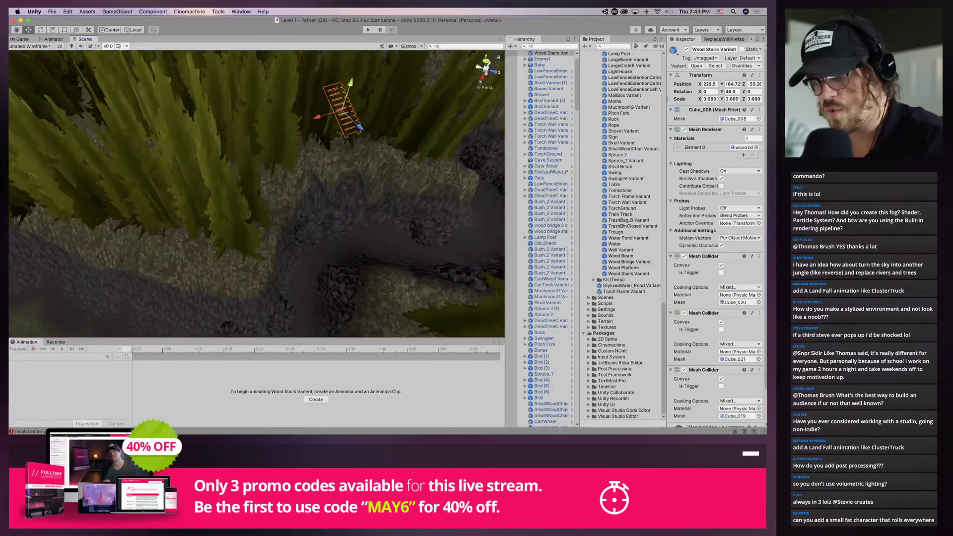
{"action": "key", "text": "super+d"}
{"action": "left_click_drag", "start_coordinate": [360, 128], "coordinate": [350, 286]}
{"action": "right_click_drag", "start_coordinate": [350, 287], "coordinate": [392, 271]}
{"action": "middle_click_drag", "start_coordinate": [392, 270], "coordinate": [365, 182]}
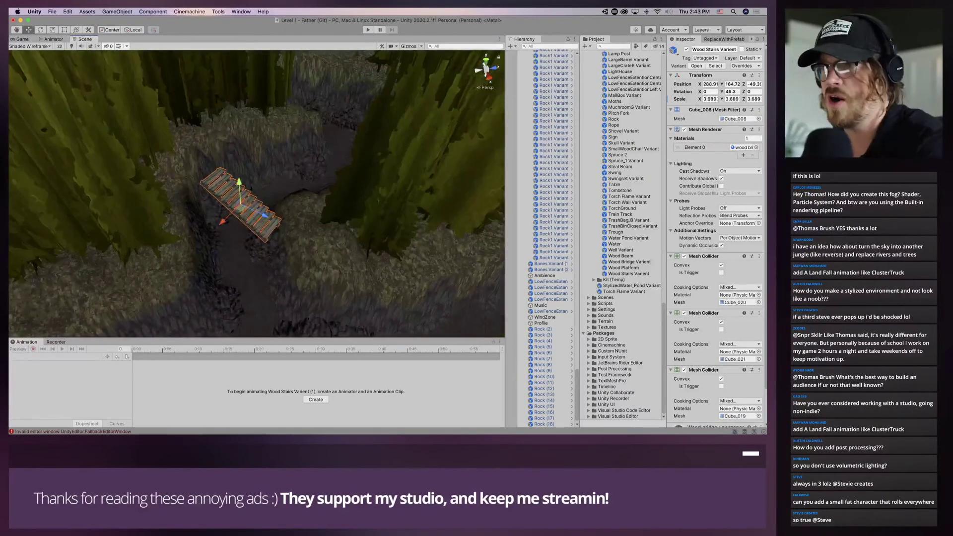
Lower the copied stairs into the trench to about Y 140.9 and turn them to about 84° along the path
{"action": "left_click_drag", "start_coordinate": [239, 184], "coordinate": [242, 228]}
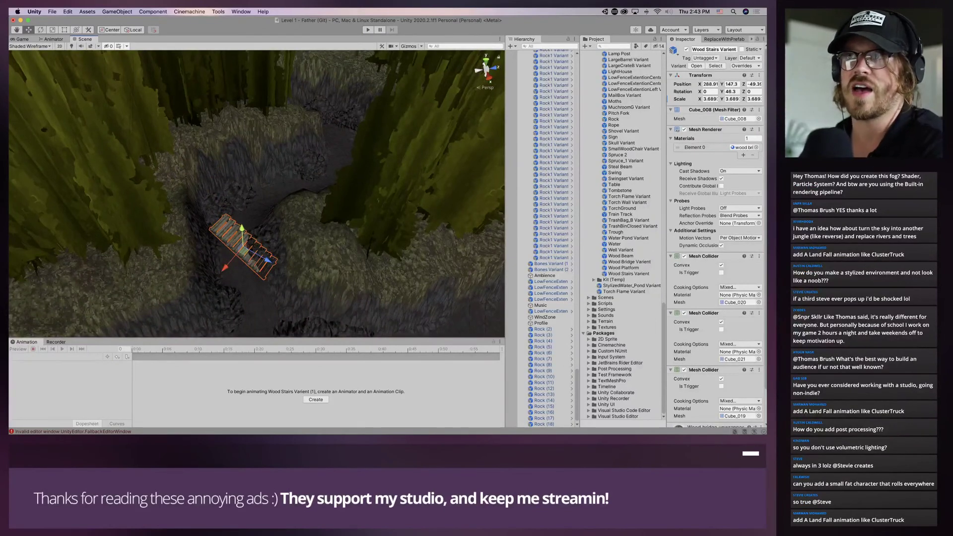
{"action": "left_click_drag", "start_coordinate": [243, 272], "coordinate": [249, 312]}
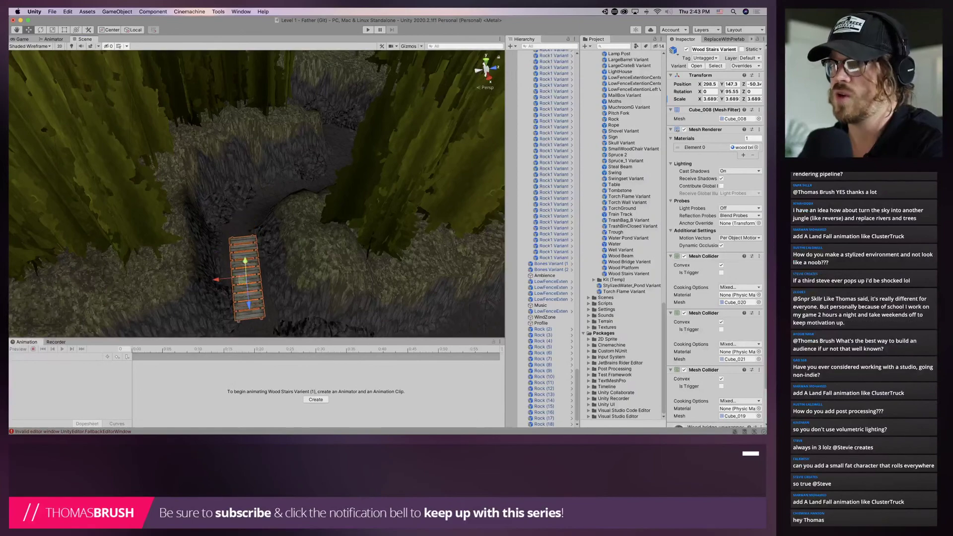
{"action": "right_click_drag", "start_coordinate": [249, 298], "coordinate": [241, 349]}
{"action": "scroll", "coordinate": [256, 213], "scroll_direction": "up", "scroll_amount": 10}
{"action": "right_click_drag", "start_coordinate": [257, 214], "coordinate": [308, 163]}
{"action": "scroll", "coordinate": [297, 169], "scroll_direction": "up", "scroll_amount": 2}
{"action": "key", "text": "s"}
{"action": "left_click_drag", "start_coordinate": [252, 149], "coordinate": [252, 209]}
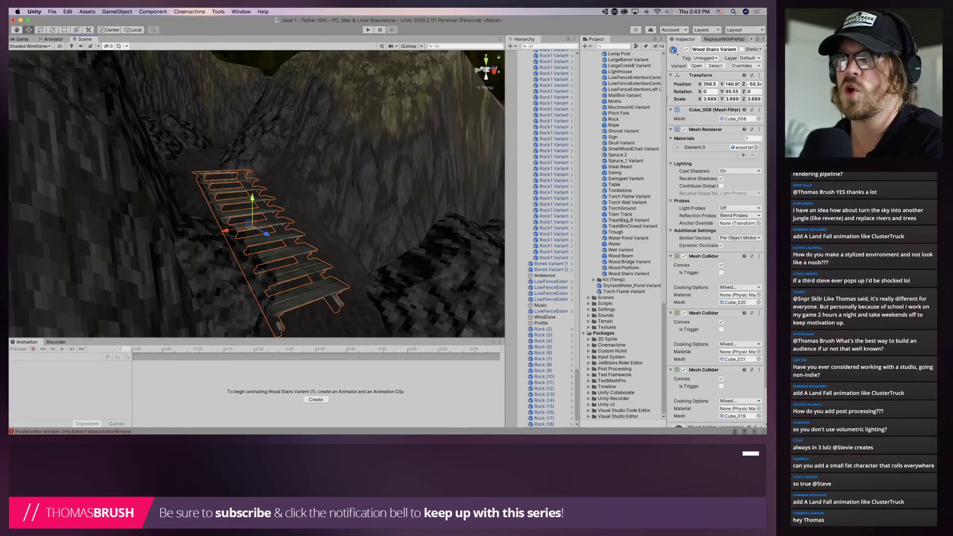
{"action": "left_click_drag", "start_coordinate": [246, 233], "coordinate": [297, 241]}
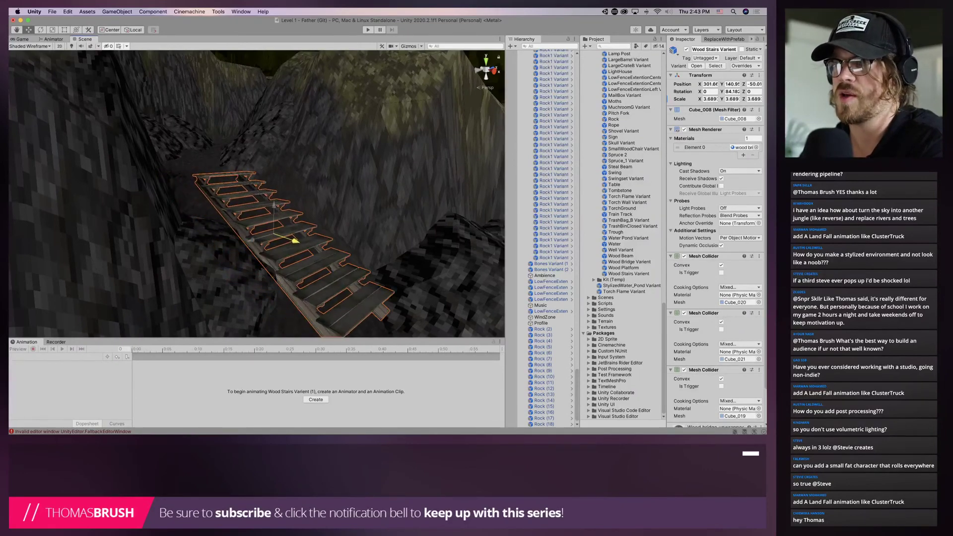
Shift the copied stairs toward the trench wall to about X 295.4 and adjust their rotation to follow the slope
{"action": "scroll", "coordinate": [297, 240], "scroll_direction": "down", "scroll_amount": 5}
{"action": "middle_click_drag", "start_coordinate": [296, 241], "coordinate": [213, 259]}
{"action": "scroll", "coordinate": [214, 259], "scroll_direction": "up", "scroll_amount": 3}
{"action": "right_click_drag", "start_coordinate": [213, 259], "coordinate": [273, 303]}
{"action": "key", "text": "w"}
{"action": "key", "text": "s"}
{"action": "key", "text": "w"}
{"action": "key", "text": "s"}
{"action": "left_click_drag", "start_coordinate": [249, 224], "coordinate": [155, 226]}
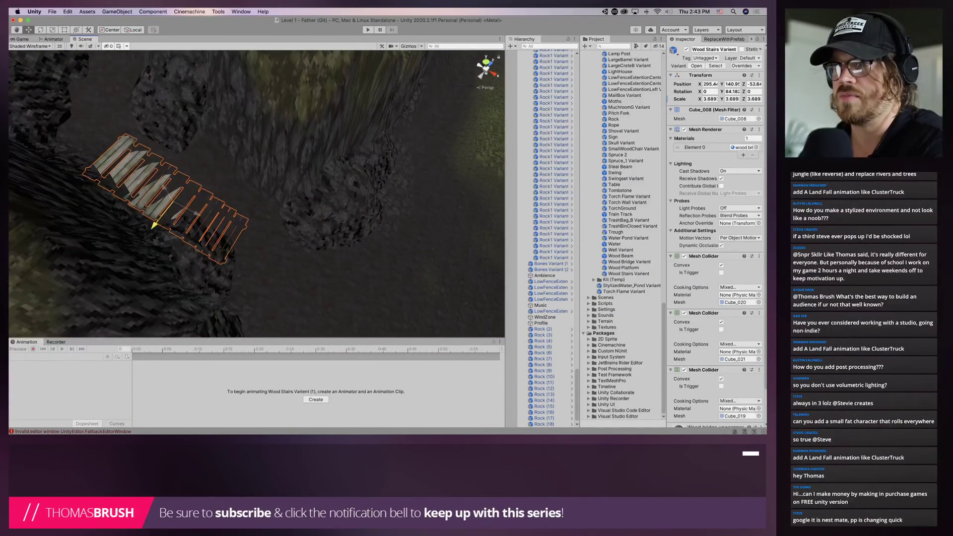
{"action": "key", "text": "e"}
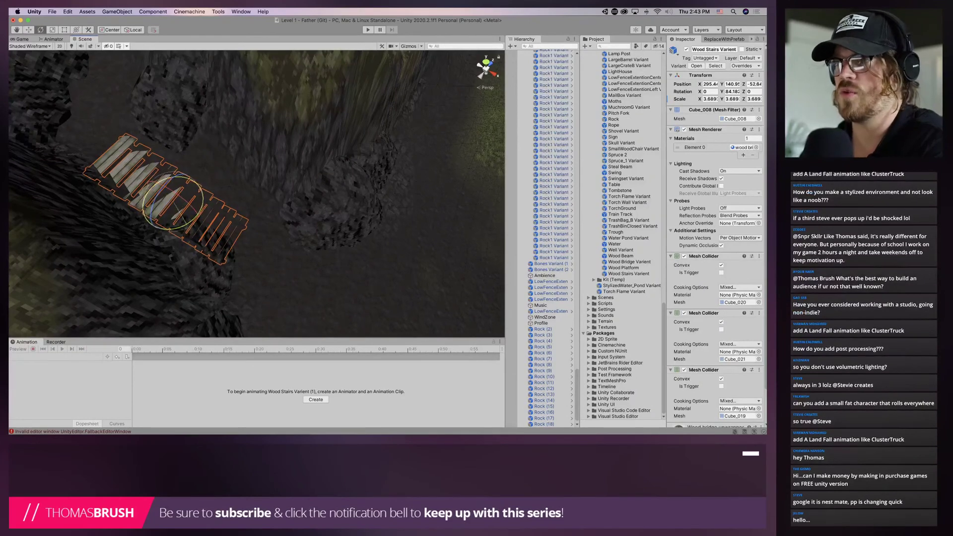
{"action": "left_click_drag", "start_coordinate": [186, 227], "coordinate": [65, 271]}
Move the large rock at the foot of the copied stairs up beside them against the trench wall, to about X 290, Y 141
{"action": "left_click", "coordinate": [203, 261]}
{"action": "key", "text": "e"}
{"action": "key", "text": "w"}
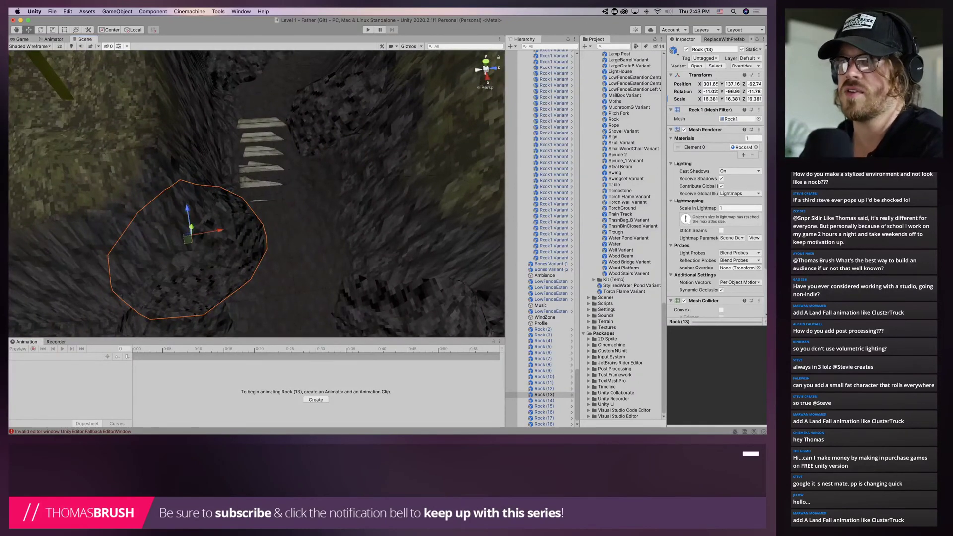
{"action": "left_click_drag", "start_coordinate": [188, 239], "coordinate": [175, 122]}
{"action": "left_click", "coordinate": [348, 112]}
{"action": "left_click", "coordinate": [322, 183]}
{"action": "middle_click_drag", "start_coordinate": [278, 268], "coordinate": [260, 115]}
{"action": "left_click", "coordinate": [263, 198]}
{"action": "right_click_drag", "start_coordinate": [263, 199], "coordinate": [263, 129]}
{"action": "scroll", "coordinate": [257, 194], "scroll_direction": "up", "scroll_amount": 1}
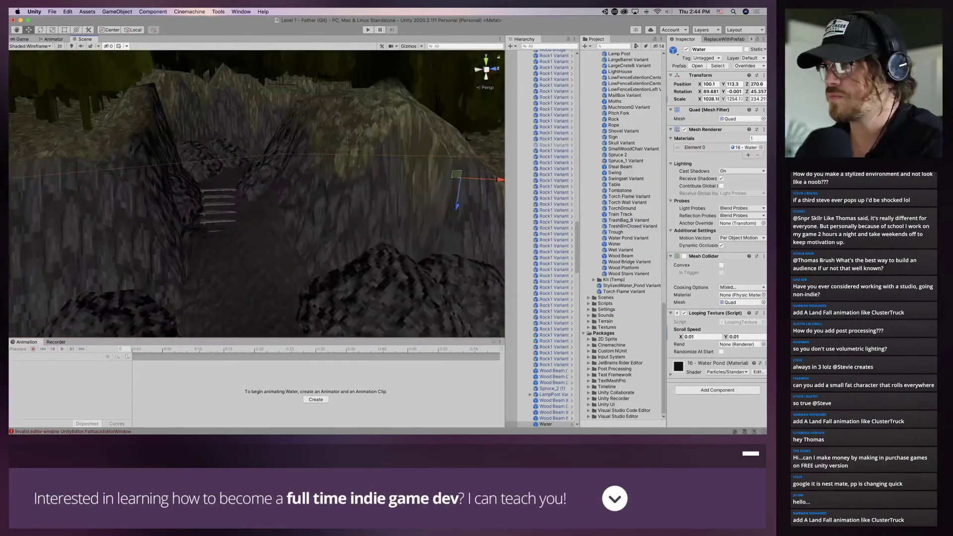
Select the terrain, work the ground at the copied stairs with Raise or Lower Terrain, and smooth the floor at their base
{"action": "left_click", "coordinate": [337, 194]}
{"action": "scroll", "coordinate": [623, 236], "scroll_direction": "up", "scroll_amount": 1}
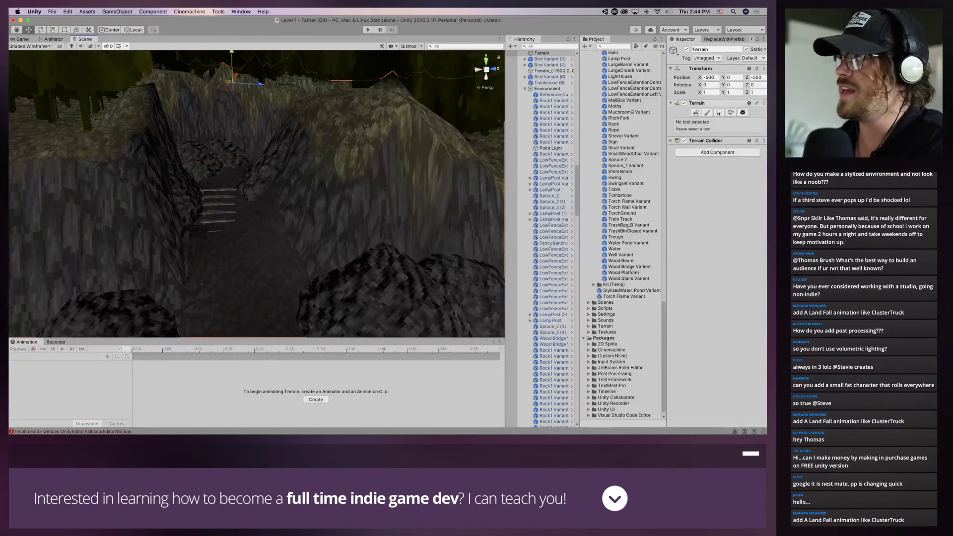
{"action": "left_click", "coordinate": [707, 113]}
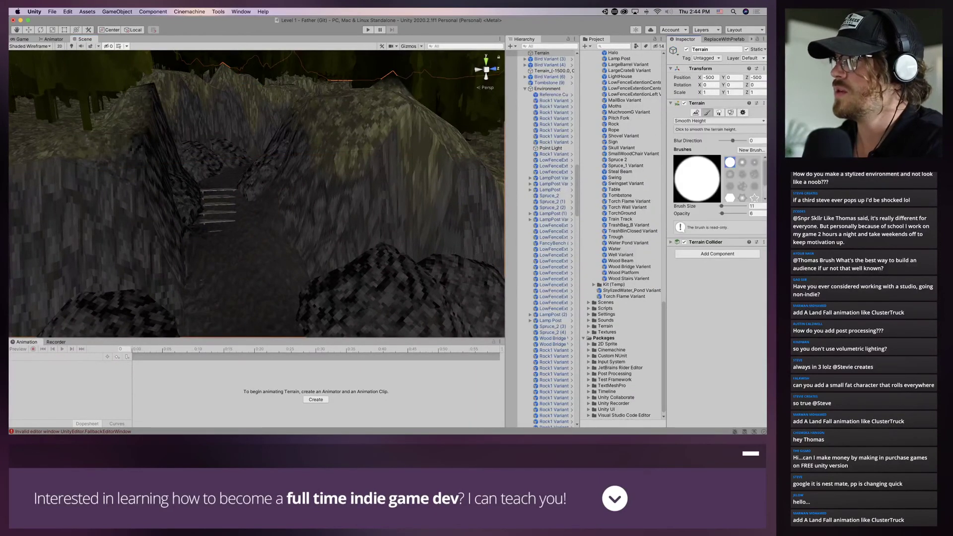
{"action": "left_click", "coordinate": [719, 121]}
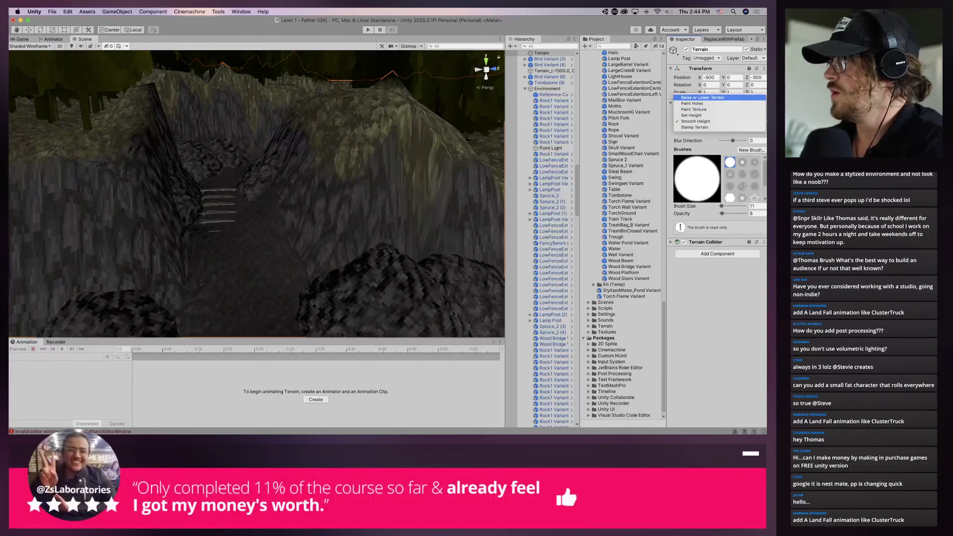
{"action": "left_click", "coordinate": [710, 97]}
{"action": "right_click_drag", "start_coordinate": [288, 161], "coordinate": [246, 201]}
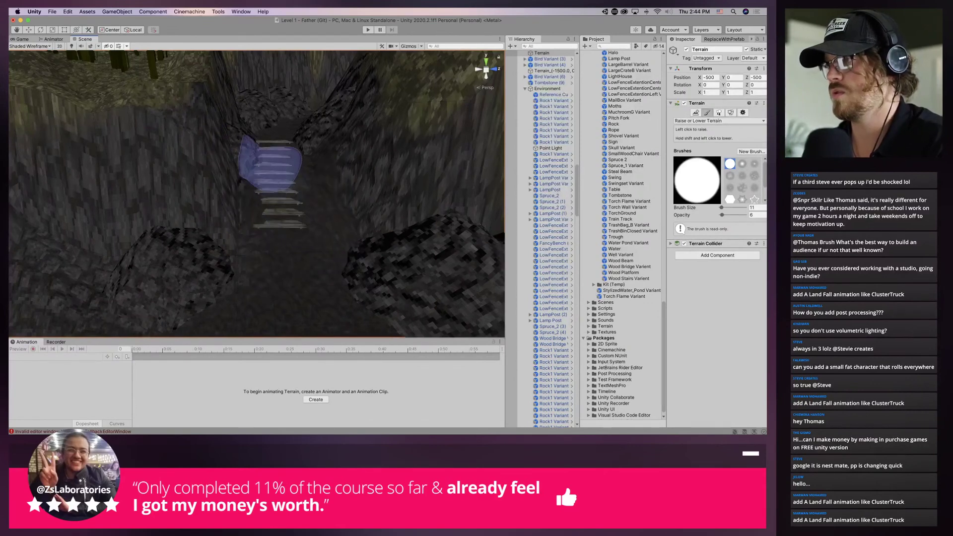
{"action": "left_click", "coordinate": [719, 120]}
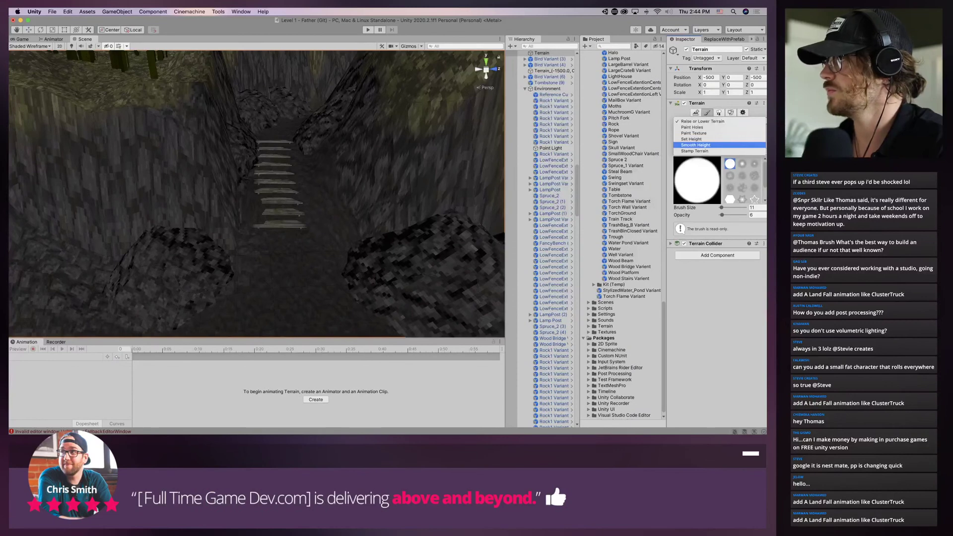
{"action": "left_click", "coordinate": [695, 145]}
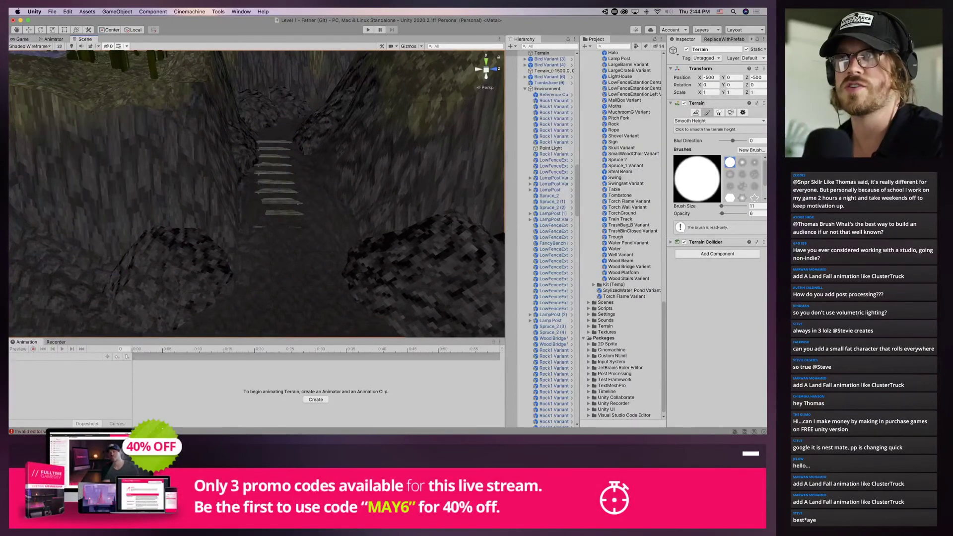
Try to move the rock beside the stairs lower and closer to the path
{"action": "left_click", "coordinate": [29, 30]}
{"action": "left_click", "coordinate": [278, 171]}
{"action": "left_click", "coordinate": [245, 151]}
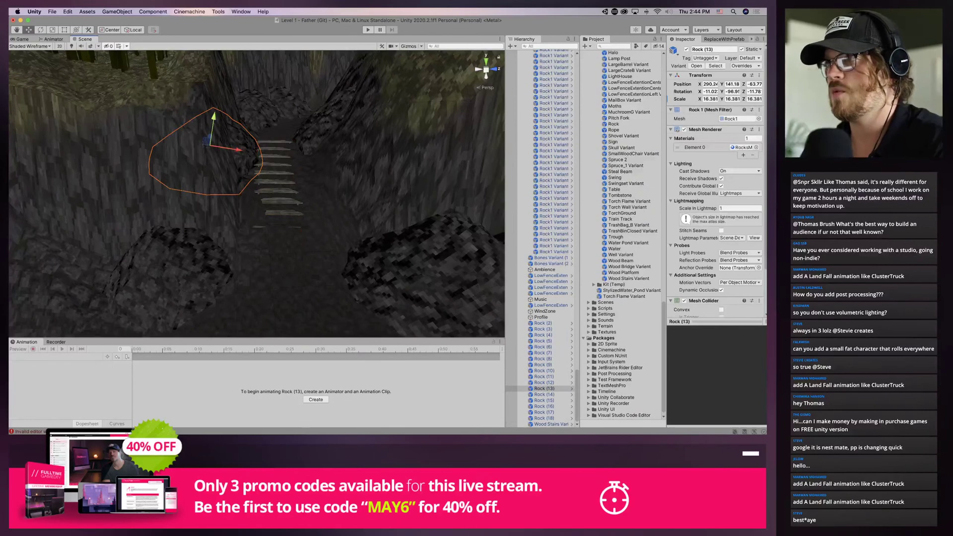
{"action": "left_click_drag", "start_coordinate": [210, 146], "coordinate": [203, 159]}
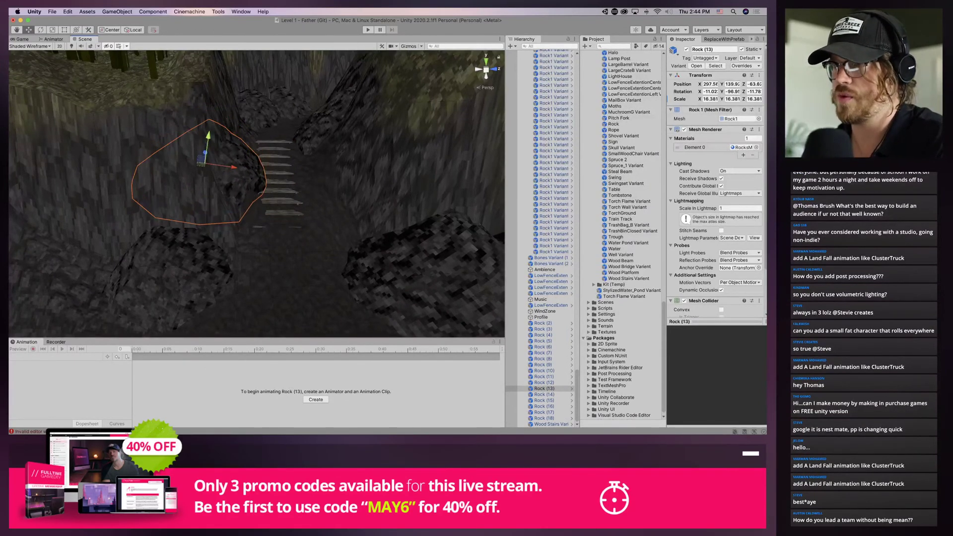
Reselect the terrain and use Raise or Lower Terrain to lower the ground covering the bottom steps of the stairs
{"action": "left_click", "coordinate": [203, 159]}
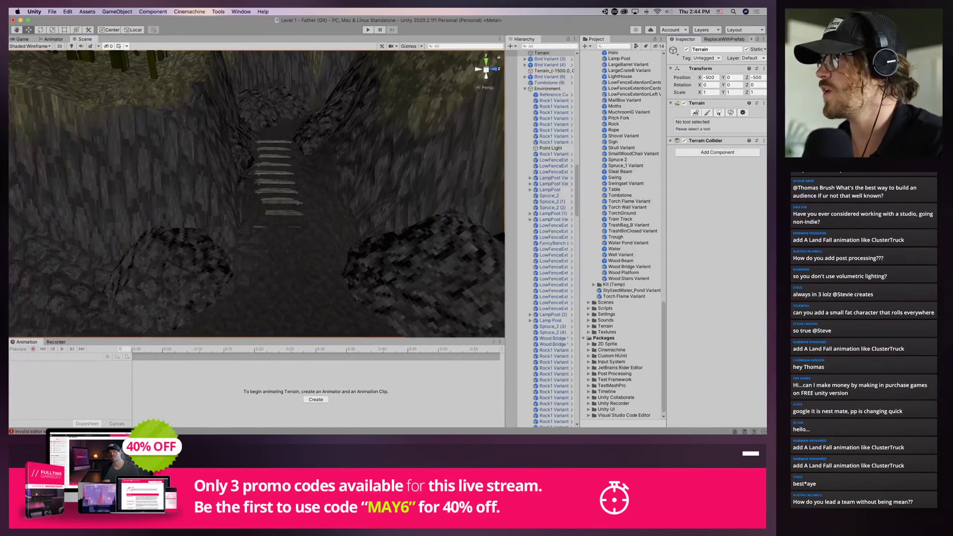
{"action": "left_click", "coordinate": [719, 112]}
{"action": "left_click", "coordinate": [730, 112]}
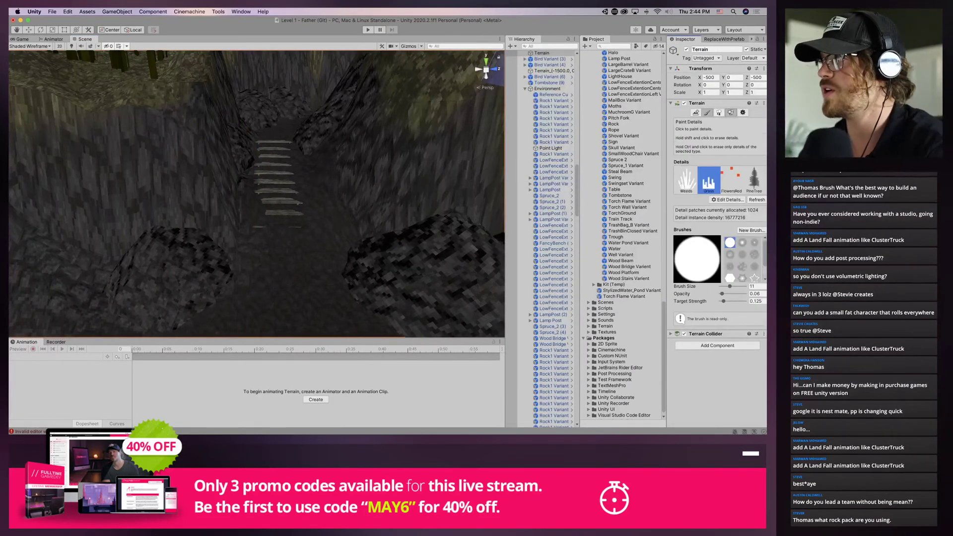
{"action": "left_click", "coordinate": [707, 112]}
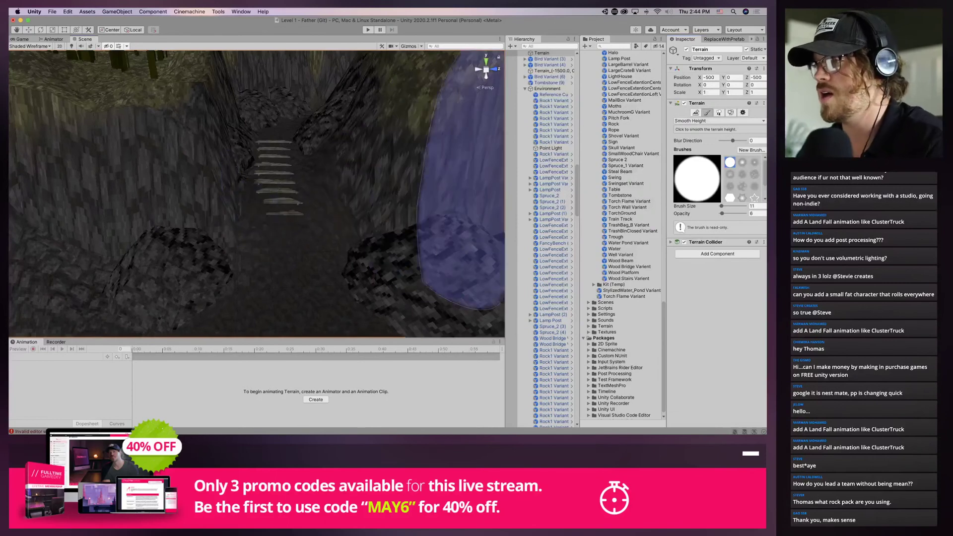
{"action": "left_click", "coordinate": [719, 120]}
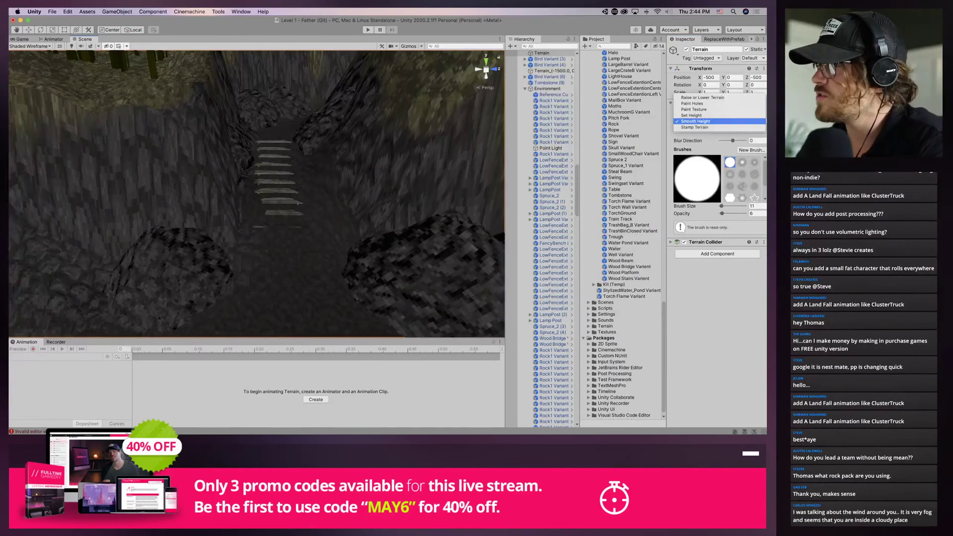
{"action": "left_click", "coordinate": [701, 97]}
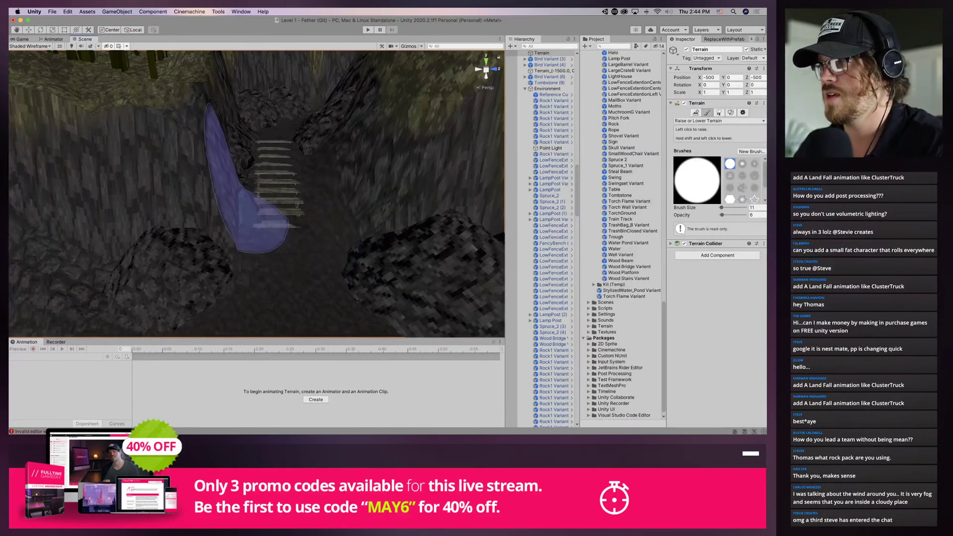
Try smoothing the terrain around the lower steps of the copied stairs with Smooth Height at brush size 4, and undo the stroke
{"action": "left_click", "coordinate": [719, 120]}
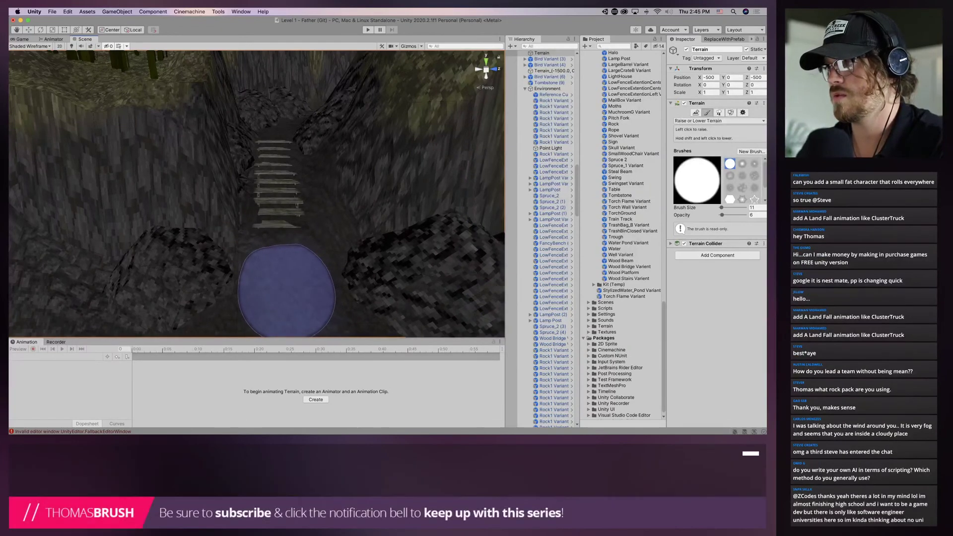
{"action": "middle_click_drag", "start_coordinate": [289, 293], "coordinate": [273, 202]}
{"action": "scroll", "coordinate": [273, 202], "scroll_direction": "up", "scroll_amount": 2}
{"action": "mouse_move", "coordinate": [272, 202]}
{"action": "right_mouse_down"}
{"action": "mouse_move", "coordinate": [318, 149]}
{"action": "mouse_move", "coordinate": [328, 185]}
{"action": "mouse_move", "coordinate": [287, 234]}
{"action": "mouse_move", "coordinate": [245, 212]}
{"action": "right_mouse_up"}
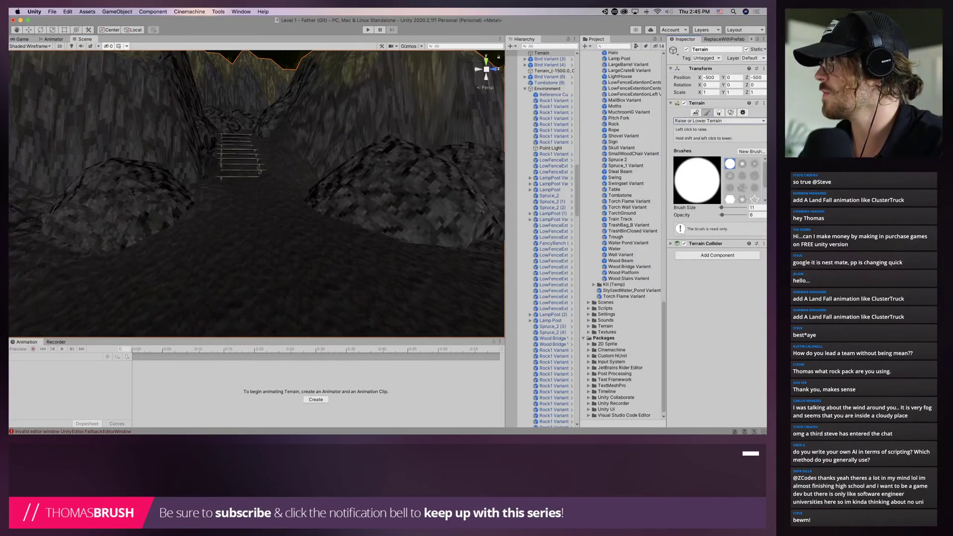
{"action": "left_click", "coordinate": [705, 120]}
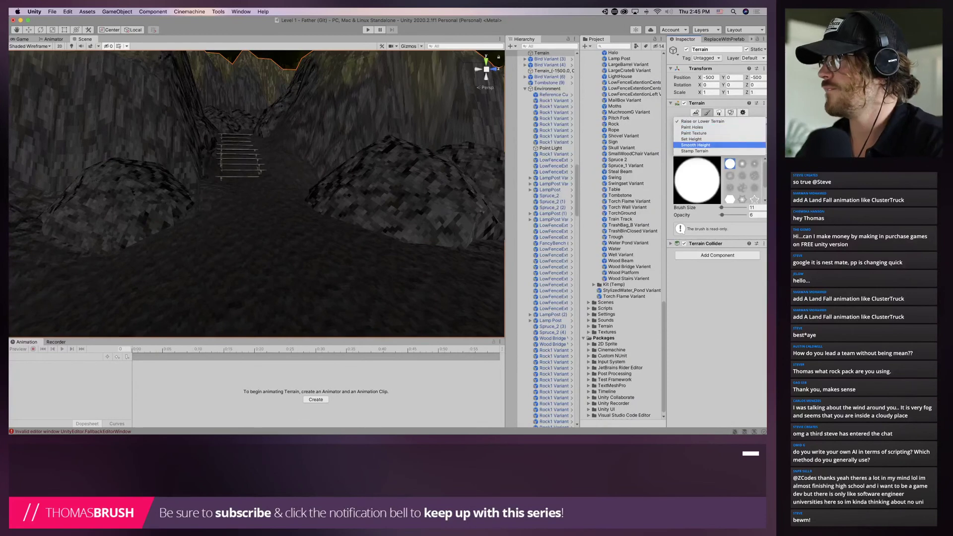
{"action": "left_click", "coordinate": [695, 144]}
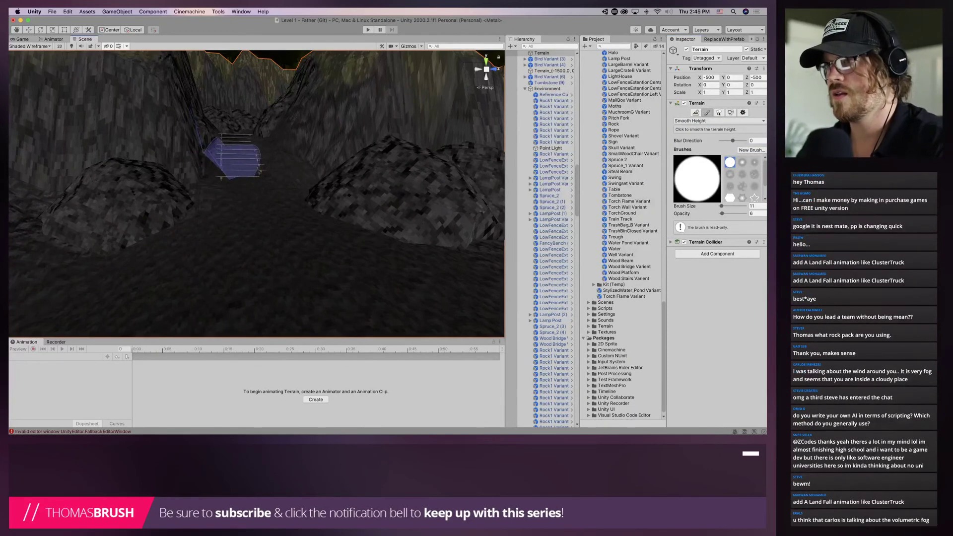
{"action": "middle_click_drag", "start_coordinate": [239, 161], "coordinate": [233, 223]}
{"action": "scroll", "coordinate": [248, 290], "scroll_direction": "up", "scroll_amount": 10}
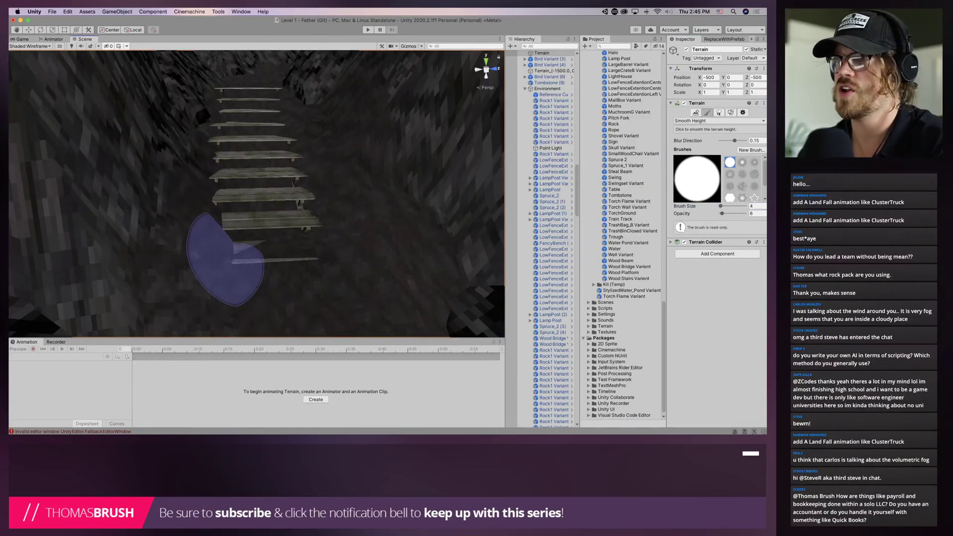
{"action": "mouse_move", "coordinate": [225, 260]}
{"action": "left_mouse_down"}
{"action": "mouse_move", "coordinate": [271, 262]}
{"action": "mouse_move", "coordinate": [226, 175]}
{"action": "left_mouse_up"}
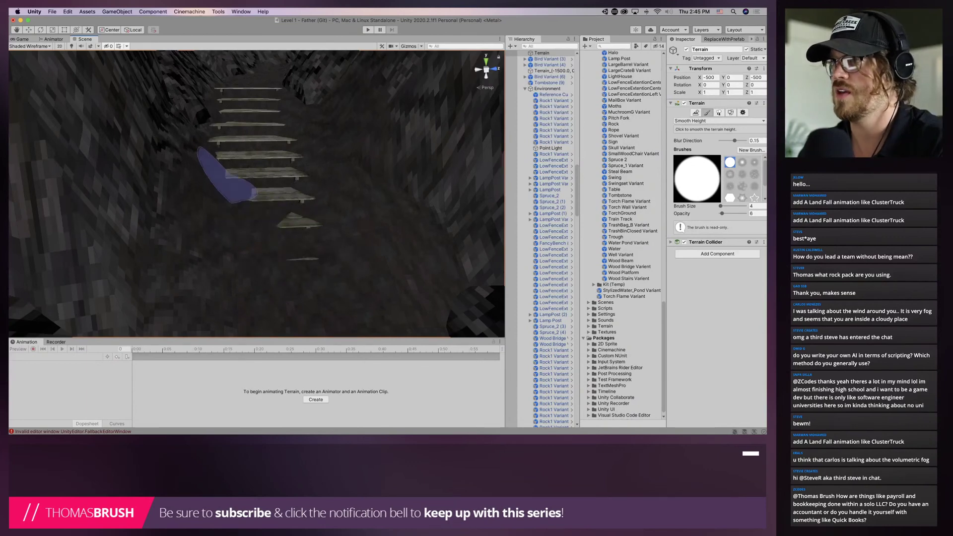
{"action": "scroll", "coordinate": [220, 172], "scroll_direction": "down", "scroll_amount": 10}
{"action": "scroll", "coordinate": [223, 174], "scroll_direction": "up", "scroll_amount": 5}
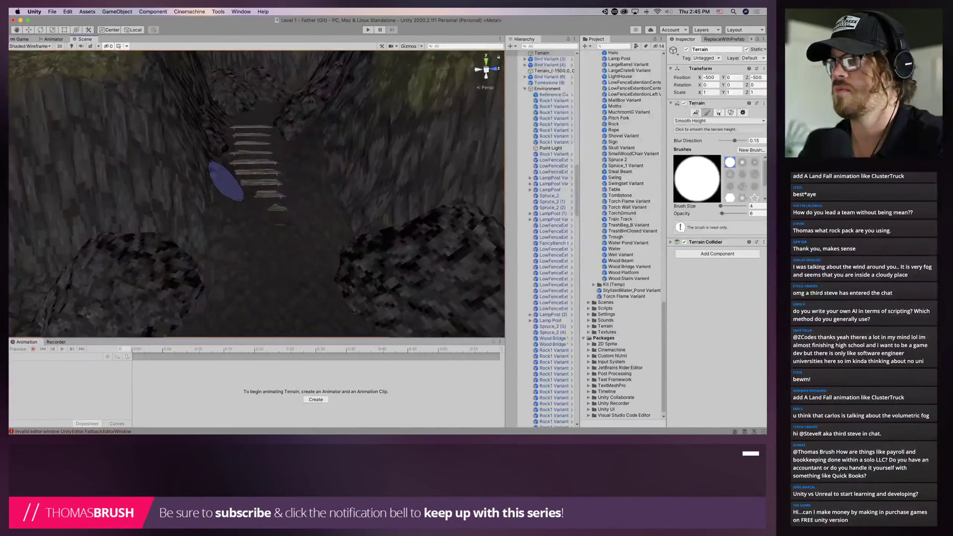
{"action": "key", "text": "super+z"}
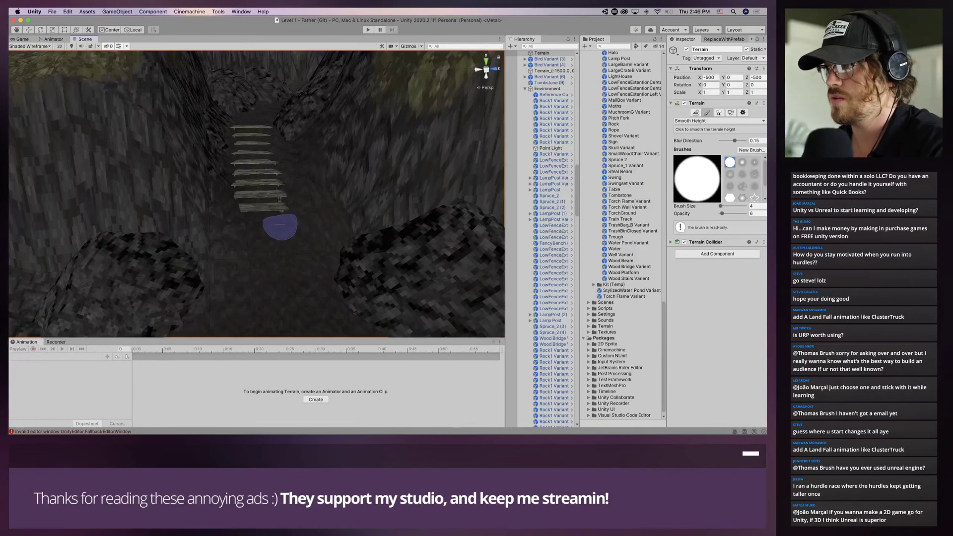
Examine the stairs and the surrounding trench from several angles, and briefly playtest the view towards the stairs
{"action": "middle_click_drag", "start_coordinate": [218, 155], "coordinate": [220, 219]}
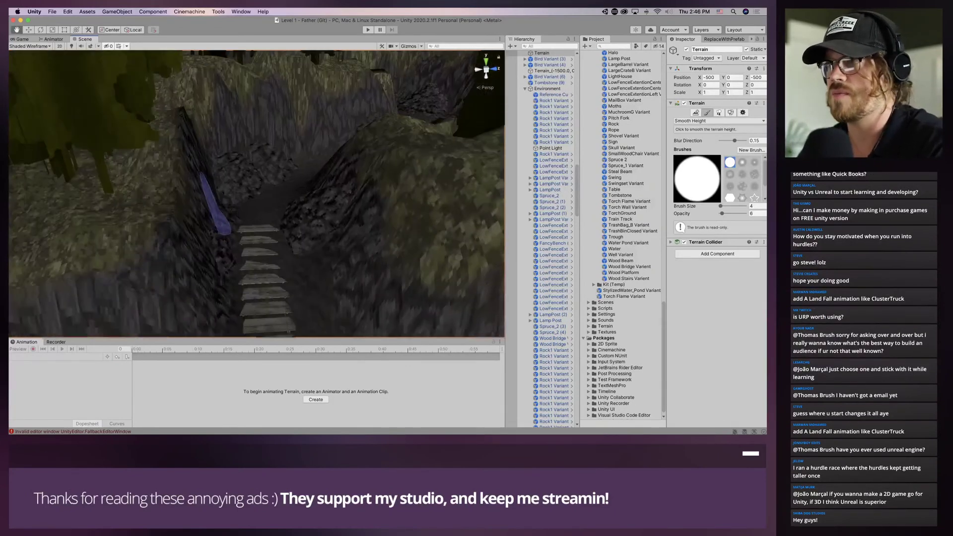
{"action": "mouse_move", "coordinate": [219, 134]}
{"action": "right_mouse_down"}
{"action": "mouse_move", "coordinate": [248, 157]}
{"action": "mouse_move", "coordinate": [263, 200]}
{"action": "right_mouse_up"}
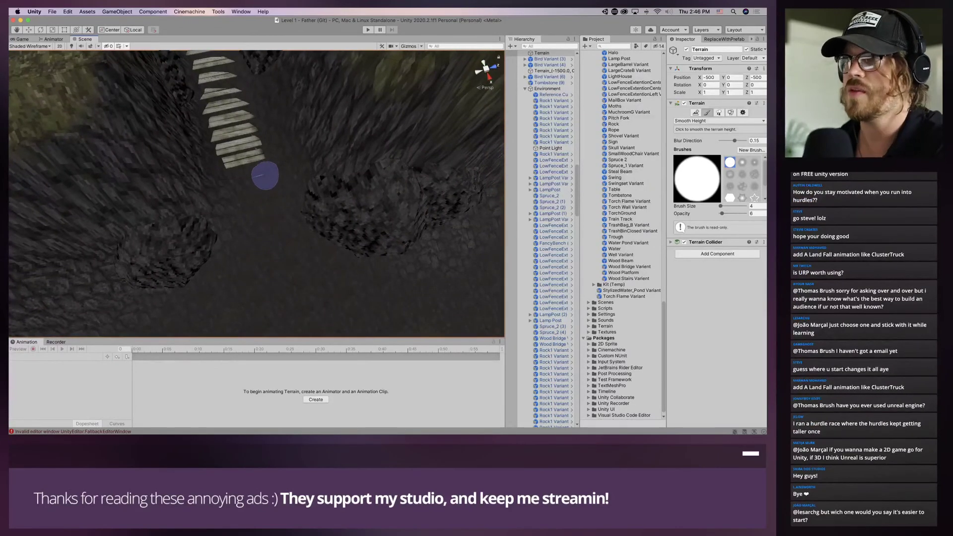
{"action": "middle_click_drag", "start_coordinate": [266, 146], "coordinate": [288, 214]}
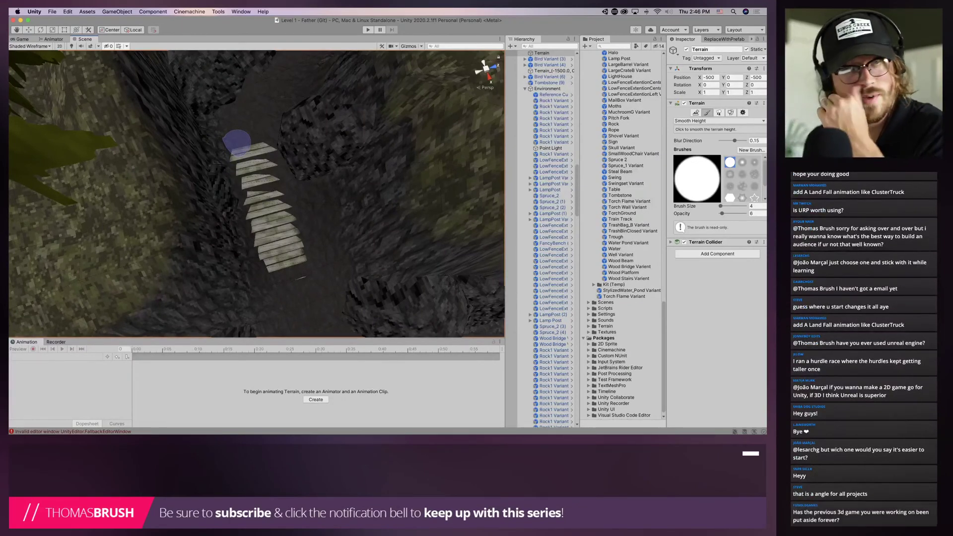
{"action": "mouse_move", "coordinate": [241, 120]}
{"action": "right_mouse_down"}
{"action": "mouse_move", "coordinate": [255, 131]}
{"action": "mouse_move", "coordinate": [277, 119]}
{"action": "right_mouse_up"}
{"action": "right_click_drag", "start_coordinate": [264, 160], "coordinate": [396, 157]}
{"action": "middle_click_drag", "start_coordinate": [374, 159], "coordinate": [323, 111]}
{"action": "scroll", "coordinate": [117, 107], "scroll_direction": "up", "scroll_amount": 2}
{"action": "mouse_move", "coordinate": [323, 111]}
{"action": "right_mouse_down"}
{"action": "mouse_move", "coordinate": [117, 106]}
{"action": "mouse_move", "coordinate": [211, 132]}
{"action": "right_mouse_up"}
{"action": "middle_click_drag", "start_coordinate": [211, 132], "coordinate": [149, 110]}
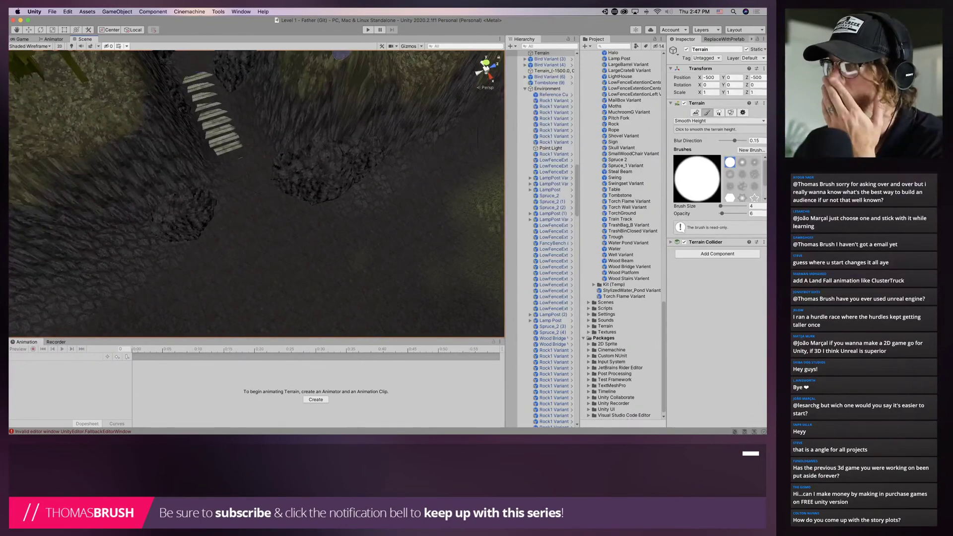
{"action": "left_click", "coordinate": [368, 30]}
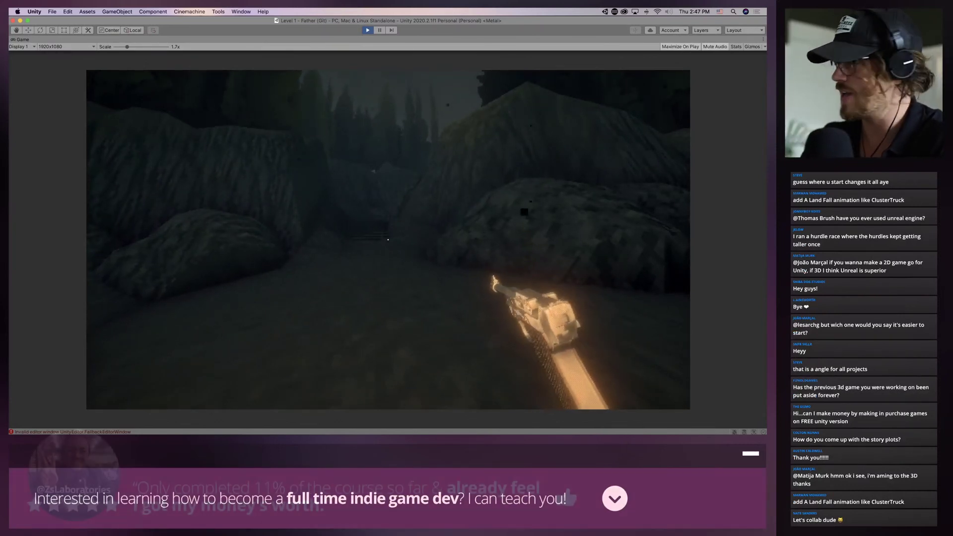
{"action": "key", "text": "super+p"}
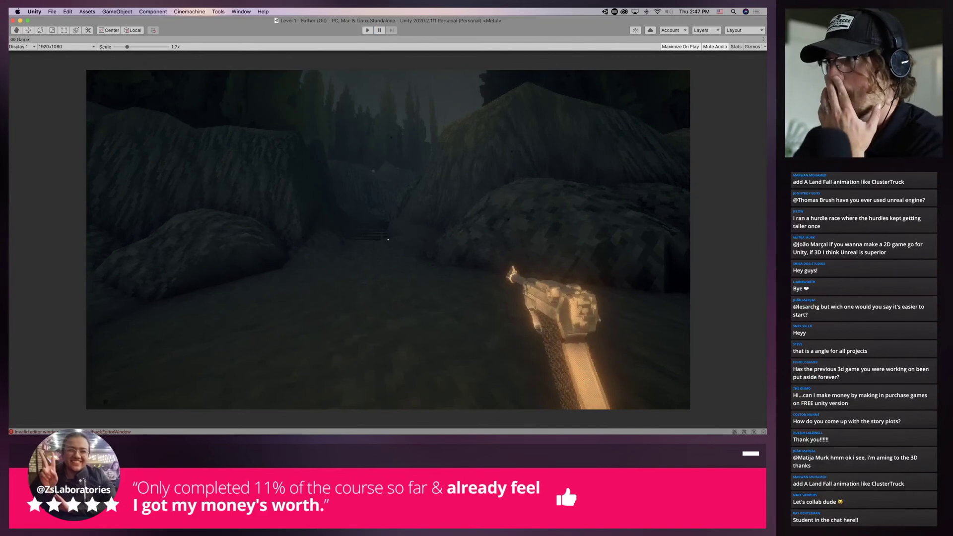
Duplicate the lower wooden stairs and place the copy further down the path, at about X 311, Y 134
{"action": "left_click", "coordinate": [219, 127]}
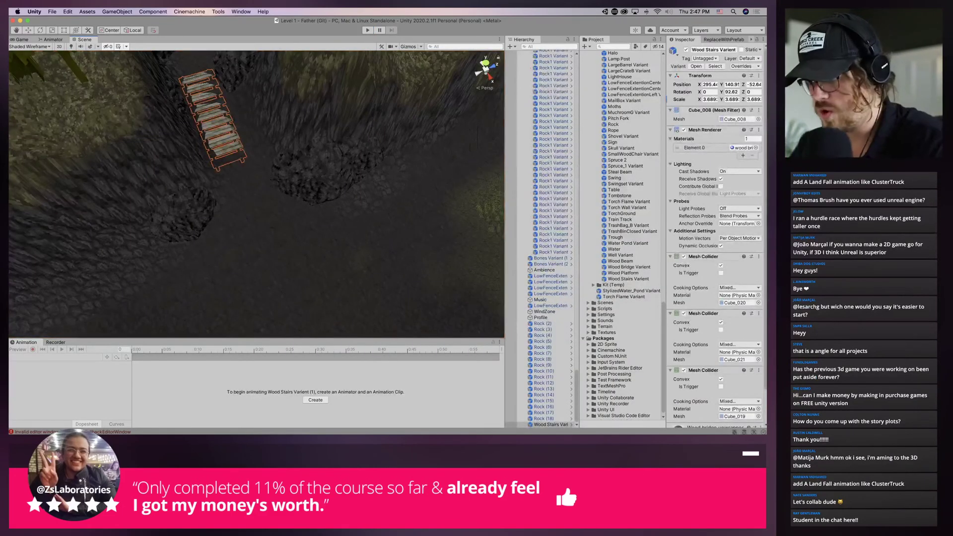
{"action": "key", "text": "w"}
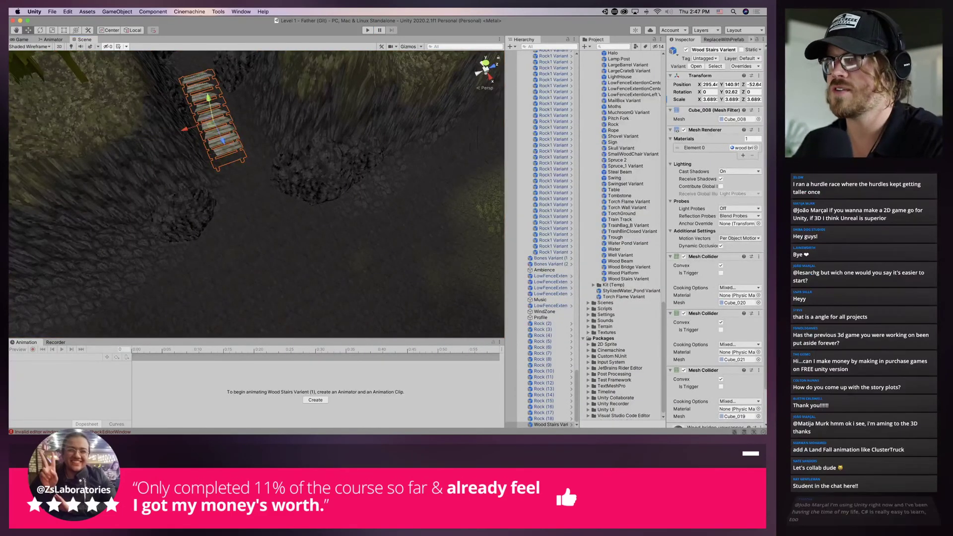
{"action": "left_click_drag", "start_coordinate": [213, 124], "coordinate": [238, 171]}
{"action": "key", "text": "super+z"}
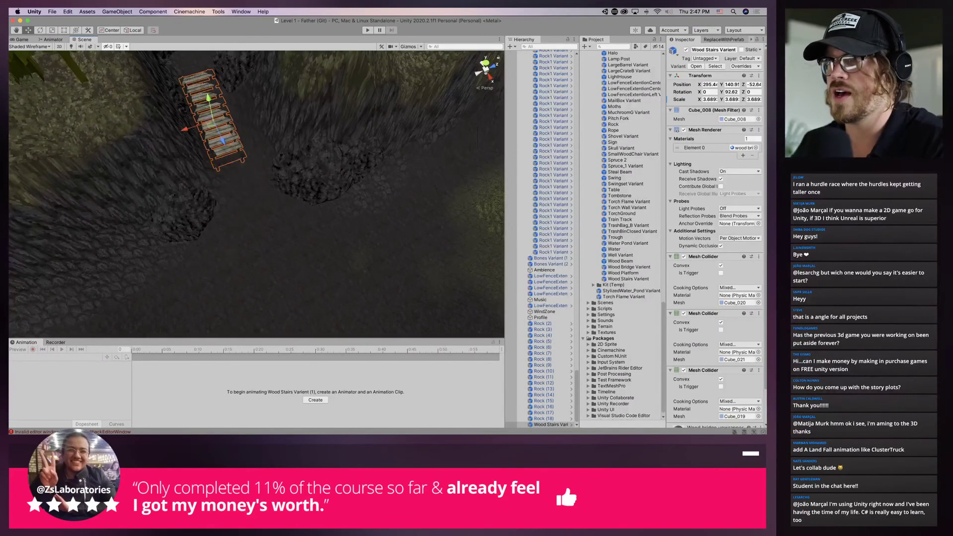
{"action": "key", "text": "super+d"}
{"action": "left_click_drag", "start_coordinate": [221, 129], "coordinate": [241, 182]}
{"action": "scroll", "coordinate": [241, 183], "scroll_direction": "up", "scroll_amount": 6}
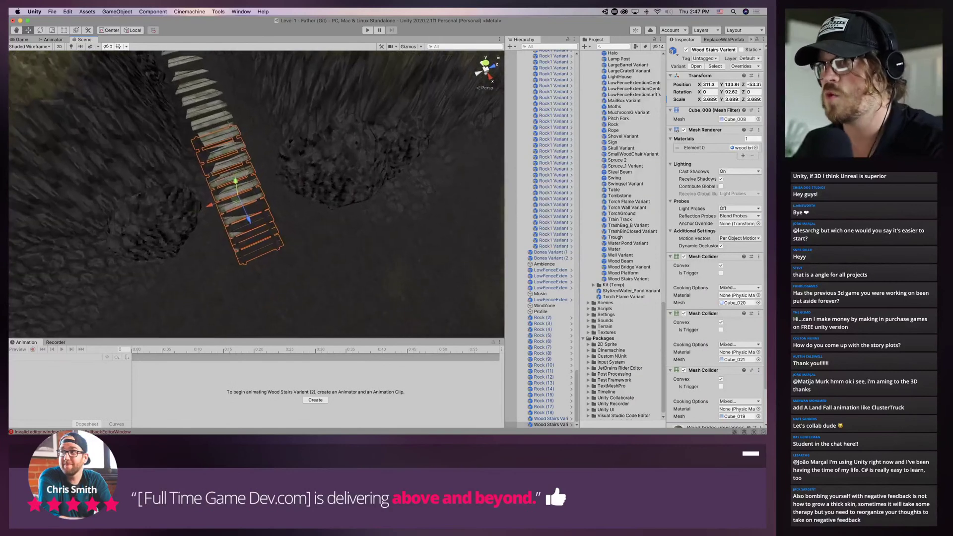
Shift the new stairs further down the path and sink them into the ground, to about X 314.7, Y 132.2
{"action": "left_click_drag", "start_coordinate": [243, 218], "coordinate": [256, 248]}
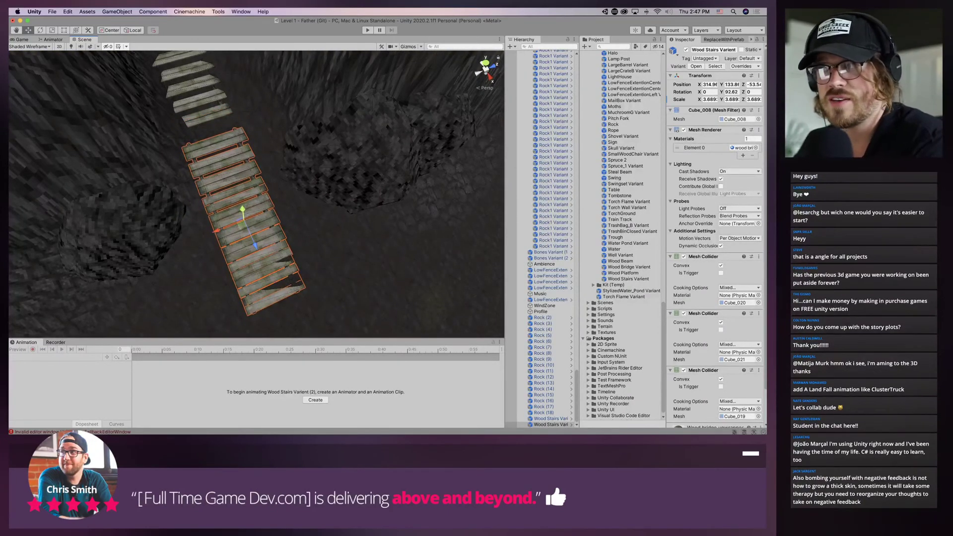
{"action": "left_click_drag", "start_coordinate": [242, 209], "coordinate": [242, 216]}
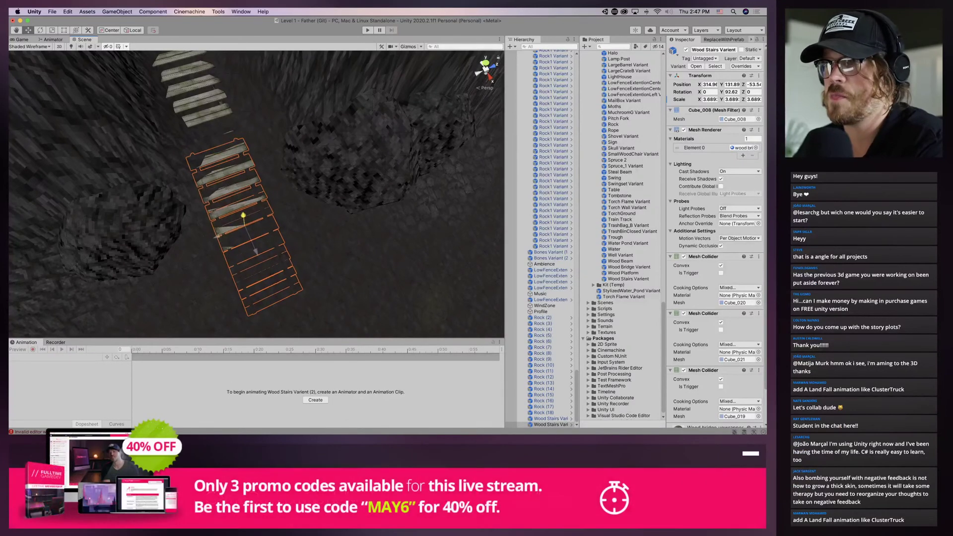
{"action": "right_click_drag", "start_coordinate": [243, 227], "coordinate": [222, 194]}
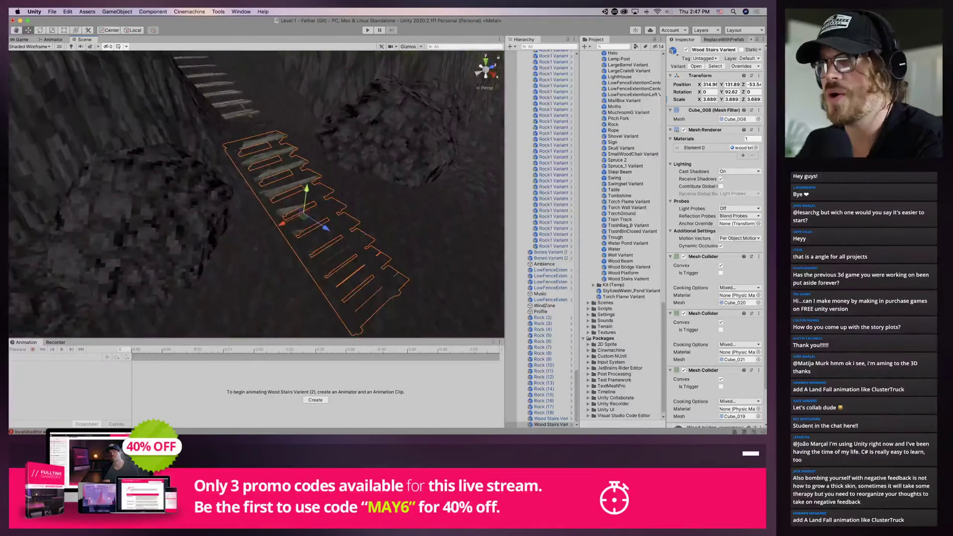
{"action": "left_click_drag", "start_coordinate": [326, 229], "coordinate": [325, 227]}
{"action": "left_click_drag", "start_coordinate": [306, 187], "coordinate": [306, 185]}
{"action": "left_click", "coordinate": [258, 238]}
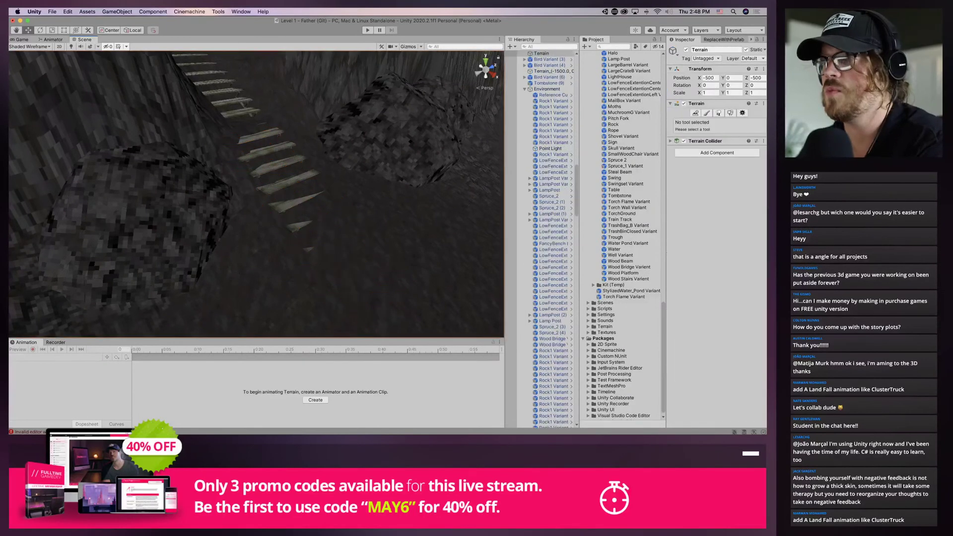
Rotate the new stairs around the vertical axis to about 98 degrees so they angle with the path
{"action": "right_click_drag", "start_coordinate": [258, 238], "coordinate": [213, 184]}
{"action": "scroll", "coordinate": [213, 184], "scroll_direction": "up", "scroll_amount": 2}
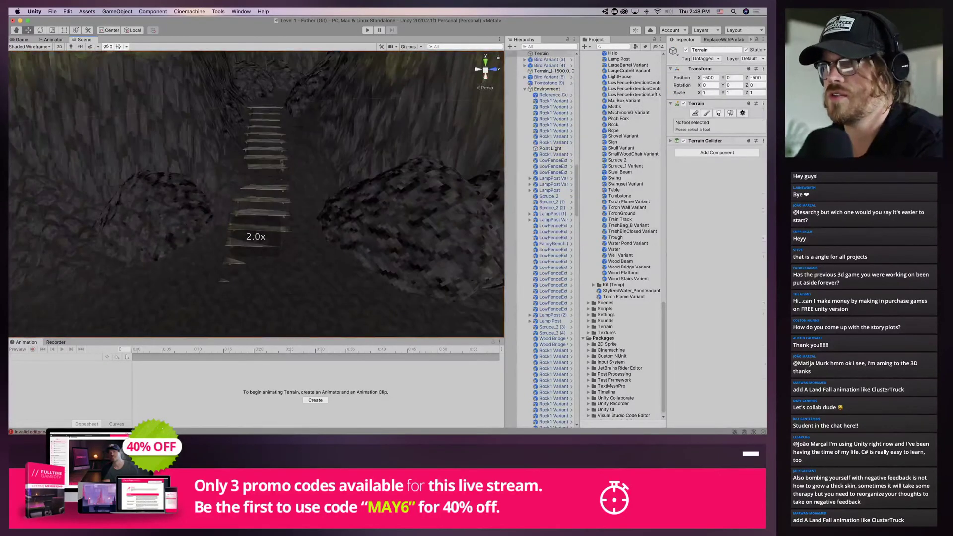
{"action": "left_click", "coordinate": [257, 238]}
{"action": "key", "text": "e"}
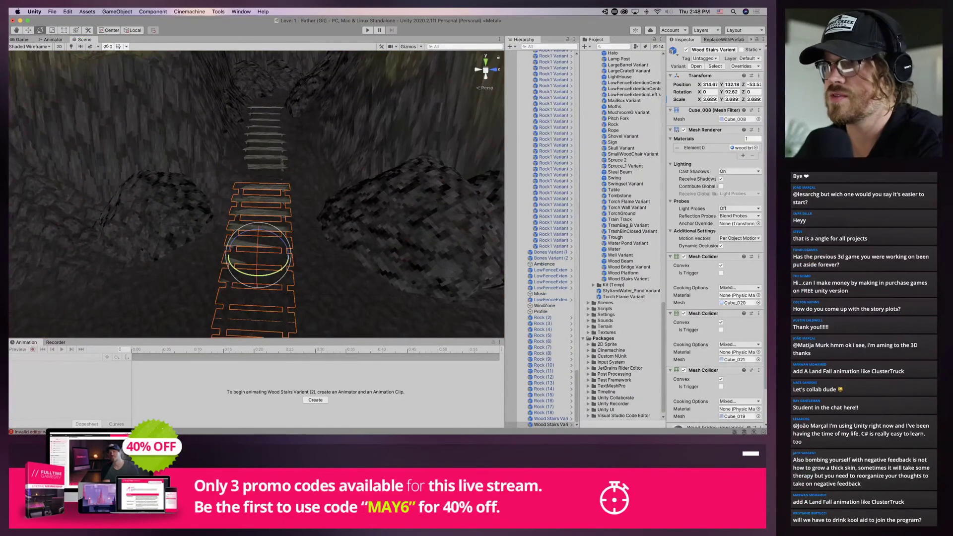
{"action": "left_click_drag", "start_coordinate": [271, 274], "coordinate": [266, 275]}
{"action": "key", "text": "w"}
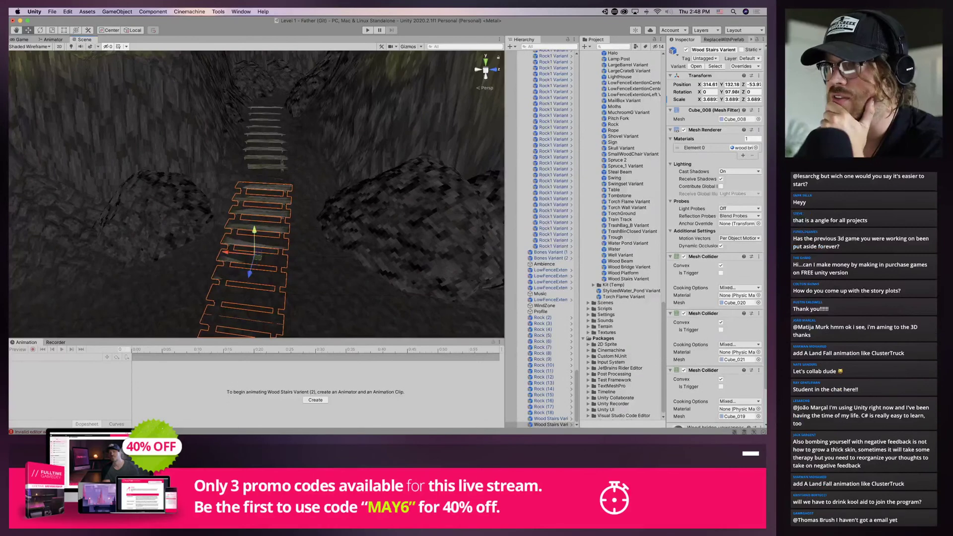
{"action": "left_click", "coordinate": [308, 248]}
Move the large rock beside the new stairs closer to the steps, to about X 310.5, Y 132
{"action": "middle_click_drag", "start_coordinate": [307, 248], "coordinate": [188, 236]}
{"action": "middle_click_drag", "start_coordinate": [298, 214], "coordinate": [350, 222]}
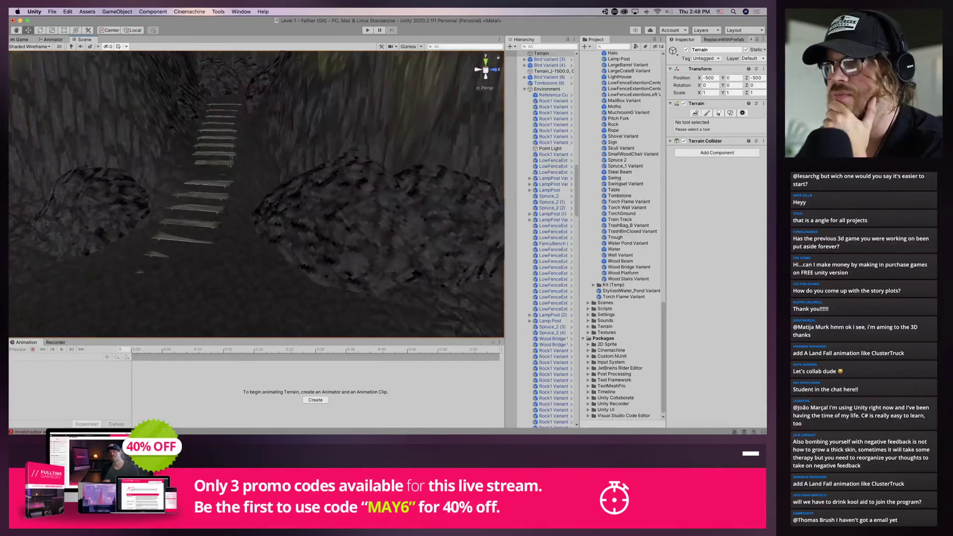
{"action": "left_click", "coordinate": [350, 223]}
{"action": "left_click_drag", "start_coordinate": [364, 219], "coordinate": [319, 193]}
Duplicate Rock (14), place the copy higher on the trench wall beside the stairs, turn it and enlarge it to about 20.66 scale
{"action": "middle_click_drag", "start_coordinate": [319, 192], "coordinate": [454, 198]}
{"action": "left_click", "coordinate": [241, 233]}
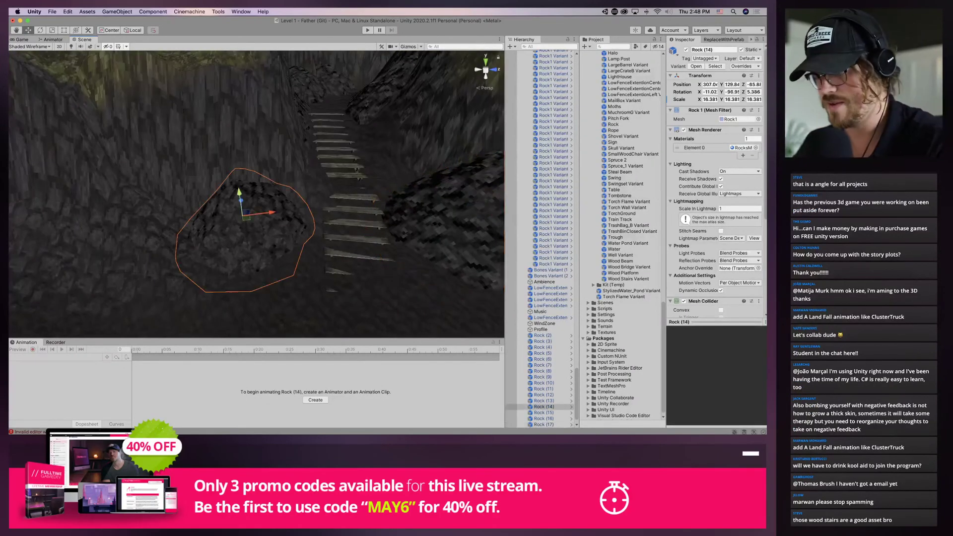
{"action": "key", "text": "super+d"}
{"action": "left_click_drag", "start_coordinate": [242, 214], "coordinate": [261, 130]}
{"action": "key", "text": "e"}
{"action": "key", "text": "r"}
{"action": "key", "text": "w"}
{"action": "middle_click_drag", "start_coordinate": [260, 130], "coordinate": [148, 179]}
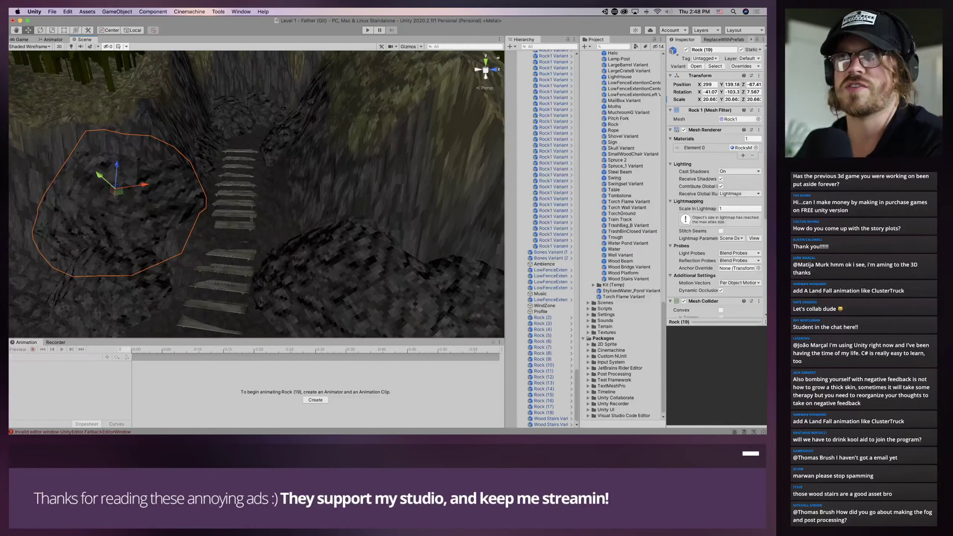
Rotate the copied rock to about -39.4, -149, 38.4 and shift it towards the stairs, to about X 297.8, Y 139.9
{"action": "key", "text": "e"}
{"action": "left_click_drag", "start_coordinate": [118, 215], "coordinate": [158, 201]}
{"action": "key", "text": "w"}
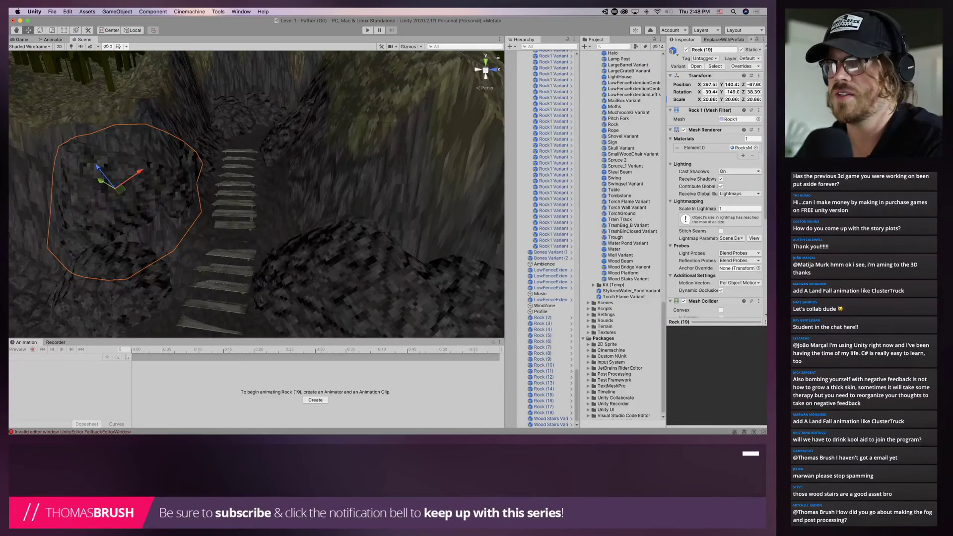
{"action": "mouse_move", "coordinate": [97, 168]}
{"action": "left_mouse_down"}
{"action": "mouse_move", "coordinate": [108, 155]}
{"action": "mouse_move", "coordinate": [137, 172]}
{"action": "mouse_move", "coordinate": [104, 171]}
{"action": "left_mouse_up"}
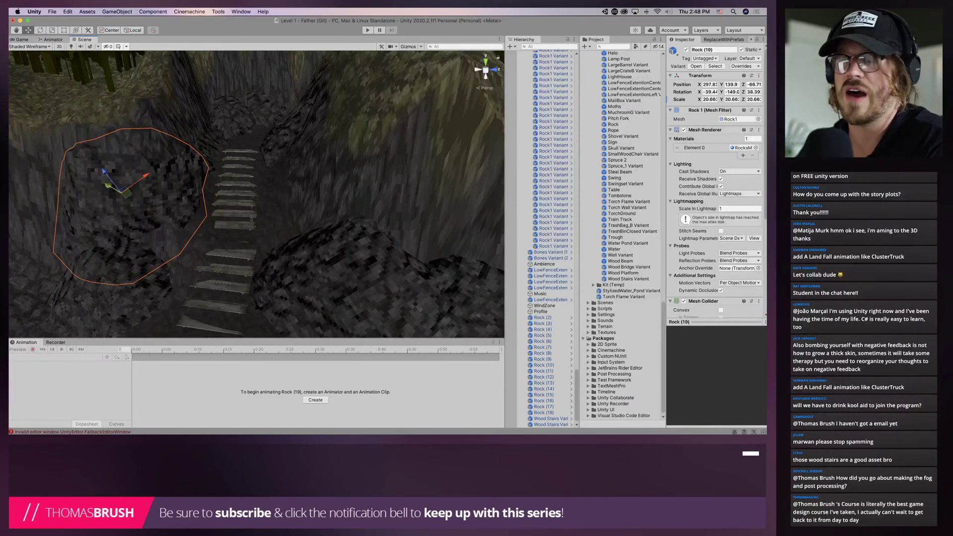
Turn the copied rock to about -51.3, -116.2, 7.1 and settle it beside the stairs at about X 299.3, Y 137.8
{"action": "key", "text": "e"}
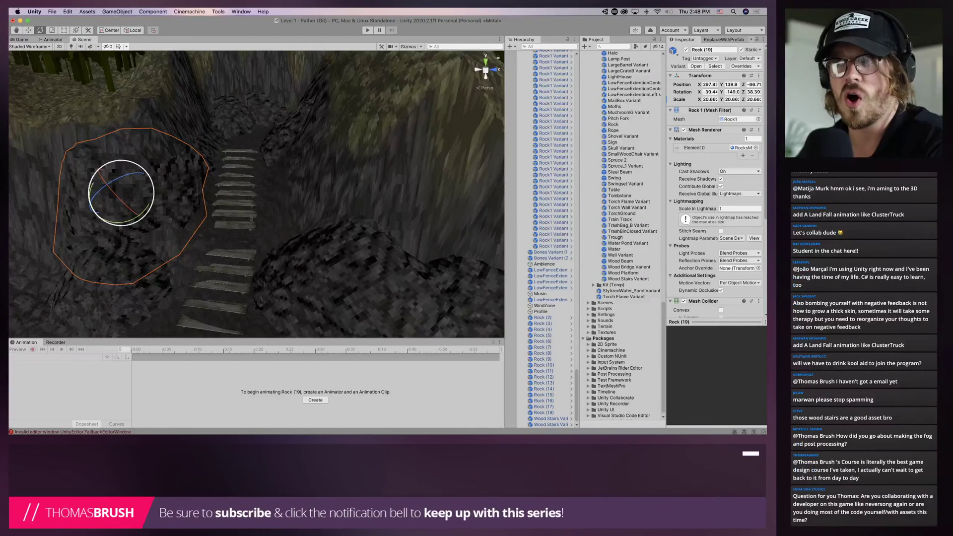
{"action": "left_click_drag", "start_coordinate": [141, 215], "coordinate": [112, 227]}
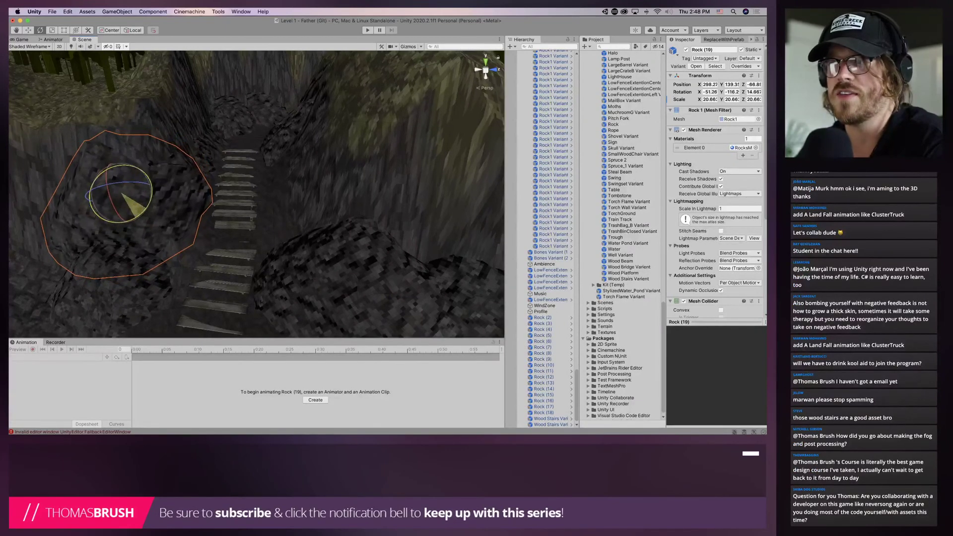
{"action": "mouse_move", "coordinate": [132, 183]}
{"action": "left_mouse_down"}
{"action": "mouse_move", "coordinate": [118, 186]}
{"action": "mouse_move", "coordinate": [160, 186]}
{"action": "mouse_move", "coordinate": [131, 191]}
{"action": "mouse_move", "coordinate": [132, 201]}
{"action": "left_mouse_up"}
{"action": "key", "text": "w"}
{"action": "left_click", "coordinate": [150, 191]}
{"action": "left_click", "coordinate": [150, 190]}
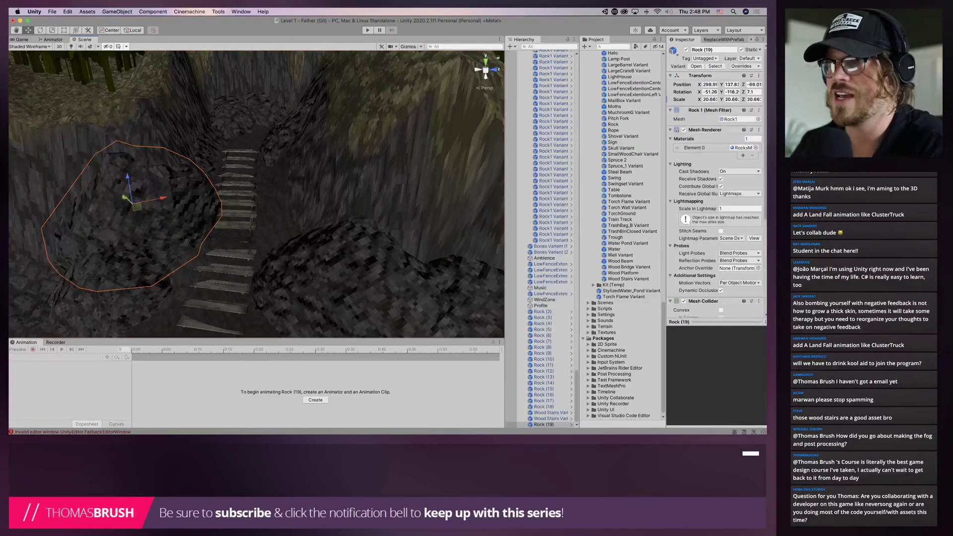
{"action": "left_click_drag", "start_coordinate": [149, 198], "coordinate": [139, 199]}
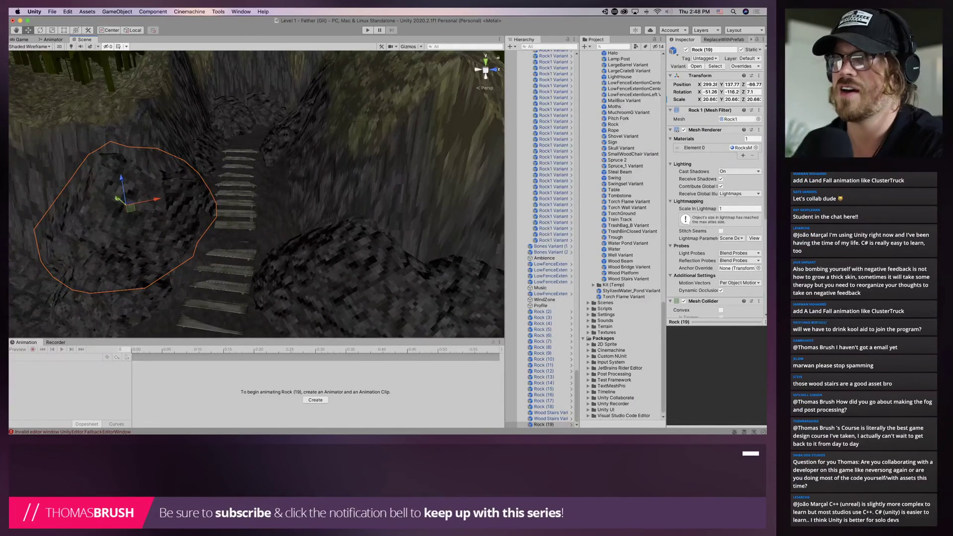
Duplicate a rock beside the stairs, place the copy across the steps at about X 299.4, Y 140, and rotate it to about -11, -97, 14.2
{"action": "left_click", "coordinate": [344, 260]}
{"action": "key", "text": "f"}
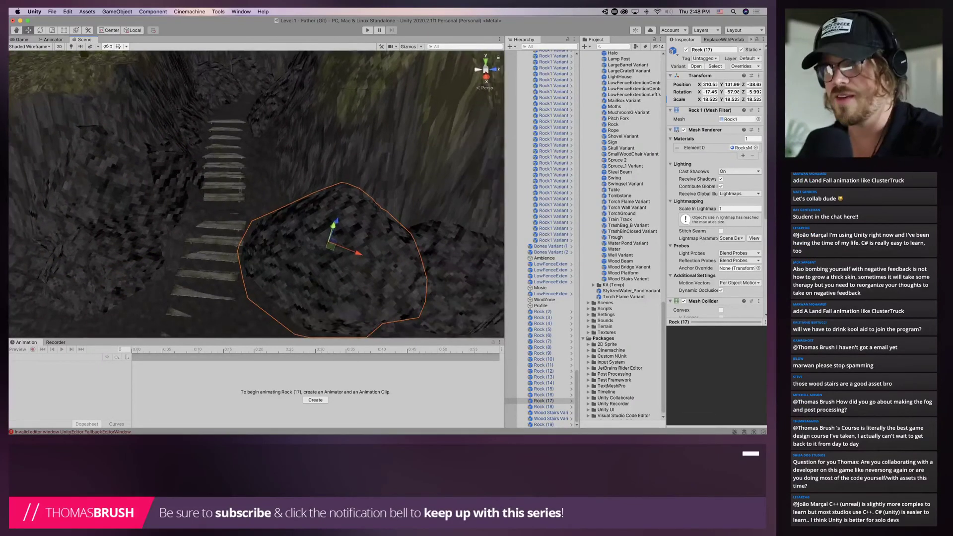
{"action": "left_click", "coordinate": [130, 248]}
{"action": "key", "text": "super+d"}
{"action": "left_click_drag", "start_coordinate": [134, 242], "coordinate": [301, 125]}
{"action": "key", "text": "e"}
{"action": "key", "text": "w"}
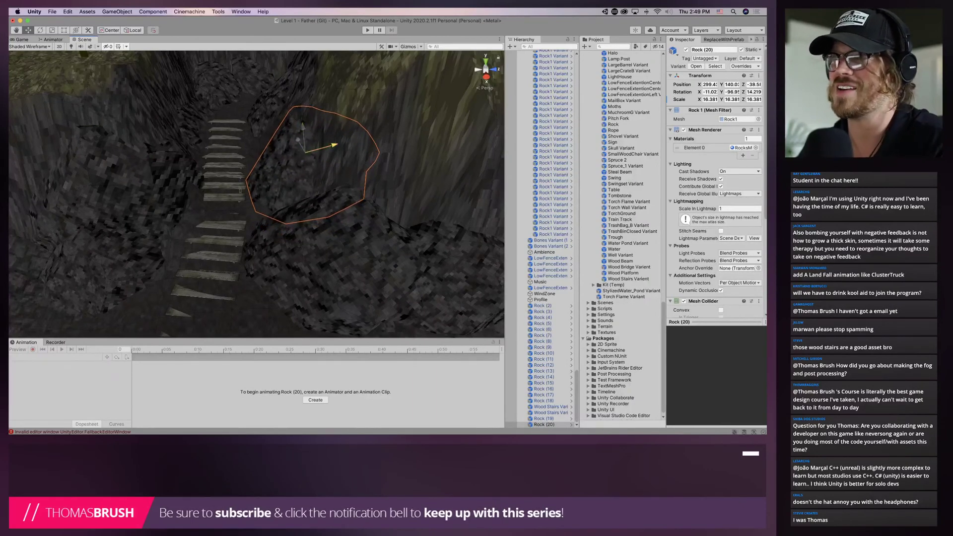
{"action": "left_click", "coordinate": [301, 126]}
Nudge Rock (19) on the trench wall beside the stairs to about X 299.4, Y 137.7
{"action": "left_click", "coordinate": [123, 177]}
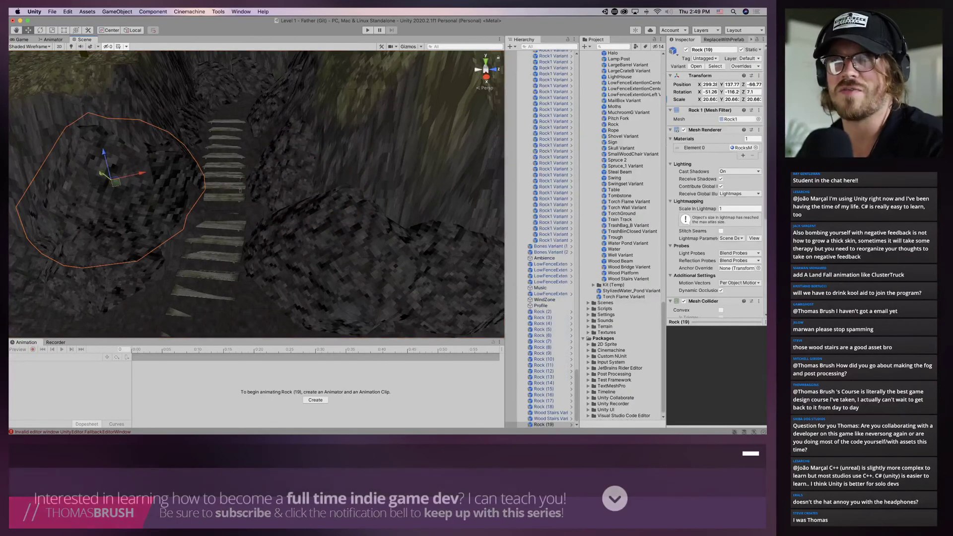
{"action": "left_click_drag", "start_coordinate": [130, 175], "coordinate": [133, 175]}
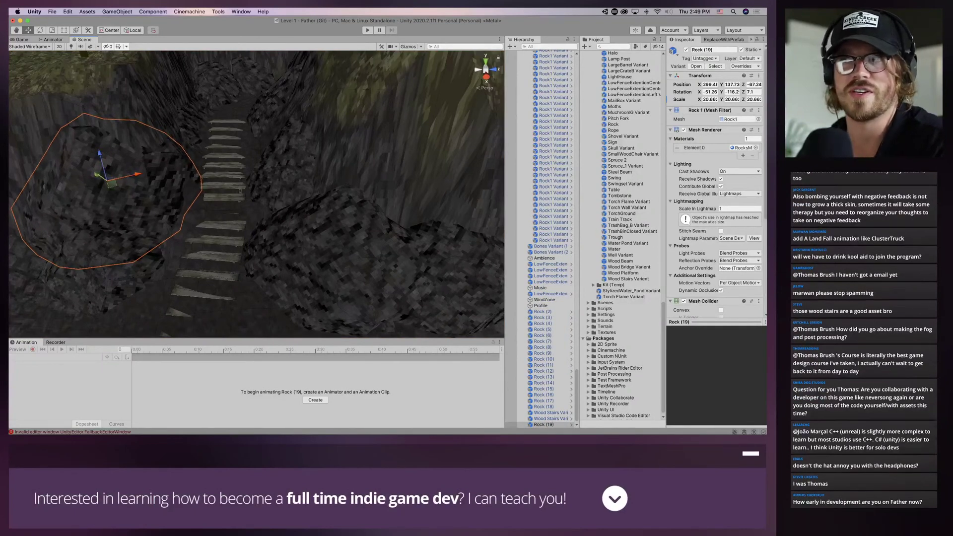
{"action": "left_click", "coordinate": [133, 175]}
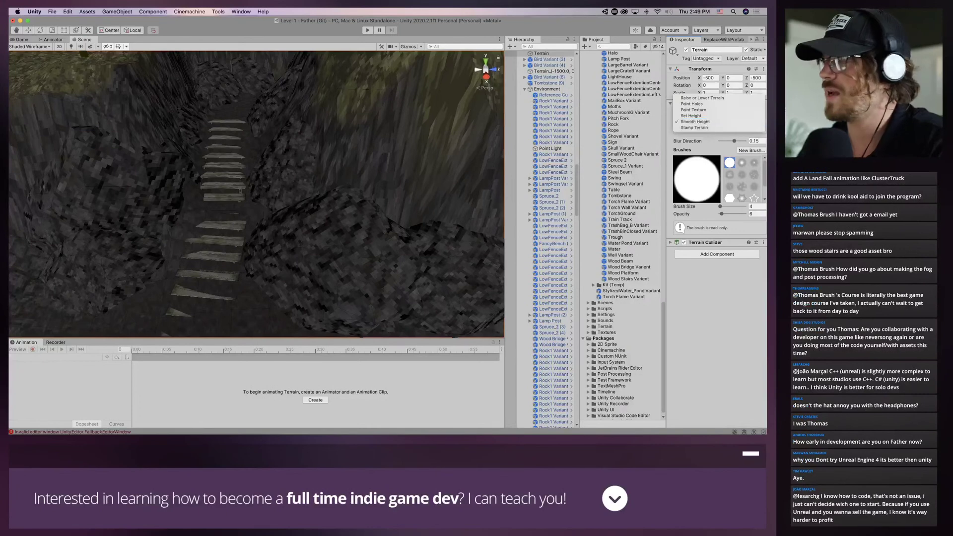
Smooth the terrain height around the stairs with a size 4 brush and playtest the route
{"action": "left_click", "coordinate": [241, 190]}
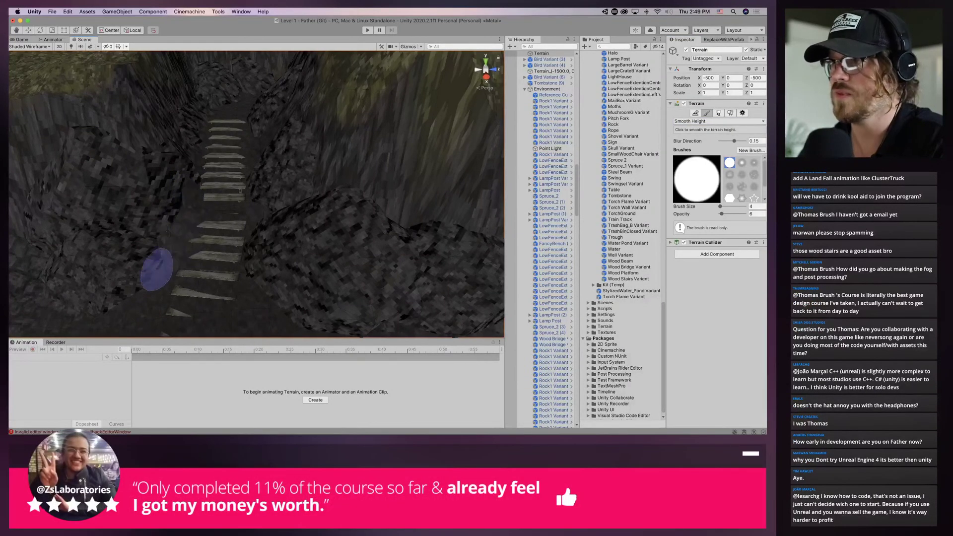
{"action": "scroll", "coordinate": [166, 285], "scroll_direction": "down", "scroll_amount": 5}
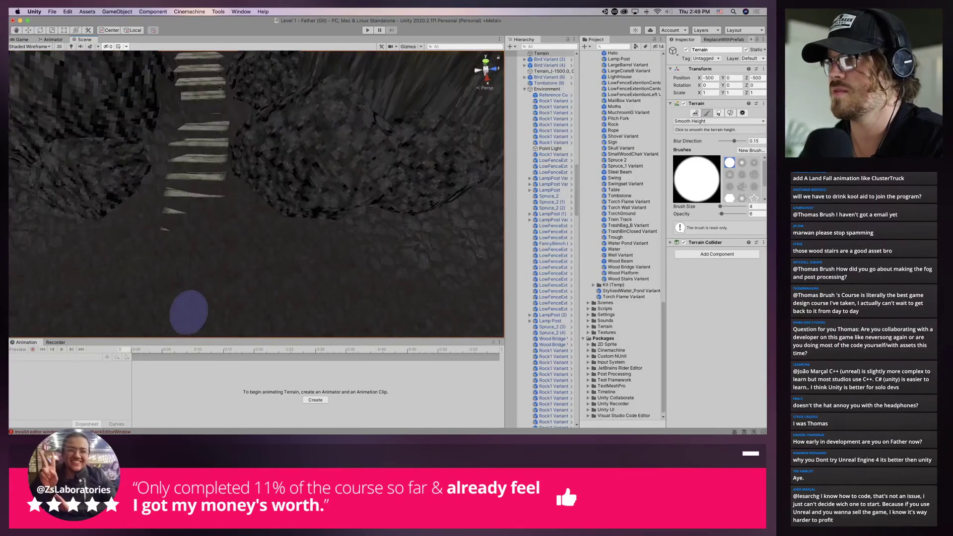
{"action": "key", "text": "super+p"}
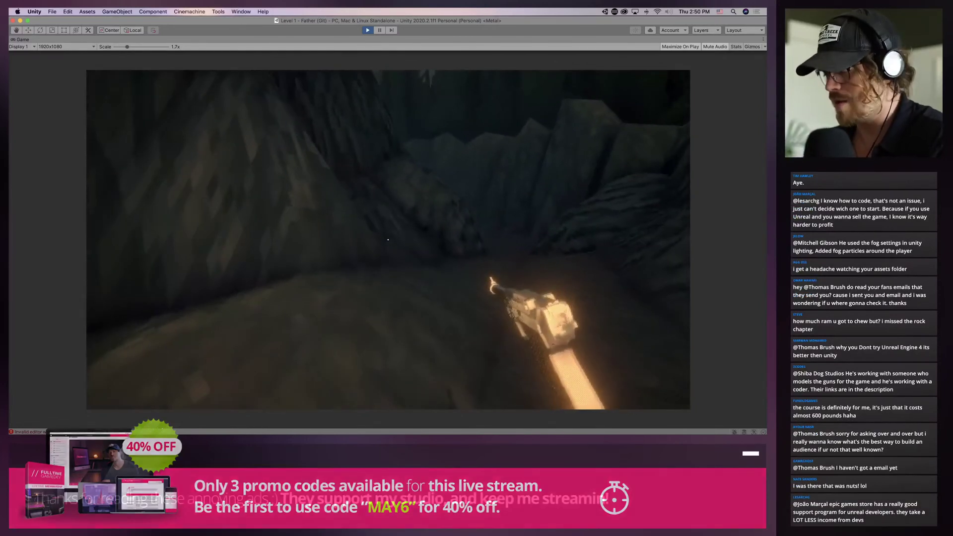
{"action": "key", "text": "super+p"}
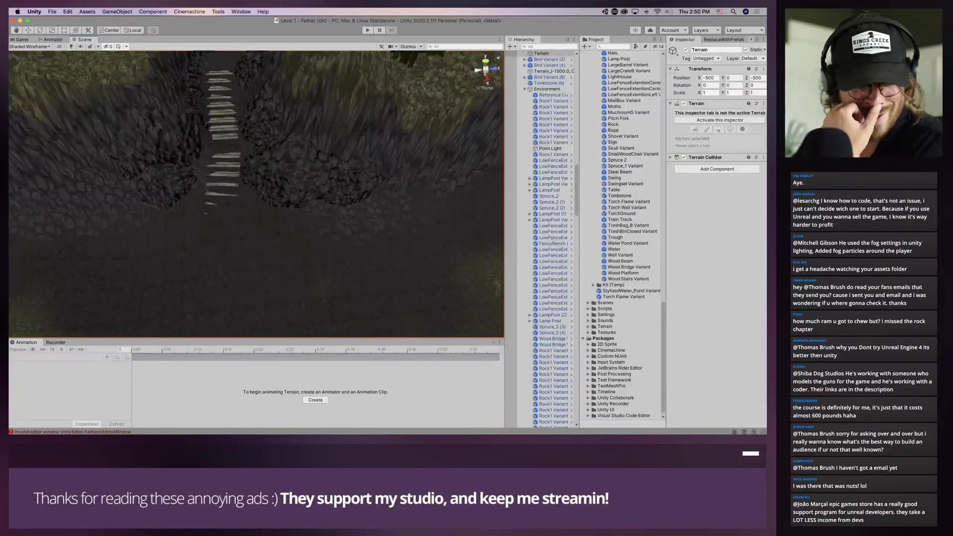
Raise the ground in the clearing below the stairs using Raise or Lower Terrain with a brush size of 21
{"action": "left_click_drag", "start_coordinate": [248, 209], "coordinate": [338, 168], "text": "alt"}
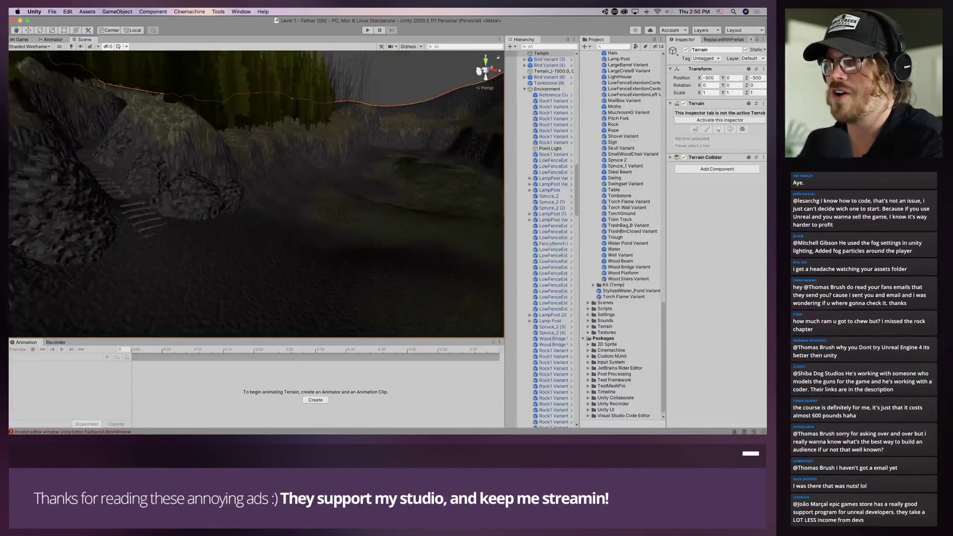
{"action": "left_click", "coordinate": [328, 198]}
{"action": "scroll", "coordinate": [328, 199], "scroll_direction": "down", "scroll_amount": 5}
{"action": "left_click", "coordinate": [309, 239]}
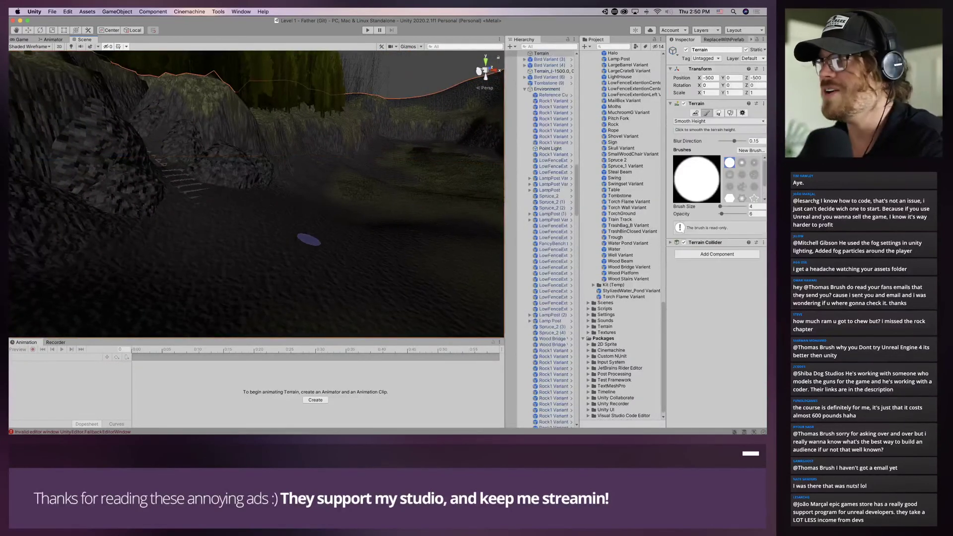
{"action": "left_click", "coordinate": [717, 121]}
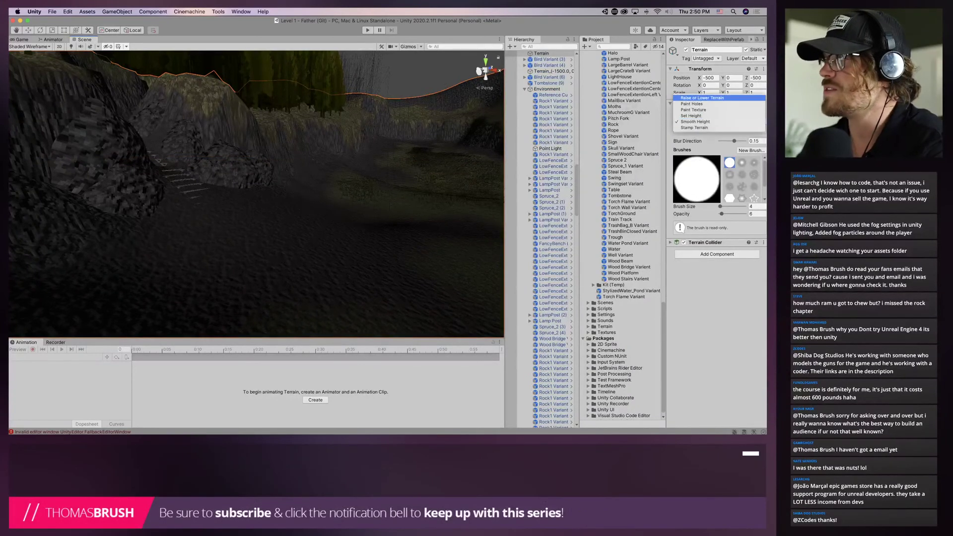
{"action": "left_click", "coordinate": [701, 98]}
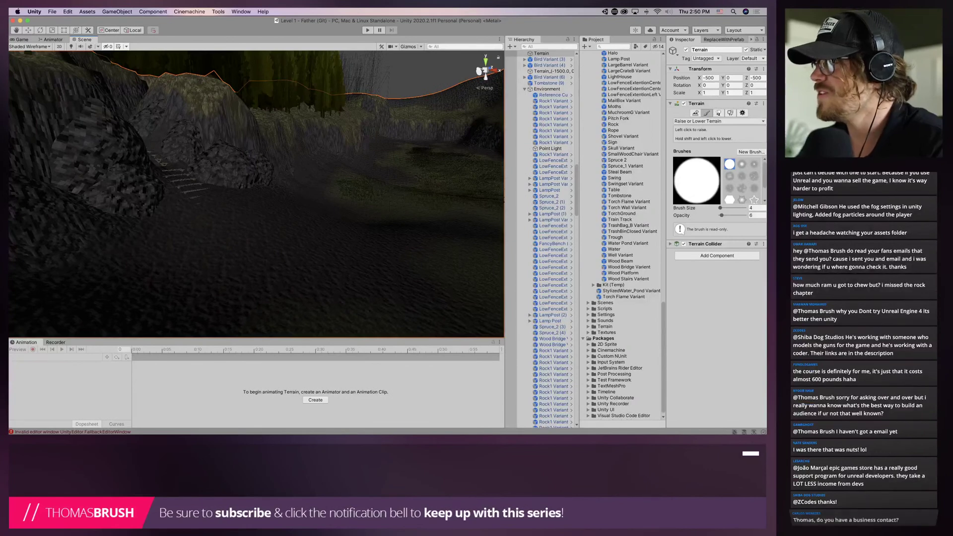
{"action": "left_click_drag", "start_coordinate": [720, 208], "coordinate": [722, 208]}
{"action": "mouse_move", "coordinate": [144, 253]}
{"action": "left_mouse_down"}
{"action": "mouse_move", "coordinate": [183, 255]}
{"action": "mouse_move", "coordinate": [167, 288]}
{"action": "left_mouse_up"}
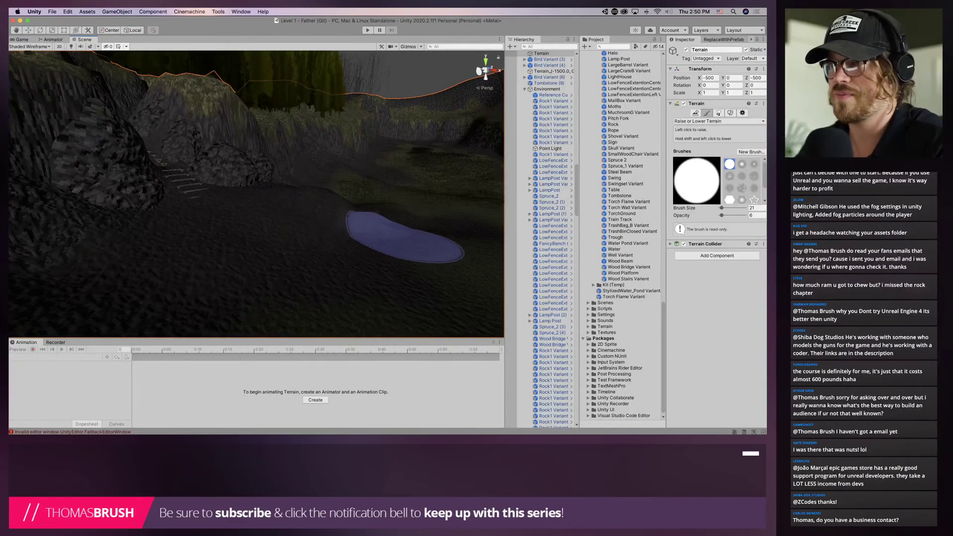
Examine the shape of the clearing floor in front of the stairs from several angles and distances
{"action": "left_click_drag", "start_coordinate": [384, 219], "coordinate": [288, 229], "text": "alt"}
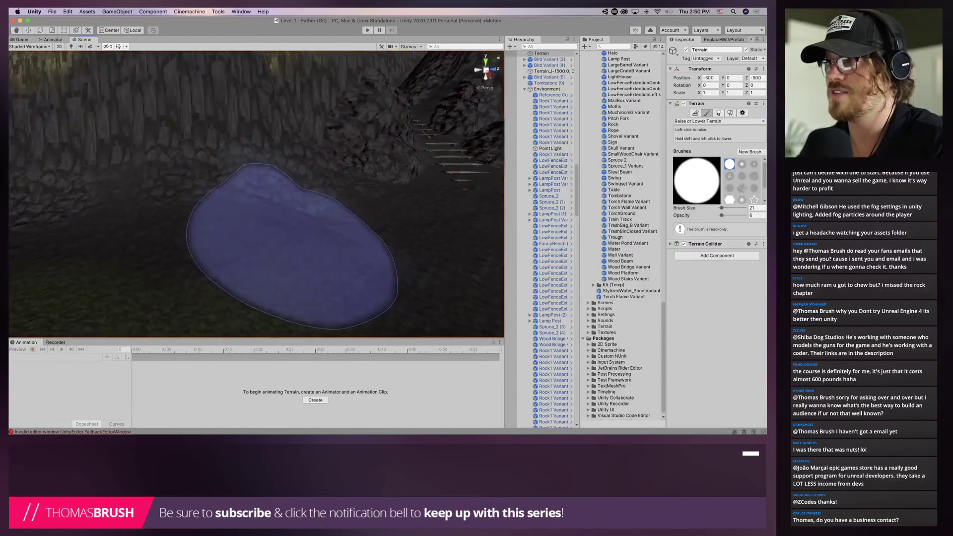
{"action": "middle_click_drag", "start_coordinate": [288, 228], "coordinate": [231, 229]}
{"action": "mouse_move", "coordinate": [230, 229]}
{"action": "left_mouse_down", "text": "alt"}
{"action": "mouse_move", "coordinate": [260, 248]}
{"action": "mouse_move", "coordinate": [245, 204]}
{"action": "left_mouse_up", "text": "alt"}
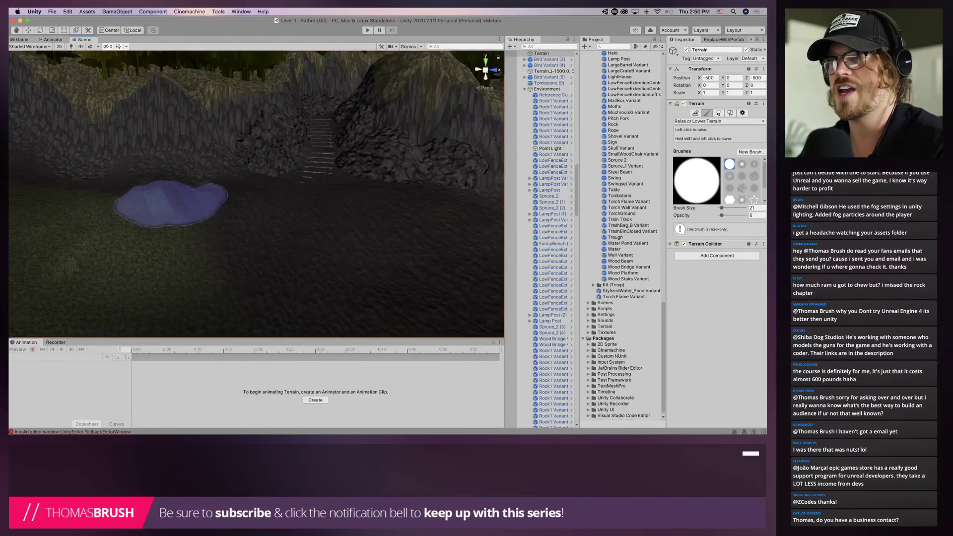
{"action": "mouse_move", "coordinate": [362, 270]}
{"action": "left_mouse_down", "text": "alt"}
{"action": "mouse_move", "coordinate": [294, 285]}
{"action": "mouse_move", "coordinate": [217, 213]}
{"action": "left_mouse_up", "text": "alt"}
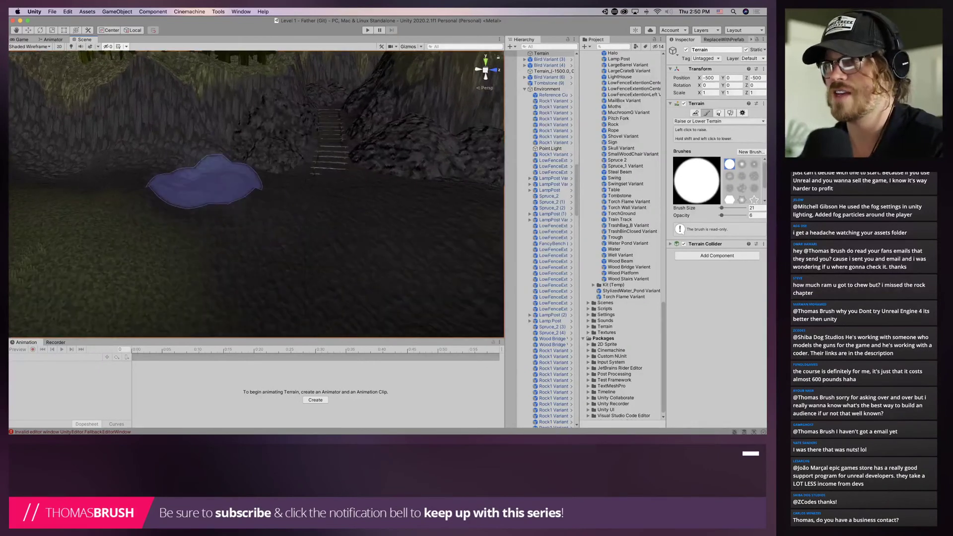
{"action": "left_click_drag", "start_coordinate": [284, 251], "coordinate": [341, 252], "text": "alt"}
{"action": "middle_click_drag", "start_coordinate": [341, 252], "coordinate": [362, 208]}
{"action": "scroll", "coordinate": [278, 288], "scroll_direction": "down", "scroll_amount": 5}
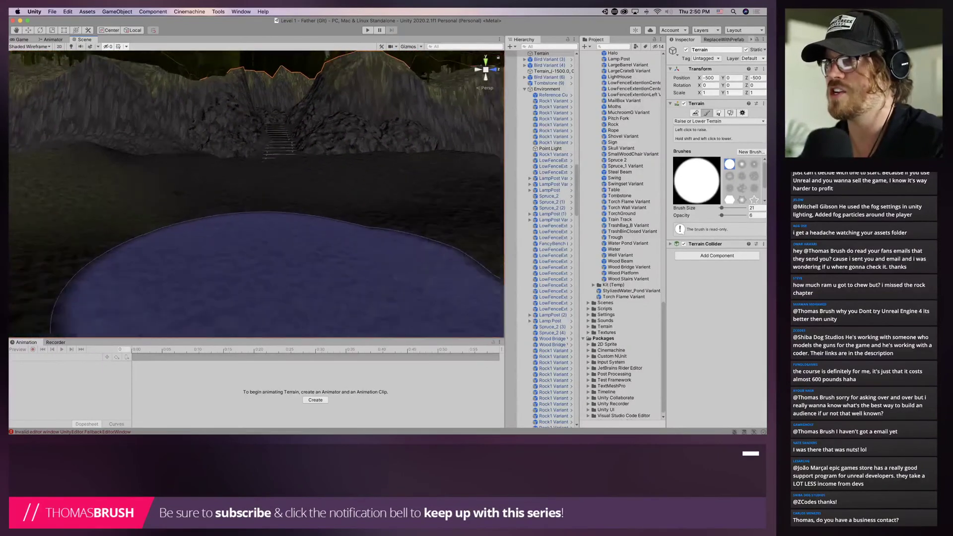
{"action": "scroll", "coordinate": [298, 278], "scroll_direction": "down", "scroll_amount": 3}
{"action": "left_click_drag", "start_coordinate": [323, 272], "coordinate": [219, 225], "text": "alt"}
{"action": "scroll", "coordinate": [238, 199], "scroll_direction": "down", "scroll_amount": 3}
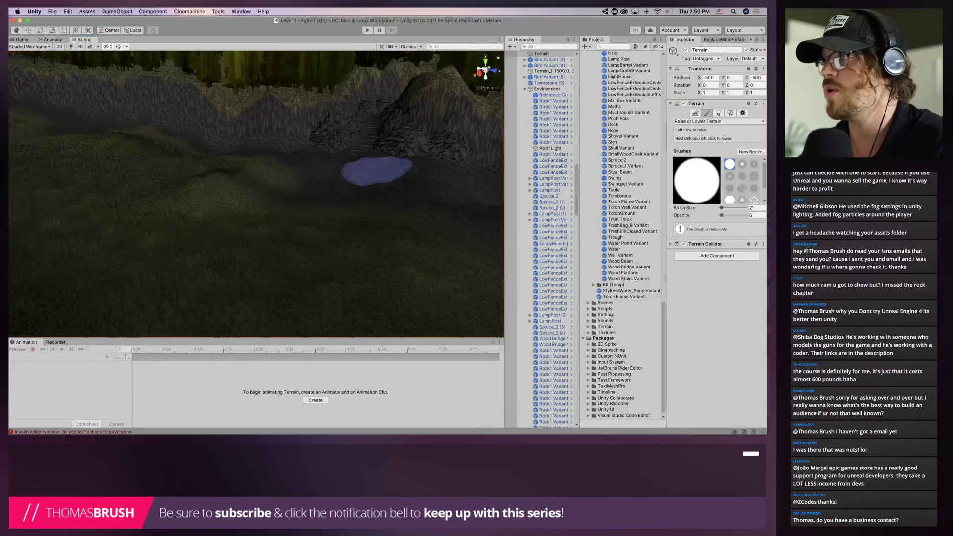
{"action": "mouse_move", "coordinate": [391, 170]}
{"action": "left_mouse_down", "text": "alt"}
{"action": "mouse_move", "coordinate": [329, 206]}
{"action": "mouse_move", "coordinate": [358, 170]}
{"action": "mouse_move", "coordinate": [376, 167]}
{"action": "left_mouse_up", "text": "alt"}
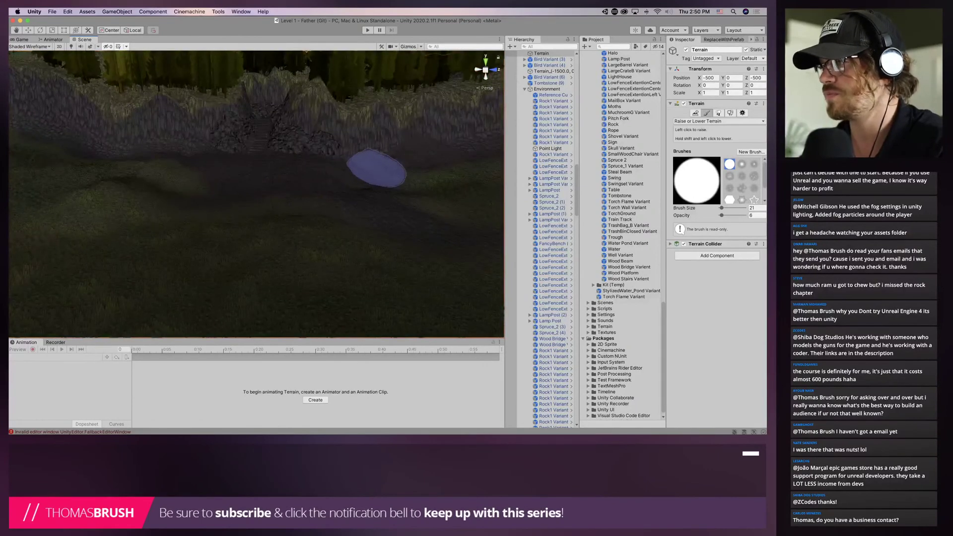
{"action": "middle_click_drag", "start_coordinate": [246, 198], "coordinate": [306, 251]}
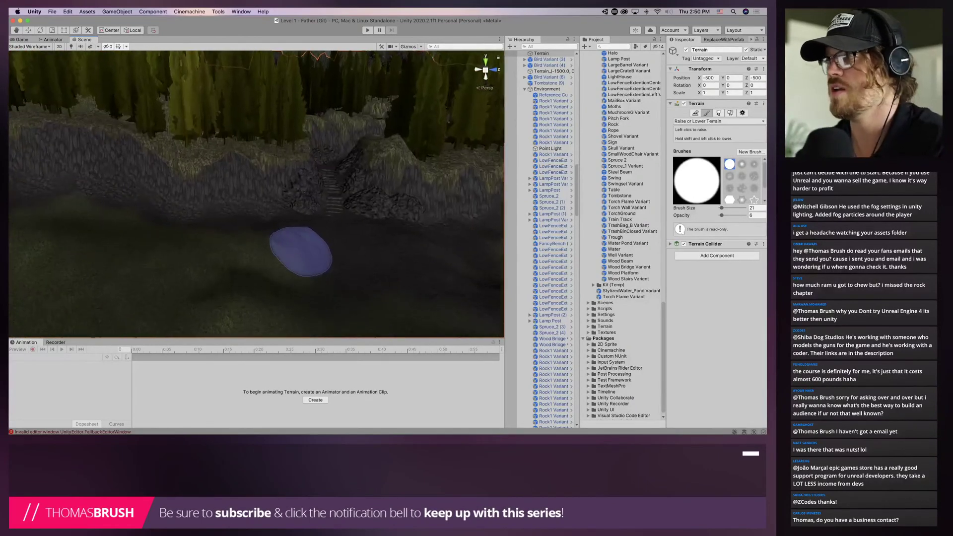
{"action": "scroll", "coordinate": [293, 225], "scroll_direction": "up", "scroll_amount": 5}
{"action": "mouse_move", "coordinate": [276, 213]}
{"action": "middle_mouse_down"}
{"action": "mouse_move", "coordinate": [202, 162]}
{"action": "mouse_move", "coordinate": [256, 179]}
{"action": "middle_mouse_up"}
{"action": "scroll", "coordinate": [255, 226], "scroll_direction": "up", "scroll_amount": 8}
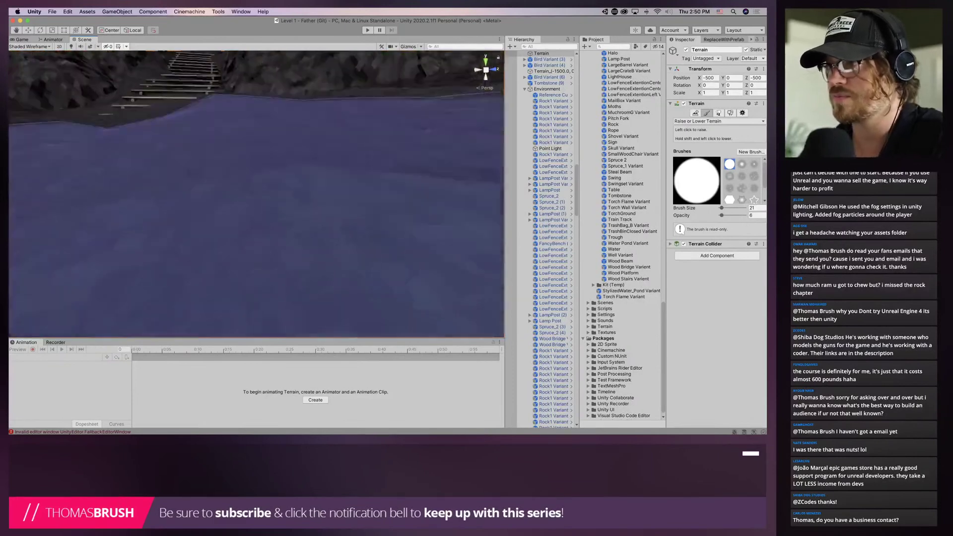
{"action": "scroll", "coordinate": [257, 209], "scroll_direction": "down", "scroll_amount": 5}
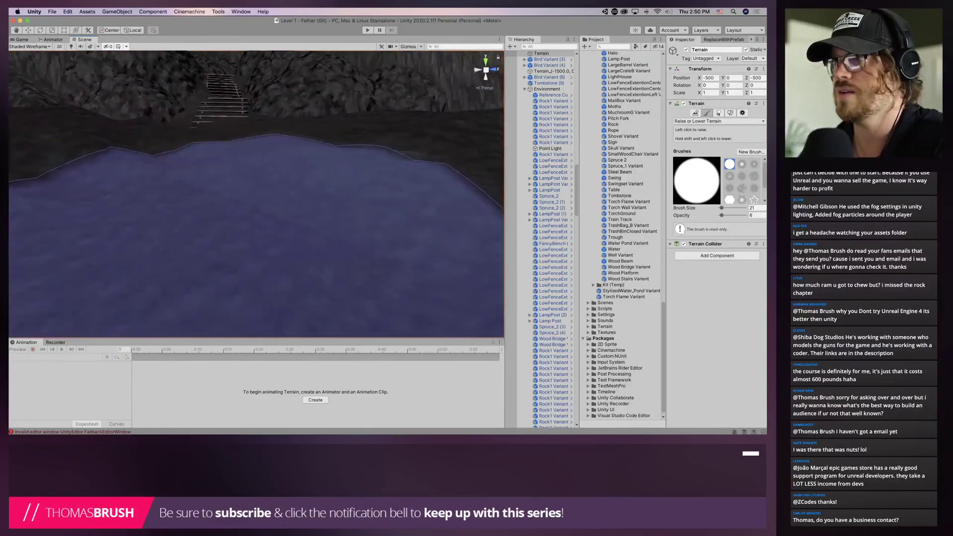
{"action": "scroll", "coordinate": [213, 213], "scroll_direction": "down", "scroll_amount": 8}
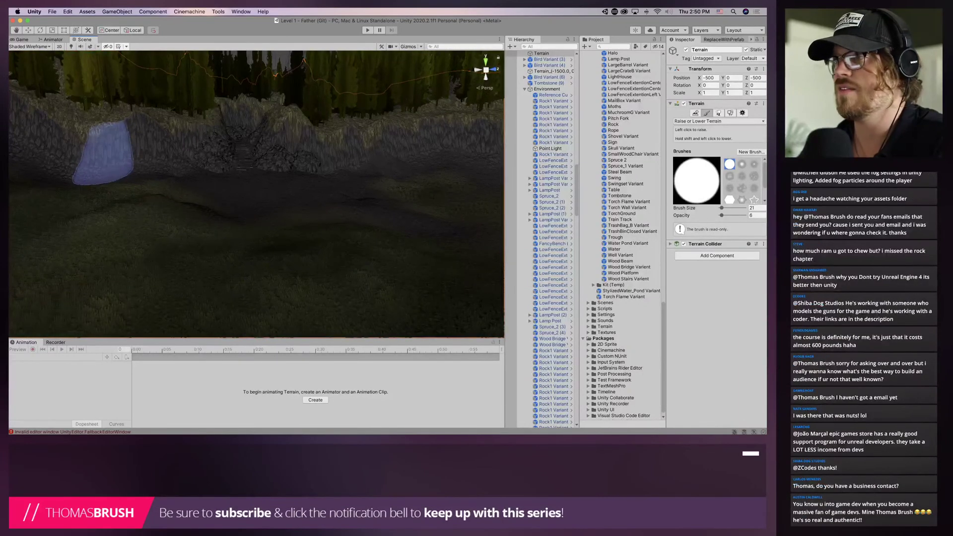
Smooth the grassy slopes of the clearing in front of the stairs using Smooth Height with the size 21 brush
{"action": "left_click", "coordinate": [718, 121]}
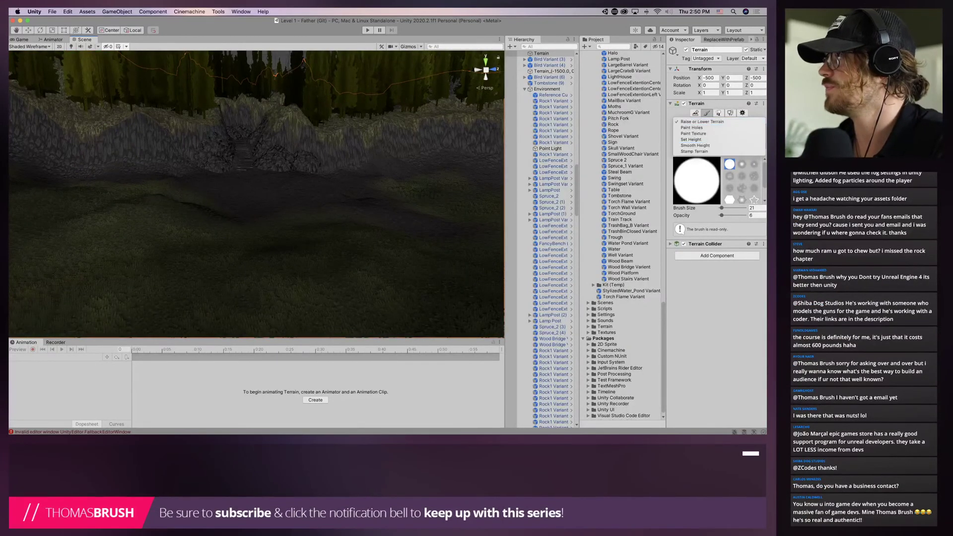
{"action": "left_click", "coordinate": [695, 146]}
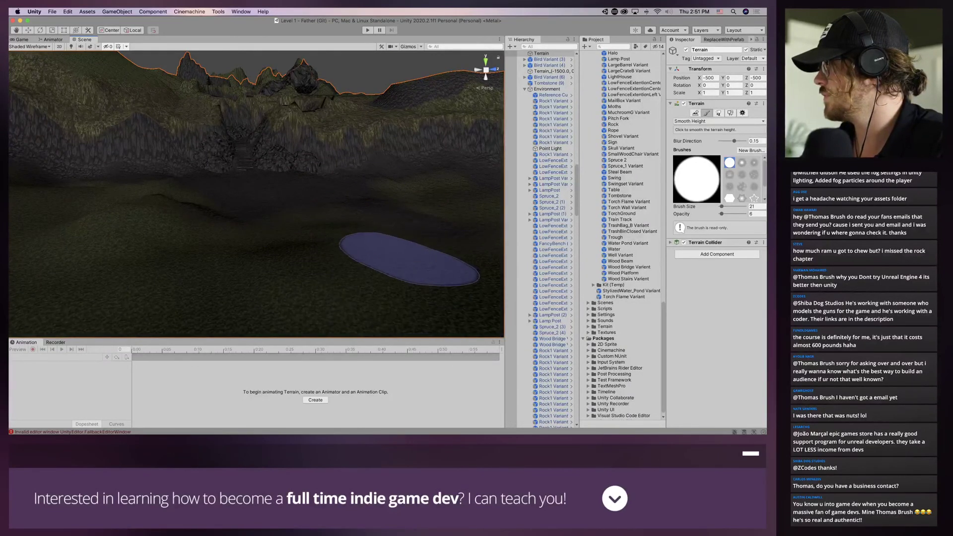
{"action": "right_click_drag", "start_coordinate": [409, 258], "coordinate": [342, 272]}
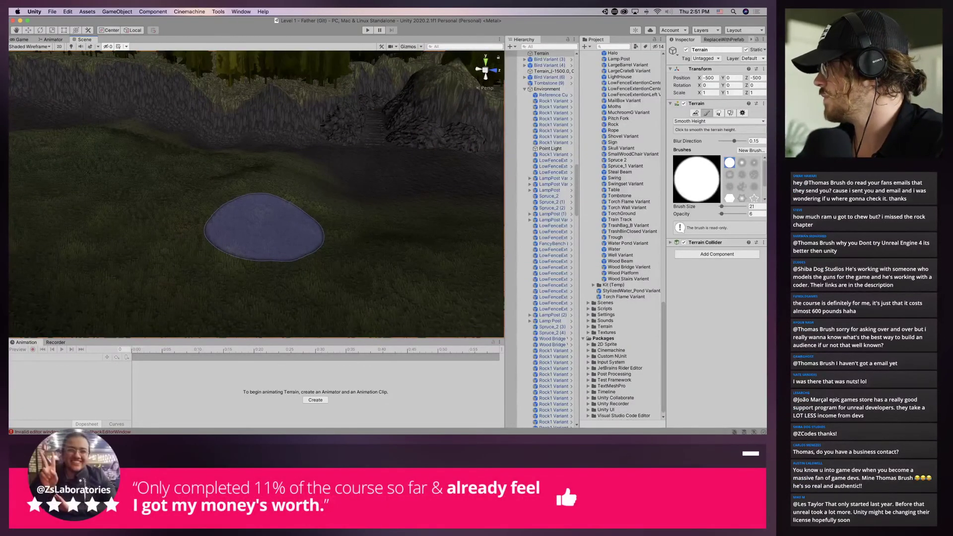
{"action": "right_click_drag", "start_coordinate": [263, 226], "coordinate": [281, 227]}
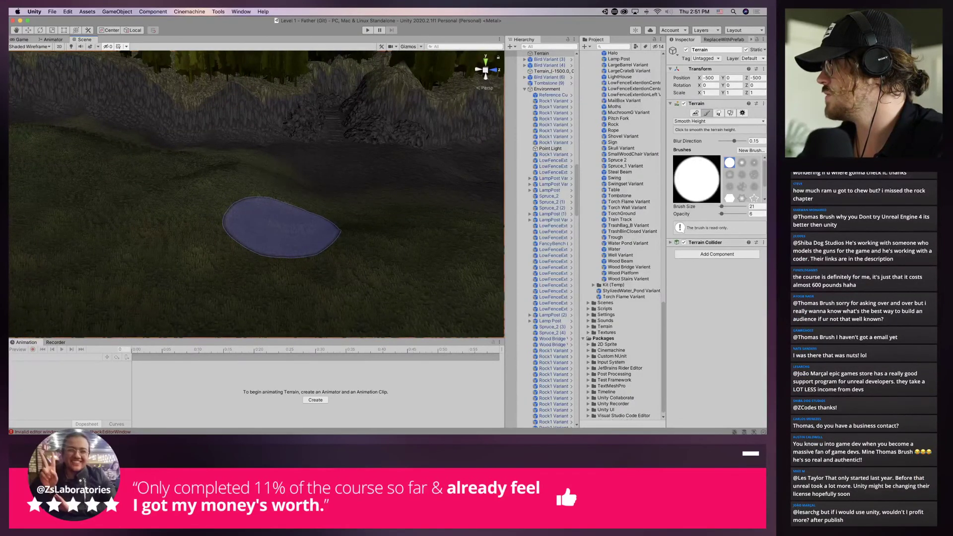
{"action": "scroll", "coordinate": [281, 227], "scroll_direction": "up", "scroll_amount": 3}
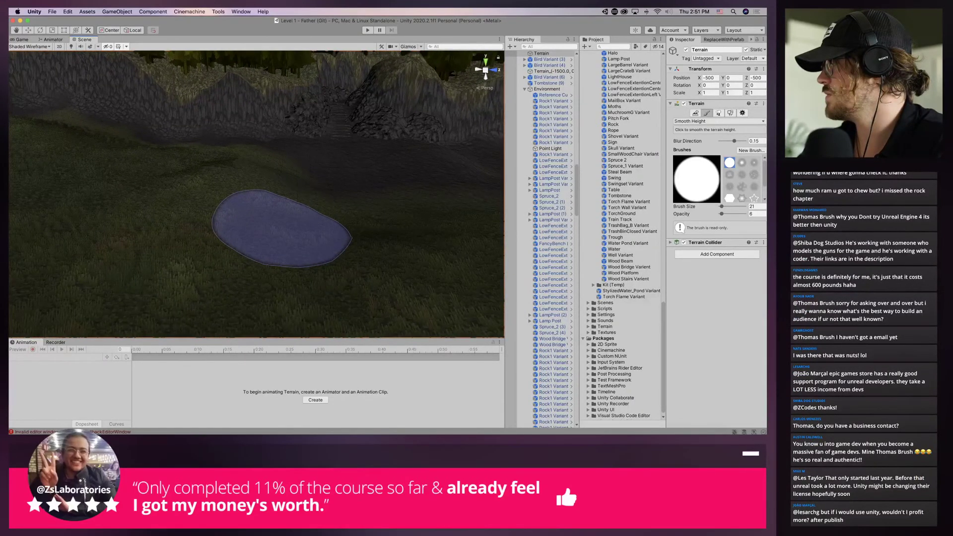
{"action": "scroll", "coordinate": [278, 123], "scroll_direction": "up", "scroll_amount": 5}
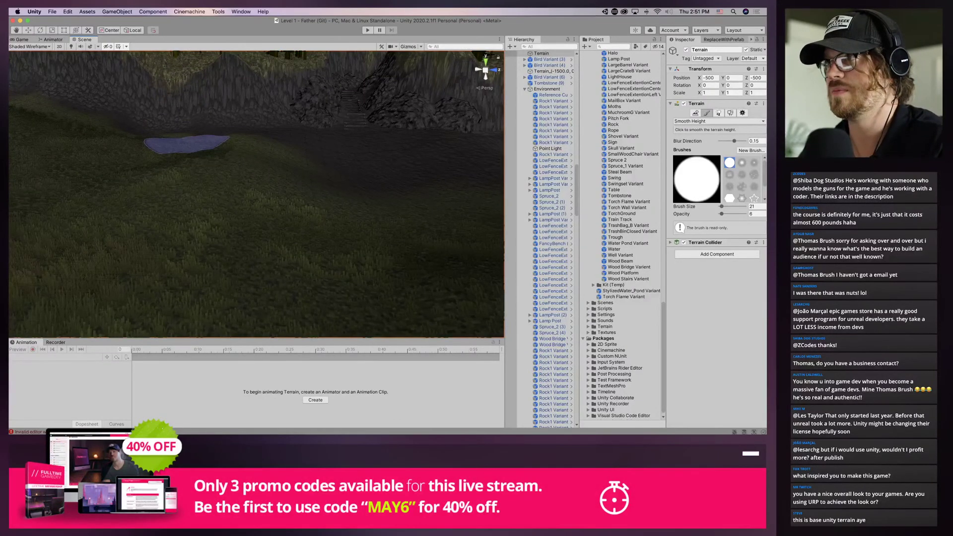
Lower the ground at the foot of the wooden stairs using Raise or Lower Terrain with the size 21 brush
{"action": "key", "text": "w"}
{"action": "right_click_drag", "start_coordinate": [256, 198], "coordinate": [354, 210]}
{"action": "key", "text": "a"}
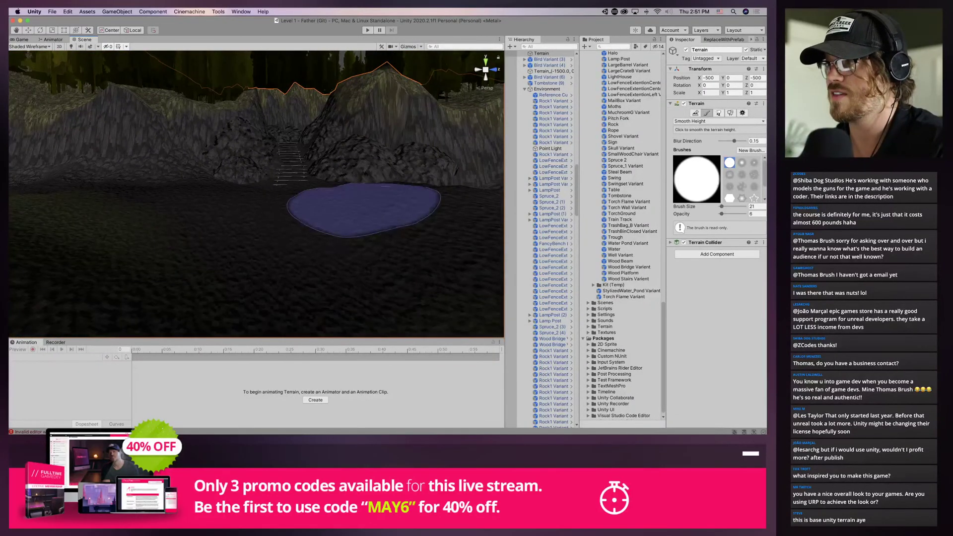
{"action": "left_click", "coordinate": [705, 121]}
{"action": "left_click", "coordinate": [701, 98]}
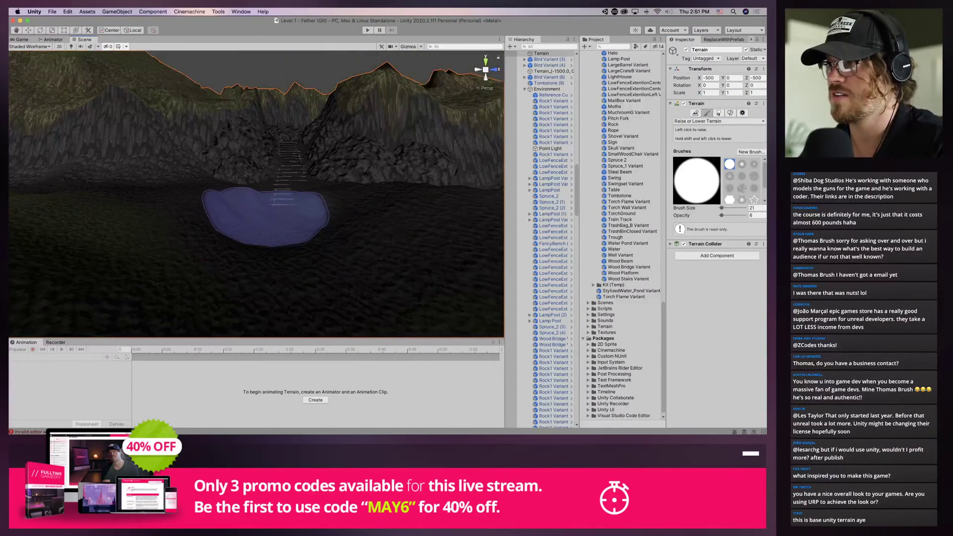
{"action": "scroll", "coordinate": [256, 194], "scroll_direction": "up", "scroll_amount": 10}
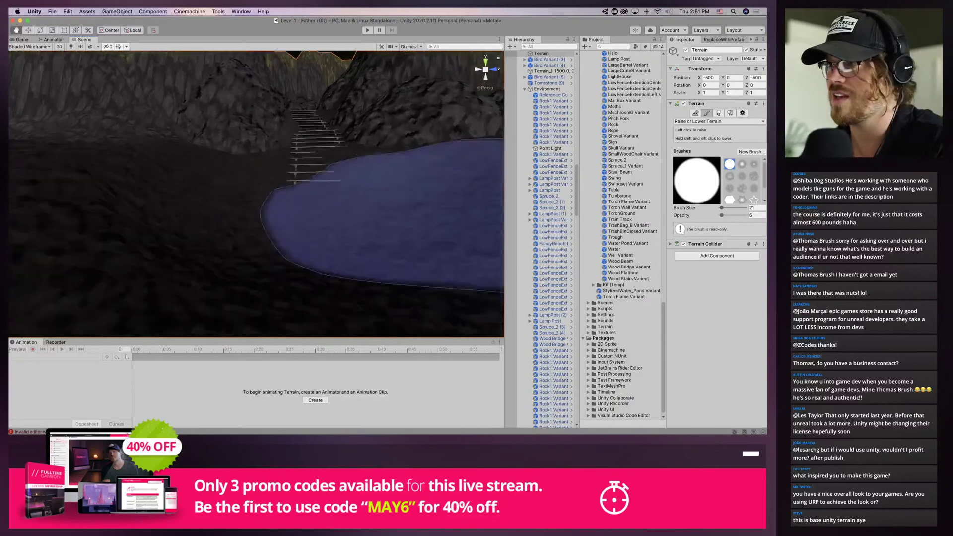
{"action": "scroll", "coordinate": [256, 193], "scroll_direction": "down", "scroll_amount": 3}
{"action": "scroll", "coordinate": [256, 193], "scroll_direction": "down", "scroll_amount": 5}
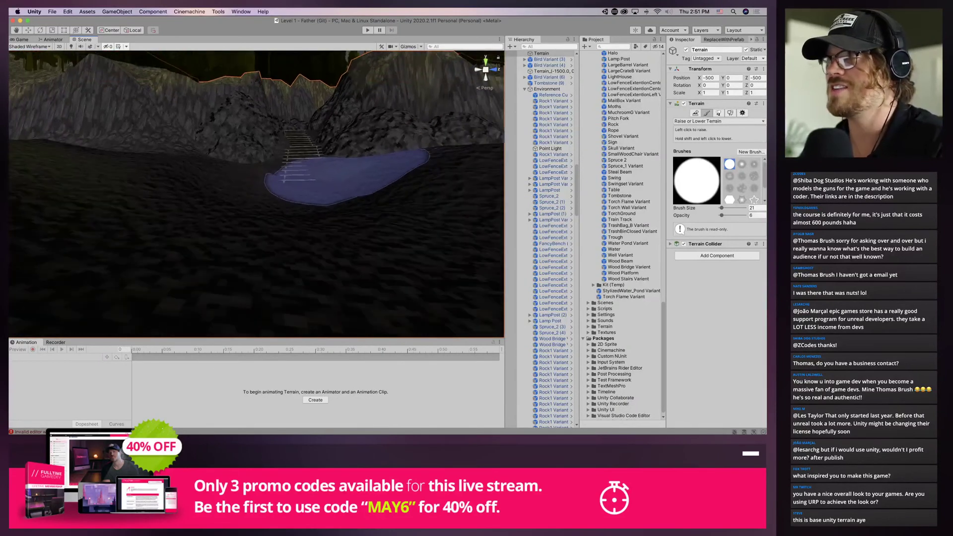
{"action": "scroll", "coordinate": [256, 194], "scroll_direction": "down", "scroll_amount": 4}
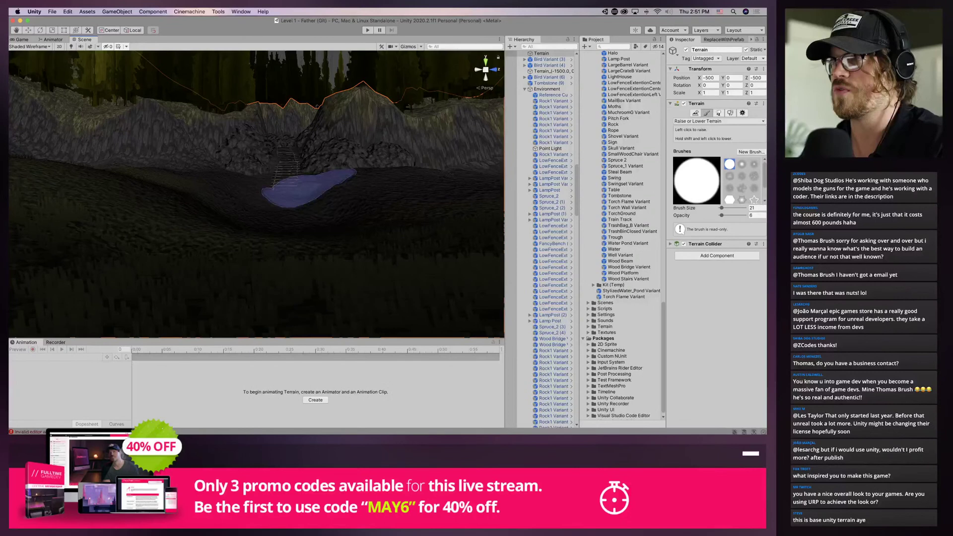
Reshape the ground at the foot of the wooden stairs using Raise or Lower Terrain with a brush size of 15
{"action": "scroll", "coordinate": [303, 190], "scroll_direction": "up", "scroll_amount": 10}
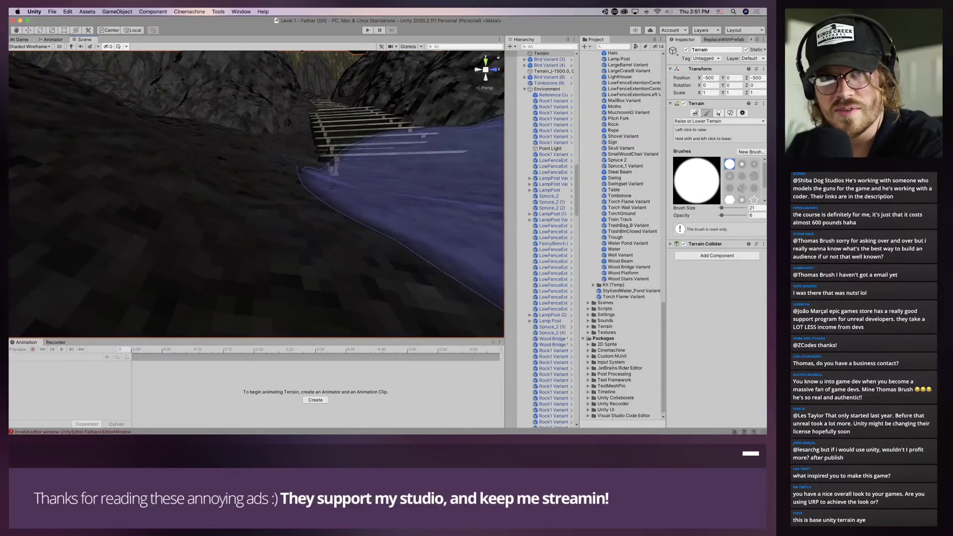
{"action": "left_click", "coordinate": [718, 121]}
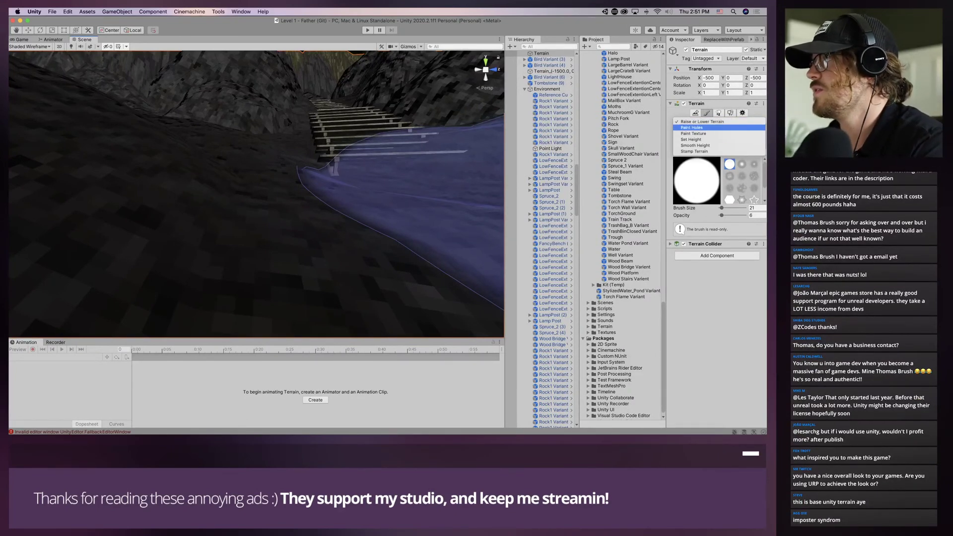
{"action": "left_click", "coordinate": [702, 121]}
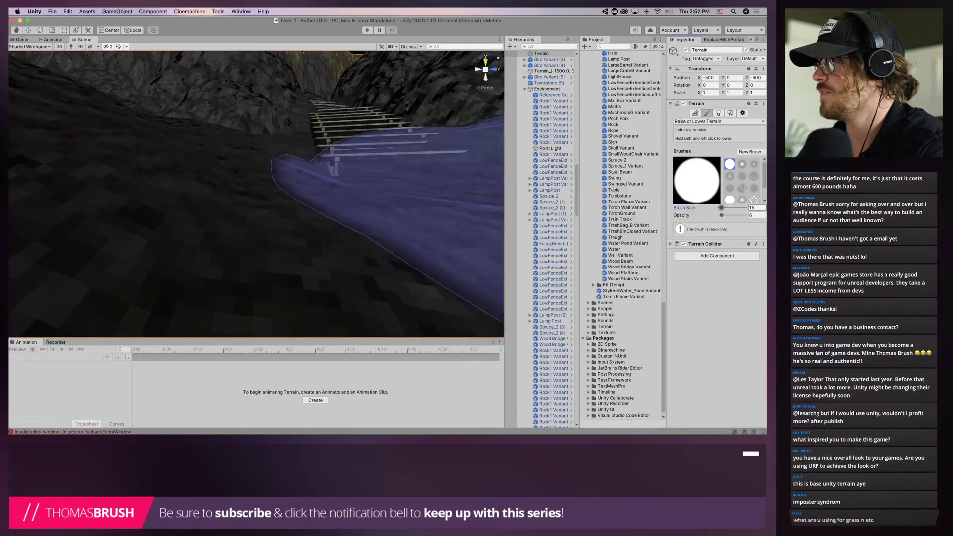
{"action": "mouse_move", "coordinate": [397, 174]}
{"action": "right_mouse_down"}
{"action": "mouse_move", "coordinate": [260, 164]}
{"action": "mouse_move", "coordinate": [328, 258]}
{"action": "right_mouse_up"}
{"action": "left_click_drag", "start_coordinate": [328, 258], "coordinate": [295, 206]}
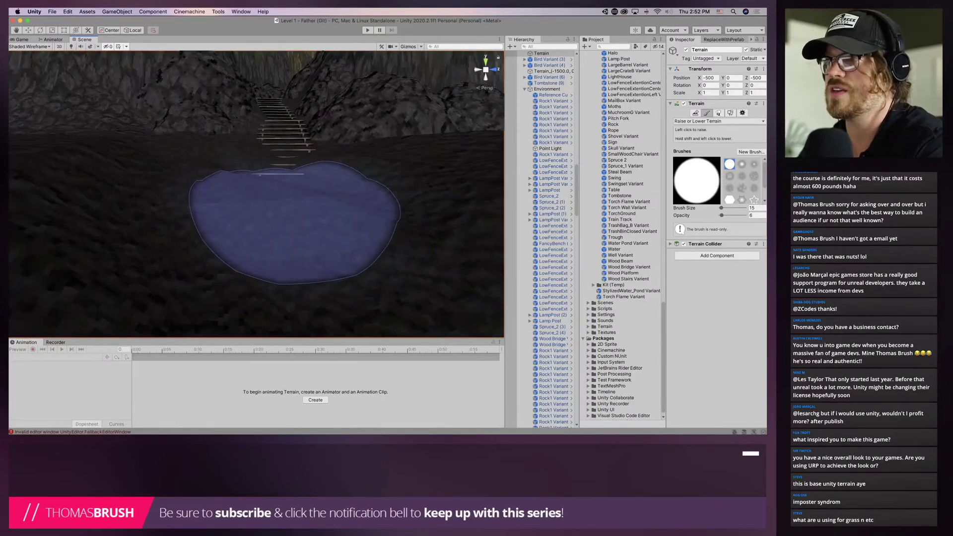
{"action": "right_click_drag", "start_coordinate": [301, 253], "coordinate": [294, 224]}
{"action": "scroll", "coordinate": [295, 221], "scroll_direction": "down", "scroll_amount": 10}
{"action": "scroll", "coordinate": [303, 217], "scroll_direction": "up", "scroll_amount": 10}
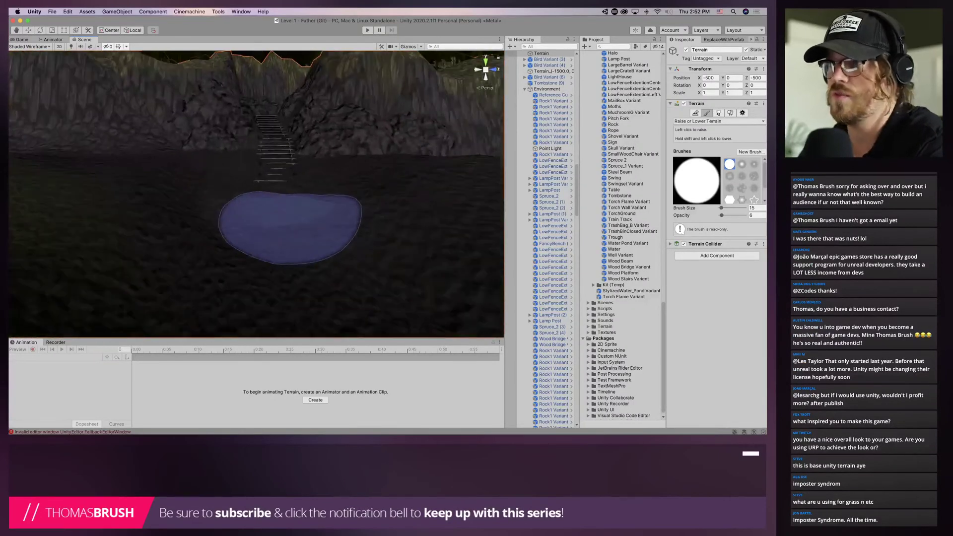
Smooth the ground in front of the stairs using Smooth Height with the size 15 brush
{"action": "left_click", "coordinate": [714, 121]}
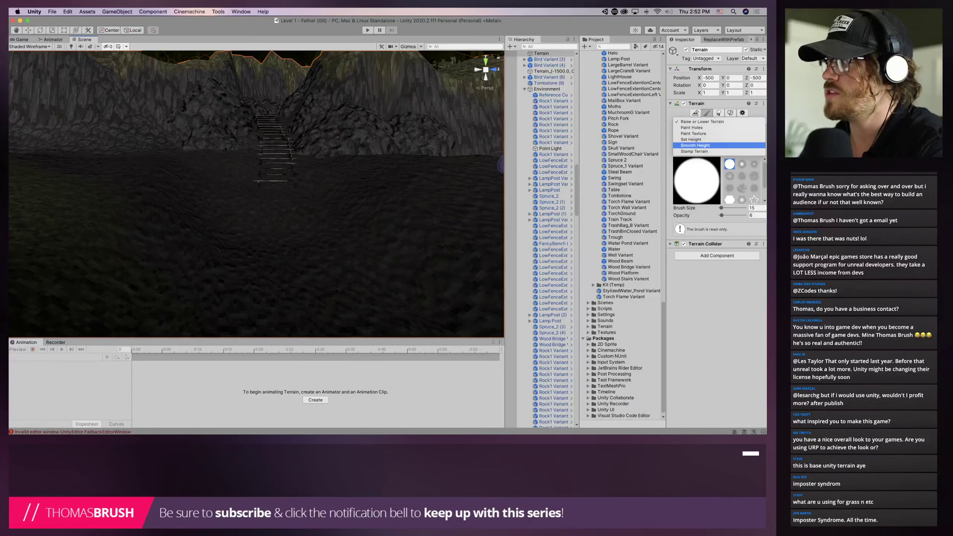
{"action": "left_click", "coordinate": [694, 145]}
{"action": "mouse_move", "coordinate": [267, 207]}
{"action": "left_mouse_down"}
{"action": "mouse_move", "coordinate": [276, 175]}
{"action": "mouse_move", "coordinate": [271, 243]}
{"action": "left_mouse_up"}
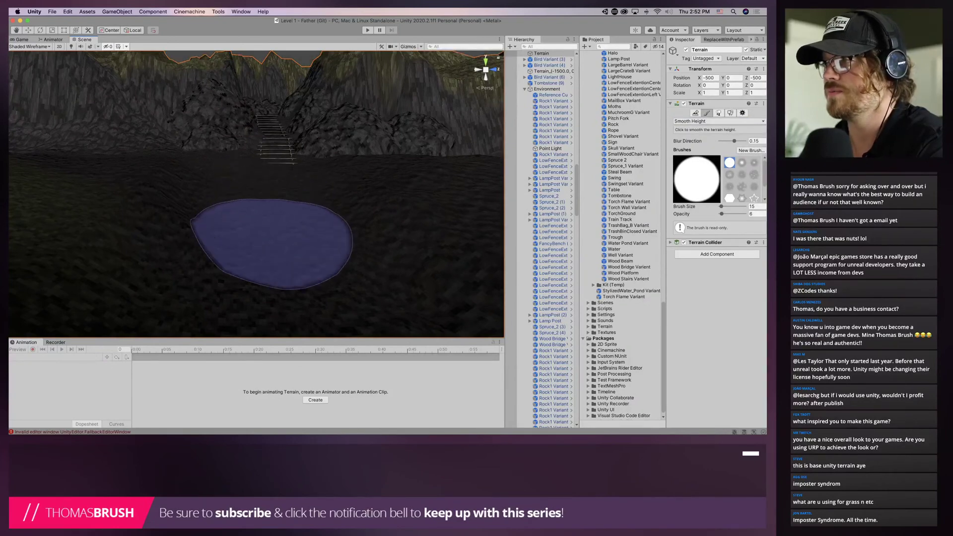
{"action": "scroll", "coordinate": [272, 224], "scroll_direction": "down", "scroll_amount": 5}
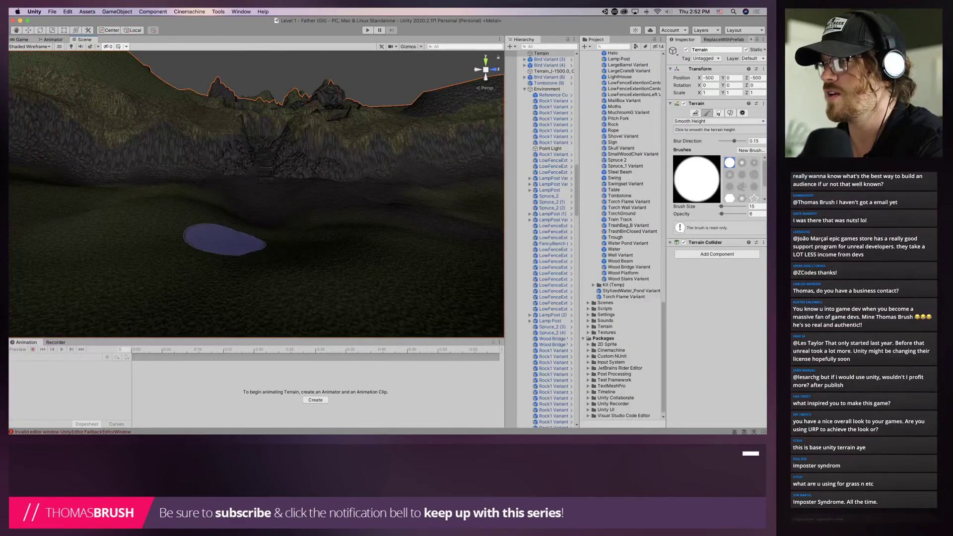
{"action": "mouse_move", "coordinate": [262, 218]}
{"action": "left_mouse_down"}
{"action": "mouse_move", "coordinate": [260, 231]}
{"action": "mouse_move", "coordinate": [178, 251]}
{"action": "mouse_move", "coordinate": [230, 309]}
{"action": "left_mouse_up"}
Duplicate a rock from the trench wall, rotate it, enlarge it to a scale of about 40.7 and set it left of the stairs' foot
{"action": "mouse_move", "coordinate": [263, 267]}
{"action": "left_mouse_down", "text": "alt"}
{"action": "mouse_move", "coordinate": [319, 196]}
{"action": "mouse_move", "coordinate": [308, 266]}
{"action": "mouse_move", "coordinate": [348, 206]}
{"action": "mouse_move", "coordinate": [332, 223]}
{"action": "mouse_move", "coordinate": [327, 268]}
{"action": "left_mouse_up", "text": "alt"}
{"action": "key", "text": "w"}
{"action": "left_click", "coordinate": [328, 268]}
{"action": "scroll", "coordinate": [327, 268], "scroll_direction": "down", "scroll_amount": 5}
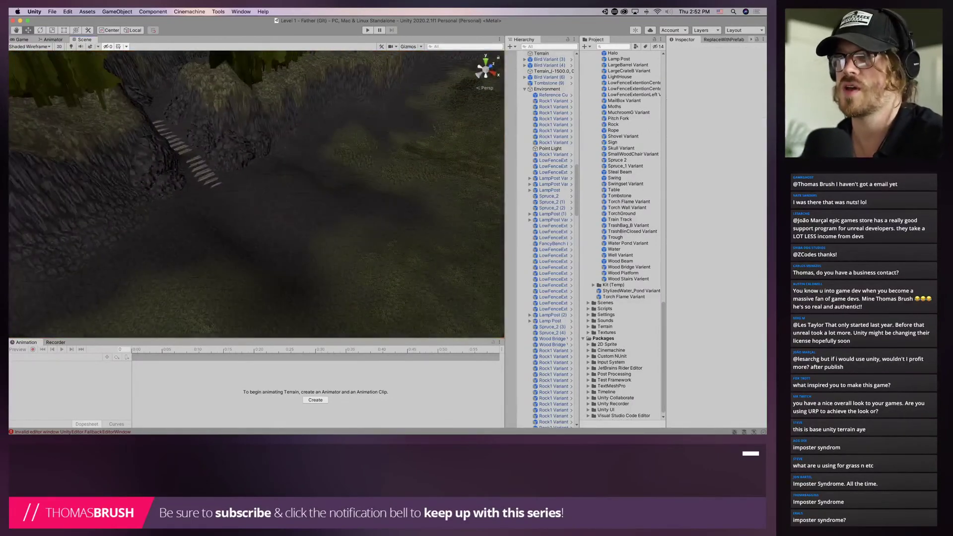
{"action": "left_click", "coordinate": [143, 169]}
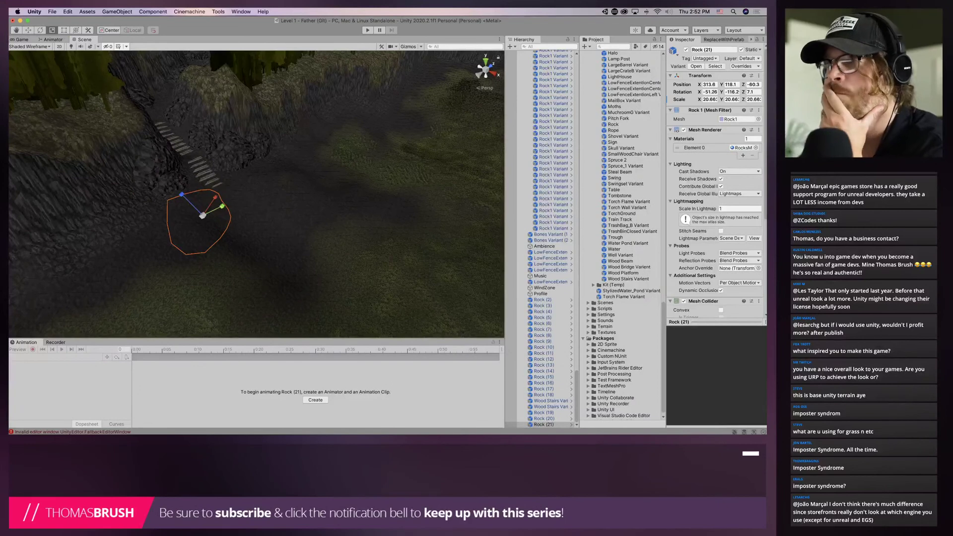
{"action": "left_click_drag", "start_coordinate": [203, 216], "coordinate": [177, 240]}
{"action": "key", "text": "e"}
{"action": "left_click_drag", "start_coordinate": [182, 246], "coordinate": [164, 249]}
{"action": "key", "text": "w"}
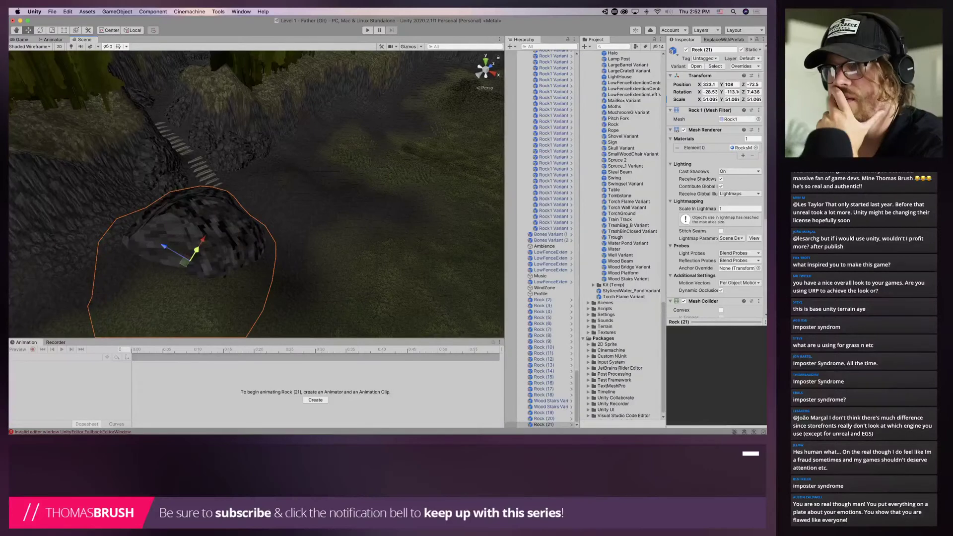
{"action": "left_click_drag", "start_coordinate": [163, 246], "coordinate": [178, 260]}
{"action": "key", "text": "r"}
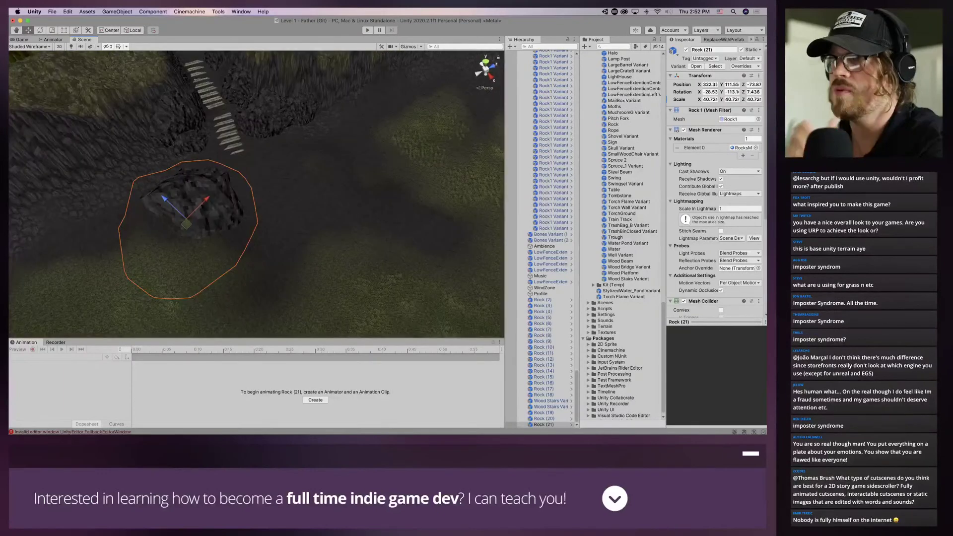
{"action": "left_click_drag", "start_coordinate": [186, 224], "coordinate": [168, 195]}
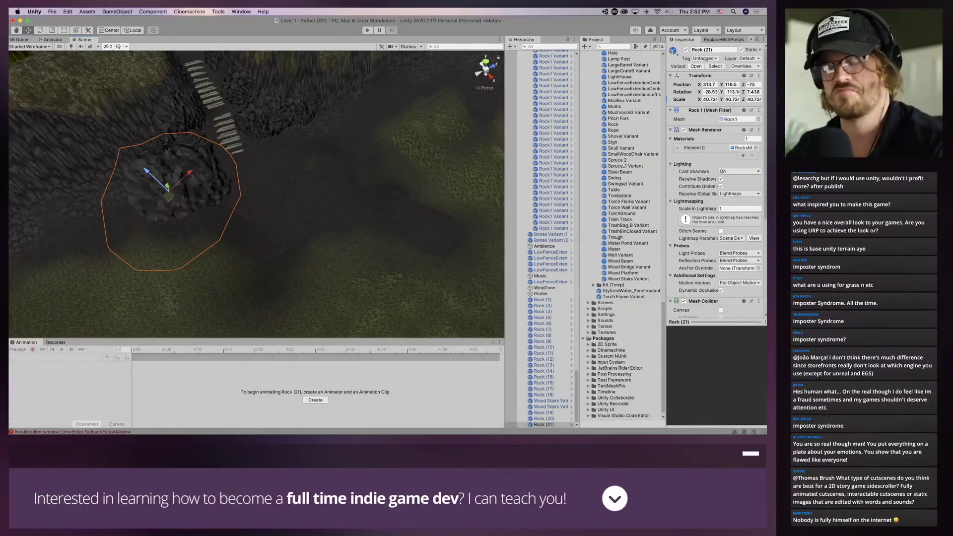
Duplicate the large boulder and place the copy on the opposite side of the stairs' foot, partly sunk into the ground
{"action": "key", "text": "super+d"}
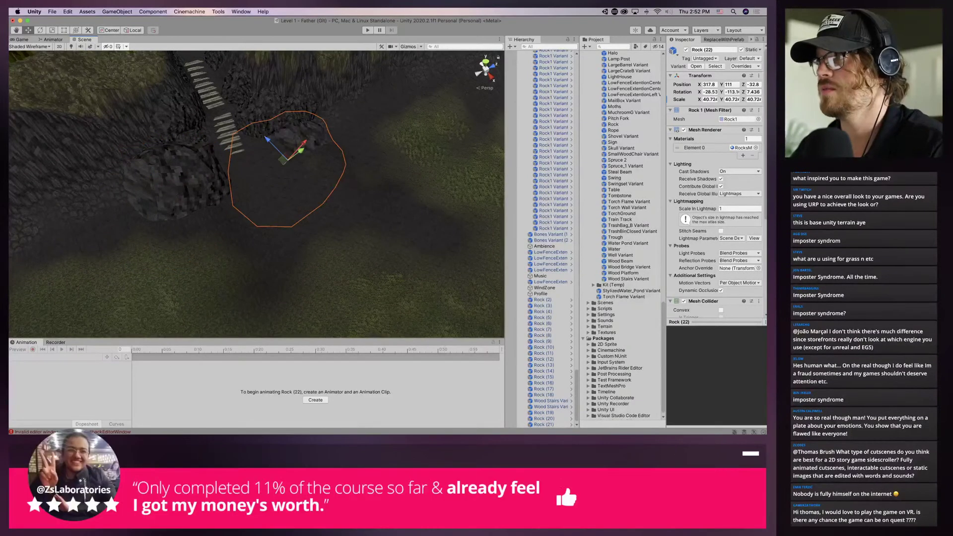
{"action": "left_click_drag", "start_coordinate": [299, 151], "coordinate": [313, 135]}
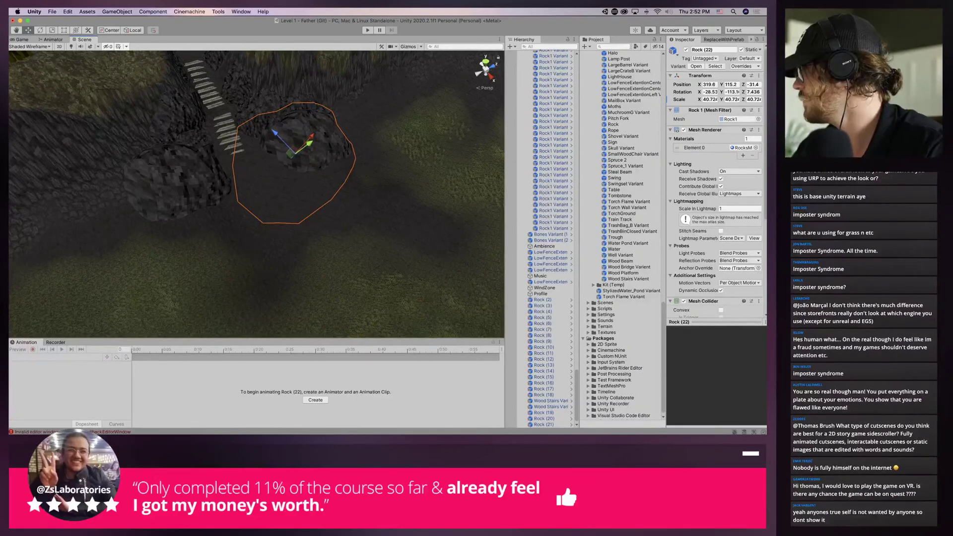
{"action": "right_click_drag", "start_coordinate": [313, 135], "coordinate": [268, 136]}
Duplicate a smaller rock beside the stairs and place the copy against the large boulder on the right
{"action": "key", "text": "w"}
{"action": "left_click", "coordinate": [343, 117]}
{"action": "key", "text": "super+d"}
{"action": "left_click_drag", "start_coordinate": [356, 116], "coordinate": [402, 200]}
{"action": "left_click", "coordinate": [403, 183]}
{"action": "left_click", "coordinate": [403, 184]}
{"action": "scroll", "coordinate": [402, 200], "scroll_direction": "down", "scroll_amount": 6}
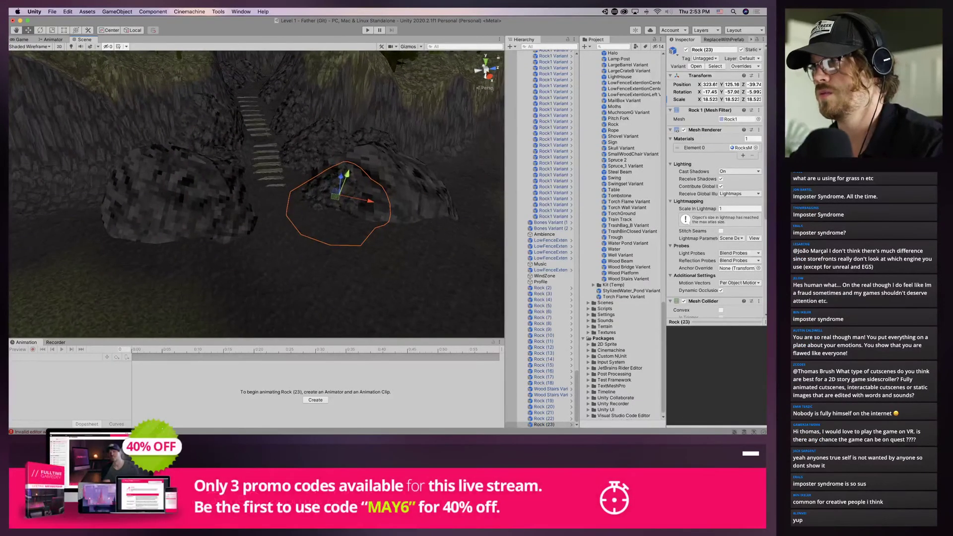
Duplicate the small rock and place the copy in front of the large boulder left of the stairs
{"action": "key", "text": "super+d"}
{"action": "left_click_drag", "start_coordinate": [343, 194], "coordinate": [151, 250]}
{"action": "key", "text": "super+z"}
{"action": "key", "text": "super+z"}
{"action": "key", "text": "super+z"}
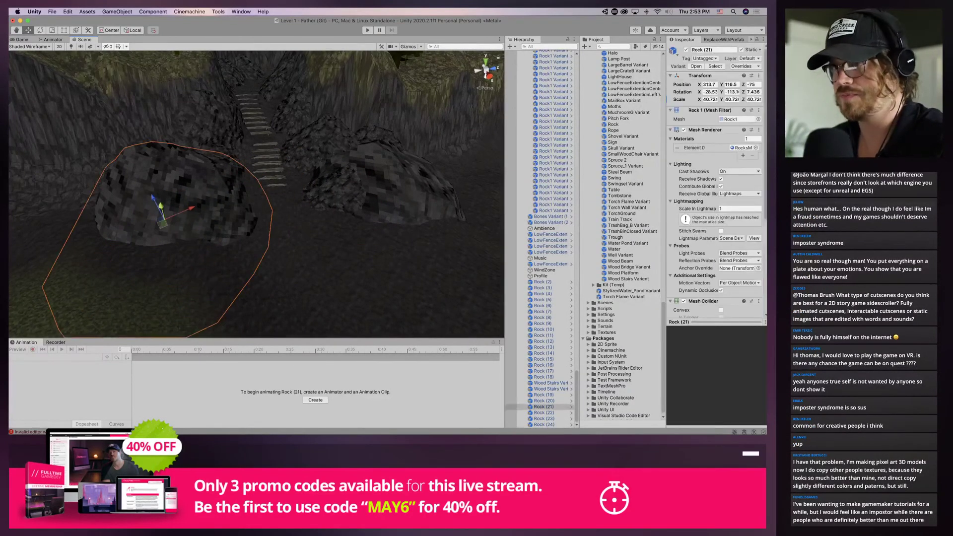
{"action": "key", "text": "super+shift+z"}
Add further copies of the small rock right of the stairs, placing the last one on the clearing floor in front of the boulder
{"action": "left_click_drag", "start_coordinate": [134, 249], "coordinate": [395, 264]}
{"action": "key", "text": "super+d"}
{"action": "key", "text": "super+d"}
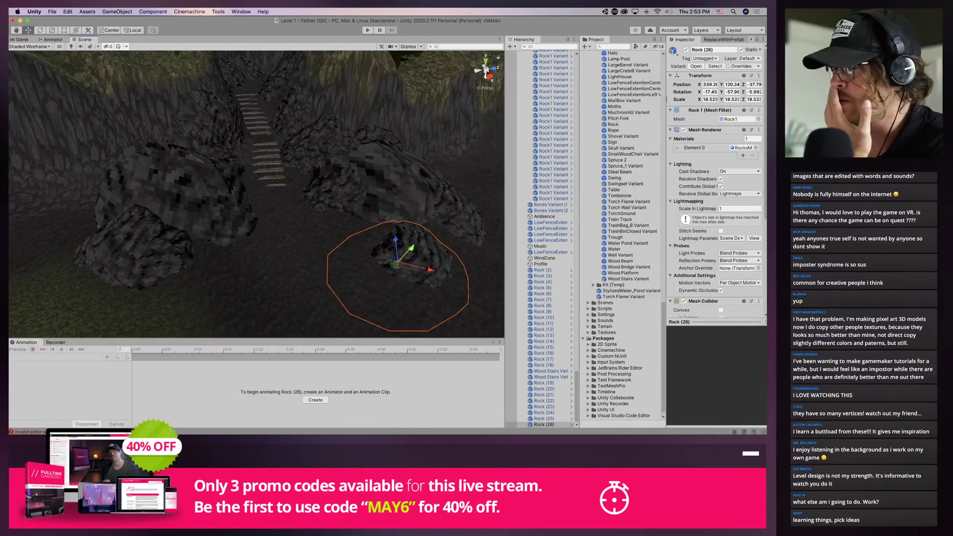
{"action": "left_click_drag", "start_coordinate": [395, 240], "coordinate": [397, 248]}
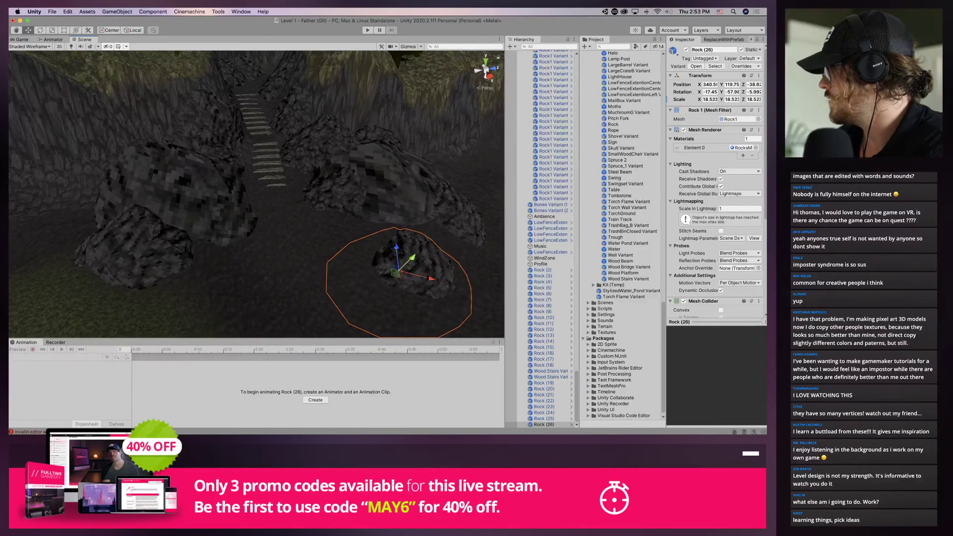
{"action": "right_click_drag", "start_coordinate": [347, 213], "coordinate": [278, 234]}
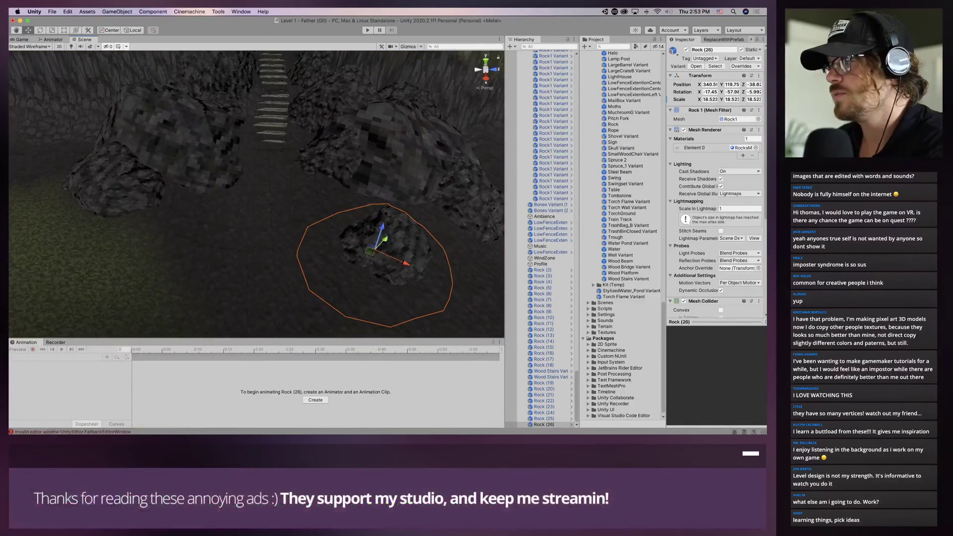
{"action": "left_click_drag", "start_coordinate": [384, 240], "coordinate": [404, 257]}
{"action": "key", "text": "p"}
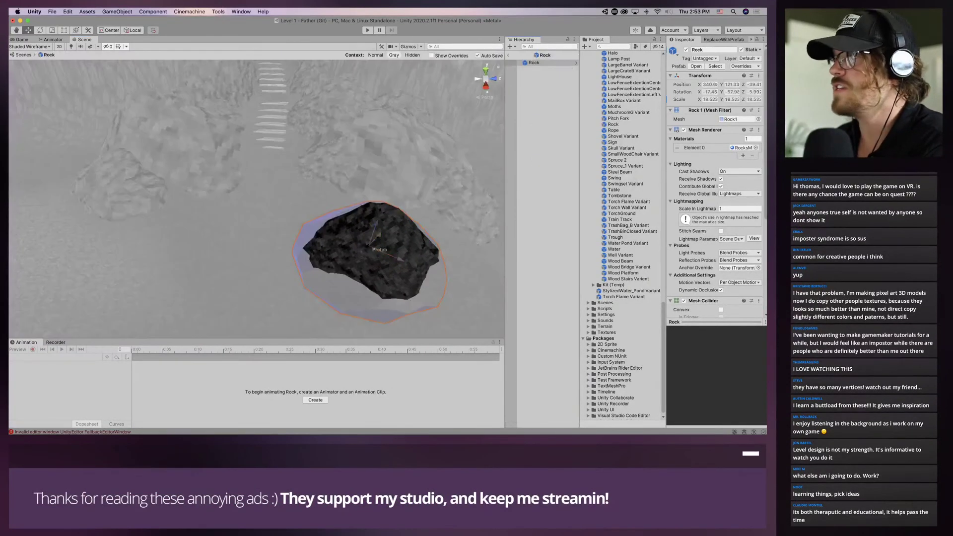
{"action": "scroll", "coordinate": [257, 199], "scroll_direction": "down", "scroll_amount": 15}
{"action": "scroll", "coordinate": [257, 198], "scroll_direction": "up", "scroll_amount": 15}
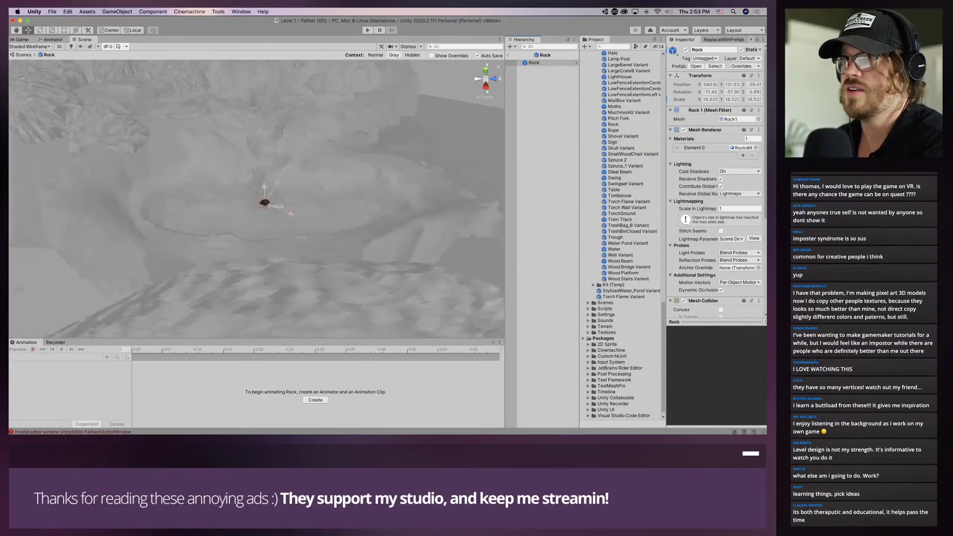
{"action": "scroll", "coordinate": [257, 198], "scroll_direction": "up", "scroll_amount": 8}
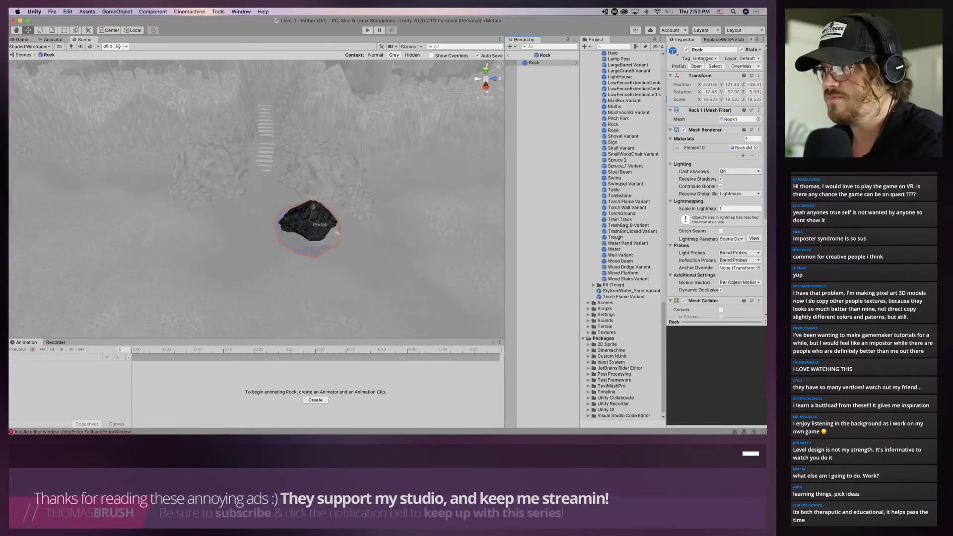
{"action": "scroll", "coordinate": [256, 199], "scroll_direction": "down", "scroll_amount": 15}
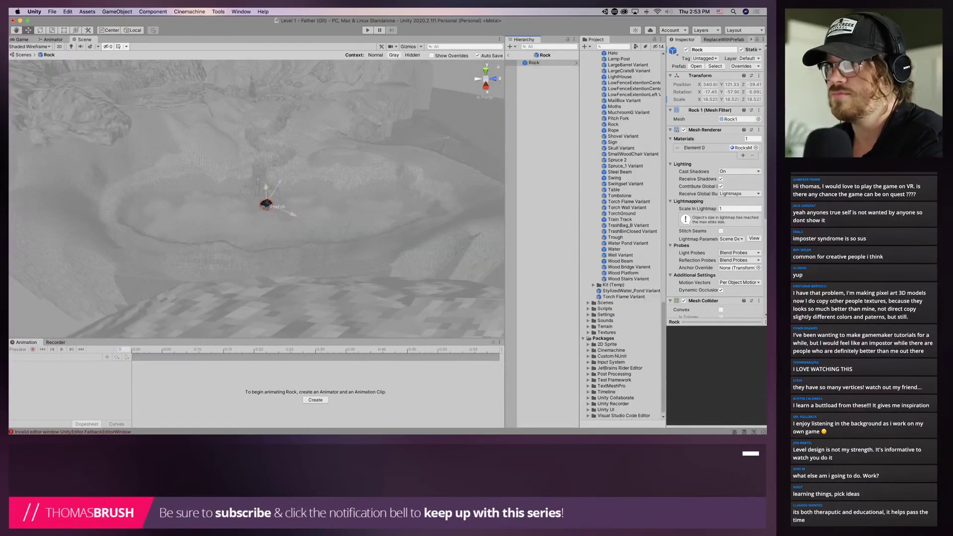
{"action": "scroll", "coordinate": [256, 199], "scroll_direction": "up", "scroll_amount": 5}
{"action": "scroll", "coordinate": [257, 198], "scroll_direction": "down", "scroll_amount": 8}
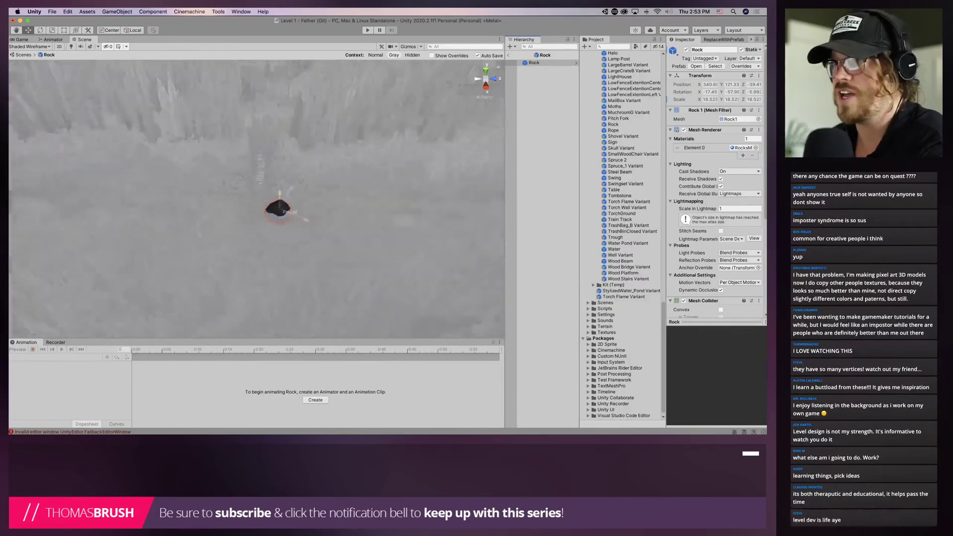
{"action": "left_click", "coordinate": [509, 55]}
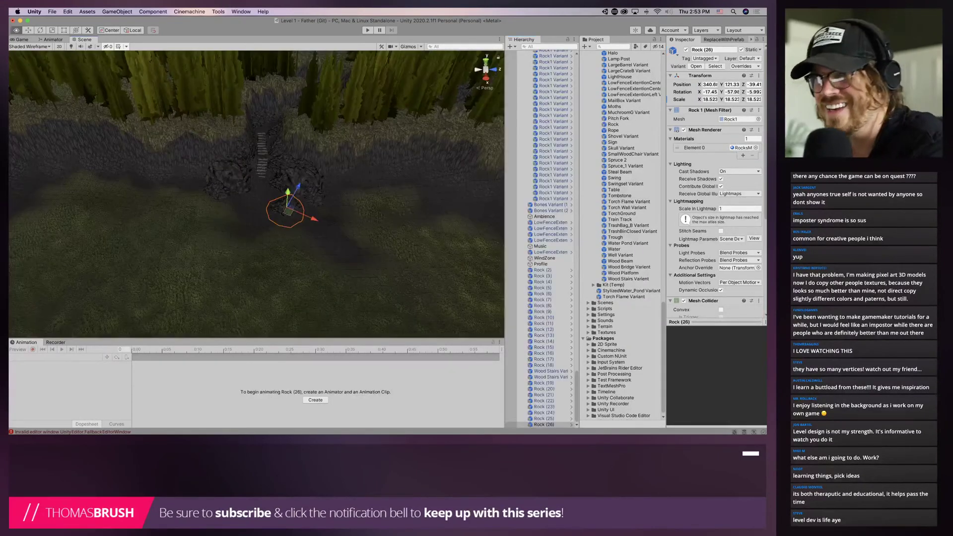
Sink the foreground rock right of the stairs slightly deeper into the clearing floor
{"action": "scroll", "coordinate": [257, 195], "scroll_direction": "up", "scroll_amount": 8}
{"action": "scroll", "coordinate": [257, 194], "scroll_direction": "up", "scroll_amount": 3}
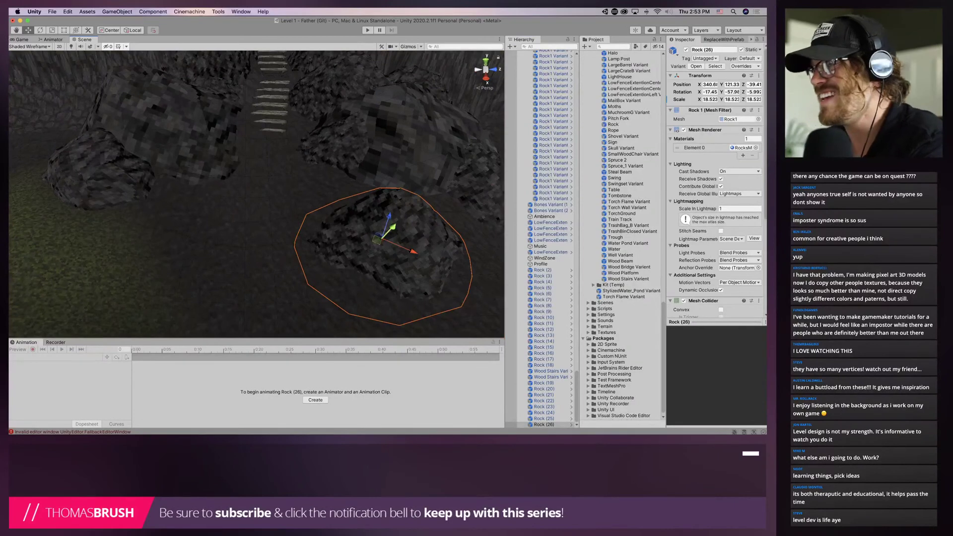
{"action": "left_click_drag", "start_coordinate": [392, 228], "coordinate": [371, 253]}
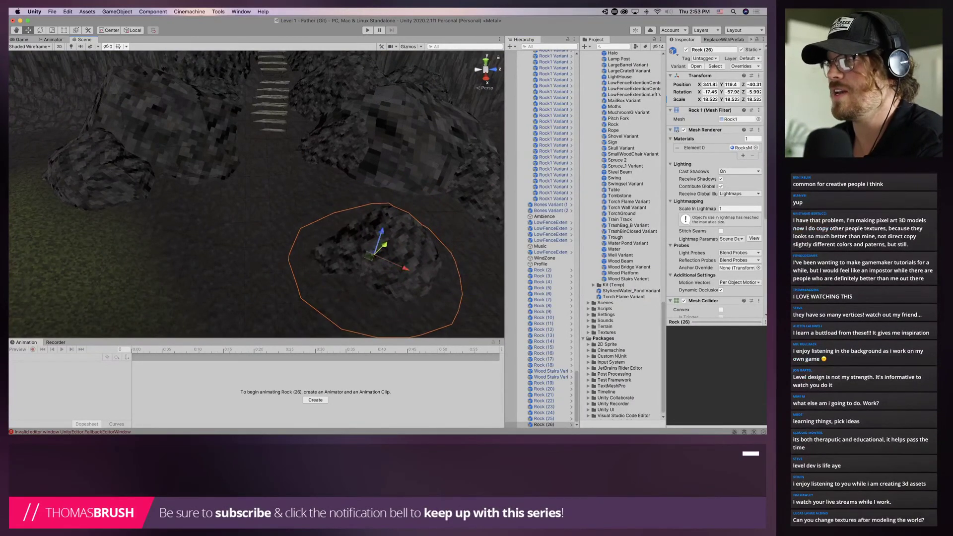
Playtest the level to check the route along the wooden stairs between the rocks, and stop the game
{"action": "left_click", "coordinate": [268, 238]}
{"action": "scroll", "coordinate": [268, 238], "scroll_direction": "down", "scroll_amount": 10}
{"action": "scroll", "coordinate": [268, 238], "scroll_direction": "down", "scroll_amount": 5}
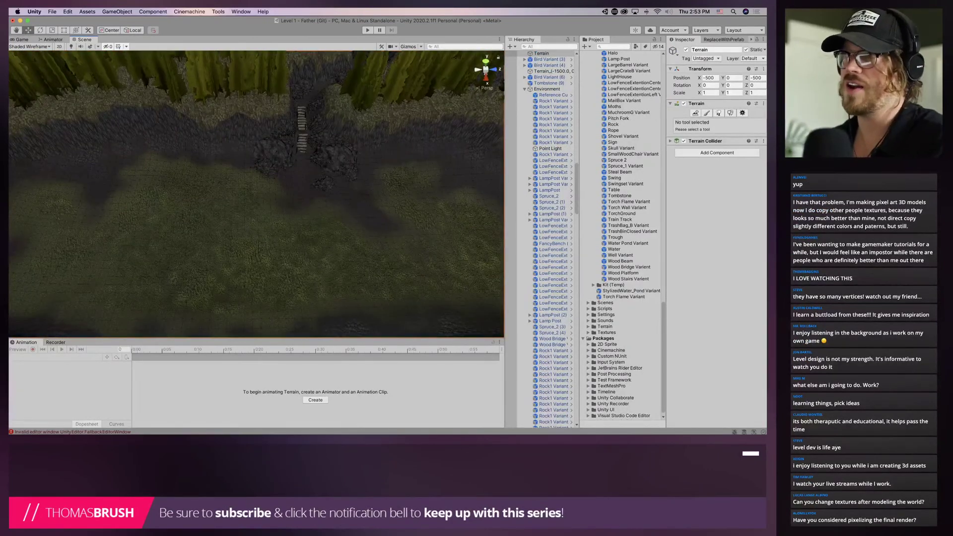
{"action": "key", "text": "super+p"}
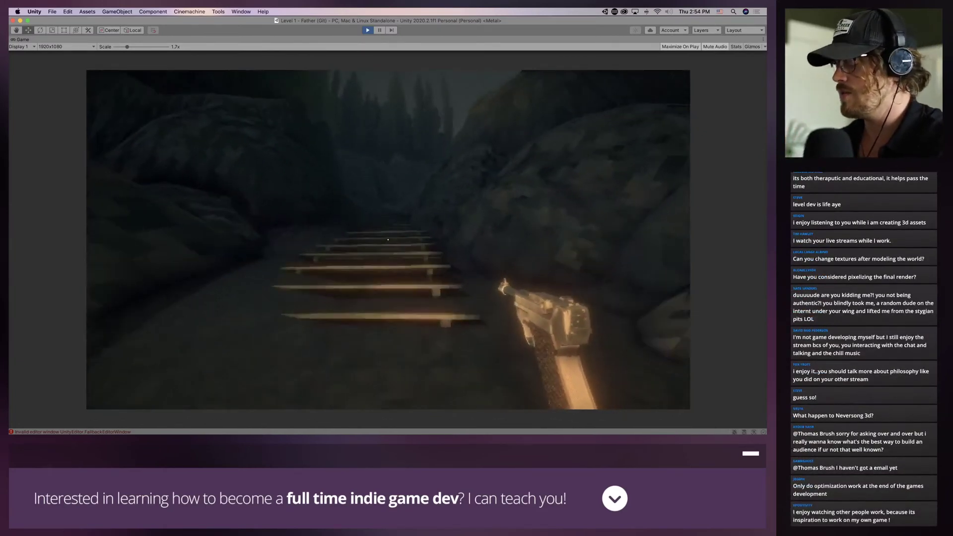
{"action": "key", "text": "super+p"}
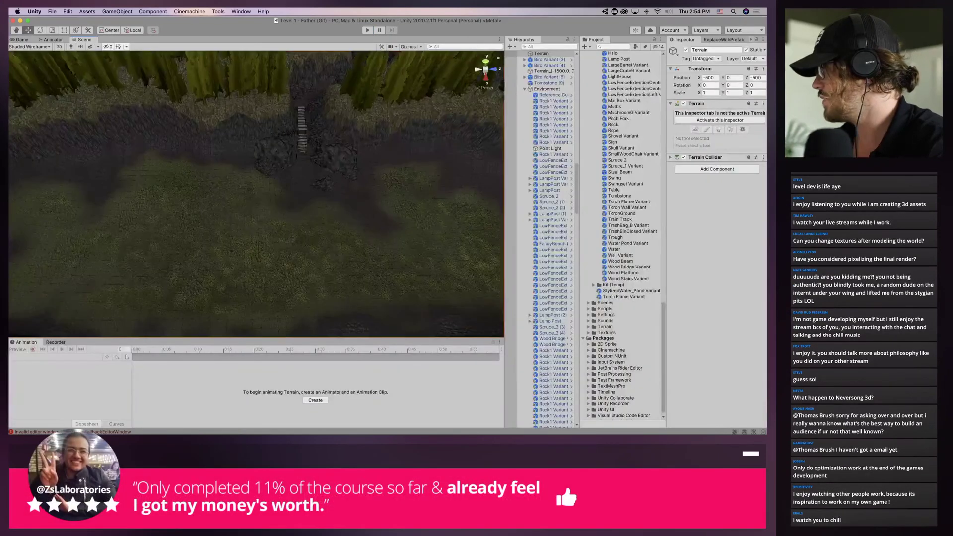
Paint the Grass layer over the bare clearing floor around the rocks below the stairs, with brush size 15 and opacity 17
{"action": "scroll", "coordinate": [256, 194], "scroll_direction": "down", "scroll_amount": 10}
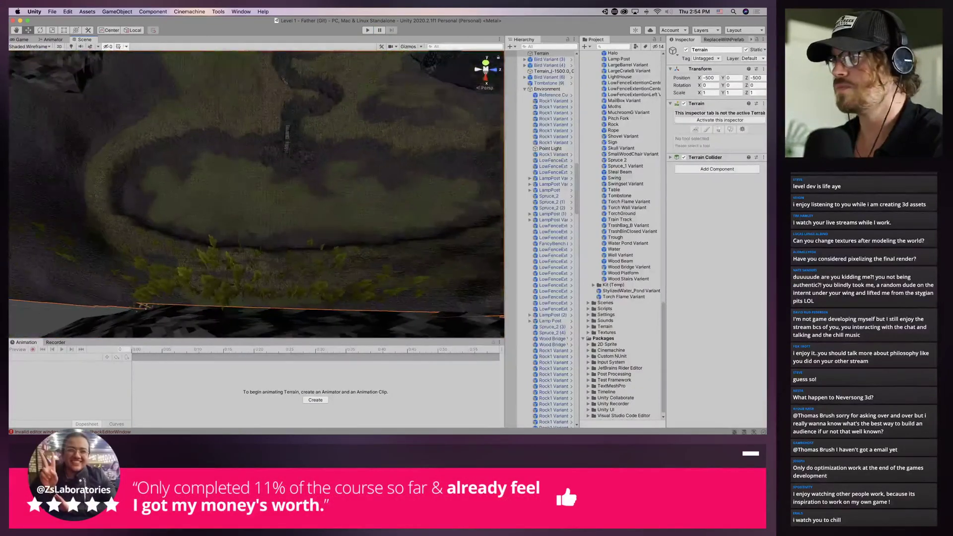
{"action": "scroll", "coordinate": [256, 194], "scroll_direction": "up", "scroll_amount": 10}
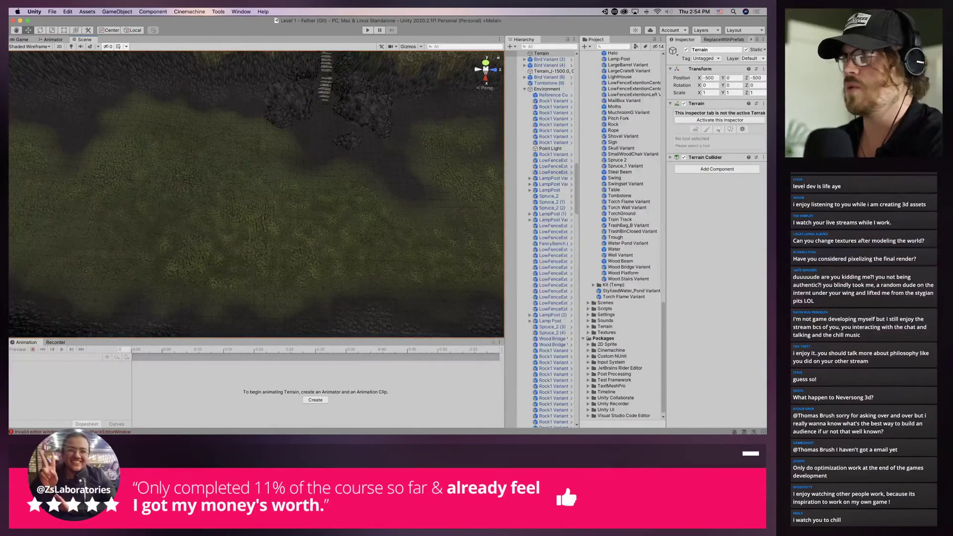
{"action": "left_click", "coordinate": [720, 119]}
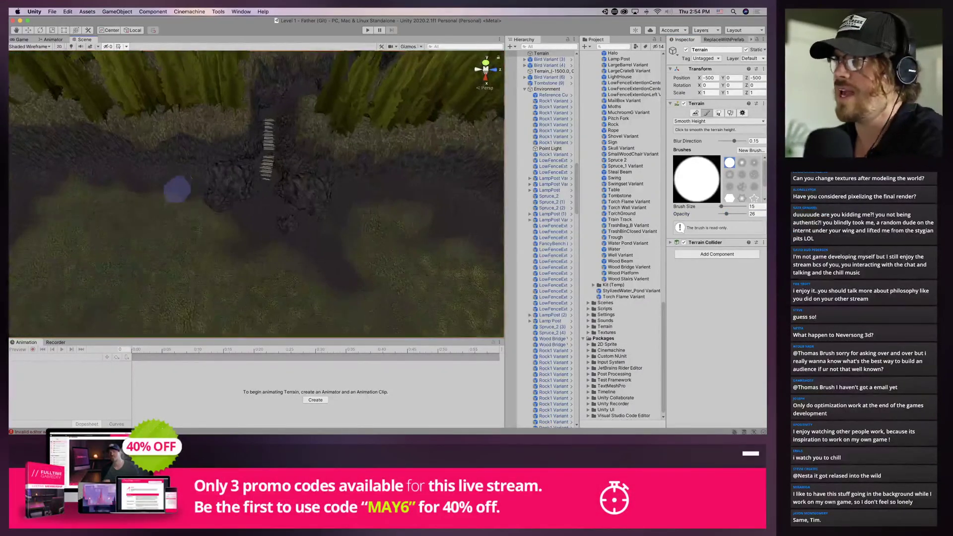
{"action": "left_click", "coordinate": [718, 121]}
{"action": "left_click", "coordinate": [702, 98]}
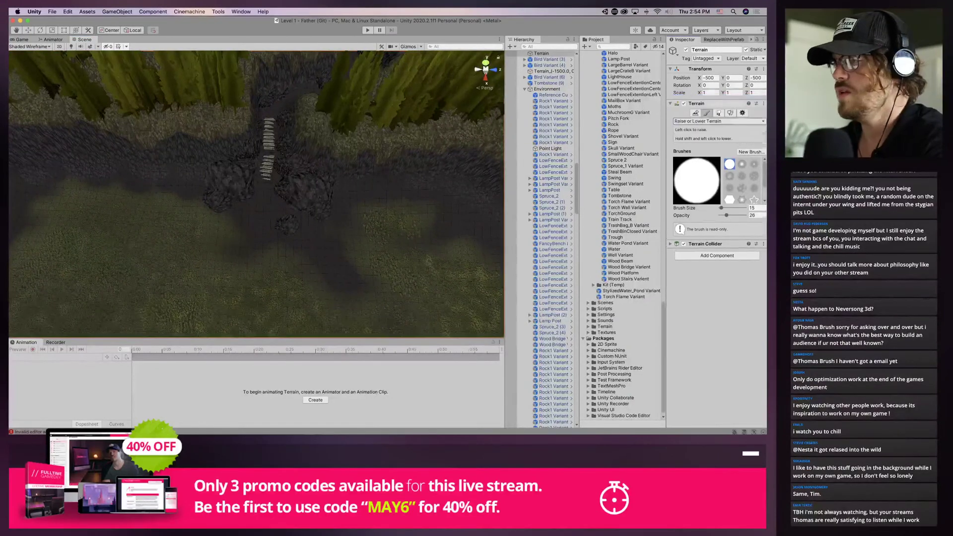
{"action": "left_click", "coordinate": [718, 121]}
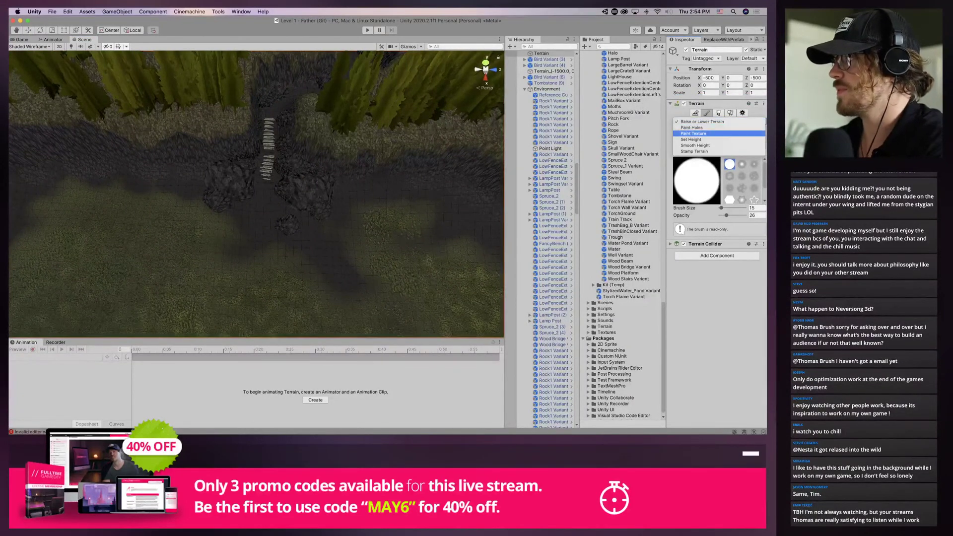
{"action": "left_click", "coordinate": [702, 133]}
{"action": "left_click", "coordinate": [685, 194]}
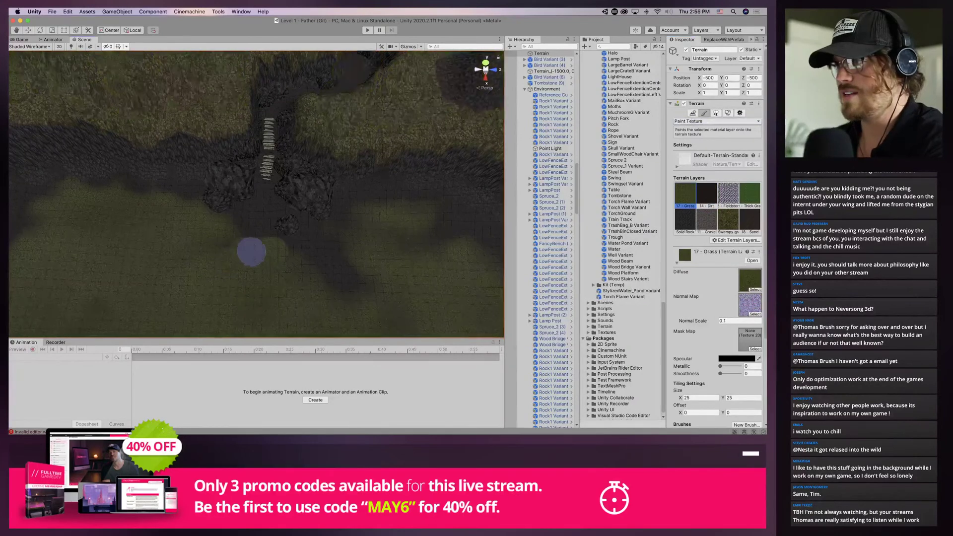
{"action": "scroll", "coordinate": [717, 238], "scroll_direction": "down", "scroll_amount": 5}
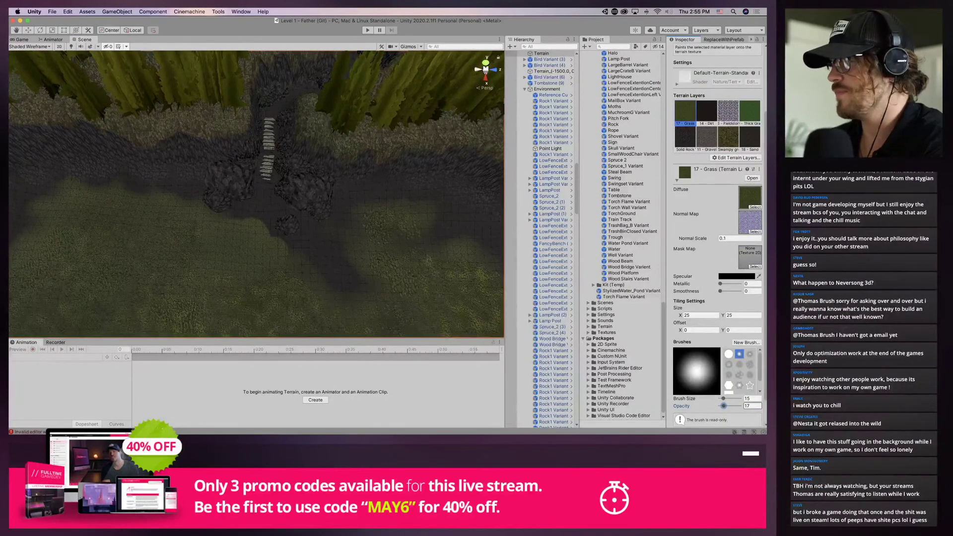
{"action": "left_click_drag", "start_coordinate": [263, 228], "coordinate": [238, 208]}
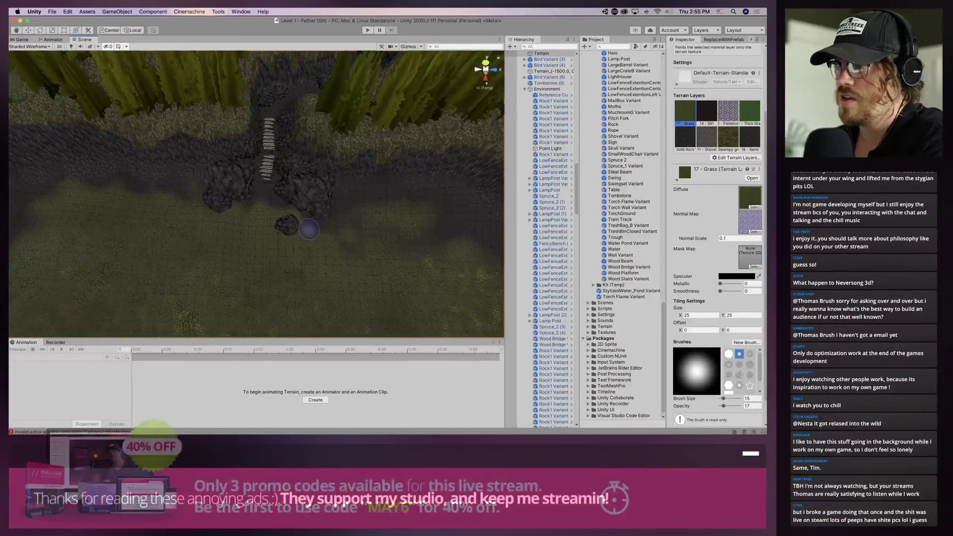
Paint the Dirt layer onto the ground around the rocks and the foot of the wooden stairs
{"action": "scroll", "coordinate": [323, 254], "scroll_direction": "up", "scroll_amount": 4}
{"action": "right_click_drag", "start_coordinate": [323, 254], "coordinate": [330, 262]}
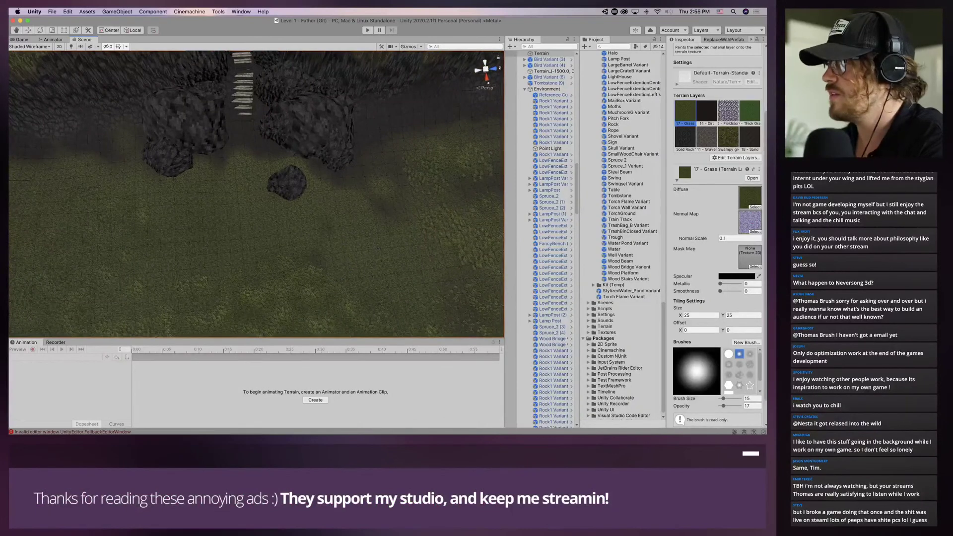
{"action": "left_click", "coordinate": [707, 111]}
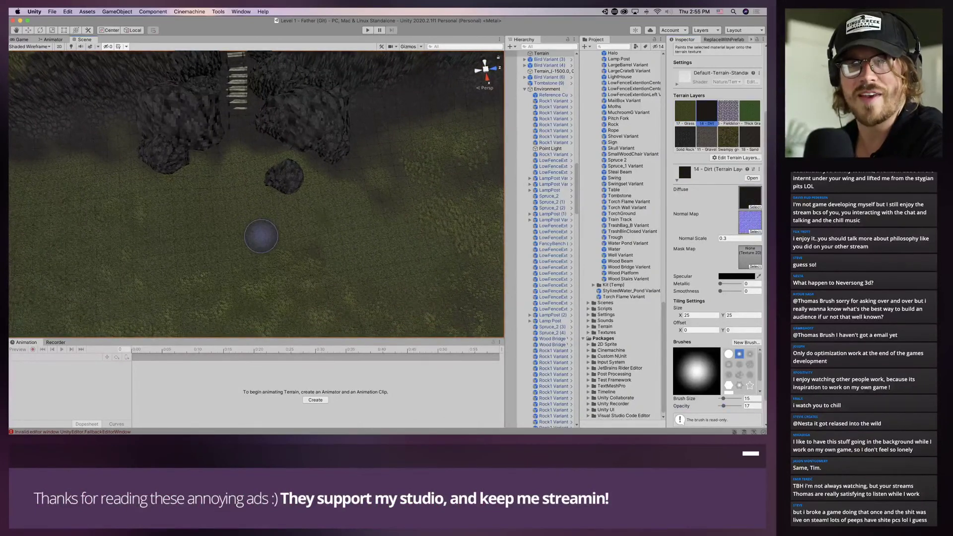
{"action": "right_click_drag", "start_coordinate": [261, 235], "coordinate": [169, 188]}
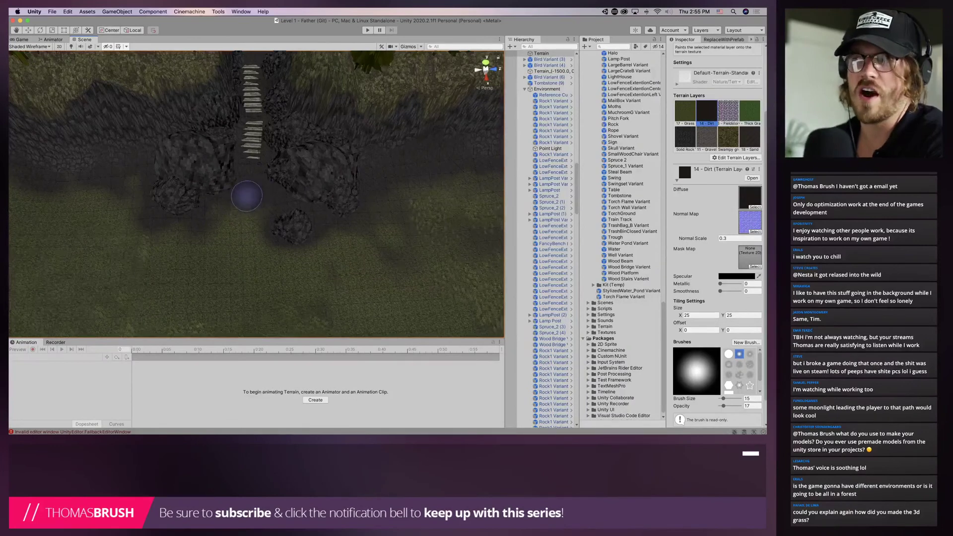
{"action": "scroll", "coordinate": [287, 231], "scroll_direction": "down", "scroll_amount": 4}
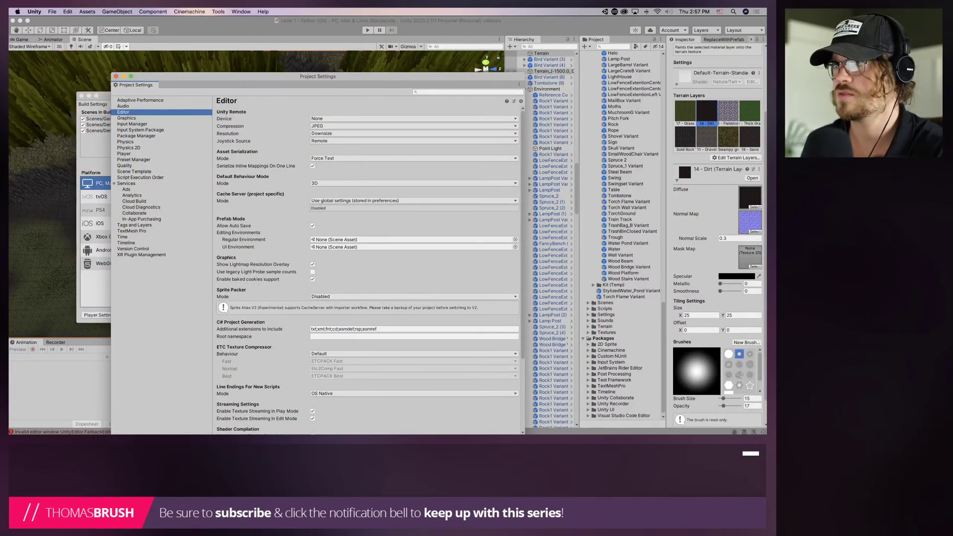
Enable Enter Play Mode Options in the project's Editor settings, and close the project and build settings windows
{"action": "left_click_drag", "start_coordinate": [317, 77], "coordinate": [344, 44]}
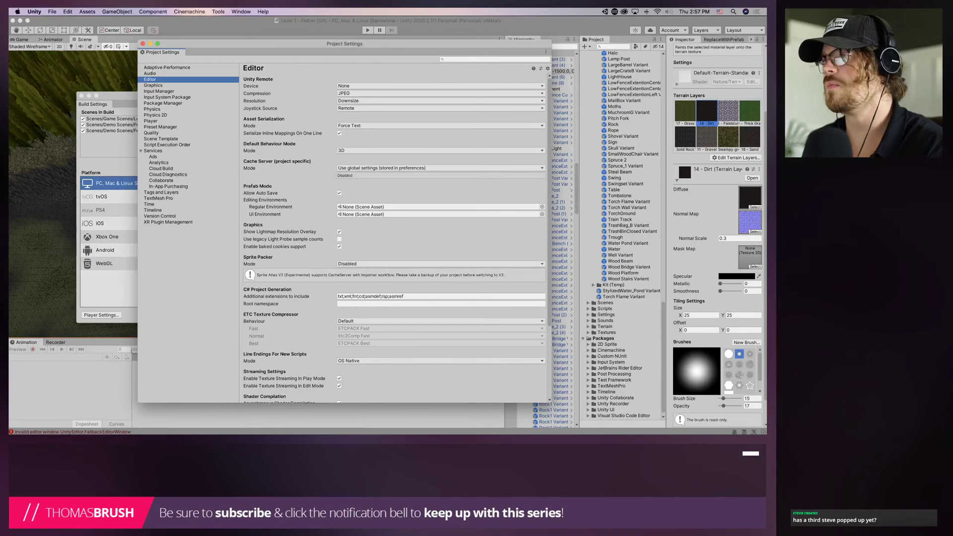
{"action": "scroll", "coordinate": [394, 236], "scroll_direction": "down", "scroll_amount": 3}
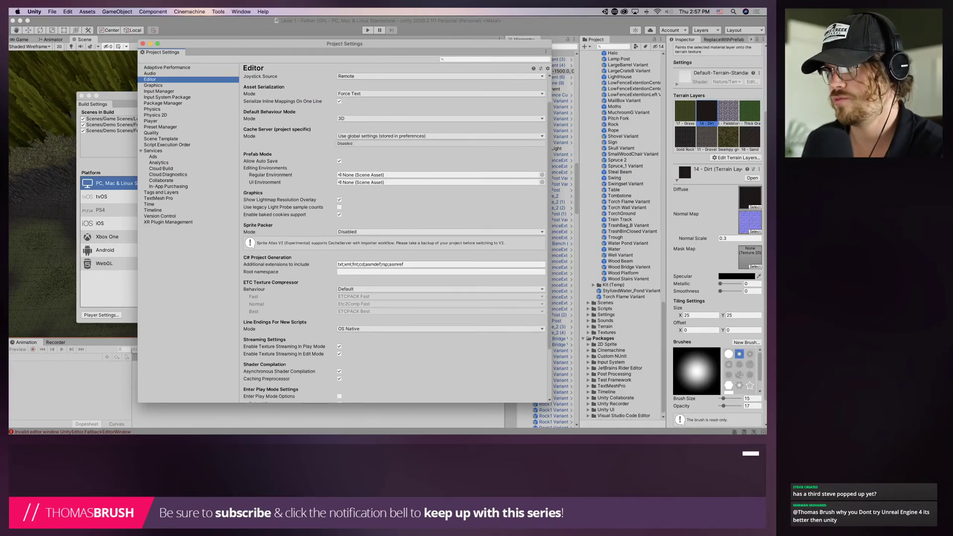
{"action": "scroll", "coordinate": [268, 330], "scroll_direction": "down", "scroll_amount": 4}
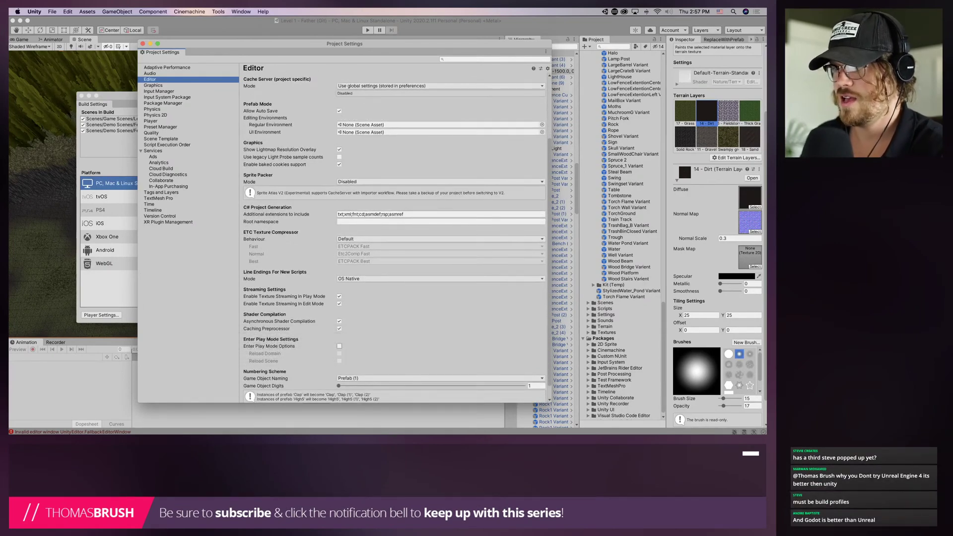
{"action": "left_click", "coordinate": [339, 346]}
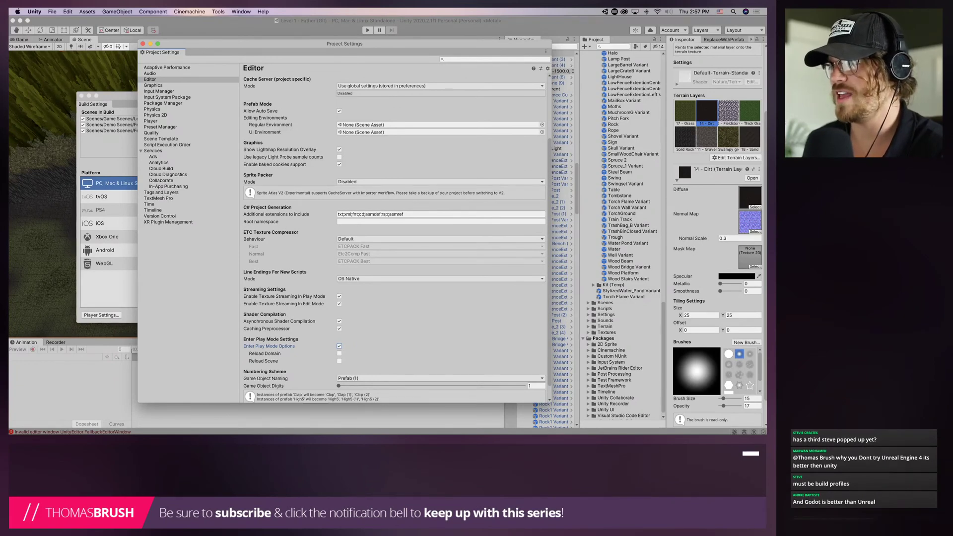
{"action": "left_click", "coordinate": [142, 43]}
{"action": "left_click", "coordinate": [82, 96]}
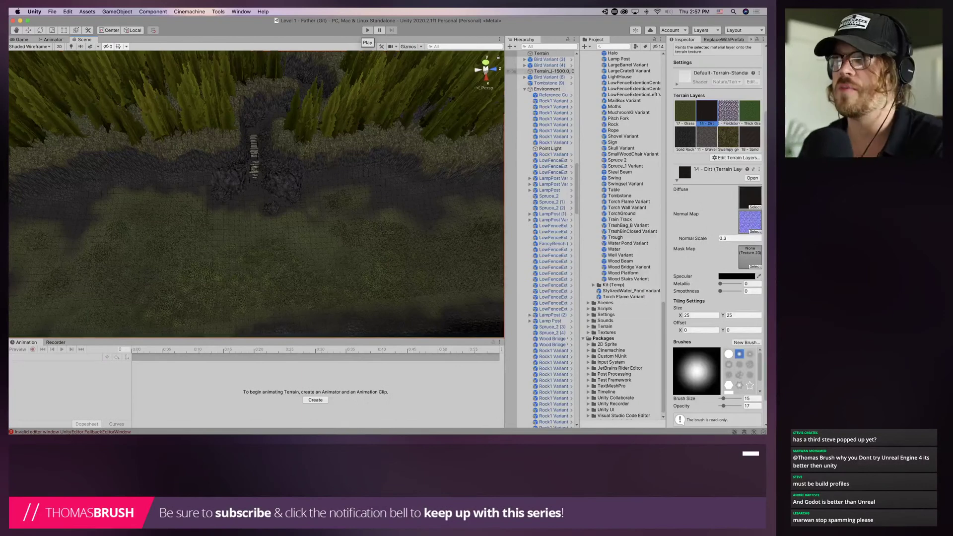
Playtest the clearing and the view back toward the stairs between the rocks, and stop the game
{"action": "left_click", "coordinate": [367, 31]}
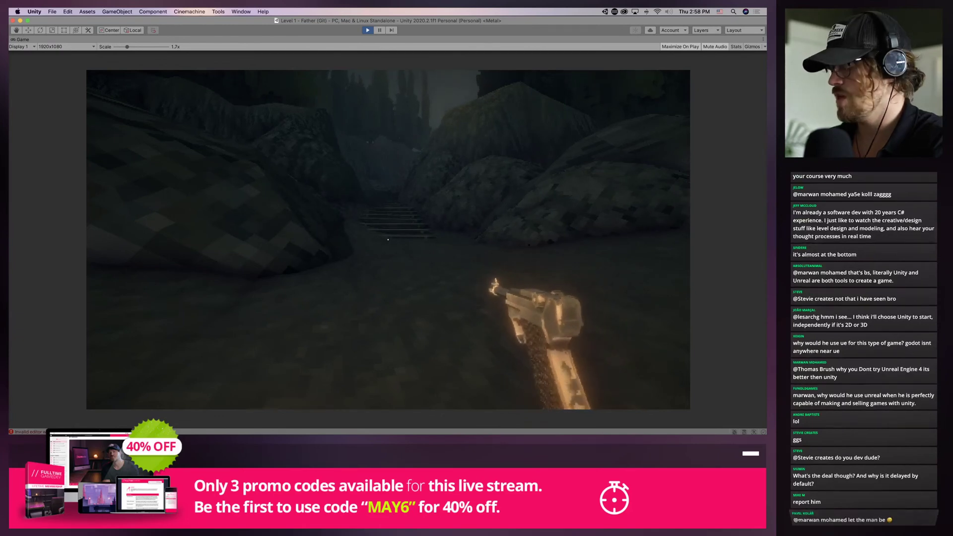
{"action": "key", "text": "super+p"}
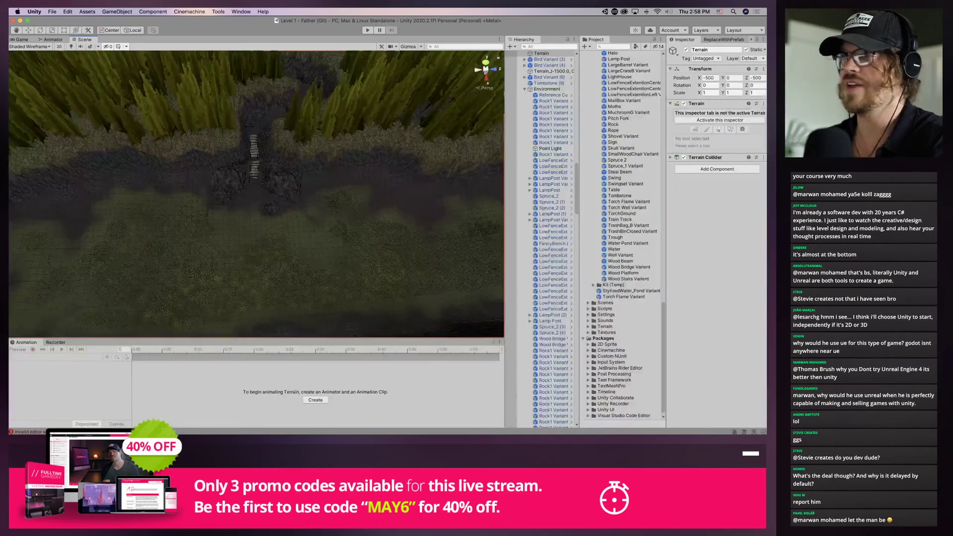
Select the main terrain and try raising the clearing's edge beyond the stair rocks with Set Height at 170
{"action": "right_click_drag", "start_coordinate": [298, 199], "coordinate": [248, 186]}
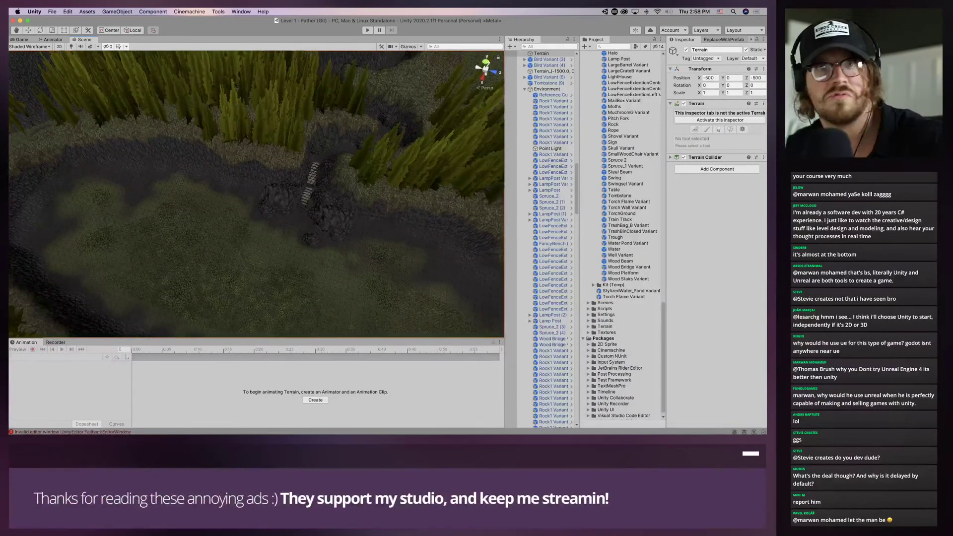
{"action": "right_click_drag", "start_coordinate": [248, 186], "coordinate": [323, 169]}
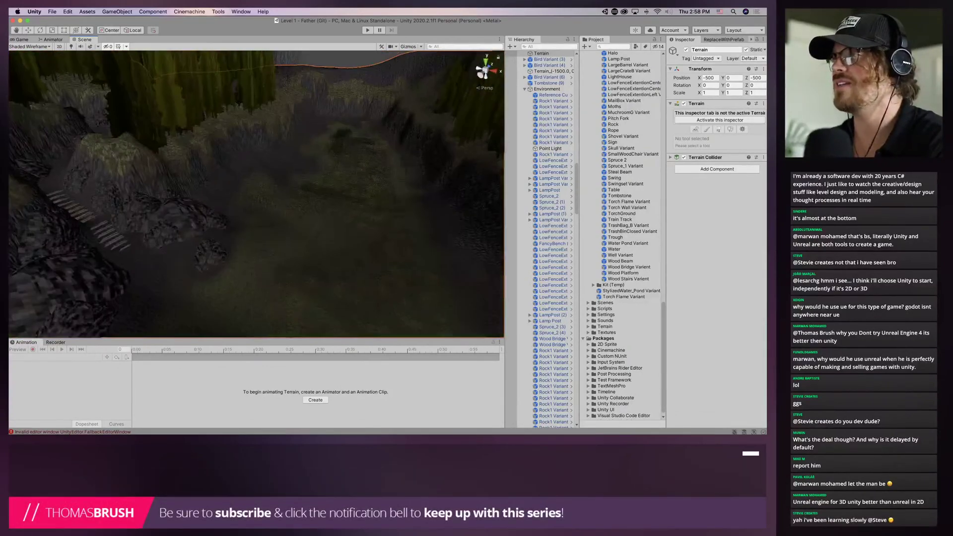
{"action": "scroll", "coordinate": [323, 169], "scroll_direction": "down", "scroll_amount": 3}
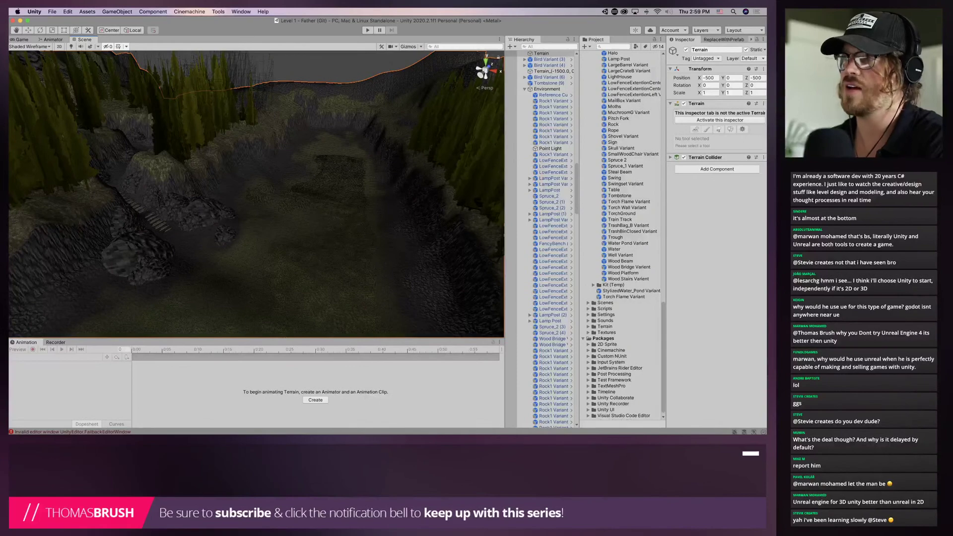
{"action": "right_click_drag", "start_coordinate": [298, 169], "coordinate": [322, 161]}
{"action": "left_click", "coordinate": [298, 228]}
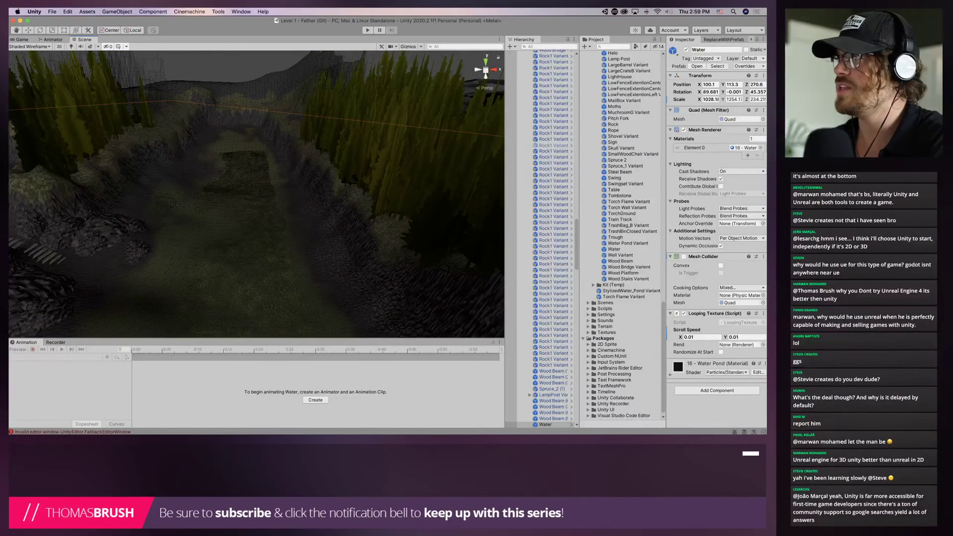
{"action": "left_click", "coordinate": [380, 184]}
{"action": "right_click_drag", "start_coordinate": [380, 184], "coordinate": [334, 197]}
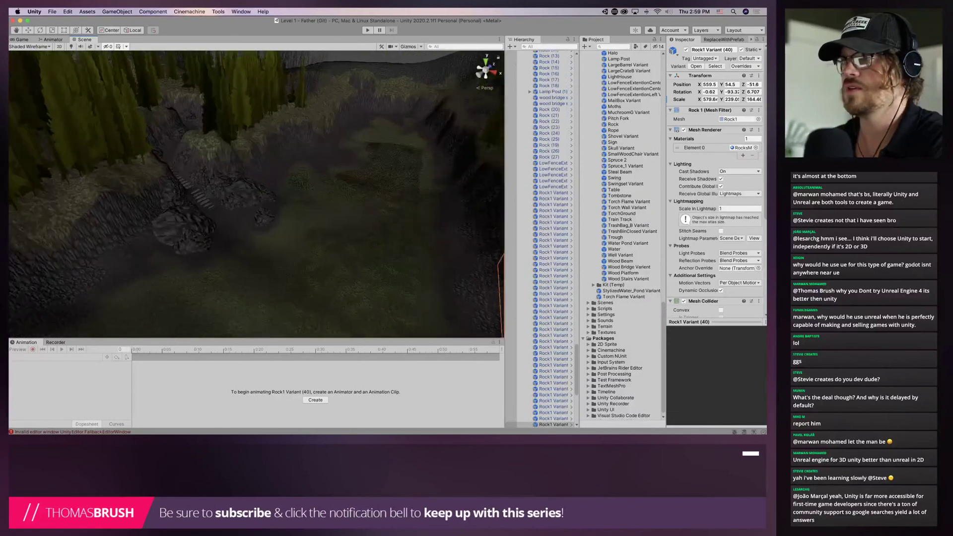
{"action": "left_click", "coordinate": [333, 196]}
{"action": "left_click", "coordinate": [716, 121]}
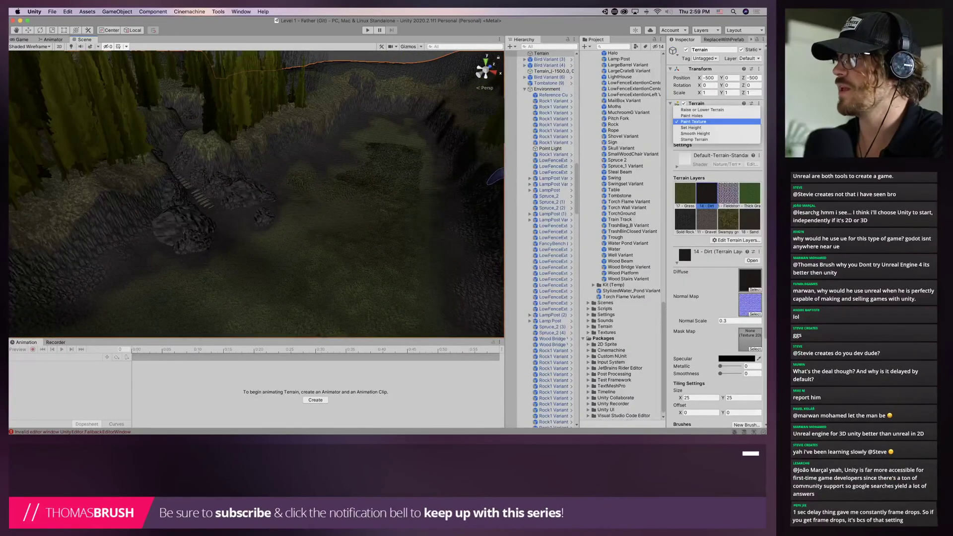
{"action": "left_click", "coordinate": [702, 110]}
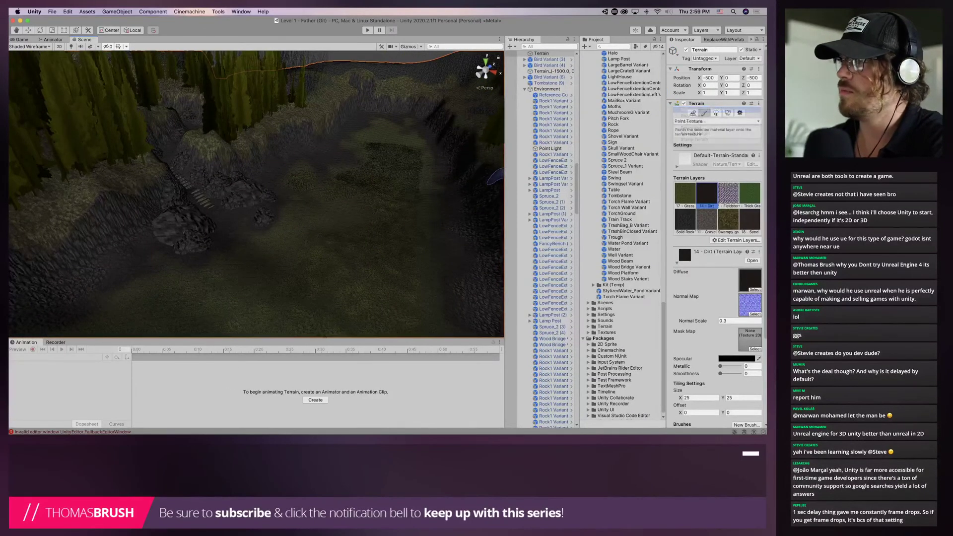
{"action": "left_click", "coordinate": [716, 121]}
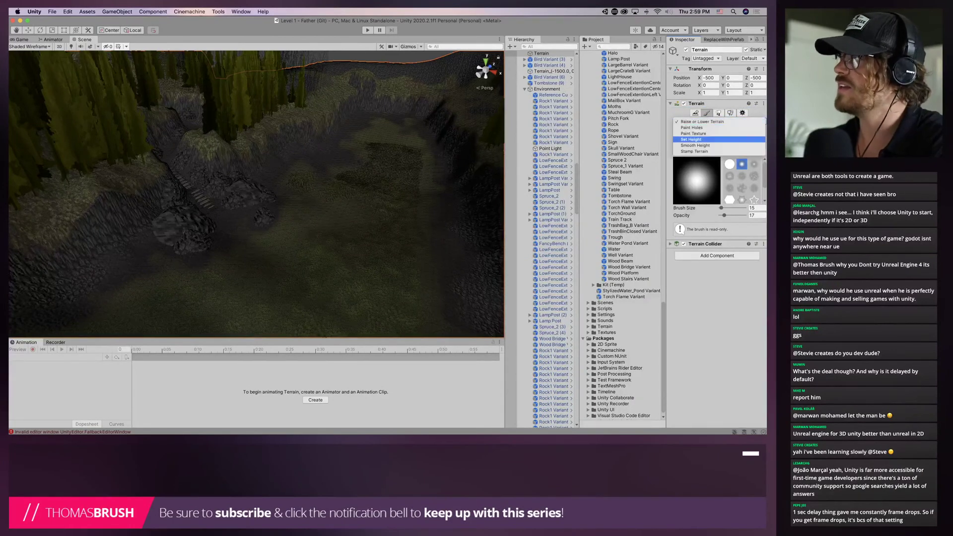
{"action": "left_click", "coordinate": [695, 139]}
{"action": "left_click_drag", "start_coordinate": [290, 151], "coordinate": [362, 145]}
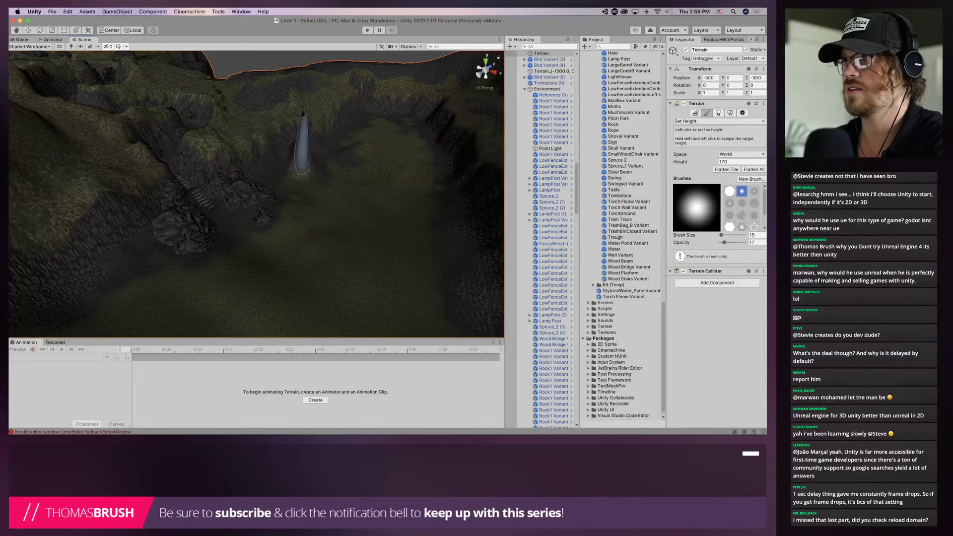
Lower the Set Height target to 160 and try raising the ground beside the rocks next to the stairs
{"action": "scroll", "coordinate": [301, 168], "scroll_direction": "up", "scroll_amount": 5}
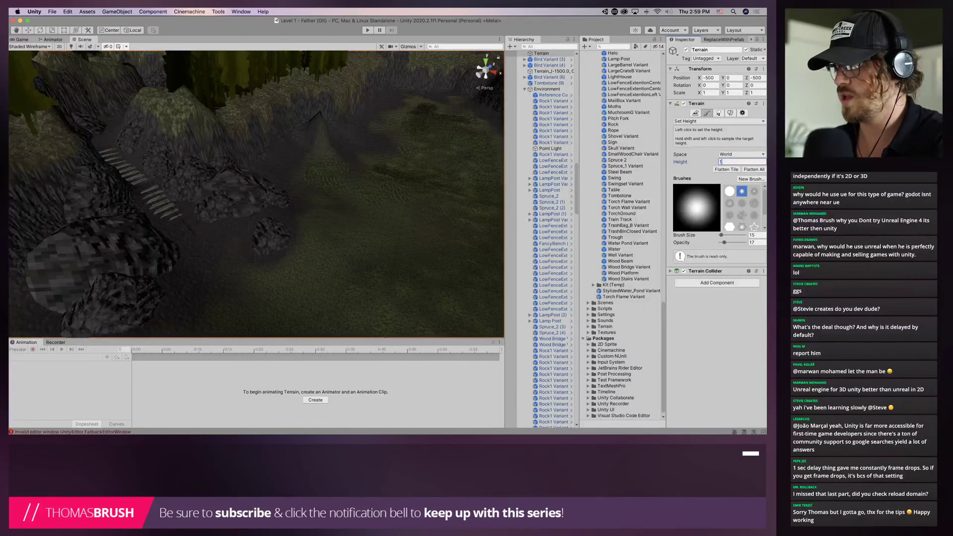
{"action": "type", "text": "60"}
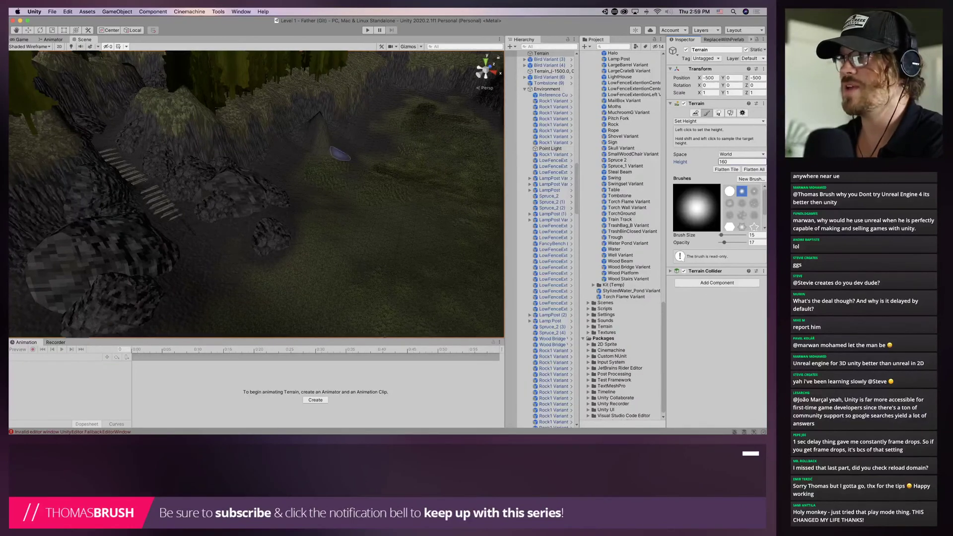
{"action": "left_click_drag", "start_coordinate": [341, 154], "coordinate": [356, 156]}
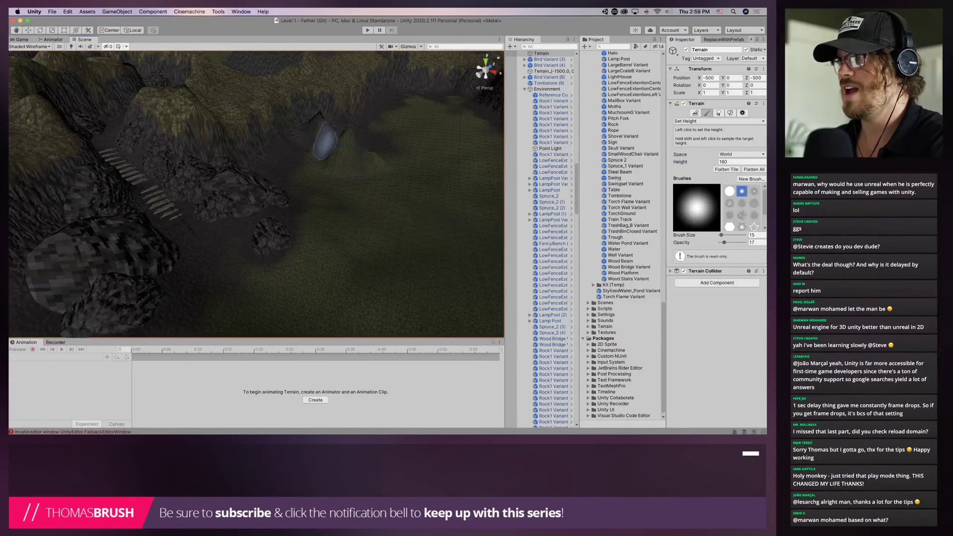
{"action": "mouse_move", "coordinate": [293, 133]}
{"action": "left_mouse_down"}
{"action": "mouse_move", "coordinate": [300, 115]}
{"action": "mouse_move", "coordinate": [346, 147]}
{"action": "mouse_move", "coordinate": [375, 145]}
{"action": "mouse_move", "coordinate": [365, 155]}
{"action": "left_mouse_up"}
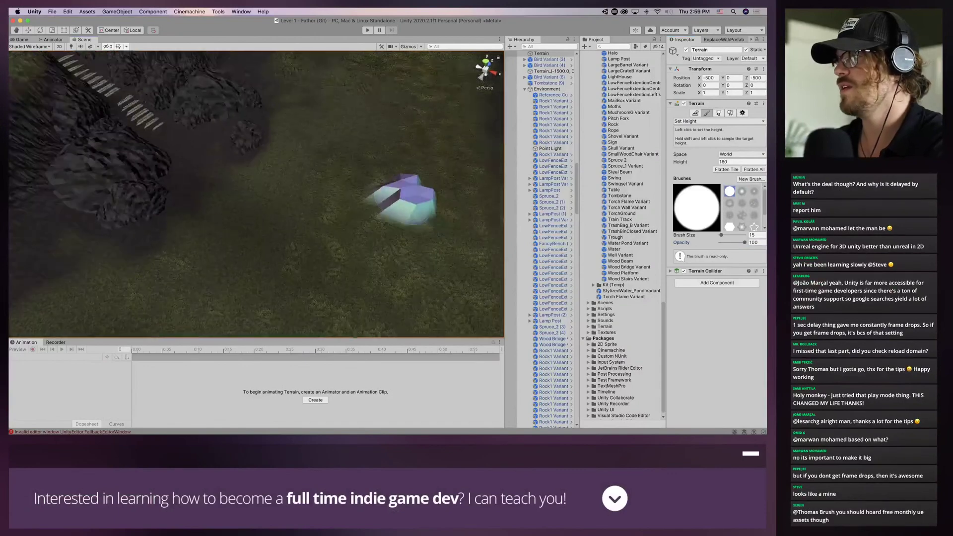
Raise a plateau across the far side of the clearing at height 160, using the solid brush at size 15 and opacity 100
{"action": "scroll", "coordinate": [402, 198], "scroll_direction": "down", "scroll_amount": 10}
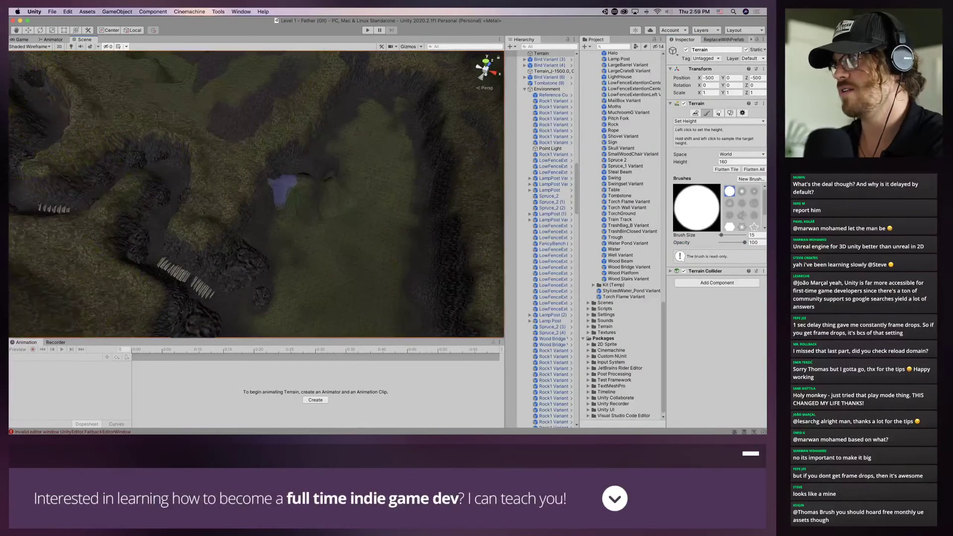
{"action": "mouse_move", "coordinate": [311, 201]}
{"action": "left_mouse_down"}
{"action": "mouse_move", "coordinate": [389, 213]}
{"action": "mouse_move", "coordinate": [340, 202]}
{"action": "mouse_move", "coordinate": [376, 224]}
{"action": "mouse_move", "coordinate": [462, 242]}
{"action": "left_mouse_up"}
{"action": "mouse_move", "coordinate": [275, 182]}
{"action": "left_mouse_down"}
{"action": "mouse_move", "coordinate": [256, 188]}
{"action": "mouse_move", "coordinate": [281, 168]}
{"action": "left_mouse_up"}
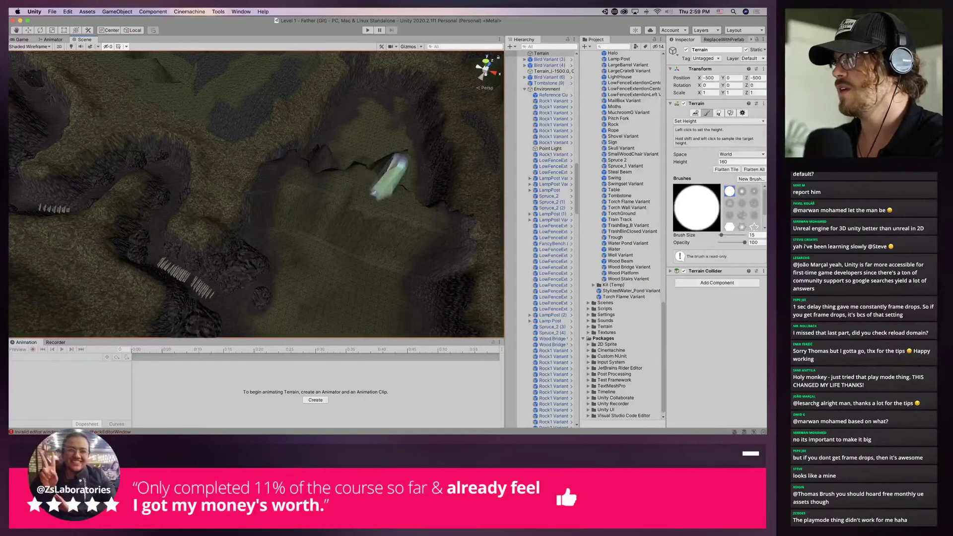
{"action": "scroll", "coordinate": [373, 201], "scroll_direction": "up", "scroll_amount": 5}
{"action": "scroll", "coordinate": [294, 225], "scroll_direction": "down", "scroll_amount": 5}
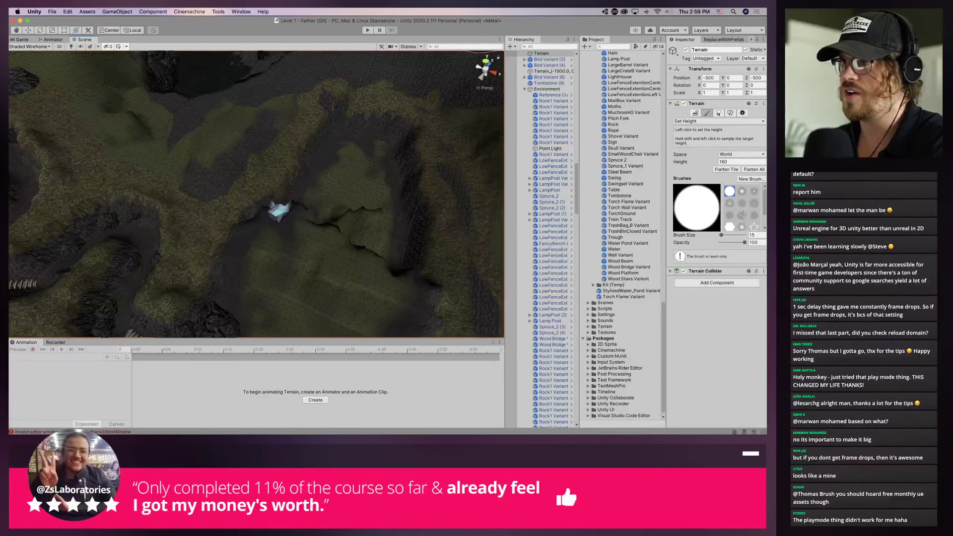
{"action": "left_click_drag", "start_coordinate": [358, 229], "coordinate": [437, 297]}
{"action": "mouse_move", "coordinate": [438, 297]}
{"action": "left_mouse_down", "text": "alt"}
{"action": "mouse_move", "coordinate": [417, 287]}
{"action": "mouse_move", "coordinate": [389, 183]}
{"action": "mouse_move", "coordinate": [329, 257]}
{"action": "left_mouse_up", "text": "alt"}
{"action": "scroll", "coordinate": [329, 257], "scroll_direction": "up", "scroll_amount": 4}
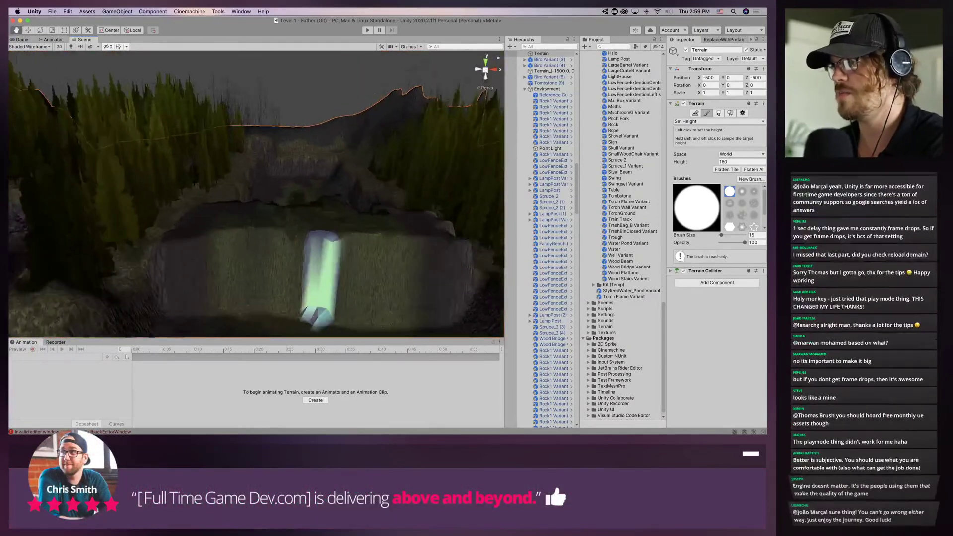
{"action": "middle_click_drag", "start_coordinate": [320, 277], "coordinate": [340, 115]}
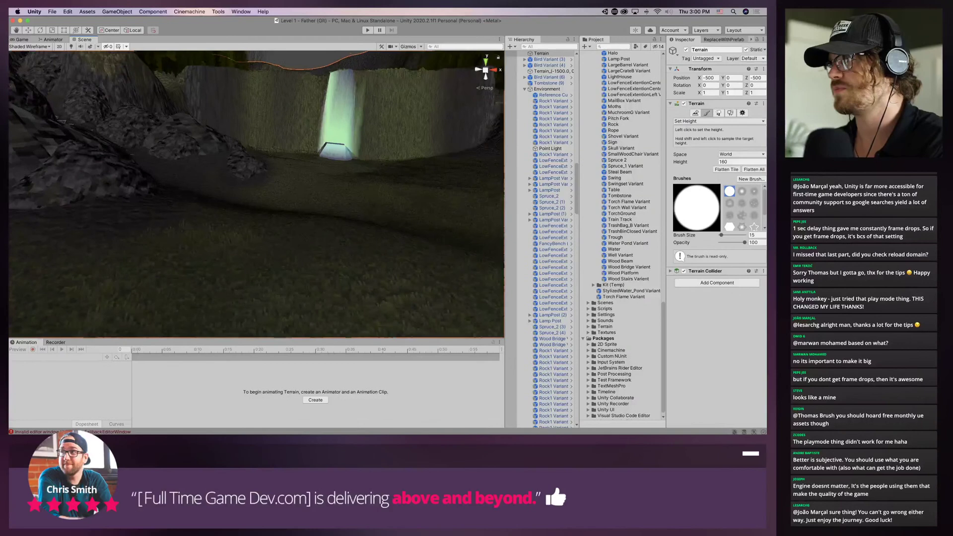
Set the terrain's Set Height value to 150 and carve a lower ledge into the grassy cliff wall
{"action": "scroll", "coordinate": [348, 149], "scroll_direction": "down", "scroll_amount": 4}
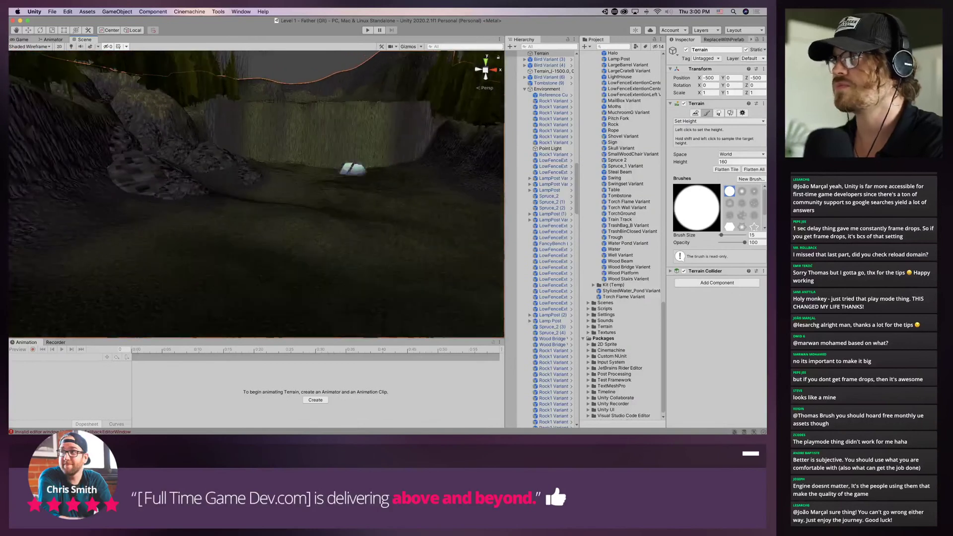
{"action": "left_click_drag", "start_coordinate": [404, 181], "coordinate": [404, 210], "text": "alt"}
{"action": "scroll", "coordinate": [403, 211], "scroll_direction": "up", "scroll_amount": 3}
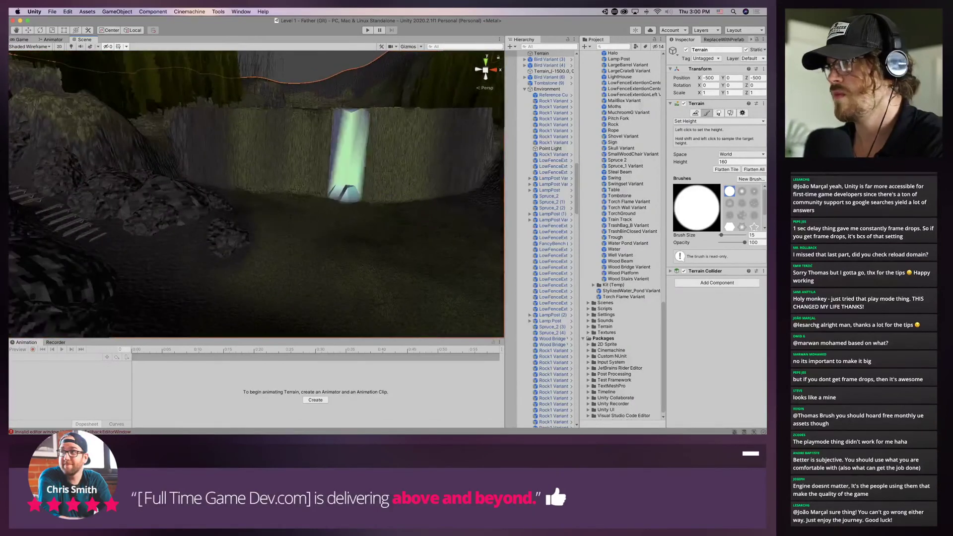
{"action": "left_click", "coordinate": [719, 121]}
{"action": "left_click", "coordinate": [720, 122]}
{"action": "left_click", "coordinate": [740, 161]}
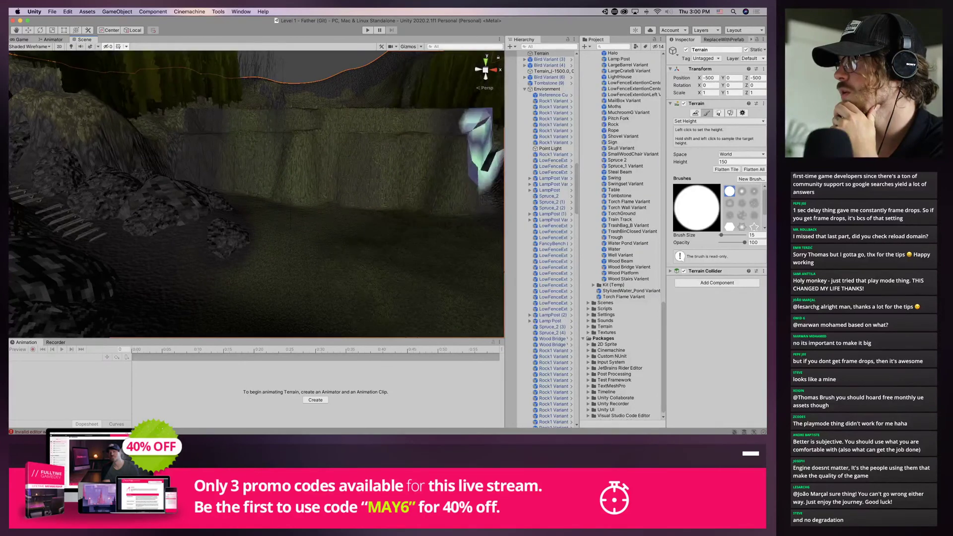
{"action": "left_click_drag", "start_coordinate": [459, 149], "coordinate": [453, 122]}
{"action": "left_click", "coordinate": [443, 123]}
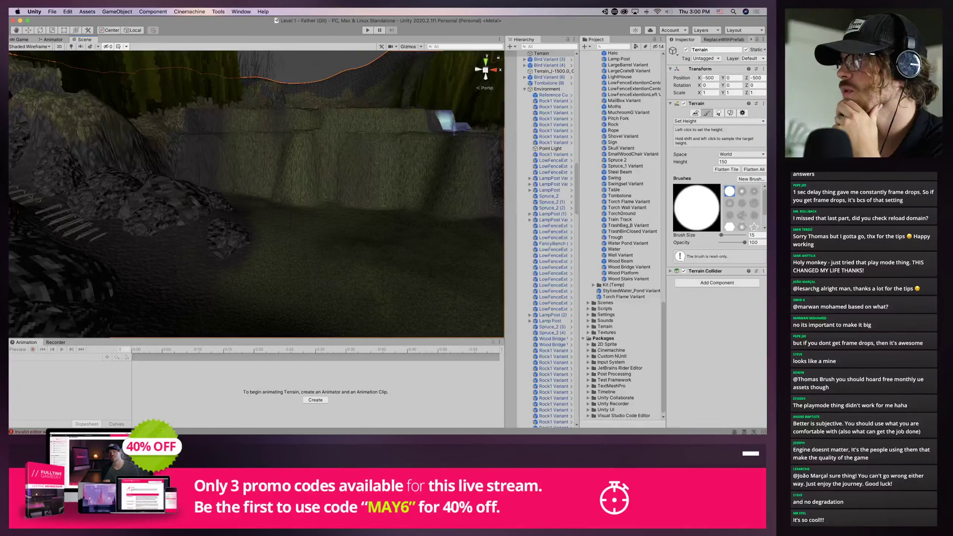
{"action": "left_click", "coordinate": [444, 122]}
Extend the 150-high ledge outward from the middle of the back cliff wall, giving it an irregular outline
{"action": "mouse_move", "coordinate": [446, 168]}
{"action": "middle_mouse_down"}
{"action": "mouse_move", "coordinate": [398, 149]}
{"action": "mouse_move", "coordinate": [397, 139]}
{"action": "middle_mouse_up"}
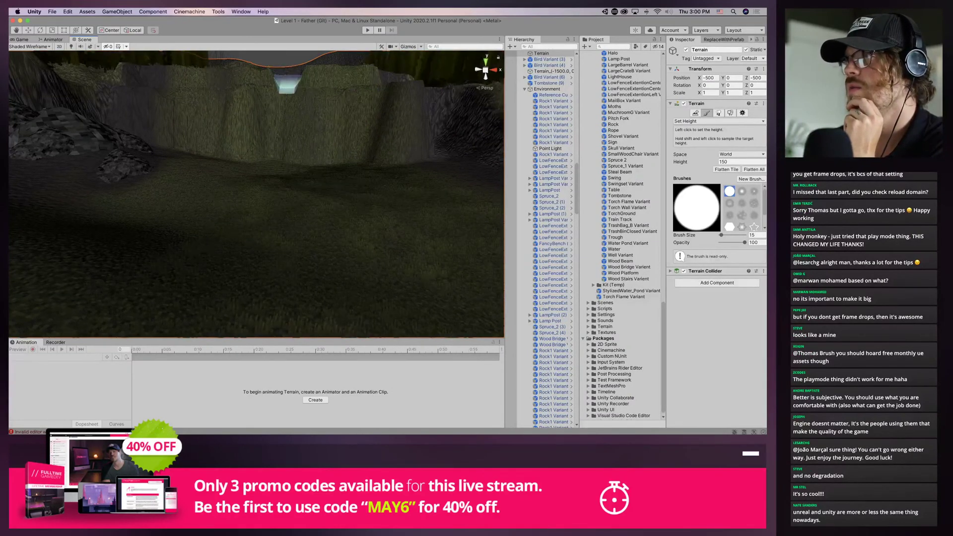
{"action": "mouse_move", "coordinate": [340, 114]}
{"action": "right_mouse_down"}
{"action": "mouse_move", "coordinate": [336, 211]}
{"action": "mouse_move", "coordinate": [299, 256]}
{"action": "right_mouse_up"}
{"action": "scroll", "coordinate": [299, 255], "scroll_direction": "up", "scroll_amount": 2}
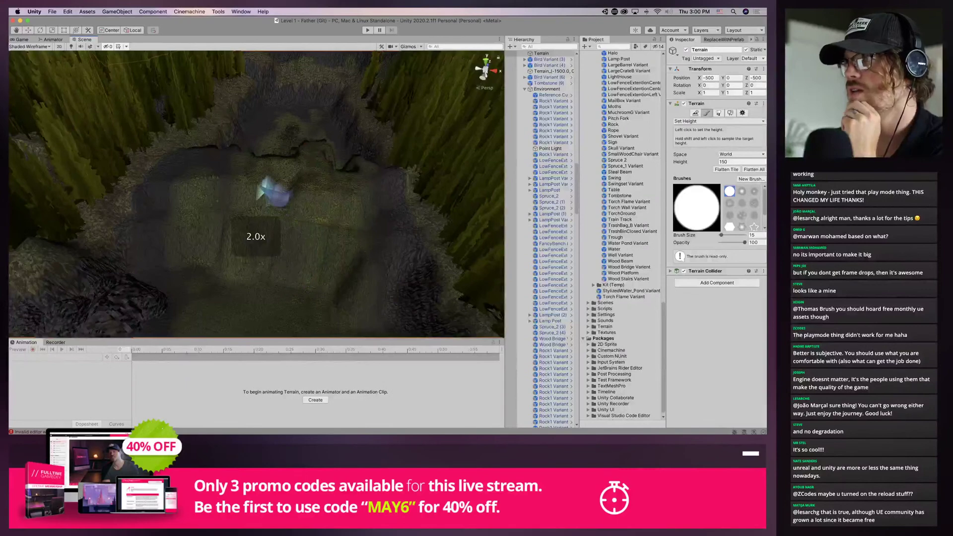
{"action": "mouse_move", "coordinate": [279, 183]}
{"action": "left_mouse_down"}
{"action": "mouse_move", "coordinate": [255, 185]}
{"action": "mouse_move", "coordinate": [285, 199]}
{"action": "left_mouse_up"}
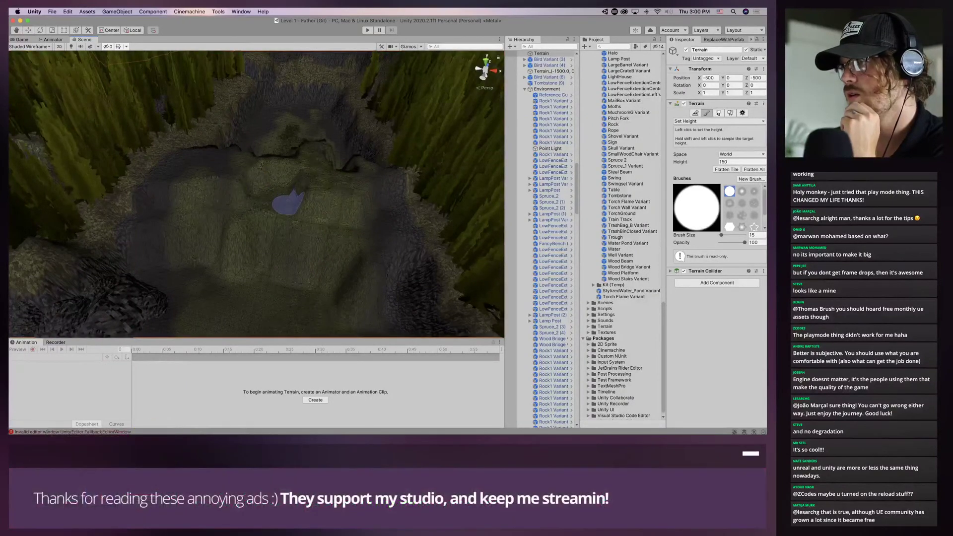
Paint the Solid Rock Wall terrain layer over the grassy faces of the stepped cliff
{"action": "mouse_move", "coordinate": [310, 279]}
{"action": "right_mouse_down"}
{"action": "mouse_move", "coordinate": [311, 301]}
{"action": "mouse_move", "coordinate": [350, 117]}
{"action": "mouse_move", "coordinate": [363, 131]}
{"action": "mouse_move", "coordinate": [348, 127]}
{"action": "right_mouse_up"}
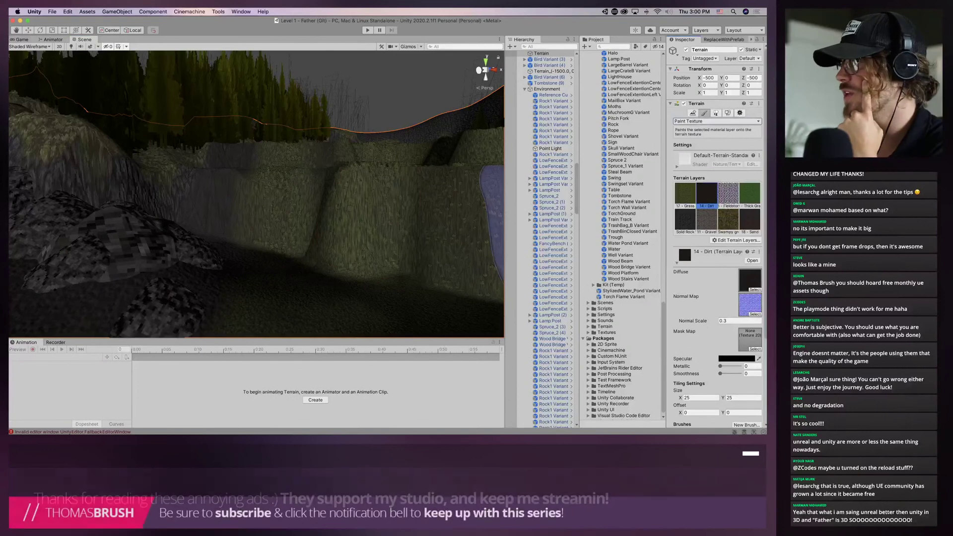
{"action": "left_click", "coordinate": [685, 220]}
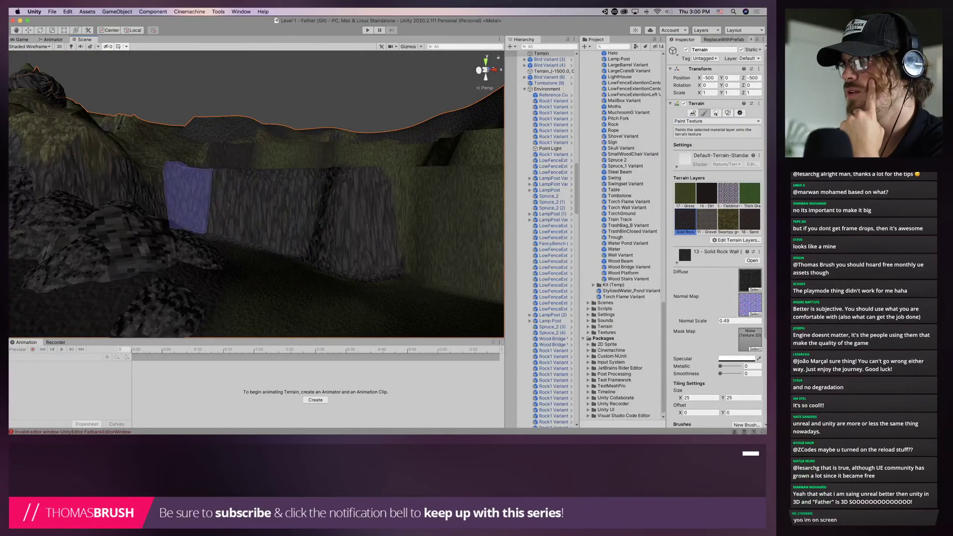
{"action": "mouse_move", "coordinate": [202, 155]}
{"action": "left_mouse_down", "text": "alt"}
{"action": "mouse_move", "coordinate": [217, 283]}
{"action": "mouse_move", "coordinate": [229, 228]}
{"action": "left_mouse_up", "text": "alt"}
{"action": "mouse_move", "coordinate": [182, 153]}
{"action": "left_mouse_down"}
{"action": "mouse_move", "coordinate": [295, 159]}
{"action": "mouse_move", "coordinate": [319, 133]}
{"action": "mouse_move", "coordinate": [192, 133]}
{"action": "mouse_move", "coordinate": [353, 157]}
{"action": "mouse_move", "coordinate": [445, 144]}
{"action": "mouse_move", "coordinate": [430, 171]}
{"action": "left_mouse_up"}
{"action": "left_click_drag", "start_coordinate": [278, 135], "coordinate": [328, 122], "text": "alt"}
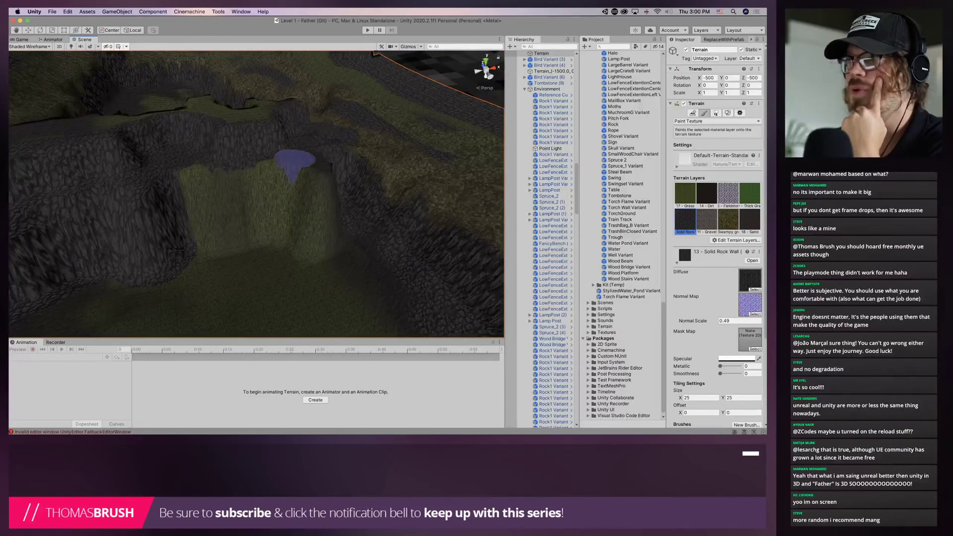
{"action": "mouse_move", "coordinate": [294, 160]}
{"action": "left_mouse_down"}
{"action": "mouse_move", "coordinate": [323, 191]}
{"action": "mouse_move", "coordinate": [317, 213]}
{"action": "mouse_move", "coordinate": [262, 213]}
{"action": "mouse_move", "coordinate": [199, 193]}
{"action": "mouse_move", "coordinate": [315, 206]}
{"action": "mouse_move", "coordinate": [268, 191]}
{"action": "mouse_move", "coordinate": [251, 255]}
{"action": "mouse_move", "coordinate": [348, 179]}
{"action": "left_mouse_up"}
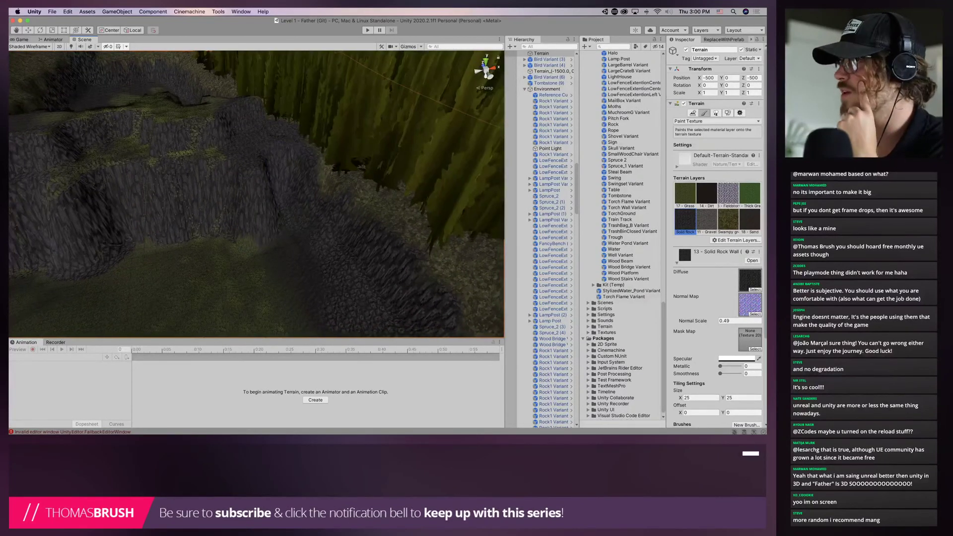
{"action": "left_click", "coordinate": [717, 121]}
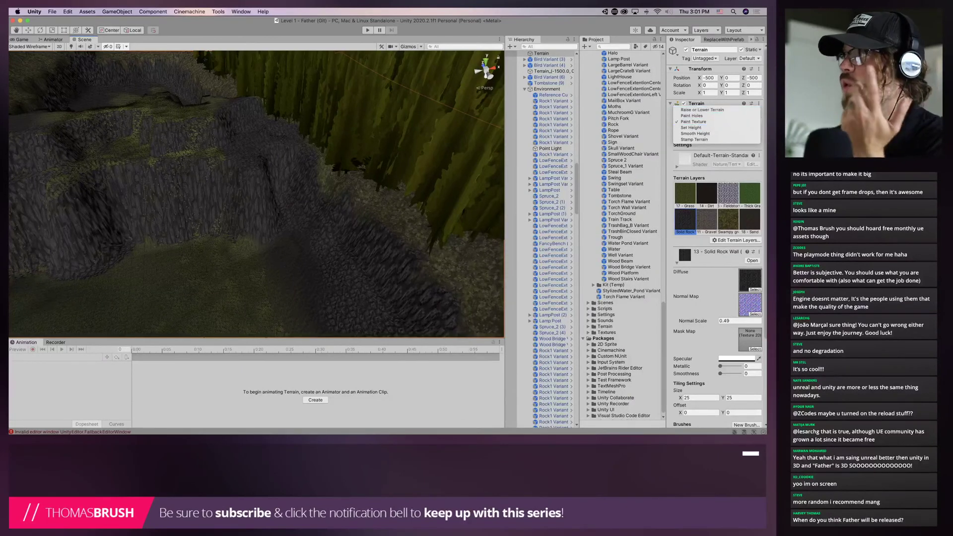
{"action": "left_click", "coordinate": [690, 128]}
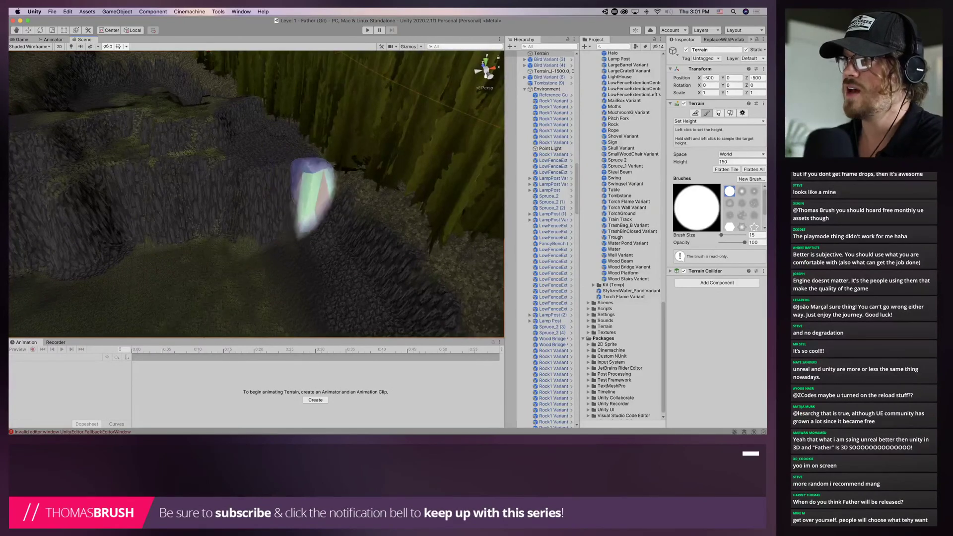
{"action": "right_click_drag", "start_coordinate": [270, 219], "coordinate": [75, 206]}
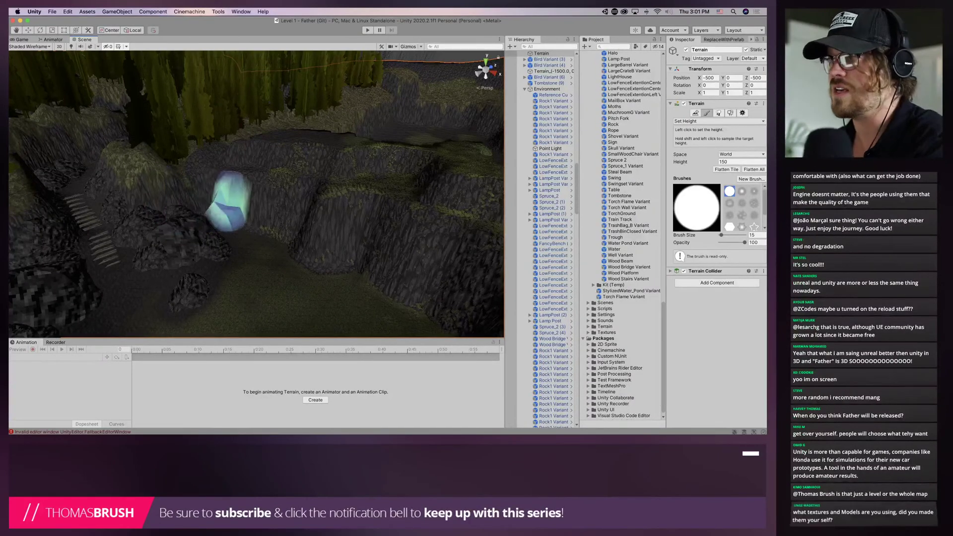
{"action": "right_click_drag", "start_coordinate": [227, 209], "coordinate": [308, 254]}
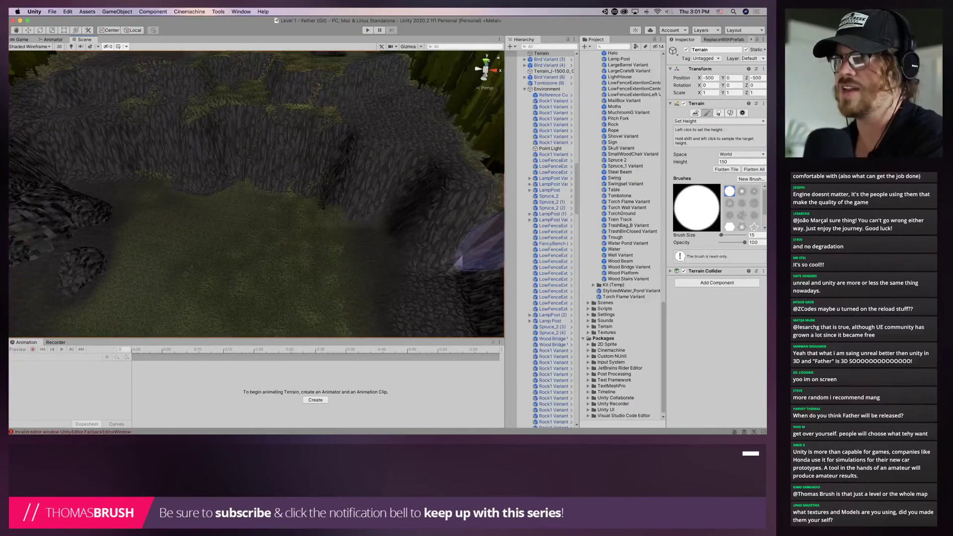
{"action": "left_click", "coordinate": [718, 121]}
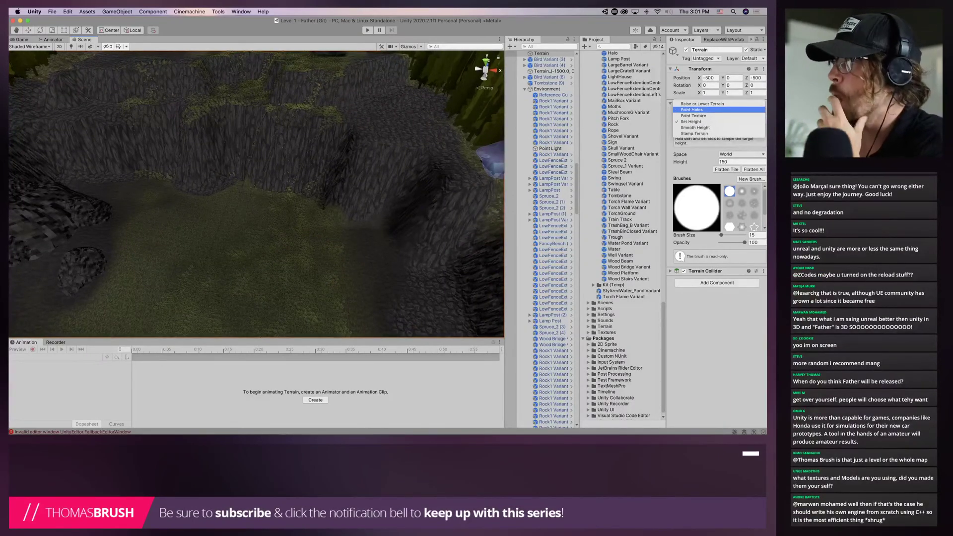
{"action": "left_click", "coordinate": [693, 116]}
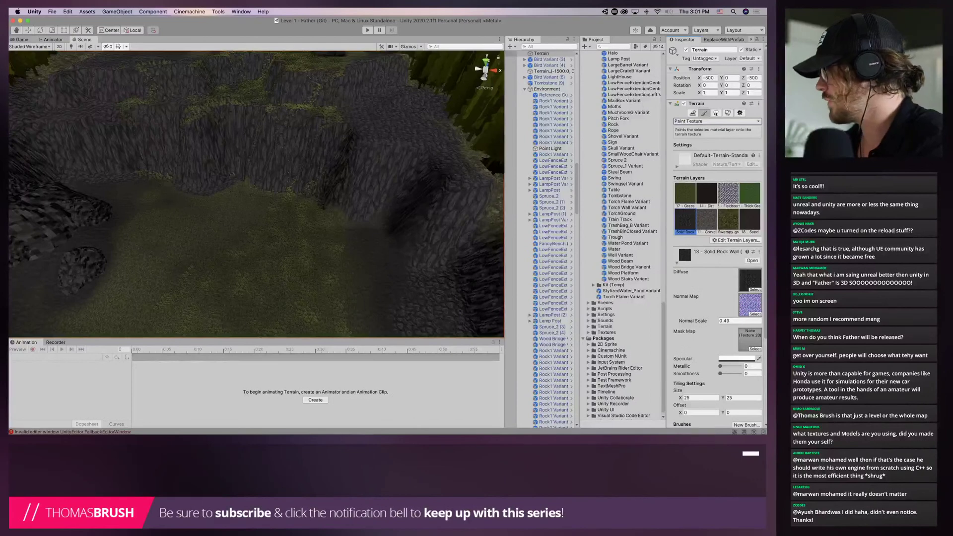
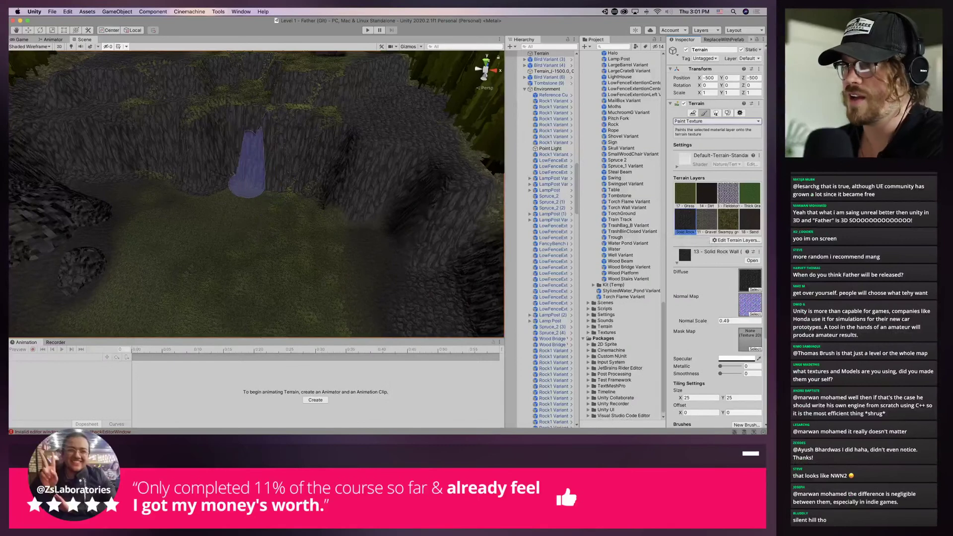
Choose the soft round brush with opacity 28 and blend Solid Rock Wall along the cliff's lower edge
{"action": "scroll", "coordinate": [717, 248], "scroll_direction": "down", "scroll_amount": 5}
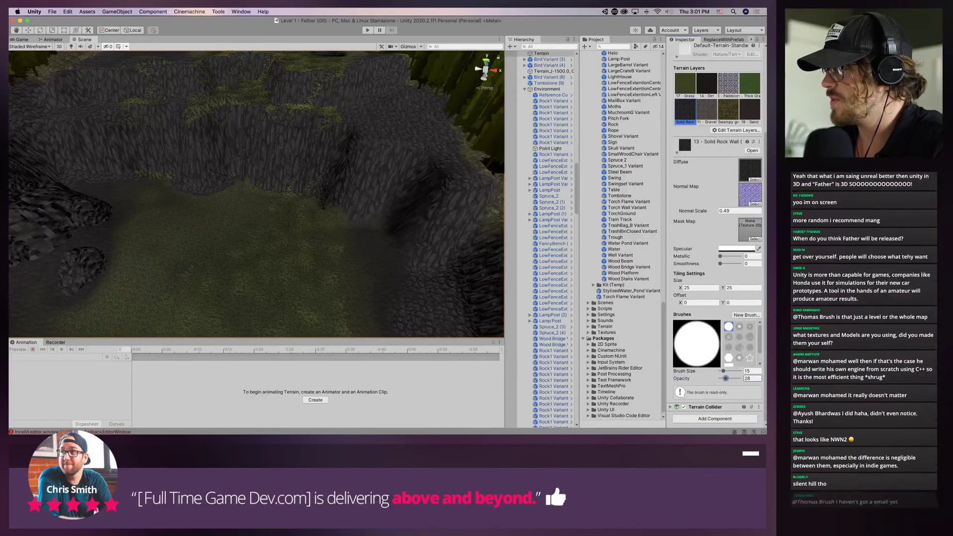
{"action": "left_click", "coordinate": [739, 326]}
{"action": "left_click_drag", "start_coordinate": [740, 378], "coordinate": [725, 378]}
{"action": "mouse_move", "coordinate": [135, 148]}
{"action": "left_mouse_down"}
{"action": "mouse_move", "coordinate": [122, 152]}
{"action": "mouse_move", "coordinate": [158, 160]}
{"action": "left_mouse_up"}
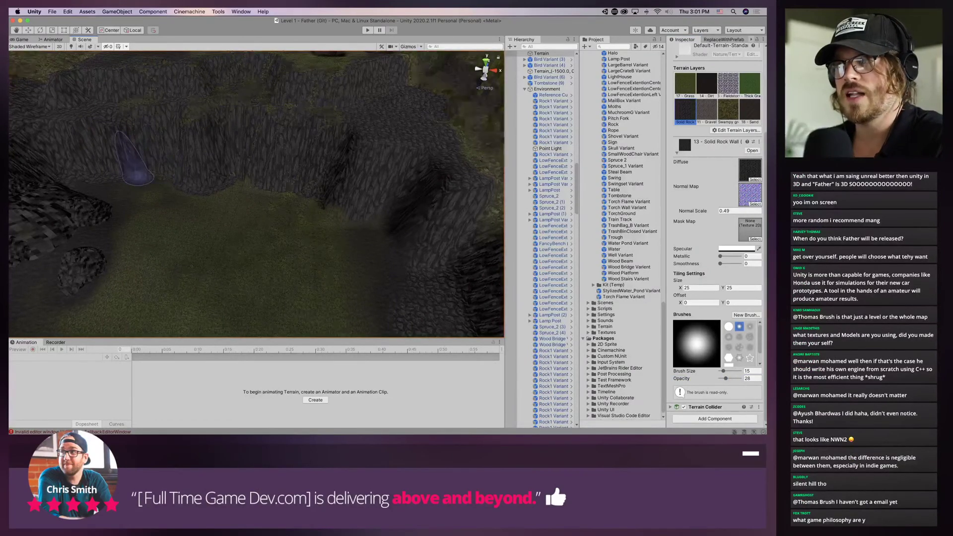
{"action": "scroll", "coordinate": [121, 228], "scroll_direction": "up", "scroll_amount": 3}
{"action": "scroll", "coordinate": [121, 227], "scroll_direction": "up", "scroll_amount": 2}
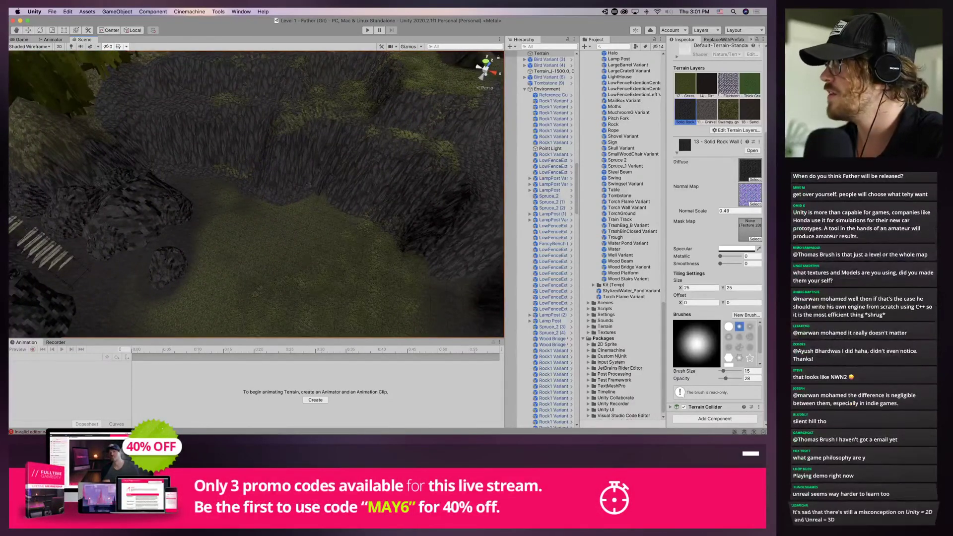
Paint the Dirt terrain layer along the base of the cliffs to soften the border with the grass clearing
{"action": "left_click", "coordinate": [706, 85]}
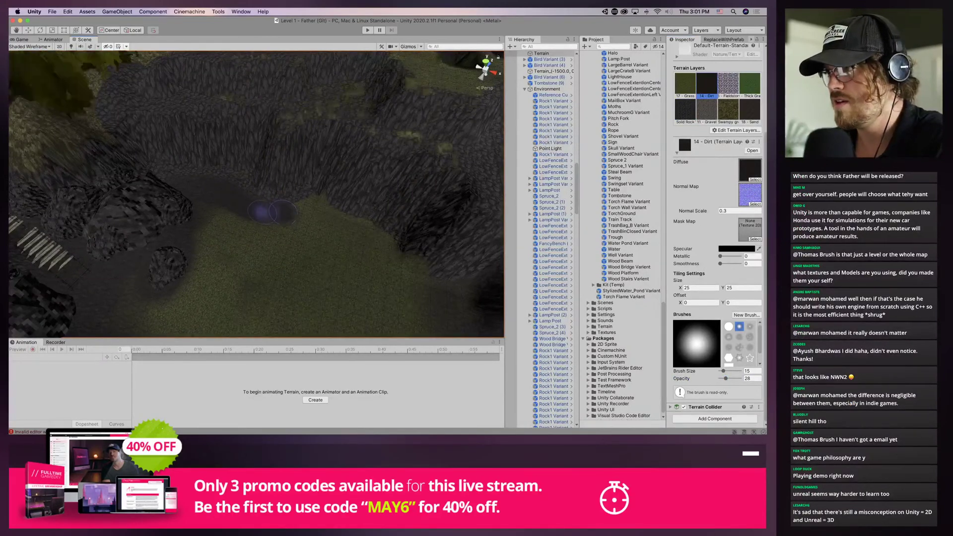
{"action": "left_click_drag", "start_coordinate": [320, 221], "coordinate": [379, 236], "text": "alt"}
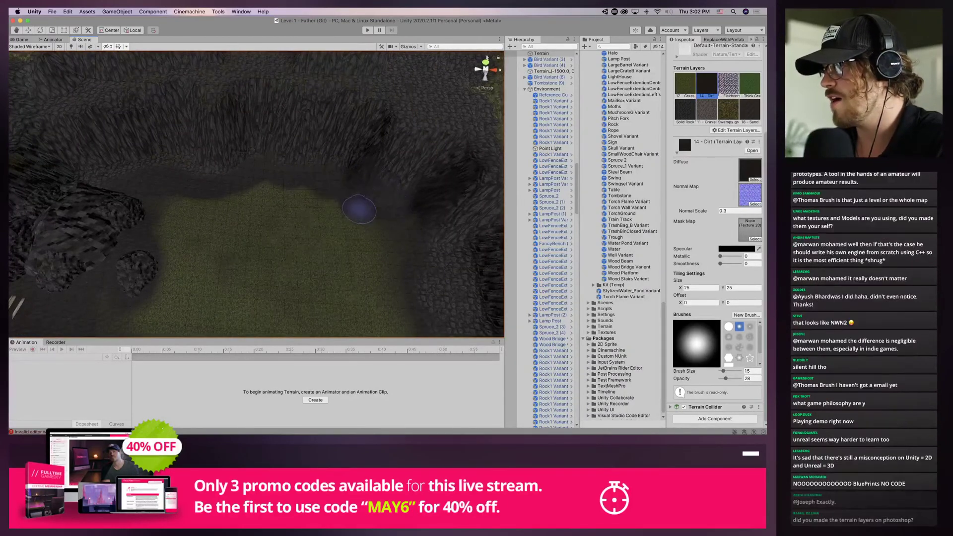
{"action": "left_click_drag", "start_coordinate": [362, 221], "coordinate": [416, 281], "text": "alt"}
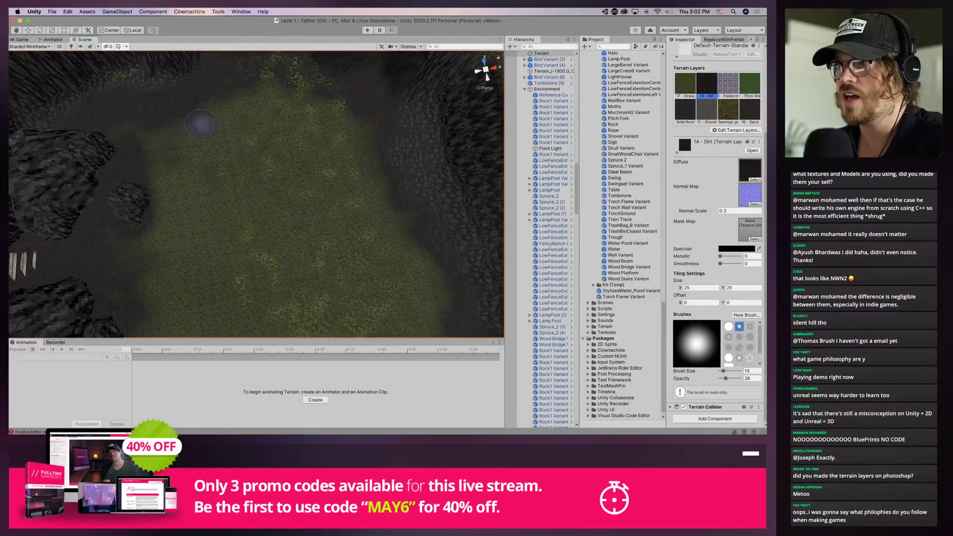
{"action": "mouse_move", "coordinate": [246, 127]}
{"action": "left_mouse_down", "text": "alt"}
{"action": "mouse_move", "coordinate": [202, 139]}
{"action": "mouse_move", "coordinate": [194, 123]}
{"action": "mouse_move", "coordinate": [181, 143]}
{"action": "left_mouse_up", "text": "alt"}
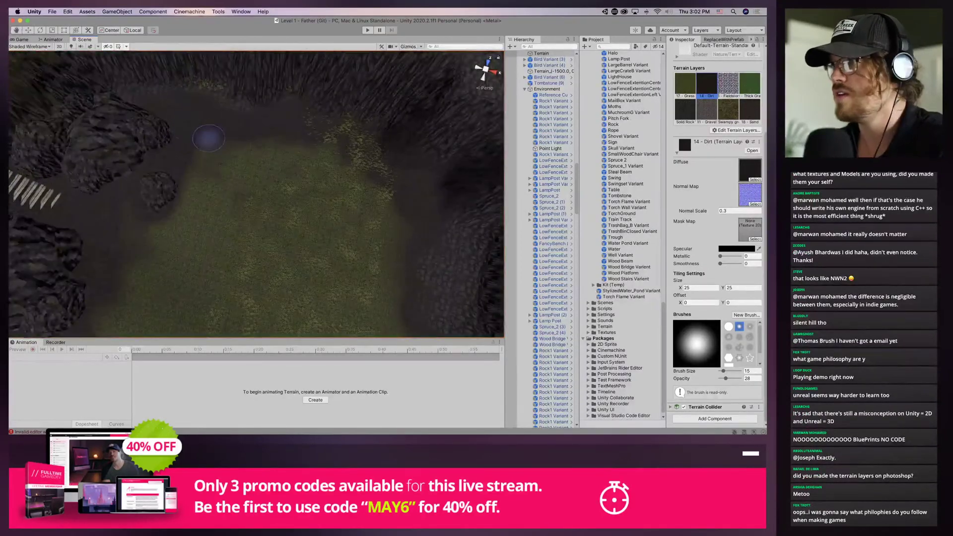
{"action": "left_click_drag", "start_coordinate": [286, 164], "coordinate": [377, 159], "text": "alt"}
Blend the Solid Rock Wall layer softly over the cliff faces and the foot of the walls around the clearing
{"action": "left_click", "coordinate": [685, 110]}
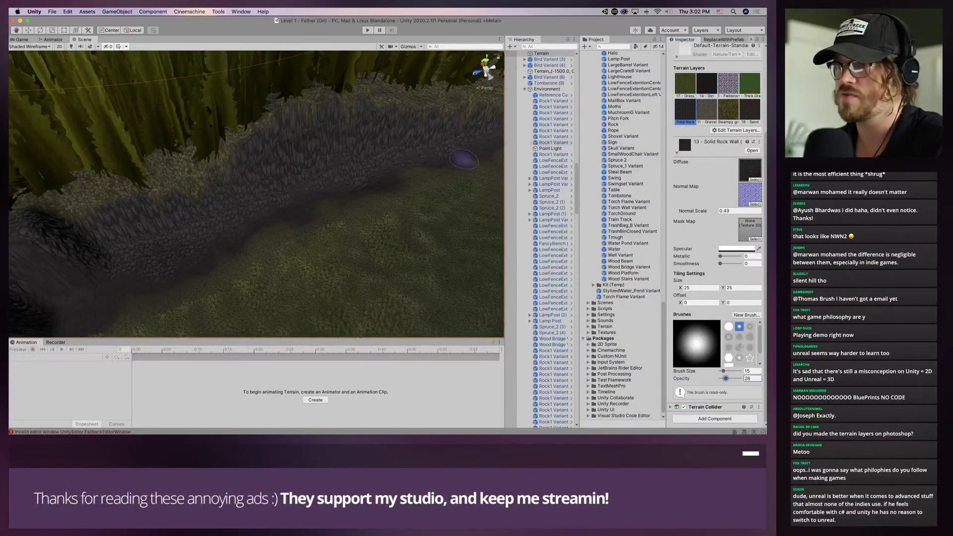
{"action": "mouse_move", "coordinate": [289, 198]}
{"action": "left_mouse_down", "text": "alt"}
{"action": "mouse_move", "coordinate": [246, 189]}
{"action": "mouse_move", "coordinate": [206, 197]}
{"action": "left_mouse_up", "text": "alt"}
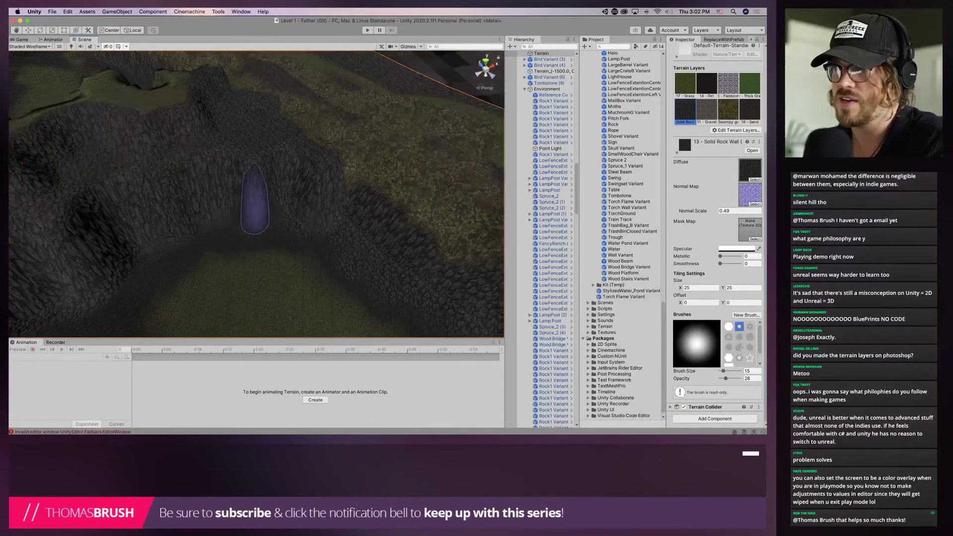
{"action": "mouse_move", "coordinate": [266, 197]}
{"action": "right_mouse_down"}
{"action": "mouse_move", "coordinate": [252, 189]}
{"action": "mouse_move", "coordinate": [239, 206]}
{"action": "right_mouse_up"}
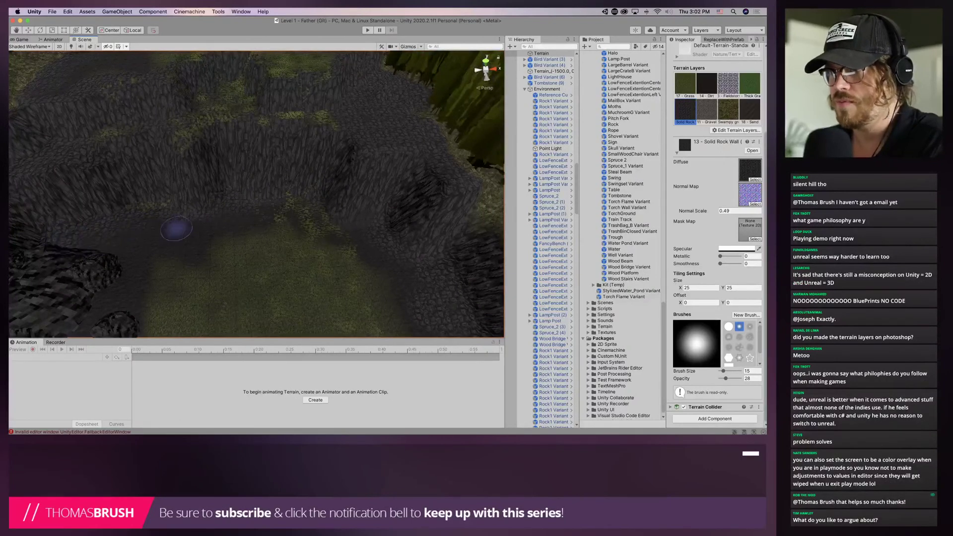
{"action": "mouse_move", "coordinate": [176, 228]}
{"action": "right_mouse_down"}
{"action": "mouse_move", "coordinate": [244, 247]}
{"action": "mouse_move", "coordinate": [228, 180]}
{"action": "right_mouse_up"}
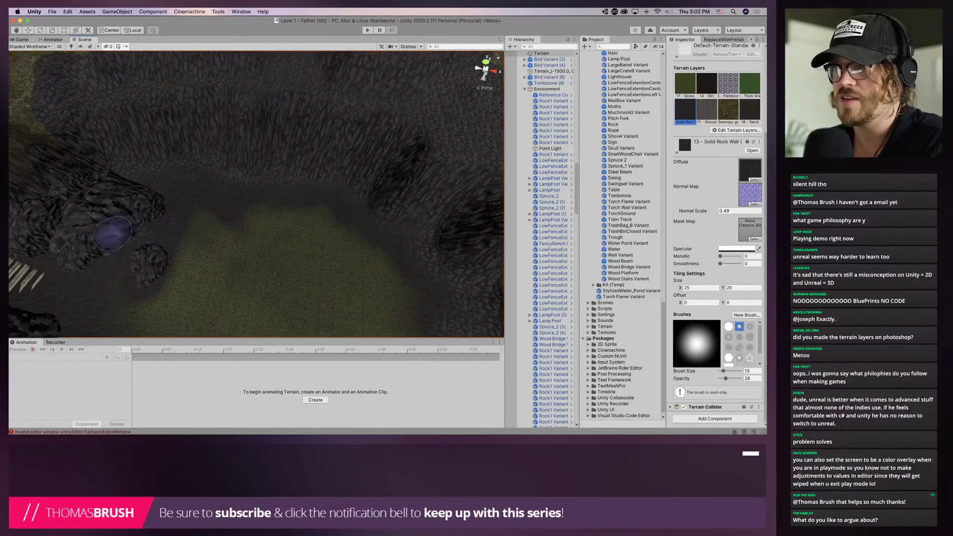
{"action": "right_click_drag", "start_coordinate": [230, 219], "coordinate": [139, 213]}
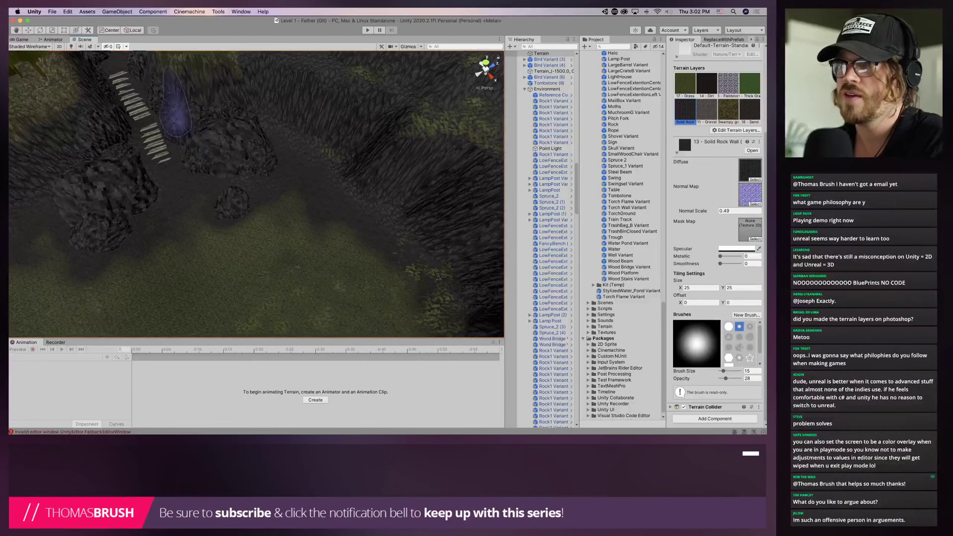
Paint Solid Rock Wall on the ground around the boulders at the foot of the wooden stairs
{"action": "right_click_drag", "start_coordinate": [192, 144], "coordinate": [160, 167]}
{"action": "mouse_move", "coordinate": [160, 166]}
{"action": "left_mouse_down"}
{"action": "mouse_move", "coordinate": [152, 191]}
{"action": "mouse_move", "coordinate": [117, 218]}
{"action": "left_mouse_up"}
{"action": "middle_click_drag", "start_coordinate": [117, 218], "coordinate": [196, 219]}
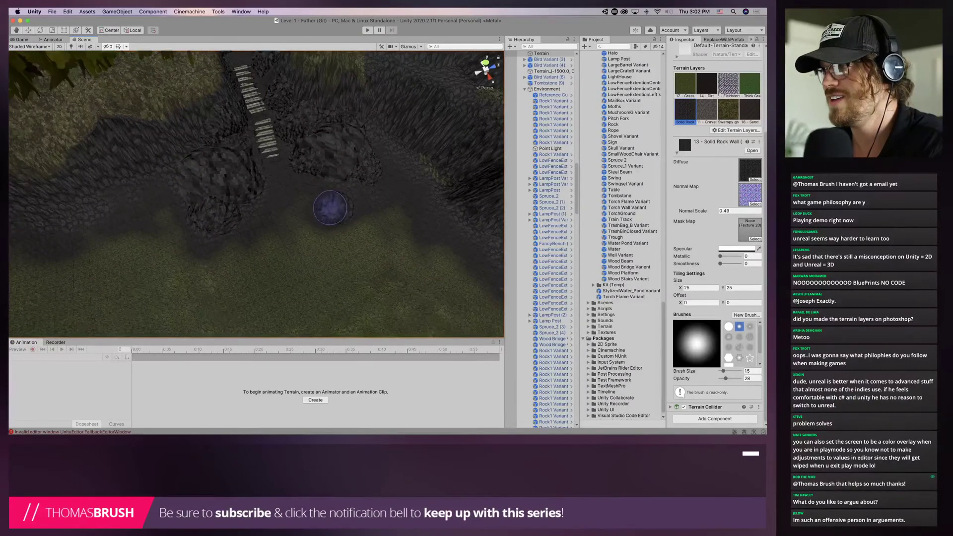
{"action": "middle_click_drag", "start_coordinate": [330, 208], "coordinate": [307, 214]}
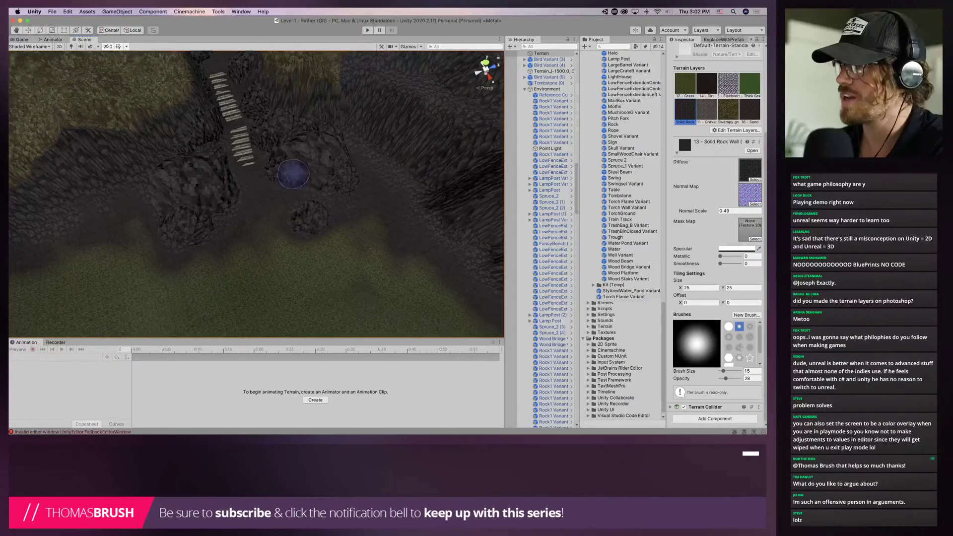
{"action": "middle_click_drag", "start_coordinate": [395, 189], "coordinate": [303, 198]}
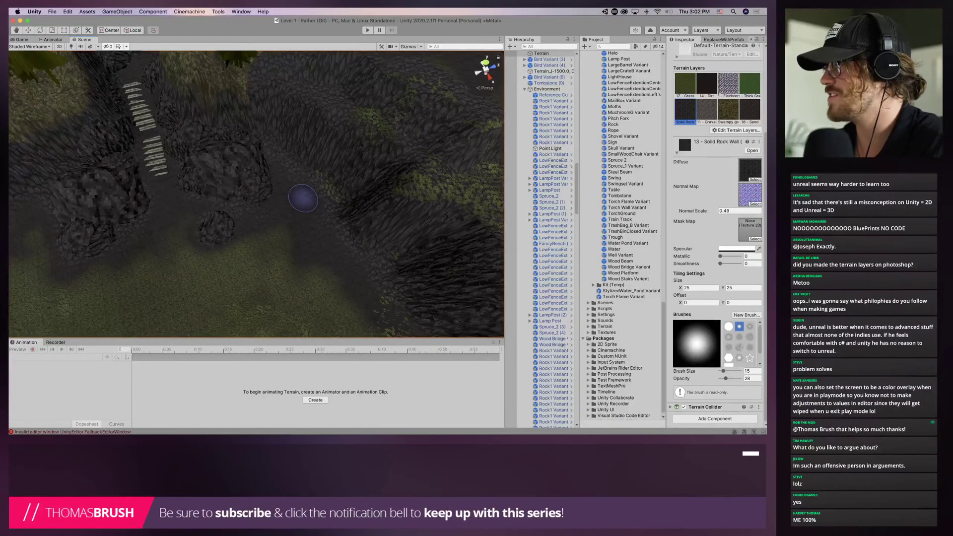
{"action": "mouse_move", "coordinate": [219, 189]}
{"action": "right_mouse_down"}
{"action": "mouse_move", "coordinate": [213, 204]}
{"action": "mouse_move", "coordinate": [258, 215]}
{"action": "right_mouse_up"}
Paint the Grass terrain layer over the clearing's dark border between the boulders and the foot of the cliffs
{"action": "left_click", "coordinate": [684, 85]}
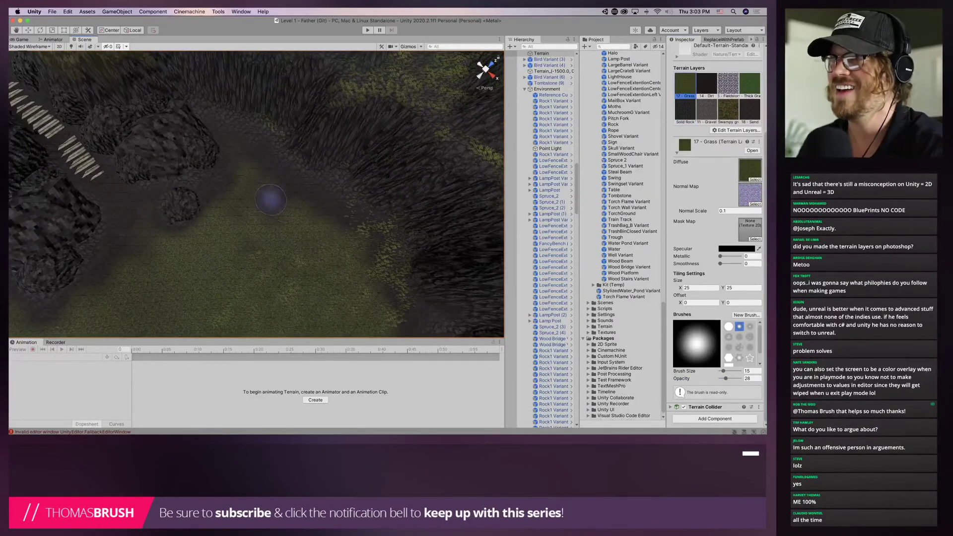
{"action": "mouse_move", "coordinate": [241, 231]}
{"action": "right_mouse_down"}
{"action": "mouse_move", "coordinate": [234, 240]}
{"action": "mouse_move", "coordinate": [377, 253]}
{"action": "mouse_move", "coordinate": [396, 235]}
{"action": "mouse_move", "coordinate": [468, 245]}
{"action": "mouse_move", "coordinate": [457, 230]}
{"action": "right_mouse_up"}
{"action": "middle_click_drag", "start_coordinate": [457, 230], "coordinate": [395, 237]}
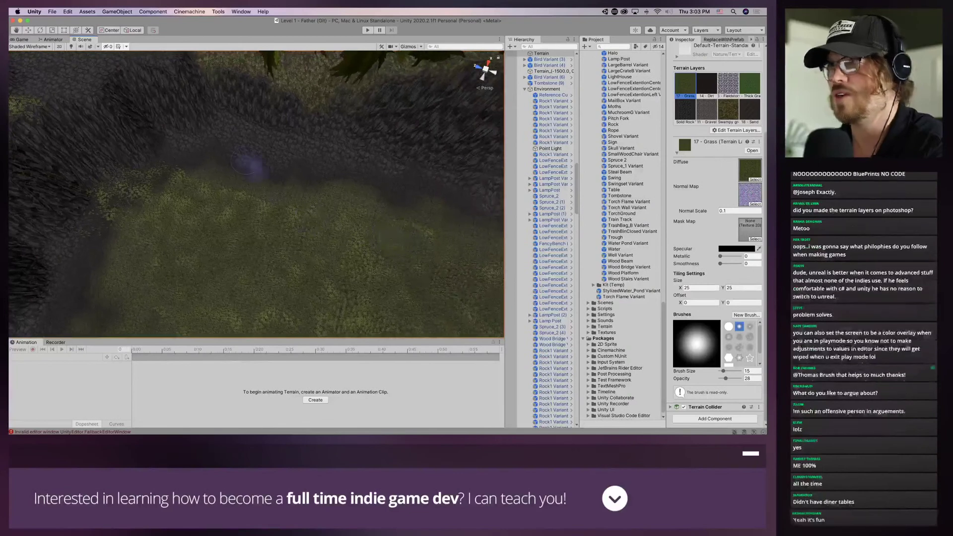
{"action": "left_click", "coordinate": [706, 85]}
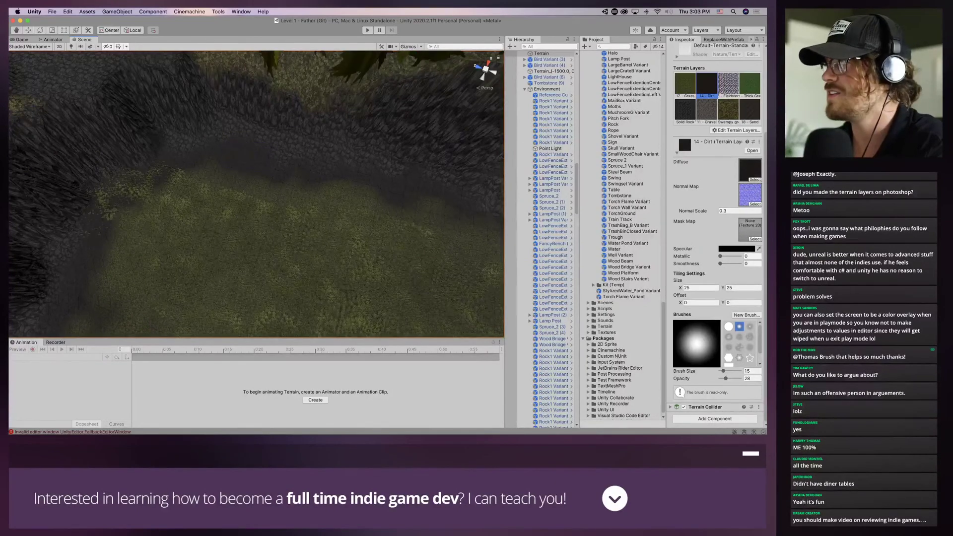
{"action": "left_click", "coordinate": [685, 84]}
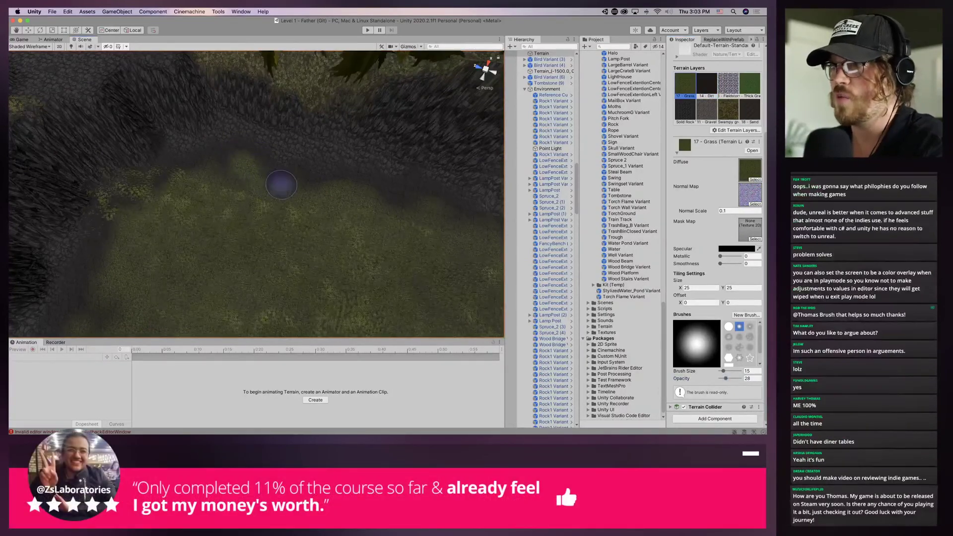
{"action": "left_click_drag", "start_coordinate": [311, 226], "coordinate": [428, 213], "text": "alt"}
{"action": "left_click_drag", "start_coordinate": [318, 194], "coordinate": [368, 112], "text": "alt"}
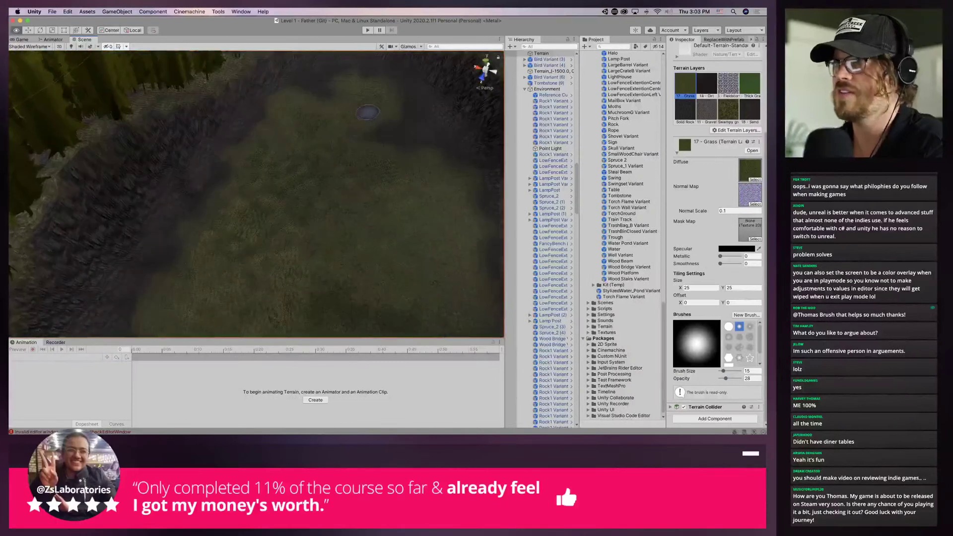
{"action": "left_click_drag", "start_coordinate": [404, 153], "coordinate": [248, 206], "text": "alt"}
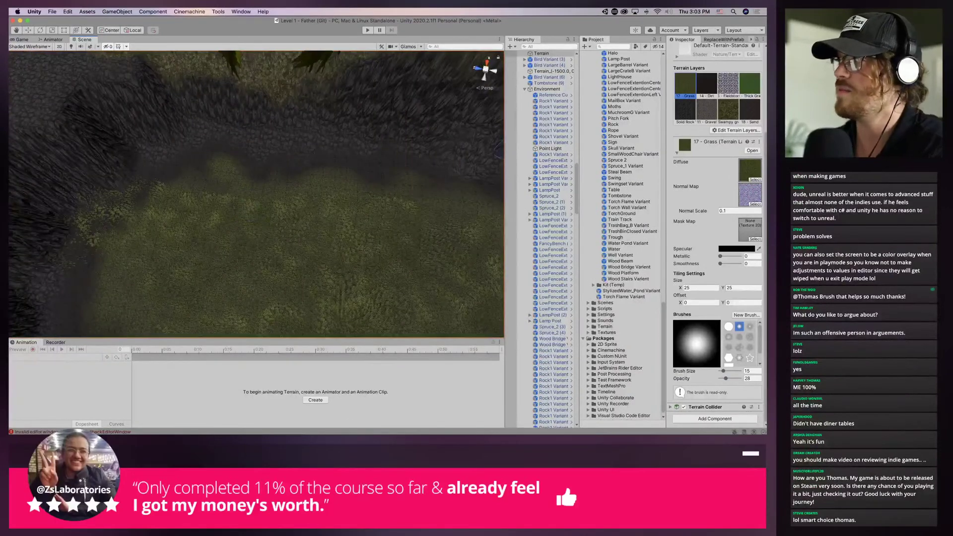
Soften the grass edge with the Dirt terrain layer along the foot of the cliffs and beside the boulders
{"action": "left_click", "coordinate": [707, 85]}
{"action": "mouse_move", "coordinate": [233, 163]}
{"action": "left_mouse_down"}
{"action": "mouse_move", "coordinate": [215, 162]}
{"action": "mouse_move", "coordinate": [234, 168]}
{"action": "left_mouse_up"}
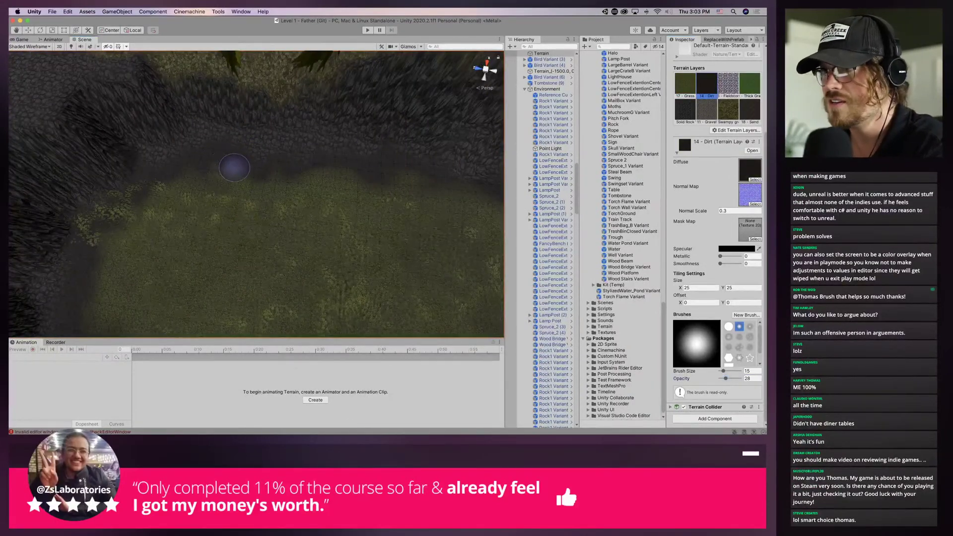
{"action": "mouse_move", "coordinate": [359, 176]}
{"action": "left_mouse_down", "text": "alt"}
{"action": "mouse_move", "coordinate": [213, 202]}
{"action": "mouse_move", "coordinate": [110, 163]}
{"action": "mouse_move", "coordinate": [58, 168]}
{"action": "left_mouse_up", "text": "alt"}
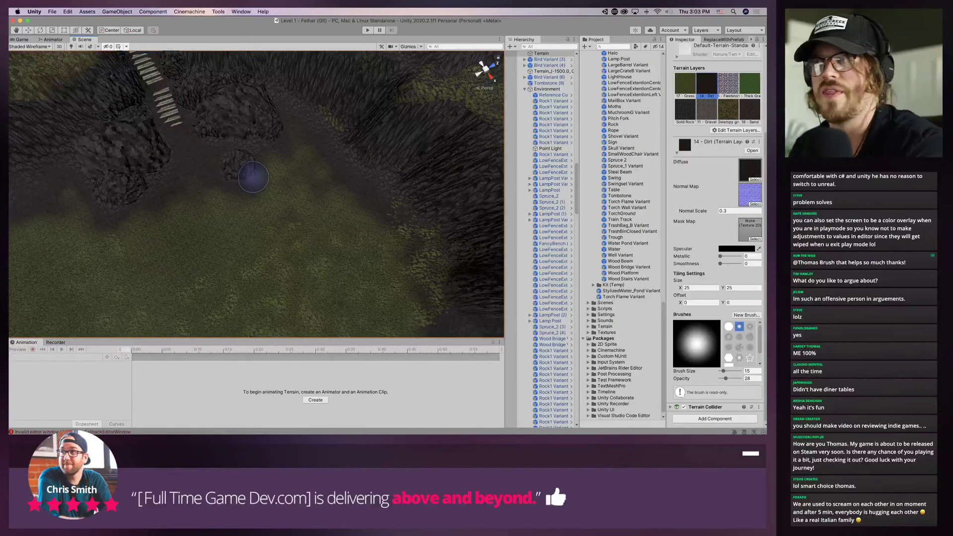
{"action": "left_click_drag", "start_coordinate": [275, 189], "coordinate": [170, 192], "text": "alt"}
{"action": "middle_click_drag", "start_coordinate": [170, 191], "coordinate": [334, 249]}
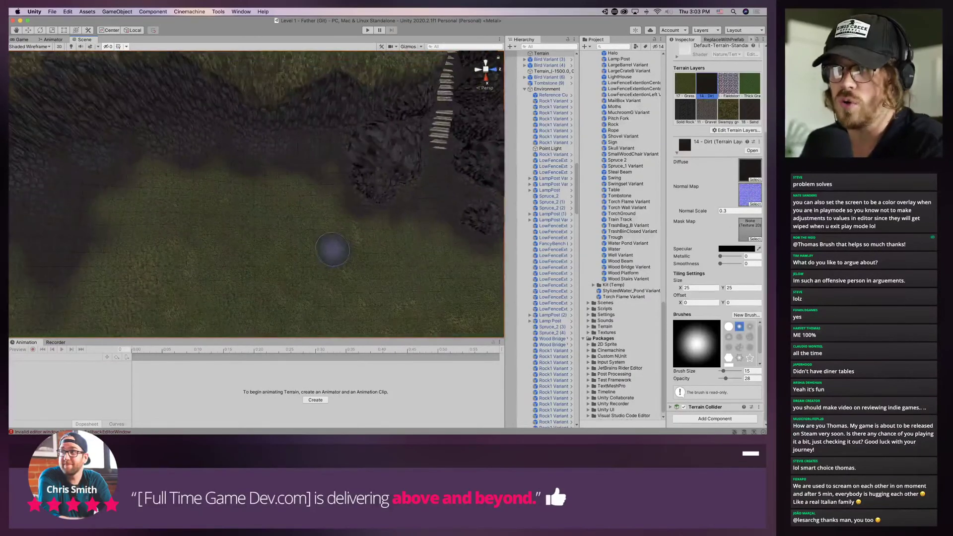
{"action": "left_click_drag", "start_coordinate": [334, 249], "coordinate": [219, 229], "text": "alt"}
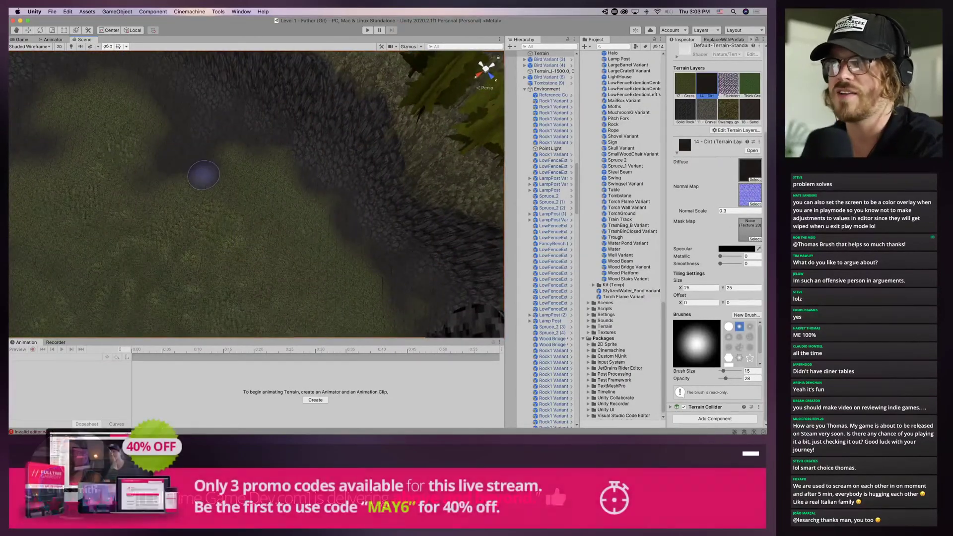
{"action": "left_click_drag", "start_coordinate": [202, 174], "coordinate": [385, 246], "text": "alt"}
{"action": "mouse_move", "coordinate": [377, 189]}
{"action": "left_mouse_down", "text": "alt"}
{"action": "mouse_move", "coordinate": [420, 118]}
{"action": "mouse_move", "coordinate": [365, 176]}
{"action": "mouse_move", "coordinate": [368, 202]}
{"action": "mouse_move", "coordinate": [350, 201]}
{"action": "left_mouse_up", "text": "alt"}
{"action": "scroll", "coordinate": [347, 203], "scroll_direction": "up", "scroll_amount": 3}
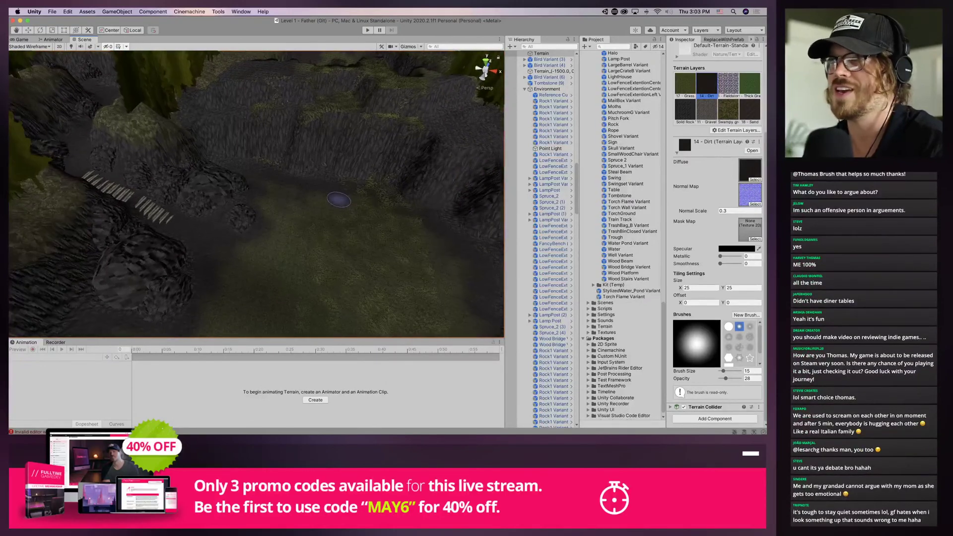
Switch the terrain tool to Paint Details with the Grass detail and set its target strength to 1
{"action": "scroll", "coordinate": [744, 94], "scroll_direction": "up", "scroll_amount": 5}
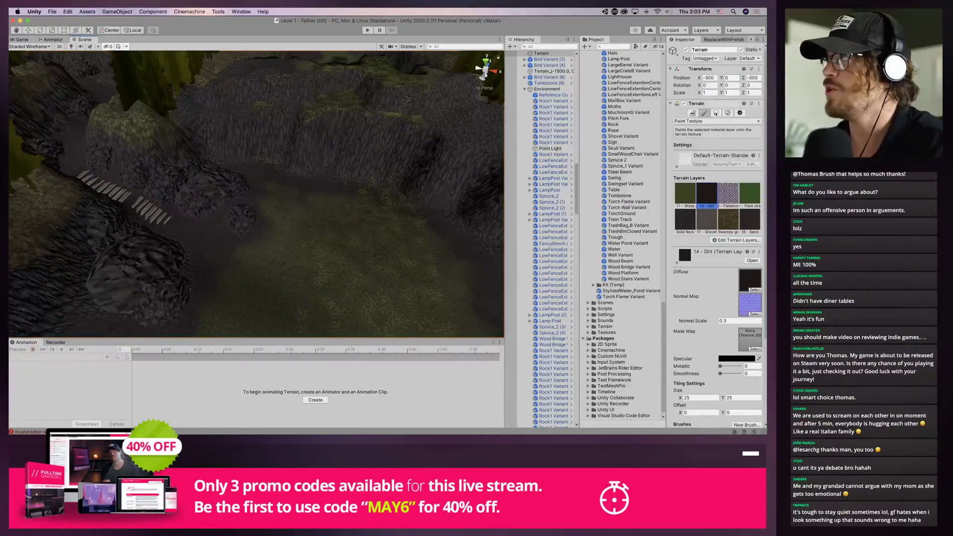
{"action": "left_click", "coordinate": [727, 113]}
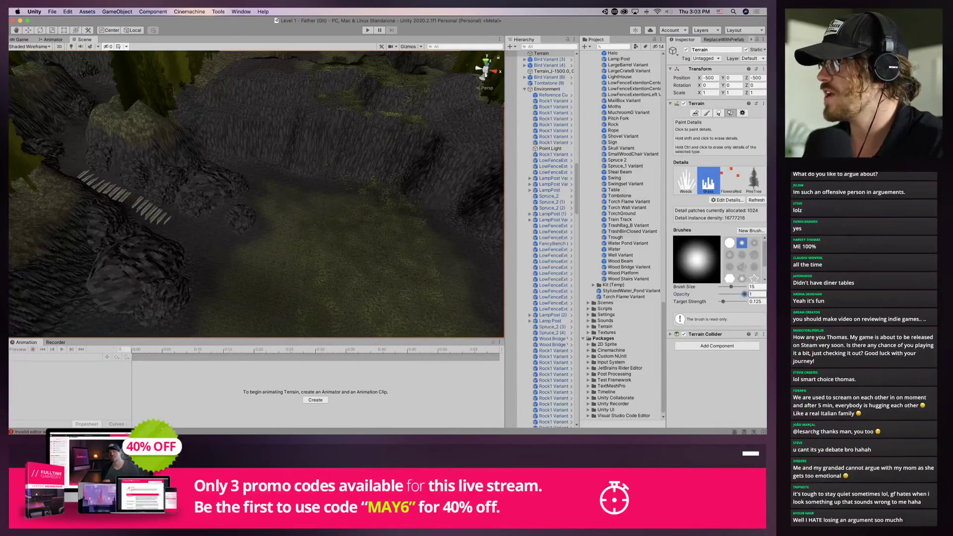
{"action": "left_click", "coordinate": [745, 302]}
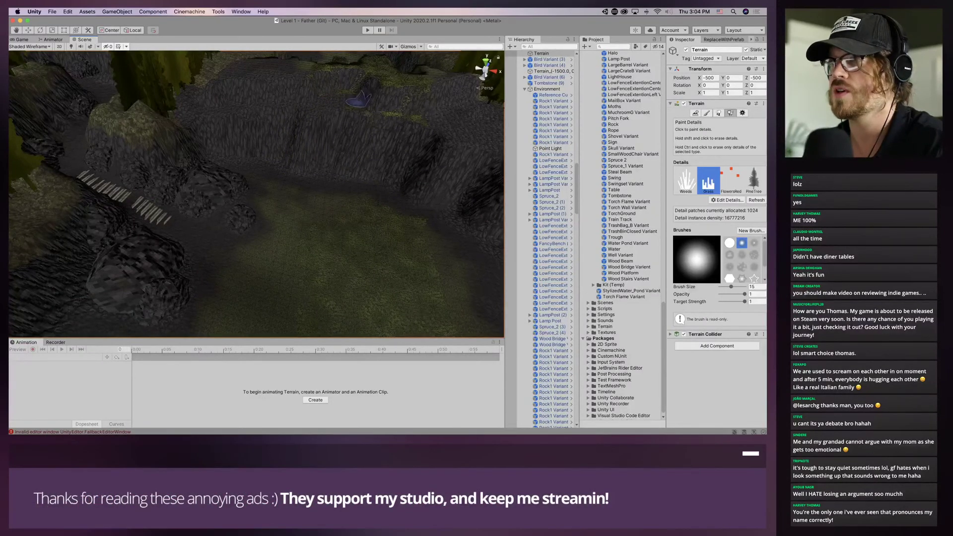
{"action": "middle_click_drag", "start_coordinate": [358, 100], "coordinate": [313, 154]}
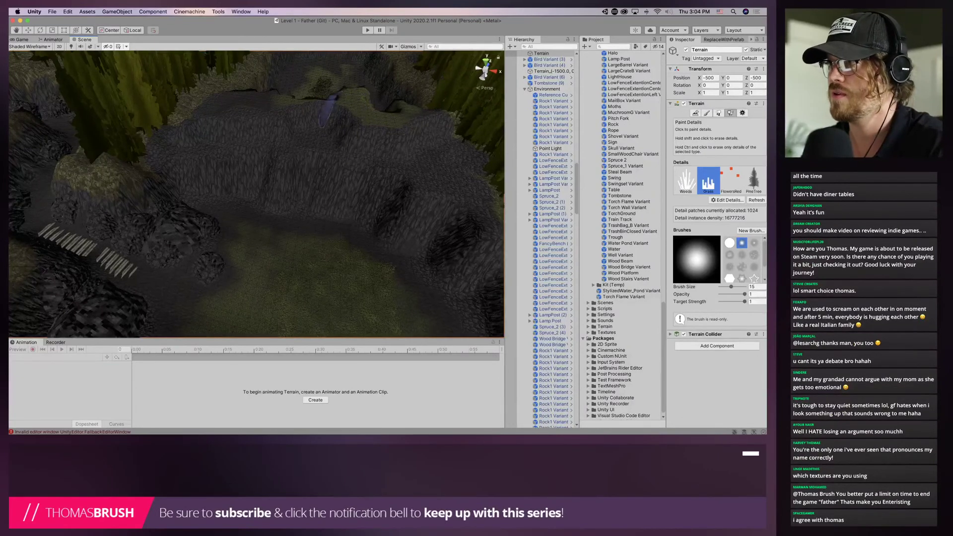
{"action": "right_click_drag", "start_coordinate": [319, 198], "coordinate": [355, 227]}
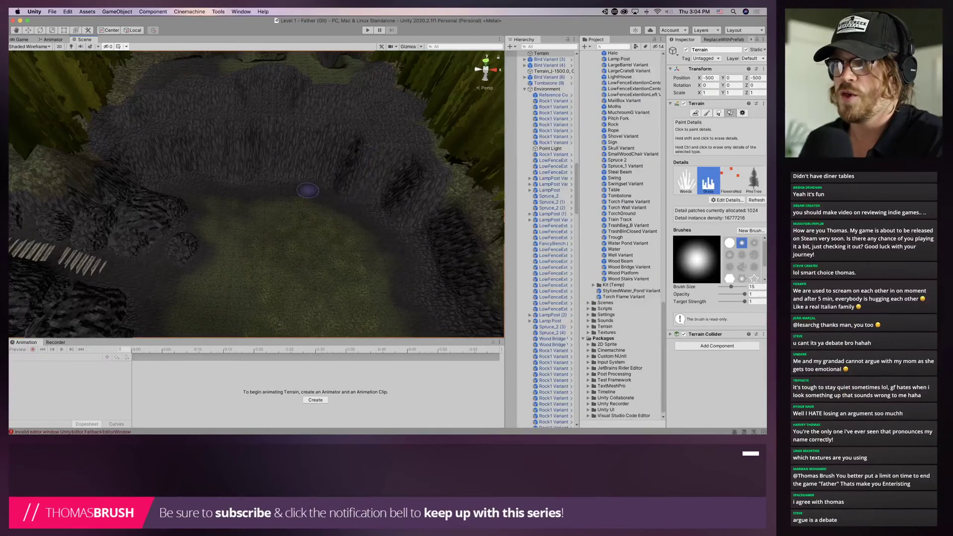
{"action": "right_click_drag", "start_coordinate": [277, 199], "coordinate": [262, 198]}
Return to Paint Texture and paint a patch of the Grass layer on the cliff's middle ledge
{"action": "left_click", "coordinate": [707, 114]}
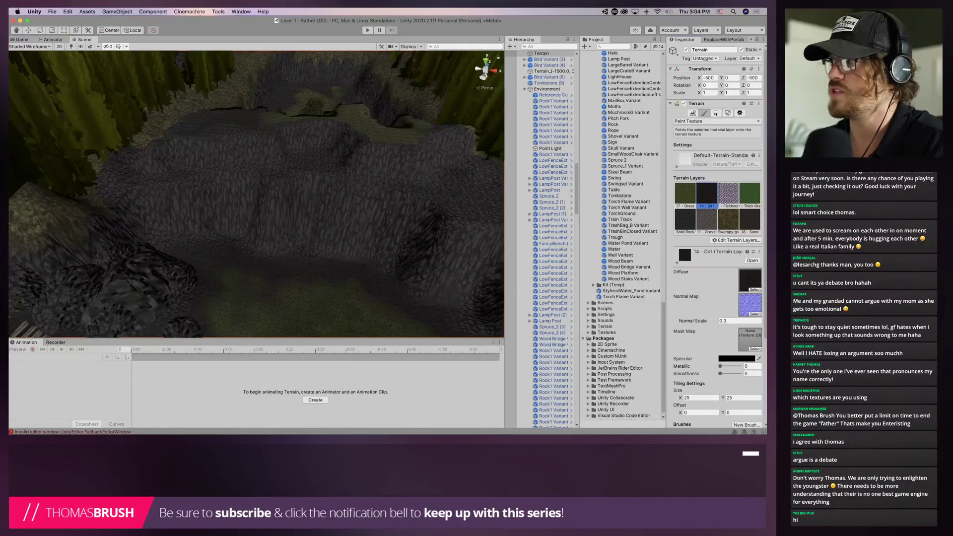
{"action": "left_click", "coordinate": [685, 193]}
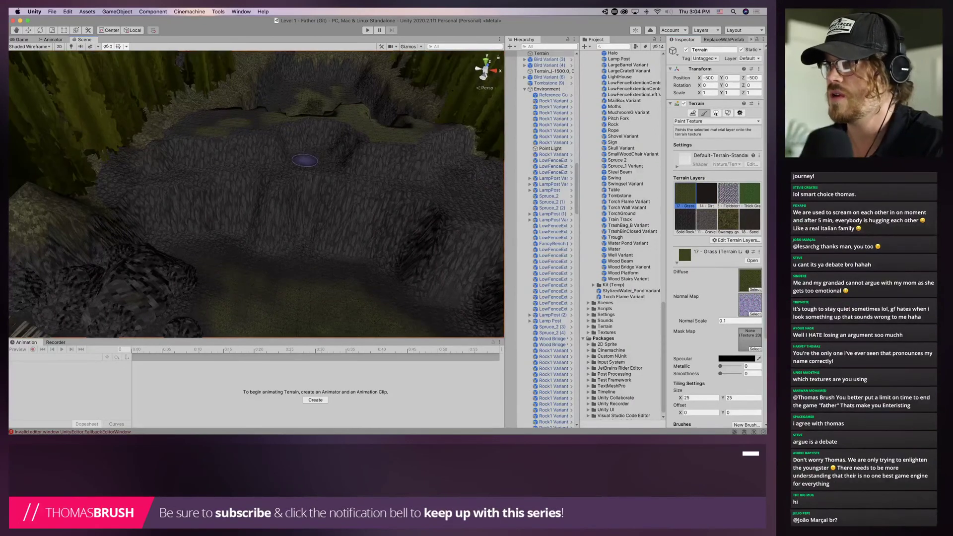
{"action": "mouse_move", "coordinate": [408, 193]}
{"action": "right_mouse_down"}
{"action": "mouse_move", "coordinate": [378, 223]}
{"action": "mouse_move", "coordinate": [306, 242]}
{"action": "mouse_move", "coordinate": [181, 251]}
{"action": "right_mouse_up"}
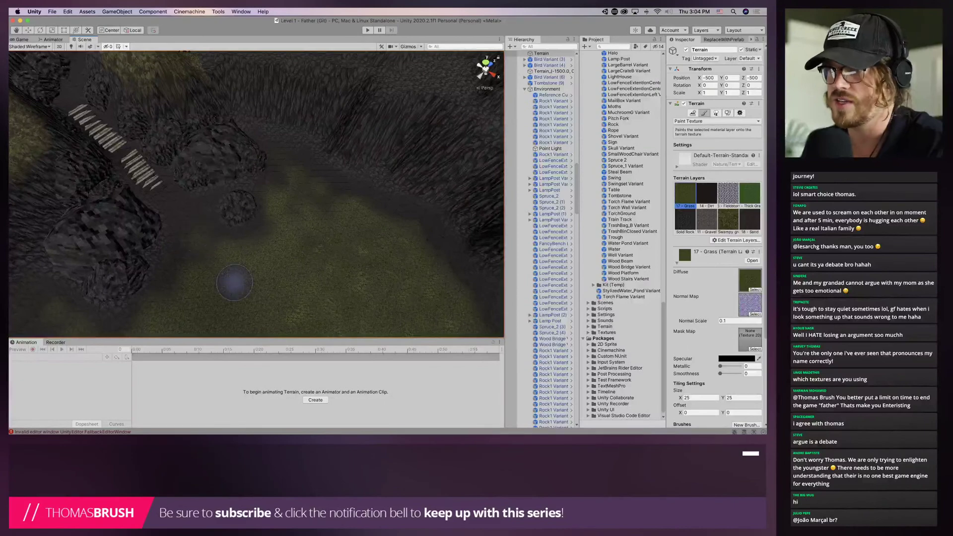
{"action": "right_click_drag", "start_coordinate": [230, 276], "coordinate": [143, 227]}
{"action": "mouse_move", "coordinate": [264, 218]}
{"action": "right_mouse_down"}
{"action": "mouse_move", "coordinate": [167, 217]}
{"action": "mouse_move", "coordinate": [259, 174]}
{"action": "mouse_move", "coordinate": [248, 223]}
{"action": "mouse_move", "coordinate": [241, 202]}
{"action": "mouse_move", "coordinate": [253, 181]}
{"action": "mouse_move", "coordinate": [246, 121]}
{"action": "mouse_move", "coordinate": [228, 138]}
{"action": "right_mouse_up"}
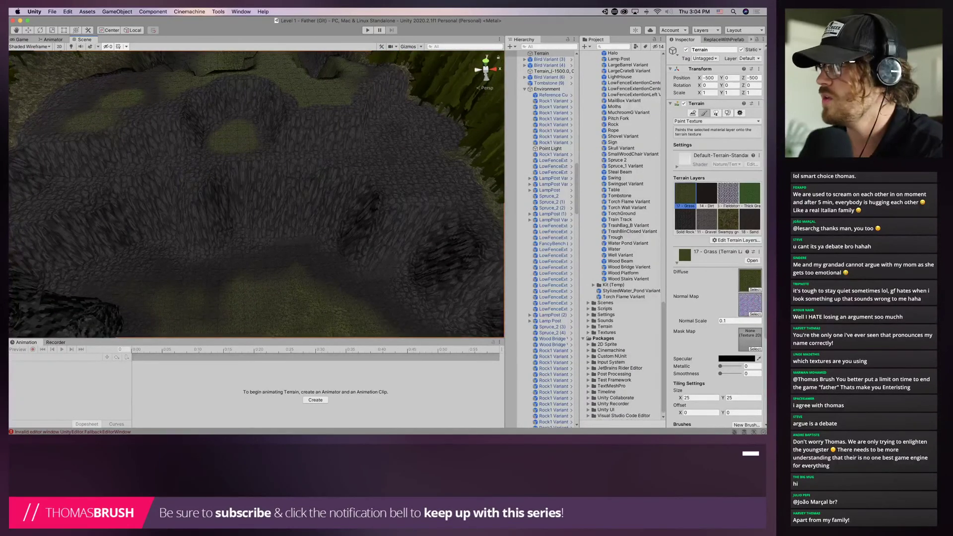
Reduce the brush size to 8 and paint the Grass layer onto the flat ledges of the stepped cliff
{"action": "scroll", "coordinate": [714, 239], "scroll_direction": "down", "scroll_amount": 3}
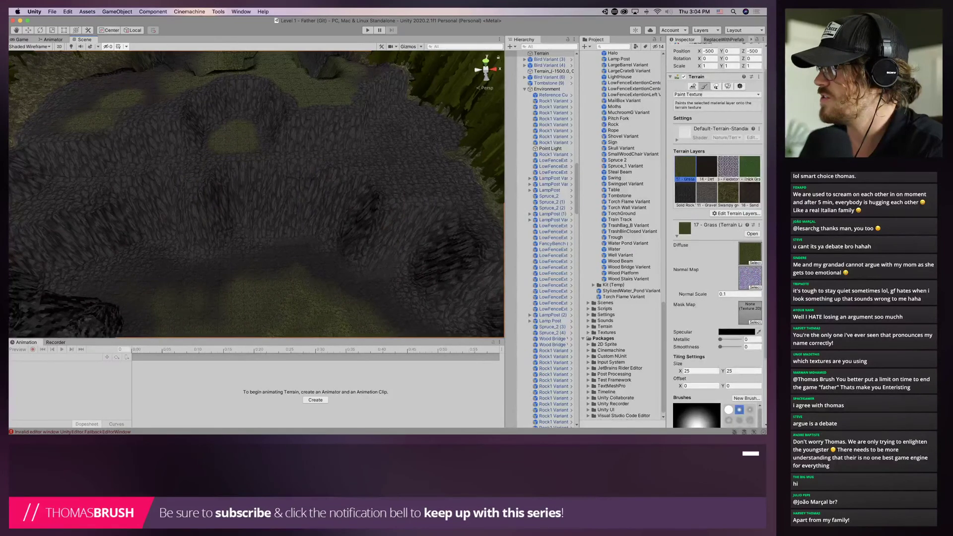
{"action": "scroll", "coordinate": [715, 238], "scroll_direction": "down", "scroll_amount": 6}
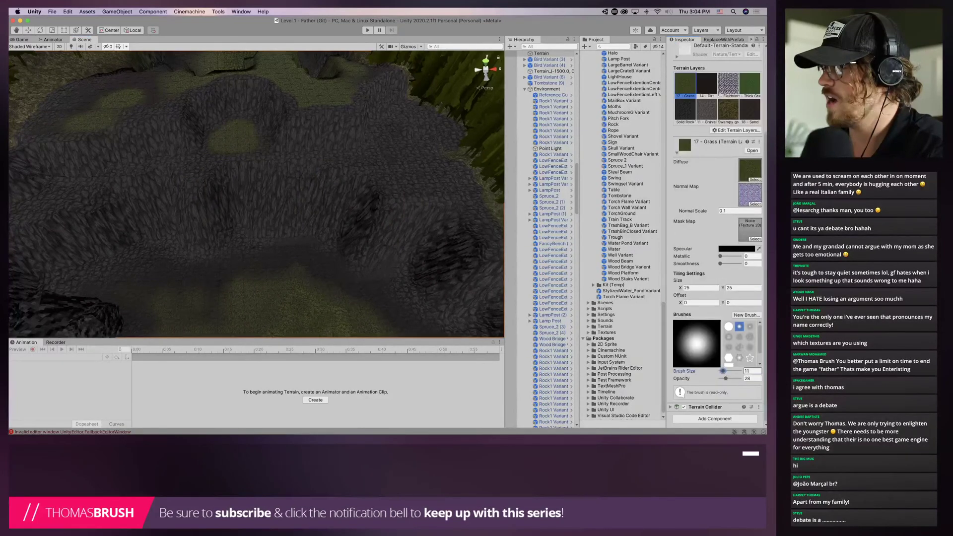
{"action": "left_click_drag", "start_coordinate": [723, 371], "coordinate": [721, 371]}
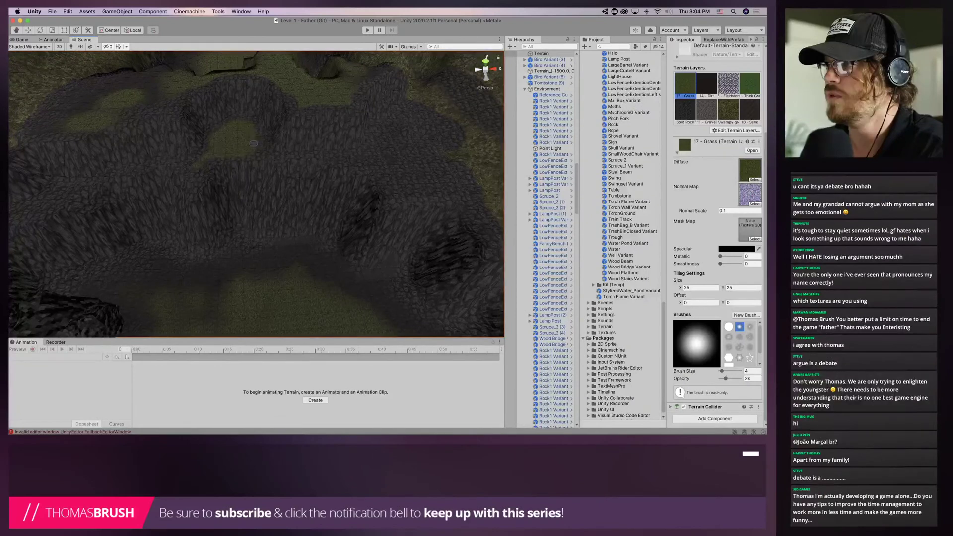
{"action": "left_click_drag", "start_coordinate": [253, 143], "coordinate": [233, 110], "text": "alt"}
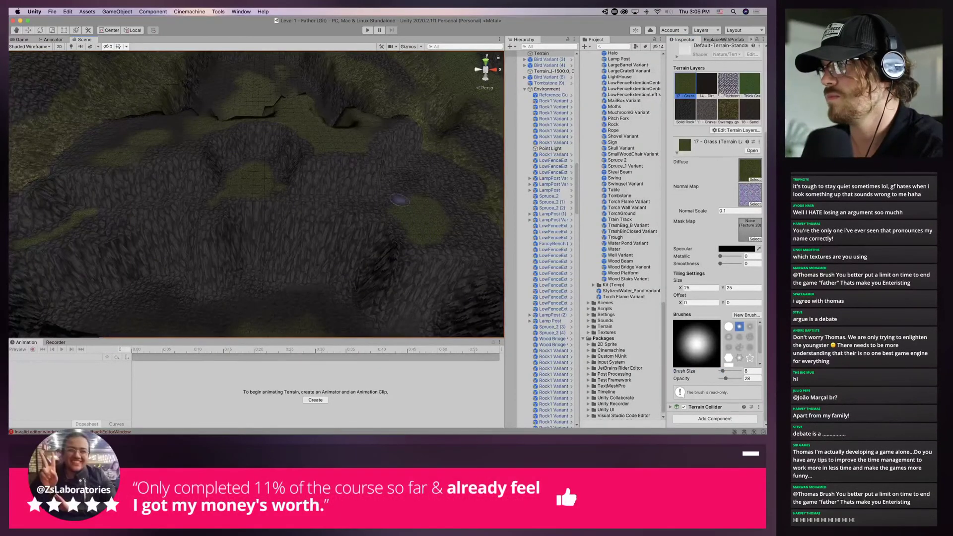
{"action": "mouse_move", "coordinate": [424, 171]}
{"action": "left_mouse_down"}
{"action": "mouse_move", "coordinate": [457, 171]}
{"action": "mouse_move", "coordinate": [474, 183]}
{"action": "left_mouse_up"}
{"action": "mouse_move", "coordinate": [347, 194]}
{"action": "left_mouse_down", "text": "alt"}
{"action": "mouse_move", "coordinate": [386, 203]}
{"action": "mouse_move", "coordinate": [358, 187]}
{"action": "mouse_move", "coordinate": [366, 176]}
{"action": "left_mouse_up", "text": "alt"}
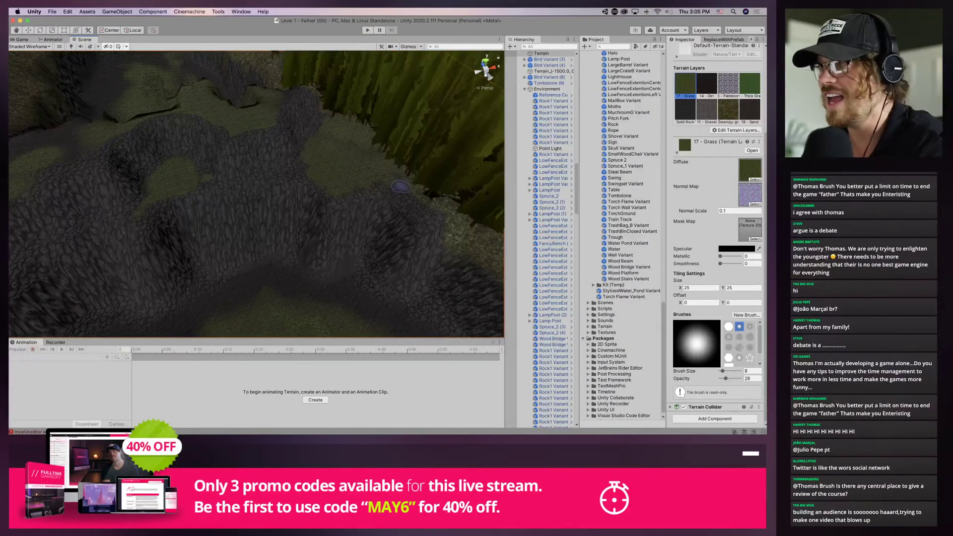
Extend the Grass layer along the cliff's outer rim and the narrow ledges above the clearing
{"action": "mouse_move", "coordinate": [437, 216]}
{"action": "right_mouse_down"}
{"action": "mouse_move", "coordinate": [486, 233]}
{"action": "mouse_move", "coordinate": [347, 181]}
{"action": "right_mouse_up"}
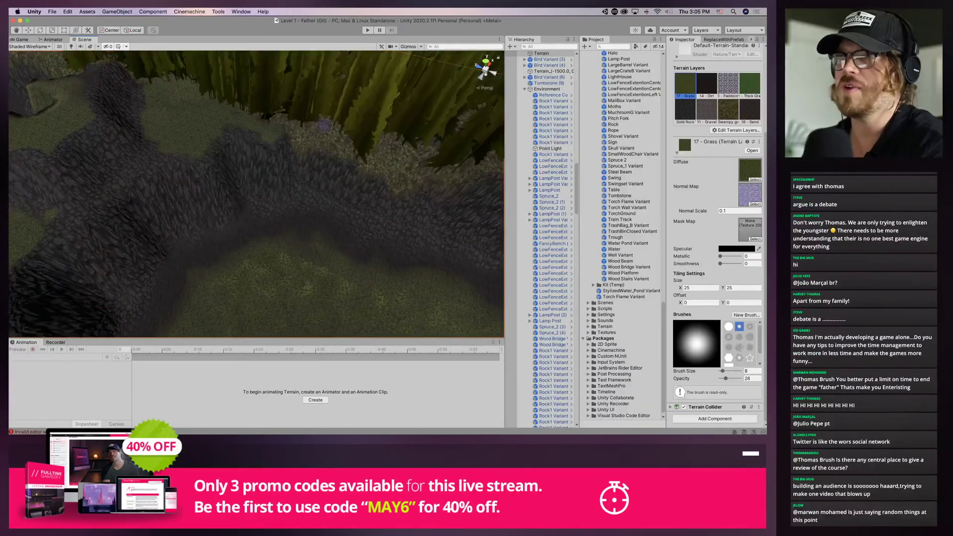
{"action": "right_click_drag", "start_coordinate": [324, 126], "coordinate": [227, 129]}
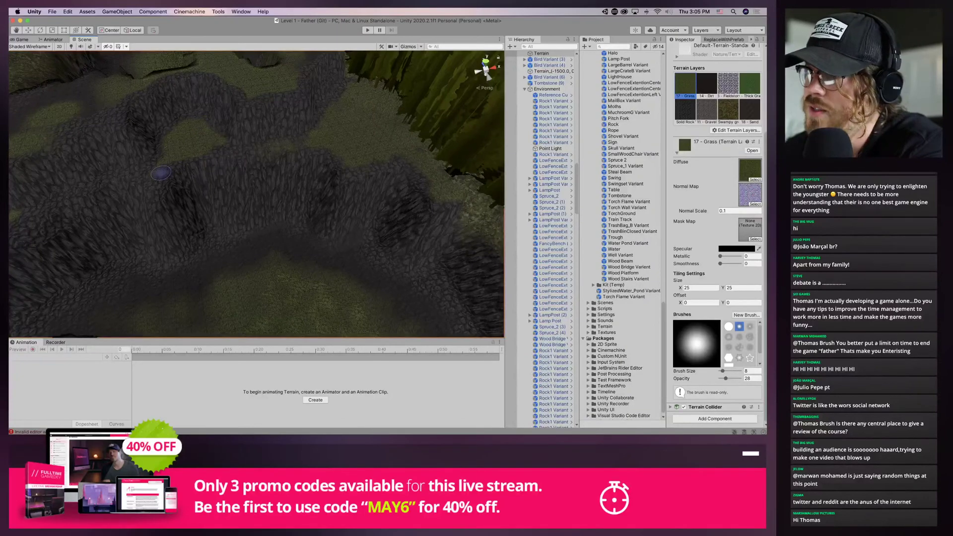
{"action": "mouse_move", "coordinate": [158, 179]}
{"action": "left_mouse_down", "text": "alt"}
{"action": "mouse_move", "coordinate": [199, 233]}
{"action": "mouse_move", "coordinate": [229, 229]}
{"action": "left_mouse_up", "text": "alt"}
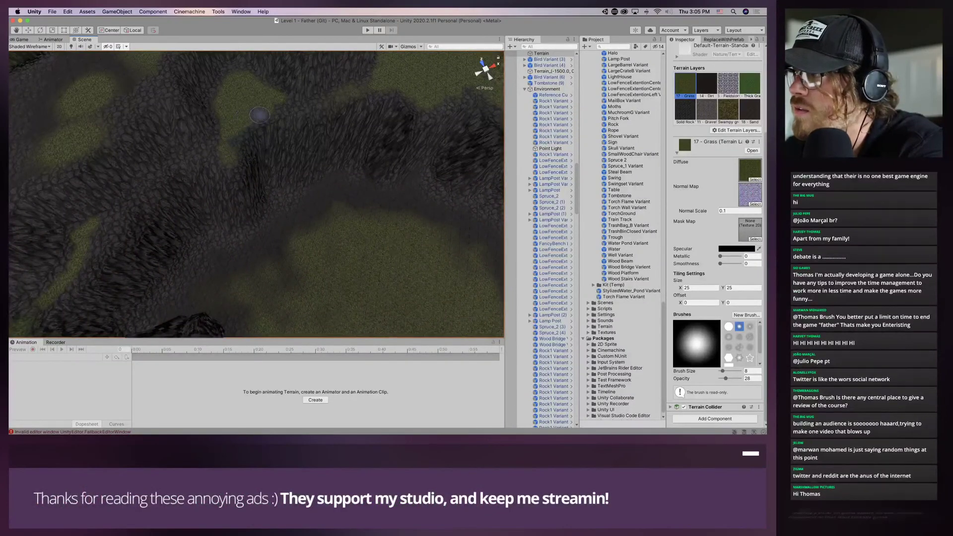
{"action": "mouse_move", "coordinate": [193, 164]}
{"action": "left_mouse_down", "text": "alt"}
{"action": "mouse_move", "coordinate": [170, 180]}
{"action": "mouse_move", "coordinate": [158, 151]}
{"action": "mouse_move", "coordinate": [191, 130]}
{"action": "mouse_move", "coordinate": [191, 118]}
{"action": "left_mouse_up", "text": "alt"}
{"action": "left_click_drag", "start_coordinate": [110, 157], "coordinate": [79, 161], "text": "alt"}
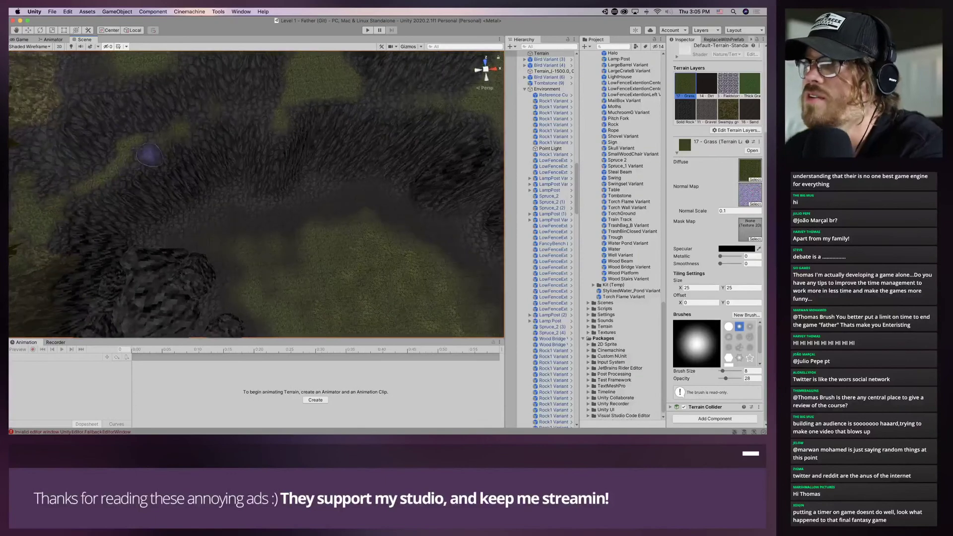
{"action": "left_click_drag", "start_coordinate": [140, 151], "coordinate": [269, 196], "text": "alt"}
Choose the Swampy ground terrain layer and paint it along the upper rim of the cliff wall
{"action": "scroll", "coordinate": [272, 200], "scroll_direction": "up", "scroll_amount": 5}
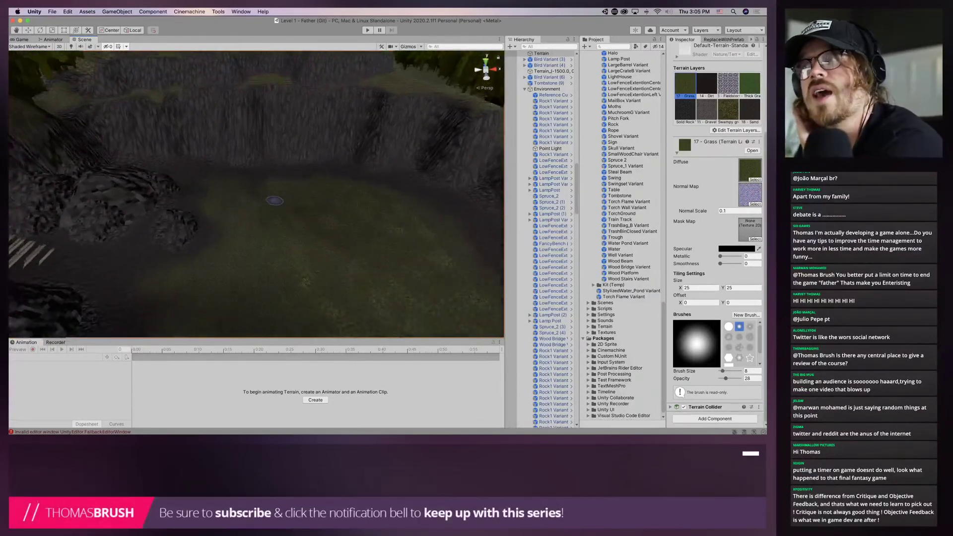
{"action": "right_click_drag", "start_coordinate": [273, 202], "coordinate": [292, 192]}
{"action": "scroll", "coordinate": [286, 195], "scroll_direction": "up", "scroll_amount": 3}
{"action": "scroll", "coordinate": [293, 193], "scroll_direction": "up", "scroll_amount": 4}
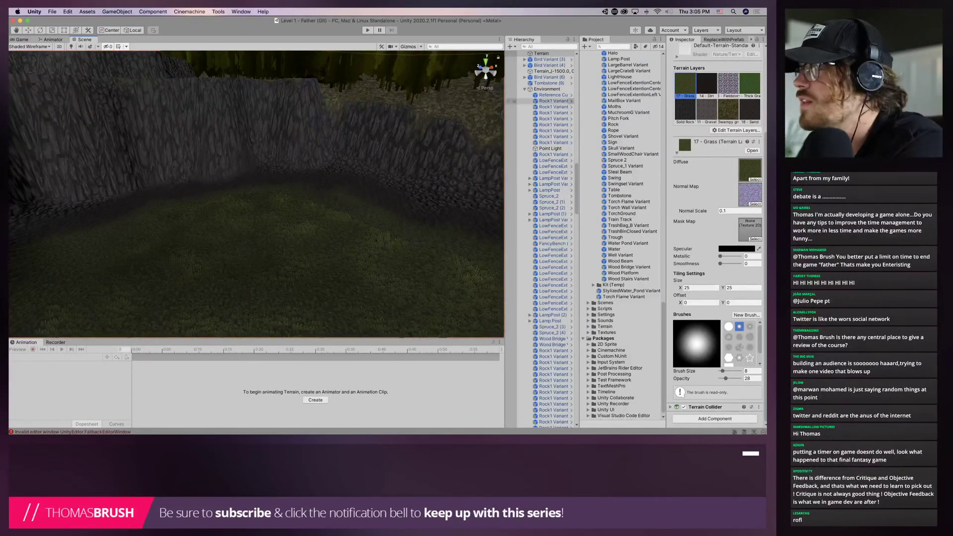
{"action": "scroll", "coordinate": [404, 197], "scroll_direction": "up", "scroll_amount": 3}
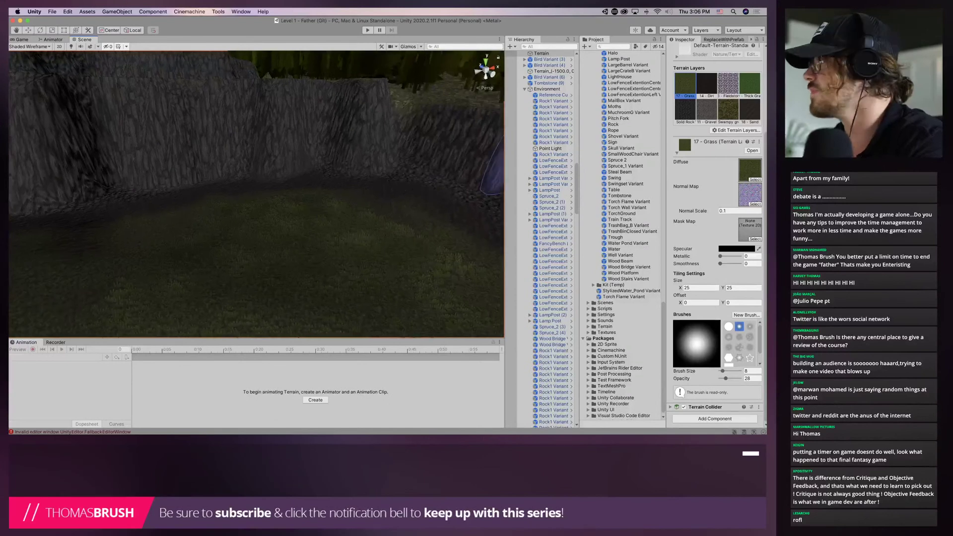
{"action": "left_click", "coordinate": [728, 110]}
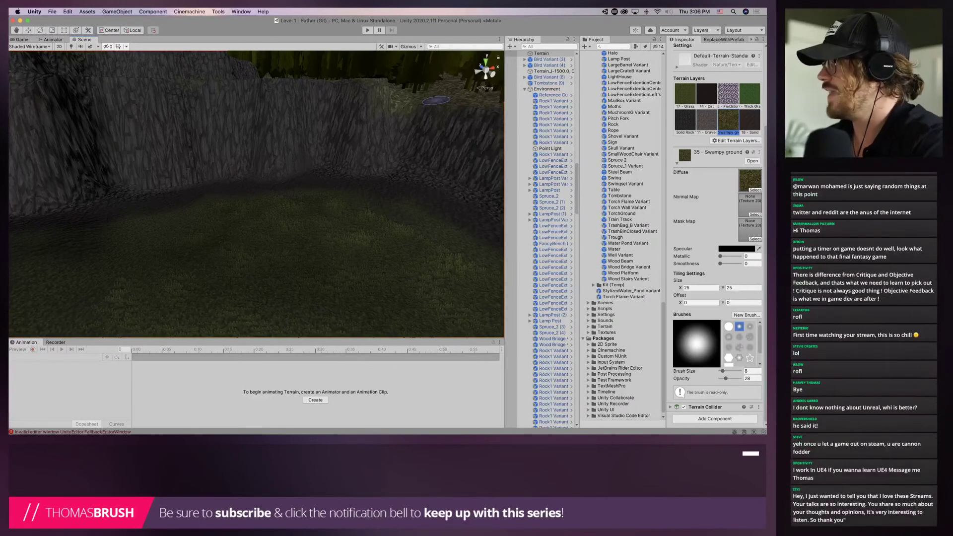
{"action": "right_click_drag", "start_coordinate": [361, 157], "coordinate": [353, 143]}
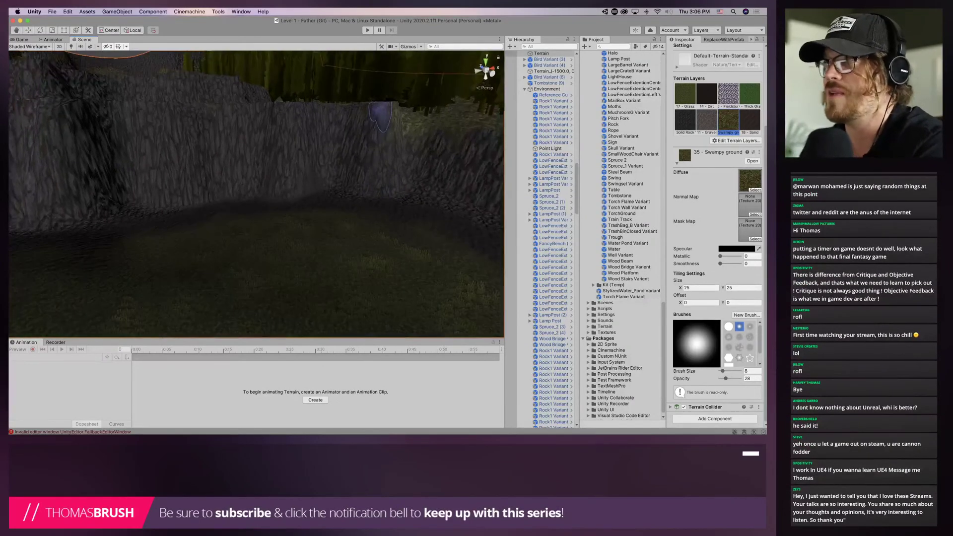
{"action": "left_click_drag", "start_coordinate": [378, 114], "coordinate": [340, 130]}
{"action": "middle_click_drag", "start_coordinate": [340, 130], "coordinate": [248, 330]}
{"action": "left_click_drag", "start_coordinate": [331, 164], "coordinate": [320, 162]}
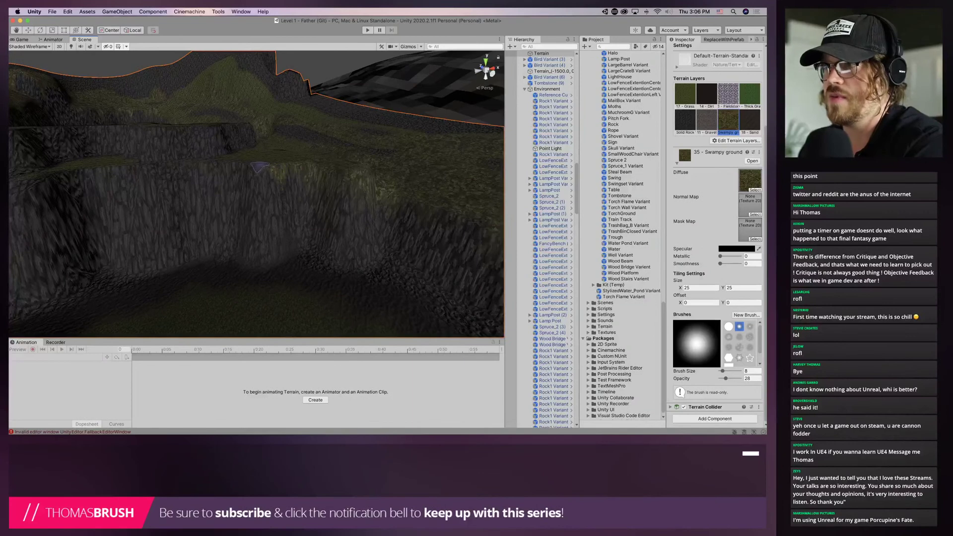
Paint Swampy ground streaks down from the cliff wall's upper rim and touch them up with the Solid Rock Wall layer
{"action": "left_click_drag", "start_coordinate": [244, 164], "coordinate": [246, 181]}
{"action": "right_click_drag", "start_coordinate": [284, 182], "coordinate": [255, 187]}
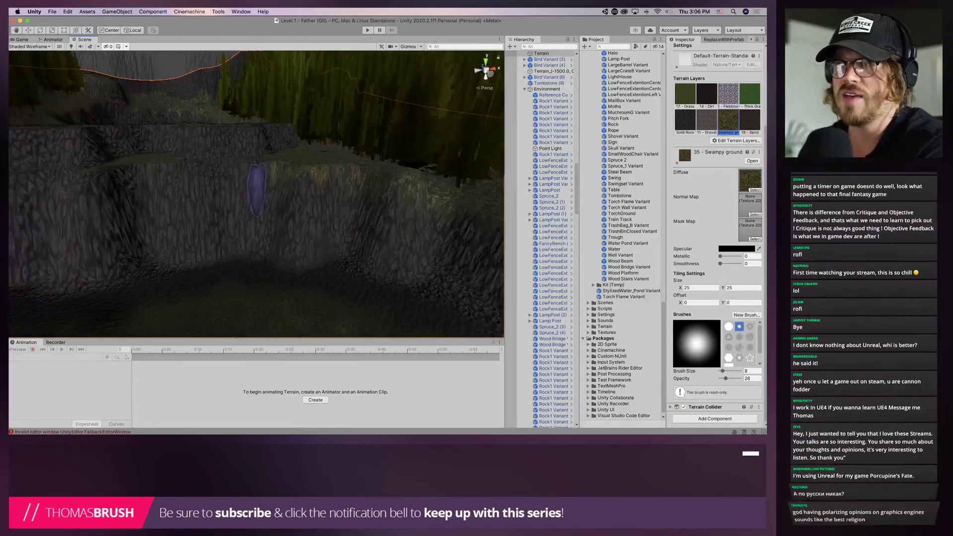
{"action": "right_click_drag", "start_coordinate": [373, 194], "coordinate": [333, 161]}
{"action": "mouse_move", "coordinate": [335, 169]}
{"action": "left_mouse_down"}
{"action": "mouse_move", "coordinate": [271, 182]}
{"action": "mouse_move", "coordinate": [258, 196]}
{"action": "mouse_move", "coordinate": [239, 180]}
{"action": "mouse_move", "coordinate": [213, 191]}
{"action": "left_mouse_up"}
{"action": "left_click", "coordinate": [419, 133]}
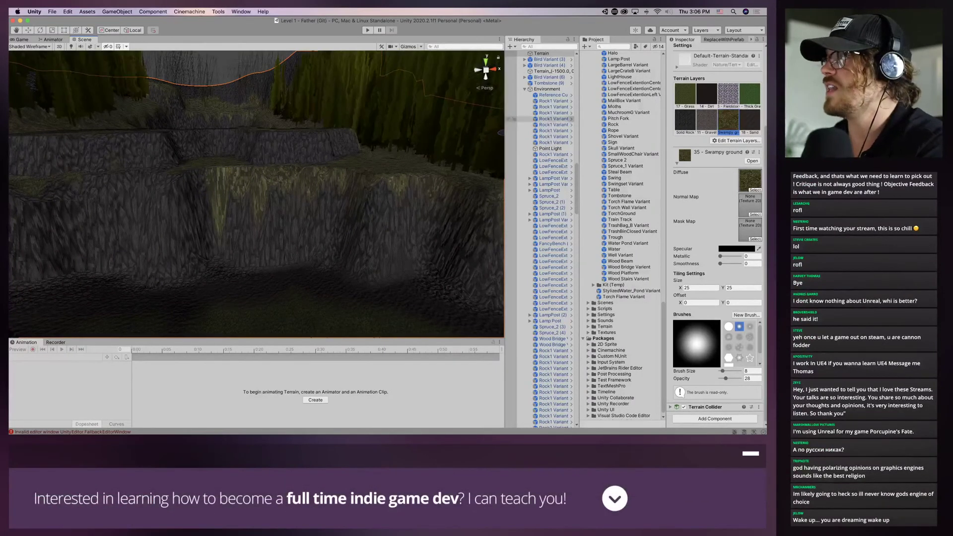
{"action": "left_click", "coordinate": [685, 120]}
{"action": "mouse_move", "coordinate": [220, 214]}
{"action": "left_mouse_down"}
{"action": "mouse_move", "coordinate": [221, 204]}
{"action": "mouse_move", "coordinate": [248, 223]}
{"action": "mouse_move", "coordinate": [243, 216]}
{"action": "left_mouse_up"}
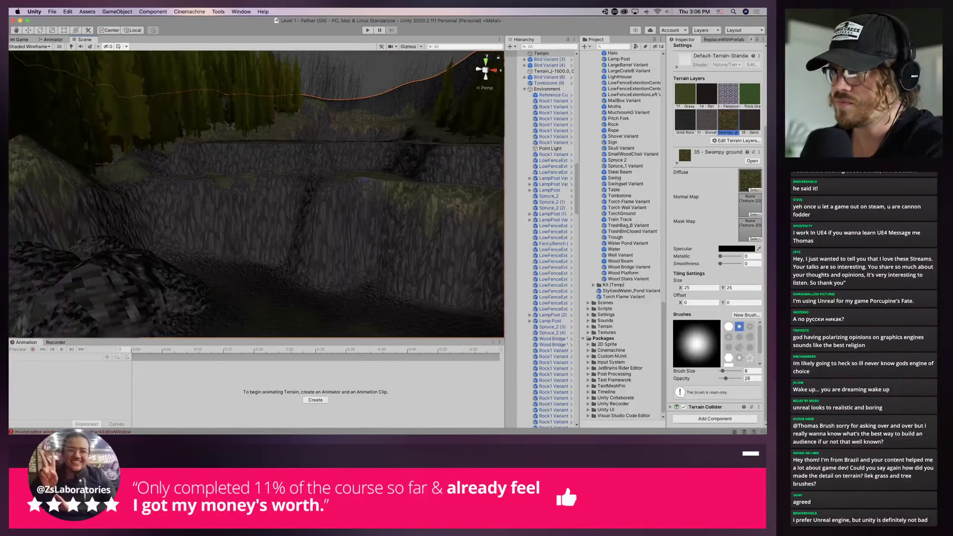
Paint the Swampy ground layer along the bare rim of the lower cliff wall between the rocky slope and the far corner
{"action": "left_click", "coordinate": [357, 187]}
{"action": "left_click", "coordinate": [332, 188]}
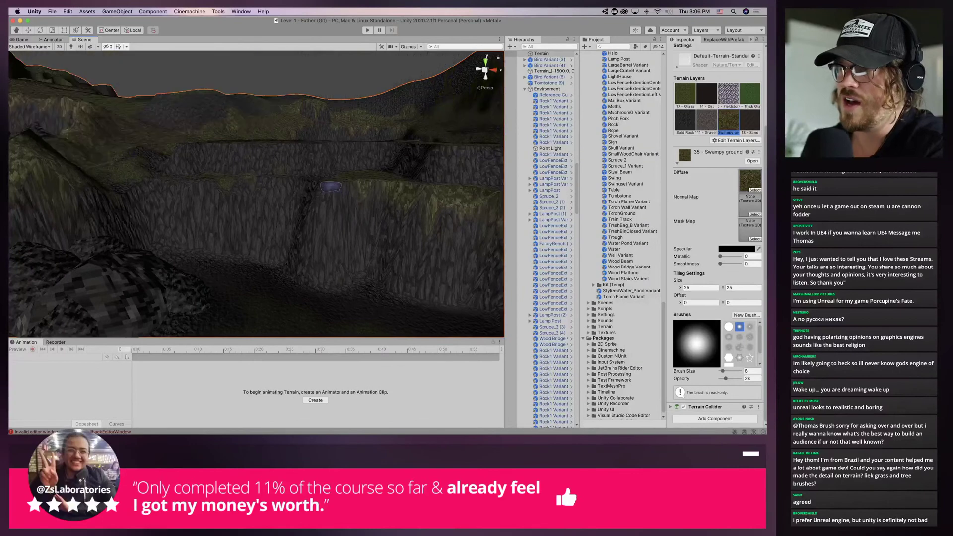
{"action": "mouse_move", "coordinate": [313, 185]}
{"action": "left_mouse_down"}
{"action": "mouse_move", "coordinate": [300, 183]}
{"action": "mouse_move", "coordinate": [349, 187]}
{"action": "left_mouse_up"}
{"action": "left_click", "coordinate": [328, 186]}
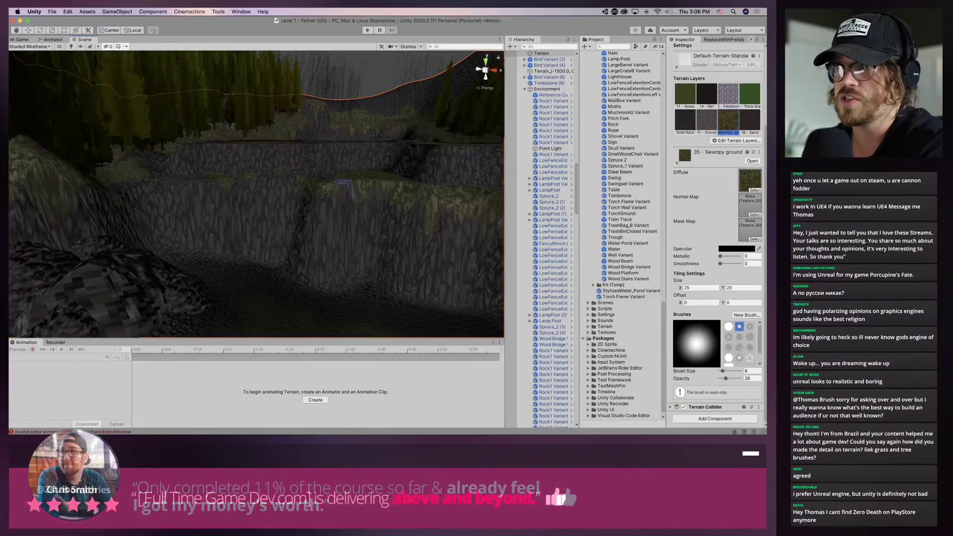
{"action": "left_click", "coordinate": [341, 188]}
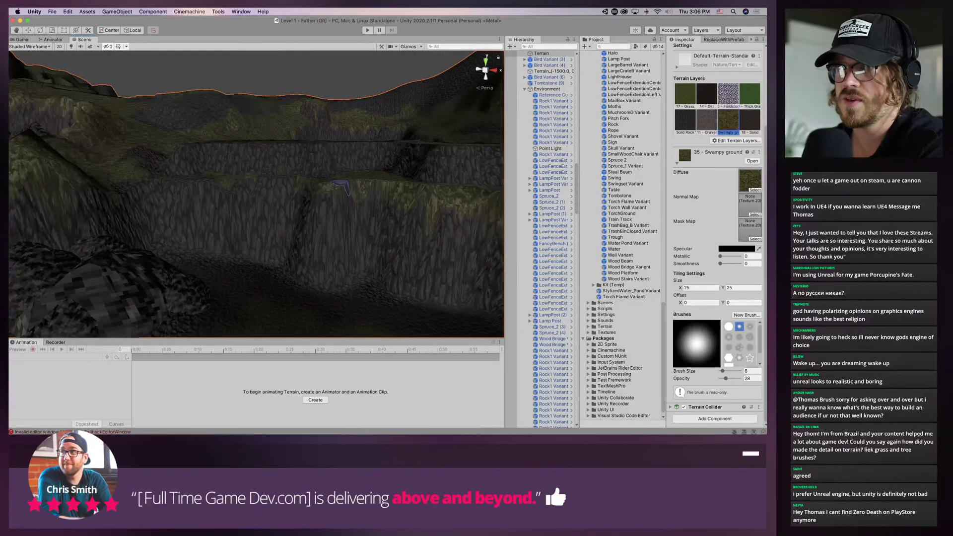
{"action": "middle_click_drag", "start_coordinate": [341, 188], "coordinate": [382, 190]}
{"action": "left_click_drag", "start_coordinate": [291, 191], "coordinate": [293, 192]}
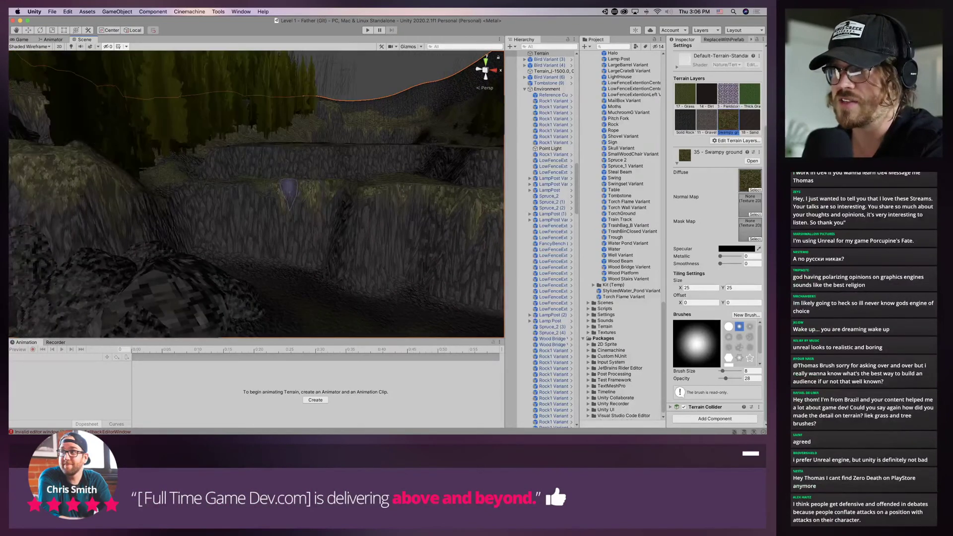
{"action": "left_click", "coordinate": [276, 191]}
{"action": "left_click_drag", "start_coordinate": [226, 184], "coordinate": [291, 190]}
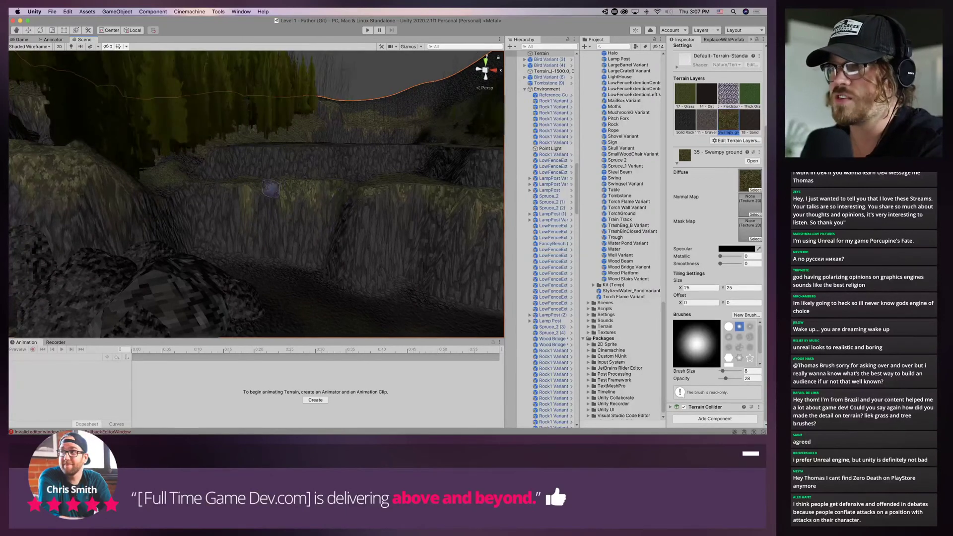
{"action": "left_click", "coordinate": [239, 188]}
{"action": "left_click", "coordinate": [196, 189]}
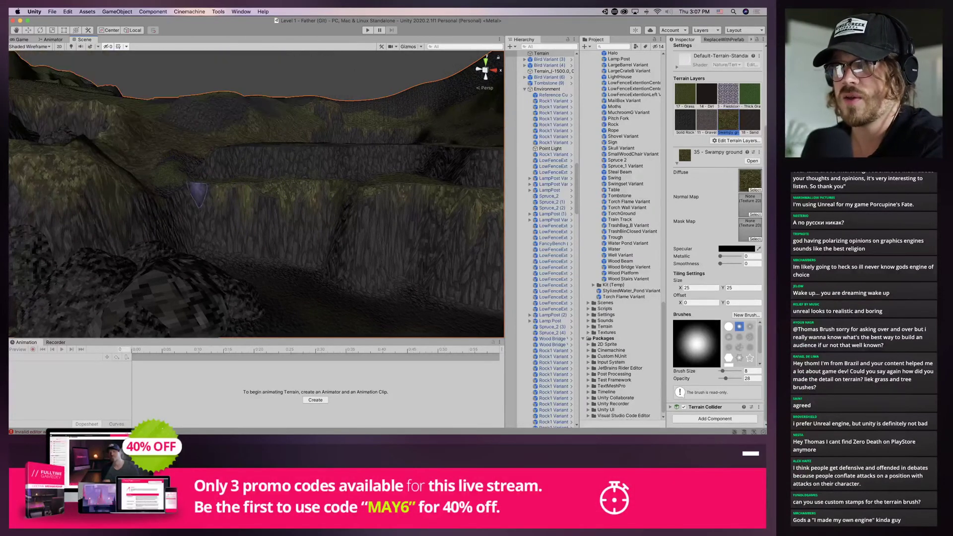
Extend the Swampy ground layer around the cliff's inner corner and along the rim of the second tier
{"action": "mouse_move", "coordinate": [191, 213]}
{"action": "left_mouse_down", "text": "alt"}
{"action": "mouse_move", "coordinate": [177, 243]}
{"action": "mouse_move", "coordinate": [152, 208]}
{"action": "mouse_move", "coordinate": [188, 184]}
{"action": "left_mouse_up", "text": "alt"}
{"action": "left_click", "coordinate": [187, 183]}
{"action": "left_click_drag", "start_coordinate": [190, 179], "coordinate": [199, 158]}
{"action": "mouse_move", "coordinate": [208, 161]}
{"action": "left_mouse_down"}
{"action": "mouse_move", "coordinate": [294, 163]}
{"action": "mouse_move", "coordinate": [315, 154]}
{"action": "left_mouse_up"}
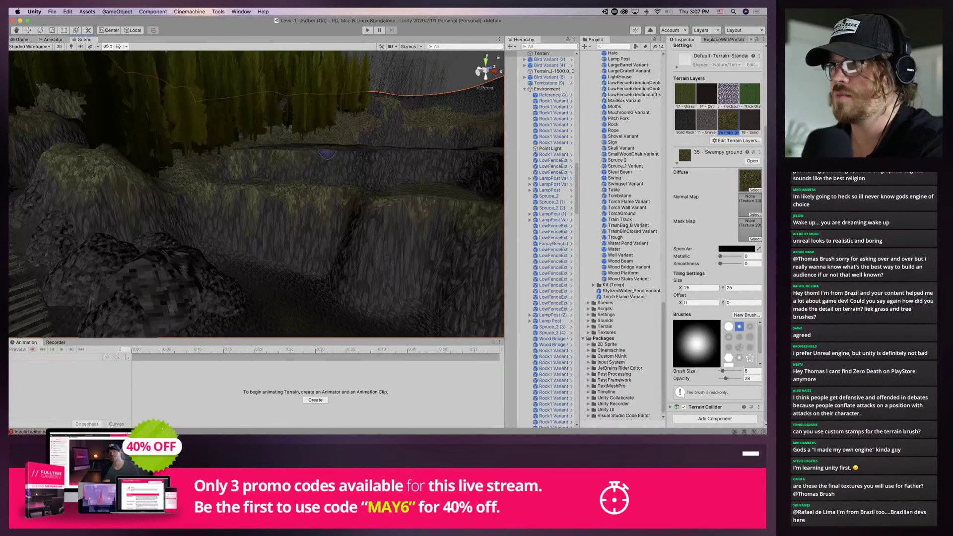
Choose the Solid Rock Wall terrain layer and paint it over the face of the middle cliff tier
{"action": "right_click_drag", "start_coordinate": [348, 205], "coordinate": [343, 170]}
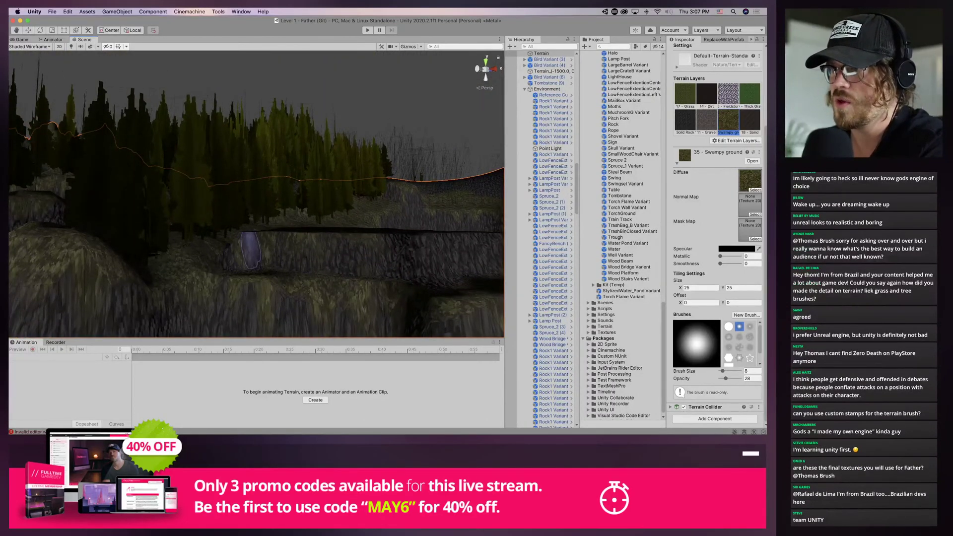
{"action": "right_click_drag", "start_coordinate": [295, 234], "coordinate": [382, 251]}
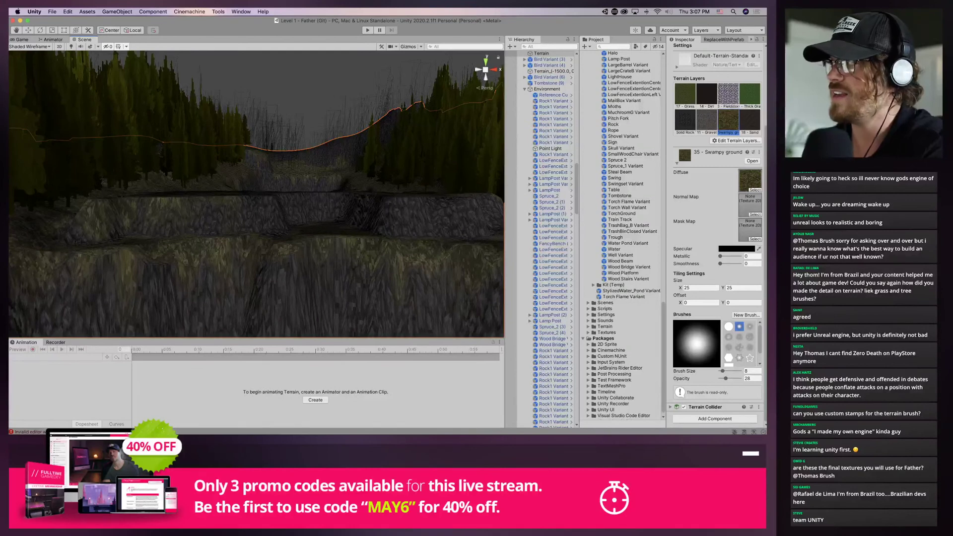
{"action": "left_click", "coordinate": [685, 120]}
{"action": "left_click_drag", "start_coordinate": [117, 221], "coordinate": [90, 223]}
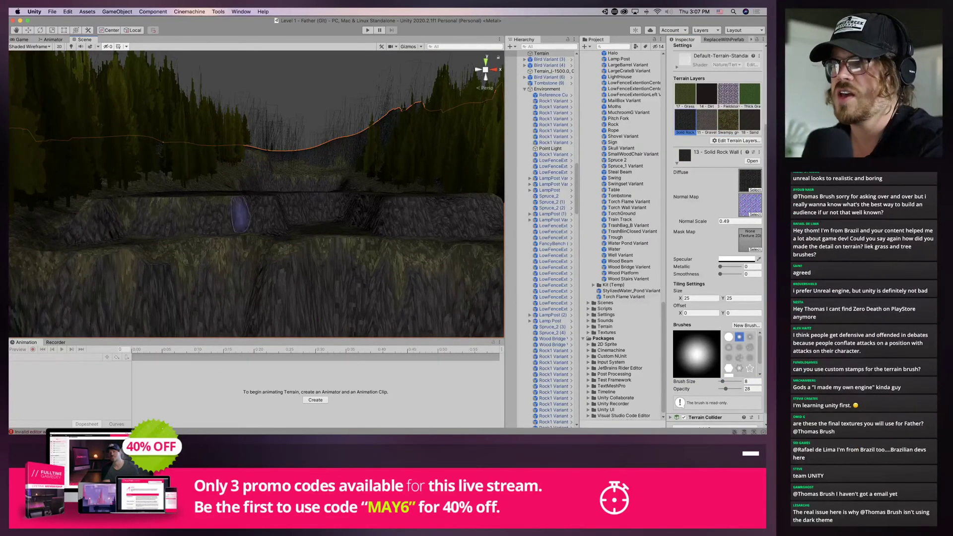
Return to the Swampy ground layer and paint it over the middle cliff tier's face, rim and rounded end
{"action": "left_click", "coordinate": [728, 120]}
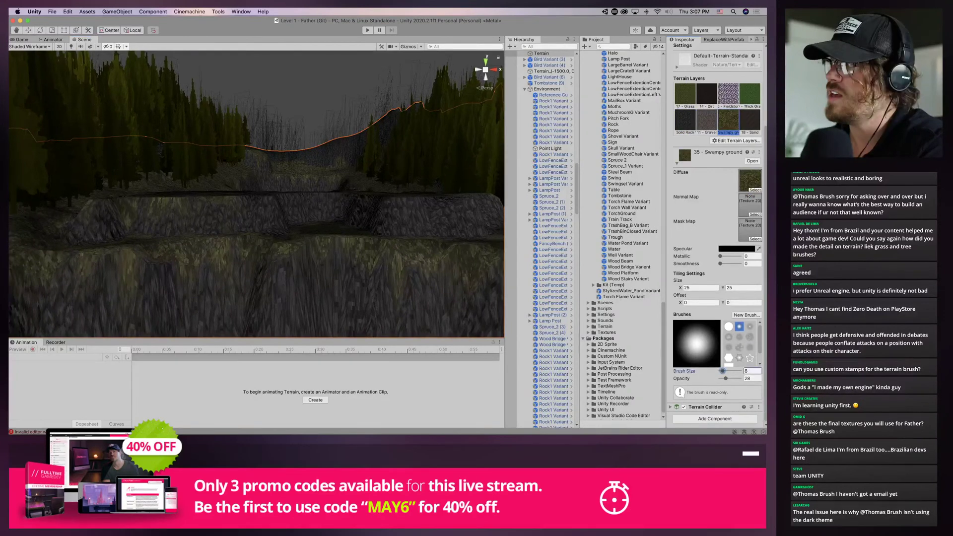
{"action": "middle_click_drag", "start_coordinate": [263, 210], "coordinate": [238, 212]}
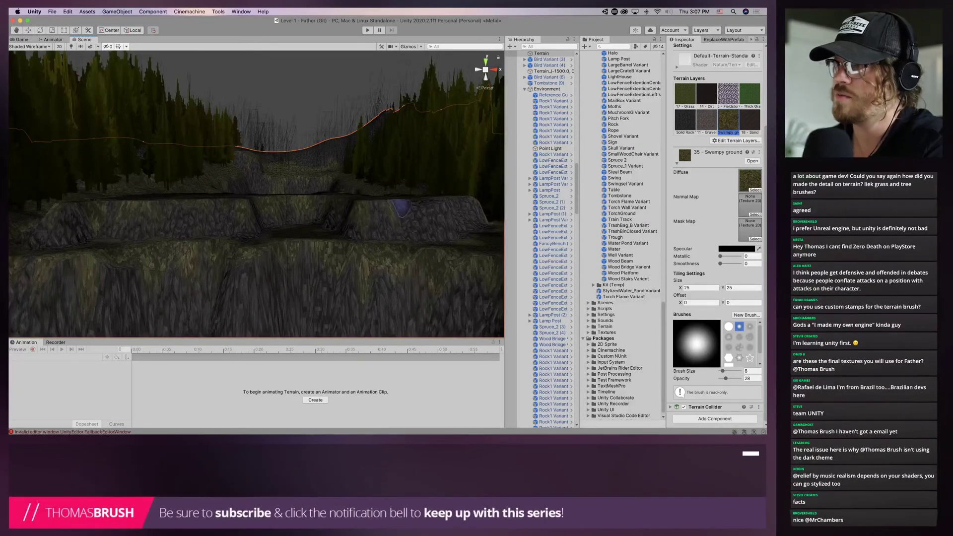
{"action": "right_click_drag", "start_coordinate": [406, 207], "coordinate": [420, 209]}
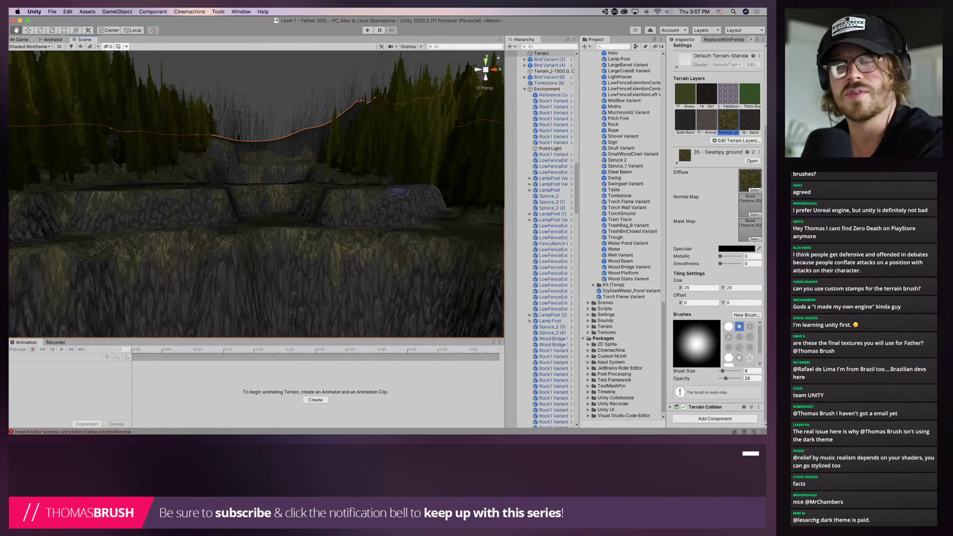
{"action": "mouse_move", "coordinate": [397, 191]}
{"action": "right_mouse_down"}
{"action": "mouse_move", "coordinate": [410, 194]}
{"action": "mouse_move", "coordinate": [375, 199]}
{"action": "right_mouse_up"}
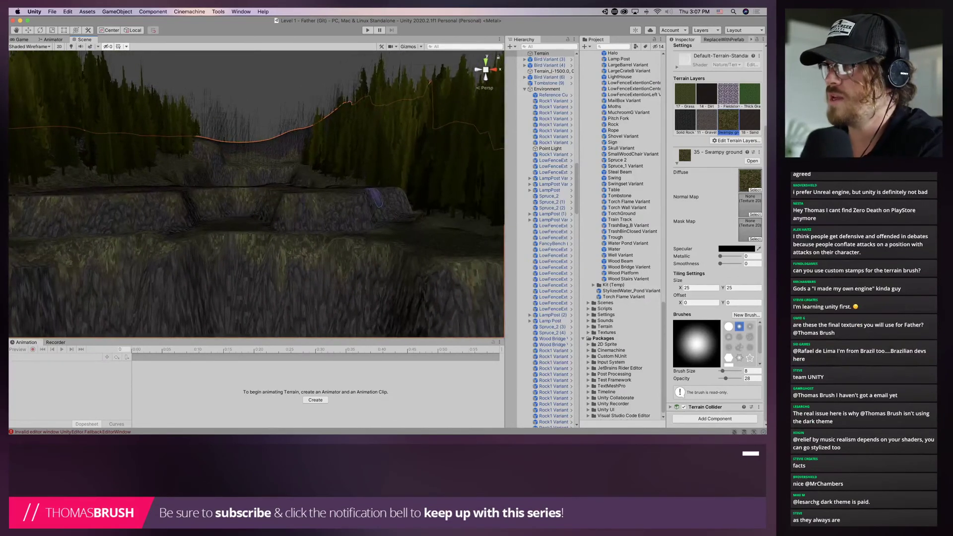
{"action": "left_click_drag", "start_coordinate": [376, 196], "coordinate": [388, 194]}
{"action": "left_click", "coordinate": [395, 195]}
{"action": "left_click", "coordinate": [379, 196]}
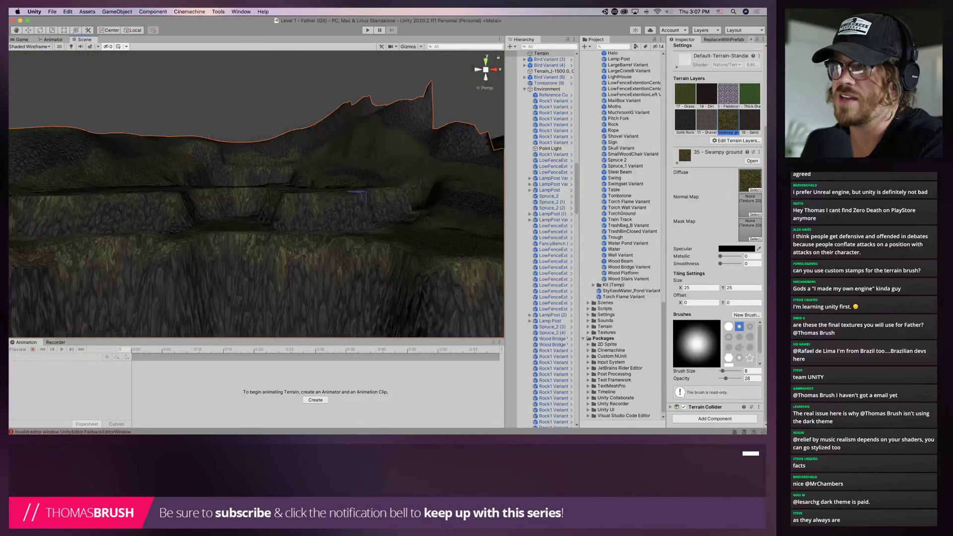
{"action": "left_click", "coordinate": [364, 193]}
{"action": "right_click_drag", "start_coordinate": [356, 192], "coordinate": [408, 248]}
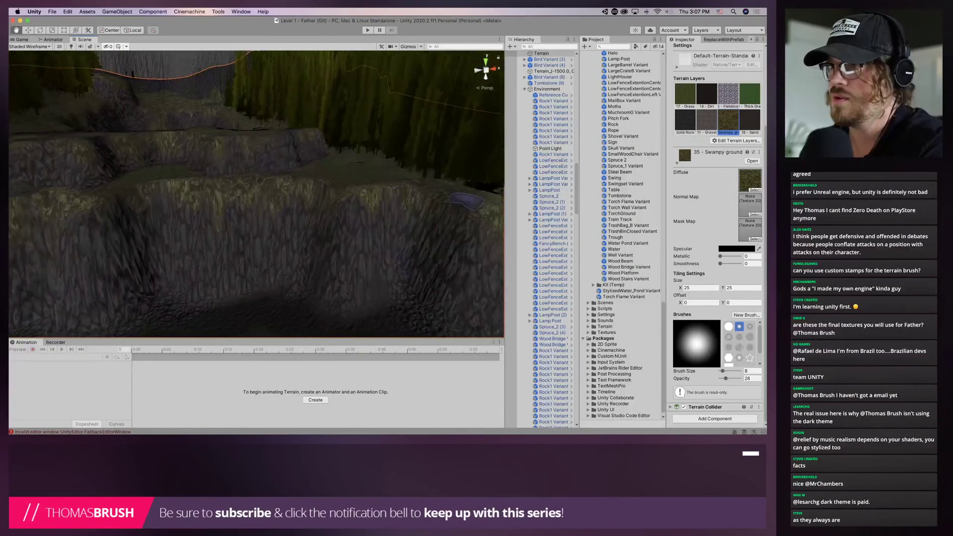
Leave terrain painting for the Move tool and select the small rock at the base of the outcrop beside the wooden stairs
{"action": "mouse_move", "coordinate": [421, 211]}
{"action": "right_mouse_down"}
{"action": "mouse_move", "coordinate": [276, 224]}
{"action": "mouse_move", "coordinate": [260, 206]}
{"action": "mouse_move", "coordinate": [394, 153]}
{"action": "mouse_move", "coordinate": [310, 196]}
{"action": "right_mouse_up"}
{"action": "key", "text": "s"}
{"action": "key", "text": "w"}
{"action": "mouse_move", "coordinate": [222, 218]}
{"action": "right_mouse_down"}
{"action": "mouse_move", "coordinate": [164, 233]}
{"action": "mouse_move", "coordinate": [96, 202]}
{"action": "right_mouse_up"}
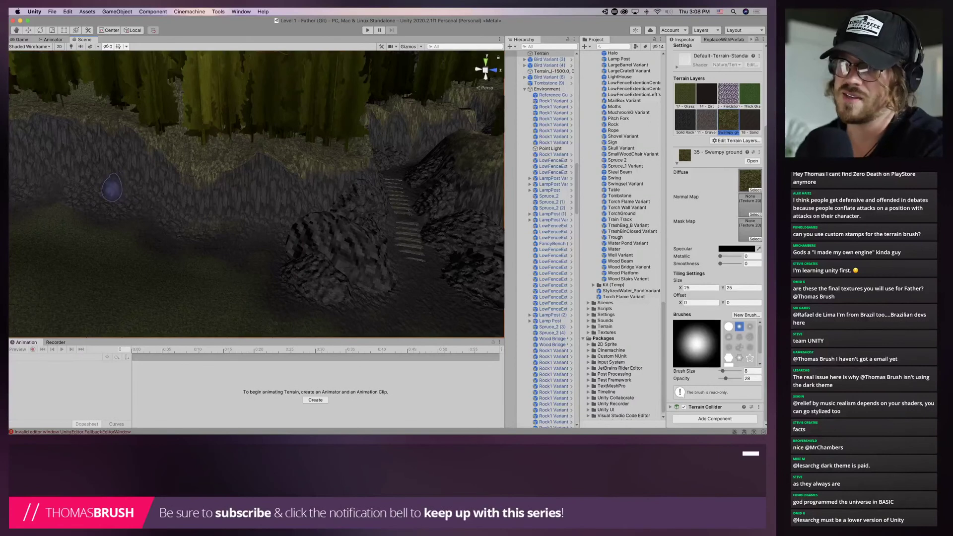
{"action": "mouse_move", "coordinate": [177, 211]}
{"action": "right_mouse_down"}
{"action": "mouse_move", "coordinate": [373, 255]}
{"action": "mouse_move", "coordinate": [353, 197]}
{"action": "right_mouse_up"}
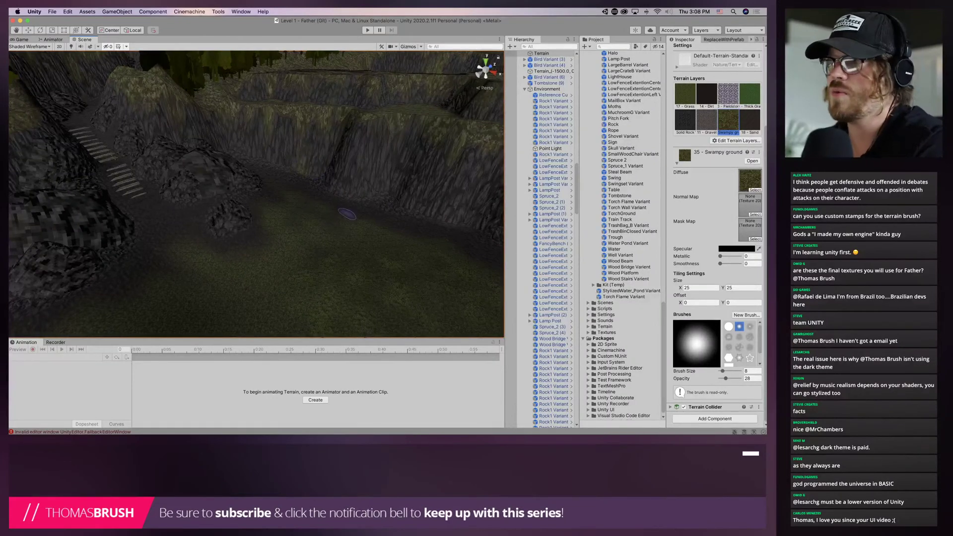
{"action": "left_click", "coordinate": [29, 30]}
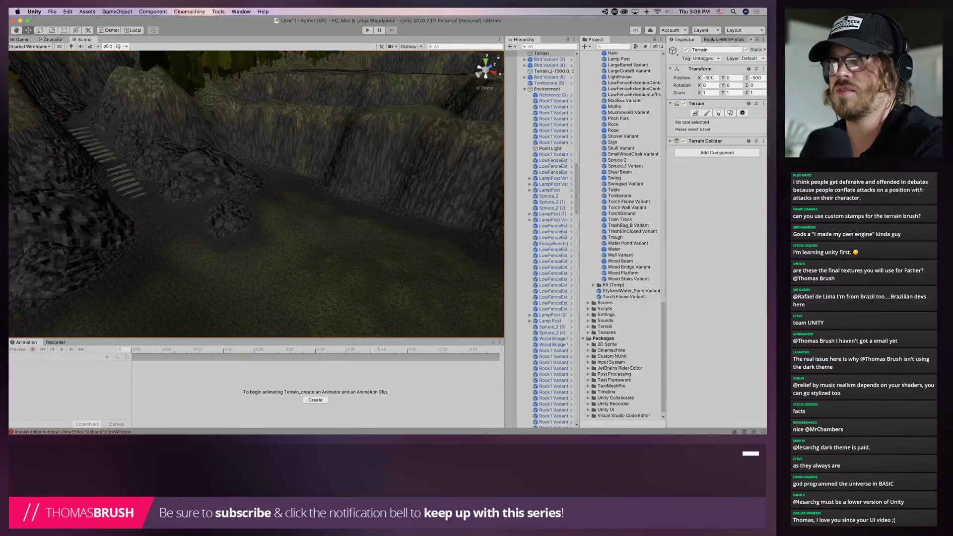
{"action": "right_click_drag", "start_coordinate": [263, 184], "coordinate": [204, 191]}
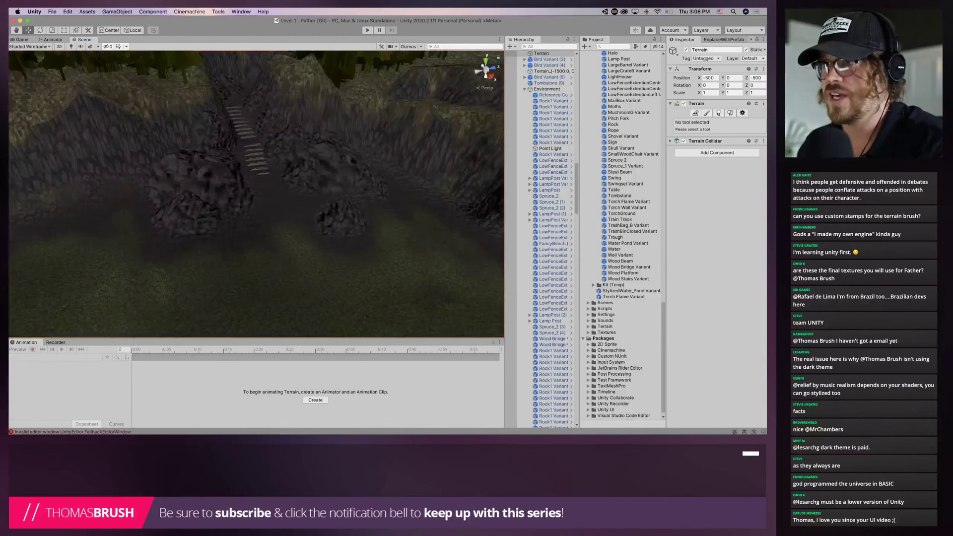
{"action": "left_click", "coordinate": [204, 191]}
{"action": "left_click", "coordinate": [184, 219]}
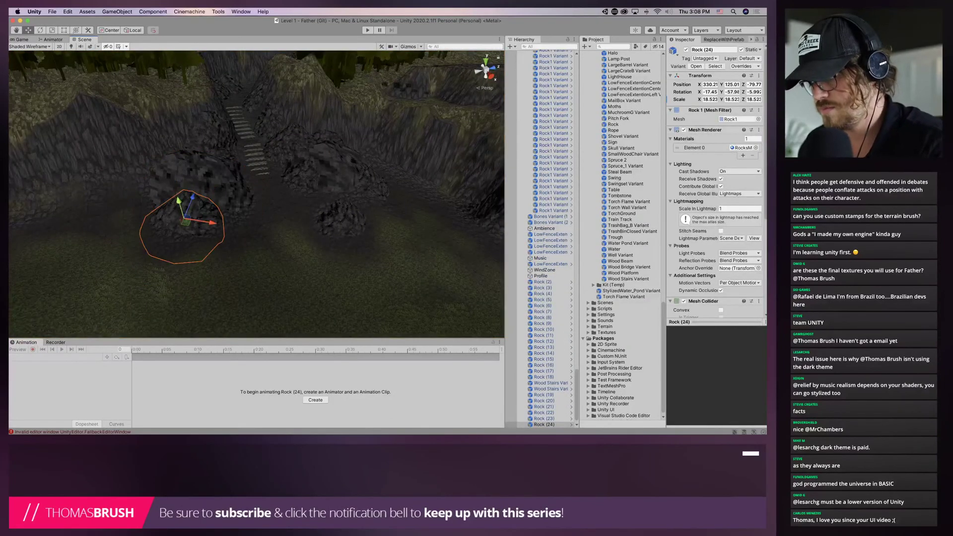
Duplicate the selected rock and place the copies along the base of the cliff away from the stairs
{"action": "left_click", "coordinate": [82, 208]}
{"action": "left_click_drag", "start_coordinate": [66, 182], "coordinate": [70, 188]}
{"action": "middle_click_drag", "start_coordinate": [70, 188], "coordinate": [250, 214]}
{"action": "left_click_drag", "start_coordinate": [292, 235], "coordinate": [252, 209]}
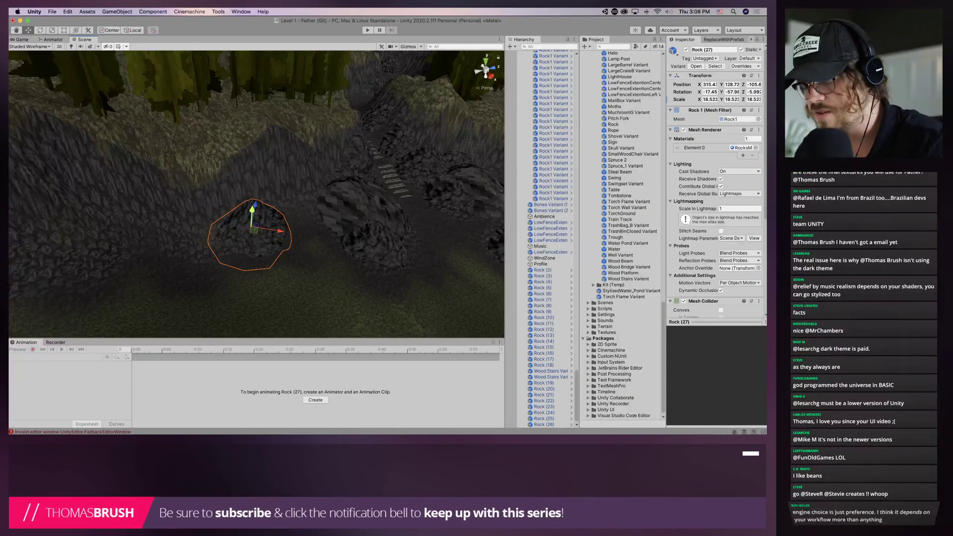
Duplicate the last rock, enlarge the copy to a scale of about 24.8 and seat it farther along the cliff base
{"action": "key", "text": "ctrl+d"}
{"action": "left_click_drag", "start_coordinate": [279, 239], "coordinate": [197, 206]}
{"action": "key", "text": "w"}
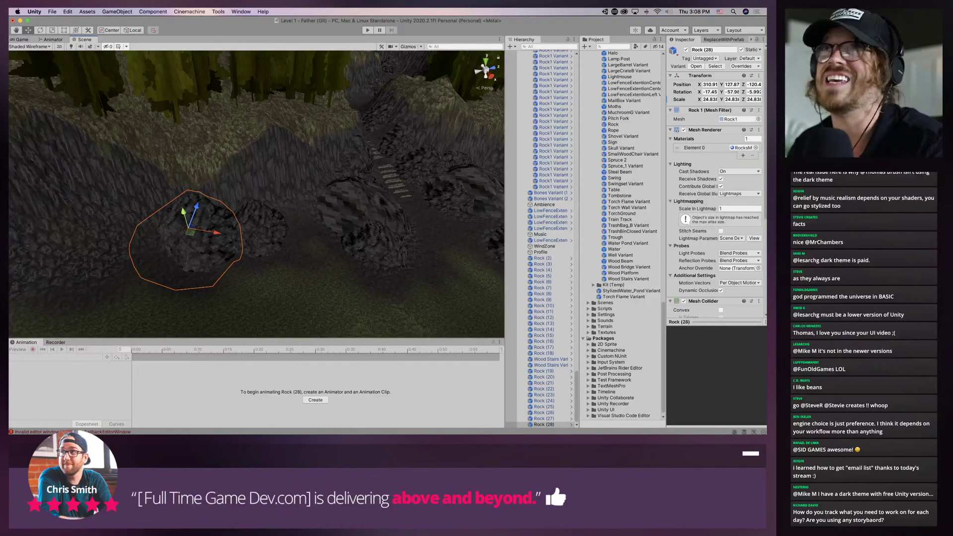
{"action": "left_click_drag", "start_coordinate": [183, 212], "coordinate": [185, 215]}
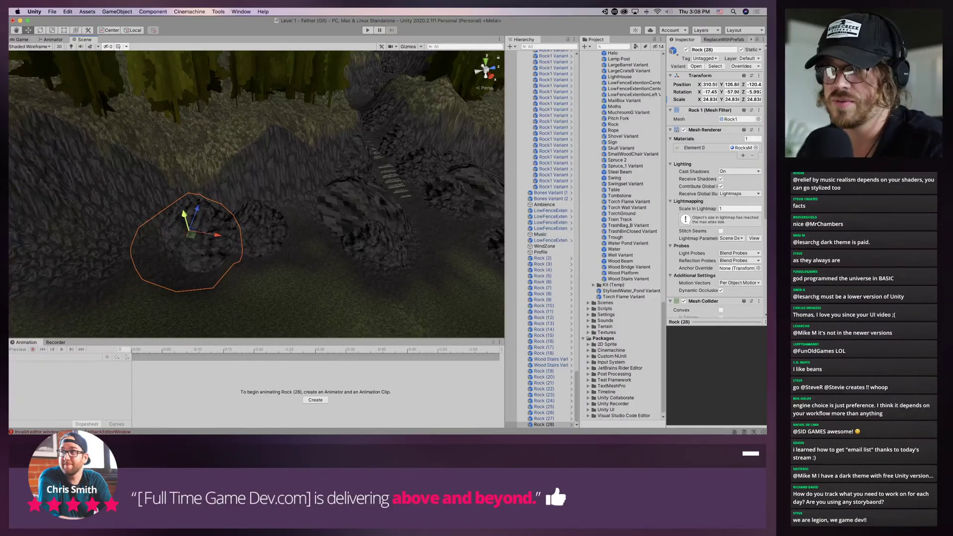
Rotate the enlarged rock to vary its shape, and undo a trial move of it up against the cliff wall
{"action": "key", "text": "e"}
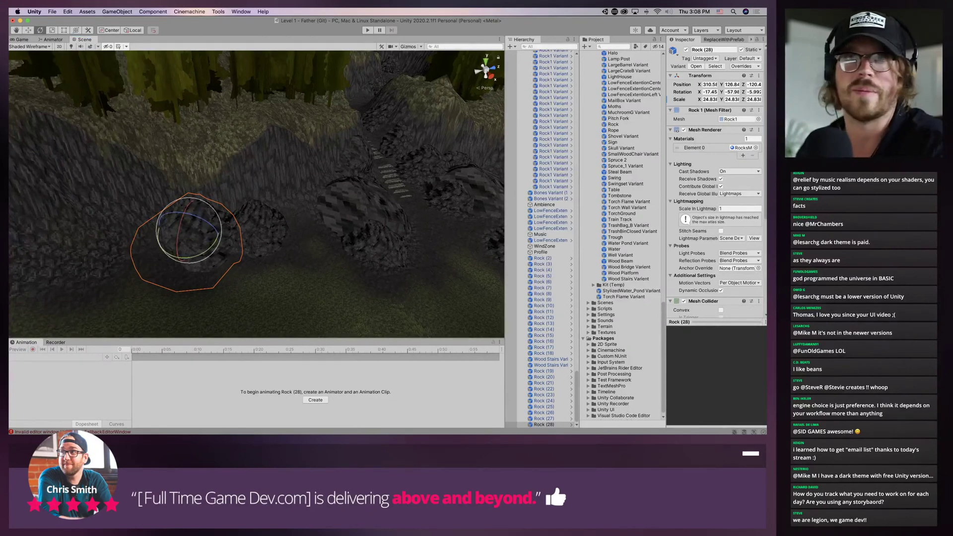
{"action": "left_click_drag", "start_coordinate": [206, 253], "coordinate": [185, 236]}
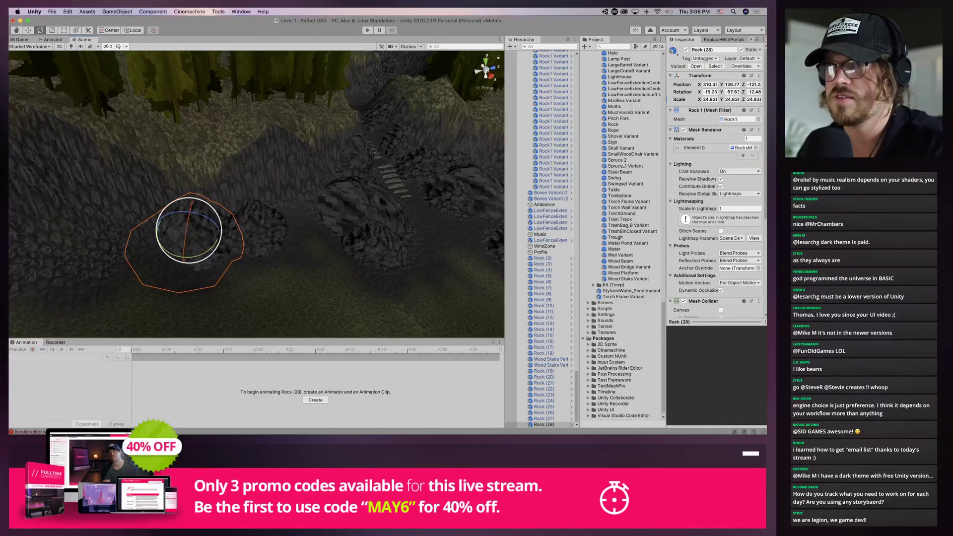
{"action": "key", "text": "w"}
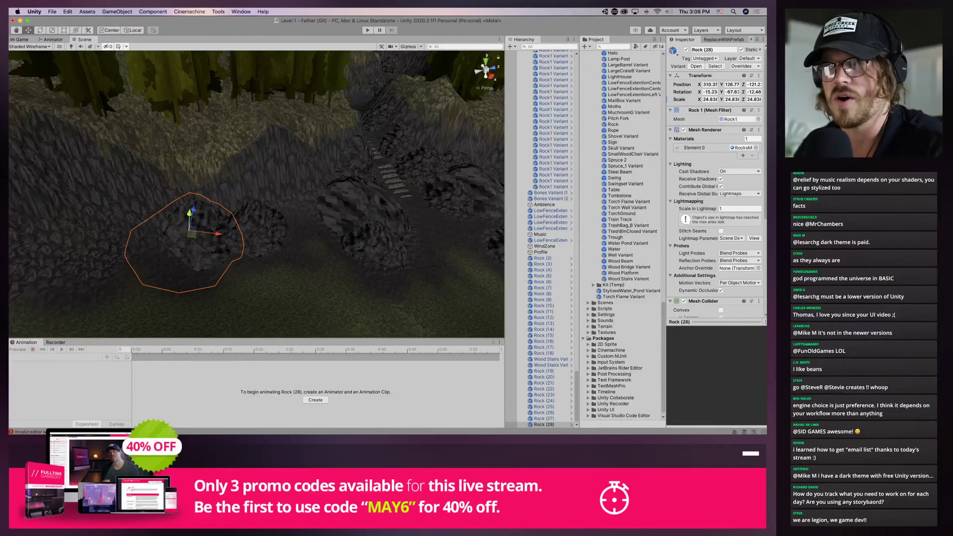
{"action": "left_click_drag", "start_coordinate": [190, 219], "coordinate": [197, 196]}
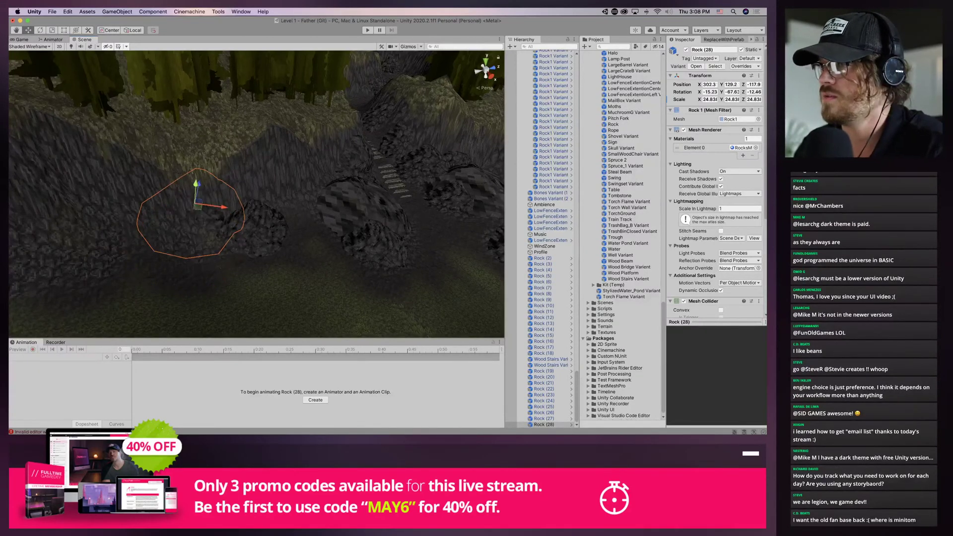
{"action": "key", "text": "super+z"}
Duplicate the enlarged rock, rotate the copy and set it higher against the cliff wall between the existing rocks
{"action": "key", "text": "super+d"}
{"action": "left_click_drag", "start_coordinate": [192, 234], "coordinate": [287, 163]}
{"action": "key", "text": "e"}
{"action": "key", "text": "w"}
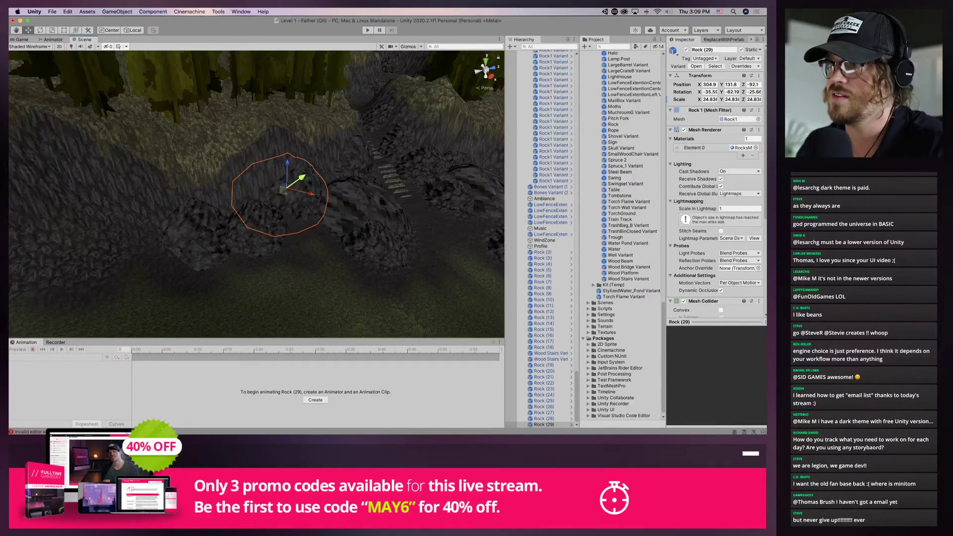
{"action": "left_click_drag", "start_coordinate": [310, 194], "coordinate": [307, 194]}
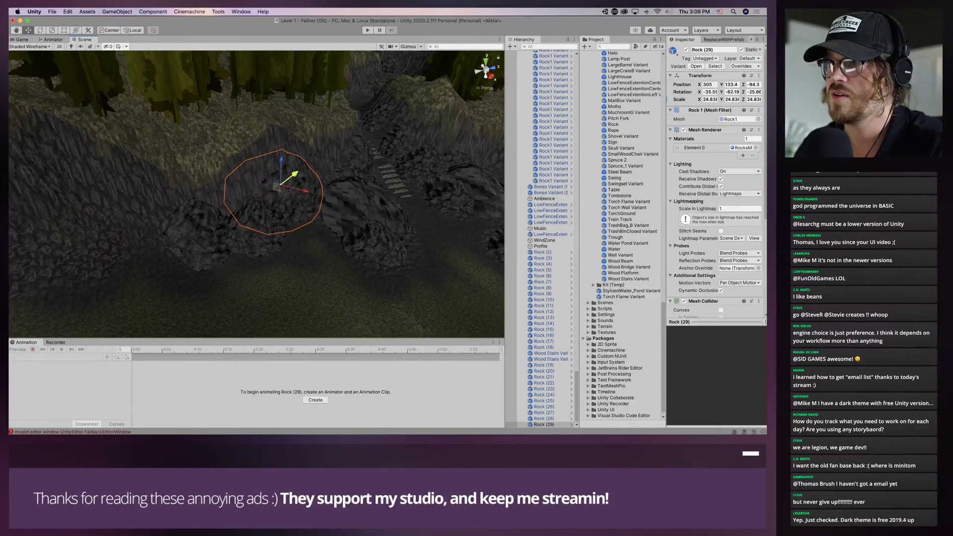
{"action": "left_click", "coordinate": [304, 273]}
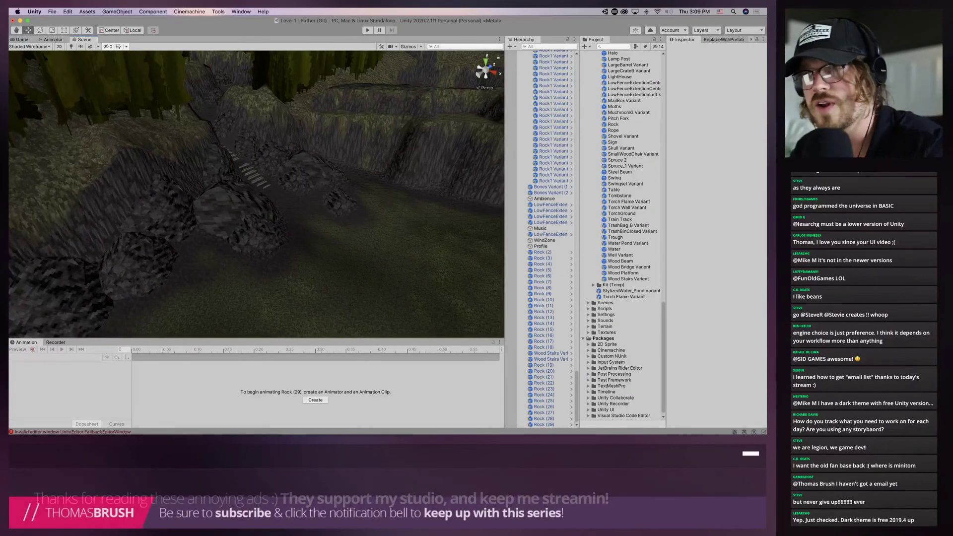
Duplicate the enlarged rock at the cliff base and place the copy farther along the wall
{"action": "left_click", "coordinate": [240, 217]}
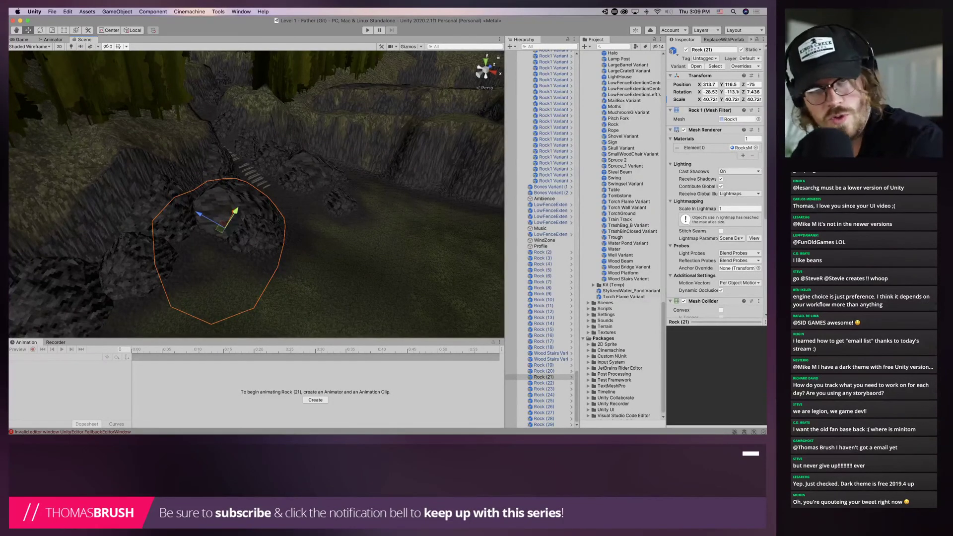
{"action": "left_click", "coordinate": [330, 253]}
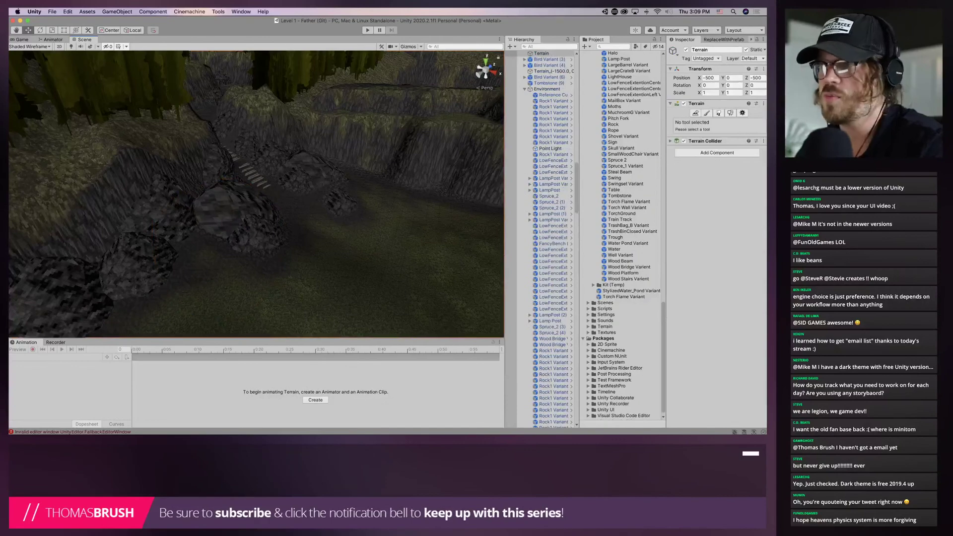
{"action": "right_click_drag", "start_coordinate": [342, 233], "coordinate": [273, 239]}
{"action": "left_click", "coordinate": [275, 250]}
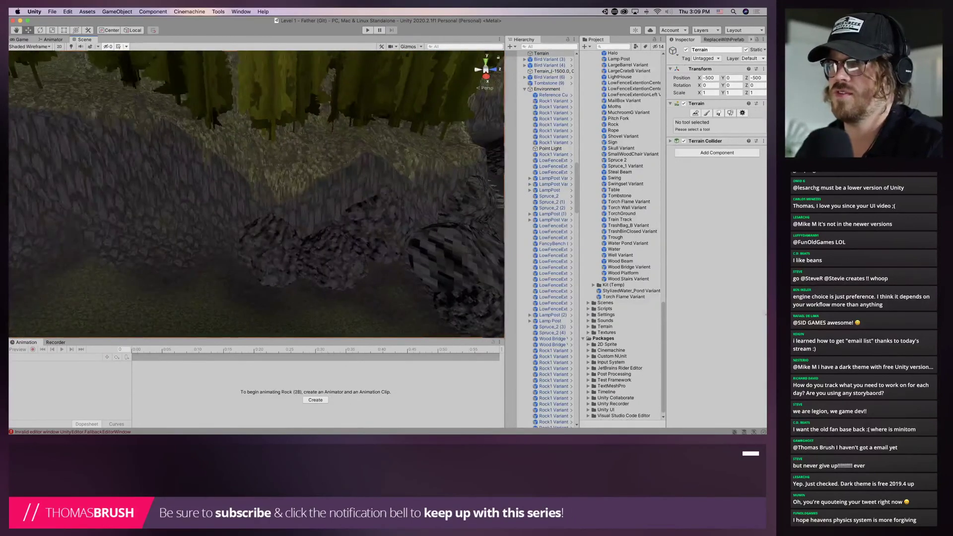
{"action": "key", "text": "super+d"}
{"action": "left_click_drag", "start_coordinate": [266, 247], "coordinate": [158, 230]}
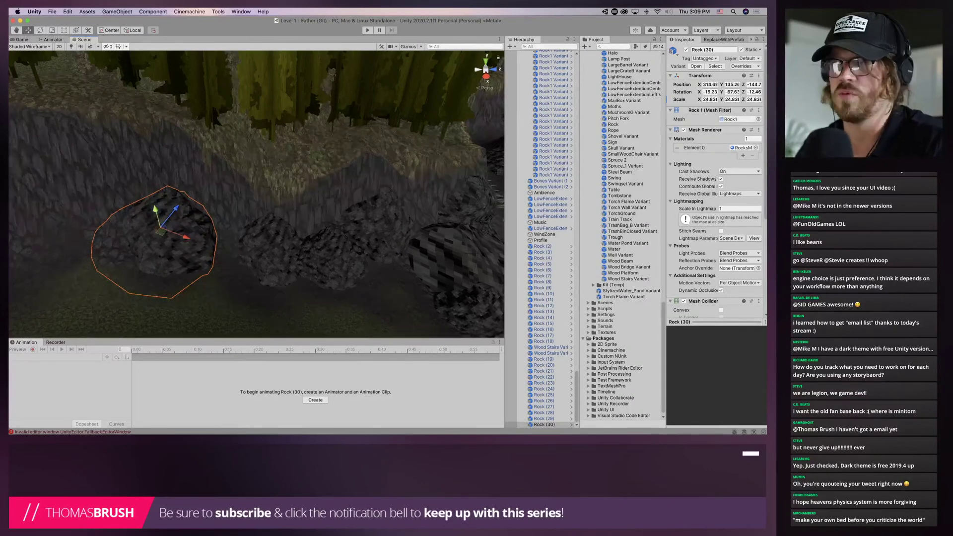
Duplicate the smaller rock with scale about 18.5 and set the copy at the foot of the far cliff wall, raising it slightly
{"action": "right_click_drag", "start_coordinate": [159, 230], "coordinate": [367, 201]}
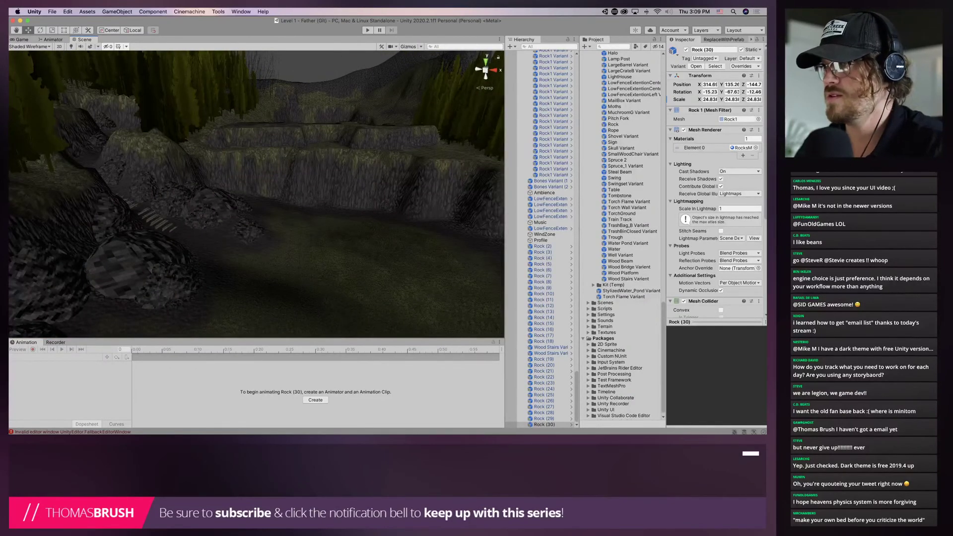
{"action": "scroll", "coordinate": [257, 194], "scroll_direction": "up", "scroll_amount": 3}
{"action": "scroll", "coordinate": [256, 194], "scroll_direction": "up", "scroll_amount": 3}
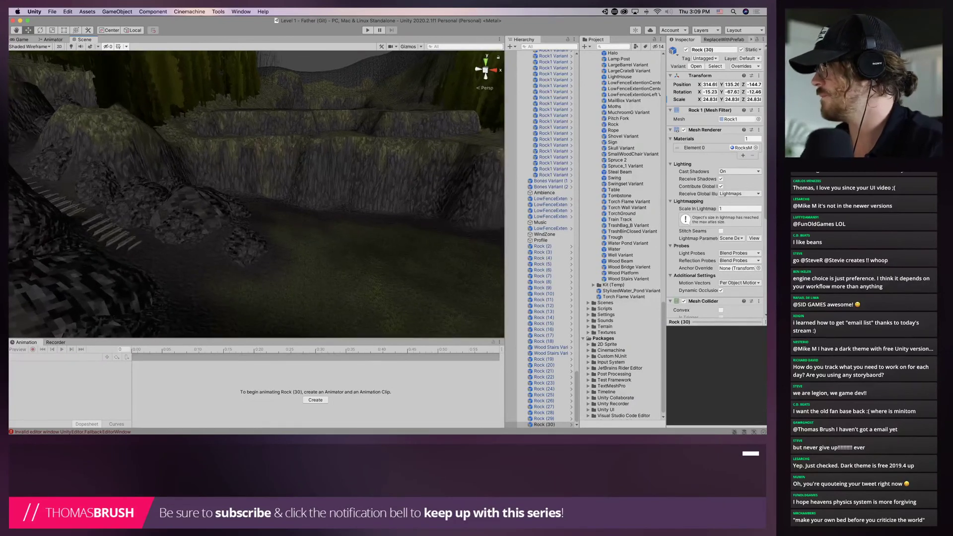
{"action": "left_click", "coordinate": [194, 214]}
{"action": "left_click", "coordinate": [244, 245]}
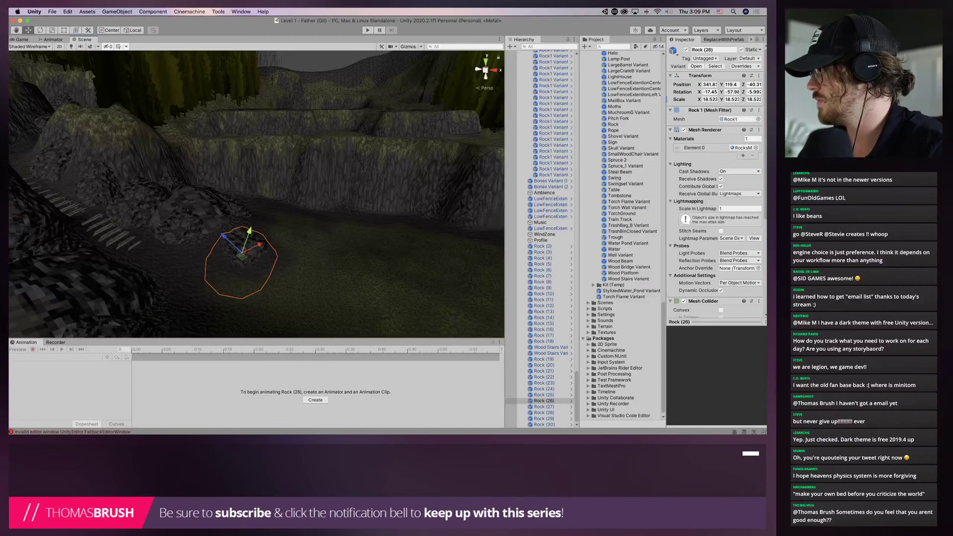
{"action": "key", "text": "super+d"}
{"action": "left_click_drag", "start_coordinate": [241, 255], "coordinate": [321, 195]}
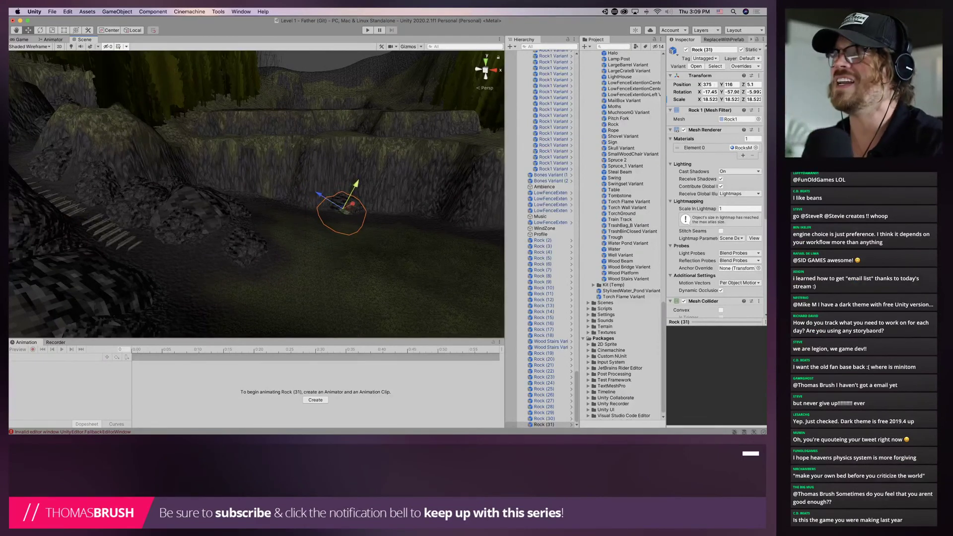
{"action": "middle_click_drag", "start_coordinate": [351, 197], "coordinate": [342, 208]}
{"action": "double_click", "coordinate": [544, 424]}
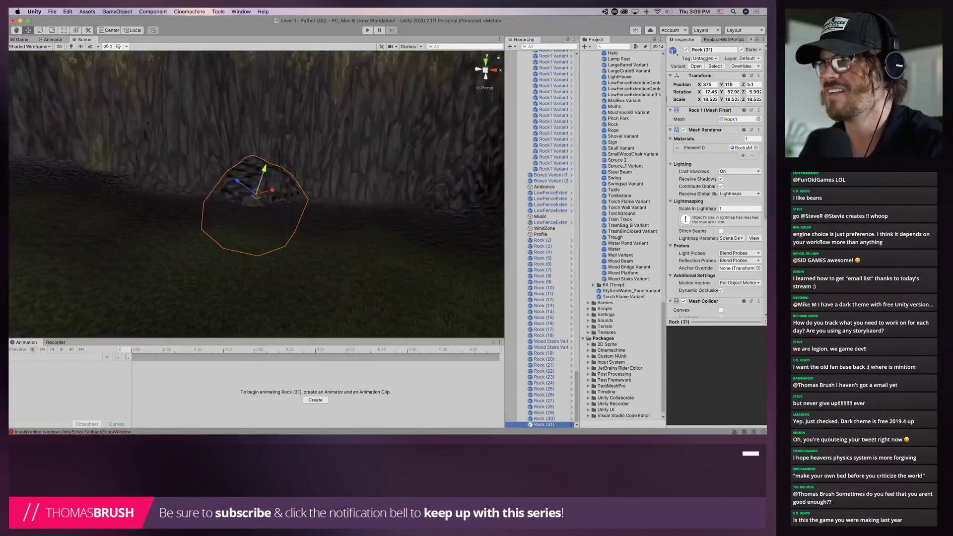
{"action": "left_click_drag", "start_coordinate": [272, 189], "coordinate": [237, 175]}
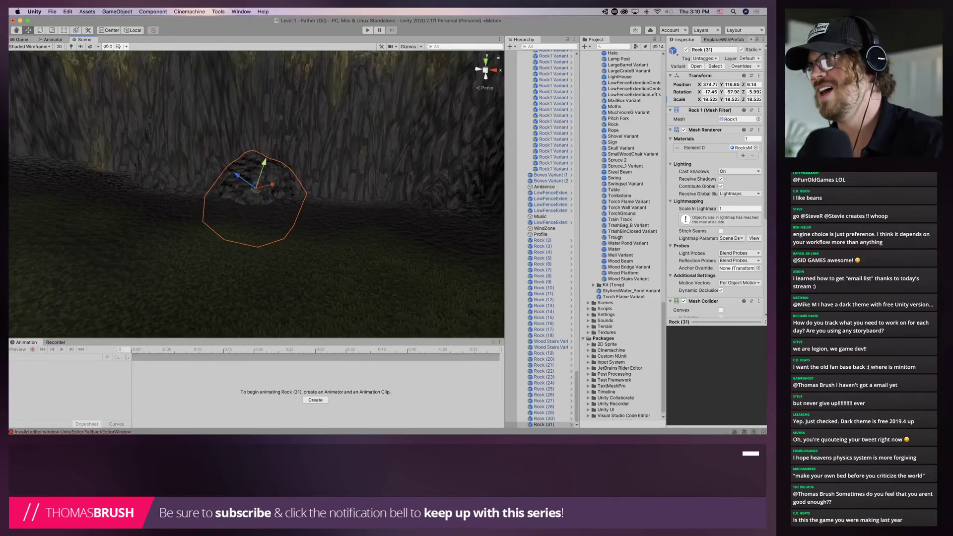
Set the Editor Theme to Dark in the Unity preferences and close the window
{"action": "left_click", "coordinate": [17, 11]}
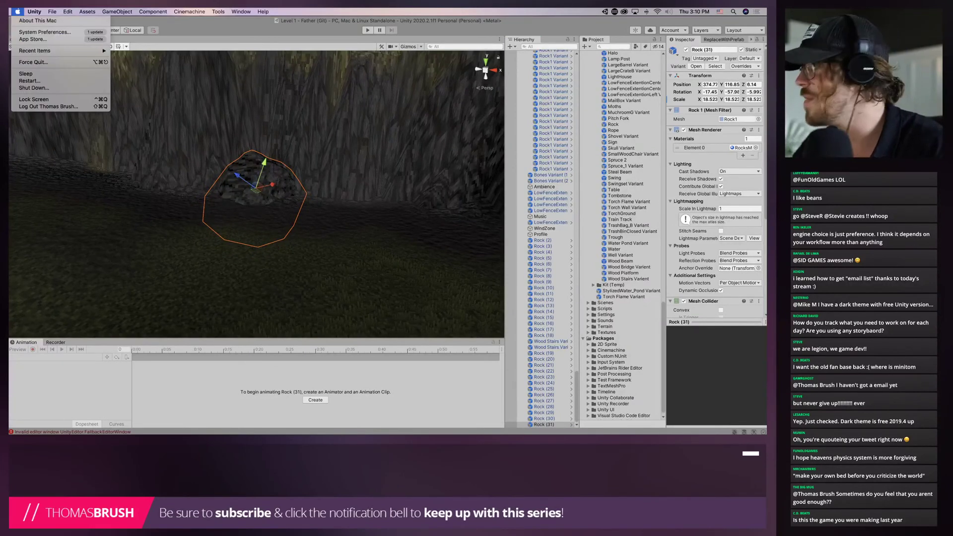
{"action": "mouse_move", "coordinate": [34, 12]}
{"action": "left_click", "coordinate": [45, 35]}
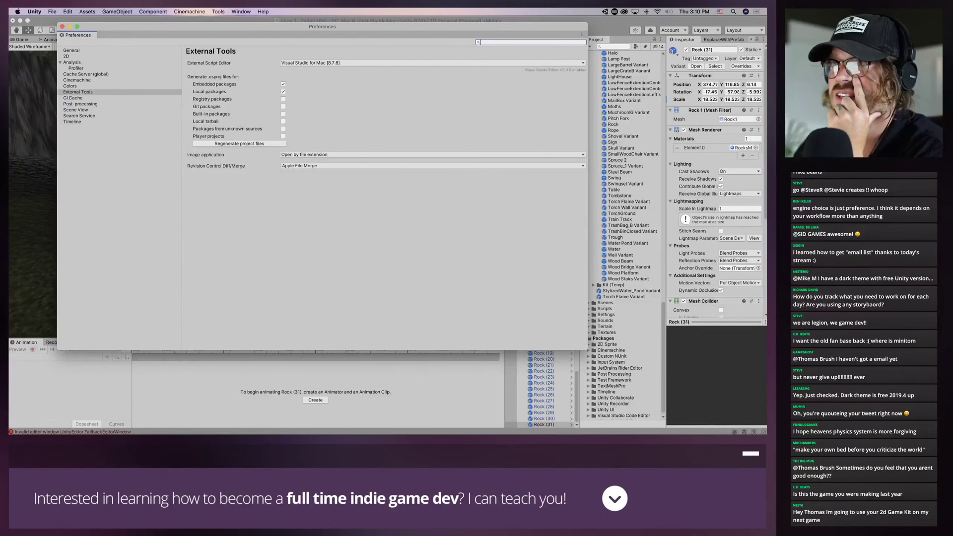
{"action": "left_click", "coordinate": [70, 86]}
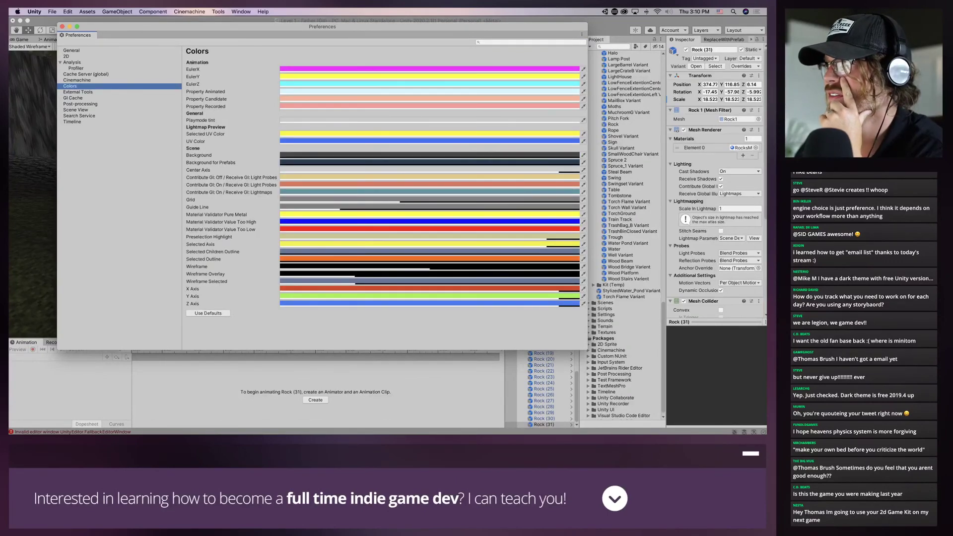
{"action": "left_click", "coordinate": [72, 50]}
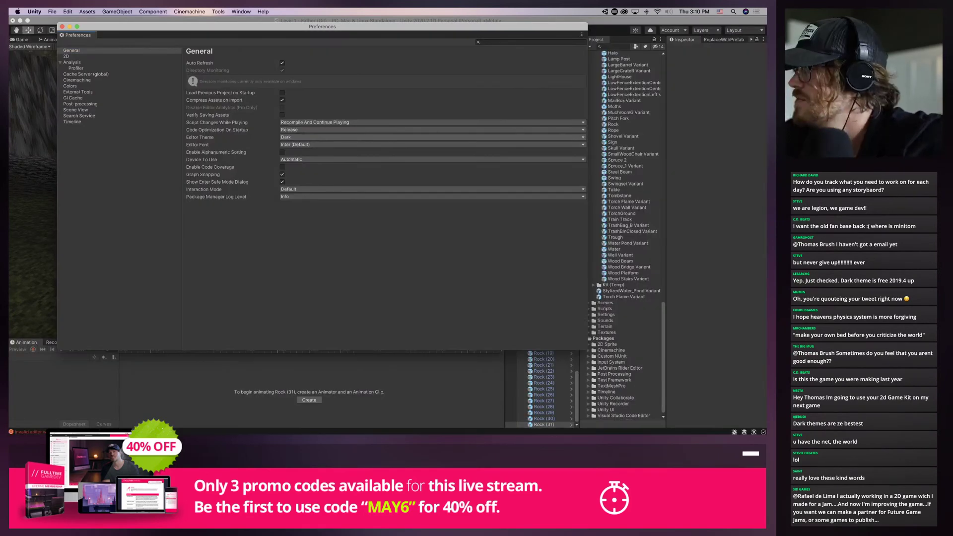
{"action": "left_click", "coordinate": [433, 137]}
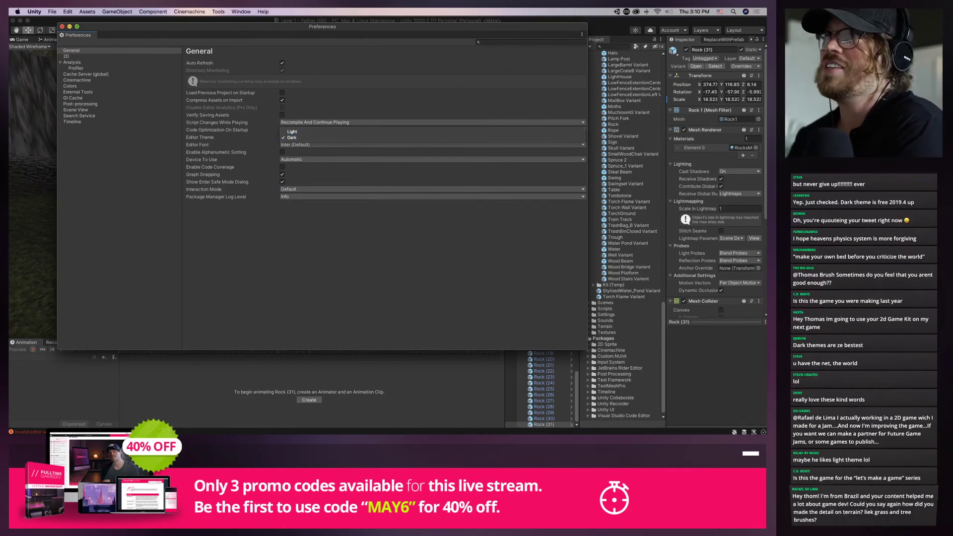
{"action": "left_click", "coordinate": [62, 27]}
{"action": "left_click", "coordinate": [63, 28]}
Nudge the rock at the far cliff wall into place at about X 375.1, Y 117.9, Z 6.1
{"action": "right_click_drag", "start_coordinate": [255, 189], "coordinate": [229, 211]}
{"action": "scroll", "coordinate": [266, 228], "scroll_direction": "down", "scroll_amount": 5}
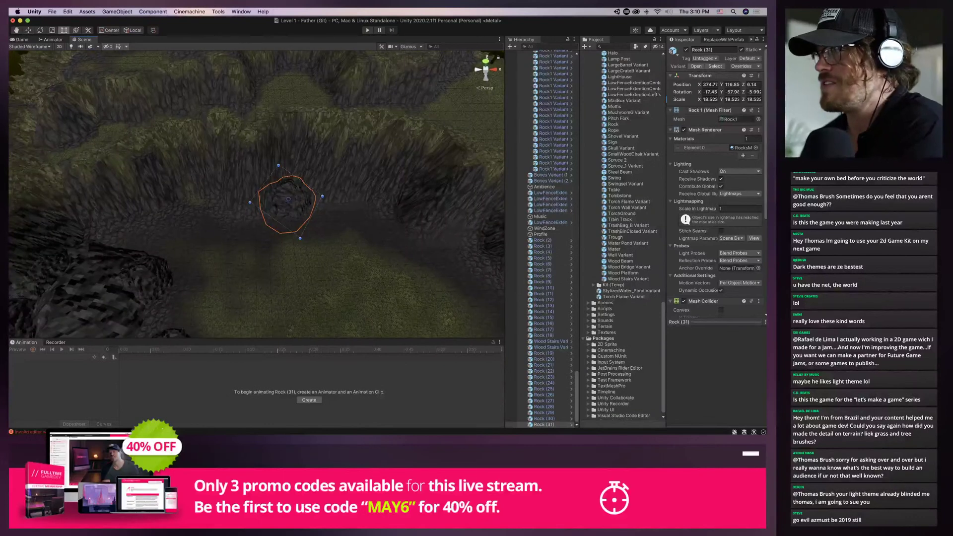
{"action": "scroll", "coordinate": [257, 193], "scroll_direction": "up", "scroll_amount": 5}
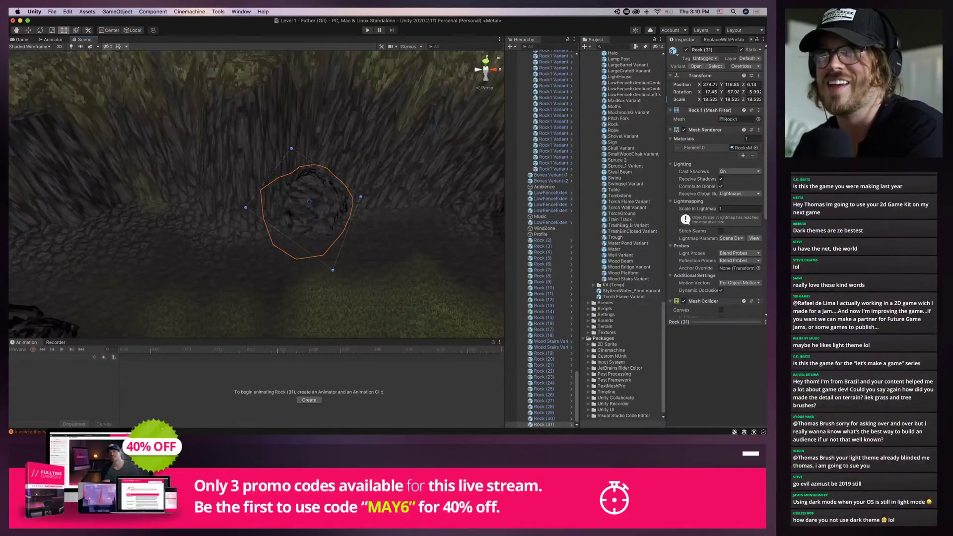
{"action": "key", "text": "w"}
{"action": "left_click_drag", "start_coordinate": [323, 186], "coordinate": [324, 183]}
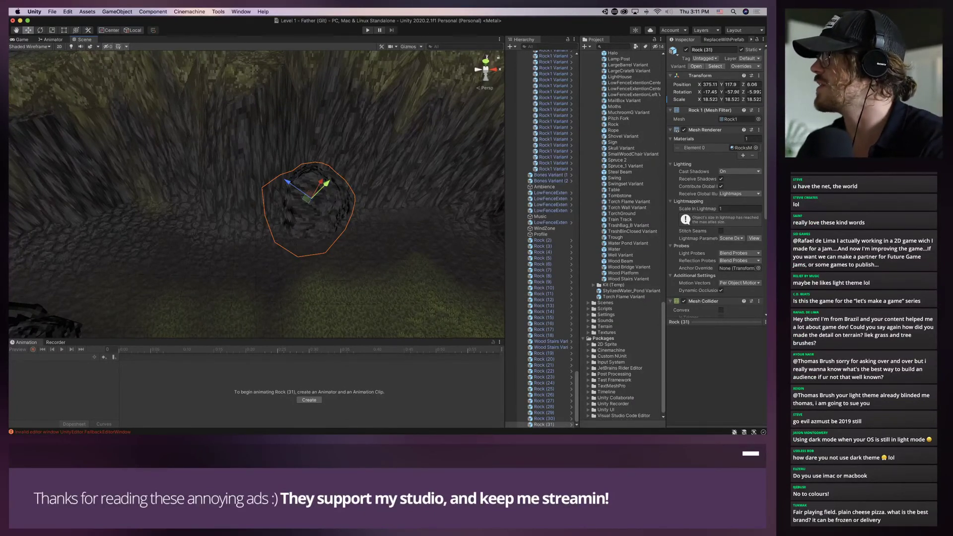
Duplicate the far-wall rock twice and spread the copies along the cliff base toward the large rocks
{"action": "key", "text": "super+d"}
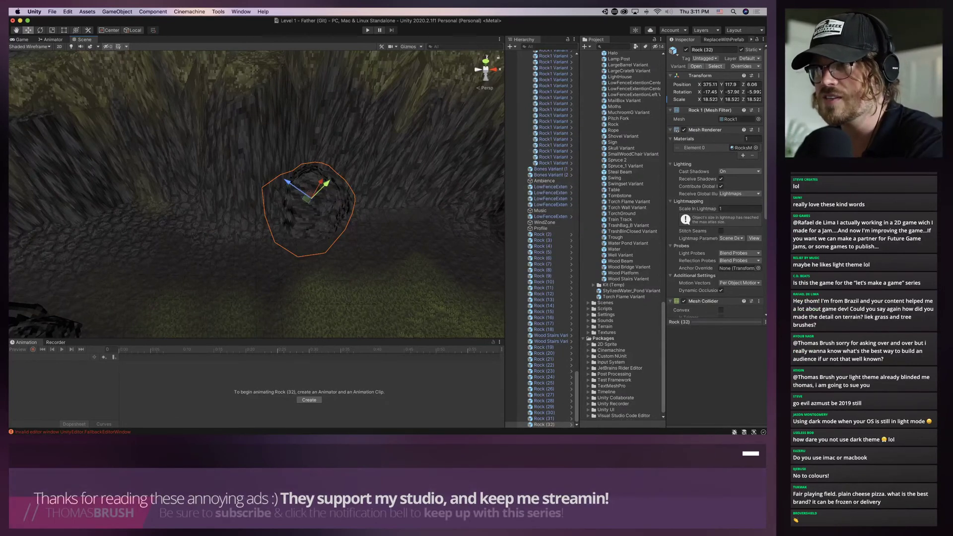
{"action": "left_click_drag", "start_coordinate": [288, 182], "coordinate": [174, 182]}
{"action": "left_click", "coordinate": [313, 214]}
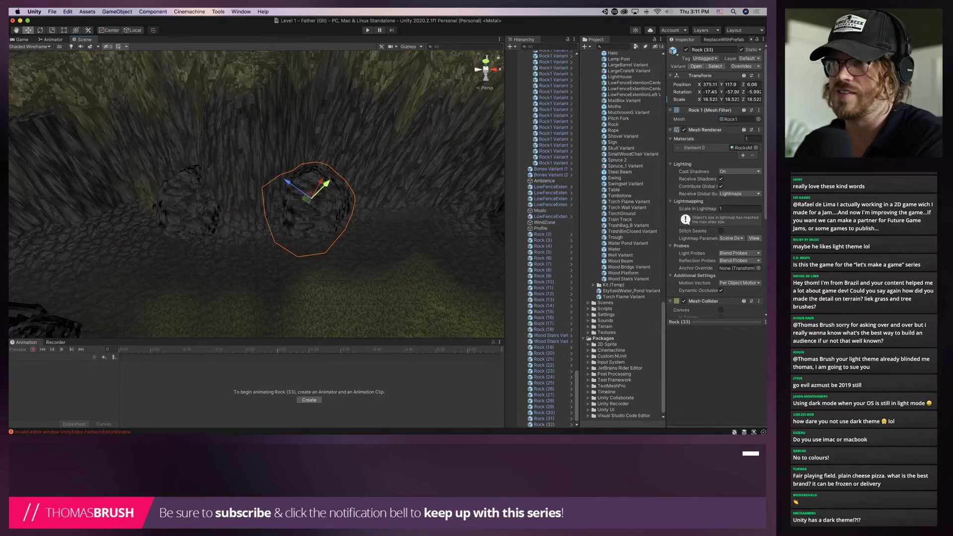
{"action": "left_click_drag", "start_coordinate": [320, 183], "coordinate": [259, 197]}
Duplicate the copied rock nearest the large rocks and place the new one in the gap at the cliff wall
{"action": "left_click", "coordinate": [315, 204]}
{"action": "right_click_drag", "start_coordinate": [315, 204], "coordinate": [214, 209]}
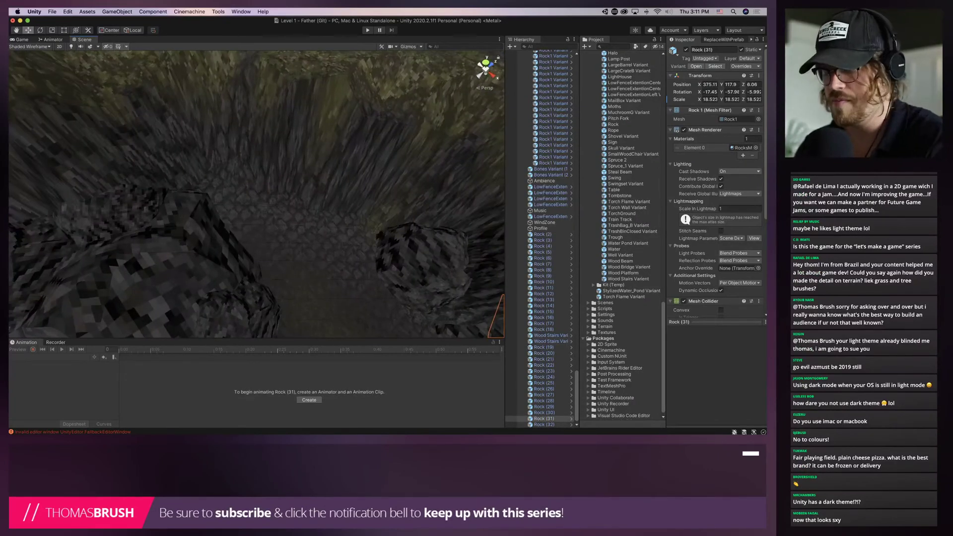
{"action": "key", "text": "super+d"}
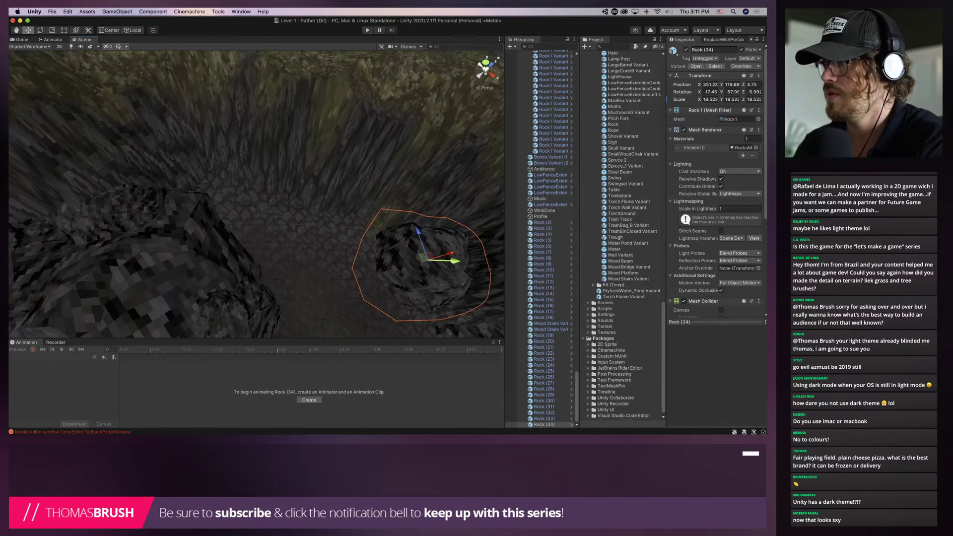
{"action": "scroll", "coordinate": [439, 259], "scroll_direction": "down", "scroll_amount": 3}
{"action": "mouse_move", "coordinate": [438, 259]}
{"action": "middle_mouse_down"}
{"action": "mouse_move", "coordinate": [449, 221]}
{"action": "mouse_move", "coordinate": [447, 252]}
{"action": "middle_mouse_up"}
{"action": "scroll", "coordinate": [447, 219], "scroll_direction": "up", "scroll_amount": 1}
{"action": "left_click_drag", "start_coordinate": [437, 238], "coordinate": [339, 182]}
{"action": "right_click_drag", "start_coordinate": [343, 194], "coordinate": [334, 139]}
{"action": "middle_click_drag", "start_coordinate": [350, 330], "coordinate": [319, 157]}
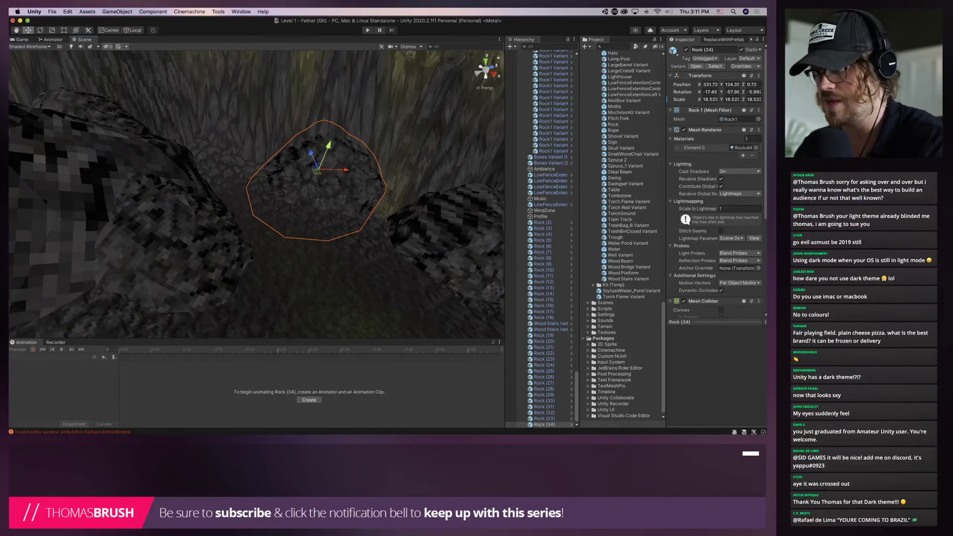
Duplicate the rock in the gap, then spread the original and its copy apart along the cliff wall
{"action": "key", "text": "super+d"}
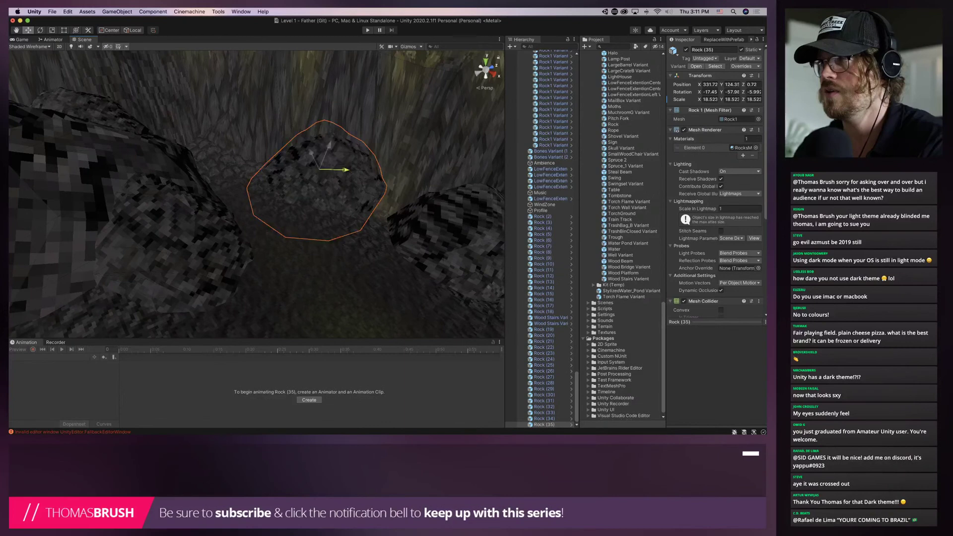
{"action": "left_click_drag", "start_coordinate": [321, 169], "coordinate": [362, 186]}
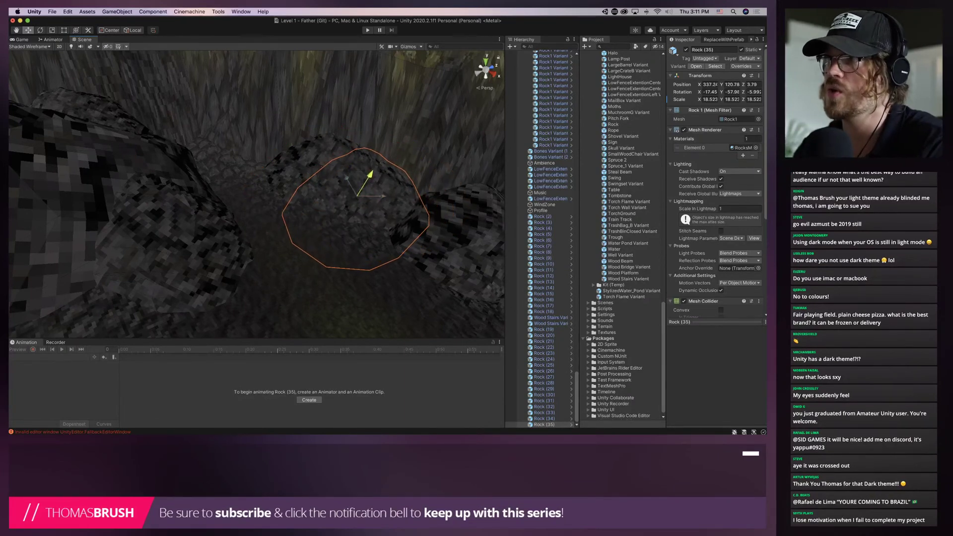
{"action": "left_click", "coordinate": [544, 418]}
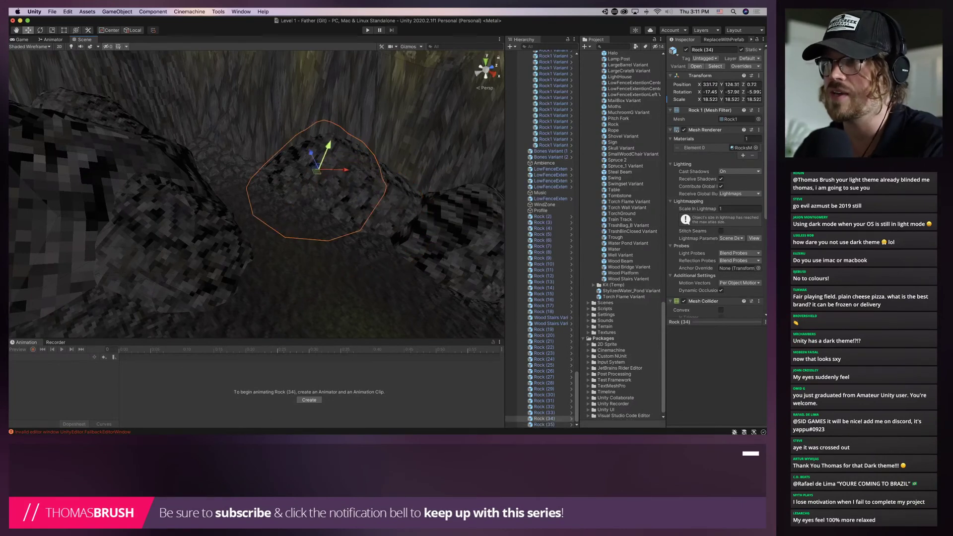
{"action": "left_click_drag", "start_coordinate": [316, 170], "coordinate": [260, 100]}
{"action": "key", "text": "e"}
{"action": "key", "text": "w"}
{"action": "left_click", "coordinate": [366, 185]}
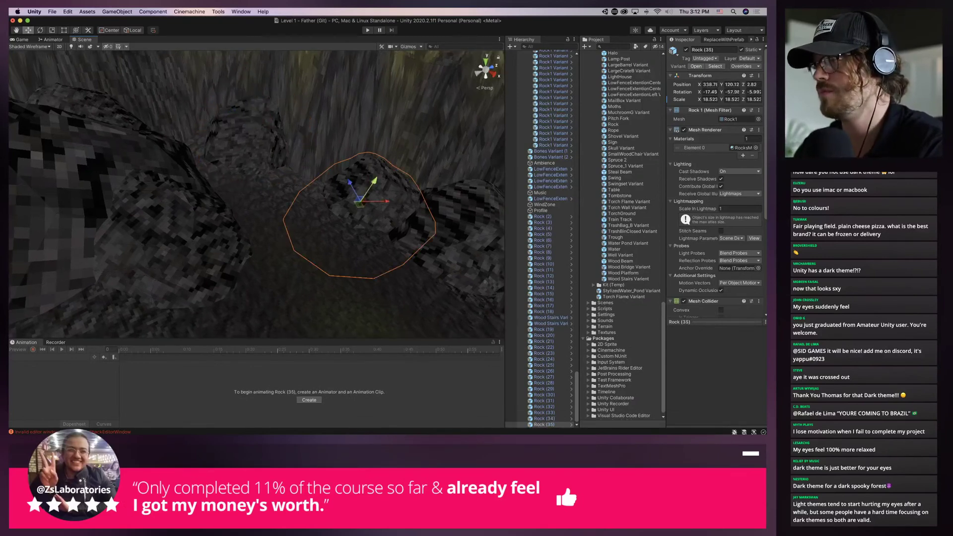
{"action": "left_click_drag", "start_coordinate": [351, 183], "coordinate": [396, 184]}
{"action": "left_click", "coordinate": [367, 141]}
Select the two end rocks at the far wall together and shift them along the cliff base toward the corner
{"action": "right_click_drag", "start_coordinate": [367, 141], "coordinate": [476, 137]}
{"action": "left_click", "coordinate": [282, 207]}
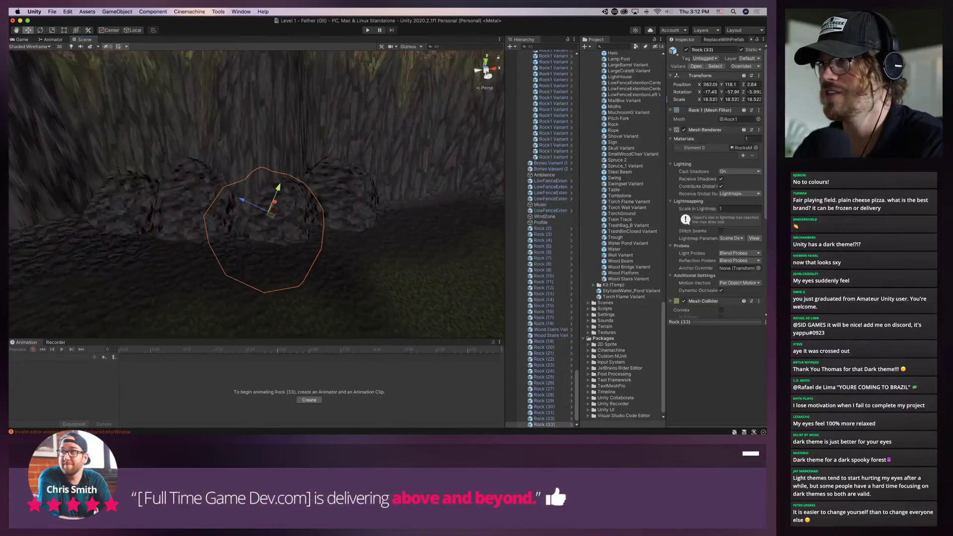
{"action": "left_click", "coordinate": [343, 193], "text": "shift"}
{"action": "right_click_drag", "start_coordinate": [342, 194], "coordinate": [401, 182]}
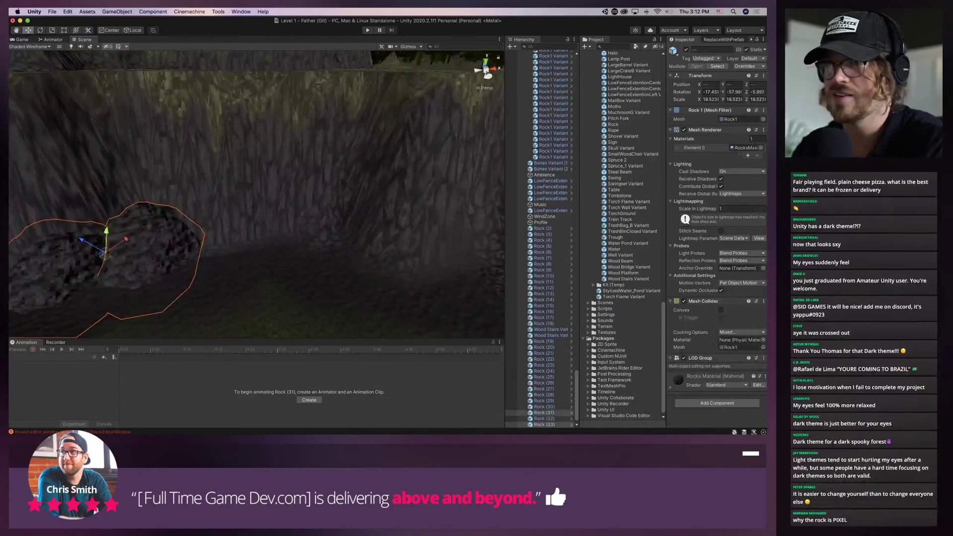
{"action": "left_click_drag", "start_coordinate": [126, 240], "coordinate": [200, 210]}
{"action": "left_click", "coordinate": [298, 233]}
Reposition one of the shifted rocks against the cliff wall to vary the spacing between the pair
{"action": "right_click_drag", "start_coordinate": [297, 233], "coordinate": [317, 254]}
{"action": "left_click", "coordinate": [199, 270]}
{"action": "left_click_drag", "start_coordinate": [169, 254], "coordinate": [130, 248]}
{"action": "mouse_move", "coordinate": [130, 248]}
{"action": "right_mouse_down"}
{"action": "mouse_move", "coordinate": [90, 278]}
{"action": "mouse_move", "coordinate": [149, 293]}
{"action": "mouse_move", "coordinate": [124, 248]}
{"action": "right_mouse_up"}
{"action": "left_click_drag", "start_coordinate": [144, 193], "coordinate": [136, 187]}
{"action": "left_click", "coordinate": [224, 293]}
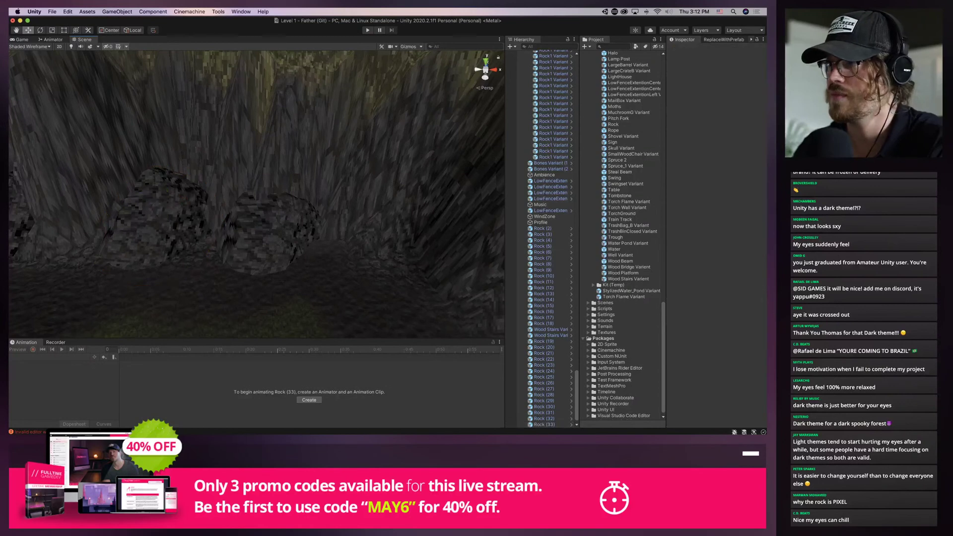
Rotate the end rock nearest the corner to vary its shape and reseat it in the ground at the cliff base
{"action": "left_click", "coordinate": [270, 238]}
{"action": "key", "text": "e"}
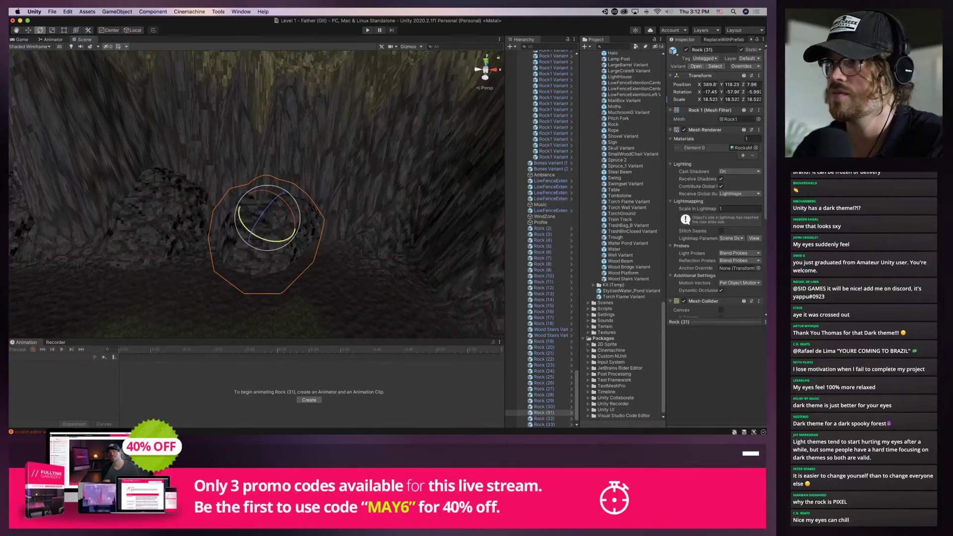
{"action": "left_click_drag", "start_coordinate": [276, 241], "coordinate": [257, 217]}
{"action": "key", "text": "w"}
{"action": "left_click", "coordinate": [270, 194]}
{"action": "left_click", "coordinate": [270, 194]}
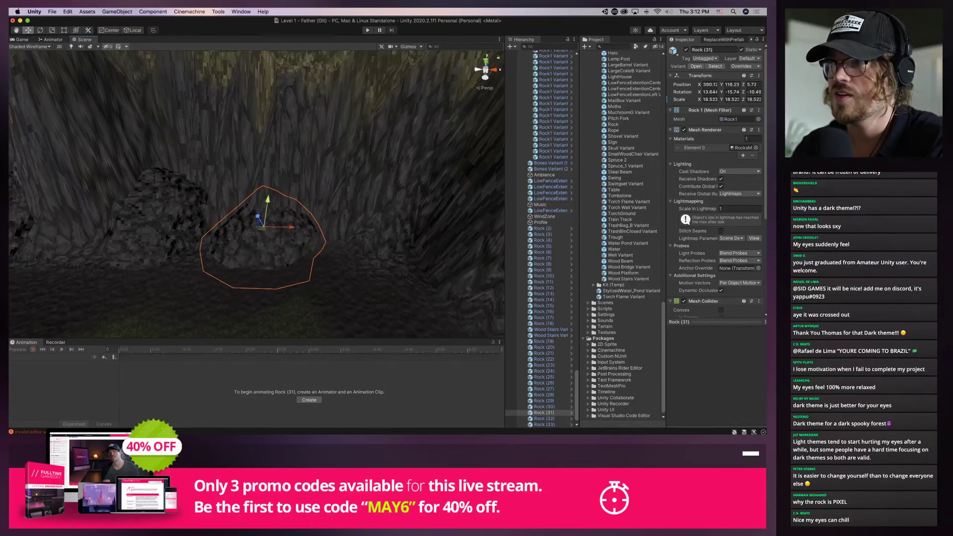
Select the rock beside the rotated end rock, focus on it and adjust its placement against the cliff wall
{"action": "left_click", "coordinate": [162, 216]}
{"action": "key", "text": "f"}
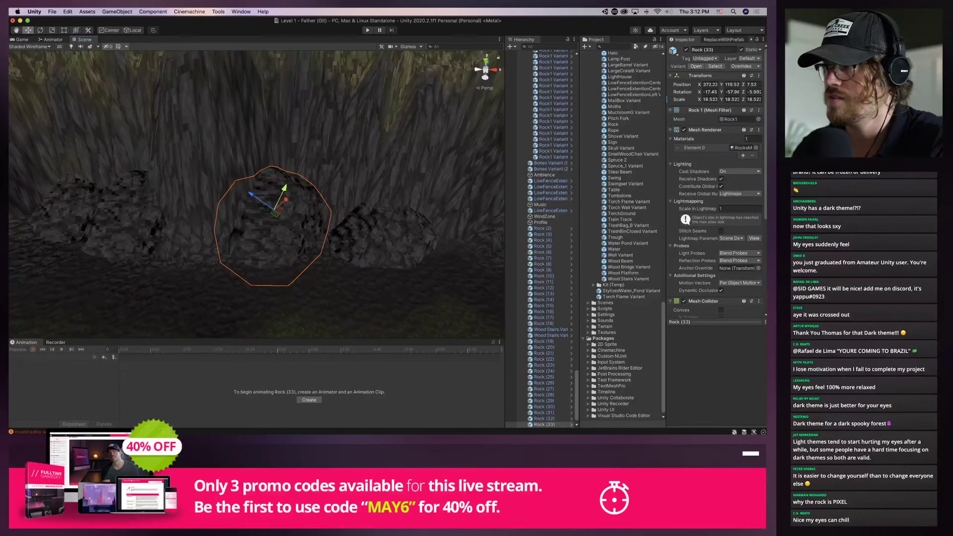
{"action": "left_click_drag", "start_coordinate": [281, 196], "coordinate": [248, 203]}
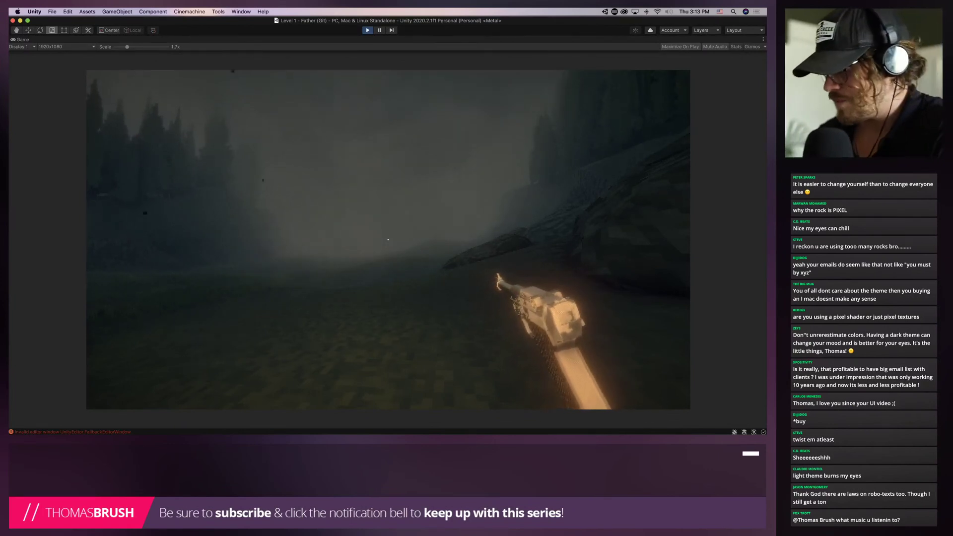
Walk through the level in the running game to inspect the rocks, cliff walls and stairs around the clearing, and end the playtest
{"action": "key", "text": "w"}
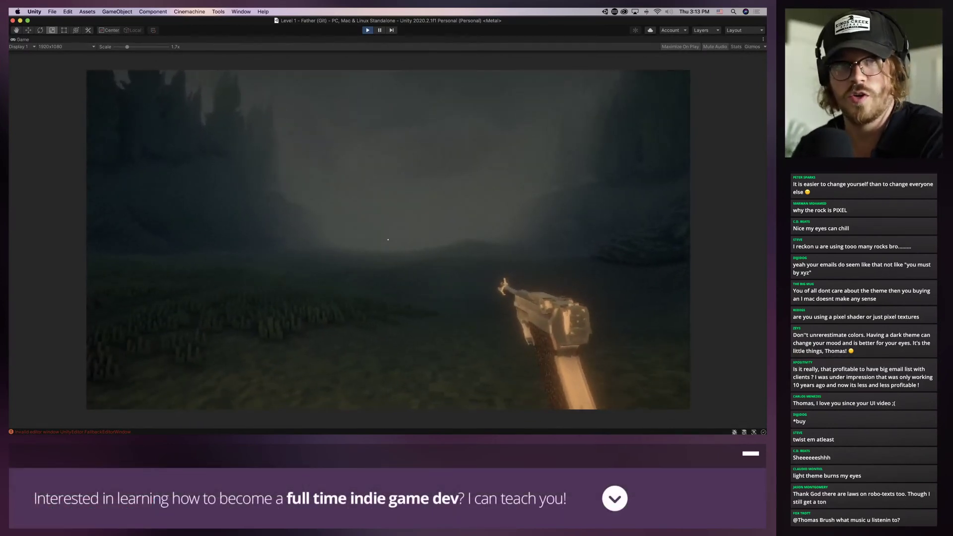
{"action": "key", "text": "w"}
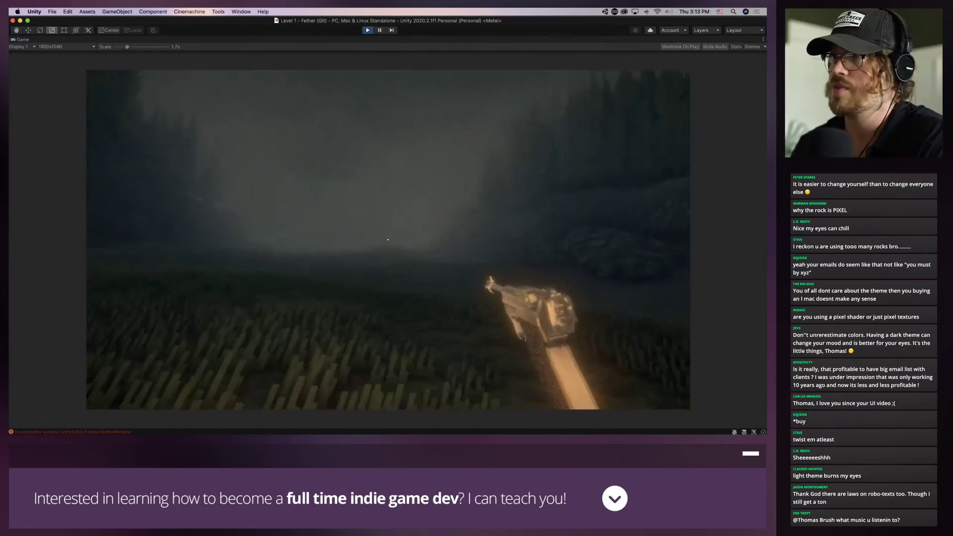
{"action": "key", "text": "w"}
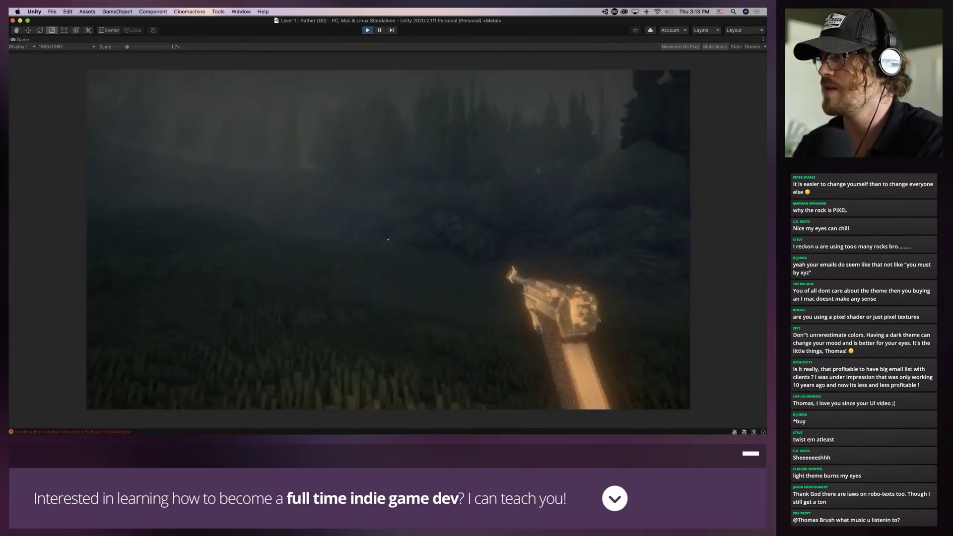
{"action": "key", "text": "w"}
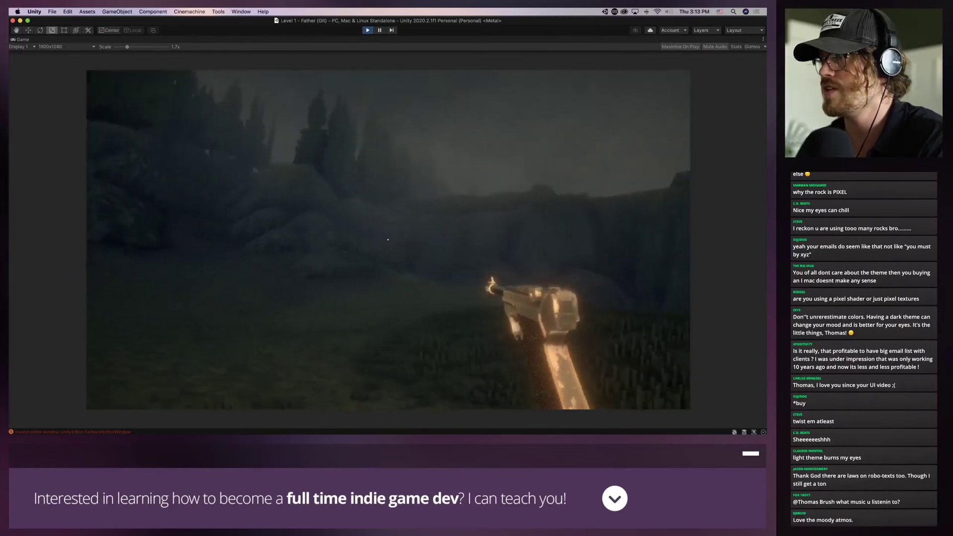
{"action": "key", "text": "w"}
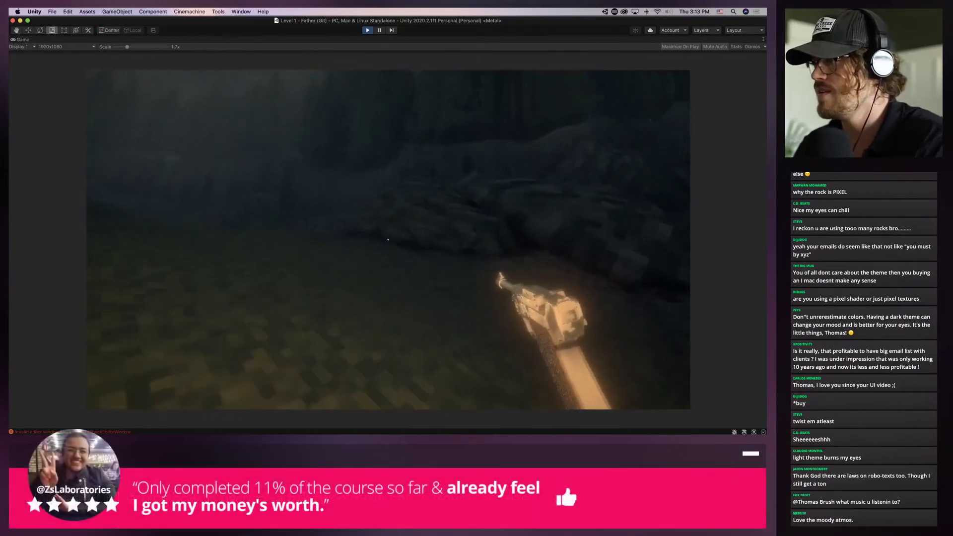
{"action": "key", "text": "w"}
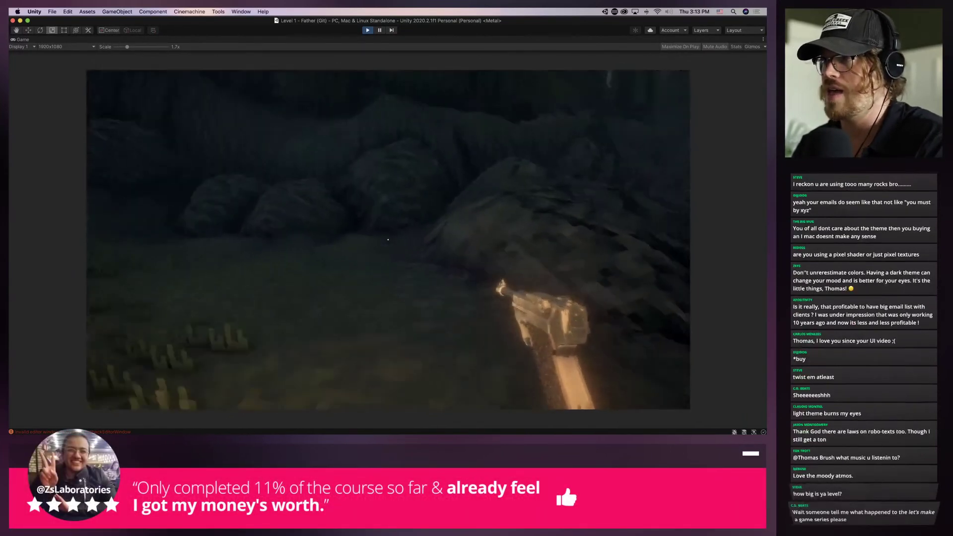
{"action": "key", "text": "w"}
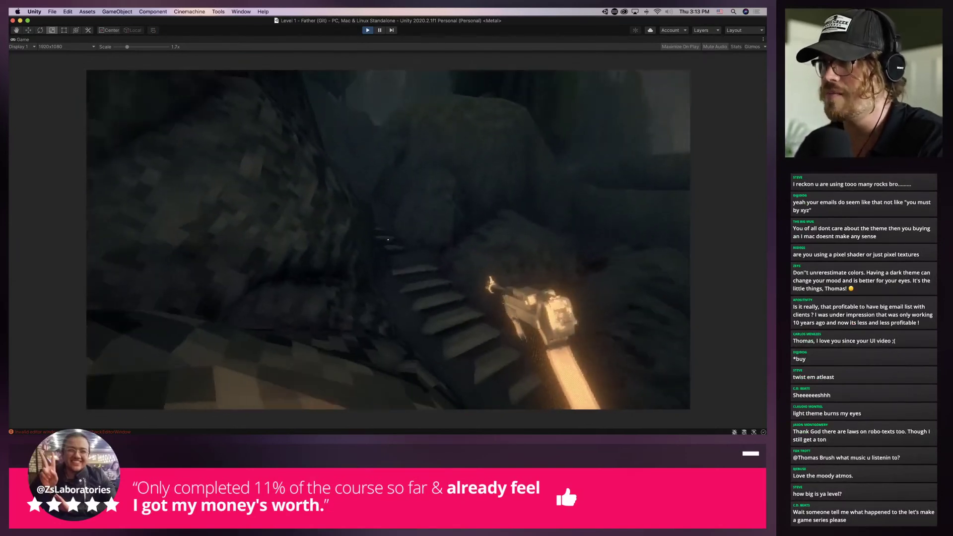
{"action": "key", "text": "w"}
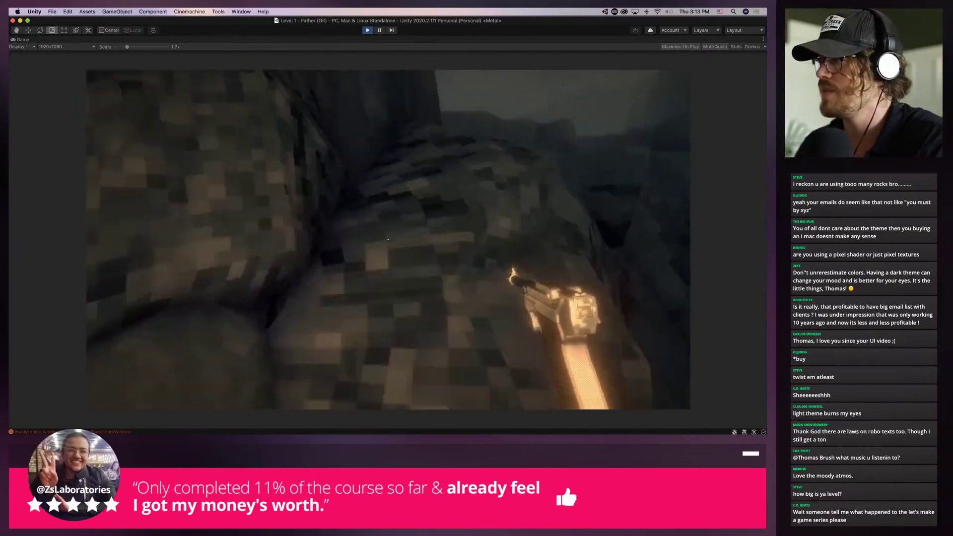
{"action": "key", "text": "w"}
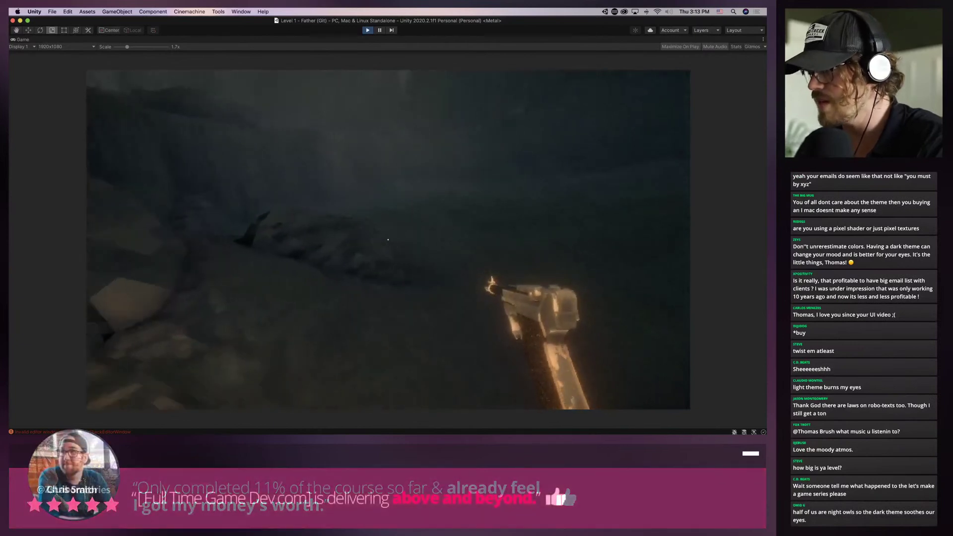
{"action": "key", "text": "w"}
{"action": "key", "text": "w"}
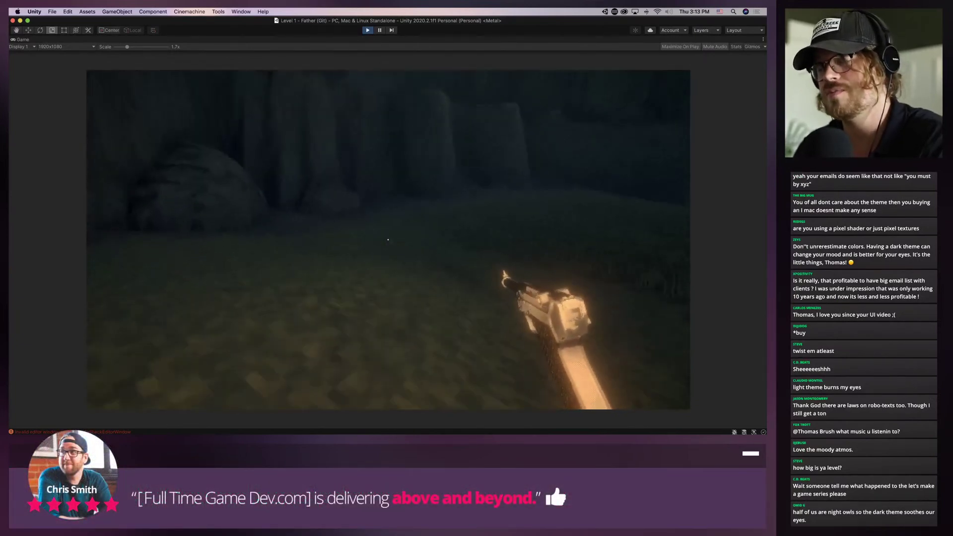
{"action": "key", "text": "super+p"}
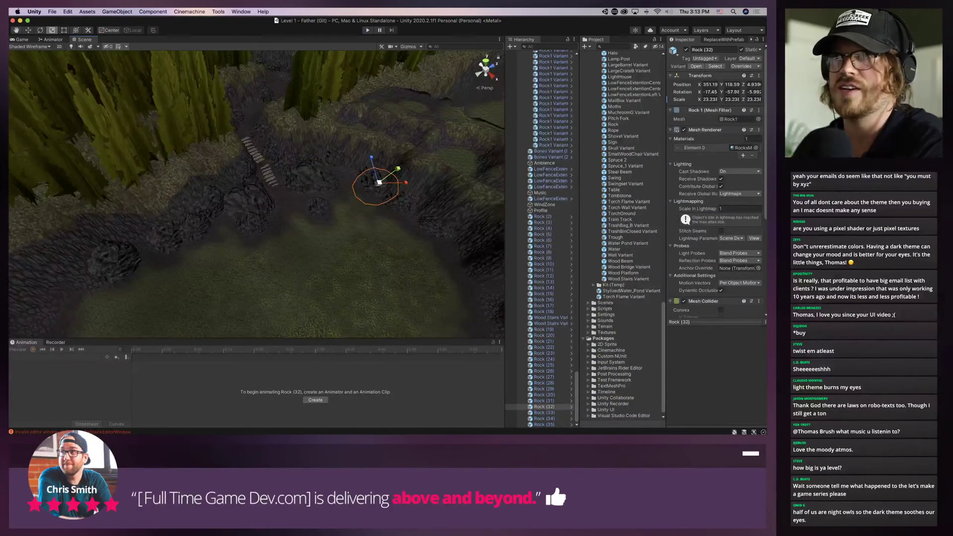
Examine the rock groups beside the stairs and along the cliff base in the scene
{"action": "right_click_drag", "start_coordinate": [278, 188], "coordinate": [308, 211]}
{"action": "scroll", "coordinate": [257, 193], "scroll_direction": "up", "scroll_amount": 4}
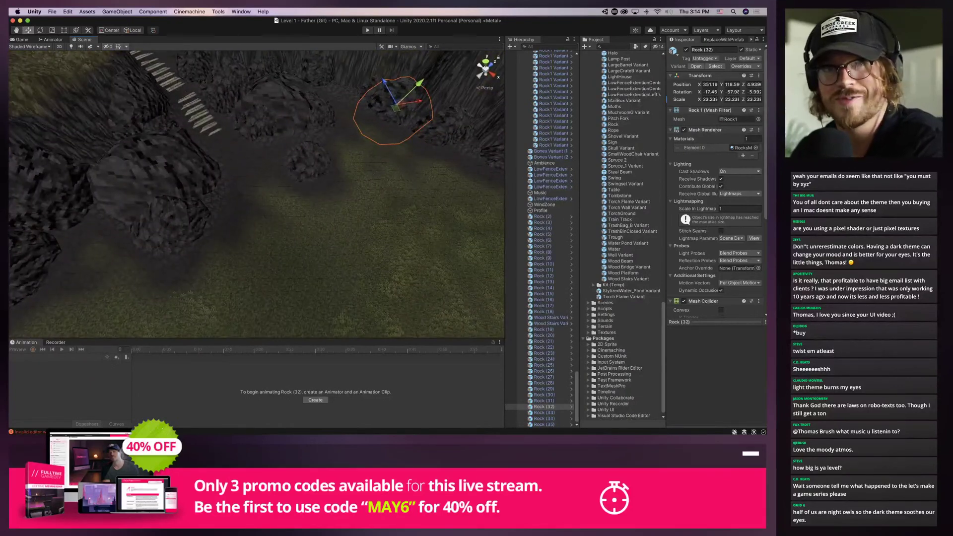
{"action": "right_click_drag", "start_coordinate": [257, 194], "coordinate": [233, 147]}
{"action": "middle_click_drag", "start_coordinate": [257, 214], "coordinate": [191, 122]}
{"action": "right_click_drag", "start_coordinate": [256, 193], "coordinate": [254, 162]}
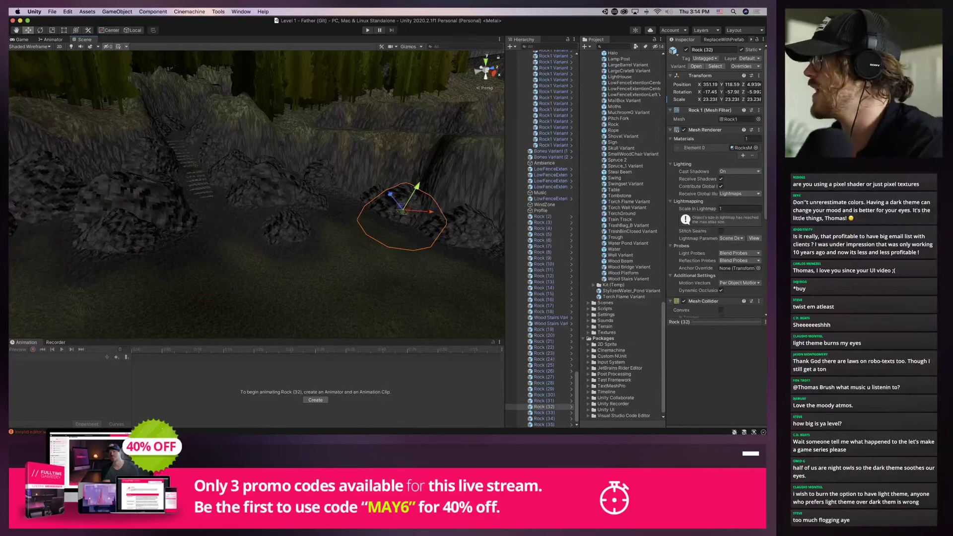
{"action": "right_click_drag", "start_coordinate": [298, 249], "coordinate": [325, 290]}
Select the terrain at the clearing floor and view it facing the stairs and surrounding cliffs
{"action": "left_click", "coordinate": [287, 255]}
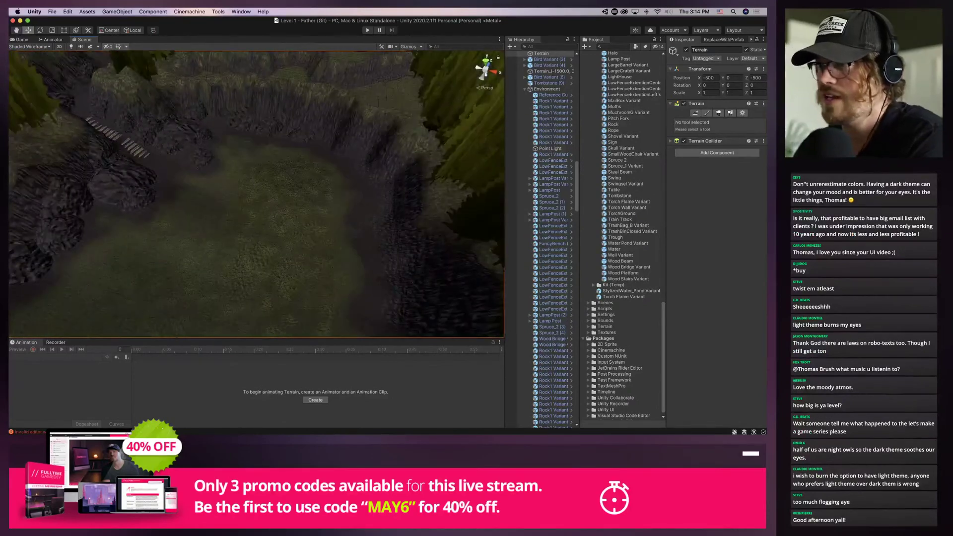
{"action": "scroll", "coordinate": [297, 248], "scroll_direction": "down", "scroll_amount": 5}
{"action": "scroll", "coordinate": [298, 249], "scroll_direction": "up", "scroll_amount": 10}
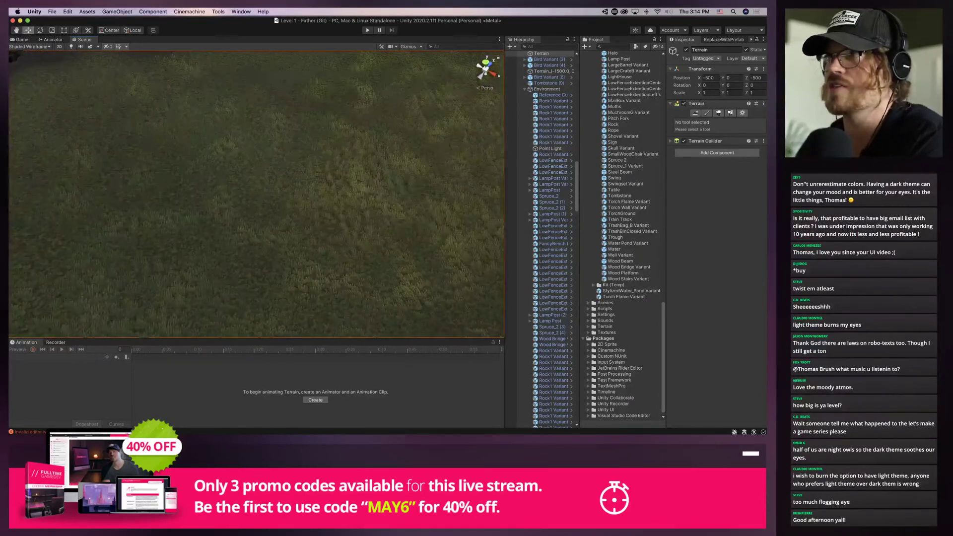
{"action": "right_click_drag", "start_coordinate": [298, 248], "coordinate": [198, 223]}
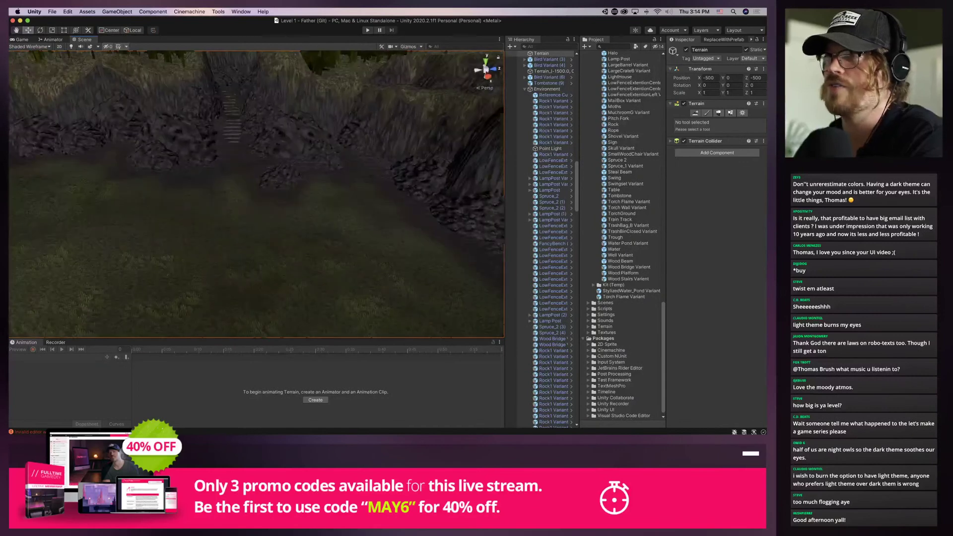
{"action": "left_click", "coordinate": [223, 219]}
{"action": "left_click", "coordinate": [223, 218]}
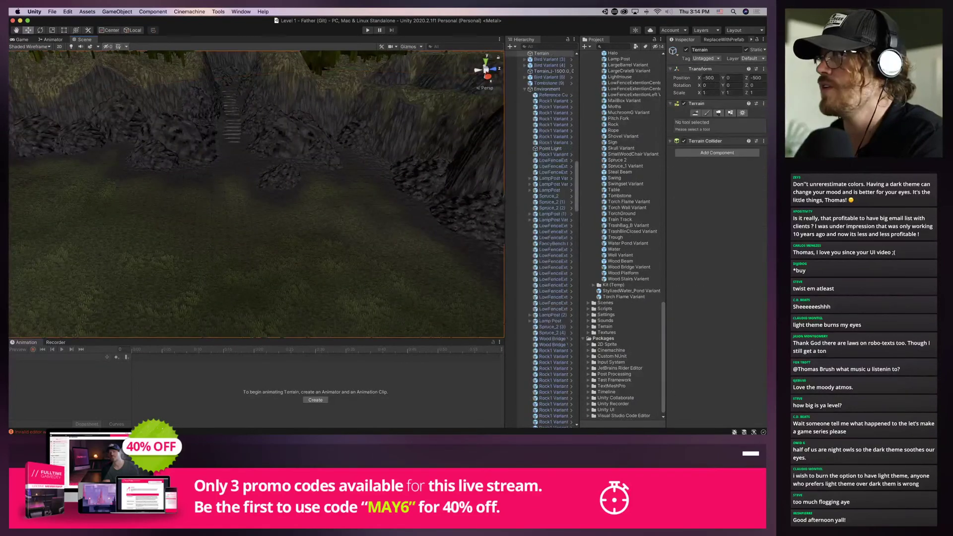
{"action": "left_click", "coordinate": [730, 113]}
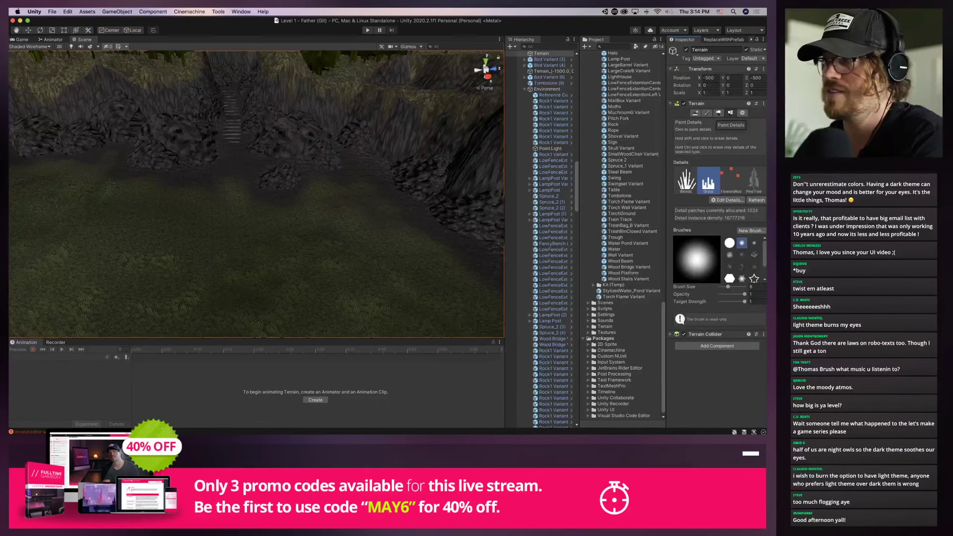
{"action": "left_click", "coordinate": [707, 113]}
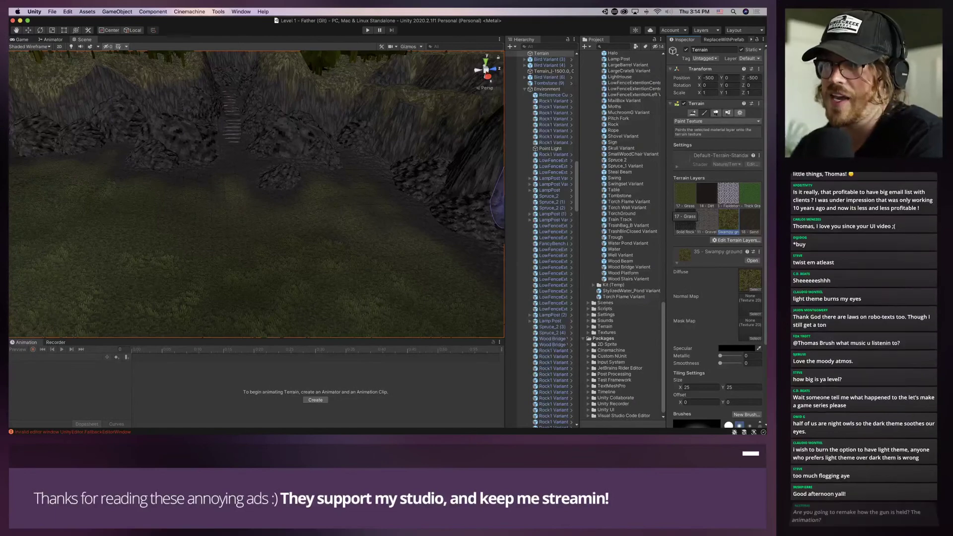
{"action": "mouse_move", "coordinate": [403, 211]}
{"action": "right_mouse_down"}
{"action": "mouse_move", "coordinate": [372, 221]}
{"action": "mouse_move", "coordinate": [227, 189]}
{"action": "mouse_move", "coordinate": [259, 253]}
{"action": "mouse_move", "coordinate": [183, 145]}
{"action": "mouse_move", "coordinate": [143, 134]}
{"action": "mouse_move", "coordinate": [155, 149]}
{"action": "mouse_move", "coordinate": [185, 149]}
{"action": "mouse_move", "coordinate": [462, 261]}
{"action": "mouse_move", "coordinate": [417, 164]}
{"action": "right_mouse_up"}
{"action": "scroll", "coordinate": [186, 149], "scroll_direction": "up", "scroll_amount": 2}
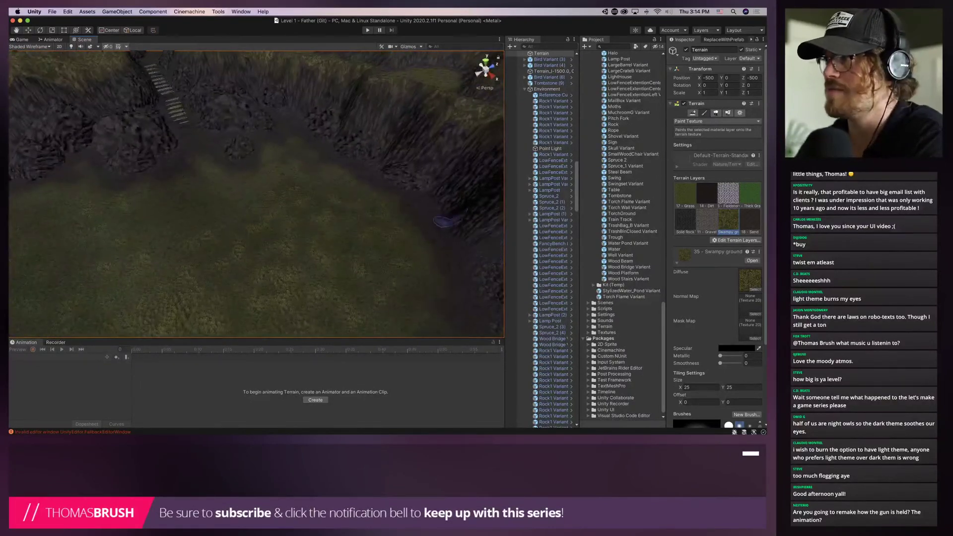
{"action": "left_click", "coordinate": [716, 121]}
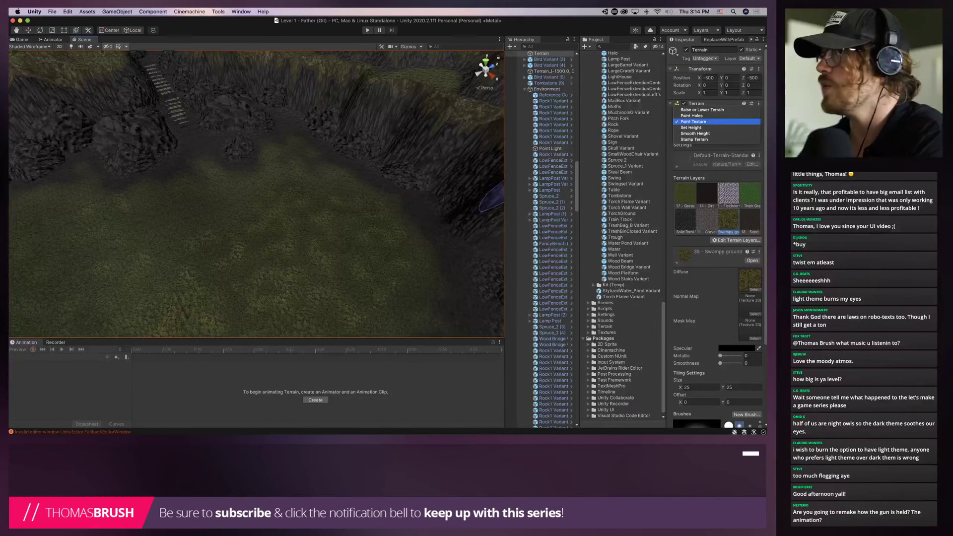
{"action": "left_click", "coordinate": [701, 110]}
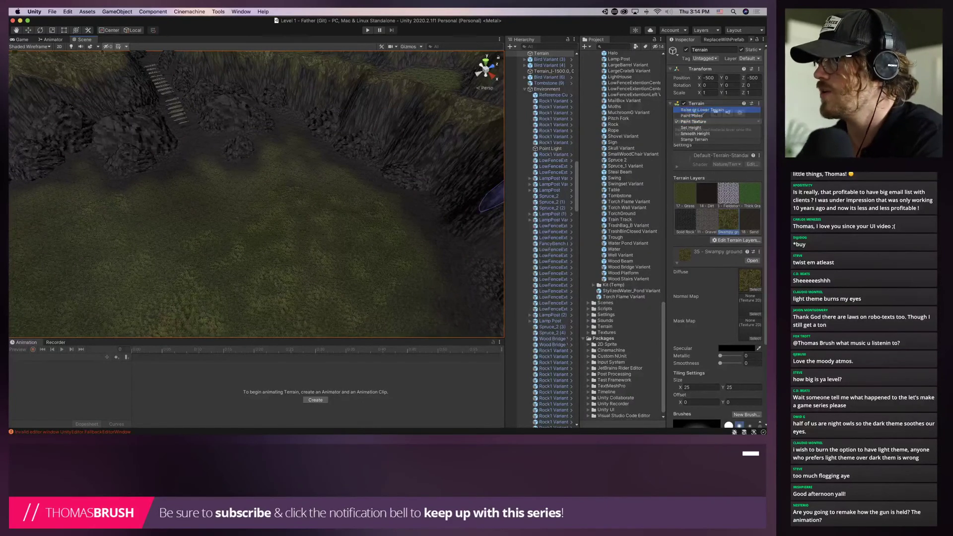
{"action": "right_click_drag", "start_coordinate": [361, 168], "coordinate": [183, 116]}
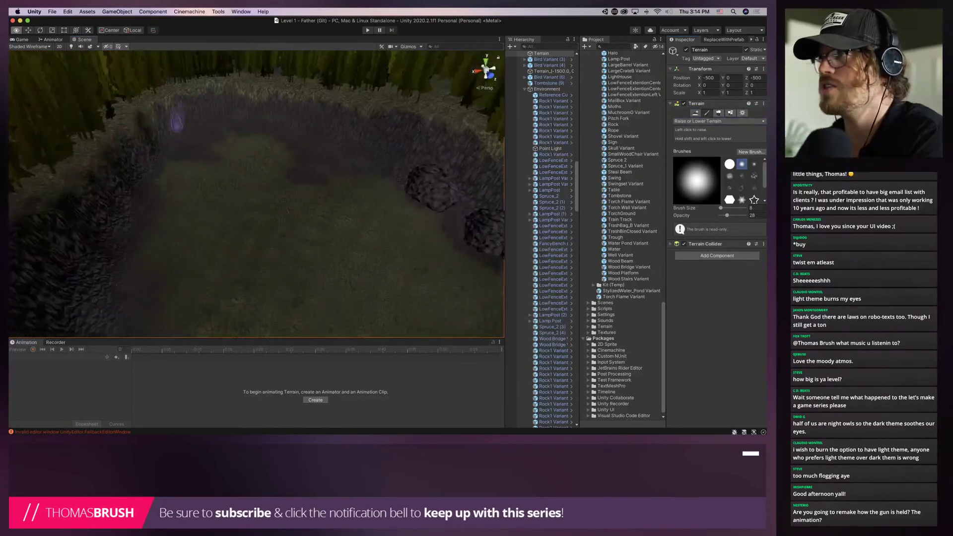
{"action": "mouse_move", "coordinate": [296, 240]}
{"action": "right_mouse_down"}
{"action": "mouse_move", "coordinate": [404, 249]}
{"action": "mouse_move", "coordinate": [501, 291]}
{"action": "right_mouse_up"}
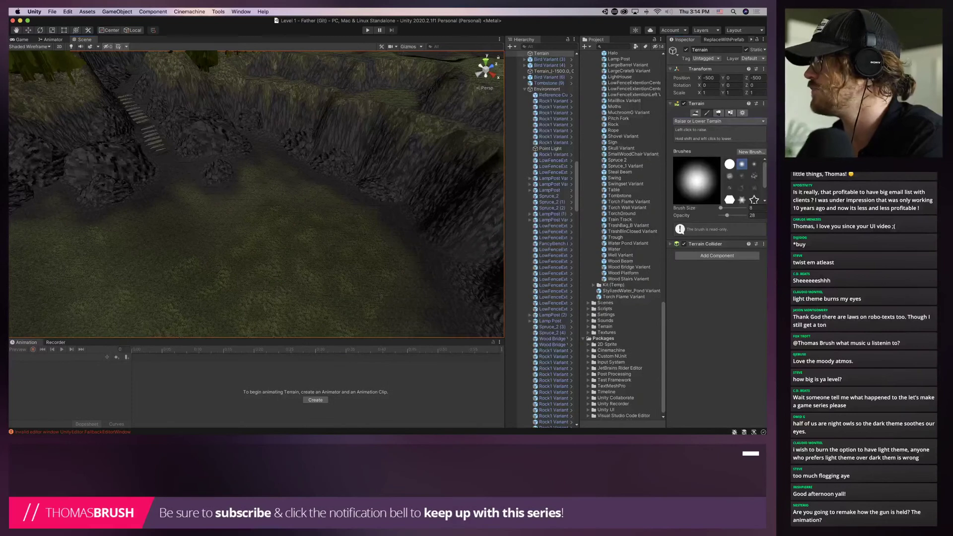
Switch terrain painting to Set Height and set the target height to 100
{"action": "left_click", "coordinate": [717, 121]}
{"action": "left_click", "coordinate": [690, 139]}
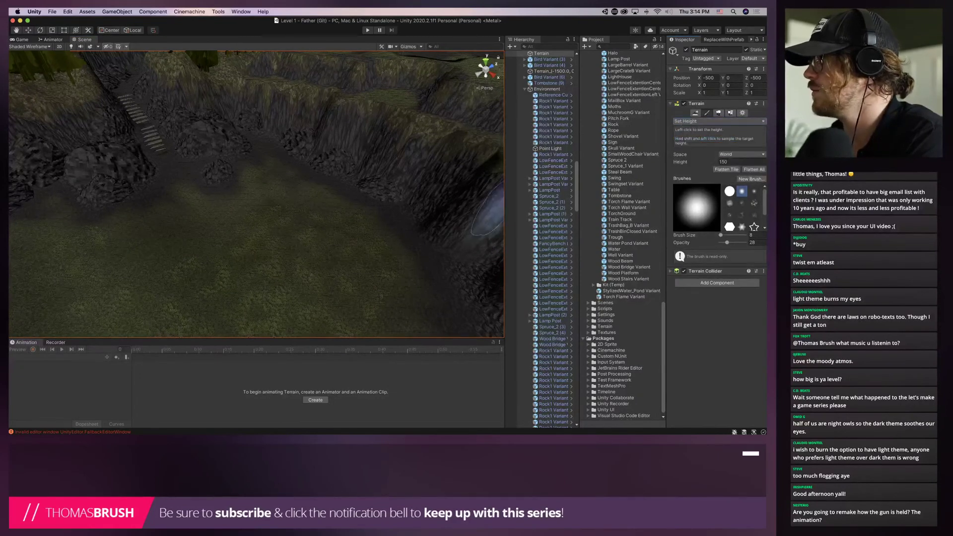
{"action": "left_click", "coordinate": [725, 162]}
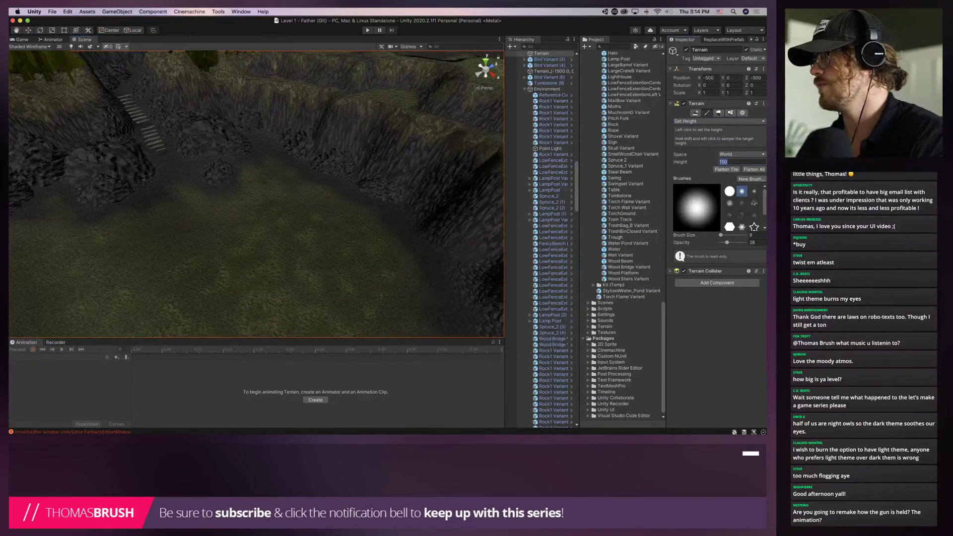
{"action": "type", "text": "100"}
{"action": "key", "text": "Return"}
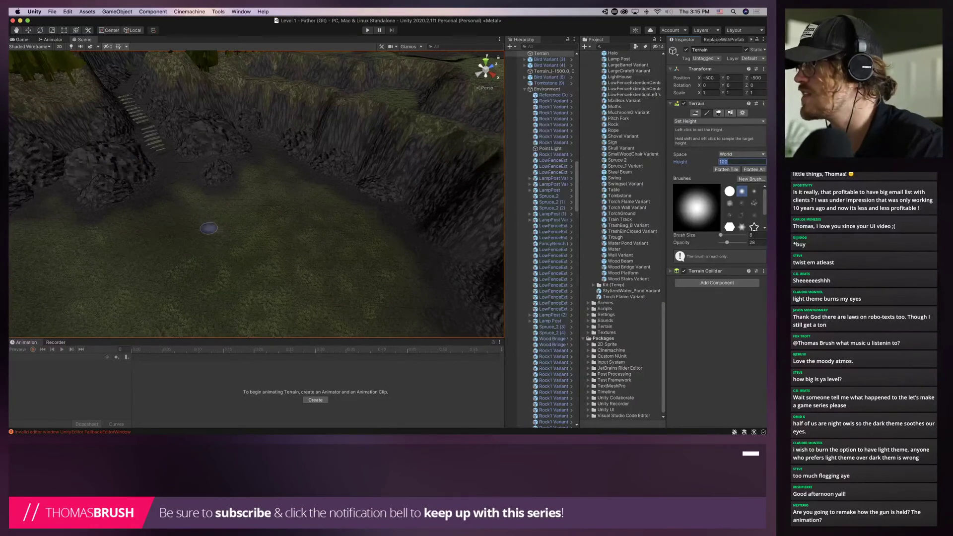
Sample Set Height target values from the clearing floor and from spots on the surrounding cliff wall
{"action": "left_click", "coordinate": [207, 243], "text": "shift"}
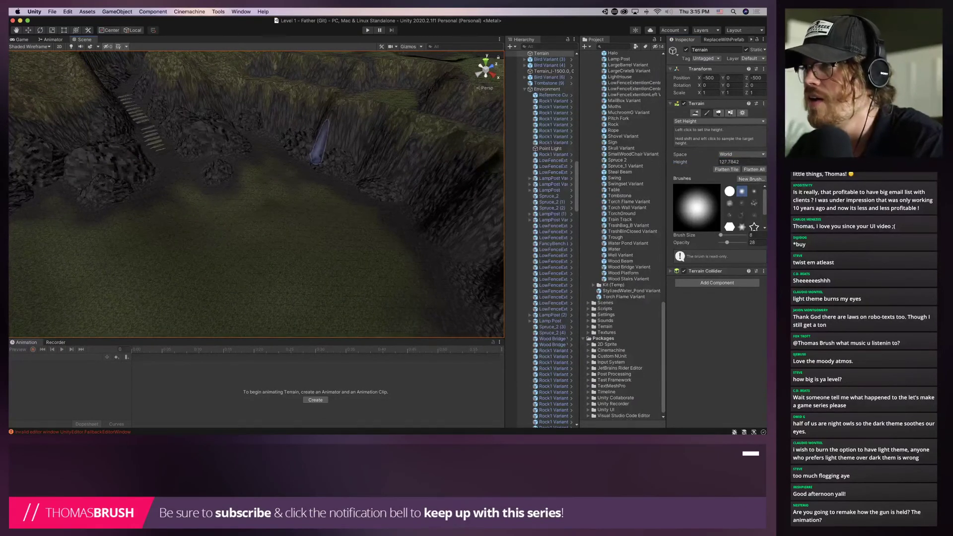
{"action": "left_click", "coordinate": [323, 140], "text": "shift"}
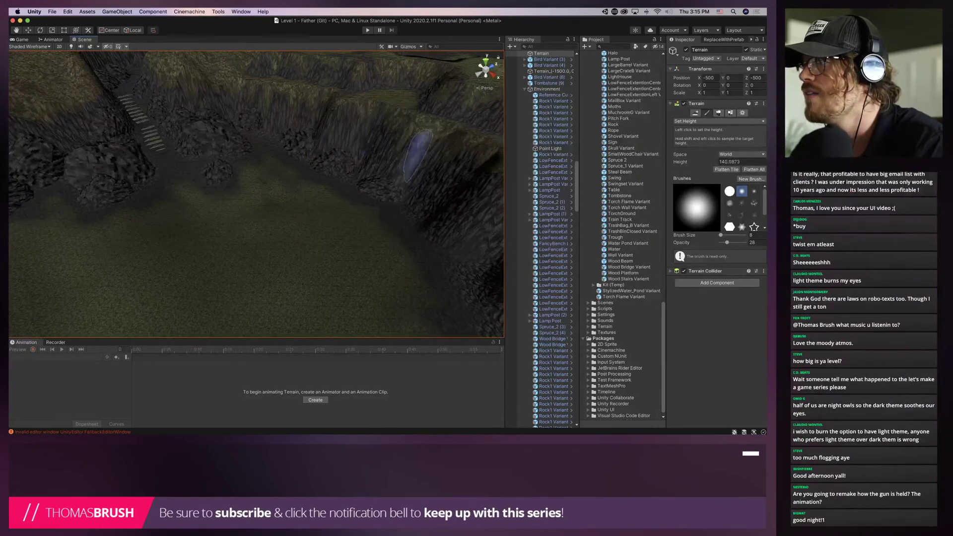
{"action": "left_click", "coordinate": [392, 176], "text": "shift"}
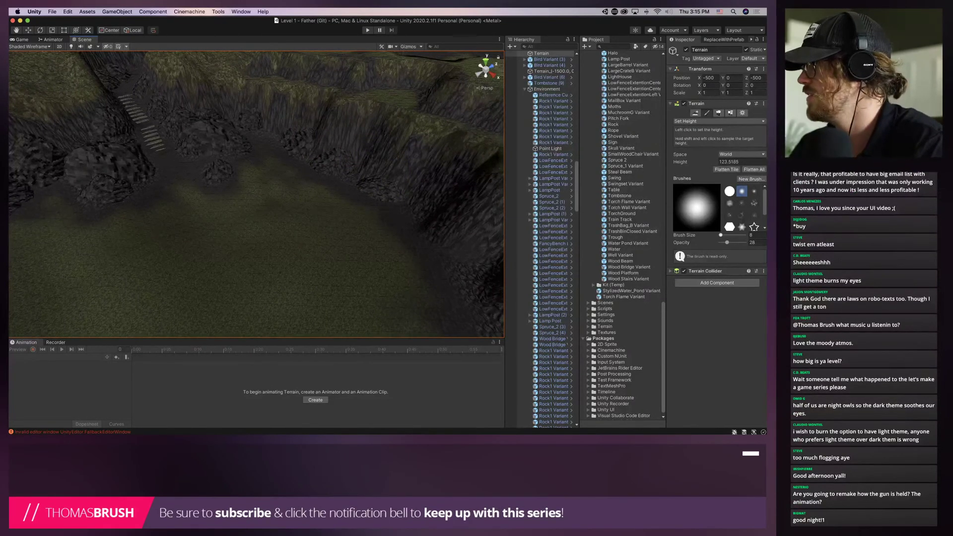
Greatly enlarge the Set Height brush, sample the clearing floor's height and try leveling the clearing to it
{"action": "left_click_drag", "start_coordinate": [720, 234], "coordinate": [725, 234]}
{"action": "left_click", "coordinate": [238, 209], "text": "shift"}
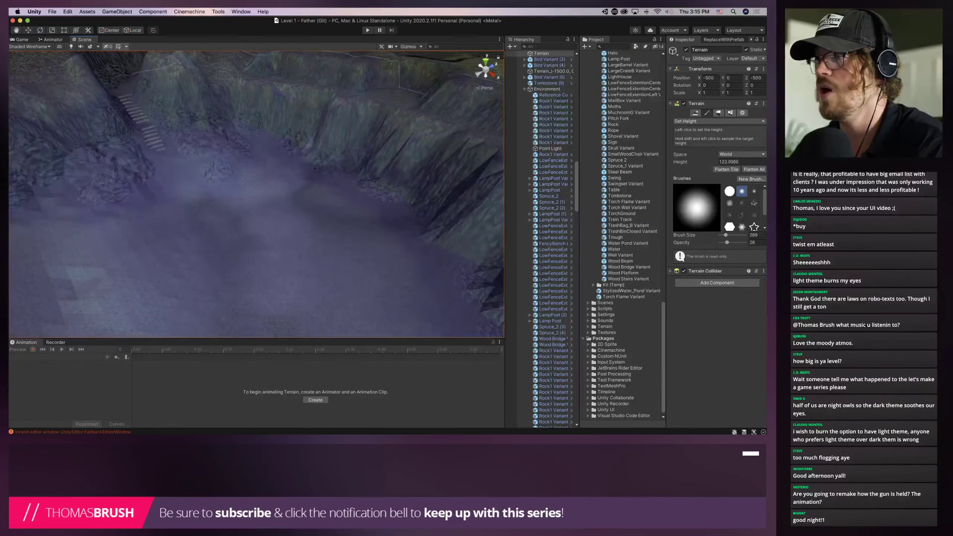
{"action": "left_click", "coordinate": [258, 223], "text": "shift"}
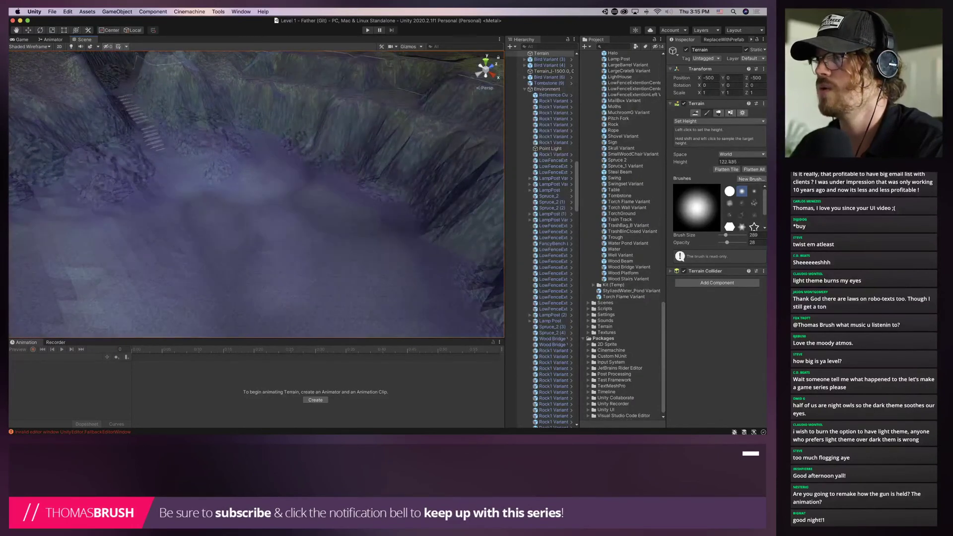
{"action": "left_click", "coordinate": [258, 213]}
{"action": "left_click", "coordinate": [253, 213], "text": "shift"}
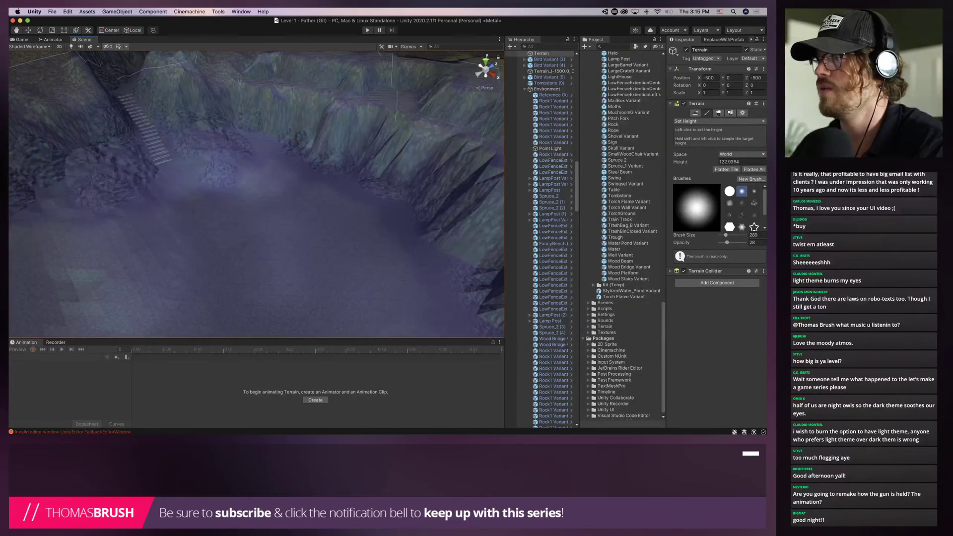
{"action": "left_click", "coordinate": [253, 214]}
Undo the Set Height strokes made across the clearing with the oversized brush
{"action": "key", "text": "super+z"}
{"action": "key", "text": "super+z"}
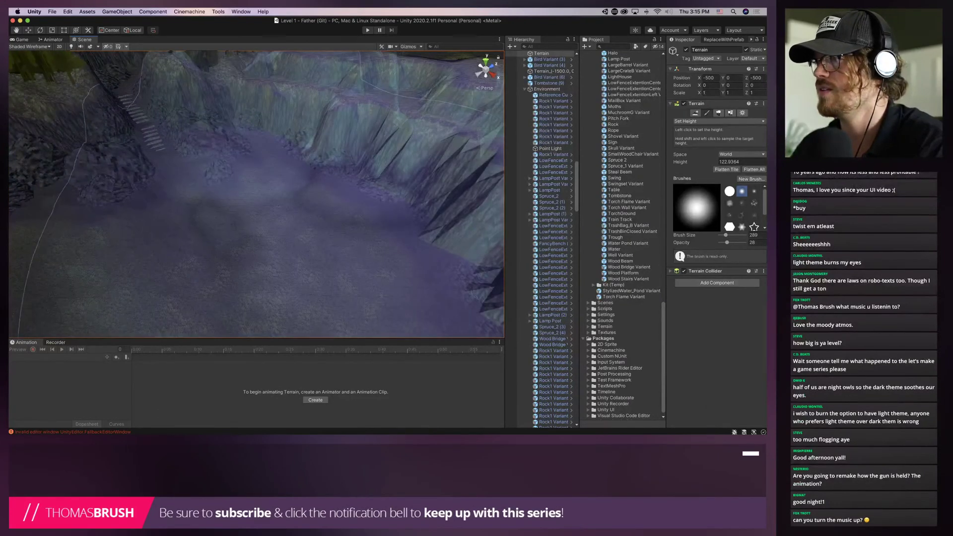
{"action": "key", "text": "super+z"}
{"action": "key", "text": "super+shift+z"}
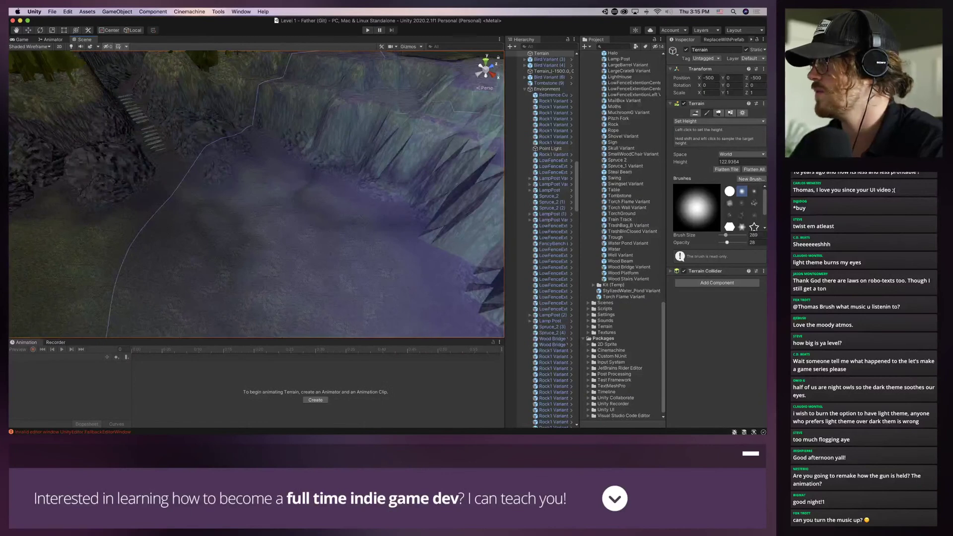
Reduce the Set Height brush size to 21 and level uneven patches of the clearing floor
{"action": "left_click_drag", "start_coordinate": [725, 236], "coordinate": [721, 235]}
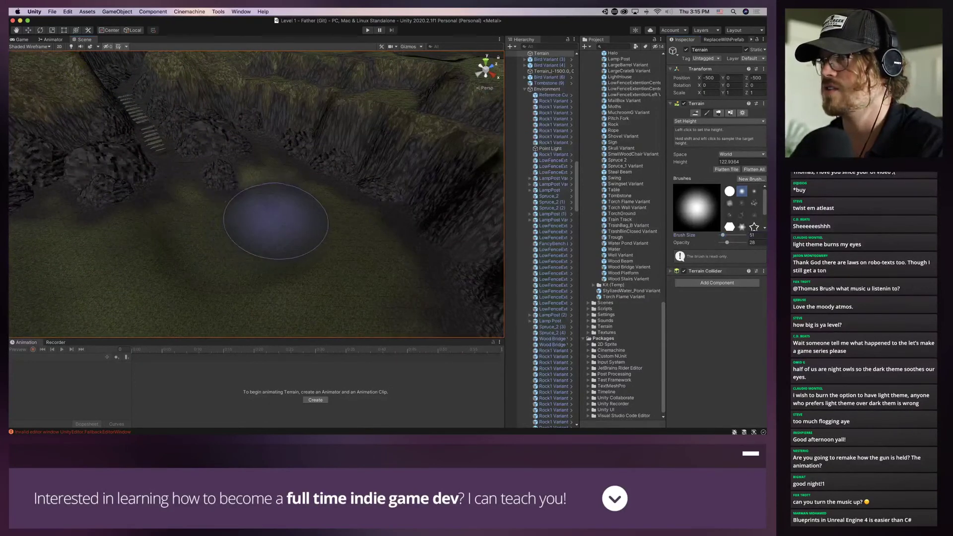
{"action": "left_click_drag", "start_coordinate": [722, 236], "coordinate": [721, 235]}
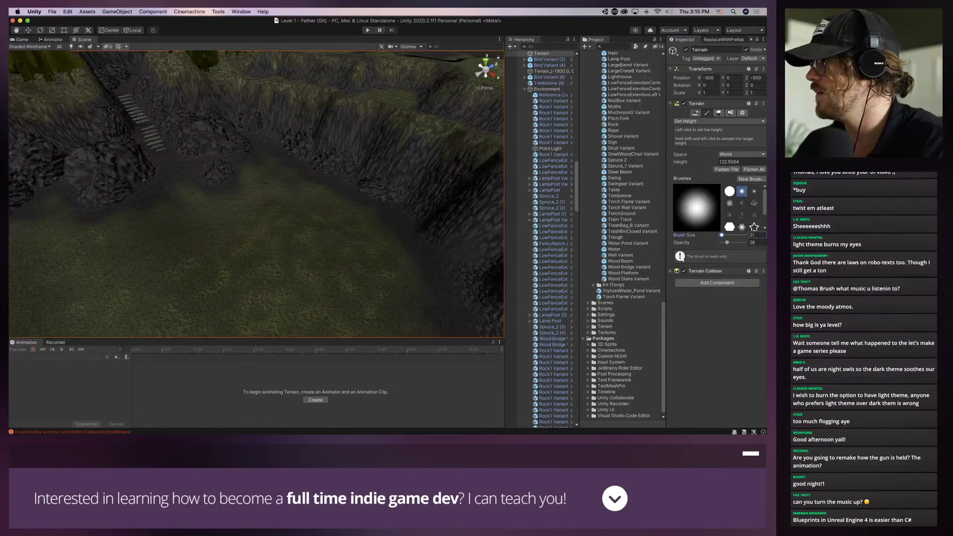
{"action": "mouse_move", "coordinate": [323, 204]}
{"action": "left_mouse_down"}
{"action": "mouse_move", "coordinate": [348, 190]}
{"action": "mouse_move", "coordinate": [339, 193]}
{"action": "left_mouse_up"}
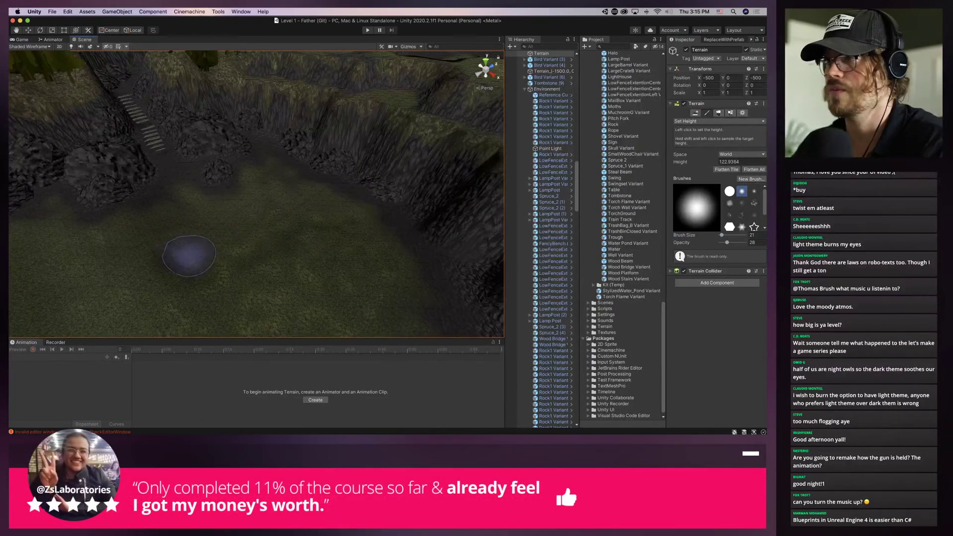
{"action": "mouse_move", "coordinate": [183, 254]}
{"action": "right_mouse_down"}
{"action": "mouse_move", "coordinate": [240, 287]}
{"action": "mouse_move", "coordinate": [305, 221]}
{"action": "mouse_move", "coordinate": [272, 238]}
{"action": "mouse_move", "coordinate": [270, 223]}
{"action": "right_mouse_up"}
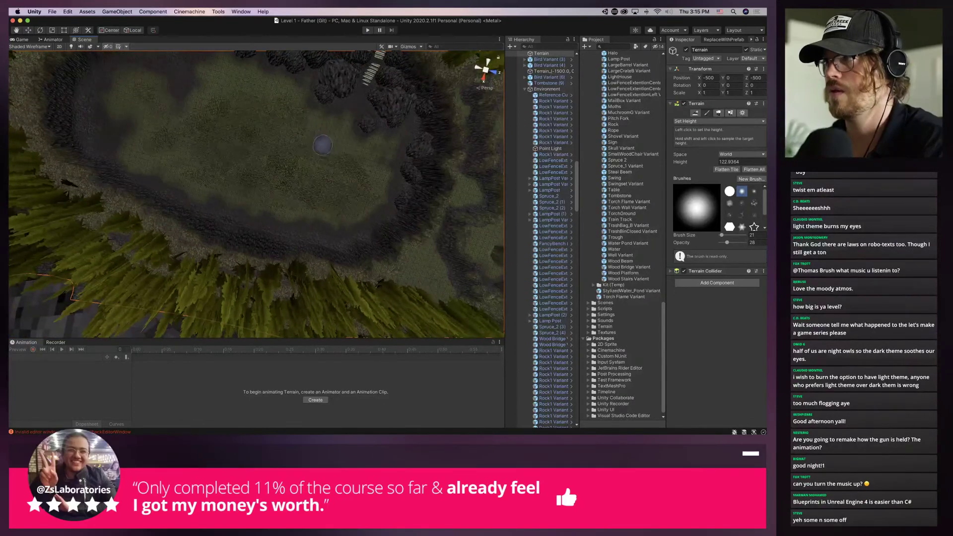
{"action": "right_click_drag", "start_coordinate": [323, 144], "coordinate": [312, 141]}
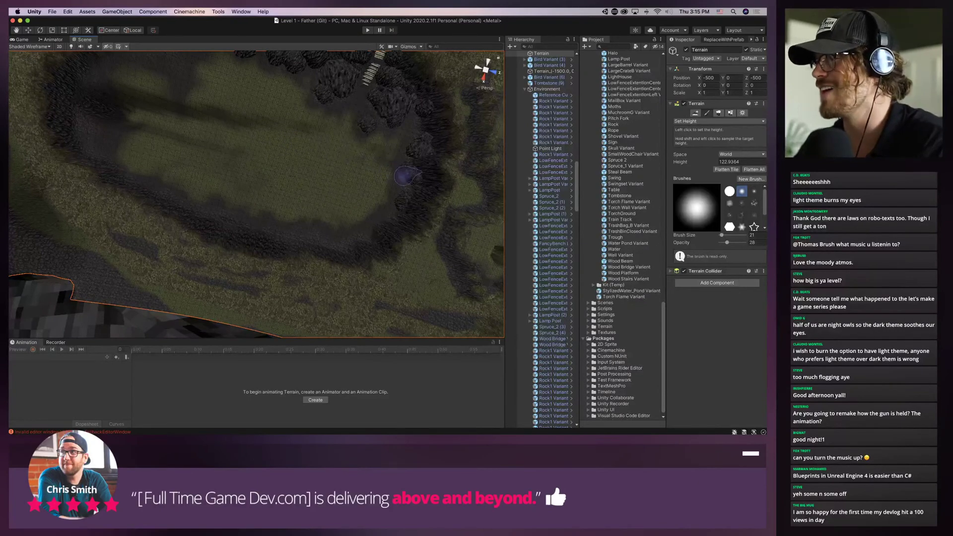
{"action": "mouse_move", "coordinate": [414, 178]}
{"action": "left_mouse_down", "text": "alt"}
{"action": "mouse_move", "coordinate": [271, 153]}
{"action": "mouse_move", "coordinate": [107, 89]}
{"action": "mouse_move", "coordinate": [159, 96]}
{"action": "mouse_move", "coordinate": [231, 213]}
{"action": "mouse_move", "coordinate": [223, 148]}
{"action": "mouse_move", "coordinate": [230, 276]}
{"action": "mouse_move", "coordinate": [148, 248]}
{"action": "mouse_move", "coordinate": [198, 248]}
{"action": "mouse_move", "coordinate": [202, 187]}
{"action": "mouse_move", "coordinate": [212, 212]}
{"action": "mouse_move", "coordinate": [205, 181]}
{"action": "left_mouse_up", "text": "alt"}
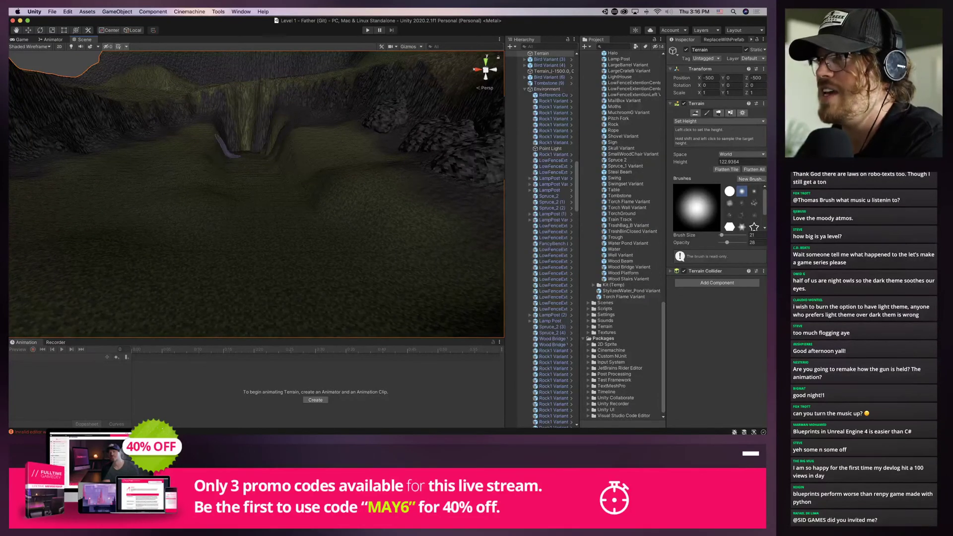
Level the ground in front of the protruding cliff column with Set Height strokes, undoing the misplaced stroke on the column
{"action": "mouse_move", "coordinate": [217, 207]}
{"action": "left_mouse_down"}
{"action": "mouse_move", "coordinate": [210, 246]}
{"action": "mouse_move", "coordinate": [277, 256]}
{"action": "left_mouse_up"}
{"action": "right_click_drag", "start_coordinate": [277, 256], "coordinate": [397, 233]}
{"action": "scroll", "coordinate": [417, 212], "scroll_direction": "down", "scroll_amount": 2}
{"action": "right_click_drag", "start_coordinate": [184, 235], "coordinate": [185, 233]}
{"action": "left_click", "coordinate": [194, 195]}
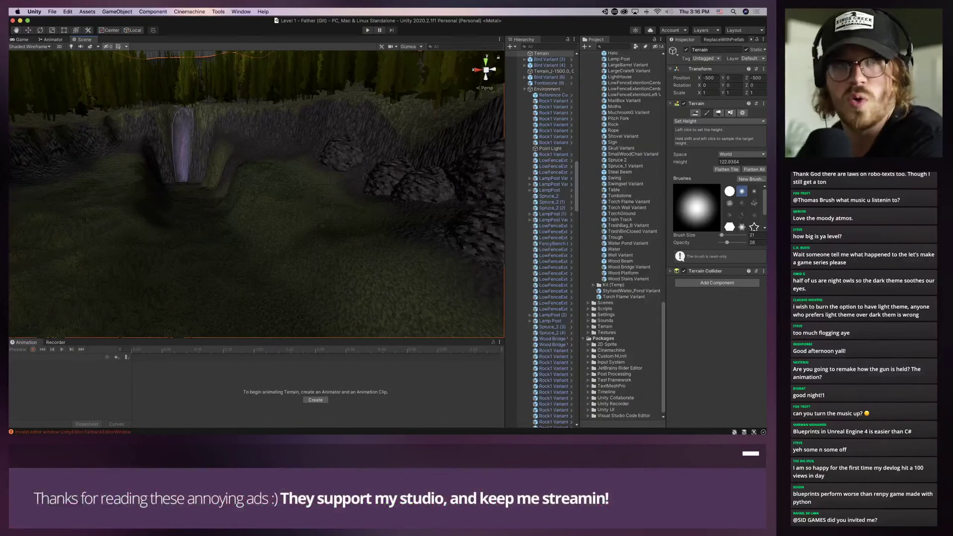
{"action": "key", "text": "super+z"}
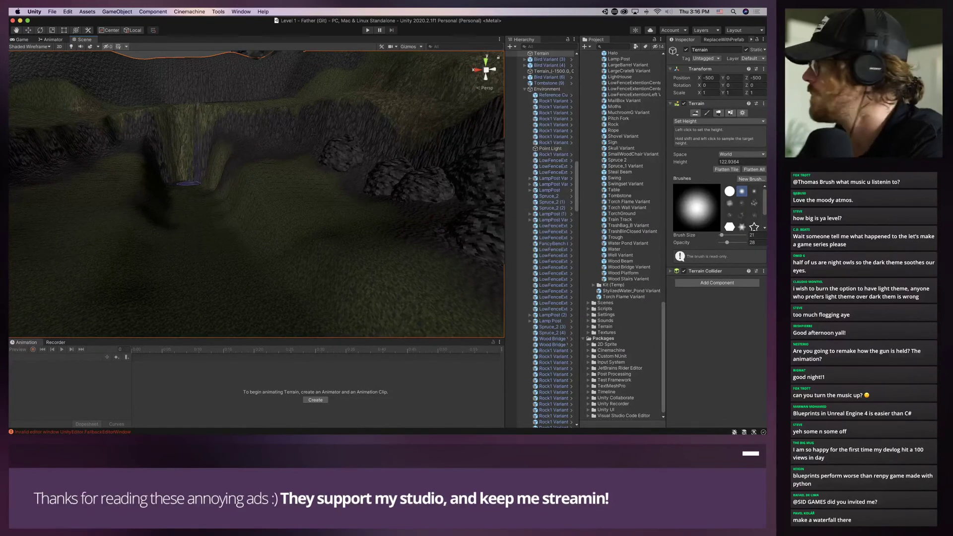
{"action": "left_click_drag", "start_coordinate": [189, 184], "coordinate": [186, 183]}
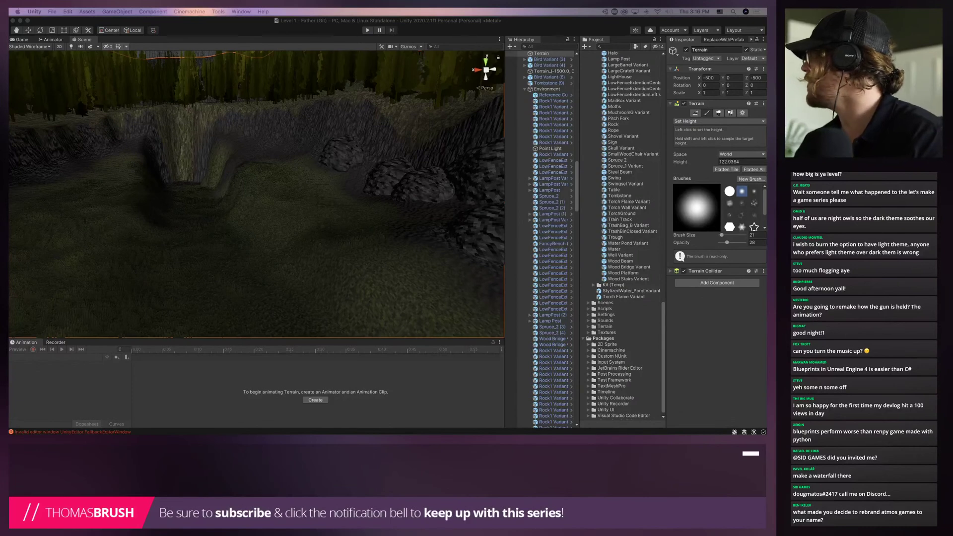
{"action": "key", "text": "super+Tab"}
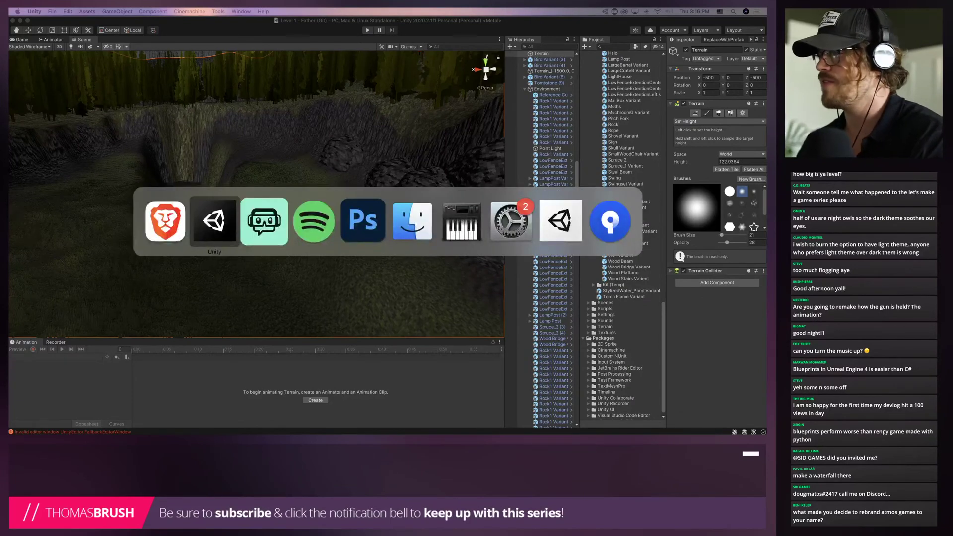
{"action": "key", "text": "super+shift+Tab"}
{"action": "key", "text": "Escape"}
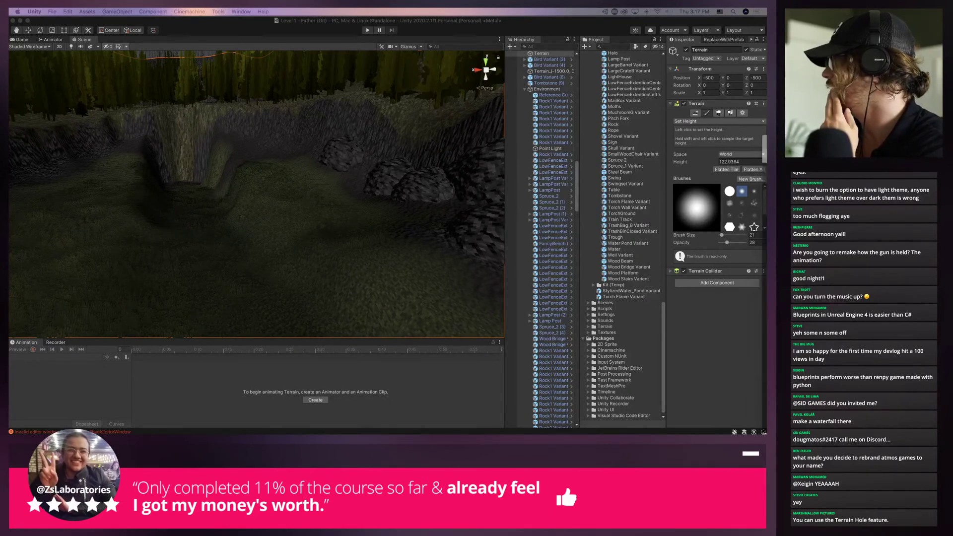
Bring up the "C# Course(Type Casting)" YouTube video in Brave, skip ahead in it, like it and close it
{"action": "left_click_drag", "start_coordinate": [766, 82], "coordinate": [348, 59]}
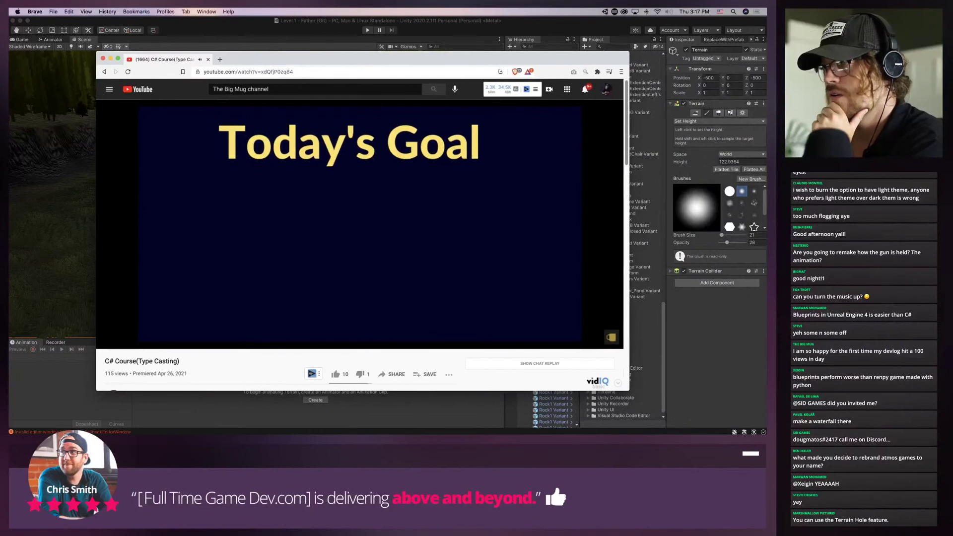
{"action": "left_click_drag", "start_coordinate": [153, 341], "coordinate": [159, 341]}
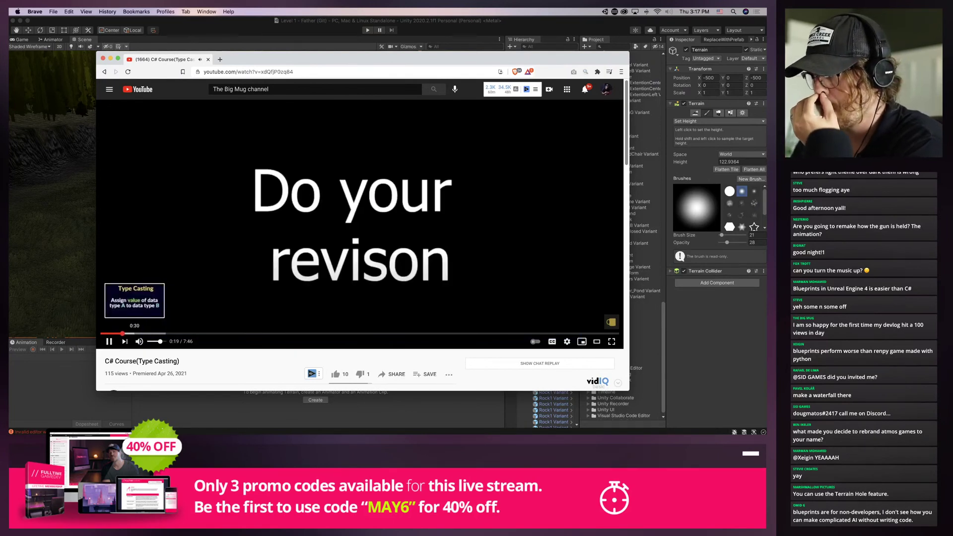
{"action": "left_click", "coordinate": [149, 333]}
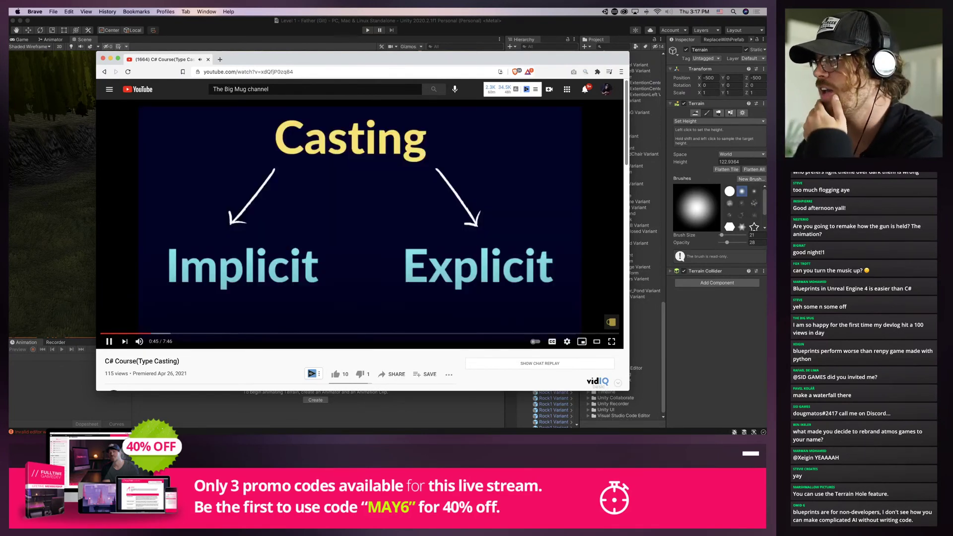
{"action": "left_click", "coordinate": [336, 374]}
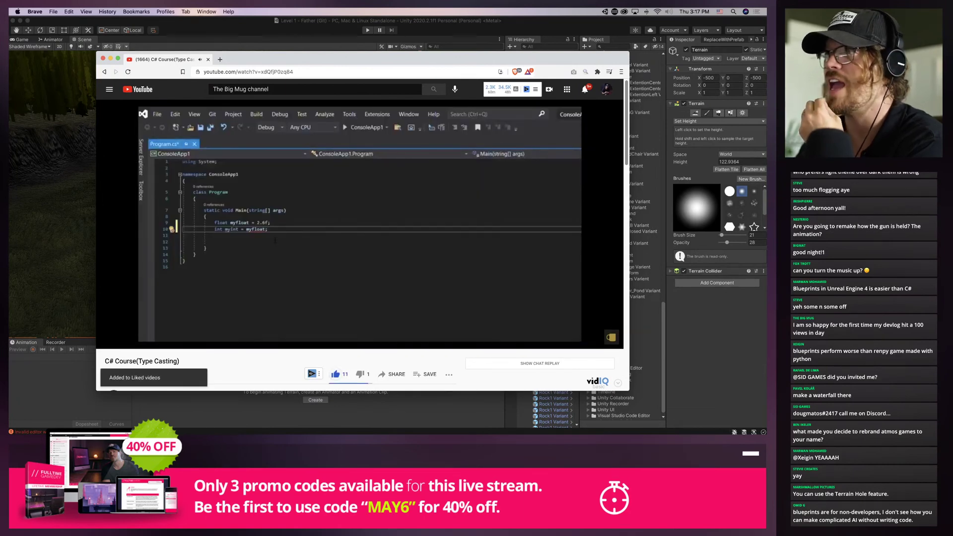
{"action": "key", "text": "super+w"}
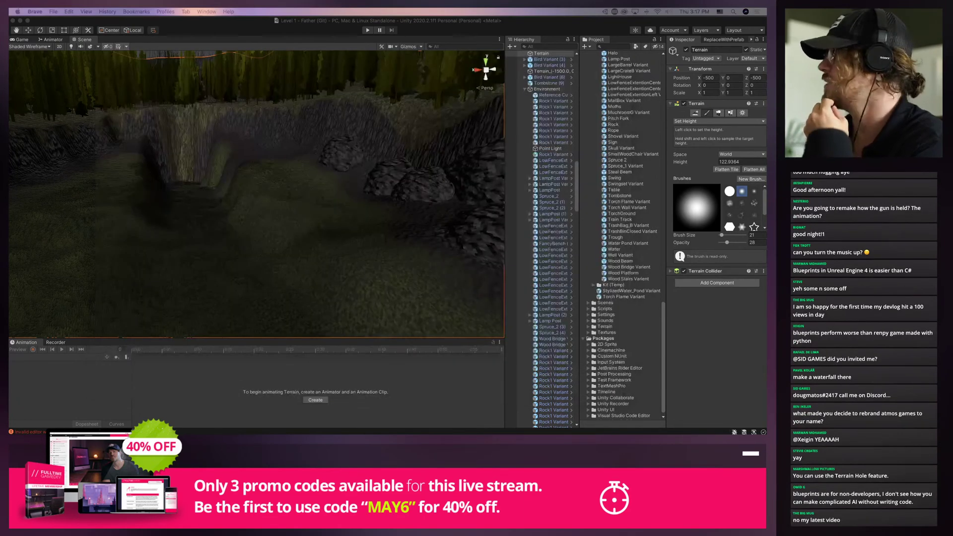
Back in Unity, change terrain painting to Smooth Height and soften the ground around the base of the cliff column
{"action": "right_click_drag", "start_coordinate": [264, 177], "coordinate": [234, 184]}
{"action": "left_click", "coordinate": [715, 121]}
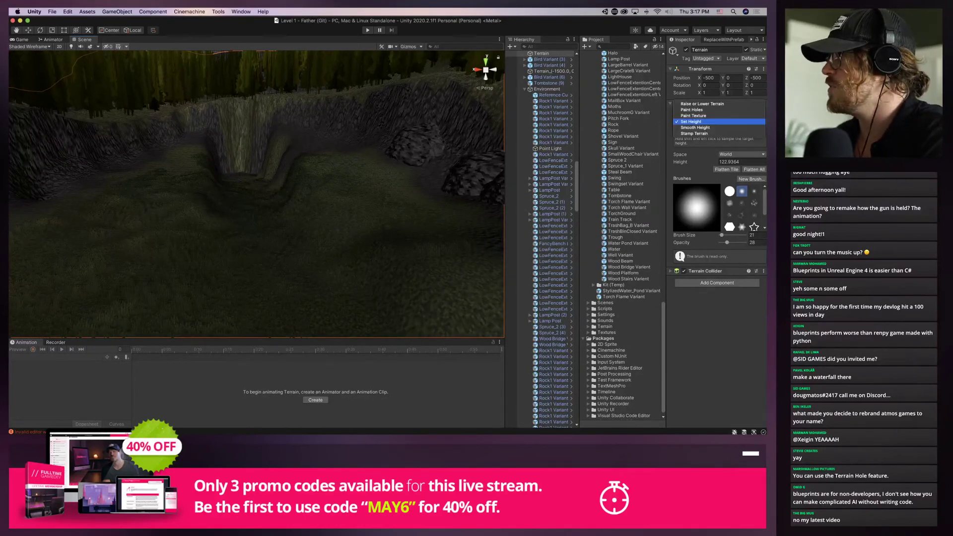
{"action": "left_click", "coordinate": [704, 127]}
{"action": "left_click_drag", "start_coordinate": [217, 213], "coordinate": [207, 151]}
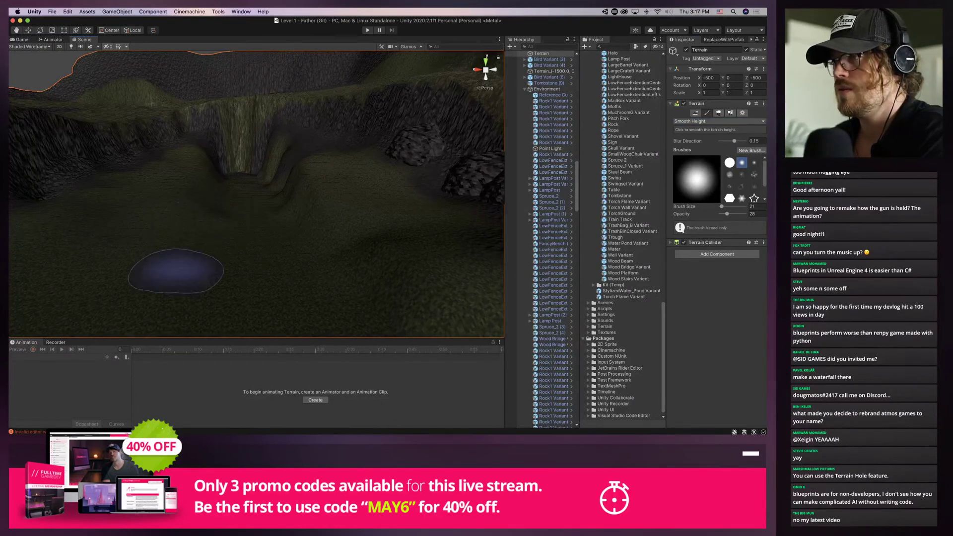
{"action": "scroll", "coordinate": [306, 214], "scroll_direction": "up", "scroll_amount": 1}
{"action": "mouse_move", "coordinate": [292, 206]}
{"action": "left_mouse_down"}
{"action": "mouse_move", "coordinate": [277, 175]}
{"action": "mouse_move", "coordinate": [281, 181]}
{"action": "left_mouse_up"}
Check the clearing floor from several angles and smooth the mound beside the cliff column's base
{"action": "mouse_move", "coordinate": [237, 223]}
{"action": "right_mouse_down"}
{"action": "mouse_move", "coordinate": [238, 235]}
{"action": "mouse_move", "coordinate": [351, 288]}
{"action": "mouse_move", "coordinate": [297, 255]}
{"action": "mouse_move", "coordinate": [277, 263]}
{"action": "mouse_move", "coordinate": [353, 268]}
{"action": "right_mouse_up"}
{"action": "right_click_drag", "start_coordinate": [440, 236], "coordinate": [457, 242]}
{"action": "scroll", "coordinate": [456, 242], "scroll_direction": "up", "scroll_amount": 2}
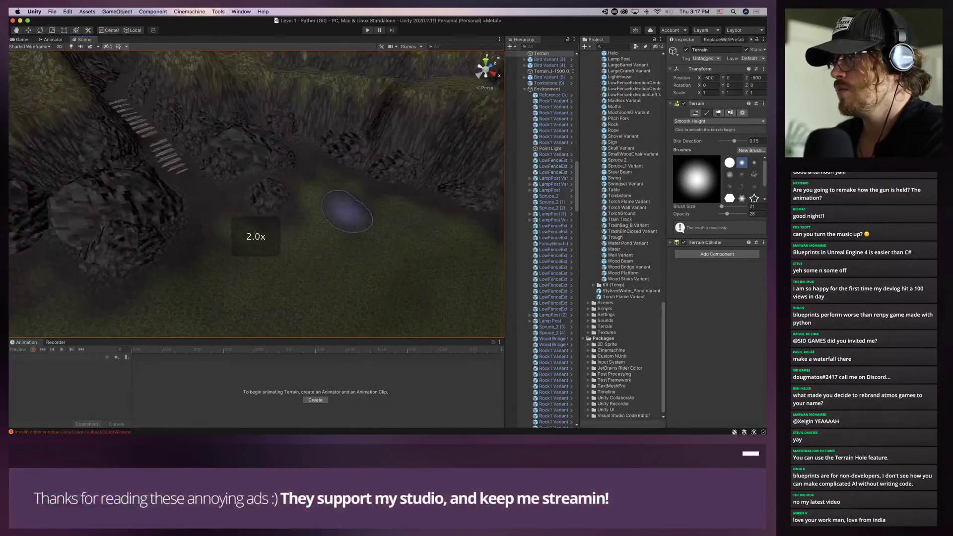
{"action": "mouse_move", "coordinate": [332, 201]}
{"action": "right_mouse_down"}
{"action": "mouse_move", "coordinate": [325, 224]}
{"action": "mouse_move", "coordinate": [337, 197]}
{"action": "right_mouse_up"}
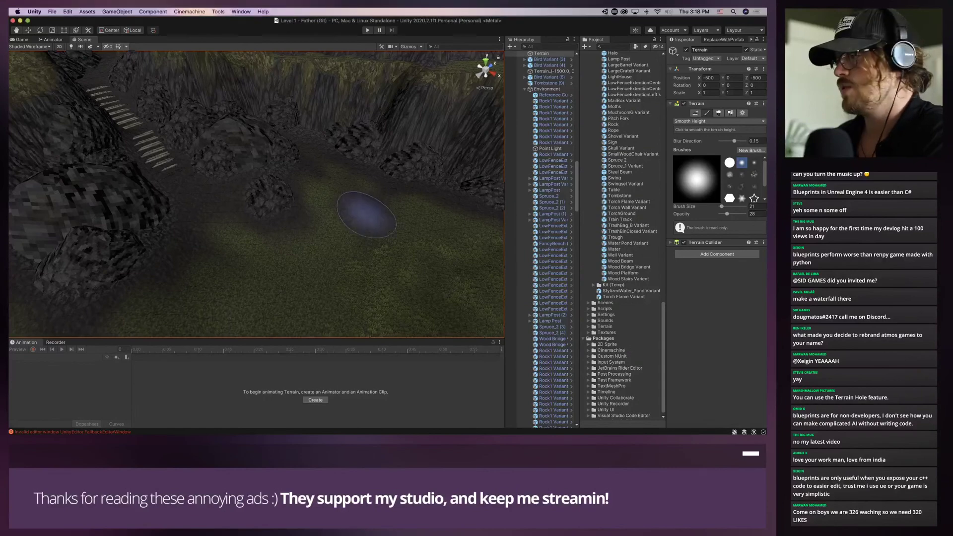
{"action": "right_click_drag", "start_coordinate": [361, 213], "coordinate": [331, 199]}
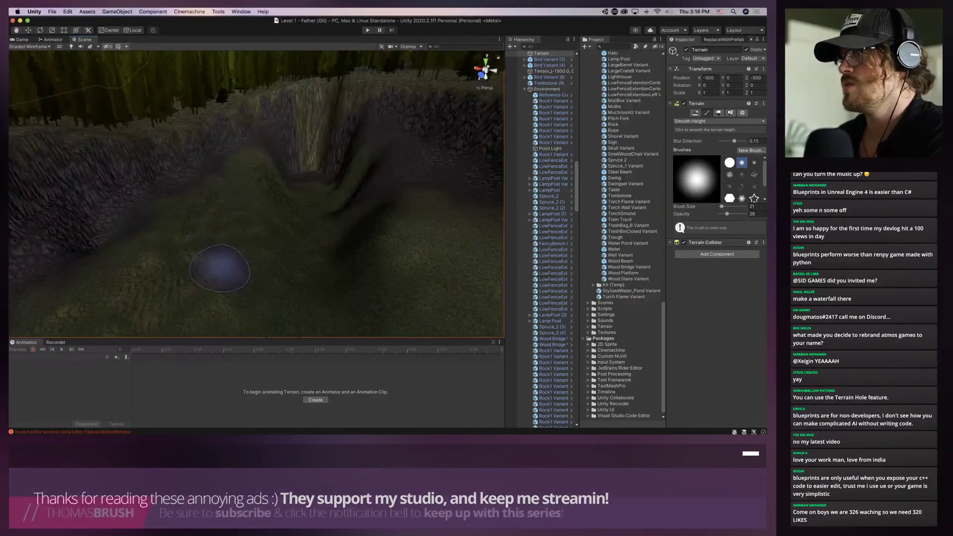
{"action": "right_click_drag", "start_coordinate": [227, 267], "coordinate": [265, 213]}
{"action": "scroll", "coordinate": [265, 212], "scroll_direction": "down", "scroll_amount": 5}
{"action": "scroll", "coordinate": [268, 207], "scroll_direction": "up", "scroll_amount": 4}
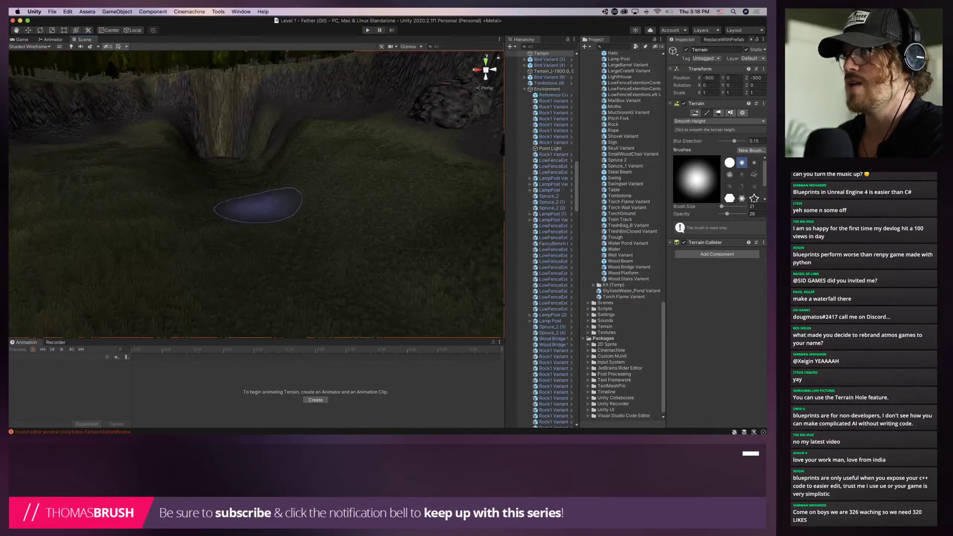
{"action": "mouse_move", "coordinate": [313, 151]}
{"action": "left_mouse_down"}
{"action": "mouse_move", "coordinate": [320, 139]}
{"action": "mouse_move", "coordinate": [332, 145]}
{"action": "left_mouse_up"}
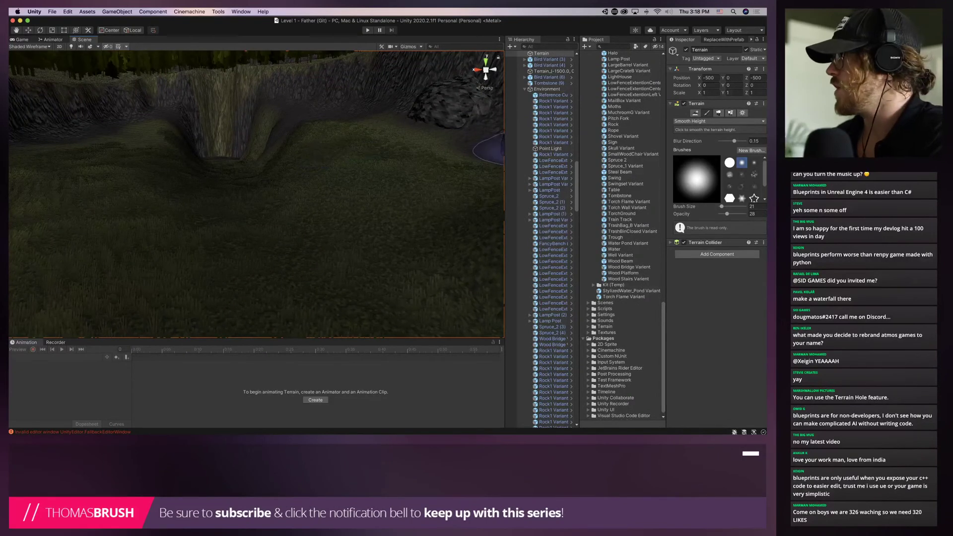
Switch to Paint Texture with the Solid Rock Wall layer and paint rock over the cliff column and its base
{"action": "left_click", "coordinate": [718, 121]}
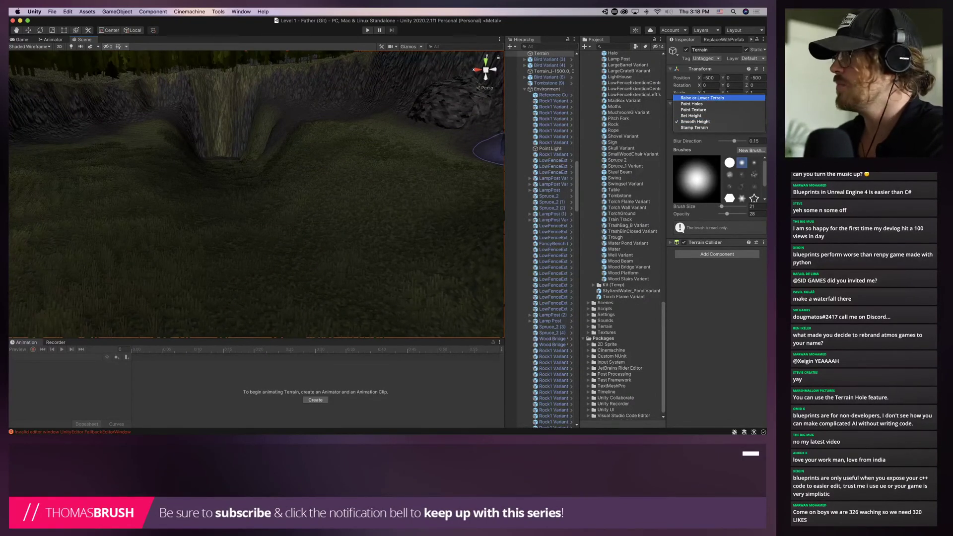
{"action": "left_click", "coordinate": [694, 110]}
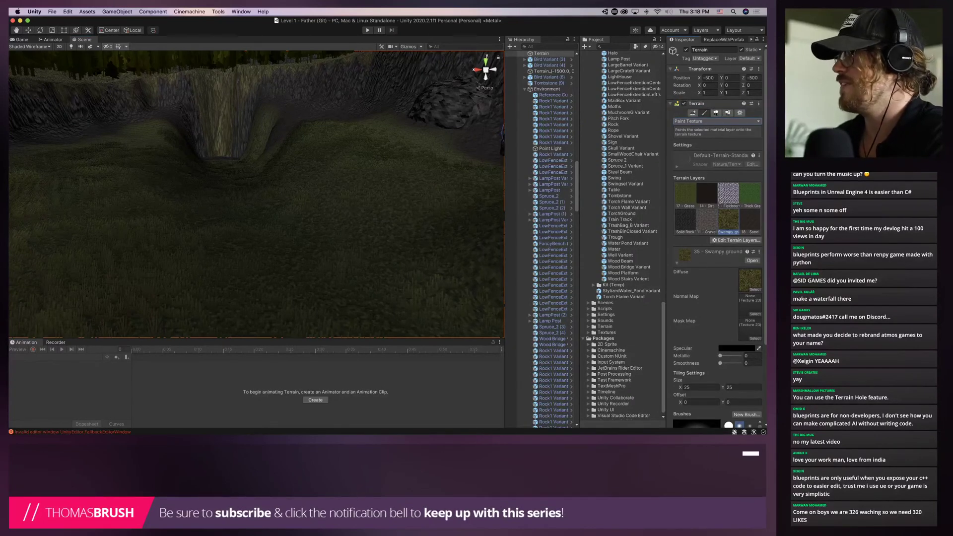
{"action": "left_click", "coordinate": [685, 220]}
{"action": "mouse_move", "coordinate": [218, 117]}
{"action": "left_mouse_down"}
{"action": "mouse_move", "coordinate": [234, 113]}
{"action": "mouse_move", "coordinate": [204, 117]}
{"action": "mouse_move", "coordinate": [226, 118]}
{"action": "left_mouse_up"}
{"action": "left_click_drag", "start_coordinate": [247, 172], "coordinate": [217, 170]}
{"action": "mouse_move", "coordinate": [217, 117]}
{"action": "left_mouse_down", "text": "alt"}
{"action": "mouse_move", "coordinate": [220, 211]}
{"action": "mouse_move", "coordinate": [268, 249]}
{"action": "left_mouse_up", "text": "alt"}
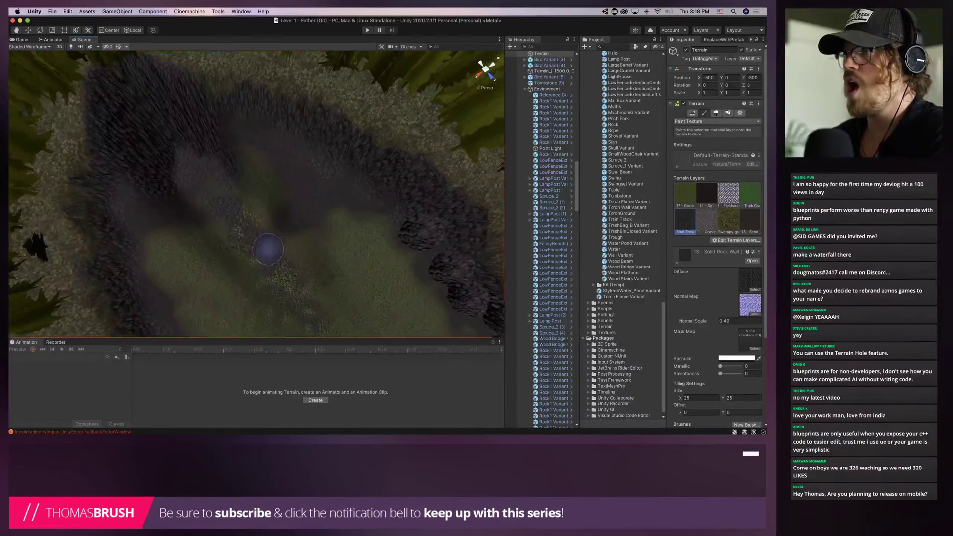
Extend the Solid Rock Wall texture from the cliff column's base across the adjoining channel in the clearing floor
{"action": "right_click_drag", "start_coordinate": [268, 249], "coordinate": [255, 236]}
{"action": "scroll", "coordinate": [255, 236], "scroll_direction": "up", "scroll_amount": 2}
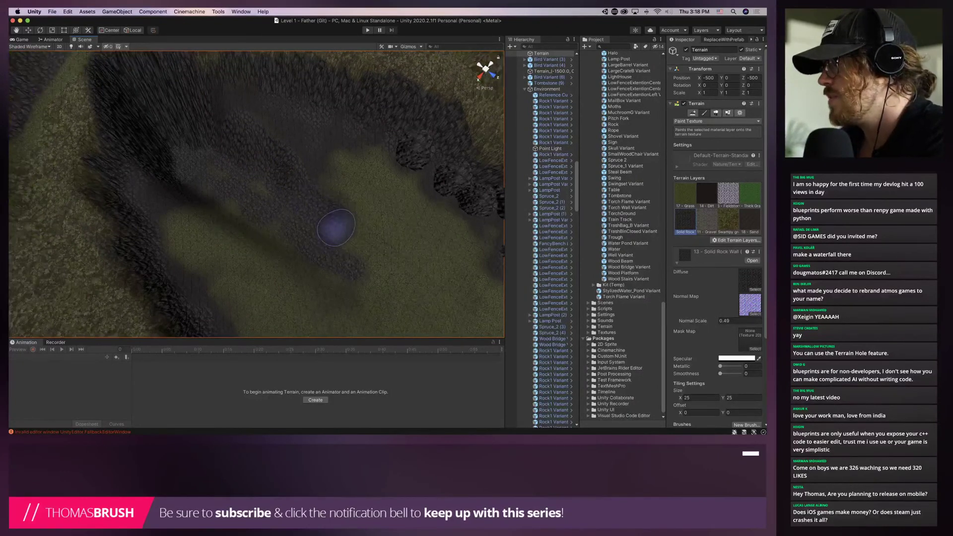
{"action": "mouse_move", "coordinate": [353, 238]}
{"action": "right_mouse_down"}
{"action": "mouse_move", "coordinate": [202, 181]}
{"action": "mouse_move", "coordinate": [238, 214]}
{"action": "right_mouse_up"}
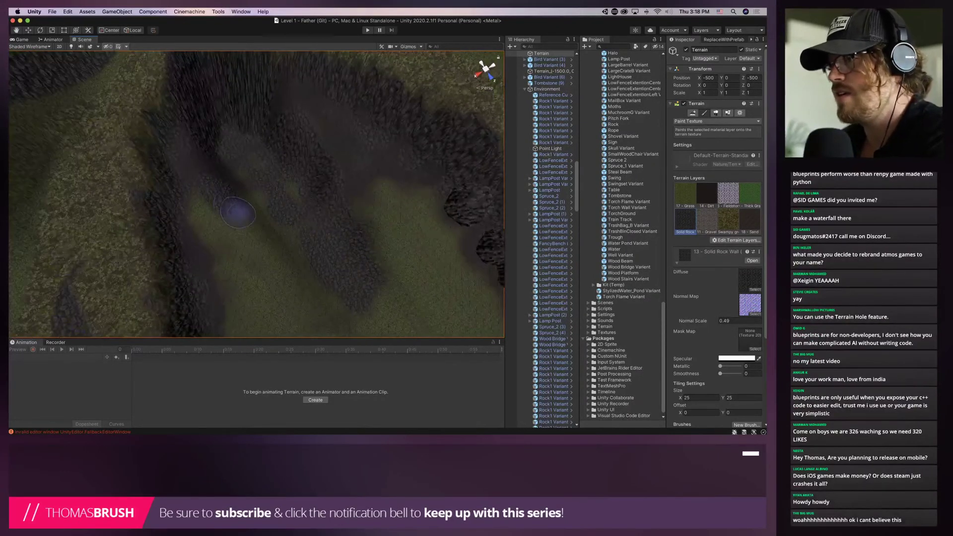
{"action": "right_click_drag", "start_coordinate": [255, 166], "coordinate": [361, 246]}
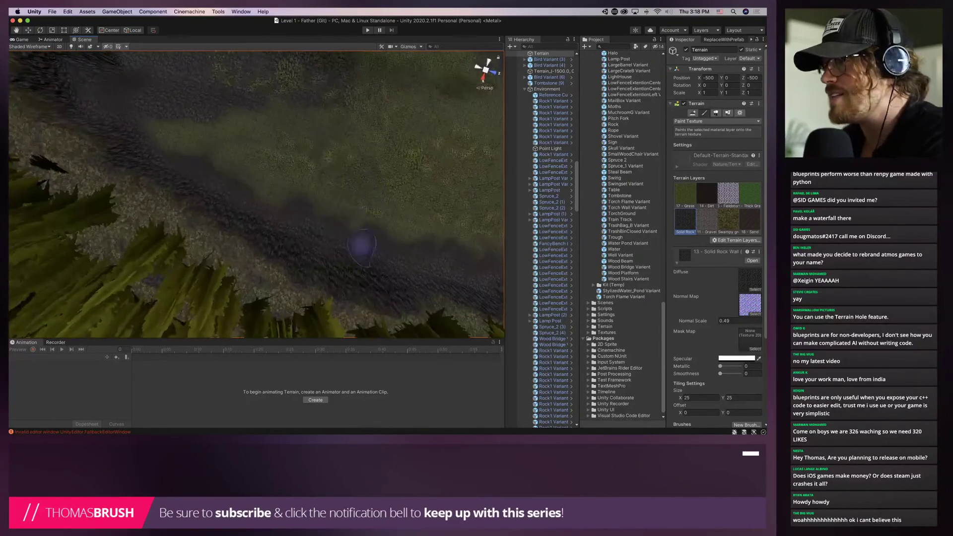
{"action": "scroll", "coordinate": [238, 107], "scroll_direction": "down", "scroll_amount": 5}
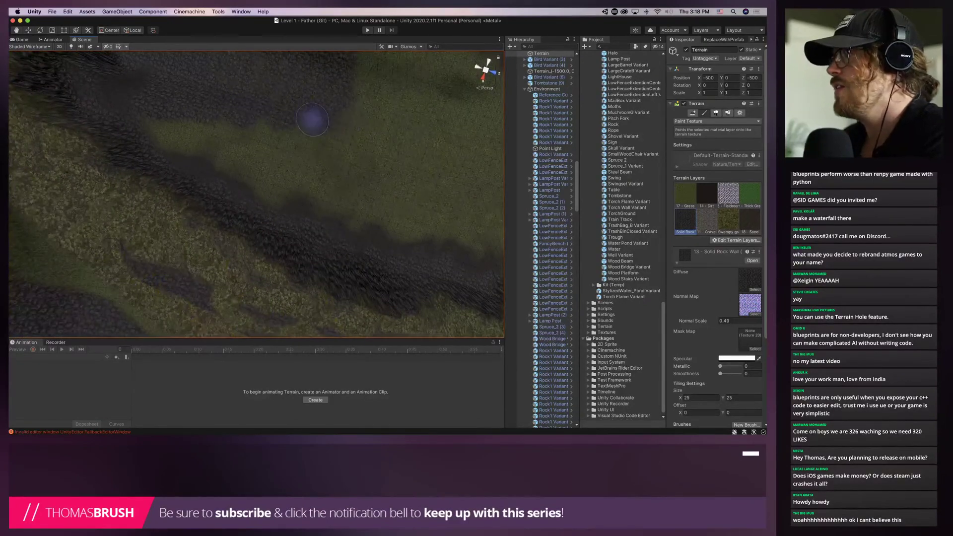
{"action": "scroll", "coordinate": [312, 119], "scroll_direction": "up", "scroll_amount": 5}
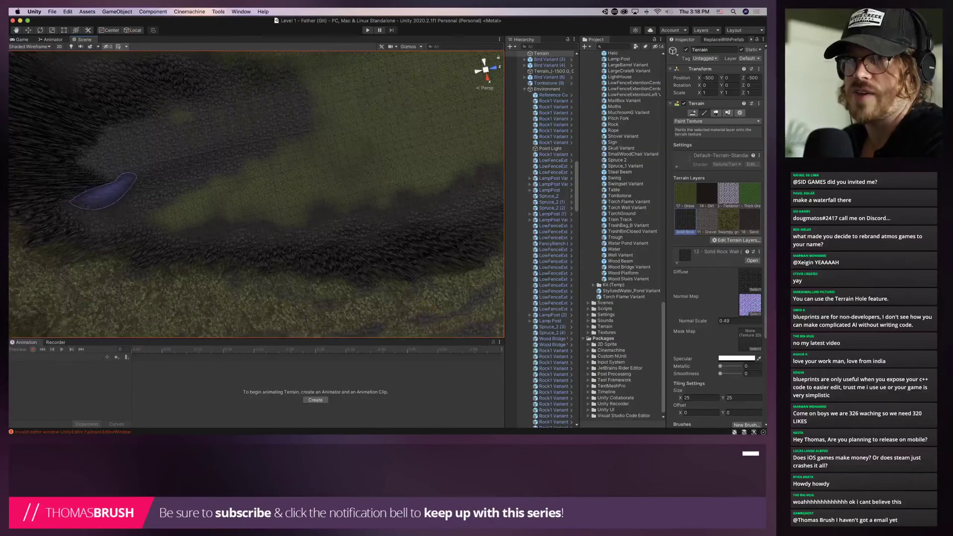
Blend irregular patches of Solid Rock Wall texture into the grass across the middle of the clearing
{"action": "scroll", "coordinate": [124, 188], "scroll_direction": "up", "scroll_amount": 4}
{"action": "mouse_move", "coordinate": [134, 188]}
{"action": "right_mouse_down"}
{"action": "mouse_move", "coordinate": [164, 79]}
{"action": "mouse_move", "coordinate": [168, 174]}
{"action": "right_mouse_up"}
{"action": "mouse_move", "coordinate": [250, 238]}
{"action": "right_mouse_down"}
{"action": "mouse_move", "coordinate": [203, 193]}
{"action": "mouse_move", "coordinate": [187, 202]}
{"action": "mouse_move", "coordinate": [204, 262]}
{"action": "mouse_move", "coordinate": [139, 224]}
{"action": "mouse_move", "coordinate": [141, 240]}
{"action": "mouse_move", "coordinate": [219, 308]}
{"action": "mouse_move", "coordinate": [334, 259]}
{"action": "mouse_move", "coordinate": [372, 288]}
{"action": "mouse_move", "coordinate": [328, 234]}
{"action": "mouse_move", "coordinate": [204, 215]}
{"action": "right_mouse_up"}
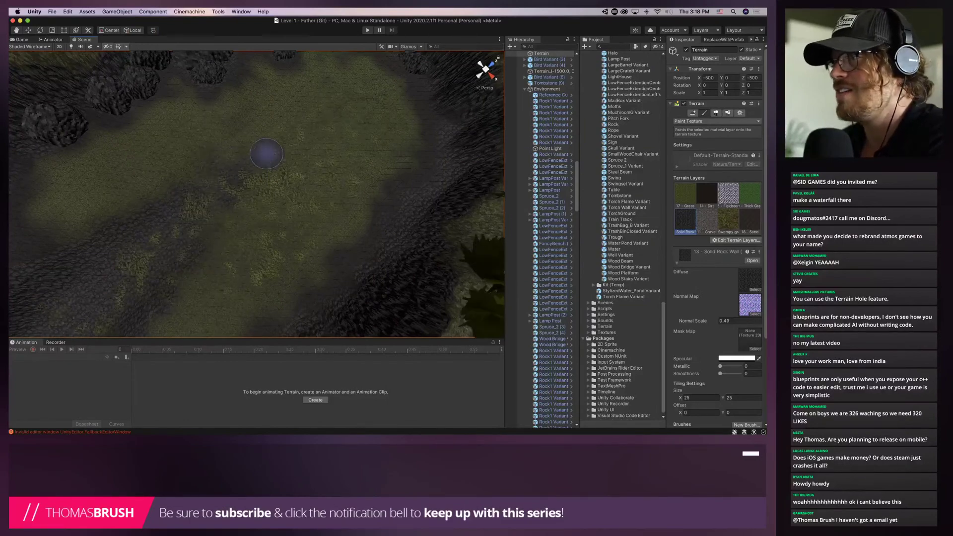
{"action": "mouse_move", "coordinate": [266, 117]}
{"action": "right_mouse_down"}
{"action": "mouse_move", "coordinate": [283, 142]}
{"action": "mouse_move", "coordinate": [262, 90]}
{"action": "mouse_move", "coordinate": [387, 106]}
{"action": "right_mouse_up"}
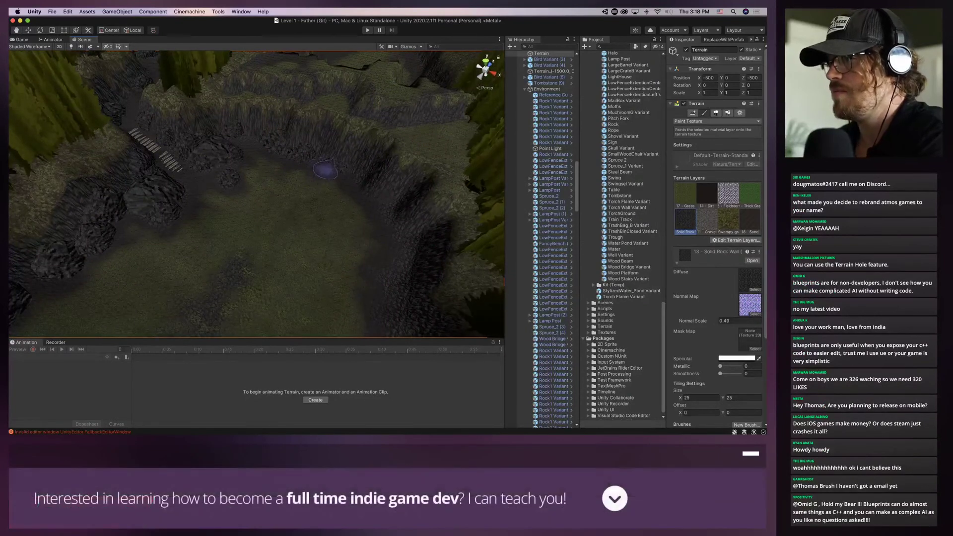
{"action": "mouse_move", "coordinate": [451, 161]}
{"action": "right_mouse_down"}
{"action": "mouse_move", "coordinate": [117, 181]}
{"action": "mouse_move", "coordinate": [218, 232]}
{"action": "right_mouse_up"}
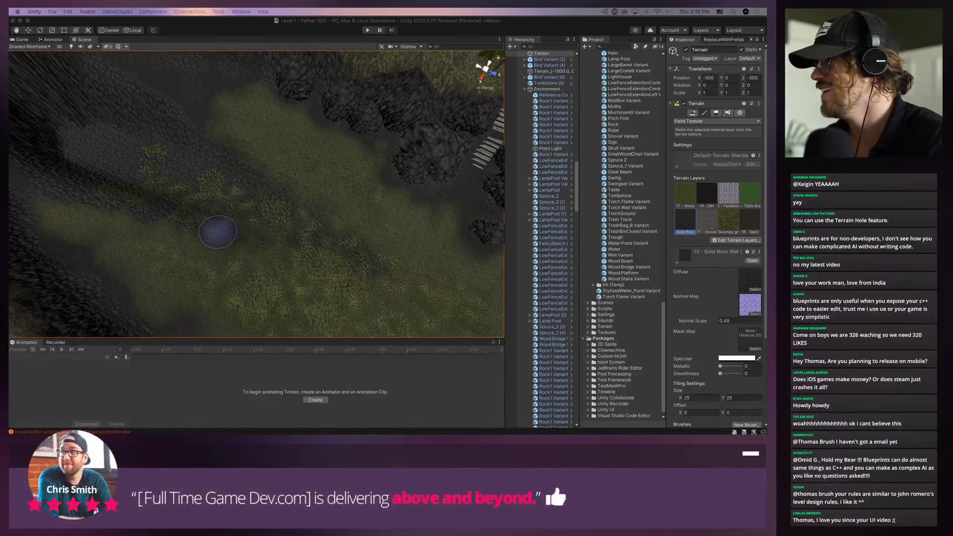
{"action": "left_click", "coordinate": [218, 232]}
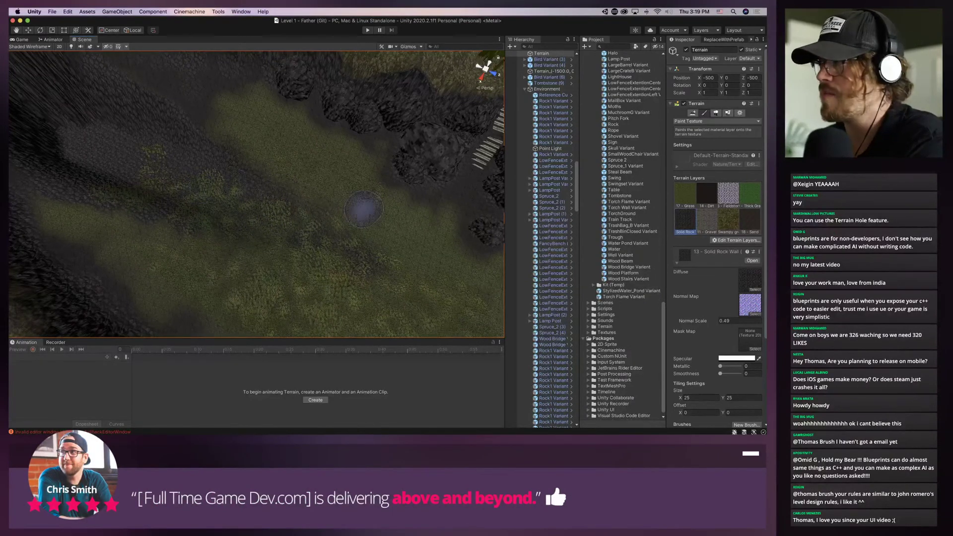
Switch to Paint Details with the grass detail and clear grass from the rock-textured patches of the clearing floor
{"action": "left_click", "coordinate": [727, 114]}
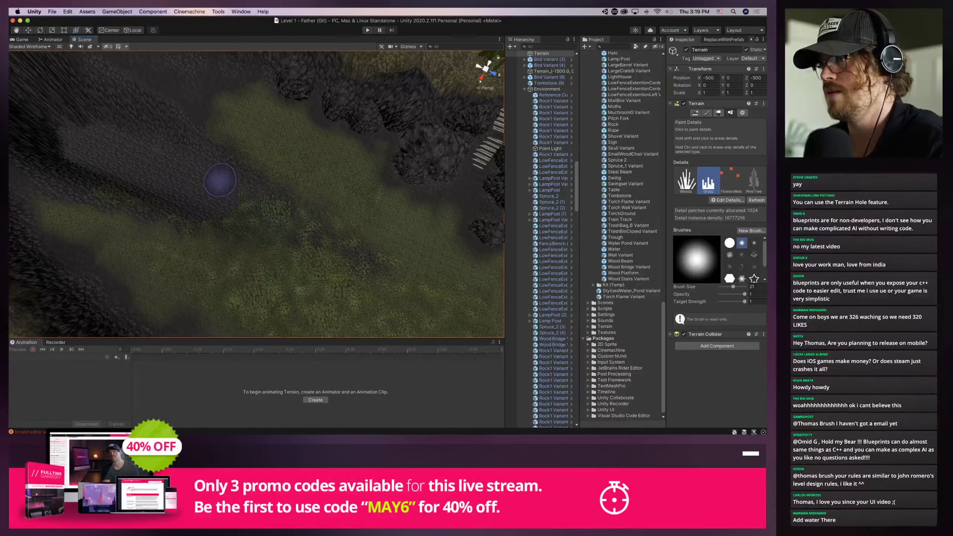
{"action": "scroll", "coordinate": [169, 207], "scroll_direction": "down", "scroll_amount": 1}
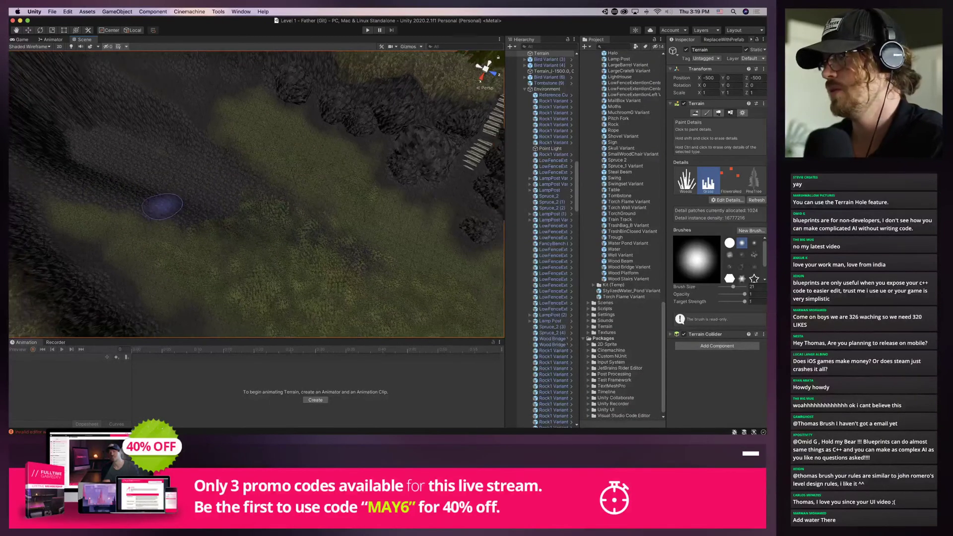
{"action": "scroll", "coordinate": [161, 206], "scroll_direction": "down", "scroll_amount": 1}
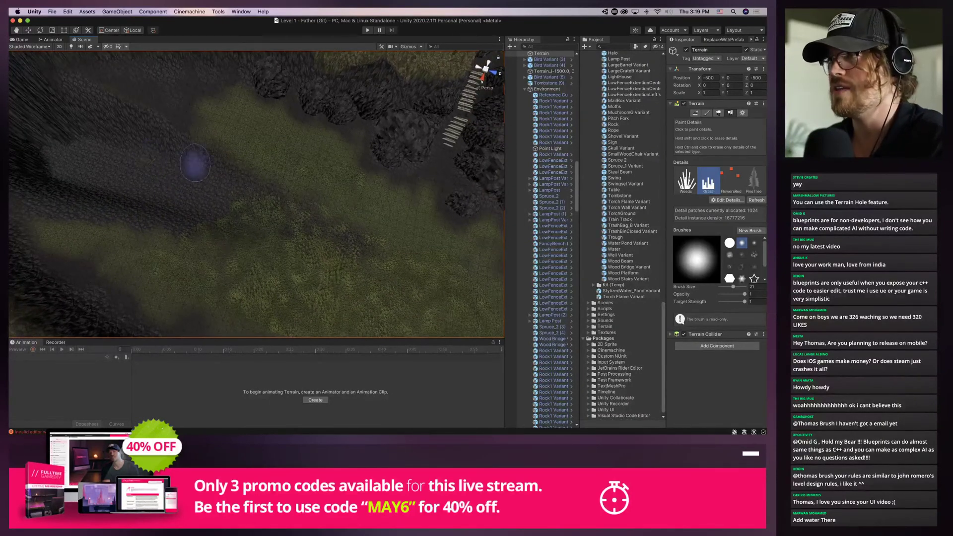
{"action": "scroll", "coordinate": [204, 171], "scroll_direction": "up", "scroll_amount": 6}
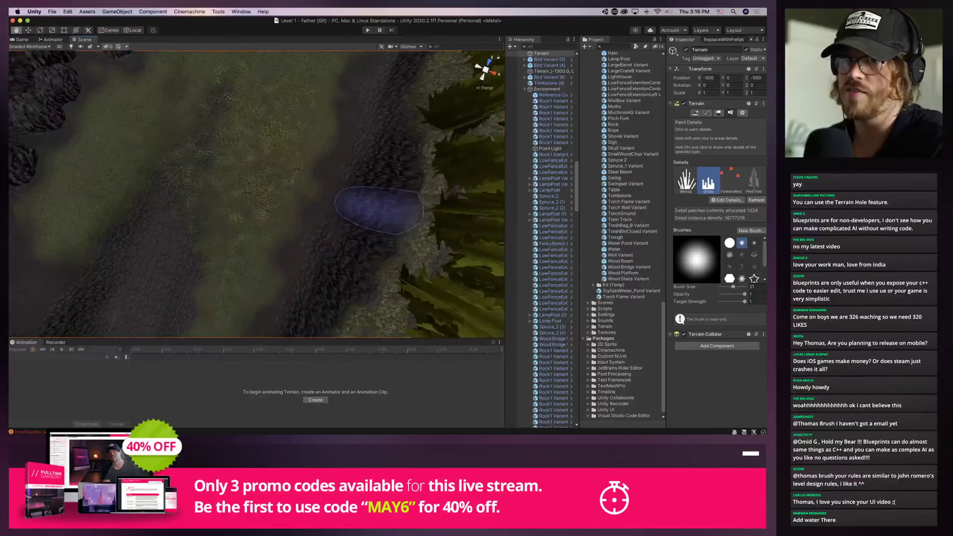
{"action": "scroll", "coordinate": [380, 210], "scroll_direction": "down", "scroll_amount": 2}
{"action": "scroll", "coordinate": [420, 173], "scroll_direction": "up", "scroll_amount": 1}
{"action": "right_click_drag", "start_coordinate": [409, 185], "coordinate": [404, 216]}
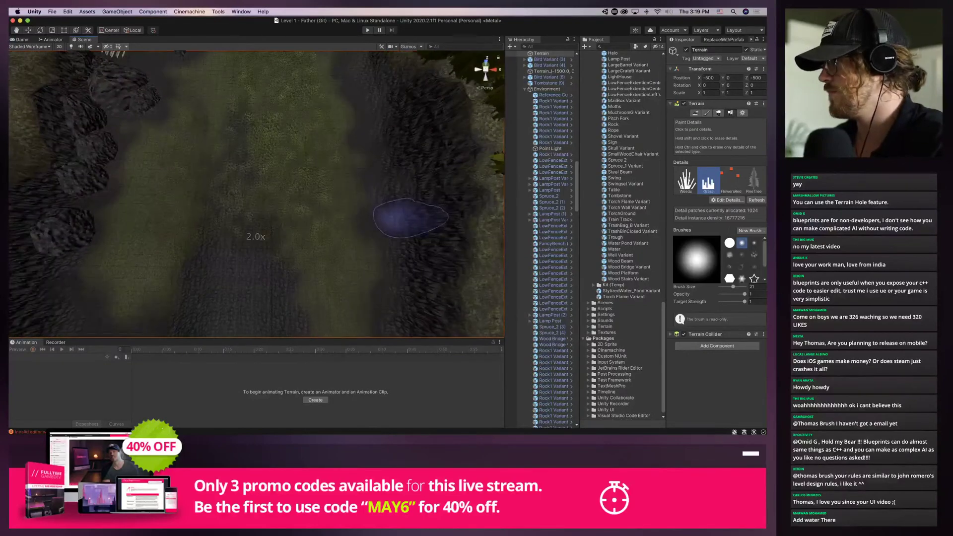
Set the detail brush to 0.32 opacity and 0.375 target strength and thin the grass along the clearing's central rock strip
{"action": "left_click_drag", "start_coordinate": [745, 294], "coordinate": [728, 295]}
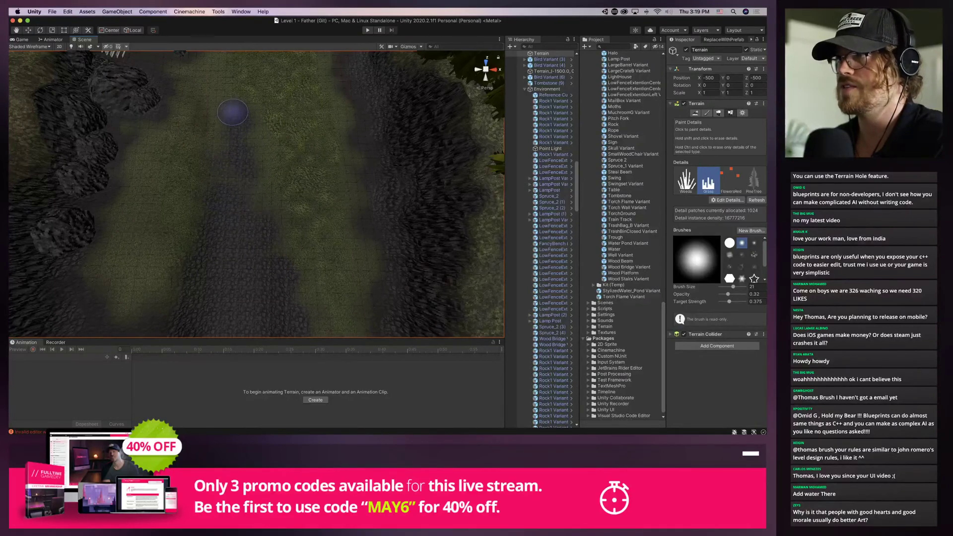
{"action": "scroll", "coordinate": [244, 149], "scroll_direction": "down", "scroll_amount": 4}
{"action": "middle_click_drag", "start_coordinate": [244, 153], "coordinate": [254, 247]}
{"action": "scroll", "coordinate": [278, 244], "scroll_direction": "up", "scroll_amount": 2}
{"action": "mouse_move", "coordinate": [253, 247]}
{"action": "right_mouse_down"}
{"action": "mouse_move", "coordinate": [308, 244]}
{"action": "mouse_move", "coordinate": [420, 185]}
{"action": "right_mouse_up"}
{"action": "mouse_move", "coordinate": [205, 229]}
{"action": "right_mouse_down"}
{"action": "mouse_move", "coordinate": [283, 247]}
{"action": "mouse_move", "coordinate": [221, 234]}
{"action": "right_mouse_up"}
Switch to Paint Texture with the Dirt layer and blend dirt into the rock and grass across the clearing floor
{"action": "left_click", "coordinate": [695, 113]}
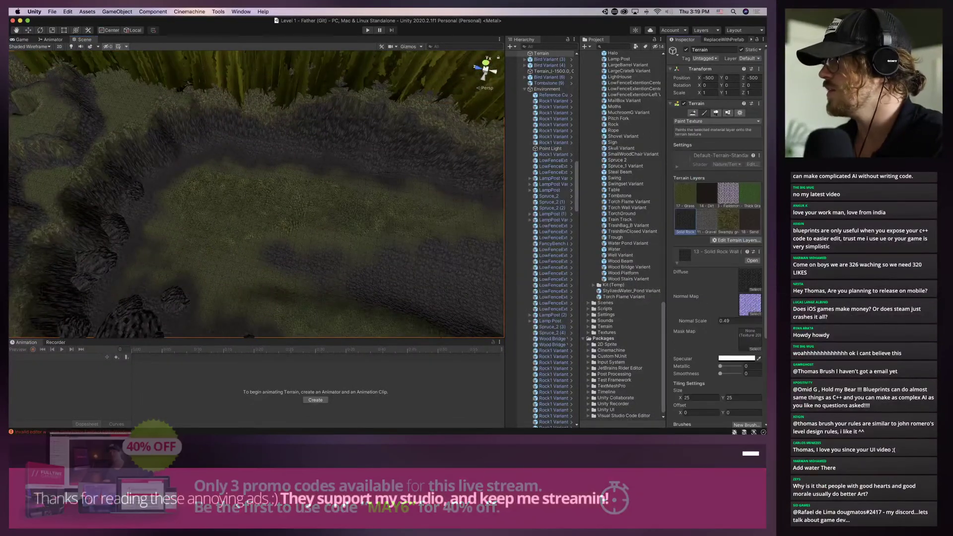
{"action": "left_click", "coordinate": [704, 121]}
{"action": "left_click", "coordinate": [705, 121]}
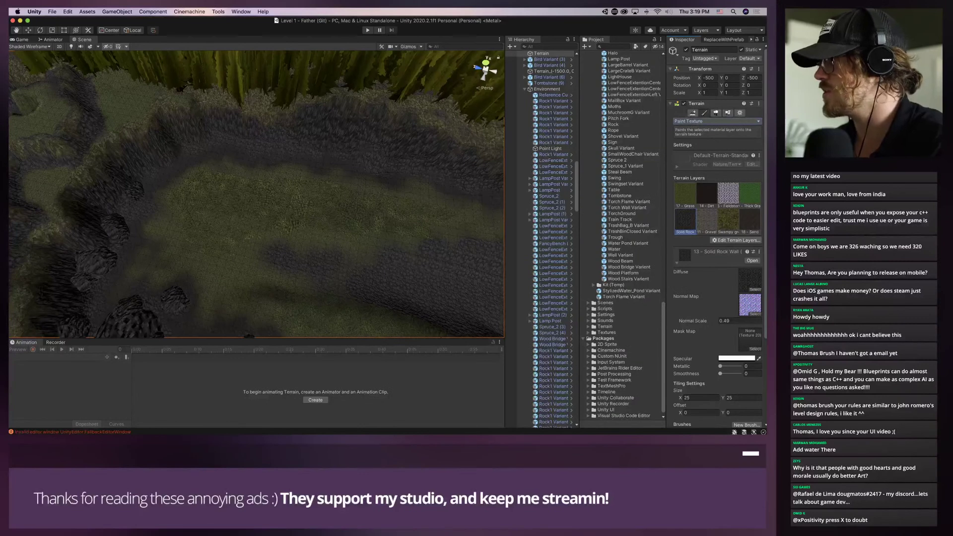
{"action": "left_click", "coordinate": [706, 193]}
{"action": "right_click_drag", "start_coordinate": [295, 227], "coordinate": [310, 187]}
{"action": "middle_click_drag", "start_coordinate": [310, 186], "coordinate": [308, 173]}
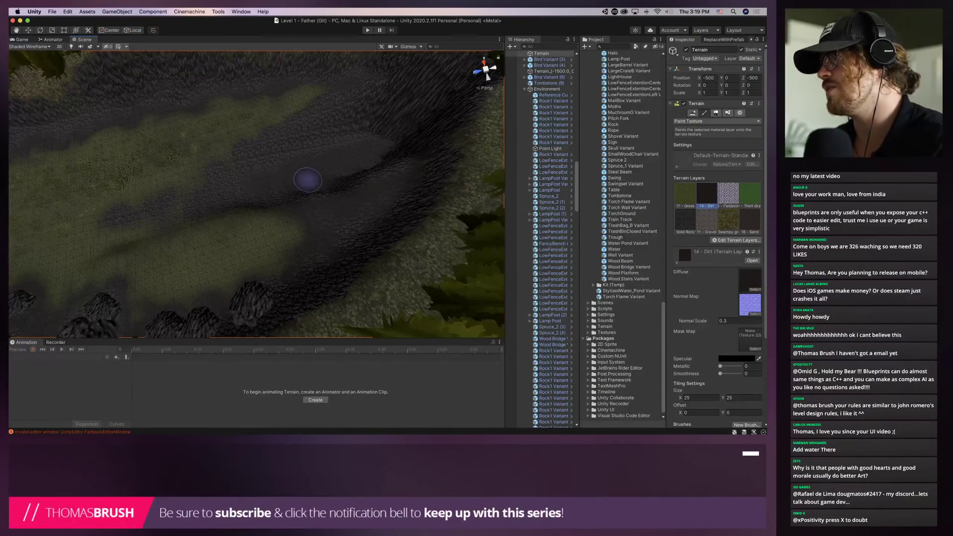
{"action": "mouse_move", "coordinate": [372, 199]}
{"action": "left_mouse_down", "text": "alt"}
{"action": "mouse_move", "coordinate": [251, 219]}
{"action": "mouse_move", "coordinate": [269, 227]}
{"action": "left_mouse_up", "text": "alt"}
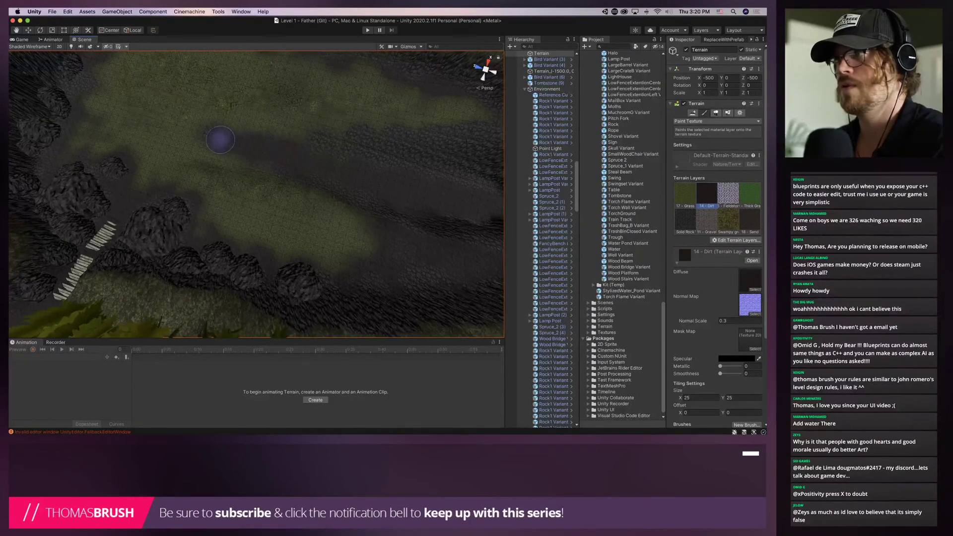
Extend the Dirt texture as a path between the grass strips to the boulders beside the wooden planks
{"action": "middle_click_drag", "start_coordinate": [133, 117], "coordinate": [268, 209]}
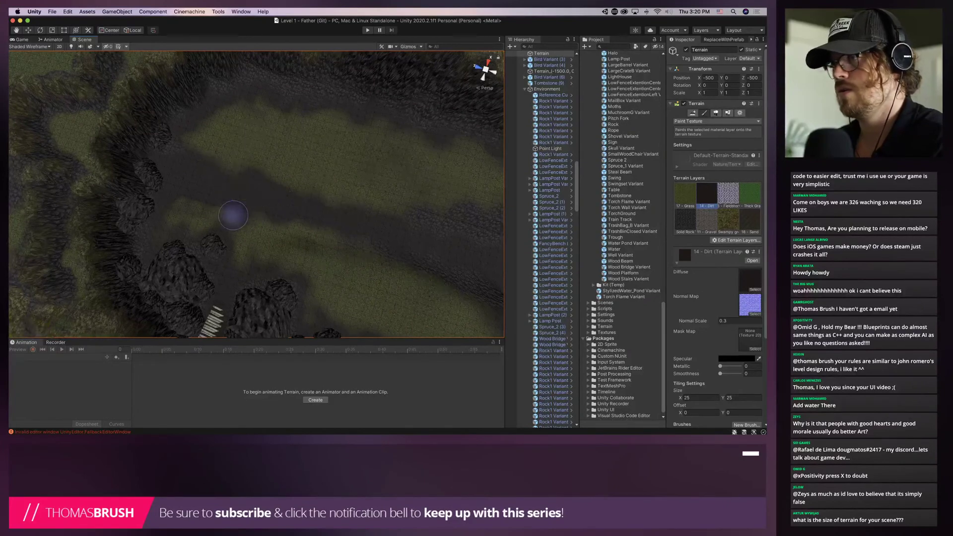
{"action": "left_click_drag", "start_coordinate": [175, 203], "coordinate": [374, 178], "text": "alt"}
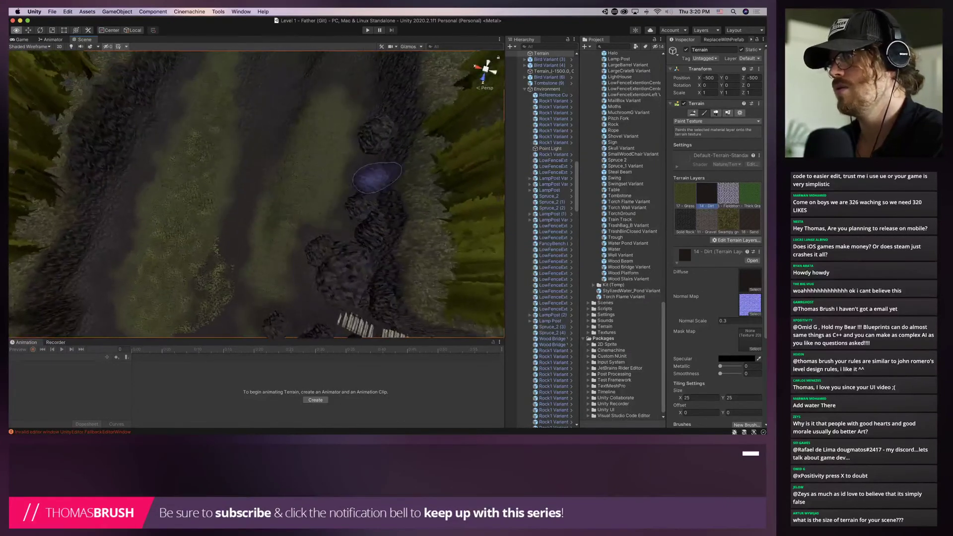
{"action": "middle_click_drag", "start_coordinate": [408, 323], "coordinate": [425, 221]}
{"action": "scroll", "coordinate": [361, 209], "scroll_direction": "down", "scroll_amount": 10}
{"action": "scroll", "coordinate": [318, 204], "scroll_direction": "up", "scroll_amount": 15}
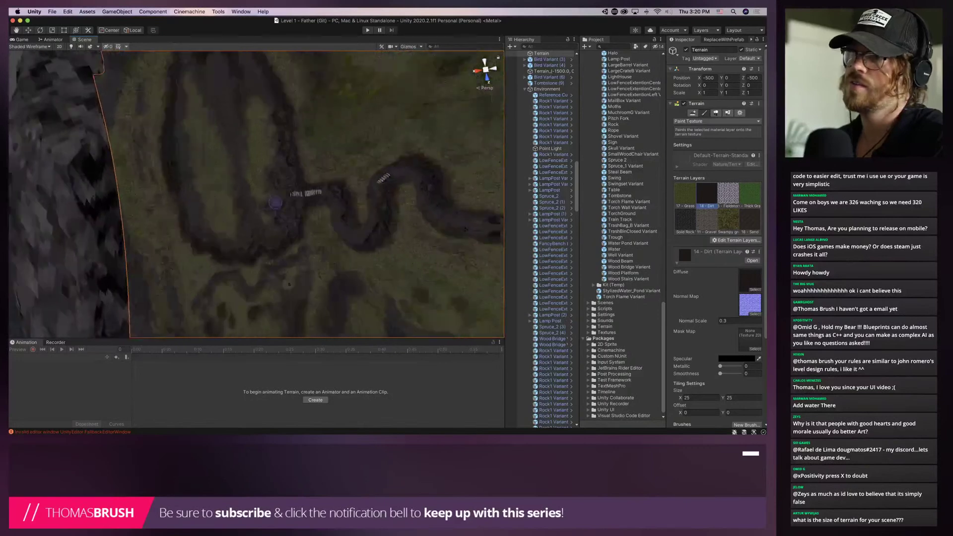
{"action": "scroll", "coordinate": [256, 194], "scroll_direction": "down", "scroll_amount": 2}
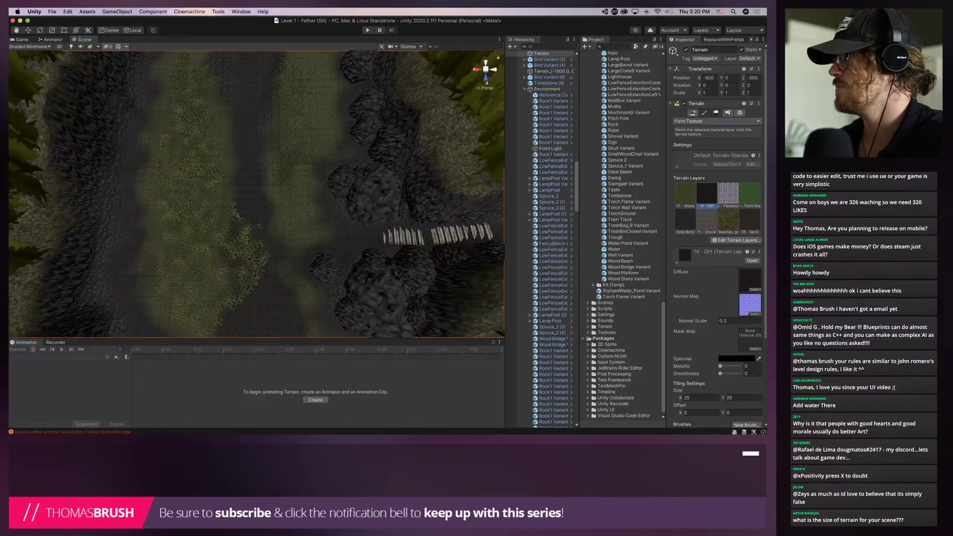
Return to Paint Details and clear the grass from the dirt path near the wooden planks
{"action": "left_click", "coordinate": [728, 113]}
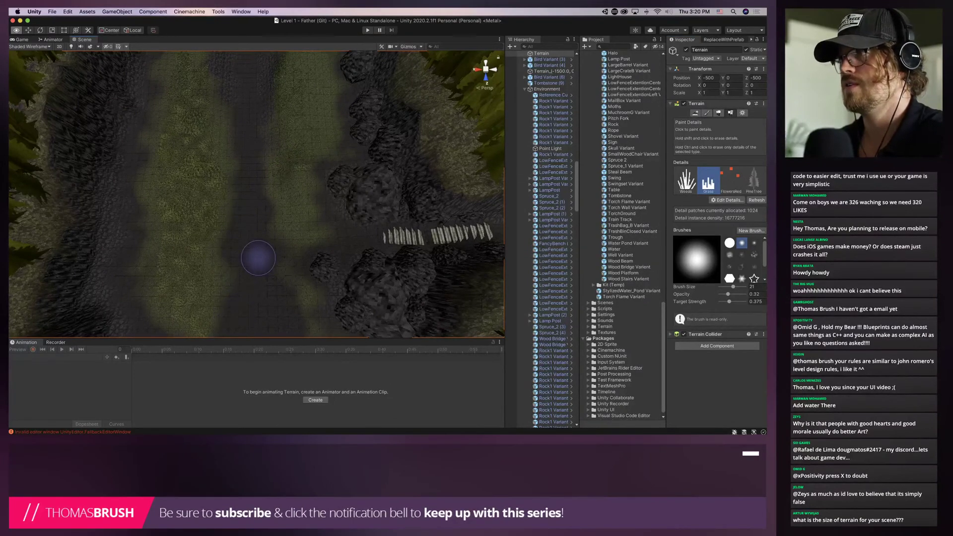
{"action": "mouse_move", "coordinate": [258, 258]}
{"action": "right_mouse_down"}
{"action": "mouse_move", "coordinate": [238, 144]}
{"action": "mouse_move", "coordinate": [251, 130]}
{"action": "mouse_move", "coordinate": [250, 201]}
{"action": "mouse_move", "coordinate": [228, 249]}
{"action": "mouse_move", "coordinate": [258, 145]}
{"action": "right_mouse_up"}
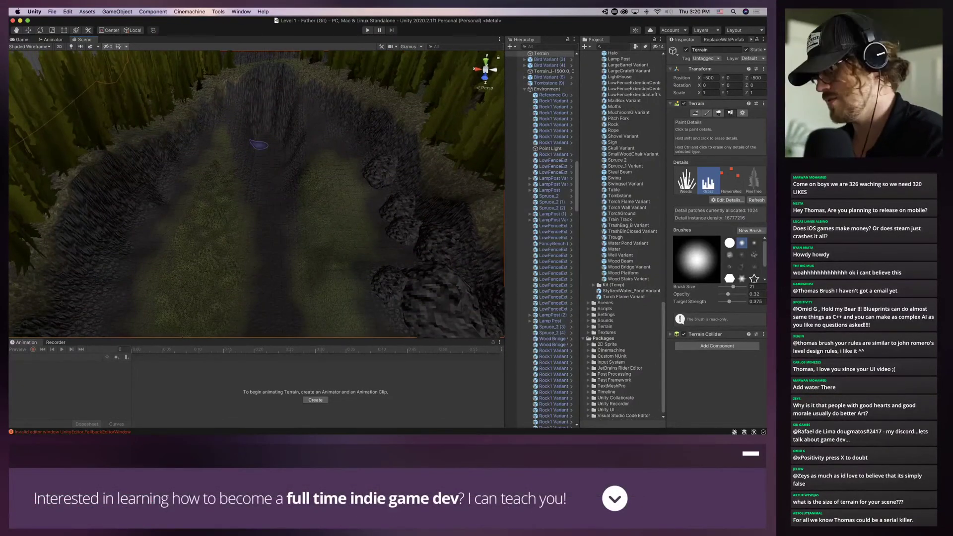
{"action": "key", "text": "w"}
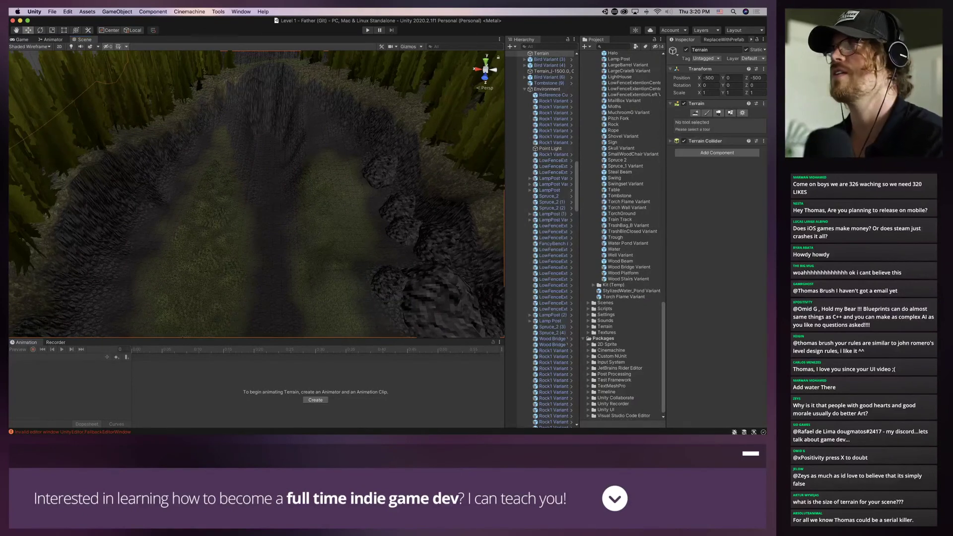
Playtest the level, walking through the clearing to examine its cliffs, ground textures and grass, and stop the game
{"action": "key", "text": "super+p"}
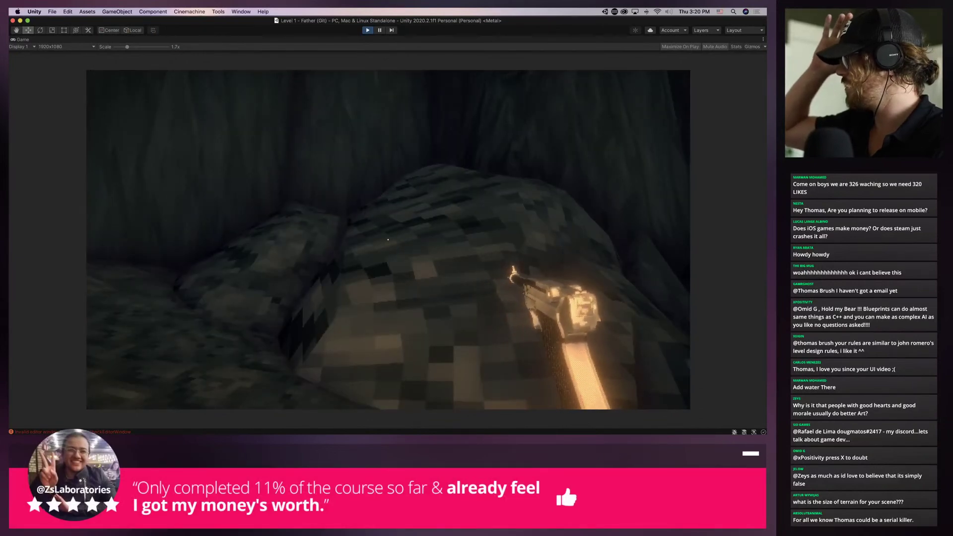
{"action": "key", "text": "s"}
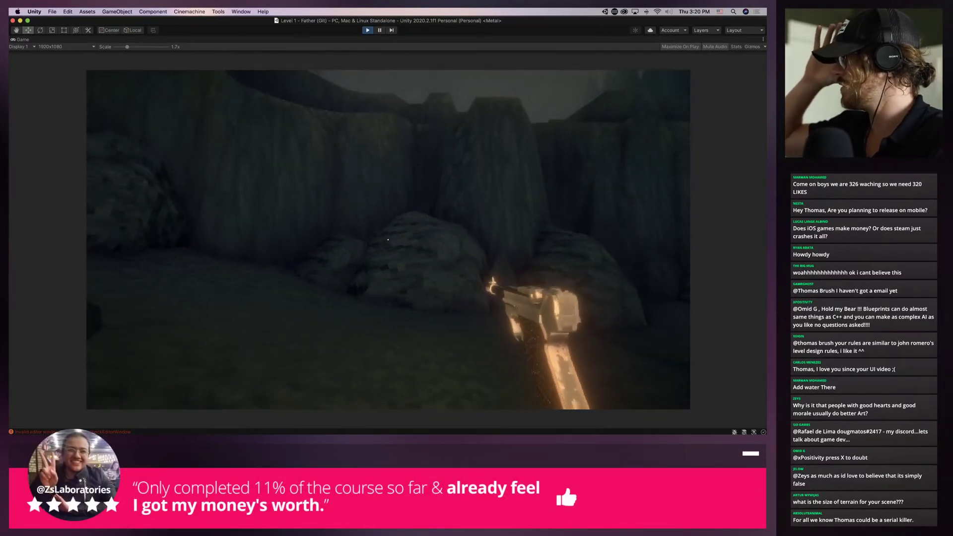
{"action": "key", "text": "s"}
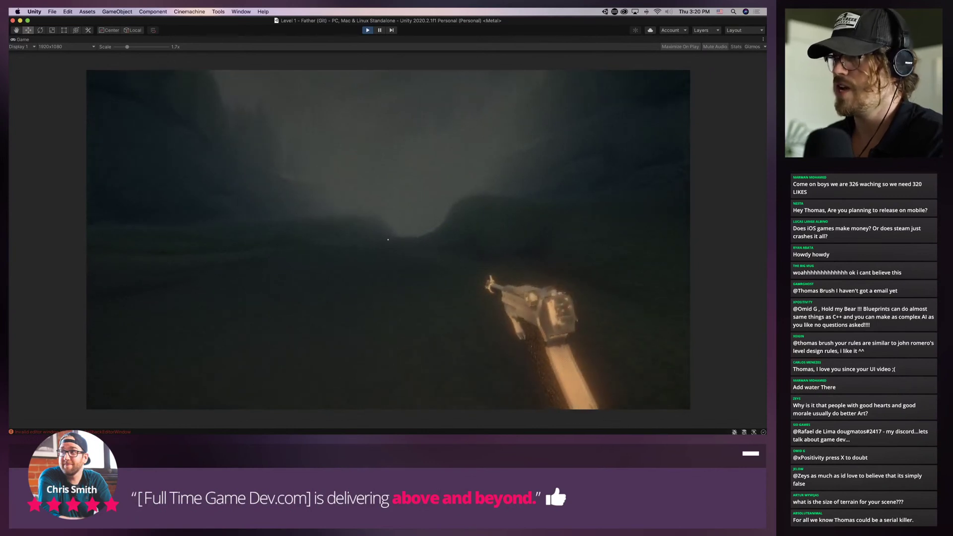
{"action": "key", "text": "w"}
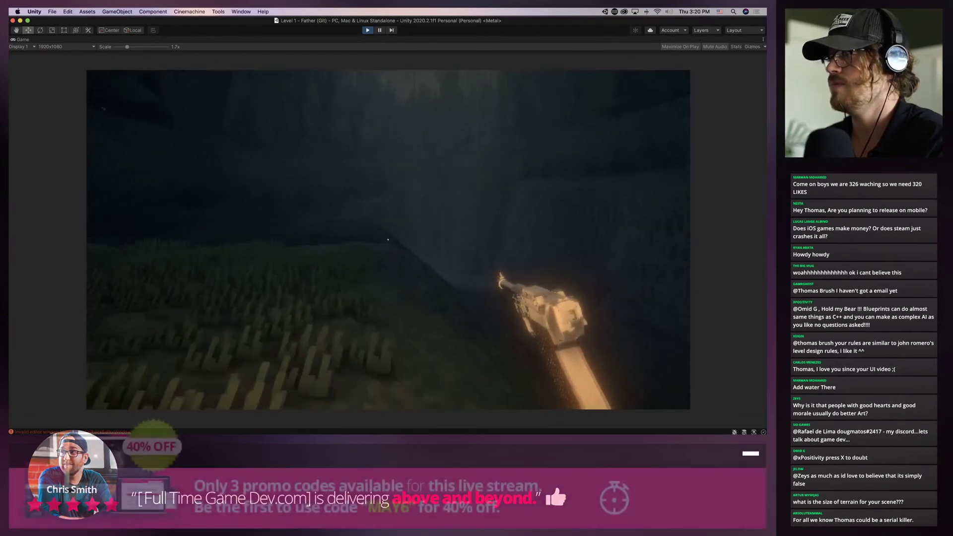
{"action": "key", "text": "w"}
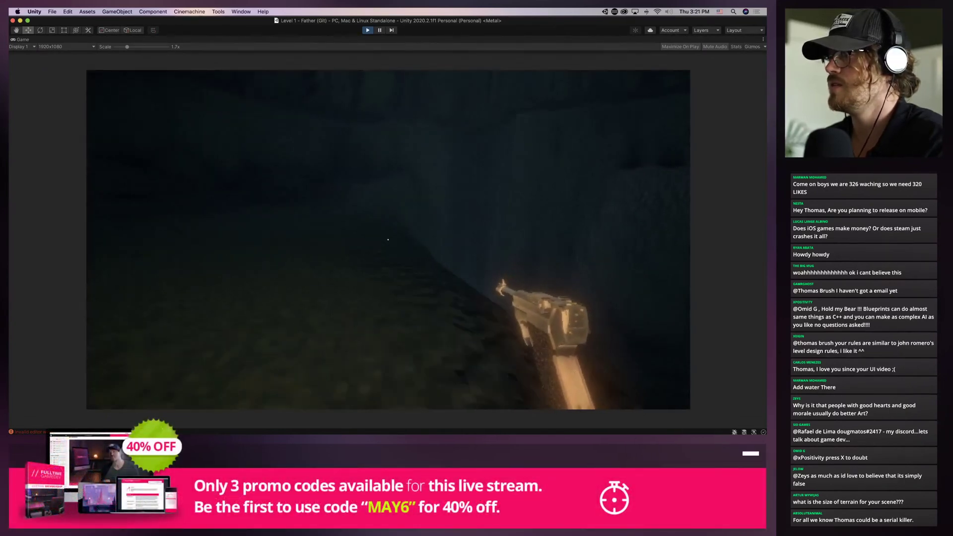
{"action": "key", "text": "w"}
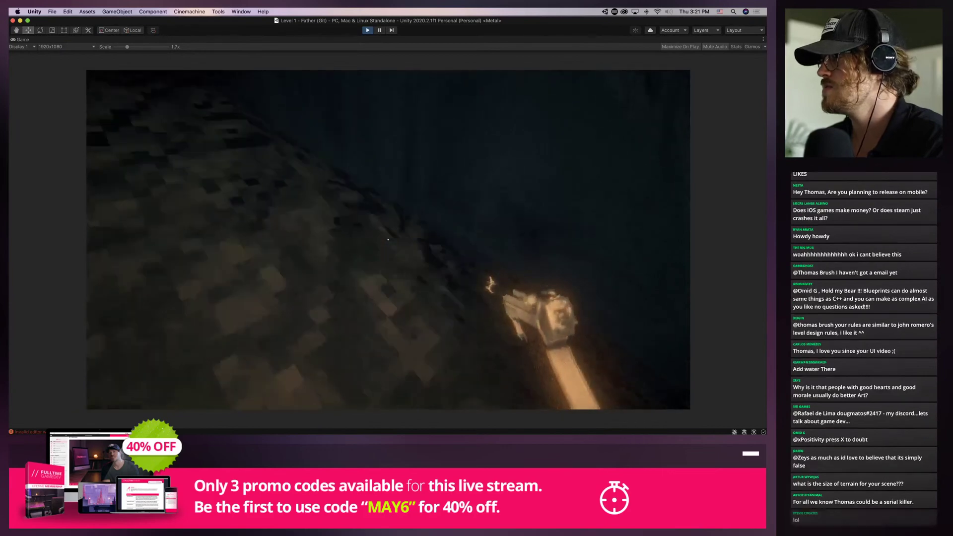
{"action": "key", "text": "w"}
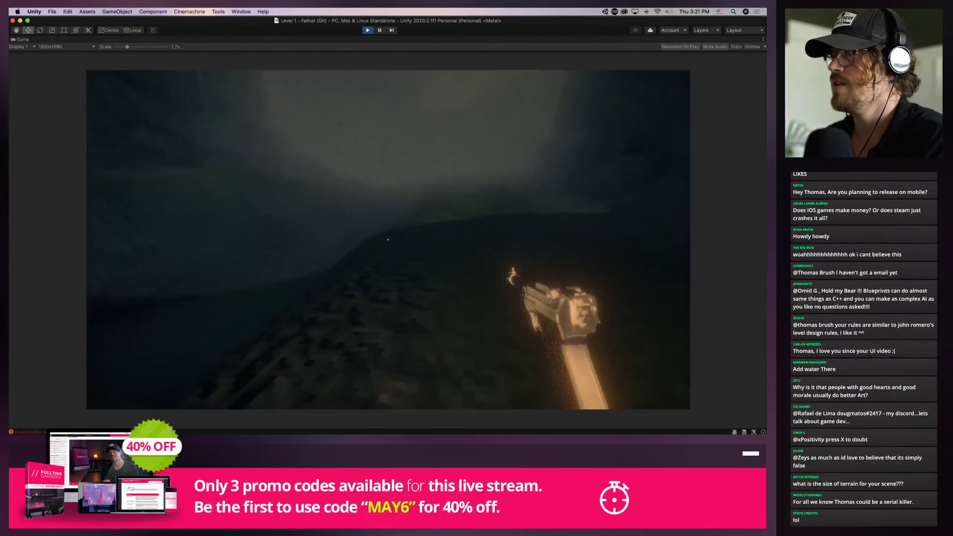
{"action": "key", "text": "w"}
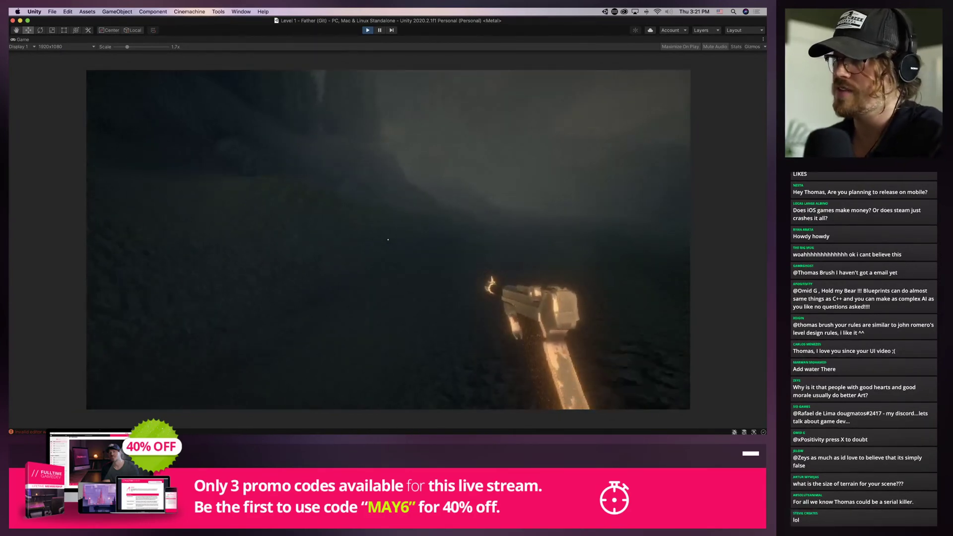
{"action": "key", "text": "w"}
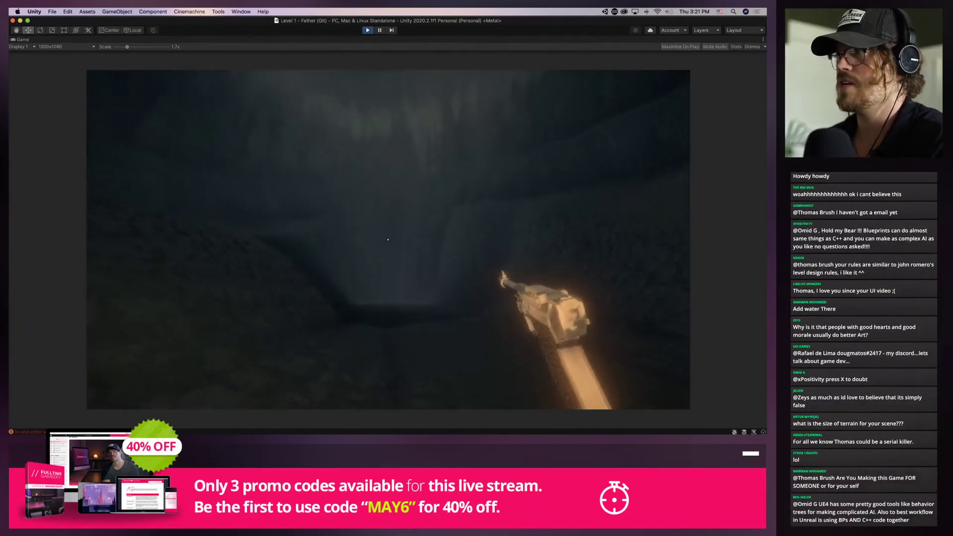
{"action": "key", "text": "w"}
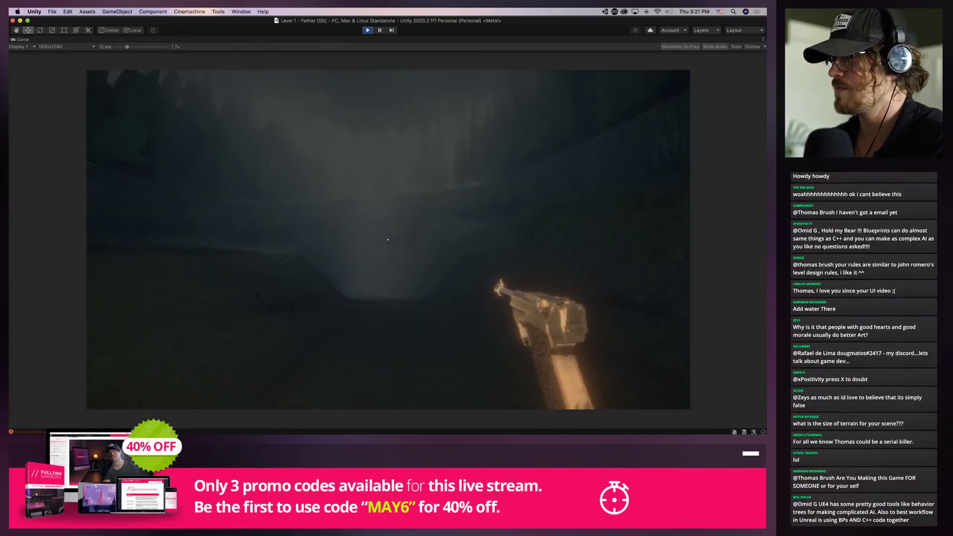
{"action": "key", "text": "w"}
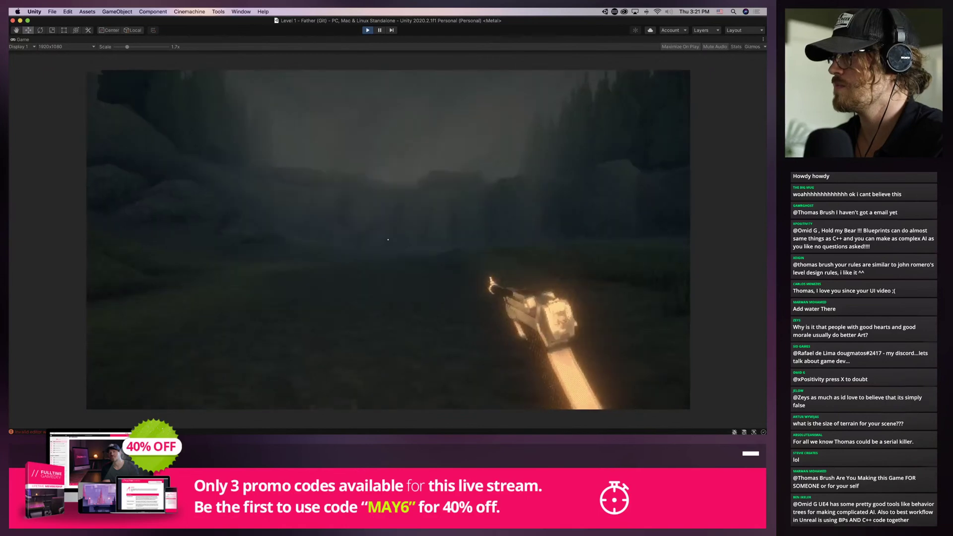
{"action": "key", "text": "w"}
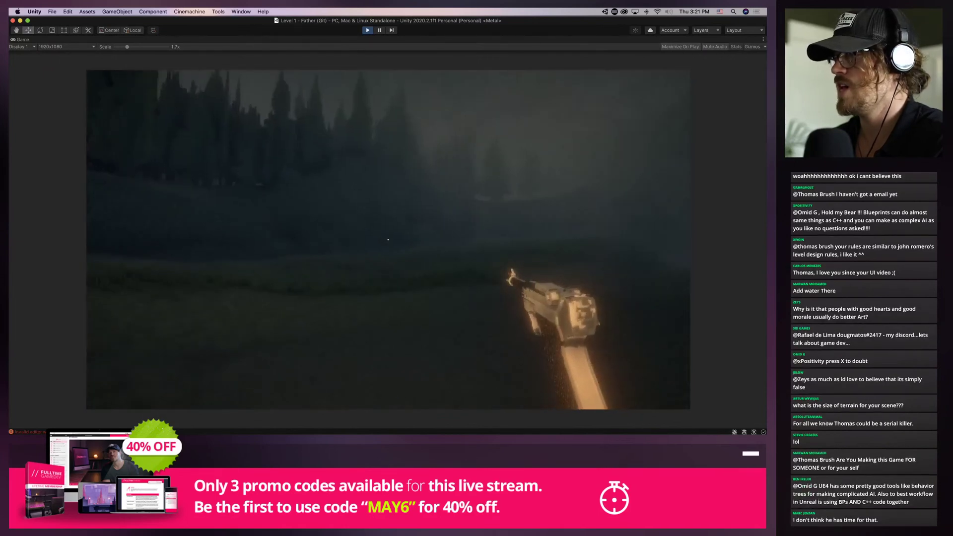
{"action": "key", "text": "w"}
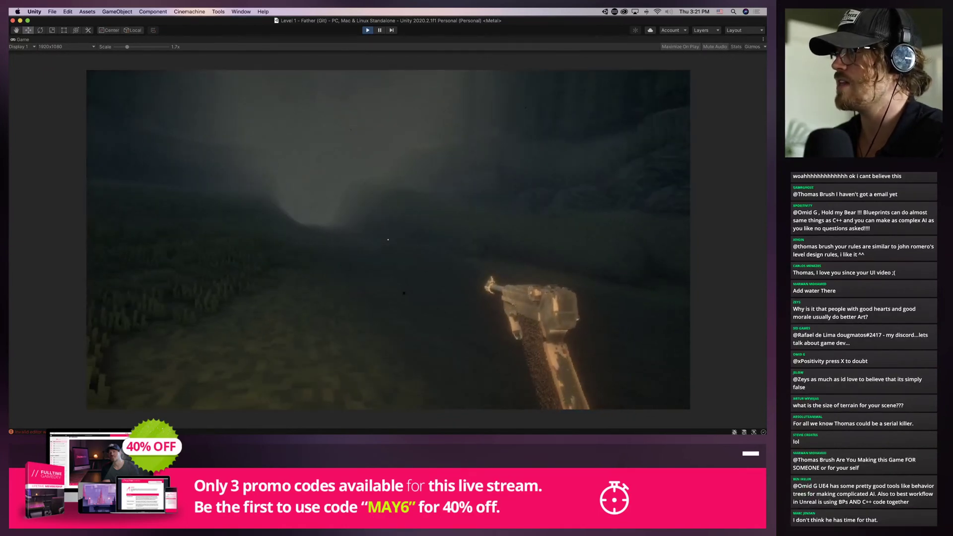
{"action": "key", "text": "w"}
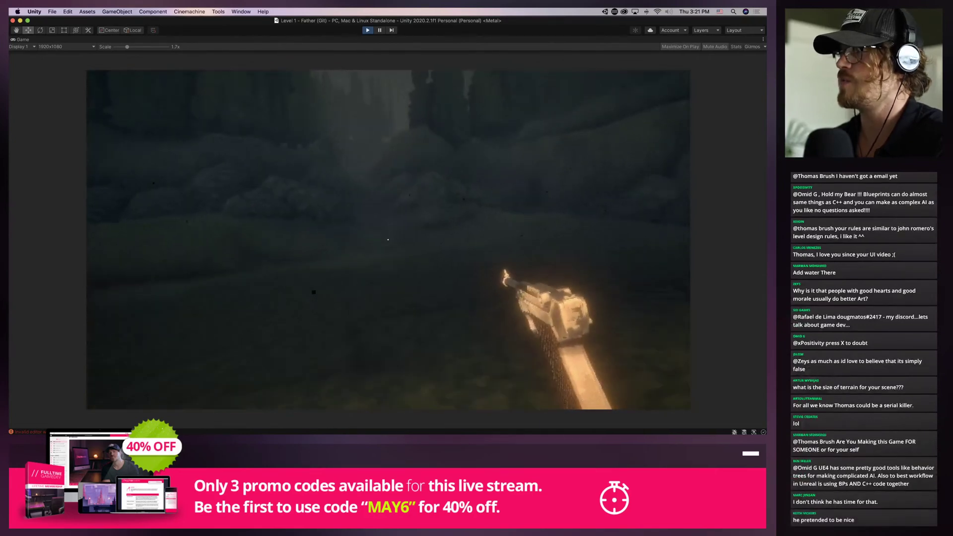
{"action": "key", "text": "w"}
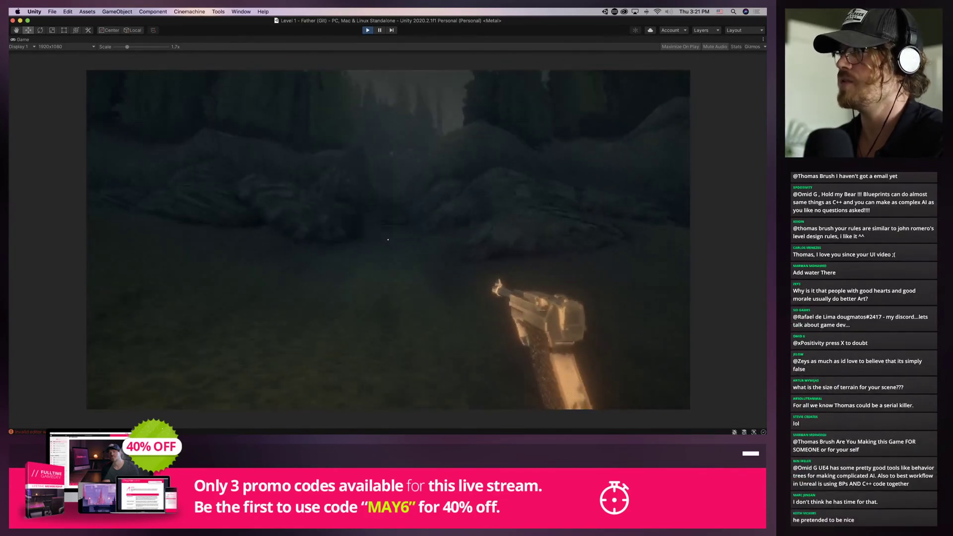
{"action": "key", "text": "w"}
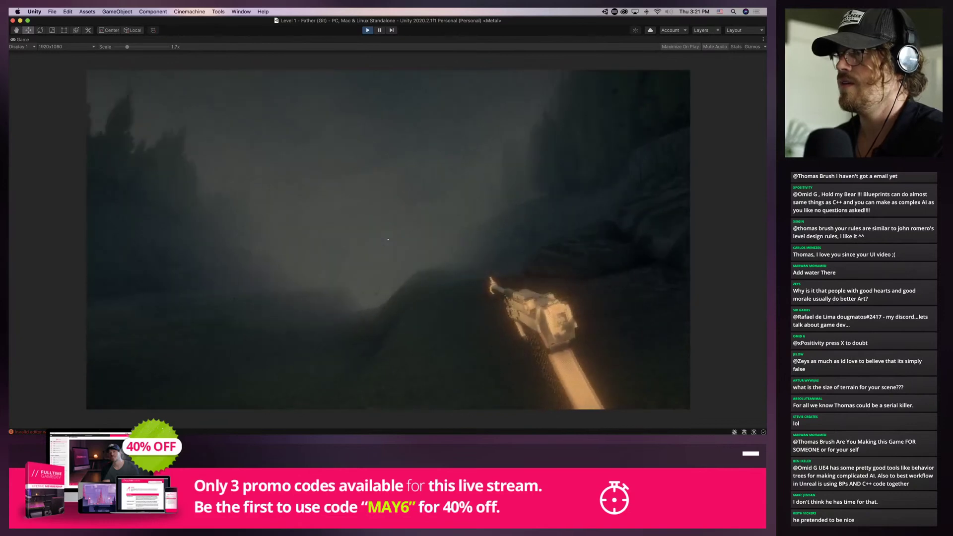
{"action": "key", "text": "w"}
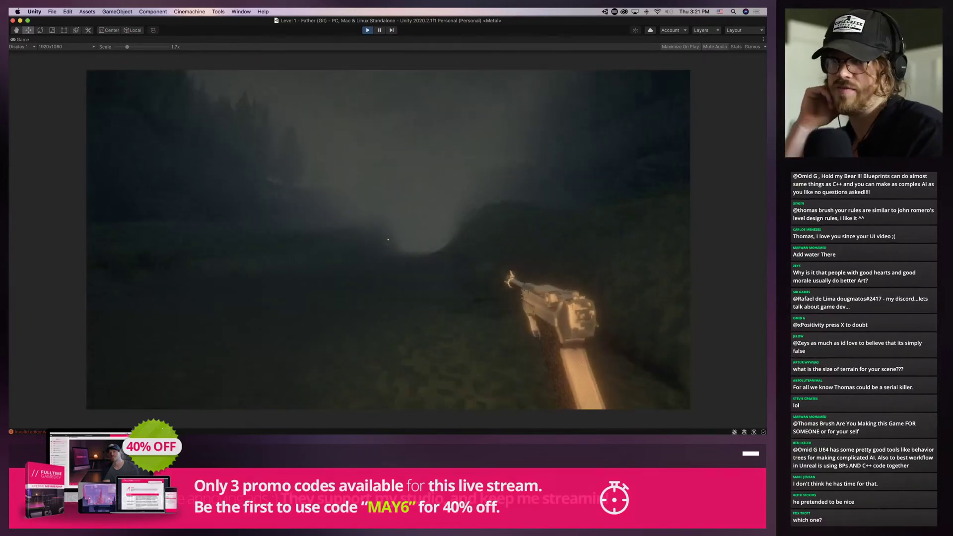
{"action": "key", "text": "super+p"}
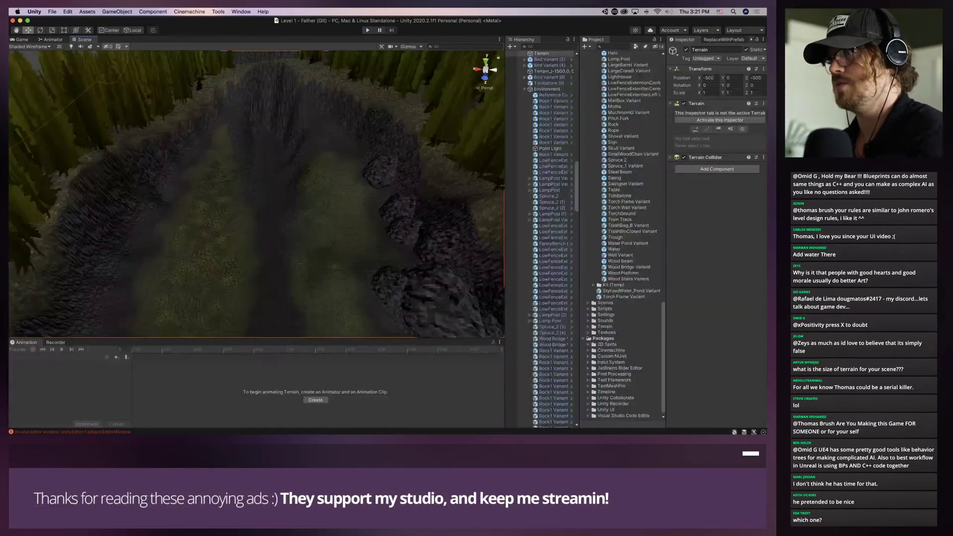
Select the main terrain and set it to Paint Texture with the Swampy ground layer
{"action": "left_click", "coordinate": [273, 213]}
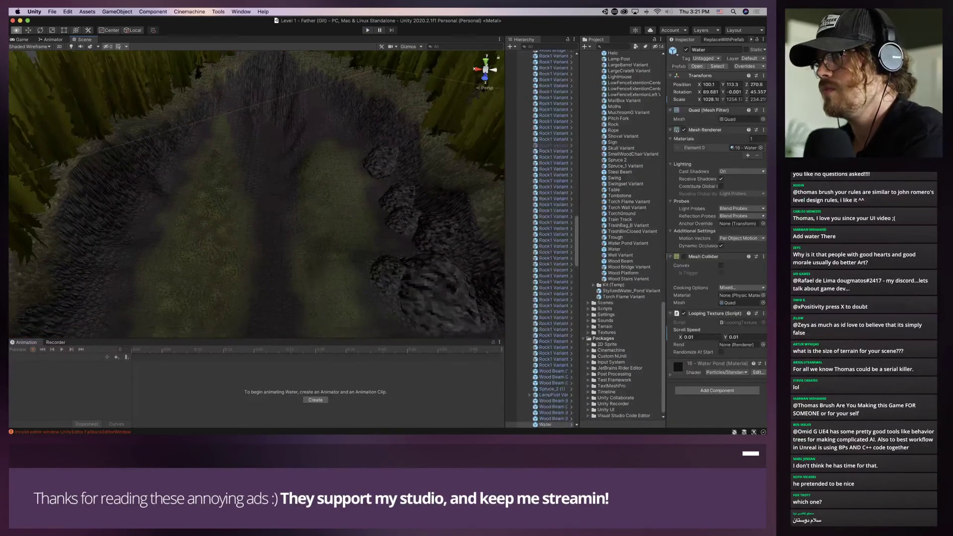
{"action": "right_click_drag", "start_coordinate": [273, 213], "coordinate": [283, 278]}
{"action": "scroll", "coordinate": [283, 278], "scroll_direction": "down", "scroll_amount": 5}
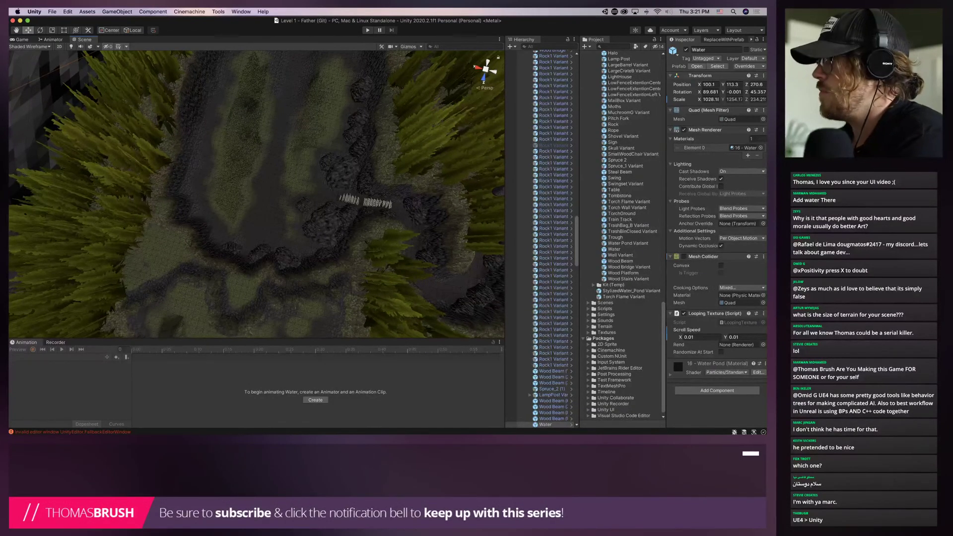
{"action": "right_click_drag", "start_coordinate": [268, 214], "coordinate": [300, 169]}
{"action": "left_click", "coordinate": [293, 174]}
{"action": "scroll", "coordinate": [256, 194], "scroll_direction": "up", "scroll_amount": 6}
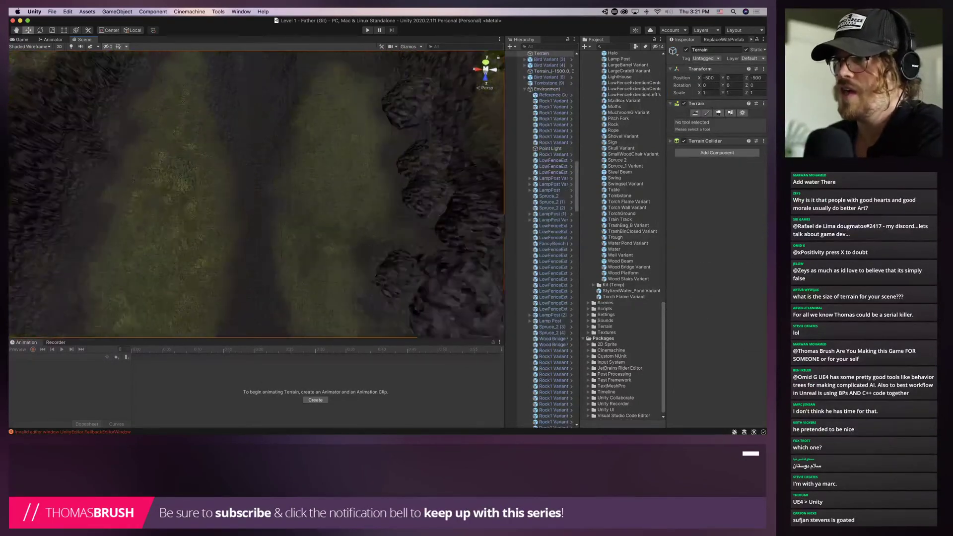
{"action": "scroll", "coordinate": [256, 194], "scroll_direction": "down", "scroll_amount": 3}
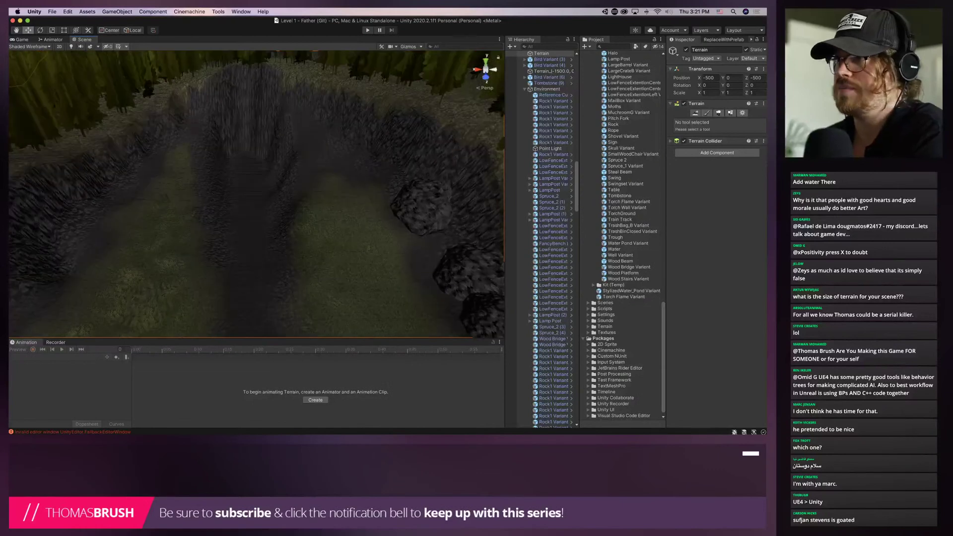
{"action": "left_click", "coordinate": [707, 113]}
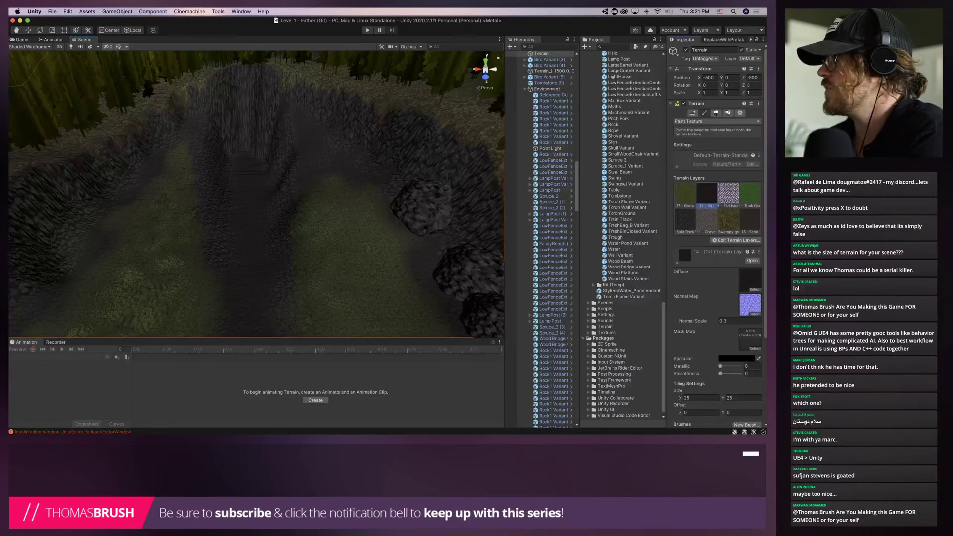
{"action": "left_click", "coordinate": [717, 121]}
{"action": "left_click", "coordinate": [695, 122]}
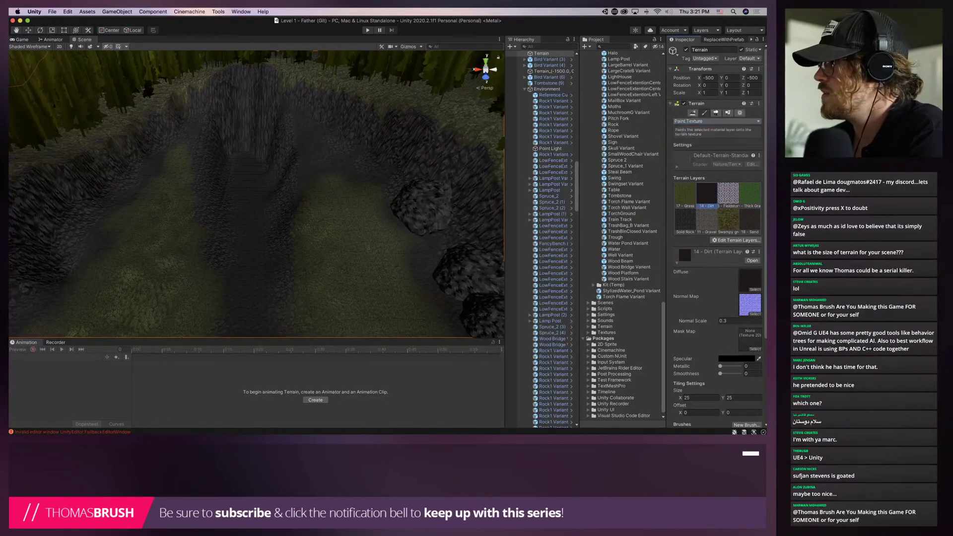
{"action": "left_click", "coordinate": [728, 221]}
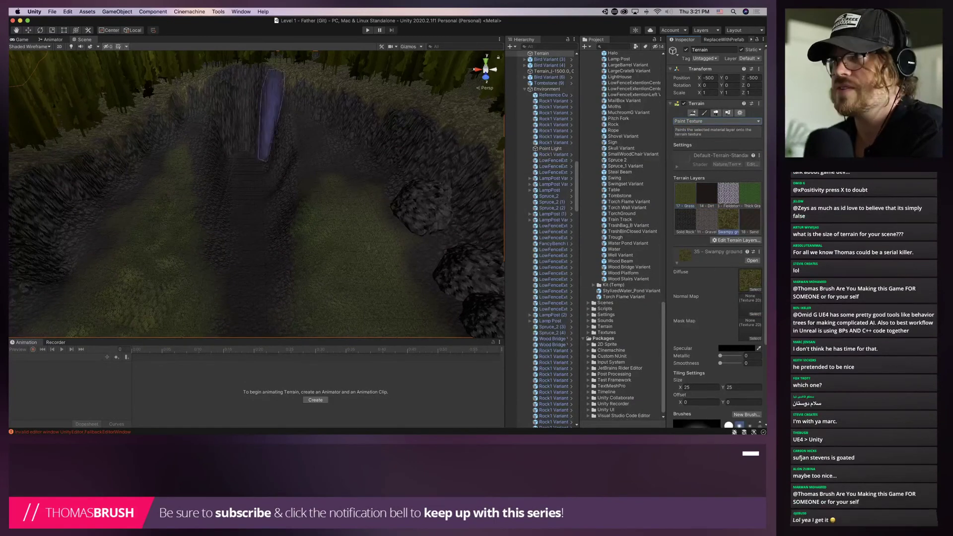
Set the brush size to 7 and paint Swampy ground along the upper rim of the cliff at the end of the clearing
{"action": "mouse_move", "coordinate": [238, 101]}
{"action": "right_mouse_down"}
{"action": "mouse_move", "coordinate": [254, 188]}
{"action": "mouse_move", "coordinate": [246, 129]}
{"action": "right_mouse_up"}
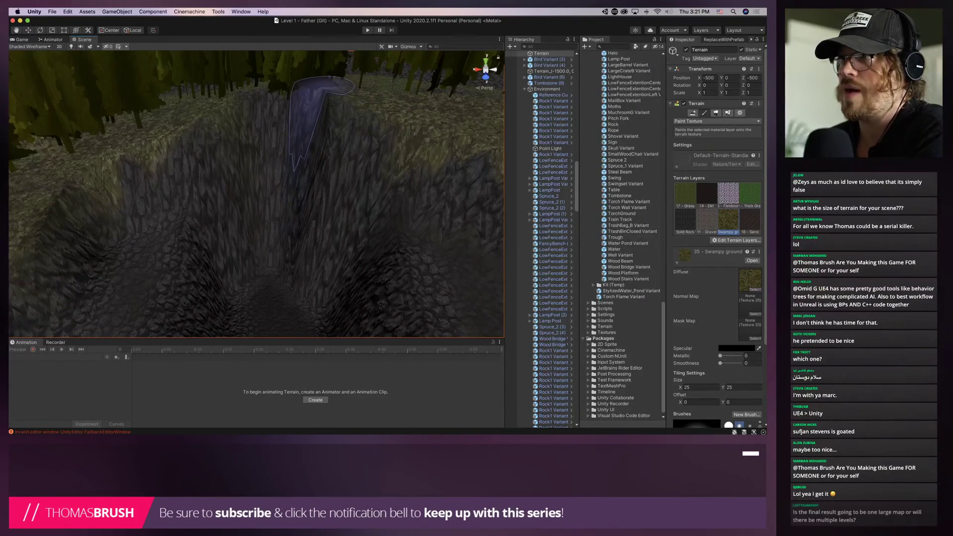
{"action": "scroll", "coordinate": [714, 233], "scroll_direction": "down", "scroll_amount": 1}
{"action": "scroll", "coordinate": [715, 233], "scroll_direction": "down", "scroll_amount": 5}
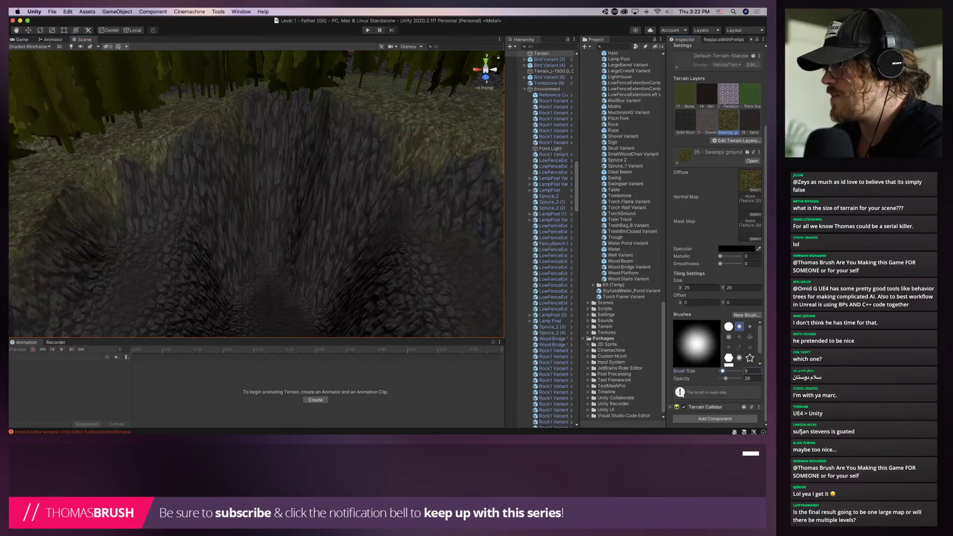
{"action": "left_click_drag", "start_coordinate": [723, 371], "coordinate": [721, 371]}
{"action": "left_click_drag", "start_coordinate": [252, 110], "coordinate": [269, 98]}
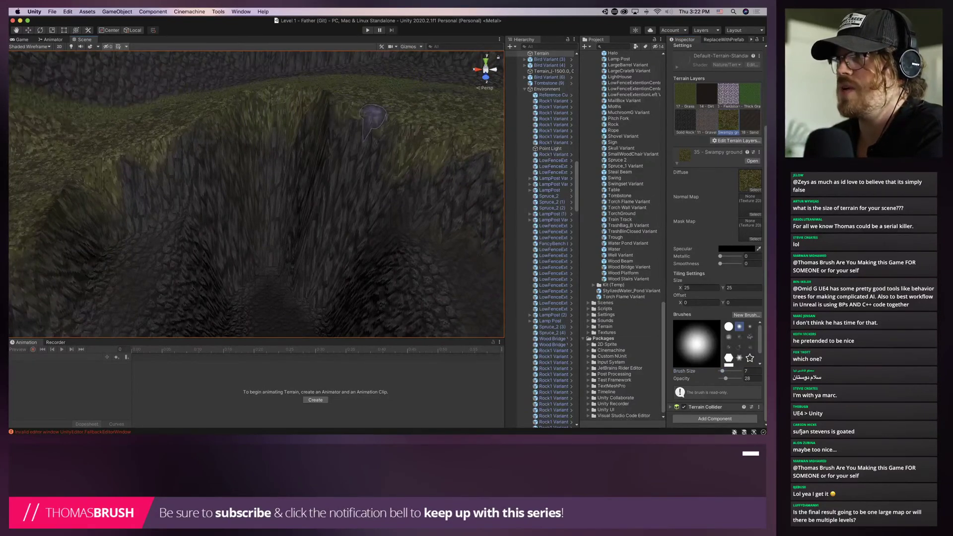
{"action": "left_click_drag", "start_coordinate": [372, 117], "coordinate": [377, 117]}
{"action": "mouse_move", "coordinate": [200, 133]}
{"action": "left_mouse_down"}
{"action": "mouse_move", "coordinate": [174, 150]}
{"action": "mouse_move", "coordinate": [150, 146]}
{"action": "left_mouse_up"}
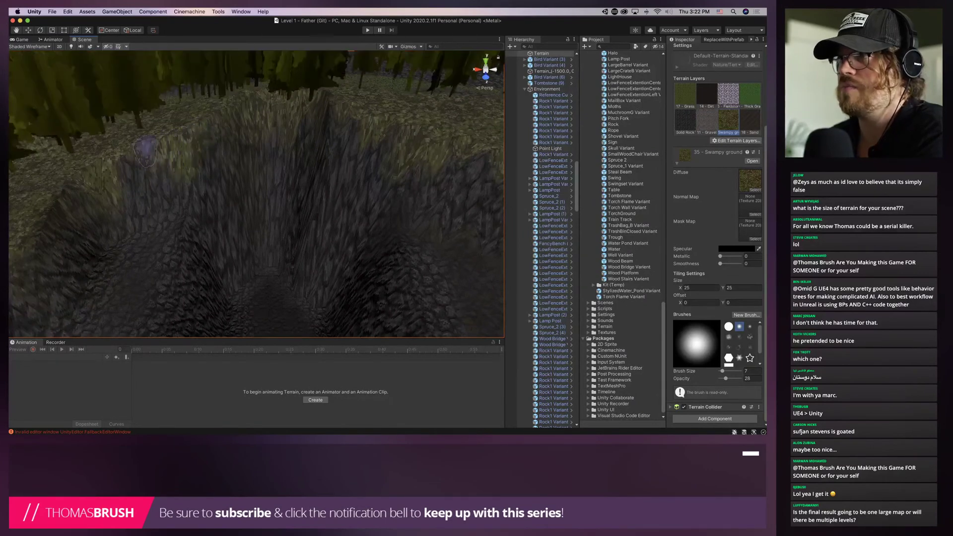
Paint patches of Swampy ground on the rocky ledge between the grass strip and the sunken path
{"action": "right_click_drag", "start_coordinate": [268, 171], "coordinate": [247, 236]}
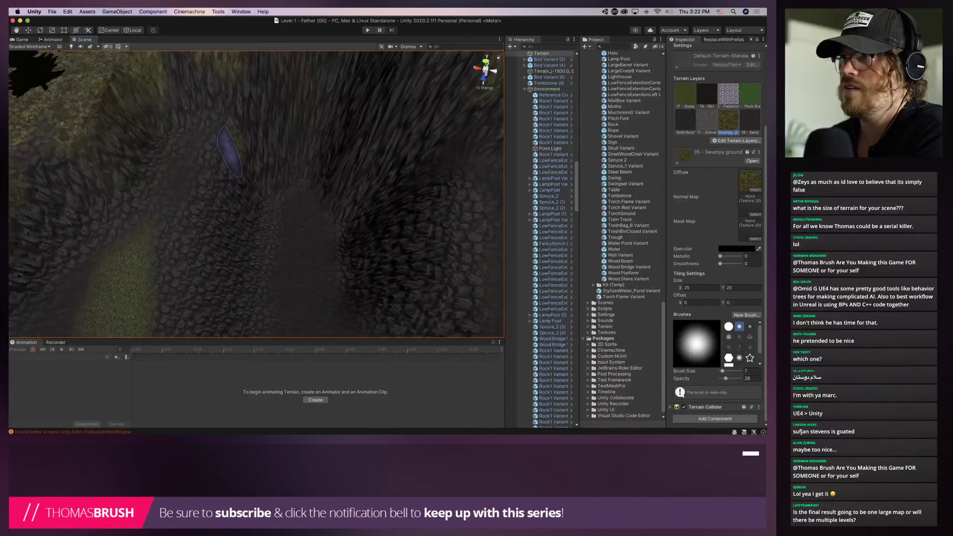
{"action": "right_click_drag", "start_coordinate": [221, 174], "coordinate": [177, 192]}
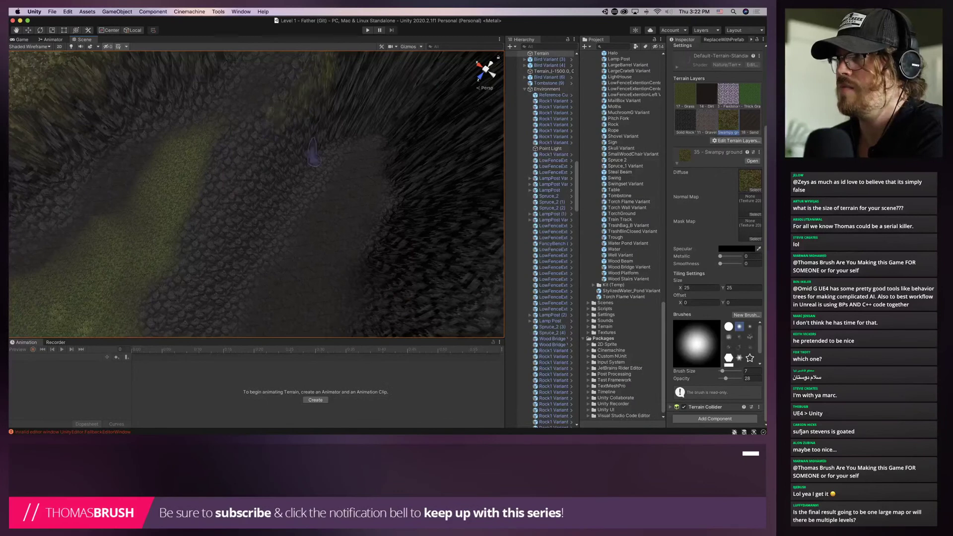
{"action": "right_click_drag", "start_coordinate": [313, 159], "coordinate": [259, 143]}
{"action": "scroll", "coordinate": [239, 180], "scroll_direction": "down", "scroll_amount": 3}
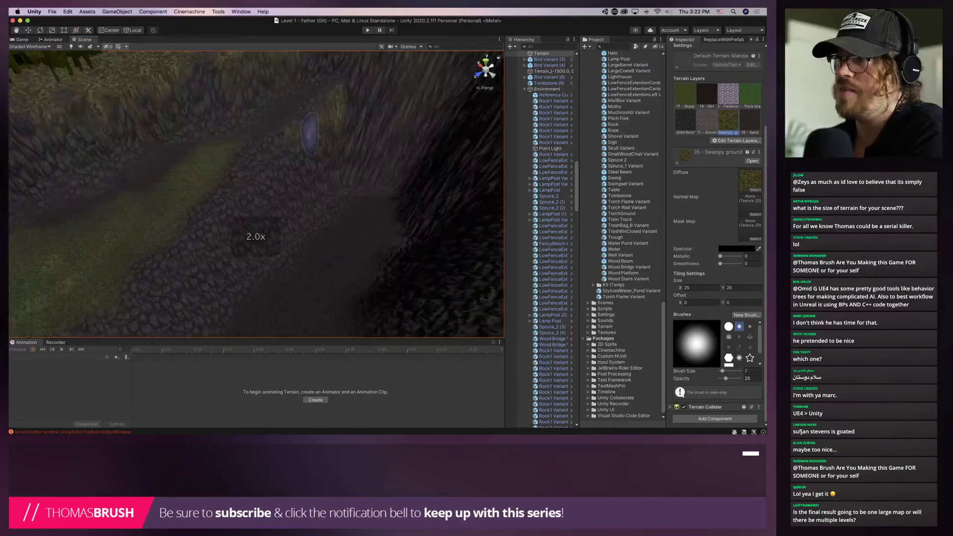
{"action": "mouse_move", "coordinate": [334, 99]}
{"action": "right_mouse_down"}
{"action": "mouse_move", "coordinate": [266, 166]}
{"action": "mouse_move", "coordinate": [160, 206]}
{"action": "mouse_move", "coordinate": [238, 183]}
{"action": "mouse_move", "coordinate": [364, 171]}
{"action": "right_mouse_up"}
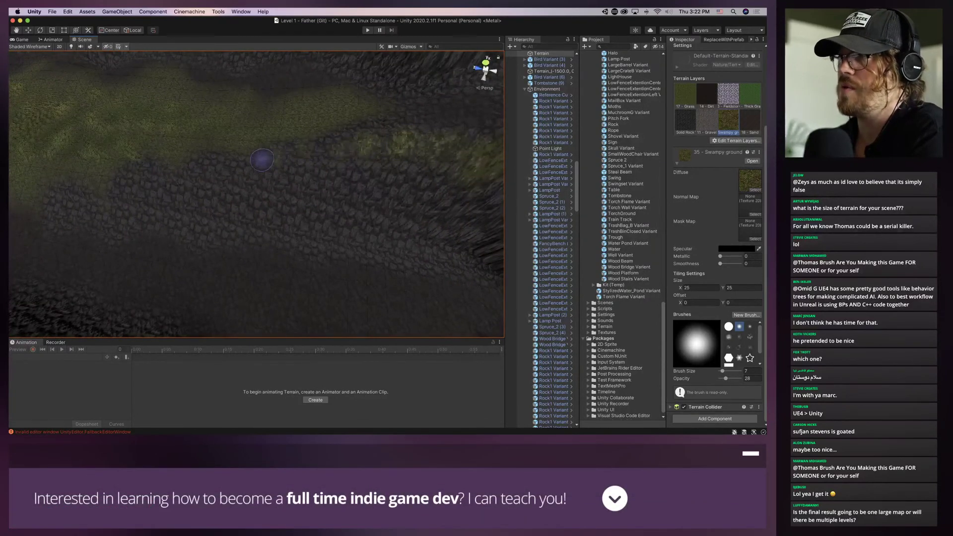
{"action": "mouse_move", "coordinate": [419, 168]}
{"action": "right_mouse_down"}
{"action": "mouse_move", "coordinate": [437, 149]}
{"action": "mouse_move", "coordinate": [293, 143]}
{"action": "mouse_move", "coordinate": [336, 92]}
{"action": "right_mouse_up"}
{"action": "right_click_drag", "start_coordinate": [252, 158], "coordinate": [353, 242]}
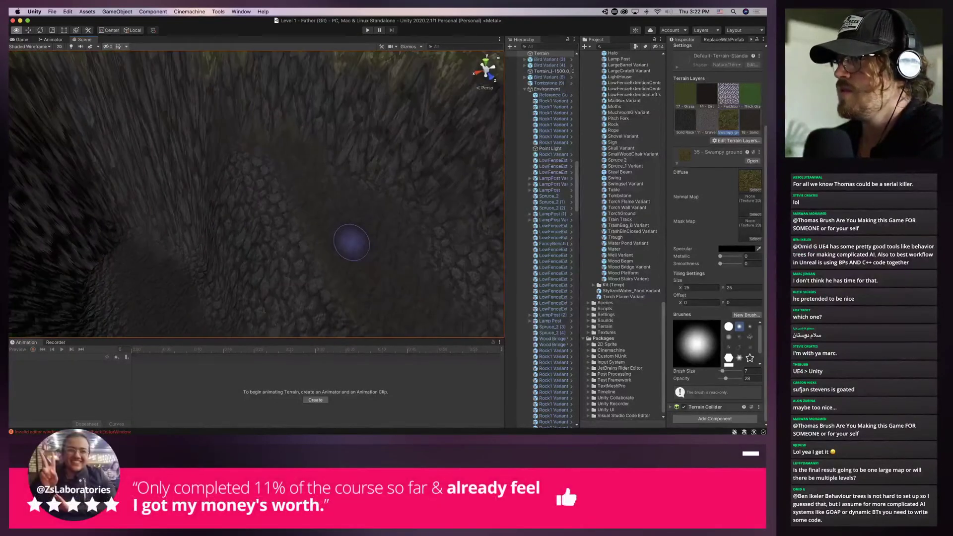
Blend more Swampy ground into the cliff walls and along the top of the rock ledge beside the sunken path
{"action": "scroll", "coordinate": [318, 238], "scroll_direction": "down", "scroll_amount": 5}
{"action": "middle_click_drag", "start_coordinate": [307, 238], "coordinate": [327, 238]}
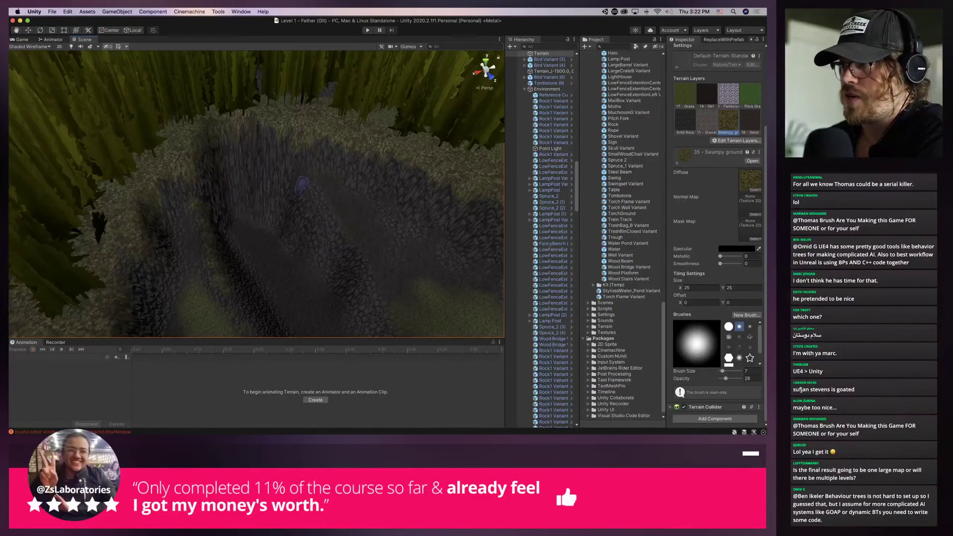
{"action": "left_click", "coordinate": [300, 185]}
{"action": "left_click", "coordinate": [306, 185]}
{"action": "mouse_move", "coordinate": [214, 189]}
{"action": "right_mouse_down"}
{"action": "mouse_move", "coordinate": [265, 232]}
{"action": "mouse_move", "coordinate": [320, 183]}
{"action": "right_mouse_up"}
{"action": "scroll", "coordinate": [341, 268], "scroll_direction": "up", "scroll_amount": 5}
{"action": "left_click", "coordinate": [262, 248]}
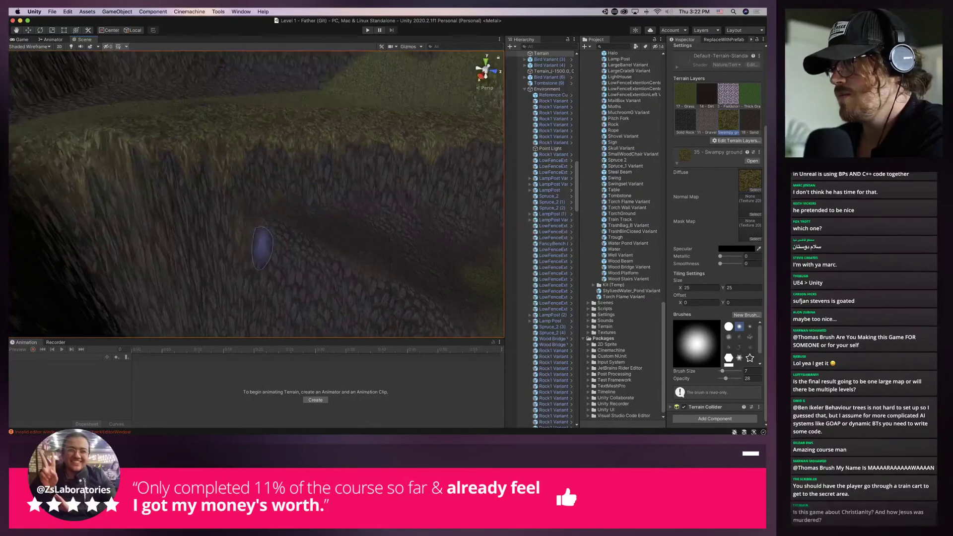
{"action": "left_click_drag", "start_coordinate": [262, 249], "coordinate": [277, 248]}
{"action": "right_click_drag", "start_coordinate": [251, 243], "coordinate": [285, 263]}
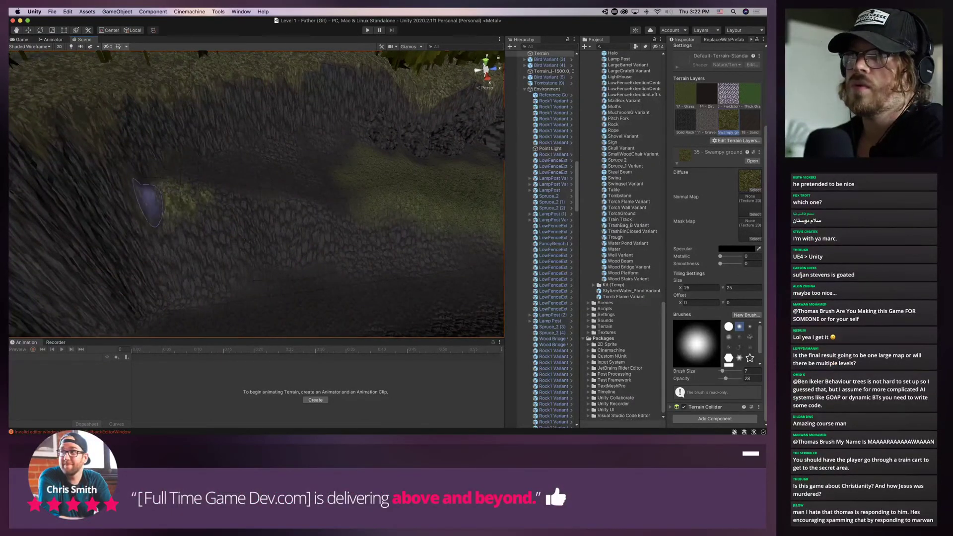
{"action": "left_click_drag", "start_coordinate": [222, 208], "coordinate": [300, 212]}
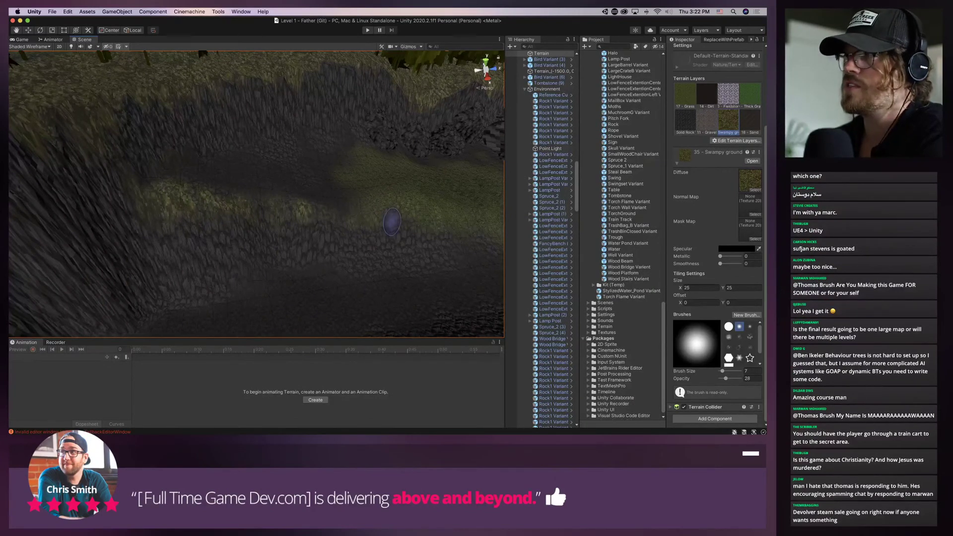
Dab Swampy ground onto the ledges on both sides of the sunken path toward the back cliff
{"action": "right_click_drag", "start_coordinate": [390, 228], "coordinate": [321, 211]}
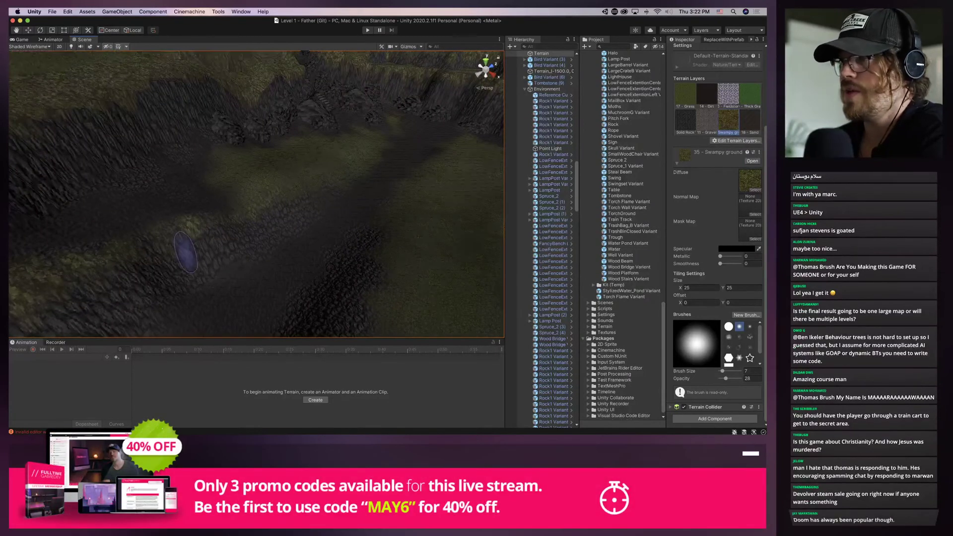
{"action": "mouse_move", "coordinate": [198, 283]}
{"action": "right_mouse_down"}
{"action": "mouse_move", "coordinate": [234, 202]}
{"action": "mouse_move", "coordinate": [245, 202]}
{"action": "mouse_move", "coordinate": [213, 191]}
{"action": "mouse_move", "coordinate": [203, 164]}
{"action": "right_mouse_up"}
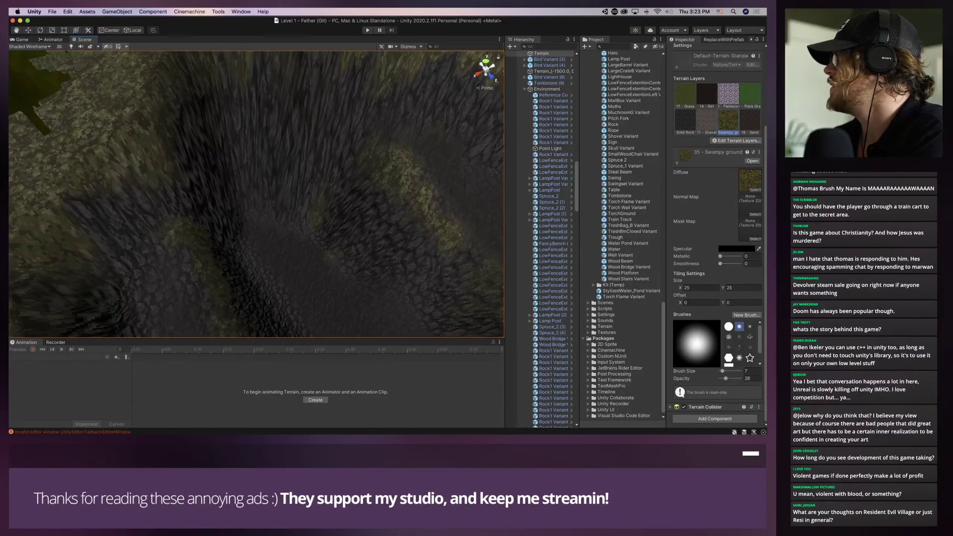
{"action": "left_click_drag", "start_coordinate": [315, 226], "coordinate": [285, 208], "text": "alt"}
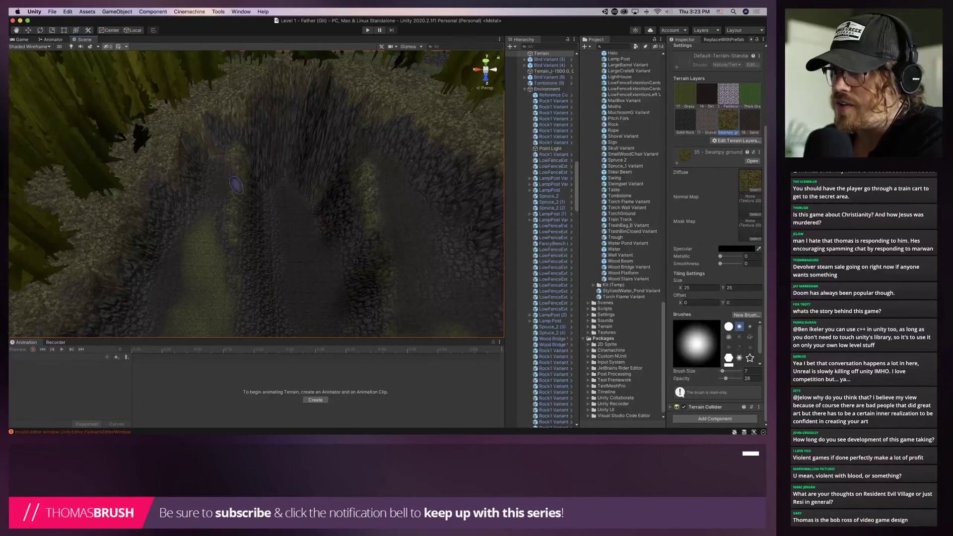
{"action": "left_click_drag", "start_coordinate": [236, 184], "coordinate": [315, 220], "text": "alt"}
{"action": "left_click_drag", "start_coordinate": [242, 246], "coordinate": [214, 211], "text": "alt"}
{"action": "left_click_drag", "start_coordinate": [279, 225], "coordinate": [280, 124], "text": "alt"}
{"action": "scroll", "coordinate": [717, 199], "scroll_direction": "up", "scroll_amount": 5}
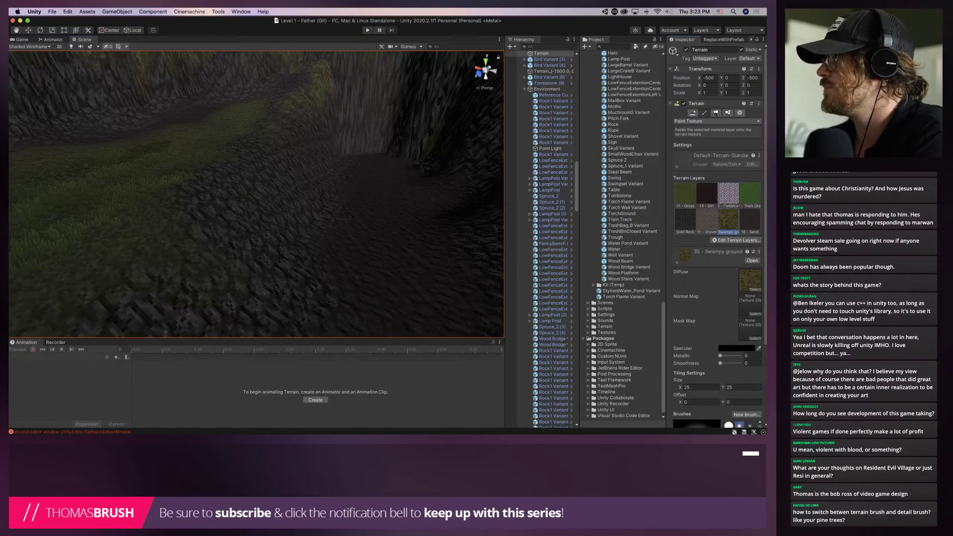
Switch to Raise or Lower Terrain and reshape the banks of the sunken path and the cliff at its end
{"action": "left_click", "coordinate": [708, 121]}
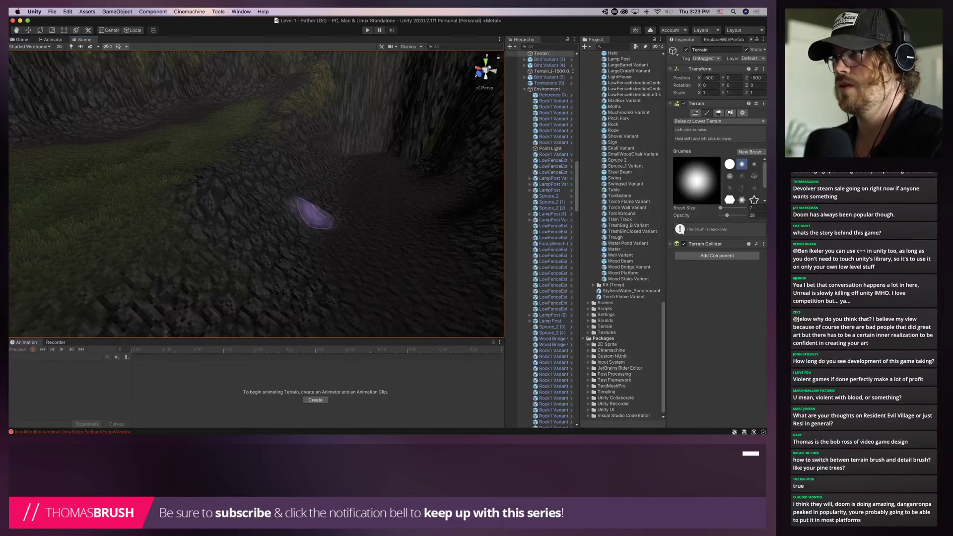
{"action": "key", "text": "f"}
{"action": "scroll", "coordinate": [397, 198], "scroll_direction": "down", "scroll_amount": 6}
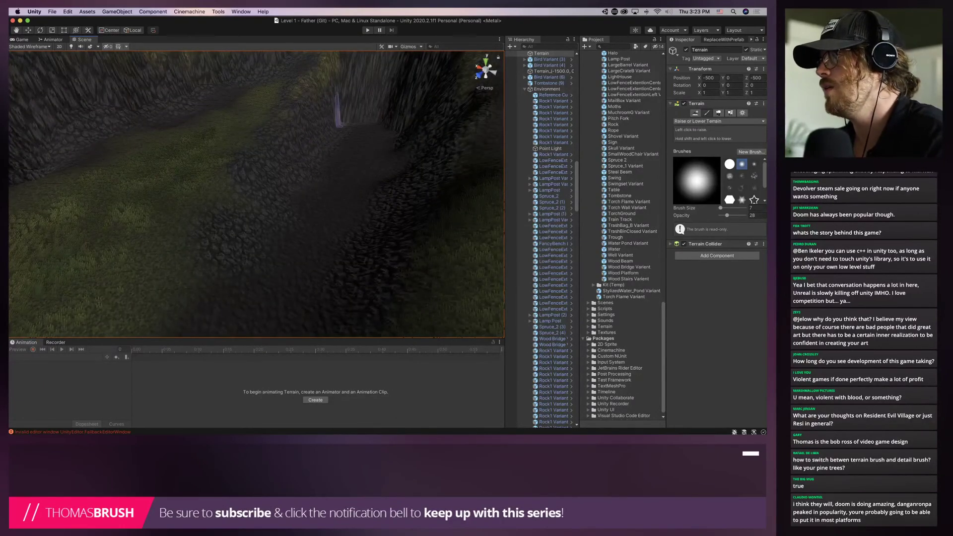
{"action": "right_click_drag", "start_coordinate": [380, 100], "coordinate": [393, 82]}
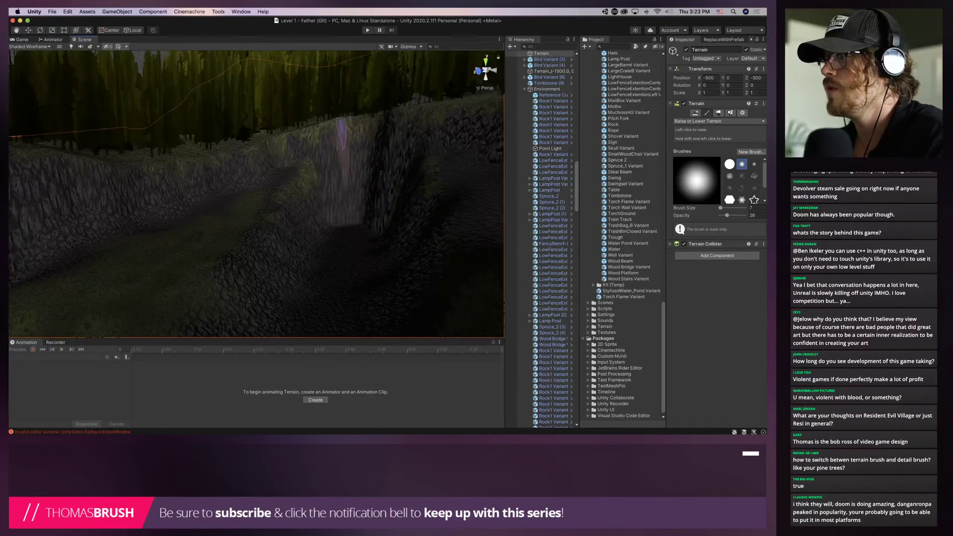
{"action": "mouse_move", "coordinate": [319, 139]}
{"action": "right_mouse_down"}
{"action": "mouse_move", "coordinate": [336, 250]}
{"action": "mouse_move", "coordinate": [386, 248]}
{"action": "mouse_move", "coordinate": [348, 141]}
{"action": "right_mouse_up"}
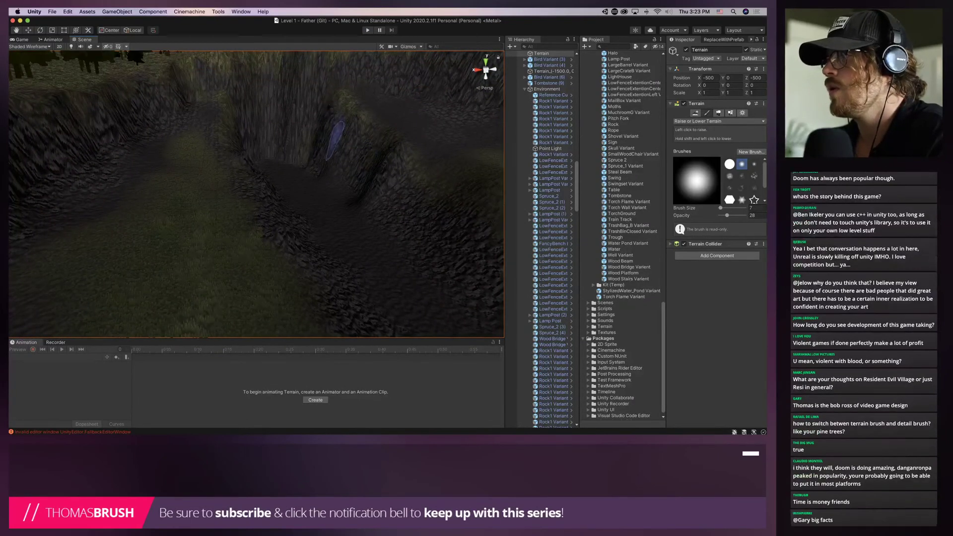
{"action": "mouse_move", "coordinate": [293, 137]}
{"action": "right_mouse_down"}
{"action": "mouse_move", "coordinate": [334, 187]}
{"action": "mouse_move", "coordinate": [343, 239]}
{"action": "right_mouse_up"}
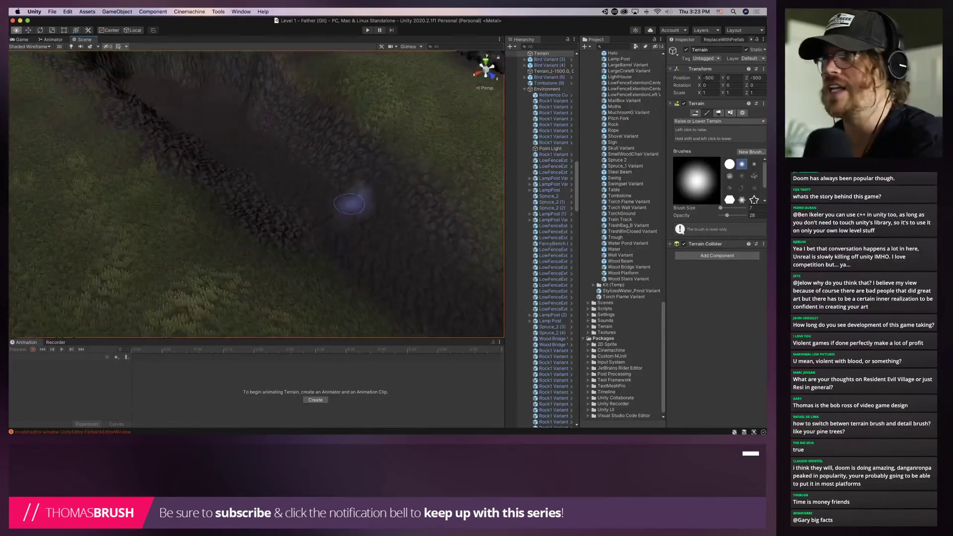
{"action": "right_click_drag", "start_coordinate": [349, 204], "coordinate": [323, 186]}
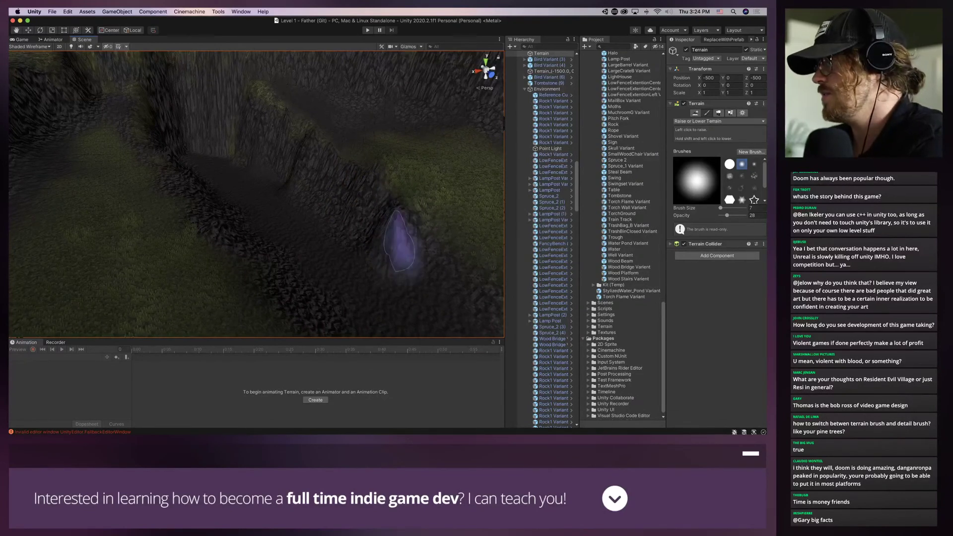
{"action": "mouse_move", "coordinate": [431, 260]}
{"action": "left_mouse_down", "text": "alt"}
{"action": "mouse_move", "coordinate": [219, 204]}
{"action": "mouse_move", "coordinate": [156, 203]}
{"action": "left_mouse_up", "text": "alt"}
{"action": "mouse_move", "coordinate": [198, 256]}
{"action": "left_mouse_down", "text": "alt"}
{"action": "mouse_move", "coordinate": [319, 266]}
{"action": "mouse_move", "coordinate": [320, 213]}
{"action": "mouse_move", "coordinate": [381, 210]}
{"action": "mouse_move", "coordinate": [365, 174]}
{"action": "left_mouse_up", "text": "alt"}
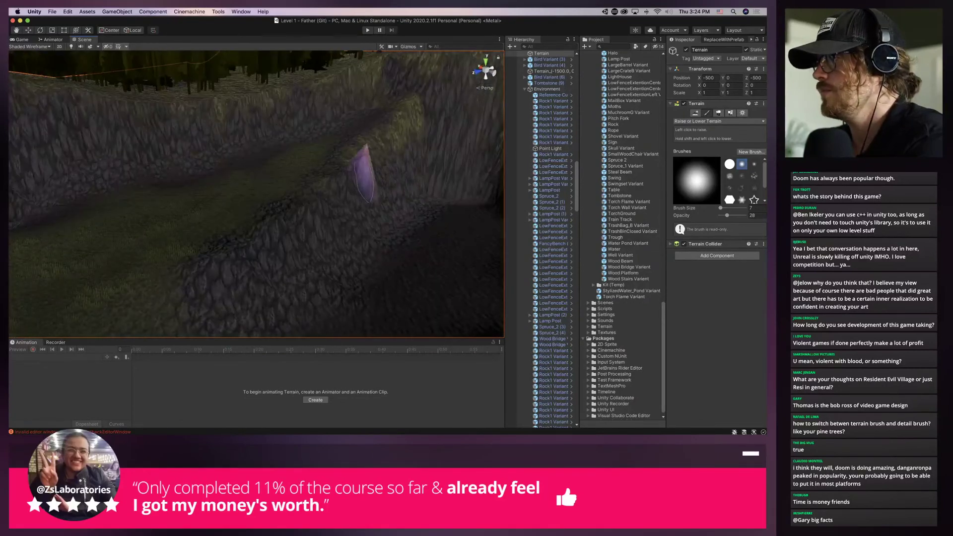
Switch to Smooth Height and soften the rocky ledges and banks along the sunken path
{"action": "left_click", "coordinate": [718, 121]}
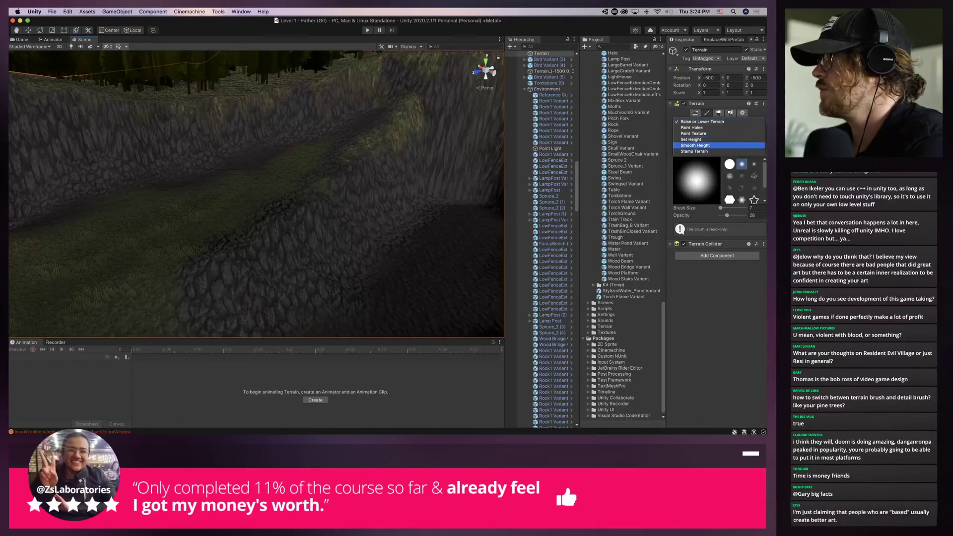
{"action": "mouse_move", "coordinate": [384, 154]}
{"action": "left_mouse_down"}
{"action": "mouse_move", "coordinate": [308, 213]}
{"action": "mouse_move", "coordinate": [322, 211]}
{"action": "mouse_move", "coordinate": [269, 239]}
{"action": "left_mouse_up"}
{"action": "right_click_drag", "start_coordinate": [213, 277], "coordinate": [284, 162]}
{"action": "scroll", "coordinate": [393, 207], "scroll_direction": "up", "scroll_amount": 2}
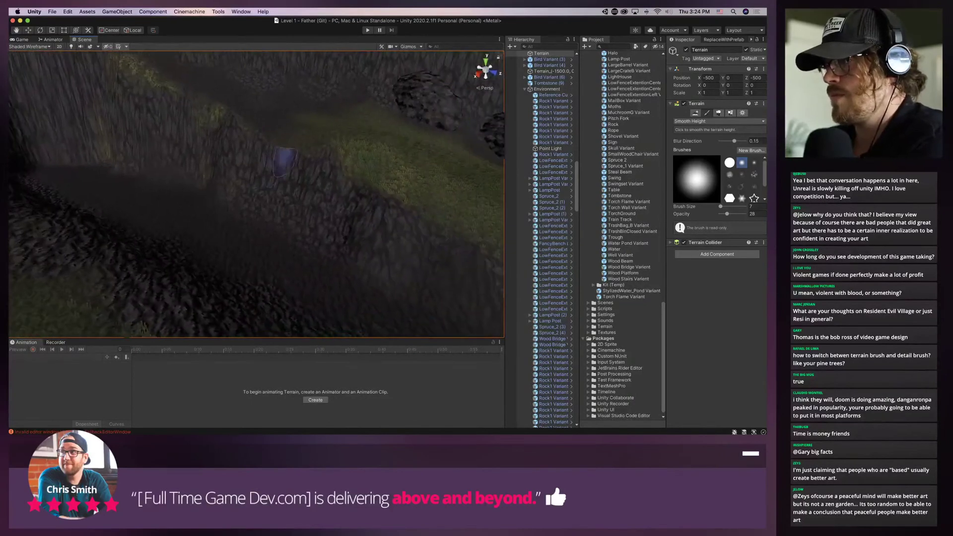
{"action": "right_click_drag", "start_coordinate": [376, 219], "coordinate": [405, 231]}
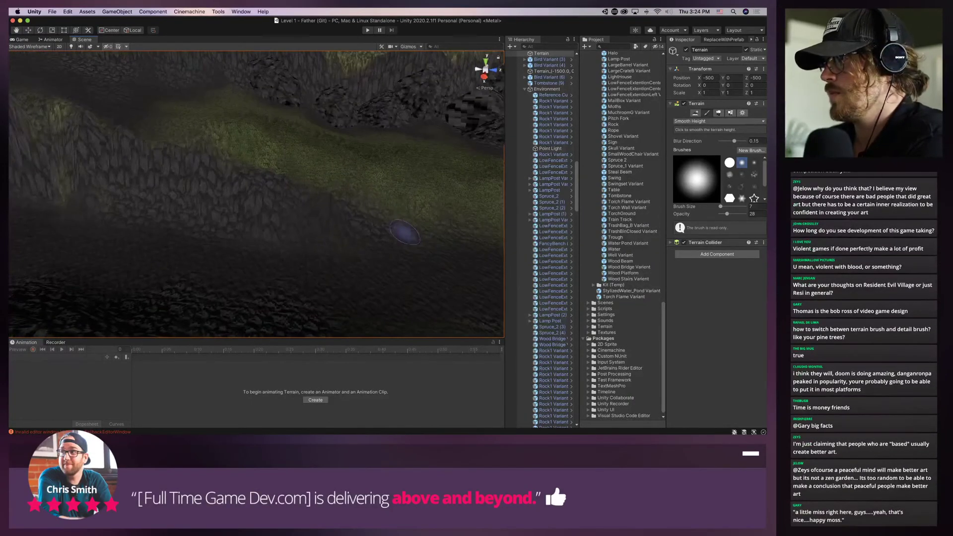
{"action": "right_click_drag", "start_coordinate": [322, 214], "coordinate": [237, 203]}
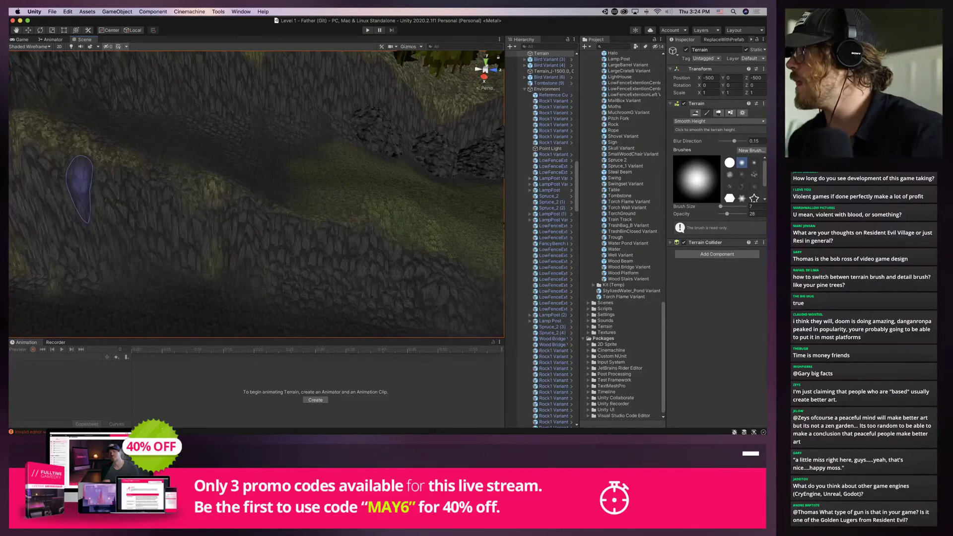
Play-test the level, walking along the sunken path, grassy ledges and cliffs to check the sculpted terrain, and end the test
{"action": "mouse_move", "coordinate": [109, 187]}
{"action": "right_mouse_down"}
{"action": "mouse_move", "coordinate": [214, 166]}
{"action": "mouse_move", "coordinate": [193, 144]}
{"action": "mouse_move", "coordinate": [250, 251]}
{"action": "right_mouse_up"}
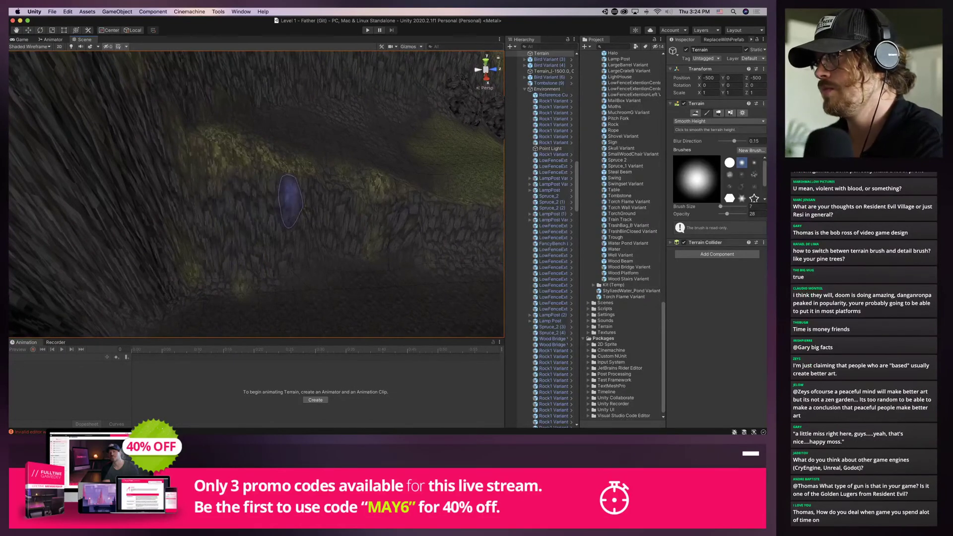
{"action": "right_click_drag", "start_coordinate": [426, 198], "coordinate": [394, 215]}
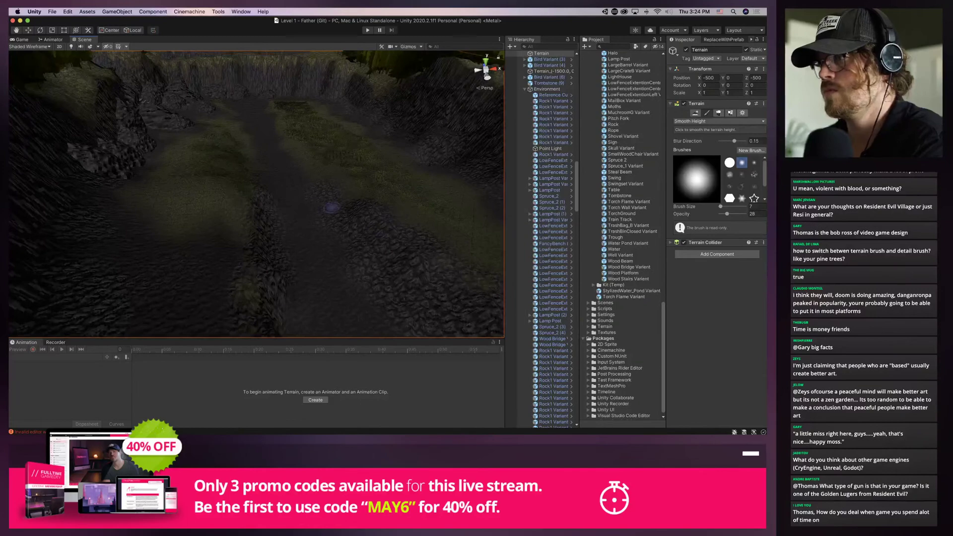
{"action": "mouse_move", "coordinate": [265, 199]}
{"action": "right_mouse_down"}
{"action": "mouse_move", "coordinate": [259, 219]}
{"action": "mouse_move", "coordinate": [339, 223]}
{"action": "mouse_move", "coordinate": [312, 207]}
{"action": "mouse_move", "coordinate": [345, 187]}
{"action": "mouse_move", "coordinate": [331, 198]}
{"action": "mouse_move", "coordinate": [258, 204]}
{"action": "mouse_move", "coordinate": [197, 237]}
{"action": "mouse_move", "coordinate": [191, 124]}
{"action": "mouse_move", "coordinate": [209, 133]}
{"action": "right_mouse_up"}
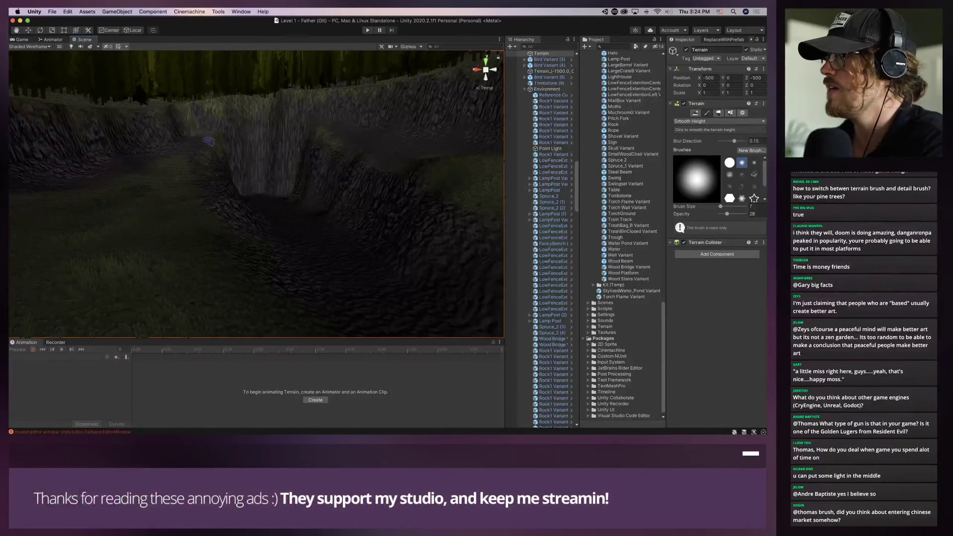
{"action": "key", "text": "super+p"}
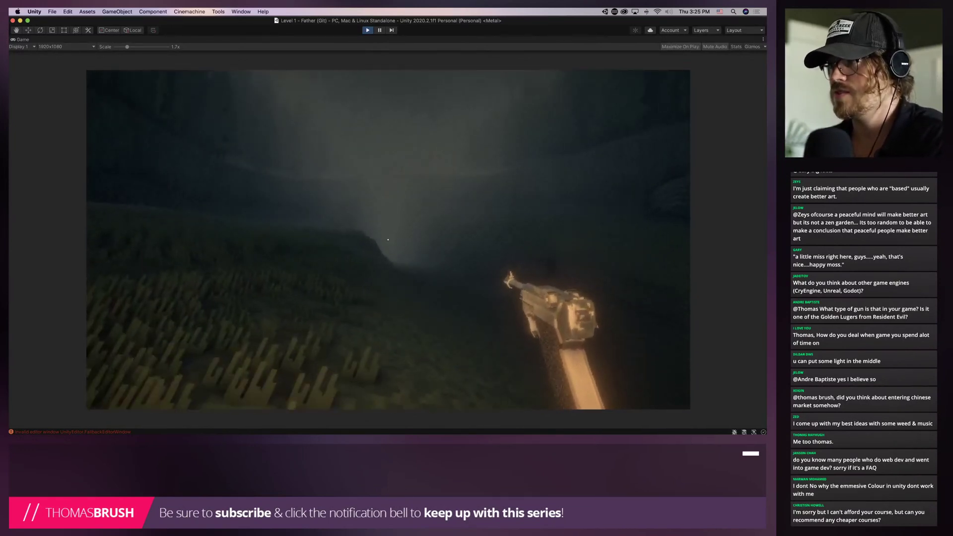
{"action": "key", "text": "w"}
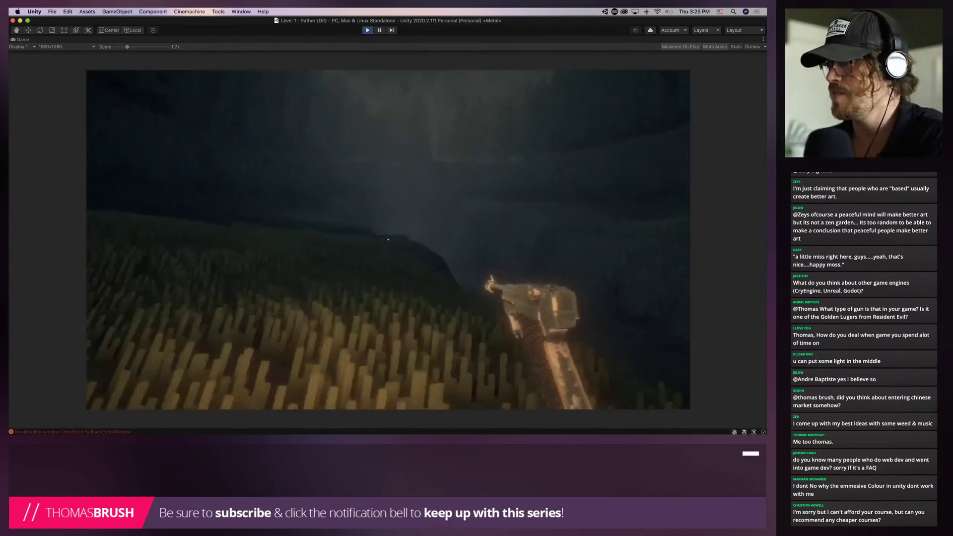
{"action": "key", "text": "w"}
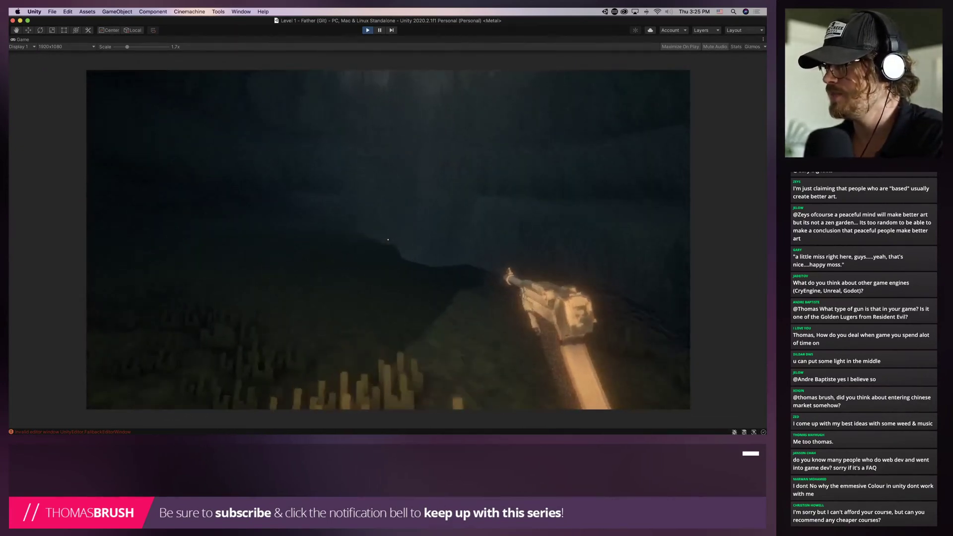
{"action": "key", "text": "w"}
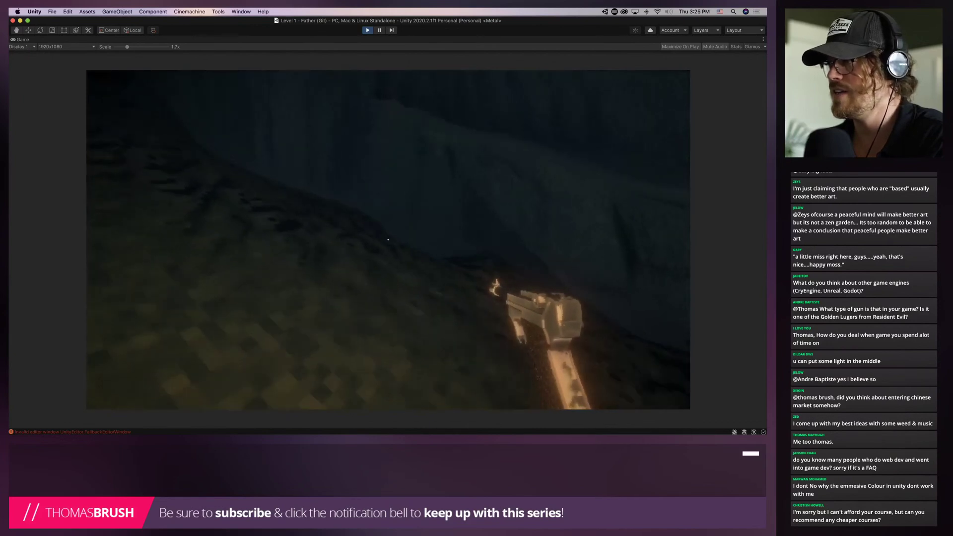
{"action": "key", "text": "w"}
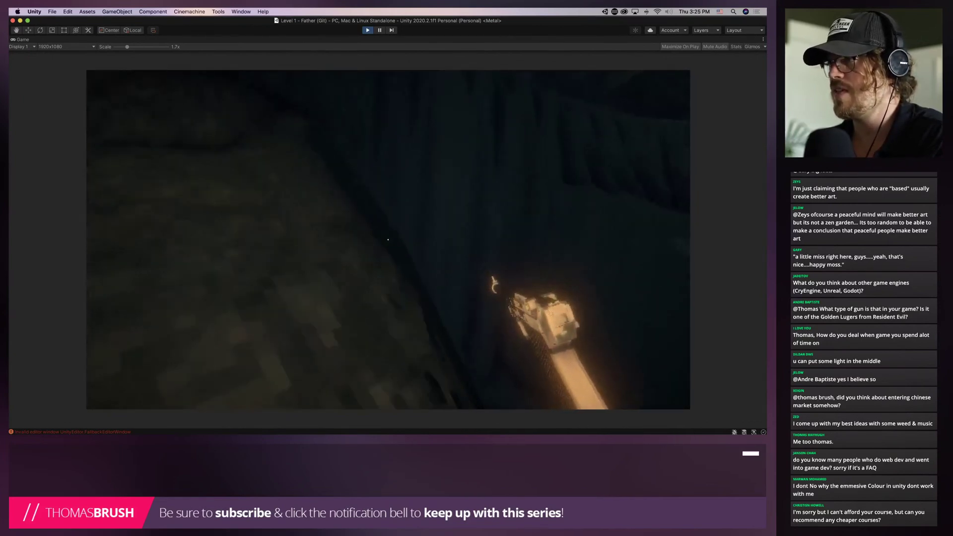
{"action": "key", "text": "w"}
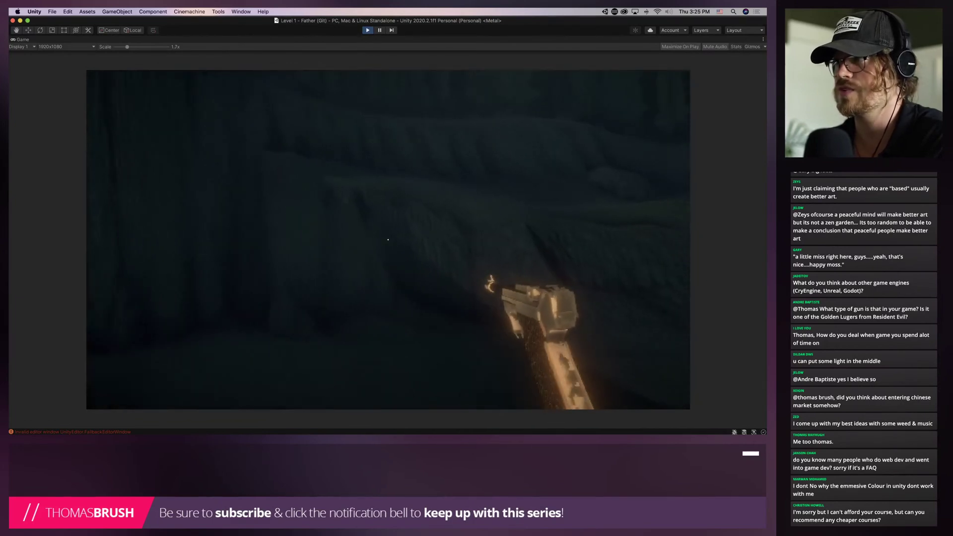
{"action": "key", "text": "w"}
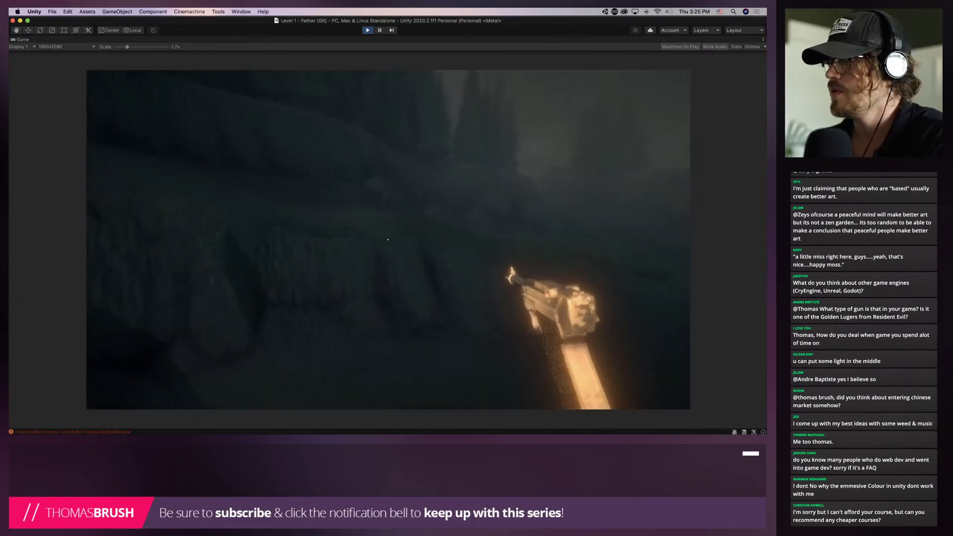
{"action": "key", "text": "w"}
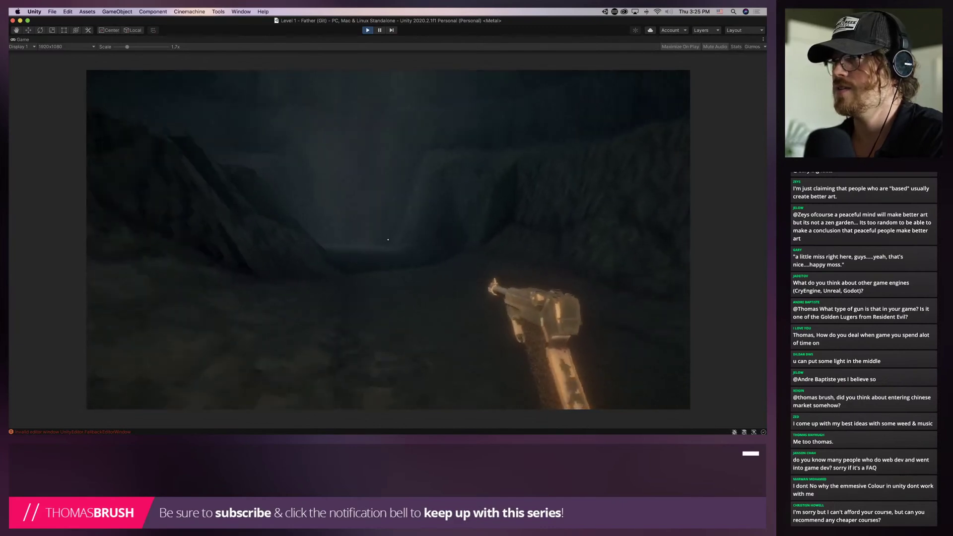
{"action": "key", "text": "w"}
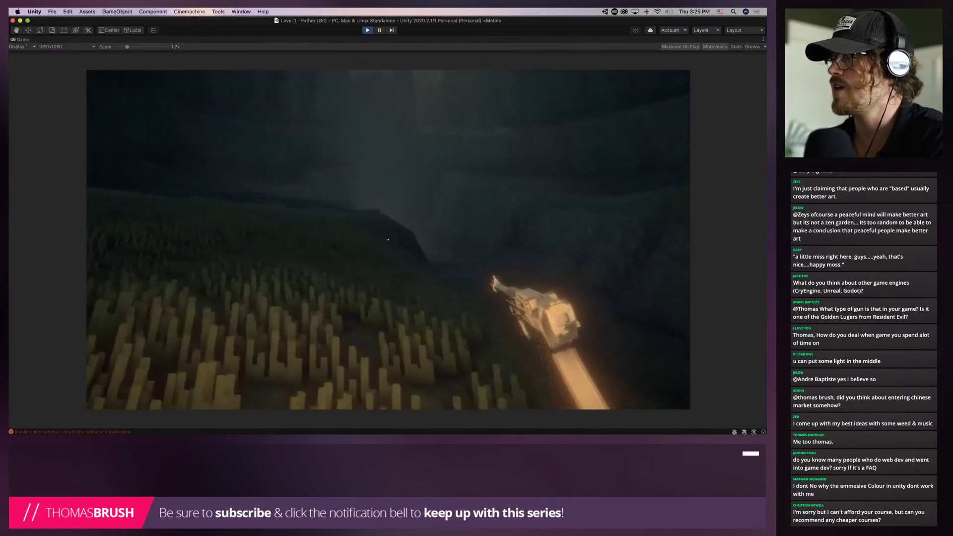
{"action": "key", "text": "w"}
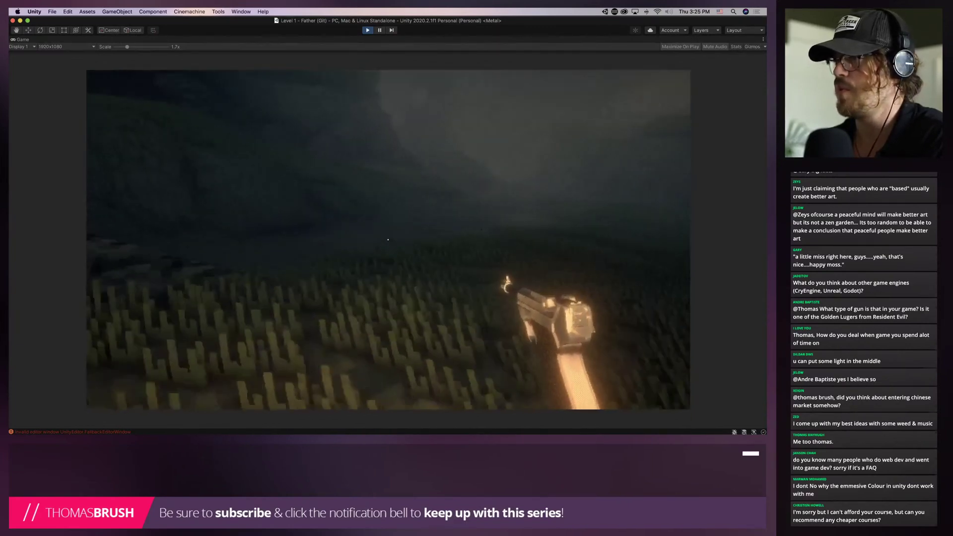
{"action": "key", "text": "w"}
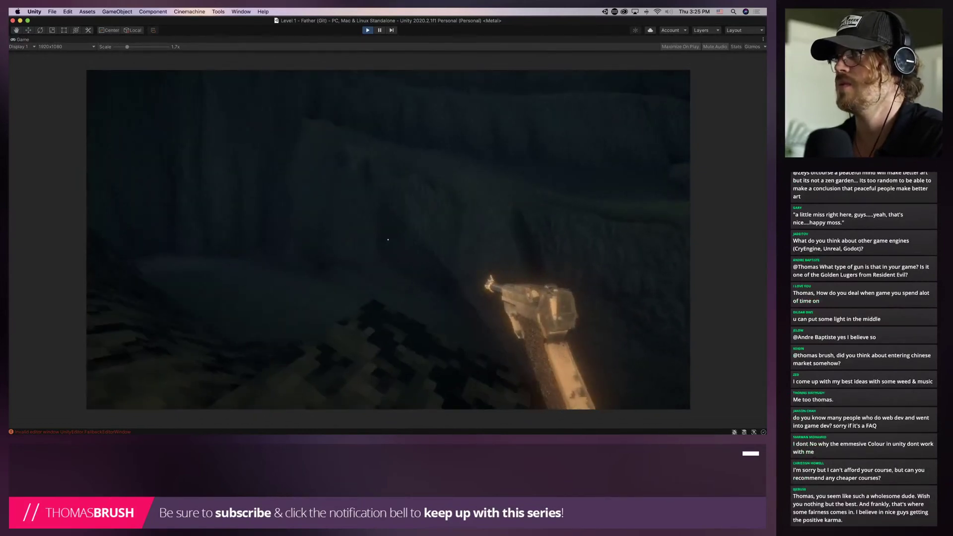
{"action": "key", "text": "w"}
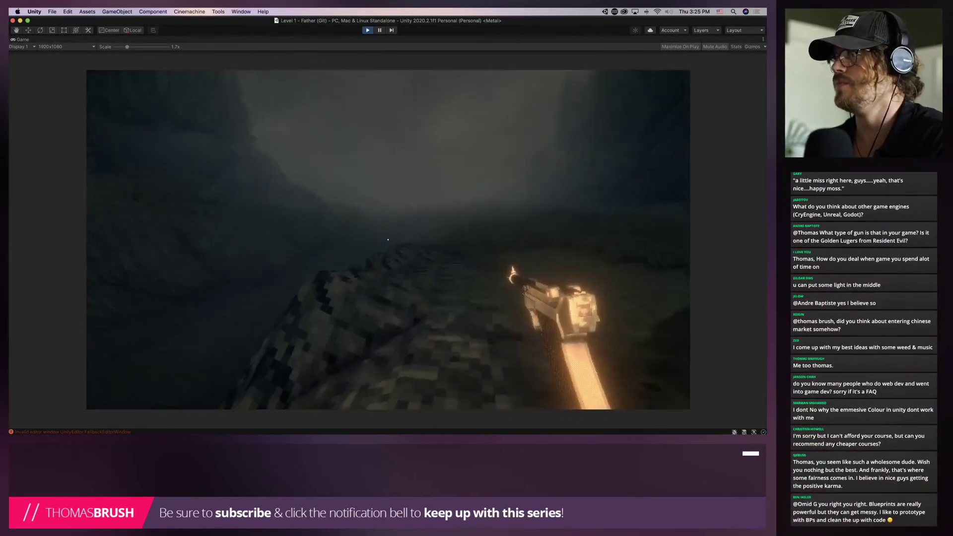
{"action": "key", "text": "w"}
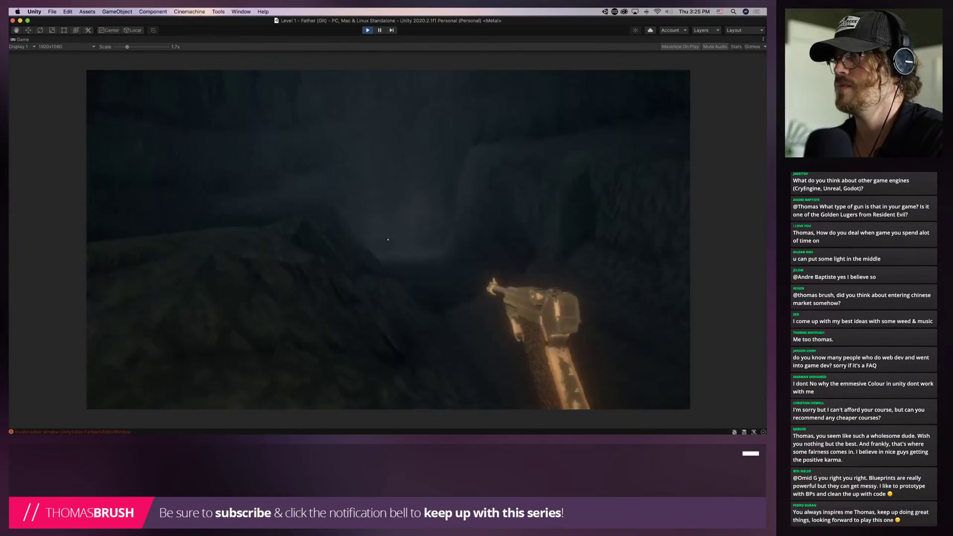
{"action": "key", "text": "w"}
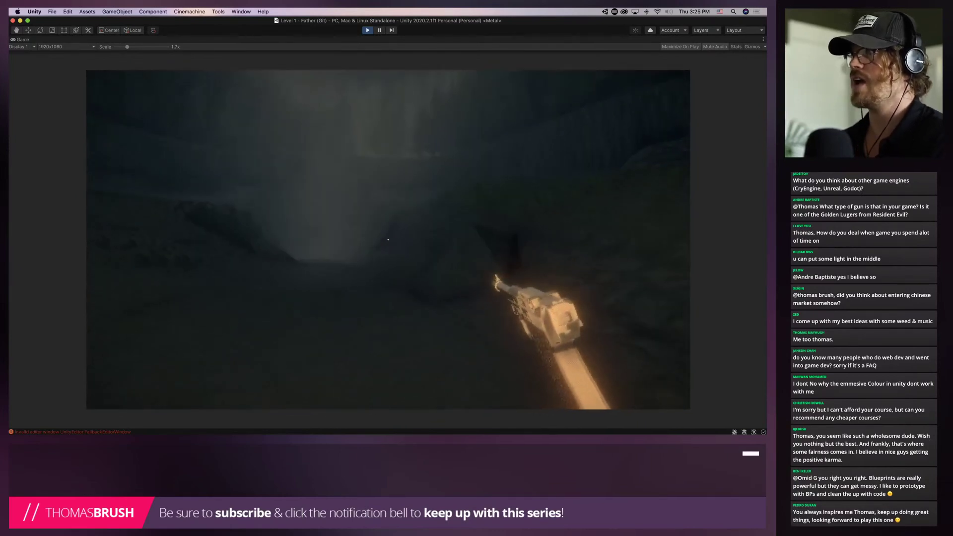
{"action": "key", "text": "w"}
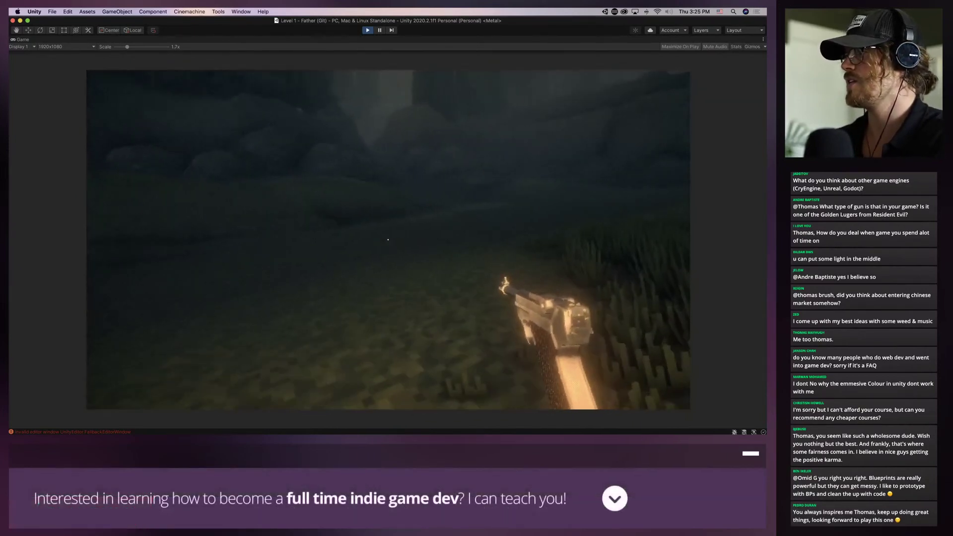
{"action": "key", "text": "w"}
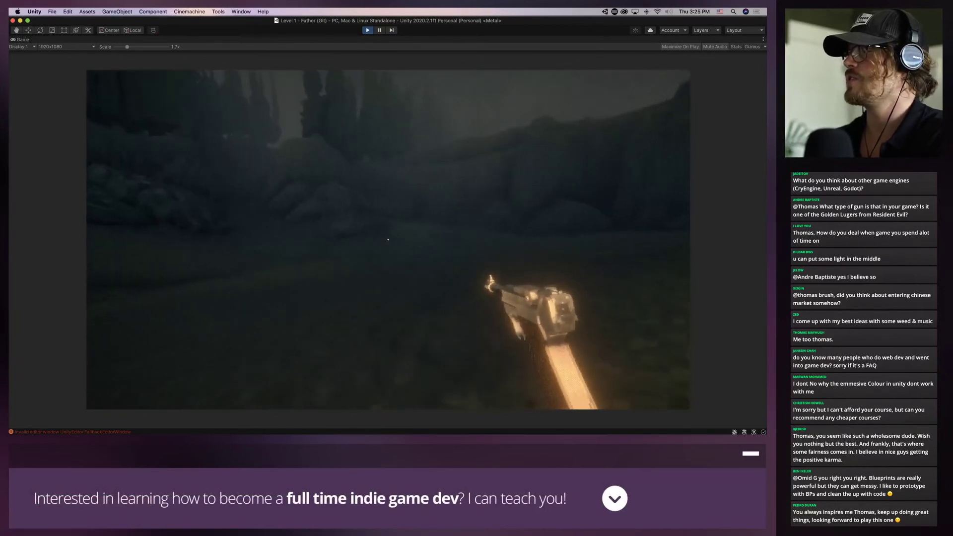
{"action": "key", "text": "w"}
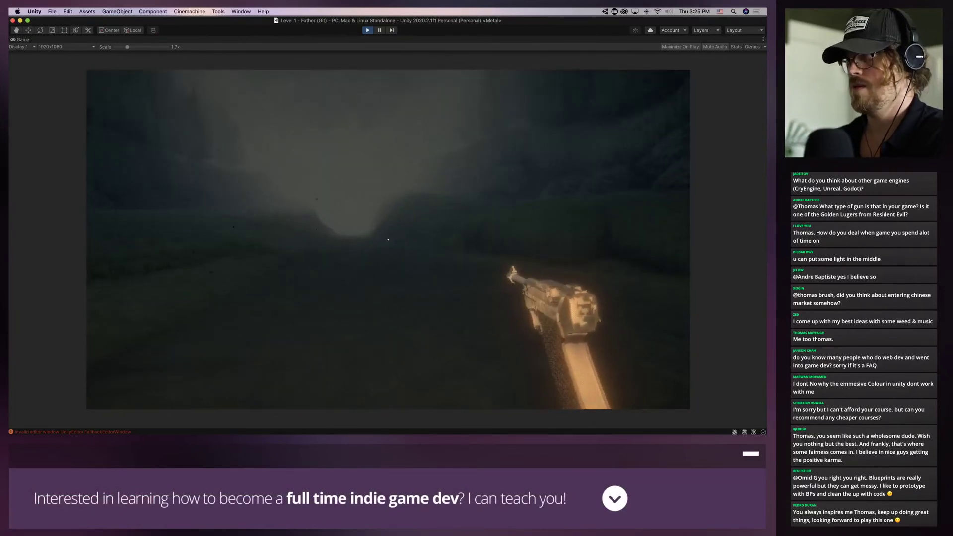
{"action": "key", "text": "super+p"}
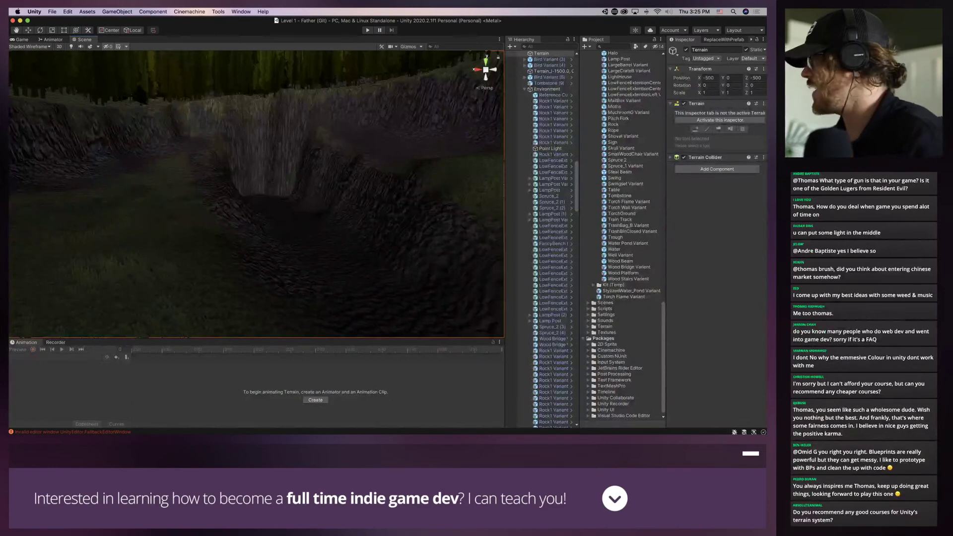
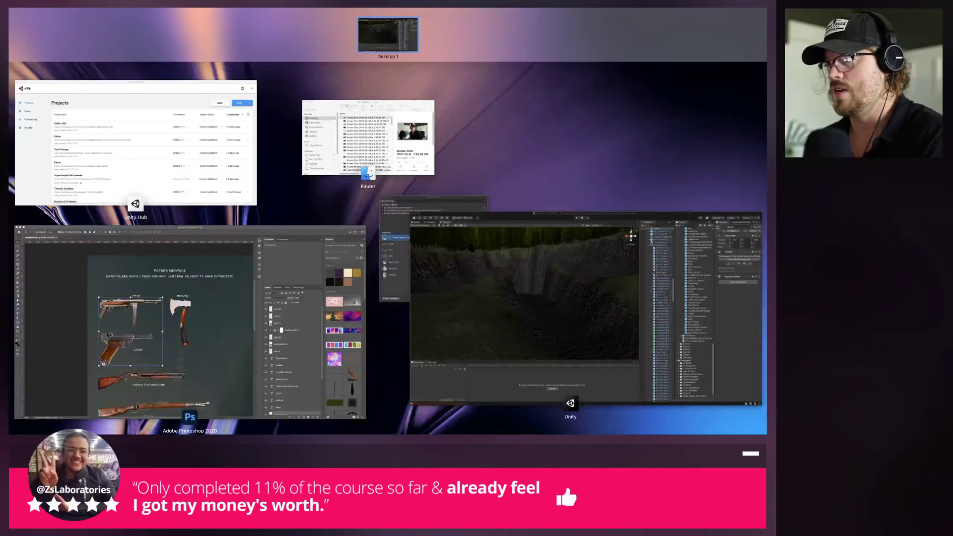
Search the project assets for "Train" and locate the Train Track prefab in its folder
{"action": "key", "text": "Escape"}
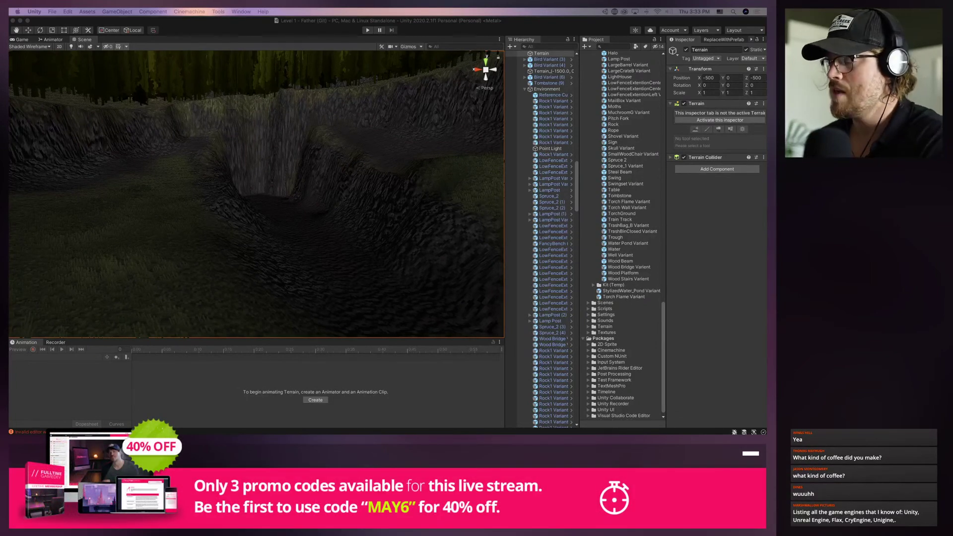
{"action": "left_click", "coordinate": [485, 61]}
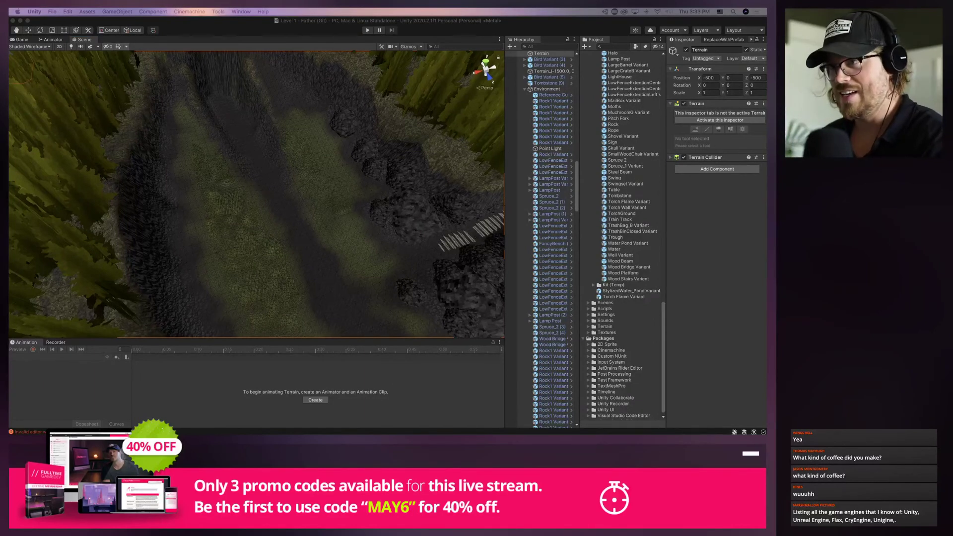
{"action": "right_click_drag", "start_coordinate": [408, 240], "coordinate": [511, 243]}
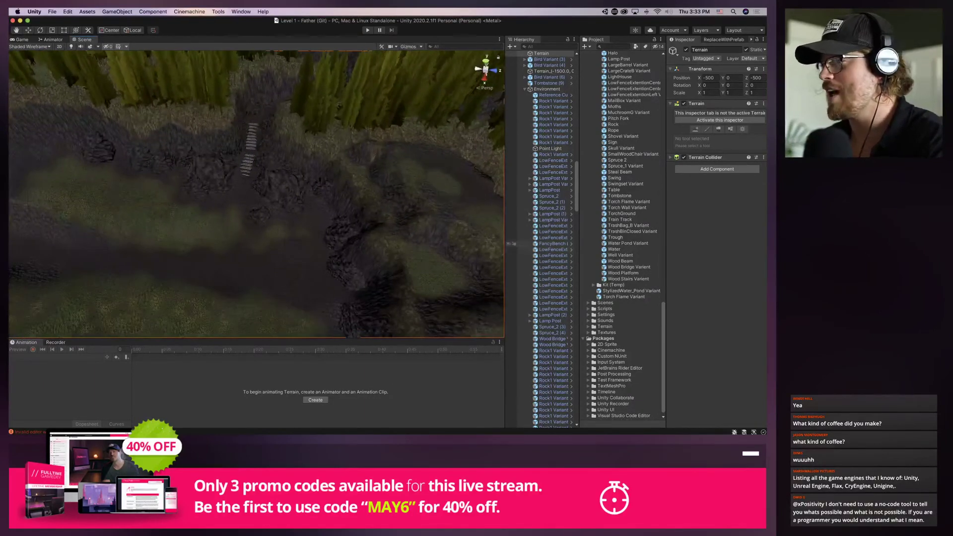
{"action": "right_click_drag", "start_coordinate": [358, 213], "coordinate": [397, 196]}
{"action": "scroll", "coordinate": [257, 194], "scroll_direction": "up", "scroll_amount": 8}
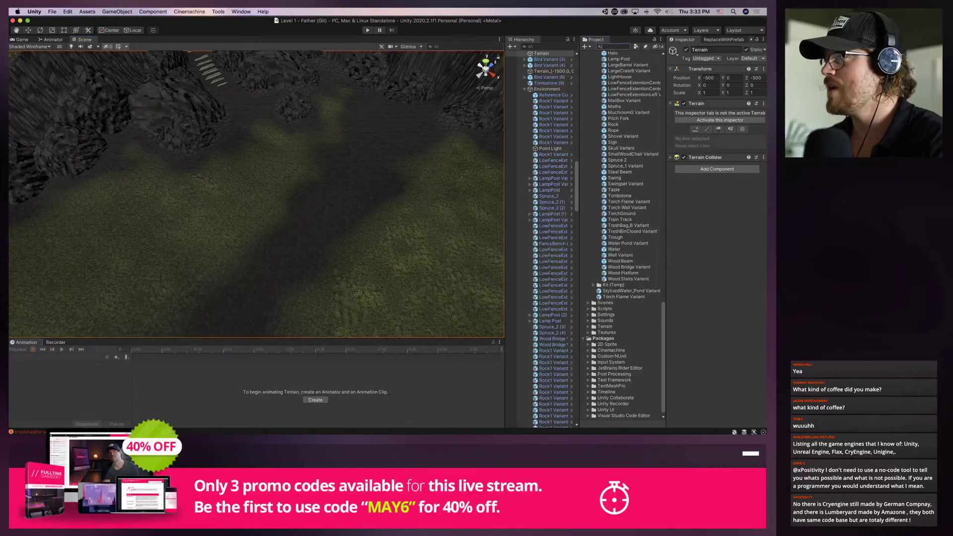
{"action": "type", "text": "Train"}
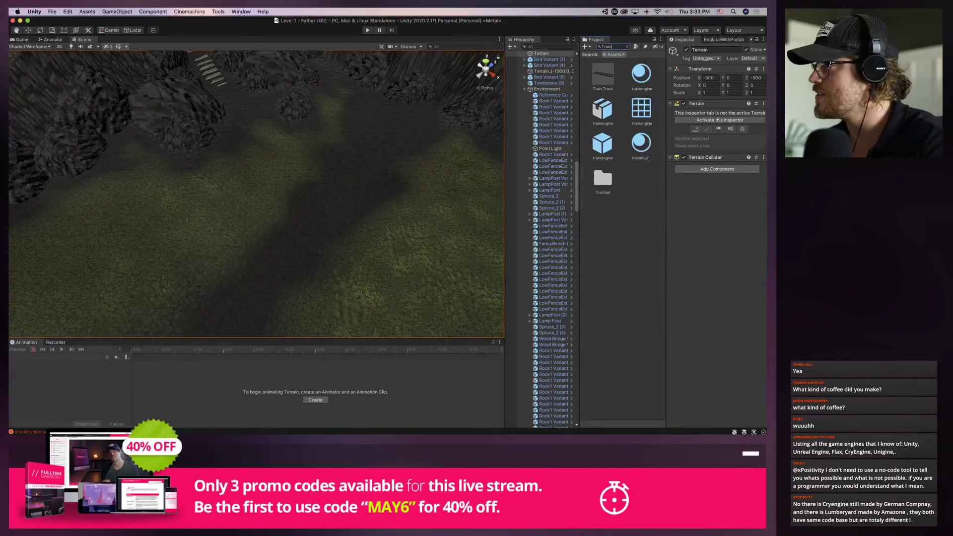
{"action": "left_click", "coordinate": [602, 75]}
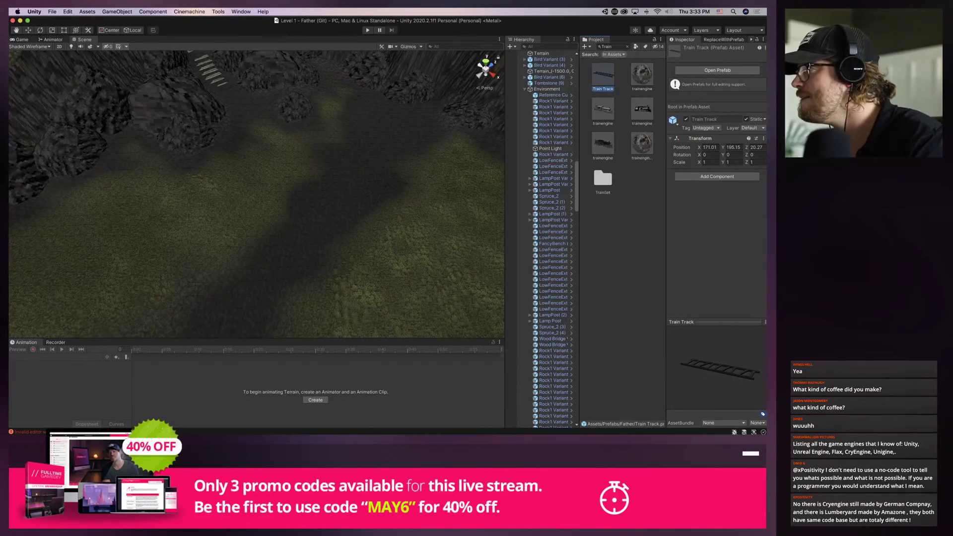
{"action": "left_click", "coordinate": [626, 47]}
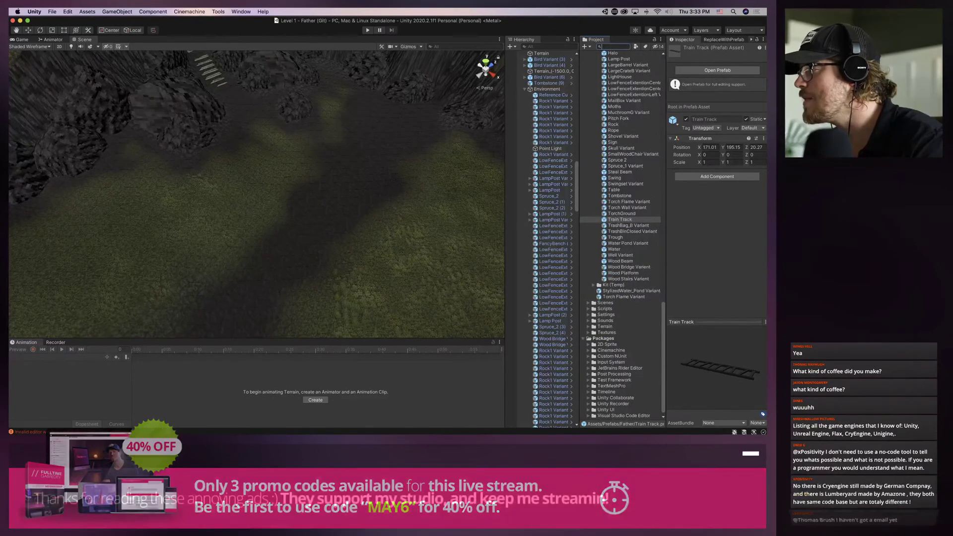
Place a Train Track prefab on the dirt path between the grassy patches of the clearing
{"action": "left_click_drag", "start_coordinate": [620, 219], "coordinate": [402, 141]}
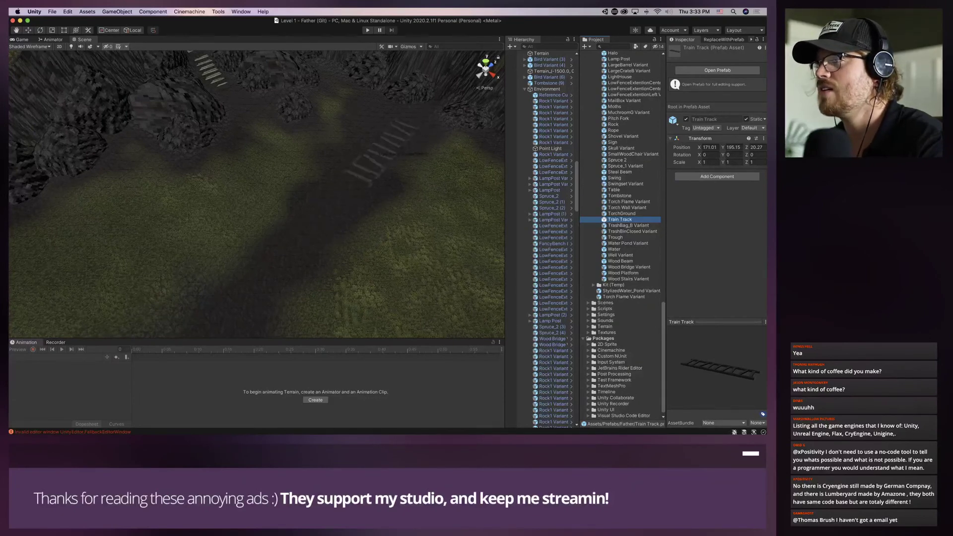
{"action": "mouse_move", "coordinate": [369, 169]}
{"action": "left_mouse_down"}
{"action": "mouse_move", "coordinate": [308, 276]}
{"action": "mouse_move", "coordinate": [277, 303]}
{"action": "mouse_move", "coordinate": [400, 134]}
{"action": "mouse_move", "coordinate": [367, 168]}
{"action": "left_mouse_up"}
{"action": "key", "text": "f"}
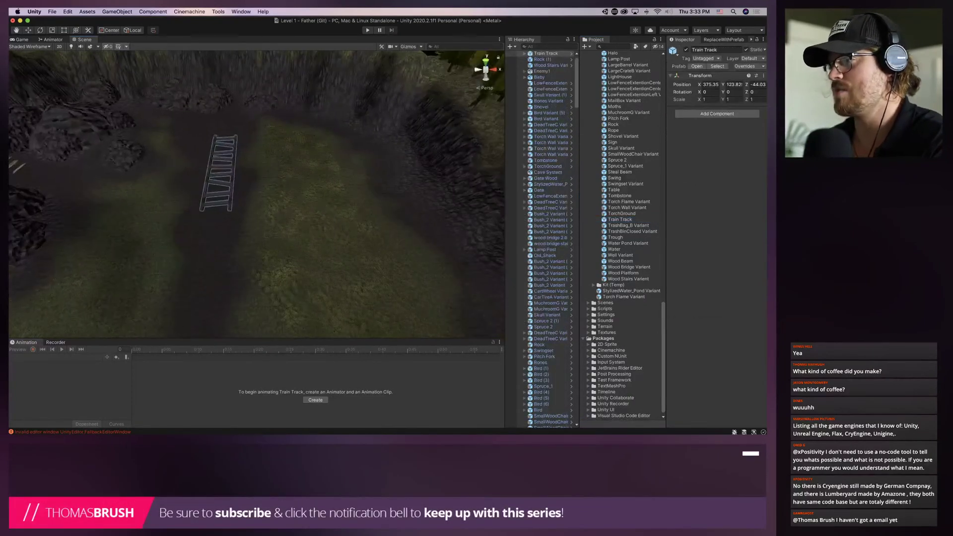
{"action": "scroll", "coordinate": [367, 167], "scroll_direction": "down", "scroll_amount": 5}
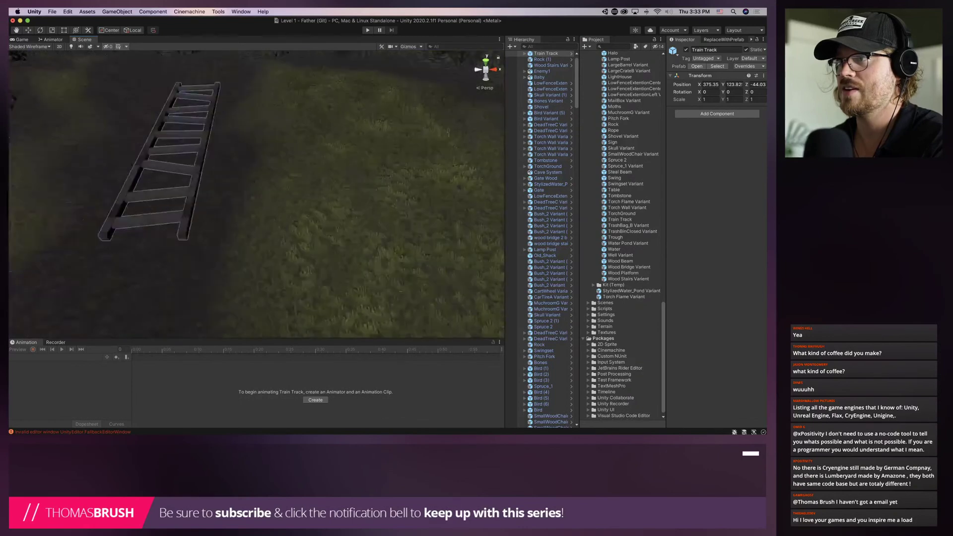
Move the large boulder at the cliff base across to the other rocks, opening a gap in front of the back wall
{"action": "right_click_drag", "start_coordinate": [367, 167], "coordinate": [305, 218]}
{"action": "scroll", "coordinate": [456, 171], "scroll_direction": "up", "scroll_amount": 3}
{"action": "scroll", "coordinate": [288, 184], "scroll_direction": "up", "scroll_amount": 3}
{"action": "scroll", "coordinate": [268, 159], "scroll_direction": "down", "scroll_amount": 1}
{"action": "left_click", "coordinate": [176, 178]}
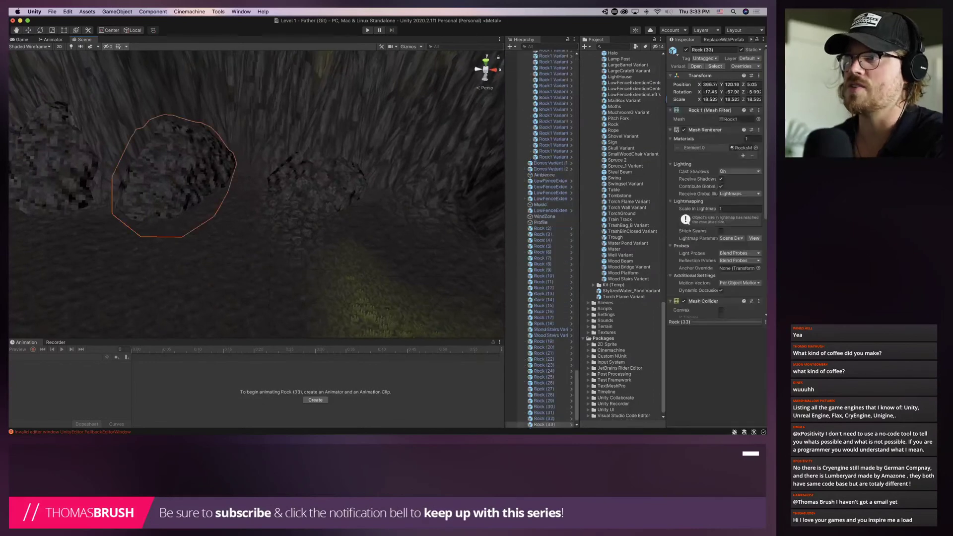
{"action": "middle_click_drag", "start_coordinate": [176, 179], "coordinate": [285, 178]}
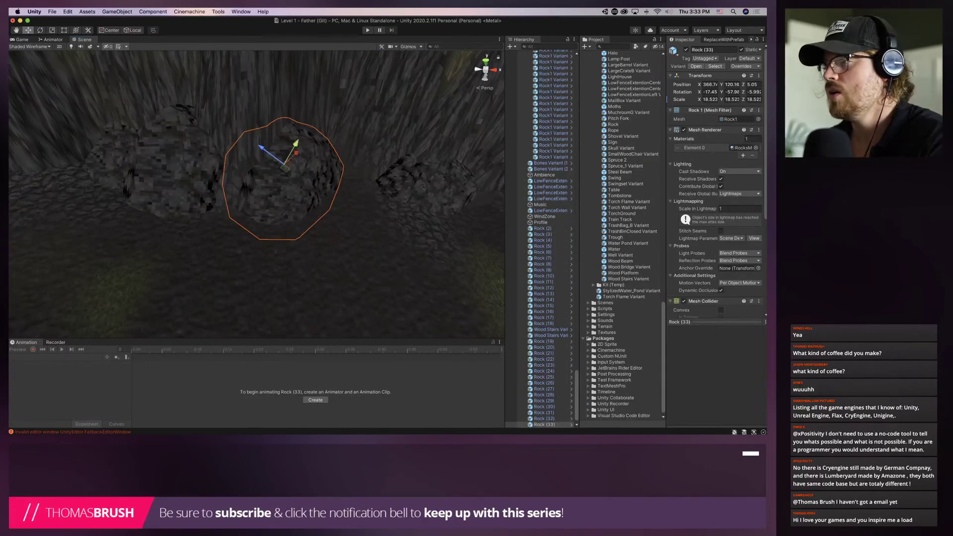
{"action": "left_click_drag", "start_coordinate": [294, 145], "coordinate": [444, 184]}
{"action": "right_click_drag", "start_coordinate": [422, 189], "coordinate": [492, 216]}
{"action": "left_click_drag", "start_coordinate": [249, 140], "coordinate": [334, 83]}
Try the Paint Holes terrain tool on the back cliff wall between the boulders and undo the stroke
{"action": "left_click", "coordinate": [300, 110]}
{"action": "left_click", "coordinate": [300, 110]}
{"action": "right_click_drag", "start_coordinate": [332, 94], "coordinate": [263, 74]}
{"action": "left_click", "coordinate": [263, 114]}
{"action": "right_click_drag", "start_coordinate": [263, 114], "coordinate": [264, 79]}
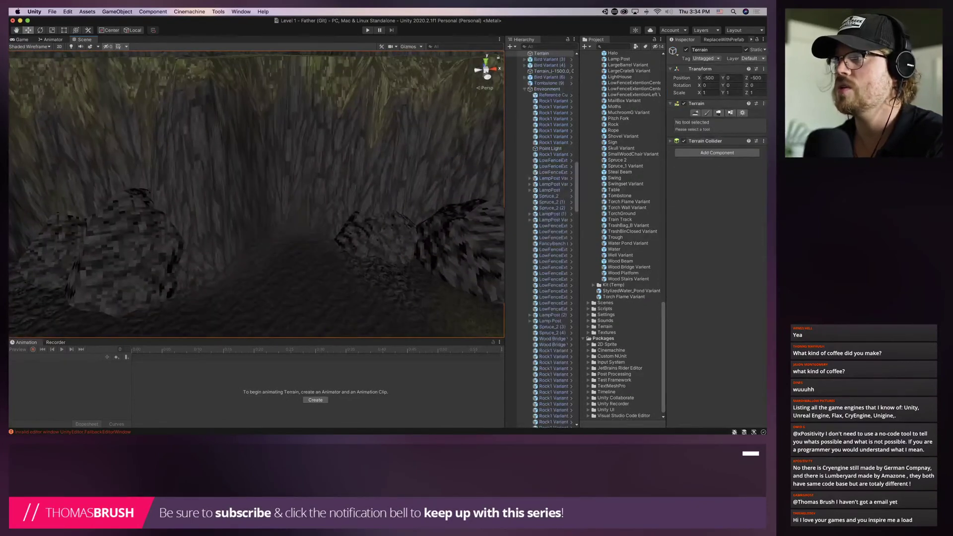
{"action": "left_click", "coordinate": [707, 113]}
{"action": "left_click", "coordinate": [719, 121]}
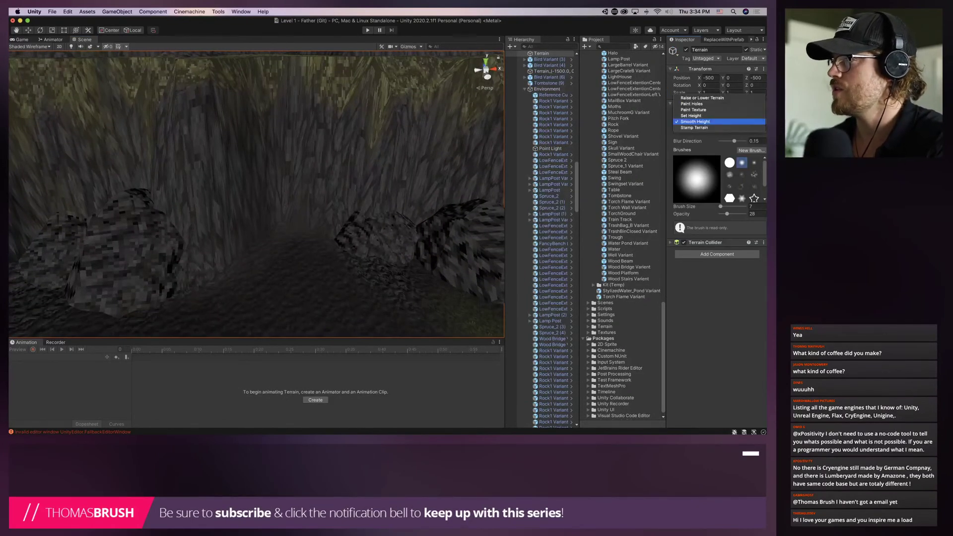
{"action": "left_click", "coordinate": [692, 104]}
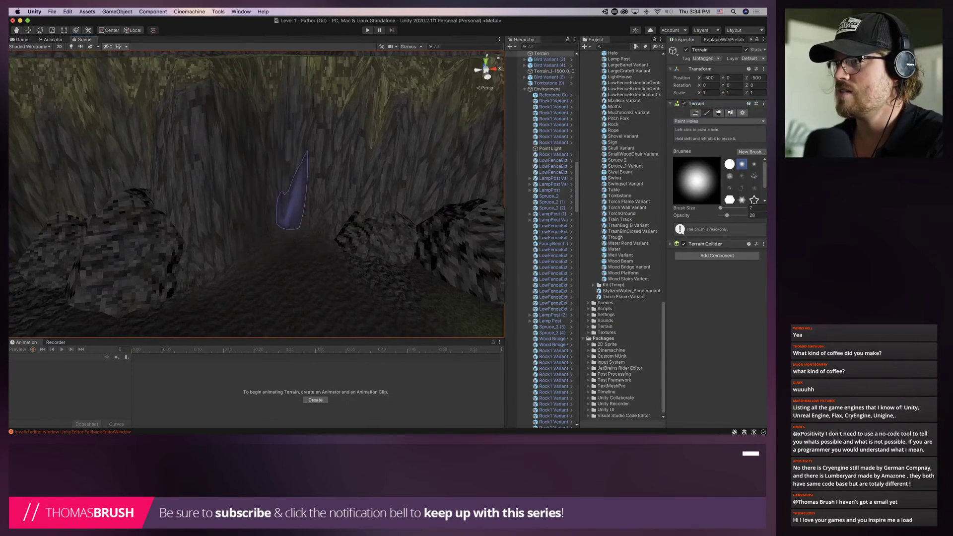
{"action": "mouse_move", "coordinate": [299, 217]}
{"action": "left_mouse_down"}
{"action": "mouse_move", "coordinate": [230, 224]}
{"action": "mouse_move", "coordinate": [274, 217]}
{"action": "left_mouse_up"}
{"action": "key", "text": "super+z"}
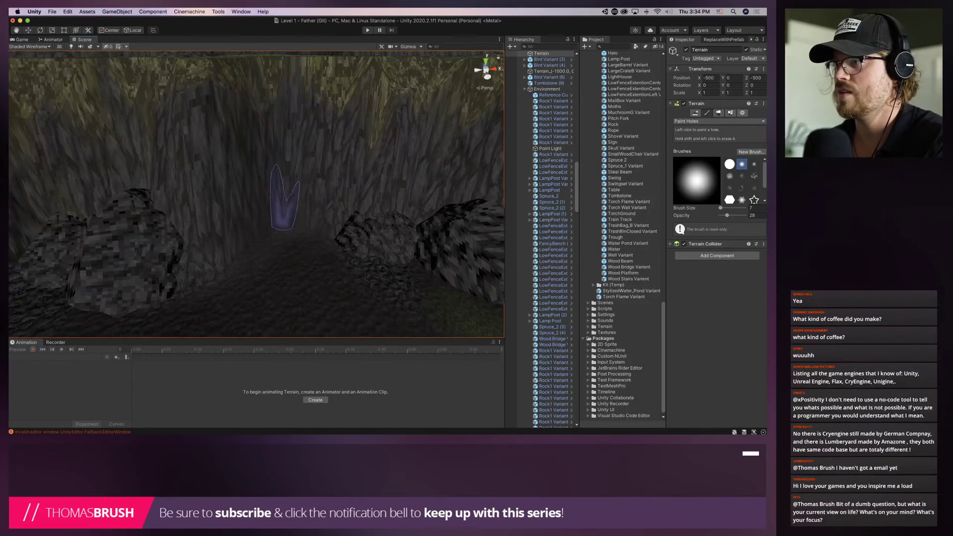
Sculpt the back cliff wall between the boulders with Raise or Lower Terrain, and smooth it with Smooth Height at opacity 100
{"action": "left_click", "coordinate": [719, 121]}
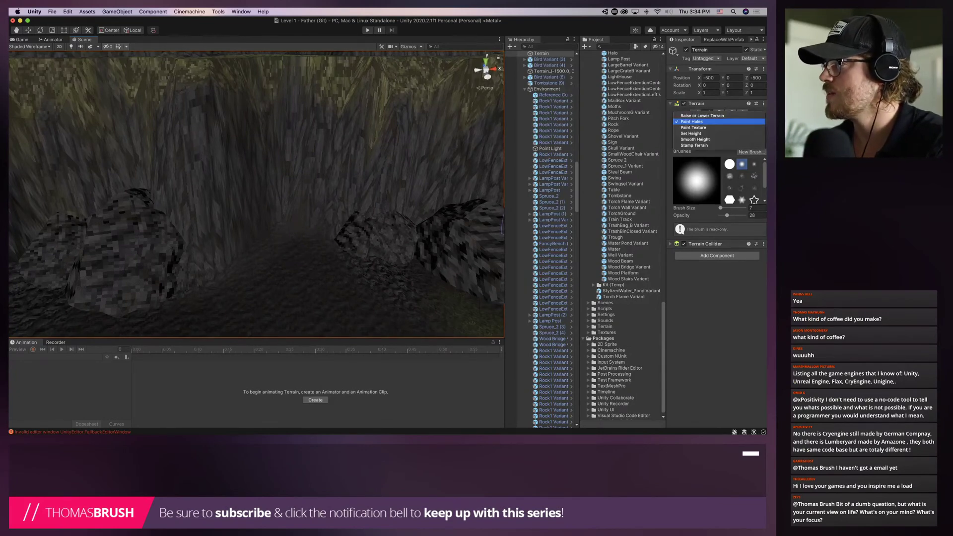
{"action": "left_click", "coordinate": [705, 115]}
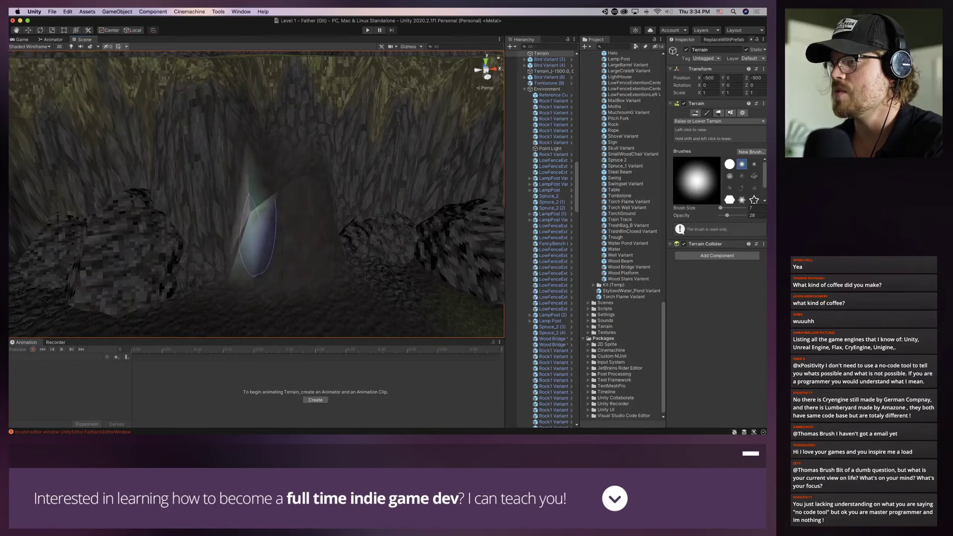
{"action": "left_click", "coordinate": [719, 121]}
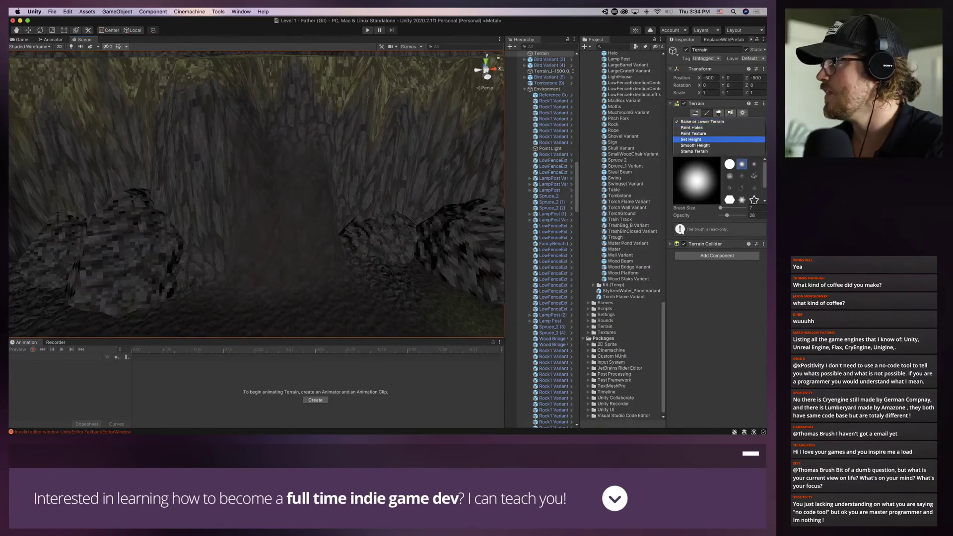
{"action": "left_click", "coordinate": [695, 145]}
{"action": "left_click_drag", "start_coordinate": [728, 214], "coordinate": [747, 214]}
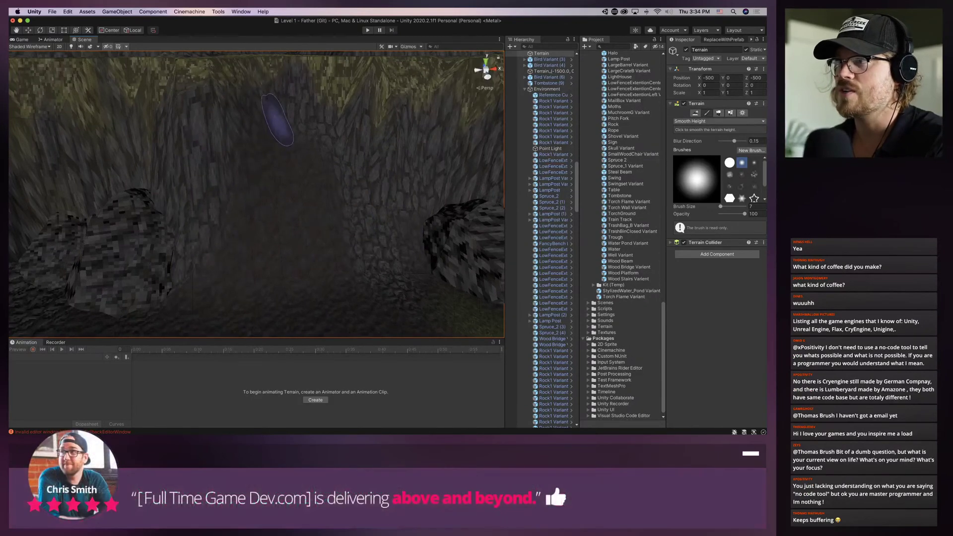
Paint a hole in the terrain at the back cliff wall between the boulders with the Paint Holes tool
{"action": "right_click_drag", "start_coordinate": [186, 248], "coordinate": [195, 268]}
{"action": "scroll", "coordinate": [195, 268], "scroll_direction": "down", "scroll_amount": 10}
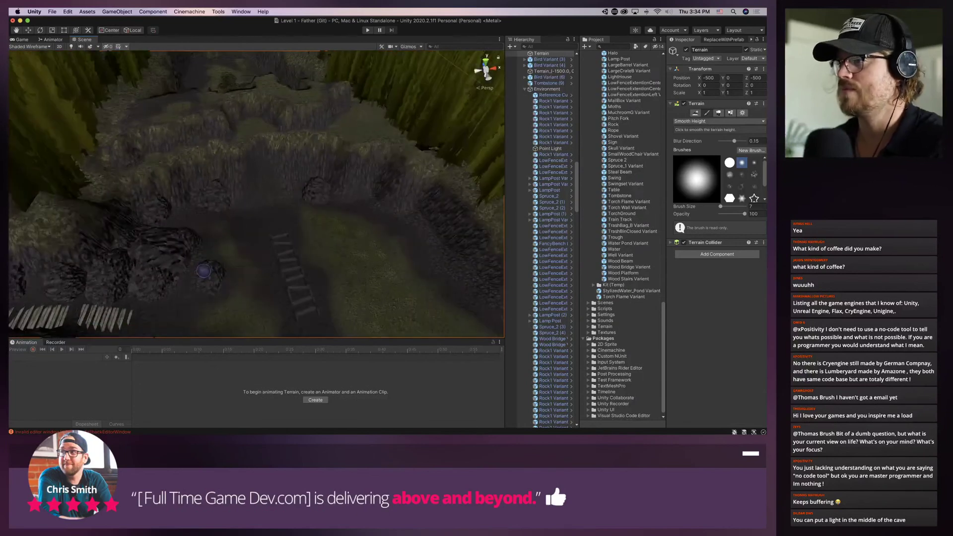
{"action": "scroll", "coordinate": [205, 268], "scroll_direction": "up", "scroll_amount": 5}
{"action": "left_click", "coordinate": [719, 121]}
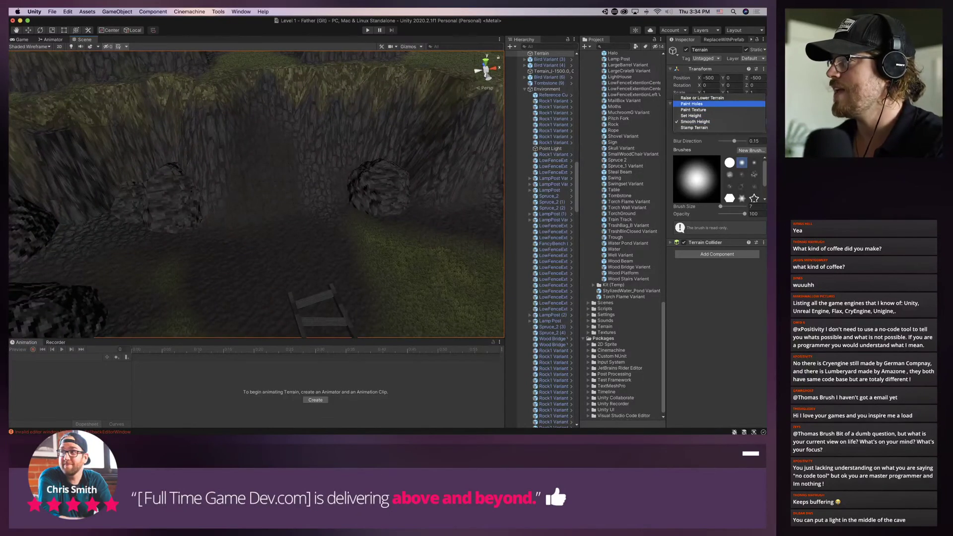
{"action": "left_click", "coordinate": [692, 104]}
{"action": "scroll", "coordinate": [272, 190], "scroll_direction": "up", "scroll_amount": 5}
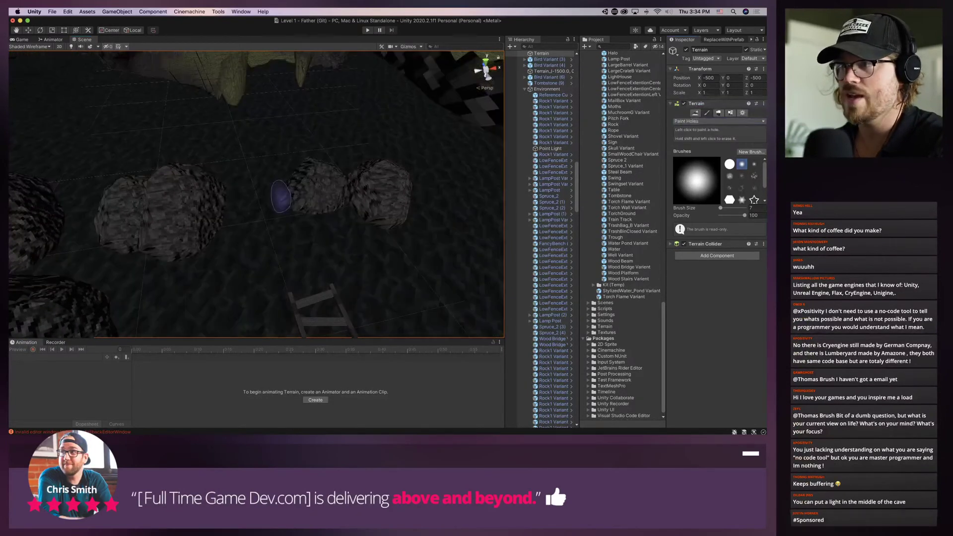
{"action": "scroll", "coordinate": [275, 193], "scroll_direction": "down", "scroll_amount": 5}
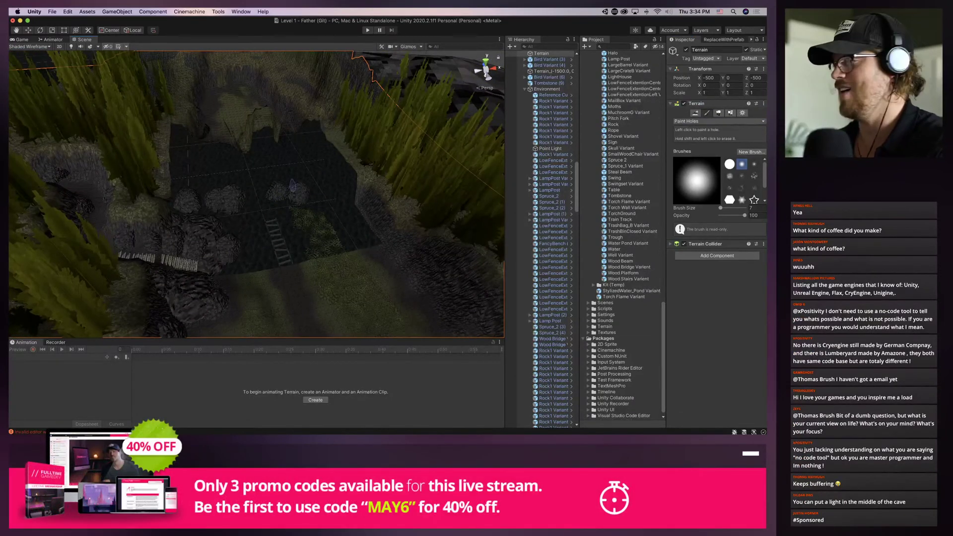
{"action": "scroll", "coordinate": [292, 185], "scroll_direction": "up", "scroll_amount": 8}
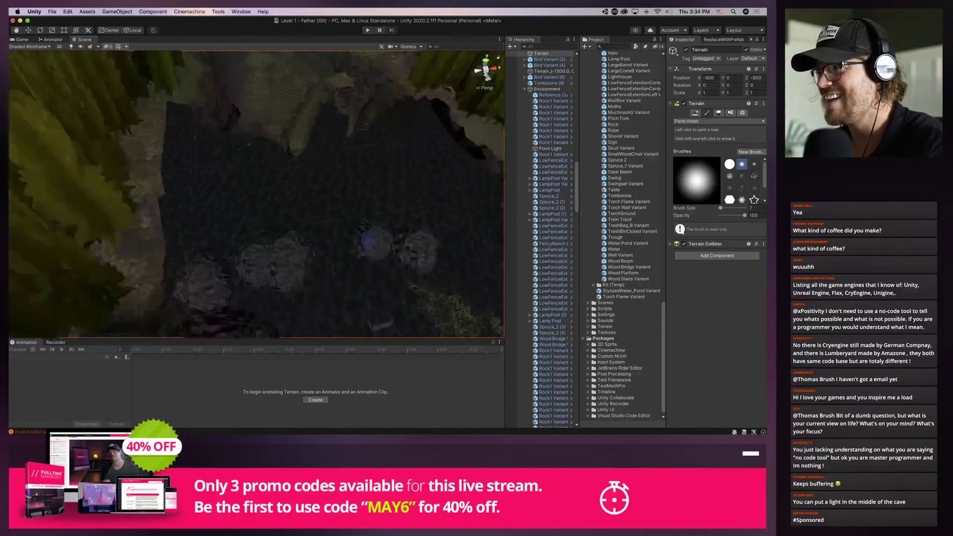
{"action": "scroll", "coordinate": [367, 241], "scroll_direction": "down", "scroll_amount": 5}
Play-test the level to judge the train track's size up close, and end the test
{"action": "key", "text": "super+p"}
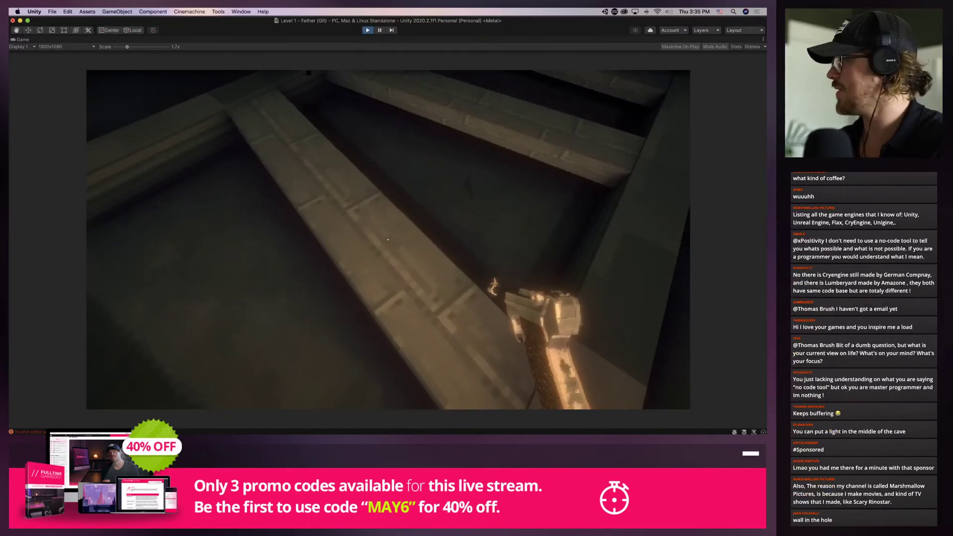
{"action": "key", "text": "super+p"}
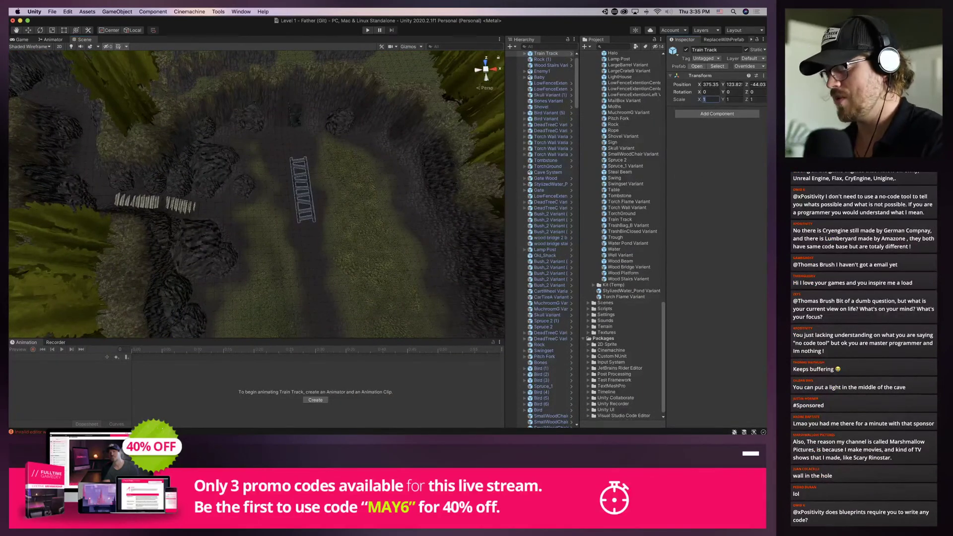
Scale the train track to 0.6 on X, Y and Z and apply the override to its prefab
{"action": "key", "text": "BackSpace"}
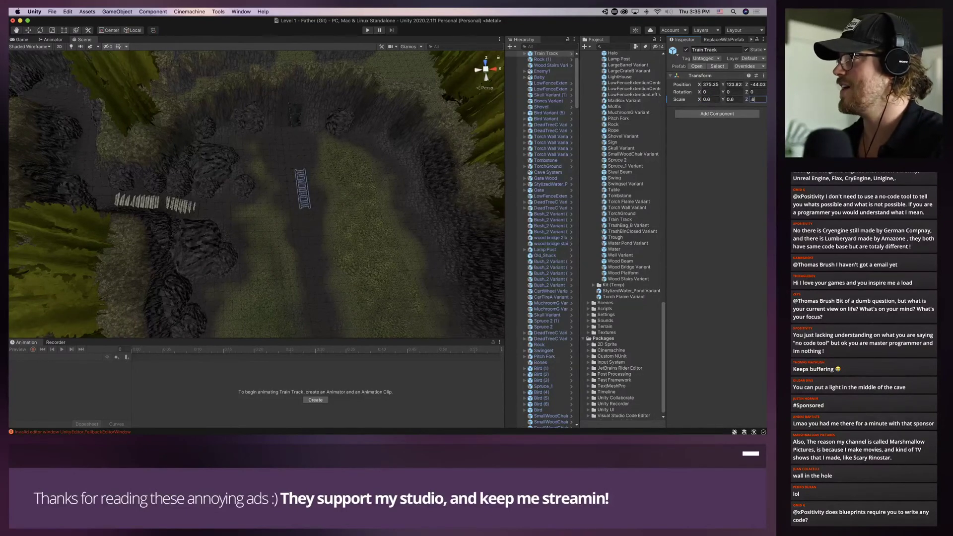
{"action": "left_click", "coordinate": [748, 66]}
{"action": "left_click", "coordinate": [744, 124]}
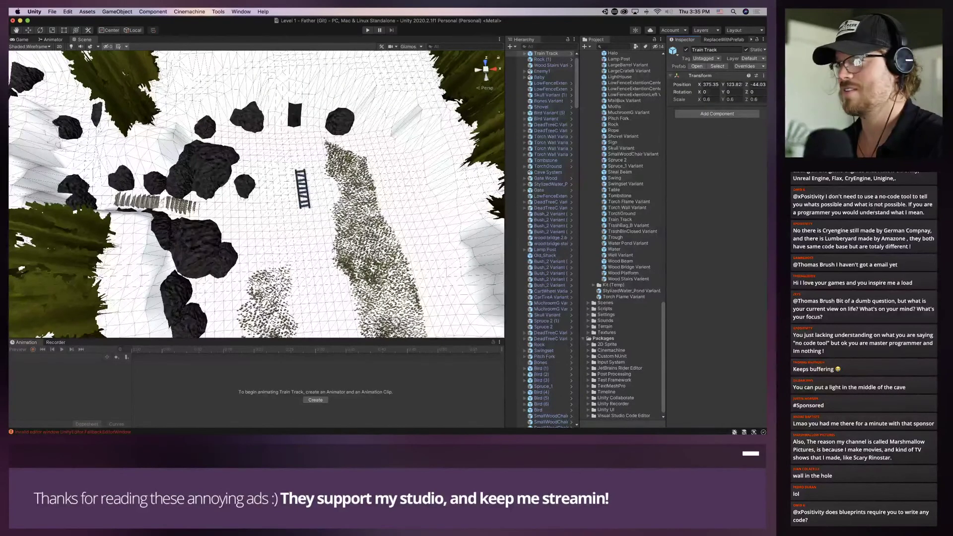
{"action": "key", "text": "ctrl+Up"}
{"action": "key", "text": "ctrl+Up"}
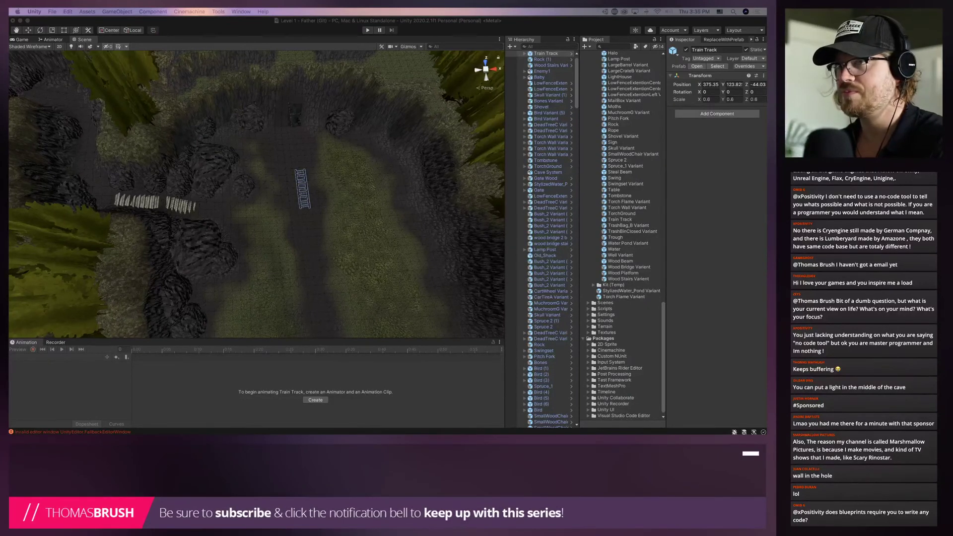
Move the train track along the path to the hole in the back cliff wall, at about Z -7.82
{"action": "left_click", "coordinate": [278, 194]}
{"action": "key", "text": "w"}
{"action": "middle_click_drag", "start_coordinate": [278, 193], "coordinate": [255, 195]}
{"action": "scroll", "coordinate": [263, 183], "scroll_direction": "up", "scroll_amount": 3}
{"action": "scroll", "coordinate": [256, 194], "scroll_direction": "up", "scroll_amount": 5}
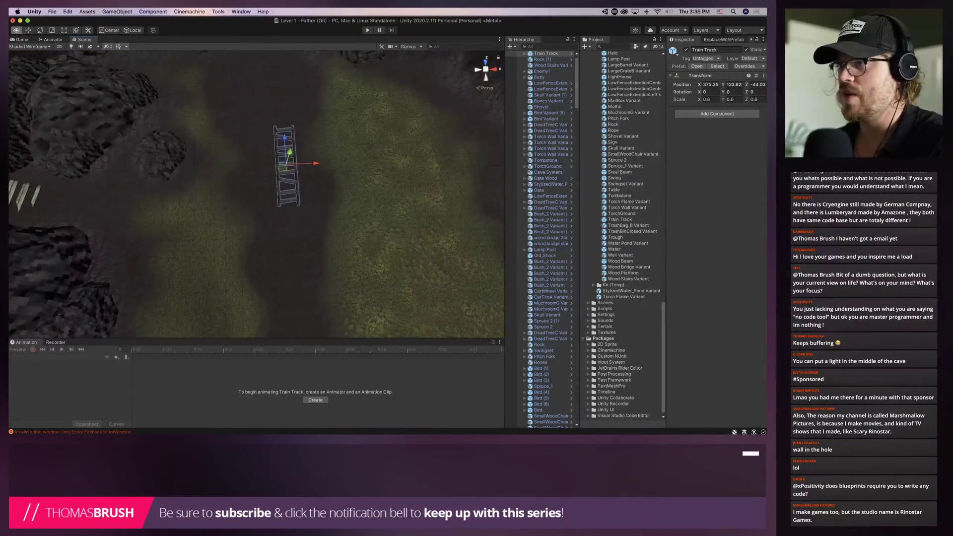
{"action": "scroll", "coordinate": [256, 194], "scroll_direction": "up", "scroll_amount": 3}
{"action": "right_click_drag", "start_coordinate": [256, 194], "coordinate": [260, 154]}
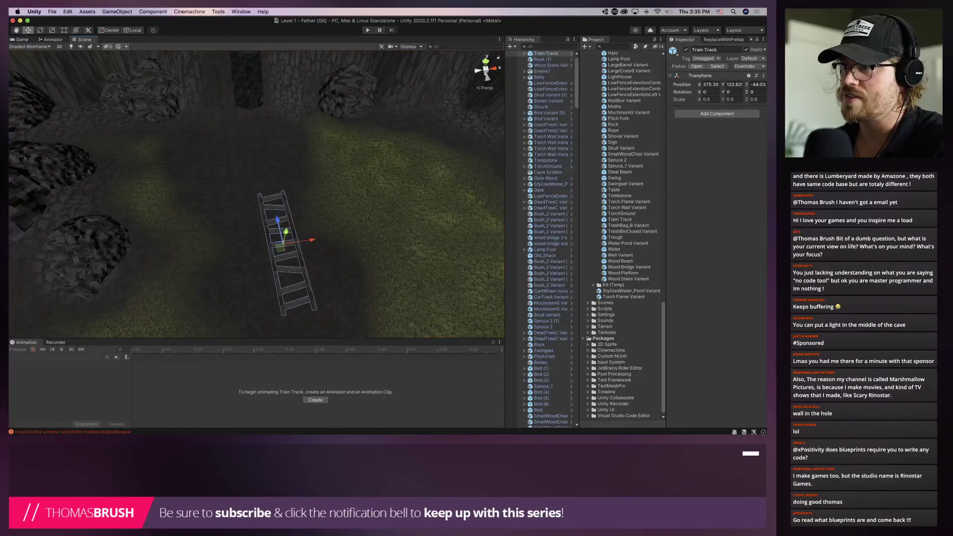
{"action": "left_click_drag", "start_coordinate": [277, 219], "coordinate": [250, 101]}
Duplicate the train track and slide the copy through the cliff hole to about Z 15.3, extending the line into the cliff
{"action": "right_click_drag", "start_coordinate": [249, 102], "coordinate": [426, 208]}
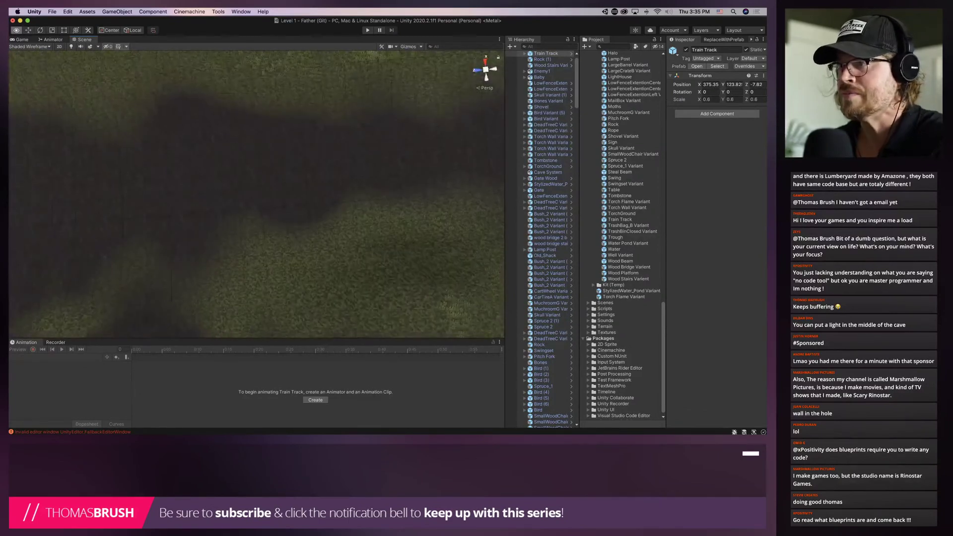
{"action": "middle_click_drag", "start_coordinate": [223, 149], "coordinate": [459, 209]}
{"action": "scroll", "coordinate": [257, 194], "scroll_direction": "up", "scroll_amount": 1}
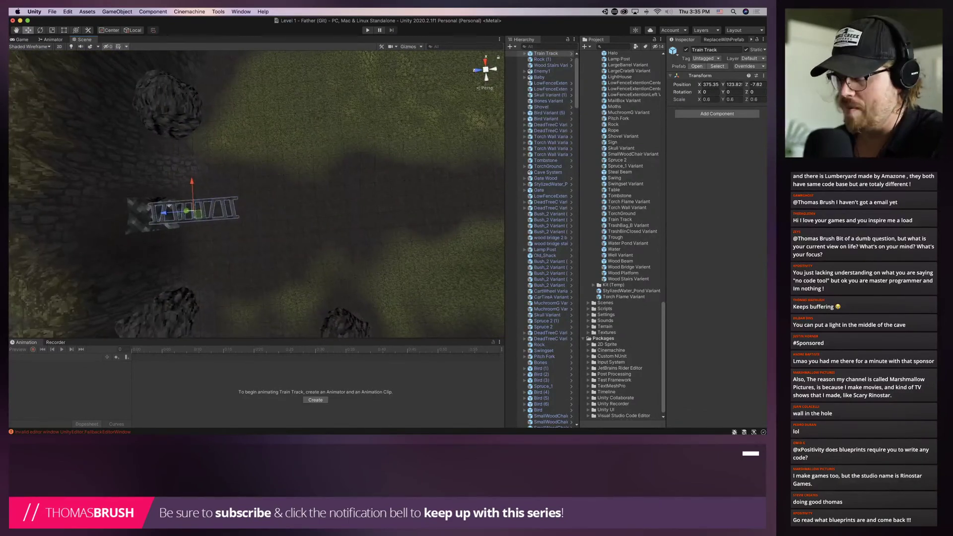
{"action": "key", "text": "super+d"}
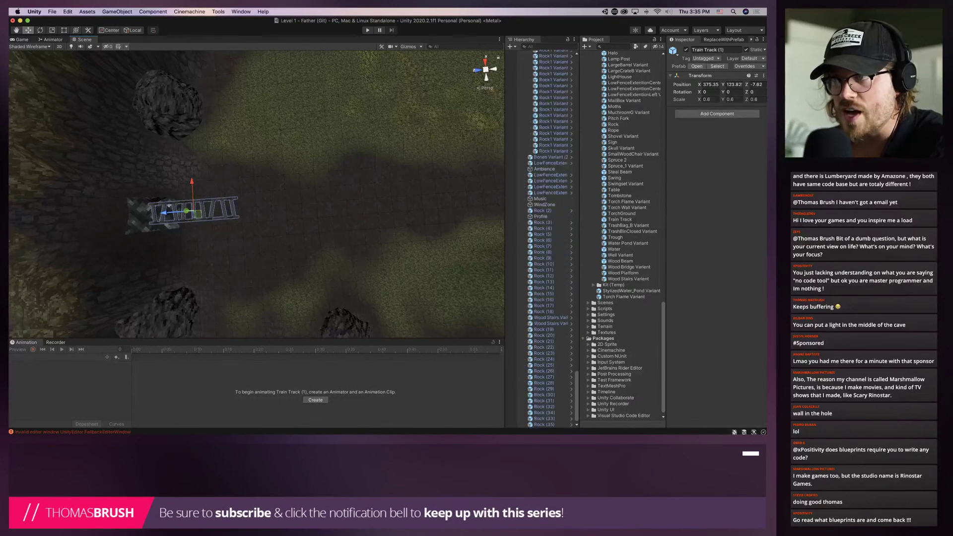
{"action": "left_click_drag", "start_coordinate": [166, 213], "coordinate": [79, 218]}
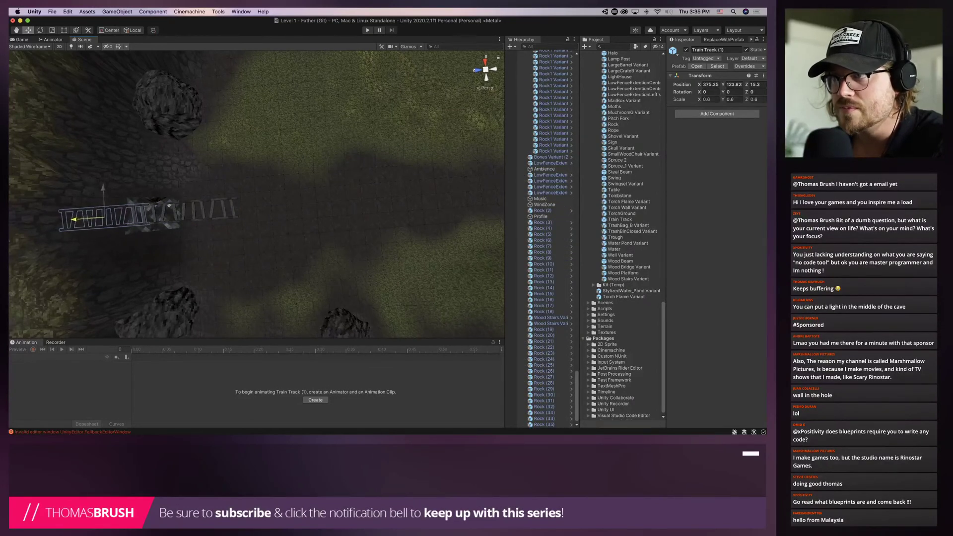
{"action": "key", "text": "super+BackSpace"}
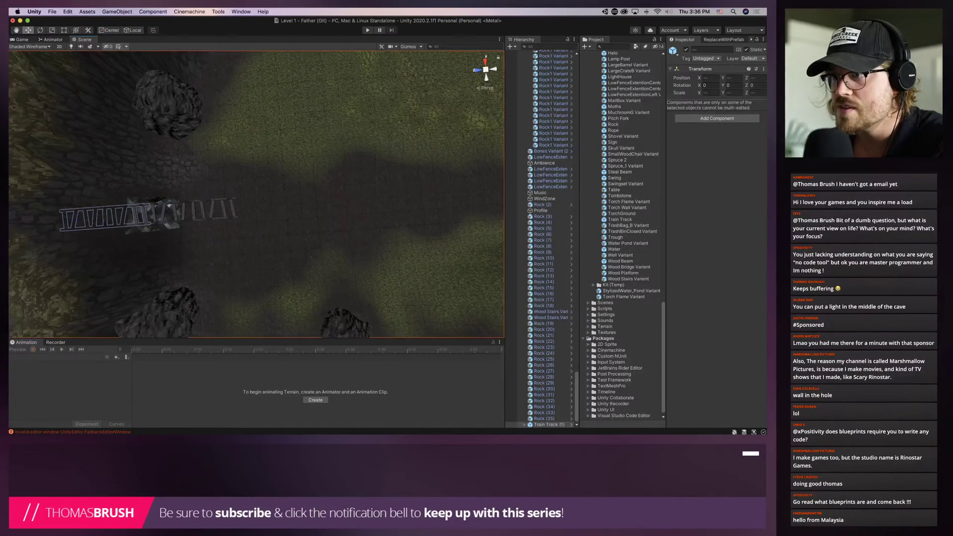
Duplicate the original train track and slide the copy out along the dirt path to about Z -29.85, continuing the line
{"action": "left_click", "coordinate": [166, 213]}
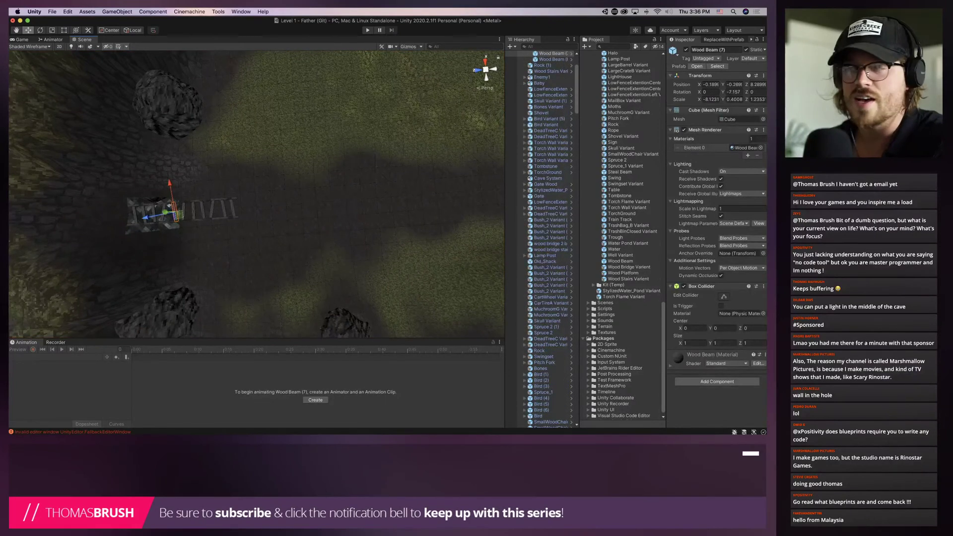
{"action": "scroll", "coordinate": [257, 194], "scroll_direction": "up", "scroll_amount": 3}
{"action": "scroll", "coordinate": [546, 149], "scroll_direction": "up", "scroll_amount": 5}
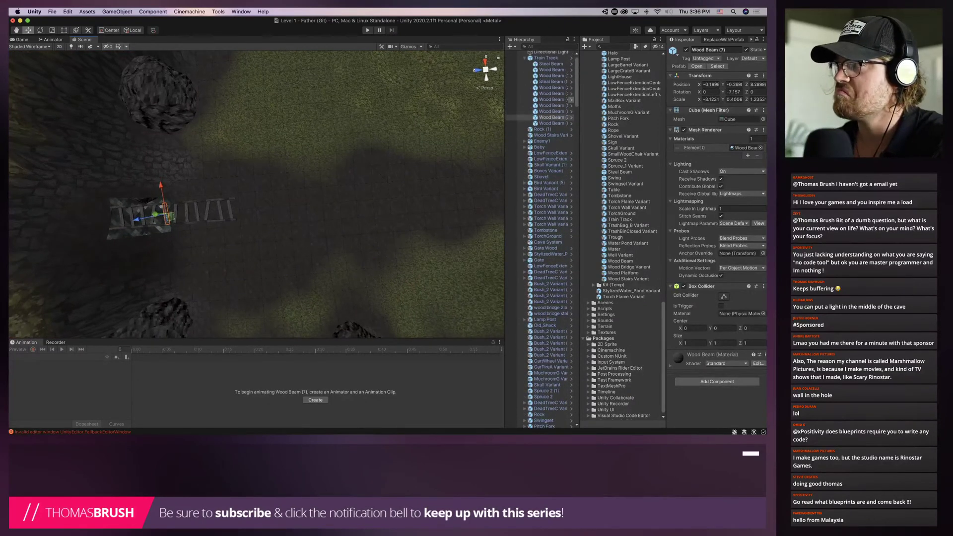
{"action": "left_click", "coordinate": [546, 58]}
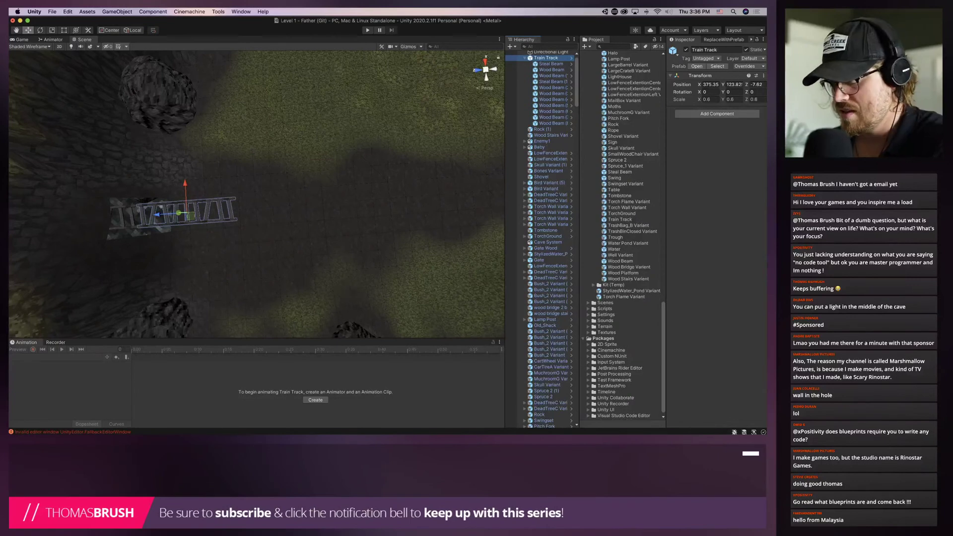
{"action": "key", "text": "super+d"}
{"action": "left_click_drag", "start_coordinate": [157, 214], "coordinate": [251, 207]}
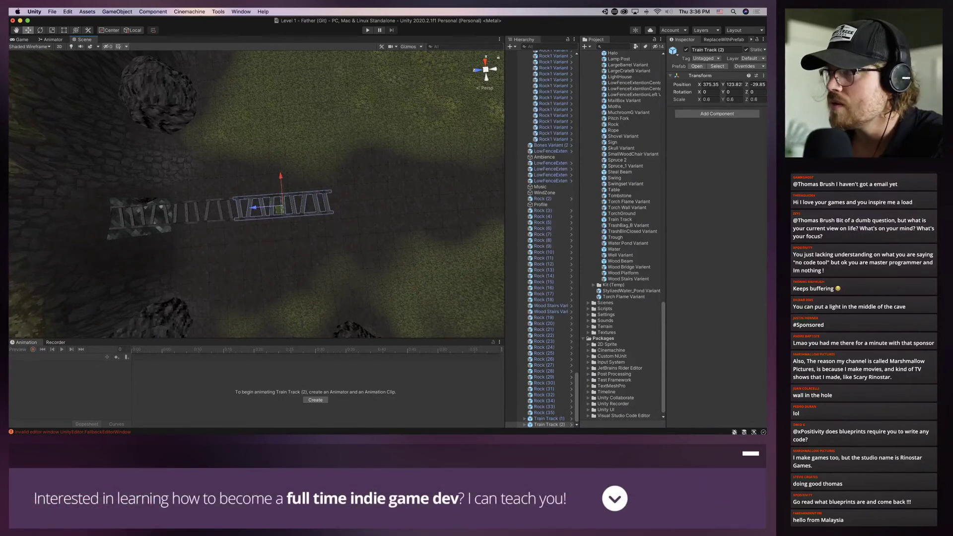
Collapse the FPSController, Gate Wood (2) and Environment groups in the Hierarchy
{"action": "scroll", "coordinate": [546, 306], "scroll_direction": "up", "scroll_amount": 15}
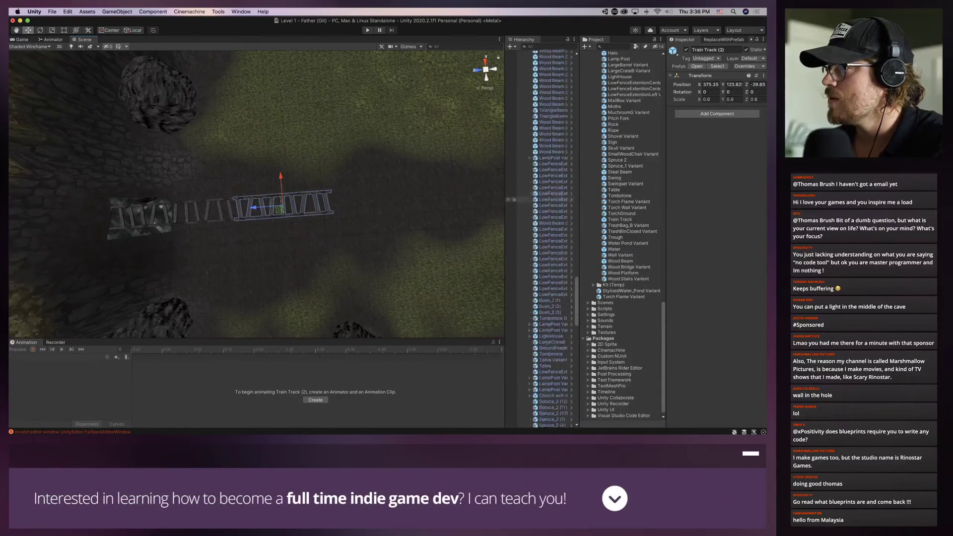
{"action": "scroll", "coordinate": [546, 160], "scroll_direction": "down", "scroll_amount": 1}
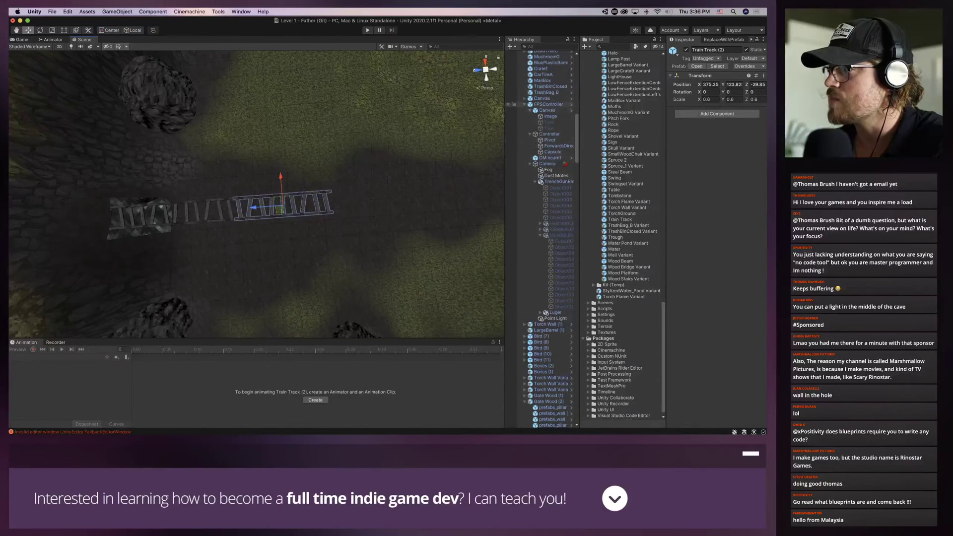
{"action": "left_click", "coordinate": [524, 104]}
{"action": "left_click", "coordinate": [525, 189]}
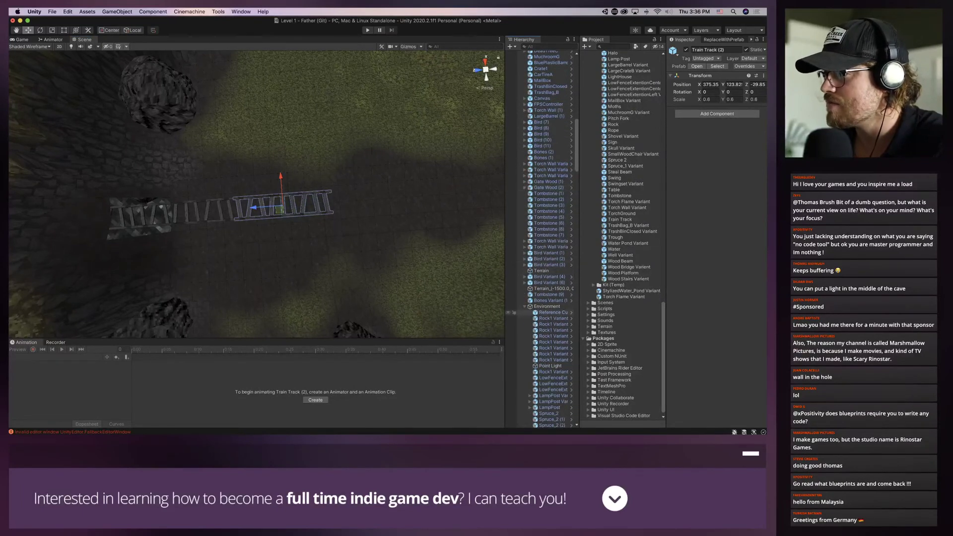
{"action": "left_click", "coordinate": [524, 306]}
Select the three train track pieces together and examine how the line runs through the hole in the cliff
{"action": "scroll", "coordinate": [541, 313], "scroll_direction": "down", "scroll_amount": 10}
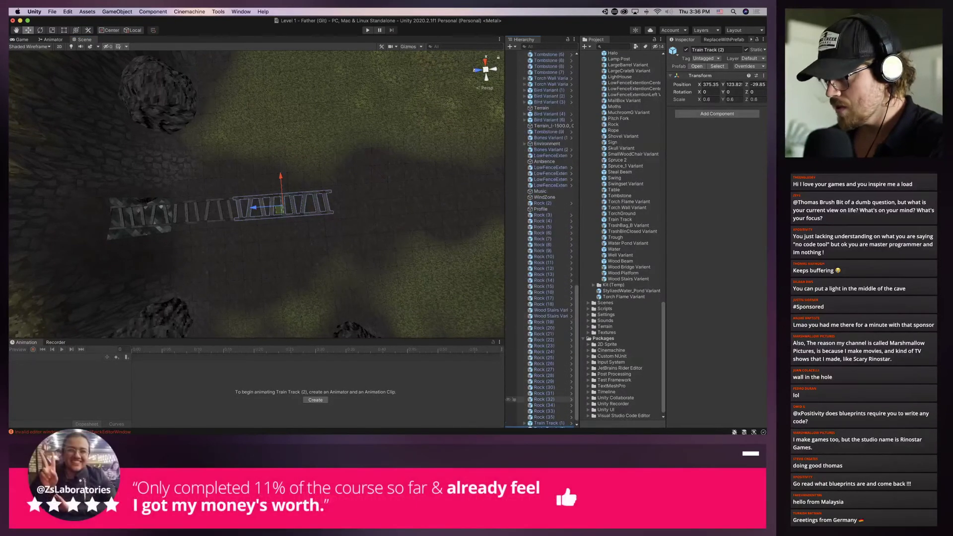
{"action": "left_click", "coordinate": [549, 418], "text": "shift"}
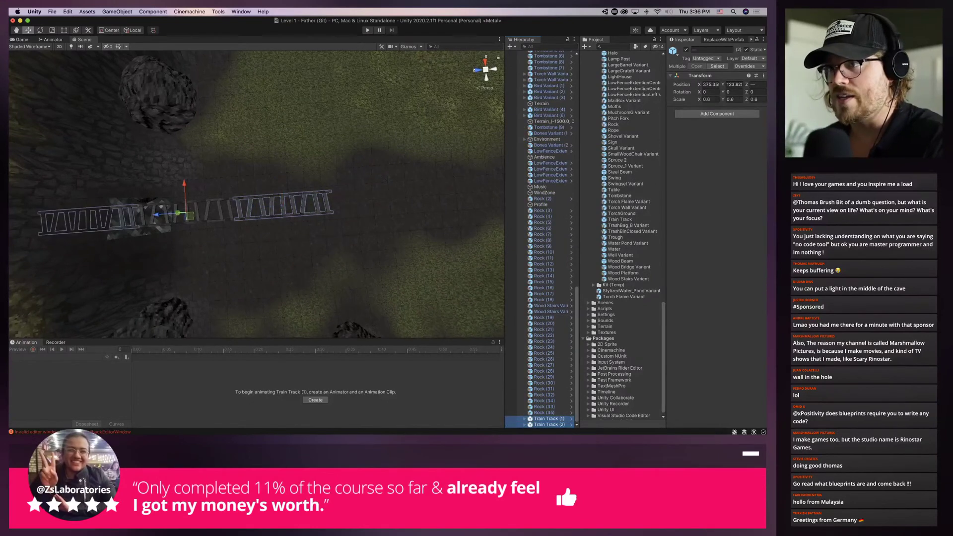
{"action": "left_click", "coordinate": [215, 210]}
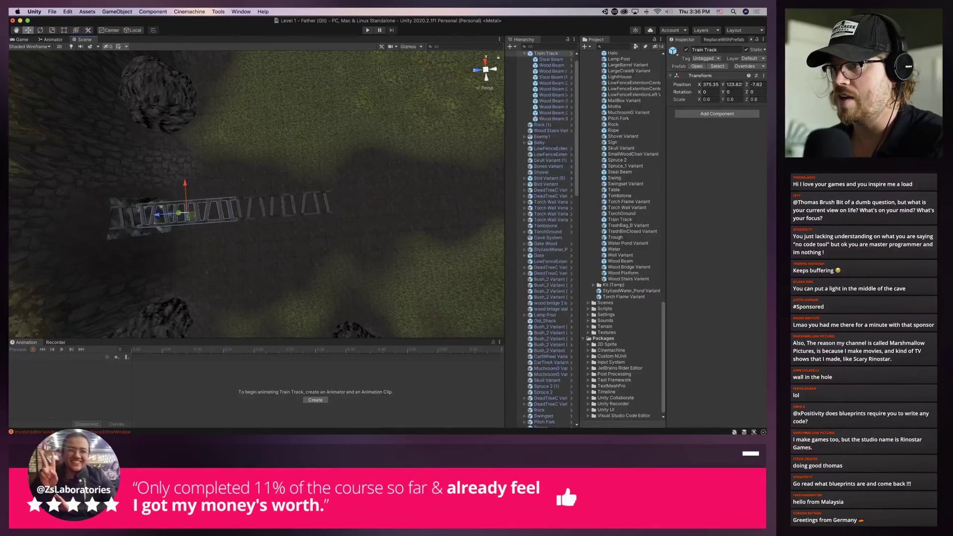
{"action": "left_click", "coordinate": [272, 206], "text": "shift"}
{"action": "left_click", "coordinate": [124, 217], "text": "shift"}
{"action": "right_click_drag", "start_coordinate": [248, 198], "coordinate": [106, 144]}
{"action": "left_click_drag", "start_coordinate": [107, 144], "coordinate": [144, 104], "text": "alt"}
{"action": "scroll", "coordinate": [144, 105], "scroll_direction": "up", "scroll_amount": 5}
{"action": "right_click_drag", "start_coordinate": [248, 199], "coordinate": [233, 153]}
{"action": "scroll", "coordinate": [248, 193], "scroll_direction": "up", "scroll_amount": 10}
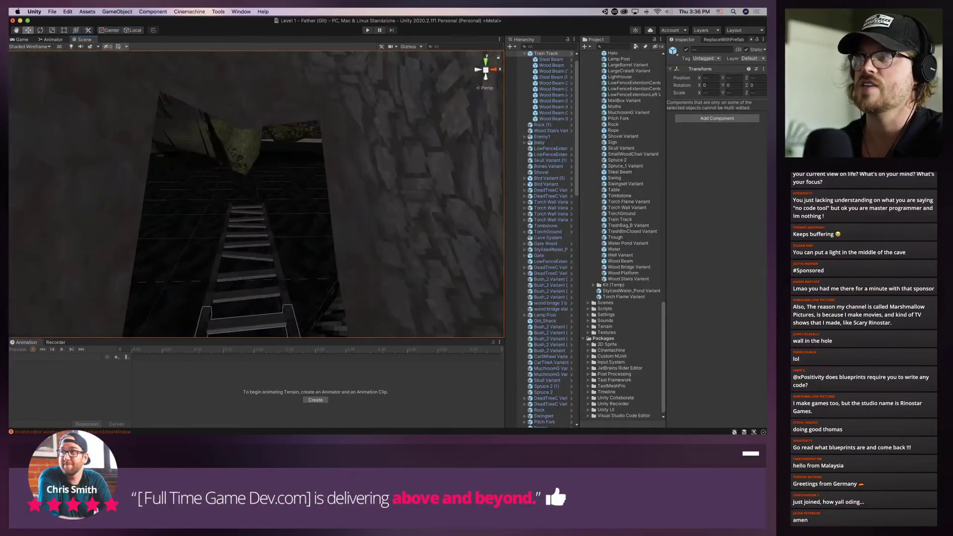
{"action": "scroll", "coordinate": [248, 194], "scroll_direction": "up", "scroll_amount": 5}
{"action": "middle_click_drag", "start_coordinate": [248, 193], "coordinate": [249, 144]}
{"action": "scroll", "coordinate": [248, 194], "scroll_direction": "down", "scroll_amount": 10}
{"action": "key", "text": "s"}
{"action": "right_click_drag", "start_coordinate": [256, 194], "coordinate": [244, 178]}
{"action": "scroll", "coordinate": [251, 183], "scroll_direction": "up", "scroll_amount": 5}
{"action": "key", "text": "w"}
Duplicate the train track piece inside the cliff hole and slide the copy deeper into the cliff to about Z 37.57
{"action": "left_click", "coordinate": [318, 218]}
{"action": "left_click", "coordinate": [317, 219]}
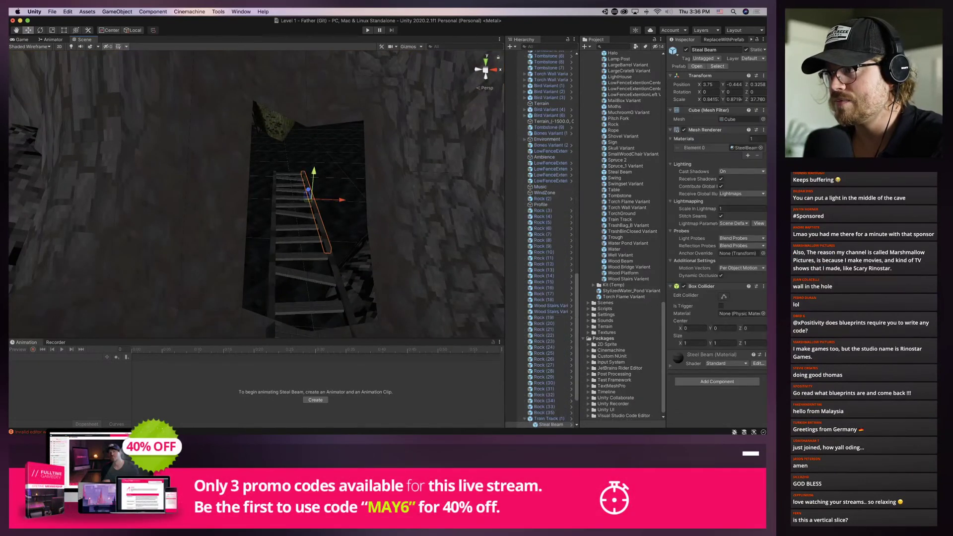
{"action": "left_click", "coordinate": [318, 219]}
{"action": "left_click", "coordinate": [317, 218]}
{"action": "scroll", "coordinate": [546, 400], "scroll_direction": "down", "scroll_amount": 10}
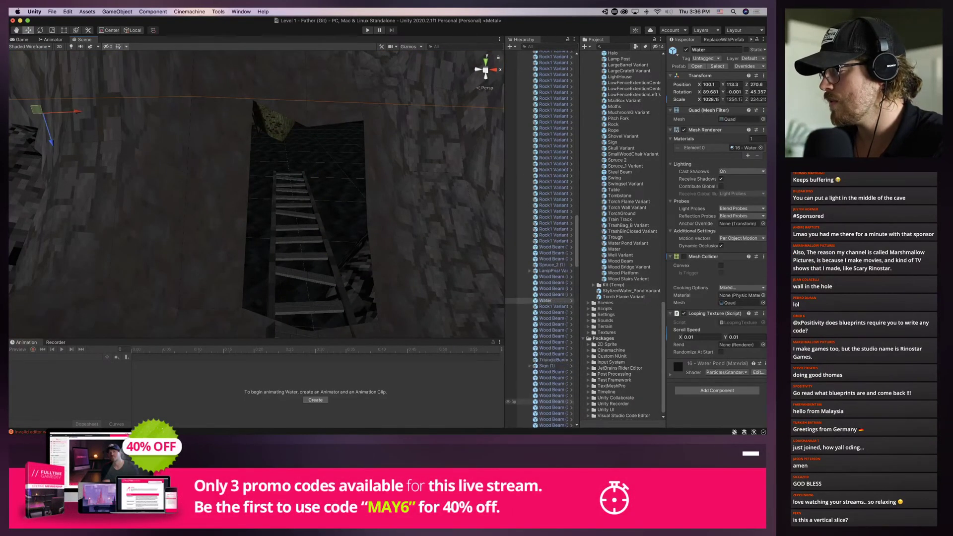
{"action": "scroll", "coordinate": [551, 238], "scroll_direction": "up", "scroll_amount": 10}
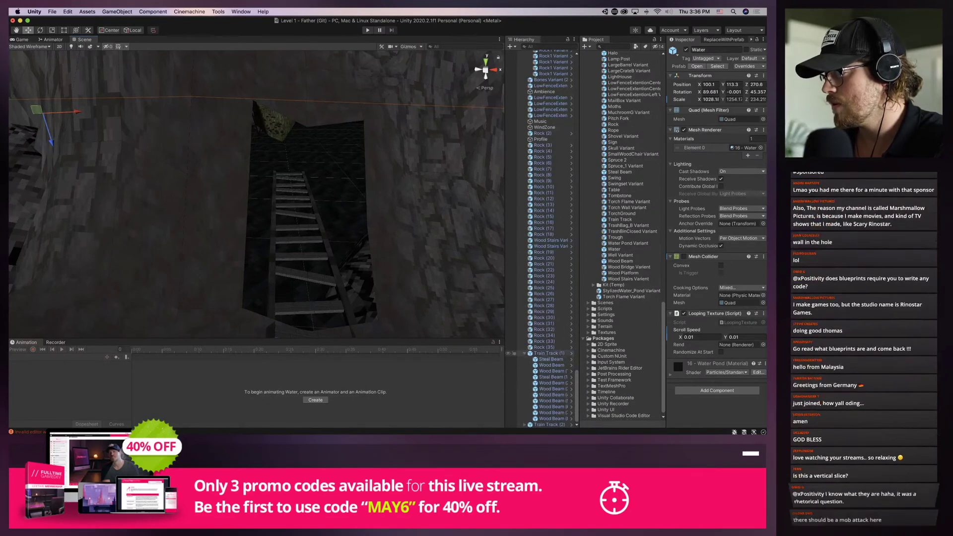
{"action": "left_click", "coordinate": [548, 353]}
{"action": "left_click", "coordinate": [524, 353]}
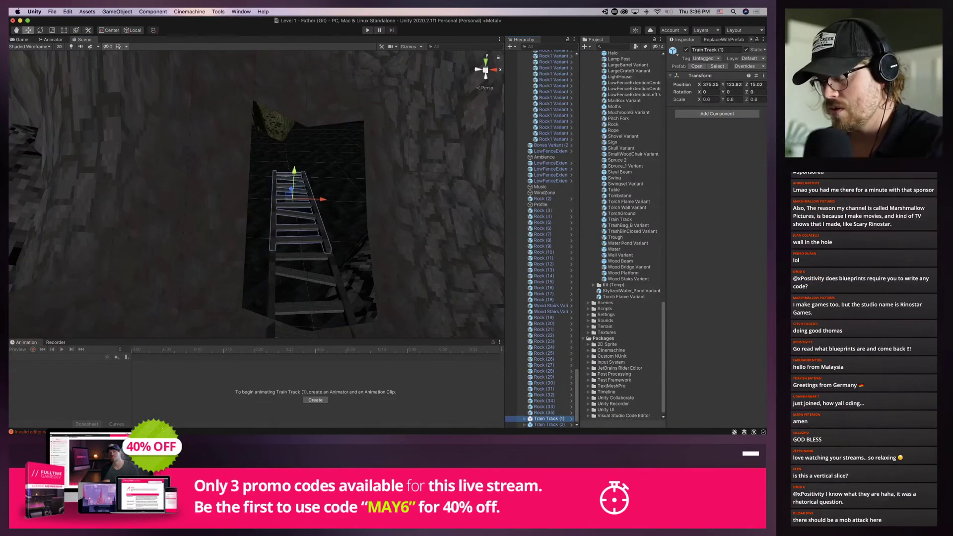
{"action": "key", "text": "super+d"}
{"action": "left_click_drag", "start_coordinate": [289, 195], "coordinate": [286, 152]}
{"action": "scroll", "coordinate": [286, 151], "scroll_direction": "up", "scroll_amount": 6}
{"action": "middle_click_drag", "start_coordinate": [293, 149], "coordinate": [276, 193]}
{"action": "scroll", "coordinate": [276, 192], "scroll_direction": "up", "scroll_amount": 2}
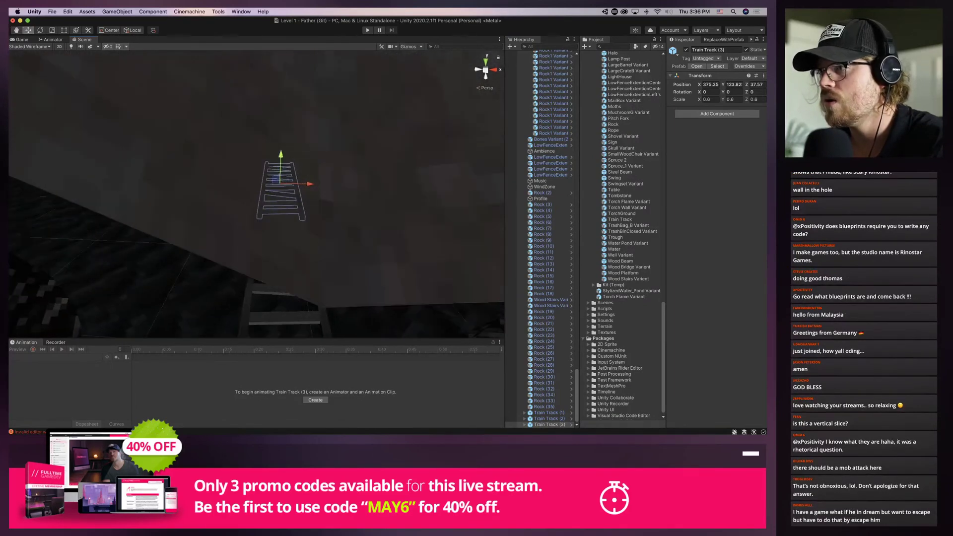
{"action": "scroll", "coordinate": [276, 193], "scroll_direction": "up", "scroll_amount": 6}
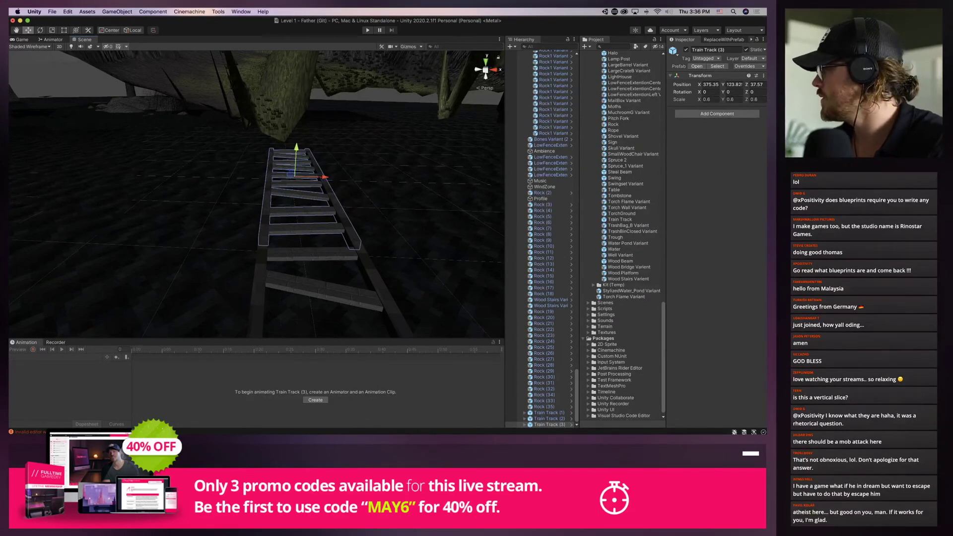
Examine the extended track line from outside and inside the cliff hole, ending with the original train track selected
{"action": "left_click_drag", "start_coordinate": [258, 188], "coordinate": [283, 164], "text": "alt"}
{"action": "scroll", "coordinate": [283, 203], "scroll_direction": "down", "scroll_amount": 8}
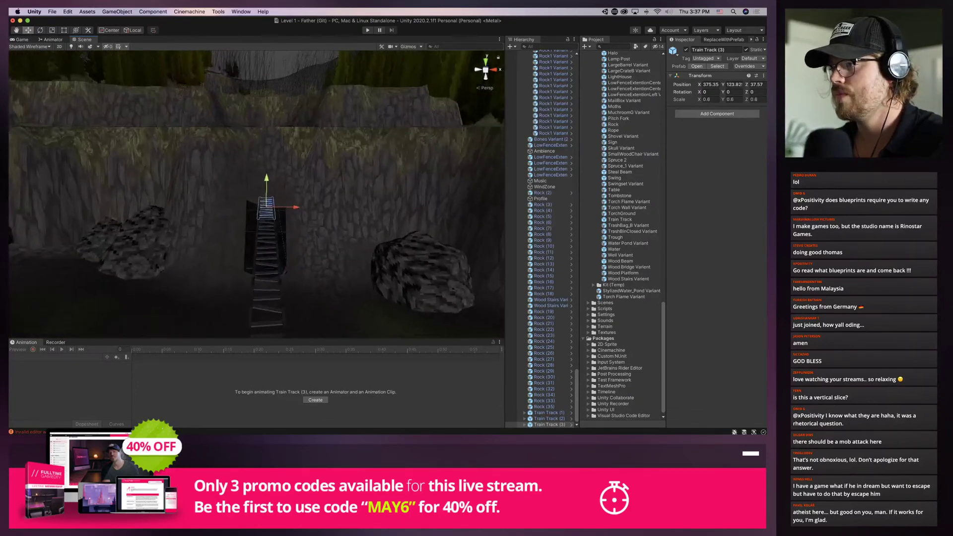
{"action": "scroll", "coordinate": [278, 179], "scroll_direction": "up", "scroll_amount": 6}
{"action": "middle_click_drag", "start_coordinate": [271, 218], "coordinate": [271, 161]}
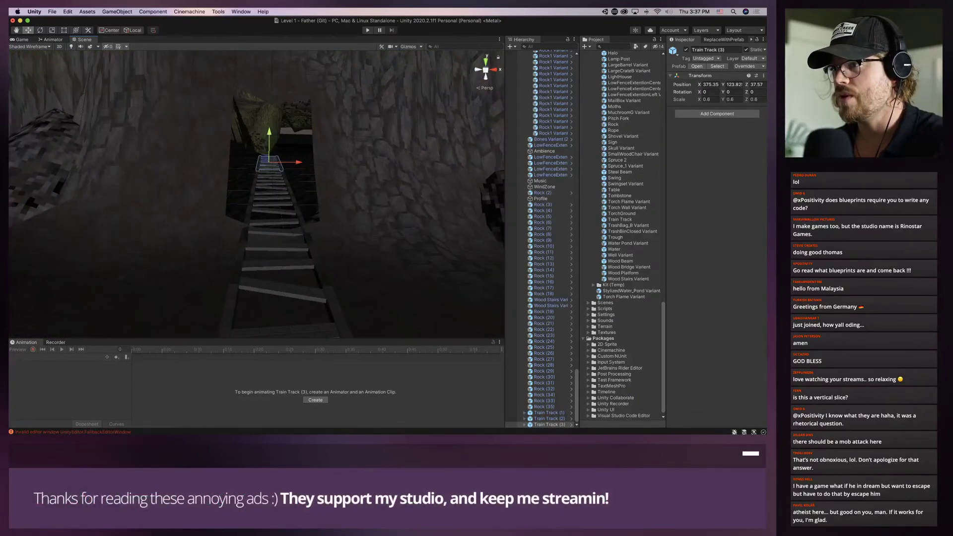
{"action": "right_click_drag", "start_coordinate": [270, 161], "coordinate": [261, 141]}
{"action": "left_click", "coordinate": [326, 278]}
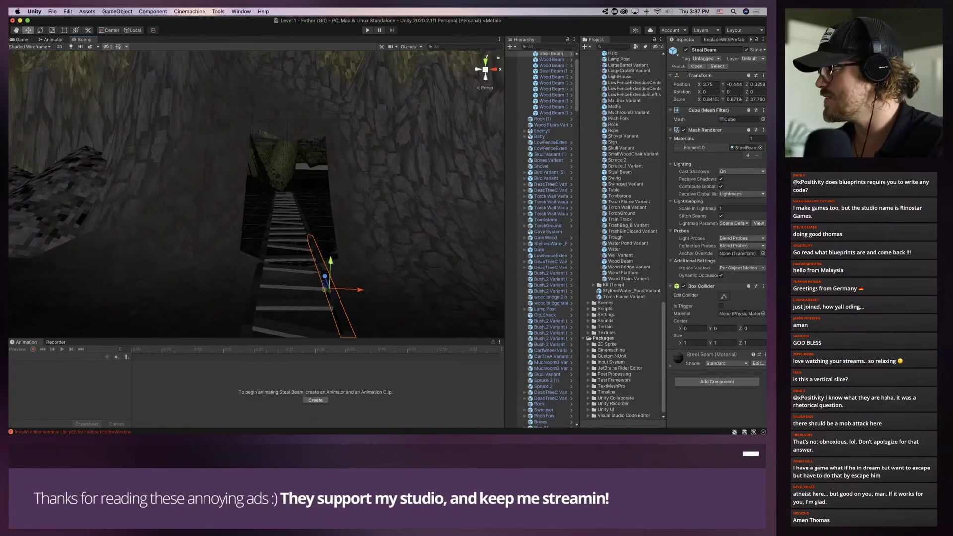
{"action": "scroll", "coordinate": [546, 95], "scroll_direction": "up", "scroll_amount": 3}
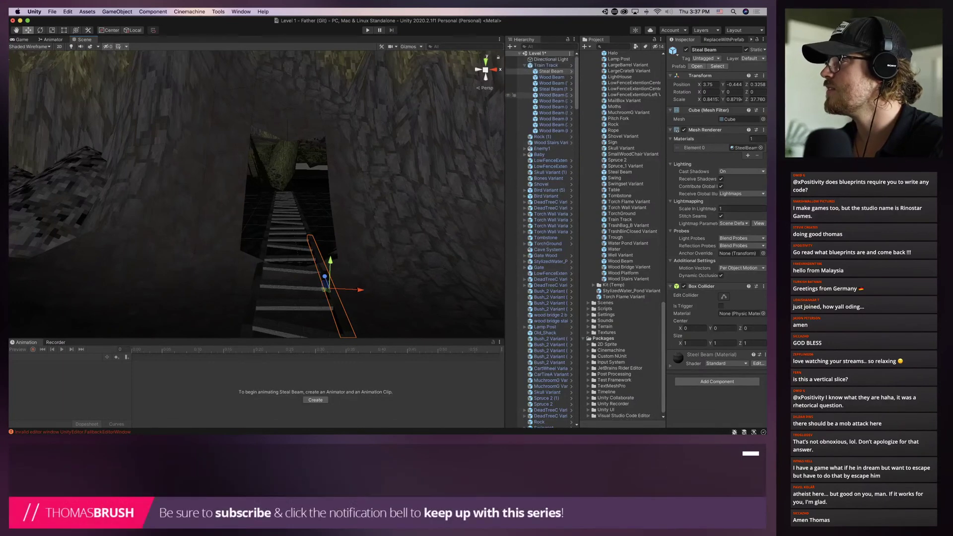
{"action": "left_click", "coordinate": [546, 65]}
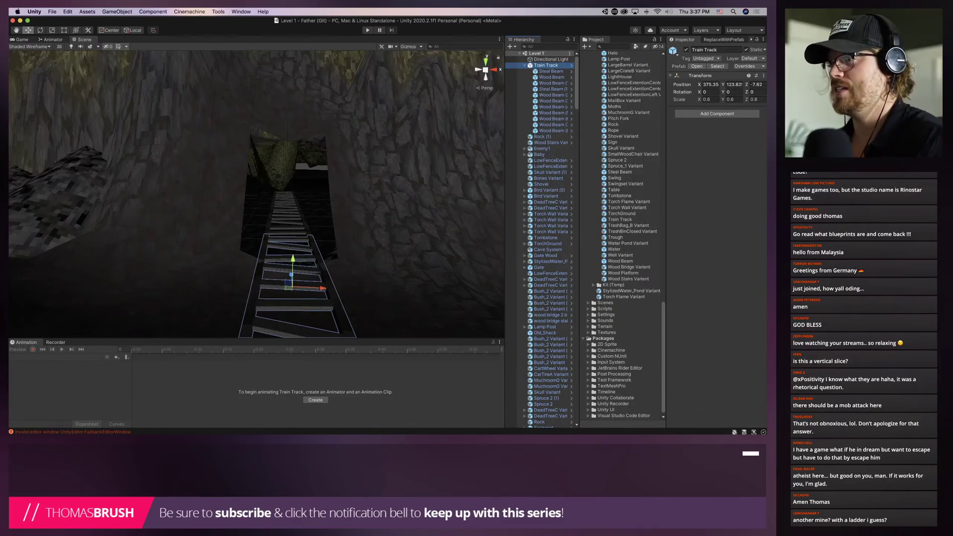
{"action": "key", "text": "ctrl+Up"}
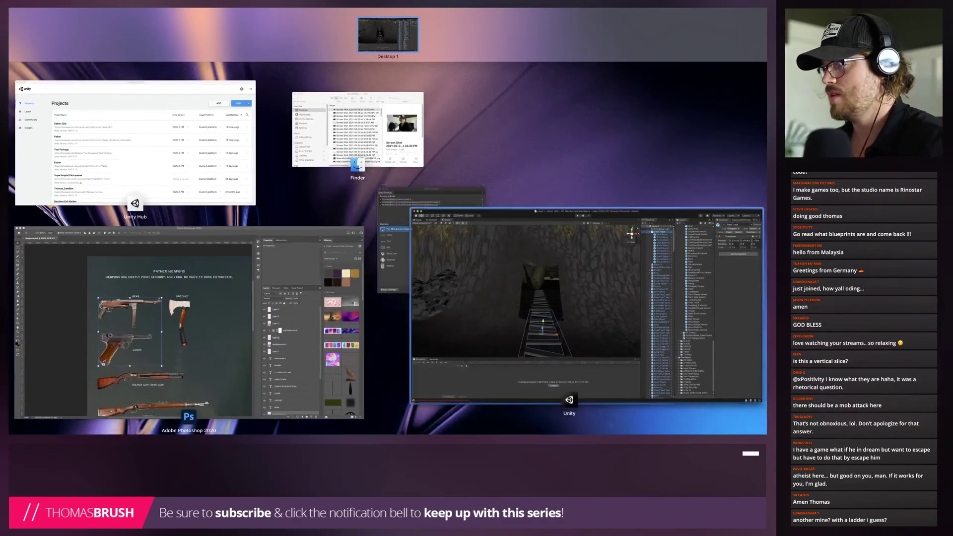
{"action": "left_click", "coordinate": [462, 258]}
Adjust the main-map tiling of the Wood Beam material on the track piece along the dirt path, setting X to 0.1
{"action": "right_click_drag", "start_coordinate": [348, 209], "coordinate": [476, 228]}
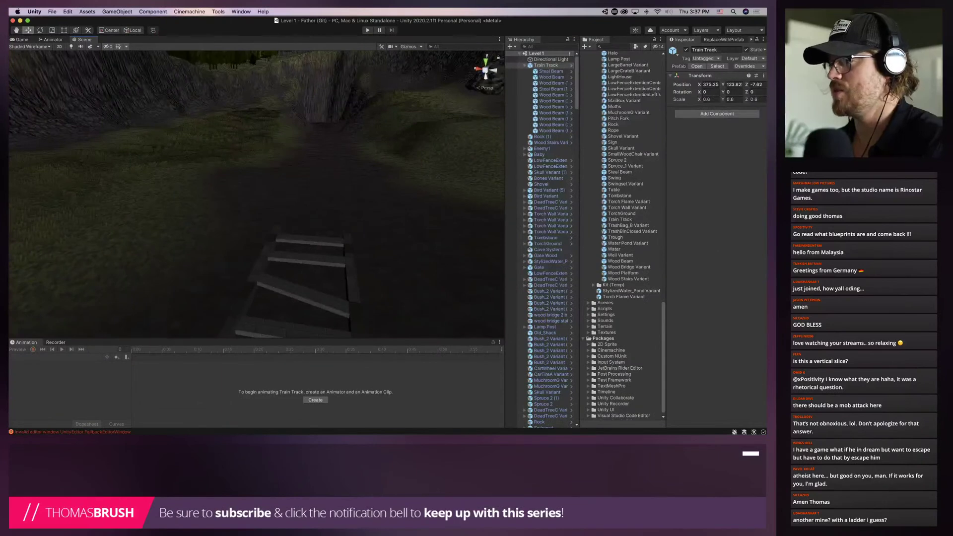
{"action": "left_click", "coordinate": [304, 296]}
{"action": "right_click_drag", "start_coordinate": [304, 296], "coordinate": [338, 323]}
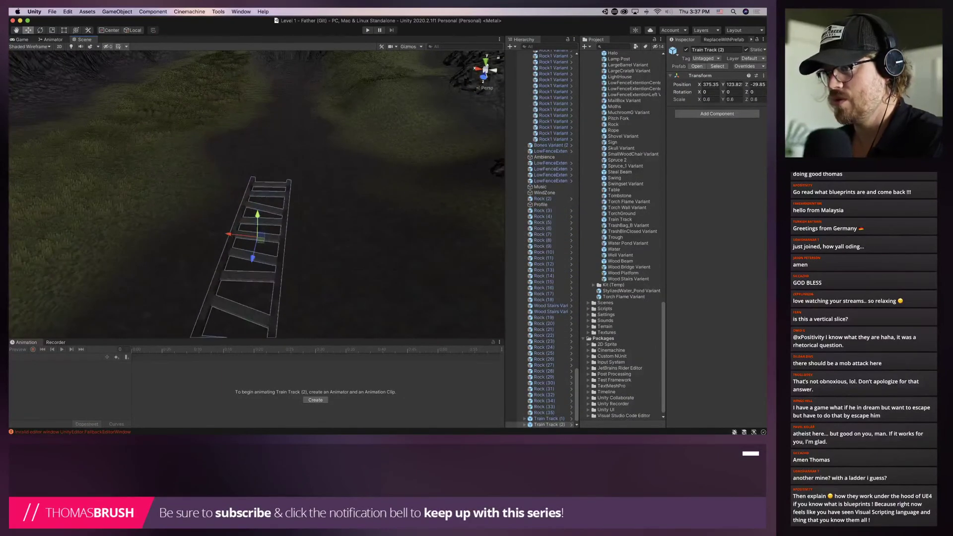
{"action": "scroll", "coordinate": [256, 194], "scroll_direction": "up", "scroll_amount": 6}
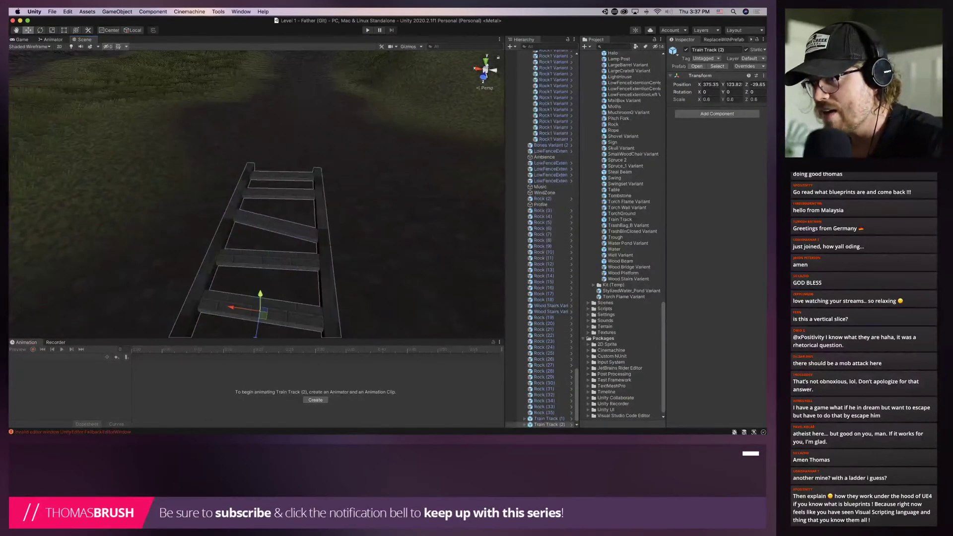
{"action": "scroll", "coordinate": [257, 194], "scroll_direction": "down", "scroll_amount": 5}
{"action": "right_click_drag", "start_coordinate": [257, 194], "coordinate": [238, 238]}
{"action": "scroll", "coordinate": [238, 238], "scroll_direction": "up", "scroll_amount": 3}
{"action": "left_click", "coordinate": [285, 205]}
{"action": "left_click", "coordinate": [285, 204]}
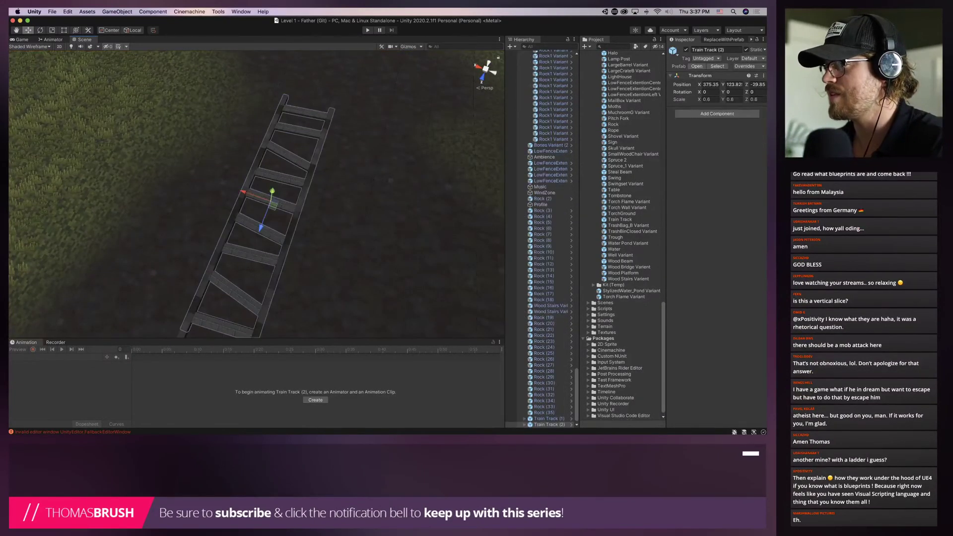
{"action": "left_click", "coordinate": [286, 204]}
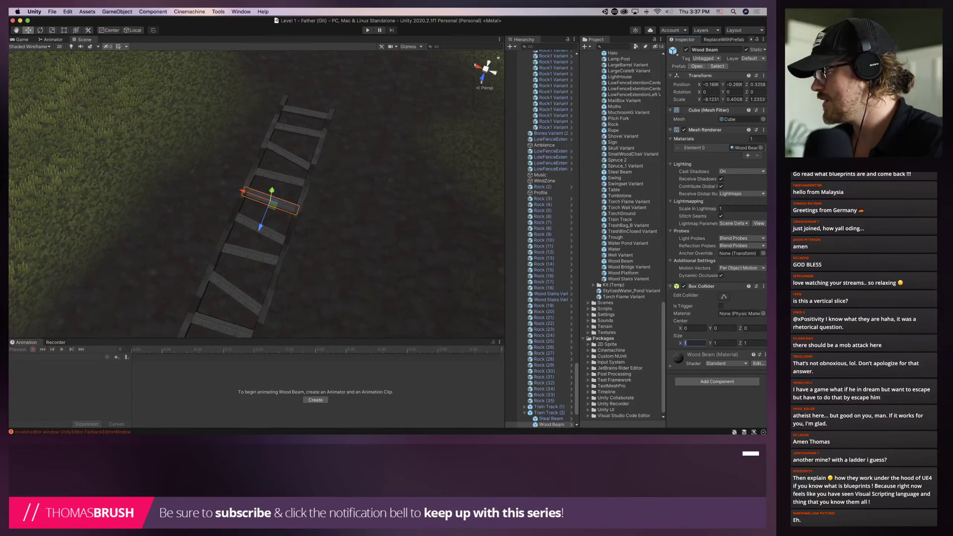
{"action": "scroll", "coordinate": [717, 234], "scroll_direction": "down", "scroll_amount": 3}
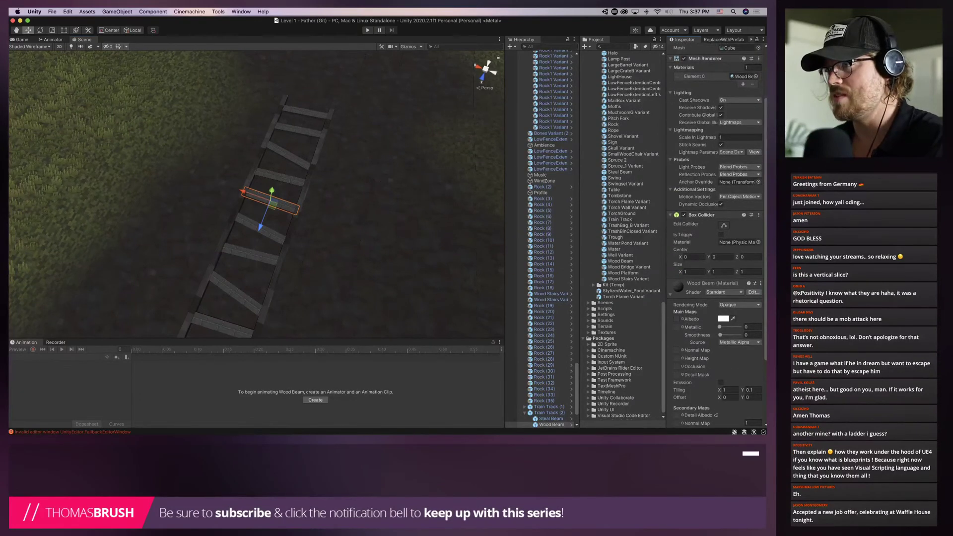
{"action": "scroll", "coordinate": [717, 233], "scroll_direction": "down", "scroll_amount": 3}
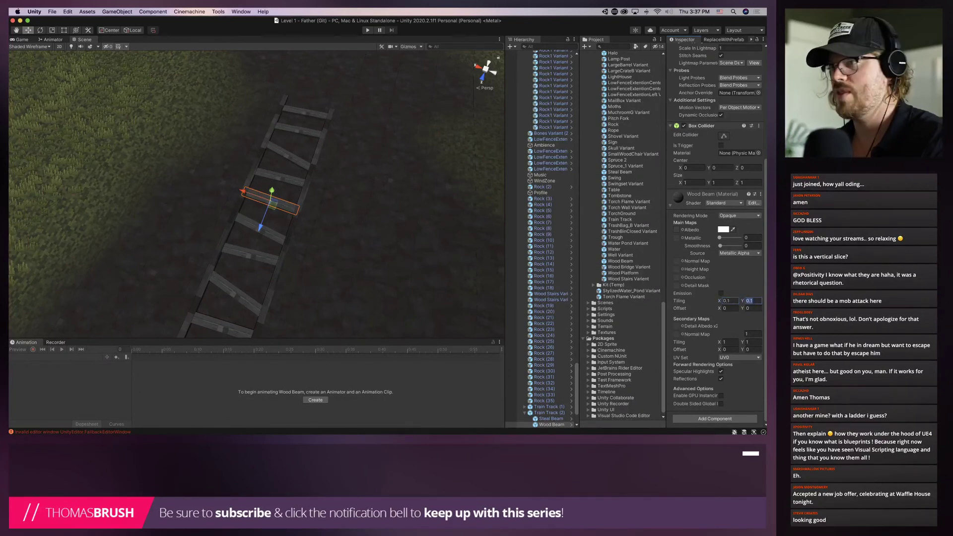
{"action": "left_click", "coordinate": [342, 214]}
{"action": "left_click", "coordinate": [298, 201]}
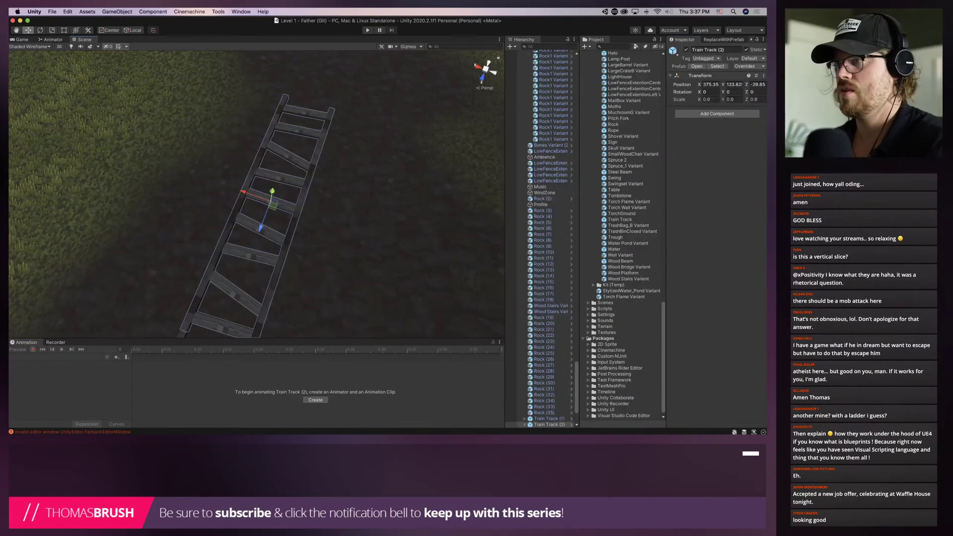
Try painting a terrain hole in the cliff wall at the far end of the dirt path with the Paint Holes tool
{"action": "scroll", "coordinate": [256, 194], "scroll_direction": "down", "scroll_amount": 6}
{"action": "key", "text": "w"}
{"action": "right_click_drag", "start_coordinate": [256, 194], "coordinate": [303, 144]}
{"action": "scroll", "coordinate": [303, 144], "scroll_direction": "up", "scroll_amount": 1}
{"action": "left_click", "coordinate": [298, 198]}
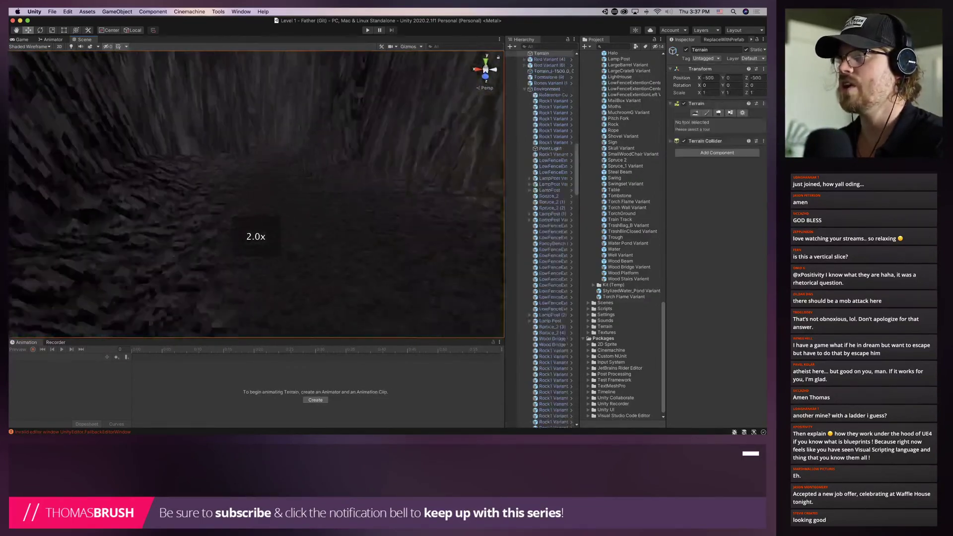
{"action": "mouse_move", "coordinate": [298, 198]}
{"action": "right_mouse_down"}
{"action": "mouse_move", "coordinate": [278, 191]}
{"action": "mouse_move", "coordinate": [297, 198]}
{"action": "mouse_move", "coordinate": [296, 163]}
{"action": "mouse_move", "coordinate": [293, 243]}
{"action": "mouse_move", "coordinate": [299, 206]}
{"action": "right_mouse_up"}
{"action": "left_click", "coordinate": [298, 198]}
{"action": "left_click", "coordinate": [297, 199]}
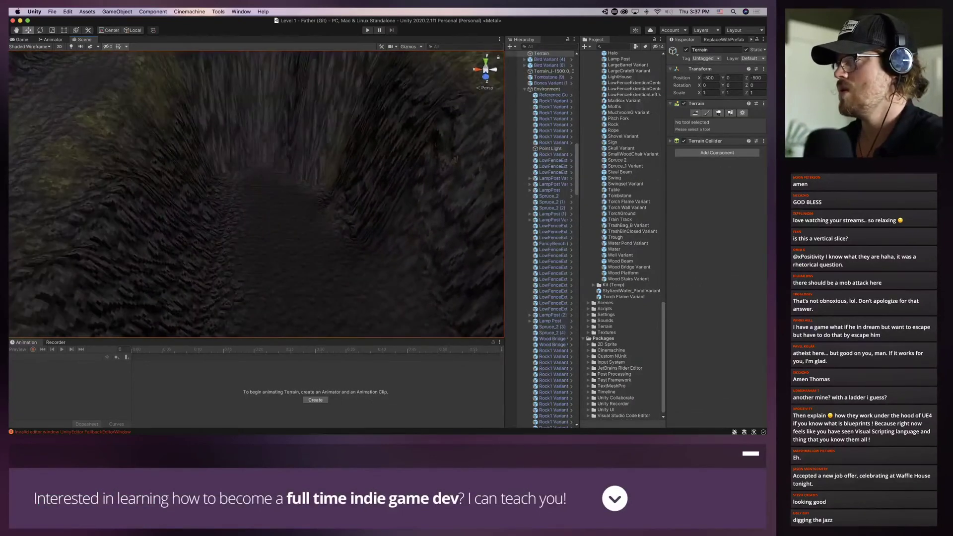
{"action": "left_click", "coordinate": [707, 113]}
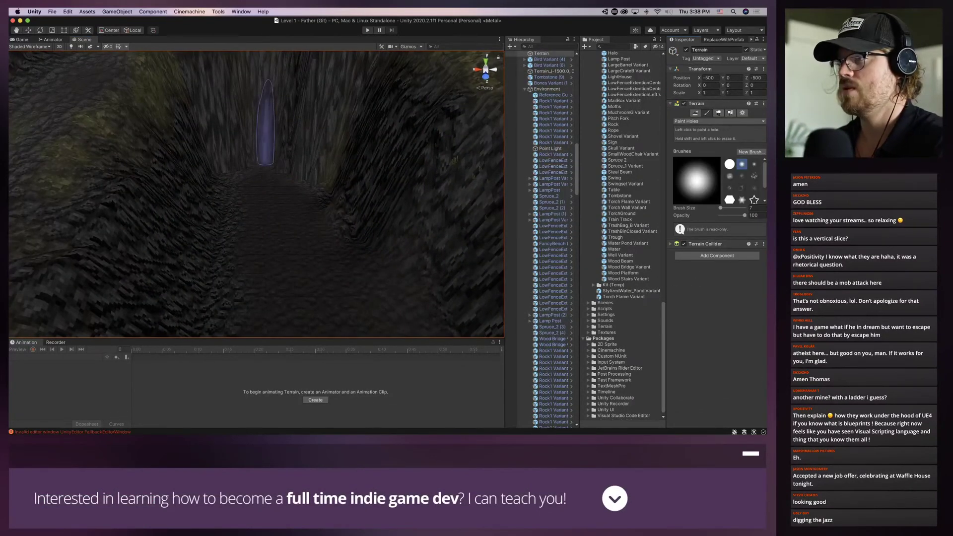
{"action": "left_click", "coordinate": [266, 135]}
{"action": "left_click", "coordinate": [241, 131]}
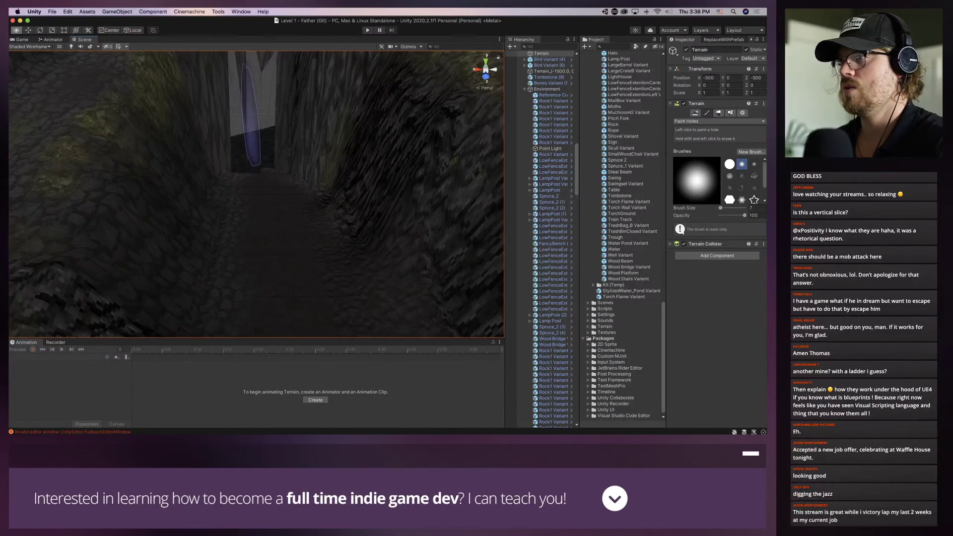
{"action": "right_click_drag", "start_coordinate": [256, 134], "coordinate": [266, 115]}
{"action": "scroll", "coordinate": [265, 133], "scroll_direction": "up", "scroll_amount": 4}
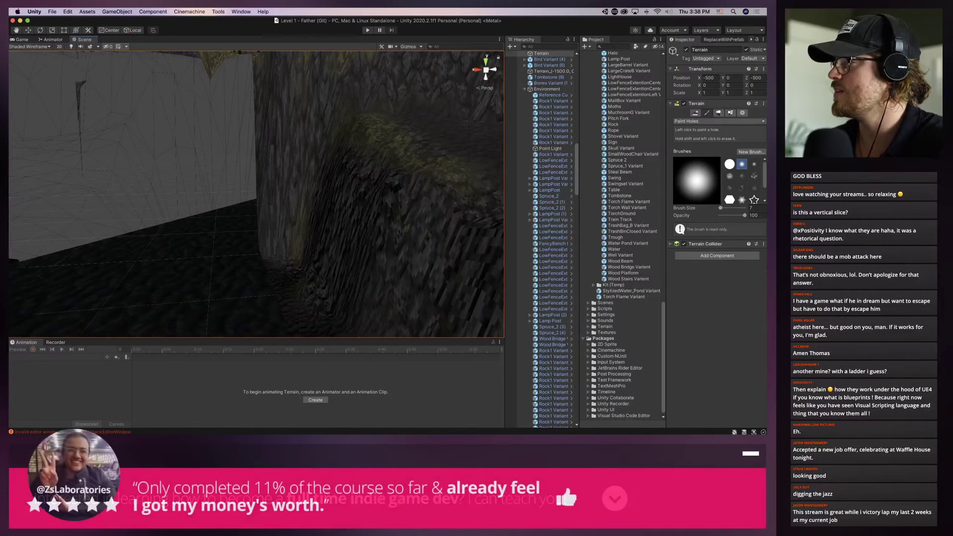
Close the hole in the far cliff wall and switch the terrain tool to Raise or Lower Terrain
{"action": "left_click", "coordinate": [718, 121]}
{"action": "left_click", "coordinate": [703, 116]}
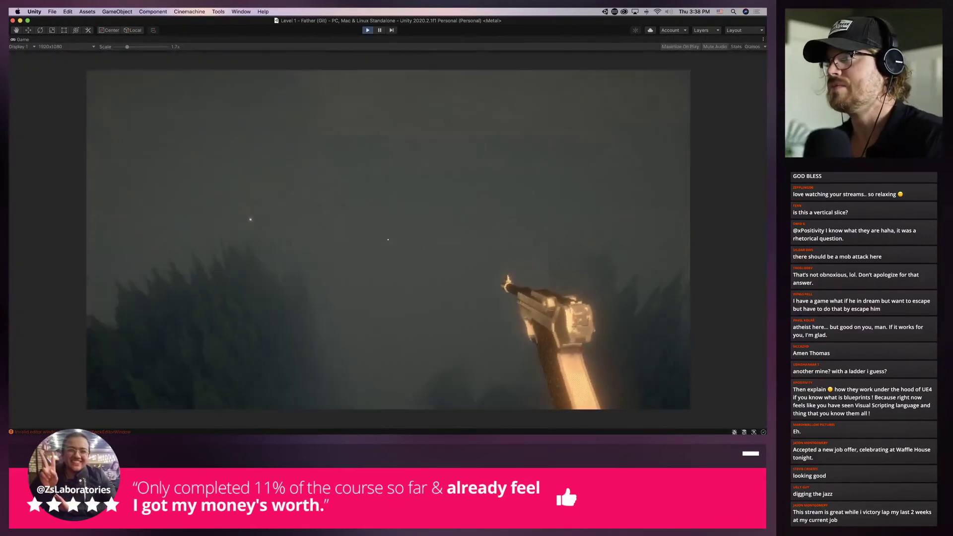
{"action": "key", "text": "super+p"}
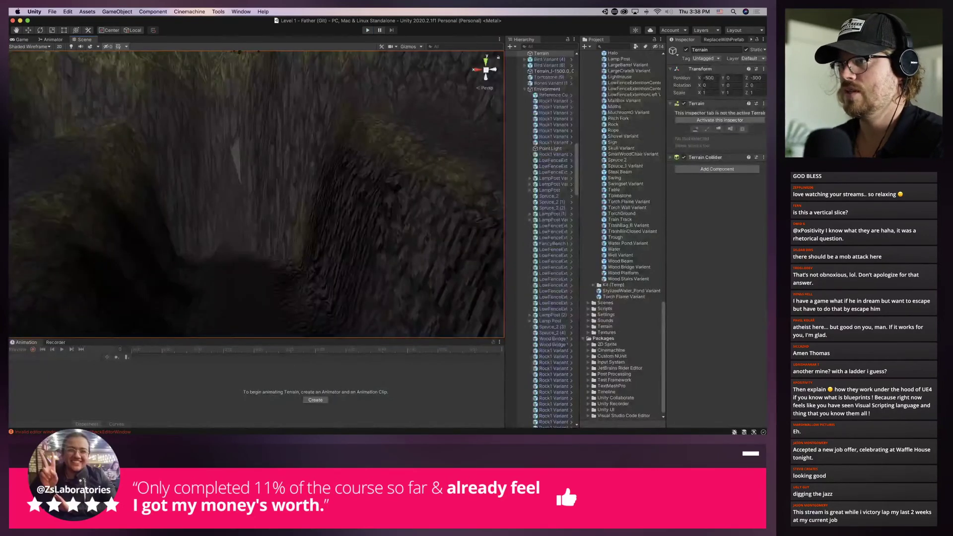
{"action": "left_click", "coordinate": [259, 209]}
{"action": "left_click", "coordinate": [262, 213]}
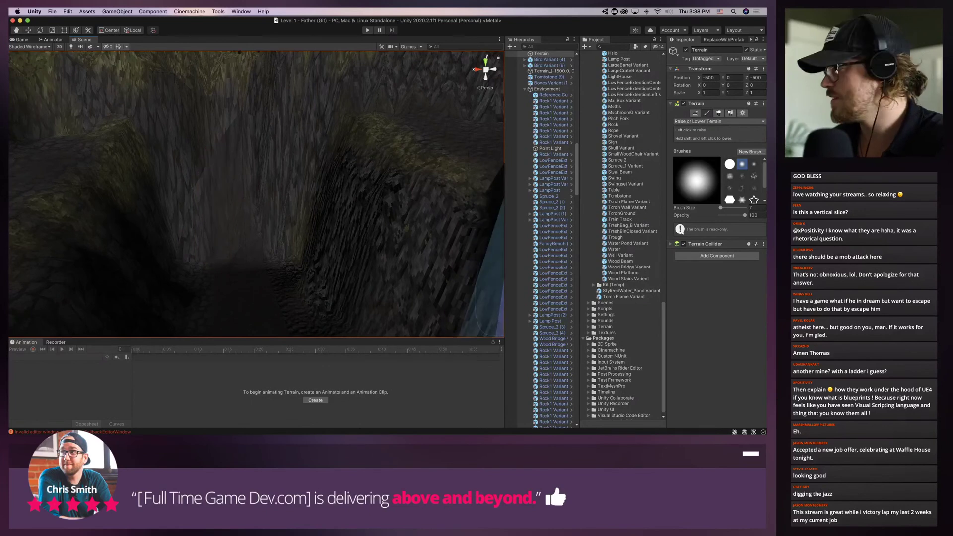
Examine the cliff wall at the far end of the passage from above and from several angles for sculpting
{"action": "left_click_drag", "start_coordinate": [222, 293], "coordinate": [208, 233], "text": "alt"}
{"action": "middle_click_drag", "start_coordinate": [208, 233], "coordinate": [208, 282]}
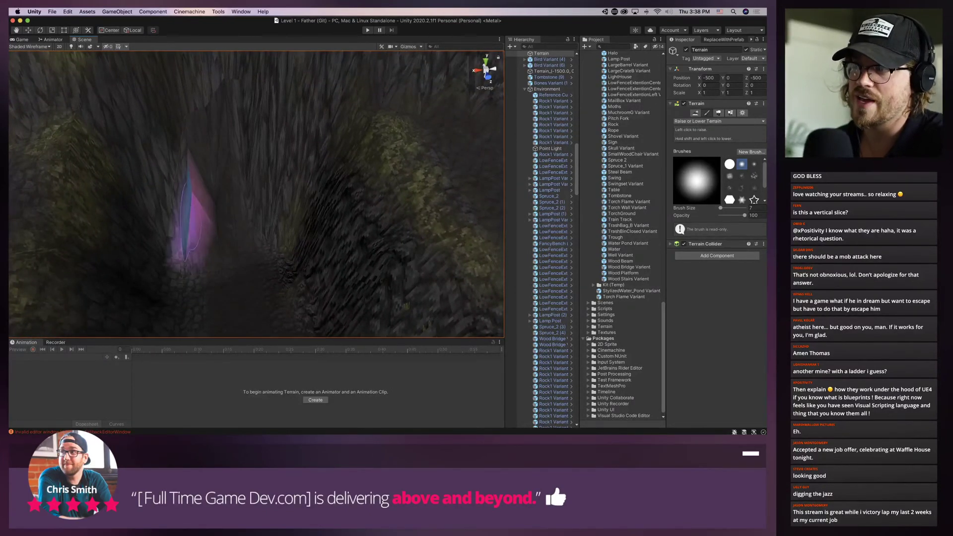
{"action": "scroll", "coordinate": [174, 218], "scroll_direction": "down", "scroll_amount": 5}
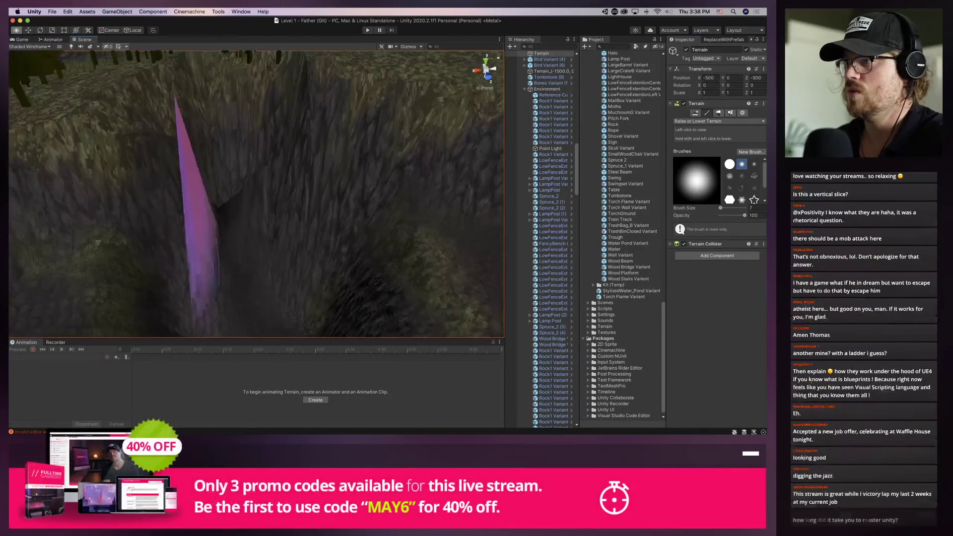
{"action": "left_click_drag", "start_coordinate": [196, 239], "coordinate": [279, 277], "text": "alt"}
{"action": "middle_click_drag", "start_coordinate": [279, 278], "coordinate": [287, 294]}
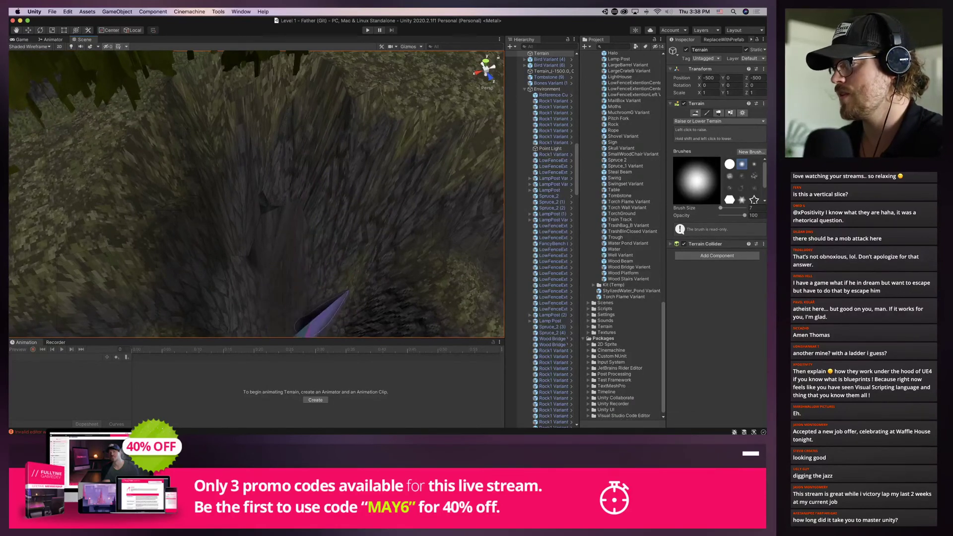
{"action": "left_click_drag", "start_coordinate": [258, 278], "coordinate": [224, 315], "text": "alt"}
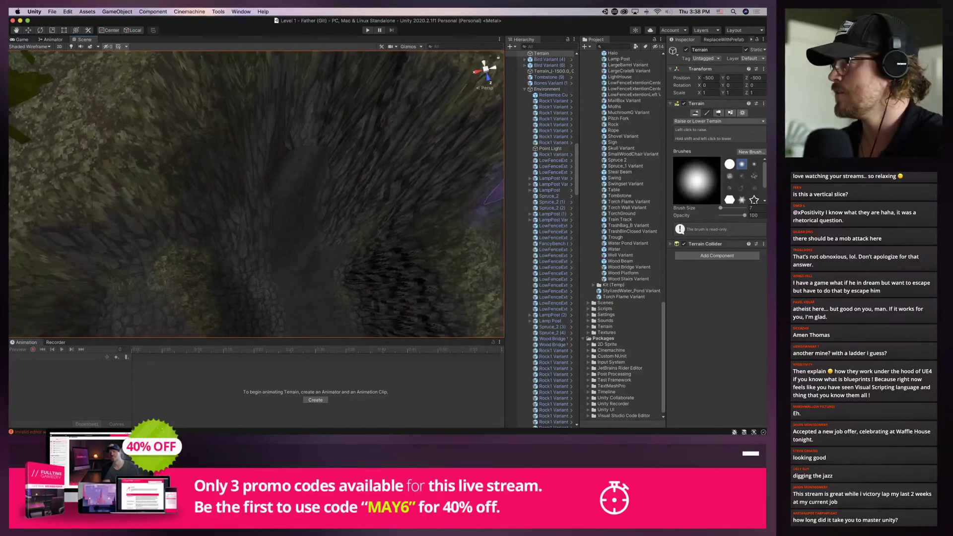
Smooth the rough terrain along the narrow ravine walls using the Smooth Height tool
{"action": "left_click", "coordinate": [718, 121]}
{"action": "left_click", "coordinate": [695, 145]}
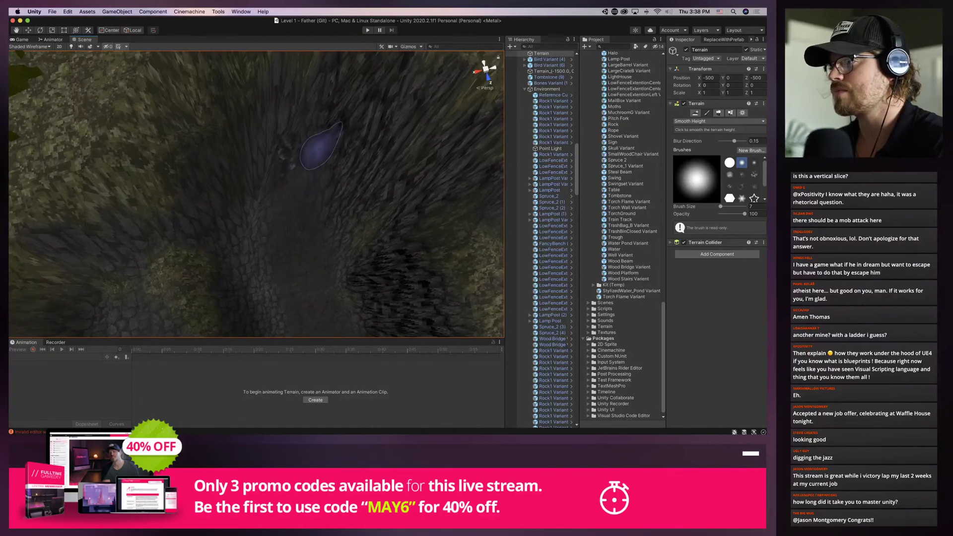
{"action": "left_click", "coordinate": [718, 121]}
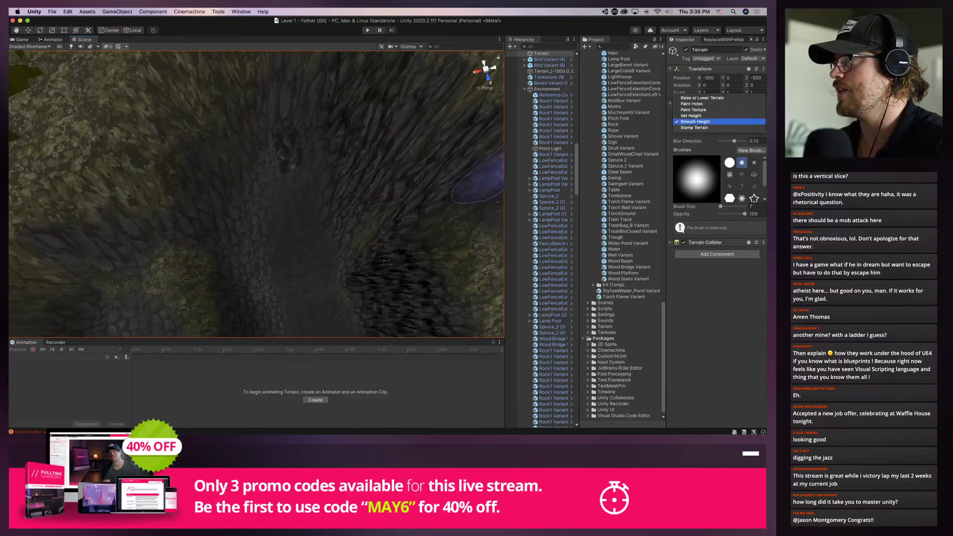
{"action": "left_click", "coordinate": [695, 121]}
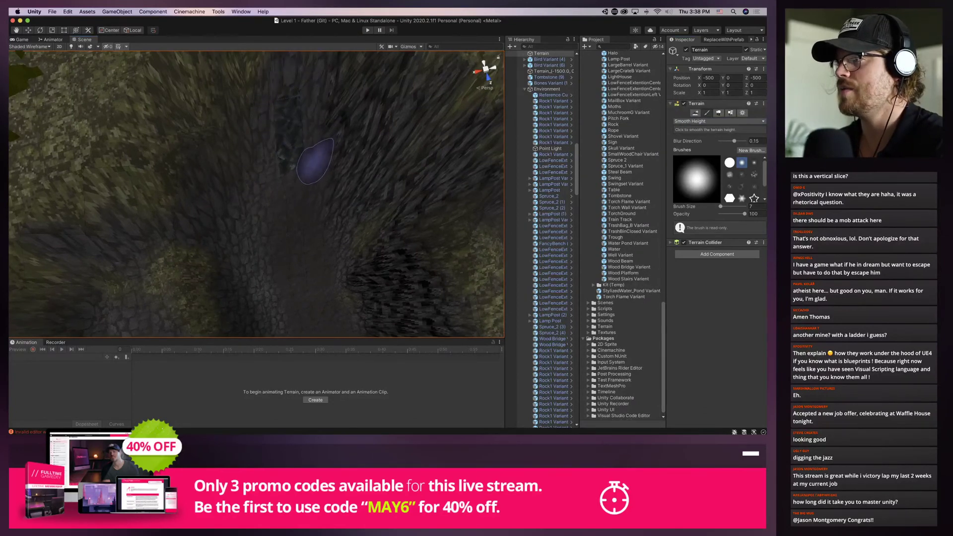
Paint a doorway-sized hole through the terrain wall at the end of the ravine with the Paint Holes tool
{"action": "mouse_move", "coordinate": [312, 154]}
{"action": "right_mouse_down"}
{"action": "mouse_move", "coordinate": [278, 149]}
{"action": "mouse_move", "coordinate": [234, 99]}
{"action": "mouse_move", "coordinate": [247, 206]}
{"action": "right_mouse_up"}
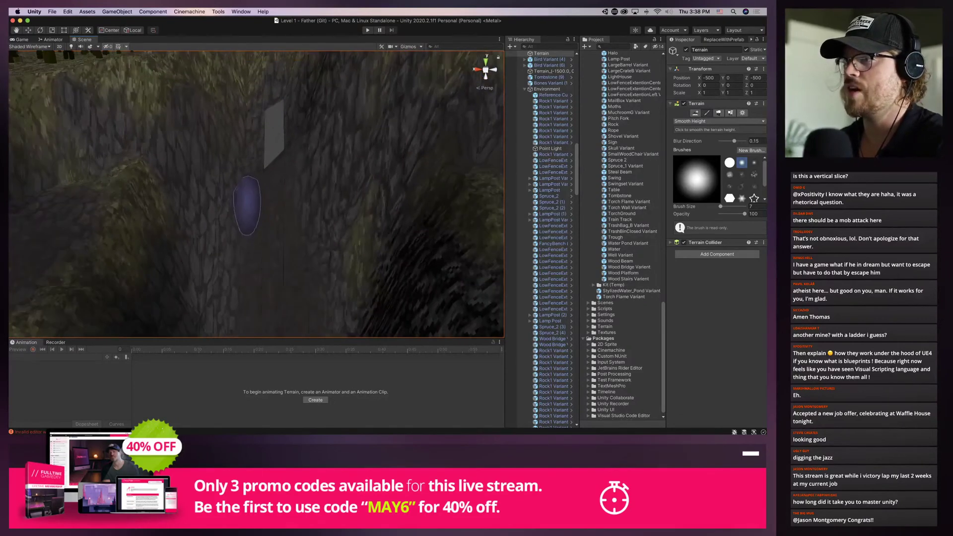
{"action": "right_click_drag", "start_coordinate": [226, 238], "coordinate": [260, 308]}
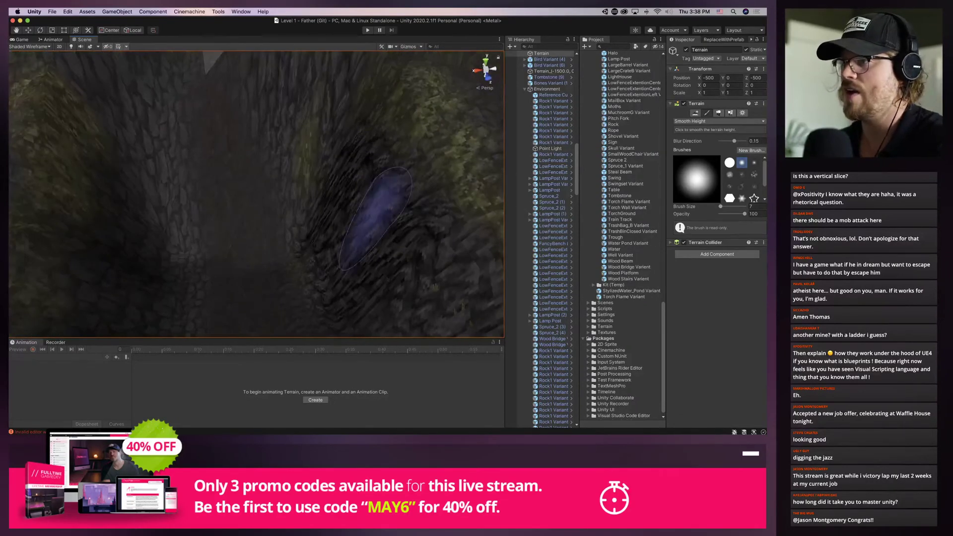
{"action": "left_click", "coordinate": [695, 121]}
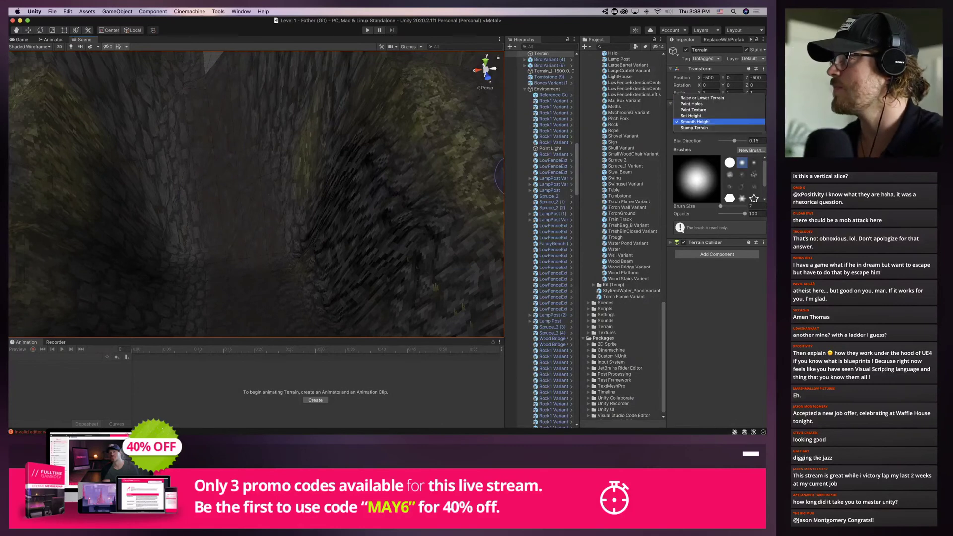
{"action": "left_click", "coordinate": [691, 104]}
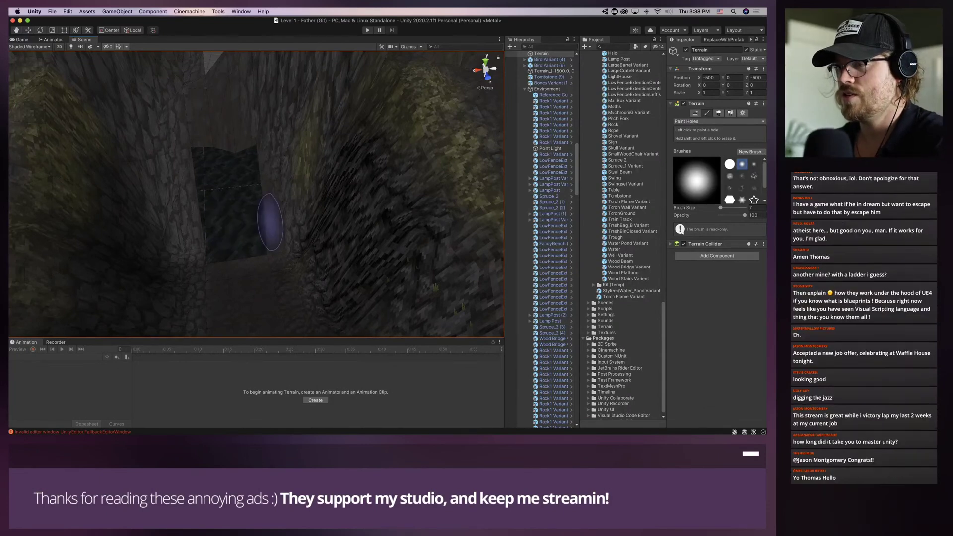
{"action": "scroll", "coordinate": [270, 221], "scroll_direction": "up", "scroll_amount": 3}
Briefly test-run the level, reselect the terrain, and reshape the lower edge of the ravine wall's hole
{"action": "left_click", "coordinate": [368, 29]}
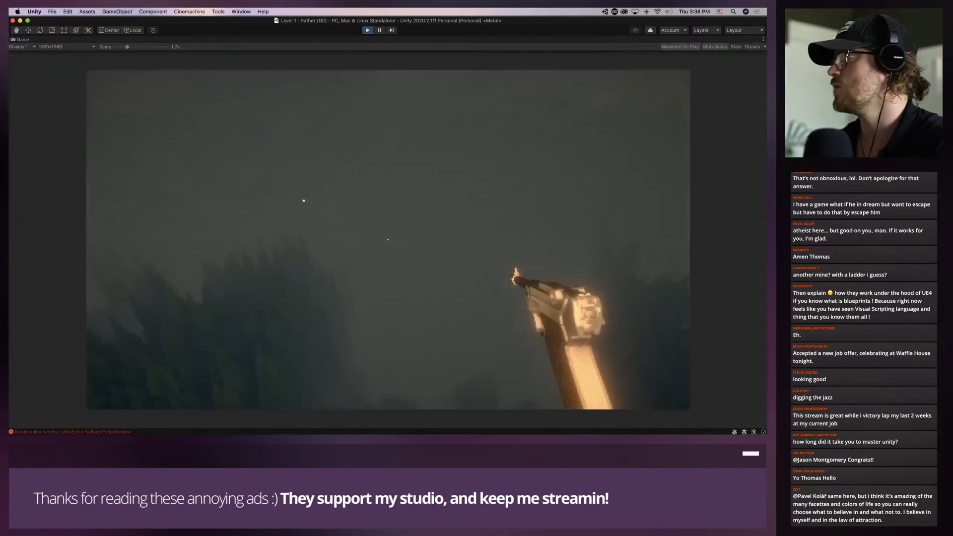
{"action": "key", "text": "super+p"}
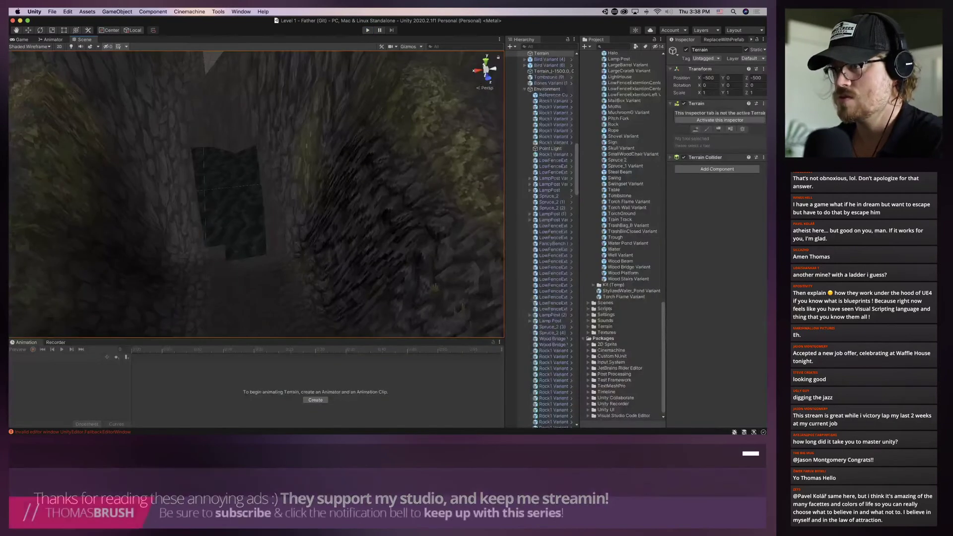
{"action": "left_click", "coordinate": [231, 206]}
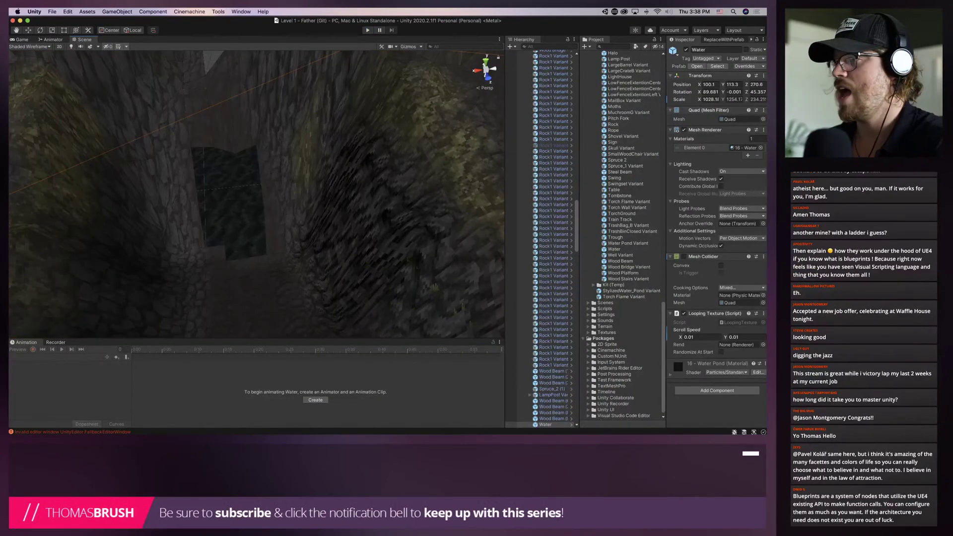
{"action": "left_click", "coordinate": [471, 177]}
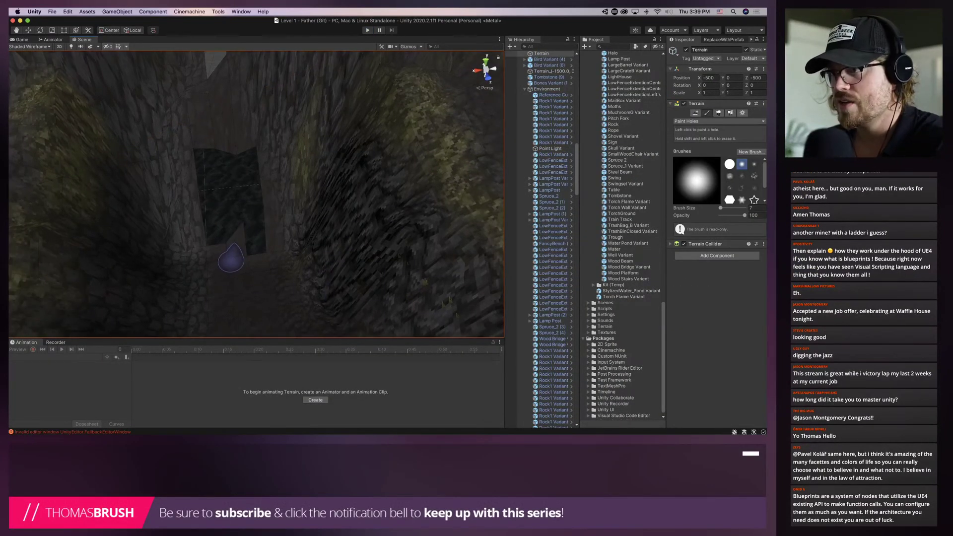
{"action": "left_click", "coordinate": [256, 265]}
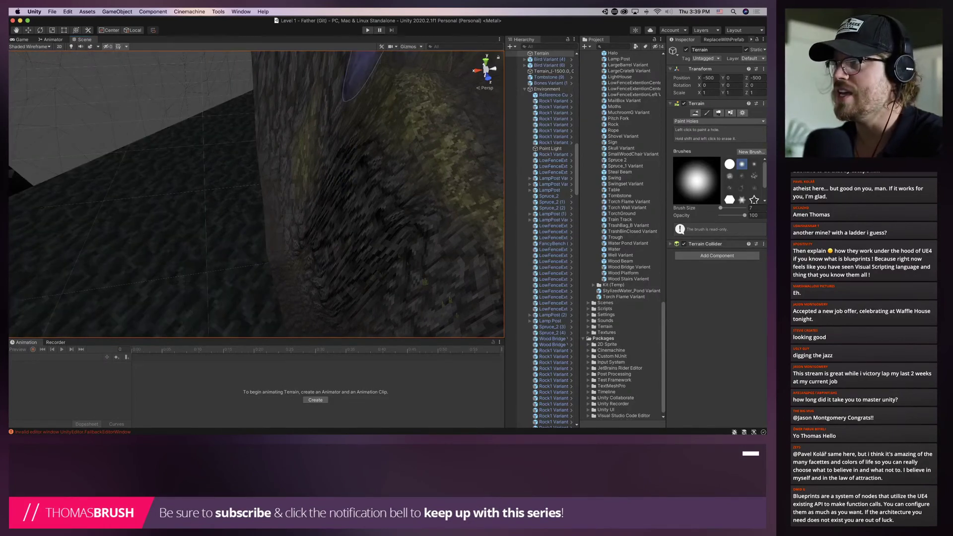
Run and stop the game, reselect the terrain, and extend the ravine wall's hole along its side and upper corner
{"action": "key", "text": "super+p"}
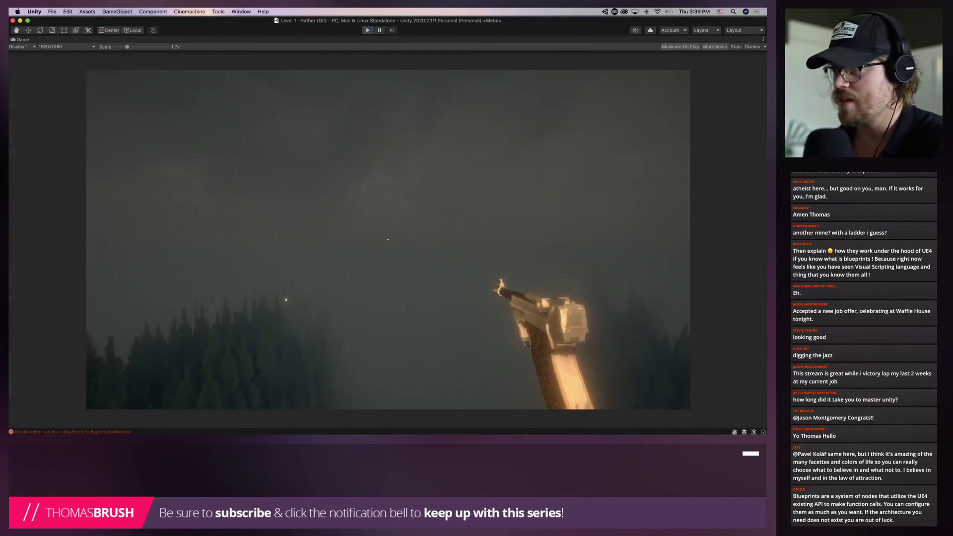
{"action": "key", "text": "super+p"}
{"action": "left_click", "coordinate": [230, 201]}
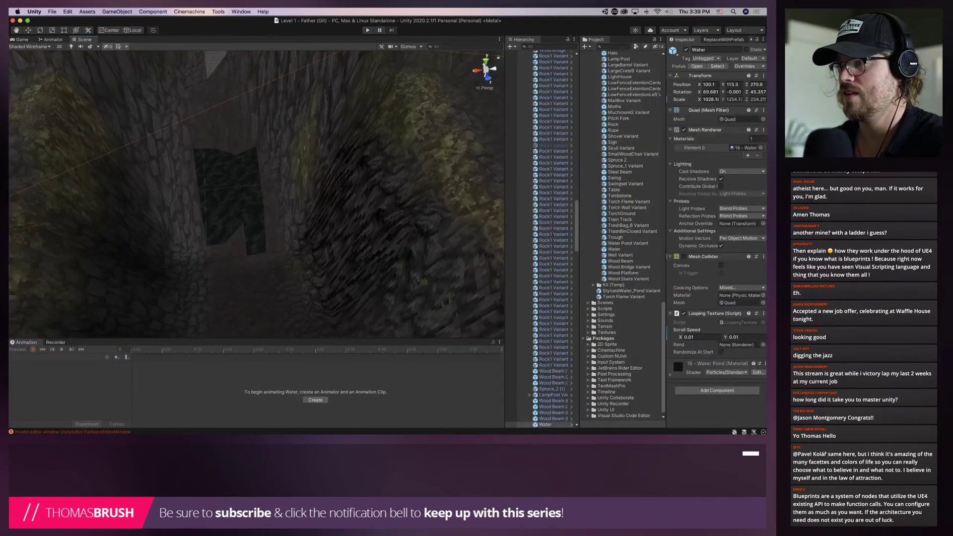
{"action": "left_click", "coordinate": [319, 203]}
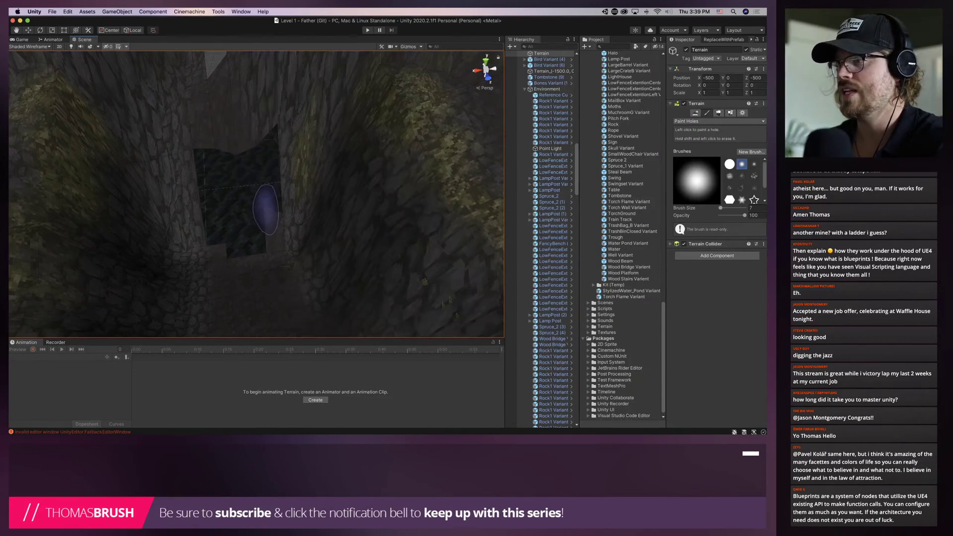
Paint a terrain hole through the cliff face where the wooden bridge runs into it
{"action": "mouse_move", "coordinate": [264, 189]}
{"action": "right_mouse_down"}
{"action": "mouse_move", "coordinate": [248, 169]}
{"action": "mouse_move", "coordinate": [279, 95]}
{"action": "right_mouse_up"}
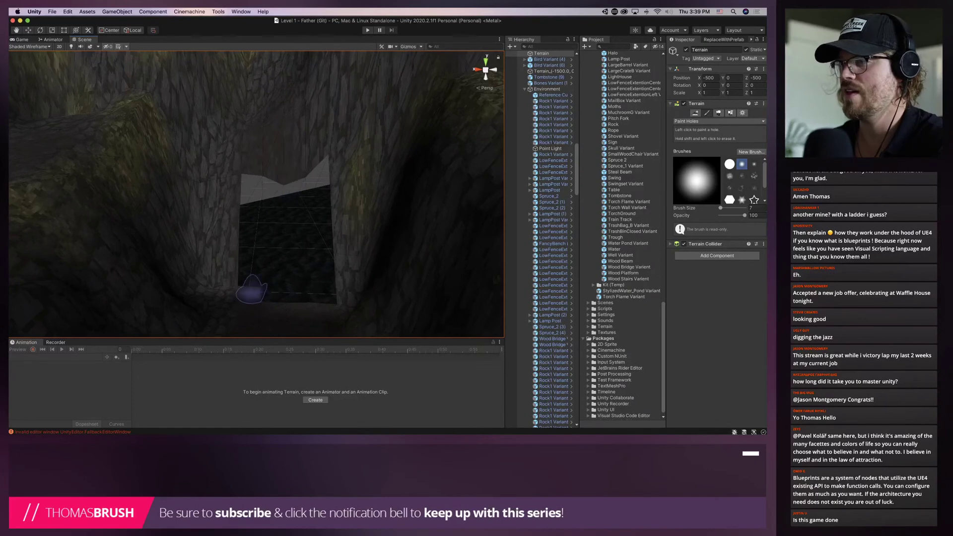
{"action": "right_click_drag", "start_coordinate": [299, 283], "coordinate": [24, 223]}
{"action": "right_click_drag", "start_coordinate": [149, 213], "coordinate": [405, 229]}
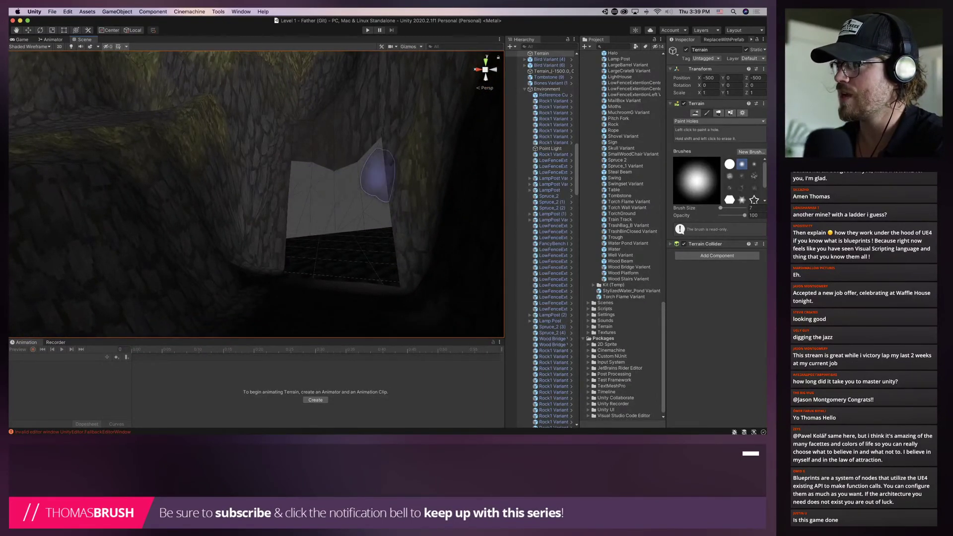
{"action": "mouse_move", "coordinate": [370, 201]}
{"action": "right_mouse_down"}
{"action": "mouse_move", "coordinate": [40, 181]}
{"action": "mouse_move", "coordinate": [180, 191]}
{"action": "mouse_move", "coordinate": [163, 192]}
{"action": "mouse_move", "coordinate": [162, 216]}
{"action": "mouse_move", "coordinate": [238, 203]}
{"action": "mouse_move", "coordinate": [251, 212]}
{"action": "mouse_move", "coordinate": [240, 210]}
{"action": "right_mouse_up"}
{"action": "key", "text": "w"}
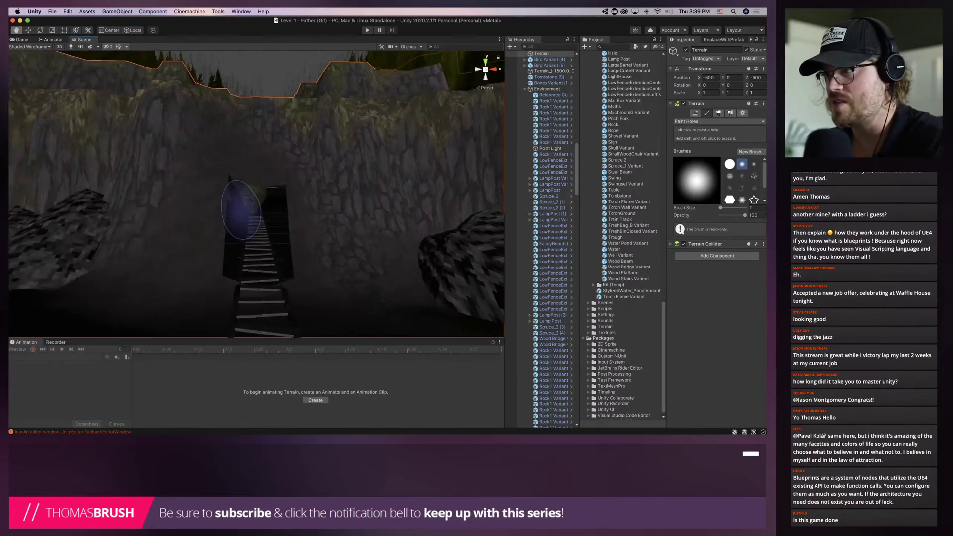
{"action": "left_click_drag", "start_coordinate": [281, 204], "coordinate": [294, 210]}
{"action": "left_click", "coordinate": [297, 213]}
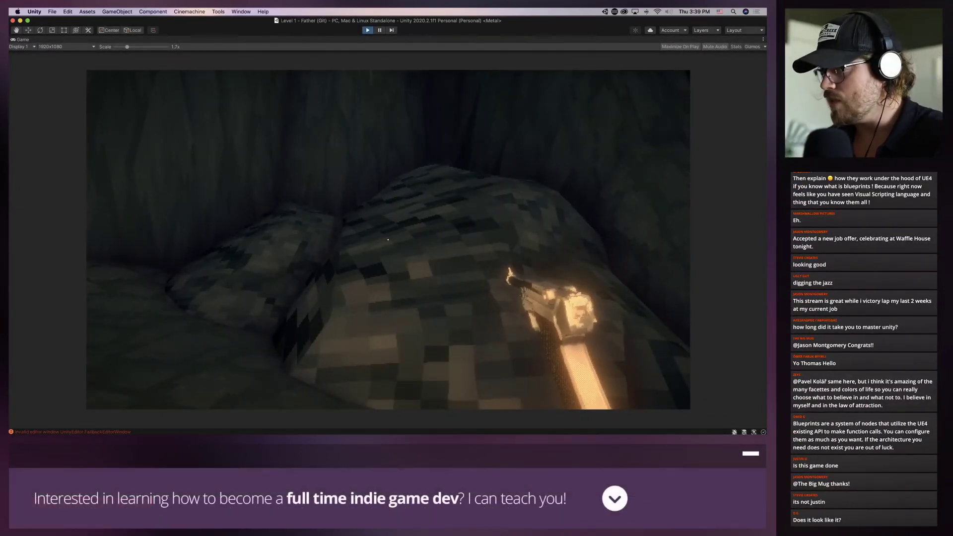
End the test run, reselect the terrain, and widen and reshape the cliff hole around the wooden bridge
{"action": "key", "text": "super+p"}
{"action": "scroll", "coordinate": [472, 185], "scroll_direction": "up", "scroll_amount": 1}
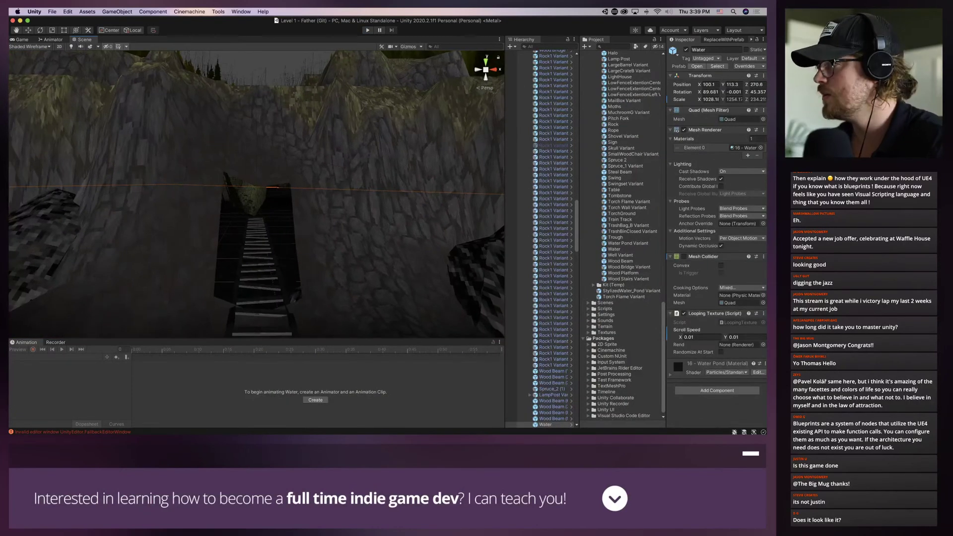
{"action": "left_click", "coordinate": [472, 184]}
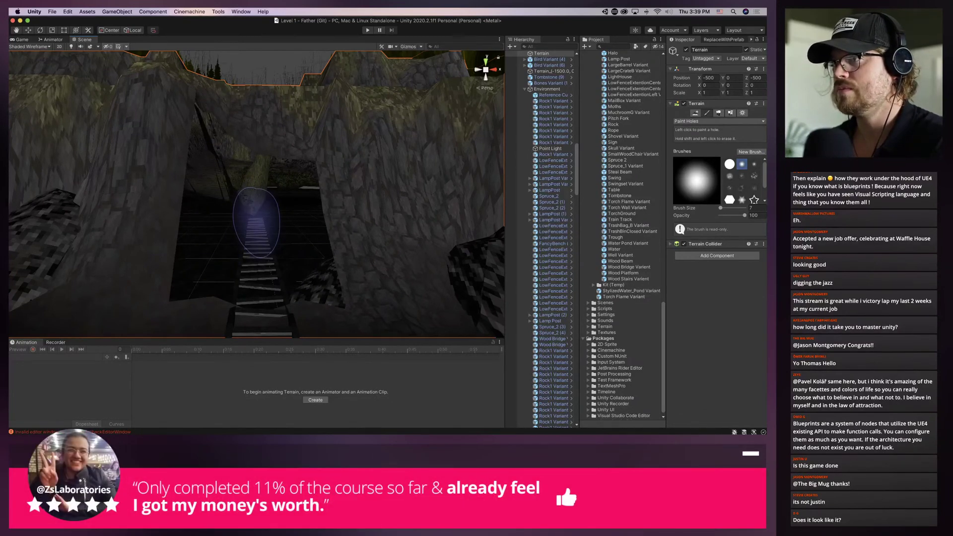
{"action": "scroll", "coordinate": [257, 229], "scroll_direction": "down", "scroll_amount": 5}
{"action": "middle_click_drag", "start_coordinate": [251, 226], "coordinate": [219, 252]}
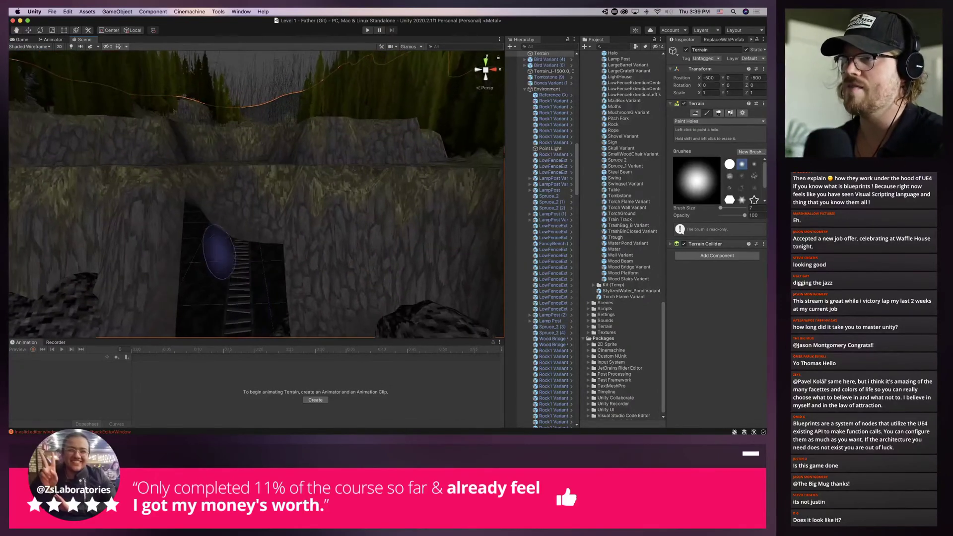
{"action": "scroll", "coordinate": [278, 218], "scroll_direction": "up", "scroll_amount": 5}
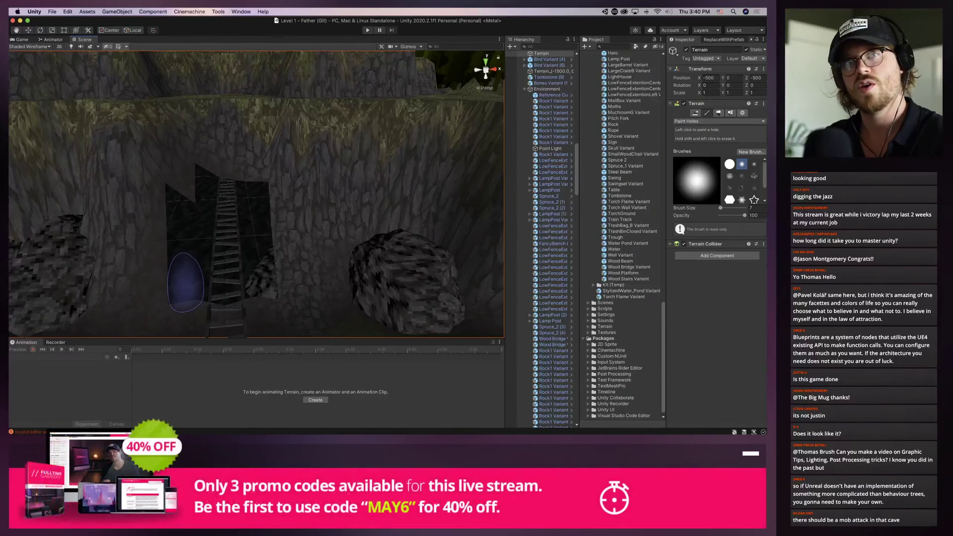
Run the level and walk through the holes in the cliff and the ravine wall to check both passages
{"action": "key", "text": "super+p"}
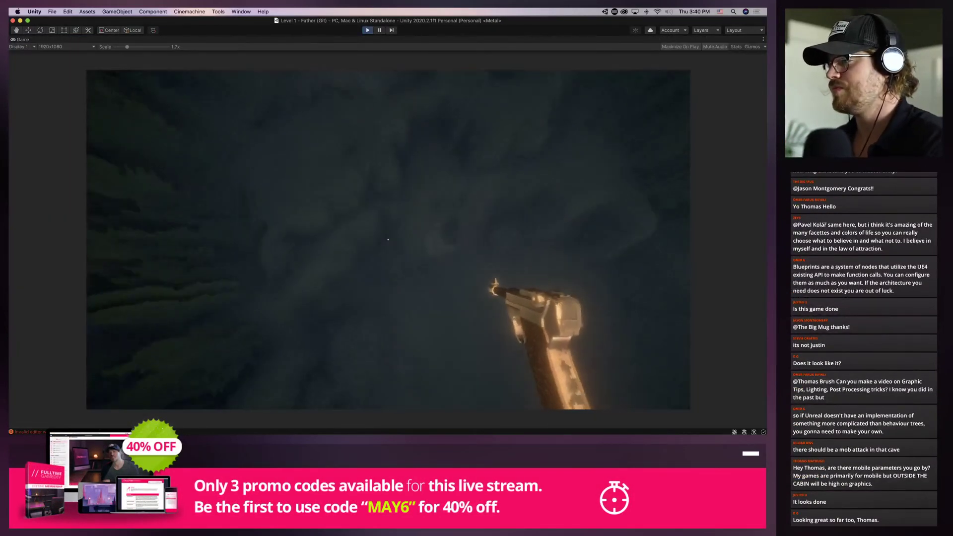
{"action": "key", "text": "w"}
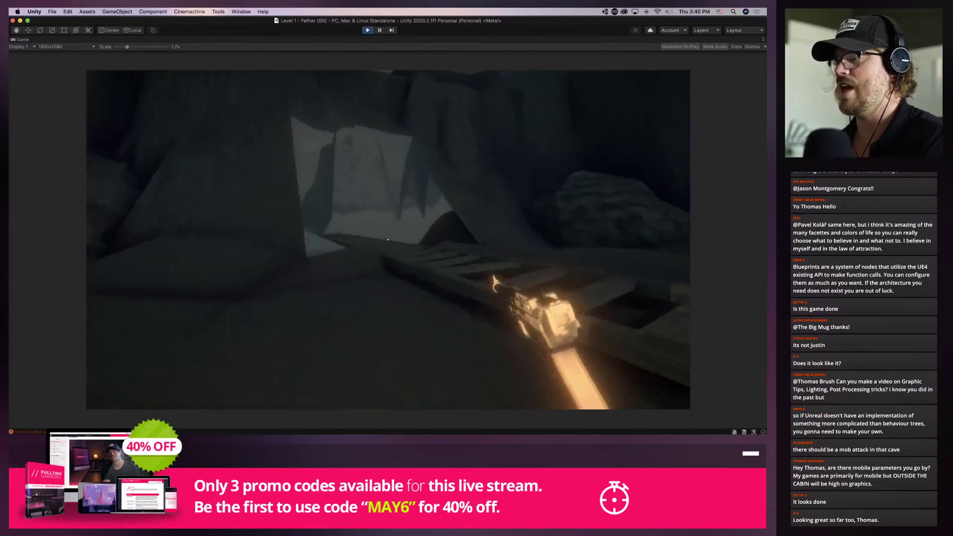
{"action": "key", "text": "w"}
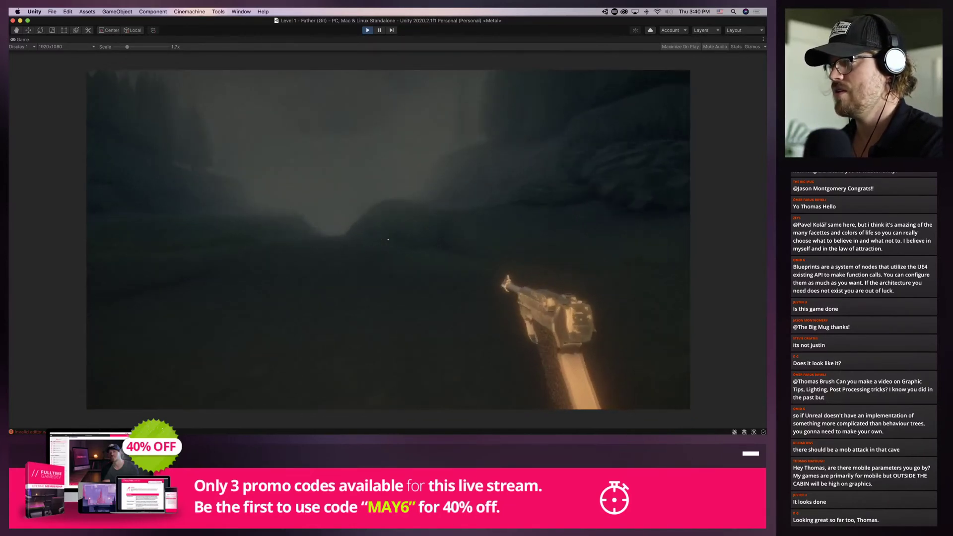
{"action": "key", "text": "w"}
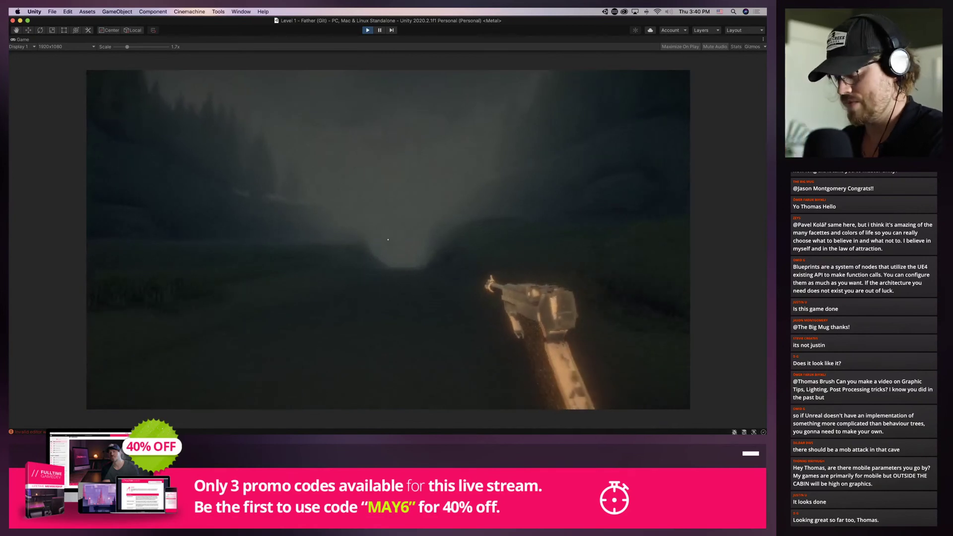
{"action": "key", "text": "w"}
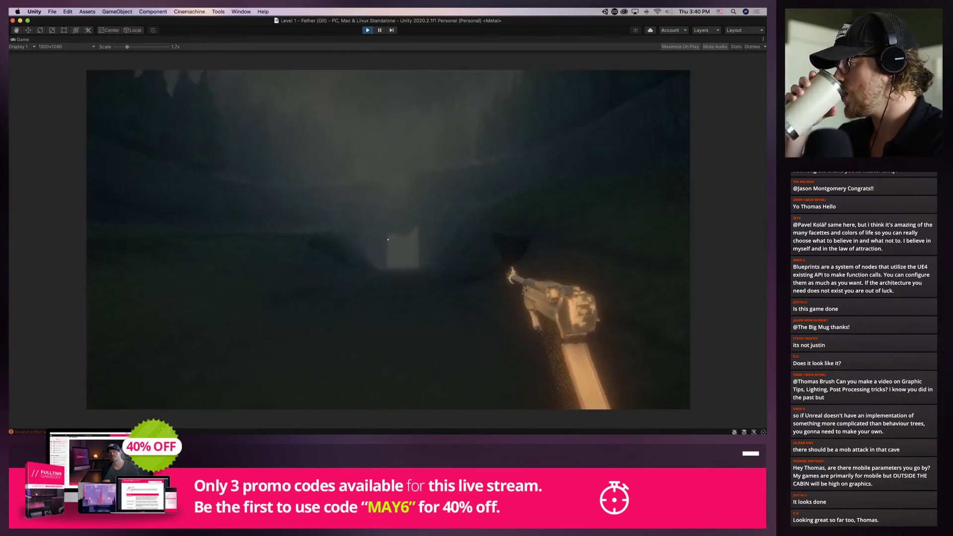
{"action": "key", "text": "w"}
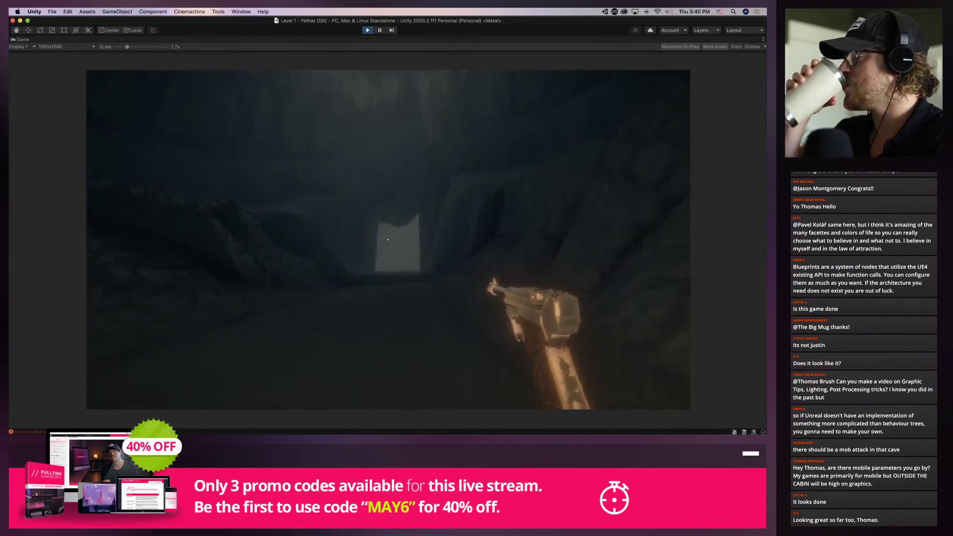
{"action": "key", "text": "w"}
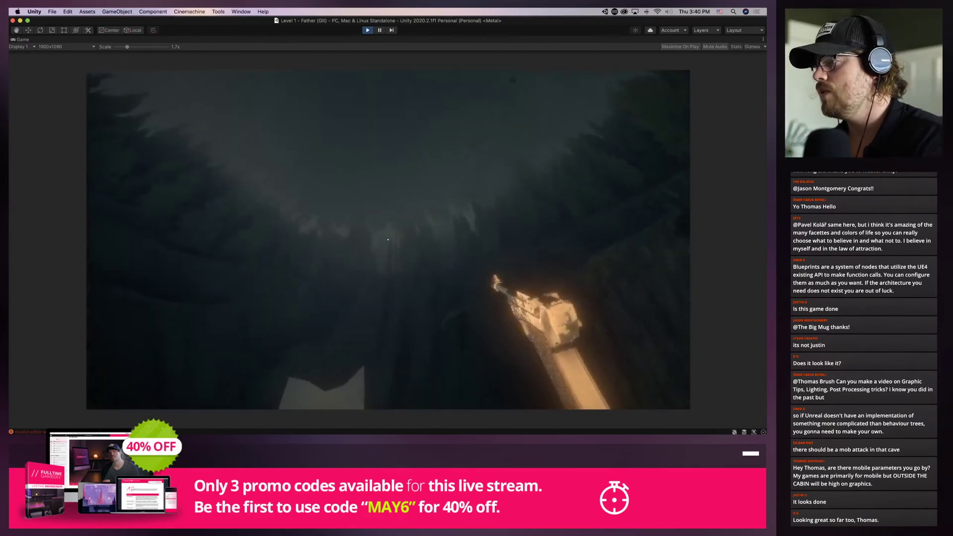
{"action": "key", "text": "w"}
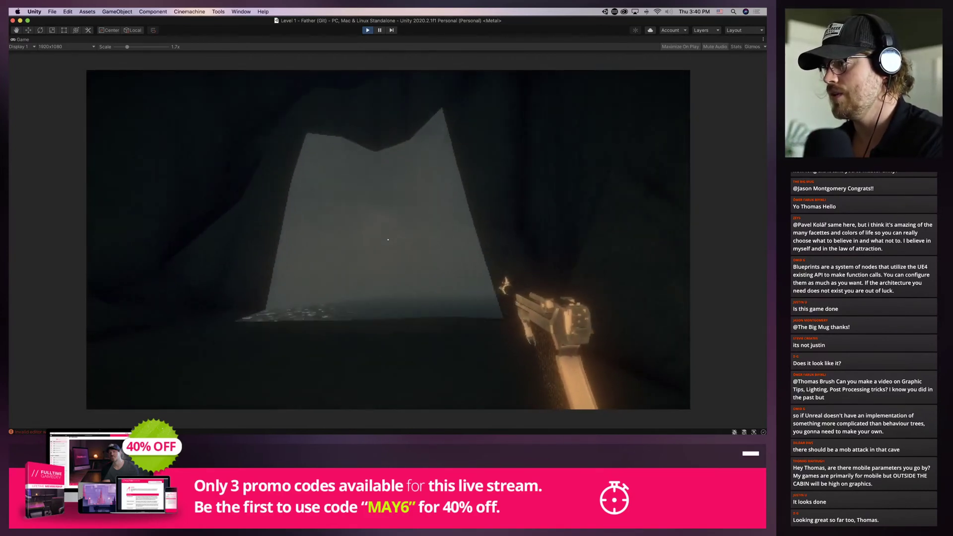
{"action": "key", "text": "w"}
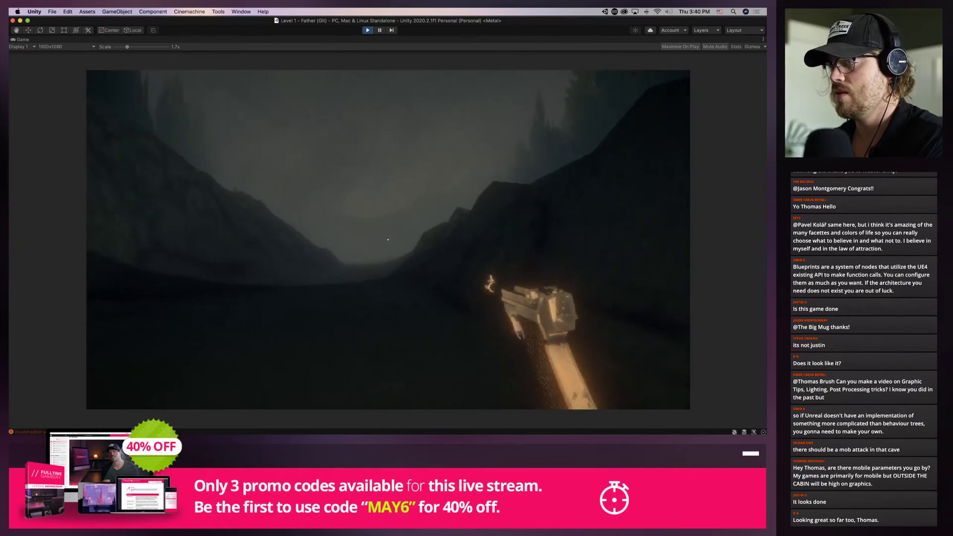
{"action": "key", "text": "w"}
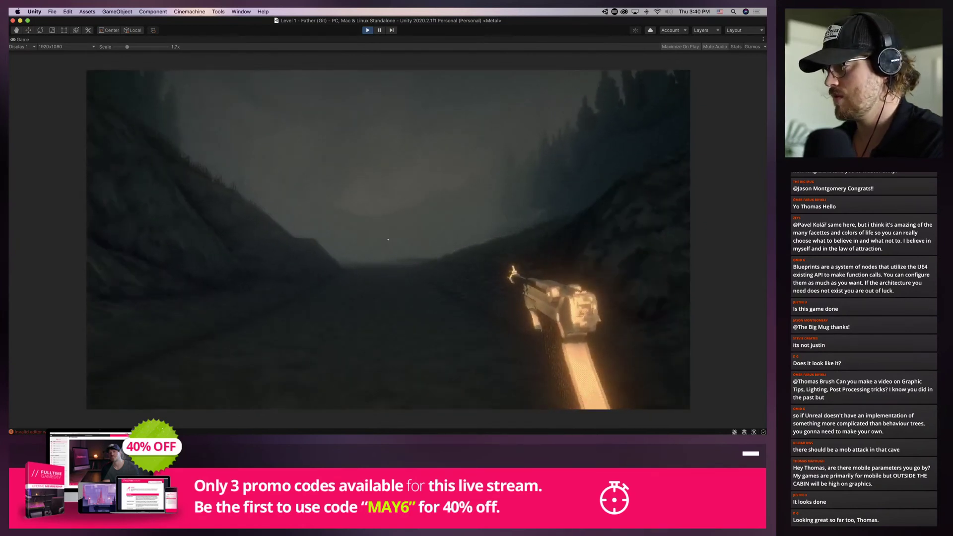
{"action": "key", "text": "w"}
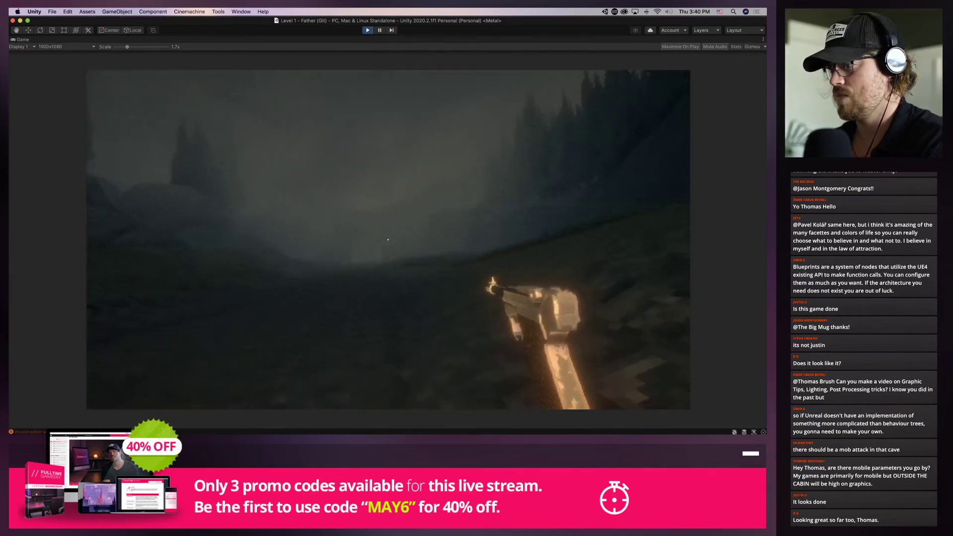
{"action": "key", "text": "w"}
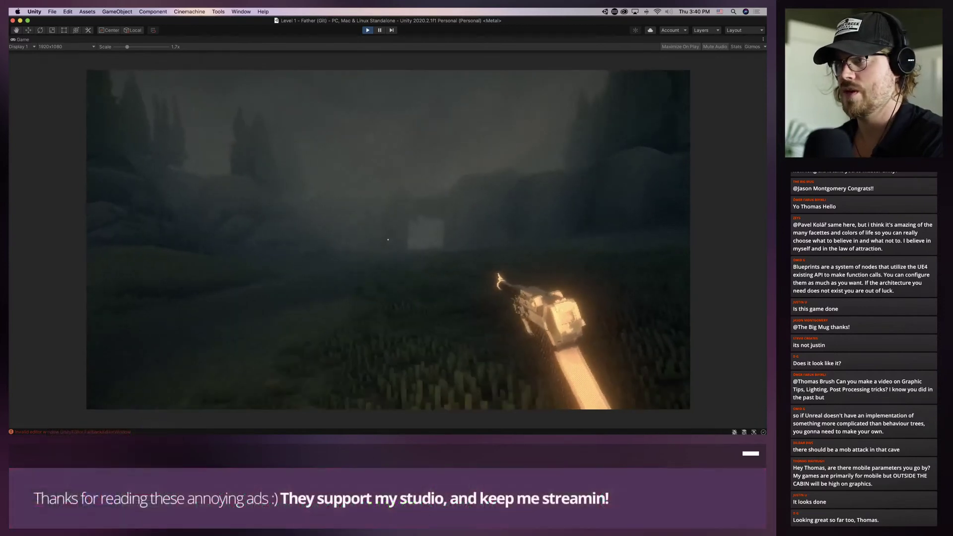
{"action": "key", "text": "w"}
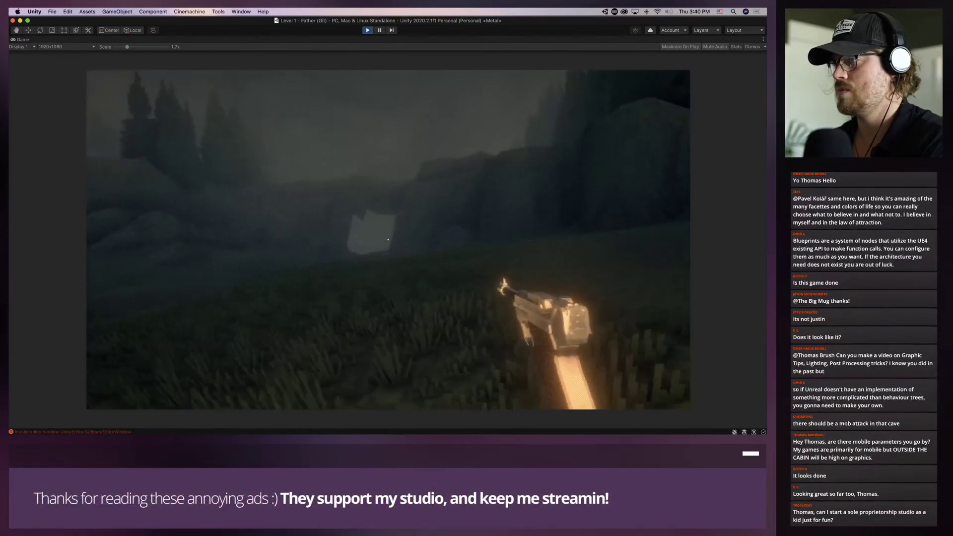
{"action": "key", "text": "w"}
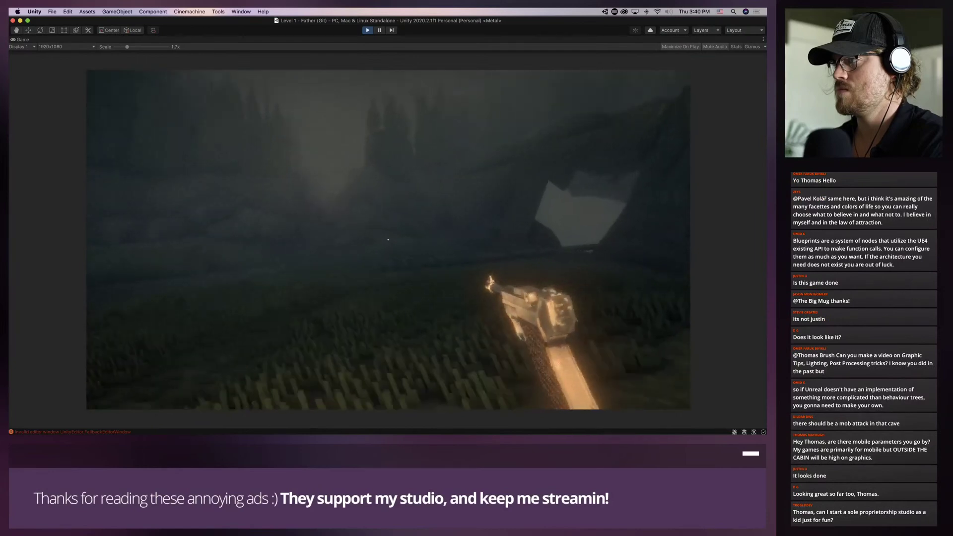
{"action": "key", "text": "w"}
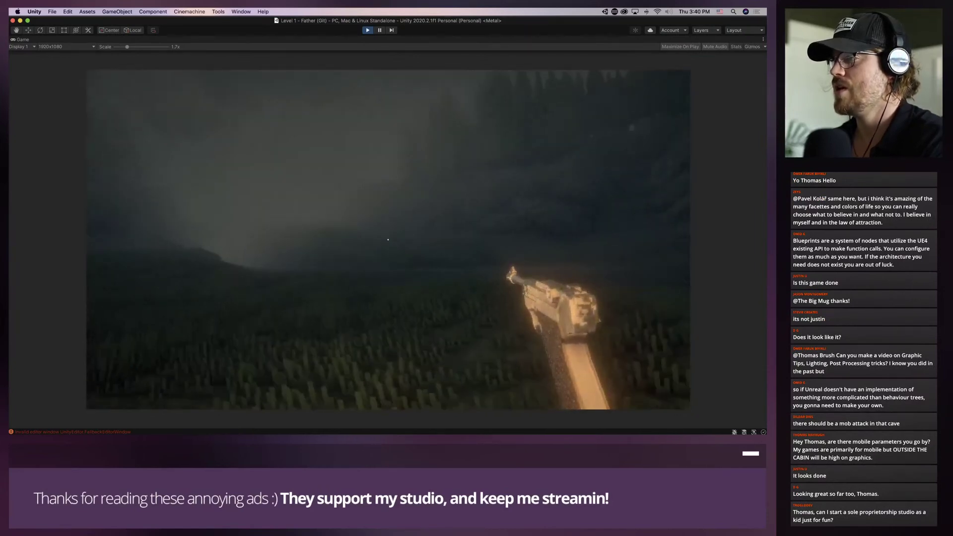
{"action": "key", "text": "w"}
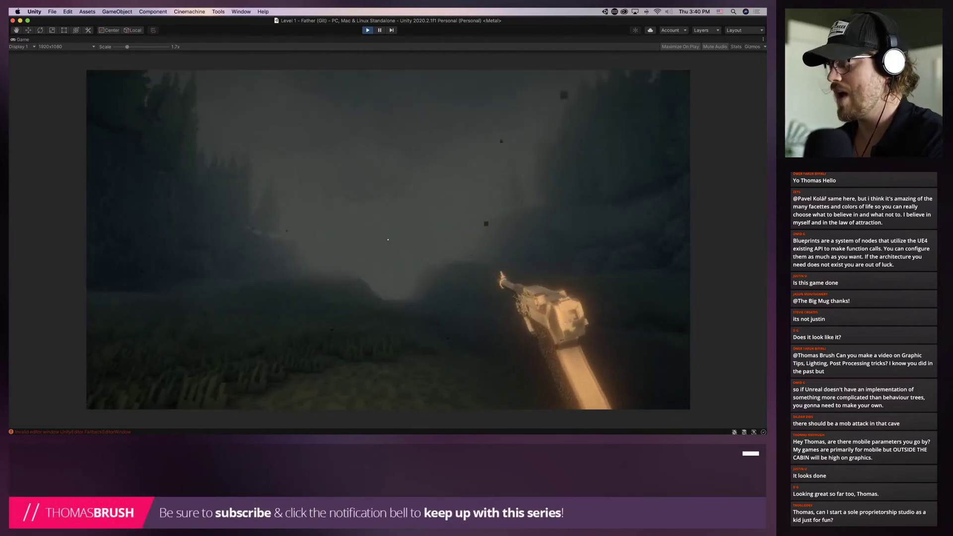
Pause the test run, bring up the environment lighting settings, and darken the fog colour to 28393D
{"action": "key", "text": "super+shift+p"}
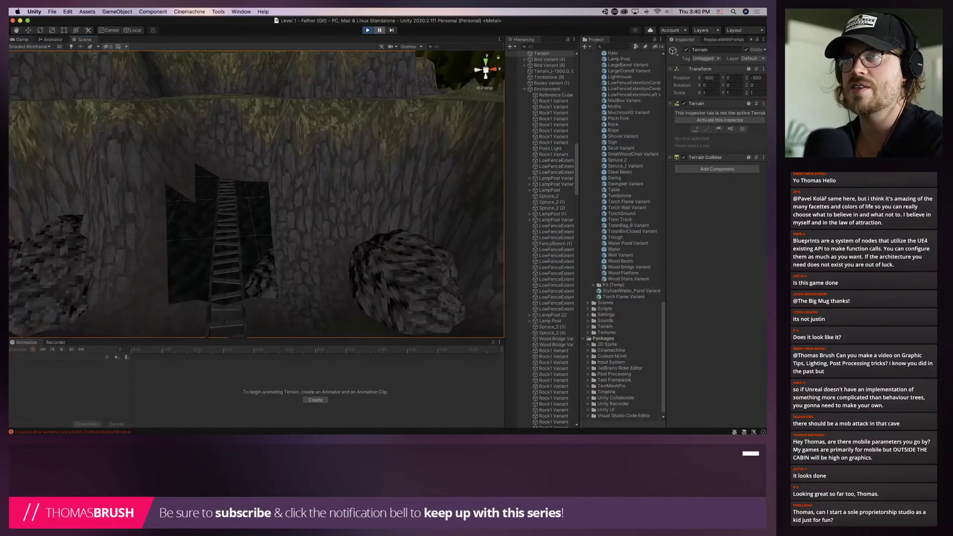
{"action": "key", "text": "super+shift+p"}
{"action": "left_click", "coordinate": [763, 39]}
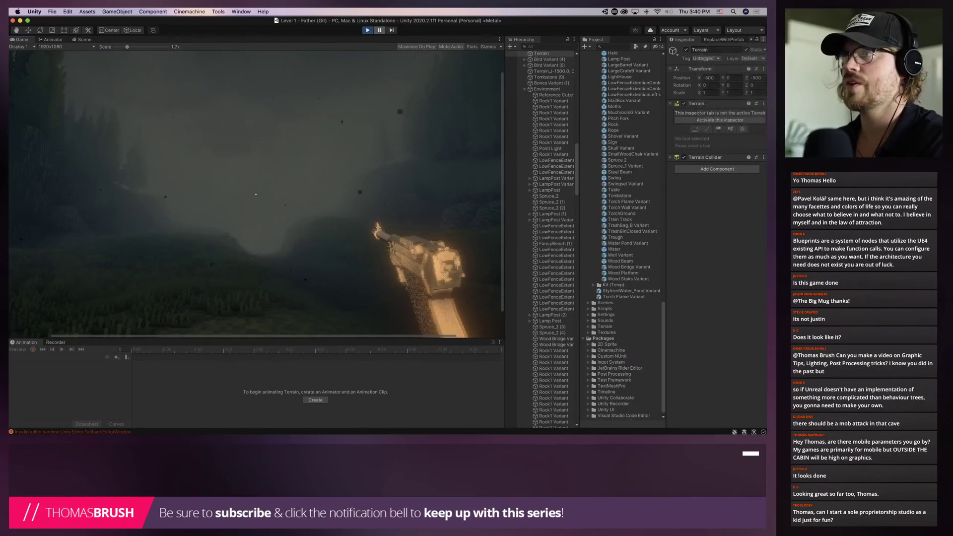
{"action": "left_click", "coordinate": [240, 11]}
{"action": "mouse_move", "coordinate": [268, 122]}
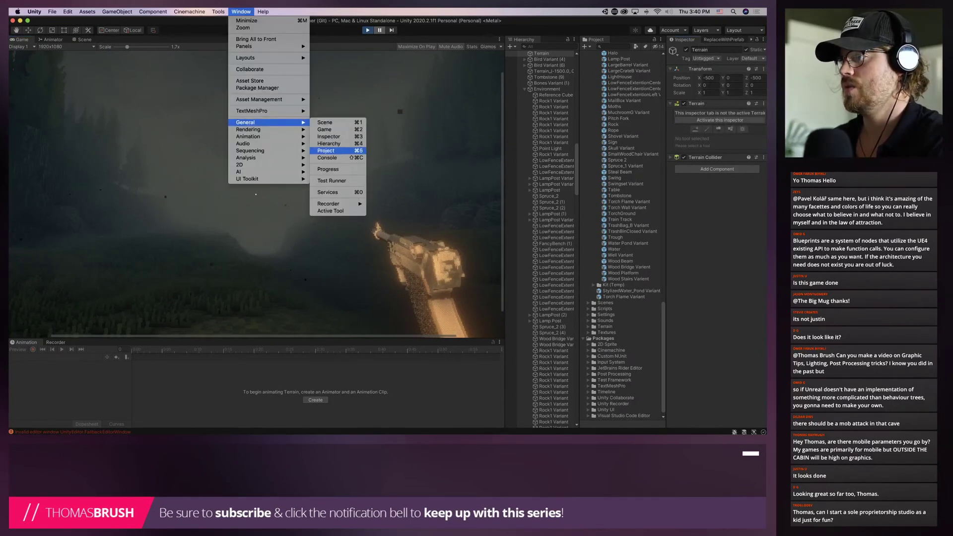
{"action": "mouse_move", "coordinate": [268, 143]}
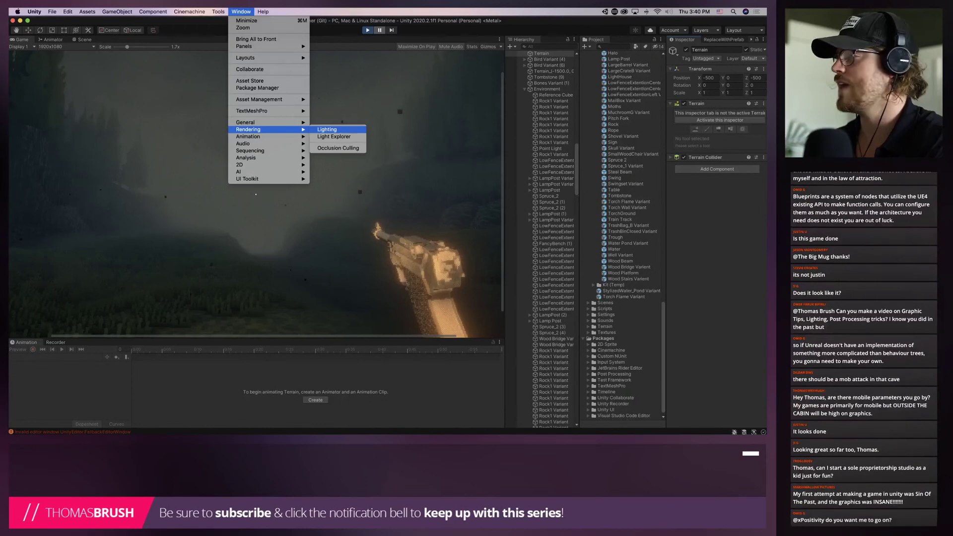
{"action": "left_click", "coordinate": [327, 130]}
{"action": "left_click", "coordinate": [705, 50]}
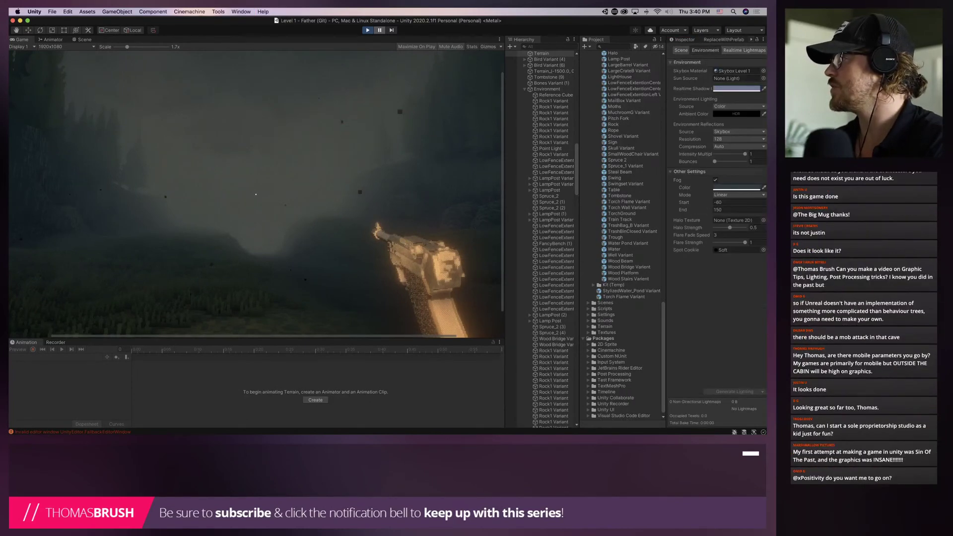
{"action": "left_click", "coordinate": [736, 187]}
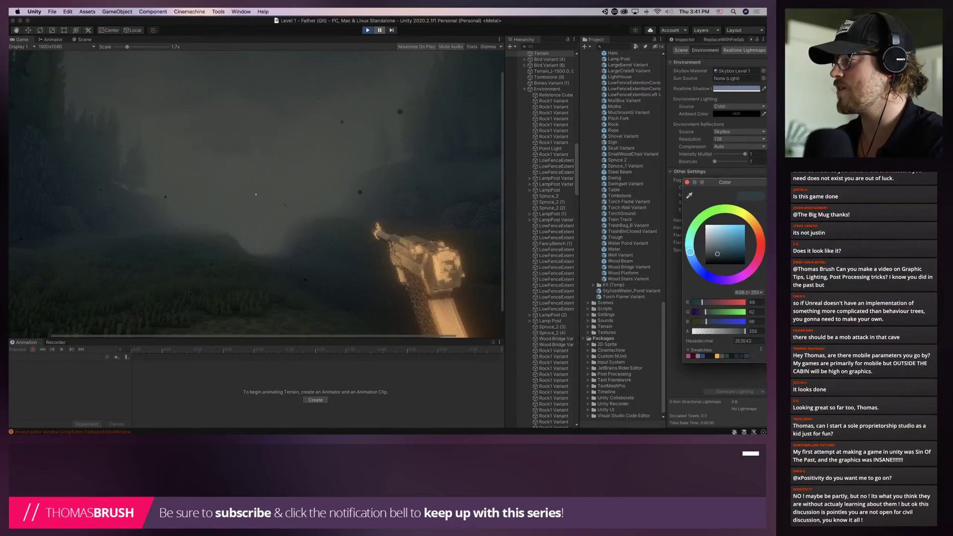
{"action": "left_click_drag", "start_coordinate": [717, 254], "coordinate": [718, 255]}
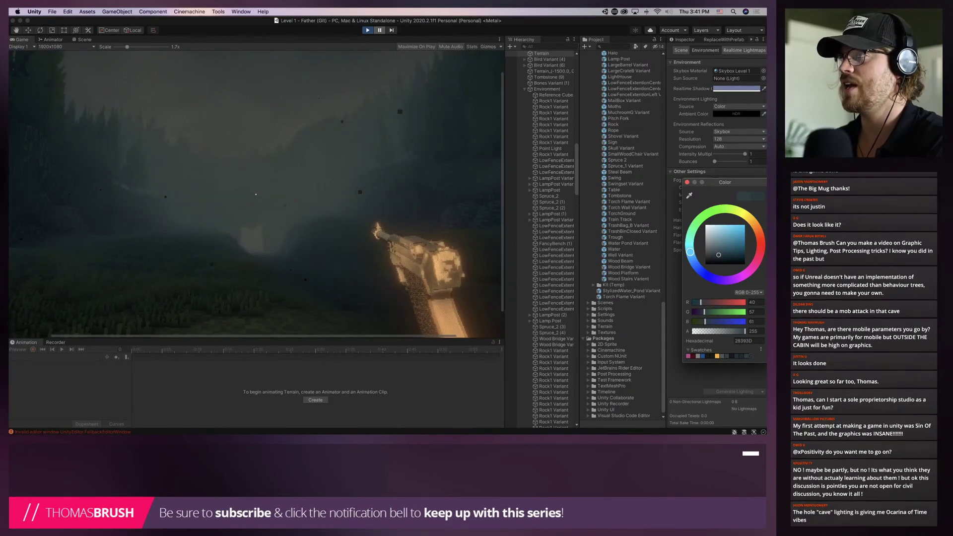
Resume the game to check the fog in motion, end the run, and reduce the Game view scale to 1x
{"action": "left_click", "coordinate": [379, 30]}
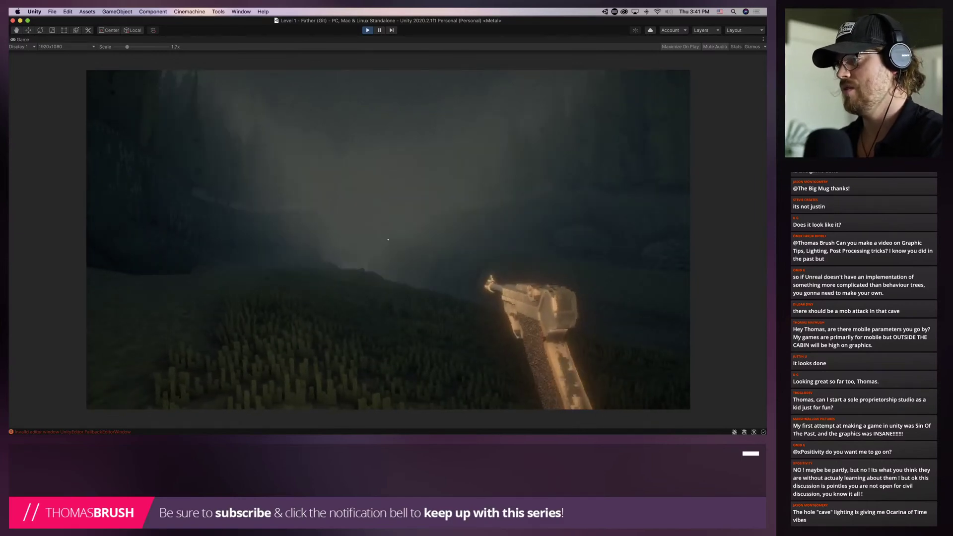
{"action": "key", "text": "shift+space"}
{"action": "key", "text": "ctrl+Up"}
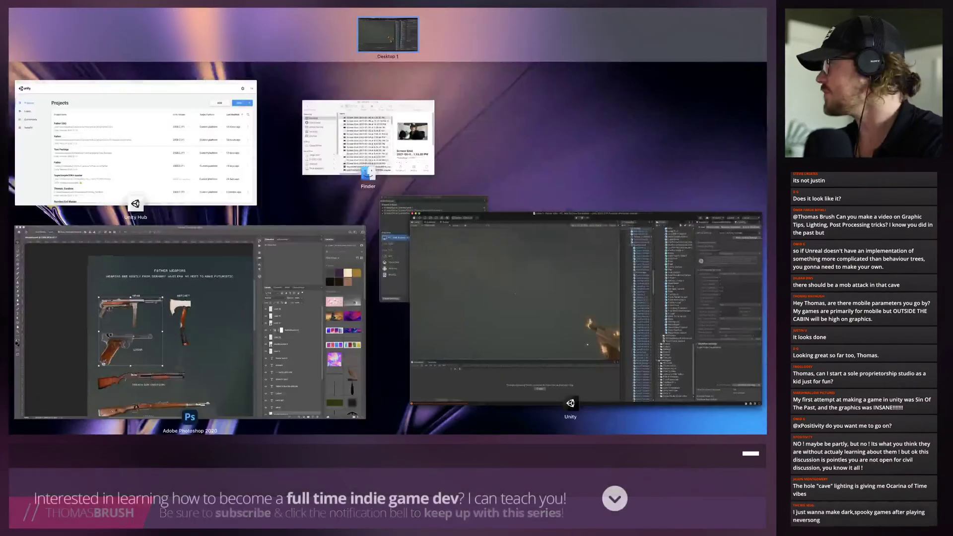
{"action": "key", "text": "ctrl+Up"}
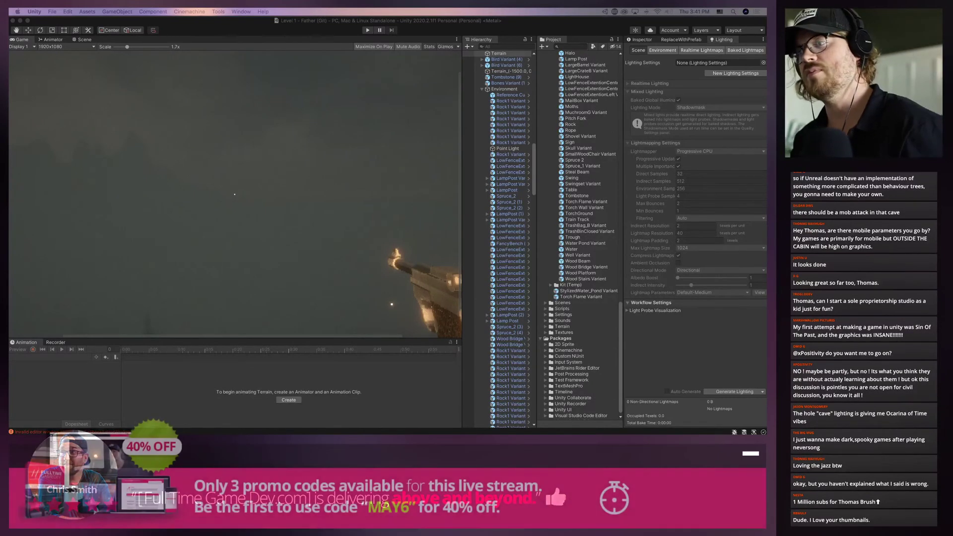
{"action": "scroll", "coordinate": [234, 194], "scroll_direction": "down", "scroll_amount": 5}
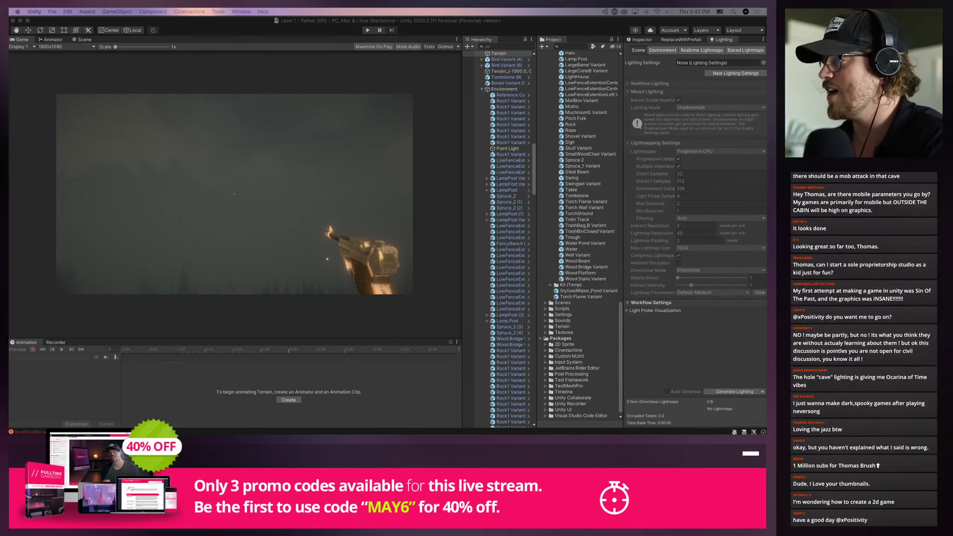
Return to the Scene view at the cliff hole around the wooden bridge and bring back the terrain's Paint Holes settings
{"action": "left_click", "coordinate": [84, 40]}
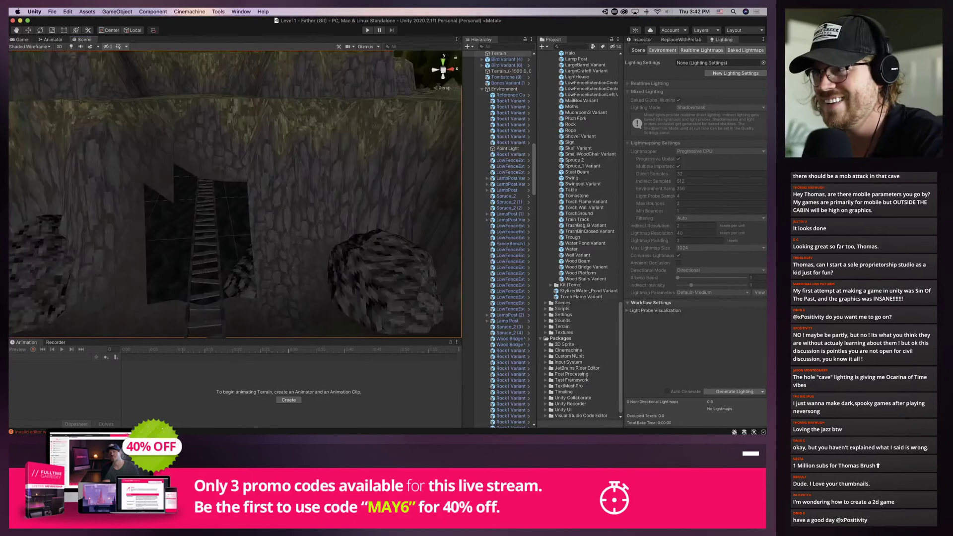
{"action": "right_click_drag", "start_coordinate": [243, 204], "coordinate": [223, 215]}
{"action": "left_click", "coordinate": [224, 210]}
{"action": "left_click", "coordinate": [223, 215]}
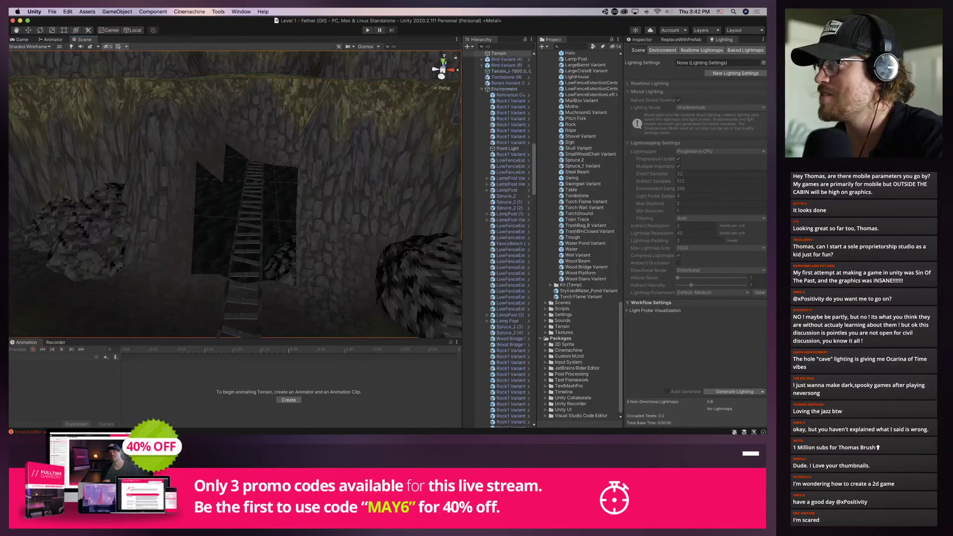
{"action": "left_click", "coordinate": [642, 40]}
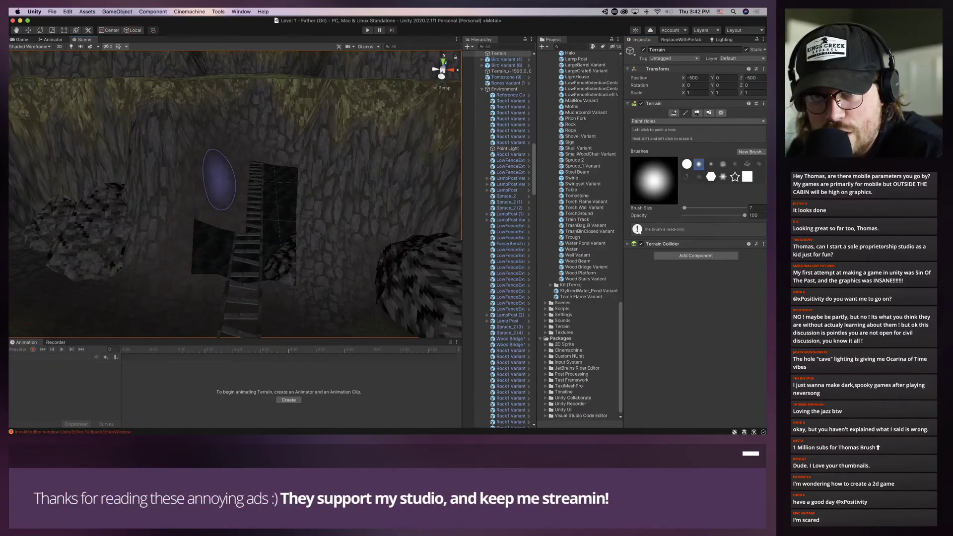
{"action": "right_click_drag", "start_coordinate": [219, 178], "coordinate": [214, 166]}
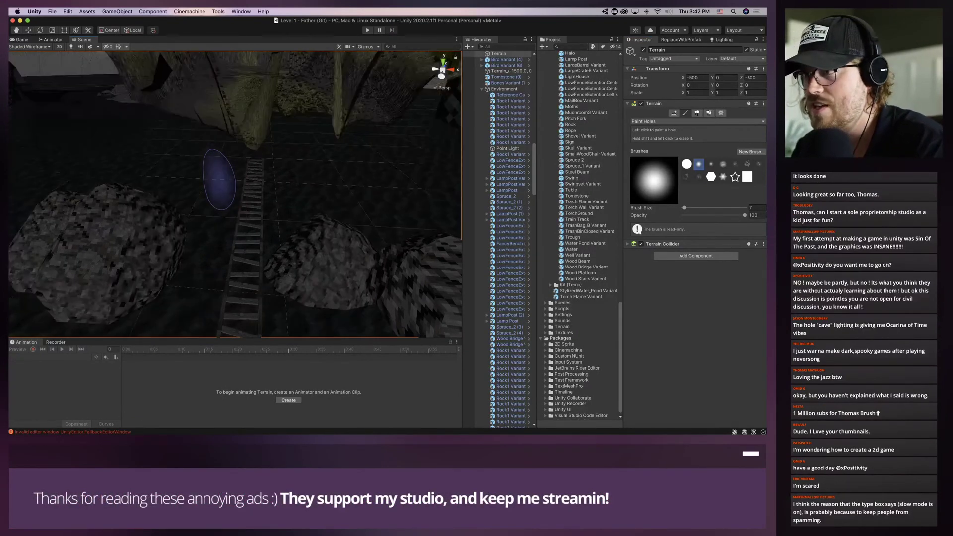
Briefly run and stop the game, frame the wooden bridge's cliff hole from farther back, and reactivate the terrain's Paint Holes tool
{"action": "key", "text": "super+p"}
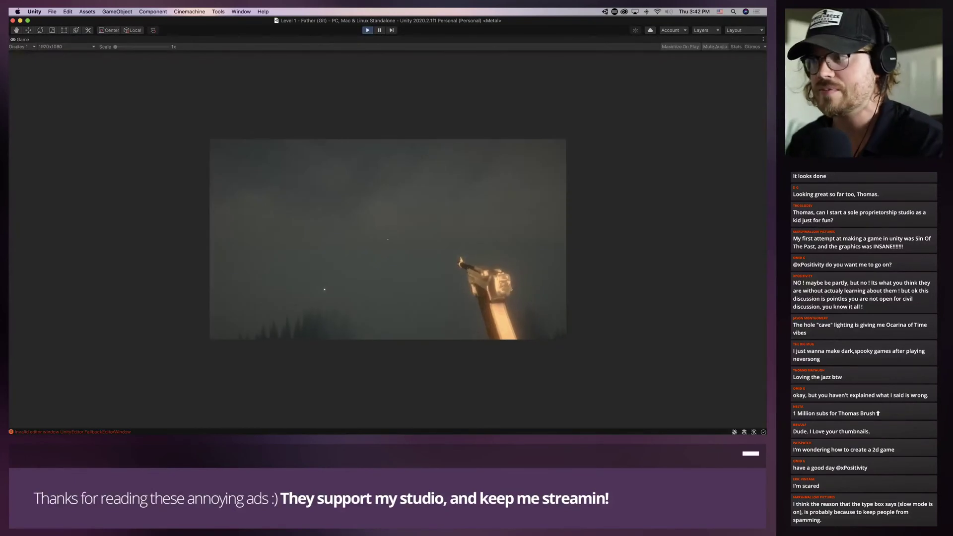
{"action": "left_click", "coordinate": [367, 30]}
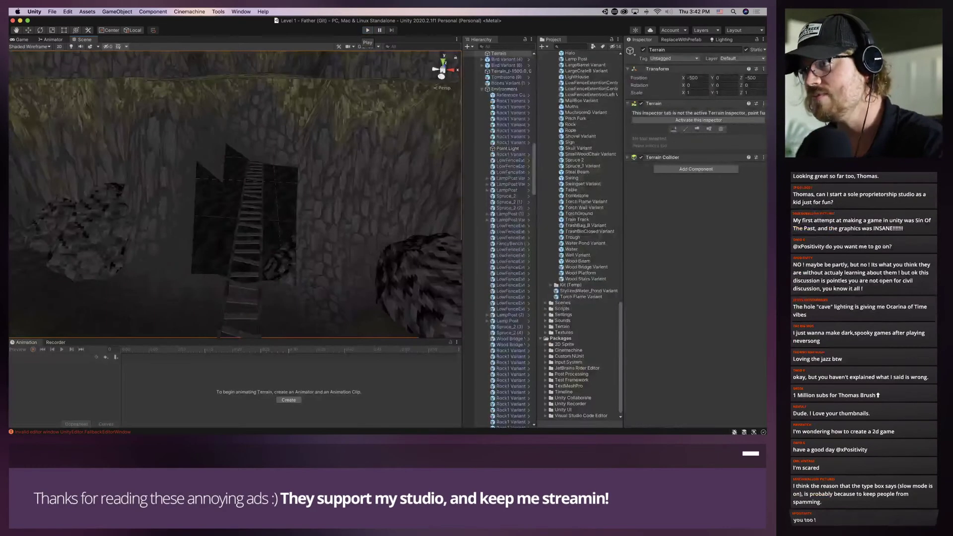
{"action": "key", "text": "w"}
{"action": "right_click_drag", "start_coordinate": [268, 169], "coordinate": [288, 182]}
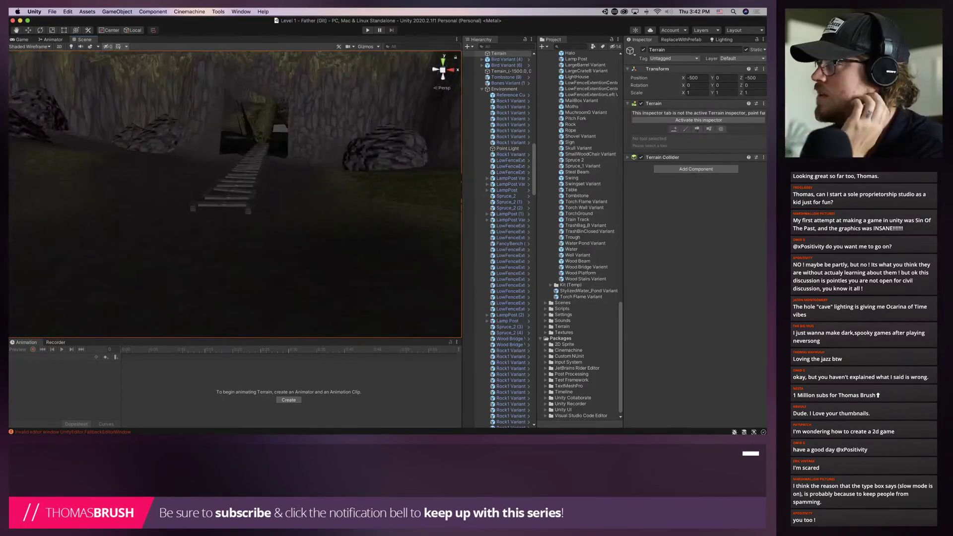
{"action": "left_click", "coordinate": [698, 120]}
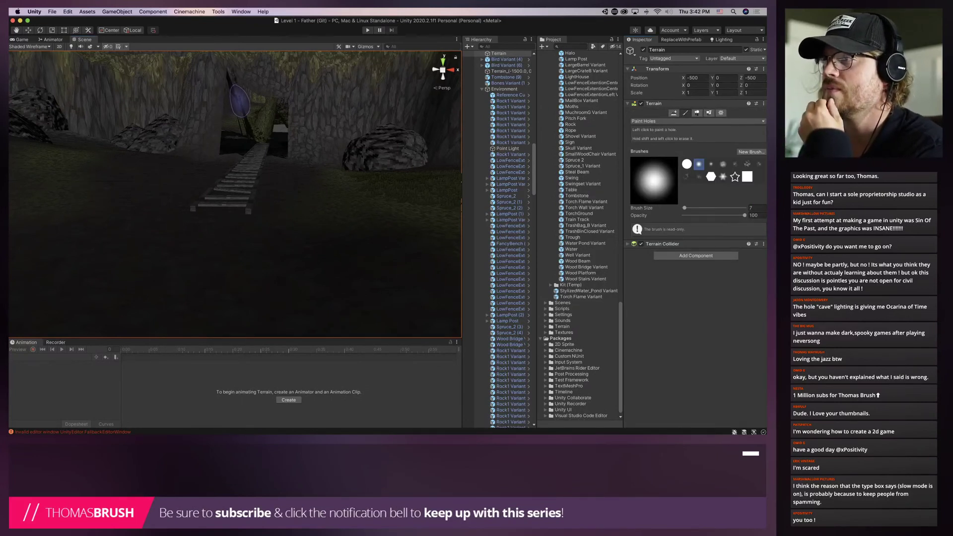
{"action": "right_click_drag", "start_coordinate": [321, 106], "coordinate": [260, 113]}
{"action": "scroll", "coordinate": [260, 113], "scroll_direction": "up", "scroll_amount": 2}
{"action": "mouse_move", "coordinate": [260, 113]}
{"action": "middle_mouse_down"}
{"action": "mouse_move", "coordinate": [244, 181]}
{"action": "mouse_move", "coordinate": [204, 266]}
{"action": "middle_mouse_up"}
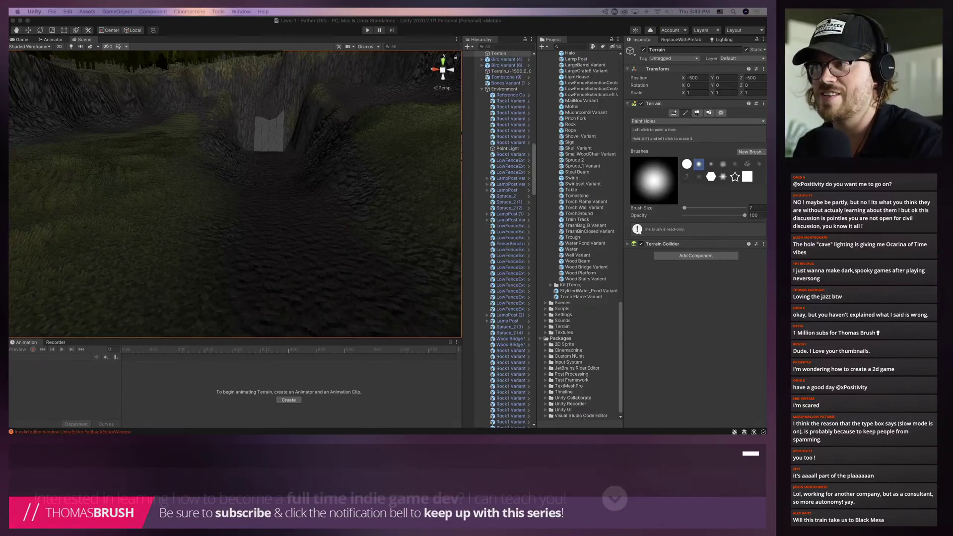
{"action": "mouse_move", "coordinate": [508, 430]}
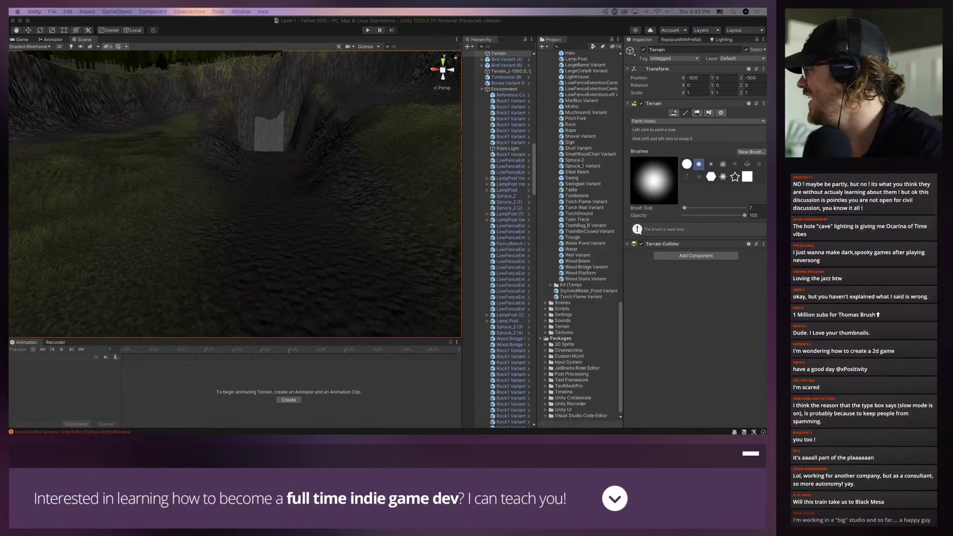
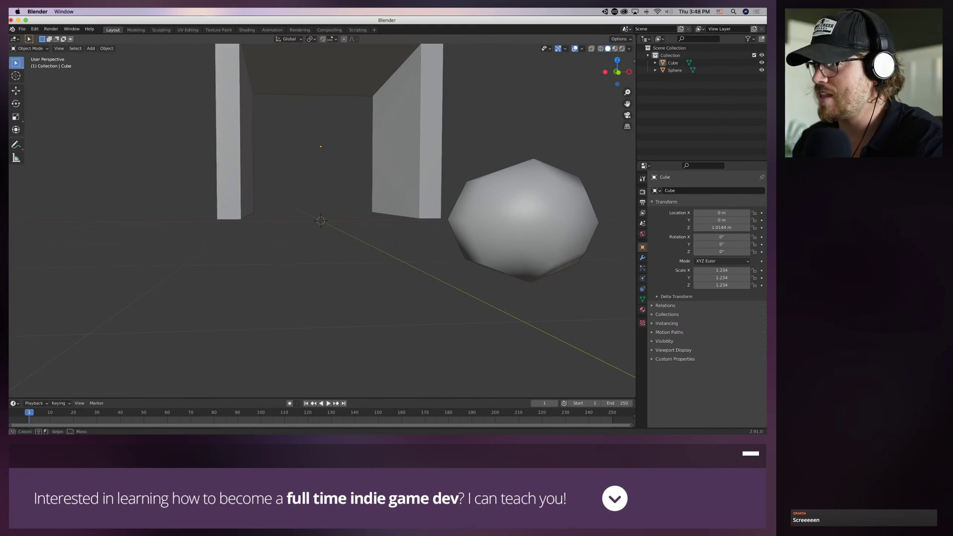
Switch to Blender and lower the open box-shaped frame about 0.18 m along Z
{"action": "left_click", "coordinate": [397, 159]}
{"action": "key", "text": "g"}
{"action": "key", "text": "z"}
{"action": "left_click", "coordinate": [397, 172]}
{"action": "middle_click_drag", "start_coordinate": [397, 172], "coordinate": [436, 208]}
{"action": "scroll", "coordinate": [368, 191], "scroll_direction": "down", "scroll_amount": 5}
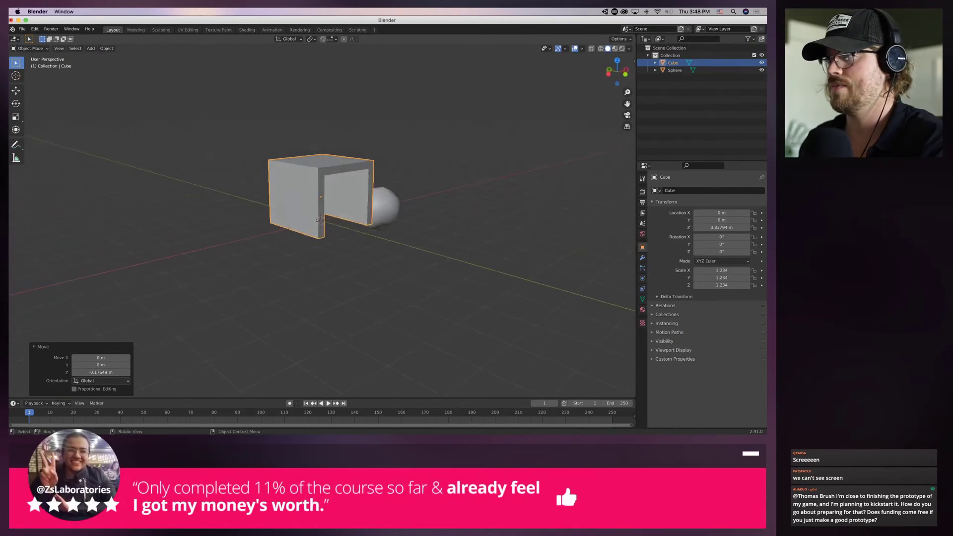
Add a cube at the origin and flatten it to about 0.274 of its height along Z
{"action": "left_click", "coordinate": [91, 49]}
{"action": "mouse_move", "coordinate": [100, 54]}
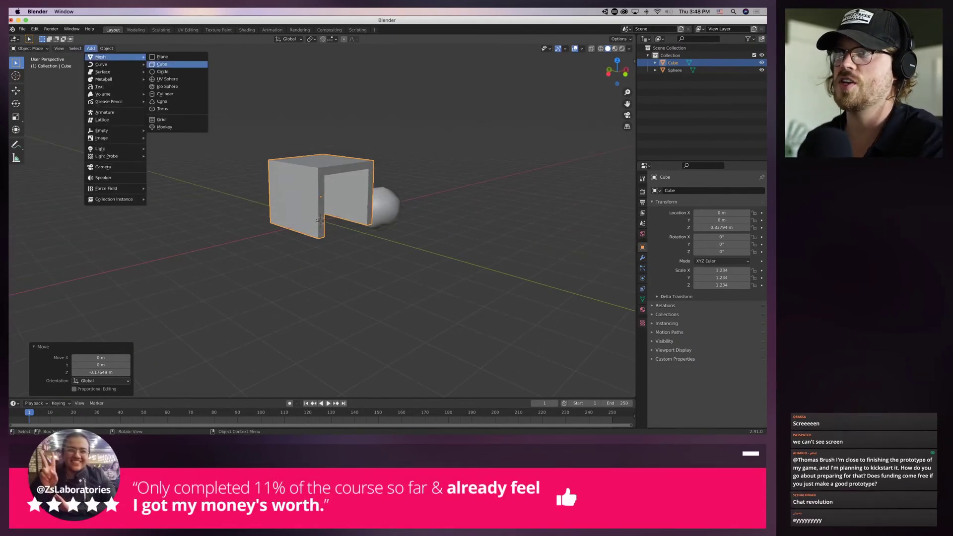
{"action": "left_click", "coordinate": [171, 63]}
{"action": "key", "text": "s"}
{"action": "key", "text": "z"}
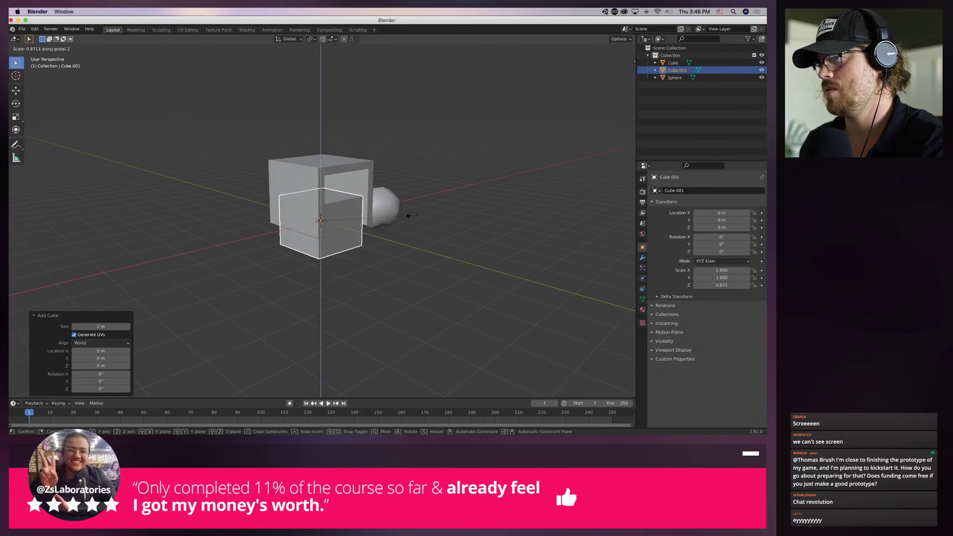
{"action": "left_click", "coordinate": [331, 219]}
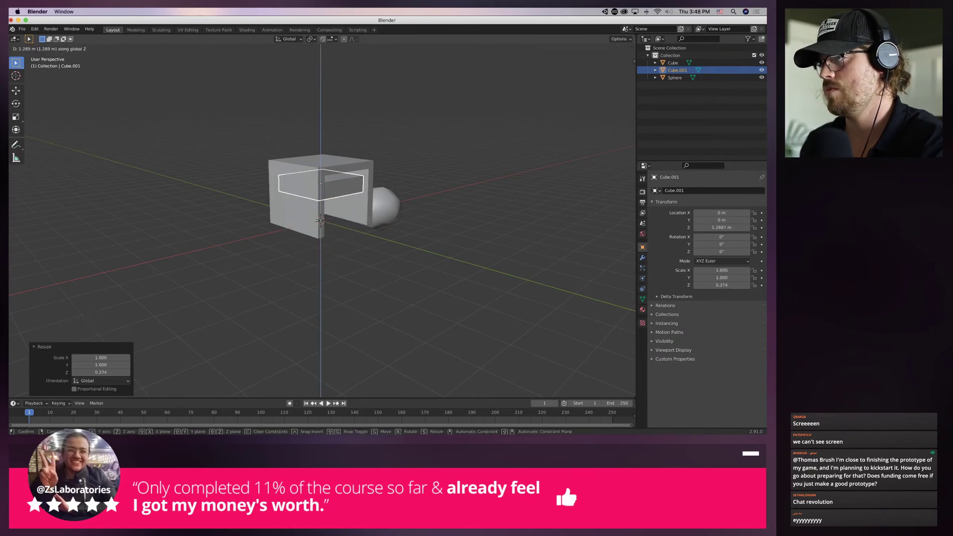
Raise the flattened cube about 1.97 m along Z so it sits at the top of the frame
{"action": "key", "text": "g"}
{"action": "key", "text": "x"}
{"action": "key", "text": "z"}
{"action": "left_click", "coordinate": [333, 159]}
Widen the roof slab about 1.59 times along X, and scale it down uniformly to about 0.81
{"action": "middle_click_drag", "start_coordinate": [332, 159], "coordinate": [268, 136]}
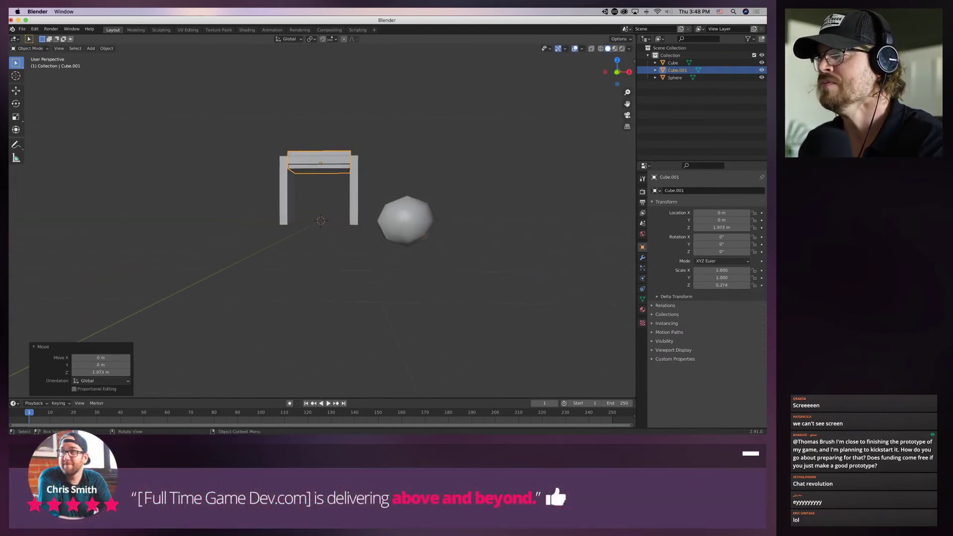
{"action": "scroll", "coordinate": [268, 136], "scroll_direction": "up", "scroll_amount": 3}
{"action": "middle_click_drag", "start_coordinate": [379, 166], "coordinate": [382, 216], "text": "shift"}
{"action": "key", "text": "s"}
{"action": "key", "text": "x"}
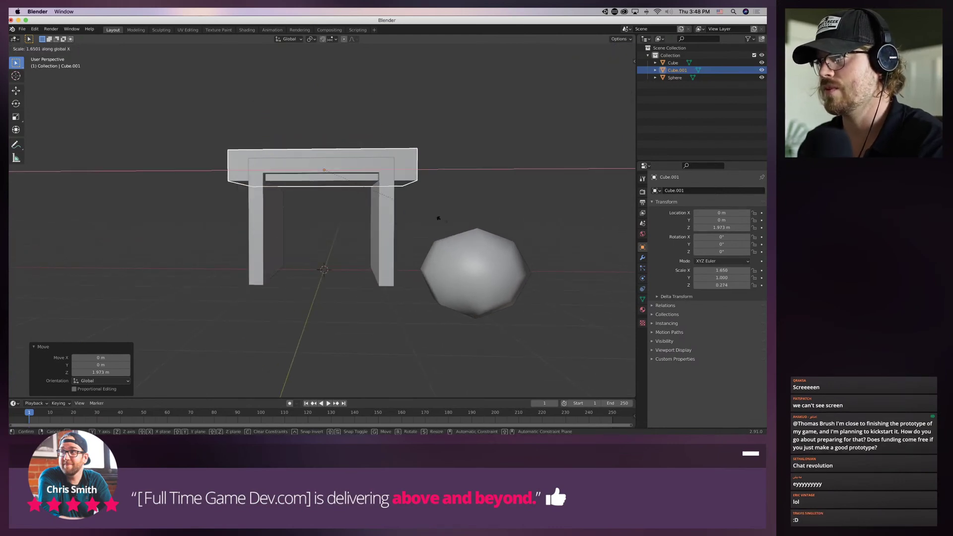
{"action": "left_click", "coordinate": [434, 216]}
{"action": "key", "text": "s"}
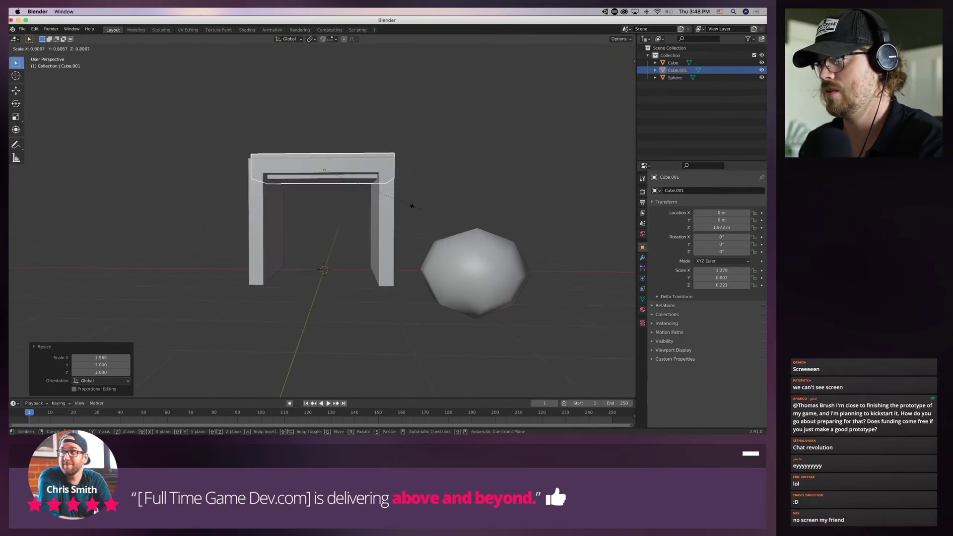
{"action": "left_click", "coordinate": [412, 207]}
{"action": "key", "text": "g"}
{"action": "key", "text": "Escape"}
Stretch the roof slab past the frame on all sides, about 1.16 times along X and 1.71 times along Y
{"action": "key", "text": "s"}
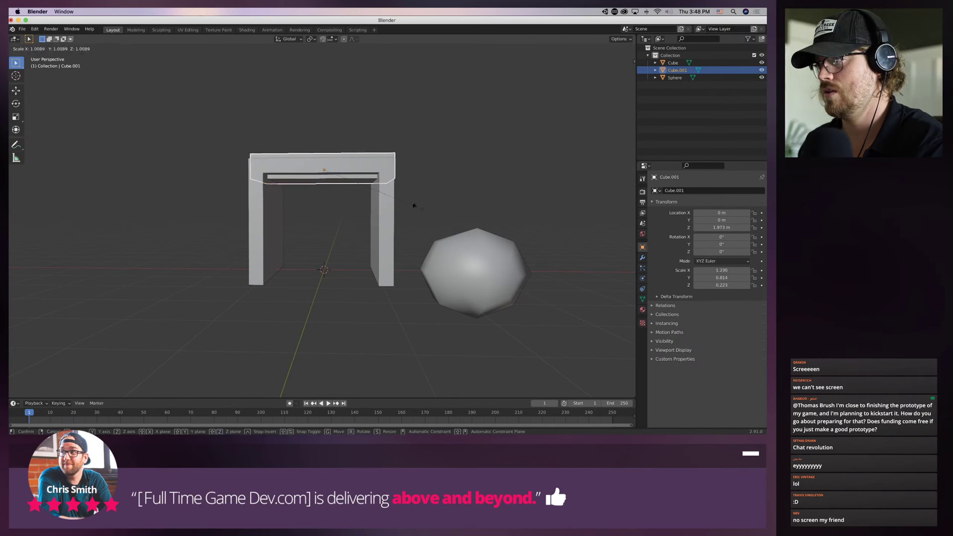
{"action": "key", "text": "x"}
{"action": "left_click", "coordinate": [434, 205]}
{"action": "middle_click_drag", "start_coordinate": [433, 205], "coordinate": [359, 231]}
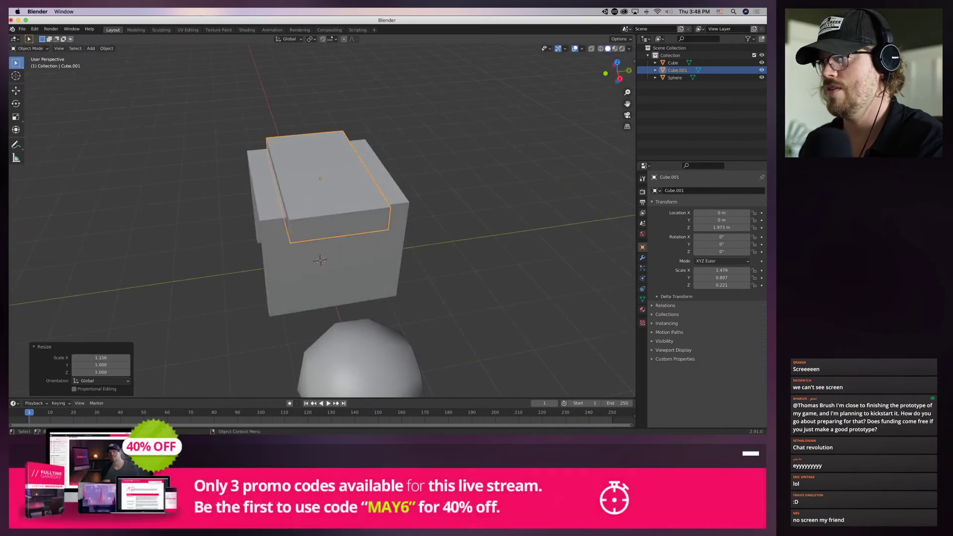
{"action": "key", "text": "s"}
{"action": "key", "text": "x"}
{"action": "key", "text": "z"}
{"action": "key", "text": "y"}
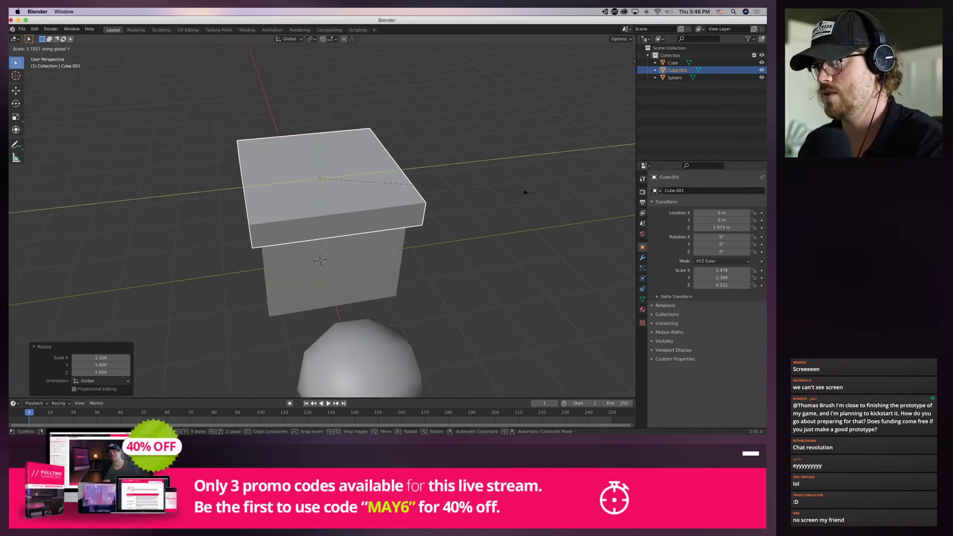
{"action": "left_click", "coordinate": [505, 192]}
Thin the roof slab to a Z scale of about 0.13
{"action": "middle_click_drag", "start_coordinate": [504, 192], "coordinate": [382, 213]}
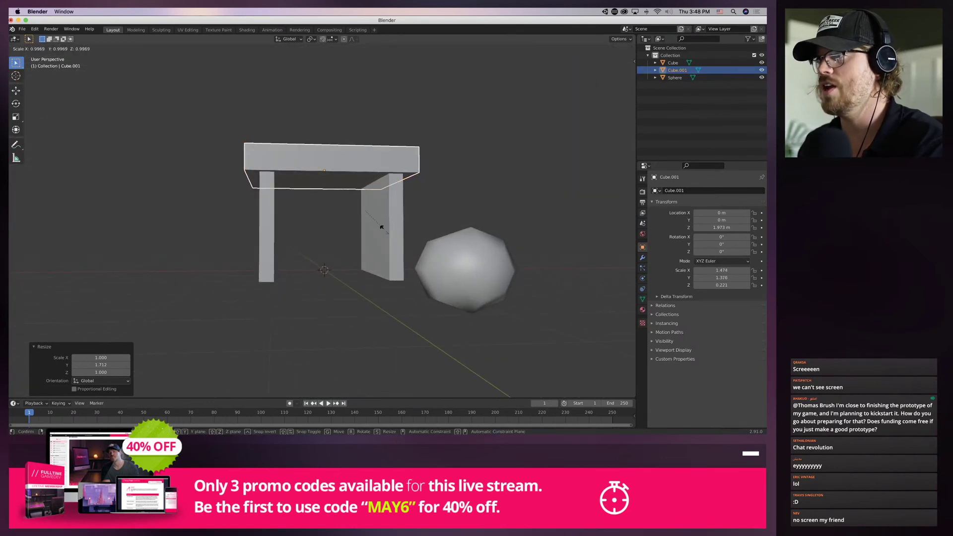
{"action": "key", "text": "s"}
{"action": "key", "text": "z"}
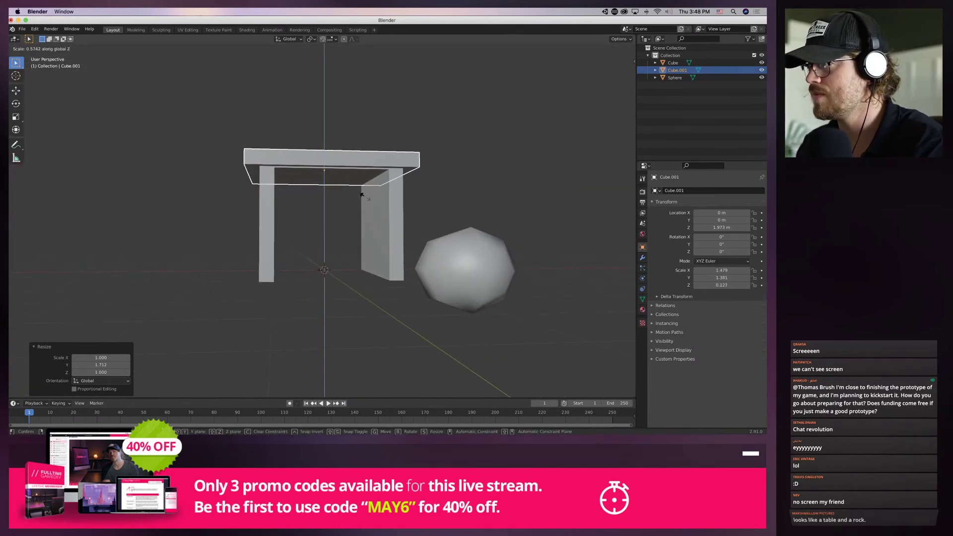
{"action": "left_click", "coordinate": [361, 194]}
Try to lower the roof slab about 0.04 m onto the walls, and undo the move
{"action": "key", "text": "g"}
{"action": "left_click", "coordinate": [361, 198]}
{"action": "middle_click_drag", "start_coordinate": [361, 199], "coordinate": [342, 210]}
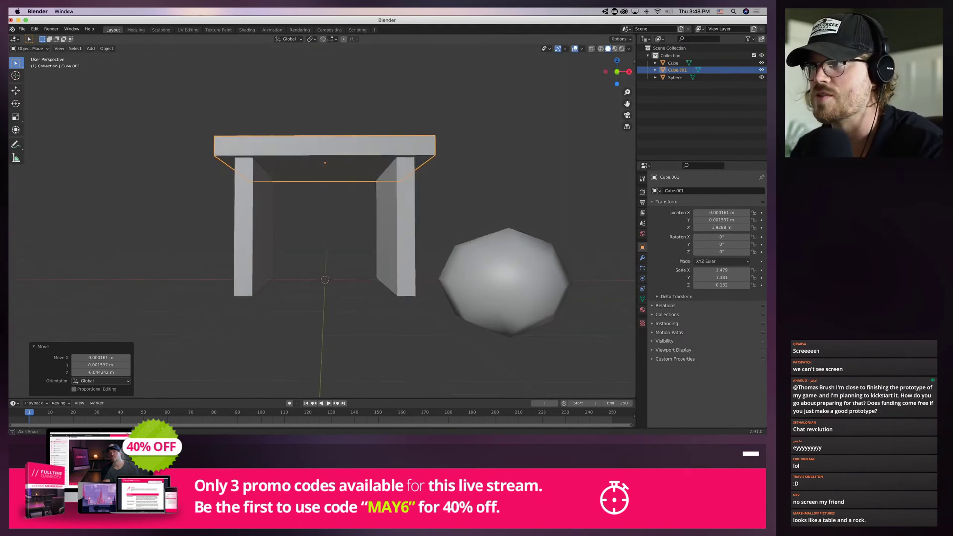
{"action": "key", "text": "super+z"}
Thicken the roof slab to a Z scale of about 0.155 and lower it about 0.02 m toward the walls
{"action": "key", "text": "s"}
{"action": "key", "text": "x"}
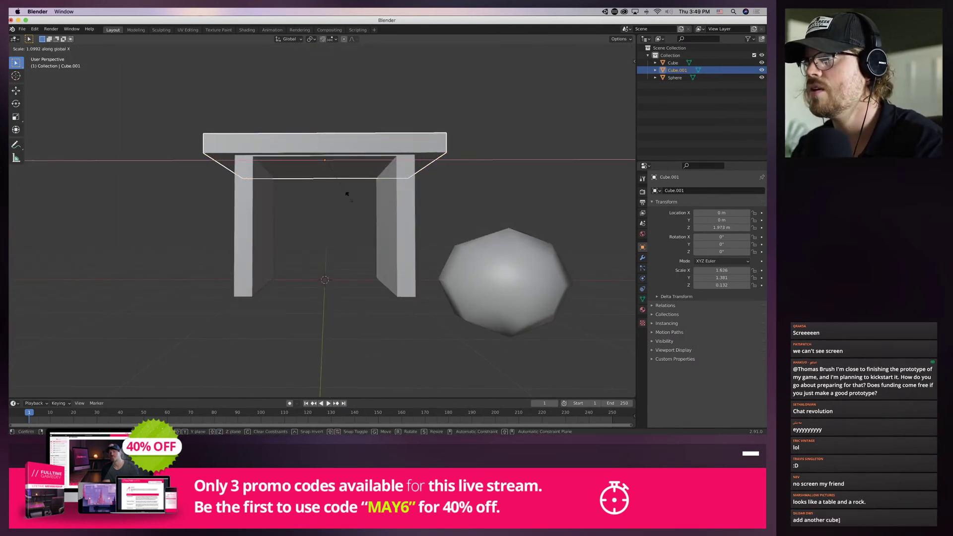
{"action": "key", "text": "z"}
{"action": "left_click", "coordinate": [349, 199]}
{"action": "key", "text": "g"}
{"action": "left_click", "coordinate": [350, 201]}
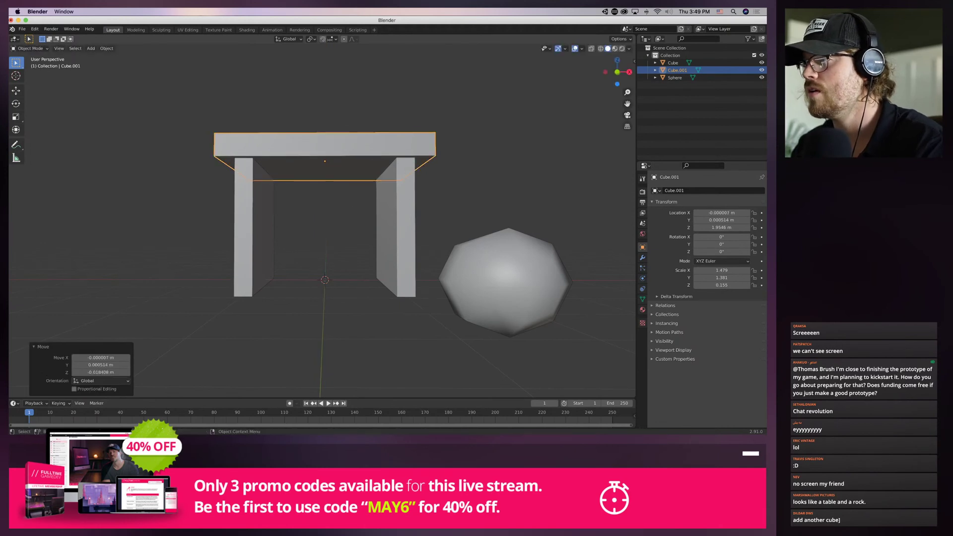
Make the roof slab slightly thinner along Z, keeping its length and width
{"action": "mouse_move", "coordinate": [350, 200]}
{"action": "middle_mouse_down"}
{"action": "mouse_move", "coordinate": [342, 228]}
{"action": "mouse_move", "coordinate": [350, 200]}
{"action": "middle_mouse_up"}
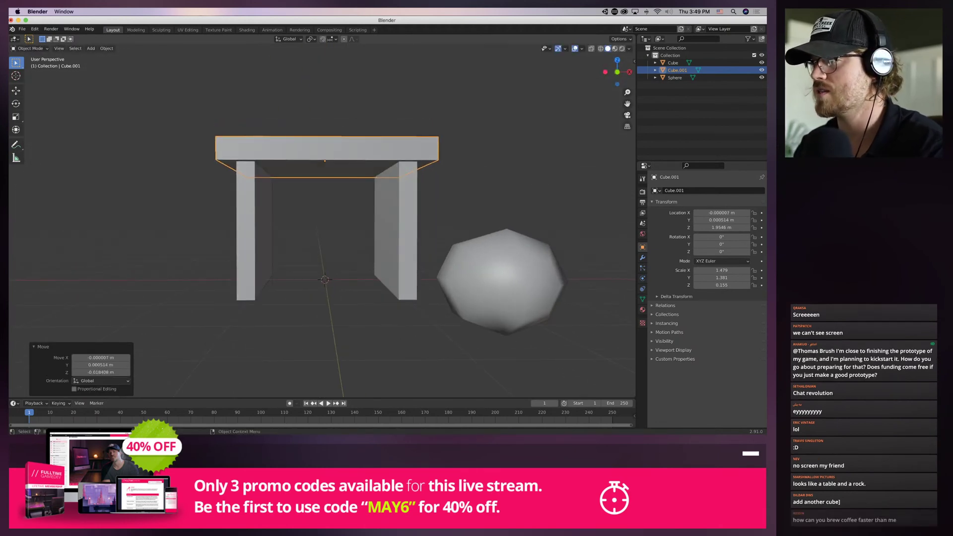
{"action": "key", "text": "s"}
{"action": "key", "text": "z"}
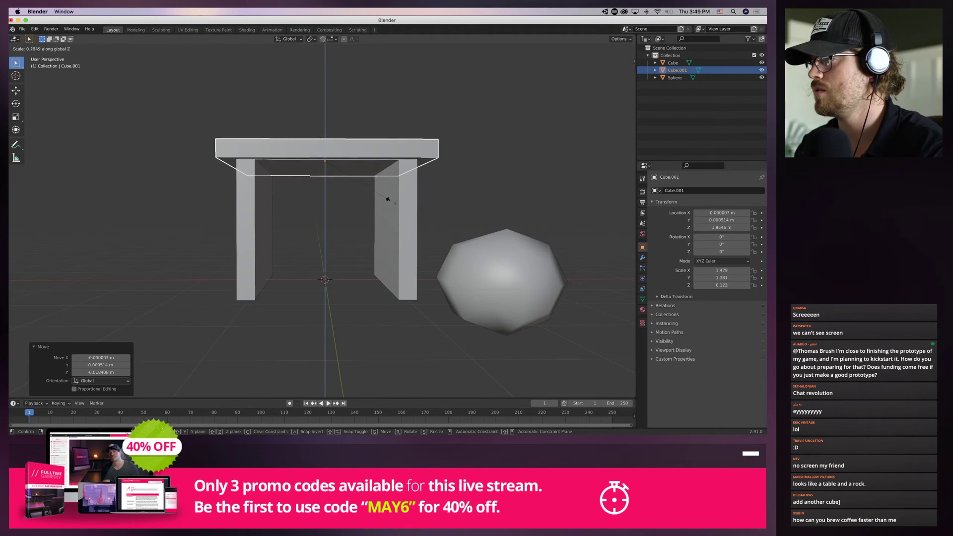
{"action": "left_click", "coordinate": [398, 207]}
Merge the roof slab and the walled frame into one mesh with a Bool Tool Union
{"action": "middle_click_drag", "start_coordinate": [397, 207], "coordinate": [412, 223]}
{"action": "left_click", "coordinate": [399, 231], "text": "shift"}
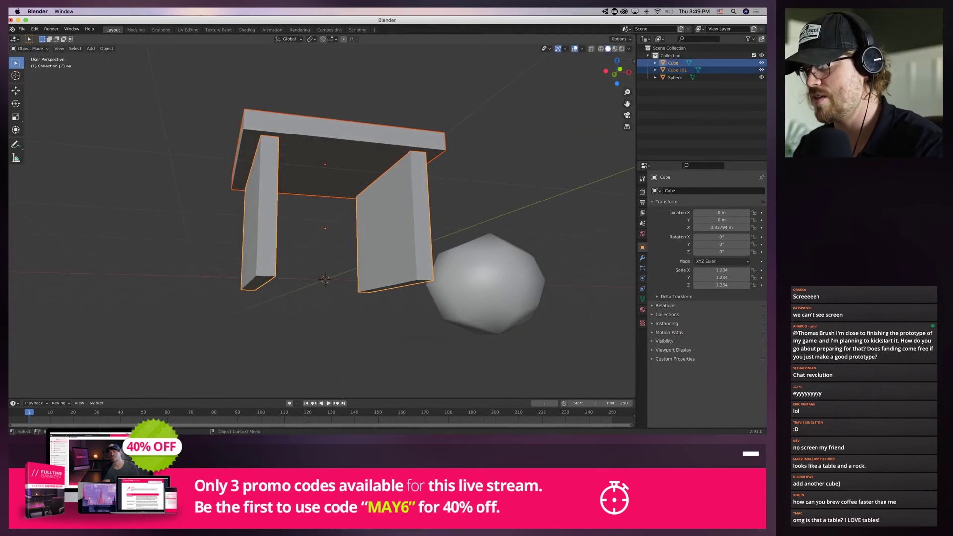
{"action": "key", "text": "F3"}
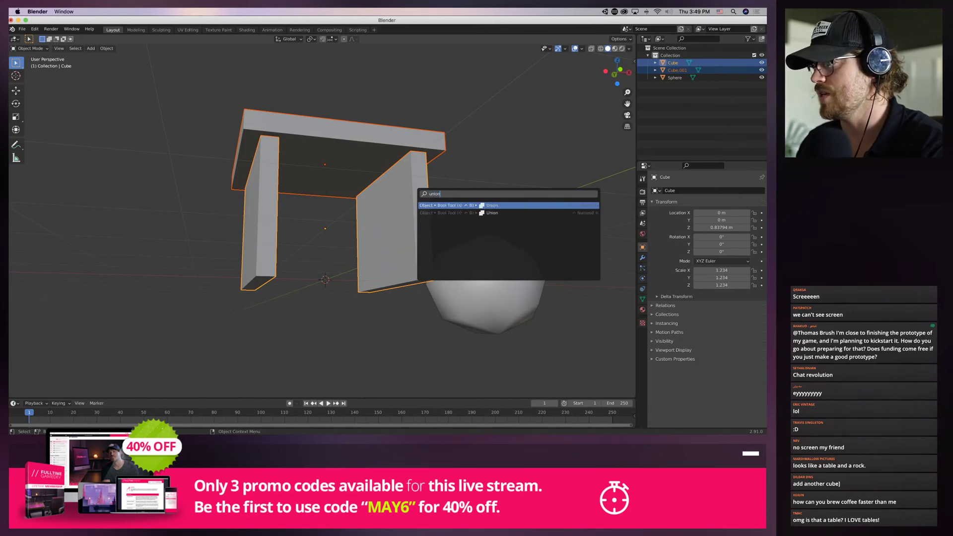
{"action": "key", "text": "Return"}
{"action": "middle_click_drag", "start_coordinate": [397, 199], "coordinate": [427, 234]}
{"action": "scroll", "coordinate": [337, 222], "scroll_direction": "up", "scroll_amount": 5}
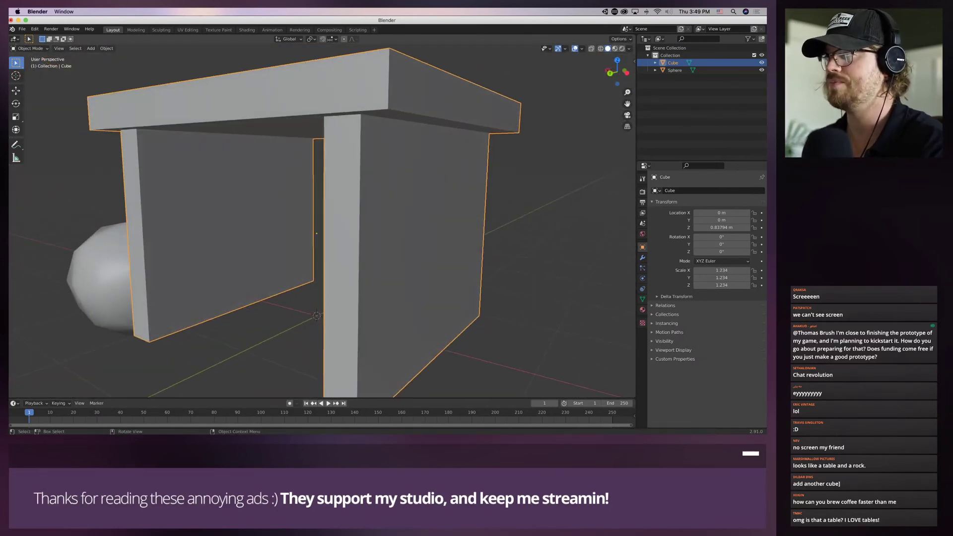
Enter mesh editing for the merged structure, clear the selection, and set up face selection facing one open end
{"action": "key", "text": "Tab"}
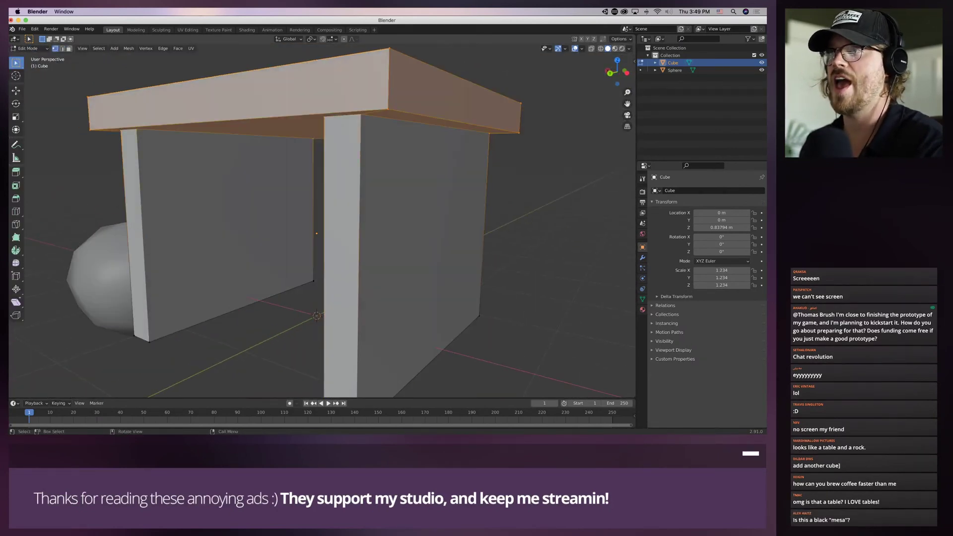
{"action": "scroll", "coordinate": [320, 243], "scroll_direction": "down", "scroll_amount": 6}
{"action": "scroll", "coordinate": [320, 224], "scroll_direction": "up", "scroll_amount": 2}
{"action": "scroll", "coordinate": [320, 223], "scroll_direction": "down", "scroll_amount": 1}
{"action": "scroll", "coordinate": [320, 224], "scroll_direction": "up", "scroll_amount": 1}
{"action": "left_click", "coordinate": [260, 195]}
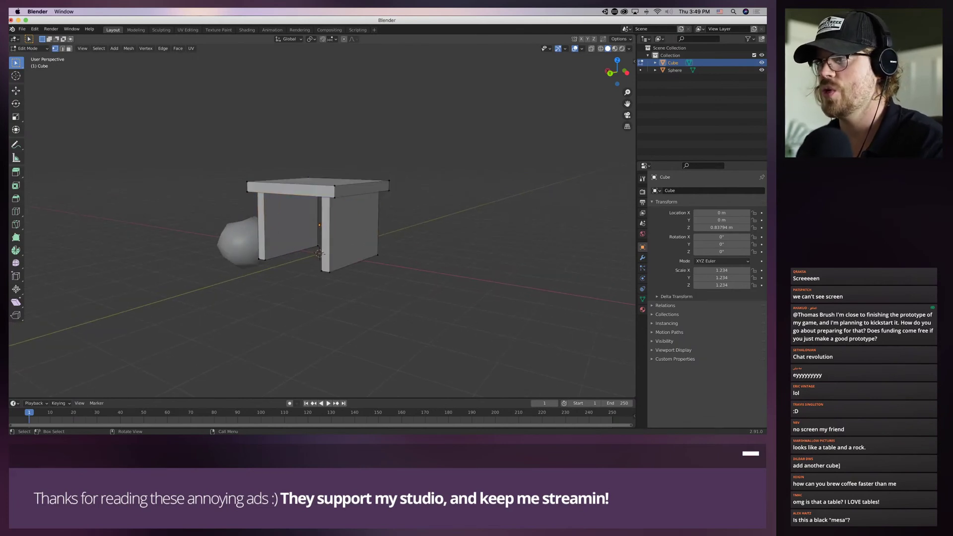
{"action": "key", "text": "3"}
{"action": "middle_click_drag", "start_coordinate": [320, 223], "coordinate": [343, 181]}
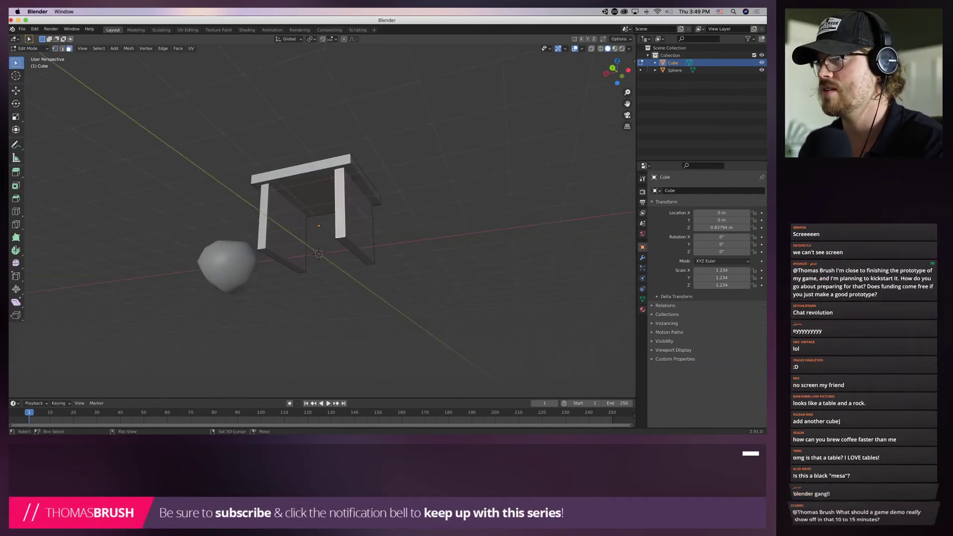
Select the end faces of the walls and roof and extend them about 6.33 m along Y
{"action": "key", "text": "a"}
{"action": "key", "text": "g"}
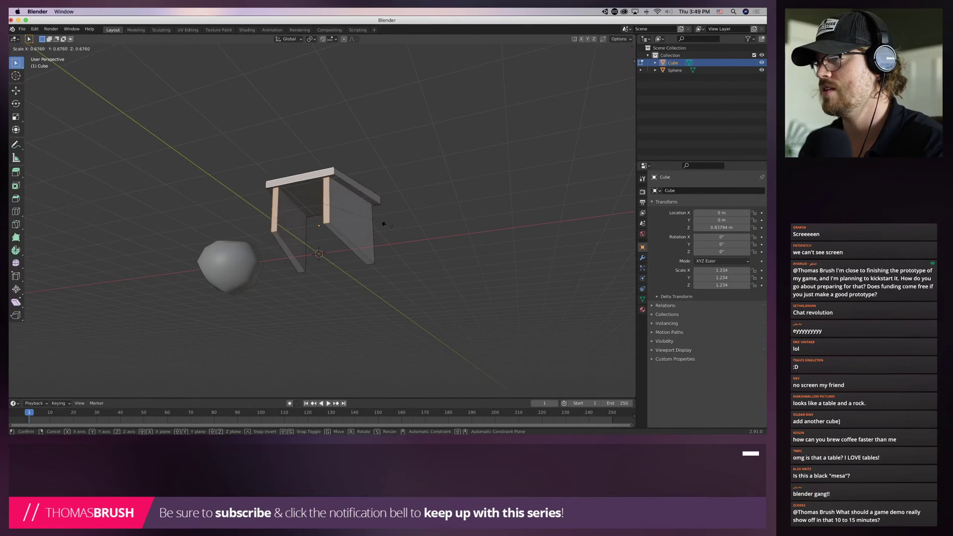
{"action": "key", "text": "z"}
{"action": "key", "text": "z"}
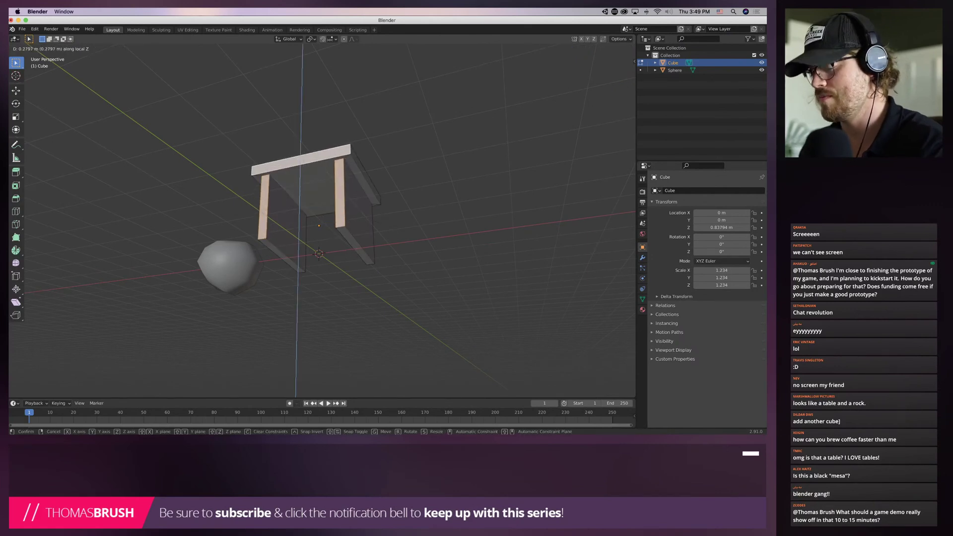
{"action": "key", "text": "y"}
{"action": "left_click", "coordinate": [317, 199]}
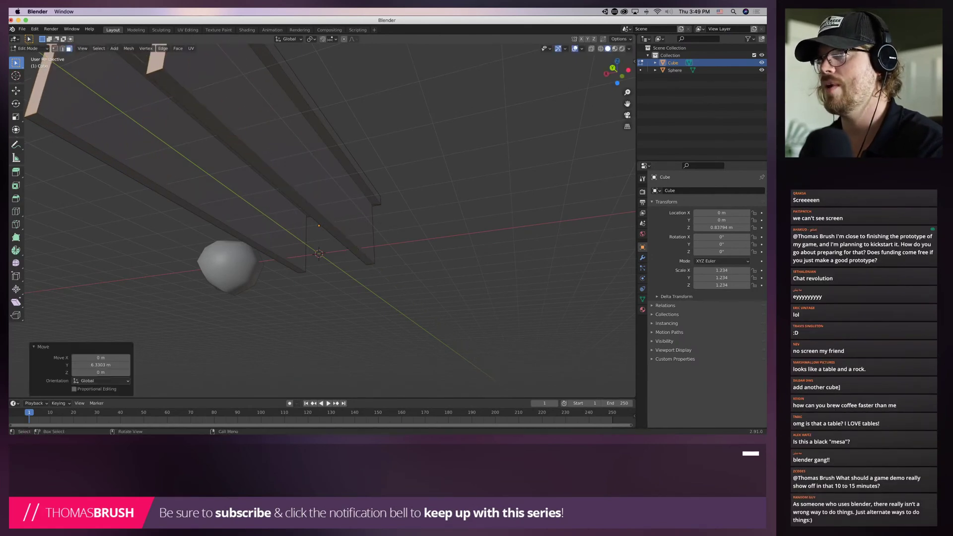
Lengthen the structure into a long tunnel by moving the selected end faces another 9.73 m or so along Y
{"action": "middle_click_drag", "start_coordinate": [318, 199], "coordinate": [297, 214]}
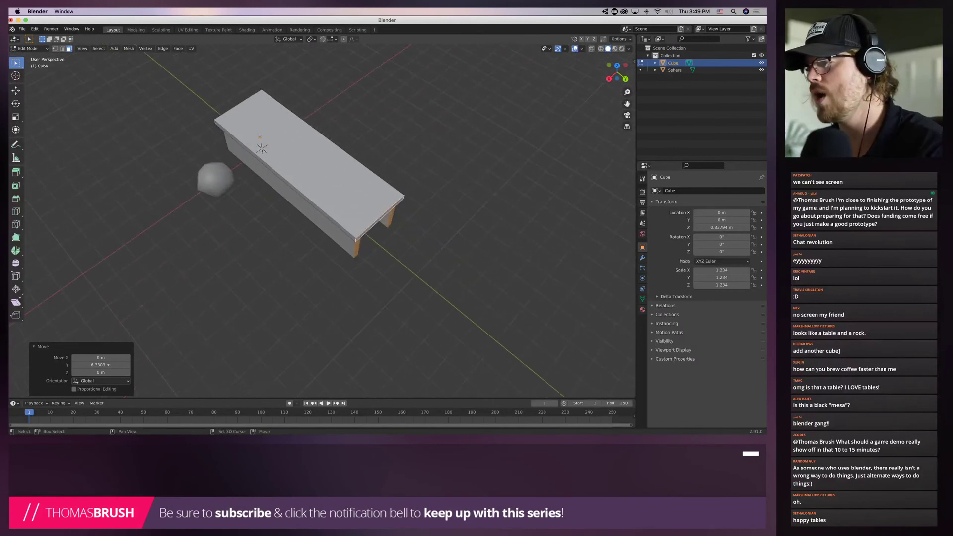
{"action": "key", "text": "g"}
{"action": "key", "text": "y"}
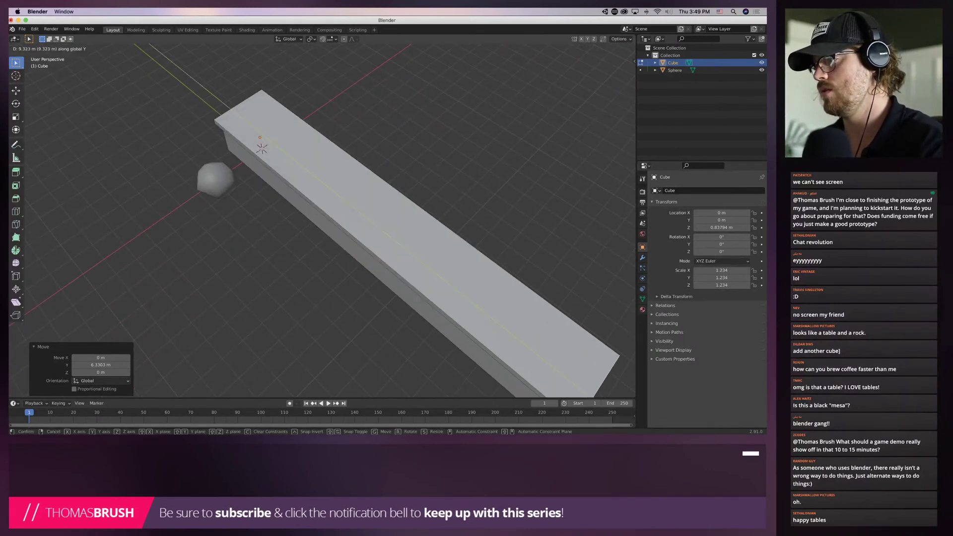
{"action": "left_click", "coordinate": [262, 149]}
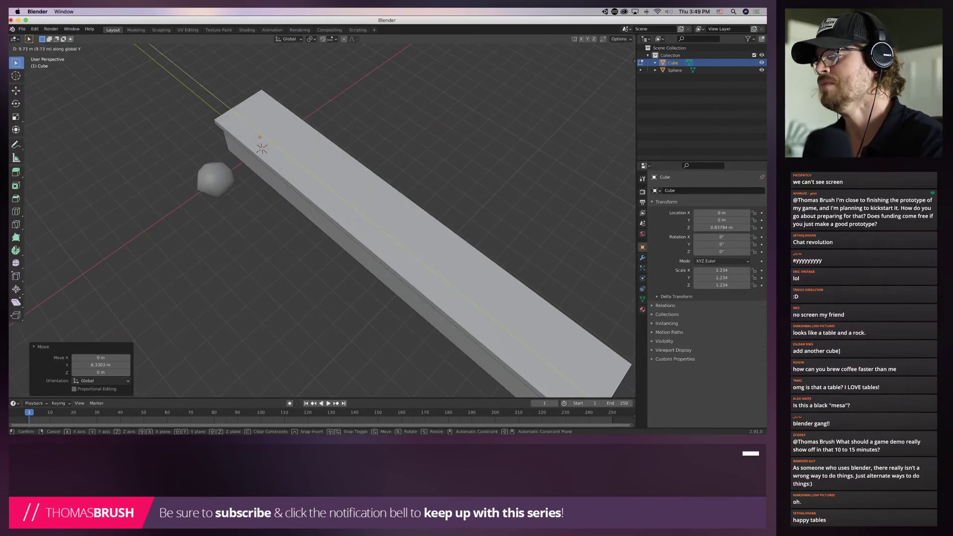
Start saving the Blender file and go up from the Enemies folder to its parent, Assets Dump
{"action": "middle_click_drag", "start_coordinate": [261, 148], "coordinate": [330, 192]}
{"action": "scroll", "coordinate": [330, 193], "scroll_direction": "up", "scroll_amount": 3}
{"action": "scroll", "coordinate": [314, 198], "scroll_direction": "up", "scroll_amount": 3}
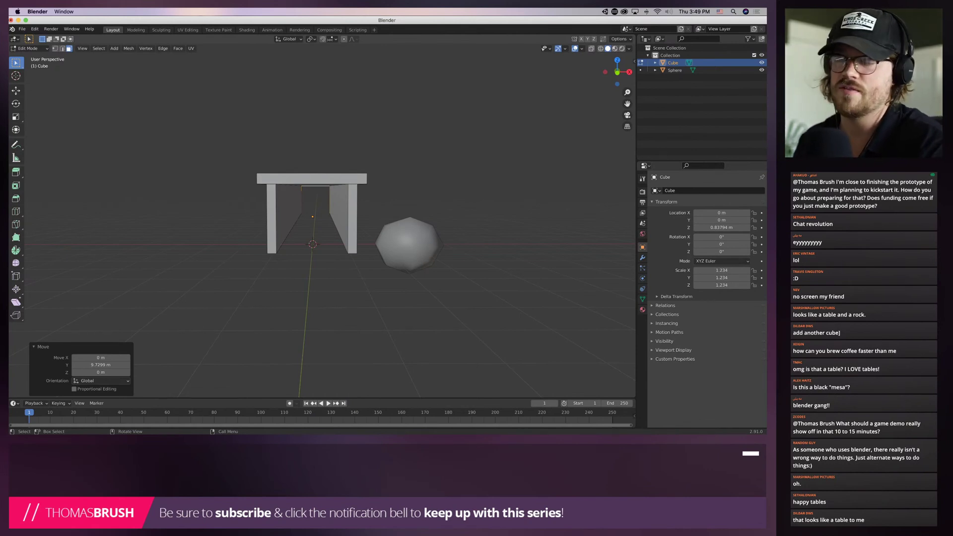
{"action": "scroll", "coordinate": [321, 223], "scroll_direction": "up", "scroll_amount": 6}
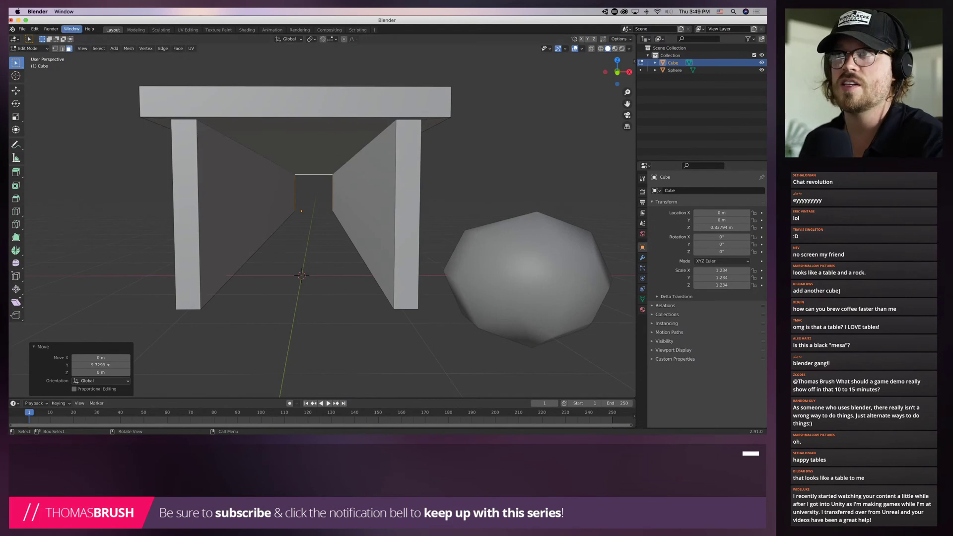
{"action": "left_click", "coordinate": [22, 29]}
{"action": "left_click", "coordinate": [31, 86]}
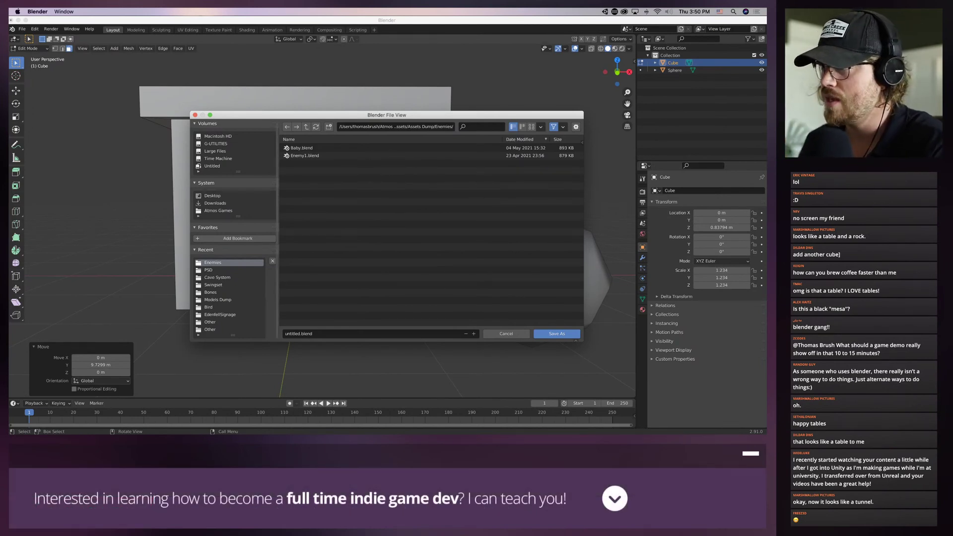
{"action": "left_click", "coordinate": [307, 127]}
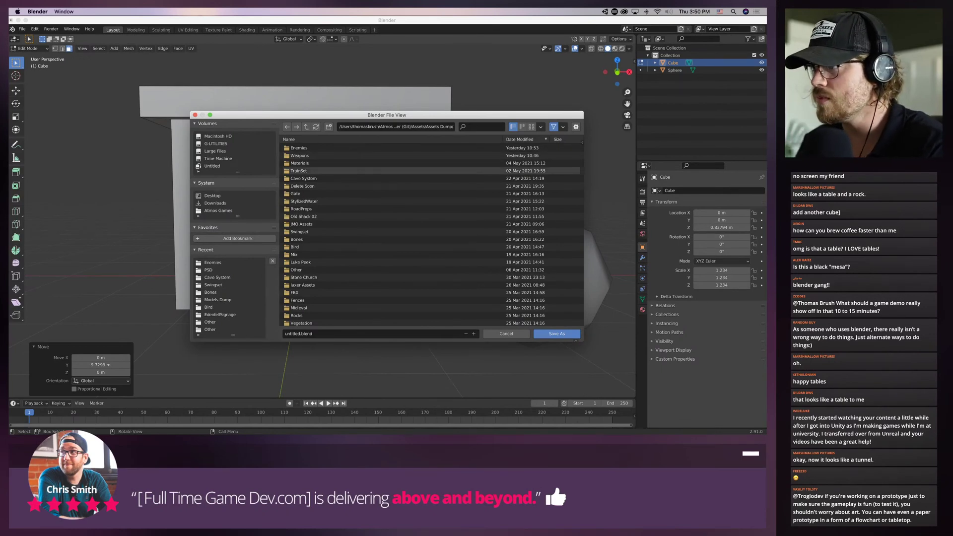
Create a new folder named TrainTunnel in Assets Dump and save the file as untitled.blend
{"action": "scroll", "coordinate": [397, 171], "scroll_direction": "down", "scroll_amount": 2}
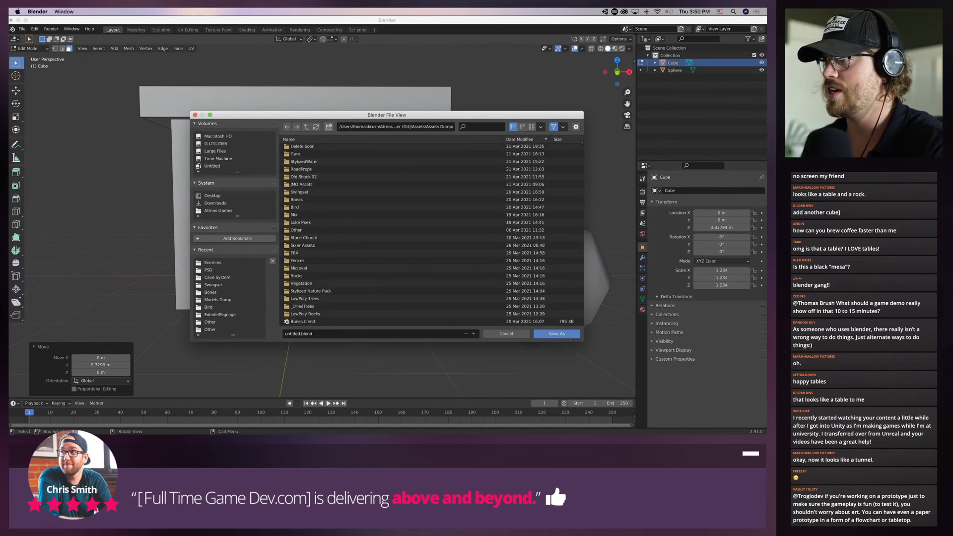
{"action": "left_click", "coordinate": [328, 127]}
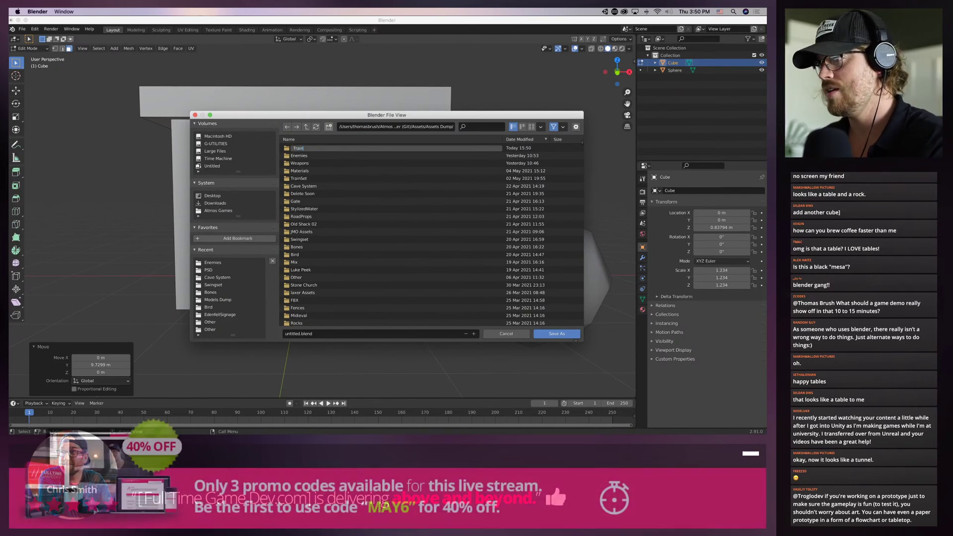
{"action": "key", "text": "Return"}
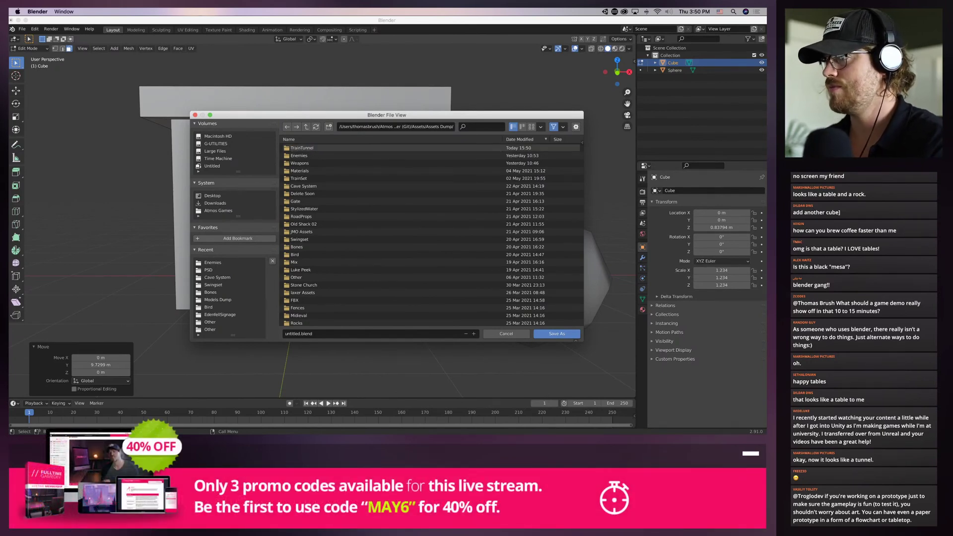
{"action": "left_click", "coordinate": [556, 334]}
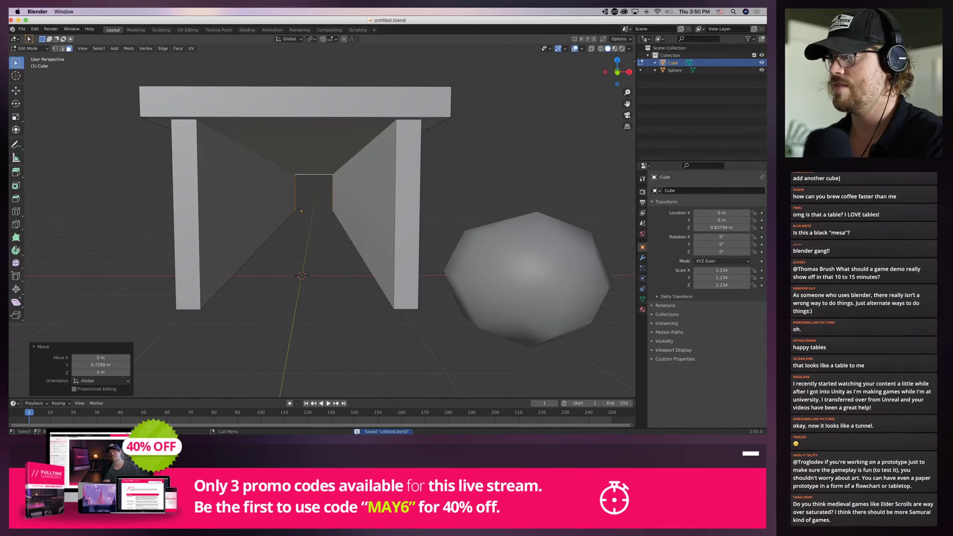
Clear the selection of the tunnel's end faces
{"action": "middle_click_drag", "start_coordinate": [323, 223], "coordinate": [278, 223]}
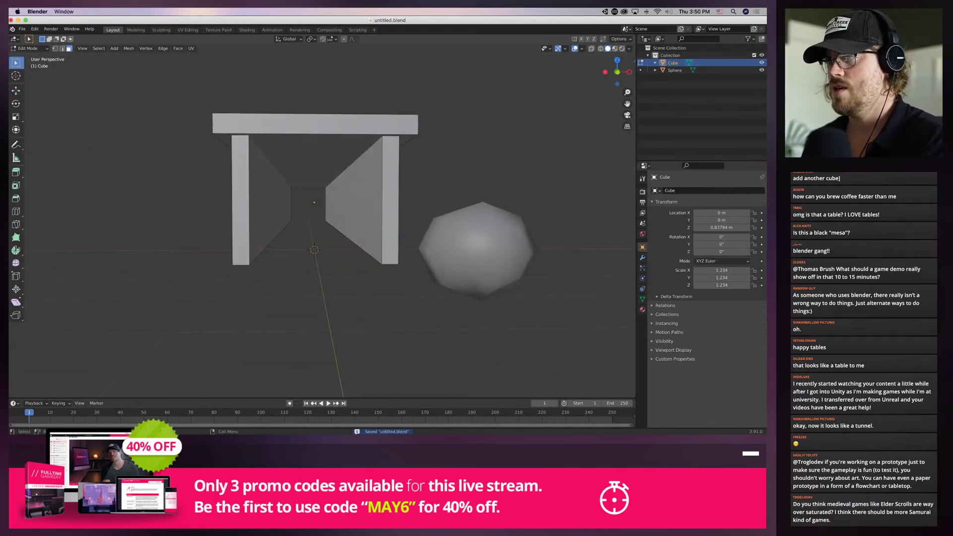
{"action": "scroll", "coordinate": [318, 223], "scroll_direction": "up", "scroll_amount": 3}
{"action": "scroll", "coordinate": [318, 223], "scroll_direction": "down", "scroll_amount": 3}
{"action": "key", "text": "alt+a"}
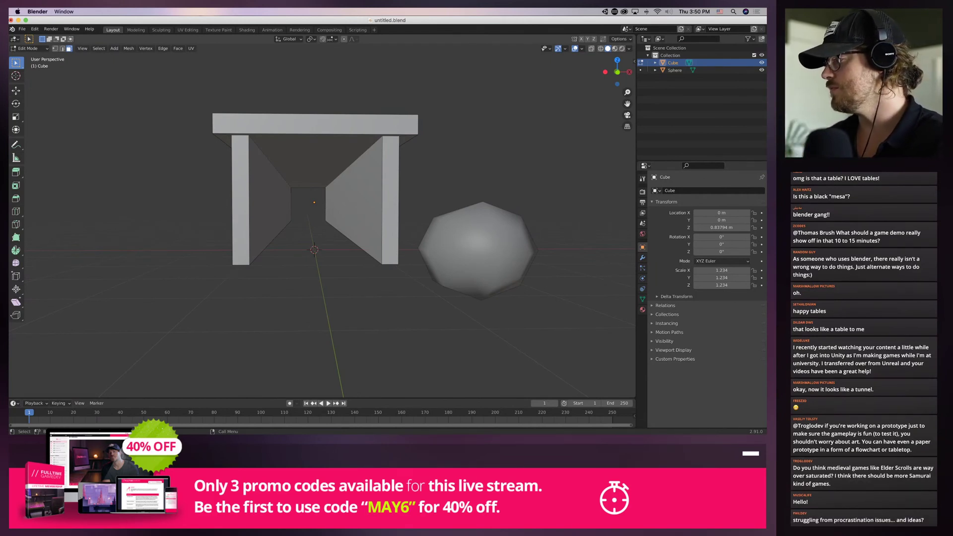
{"action": "left_click", "coordinate": [270, 203]}
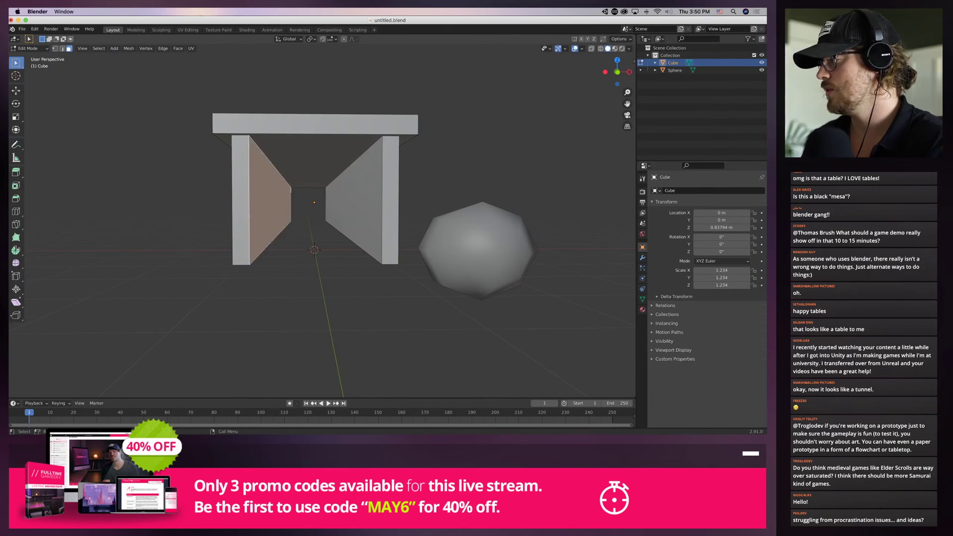
{"action": "mouse_move", "coordinate": [277, 206]}
{"action": "middle_mouse_down"}
{"action": "mouse_move", "coordinate": [412, 231]}
{"action": "mouse_move", "coordinate": [311, 231]}
{"action": "mouse_move", "coordinate": [275, 203]}
{"action": "middle_mouse_up"}
{"action": "scroll", "coordinate": [412, 231], "scroll_direction": "down", "scroll_amount": 3}
{"action": "scroll", "coordinate": [276, 203], "scroll_direction": "up", "scroll_amount": 5}
{"action": "key", "text": "alt+a"}
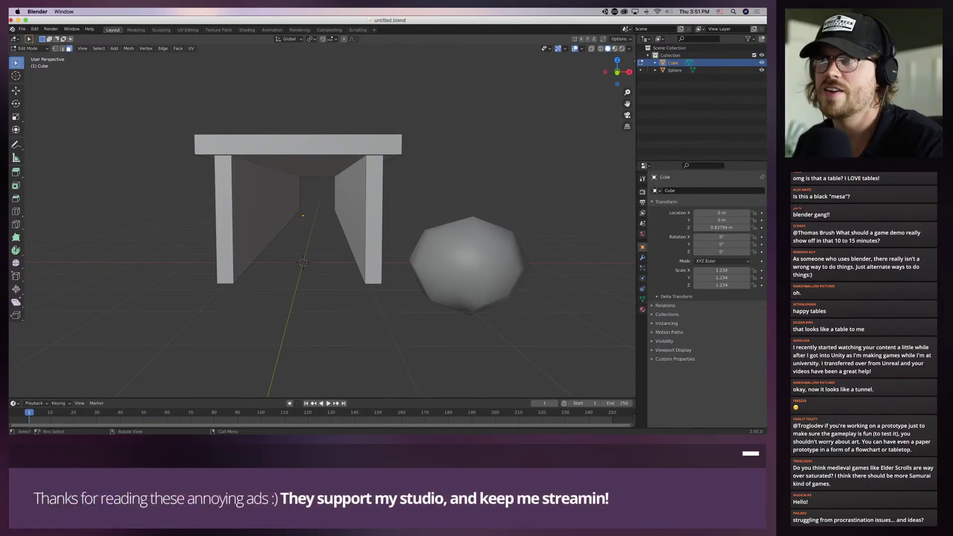
Add a 2 m cube to the tunnel mesh at the origin as the base for a floor
{"action": "left_click", "coordinate": [114, 48]}
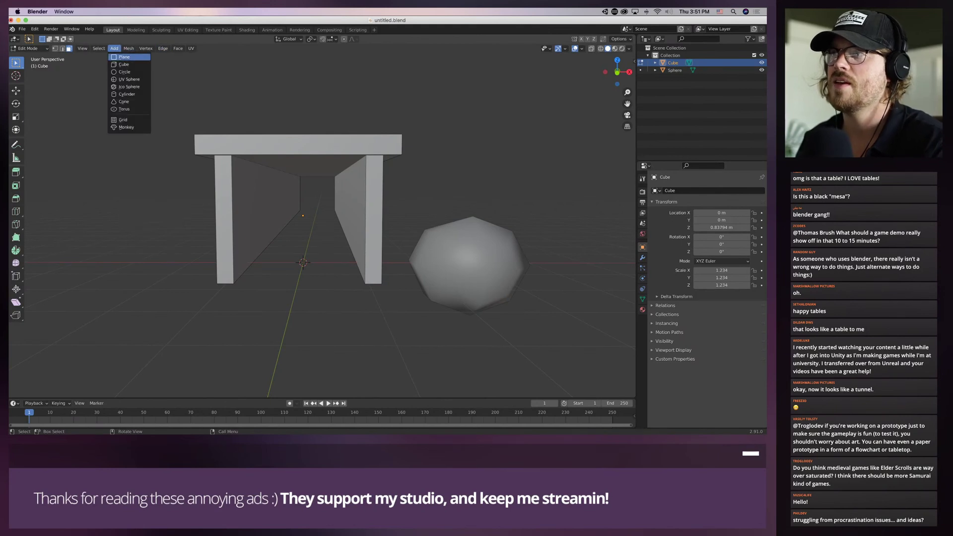
{"action": "middle_click_drag", "start_coordinate": [298, 214], "coordinate": [329, 204]}
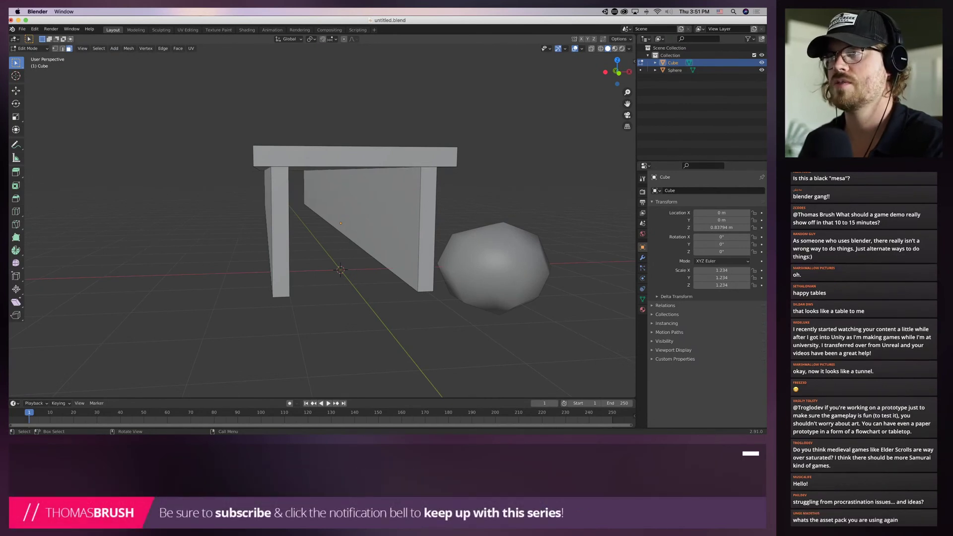
{"action": "left_click", "coordinate": [163, 49]}
{"action": "mouse_move", "coordinate": [115, 49]}
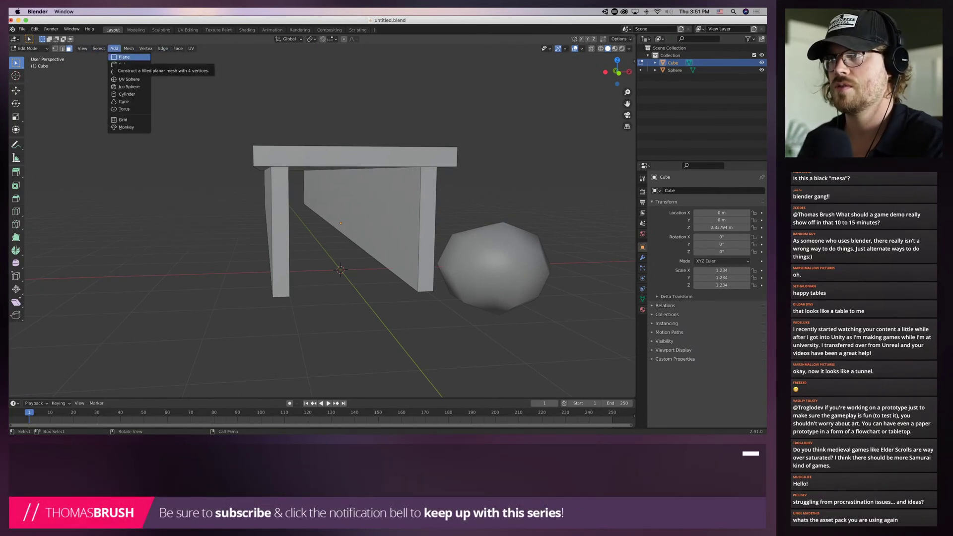
{"action": "left_click", "coordinate": [124, 64]}
Flatten the new cube into a slab by scaling it along Z by about 0.417 and again by about 0.439
{"action": "middle_click_drag", "start_coordinate": [328, 224], "coordinate": [223, 228]}
{"action": "key", "text": "s"}
{"action": "key", "text": "z"}
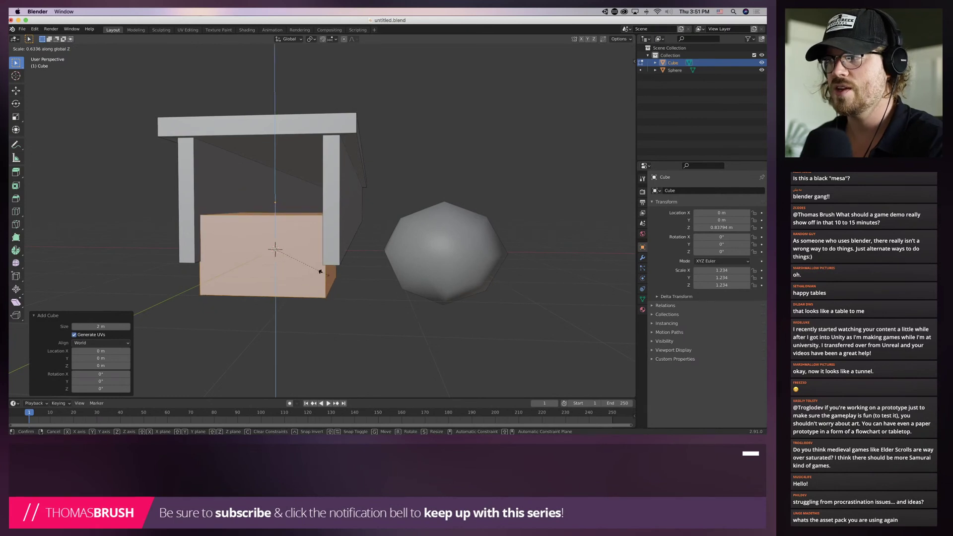
{"action": "left_click", "coordinate": [311, 256]}
{"action": "middle_click_drag", "start_coordinate": [310, 255], "coordinate": [357, 248]}
{"action": "key", "text": "s"}
{"action": "key", "text": "z"}
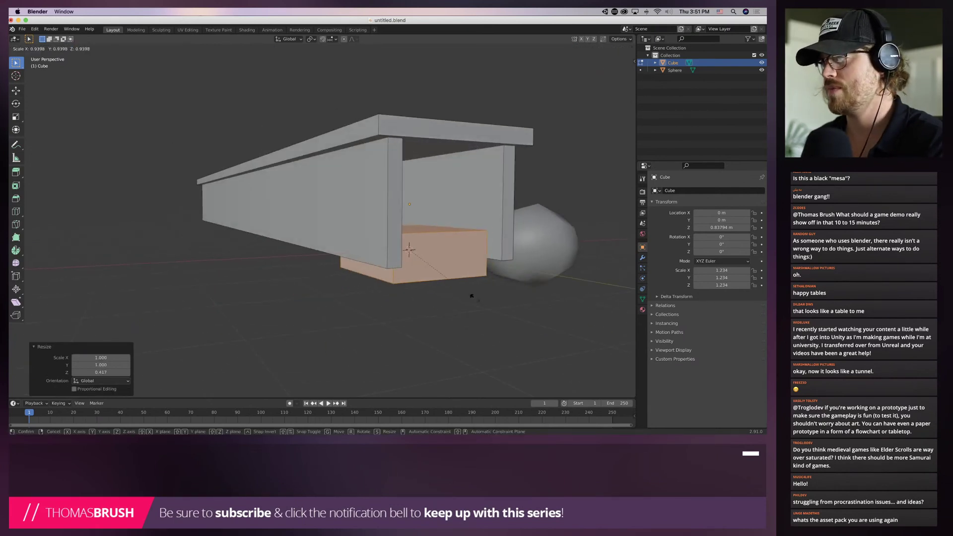
{"action": "left_click", "coordinate": [443, 252]}
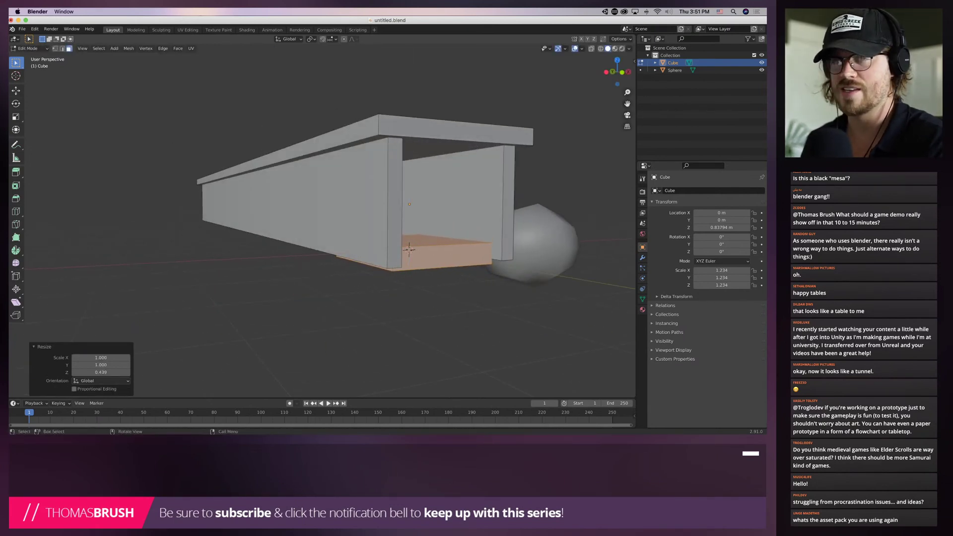
Lower the floor slab about 0.09 m along Z at the foot of the walls
{"action": "middle_click_drag", "start_coordinate": [444, 251], "coordinate": [372, 251]}
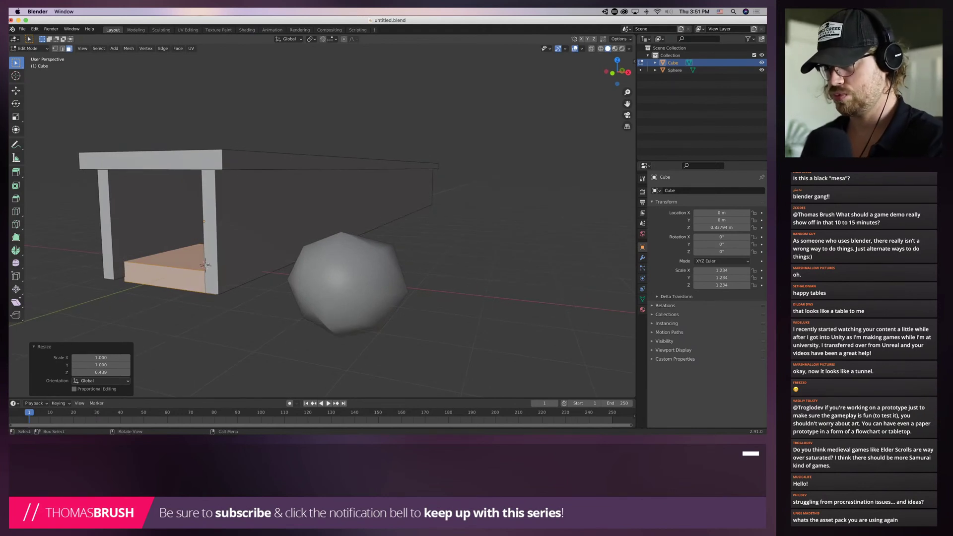
{"action": "middle_click_drag", "start_coordinate": [205, 265], "coordinate": [258, 257]}
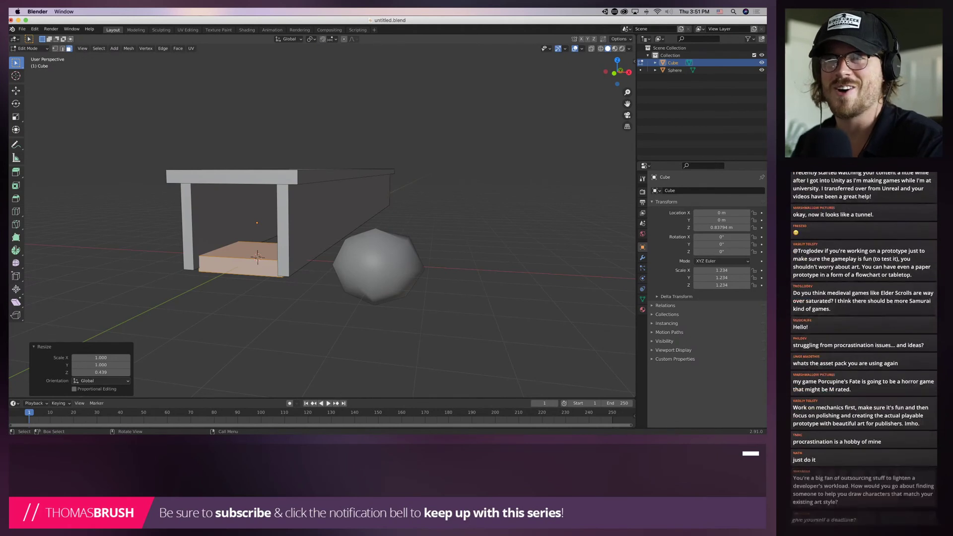
{"action": "key", "text": "g"}
{"action": "key", "text": "z"}
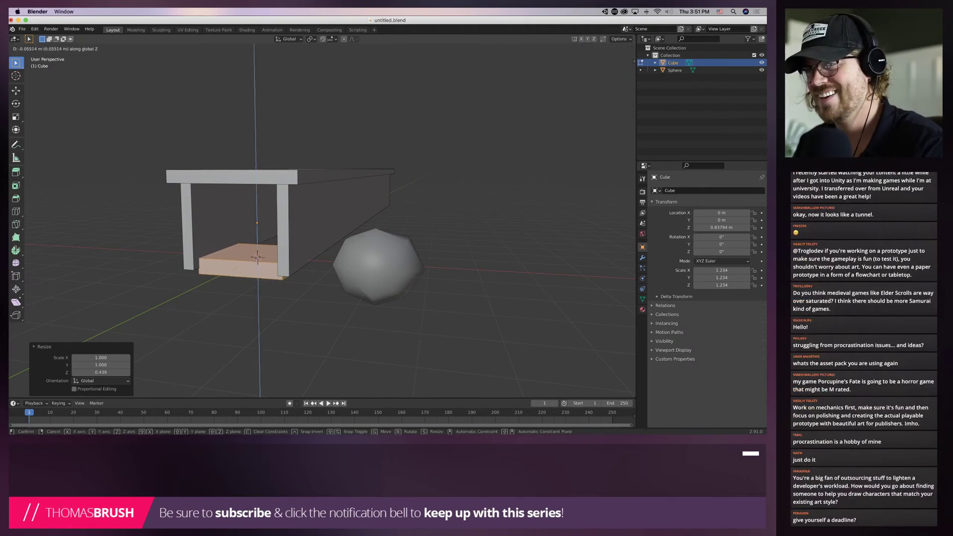
{"action": "left_click", "coordinate": [298, 278]}
Move the floor slab along Y towards the tunnel's middle, by about 5.87 m and another 2.24 m
{"action": "middle_click_drag", "start_coordinate": [297, 278], "coordinate": [347, 273]}
{"action": "middle_click_drag", "start_coordinate": [370, 243], "coordinate": [485, 257]}
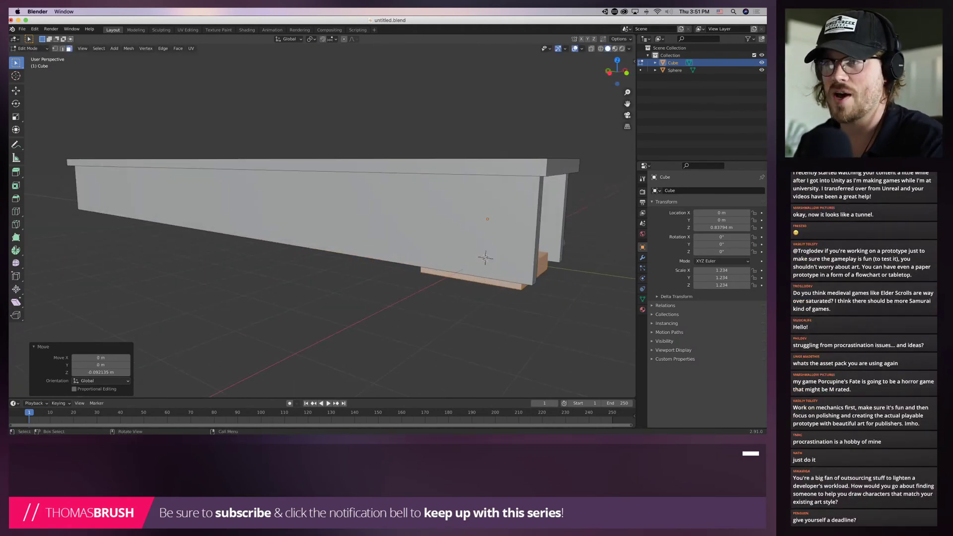
{"action": "key", "text": "g"}
{"action": "key", "text": "y"}
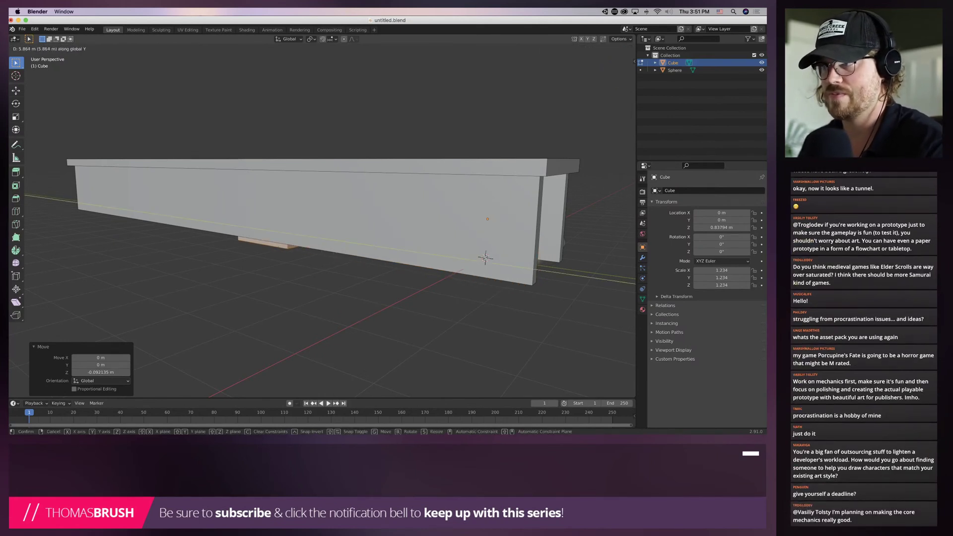
{"action": "left_click", "coordinate": [485, 257]}
{"action": "middle_click_drag", "start_coordinate": [347, 249], "coordinate": [397, 239]}
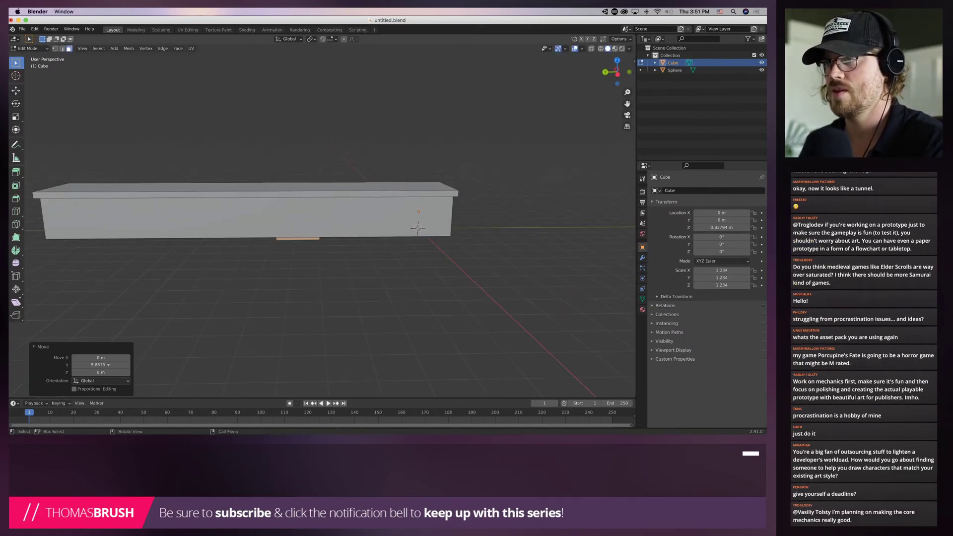
{"action": "key", "text": "g"}
{"action": "key", "text": "y"}
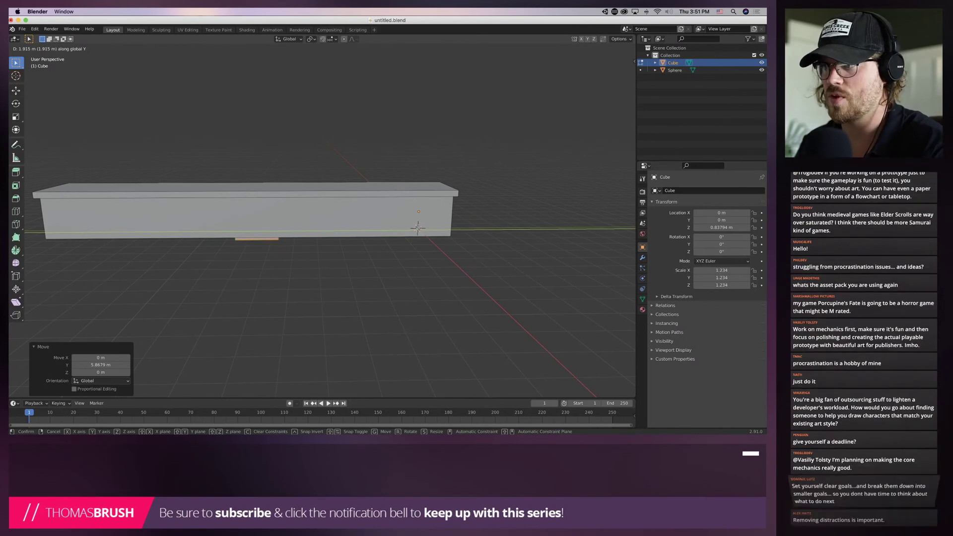
{"action": "left_click", "coordinate": [296, 245]}
{"action": "key", "text": "s"}
{"action": "key", "text": "z"}
{"action": "key", "text": "x"}
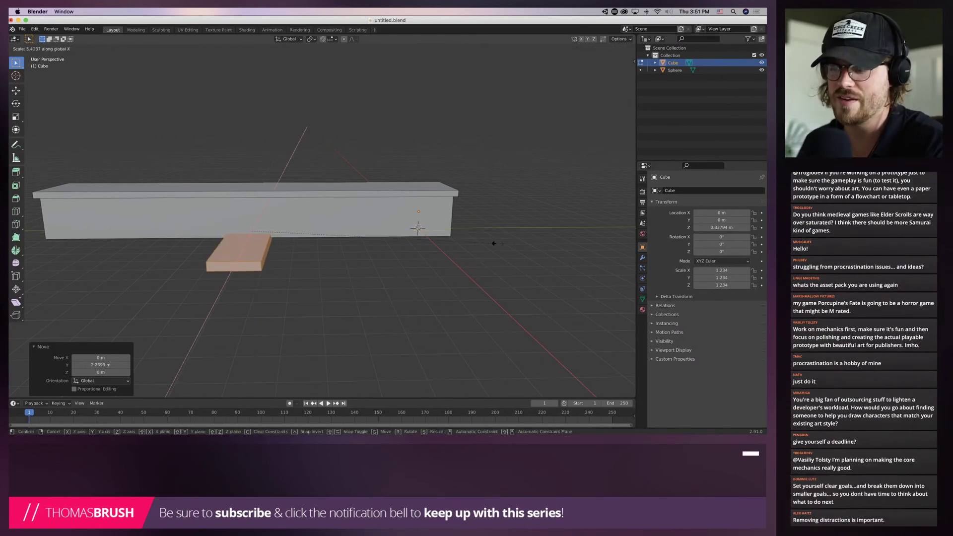
{"action": "key", "text": "y"}
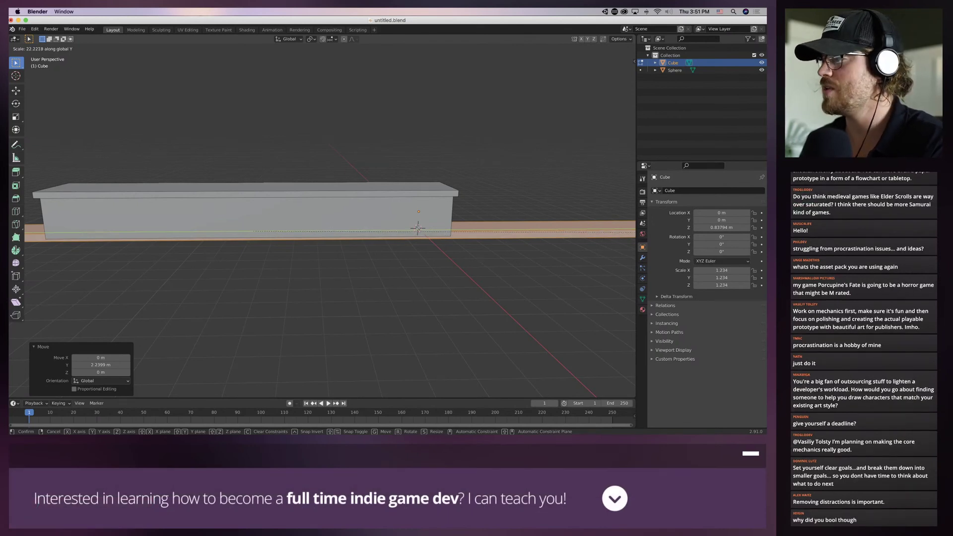
{"action": "key", "text": "Escape"}
{"action": "key", "text": "Tab"}
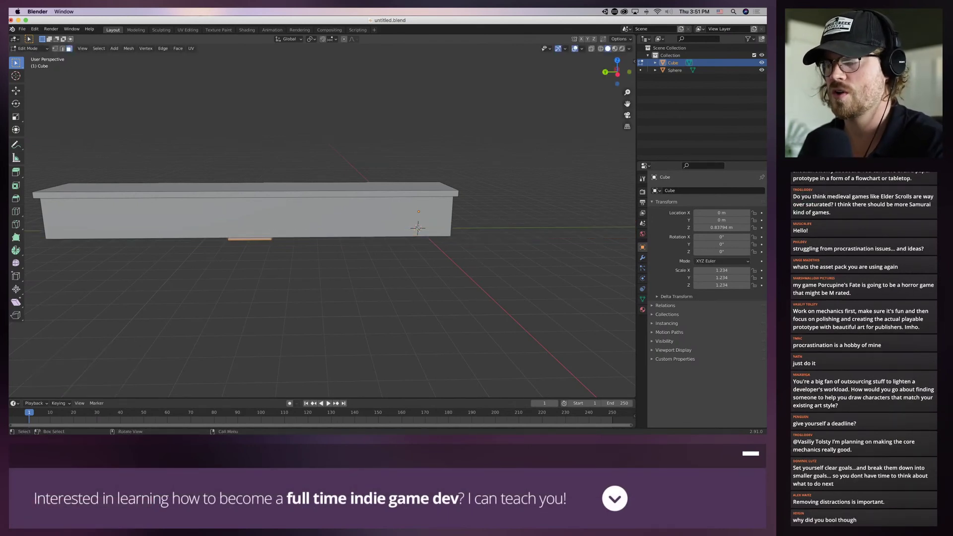
Stretch the floor slab along Y to the tunnel's full length, scaling by about 5.986 and again by about 1.573
{"action": "key", "text": "s"}
{"action": "key", "text": "z"}
{"action": "key", "text": "y"}
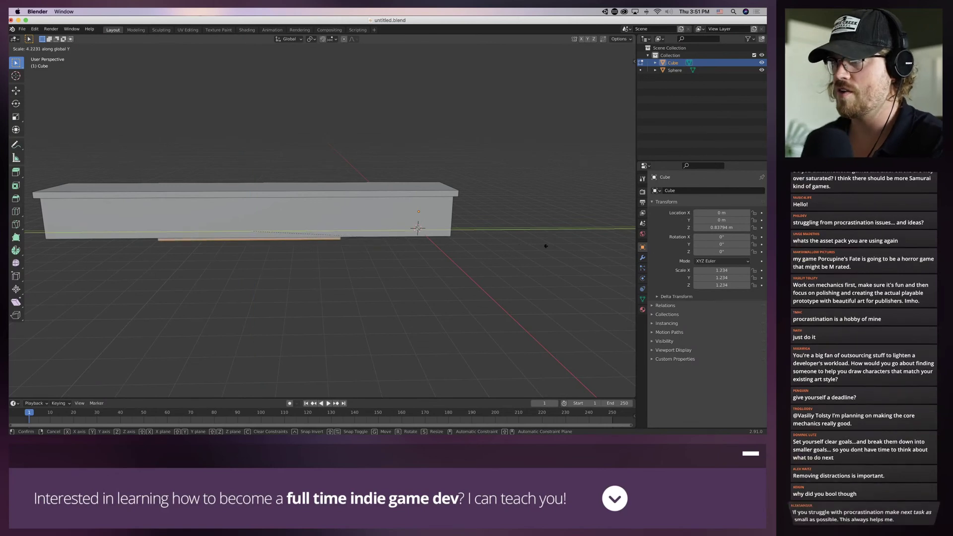
{"action": "left_click", "coordinate": [44, 247]}
{"action": "scroll", "coordinate": [330, 221], "scroll_direction": "up", "scroll_amount": 1}
{"action": "key", "text": "s"}
{"action": "key", "text": "y"}
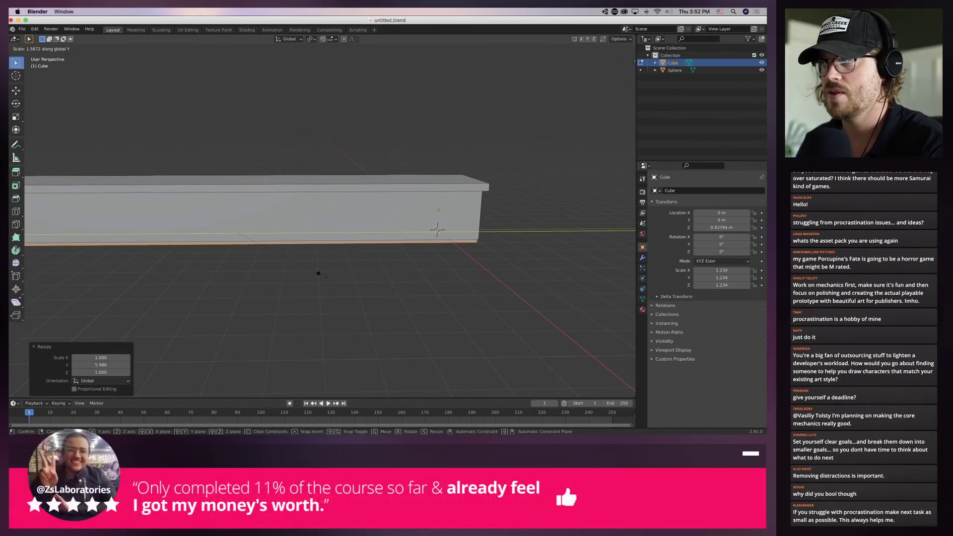
{"action": "left_click", "coordinate": [319, 273]}
Widen the floor slab past both walls by scaling it about 1.347 along X
{"action": "middle_click_drag", "start_coordinate": [319, 274], "coordinate": [395, 266]}
{"action": "key", "text": "s"}
{"action": "key", "text": "z"}
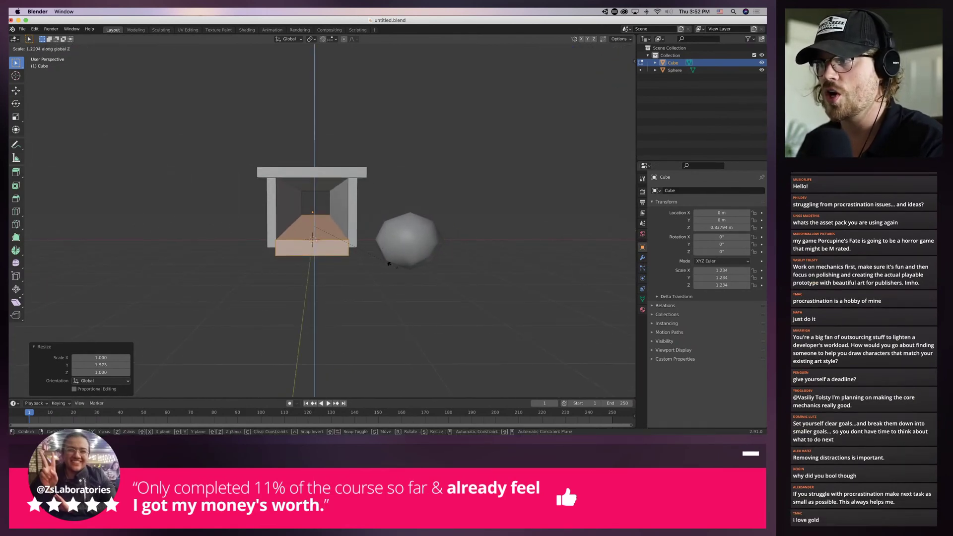
{"action": "key", "text": "x"}
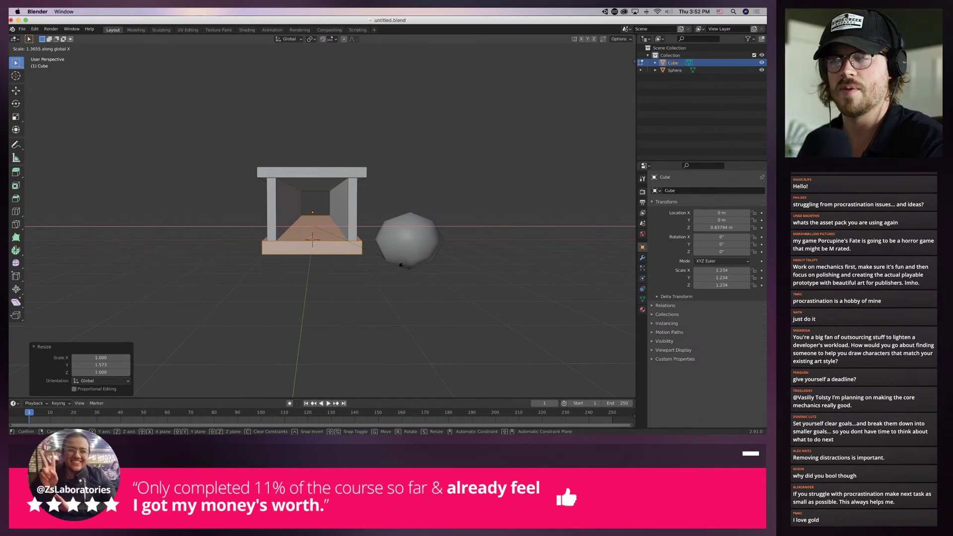
{"action": "left_click", "coordinate": [401, 265]}
Fine-tune the floor slab by scaling it about 1.03 along Z and 1.032 along X
{"action": "middle_click_drag", "start_coordinate": [401, 265], "coordinate": [355, 268]}
{"action": "key", "text": "s"}
{"action": "key", "text": "z"}
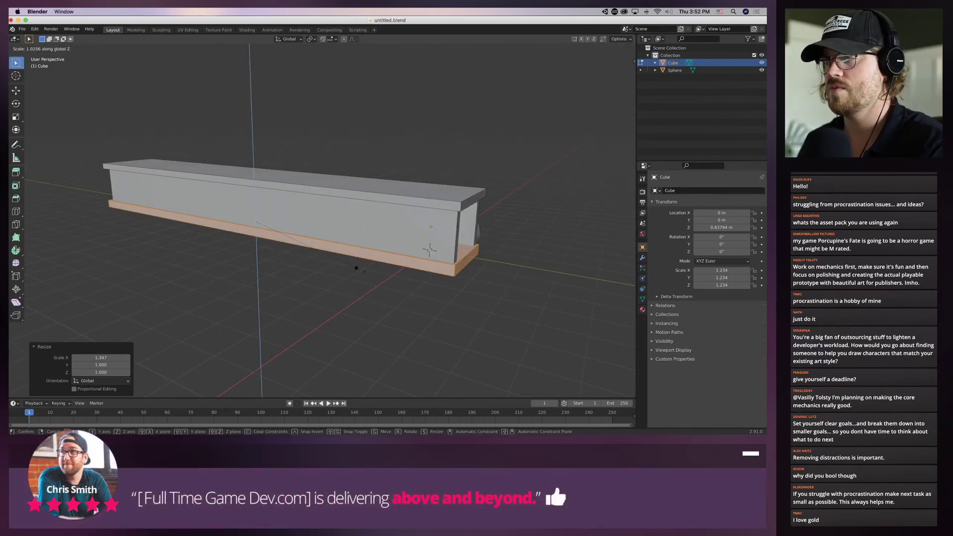
{"action": "left_click", "coordinate": [356, 268]}
{"action": "key", "text": "s"}
{"action": "key", "text": "x"}
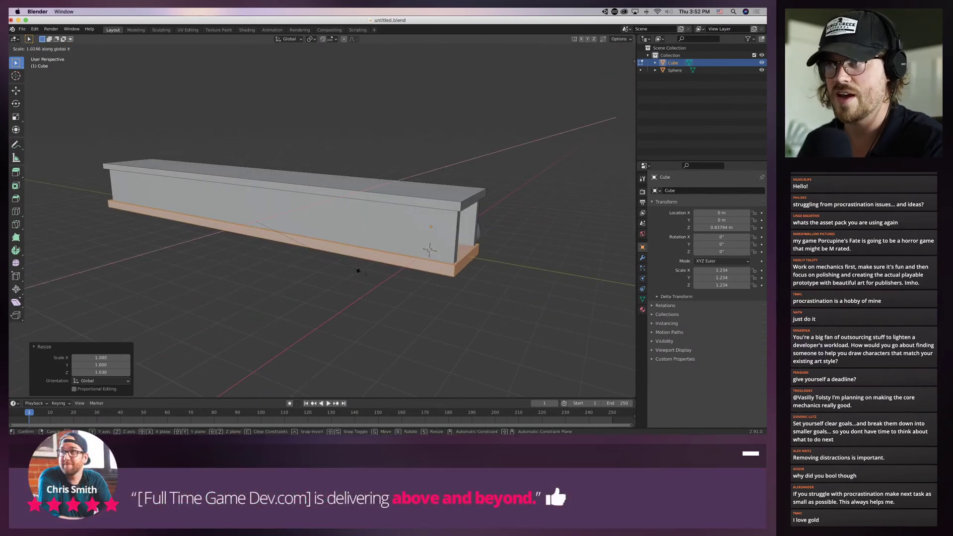
{"action": "left_click", "coordinate": [359, 271]}
{"action": "middle_click_drag", "start_coordinate": [359, 271], "coordinate": [331, 285]}
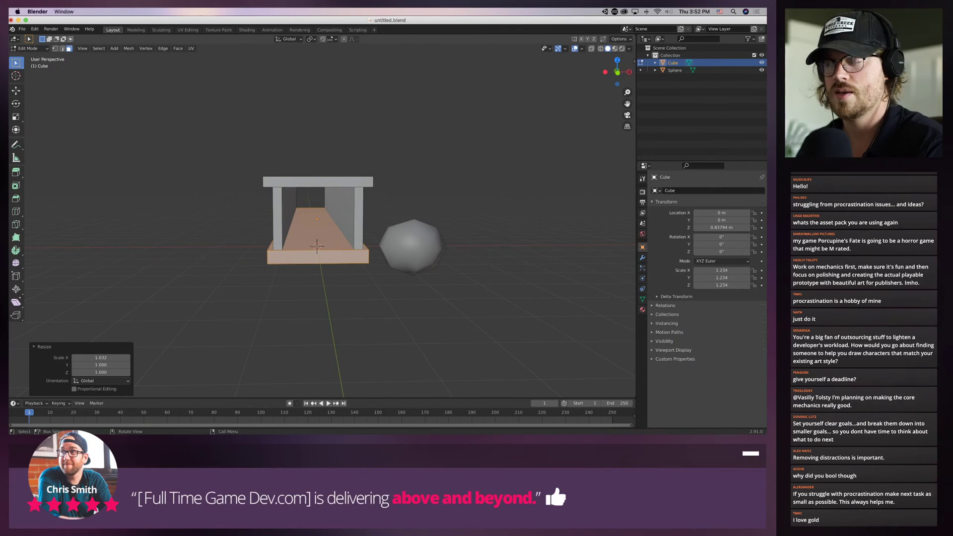
Inspect the tunnel's floor slab, walls and interior from the front, the side and inside
{"action": "mouse_move", "coordinate": [331, 286]}
{"action": "middle_mouse_down"}
{"action": "mouse_move", "coordinate": [320, 278]}
{"action": "mouse_move", "coordinate": [325, 295]}
{"action": "middle_mouse_up"}
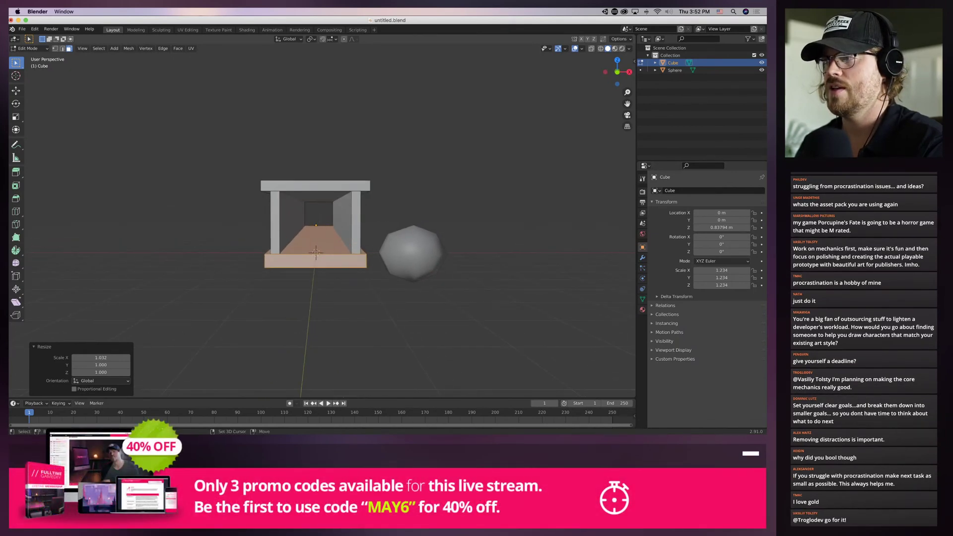
{"action": "scroll", "coordinate": [316, 253], "scroll_direction": "up", "scroll_amount": 5}
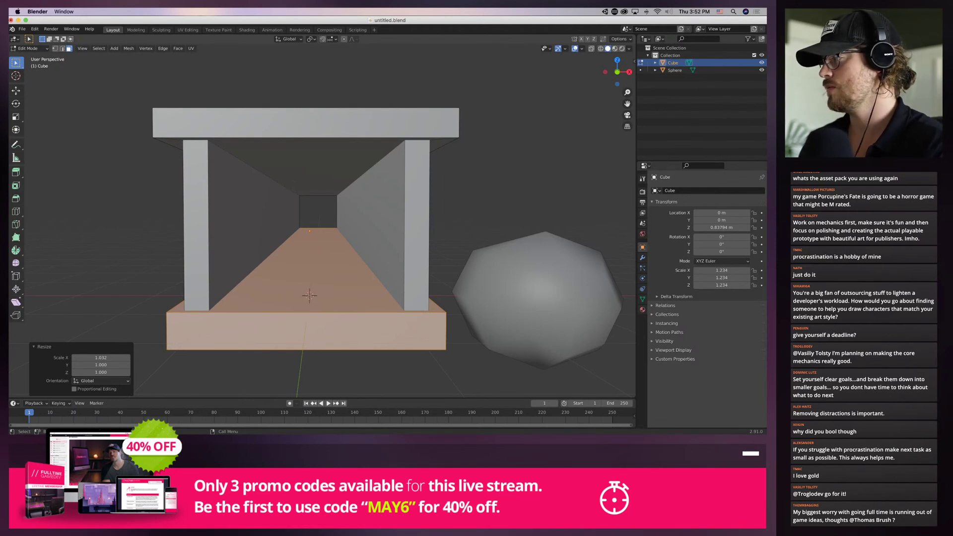
{"action": "left_click", "coordinate": [310, 295], "text": "shift"}
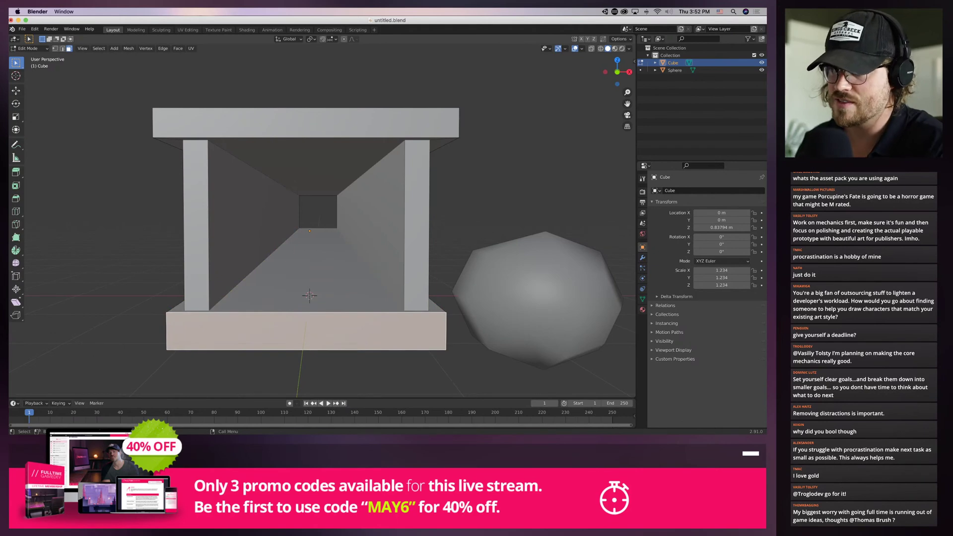
{"action": "middle_click_drag", "start_coordinate": [327, 293], "coordinate": [377, 292]}
{"action": "left_click", "coordinate": [298, 301]}
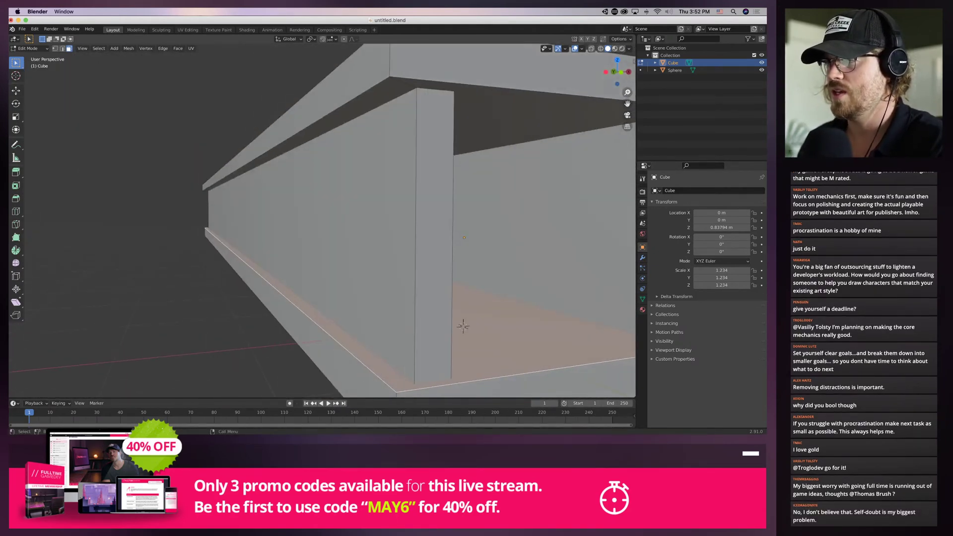
{"action": "left_click", "coordinate": [254, 271]}
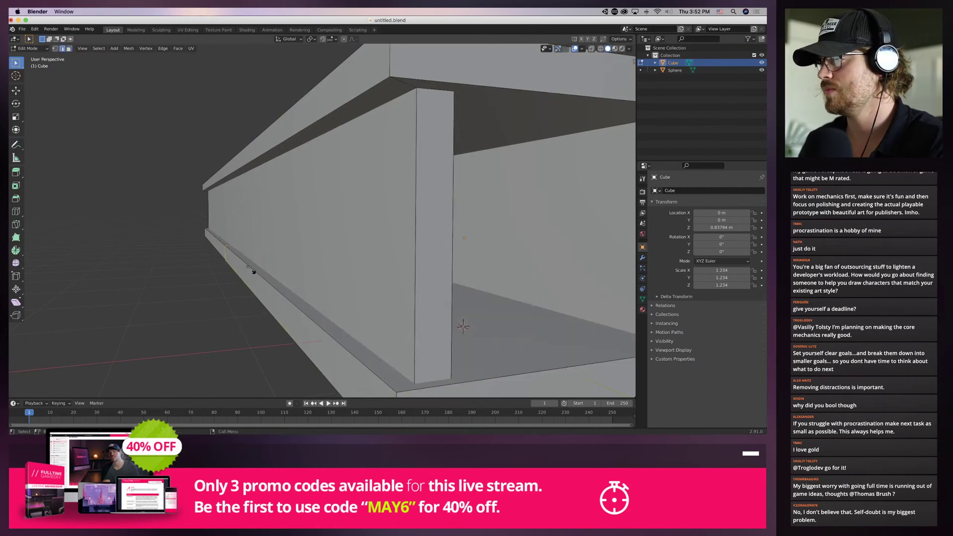
{"action": "left_click", "coordinate": [253, 271]}
{"action": "key", "text": "super+z"}
{"action": "middle_click_drag", "start_coordinate": [462, 326], "coordinate": [330, 305]}
{"action": "scroll", "coordinate": [322, 221], "scroll_direction": "up", "scroll_amount": 5}
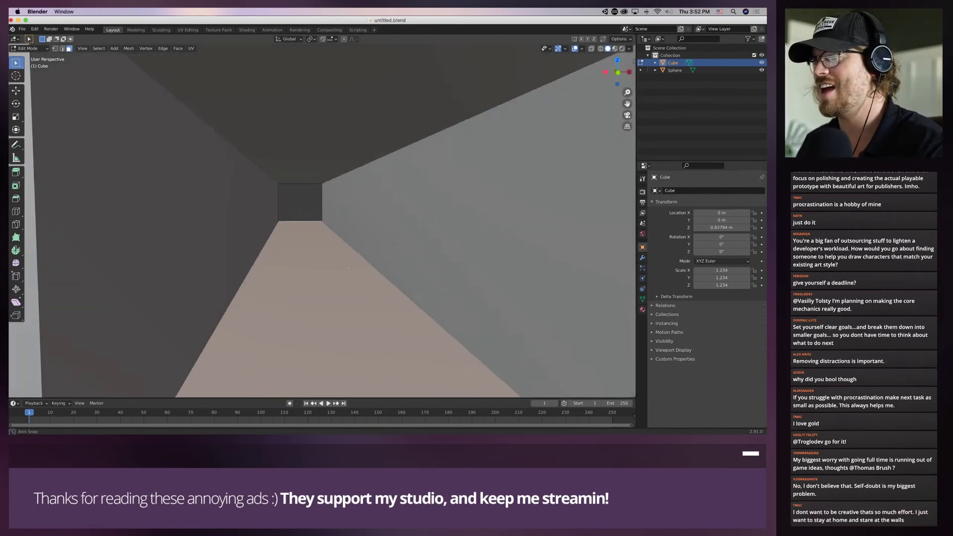
{"action": "middle_click_drag", "start_coordinate": [322, 221], "coordinate": [397, 213]}
{"action": "scroll", "coordinate": [320, 238], "scroll_direction": "down", "scroll_amount": 10}
{"action": "middle_click_drag", "start_coordinate": [383, 260], "coordinate": [426, 266]}
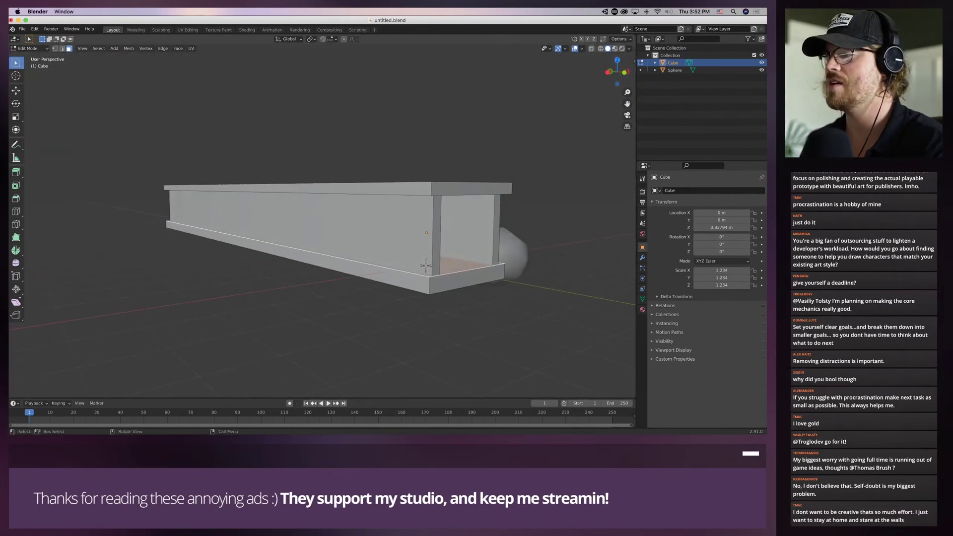
Select the tunnel's entire mesh, switch to Object Mode and select the tunnel object
{"action": "key", "text": "a"}
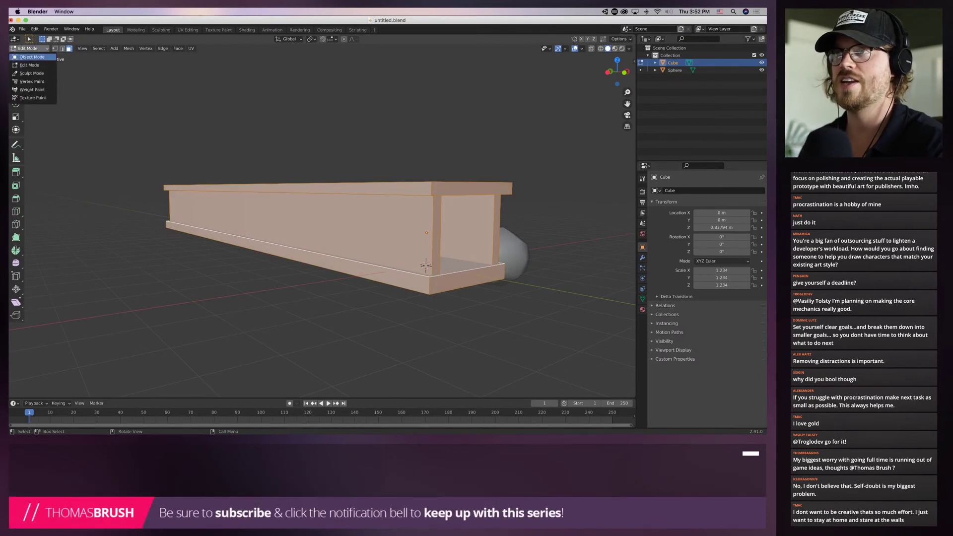
{"action": "key", "text": "Tab"}
{"action": "key", "text": "a"}
{"action": "middle_click_drag", "start_coordinate": [397, 258], "coordinate": [347, 261]}
{"action": "scroll", "coordinate": [347, 260], "scroll_direction": "up", "scroll_amount": 2}
{"action": "left_click", "coordinate": [387, 303]}
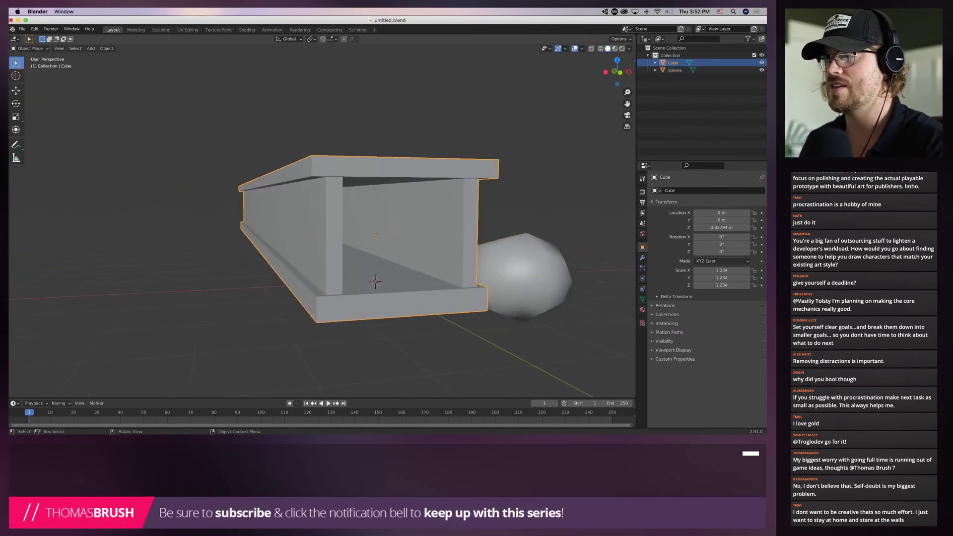
{"action": "left_click", "coordinate": [397, 352]}
{"action": "left_click", "coordinate": [387, 303]}
{"action": "left_click", "coordinate": [106, 48]}
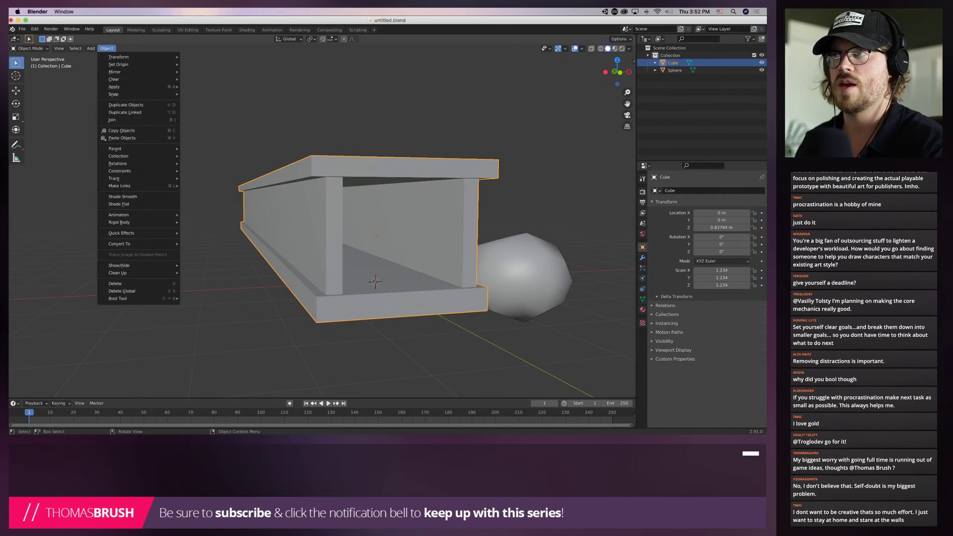
{"action": "left_click", "coordinate": [106, 49]}
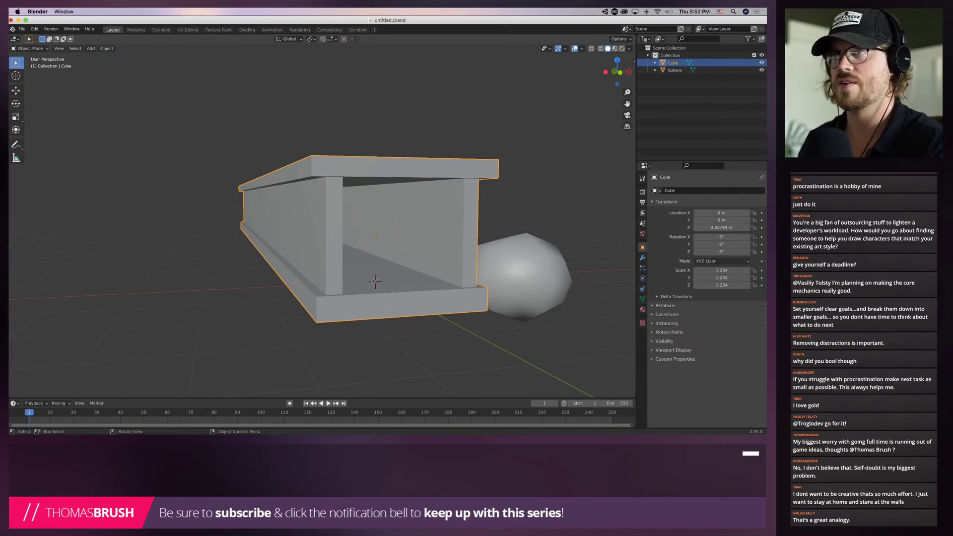
{"action": "left_click", "coordinate": [30, 48]}
{"action": "left_click", "coordinate": [32, 57]}
{"action": "left_click", "coordinate": [414, 111]}
{"action": "middle_click_drag", "start_coordinate": [414, 111], "coordinate": [379, 112]}
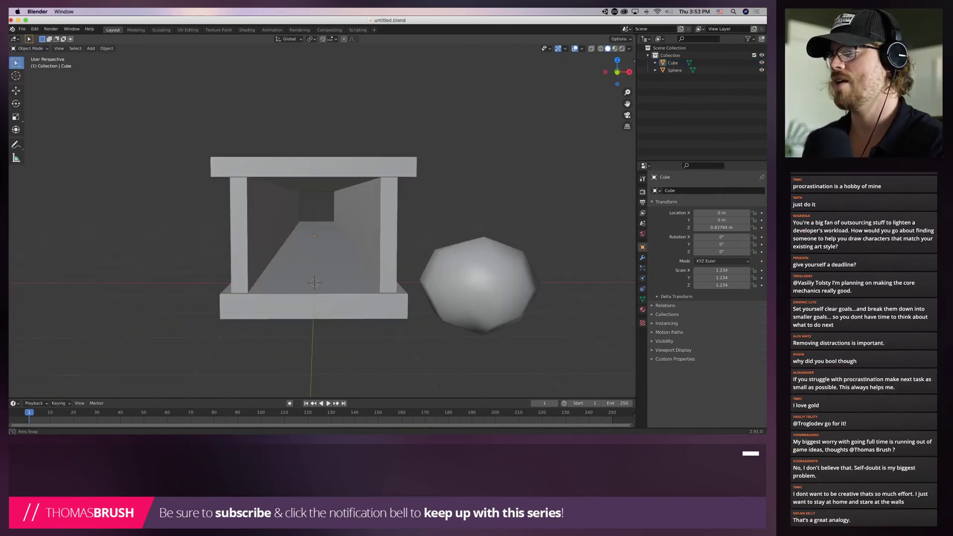
{"action": "left_click", "coordinate": [479, 283]}
{"action": "scroll", "coordinate": [479, 283], "scroll_direction": "down", "scroll_amount": 5}
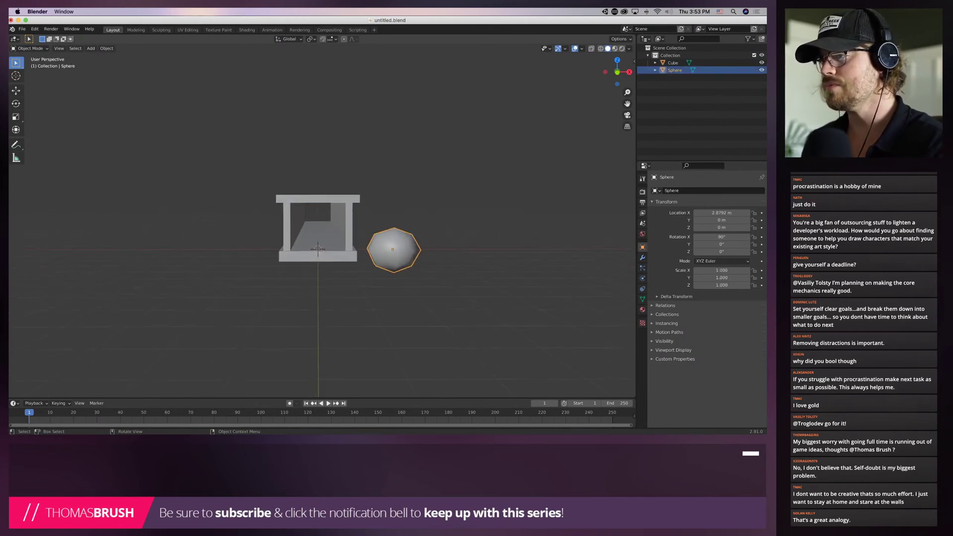
{"action": "mouse_move", "coordinate": [479, 283]}
{"action": "middle_mouse_down"}
{"action": "mouse_move", "coordinate": [551, 296]}
{"action": "mouse_move", "coordinate": [581, 271]}
{"action": "mouse_move", "coordinate": [467, 271]}
{"action": "middle_mouse_up"}
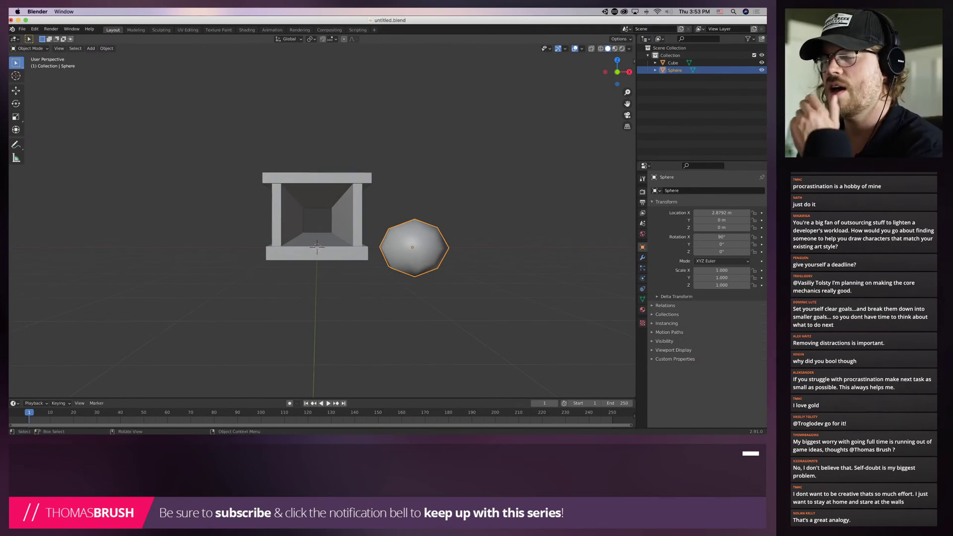
Add a 2 m mesh cube at the scene origin and delete it again
{"action": "left_click", "coordinate": [90, 48]}
{"action": "mouse_move", "coordinate": [104, 56]}
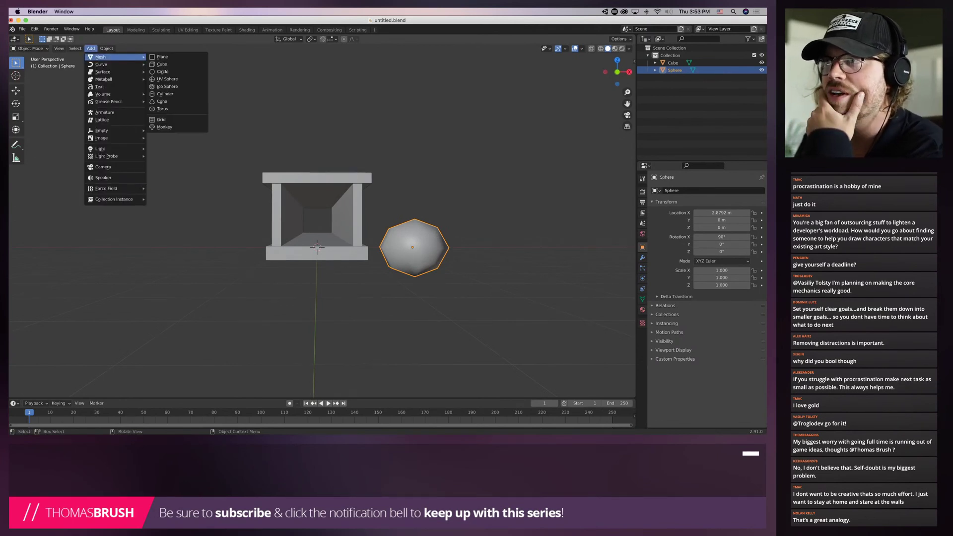
{"action": "left_click", "coordinate": [162, 64]}
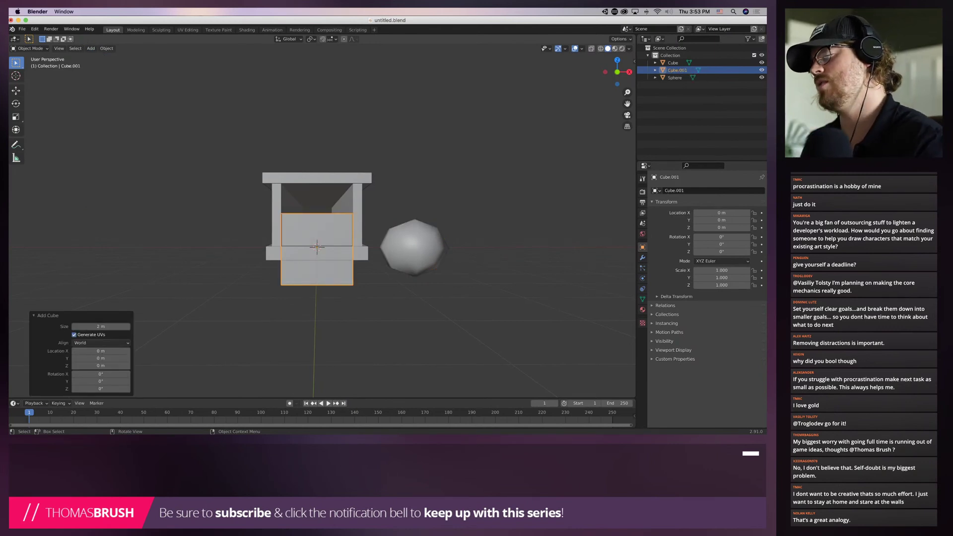
{"action": "key", "text": "Delete"}
Paste a copy of the tunnel and shrink it by about 0.81 along X and 0.805 along Z
{"action": "left_click", "coordinate": [317, 253]}
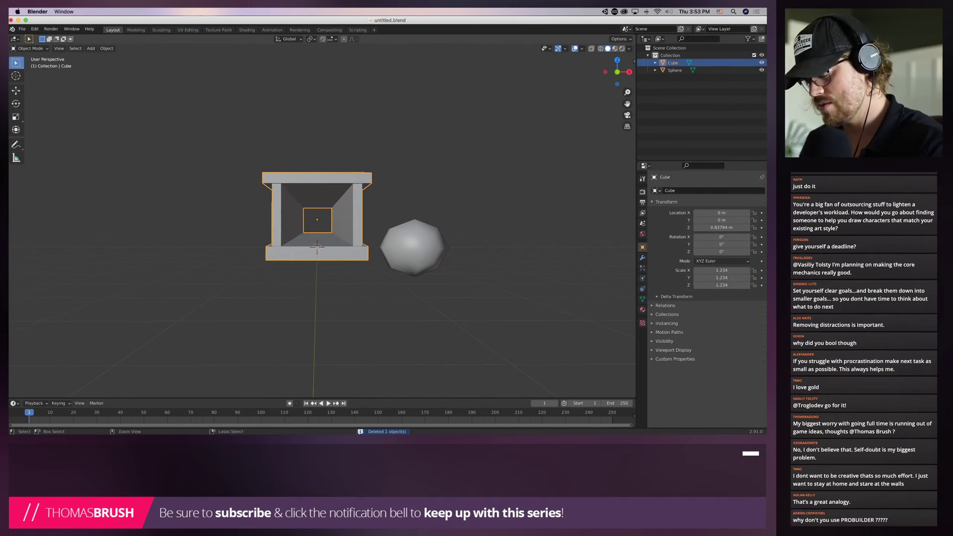
{"action": "key", "text": "ctrl+v"}
{"action": "key", "text": "s"}
{"action": "key", "text": "x"}
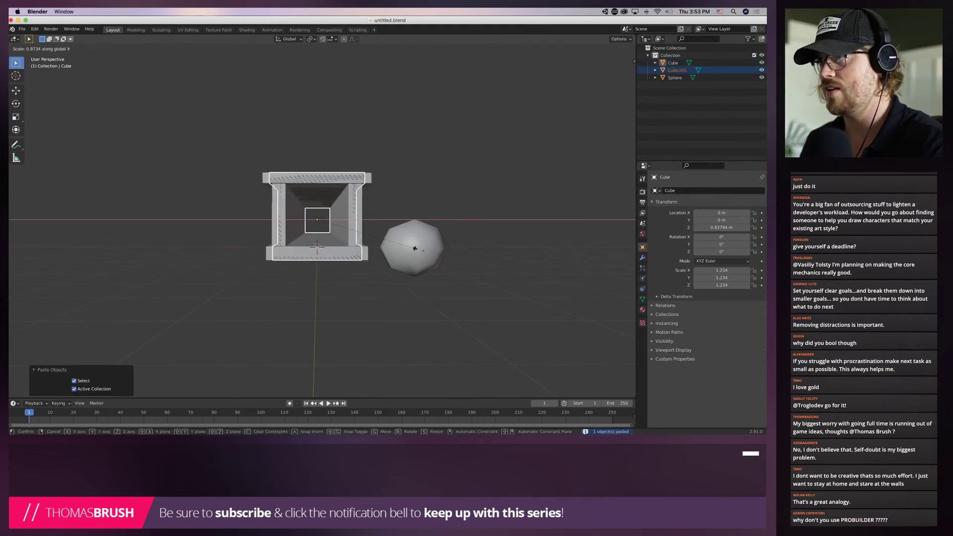
{"action": "left_click", "coordinate": [407, 251]}
{"action": "key", "text": "s"}
{"action": "key", "text": "z"}
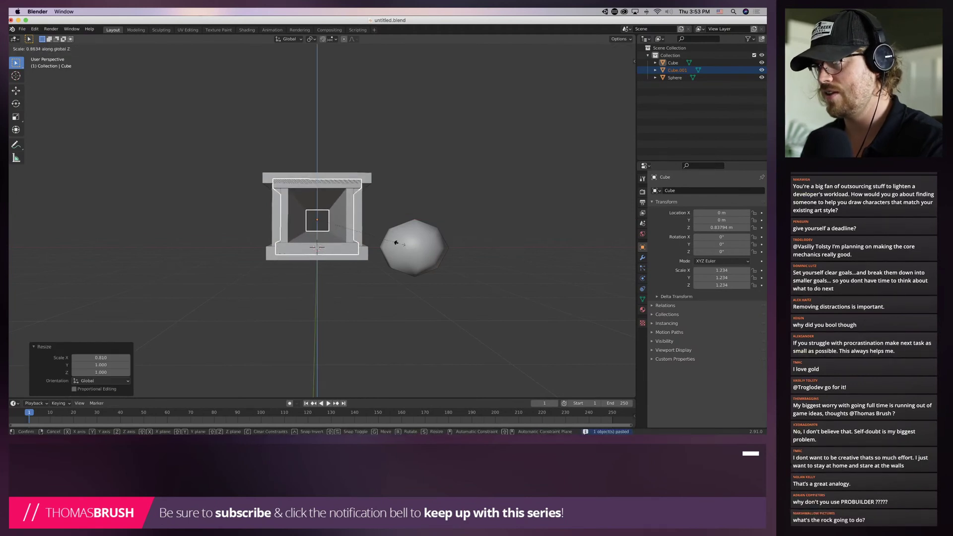
{"action": "left_click", "coordinate": [391, 239]}
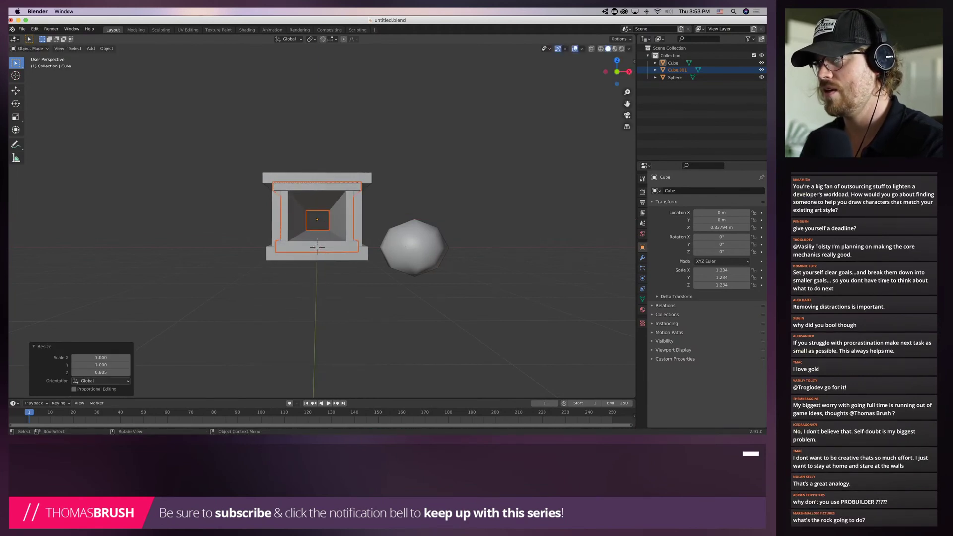
Edit both tunnel meshes together in see-through wireframe and try selecting the smaller copy's floor faces
{"action": "left_click", "coordinate": [30, 49]}
{"action": "left_click", "coordinate": [30, 64]}
{"action": "left_click", "coordinate": [223, 208]}
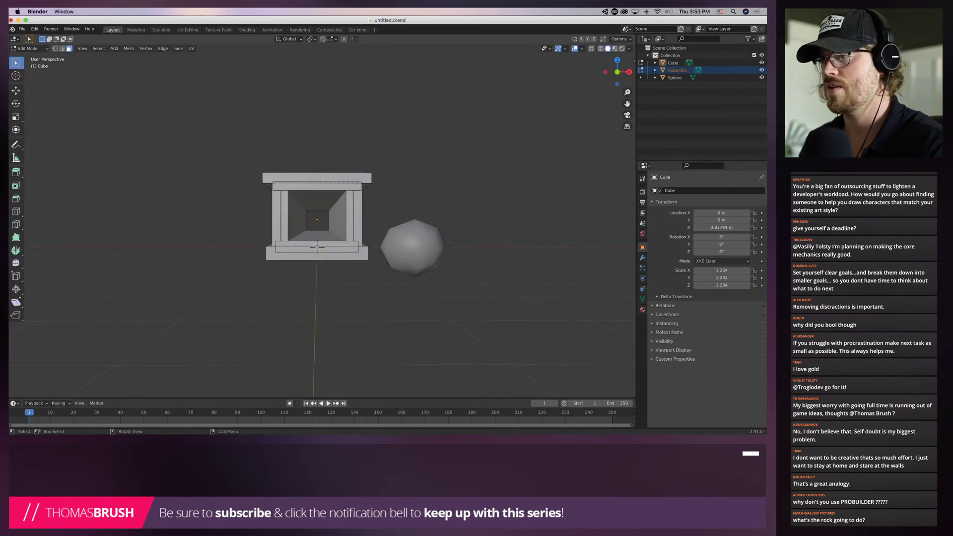
{"action": "left_click", "coordinate": [313, 247]}
{"action": "middle_click_drag", "start_coordinate": [316, 247], "coordinate": [258, 243]}
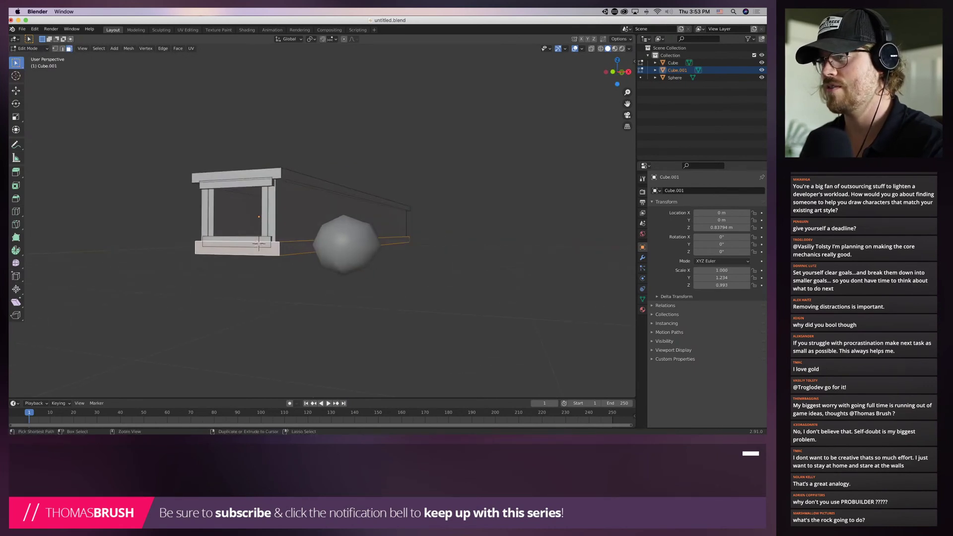
{"action": "left_click", "coordinate": [258, 244], "text": "ctrl"}
{"action": "key", "text": "alt+z"}
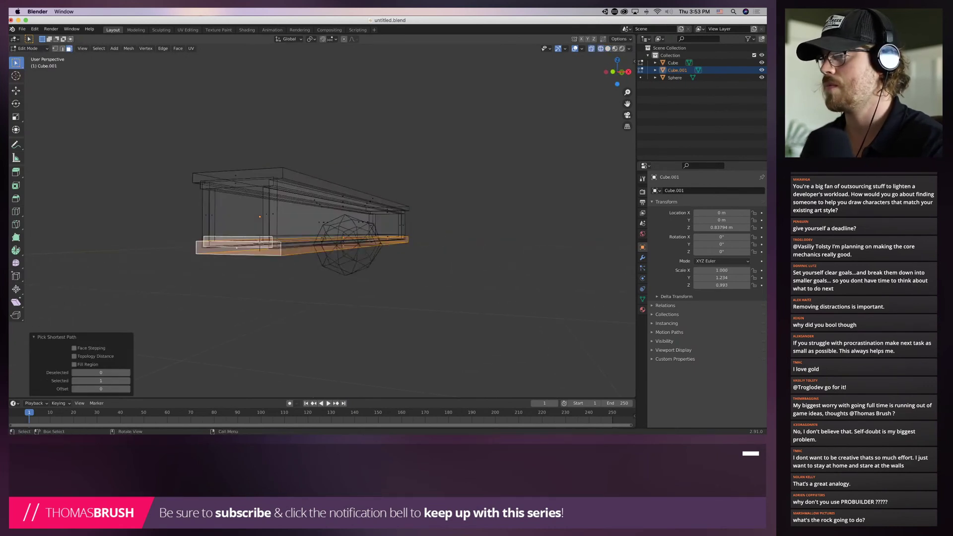
{"action": "middle_click_drag", "start_coordinate": [268, 243], "coordinate": [315, 242]}
{"action": "left_click", "coordinate": [302, 223]}
{"action": "left_click", "coordinate": [300, 240]}
{"action": "left_click", "coordinate": [292, 244]}
{"action": "left_click", "coordinate": [297, 250]}
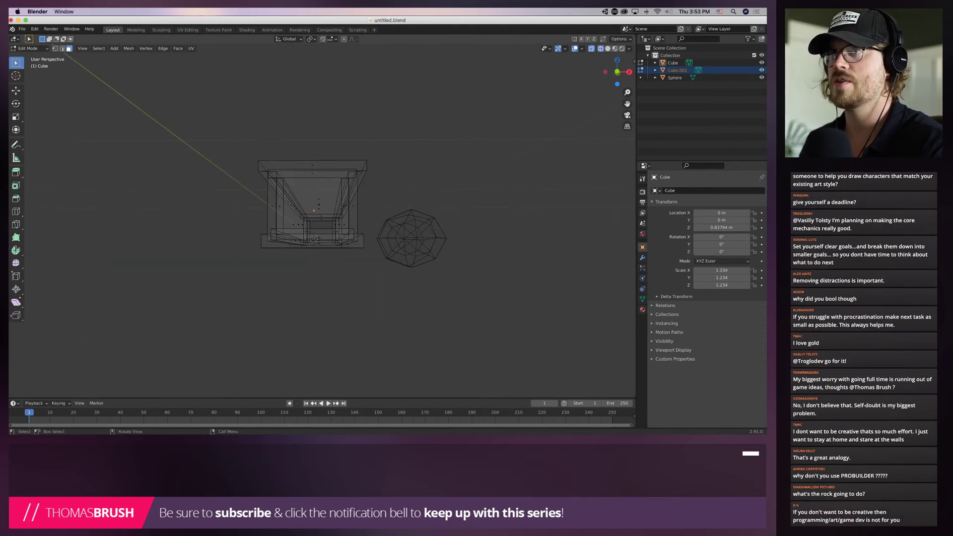
Return to Object Mode and move the smaller tunnel copy down along Z by about 3.21 m
{"action": "key", "text": "Tab"}
{"action": "key", "text": "shift+d"}
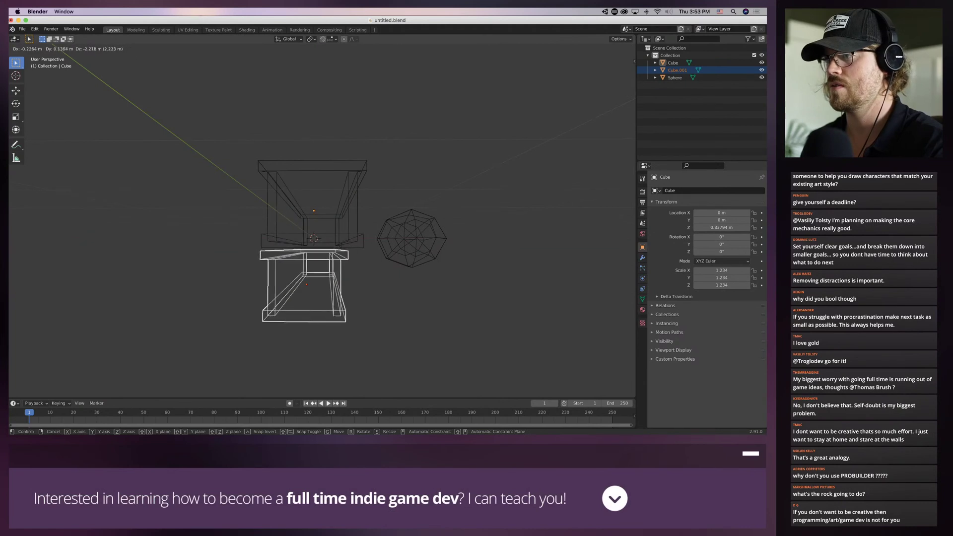
{"action": "key", "text": "z"}
{"action": "left_click", "coordinate": [315, 349]}
Briefly enter Edit Mode to view the smaller tunnel copy, return to Object Mode and delete the copy
{"action": "left_click", "coordinate": [30, 49]}
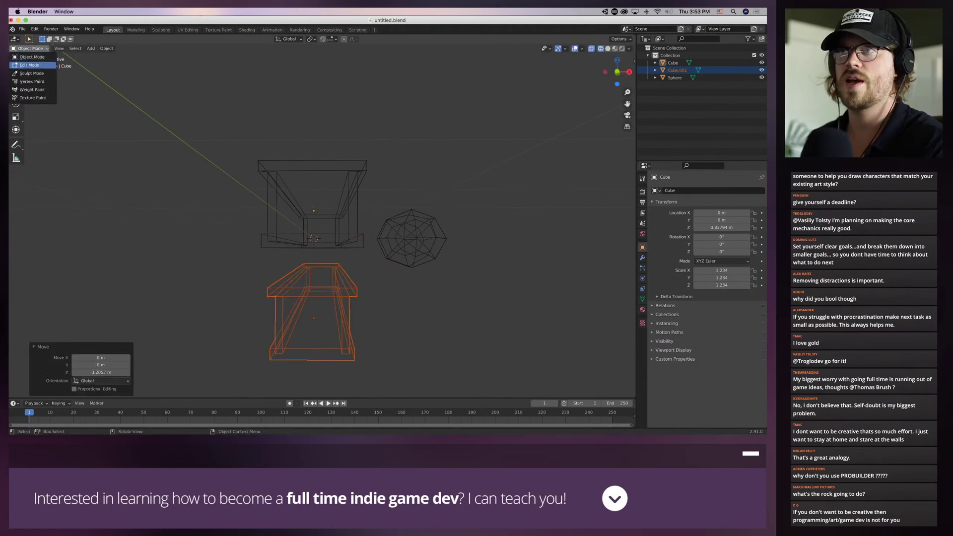
{"action": "left_click", "coordinate": [30, 65]}
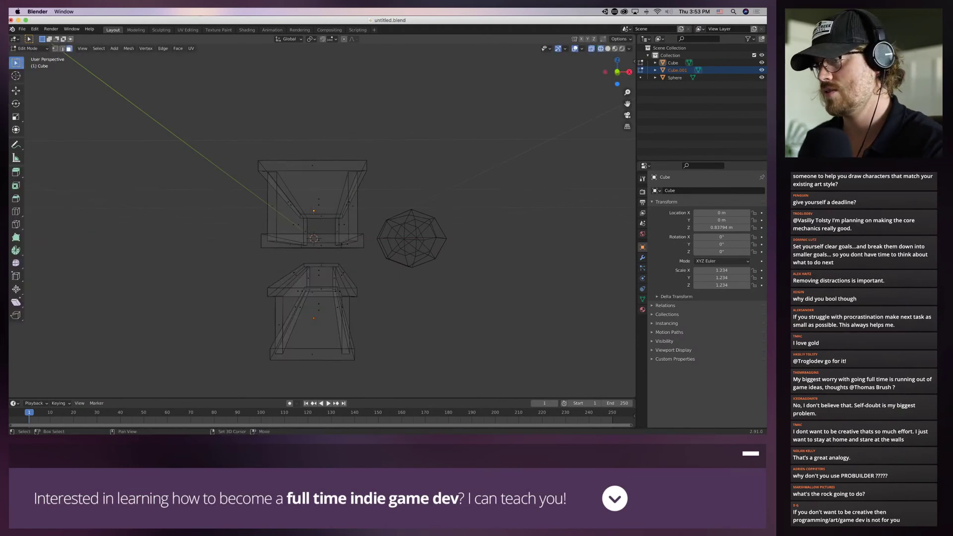
{"action": "middle_click_drag", "start_coordinate": [351, 351], "coordinate": [366, 279], "text": "shift"}
{"action": "scroll", "coordinate": [368, 278], "scroll_direction": "up", "scroll_amount": 4}
{"action": "left_click", "coordinate": [369, 290]}
{"action": "left_click", "coordinate": [366, 265]}
{"action": "left_click", "coordinate": [30, 48]}
{"action": "left_click", "coordinate": [32, 58]}
{"action": "key", "text": "x"}
{"action": "left_click", "coordinate": [307, 255]}
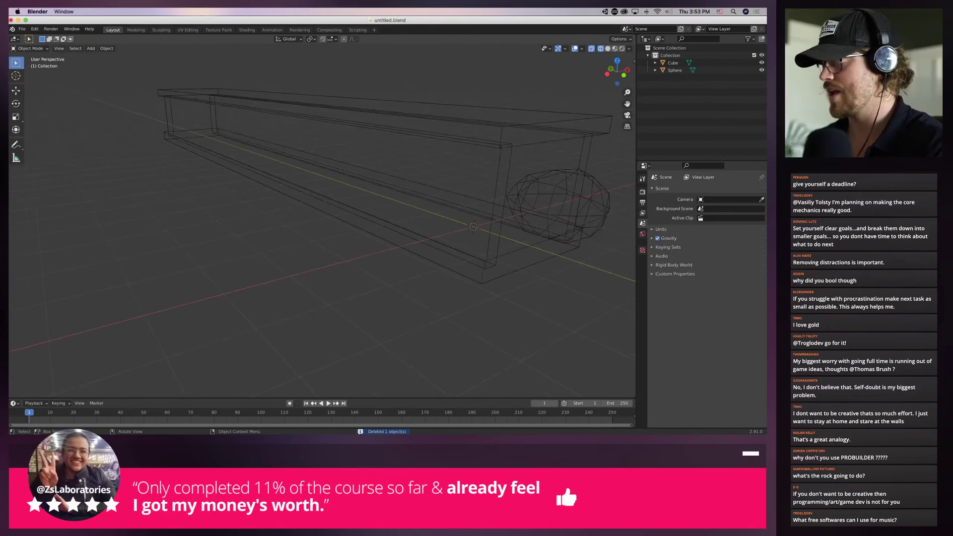
Restore solid shading and examine the tunnel's opening next to the sphere from the front
{"action": "key", "text": "shift+z"}
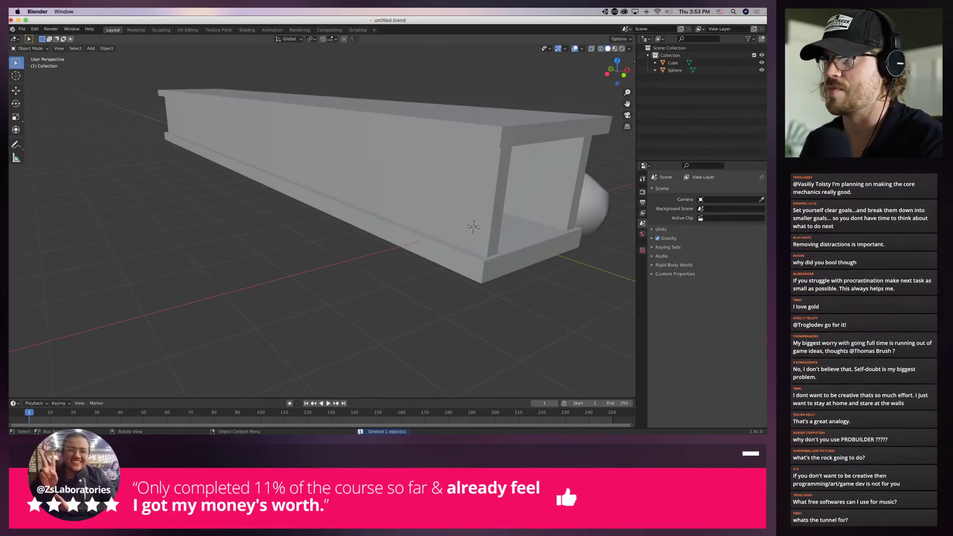
{"action": "key", "text": "KP_1"}
{"action": "scroll", "coordinate": [323, 221], "scroll_direction": "up", "scroll_amount": 2}
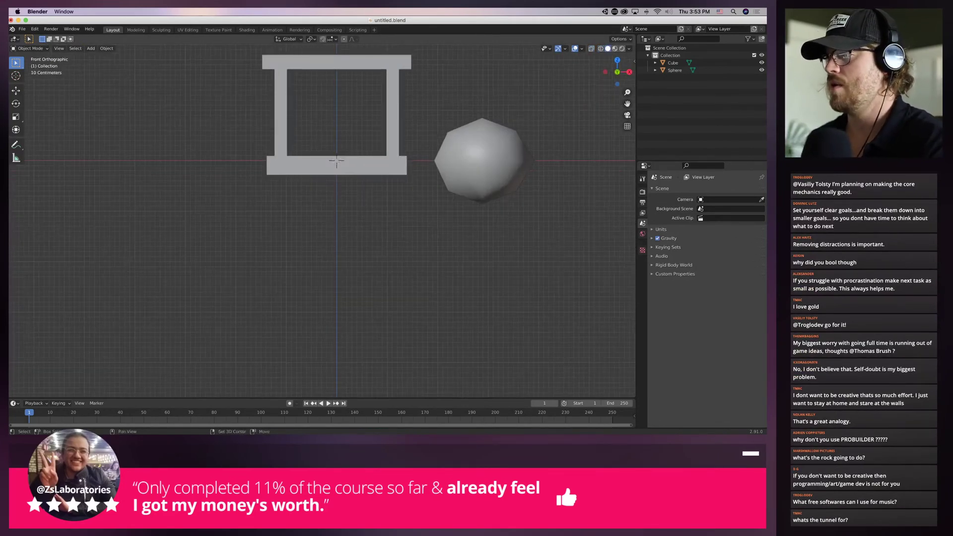
{"action": "middle_click_drag", "start_coordinate": [322, 221], "coordinate": [315, 245], "text": "shift"}
{"action": "scroll", "coordinate": [323, 228], "scroll_direction": "up", "scroll_amount": 6}
{"action": "scroll", "coordinate": [304, 207], "scroll_direction": "down", "scroll_amount": 6}
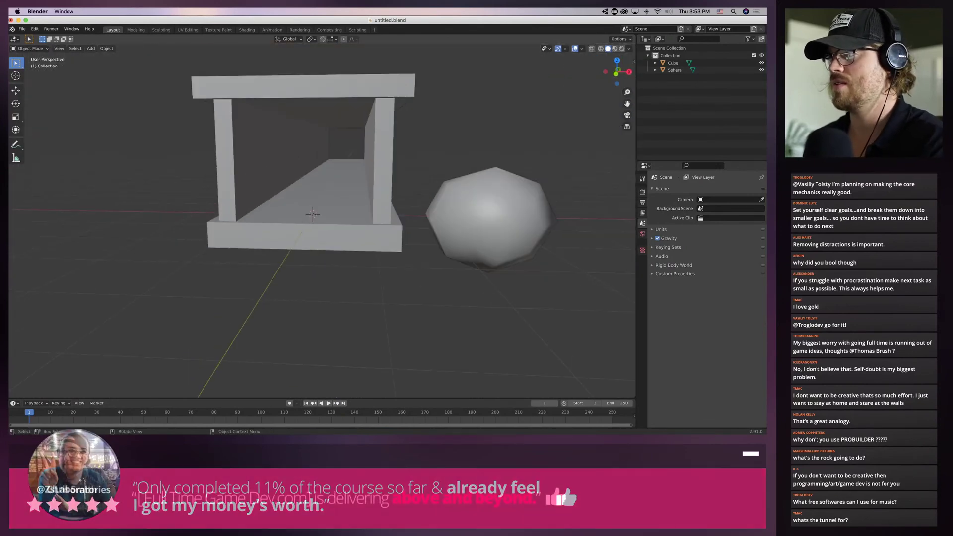
{"action": "middle_click_drag", "start_coordinate": [305, 207], "coordinate": [335, 237]}
{"action": "scroll", "coordinate": [305, 222], "scroll_direction": "up", "scroll_amount": 3}
{"action": "scroll", "coordinate": [334, 238], "scroll_direction": "down", "scroll_amount": 6}
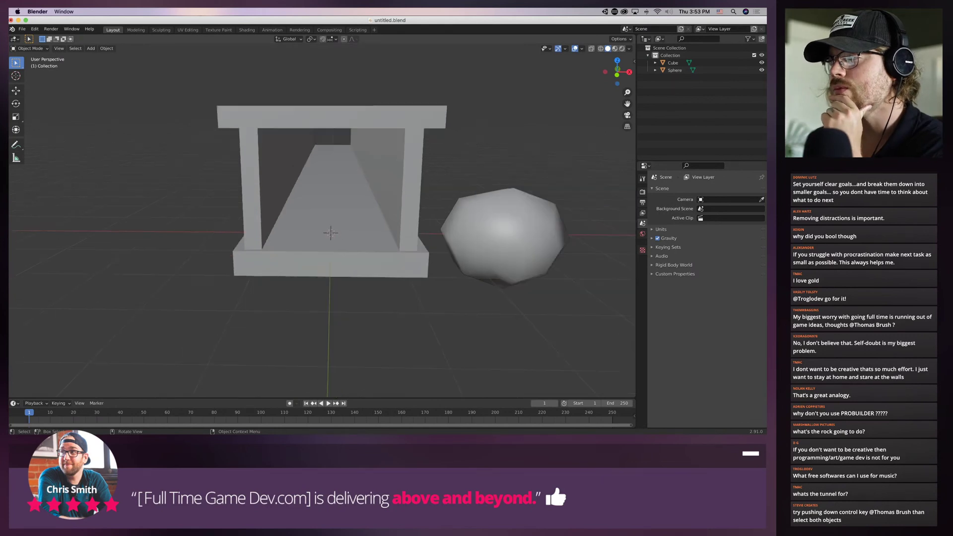
Move the sphere about 0.91 m along negative X so it overlaps the tunnel's side wall
{"action": "left_click", "coordinate": [456, 231]}
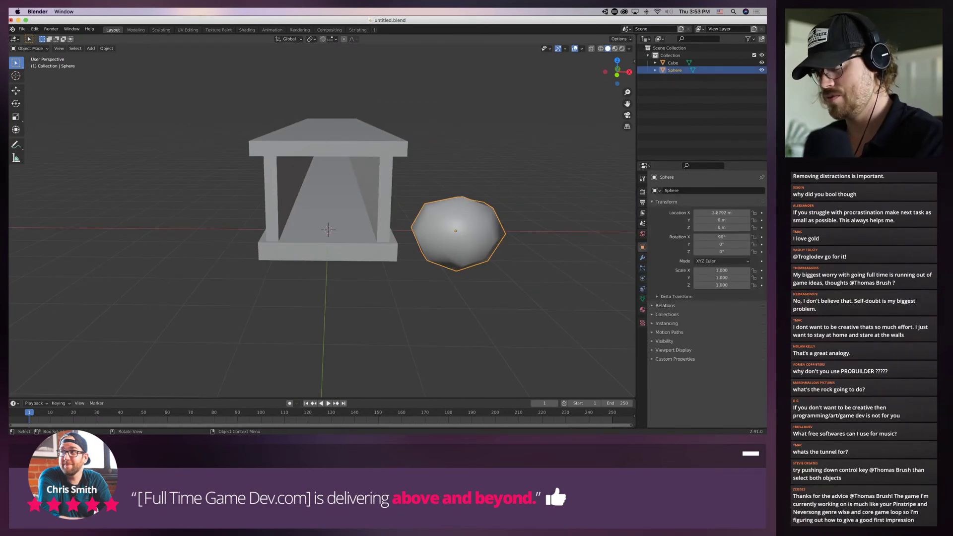
{"action": "key", "text": "g"}
{"action": "key", "text": "x"}
{"action": "key", "text": "Return"}
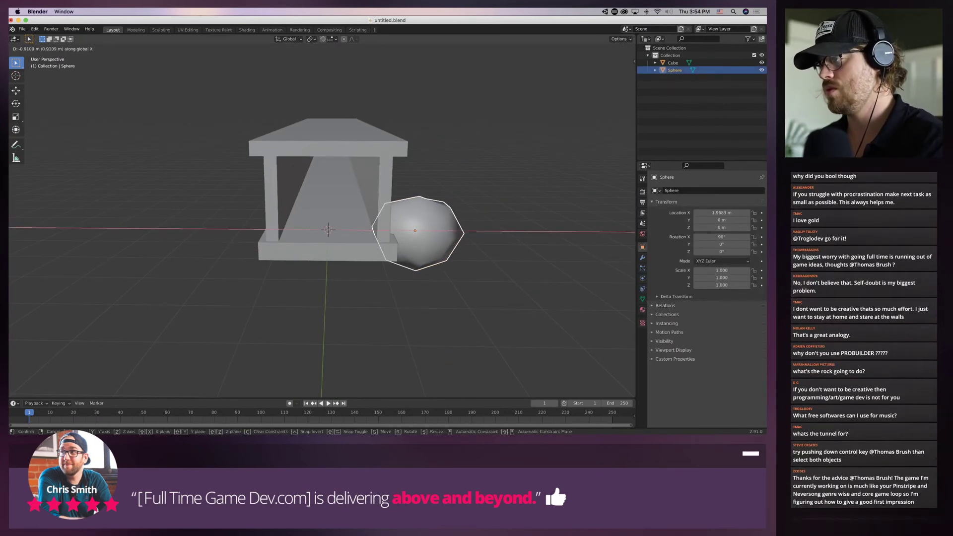
{"action": "middle_click_drag", "start_coordinate": [323, 229], "coordinate": [278, 238]}
{"action": "scroll", "coordinate": [224, 248], "scroll_direction": "up", "scroll_amount": 3}
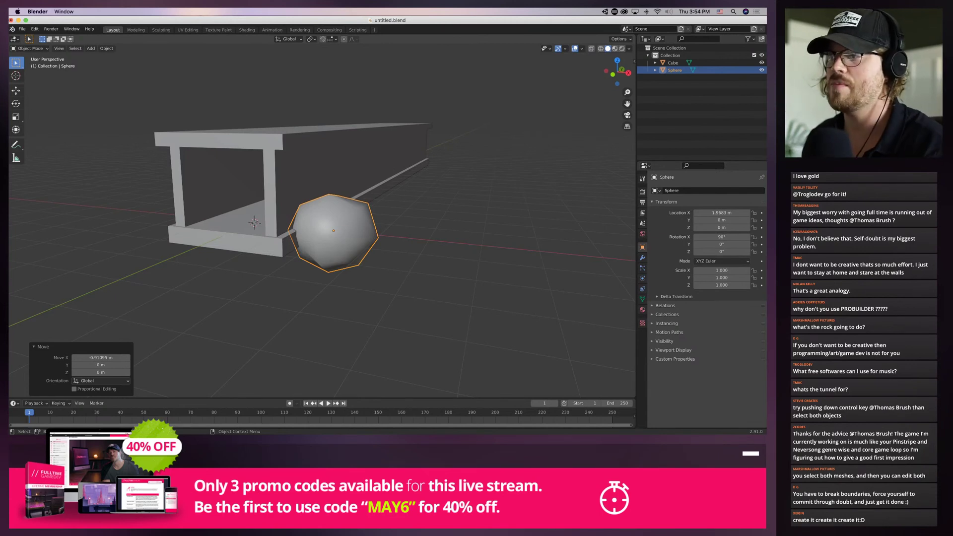
Duplicate the sphere, scale the copy up by about 2.25, and place it farther along the tunnel, overlapping the side wall
{"action": "middle_click_drag", "start_coordinate": [318, 223], "coordinate": [228, 248]}
{"action": "key", "text": "super+c"}
{"action": "key", "text": "super+v"}
{"action": "key", "text": "g"}
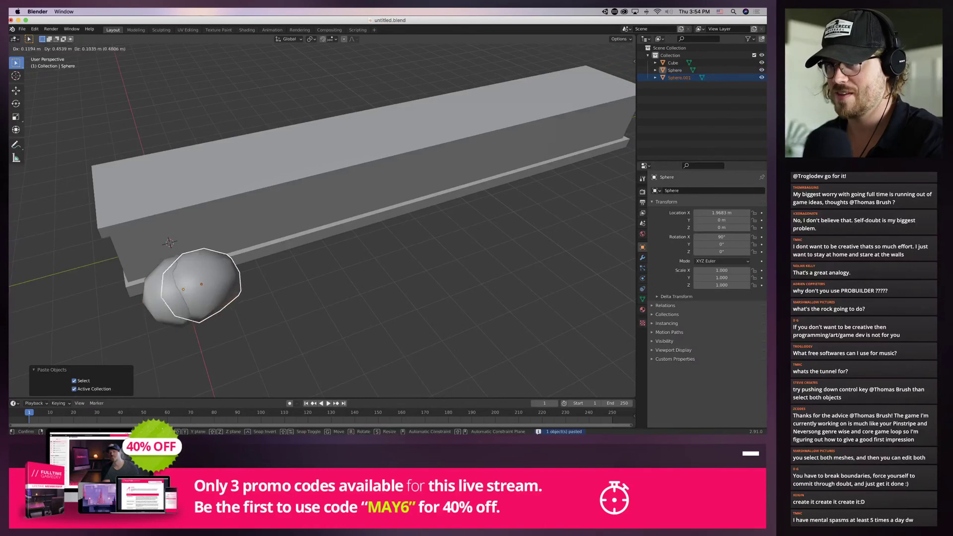
{"action": "left_click", "coordinate": [323, 290]}
{"action": "key", "text": "s"}
{"action": "left_click", "coordinate": [426, 317]}
{"action": "key", "text": "g"}
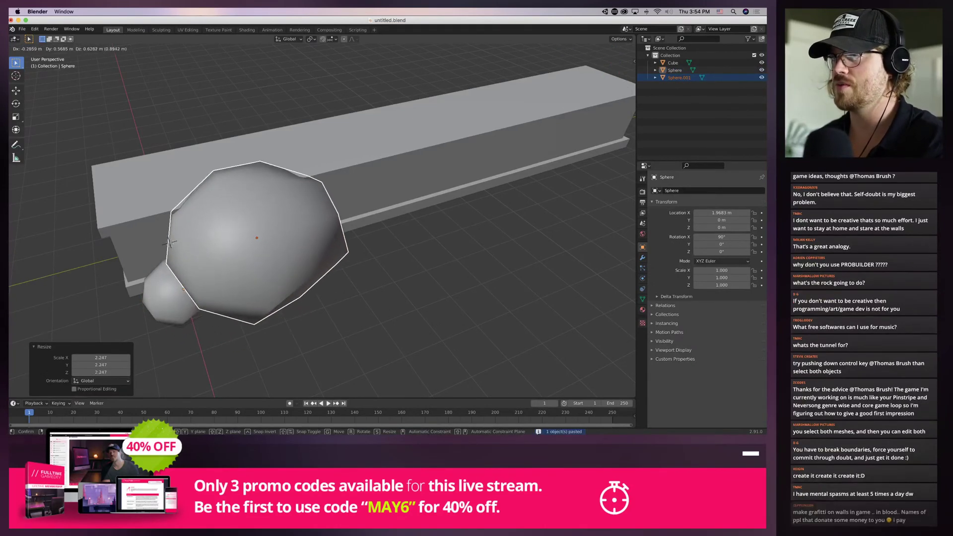
{"action": "left_click", "coordinate": [443, 289]}
{"action": "middle_click_drag", "start_coordinate": [443, 289], "coordinate": [533, 254]}
{"action": "key", "text": "g"}
{"action": "left_click", "coordinate": [514, 246]}
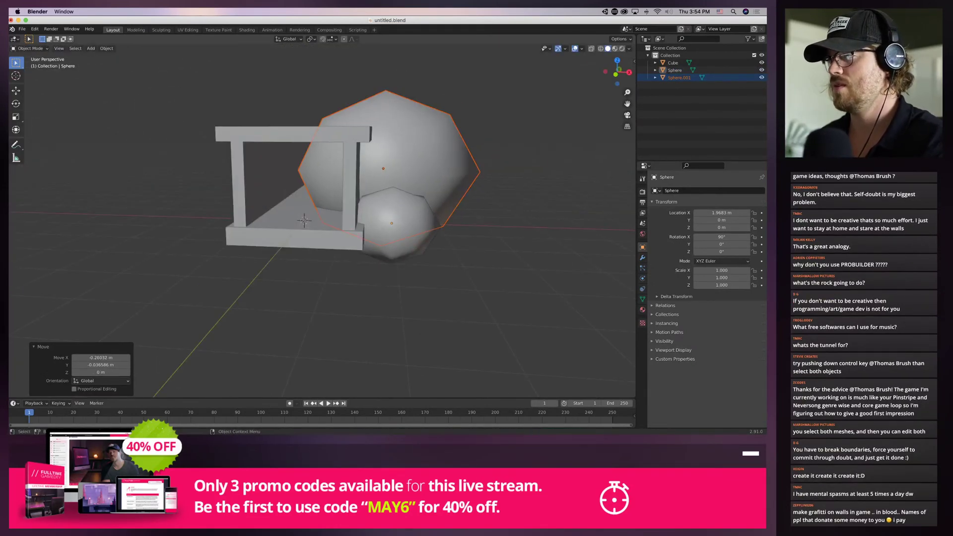
Move the small original sphere about 1.26 m along negative Y, in front of the large one
{"action": "left_click", "coordinate": [397, 225]}
{"action": "middle_click_drag", "start_coordinate": [397, 226], "coordinate": [278, 256]}
{"action": "key", "text": "g"}
{"action": "left_click", "coordinate": [167, 206]}
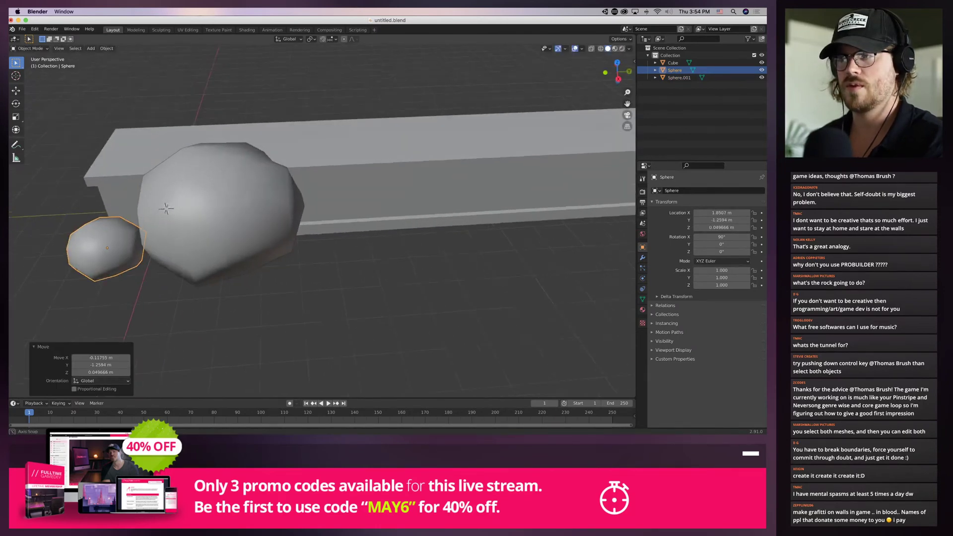
Duplicate the small sphere, place the copy between the two existing spheres, and rotate it about 126° in the view
{"action": "middle_click_drag", "start_coordinate": [167, 206], "coordinate": [198, 263]}
{"action": "key", "text": "super+c"}
{"action": "key", "text": "super+v"}
{"action": "key", "text": "g"}
{"action": "left_click", "coordinate": [121, 245]}
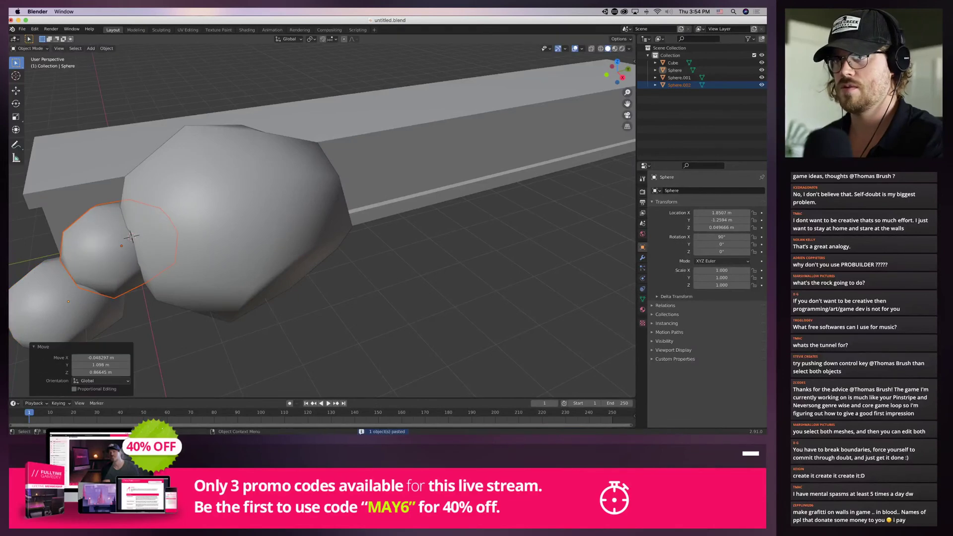
{"action": "key", "text": "r"}
{"action": "left_click", "coordinate": [131, 237]}
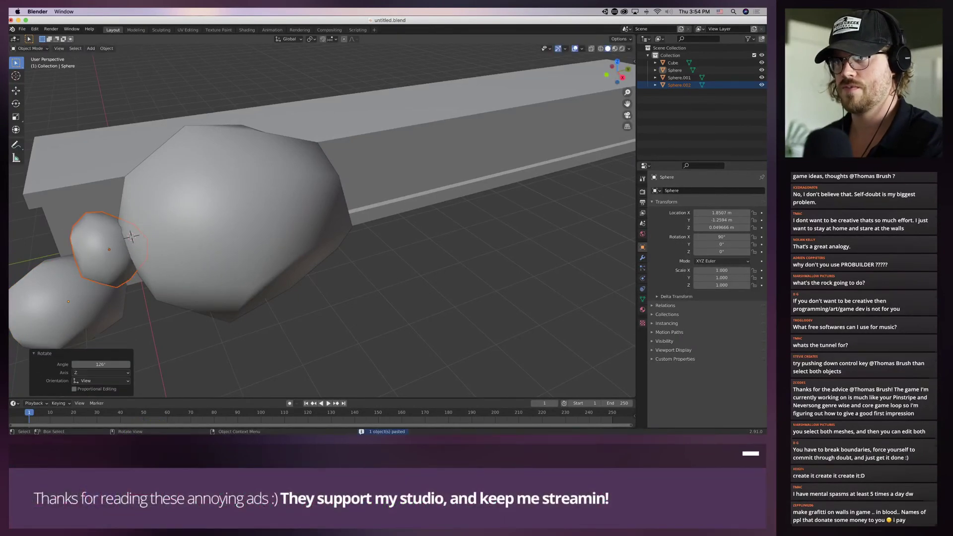
Duplicate the large sphere, scale the copy to about 0.46, and place it above the tunnel roof
{"action": "middle_click_drag", "start_coordinate": [132, 237], "coordinate": [302, 184]}
{"action": "scroll", "coordinate": [303, 184], "scroll_direction": "up", "scroll_amount": 5}
{"action": "left_click_drag", "start_coordinate": [488, 90], "coordinate": [60, 48]}
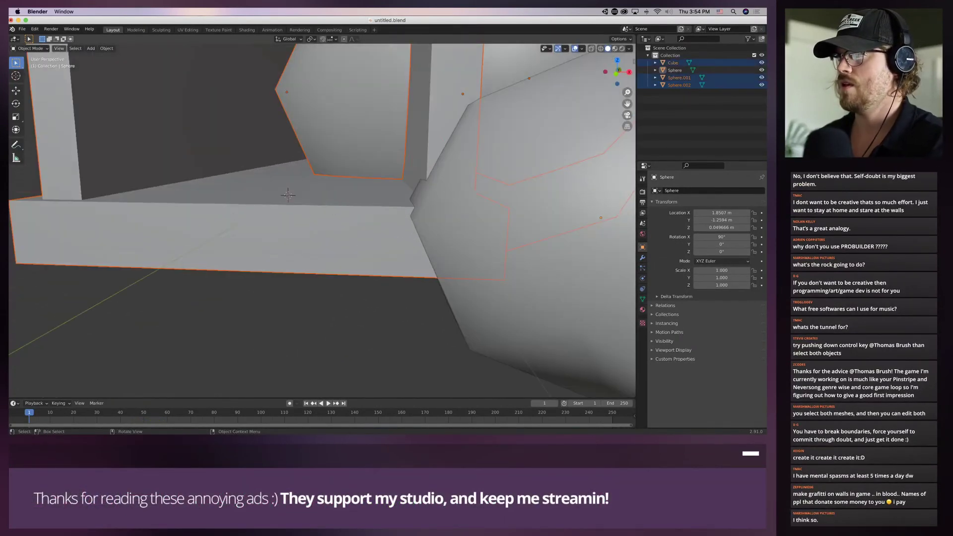
{"action": "scroll", "coordinate": [288, 195], "scroll_direction": "down", "scroll_amount": 8}
{"action": "left_click", "coordinate": [311, 213]}
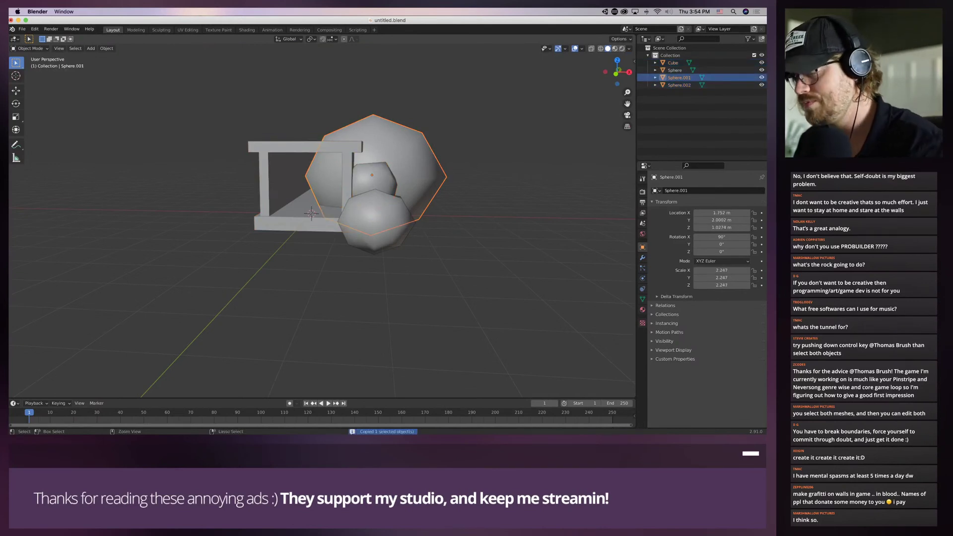
{"action": "key", "text": "super+v"}
{"action": "key", "text": "g"}
{"action": "left_click", "coordinate": [342, 156]}
{"action": "key", "text": "s"}
{"action": "left_click", "coordinate": [321, 117]}
{"action": "key", "text": "g"}
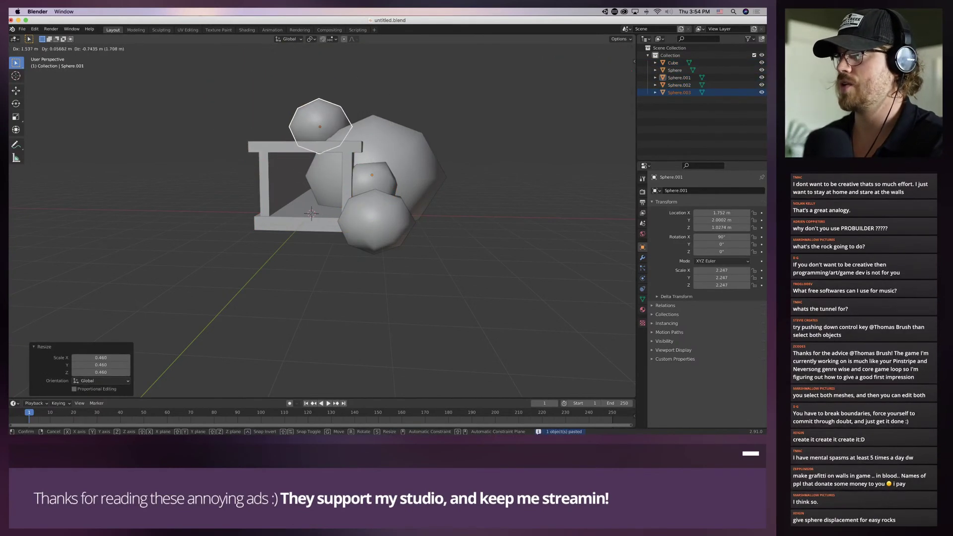
{"action": "left_click", "coordinate": [325, 130]}
Resize the sphere above the roof and shift it so it sinks into the tunnel's roof
{"action": "key", "text": "s"}
{"action": "middle_click_drag", "start_coordinate": [324, 129], "coordinate": [377, 164]}
{"action": "left_click", "coordinate": [392, 124]}
{"action": "key", "text": "g"}
{"action": "left_click", "coordinate": [388, 131]}
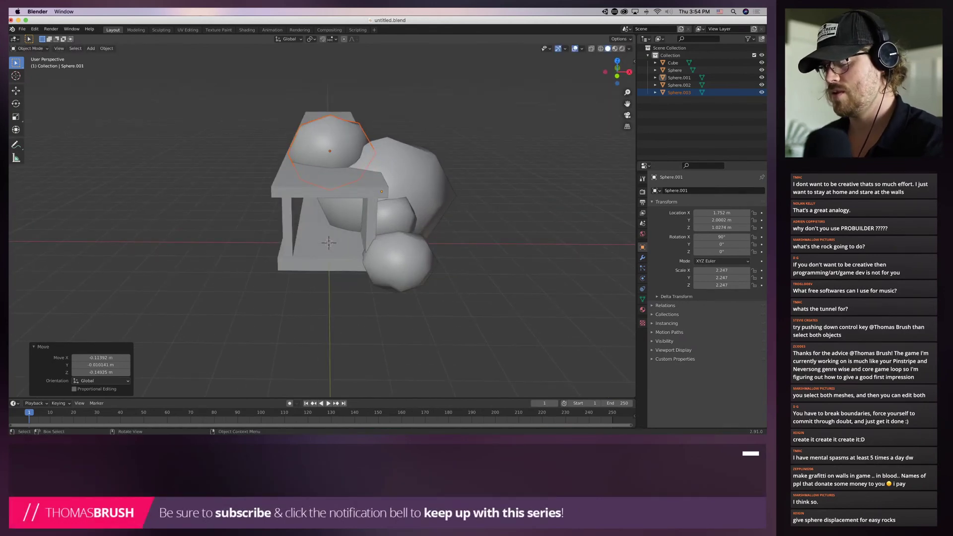
Duplicate the roof sphere and place the copy on the opposite upper edge of the tunnel, about 1.9 m along negative X
{"action": "key", "text": "super+c"}
{"action": "key", "text": "super+v"}
{"action": "key", "text": "g"}
{"action": "left_click", "coordinate": [293, 178]}
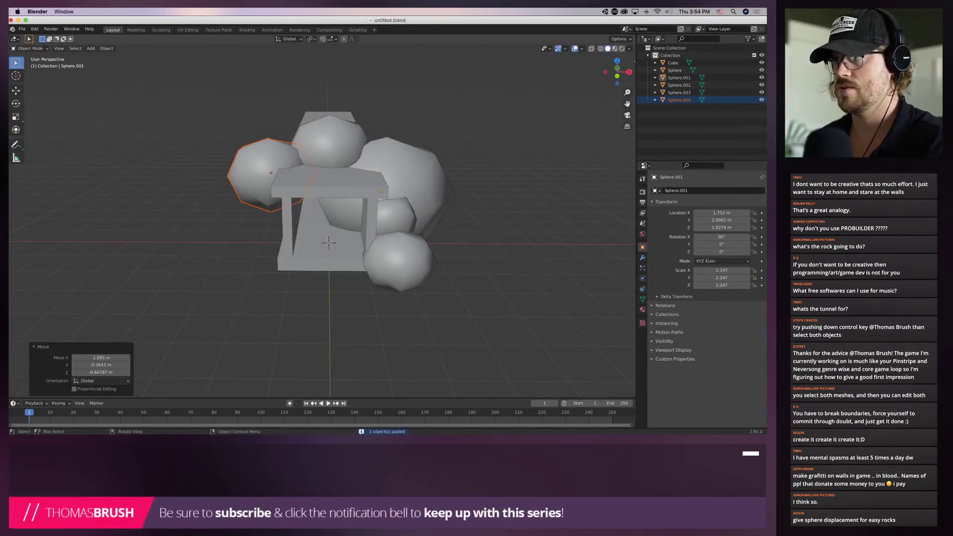
{"action": "middle_click_drag", "start_coordinate": [293, 177], "coordinate": [384, 209]}
{"action": "key", "text": "g"}
{"action": "left_click", "coordinate": [454, 199]}
Duplicate the upper-edge sphere, scale the copy up by about 1.44, and place it lower beside the tunnel's side wall
{"action": "middle_click_drag", "start_coordinate": [454, 200], "coordinate": [307, 199]}
{"action": "key", "text": "super+c"}
{"action": "key", "text": "super+v"}
{"action": "key", "text": "g"}
{"action": "left_click", "coordinate": [437, 173]}
{"action": "key", "text": "s"}
{"action": "left_click", "coordinate": [328, 199]}
{"action": "key", "text": "g"}
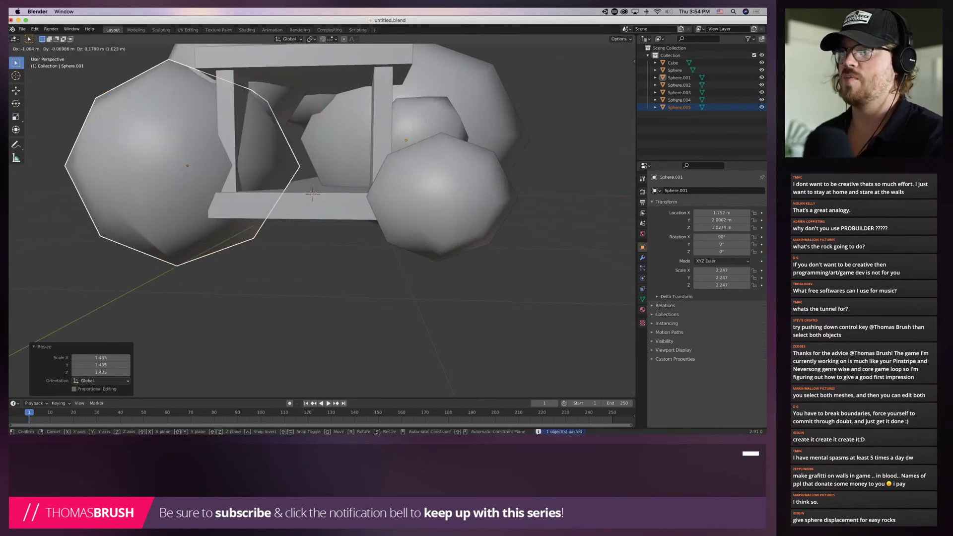
{"action": "left_click", "coordinate": [247, 186]}
Reposition the enlarged lower sphere so it rests against the tunnel's outer wall below the roof spheres
{"action": "middle_click_drag", "start_coordinate": [248, 186], "coordinate": [357, 204]}
{"action": "key", "text": "g"}
{"action": "left_click", "coordinate": [328, 199]}
{"action": "key", "text": "g"}
{"action": "left_click", "coordinate": [469, 257]}
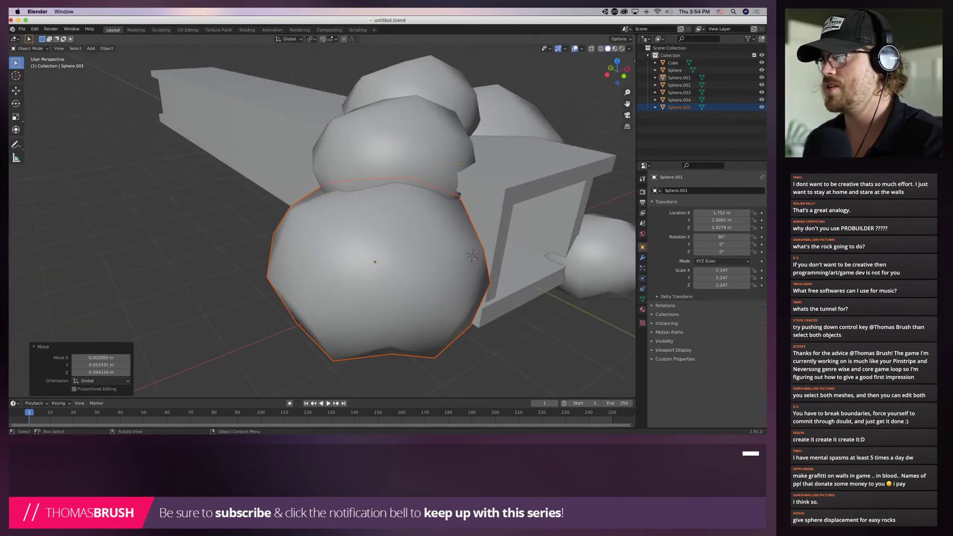
{"action": "middle_click_drag", "start_coordinate": [469, 257], "coordinate": [444, 197]}
{"action": "scroll", "coordinate": [341, 210], "scroll_direction": "down", "scroll_amount": 4}
{"action": "key", "text": "g"}
{"action": "left_click", "coordinate": [407, 193]}
Paste another copy of the sphere, shrink it, and fit it between the enlarged sphere and the tunnel's opening
{"action": "key", "text": "ctrl+v"}
{"action": "key", "text": "g"}
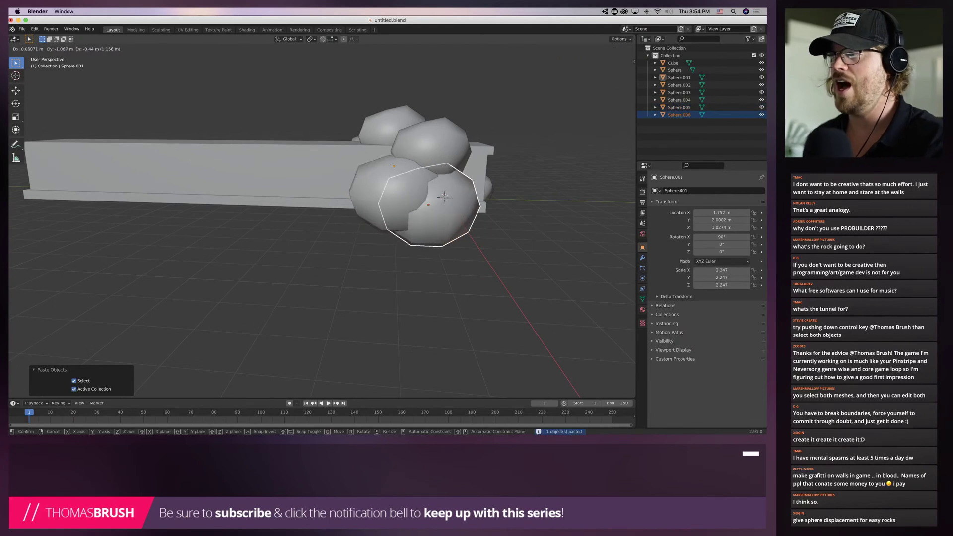
{"action": "left_click", "coordinate": [495, 231]}
{"action": "key", "text": "s"}
{"action": "left_click", "coordinate": [479, 218]}
{"action": "middle_click_drag", "start_coordinate": [478, 219], "coordinate": [445, 201]}
{"action": "key", "text": "g"}
{"action": "left_click", "coordinate": [347, 226]}
{"action": "key", "text": "s"}
{"action": "left_click", "coordinate": [374, 228]}
{"action": "key", "text": "g"}
{"action": "left_click", "coordinate": [362, 218]}
Rotate the new sphere beside the opening by 140° in the view and fine-tune its placement and size
{"action": "type", "text": "r140"}
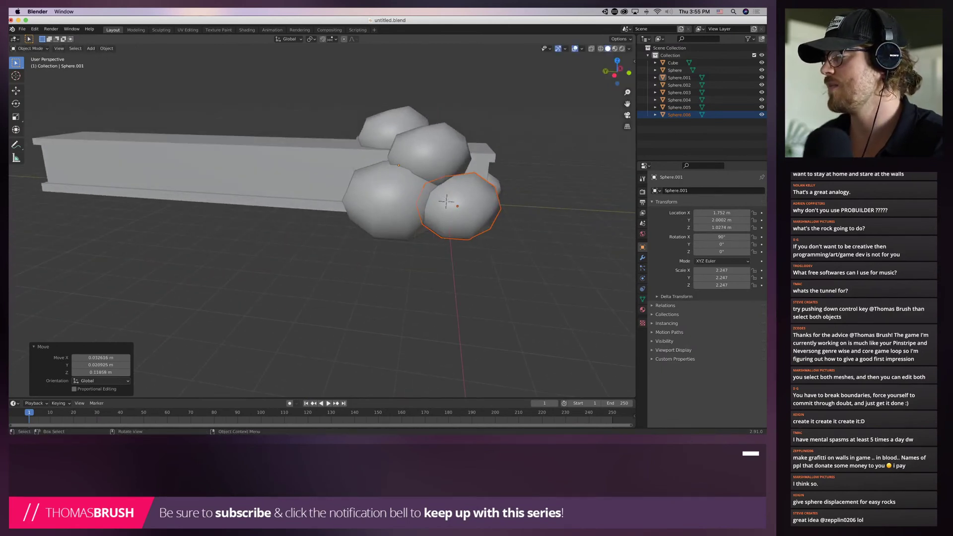
{"action": "key", "text": "Return"}
{"action": "key", "text": "g"}
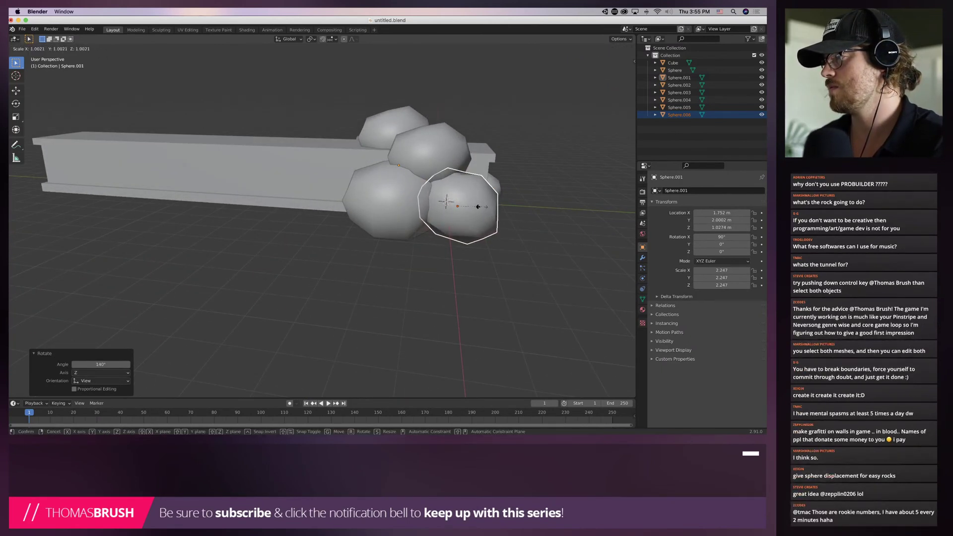
{"action": "left_click", "coordinate": [446, 202]}
{"action": "middle_click_drag", "start_coordinate": [447, 203], "coordinate": [447, 202]}
Move and rescale the sphere beside the opening to nestle it against the tunnel's front corner
{"action": "middle_click_drag", "start_coordinate": [298, 188], "coordinate": [379, 213]}
{"action": "scroll", "coordinate": [323, 218], "scroll_direction": "up", "scroll_amount": 2}
{"action": "key", "text": "g"}
{"action": "left_click", "coordinate": [333, 209]}
{"action": "key", "text": "s"}
{"action": "left_click", "coordinate": [379, 221]}
{"action": "key", "text": "g"}
{"action": "left_click", "coordinate": [383, 220]}
Enlarge the lower sphere behind it to a scale of about 3.12 and move it outward against the tunnel wall
{"action": "left_click", "coordinate": [411, 221]}
{"action": "key", "text": "s"}
{"action": "left_click", "coordinate": [439, 232]}
{"action": "key", "text": "g"}
{"action": "left_click", "coordinate": [298, 226]}
{"action": "key", "text": "g"}
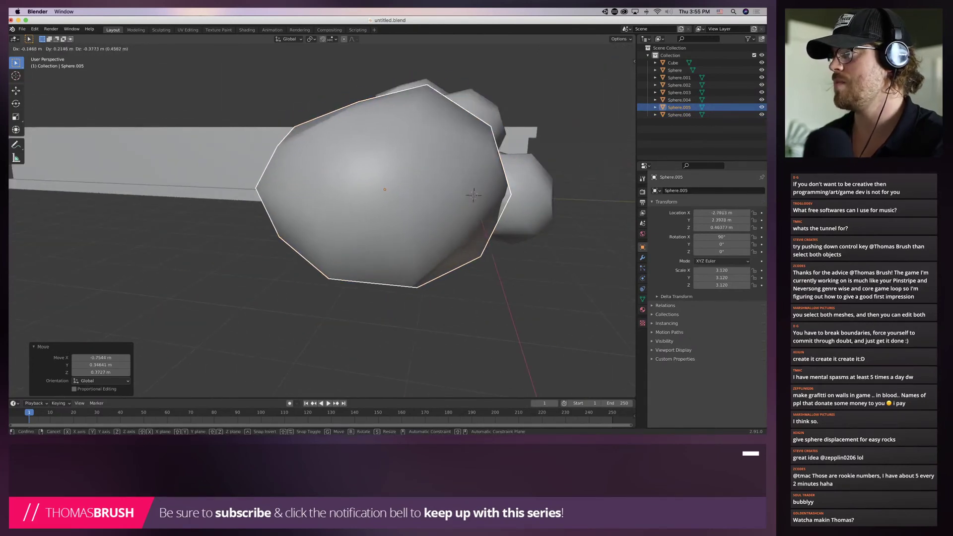
{"action": "left_click", "coordinate": [367, 230]}
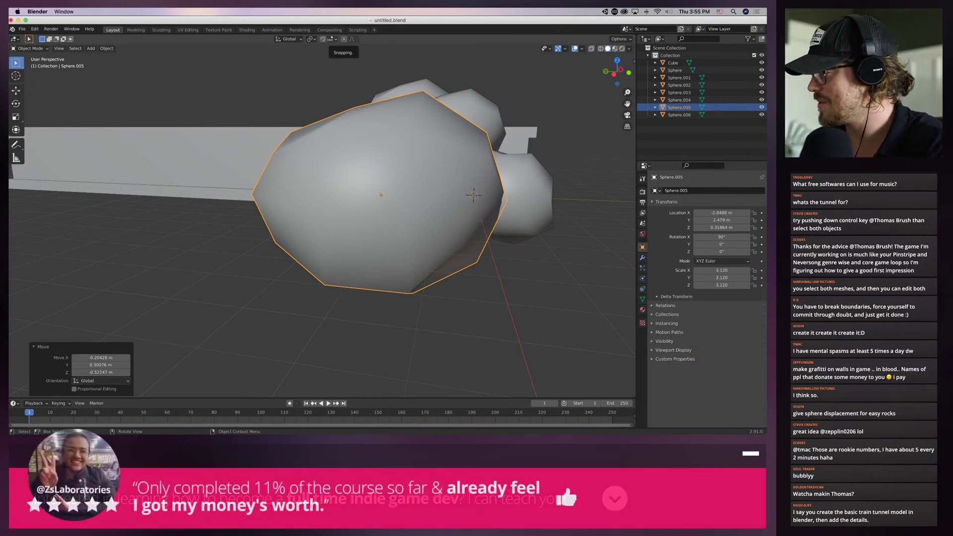
Save the scene as TrainTunnel.blend in the TrainTunnel folder inside Assets Dump
{"action": "middle_click_drag", "start_coordinate": [318, 218], "coordinate": [447, 208]}
{"action": "left_click", "coordinate": [22, 28]}
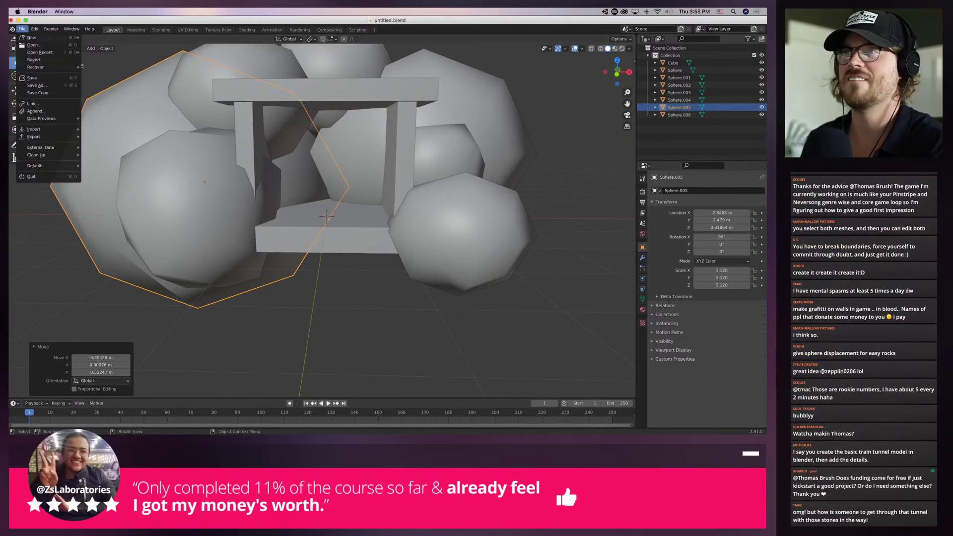
{"action": "left_click", "coordinate": [31, 78]}
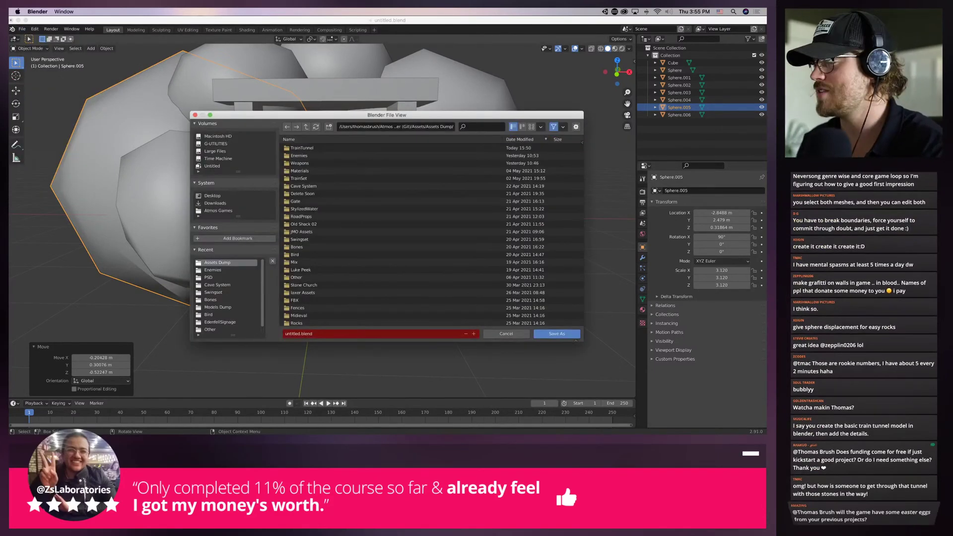
{"action": "double_click", "coordinate": [302, 148]}
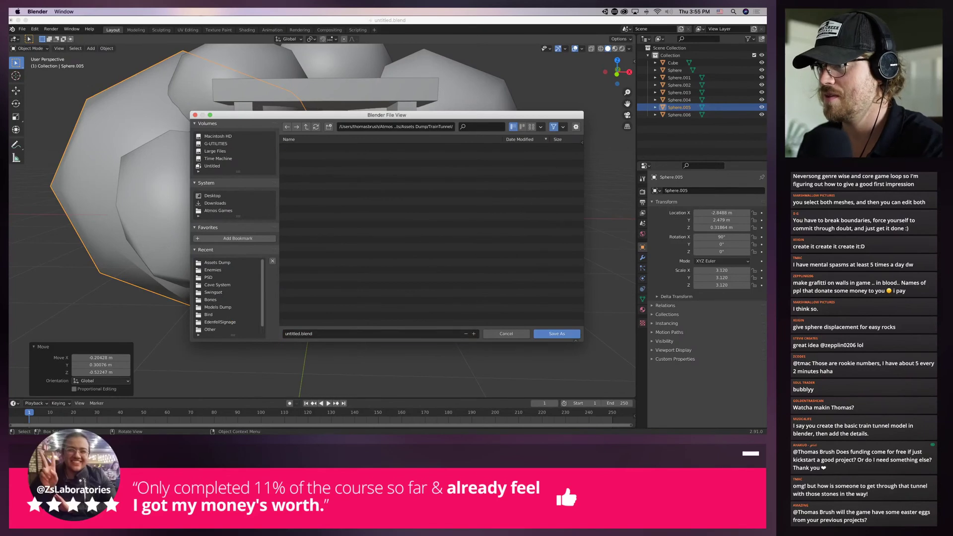
{"action": "left_click", "coordinate": [300, 334]}
{"action": "left_click_drag", "start_coordinate": [300, 333], "coordinate": [281, 334]}
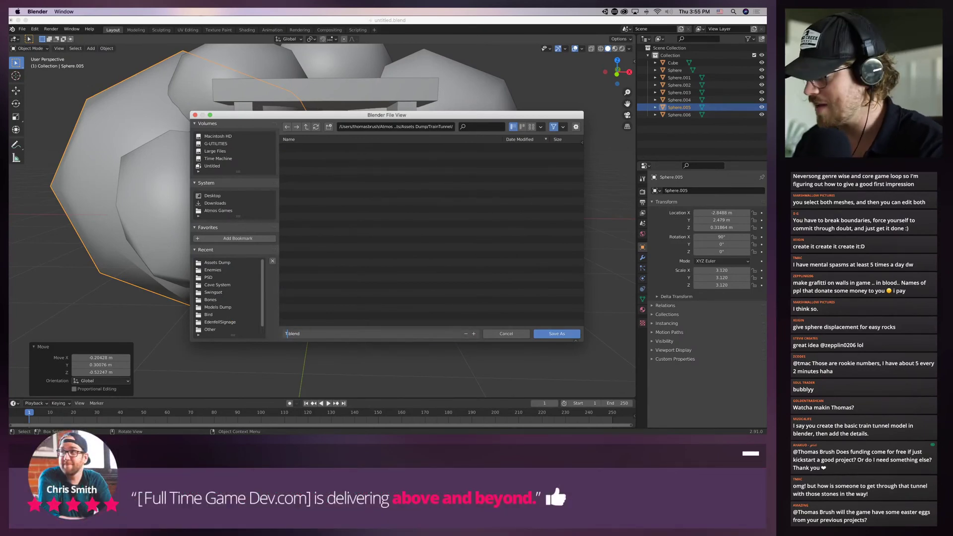
{"action": "type", "text": "TrainTunnel"}
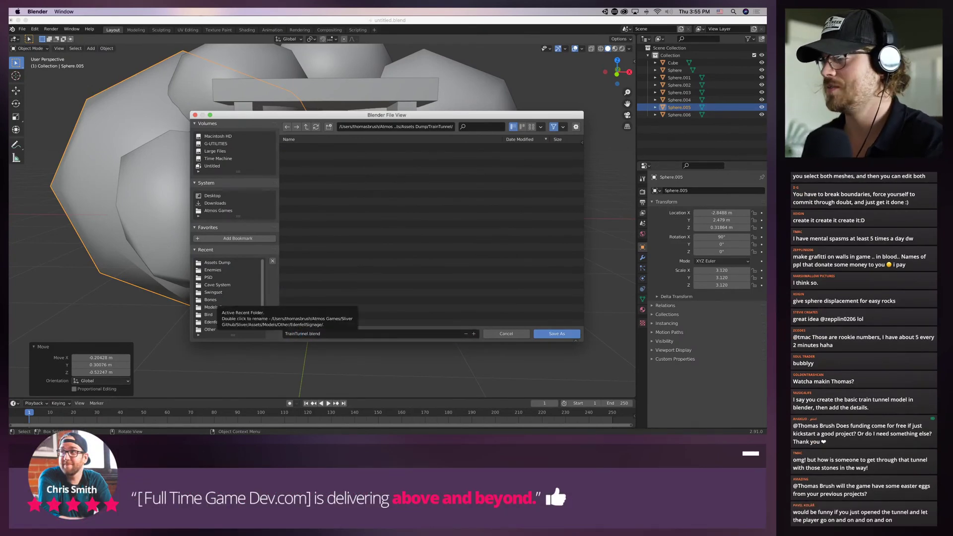
{"action": "left_click", "coordinate": [557, 334]}
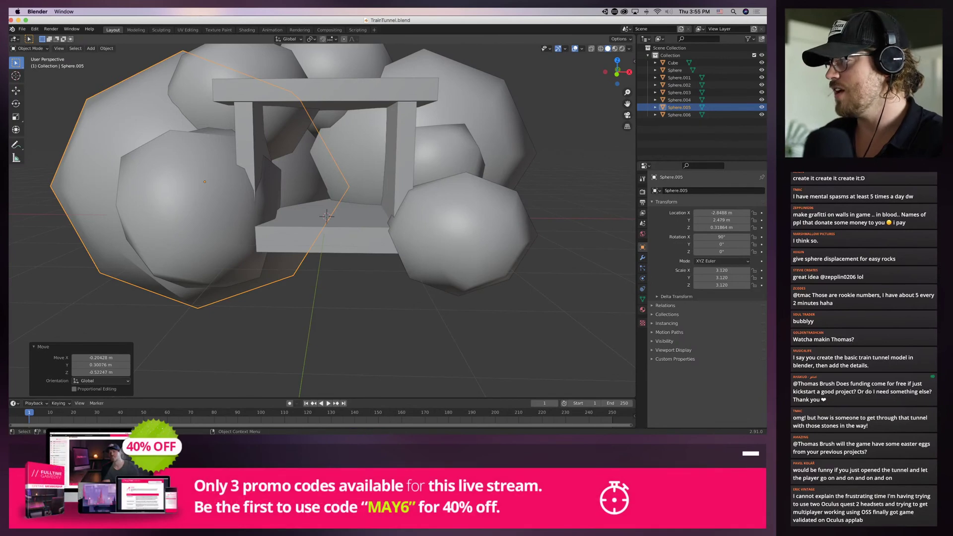
Open the tunnel mesh in Edit Mode with vertex selection and try selecting its far end
{"action": "scroll", "coordinate": [422, 198], "scroll_direction": "down", "scroll_amount": 10}
{"action": "middle_click_drag", "start_coordinate": [466, 169], "coordinate": [308, 177]}
{"action": "left_click", "coordinate": [375, 206]}
{"action": "scroll", "coordinate": [372, 213], "scroll_direction": "up", "scroll_amount": 2}
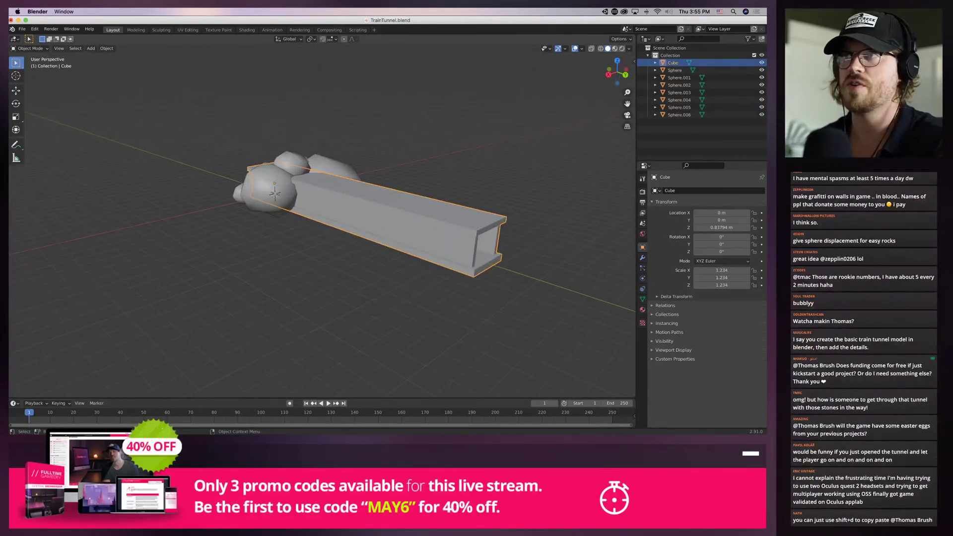
{"action": "key", "text": "Tab"}
{"action": "left_click_drag", "start_coordinate": [463, 196], "coordinate": [528, 296]}
{"action": "middle_click_drag", "start_coordinate": [497, 278], "coordinate": [373, 263]}
{"action": "left_click", "coordinate": [55, 48]}
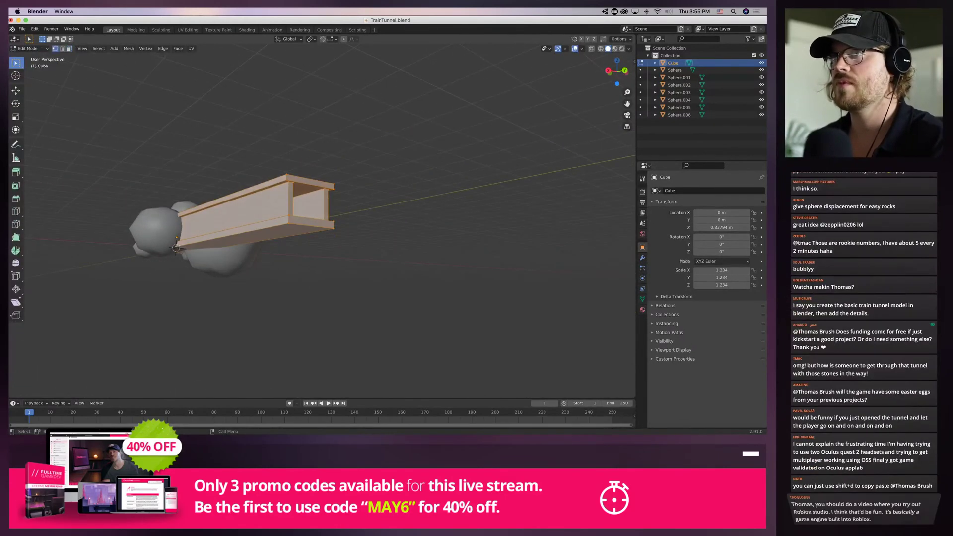
Display the scene in wireframe and select all vertices at the tunnel's far end
{"action": "left_click_drag", "start_coordinate": [281, 157], "coordinate": [381, 269]}
{"action": "mouse_move", "coordinate": [377, 268]}
{"action": "middle_mouse_down"}
{"action": "mouse_move", "coordinate": [353, 294]}
{"action": "mouse_move", "coordinate": [432, 288]}
{"action": "middle_mouse_up"}
{"action": "scroll", "coordinate": [432, 288], "scroll_direction": "down", "scroll_amount": 1}
{"action": "left_click", "coordinate": [600, 48]}
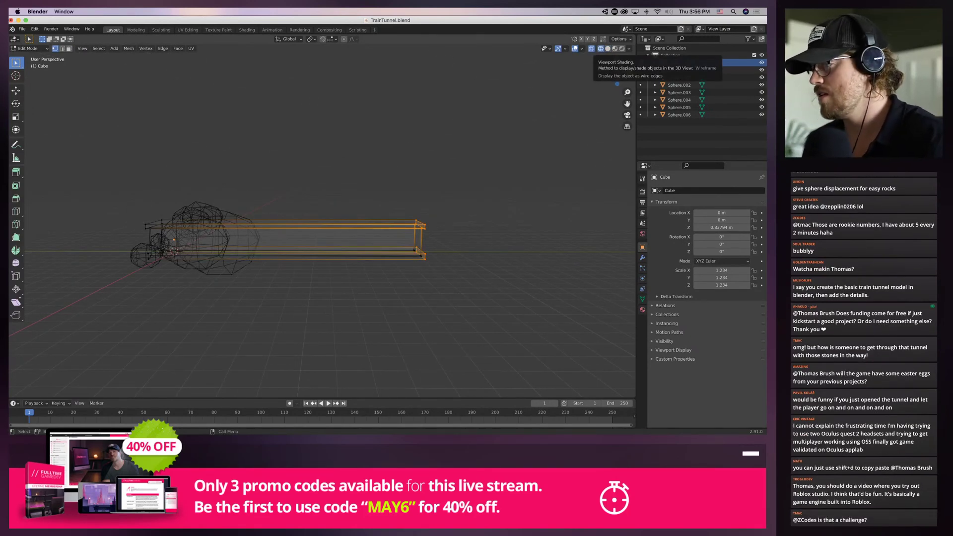
{"action": "scroll", "coordinate": [357, 278], "scroll_direction": "up", "scroll_amount": 3}
{"action": "left_click", "coordinate": [357, 298]}
{"action": "scroll", "coordinate": [358, 293], "scroll_direction": "up", "scroll_amount": 1}
{"action": "middle_click_drag", "start_coordinate": [357, 293], "coordinate": [332, 277]}
{"action": "left_click_drag", "start_coordinate": [452, 162], "coordinate": [549, 318]}
Lengthen the tunnel by moving the far-end vertices about 56.6 m along the Y axis
{"action": "scroll", "coordinate": [548, 318], "scroll_direction": "down", "scroll_amount": 20}
{"action": "scroll", "coordinate": [549, 318], "scroll_direction": "up", "scroll_amount": 6}
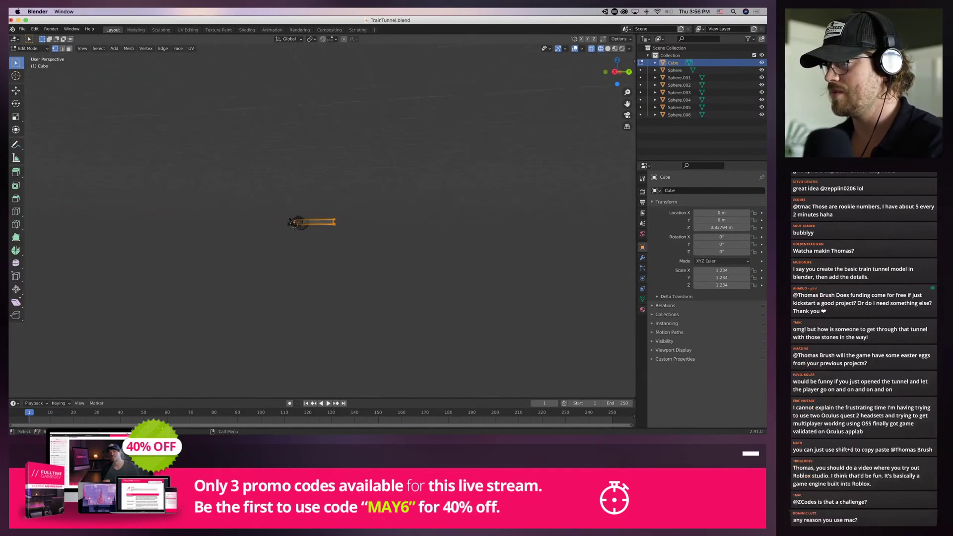
{"action": "scroll", "coordinate": [549, 318], "scroll_direction": "up", "scroll_amount": 3}
{"action": "middle_click_drag", "start_coordinate": [549, 318], "coordinate": [549, 347]}
{"action": "key", "text": "g"}
{"action": "key", "text": "z"}
{"action": "key", "text": "x"}
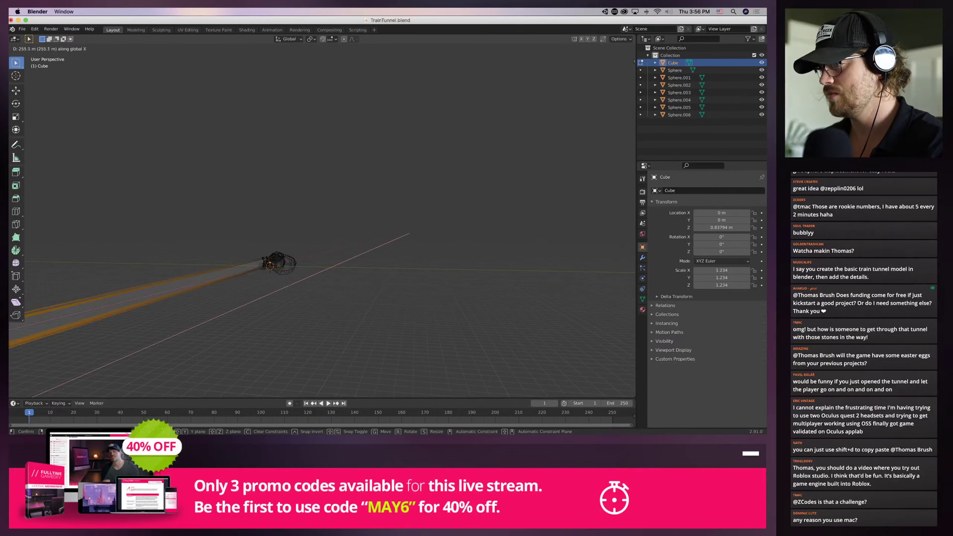
{"action": "key", "text": "y"}
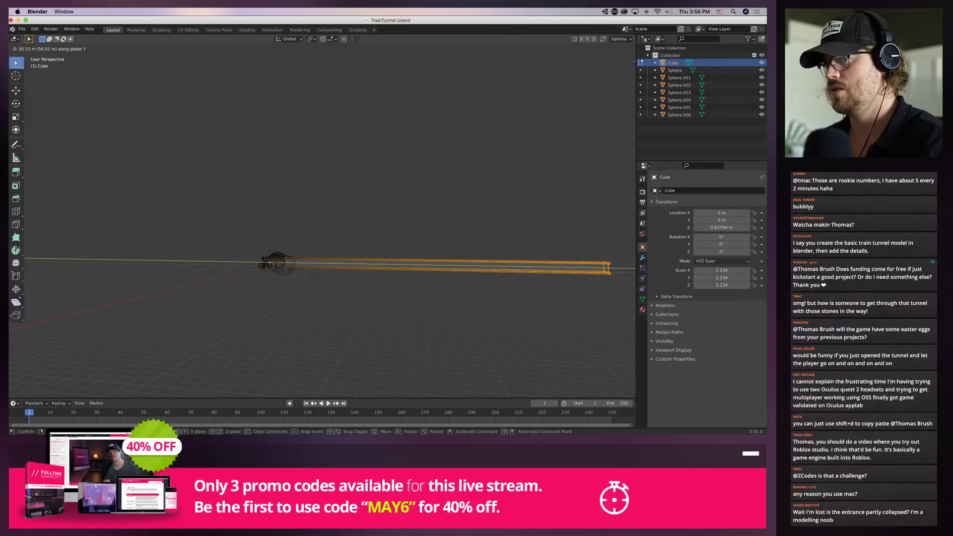
{"action": "left_click", "coordinate": [608, 268]}
Examine the lengthened tunnel from its opening and restore solid shading
{"action": "scroll", "coordinate": [608, 268], "scroll_direction": "down", "scroll_amount": 1}
{"action": "scroll", "coordinate": [446, 273], "scroll_direction": "down", "scroll_amount": 1}
{"action": "middle_click_drag", "start_coordinate": [447, 273], "coordinate": [491, 303]}
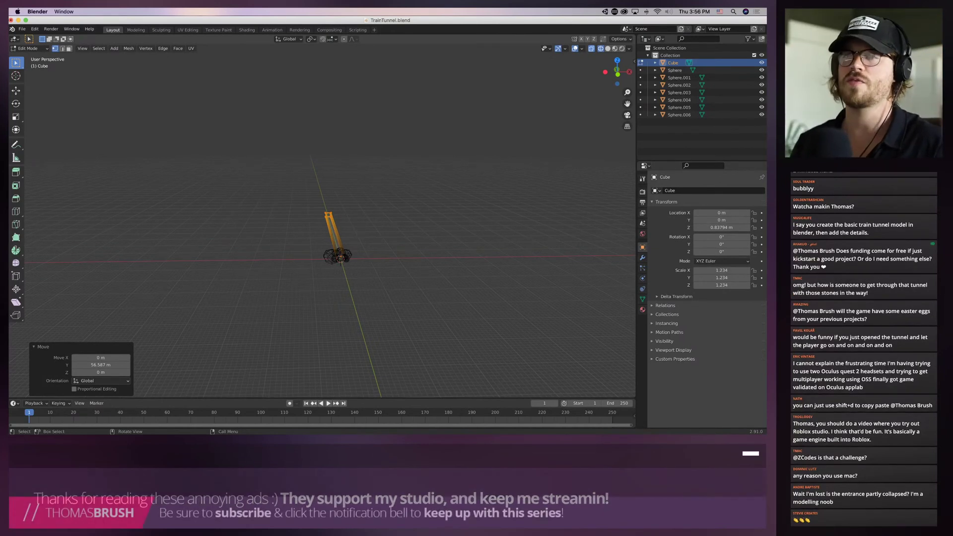
{"action": "scroll", "coordinate": [322, 226], "scroll_direction": "up", "scroll_amount": 8}
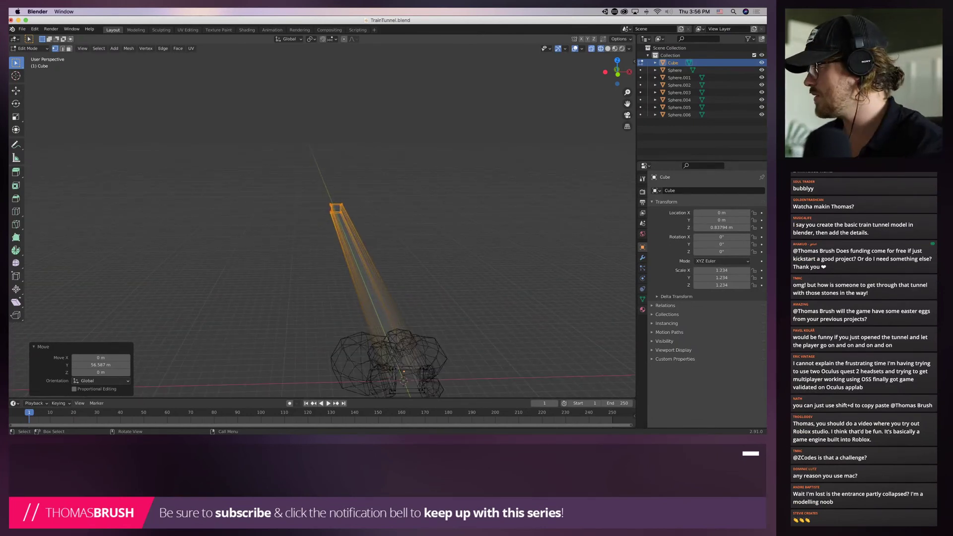
{"action": "middle_click_drag", "start_coordinate": [367, 327], "coordinate": [330, 194], "text": "shift"}
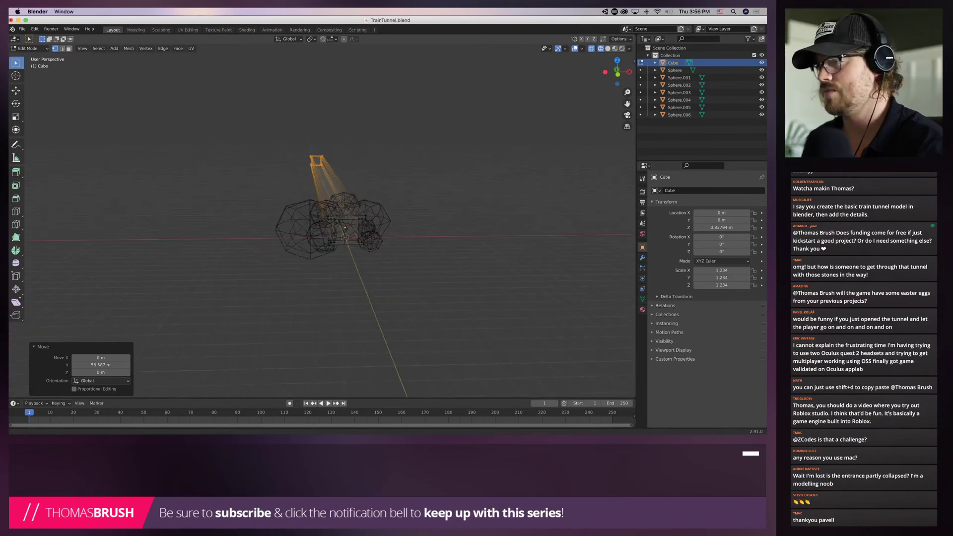
{"action": "scroll", "coordinate": [330, 226], "scroll_direction": "up", "scroll_amount": 8}
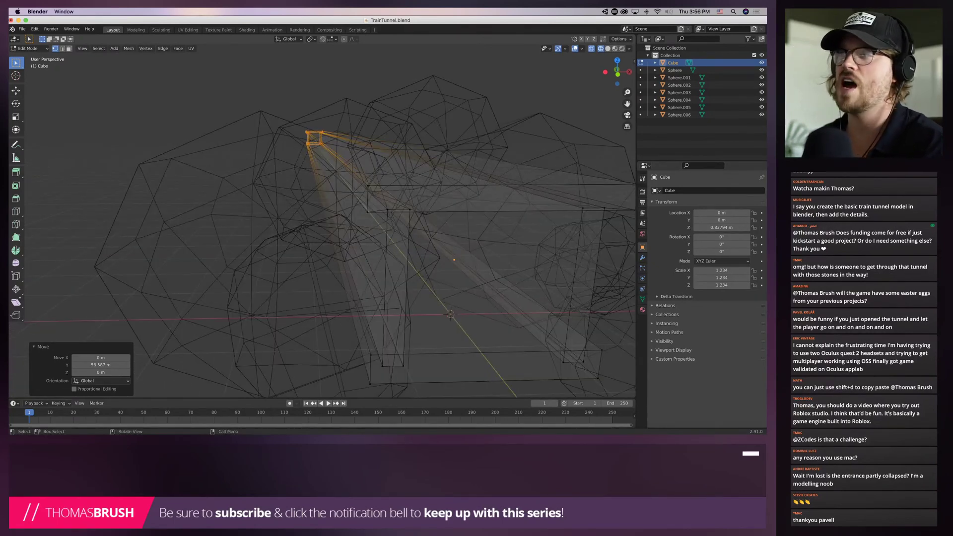
{"action": "key", "text": "shift+z"}
{"action": "scroll", "coordinate": [319, 219], "scroll_direction": "down", "scroll_amount": 4}
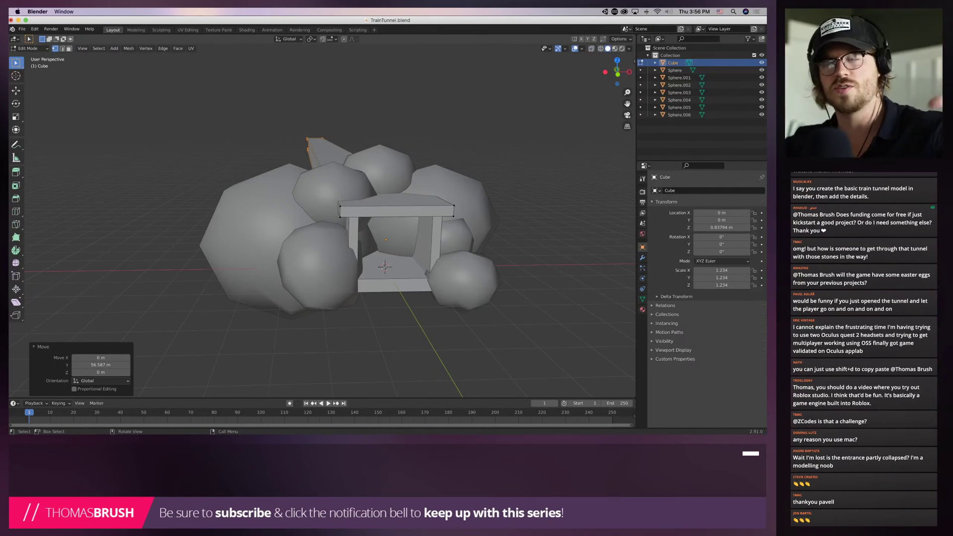
Return to Object Mode, enlarge the boulder above the tunnel entrance to a scale of about 2.56, and move it up and back
{"action": "left_click", "coordinate": [340, 206]}
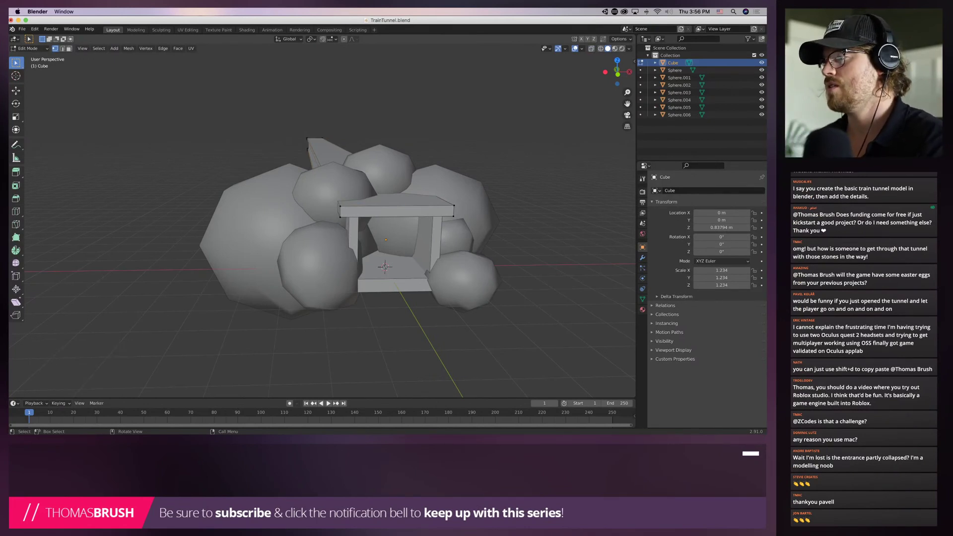
{"action": "key", "text": "Tab"}
{"action": "left_click", "coordinate": [392, 169]}
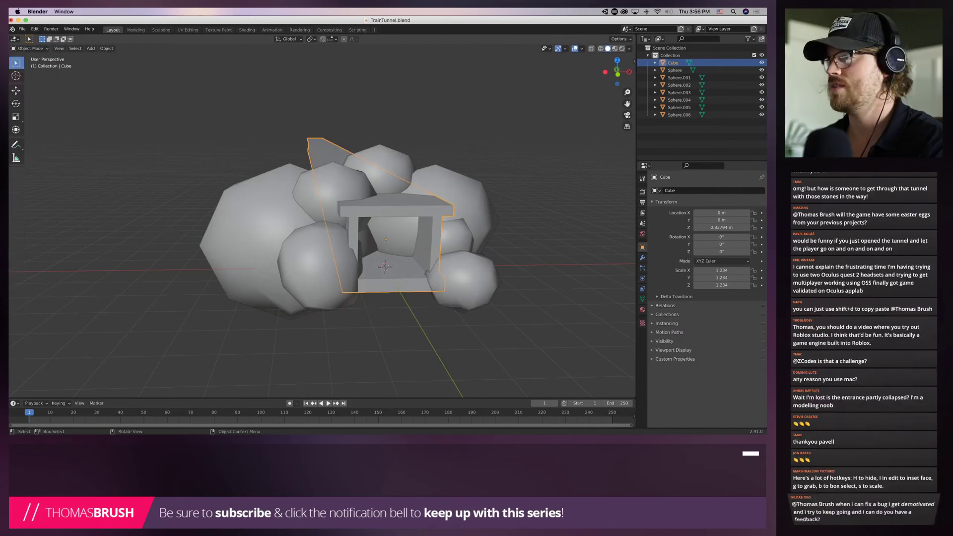
{"action": "key", "text": "s"}
{"action": "left_click", "coordinate": [477, 177]}
{"action": "key", "text": "g"}
{"action": "left_click", "coordinate": [469, 150]}
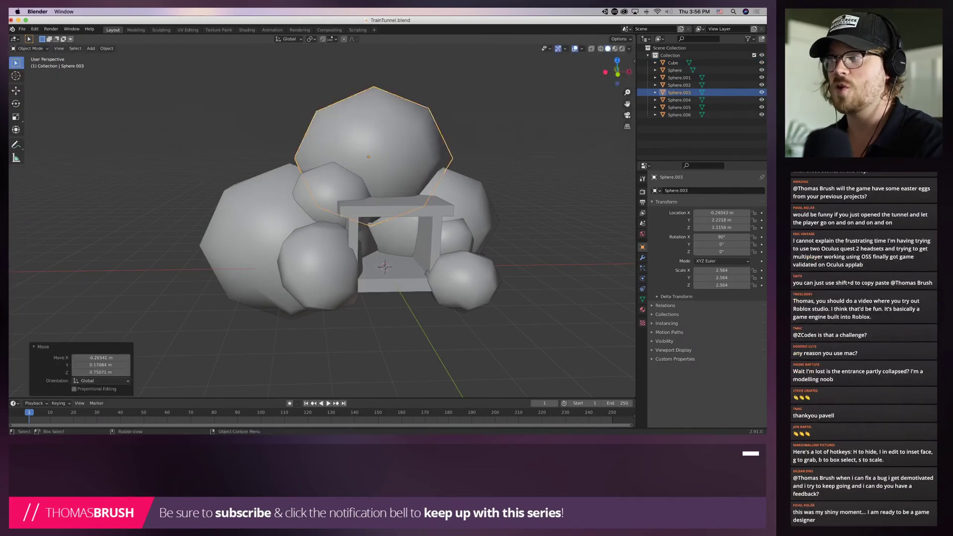
{"action": "middle_click_drag", "start_coordinate": [468, 150], "coordinate": [539, 171]}
{"action": "key", "text": "g"}
{"action": "left_click", "coordinate": [520, 170]}
Squash the upper boulder along the Y axis, rotate it, and reposition it over the tunnel roof
{"action": "key", "text": "s"}
{"action": "key", "text": "x"}
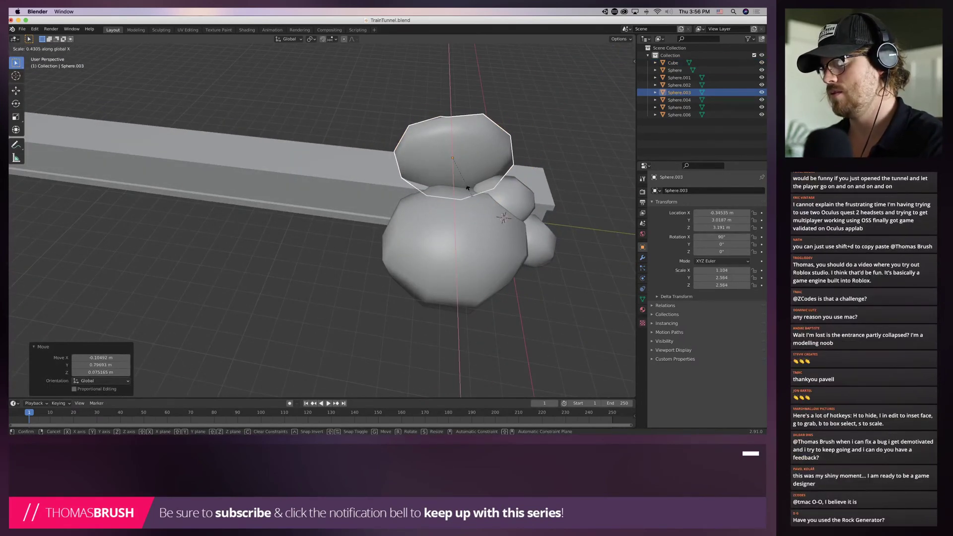
{"action": "key", "text": "y"}
{"action": "left_click", "coordinate": [478, 190]}
{"action": "key", "text": "r"}
{"action": "left_click", "coordinate": [489, 177]}
{"action": "middle_click_drag", "start_coordinate": [489, 176], "coordinate": [270, 150]}
{"action": "key", "text": "g"}
{"action": "left_click", "coordinate": [318, 153]}
Duplicate the smallest boulder beside the entrance and place the copy in front of the tunnel opening
{"action": "left_click", "coordinate": [435, 162]}
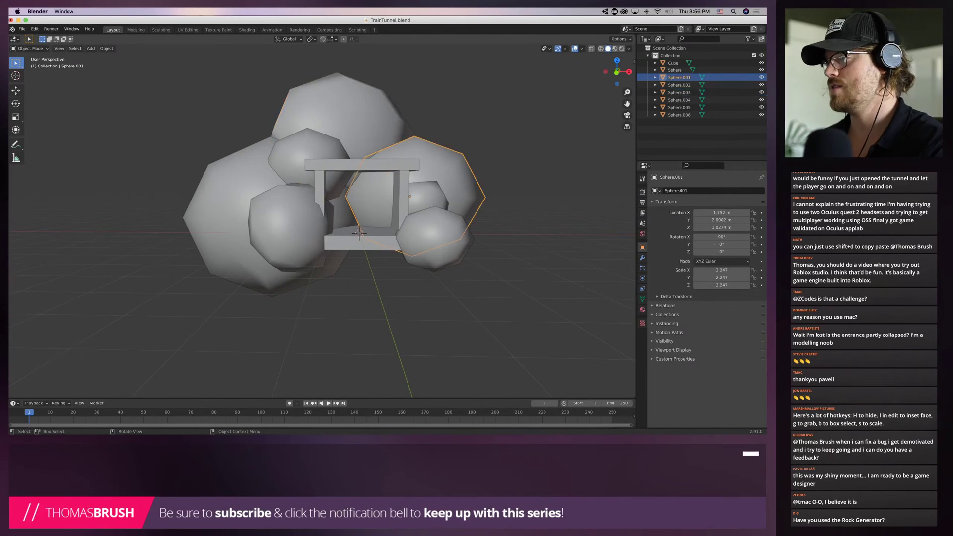
{"action": "left_click", "coordinate": [435, 238]}
{"action": "middle_click_drag", "start_coordinate": [434, 238], "coordinate": [383, 259]}
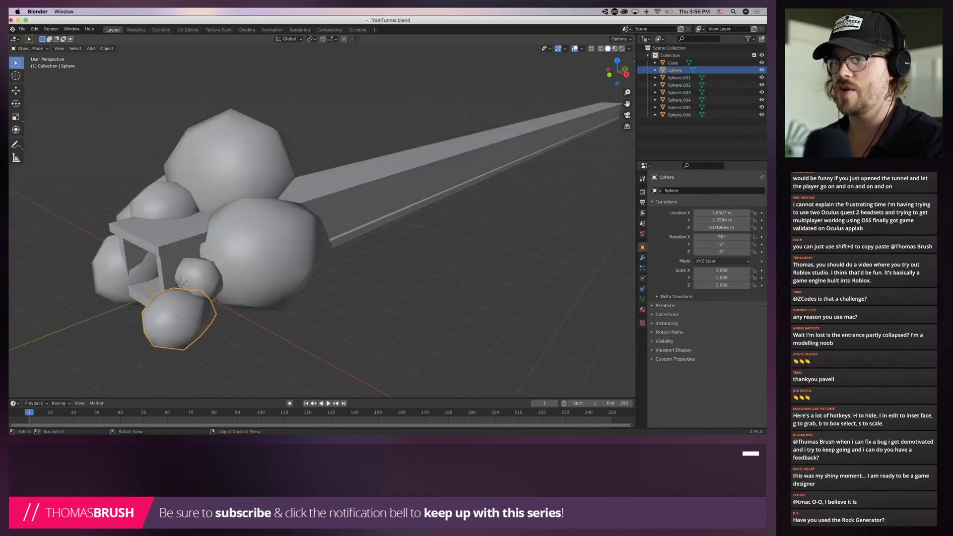
{"action": "left_click", "coordinate": [194, 275]}
{"action": "scroll", "coordinate": [194, 274], "scroll_direction": "down", "scroll_amount": 2}
{"action": "key", "text": "super+c"}
{"action": "key", "text": "super+v"}
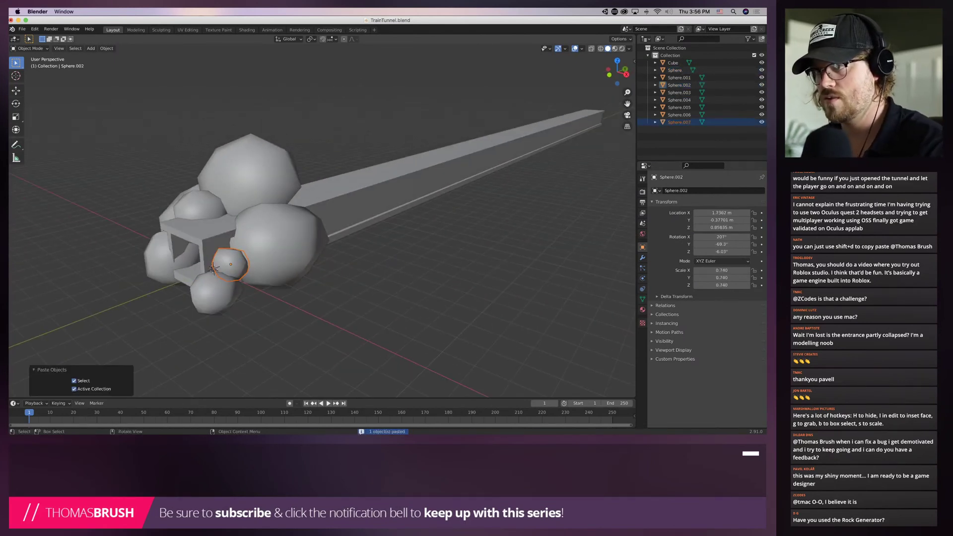
{"action": "key", "text": "g"}
{"action": "left_click", "coordinate": [147, 287]}
Stretch the copied boulder along the Y axis by a factor of about 1.63
{"action": "middle_click_drag", "start_coordinate": [147, 287], "coordinate": [149, 315]}
{"action": "key", "text": "s"}
{"action": "key", "text": "x"}
{"action": "middle_click_drag", "start_coordinate": [212, 305], "coordinate": [359, 248]}
{"action": "key", "text": "z"}
{"action": "key", "text": "y"}
{"action": "left_click", "coordinate": [230, 291]}
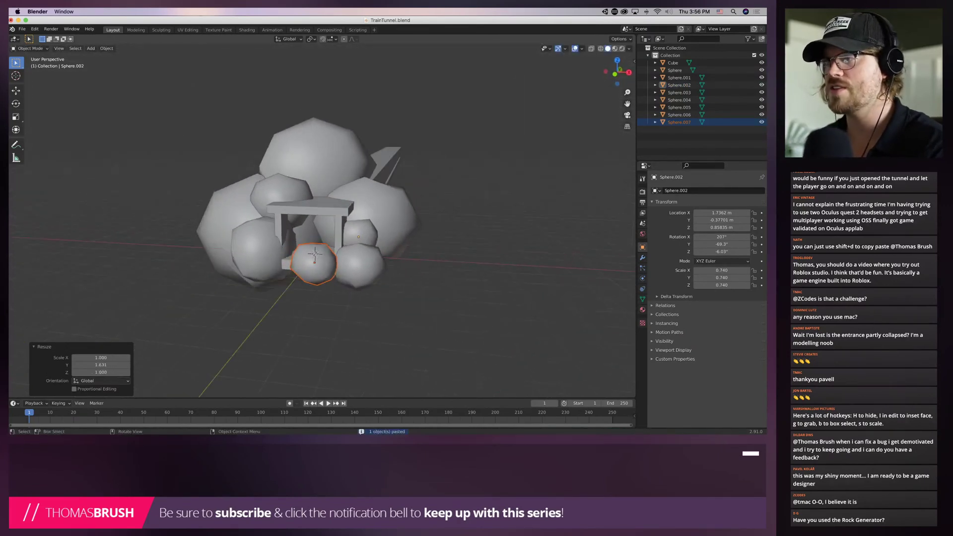
Lower the copied boulder about 0.66 m in front of the tunnel's threshold
{"action": "scroll", "coordinate": [358, 248], "scroll_direction": "up", "scroll_amount": 6}
{"action": "middle_click_drag", "start_coordinate": [343, 303], "coordinate": [365, 281], "text": "shift"}
{"action": "key", "text": "shift+g"}
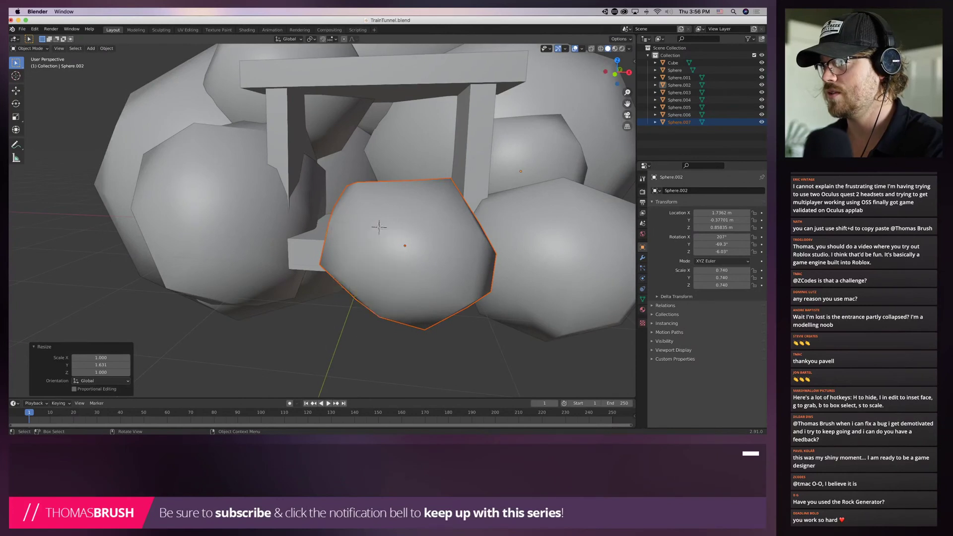
{"action": "left_click", "coordinate": [409, 268]}
{"action": "key", "text": "g"}
{"action": "left_click", "coordinate": [423, 303]}
Scale the front boulder up by about 2.46, flatten it along the Z axis, and rotate it about 27°
{"action": "key", "text": "s"}
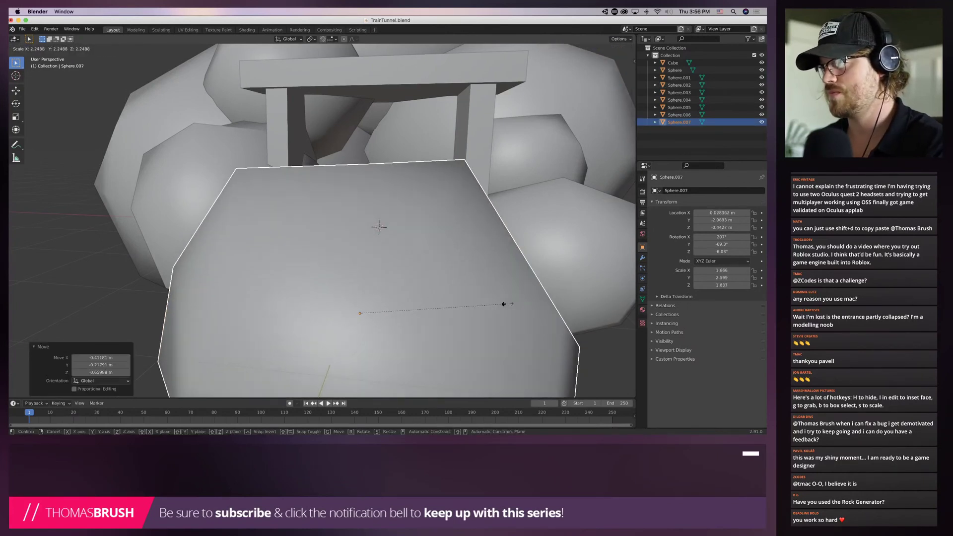
{"action": "left_click", "coordinate": [518, 302]}
{"action": "key", "text": "s"}
{"action": "key", "text": "z"}
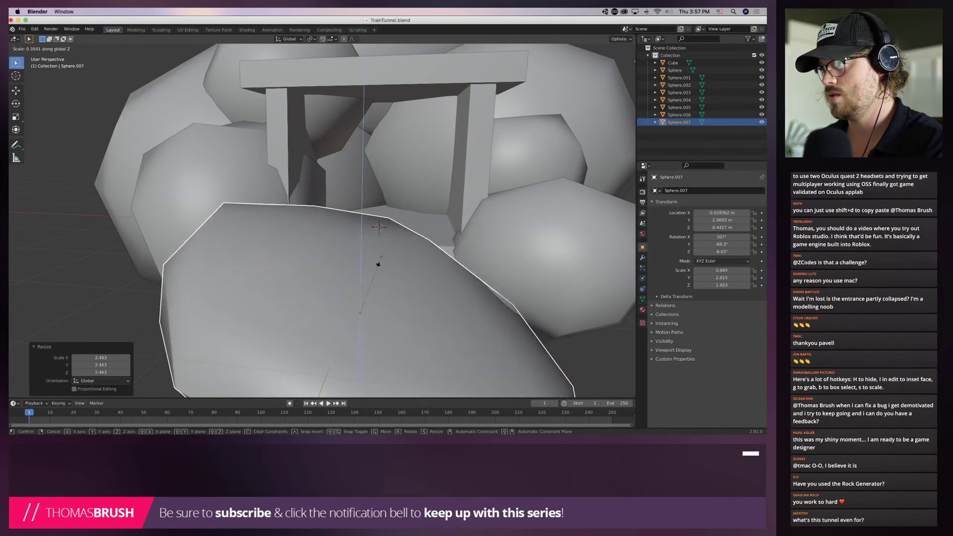
{"action": "left_click", "coordinate": [379, 264]}
{"action": "key", "text": "r"}
{"action": "left_click", "coordinate": [392, 248]}
Reposition the flattened boulder so it lies centred in front of the tunnel entrance
{"action": "key", "text": "g"}
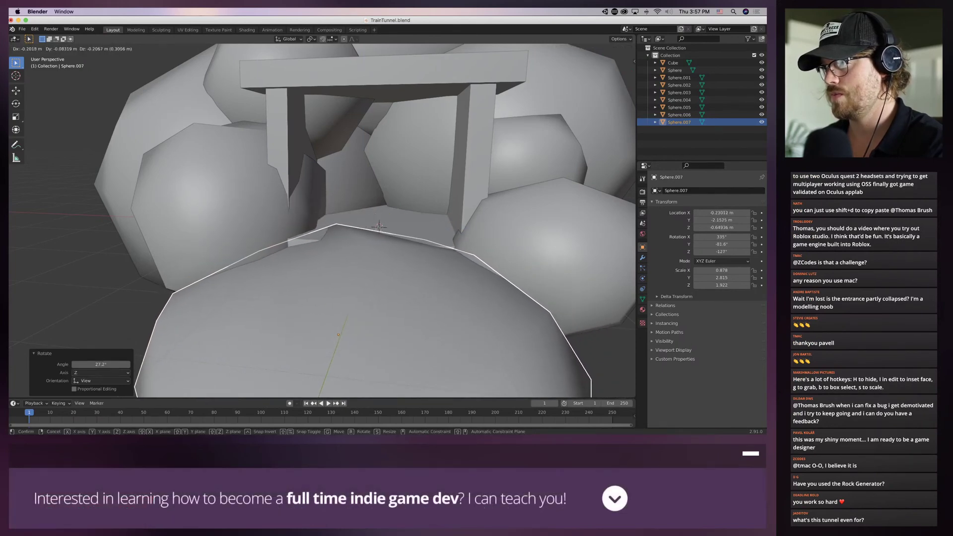
{"action": "left_click", "coordinate": [380, 228]}
{"action": "middle_click_drag", "start_coordinate": [380, 228], "coordinate": [482, 273]}
{"action": "scroll", "coordinate": [322, 221], "scroll_direction": "down", "scroll_amount": 6}
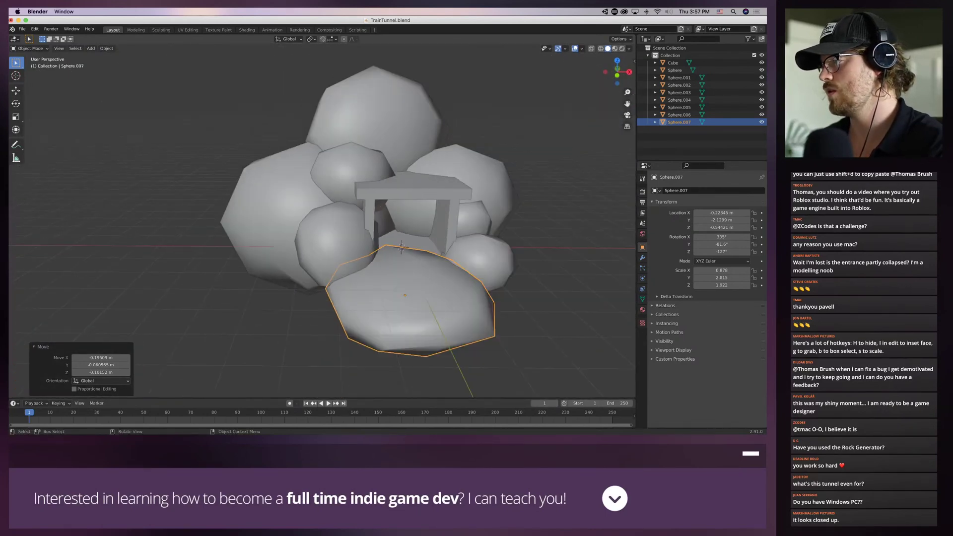
{"action": "key", "text": "g"}
{"action": "left_click", "coordinate": [536, 317]}
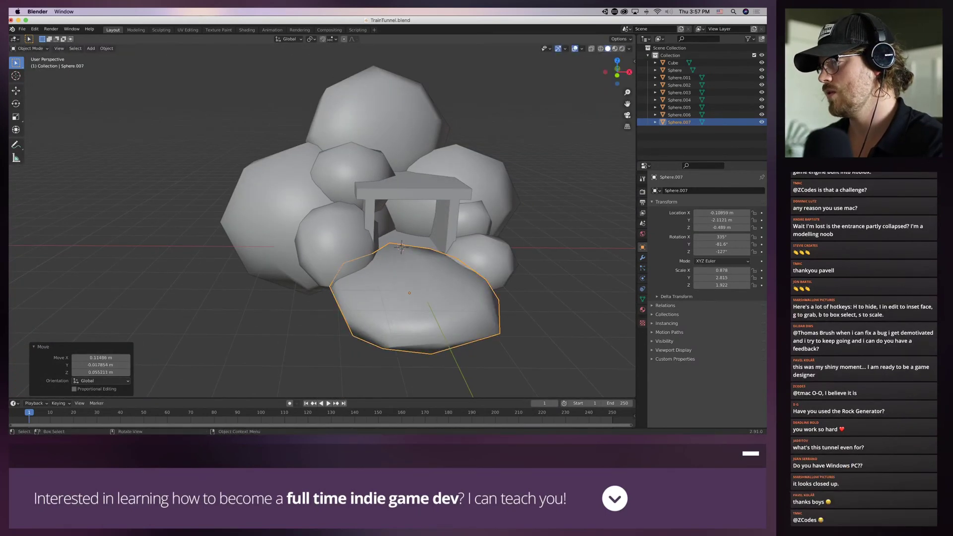
{"action": "left_click", "coordinate": [536, 318]}
Flatten the front boulder slightly more along the Z axis and adjust its position against the entrance
{"action": "middle_click_drag", "start_coordinate": [536, 318], "coordinate": [610, 278]}
{"action": "middle_click_drag", "start_coordinate": [466, 187], "coordinate": [246, 211]}
{"action": "left_click", "coordinate": [328, 211]}
{"action": "key", "text": "s"}
{"action": "key", "text": "z"}
{"action": "left_click", "coordinate": [337, 216]}
{"action": "key", "text": "g"}
{"action": "left_click", "coordinate": [255, 233]}
{"action": "key", "text": "alt+a"}
{"action": "left_click", "coordinate": [246, 211]}
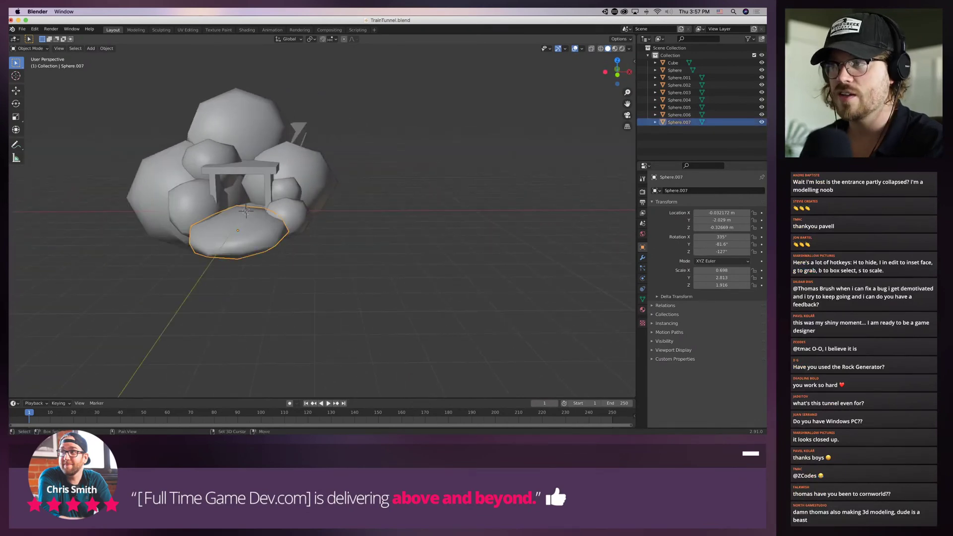
{"action": "left_click", "coordinate": [246, 211], "text": "shift"}
{"action": "left_click", "coordinate": [246, 211], "text": "shift"}
{"action": "left_click", "coordinate": [245, 211], "text": "shift"}
{"action": "left_click", "coordinate": [246, 211], "text": "shift"}
{"action": "left_click", "coordinate": [246, 211], "text": "shift"}
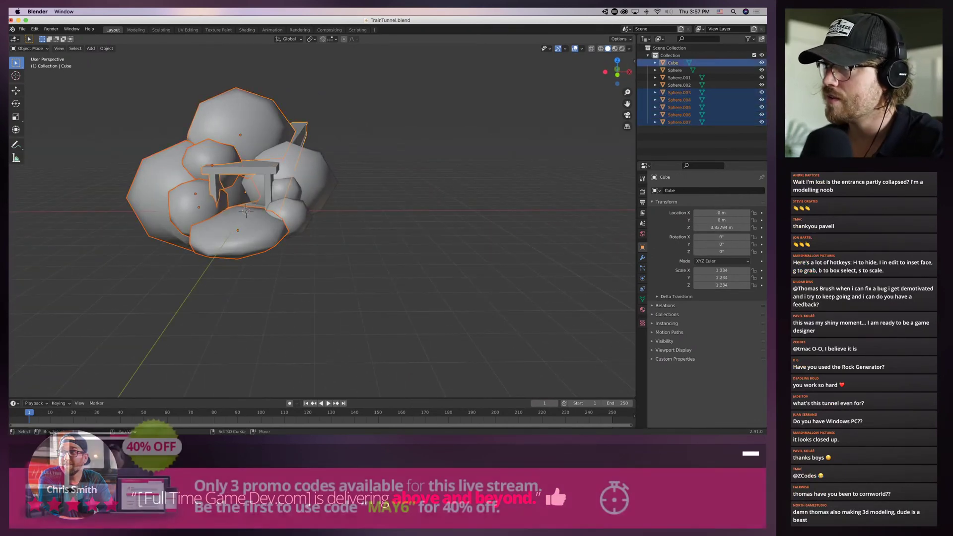
{"action": "left_click", "coordinate": [246, 211], "text": "shift"}
{"action": "left_click", "coordinate": [245, 211]}
{"action": "left_click", "coordinate": [246, 211]}
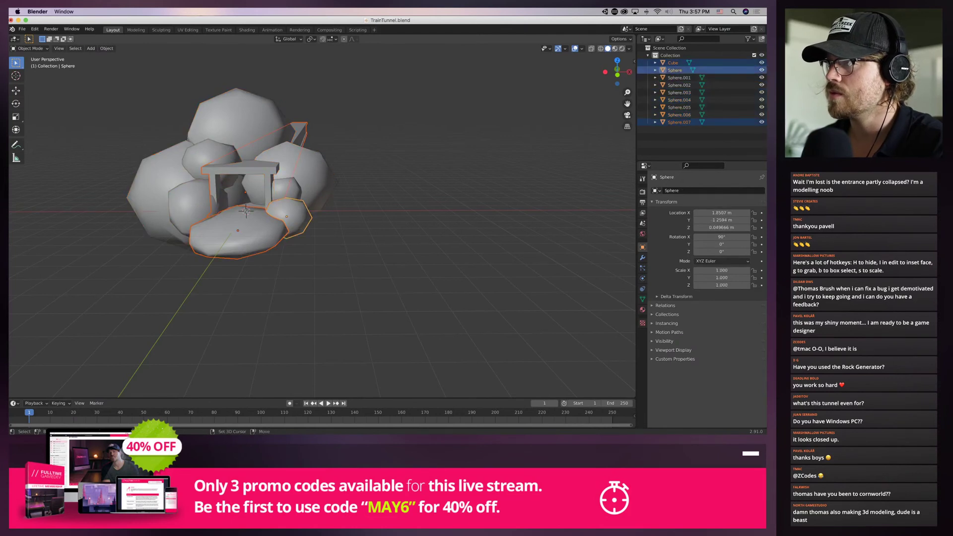
Select every boulder except the flat front one, leaving out the tunnel, and merge them with Bool Tool Union
{"action": "left_click", "coordinate": [246, 211]}
{"action": "left_click", "coordinate": [246, 211], "text": "shift"}
{"action": "left_click", "coordinate": [246, 211], "text": "shift"}
{"action": "left_click", "coordinate": [246, 211], "text": "shift"}
{"action": "left_click", "coordinate": [245, 211], "text": "shift"}
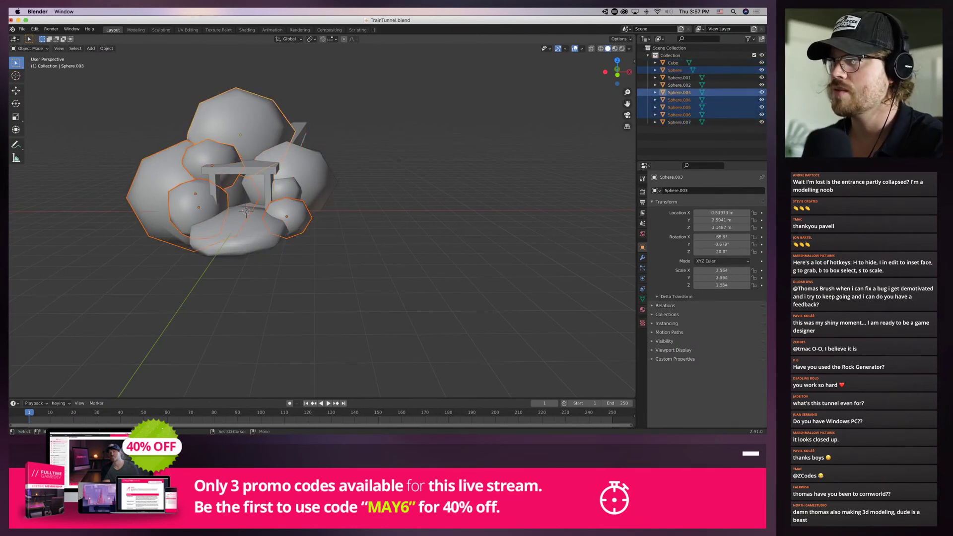
{"action": "left_click", "coordinate": [245, 211], "text": "shift"}
{"action": "left_click", "coordinate": [246, 211], "text": "shift"}
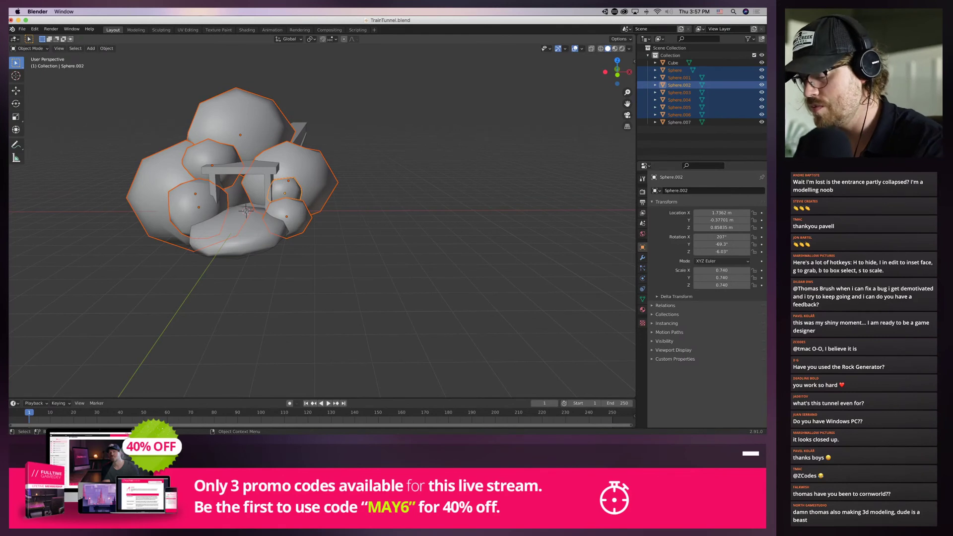
{"action": "key", "text": "F3"}
{"action": "key", "text": "Return"}
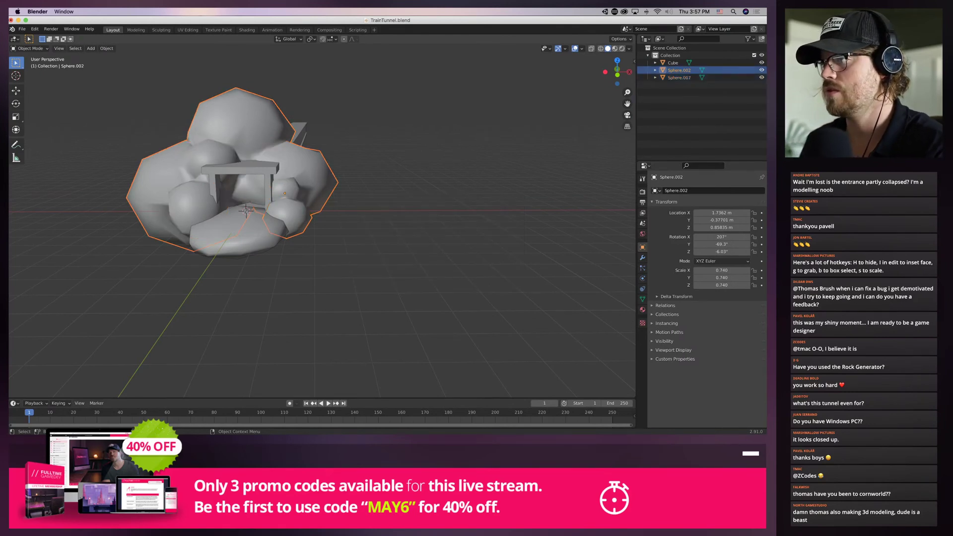
Try subtracting the tunnel from the merged boulders with the Bool Tool Difference operation
{"action": "scroll", "coordinate": [224, 206], "scroll_direction": "up", "scroll_amount": 5}
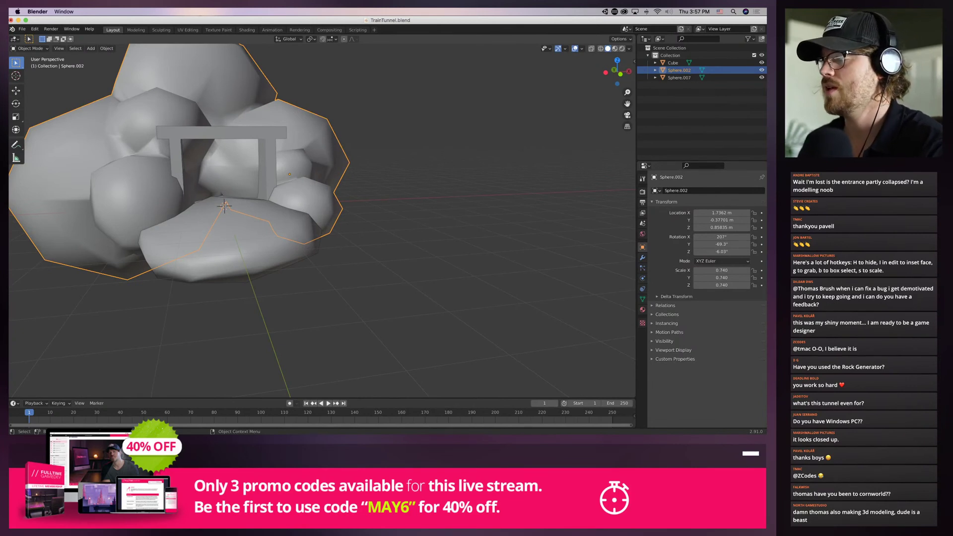
{"action": "scroll", "coordinate": [225, 206], "scroll_direction": "down", "scroll_amount": 2}
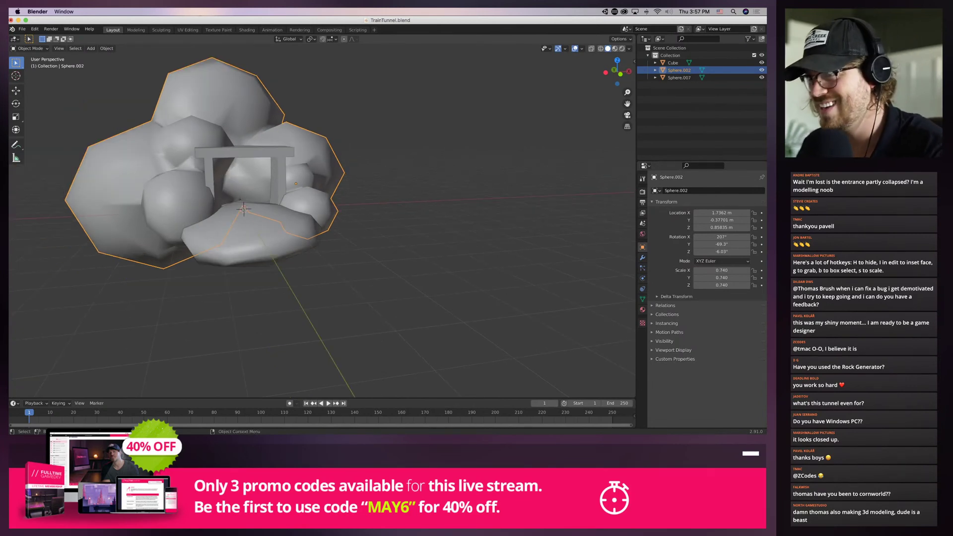
{"action": "left_click", "coordinate": [248, 152], "text": "shift"}
{"action": "left_click", "coordinate": [241, 122], "text": "shift"}
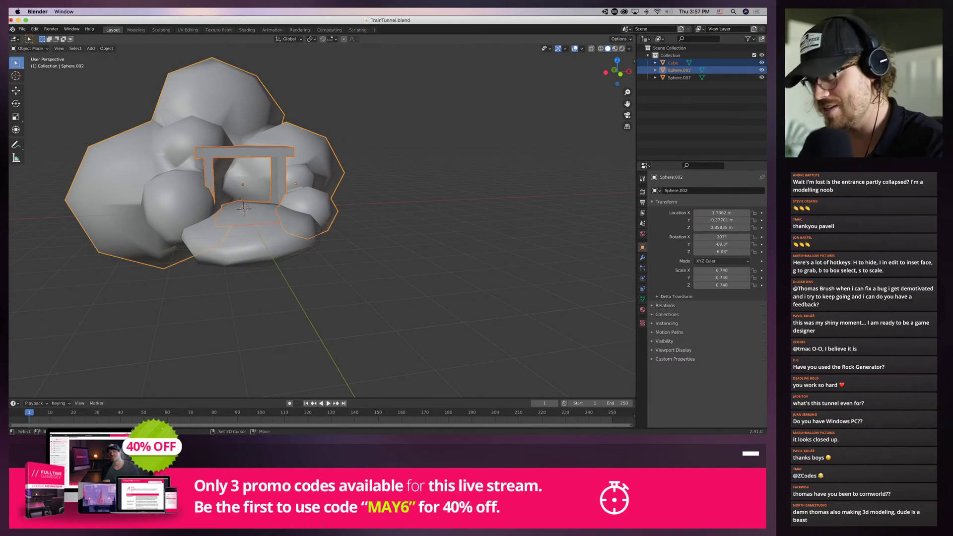
{"action": "key", "text": "ctrl+z"}
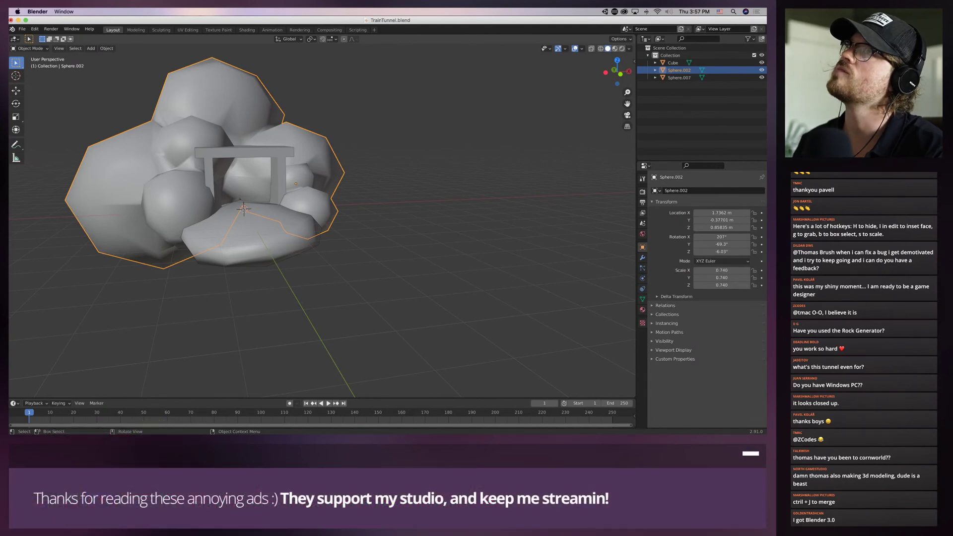
{"action": "key", "text": "super+z"}
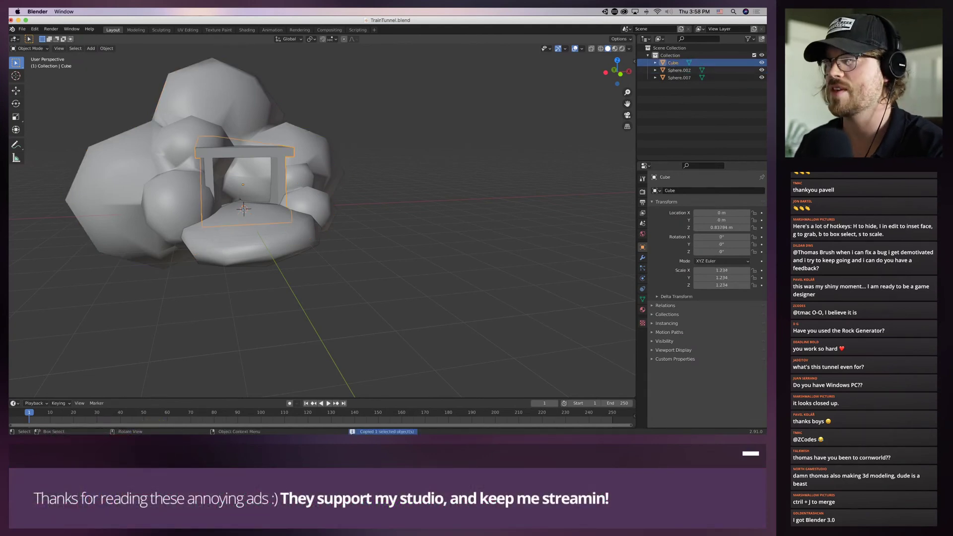
{"action": "key", "text": "super+shift+z"}
{"action": "key", "text": "F3"}
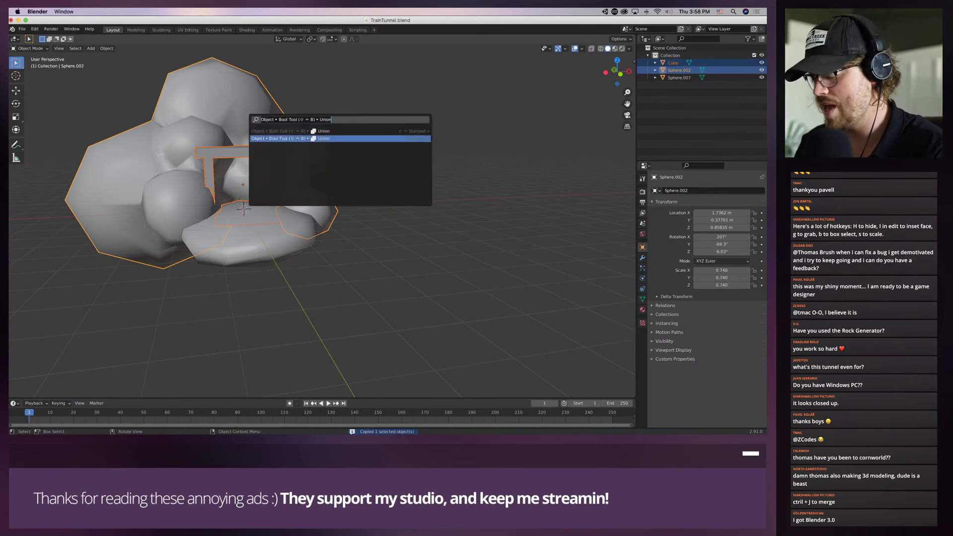
{"action": "type", "text": "diff"}
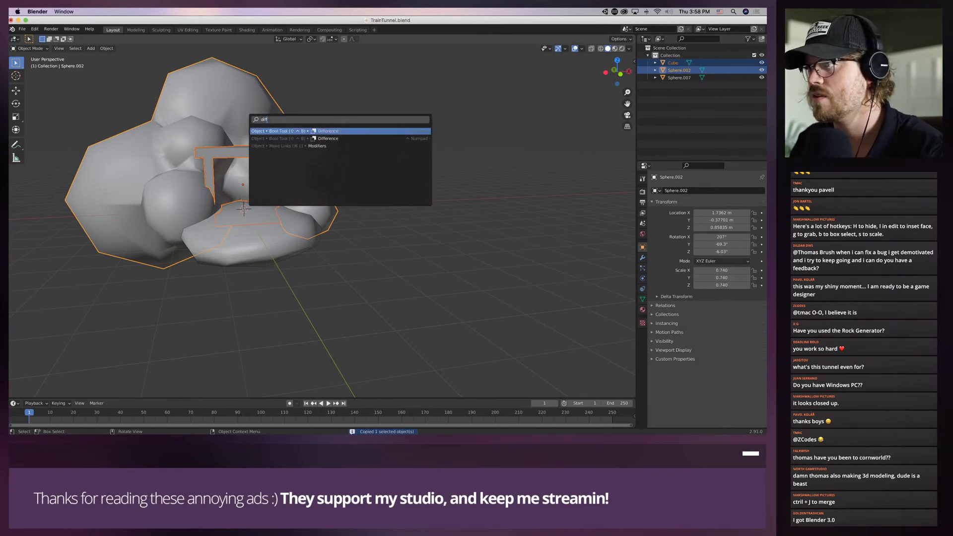
{"action": "key", "text": "Return"}
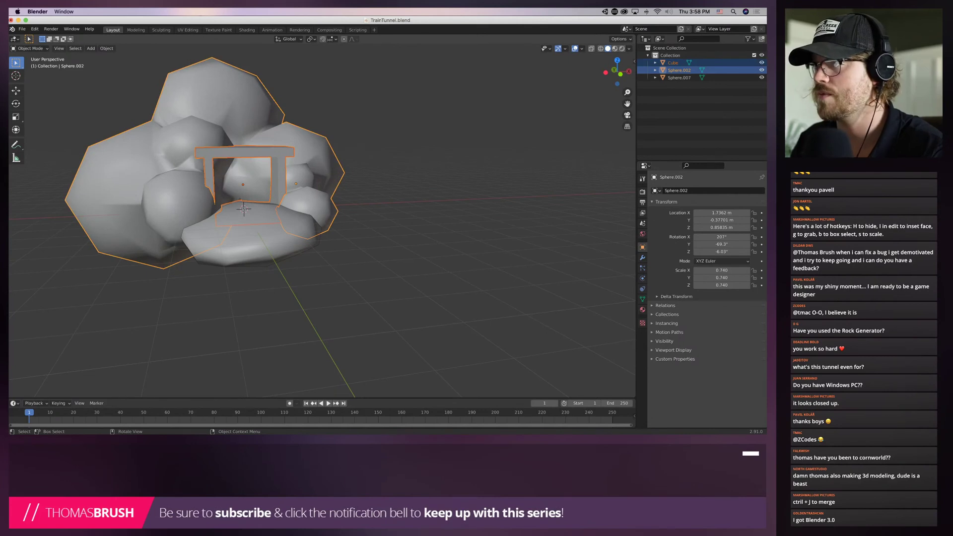
{"action": "key", "text": "super+z"}
{"action": "key", "text": "super+shift+z"}
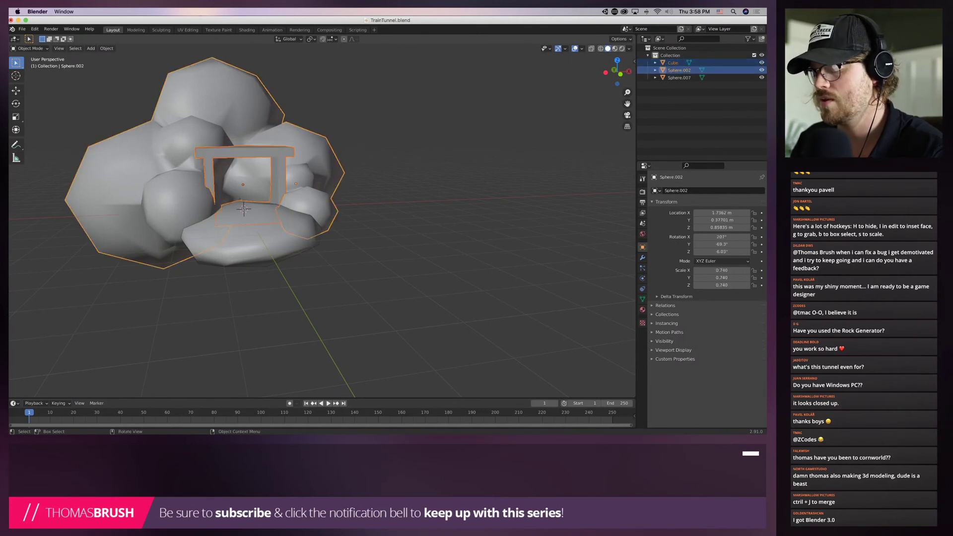
Try the non-destructive brush version of Bool Tool Difference on the merged boulders and undo each attempt
{"action": "key", "text": "F3"}
{"action": "key", "text": "Down"}
{"action": "key", "text": "Return"}
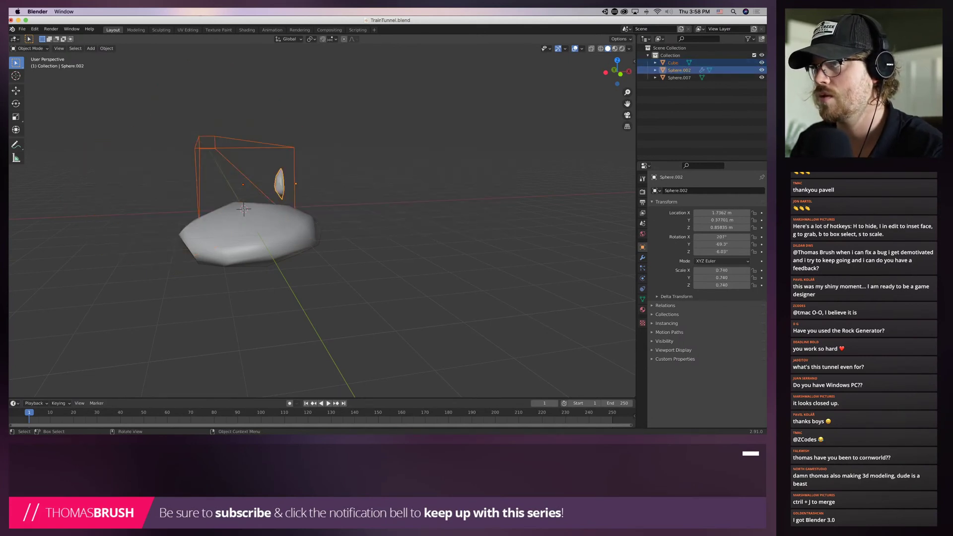
{"action": "key", "text": "super+z"}
{"action": "key", "text": "super+z"}
{"action": "key", "text": "super+shift+z"}
{"action": "key", "text": "F3"}
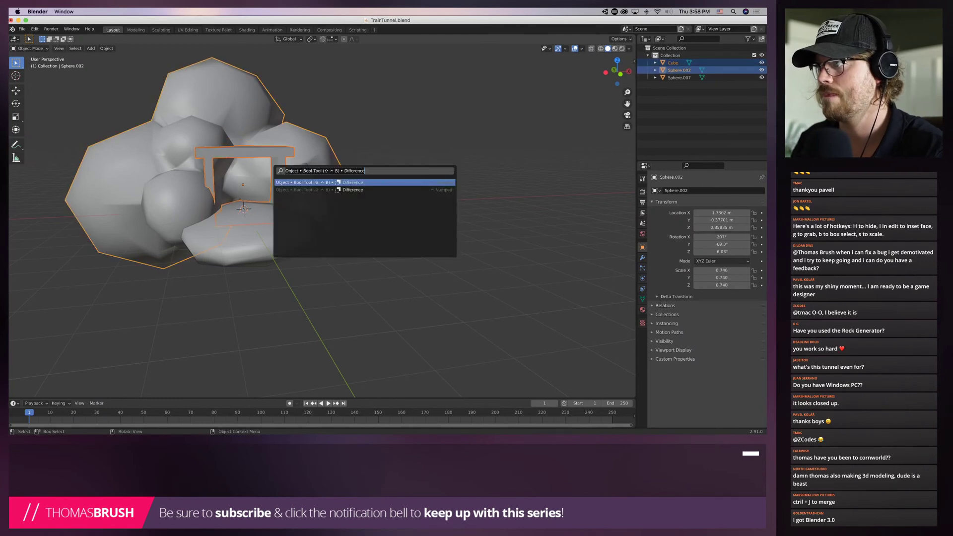
{"action": "key", "text": "Down"}
{"action": "key", "text": "Return"}
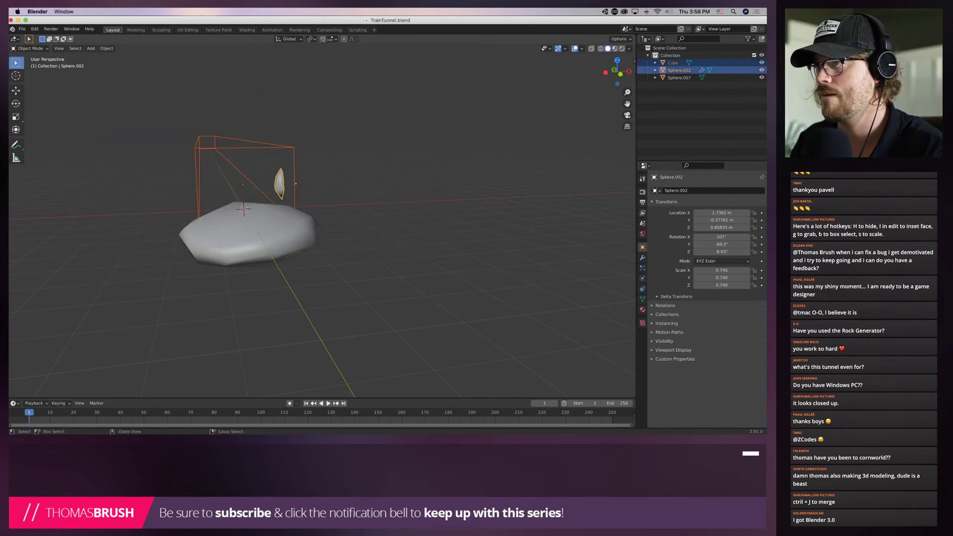
{"action": "key", "text": "super+z"}
{"action": "key", "text": "super+z"}
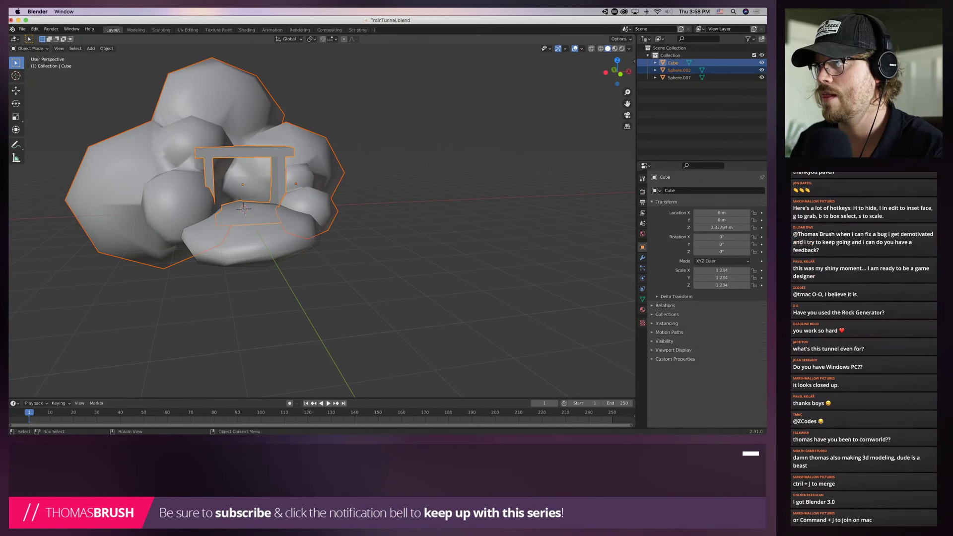
Try the brush Difference once more with the tunnel as the active object and undo it
{"action": "key", "text": "F3"}
{"action": "key", "text": "Down"}
{"action": "key", "text": "Return"}
{"action": "key", "text": "super+z"}
{"action": "key", "text": "super+z"}
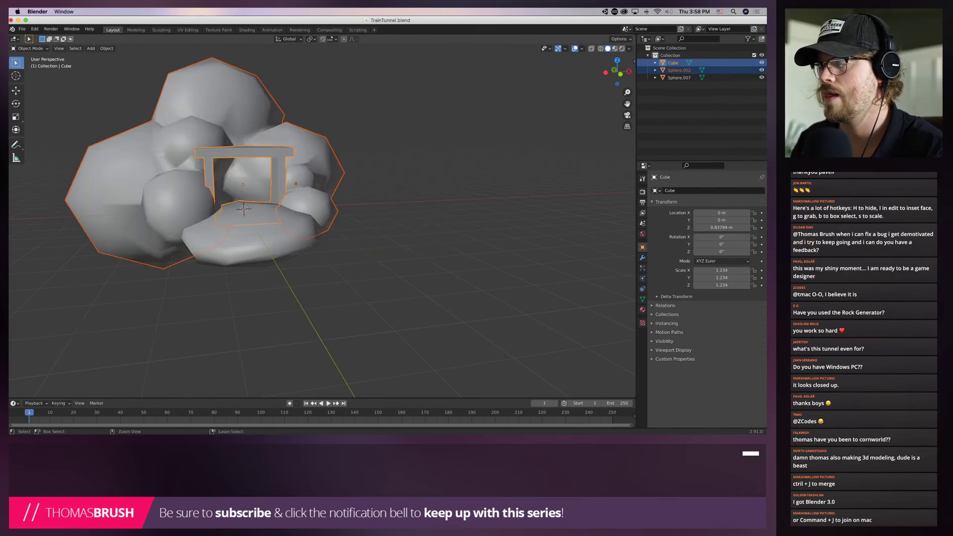
Add a cube and raise it about 0.87 m along Z so it fills the tunnel entrance
{"action": "left_click", "coordinate": [397, 164]}
{"action": "left_click", "coordinate": [302, 153]}
{"action": "middle_click_drag", "start_coordinate": [303, 159], "coordinate": [397, 164]}
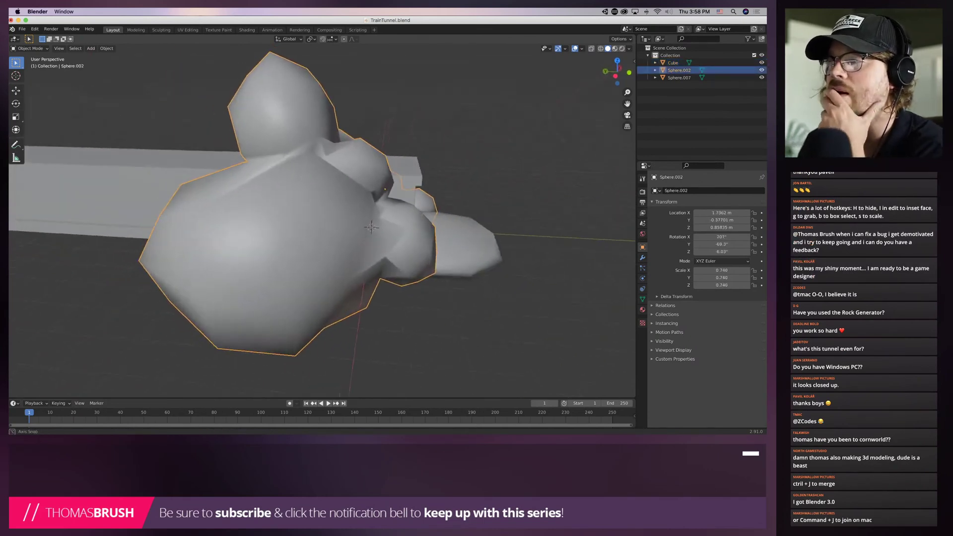
{"action": "middle_click_drag", "start_coordinate": [371, 227], "coordinate": [211, 194]}
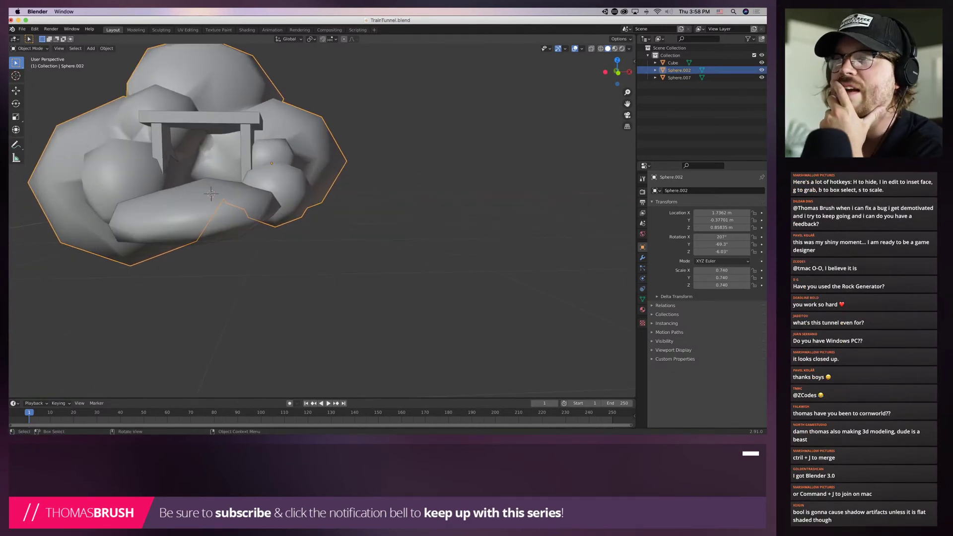
{"action": "left_click", "coordinate": [91, 48]}
{"action": "mouse_move", "coordinate": [107, 57]}
{"action": "left_click", "coordinate": [168, 65]}
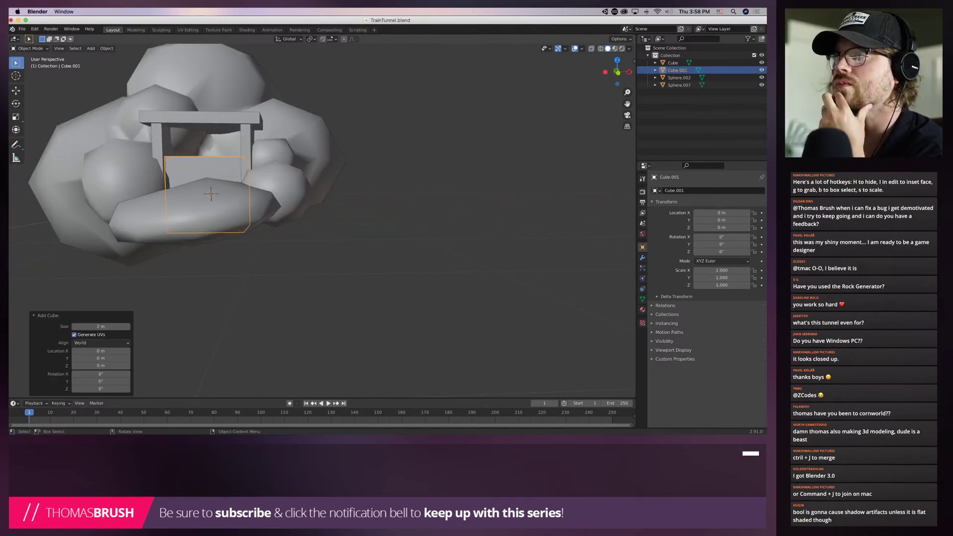
{"action": "key", "text": "g"}
{"action": "key", "text": "z"}
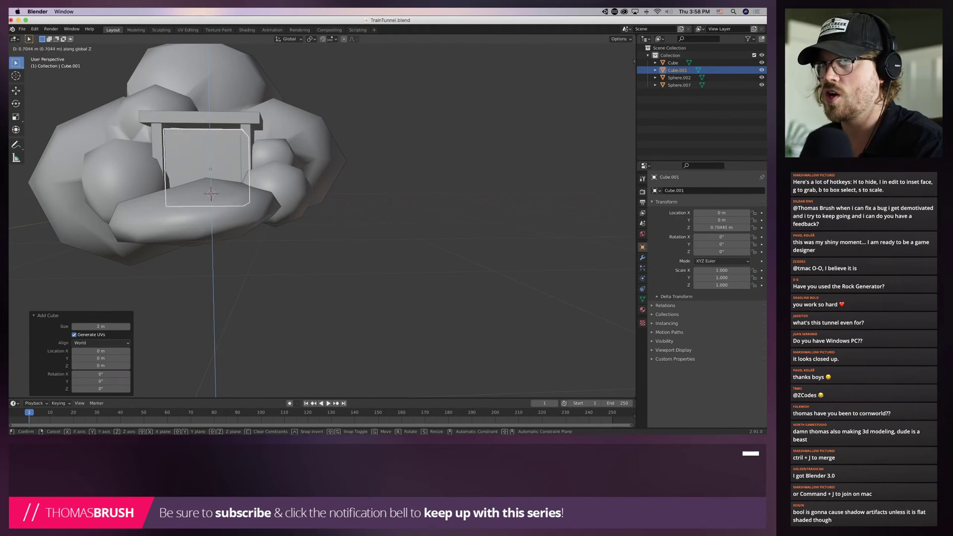
{"action": "left_click", "coordinate": [213, 161]}
Stretch the new cube along Y to a scale of about -29.67 so it runs through the boulders
{"action": "middle_click_drag", "start_coordinate": [213, 161], "coordinate": [298, 151]}
{"action": "middle_click_drag", "start_coordinate": [294, 209], "coordinate": [317, 213]}
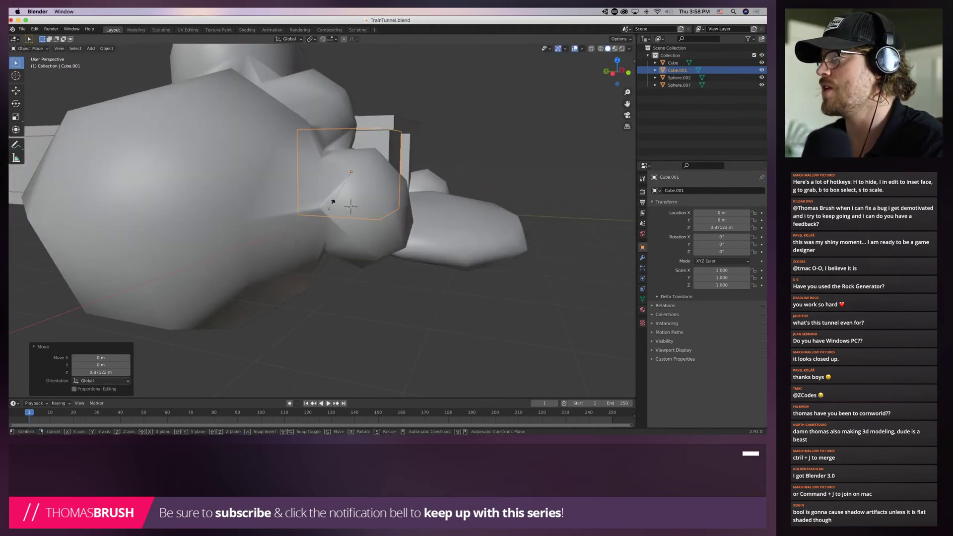
{"action": "key", "text": "s"}
{"action": "key", "text": "y"}
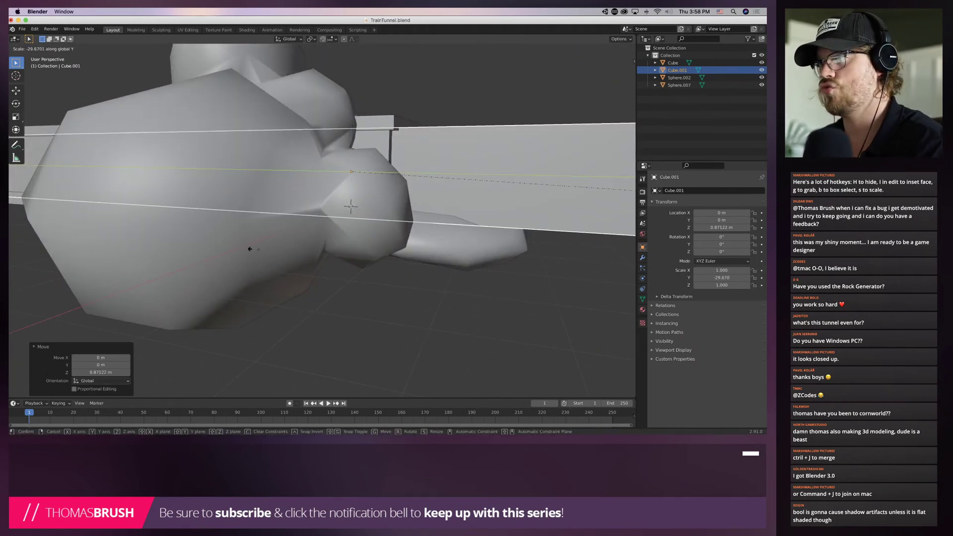
{"action": "left_click", "coordinate": [249, 248]}
Try cutting the long cube out of the merged boulders with the brush version of Bool Tool Difference
{"action": "left_click", "coordinate": [250, 248], "text": "shift"}
{"action": "key", "text": "F3"}
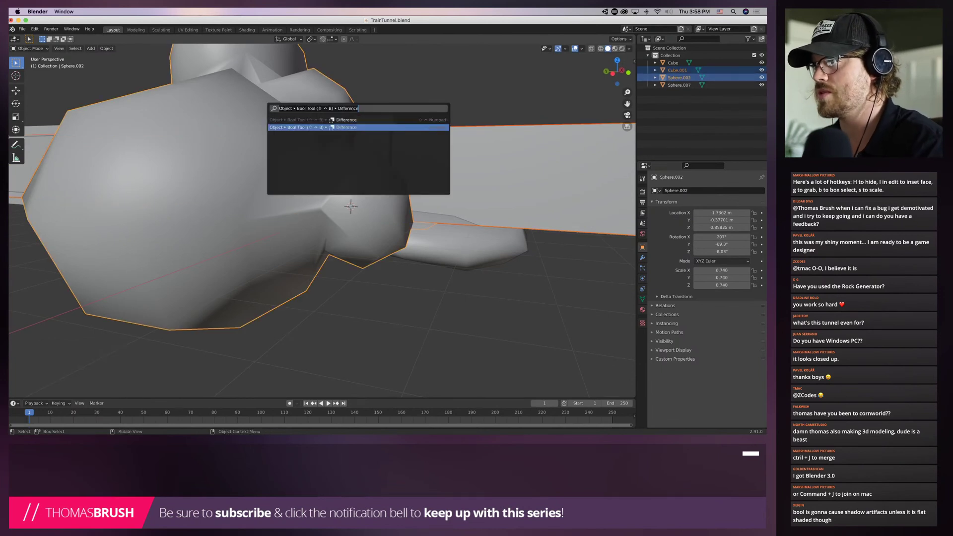
{"action": "left_click", "coordinate": [317, 127]}
{"action": "middle_click_drag", "start_coordinate": [348, 198], "coordinate": [266, 214]}
{"action": "key", "text": "alt+a"}
{"action": "scroll", "coordinate": [266, 214], "scroll_direction": "down", "scroll_amount": 7}
{"action": "scroll", "coordinate": [317, 228], "scroll_direction": "down", "scroll_amount": 1}
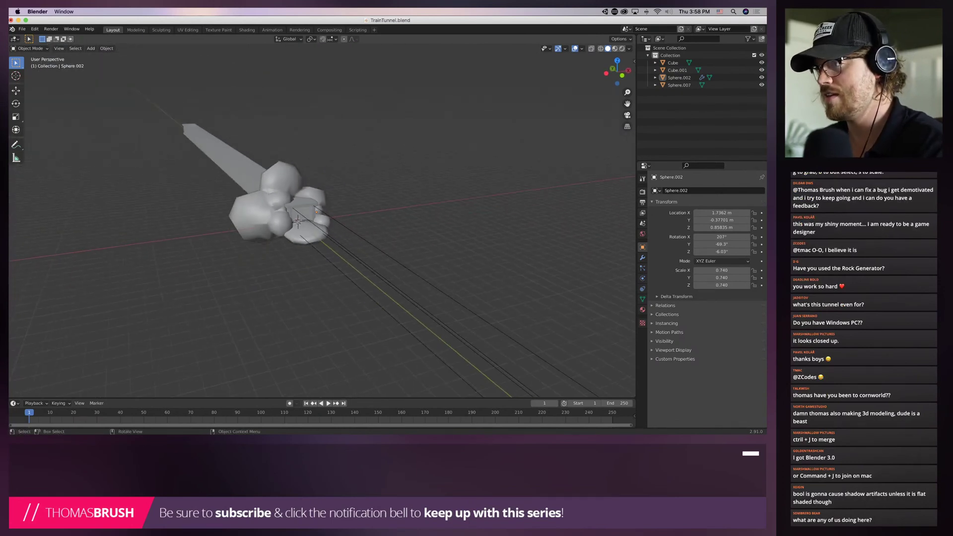
Try deleting the long cutter cube and undo the deletion
{"action": "left_click", "coordinate": [340, 245]}
{"action": "key", "text": "x"}
{"action": "left_click", "coordinate": [340, 246]}
{"action": "middle_click_drag", "start_coordinate": [340, 245], "coordinate": [305, 214]}
{"action": "key", "text": "super+z"}
{"action": "scroll", "coordinate": [278, 209], "scroll_direction": "up", "scroll_amount": 5}
{"action": "scroll", "coordinate": [300, 225], "scroll_direction": "down", "scroll_amount": 1}
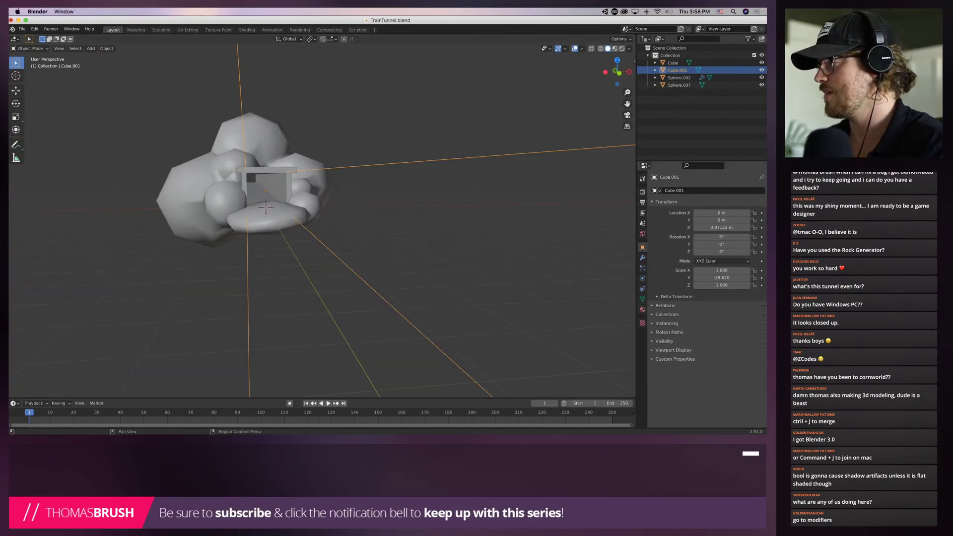
Show the merged boulders' modifiers and try moving the boulders, cancelling the move
{"action": "left_click", "coordinate": [642, 257]}
{"action": "left_click", "coordinate": [228, 149]}
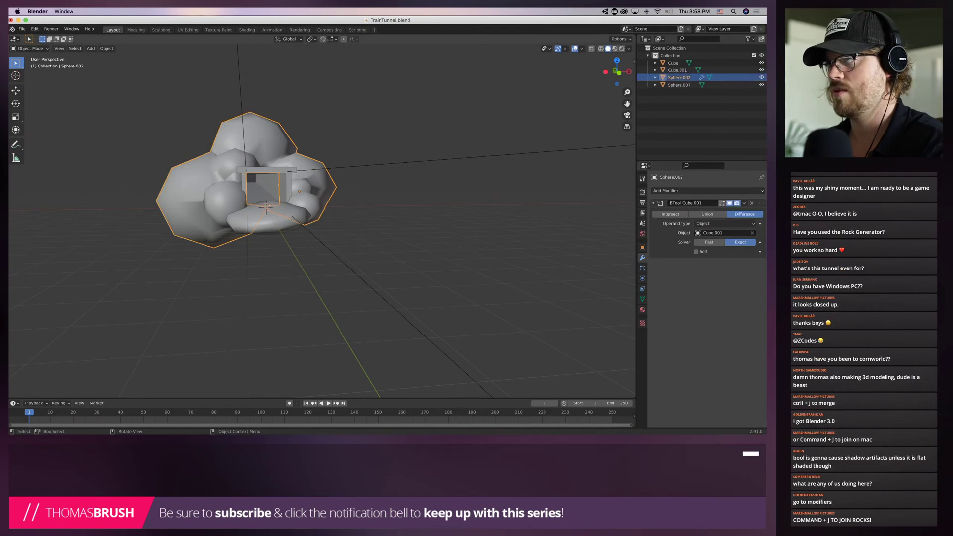
{"action": "key", "text": "g"}
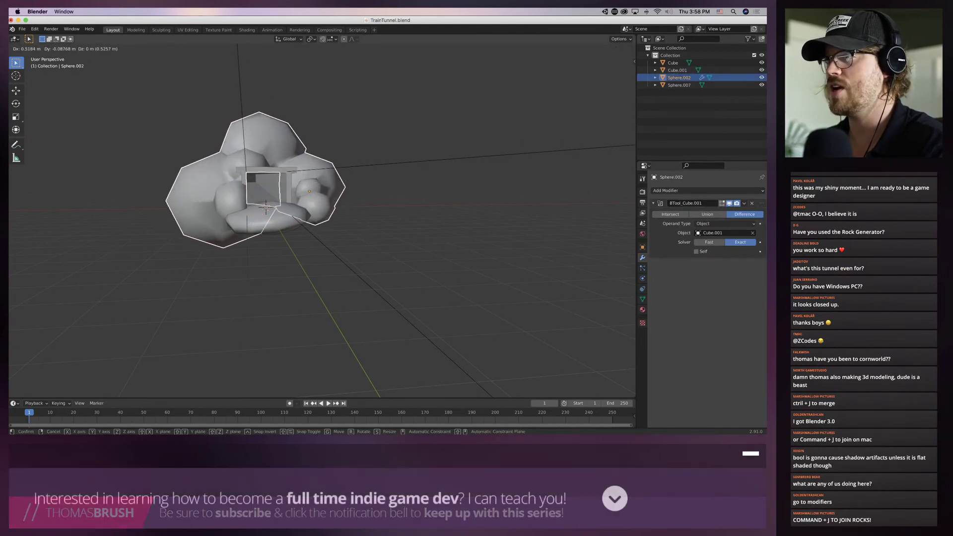
{"action": "key", "text": "Escape"}
Delete the cutter cube again and undo back to before the brush Difference
{"action": "left_click", "coordinate": [348, 248]}
{"action": "left_click", "coordinate": [339, 254]}
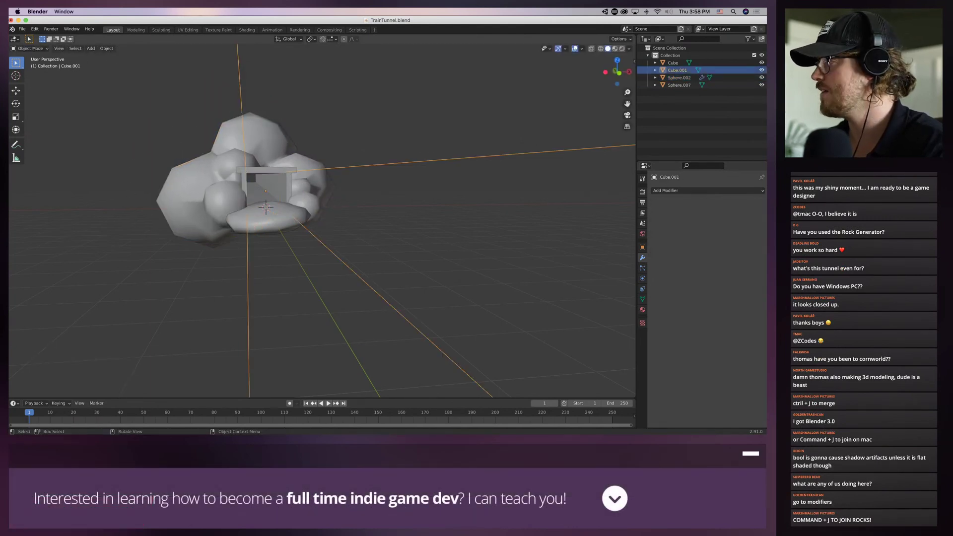
{"action": "key", "text": "x"}
{"action": "left_click", "coordinate": [321, 164]}
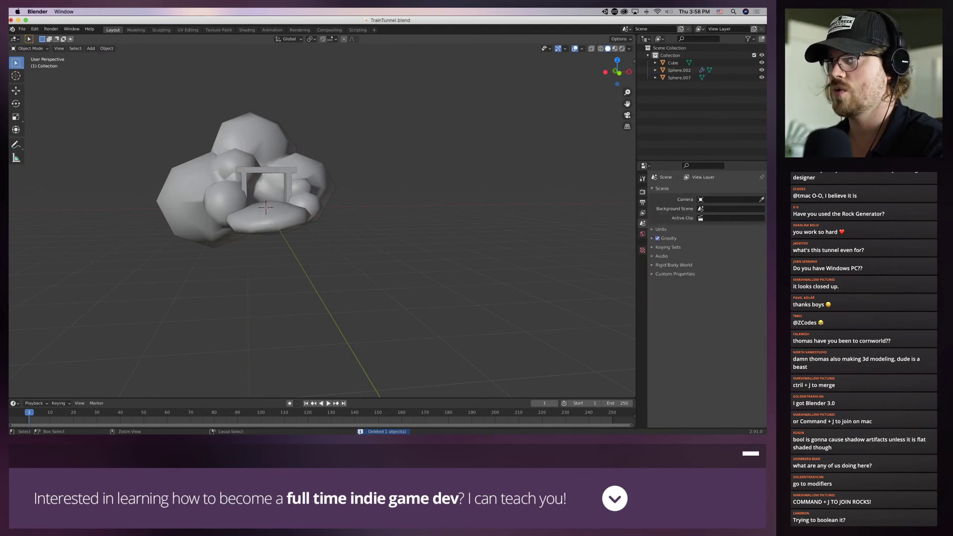
{"action": "key", "text": "super+z"}
{"action": "key", "text": "super+z"}
{"action": "key", "text": "super+z"}
{"action": "key", "text": "super+z"}
{"action": "key", "text": "super+z"}
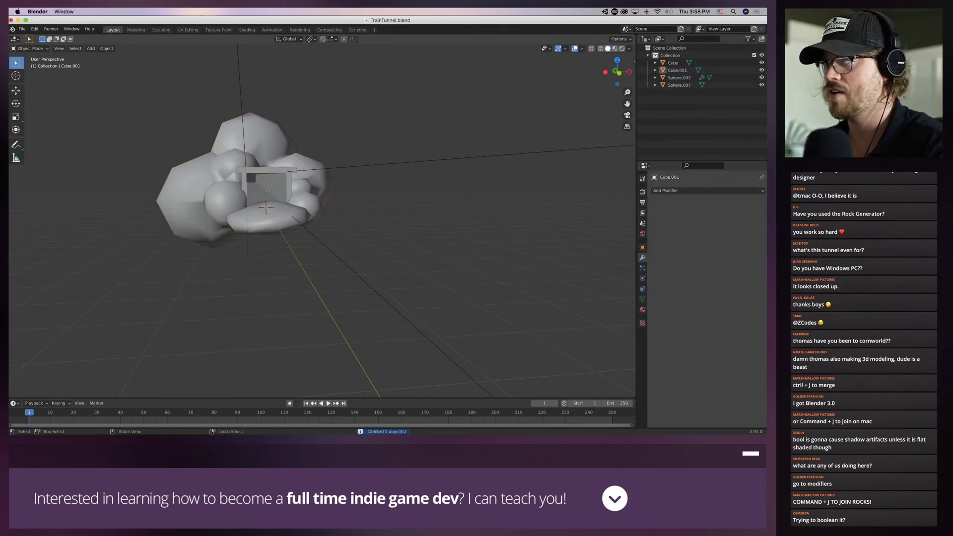
{"action": "key", "text": "super+z"}
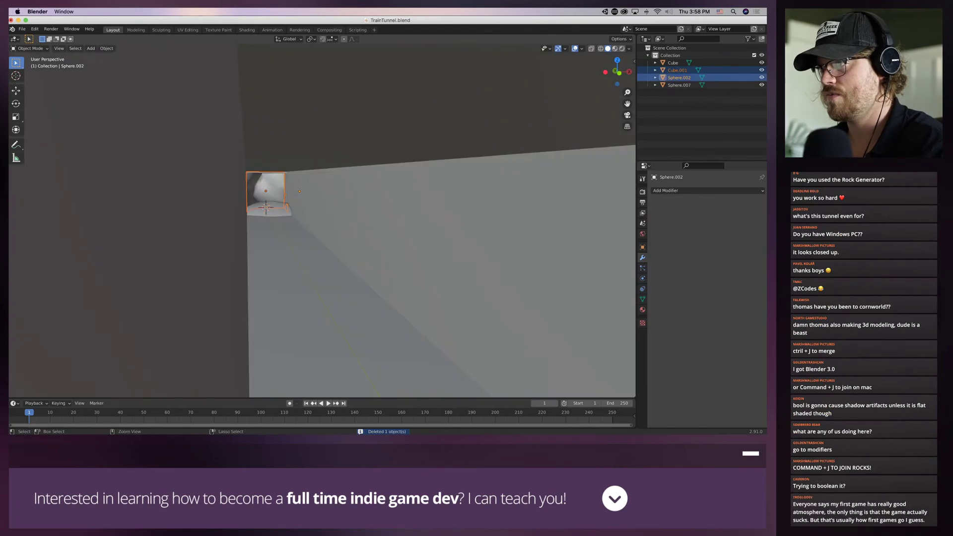
Subtract the long cube from the merged boulders with the direct version of Bool Tool Difference
{"action": "middle_click_drag", "start_coordinate": [362, 218], "coordinate": [395, 235]}
{"action": "left_click", "coordinate": [397, 241]}
{"action": "left_click", "coordinate": [239, 208], "text": "shift"}
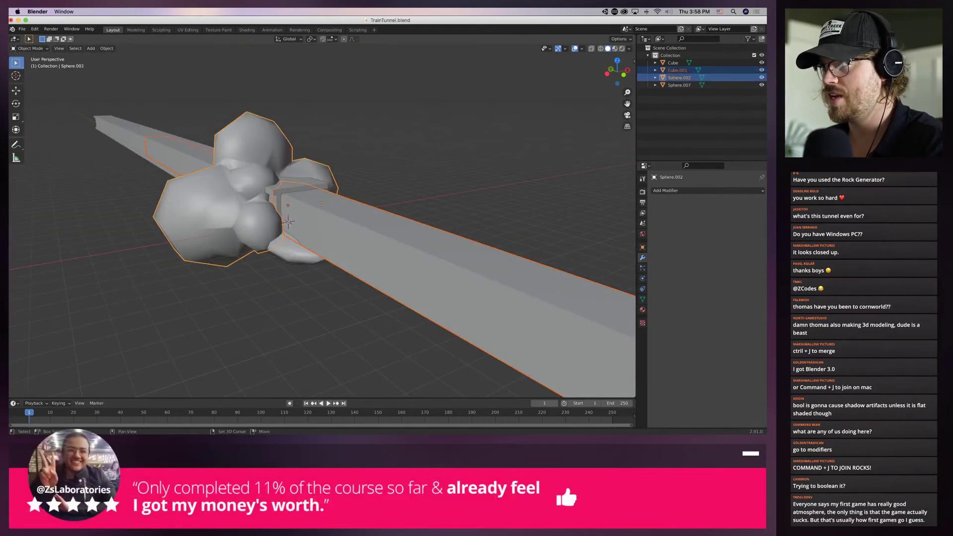
{"action": "key", "text": "F3"}
{"action": "key", "text": "Down"}
{"action": "key", "text": "Up"}
{"action": "key", "text": "Return"}
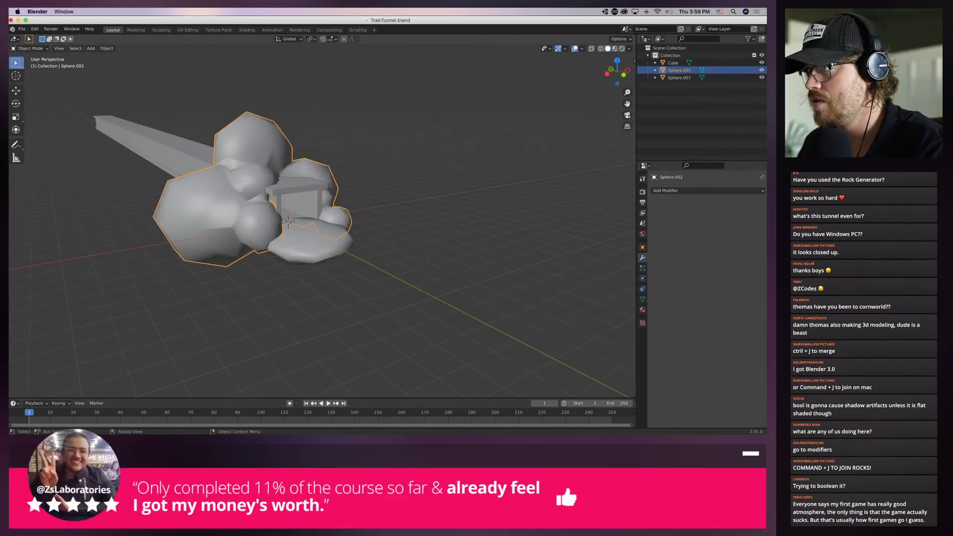
Move the merged boulders to check the cut and undo the move
{"action": "key", "text": "alt+a"}
{"action": "left_click", "coordinate": [328, 198]}
{"action": "middle_click_drag", "start_coordinate": [326, 208], "coordinate": [297, 197]}
{"action": "key", "text": "g"}
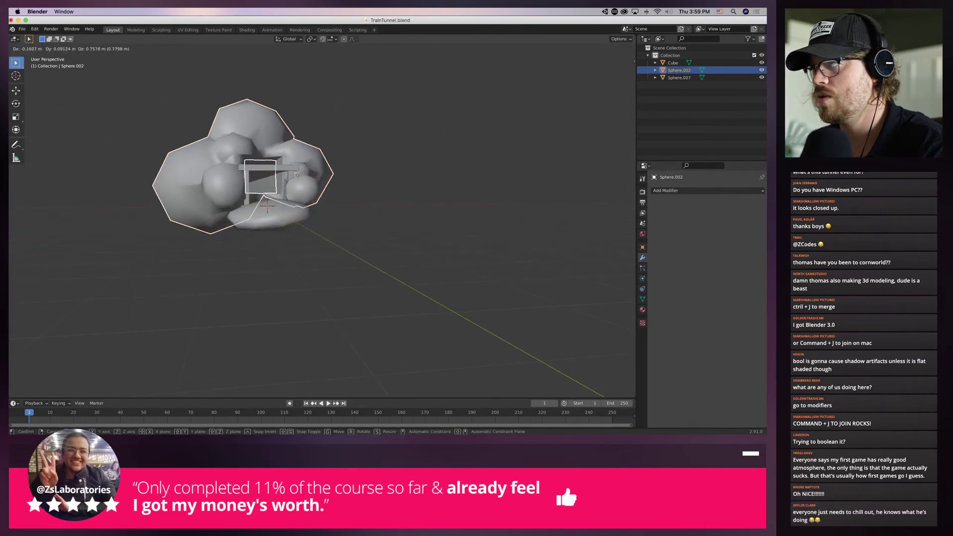
{"action": "left_click", "coordinate": [239, 168]}
{"action": "key", "text": "super+z"}
{"action": "middle_click_drag", "start_coordinate": [248, 169], "coordinate": [312, 182]}
Try merging the tunnel and all boulders with Bool Tool Union and undo it
{"action": "key", "text": "alt+a"}
{"action": "scroll", "coordinate": [226, 173], "scroll_direction": "up", "scroll_amount": 3}
{"action": "left_click", "coordinate": [343, 248]}
{"action": "key", "text": "a"}
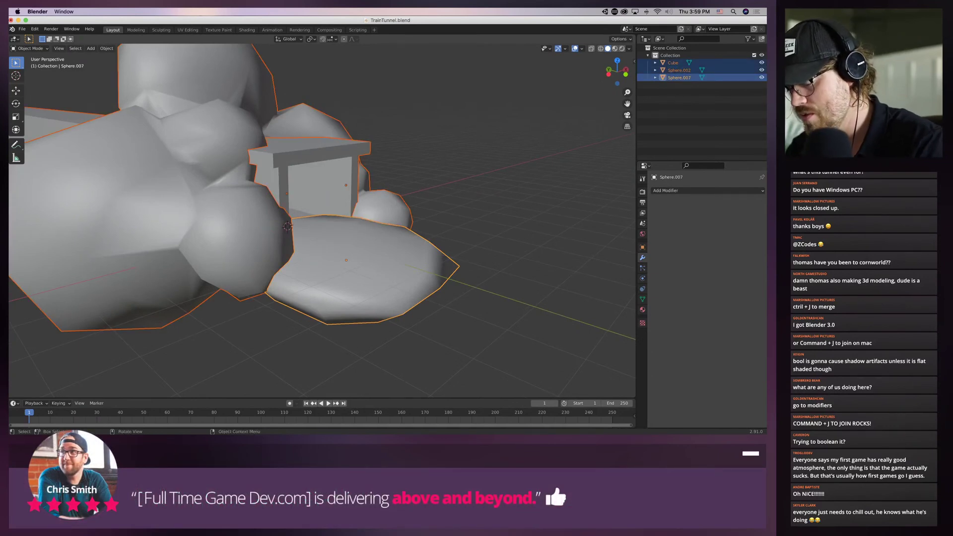
{"action": "key", "text": "F3"}
{"action": "type", "text": "union"}
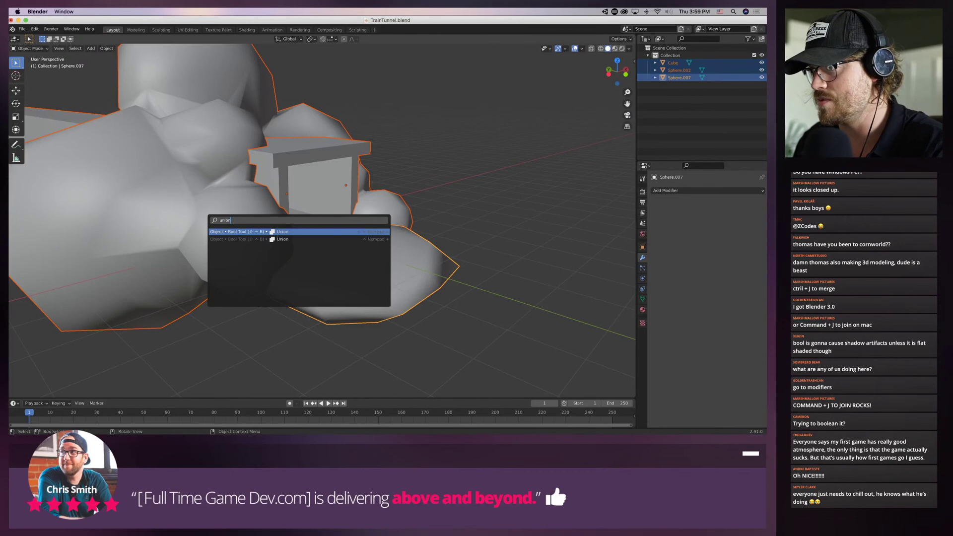
{"action": "key", "text": "Return"}
{"action": "key", "text": "super+z"}
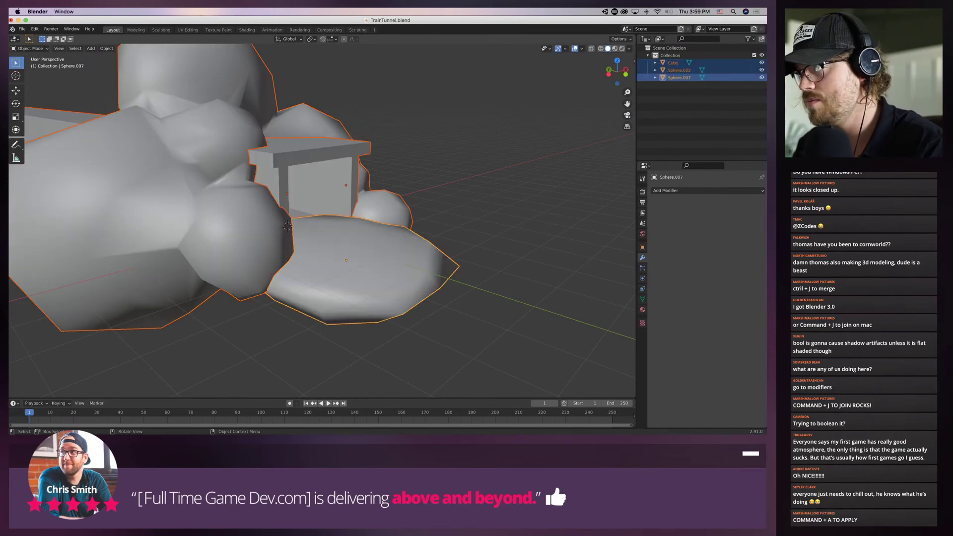
Join the merged boulders to the flat front boulder with the brush version of Bool Tool Union
{"action": "left_click", "coordinate": [248, 244]}
{"action": "left_click", "coordinate": [332, 263], "text": "shift"}
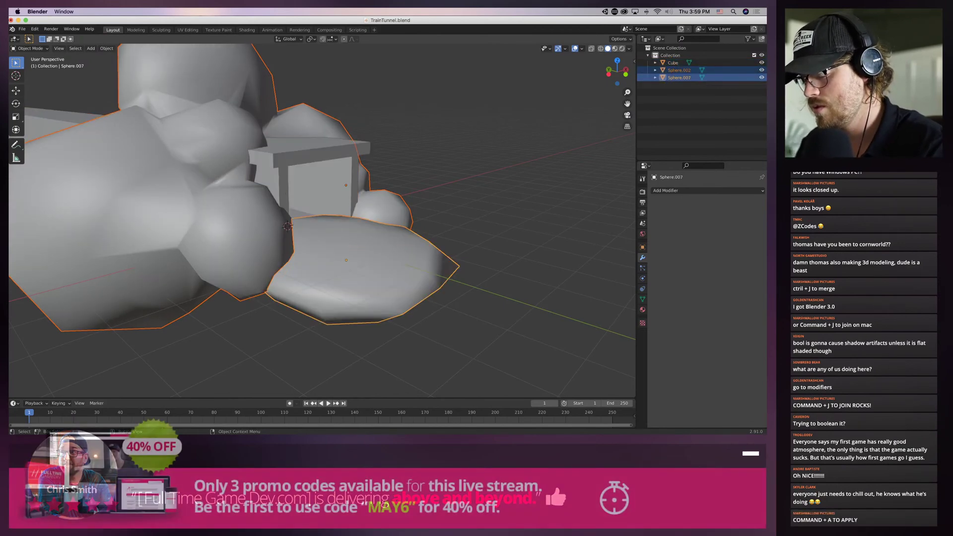
{"action": "key", "text": "F3"}
{"action": "key", "text": "Down"}
{"action": "key", "text": "Return"}
{"action": "scroll", "coordinate": [287, 226], "scroll_direction": "down", "scroll_amount": 6}
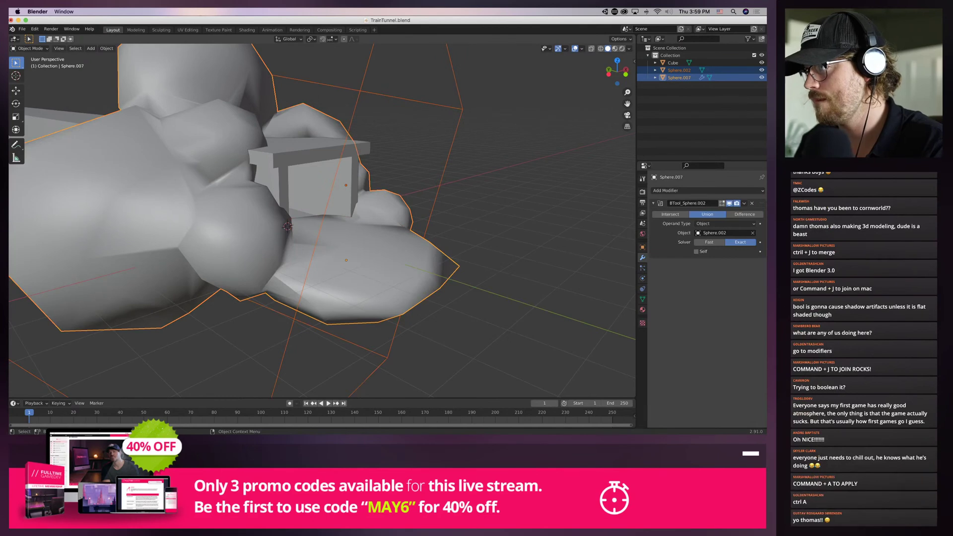
{"action": "middle_click_drag", "start_coordinate": [287, 225], "coordinate": [262, 209]}
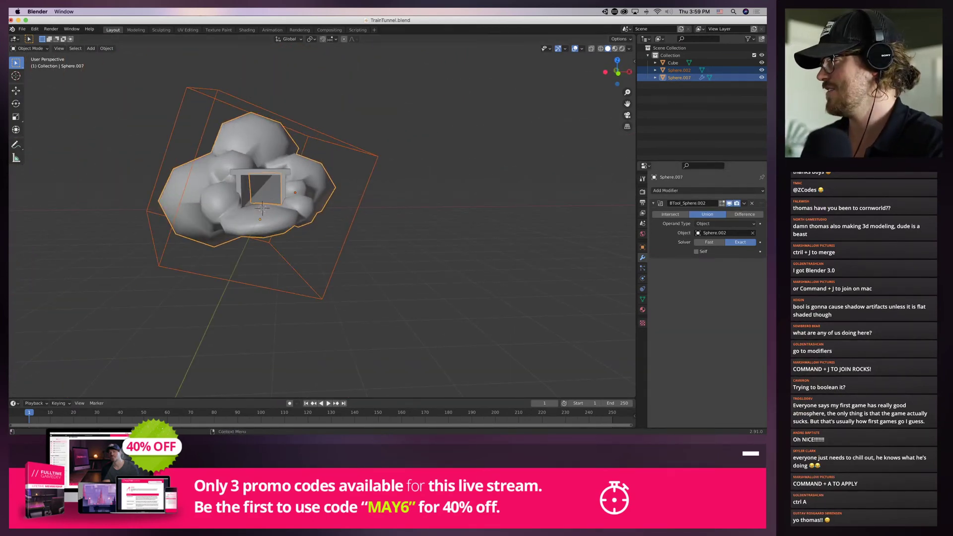
Apply the flat front boulder's Union modifier and delete the leftover wireframe brush object
{"action": "left_click", "coordinate": [744, 203]}
{"action": "left_click", "coordinate": [720, 212]}
{"action": "left_click", "coordinate": [278, 144]}
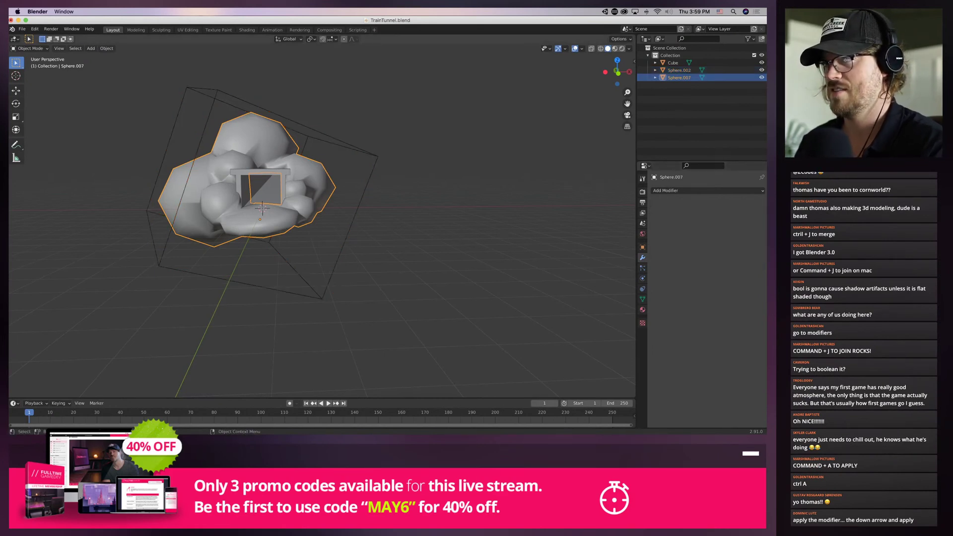
{"action": "left_click", "coordinate": [188, 88]}
{"action": "key", "text": "x"}
{"action": "left_click", "coordinate": [185, 90]}
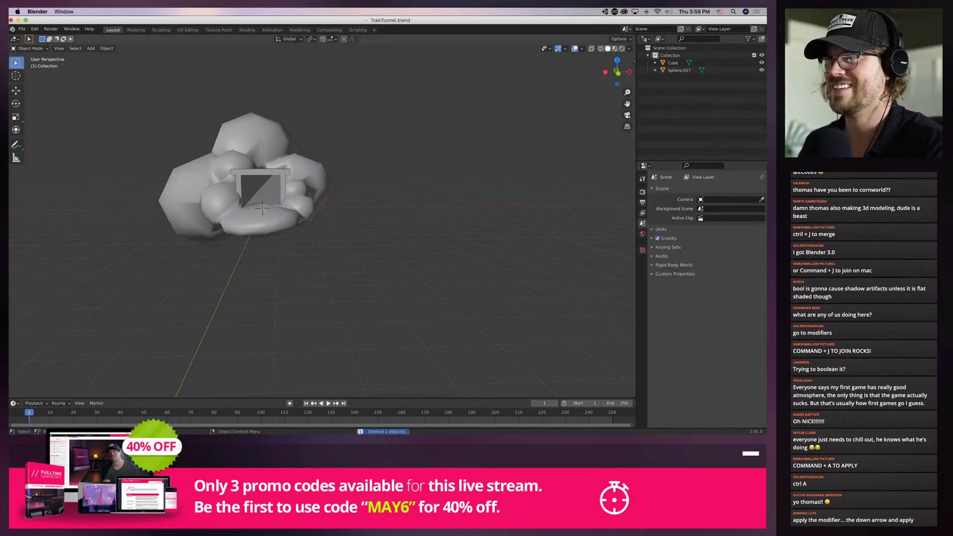
Examine the joined boulders and the tunnel entrance from several angles
{"action": "middle_click_drag", "start_coordinate": [185, 90], "coordinate": [298, 213]}
{"action": "left_click", "coordinate": [358, 227]}
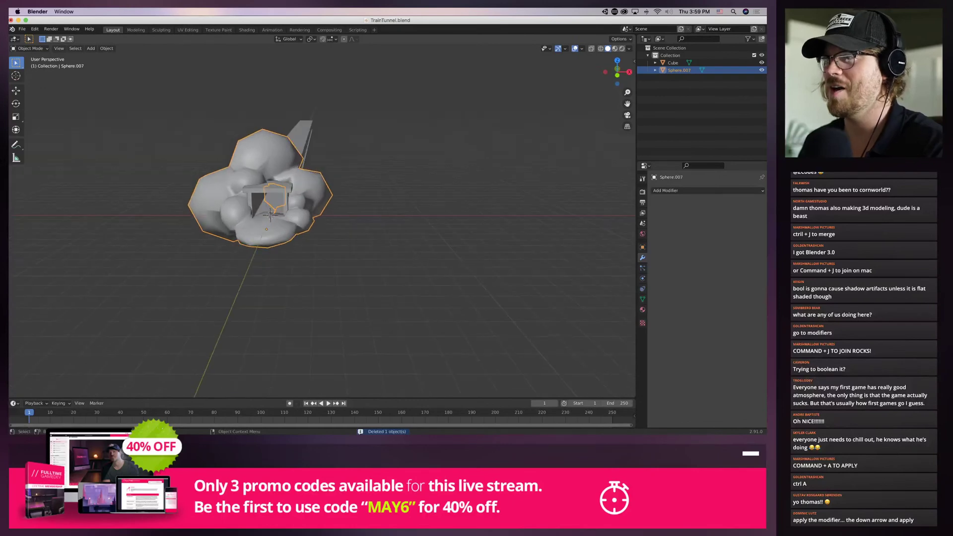
{"action": "scroll", "coordinate": [140, 201], "scroll_direction": "up", "scroll_amount": 5}
{"action": "middle_click_drag", "start_coordinate": [164, 133], "coordinate": [228, 139]}
{"action": "left_click", "coordinate": [210, 124]}
{"action": "scroll", "coordinate": [198, 141], "scroll_direction": "down", "scroll_amount": 5}
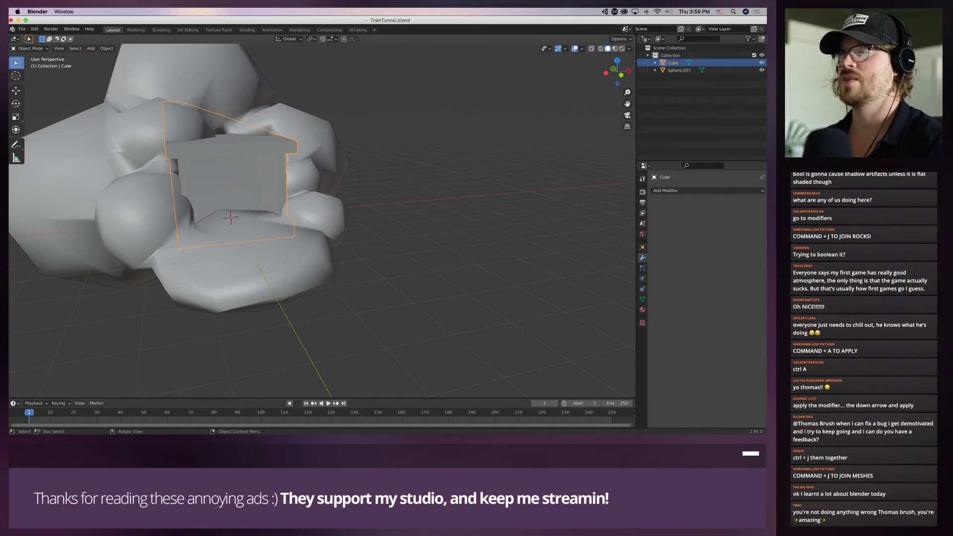
{"action": "mouse_move", "coordinate": [348, 224]}
{"action": "middle_mouse_down"}
{"action": "mouse_move", "coordinate": [224, 226]}
{"action": "mouse_move", "coordinate": [352, 218]}
{"action": "middle_mouse_up"}
{"action": "middle_click_drag", "start_coordinate": [222, 208], "coordinate": [198, 200]}
Give the joined boulders a new material and name it TrainTunnelStone
{"action": "left_click", "coordinate": [198, 200]}
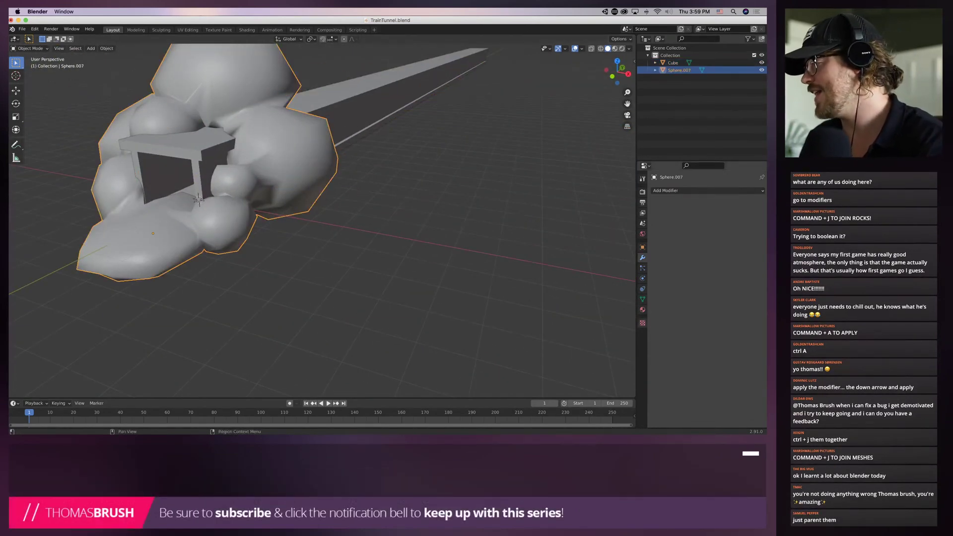
{"action": "left_click", "coordinate": [642, 309]}
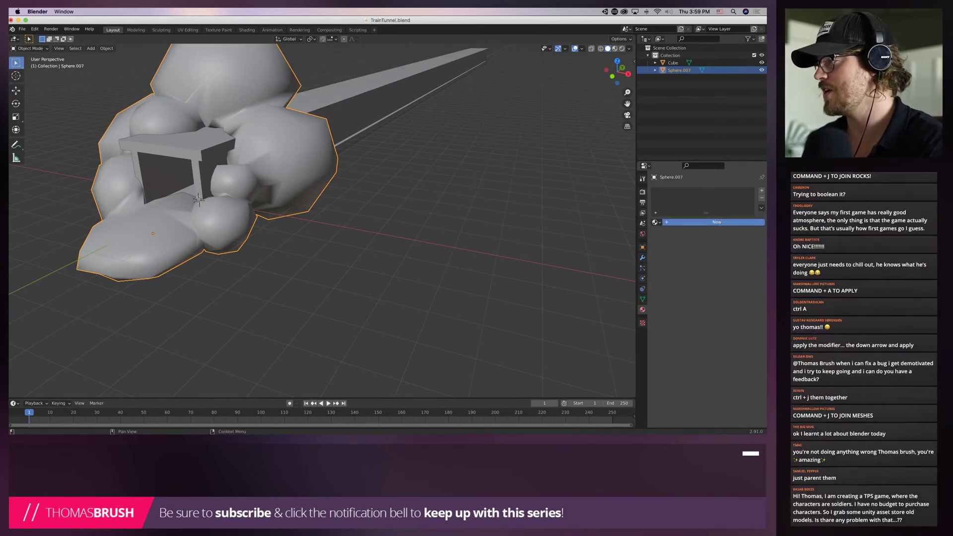
{"action": "left_click", "coordinate": [716, 222]}
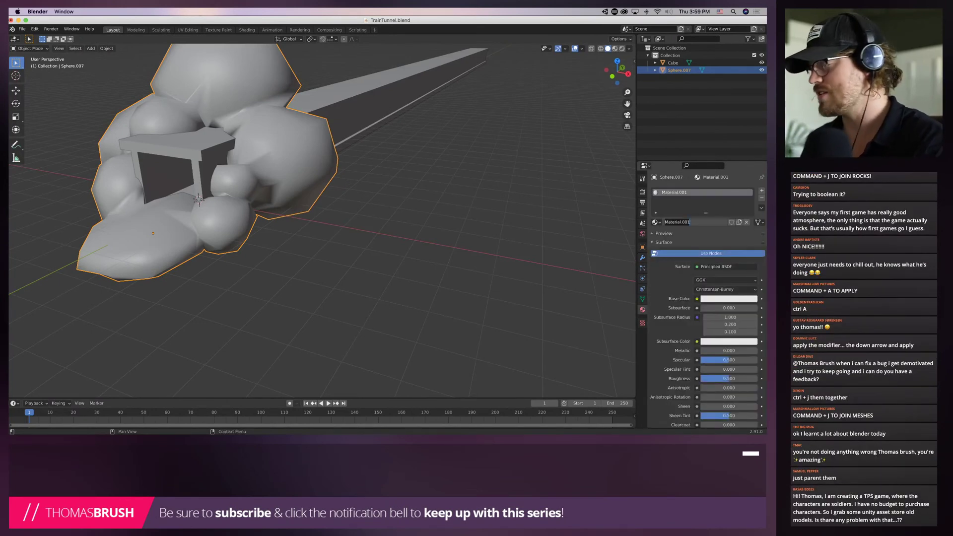
{"action": "type", "text": "Son"}
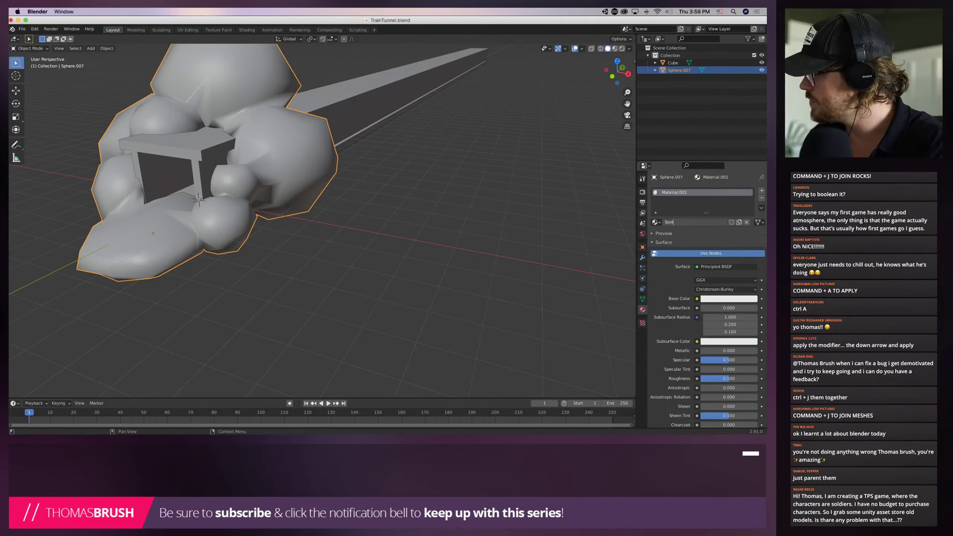
{"action": "type", "text": "te"}
{"action": "key", "text": "Return"}
{"action": "left_click", "coordinate": [695, 222]}
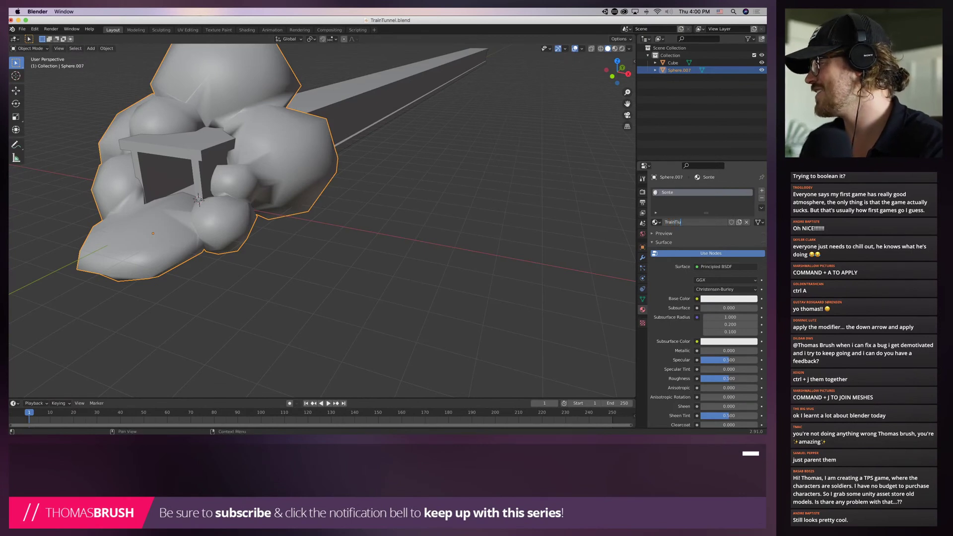
{"action": "key", "text": "Return"}
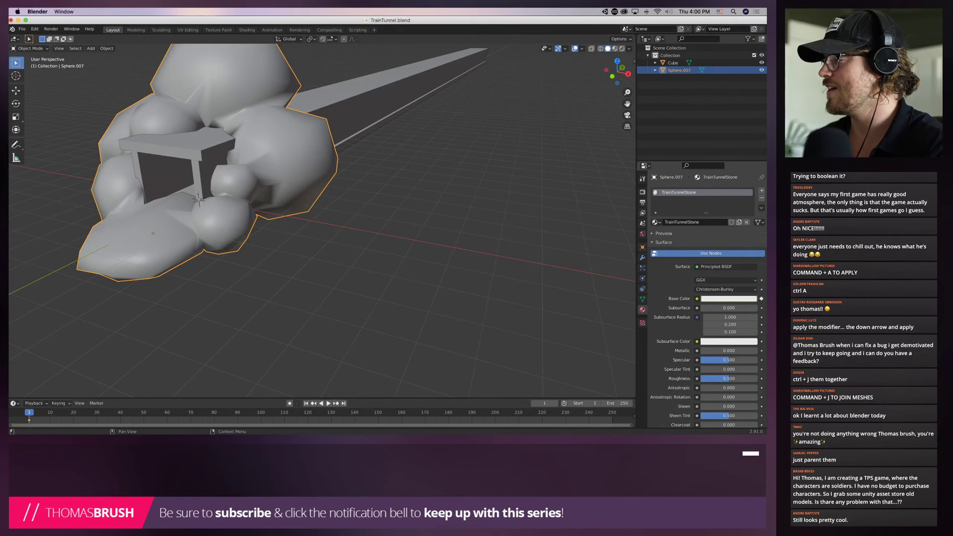
Link the TrainTunnelStone base color to an Image Texture and browse for its image in the project's Assets/Textures/Pixel/PSD folder
{"action": "left_click", "coordinate": [697, 298]}
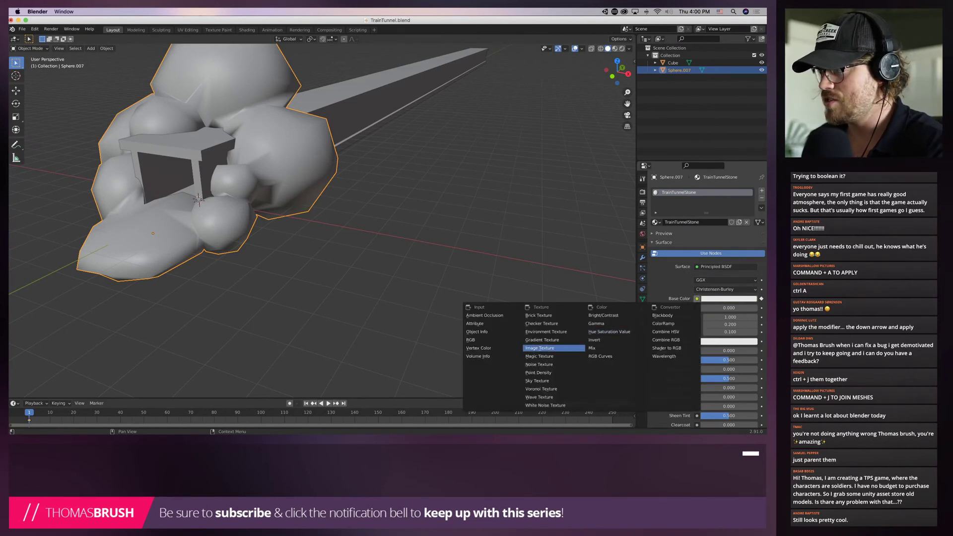
{"action": "left_click", "coordinate": [554, 348]}
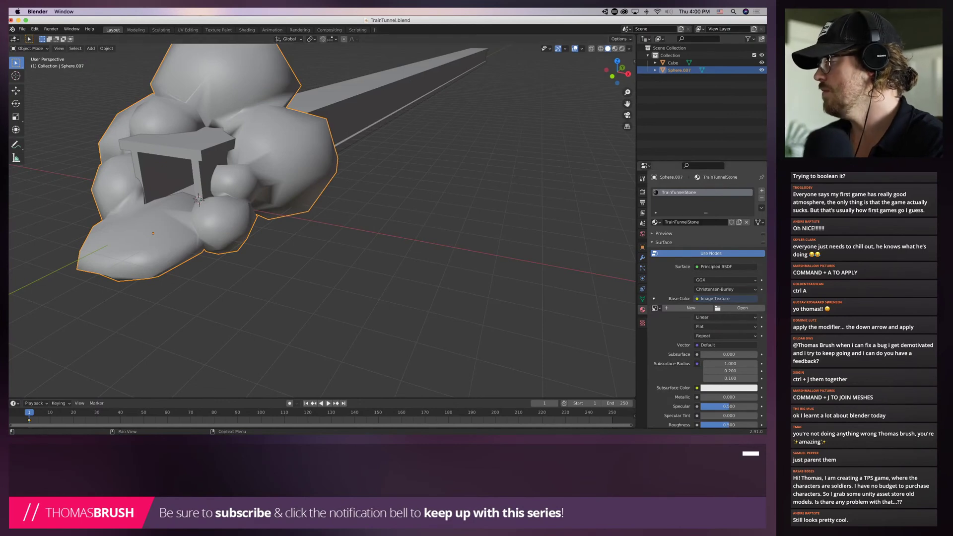
{"action": "left_click", "coordinate": [742, 308]}
{"action": "left_click", "coordinate": [217, 270]}
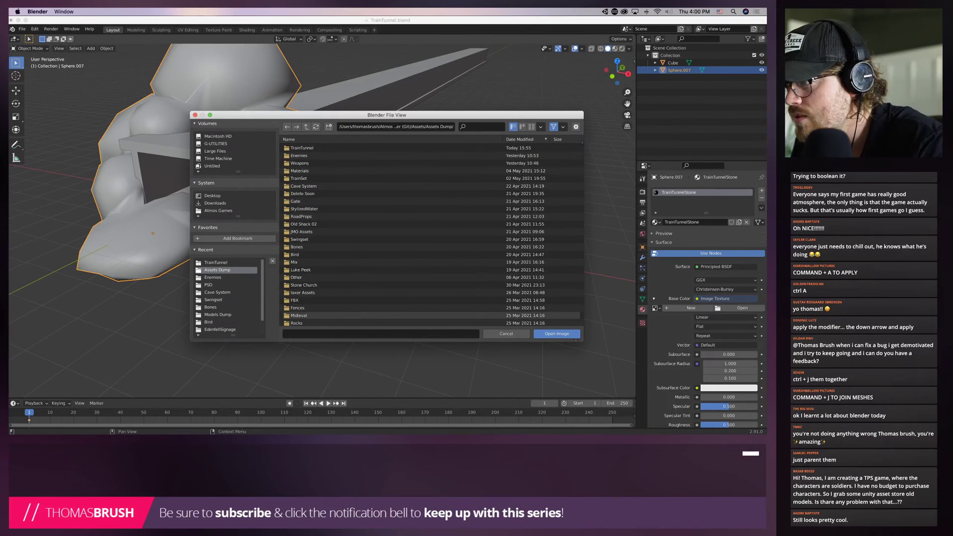
{"action": "scroll", "coordinate": [347, 187], "scroll_direction": "down", "scroll_amount": 3}
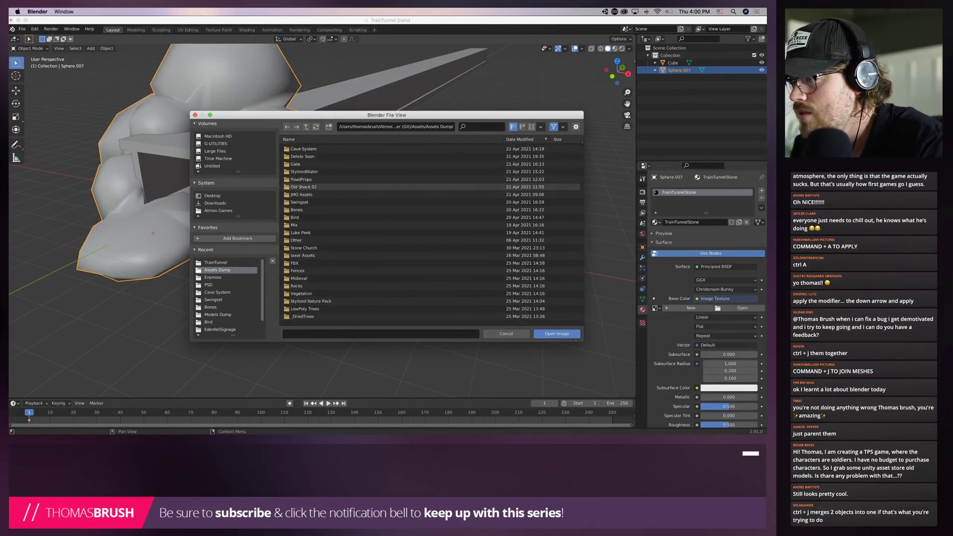
{"action": "left_click", "coordinate": [307, 126]}
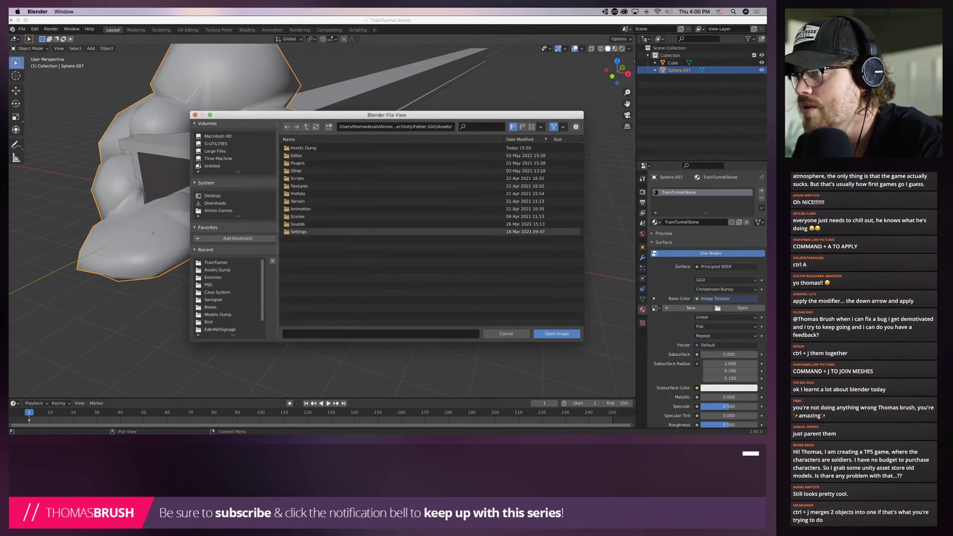
{"action": "left_click", "coordinate": [347, 186]}
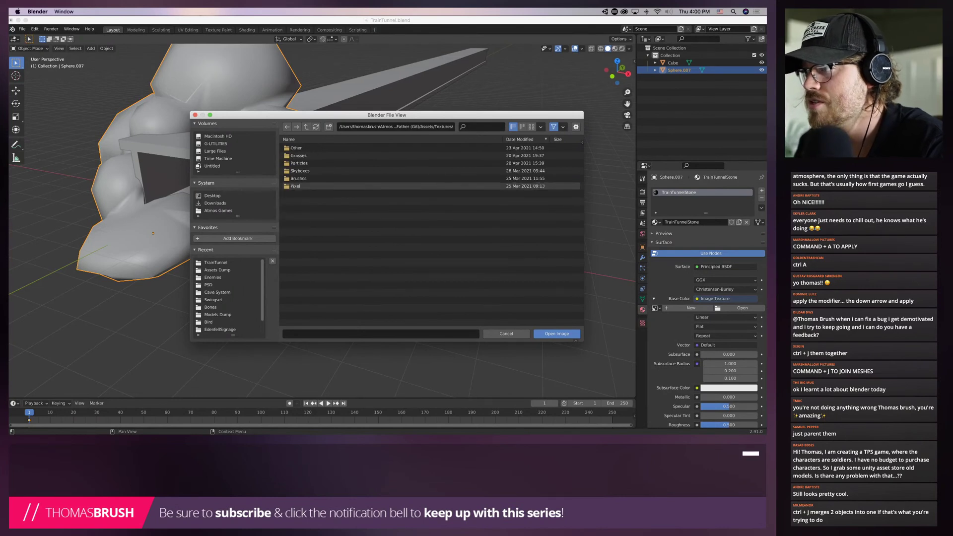
{"action": "left_click", "coordinate": [348, 186]}
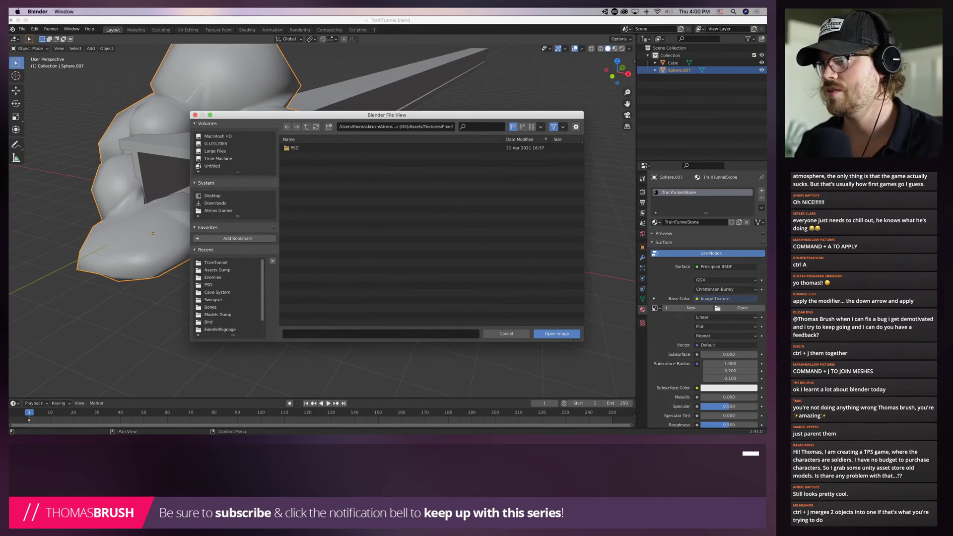
{"action": "double_click", "coordinate": [298, 148]}
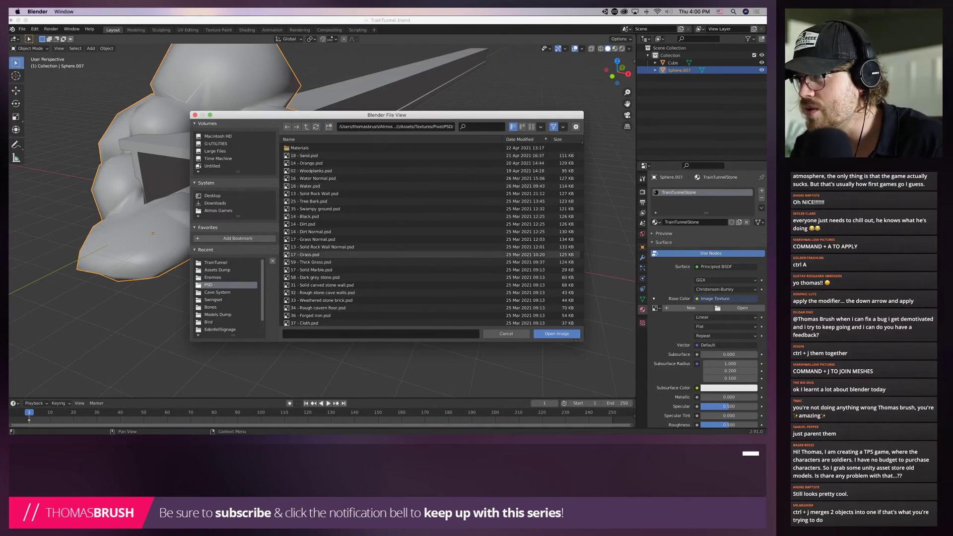
{"action": "scroll", "coordinate": [318, 254], "scroll_direction": "down", "scroll_amount": 1}
{"action": "scroll", "coordinate": [317, 255], "scroll_direction": "down", "scroll_amount": 3}
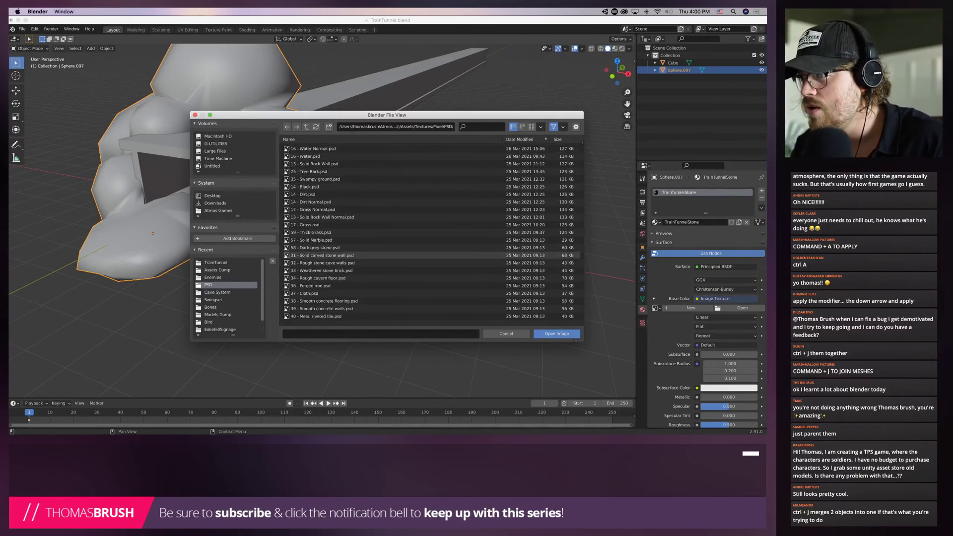
{"action": "scroll", "coordinate": [318, 255], "scroll_direction": "down", "scroll_amount": 2}
Switch to Unity and look up which albedo texture the material of a large rock in the Level 1 scene uses
{"action": "mouse_move", "coordinate": [312, 427]}
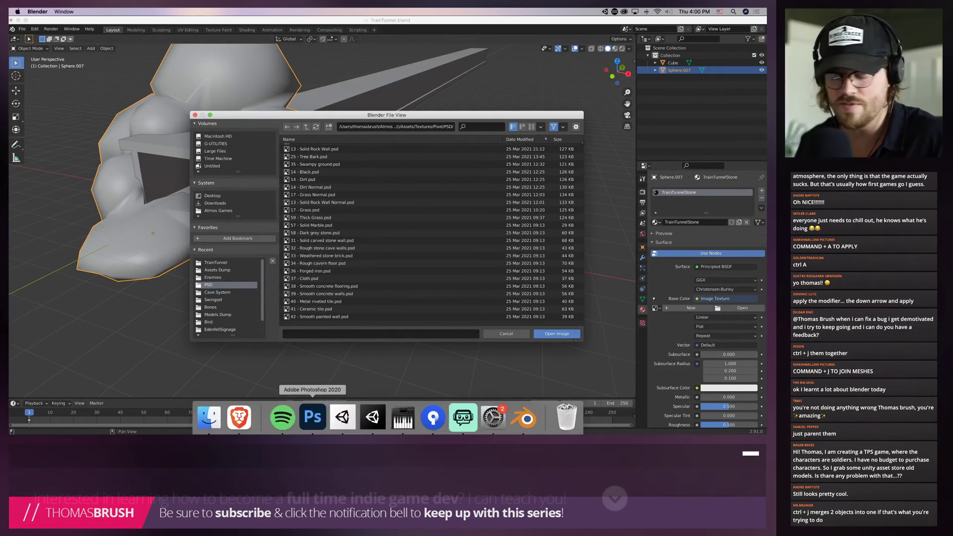
{"action": "left_click", "coordinate": [238, 418]}
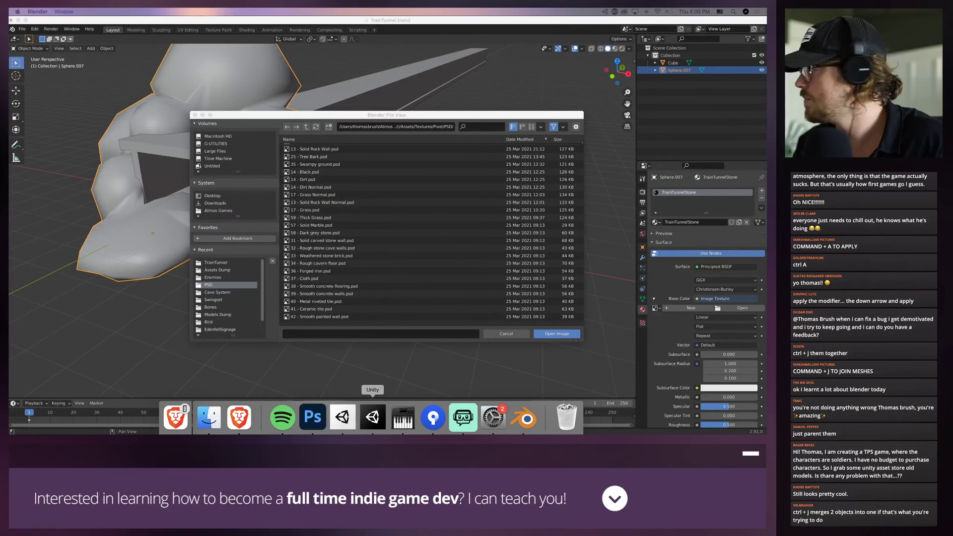
{"action": "left_click", "coordinate": [373, 417]}
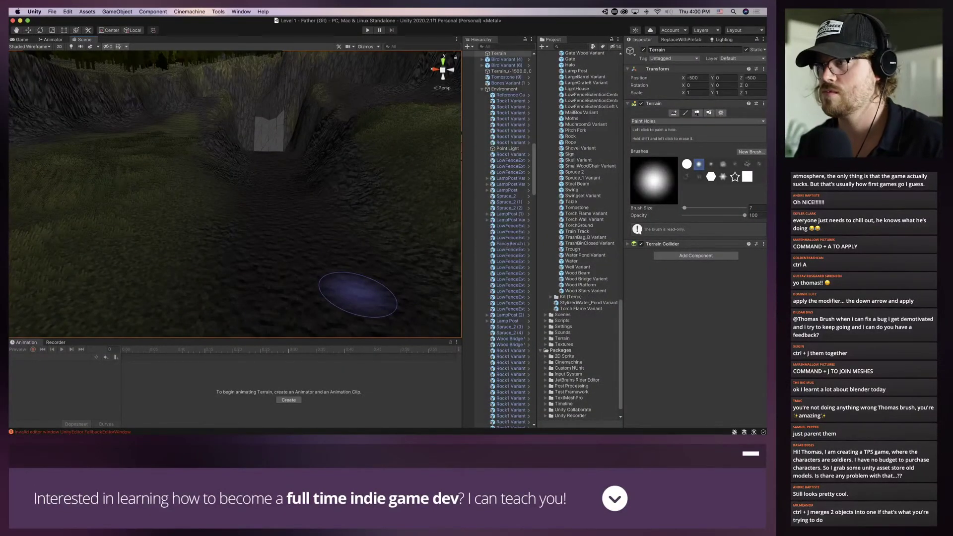
{"action": "right_click_drag", "start_coordinate": [319, 273], "coordinate": [425, 229]}
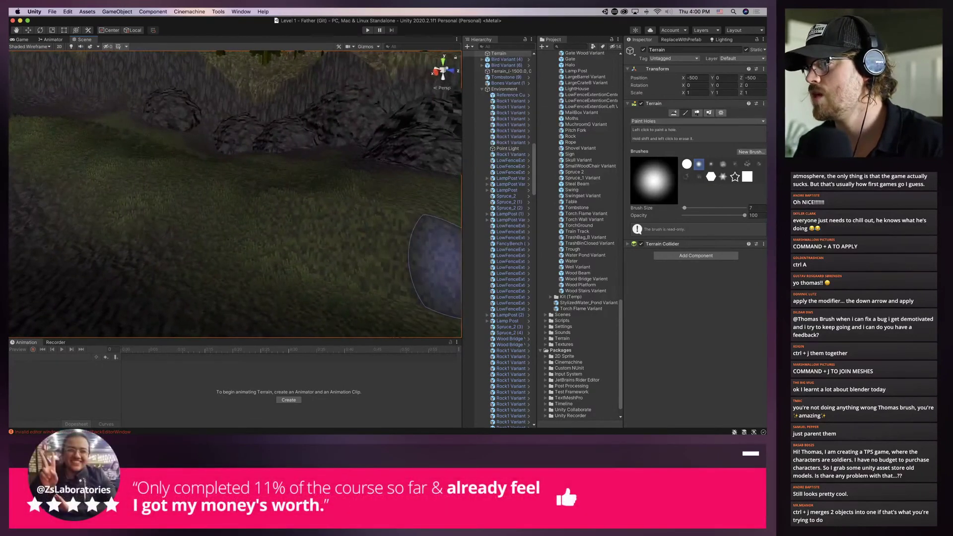
{"action": "left_click", "coordinate": [425, 230]}
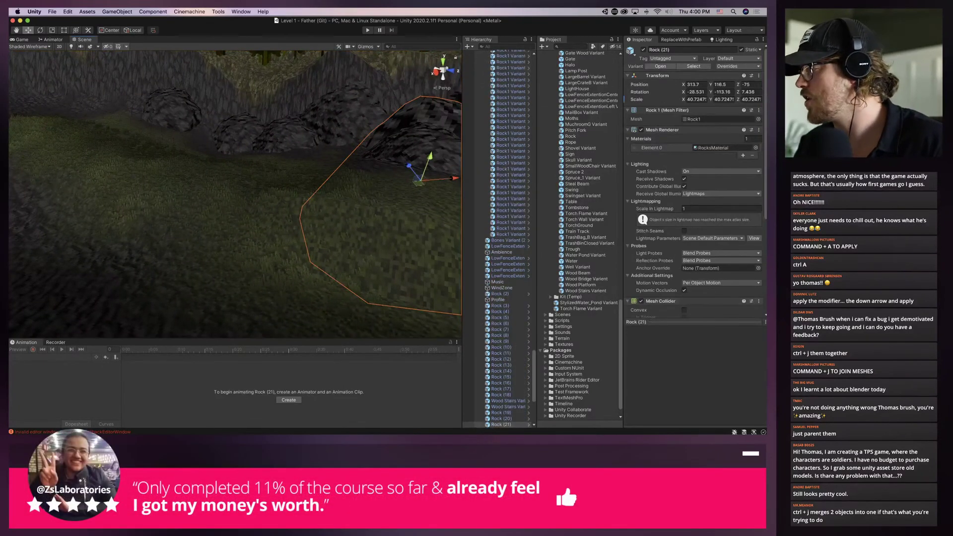
{"action": "scroll", "coordinate": [695, 184], "scroll_direction": "down", "scroll_amount": 5}
{"action": "scroll", "coordinate": [695, 184], "scroll_direction": "down", "scroll_amount": 4}
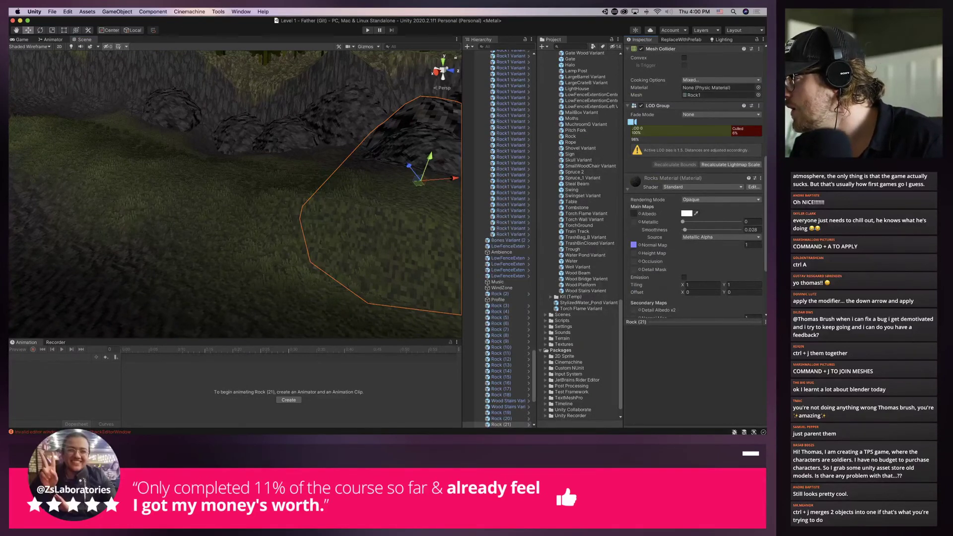
{"action": "left_click", "coordinate": [686, 213]}
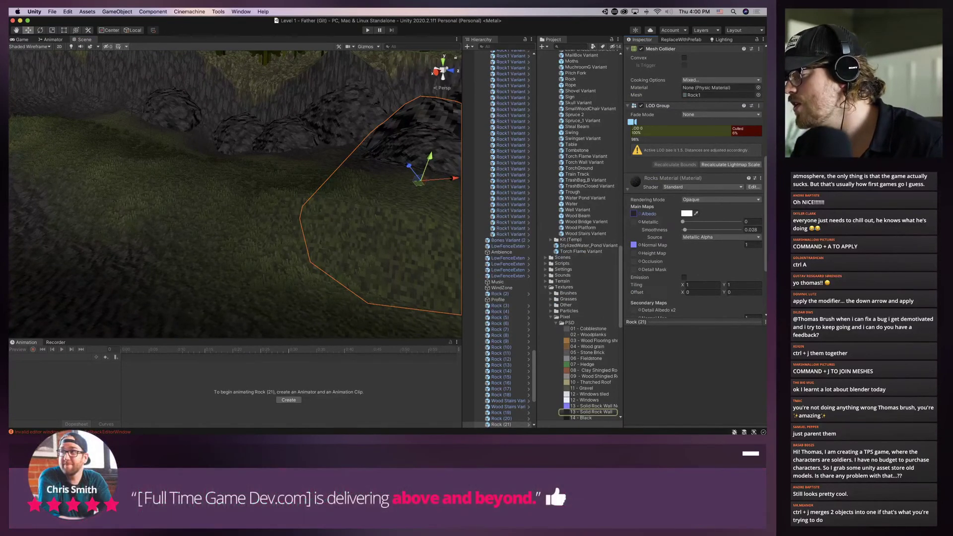
Switch back to Blender and load 13 - Solid Rock Wall.psd as the base color image of the stone material
{"action": "key", "text": "super+Tab"}
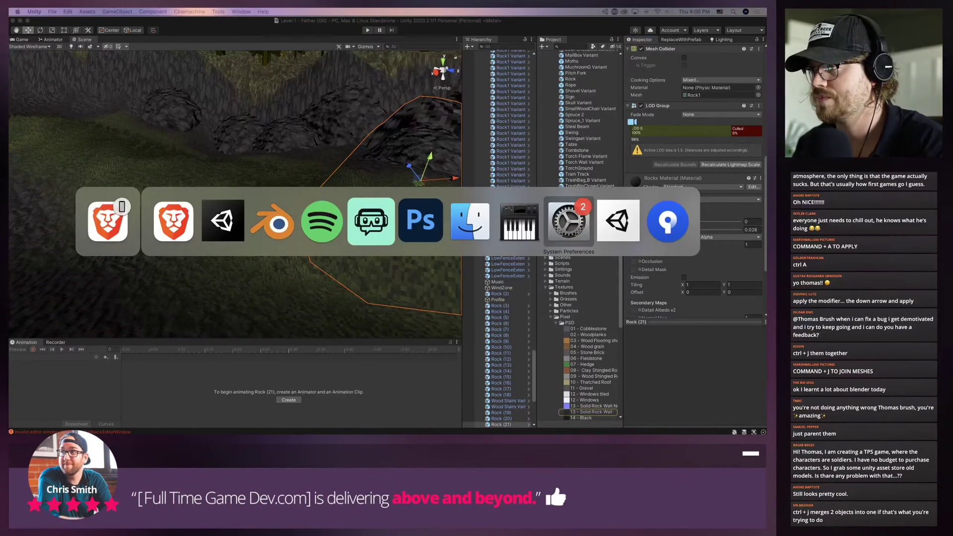
{"action": "key", "text": "super+Tab"}
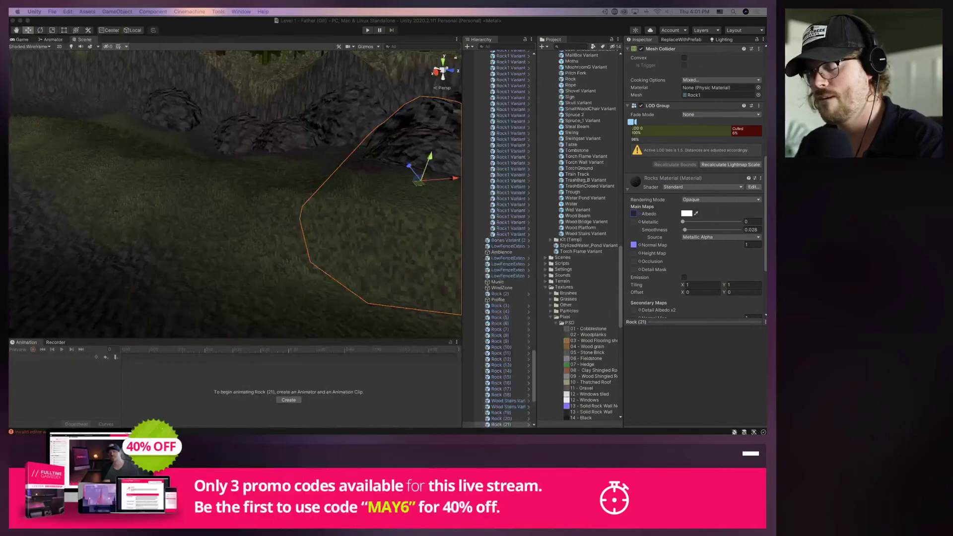
{"action": "key", "text": "super+Tab"}
{"action": "key", "text": "super+Tab"}
{"action": "key", "text": "super+Tab"}
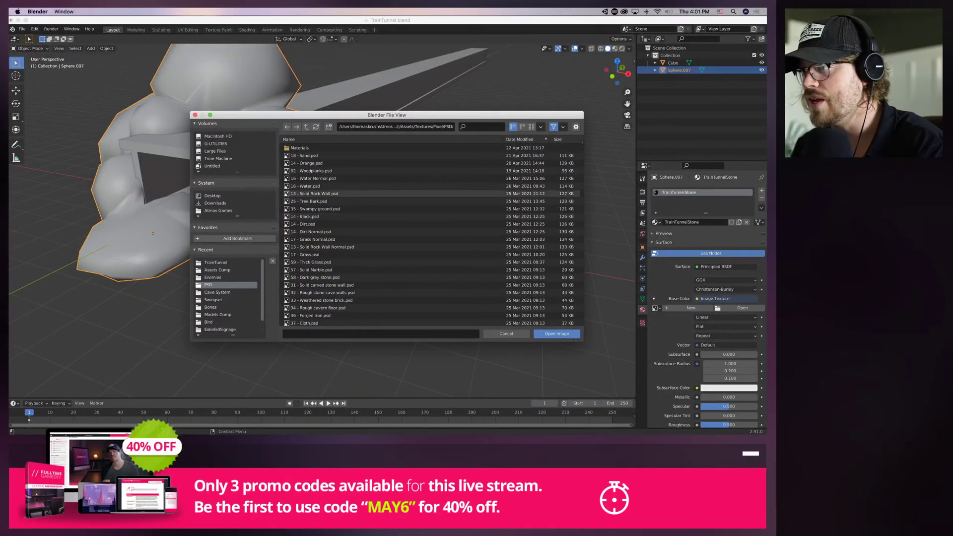
{"action": "left_click", "coordinate": [328, 193]}
{"action": "left_click", "coordinate": [557, 334]}
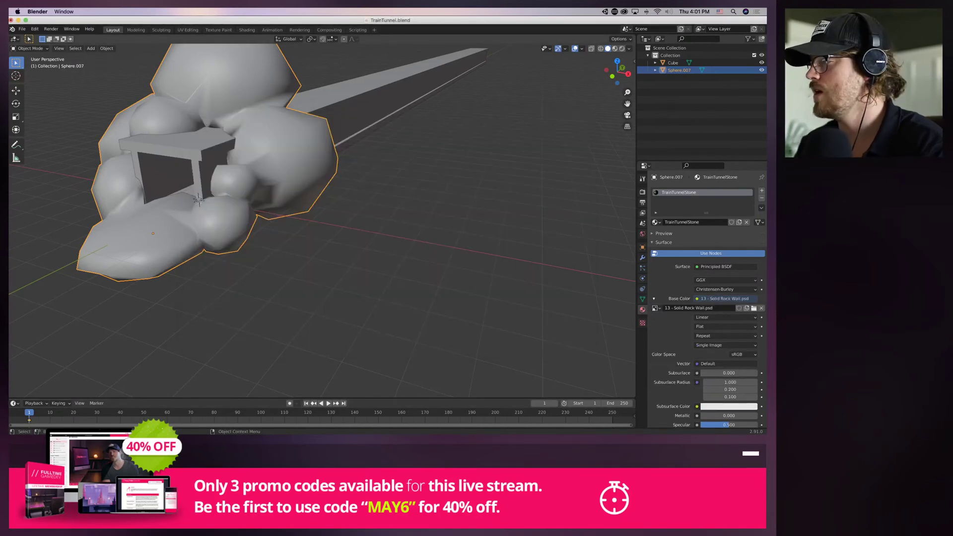
Enter Edit Mode on the joined boulders and unwrap the whole mesh with Smart UV Project at its default settings
{"action": "middle_click_drag", "start_coordinate": [198, 199], "coordinate": [294, 243], "text": "shift"}
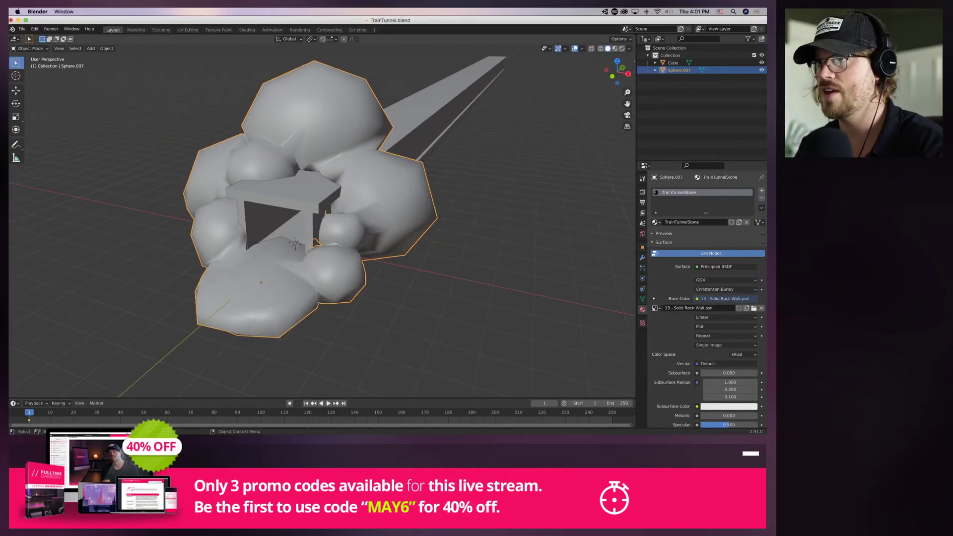
{"action": "left_click", "coordinate": [29, 48]}
{"action": "left_click", "coordinate": [27, 65]}
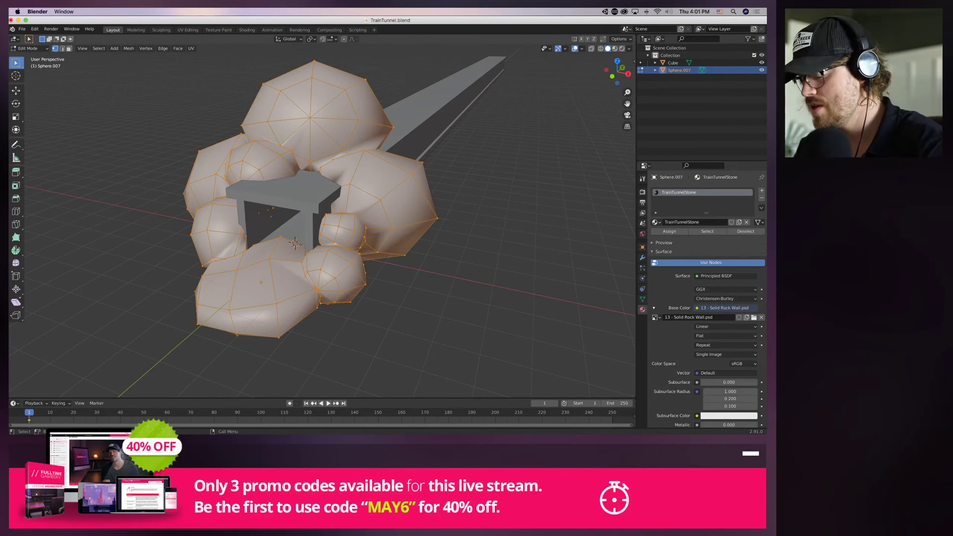
{"action": "key", "text": "u"}
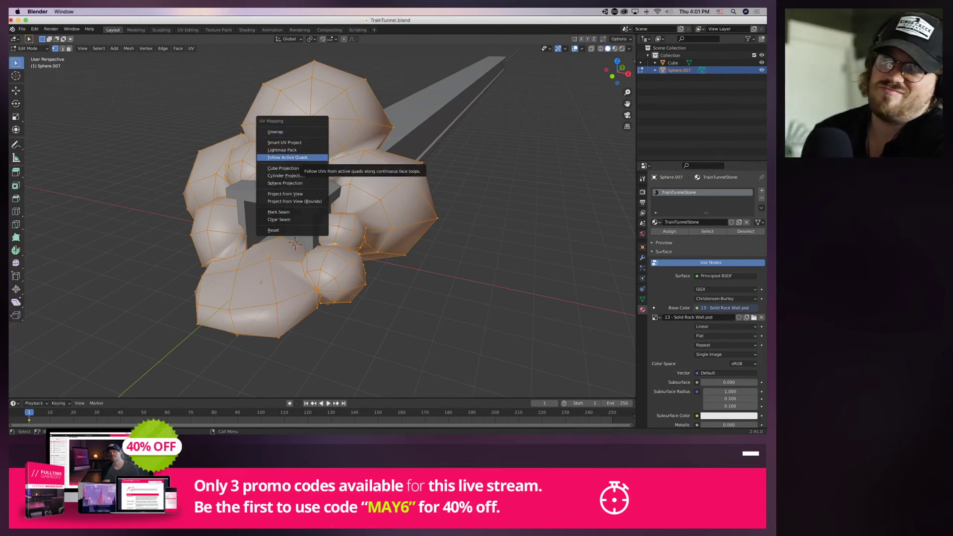
{"action": "key", "text": "Up"}
{"action": "key", "text": "Up"}
{"action": "key", "text": "Up"}
{"action": "key", "text": "Down"}
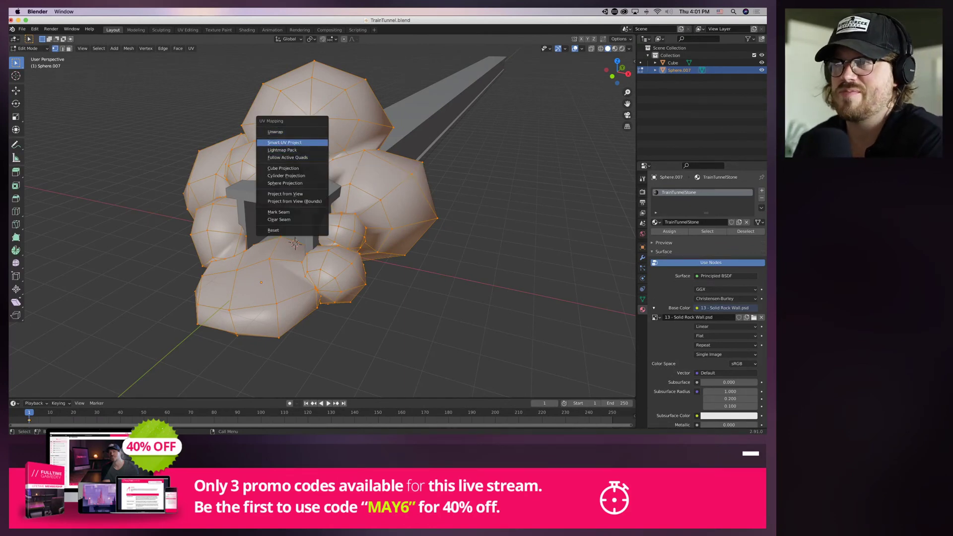
{"action": "key", "text": "Return"}
{"action": "key", "text": "Return"}
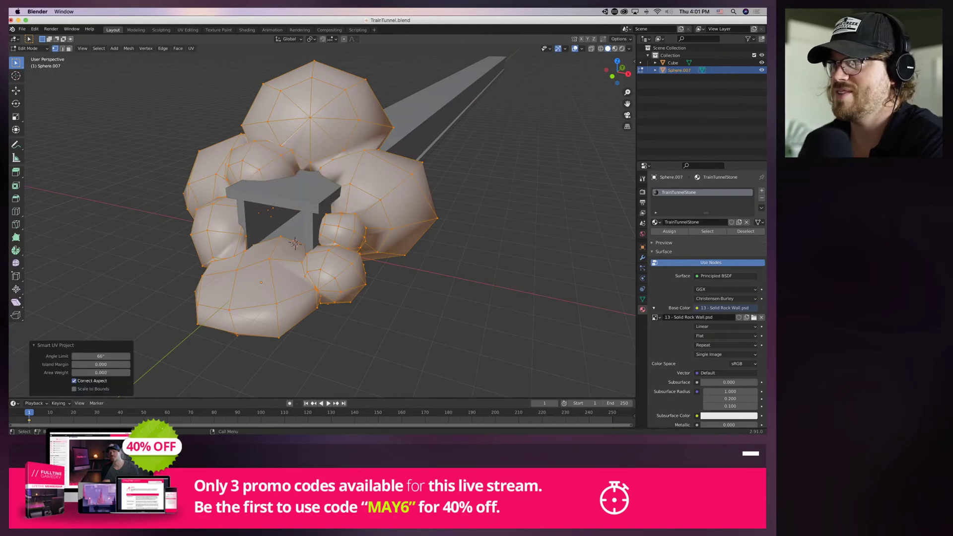
Assign TrainTunnelStone to the selected boulder faces and inspect the rock texture in Material Preview shading
{"action": "left_click", "coordinate": [669, 231]}
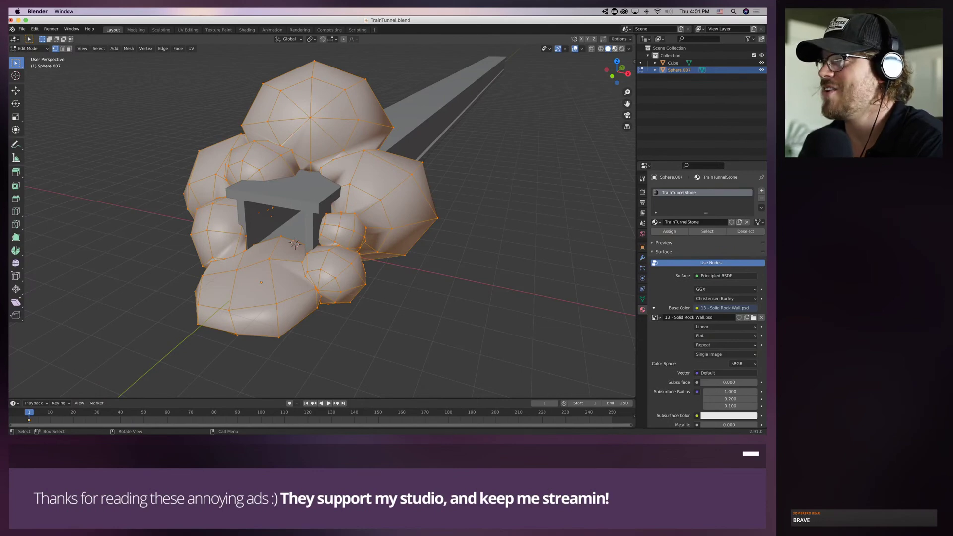
{"action": "left_click", "coordinate": [614, 49]}
{"action": "middle_click_drag", "start_coordinate": [295, 243], "coordinate": [347, 236]}
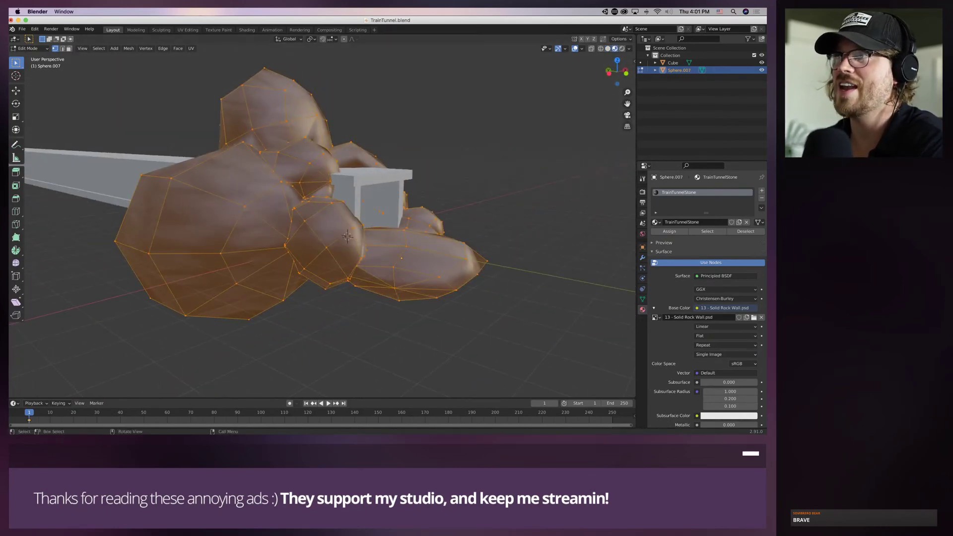
In the UV Editing workspace, select all the boulders' UV islands and scale them up by about 3.6
{"action": "left_click", "coordinate": [187, 30]}
{"action": "scroll", "coordinate": [164, 241], "scroll_direction": "up", "scroll_amount": 10}
{"action": "key", "text": "a"}
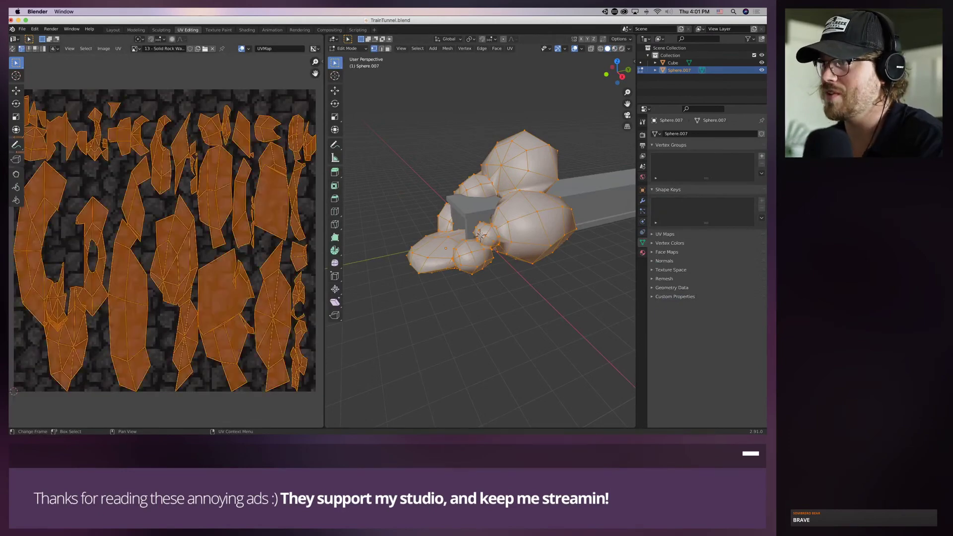
{"action": "key", "text": "s"}
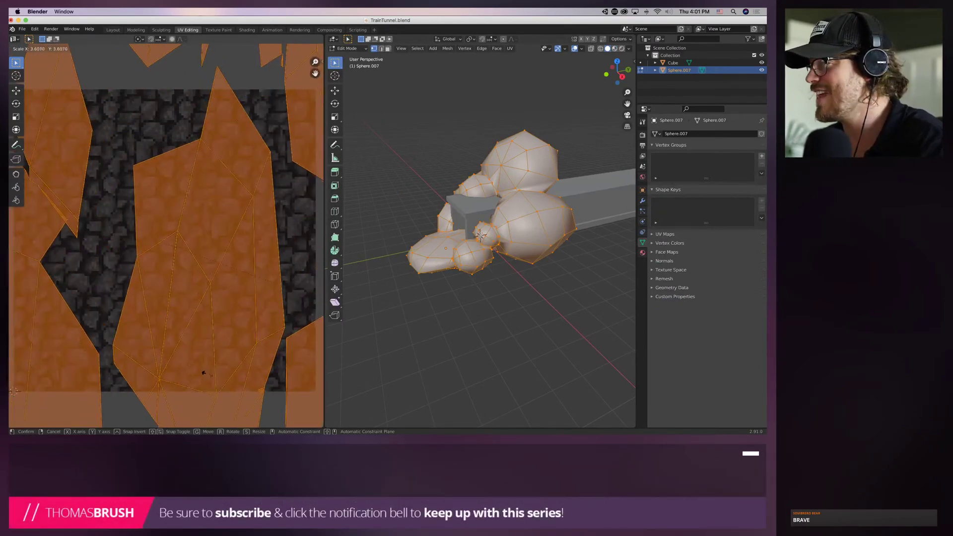
{"action": "left_click", "coordinate": [204, 372]}
Show the boulders in Material Preview shading and examine the enlarged UV mapping around the tunnel entrance
{"action": "left_click", "coordinate": [615, 48]}
{"action": "scroll", "coordinate": [480, 234], "scroll_direction": "up", "scroll_amount": 5}
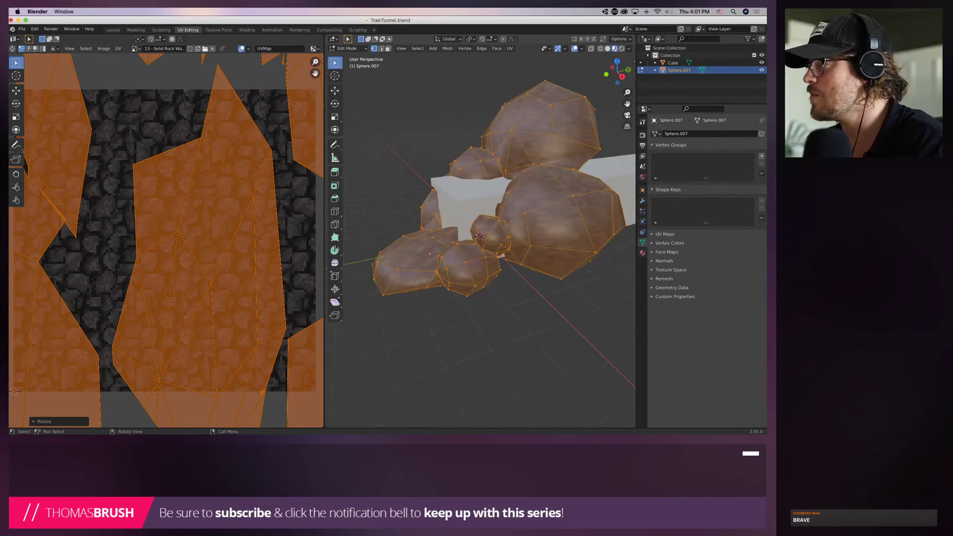
{"action": "middle_click_drag", "start_coordinate": [467, 243], "coordinate": [533, 229]}
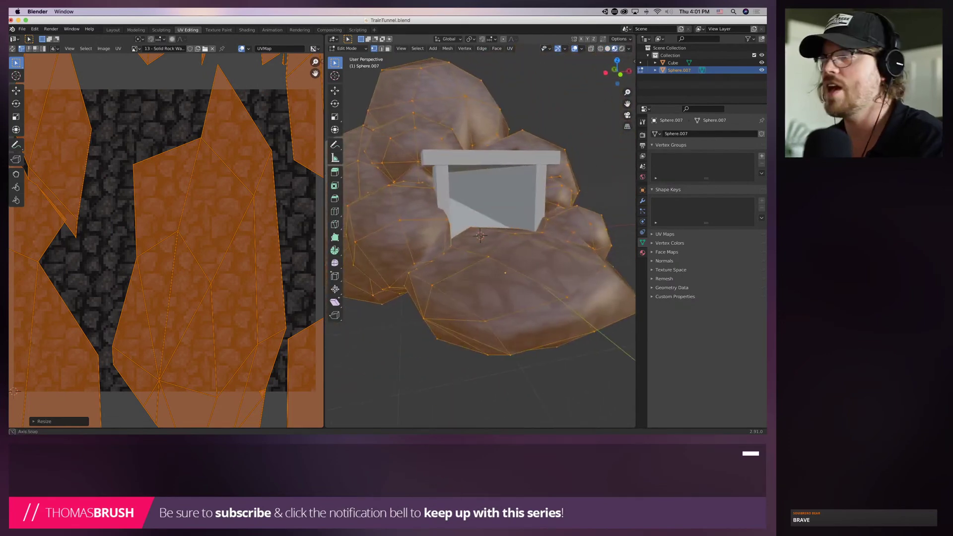
{"action": "scroll", "coordinate": [479, 235], "scroll_direction": "up", "scroll_amount": 3}
{"action": "scroll", "coordinate": [480, 235], "scroll_direction": "down", "scroll_amount": 8}
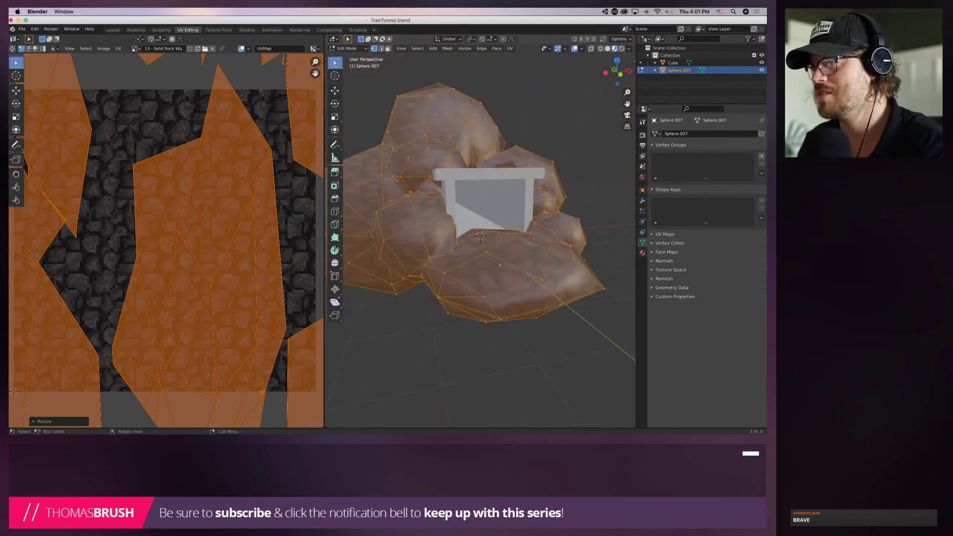
Scale all UV islands down by a factor of about 0.37, deselect the mesh and check the stone texture on the boulders
{"action": "key", "text": "s"}
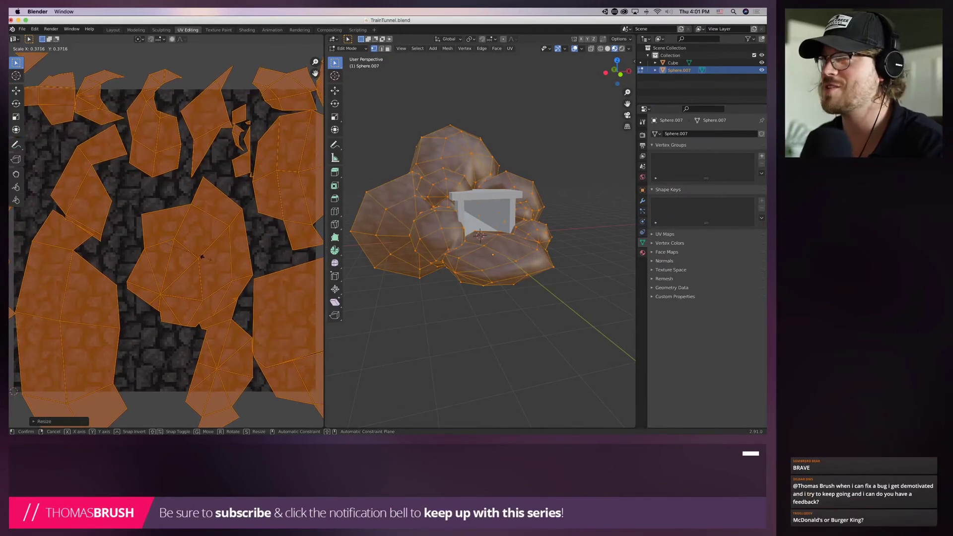
{"action": "left_click", "coordinate": [201, 256]}
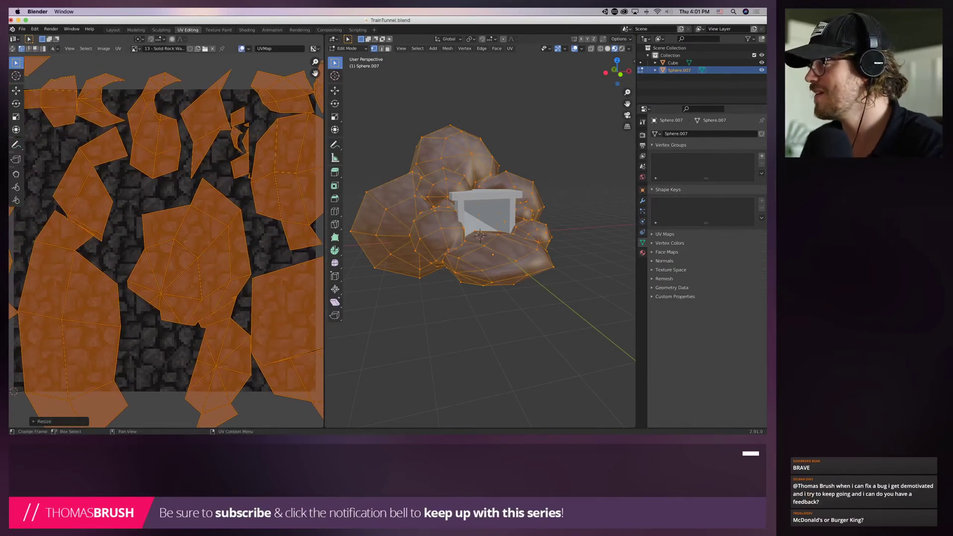
{"action": "left_click", "coordinate": [374, 268]}
{"action": "mouse_move", "coordinate": [376, 268]}
{"action": "middle_mouse_down"}
{"action": "mouse_move", "coordinate": [298, 264]}
{"action": "mouse_move", "coordinate": [367, 270]}
{"action": "middle_mouse_up"}
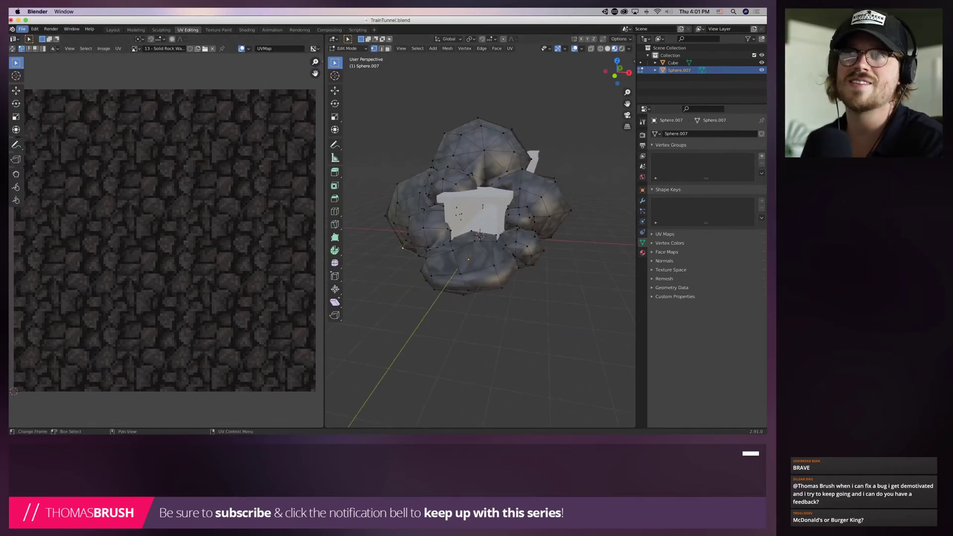
Save the tunnel model over the existing TrainTunnel.blend file
{"action": "left_click", "coordinate": [22, 29]}
{"action": "left_click", "coordinate": [35, 85]}
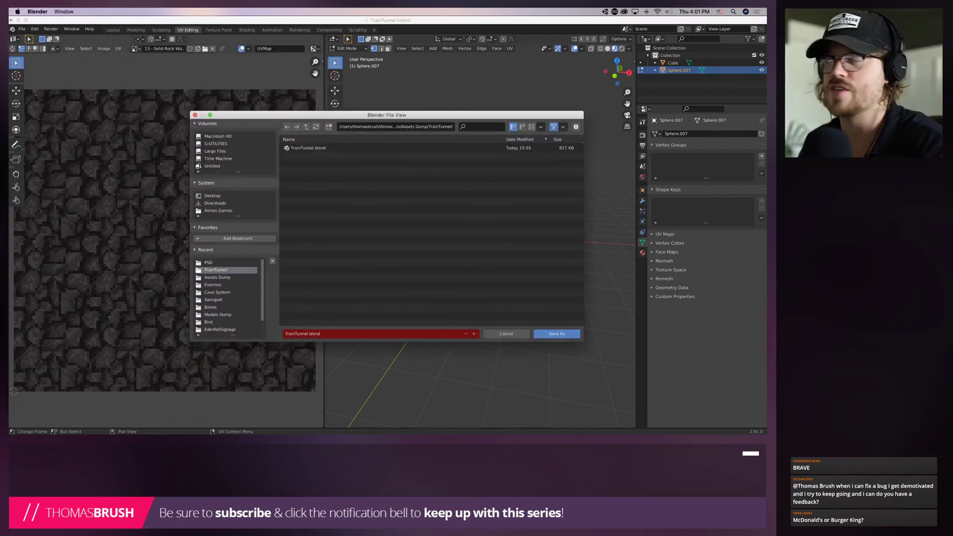
{"action": "left_click", "coordinate": [556, 334]}
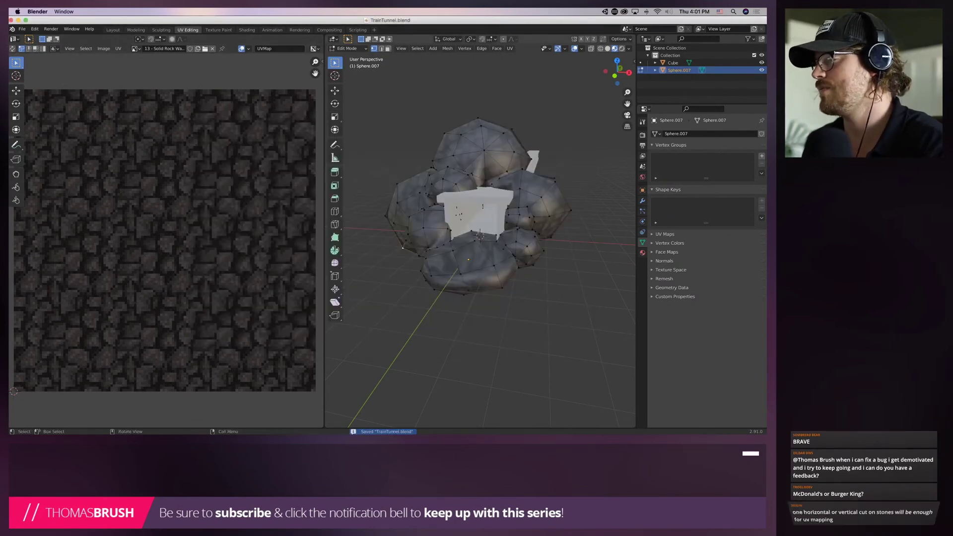
Return to Object Mode, select the tunnel frame Cube and rename its material TrainTunnelWood
{"action": "left_click", "coordinate": [351, 49]}
{"action": "left_click", "coordinate": [352, 57]}
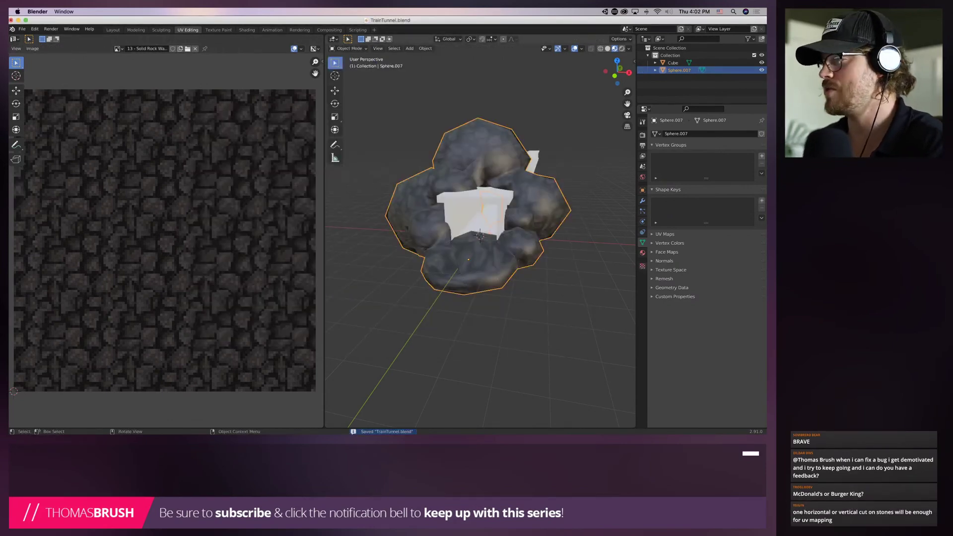
{"action": "left_click", "coordinate": [478, 212]}
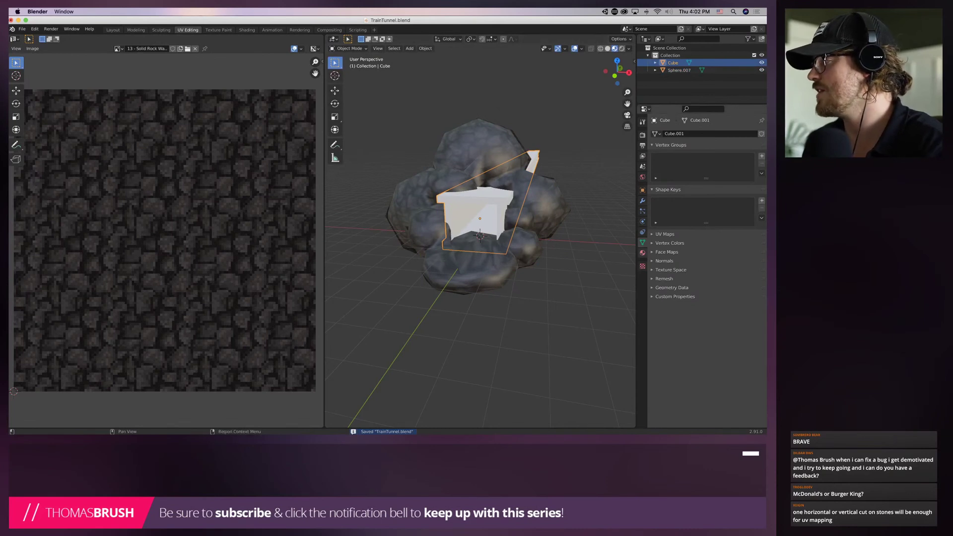
{"action": "left_click", "coordinate": [643, 253]}
{"action": "left_click", "coordinate": [705, 165]}
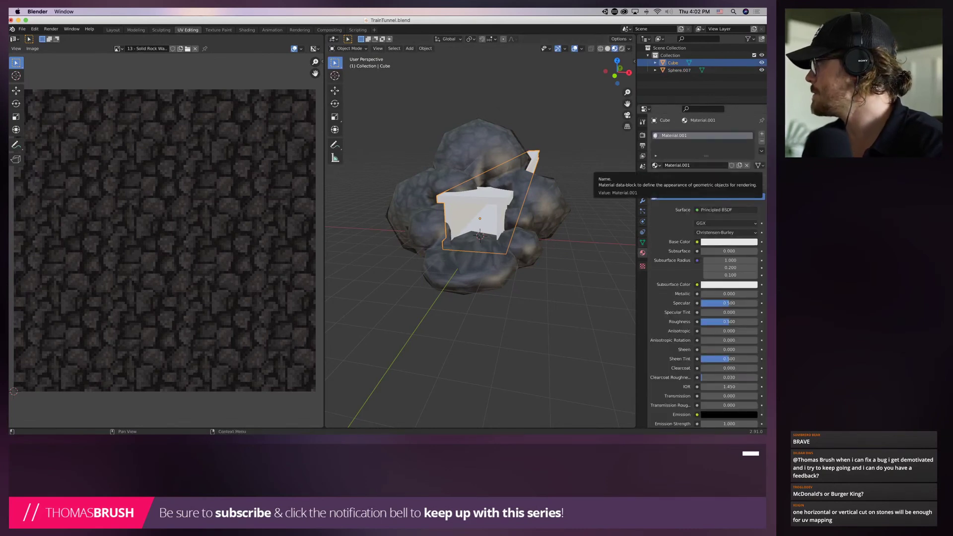
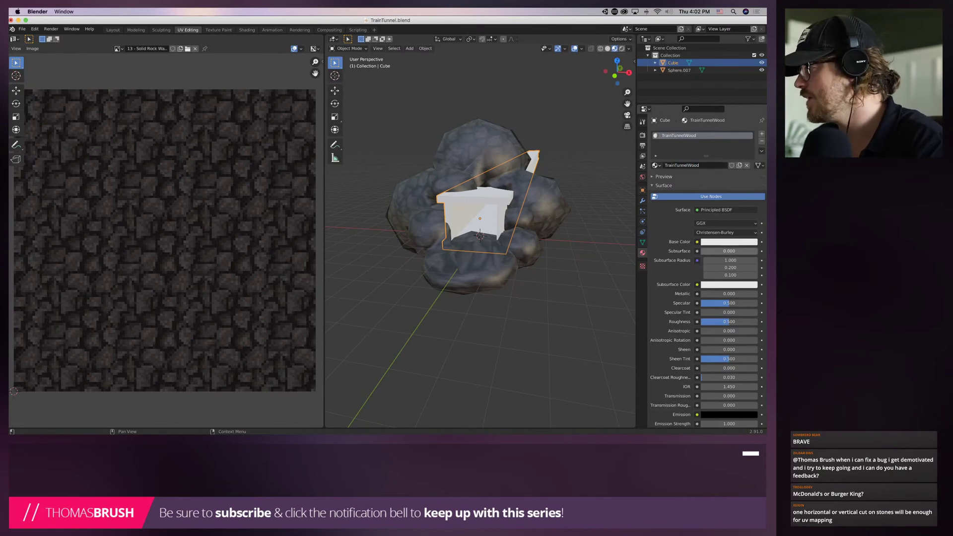
Set the Base Color of TrainTunnelWood to use an Image Texture
{"action": "scroll", "coordinate": [479, 213], "scroll_direction": "up", "scroll_amount": 2}
{"action": "scroll", "coordinate": [480, 213], "scroll_direction": "up", "scroll_amount": 1}
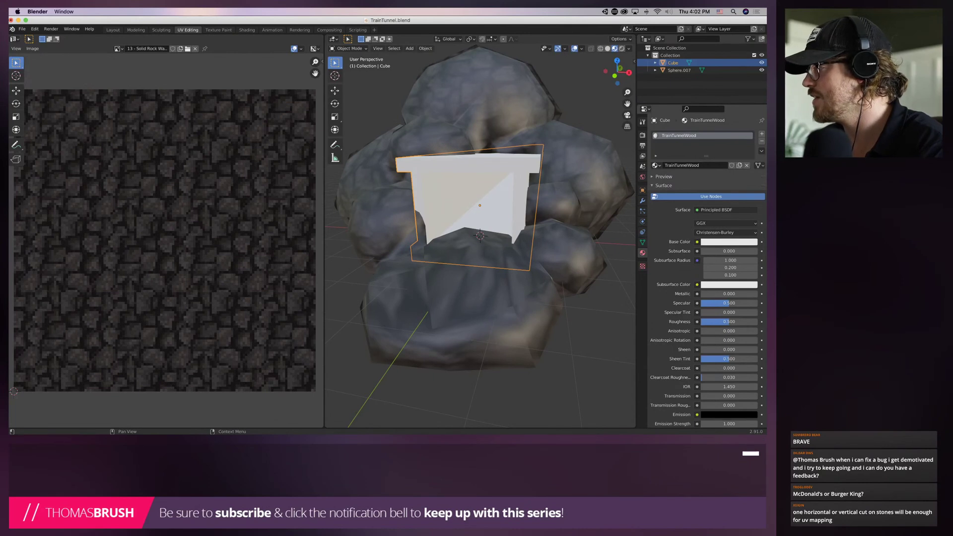
{"action": "left_click", "coordinate": [697, 241]}
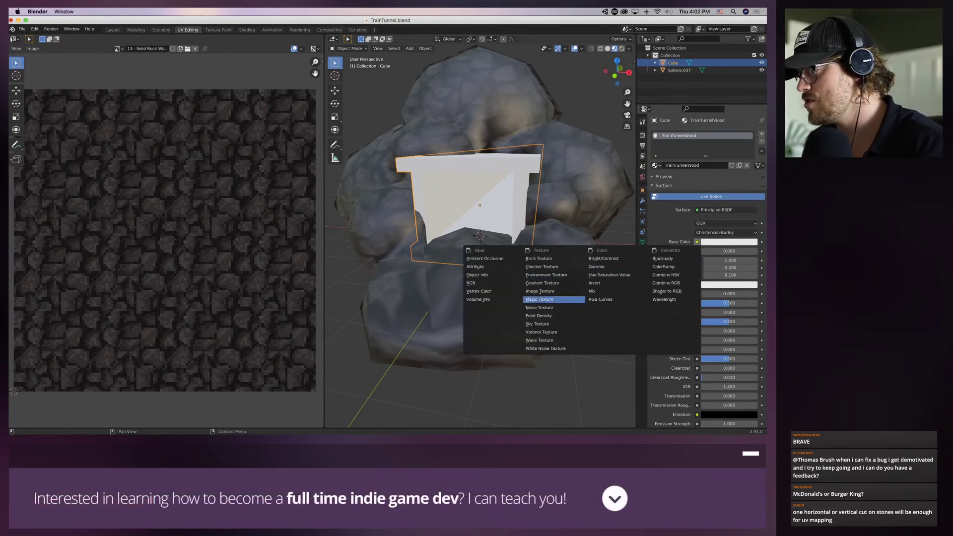
{"action": "left_click", "coordinate": [540, 290]}
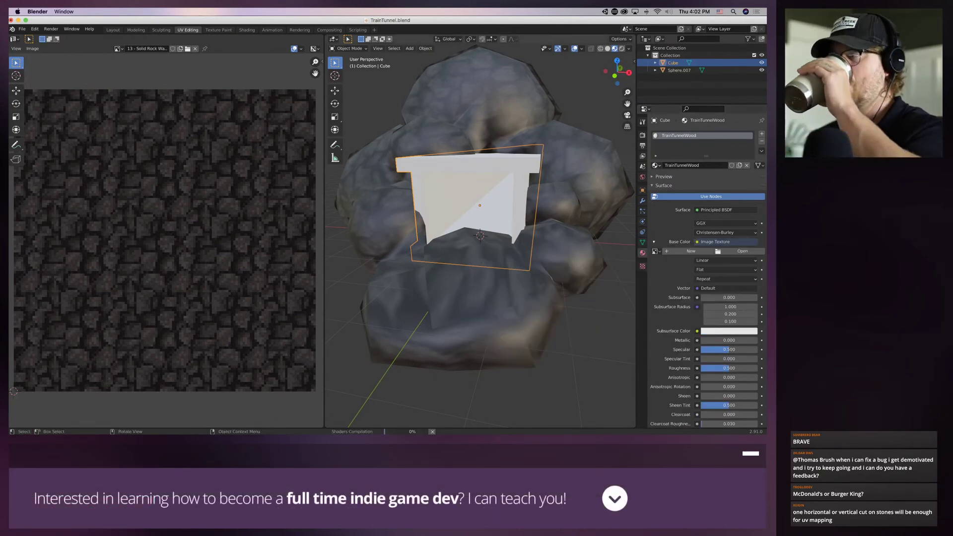
Start opening an image for the Base Color and browse to the project's Assets/Textures/Pixel/PSD folder
{"action": "left_click", "coordinate": [742, 251]}
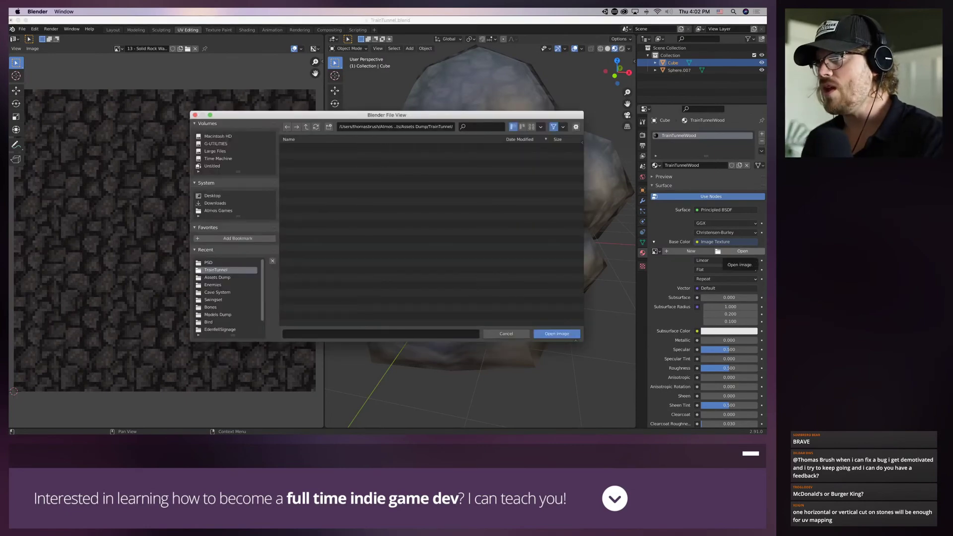
{"action": "left_click", "coordinate": [216, 277]}
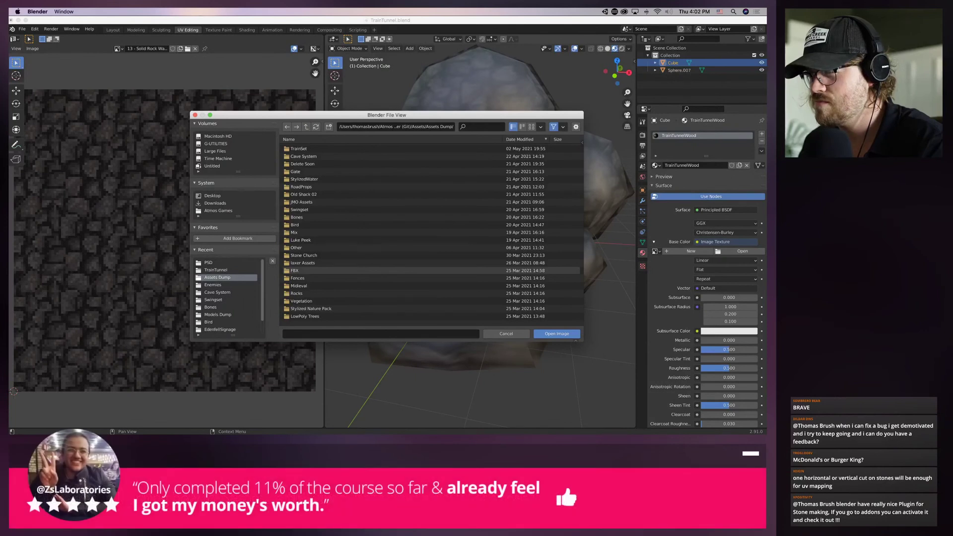
{"action": "scroll", "coordinate": [427, 270], "scroll_direction": "down", "scroll_amount": 1}
{"action": "scroll", "coordinate": [426, 271], "scroll_direction": "down", "scroll_amount": 10}
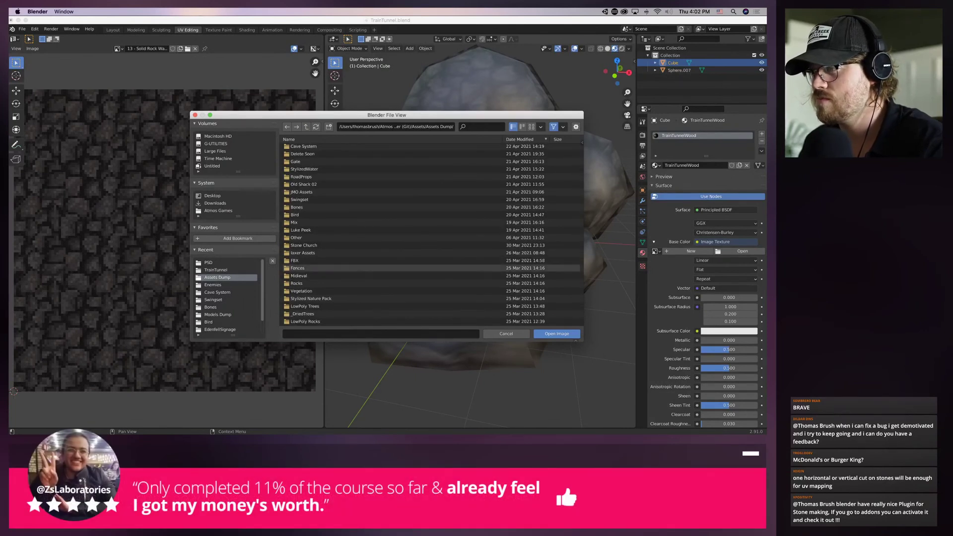
{"action": "left_click", "coordinate": [307, 127]}
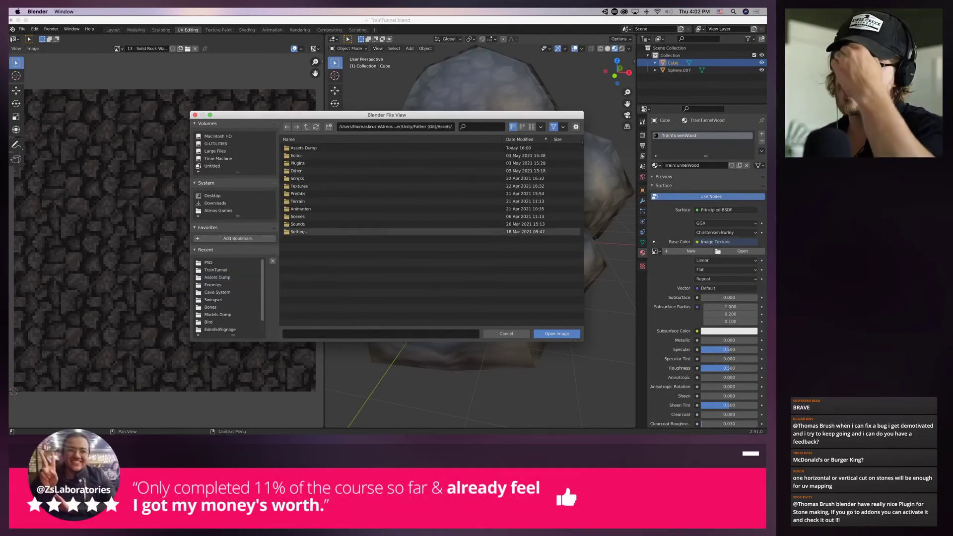
{"action": "double_click", "coordinate": [303, 187]}
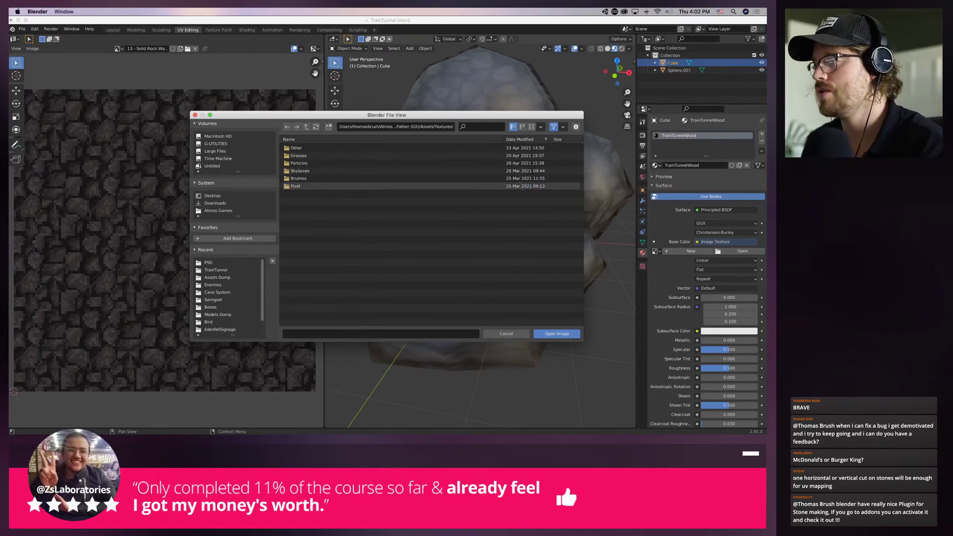
{"action": "double_click", "coordinate": [302, 186]}
{"action": "double_click", "coordinate": [298, 148]}
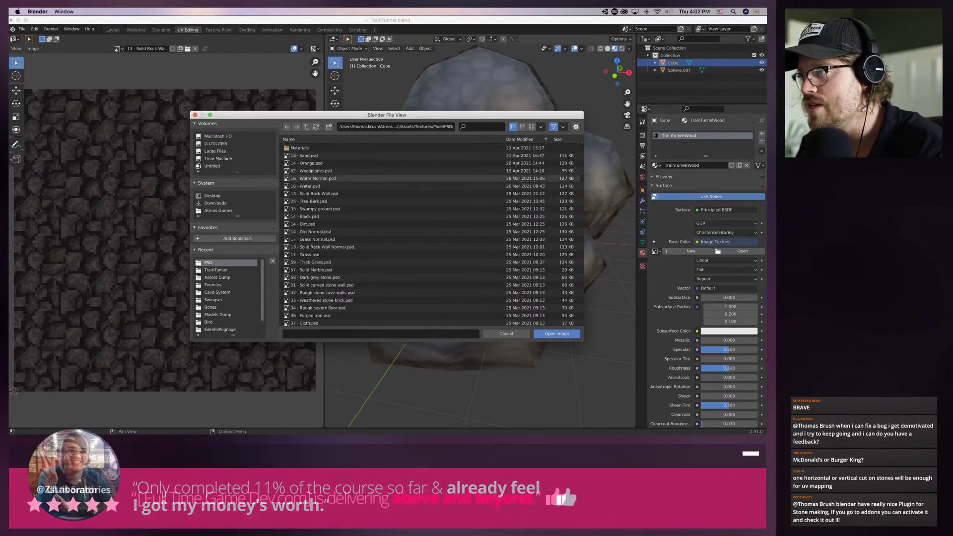
Look through the PSD textures for a wood pattern and load 02 - Woodplanks.psd as the Base Color image
{"action": "scroll", "coordinate": [348, 180], "scroll_direction": "down", "scroll_amount": 5}
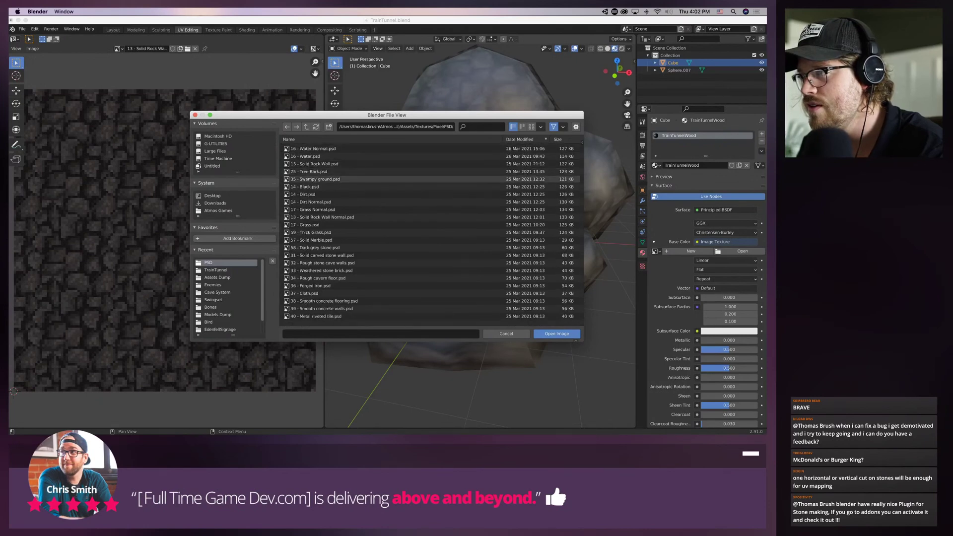
{"action": "scroll", "coordinate": [347, 180], "scroll_direction": "down", "scroll_amount": 10}
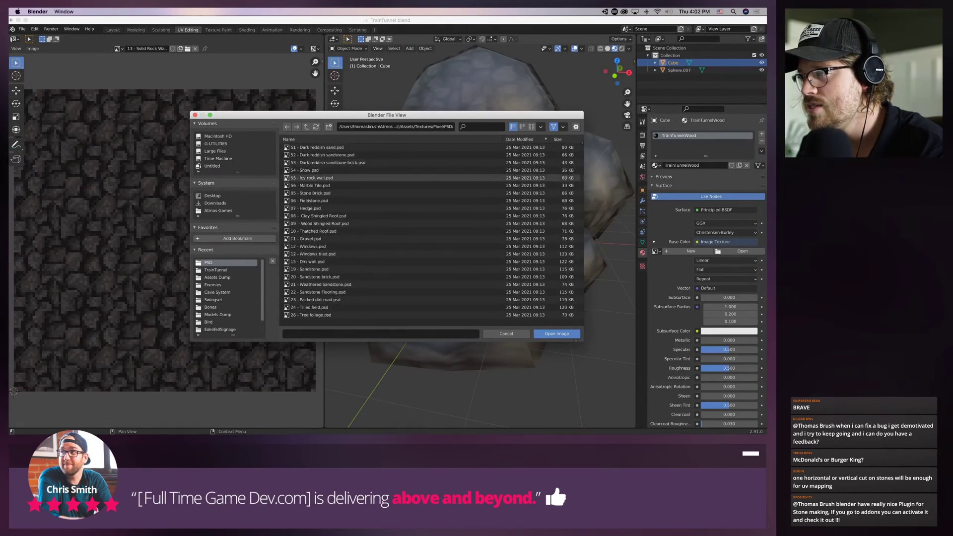
{"action": "scroll", "coordinate": [347, 180], "scroll_direction": "up", "scroll_amount": 2}
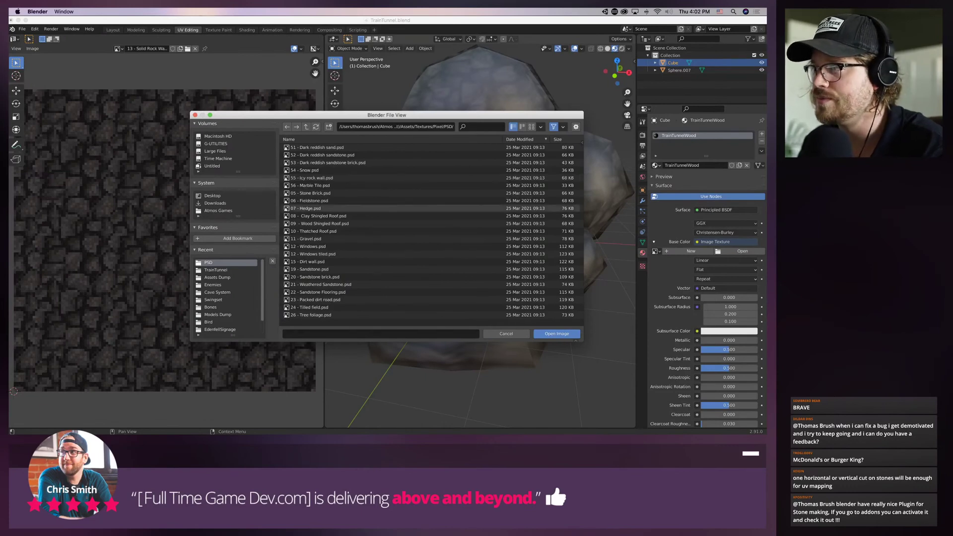
{"action": "scroll", "coordinate": [348, 209], "scroll_direction": "up", "scroll_amount": 2}
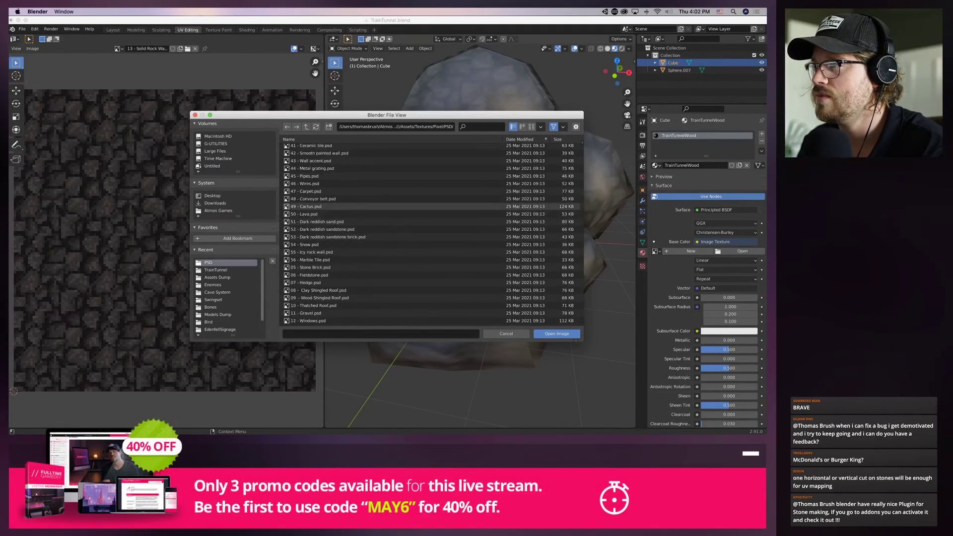
{"action": "scroll", "coordinate": [348, 206], "scroll_direction": "up", "scroll_amount": 2}
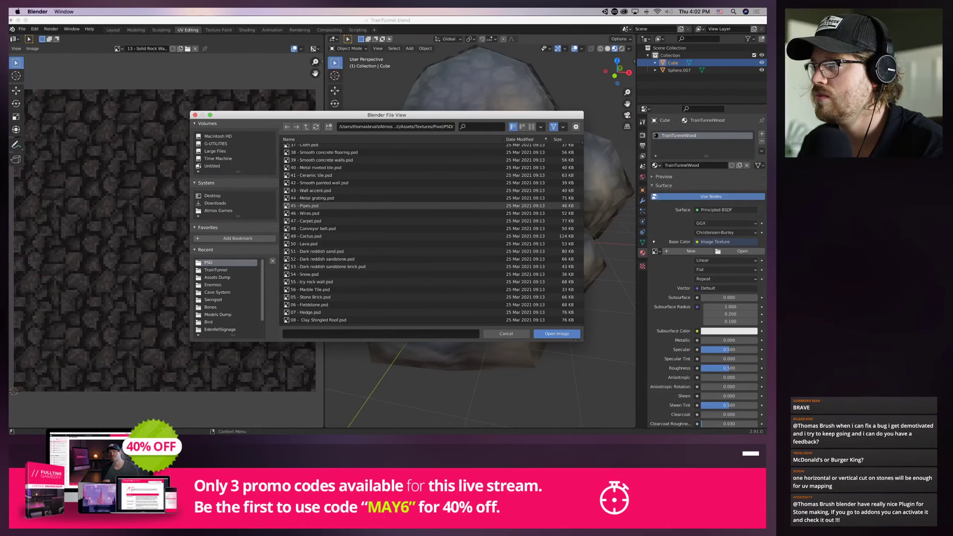
{"action": "scroll", "coordinate": [348, 208], "scroll_direction": "up", "scroll_amount": 5}
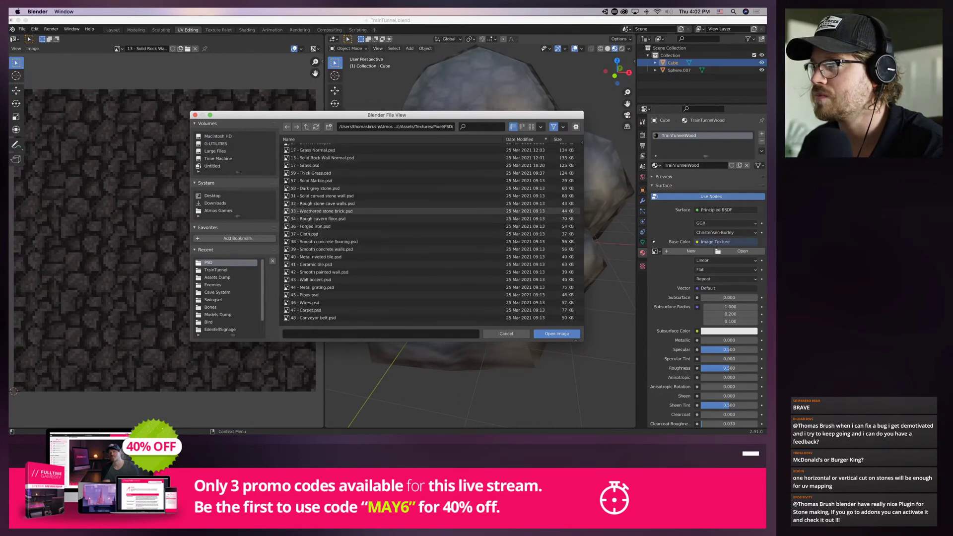
{"action": "scroll", "coordinate": [347, 210], "scroll_direction": "up", "scroll_amount": 3}
{"action": "scroll", "coordinate": [348, 209], "scroll_direction": "up", "scroll_amount": 2}
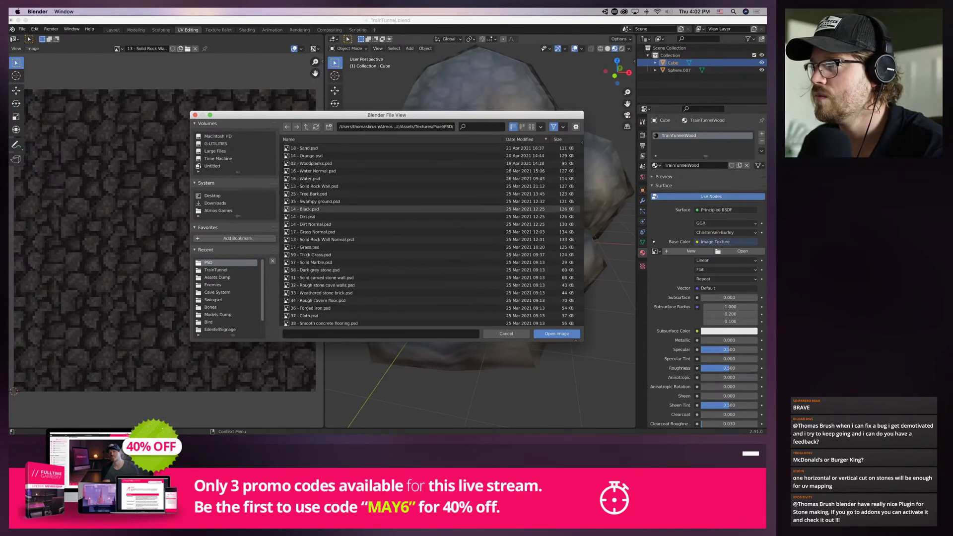
{"action": "double_click", "coordinate": [311, 171]}
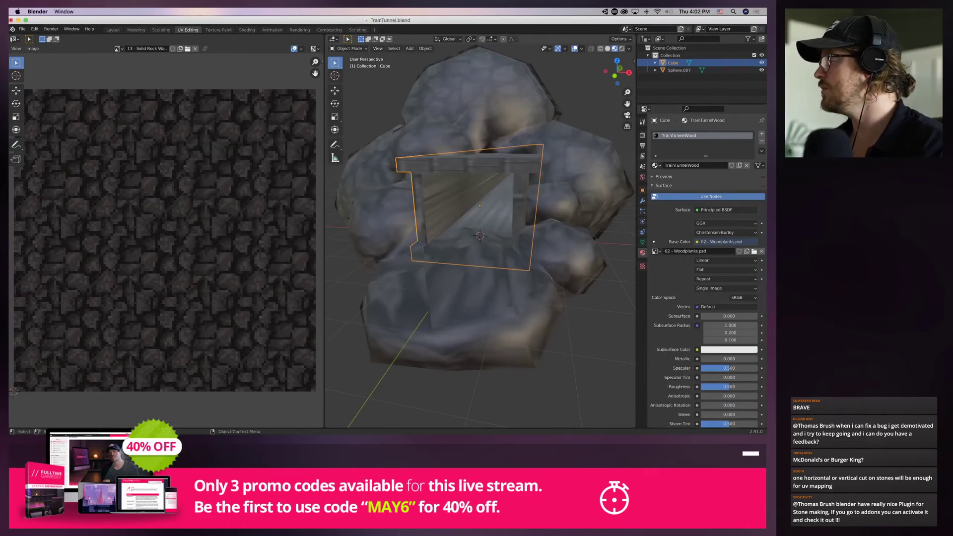
In Edit Mode, select the front face of the frame's top beam and stretch its UV island along X across the texture width
{"action": "left_click", "coordinate": [349, 48]}
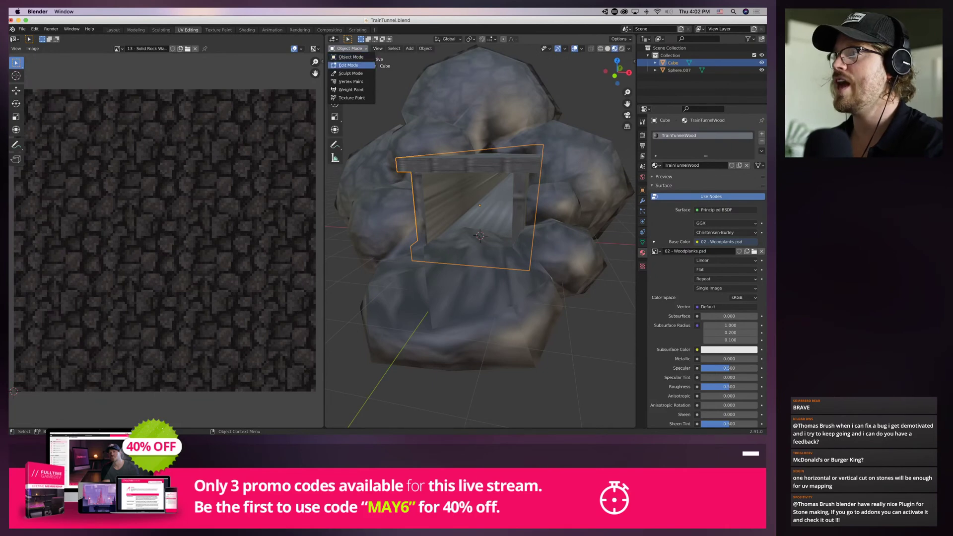
{"action": "left_click", "coordinate": [349, 65]}
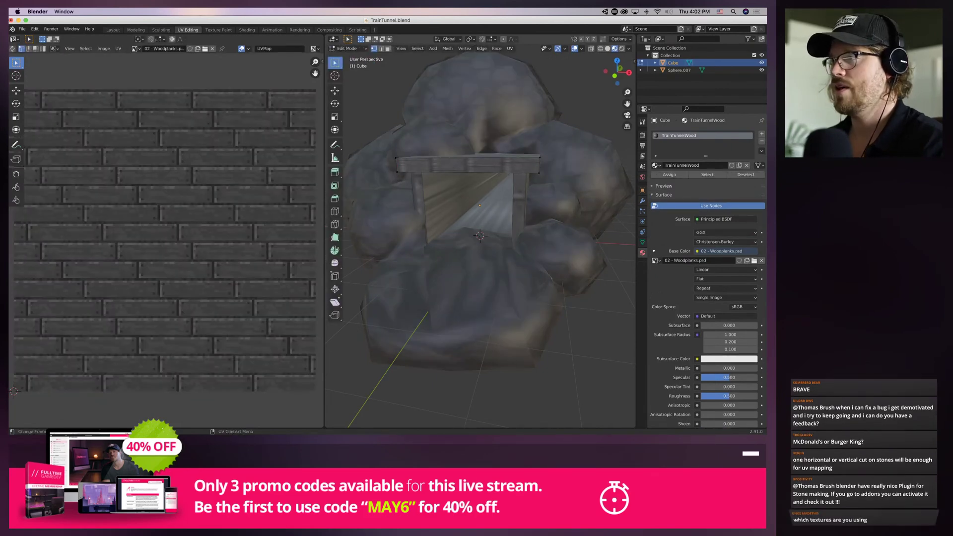
{"action": "key", "text": "a"}
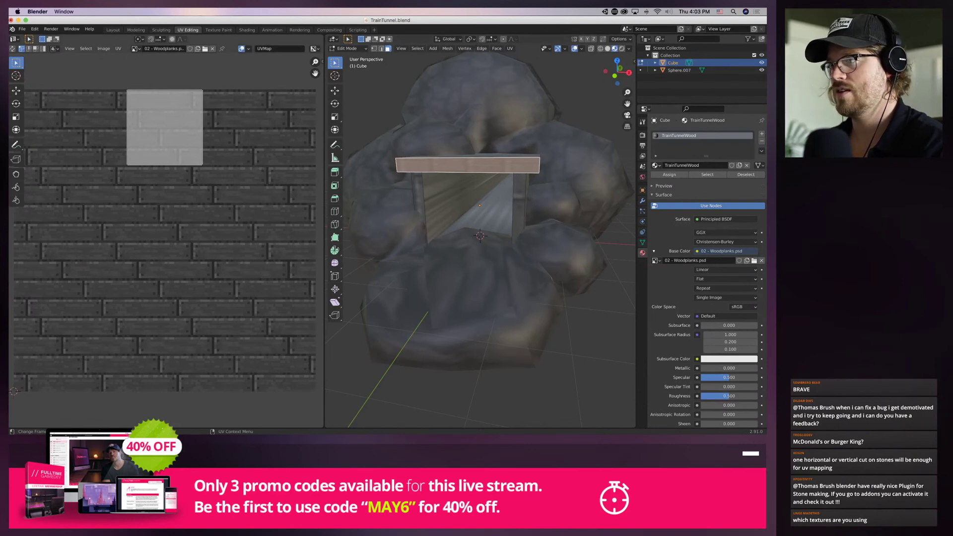
{"action": "key", "text": "s"}
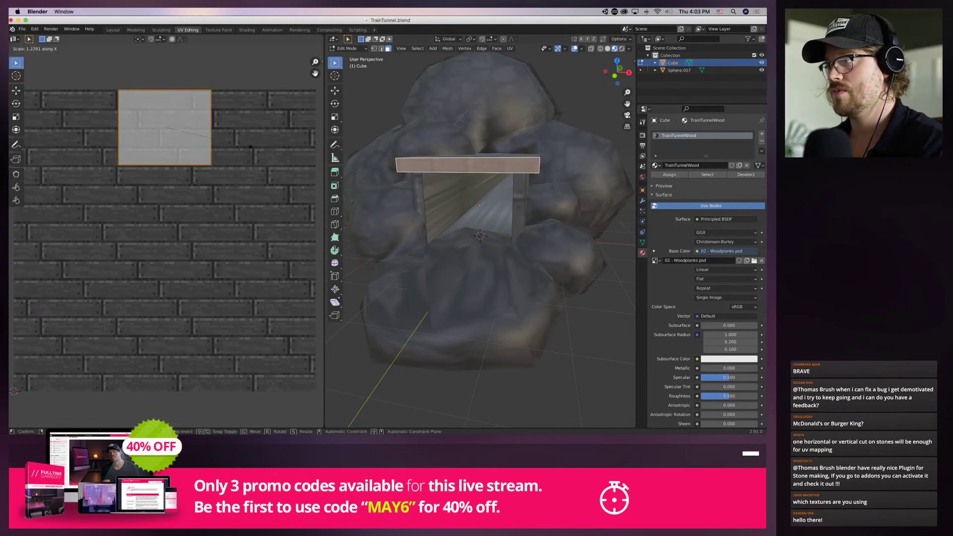
{"action": "key", "text": "x"}
{"action": "left_click", "coordinate": [110, 160]}
{"action": "scroll", "coordinate": [111, 160], "scroll_direction": "down", "scroll_amount": 1}
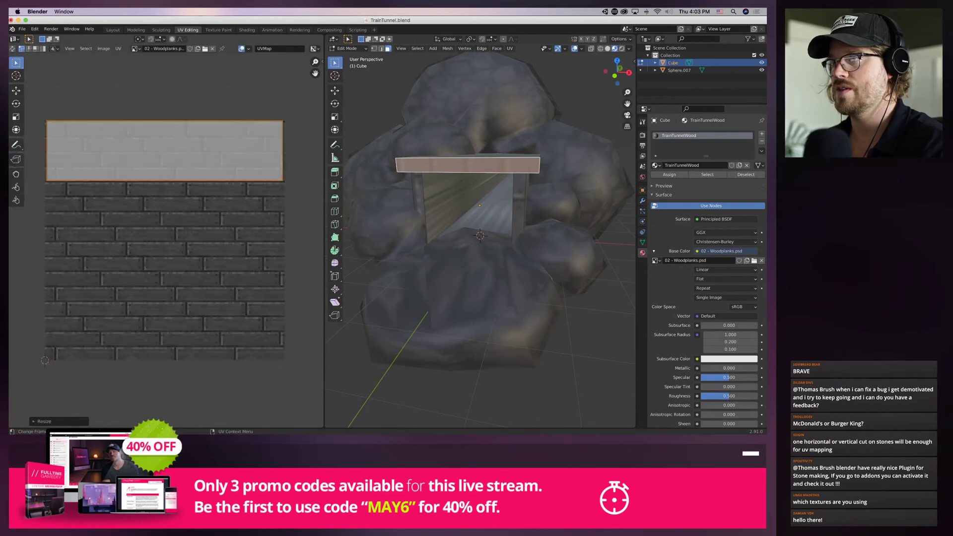
Shrink the beam face's UV island along X into a narrow strip and rotate it to lie horizontally along the planks
{"action": "key", "text": "s"}
{"action": "key", "text": "x"}
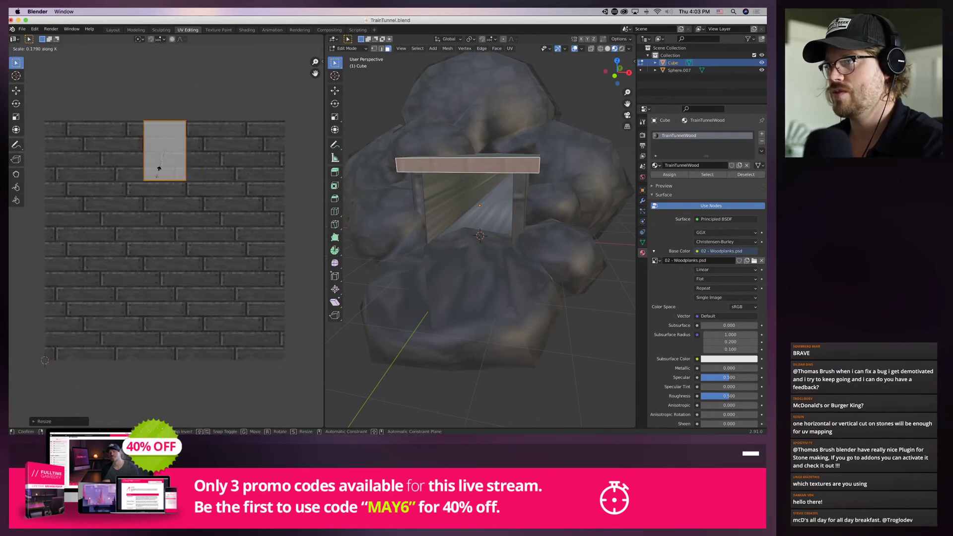
{"action": "left_click", "coordinate": [164, 160]}
{"action": "key", "text": "r"}
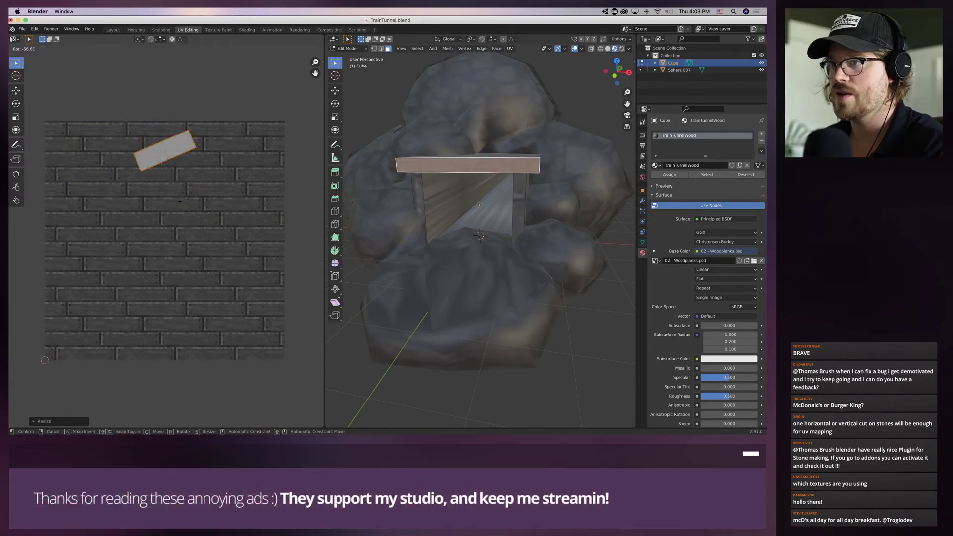
{"action": "left_click", "coordinate": [159, 196]}
Scale the beam face's UV island down to plank height and move it onto a plank in the second row
{"action": "key", "text": "s"}
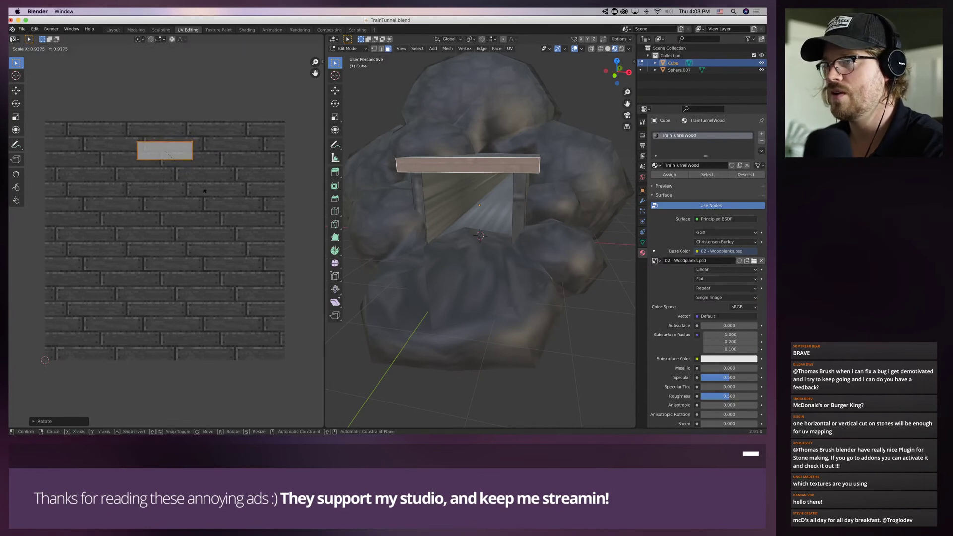
{"action": "left_click", "coordinate": [197, 188]}
{"action": "key", "text": "g"}
{"action": "left_click", "coordinate": [199, 182]}
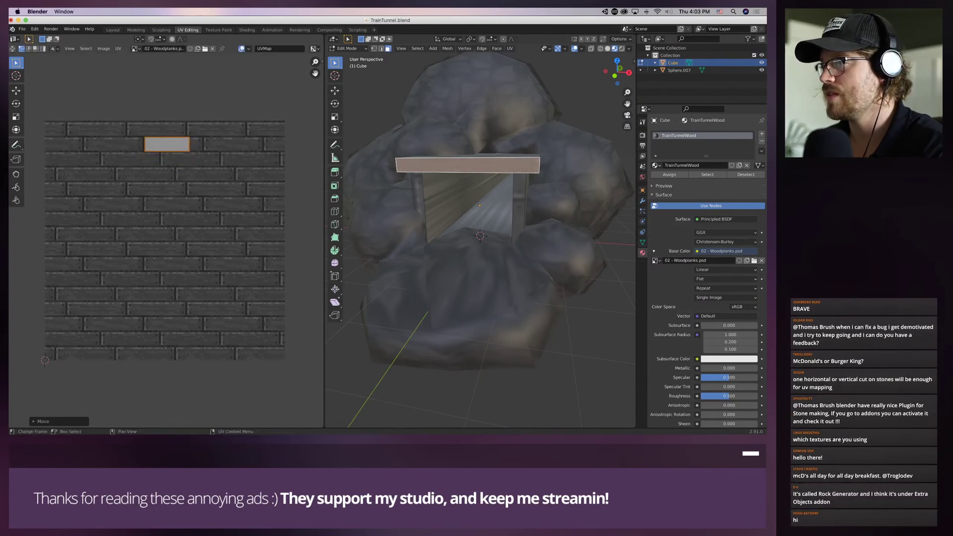
Shift the beam face's UV island slightly along the plank, adjust its width along X and check the beam in the model
{"action": "left_click_drag", "start_coordinate": [163, 118], "coordinate": [219, 146]}
{"action": "key", "text": "s"}
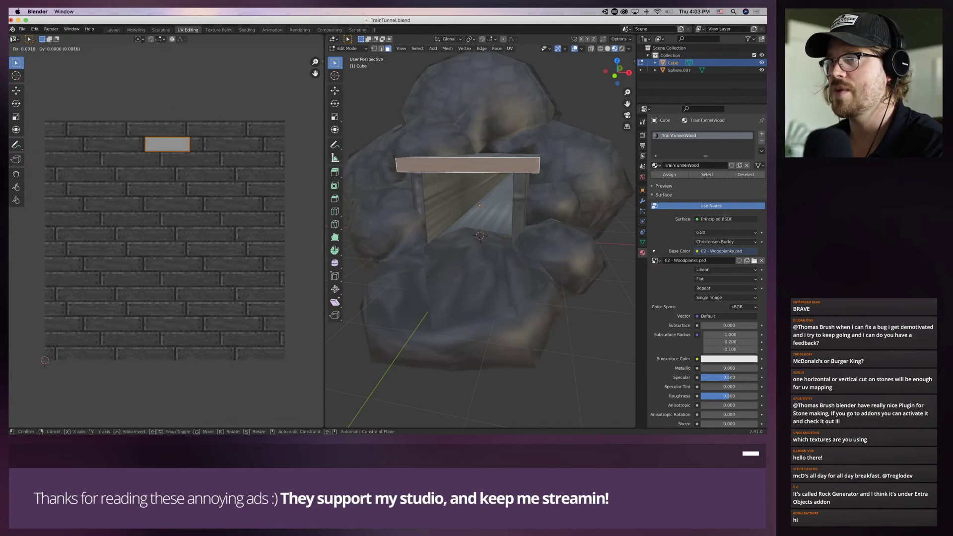
{"action": "key", "text": "x"}
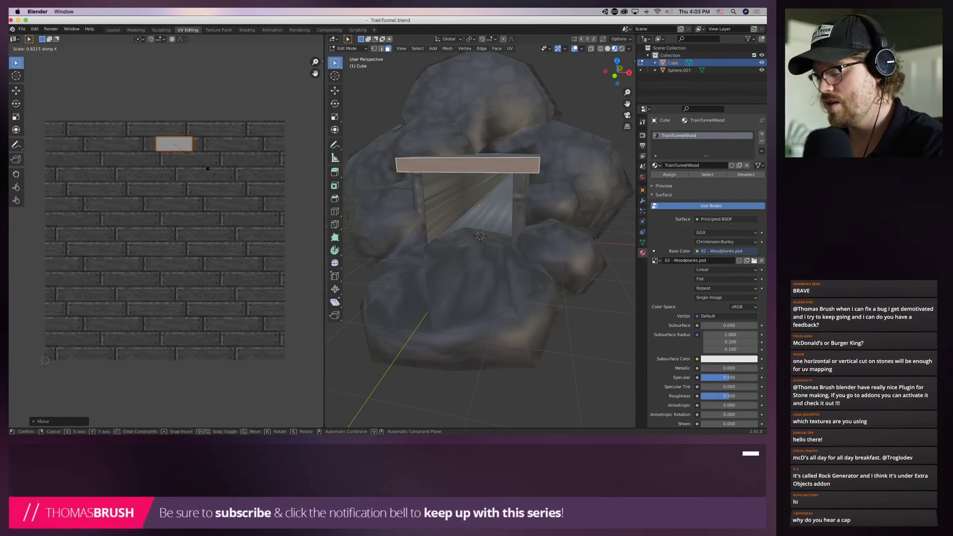
{"action": "left_click", "coordinate": [212, 170]}
{"action": "scroll", "coordinate": [480, 236], "scroll_direction": "up", "scroll_amount": 3}
{"action": "scroll", "coordinate": [480, 236], "scroll_direction": "down", "scroll_amount": 1}
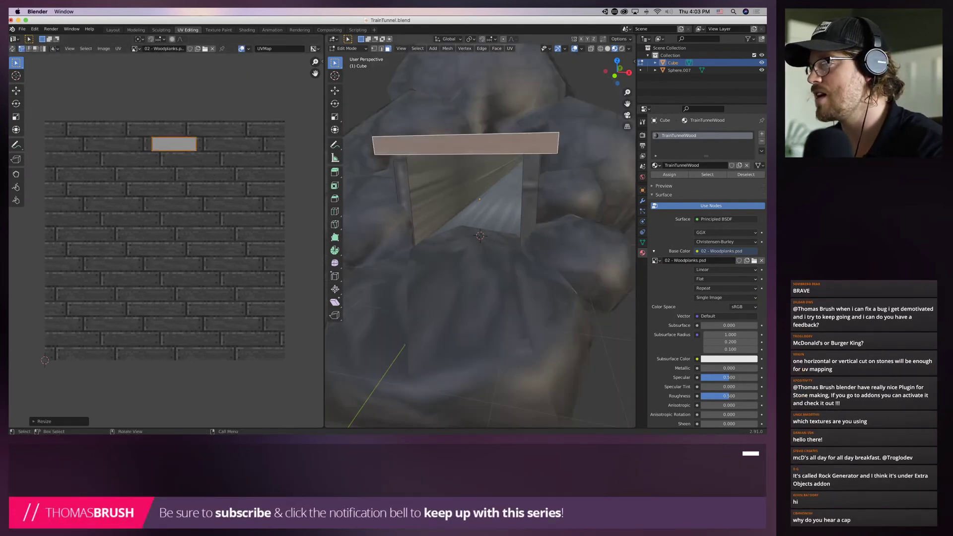
Select the front face of the frame's left post and move its UV island onto a plank near the texture's top
{"action": "left_click", "coordinate": [497, 298]}
{"action": "left_click", "coordinate": [403, 185]}
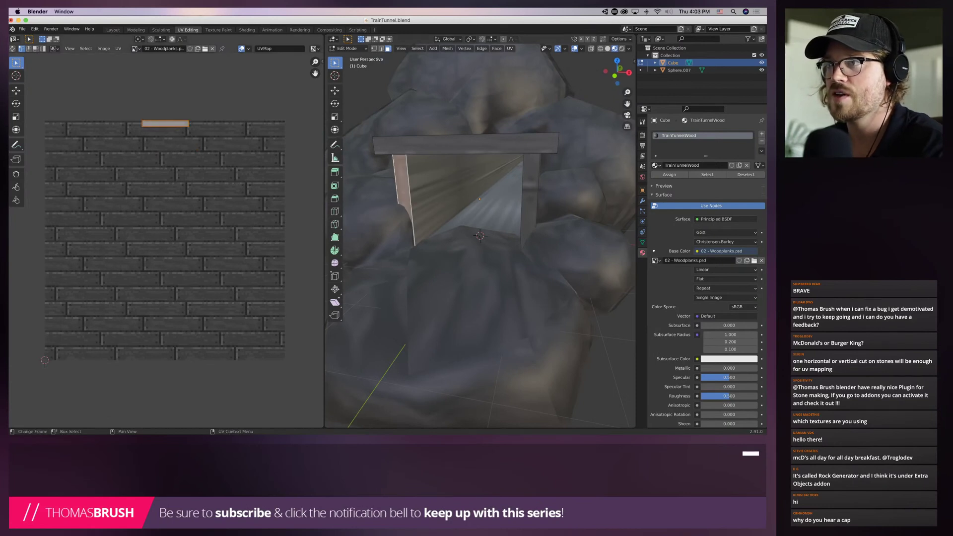
{"action": "key", "text": "g"}
{"action": "left_click", "coordinate": [158, 131]}
Select the front face of the frame's right post, then move its UV island onto a fourth-row plank and enlarge it slightly
{"action": "left_click", "coordinate": [447, 188]}
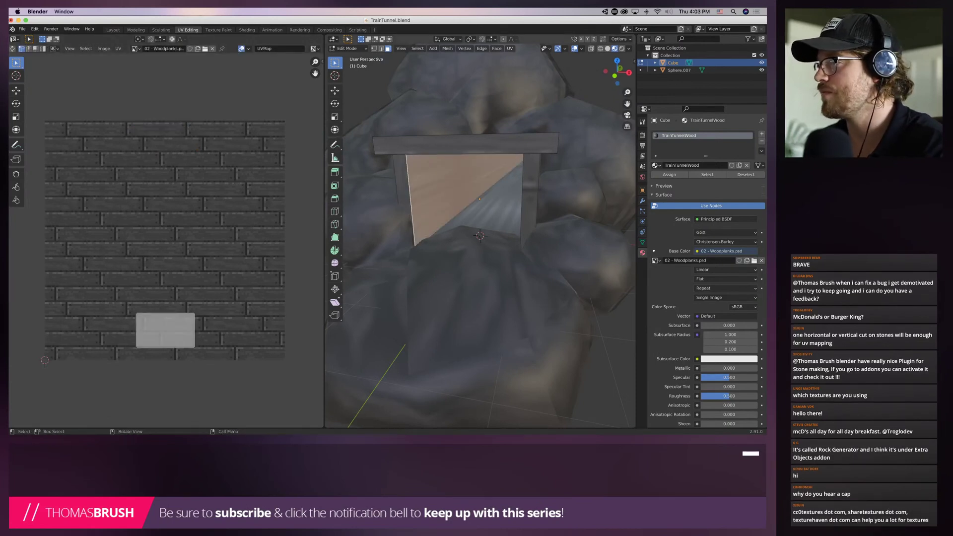
{"action": "left_click", "coordinate": [531, 189]}
{"action": "key", "text": "g"}
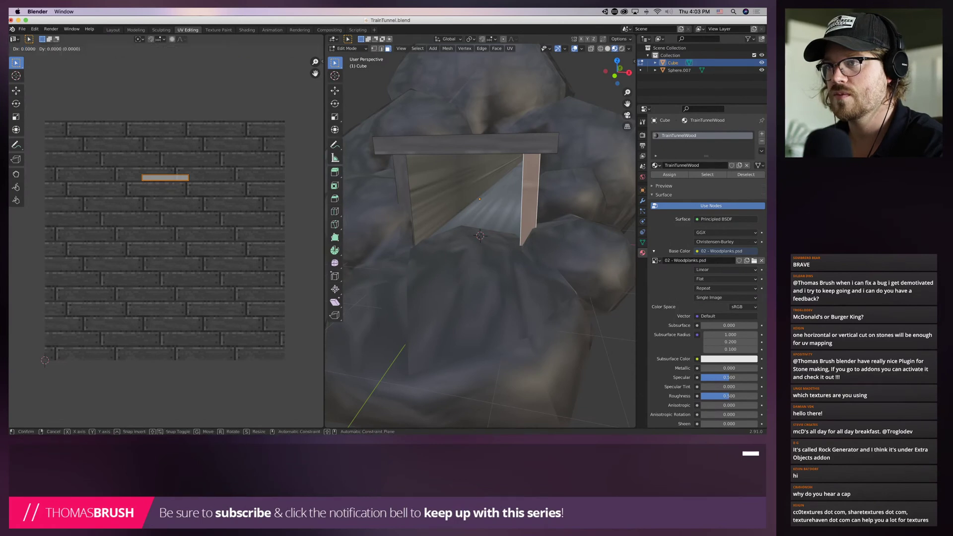
{"action": "left_click", "coordinate": [216, 211]}
{"action": "key", "text": "s"}
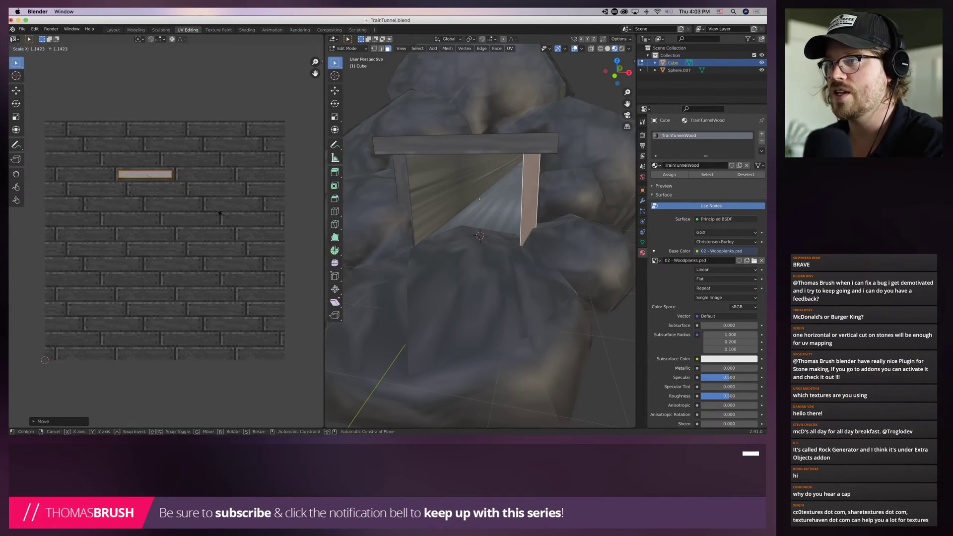
{"action": "left_click", "coordinate": [220, 214]}
Select the tunnel's inner left wall, enlarge its UV island and rotate it 90 degrees to stand upright
{"action": "left_click", "coordinate": [446, 193]}
{"action": "key", "text": "a"}
{"action": "key", "text": "s"}
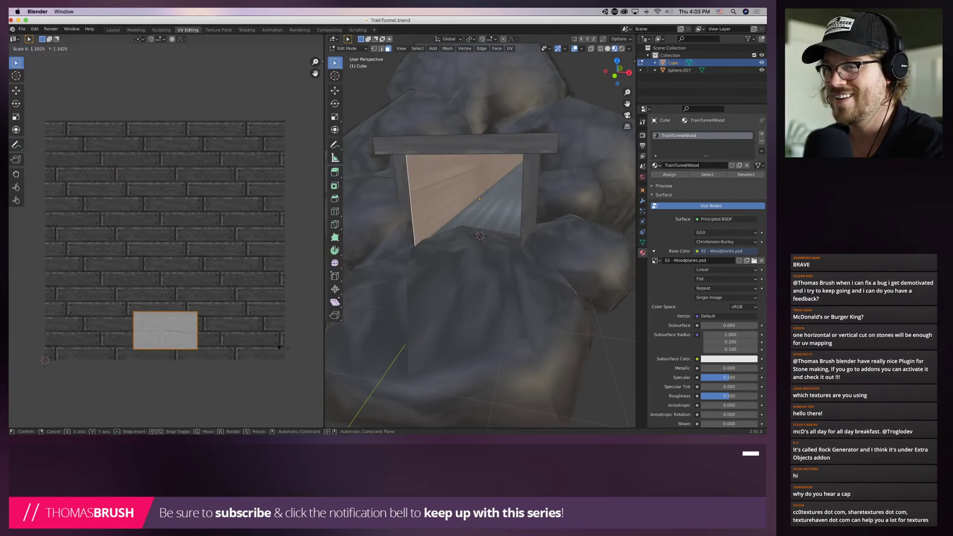
{"action": "left_click", "coordinate": [256, 356]}
{"action": "key", "text": "r"}
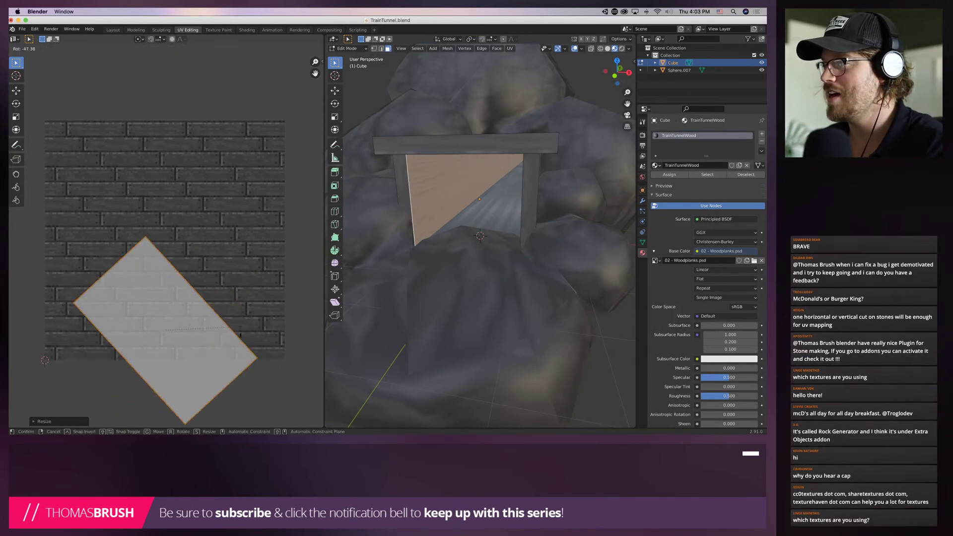
{"action": "left_click", "coordinate": [212, 369]}
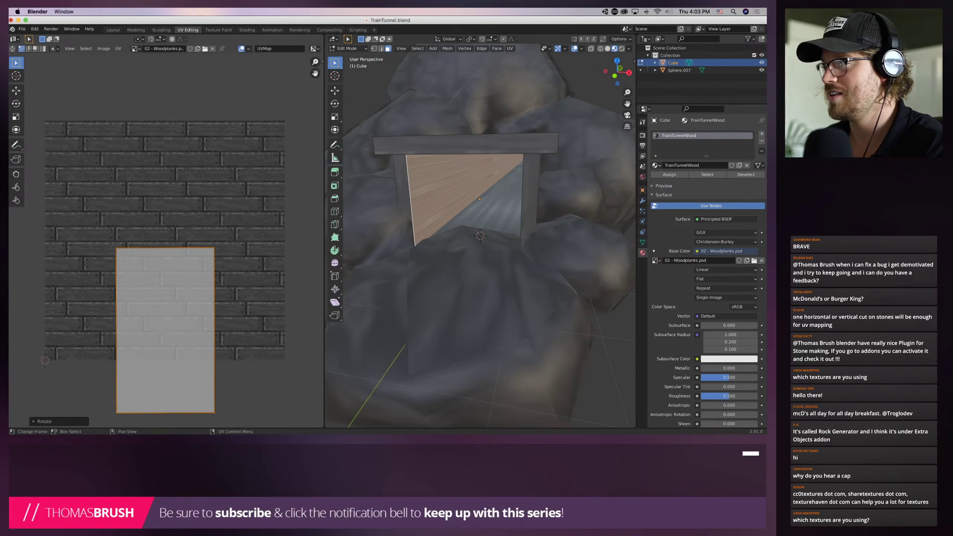
Stretch the left wall's UV island along X well beyond the texture, then scale it down overall and check the planks on the wall
{"action": "key", "text": "s"}
{"action": "left_click", "coordinate": [248, 362]}
{"action": "key", "text": "s"}
{"action": "key", "text": "x"}
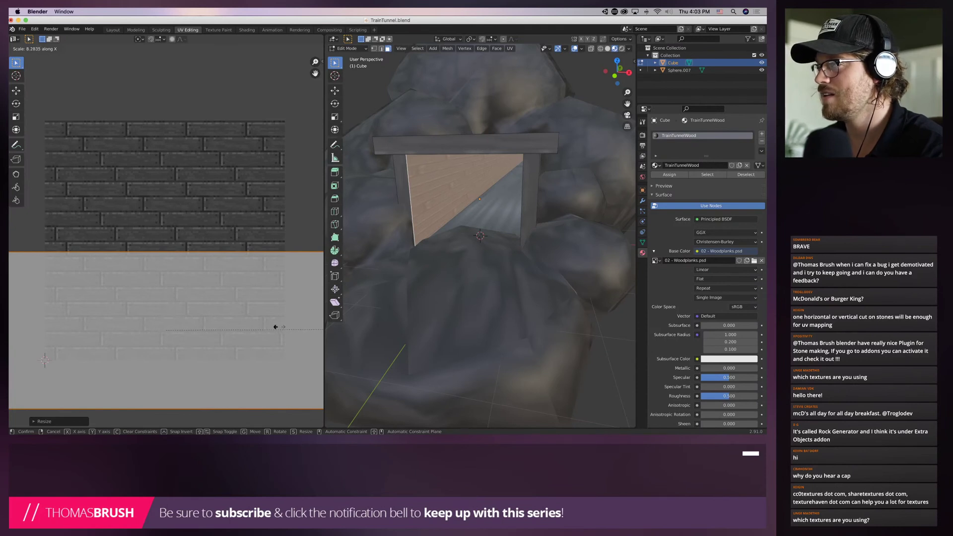
{"action": "left_click", "coordinate": [110, 293]}
{"action": "scroll", "coordinate": [149, 289], "scroll_direction": "down", "scroll_amount": 1}
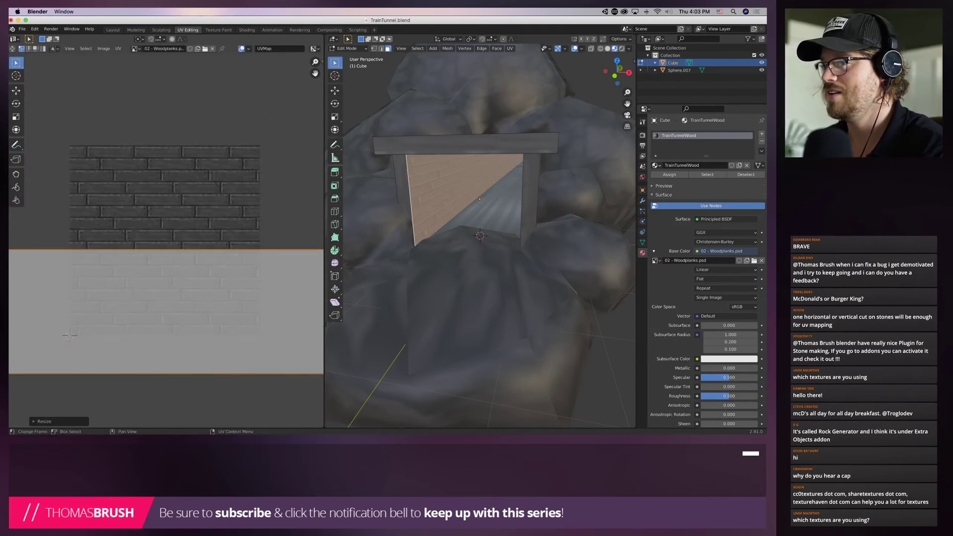
{"action": "key", "text": "s"}
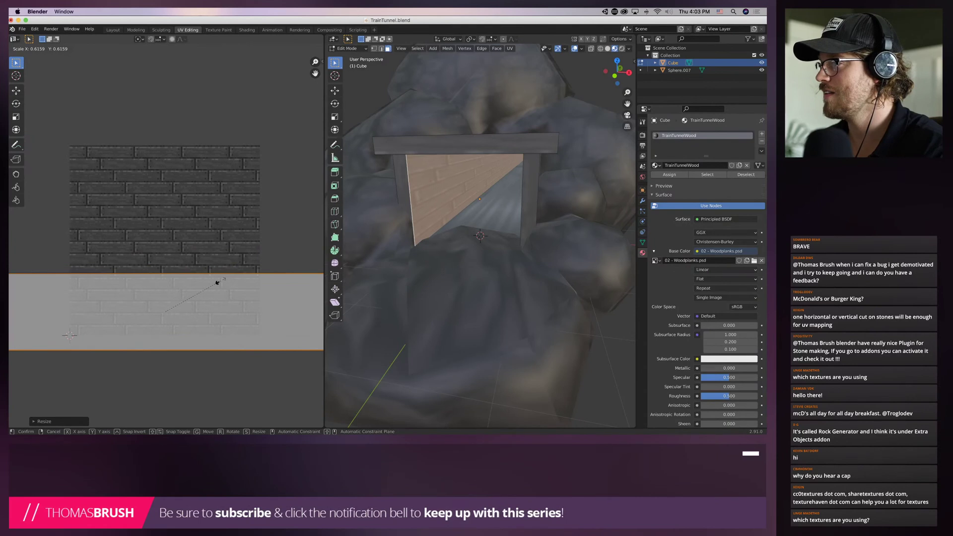
{"action": "left_click", "coordinate": [216, 283]}
{"action": "middle_click_drag", "start_coordinate": [430, 214], "coordinate": [472, 213]}
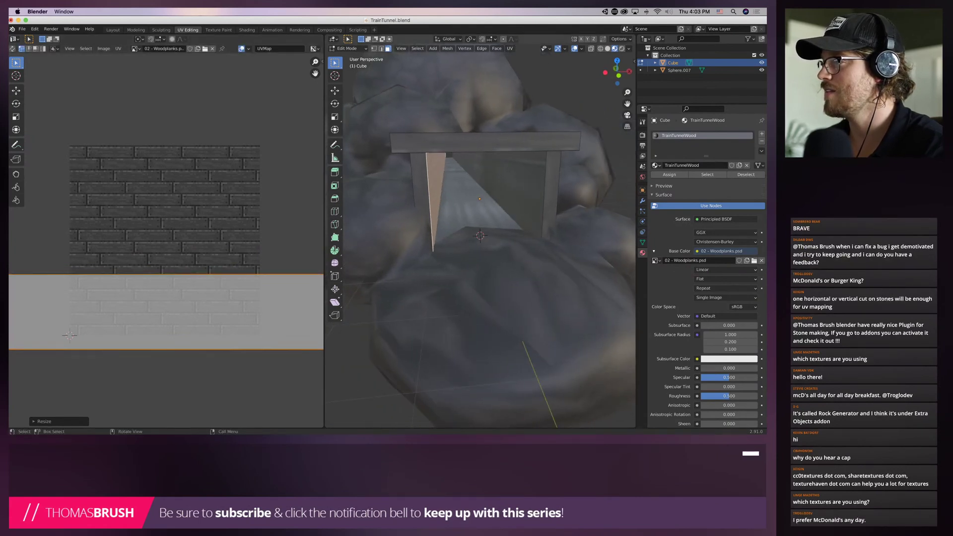
Select the tunnel floor face, stretch its UV island along X and try rotating it by 90 degrees
{"action": "left_click", "coordinate": [469, 211]}
{"action": "key", "text": "s"}
{"action": "key", "text": "x"}
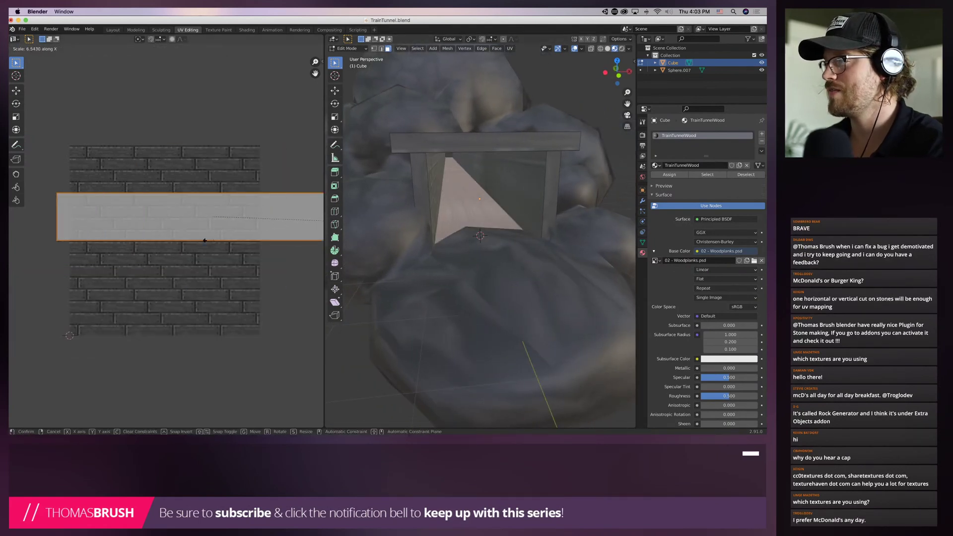
{"action": "left_click", "coordinate": [17, 237]}
{"action": "key", "text": "r"}
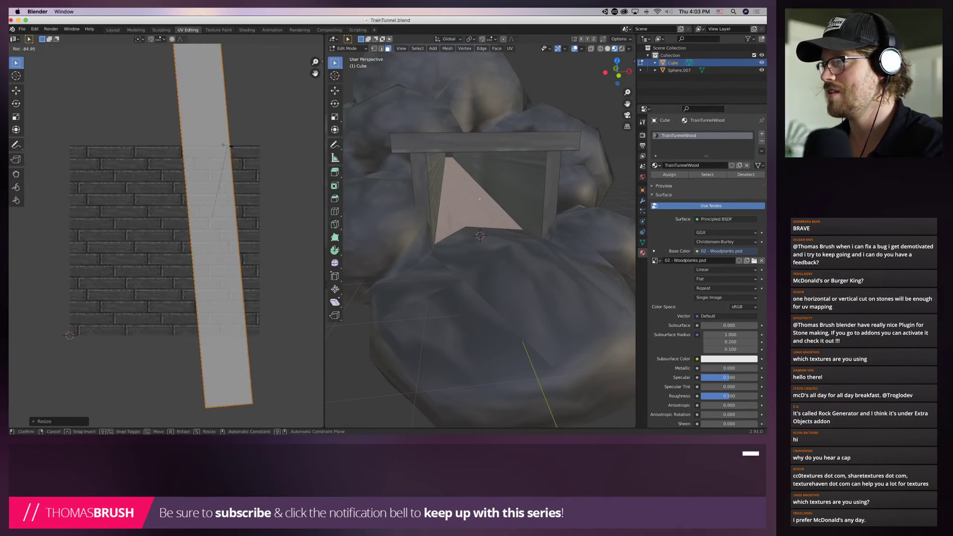
{"action": "left_click", "coordinate": [278, 226]}
Stretch the floor's UV island along X, then scale it down overall to slightly more than the texture width
{"action": "key", "text": "s"}
{"action": "key", "text": "x"}
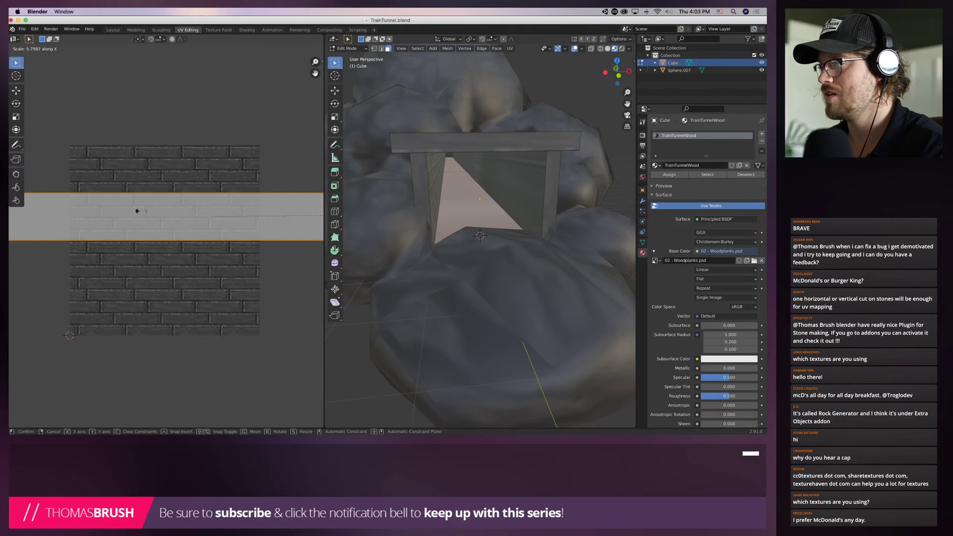
{"action": "left_click", "coordinate": [170, 223]}
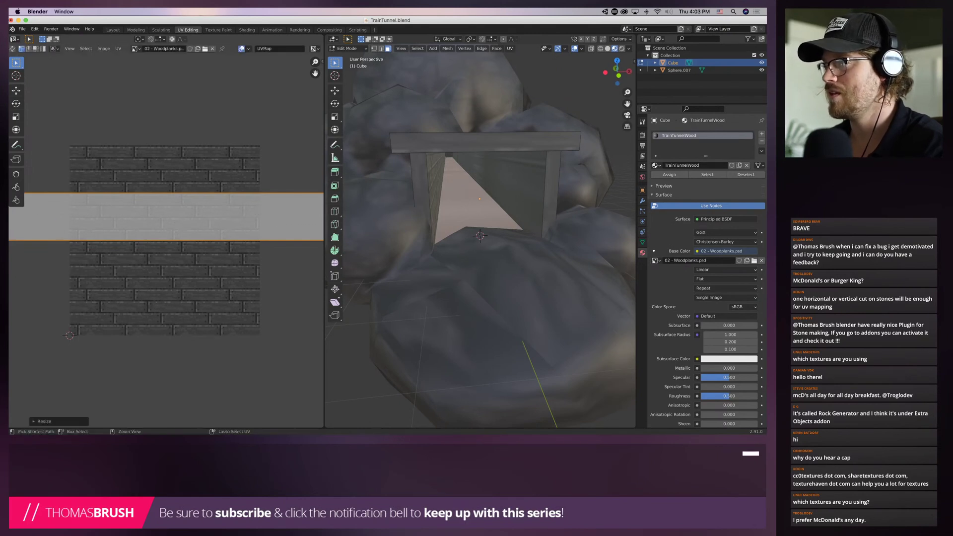
{"action": "key", "text": "s"}
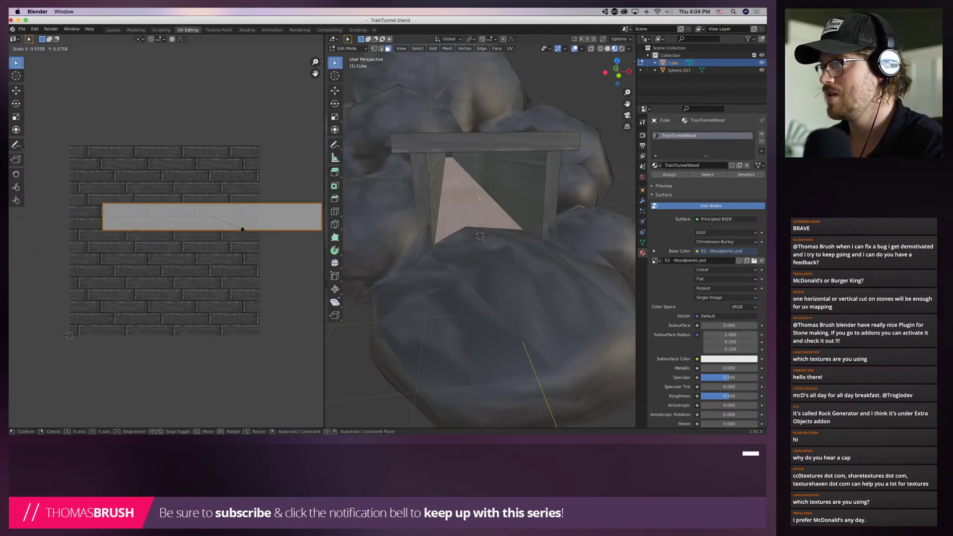
{"action": "key", "text": "x"}
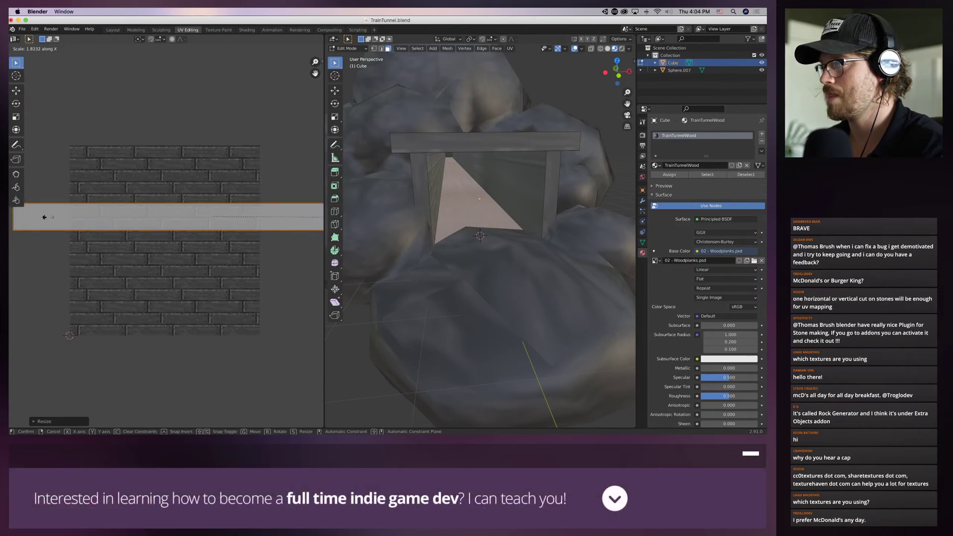
{"action": "key", "text": "x"}
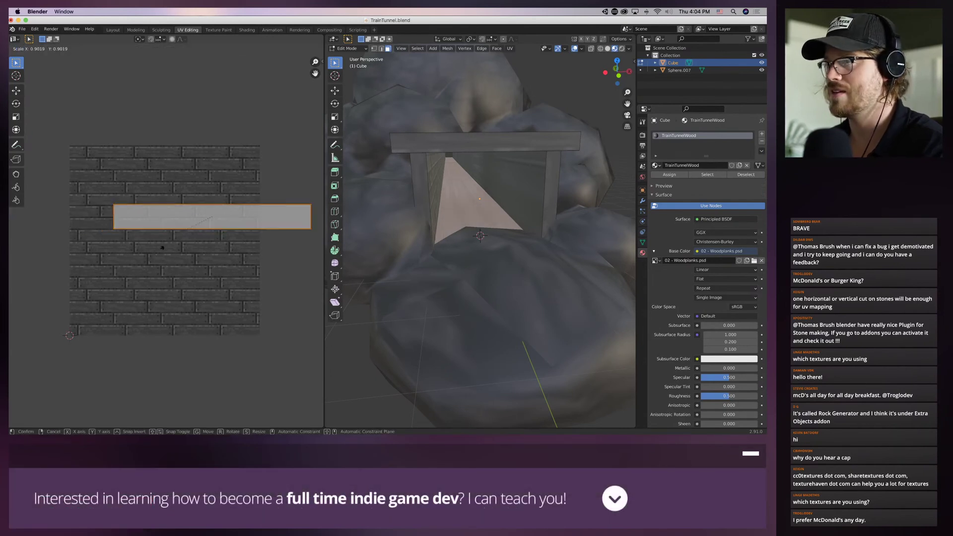
Stretch the floor's UV island along Y, narrow it along X and rotate it to lie horizontally along the planks
{"action": "key", "text": "y"}
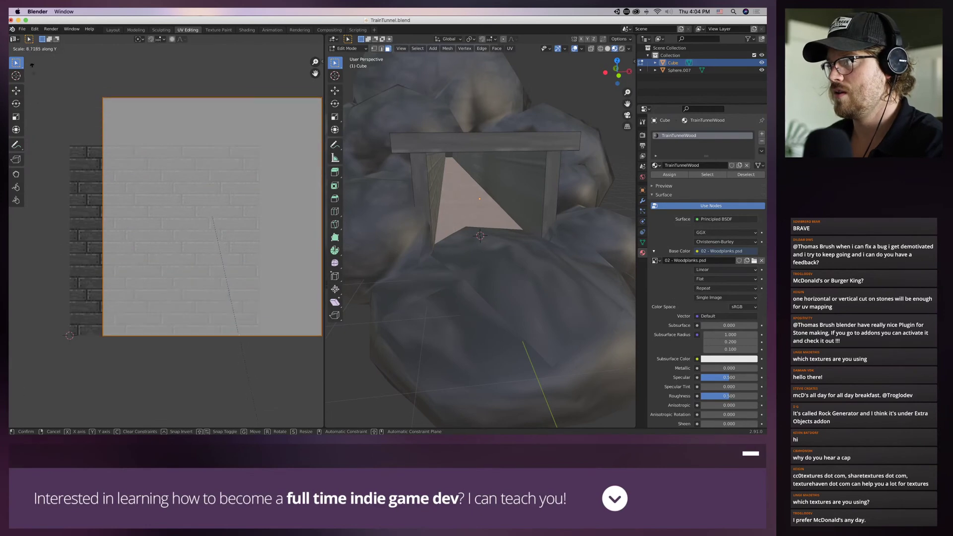
{"action": "left_click", "coordinate": [163, 89]}
{"action": "key", "text": "s"}
{"action": "key", "text": "x"}
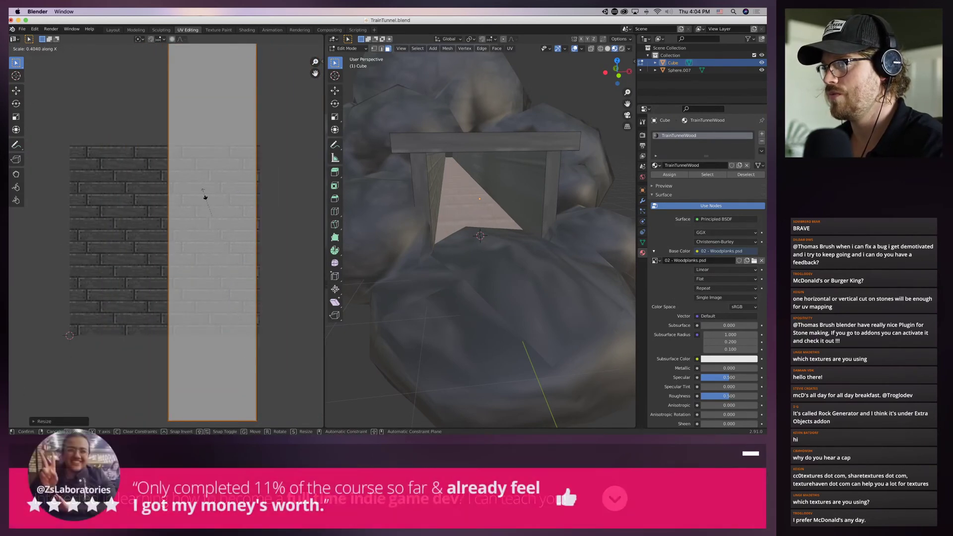
{"action": "left_click", "coordinate": [204, 195]}
{"action": "key", "text": "r"}
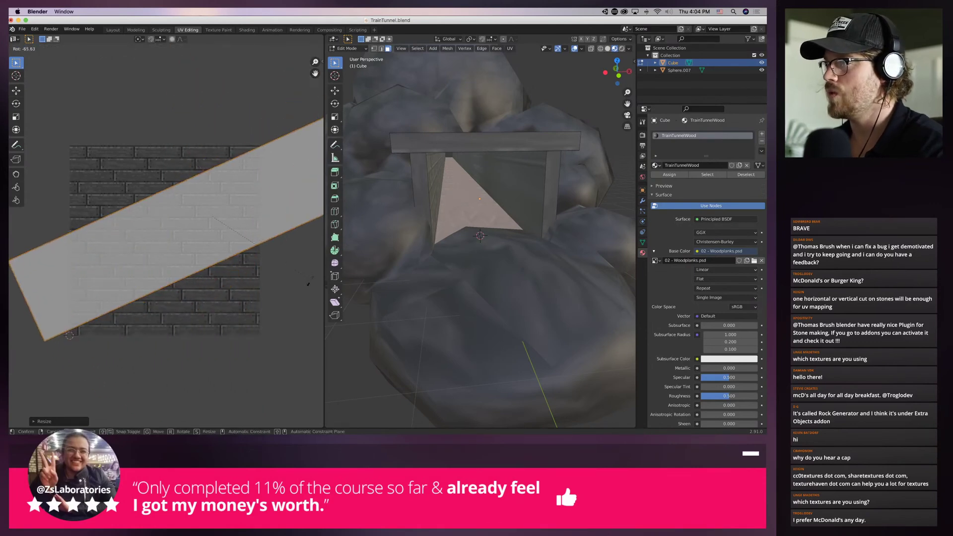
{"action": "left_click", "coordinate": [290, 344]}
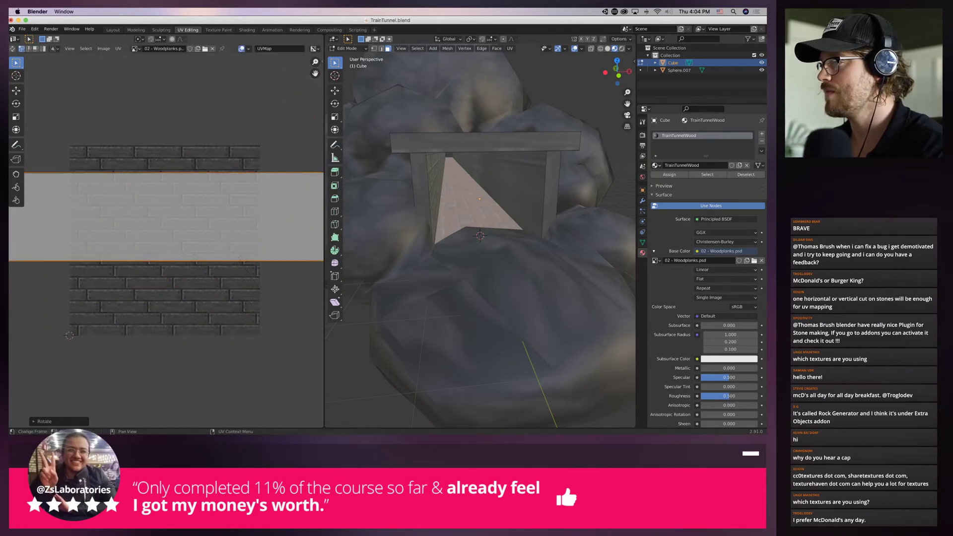
Scale the floor's UV island down slightly, shift it over the upper plank rows and check the floor in the tunnel
{"action": "middle_click_drag", "start_coordinate": [476, 308], "coordinate": [480, 277]}
{"action": "key", "text": "s"}
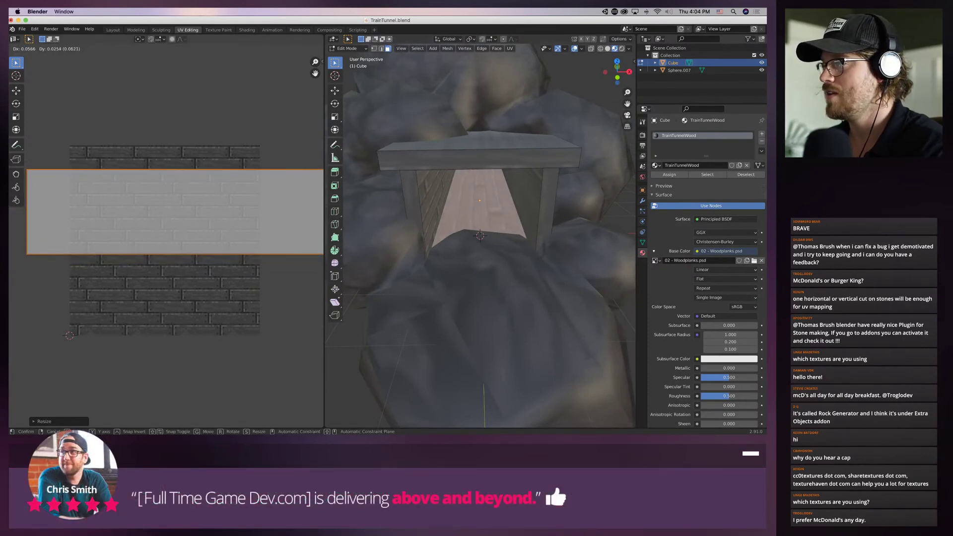
{"action": "left_click", "coordinate": [290, 318]}
{"action": "middle_click_drag", "start_coordinate": [462, 297], "coordinate": [484, 280]}
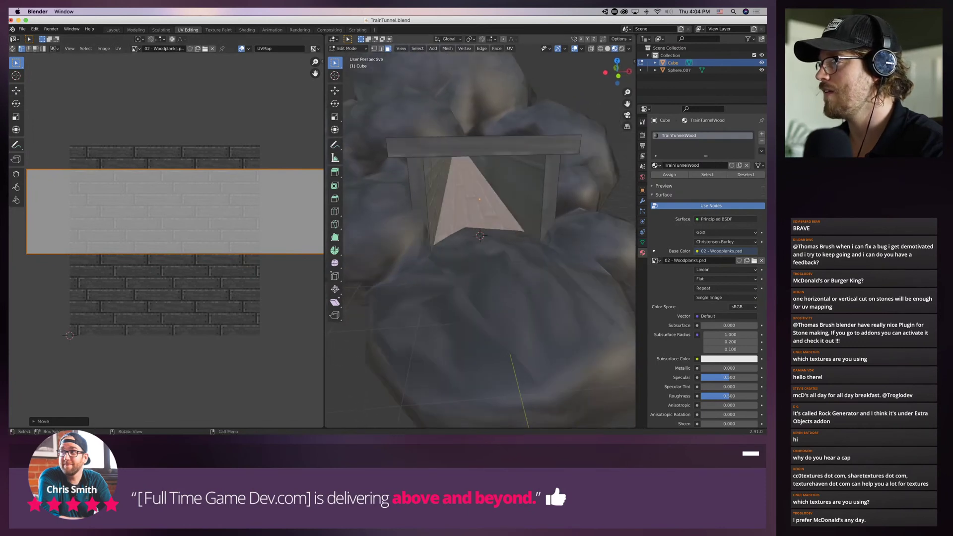
Select the tunnel's inner right wall, scale up its UV island and narrow it along X into a strip
{"action": "scroll", "coordinate": [480, 235], "scroll_direction": "up", "scroll_amount": 1}
{"action": "left_click", "coordinate": [526, 179]}
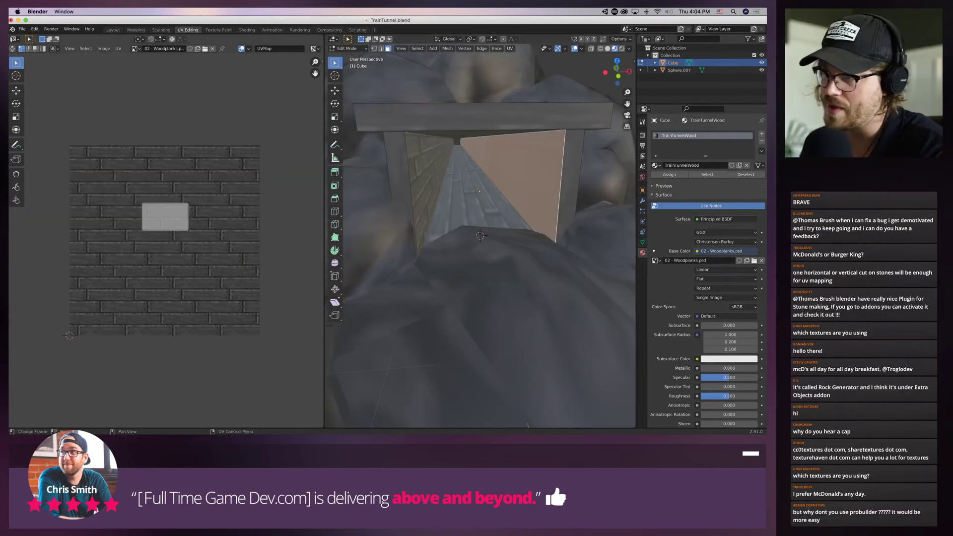
{"action": "key", "text": "s"}
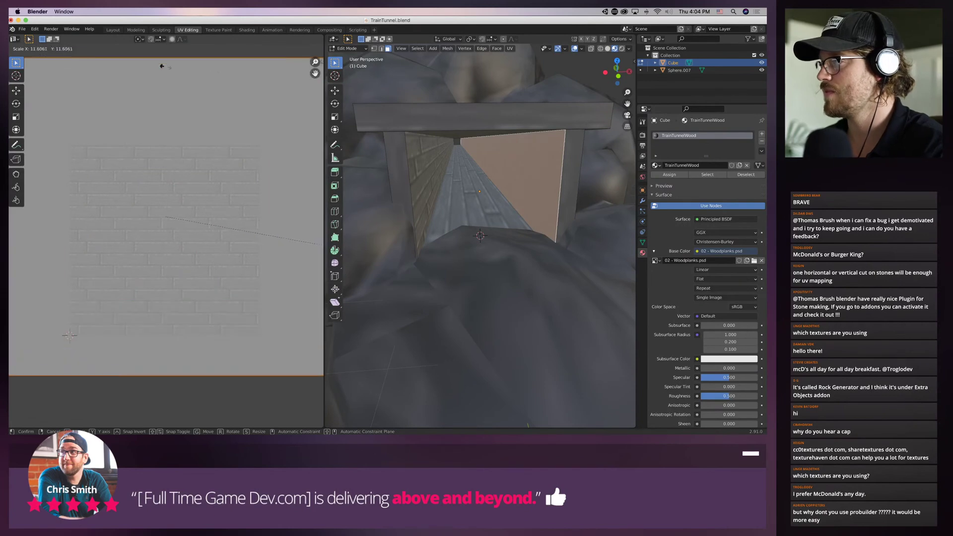
{"action": "key", "text": "x"}
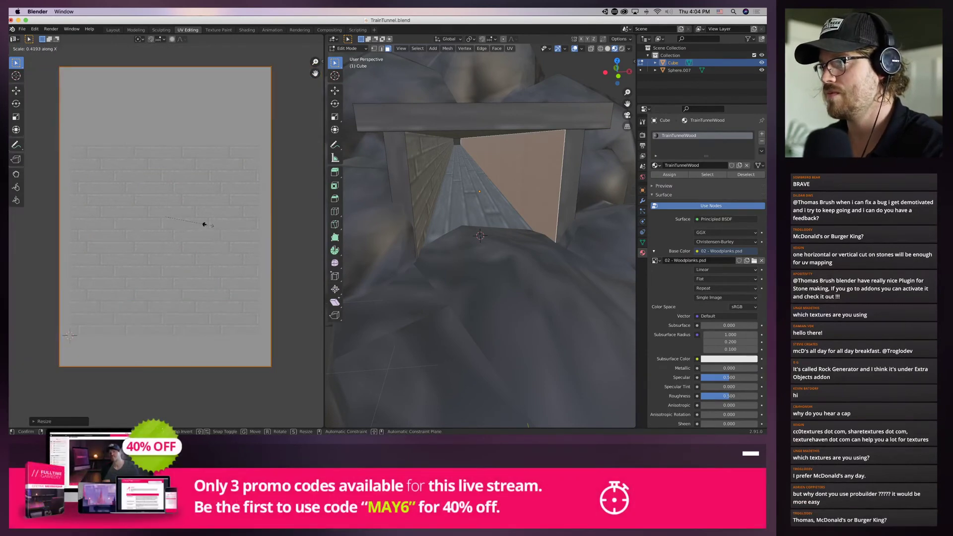
Rotate the right wall's UV island 90 degrees to lie along the planks and scale it up by about 1.5
{"action": "key", "text": "r"}
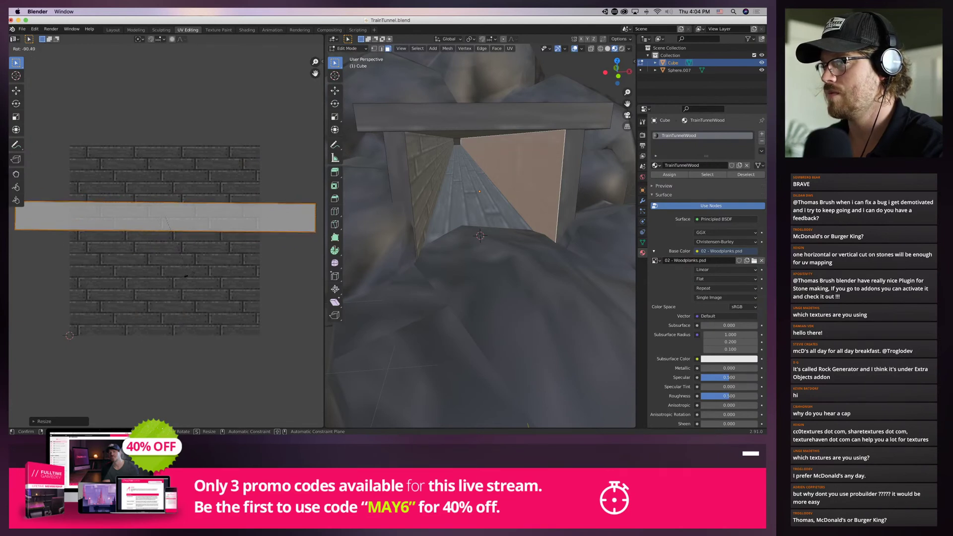
{"action": "key", "text": "Return"}
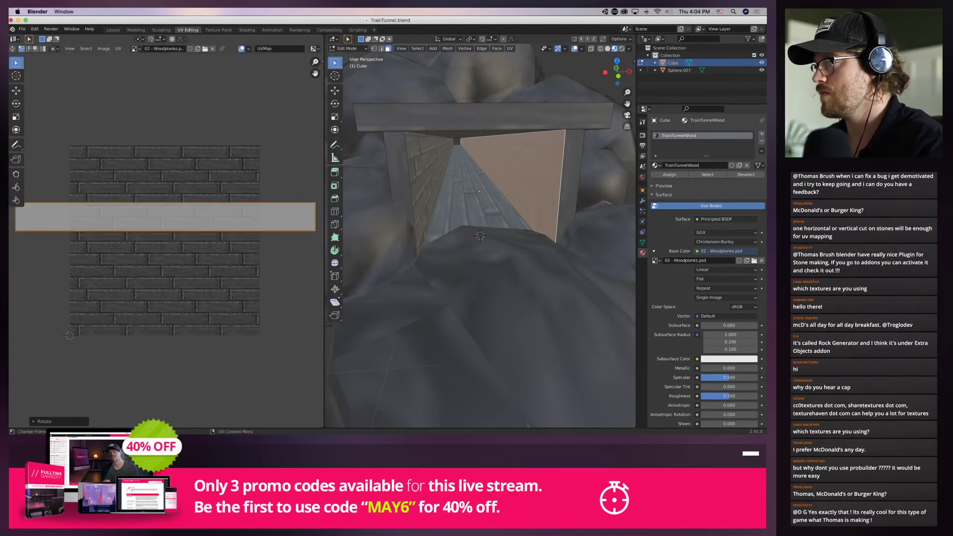
{"action": "key", "text": "s"}
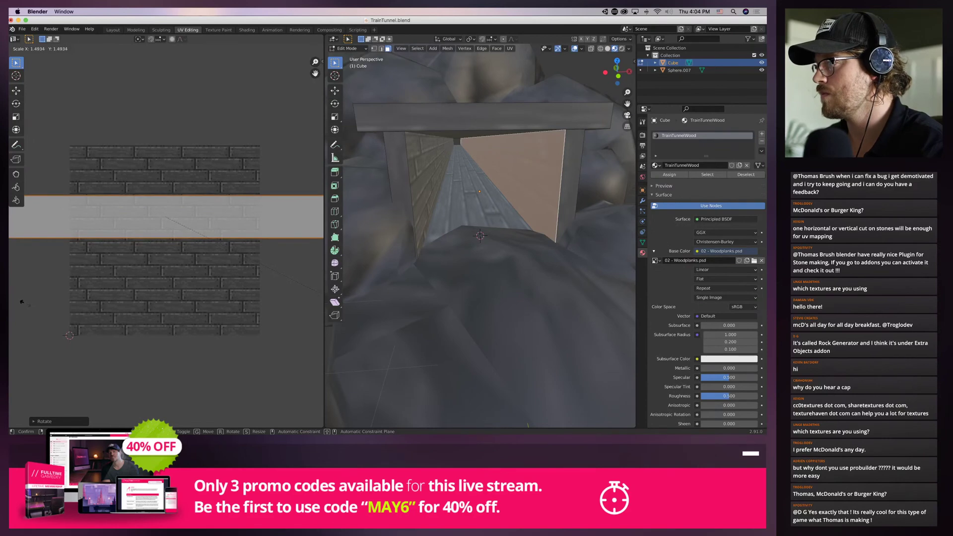
{"action": "left_click", "coordinate": [21, 301]}
{"action": "middle_click_drag", "start_coordinate": [119, 293], "coordinate": [109, 289]}
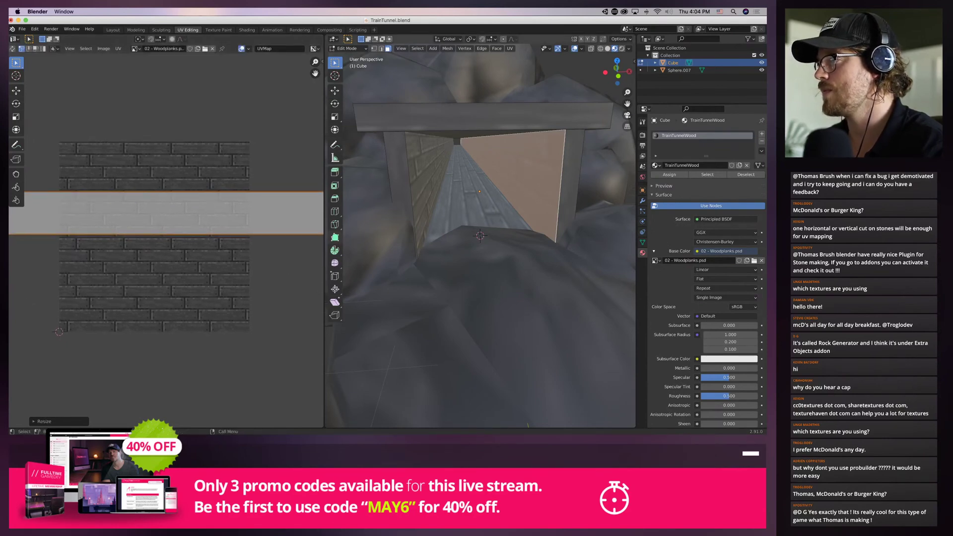
Select the tunnel's ceiling, rotate its UV island about 90 degrees and resize it to span several plank rows
{"action": "middle_click_drag", "start_coordinate": [486, 278], "coordinate": [496, 238]}
{"action": "left_click", "coordinate": [489, 134]}
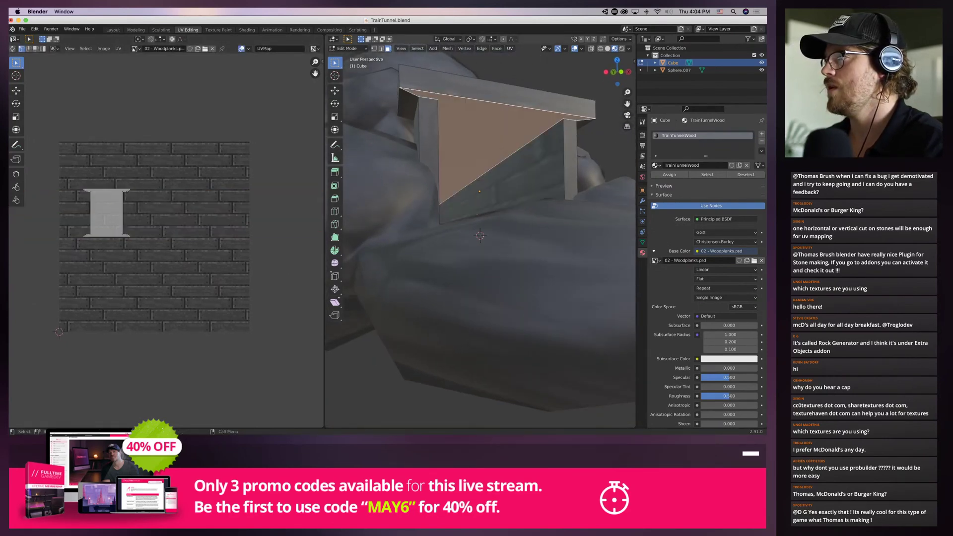
{"action": "key", "text": "s"}
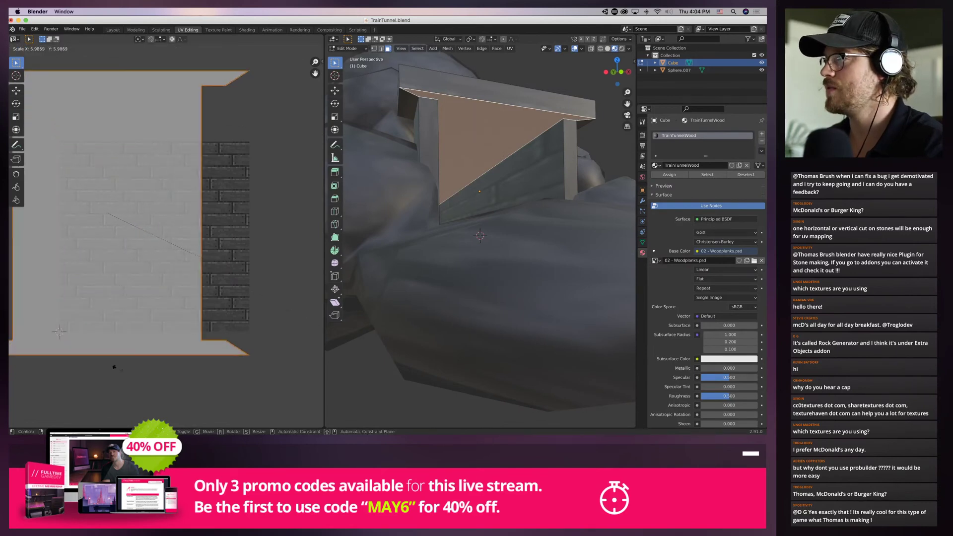
{"action": "left_click", "coordinate": [171, 167]}
{"action": "key", "text": "r"}
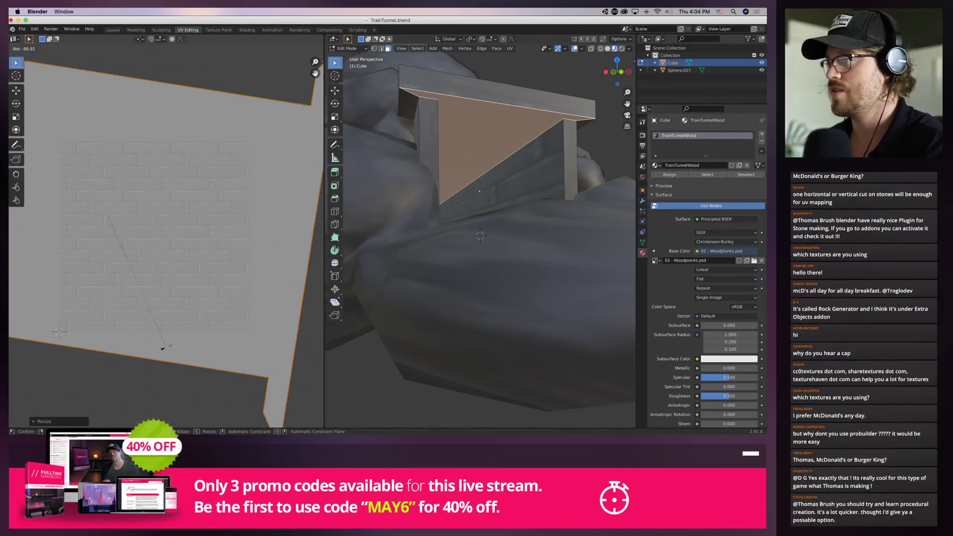
{"action": "left_click", "coordinate": [194, 337]}
{"action": "key", "text": "s"}
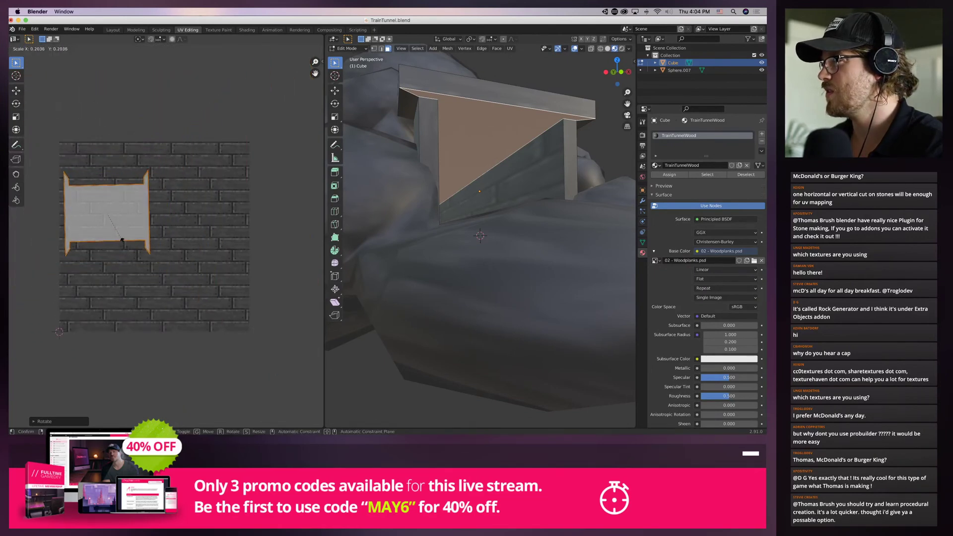
{"action": "left_click", "coordinate": [124, 245]}
Select the tunnel's inner right wall and stretch its whole UV island along X by about 1.75
{"action": "left_click", "coordinate": [522, 172]}
{"action": "middle_click_drag", "start_coordinate": [522, 173], "coordinate": [476, 169]}
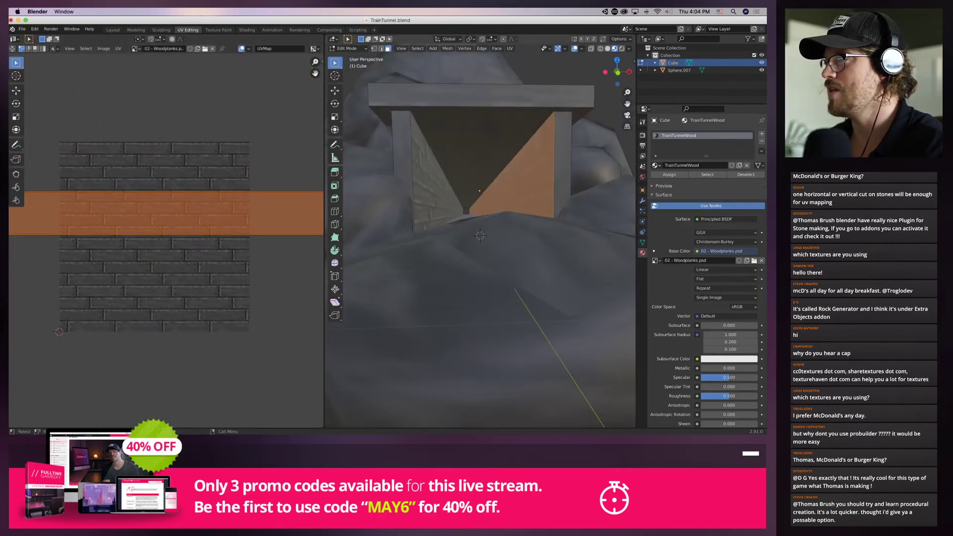
{"action": "key", "text": "a"}
{"action": "key", "text": "a"}
{"action": "key", "text": "s"}
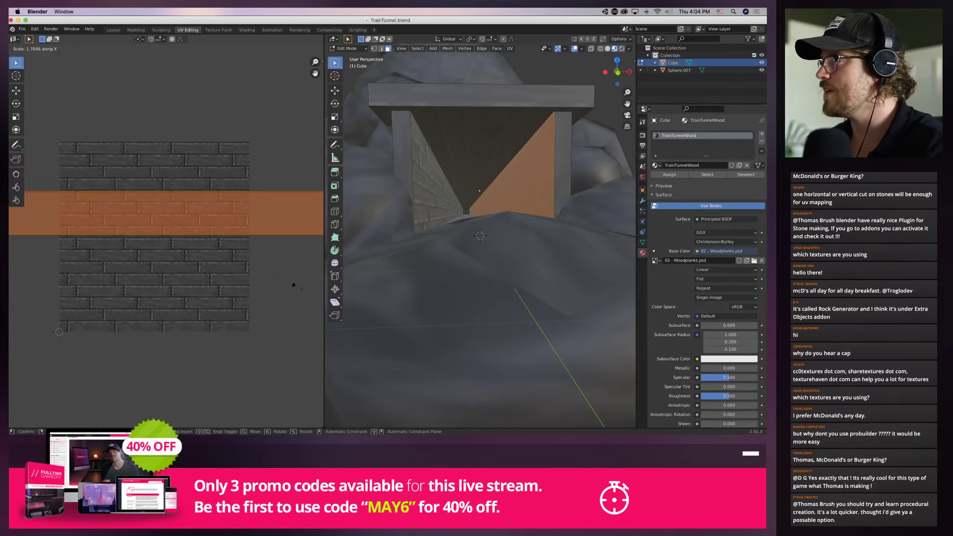
{"action": "left_click", "coordinate": [293, 283]}
Select the ceiling again, scale its UV island up slightly and stretch it along X in line with the planks
{"action": "left_click", "coordinate": [480, 148]}
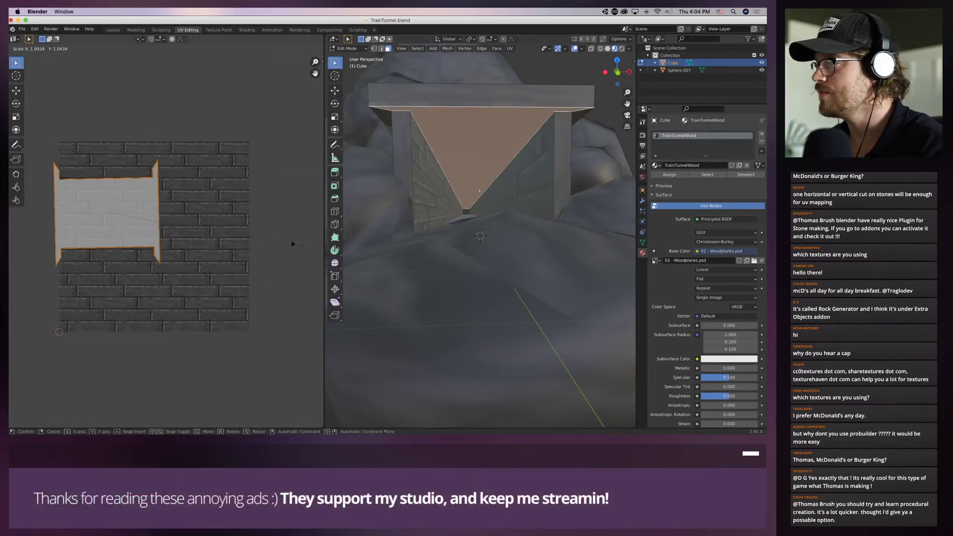
{"action": "key", "text": "s"}
{"action": "key", "text": "x"}
{"action": "left_click", "coordinate": [300, 242]}
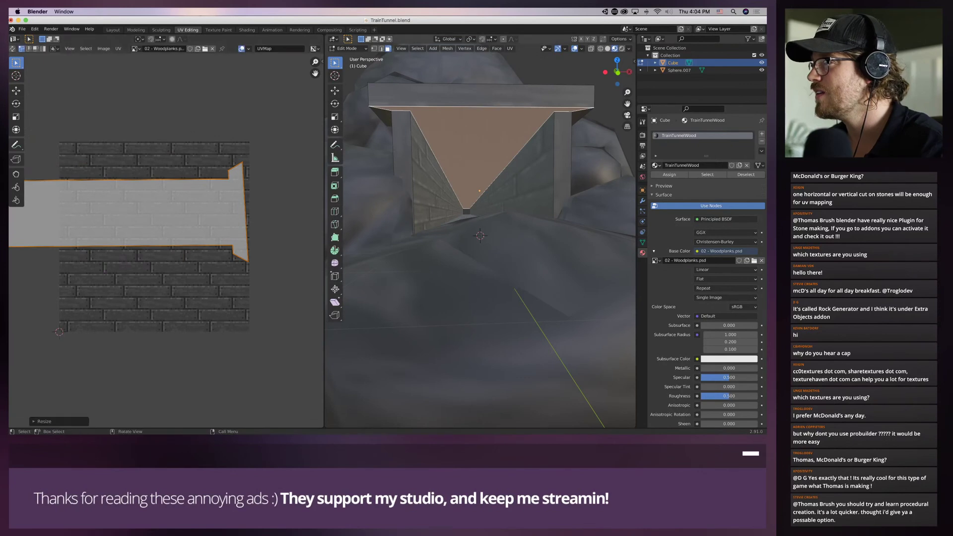
Scale down the UV island of the top beam's side face, shift it up to a plank and stretch it along X
{"action": "left_click", "coordinate": [464, 218]}
{"action": "mouse_move", "coordinate": [464, 219]}
{"action": "middle_mouse_down"}
{"action": "mouse_move", "coordinate": [466, 187]}
{"action": "mouse_move", "coordinate": [449, 213]}
{"action": "mouse_move", "coordinate": [487, 224]}
{"action": "mouse_move", "coordinate": [482, 249]}
{"action": "mouse_move", "coordinate": [475, 216]}
{"action": "middle_mouse_up"}
{"action": "key", "text": "s"}
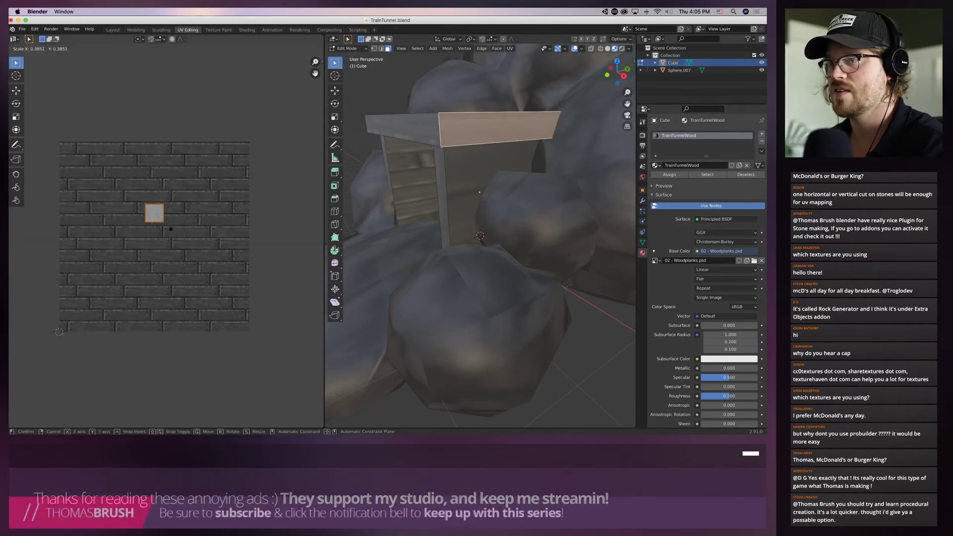
{"action": "key", "text": "Return"}
{"action": "key", "text": "s"}
{"action": "key", "text": "x"}
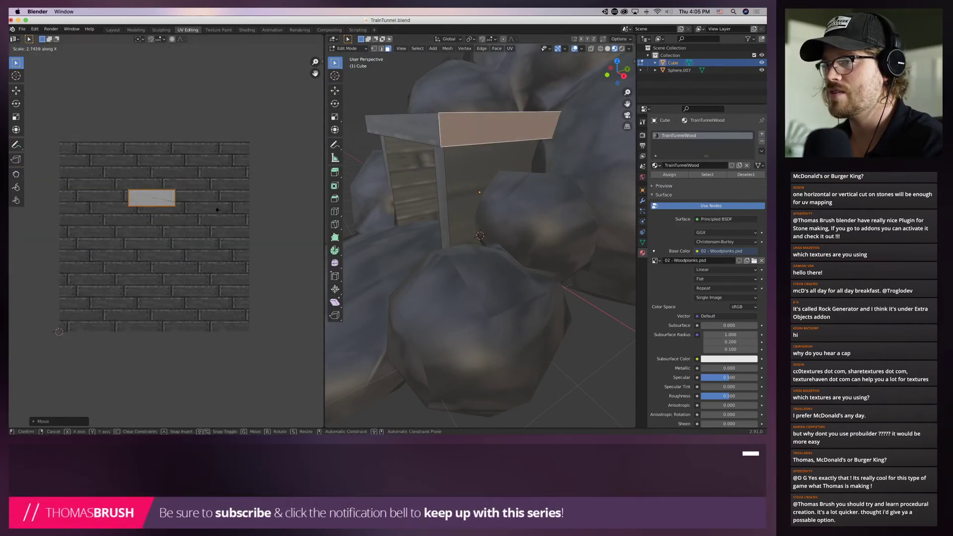
{"action": "key", "text": "Return"}
Shift the beam side face's UV island over a single plank and rotate it by about 90 degrees
{"action": "key", "text": "s"}
{"action": "left_click", "coordinate": [216, 215]}
{"action": "key", "text": "g"}
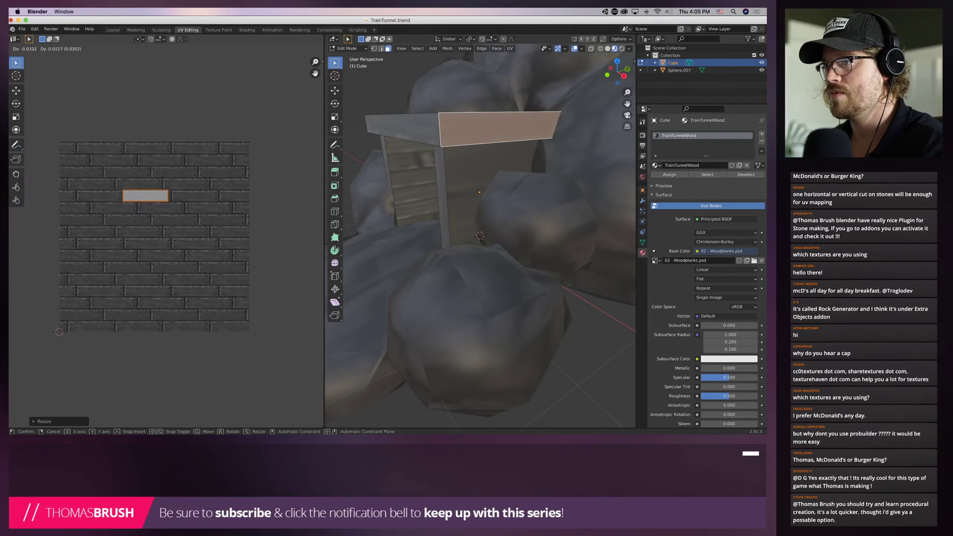
{"action": "left_click", "coordinate": [212, 214]}
{"action": "key", "text": "r"}
{"action": "left_click", "coordinate": [133, 240]}
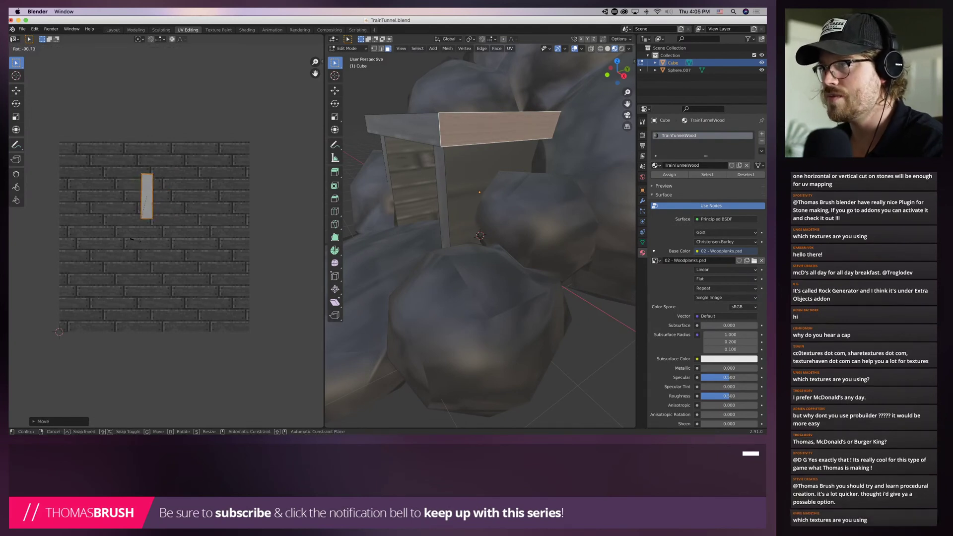
Widen the rotated UV island of the beam's side face along X and scale it down to fit one plank
{"action": "key", "text": "s"}
{"action": "left_click", "coordinate": [197, 209]}
{"action": "key", "text": "s"}
{"action": "key", "text": "x"}
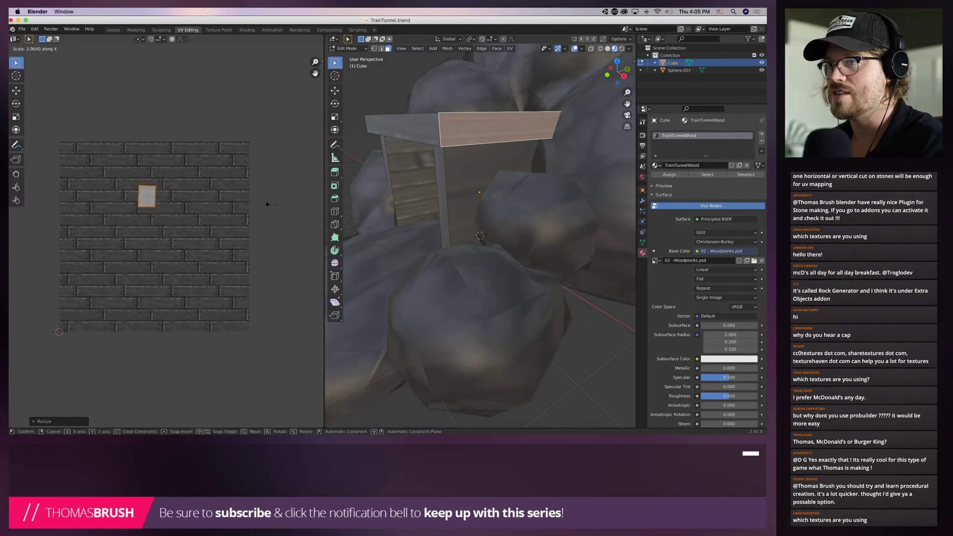
{"action": "left_click", "coordinate": [217, 210]}
{"action": "key", "text": "s"}
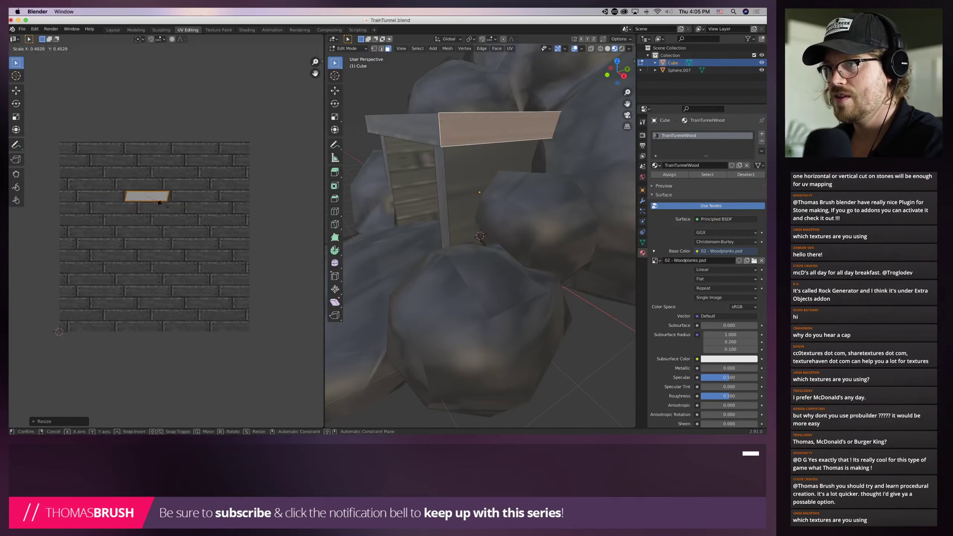
Shrink the UV island of the tunnel beam's front face to about 0.45 of its size
{"action": "left_click", "coordinate": [159, 202]}
Select the outer side face of the wooden post, scale down its UV island and rotate it about -90°
{"action": "left_click", "coordinate": [474, 201]}
{"action": "middle_click_drag", "start_coordinate": [461, 186], "coordinate": [539, 204]}
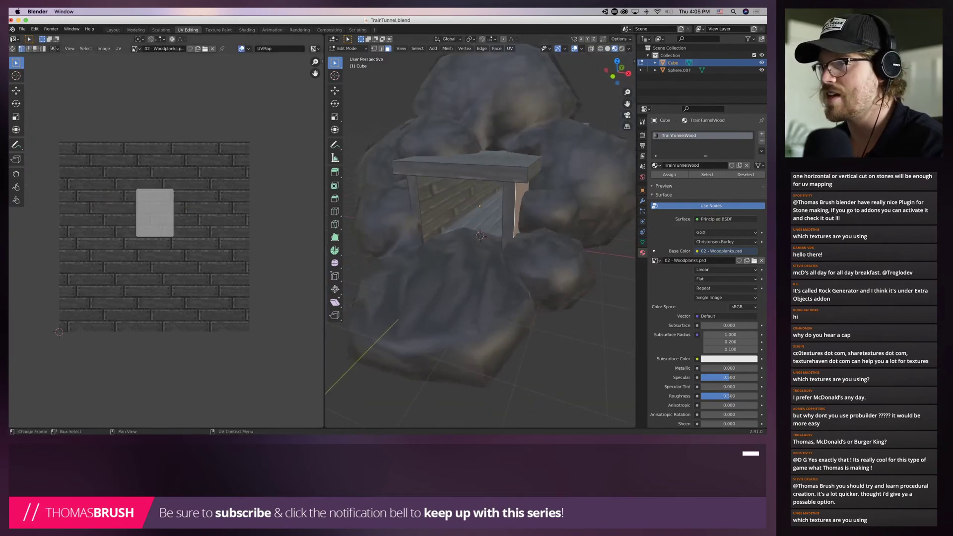
{"action": "key", "text": "a"}
{"action": "key", "text": "s"}
{"action": "left_click", "coordinate": [188, 242]}
{"action": "key", "text": "r"}
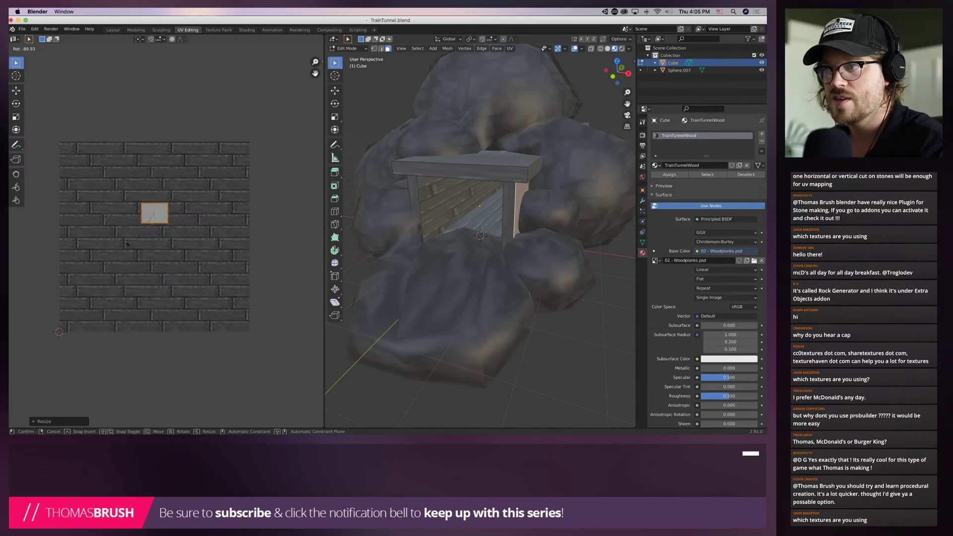
{"action": "left_click", "coordinate": [127, 244]}
Shrink the post face's UV island further and position it over a single plank row of the texture
{"action": "key", "text": "s"}
{"action": "left_click", "coordinate": [178, 223]}
{"action": "key", "text": "g"}
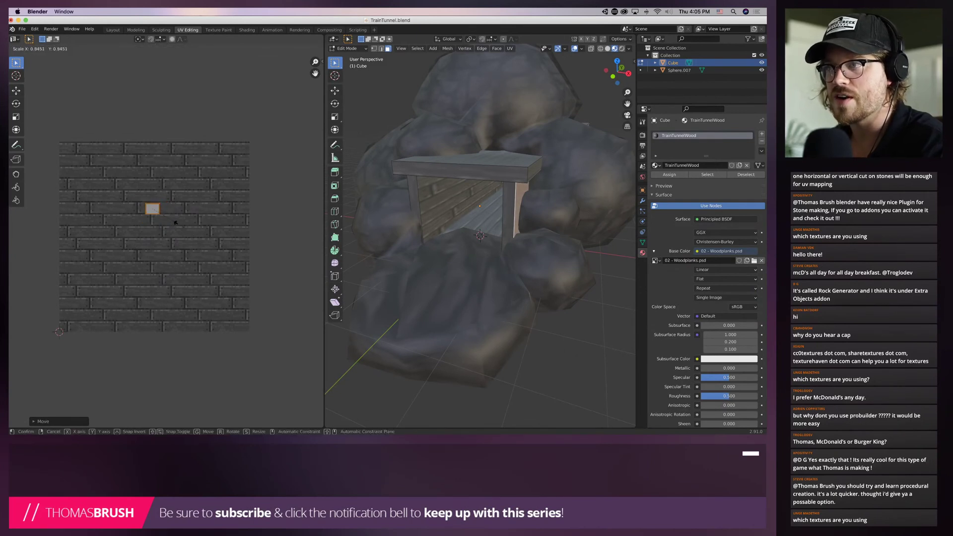
{"action": "left_click", "coordinate": [168, 217]}
{"action": "key", "text": "s"}
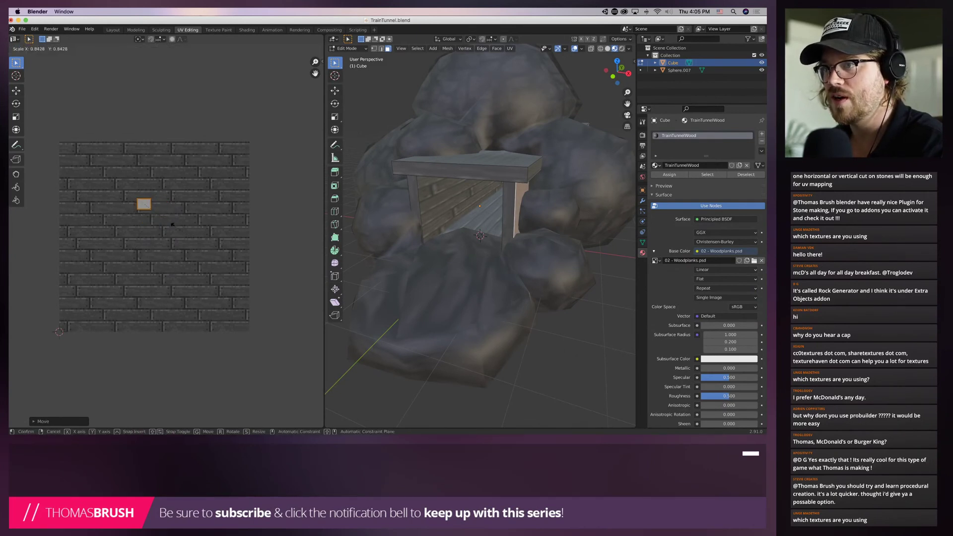
{"action": "left_click", "coordinate": [175, 219]}
Select the tunnel's long interior wall face and scale up its UV island beyond the texture's width
{"action": "left_click", "coordinate": [447, 208]}
{"action": "mouse_move", "coordinate": [449, 208]}
{"action": "middle_mouse_down"}
{"action": "mouse_move", "coordinate": [529, 208]}
{"action": "mouse_move", "coordinate": [476, 200]}
{"action": "mouse_move", "coordinate": [426, 216]}
{"action": "mouse_move", "coordinate": [454, 191]}
{"action": "mouse_move", "coordinate": [444, 196]}
{"action": "middle_mouse_up"}
{"action": "left_click", "coordinate": [496, 196]}
{"action": "left_click", "coordinate": [499, 198]}
{"action": "key", "text": "s"}
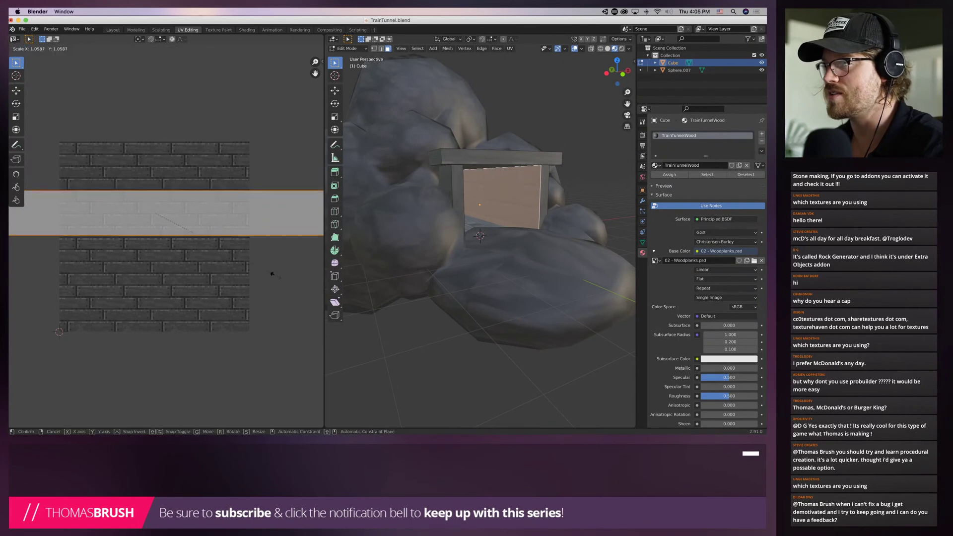
{"action": "left_click", "coordinate": [310, 292]}
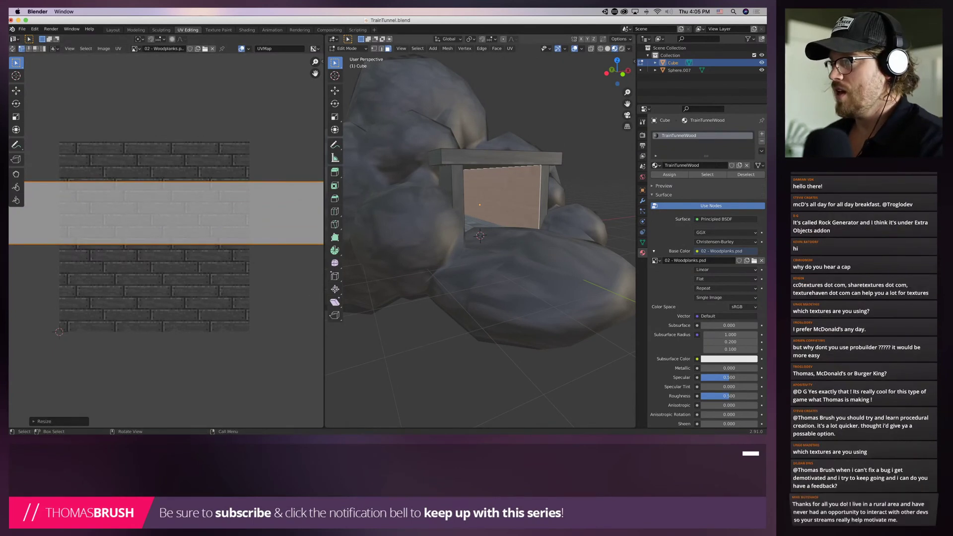
Select the other post's outer side face, then shrink, rotate and move its UV island onto a plank near the texture's lower edge
{"action": "left_click", "coordinate": [446, 188]}
{"action": "key", "text": "s"}
{"action": "left_click", "coordinate": [168, 320]}
{"action": "key", "text": "r"}
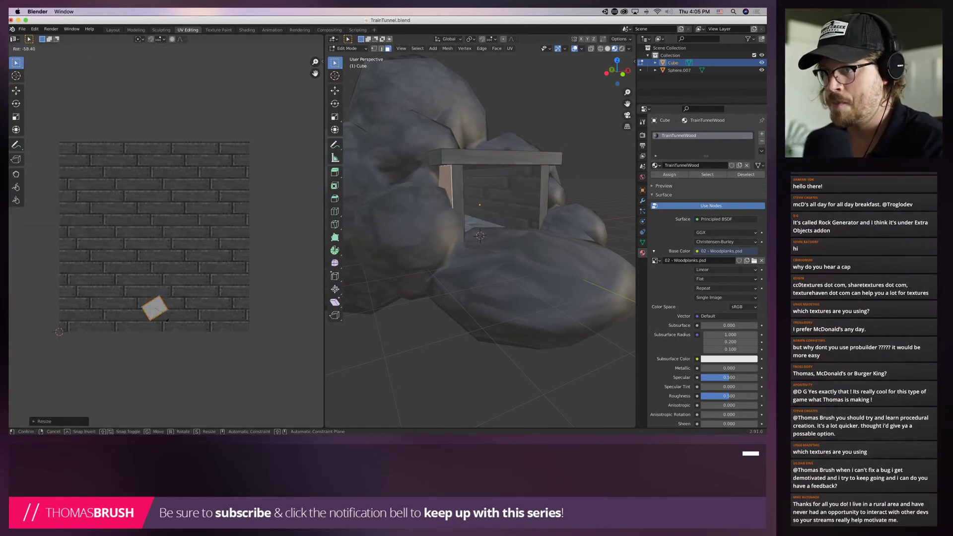
{"action": "left_click", "coordinate": [161, 325]}
{"action": "key", "text": "g"}
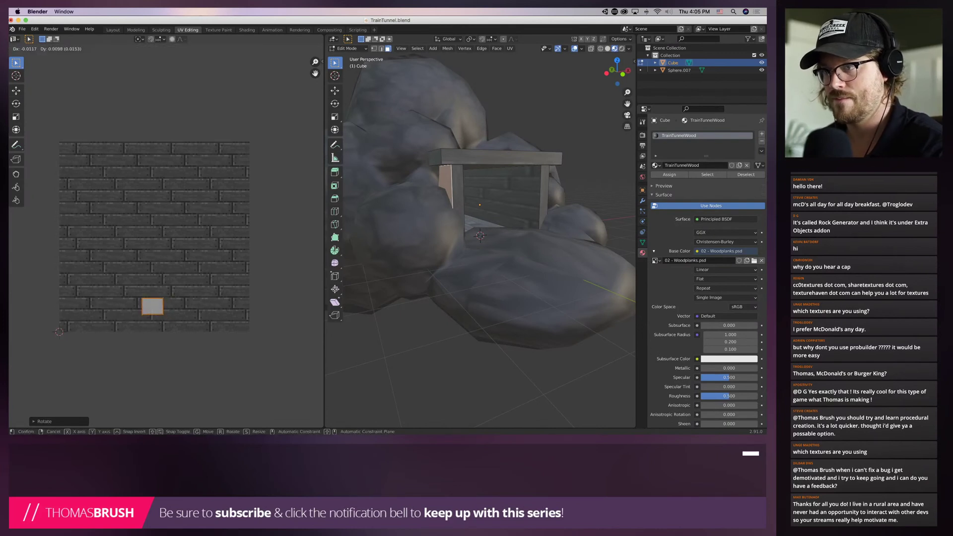
{"action": "left_click", "coordinate": [176, 321]}
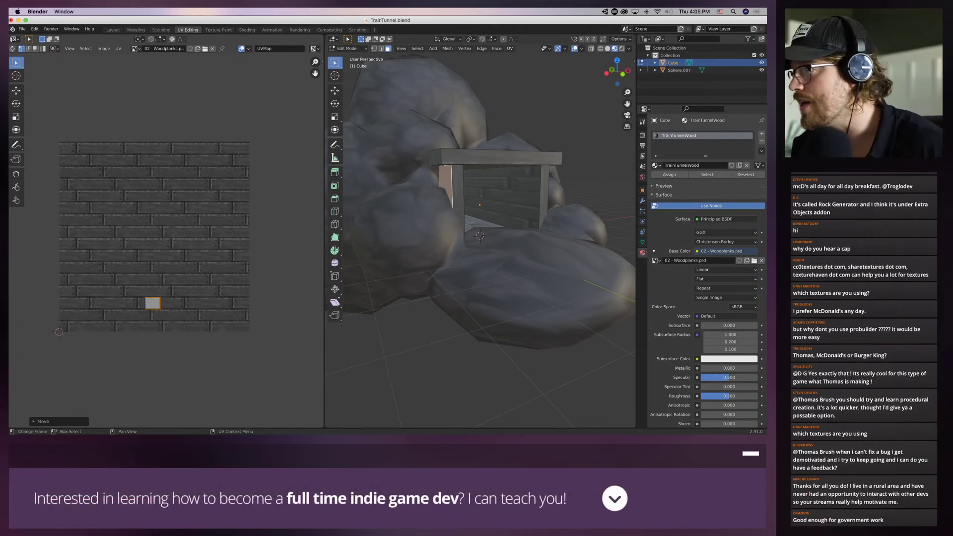
Select the end face of the top beam, scale its UV island down to about half and move it up the texture
{"action": "middle_click_drag", "start_coordinate": [477, 238], "coordinate": [528, 243]}
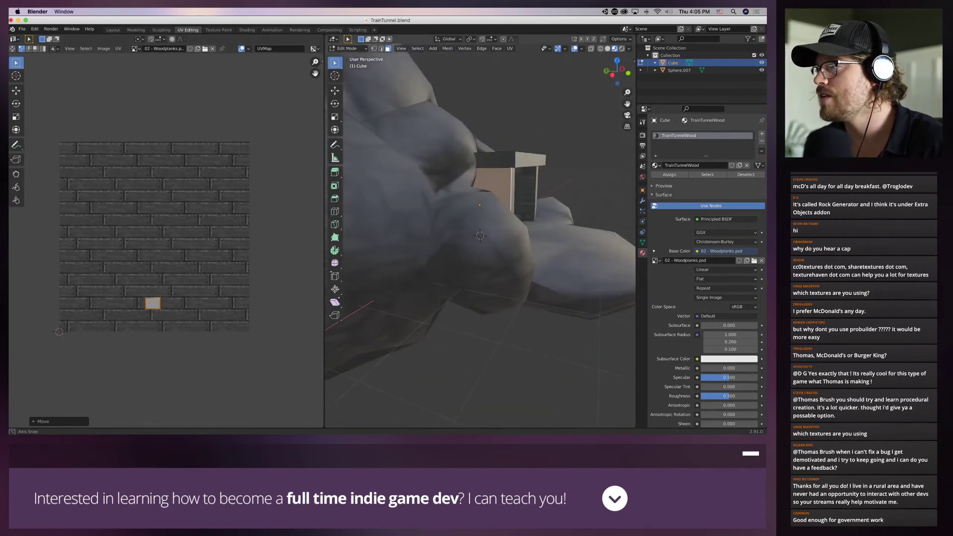
{"action": "left_click", "coordinate": [496, 160]}
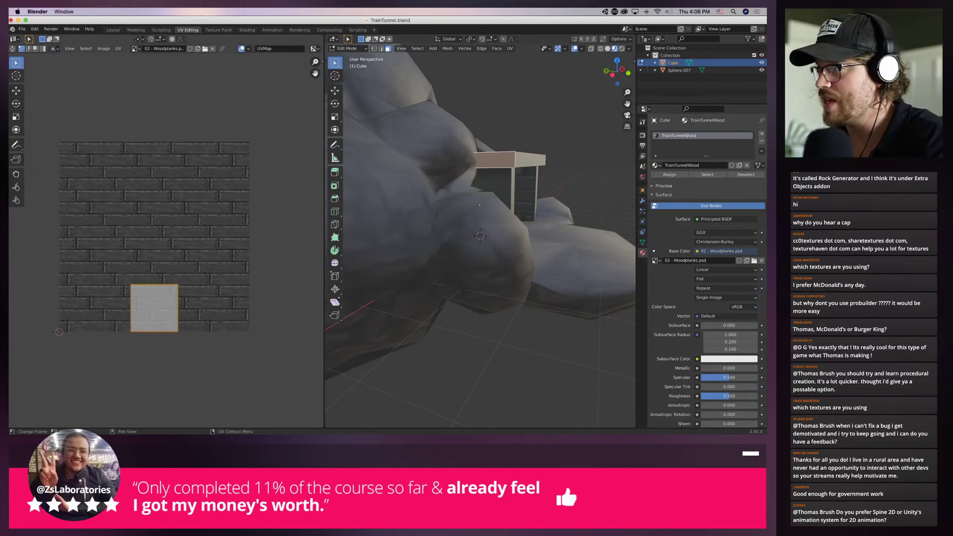
{"action": "key", "text": "s"}
{"action": "key", "text": "Return"}
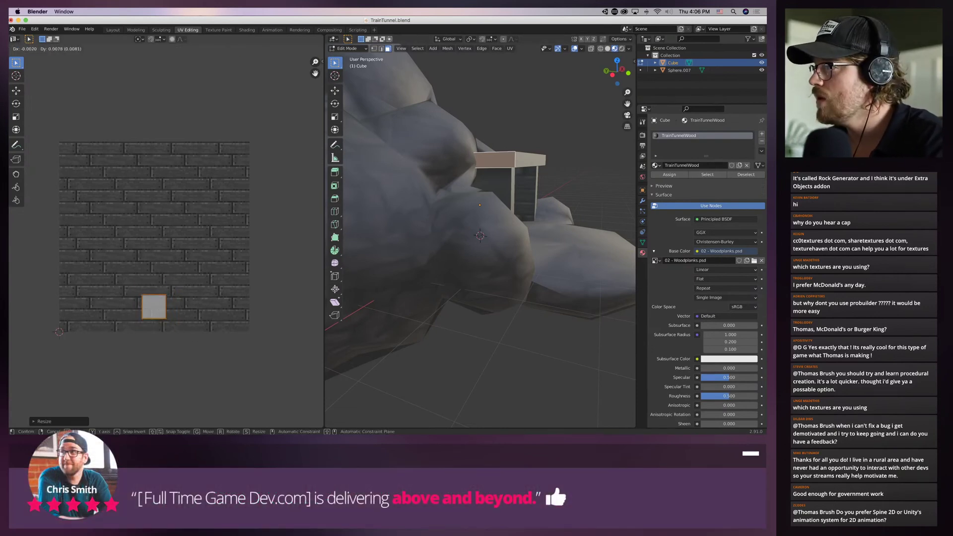
{"action": "key", "text": "g"}
{"action": "key", "text": "Return"}
Narrow the beam end's UV island to about 0.67 along X and reposition it among the planks
{"action": "key", "text": "s"}
{"action": "key", "text": "x"}
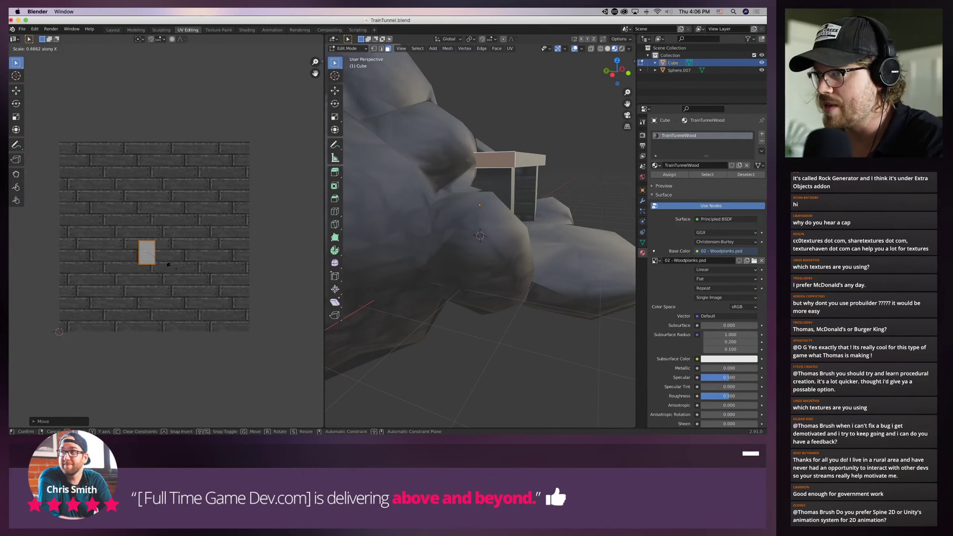
{"action": "key", "text": "Return"}
{"action": "key", "text": "g"}
{"action": "key", "text": "Return"}
Reshape the beam end's UV island into a wide, flat rectangle about one plank high
{"action": "key", "text": "s"}
{"action": "key", "text": "x"}
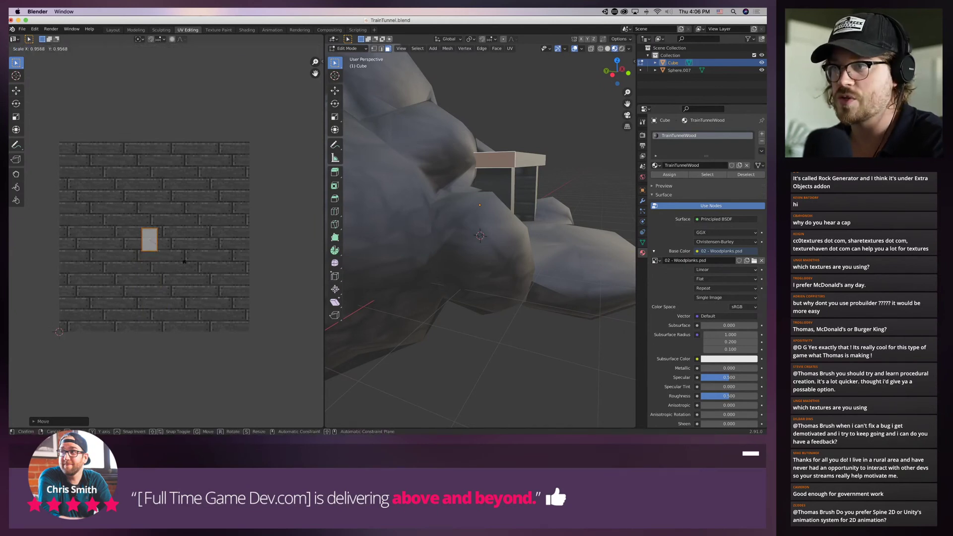
{"action": "key", "text": "Return"}
{"action": "key", "text": "s"}
{"action": "key", "text": "x"}
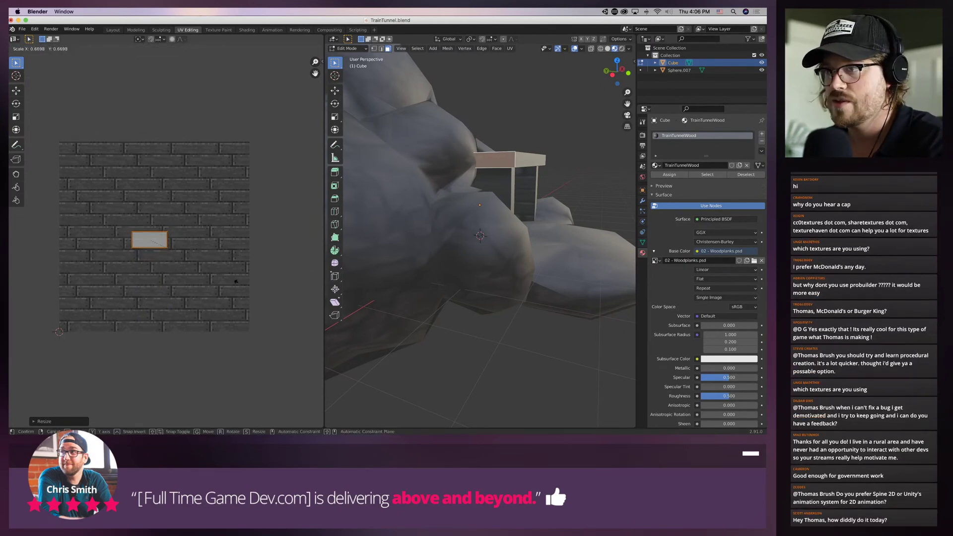
{"action": "key", "text": "Return"}
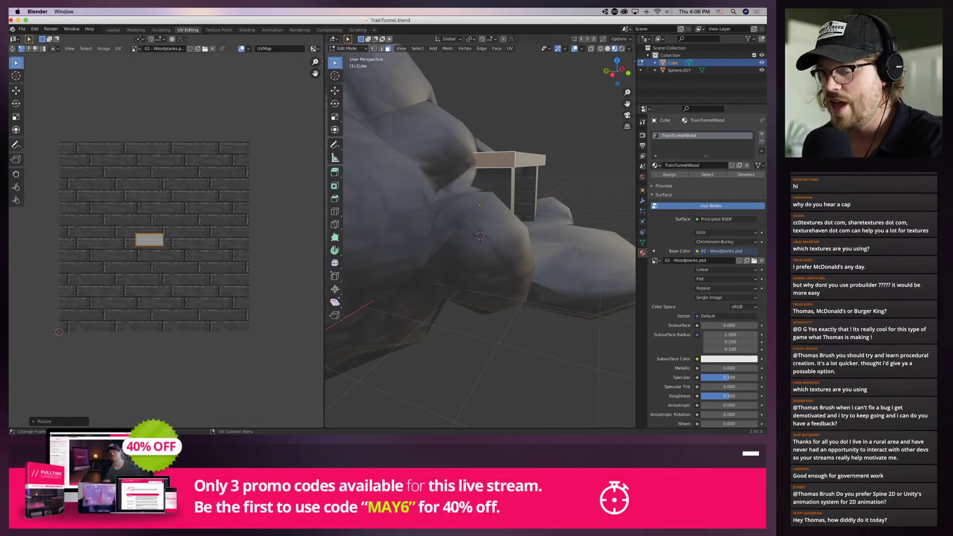
Rotate the beam end's UV island to nearly upright and scale it down slightly
{"action": "key", "text": "r"}
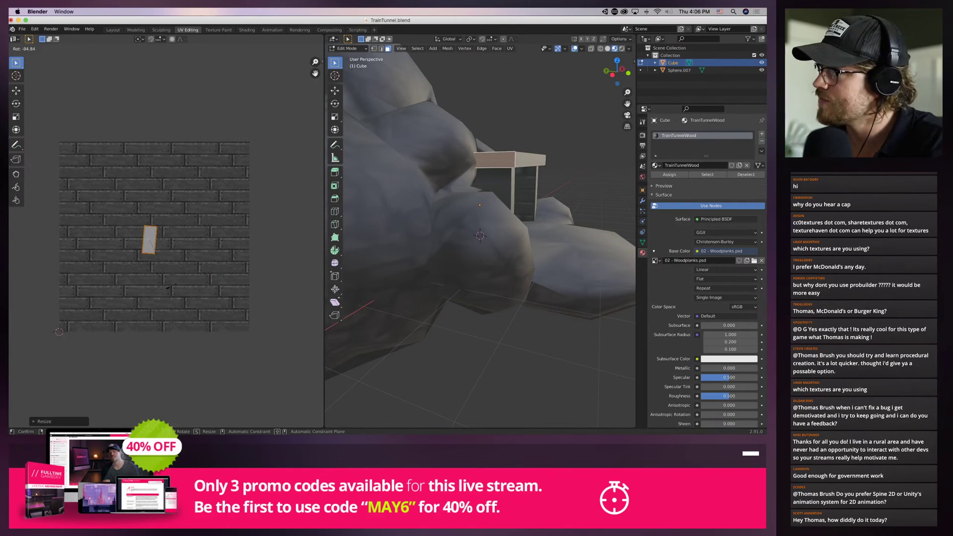
{"action": "key", "text": "Return"}
{"action": "key", "text": "s"}
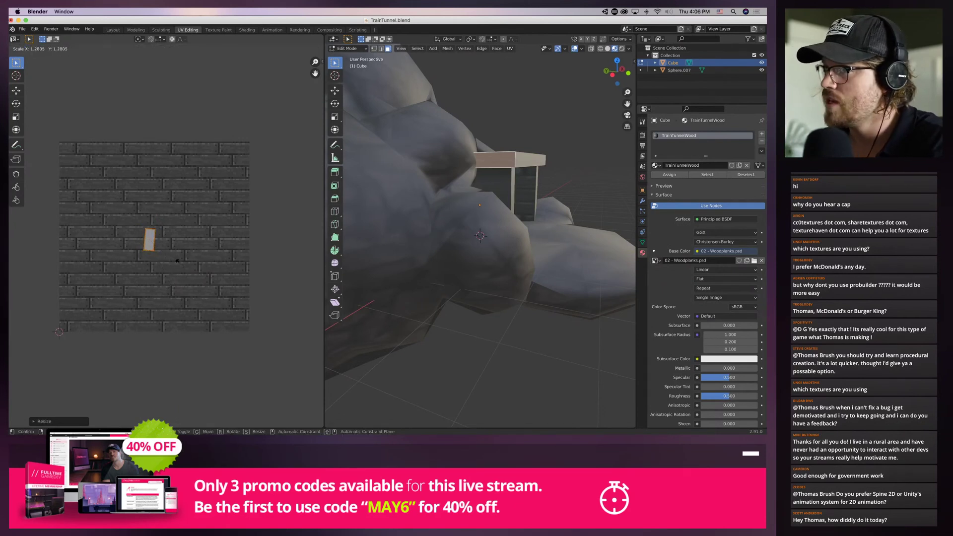
{"action": "key", "text": "Return"}
Try rotating, moving and enlarging the beam end's UV island, and undo those transforms
{"action": "key", "text": "r"}
{"action": "key", "text": "Return"}
{"action": "key", "text": "g"}
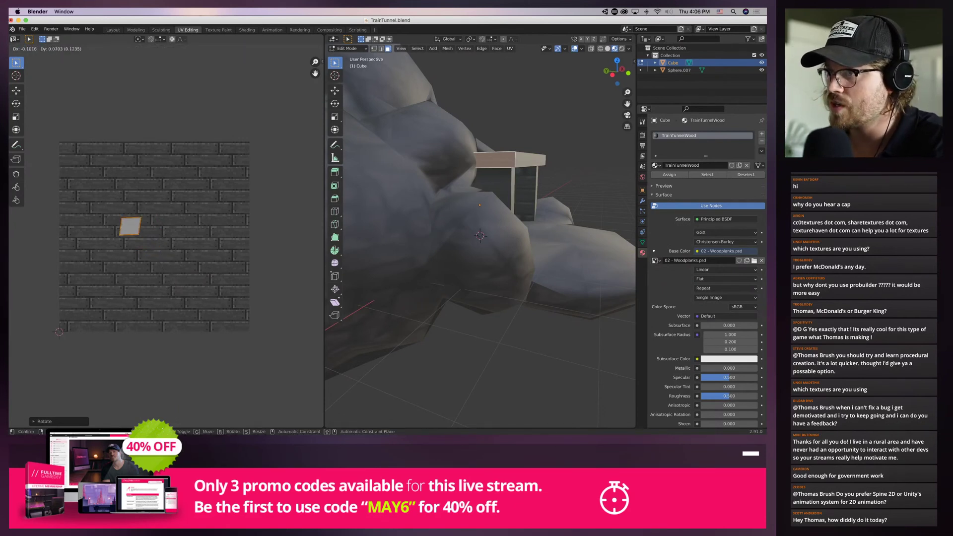
{"action": "key", "text": "Return"}
{"action": "key", "text": "s"}
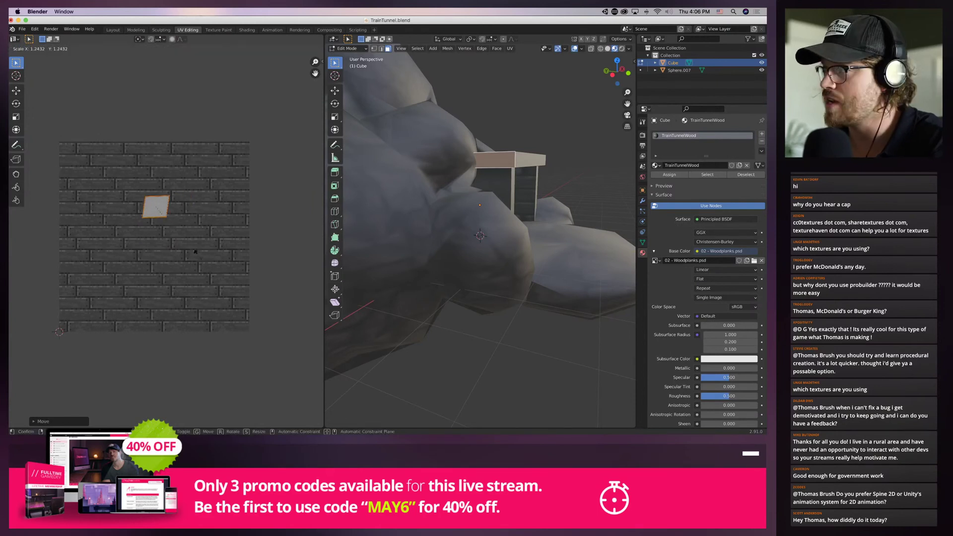
{"action": "key", "text": "Return"}
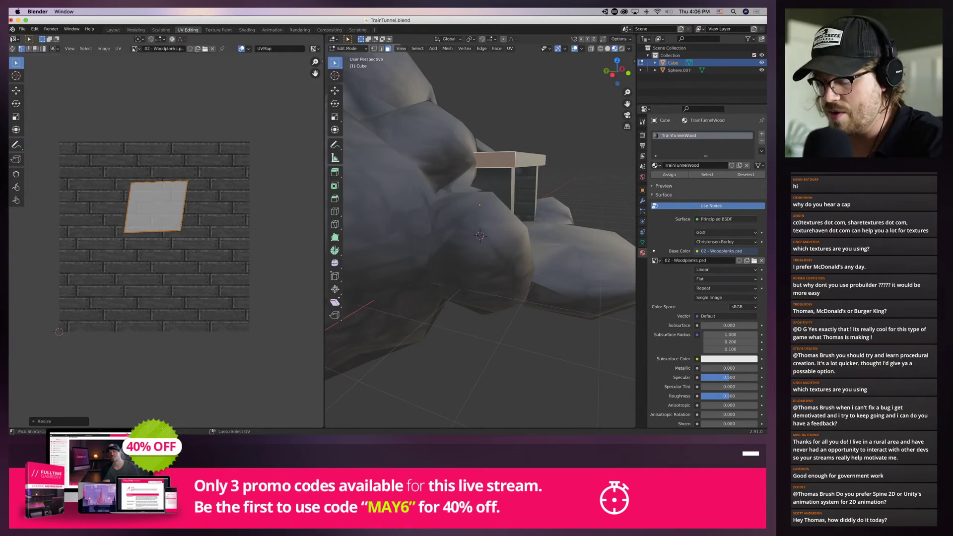
{"action": "key", "text": "super+z"}
{"action": "key", "text": "super+z"}
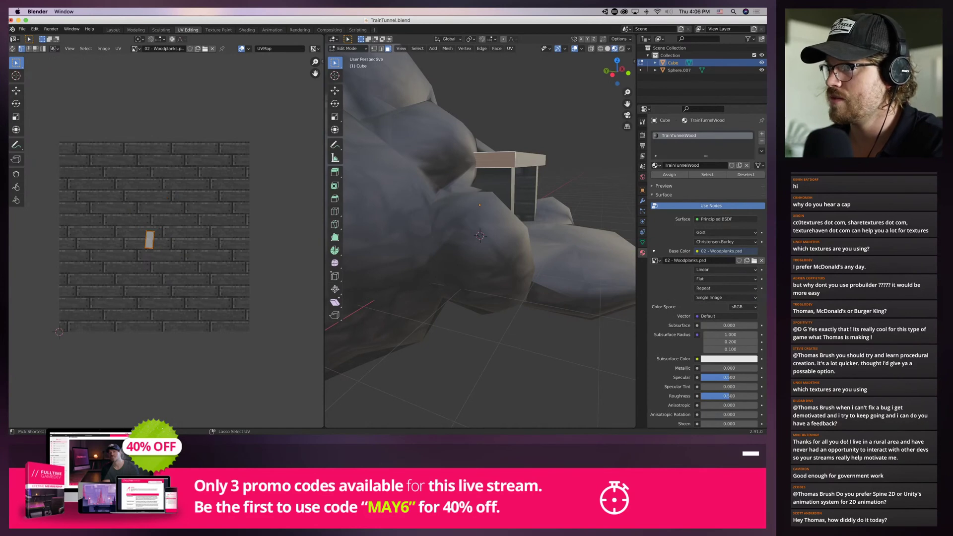
Rotate the beam end's UV island about 97° to lie horizontally and move it onto a single plank
{"action": "key", "text": "r"}
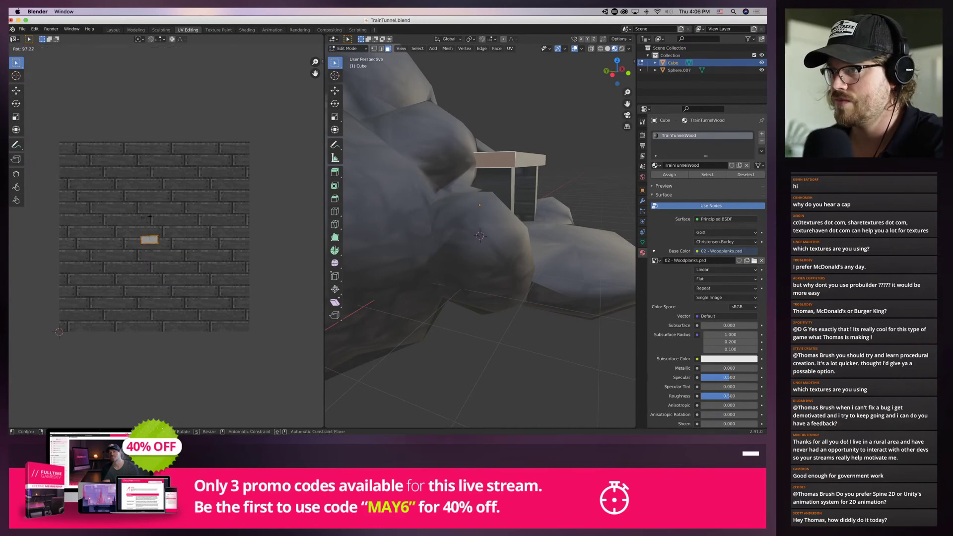
{"action": "key", "text": "Return"}
{"action": "key", "text": "g"}
{"action": "key", "text": "Return"}
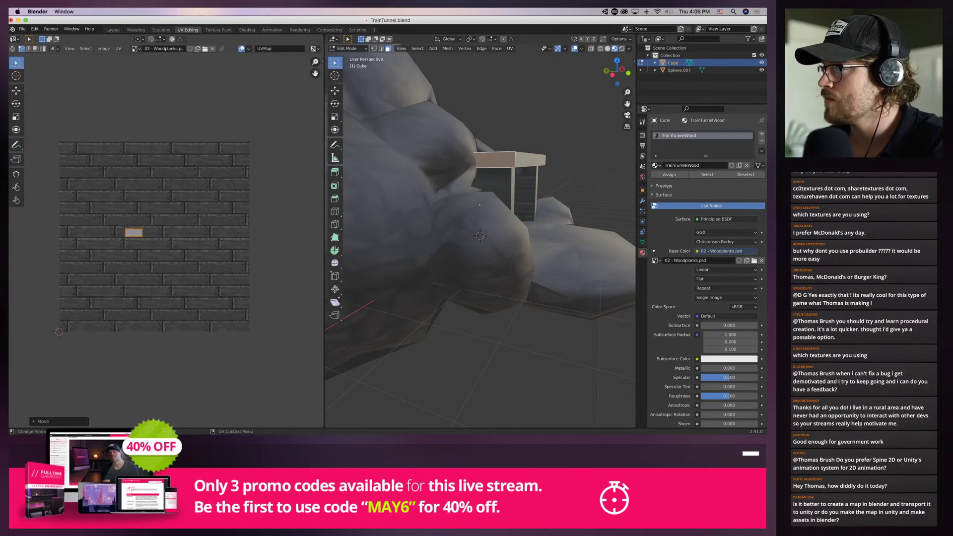
Clear the face selection, check the textured tunnel entrance as a whole and save TrainTunnel.blend
{"action": "key", "text": "alt+a"}
{"action": "middle_click_drag", "start_coordinate": [496, 218], "coordinate": [457, 229]}
{"action": "scroll", "coordinate": [479, 235], "scroll_direction": "up", "scroll_amount": 3}
{"action": "scroll", "coordinate": [480, 236], "scroll_direction": "up", "scroll_amount": 3}
{"action": "scroll", "coordinate": [480, 236], "scroll_direction": "down", "scroll_amount": 10}
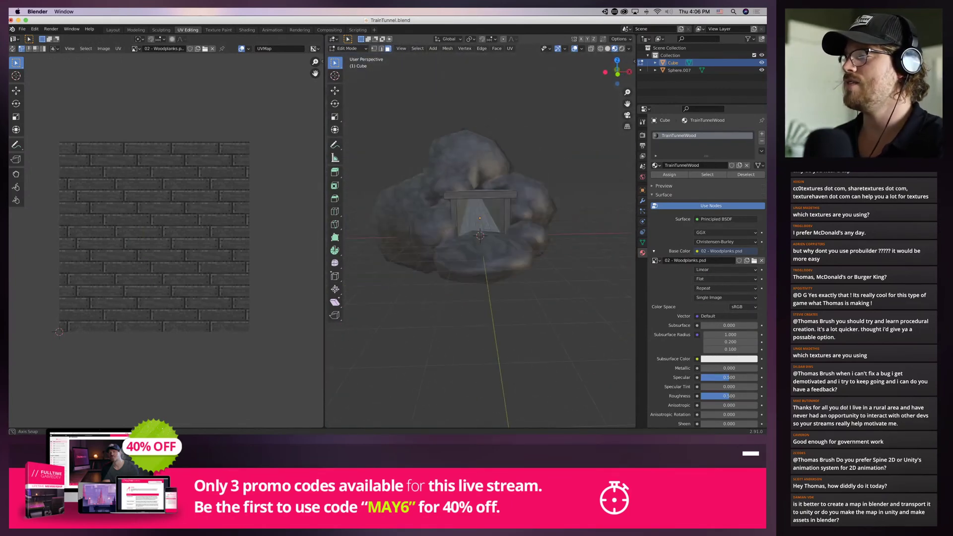
{"action": "scroll", "coordinate": [479, 235], "scroll_direction": "up", "scroll_amount": 2}
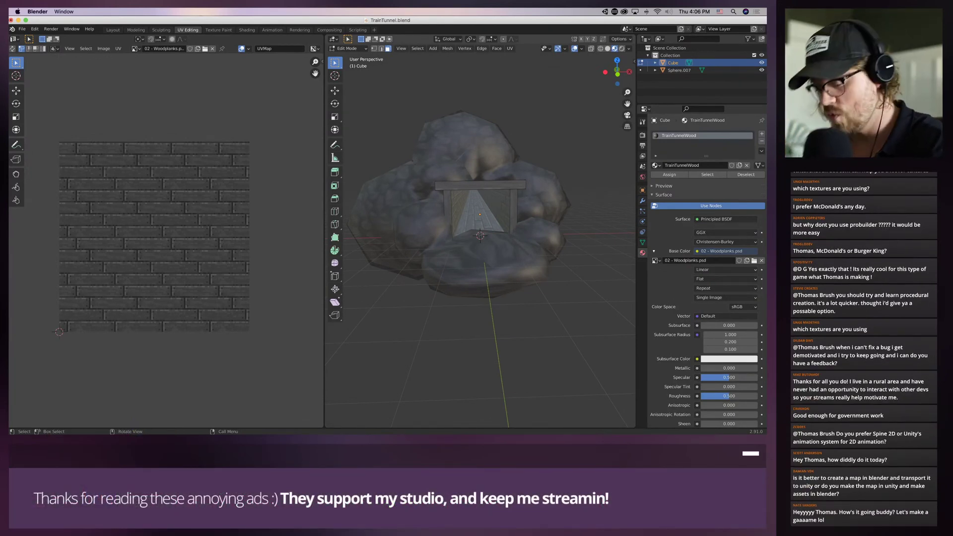
{"action": "key", "text": "super+s"}
Switch to Unity, search the project assets for "train" and place the TrainTunnel model at the cliff opening in the scene
{"action": "key", "text": "super+Tab"}
{"action": "key", "text": "super+Tab"}
{"action": "key", "text": "super+Tab"}
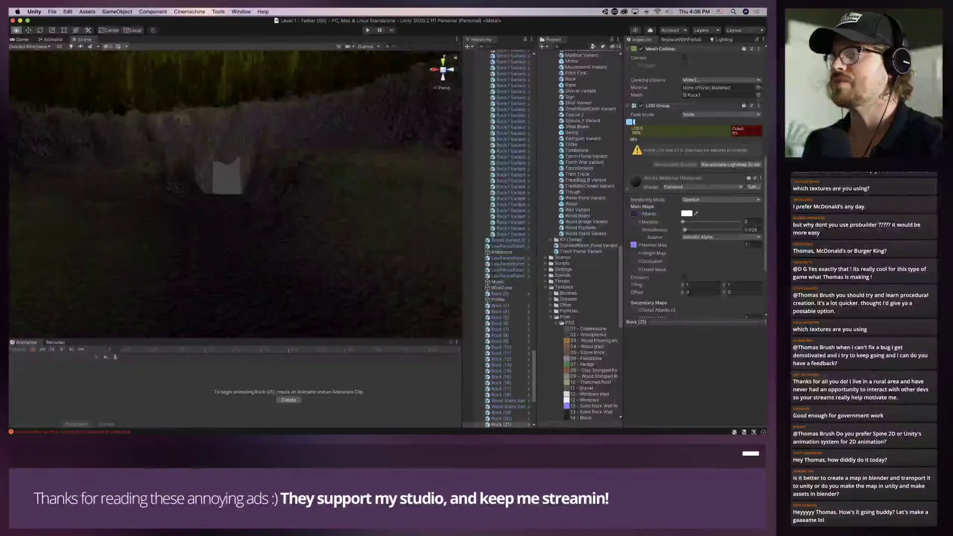
{"action": "key", "text": "w"}
{"action": "mouse_move", "coordinate": [235, 194]}
{"action": "right_mouse_down"}
{"action": "mouse_move", "coordinate": [231, 201]}
{"action": "mouse_move", "coordinate": [248, 173]}
{"action": "mouse_move", "coordinate": [238, 185]}
{"action": "right_mouse_up"}
{"action": "scroll", "coordinate": [239, 183], "scroll_direction": "up", "scroll_amount": 3}
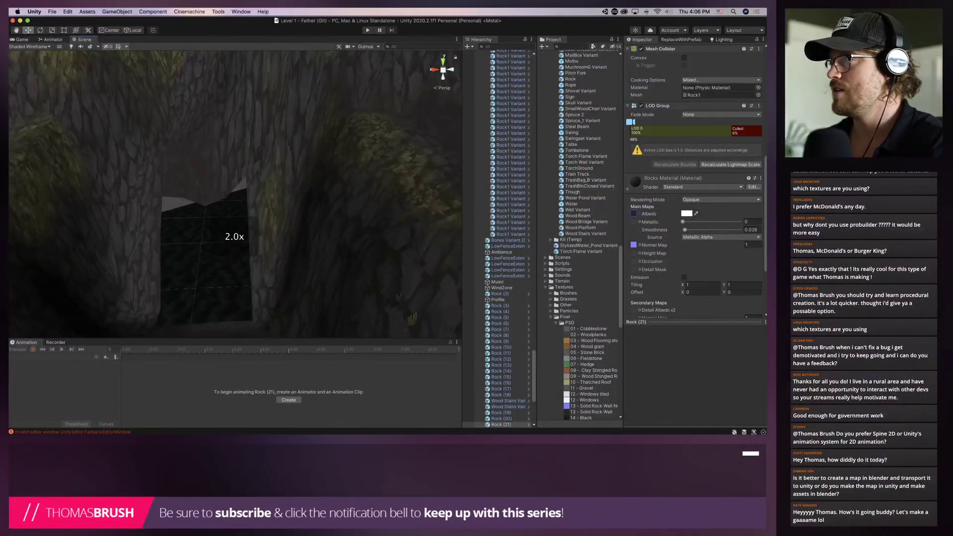
{"action": "type", "text": "train"}
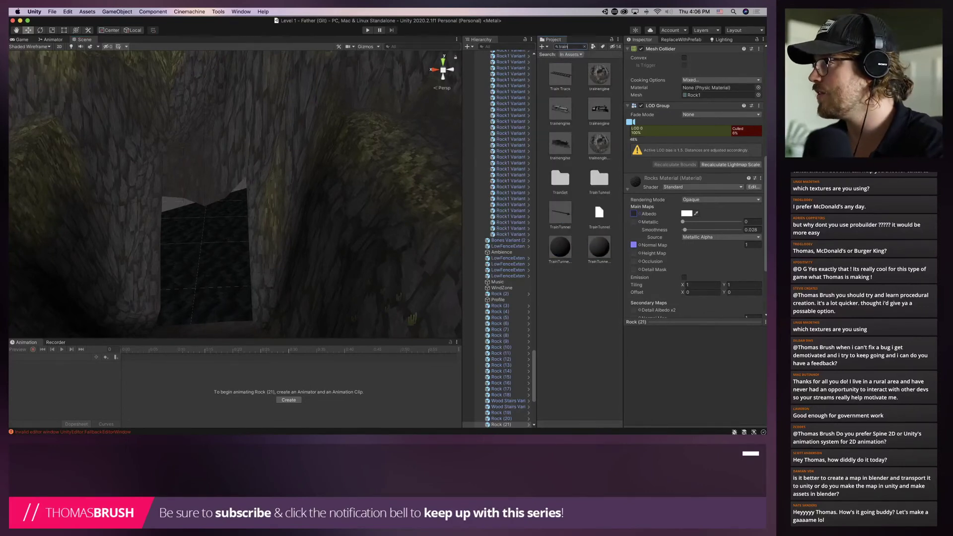
{"action": "left_click_drag", "start_coordinate": [560, 214], "coordinate": [209, 293]}
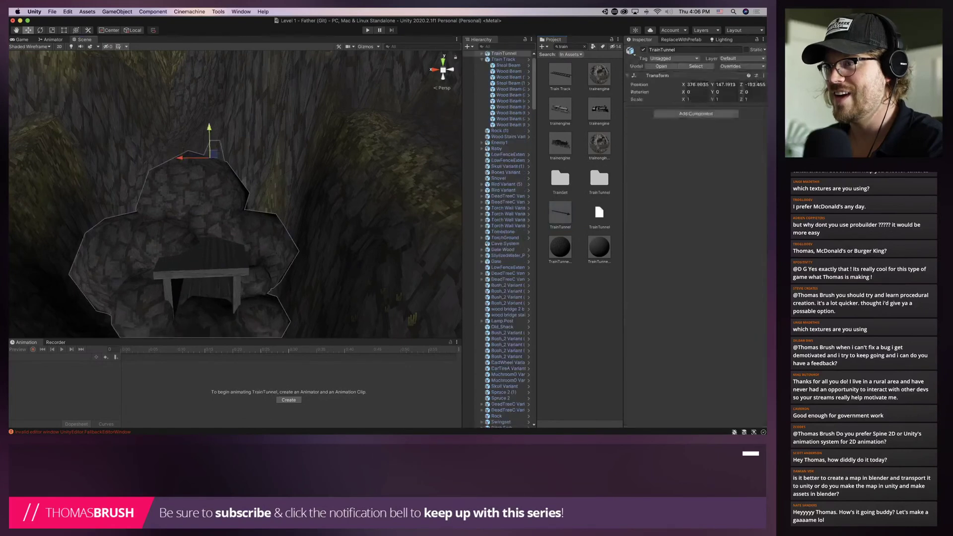
Lower the TrainTunnel to Y 128.66 and slide it back into the cliff opening to Z -220.93
{"action": "right_click_drag", "start_coordinate": [208, 293], "coordinate": [218, 238]}
{"action": "scroll", "coordinate": [218, 219], "scroll_direction": "down", "scroll_amount": 5}
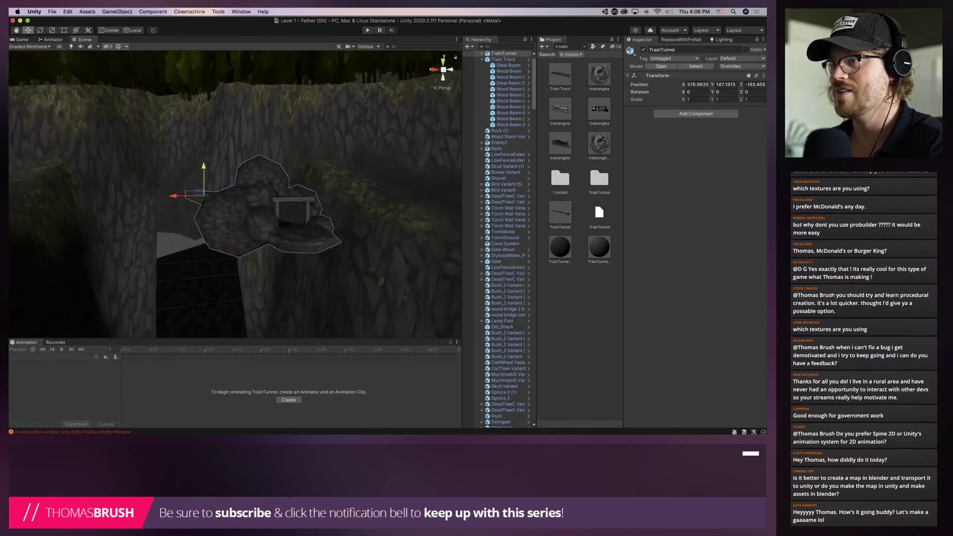
{"action": "left_click_drag", "start_coordinate": [204, 170], "coordinate": [203, 256]}
{"action": "right_click_drag", "start_coordinate": [202, 255], "coordinate": [340, 286]}
{"action": "left_click_drag", "start_coordinate": [212, 242], "coordinate": [113, 218]}
{"action": "key", "text": "super+Tab"}
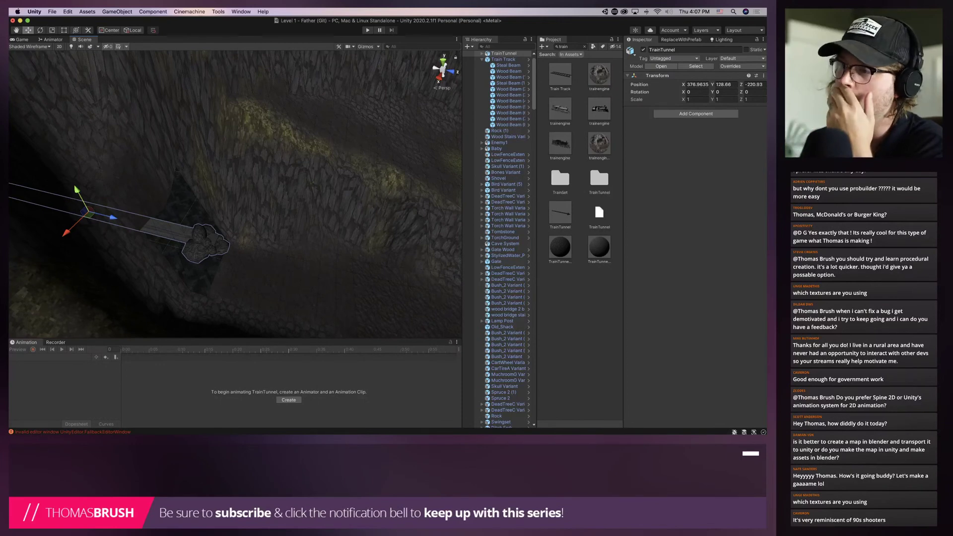
Inspect how the TrainTunnel sits in the cliff opening, and switch back to Blender
{"action": "middle_click_drag", "start_coordinate": [235, 223], "coordinate": [233, 194]}
{"action": "scroll", "coordinate": [235, 194], "scroll_direction": "up", "scroll_amount": 10}
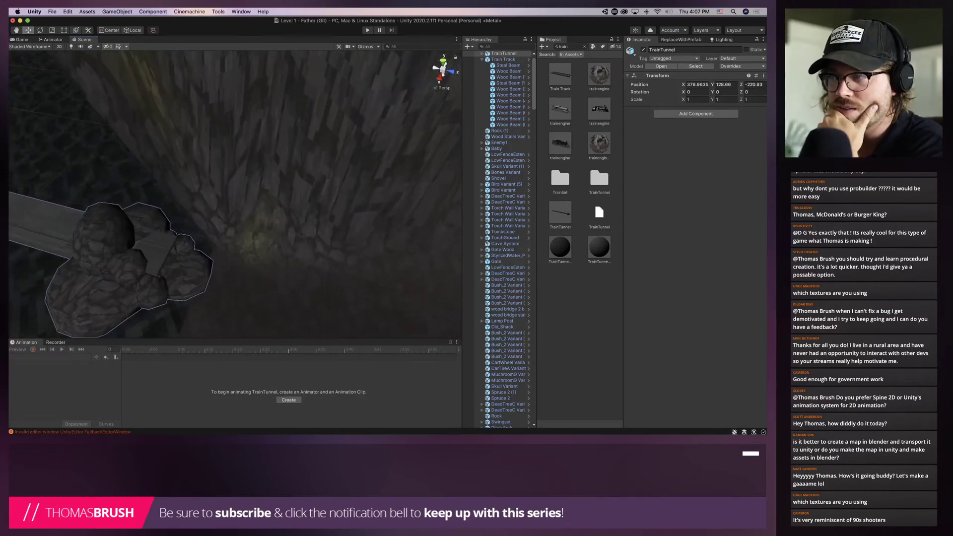
{"action": "scroll", "coordinate": [235, 194], "scroll_direction": "down", "scroll_amount": 10}
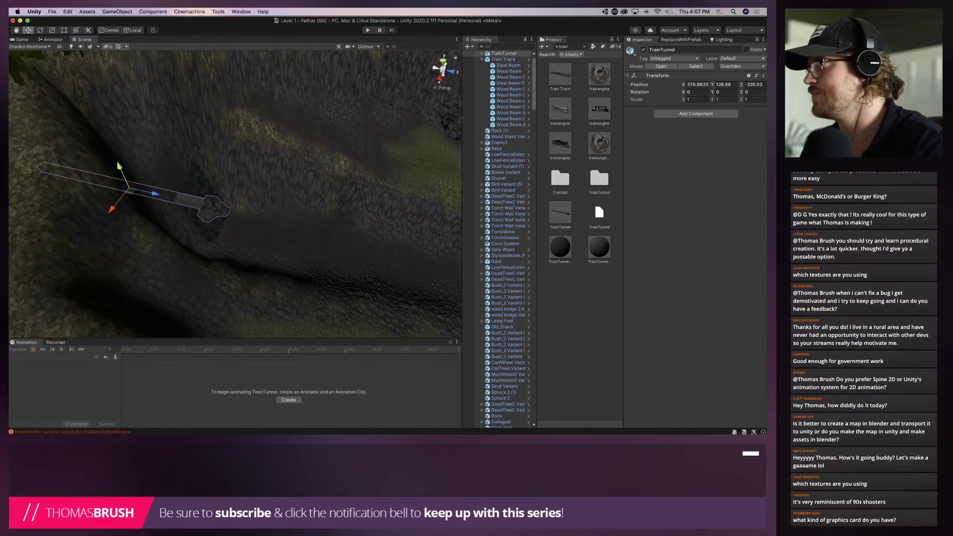
{"action": "key", "text": "super+Tab"}
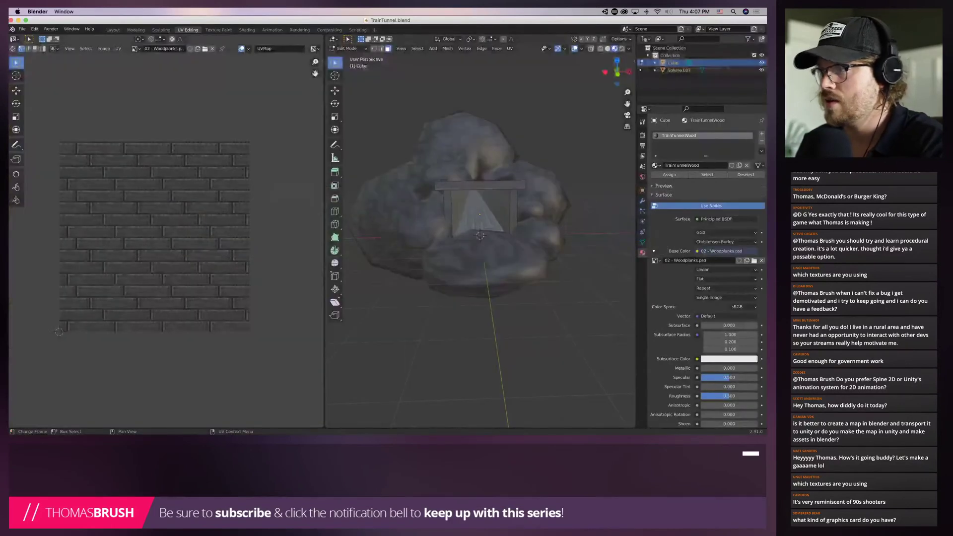
Select the top face of the wooden tunnel and enlarge all its UVs over the Woodplanks texture
{"action": "middle_click_drag", "start_coordinate": [480, 198], "coordinate": [491, 179]}
{"action": "scroll", "coordinate": [491, 178], "scroll_direction": "up", "scroll_amount": 4}
{"action": "left_click", "coordinate": [501, 218]}
{"action": "key", "text": "a"}
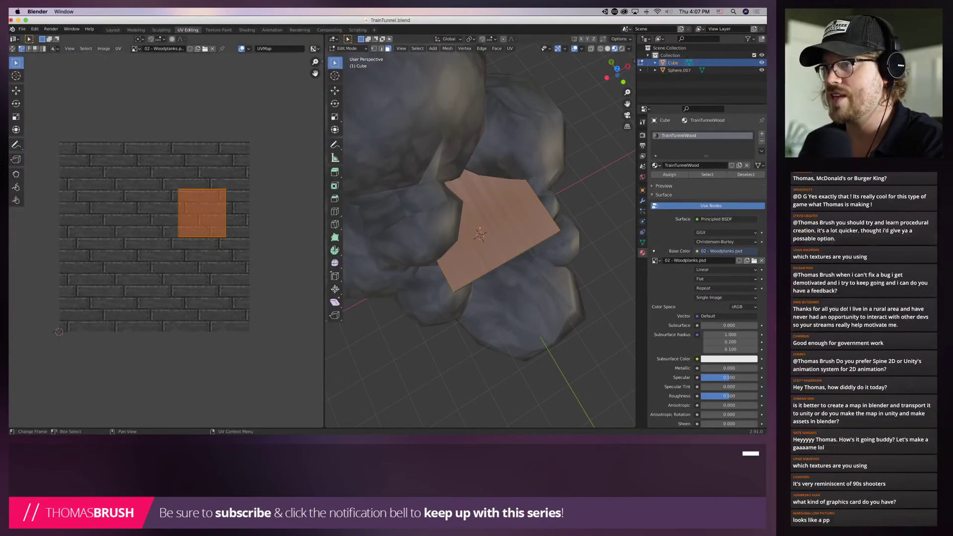
{"action": "key", "text": "s"}
{"action": "key", "text": "Return"}
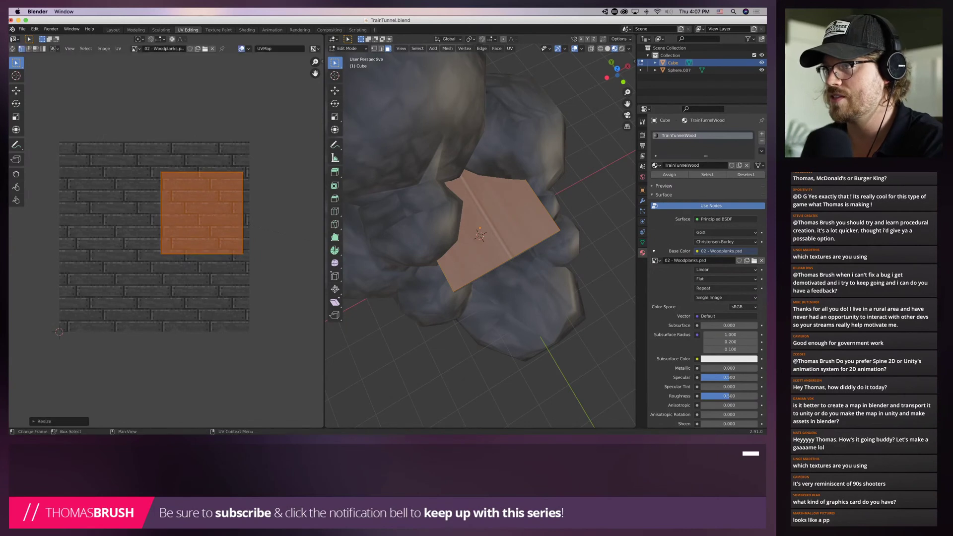
Shrink the tunnel top face's UVs, then stretch them along Y by a factor of at least 2.2
{"action": "key", "text": "s"}
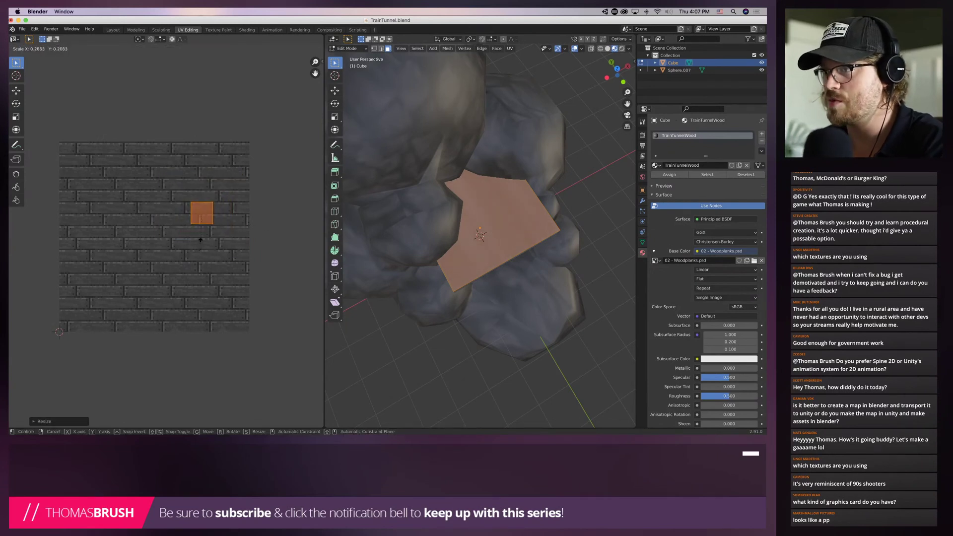
{"action": "key", "text": "x"}
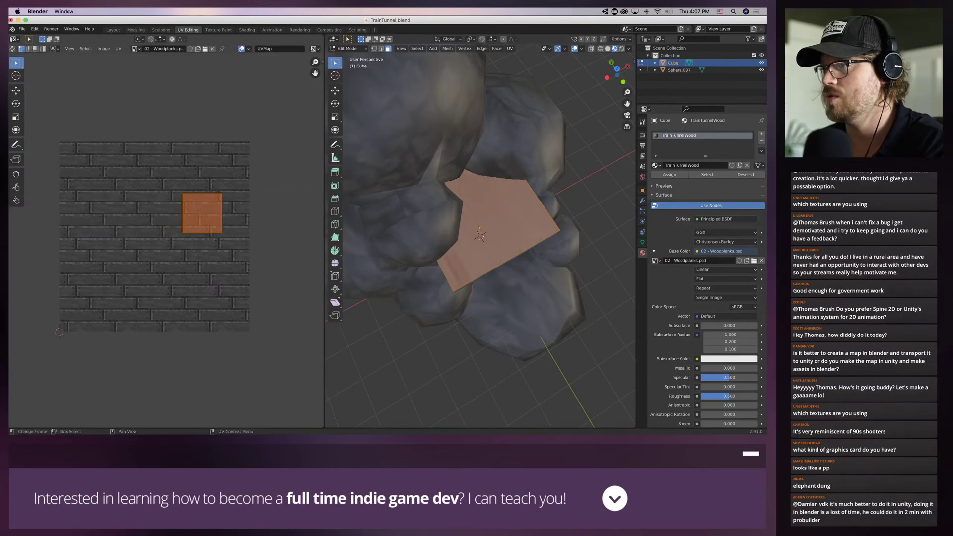
{"action": "key", "text": "y"}
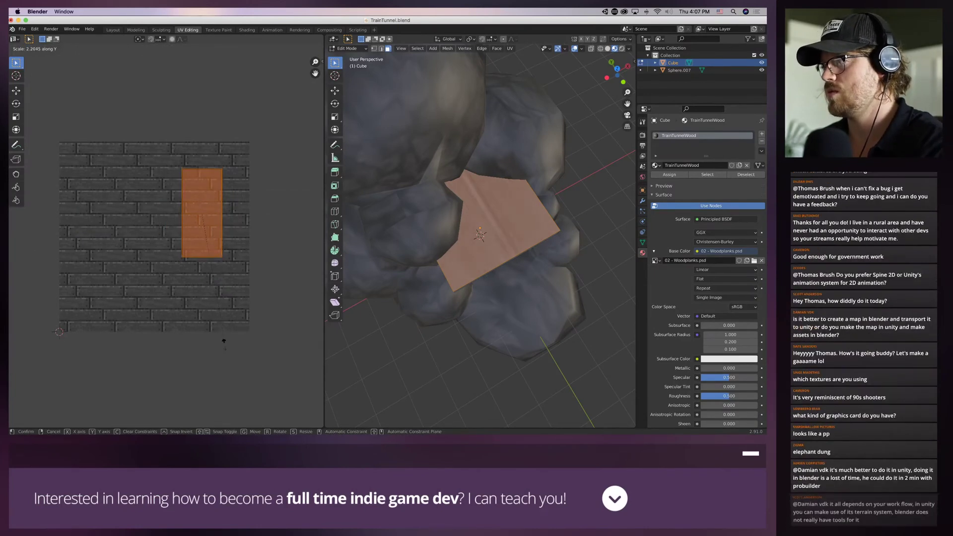
{"action": "left_click", "coordinate": [222, 340]}
Try rescaling the top face's UVs and widening them along X, then undo the widening
{"action": "key", "text": "s"}
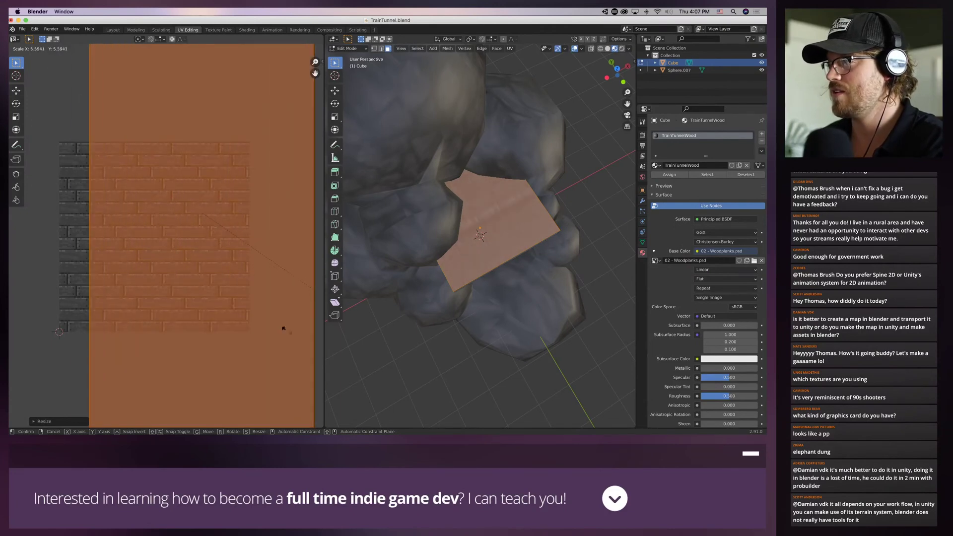
{"action": "left_click", "coordinate": [163, 169]}
{"action": "key", "text": "s"}
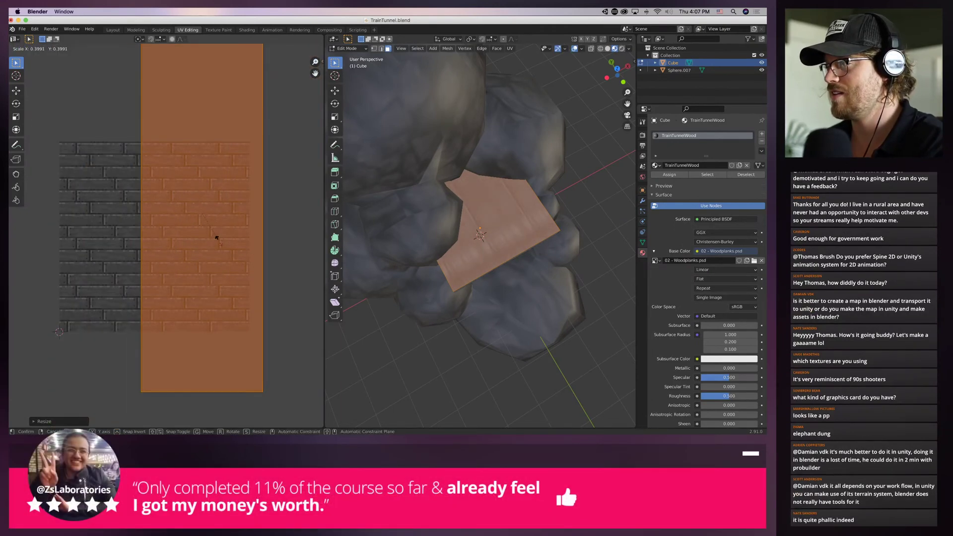
{"action": "key", "text": "x"}
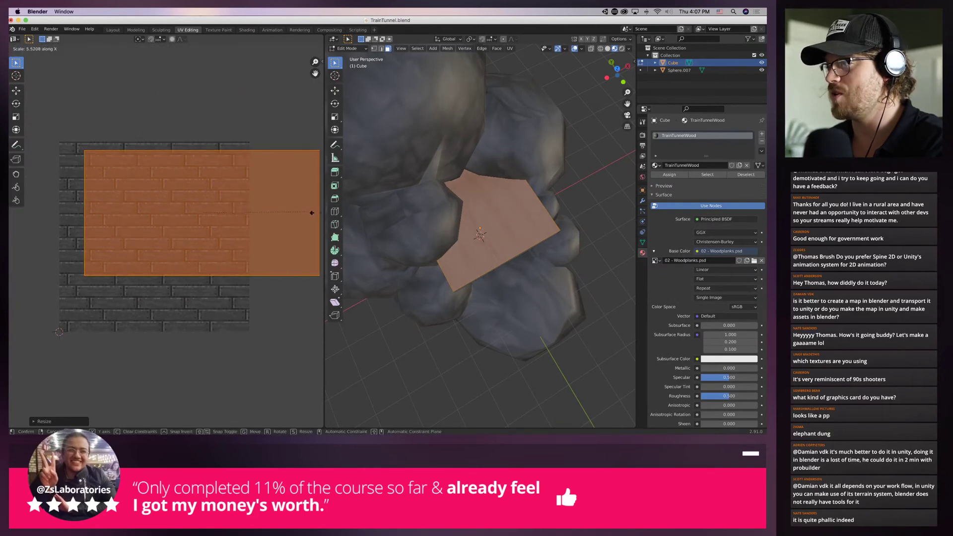
{"action": "left_click", "coordinate": [66, 202]}
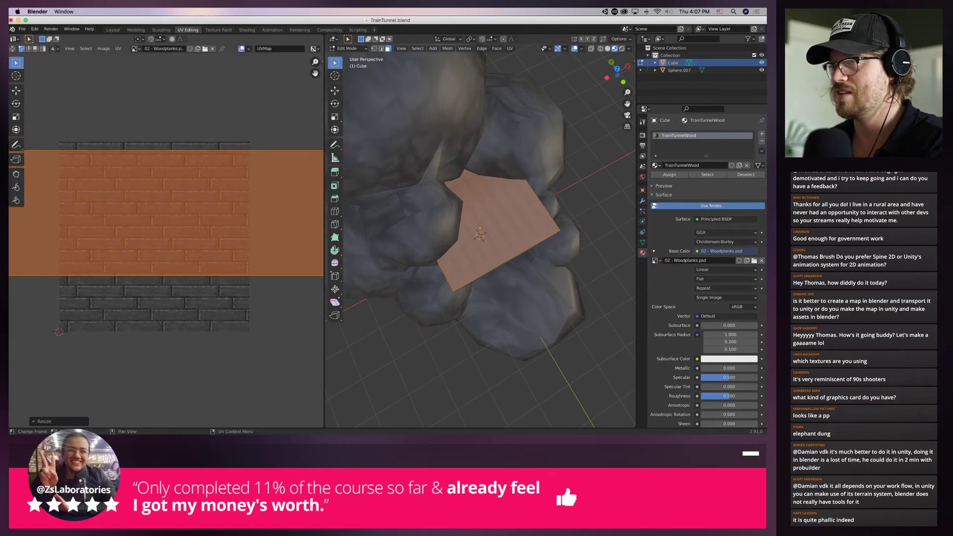
{"action": "middle_click_drag", "start_coordinate": [66, 202], "coordinate": [145, 203]}
{"action": "key", "text": "ctrl+z"}
{"action": "key", "text": "s"}
{"action": "key", "text": "x"}
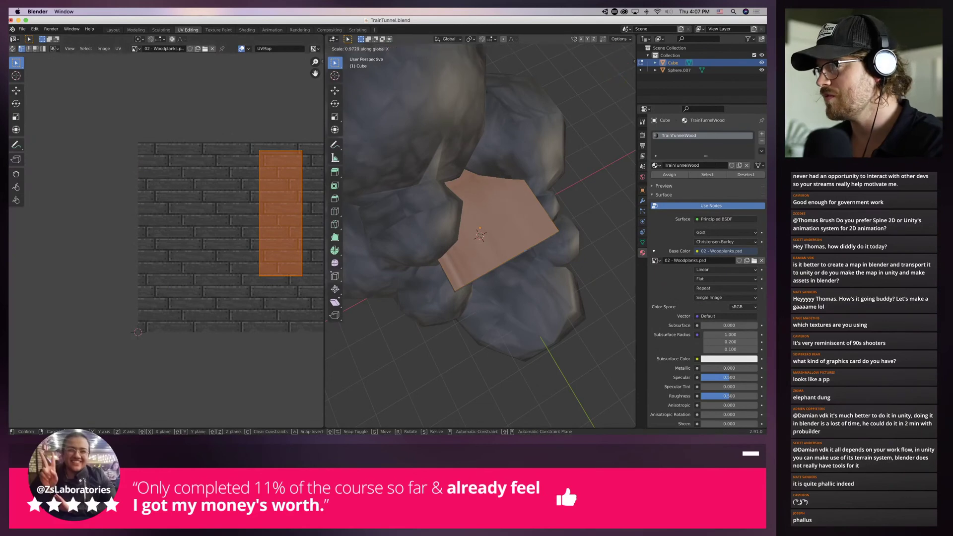
{"action": "left_click", "coordinate": [623, 259]}
{"action": "key", "text": "ctrl+z"}
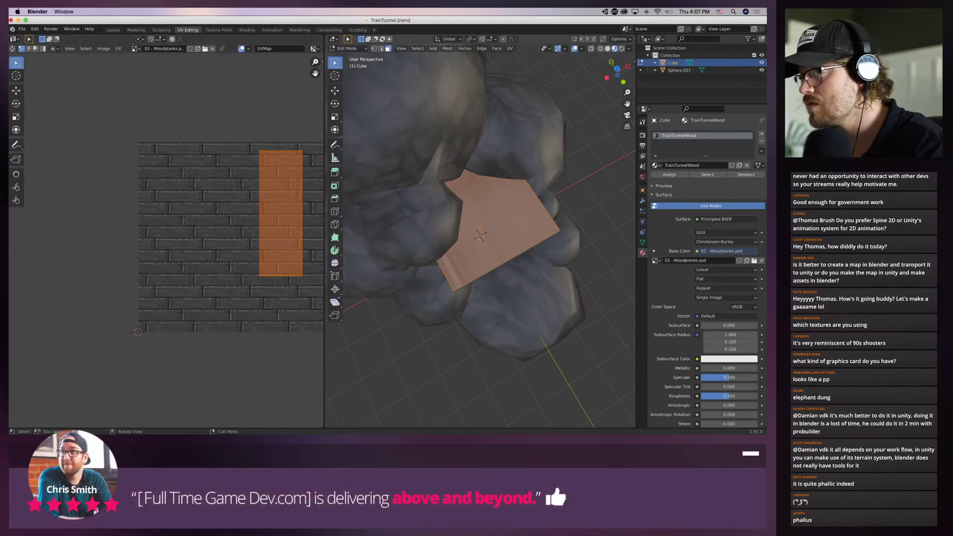
{"action": "key", "text": "s"}
{"action": "left_click", "coordinate": [620, 254]}
{"action": "middle_click_drag", "start_coordinate": [621, 255], "coordinate": [633, 197]}
{"action": "key", "text": "ctrl+z"}
Reselect all UVs of the tunnel's top face and rescale them uniformly to cover more of the plank texture
{"action": "key", "text": "a"}
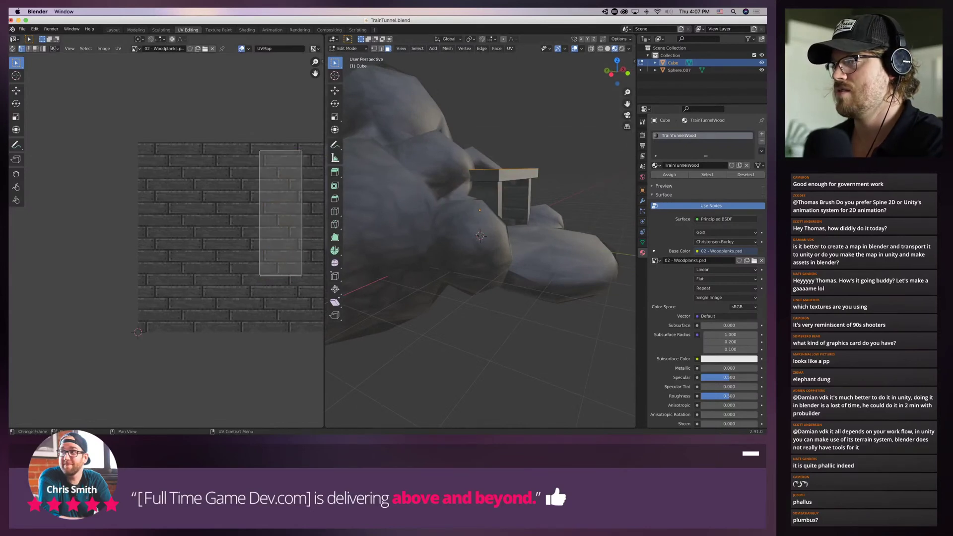
{"action": "key", "text": "a"}
{"action": "key", "text": "s"}
{"action": "left_click", "coordinate": [289, 267]}
{"action": "middle_click_drag", "start_coordinate": [397, 228], "coordinate": [407, 300]}
{"action": "scroll", "coordinate": [309, 260], "scroll_direction": "up", "scroll_amount": 1}
{"action": "key", "text": "s"}
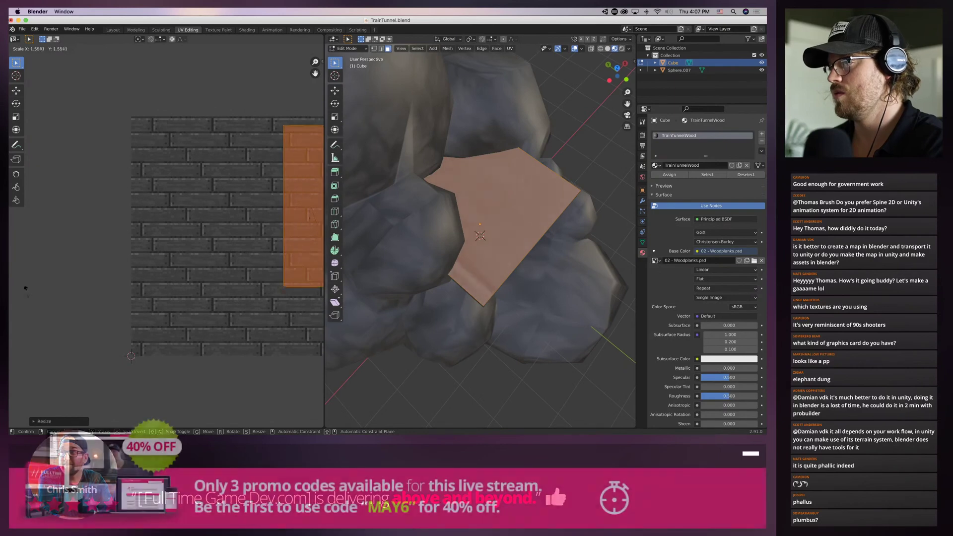
{"action": "key", "text": "Return"}
Rotate the top face's UVs by 90° so the planks run across the tunnel
{"action": "scroll", "coordinate": [224, 213], "scroll_direction": "down", "scroll_amount": 2}
{"action": "key", "text": "r"}
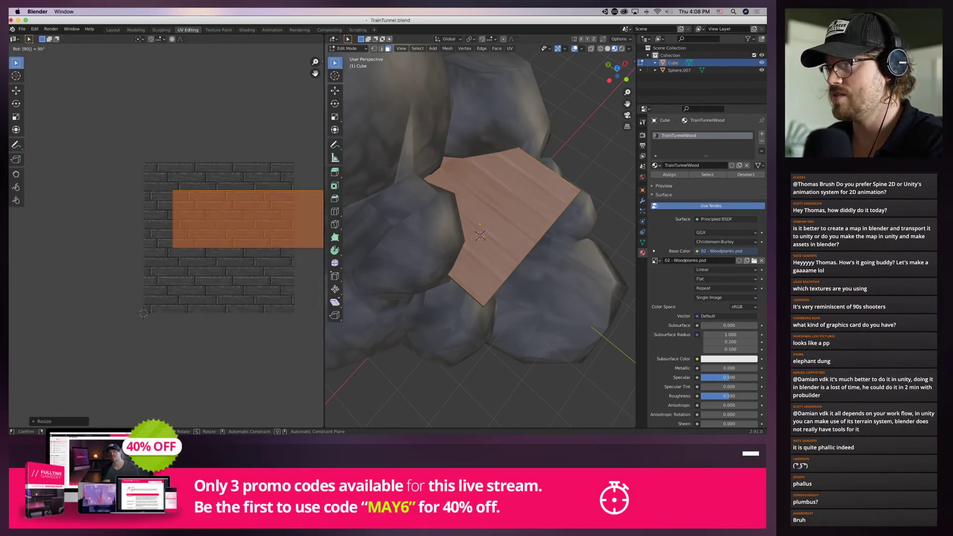
{"action": "left_click", "coordinate": [151, 286]}
Stretch the rotated UVs along X into a long strip reaching far beyond the plank texture on both sides
{"action": "scroll", "coordinate": [151, 286], "scroll_direction": "down", "scroll_amount": 2}
{"action": "scroll", "coordinate": [167, 241], "scroll_direction": "down", "scroll_amount": 1}
{"action": "scroll", "coordinate": [480, 239], "scroll_direction": "down", "scroll_amount": 10}
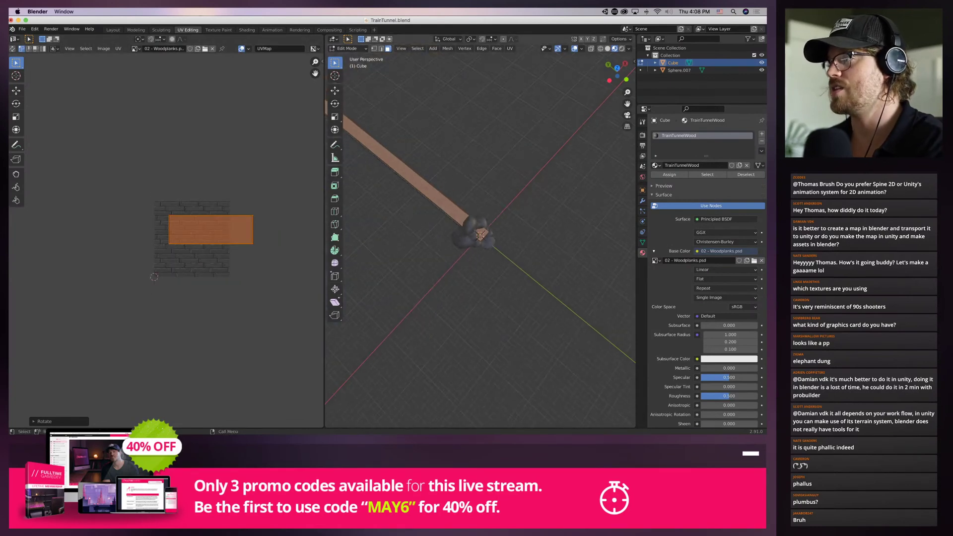
{"action": "key", "text": "s"}
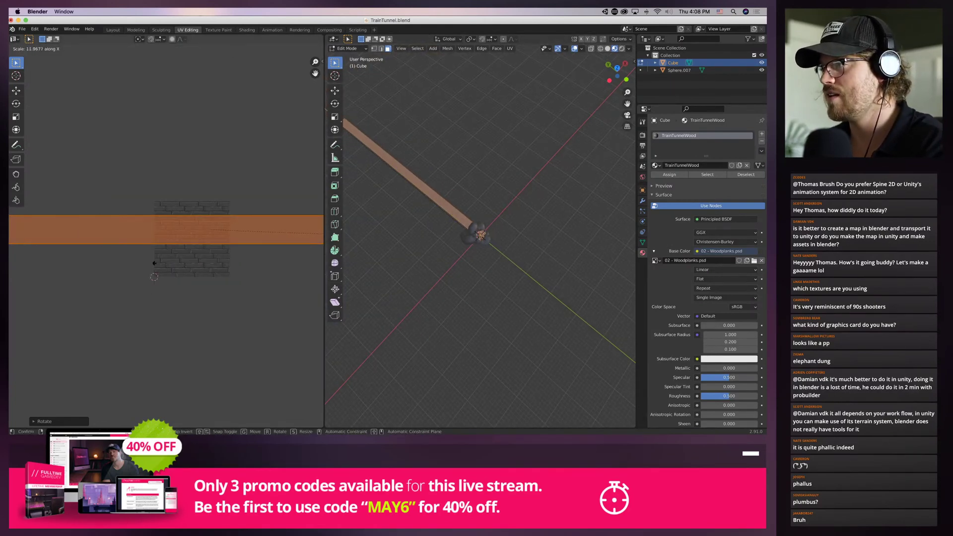
{"action": "left_click", "coordinate": [320, 230]}
{"action": "scroll", "coordinate": [480, 238], "scroll_direction": "up", "scroll_amount": 10}
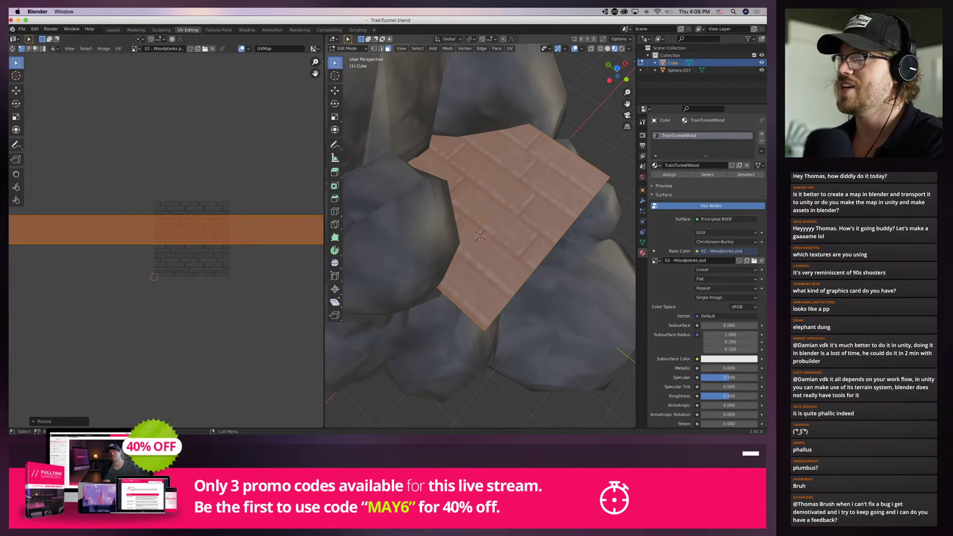
Compare the tunnel roof's plank texture by undoing and redoing the latest changes
{"action": "middle_click_drag", "start_coordinate": [467, 263], "coordinate": [442, 211]}
{"action": "key", "text": "ctrl+z"}
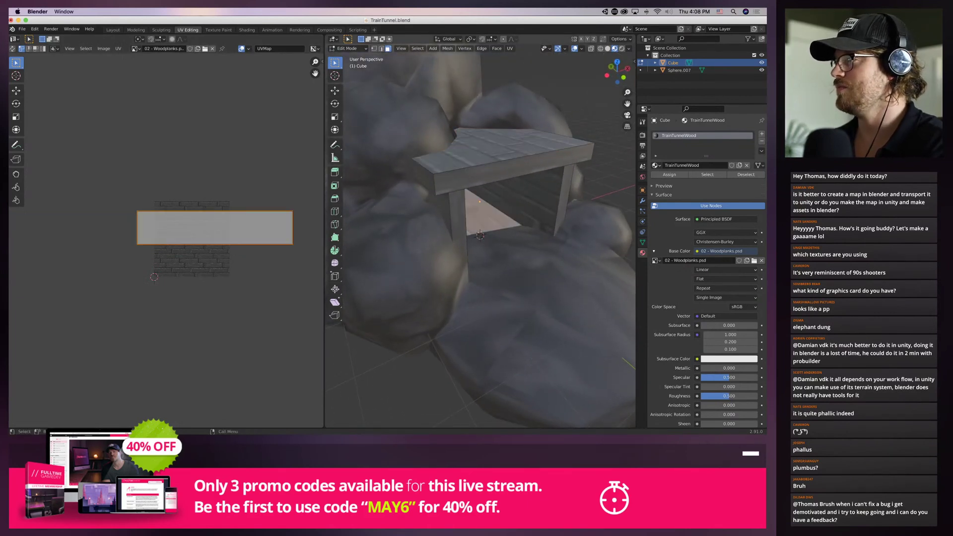
{"action": "key", "text": "ctrl+z"}
{"action": "key", "text": "ctrl+shift+z"}
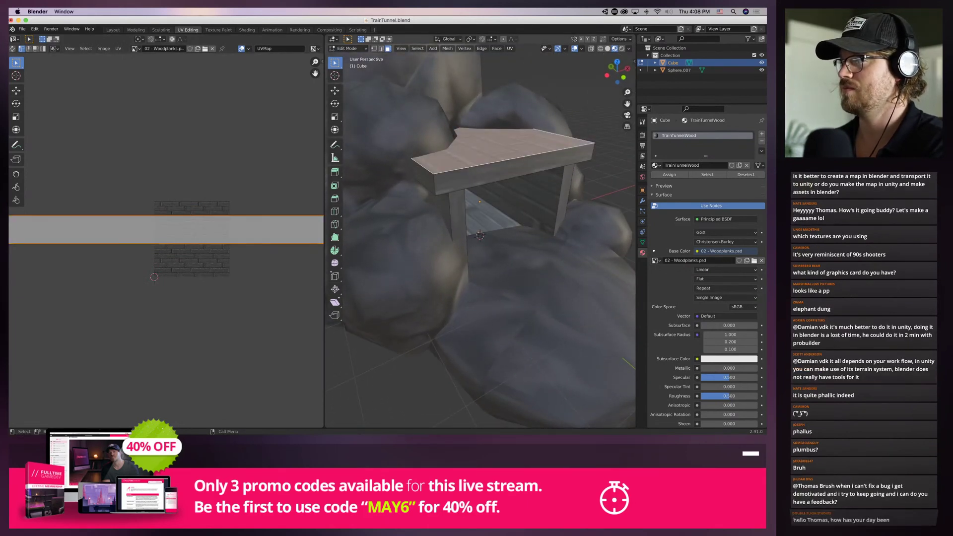
{"action": "key", "text": "ctrl+z"}
{"action": "key", "text": "ctrl+shift+z"}
Scale the roof face's UV strip uniformly to about 0.32, nudge its position and save TrainTunnel.blend
{"action": "key", "text": "s"}
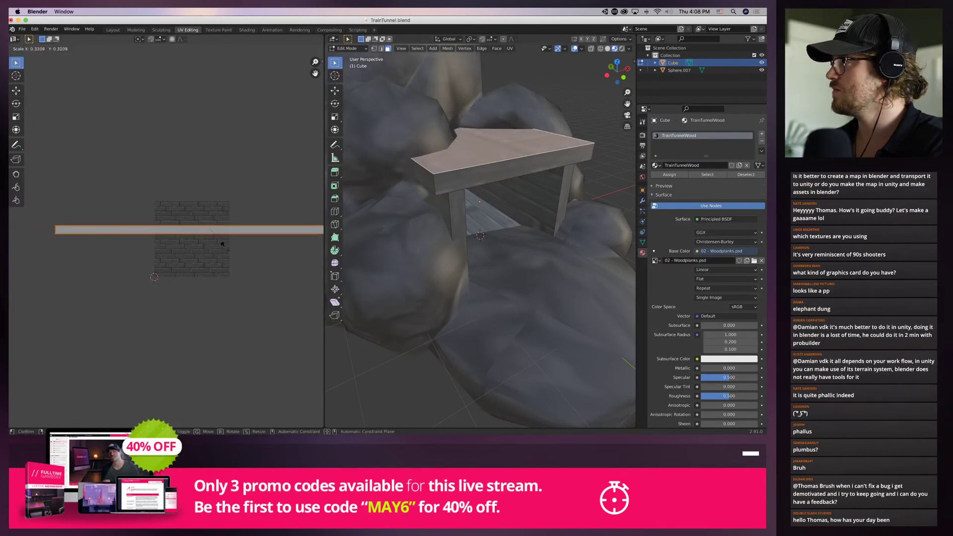
{"action": "key", "text": "Return"}
{"action": "key", "text": "g"}
{"action": "key", "text": "Return"}
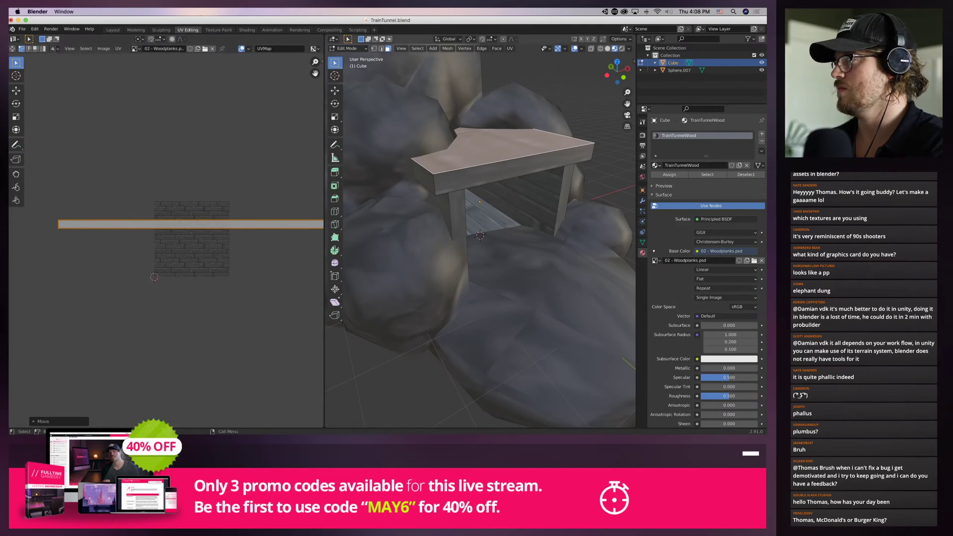
{"action": "left_click", "coordinate": [443, 207]}
{"action": "key", "text": "super+s"}
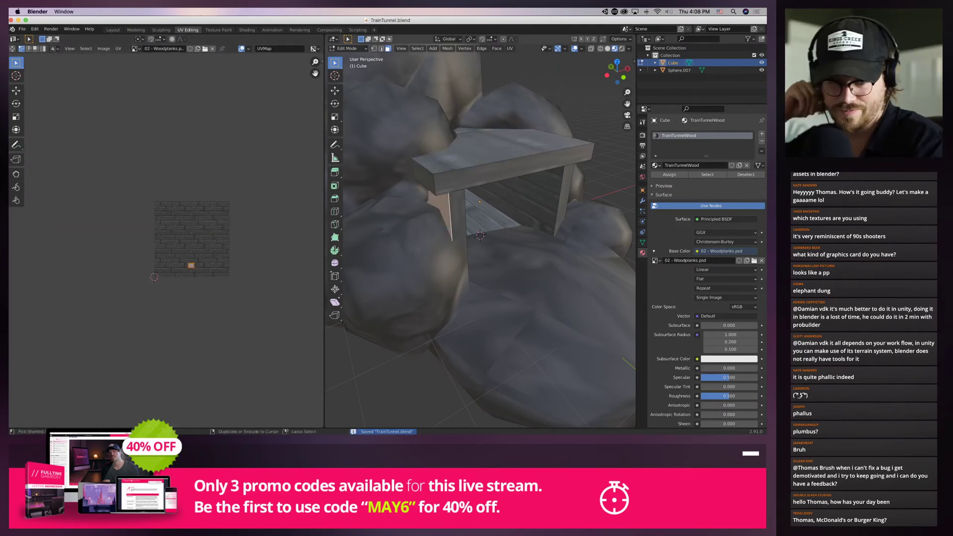
Check the TrainTunnel briefly in the Unity level, and return to the whole model in Blender
{"action": "key", "text": "super+Tab"}
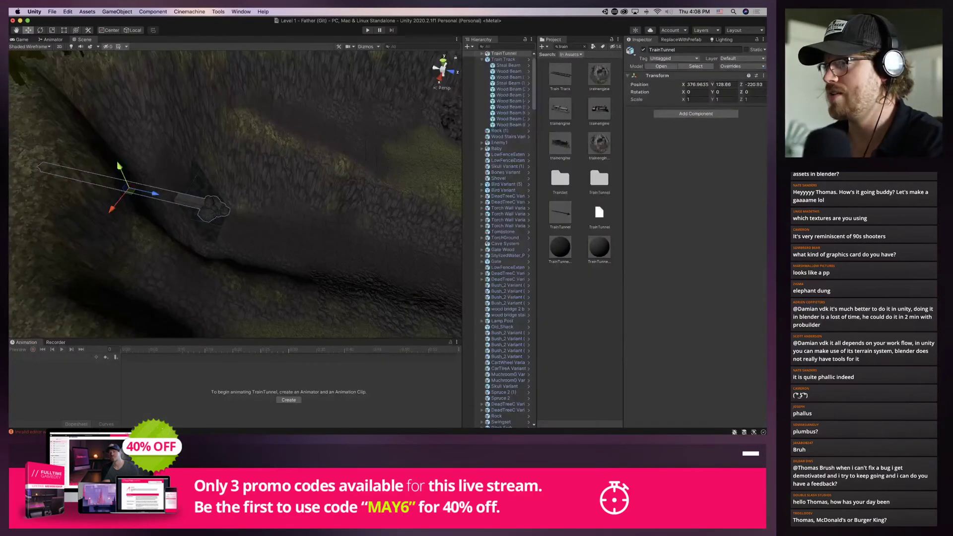
{"action": "key", "text": "ctrl+Up"}
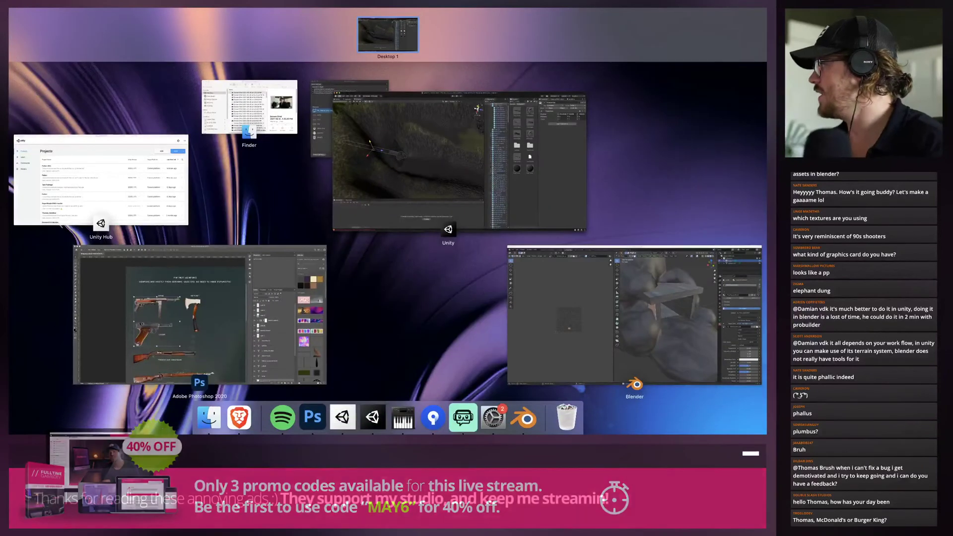
{"action": "key", "text": "ctrl+Up"}
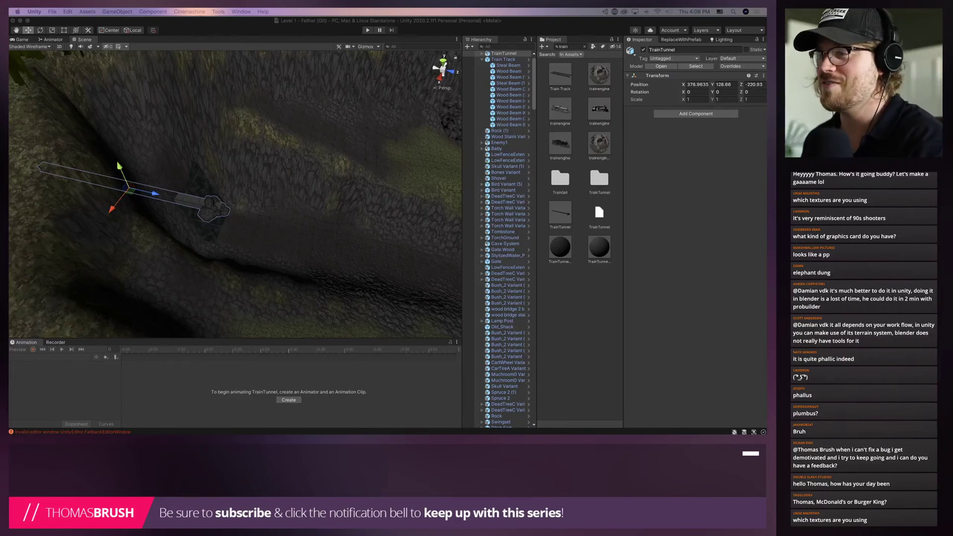
{"action": "key", "text": "super+Tab"}
{"action": "key", "text": "super+Tab"}
{"action": "key", "text": "super+Tab"}
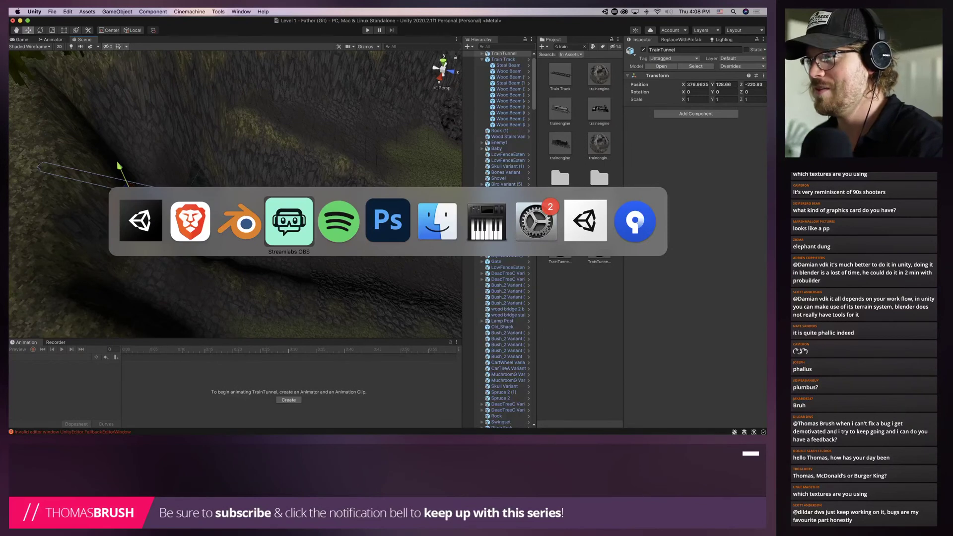
{"action": "key", "text": "super+shift+Tab"}
{"action": "scroll", "coordinate": [456, 213], "scroll_direction": "down", "scroll_amount": 10}
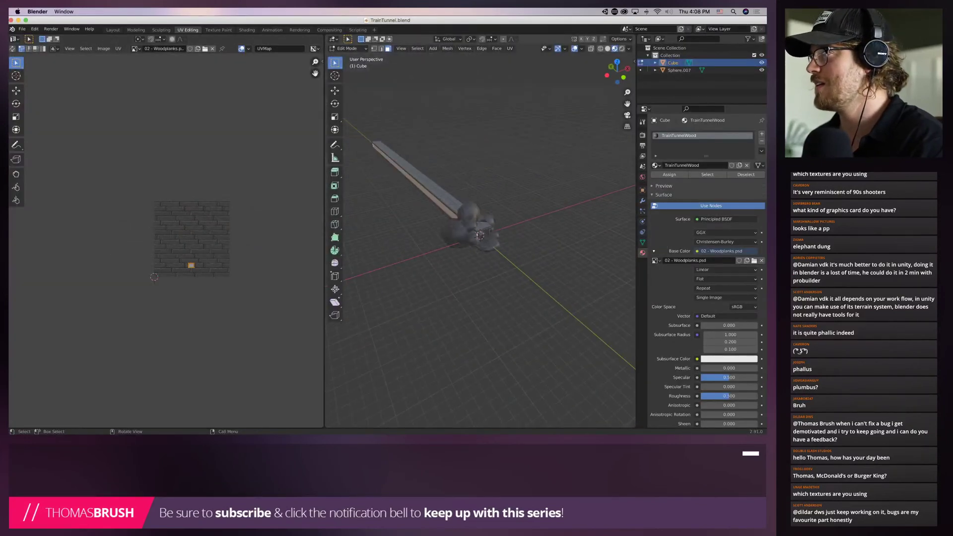
{"action": "mouse_move", "coordinate": [9, 9]}
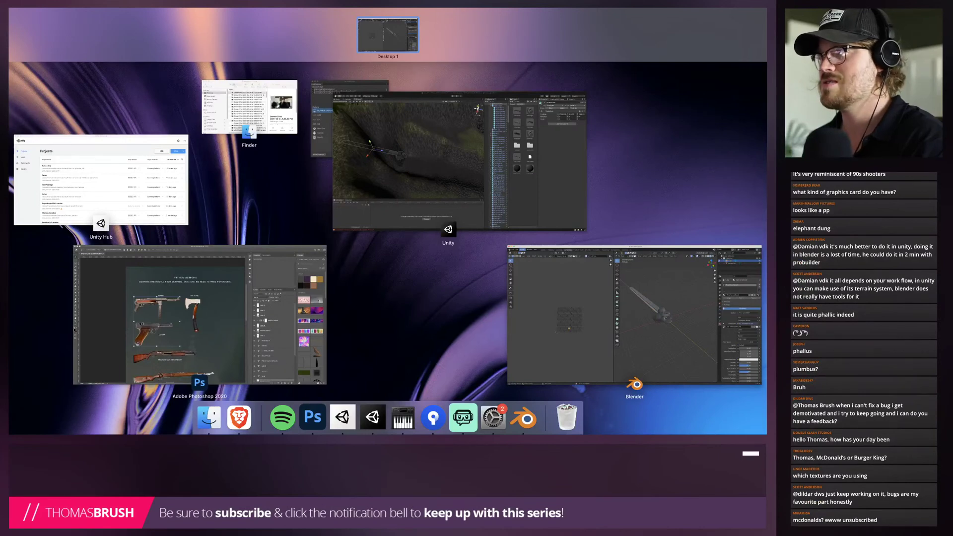
{"action": "left_click", "coordinate": [635, 318]}
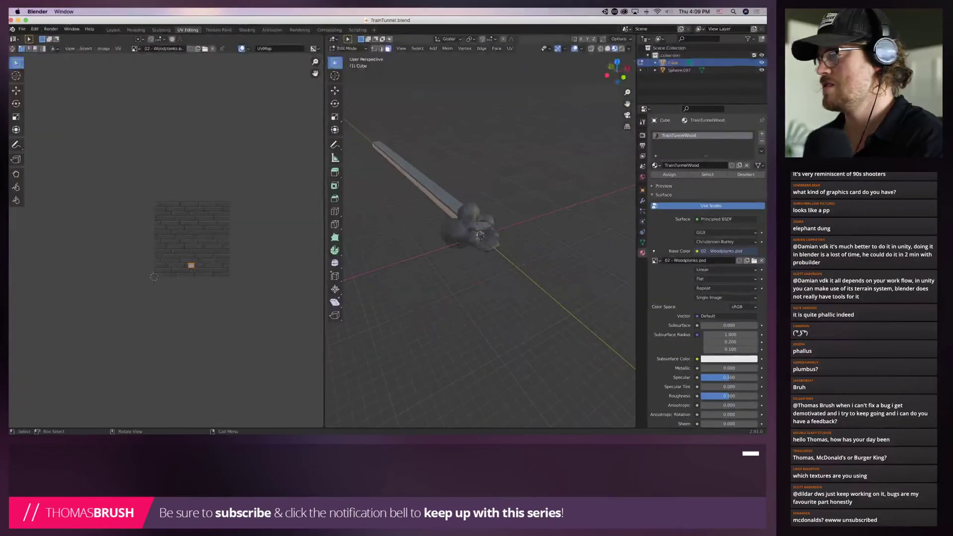
Switch to Object Mode, scale the wooden tunnel and rocks together to a little over twice their size, and save TrainTunnel.blend
{"action": "key", "text": "a"}
{"action": "key", "text": "alt+a"}
{"action": "left_click", "coordinate": [346, 48]}
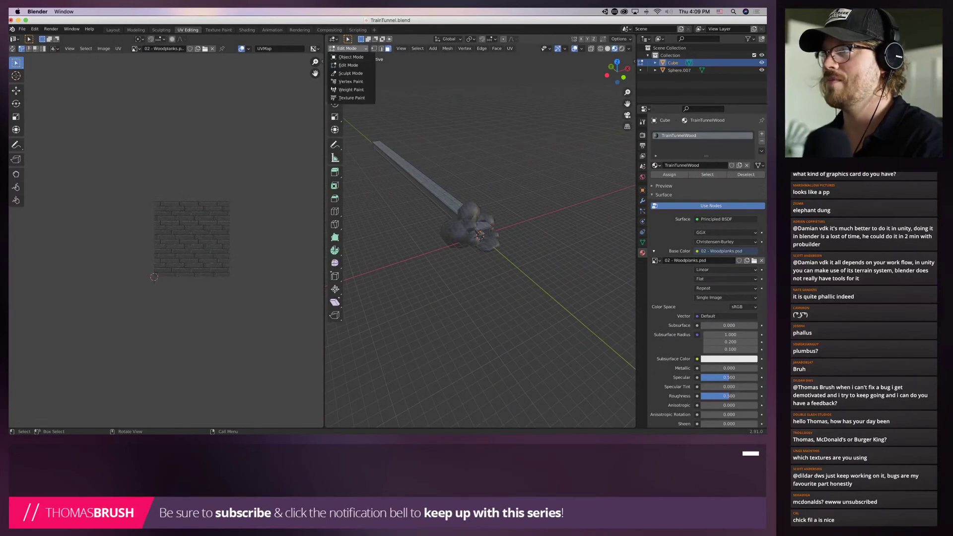
{"action": "left_click", "coordinate": [350, 57]}
{"action": "key", "text": "s"}
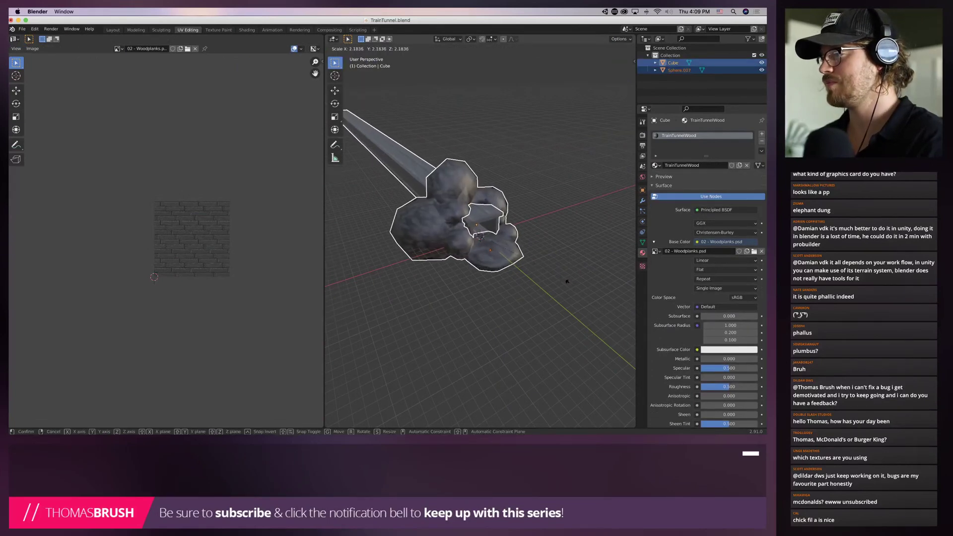
{"action": "left_click", "coordinate": [564, 276]}
{"action": "key", "text": "ctrl+s"}
Switch to Unity and inspect the size of the enlarged TrainTunnel in the cliff opening
{"action": "key", "text": "super+Tab"}
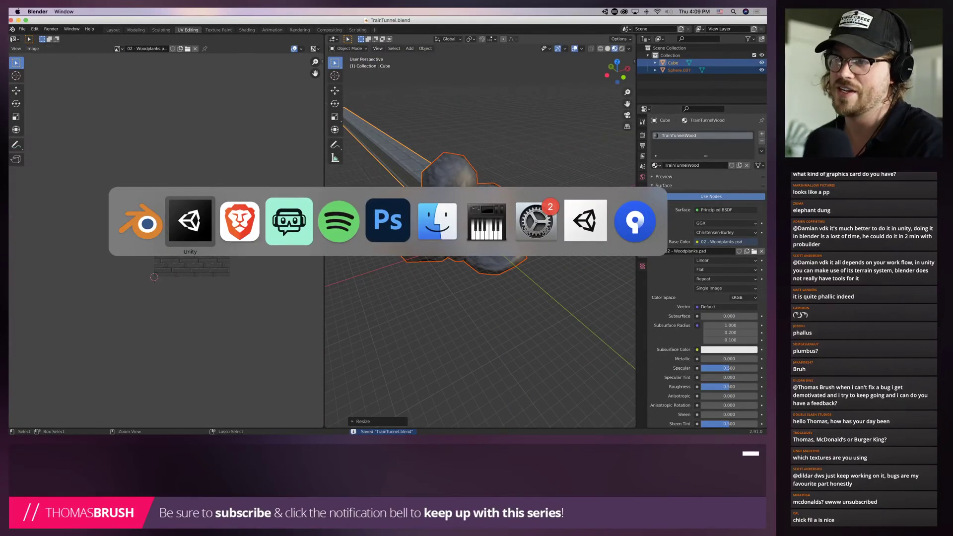
{"action": "scroll", "coordinate": [235, 194], "scroll_direction": "up", "scroll_amount": 5}
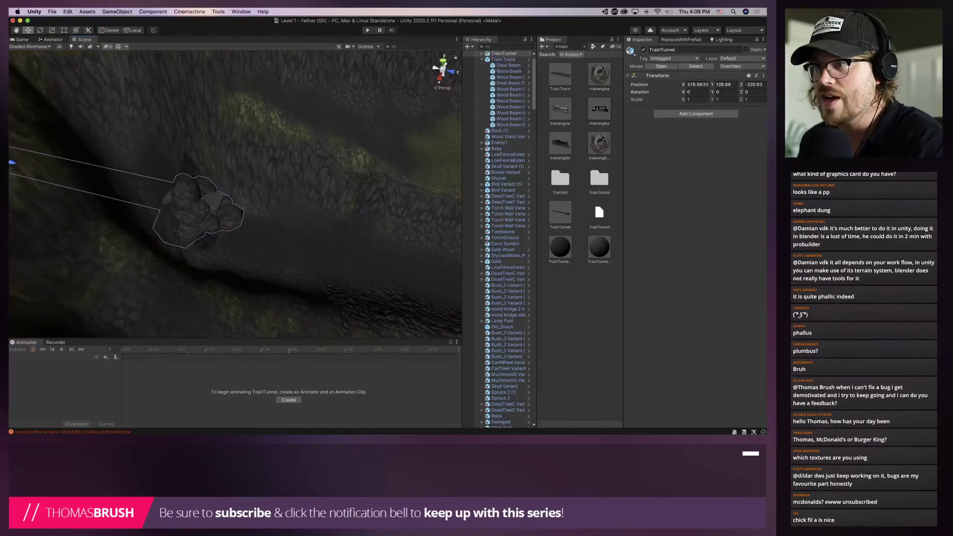
{"action": "left_click_drag", "start_coordinate": [298, 209], "coordinate": [159, 184], "text": "alt"}
{"action": "left_click_drag", "start_coordinate": [213, 208], "coordinate": [157, 159], "text": "alt"}
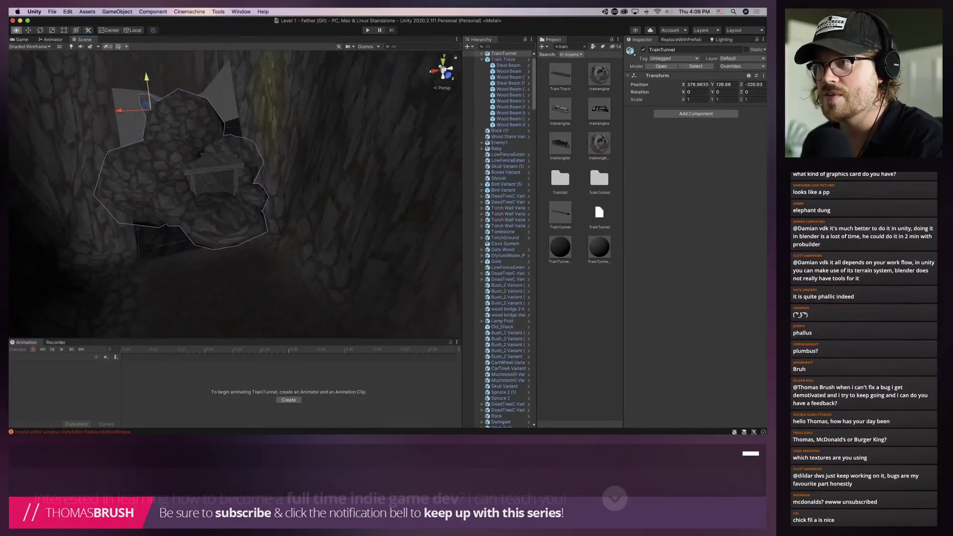
{"action": "scroll", "coordinate": [236, 194], "scroll_direction": "down", "scroll_amount": 5}
In Blender, scale the wooden tunnel and rocks up further together, save TrainTunnel.blend, and return to Unity
{"action": "key", "text": "super+Tab"}
{"action": "key", "text": "s"}
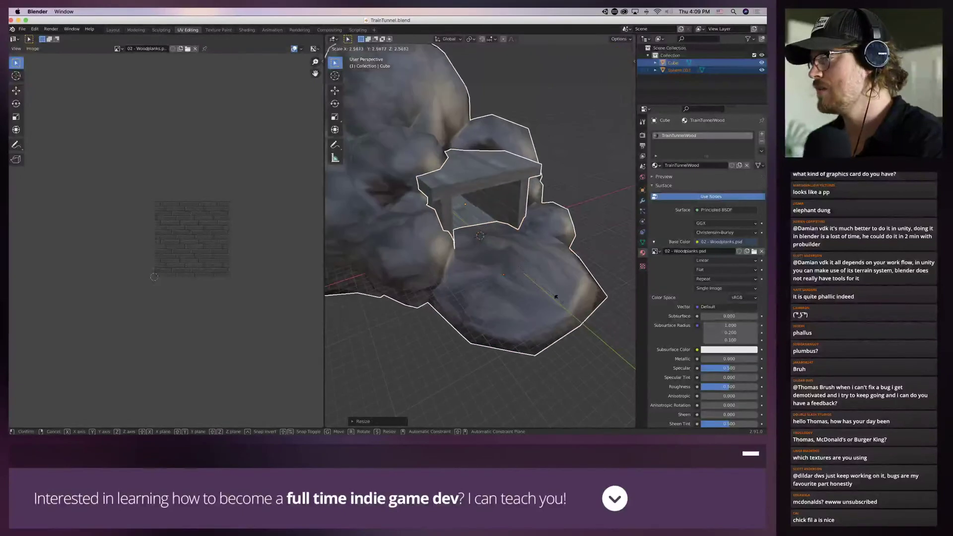
{"action": "left_click", "coordinate": [571, 308]}
{"action": "key", "text": "super+s"}
{"action": "key", "text": "super+Tab"}
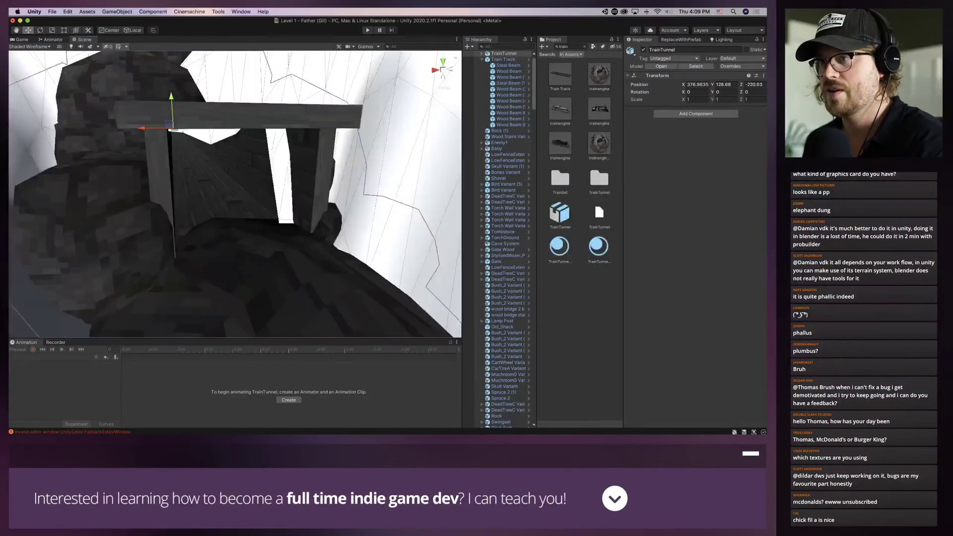
Select TrainTunnel in the Unity level and move it in the cliff opening to X 378.7 and Y 126
{"action": "key", "text": "f"}
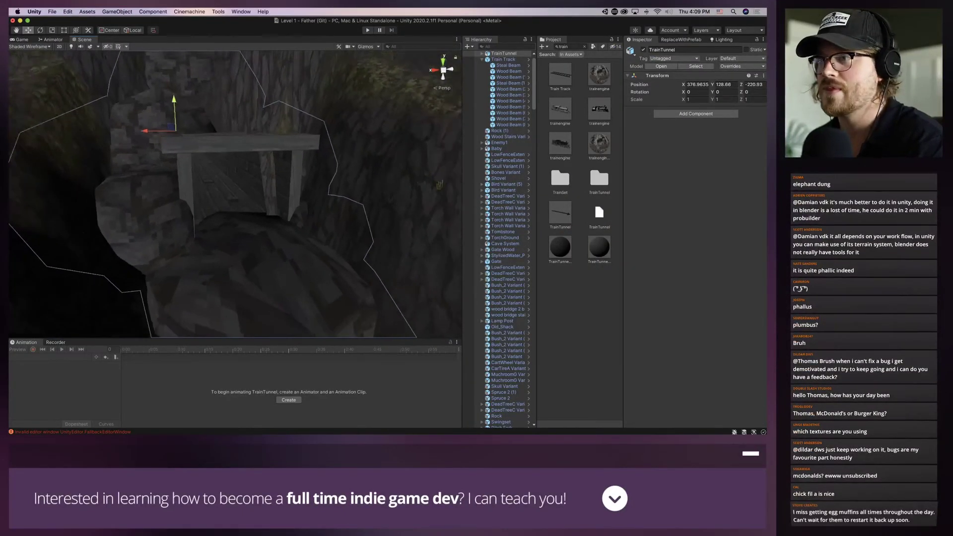
{"action": "middle_click_drag", "start_coordinate": [278, 208], "coordinate": [197, 174]}
{"action": "left_click", "coordinate": [135, 131]}
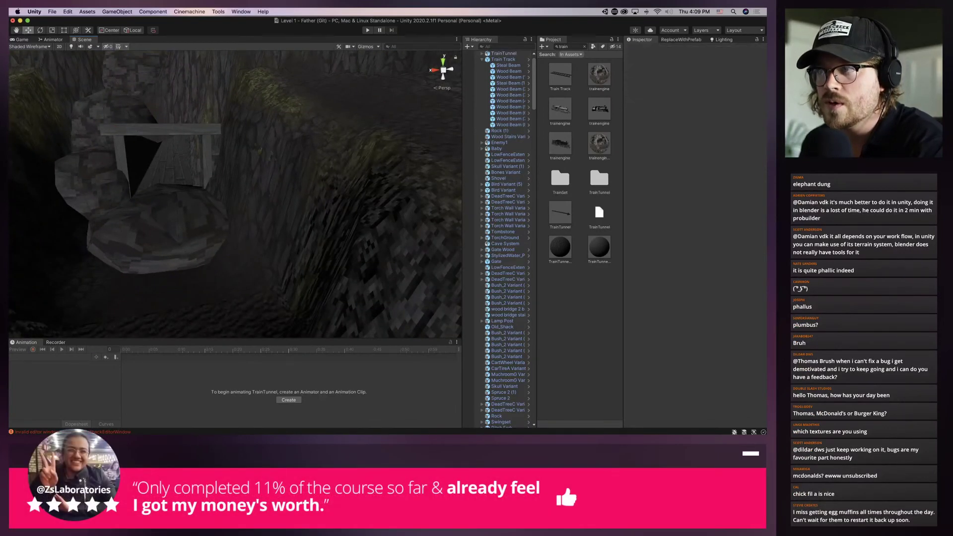
{"action": "left_click", "coordinate": [135, 131]}
{"action": "left_click_drag", "start_coordinate": [134, 129], "coordinate": [132, 129]}
{"action": "left_click_drag", "start_coordinate": [162, 100], "coordinate": [169, 80]}
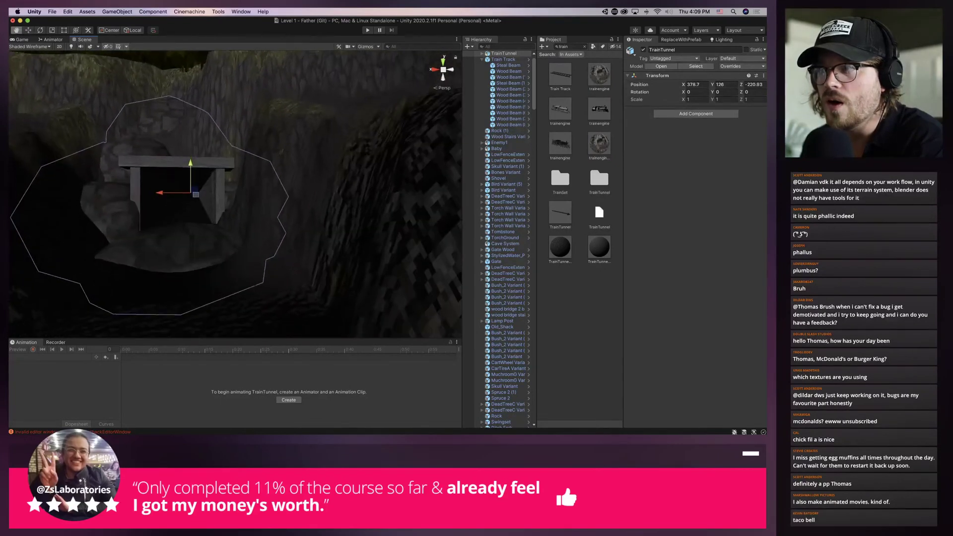
Lower TrainTunnel into the ground of the cliff opening to Y 122.5
{"action": "right_click_drag", "start_coordinate": [236, 196], "coordinate": [221, 218]}
{"action": "mouse_move", "coordinate": [221, 217]}
{"action": "left_mouse_down", "text": "alt"}
{"action": "mouse_move", "coordinate": [211, 214]}
{"action": "mouse_move", "coordinate": [227, 221]}
{"action": "mouse_move", "coordinate": [212, 246]}
{"action": "mouse_move", "coordinate": [214, 219]}
{"action": "left_mouse_up", "text": "alt"}
{"action": "right_click_drag", "start_coordinate": [213, 218], "coordinate": [206, 245]}
{"action": "scroll", "coordinate": [235, 194], "scroll_direction": "down", "scroll_amount": 10}
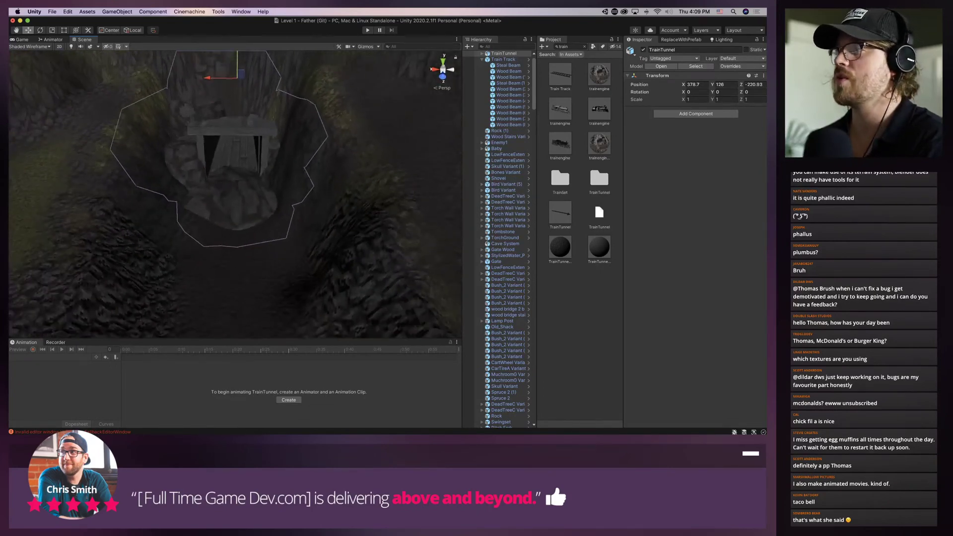
{"action": "left_click_drag", "start_coordinate": [236, 195], "coordinate": [232, 139], "text": "alt"}
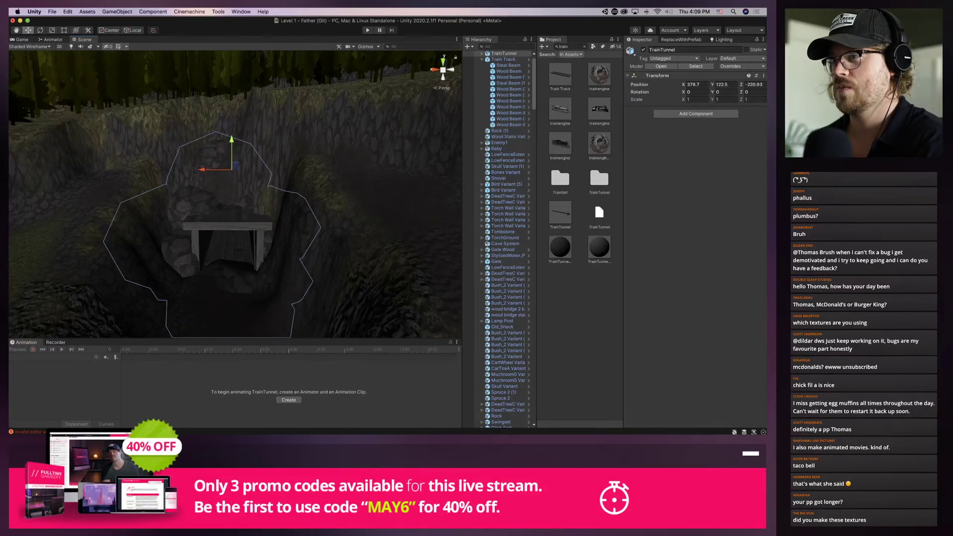
Move TrainTunnel forward along its length to Z -215.1
{"action": "left_click_drag", "start_coordinate": [232, 143], "coordinate": [303, 189], "text": "alt"}
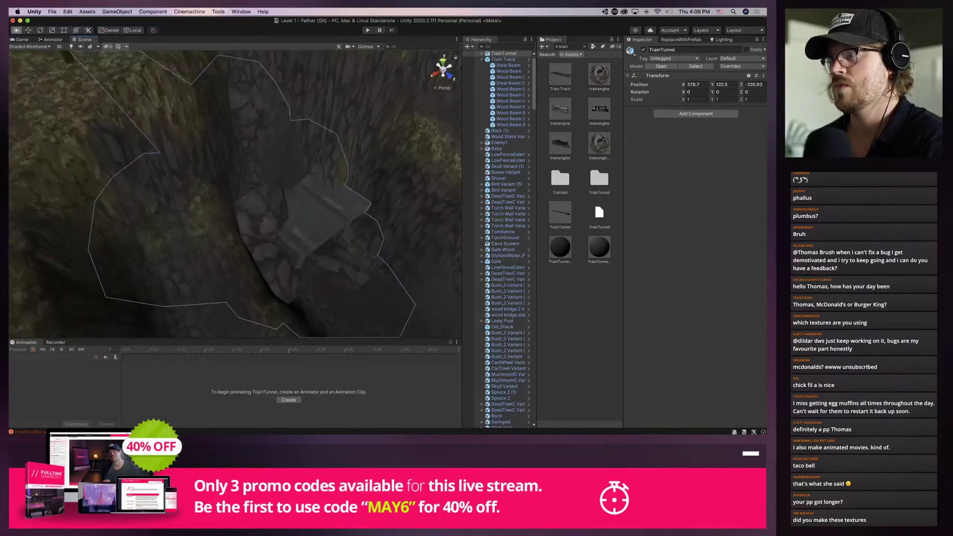
{"action": "scroll", "coordinate": [234, 194], "scroll_direction": "down", "scroll_amount": 10}
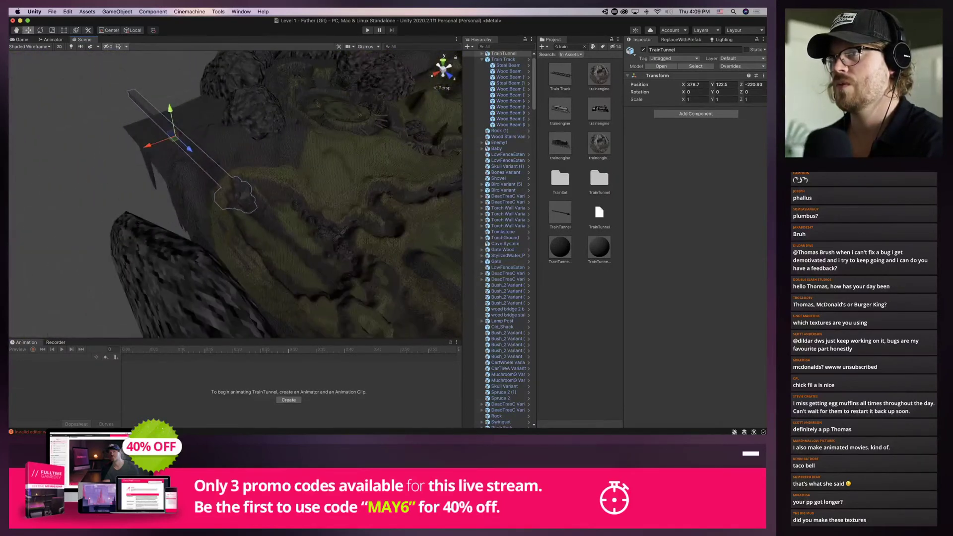
{"action": "left_click_drag", "start_coordinate": [189, 148], "coordinate": [191, 150]}
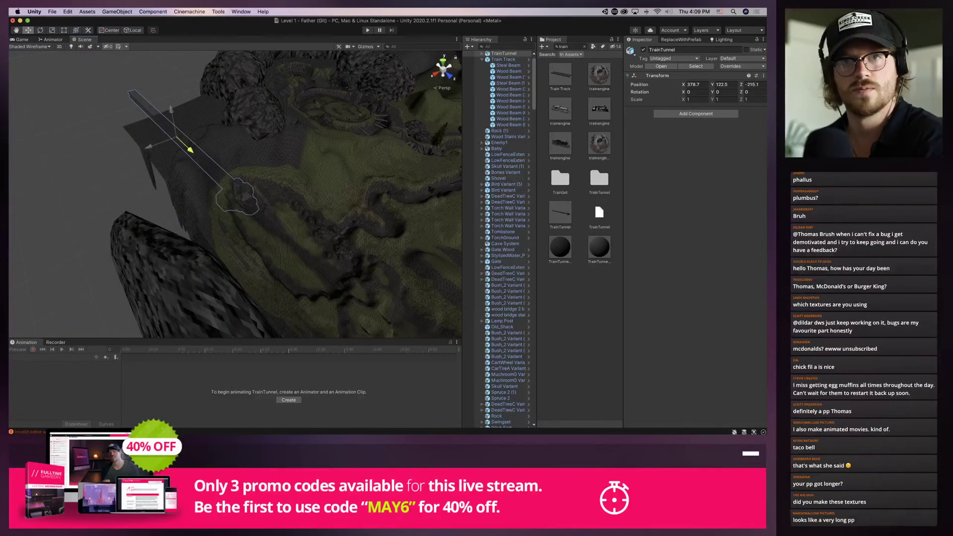
Examine how the tunnel's roof, entrance posts and rocks meet the surrounding cliff, from above and from the front
{"action": "scroll", "coordinate": [235, 194], "scroll_direction": "up", "scroll_amount": 10}
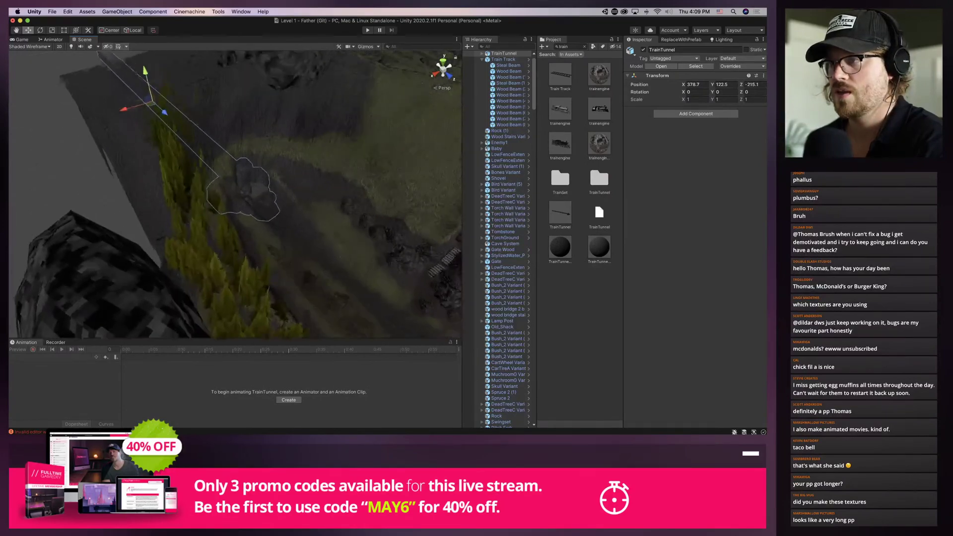
{"action": "middle_click_drag", "start_coordinate": [251, 183], "coordinate": [183, 182]}
{"action": "scroll", "coordinate": [235, 193], "scroll_direction": "up", "scroll_amount": 8}
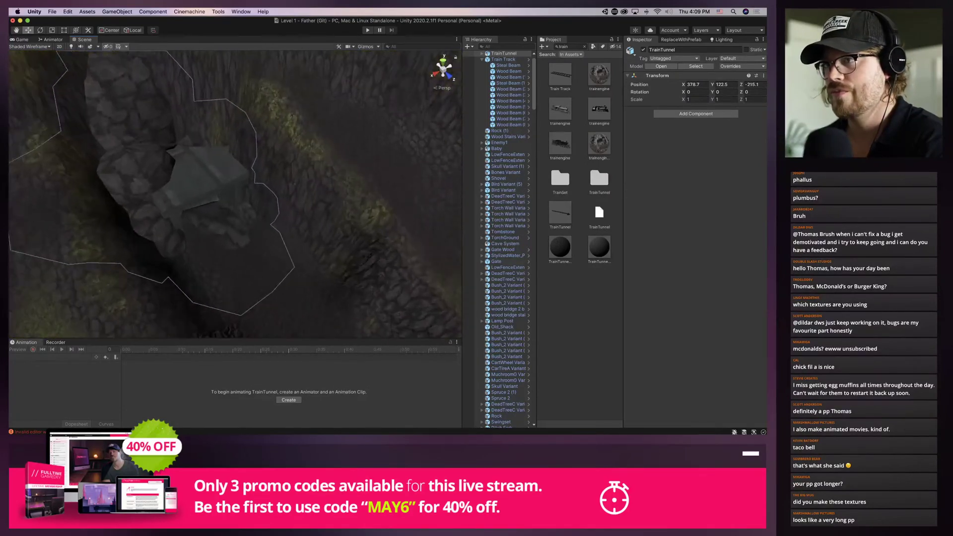
{"action": "scroll", "coordinate": [235, 194], "scroll_direction": "down", "scroll_amount": 3}
{"action": "scroll", "coordinate": [235, 193], "scroll_direction": "up", "scroll_amount": 5}
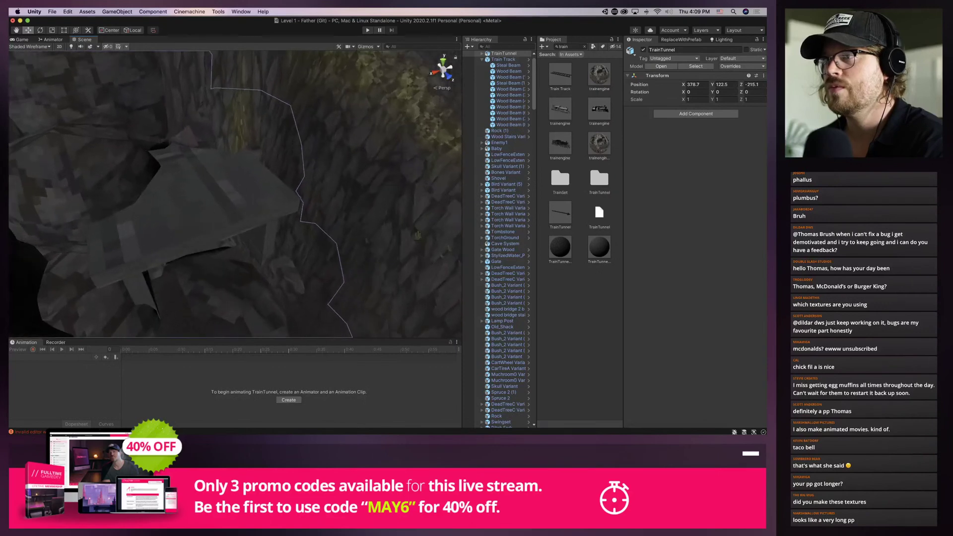
{"action": "left_click", "coordinate": [278, 198]}
{"action": "left_click_drag", "start_coordinate": [278, 199], "coordinate": [253, 130], "text": "alt"}
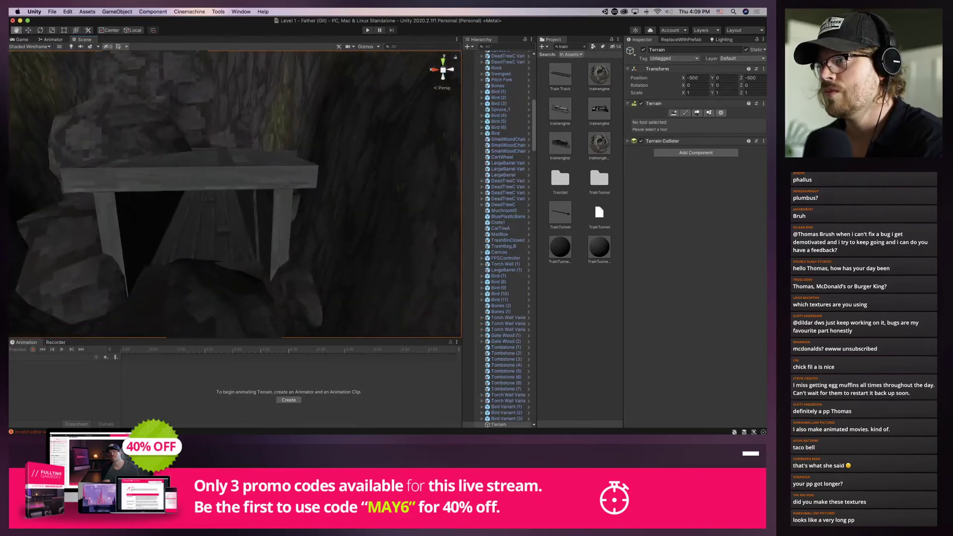
{"action": "middle_click_drag", "start_coordinate": [235, 193], "coordinate": [327, 186]}
{"action": "scroll", "coordinate": [235, 194], "scroll_direction": "up", "scroll_amount": 4}
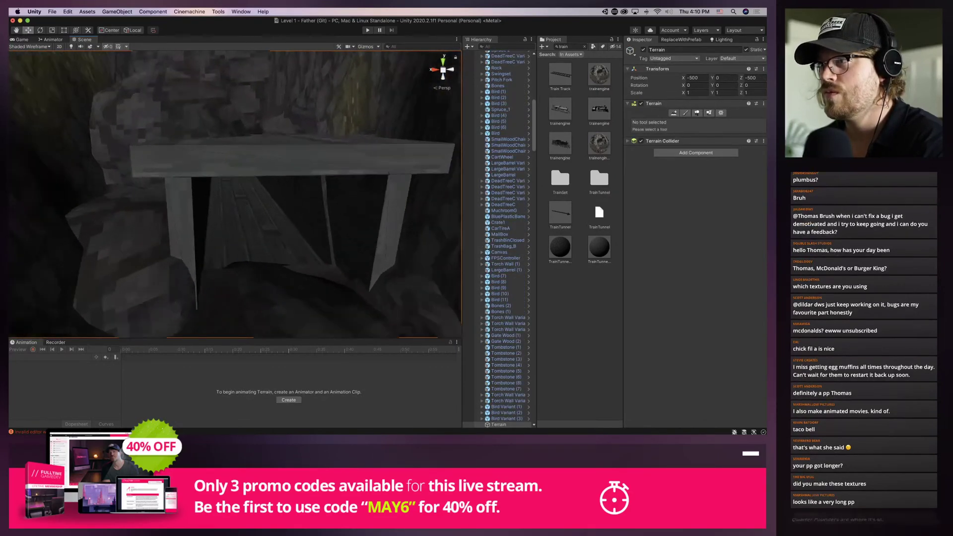
{"action": "scroll", "coordinate": [235, 193], "scroll_direction": "down", "scroll_amount": 5}
{"action": "middle_click_drag", "start_coordinate": [258, 188], "coordinate": [191, 318]}
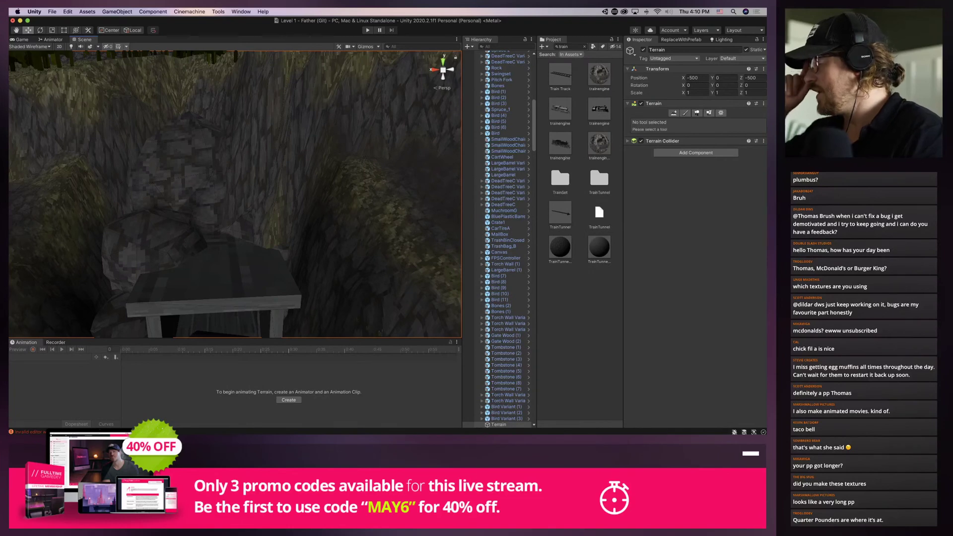
Select TrainTunnel again and raise it to Y 123.8
{"action": "scroll", "coordinate": [234, 194], "scroll_direction": "down", "scroll_amount": 3}
{"action": "mouse_move", "coordinate": [235, 194]}
{"action": "left_mouse_down", "text": "alt"}
{"action": "mouse_move", "coordinate": [258, 238]}
{"action": "mouse_move", "coordinate": [248, 224]}
{"action": "mouse_move", "coordinate": [273, 203]}
{"action": "mouse_move", "coordinate": [233, 154]}
{"action": "mouse_move", "coordinate": [223, 164]}
{"action": "mouse_move", "coordinate": [236, 198]}
{"action": "left_mouse_up", "text": "alt"}
{"action": "scroll", "coordinate": [235, 194], "scroll_direction": "up", "scroll_amount": 4}
{"action": "left_click", "coordinate": [236, 198]}
{"action": "right_click_drag", "start_coordinate": [236, 199], "coordinate": [238, 174]}
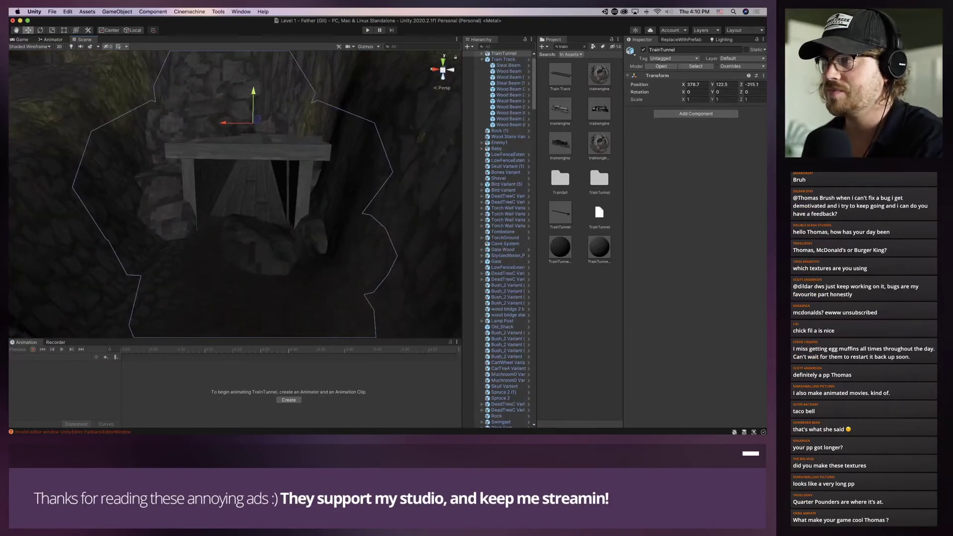
{"action": "left_click_drag", "start_coordinate": [253, 93], "coordinate": [253, 91]}
{"action": "middle_click_drag", "start_coordinate": [254, 94], "coordinate": [273, 134]}
Shift TrainTunnel sideways in the cliff opening to X 379.1
{"action": "left_click_drag", "start_coordinate": [230, 130], "coordinate": [232, 130]}
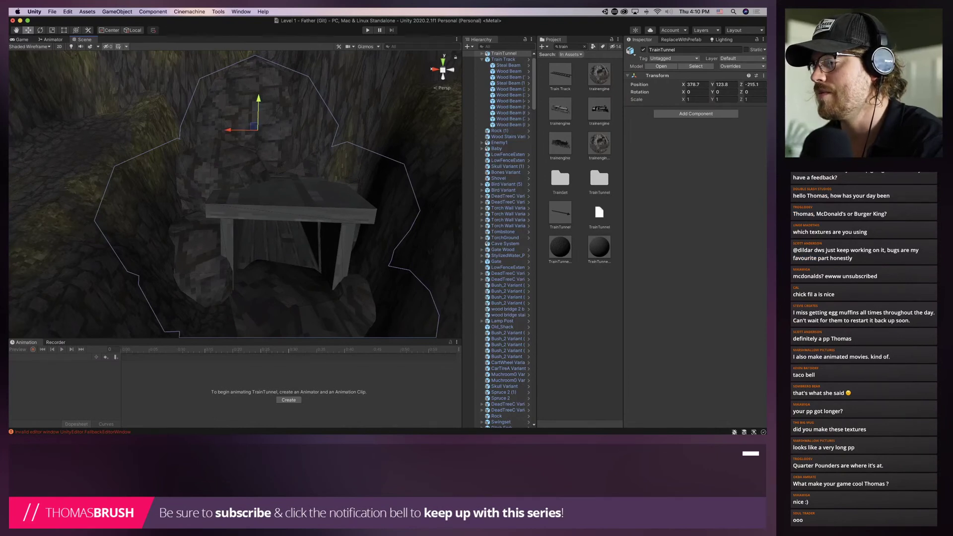
{"action": "left_click_drag", "start_coordinate": [231, 130], "coordinate": [229, 130]}
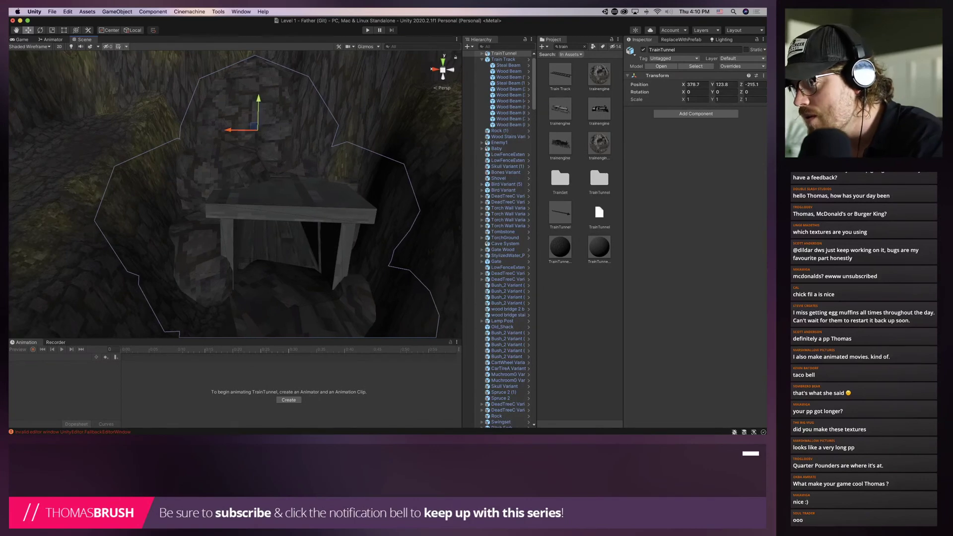
{"action": "key", "text": "super+Tab"}
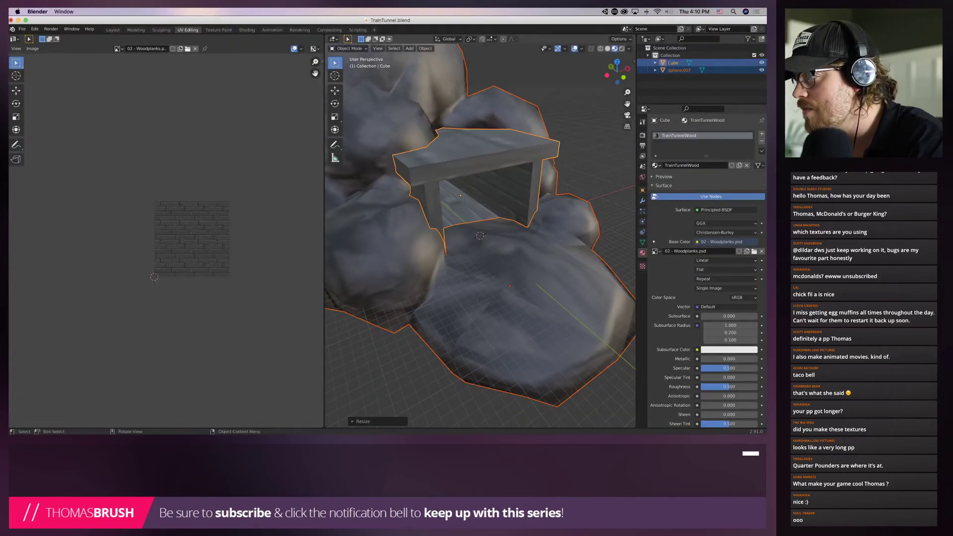
{"action": "key", "text": "super+Tab"}
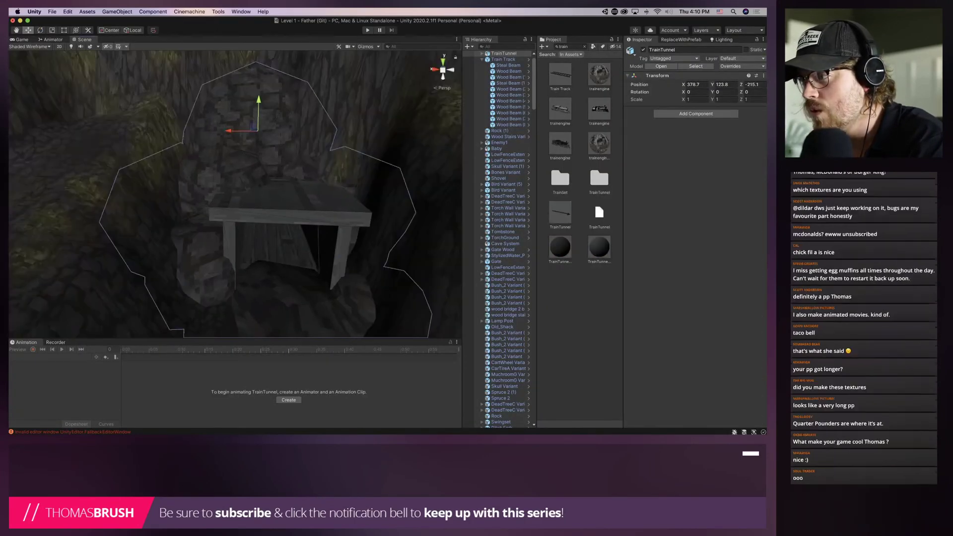
{"action": "left_click_drag", "start_coordinate": [229, 130], "coordinate": [227, 59]}
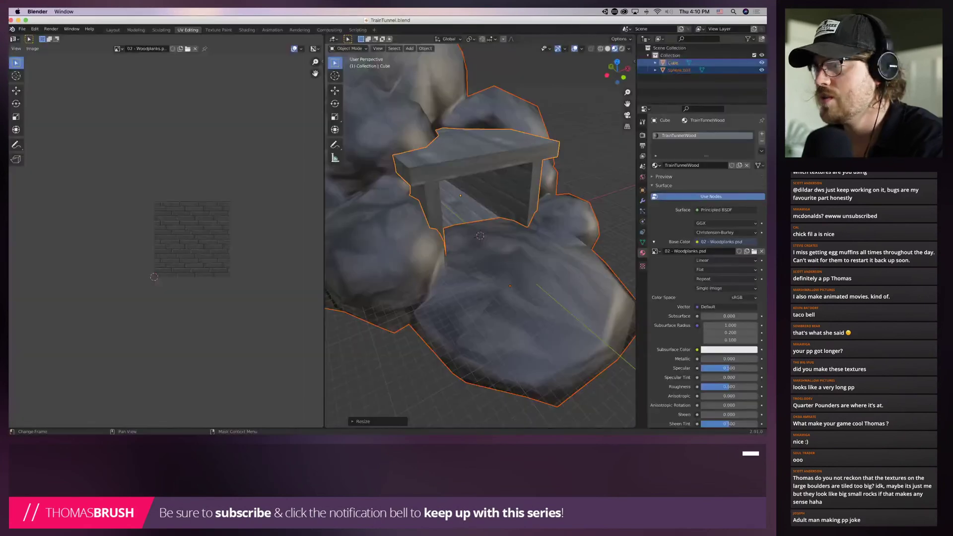
In Blender, select only the rock mesh, scale it up slightly around the wooden tunnel, and return to Unity
{"action": "key", "text": "super+Tab"}
{"action": "scroll", "coordinate": [597, 233], "scroll_direction": "down", "scroll_amount": 3}
{"action": "scroll", "coordinate": [597, 233], "scroll_direction": "up", "scroll_amount": 5}
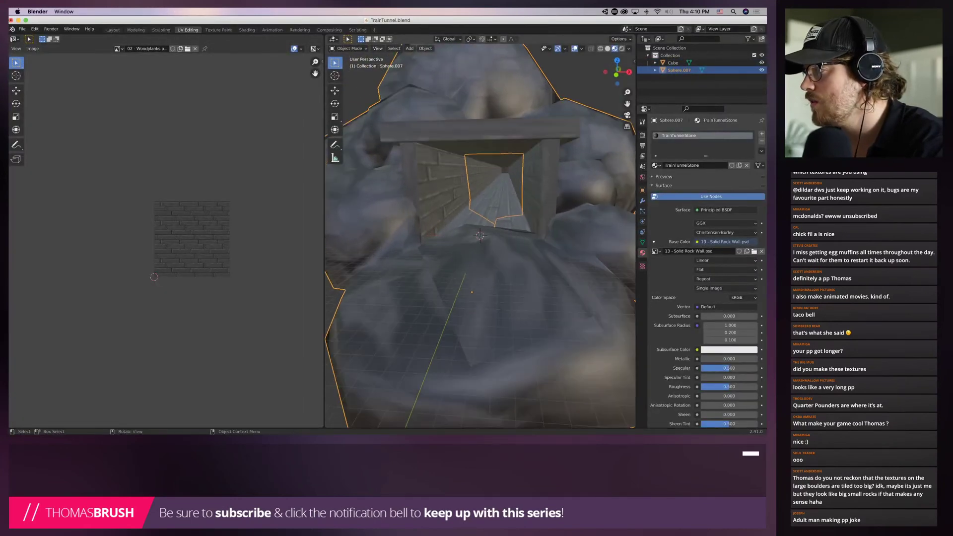
{"action": "key", "text": "s"}
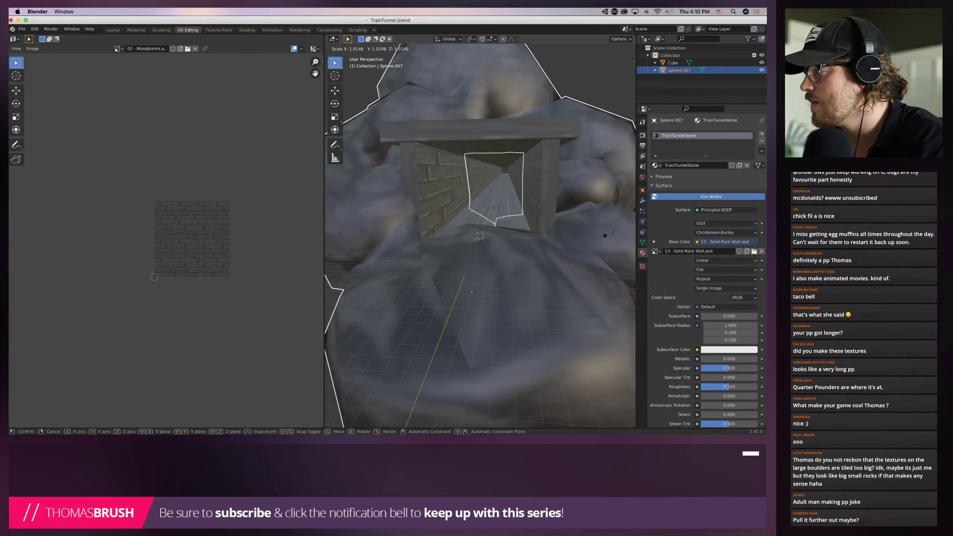
{"action": "left_click", "coordinate": [611, 234]}
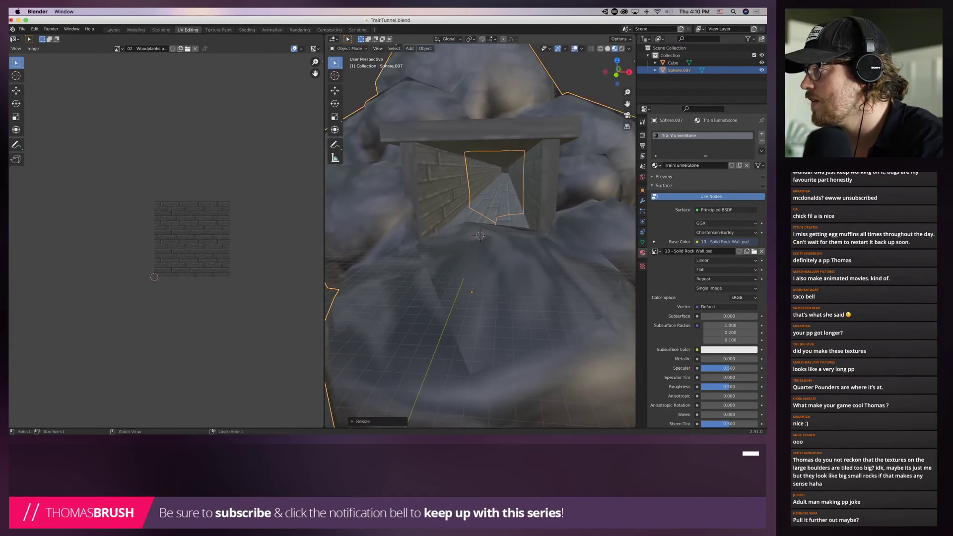
{"action": "key", "text": "super+Tab"}
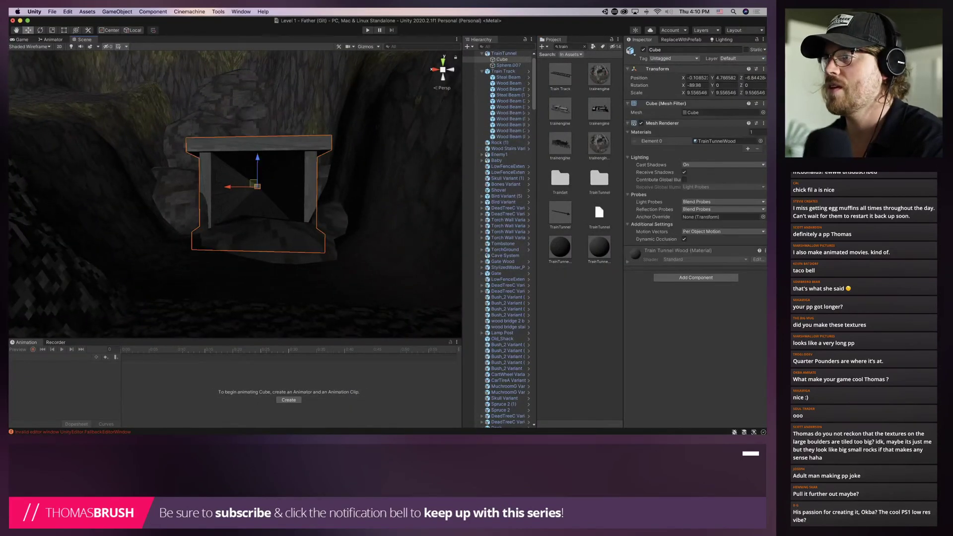
Select the whole TrainTunnel, turn on scene lighting and fog effects in the Scene view, and select the terrain
{"action": "mouse_move", "coordinate": [248, 175]}
{"action": "left_mouse_down", "text": "alt"}
{"action": "mouse_move", "coordinate": [262, 214]}
{"action": "mouse_move", "coordinate": [257, 187]}
{"action": "left_mouse_up", "text": "alt"}
{"action": "left_click", "coordinate": [257, 188]}
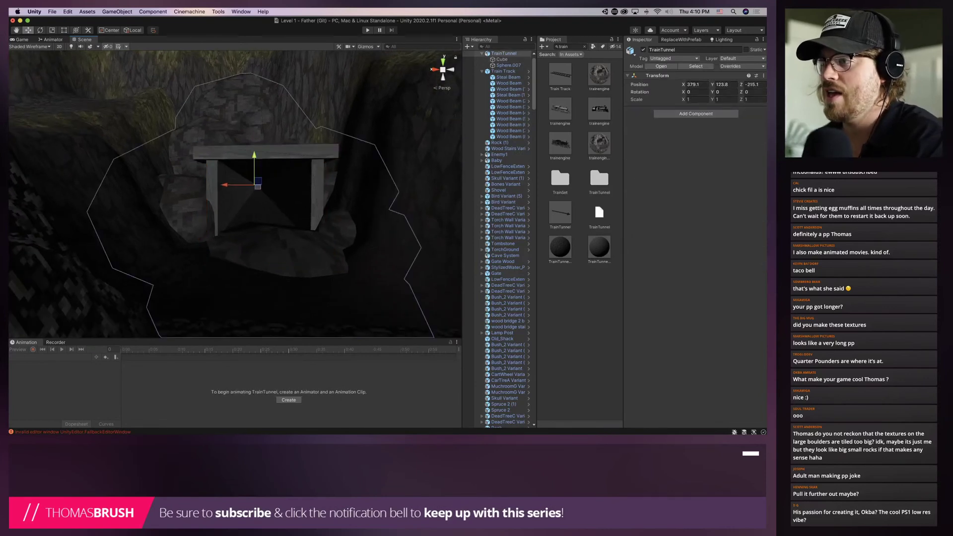
{"action": "left_click", "coordinate": [71, 47]}
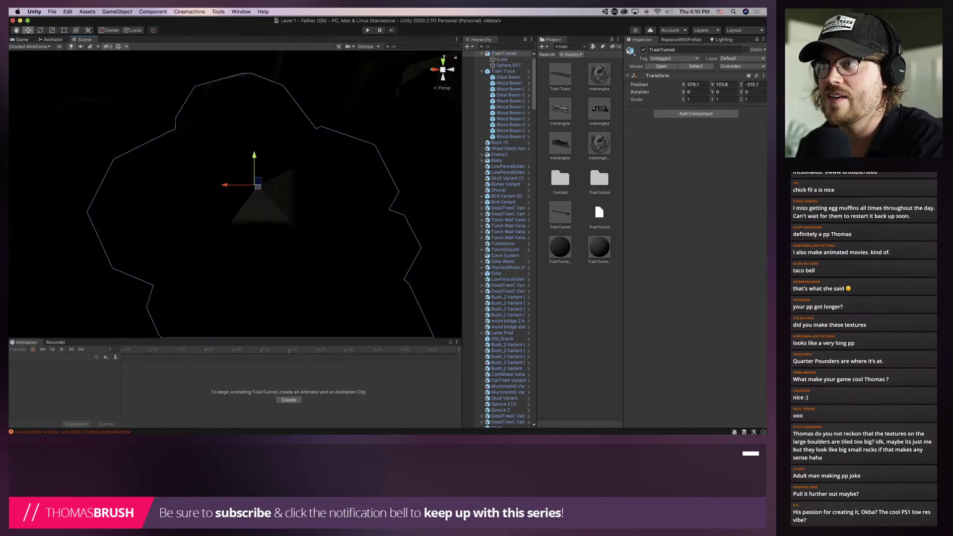
{"action": "left_click", "coordinate": [90, 47]}
{"action": "left_click", "coordinate": [198, 130]}
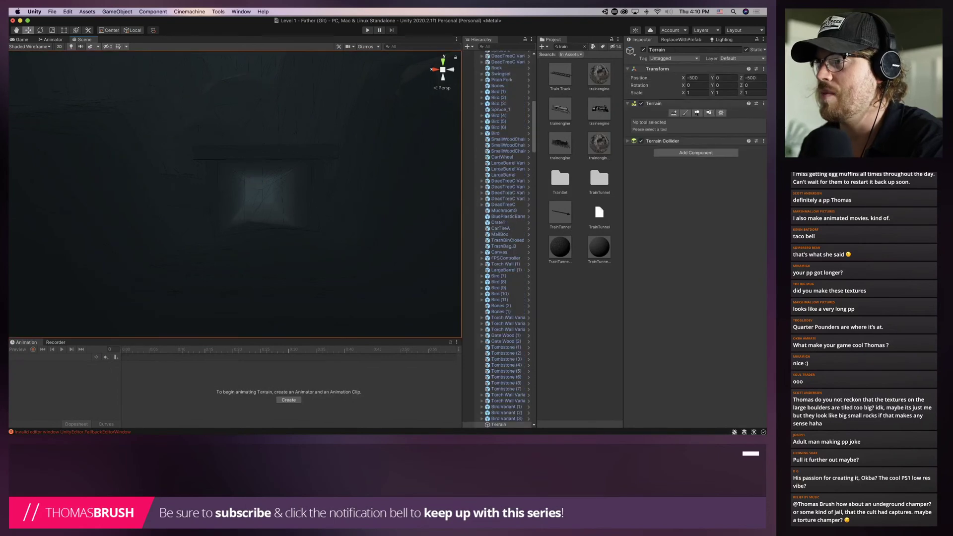
Examine the tunnel entrance and its surroundings under the level's lighting and fog, and reselect TrainTunnel
{"action": "scroll", "coordinate": [235, 194], "scroll_direction": "down", "scroll_amount": 3}
{"action": "right_click_drag", "start_coordinate": [235, 193], "coordinate": [337, 209]}
{"action": "scroll", "coordinate": [235, 194], "scroll_direction": "up", "scroll_amount": 5}
{"action": "scroll", "coordinate": [235, 199], "scroll_direction": "up", "scroll_amount": 3}
{"action": "scroll", "coordinate": [229, 188], "scroll_direction": "down", "scroll_amount": 4}
{"action": "left_click", "coordinate": [264, 208]}
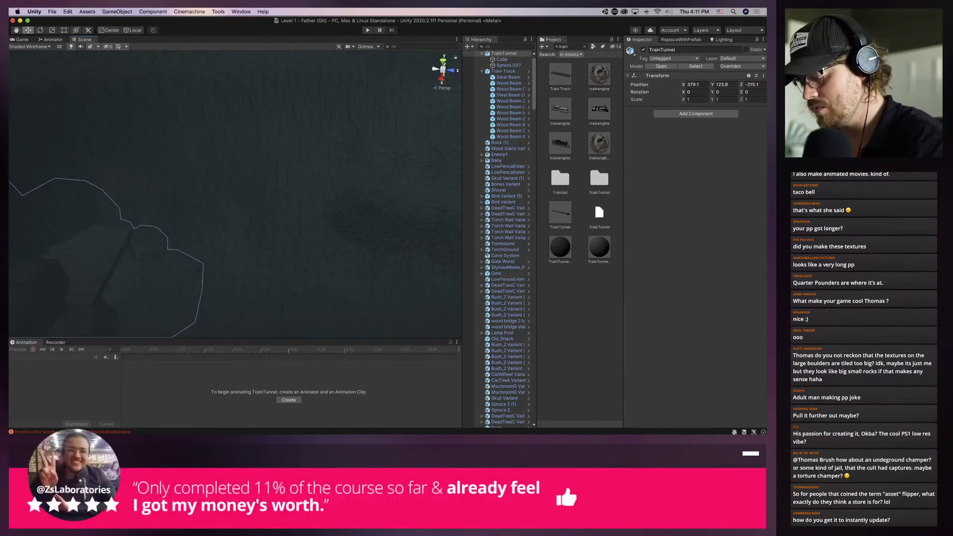
{"action": "right_click_drag", "start_coordinate": [264, 208], "coordinate": [206, 205]}
Collapse Train Track and TrainTunnel in the scene hierarchy, and collapse the Textures folder in the unfiltered project assets
{"action": "left_click", "coordinate": [481, 71]}
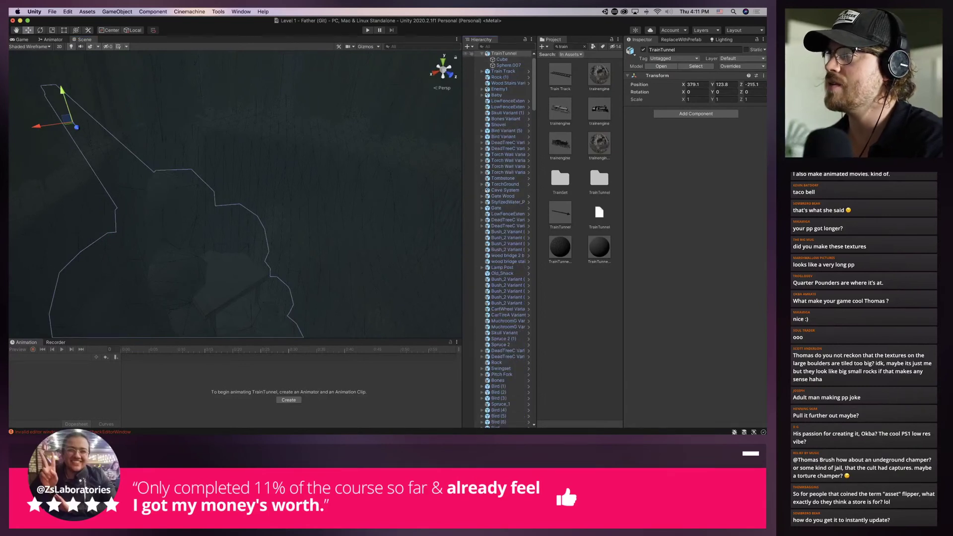
{"action": "left_click", "coordinate": [481, 54]}
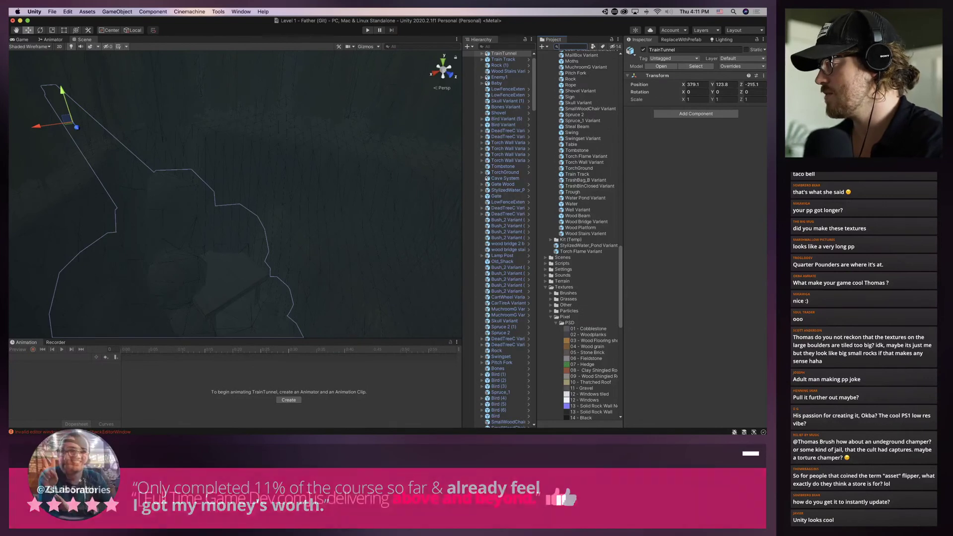
{"action": "left_click", "coordinate": [545, 287]}
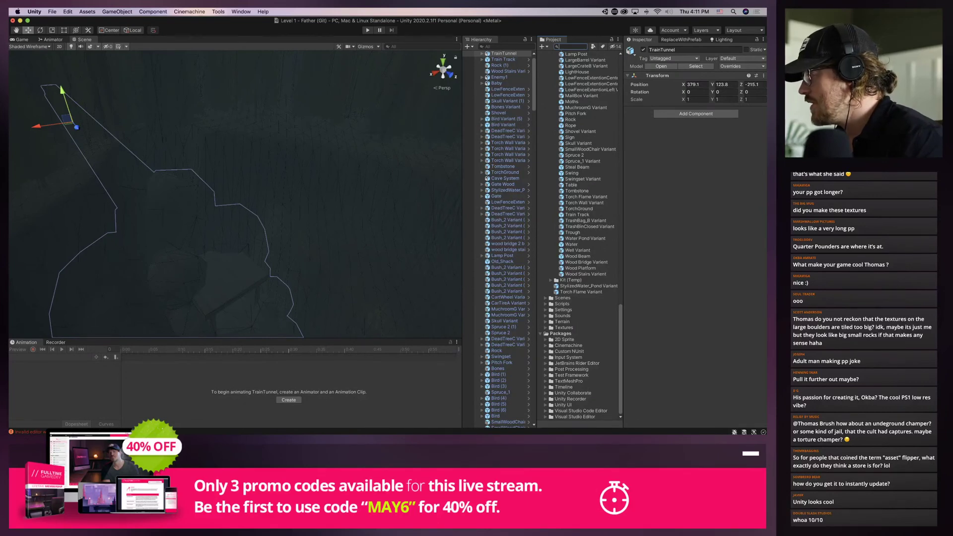
Duplicate TrainTunnel and move the copy across the level to Z 68
{"action": "right_click_drag", "start_coordinate": [278, 218], "coordinate": [327, 235]}
{"action": "key", "text": "s"}
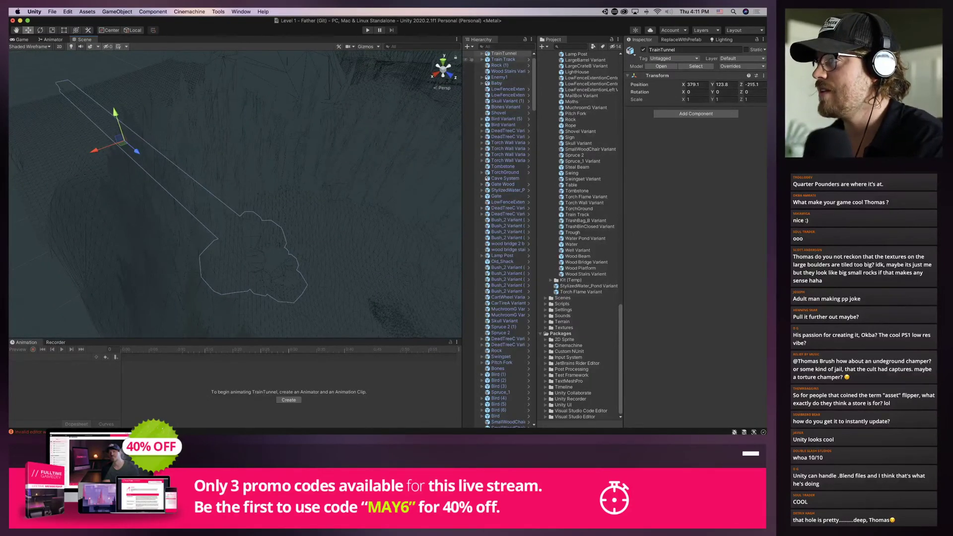
{"action": "left_click", "coordinate": [469, 54]}
{"action": "key", "text": "super+d"}
{"action": "left_click_drag", "start_coordinate": [136, 151], "coordinate": [308, 299]}
{"action": "right_click_drag", "start_coordinate": [309, 298], "coordinate": [454, 307]}
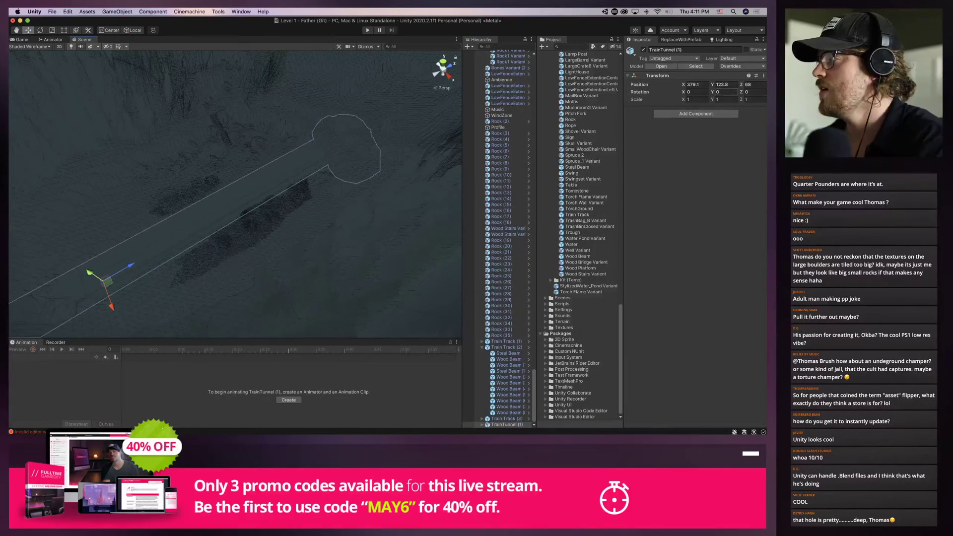
Rotate the duplicated TrainTunnel to 180 degrees about Y, after trying 90 degrees
{"action": "type", "text": "90"}
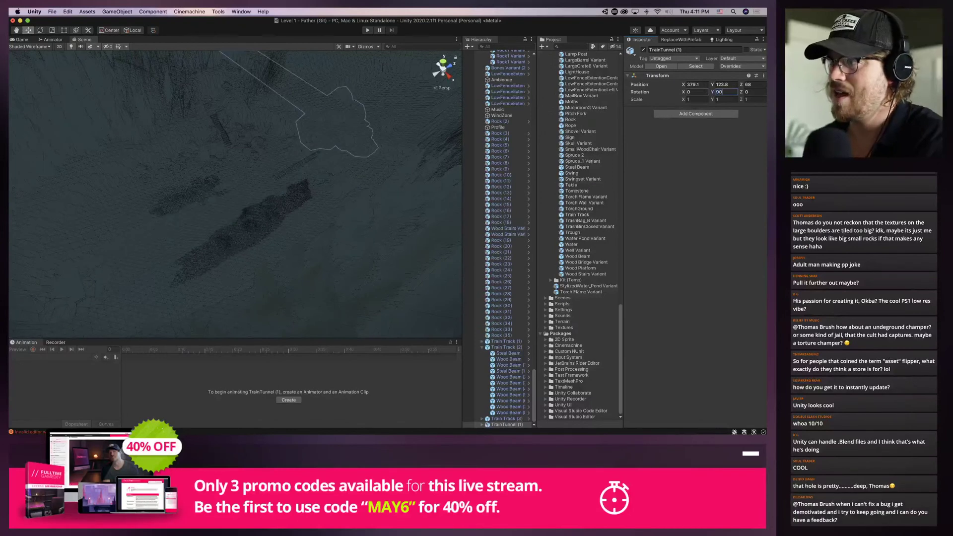
{"action": "key", "text": "super+z"}
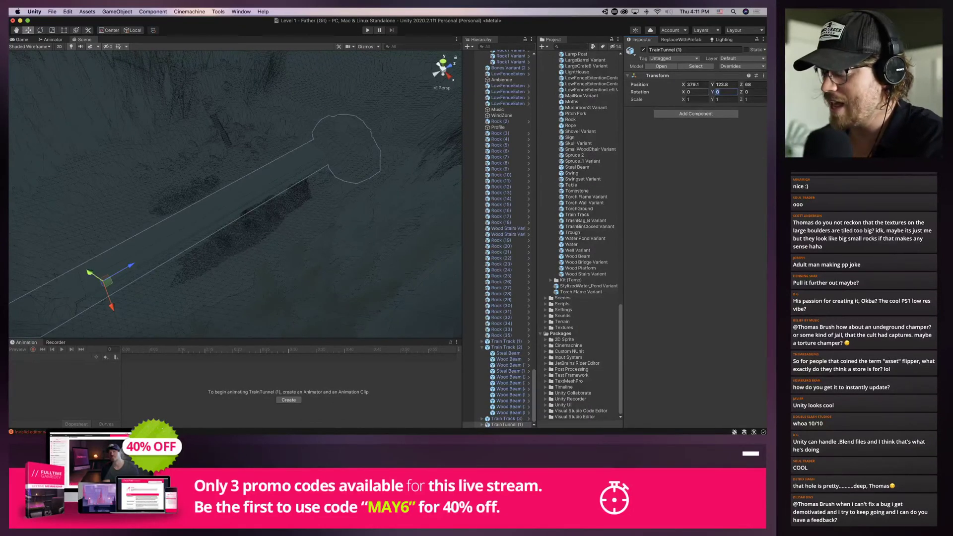
{"action": "type", "text": "-90"}
{"action": "key", "text": "BackSpace"}
{"action": "key", "text": "BackSpace"}
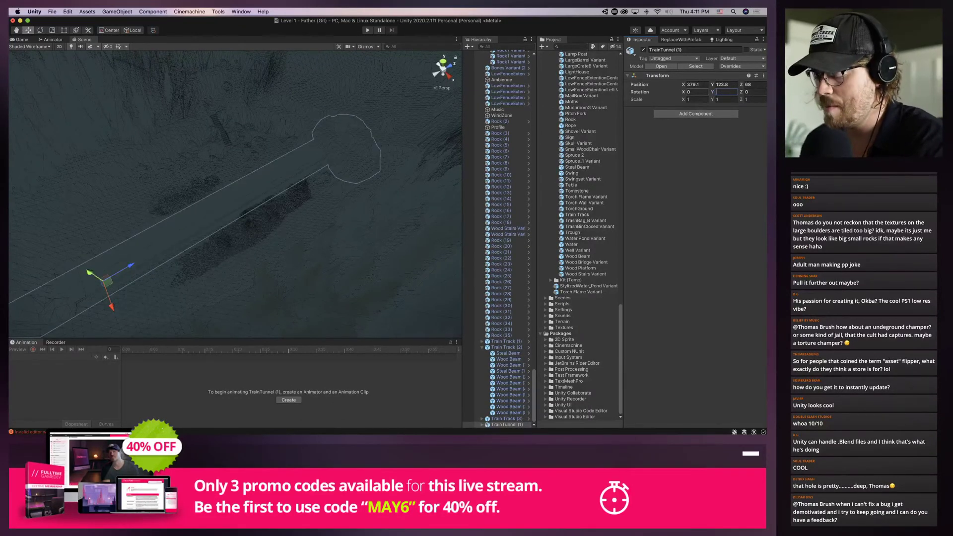
{"action": "type", "text": "180"}
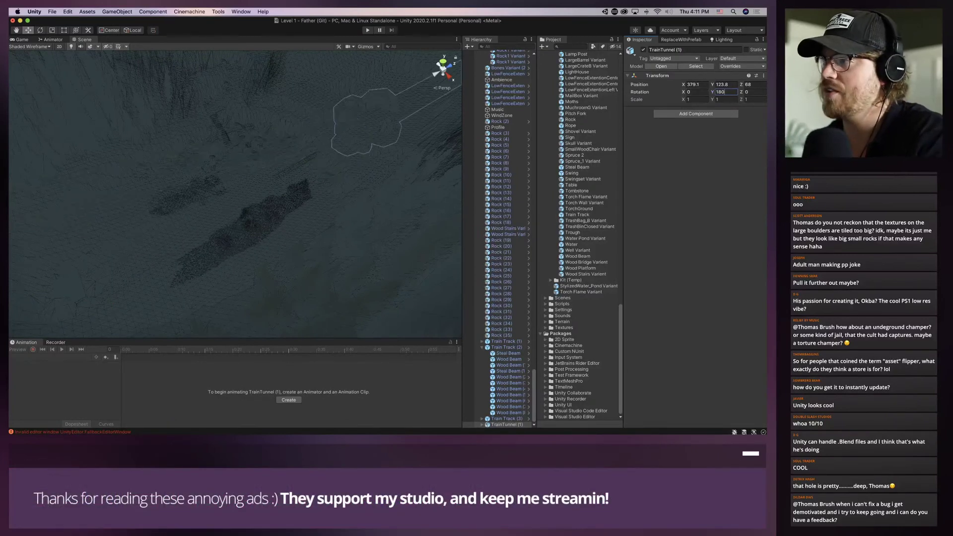
{"action": "key", "text": "Return"}
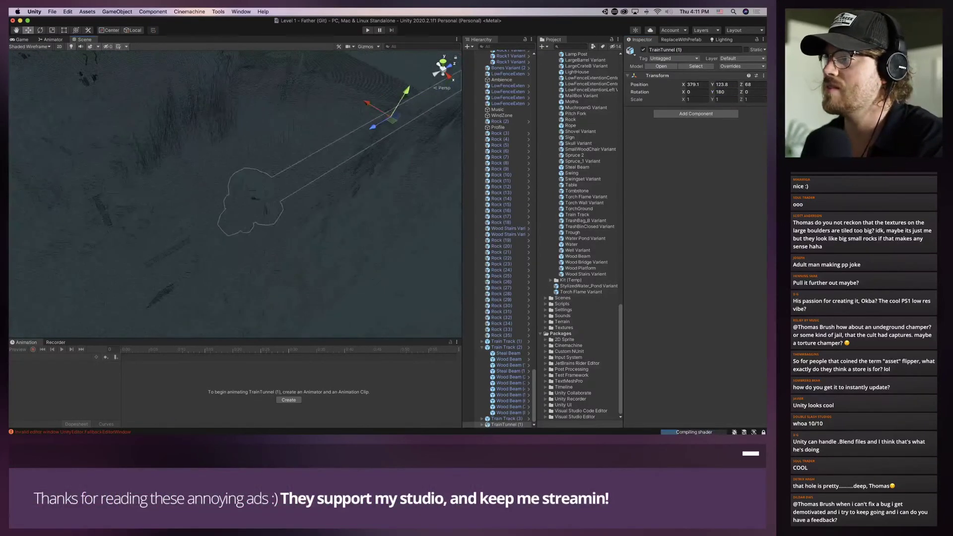
Move the tunnel copy back to Z 5.8 and switch the Scene view to Shaded mode
{"action": "left_click_drag", "start_coordinate": [355, 136], "coordinate": [343, 143]}
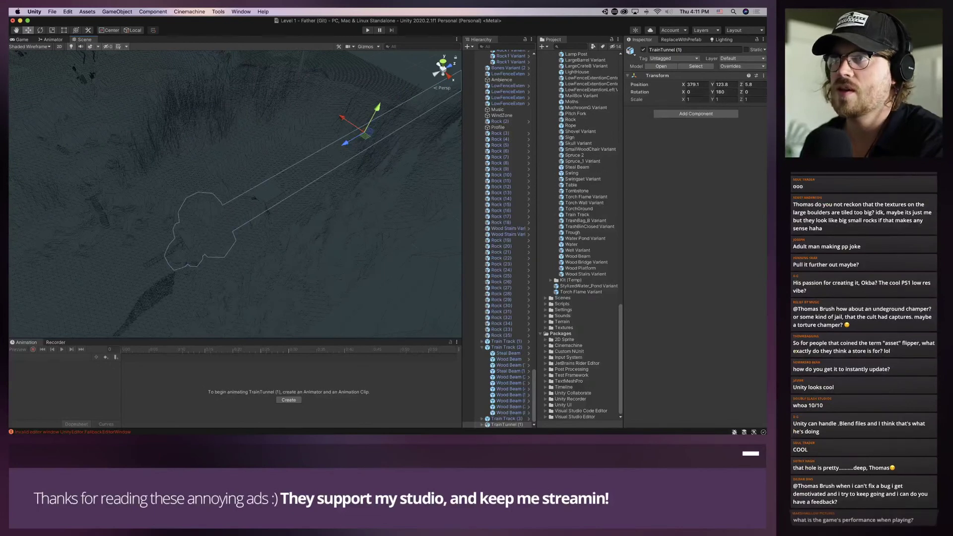
{"action": "left_click", "coordinate": [30, 46]}
{"action": "left_click", "coordinate": [26, 66]}
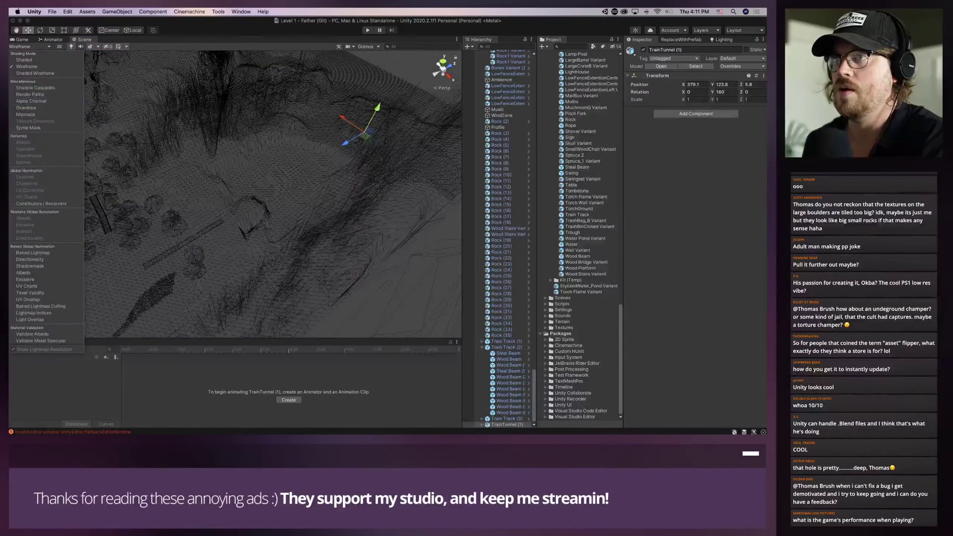
{"action": "left_click", "coordinate": [24, 59]}
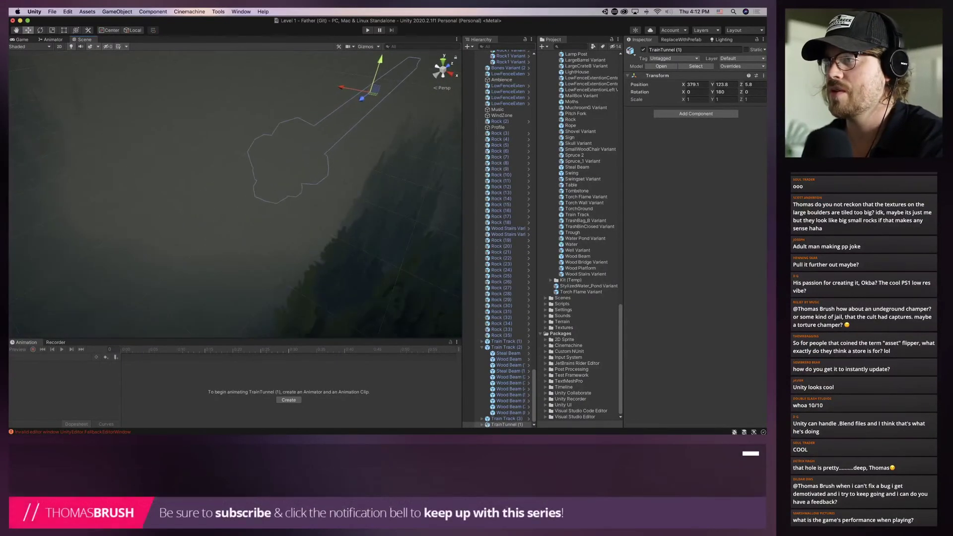
Move the tunnel copy to Z -8.3 and fine-tune its height and sideways position at the entrance
{"action": "left_click_drag", "start_coordinate": [278, 199], "coordinate": [238, 169], "text": "alt"}
{"action": "scroll", "coordinate": [235, 194], "scroll_direction": "up", "scroll_amount": 5}
{"action": "middle_click_drag", "start_coordinate": [278, 169], "coordinate": [303, 188]}
{"action": "right_click_drag", "start_coordinate": [248, 188], "coordinate": [273, 219]}
{"action": "key", "text": "w"}
{"action": "left_click_drag", "start_coordinate": [146, 96], "coordinate": [148, 98]}
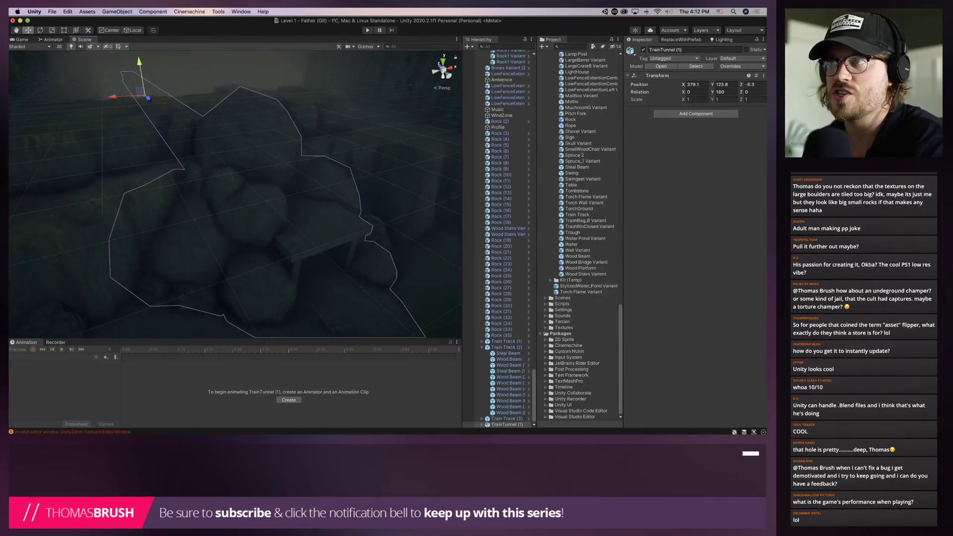
{"action": "left_click_drag", "start_coordinate": [139, 63], "coordinate": [140, 69]}
{"action": "right_click_drag", "start_coordinate": [141, 93], "coordinate": [99, 65]}
{"action": "left_click_drag", "start_coordinate": [233, 197], "coordinate": [231, 198]}
{"action": "right_click_drag", "start_coordinate": [230, 199], "coordinate": [228, 205]}
{"action": "key", "text": "w"}
Delete the whole Train Track object at the entrance of the tunnel copy
{"action": "left_click", "coordinate": [236, 211]}
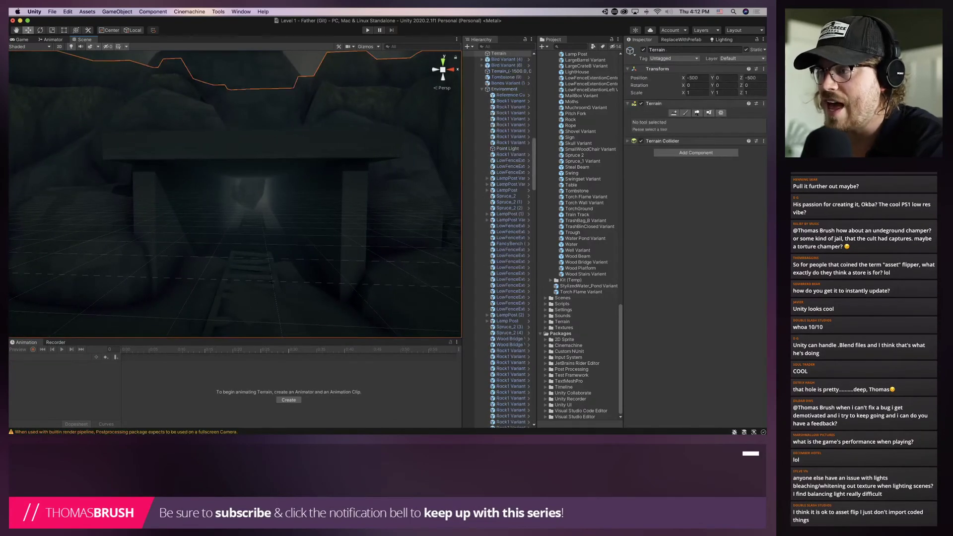
{"action": "left_click", "coordinate": [243, 149]}
{"action": "left_click", "coordinate": [251, 254]}
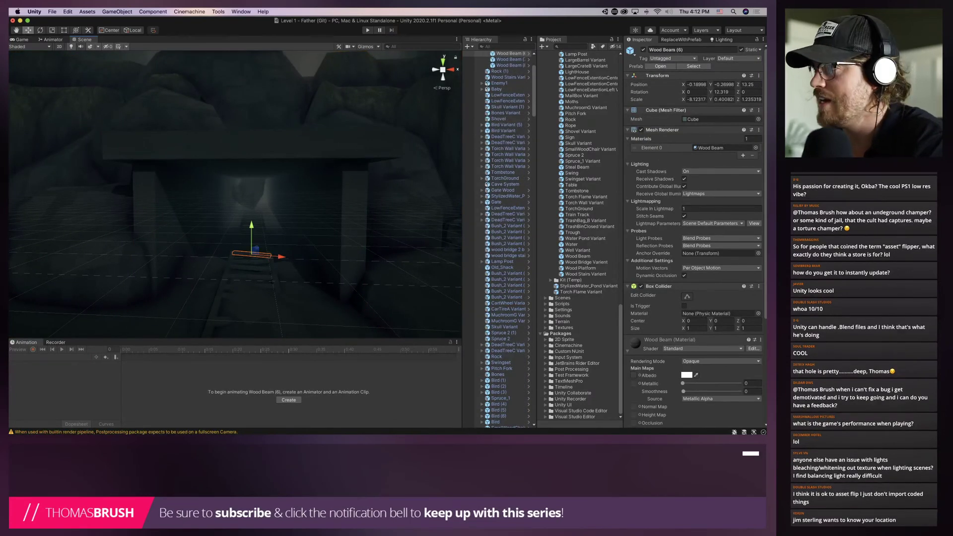
{"action": "scroll", "coordinate": [496, 84], "scroll_direction": "up", "scroll_amount": 5}
{"action": "right_click", "coordinate": [503, 72]}
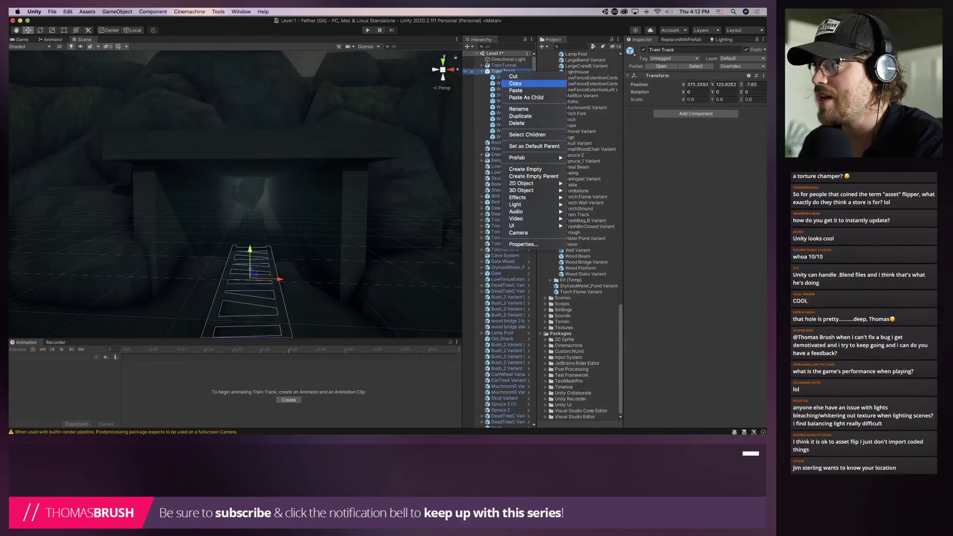
{"action": "left_click", "coordinate": [516, 123]}
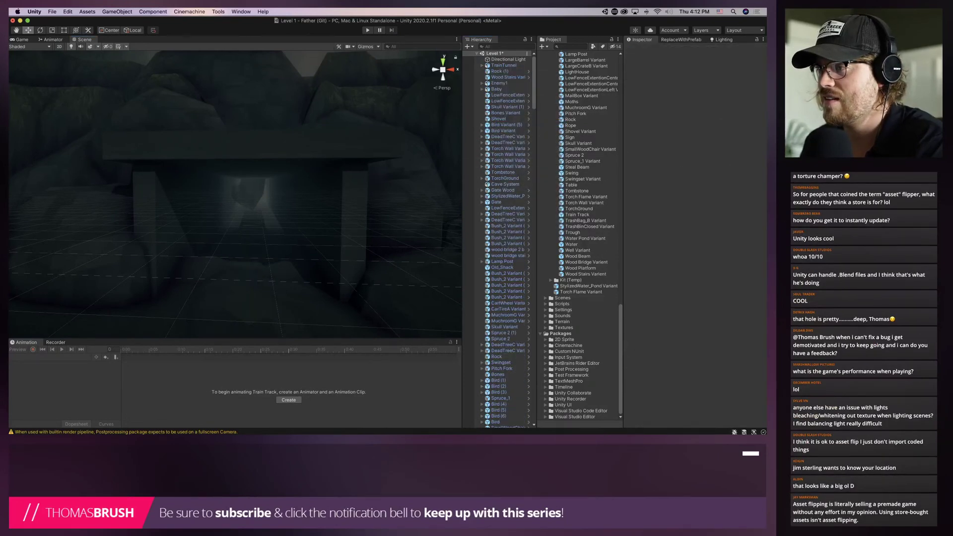
Delete Train Track (1) inside the tunnel copy
{"action": "left_click", "coordinate": [260, 229]}
{"action": "left_click", "coordinate": [258, 225]}
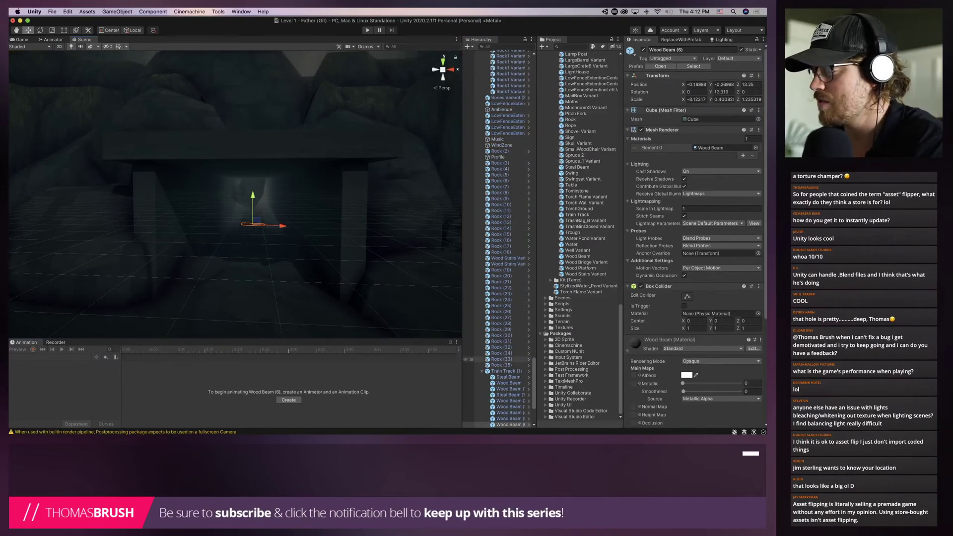
{"action": "right_click", "coordinate": [516, 371]}
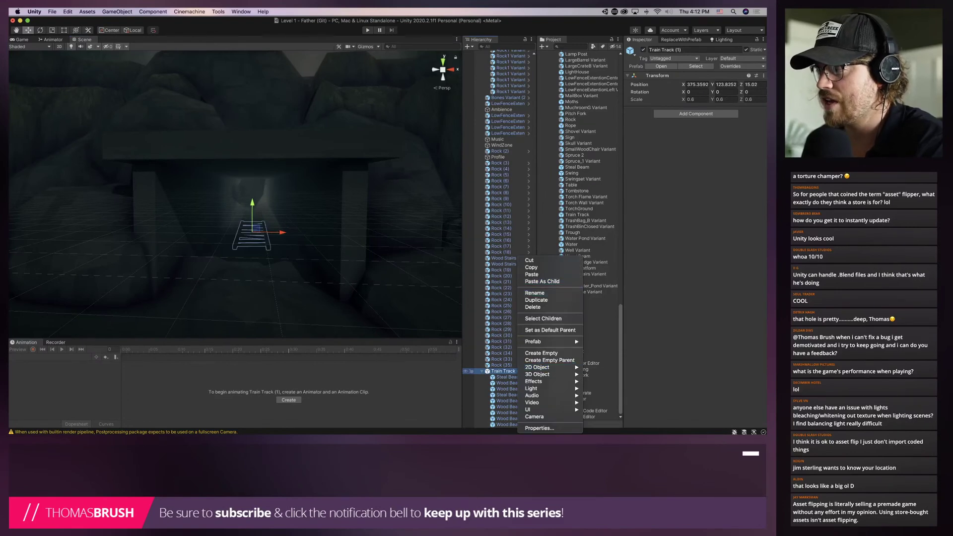
{"action": "left_click", "coordinate": [533, 307]}
Find the remaining track piece deeper inside the tunnel and delete Train Track (3)
{"action": "left_click", "coordinate": [258, 227]}
{"action": "left_click", "coordinate": [259, 227]}
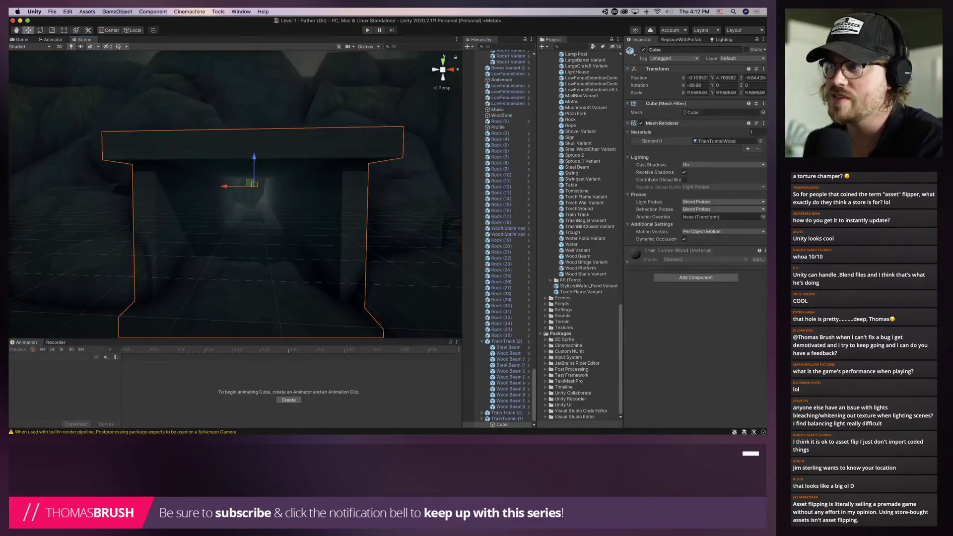
{"action": "left_click", "coordinate": [259, 227]}
{"action": "left_click", "coordinate": [259, 227]}
{"action": "scroll", "coordinate": [259, 227], "scroll_direction": "up", "scroll_amount": 10}
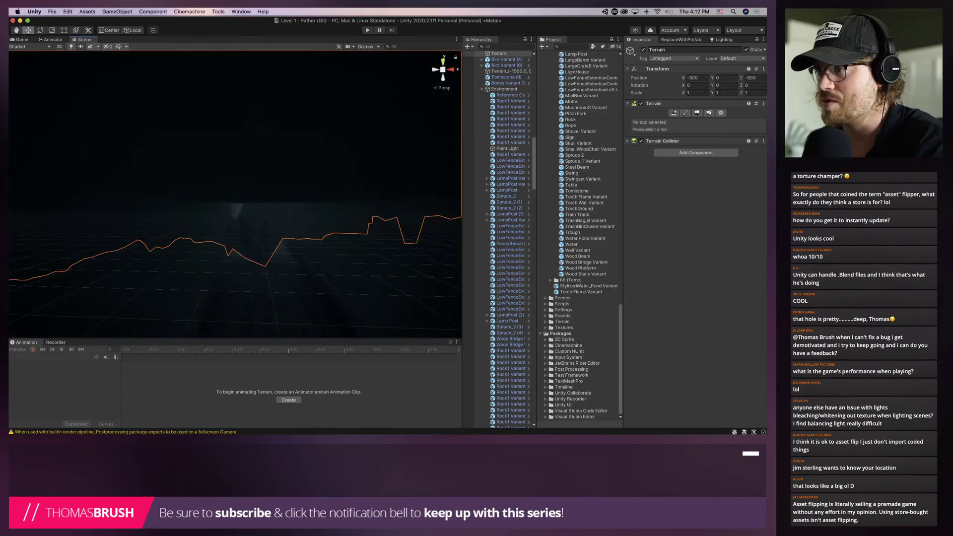
{"action": "scroll", "coordinate": [258, 227], "scroll_direction": "down", "scroll_amount": 5}
{"action": "left_click", "coordinate": [259, 228]}
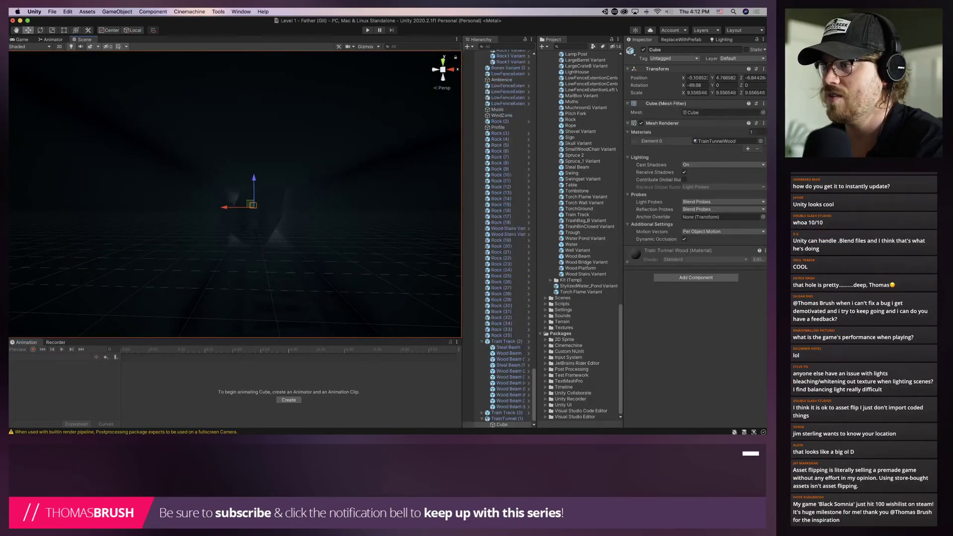
{"action": "scroll", "coordinate": [258, 228], "scroll_direction": "down", "scroll_amount": 3}
{"action": "left_click", "coordinate": [259, 228]}
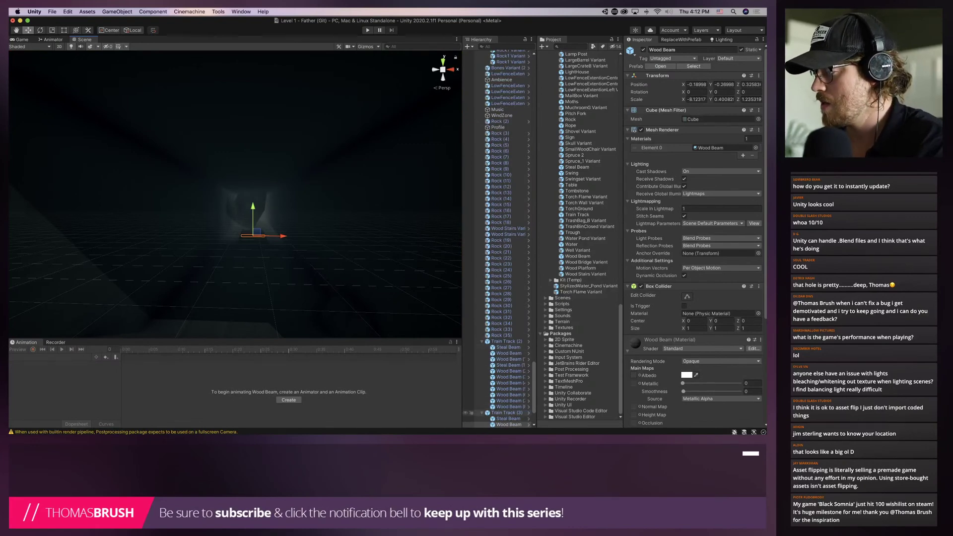
{"action": "left_click", "coordinate": [516, 413]}
{"action": "right_click", "coordinate": [516, 412]}
{"action": "left_click", "coordinate": [536, 307]}
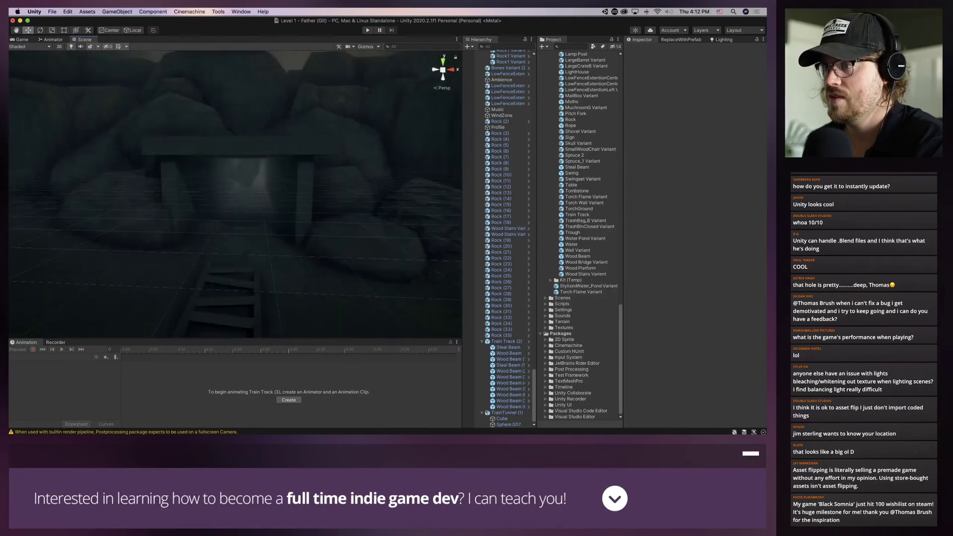
Delete Train Track (2), the track piece in front of the tunnel entrance
{"action": "right_click_drag", "start_coordinate": [231, 229], "coordinate": [226, 271]}
{"action": "left_click", "coordinate": [227, 274]}
{"action": "right_click", "coordinate": [520, 341]}
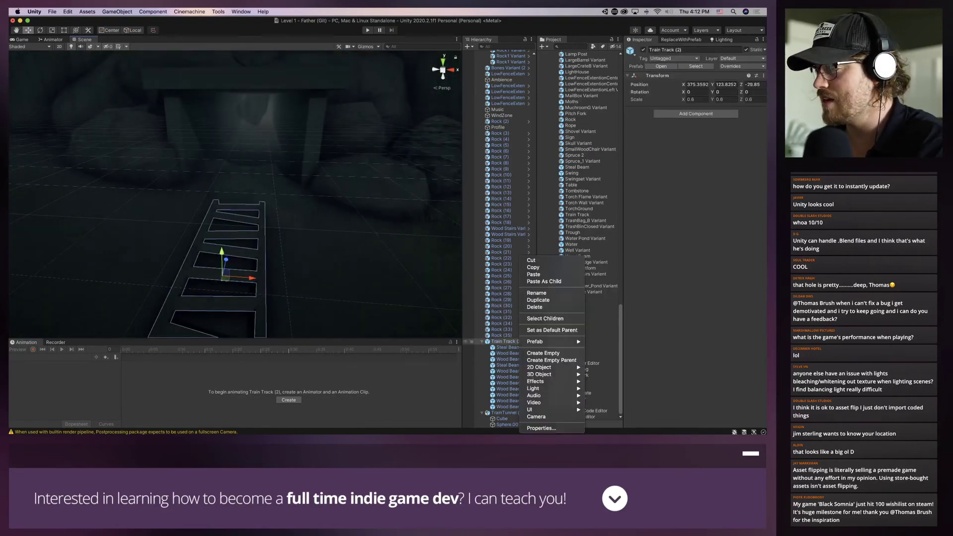
{"action": "left_click", "coordinate": [534, 307]}
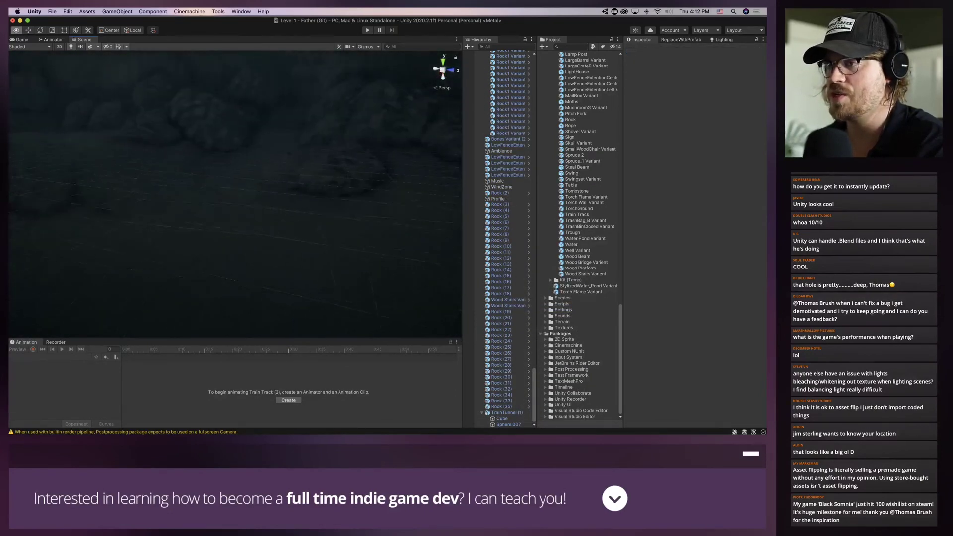
Select the terrain around the tunnel copy and activate terrain painting
{"action": "right_click_drag", "start_coordinate": [164, 199], "coordinate": [390, 201]}
{"action": "left_click", "coordinate": [293, 209]}
{"action": "right_click_drag", "start_coordinate": [293, 208], "coordinate": [374, 303]}
{"action": "left_click", "coordinate": [298, 224]}
{"action": "scroll", "coordinate": [368, 293], "scroll_direction": "up", "scroll_amount": 3}
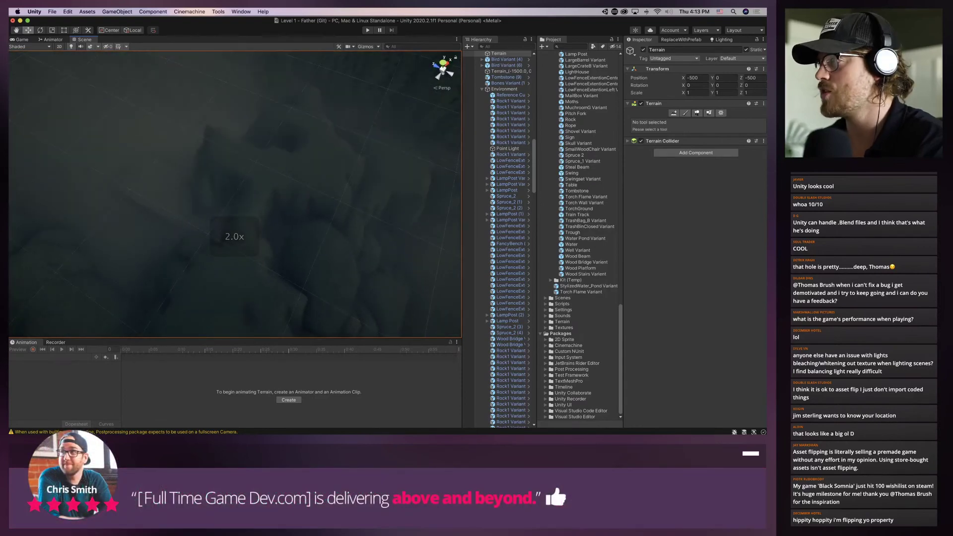
{"action": "left_click", "coordinate": [685, 114]}
{"action": "right_click_drag", "start_coordinate": [278, 183], "coordinate": [187, 134]}
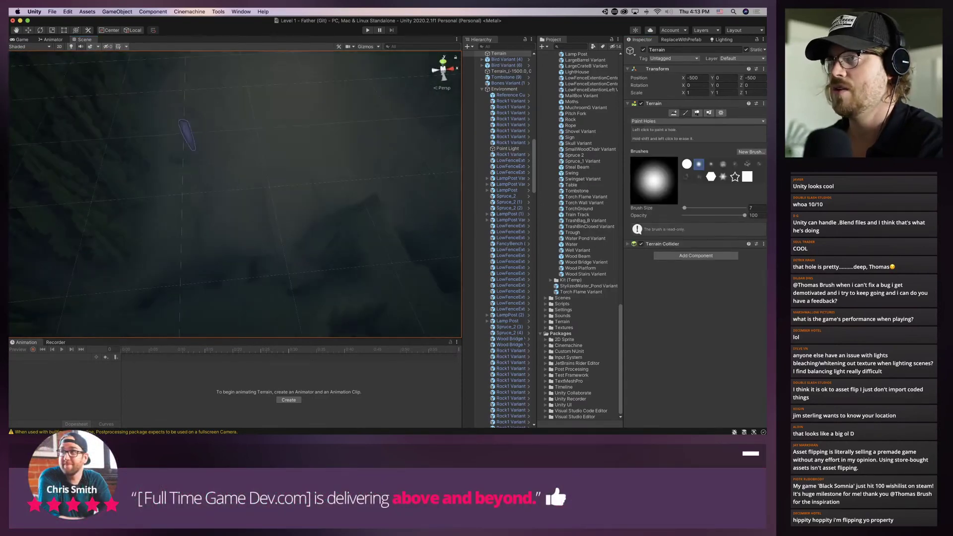
Turn off the fog effects and scene lighting in the Scene view
{"action": "left_click", "coordinate": [90, 47]}
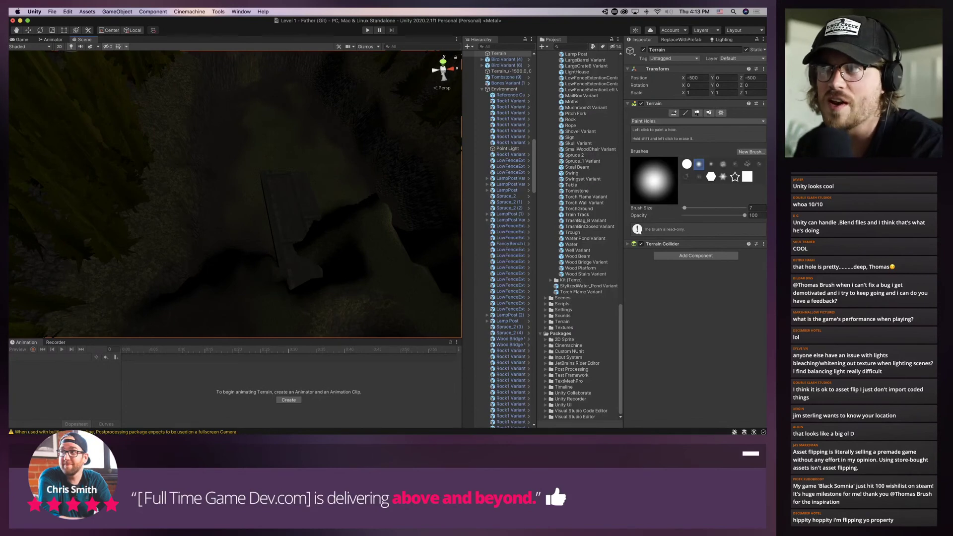
{"action": "left_click", "coordinate": [71, 46]}
{"action": "right_click_drag", "start_coordinate": [218, 163], "coordinate": [255, 164]}
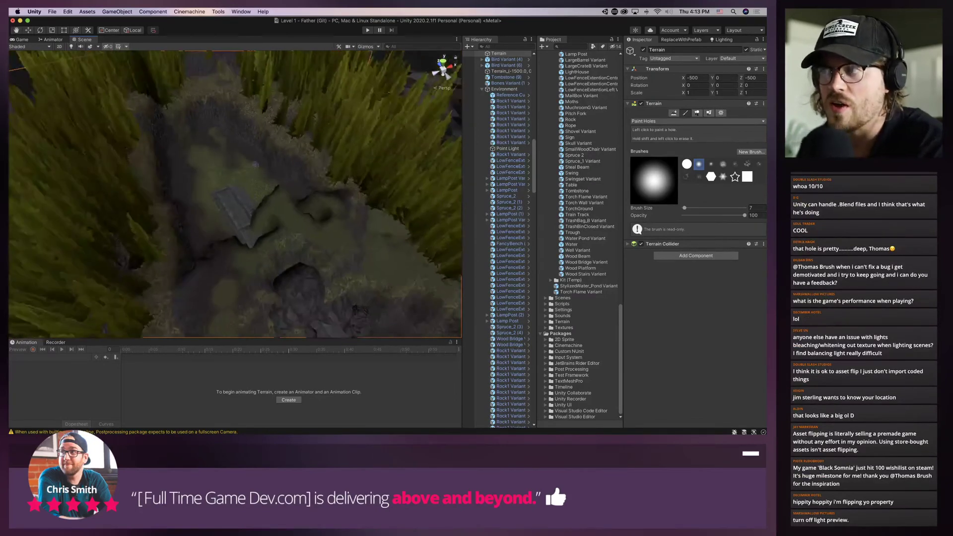
Try to raise the terrain over the exposed tunnel with the Raise or Lower Terrain brush at size 27
{"action": "scroll", "coordinate": [255, 164], "scroll_direction": "down", "scroll_amount": 15}
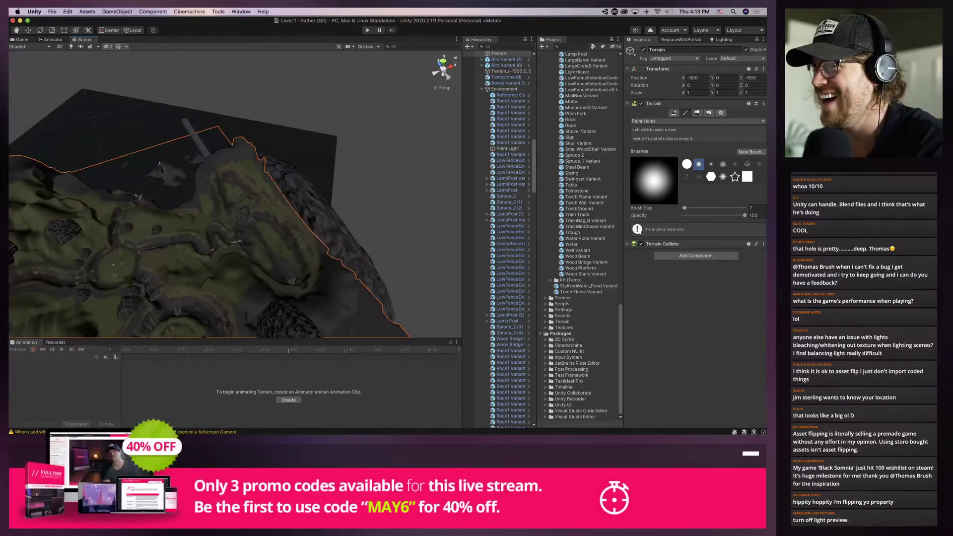
{"action": "left_click_drag", "start_coordinate": [159, 163], "coordinate": [229, 248], "text": "alt"}
{"action": "scroll", "coordinate": [229, 248], "scroll_direction": "up", "scroll_amount": 10}
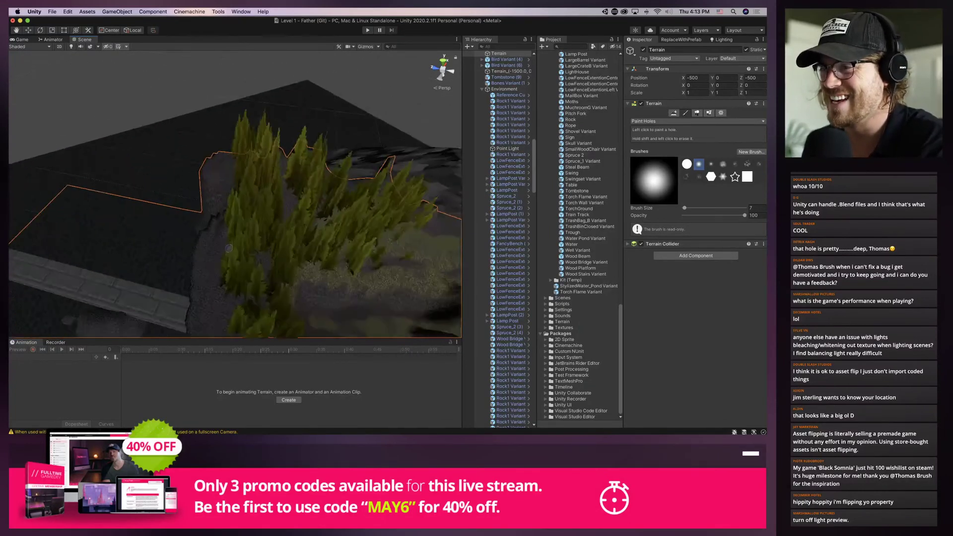
{"action": "scroll", "coordinate": [229, 248], "scroll_direction": "up", "scroll_amount": 4}
{"action": "middle_click_drag", "start_coordinate": [229, 248], "coordinate": [346, 142]}
{"action": "left_click_drag", "start_coordinate": [331, 214], "coordinate": [252, 217], "text": "alt"}
{"action": "scroll", "coordinate": [252, 217], "scroll_direction": "down", "scroll_amount": 10}
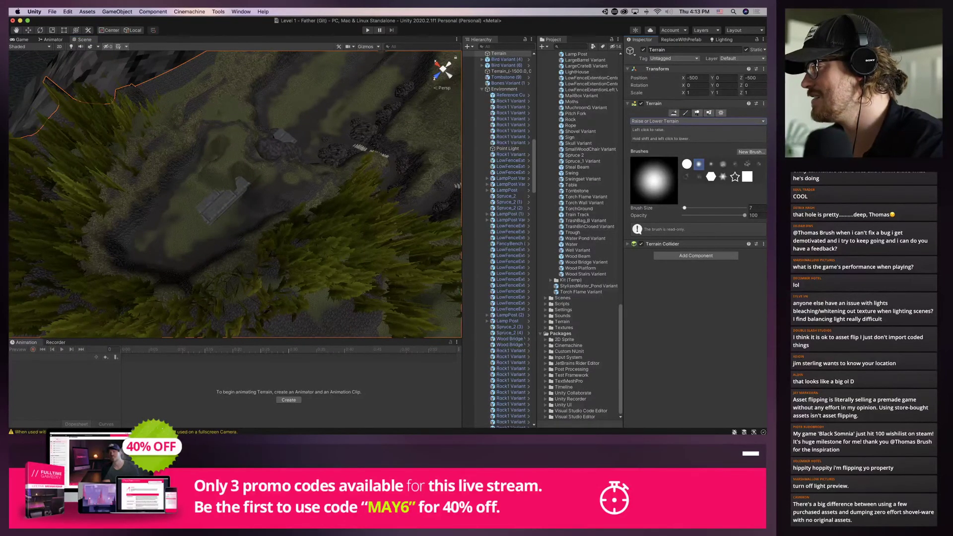
{"action": "left_click", "coordinate": [232, 204]}
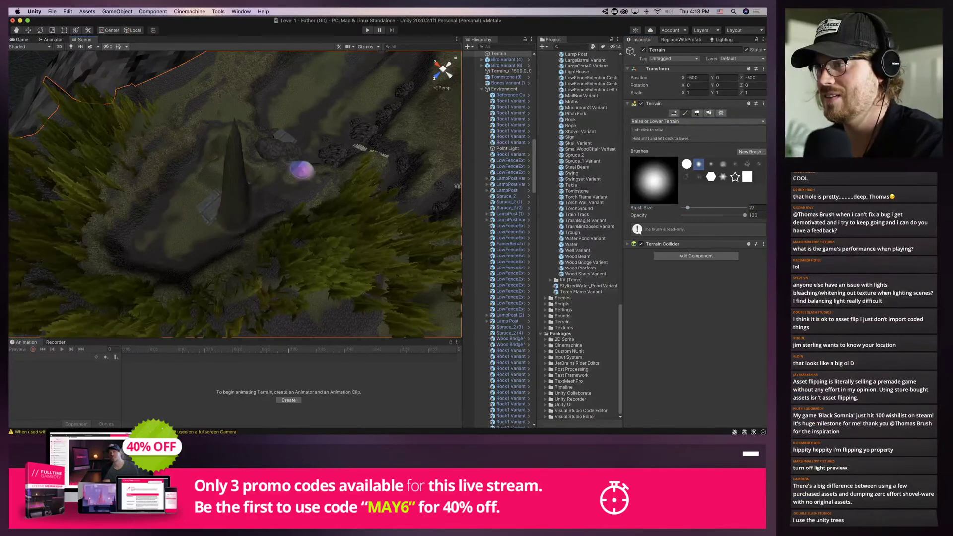
{"action": "mouse_move", "coordinate": [297, 166]}
{"action": "left_mouse_down", "text": "alt"}
{"action": "mouse_move", "coordinate": [340, 155]}
{"action": "mouse_move", "coordinate": [350, 164]}
{"action": "left_mouse_up", "text": "alt"}
{"action": "key", "text": "super+z"}
Switch to the Set Height brush with height 180 and raise the terrain over the exposed tunnel tracks
{"action": "left_click_drag", "start_coordinate": [231, 209], "coordinate": [234, 230], "text": "alt"}
{"action": "scroll", "coordinate": [234, 232], "scroll_direction": "up", "scroll_amount": 5}
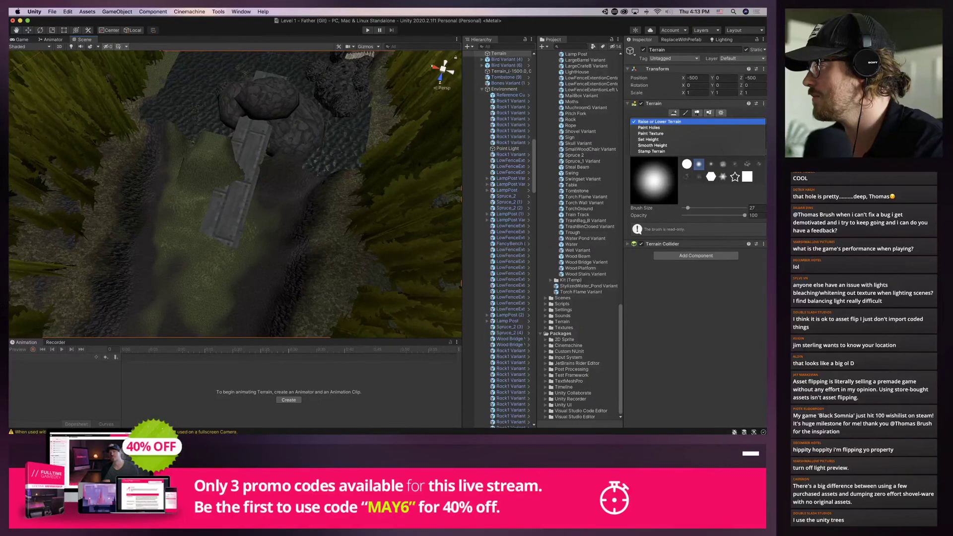
{"action": "left_click", "coordinate": [648, 139]}
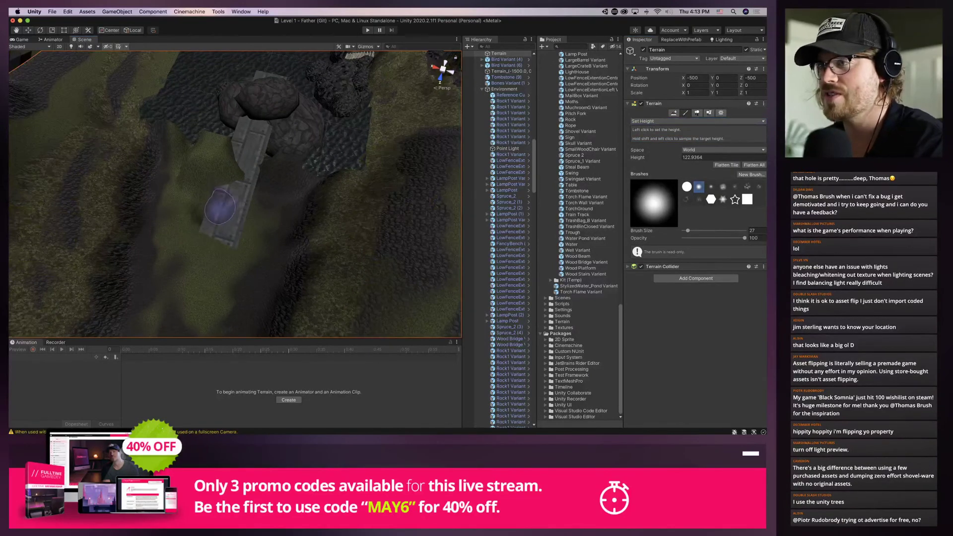
{"action": "left_click", "coordinate": [710, 158]}
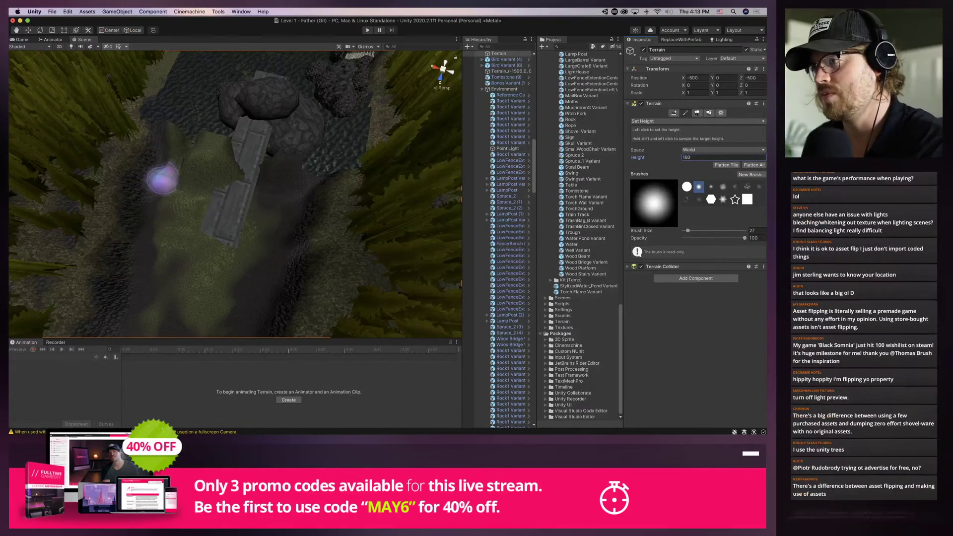
{"action": "mouse_move", "coordinate": [234, 199]}
{"action": "left_mouse_down"}
{"action": "mouse_move", "coordinate": [248, 206]}
{"action": "mouse_move", "coordinate": [214, 179]}
{"action": "mouse_move", "coordinate": [227, 212]}
{"action": "mouse_move", "coordinate": [283, 214]}
{"action": "mouse_move", "coordinate": [277, 193]}
{"action": "left_mouse_up"}
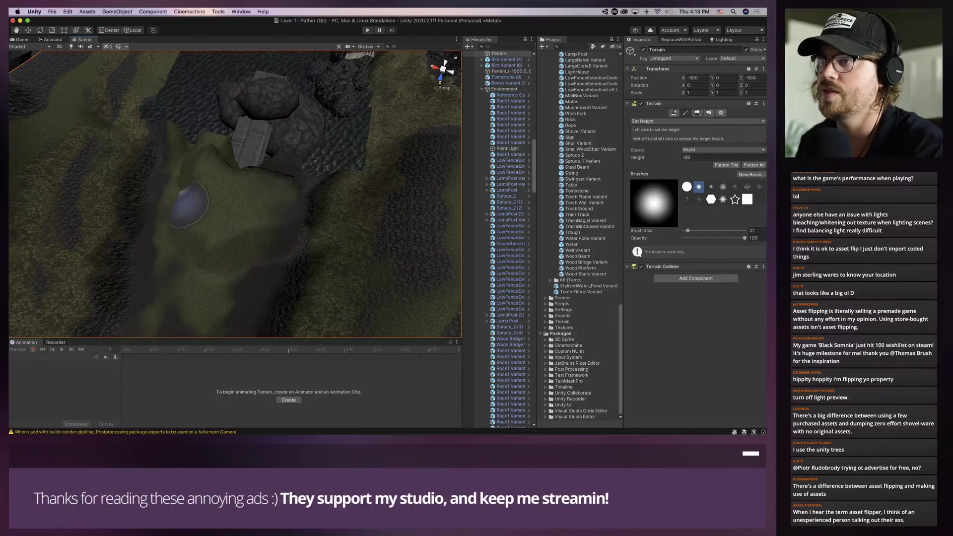
{"action": "left_click_drag", "start_coordinate": [172, 172], "coordinate": [166, 171]}
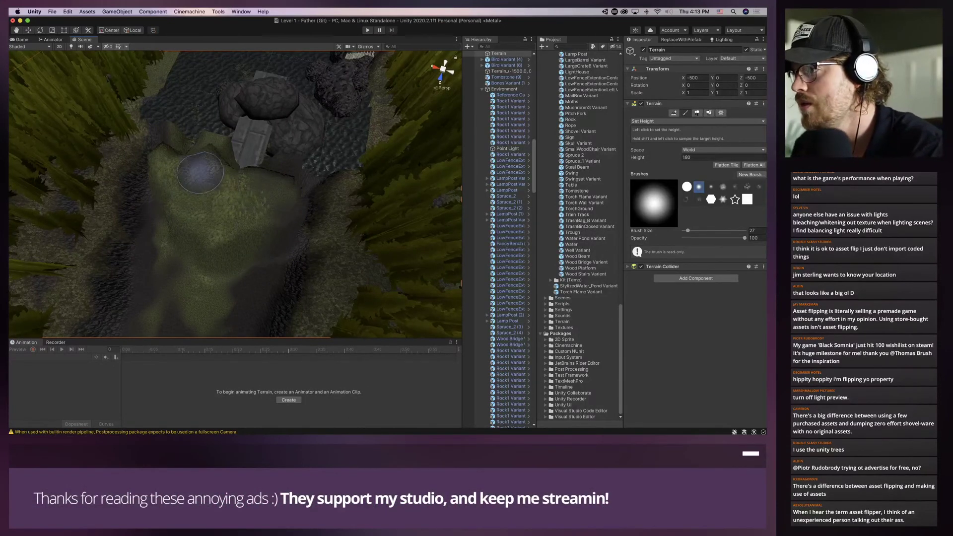
Extend the 180-high terrain along the slope beside the rocky tunnel with the Set Height brush
{"action": "mouse_move", "coordinate": [184, 253]}
{"action": "right_mouse_down"}
{"action": "mouse_move", "coordinate": [266, 298]}
{"action": "mouse_move", "coordinate": [320, 278]}
{"action": "right_mouse_up"}
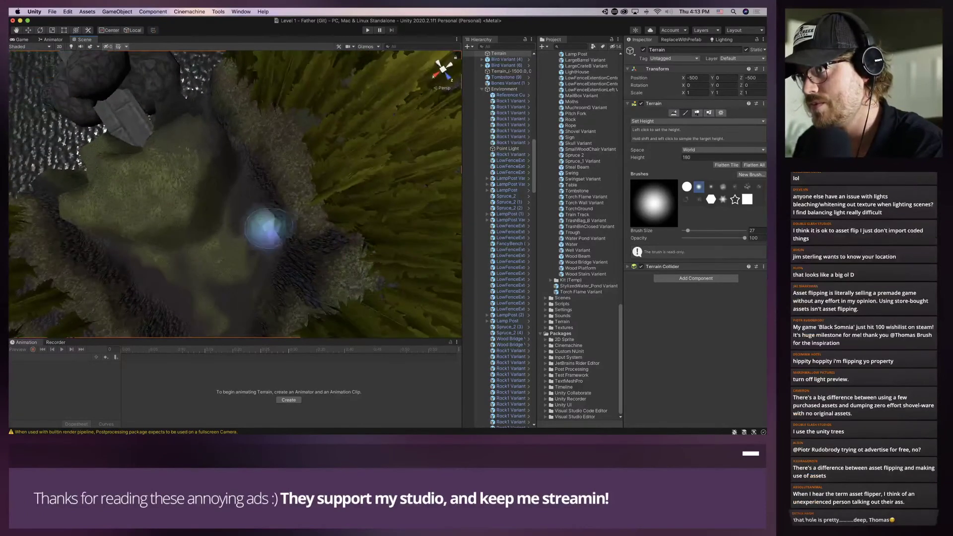
{"action": "left_click", "coordinate": [236, 164]}
{"action": "left_click", "coordinate": [228, 141]}
{"action": "left_click_drag", "start_coordinate": [227, 141], "coordinate": [213, 121]}
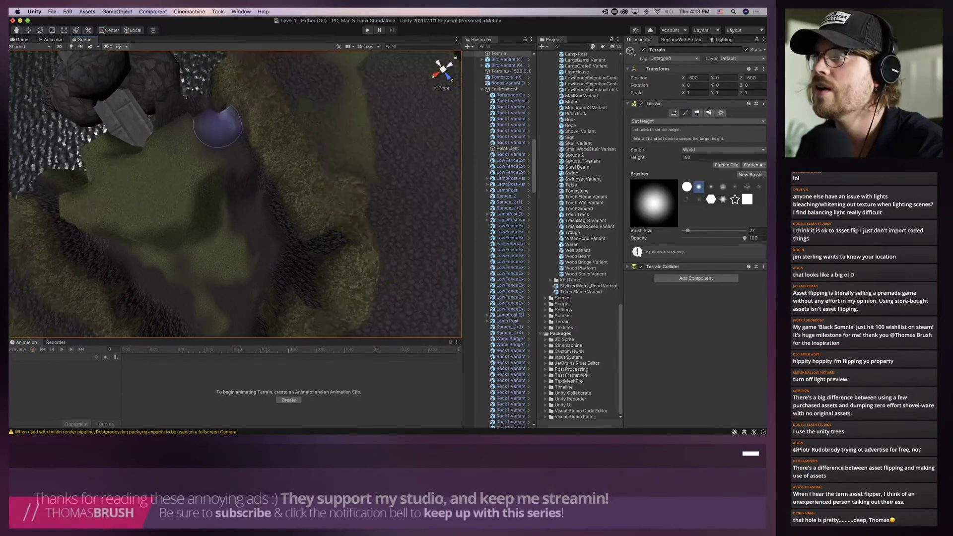
{"action": "mouse_move", "coordinate": [212, 121]}
{"action": "right_mouse_down"}
{"action": "mouse_move", "coordinate": [251, 153]}
{"action": "mouse_move", "coordinate": [278, 216]}
{"action": "mouse_move", "coordinate": [277, 206]}
{"action": "right_mouse_up"}
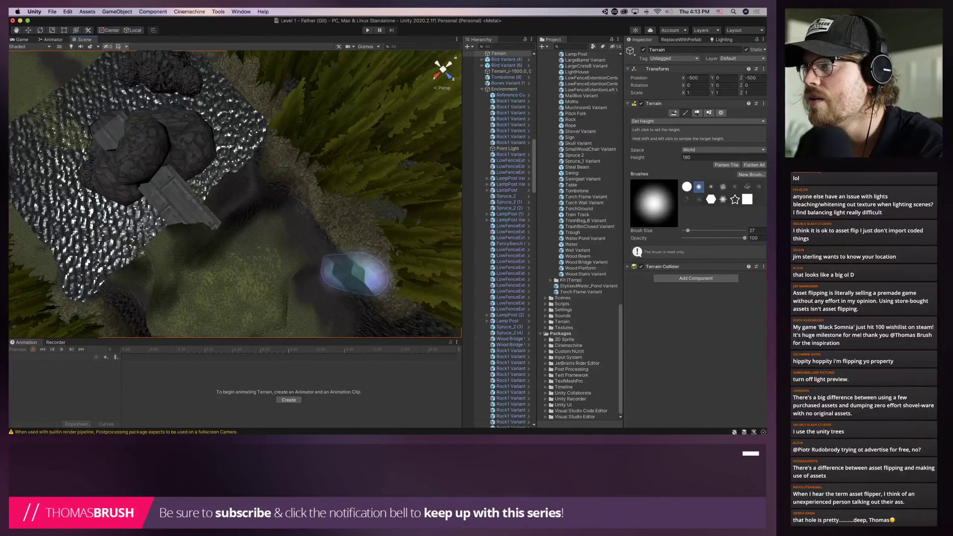
{"action": "mouse_move", "coordinate": [358, 272]}
{"action": "right_mouse_down"}
{"action": "mouse_move", "coordinate": [392, 258]}
{"action": "mouse_move", "coordinate": [283, 262]}
{"action": "mouse_move", "coordinate": [253, 204]}
{"action": "mouse_move", "coordinate": [278, 198]}
{"action": "mouse_move", "coordinate": [313, 211]}
{"action": "mouse_move", "coordinate": [298, 189]}
{"action": "right_mouse_up"}
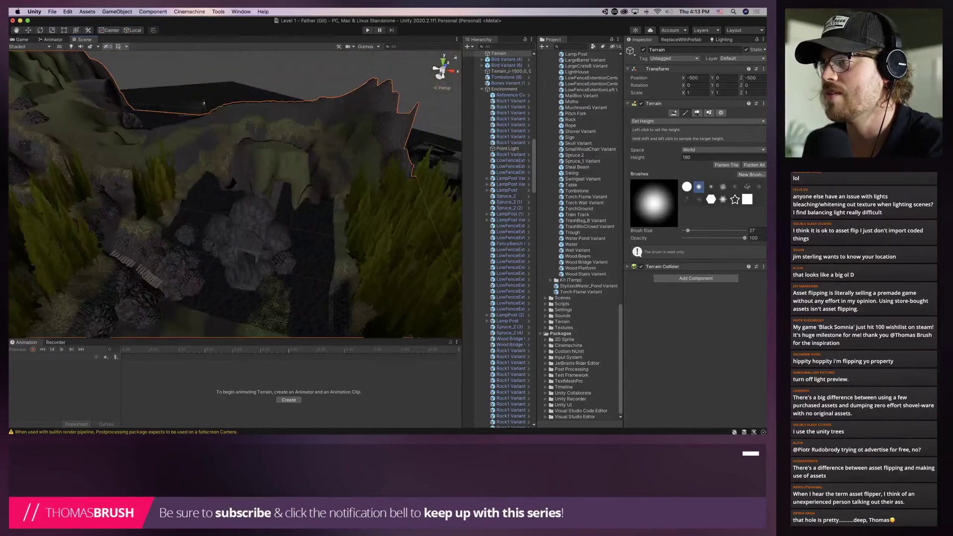
Play-test the level around the tunnel, and stop the game
{"action": "key", "text": "super+p"}
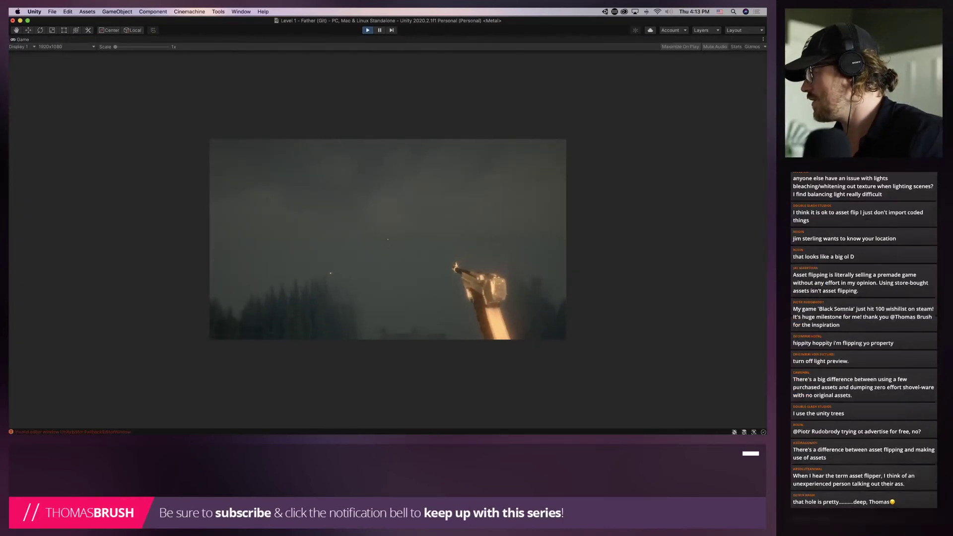
{"action": "mouse_move", "coordinate": [387, 239]}
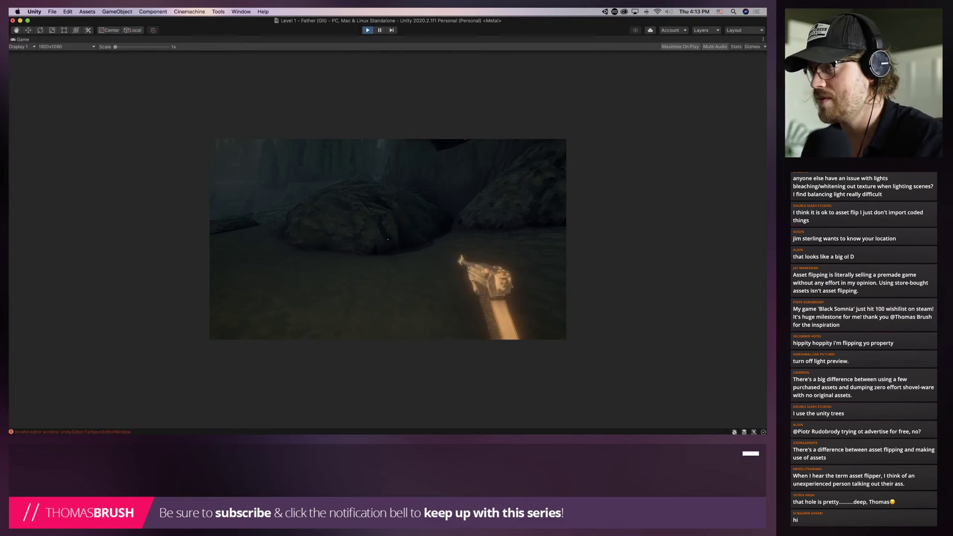
{"action": "key", "text": "super+p"}
Reactivate terrain painting and fill the hollow behind the tunnel rocks using Set Height at 180
{"action": "scroll", "coordinate": [234, 194], "scroll_direction": "up", "scroll_amount": 5}
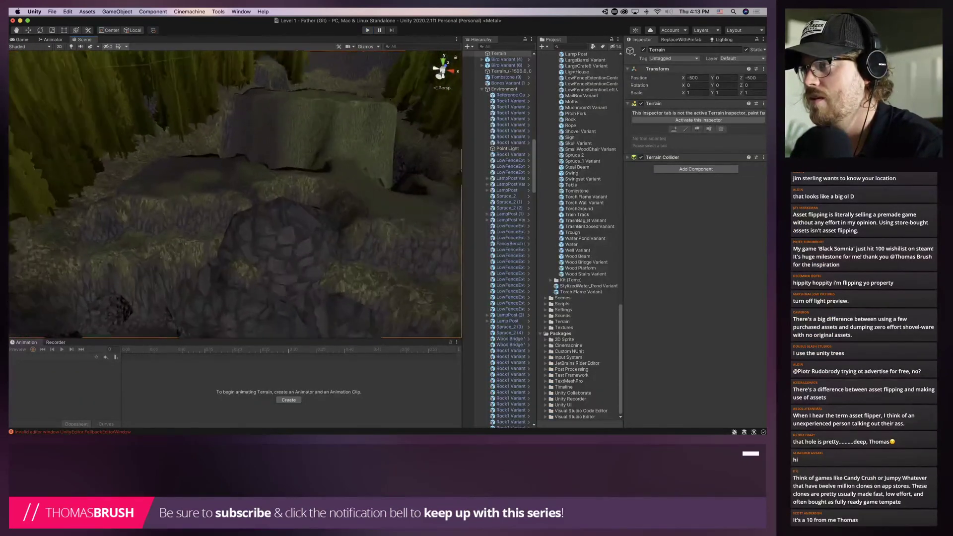
{"action": "left_click", "coordinate": [268, 209]}
{"action": "right_click_drag", "start_coordinate": [258, 213], "coordinate": [236, 258]}
{"action": "left_click", "coordinate": [236, 260]}
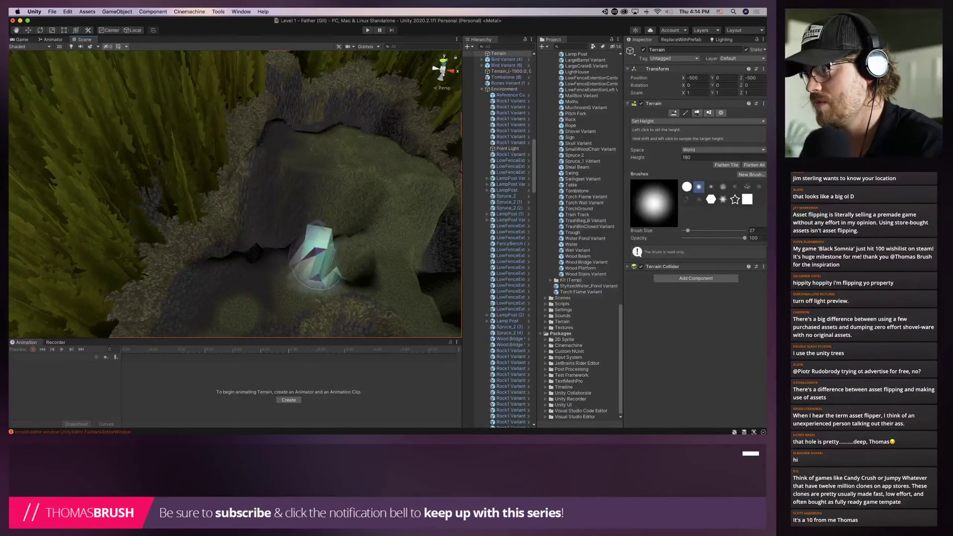
{"action": "mouse_move", "coordinate": [271, 206]}
{"action": "left_mouse_down"}
{"action": "mouse_move", "coordinate": [234, 202]}
{"action": "mouse_move", "coordinate": [223, 213]}
{"action": "mouse_move", "coordinate": [253, 228]}
{"action": "left_mouse_up"}
{"action": "scroll", "coordinate": [323, 201], "scroll_direction": "up", "scroll_amount": 3}
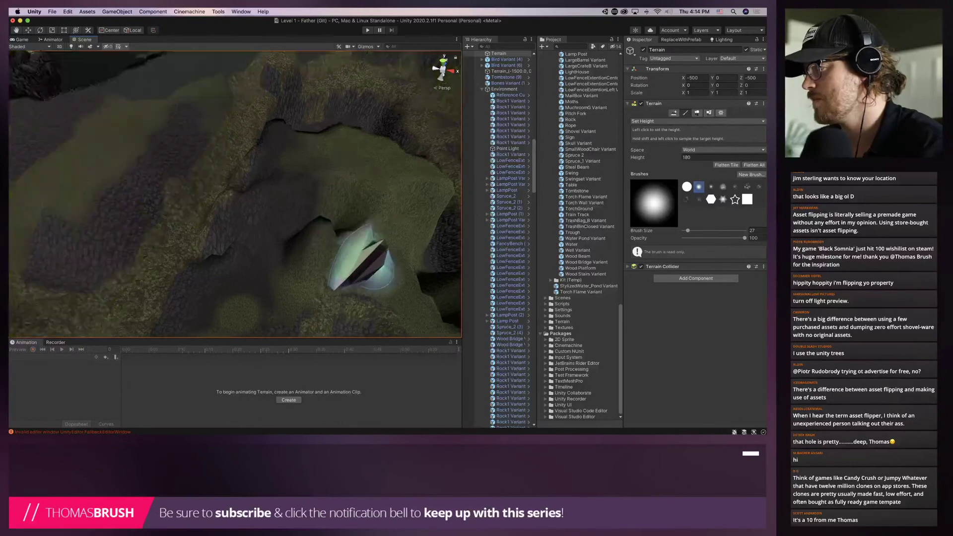
Continue the 180-high plateau toward the far end of the hill with the size 27 Set Height brush
{"action": "scroll", "coordinate": [360, 261], "scroll_direction": "down", "scroll_amount": 4}
{"action": "middle_click_drag", "start_coordinate": [358, 280], "coordinate": [294, 218]}
{"action": "left_click_drag", "start_coordinate": [339, 213], "coordinate": [287, 194]}
{"action": "mouse_move", "coordinate": [288, 194]}
{"action": "middle_mouse_down"}
{"action": "mouse_move", "coordinate": [237, 275]}
{"action": "mouse_move", "coordinate": [194, 184]}
{"action": "middle_mouse_up"}
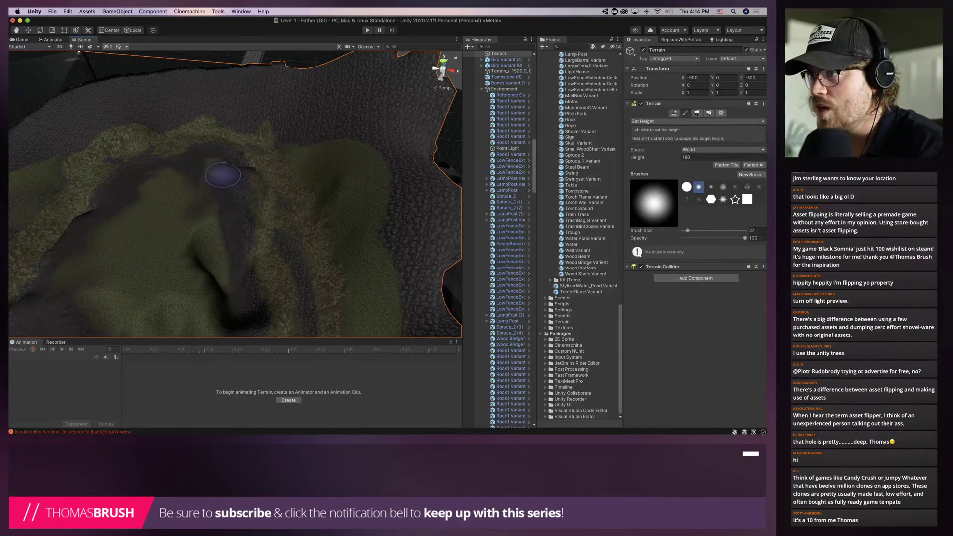
{"action": "middle_click_drag", "start_coordinate": [223, 174], "coordinate": [313, 201]}
{"action": "left_click_drag", "start_coordinate": [214, 231], "coordinate": [196, 260]}
Widen the 180-high plateau along its sides and level its front edge above the tunnel's rock entrance
{"action": "left_click_drag", "start_coordinate": [243, 233], "coordinate": [224, 260], "text": "alt"}
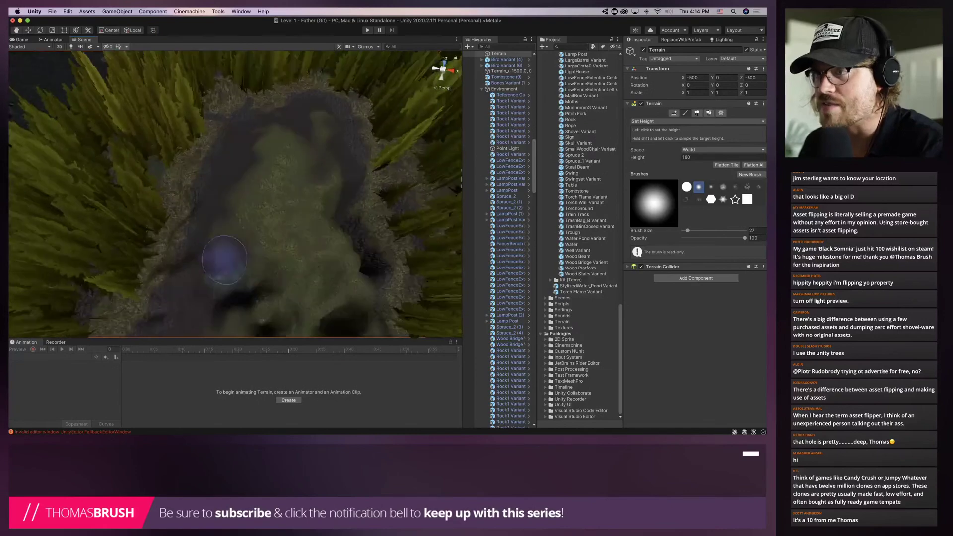
{"action": "middle_click_drag", "start_coordinate": [224, 260], "coordinate": [273, 302]}
{"action": "mouse_move", "coordinate": [273, 302]}
{"action": "left_mouse_down"}
{"action": "mouse_move", "coordinate": [196, 296]}
{"action": "mouse_move", "coordinate": [198, 284]}
{"action": "left_mouse_up"}
{"action": "middle_click_drag", "start_coordinate": [198, 285], "coordinate": [223, 259]}
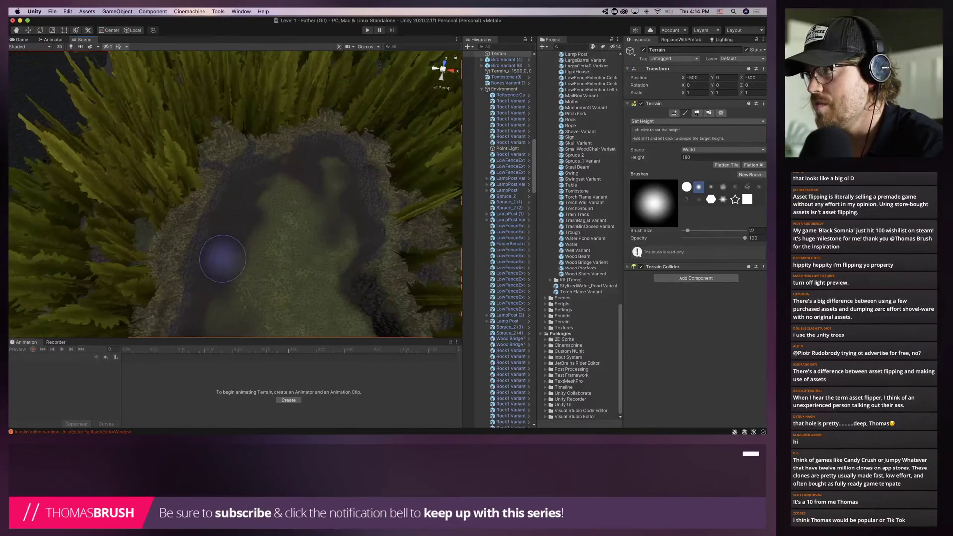
{"action": "mouse_move", "coordinate": [223, 259]}
{"action": "left_mouse_down", "text": "alt"}
{"action": "mouse_move", "coordinate": [449, 266]}
{"action": "mouse_move", "coordinate": [153, 260]}
{"action": "mouse_move", "coordinate": [194, 293]}
{"action": "mouse_move", "coordinate": [183, 188]}
{"action": "mouse_move", "coordinate": [144, 147]}
{"action": "mouse_move", "coordinate": [317, 259]}
{"action": "mouse_move", "coordinate": [82, 169]}
{"action": "mouse_move", "coordinate": [159, 80]}
{"action": "left_mouse_up", "text": "alt"}
{"action": "left_click_drag", "start_coordinate": [261, 164], "coordinate": [260, 191]}
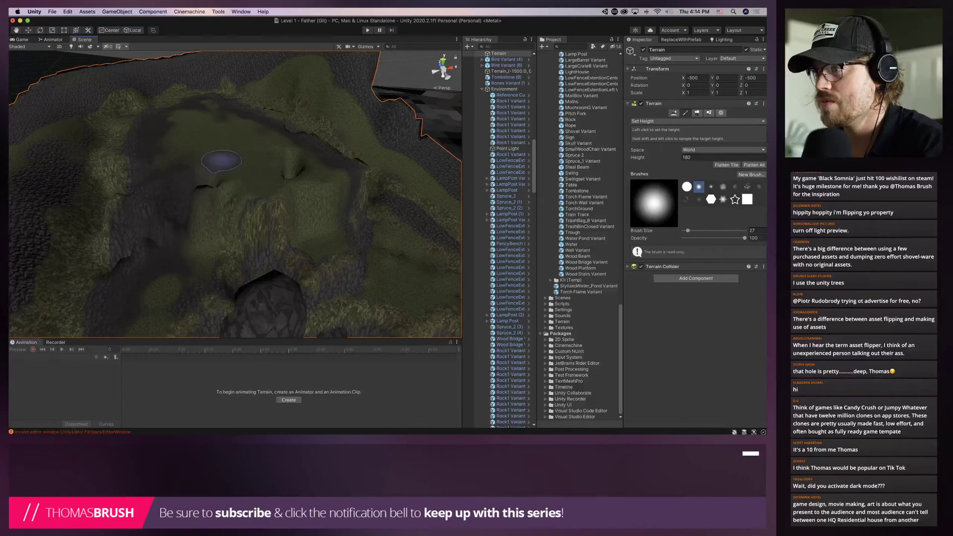
{"action": "mouse_move", "coordinate": [194, 176]}
{"action": "left_mouse_down"}
{"action": "mouse_move", "coordinate": [195, 220]}
{"action": "mouse_move", "coordinate": [230, 192]}
{"action": "left_mouse_up"}
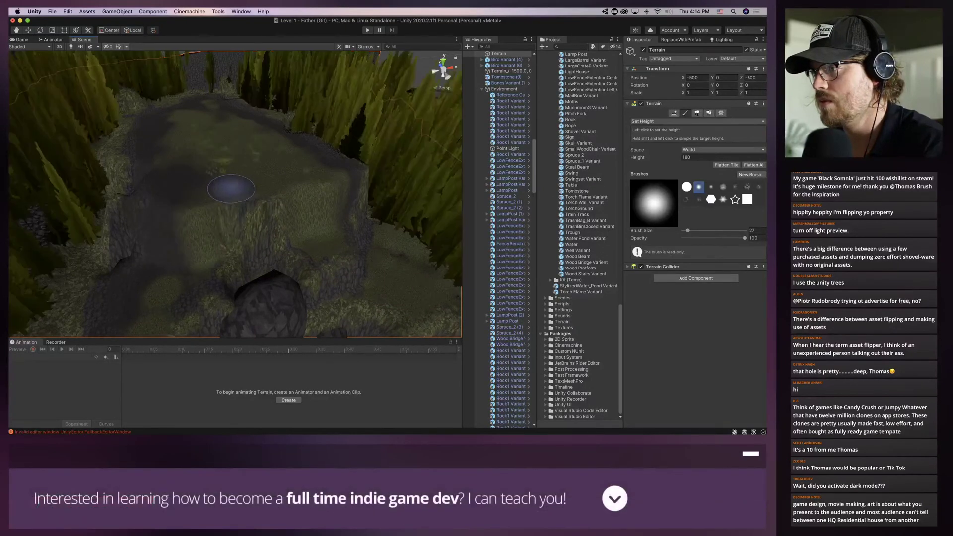
{"action": "left_click_drag", "start_coordinate": [298, 217], "coordinate": [223, 298], "text": "alt"}
{"action": "middle_click_drag", "start_coordinate": [223, 297], "coordinate": [178, 247]}
{"action": "left_click_drag", "start_coordinate": [178, 247], "coordinate": [271, 198], "text": "alt"}
{"action": "mouse_move", "coordinate": [230, 238]}
{"action": "left_mouse_down"}
{"action": "mouse_move", "coordinate": [227, 261]}
{"action": "mouse_move", "coordinate": [233, 233]}
{"action": "left_mouse_up"}
{"action": "left_click_drag", "start_coordinate": [285, 308], "coordinate": [279, 293], "text": "alt"}
{"action": "middle_click_drag", "start_coordinate": [279, 293], "coordinate": [281, 194]}
{"action": "key", "text": "super+z"}
{"action": "key", "text": "super+z"}
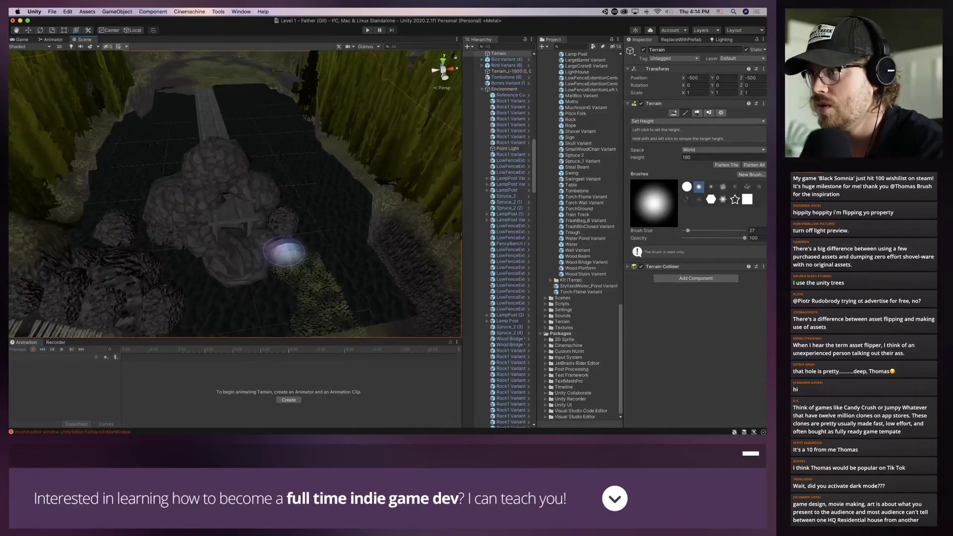
Play-test the level again to check the rocks around the tunnel, and stop the game
{"action": "key", "text": "super+p"}
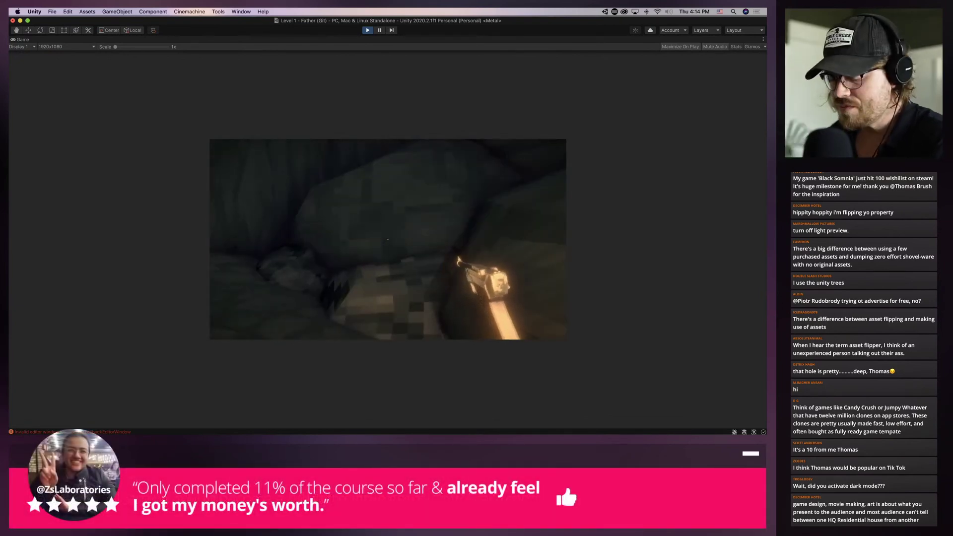
{"action": "key", "text": "super+p"}
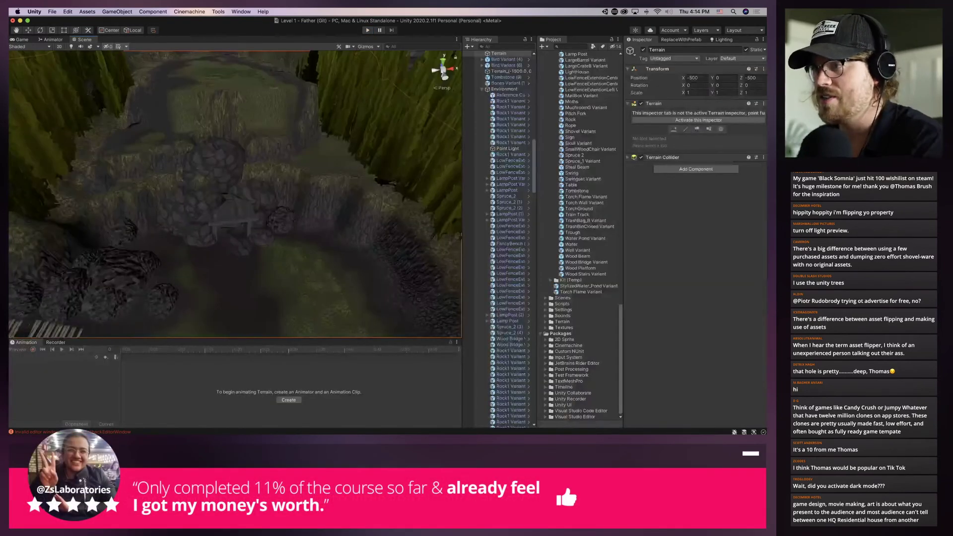
Select the terrain and smooth the stepped hill above the tunnel entrance with the Smooth Height brush at size 27
{"action": "left_click_drag", "start_coordinate": [235, 208], "coordinate": [236, 167], "text": "alt"}
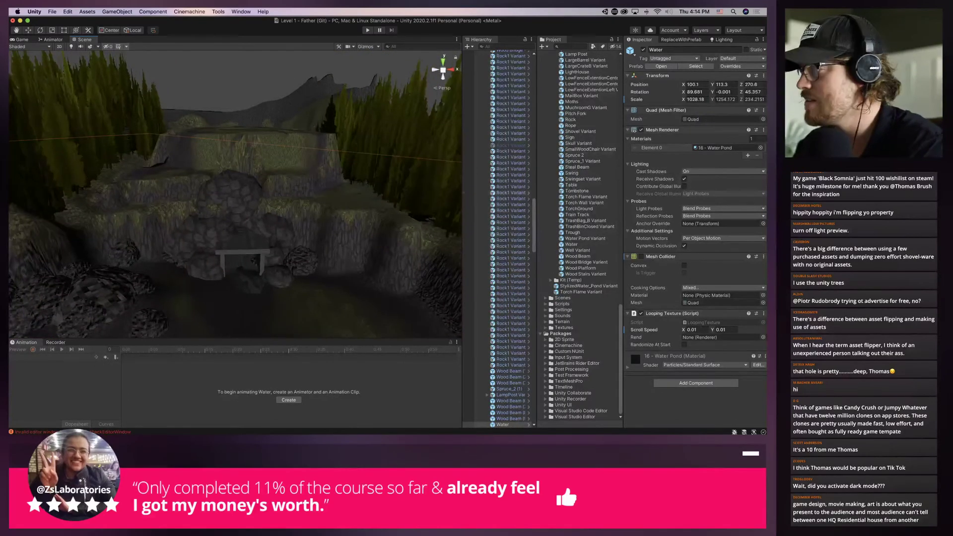
{"action": "left_click", "coordinate": [255, 260]}
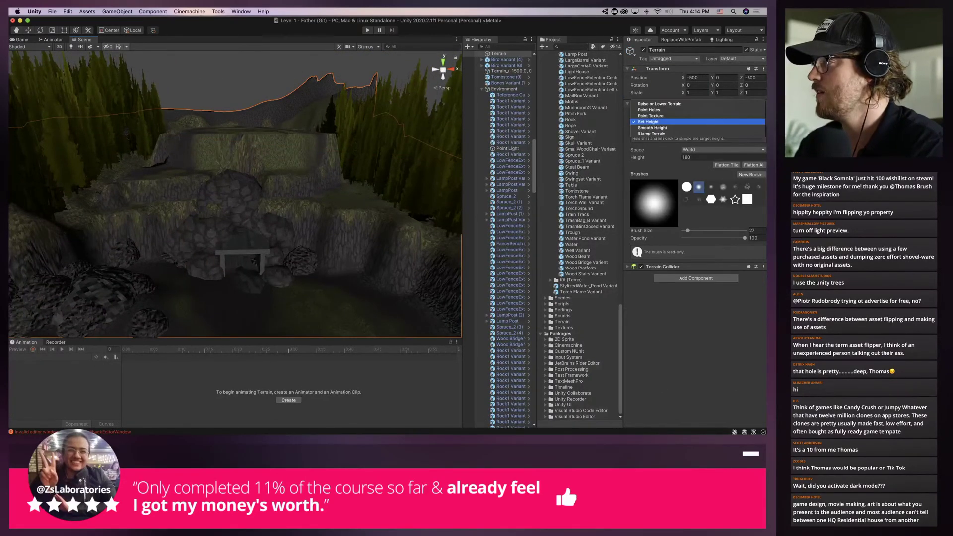
{"action": "left_click", "coordinate": [652, 127]}
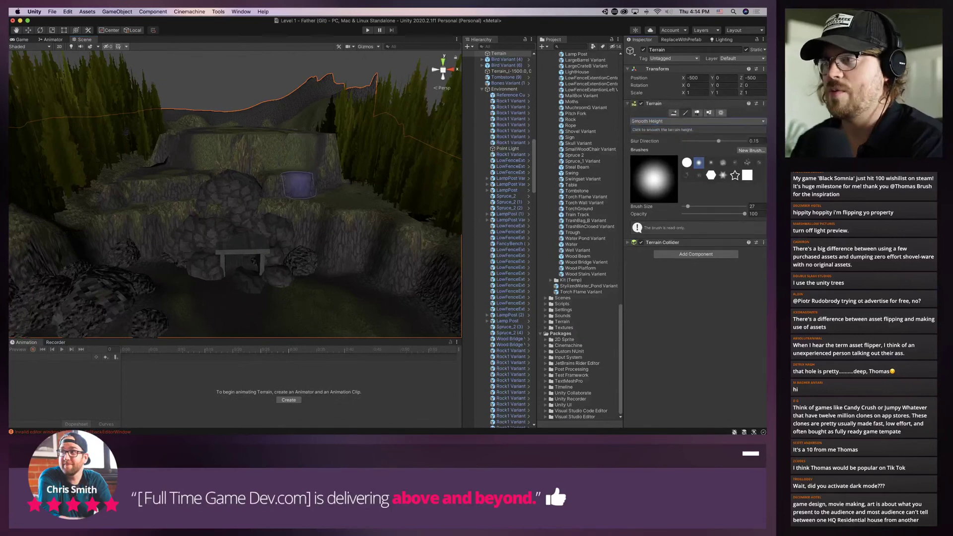
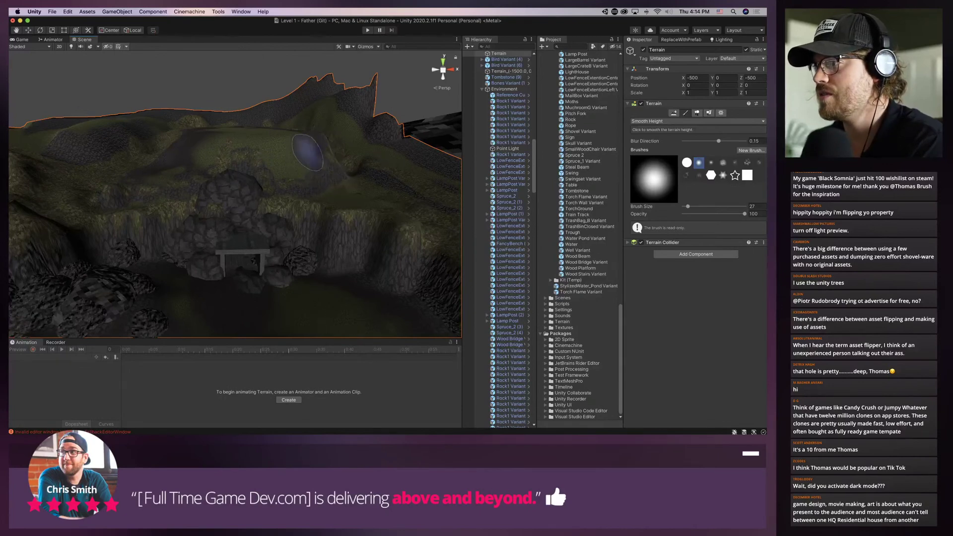
{"action": "left_click_drag", "start_coordinate": [316, 145], "coordinate": [309, 156]}
{"action": "middle_click_drag", "start_coordinate": [319, 169], "coordinate": [255, 231]}
{"action": "left_click_drag", "start_coordinate": [257, 216], "coordinate": [254, 203]}
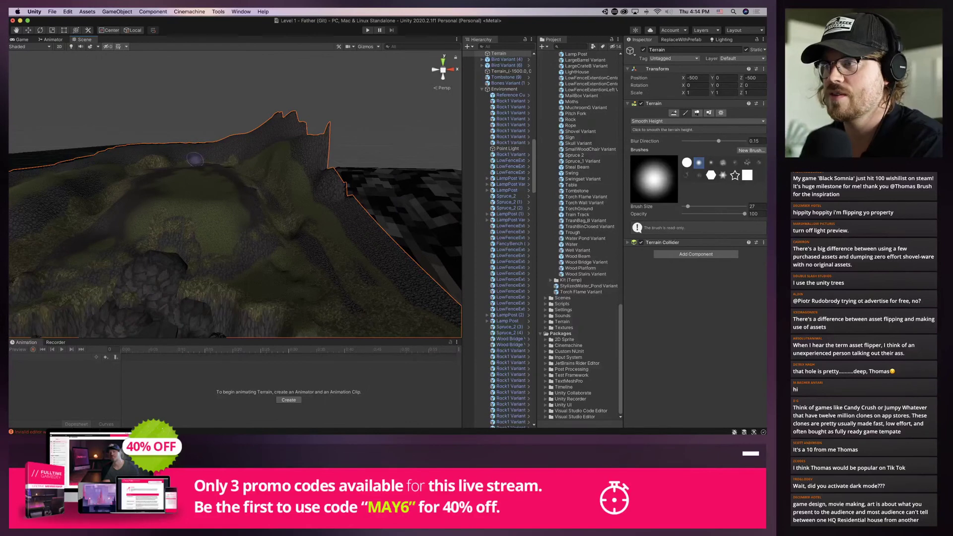
Smooth the remaining edges and slopes across the top of the hill above the tunnel
{"action": "left_click_drag", "start_coordinate": [150, 190], "coordinate": [148, 191]}
{"action": "mouse_move", "coordinate": [148, 191]}
{"action": "right_mouse_down"}
{"action": "mouse_move", "coordinate": [142, 287]}
{"action": "mouse_move", "coordinate": [219, 207]}
{"action": "mouse_move", "coordinate": [164, 173]}
{"action": "right_mouse_up"}
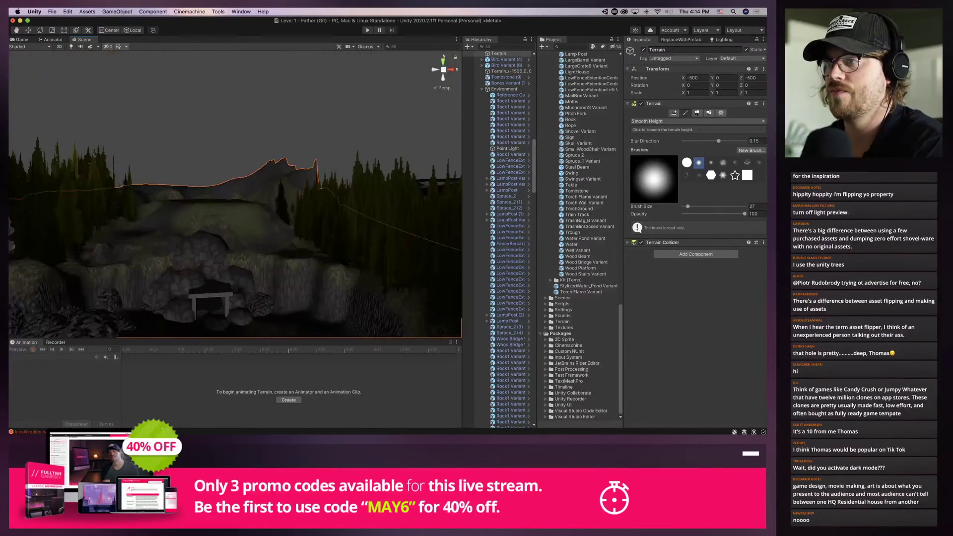
{"action": "mouse_move", "coordinate": [216, 187]}
{"action": "right_mouse_down"}
{"action": "mouse_move", "coordinate": [233, 189]}
{"action": "mouse_move", "coordinate": [253, 218]}
{"action": "mouse_move", "coordinate": [268, 174]}
{"action": "mouse_move", "coordinate": [206, 155]}
{"action": "right_mouse_up"}
{"action": "left_click_drag", "start_coordinate": [206, 155], "coordinate": [204, 155]}
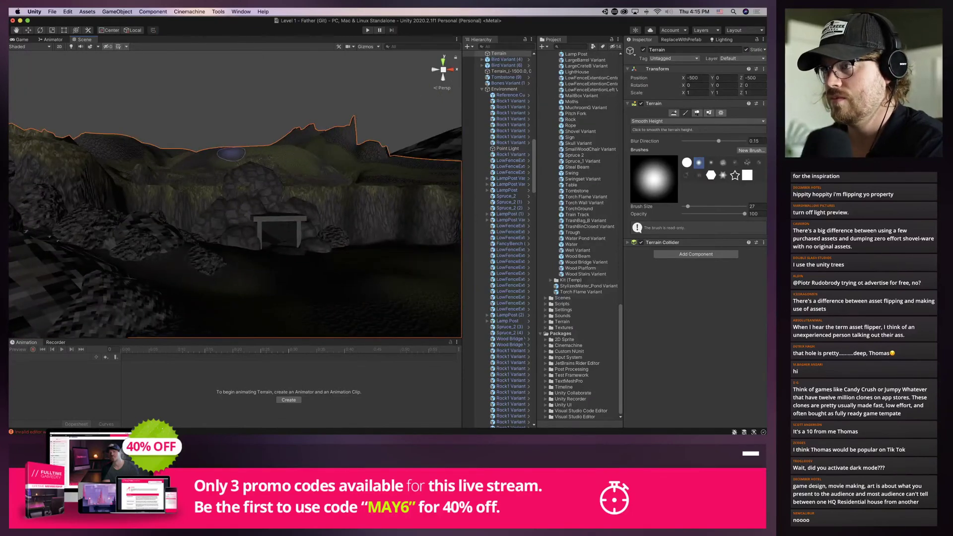
{"action": "right_click_drag", "start_coordinate": [143, 173], "coordinate": [293, 171]}
{"action": "left_click_drag", "start_coordinate": [293, 171], "coordinate": [296, 171]}
{"action": "right_click_drag", "start_coordinate": [267, 158], "coordinate": [239, 151]}
{"action": "mouse_move", "coordinate": [239, 150]}
{"action": "left_mouse_down"}
{"action": "mouse_move", "coordinate": [254, 148]}
{"action": "mouse_move", "coordinate": [226, 150]}
{"action": "left_mouse_up"}
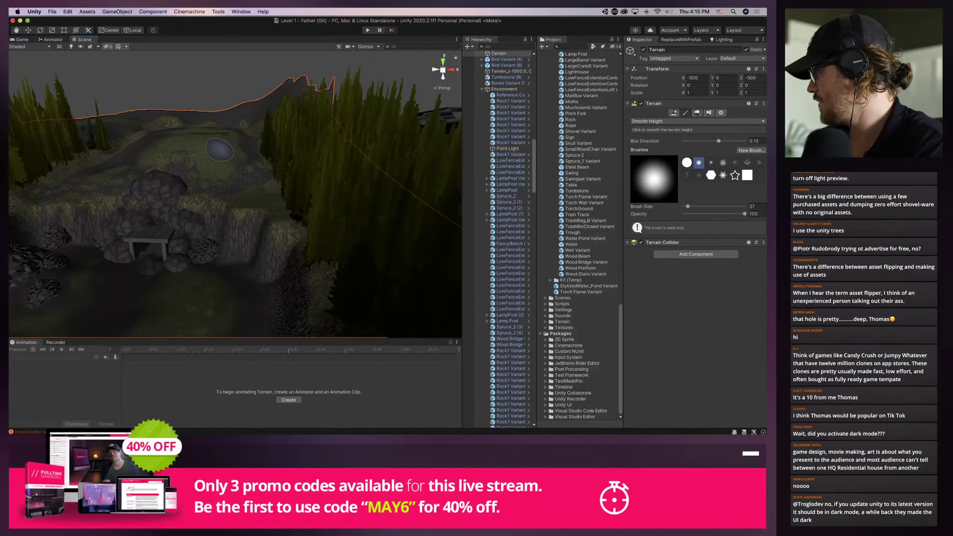
Select TrainTunnel (1) and move it up to about Y 123.9
{"action": "mouse_move", "coordinate": [226, 150]}
{"action": "middle_mouse_down"}
{"action": "mouse_move", "coordinate": [264, 163]}
{"action": "mouse_move", "coordinate": [293, 101]}
{"action": "middle_mouse_up"}
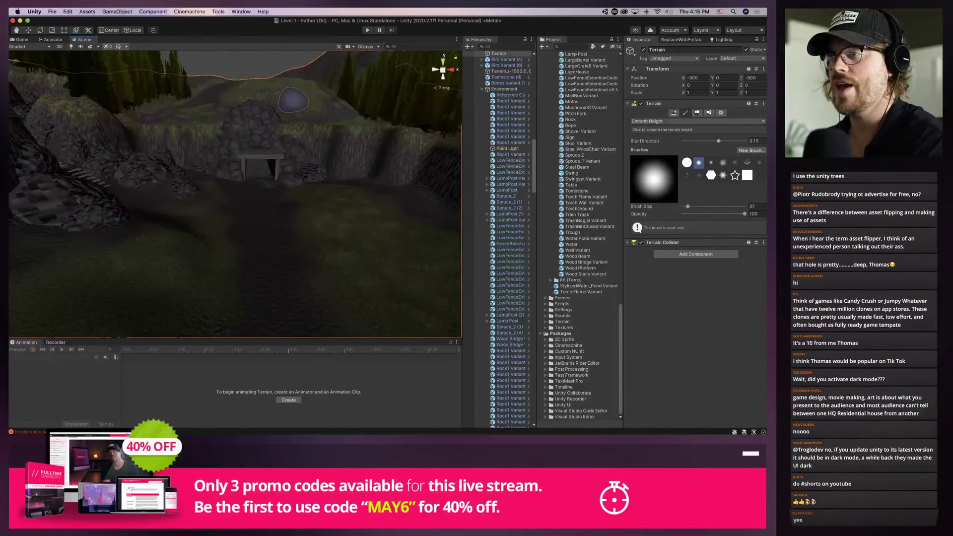
{"action": "scroll", "coordinate": [293, 101], "scroll_direction": "up", "scroll_amount": 5}
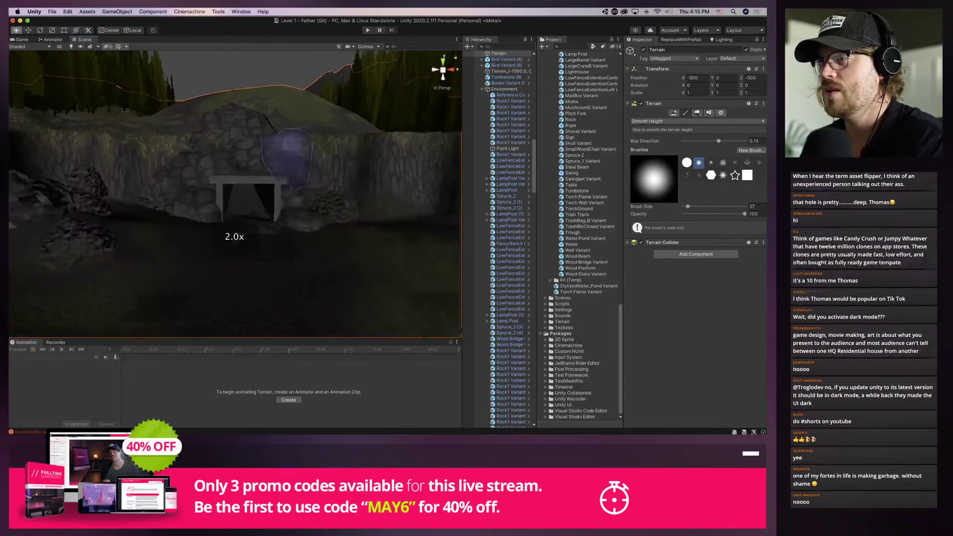
{"action": "right_click_drag", "start_coordinate": [286, 158], "coordinate": [286, 153]}
{"action": "key", "text": "w"}
{"action": "left_click", "coordinate": [251, 155]}
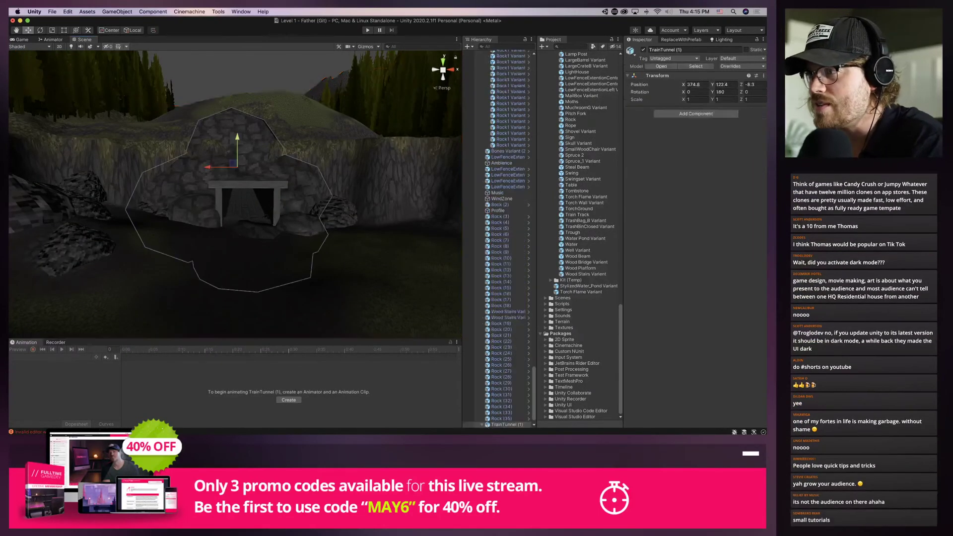
{"action": "left_click_drag", "start_coordinate": [238, 144], "coordinate": [237, 142]}
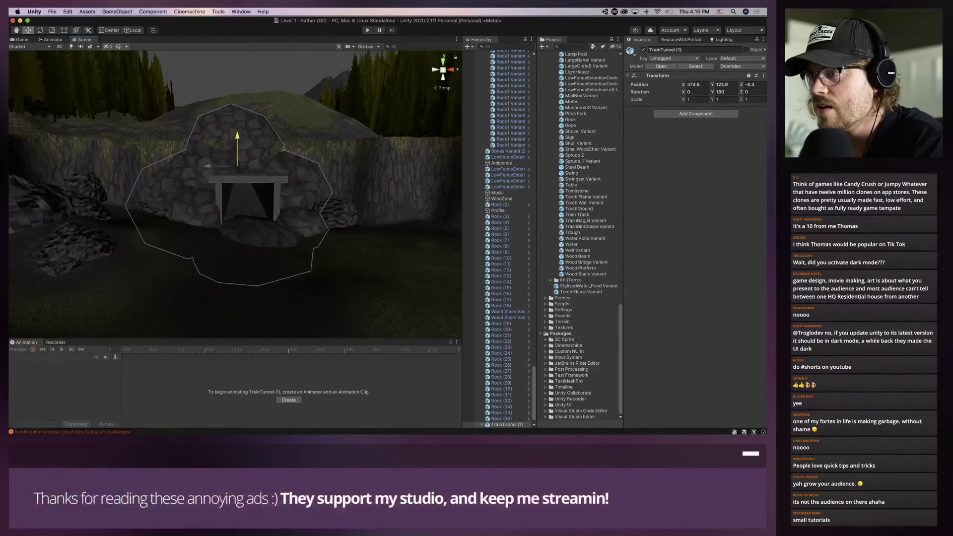
Select Rock (31) inside the tunnel opening and move it aside to about X 392.62, Y 115.77, Z 6.31
{"action": "right_click_drag", "start_coordinate": [241, 159], "coordinate": [243, 201]}
{"action": "left_click", "coordinate": [243, 201]}
{"action": "left_click", "coordinate": [244, 202]}
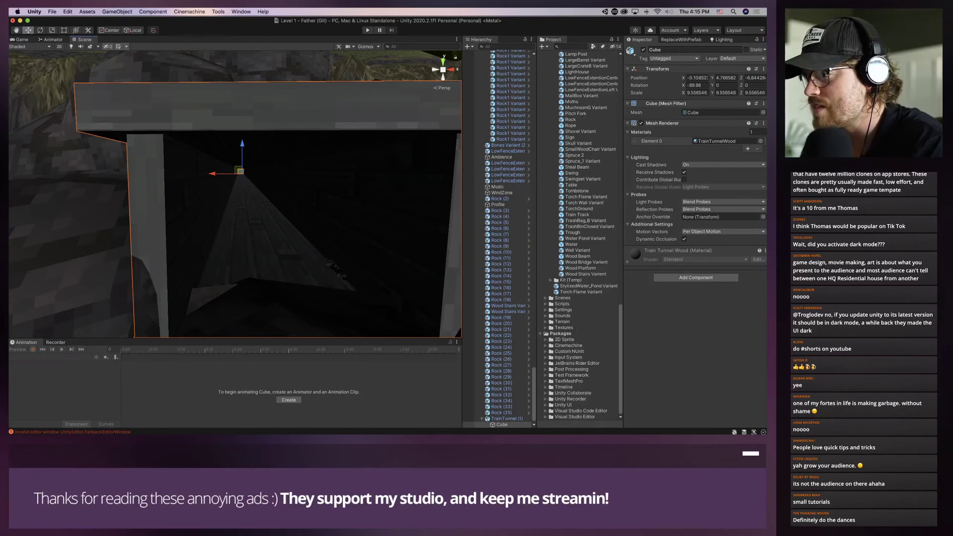
{"action": "left_click", "coordinate": [336, 270]}
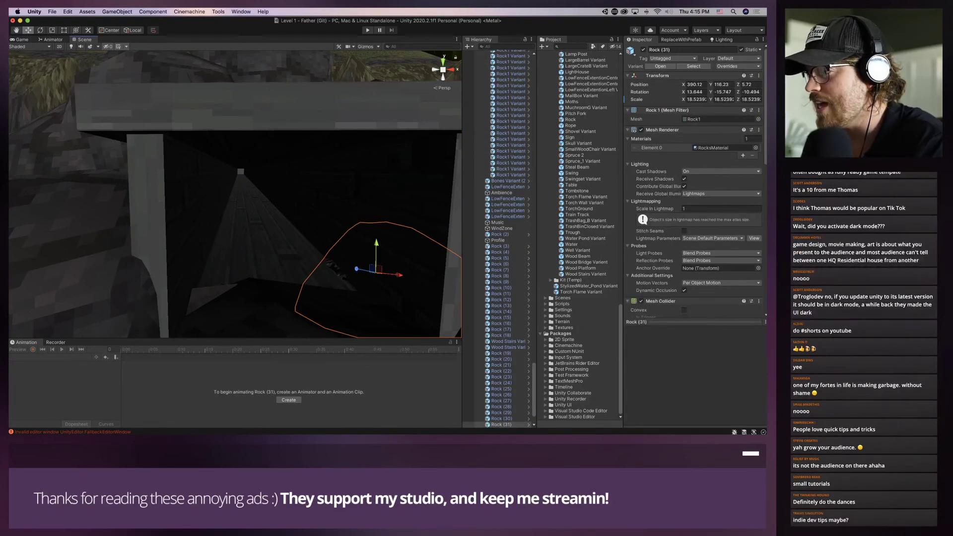
{"action": "left_click_drag", "start_coordinate": [399, 275], "coordinate": [414, 277]}
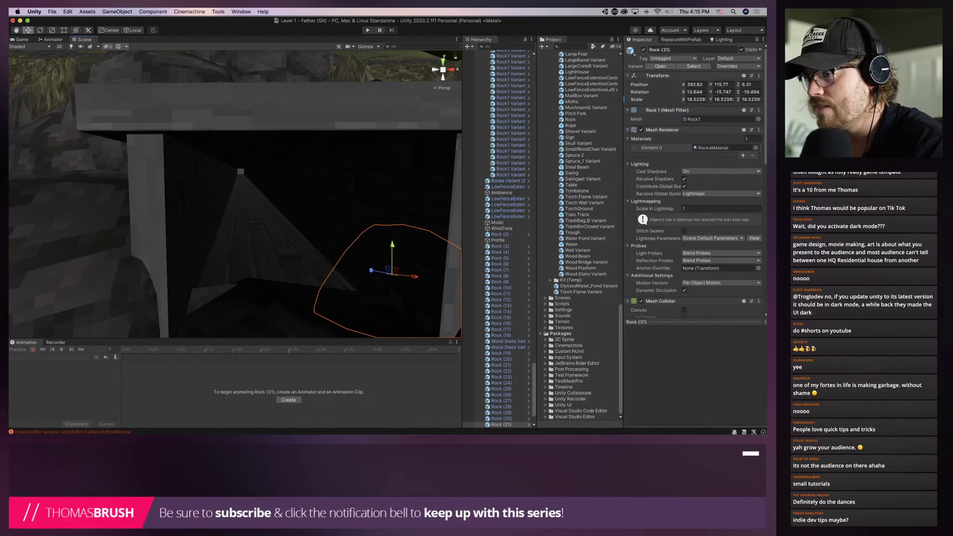
Try raising the wooden frame (Cube) of TrainTunnel (1) on its own, and undo the move
{"action": "left_click", "coordinate": [299, 293]}
{"action": "left_click", "coordinate": [299, 293]}
{"action": "scroll", "coordinate": [299, 293], "scroll_direction": "down", "scroll_amount": 6}
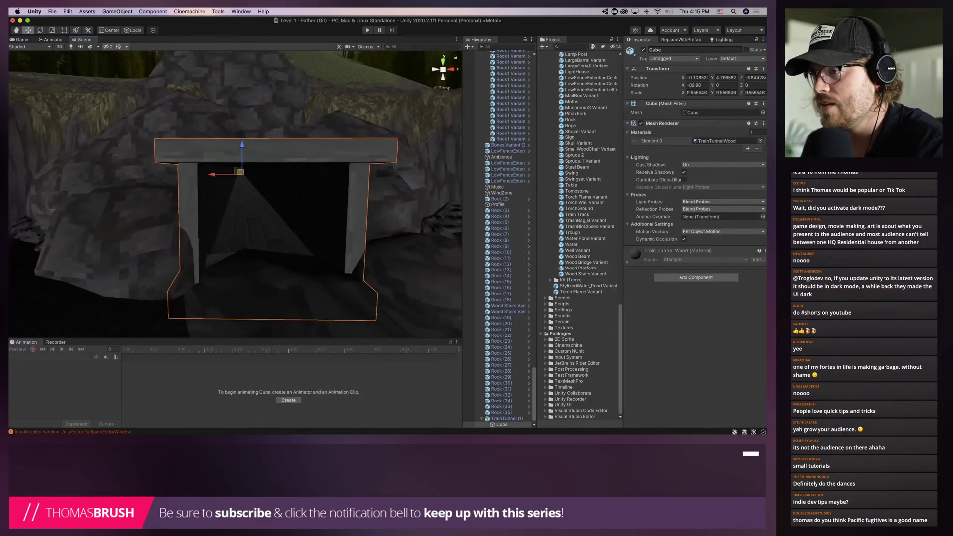
{"action": "scroll", "coordinate": [268, 208], "scroll_direction": "down", "scroll_amount": 6}
{"action": "scroll", "coordinate": [248, 174], "scroll_direction": "up", "scroll_amount": 4}
{"action": "mouse_move", "coordinate": [242, 154]}
{"action": "left_mouse_down"}
{"action": "mouse_move", "coordinate": [241, 135]}
{"action": "mouse_move", "coordinate": [242, 144]}
{"action": "left_mouse_up"}
{"action": "left_click", "coordinate": [317, 278]}
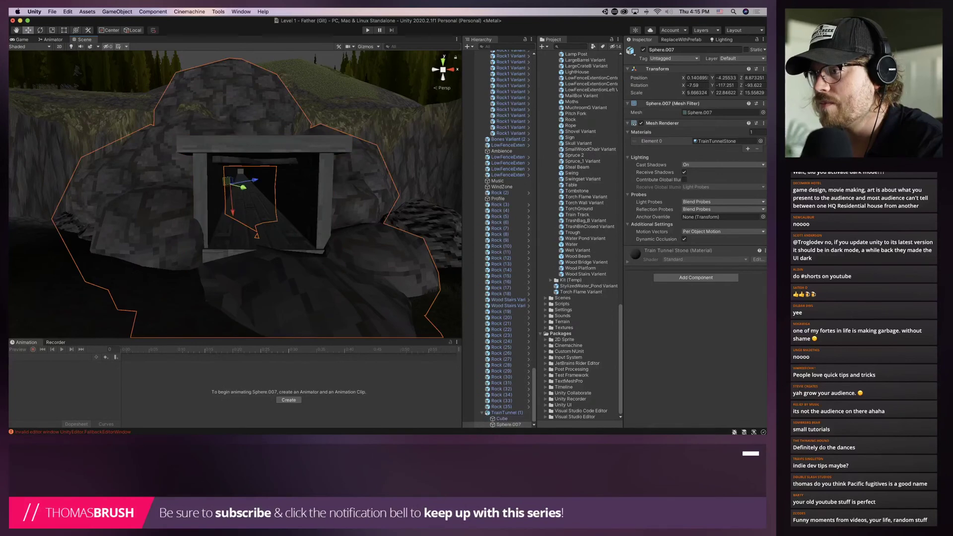
{"action": "scroll", "coordinate": [318, 278], "scroll_direction": "down", "scroll_amount": 6}
{"action": "left_click", "coordinate": [317, 278]}
{"action": "key", "text": "super+z"}
{"action": "key", "text": "super+z"}
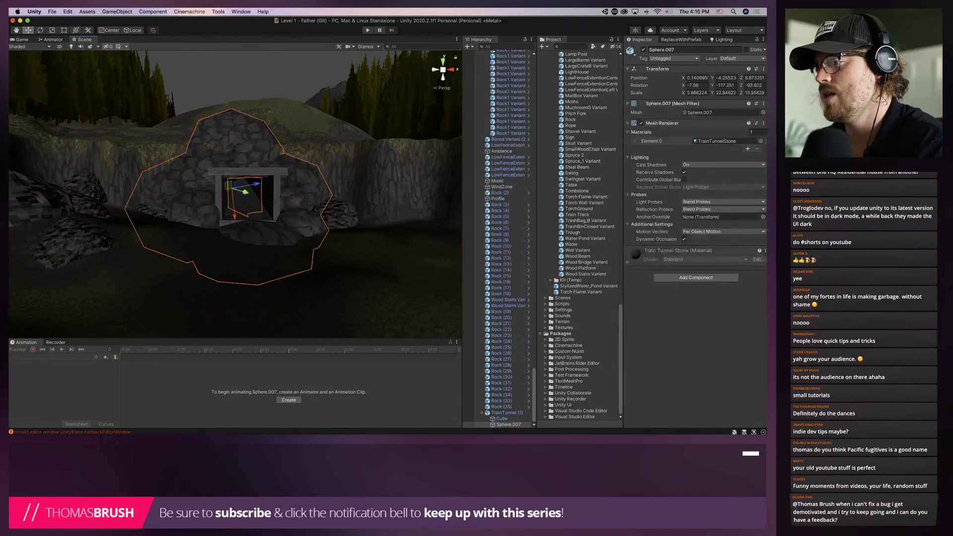
{"action": "scroll", "coordinate": [243, 199], "scroll_direction": "up", "scroll_amount": 5}
{"action": "key", "text": "super+z"}
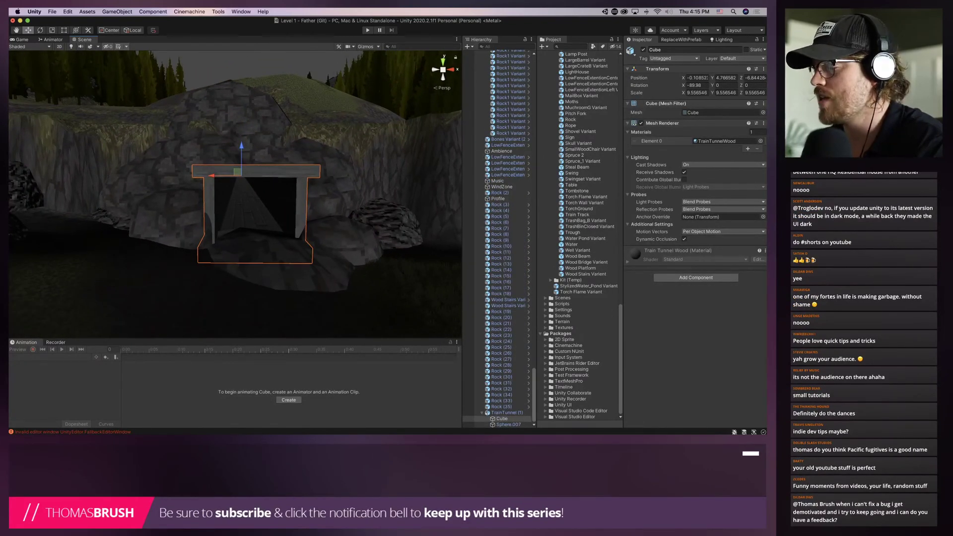
Move the whole TrainTunnel (1) up to about Y 124.8 and push it along Z to about -3.2
{"action": "left_click", "coordinate": [506, 413]}
{"action": "left_click_drag", "start_coordinate": [237, 144], "coordinate": [233, 171]}
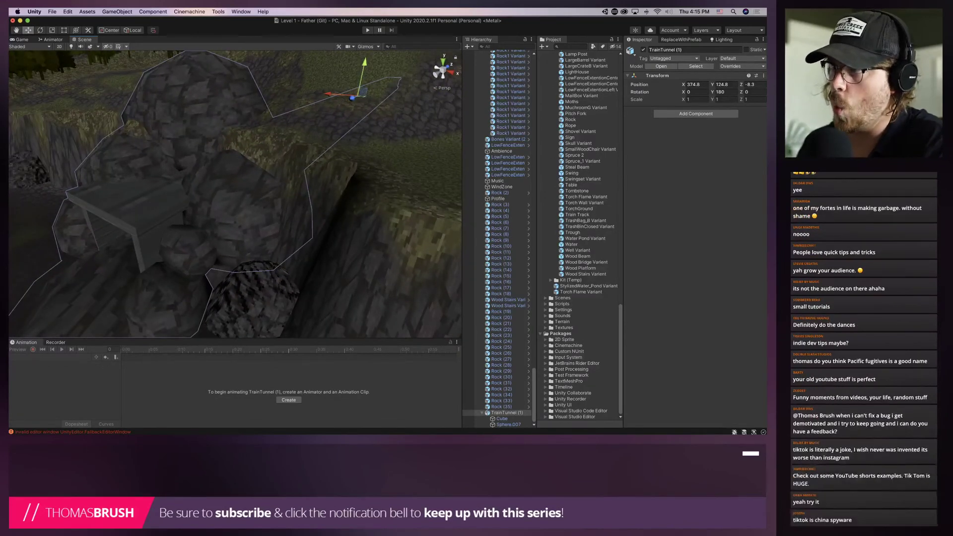
{"action": "left_click_drag", "start_coordinate": [352, 98], "coordinate": [357, 94]}
{"action": "middle_click_drag", "start_coordinate": [357, 95], "coordinate": [392, 94]}
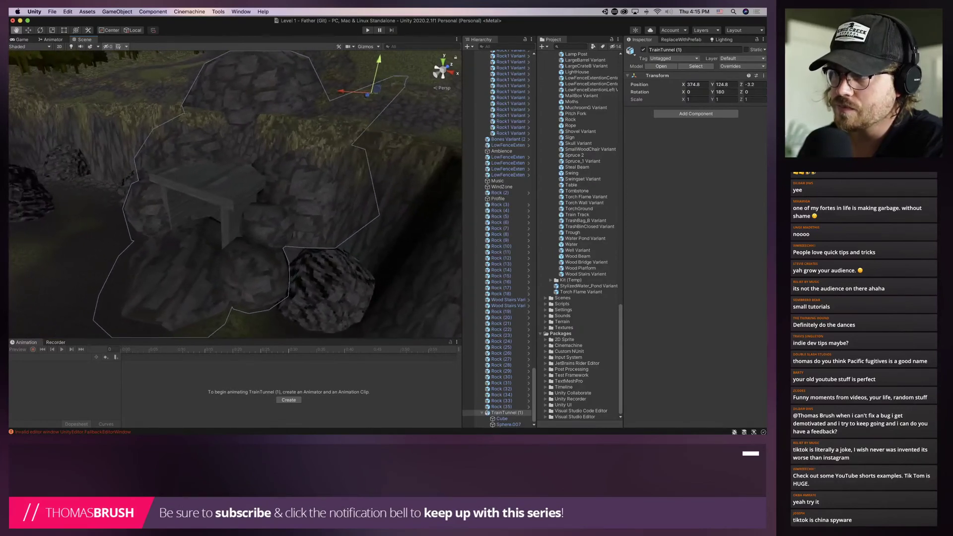
Select the terrain and smooth the cliff edge around the rocks above the tunnel entrance with the Smooth Height brush
{"action": "left_click", "coordinate": [215, 188]}
{"action": "left_click_drag", "start_coordinate": [215, 188], "coordinate": [278, 143], "text": "alt"}
{"action": "left_click", "coordinate": [312, 171]}
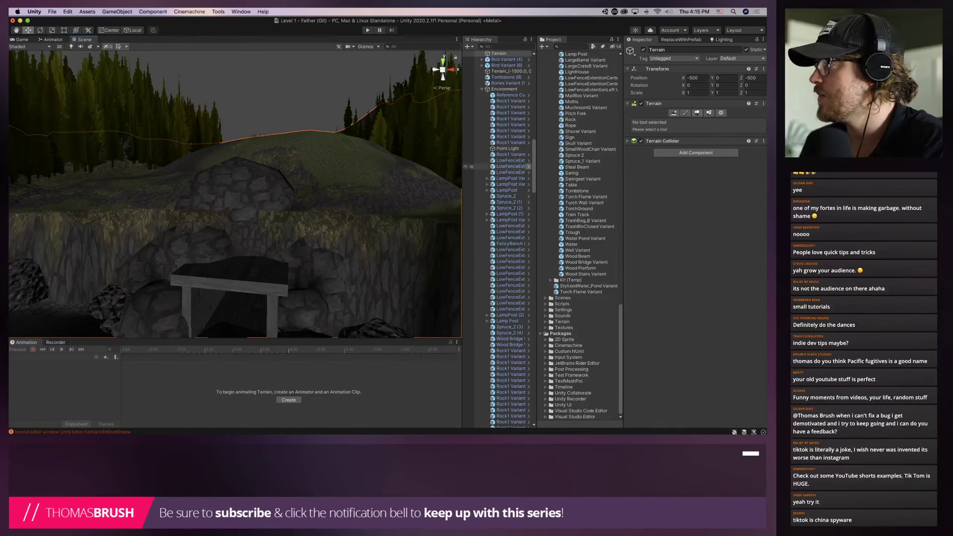
{"action": "left_click", "coordinate": [686, 112]}
{"action": "left_click", "coordinate": [697, 122]}
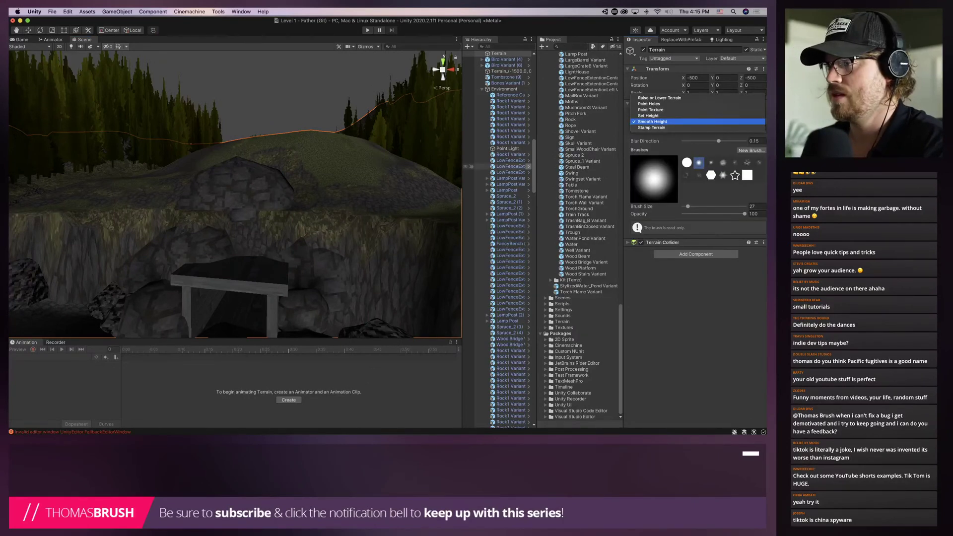
{"action": "left_click", "coordinate": [653, 122]}
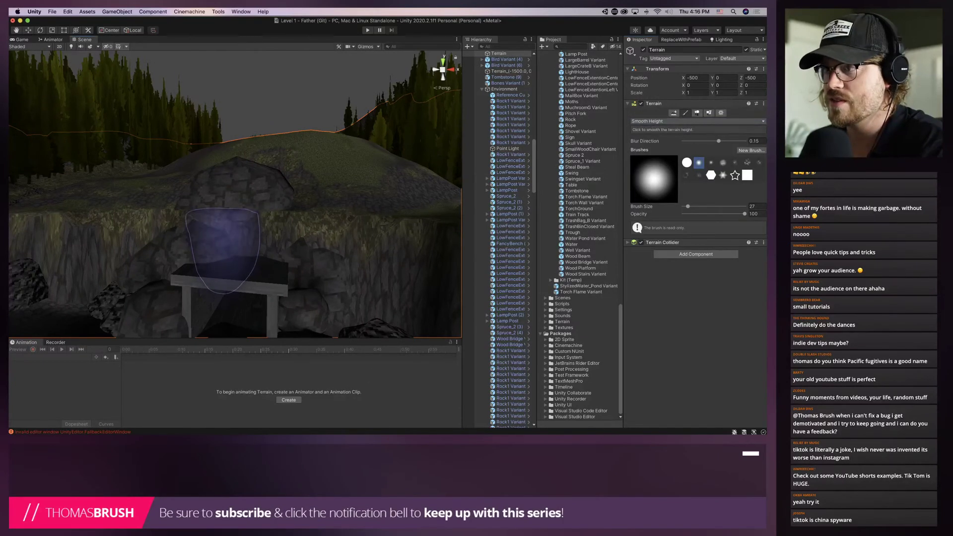
{"action": "mouse_move", "coordinate": [205, 233]}
{"action": "left_mouse_down"}
{"action": "mouse_move", "coordinate": [196, 225]}
{"action": "mouse_move", "coordinate": [252, 221]}
{"action": "left_mouse_up"}
{"action": "left_click_drag", "start_coordinate": [182, 228], "coordinate": [191, 226]}
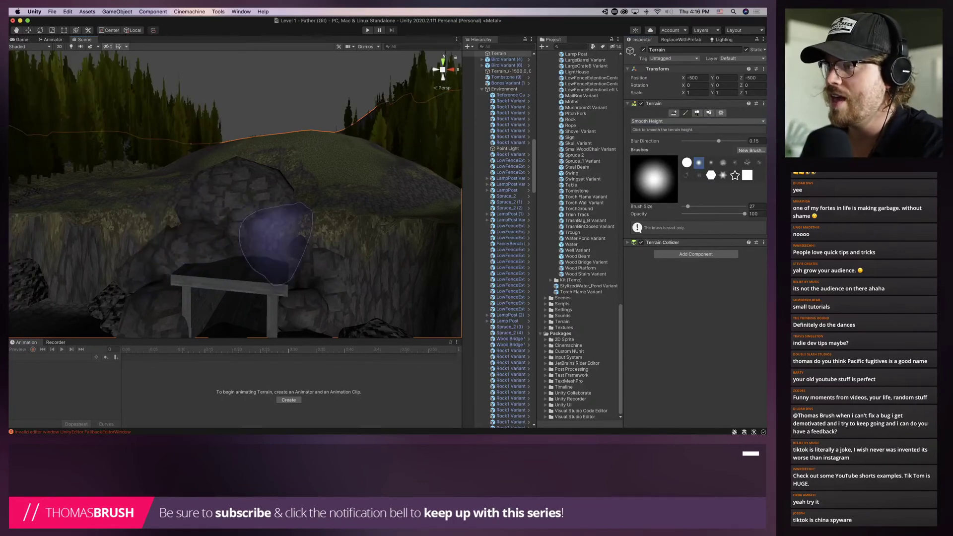
Paint the Solid Rock Wall terrain layer over the cliff and hillside beside the tunnel with Paint Texture
{"action": "left_click", "coordinate": [690, 121]}
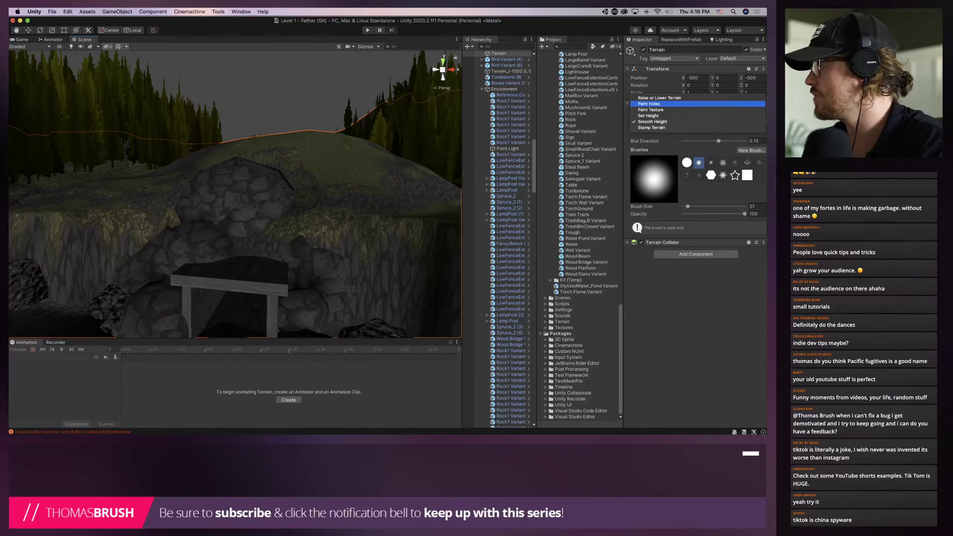
{"action": "left_click", "coordinate": [650, 110]}
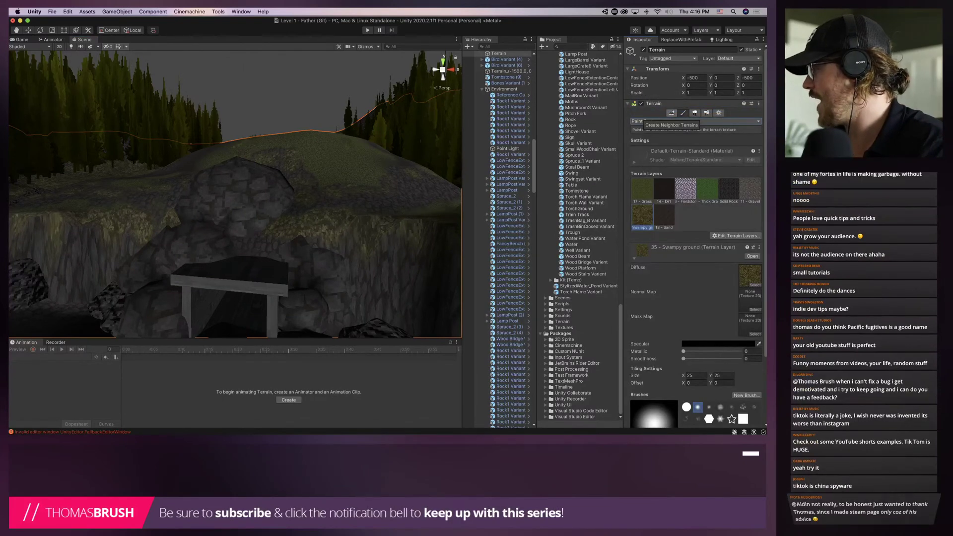
{"action": "middle_click_drag", "start_coordinate": [304, 184], "coordinate": [365, 178]}
{"action": "right_click_drag", "start_coordinate": [355, 180], "coordinate": [352, 232]}
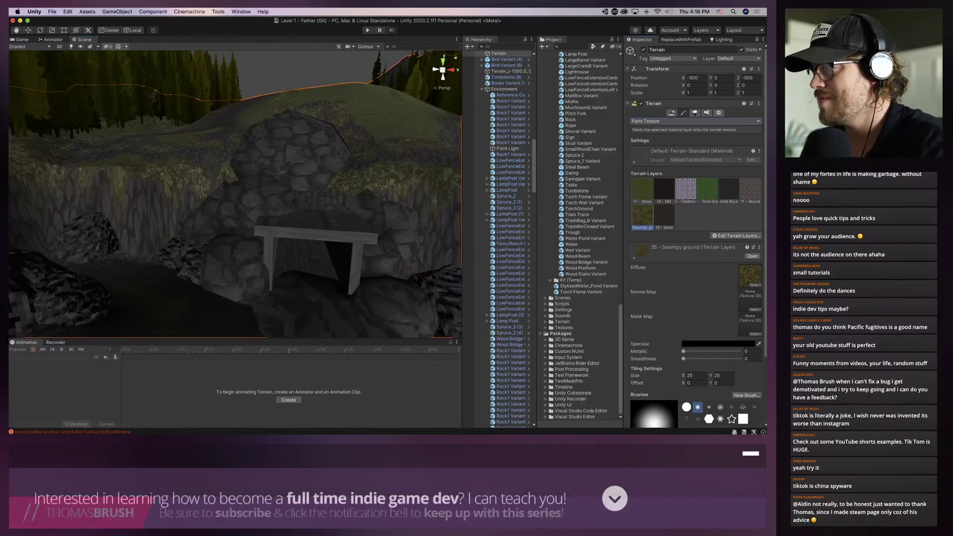
{"action": "left_click", "coordinate": [663, 189]}
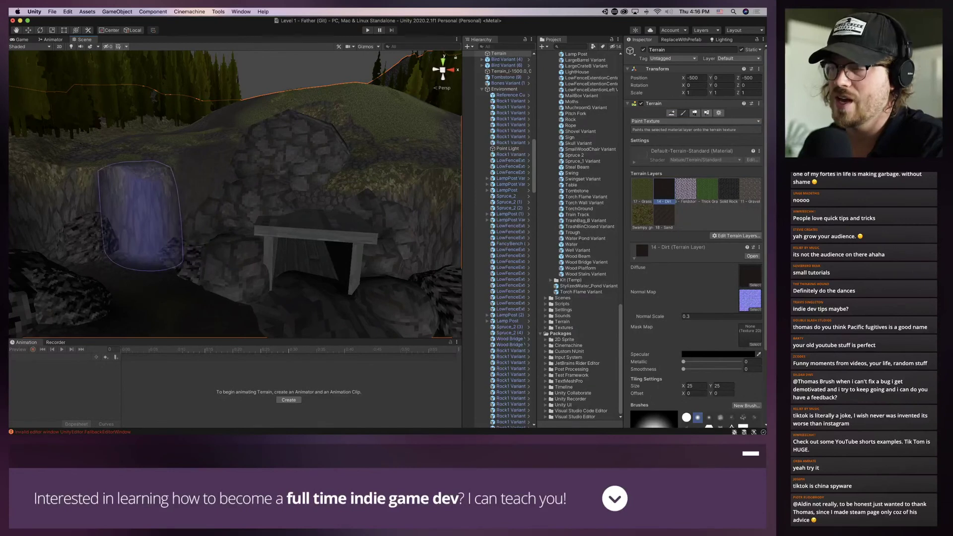
{"action": "left_click", "coordinate": [728, 189]}
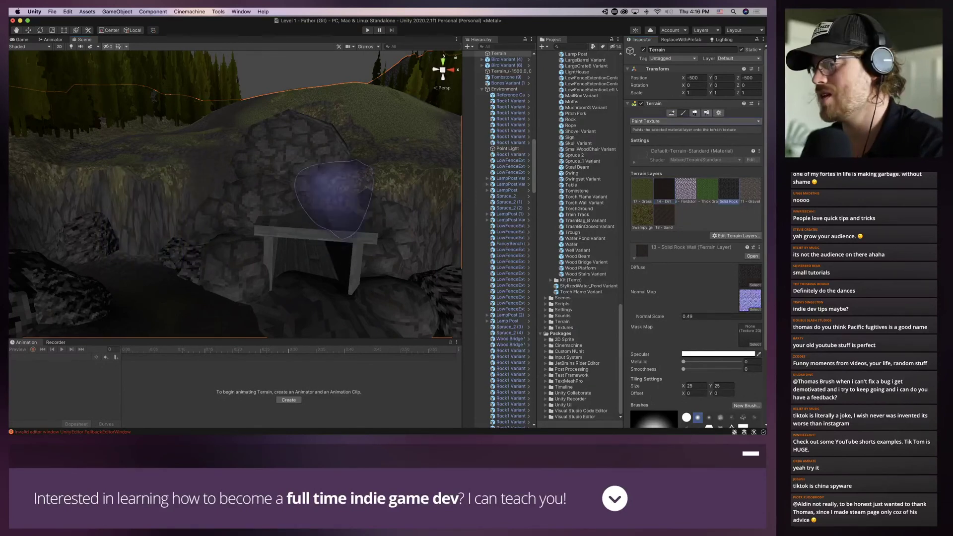
{"action": "left_click_drag", "start_coordinate": [180, 208], "coordinate": [162, 209]}
{"action": "mouse_move", "coordinate": [162, 208]}
{"action": "middle_mouse_down"}
{"action": "mouse_move", "coordinate": [227, 233]}
{"action": "mouse_move", "coordinate": [233, 270]}
{"action": "middle_mouse_up"}
{"action": "mouse_move", "coordinate": [238, 212]}
{"action": "left_mouse_down"}
{"action": "mouse_move", "coordinate": [182, 222]}
{"action": "mouse_move", "coordinate": [259, 184]}
{"action": "mouse_move", "coordinate": [249, 182]}
{"action": "mouse_move", "coordinate": [369, 183]}
{"action": "mouse_move", "coordinate": [276, 166]}
{"action": "mouse_move", "coordinate": [272, 229]}
{"action": "left_mouse_up"}
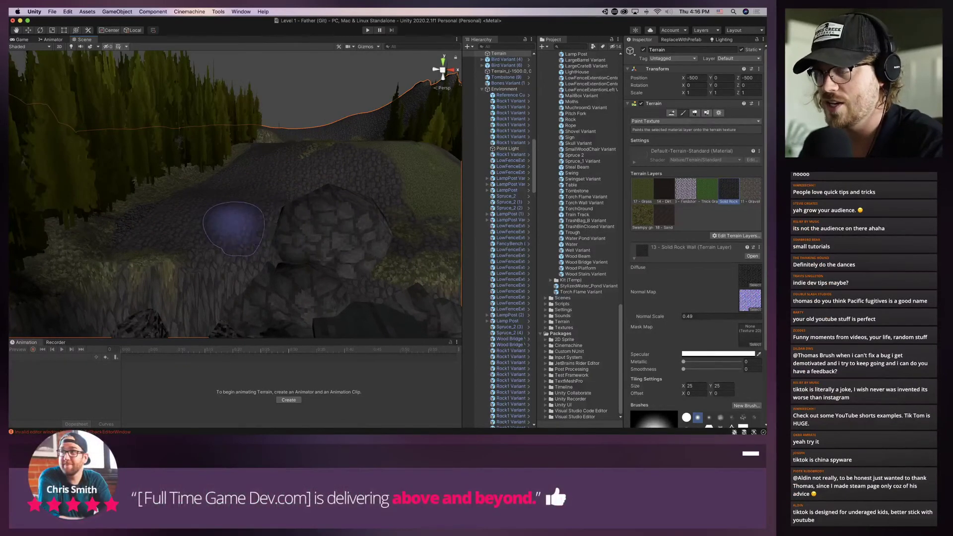
Extend the Solid Rock Wall texture across the top of the hill and its other slope behind the tunnel
{"action": "mouse_move", "coordinate": [231, 221]}
{"action": "middle_mouse_down"}
{"action": "mouse_move", "coordinate": [229, 163]}
{"action": "mouse_move", "coordinate": [240, 158]}
{"action": "middle_mouse_up"}
{"action": "right_click_drag", "start_coordinate": [240, 157], "coordinate": [295, 149]}
{"action": "mouse_move", "coordinate": [289, 162]}
{"action": "left_mouse_down"}
{"action": "mouse_move", "coordinate": [266, 187]}
{"action": "mouse_move", "coordinate": [328, 177]}
{"action": "left_mouse_up"}
{"action": "right_click_drag", "start_coordinate": [329, 177], "coordinate": [324, 175]}
{"action": "mouse_move", "coordinate": [324, 174]}
{"action": "left_mouse_down"}
{"action": "mouse_move", "coordinate": [317, 157]}
{"action": "mouse_move", "coordinate": [242, 128]}
{"action": "left_mouse_up"}
{"action": "mouse_move", "coordinate": [290, 130]}
{"action": "right_mouse_down"}
{"action": "mouse_move", "coordinate": [170, 202]}
{"action": "mouse_move", "coordinate": [238, 192]}
{"action": "right_mouse_up"}
{"action": "middle_click_drag", "start_coordinate": [235, 173], "coordinate": [321, 294]}
{"action": "mouse_move", "coordinate": [308, 286]}
{"action": "left_mouse_down"}
{"action": "mouse_move", "coordinate": [271, 256]}
{"action": "mouse_move", "coordinate": [184, 242]}
{"action": "left_mouse_up"}
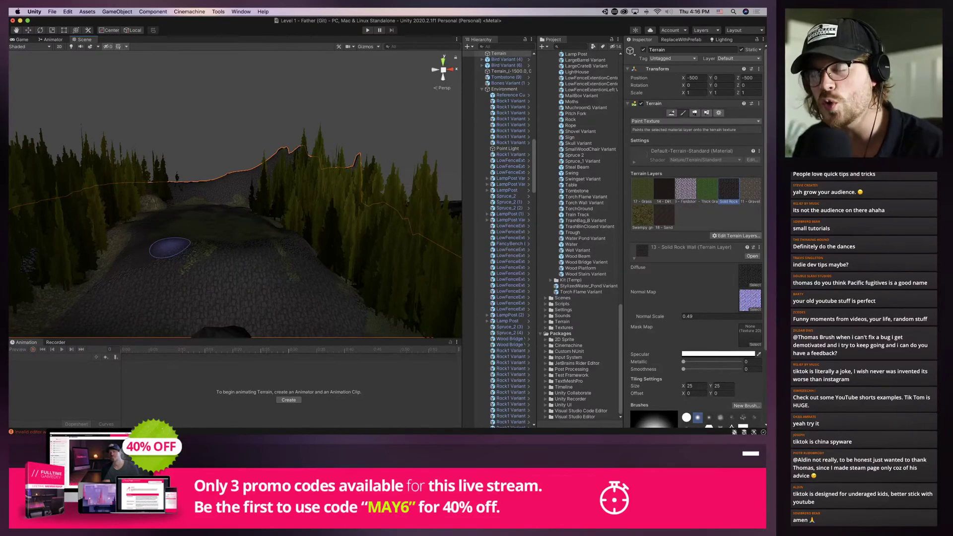
{"action": "key", "text": "s"}
{"action": "right_click_drag", "start_coordinate": [171, 248], "coordinate": [163, 232]}
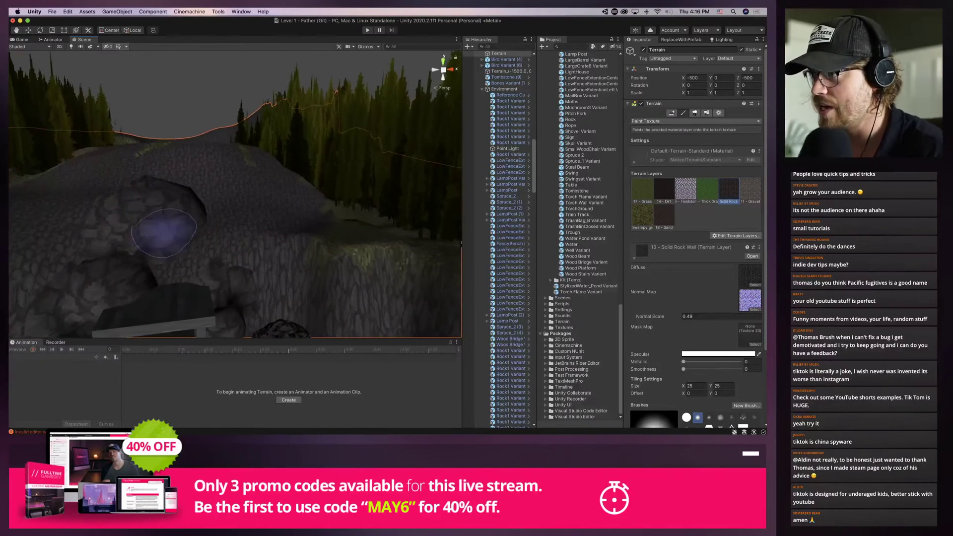
{"action": "mouse_move", "coordinate": [163, 232]}
{"action": "middle_mouse_down"}
{"action": "mouse_move", "coordinate": [261, 174]}
{"action": "mouse_move", "coordinate": [286, 129]}
{"action": "middle_mouse_up"}
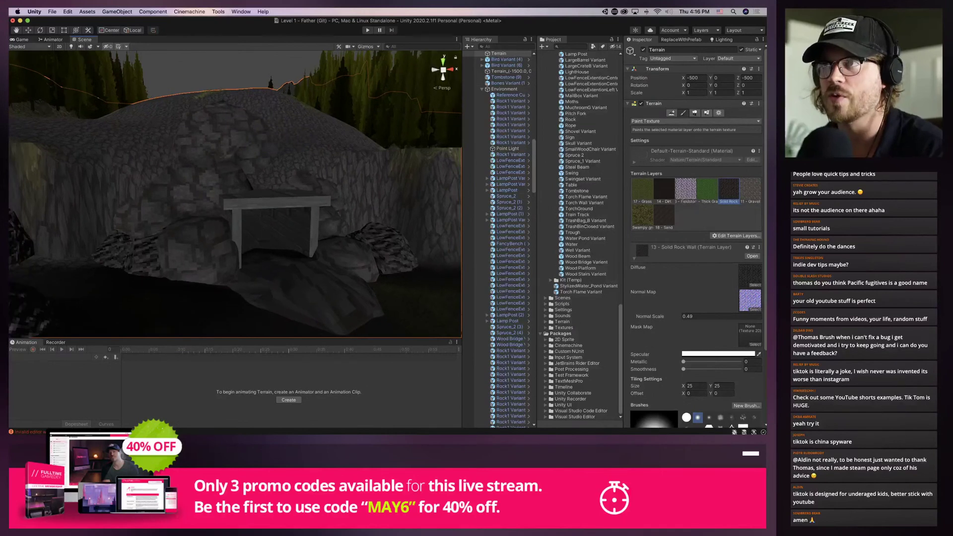
Scale Rock (35) beside the tunnel up to about 23.83 and move it to about X 335.87, Y 122.68, Z 4.77
{"action": "key", "text": "w"}
{"action": "left_click", "coordinate": [252, 152]}
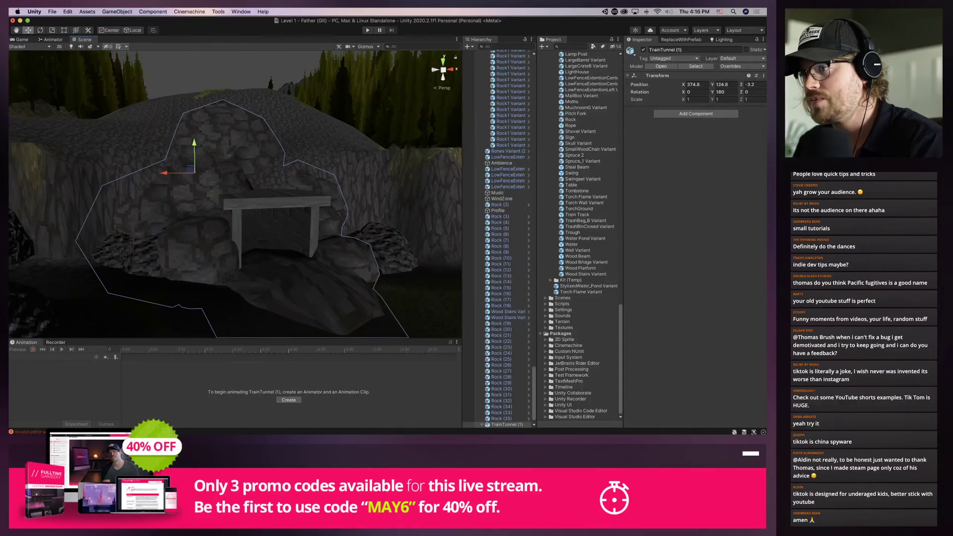
{"action": "right_click_drag", "start_coordinate": [252, 152], "coordinate": [191, 174]}
{"action": "left_click", "coordinate": [124, 189]}
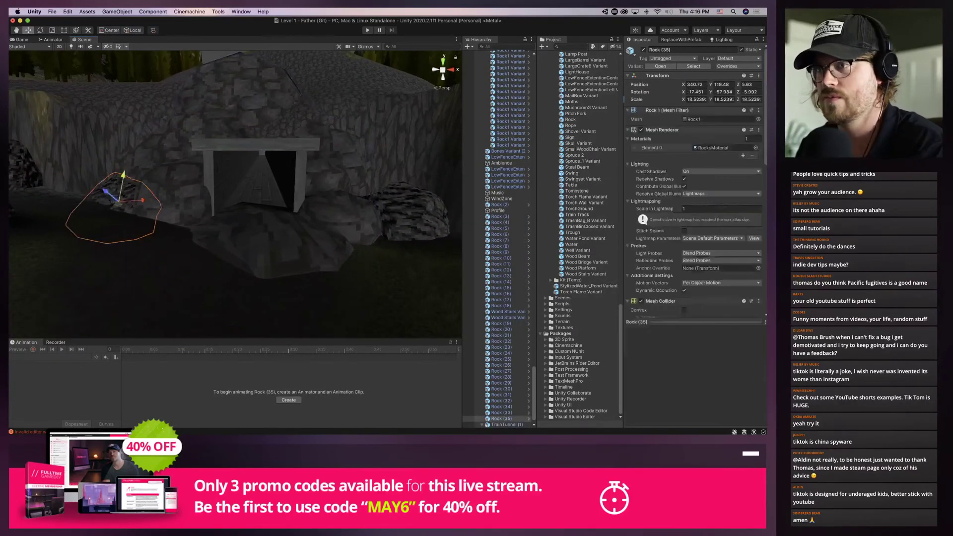
{"action": "mouse_move", "coordinate": [117, 201]}
{"action": "left_mouse_down"}
{"action": "mouse_move", "coordinate": [100, 190]}
{"action": "mouse_move", "coordinate": [113, 185]}
{"action": "left_mouse_up"}
{"action": "key", "text": "r"}
{"action": "key", "text": "w"}
{"action": "right_click_drag", "start_coordinate": [113, 186], "coordinate": [123, 217]}
{"action": "left_click_drag", "start_coordinate": [125, 217], "coordinate": [153, 208]}
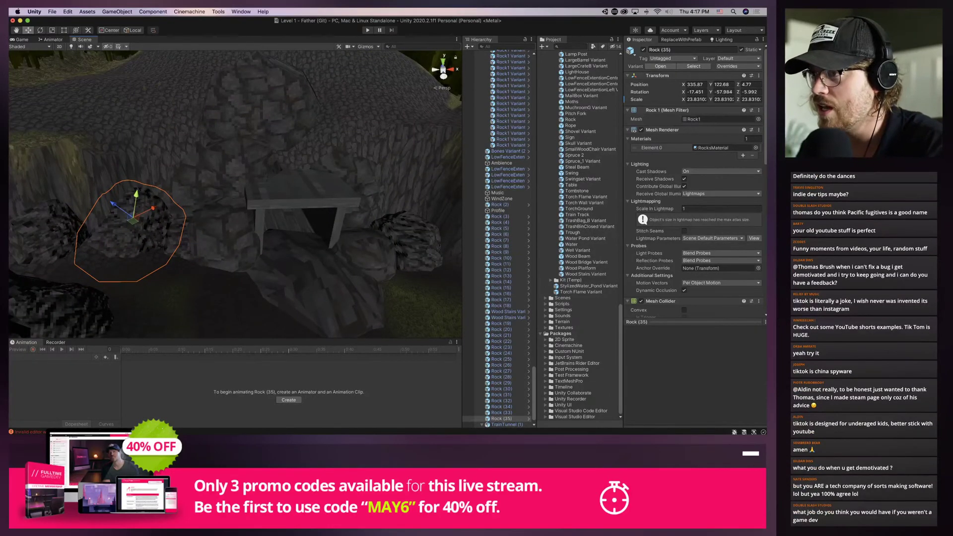
Select the terrain and paint the Swampy ground layer along the cliff edge left of the tunnel with a size 4 brush
{"action": "right_click_drag", "start_coordinate": [152, 208], "coordinate": [227, 191]}
{"action": "left_click", "coordinate": [214, 173]}
{"action": "left_click", "coordinate": [213, 173]}
{"action": "scroll", "coordinate": [581, 235], "scroll_direction": "up", "scroll_amount": 1}
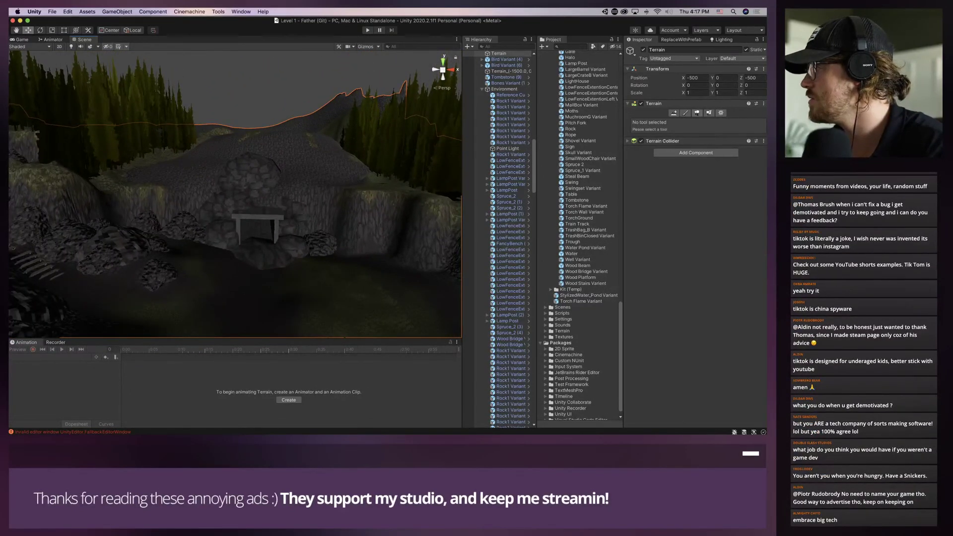
{"action": "left_click", "coordinate": [686, 113]}
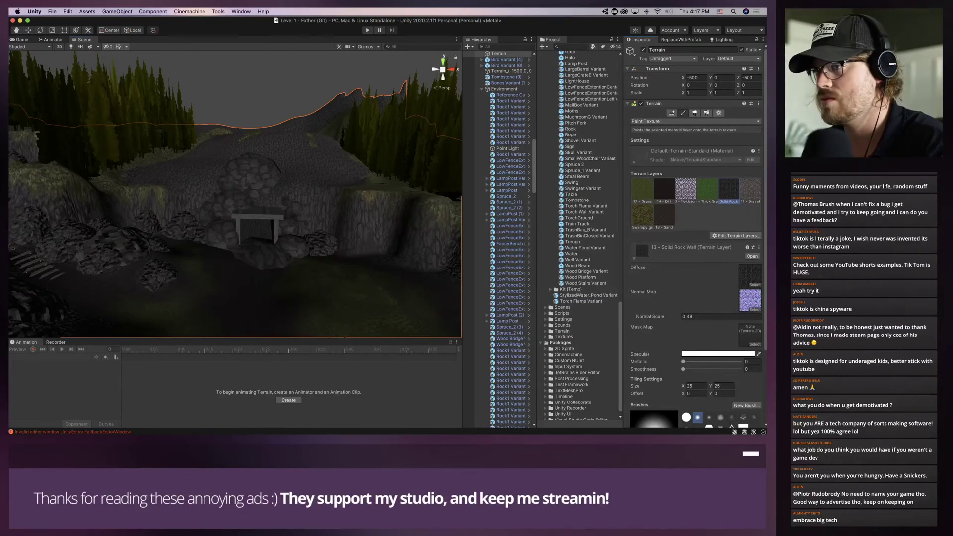
{"action": "left_click", "coordinate": [643, 219]}
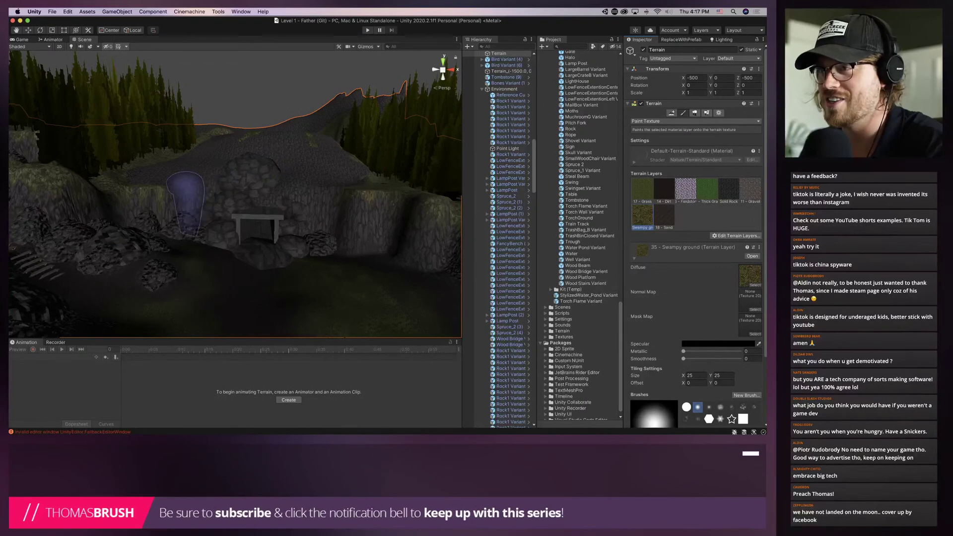
{"action": "scroll", "coordinate": [580, 233], "scroll_direction": "down", "scroll_amount": 1}
{"action": "scroll", "coordinate": [695, 238], "scroll_direction": "down", "scroll_amount": 4}
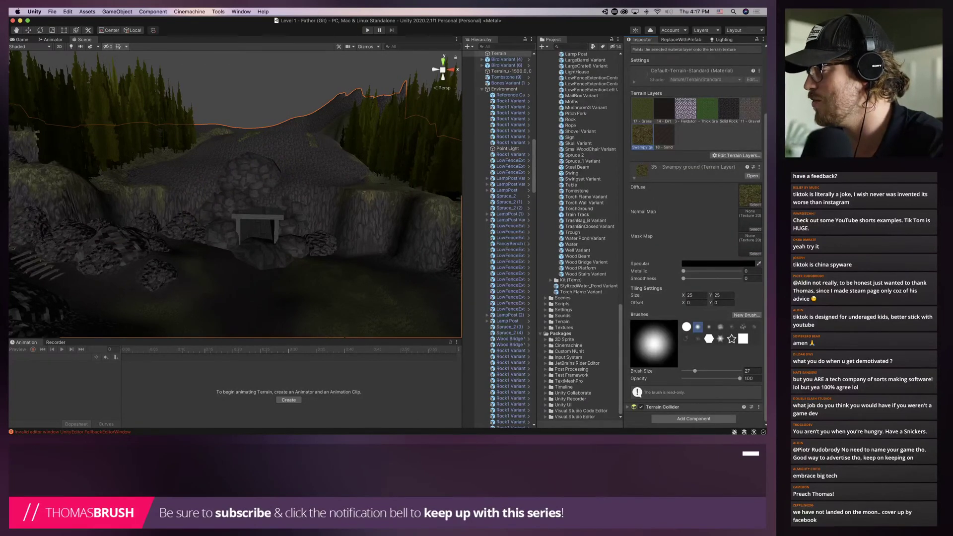
{"action": "left_click_drag", "start_coordinate": [694, 371], "coordinate": [692, 370]}
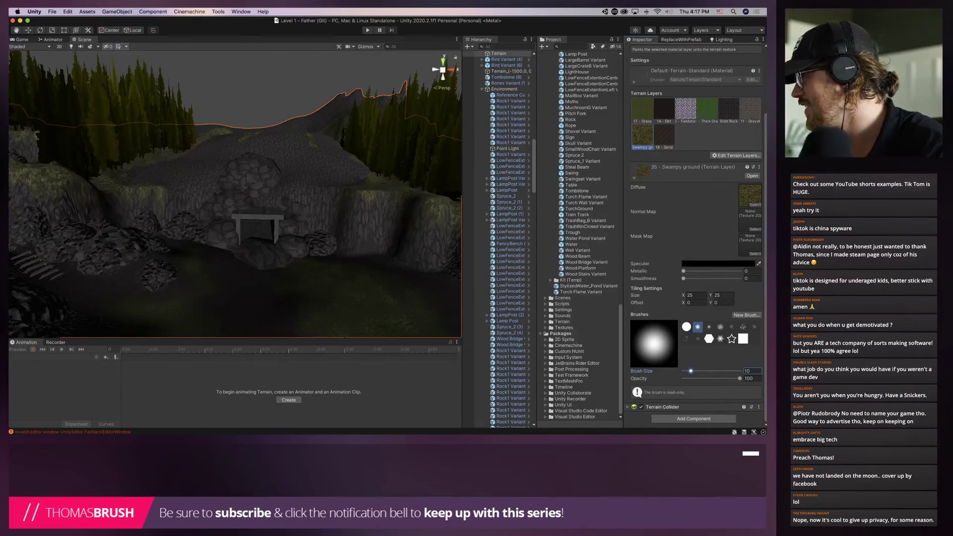
{"action": "left_click_drag", "start_coordinate": [691, 370], "coordinate": [690, 371]}
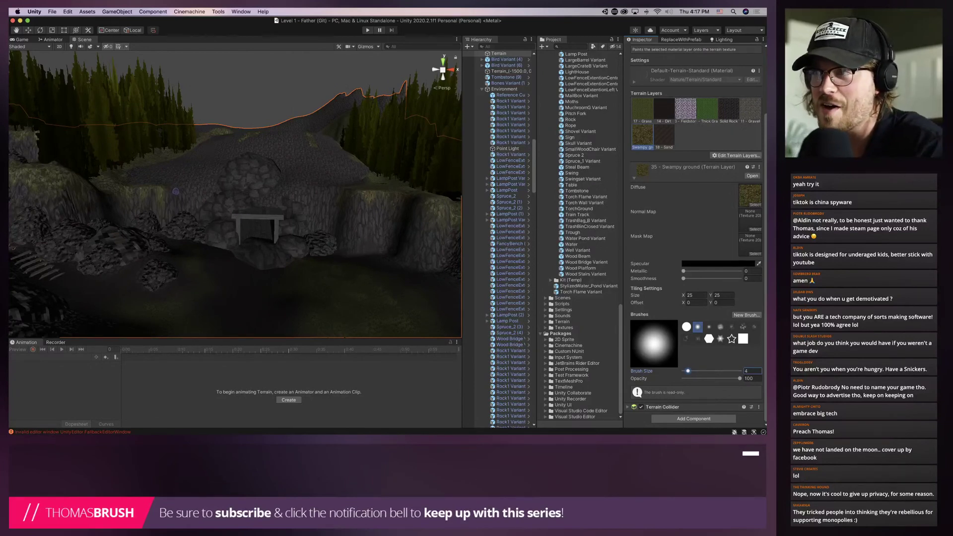
{"action": "left_click_drag", "start_coordinate": [170, 191], "coordinate": [200, 194]}
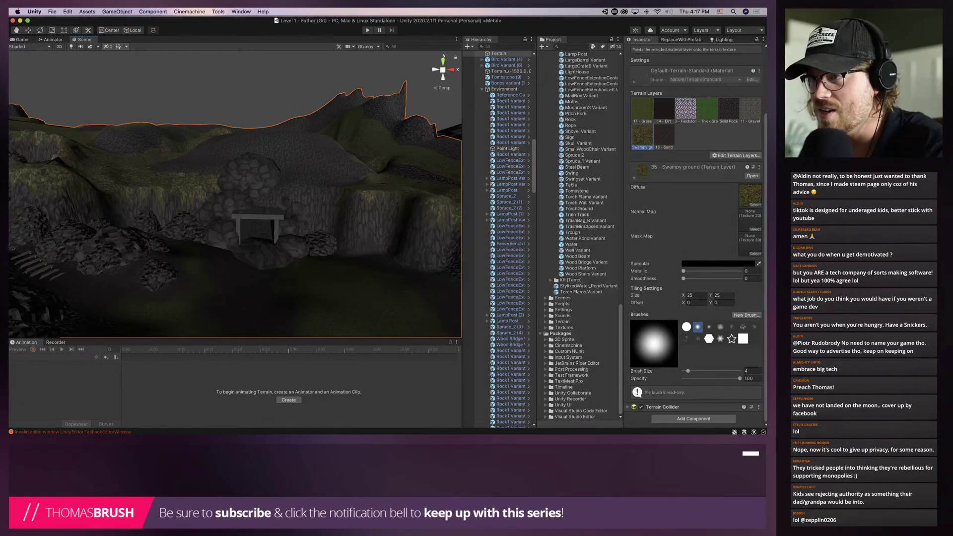
{"action": "left_click_drag", "start_coordinate": [183, 176], "coordinate": [186, 182]}
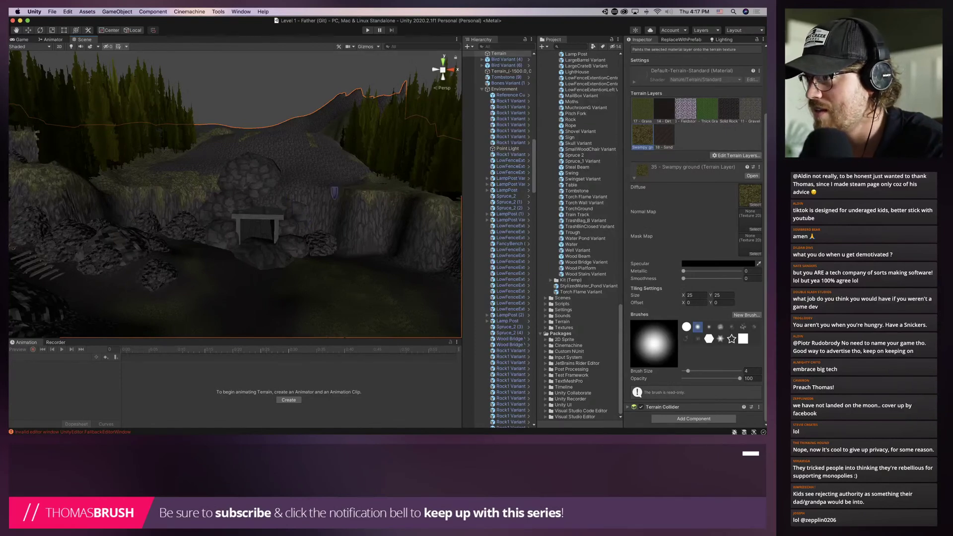
Paint the Swampy ground layer along the cliff edge and over the hill around and behind the tunnel, enlarging the brush to size 16
{"action": "mouse_move", "coordinate": [334, 193]}
{"action": "left_mouse_down"}
{"action": "mouse_move", "coordinate": [304, 185]}
{"action": "mouse_move", "coordinate": [345, 178]}
{"action": "mouse_move", "coordinate": [334, 187]}
{"action": "left_mouse_up"}
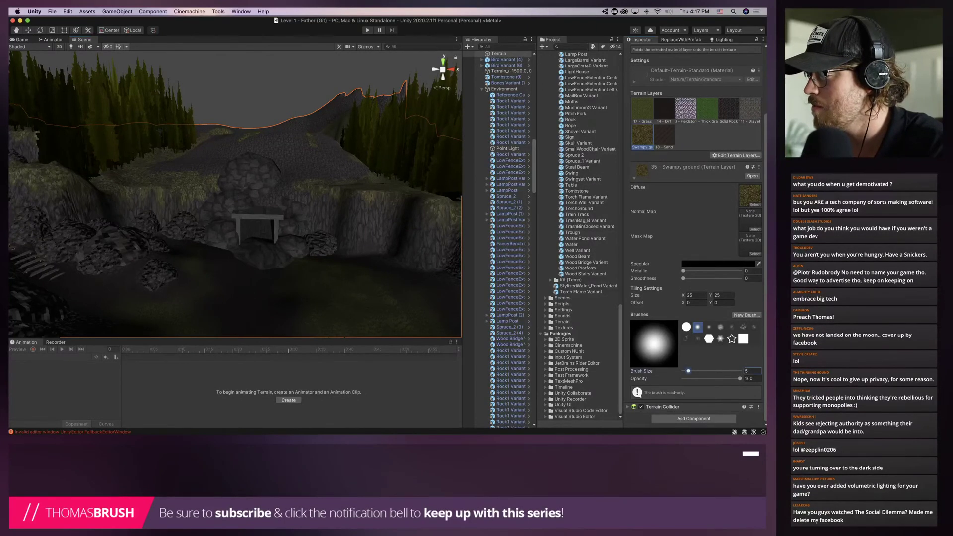
{"action": "left_click_drag", "start_coordinate": [689, 371], "coordinate": [689, 371]}
{"action": "left_click_drag", "start_coordinate": [165, 167], "coordinate": [170, 168]}
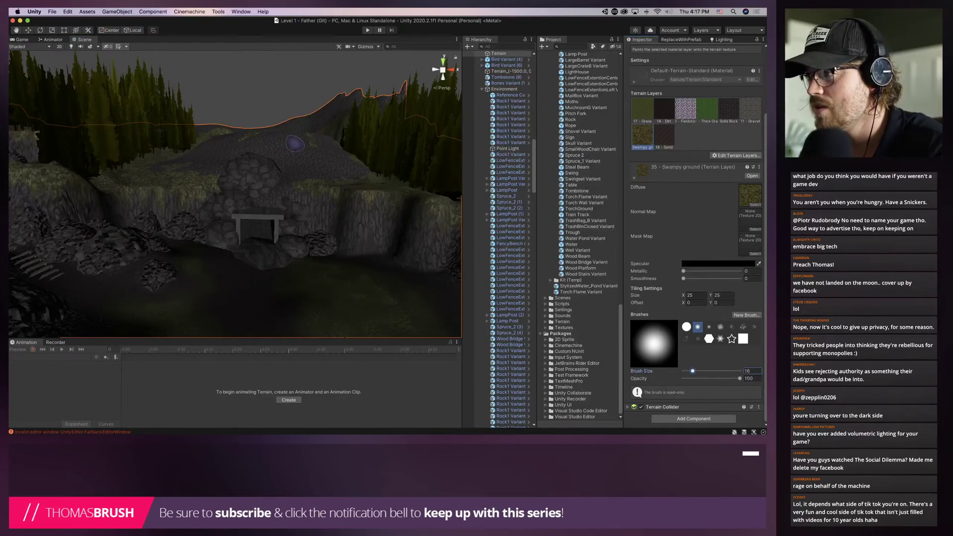
{"action": "left_click_drag", "start_coordinate": [295, 144], "coordinate": [317, 147]}
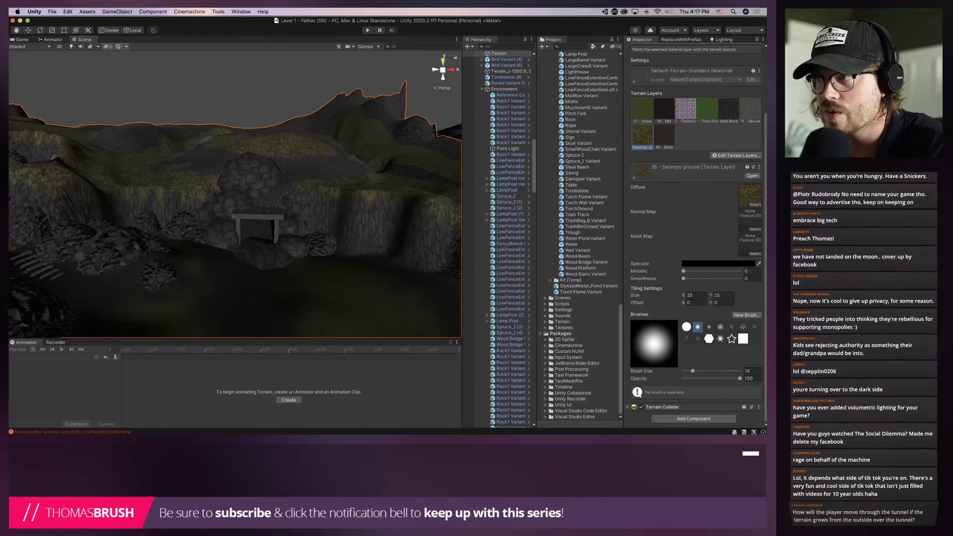
{"action": "mouse_move", "coordinate": [204, 171]}
{"action": "left_mouse_down"}
{"action": "mouse_move", "coordinate": [164, 166]}
{"action": "mouse_move", "coordinate": [334, 168]}
{"action": "left_mouse_up"}
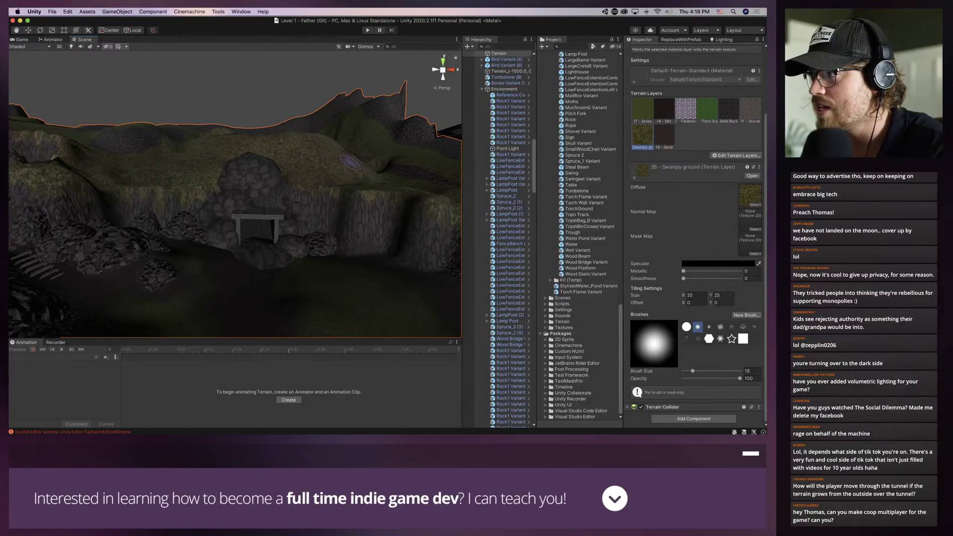
{"action": "left_click_drag", "start_coordinate": [342, 154], "coordinate": [339, 159]}
{"action": "mouse_move", "coordinate": [294, 198]}
{"action": "right_mouse_down"}
{"action": "mouse_move", "coordinate": [300, 152]}
{"action": "mouse_move", "coordinate": [322, 135]}
{"action": "right_mouse_up"}
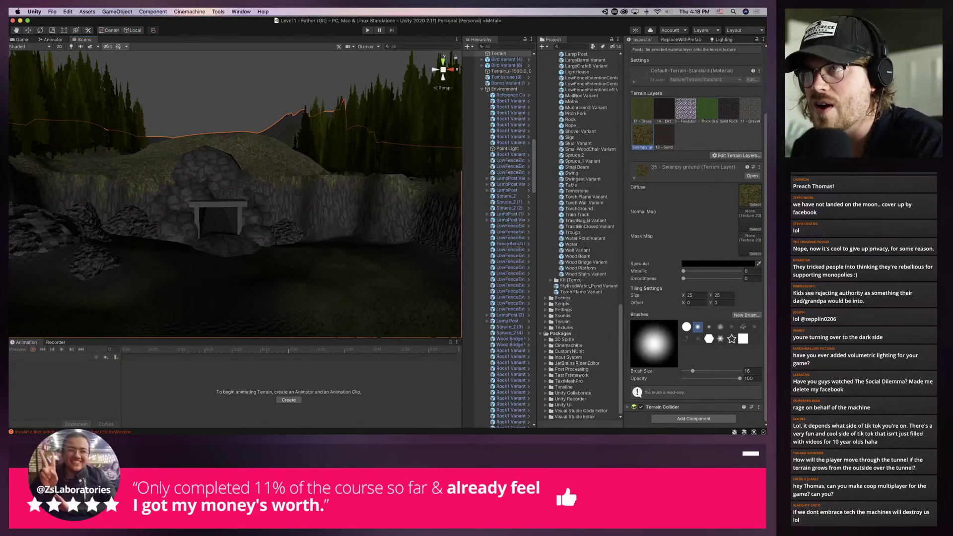
Select TrainTunnel (1) and lower it to about Y 123.2
{"action": "key", "text": "w"}
{"action": "left_click", "coordinate": [214, 193]}
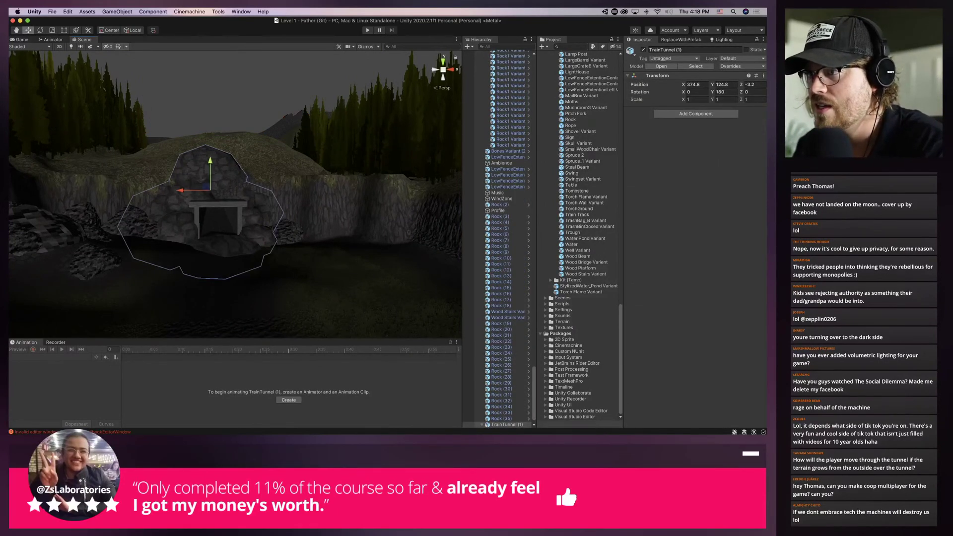
{"action": "left_click", "coordinate": [210, 166]}
{"action": "left_click", "coordinate": [210, 167]}
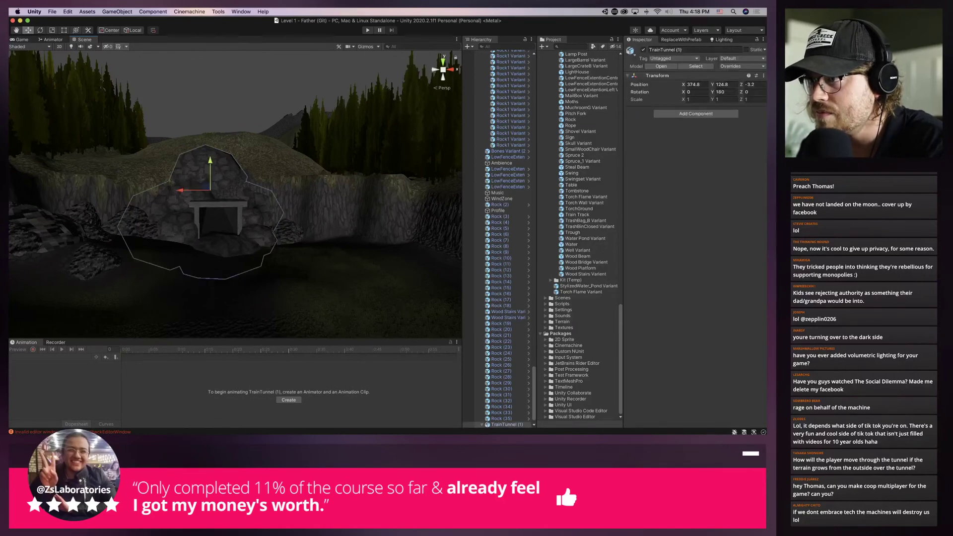
{"action": "left_click_drag", "start_coordinate": [211, 162], "coordinate": [211, 162]}
{"action": "scroll", "coordinate": [210, 164], "scroll_direction": "up", "scroll_amount": 5}
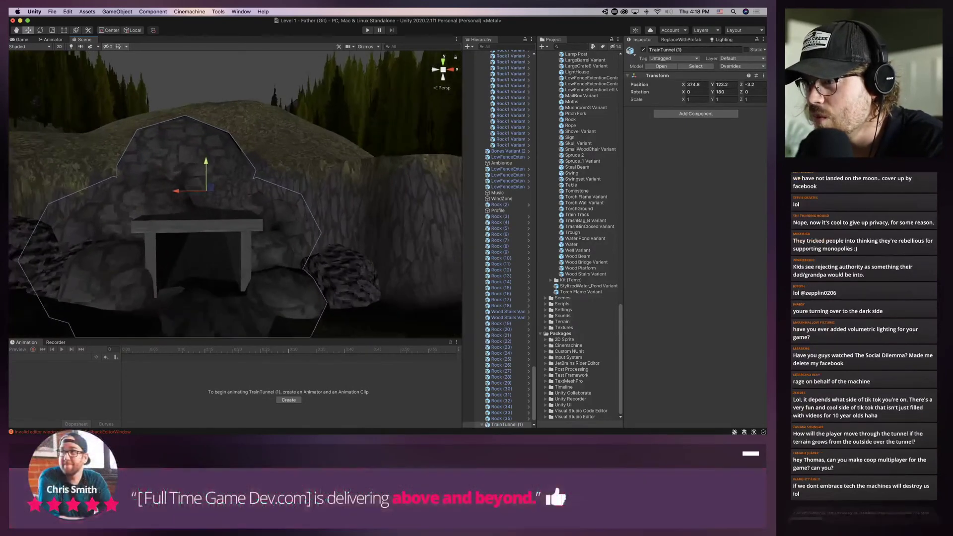
Select the terrain in front of the tunnel and switch its sculpting tool to Smooth Height
{"action": "left_click", "coordinate": [298, 114]}
{"action": "right_click_drag", "start_coordinate": [235, 188], "coordinate": [224, 209]}
{"action": "scroll", "coordinate": [223, 209], "scroll_direction": "up", "scroll_amount": 2}
{"action": "left_click", "coordinate": [685, 112]}
{"action": "left_click", "coordinate": [695, 121]}
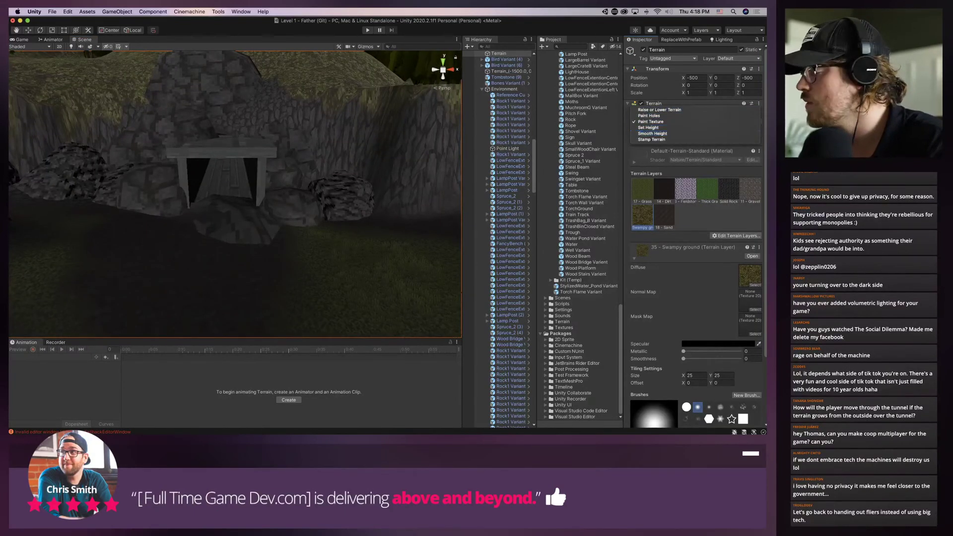
{"action": "left_click", "coordinate": [652, 134]}
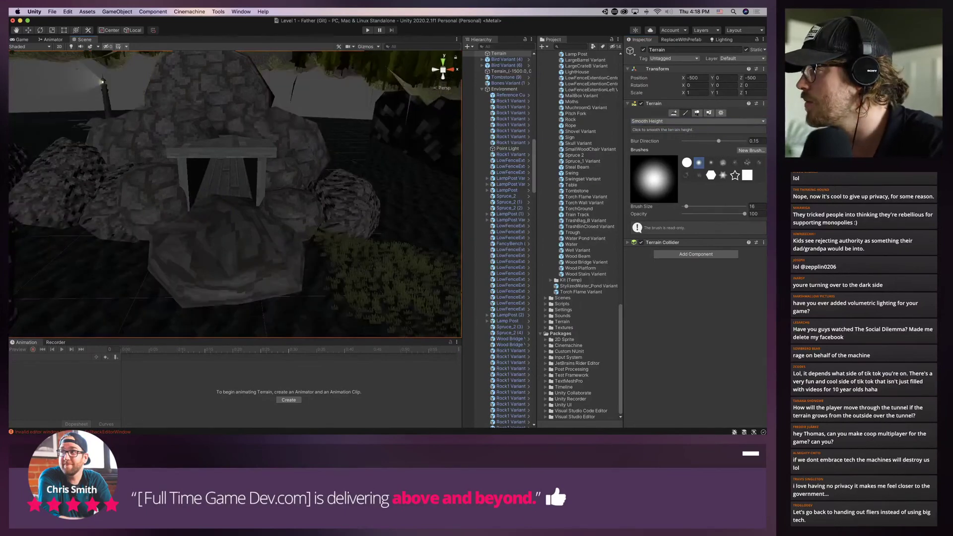
Run the level briefly in Play mode and return to editing
{"action": "key", "text": "super+p"}
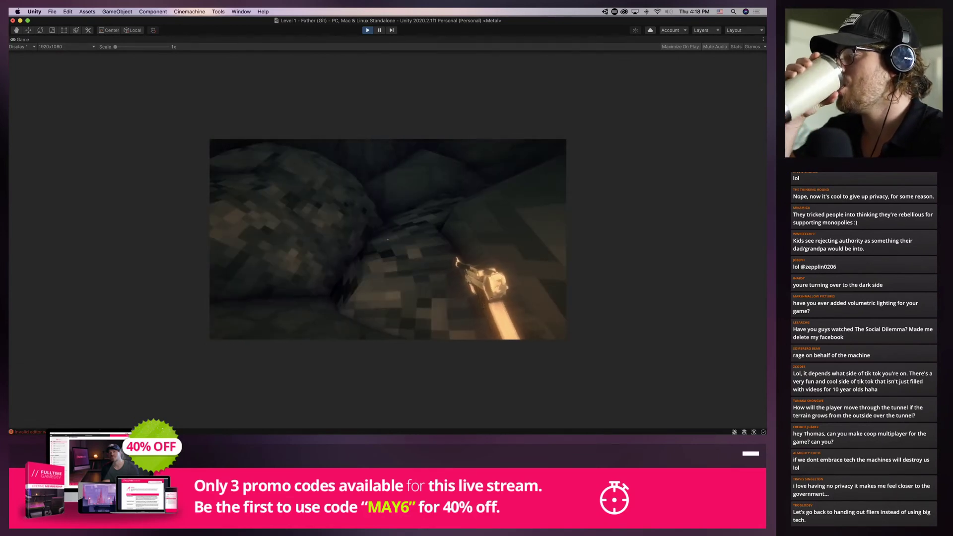
{"action": "key", "text": "super+p"}
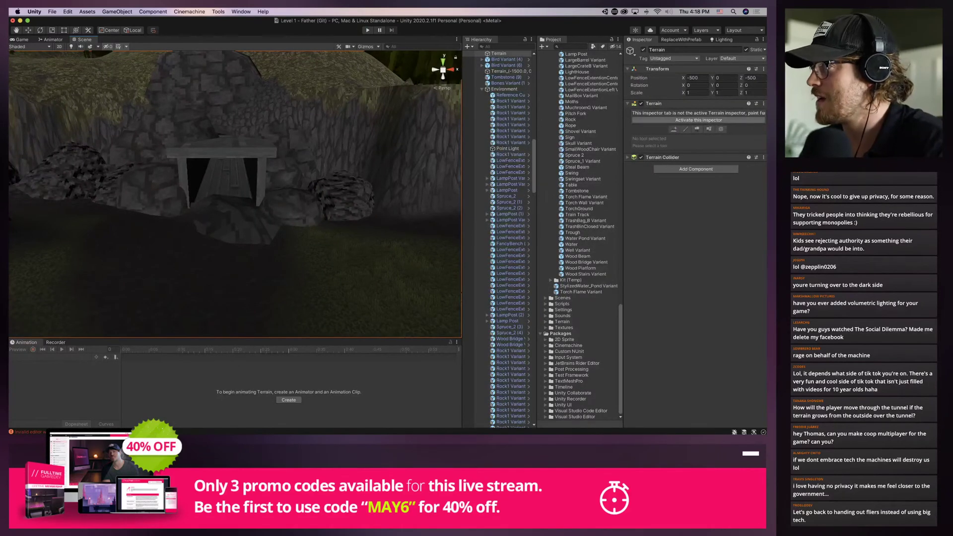
Reactivate the terrain tools to smooth the ground at the tunnel entrance, and switch to Raise or Lower Terrain
{"action": "left_click", "coordinate": [699, 120]}
{"action": "middle_click_drag", "start_coordinate": [335, 231], "coordinate": [393, 273]}
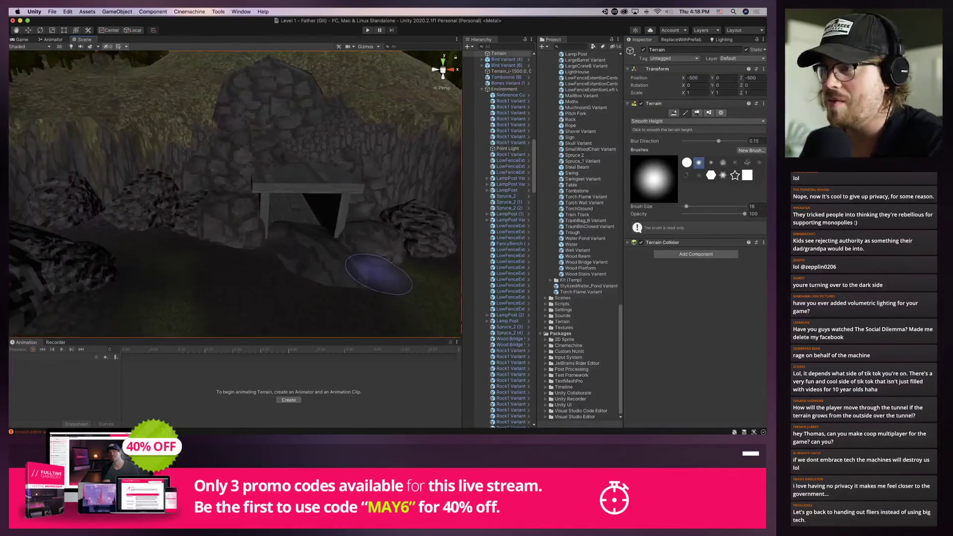
{"action": "left_click", "coordinate": [695, 121]}
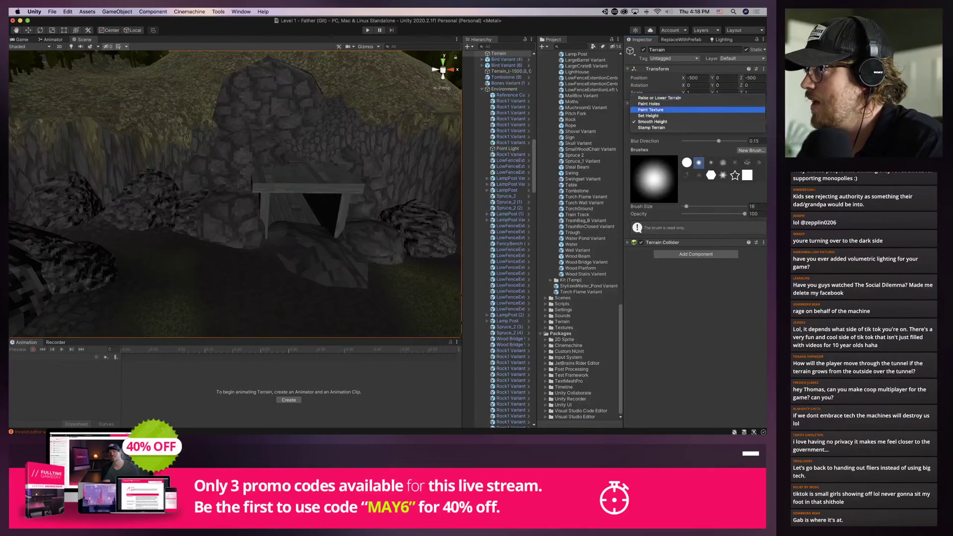
{"action": "left_click", "coordinate": [659, 98]}
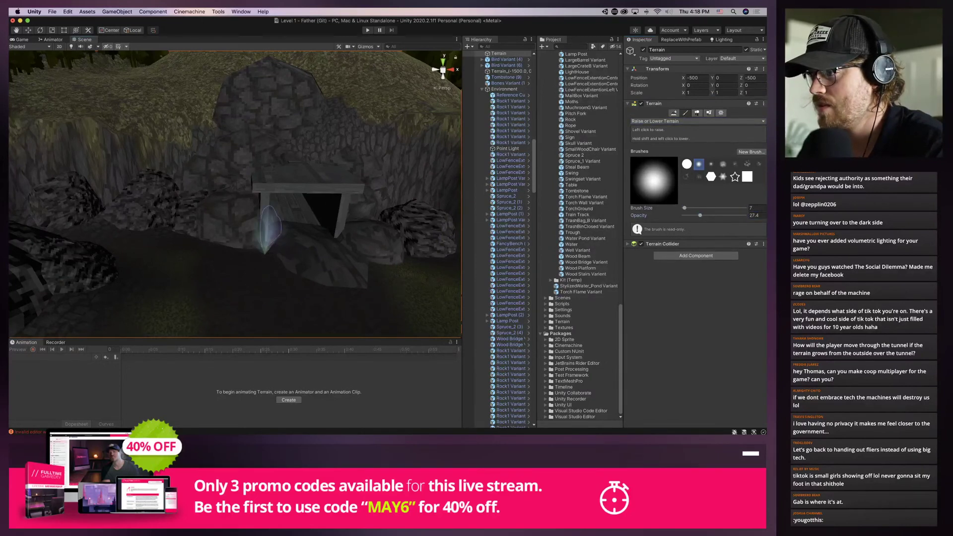
{"action": "middle_click_drag", "start_coordinate": [336, 239], "coordinate": [250, 237]}
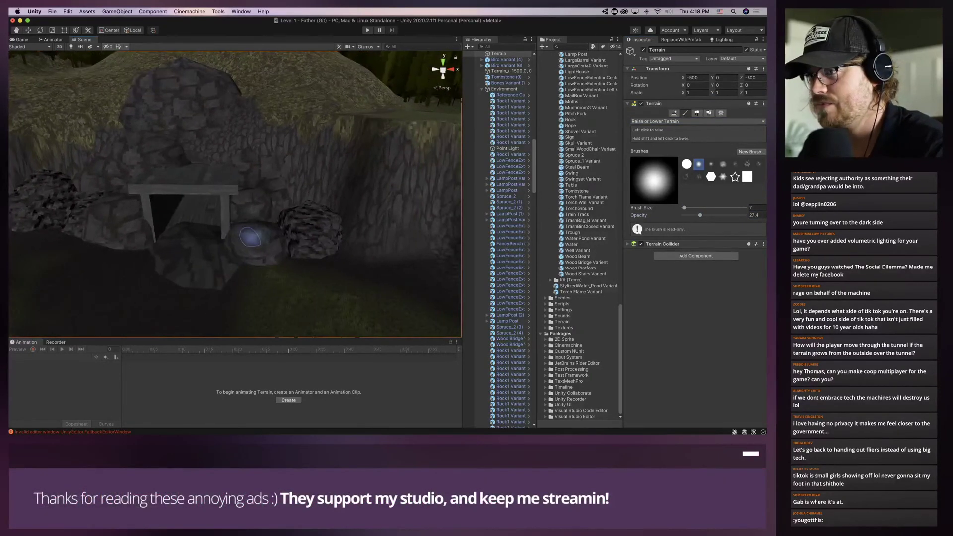
{"action": "scroll", "coordinate": [162, 258], "scroll_direction": "down", "scroll_amount": 4}
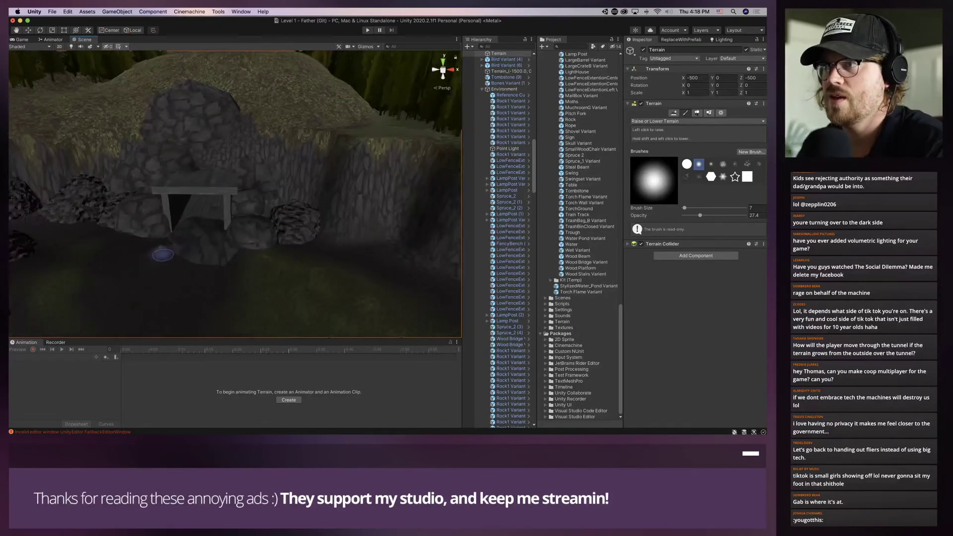
{"action": "middle_click_drag", "start_coordinate": [166, 251], "coordinate": [263, 271]}
Paint the Solid Rock Wall layer on the cliff edge beside the tunnel with a size 19 brush
{"action": "left_click", "coordinate": [695, 121]}
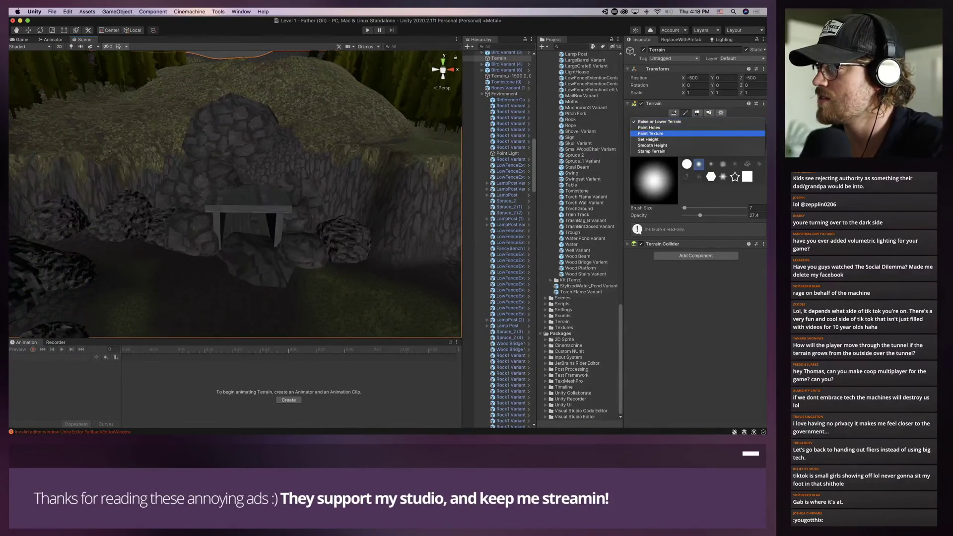
{"action": "left_click", "coordinate": [650, 133]}
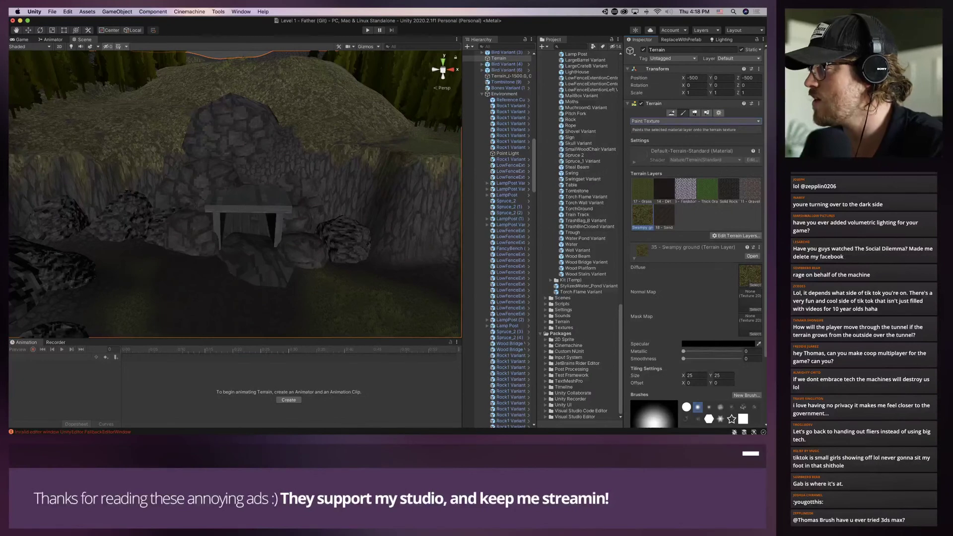
{"action": "left_click", "coordinate": [729, 190]}
{"action": "middle_click_drag", "start_coordinate": [177, 148], "coordinate": [212, 179]}
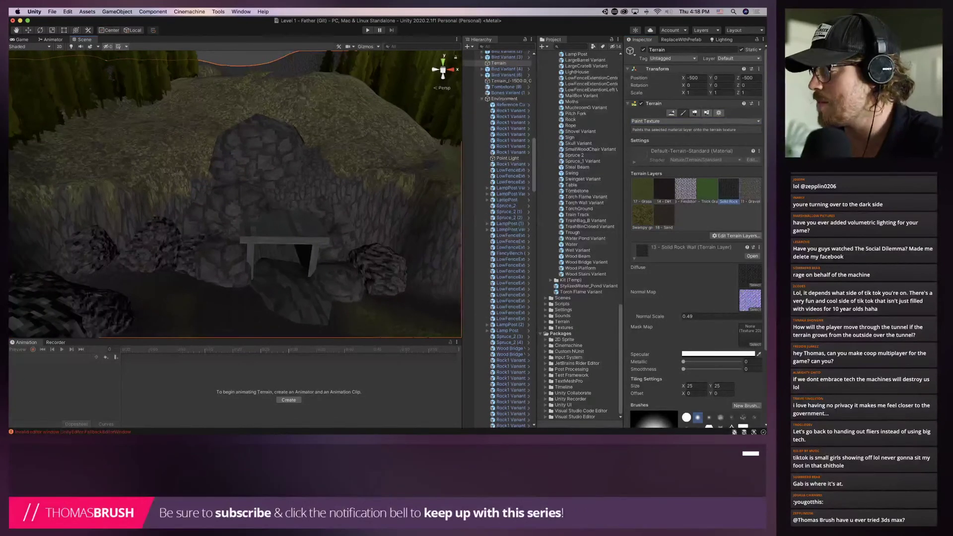
{"action": "scroll", "coordinate": [695, 233], "scroll_direction": "down", "scroll_amount": 3}
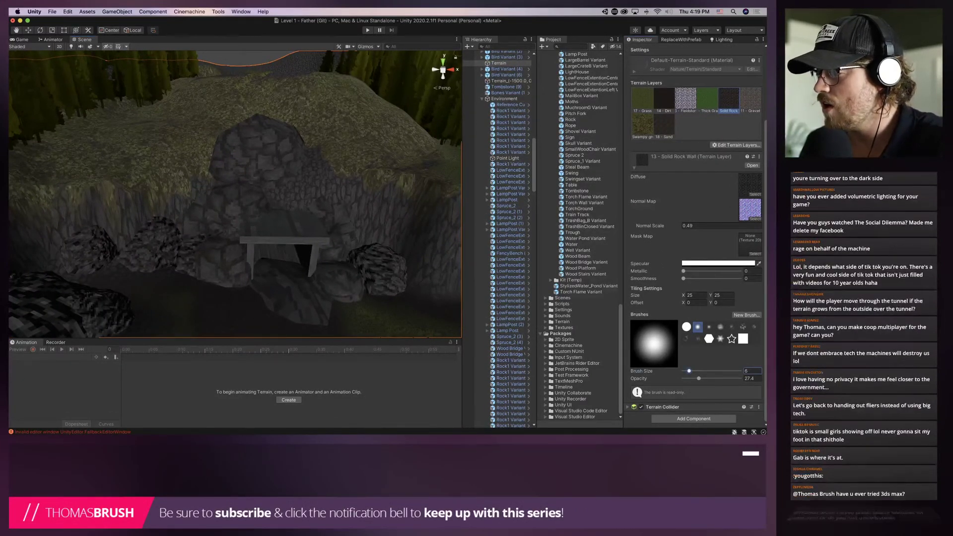
{"action": "left_click_drag", "start_coordinate": [689, 370], "coordinate": [693, 371]}
{"action": "mouse_move", "coordinate": [198, 181]}
{"action": "left_mouse_down"}
{"action": "mouse_move", "coordinate": [226, 157]}
{"action": "mouse_move", "coordinate": [205, 181]}
{"action": "left_mouse_up"}
Extend the Solid Rock Wall texture around the top and sides of the tunnel's stone dome
{"action": "middle_click_drag", "start_coordinate": [205, 182], "coordinate": [225, 223]}
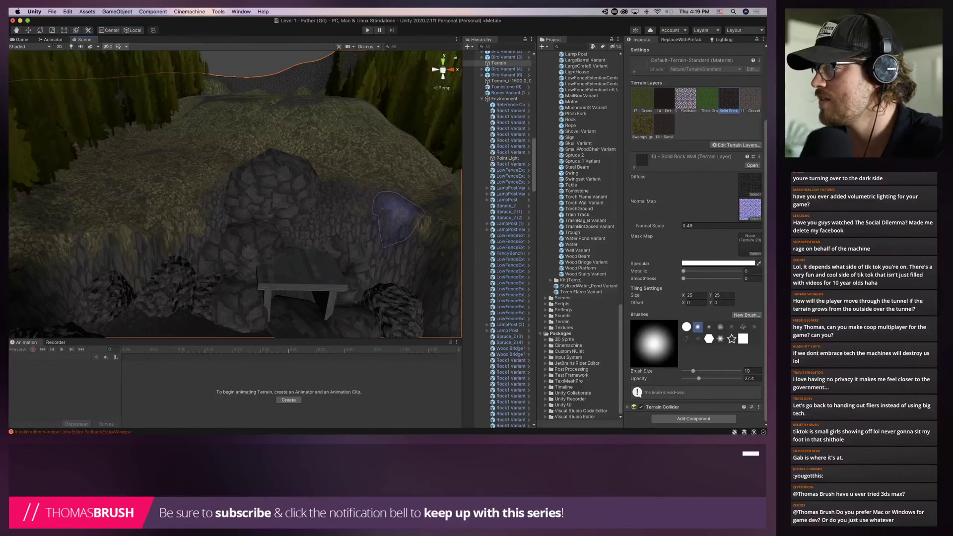
{"action": "scroll", "coordinate": [226, 203], "scroll_direction": "up", "scroll_amount": 5}
{"action": "right_click_drag", "start_coordinate": [227, 158], "coordinate": [227, 197]}
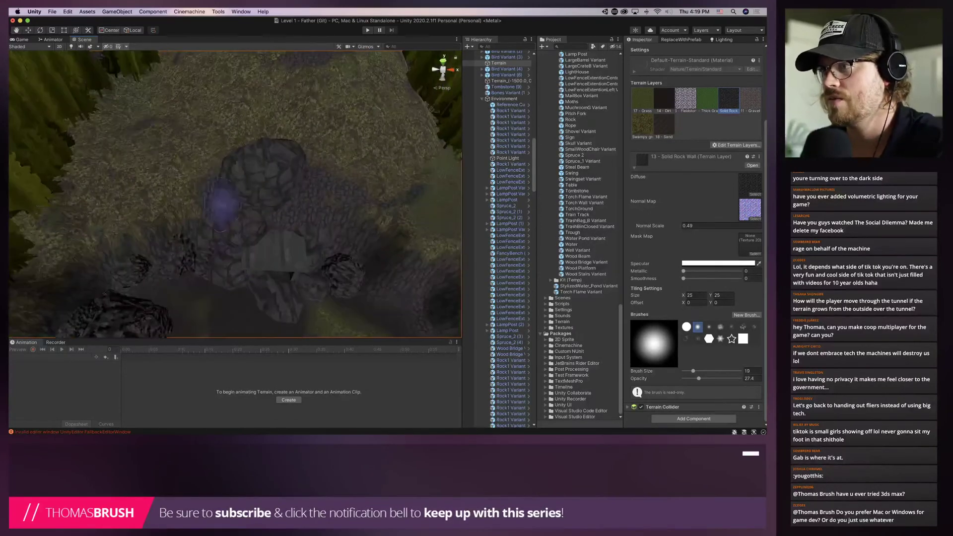
{"action": "left_click", "coordinate": [254, 142]}
{"action": "mouse_move", "coordinate": [294, 149]}
{"action": "left_mouse_down"}
{"action": "mouse_move", "coordinate": [217, 167]}
{"action": "mouse_move", "coordinate": [159, 211]}
{"action": "mouse_move", "coordinate": [185, 203]}
{"action": "left_mouse_up"}
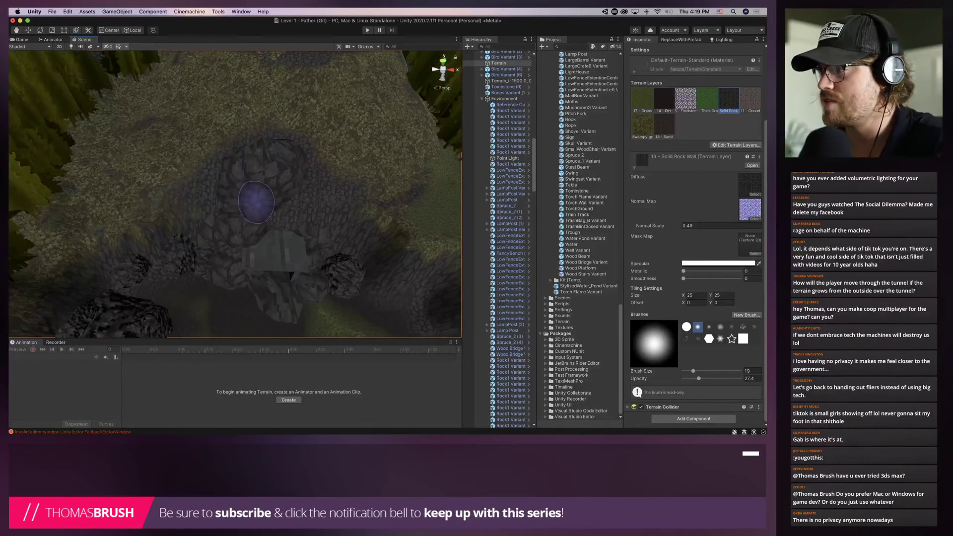
{"action": "middle_click_drag", "start_coordinate": [303, 222], "coordinate": [291, 142]}
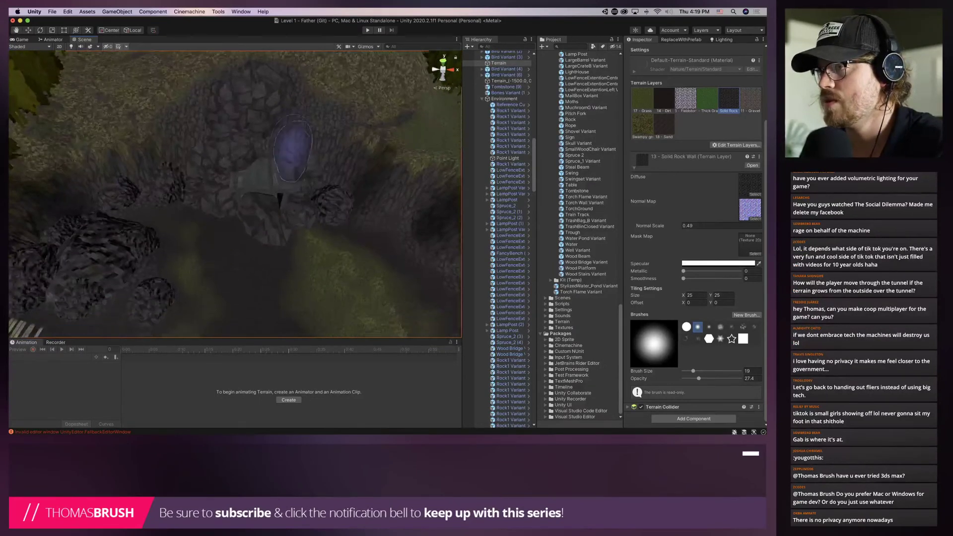
{"action": "right_click_drag", "start_coordinate": [291, 141], "coordinate": [283, 94]}
{"action": "scroll", "coordinate": [217, 204], "scroll_direction": "down", "scroll_amount": 5}
{"action": "middle_click_drag", "start_coordinate": [217, 205], "coordinate": [254, 113]}
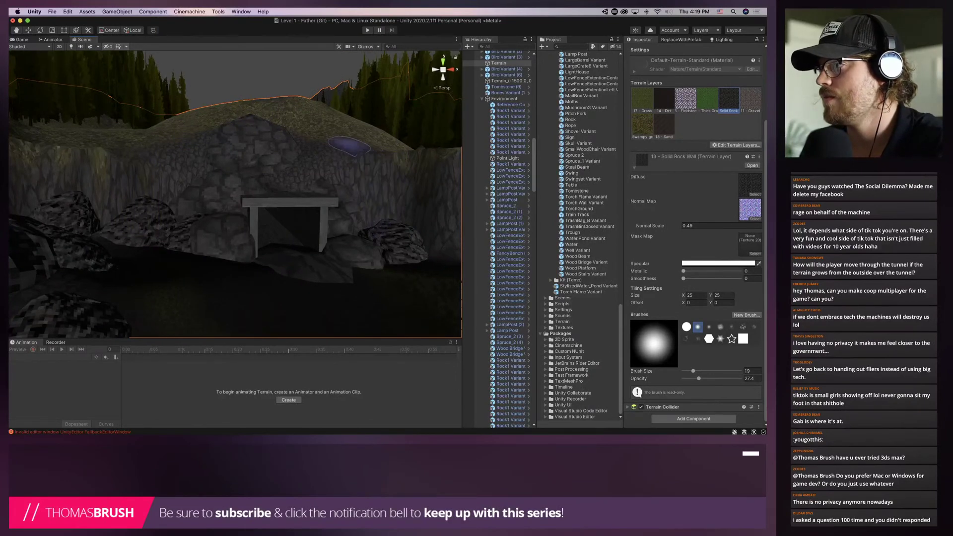
Choose the Swampy ground terrain layer with a size 6 brush
{"action": "left_click", "coordinate": [642, 129]}
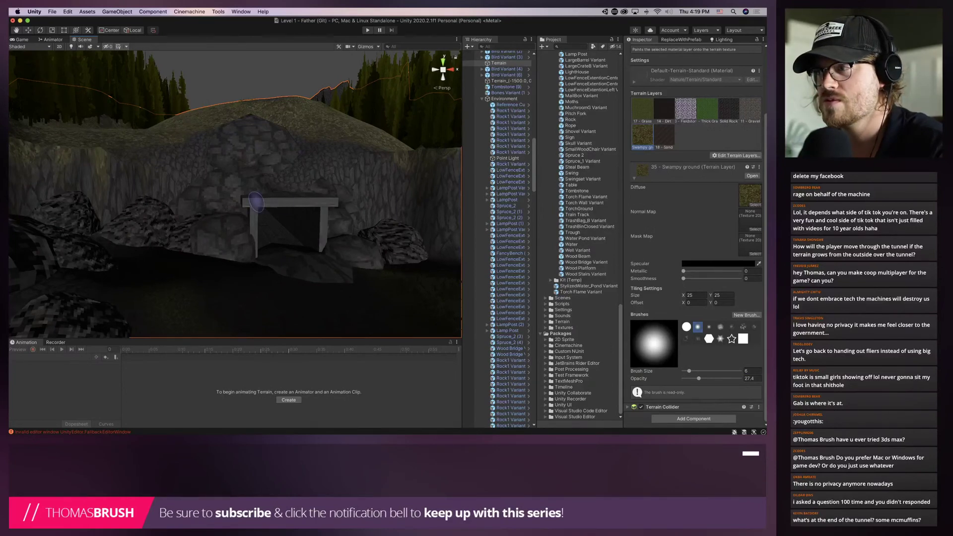
{"action": "mouse_move", "coordinate": [256, 201]}
{"action": "middle_mouse_down"}
{"action": "mouse_move", "coordinate": [209, 190]}
{"action": "mouse_move", "coordinate": [212, 169]}
{"action": "mouse_move", "coordinate": [224, 218]}
{"action": "middle_mouse_up"}
{"action": "right_click_drag", "start_coordinate": [223, 217], "coordinate": [198, 219]}
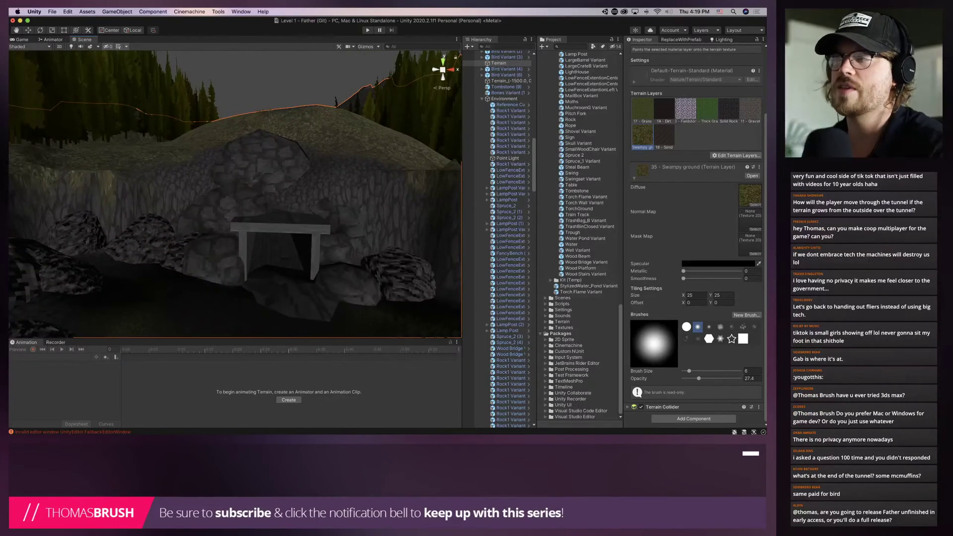
Duplicate Rock (35) and move the copy onto the cliff edge left of the tunnel, at about X 338.2, Y 147.6, Z 30.8
{"action": "key", "text": "w"}
{"action": "left_click", "coordinate": [149, 240]}
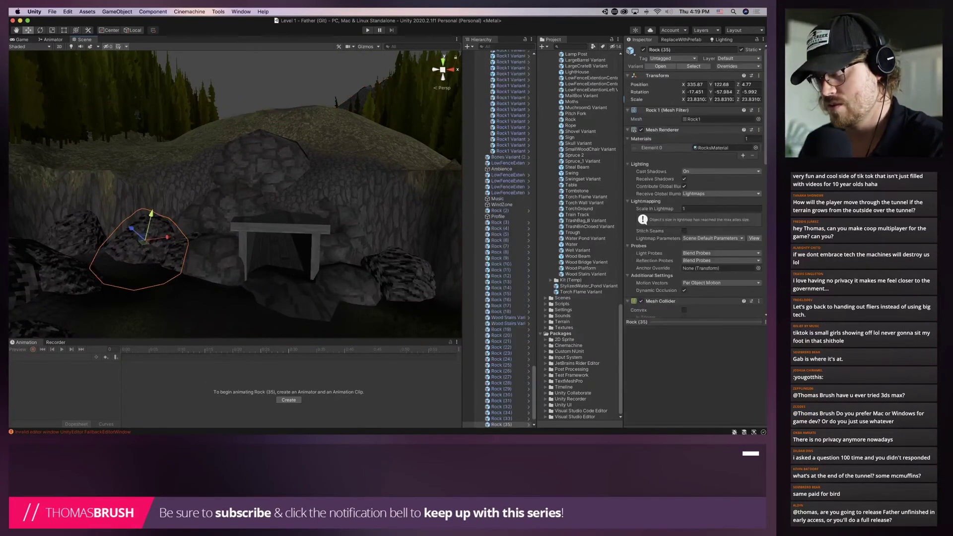
{"action": "key", "text": "super+d"}
{"action": "left_click_drag", "start_coordinate": [151, 213], "coordinate": [201, 119]}
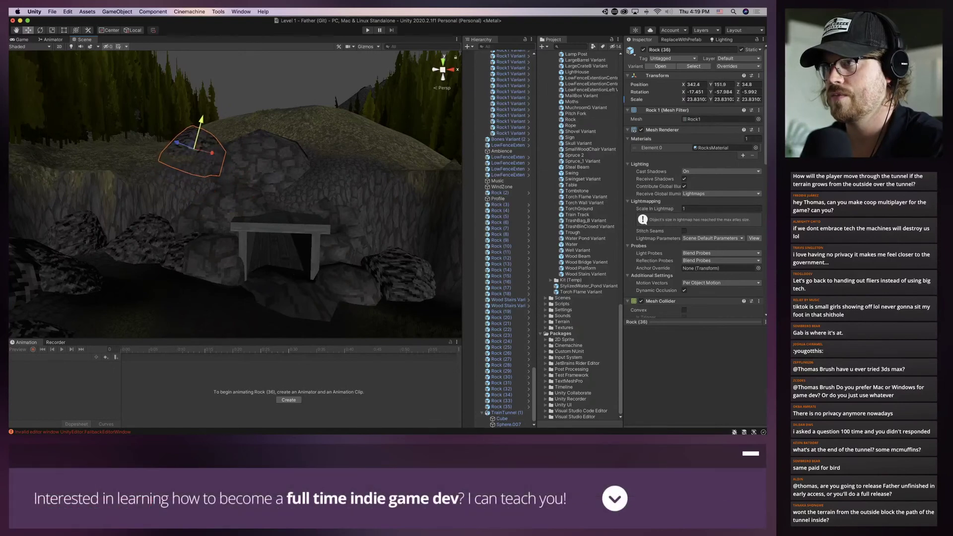
{"action": "left_click_drag", "start_coordinate": [212, 153], "coordinate": [185, 132]}
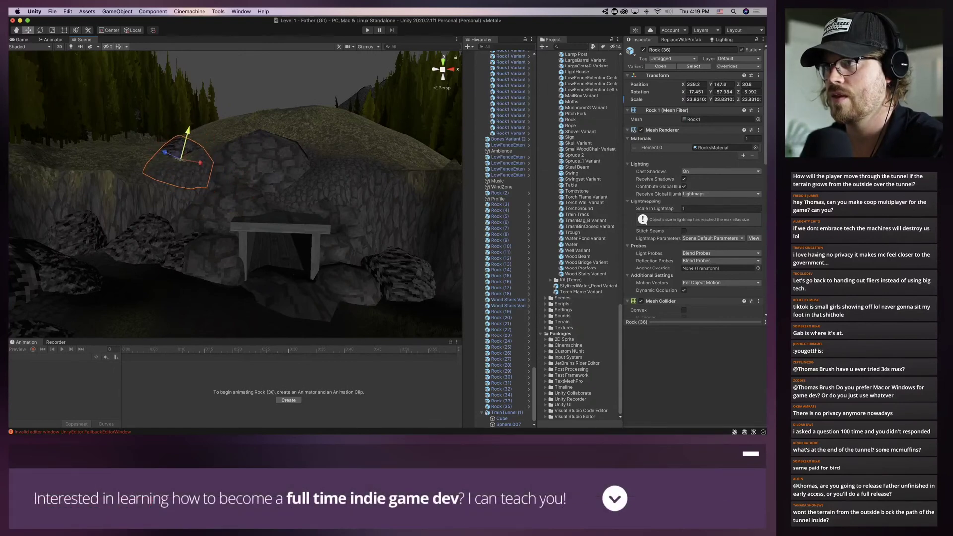
Duplicate the cliff-edge rock and place the copy farther left along the edge
{"action": "middle_click_drag", "start_coordinate": [186, 134], "coordinate": [206, 194]}
{"action": "left_click_drag", "start_coordinate": [182, 212], "coordinate": [138, 215]}
{"action": "key", "text": "super+d"}
{"action": "middle_click_drag", "start_coordinate": [138, 215], "coordinate": [128, 158]}
Place another rock copy on the hilltop above the tunnel at about X 376.81, Y 167.83, Z 88, scaled up to about 51.18
{"action": "key", "text": "super+d"}
{"action": "left_click_drag", "start_coordinate": [144, 169], "coordinate": [304, 105]}
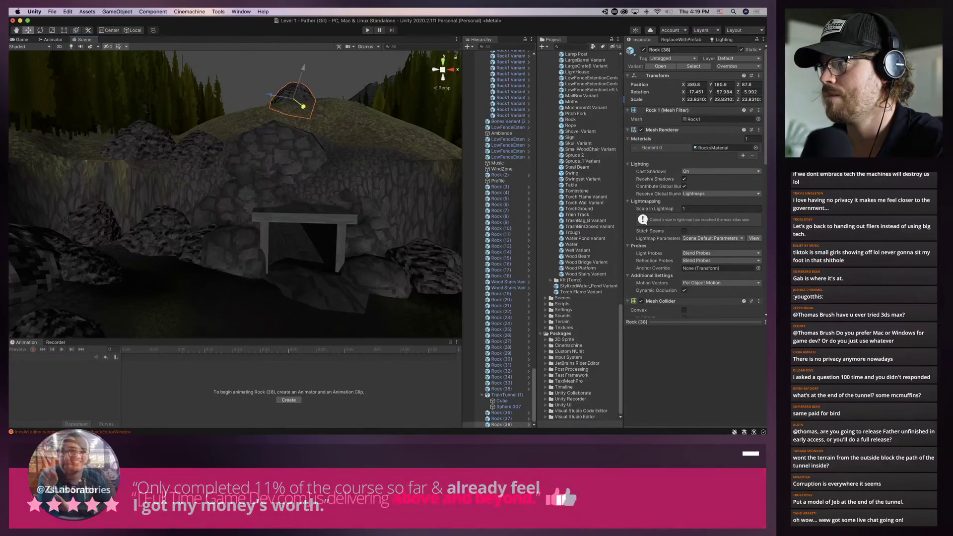
{"action": "left_click_drag", "start_coordinate": [304, 68], "coordinate": [335, 108]}
{"action": "key", "text": "e"}
{"action": "key", "text": "r"}
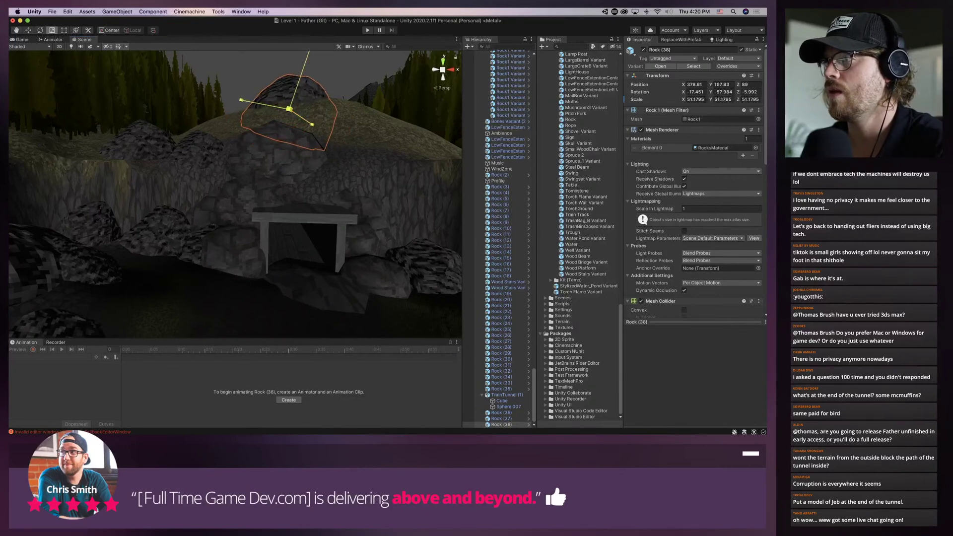
Duplicate the cliff-edge rock beside the tunnel and move the copy to the opposite side, at about X 404.7, Y 148.9, Z 32.3
{"action": "key", "text": "super+z"}
{"action": "key", "text": "super+z"}
{"action": "key", "text": "super+z"}
{"action": "key", "text": "super+z"}
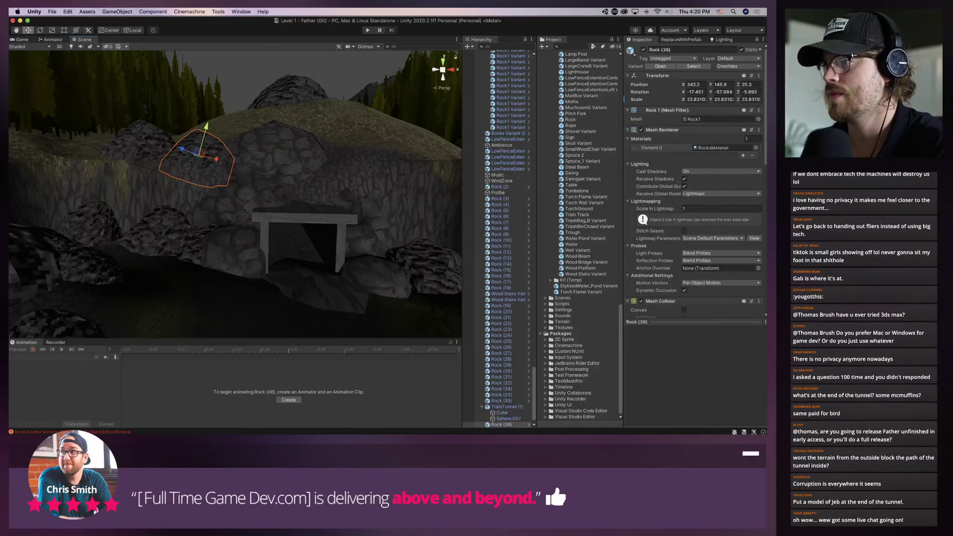
{"action": "key", "text": "super+d"}
{"action": "key", "text": "z"}
{"action": "key", "text": "x"}
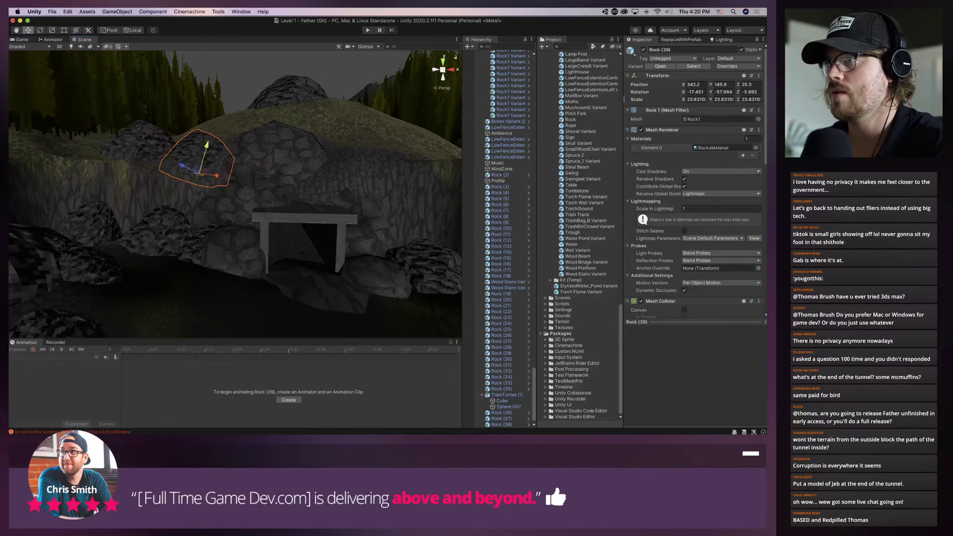
{"action": "key", "text": "x"}
{"action": "left_click_drag", "start_coordinate": [228, 174], "coordinate": [375, 173]}
{"action": "left_click_drag", "start_coordinate": [346, 144], "coordinate": [345, 118]}
{"action": "right_click_drag", "start_coordinate": [346, 129], "coordinate": [352, 174]}
{"action": "scroll", "coordinate": [308, 199], "scroll_direction": "up", "scroll_amount": 2}
{"action": "left_click_drag", "start_coordinate": [290, 179], "coordinate": [371, 173]}
{"action": "right_click_drag", "start_coordinate": [371, 173], "coordinate": [370, 218]}
{"action": "left_click_drag", "start_coordinate": [353, 145], "coordinate": [331, 165]}
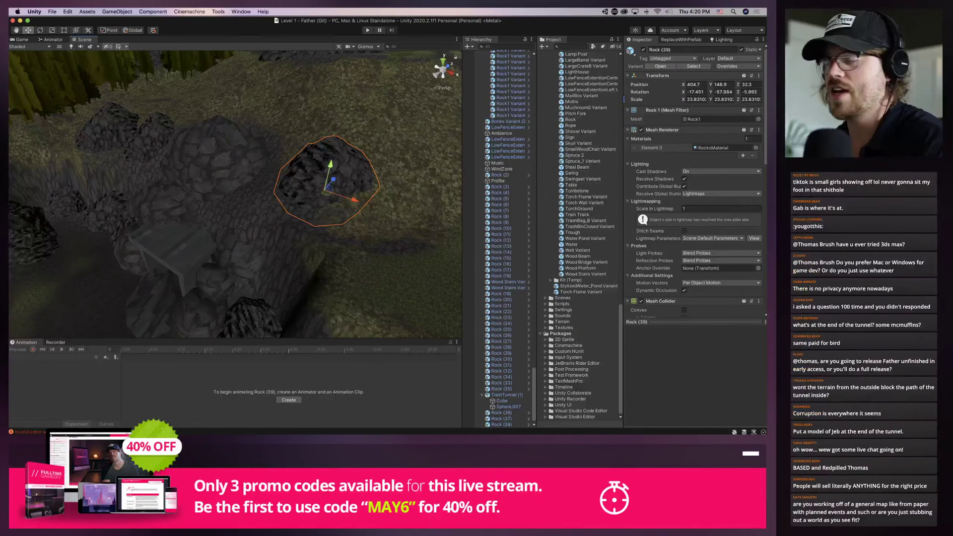
Examine the rocks around the tunnel entrance from several distances and angles
{"action": "right_click_drag", "start_coordinate": [235, 194], "coordinate": [234, 160]}
{"action": "scroll", "coordinate": [235, 193], "scroll_direction": "up", "scroll_amount": 2}
{"action": "key", "text": "s"}
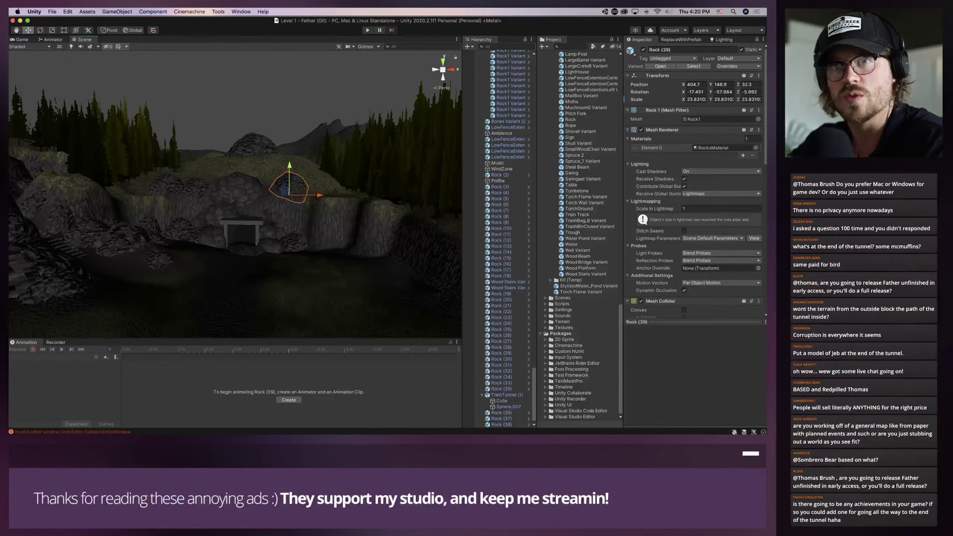
{"action": "scroll", "coordinate": [235, 194], "scroll_direction": "up", "scroll_amount": 5}
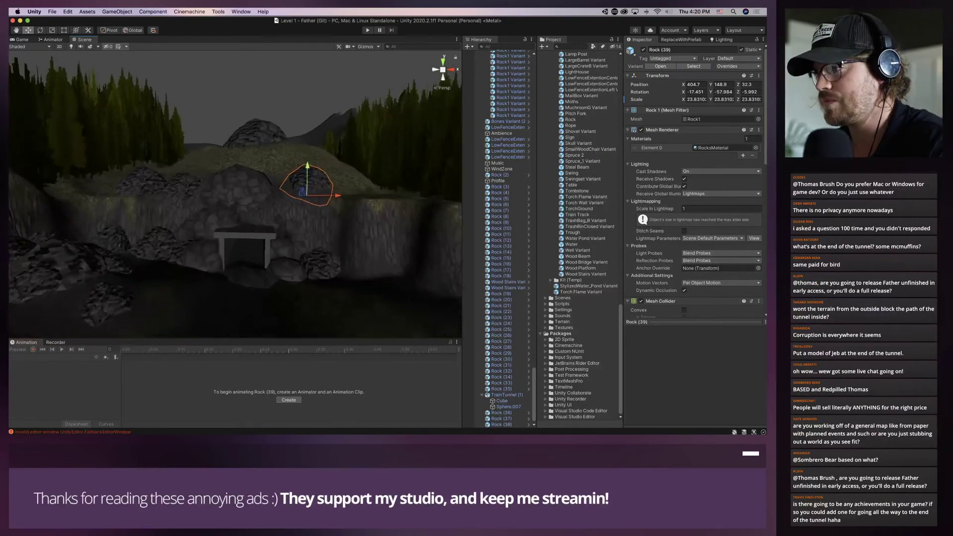
{"action": "left_click_drag", "start_coordinate": [238, 194], "coordinate": [174, 193], "text": "alt"}
{"action": "left_click_drag", "start_coordinate": [261, 189], "coordinate": [208, 258]}
{"action": "key", "text": "super+z"}
{"action": "key", "text": "super+z"}
{"action": "left_click_drag", "start_coordinate": [334, 157], "coordinate": [358, 140]}
Select the terrain and set it to Paint Details with the PineTree detail
{"action": "left_click", "coordinate": [338, 203]}
{"action": "left_click", "coordinate": [685, 113]}
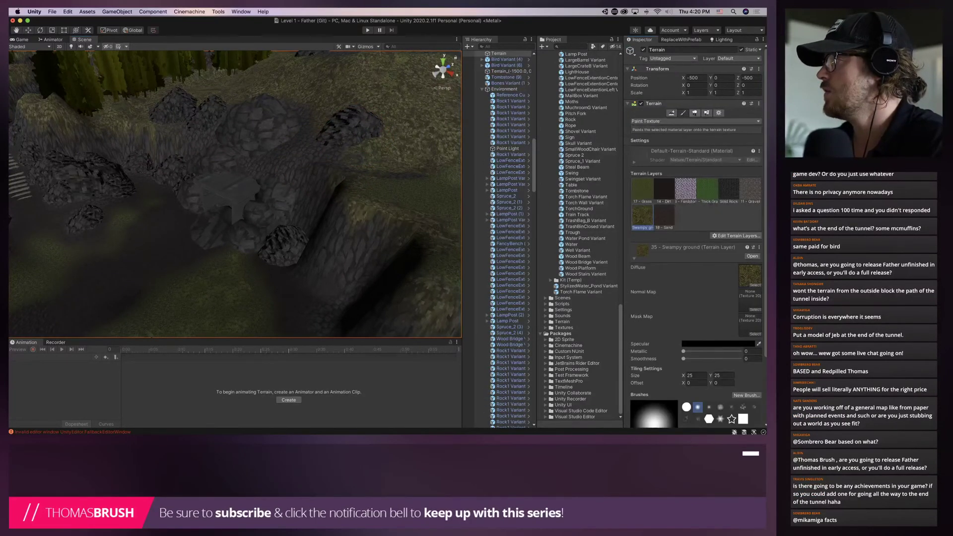
{"action": "left_click", "coordinate": [707, 113]}
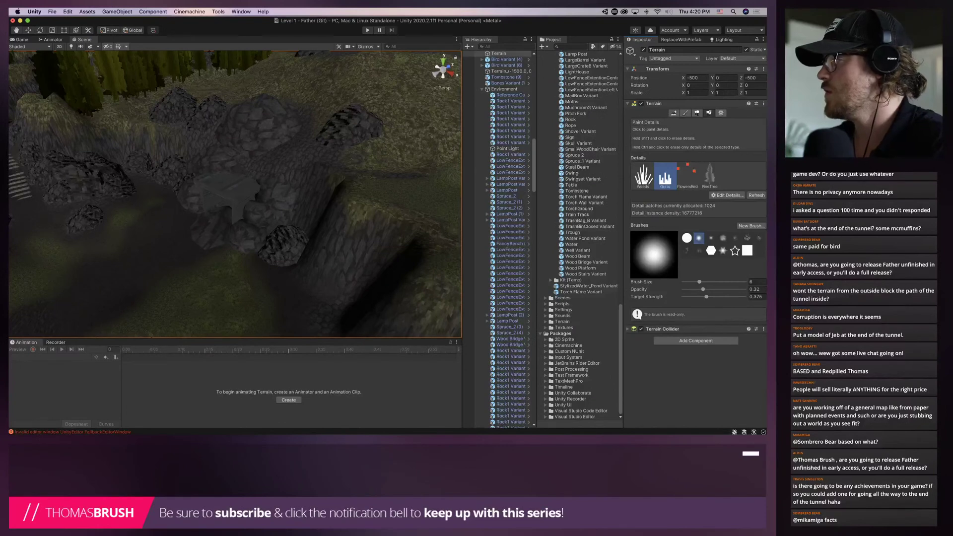
{"action": "left_click", "coordinate": [710, 176]}
Try painting PineTree details on the ground around the rocks above the tunnel
{"action": "left_click", "coordinate": [366, 176]}
{"action": "mouse_move", "coordinate": [322, 164]}
{"action": "right_mouse_down"}
{"action": "mouse_move", "coordinate": [369, 184]}
{"action": "mouse_move", "coordinate": [357, 203]}
{"action": "right_mouse_up"}
{"action": "mouse_move", "coordinate": [357, 203]}
{"action": "left_mouse_down"}
{"action": "mouse_move", "coordinate": [338, 208]}
{"action": "mouse_move", "coordinate": [395, 214]}
{"action": "left_mouse_up"}
{"action": "right_click_drag", "start_coordinate": [378, 219], "coordinate": [325, 182]}
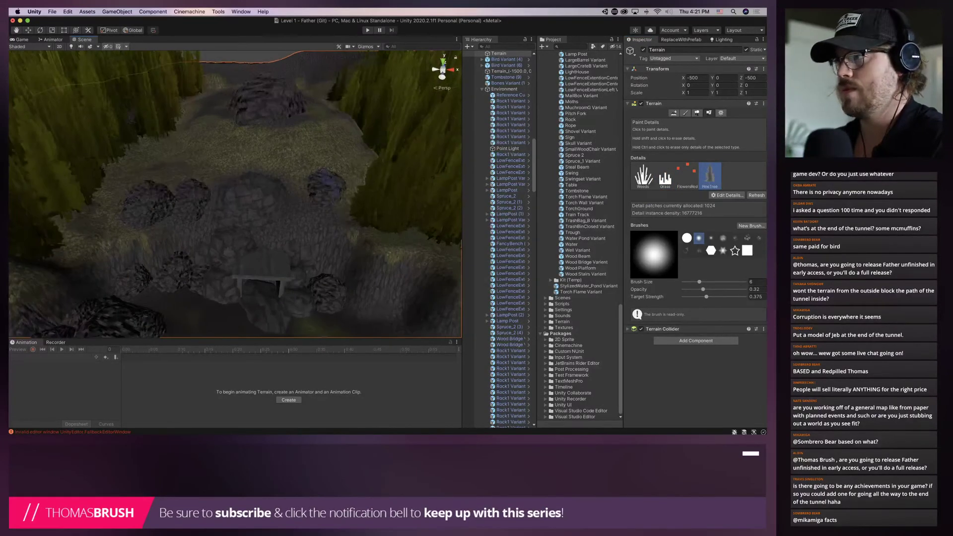
{"action": "mouse_move", "coordinate": [323, 173]}
{"action": "left_mouse_down"}
{"action": "mouse_move", "coordinate": [288, 168]}
{"action": "mouse_move", "coordinate": [325, 178]}
{"action": "mouse_move", "coordinate": [317, 160]}
{"action": "mouse_move", "coordinate": [339, 207]}
{"action": "mouse_move", "coordinate": [250, 170]}
{"action": "mouse_move", "coordinate": [185, 170]}
{"action": "left_mouse_up"}
Undo the dense tree strokes and set the detail brush to opacity 0.073 and target strength 0.0625
{"action": "key", "text": "super+z"}
{"action": "key", "text": "super+z"}
{"action": "key", "text": "super+z"}
{"action": "key", "text": "super+z"}
{"action": "key", "text": "super+z"}
{"action": "key", "text": "super+z"}
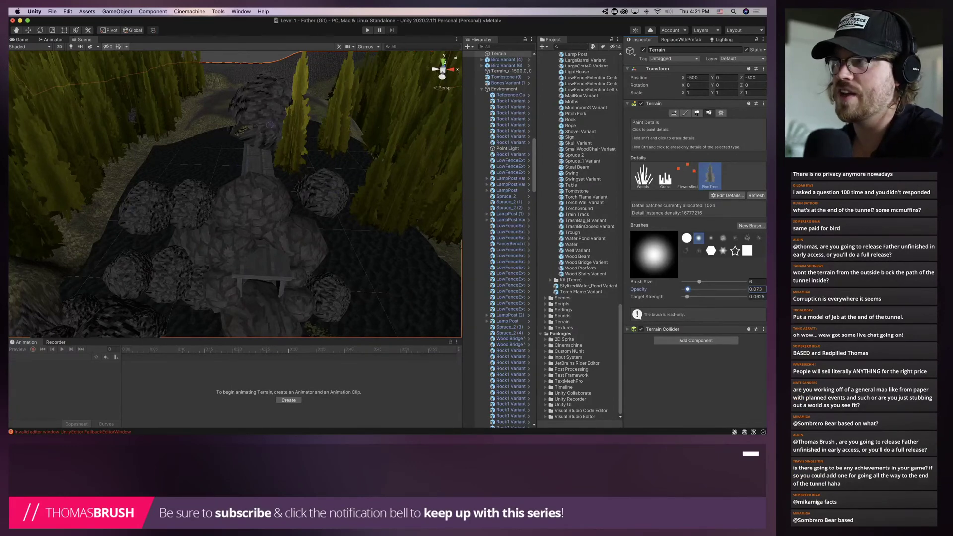
Playtest the level briefly to look at the scenery, and return to editing
{"action": "key", "text": "super+p"}
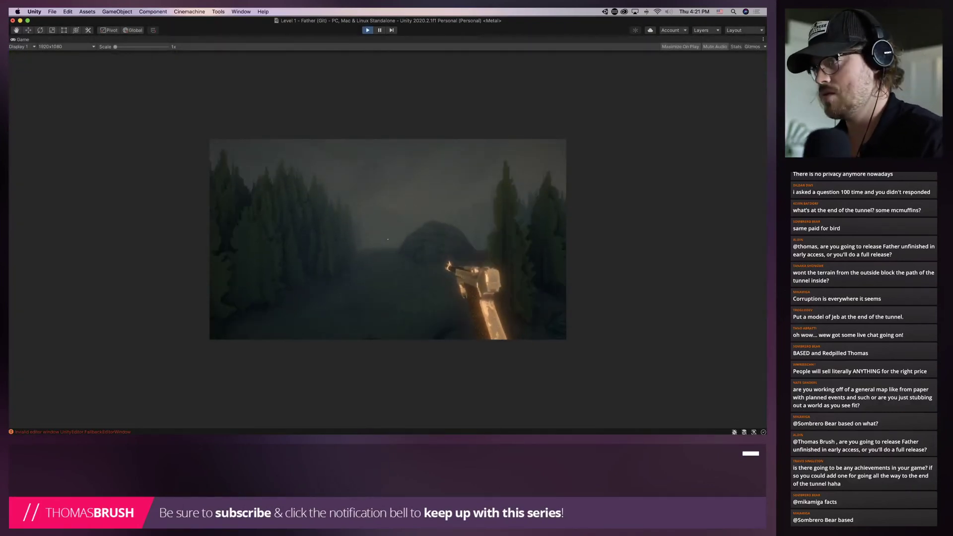
{"action": "key", "text": "super+p"}
{"action": "left_click", "coordinate": [263, 253]}
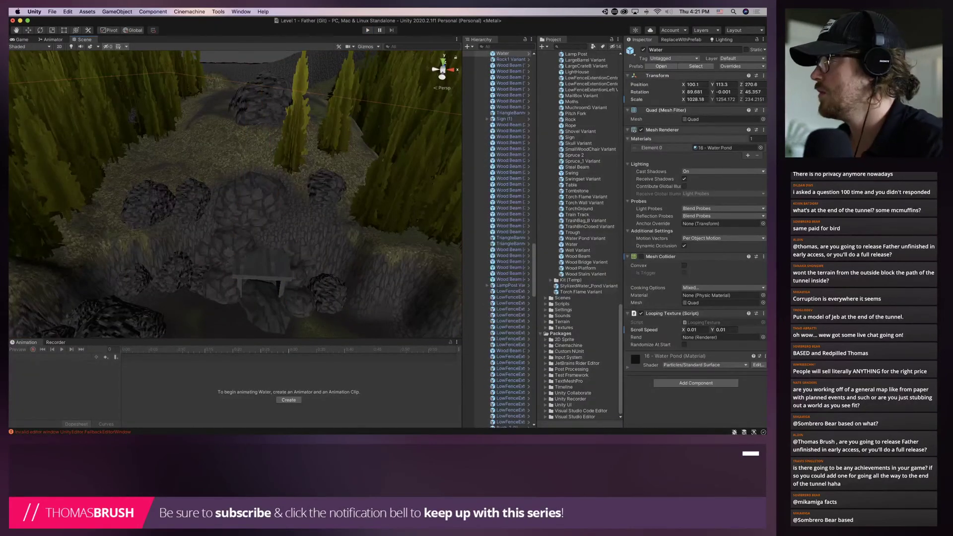
Reselect the terrain and paint PineTree details across the bare hill behind the tunnel and its cliff-edge rocks
{"action": "left_click", "coordinate": [362, 207]}
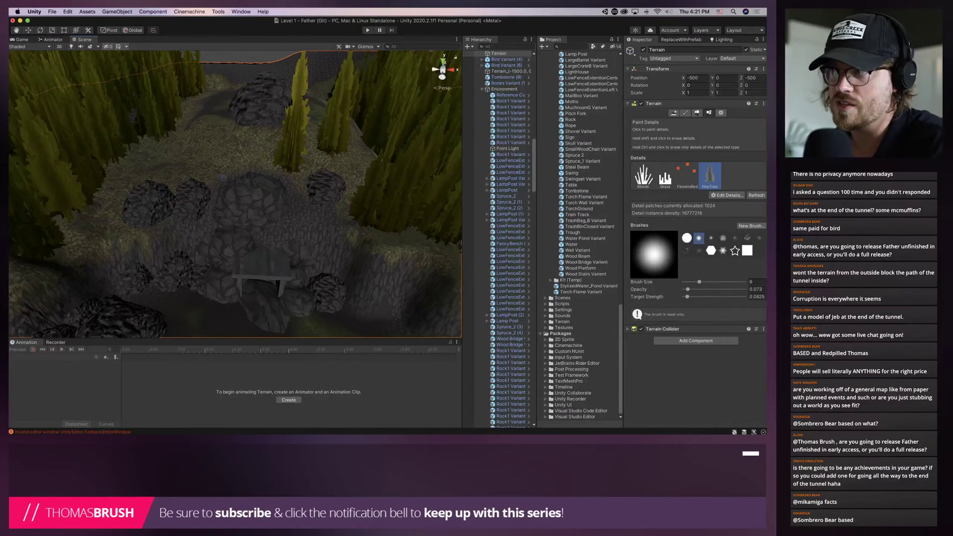
{"action": "mouse_move", "coordinate": [248, 165]}
{"action": "left_mouse_down"}
{"action": "mouse_move", "coordinate": [110, 172]}
{"action": "mouse_move", "coordinate": [87, 238]}
{"action": "mouse_move", "coordinate": [178, 203]}
{"action": "mouse_move", "coordinate": [151, 174]}
{"action": "mouse_move", "coordinate": [191, 135]}
{"action": "left_mouse_up"}
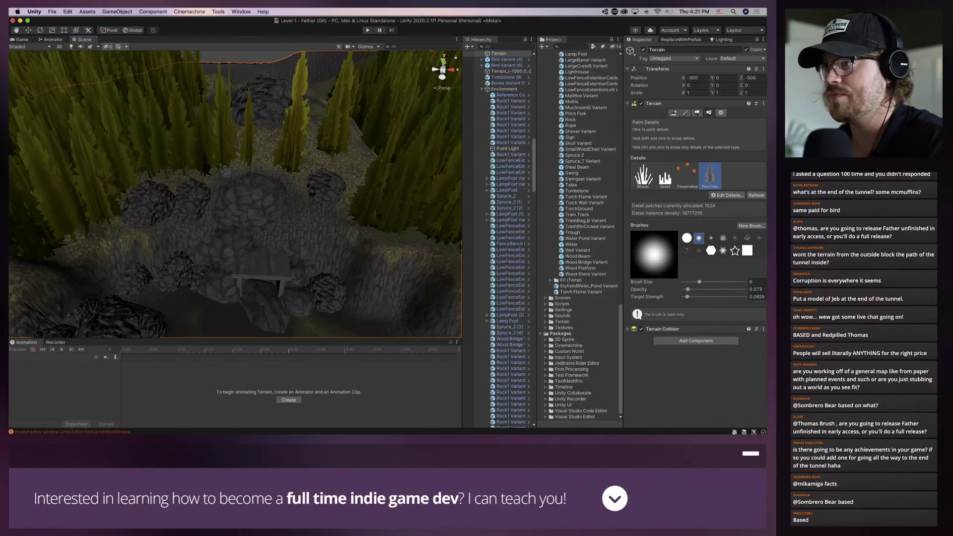
{"action": "left_click_drag", "start_coordinate": [269, 150], "coordinate": [371, 169]}
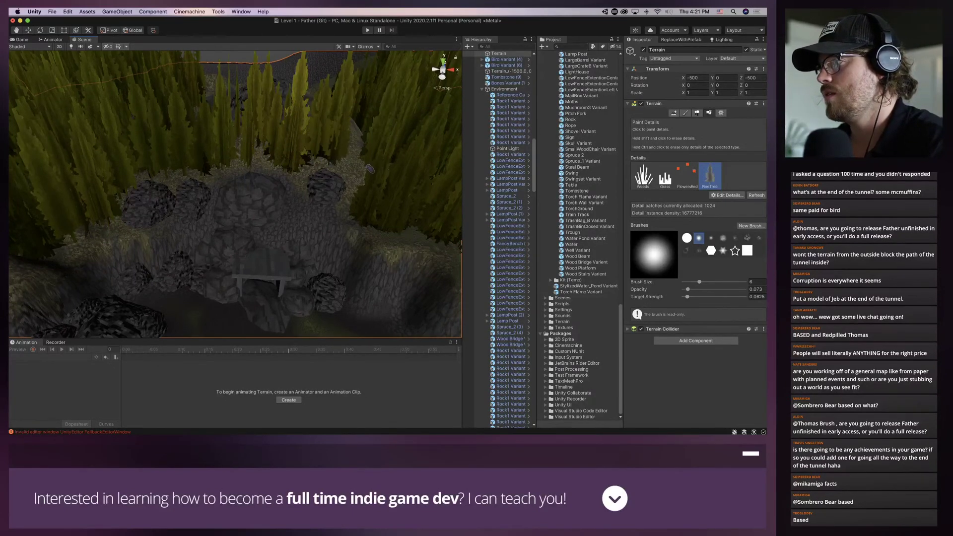
{"action": "left_click_drag", "start_coordinate": [313, 214], "coordinate": [301, 220]}
{"action": "key", "text": "super+z"}
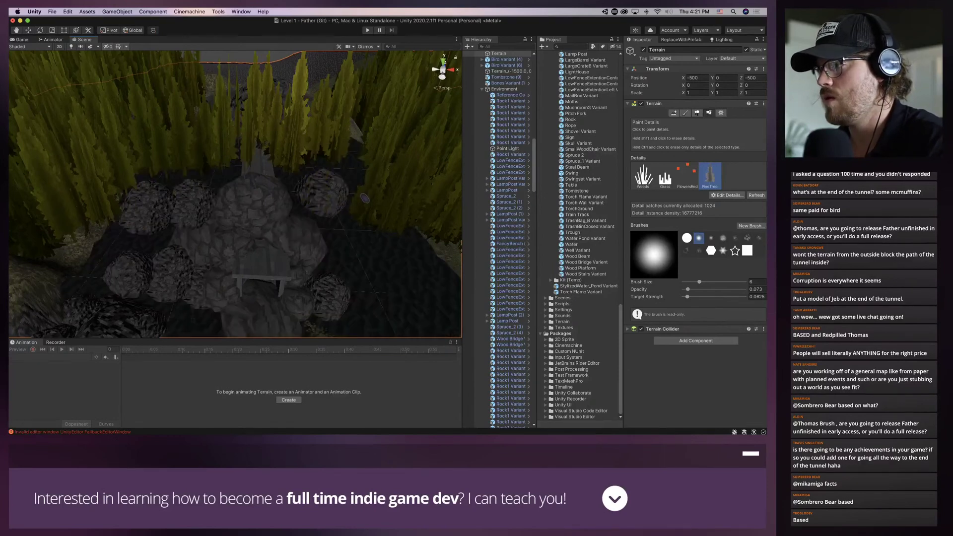
Playtest the level again, and examine the pine trees and cliff around the tunnel in the scene
{"action": "key", "text": "super+p"}
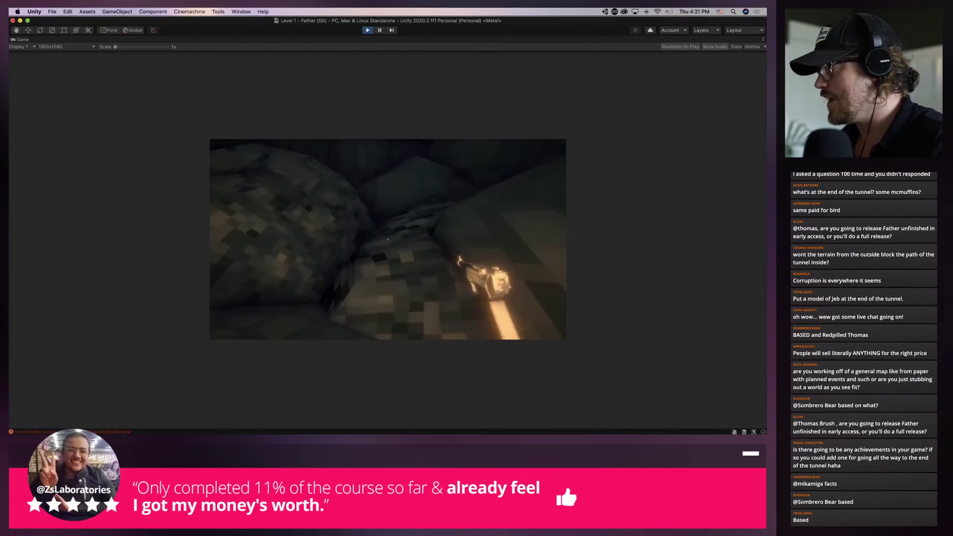
{"action": "key", "text": "super+p"}
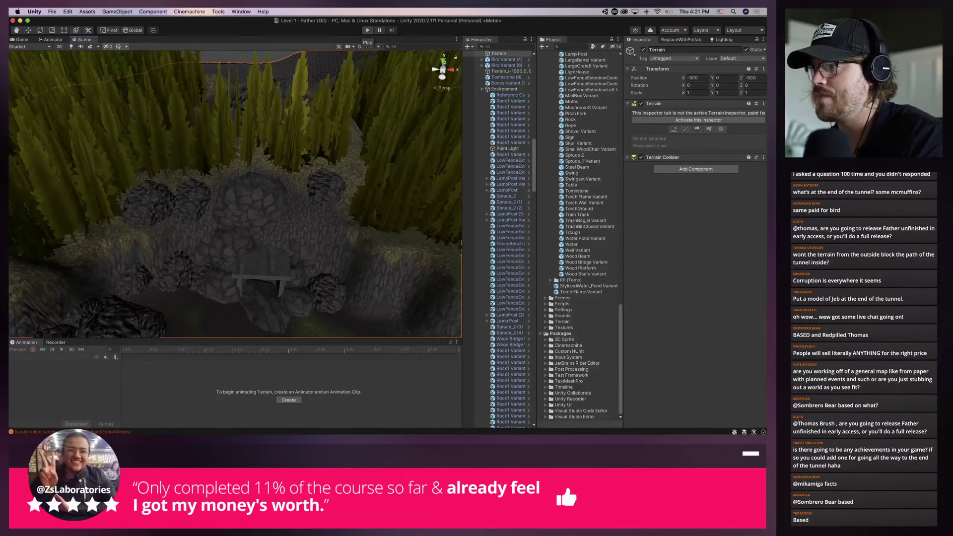
{"action": "left_click", "coordinate": [308, 164]}
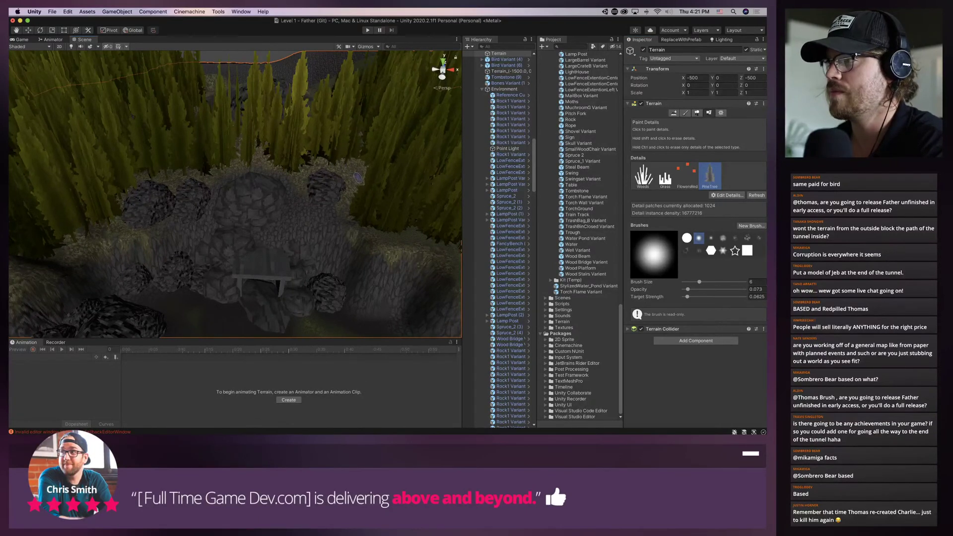
{"action": "middle_click_drag", "start_coordinate": [256, 154], "coordinate": [268, 259]}
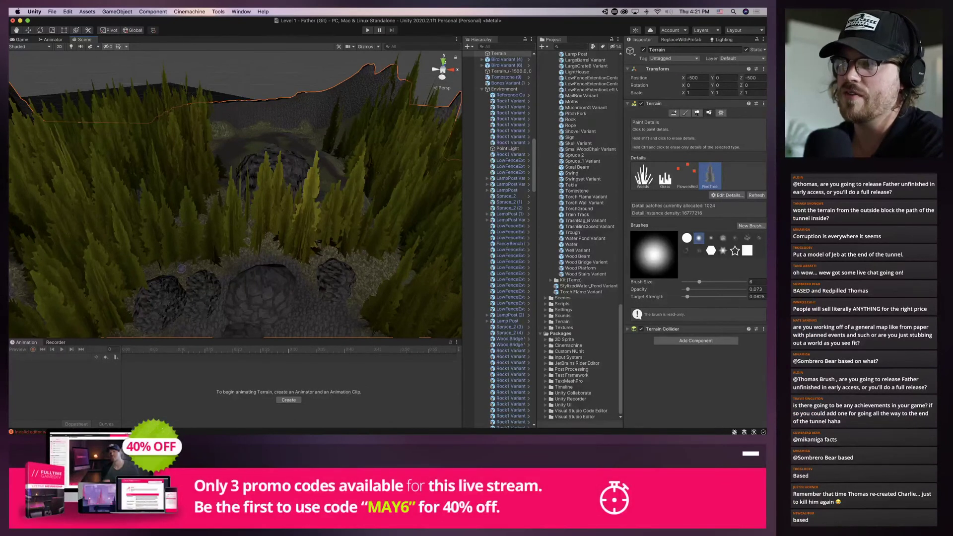
{"action": "middle_click_drag", "start_coordinate": [236, 272], "coordinate": [246, 134]}
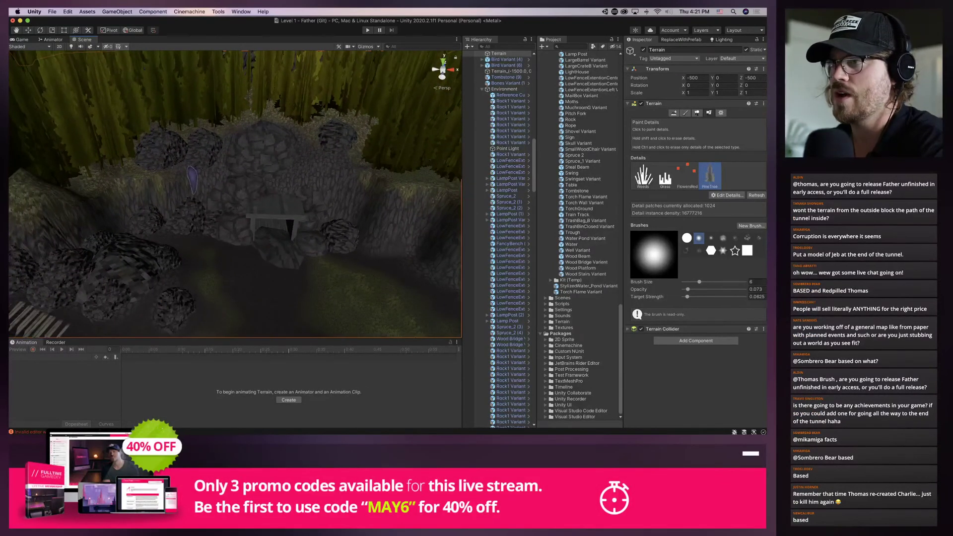
Paint the Swampy ground terrain layer over the ledge above the tunnel and around the neighbouring rocks
{"action": "left_click", "coordinate": [685, 113]}
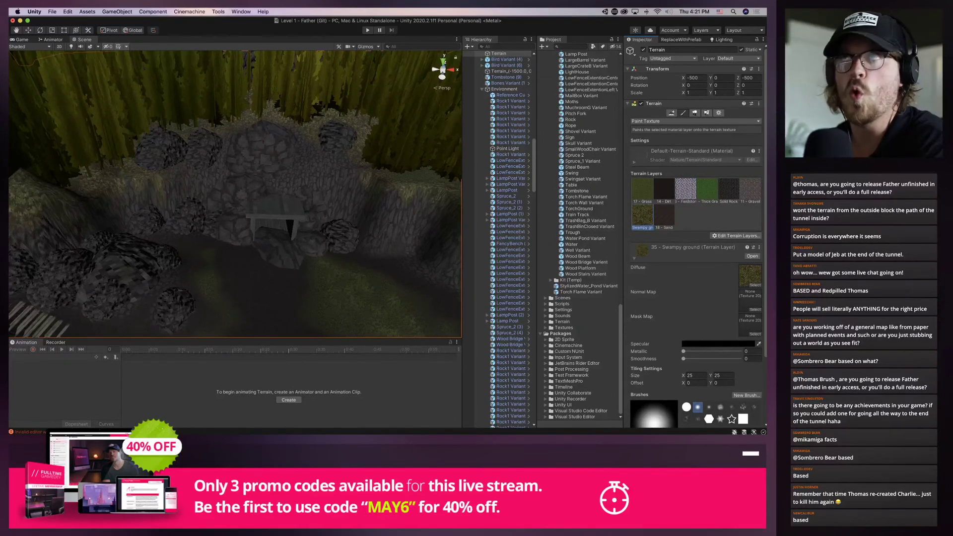
{"action": "left_click", "coordinate": [642, 189]}
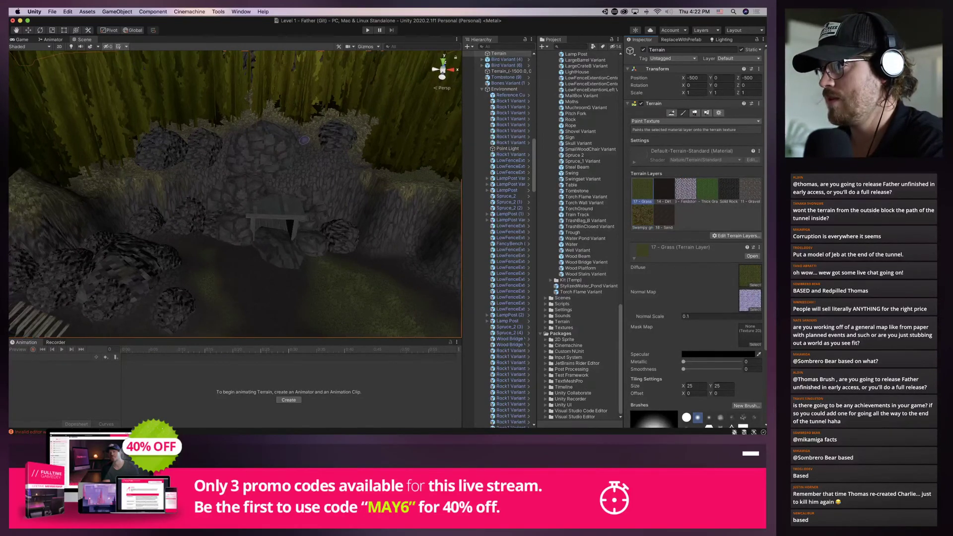
{"action": "left_click", "coordinate": [642, 215]}
{"action": "mouse_move", "coordinate": [263, 137]}
{"action": "left_mouse_down"}
{"action": "mouse_move", "coordinate": [297, 120]}
{"action": "mouse_move", "coordinate": [345, 174]}
{"action": "mouse_move", "coordinate": [317, 160]}
{"action": "mouse_move", "coordinate": [301, 168]}
{"action": "mouse_move", "coordinate": [310, 135]}
{"action": "left_mouse_up"}
{"action": "left_click_drag", "start_coordinate": [319, 170], "coordinate": [301, 180]}
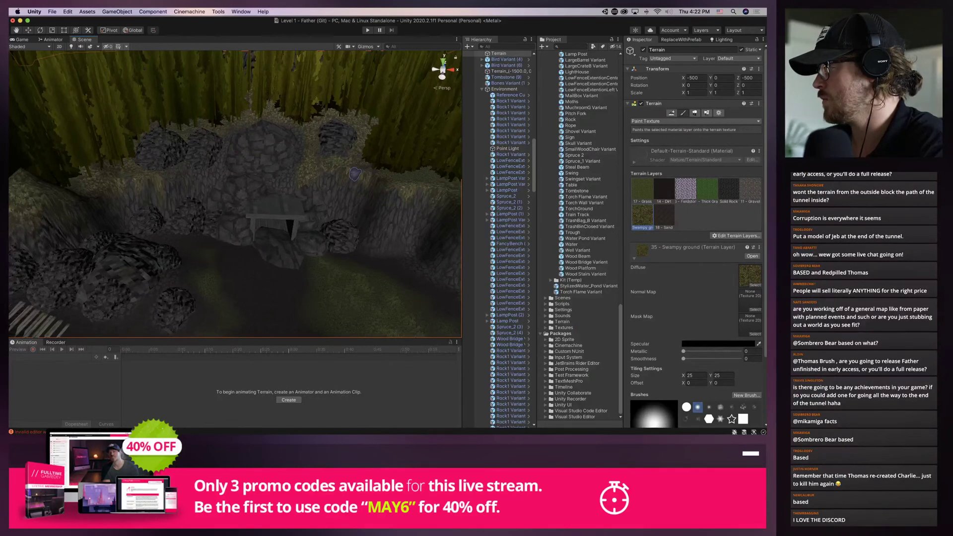
{"action": "mouse_move", "coordinate": [186, 185]}
{"action": "left_mouse_down"}
{"action": "mouse_move", "coordinate": [204, 172]}
{"action": "mouse_move", "coordinate": [247, 168]}
{"action": "left_mouse_up"}
{"action": "mouse_move", "coordinate": [247, 169]}
{"action": "right_mouse_down"}
{"action": "mouse_move", "coordinate": [243, 287]}
{"action": "mouse_move", "coordinate": [244, 149]}
{"action": "right_mouse_up"}
{"action": "scroll", "coordinate": [243, 287], "scroll_direction": "up", "scroll_amount": 1}
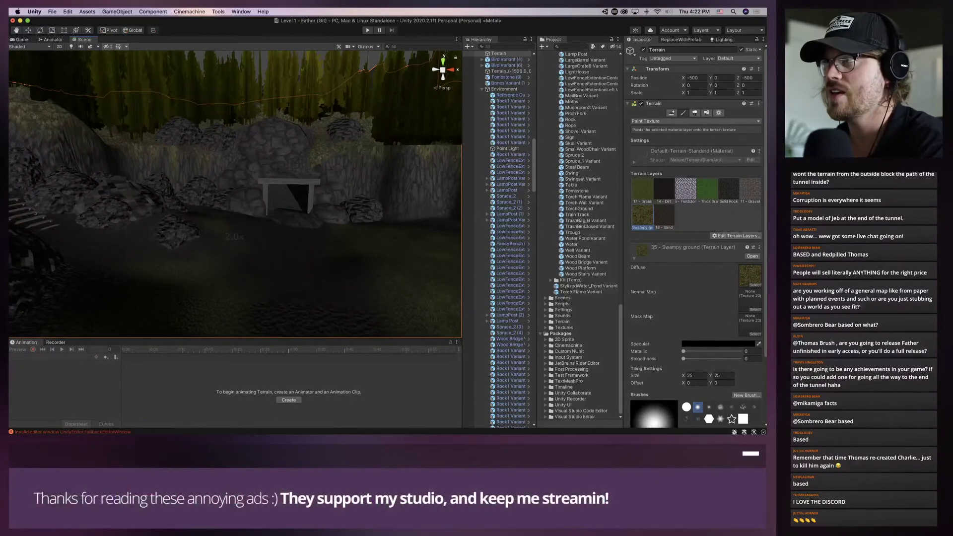
Playtest the level with the game view scaled to 2x and examine the tunnel entrance while backing away
{"action": "key", "text": "super+p"}
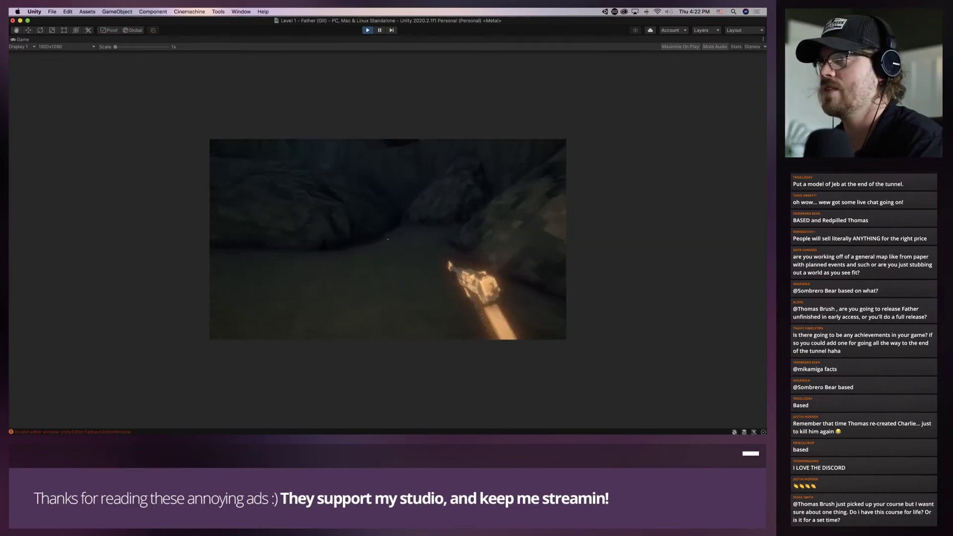
{"action": "scroll", "coordinate": [388, 239], "scroll_direction": "up", "scroll_amount": 2}
{"action": "scroll", "coordinate": [388, 240], "scroll_direction": "up", "scroll_amount": 4}
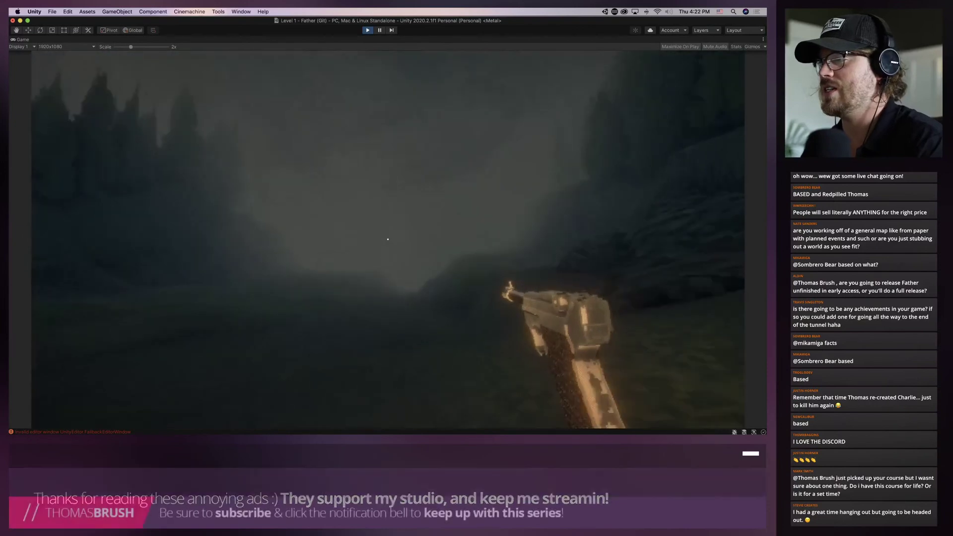
{"action": "key", "text": "s"}
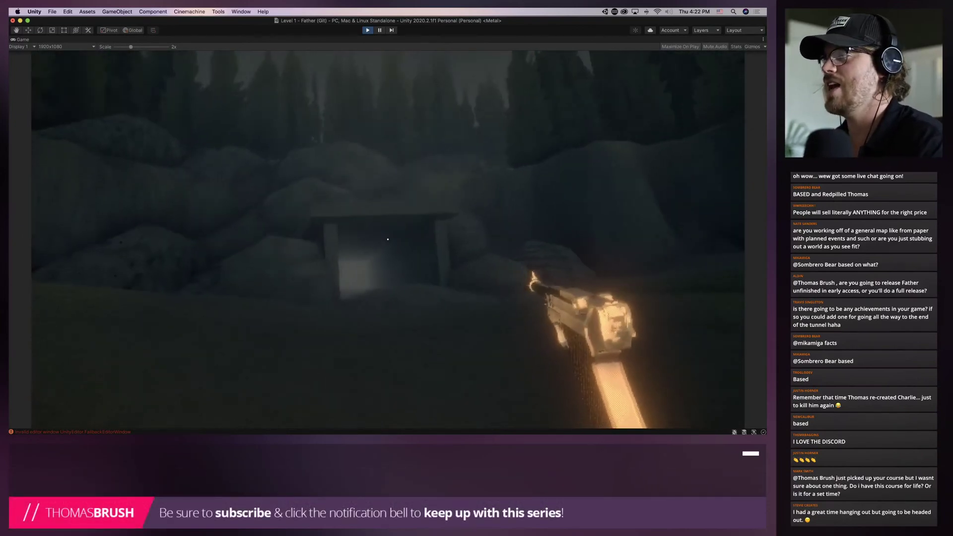
{"action": "key", "text": "s"}
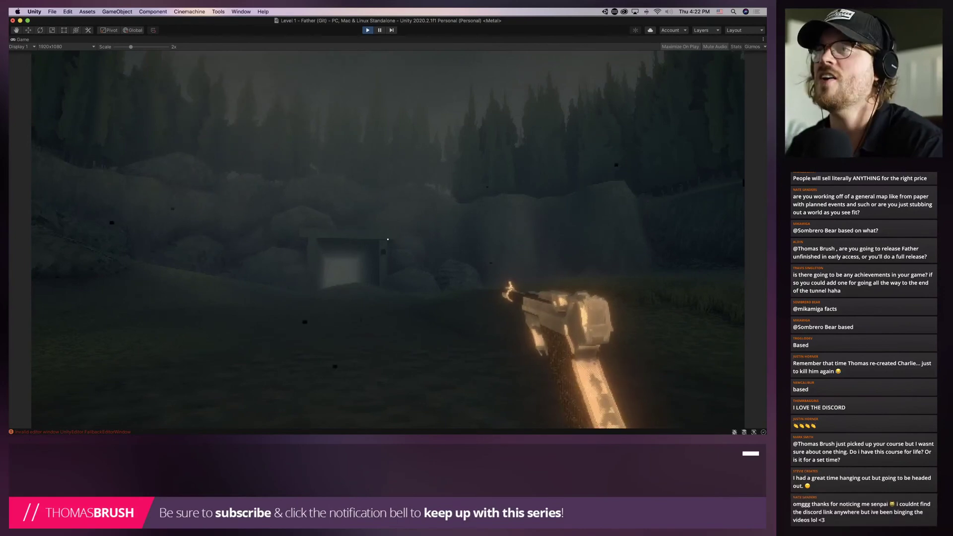
{"action": "key", "text": "super+p"}
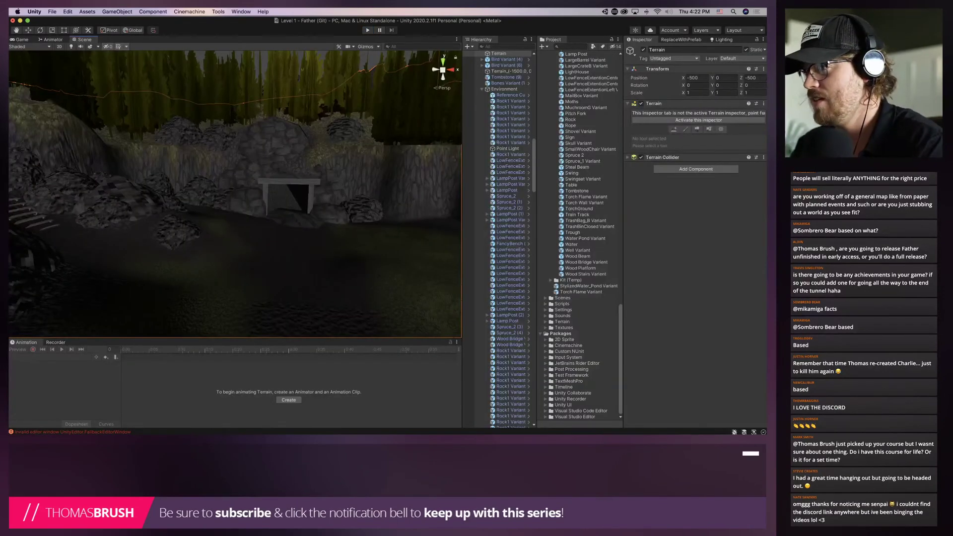
Switch to Blender and select all geometry of the tunnel's rock mesh, Sphere.007, in Edit Mode
{"action": "key", "text": "super+Tab"}
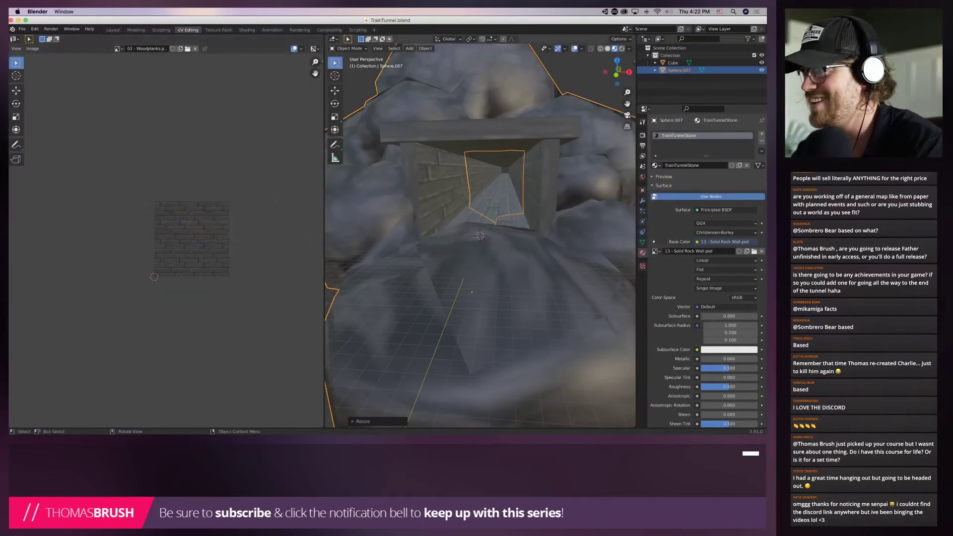
{"action": "scroll", "coordinate": [480, 236], "scroll_direction": "down", "scroll_amount": 5}
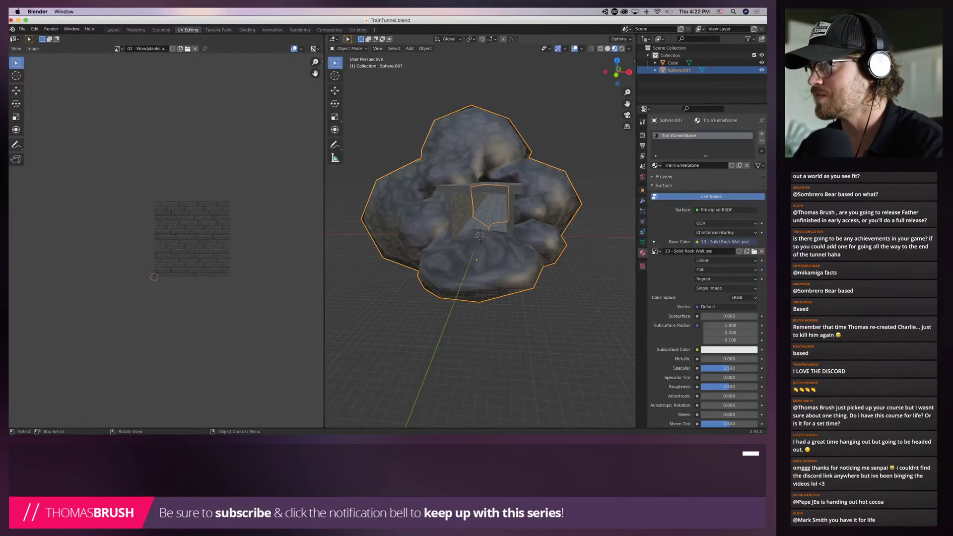
{"action": "left_click", "coordinate": [350, 48]}
{"action": "left_click", "coordinate": [347, 65]}
{"action": "key", "text": "a"}
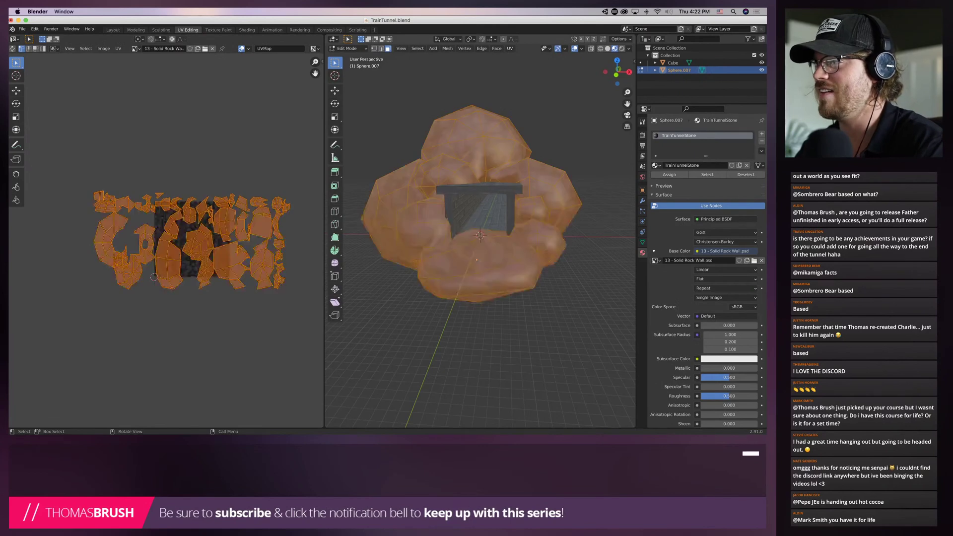
Scale up the rock mesh's UV islands over the Solid Rock Wall texture and save TrainTunnel.blend
{"action": "key", "text": "s"}
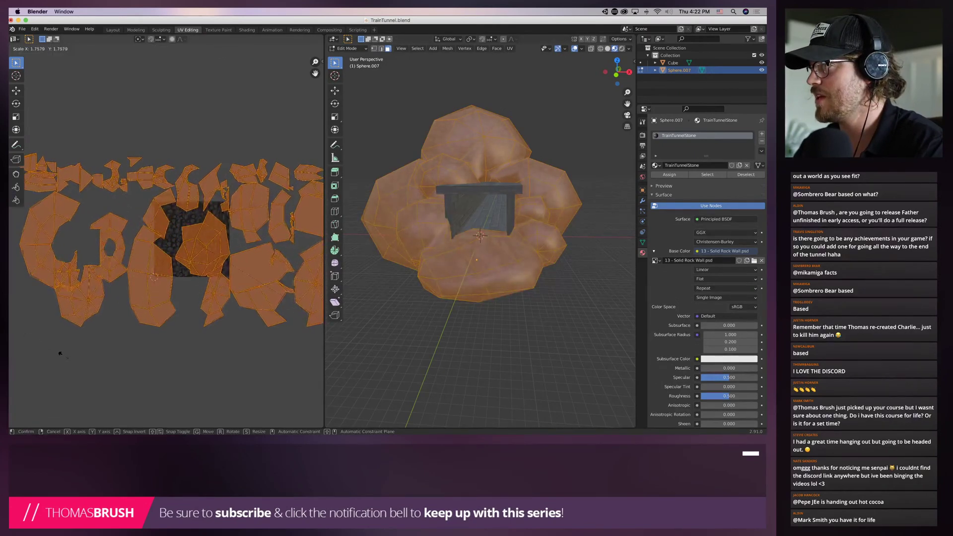
{"action": "key", "text": "Return"}
{"action": "key", "text": "super+s"}
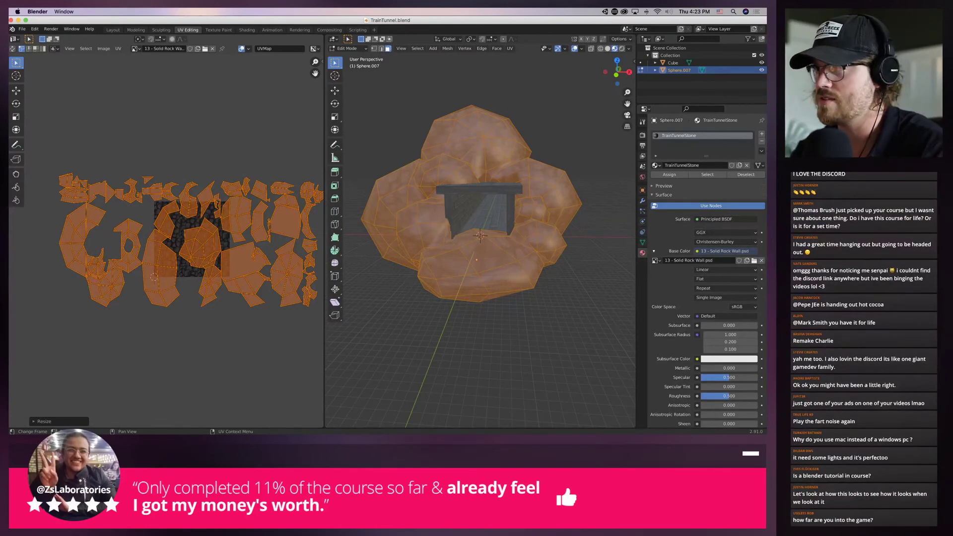
{"action": "key", "text": "super+s"}
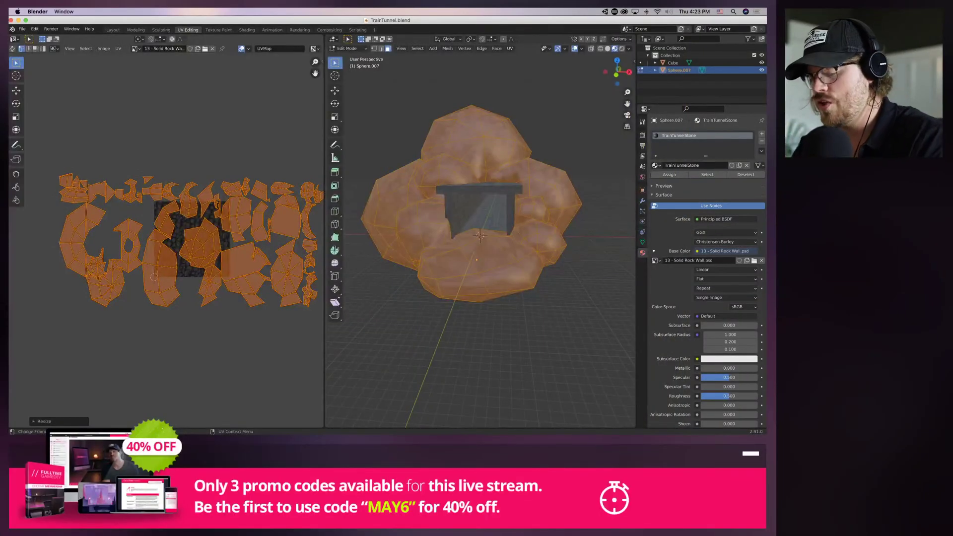
Save TrainTunnel.blend, switch to Unity and examine the reimported stone texture on the tunnel instance up close
{"action": "key", "text": "super+s"}
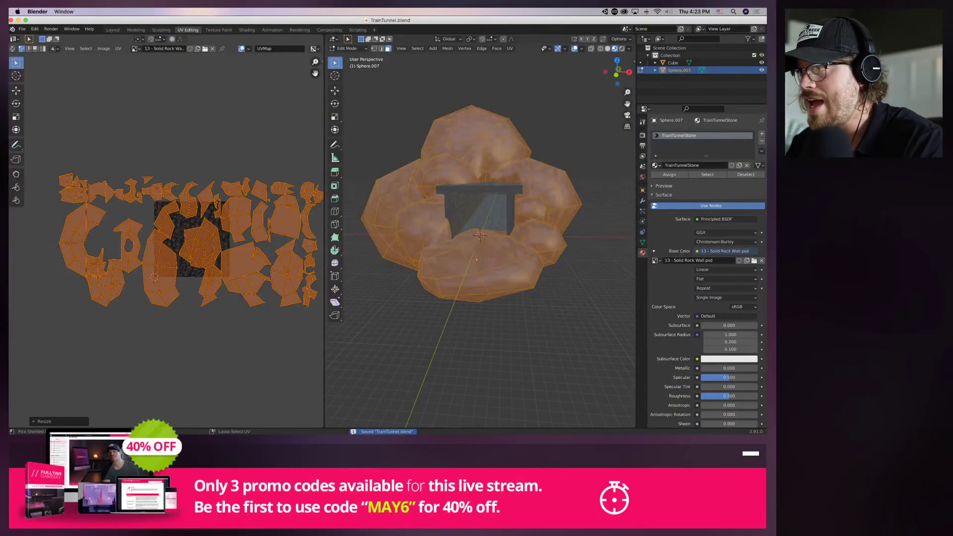
{"action": "key", "text": "super+Tab"}
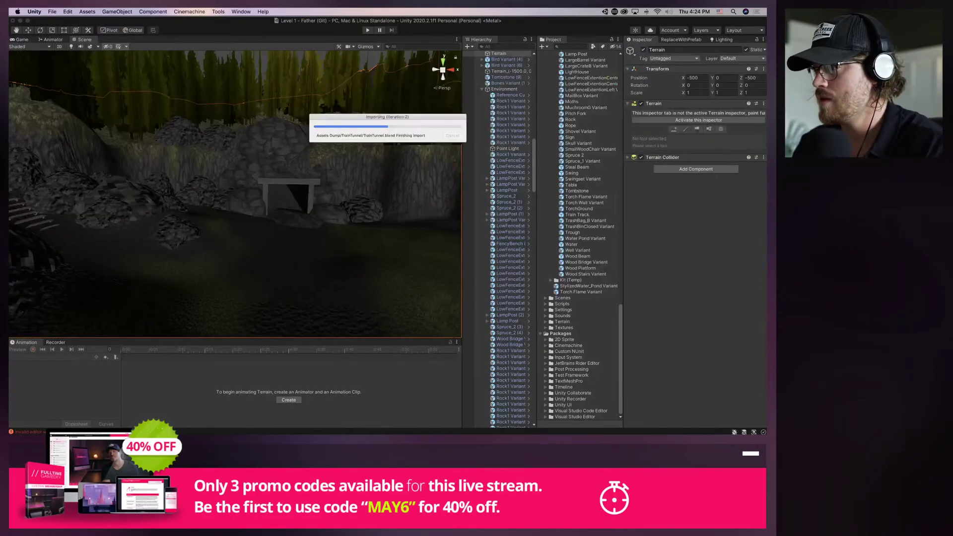
{"action": "middle_click_drag", "start_coordinate": [278, 234], "coordinate": [255, 197]}
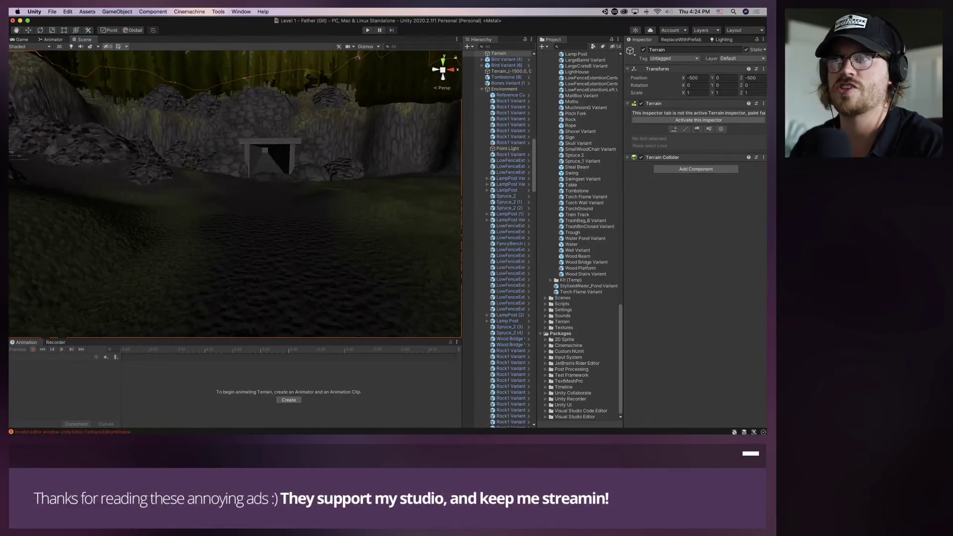
{"action": "left_click", "coordinate": [269, 149]}
{"action": "scroll", "coordinate": [269, 159], "scroll_direction": "up", "scroll_amount": 5}
{"action": "middle_click_drag", "start_coordinate": [269, 159], "coordinate": [275, 191]}
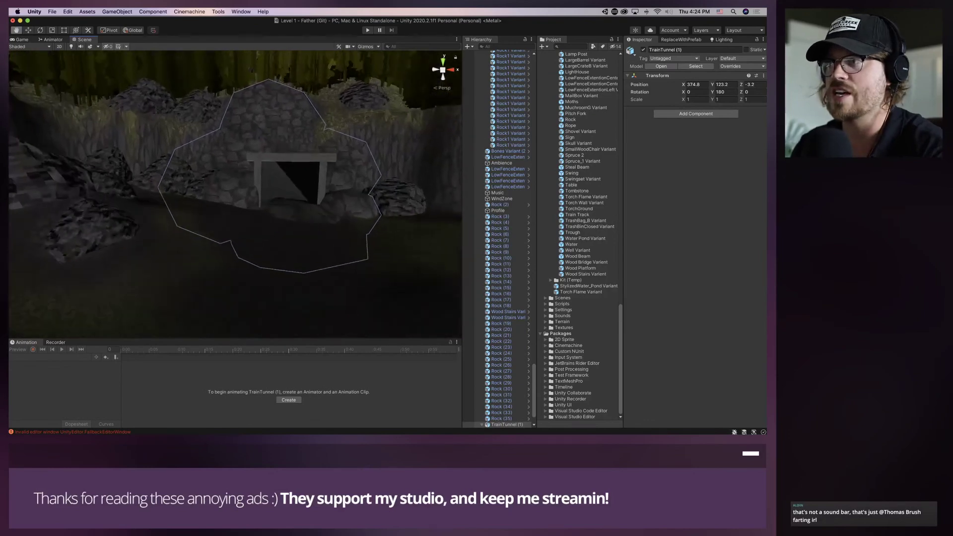
{"action": "middle_click_drag", "start_coordinate": [238, 122], "coordinate": [245, 149]}
Select the rock on the ledge beside the tunnel, review its components and locate its RocksMaterial in the project
{"action": "left_click", "coordinate": [243, 148]}
{"action": "left_click", "coordinate": [211, 133]}
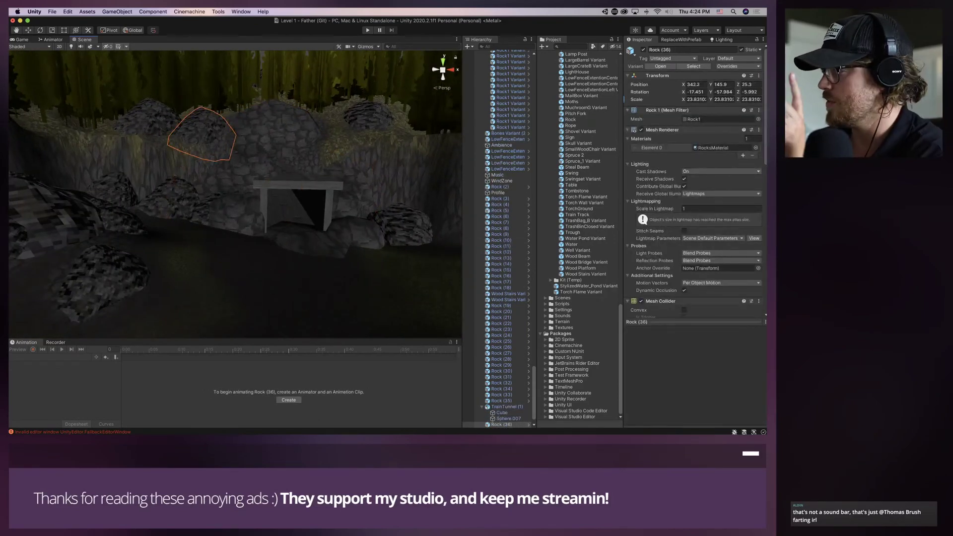
{"action": "scroll", "coordinate": [694, 184], "scroll_direction": "down", "scroll_amount": 10}
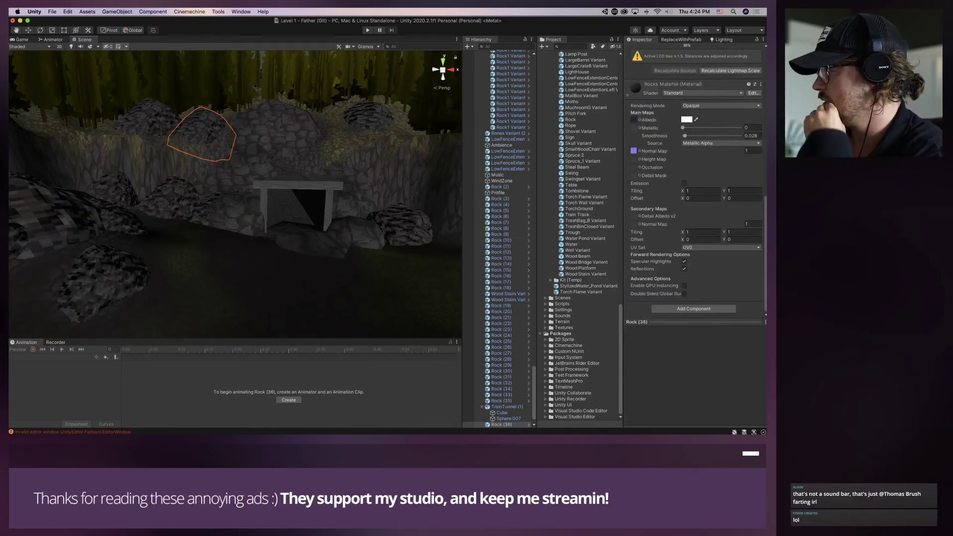
{"action": "scroll", "coordinate": [695, 194], "scroll_direction": "up", "scroll_amount": 1}
{"action": "scroll", "coordinate": [695, 224], "scroll_direction": "up", "scroll_amount": 3}
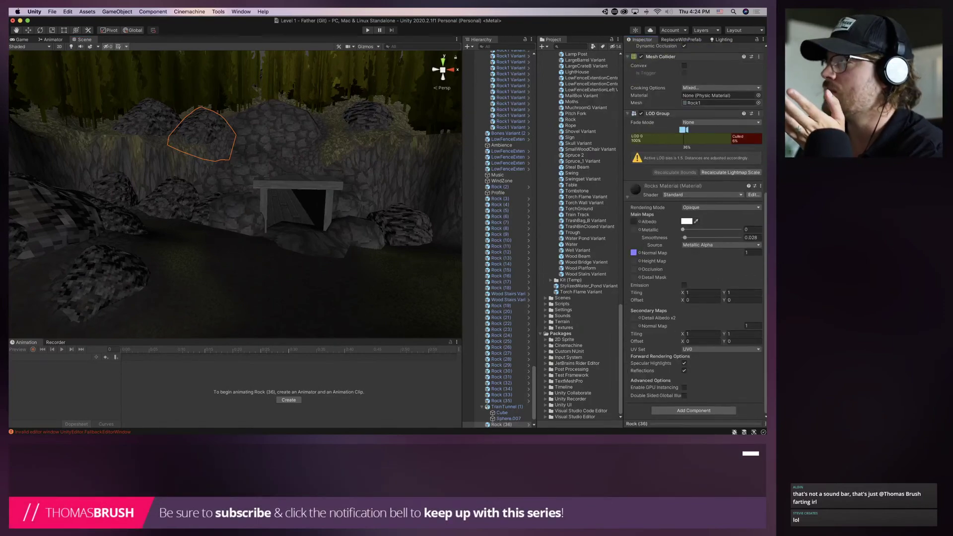
{"action": "scroll", "coordinate": [695, 223], "scroll_direction": "up", "scroll_amount": 4}
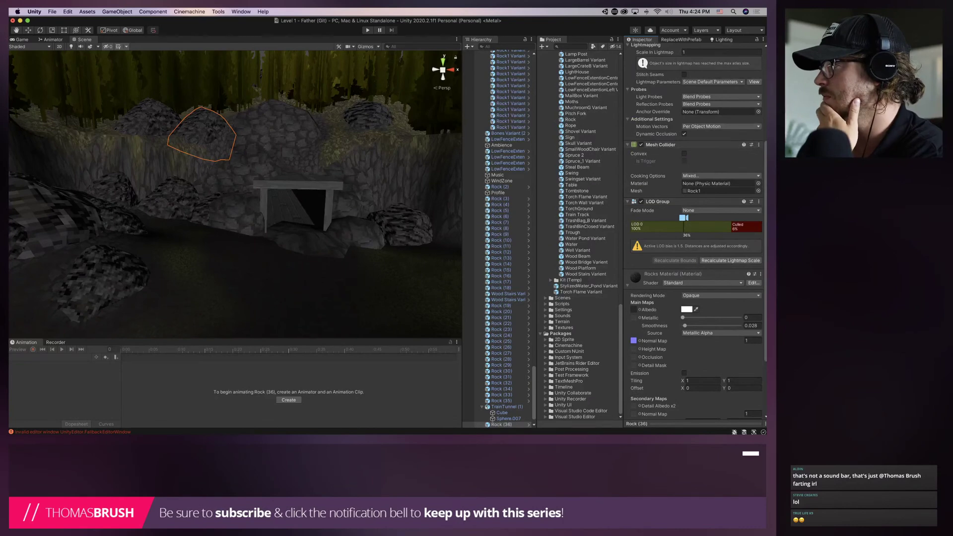
{"action": "scroll", "coordinate": [695, 231], "scroll_direction": "up", "scroll_amount": 5}
{"action": "left_click", "coordinate": [714, 112]}
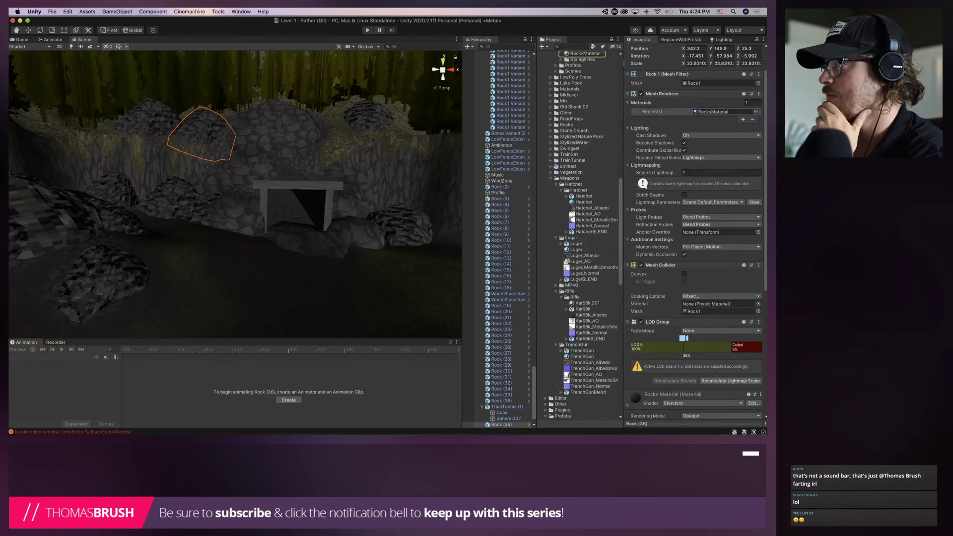
Save the TrainTunnel (1) instance as a prefab variant in the Prefabs/Father folder
{"action": "left_click", "coordinate": [288, 142]}
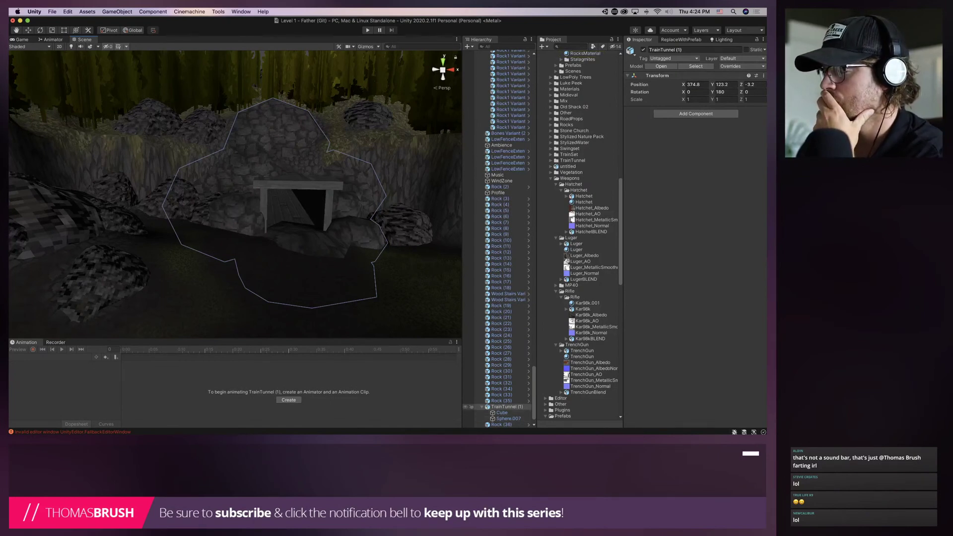
{"action": "left_click", "coordinate": [551, 178]}
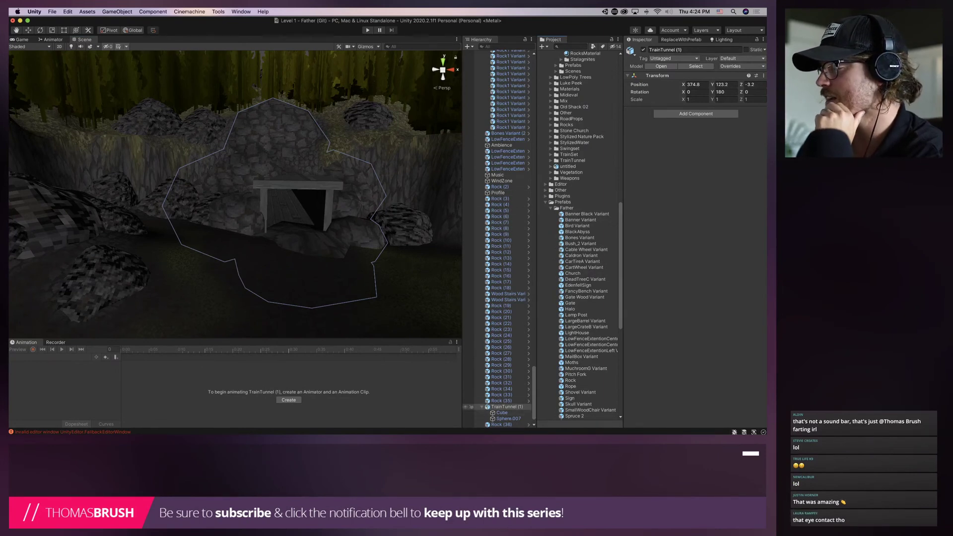
{"action": "left_click_drag", "start_coordinate": [504, 406], "coordinate": [591, 210]}
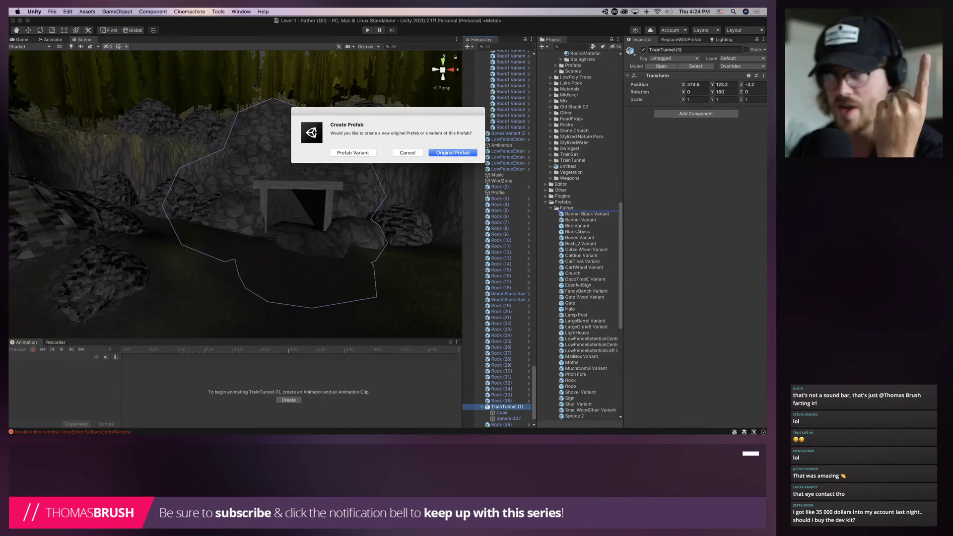
{"action": "left_click", "coordinate": [353, 153]}
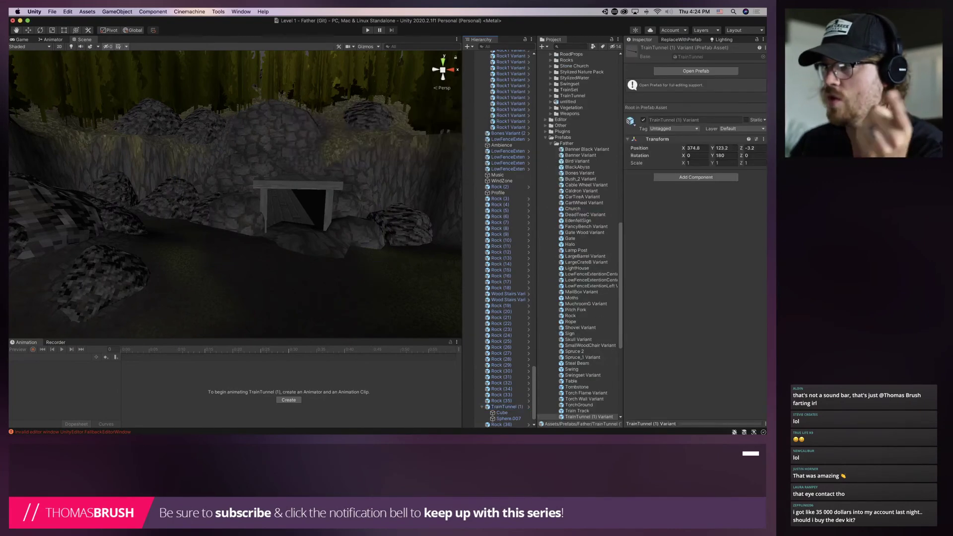
Replace the other TrainTunnel object in the grassy clearing with the TrainTunnel (1) Variant prefab using Replace With Prefab
{"action": "double_click", "coordinate": [506, 407]}
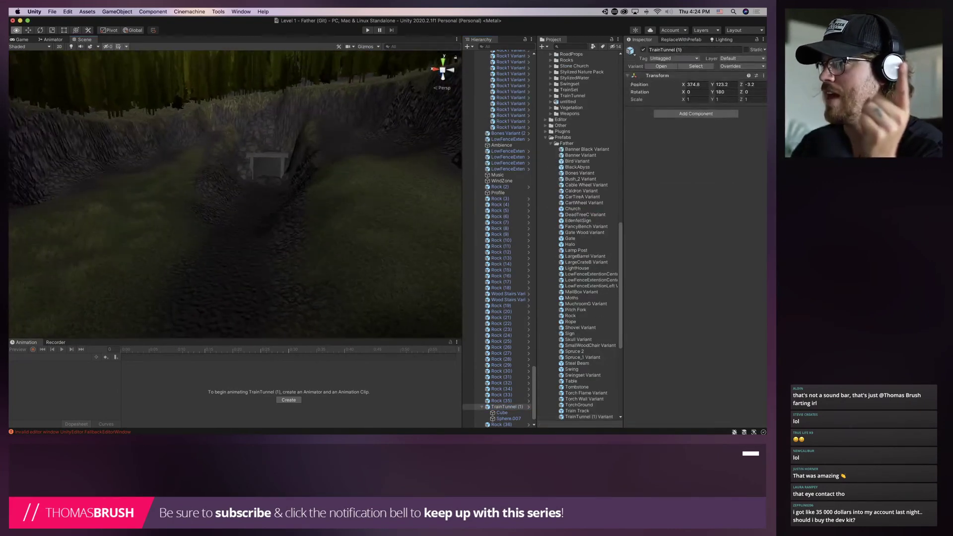
{"action": "left_click", "coordinate": [265, 154]}
{"action": "left_click", "coordinate": [218, 11]}
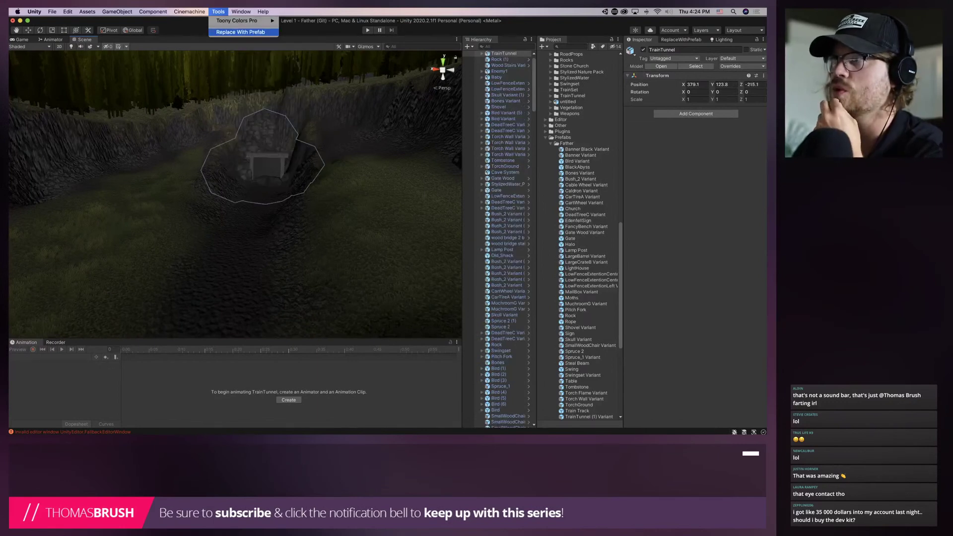
{"action": "left_click", "coordinate": [240, 32]}
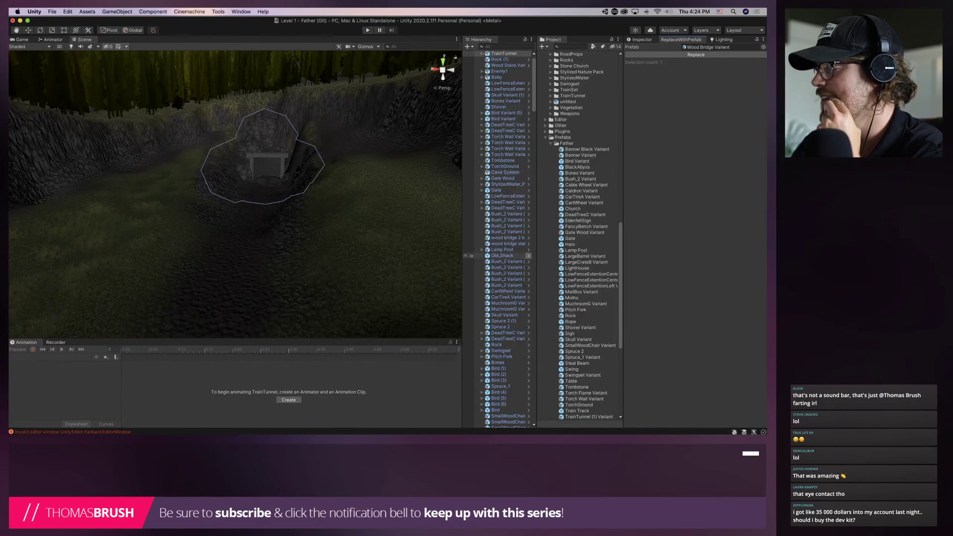
{"action": "scroll", "coordinate": [580, 233], "scroll_direction": "down", "scroll_amount": 10}
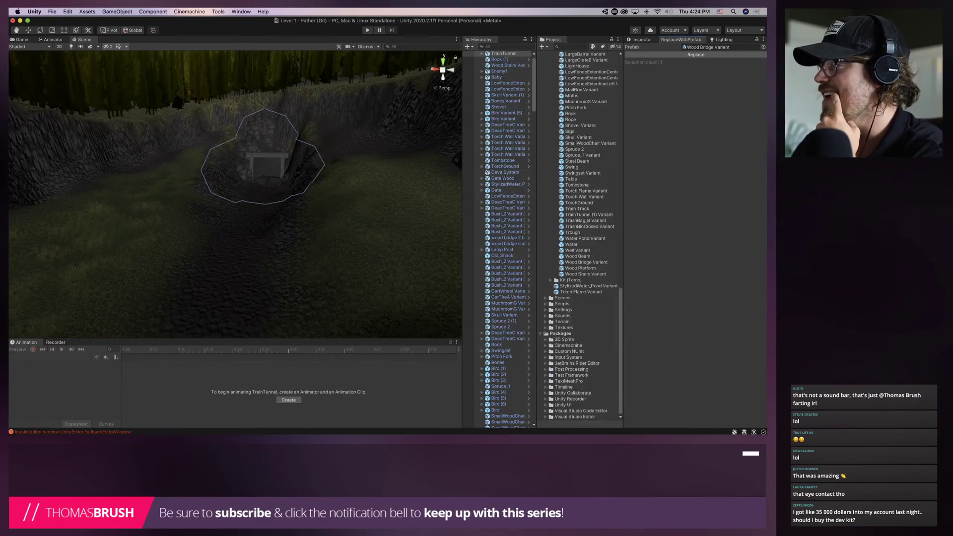
{"action": "left_click_drag", "start_coordinate": [589, 215], "coordinate": [704, 47]}
{"action": "left_click", "coordinate": [695, 55]}
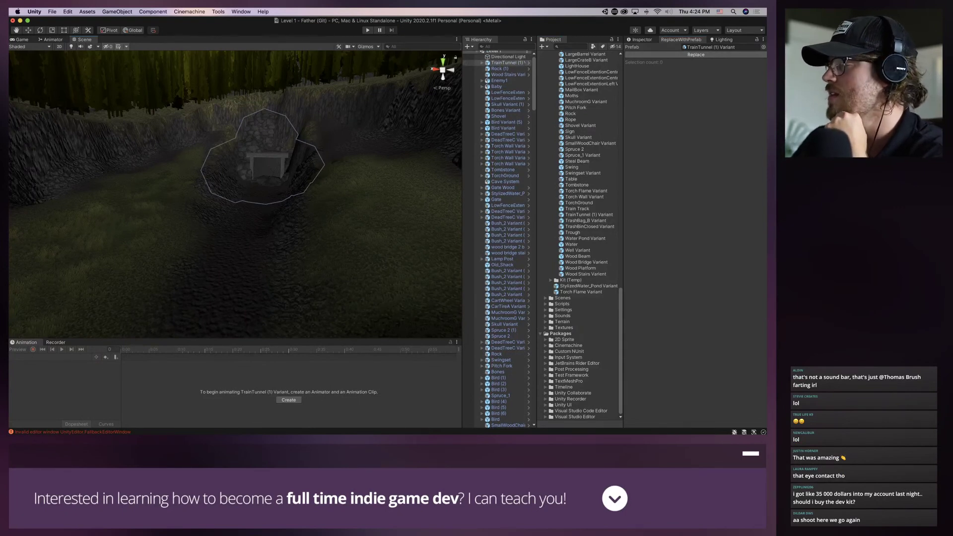
Rename the new tunnel prefab as TrainTunnel Variant
{"action": "left_click", "coordinate": [587, 215]}
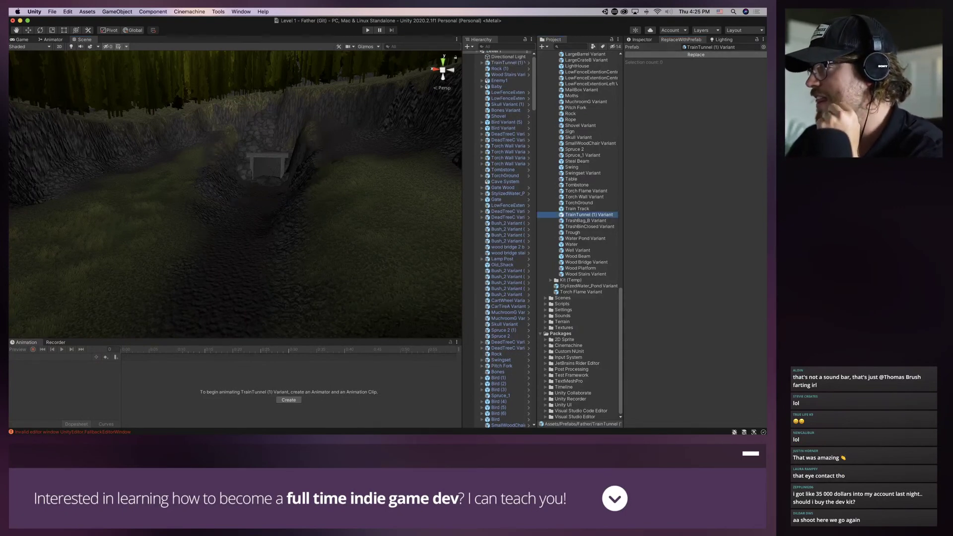
{"action": "key", "text": "Return"}
{"action": "left_click", "coordinate": [597, 215]}
{"action": "key", "text": "BackSpace"}
{"action": "key", "text": "BackSpace"}
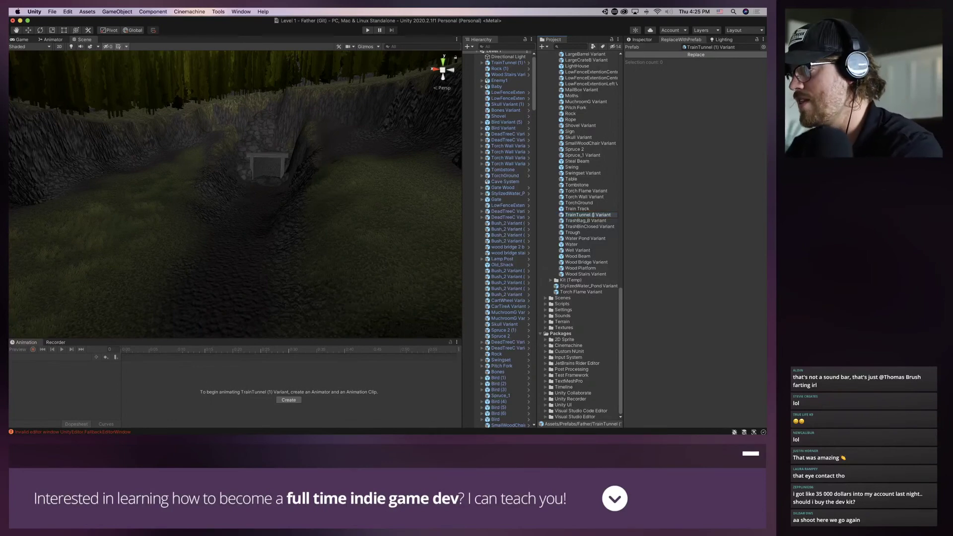
{"action": "key", "text": "BackSpace"}
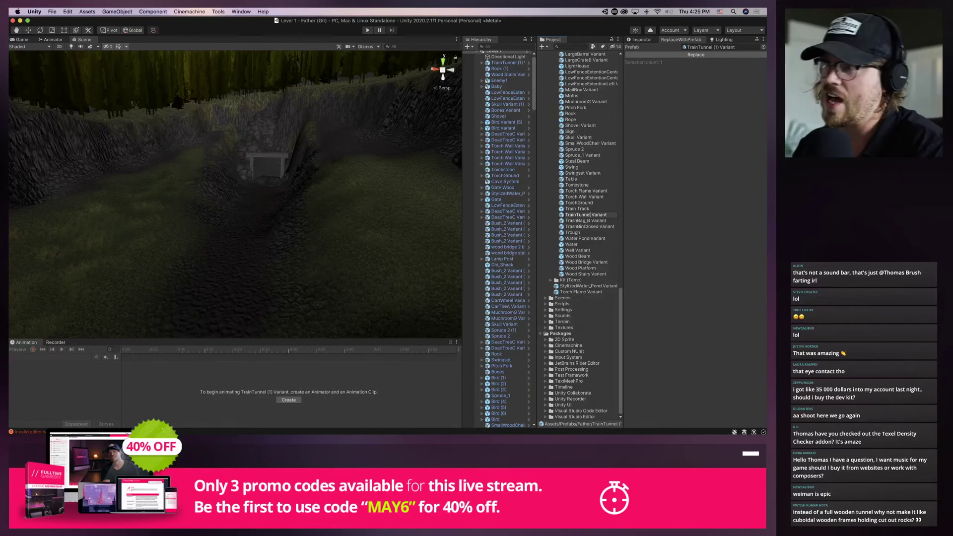
Open the clearing's tunnel in prefab editing, check its Cube and Sphere.007 parts, and return to the scene
{"action": "left_click", "coordinate": [272, 170]}
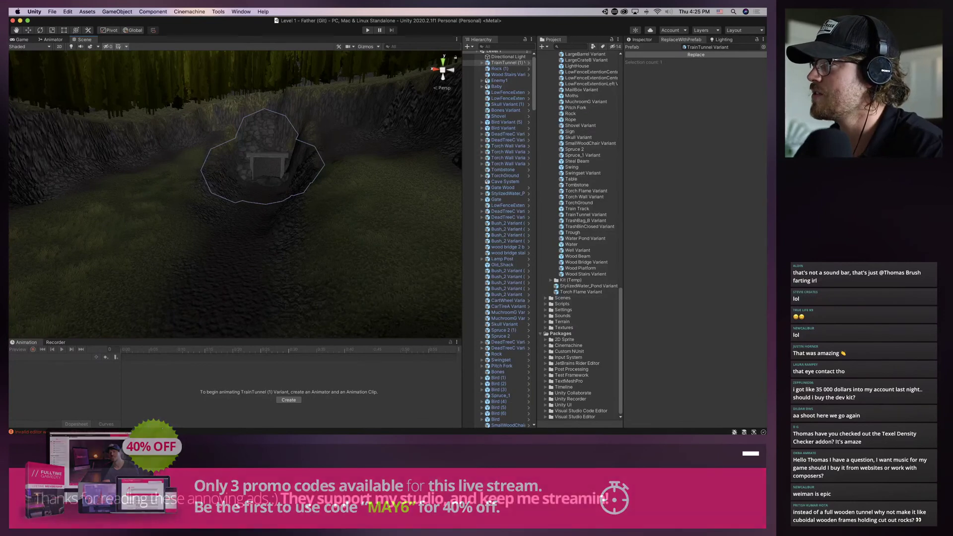
{"action": "left_click", "coordinate": [529, 69]}
{"action": "left_click", "coordinate": [465, 54]}
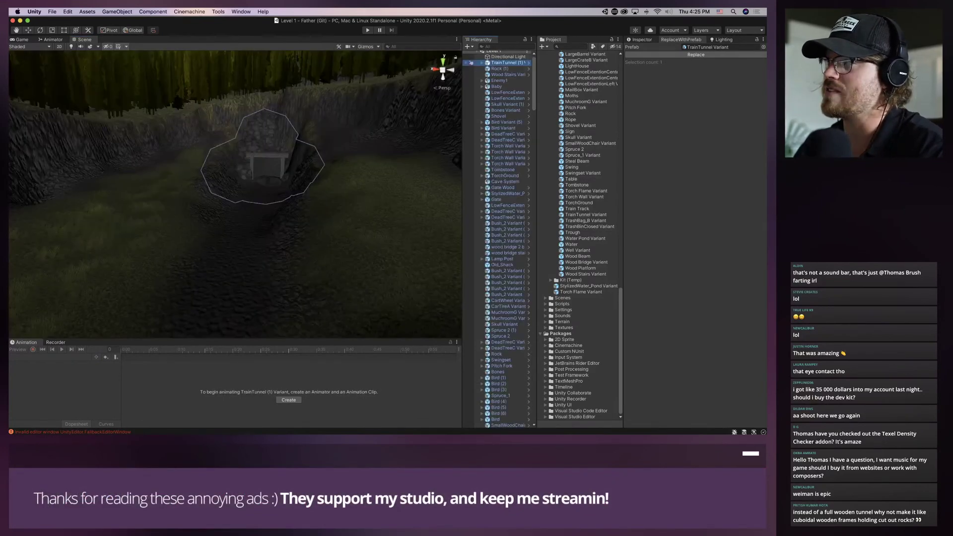
{"action": "left_click", "coordinate": [529, 63]}
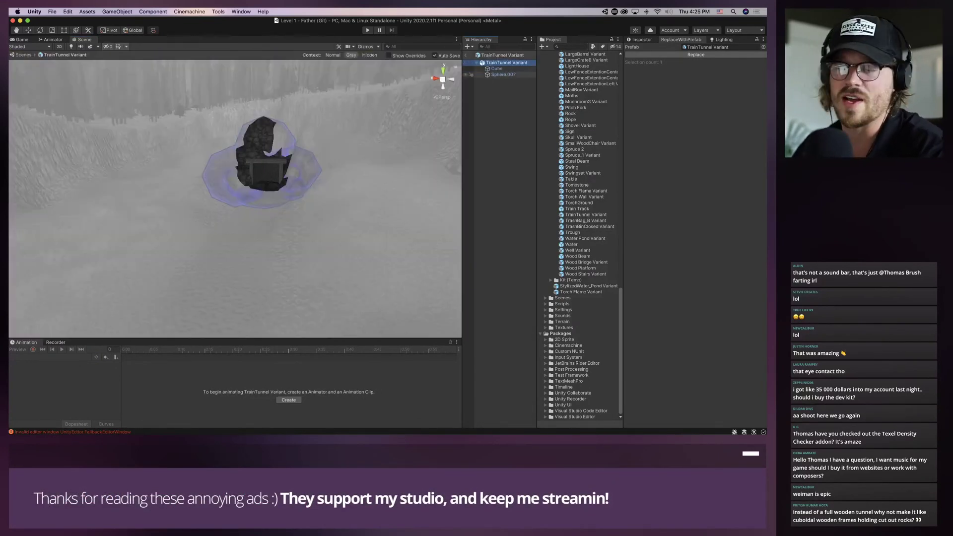
{"action": "key", "text": "w"}
{"action": "left_click", "coordinate": [496, 69]}
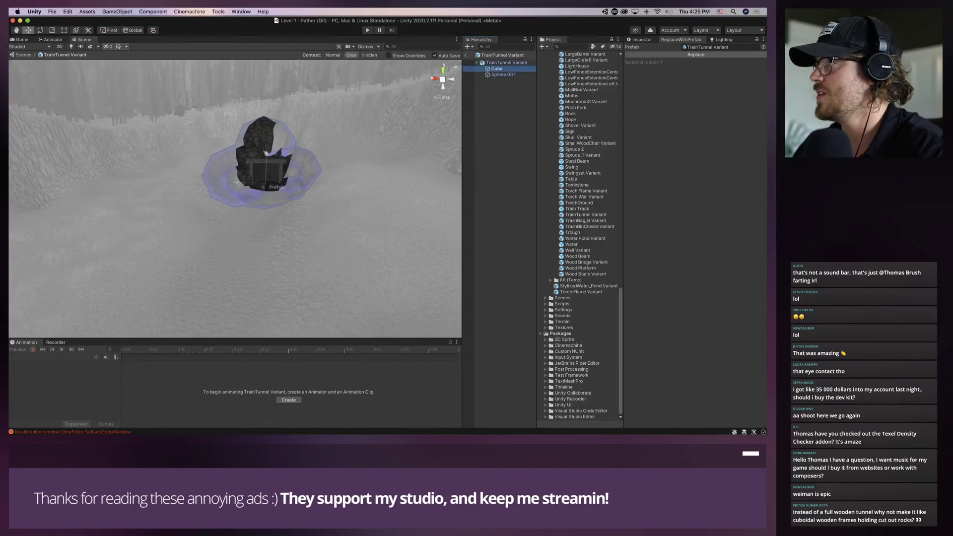
{"action": "left_click", "coordinate": [503, 75]}
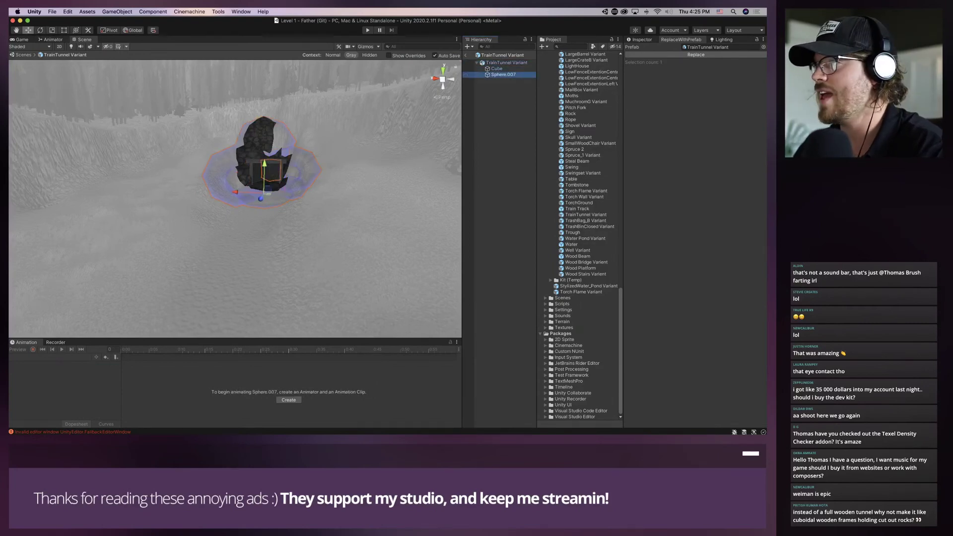
{"action": "left_click", "coordinate": [465, 55]}
Select the small rock beside the tunnel entrance, review its components and open the settings of its RocksMaterial
{"action": "right_click_drag", "start_coordinate": [317, 163], "coordinate": [234, 169]}
{"action": "left_click", "coordinate": [239, 162]}
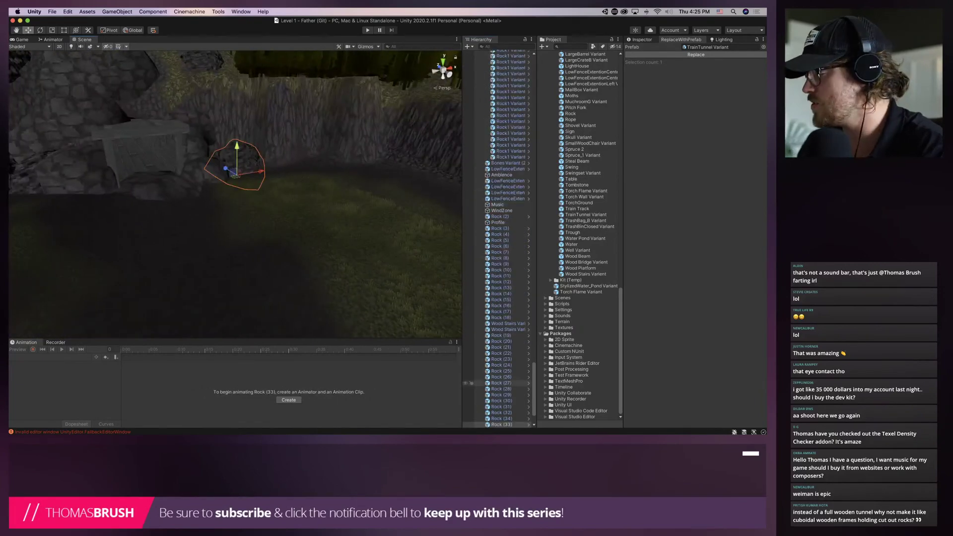
{"action": "left_click", "coordinate": [641, 39]}
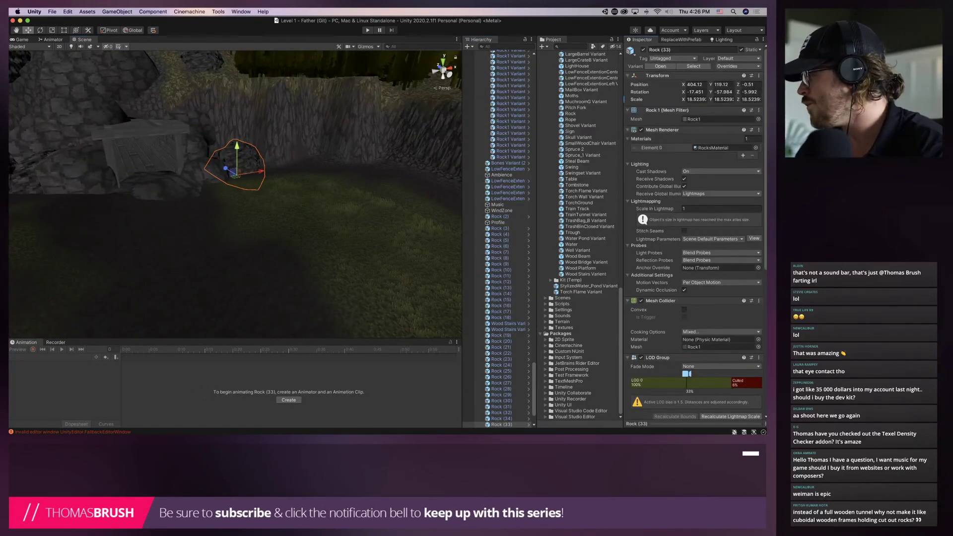
{"action": "scroll", "coordinate": [695, 231], "scroll_direction": "down", "scroll_amount": 5}
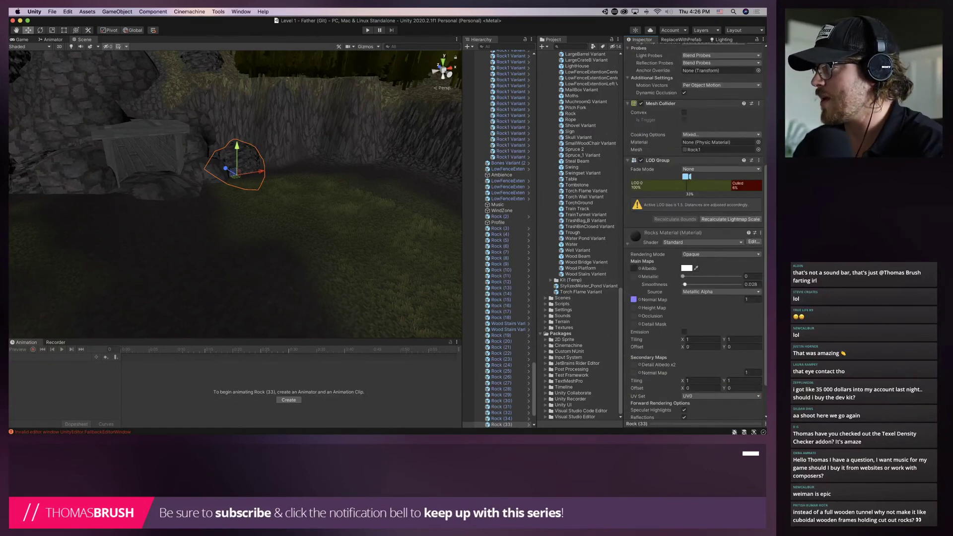
{"action": "scroll", "coordinate": [695, 231], "scroll_direction": "up", "scroll_amount": 2}
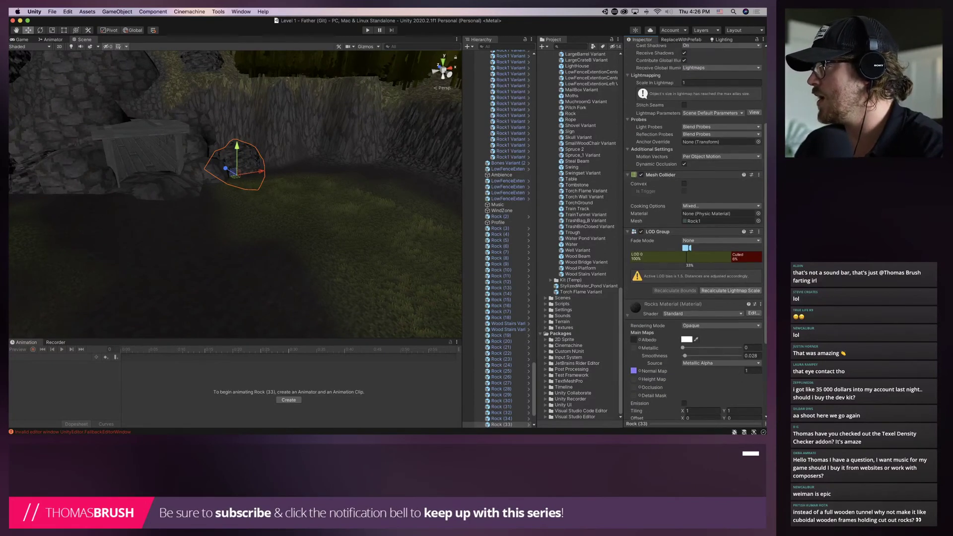
{"action": "scroll", "coordinate": [694, 230], "scroll_direction": "up", "scroll_amount": 4}
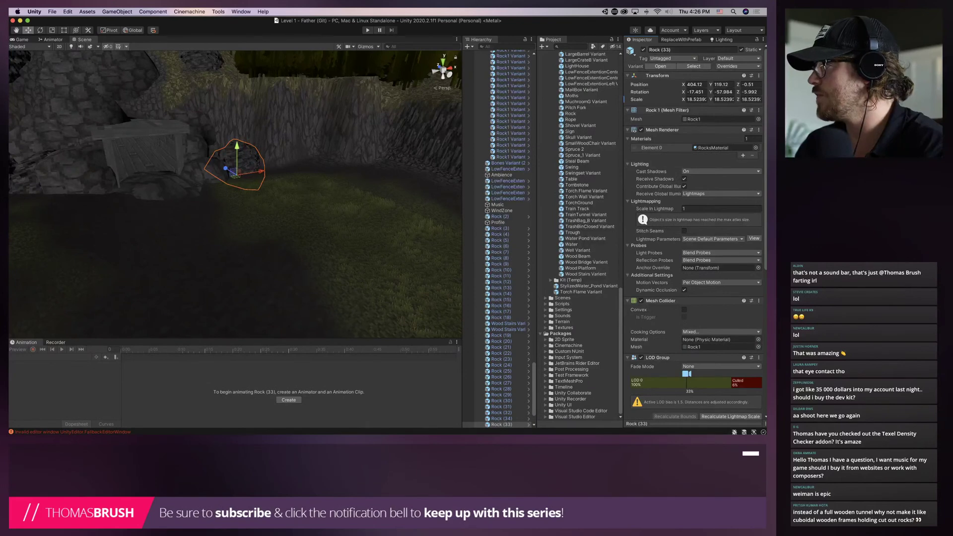
{"action": "left_click", "coordinate": [713, 148]}
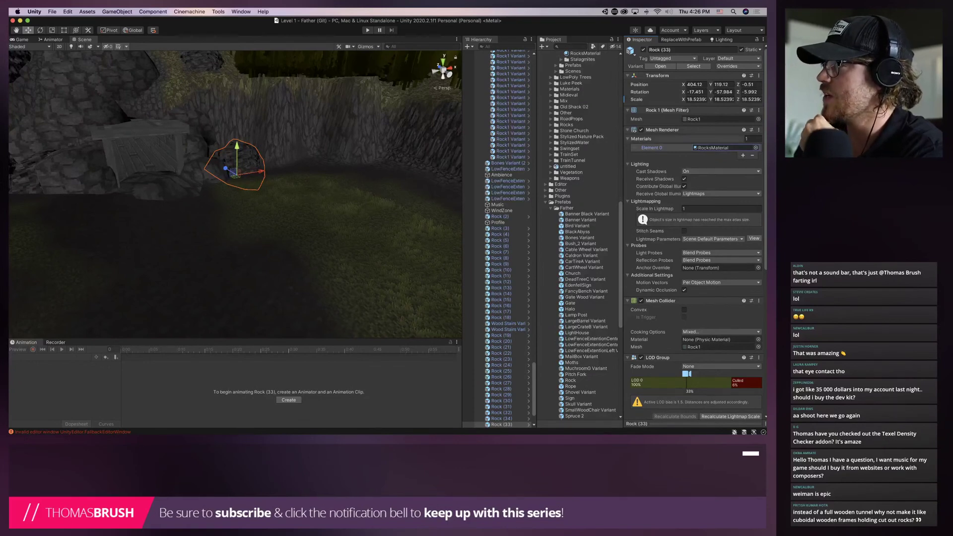
{"action": "double_click", "coordinate": [713, 147]}
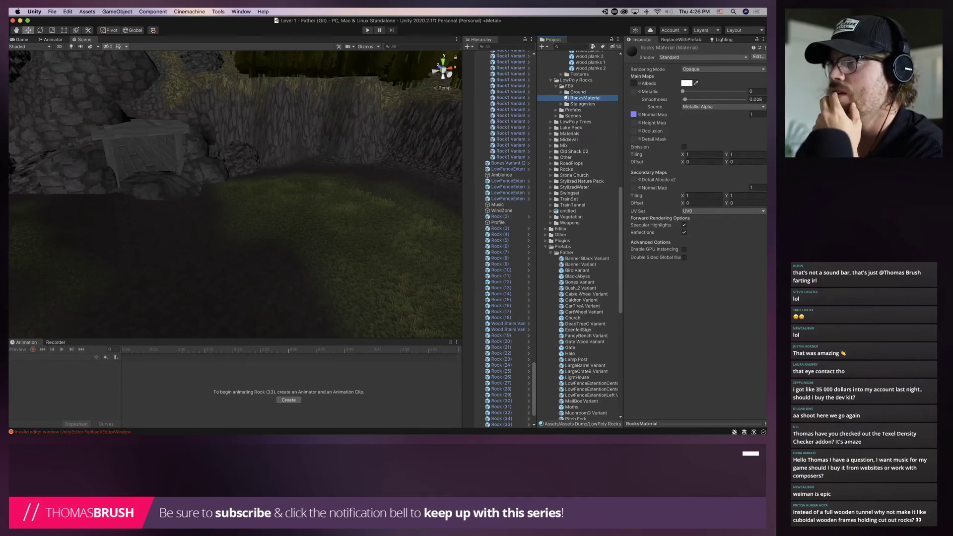
Open the clearing's tunnel prefab, assign RocksMaterial to its Sphere.007 rock mesh, and return to the scene
{"action": "left_click", "coordinate": [239, 159]}
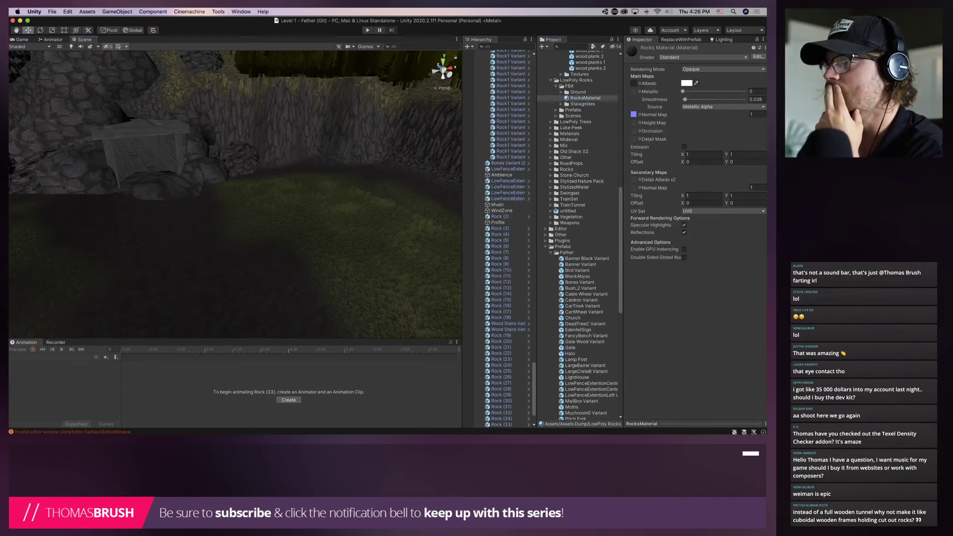
{"action": "left_click", "coordinate": [277, 208]}
{"action": "left_click", "coordinate": [172, 149]}
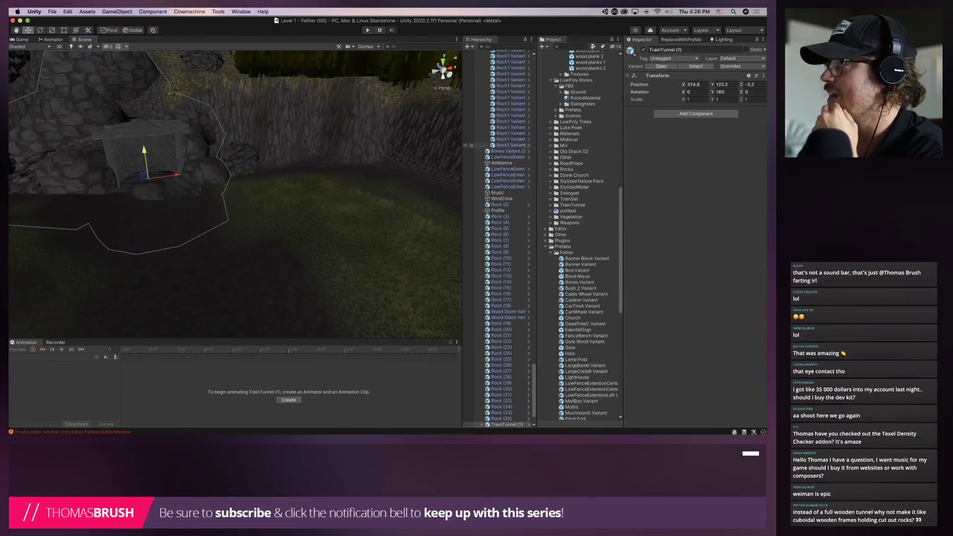
{"action": "left_click", "coordinate": [528, 425]}
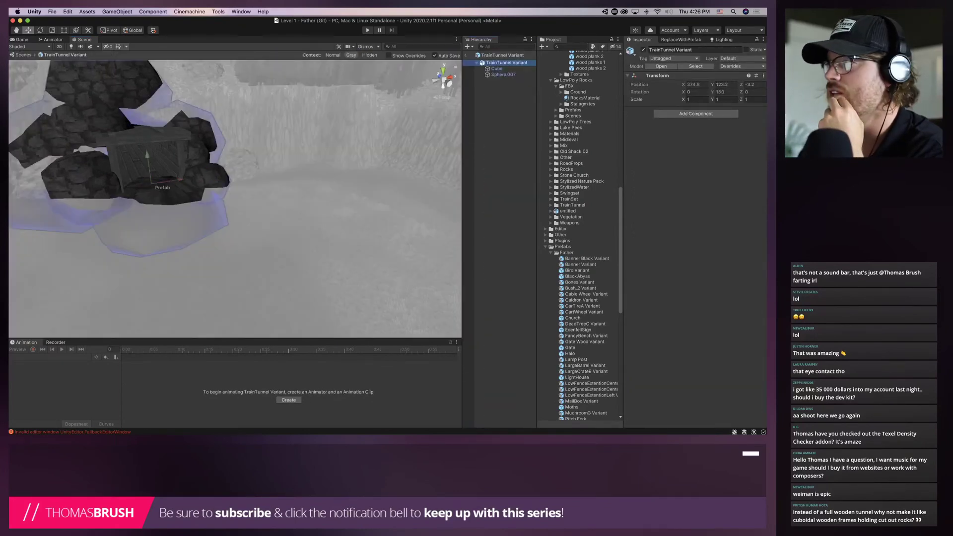
{"action": "left_click", "coordinate": [503, 74]}
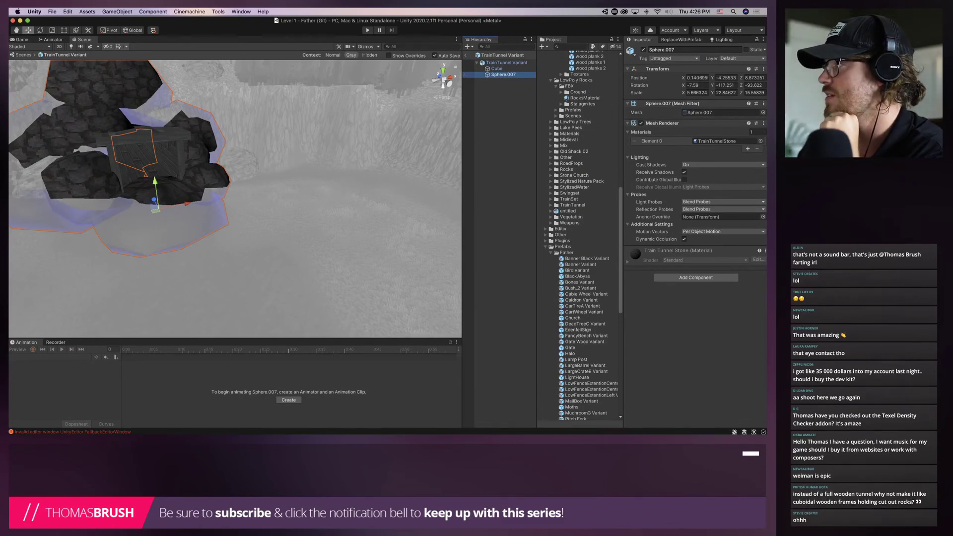
{"action": "left_click_drag", "start_coordinate": [585, 98], "coordinate": [716, 141]}
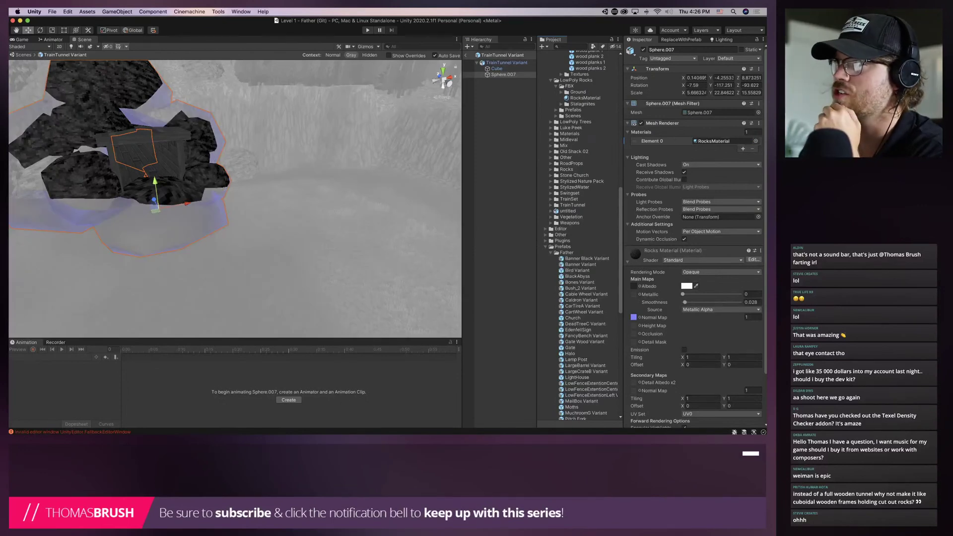
{"action": "left_click", "coordinate": [466, 55]}
{"action": "key", "text": "f"}
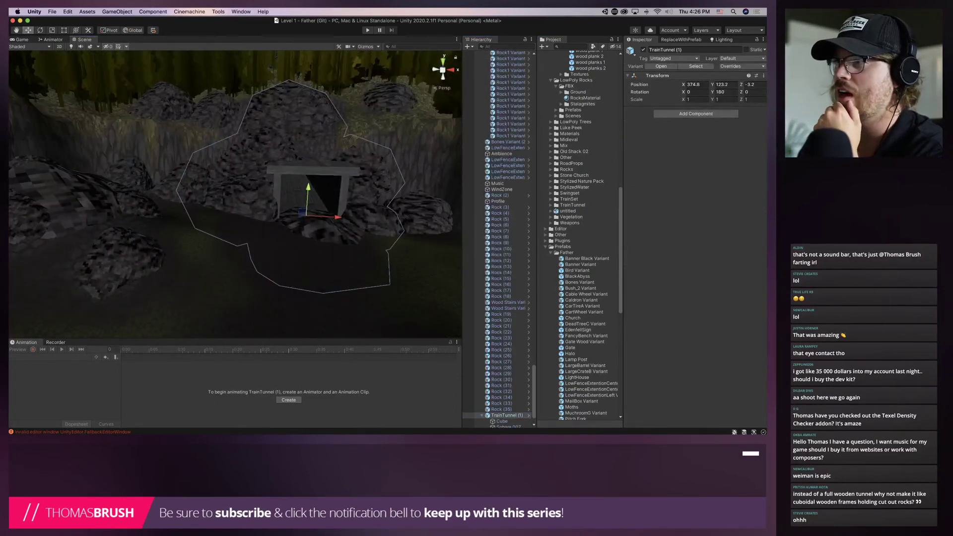
Locate the wood material of the tunnel's Cube and extract the TrainTunnel model's embedded materials into the TrainTunnel folder
{"action": "left_click", "coordinate": [328, 173]}
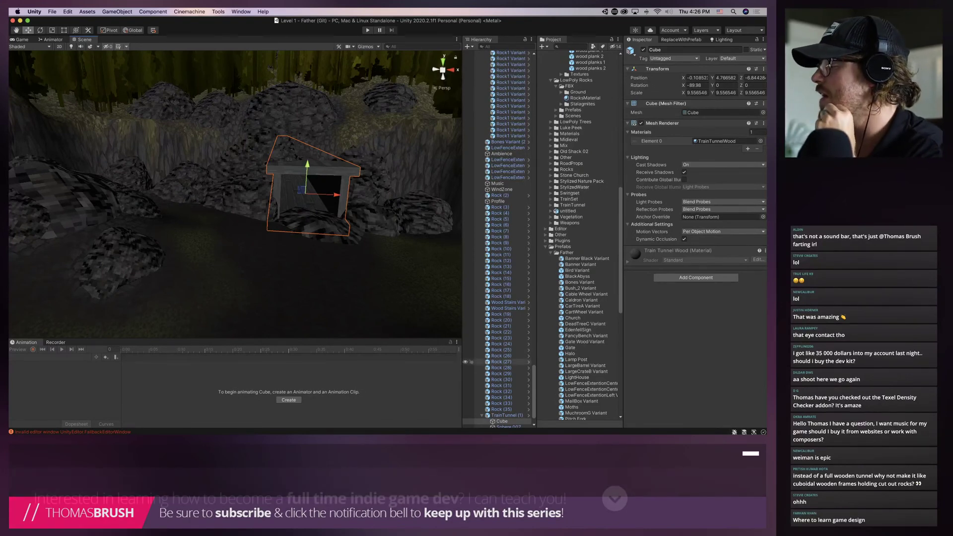
{"action": "left_click", "coordinate": [528, 415]}
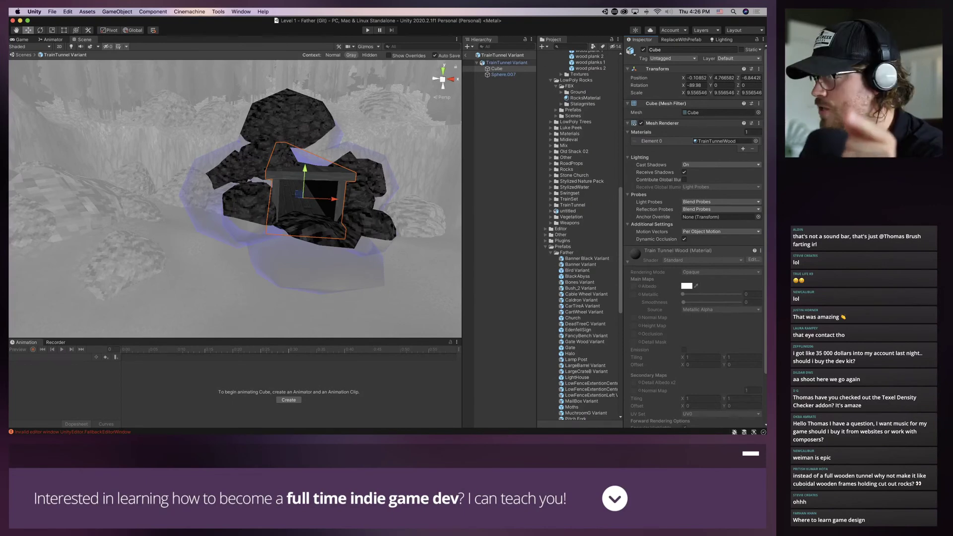
{"action": "left_click", "coordinate": [717, 141]}
{"action": "left_click", "coordinate": [572, 205]}
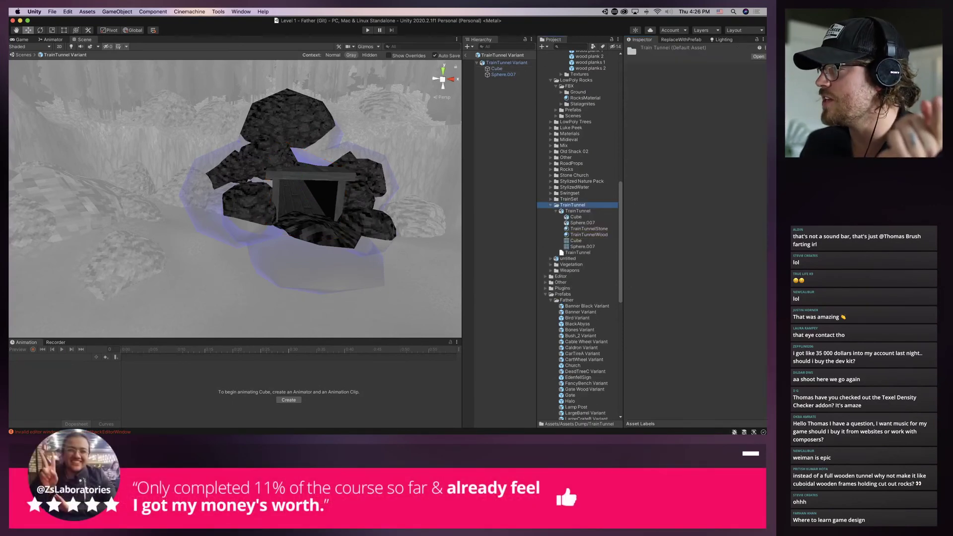
{"action": "left_click", "coordinate": [577, 211]}
{"action": "left_click", "coordinate": [724, 101]}
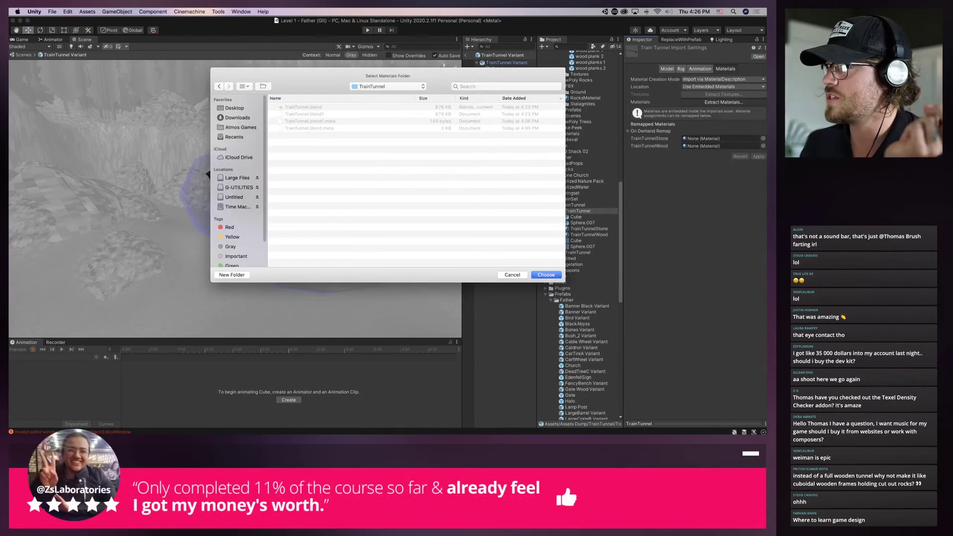
{"action": "key", "text": "Return"}
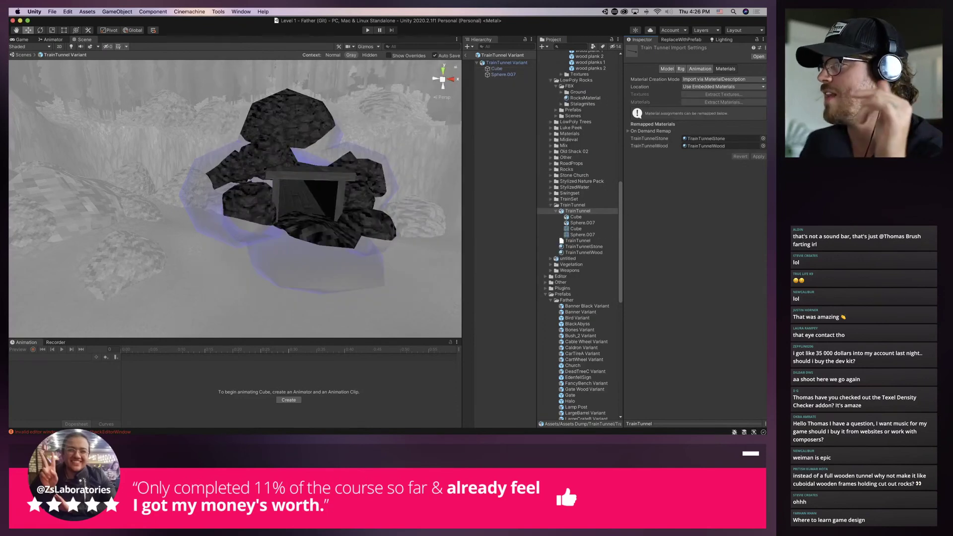
Change the shader of the Cube's TrainTunnelWood material to Toon/Lit and return to the scene
{"action": "left_click", "coordinate": [309, 194]}
{"action": "left_click", "coordinate": [309, 194]}
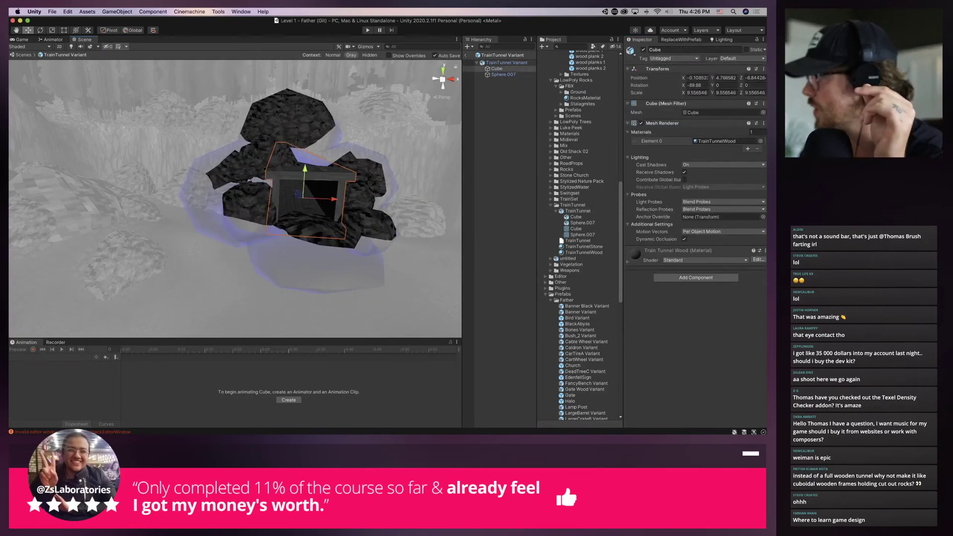
{"action": "left_click", "coordinate": [628, 261]}
{"action": "scroll", "coordinate": [695, 239], "scroll_direction": "down", "scroll_amount": 3}
{"action": "left_click", "coordinate": [702, 218]}
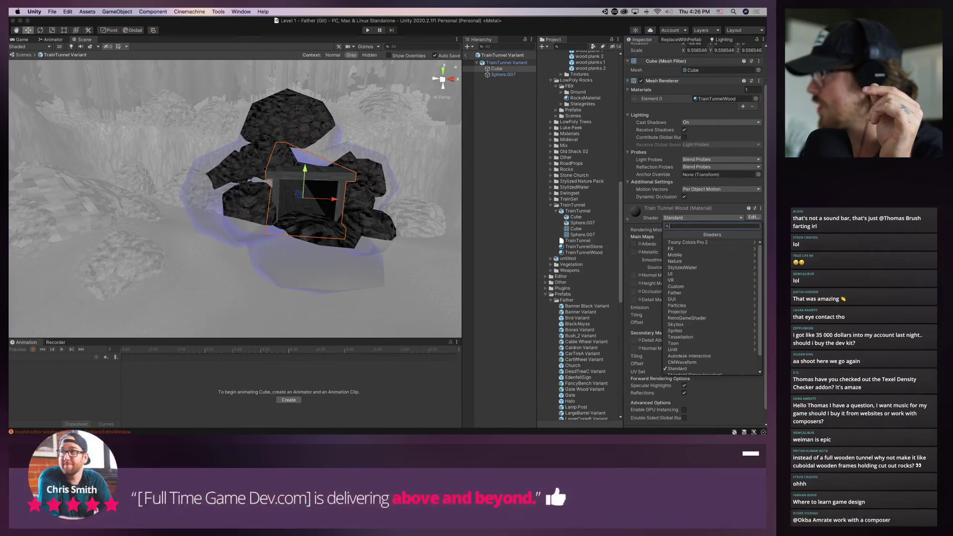
{"action": "scroll", "coordinate": [704, 344], "scroll_direction": "down", "scroll_amount": 3}
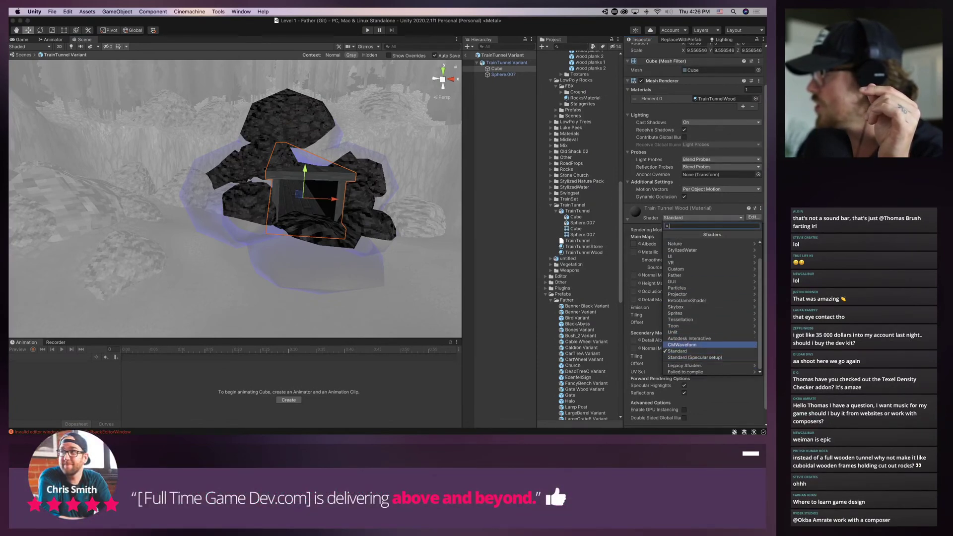
{"action": "left_click", "coordinate": [675, 325]}
{"action": "left_click", "coordinate": [685, 256]}
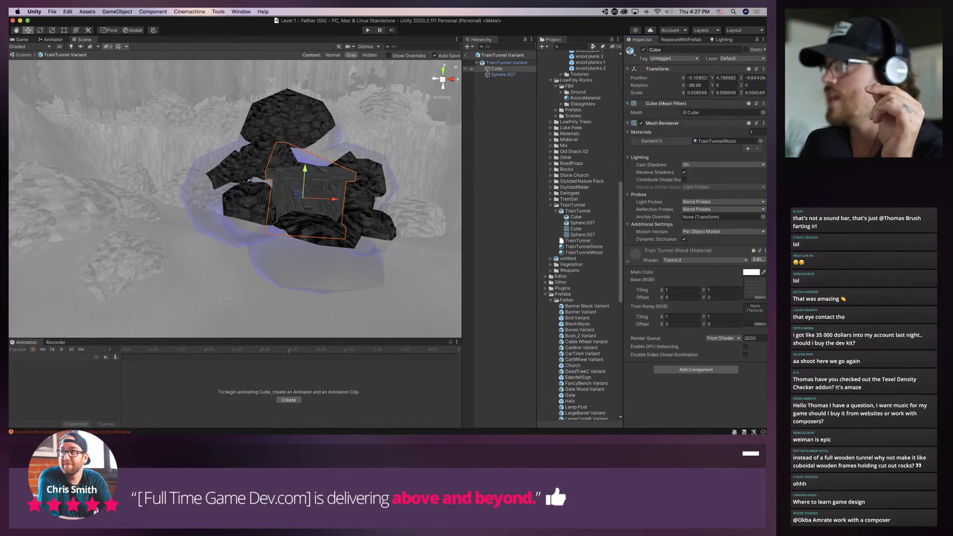
{"action": "left_click", "coordinate": [466, 55]}
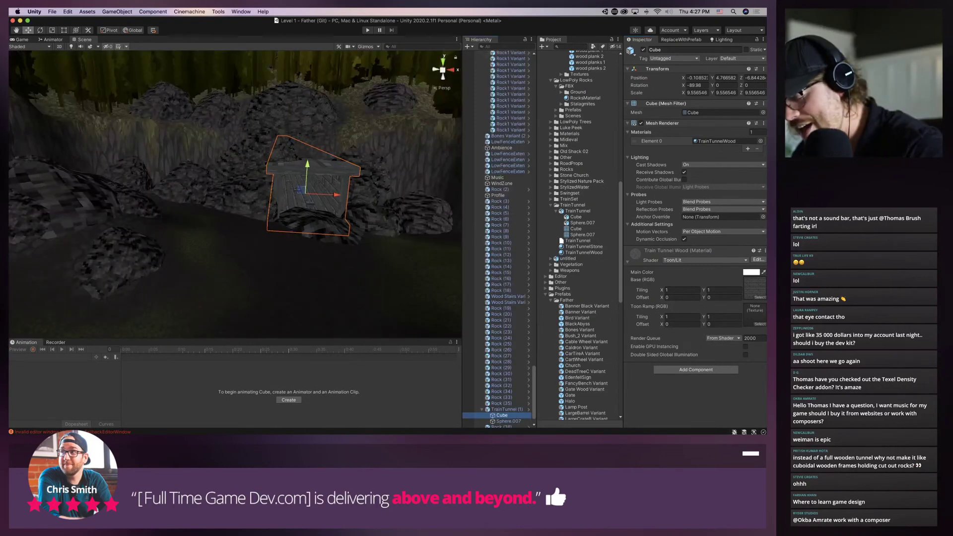
Playtest the level by walking into the train tunnel to check its look and collision, and stop the game
{"action": "key", "text": "super+p"}
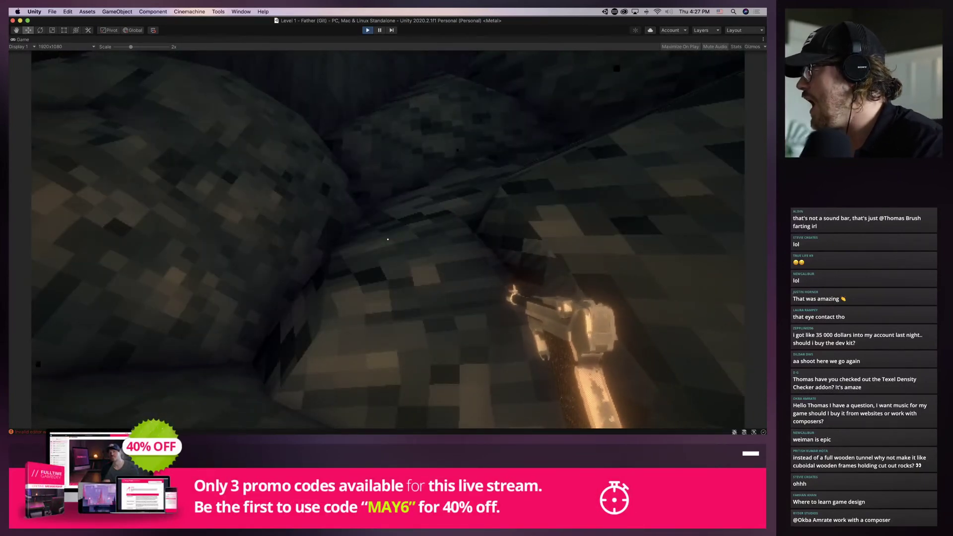
{"action": "key", "text": "s"}
{"action": "key", "text": "w"}
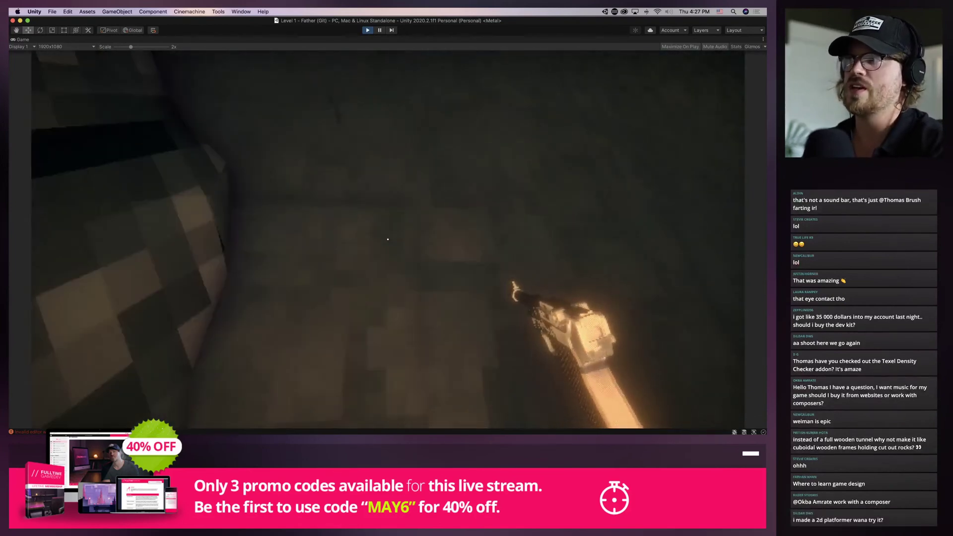
{"action": "key", "text": "w"}
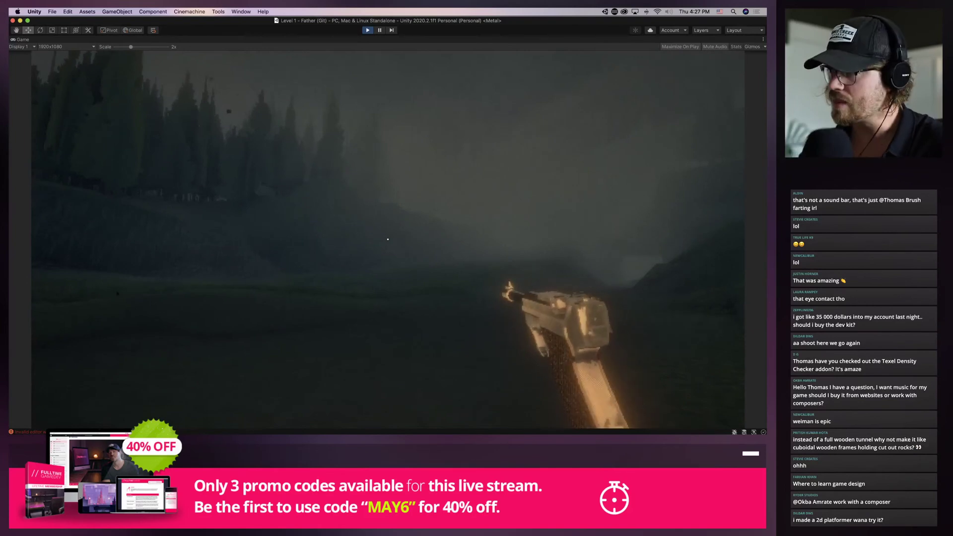
{"action": "key", "text": "w"}
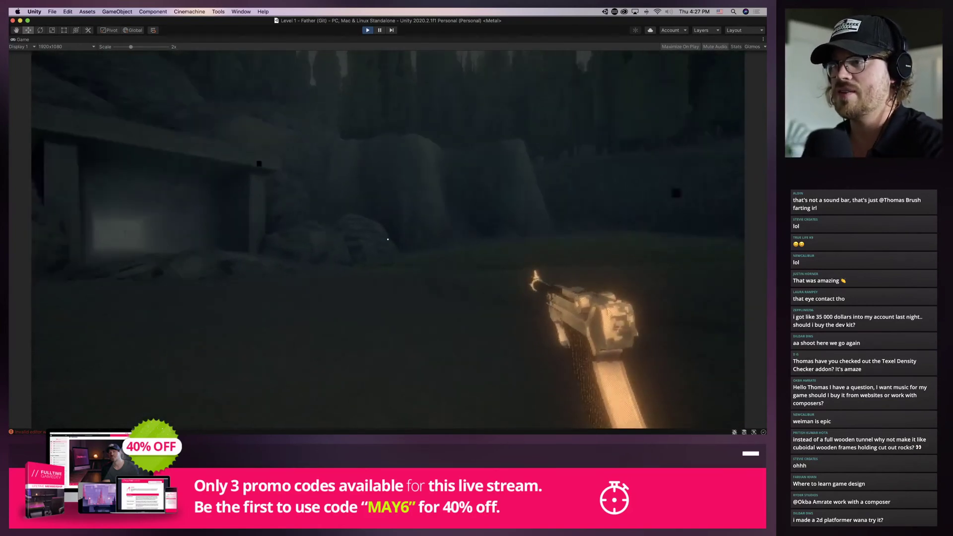
{"action": "key", "text": "w"}
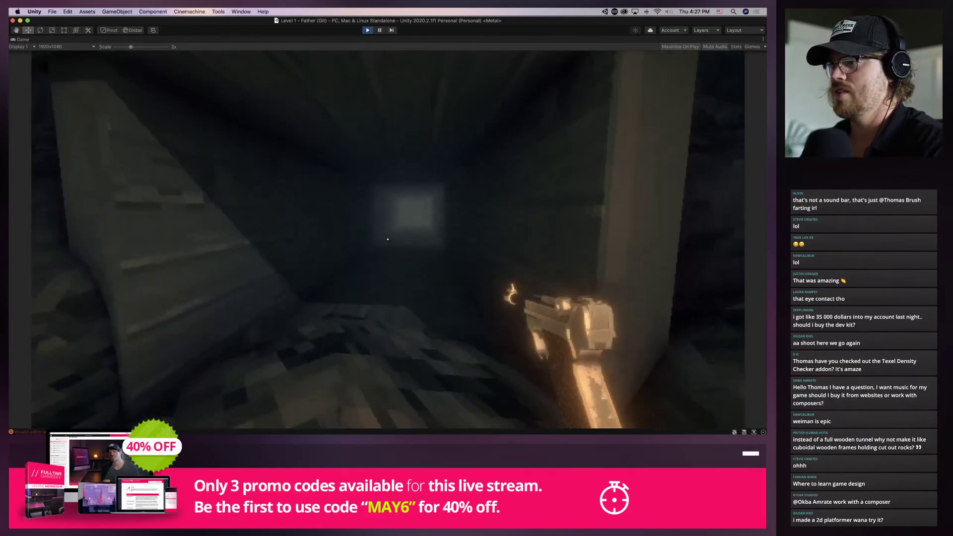
{"action": "key", "text": "w"}
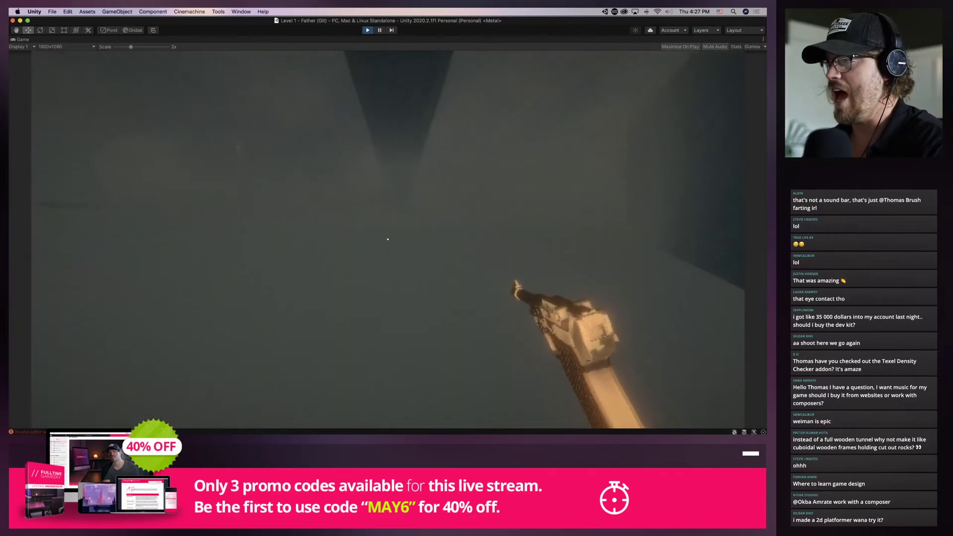
{"action": "key", "text": "w"}
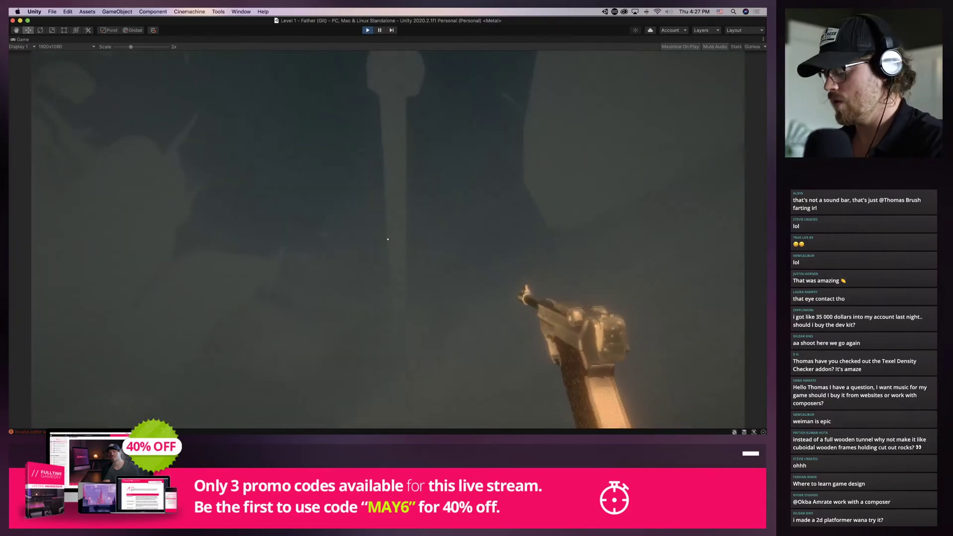
{"action": "key", "text": "super+p"}
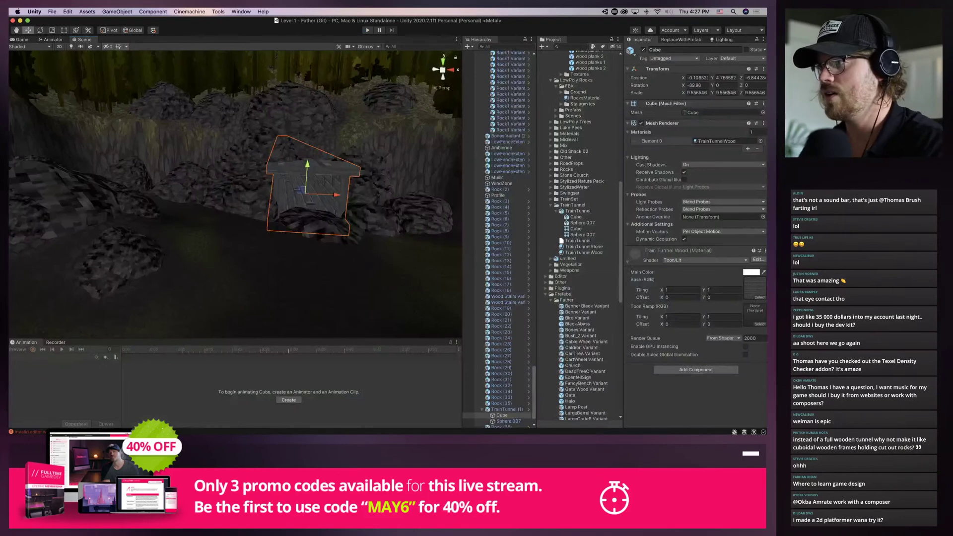
Open the tunnel prefab and add a Mesh Collider to its wooden Cube part
{"action": "left_click", "coordinate": [528, 410]}
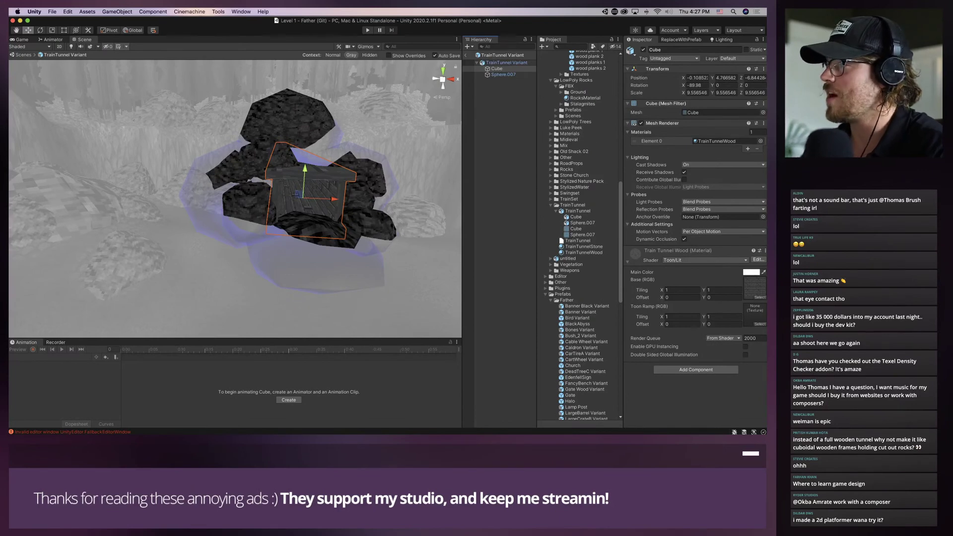
{"action": "left_click", "coordinate": [506, 62]}
{"action": "left_click", "coordinate": [497, 69]}
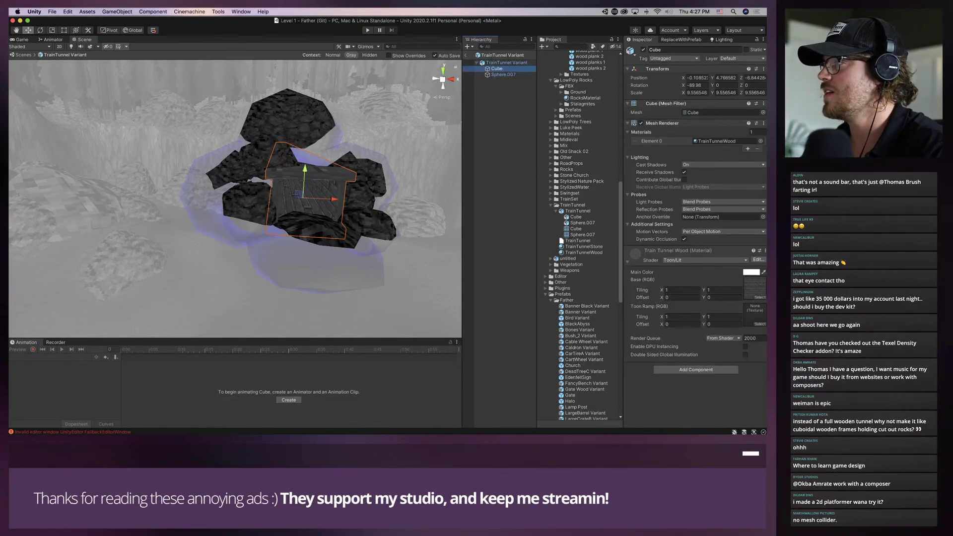
{"action": "left_click", "coordinate": [696, 369]}
{"action": "type", "text": "mesh"}
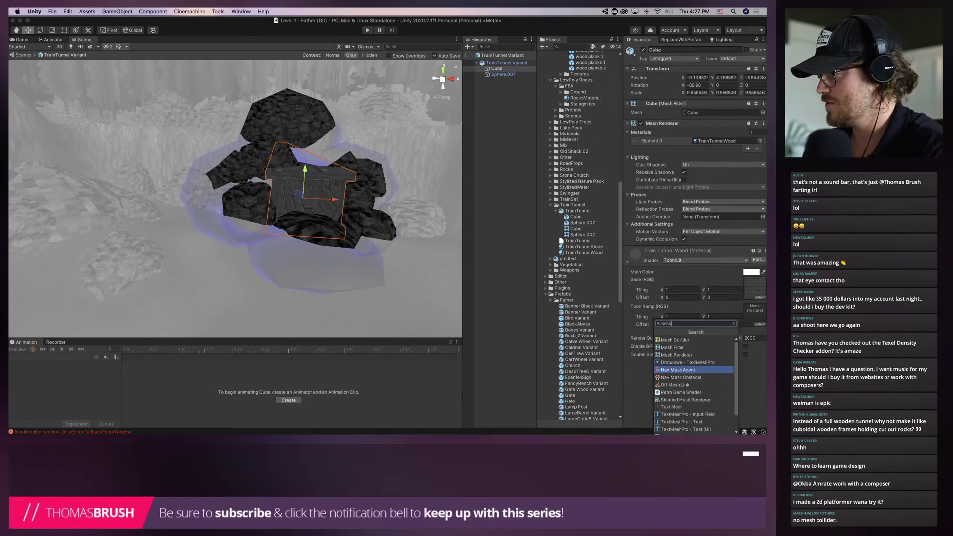
{"action": "key", "text": "Return"}
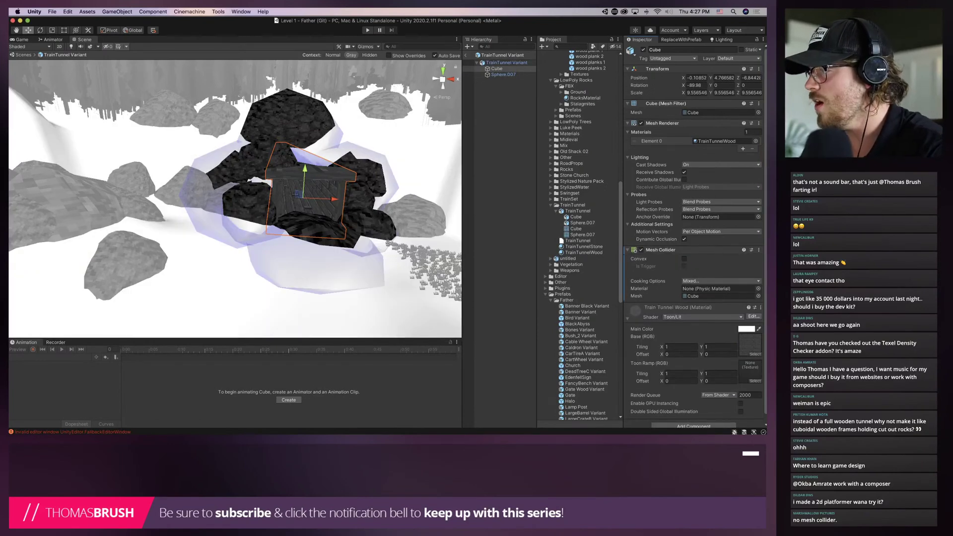
Add a Mesh Collider to the Sphere.007 rock part of the tunnel prefab
{"action": "left_click", "coordinate": [503, 74]}
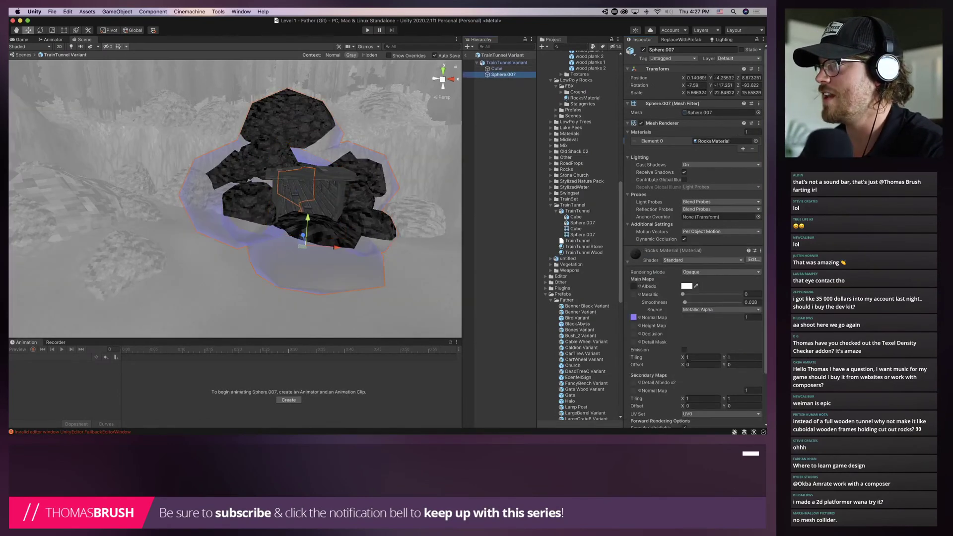
{"action": "scroll", "coordinate": [695, 248], "scroll_direction": "down", "scroll_amount": 3}
{"action": "left_click", "coordinate": [318, 190]}
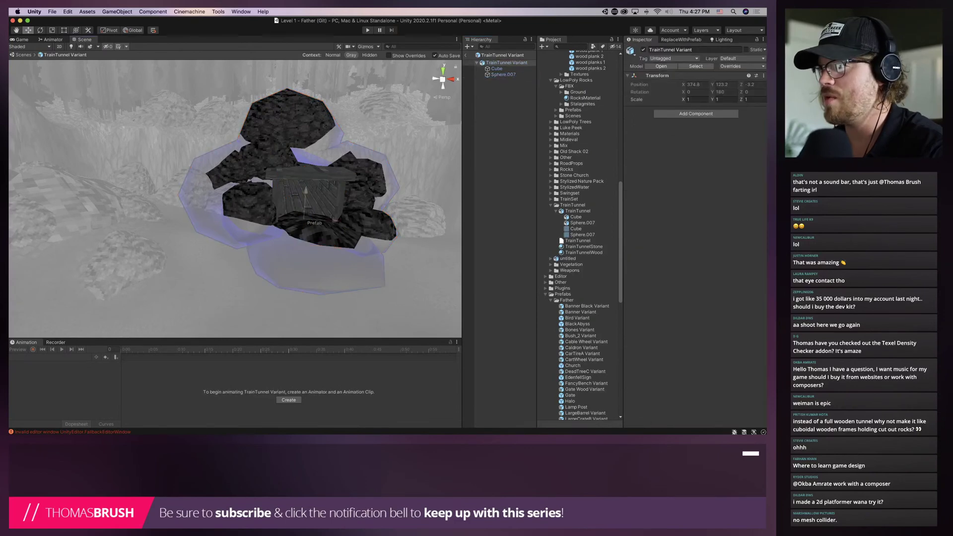
{"action": "left_click", "coordinate": [318, 189]}
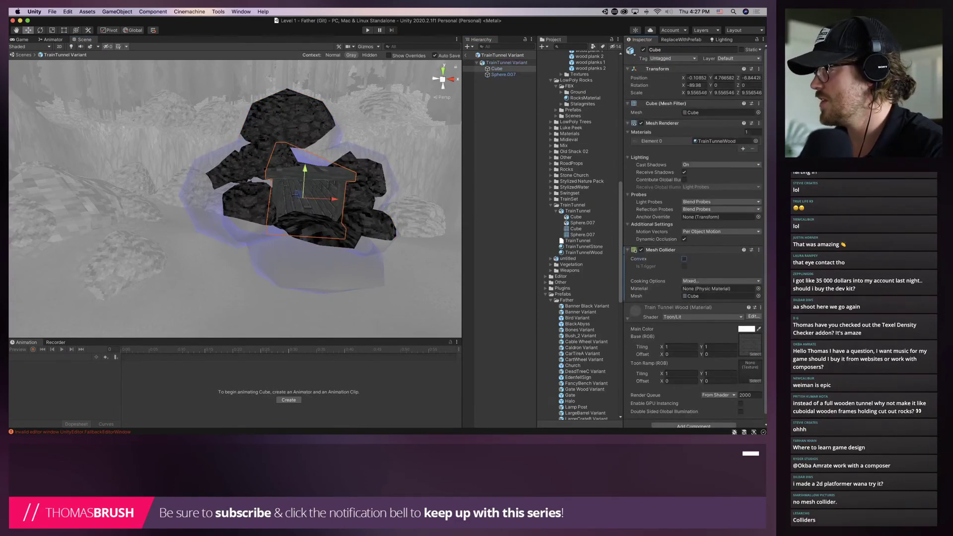
{"action": "left_click", "coordinate": [503, 74]}
{"action": "scroll", "coordinate": [695, 278], "scroll_direction": "down", "scroll_amount": 3}
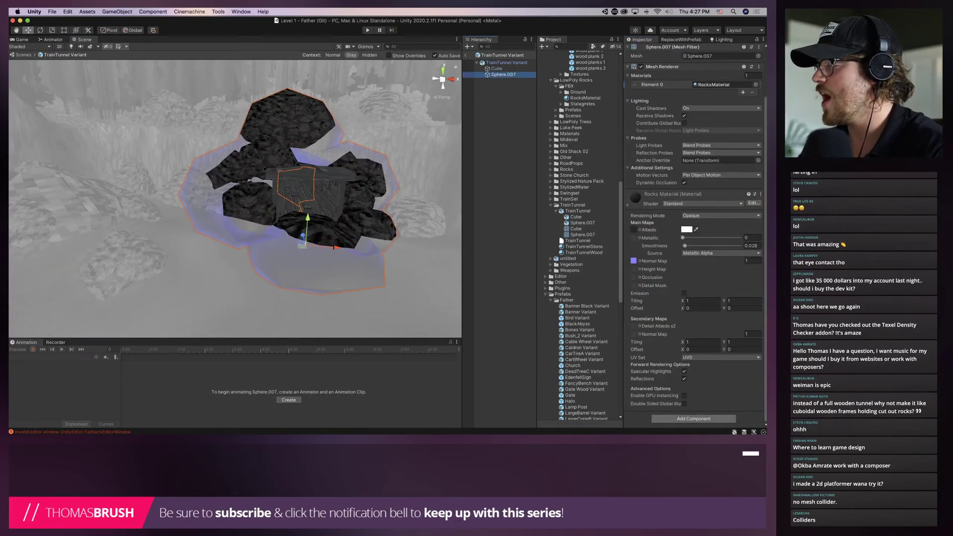
{"action": "left_click", "coordinate": [694, 419]}
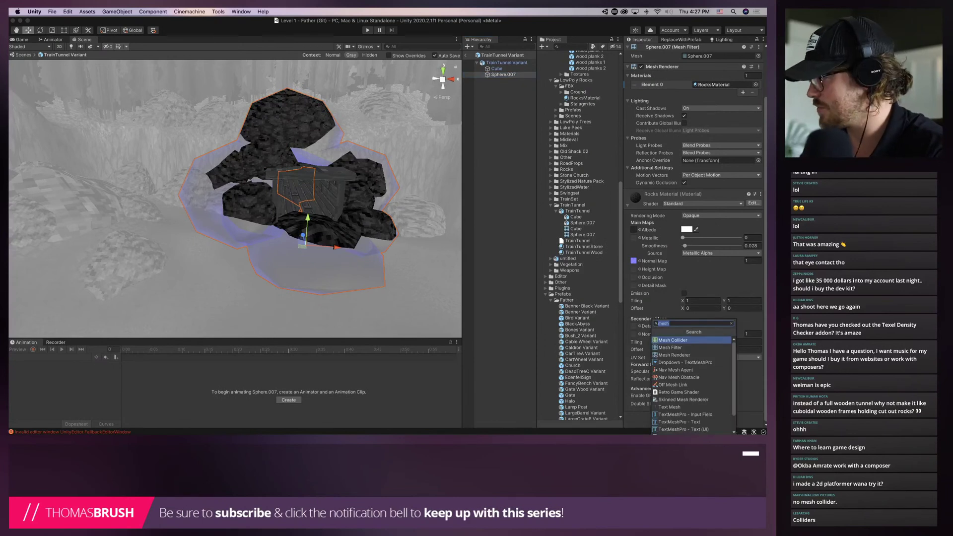
{"action": "type", "text": "mesh"}
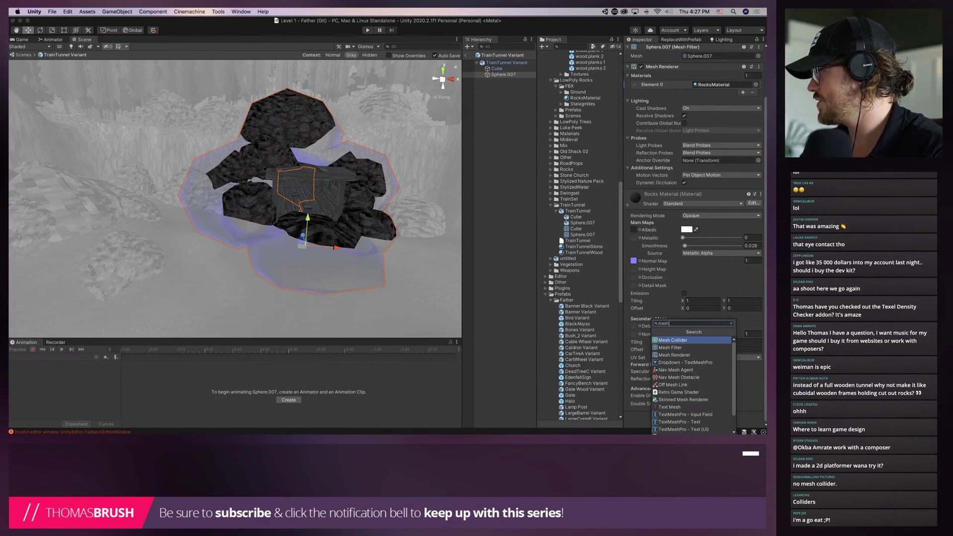
{"action": "key", "text": "Return"}
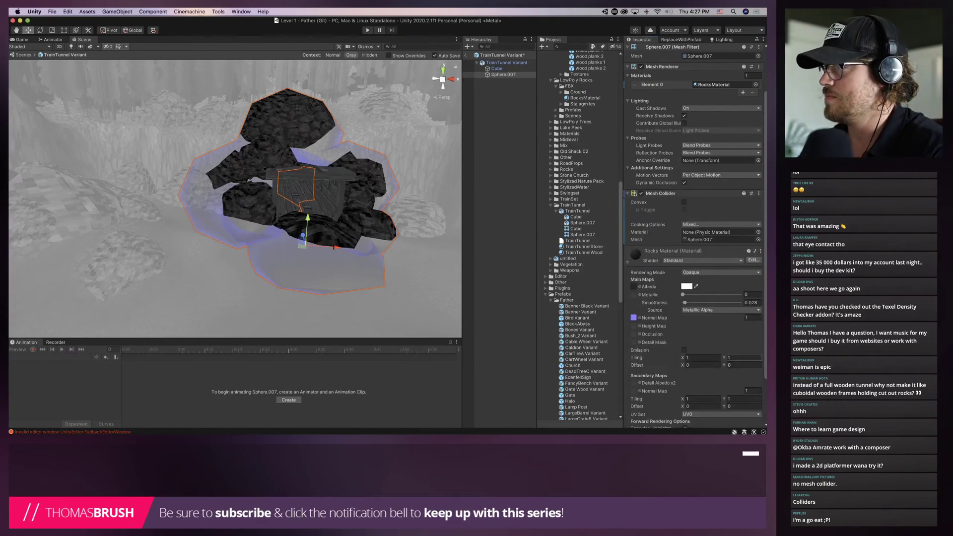
Return to the level scene, playtest the tunnel's collision by walking through to its far end, and stop the game
{"action": "left_click", "coordinate": [465, 55]}
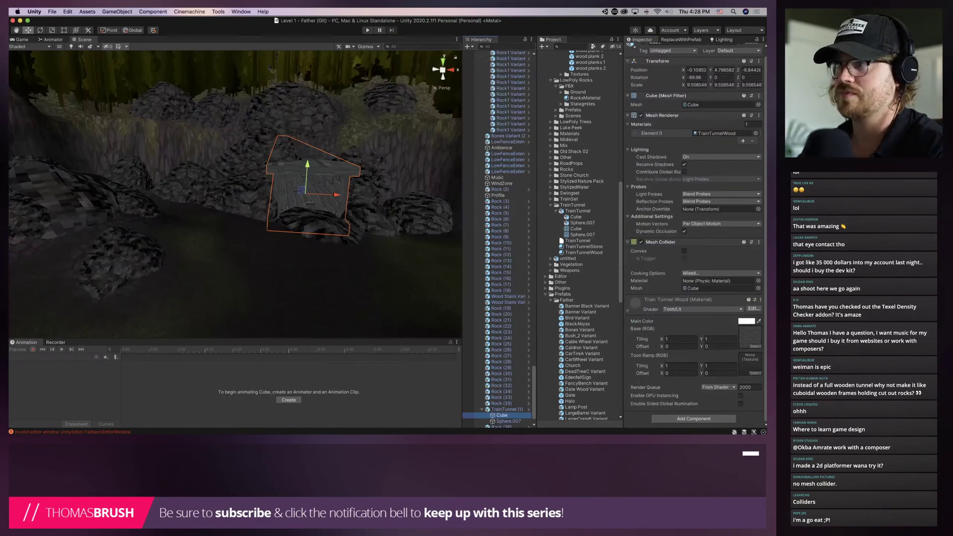
{"action": "key", "text": "super+p"}
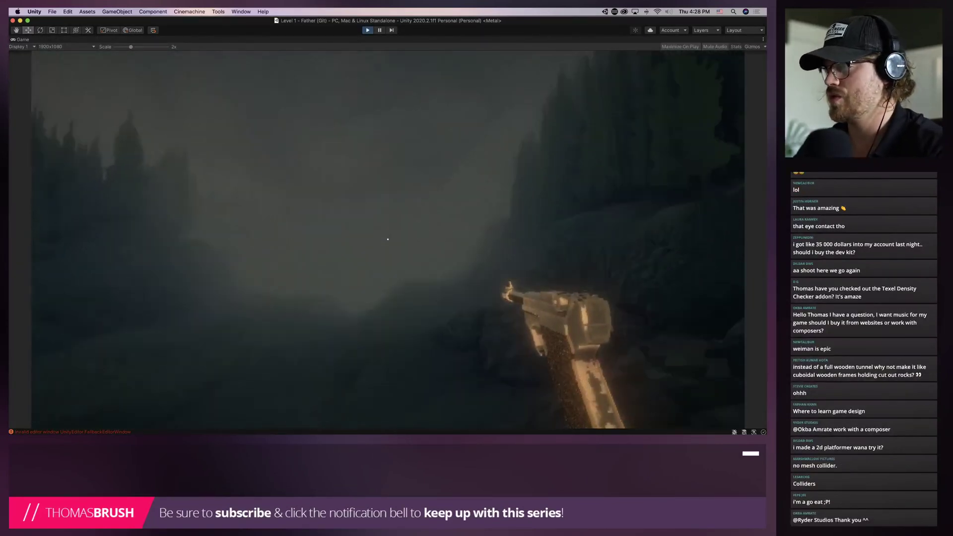
{"action": "key", "text": "w"}
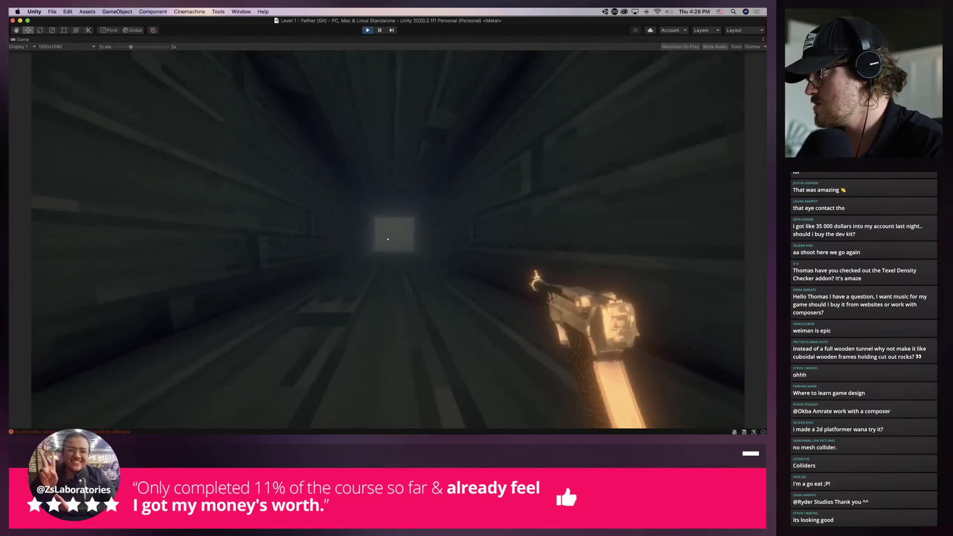
{"action": "key", "text": "w"}
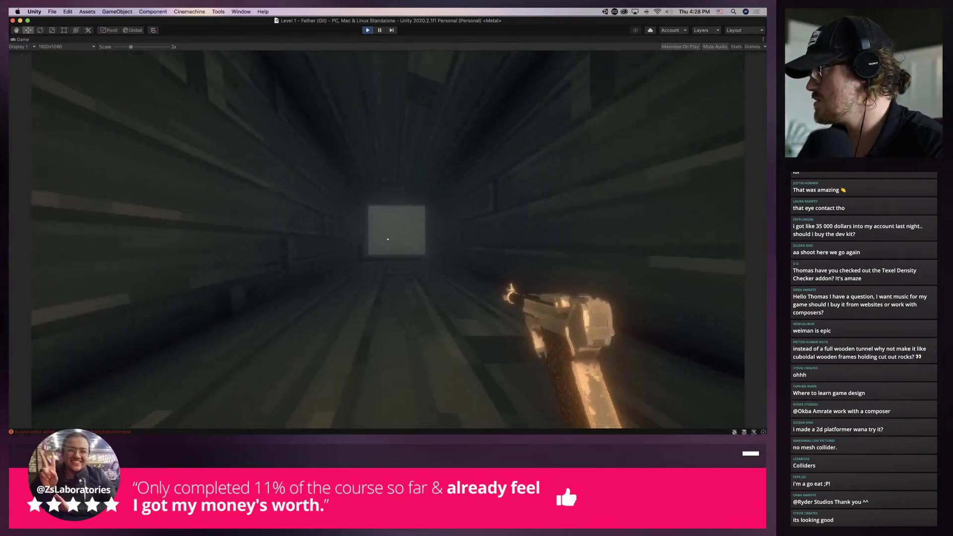
{"action": "key", "text": "w"}
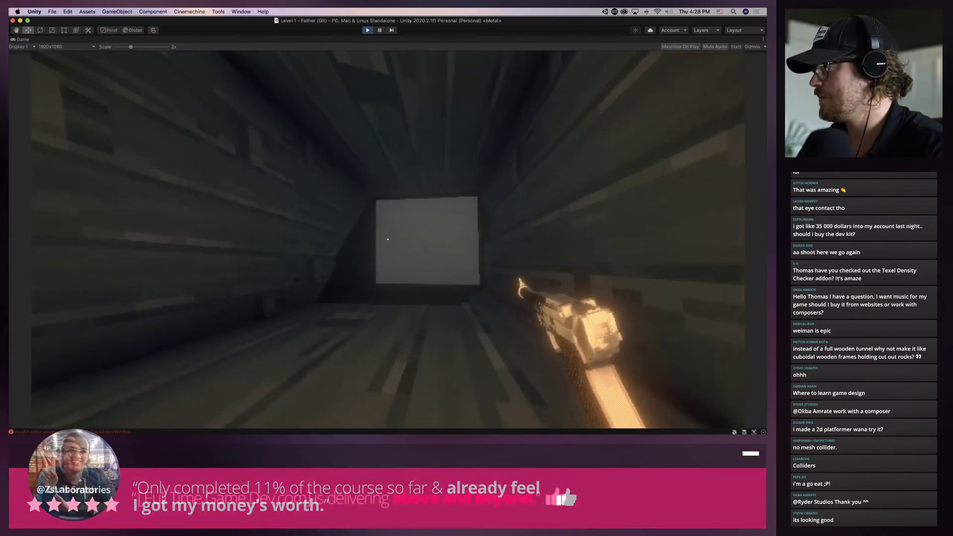
{"action": "key", "text": "w"}
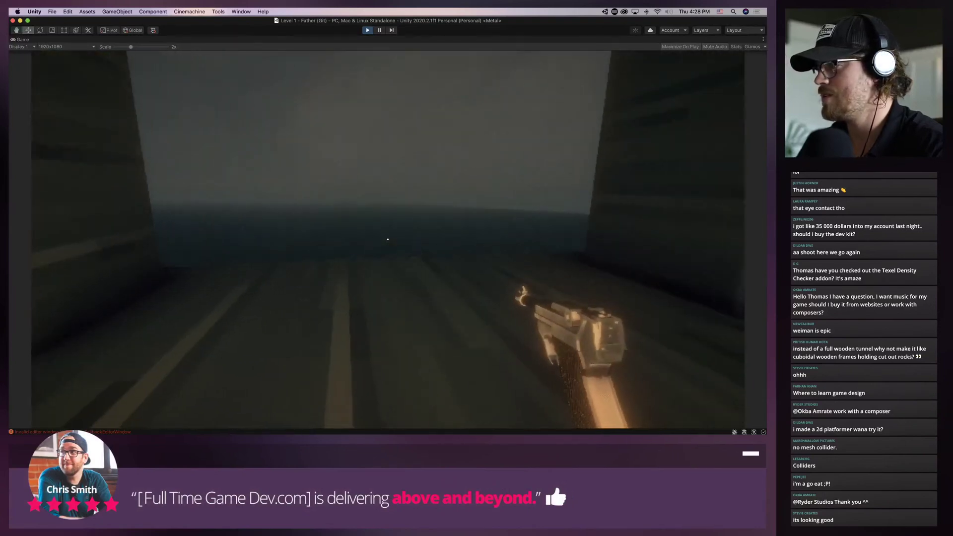
{"action": "key", "text": "s"}
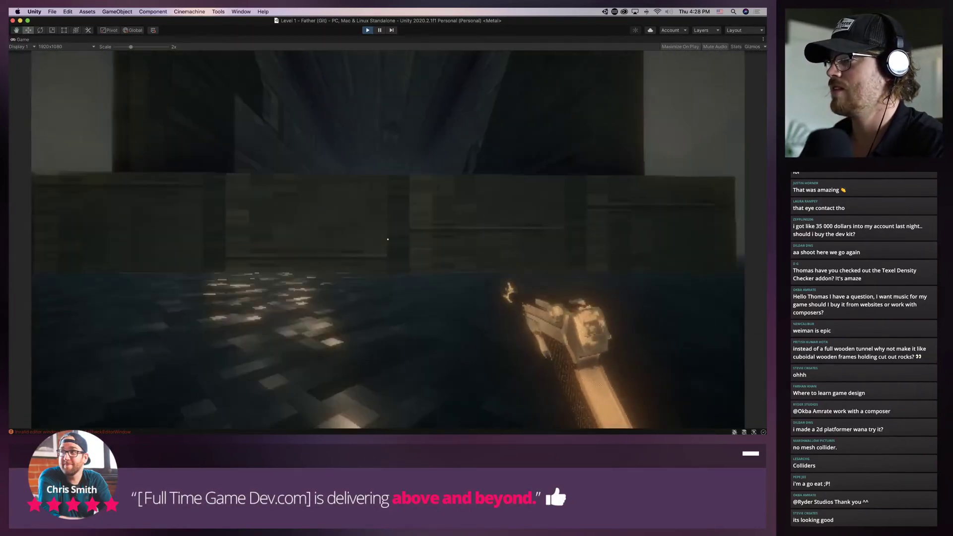
{"action": "key", "text": "super+p"}
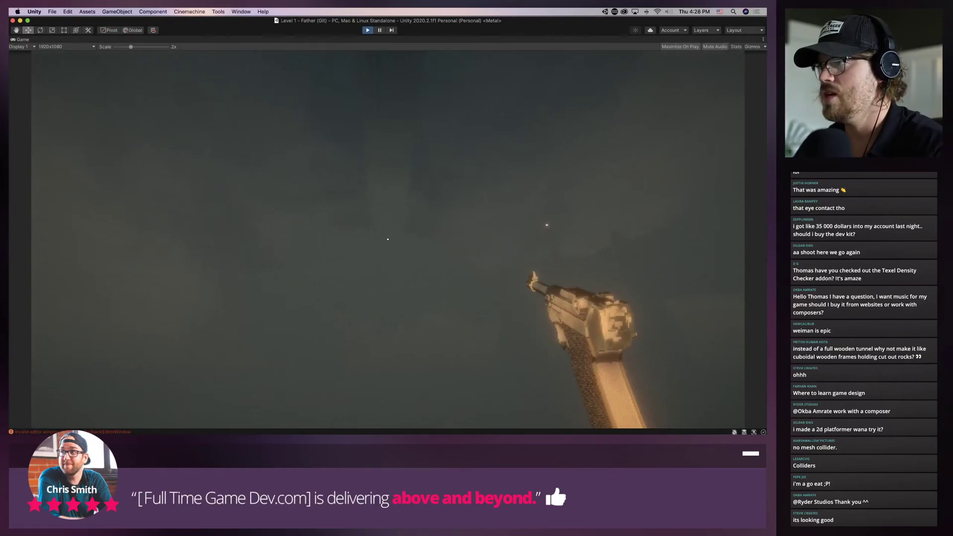
Switch to Blender, return the TrainTunnel model to Object Mode, and select the wooden tunnel Cube
{"action": "key", "text": "super+Tab"}
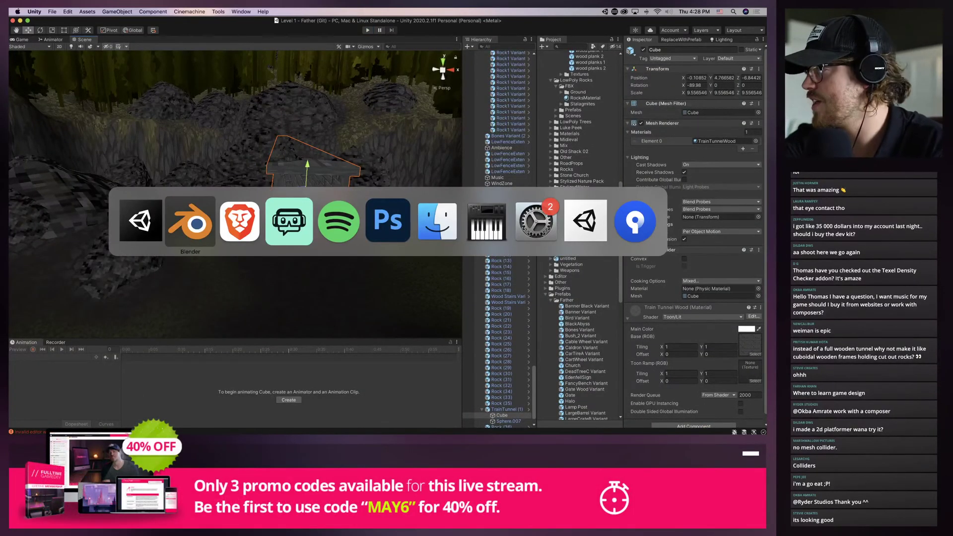
{"action": "key", "text": "super+Tab"}
{"action": "key", "text": "super+Tab"}
{"action": "key", "text": "super+Tab"}
{"action": "key", "text": "super+Tab"}
{"action": "key", "text": "shift+super+Tab"}
{"action": "key", "text": "shift+super+Tab"}
{"action": "key", "text": "shift+super+Tab"}
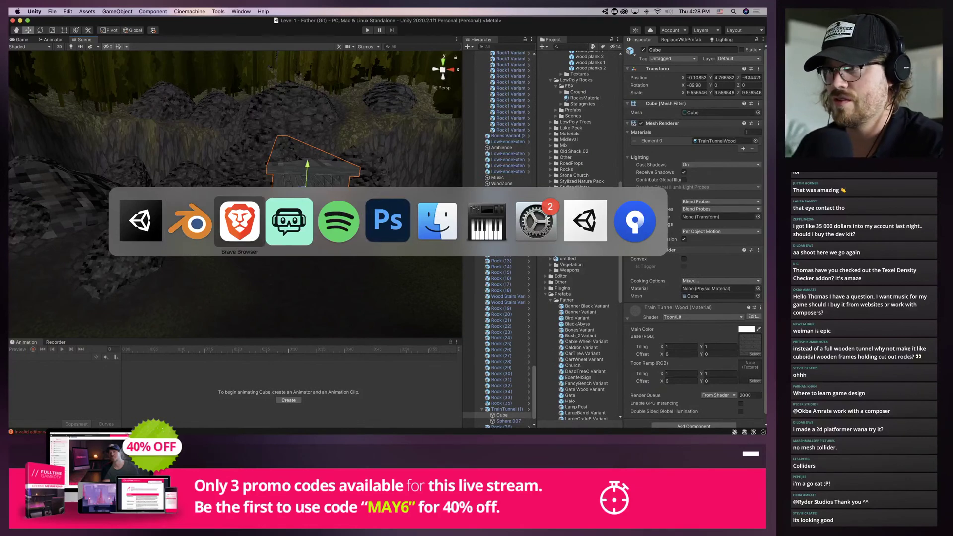
{"action": "key", "text": "shift+super+Tab"}
{"action": "key", "text": "alt+a"}
{"action": "mouse_move", "coordinate": [477, 238]}
{"action": "middle_mouse_down"}
{"action": "mouse_move", "coordinate": [506, 258]}
{"action": "mouse_move", "coordinate": [476, 243]}
{"action": "mouse_move", "coordinate": [489, 226]}
{"action": "mouse_move", "coordinate": [491, 233]}
{"action": "mouse_move", "coordinate": [467, 233]}
{"action": "mouse_move", "coordinate": [489, 238]}
{"action": "mouse_move", "coordinate": [474, 237]}
{"action": "middle_mouse_up"}
{"action": "scroll", "coordinate": [480, 235], "scroll_direction": "up", "scroll_amount": 6}
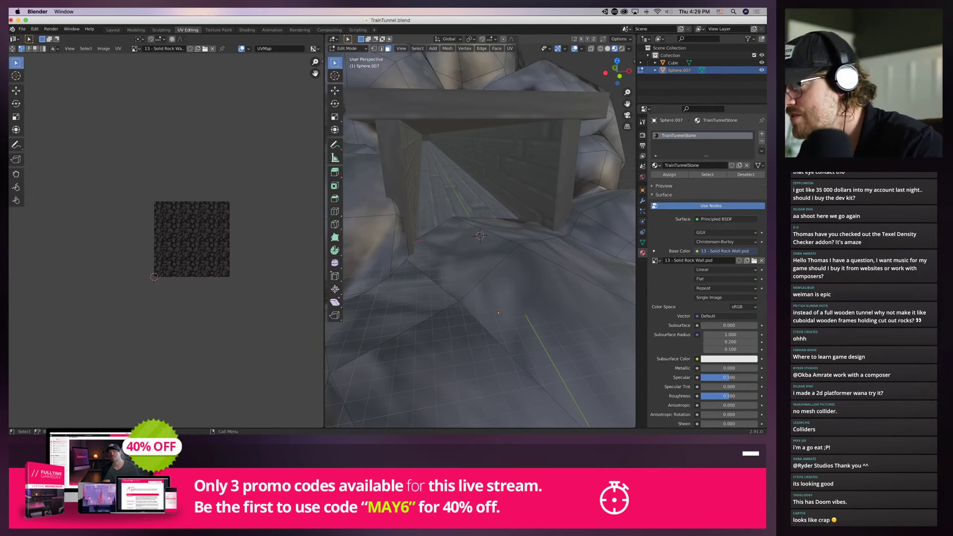
{"action": "left_click", "coordinate": [349, 49]}
{"action": "left_click", "coordinate": [350, 56]}
{"action": "left_click", "coordinate": [397, 106]}
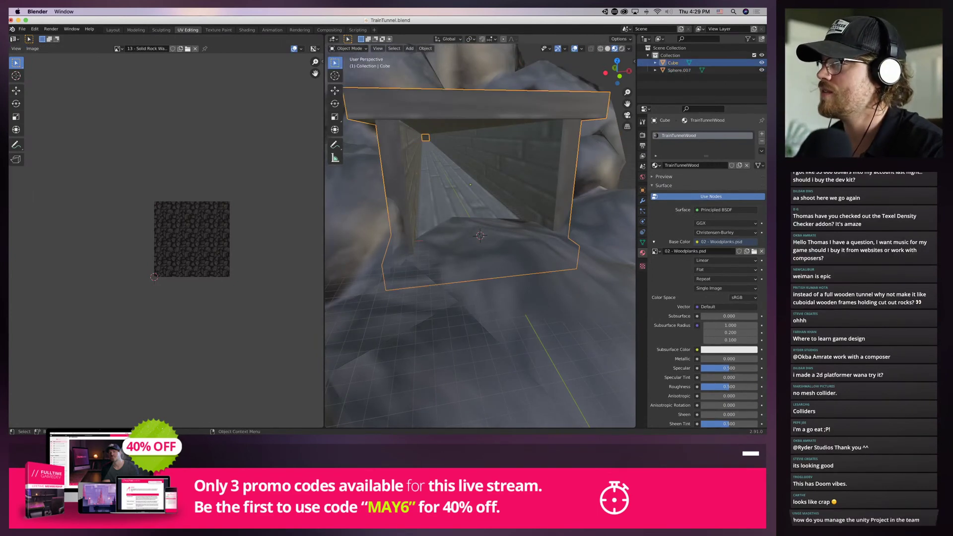
Paste a copy of the wooden tunnel Cube and shift it along the global Y axis
{"action": "left_click", "coordinate": [349, 48]}
{"action": "left_click", "coordinate": [466, 293]}
{"action": "scroll", "coordinate": [466, 292], "scroll_direction": "down", "scroll_amount": 8}
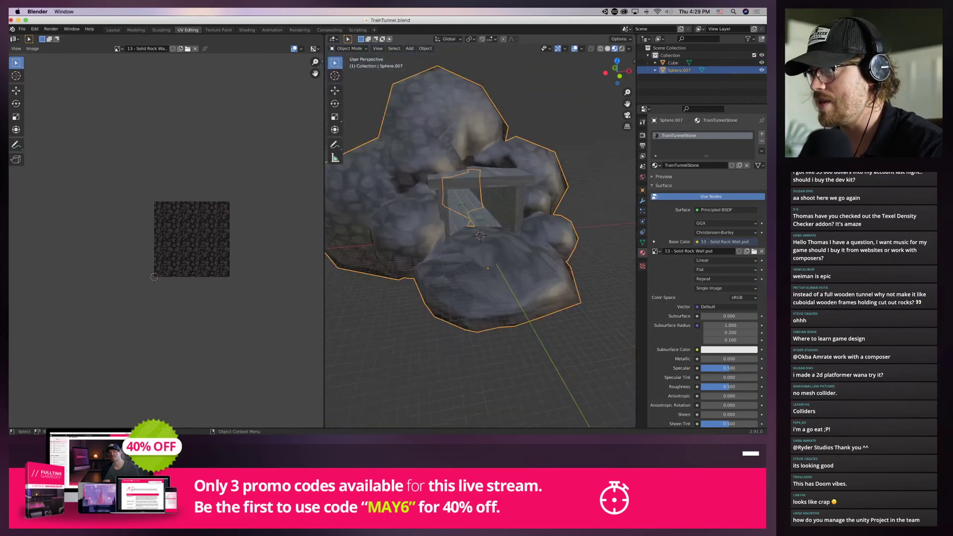
{"action": "left_click", "coordinate": [484, 204]}
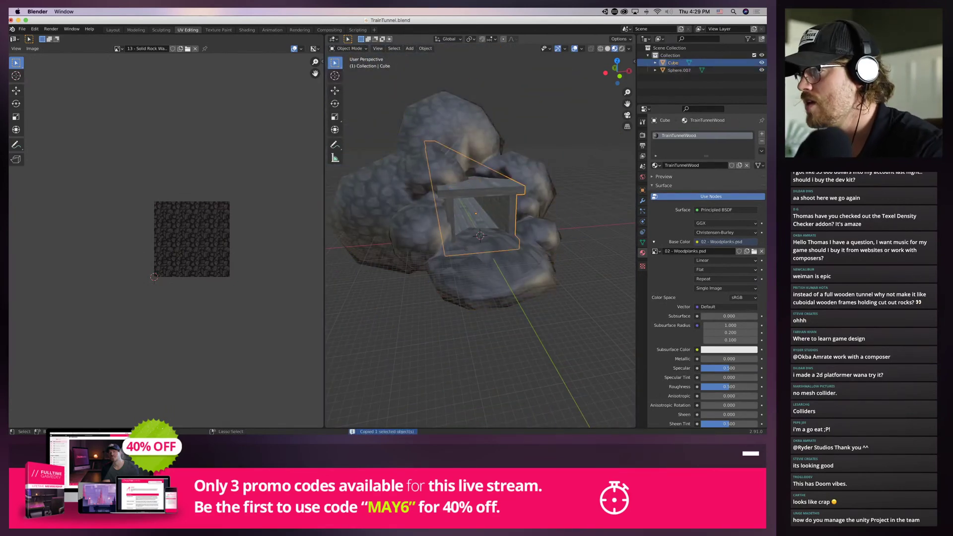
{"action": "key", "text": "ctrl+v"}
{"action": "key", "text": "g"}
{"action": "key", "text": "x"}
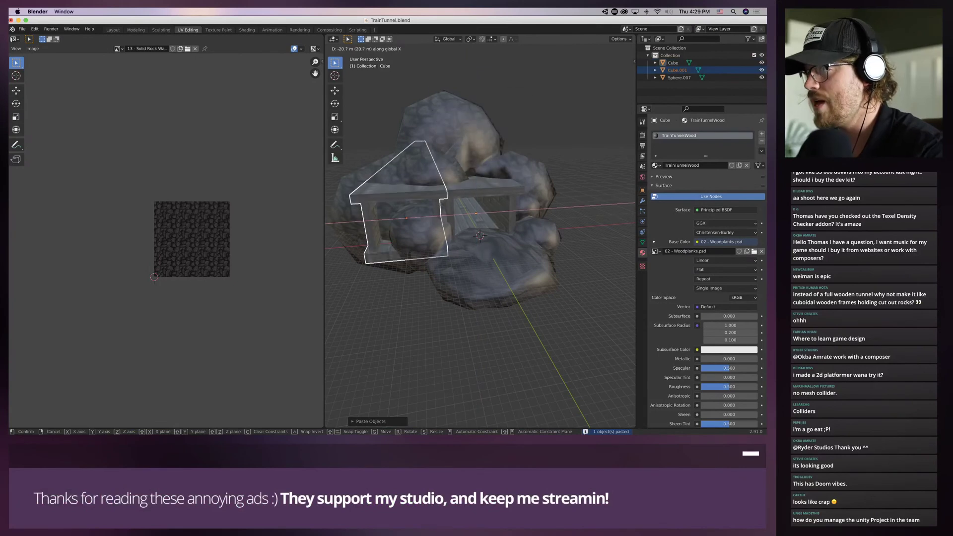
{"action": "key", "text": "y"}
{"action": "left_click", "coordinate": [461, 189]}
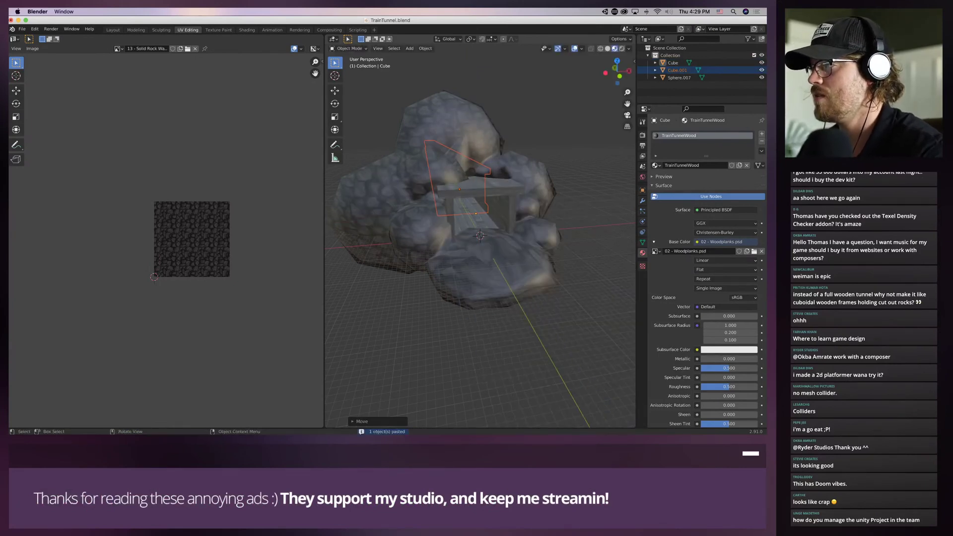
Move the copied tunnel farther along the global Y axis, past the far end of the original tunnel
{"action": "scroll", "coordinate": [480, 235], "scroll_direction": "down", "scroll_amount": 10}
{"action": "middle_click_drag", "start_coordinate": [480, 236], "coordinate": [526, 258]}
{"action": "scroll", "coordinate": [480, 236], "scroll_direction": "up", "scroll_amount": 15}
{"action": "scroll", "coordinate": [480, 235], "scroll_direction": "down", "scroll_amount": 20}
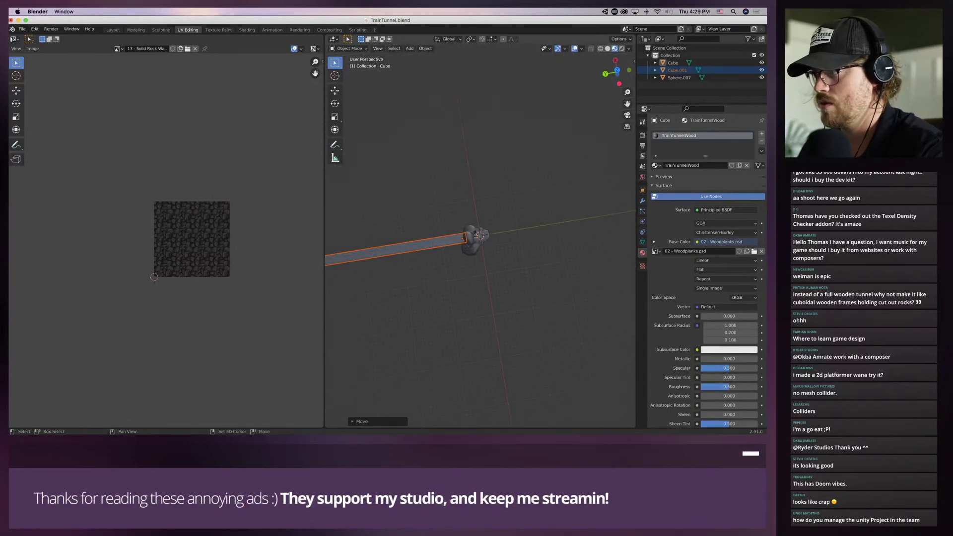
{"action": "middle_click_drag", "start_coordinate": [480, 235], "coordinate": [566, 209], "text": "shift"}
{"action": "key", "text": "shift+g"}
{"action": "key", "text": "Escape"}
{"action": "key", "text": "g"}
{"action": "key", "text": "z"}
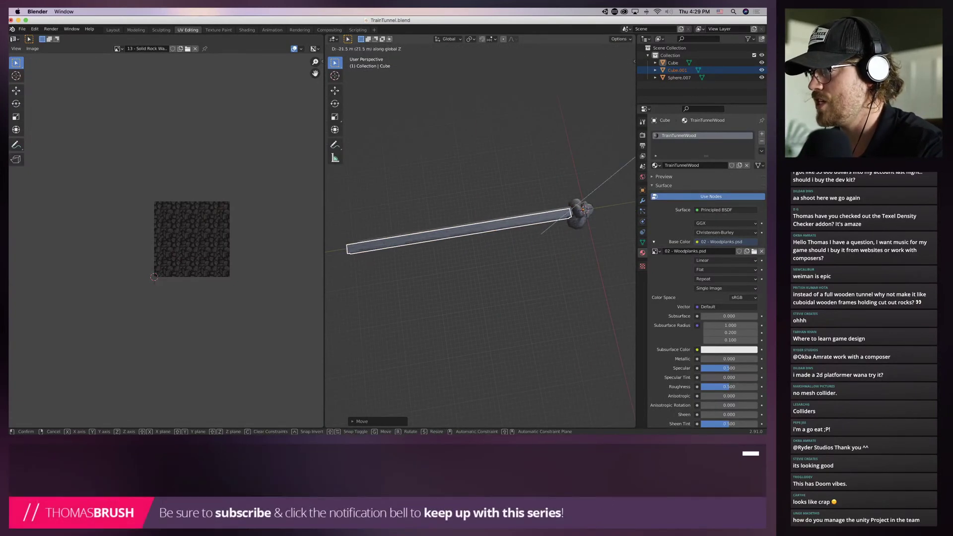
{"action": "key", "text": "x"}
{"action": "key", "text": "y"}
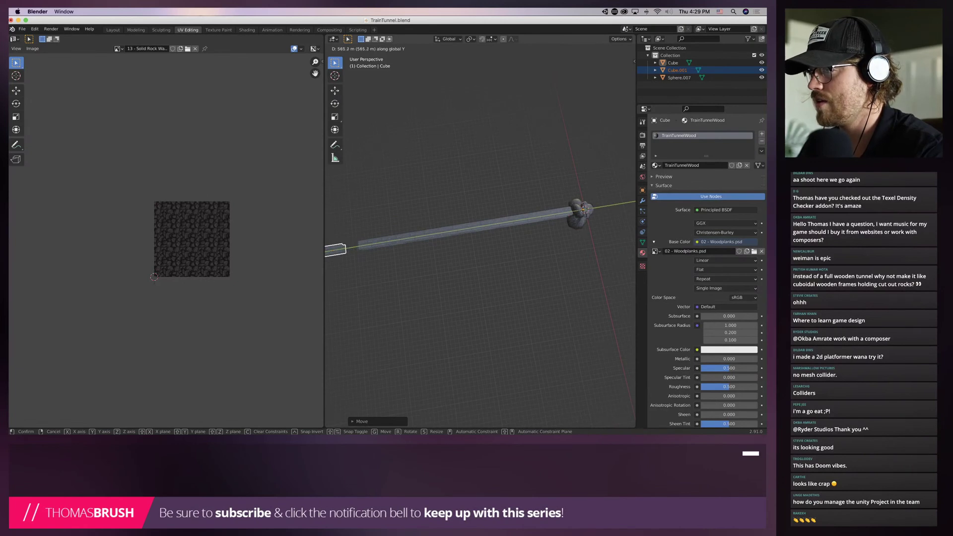
{"action": "left_click", "coordinate": [480, 236]}
{"action": "scroll", "coordinate": [480, 236], "scroll_direction": "up", "scroll_amount": 15}
{"action": "scroll", "coordinate": [480, 235], "scroll_direction": "down", "scroll_amount": 6}
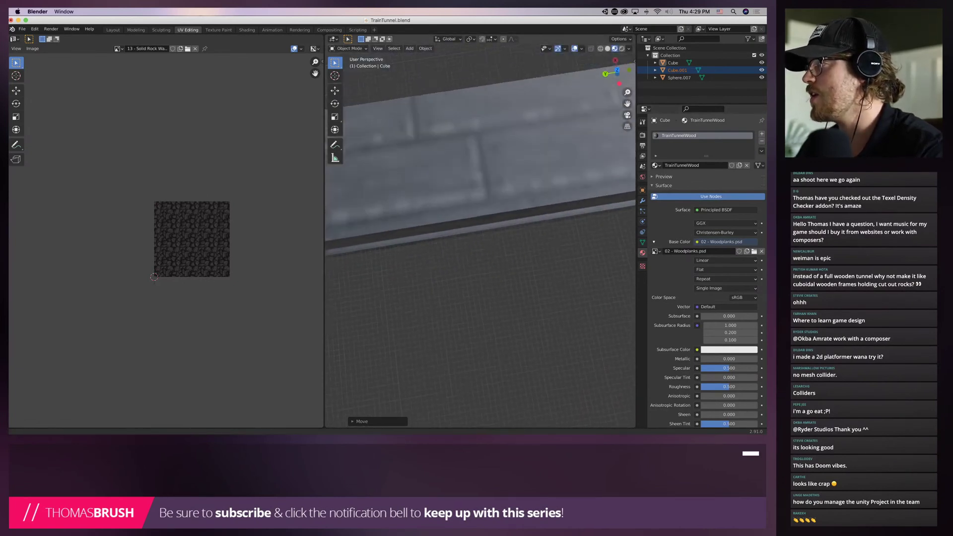
Select the original wooden tunnel and open its mesh in Edit Mode with wireframe shading
{"action": "middle_click_drag", "start_coordinate": [480, 236], "coordinate": [358, 236]}
{"action": "left_click", "coordinate": [397, 248]}
{"action": "scroll", "coordinate": [397, 249], "scroll_direction": "up", "scroll_amount": 1}
{"action": "scroll", "coordinate": [397, 248], "scroll_direction": "down", "scroll_amount": 1}
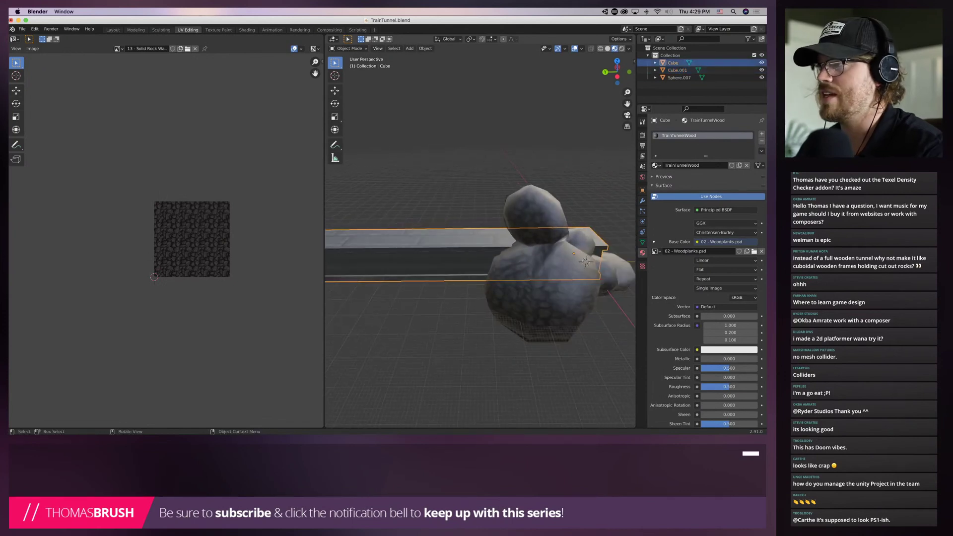
{"action": "left_click", "coordinate": [349, 49]}
{"action": "left_click", "coordinate": [349, 65]}
{"action": "middle_click_drag", "start_coordinate": [422, 214], "coordinate": [588, 197]}
{"action": "left_click", "coordinate": [600, 49]}
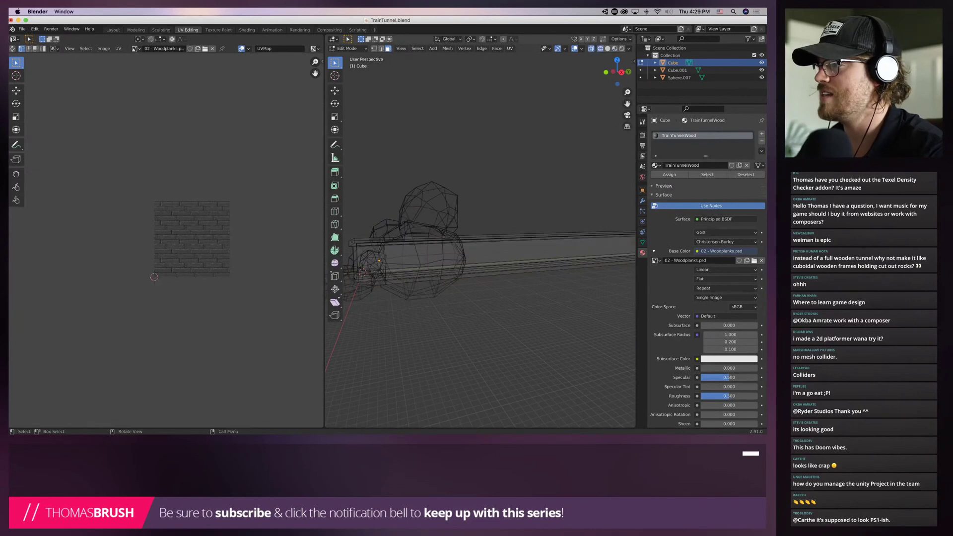
{"action": "middle_click_drag", "start_coordinate": [462, 238], "coordinate": [563, 255]}
{"action": "left_click", "coordinate": [574, 48]}
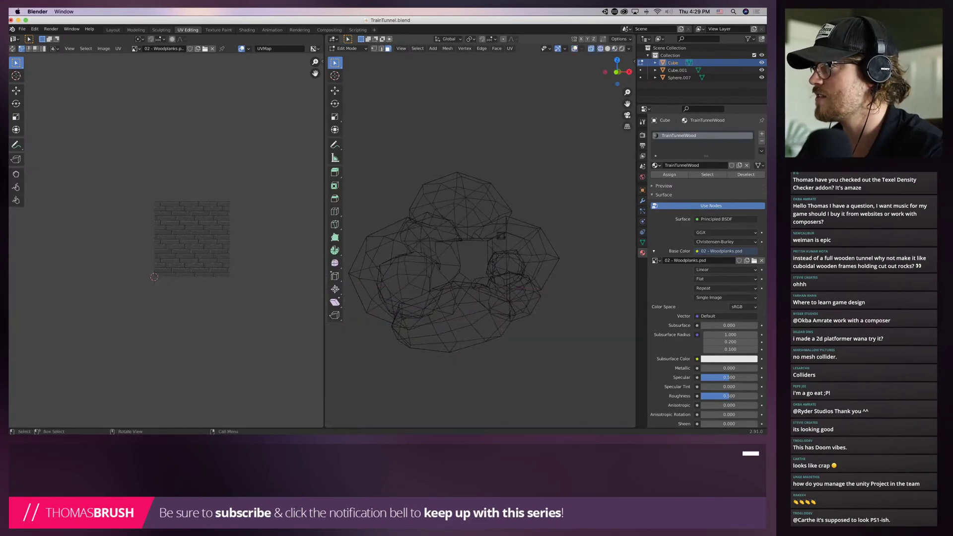
{"action": "left_click", "coordinate": [574, 48]}
{"action": "left_click", "coordinate": [574, 48]}
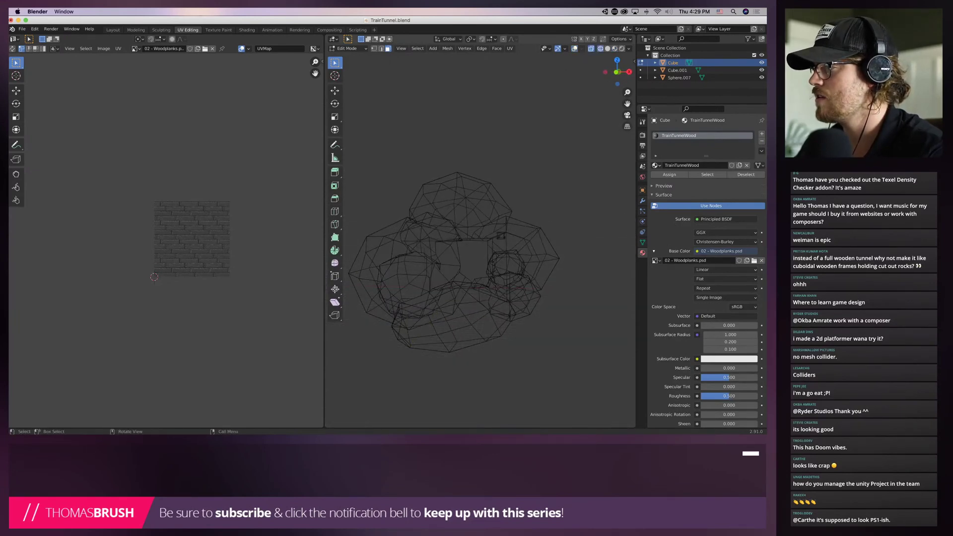
{"action": "left_click", "coordinate": [574, 49]}
{"action": "left_click", "coordinate": [351, 48]}
{"action": "left_click", "coordinate": [351, 57]}
{"action": "left_click", "coordinate": [392, 119]}
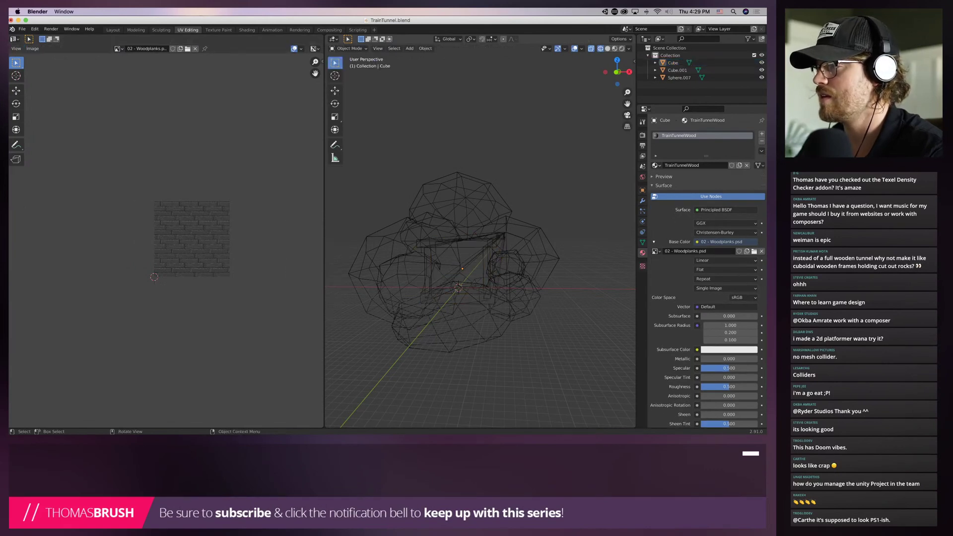
{"action": "left_click", "coordinate": [477, 239]}
{"action": "left_click", "coordinate": [476, 240]}
{"action": "left_click", "coordinate": [351, 49]}
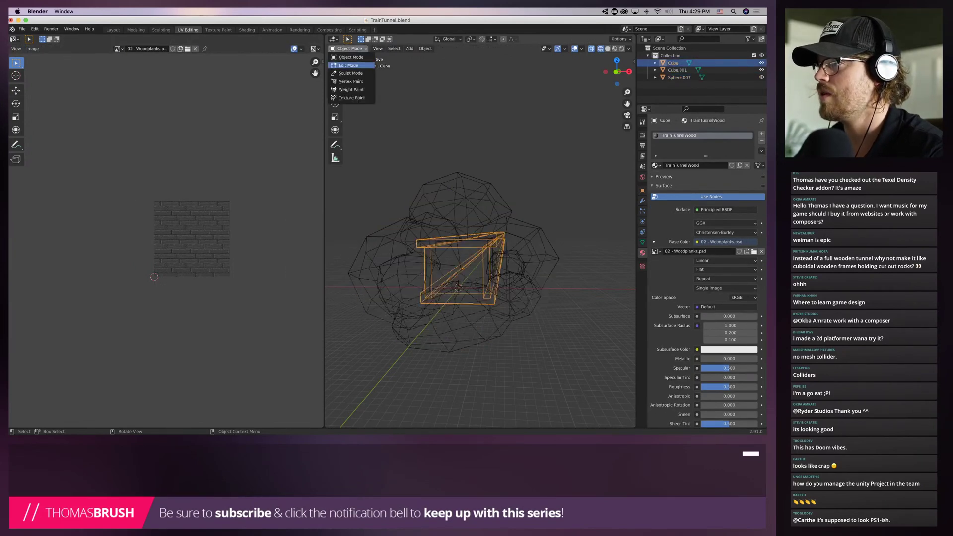
{"action": "left_click", "coordinate": [351, 64]}
Switch to the Modeling workspace and select the whole mesh of the original wooden tunnel
{"action": "scroll", "coordinate": [462, 248], "scroll_direction": "up", "scroll_amount": 6}
{"action": "middle_click_drag", "start_coordinate": [447, 248], "coordinate": [480, 252]}
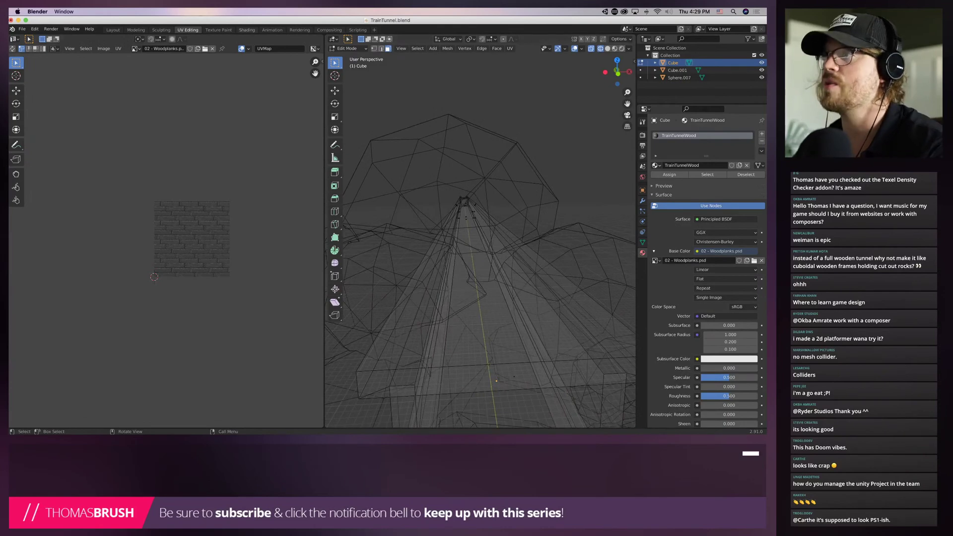
{"action": "key", "text": "ctrl+Page_Up"}
{"action": "scroll", "coordinate": [322, 233], "scroll_direction": "down", "scroll_amount": 5}
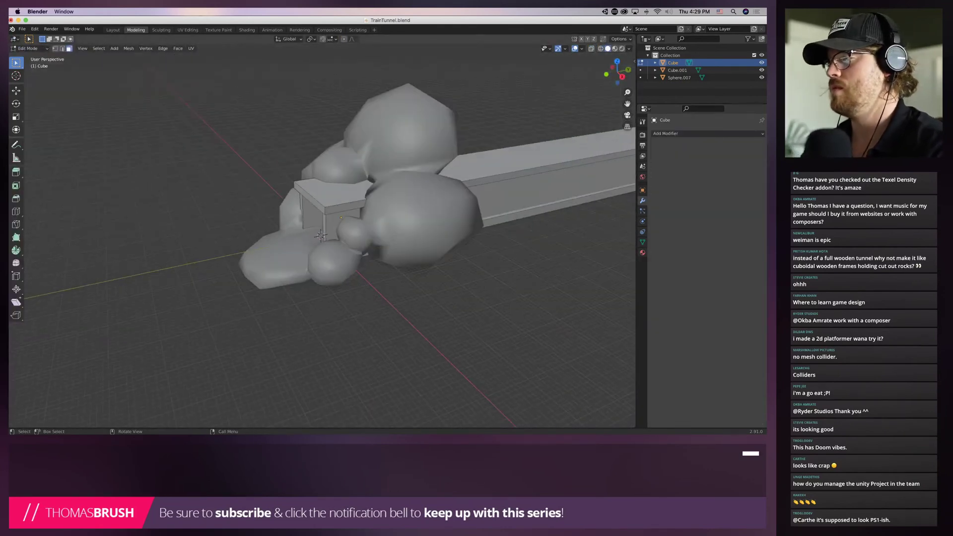
{"action": "middle_click_drag", "start_coordinate": [348, 233], "coordinate": [398, 219]}
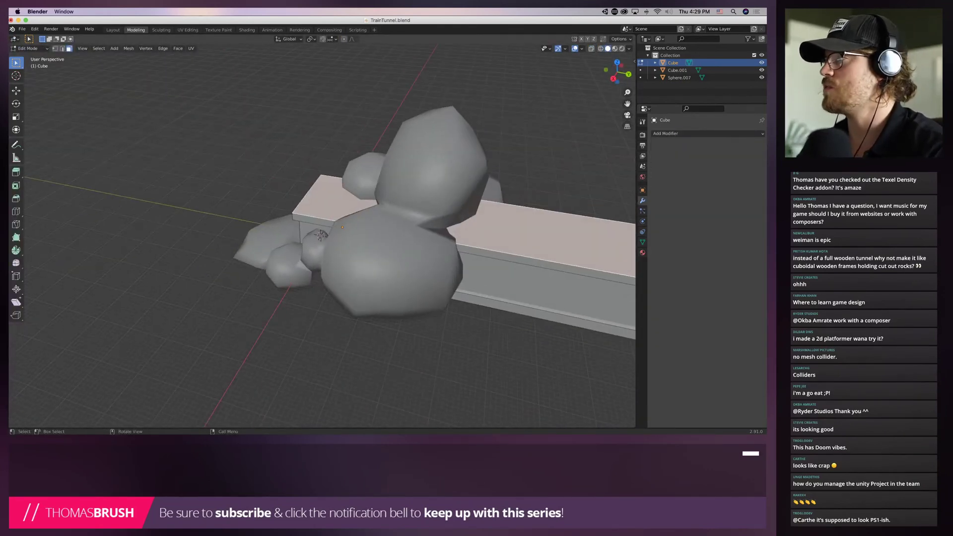
{"action": "middle_click_drag", "start_coordinate": [321, 235], "coordinate": [397, 245]}
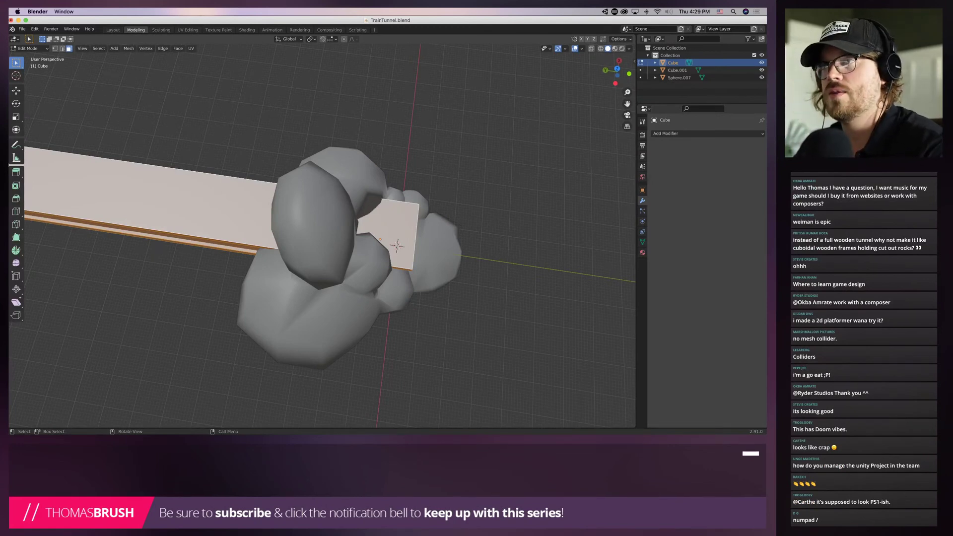
Scale the tunnel mesh down repeatedly along the global Y axis until only a short wooden frame is left
{"action": "key", "text": "s"}
{"action": "key", "text": "y"}
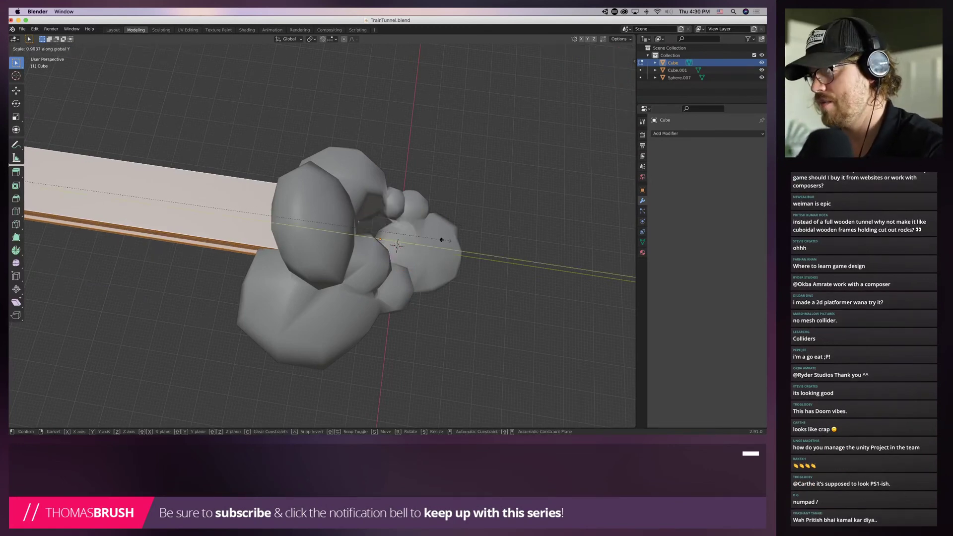
{"action": "left_click", "coordinate": [164, 193]}
{"action": "scroll", "coordinate": [323, 233], "scroll_direction": "down", "scroll_amount": 7}
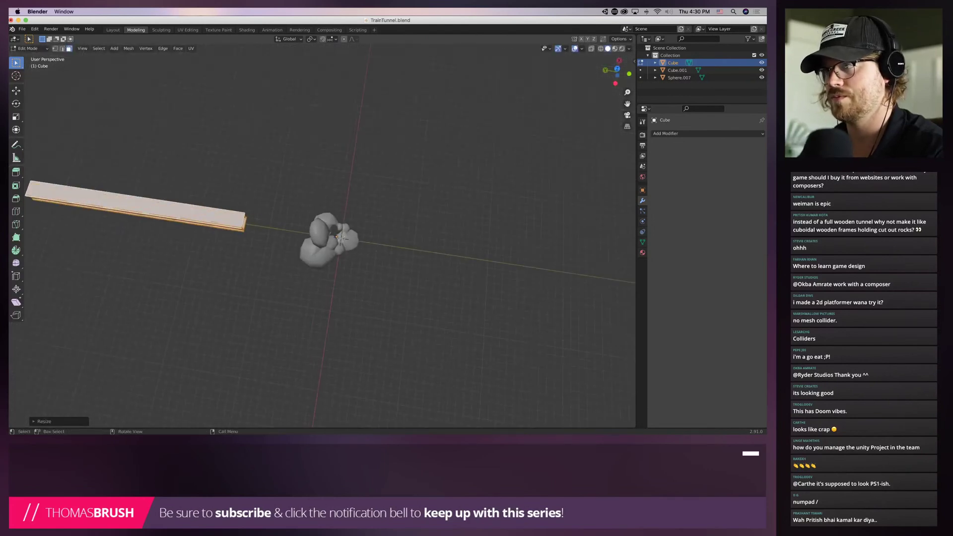
{"action": "key", "text": "s"}
{"action": "key", "text": "y"}
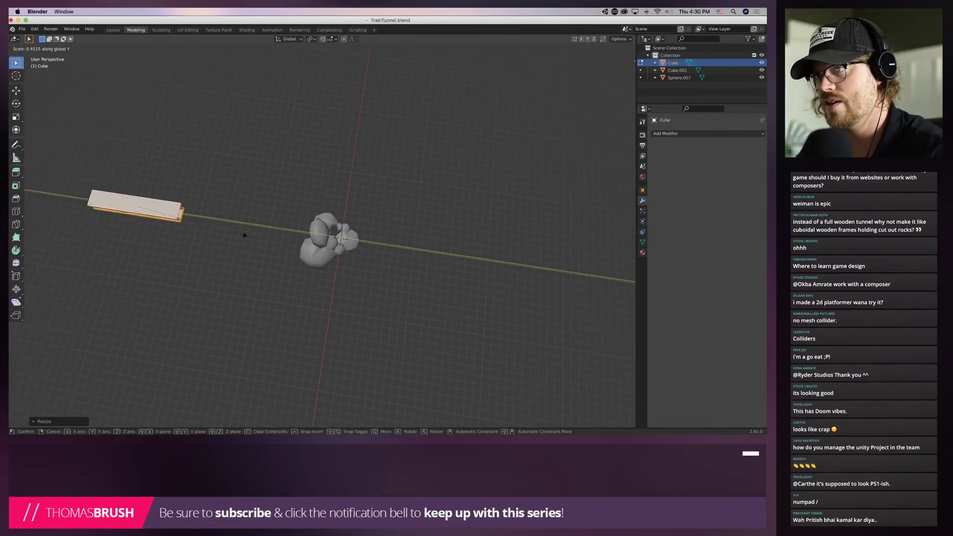
{"action": "left_click", "coordinate": [149, 209]}
{"action": "middle_click_drag", "start_coordinate": [149, 209], "coordinate": [408, 142]}
{"action": "scroll", "coordinate": [387, 193], "scroll_direction": "up", "scroll_amount": 10}
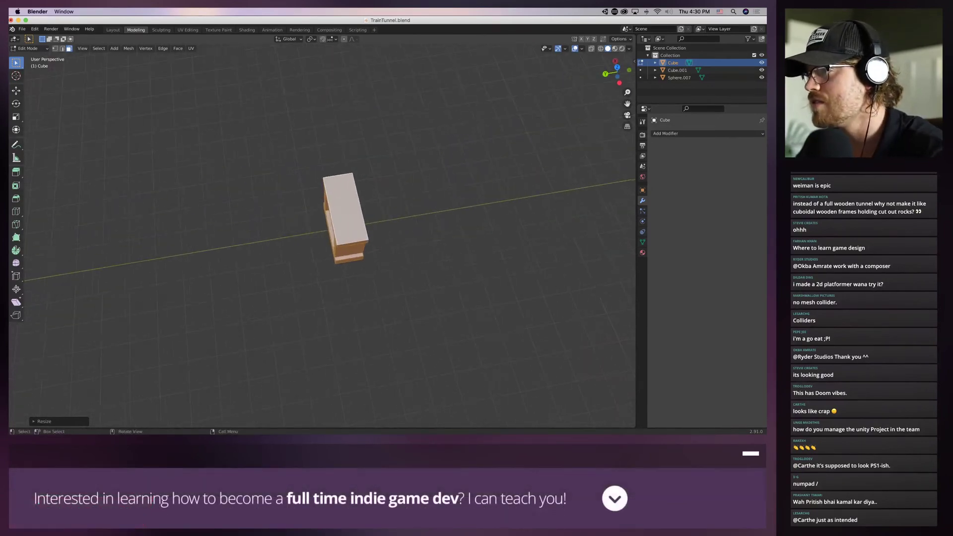
{"action": "key", "text": "s"}
{"action": "key", "text": "y"}
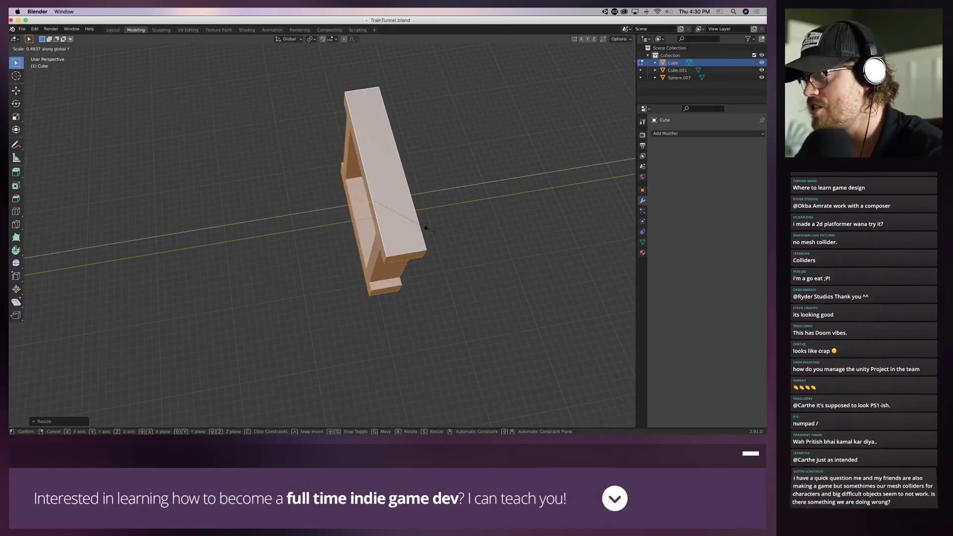
{"action": "left_click", "coordinate": [425, 228]}
Move the short wooden frame along the global Y axis back into the opening between the rocks
{"action": "scroll", "coordinate": [425, 227], "scroll_direction": "down", "scroll_amount": 6}
{"action": "middle_click_drag", "start_coordinate": [425, 228], "coordinate": [307, 243]}
{"action": "scroll", "coordinate": [337, 238], "scroll_direction": "down", "scroll_amount": 5}
{"action": "scroll", "coordinate": [308, 244], "scroll_direction": "up", "scroll_amount": 2}
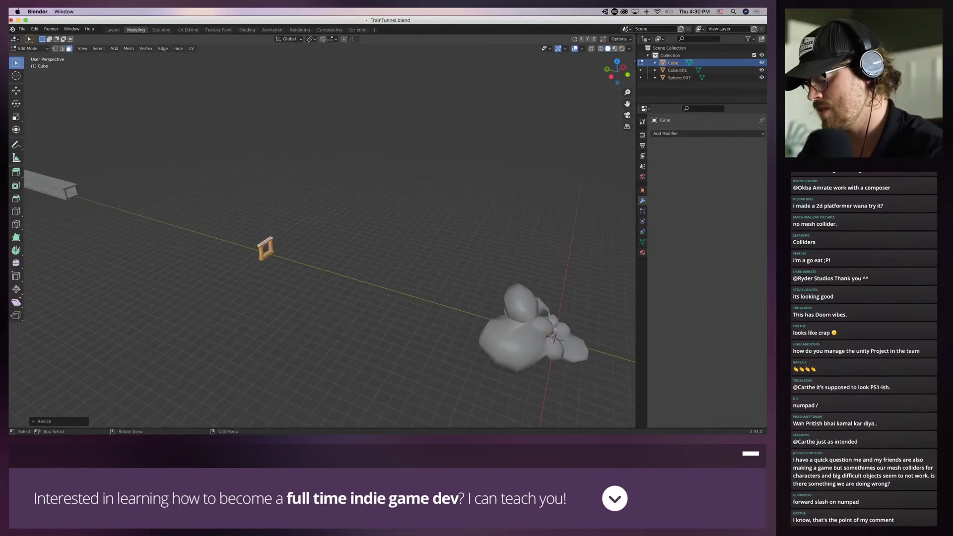
{"action": "key", "text": "g"}
{"action": "key", "text": "z"}
{"action": "key", "text": "y"}
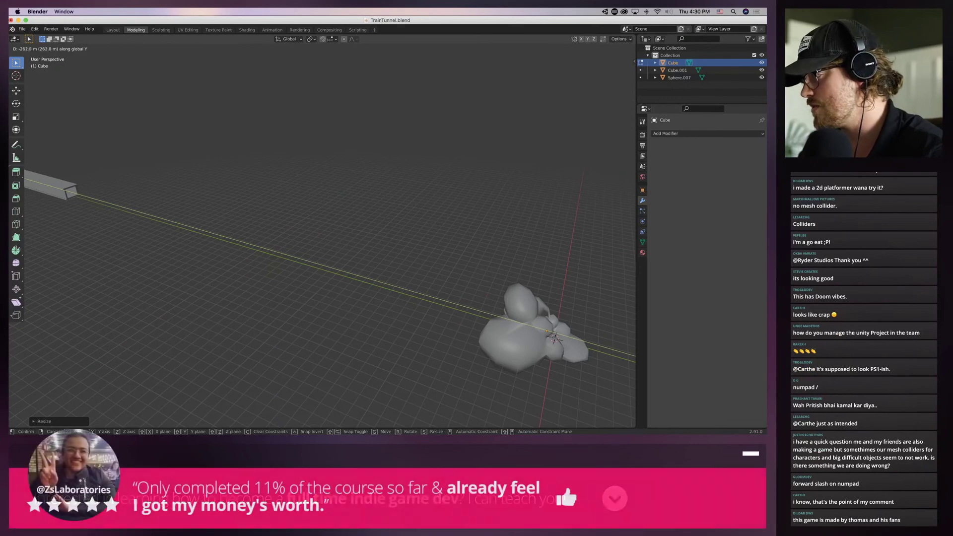
{"action": "left_click", "coordinate": [426, 268]}
Scale the wooden frame uniformly to fit the opening between the rocks
{"action": "middle_click_drag", "start_coordinate": [427, 268], "coordinate": [350, 278]}
{"action": "scroll", "coordinate": [350, 278], "scroll_direction": "up", "scroll_amount": 3}
{"action": "key", "text": "KP_Decimal"}
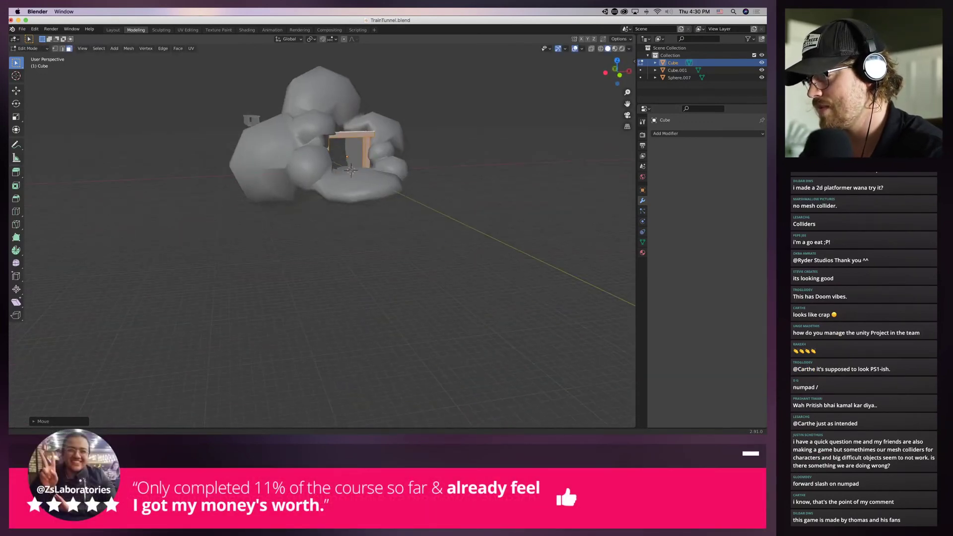
{"action": "middle_click_drag", "start_coordinate": [417, 338], "coordinate": [298, 203], "text": "shift"}
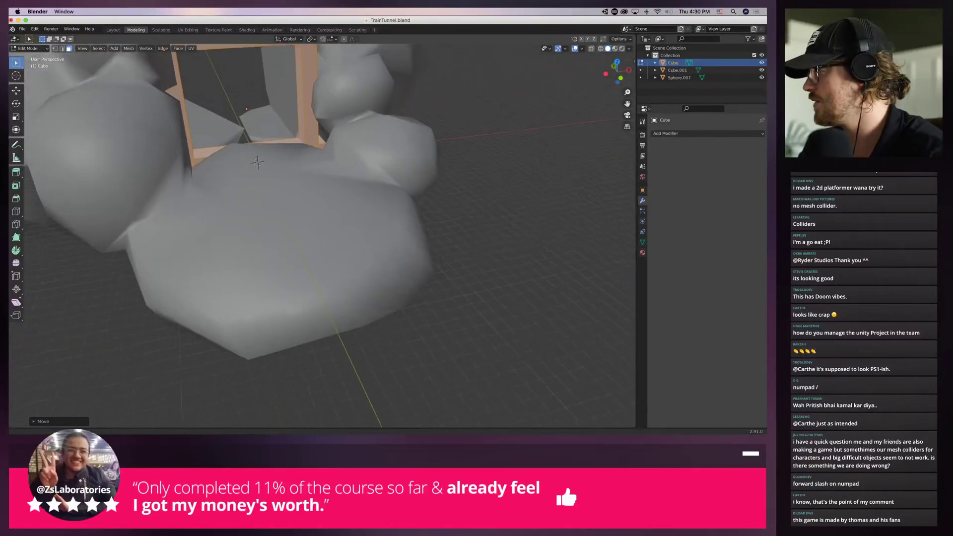
{"action": "scroll", "coordinate": [298, 203], "scroll_direction": "up", "scroll_amount": 5}
{"action": "scroll", "coordinate": [293, 203], "scroll_direction": "down", "scroll_amount": 10}
{"action": "key", "text": "s"}
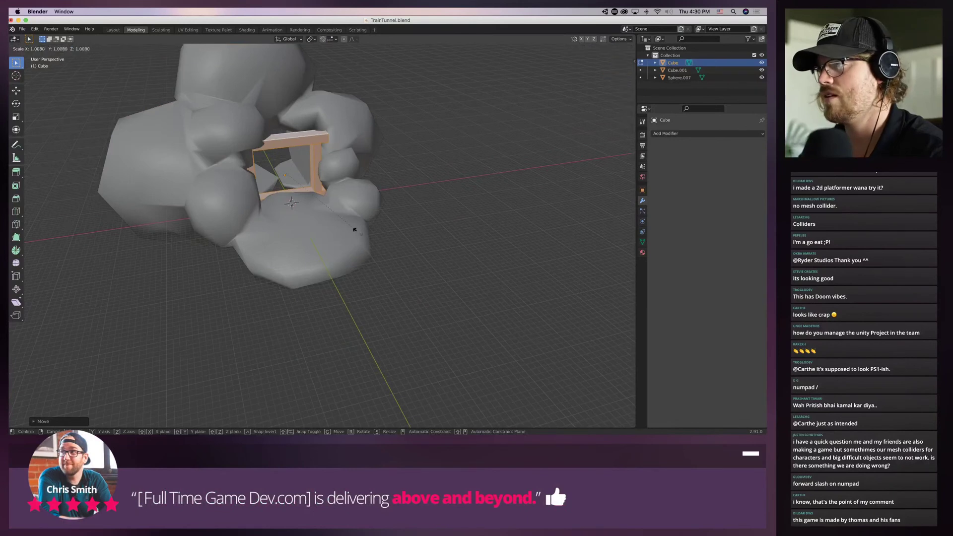
Stretch the tunnel entrance frame about 4.2 times along the global Y axis and move it along Y out of the rocks
{"action": "key", "text": "z"}
{"action": "key", "text": "y"}
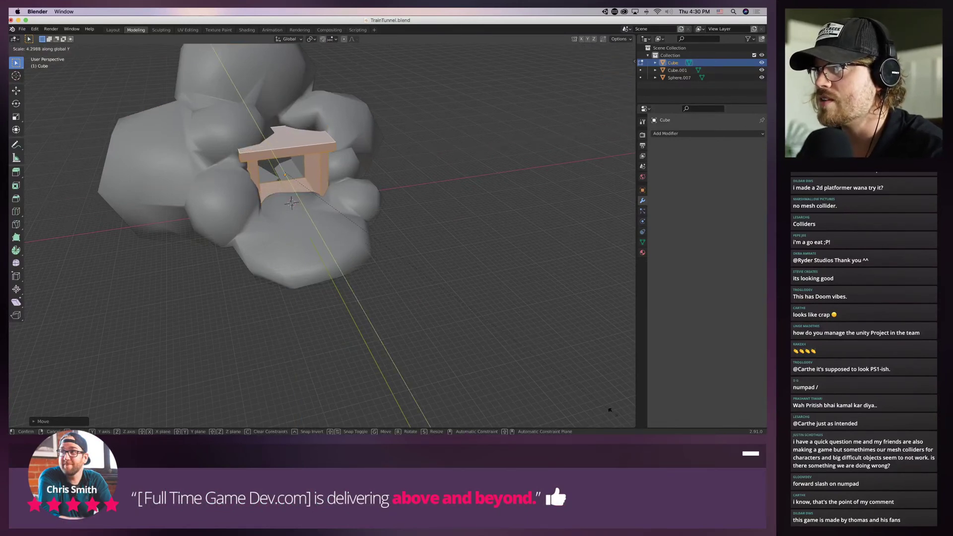
{"action": "left_click", "coordinate": [436, 301]}
{"action": "key", "text": "g"}
{"action": "key", "text": "y"}
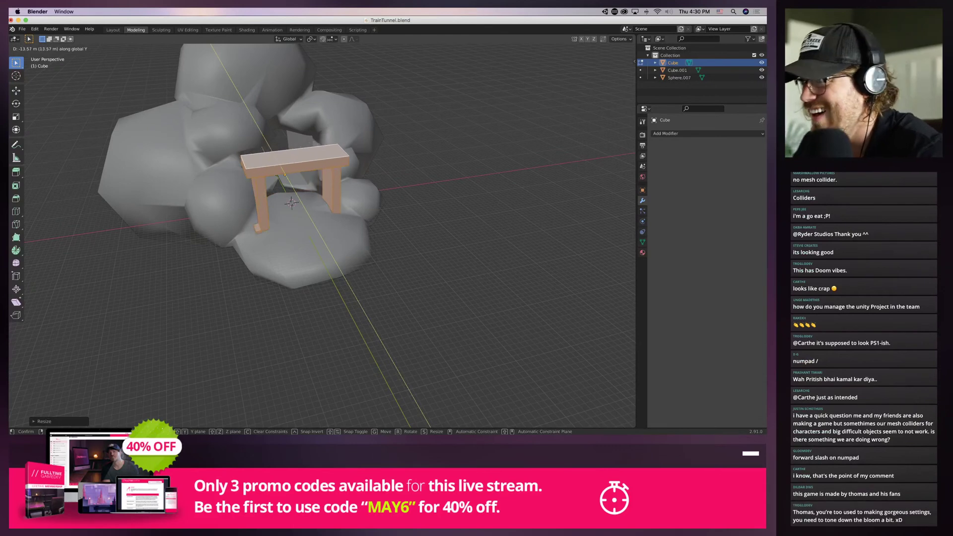
{"action": "left_click", "coordinate": [377, 258]}
Lower the entrance frame slightly along the Z axis and deselect its geometry
{"action": "middle_click_drag", "start_coordinate": [377, 258], "coordinate": [333, 292]}
{"action": "scroll", "coordinate": [333, 293], "scroll_direction": "down", "scroll_amount": 2}
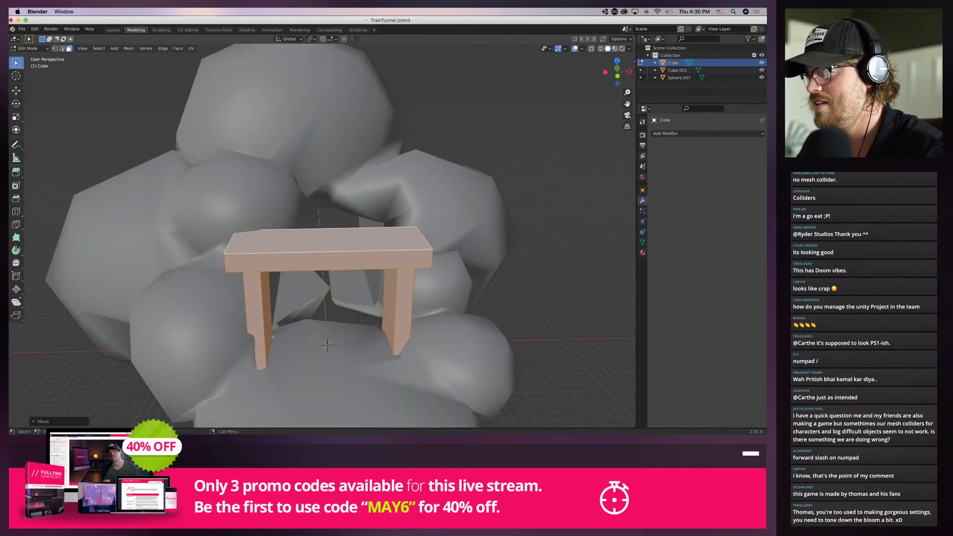
{"action": "key", "text": "g"}
{"action": "key", "text": "z"}
{"action": "key", "text": "Return"}
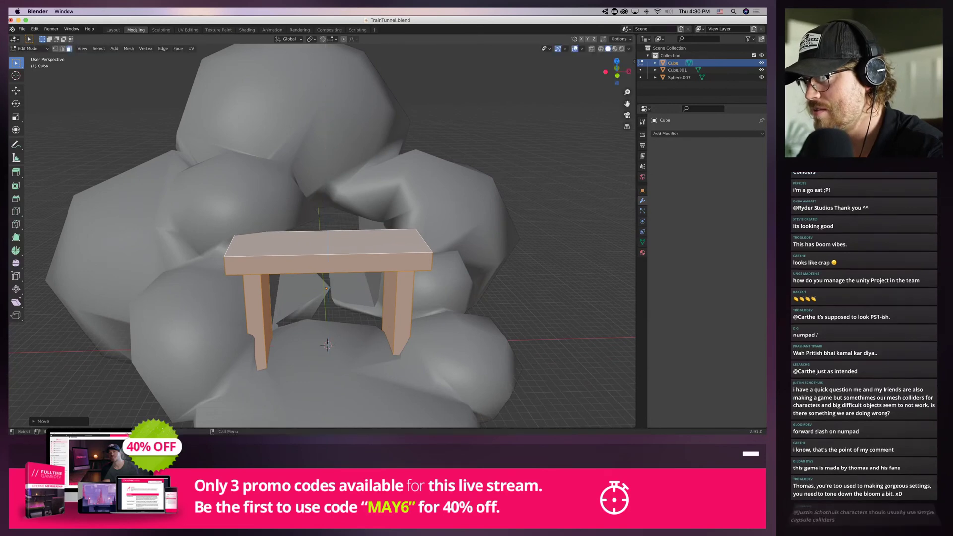
{"action": "key", "text": "alt+a"}
In Object Mode, move the long tunnel Cube.001 along the global Y axis until its end meets the entrance frame
{"action": "middle_click_drag", "start_coordinate": [322, 248], "coordinate": [382, 234]}
{"action": "scroll", "coordinate": [317, 238], "scroll_direction": "down", "scroll_amount": 4}
{"action": "middle_click_drag", "start_coordinate": [318, 238], "coordinate": [342, 199]}
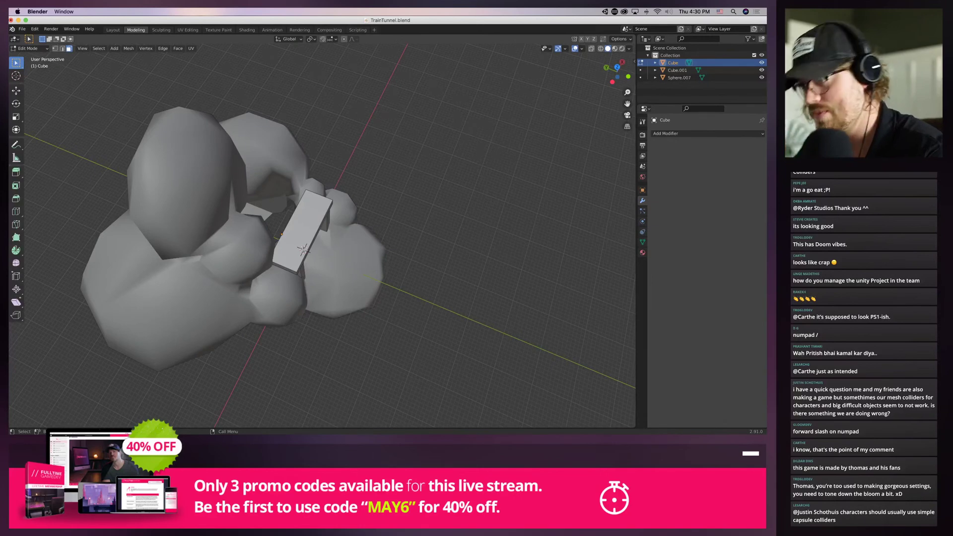
{"action": "scroll", "coordinate": [317, 238], "scroll_direction": "down", "scroll_amount": 5}
{"action": "middle_click_drag", "start_coordinate": [318, 239], "coordinate": [357, 218]}
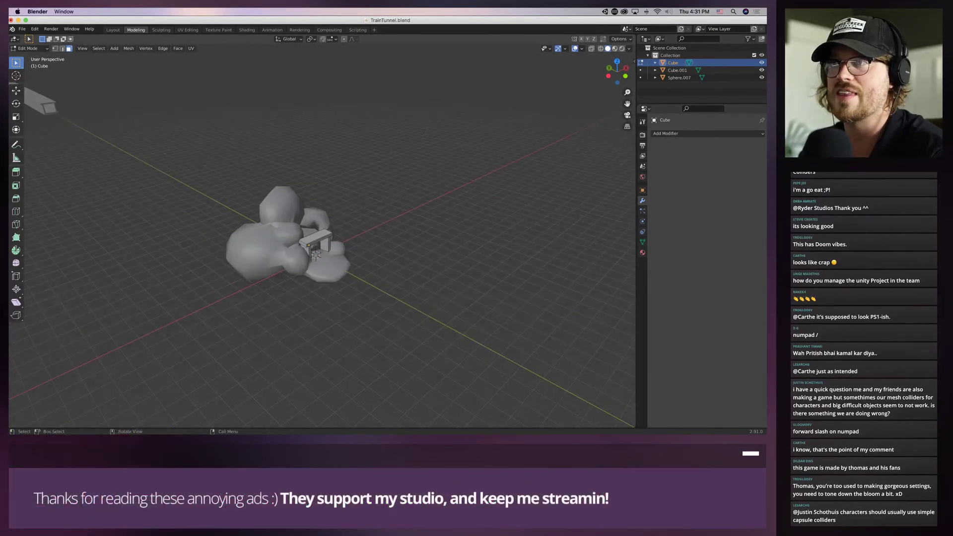
{"action": "left_click", "coordinate": [30, 48]}
{"action": "left_click", "coordinate": [31, 57]}
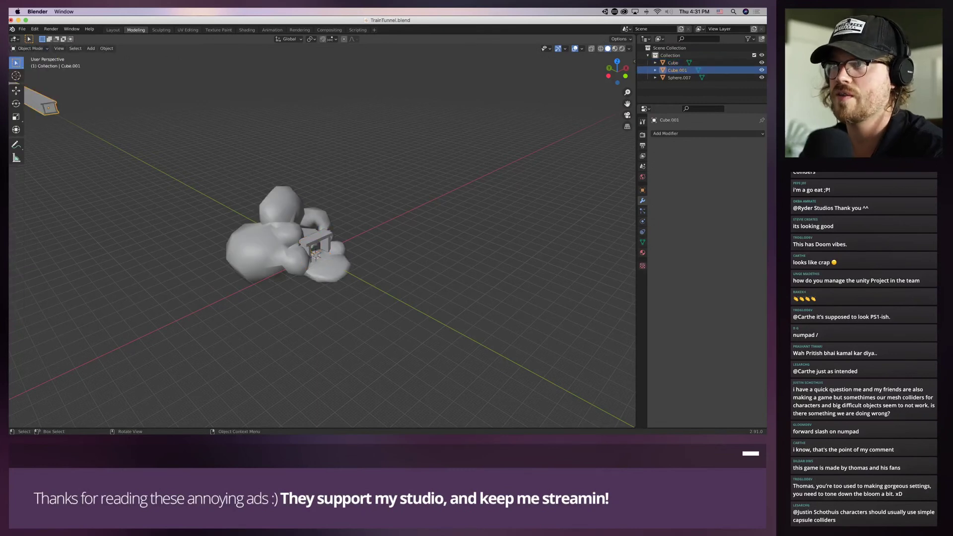
{"action": "key", "text": "g"}
{"action": "key", "text": "z"}
{"action": "key", "text": "y"}
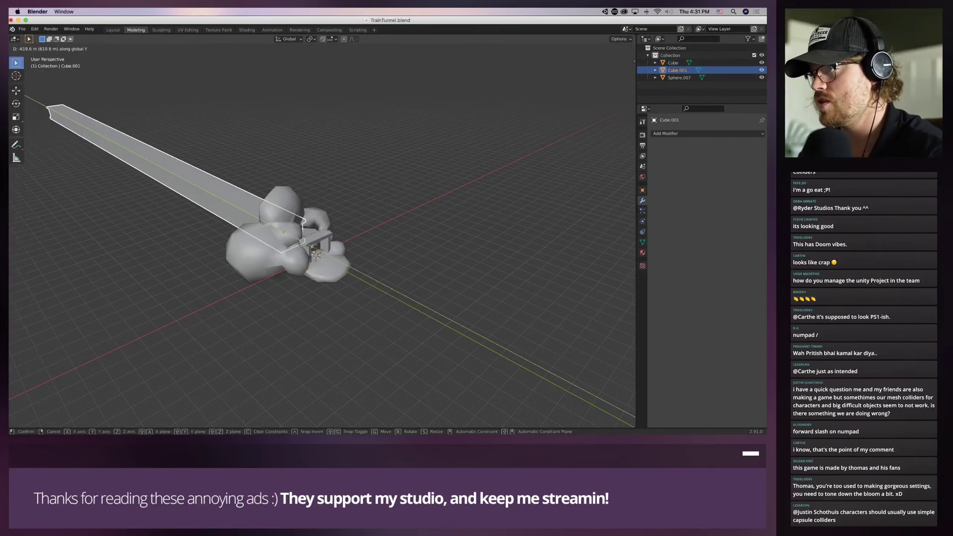
{"action": "left_click", "coordinate": [316, 253]}
Scale the tunnel Cube.001 uniformly and adjust its width along X to fit the entrance frame
{"action": "scroll", "coordinate": [302, 308], "scroll_direction": "up", "scroll_amount": 10}
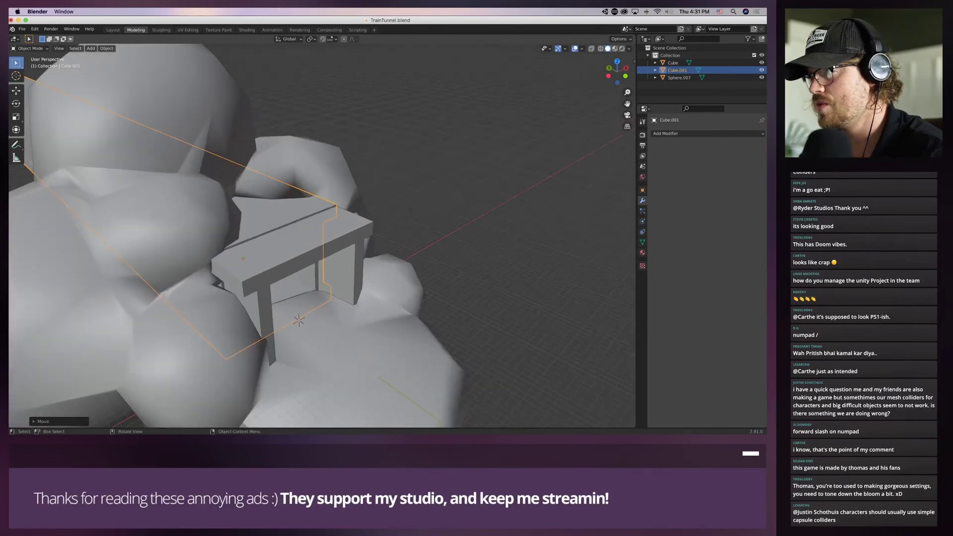
{"action": "middle_click_drag", "start_coordinate": [317, 253], "coordinate": [287, 227]}
{"action": "middle_click_drag", "start_coordinate": [437, 194], "coordinate": [428, 340]}
{"action": "key", "text": "s"}
{"action": "left_click", "coordinate": [445, 229]}
{"action": "scroll", "coordinate": [432, 203], "scroll_direction": "up", "scroll_amount": 5}
{"action": "key", "text": "s"}
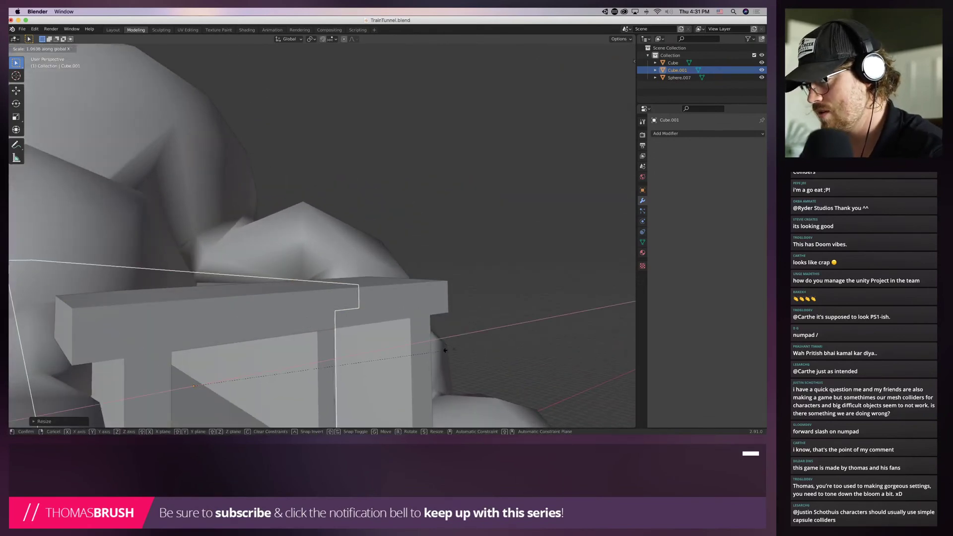
{"action": "key", "text": "x"}
{"action": "key", "text": "Escape"}
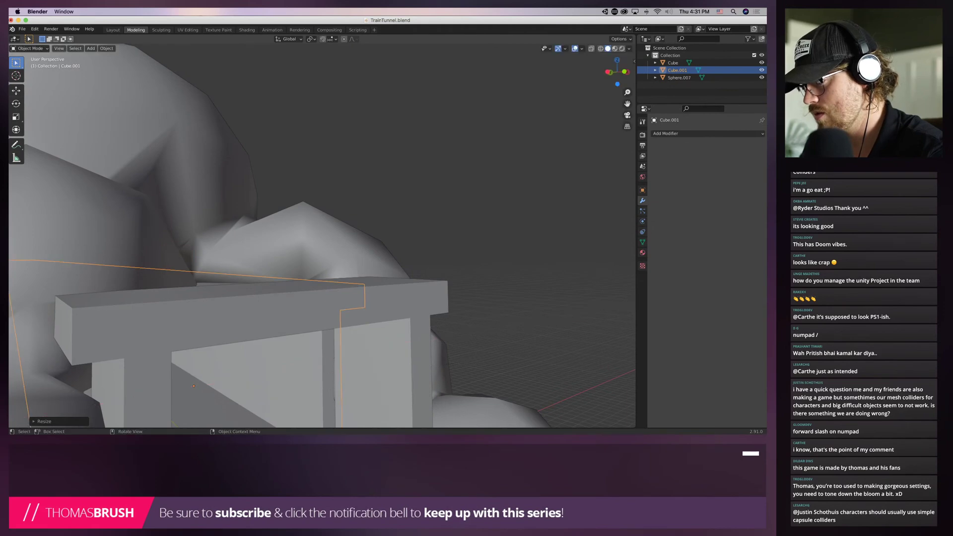
Shift the tunnel along the global Y axis so its front end sits inside the entrance frame
{"action": "middle_click_drag", "start_coordinate": [469, 363], "coordinate": [348, 347]}
{"action": "key", "text": "g"}
{"action": "key", "text": "z"}
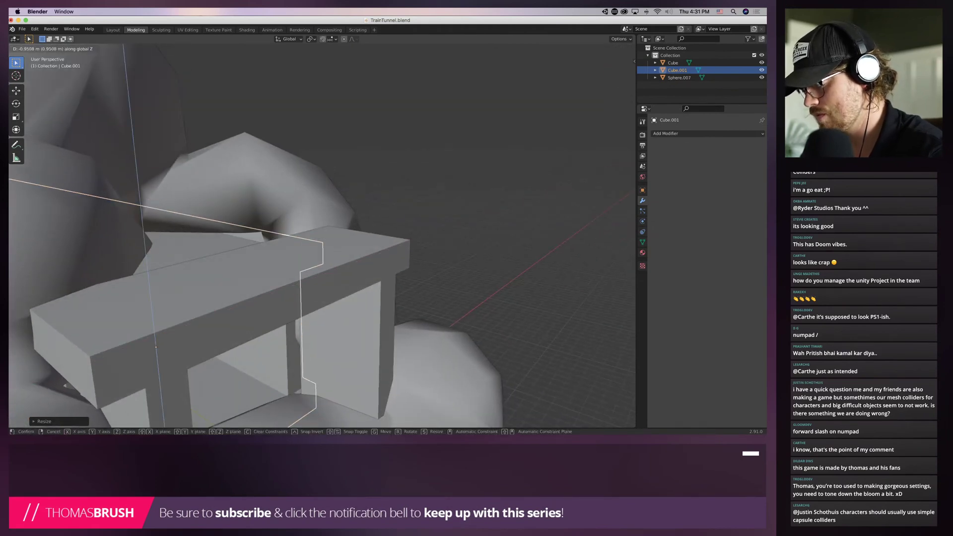
{"action": "key", "text": "y"}
{"action": "key", "text": "Return"}
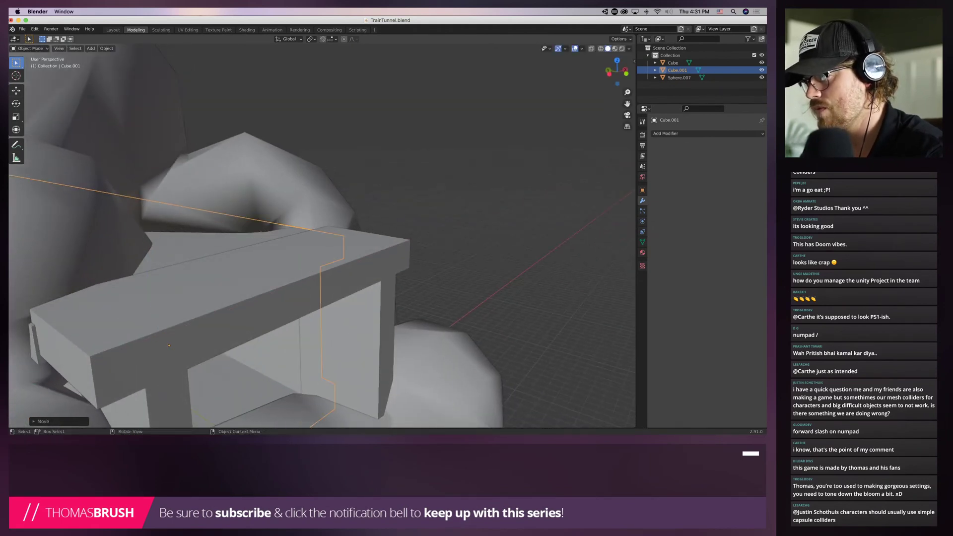
In Edit Mode, add 16 evenly spaced loop cuts along the tunnel's length without sliding them
{"action": "middle_click_drag", "start_coordinate": [347, 249], "coordinate": [322, 420]}
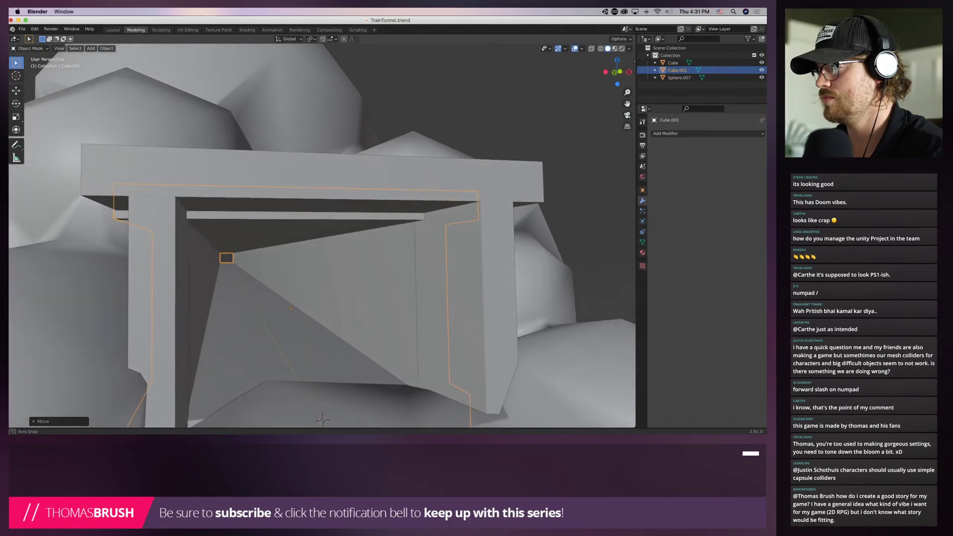
{"action": "scroll", "coordinate": [323, 236], "scroll_direction": "up", "scroll_amount": 2}
{"action": "left_click", "coordinate": [30, 49]}
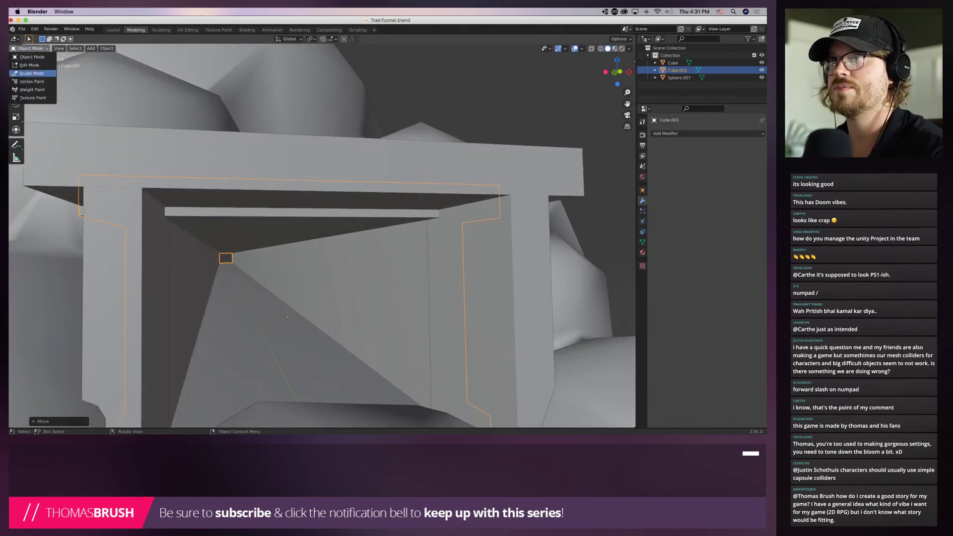
{"action": "left_click", "coordinate": [30, 65]}
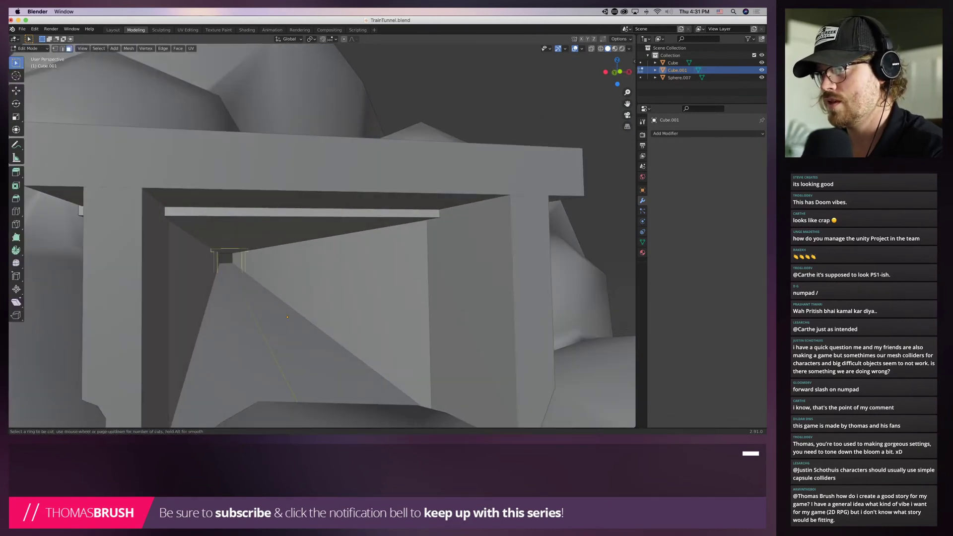
{"action": "scroll", "coordinate": [235, 268], "scroll_direction": "up", "scroll_amount": 6}
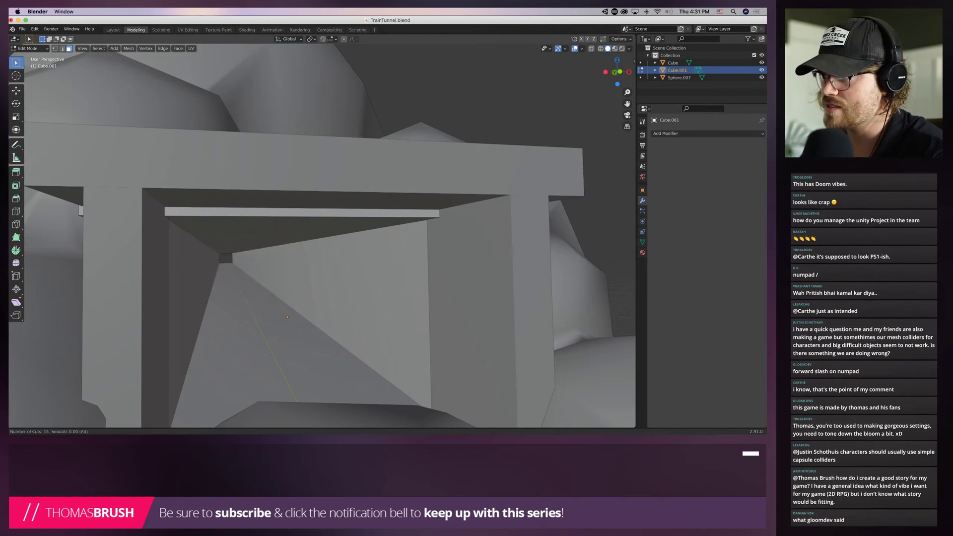
{"action": "left_click", "coordinate": [257, 242]}
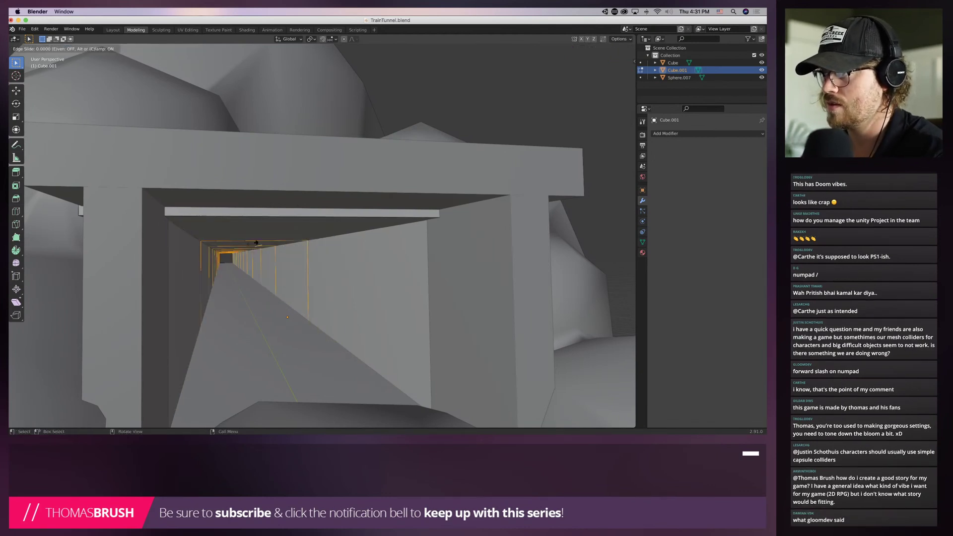
{"action": "left_click", "coordinate": [256, 243]}
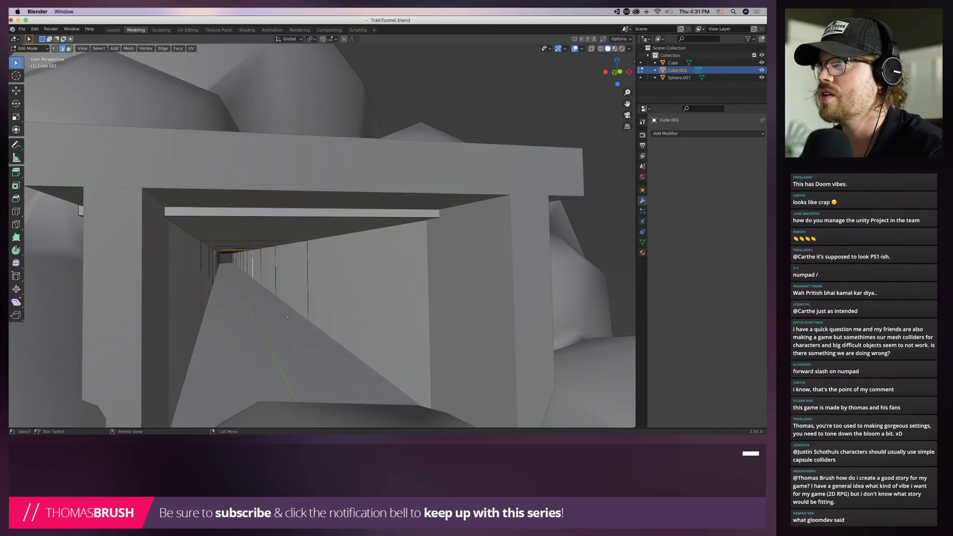
Rotate one edge loop deep in the tunnel and the one nearest the entrance, using smooth proportional editing
{"action": "key", "text": "r"}
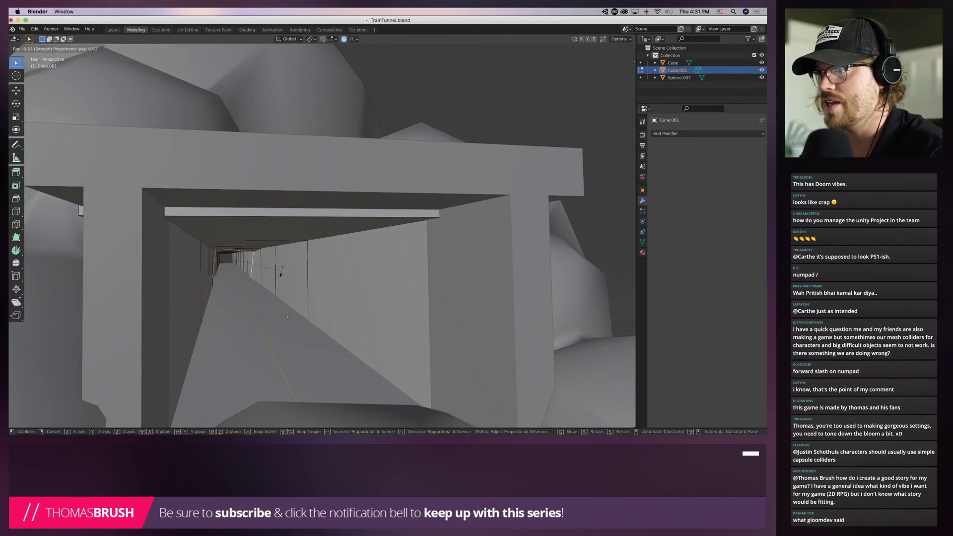
{"action": "scroll", "coordinate": [275, 290], "scroll_direction": "down", "scroll_amount": 14}
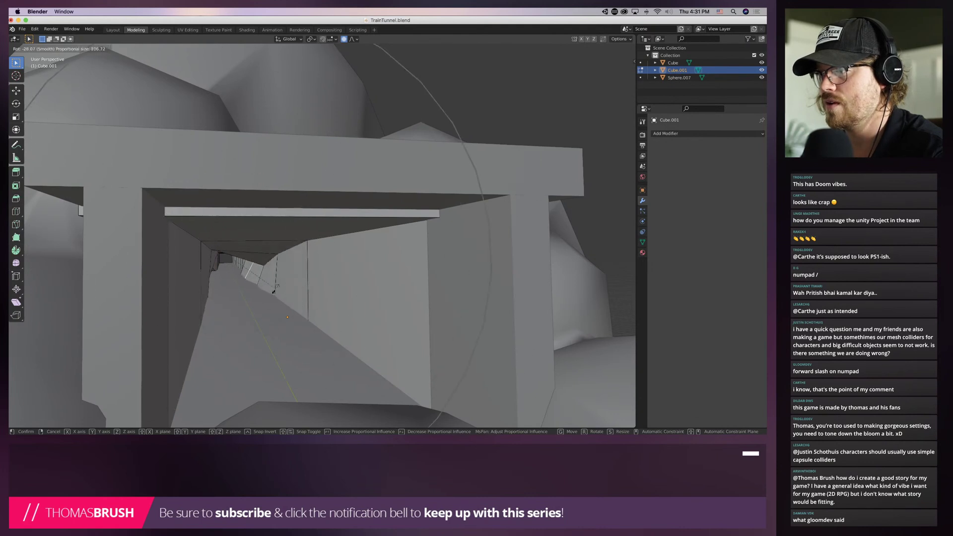
{"action": "left_click", "coordinate": [274, 291]}
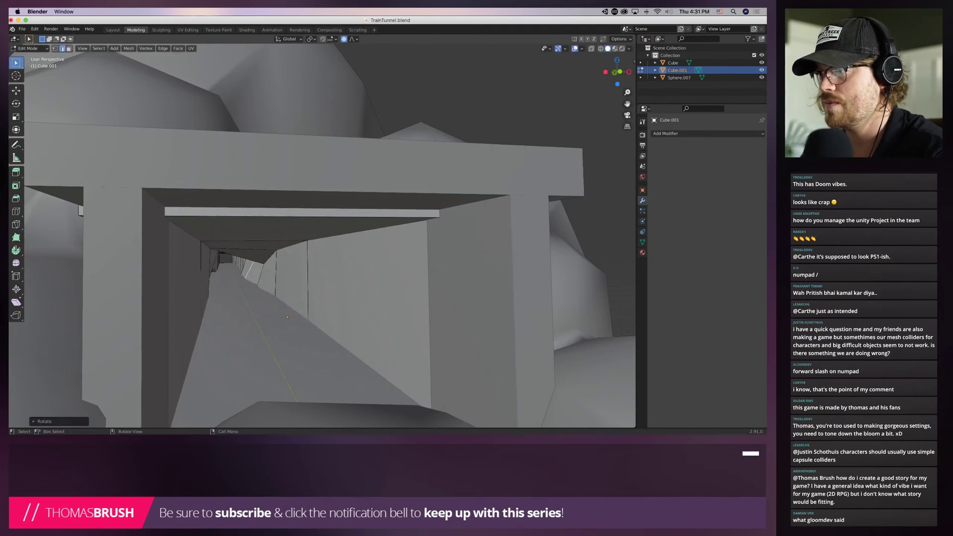
{"action": "key", "text": "r"}
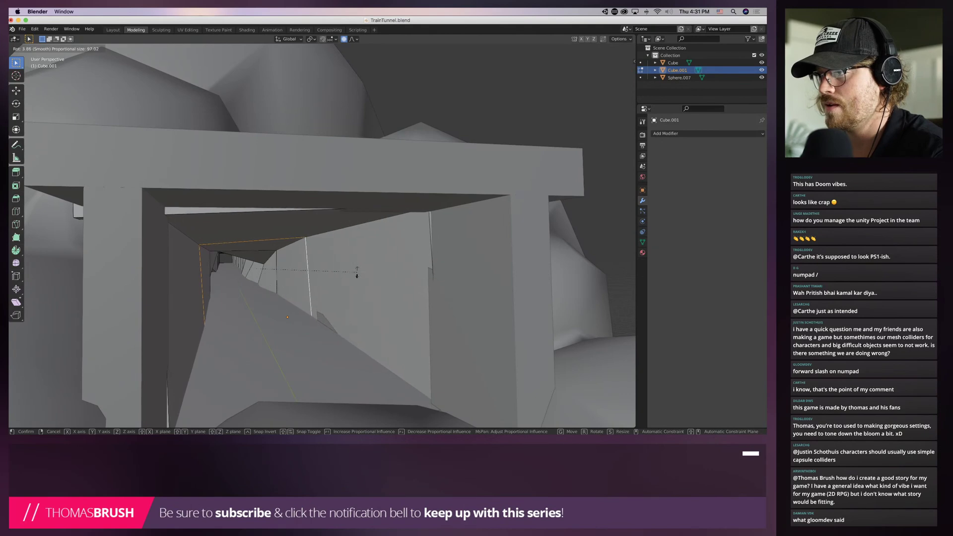
{"action": "left_click", "coordinate": [357, 272]}
Rotate an edge loop in the middle of the tunnel slightly with smooth proportional editing
{"action": "middle_click_drag", "start_coordinate": [358, 273], "coordinate": [340, 247]}
{"action": "scroll", "coordinate": [340, 265], "scroll_direction": "down", "scroll_amount": 1}
{"action": "scroll", "coordinate": [340, 265], "scroll_direction": "up", "scroll_amount": 4}
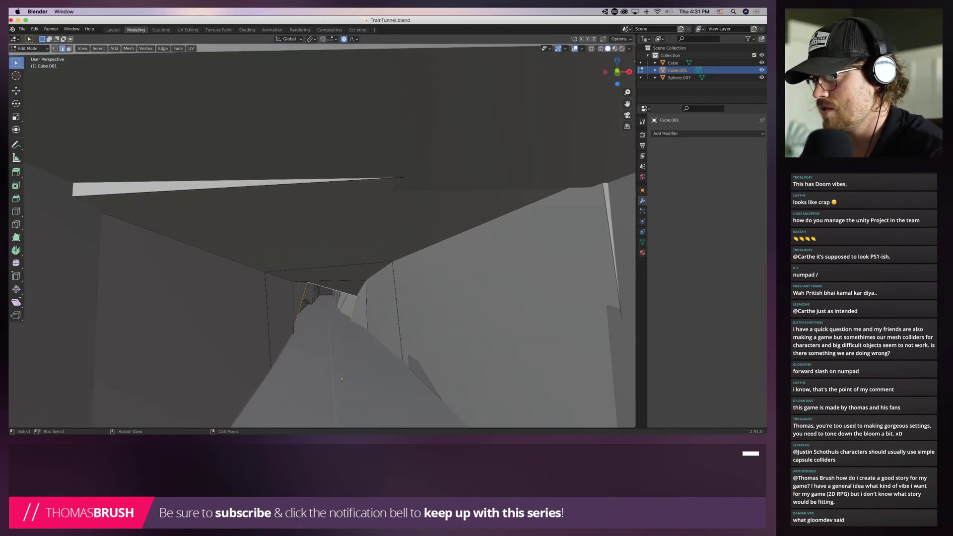
{"action": "key", "text": "r"}
{"action": "left_click", "coordinate": [399, 308]}
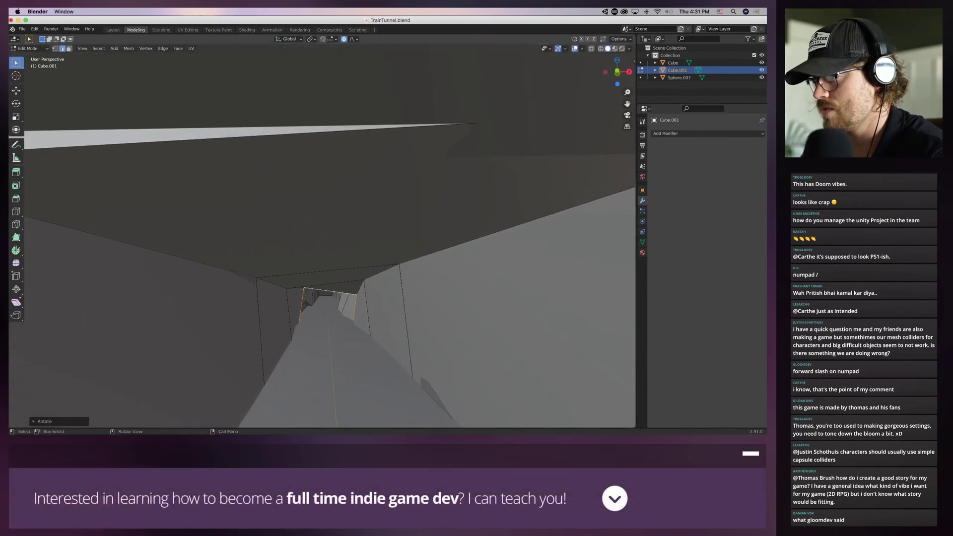
Rotate a deeper tunnel loop about 6 degrees with a proportional size of about 172, and nudge its position
{"action": "key", "text": "r"}
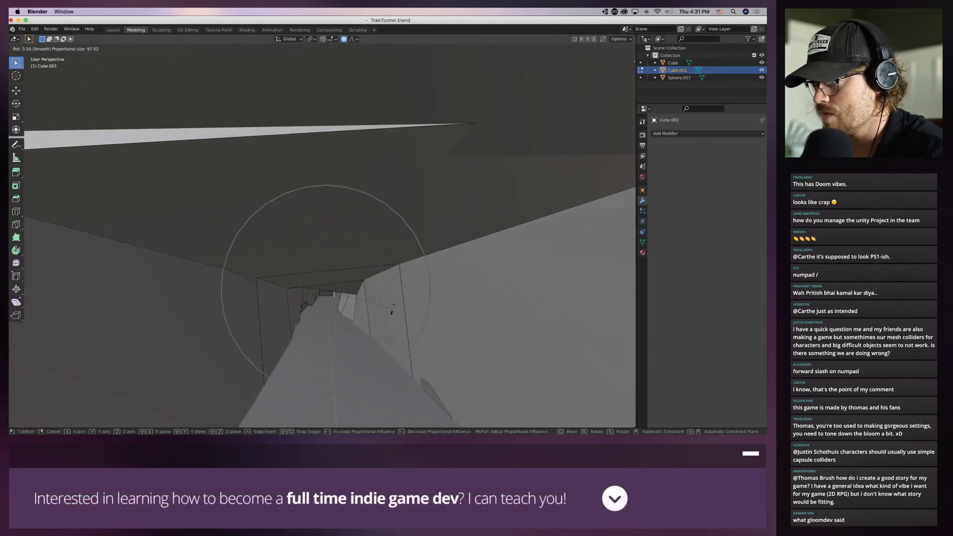
{"action": "scroll", "coordinate": [389, 304], "scroll_direction": "down", "scroll_amount": 16}
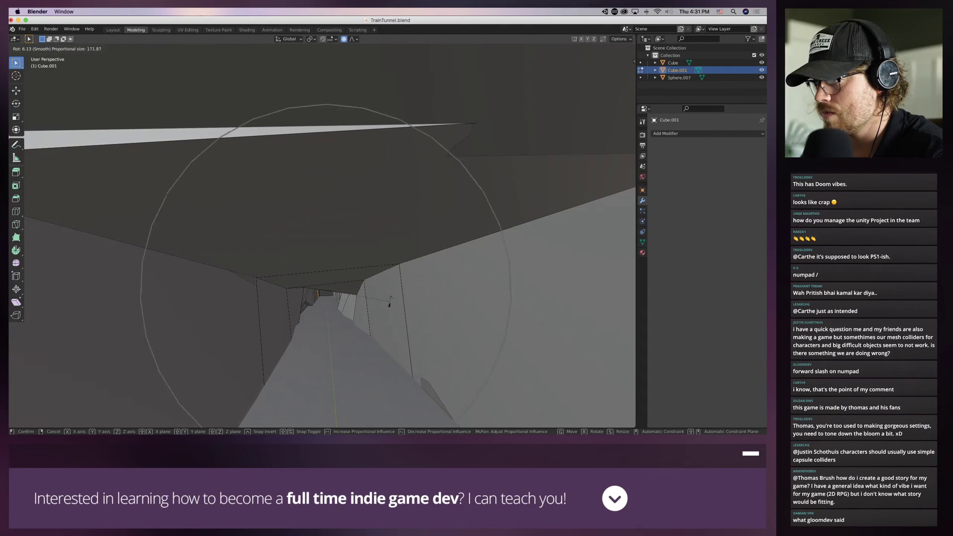
{"action": "left_click", "coordinate": [388, 298]}
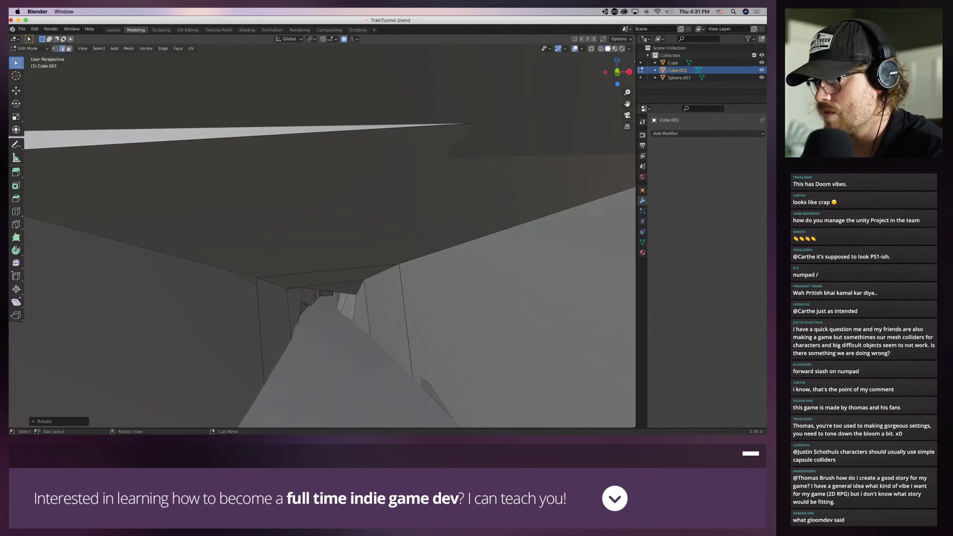
{"action": "key", "text": "g"}
{"action": "left_click", "coordinate": [388, 300]}
With proportional editing off, rotate the tunnel's front edge loop and scale it down to about 0.92 behind the entrance frame
{"action": "scroll", "coordinate": [388, 300], "scroll_direction": "down", "scroll_amount": 3}
{"action": "scroll", "coordinate": [387, 300], "scroll_direction": "down", "scroll_amount": 18}
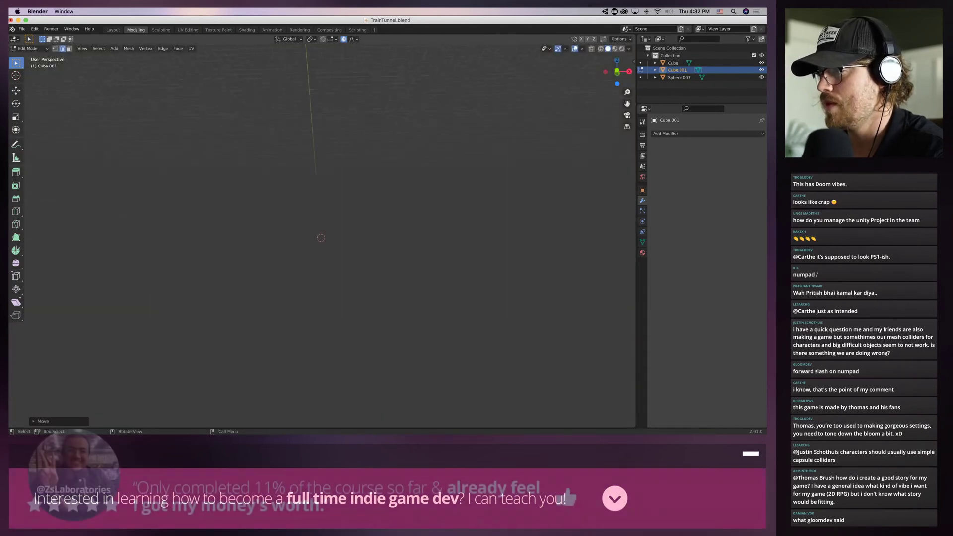
{"action": "scroll", "coordinate": [387, 299], "scroll_direction": "up", "scroll_amount": 13}
{"action": "middle_click_drag", "start_coordinate": [388, 300], "coordinate": [278, 311]}
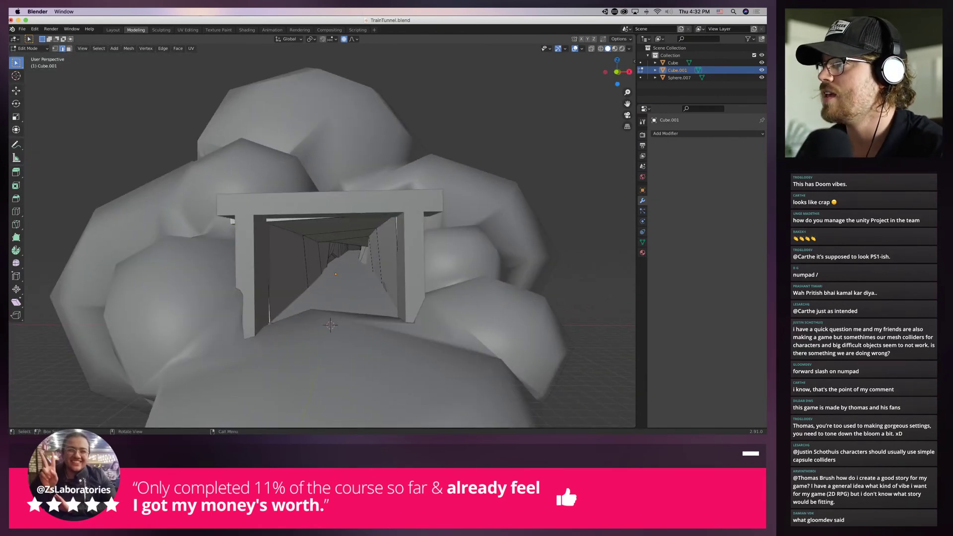
{"action": "key", "text": "r"}
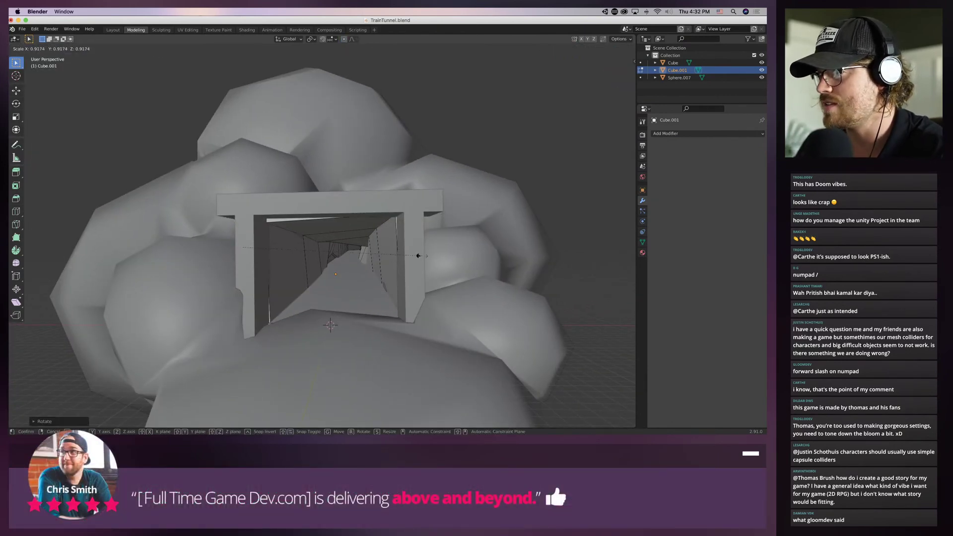
{"action": "left_click", "coordinate": [418, 256]}
{"action": "middle_click_drag", "start_coordinate": [418, 256], "coordinate": [392, 243]}
{"action": "key", "text": "s"}
{"action": "key", "text": "x"}
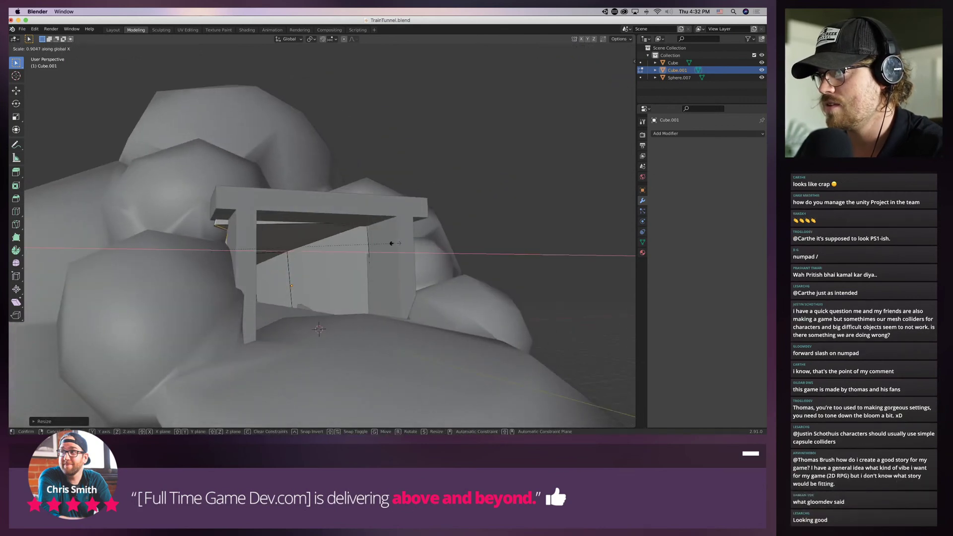
{"action": "key", "text": "Escape"}
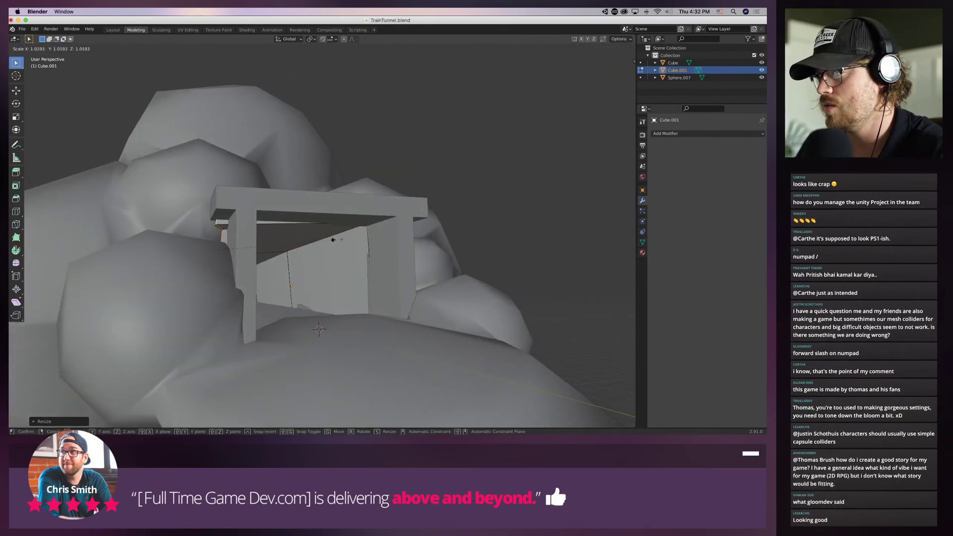
Reposition the tunnel's front edge loop behind the entrance frame and rotate it slightly to line up with the opening
{"action": "key", "text": "g"}
{"action": "left_click", "coordinate": [397, 246]}
{"action": "middle_click_drag", "start_coordinate": [397, 245], "coordinate": [347, 246]}
{"action": "key", "text": "r"}
{"action": "left_click", "coordinate": [424, 261]}
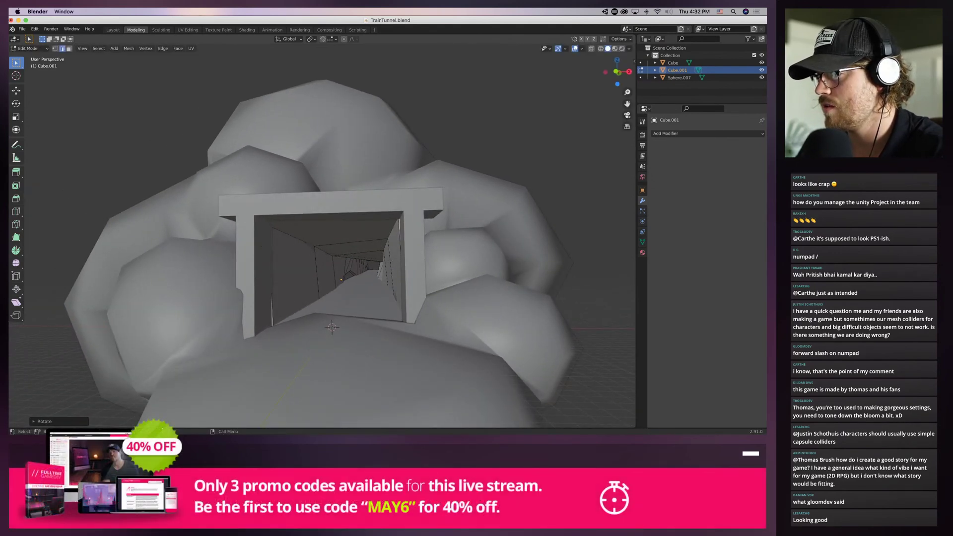
{"action": "key", "text": "r"}
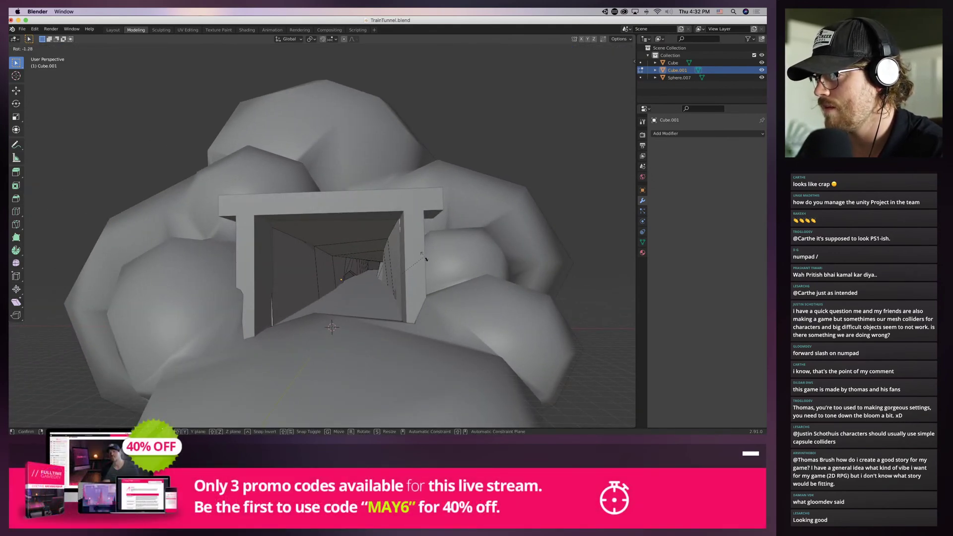
{"action": "left_click", "coordinate": [426, 259]}
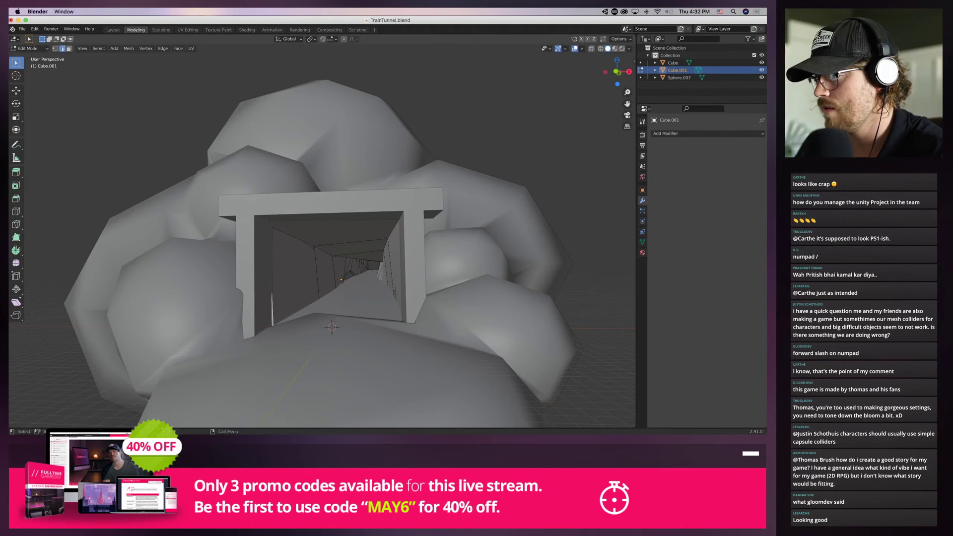
Move the front left wall edge behind the entrance frame and shift the next left wall edge about 2.3 m inward
{"action": "key", "text": "g"}
{"action": "key", "text": "Return"}
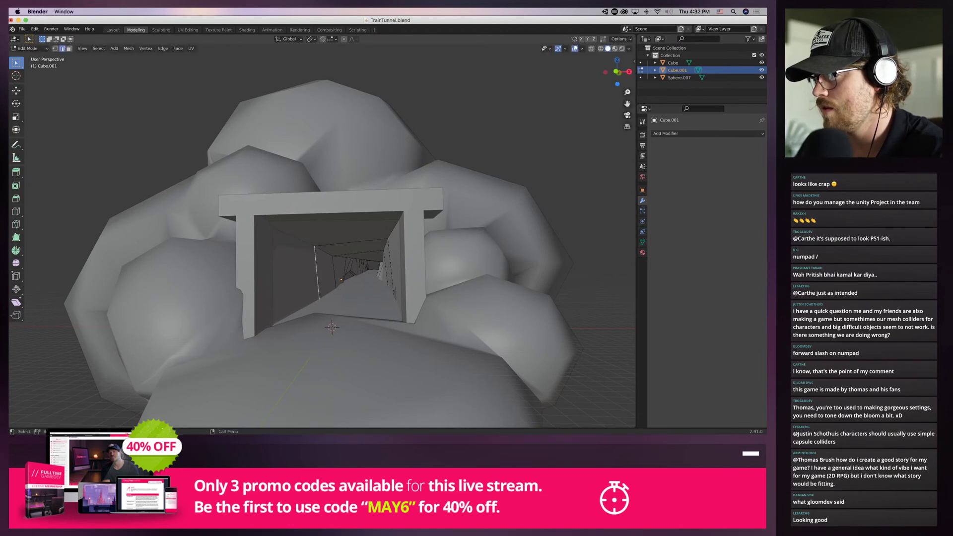
{"action": "scroll", "coordinate": [322, 236], "scroll_direction": "up", "scroll_amount": 5}
{"action": "scroll", "coordinate": [322, 236], "scroll_direction": "down", "scroll_amount": 2}
{"action": "mouse_move", "coordinate": [322, 236]}
{"action": "middle_mouse_down"}
{"action": "mouse_move", "coordinate": [371, 234]}
{"action": "mouse_move", "coordinate": [325, 238]}
{"action": "middle_mouse_up"}
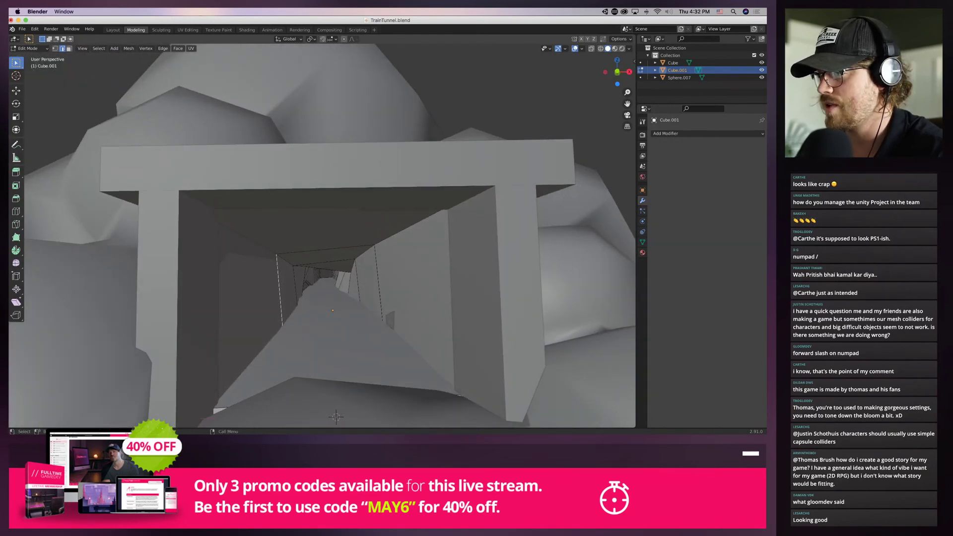
{"action": "key", "text": "g"}
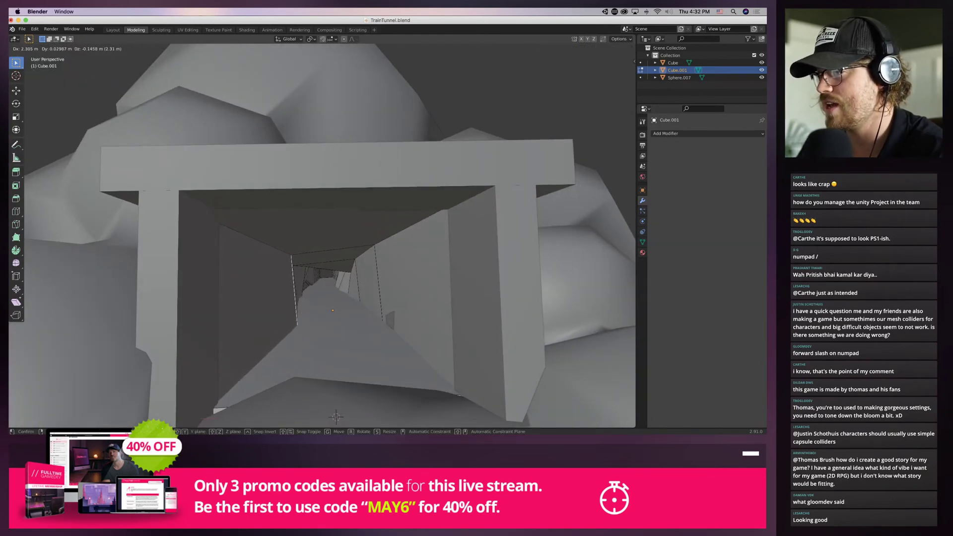
{"action": "left_click", "coordinate": [336, 417]}
{"action": "middle_click_drag", "start_coordinate": [336, 417], "coordinate": [295, 359]}
{"action": "left_click", "coordinate": [582, 49]}
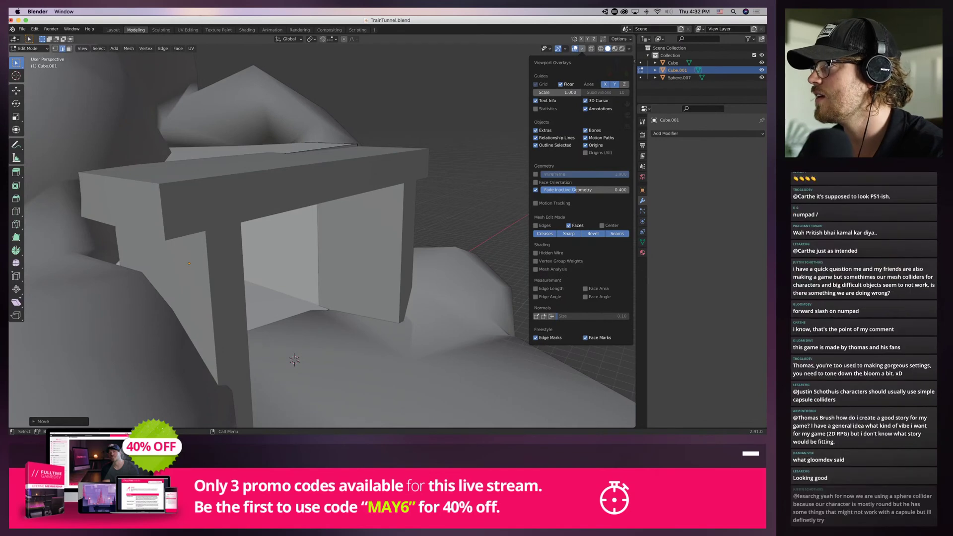
{"action": "left_click", "coordinate": [574, 49]}
{"action": "left_click", "coordinate": [574, 49]}
{"action": "mouse_move", "coordinate": [322, 238]}
{"action": "middle_mouse_down"}
{"action": "mouse_move", "coordinate": [298, 231]}
{"action": "mouse_move", "coordinate": [375, 226]}
{"action": "middle_mouse_up"}
{"action": "key", "text": "shift+z"}
{"action": "left_click", "coordinate": [608, 49]}
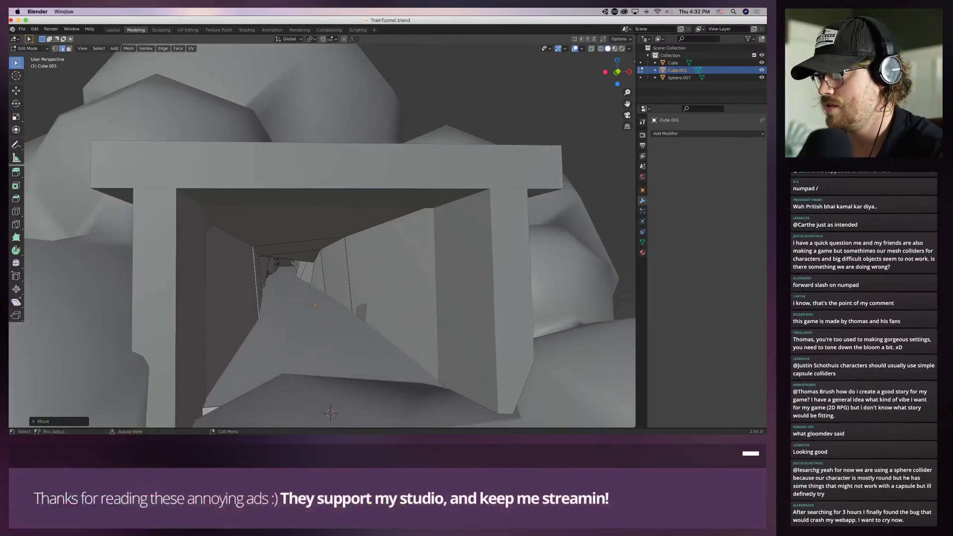
Nudge the second edge loop inside the tunnel slightly sideways and adjust the tunnel geometry just behind the entrance frame
{"action": "key", "text": "g"}
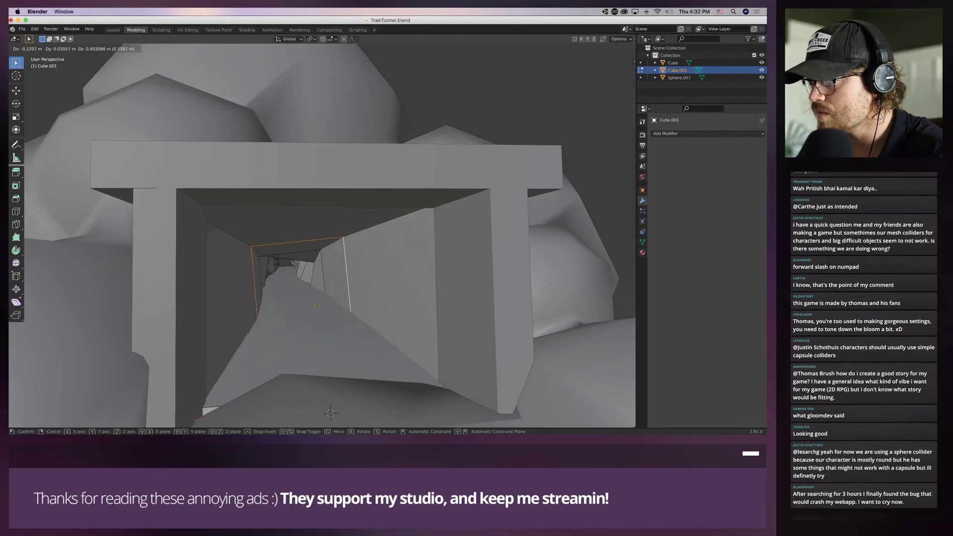
{"action": "left_click", "coordinate": [300, 293]}
{"action": "middle_click_drag", "start_coordinate": [300, 293], "coordinate": [309, 254]}
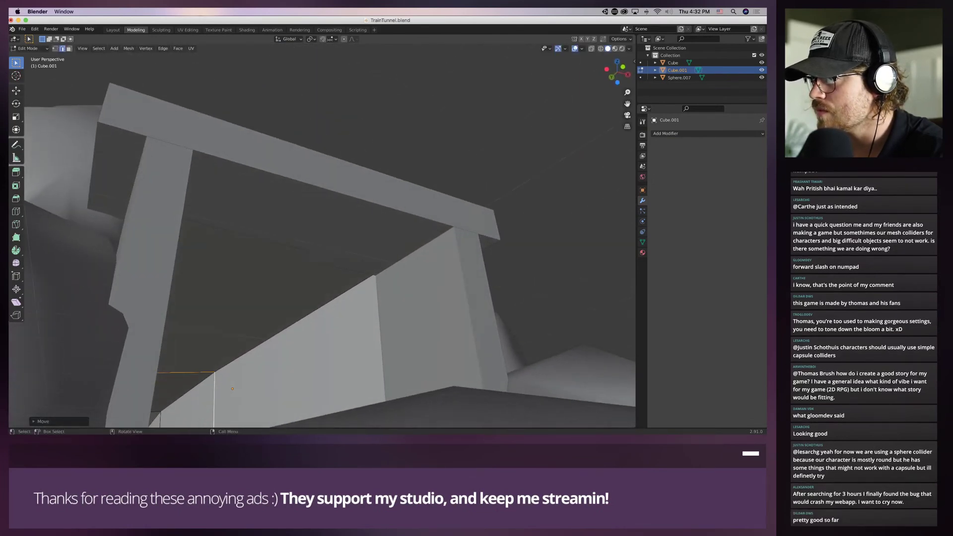
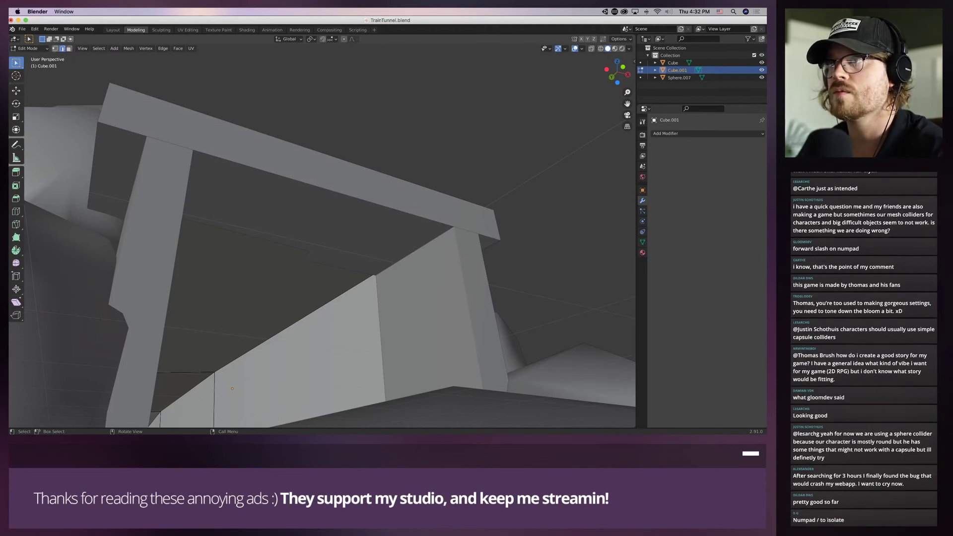
{"action": "middle_click_drag", "start_coordinate": [308, 254], "coordinate": [323, 199]}
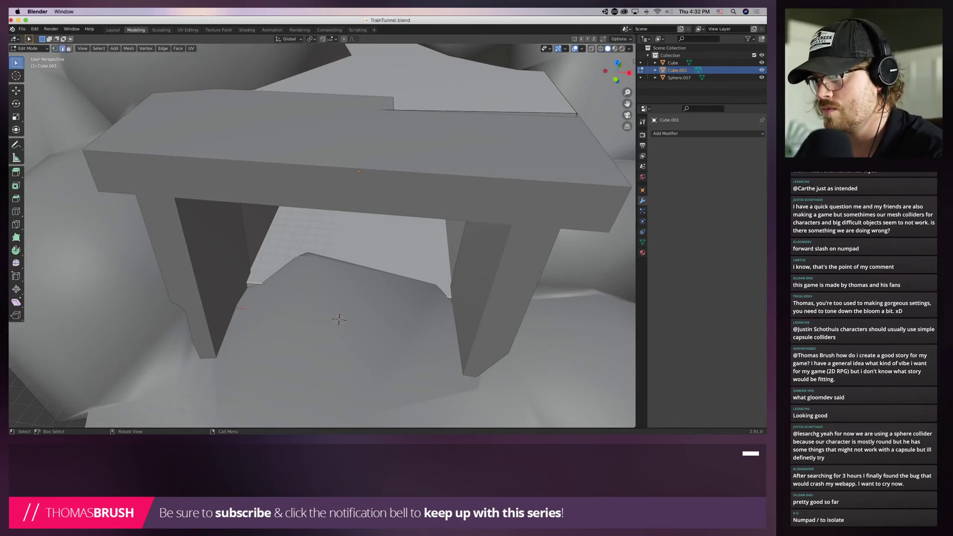
{"action": "key", "text": "g"}
{"action": "left_click", "coordinate": [323, 218]}
{"action": "middle_click_drag", "start_coordinate": [323, 218], "coordinate": [378, 169]}
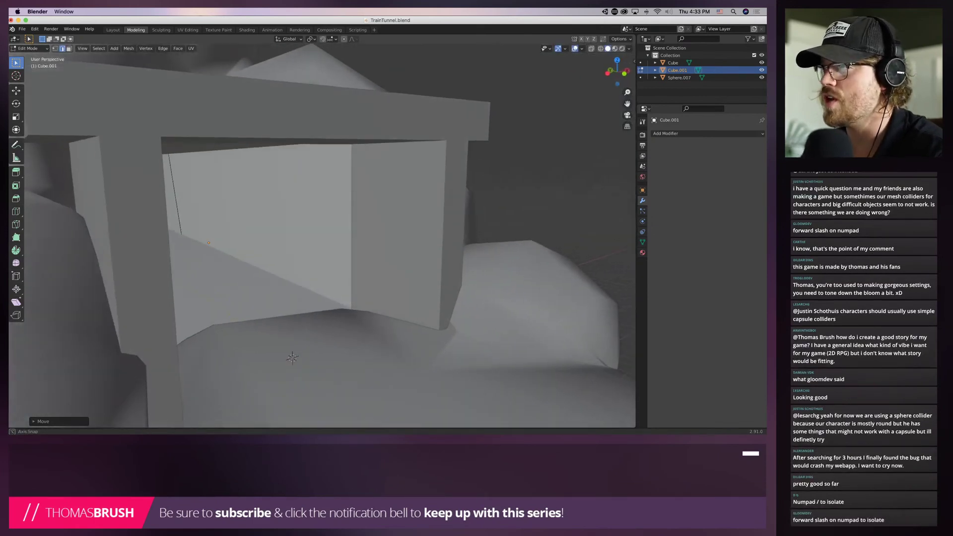
Select all the linked tunnel interior geometry and isolate the tunnel in local view
{"action": "middle_click_drag", "start_coordinate": [292, 358], "coordinate": [314, 406]}
{"action": "scroll", "coordinate": [323, 239], "scroll_direction": "up", "scroll_amount": 4}
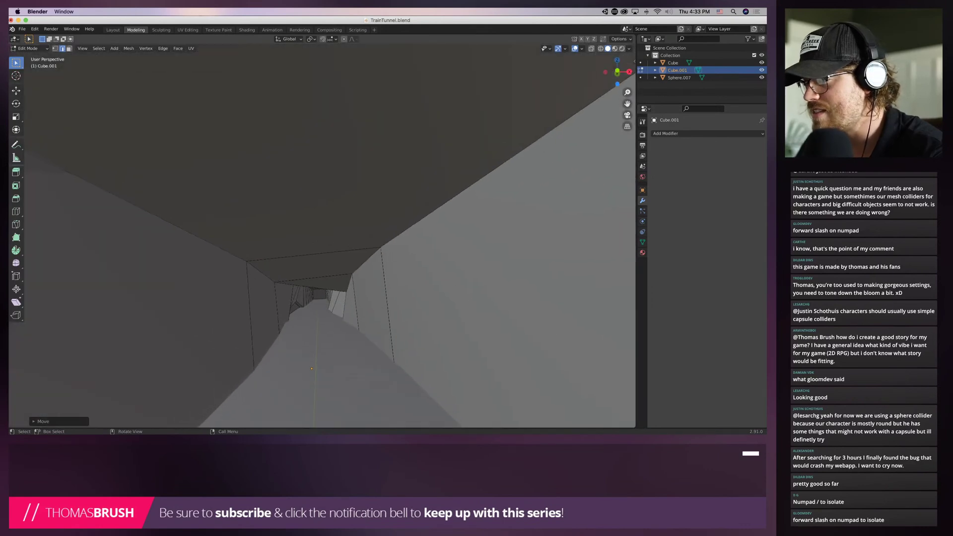
{"action": "scroll", "coordinate": [323, 239], "scroll_direction": "down", "scroll_amount": 7}
{"action": "scroll", "coordinate": [323, 238], "scroll_direction": "up", "scroll_amount": 3}
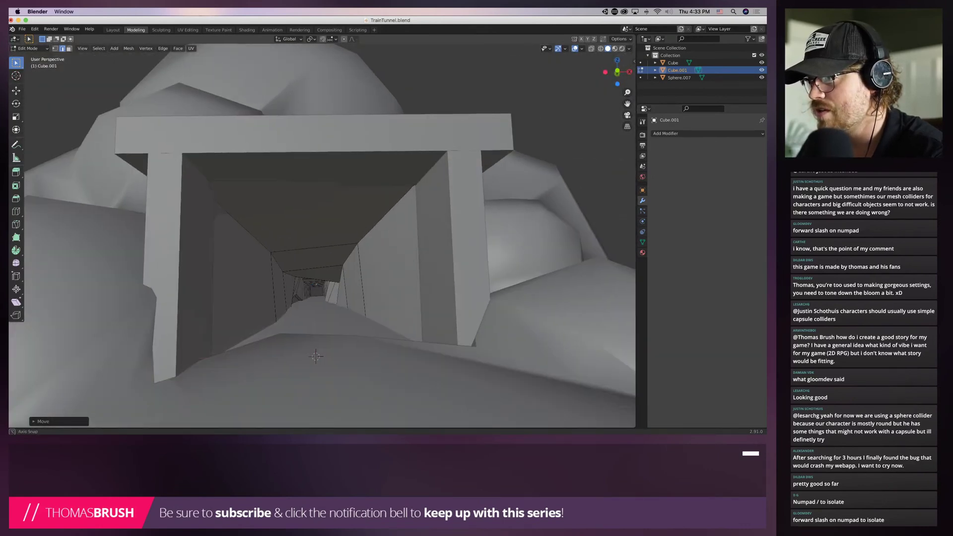
{"action": "middle_click_drag", "start_coordinate": [322, 238], "coordinate": [333, 227]}
{"action": "middle_click_drag", "start_coordinate": [312, 361], "coordinate": [313, 351]}
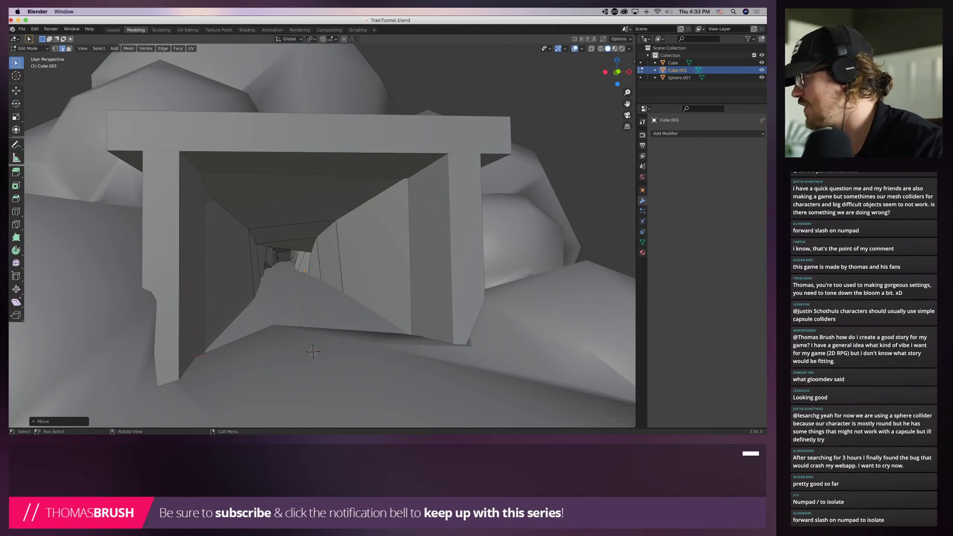
{"action": "key", "text": "ctrl+l"}
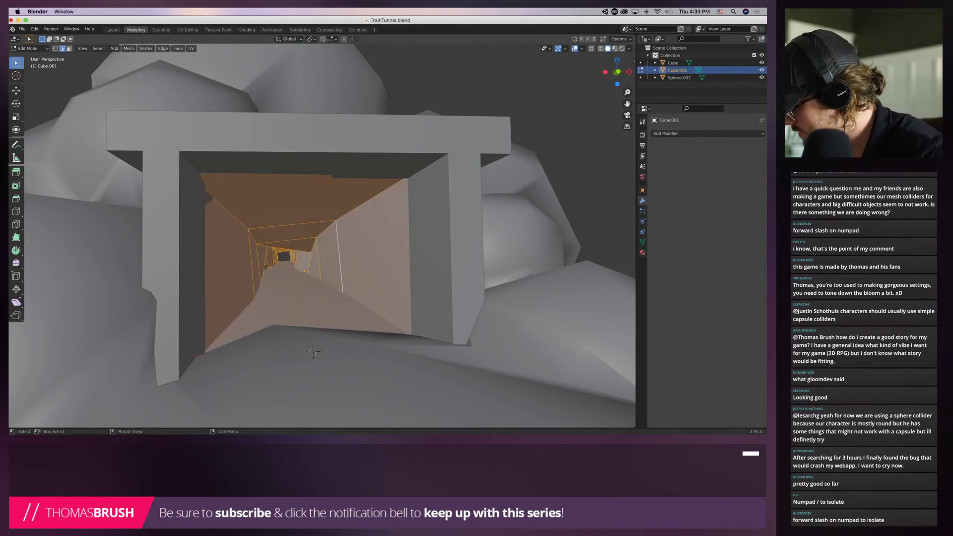
{"action": "key", "text": "KP_Divide"}
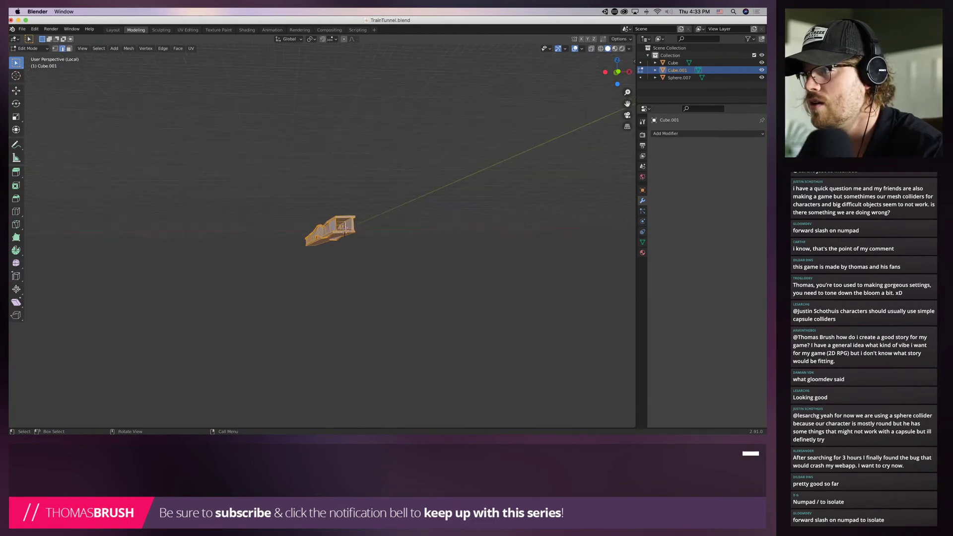
{"action": "scroll", "coordinate": [322, 236], "scroll_direction": "up", "scroll_amount": 10}
{"action": "scroll", "coordinate": [322, 236], "scroll_direction": "down", "scroll_amount": 8}
{"action": "scroll", "coordinate": [322, 236], "scroll_direction": "up", "scroll_amount": 5}
{"action": "middle_click_drag", "start_coordinate": [322, 236], "coordinate": [400, 257]}
Move the raised bottom face of the tunnel's side wall down about 6.4 m into the floor
{"action": "left_click", "coordinate": [516, 247]}
{"action": "scroll", "coordinate": [512, 247], "scroll_direction": "up", "scroll_amount": 5}
{"action": "left_click", "coordinate": [497, 241]}
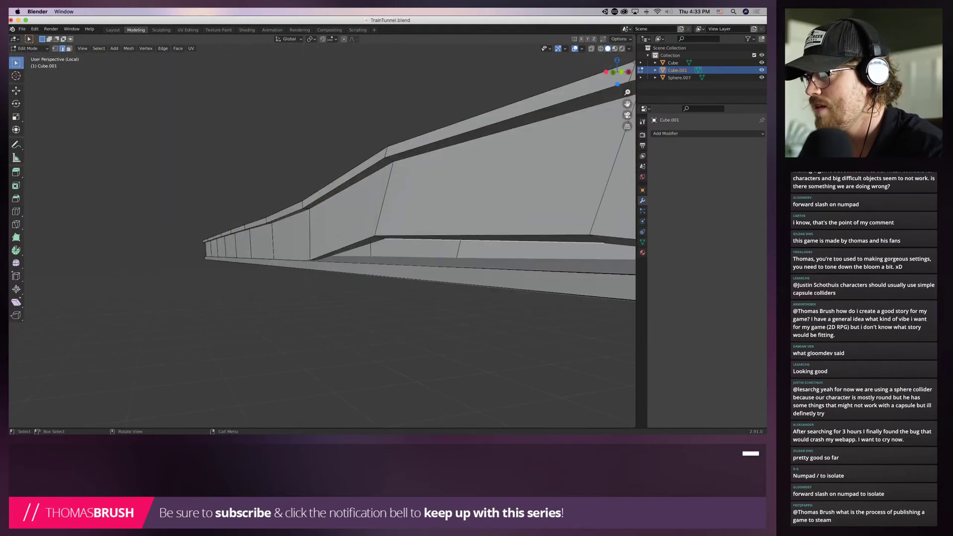
{"action": "middle_click_drag", "start_coordinate": [497, 241], "coordinate": [461, 278]}
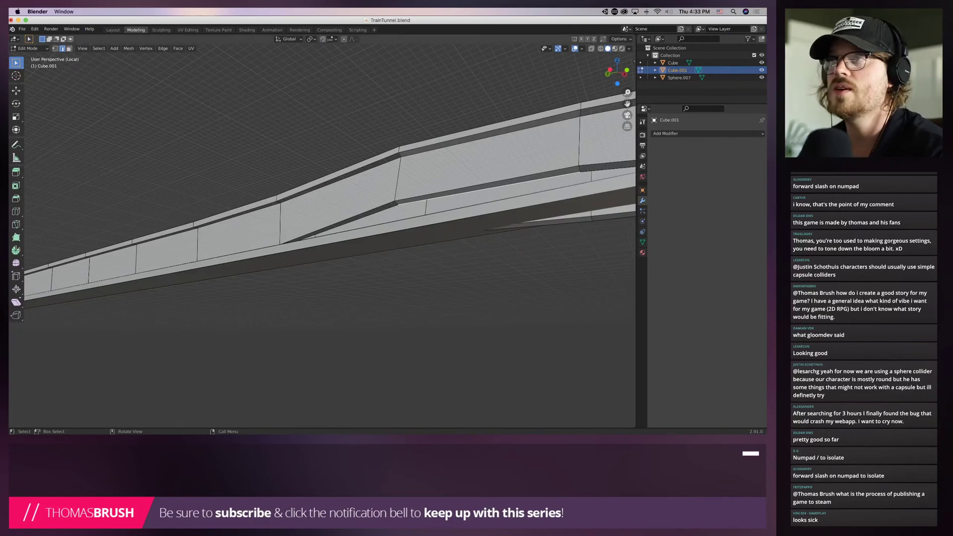
{"action": "key", "text": "g"}
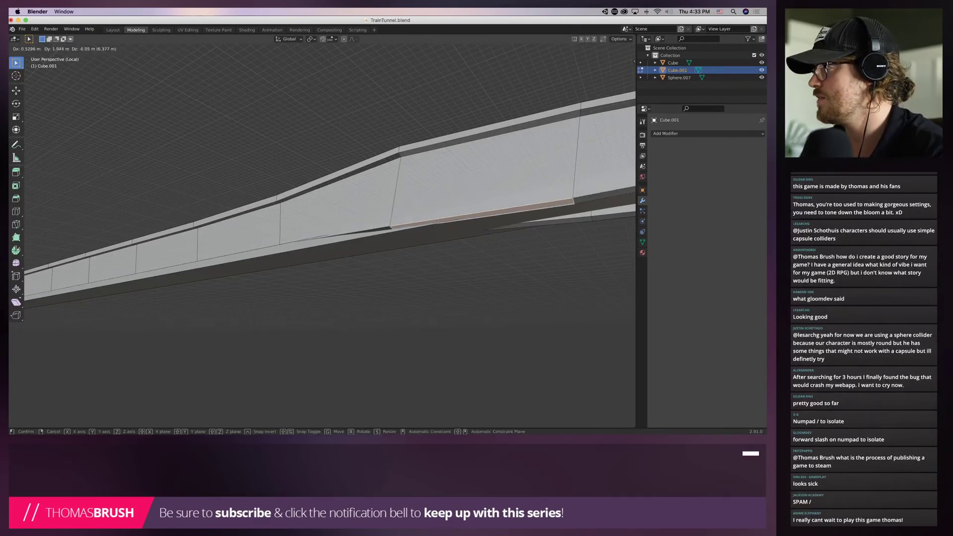
{"action": "left_click", "coordinate": [484, 216]}
Shift further bottom faces of the side wall sideways to line them up along the tunnel floor
{"action": "middle_click_drag", "start_coordinate": [484, 216], "coordinate": [208, 196]}
{"action": "key", "text": "g"}
{"action": "left_click", "coordinate": [347, 208]}
{"action": "left_click", "coordinate": [200, 169]}
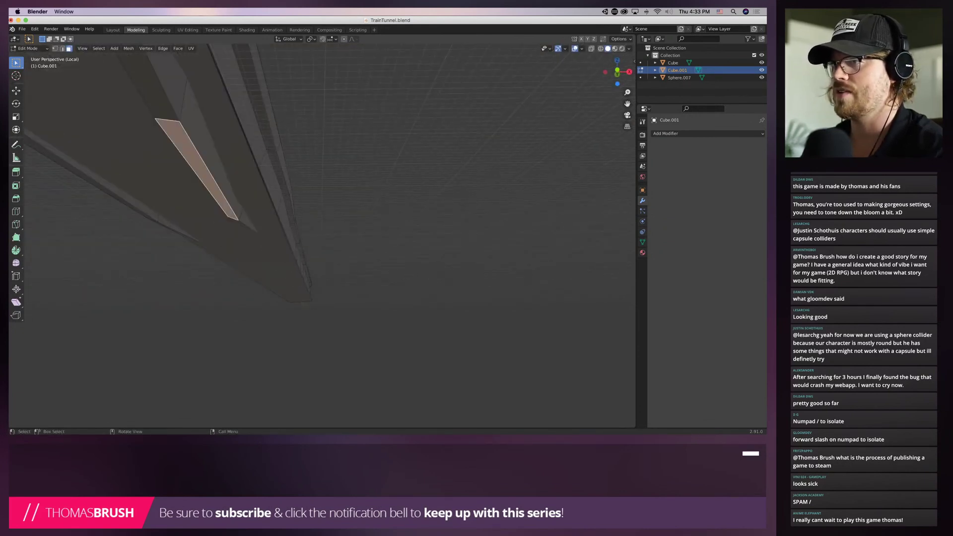
{"action": "key", "text": "g"}
{"action": "left_click", "coordinate": [230, 171]}
Move the small neighbouring bottom face sideways in line with the wall and rotate it
{"action": "left_click", "coordinate": [257, 224]}
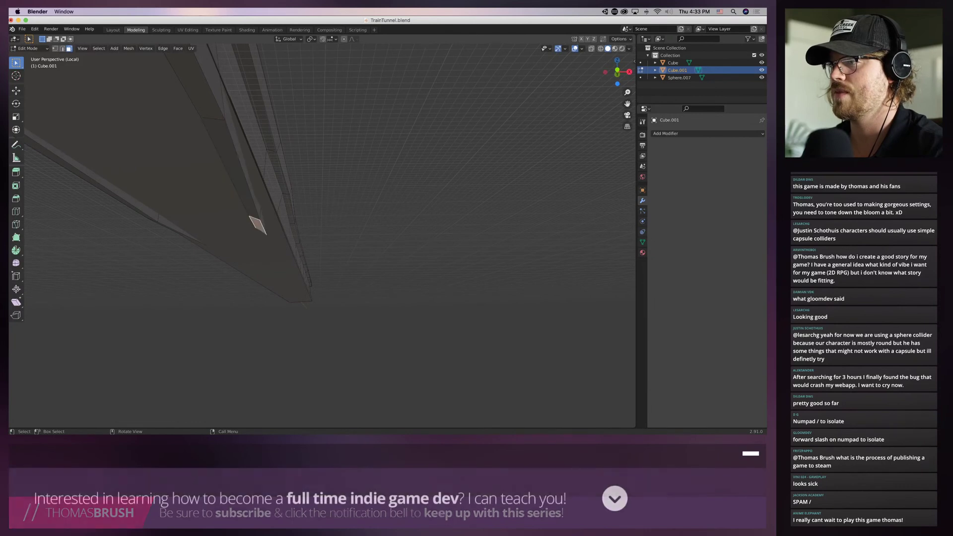
{"action": "key", "text": "g"}
{"action": "left_click", "coordinate": [269, 224]}
{"action": "key", "text": "r"}
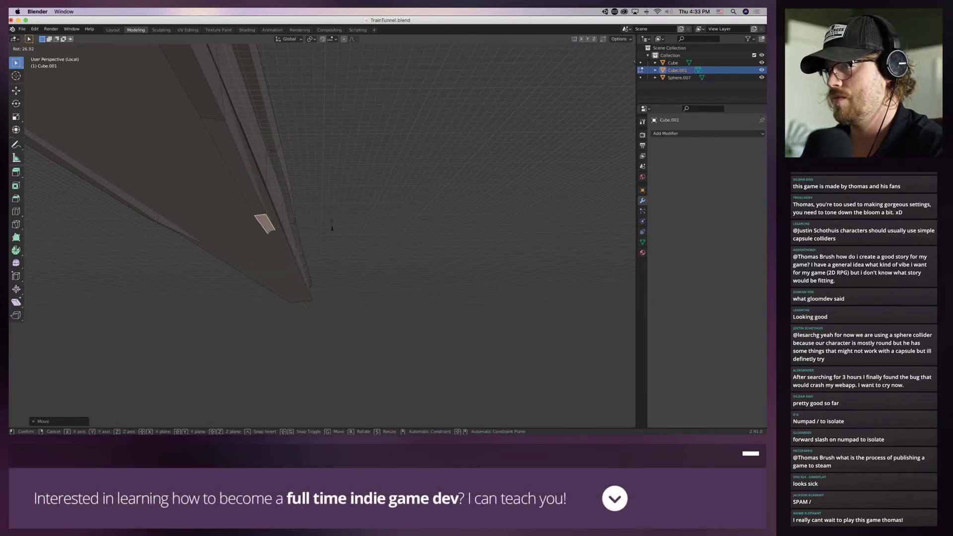
{"action": "left_click", "coordinate": [277, 231]}
Move the top outer vertex at the left wall's front end outward to straighten that wall end
{"action": "middle_click_drag", "start_coordinate": [278, 231], "coordinate": [338, 268]}
{"action": "scroll", "coordinate": [322, 235], "scroll_direction": "down", "scroll_amount": 5}
{"action": "middle_click_drag", "start_coordinate": [321, 236], "coordinate": [383, 241]}
{"action": "scroll", "coordinate": [352, 244], "scroll_direction": "up", "scroll_amount": 5}
{"action": "scroll", "coordinate": [322, 236], "scroll_direction": "down", "scroll_amount": 10}
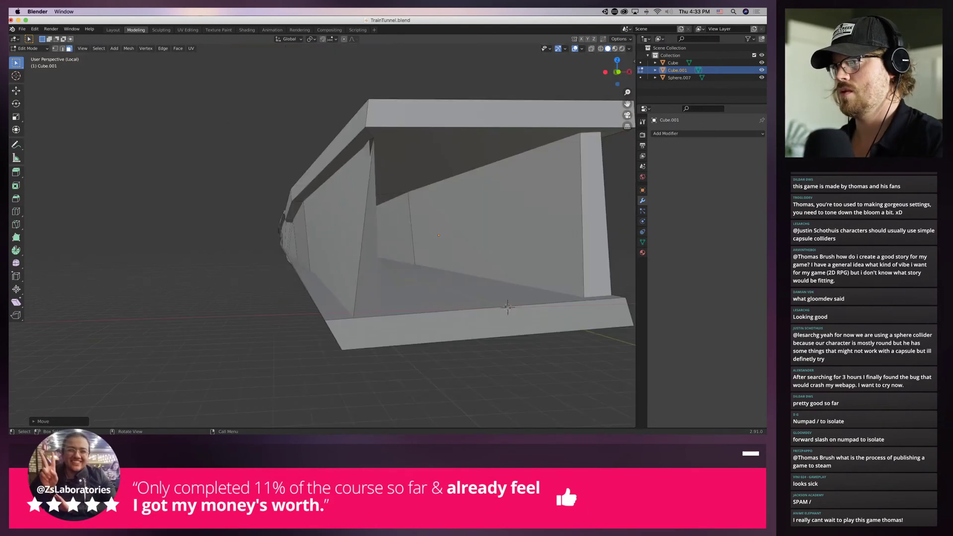
{"action": "scroll", "coordinate": [322, 236], "scroll_direction": "up", "scroll_amount": 4}
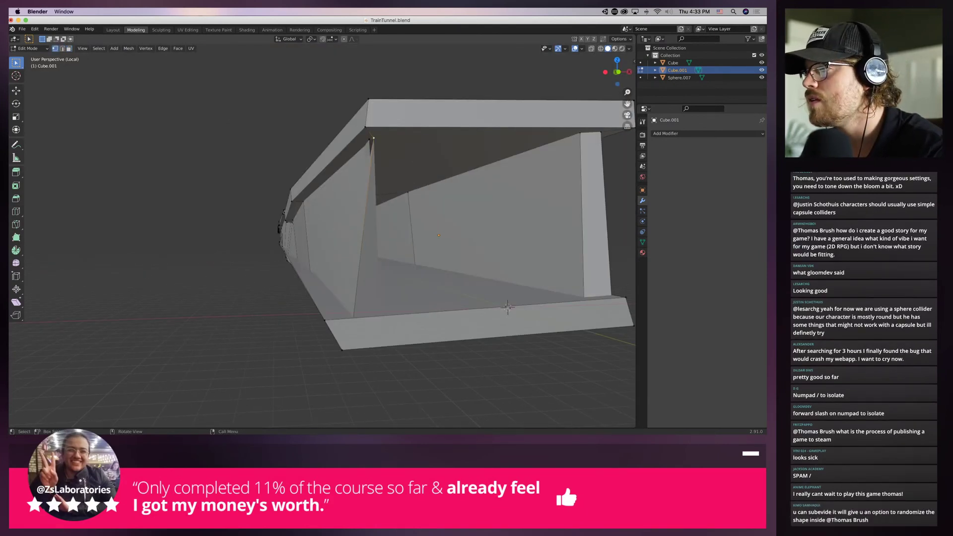
{"action": "key", "text": "g"}
{"action": "left_click", "coordinate": [352, 139]}
{"action": "middle_click_drag", "start_coordinate": [352, 138], "coordinate": [326, 140]}
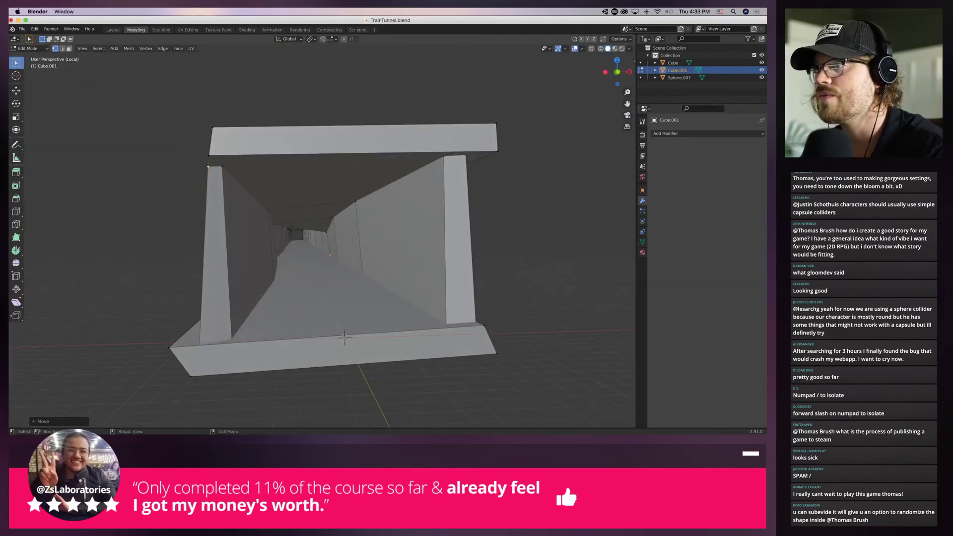
Move the top inner vertices at the front ends of both side walls inward toward the tunnel's centre
{"action": "scroll", "coordinate": [321, 236], "scroll_direction": "down", "scroll_amount": 8}
{"action": "scroll", "coordinate": [321, 235], "scroll_direction": "up", "scroll_amount": 8}
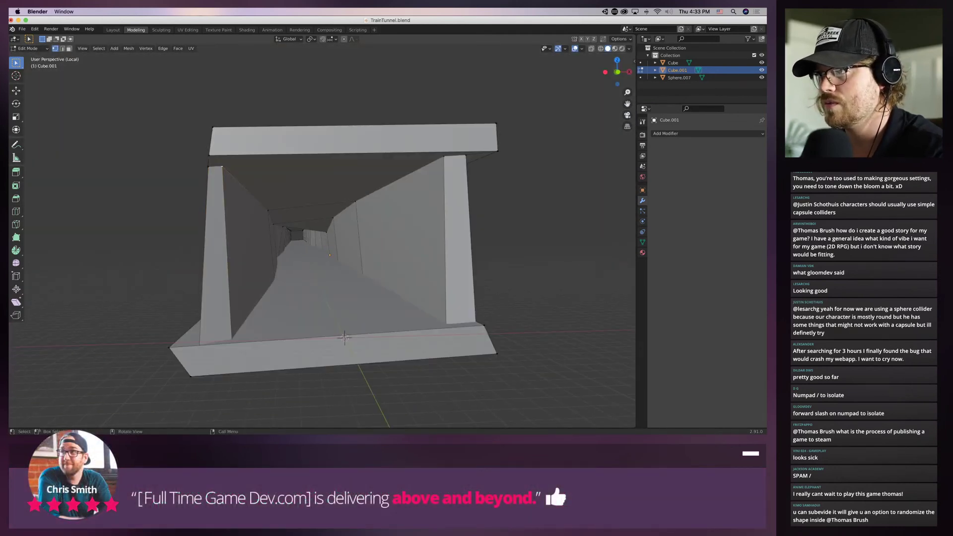
{"action": "key", "text": "g"}
{"action": "left_click", "coordinate": [242, 167]}
{"action": "left_click", "coordinate": [444, 157]}
{"action": "key", "text": "g"}
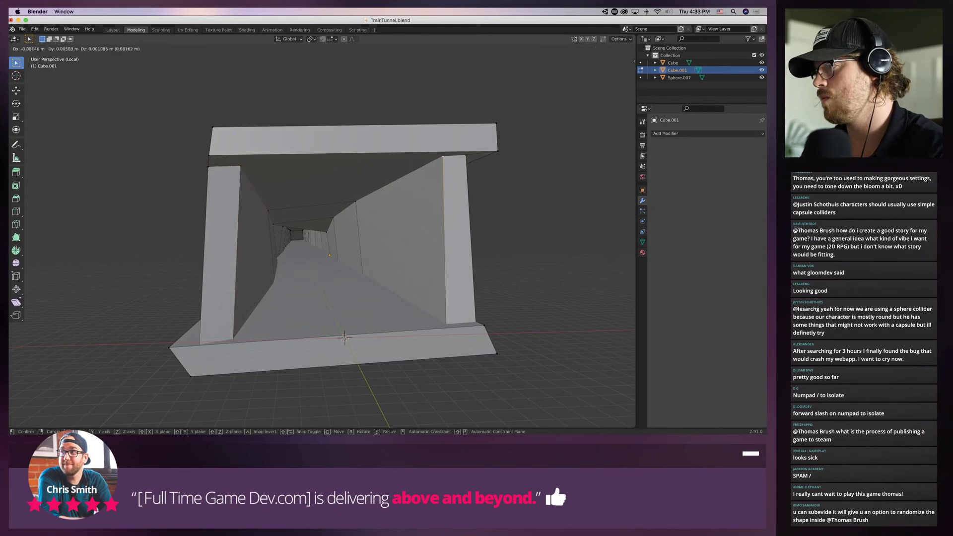
{"action": "left_click", "coordinate": [413, 159]}
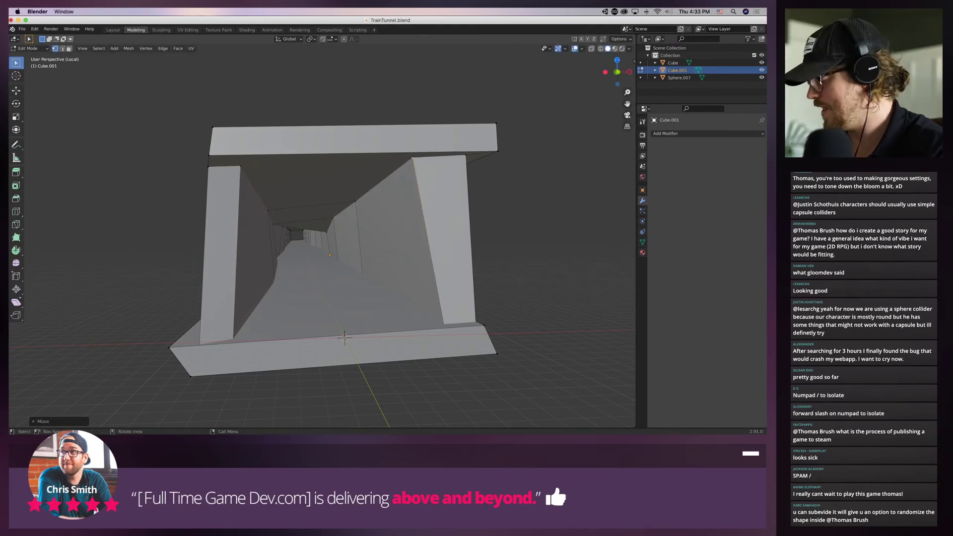
Bring back the full scene and move the top of the right wall's front end outward behind the entrance frame
{"action": "key", "text": "KP_Divide"}
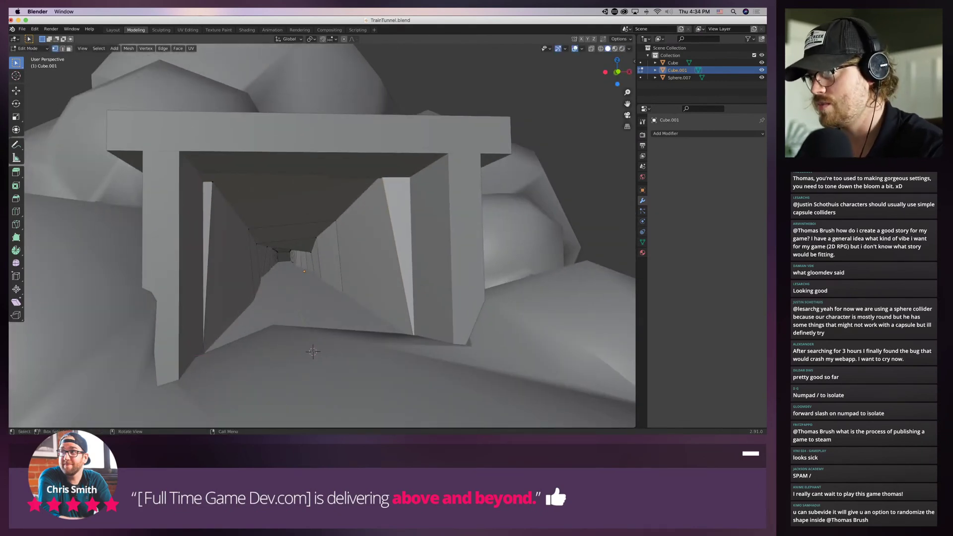
{"action": "key", "text": "g"}
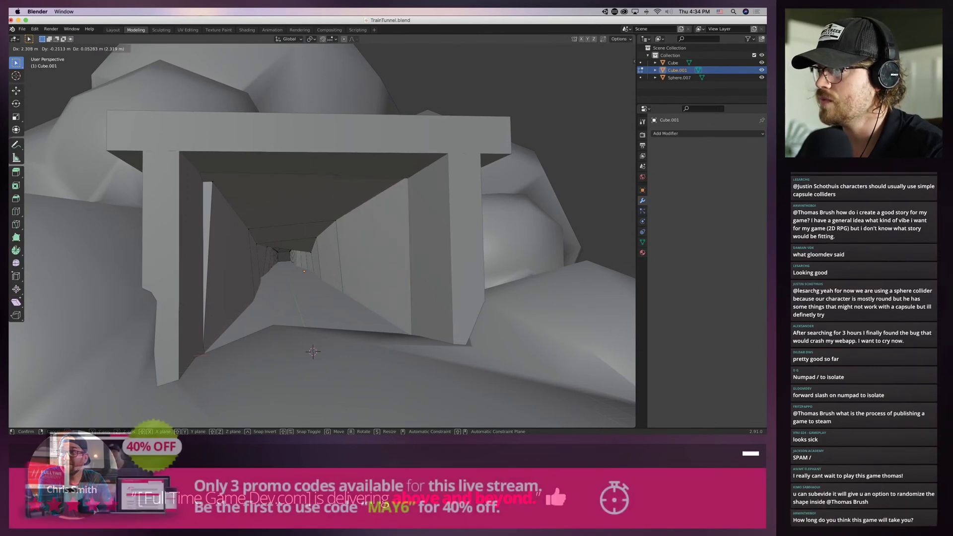
{"action": "key", "text": "Return"}
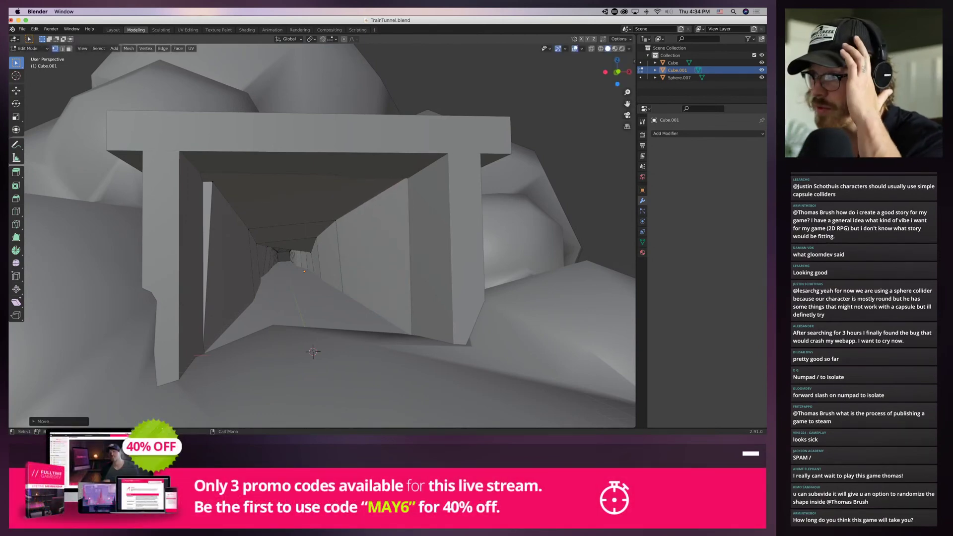
Move the top of the left wall's front end outward and up, about 1.05 m, to hide it behind the entrance frame
{"action": "key", "text": "KP_Divide"}
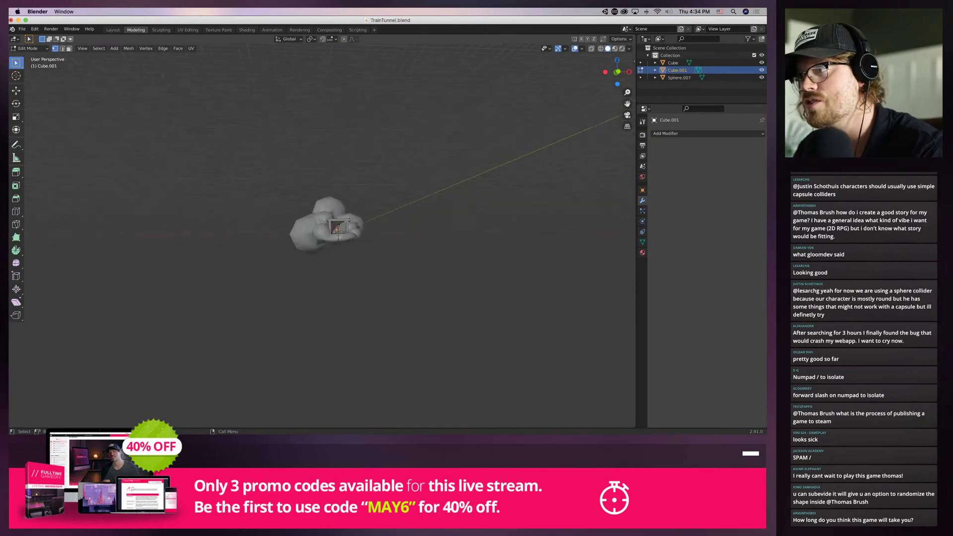
{"action": "key", "text": "KP_Divide"}
{"action": "key", "text": "g"}
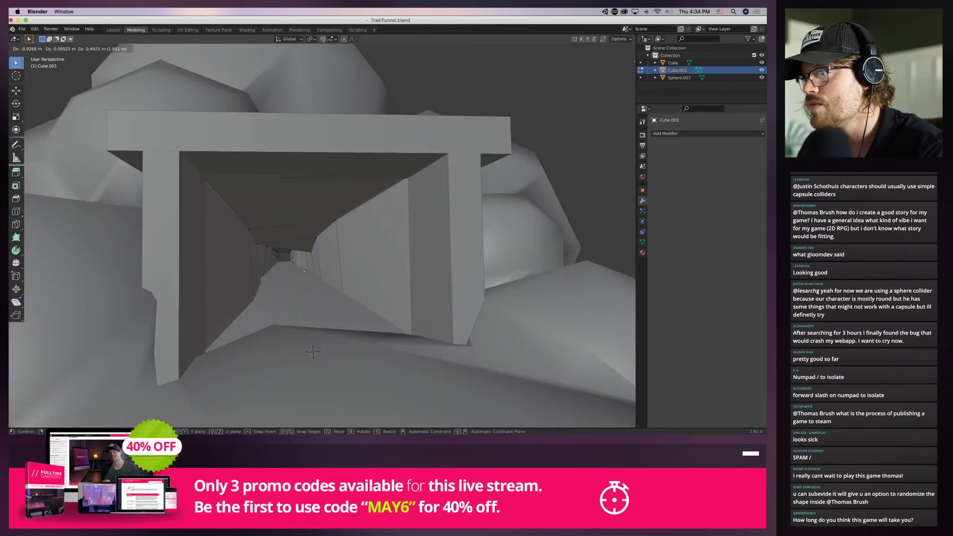
{"action": "left_click", "coordinate": [312, 351]}
{"action": "middle_click_drag", "start_coordinate": [313, 351], "coordinate": [322, 391]}
{"action": "scroll", "coordinate": [322, 235], "scroll_direction": "up", "scroll_amount": 1}
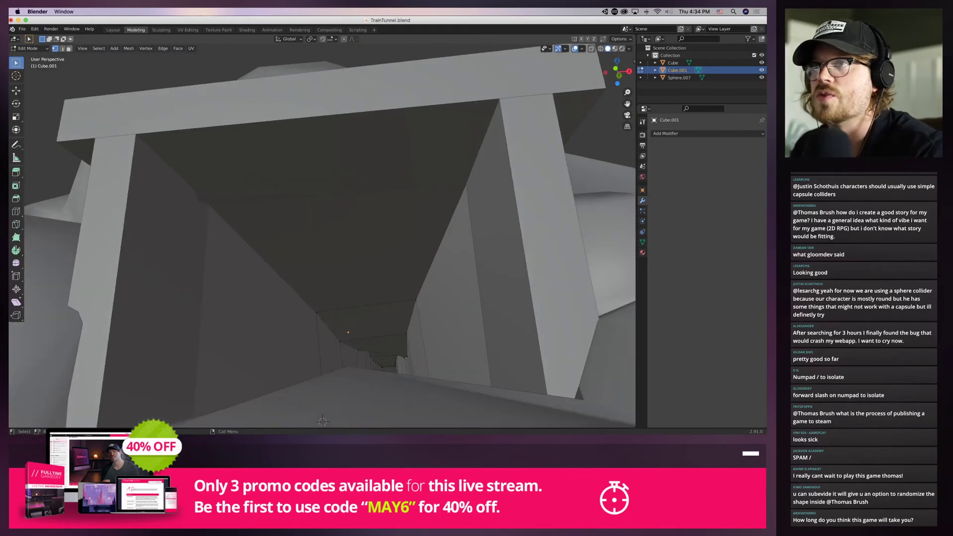
{"action": "left_click", "coordinate": [29, 49]}
{"action": "left_click", "coordinate": [30, 56]}
{"action": "left_click", "coordinate": [338, 268]}
{"action": "left_click", "coordinate": [337, 268]}
{"action": "left_click", "coordinate": [338, 268]}
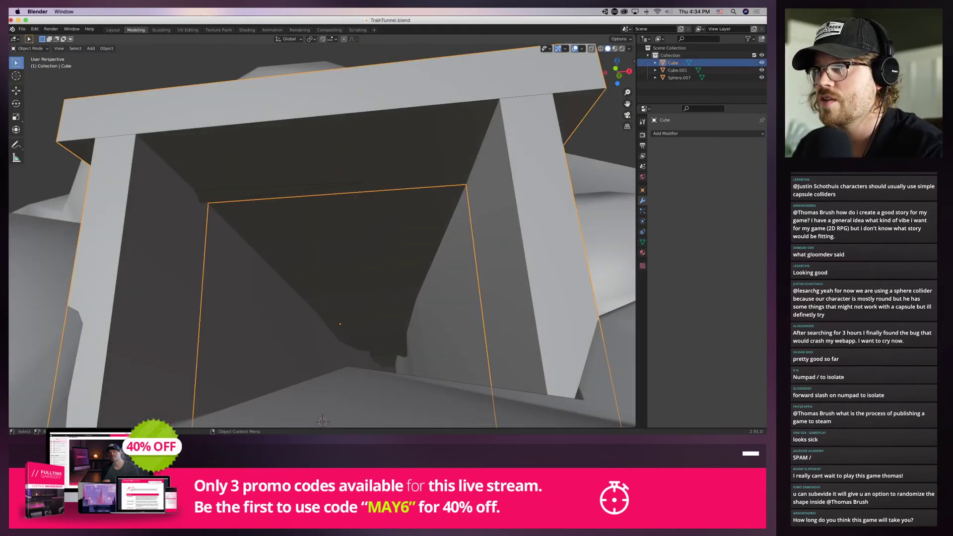
{"action": "key", "text": "g"}
{"action": "key", "text": "Escape"}
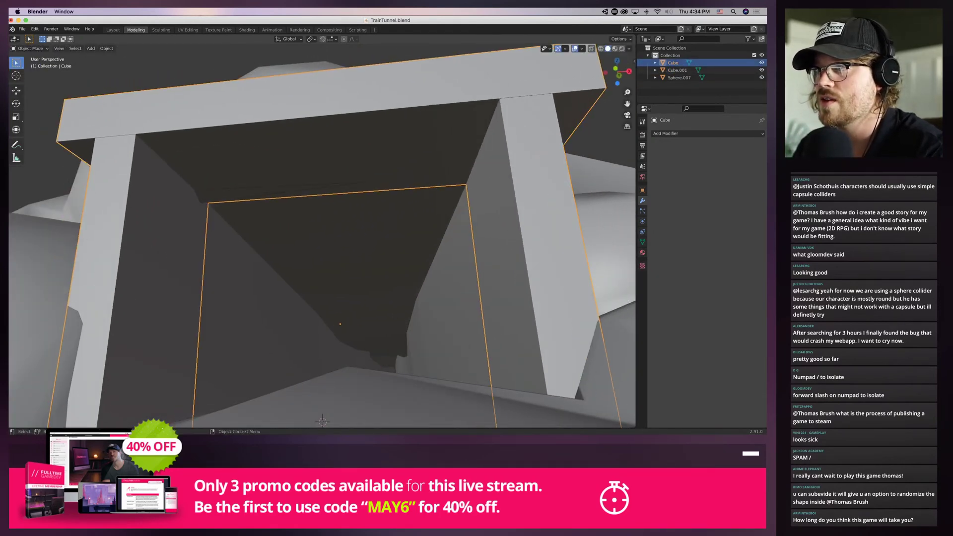
{"action": "left_click", "coordinate": [338, 268]}
{"action": "key", "text": "g"}
{"action": "key", "text": "super+z"}
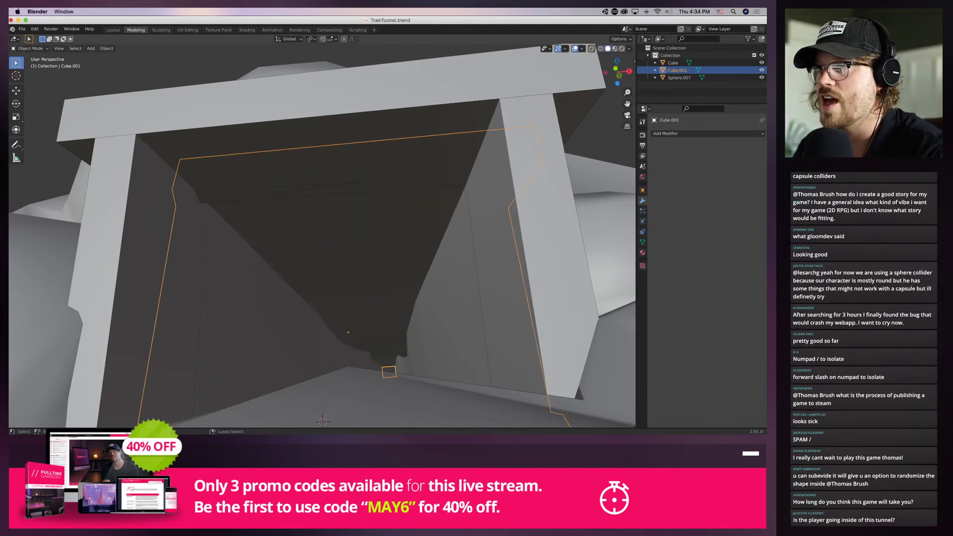
{"action": "key", "text": "Tab"}
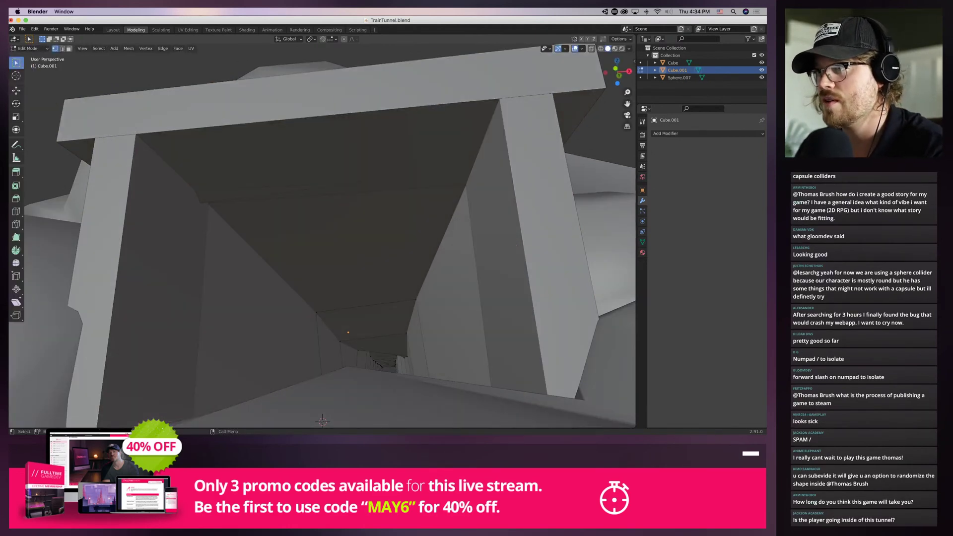
Isolate the tunnel interior and raise the top outer corner of the left wall's front end to meet the ceiling slab
{"action": "key", "text": "KP_Divide"}
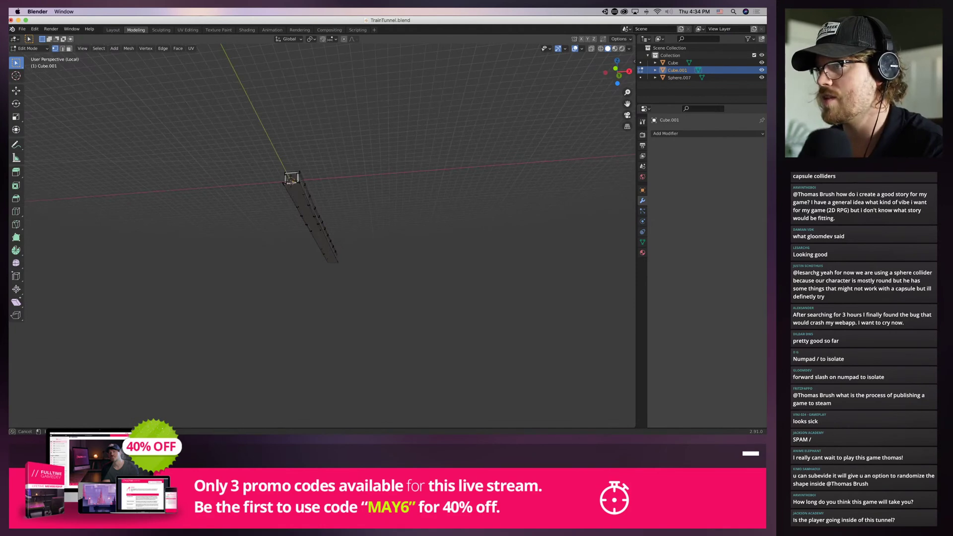
{"action": "scroll", "coordinate": [291, 180], "scroll_direction": "up", "scroll_amount": 15}
{"action": "scroll", "coordinate": [349, 218], "scroll_direction": "down", "scroll_amount": 1}
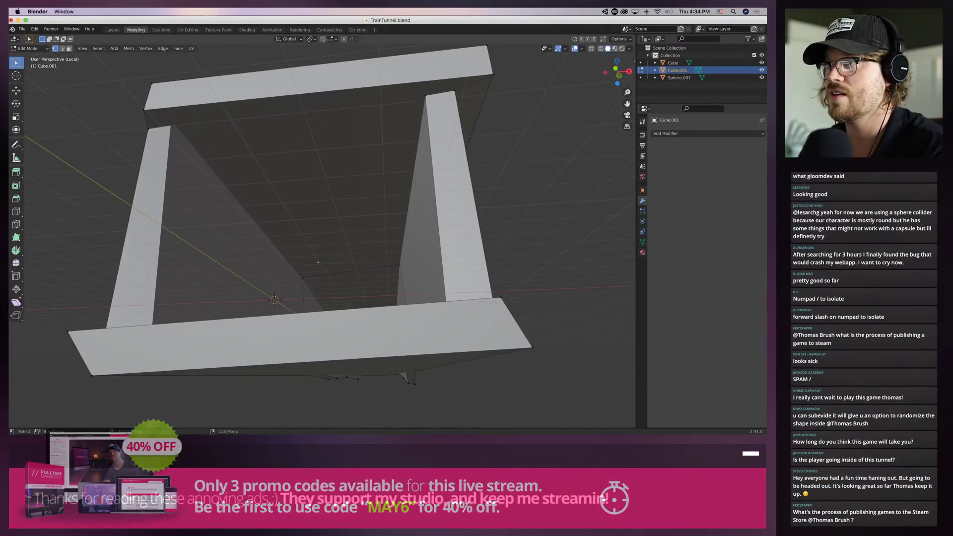
{"action": "middle_click_drag", "start_coordinate": [298, 208], "coordinate": [330, 247], "text": "shift"}
{"action": "scroll", "coordinate": [323, 233], "scroll_direction": "down", "scroll_amount": 3}
{"action": "left_click", "coordinate": [207, 169]}
{"action": "mouse_move", "coordinate": [208, 169]}
{"action": "middle_mouse_down"}
{"action": "mouse_move", "coordinate": [81, 166]}
{"action": "mouse_move", "coordinate": [198, 181]}
{"action": "middle_mouse_up"}
{"action": "key", "text": "g"}
{"action": "left_click", "coordinate": [198, 181]}
{"action": "key", "text": "super+z"}
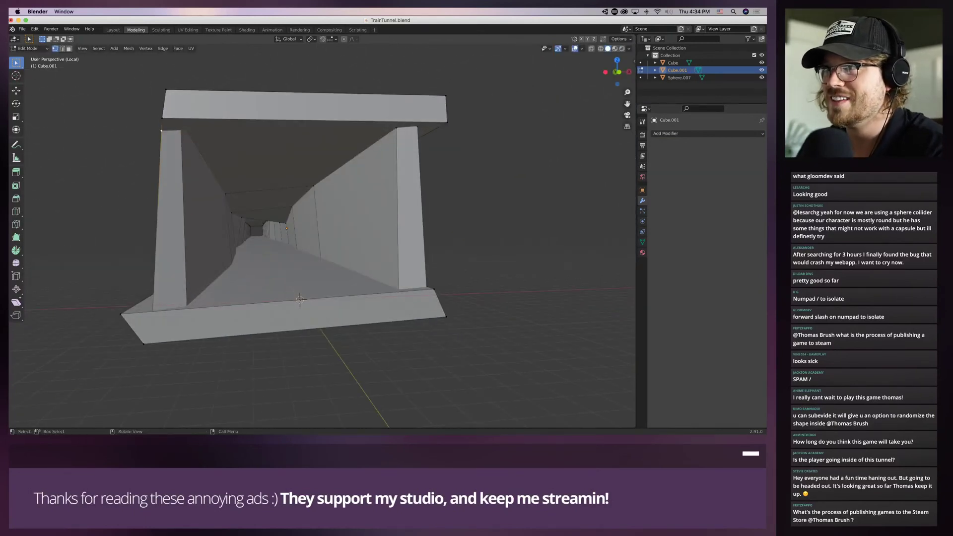
{"action": "key", "text": "g"}
{"action": "key", "text": "Return"}
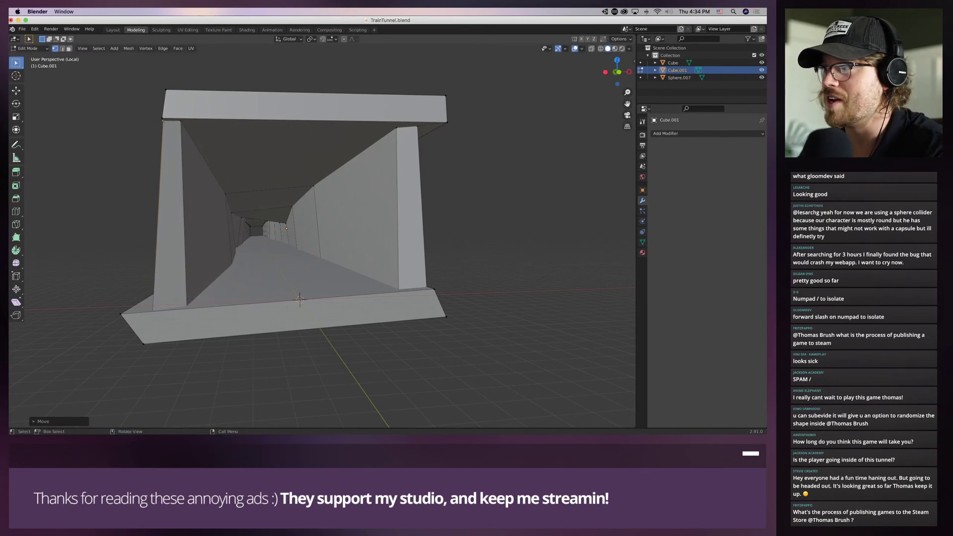
Delete the front end faces of the ceiling slab, the right wall and the left wall
{"action": "left_click", "coordinate": [255, 106]}
{"action": "key", "text": "x"}
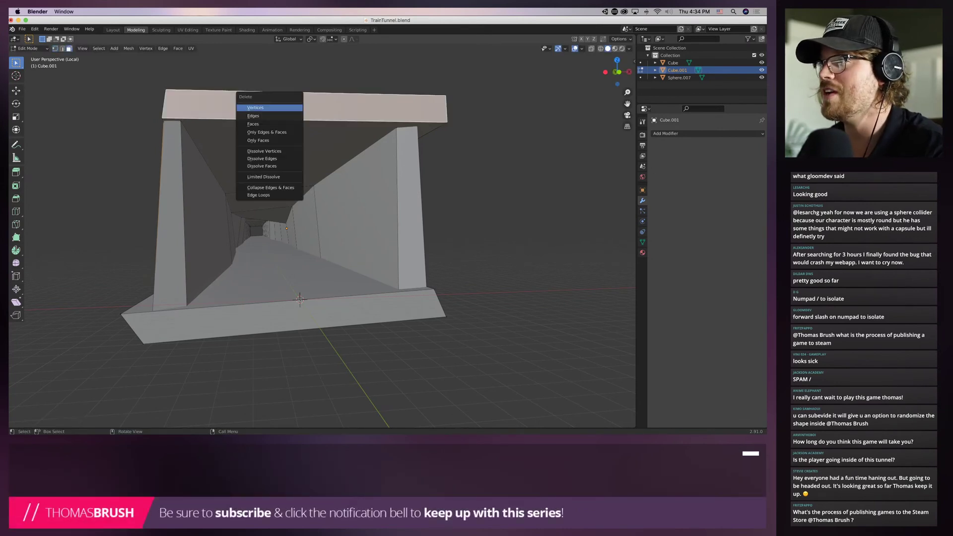
{"action": "left_click", "coordinate": [254, 123]}
{"action": "left_click", "coordinate": [410, 163]}
{"action": "key", "text": "x"}
{"action": "left_click", "coordinate": [372, 153]}
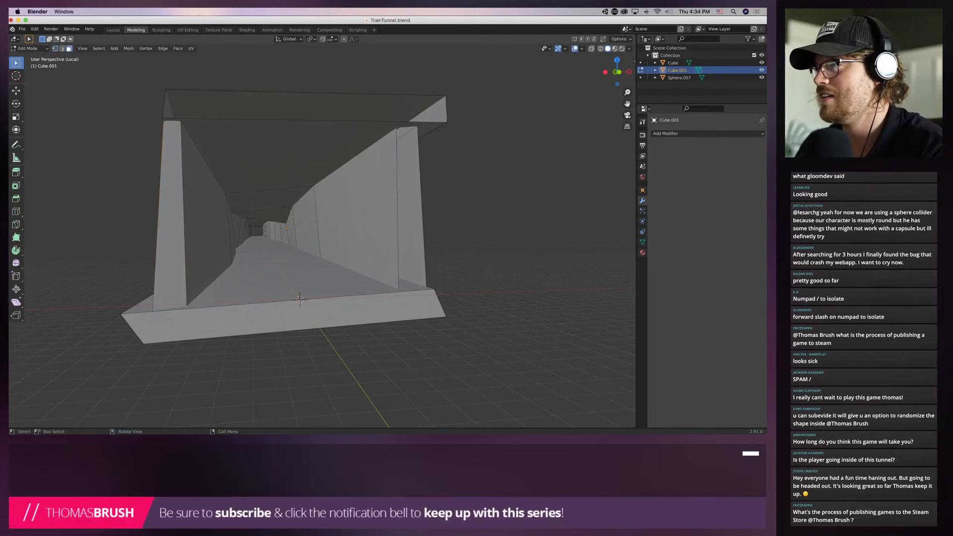
{"action": "left_click", "coordinate": [170, 174]}
{"action": "key", "text": "x"}
{"action": "left_click", "coordinate": [168, 174]}
Move the ceiling slab's right front edge inward by about 1.66 m, in line with the side wall
{"action": "middle_click_drag", "start_coordinate": [208, 199], "coordinate": [165, 246]}
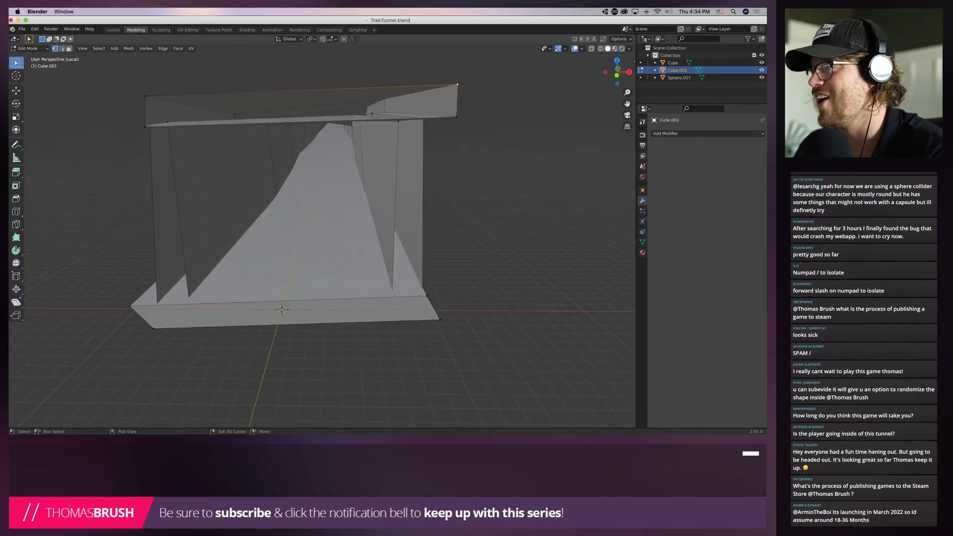
{"action": "key", "text": "g"}
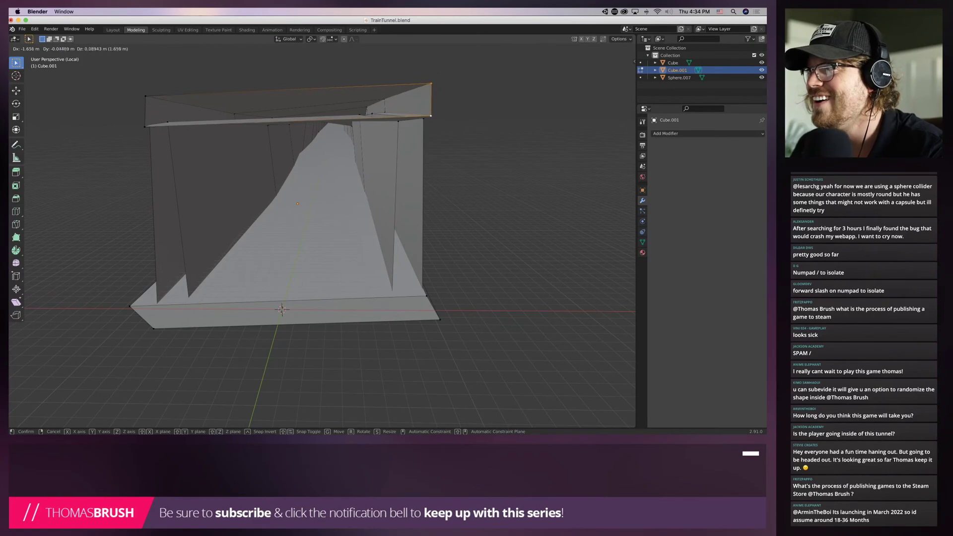
{"action": "left_click", "coordinate": [431, 116]}
{"action": "left_click", "coordinate": [471, 164]}
Select the outer roof faces along the tunnel's length and delete those faces
{"action": "middle_click_drag", "start_coordinate": [447, 174], "coordinate": [392, 251]}
{"action": "scroll", "coordinate": [441, 201], "scroll_direction": "down", "scroll_amount": 7}
{"action": "scroll", "coordinate": [417, 239], "scroll_direction": "down", "scroll_amount": 4}
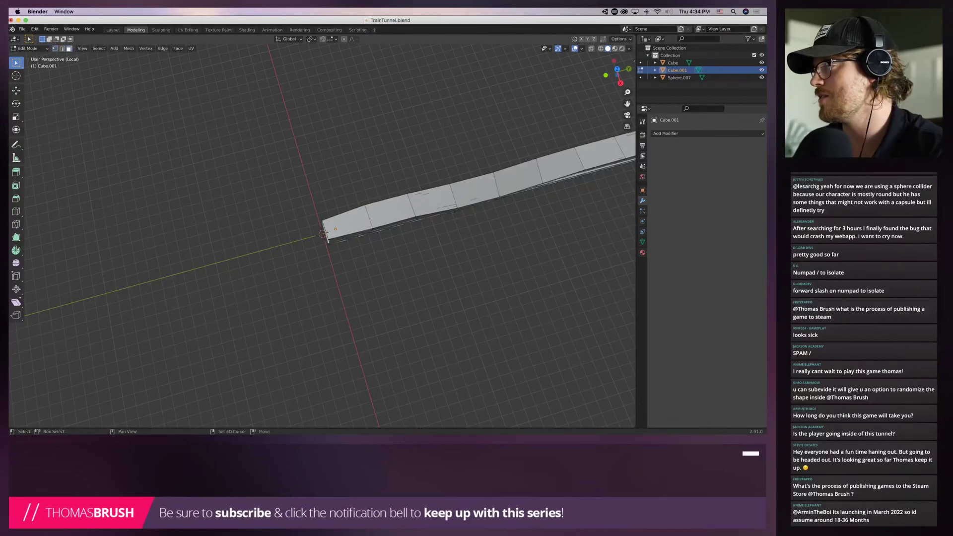
{"action": "left_click", "coordinate": [431, 201], "text": "shift"}
{"action": "middle_click_drag", "start_coordinate": [430, 201], "coordinate": [136, 183]}
{"action": "left_click", "coordinate": [176, 177], "text": "shift"}
{"action": "left_click", "coordinate": [263, 153], "text": "shift"}
{"action": "left_click", "coordinate": [307, 142], "text": "shift"}
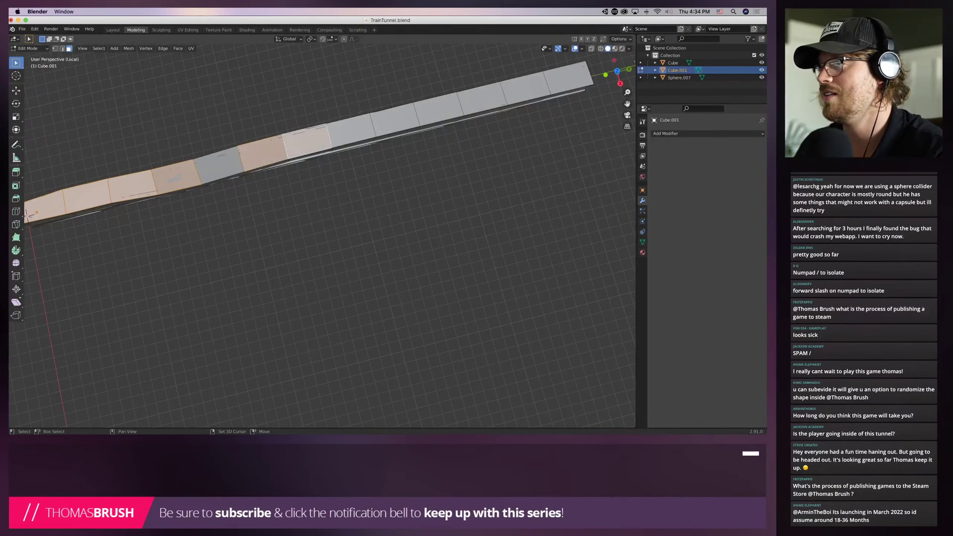
{"action": "left_click", "coordinate": [218, 165], "text": "shift"}
{"action": "left_click", "coordinate": [351, 130], "text": "shift"}
{"action": "left_click", "coordinate": [482, 99], "text": "shift"}
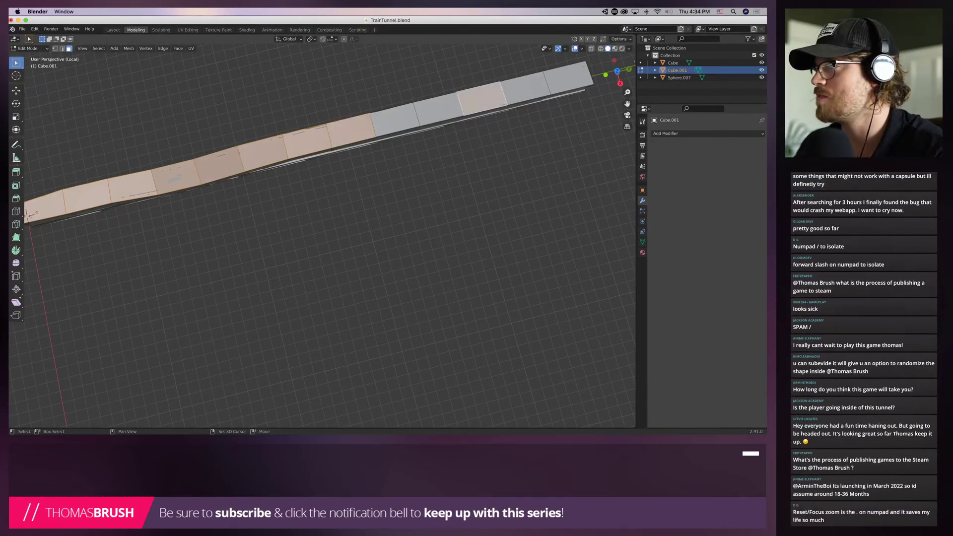
{"action": "left_click", "coordinate": [438, 109], "text": "shift"}
{"action": "left_click", "coordinate": [395, 119], "text": "shift"}
{"action": "left_click", "coordinate": [525, 89], "text": "shift"}
{"action": "left_click", "coordinate": [561, 80], "text": "shift"}
{"action": "key", "text": "x"}
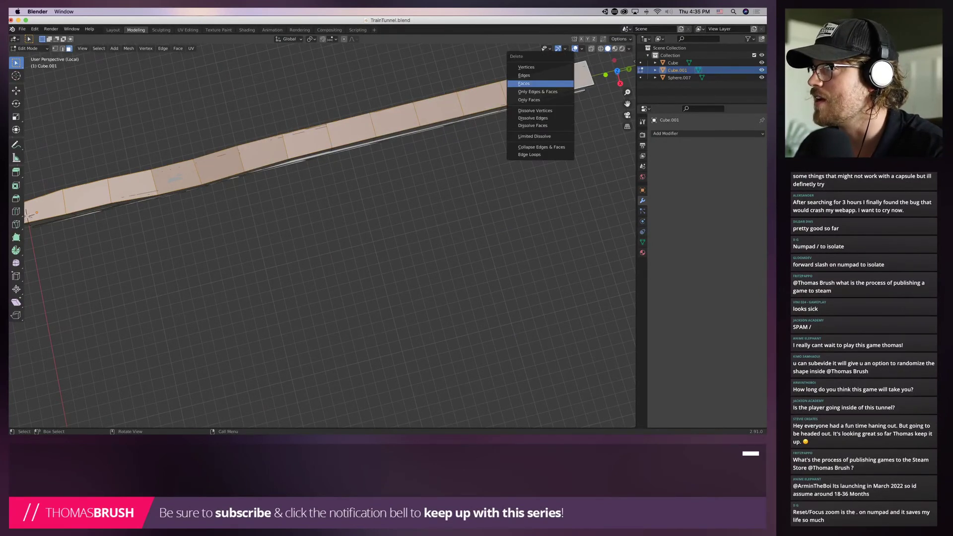
{"action": "left_click", "coordinate": [523, 83]}
Try to select the remaining narrow roof faces along the tunnel's outer side
{"action": "middle_click_drag", "start_coordinate": [524, 83], "coordinate": [446, 144]}
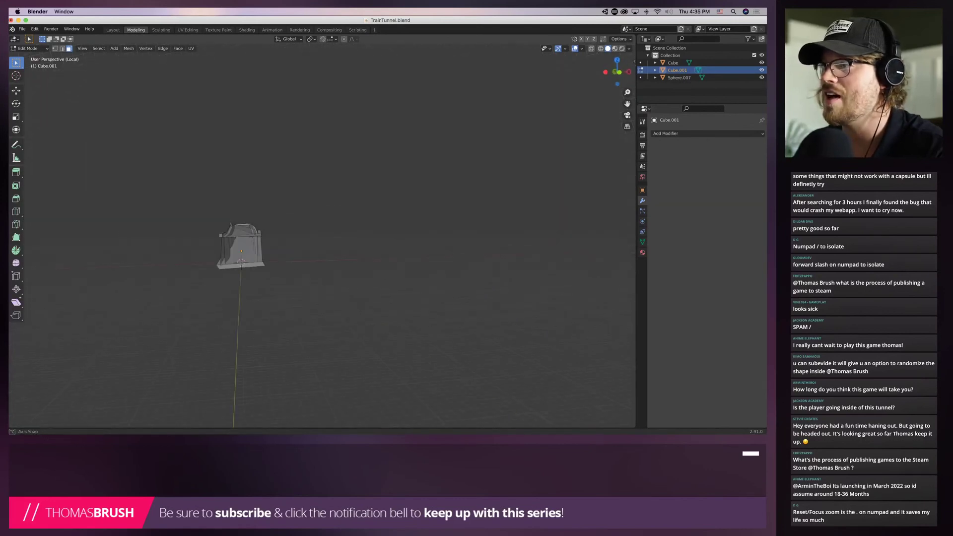
{"action": "scroll", "coordinate": [322, 238], "scroll_direction": "up", "scroll_amount": 10}
{"action": "scroll", "coordinate": [322, 238], "scroll_direction": "down", "scroll_amount": 4}
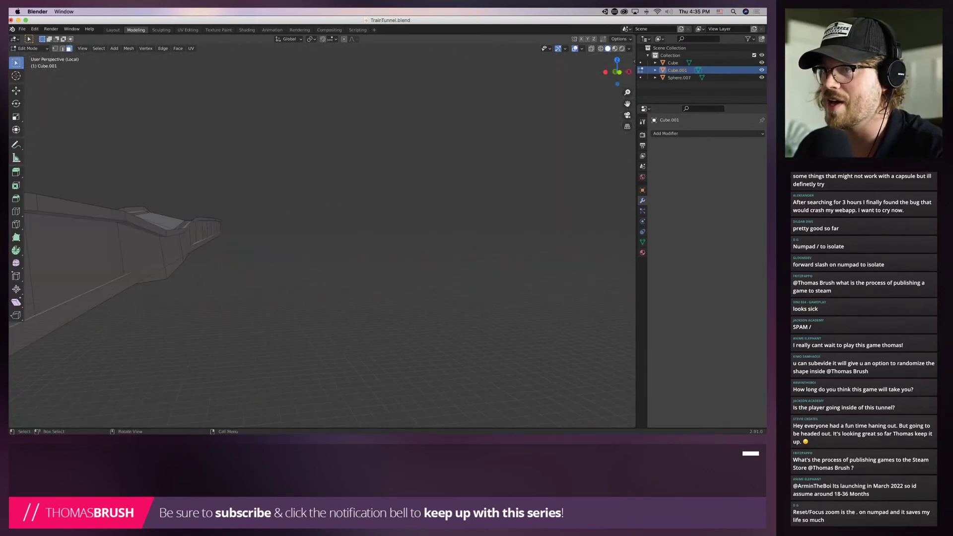
{"action": "middle_click_drag", "start_coordinate": [323, 238], "coordinate": [447, 299], "text": "shift"}
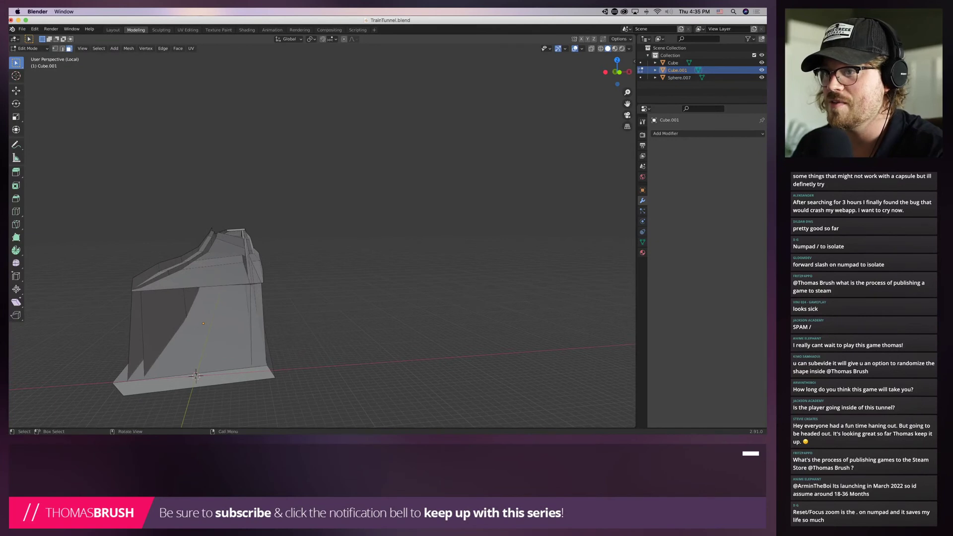
{"action": "middle_click_drag", "start_coordinate": [362, 199], "coordinate": [265, 209]}
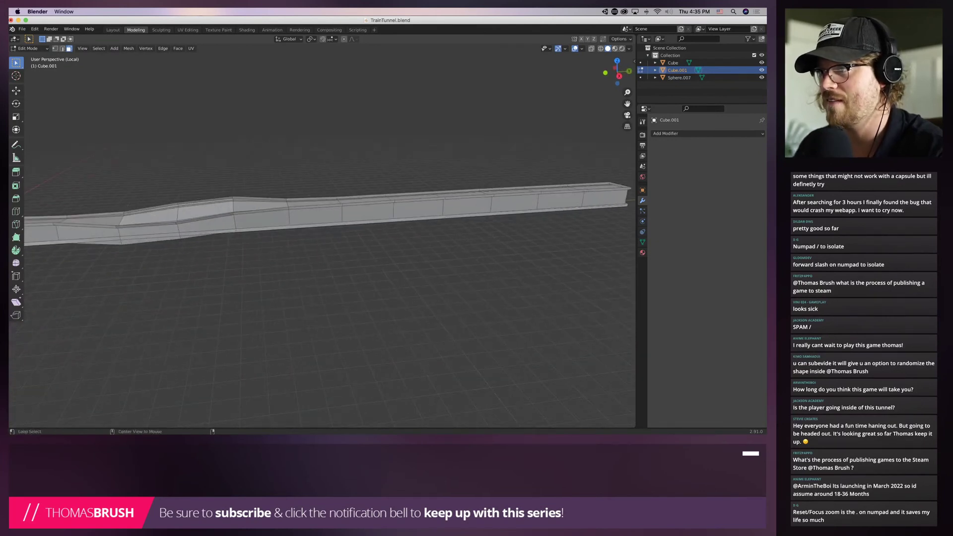
{"action": "left_click", "coordinate": [260, 200], "text": "alt"}
{"action": "key", "text": "alt+a"}
{"action": "left_click", "coordinate": [314, 200], "text": "alt"}
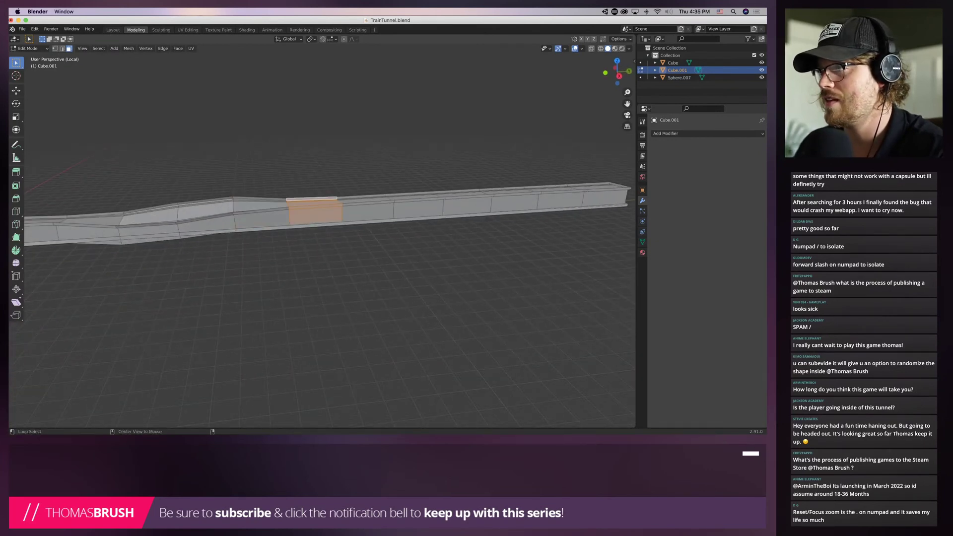
{"action": "key", "text": "alt+a"}
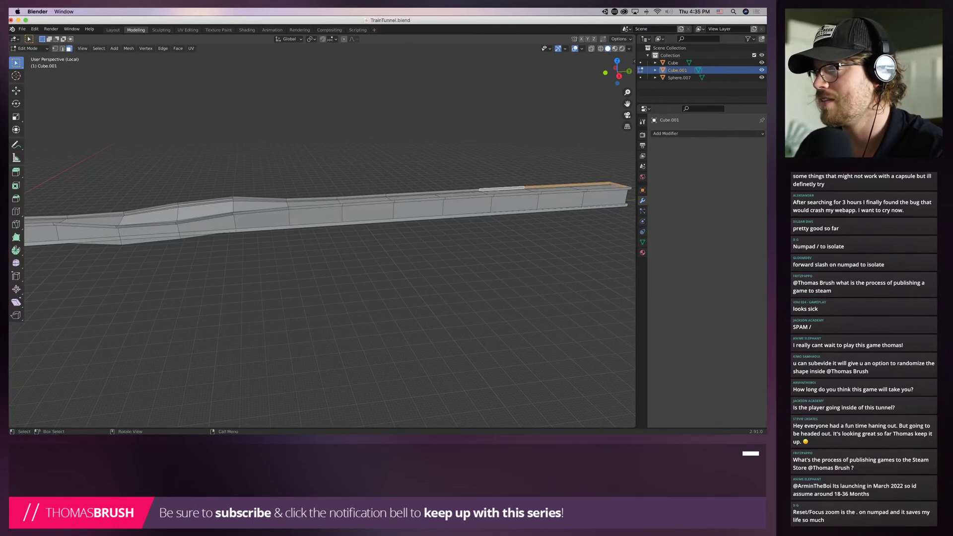
{"action": "middle_click_drag", "start_coordinate": [278, 223], "coordinate": [355, 203]}
{"action": "scroll", "coordinate": [335, 208], "scroll_direction": "down", "scroll_amount": 7}
Delete all of the tunnel interior's geometry and its empty object, and return to the full scene
{"action": "key", "text": "a"}
{"action": "key", "text": "x"}
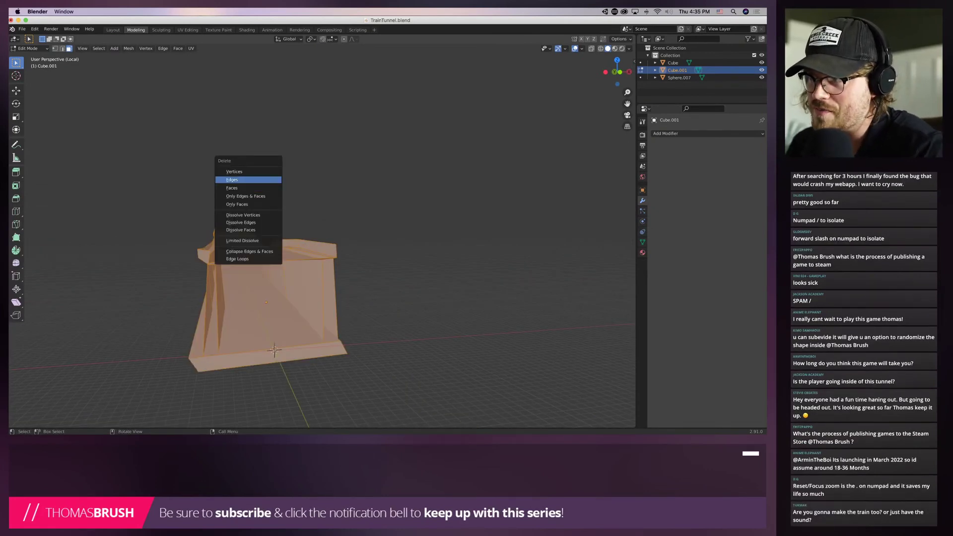
{"action": "key", "text": "Return"}
{"action": "key", "text": "Tab"}
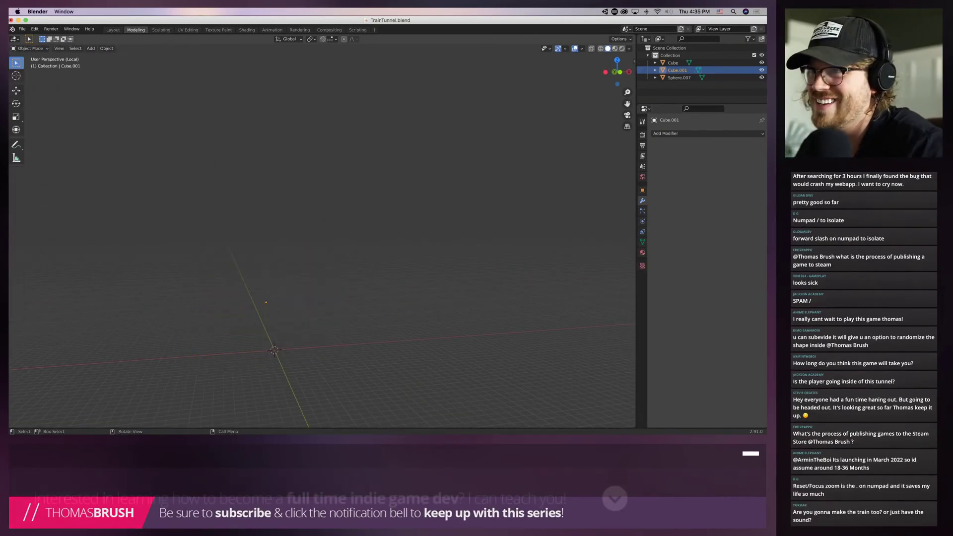
{"action": "key", "text": "KP_Decimal"}
{"action": "key", "text": "x"}
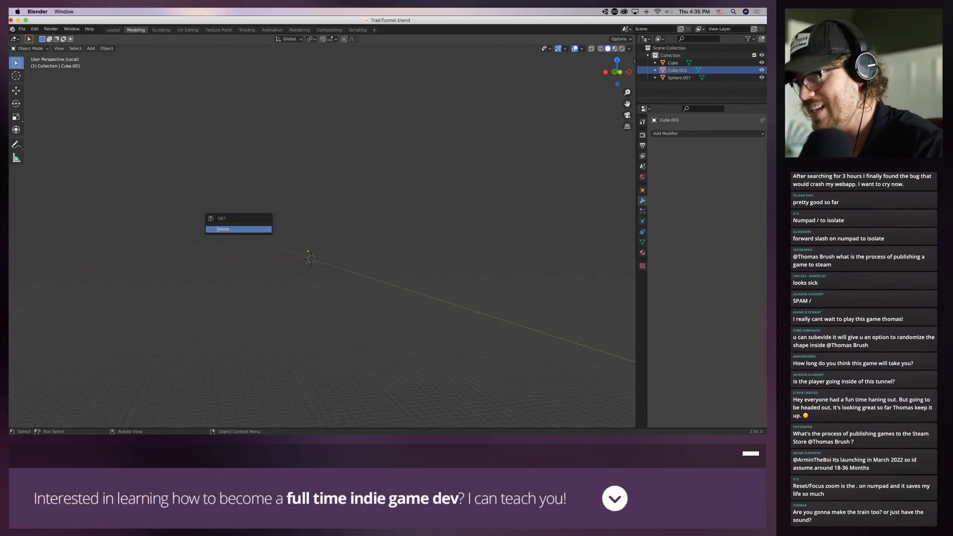
{"action": "key", "text": "Return"}
{"action": "key", "text": "KP_Divide"}
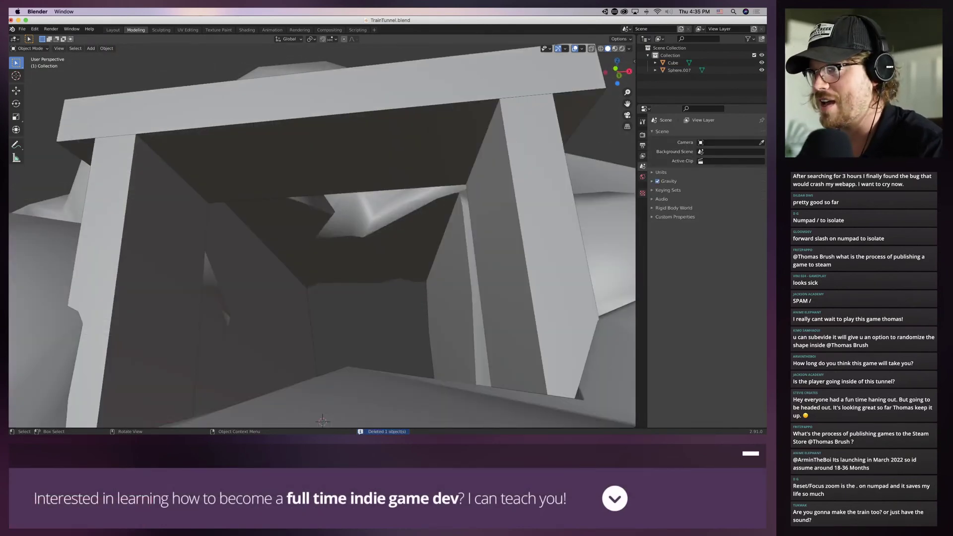
Open the rock mesh around the tunnel entrance for editing
{"action": "middle_click_drag", "start_coordinate": [323, 208], "coordinate": [320, 271]}
{"action": "scroll", "coordinate": [322, 235], "scroll_direction": "down", "scroll_amount": 6}
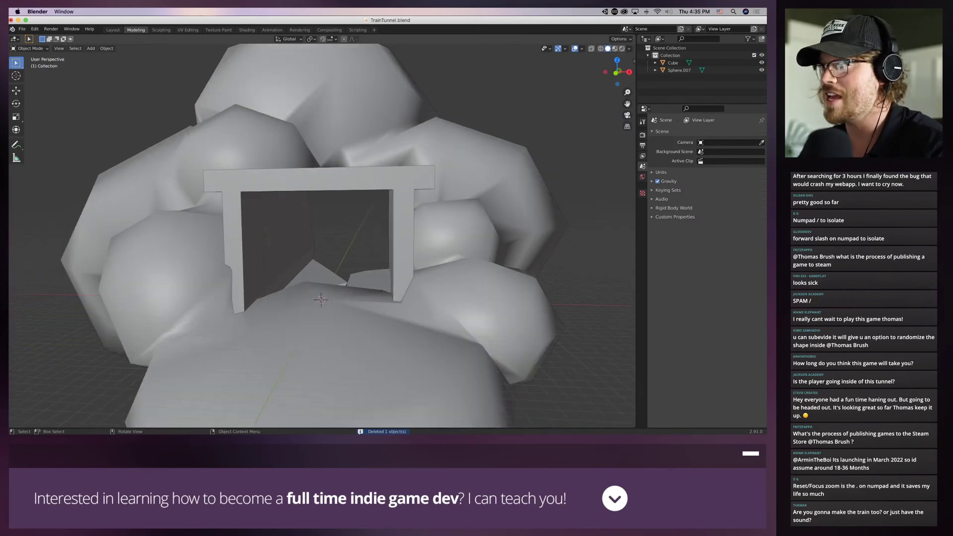
{"action": "scroll", "coordinate": [321, 299], "scroll_direction": "down", "scroll_amount": 2}
{"action": "left_click", "coordinate": [320, 300]}
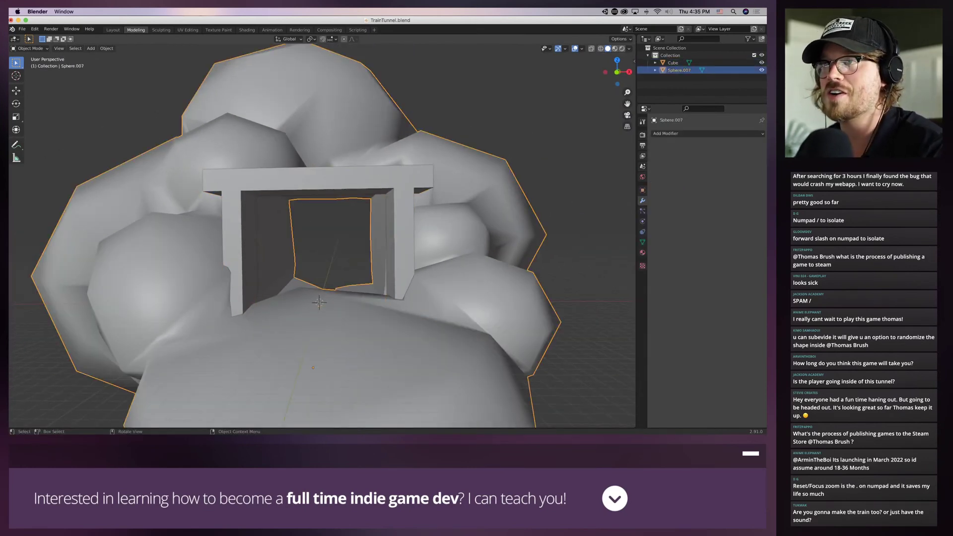
{"action": "key", "text": "Tab"}
{"action": "scroll", "coordinate": [319, 308], "scroll_direction": "up", "scroll_amount": 3}
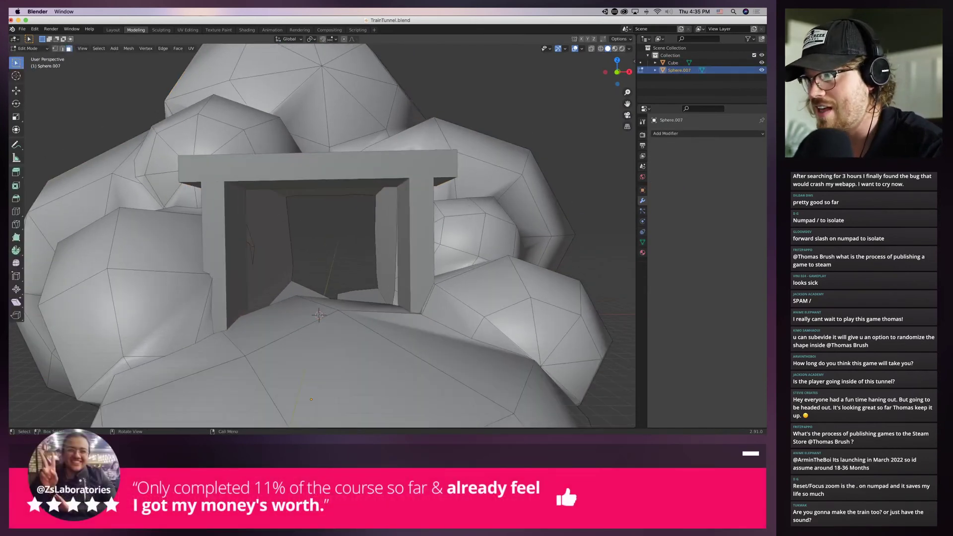
{"action": "scroll", "coordinate": [318, 248], "scroll_direction": "up", "scroll_amount": 3}
Select the rock faces poking through the tunnel's left wall, move them about 0.9 m outward and clear the selection
{"action": "left_click", "coordinate": [263, 248]}
{"action": "middle_click_drag", "start_coordinate": [263, 248], "coordinate": [183, 244]}
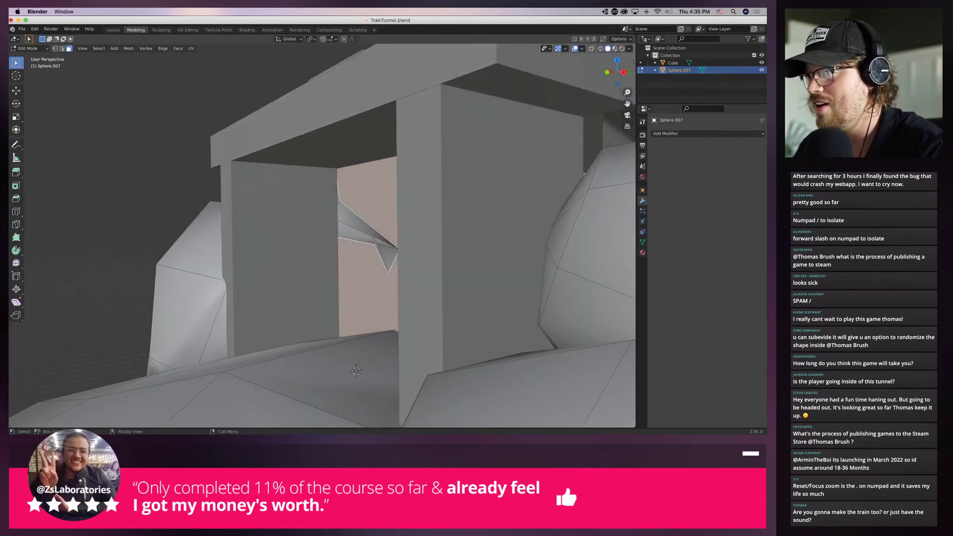
{"action": "left_click", "coordinate": [366, 231], "text": "shift"}
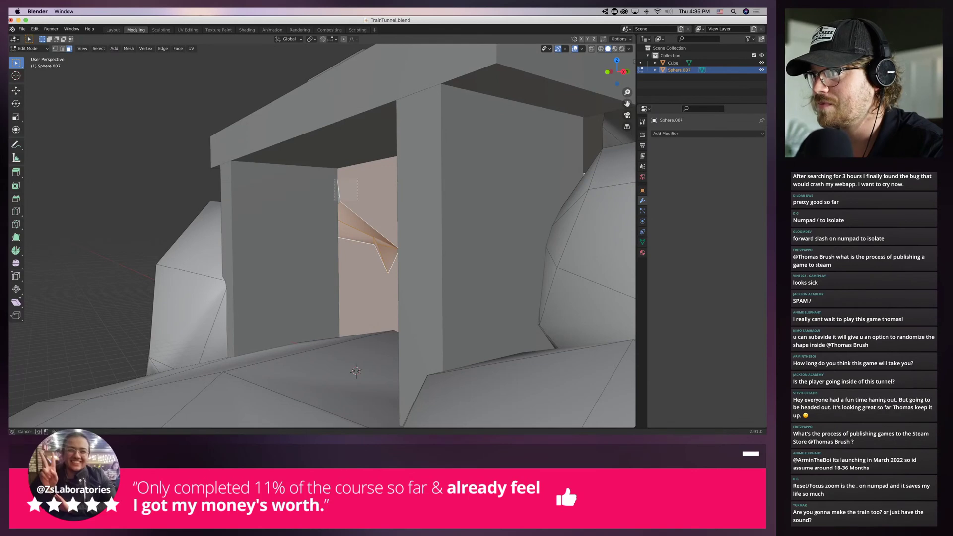
{"action": "middle_click_drag", "start_coordinate": [366, 231], "coordinate": [327, 236]}
{"action": "key", "text": "g"}
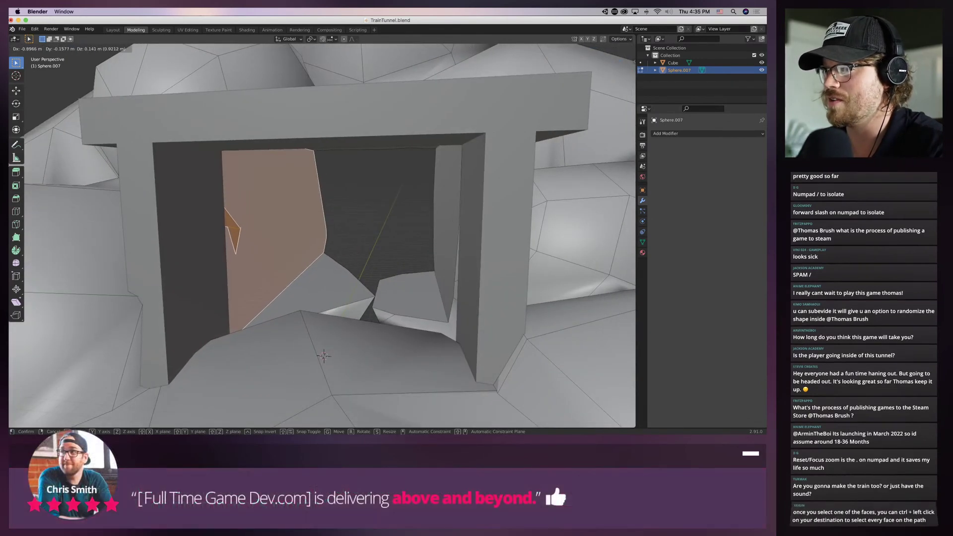
{"action": "left_click", "coordinate": [324, 356]}
{"action": "scroll", "coordinate": [318, 367], "scroll_direction": "up", "scroll_amount": 3}
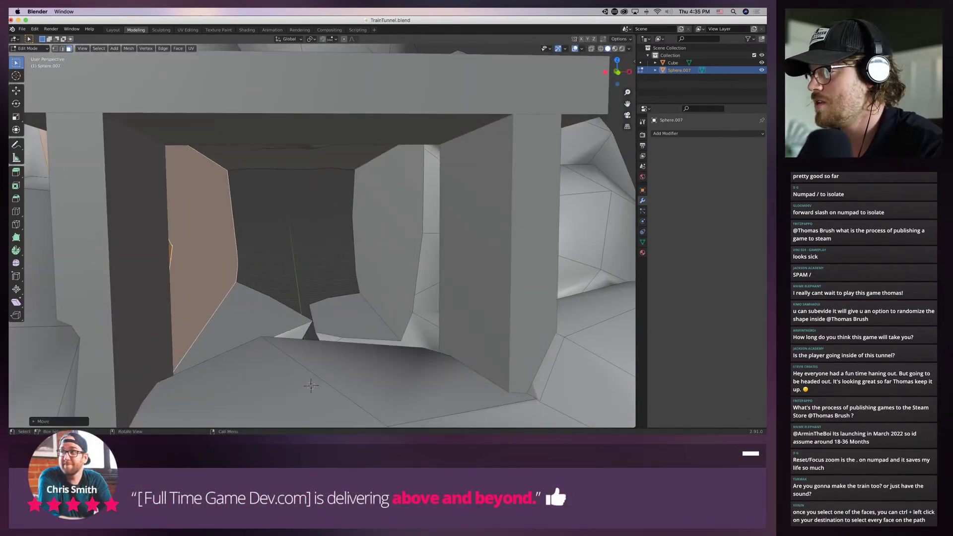
{"action": "key", "text": "alt+a"}
{"action": "middle_click_drag", "start_coordinate": [318, 298], "coordinate": [297, 293]}
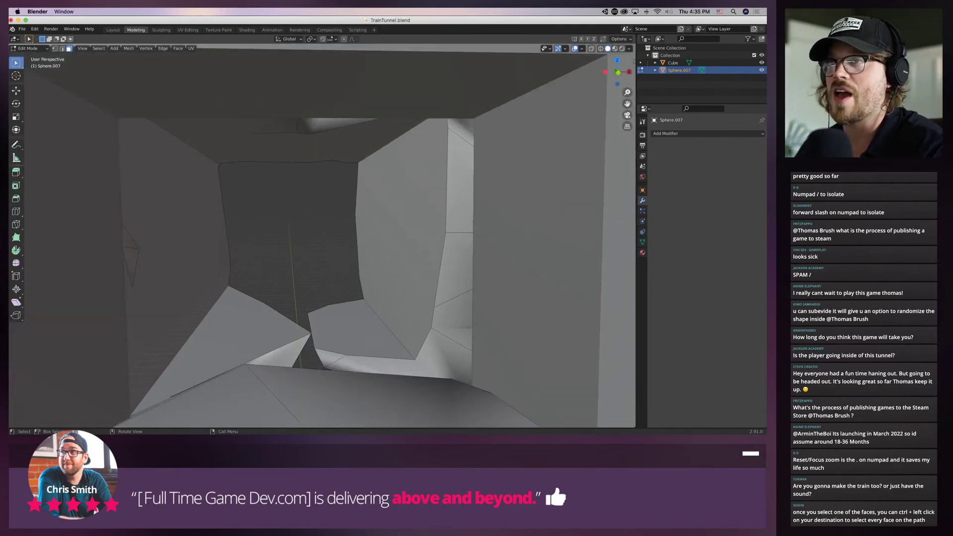
Add a cube at the 3D cursor in Object Mode, raising and enlarging it to nearly fill the tunnel entrance
{"action": "left_click", "coordinate": [30, 49]}
{"action": "left_click", "coordinate": [27, 57]}
{"action": "scroll", "coordinate": [315, 326], "scroll_direction": "down", "scroll_amount": 5}
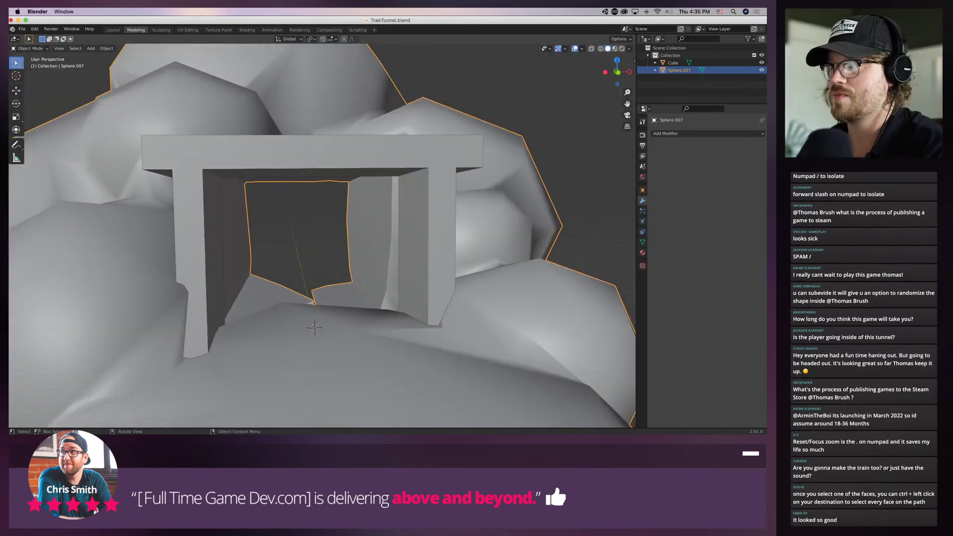
{"action": "left_click", "coordinate": [90, 48]}
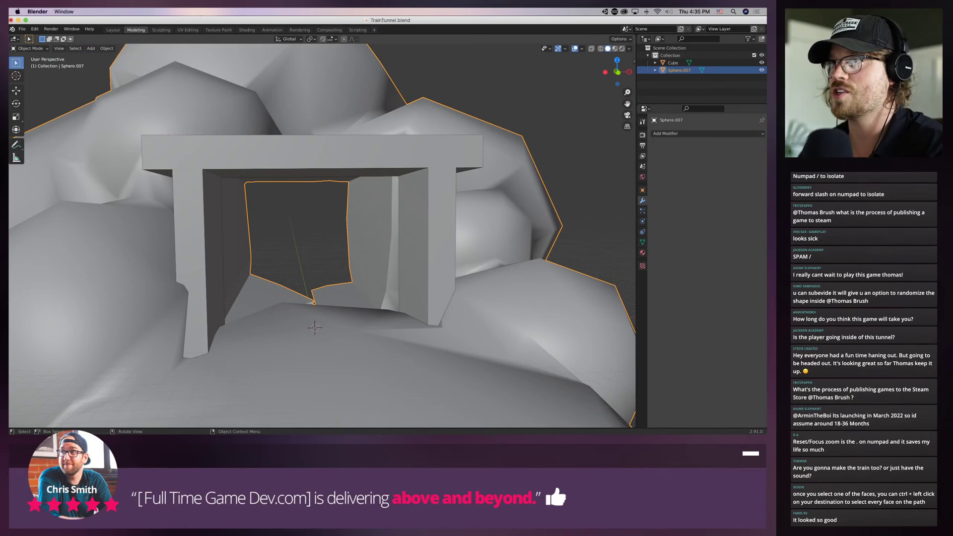
{"action": "left_click", "coordinate": [90, 48]}
{"action": "mouse_move", "coordinate": [102, 57]}
{"action": "left_click", "coordinate": [169, 65]}
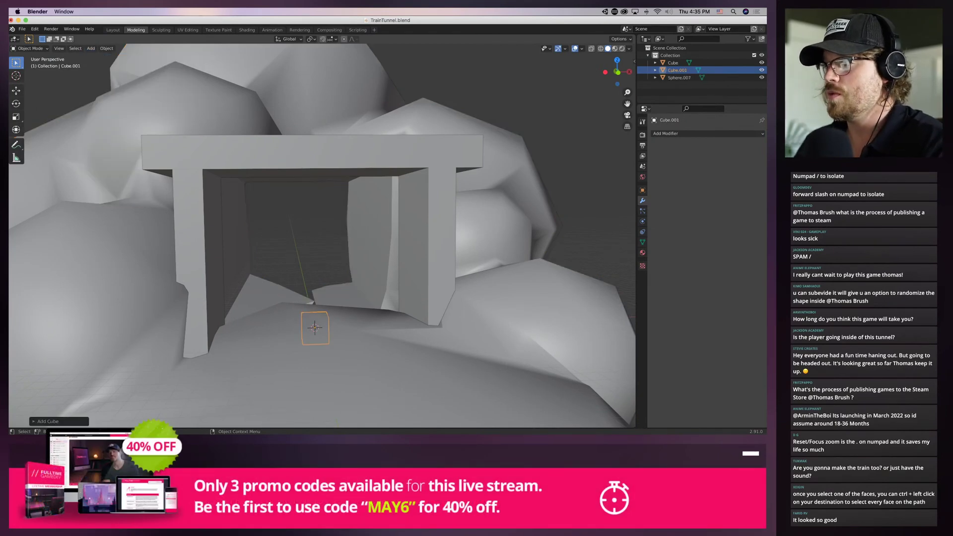
{"action": "key", "text": "s"}
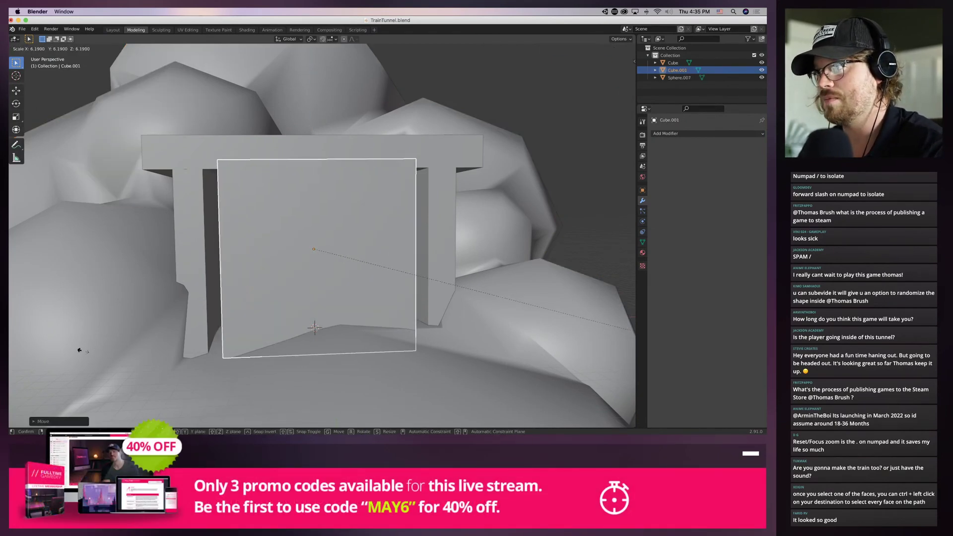
{"action": "left_click", "coordinate": [14, 343]}
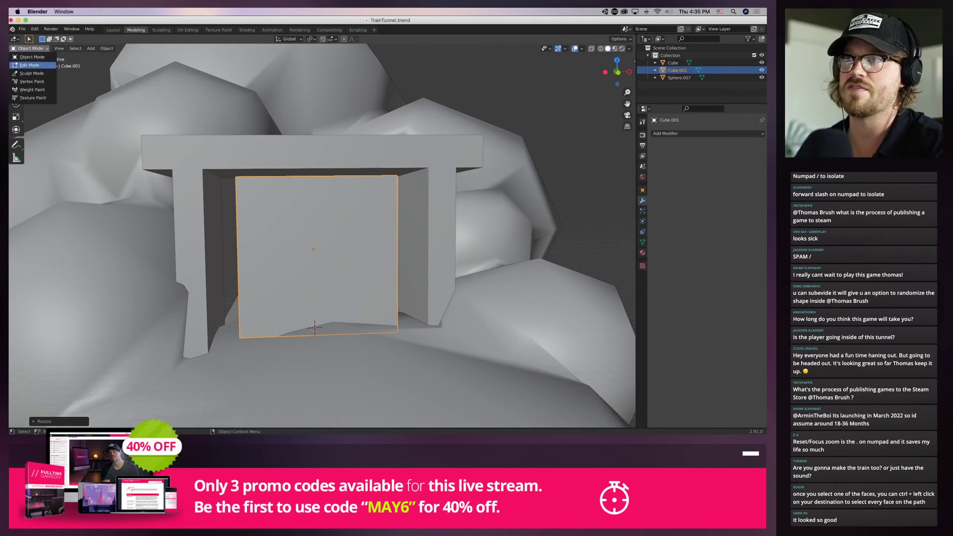
Delete the new cube's front and back faces to make it an open box tunnel
{"action": "key", "text": "Tab"}
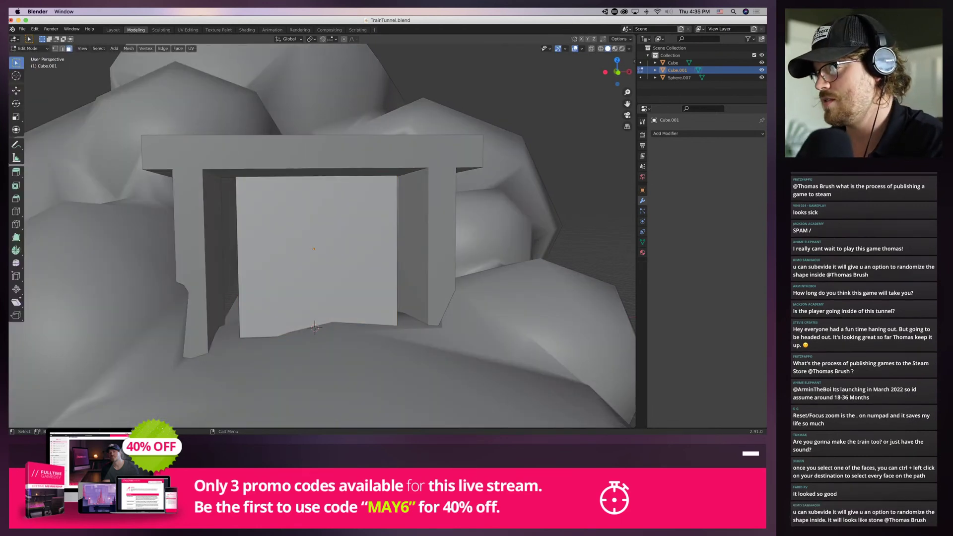
{"action": "key", "text": "x"}
{"action": "left_click", "coordinate": [333, 254]}
{"action": "left_click", "coordinate": [329, 250]}
{"action": "key", "text": "x"}
{"action": "left_click", "coordinate": [329, 250]}
{"action": "left_click", "coordinate": [328, 249]}
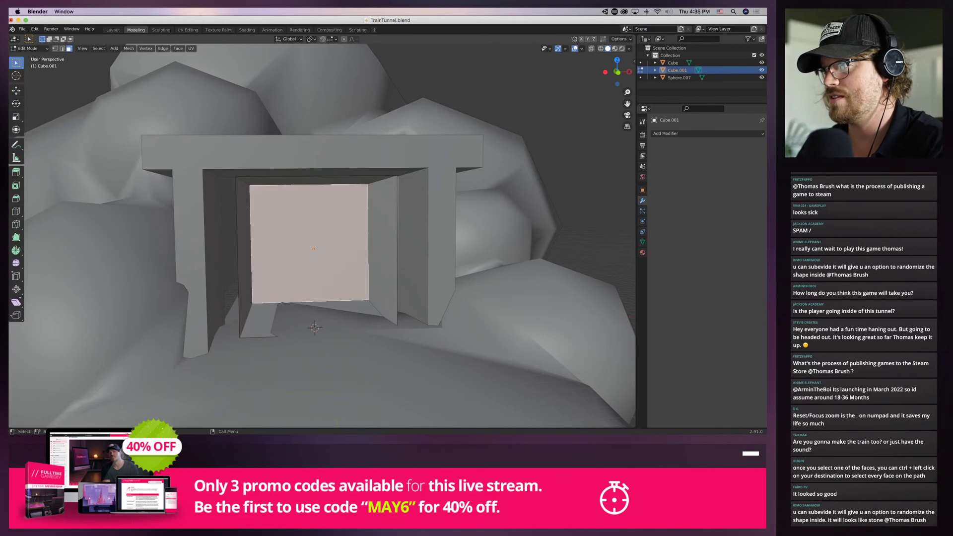
{"action": "key", "text": "x"}
{"action": "left_click", "coordinate": [325, 251]}
{"action": "key", "text": "a"}
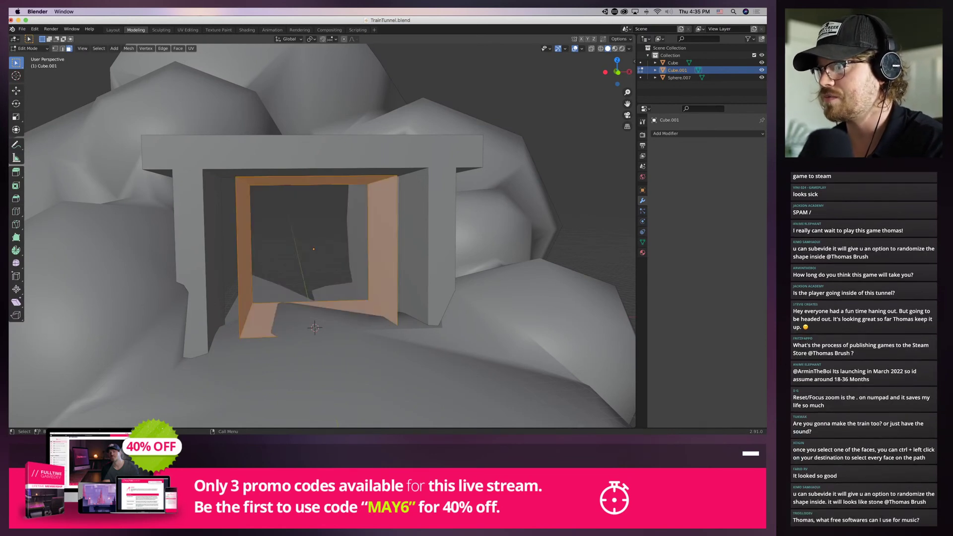
{"action": "key", "text": "alt+a"}
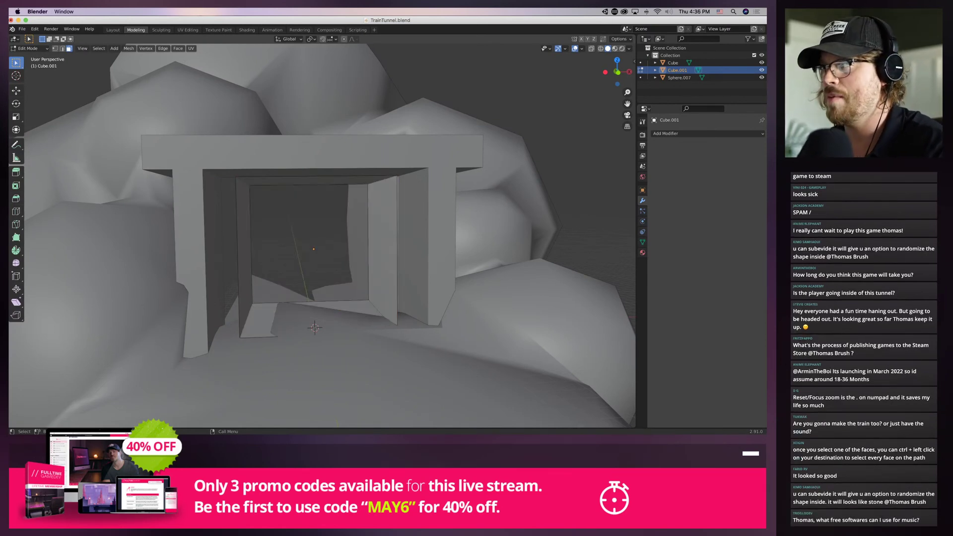
Enlarge the box's front edge loop to overlap the entrance frame, including a scale of about 1.1 along Z
{"action": "left_click", "coordinate": [379, 181], "text": "alt"}
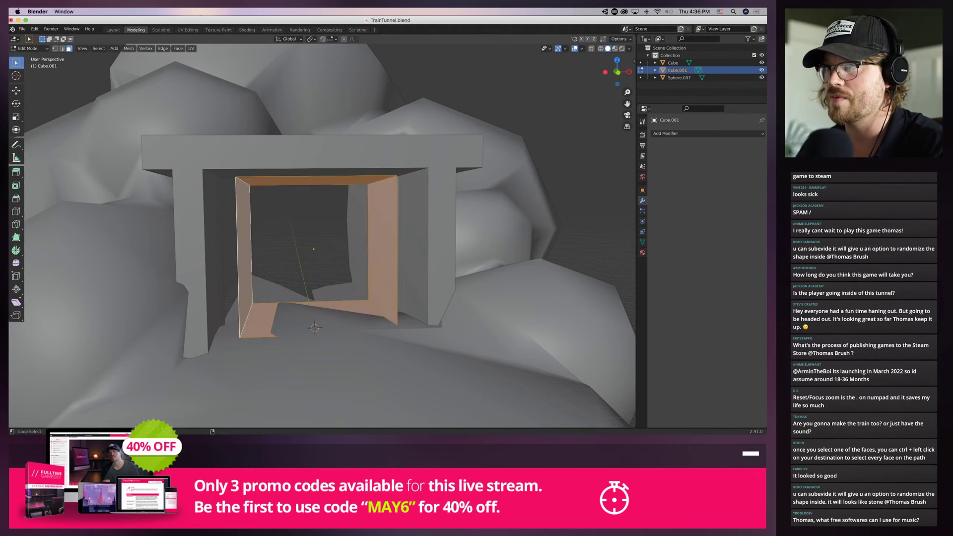
{"action": "key", "text": "2"}
{"action": "left_click", "coordinate": [343, 177], "text": "alt"}
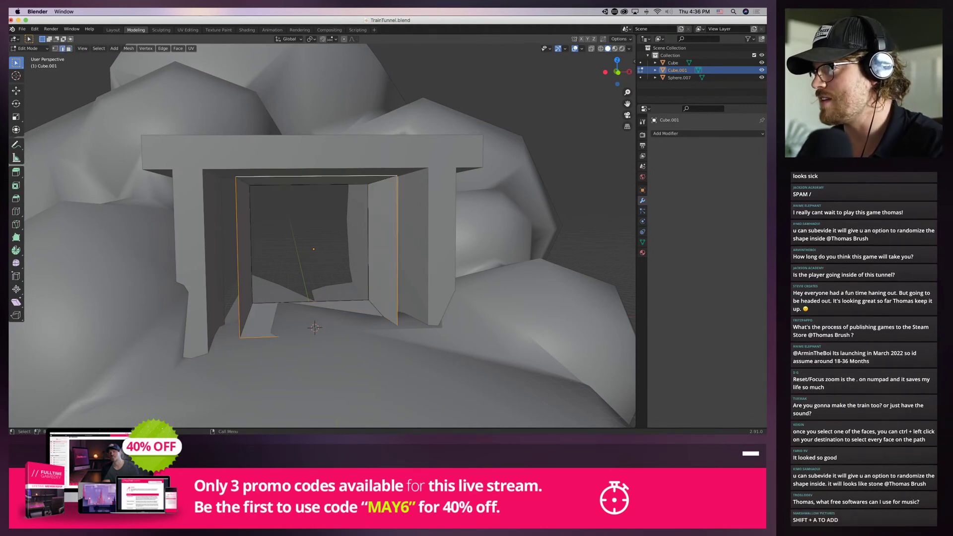
{"action": "key", "text": "s"}
{"action": "left_click", "coordinate": [501, 272]}
{"action": "key", "text": "s"}
{"action": "key", "text": "x"}
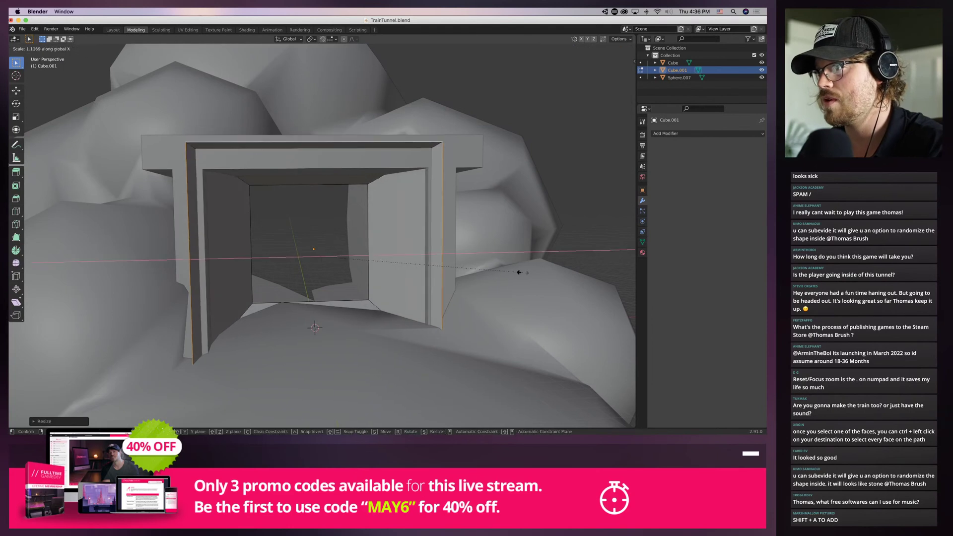
{"action": "left_click", "coordinate": [530, 273]}
{"action": "key", "text": "s"}
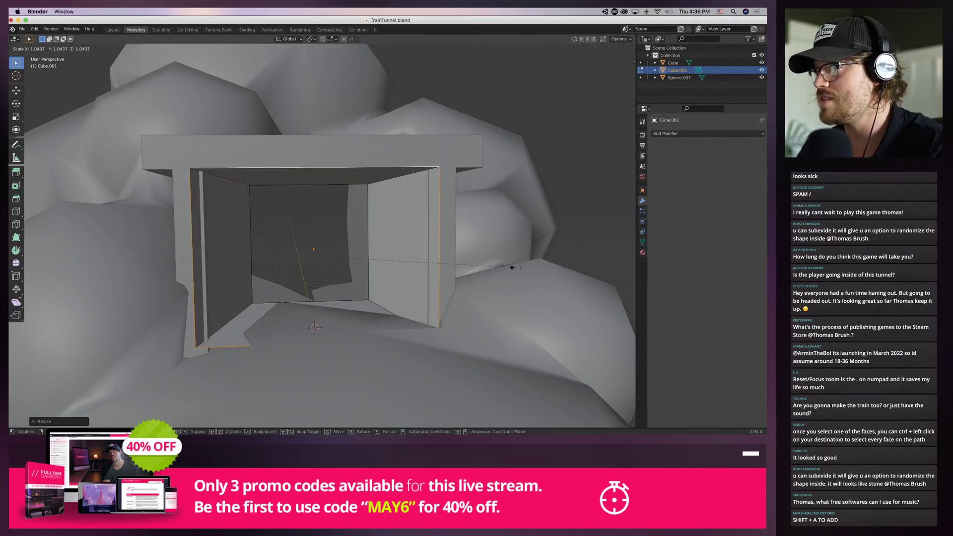
{"action": "key", "text": "x"}
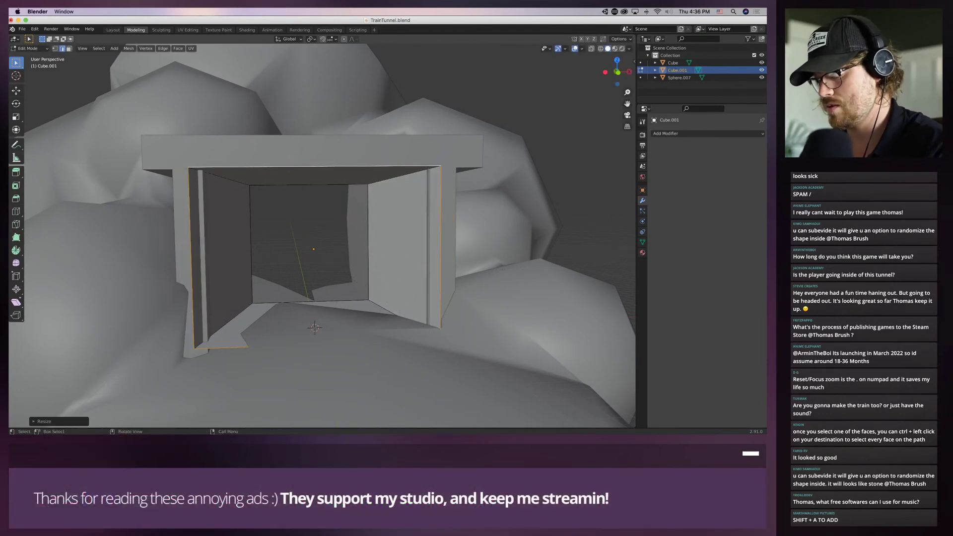
{"action": "key", "text": "z"}
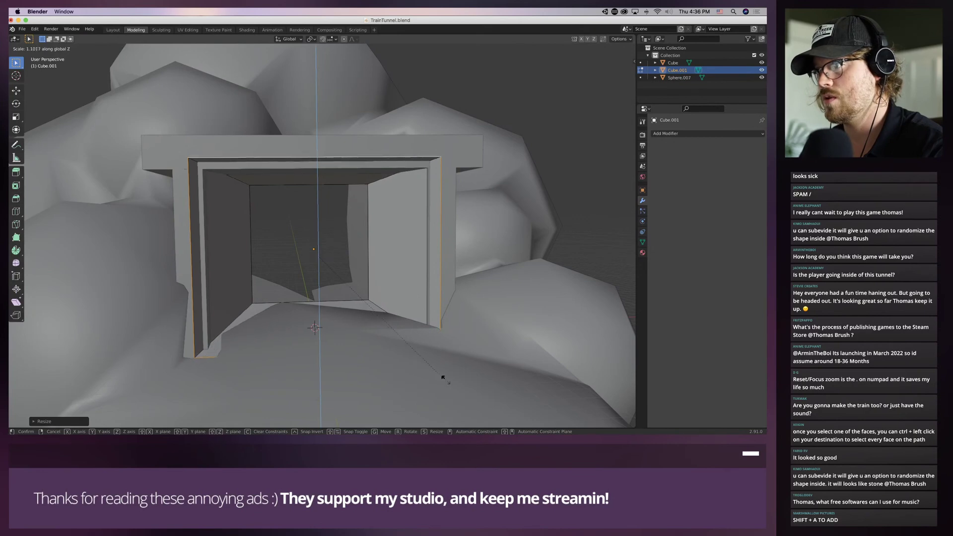
{"action": "left_click", "coordinate": [443, 380]}
Push the box's front edge loop back inside the frame and move its right front edge outward by about 1.3 m
{"action": "middle_click_drag", "start_coordinate": [443, 381], "coordinate": [496, 375]}
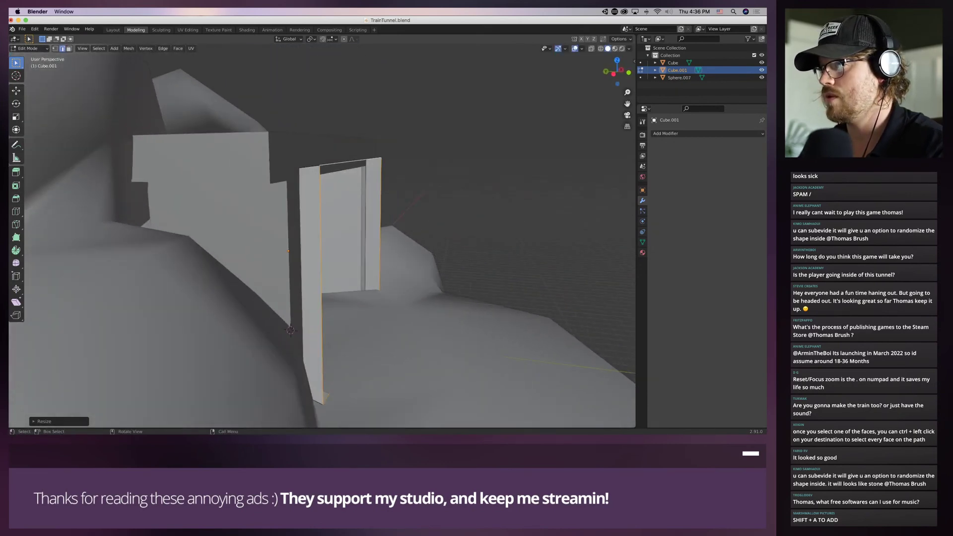
{"action": "key", "text": "g"}
{"action": "left_click", "coordinate": [477, 278]}
{"action": "middle_click_drag", "start_coordinate": [477, 277], "coordinate": [392, 275]}
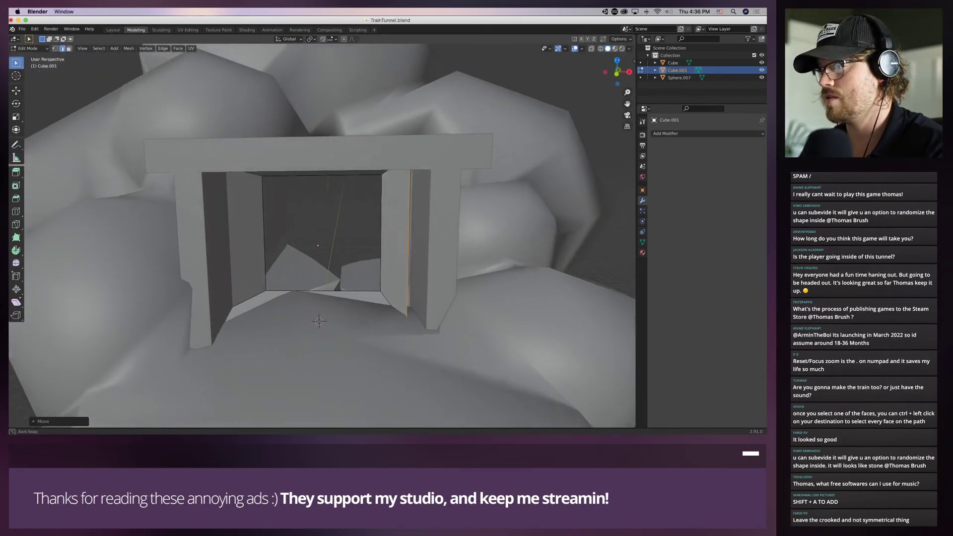
{"action": "scroll", "coordinate": [422, 258], "scroll_direction": "up", "scroll_amount": 3}
{"action": "left_click", "coordinate": [447, 249]}
{"action": "key", "text": "g"}
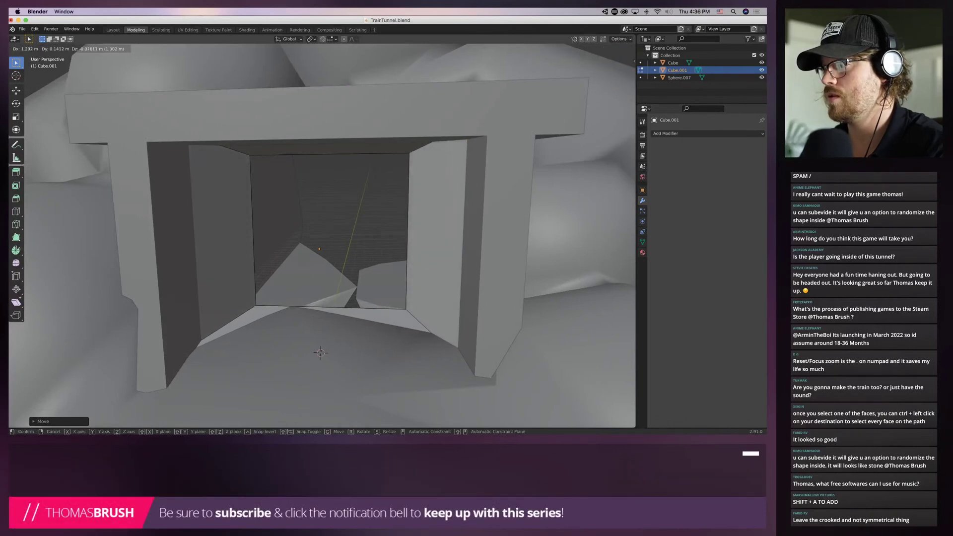
{"action": "left_click", "coordinate": [461, 243]}
Select all the box's remaining faces and move them about 1.75 m along Y, deeper into the tunnel
{"action": "middle_click_drag", "start_coordinate": [461, 243], "coordinate": [347, 241]}
{"action": "left_click", "coordinate": [345, 228], "text": "alt"}
{"action": "key", "text": "g"}
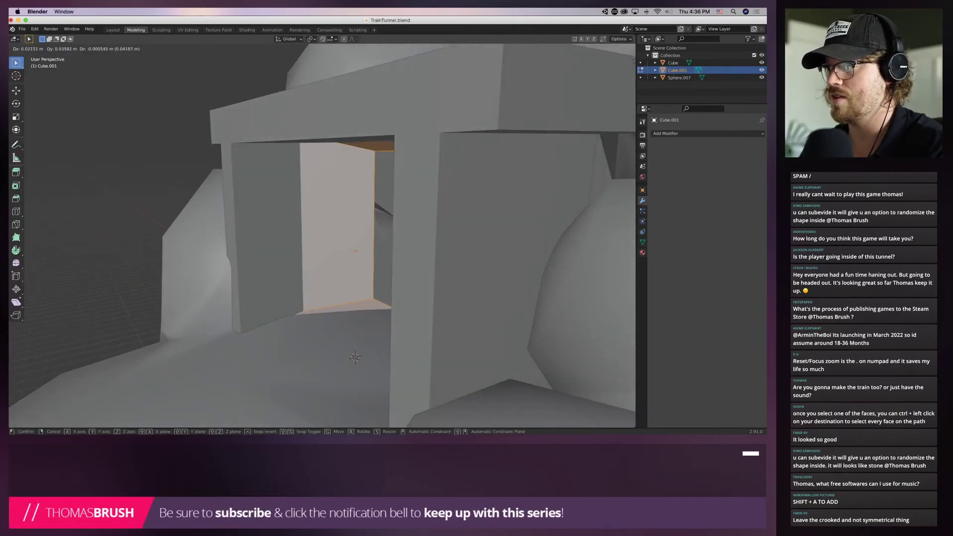
{"action": "key", "text": "x"}
{"action": "key", "text": "y"}
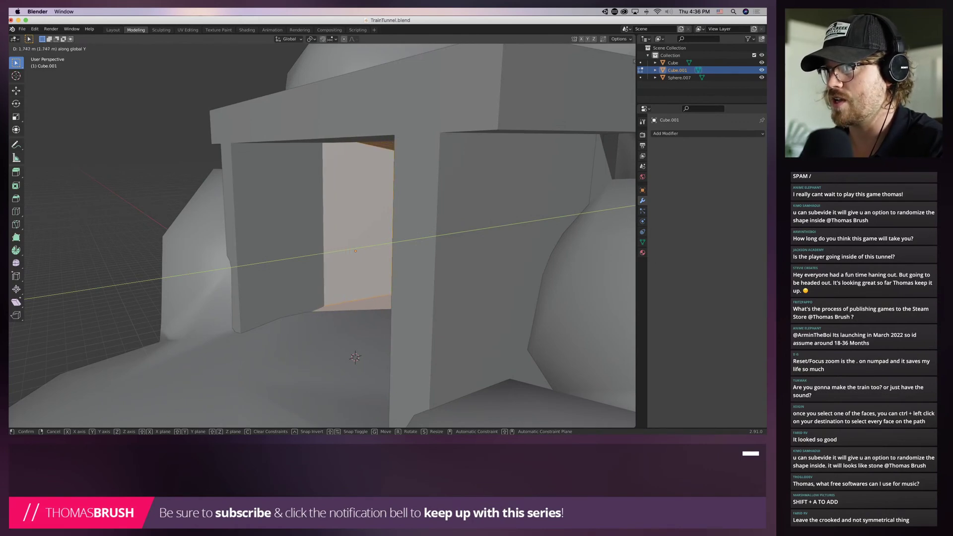
{"action": "key", "text": "Return"}
Scale the whole box uniformly to fit the inside of the entrance frame
{"action": "middle_click_drag", "start_coordinate": [323, 238], "coordinate": [288, 231]}
{"action": "middle_click_drag", "start_coordinate": [323, 364], "coordinate": [321, 385]}
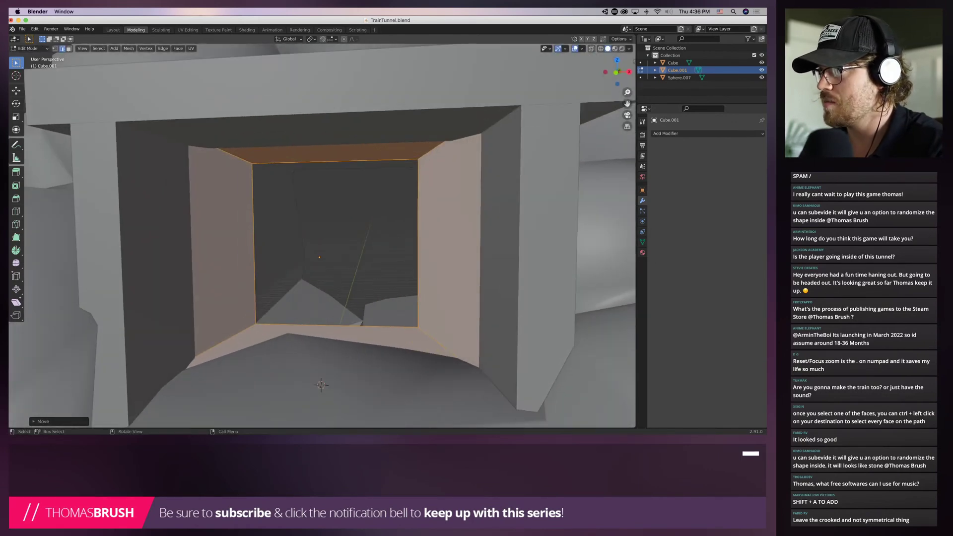
{"action": "middle_click_drag", "start_coordinate": [320, 238], "coordinate": [331, 261]}
{"action": "scroll", "coordinate": [332, 268], "scroll_direction": "up", "scroll_amount": 1}
{"action": "middle_click_drag", "start_coordinate": [314, 367], "coordinate": [318, 357]}
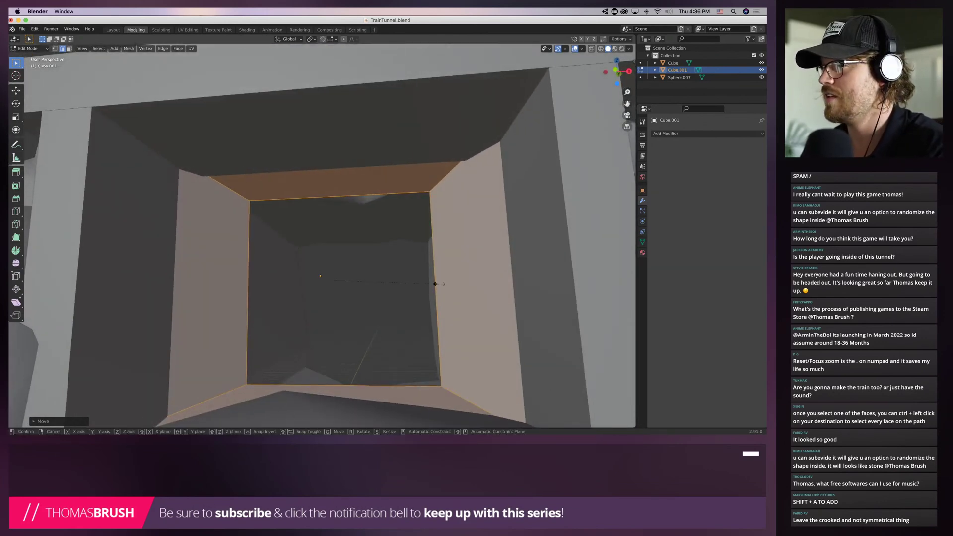
{"action": "key", "text": "s"}
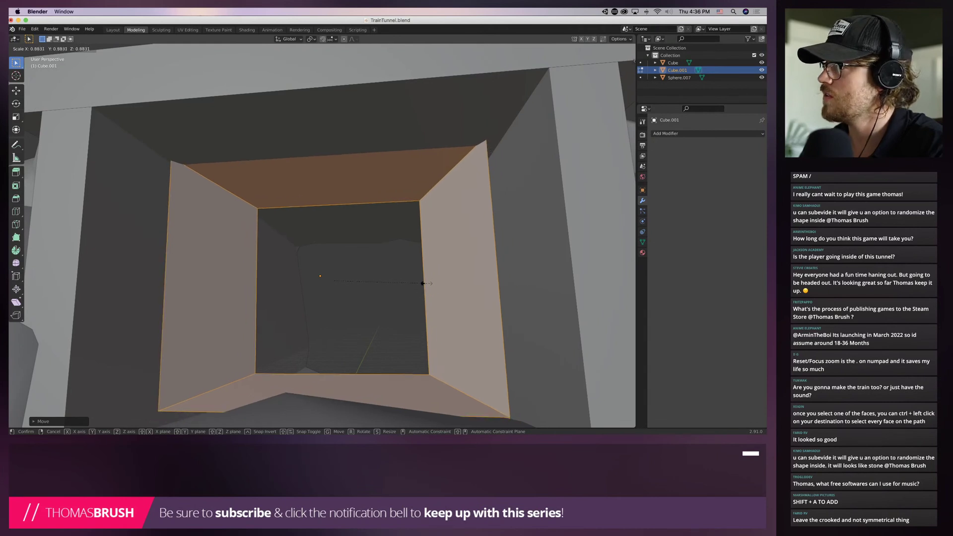
{"action": "left_click", "coordinate": [426, 284]}
Shift the box about 0.5 m sideways and down, and widen it slightly along X to meet the frame's inner walls
{"action": "key", "text": "g"}
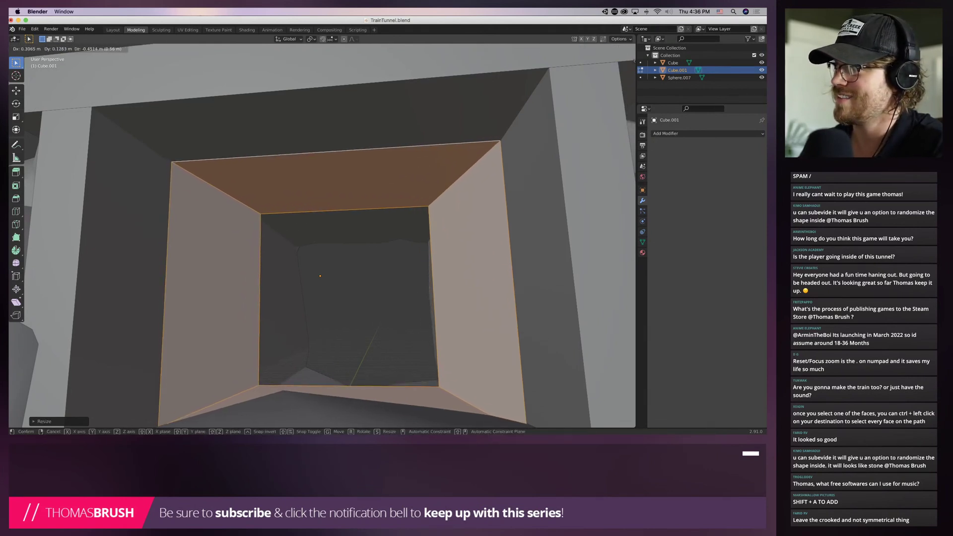
{"action": "left_click", "coordinate": [478, 288]}
{"action": "key", "text": "s"}
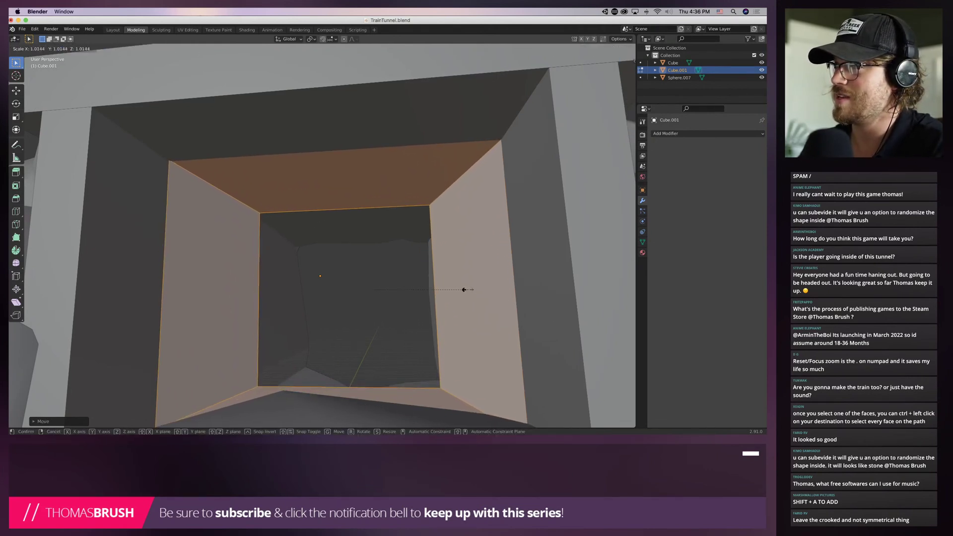
{"action": "key", "text": "x"}
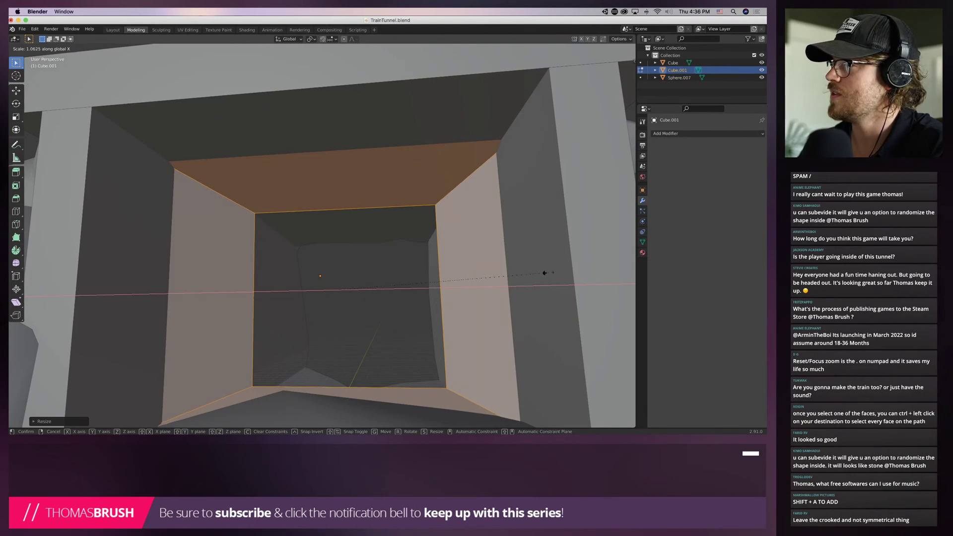
{"action": "left_click", "coordinate": [539, 273]}
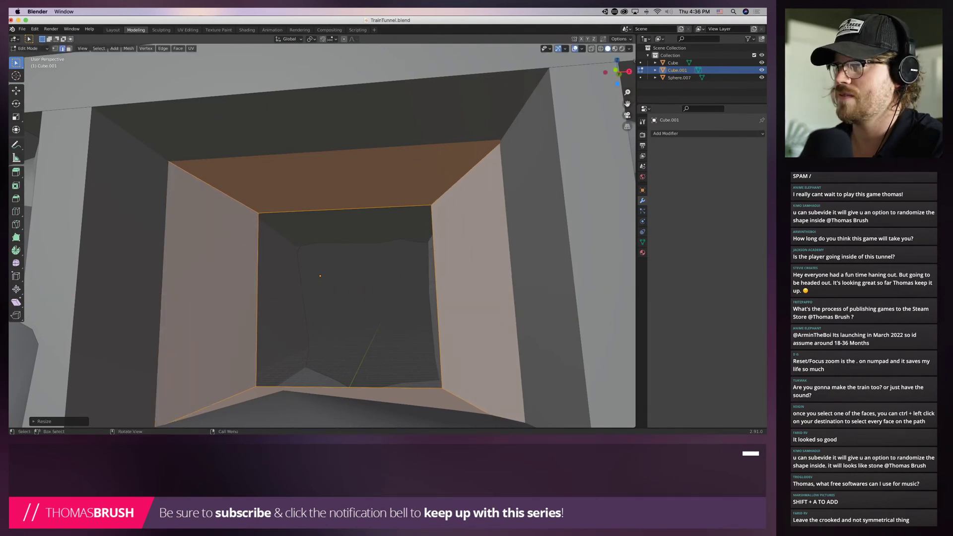
Try to extrude the box's rear edge loop extremely far back along Y
{"action": "middle_click_drag", "start_coordinate": [540, 273], "coordinate": [552, 303]}
{"action": "key", "text": "alt+a"}
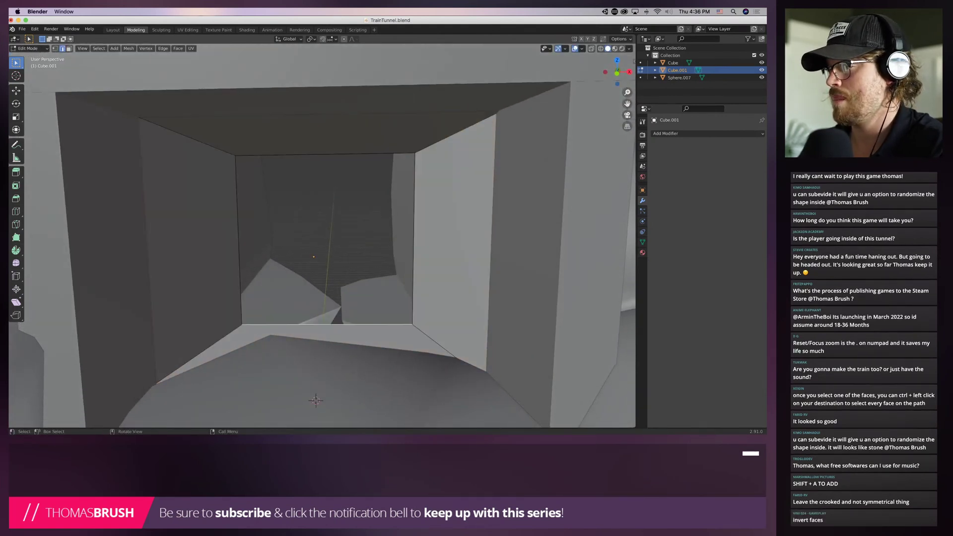
{"action": "key", "text": "g"}
{"action": "key", "text": "x"}
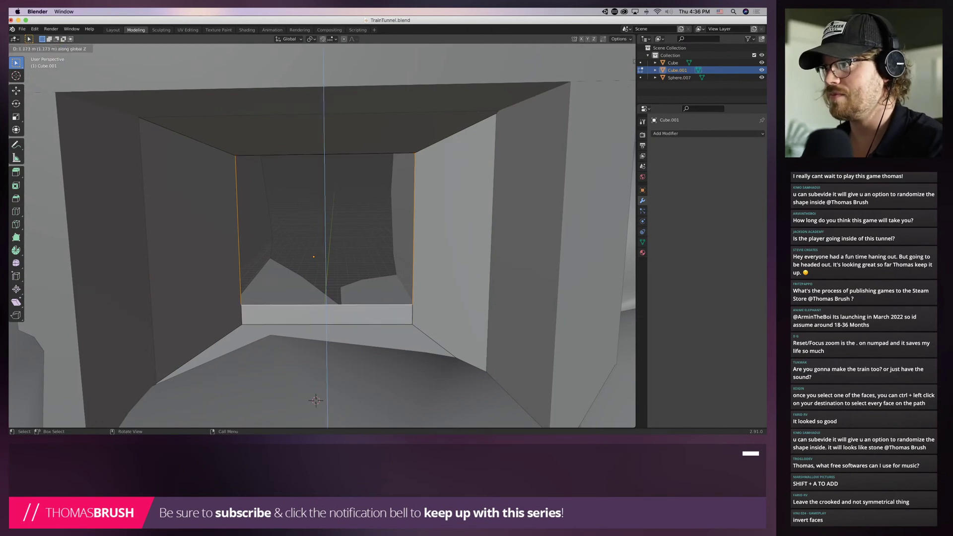
{"action": "key", "text": "y"}
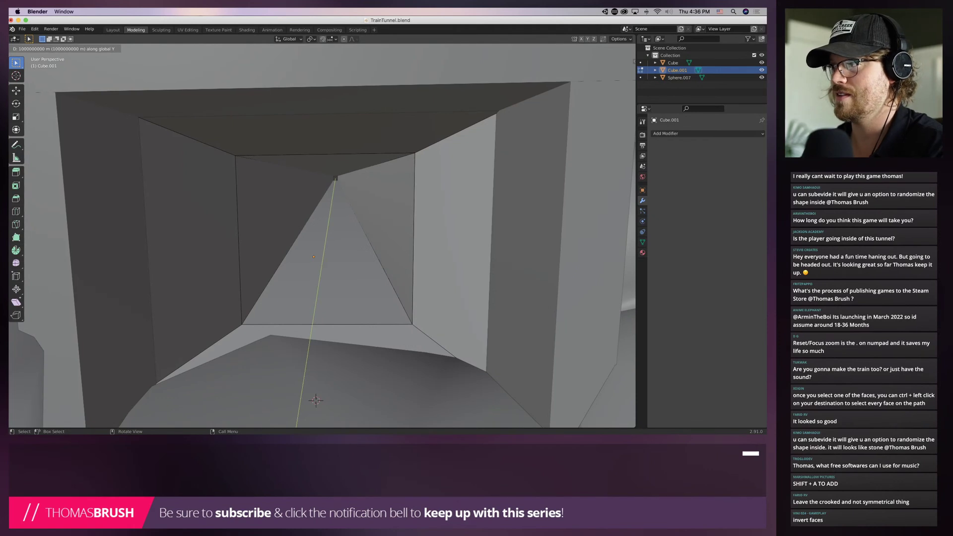
{"action": "key", "text": "Return"}
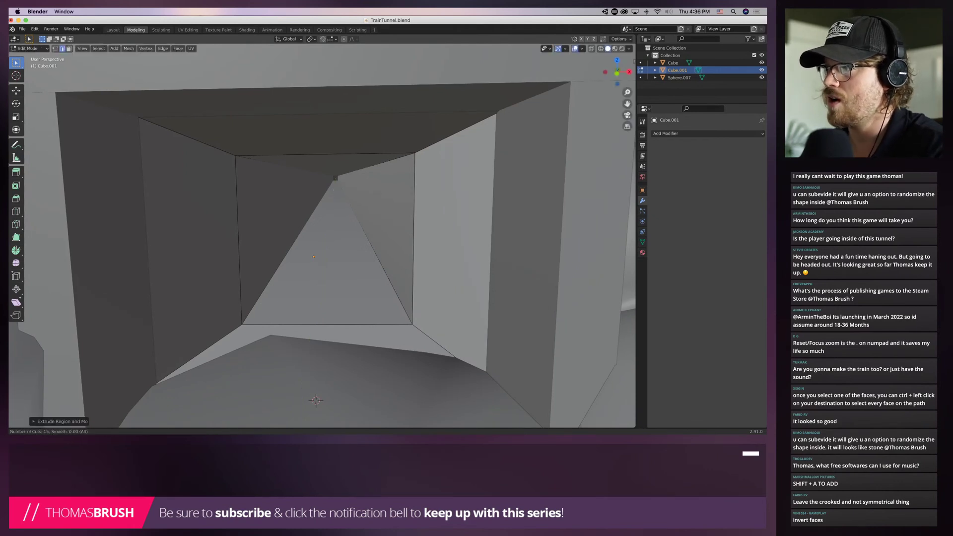
Try to divide the extruded tunnel section with 15 loop cuts
{"action": "left_click", "coordinate": [340, 234]}
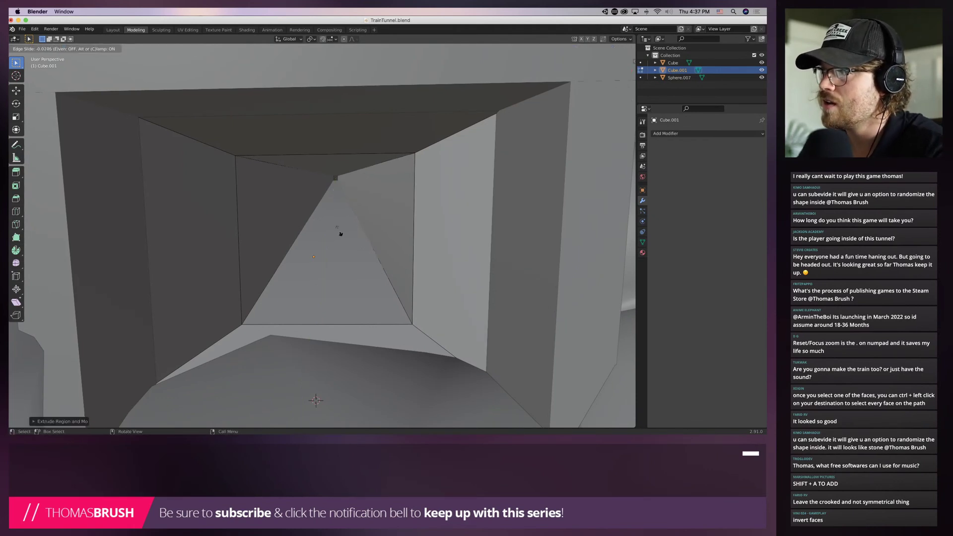
{"action": "left_click", "coordinate": [377, 239]}
{"action": "middle_click_drag", "start_coordinate": [377, 239], "coordinate": [355, 246]}
{"action": "middle_click_drag", "start_coordinate": [298, 243], "coordinate": [556, 268], "text": "shift"}
{"action": "scroll", "coordinate": [322, 248], "scroll_direction": "up", "scroll_amount": 1}
{"action": "key", "text": "ctrl+r"}
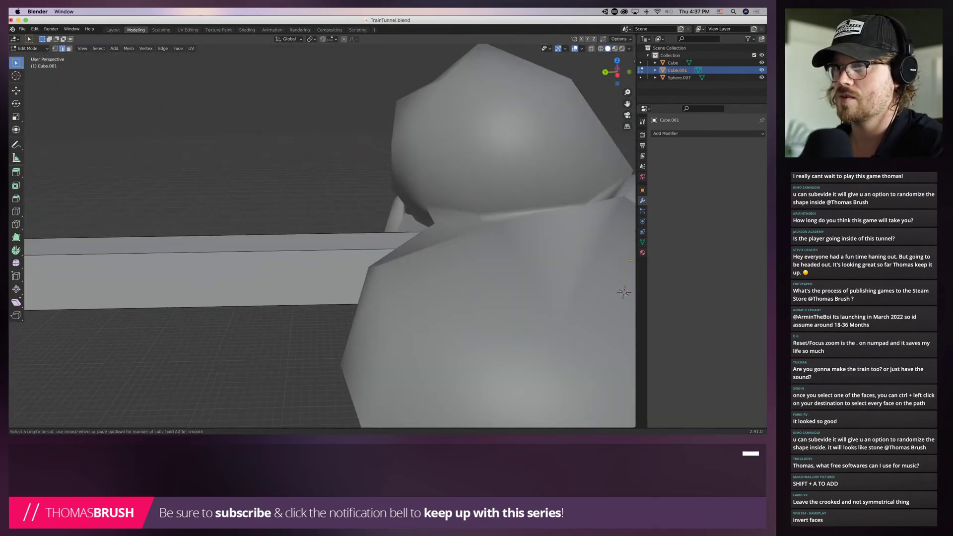
{"action": "key", "text": "Escape"}
Undo the overlong tunnel extrusion behind the entrance
{"action": "scroll", "coordinate": [330, 236], "scroll_direction": "down", "scroll_amount": 20}
{"action": "scroll", "coordinate": [330, 236], "scroll_direction": "up", "scroll_amount": 3}
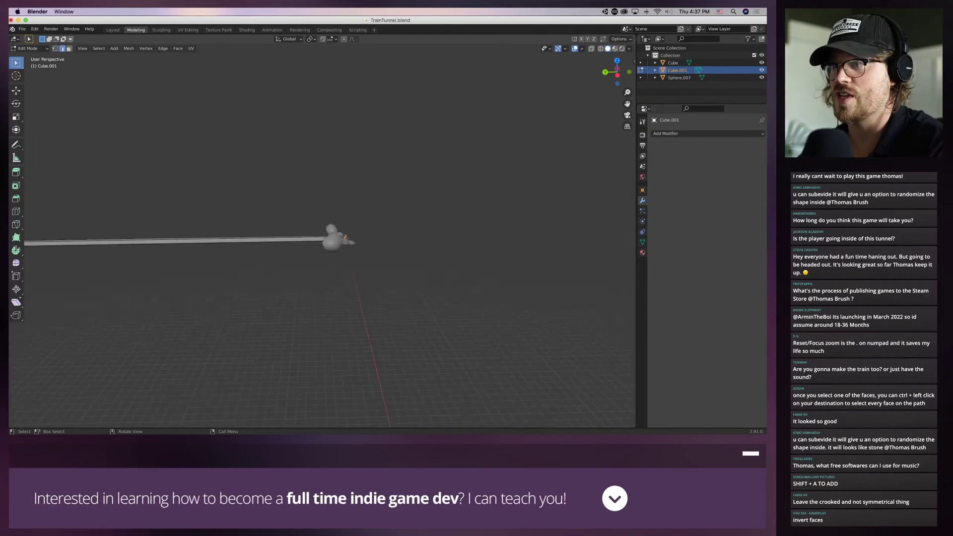
{"action": "scroll", "coordinate": [322, 243], "scroll_direction": "up", "scroll_amount": 1}
{"action": "middle_click_drag", "start_coordinate": [248, 243], "coordinate": [611, 255], "text": "shift"}
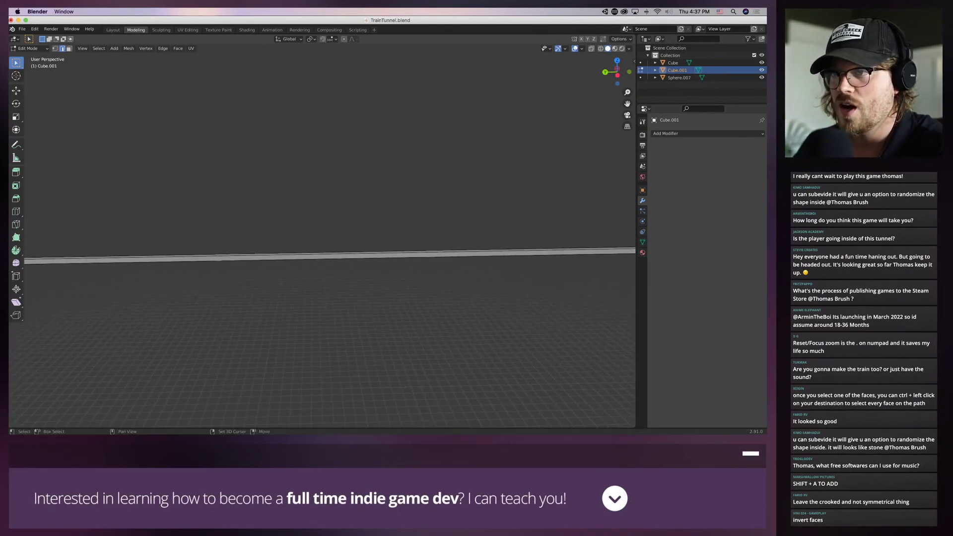
{"action": "key", "text": "space"}
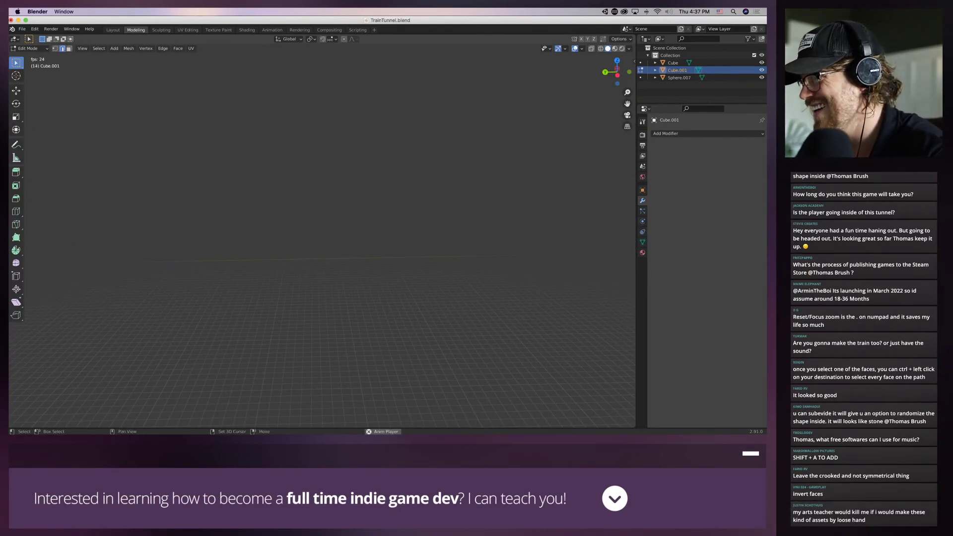
{"action": "middle_click_drag", "start_coordinate": [422, 224], "coordinate": [268, 231]}
Try to scale the box's rear edge loop along Y
{"action": "key", "text": "g"}
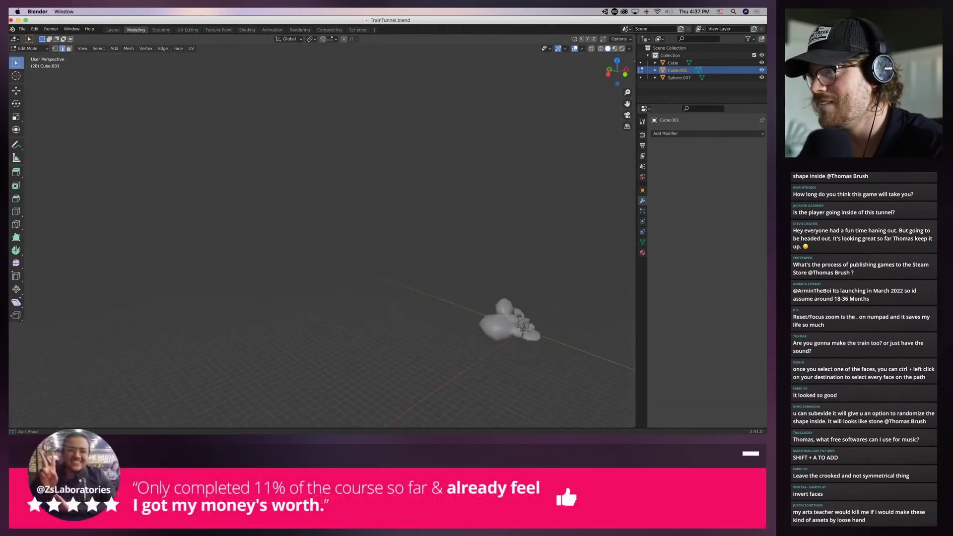
{"action": "key", "text": "Escape"}
{"action": "key", "text": "s"}
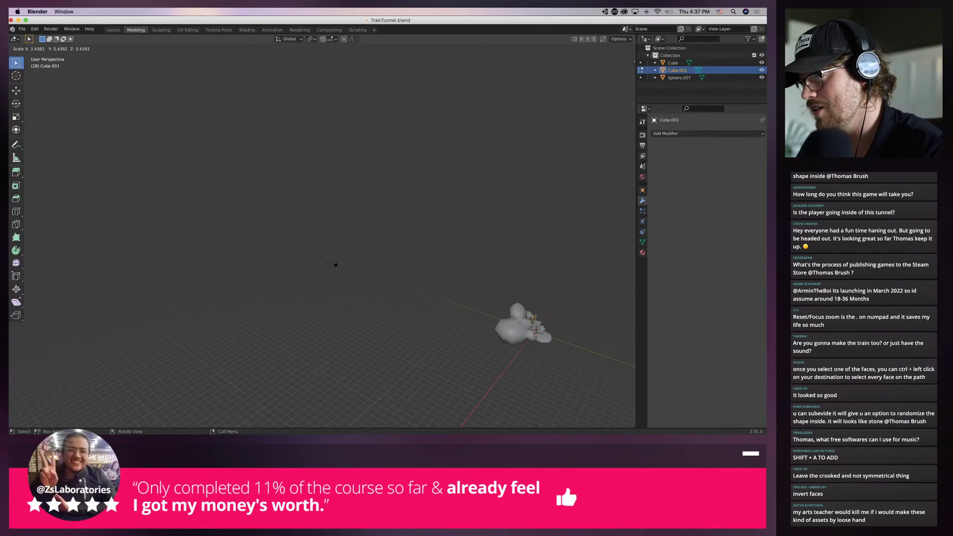
{"action": "key", "text": "y"}
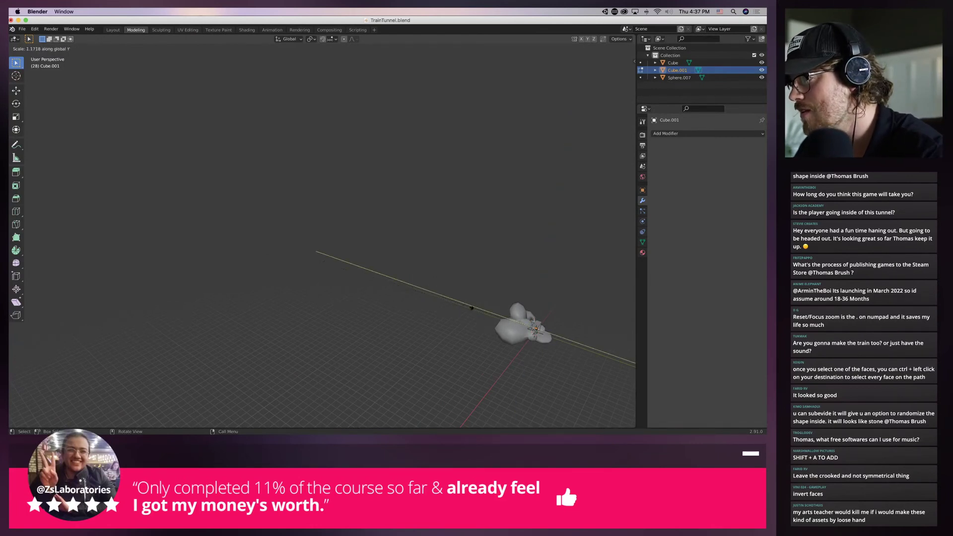
{"action": "key", "text": "Return"}
Try to extrude the box's rear edge loop about 282 m along Y
{"action": "key", "text": "g"}
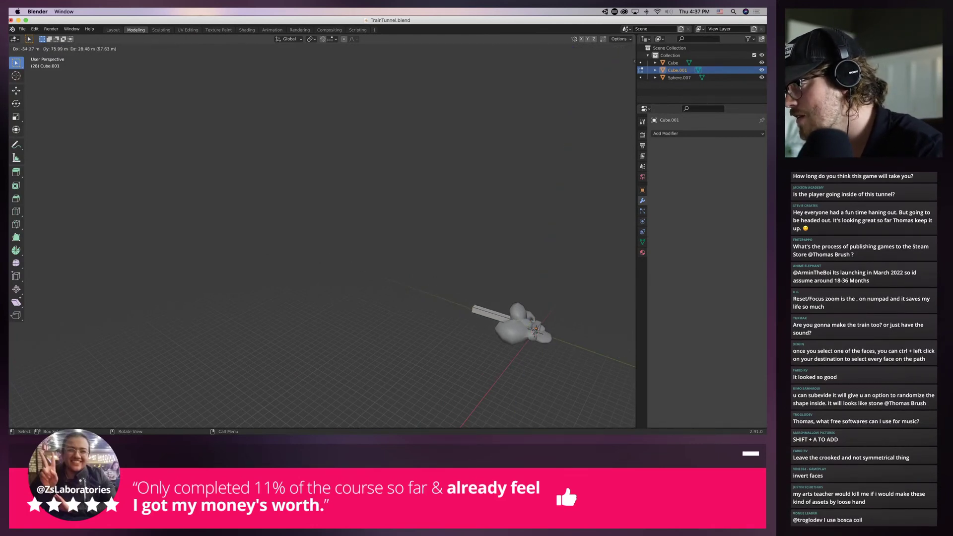
{"action": "key", "text": "g"}
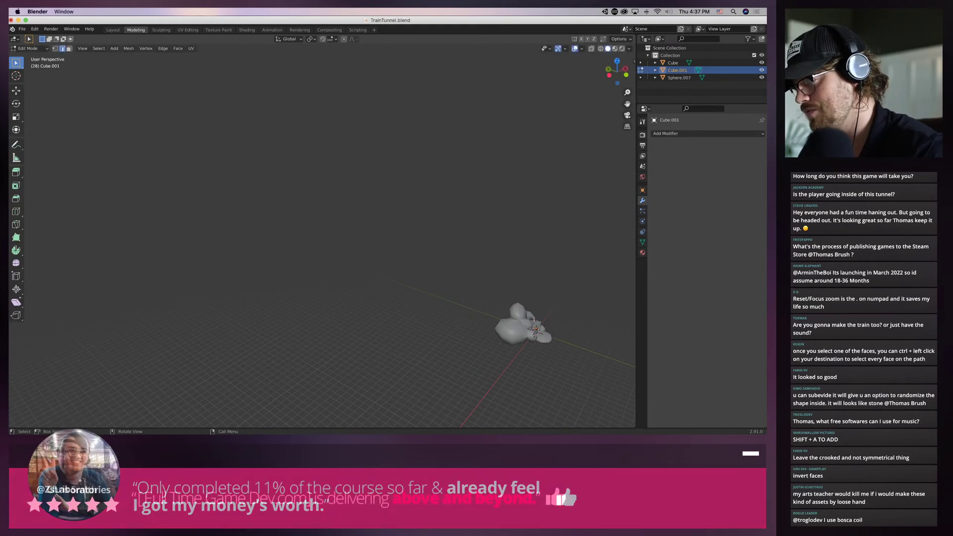
{"action": "key", "text": "y"}
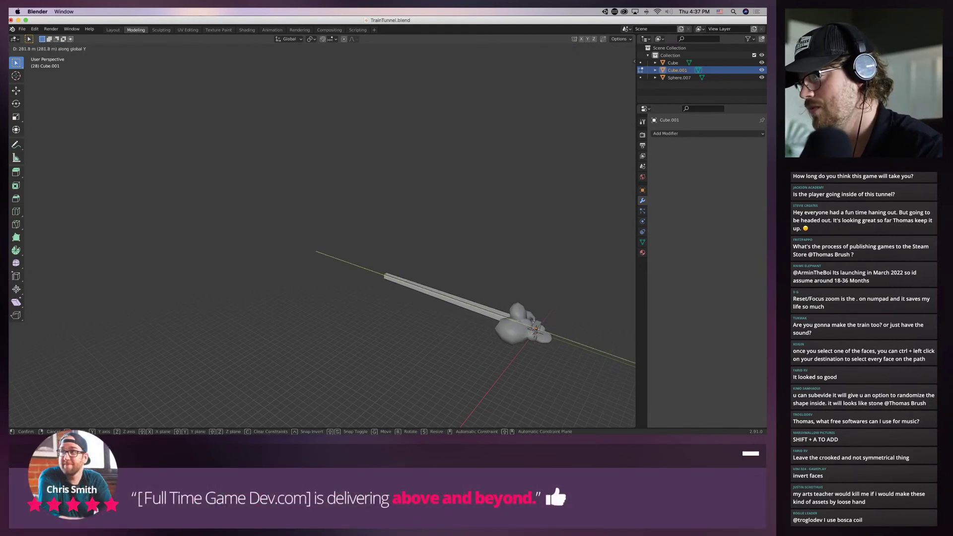
{"action": "key", "text": "Return"}
{"action": "middle_click_drag", "start_coordinate": [347, 223], "coordinate": [233, 189]}
{"action": "scroll", "coordinate": [293, 199], "scroll_direction": "up", "scroll_amount": 3}
{"action": "key", "text": "ctrl+z"}
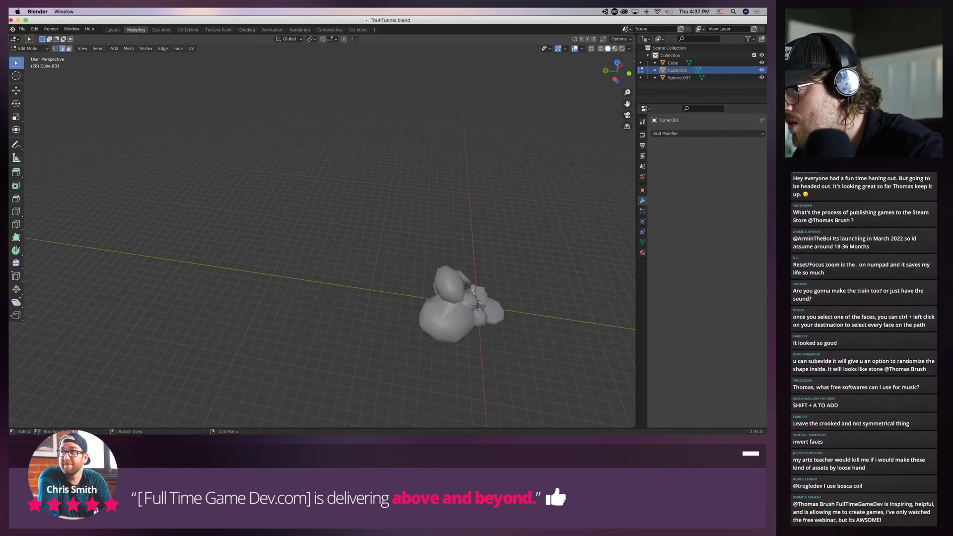
Try to extrude the rear edge loop backward without an axis constraint
{"action": "key", "text": "e"}
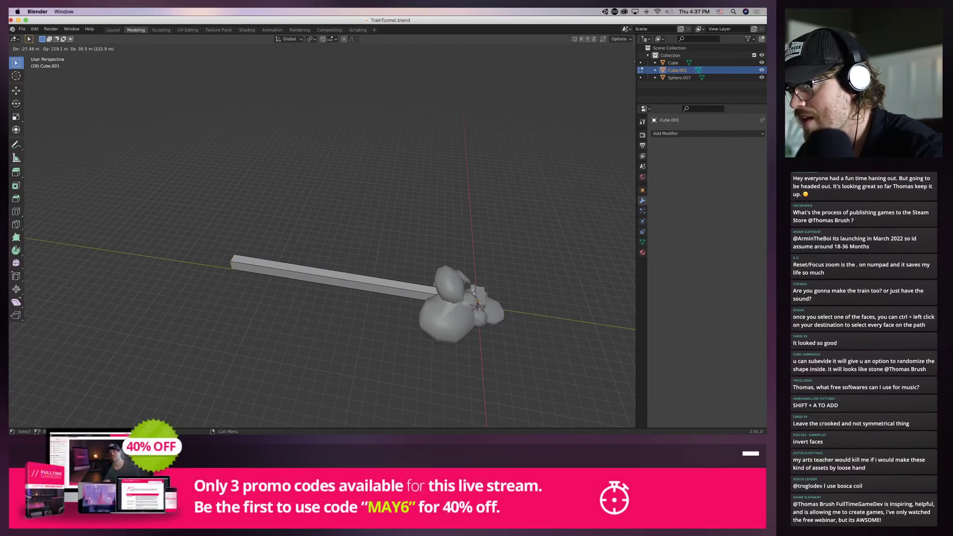
{"action": "key", "text": "g"}
{"action": "key", "text": "g"}
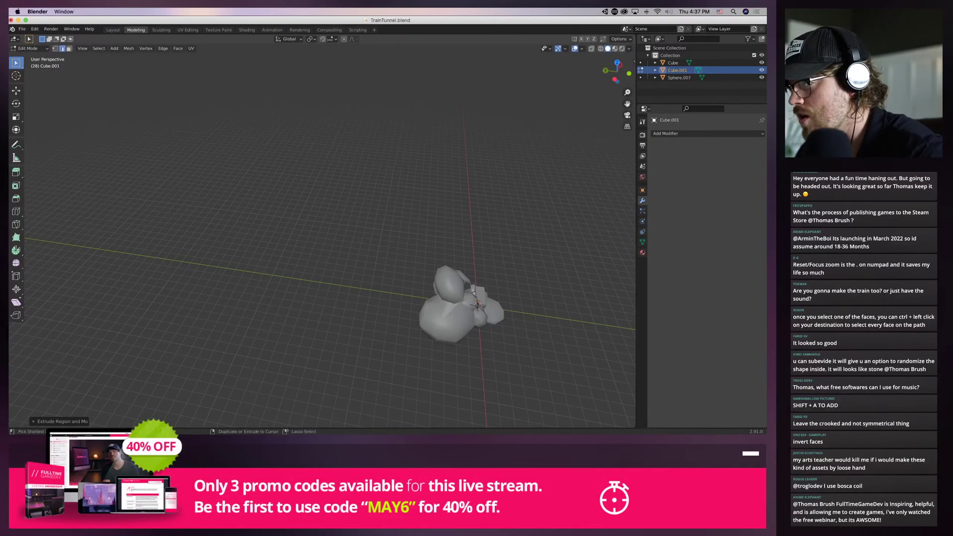
{"action": "key", "text": "super+z"}
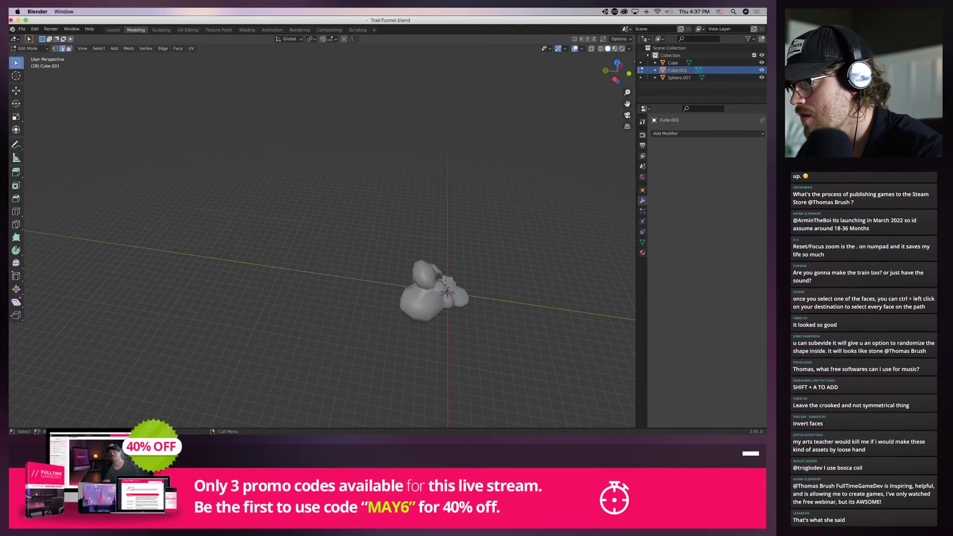
{"action": "key", "text": "e"}
{"action": "key", "text": "Escape"}
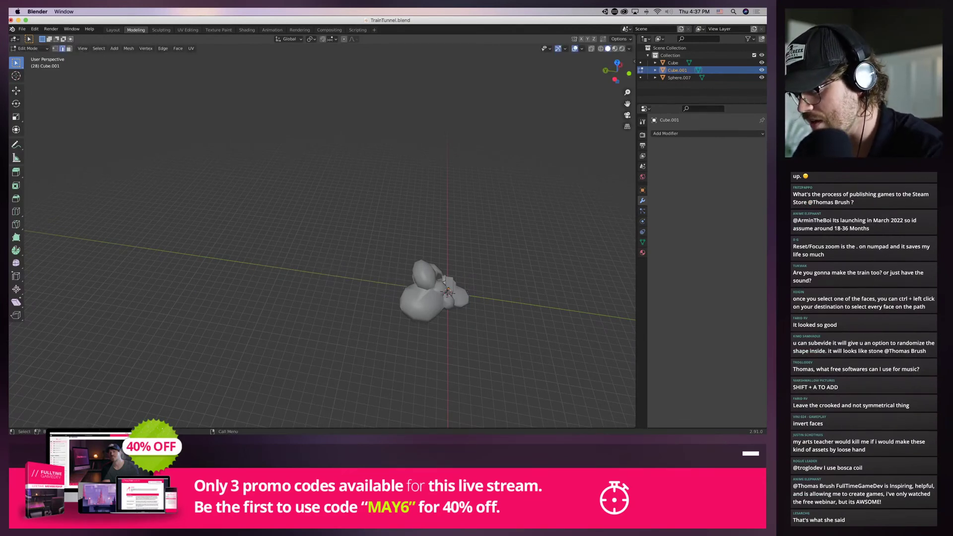
Extrude the box's rear edge loop far back along Y and divide the new tunnel section with evenly spaced loop cuts
{"action": "key", "text": "e"}
{"action": "key", "text": "y"}
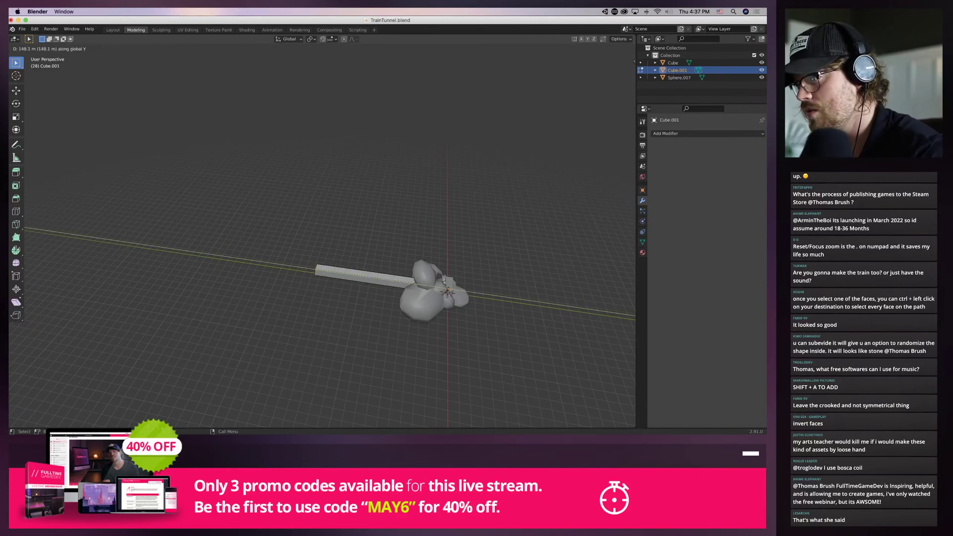
{"action": "key", "text": "Return"}
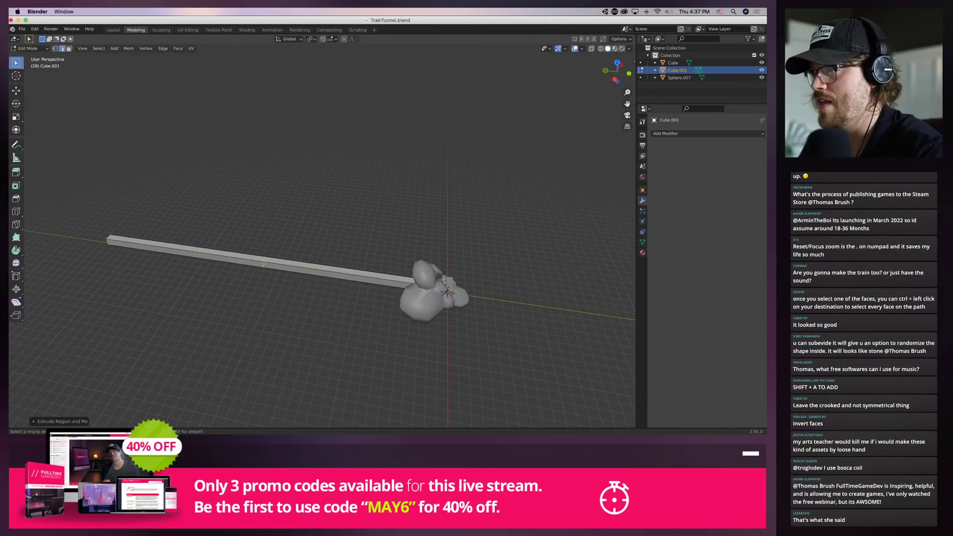
{"action": "scroll", "coordinate": [263, 258], "scroll_direction": "up", "scroll_amount": 4}
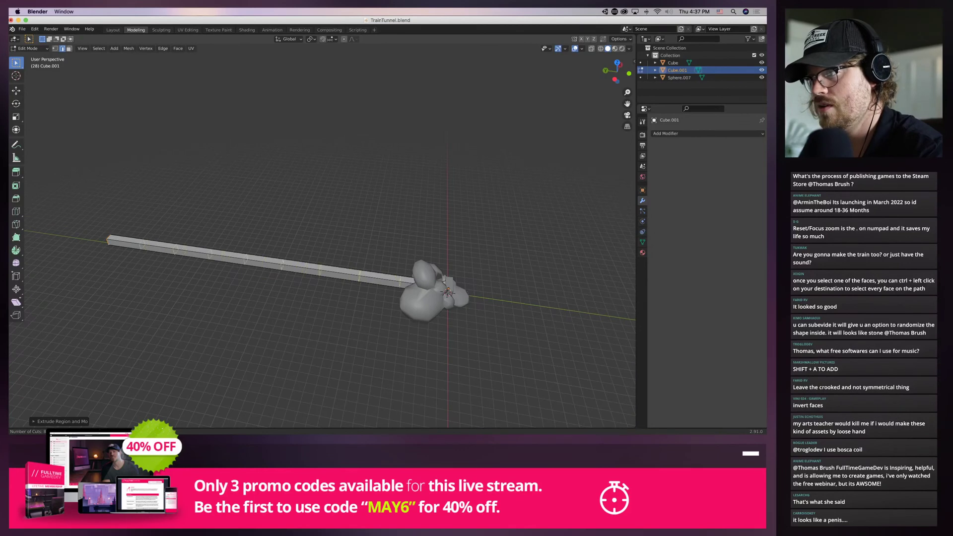
{"action": "left_click", "coordinate": [281, 266]}
{"action": "left_click", "coordinate": [281, 266]}
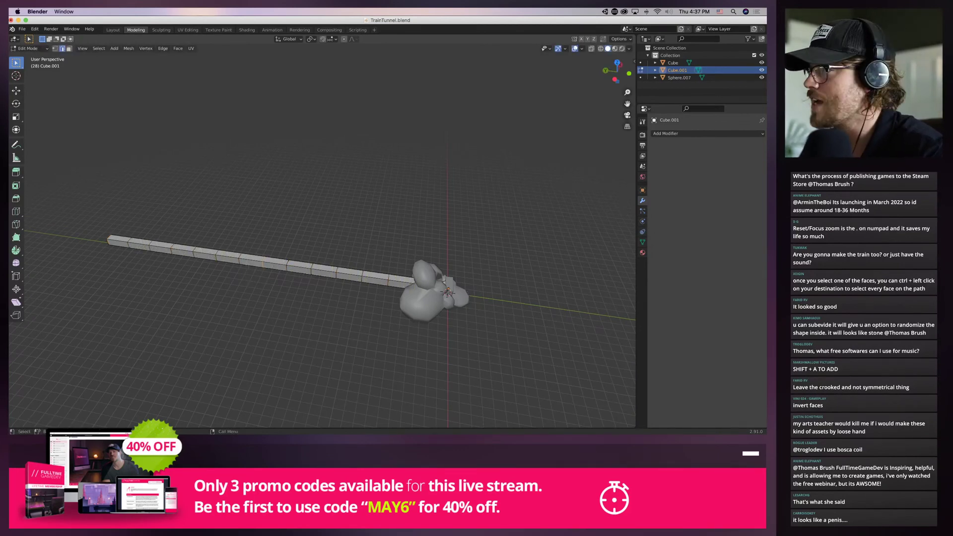
In wireframe view, select four separate edge loops along the tunnel and move them slightly off its straight line
{"action": "key", "text": "shift+z"}
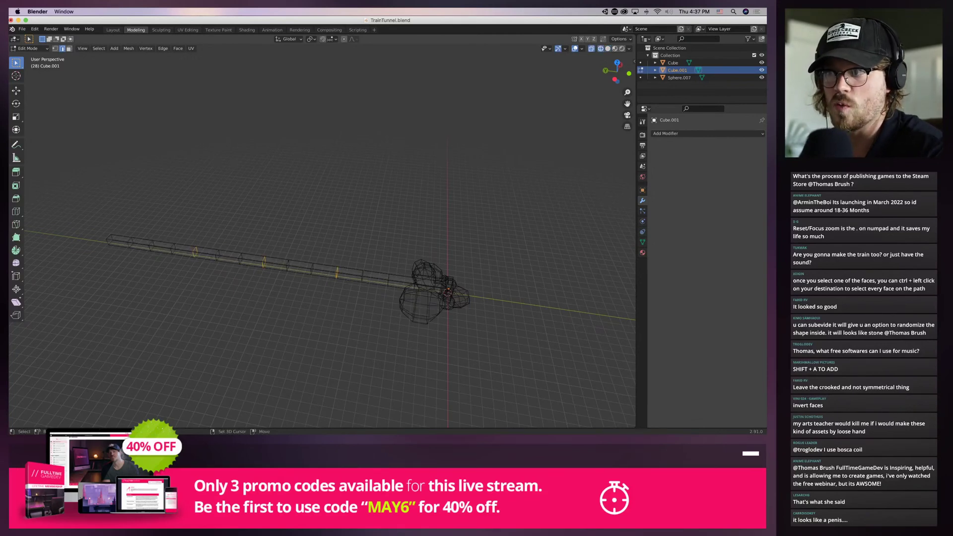
{"action": "left_click", "coordinate": [151, 245], "text": "alt+shift"}
{"action": "key", "text": "g"}
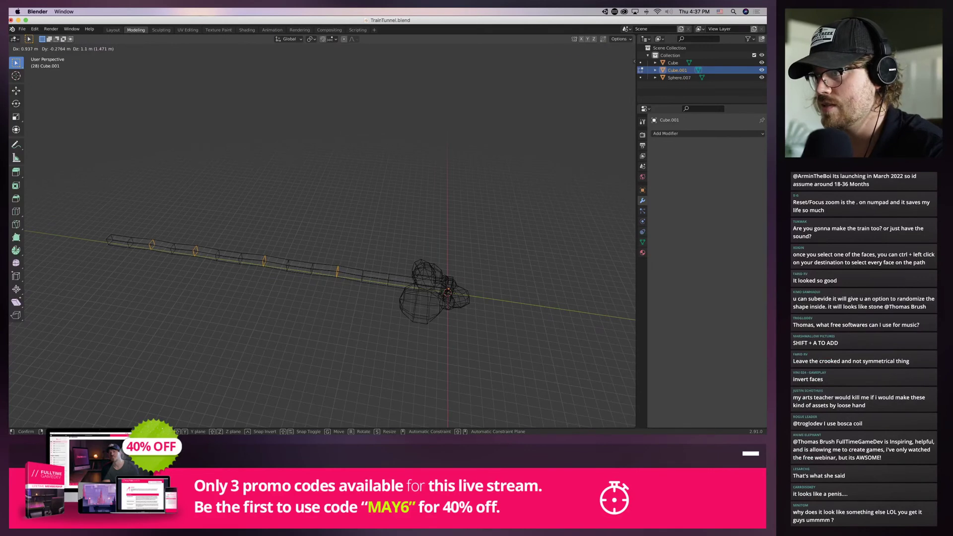
{"action": "left_click", "coordinate": [151, 243]}
Select a different set of four edge loops along the tunnel and offset them slightly to make the passage uneven
{"action": "left_click", "coordinate": [301, 261]}
{"action": "left_click", "coordinate": [312, 269], "text": "alt"}
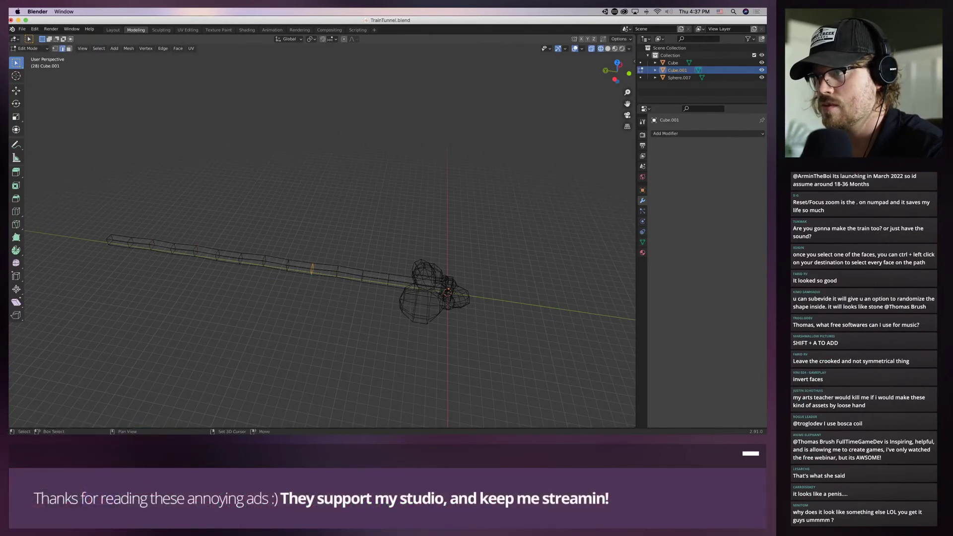
{"action": "left_click", "coordinate": [130, 243], "text": "alt+shift"}
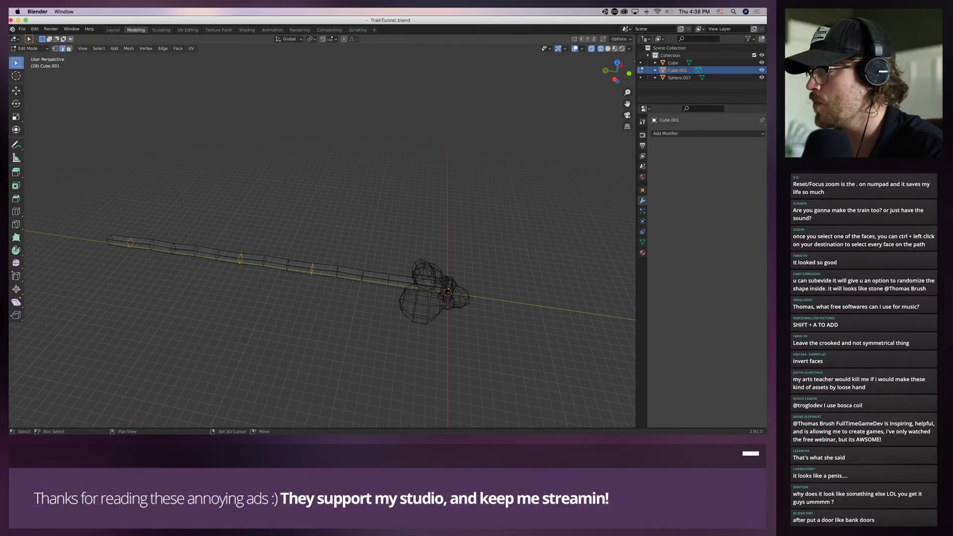
{"action": "key", "text": "g"}
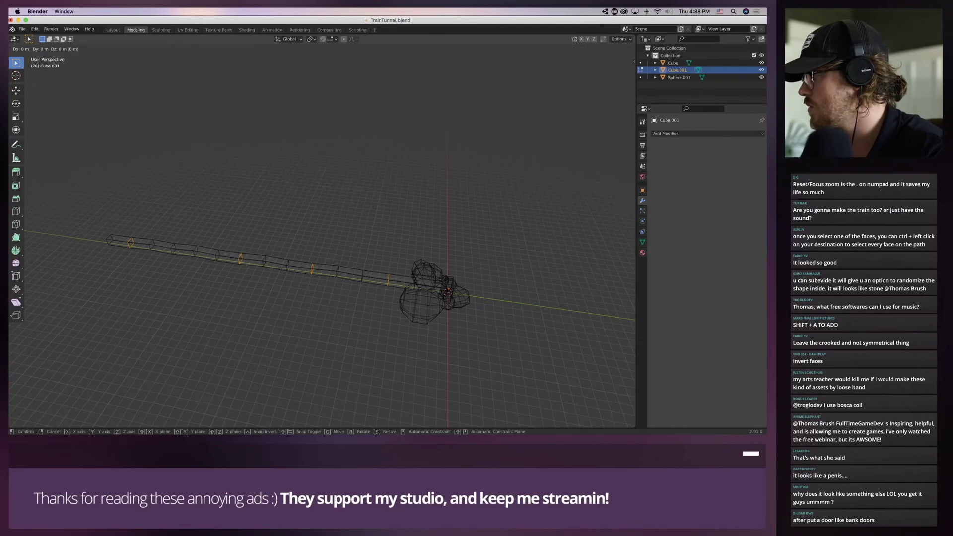
{"action": "left_click", "coordinate": [144, 236]}
Rotate a middle edge loop of the tunnel about 12° around Y, using smooth proportional editing with a size of about 60
{"action": "middle_click_drag", "start_coordinate": [144, 235], "coordinate": [226, 243]}
{"action": "scroll", "coordinate": [322, 239], "scroll_direction": "up", "scroll_amount": 1}
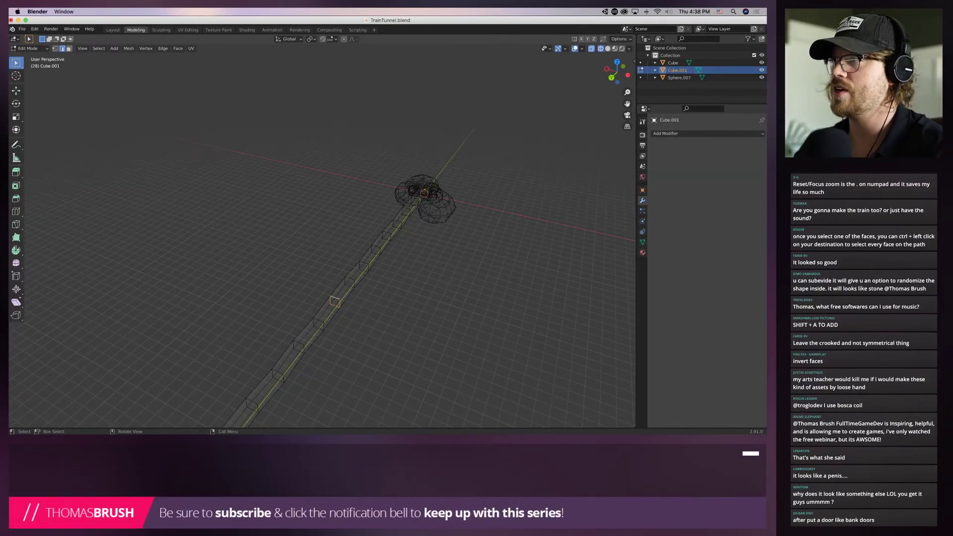
{"action": "key", "text": "o"}
{"action": "key", "text": "r"}
{"action": "scroll", "coordinate": [362, 268], "scroll_direction": "up", "scroll_amount": 4}
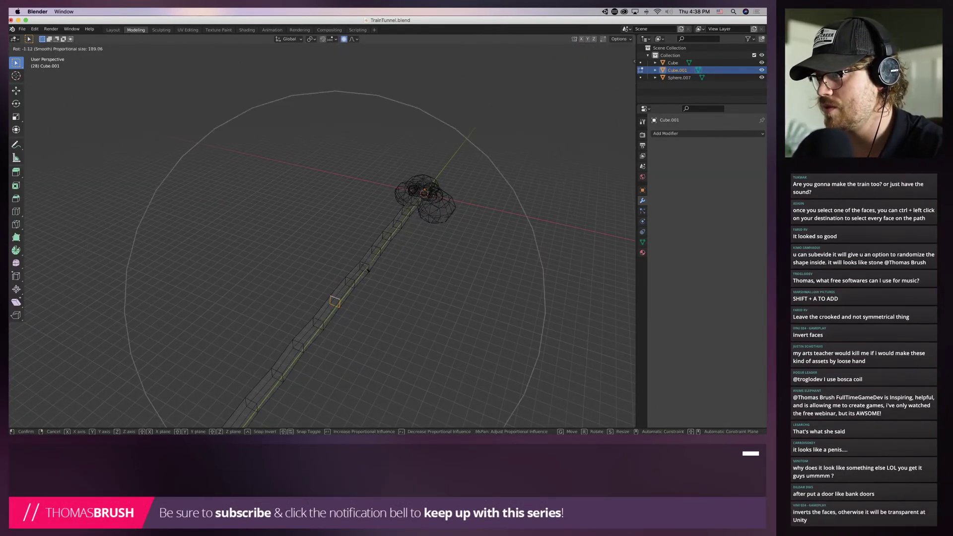
{"action": "scroll", "coordinate": [358, 269], "scroll_direction": "up", "scroll_amount": 4}
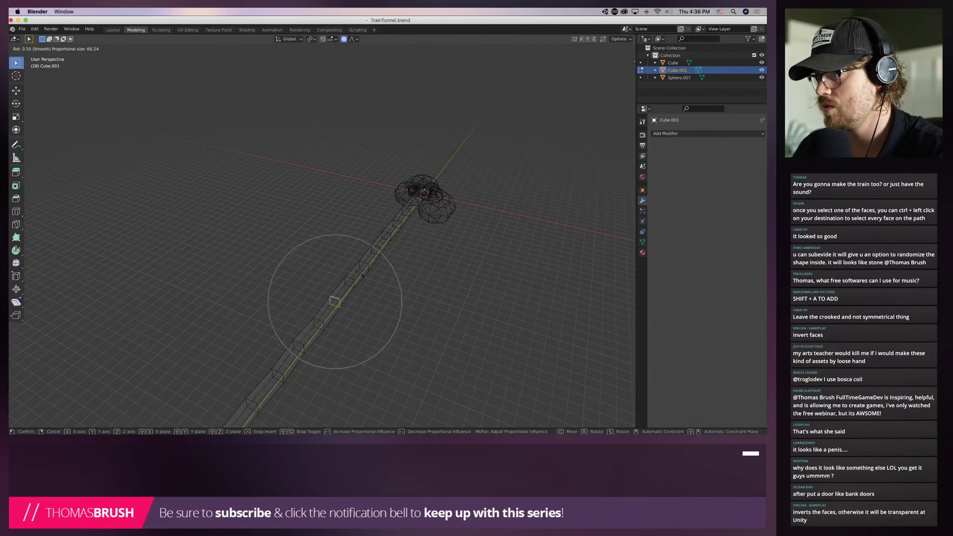
{"action": "key", "text": "x"}
{"action": "key", "text": "y"}
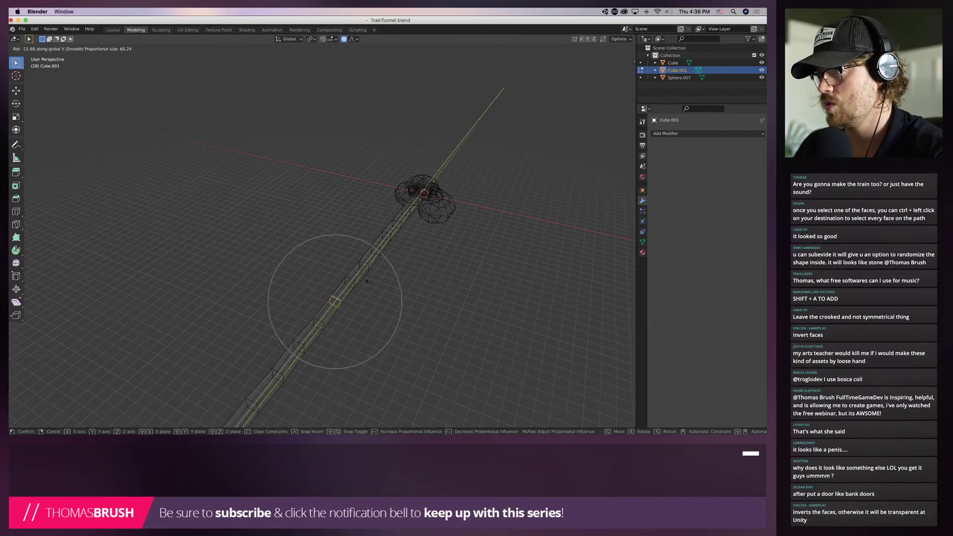
{"action": "left_click", "coordinate": [367, 281]}
{"action": "middle_click_drag", "start_coordinate": [367, 281], "coordinate": [494, 273]}
Return to Object Mode with solid shading and view the tunnel from the front of the entrance
{"action": "left_click", "coordinate": [31, 48]}
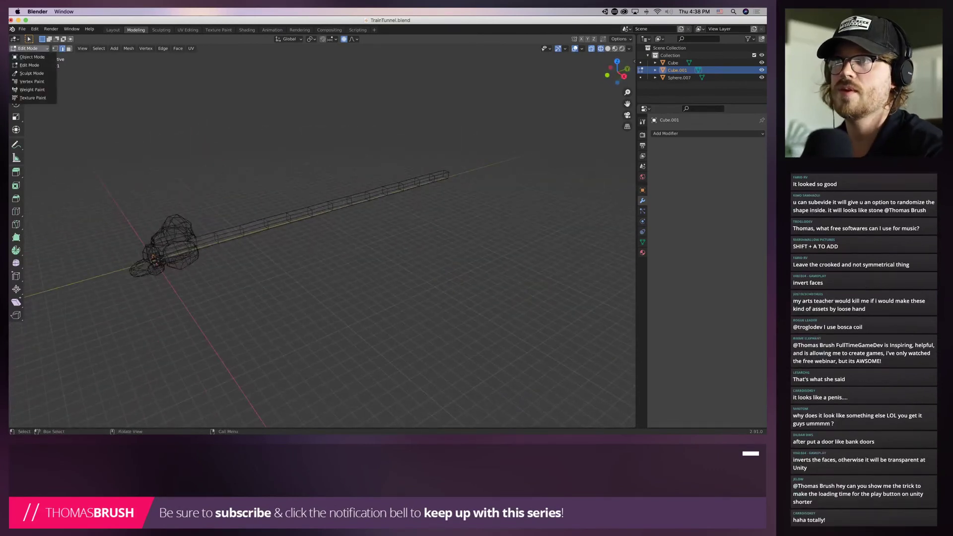
{"action": "left_click", "coordinate": [32, 58]}
{"action": "middle_click_drag", "start_coordinate": [164, 144], "coordinate": [355, 112]}
{"action": "key", "text": "shift+z"}
{"action": "scroll", "coordinate": [203, 131], "scroll_direction": "up", "scroll_amount": 2}
{"action": "scroll", "coordinate": [355, 112], "scroll_direction": "up", "scroll_amount": 4}
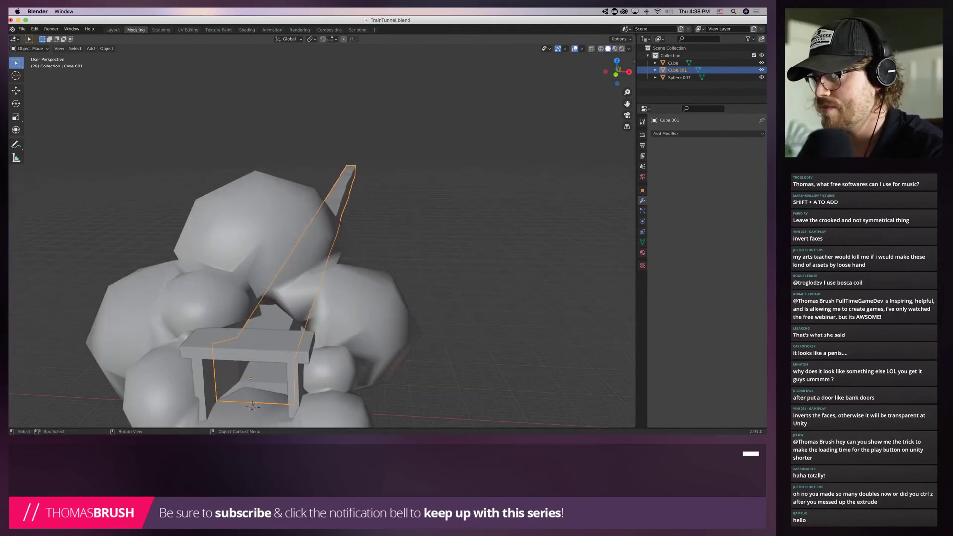
Examine how the rocks, the frame and the tunnel opening fit together at the front of the entrance
{"action": "middle_click_drag", "start_coordinate": [298, 213], "coordinate": [318, 201]}
{"action": "left_click", "coordinate": [318, 201]}
{"action": "scroll", "coordinate": [318, 201], "scroll_direction": "up", "scroll_amount": 6}
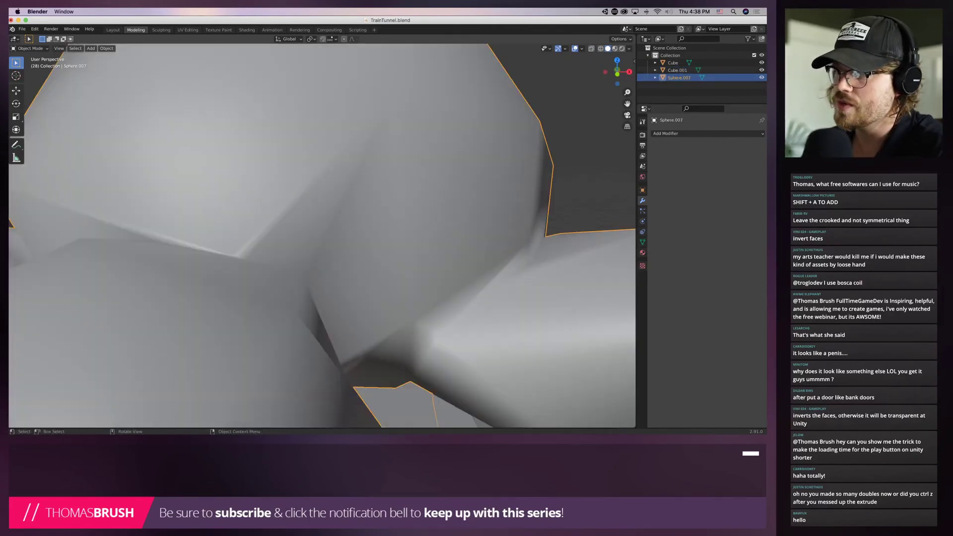
{"action": "scroll", "coordinate": [322, 236], "scroll_direction": "down", "scroll_amount": 8}
{"action": "scroll", "coordinate": [331, 261], "scroll_direction": "up", "scroll_amount": 10}
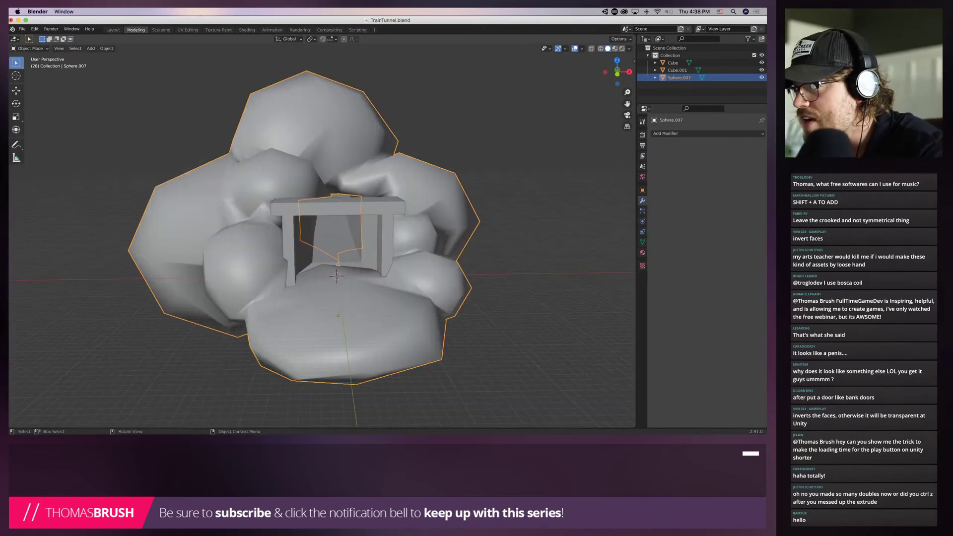
{"action": "scroll", "coordinate": [350, 302], "scroll_direction": "down", "scroll_amount": 4}
{"action": "key", "text": "Tab"}
{"action": "key", "text": "Tab"}
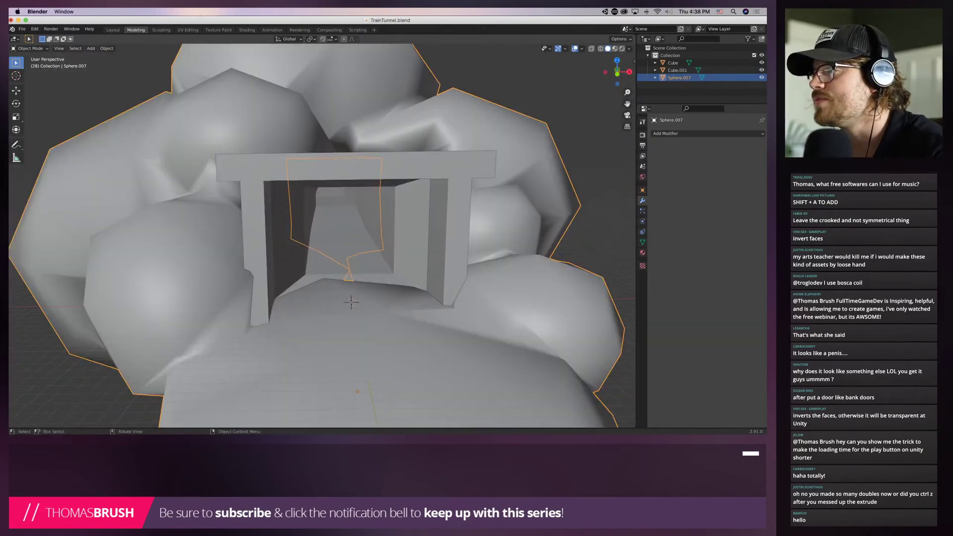
Select the tunnel object behind the frame and scale it up slightly so its opening fills the frame
{"action": "left_click", "coordinate": [358, 233]}
{"action": "key", "text": "g"}
{"action": "left_click", "coordinate": [351, 301]}
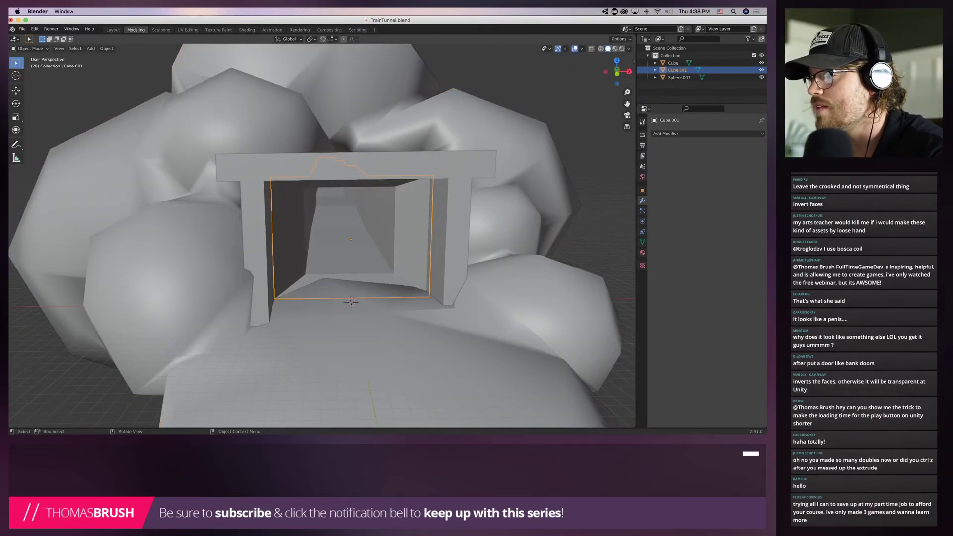
{"action": "middle_click_drag", "start_coordinate": [351, 302], "coordinate": [340, 281]}
{"action": "scroll", "coordinate": [322, 236], "scroll_direction": "up", "scroll_amount": 7}
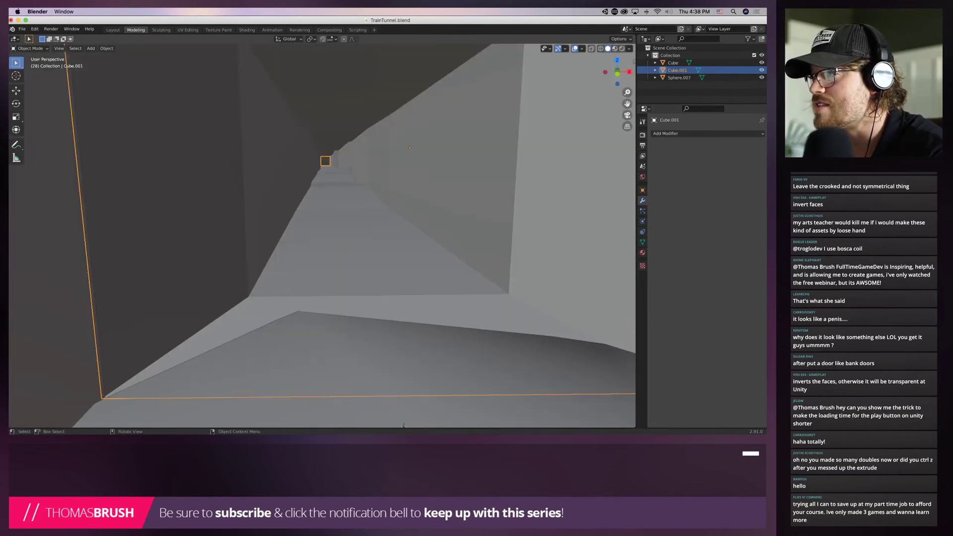
{"action": "scroll", "coordinate": [322, 235], "scroll_direction": "down", "scroll_amount": 7}
{"action": "key", "text": "s"}
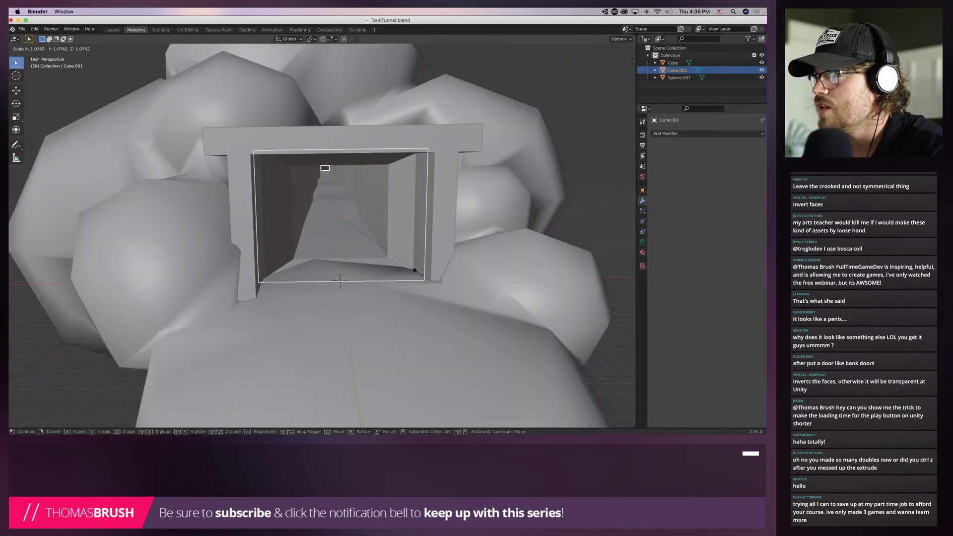
{"action": "left_click", "coordinate": [423, 273]}
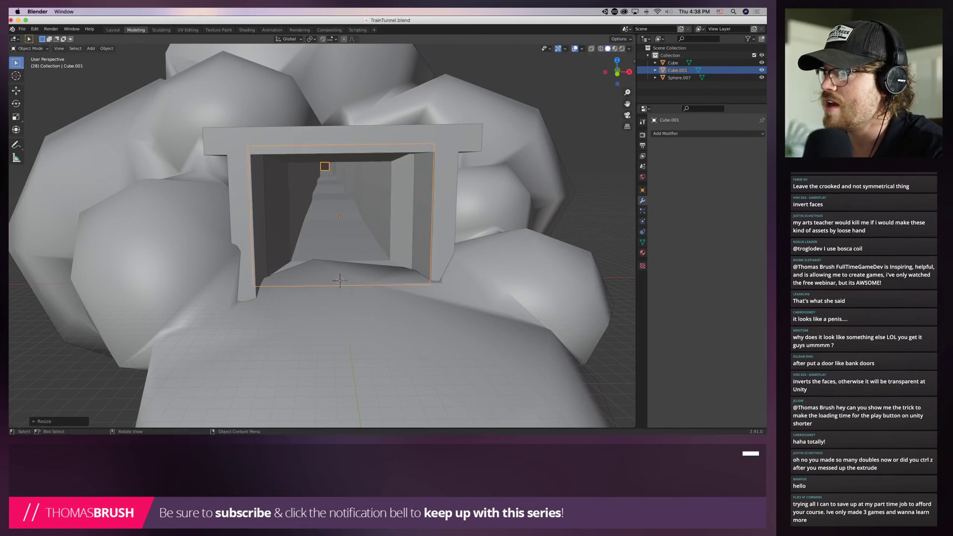
{"action": "middle_click_drag", "start_coordinate": [423, 273], "coordinate": [428, 251]}
{"action": "scroll", "coordinate": [350, 203], "scroll_direction": "up", "scroll_amount": 6}
{"action": "scroll", "coordinate": [350, 202], "scroll_direction": "down", "scroll_amount": 6}
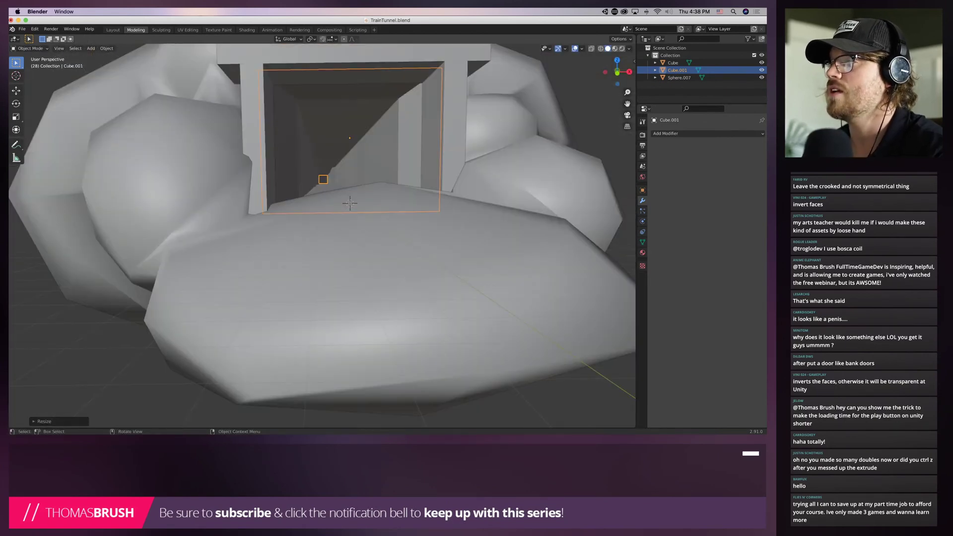
Put the tunnel in Edit Mode and add a centred lengthwise loop cut along its ceiling
{"action": "left_click", "coordinate": [31, 49]}
{"action": "left_click", "coordinate": [30, 64]}
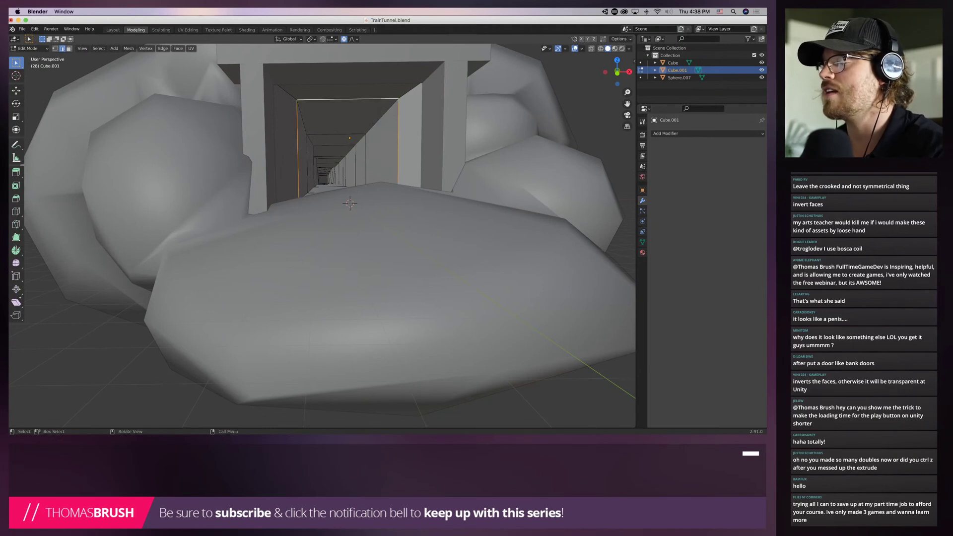
{"action": "key", "text": "ctrl+r"}
{"action": "left_click", "coordinate": [347, 101]}
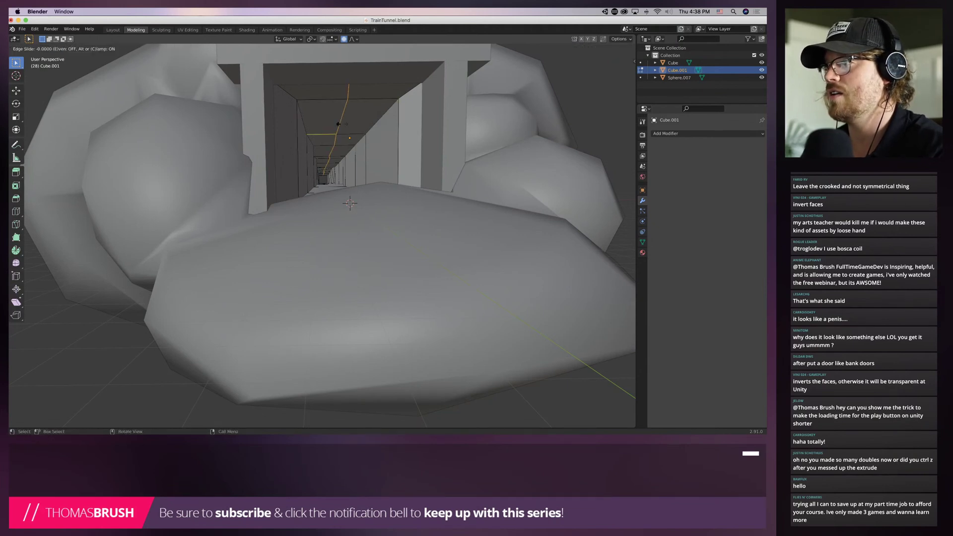
{"action": "left_click", "coordinate": [347, 101]}
Raise the ceiling's centre edge about 2.1 m into a peak, using smooth proportional editing with a size of 3.80
{"action": "key", "text": "g"}
{"action": "key", "text": "z"}
{"action": "left_click", "coordinate": [347, 91]}
{"action": "key", "text": "g"}
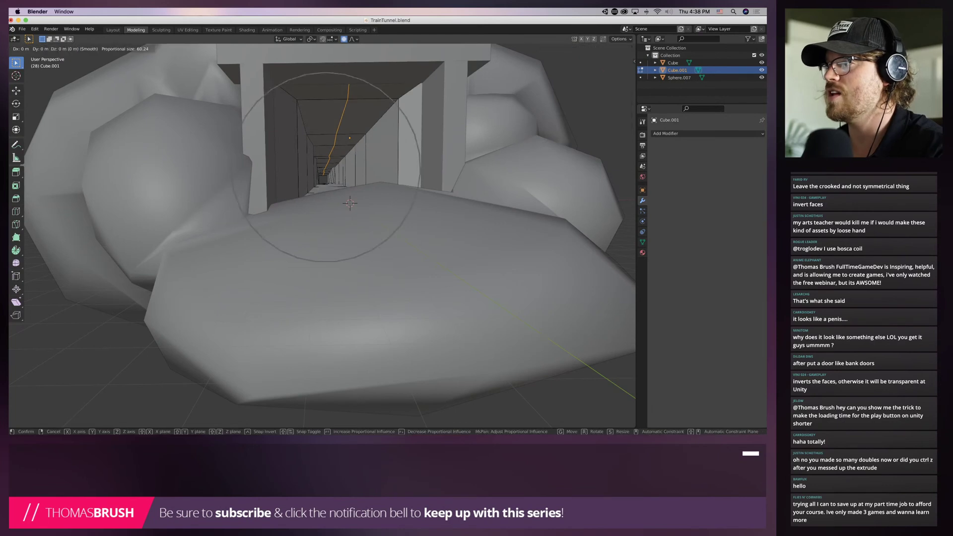
{"action": "scroll", "coordinate": [325, 167], "scroll_direction": "up", "scroll_amount": 5}
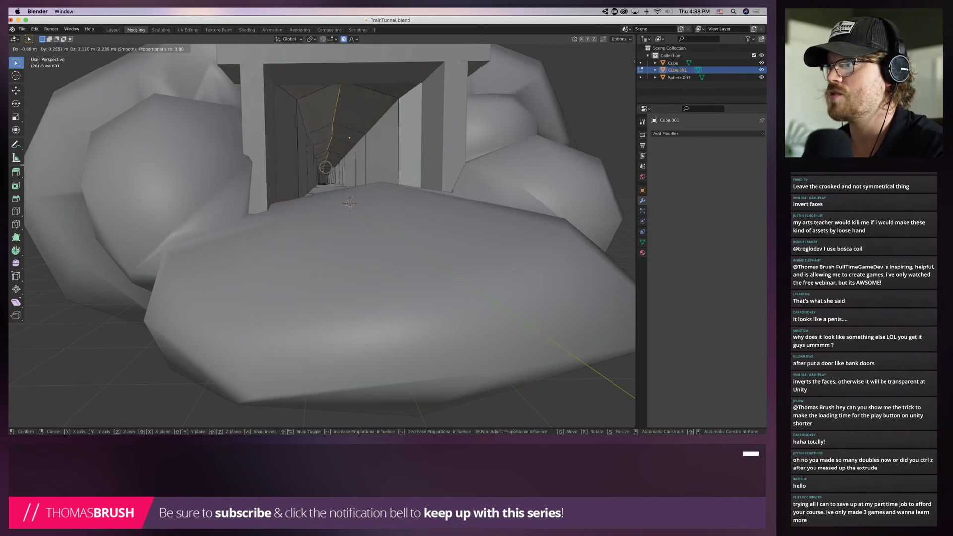
{"action": "left_click", "coordinate": [347, 99]}
{"action": "left_click", "coordinate": [398, 142]}
{"action": "middle_click_drag", "start_coordinate": [350, 203], "coordinate": [339, 270]}
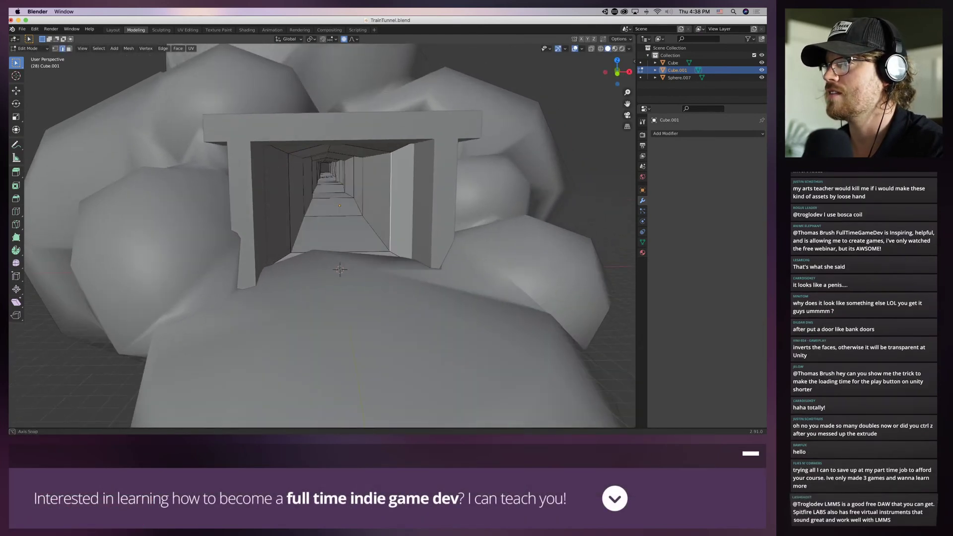
Try a centred lengthwise loop cut along the tunnel floor with its edge shifted off the floor plane, and undo both changes
{"action": "key", "text": "ctrl+r"}
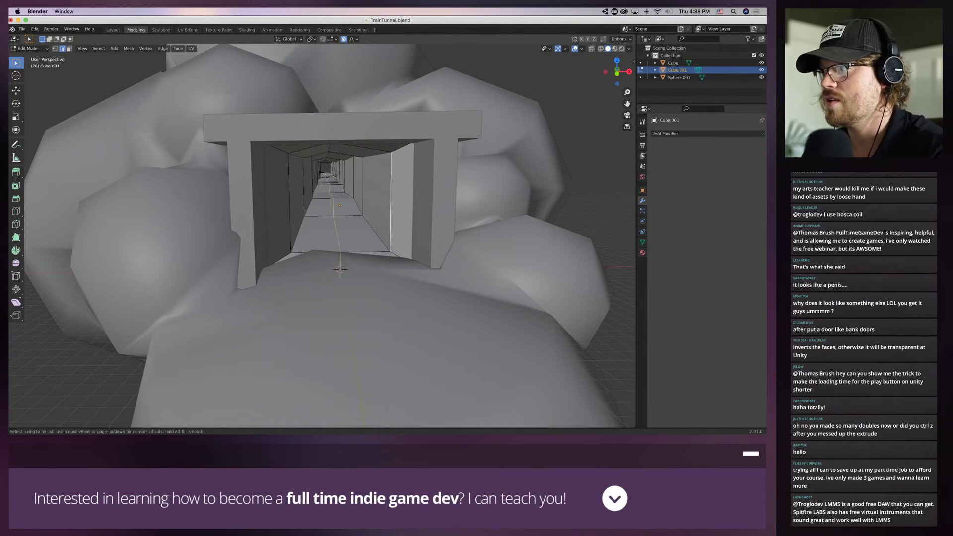
{"action": "left_click", "coordinate": [339, 269]}
{"action": "right_click", "coordinate": [340, 270]}
{"action": "key", "text": "g"}
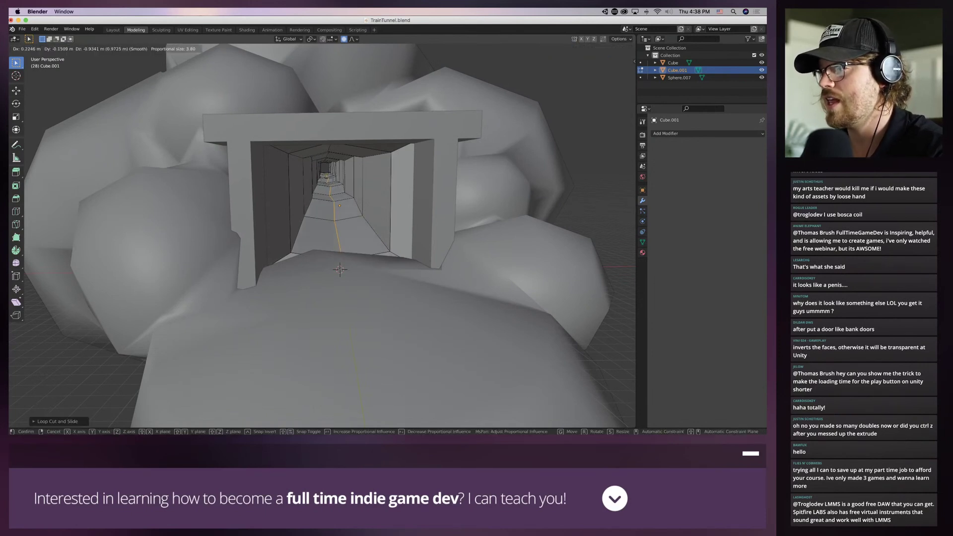
{"action": "left_click", "coordinate": [340, 248]}
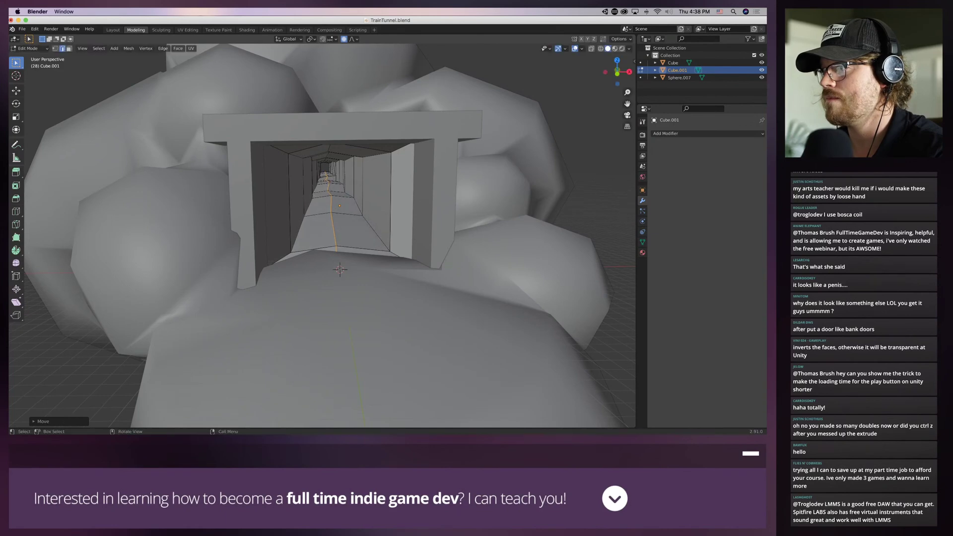
{"action": "key", "text": "super+z"}
{"action": "key", "text": "super+z"}
Select the whole tunnel mesh and flip its normals
{"action": "scroll", "coordinate": [327, 243], "scroll_direction": "down", "scroll_amount": 7}
{"action": "middle_click_drag", "start_coordinate": [330, 241], "coordinate": [318, 245]}
{"action": "scroll", "coordinate": [323, 243], "scroll_direction": "up", "scroll_amount": 10}
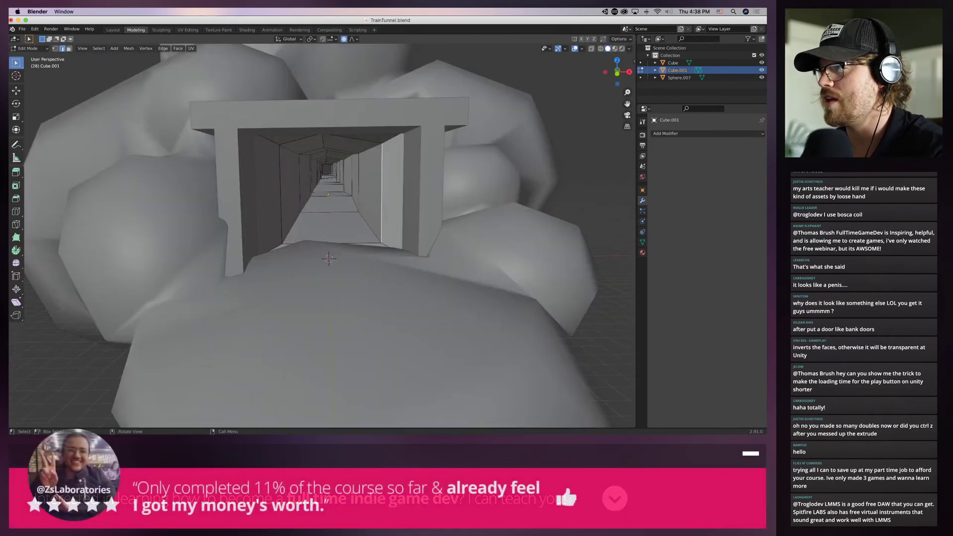
{"action": "middle_click_drag", "start_coordinate": [355, 335], "coordinate": [342, 311]}
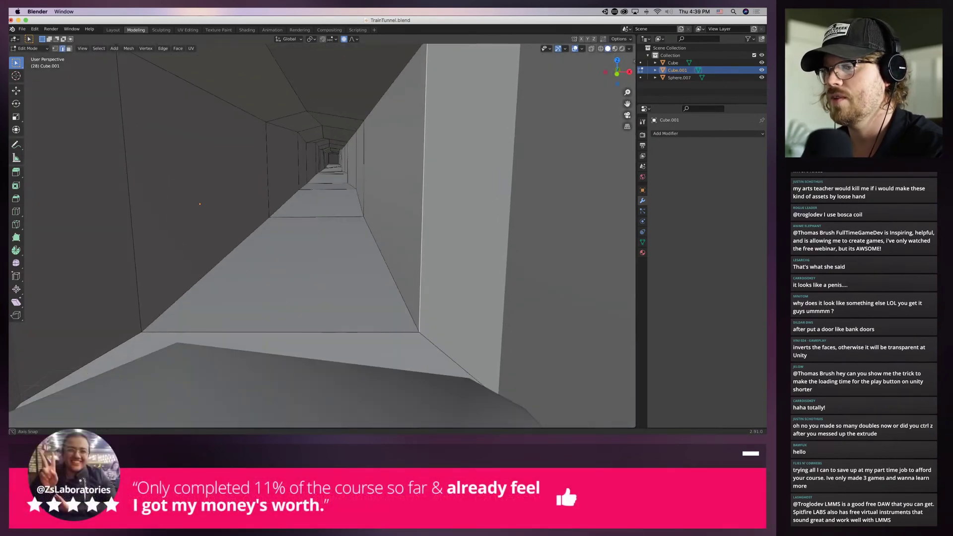
{"action": "scroll", "coordinate": [308, 264], "scroll_direction": "down", "scroll_amount": 10}
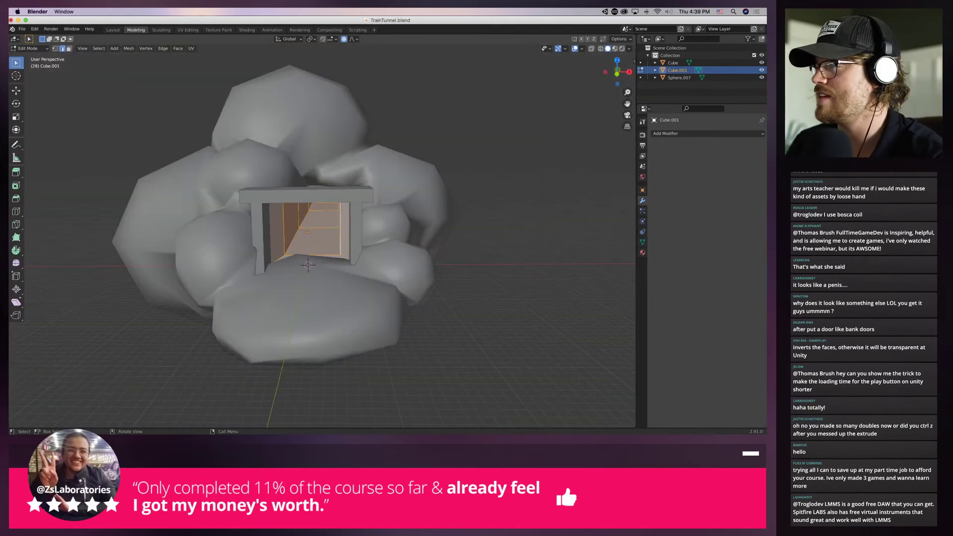
{"action": "left_click", "coordinate": [177, 49]}
{"action": "left_click", "coordinate": [178, 48]}
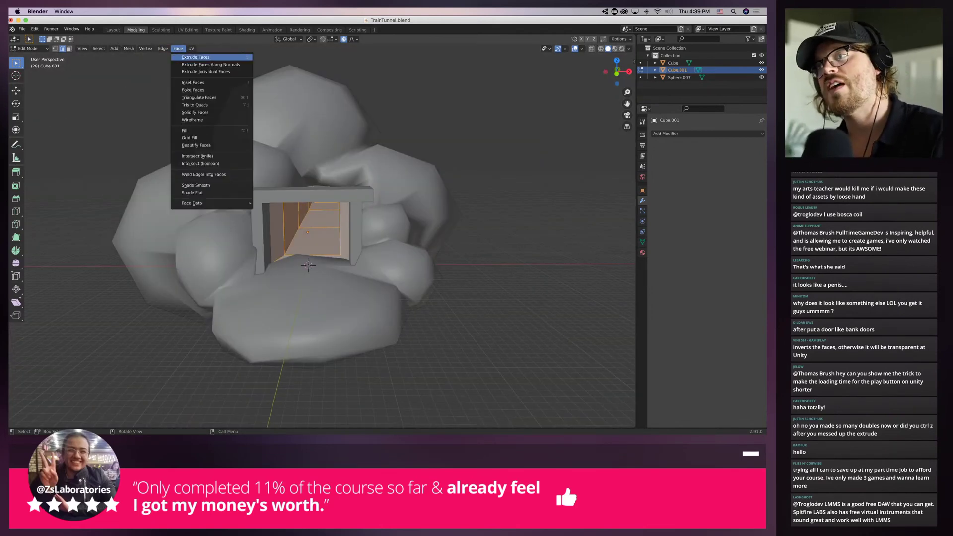
{"action": "left_click", "coordinate": [115, 48]}
{"action": "mouse_move", "coordinate": [129, 49]}
{"action": "mouse_move", "coordinate": [141, 170]}
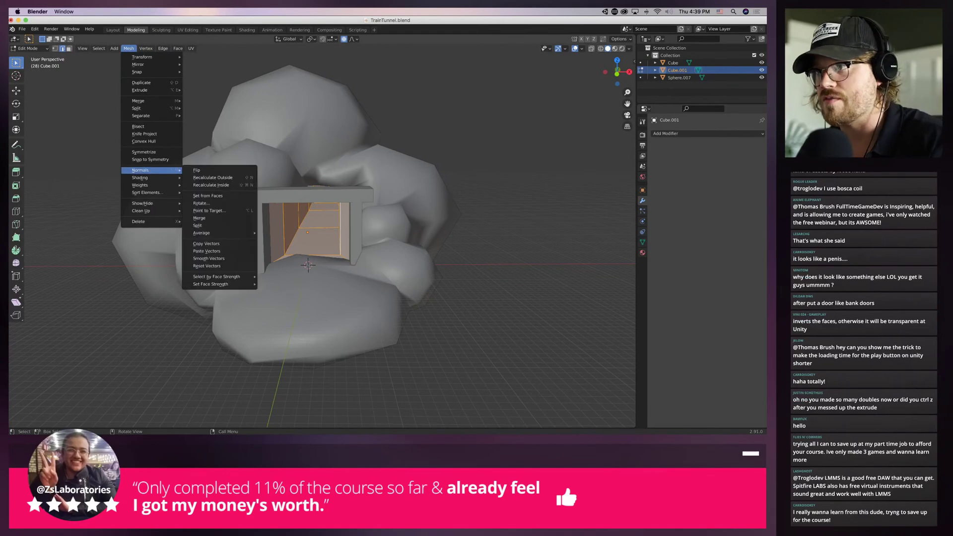
{"action": "left_click", "coordinate": [201, 170]}
Deselect the tunnel mesh and return to Object Mode
{"action": "middle_click_drag", "start_coordinate": [318, 223], "coordinate": [322, 265]}
{"action": "scroll", "coordinate": [322, 244], "scroll_direction": "up", "scroll_amount": 8}
{"action": "scroll", "coordinate": [322, 243], "scroll_direction": "down", "scroll_amount": 10}
{"action": "scroll", "coordinate": [314, 344], "scroll_direction": "up", "scroll_amount": 2}
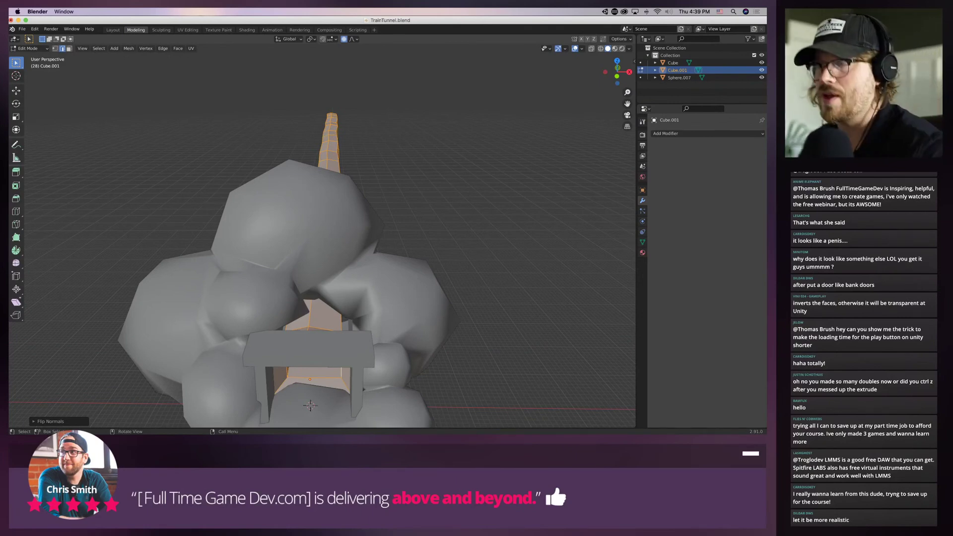
{"action": "key", "text": "alt+a"}
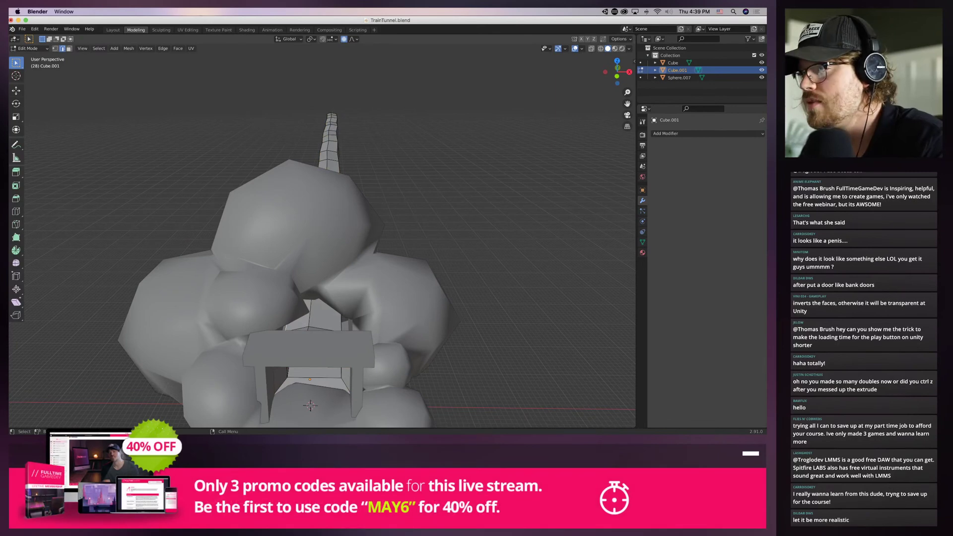
{"action": "left_click", "coordinate": [30, 48]}
{"action": "left_click", "coordinate": [32, 57]}
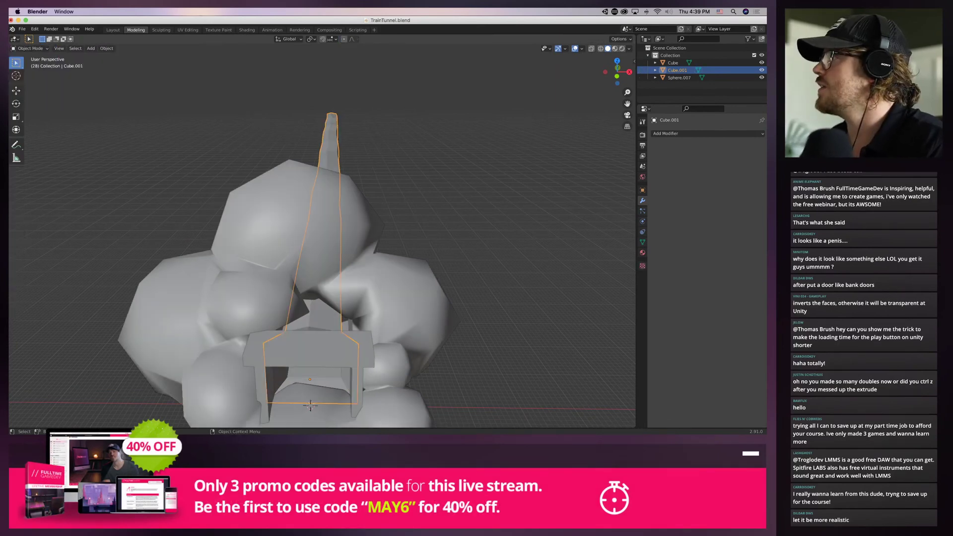
Select the entrance frame object and put it in Edit Mode with face selection
{"action": "left_click", "coordinate": [322, 224]}
{"action": "middle_click_drag", "start_coordinate": [322, 224], "coordinate": [357, 198]}
{"action": "middle_click_drag", "start_coordinate": [427, 348], "coordinate": [253, 159], "text": "shift"}
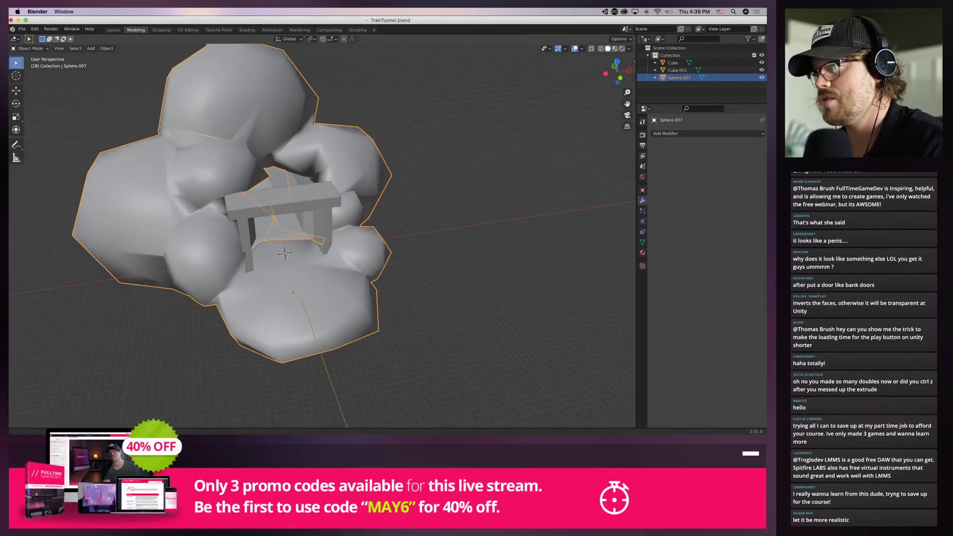
{"action": "scroll", "coordinate": [258, 164], "scroll_direction": "up", "scroll_amount": 4}
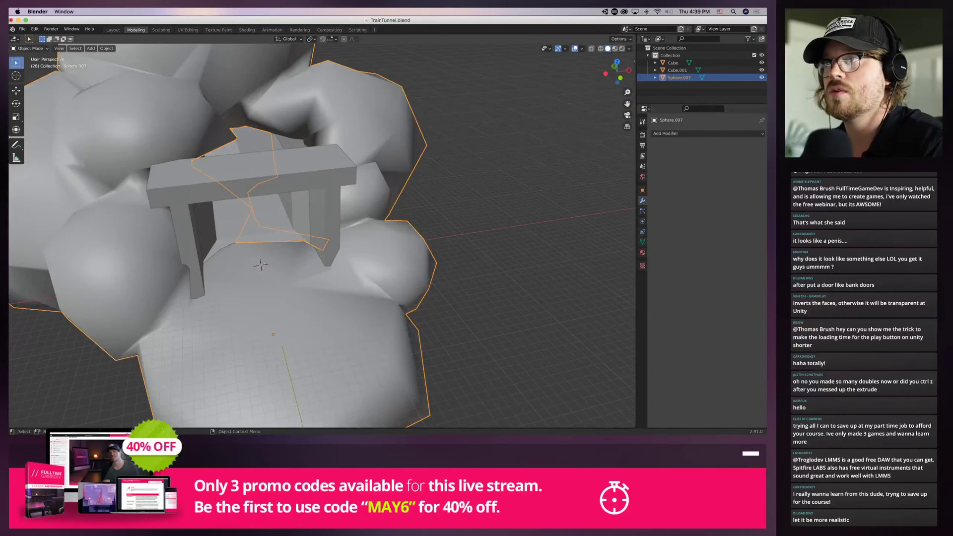
{"action": "key", "text": "alt+a"}
{"action": "left_click", "coordinate": [260, 265]}
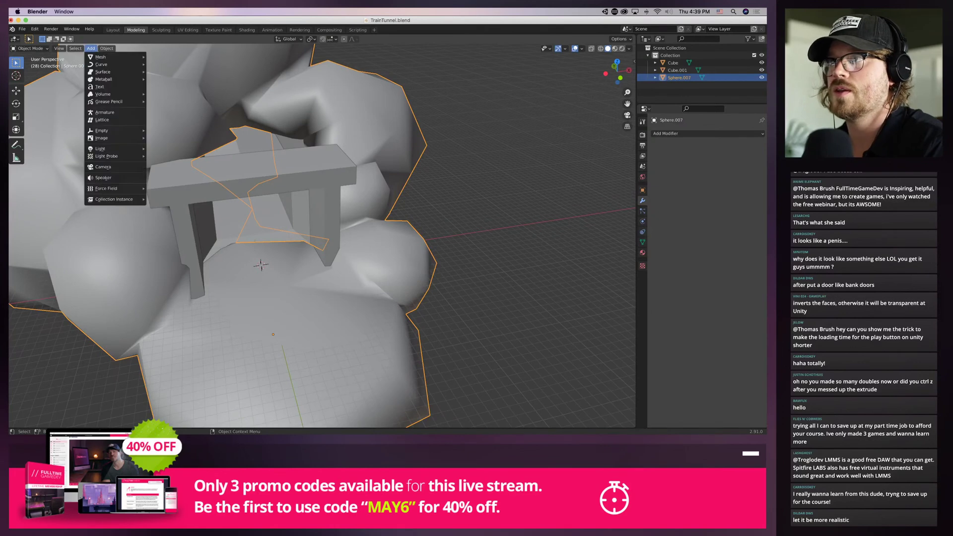
{"action": "key", "text": "alt+a"}
{"action": "left_click", "coordinate": [260, 264]}
{"action": "left_click", "coordinate": [30, 49]}
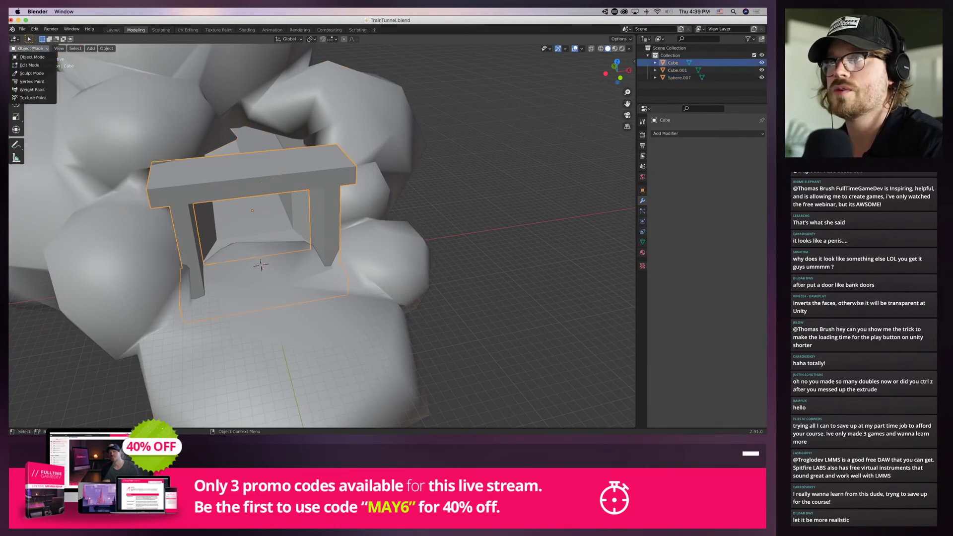
{"action": "left_click", "coordinate": [30, 65]}
{"action": "middle_click_drag", "start_coordinate": [265, 203], "coordinate": [337, 243]}
{"action": "left_click", "coordinate": [69, 48]}
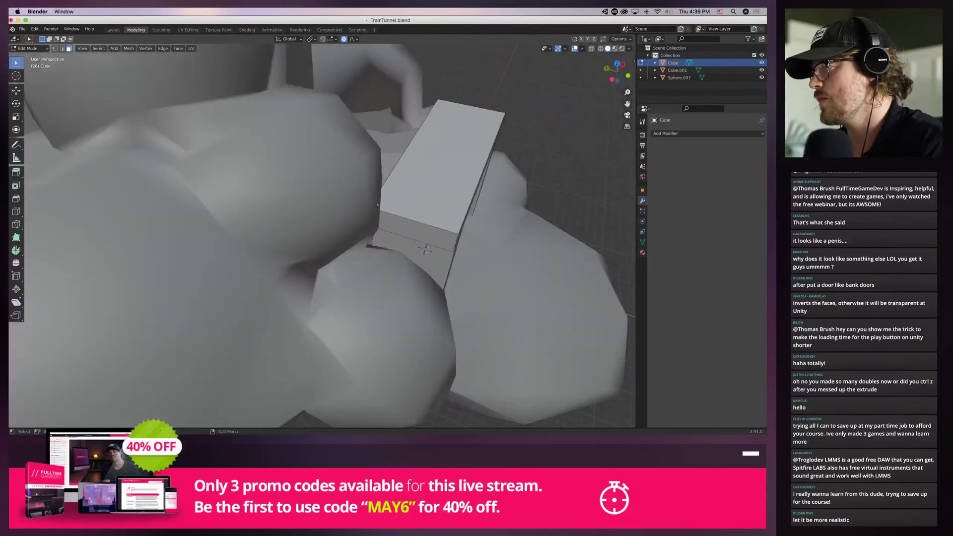
Extrude the back face of the frame's top beam about 10.5 m toward the rocks
{"action": "scroll", "coordinate": [323, 236], "scroll_direction": "up", "scroll_amount": 4}
{"action": "scroll", "coordinate": [323, 236], "scroll_direction": "down", "scroll_amount": 6}
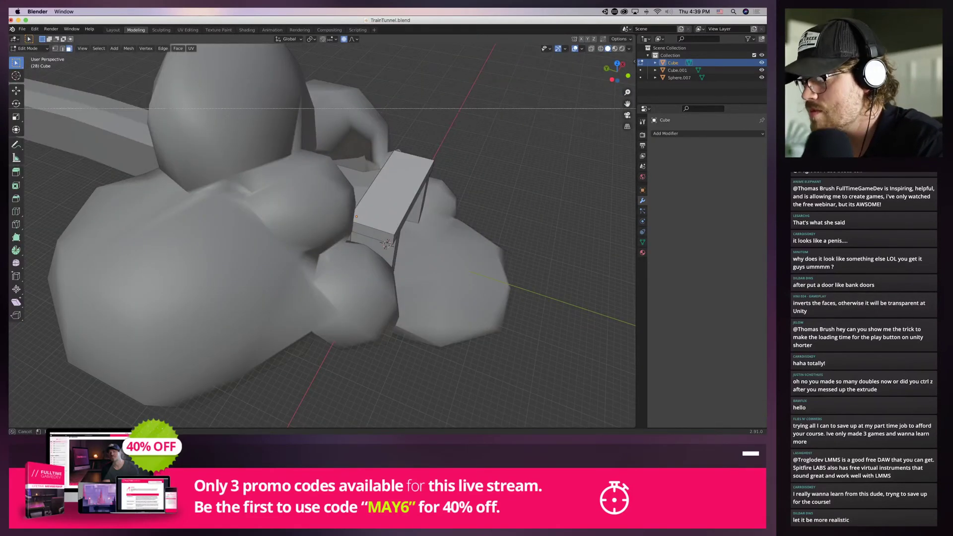
{"action": "scroll", "coordinate": [323, 235], "scroll_direction": "up", "scroll_amount": 4}
{"action": "middle_click_drag", "start_coordinate": [308, 236], "coordinate": [424, 221]}
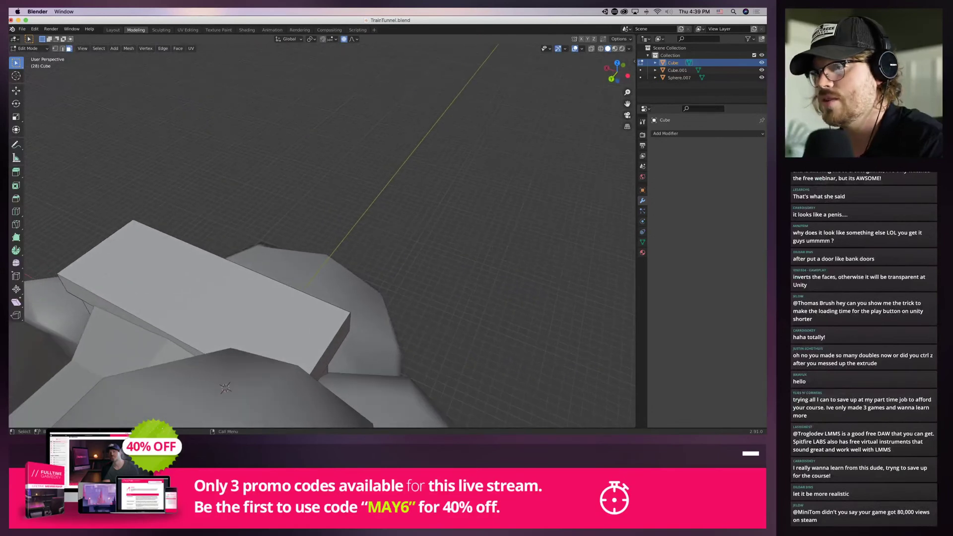
{"action": "left_click", "coordinate": [130, 317]}
{"action": "key", "text": "e"}
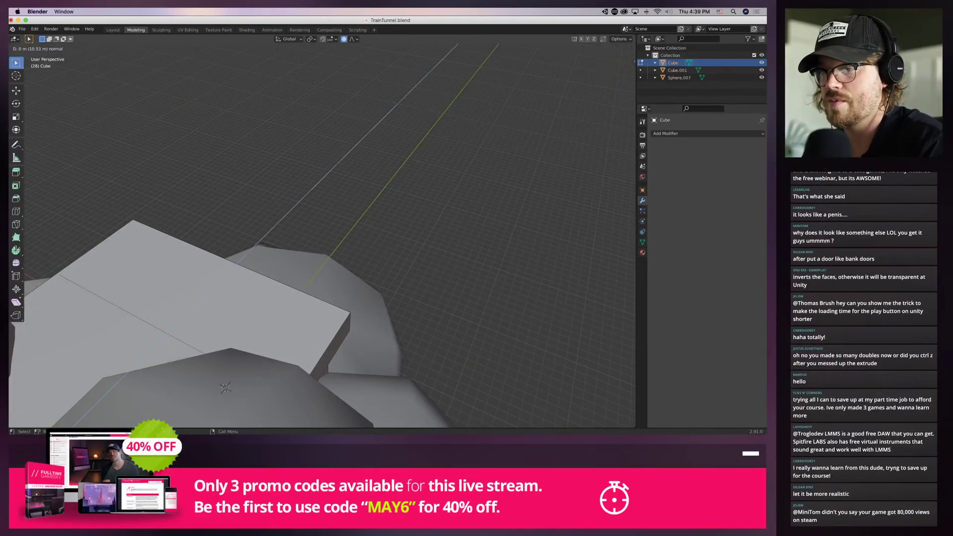
{"action": "left_click", "coordinate": [225, 388]}
{"action": "middle_click_drag", "start_coordinate": [225, 388], "coordinate": [258, 337]}
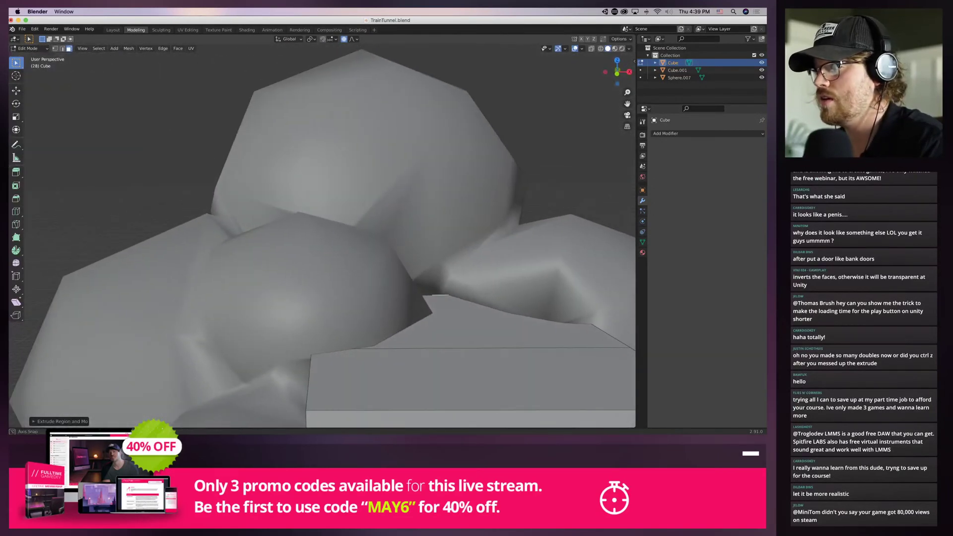
Move the extruded back face of the top beam about 3.2 m along the Y axis
{"action": "key", "text": "g"}
{"action": "key", "text": "z"}
{"action": "key", "text": "y"}
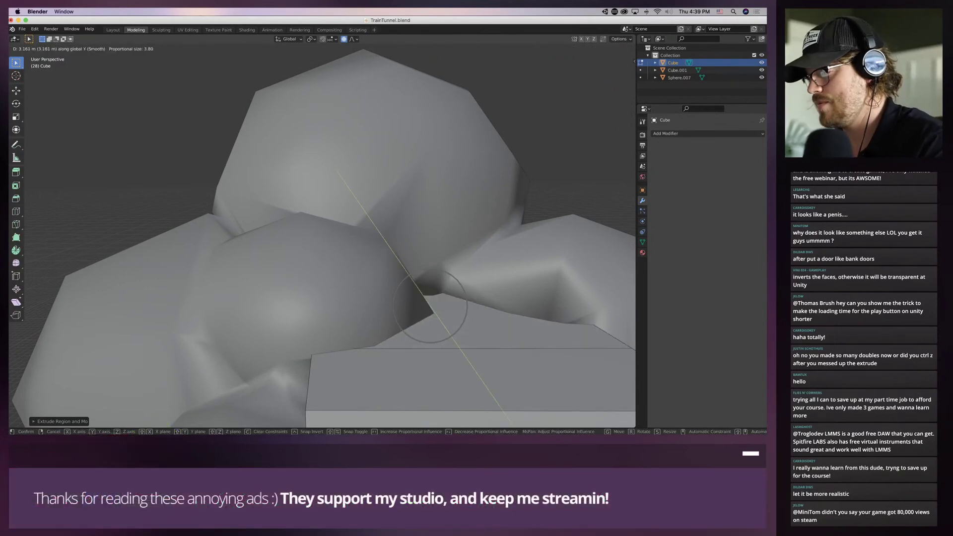
{"action": "left_click", "coordinate": [430, 307]}
{"action": "middle_click_drag", "start_coordinate": [430, 306], "coordinate": [397, 189]}
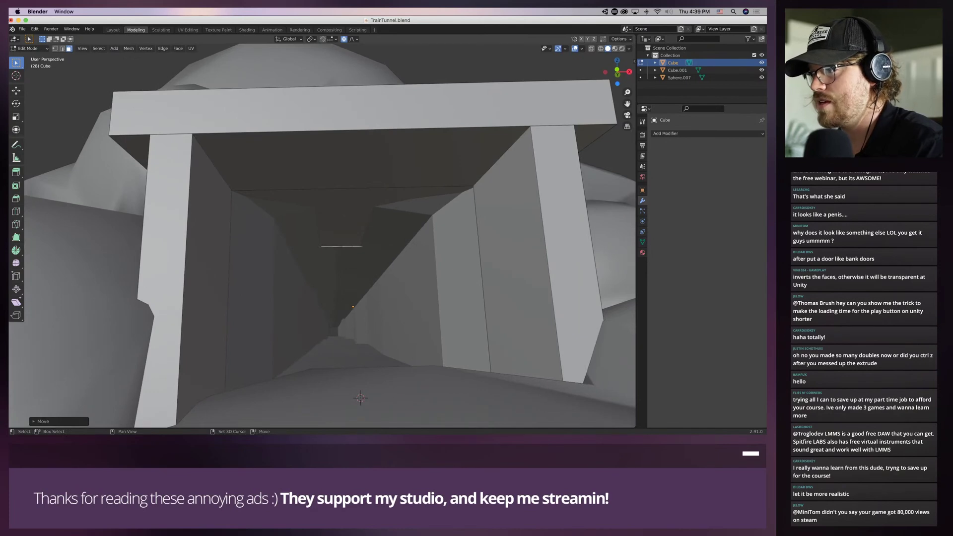
Move the back face of the frame's top beam slightly upward with proportional editing, return to Object Mode and save the file
{"action": "key", "text": "g"}
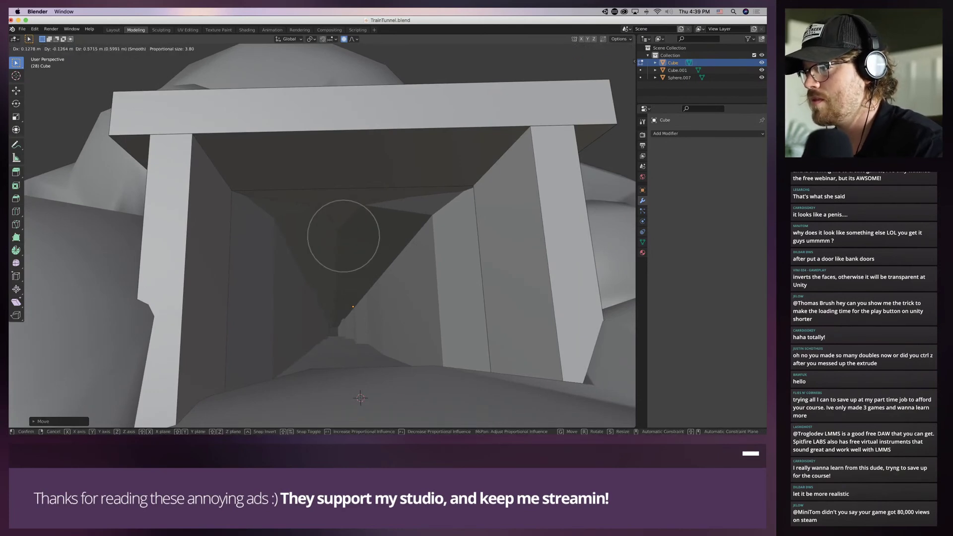
{"action": "left_click", "coordinate": [397, 191]}
{"action": "mouse_move", "coordinate": [397, 191]}
{"action": "middle_mouse_down"}
{"action": "mouse_move", "coordinate": [398, 243]}
{"action": "mouse_move", "coordinate": [414, 255]}
{"action": "mouse_move", "coordinate": [441, 196]}
{"action": "mouse_move", "coordinate": [481, 186]}
{"action": "mouse_move", "coordinate": [397, 196]}
{"action": "middle_mouse_up"}
{"action": "scroll", "coordinate": [397, 196], "scroll_direction": "up", "scroll_amount": 3}
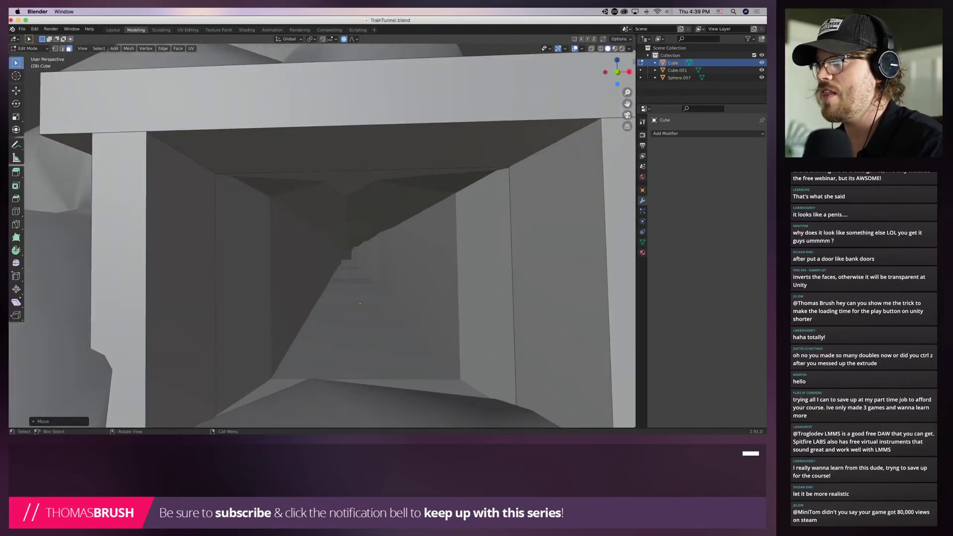
{"action": "left_click", "coordinate": [29, 48]}
{"action": "left_click", "coordinate": [30, 57]}
{"action": "scroll", "coordinate": [349, 298], "scroll_direction": "down", "scroll_amount": 5}
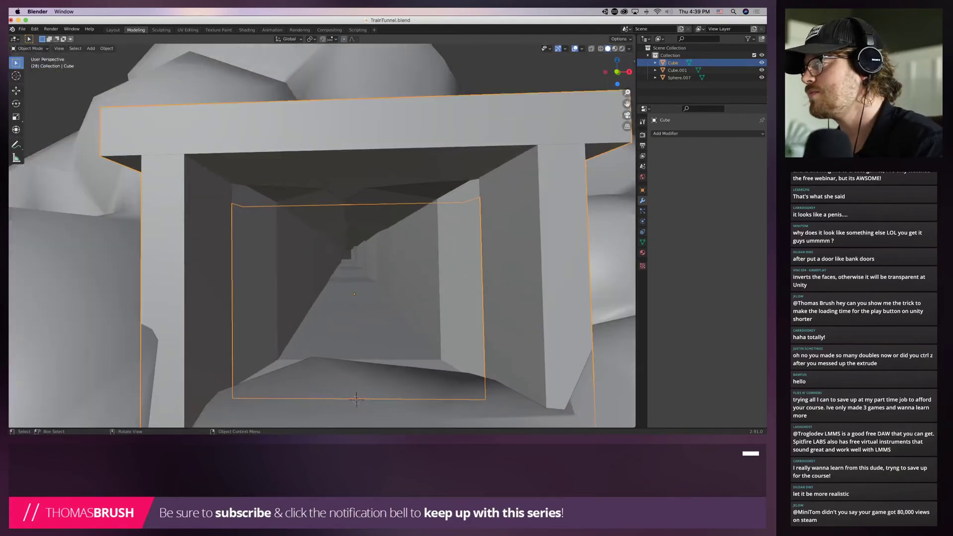
{"action": "key", "text": "ctrl+s"}
Select the tunnel interior object and open its material settings
{"action": "left_click", "coordinate": [349, 370]}
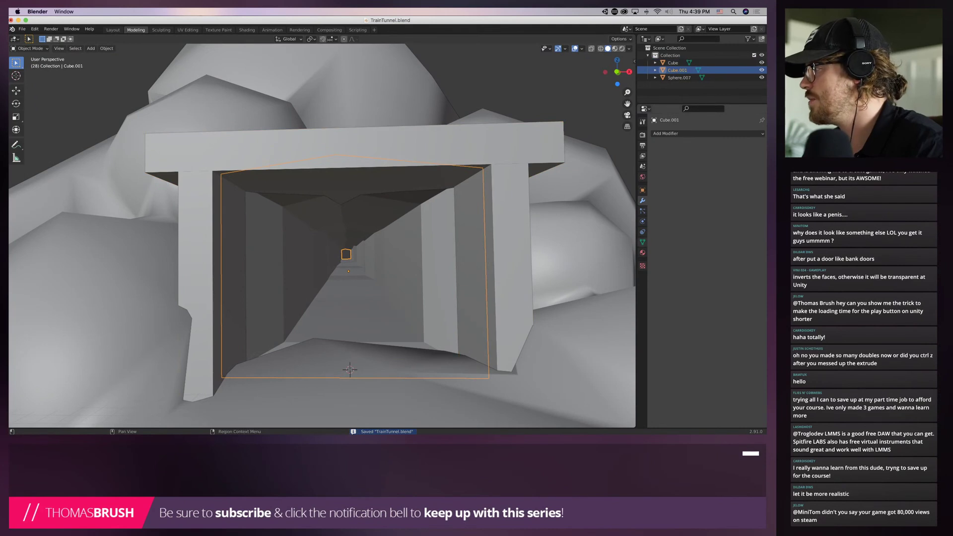
{"action": "left_click", "coordinate": [642, 253]}
{"action": "left_click", "coordinate": [716, 164]}
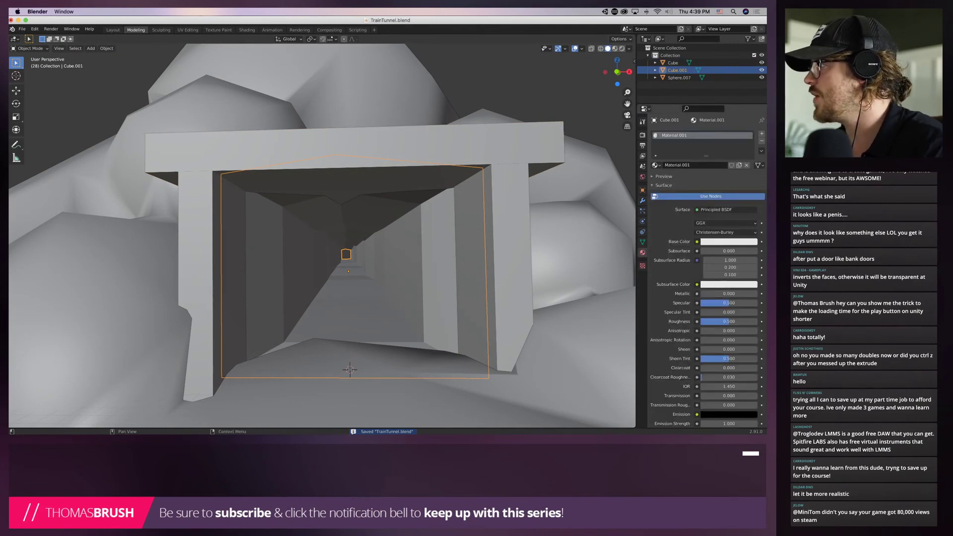
{"action": "type", "text": "Ston"}
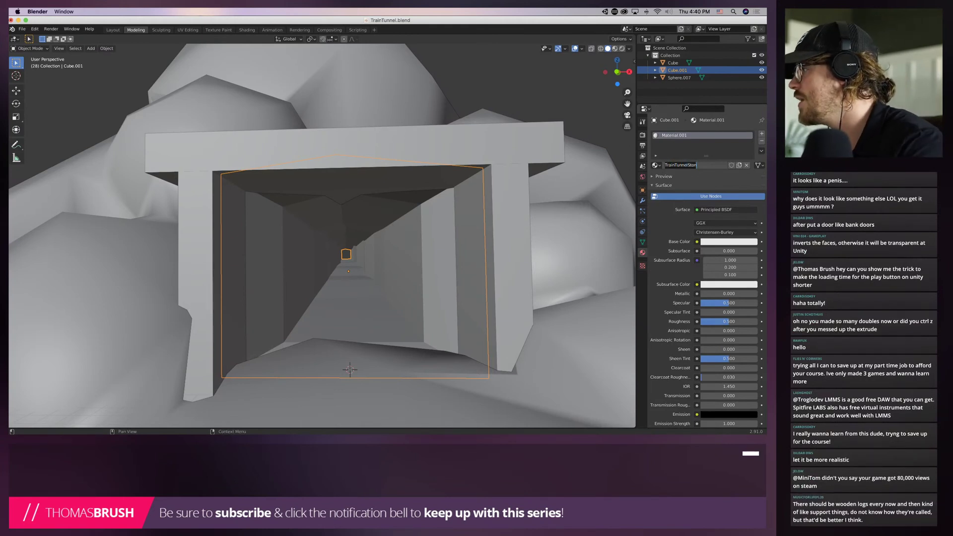
{"action": "key", "text": "Escape"}
Assign the existing TrainTunnelStone material to the tunnel interior and save the file
{"action": "left_click", "coordinate": [656, 165]}
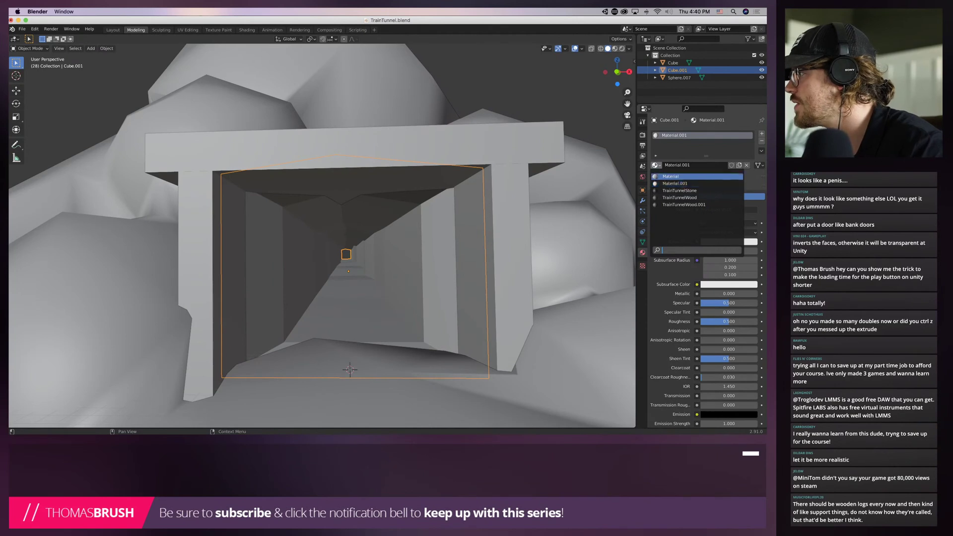
{"action": "left_click", "coordinate": [694, 191]}
{"action": "key", "text": "super+s"}
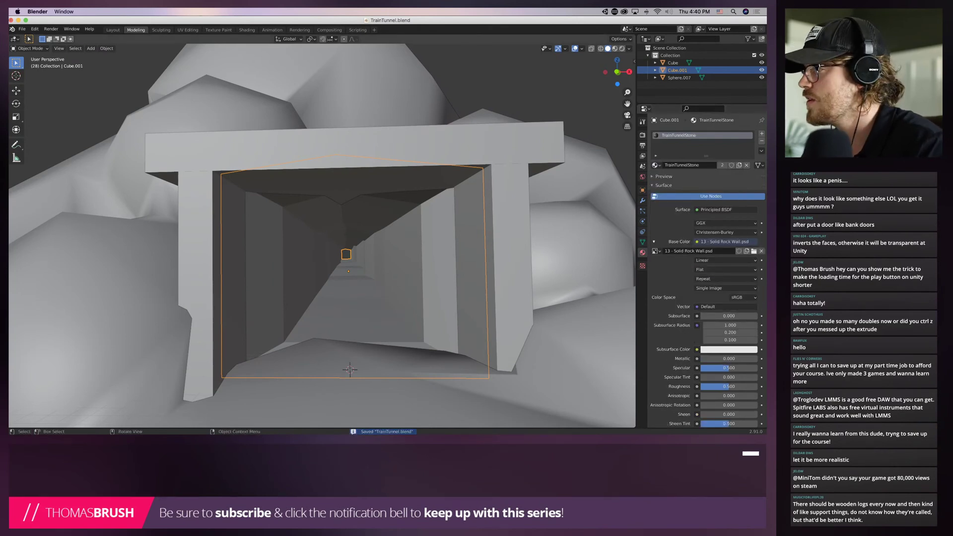
Unwrap all faces of the tunnel interior in Edit Mode with Smart UV Project at its default settings
{"action": "left_click", "coordinate": [30, 49]}
{"action": "left_click", "coordinate": [29, 66]}
{"action": "right_click", "coordinate": [314, 182]}
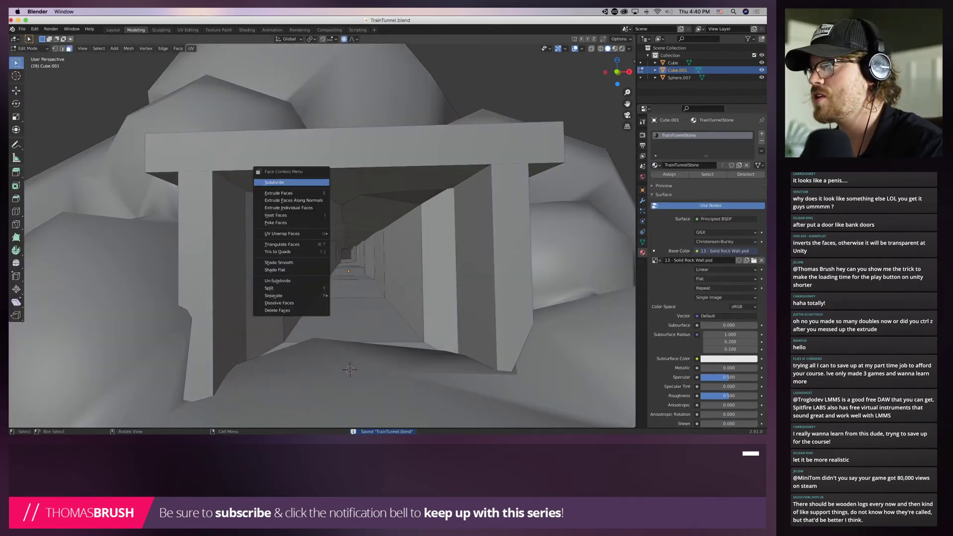
{"action": "key", "text": "a"}
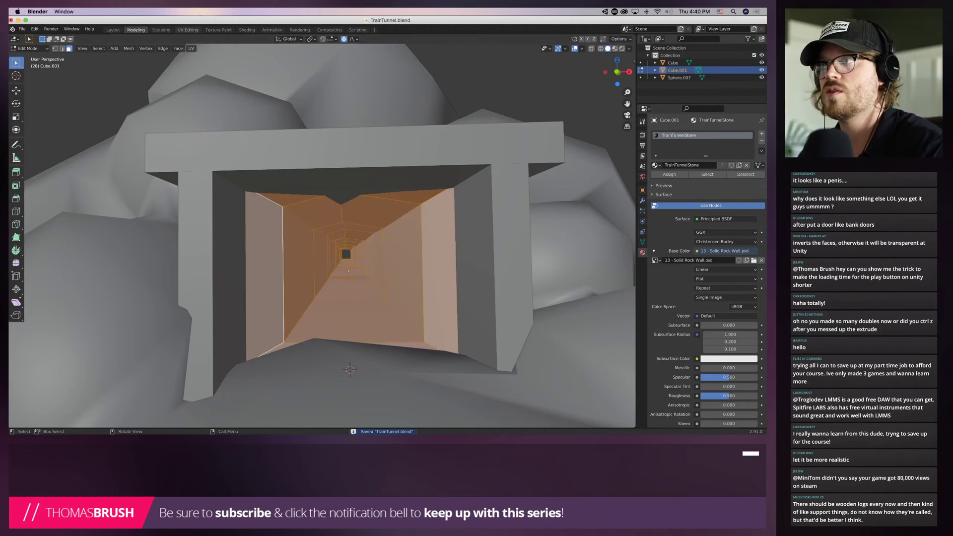
{"action": "key", "text": "u"}
{"action": "left_click", "coordinate": [243, 149]}
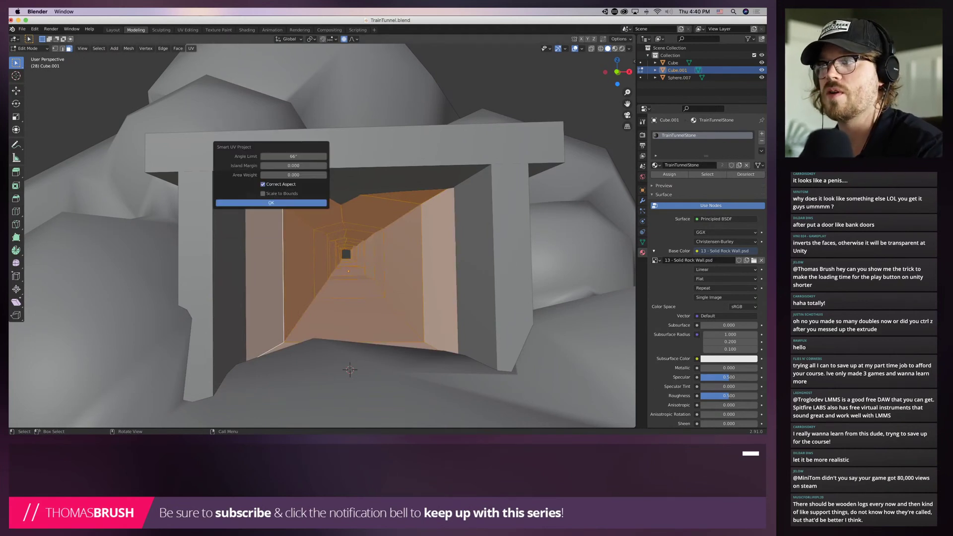
{"action": "key", "text": "Return"}
Return to Object Mode, shade the tunnel interior smooth and save the file
{"action": "left_click", "coordinate": [30, 49]}
{"action": "left_click", "coordinate": [30, 57]}
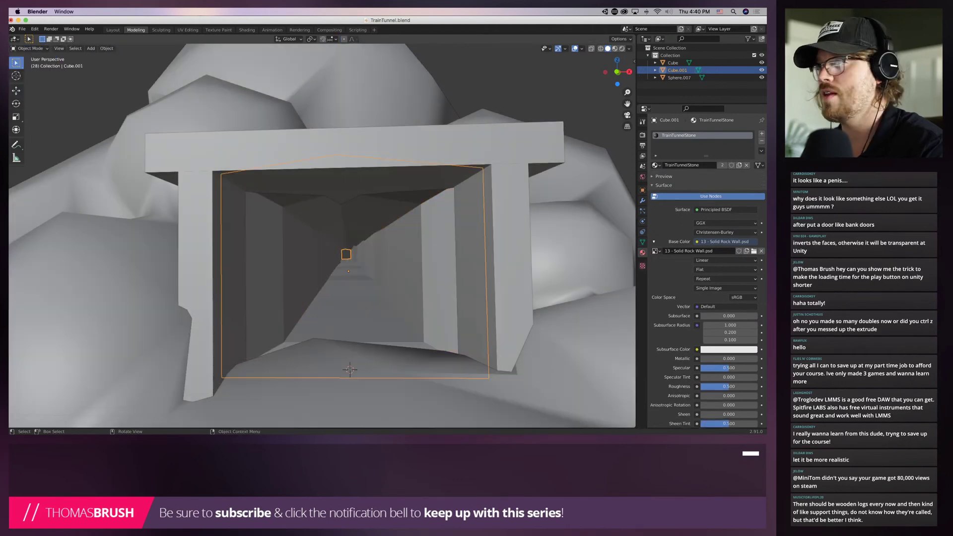
{"action": "right_click", "coordinate": [413, 219]}
{"action": "left_click", "coordinate": [413, 219]}
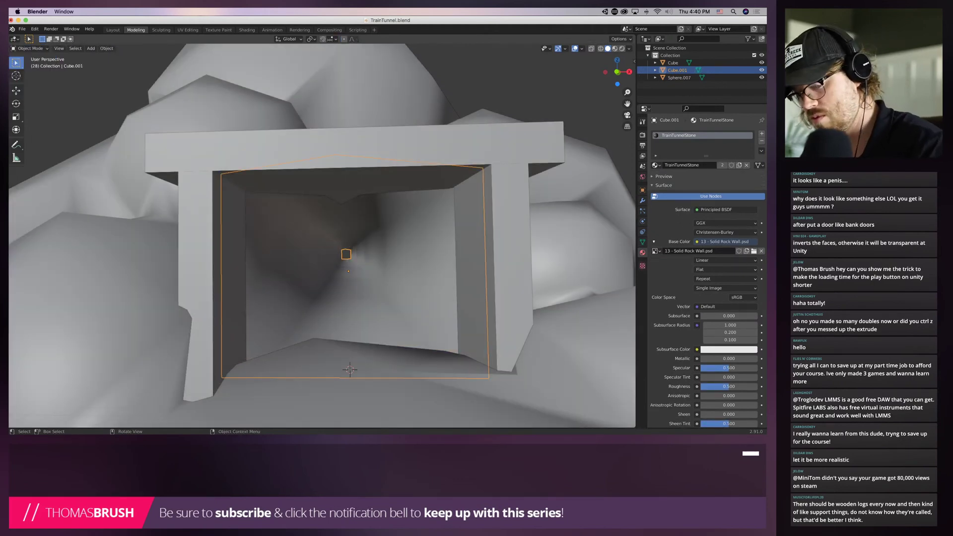
{"action": "key", "text": "super+s"}
Switch to Unity and inspect the tunnel entrance and textured interior up close in the scene
{"action": "key", "text": "super+Tab"}
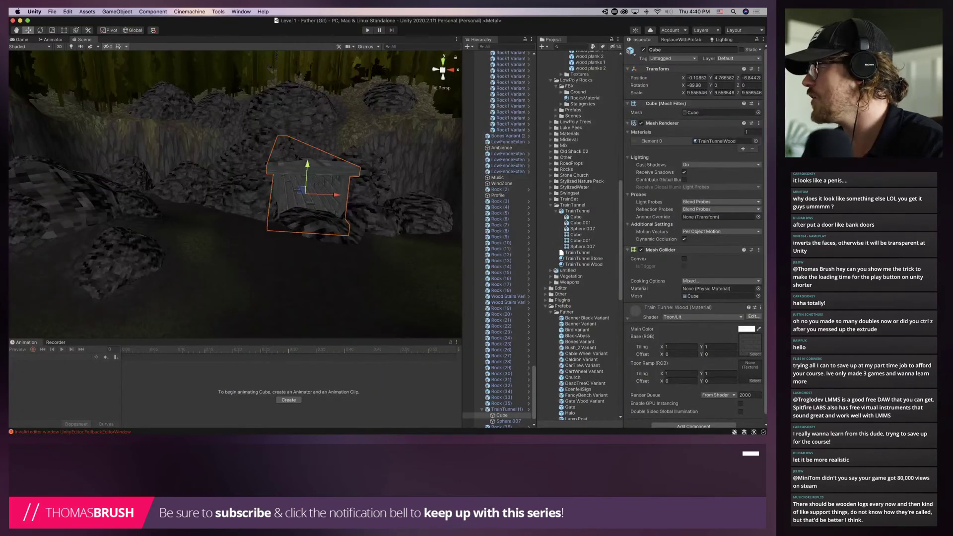
{"action": "right_click_drag", "start_coordinate": [238, 198], "coordinate": [348, 212]}
{"action": "key", "text": "w"}
{"action": "key", "text": "w"}
{"action": "key", "text": "s"}
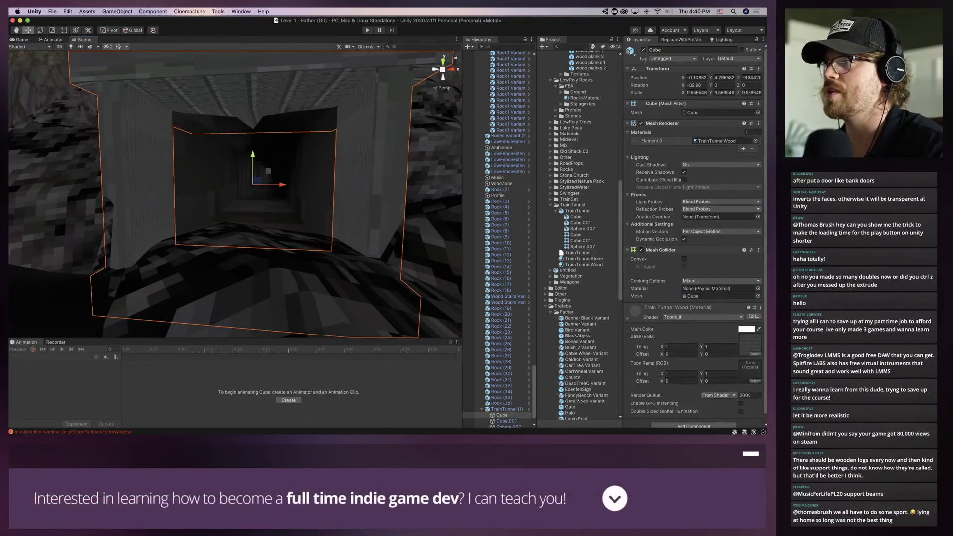
Switch back to Blender, show the viewport in Material Preview and put the entrance frame object in Edit Mode
{"action": "key", "text": "super+Tab"}
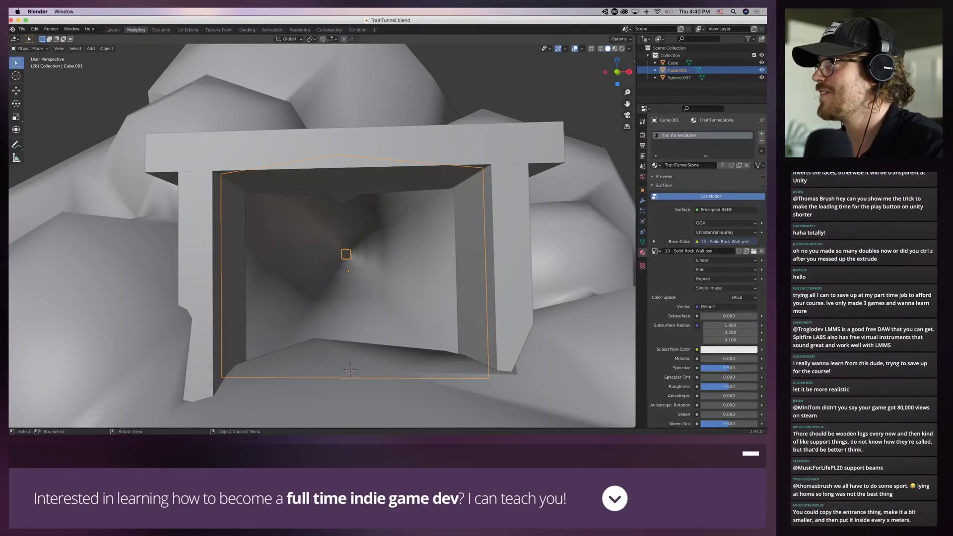
{"action": "left_click", "coordinate": [615, 49]}
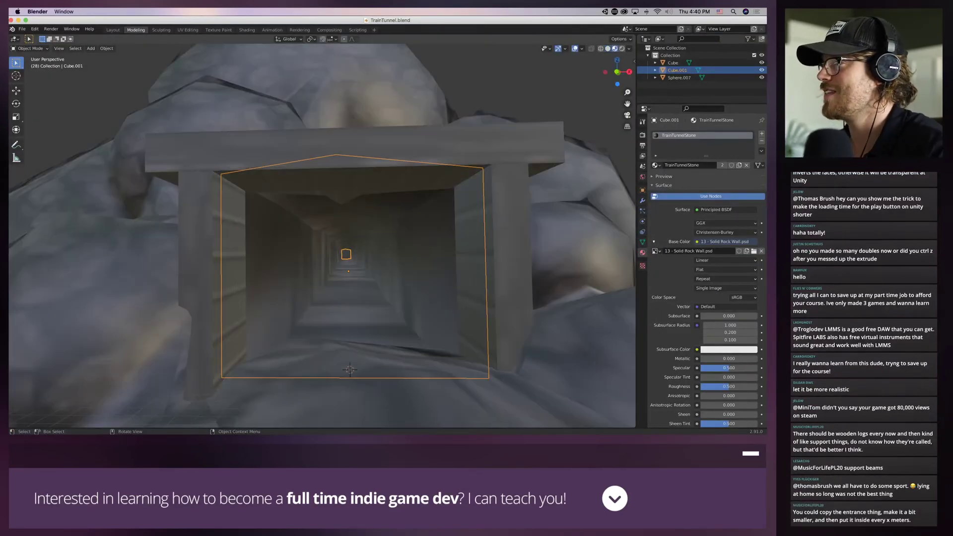
{"action": "left_click", "coordinate": [673, 62]}
{"action": "key", "text": "Tab"}
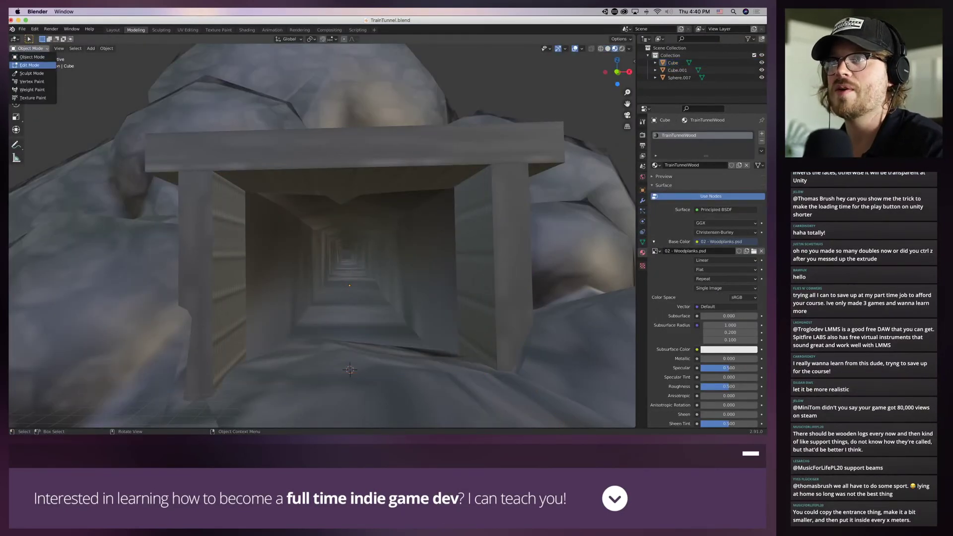
Select the frame's two inner side faces and the ceiling faces and unwrap them with Smart UV Project
{"action": "left_click", "coordinate": [229, 268]}
{"action": "middle_click_drag", "start_coordinate": [229, 268], "coordinate": [224, 258]}
{"action": "scroll", "coordinate": [229, 263], "scroll_direction": "up", "scroll_amount": 1}
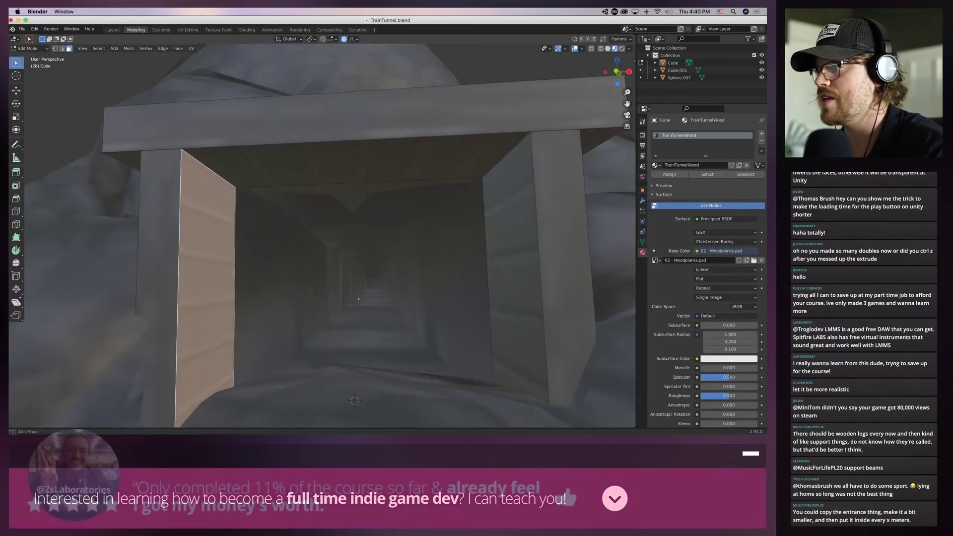
{"action": "left_click", "coordinate": [365, 162], "text": "shift"}
{"action": "left_click", "coordinate": [514, 239], "text": "shift"}
{"action": "middle_click_drag", "start_coordinate": [355, 400], "coordinate": [359, 418]}
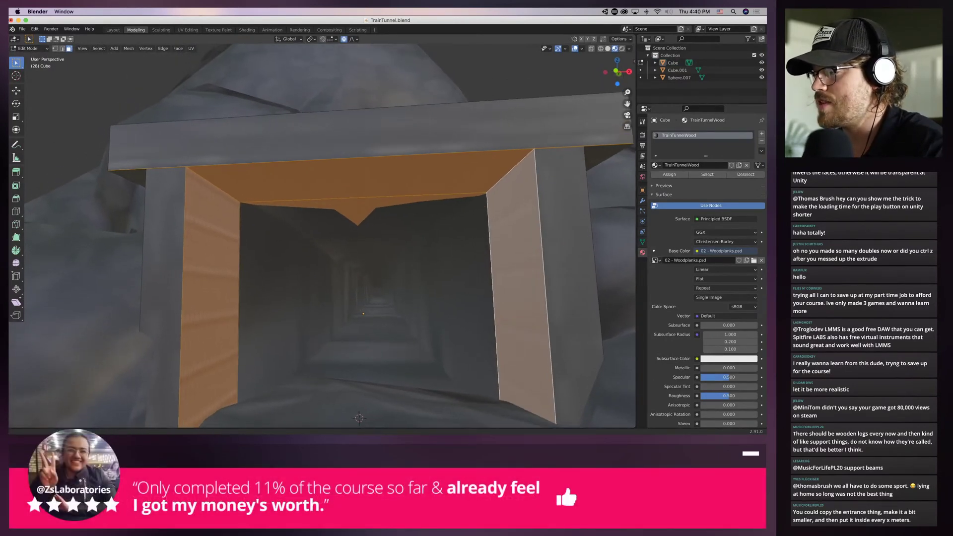
{"action": "key", "text": "u"}
{"action": "left_click", "coordinate": [476, 324]}
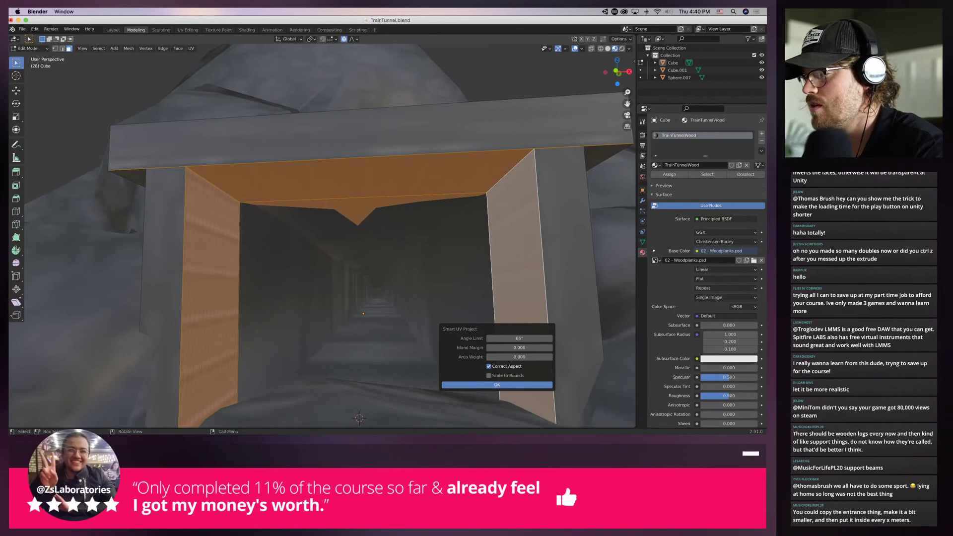
{"action": "key", "text": "Return"}
{"action": "middle_click_drag", "start_coordinate": [359, 417], "coordinate": [359, 403], "text": "ctrl"}
Switch to Unity and examine the wood planks on the entrance's inner walls, ceiling and roof
{"action": "key", "text": "super+Tab"}
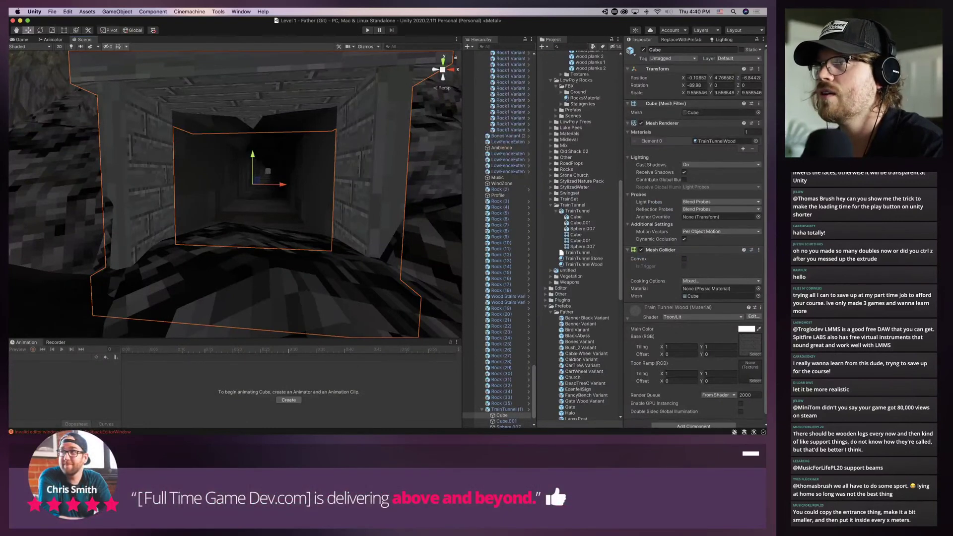
{"action": "scroll", "coordinate": [235, 194], "scroll_direction": "down", "scroll_amount": 6}
{"action": "scroll", "coordinate": [235, 194], "scroll_direction": "up", "scroll_amount": 6}
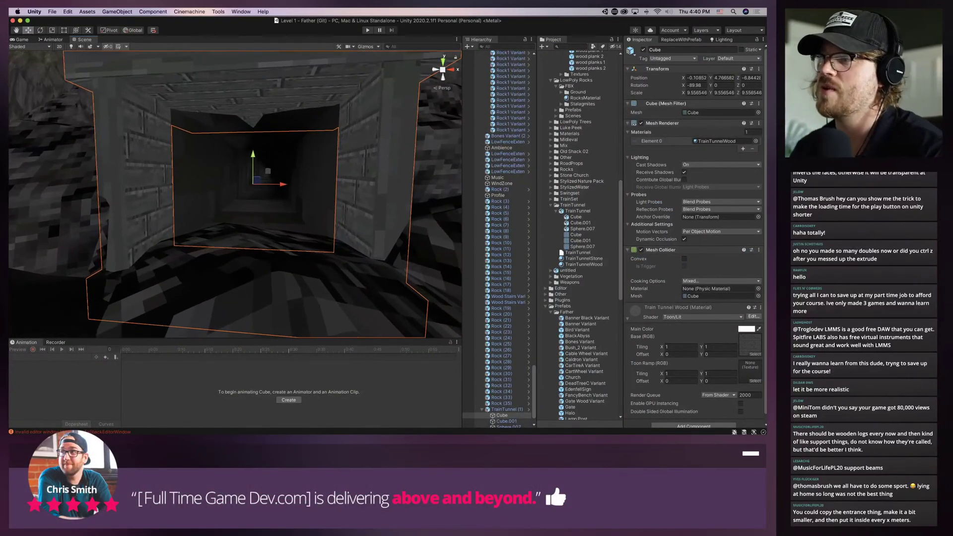
{"action": "scroll", "coordinate": [238, 248], "scroll_direction": "up", "scroll_amount": 3}
{"action": "left_click", "coordinate": [239, 248]}
{"action": "right_click_drag", "start_coordinate": [238, 248], "coordinate": [260, 213]}
{"action": "scroll", "coordinate": [261, 214], "scroll_direction": "down", "scroll_amount": 6}
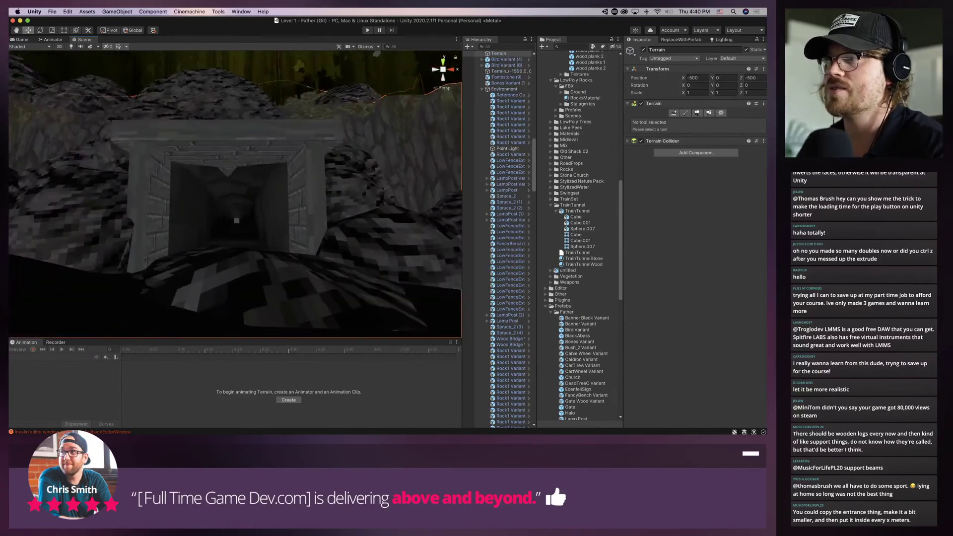
{"action": "left_click_drag", "start_coordinate": [238, 198], "coordinate": [223, 263], "text": "alt"}
Back in Blender, select the two upper faces of the entrance roof, unwrap them with Smart UV Project and save
{"action": "key", "text": "super+Tab"}
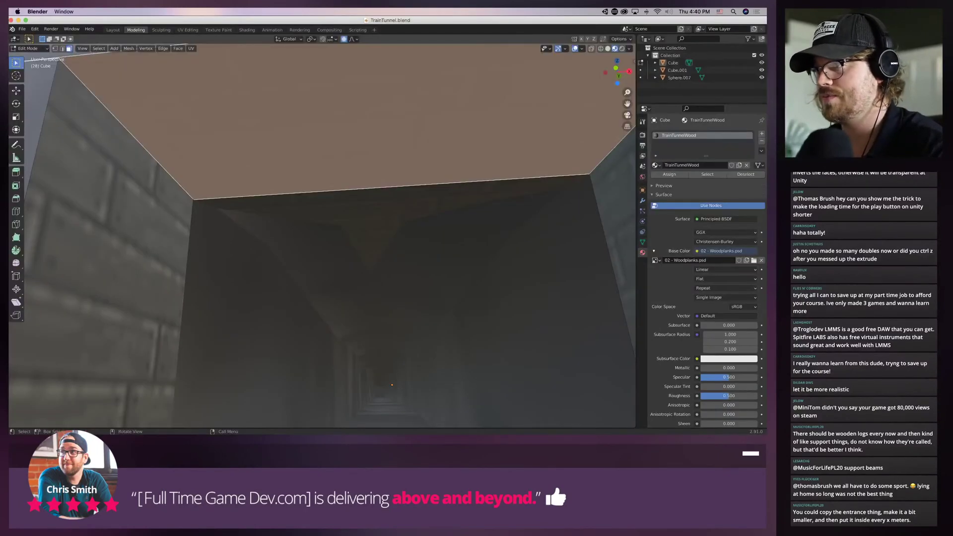
{"action": "middle_click_drag", "start_coordinate": [323, 124], "coordinate": [327, 243]}
{"action": "left_click", "coordinate": [327, 243]}
{"action": "scroll", "coordinate": [328, 243], "scroll_direction": "down", "scroll_amount": 5}
{"action": "left_click", "coordinate": [377, 132], "text": "shift"}
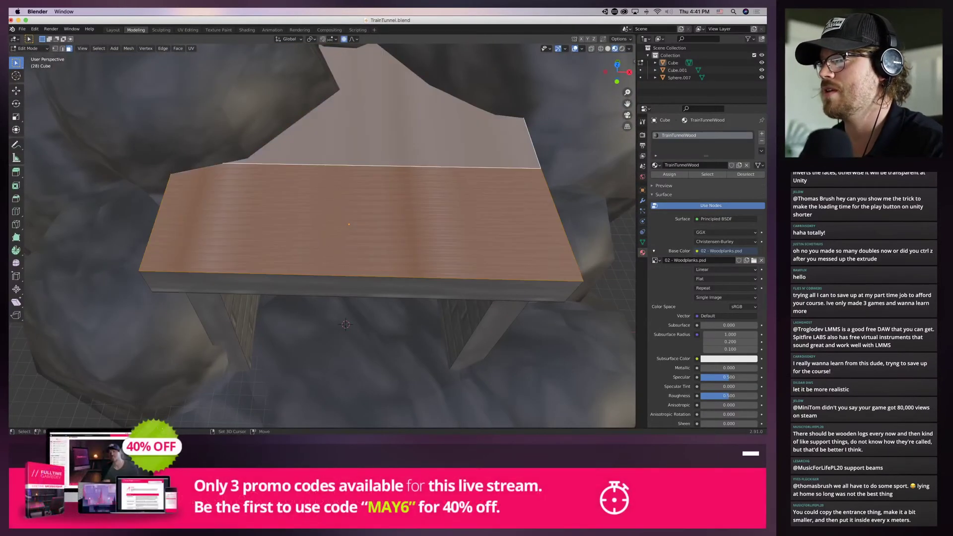
{"action": "key", "text": "u"}
{"action": "left_click", "coordinate": [330, 133]}
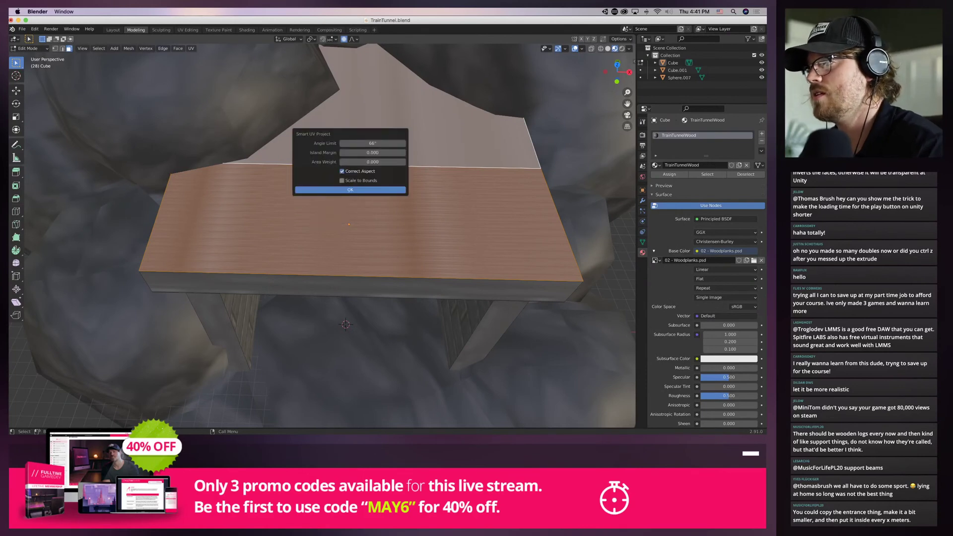
{"action": "key", "text": "Return"}
{"action": "key", "text": "super+s"}
Switch to Unity to check the wood texture on the entrance roof, and return to Blender
{"action": "key", "text": "super+Tab"}
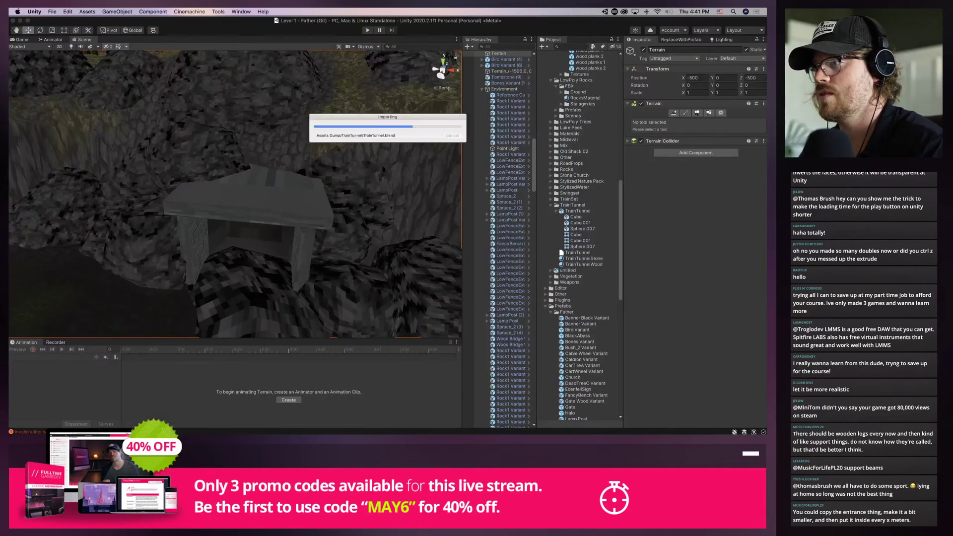
{"action": "middle_click_drag", "start_coordinate": [248, 223], "coordinate": [255, 166]}
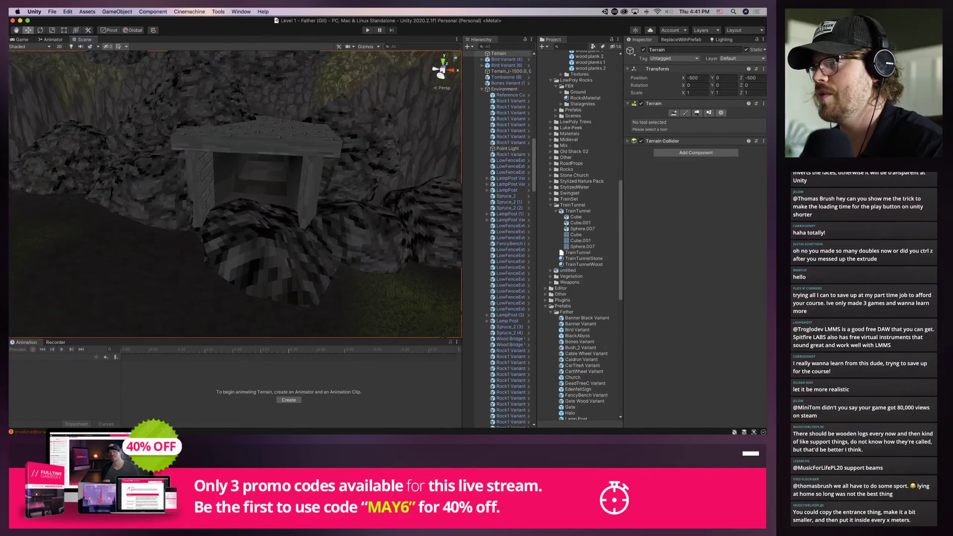
{"action": "key", "text": "super+Tab"}
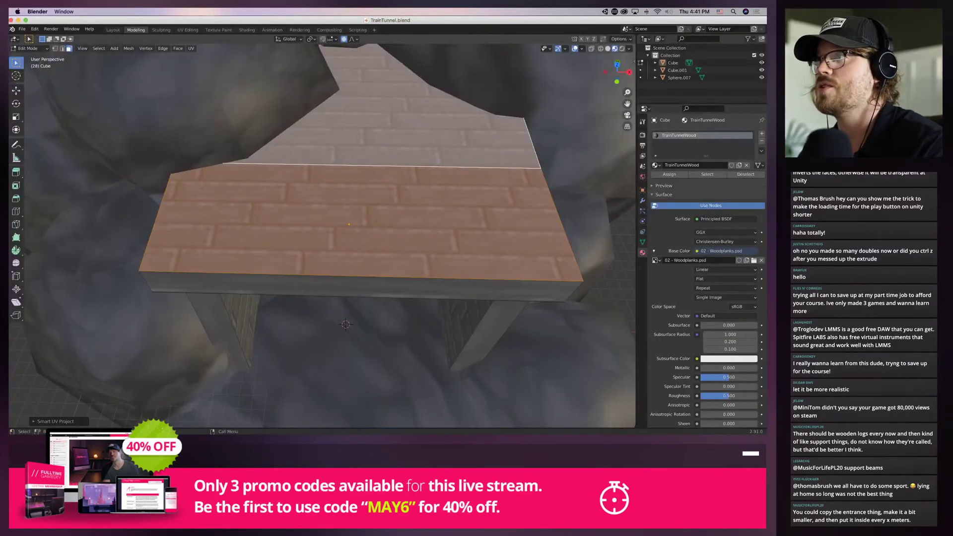
Scale down the roof faces' UVs over the wood planks texture in the UV Editing workspace, save, and switch to Unity
{"action": "left_click", "coordinate": [188, 30]}
{"action": "key", "text": "s"}
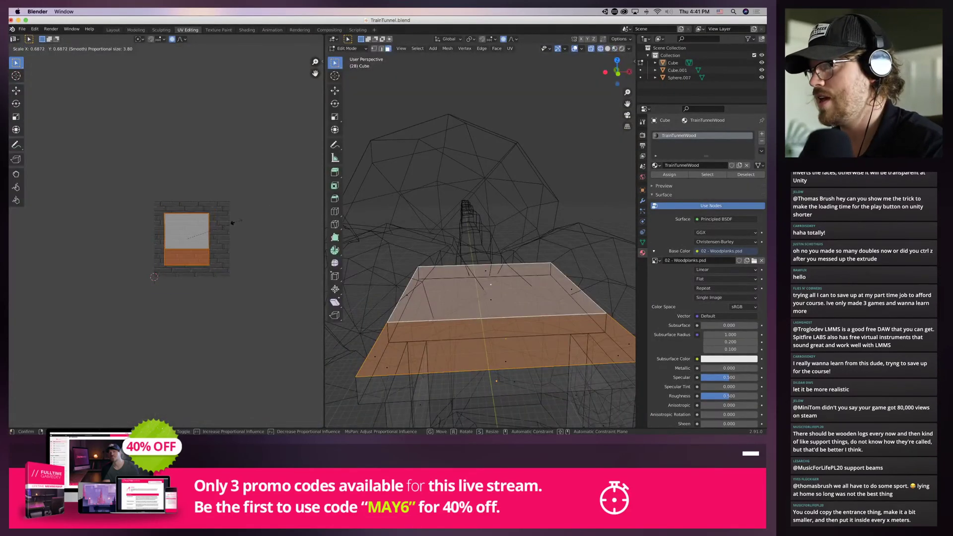
{"action": "left_click", "coordinate": [232, 223]}
{"action": "key", "text": "super+Tab"}
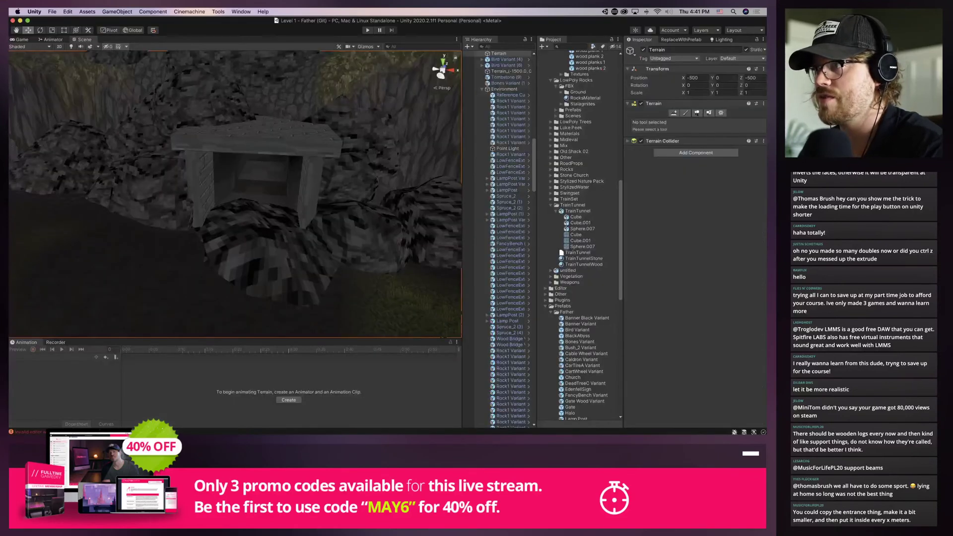
Return to Blender, show the UV Editing workspace's 3D view in Material Preview and deselect all faces of the frame
{"action": "key", "text": "super+Tab"}
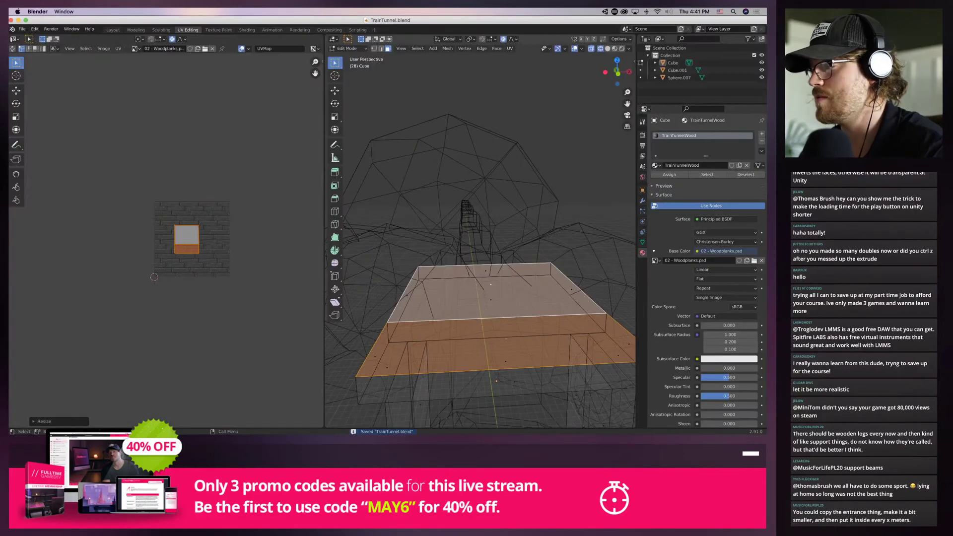
{"action": "scroll", "coordinate": [480, 238], "scroll_direction": "up", "scroll_amount": 5}
{"action": "left_click", "coordinate": [614, 48]}
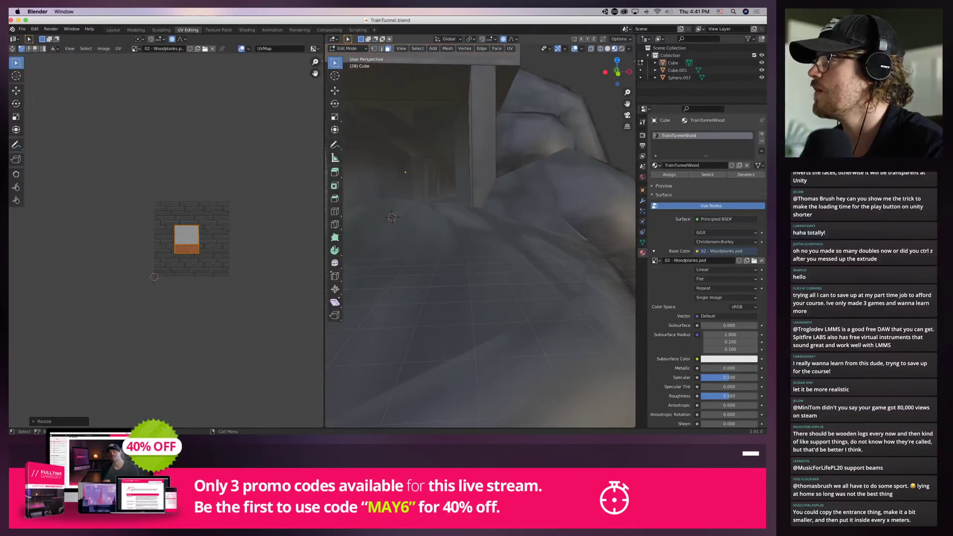
{"action": "scroll", "coordinate": [480, 238], "scroll_direction": "up", "scroll_amount": 3}
{"action": "middle_click_drag", "start_coordinate": [427, 218], "coordinate": [496, 238], "text": "shift"}
{"action": "scroll", "coordinate": [480, 239], "scroll_direction": "up", "scroll_amount": 3}
{"action": "key", "text": "alt+a"}
{"action": "scroll", "coordinate": [480, 238], "scroll_direction": "down", "scroll_amount": 3}
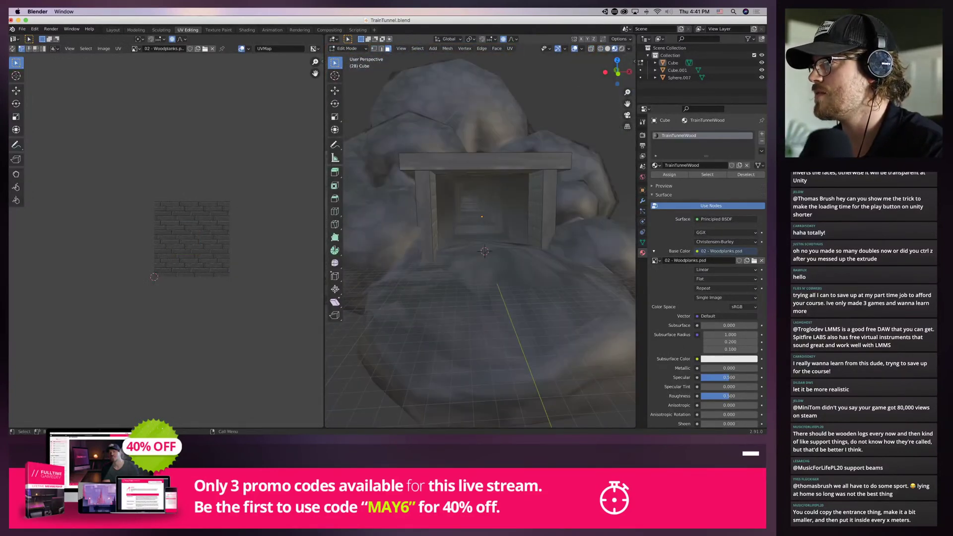
Select the wooden frame's inner side faces, underside and back face, scale their UVs down over the wood planks texture, and stretch them along Y
{"action": "scroll", "coordinate": [480, 239], "scroll_direction": "up", "scroll_amount": 4}
{"action": "left_click", "coordinate": [570, 189]}
{"action": "left_click", "coordinate": [402, 198], "text": "shift"}
{"action": "left_click", "coordinate": [481, 130], "text": "shift"}
{"action": "left_click", "coordinate": [474, 146], "text": "shift"}
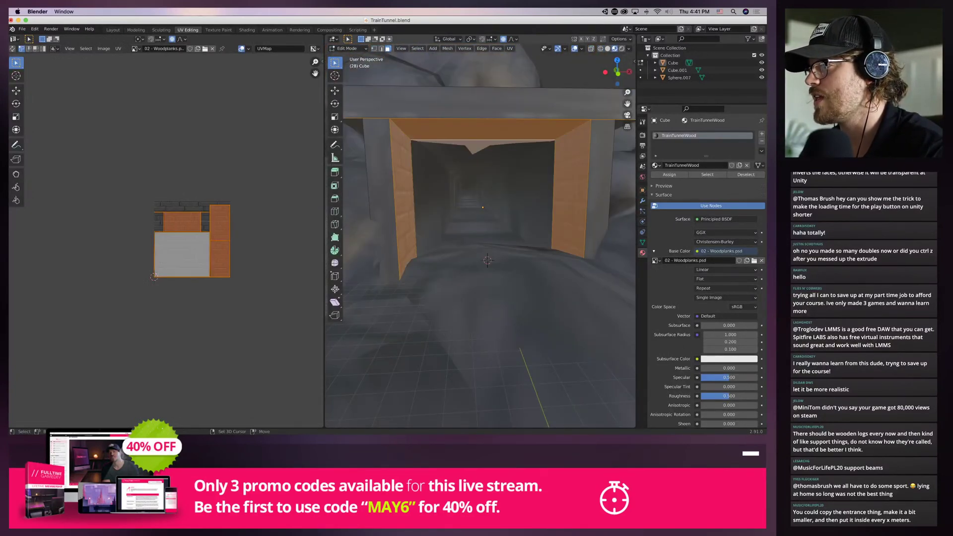
{"action": "key", "text": "s"}
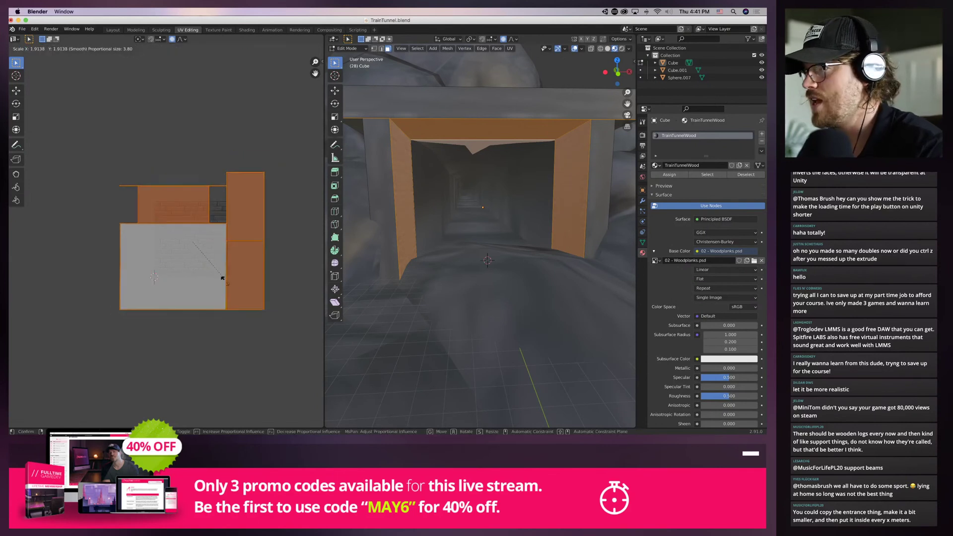
{"action": "left_click", "coordinate": [193, 252]}
{"action": "key", "text": "s"}
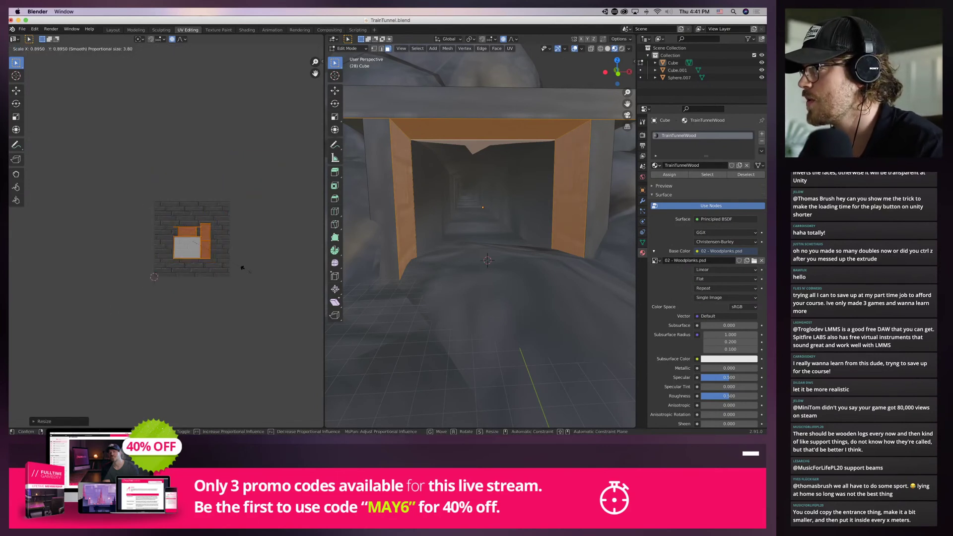
{"action": "key", "text": "x"}
{"action": "key", "text": "y"}
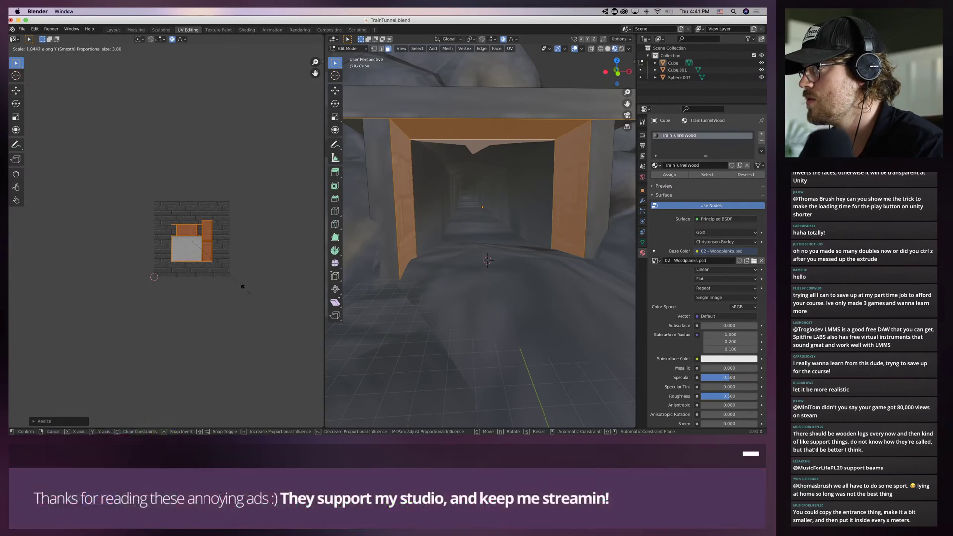
{"action": "left_click", "coordinate": [258, 320]}
Switch to Unity, add a Mesh Collider to the tunnel interior Cube.001 in the TrainTunnel Variant prefab, check the frame's components, and leave the prefab
{"action": "key", "text": "super+Tab"}
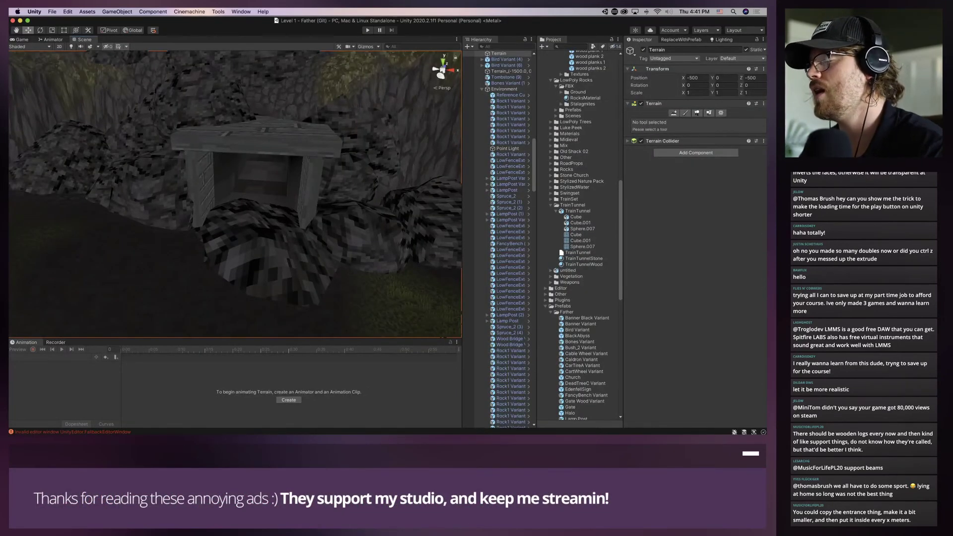
{"action": "left_click", "coordinate": [265, 174]}
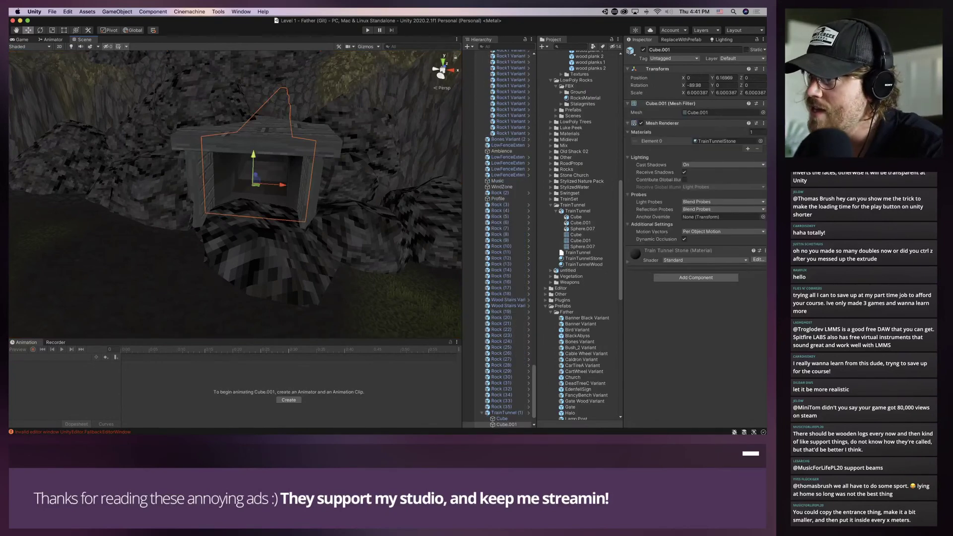
{"action": "left_click", "coordinate": [528, 413]}
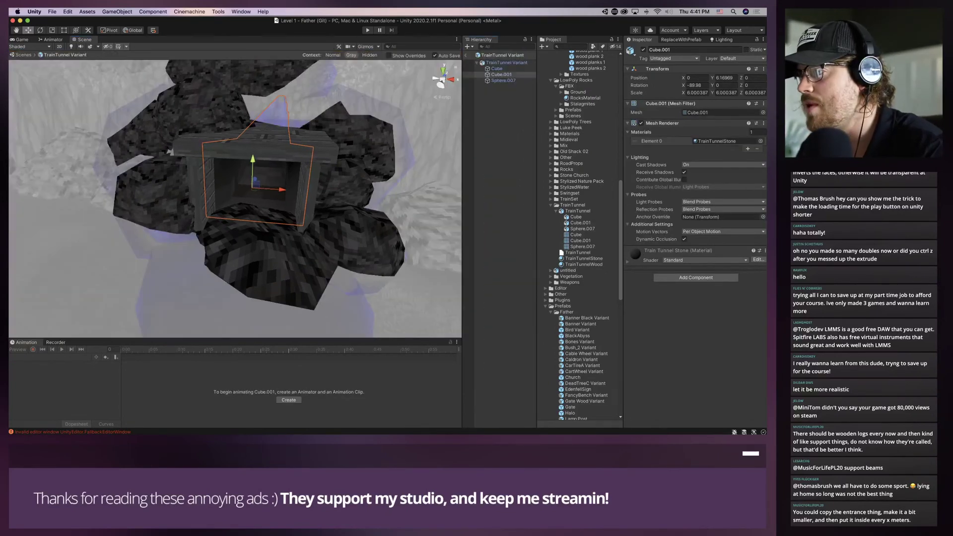
{"action": "left_click", "coordinate": [696, 278]}
{"action": "key", "text": "Return"}
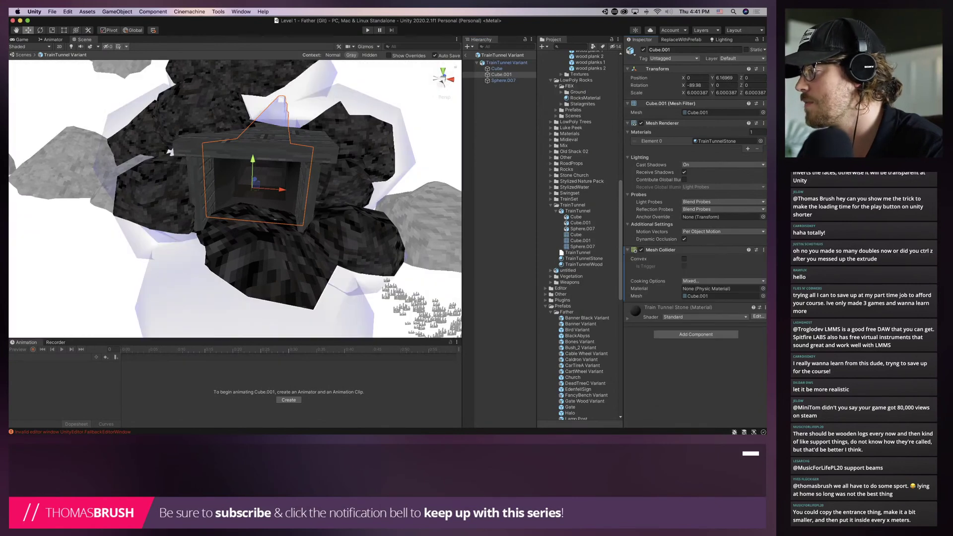
{"action": "left_click", "coordinate": [298, 149]}
{"action": "left_click", "coordinate": [298, 149]}
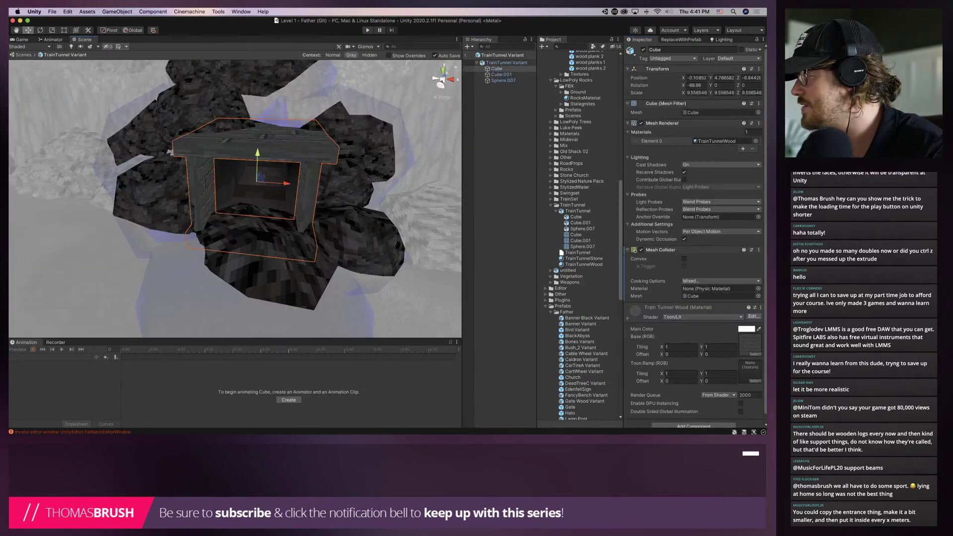
{"action": "left_click", "coordinate": [298, 149]}
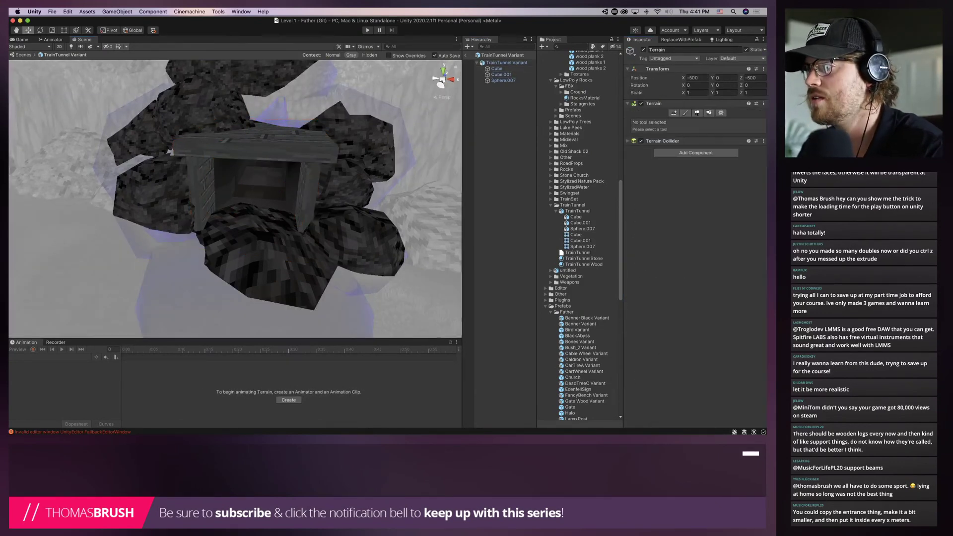
{"action": "left_click", "coordinate": [465, 55]}
Play the level and walk into the tunnel to examine its collision and interior textures, and return to Blender
{"action": "key", "text": "super+p"}
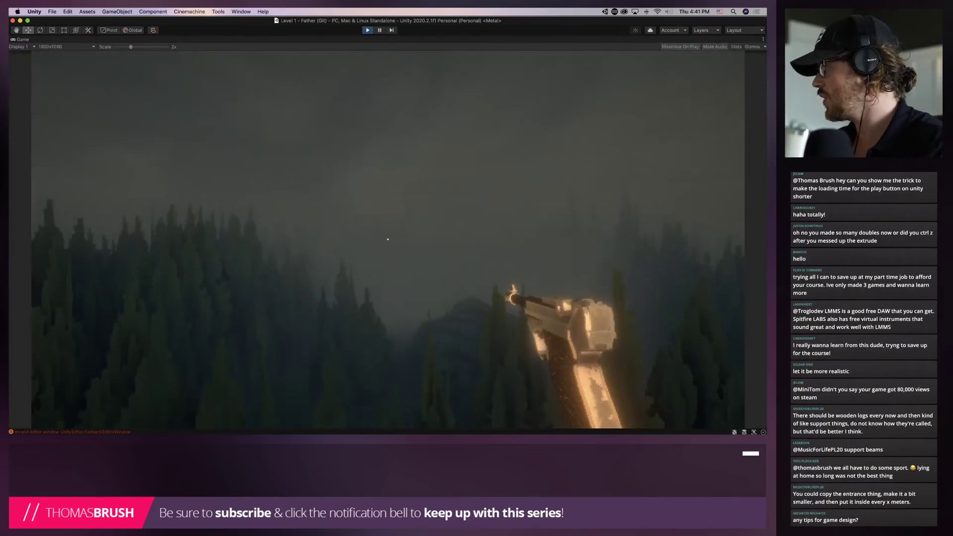
{"action": "key", "text": "s"}
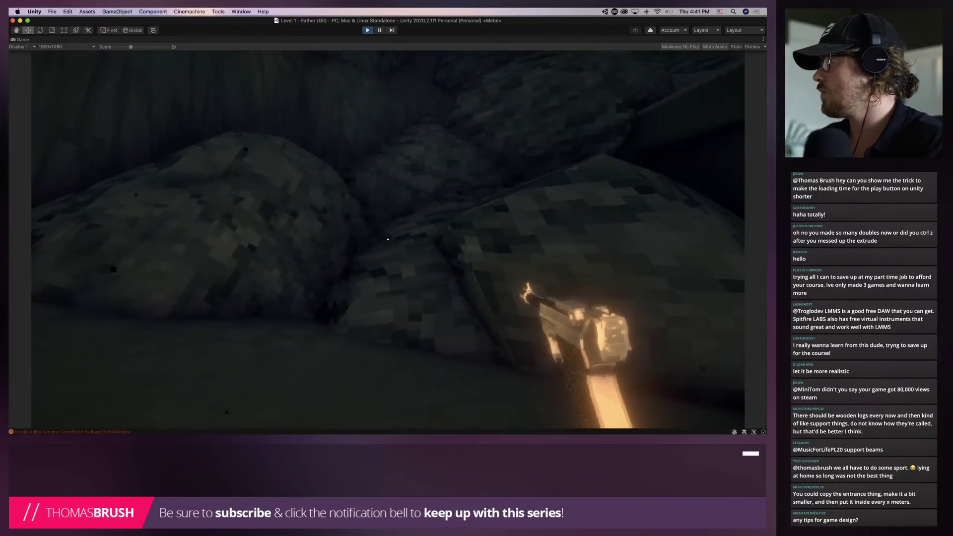
{"action": "key", "text": "s"}
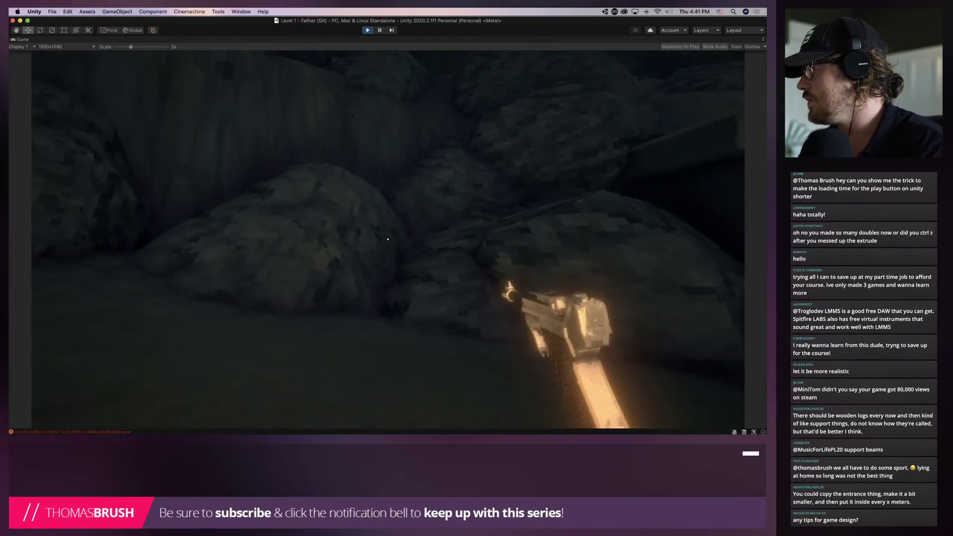
{"action": "key", "text": "w"}
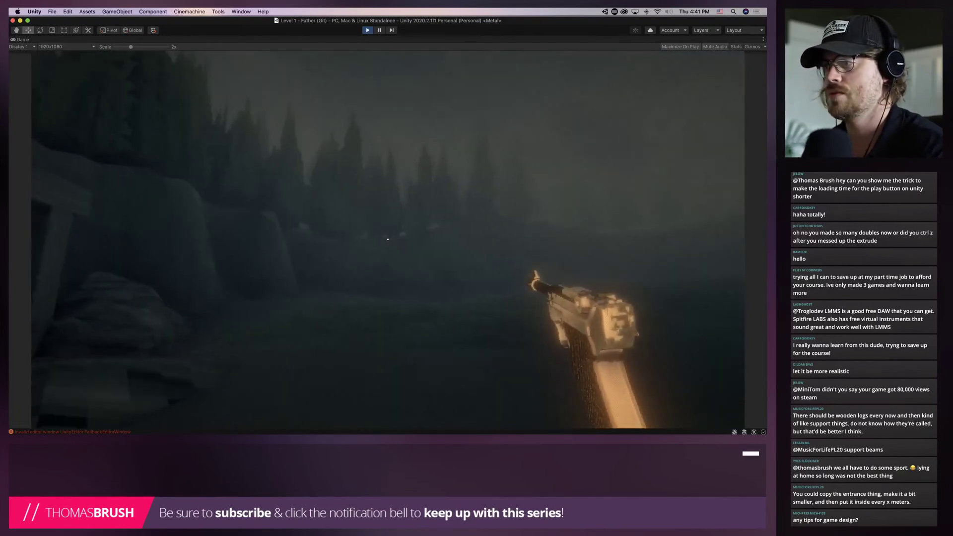
{"action": "key", "text": "w"}
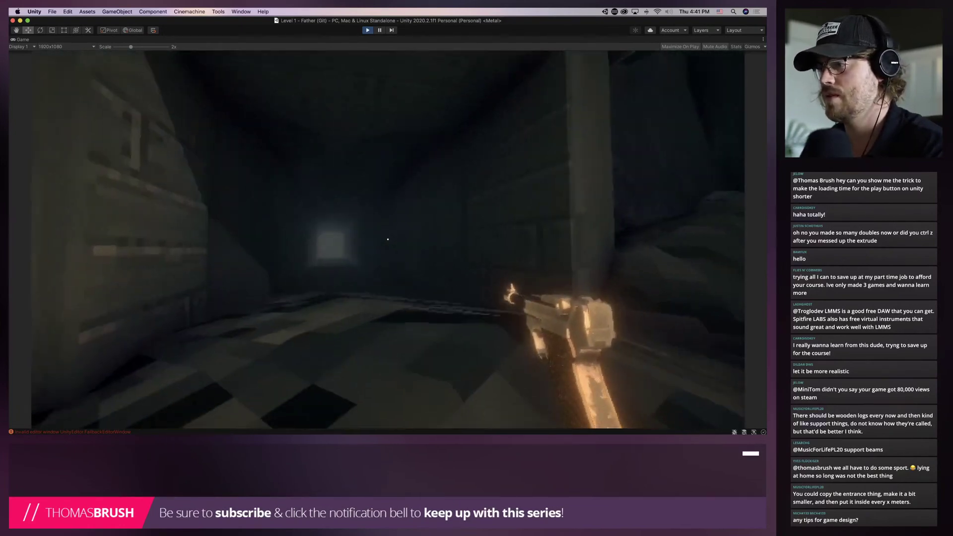
{"action": "key", "text": "w"}
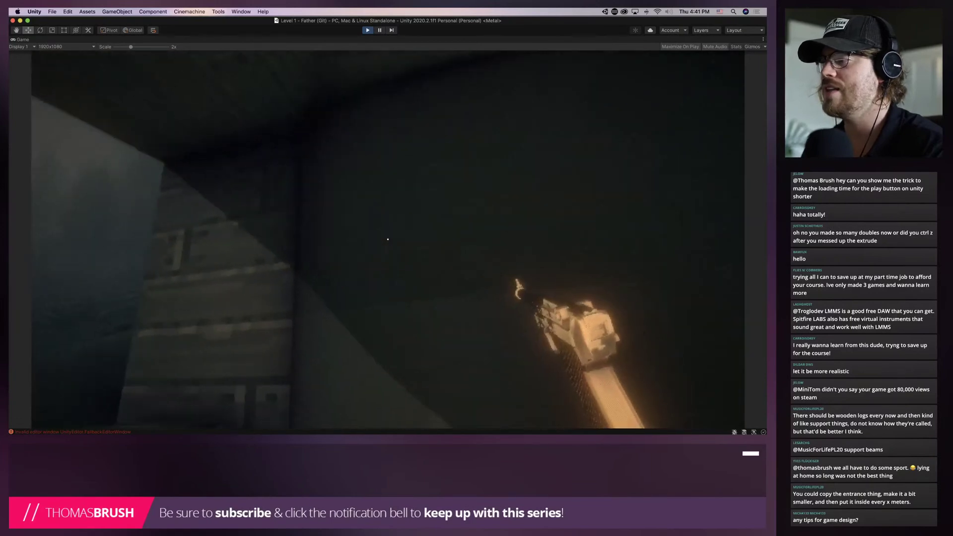
{"action": "key", "text": "w"}
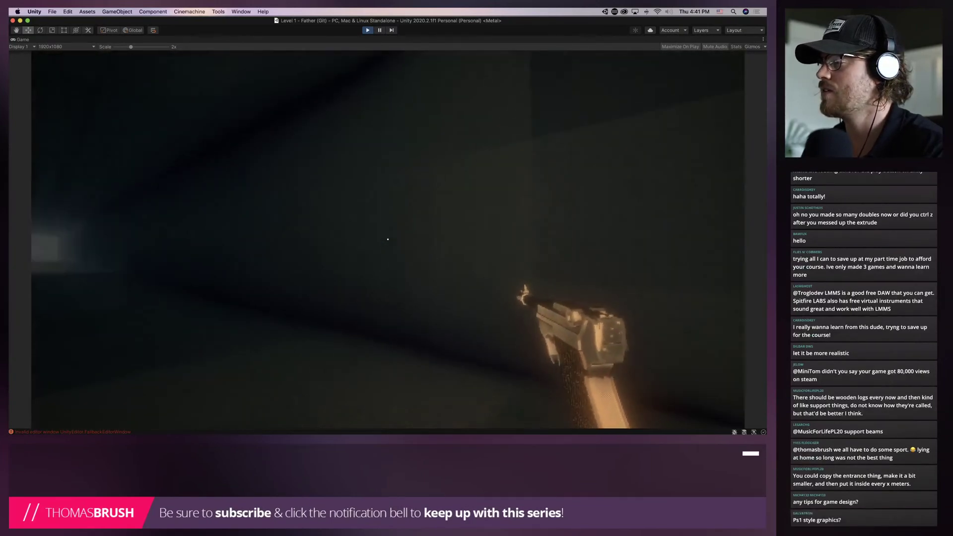
{"action": "key", "text": "w"}
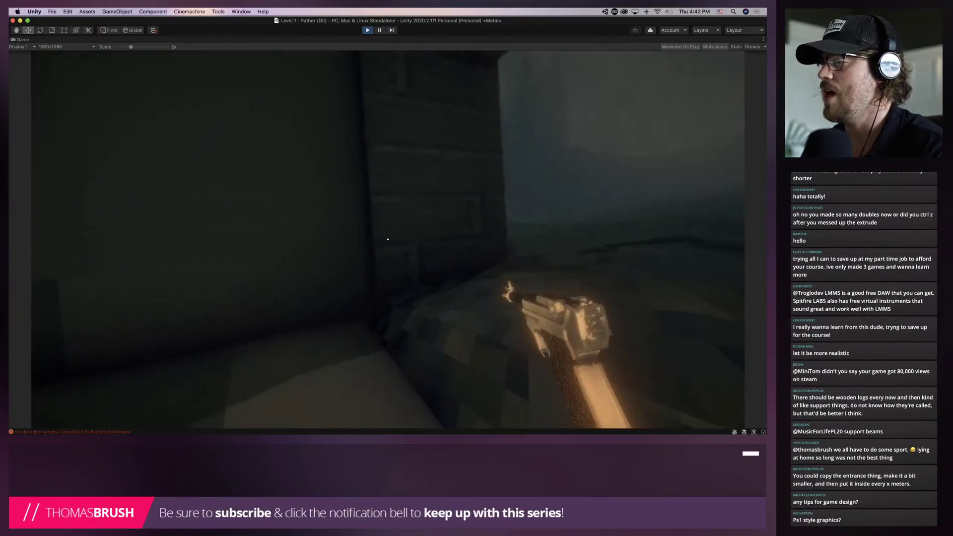
{"action": "key", "text": "w"}
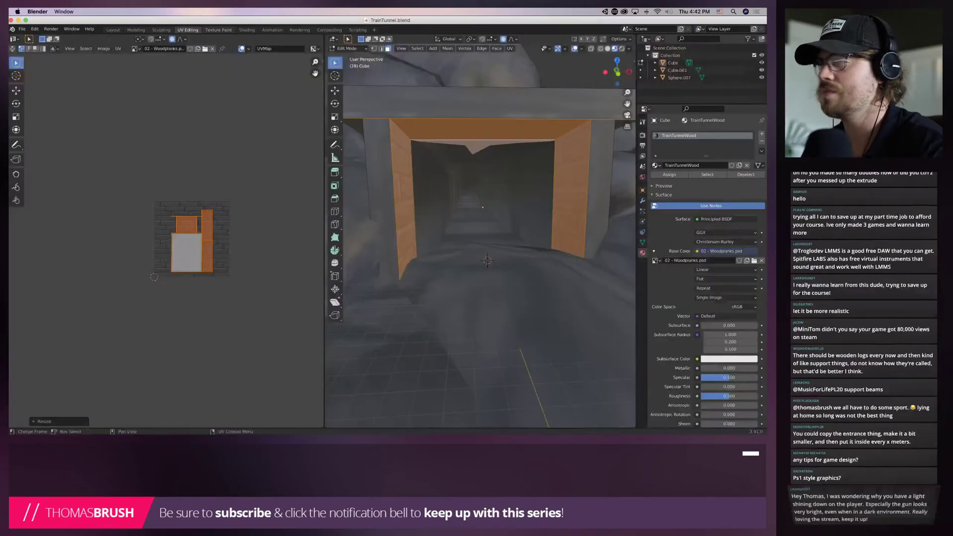
Leave the wooden frame, put the tunnel interior Cube.001 in Edit Mode and scale its UVs up over the Solid Rock Wall texture
{"action": "key", "text": "alt+a"}
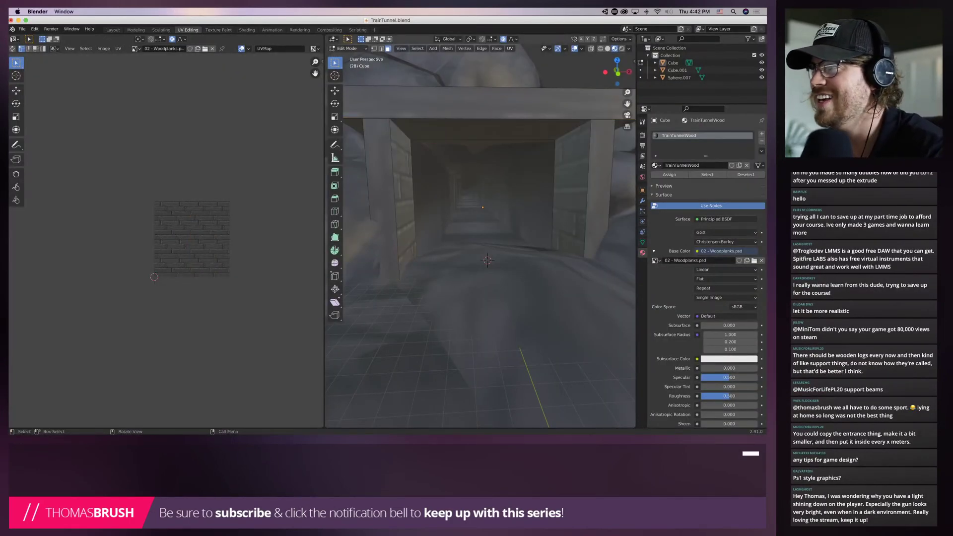
{"action": "key", "text": "Tab"}
{"action": "left_click", "coordinate": [525, 195]}
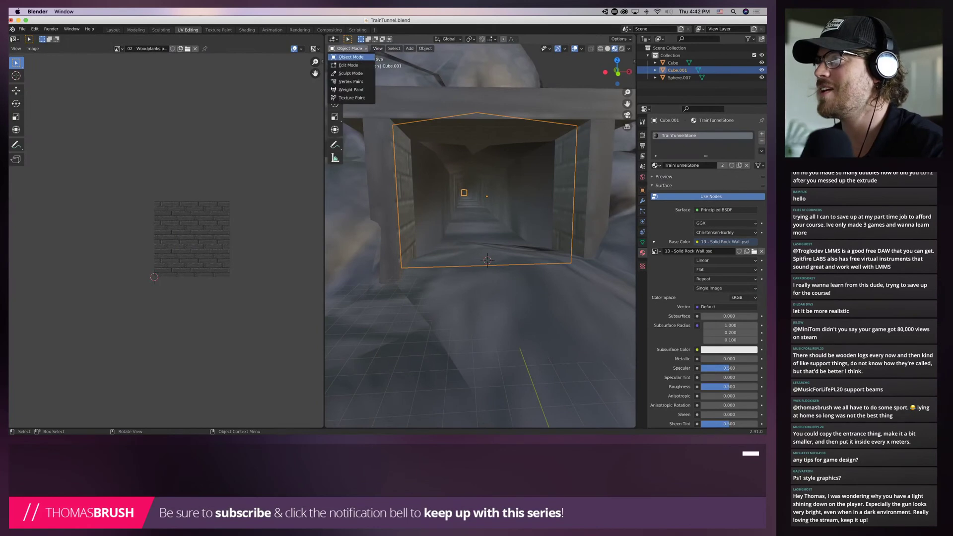
{"action": "left_click", "coordinate": [348, 65]}
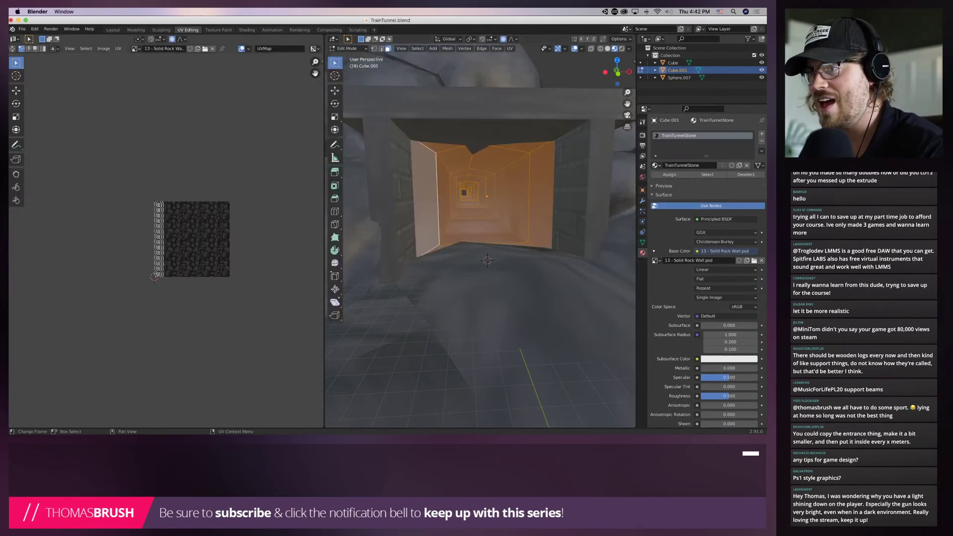
{"action": "key", "text": "s"}
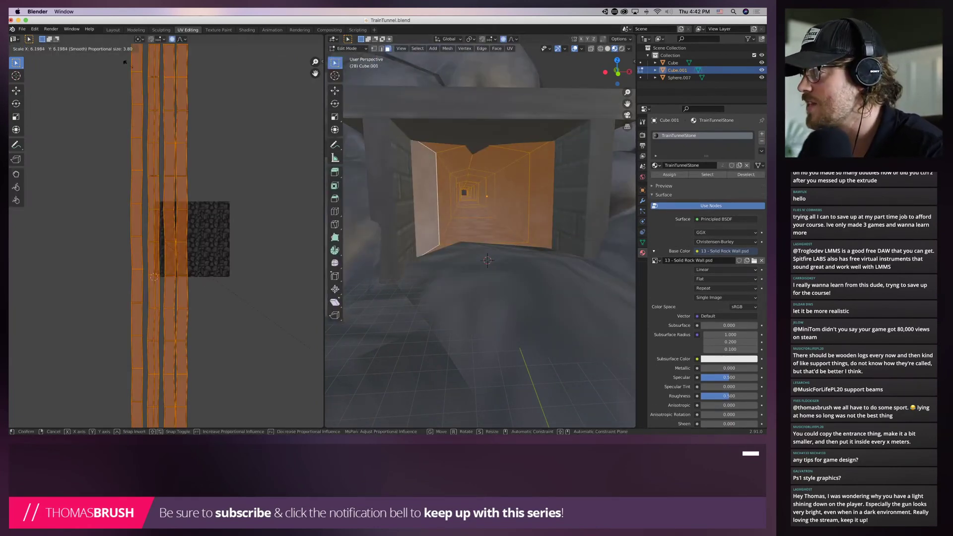
{"action": "key", "text": "Return"}
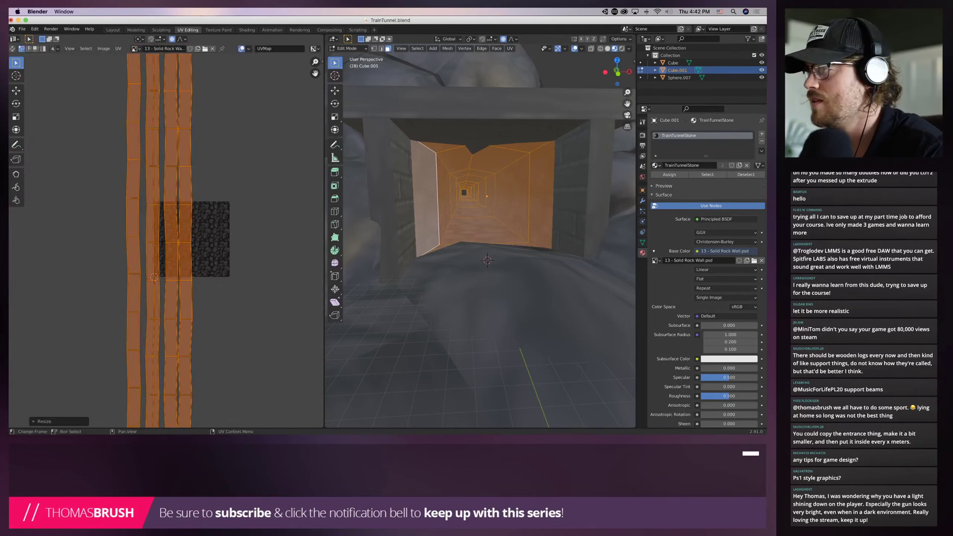
Widen the tunnel interior's UVs along X to balance the rock texture, and save the file
{"action": "scroll", "coordinate": [480, 236], "scroll_direction": "up", "scroll_amount": 6}
{"action": "right_click", "coordinate": [484, 189]}
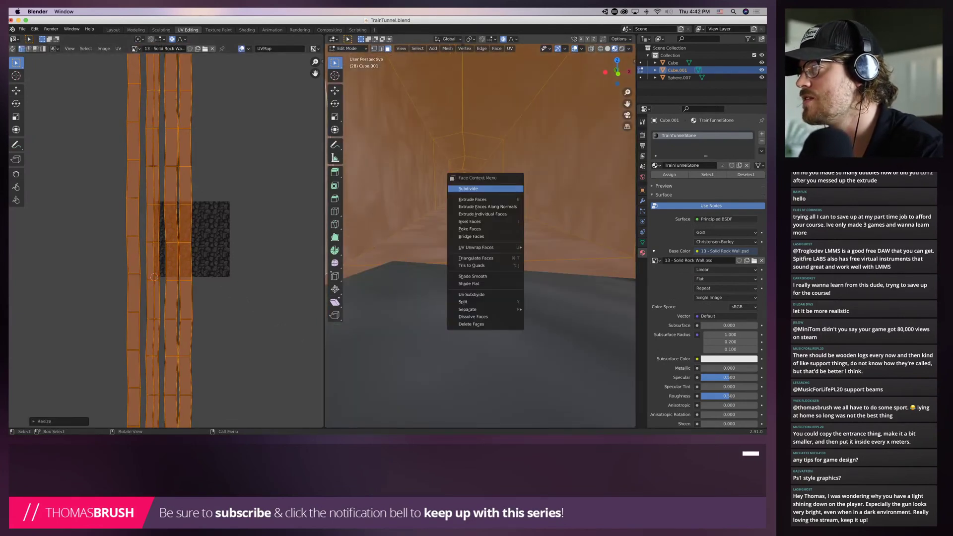
{"action": "key", "text": "s"}
{"action": "key", "text": "x"}
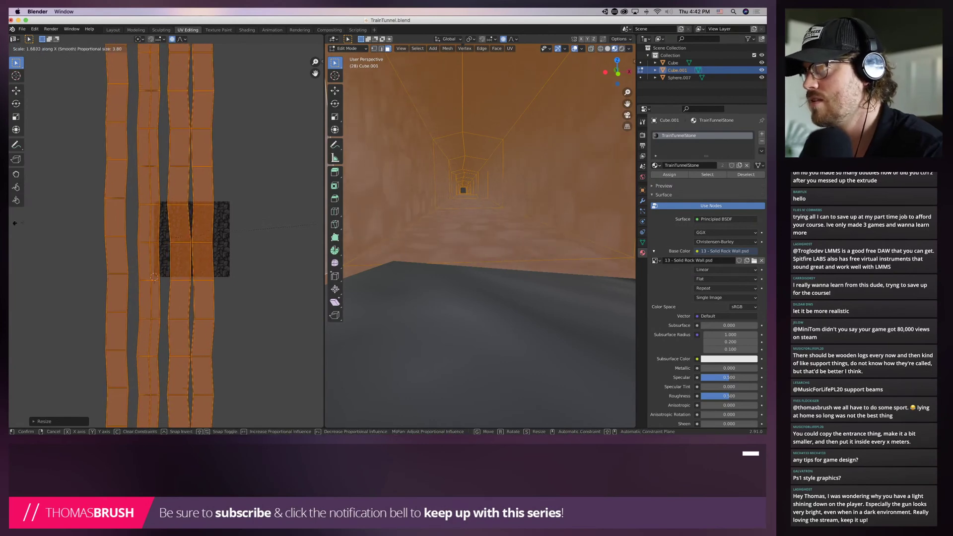
Switch to Unity, walk through the tunnel interior in the running game to check the rescaled rock texture, and stop playing
{"action": "key", "text": "super+Tab"}
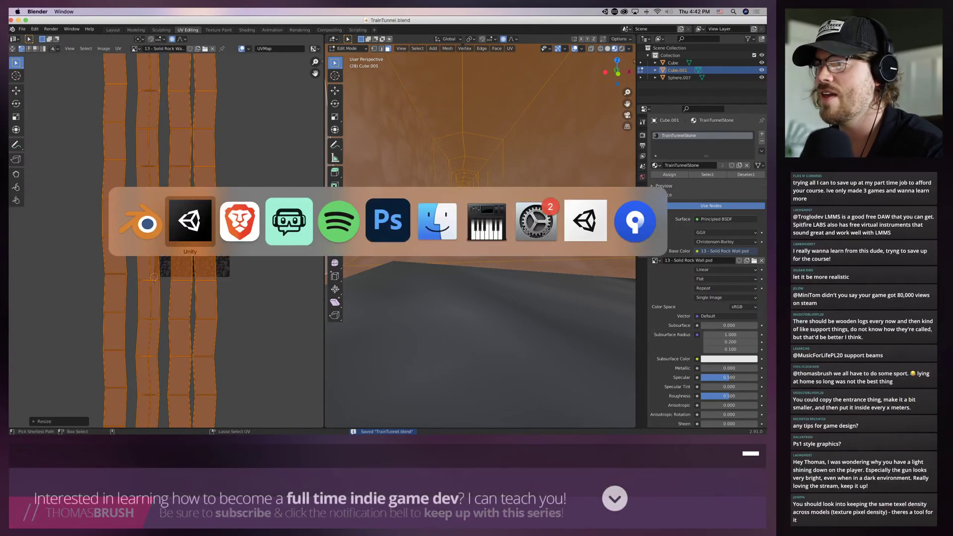
{"action": "key", "text": "s"}
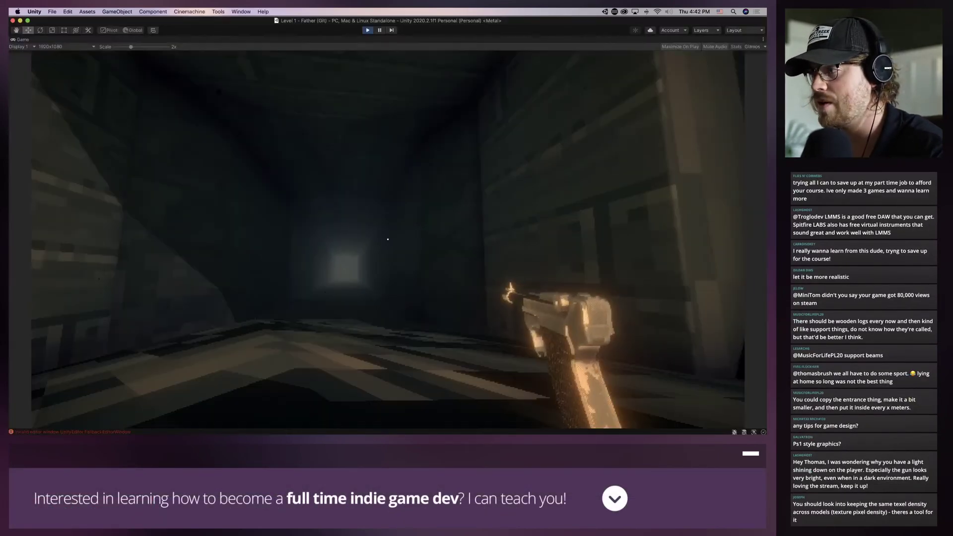
{"action": "key", "text": "w"}
{"action": "key", "text": "w"}
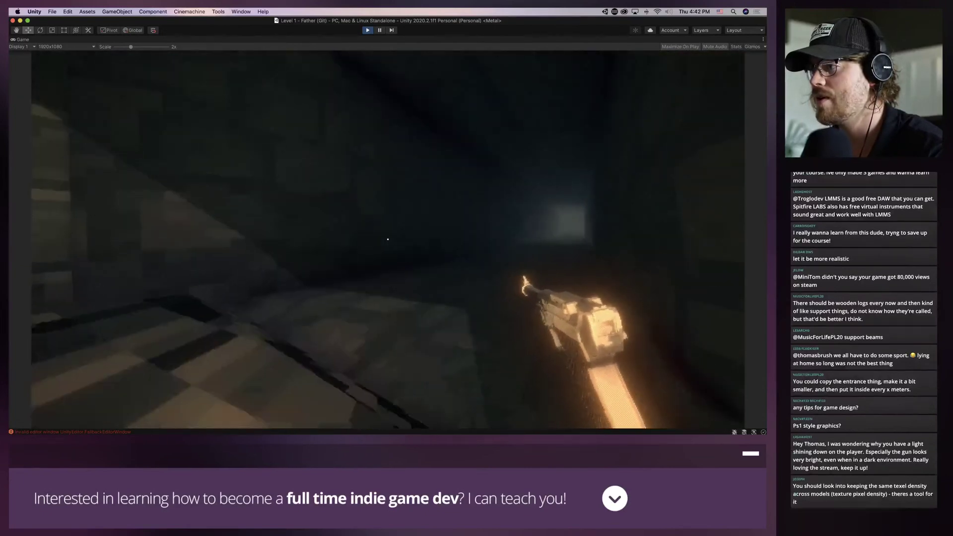
{"action": "key", "text": "super+p"}
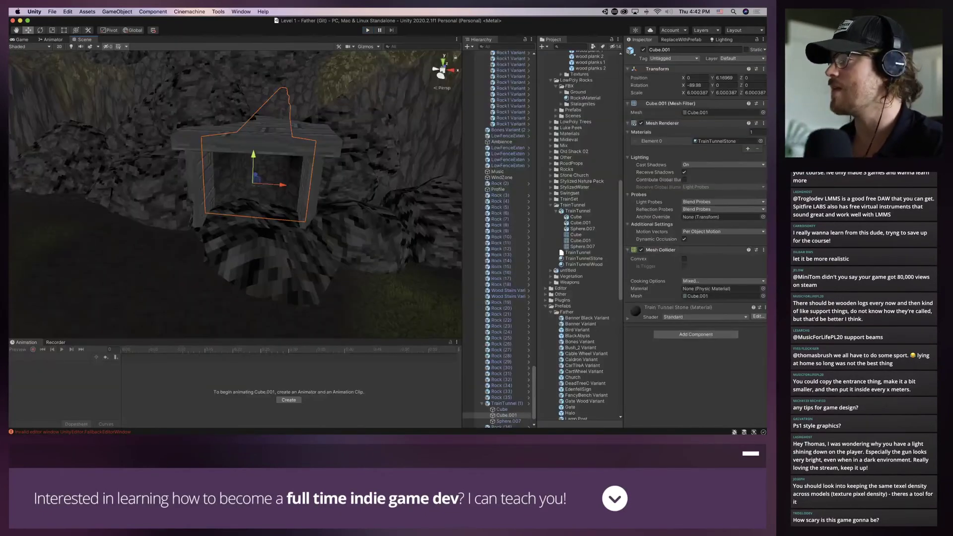
Play the level and walk through the tunnel to examine its entrance frame and interior from both ends
{"action": "key", "text": "super+p"}
{"action": "key", "text": "w"}
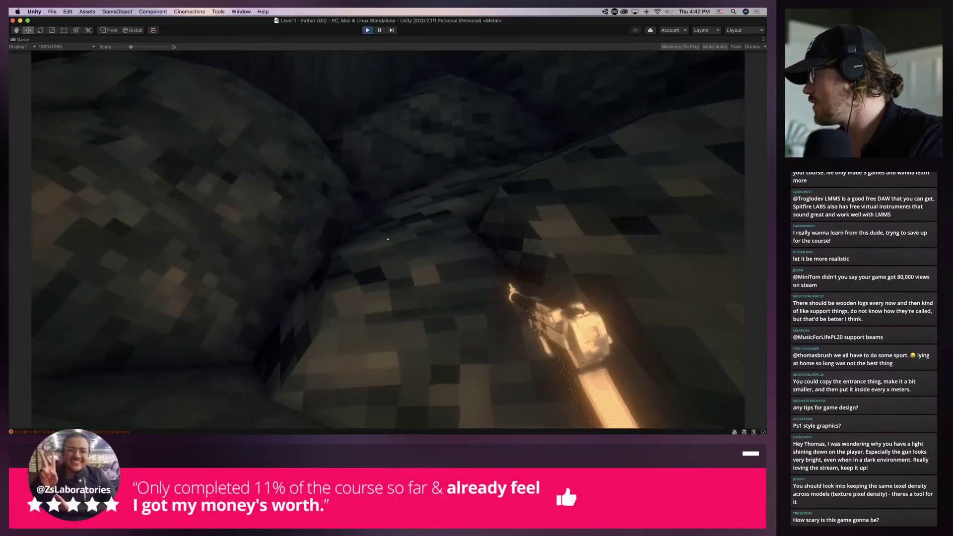
{"action": "key", "text": "w"}
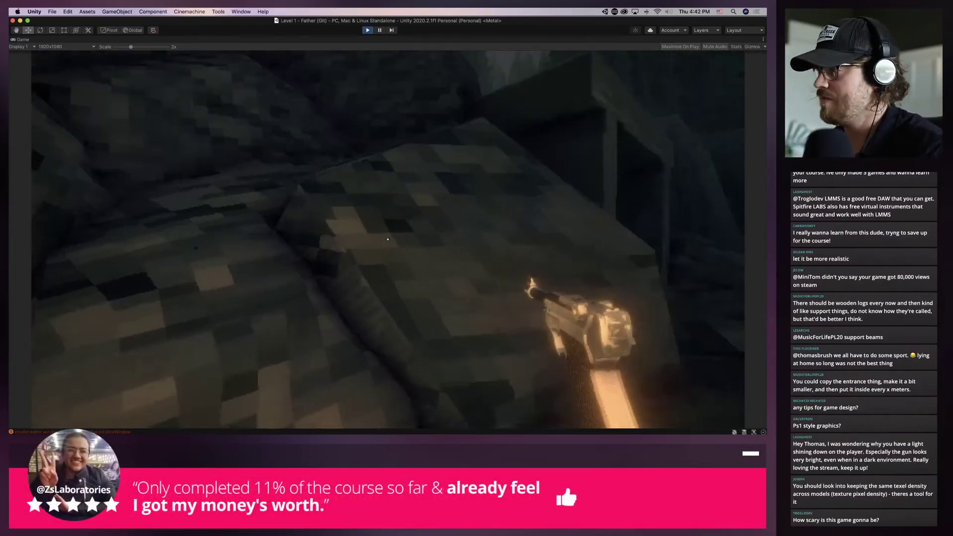
{"action": "key", "text": "w"}
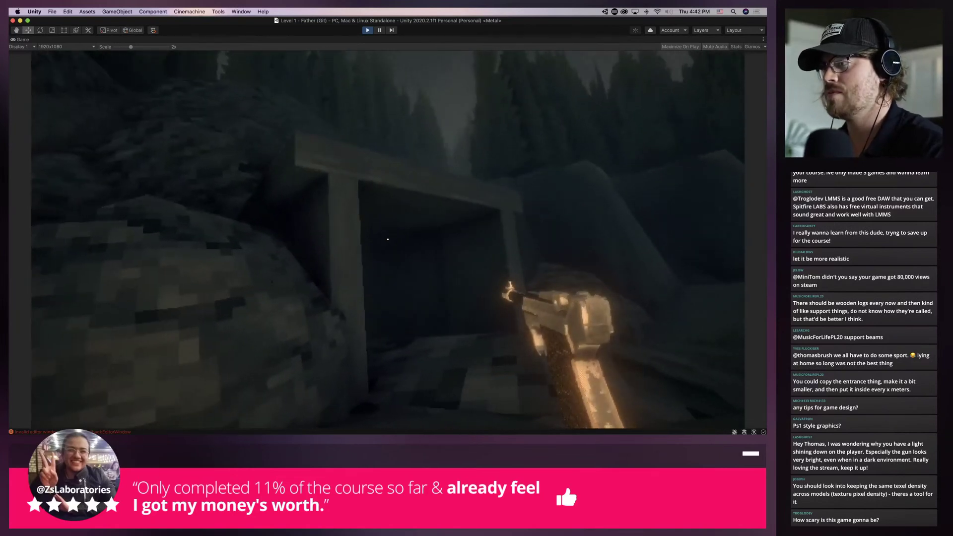
{"action": "key", "text": "w"}
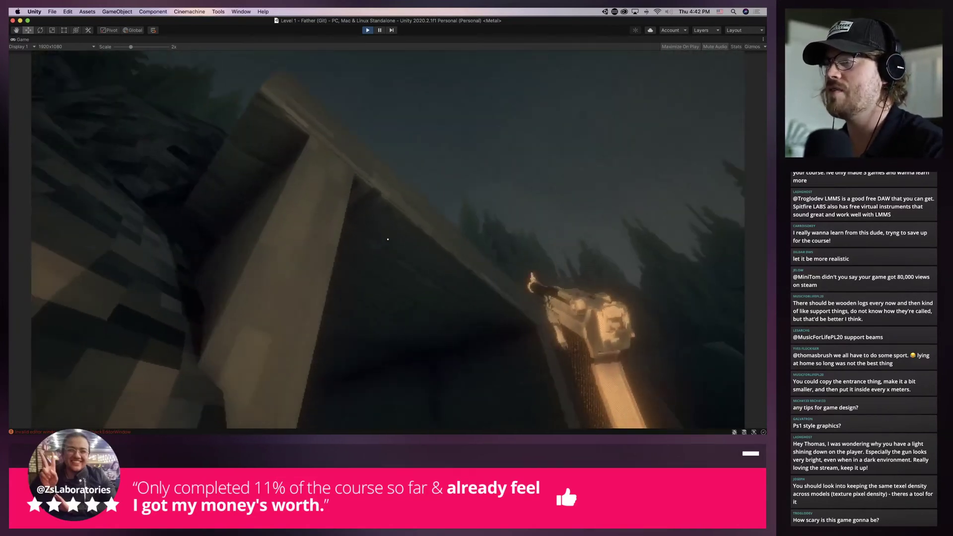
{"action": "key", "text": "w"}
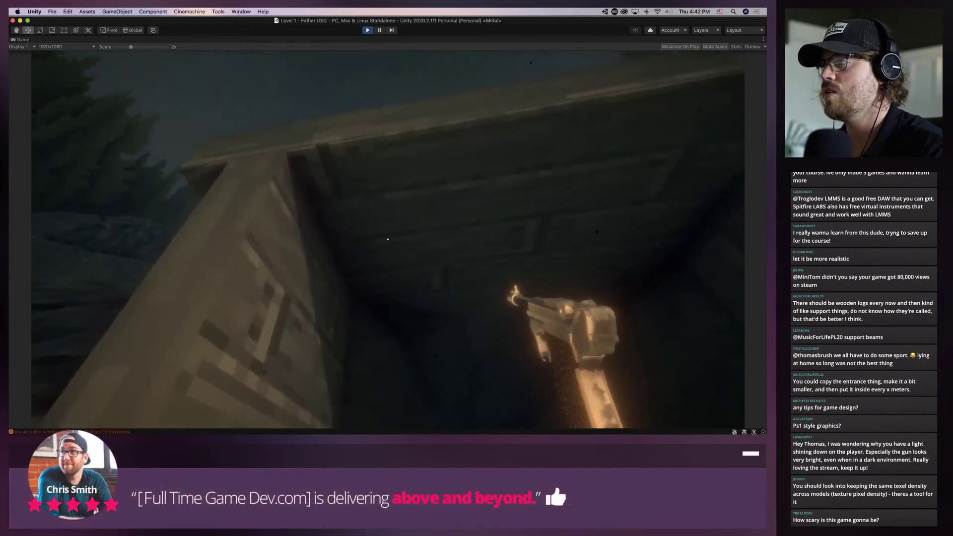
{"action": "key", "text": "w"}
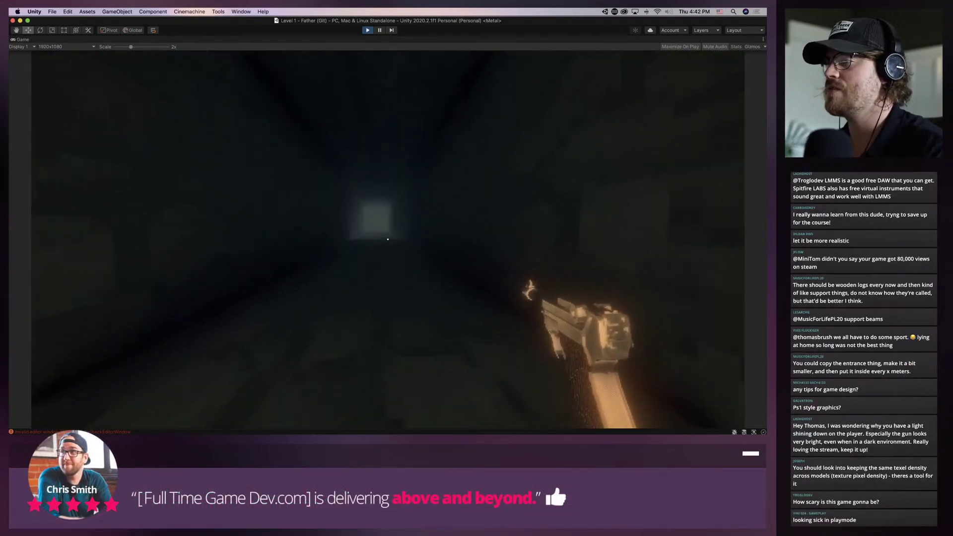
{"action": "key", "text": "w"}
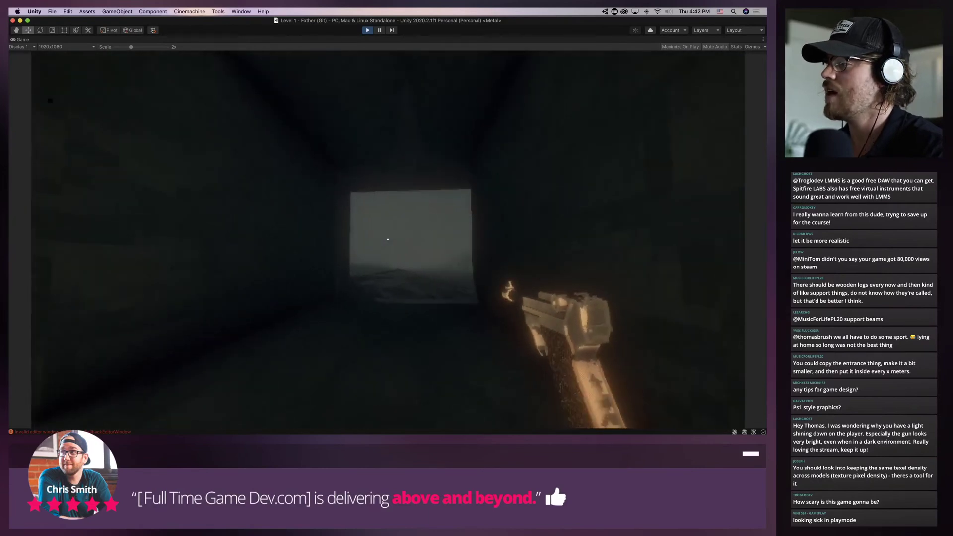
{"action": "key", "text": "w"}
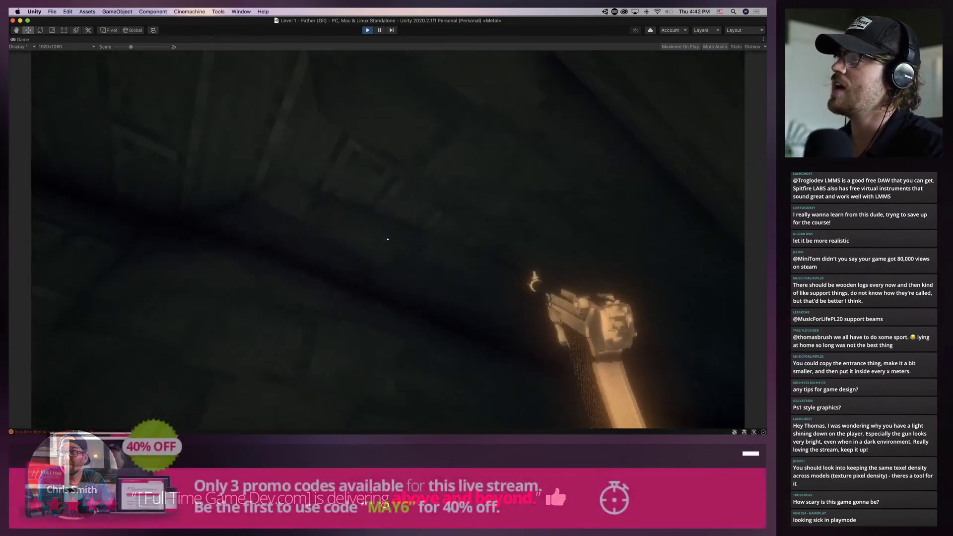
{"action": "key", "text": "s"}
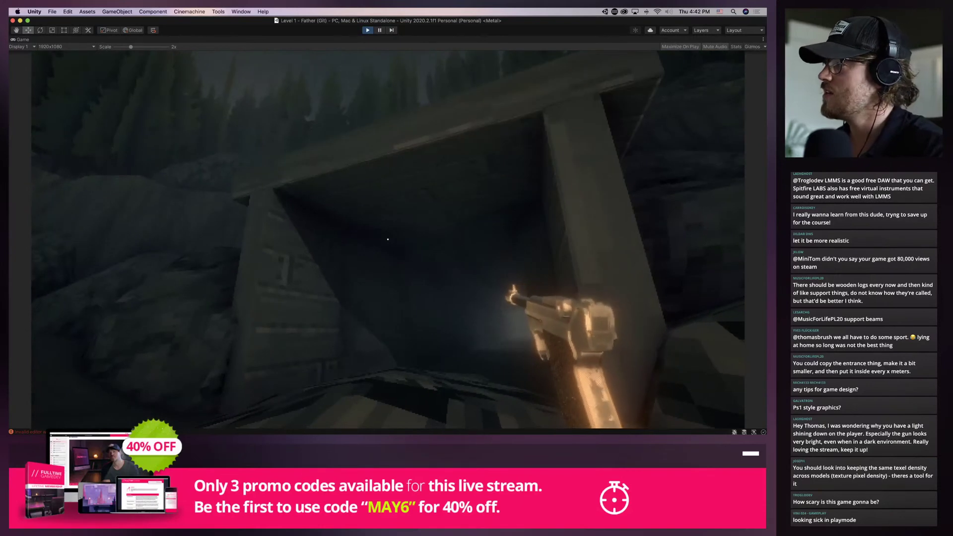
Switch to Blender, leave the tunnel interior's Edit Mode, and put the wooden entrance frame Cube in Edit Mode
{"action": "key", "text": "super+Tab"}
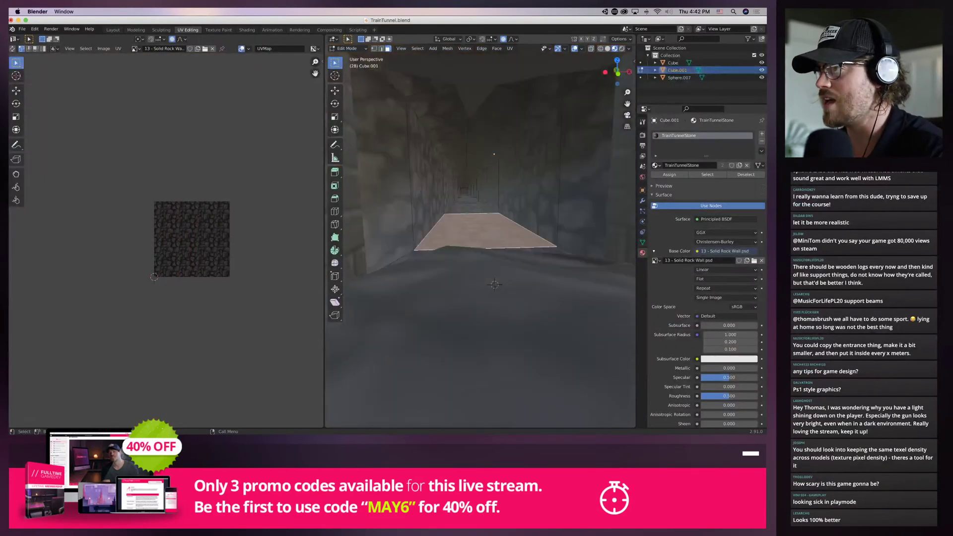
{"action": "scroll", "coordinate": [480, 238], "scroll_direction": "up", "scroll_amount": 3}
{"action": "key", "text": "alt+a"}
{"action": "middle_click_drag", "start_coordinate": [480, 238], "coordinate": [526, 263]}
{"action": "middle_click_drag", "start_coordinate": [527, 263], "coordinate": [521, 308], "text": "shift"}
{"action": "left_click", "coordinate": [351, 57]}
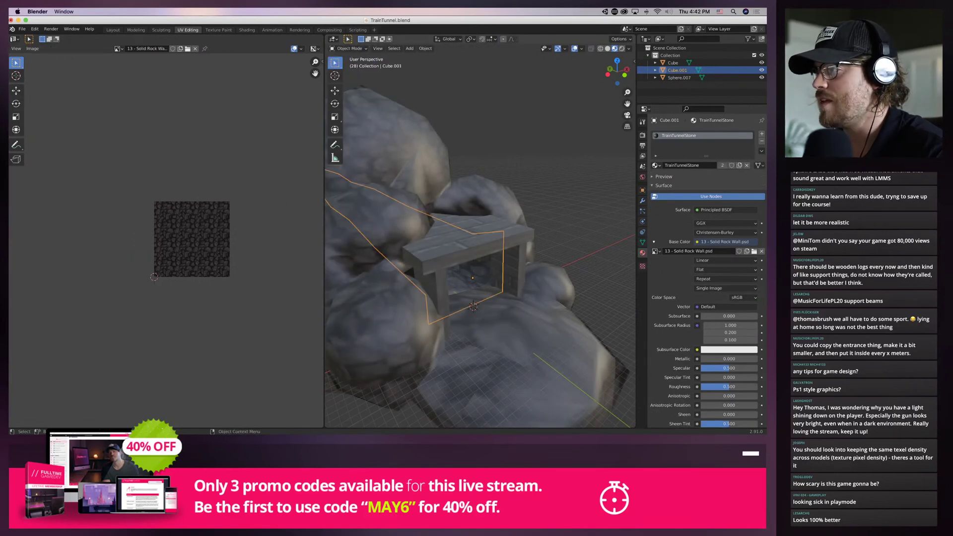
{"action": "left_click", "coordinate": [462, 233]}
{"action": "left_click", "coordinate": [349, 48]}
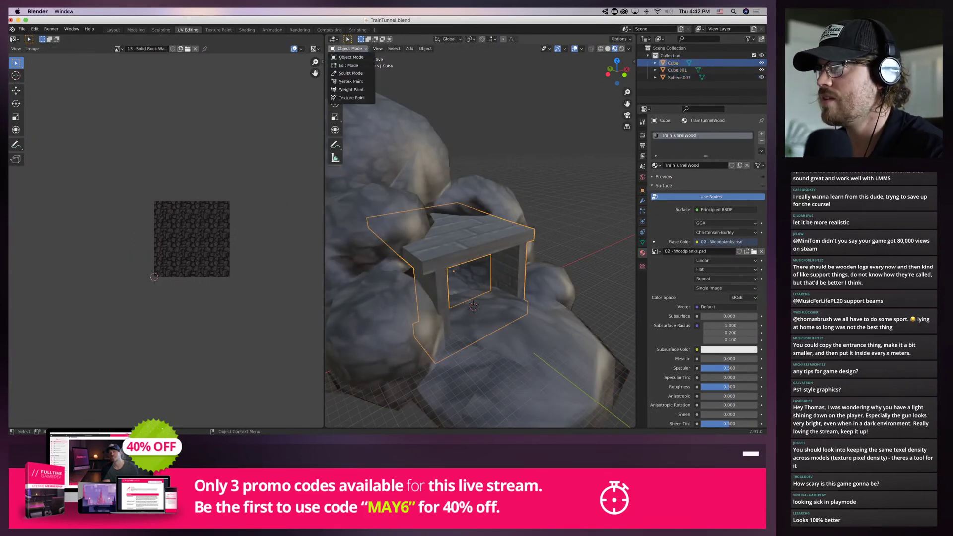
{"action": "left_click", "coordinate": [350, 65]}
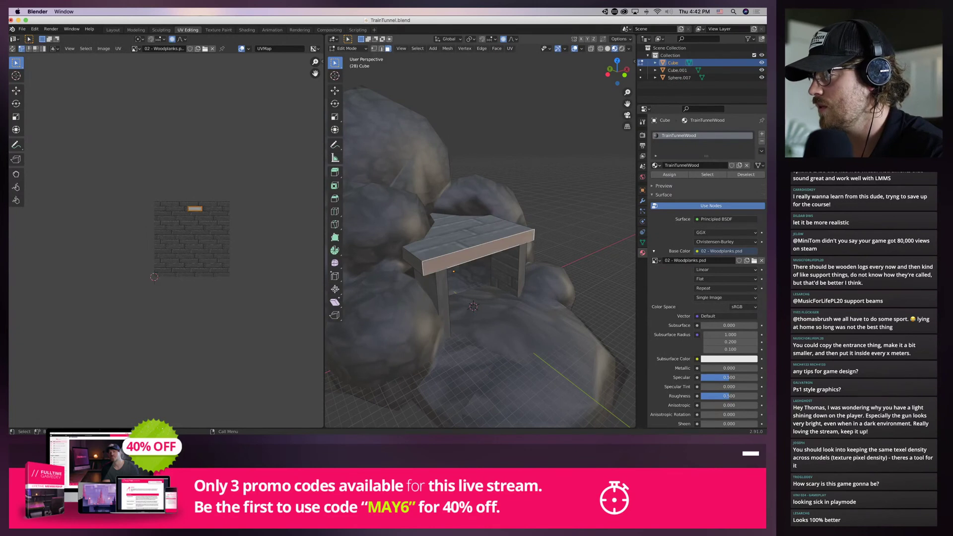
Move the end face of the wooden frame's top beam slightly along Z with proportional editing off
{"action": "middle_click_drag", "start_coordinate": [481, 239], "coordinate": [533, 232]}
{"action": "key", "text": "g"}
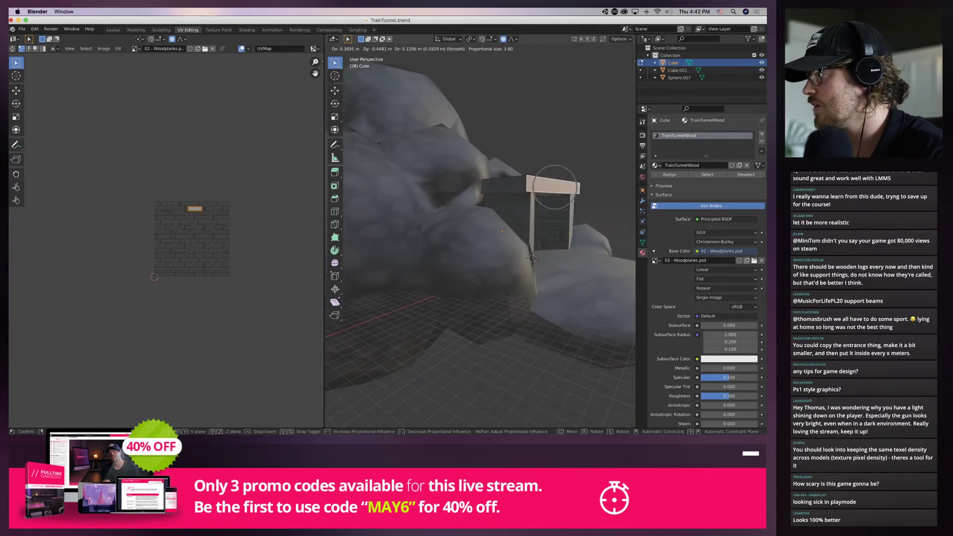
{"action": "key", "text": "Return"}
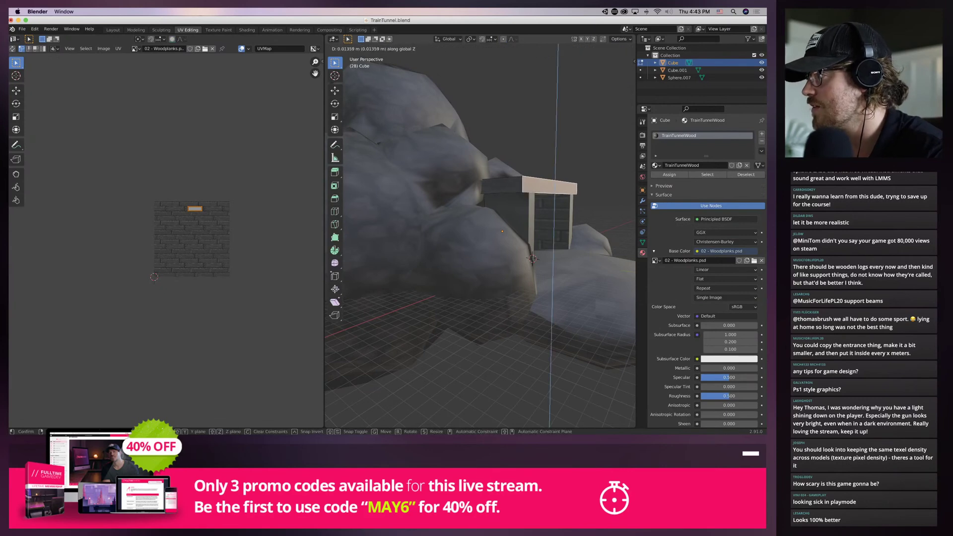
{"action": "key", "text": "Return"}
Rotate the front face of the wooden frame's left support post and select the right post's front face
{"action": "mouse_move", "coordinate": [526, 218]}
{"action": "middle_mouse_down"}
{"action": "mouse_move", "coordinate": [461, 236]}
{"action": "mouse_move", "coordinate": [454, 248]}
{"action": "mouse_move", "coordinate": [505, 262]}
{"action": "mouse_move", "coordinate": [469, 248]}
{"action": "mouse_move", "coordinate": [511, 250]}
{"action": "mouse_move", "coordinate": [524, 230]}
{"action": "middle_mouse_up"}
{"action": "scroll", "coordinate": [469, 248], "scroll_direction": "up", "scroll_amount": 4}
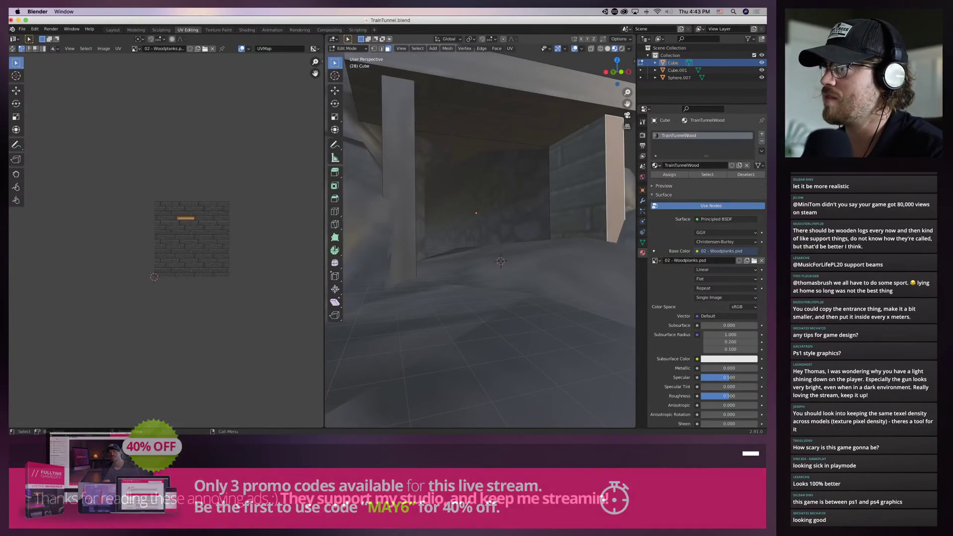
{"action": "scroll", "coordinate": [523, 230], "scroll_direction": "down", "scroll_amount": 5}
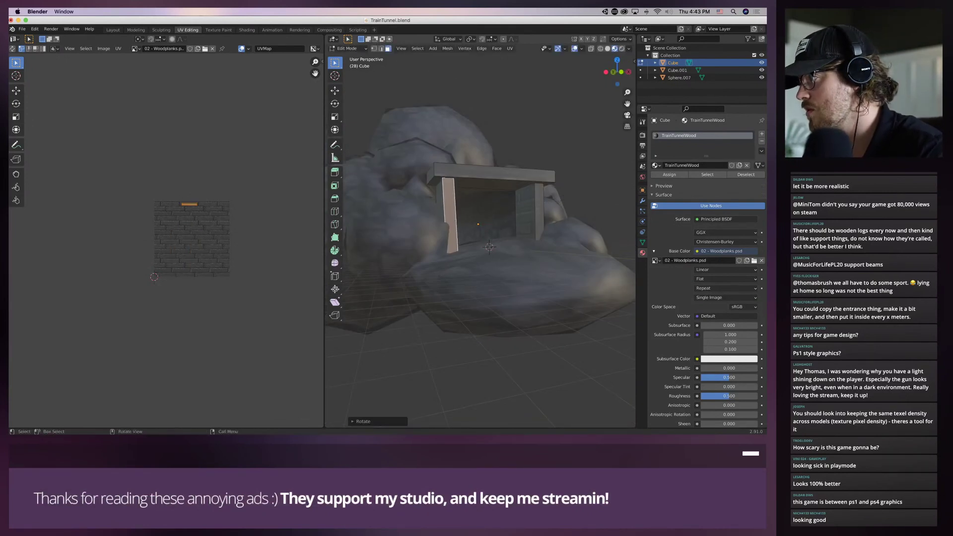
{"action": "left_click", "coordinate": [565, 215]}
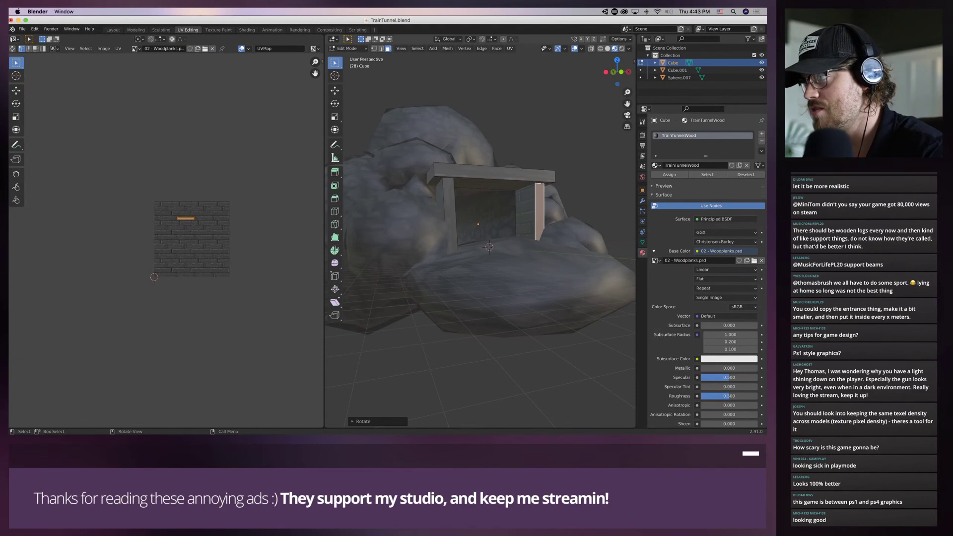
Scale the frame's outer side face up slightly along Z, move it a little, and save the file
{"action": "middle_click_drag", "start_coordinate": [488, 238], "coordinate": [534, 236]}
{"action": "scroll", "coordinate": [533, 236], "scroll_direction": "up", "scroll_amount": 3}
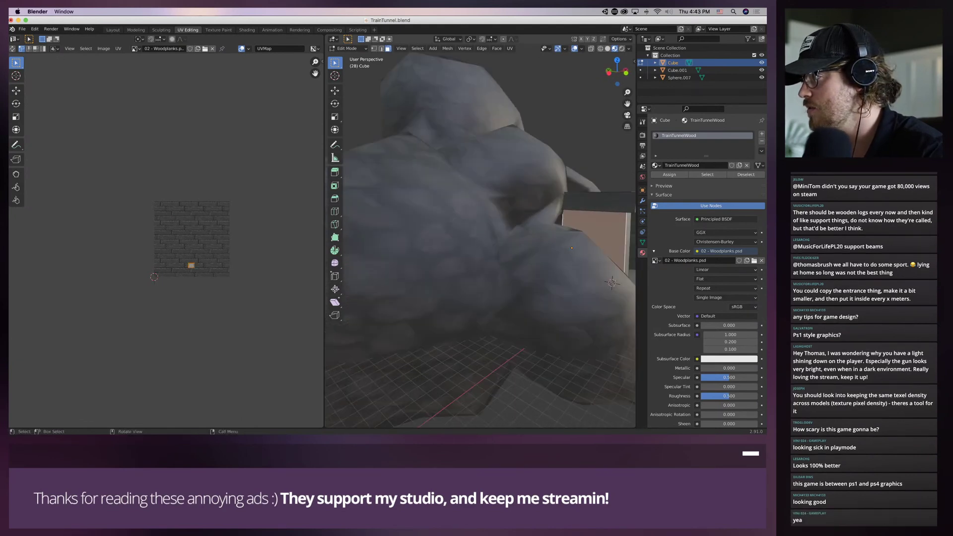
{"action": "key", "text": "s"}
{"action": "key", "text": "z"}
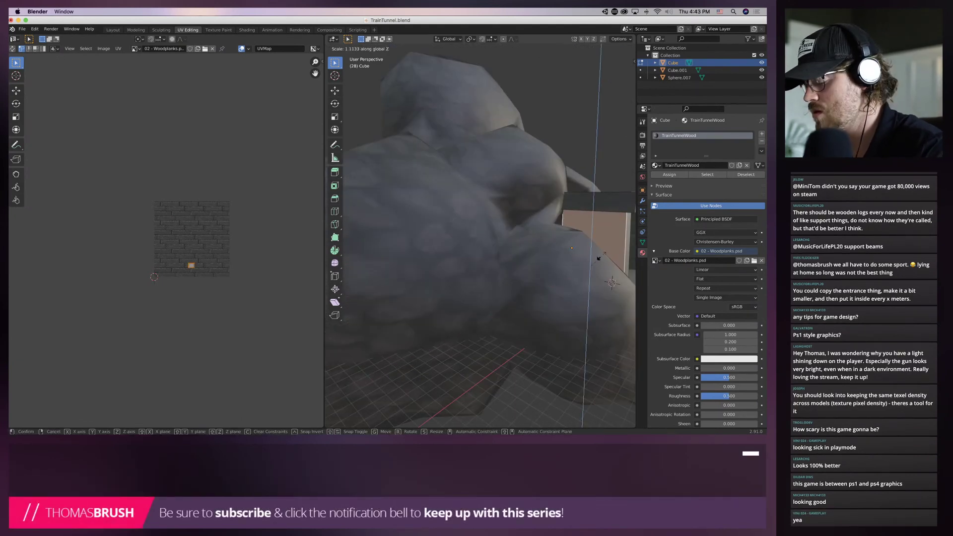
{"action": "left_click", "coordinate": [600, 258]}
{"action": "key", "text": "g"}
{"action": "left_click", "coordinate": [571, 253]}
{"action": "middle_click_drag", "start_coordinate": [571, 253], "coordinate": [477, 255]}
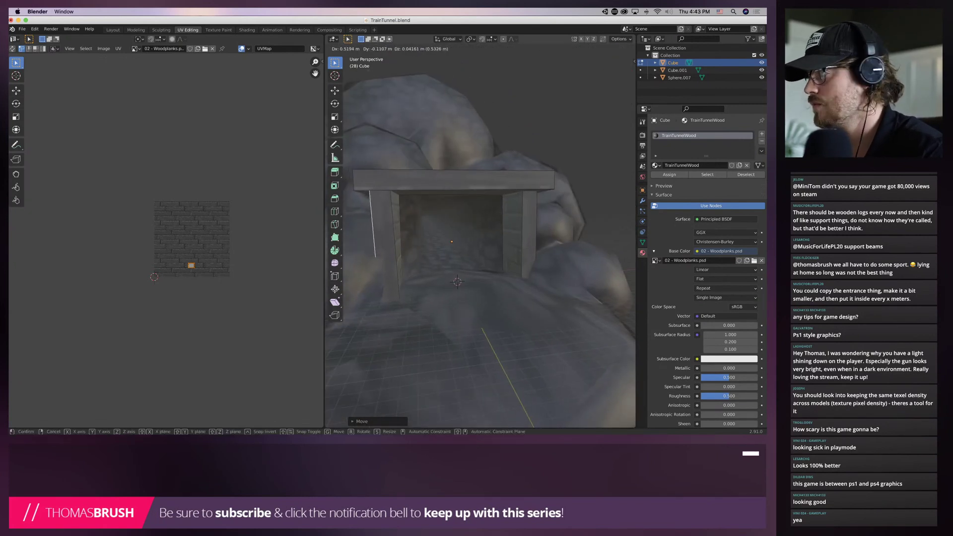
Switch to Unity, look over the reshaped entrance frame in the running level, and return to Blender
{"action": "key", "text": "super+Tab"}
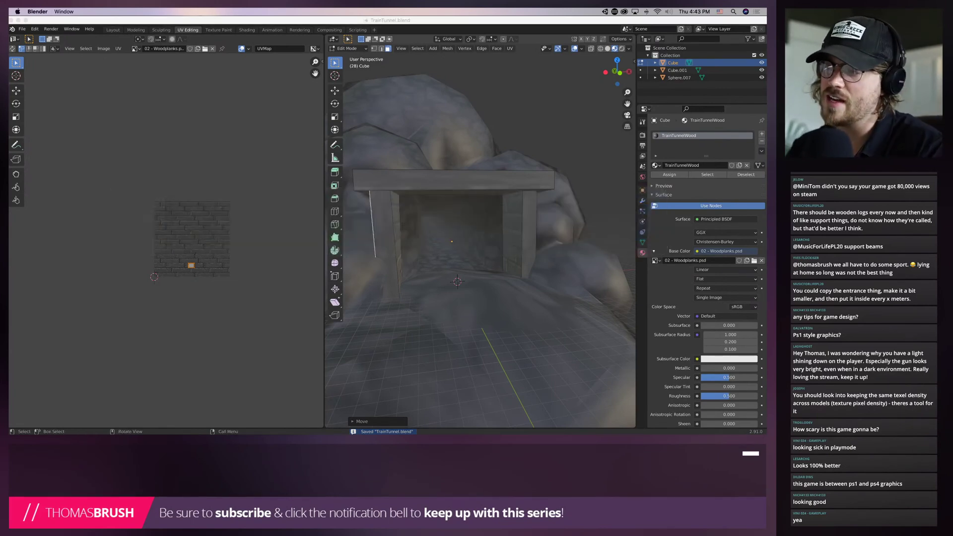
{"action": "key", "text": "w"}
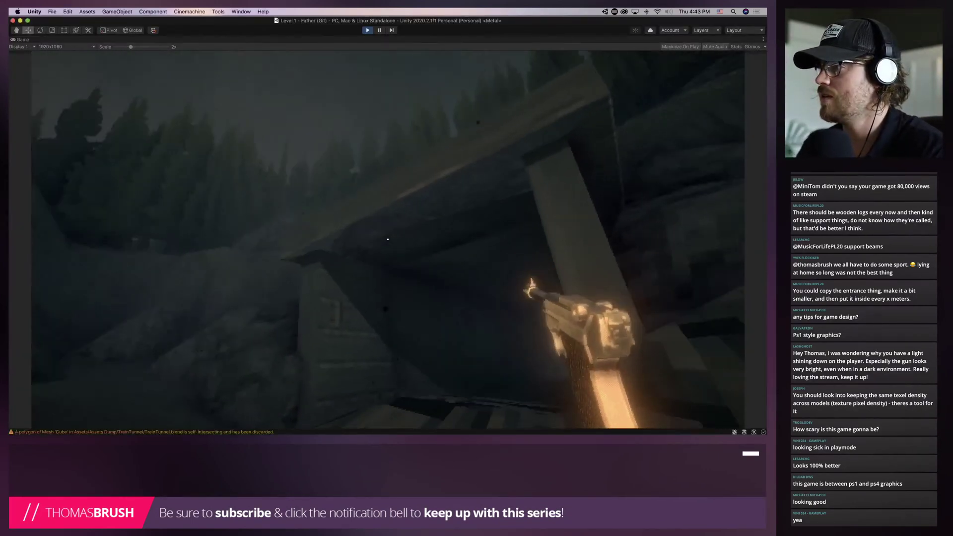
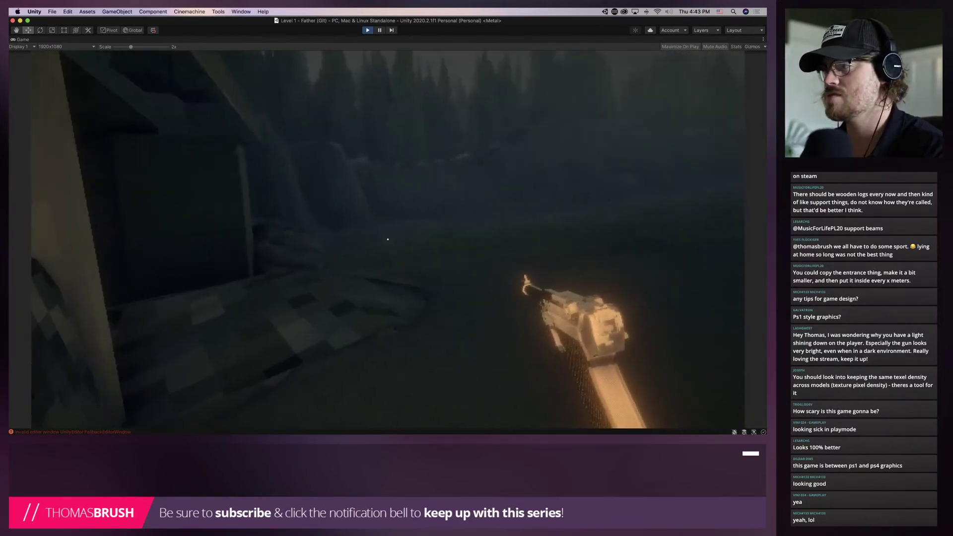
{"action": "key", "text": "super+Tab"}
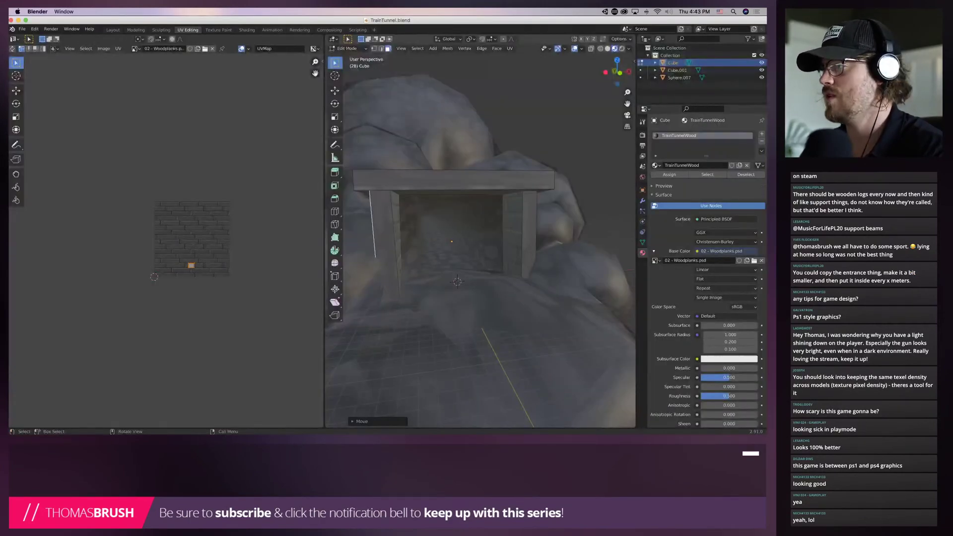
Select all faces of the wooden frame, recalculate their normals to the outside, and save the file
{"action": "middle_click_drag", "start_coordinate": [466, 258], "coordinate": [447, 258]}
{"action": "left_click", "coordinate": [519, 194]}
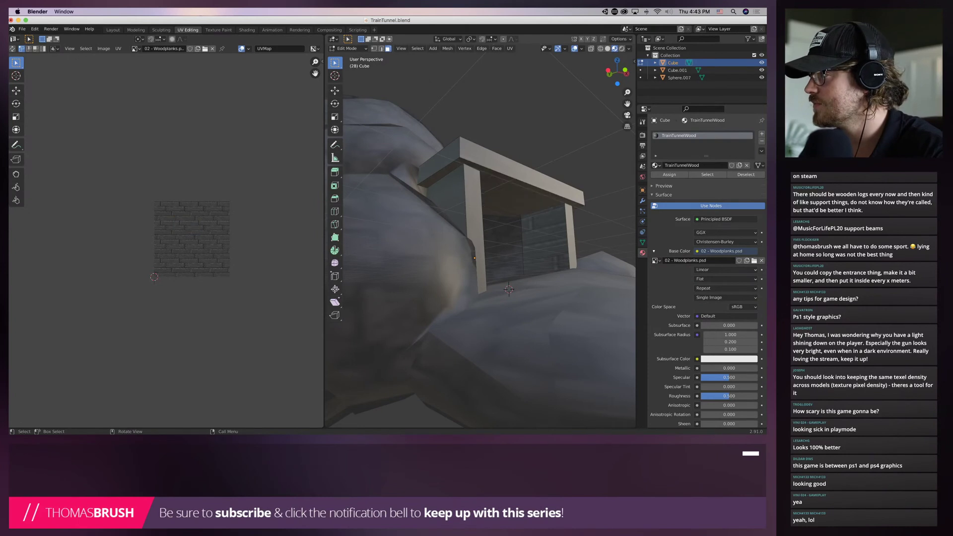
{"action": "key", "text": "a"}
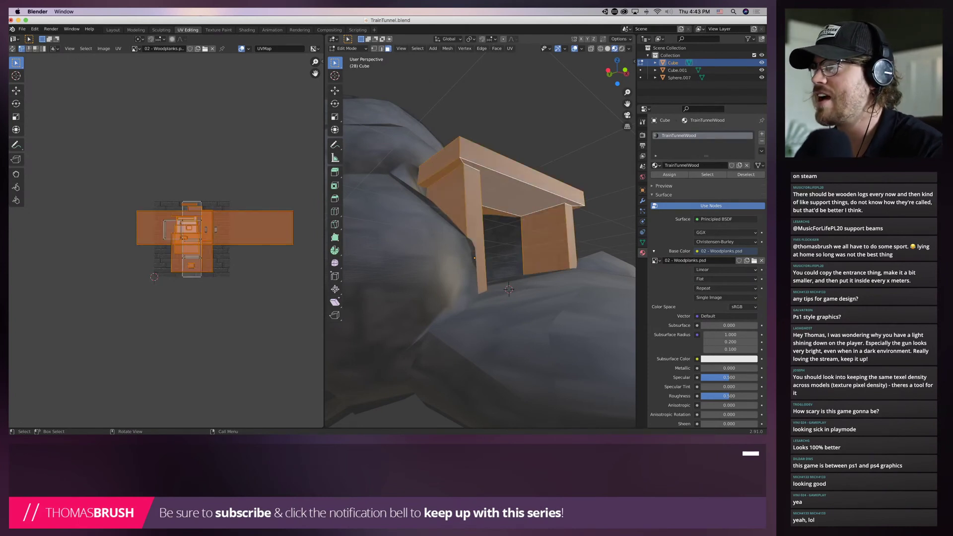
{"action": "left_click", "coordinate": [447, 48]}
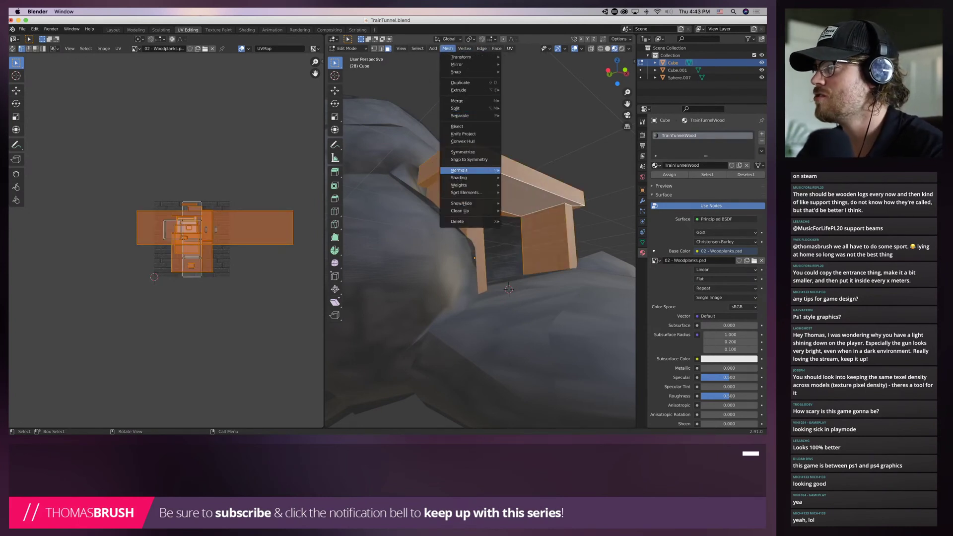
{"action": "mouse_move", "coordinate": [459, 170]}
{"action": "left_click", "coordinate": [531, 177]}
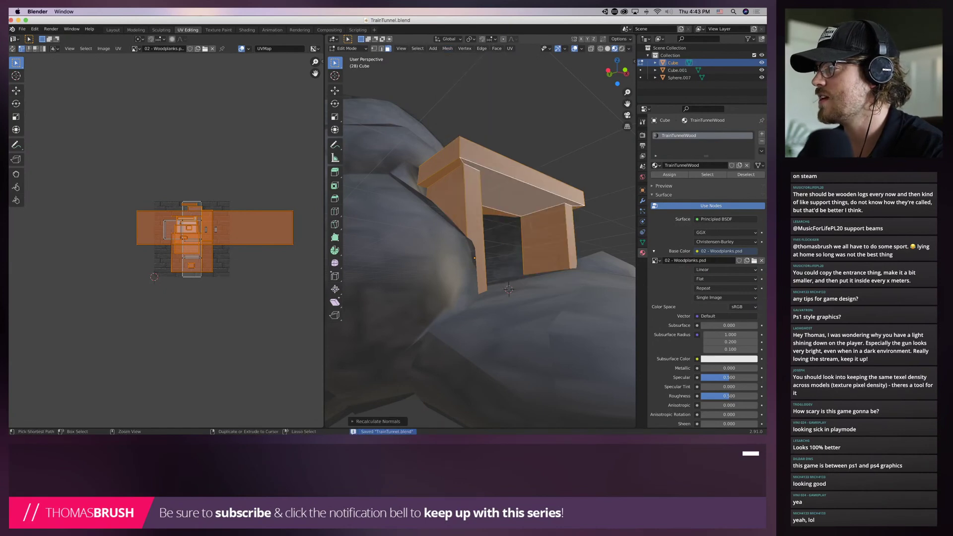
Switch to Unity, stop the game, examine the frame's underside in the Scene view, and return to Blender
{"action": "key", "text": "super+Tab"}
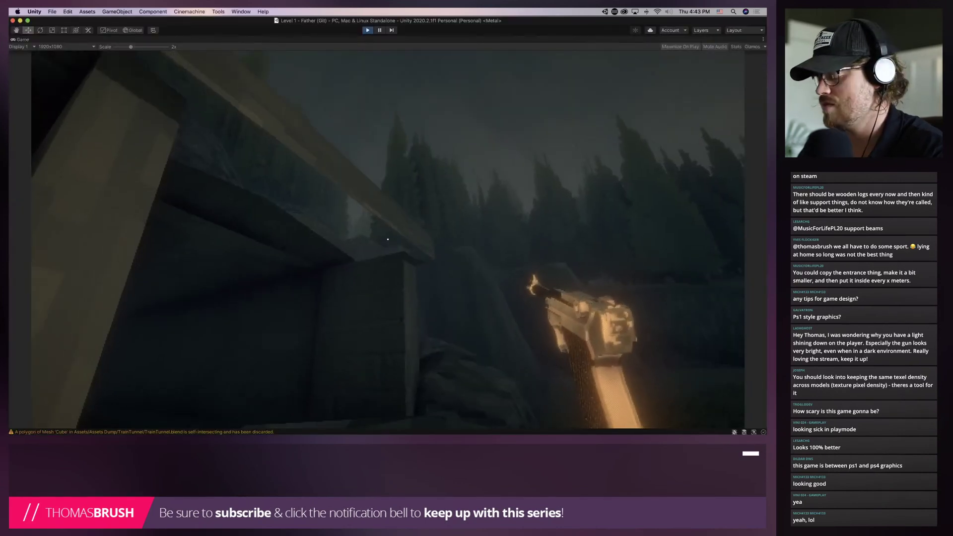
{"action": "key", "text": "super+p"}
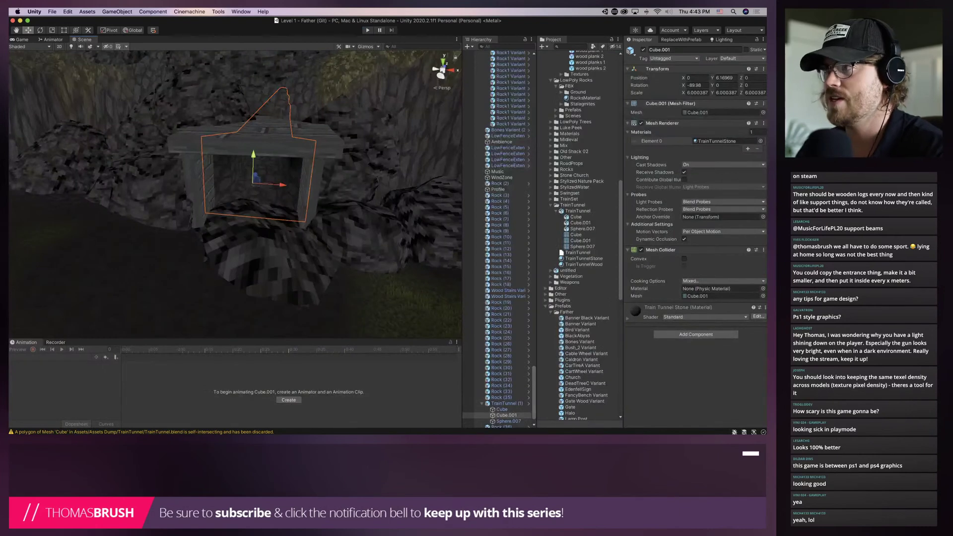
{"action": "right_click_drag", "start_coordinate": [298, 198], "coordinate": [223, 189]}
{"action": "key", "text": "super+Tab"}
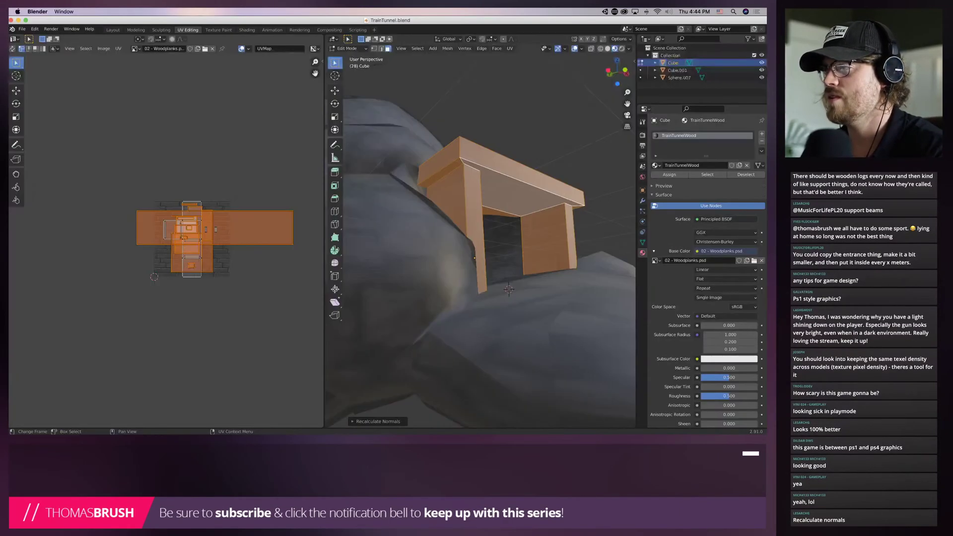
{"action": "key", "text": "Tab"}
{"action": "key", "text": "super+Tab"}
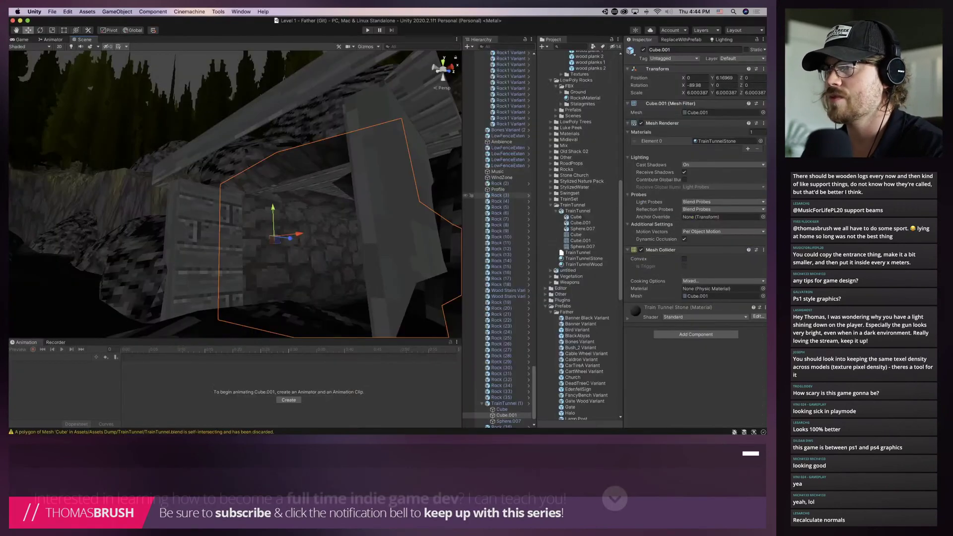
{"action": "key", "text": "super+Tab"}
Flip the normals of the face on the underside of the wooden frame's roof
{"action": "left_click", "coordinate": [465, 48]}
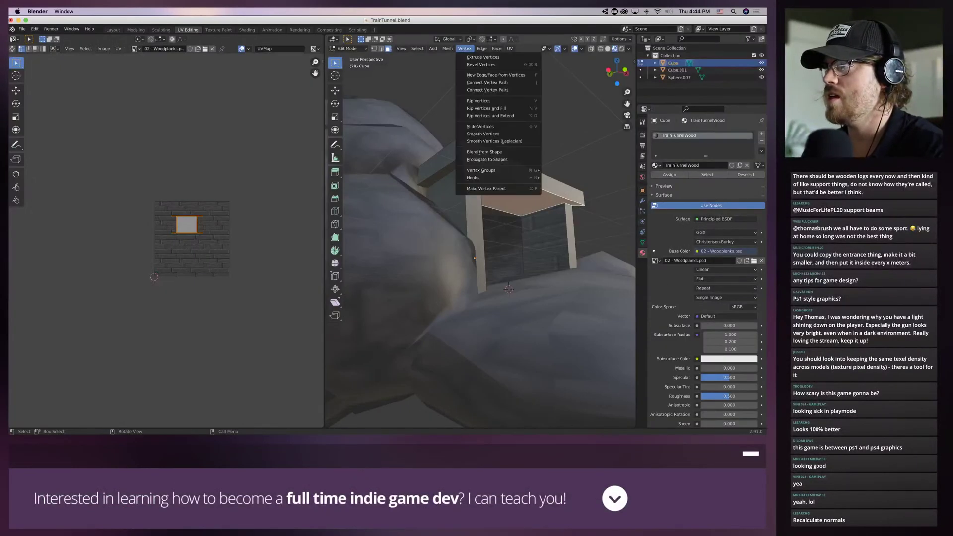
{"action": "mouse_move", "coordinate": [447, 48]}
{"action": "mouse_move", "coordinate": [459, 170]}
{"action": "left_click", "coordinate": [511, 170]}
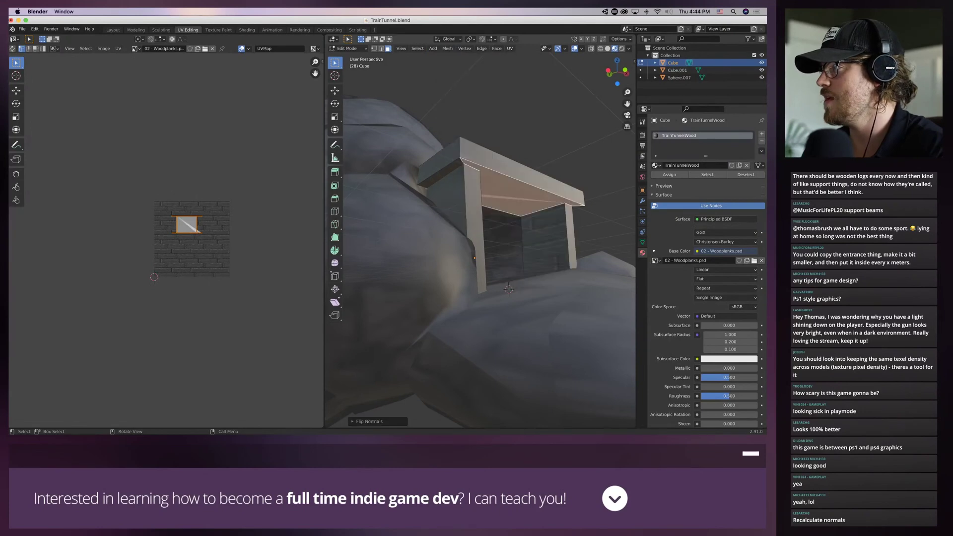
Save the file, examine the underside of the wooden frame's roof in Unity's Scene view, and return to Blender
{"action": "key", "text": "super+Tab"}
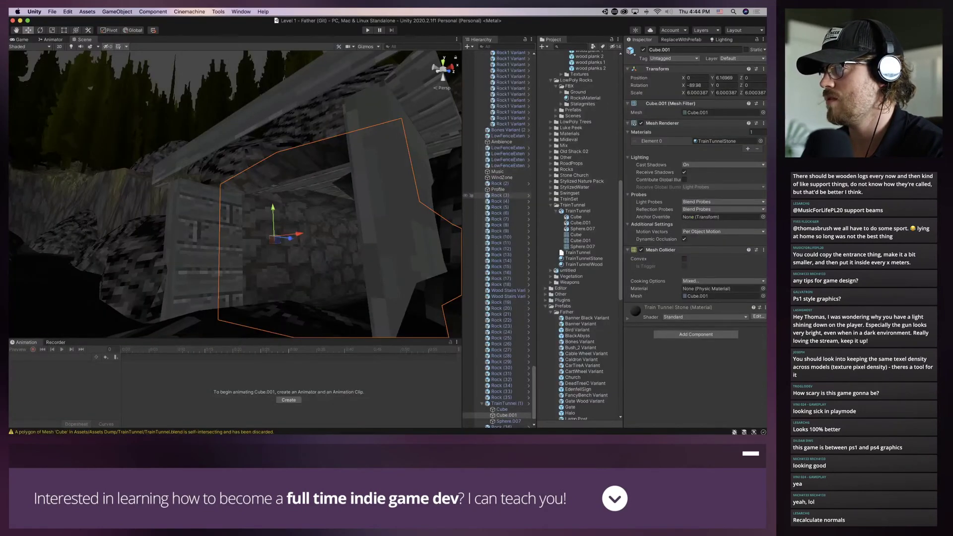
{"action": "key", "text": "super+Tab"}
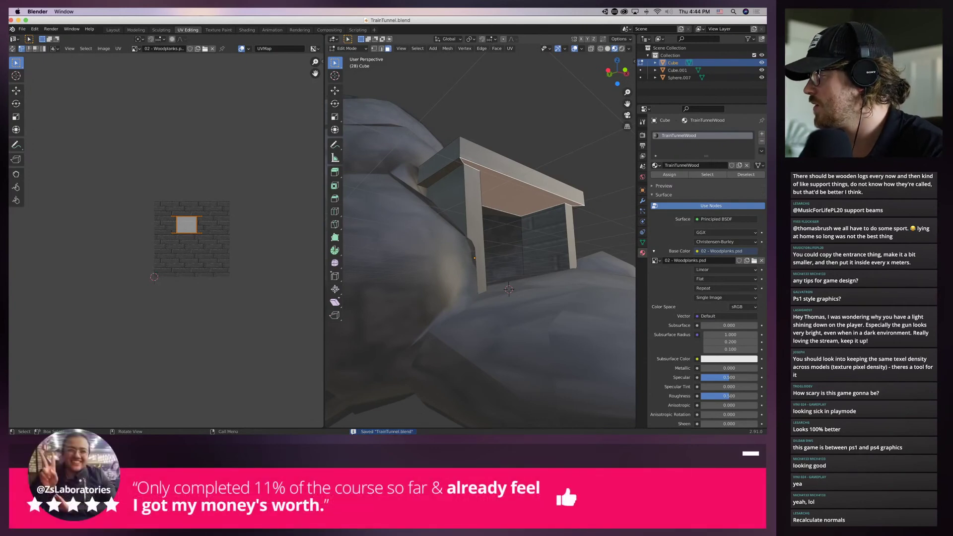
{"action": "key", "text": "super+Tab"}
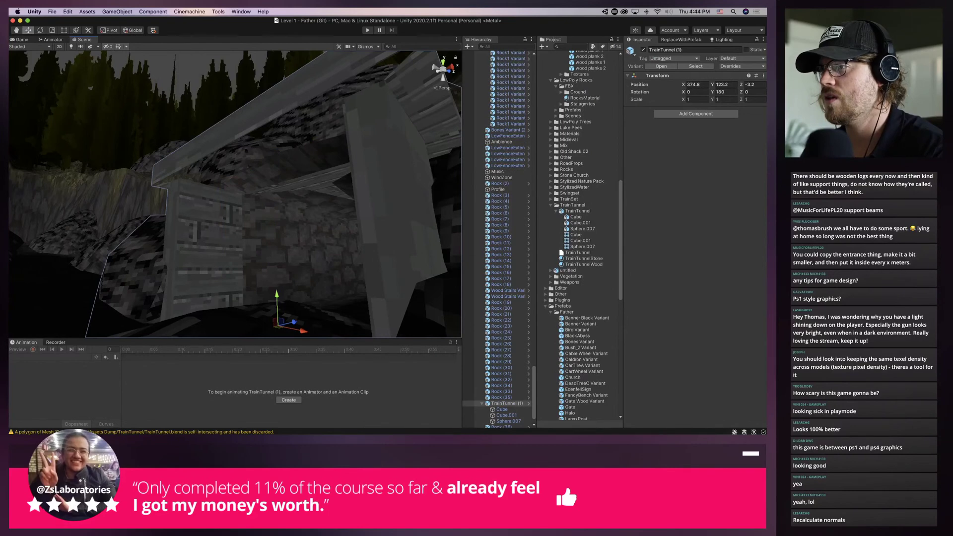
{"action": "mouse_move", "coordinate": [259, 199]}
{"action": "left_mouse_down", "text": "alt"}
{"action": "mouse_move", "coordinate": [194, 184]}
{"action": "mouse_move", "coordinate": [263, 186]}
{"action": "left_mouse_up", "text": "alt"}
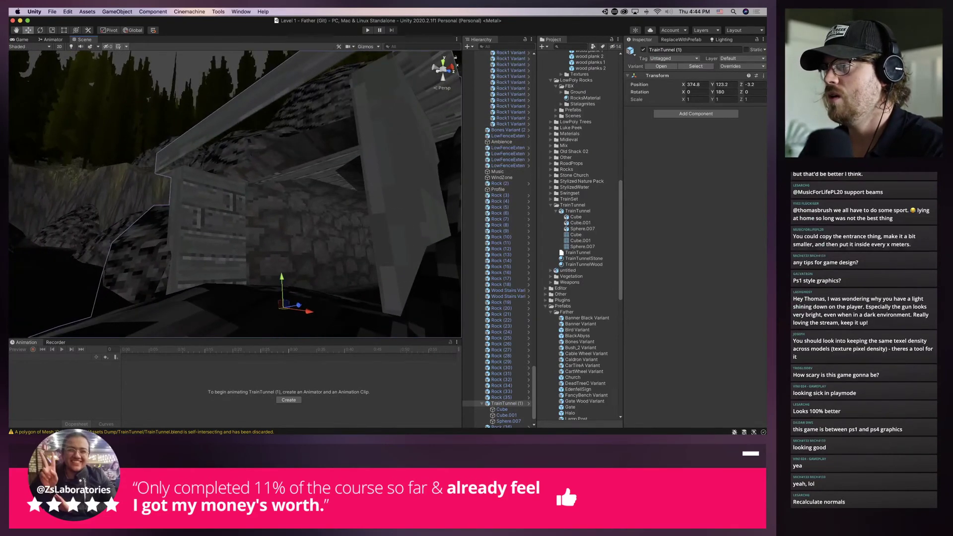
{"action": "key", "text": "super+Tab"}
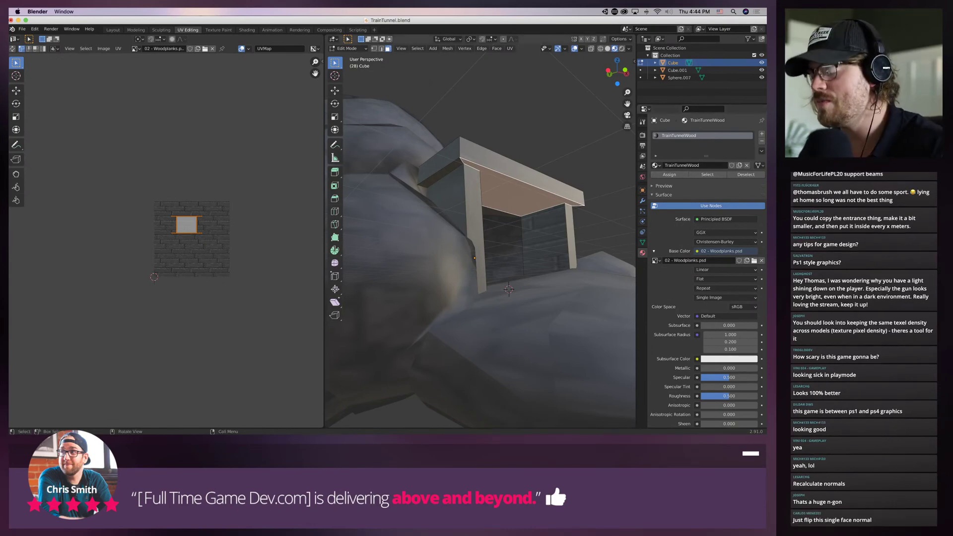
Switch to Unity, open the TrainTunnel Variant prefab, and inspect its Cube.001 and Sphere.007 parts
{"action": "key", "text": "super+Tab"}
{"action": "left_click", "coordinate": [696, 66]}
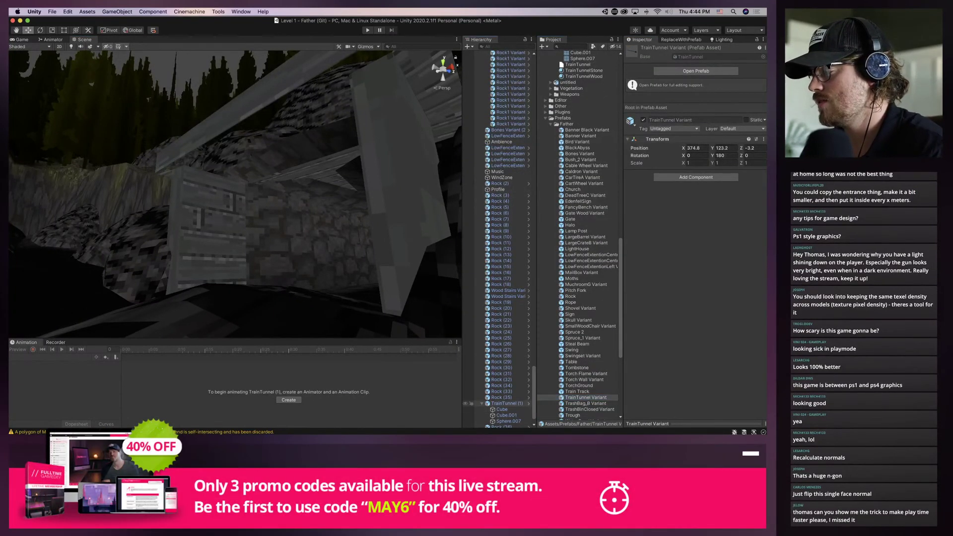
{"action": "left_click", "coordinate": [696, 71]}
{"action": "left_click", "coordinate": [501, 74]}
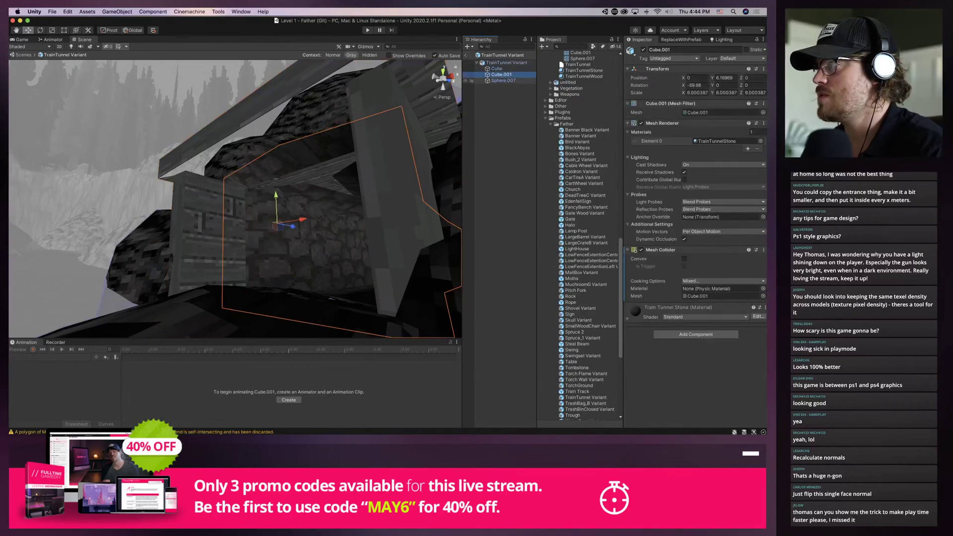
{"action": "left_click", "coordinate": [503, 81]}
Try adding the TrainTunnel model asset to the open prefab, undo it, and return to the level scene
{"action": "scroll", "coordinate": [583, 236], "scroll_direction": "up", "scroll_amount": 5}
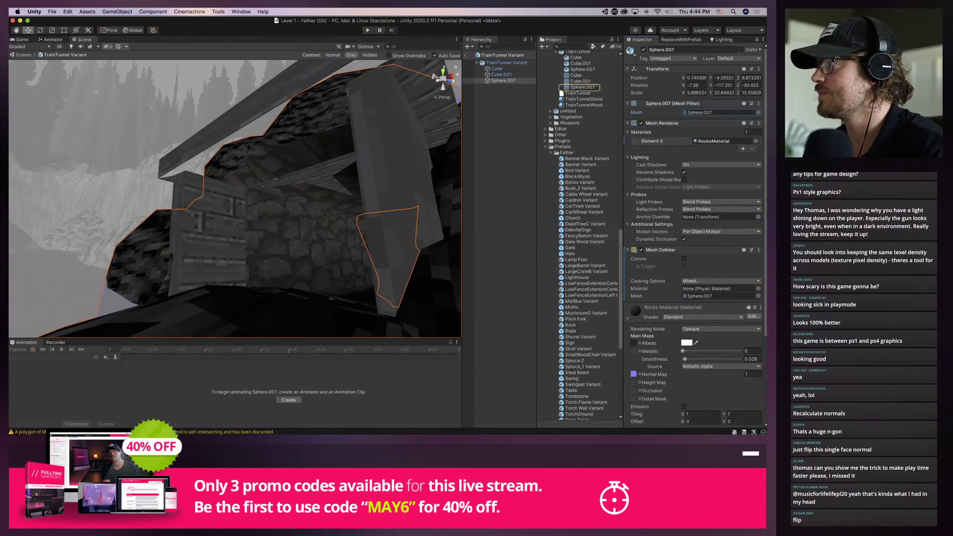
{"action": "left_click", "coordinate": [578, 124]}
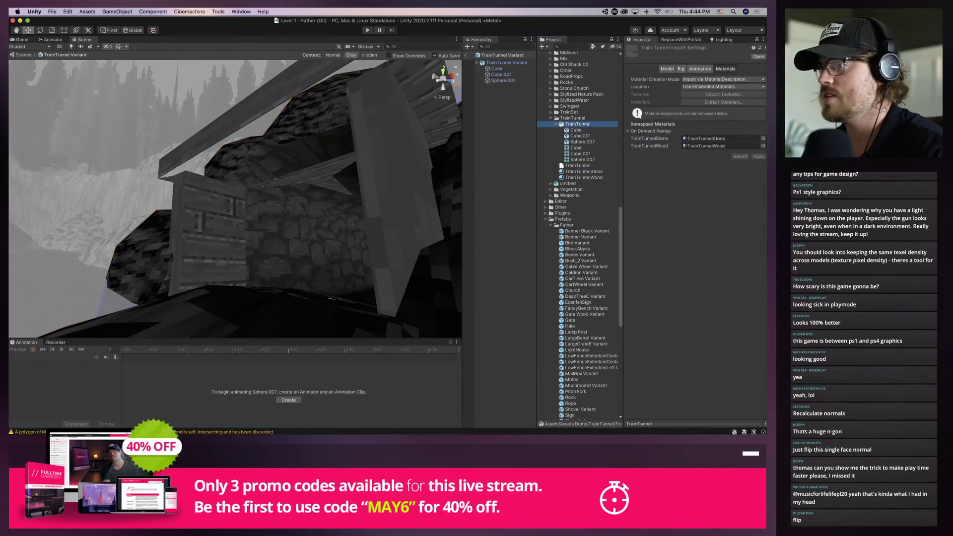
{"action": "left_click_drag", "start_coordinate": [577, 124], "coordinate": [195, 158]}
{"action": "key", "text": "super+z"}
{"action": "left_click", "coordinate": [465, 55]}
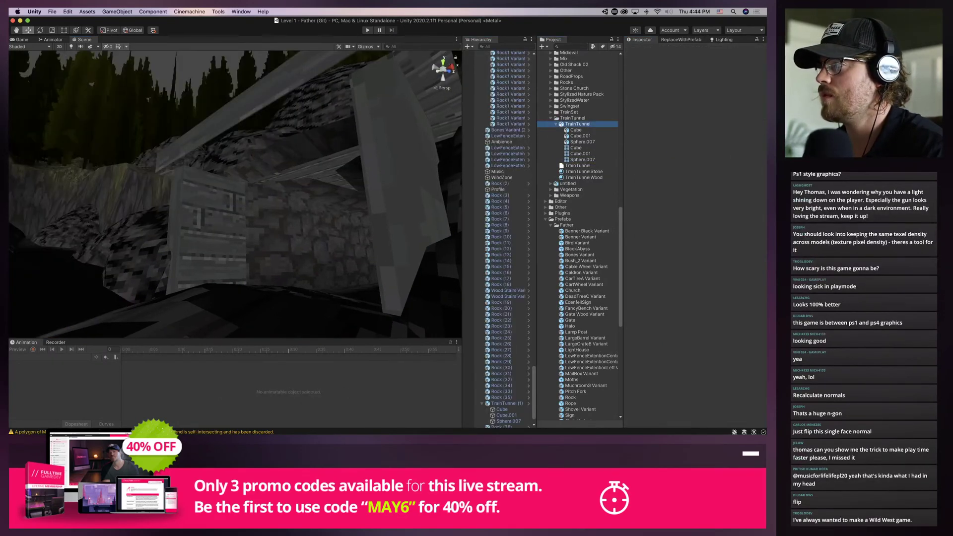
Examine a test copy of the TrainTunnel model placed in the level, and delete that copy
{"action": "scroll", "coordinate": [209, 219], "scroll_direction": "down", "scroll_amount": 4}
{"action": "left_click", "coordinate": [208, 218]}
{"action": "key", "text": "f"}
{"action": "middle_click_drag", "start_coordinate": [208, 199], "coordinate": [387, 297]}
{"action": "scroll", "coordinate": [236, 198], "scroll_direction": "down", "scroll_amount": 6}
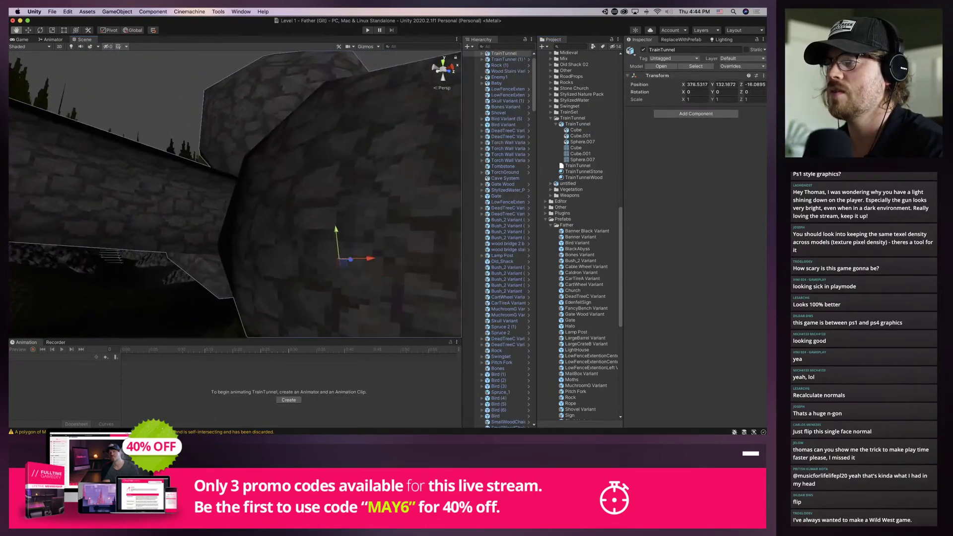
{"action": "mouse_move", "coordinate": [235, 199]}
{"action": "middle_mouse_down"}
{"action": "mouse_move", "coordinate": [367, 213]}
{"action": "mouse_move", "coordinate": [350, 203]}
{"action": "mouse_move", "coordinate": [238, 201]}
{"action": "middle_mouse_up"}
{"action": "scroll", "coordinate": [235, 198], "scroll_direction": "up", "scroll_amount": 8}
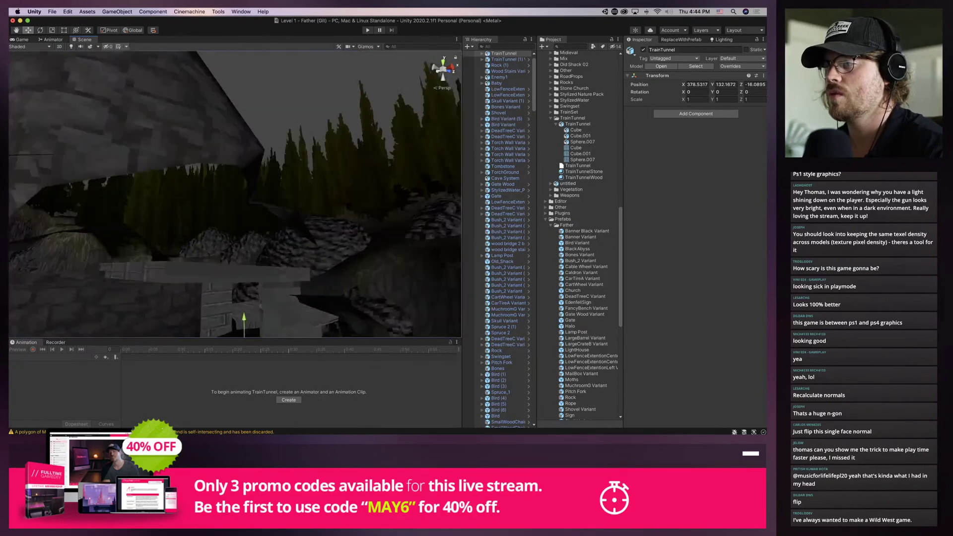
{"action": "left_click_drag", "start_coordinate": [236, 199], "coordinate": [86, 185], "text": "alt"}
{"action": "key", "text": "super+BackSpace"}
Examine the tunnel's wooden entrance frame from the front in the Scene view, and return to Blender
{"action": "scroll", "coordinate": [236, 199], "scroll_direction": "down", "scroll_amount": 4}
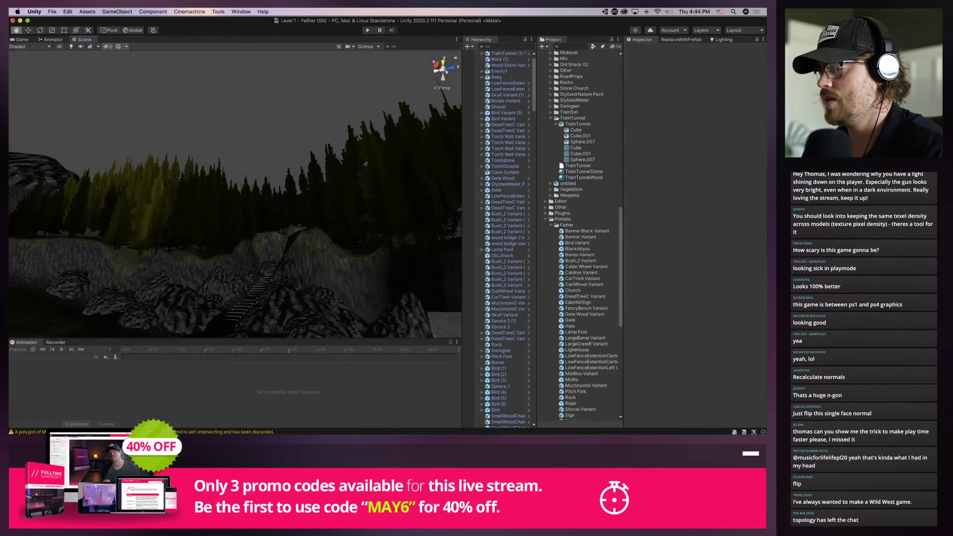
{"action": "left_click_drag", "start_coordinate": [235, 199], "coordinate": [348, 218], "text": "alt"}
{"action": "middle_click_drag", "start_coordinate": [348, 219], "coordinate": [278, 183]}
{"action": "right_click_drag", "start_coordinate": [258, 191], "coordinate": [332, 181]}
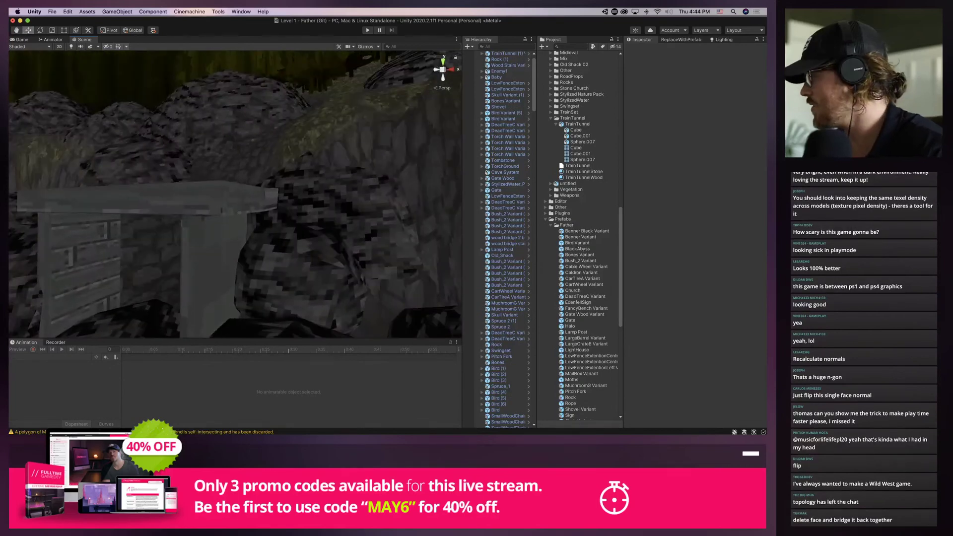
{"action": "middle_click_drag", "start_coordinate": [235, 224], "coordinate": [260, 161]}
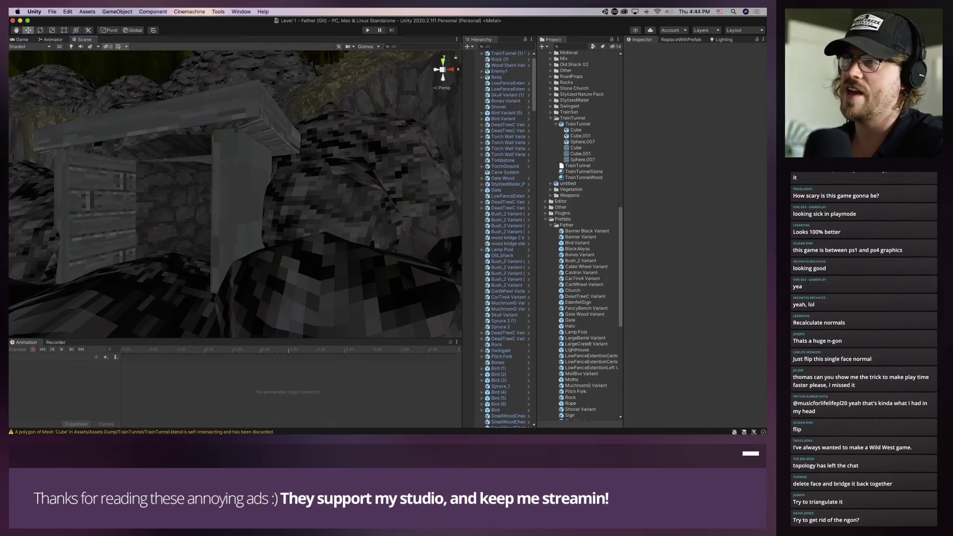
{"action": "key", "text": "super+Tab"}
Try deleting the large face on the underside of the frame's roof, and undo the deletion
{"action": "scroll", "coordinate": [481, 238], "scroll_direction": "up", "scroll_amount": 4}
{"action": "mouse_move", "coordinate": [481, 239]}
{"action": "middle_mouse_down"}
{"action": "mouse_move", "coordinate": [437, 228]}
{"action": "mouse_move", "coordinate": [495, 268]}
{"action": "mouse_move", "coordinate": [501, 256]}
{"action": "mouse_move", "coordinate": [471, 248]}
{"action": "middle_mouse_up"}
{"action": "key", "text": "x"}
{"action": "left_click", "coordinate": [476, 202]}
{"action": "scroll", "coordinate": [501, 256], "scroll_direction": "up", "scroll_amount": 5}
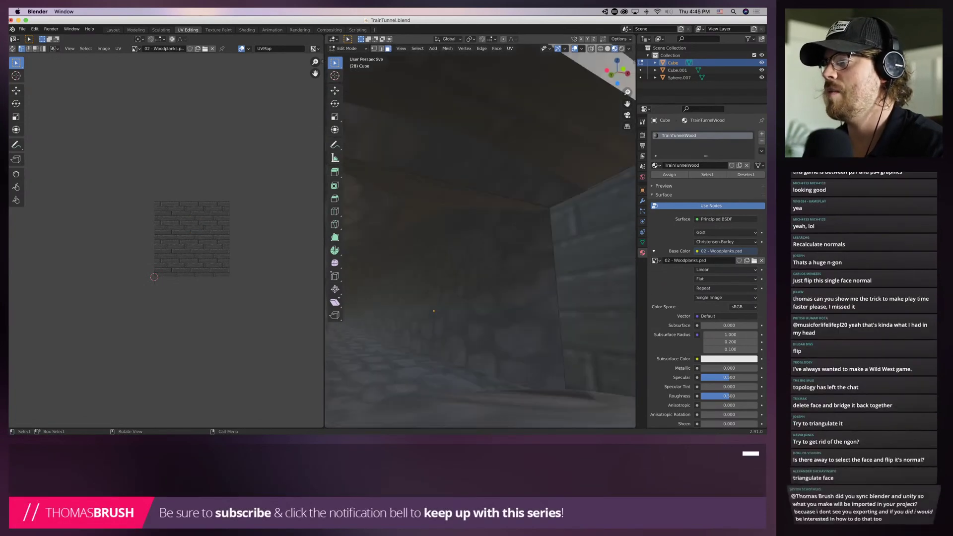
{"action": "scroll", "coordinate": [480, 238], "scroll_direction": "down", "scroll_amount": 4}
{"action": "key", "text": "super+z"}
Triangulate the face on the underside of the frame's roof, save the file, and check the underside in Unity
{"action": "mouse_move", "coordinate": [497, 48]}
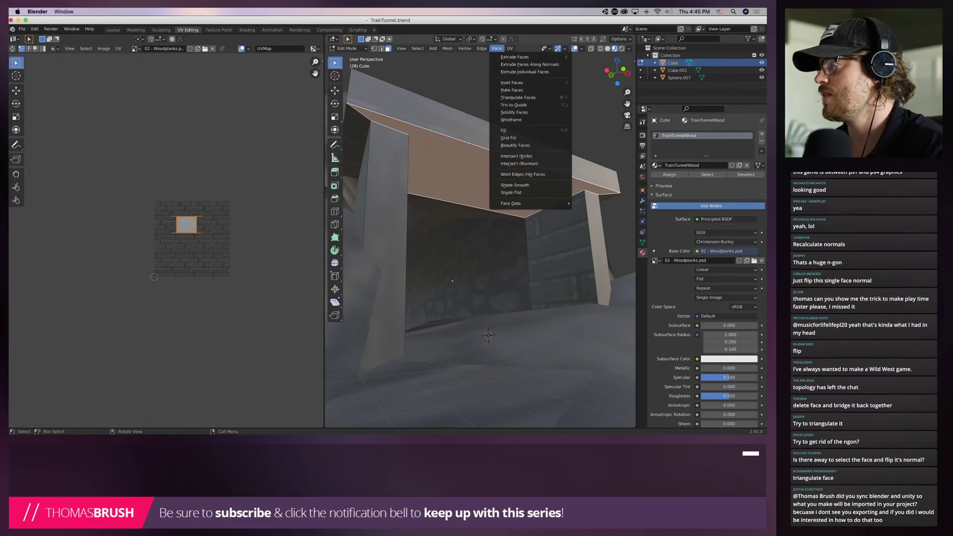
{"action": "left_click", "coordinate": [518, 97]}
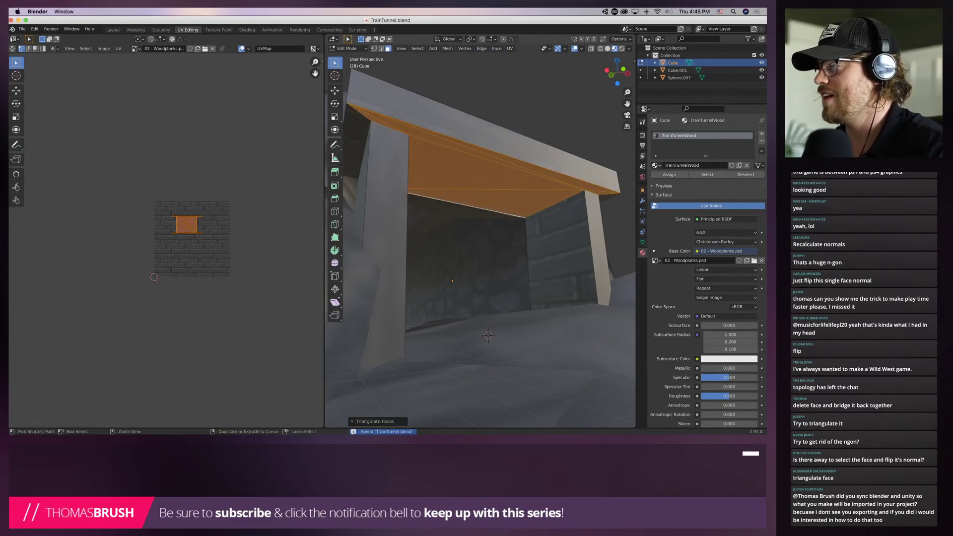
{"action": "key", "text": "super+Tab"}
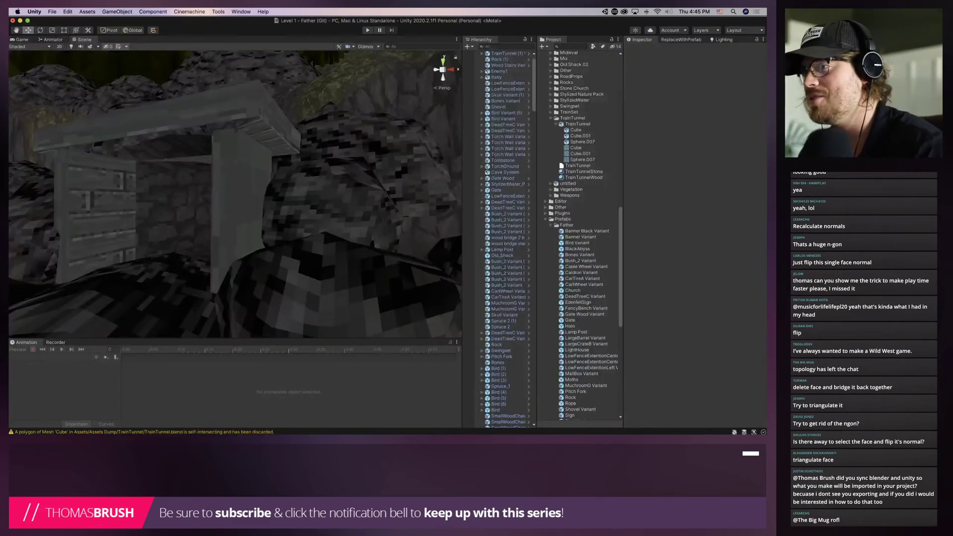
{"action": "right_click_drag", "start_coordinate": [238, 193], "coordinate": [163, 164]}
{"action": "key", "text": "super+Tab"}
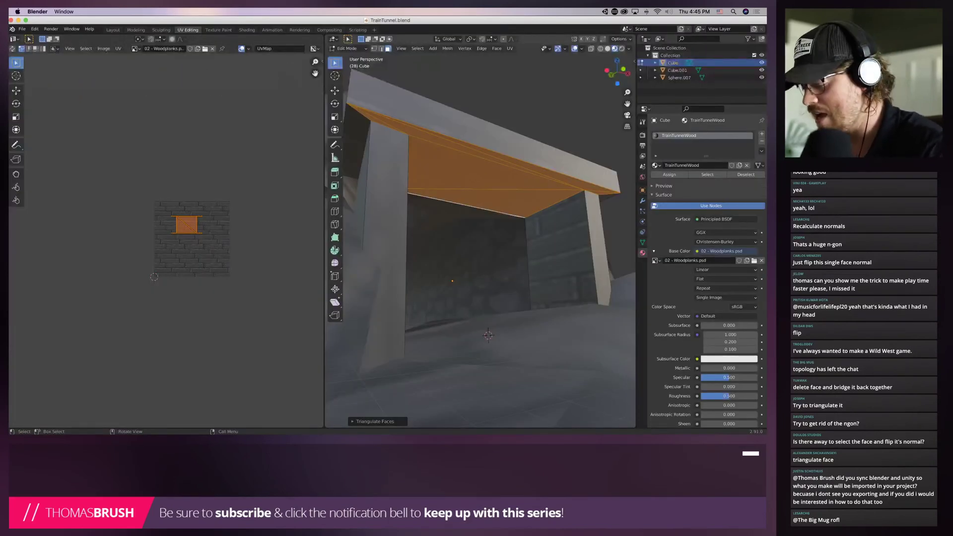
Unwrap the triangulated underside faces with Smart UV Project, save the file, and check the plank texture in Unity
{"action": "key", "text": "u"}
{"action": "key", "text": "Up"}
{"action": "key", "text": "Return"}
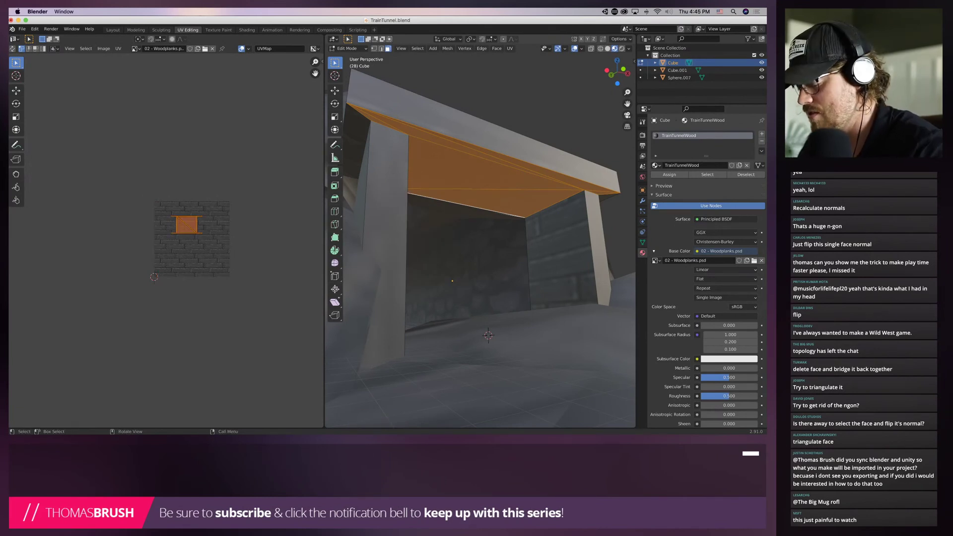
{"action": "key", "text": "u"}
{"action": "key", "text": "Down"}
{"action": "key", "text": "Return"}
{"action": "key", "text": "Return"}
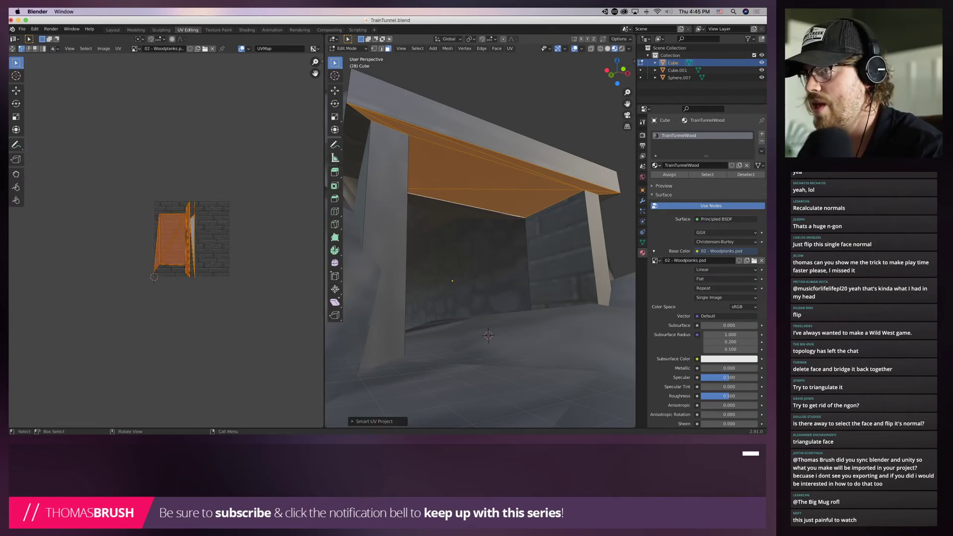
{"action": "key", "text": "super+Tab"}
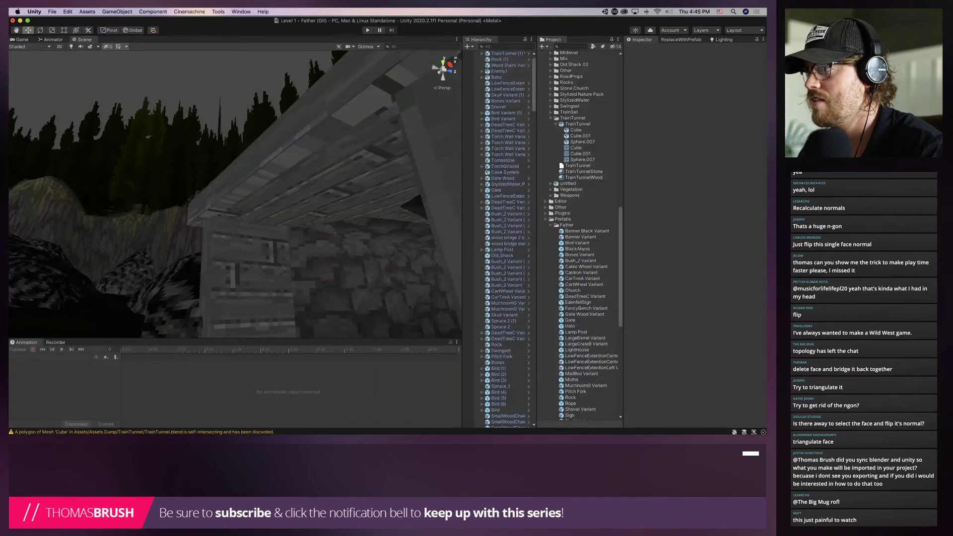
Return to Blender, rotate the underside's UVs sideways and scale them down over the plank texture, checking the rotation in Unity
{"action": "key", "text": "super+Tab"}
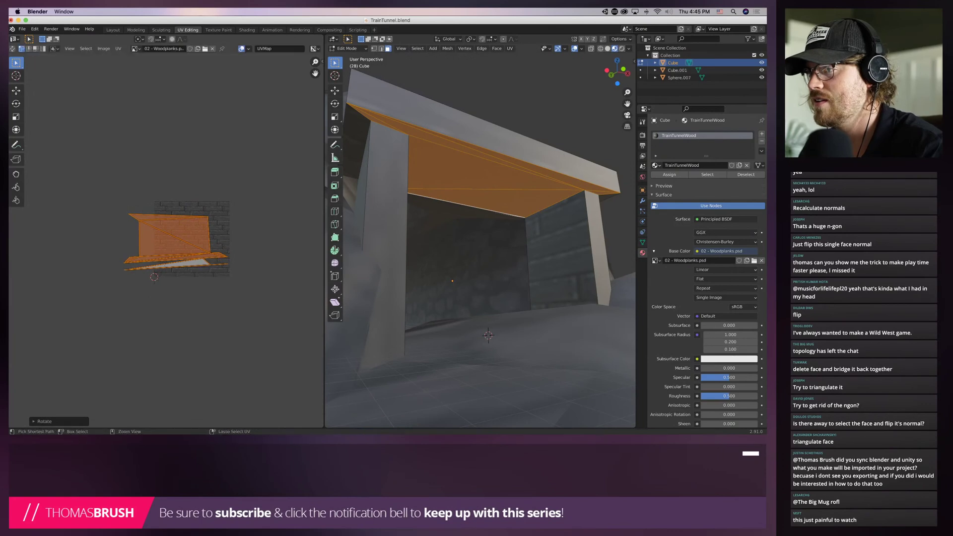
{"action": "key", "text": "super+Tab"}
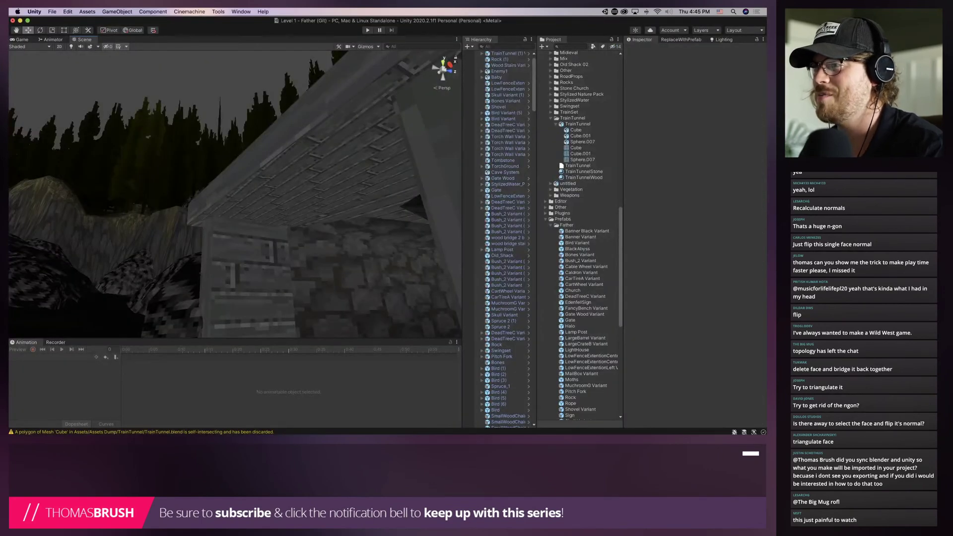
{"action": "key", "text": "super+Tab"}
{"action": "key", "text": "s"}
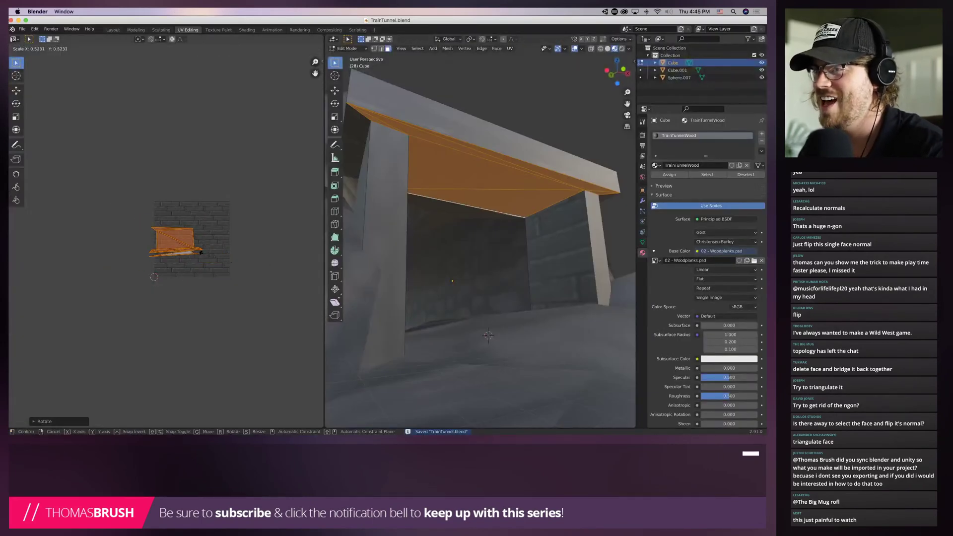
Switch to Unity, run the level, look over the frame's retextured underside, and walk through the tunnel
{"action": "key", "text": "super+Tab"}
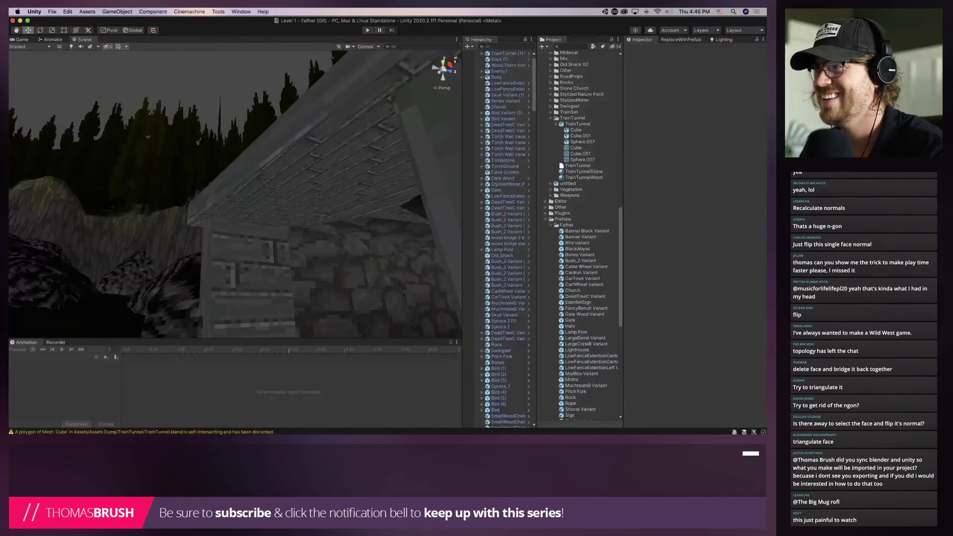
{"action": "key", "text": "super+p"}
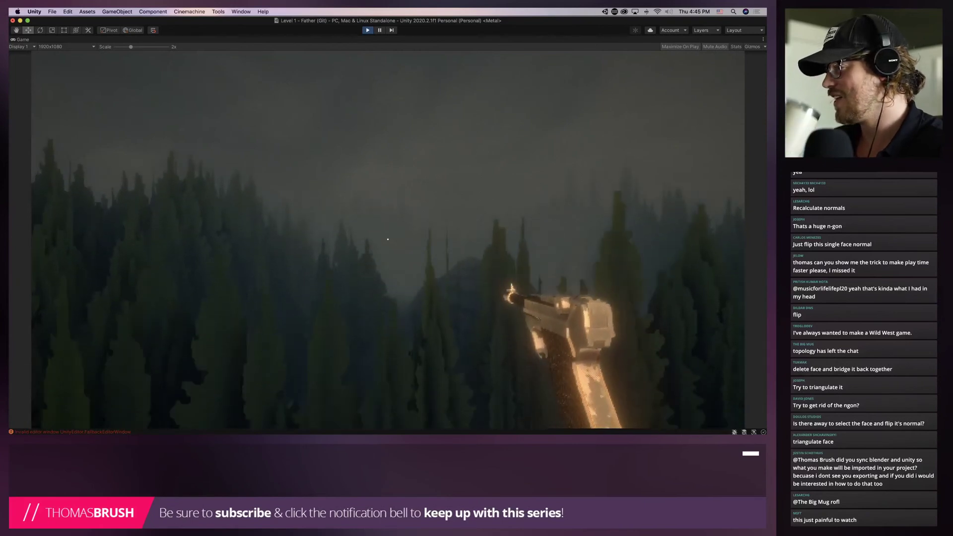
{"action": "key", "text": "s"}
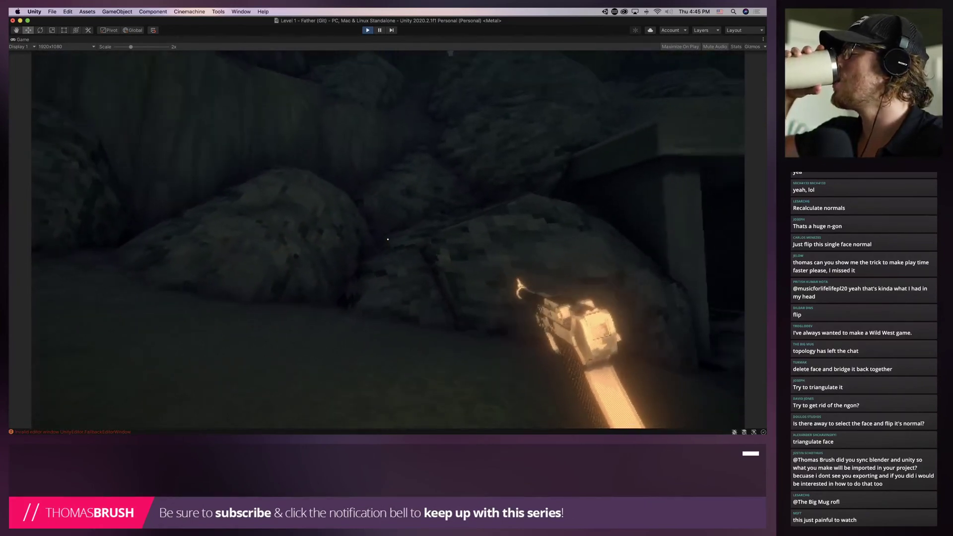
{"action": "key", "text": "w"}
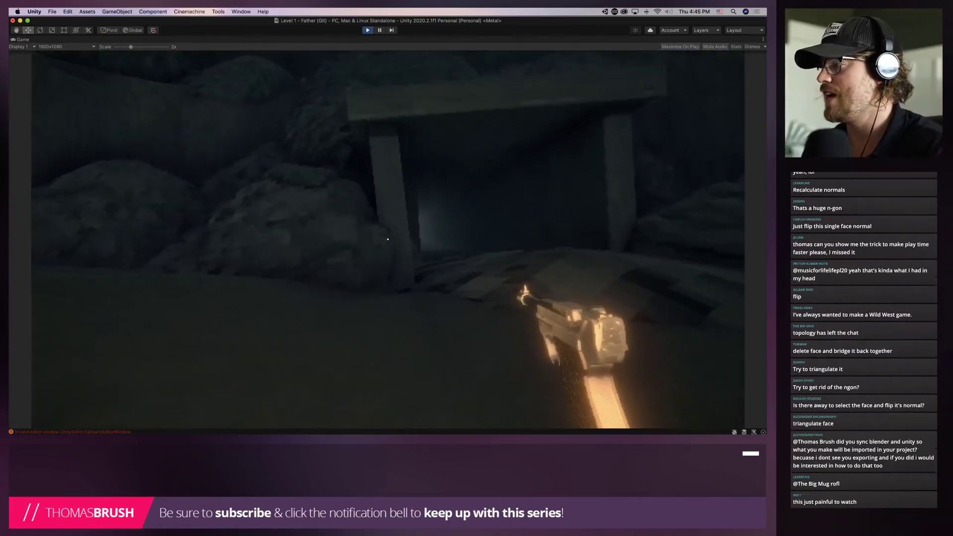
{"action": "key", "text": "w"}
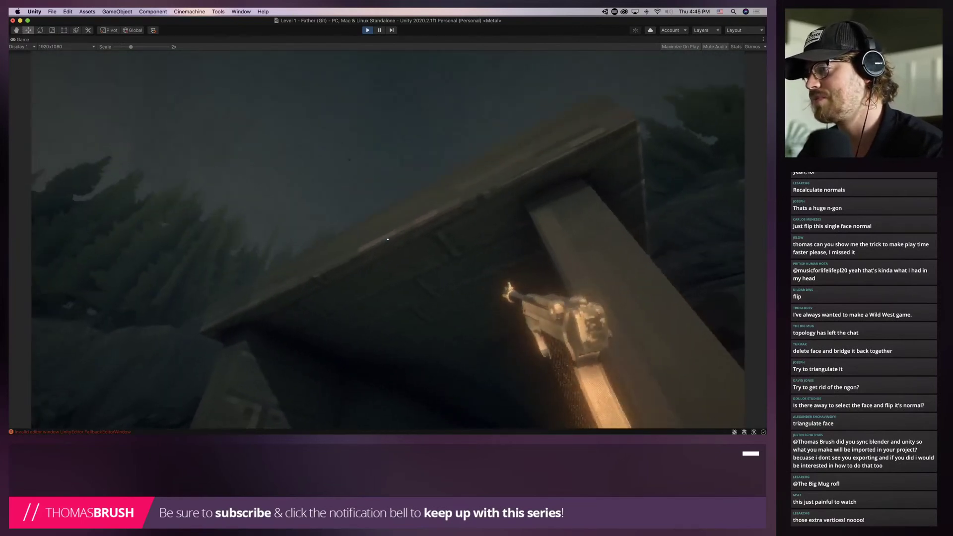
{"action": "key", "text": "s"}
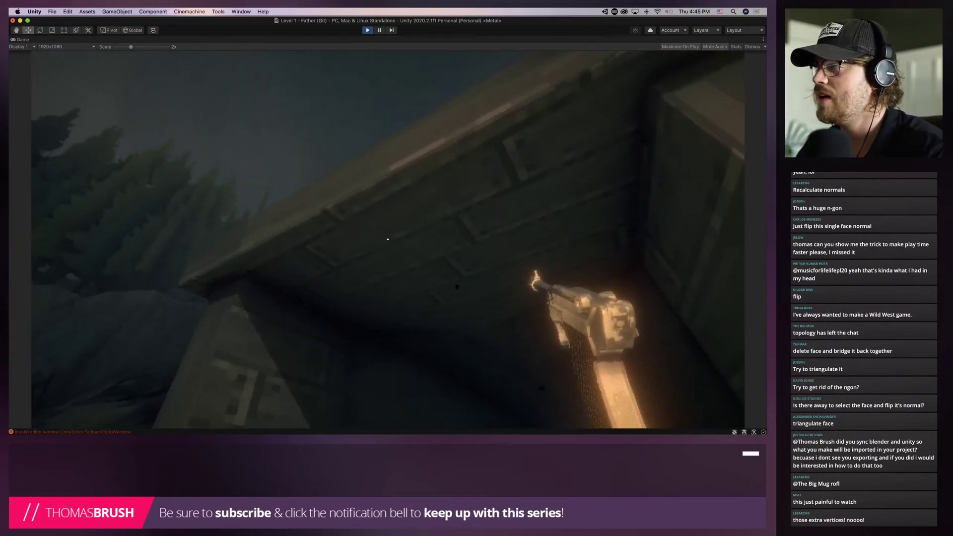
{"action": "key", "text": "w"}
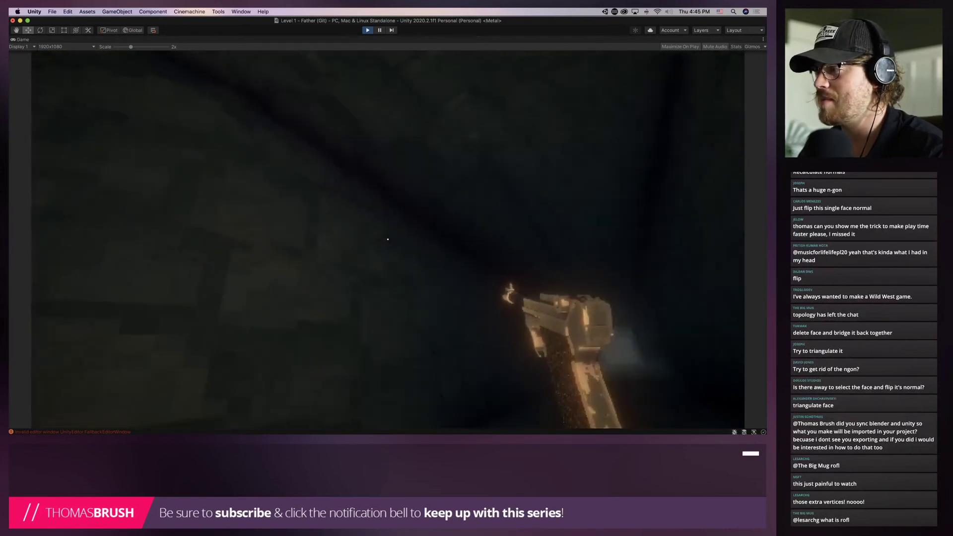
{"action": "key", "text": "w"}
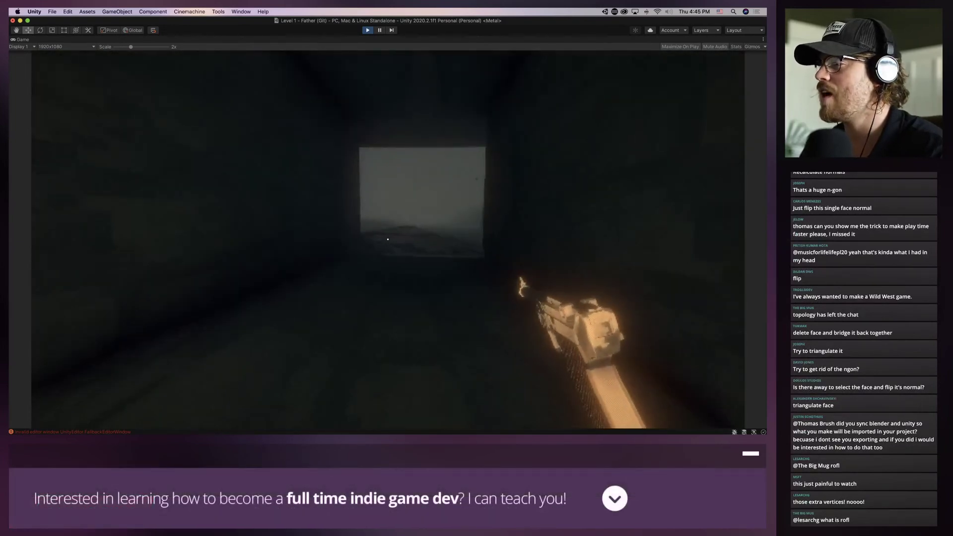
{"action": "key", "text": "w"}
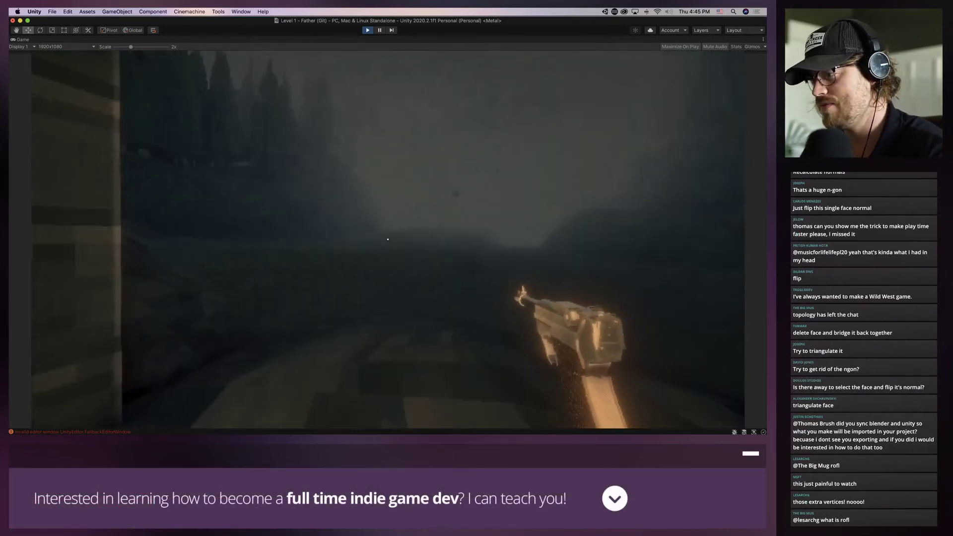
Walk out of the tunnel, look back at its entrance from a distance, and explore the surrounding terrain in the running level
{"action": "key", "text": "w"}
{"action": "key", "text": "s"}
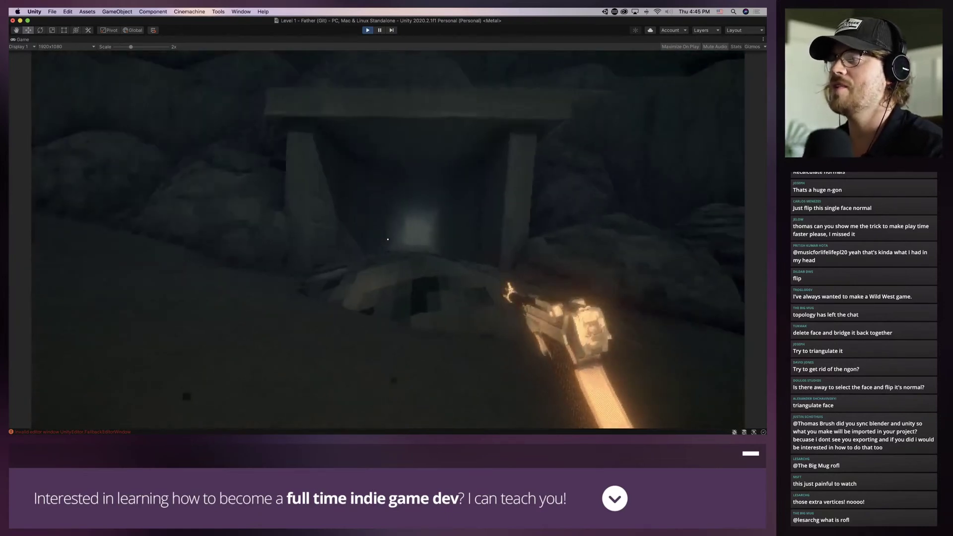
{"action": "key", "text": "s"}
{"action": "key", "text": "s"}
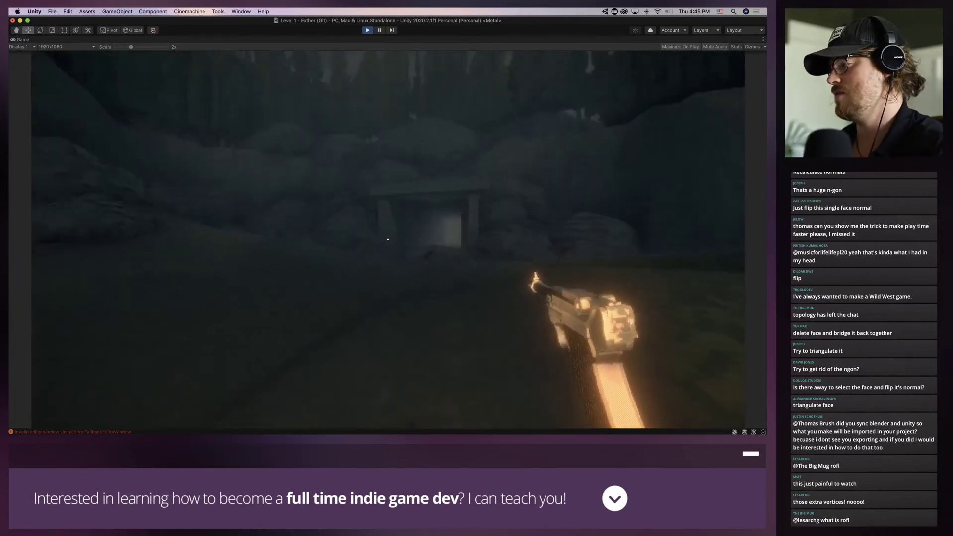
{"action": "key", "text": "s"}
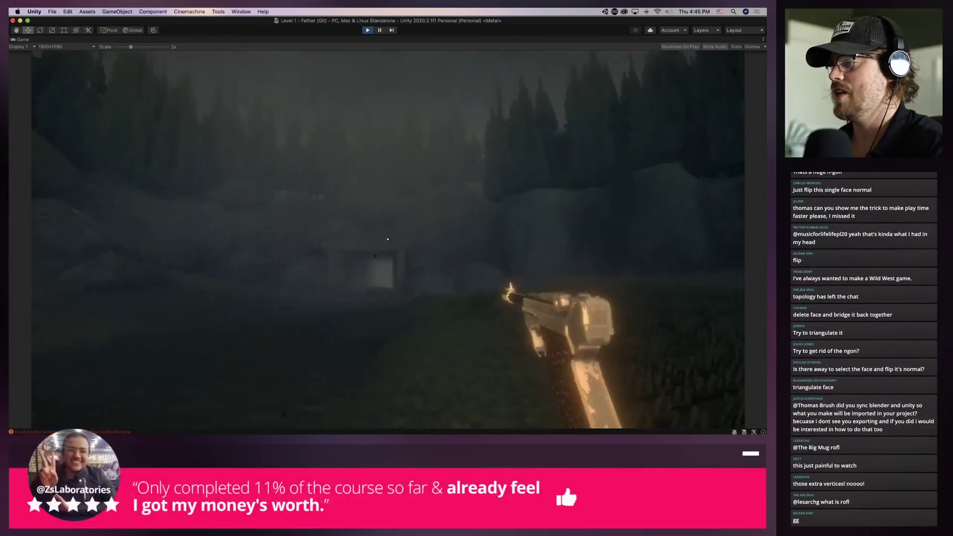
{"action": "key", "text": "w"}
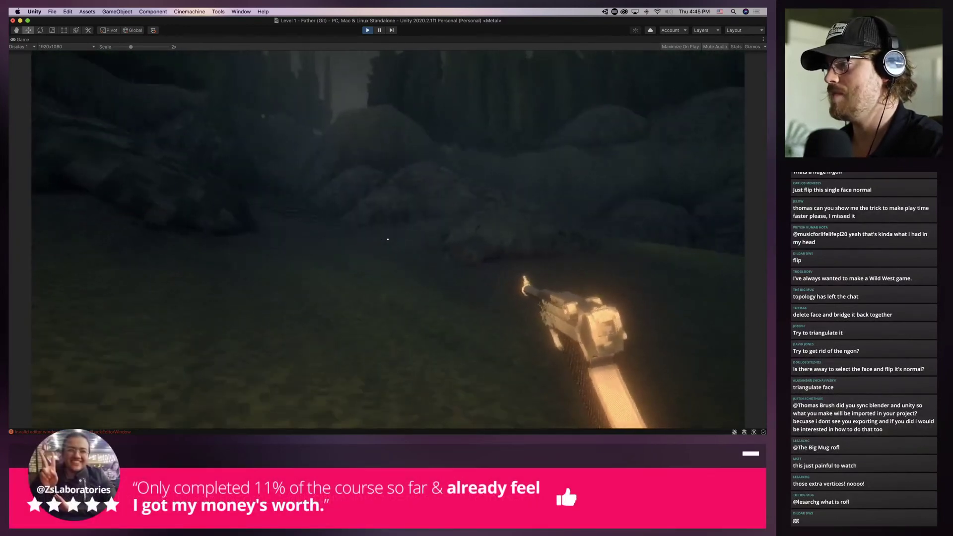
{"action": "key", "text": "w"}
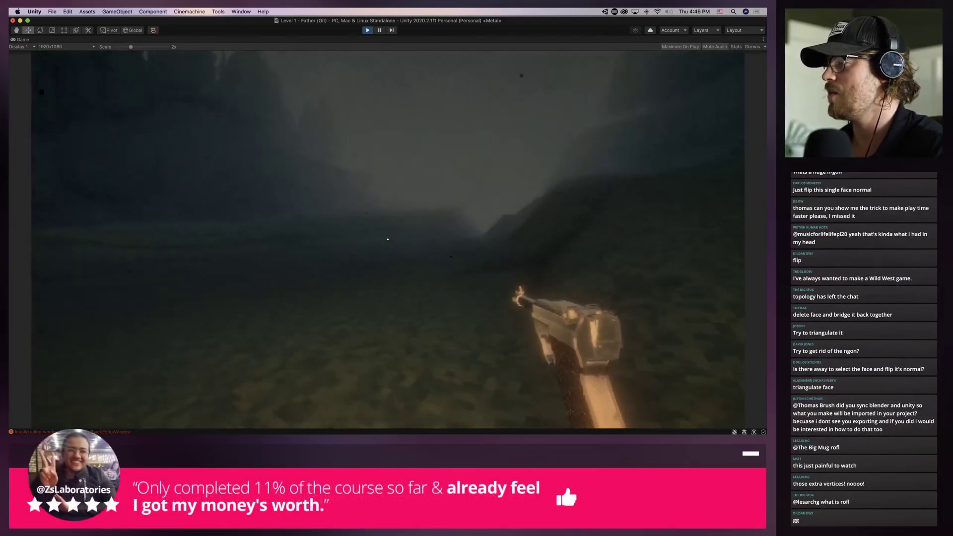
{"action": "key", "text": "w"}
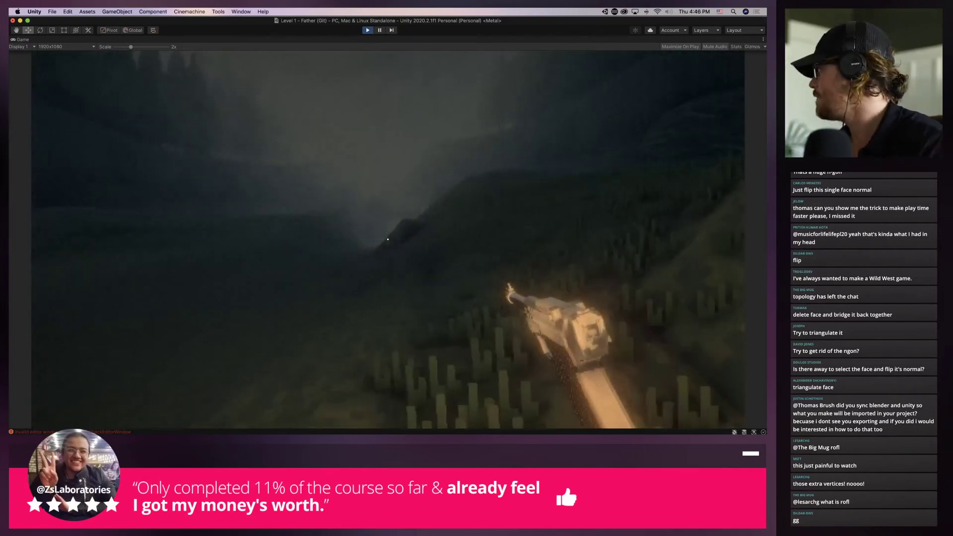
{"action": "key", "text": "w"}
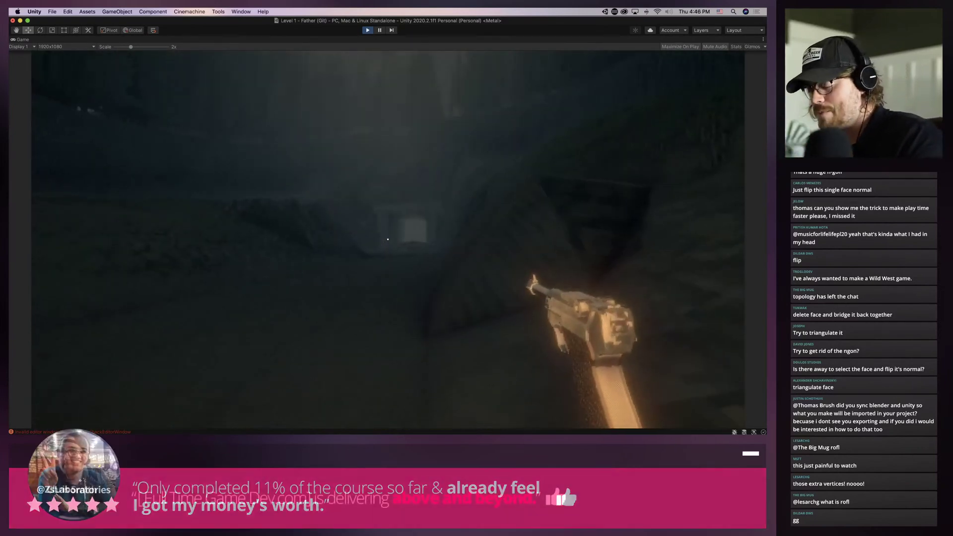
Pause the running level, search the scene hierarchy for "control", and select the FPSController in the full object list
{"action": "key", "text": "shift+super+p"}
{"action": "scroll", "coordinate": [506, 202], "scroll_direction": "up", "scroll_amount": 2}
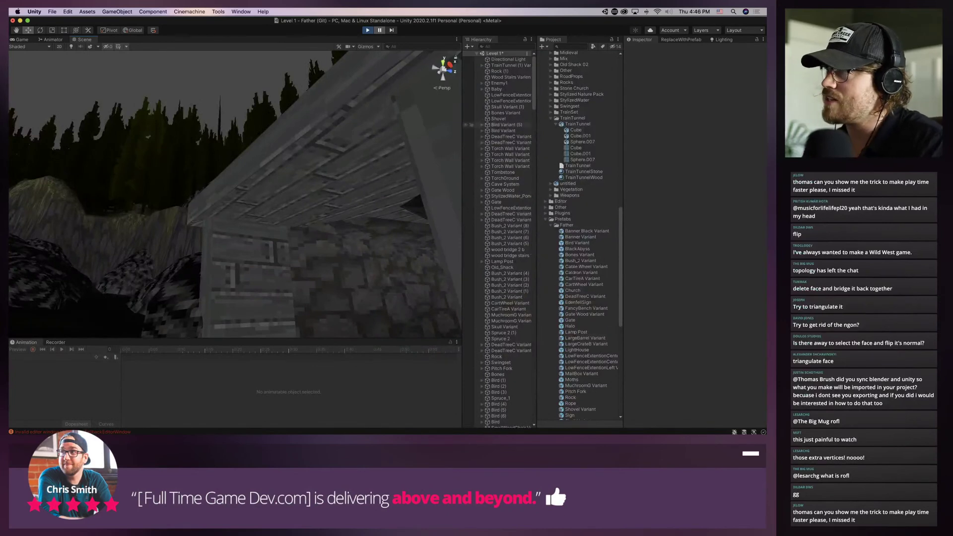
{"action": "scroll", "coordinate": [506, 89], "scroll_direction": "down", "scroll_amount": 20}
{"action": "scroll", "coordinate": [469, 147], "scroll_direction": "up", "scroll_amount": 8}
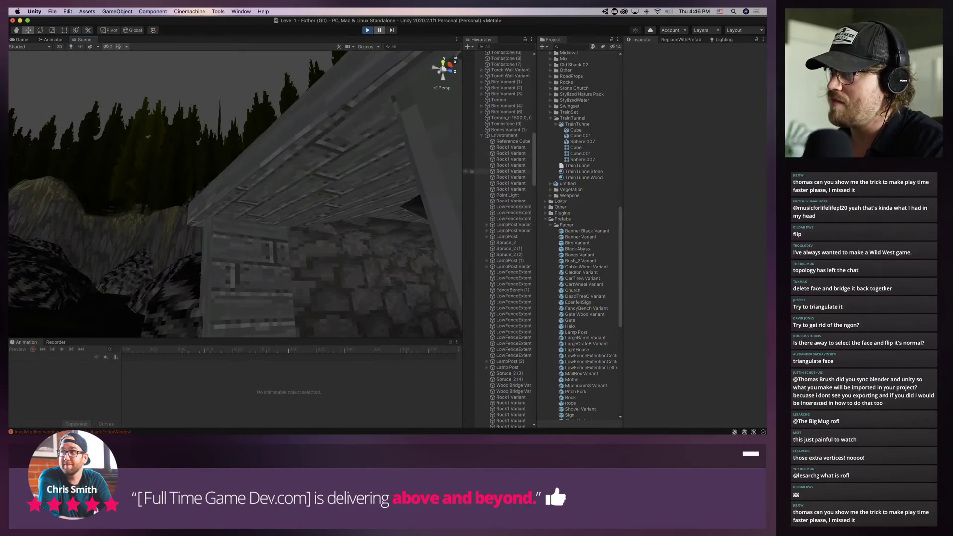
{"action": "left_click", "coordinate": [482, 136]}
{"action": "key", "text": "super+f"}
{"action": "type", "text": "control"}
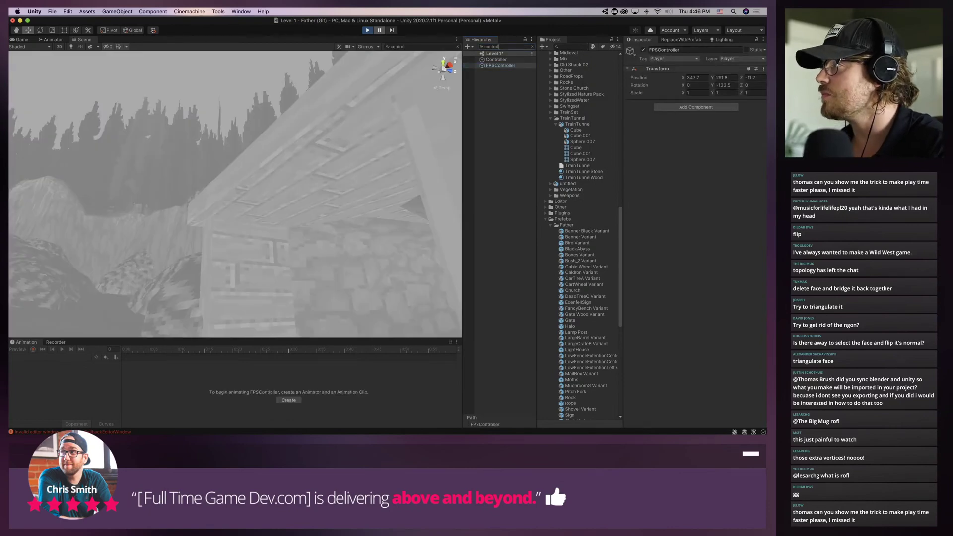
{"action": "key", "text": "Escape"}
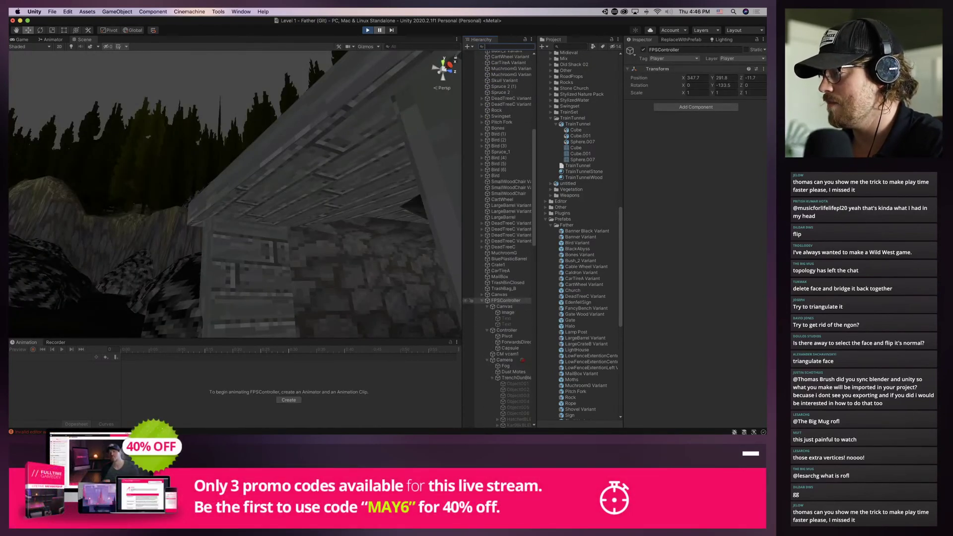
Swap the player's weapon by deactivating Luger and activating Object001 to Object006 of the trench gun, and resume the game in a maximized view
{"action": "scroll", "coordinate": [511, 342], "scroll_direction": "down", "scroll_amount": 2}
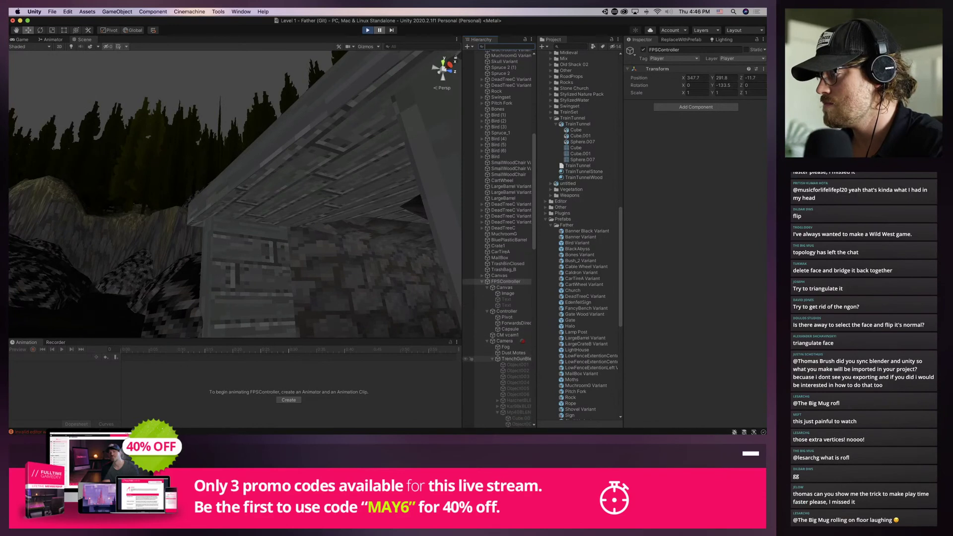
{"action": "left_click", "coordinate": [514, 360]}
{"action": "left_click", "coordinate": [518, 412]}
{"action": "scroll", "coordinate": [518, 410], "scroll_direction": "down", "scroll_amount": 3}
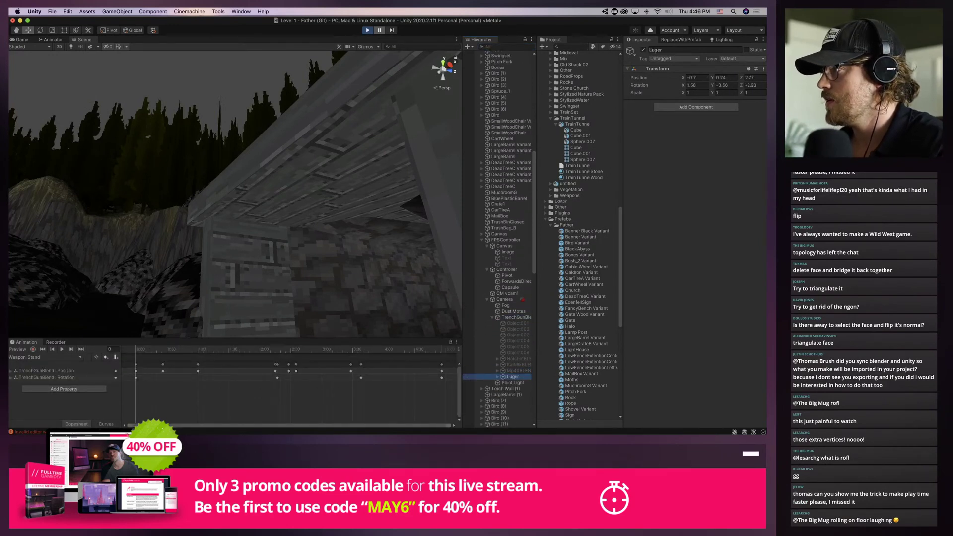
{"action": "left_click", "coordinate": [643, 50]}
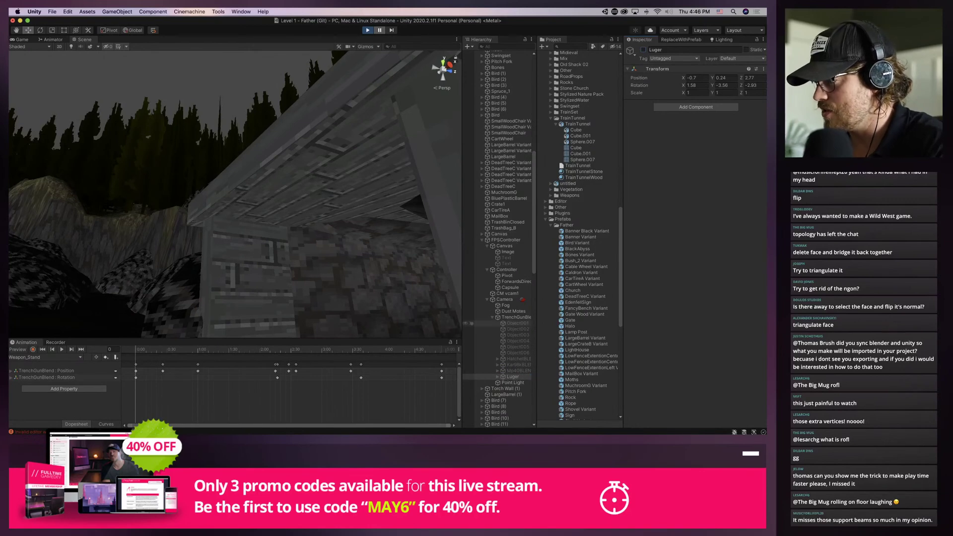
{"action": "left_click", "coordinate": [517, 323]}
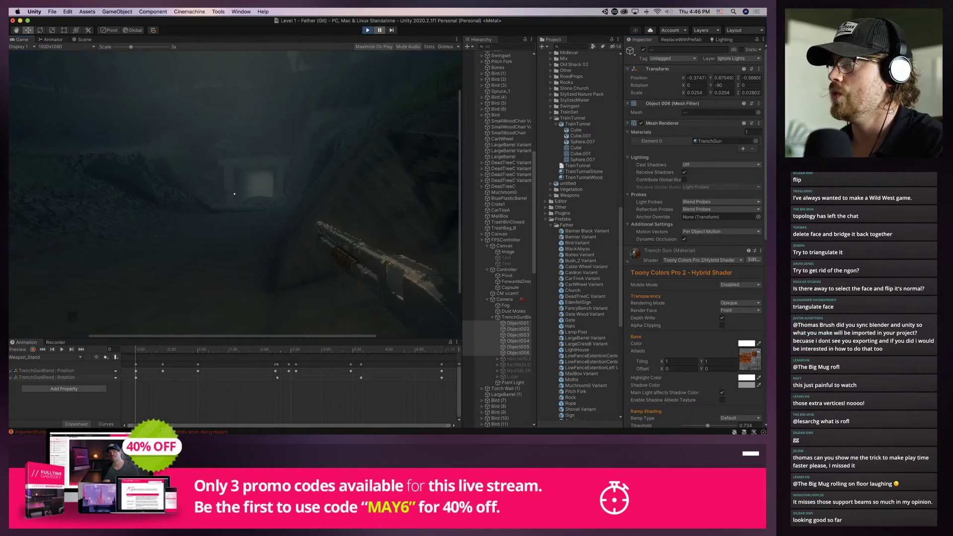
{"action": "key", "text": "shift+space"}
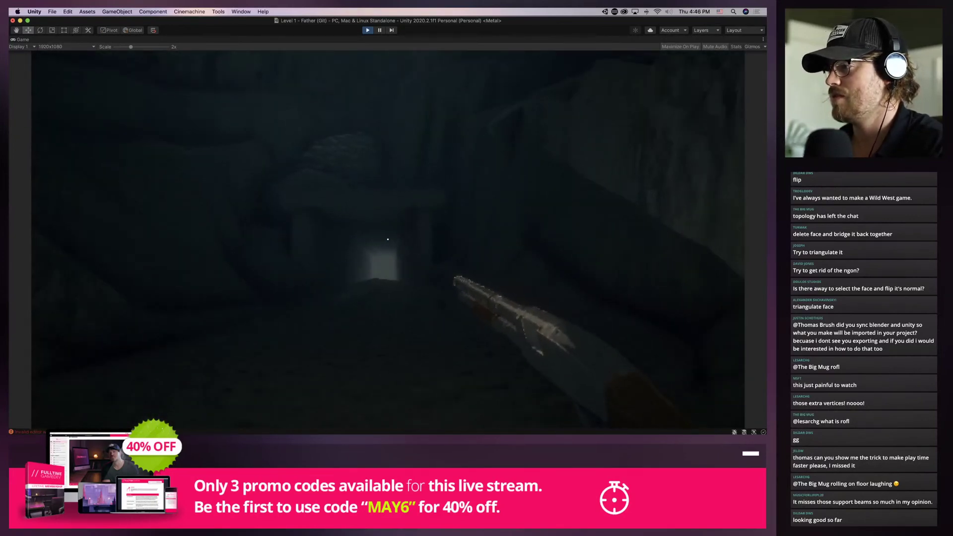
Walk into the train tunnel with the trench gun and look over its inner walls, floor and exit
{"action": "key", "text": "w"}
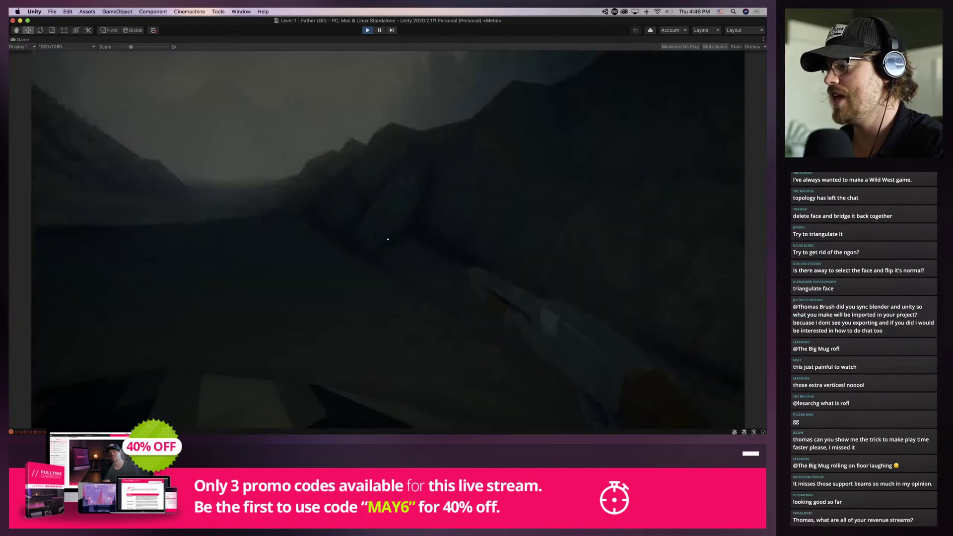
{"action": "key", "text": "w"}
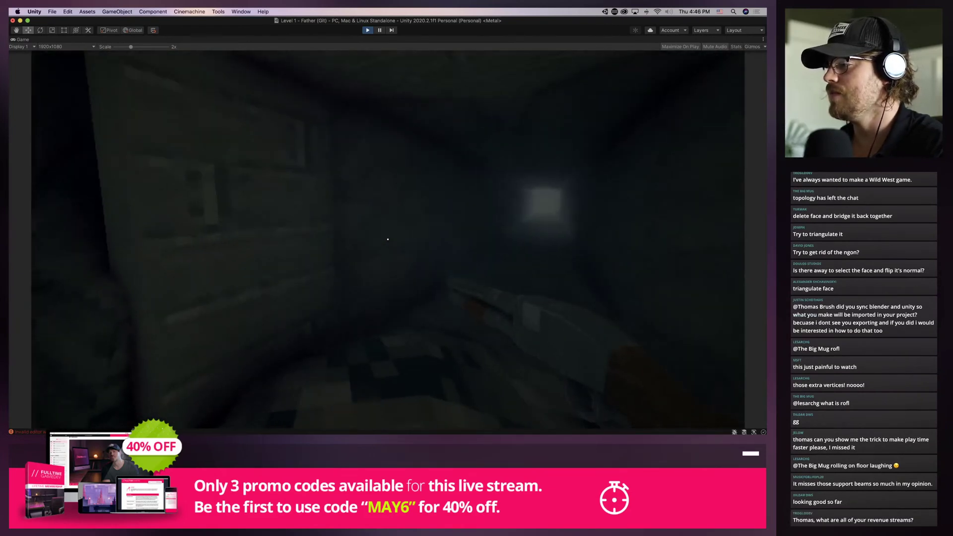
{"action": "key", "text": "w"}
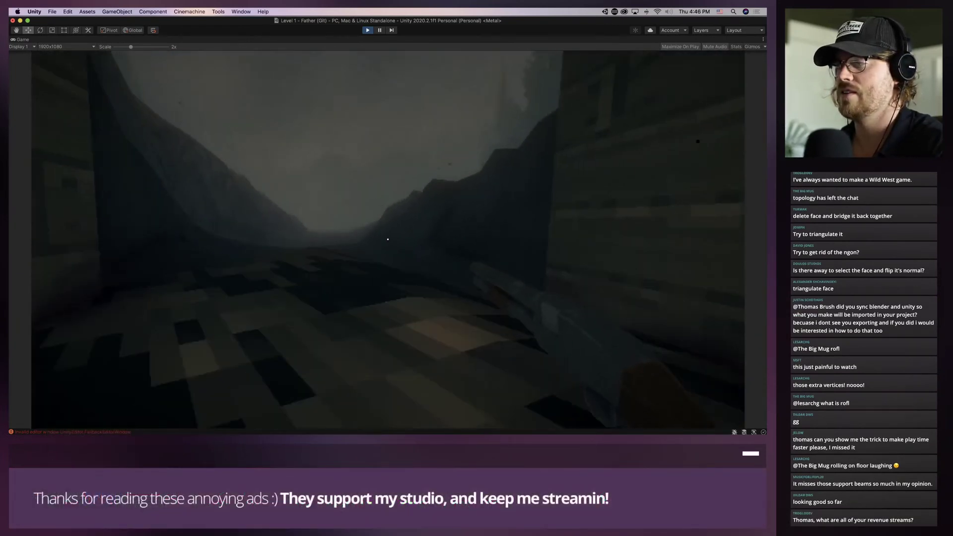
{"action": "key", "text": "w"}
{"action": "key", "text": "w"}
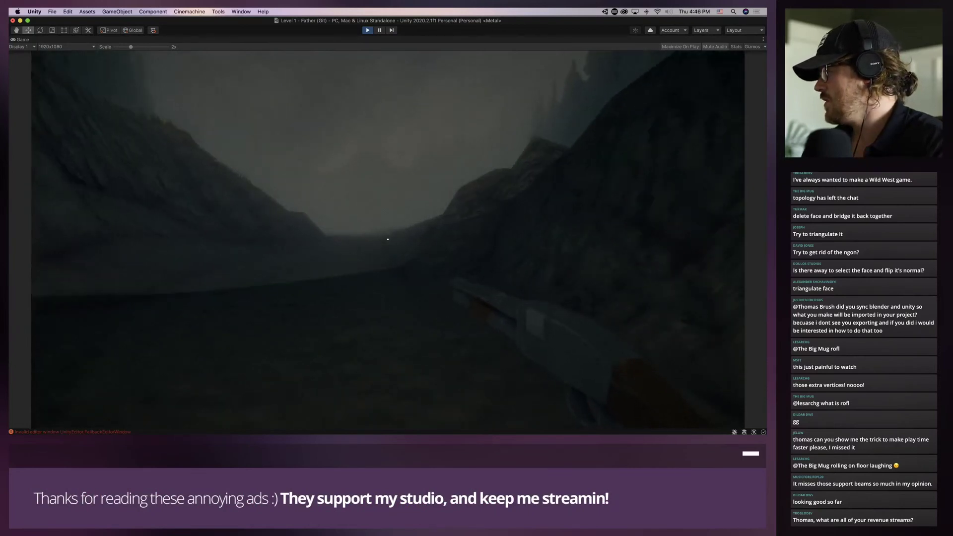
Walk through the valley outside the tunnel with the trench gun, examining the rocks, grass, fog and distant tunnel light
{"action": "key", "text": "w"}
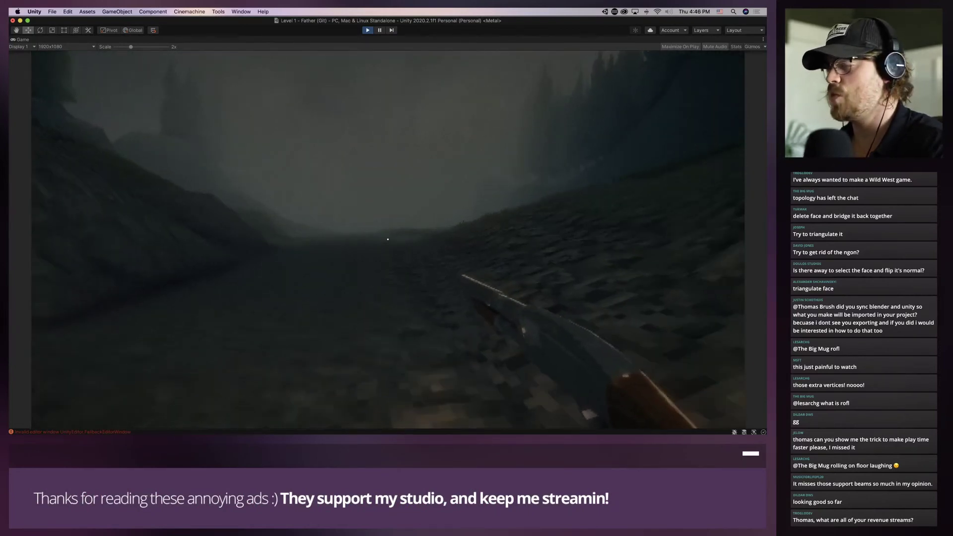
{"action": "key", "text": "w"}
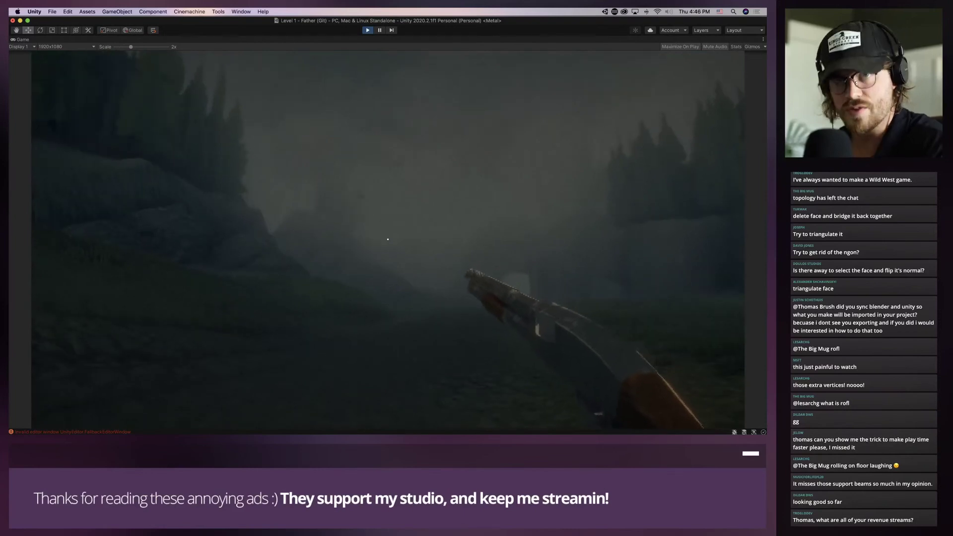
{"action": "key", "text": "w"}
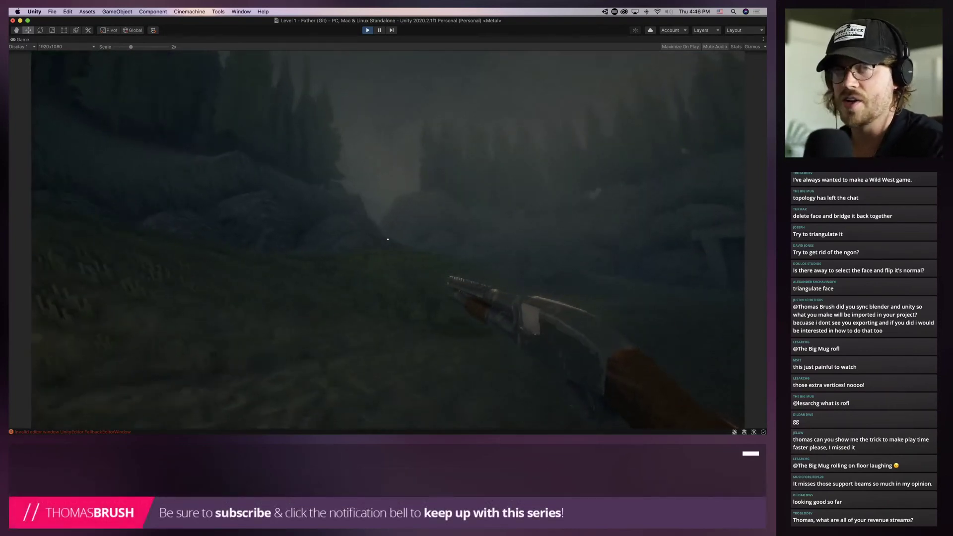
{"action": "key", "text": "w"}
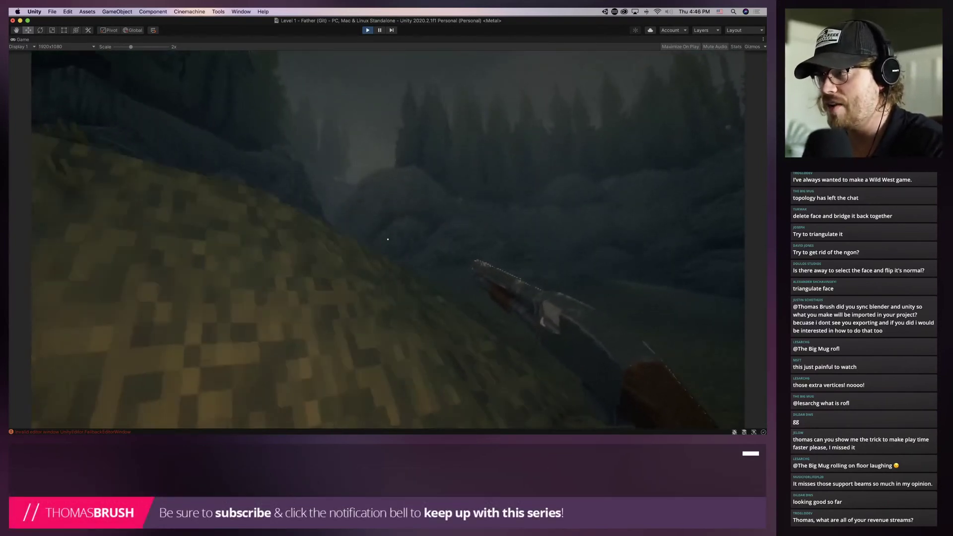
{"action": "key", "text": "w"}
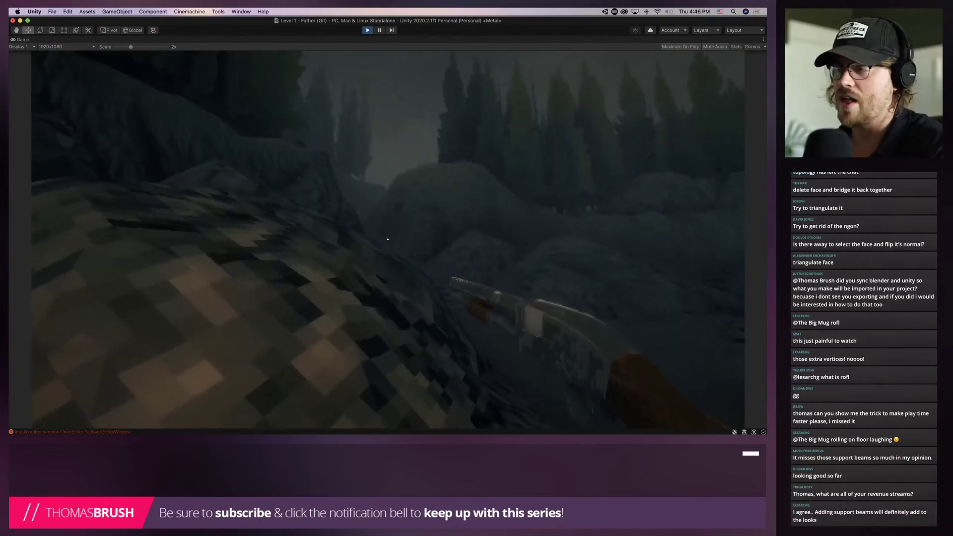
{"action": "key", "text": "w"}
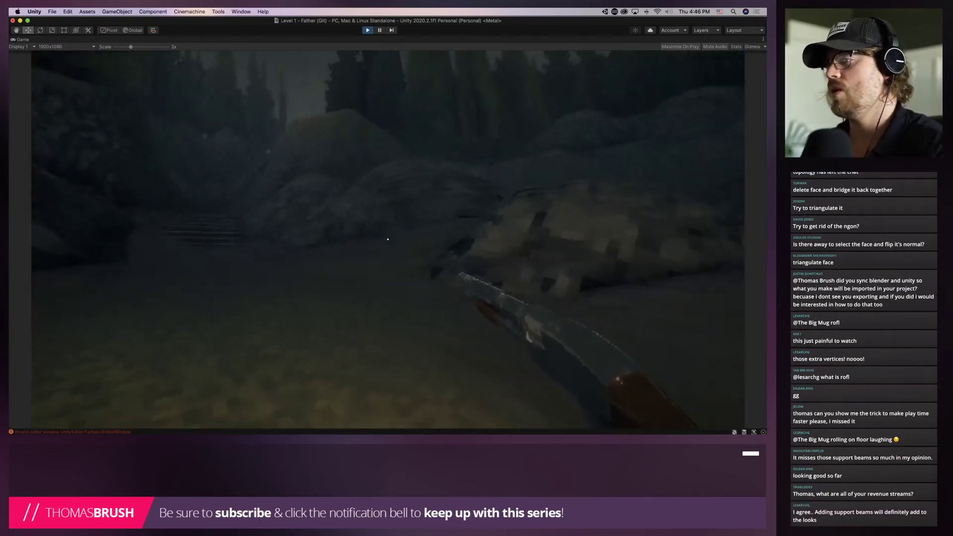
{"action": "key", "text": "w"}
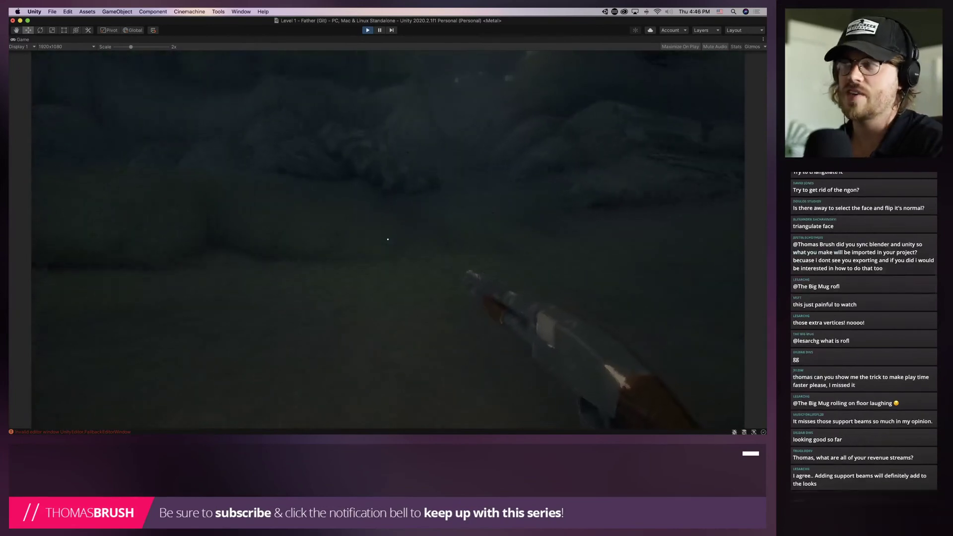
{"action": "key", "text": "w"}
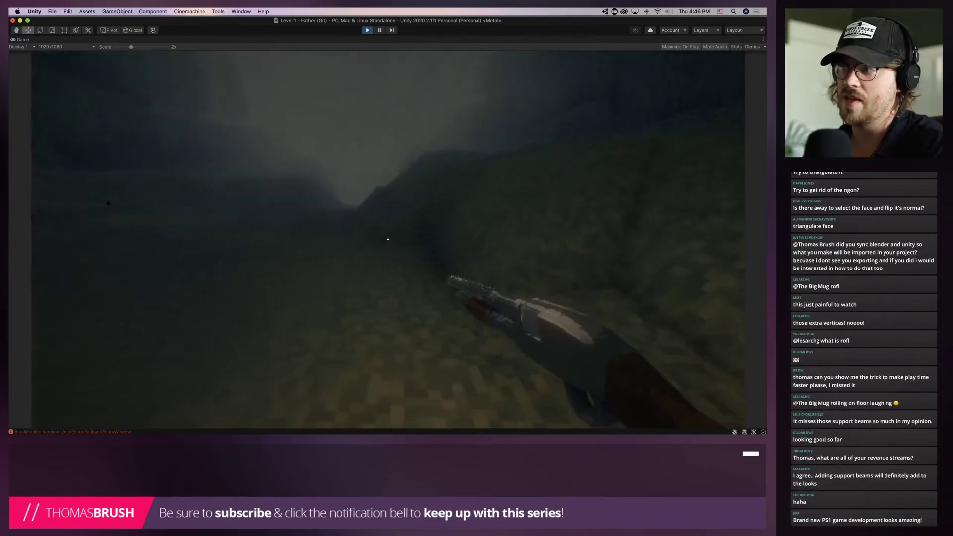
{"action": "key", "text": "w"}
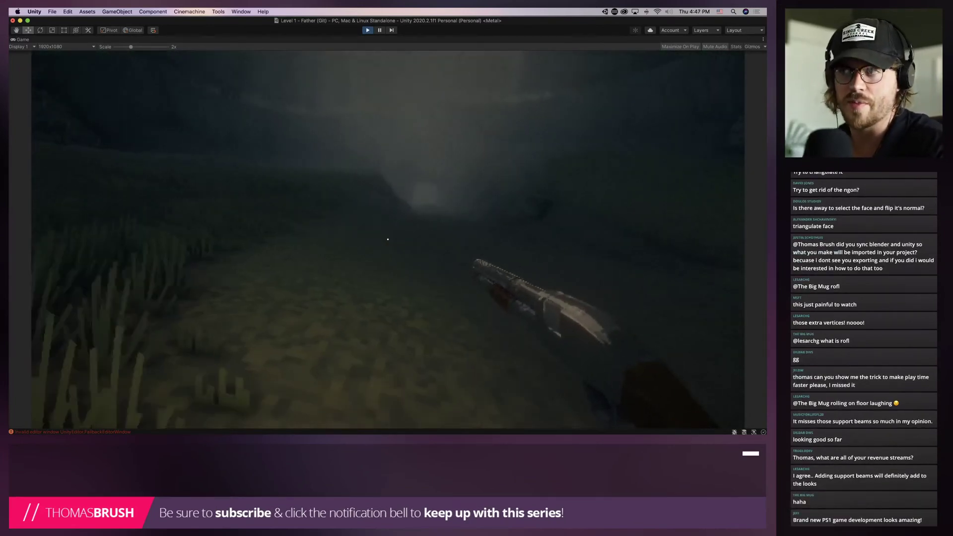
{"action": "key", "text": "w"}
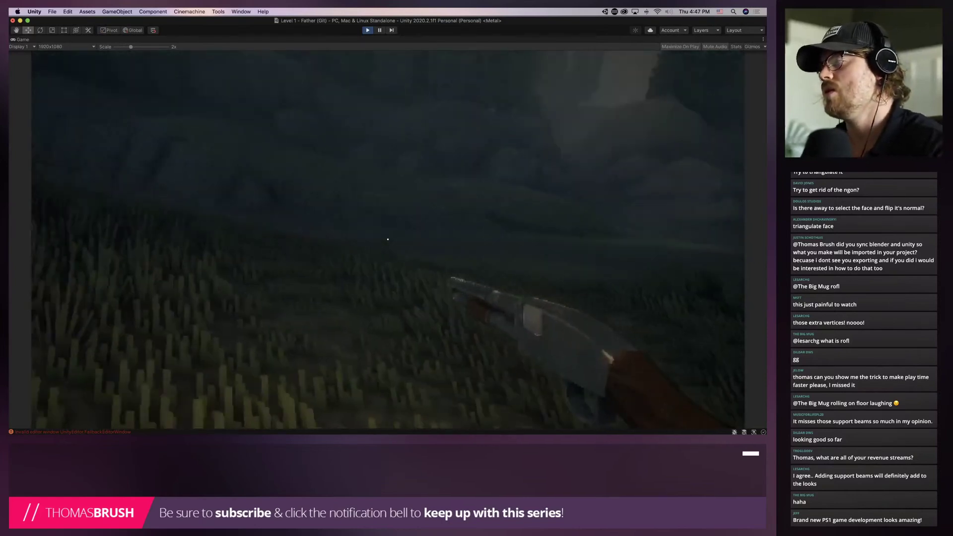
{"action": "key", "text": "w"}
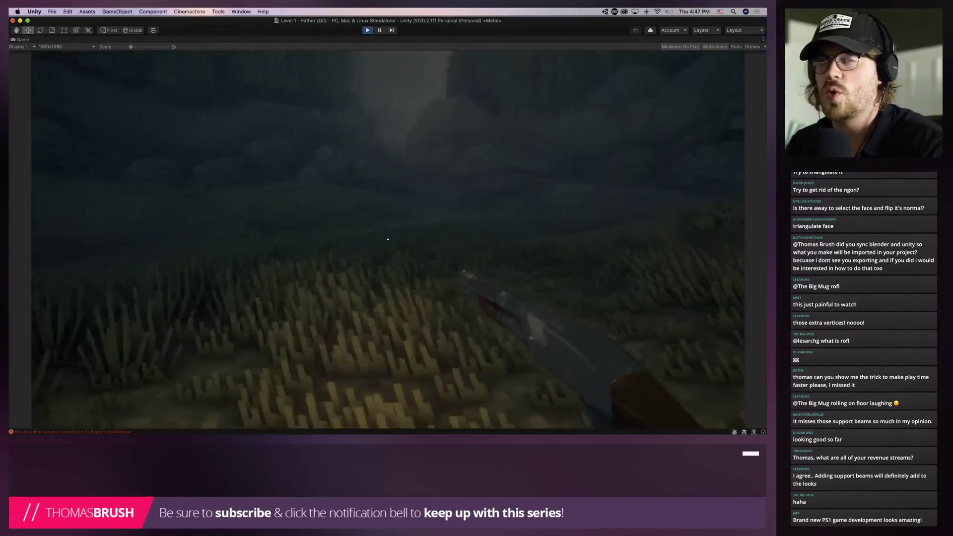
{"action": "key", "text": "w"}
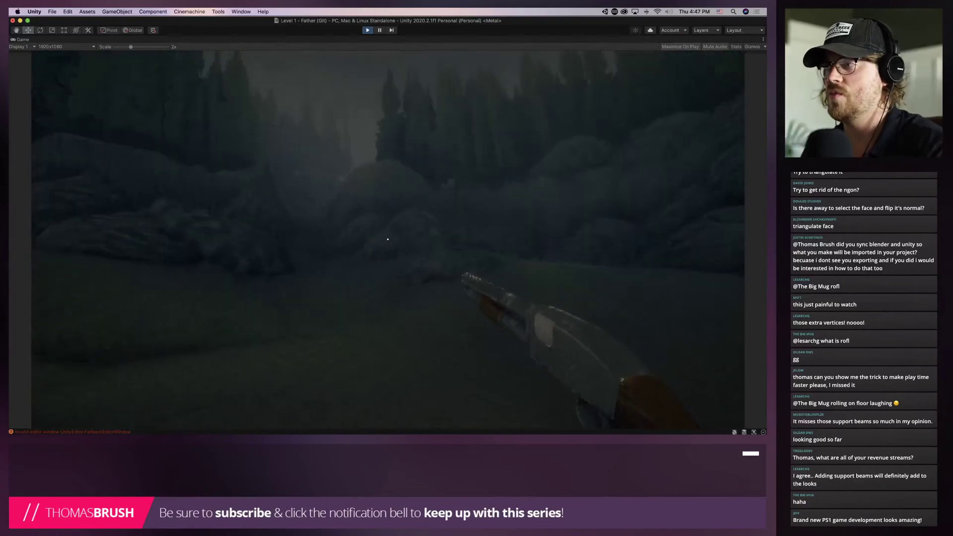
{"action": "key", "text": "w"}
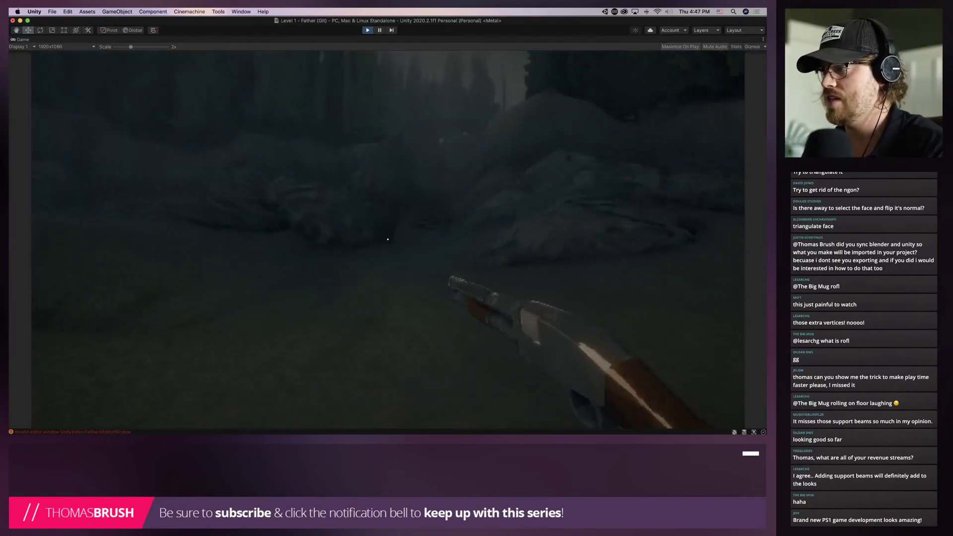
{"action": "key", "text": "w"}
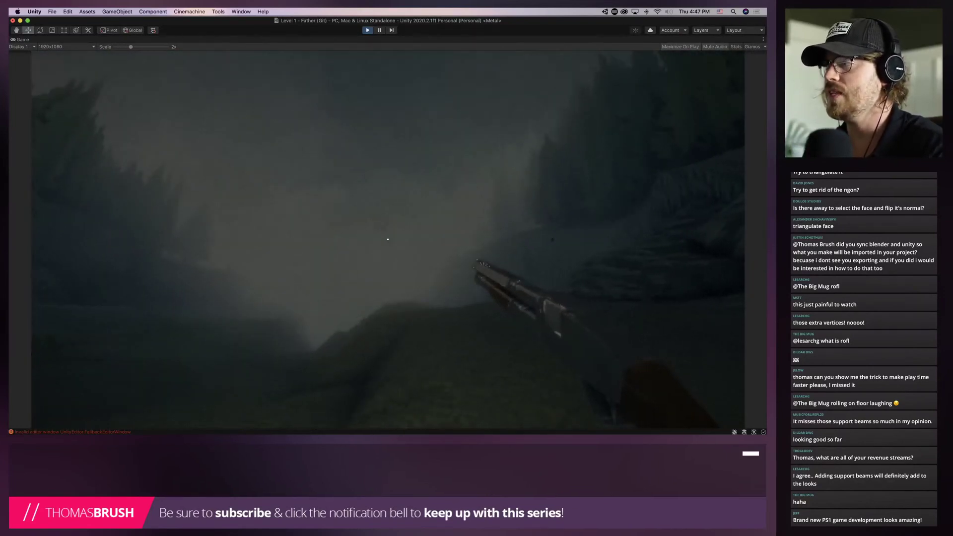
{"action": "key", "text": "w"}
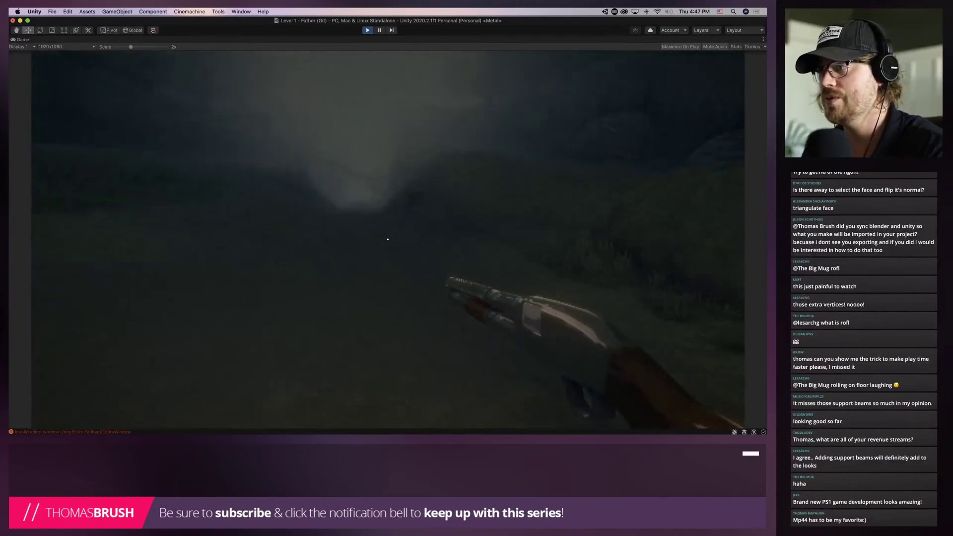
Walk across the foggy valley with the trench gun back into the train tunnel, examining its entrance, inner walls and floor
{"action": "key", "text": "w"}
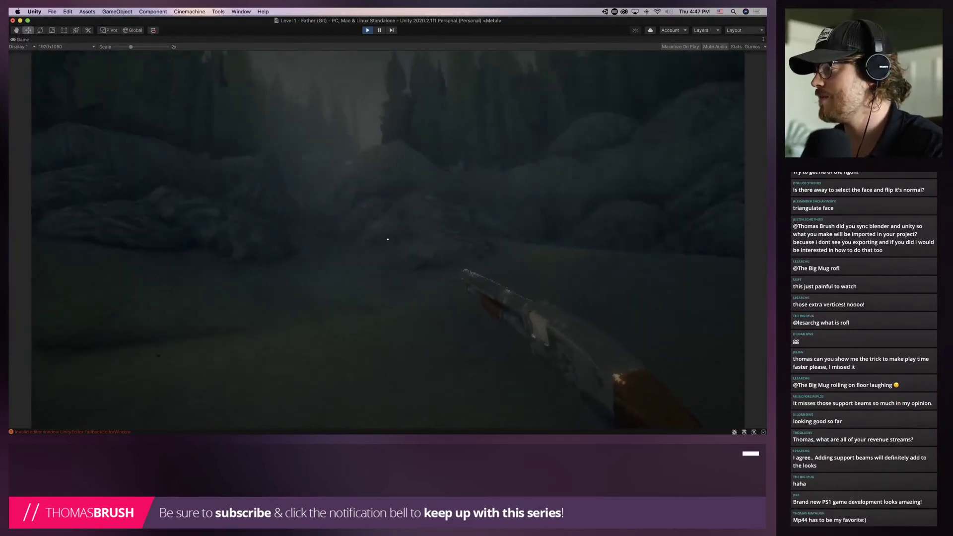
{"action": "key", "text": "d"}
{"action": "key", "text": "w"}
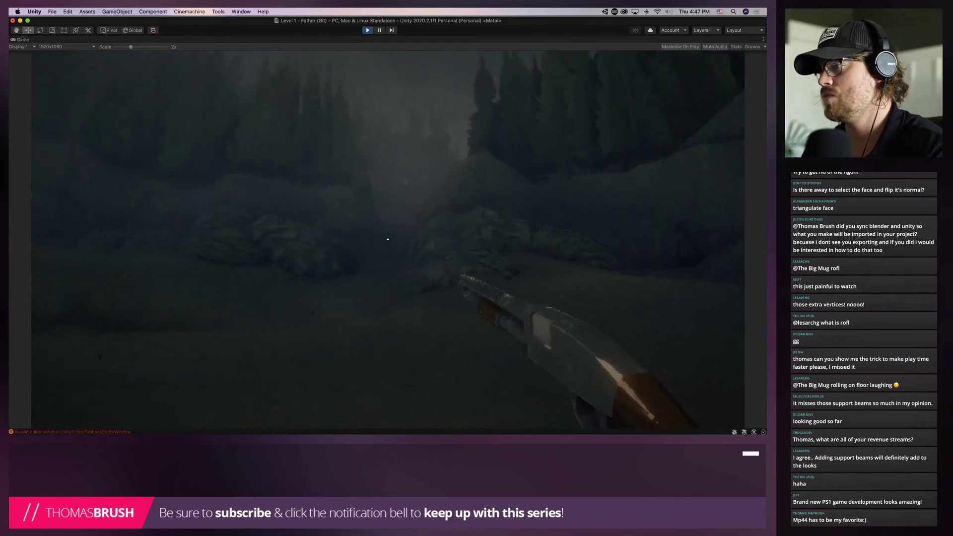
{"action": "key", "text": "w"}
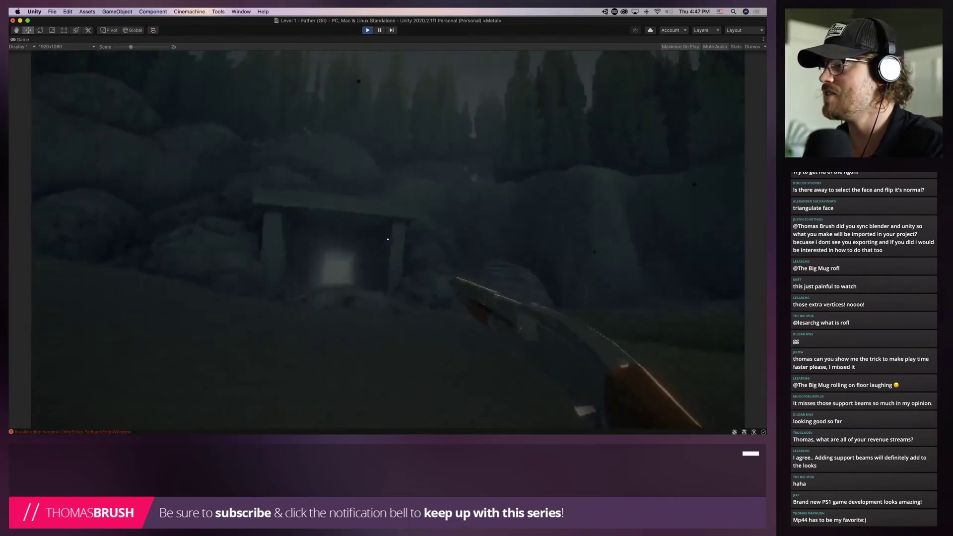
{"action": "key", "text": "w"}
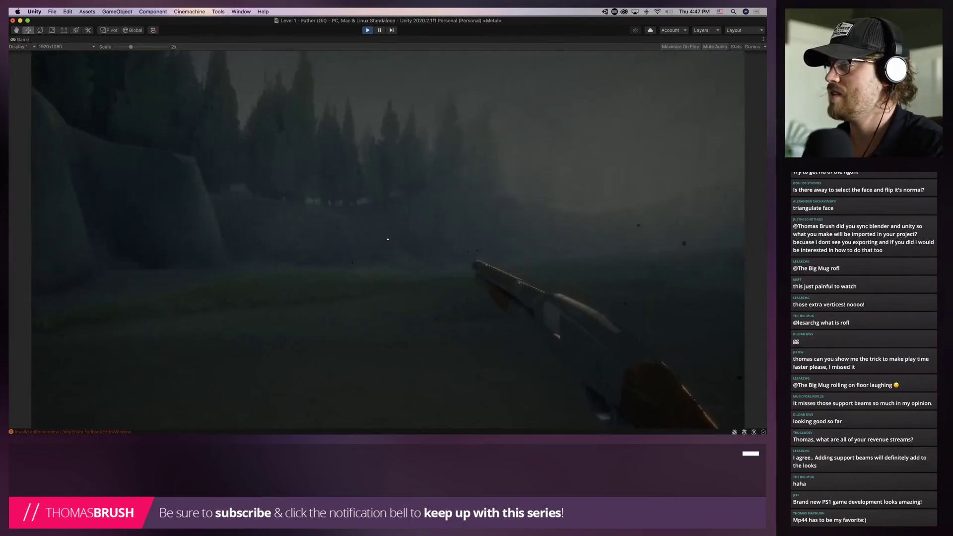
{"action": "key", "text": "w"}
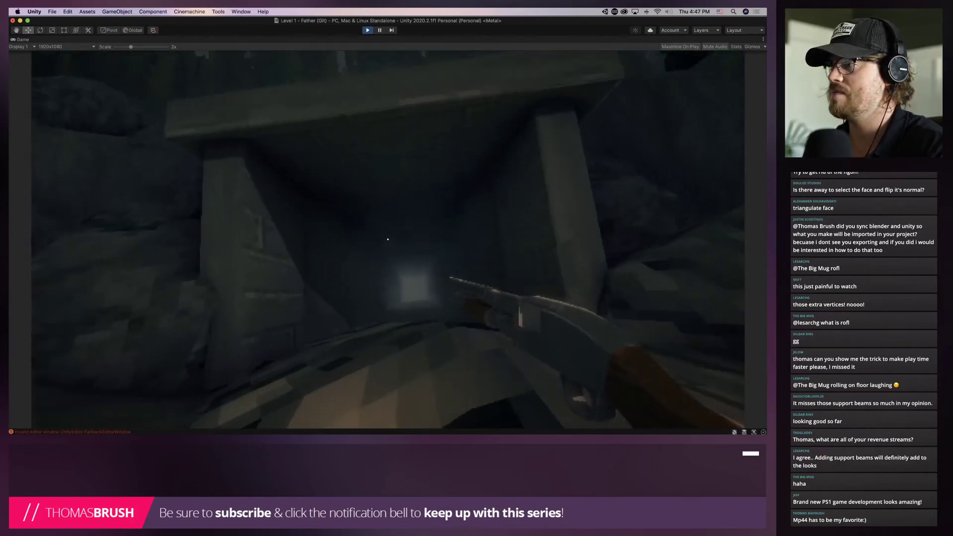
{"action": "key", "text": "w"}
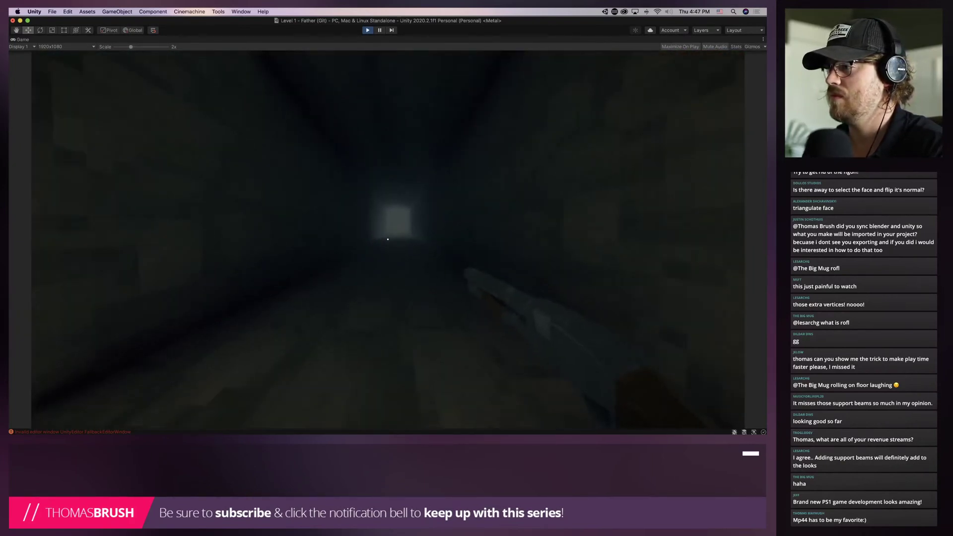
{"action": "key", "text": "s"}
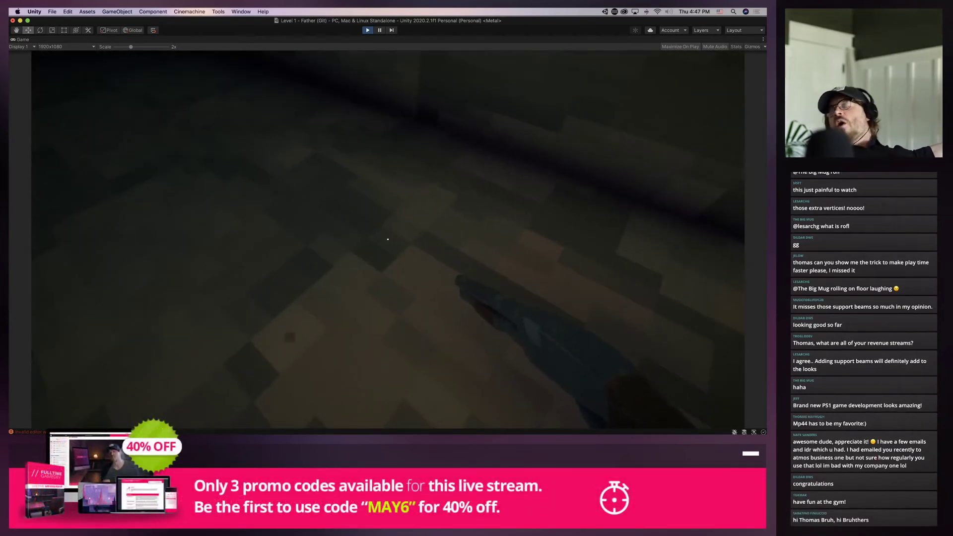
Switch from the running level to Brave Browser
{"action": "key", "text": "super+Tab"}
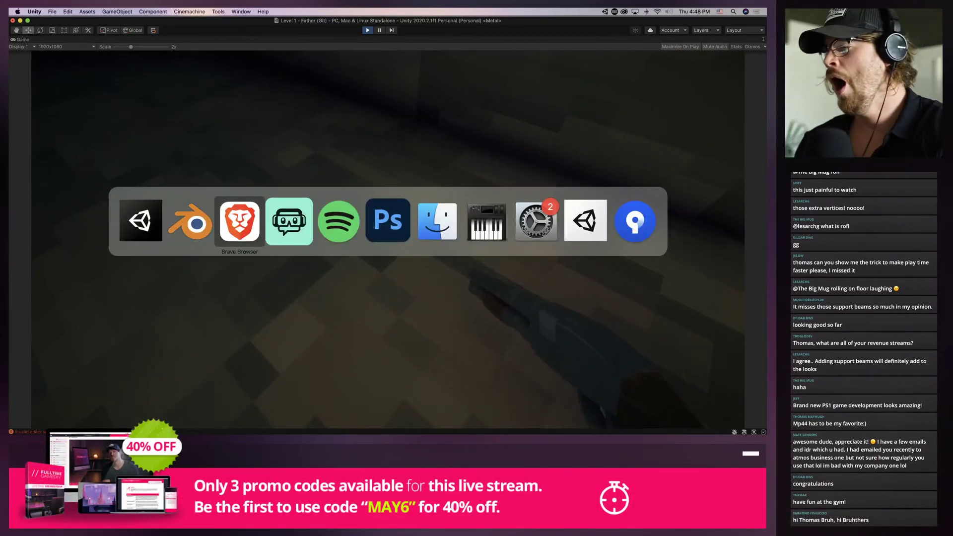